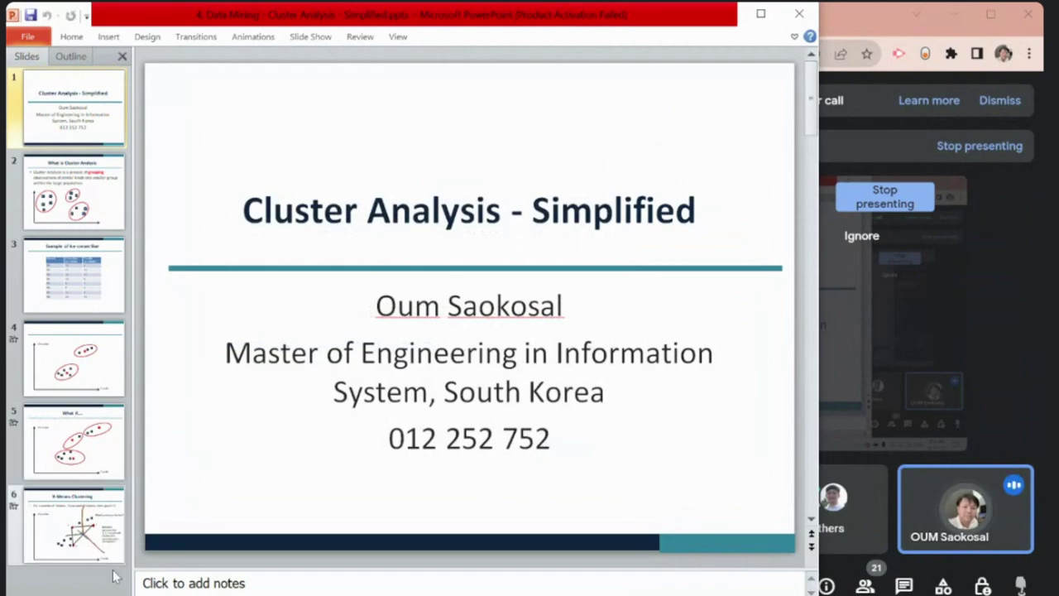
Step: From the cluster analysis .pptx Properties, browse the default-app choices and cancel without changing PowerPoint
click(141, 538)
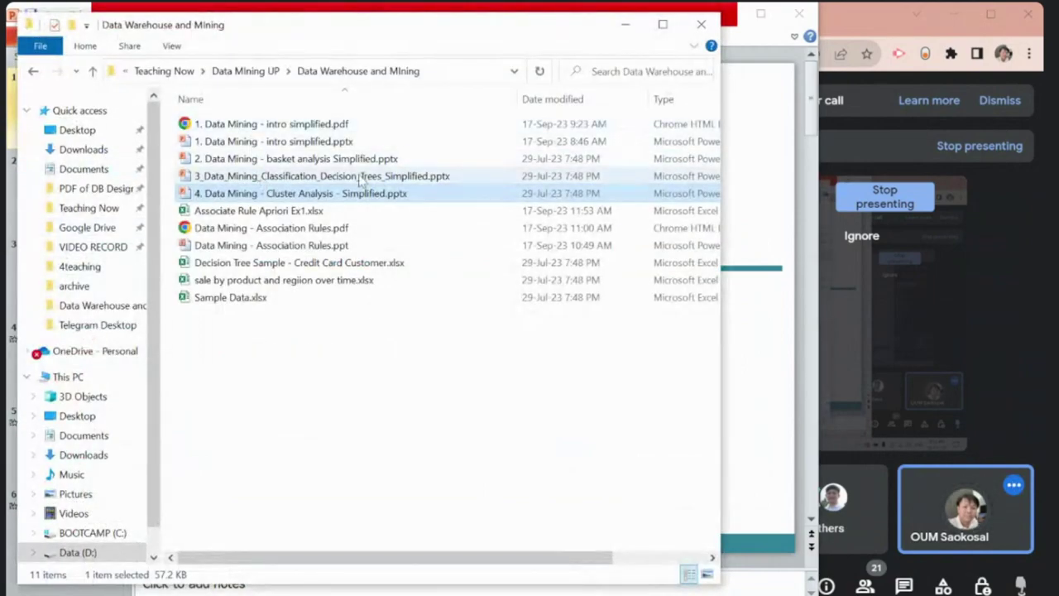
right_click(379, 196)
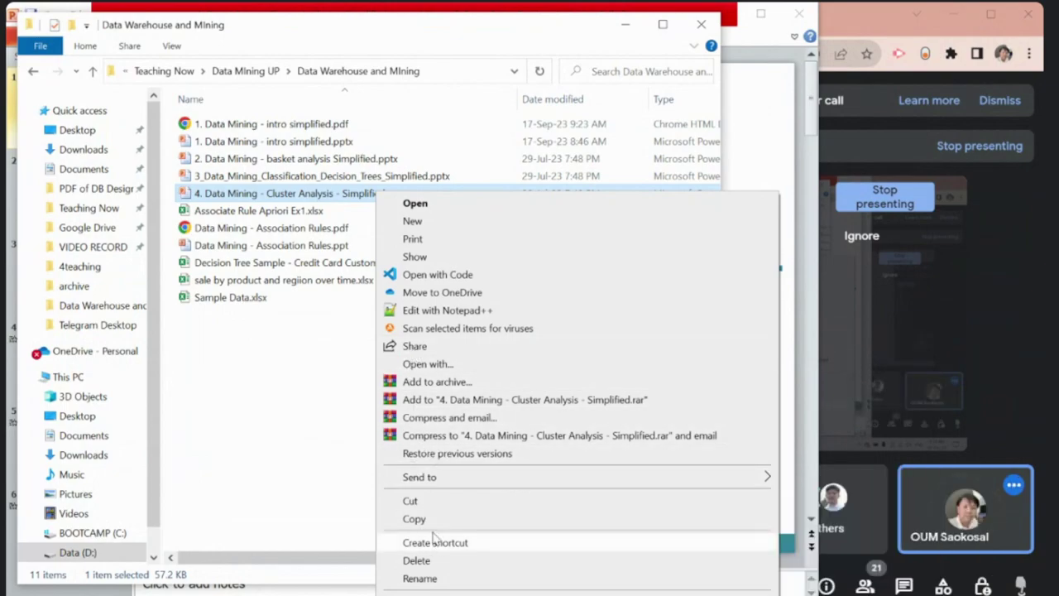
click(422, 593)
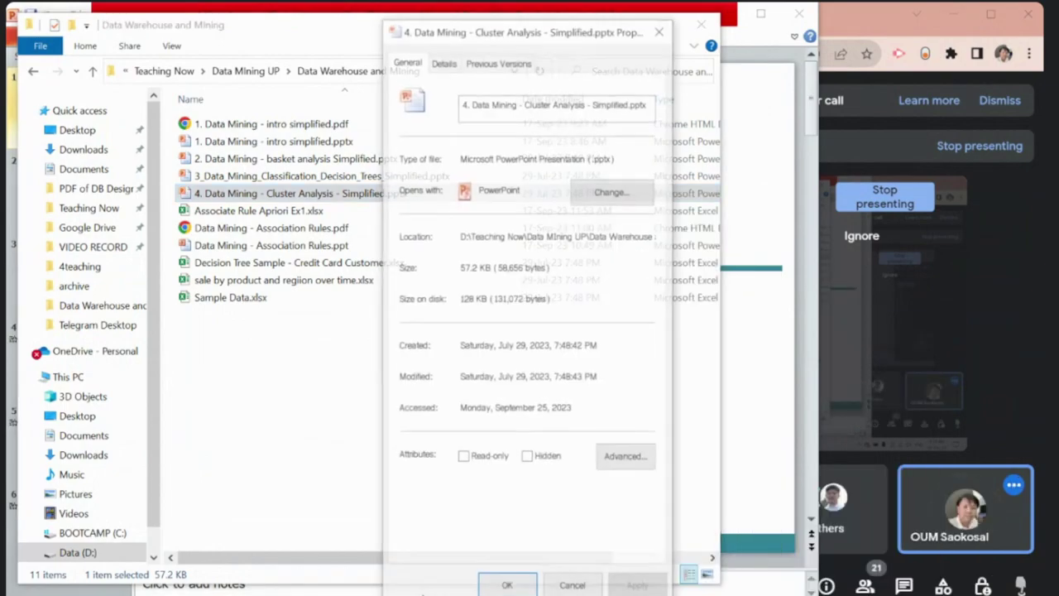
click(619, 193)
click(418, 387)
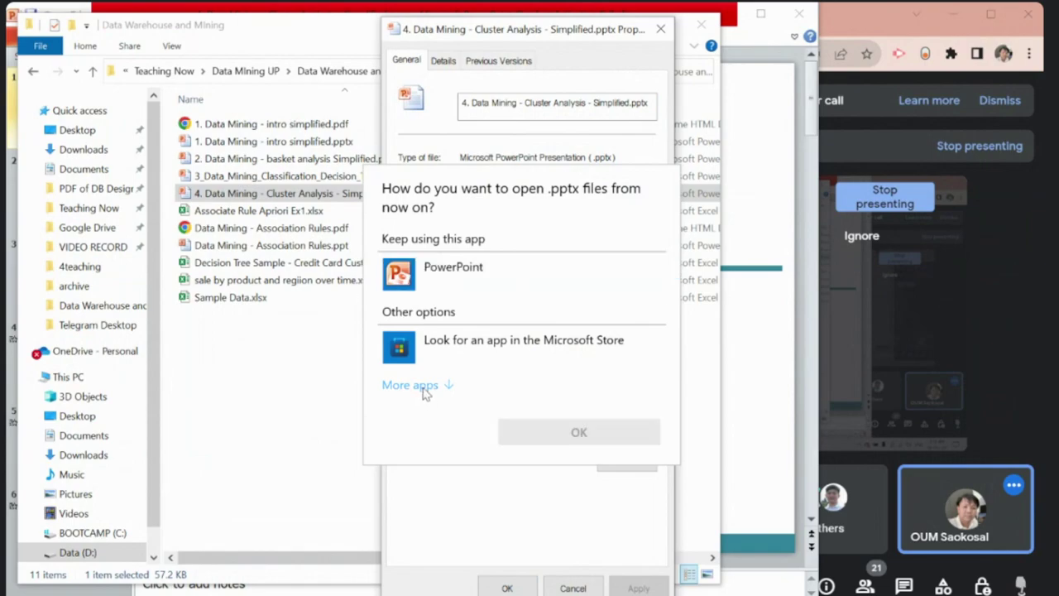
scroll(410, 397, down, 2)
scroll(408, 414, down, 4)
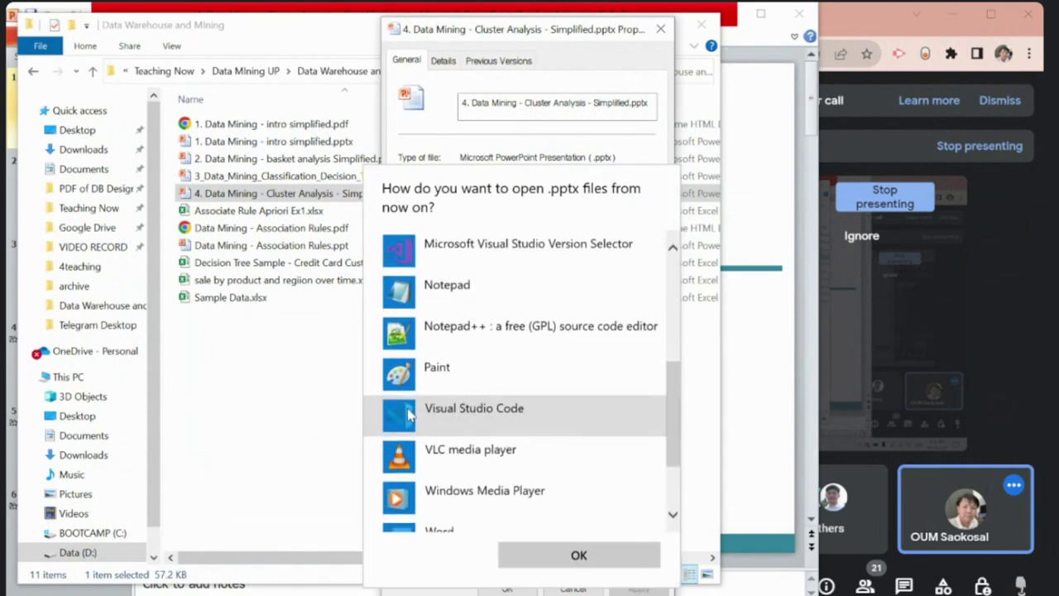
scroll(422, 403, up, 3)
scroll(426, 393, up, 3)
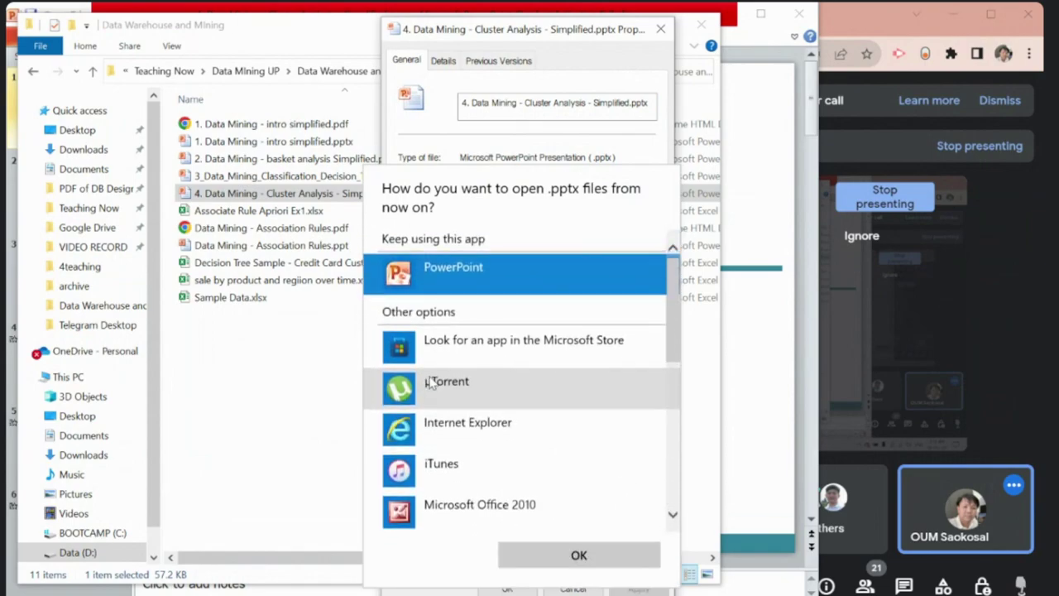
key(Escape)
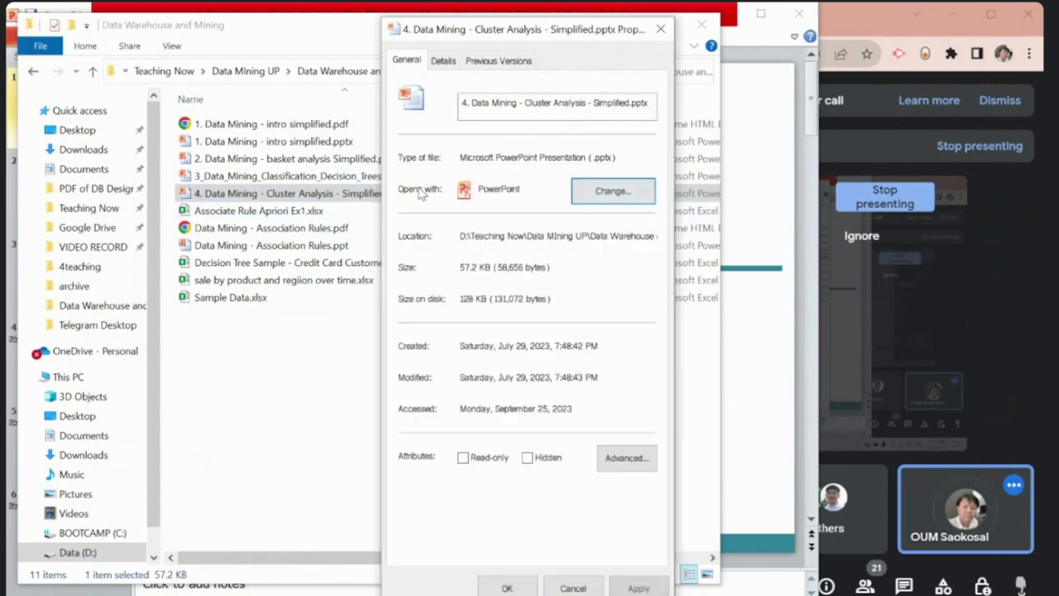
key(Escape)
Step: Browse the Open with app list for the presentation and close it without picking another app
right_click(324, 196)
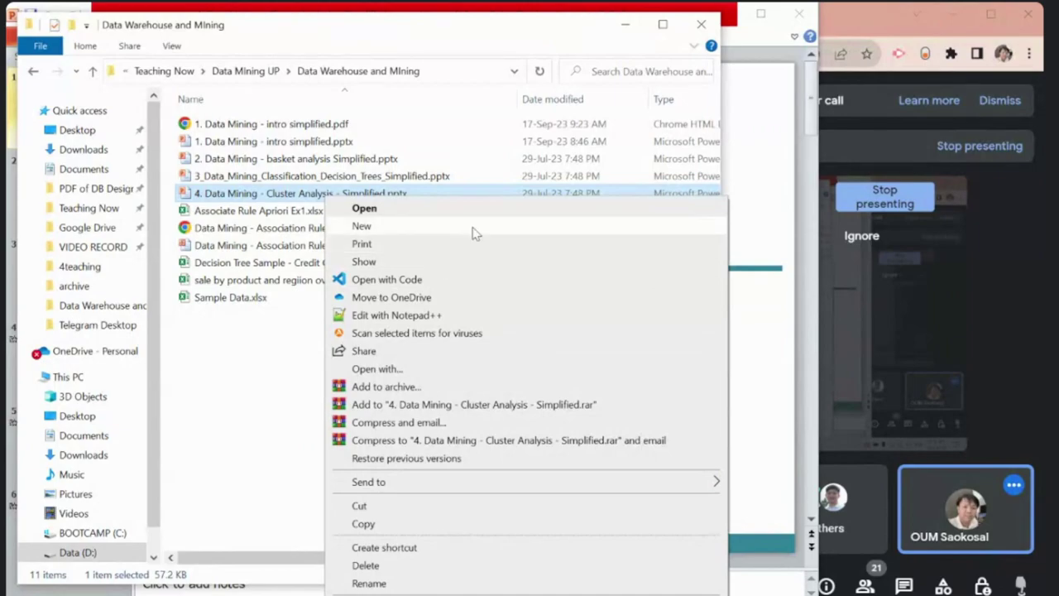
click(394, 369)
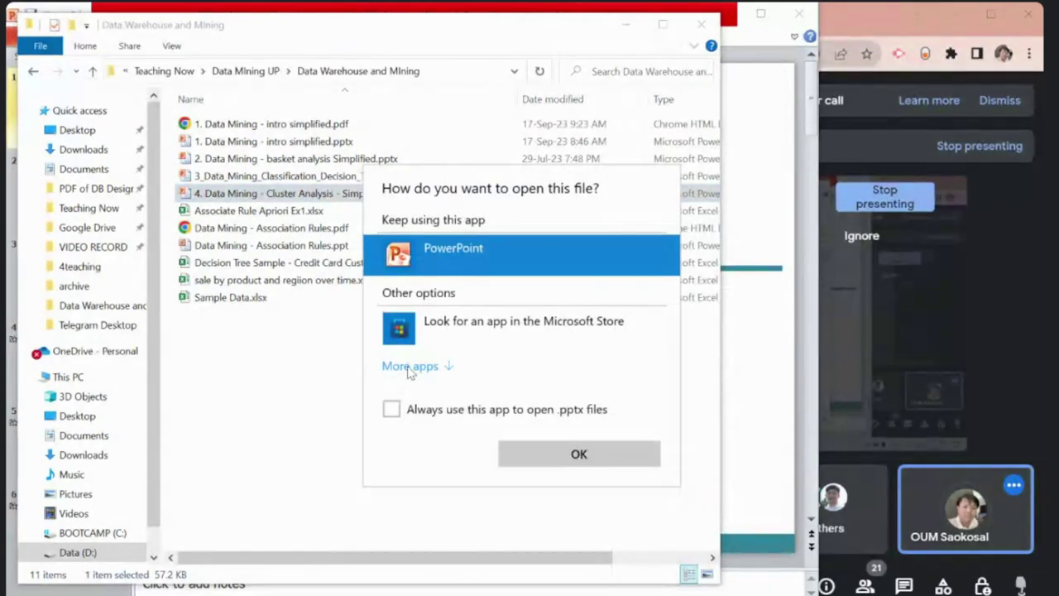
click(434, 364)
scroll(464, 331, down, 5)
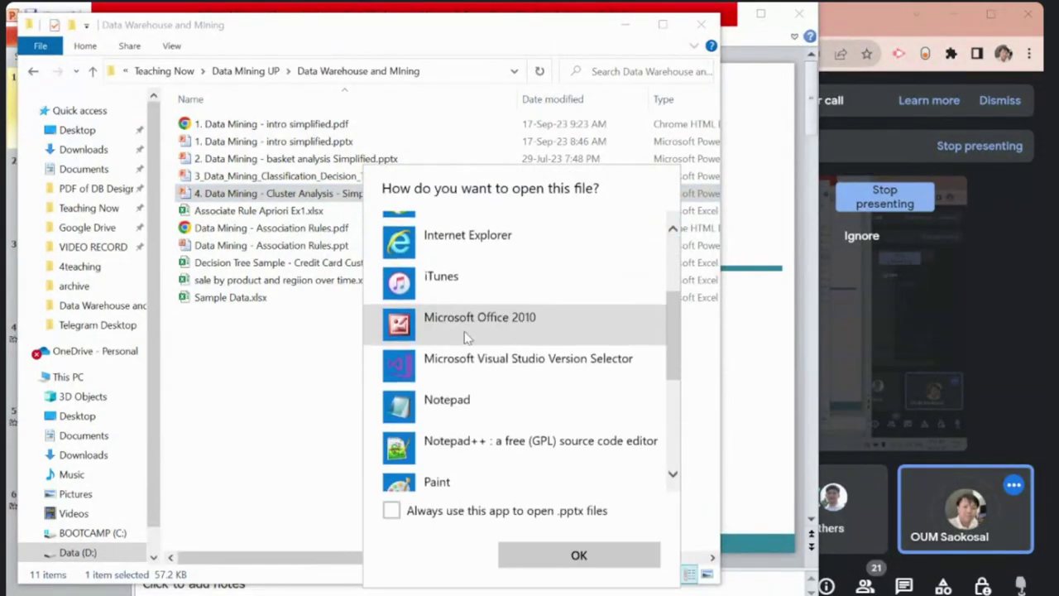
scroll(465, 331, down, 3)
click(265, 303)
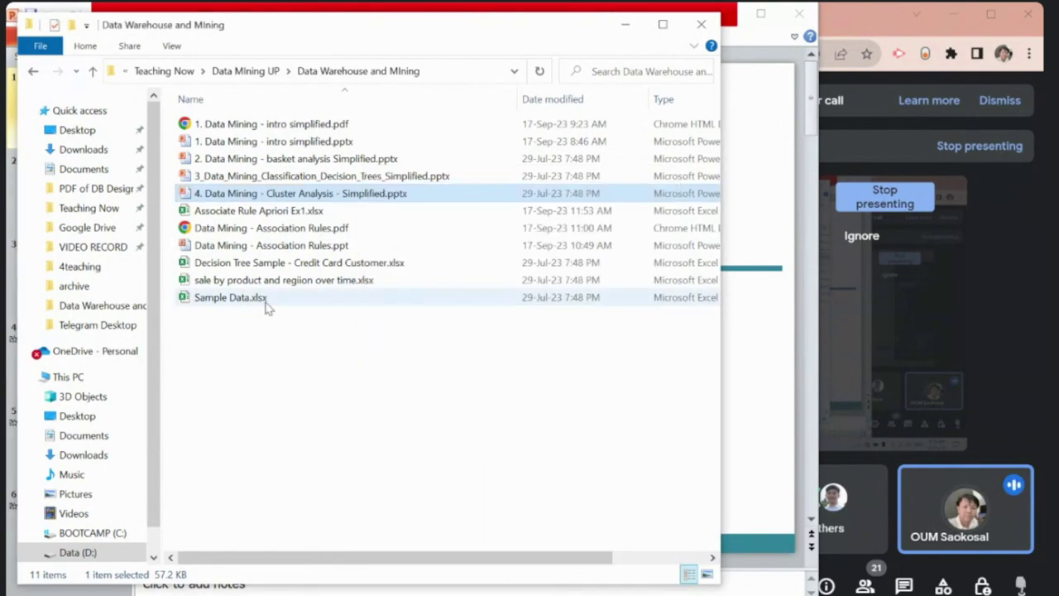
Step: Open Cluster Analysis - Simplified in PowerPoint and narrow the slide thumbnail pane
double_click(298, 197)
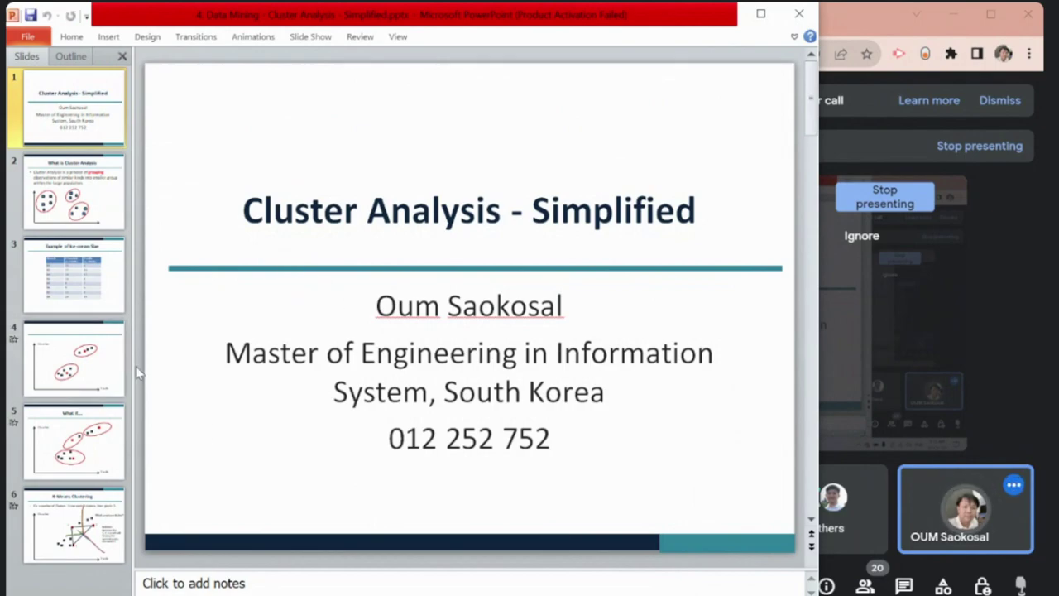
mouse_move(131, 364)
mouse_down()
mouse_move(112, 364)
mouse_move(131, 366)
mouse_up()
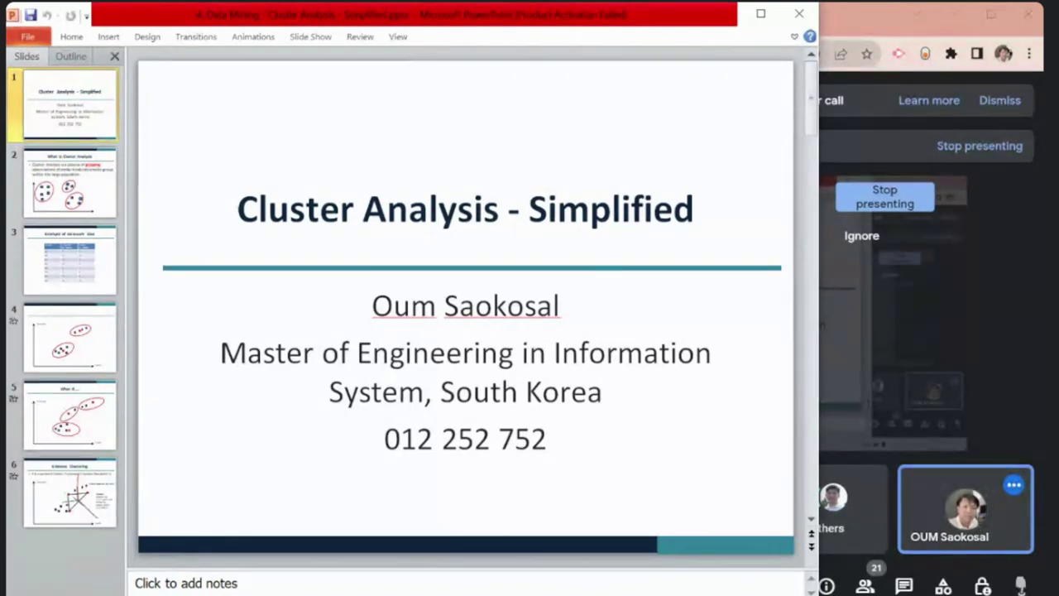
Step: Launch Notepad++ by searching 'note', decline the update, and return to line 3 of new 4
key(super)
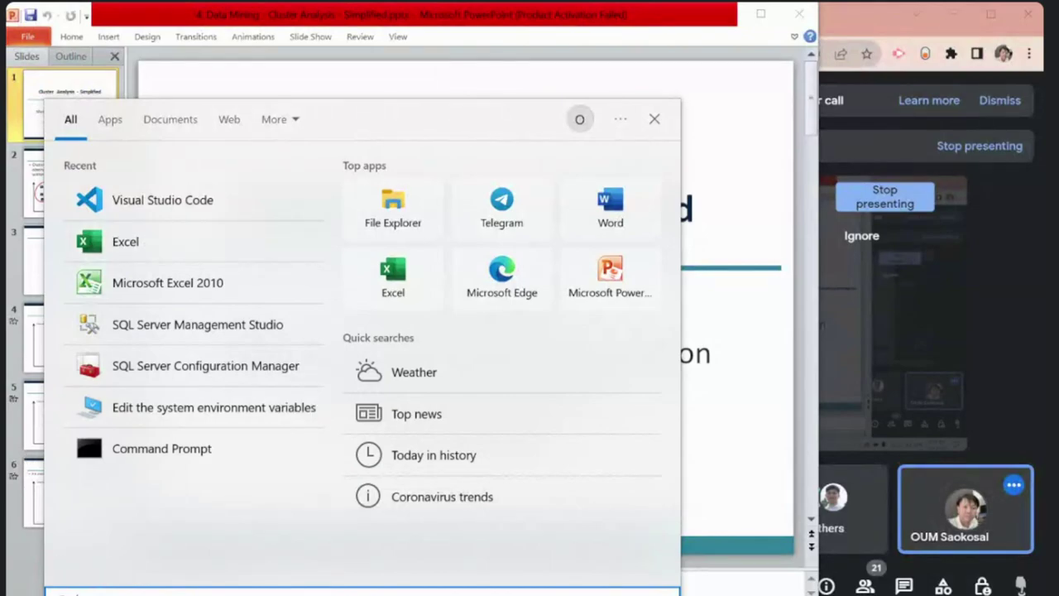
text(note)
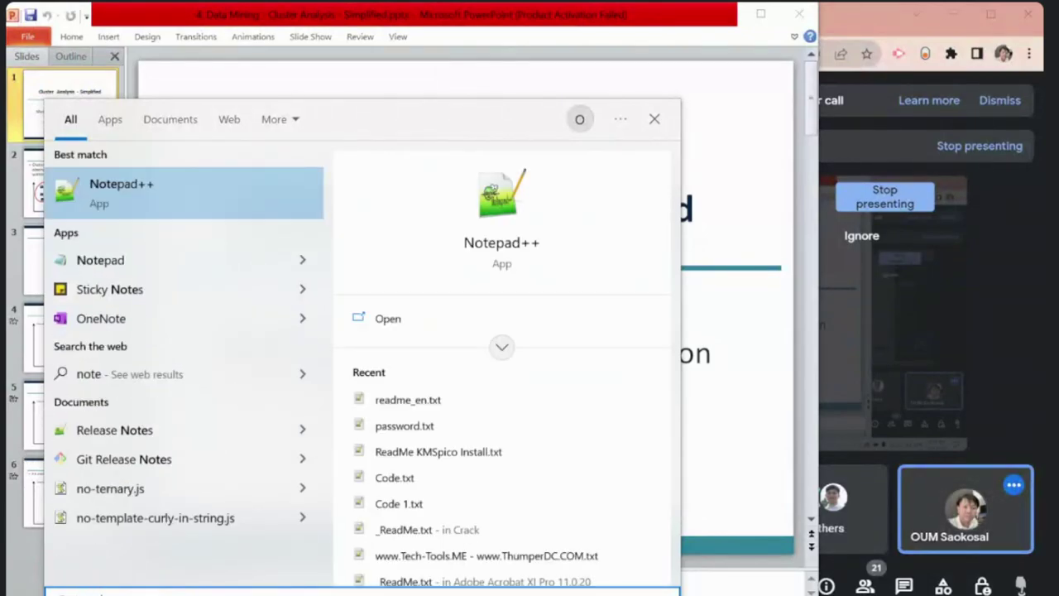
key(Return)
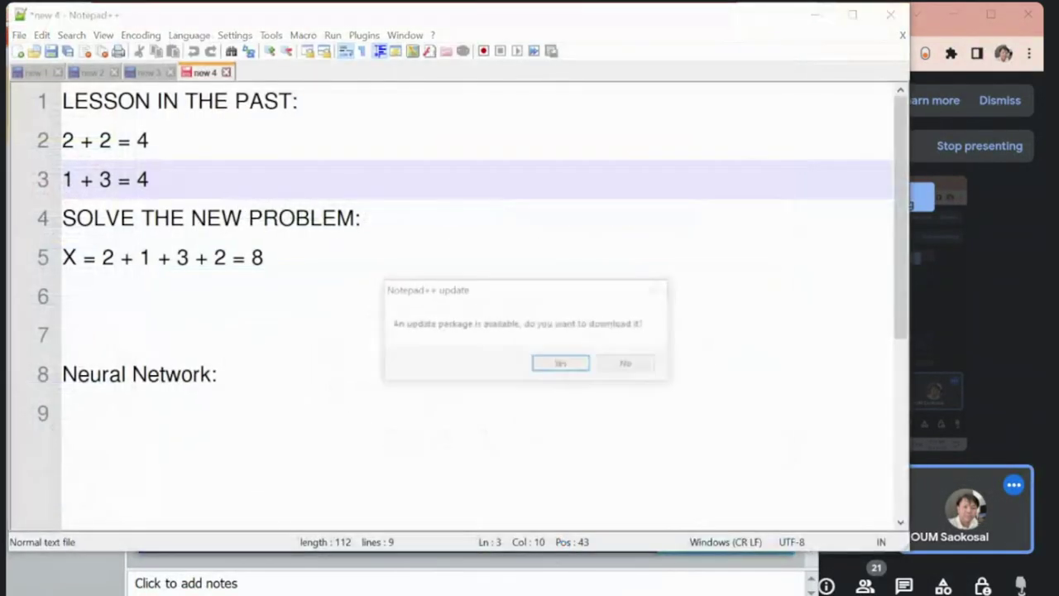
right_click(388, 593)
click(613, 418)
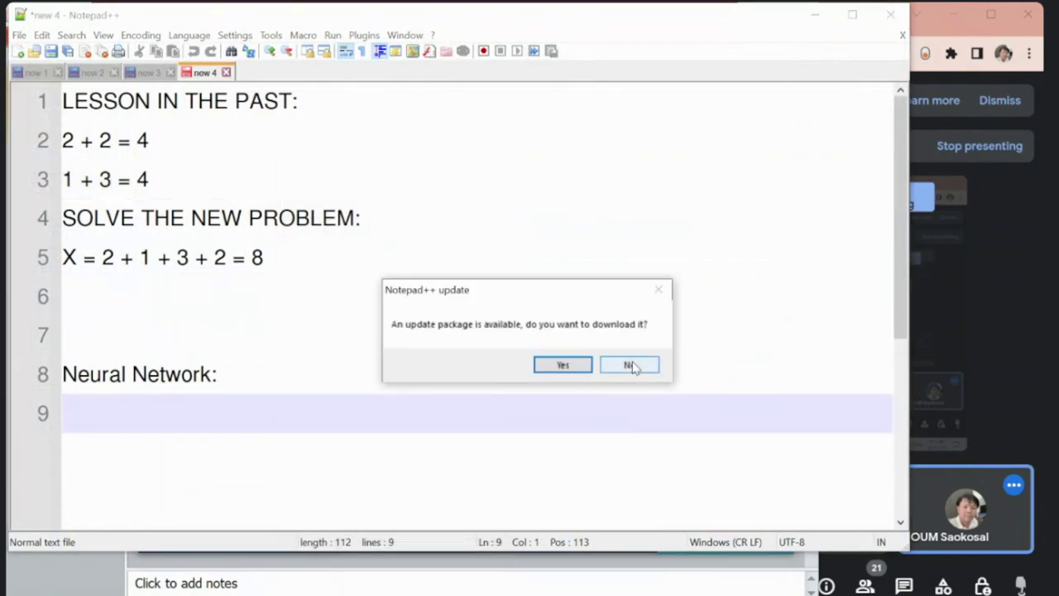
click(631, 365)
right_click(388, 593)
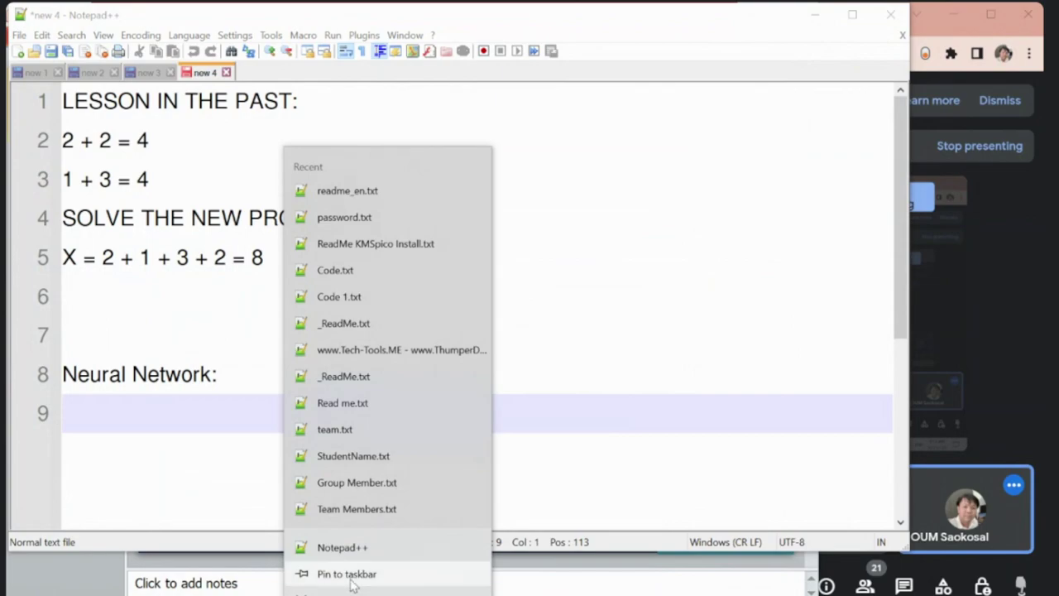
key(Escape)
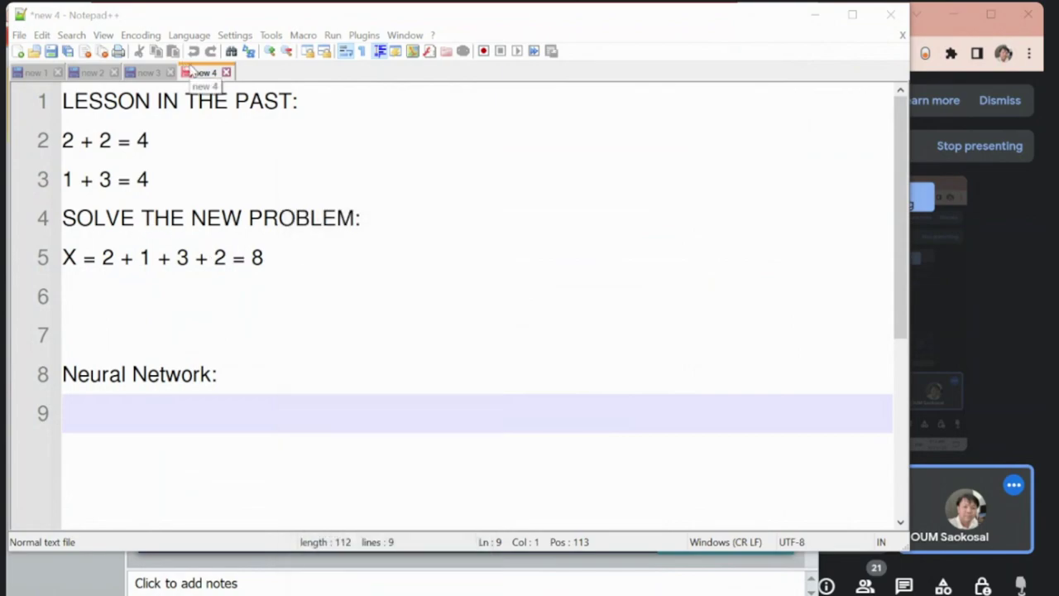
click(290, 195)
Step: In a new tab, type 'Unsupervised Learning' and 'Supervised Learning' on two separate lines
click(18, 52)
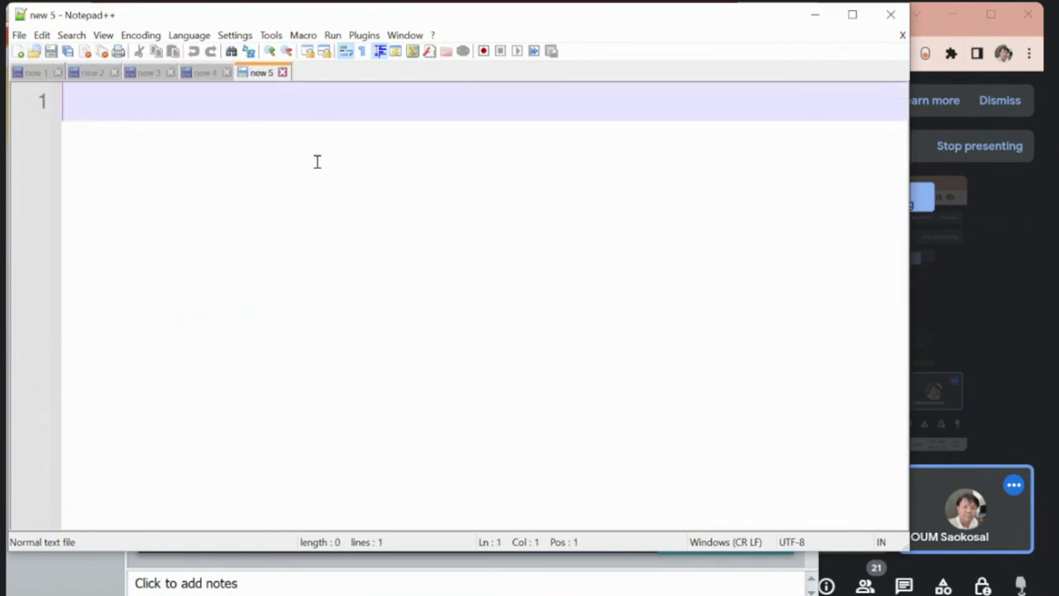
text(U)
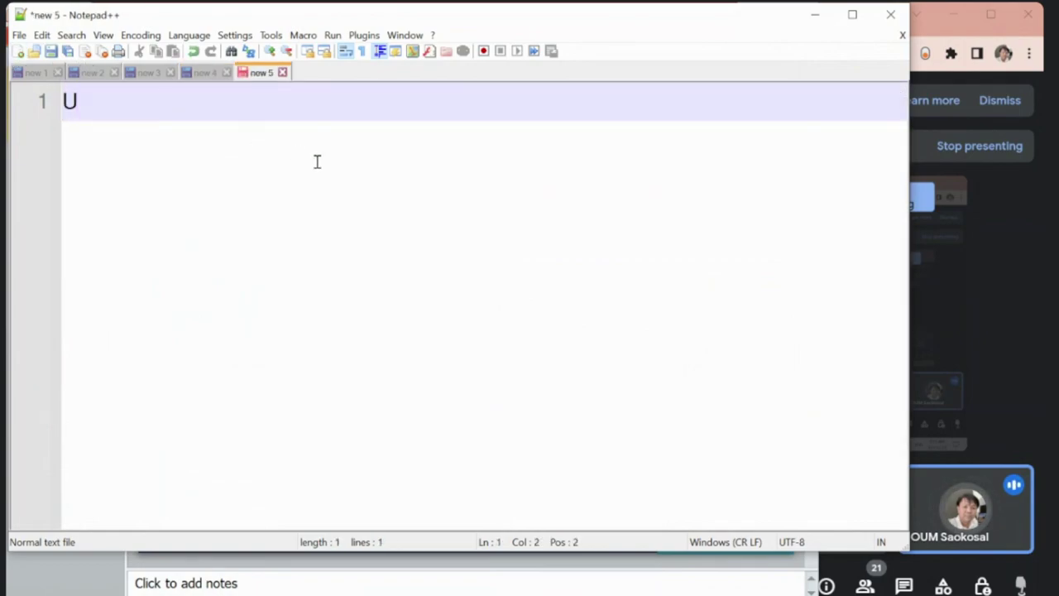
text(nsupervis)
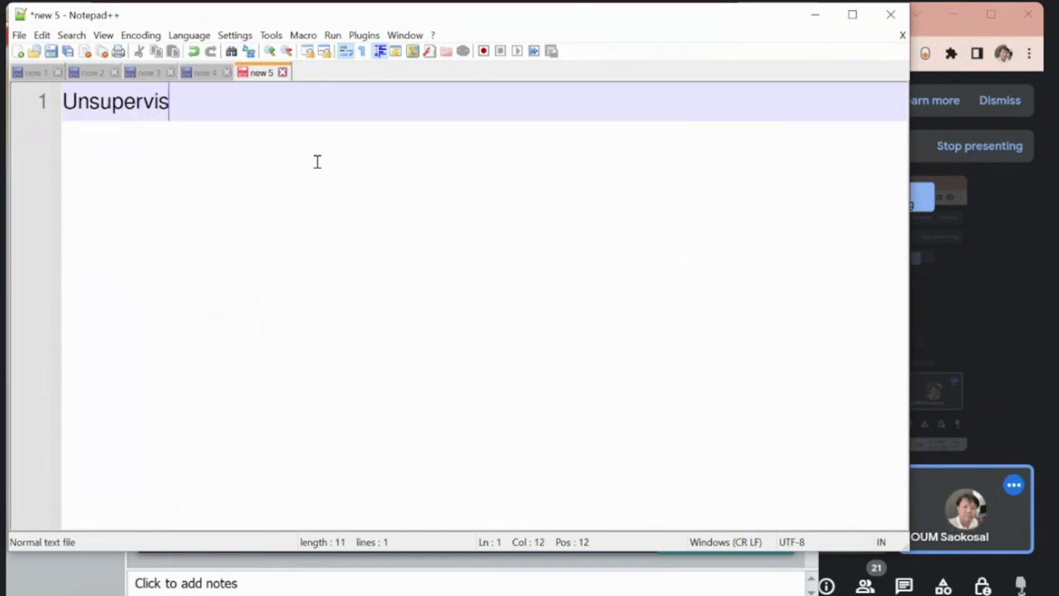
text(ed Learrni)
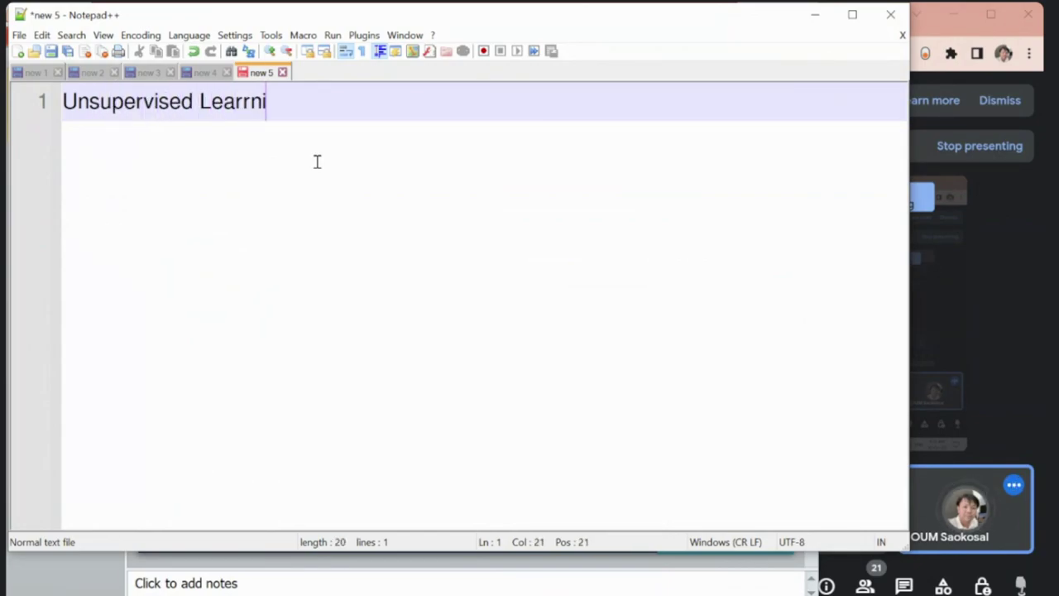
key(BackSpace)
key(BackSpace)
key(BackSpace)
text(ning)
key(Return)
key(Return)
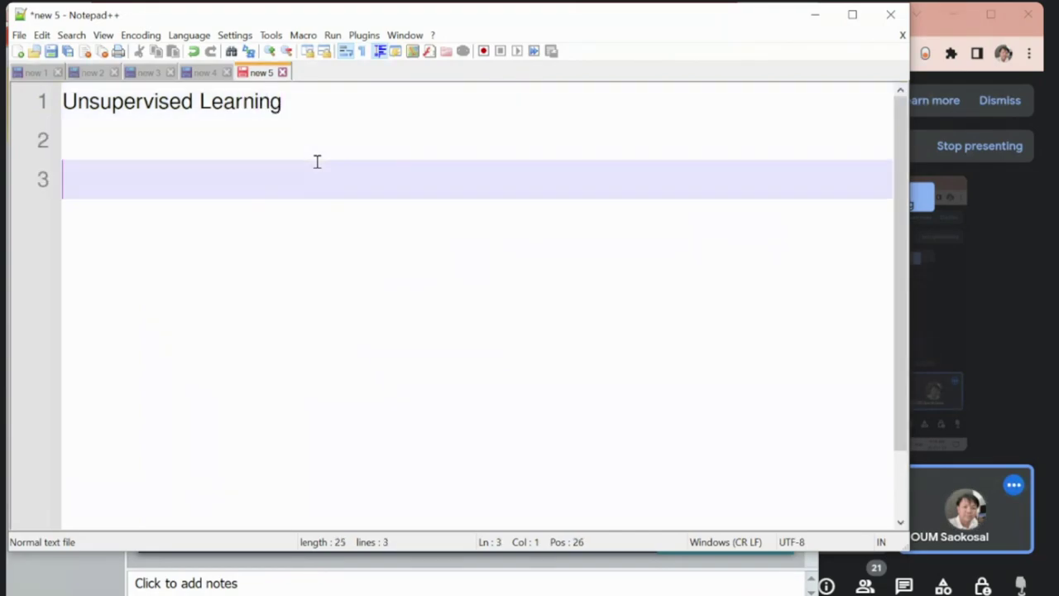
key(BackSpace)
text(Supe)
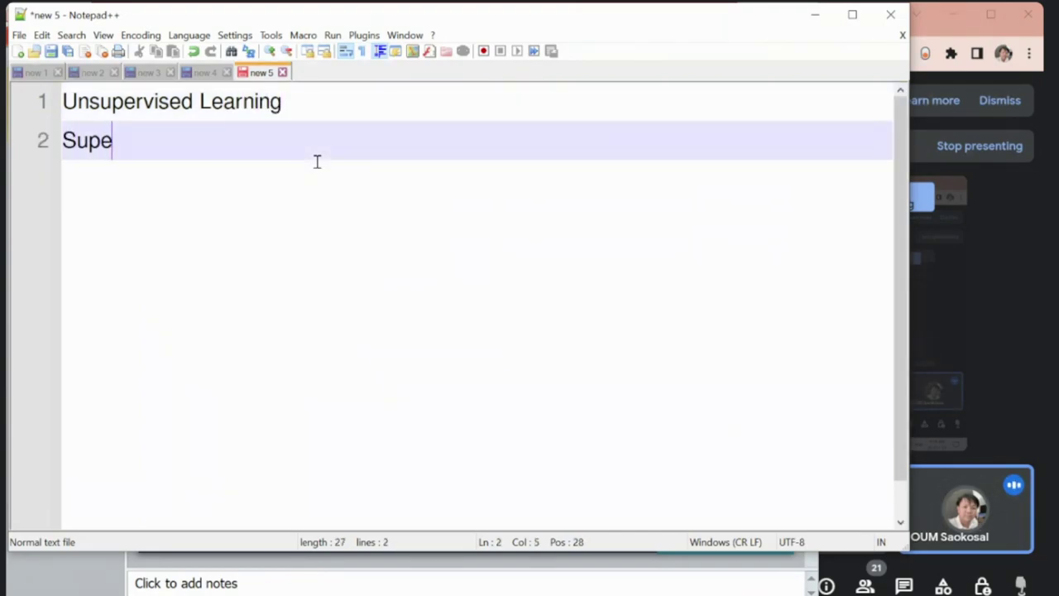
text(rvis)
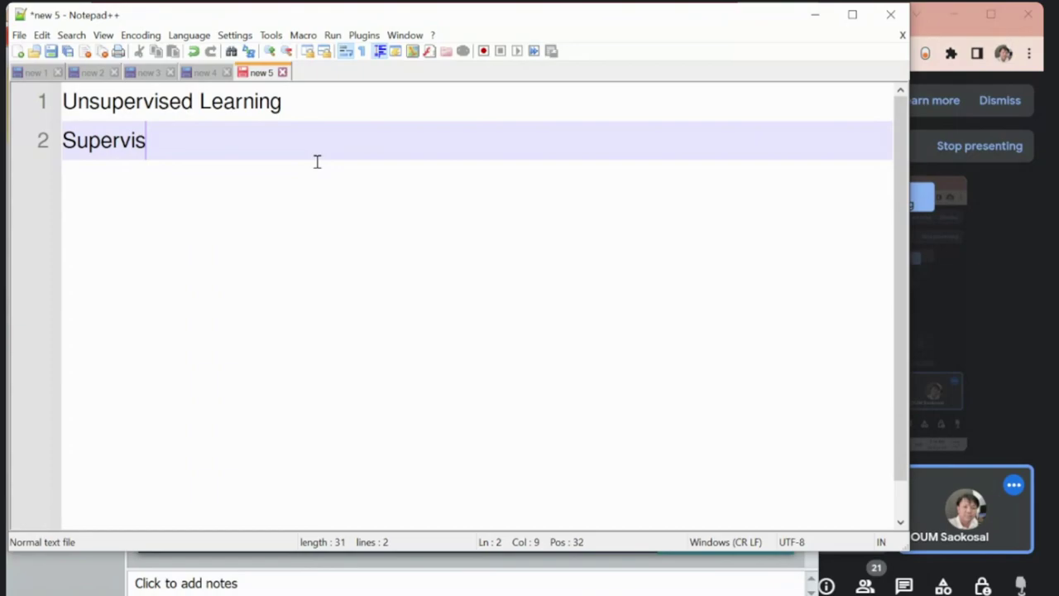
text(ed )
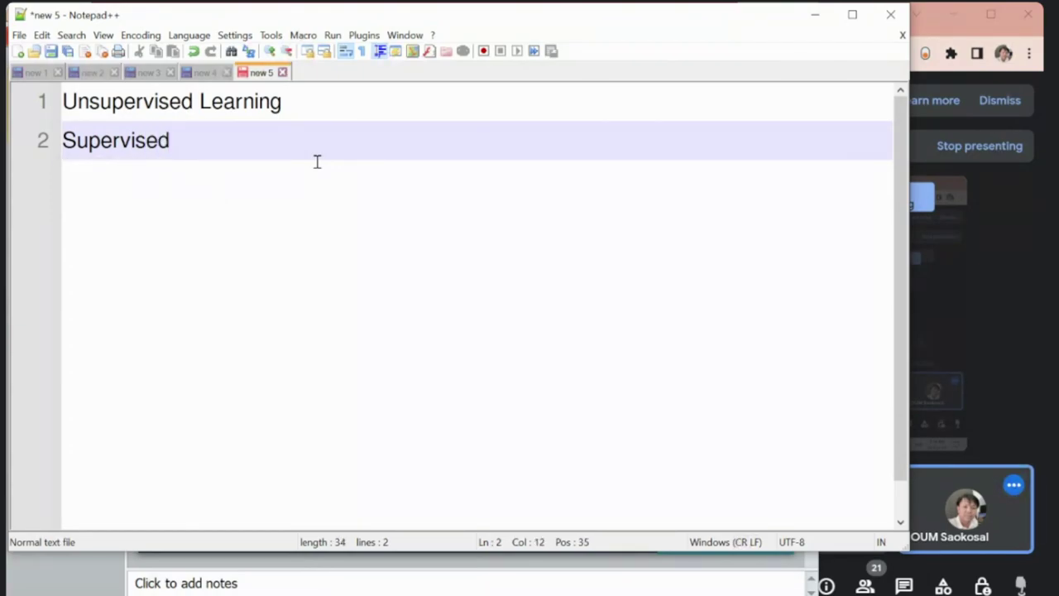
text(Learning)
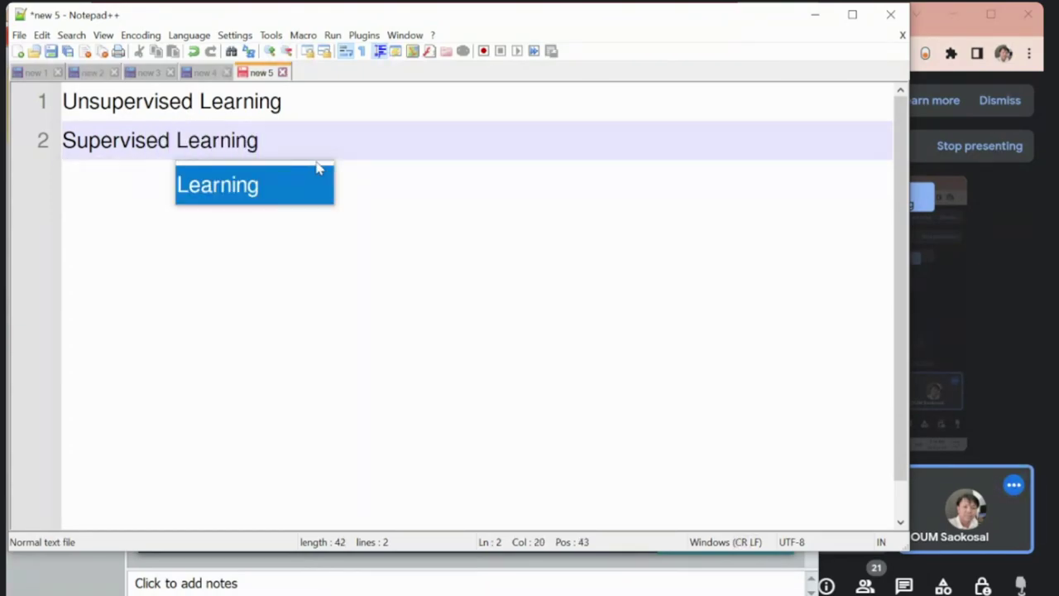
key(Escape)
key(Up)
key(Right)
key(Right)
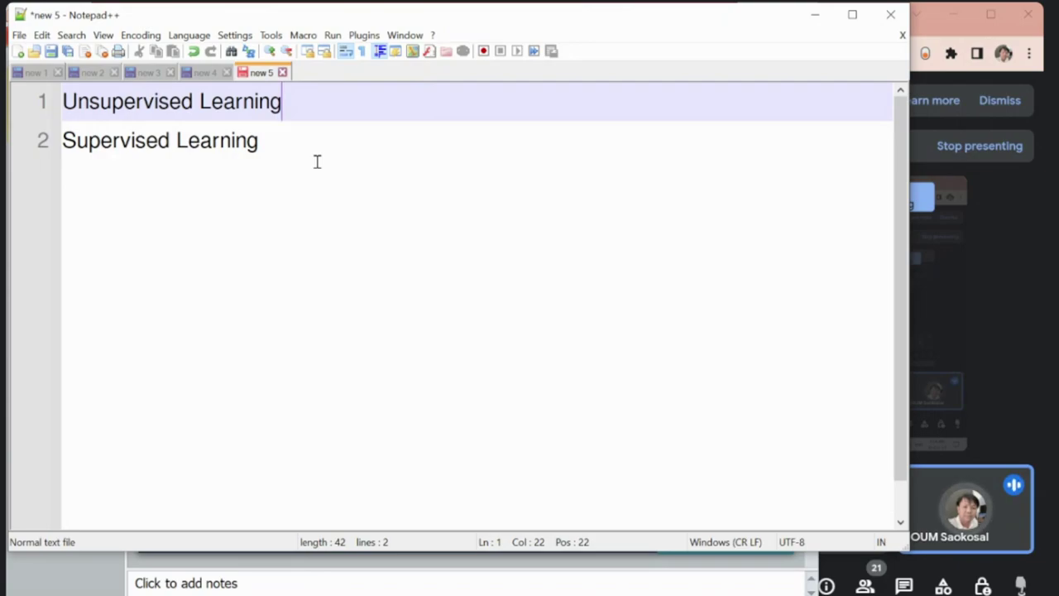
click(317, 162)
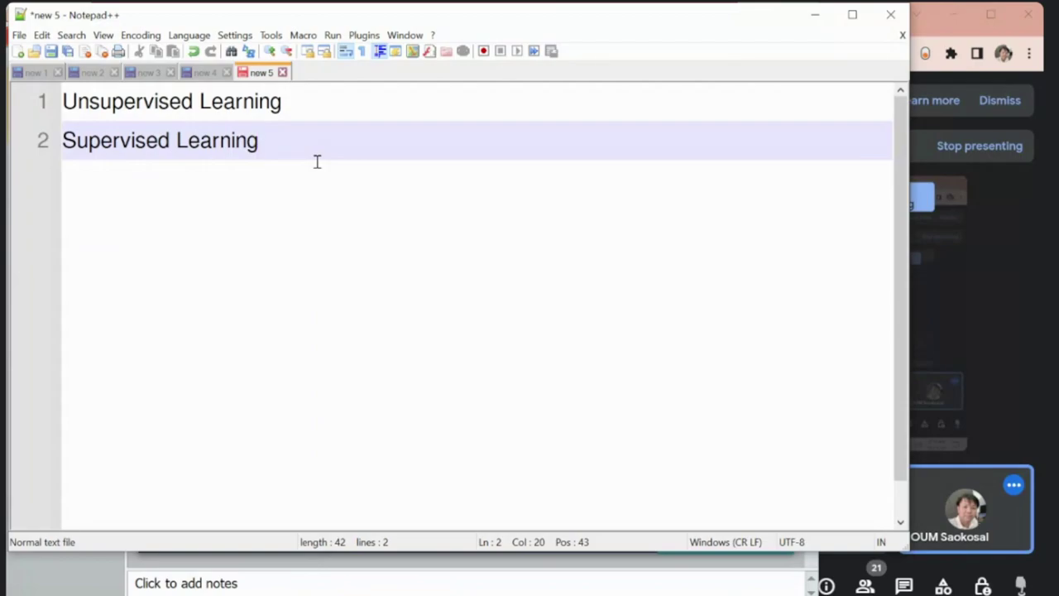
Step: Add a column header line 'A B C D' below the Unsupervised Learning heading
key(Return)
key(Return)
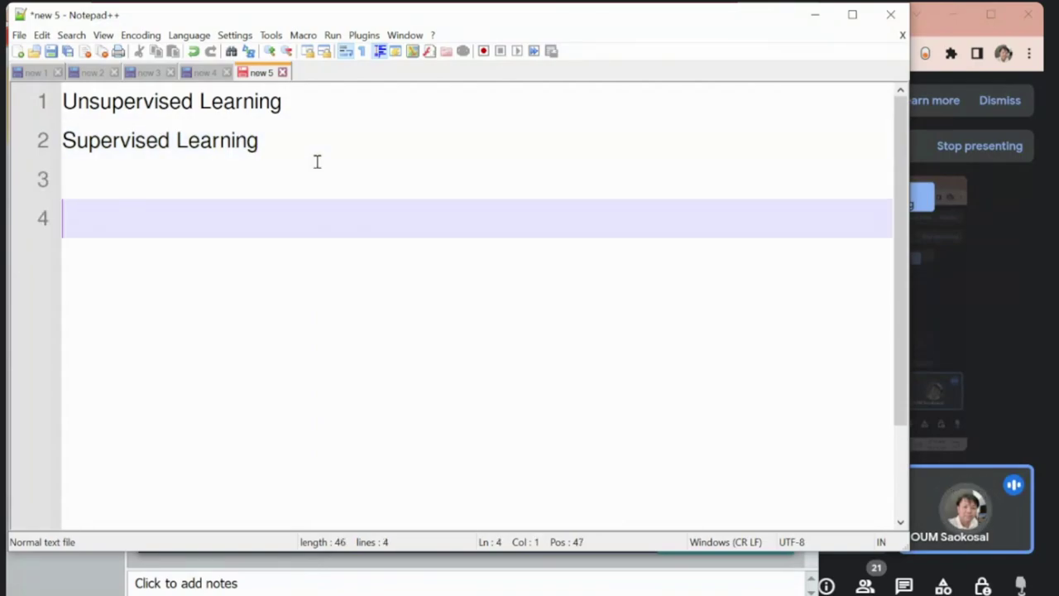
key(Up)
key(Up)
key(Up)
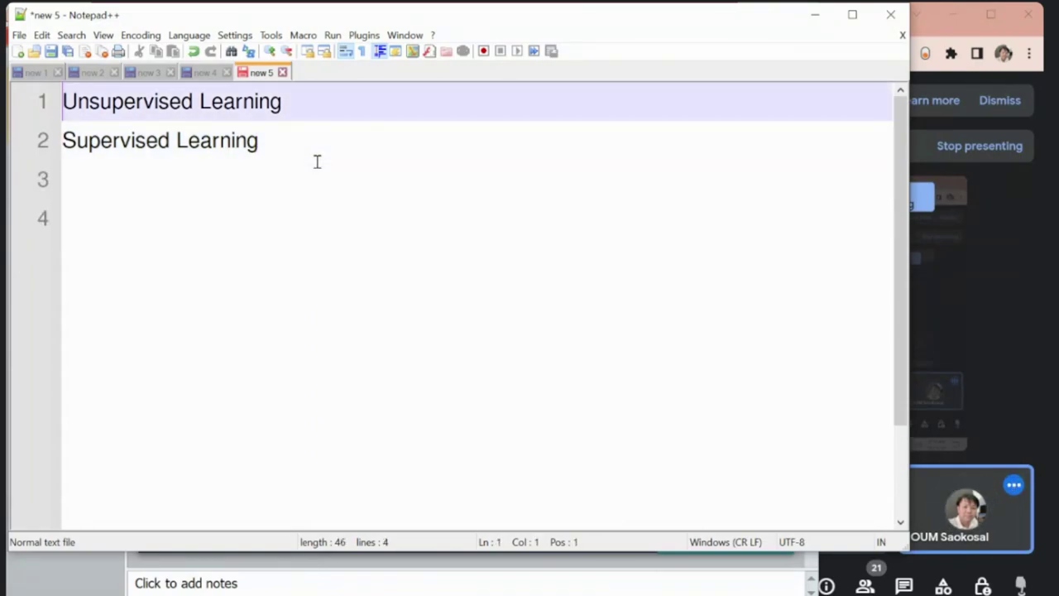
key(End)
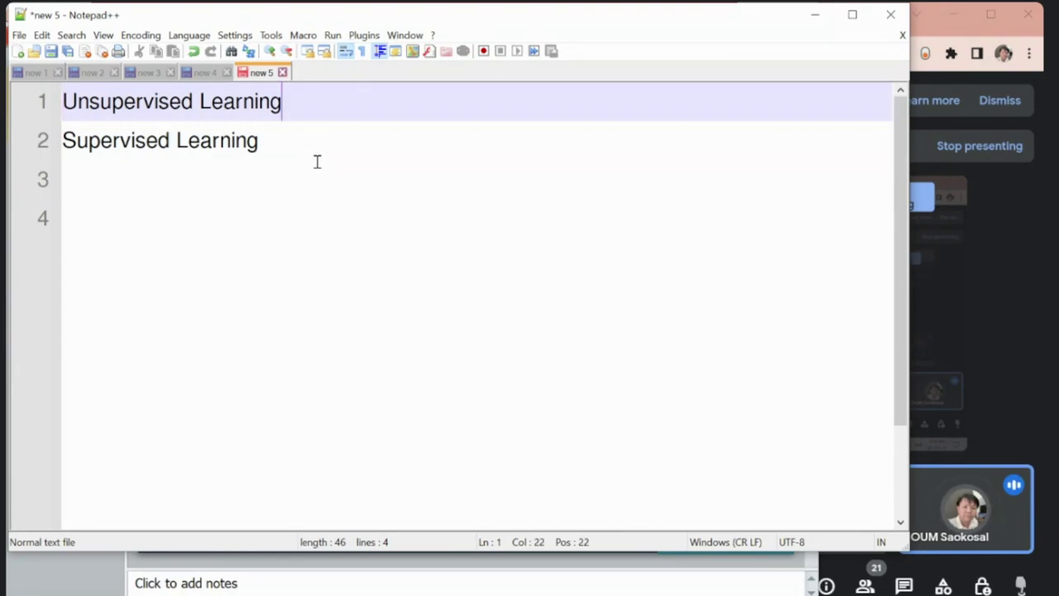
key(Return)
key(Return)
key(Up)
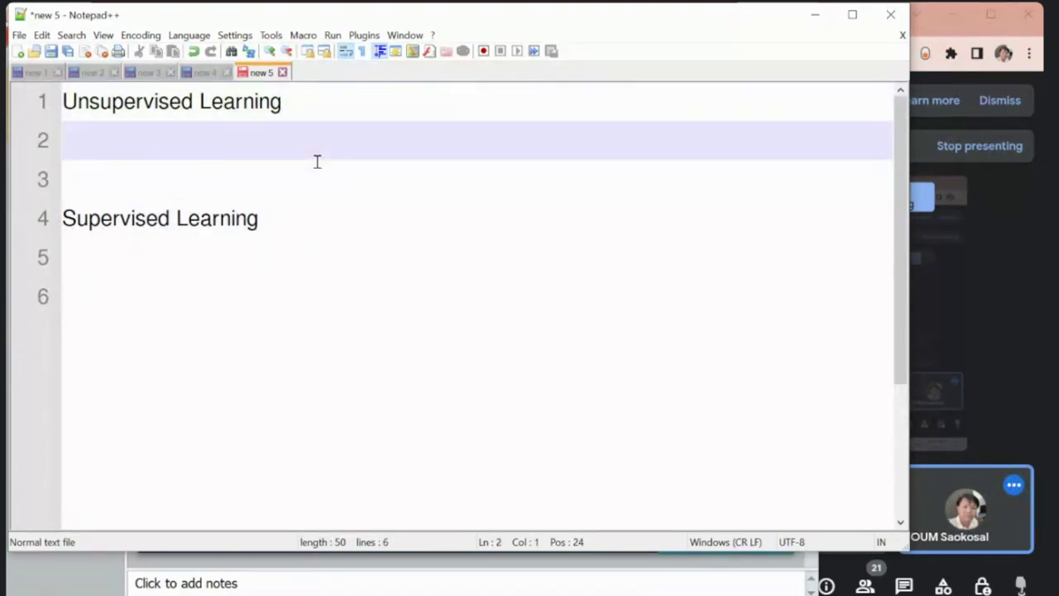
text(X )
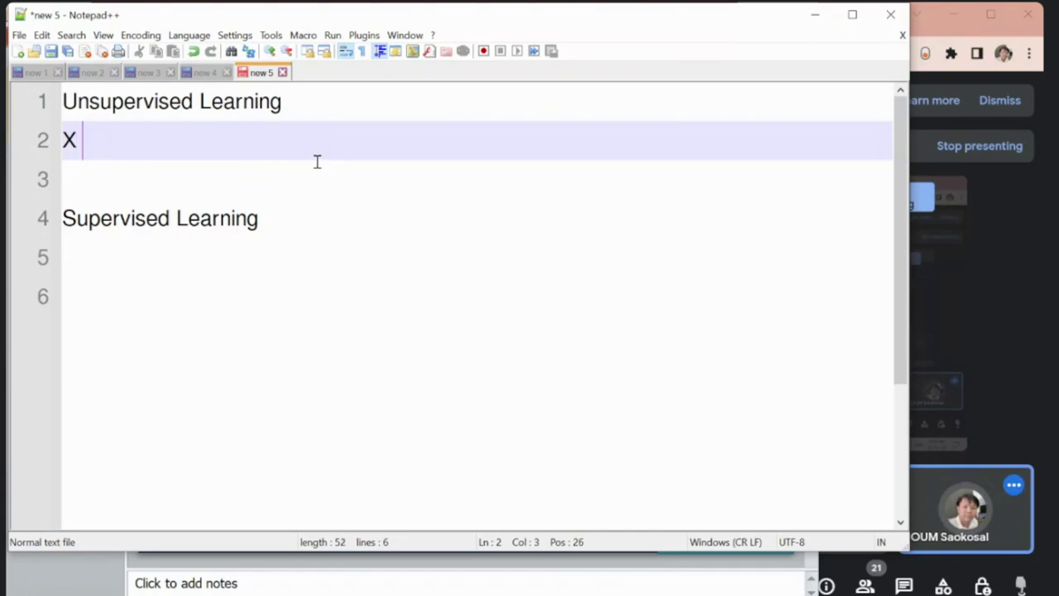
text(Y Z)
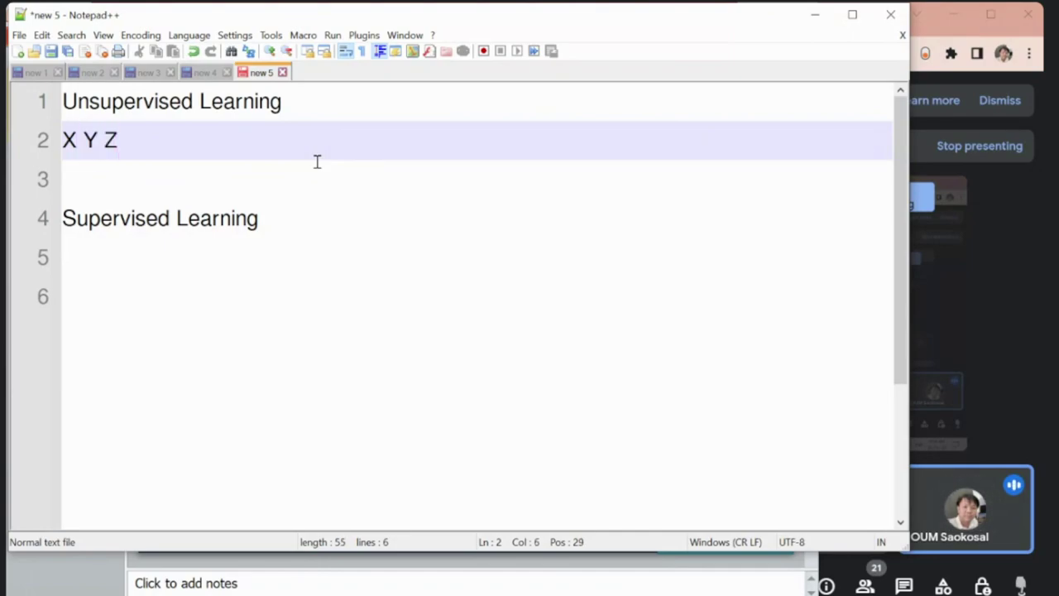
key(BackSpace)
key(BackSpace)
key(BackSpace)
key(BackSpace)
key(BackSpace)
text(A)
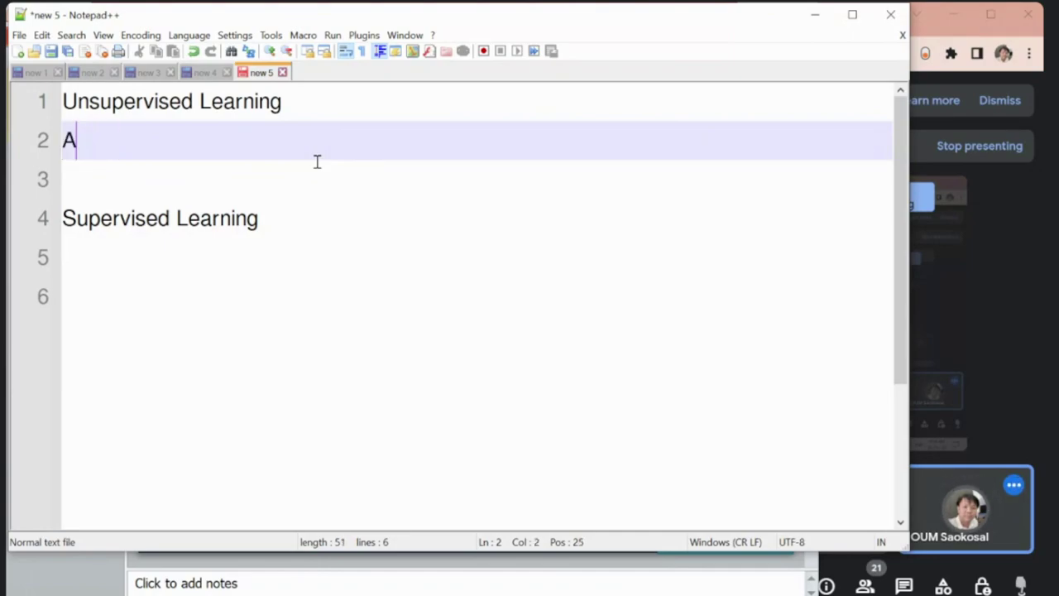
text(B)
key(BackSpace)
key(BackSpace)
text(B C )
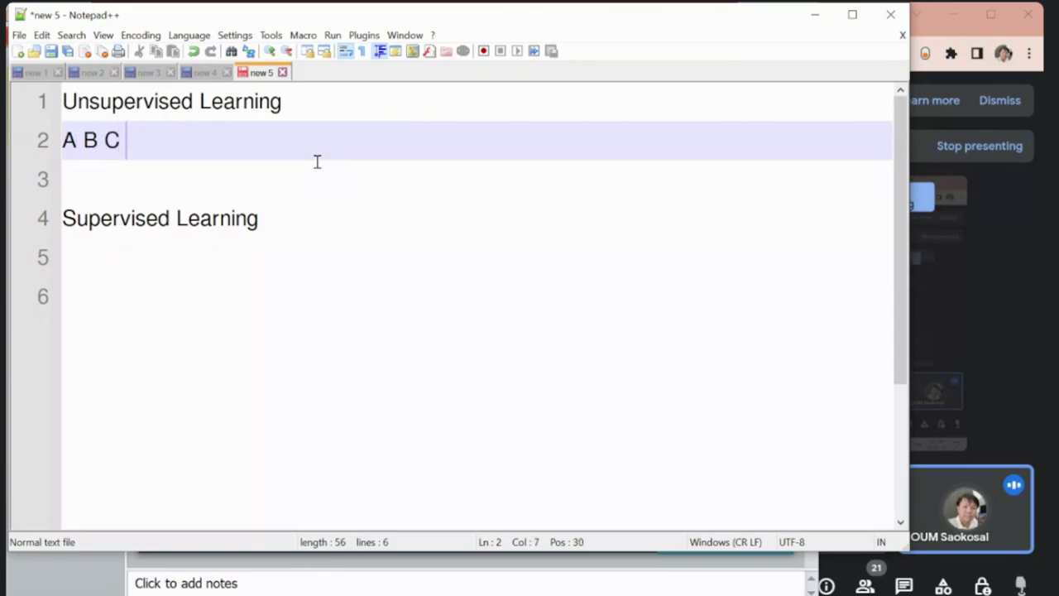
text(D)
key(Return)
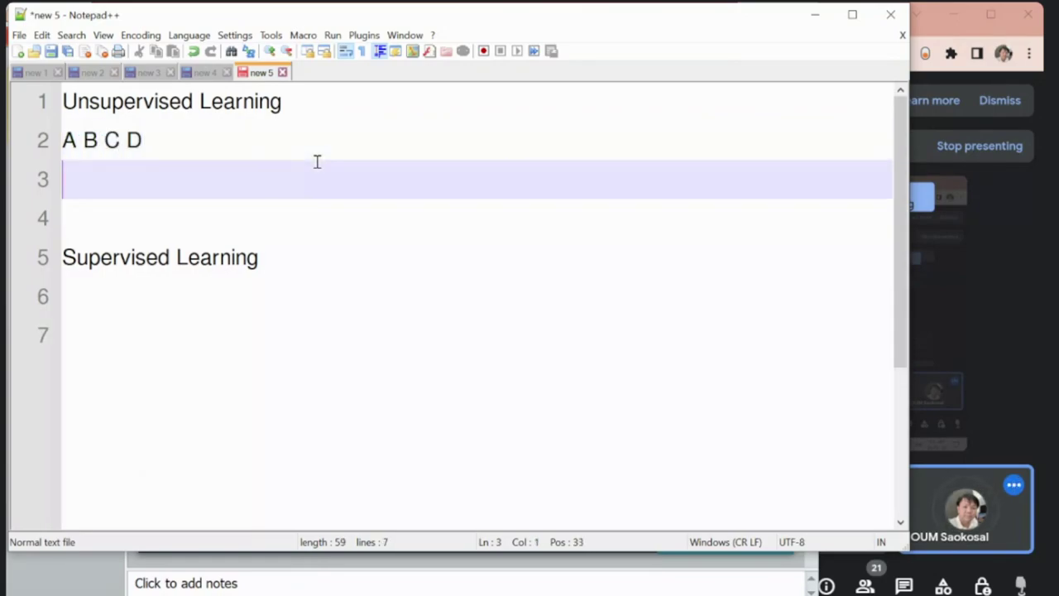
Step: Start the first row with a1 and widen the tab gaps between the A B C D headers
text(a)
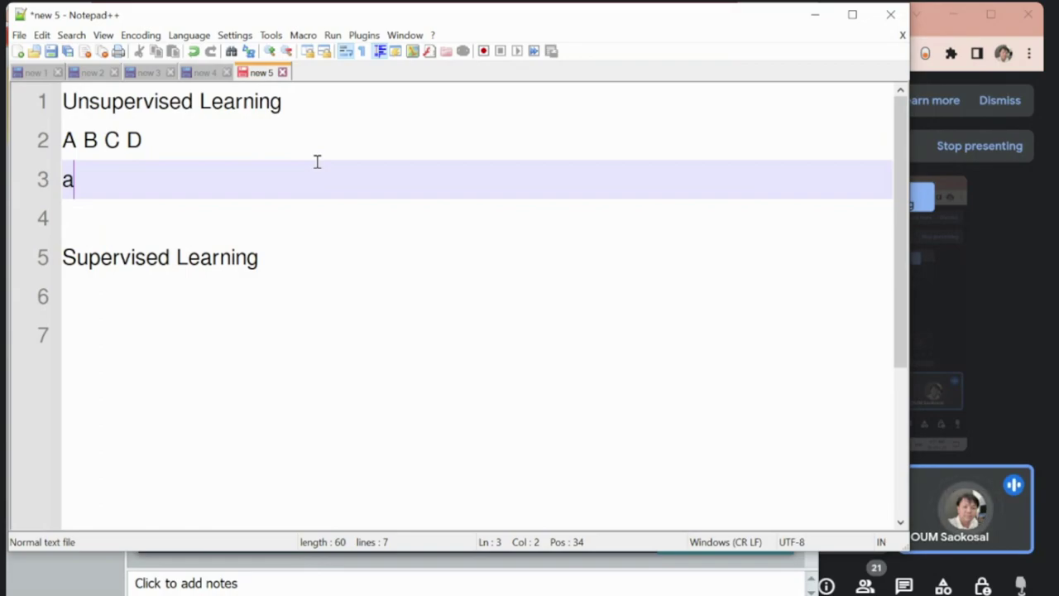
text(1)
key(Up)
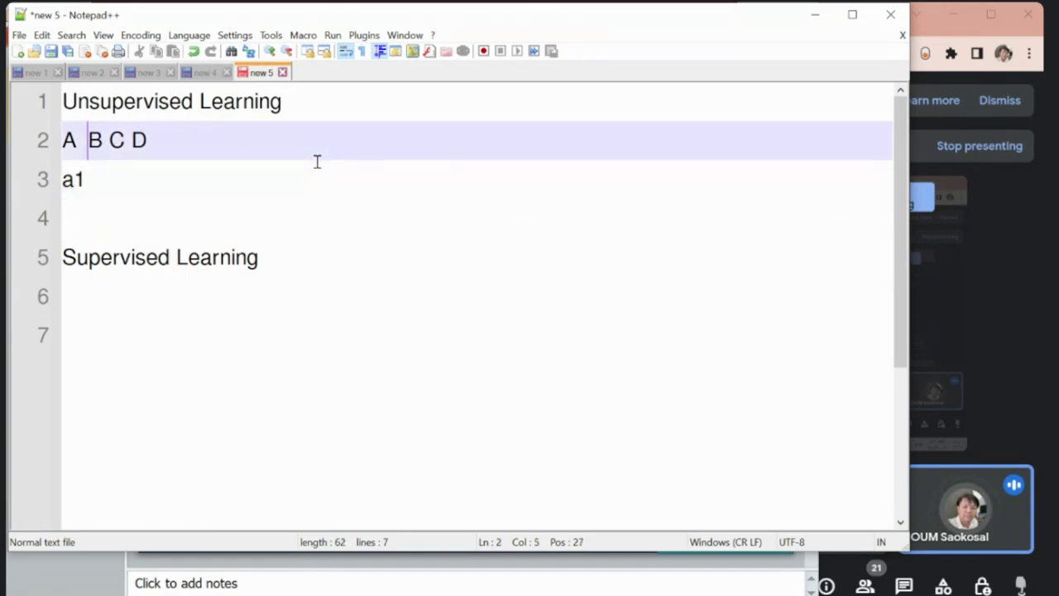
key(Tab)
key(Right)
key(Tab)
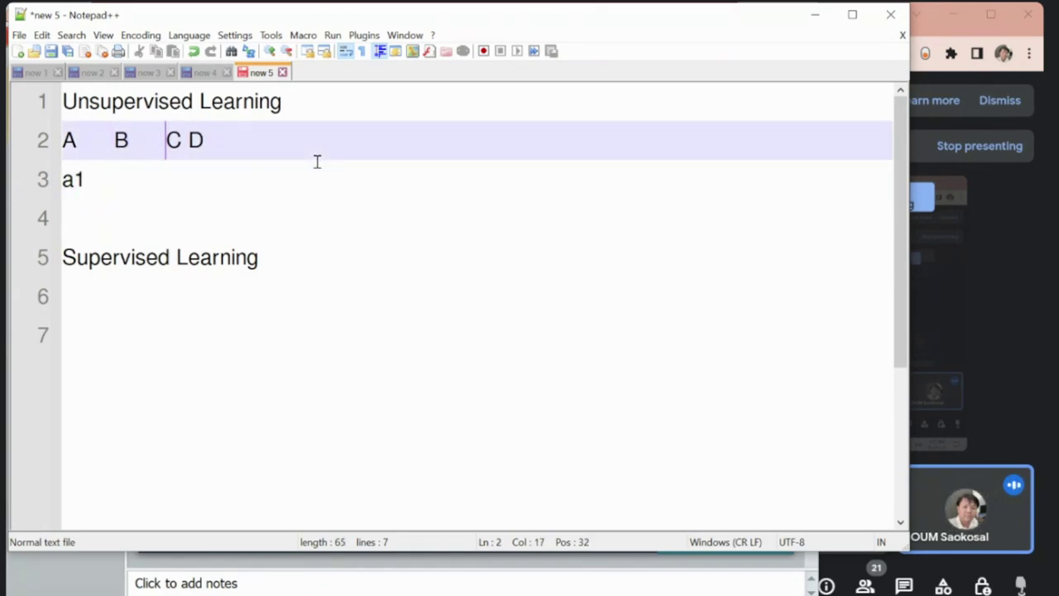
key(Right)
key(Right)
Step: Complete the first data row as a1 b1 c1 d2 in tab-separated columns
key(Tab)
key(Down)
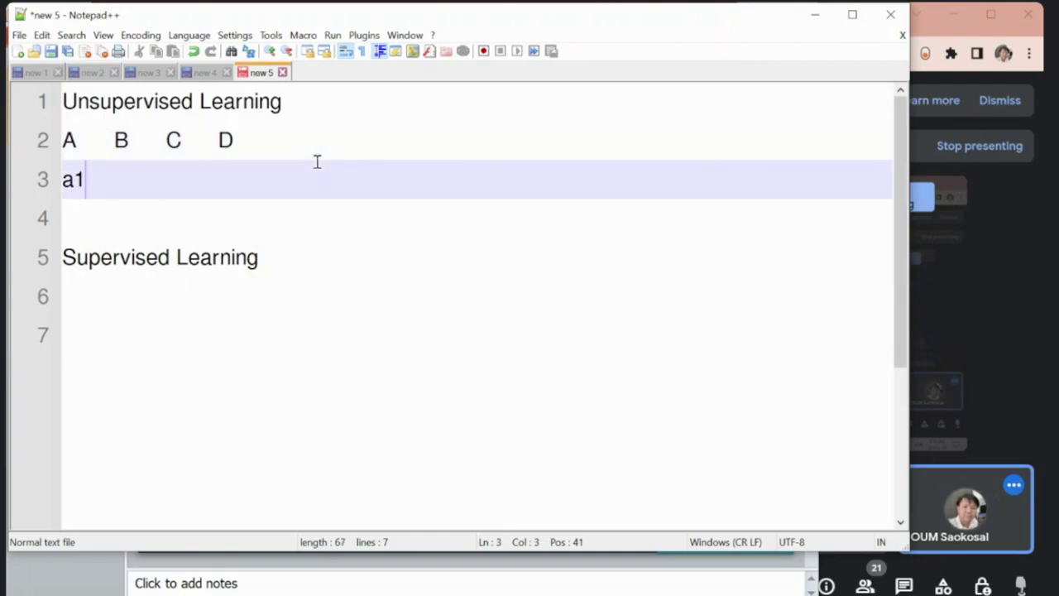
key(Tab)
text(b)
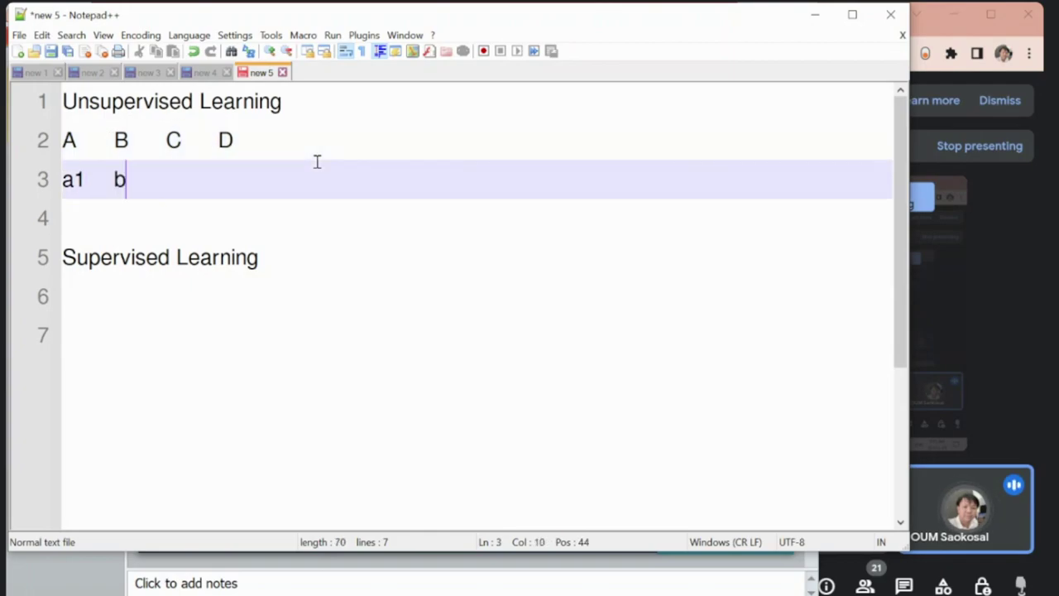
text(1)
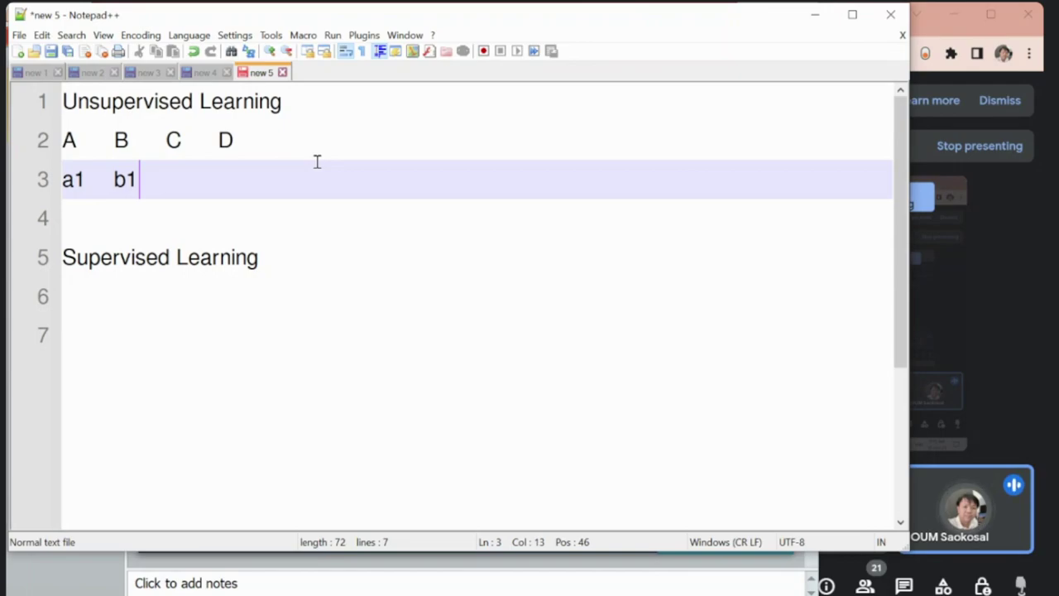
key(Tab)
text(x)
key(BackSpace)
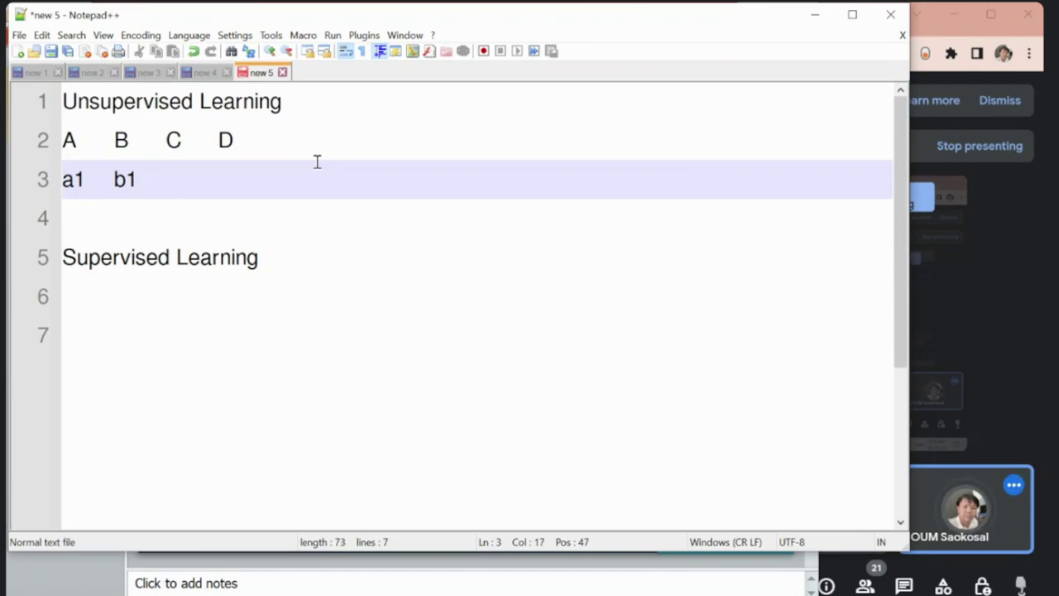
text(c1)
key(Tab)
text(d2)
key(Return)
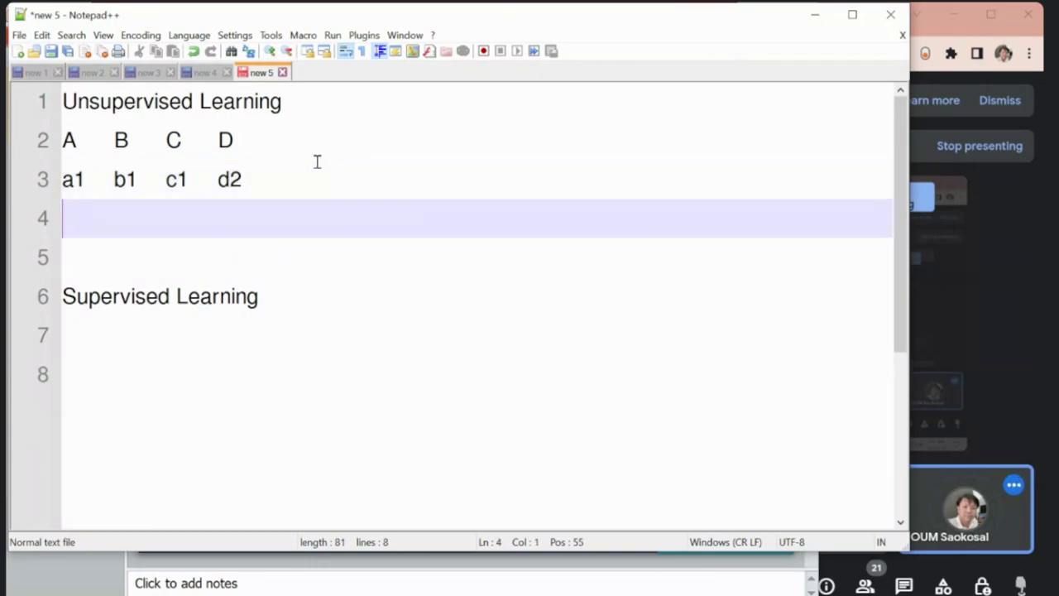
Step: Copy the first data row and paste it twice as two new rows
key(Up)
key(shift+Right)
key(shift+Right)
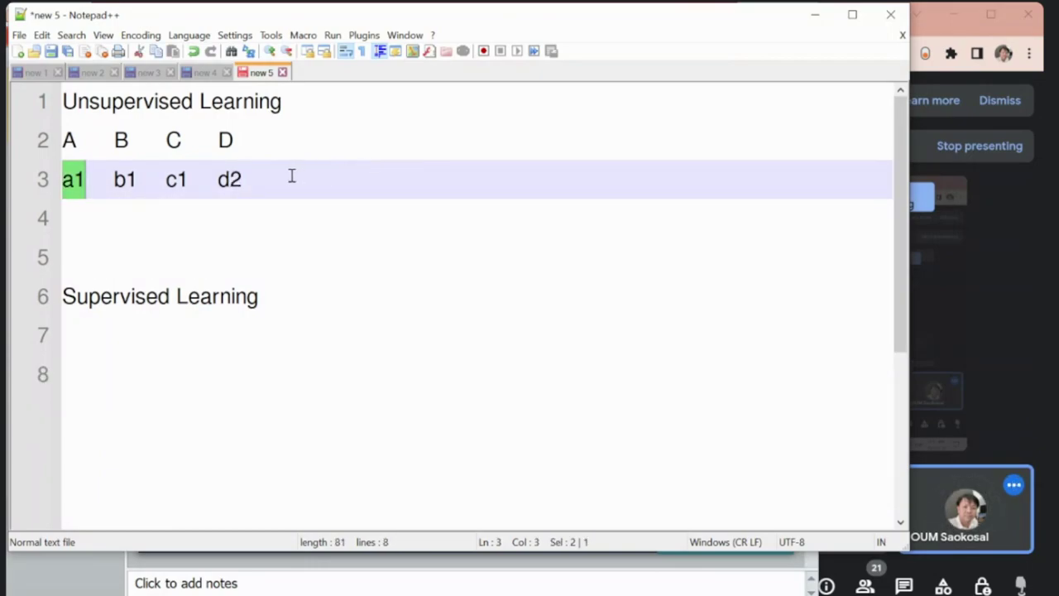
key(shift+End)
key(ctrl+c)
click(113, 215)
key(ctrl+v)
key(Return)
key(ctrl+v)
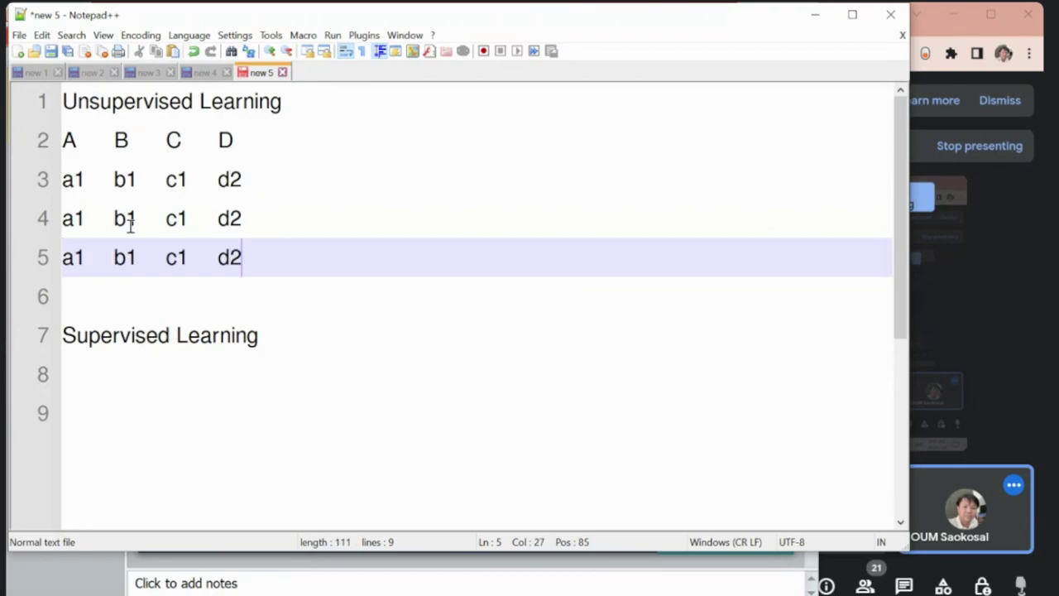
Step: Change the second data row to a2 b4 c3 d1
click(80, 218)
key(BackSpace)
text(2)
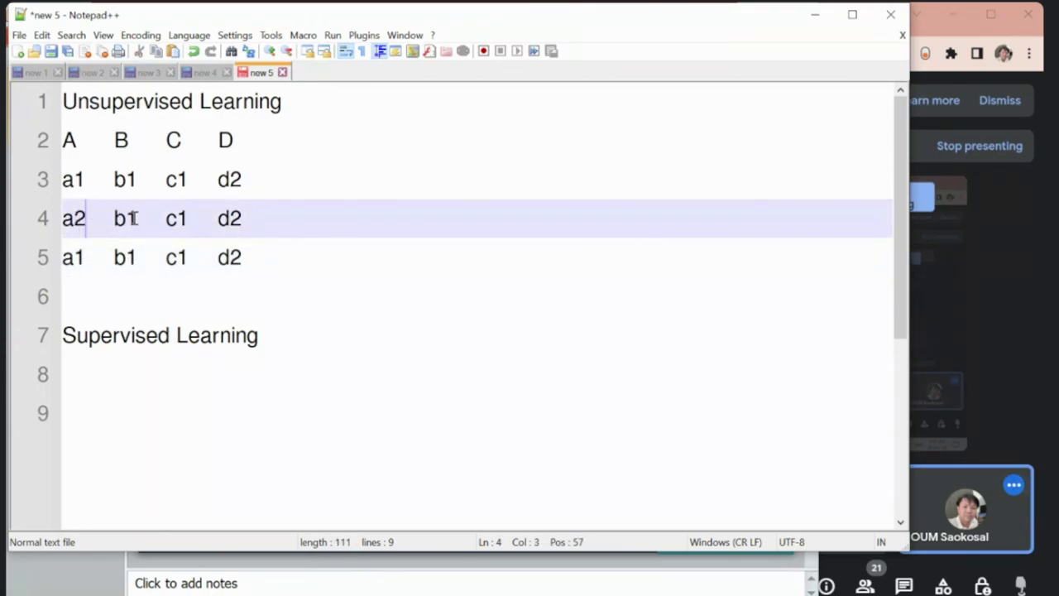
click(132, 217)
key(BackSpace)
text(4)
click(177, 218)
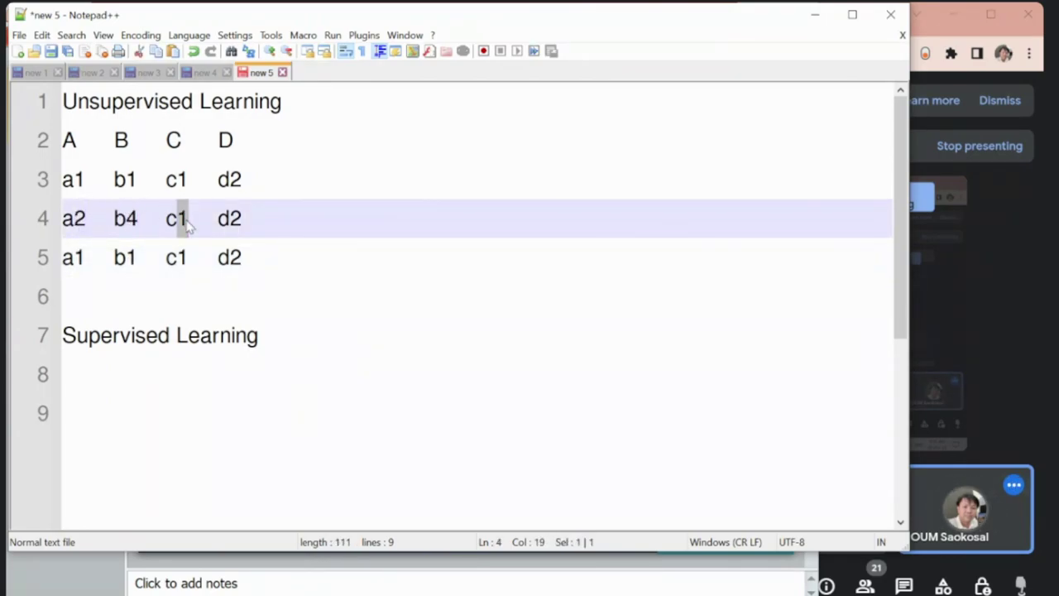
key(Delete)
text(3)
click(236, 218)
key(BackSpace)
text(1)
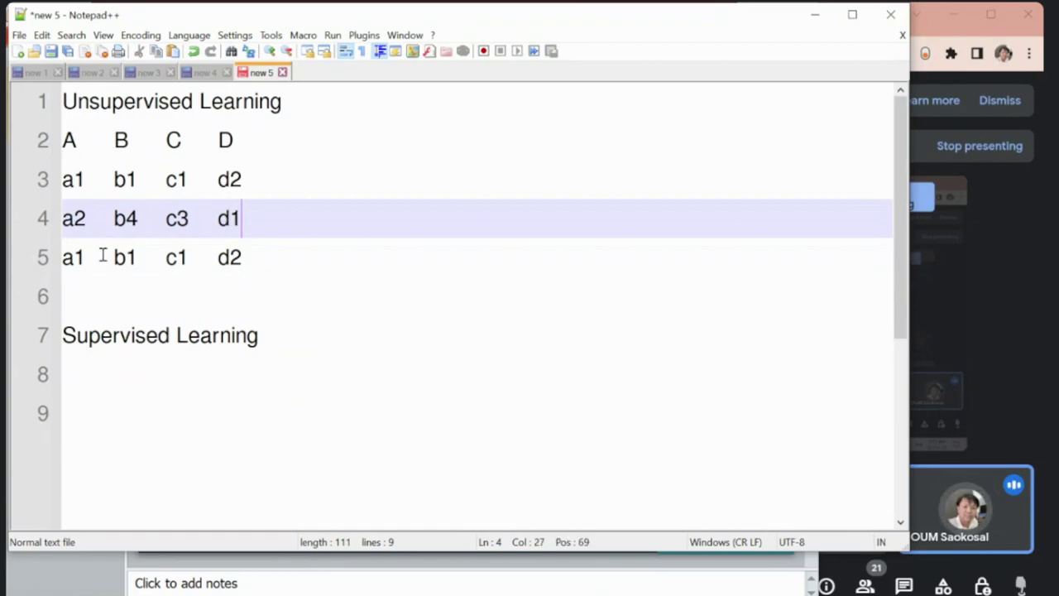
Step: Change the third data row to a4 b1 c2 d5
drag(72, 258, 80, 257)
text(4)
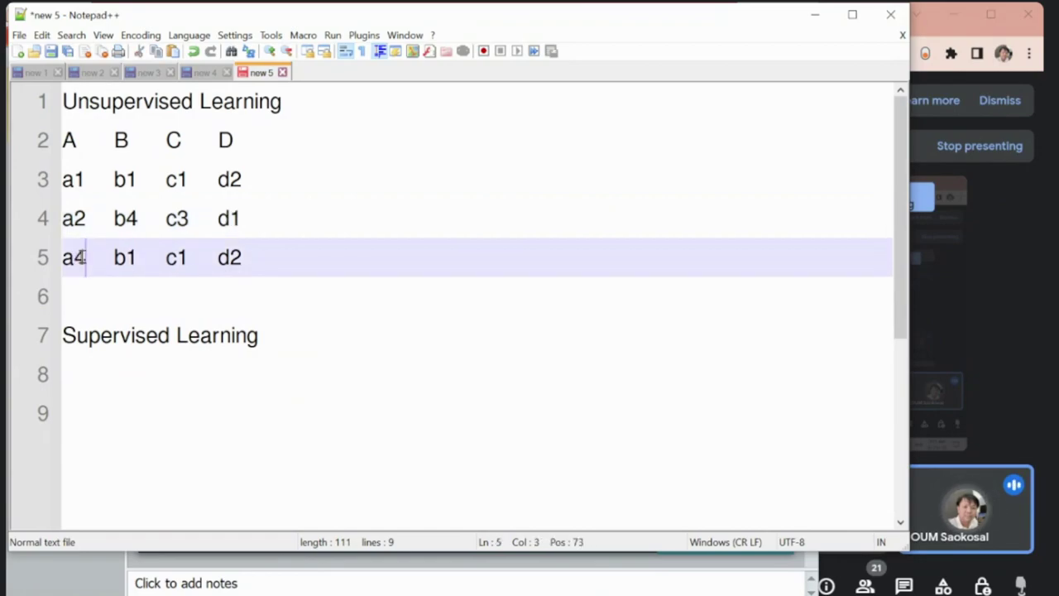
click(134, 257)
click(176, 257)
drag(177, 258, 233, 257)
text(2)
click(243, 258)
text(5)
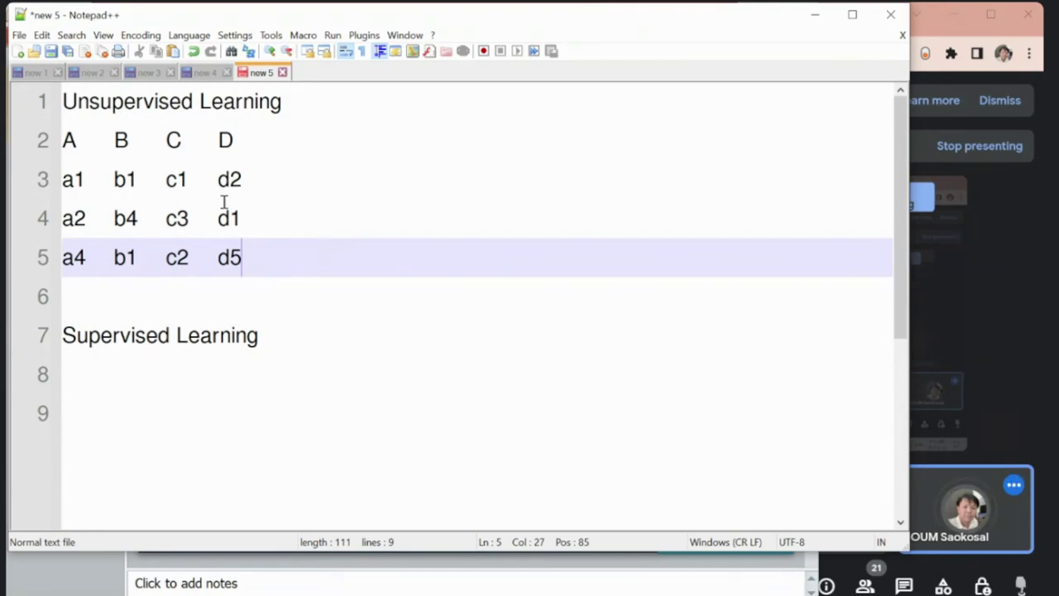
Step: Below the table, type the note '-> want it to cluster data into groups'
key(Return)
text(-> )
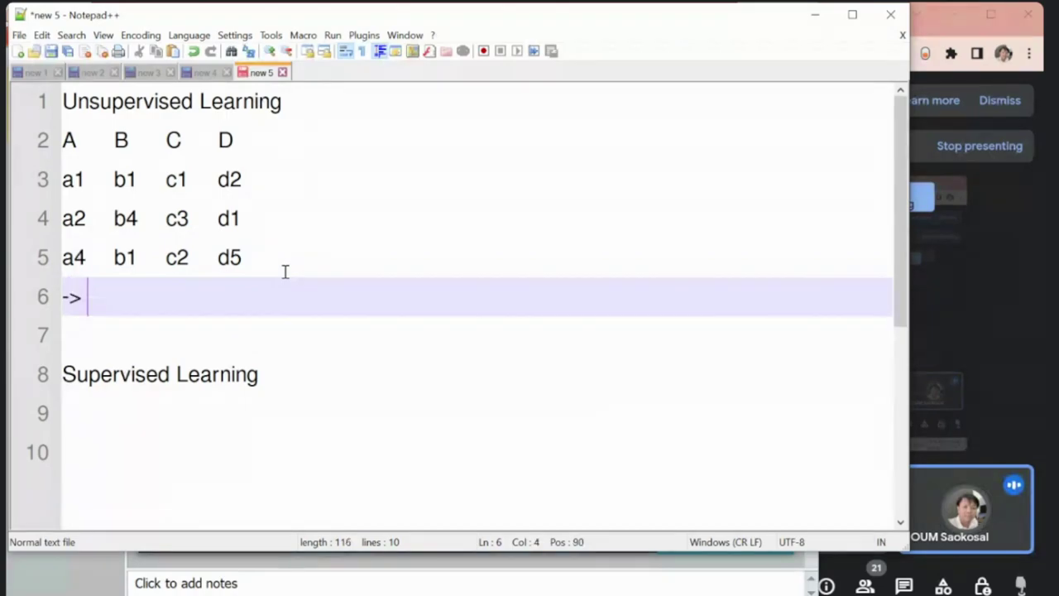
text(want )
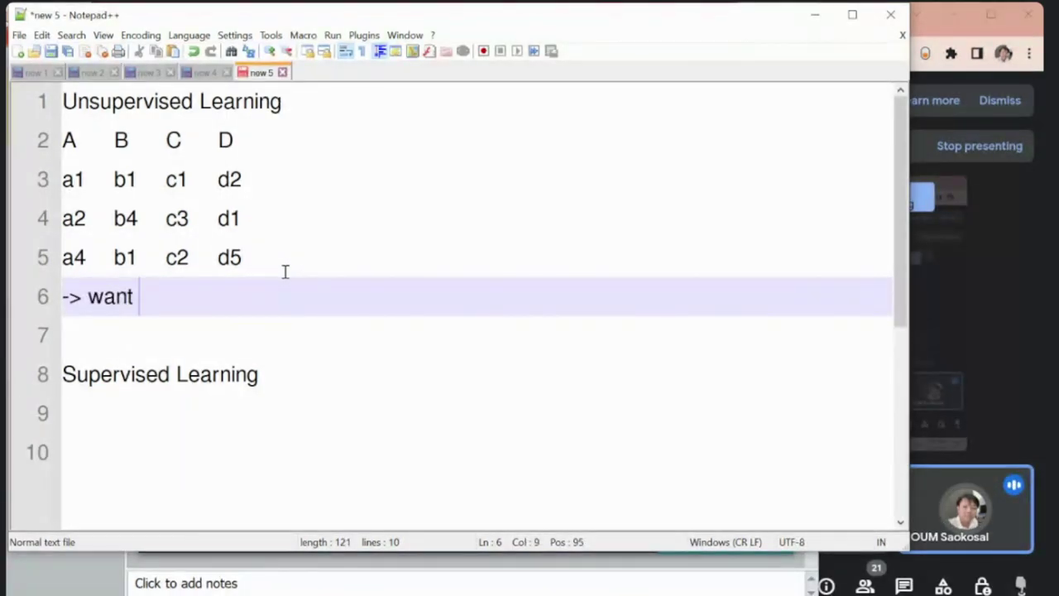
text(it to cl)
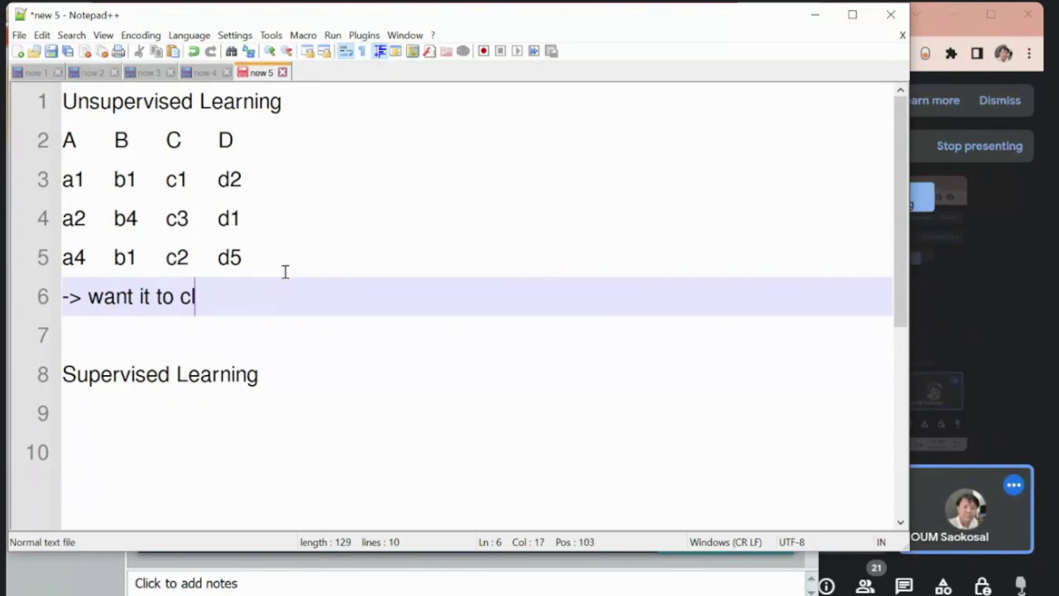
text(uster )
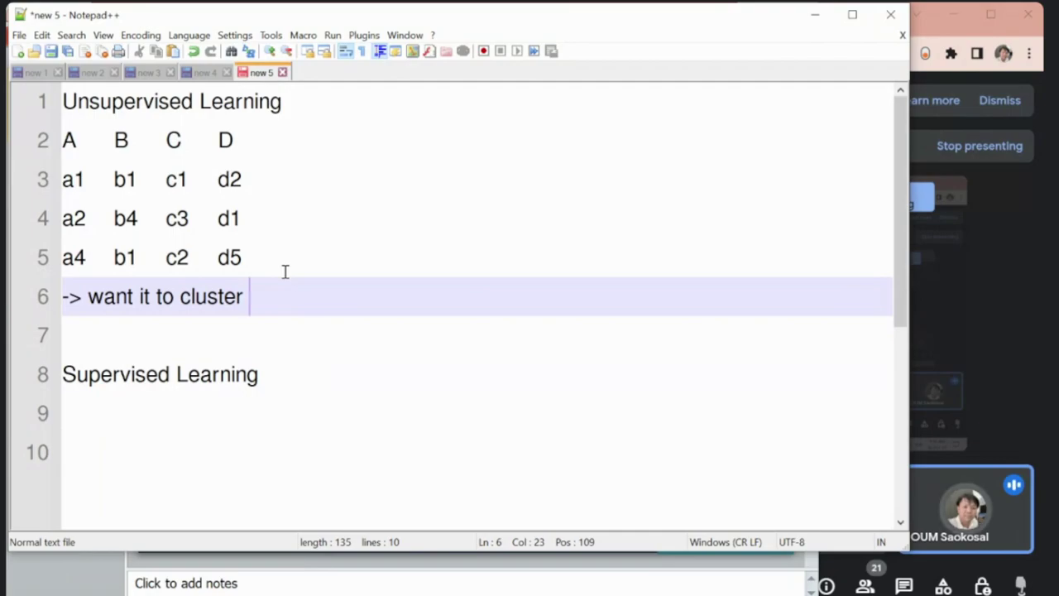
text(data into)
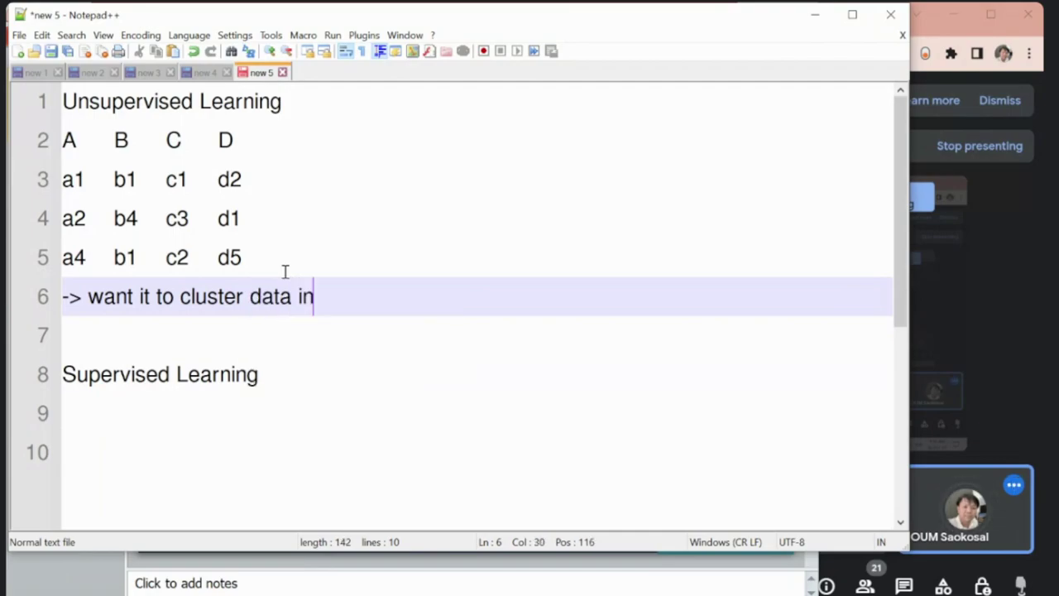
key(BackSpace)
text(to)
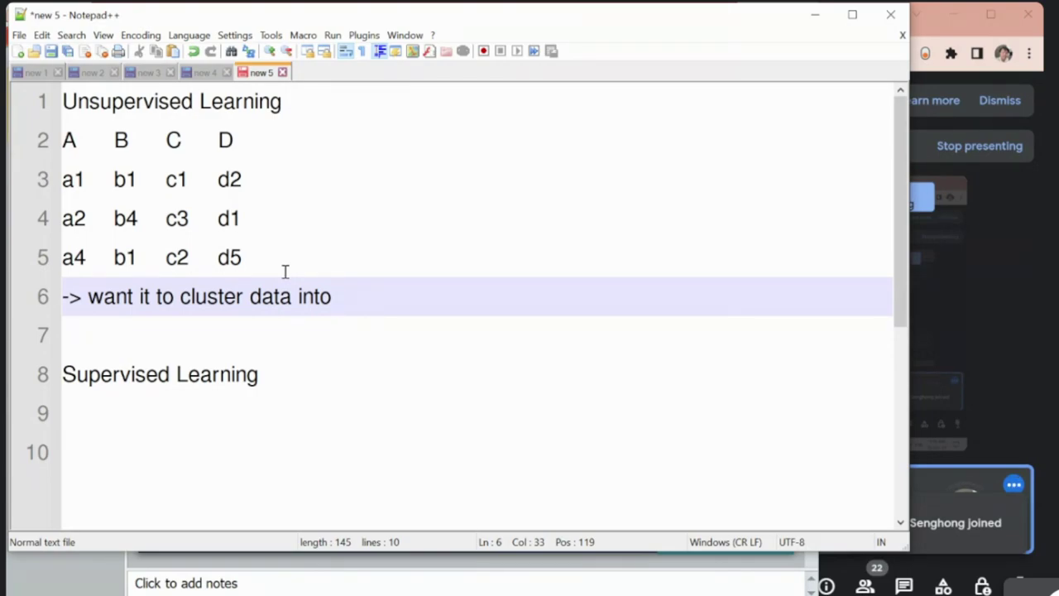
text(grpups)
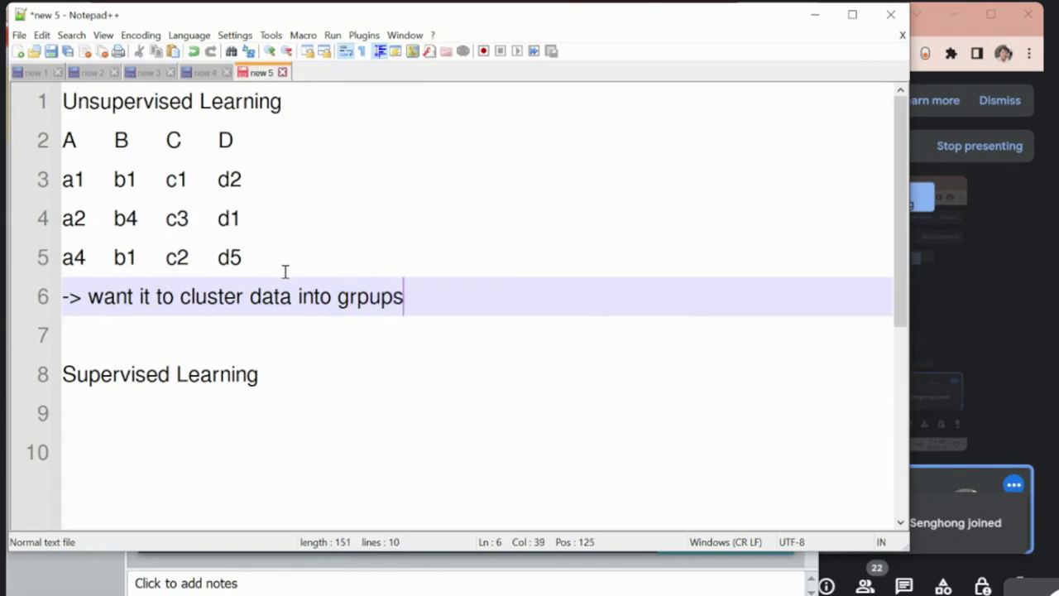
key(BackSpace)
key(BackSpace)
key(BackSpace)
key(BackSpace)
text(oups)
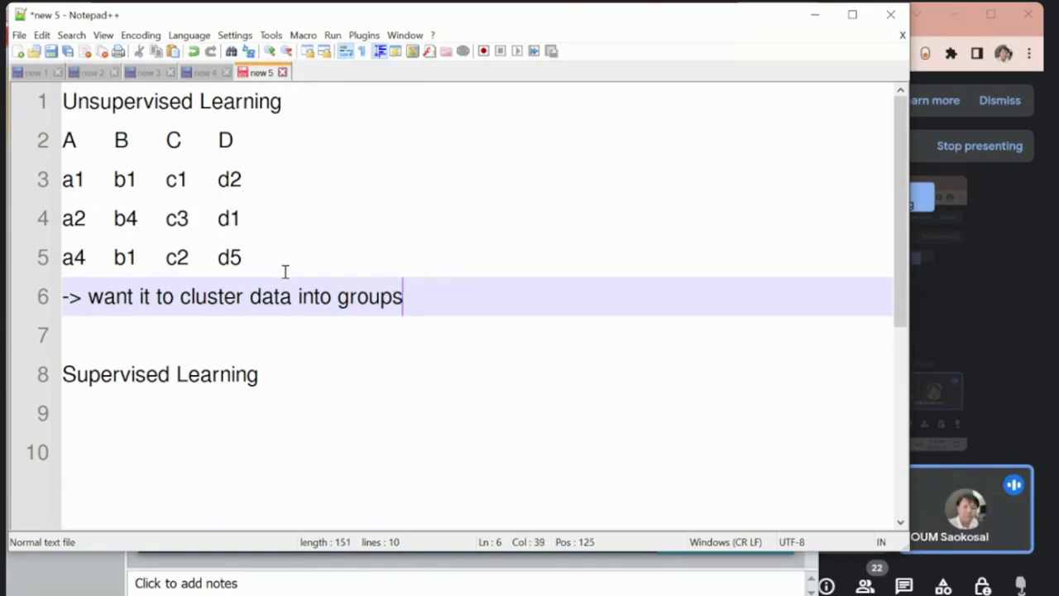
key(BackSpace)
text((s))
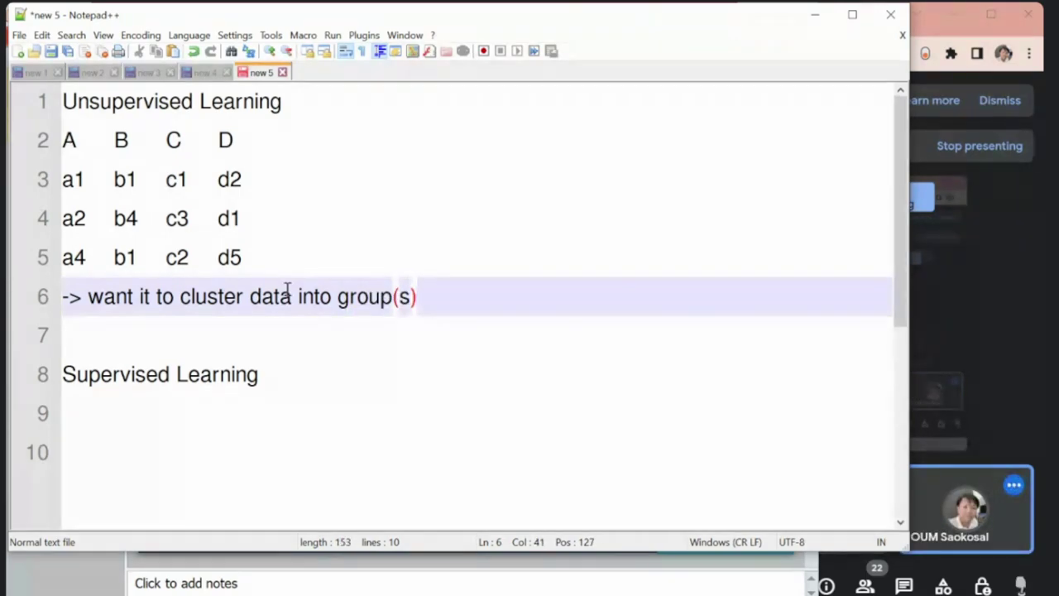
key(BackSpace)
key(BackSpace)
key(BackSpace)
text(s)
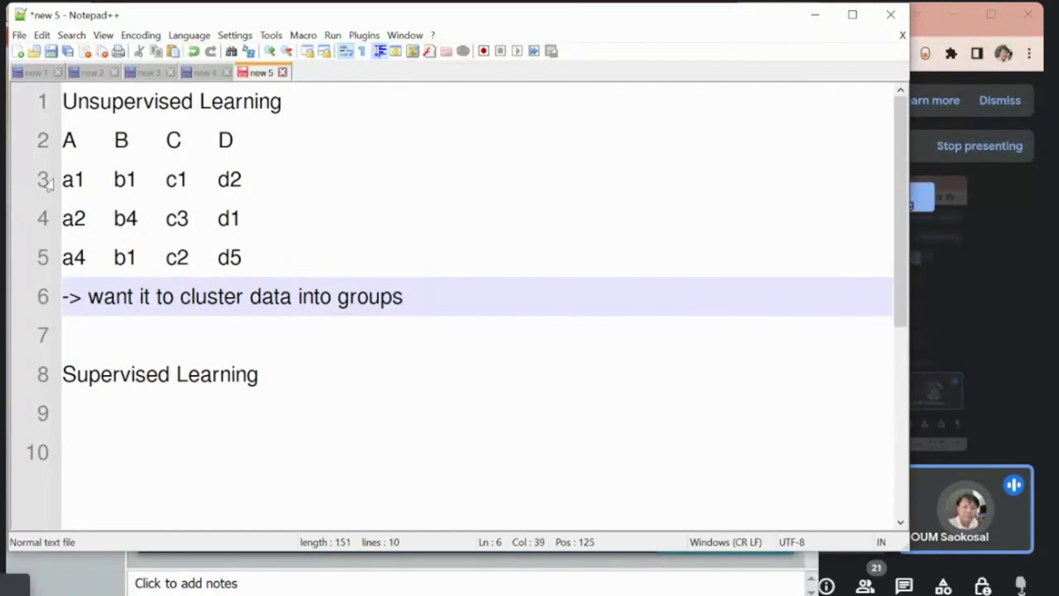
Step: Highlight the a1 row values while explaining, then place the cursor after Supervised Learning
drag(74, 179, 166, 184)
click(256, 190)
click(121, 276)
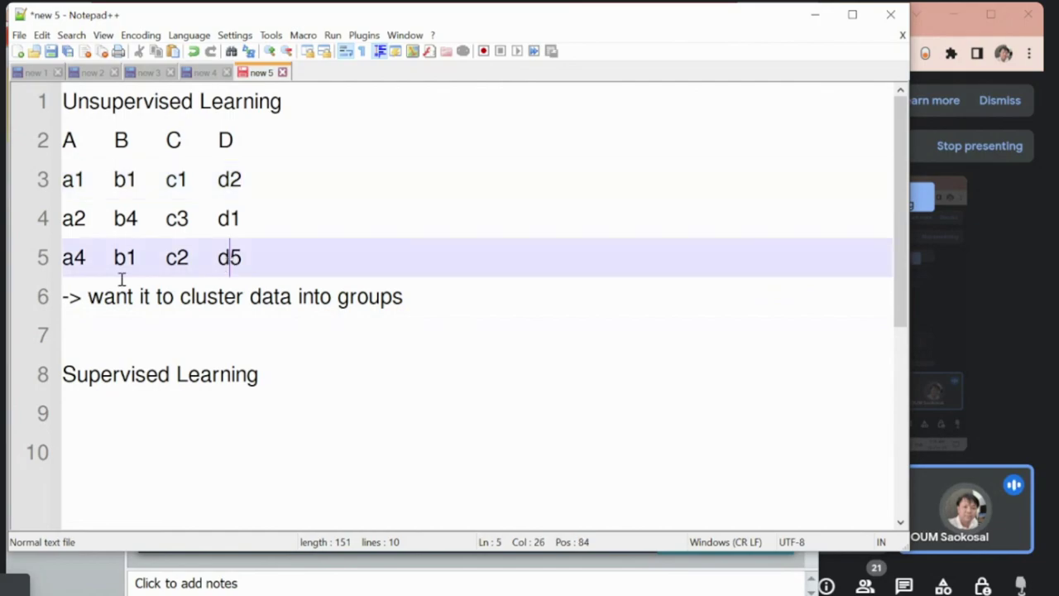
click(89, 236)
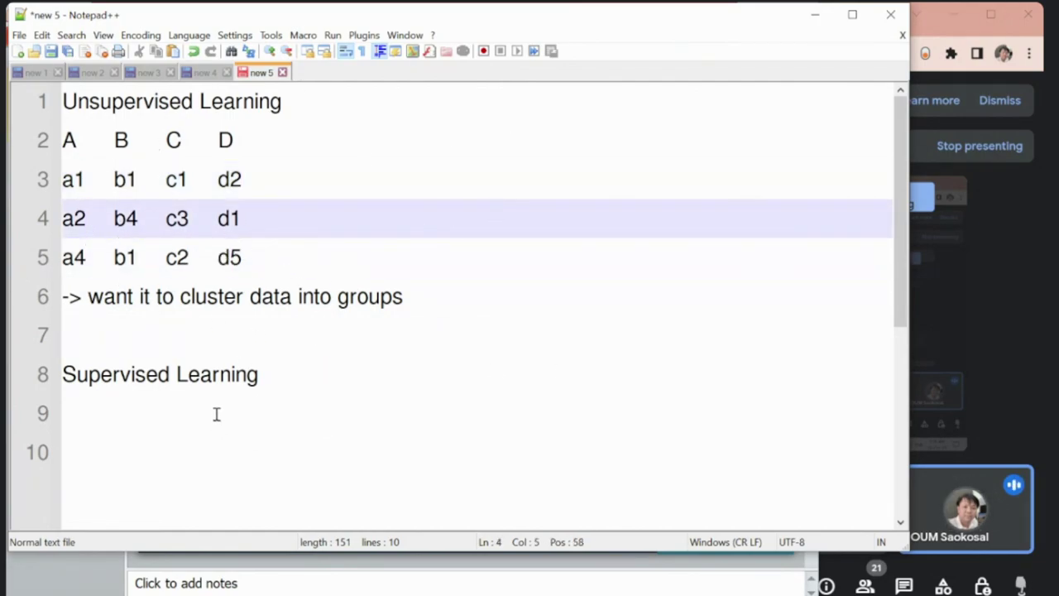
click(333, 372)
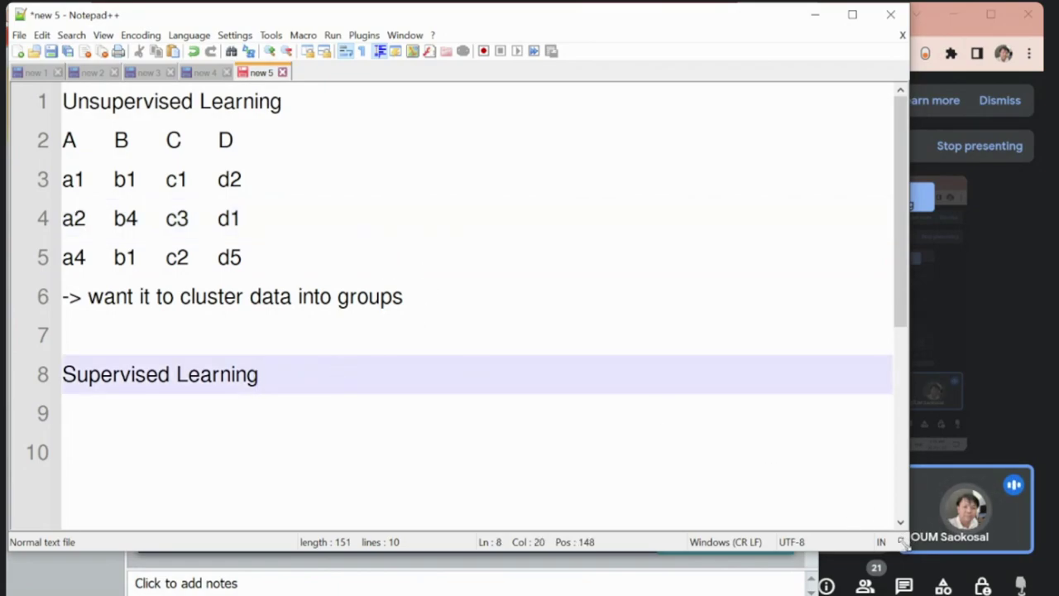
Step: Narrow the window and paste a copy of the A B C D table under Supervised Learning, adding a tab after D
drag(905, 543, 820, 595)
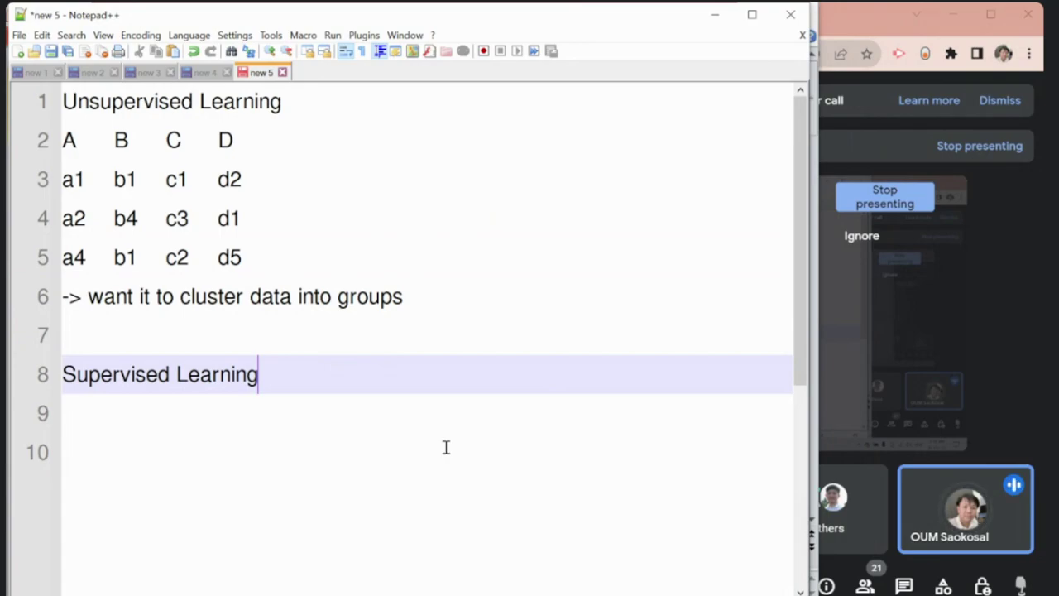
key(Return)
drag(249, 257, 8, 142)
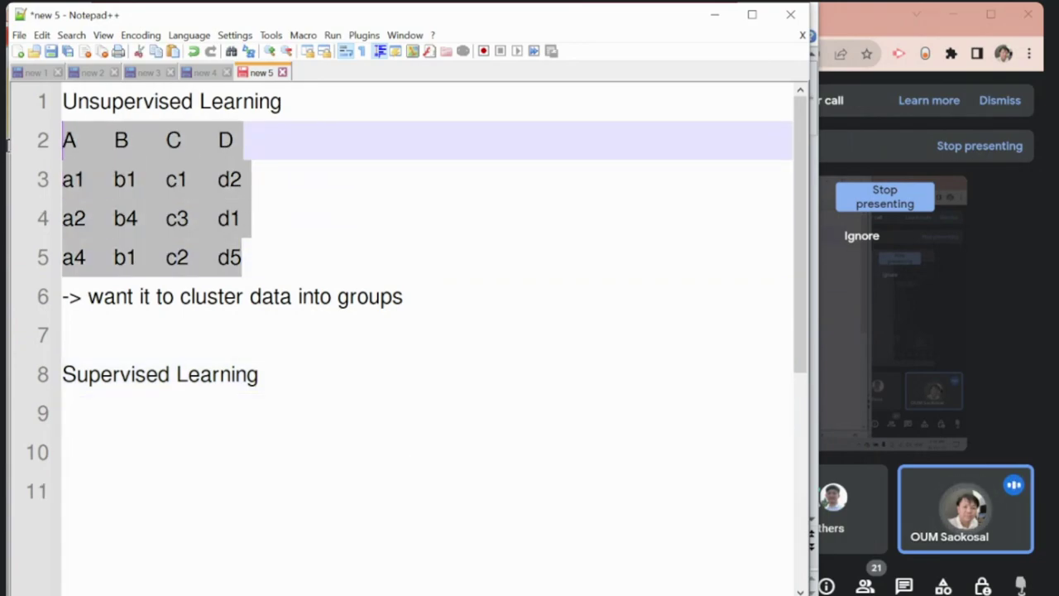
key(ctrl+c)
click(130, 414)
key(ctrl+v)
click(261, 412)
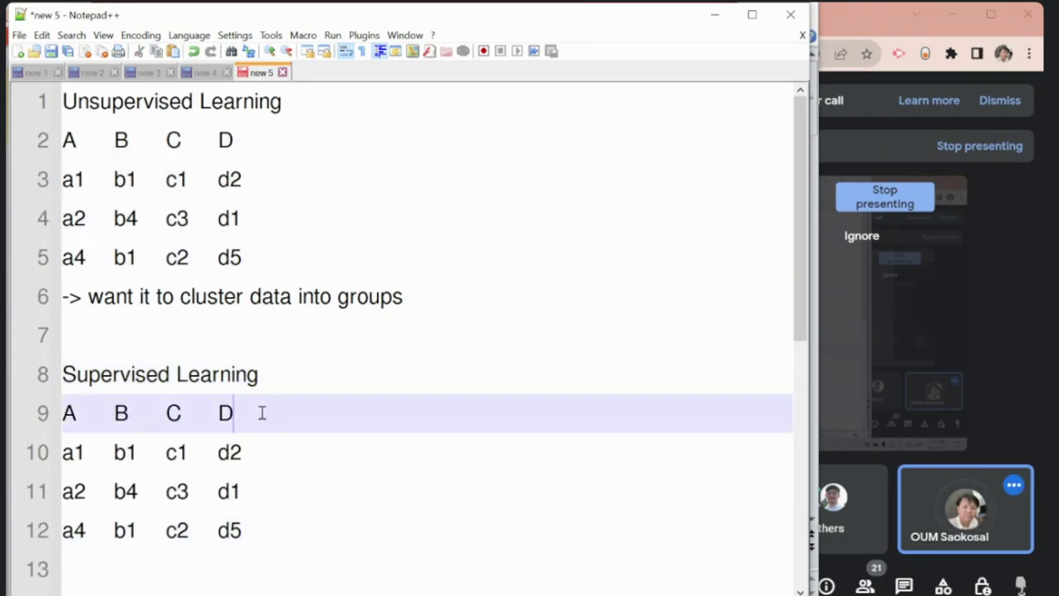
key(Tab)
Step: Type a 'Class' header after D and tab in labels 0, 1, 0 on the three rows
text(Class)
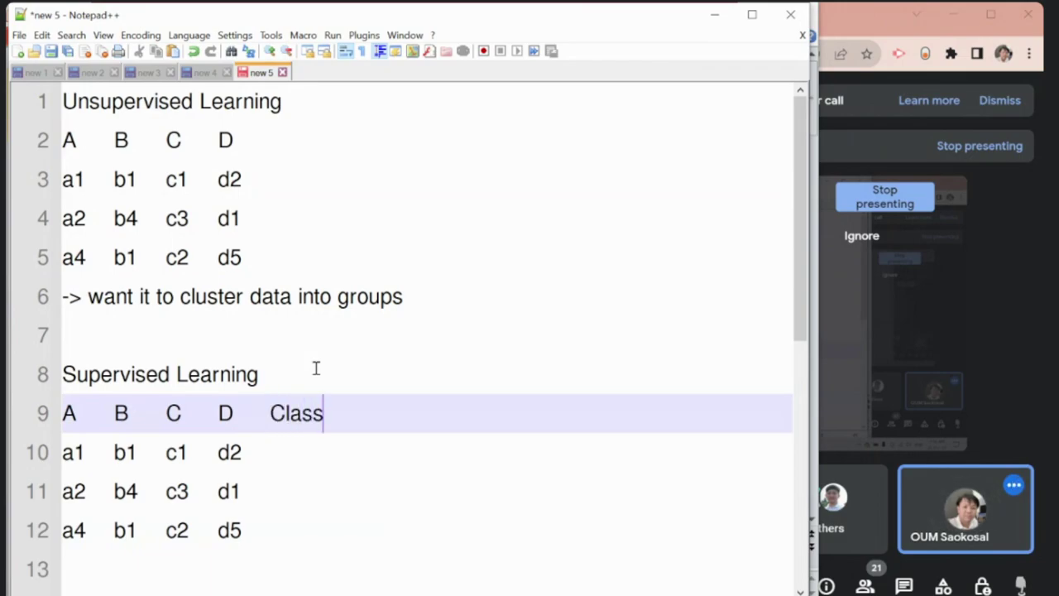
key(Down)
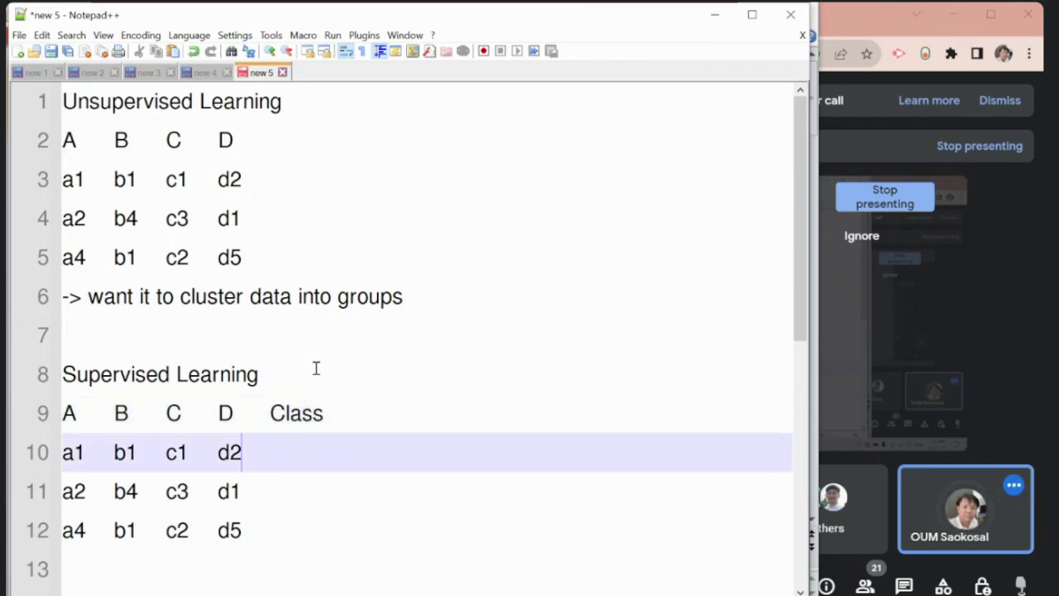
key(Tab)
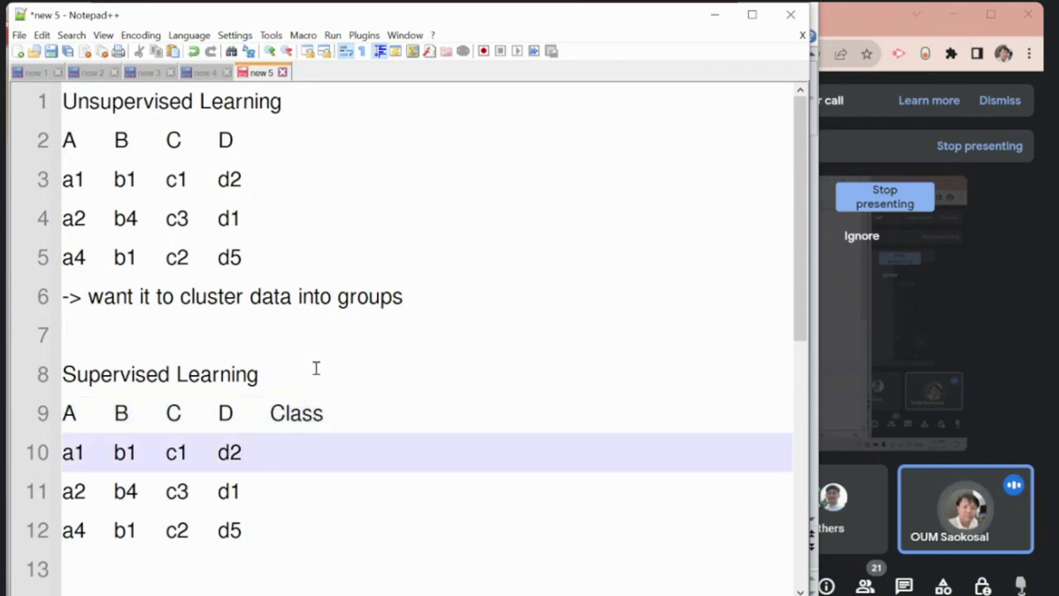
text(0)
key(Down)
key(Tab)
text(1)
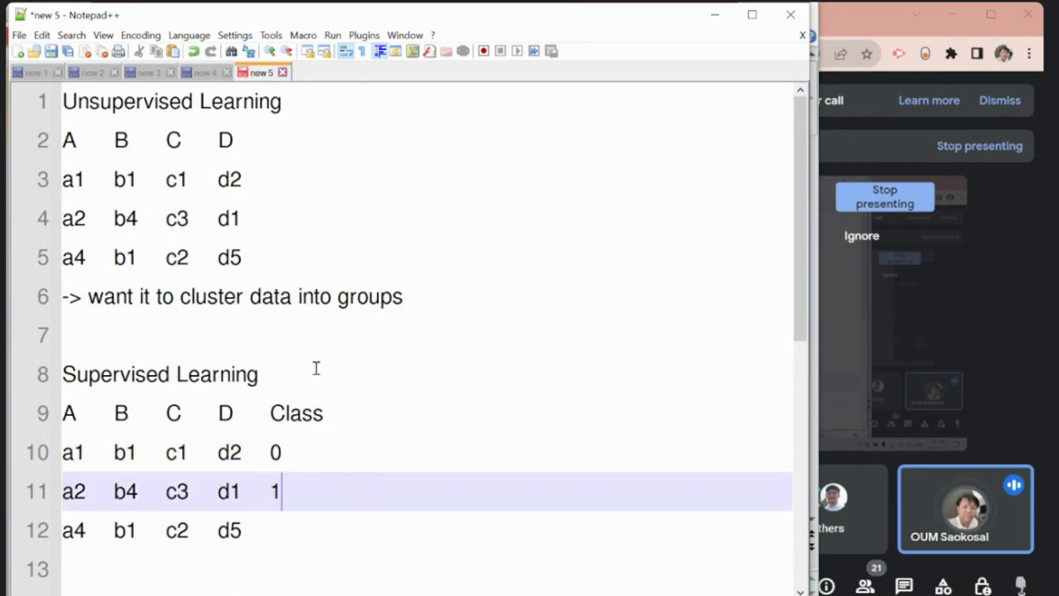
key(Down)
key(Tab)
text(0)
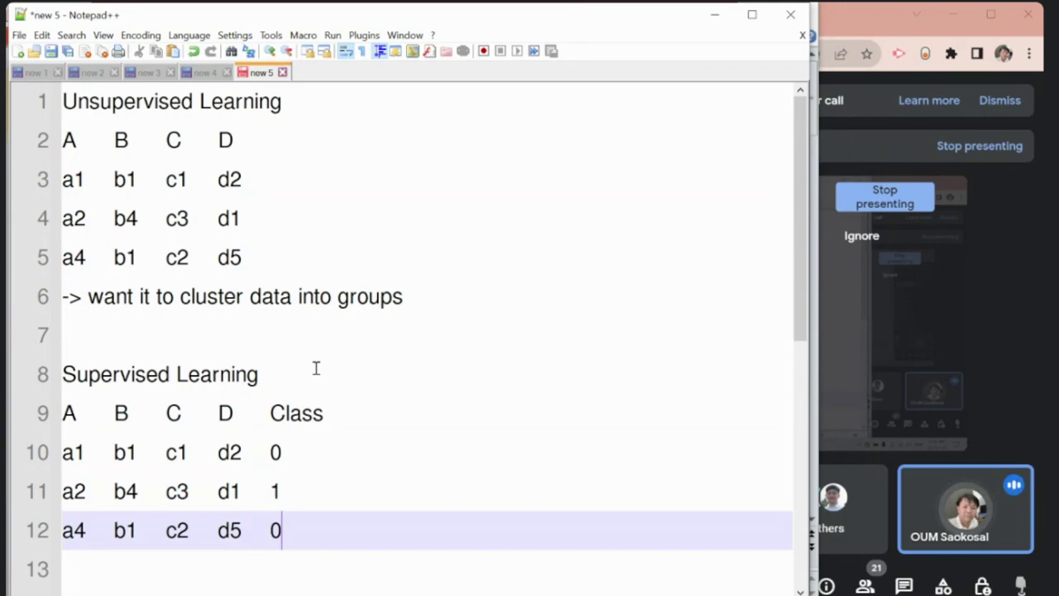
Step: Step through the a1, b1, c1 and d2 values of the first supervised row while explaining
click(73, 451)
click(112, 453)
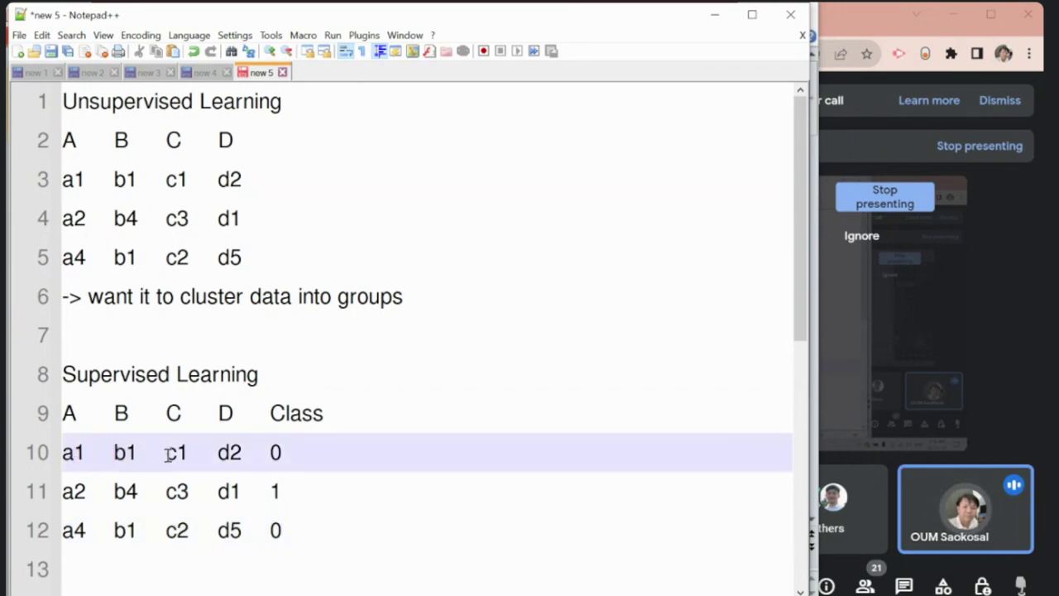
click(166, 453)
click(219, 455)
click(283, 447)
drag(63, 530, 248, 530)
click(291, 529)
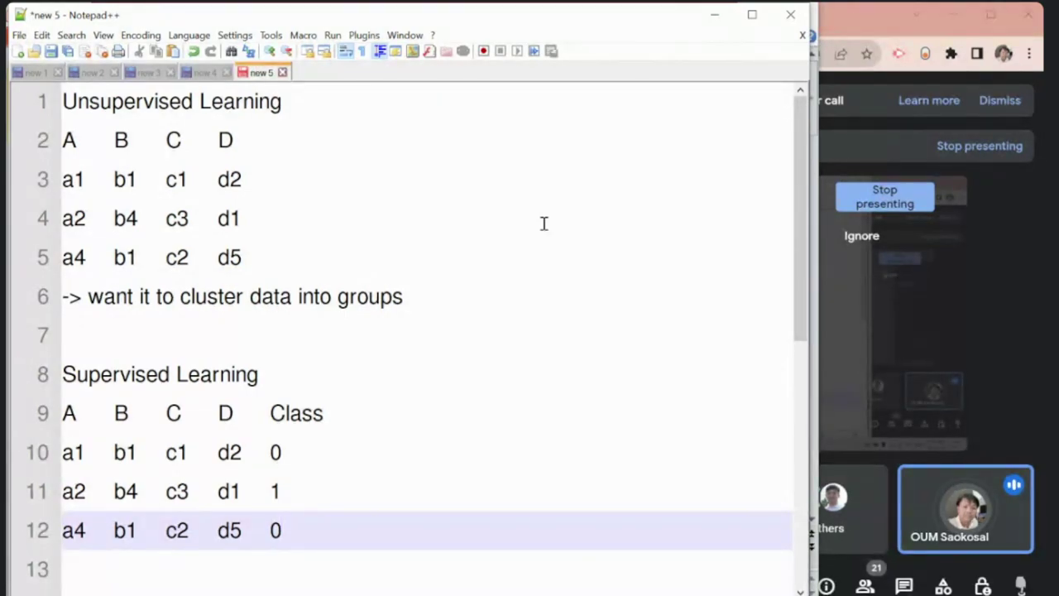
Step: Insert a new first line and type the title 'Prediction: Clustering & Classification'
click(58, 101)
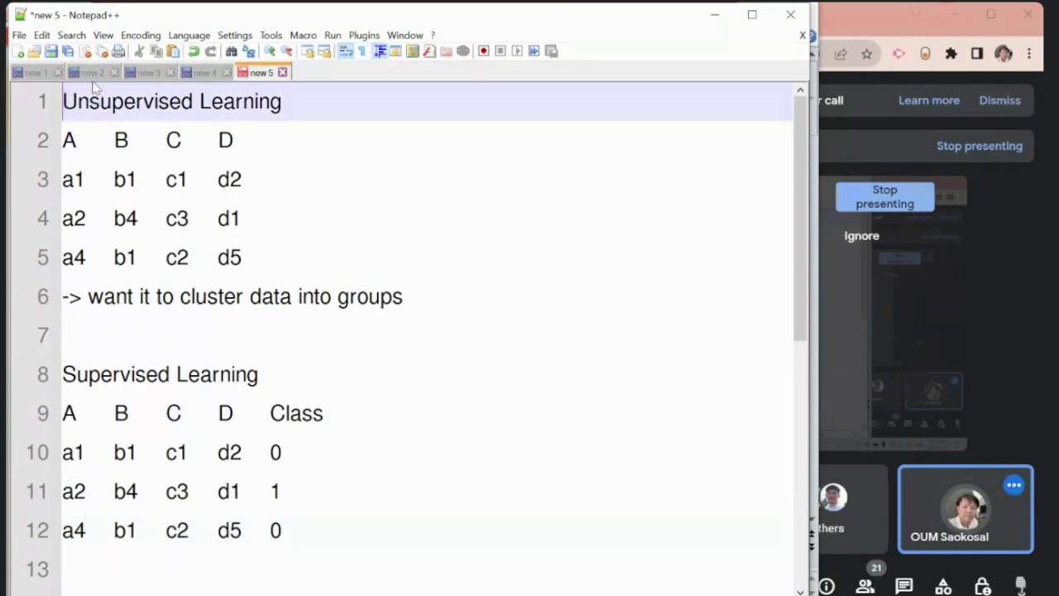
key(Return)
key(Return)
key(Up)
key(Up)
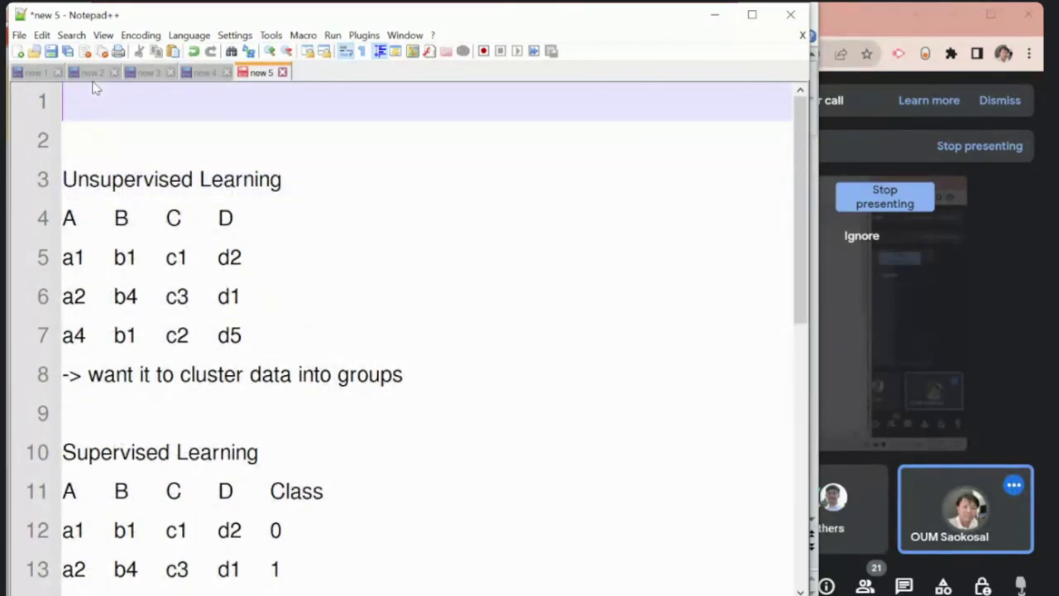
text(Prediction)
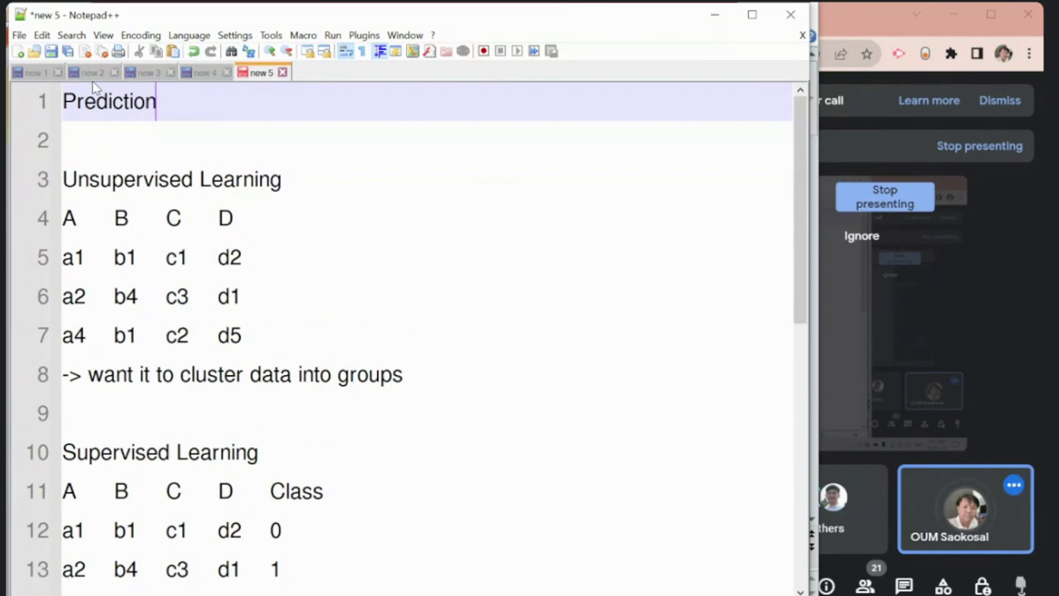
key(End)
text(*)
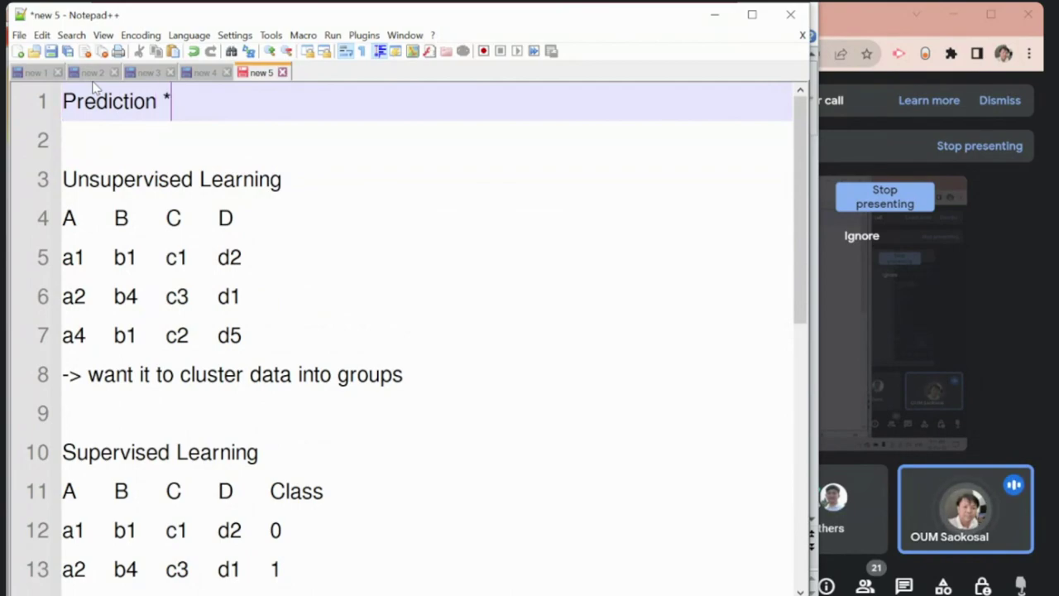
key(BackSpace)
key(BackSpace)
key(BackSpace)
text(:)
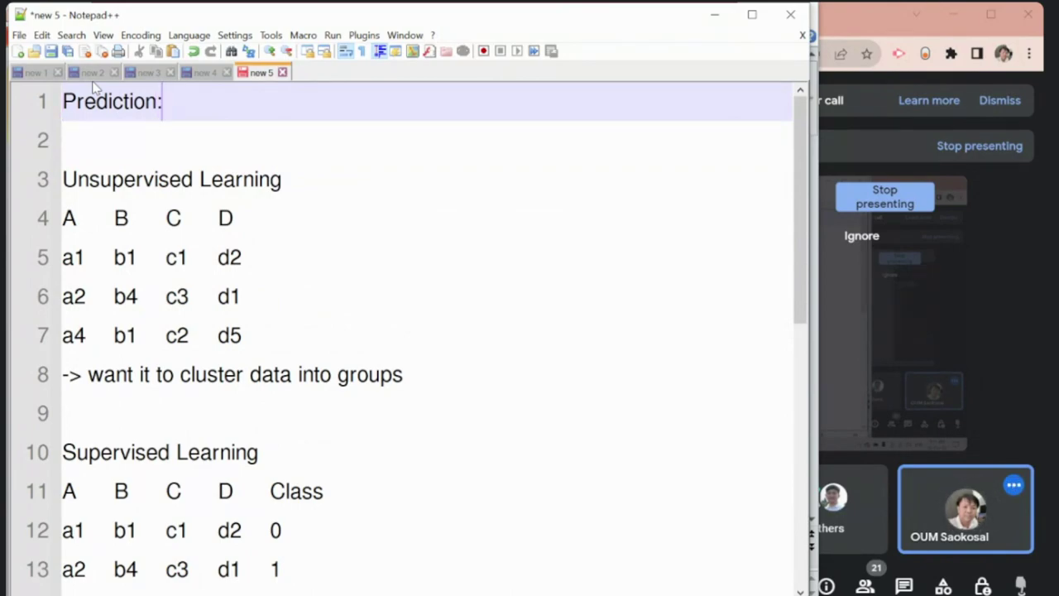
text( Clusterin)
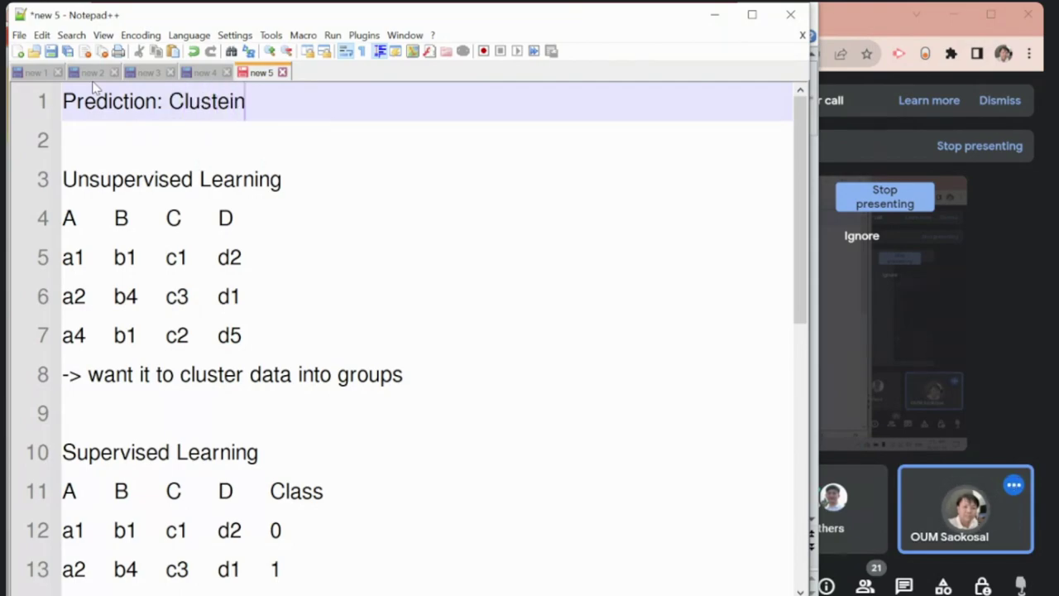
key(BackSpace)
key(BackSpace)
text(ring & Cla)
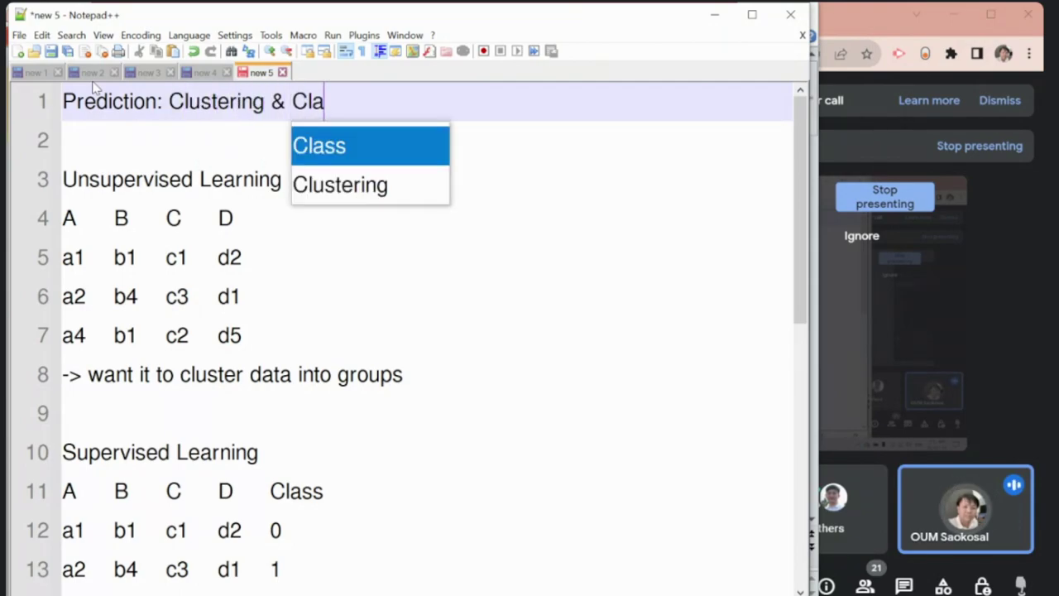
text(ssicfication)
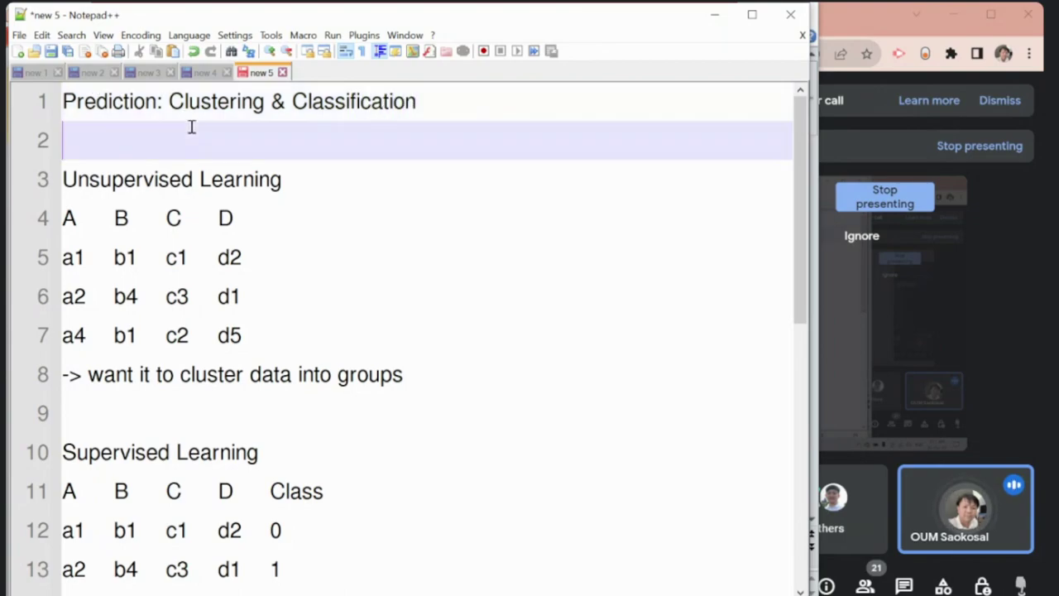
Step: Delete the blank line between the title and Unsupervised Learning
click(191, 127)
key(BackSpace)
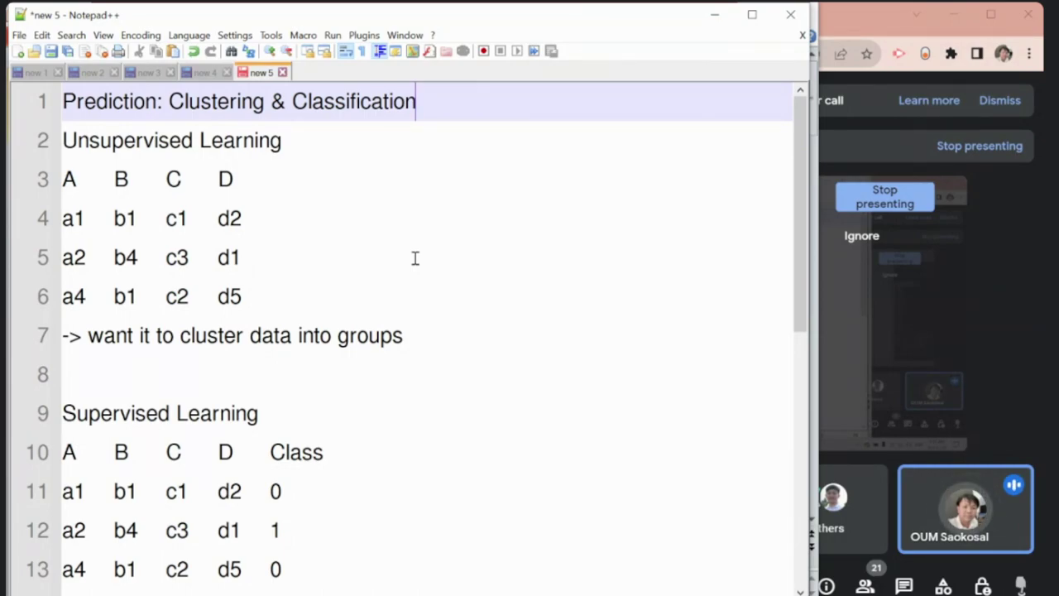
key(Down)
key(Down)
key(Down)
key(Down)
key(Down)
key(Down)
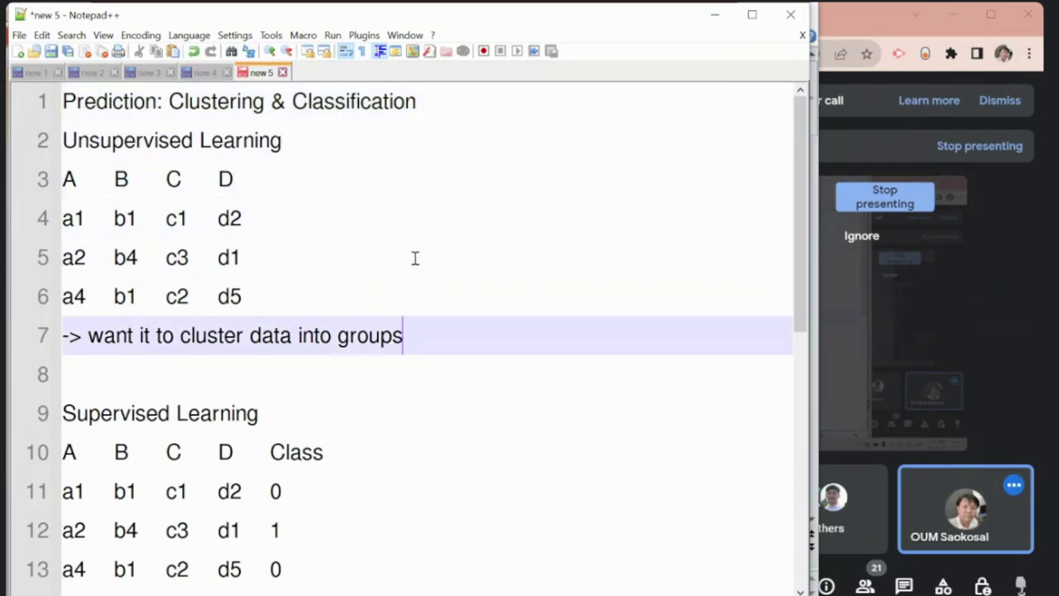
Step: Add a new line reading 'What if we have another data like:' below the clustering remark
key(Return)
text(If)
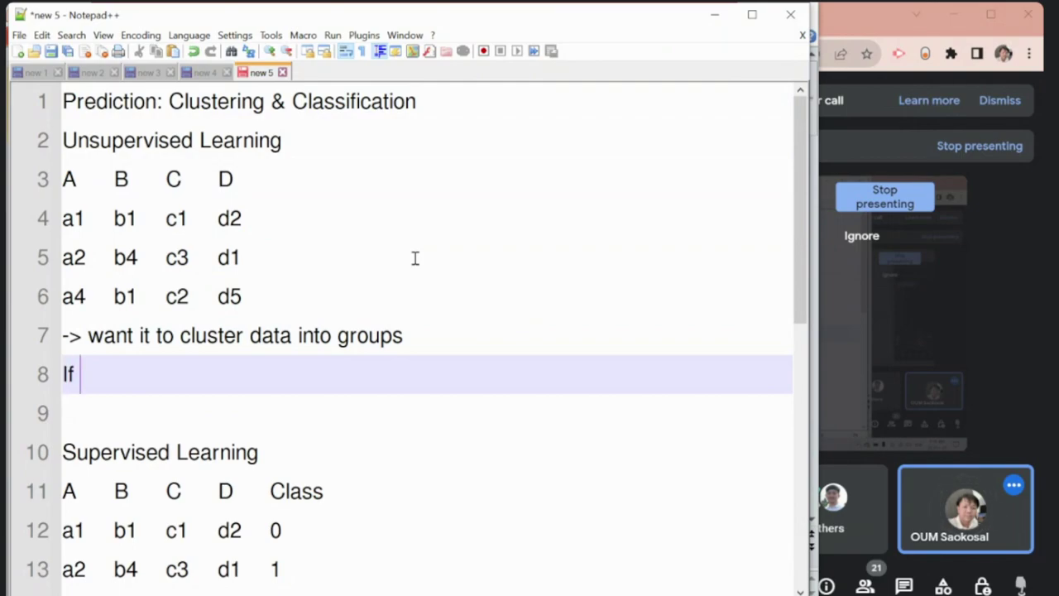
key(BackSpace)
key(BackSpace)
text(What if we ha)
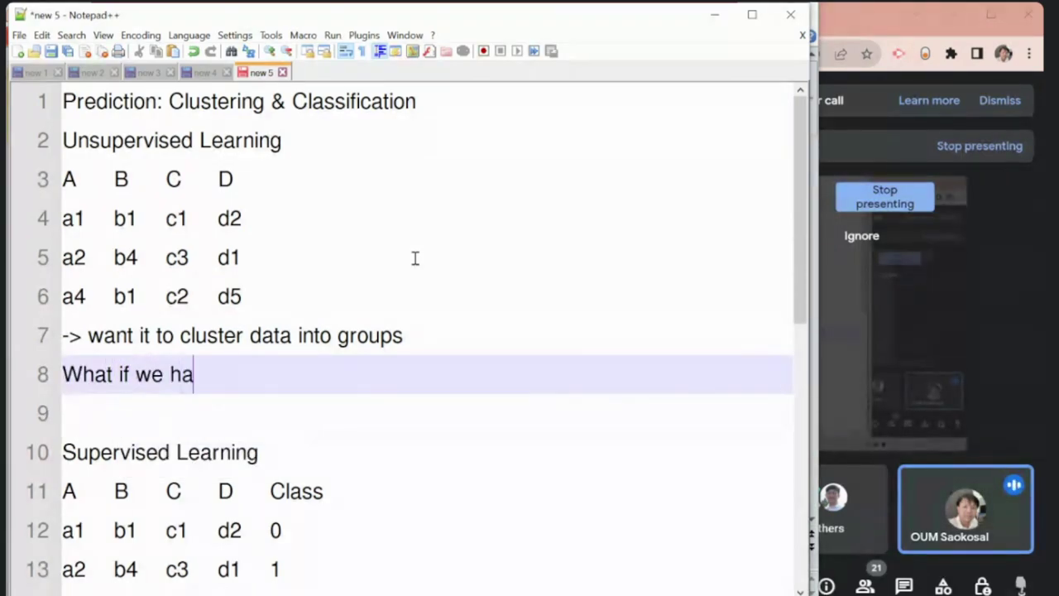
text(ve a an)
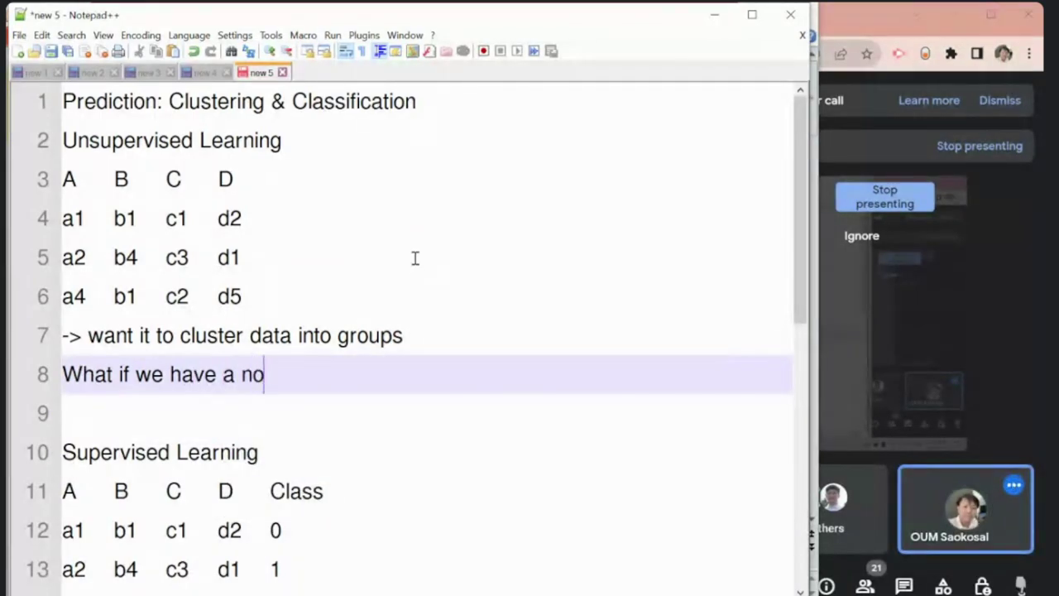
text(other)
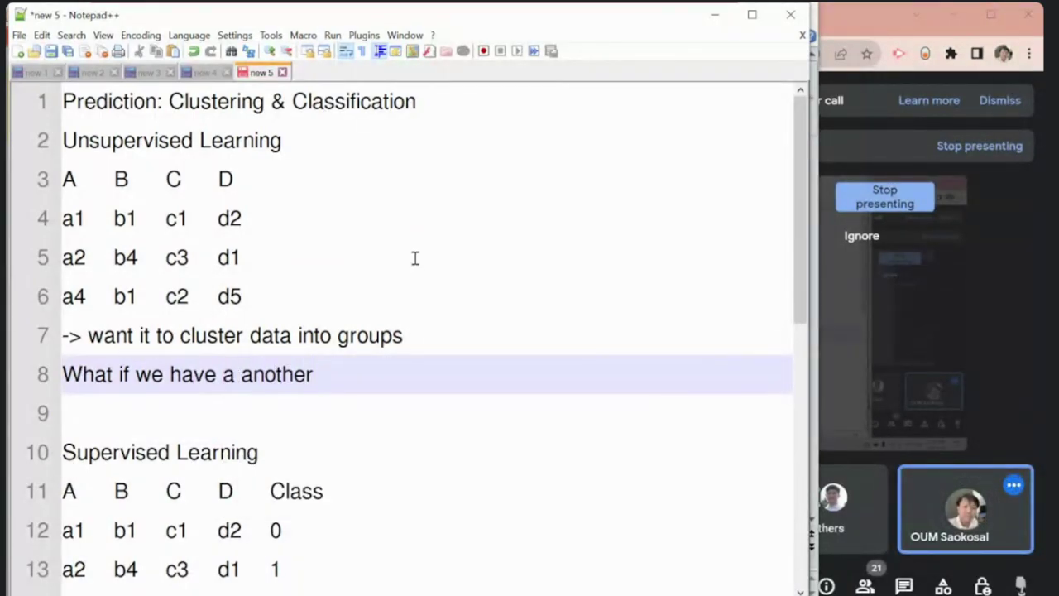
key(BackSpace)
key(BackSpace)
key(BackSpace)
key(BackSpace)
key(BackSpace)
key(BackSpace)
key(BackSpace)
key(BackSpace)
key(BackSpace)
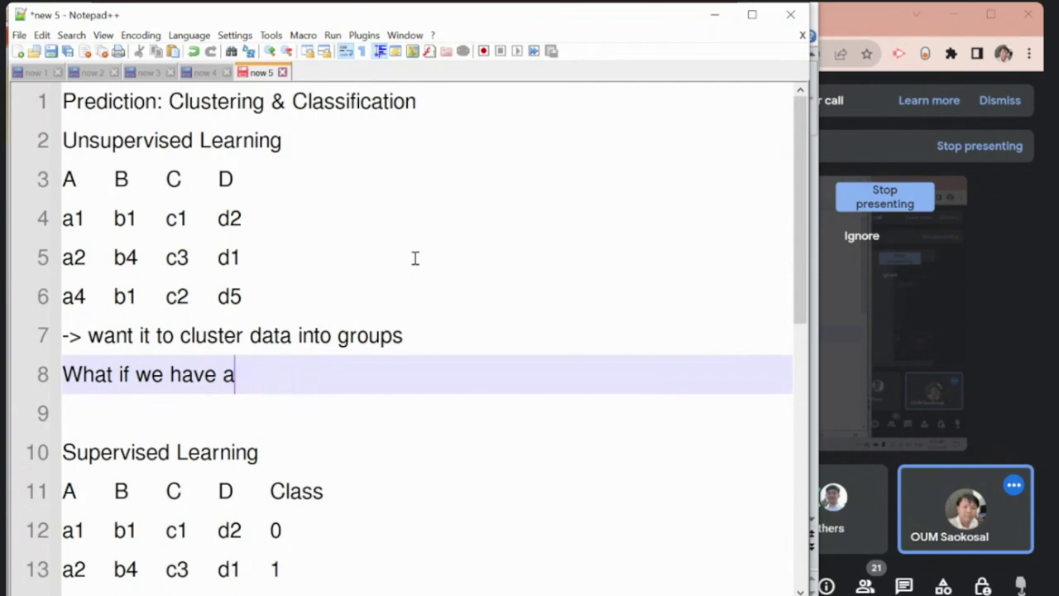
text(nother data)
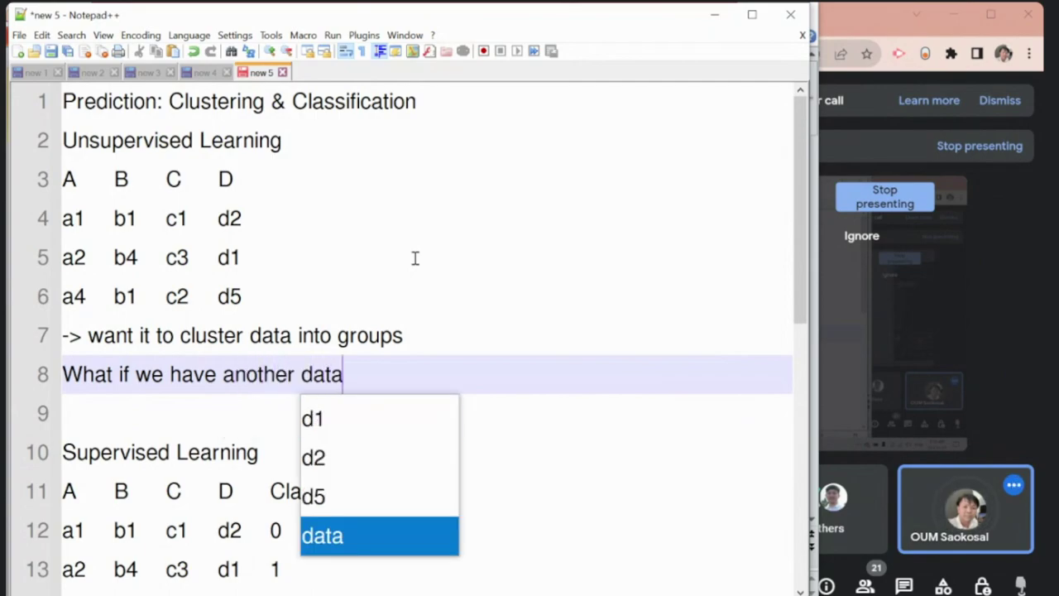
text( like:)
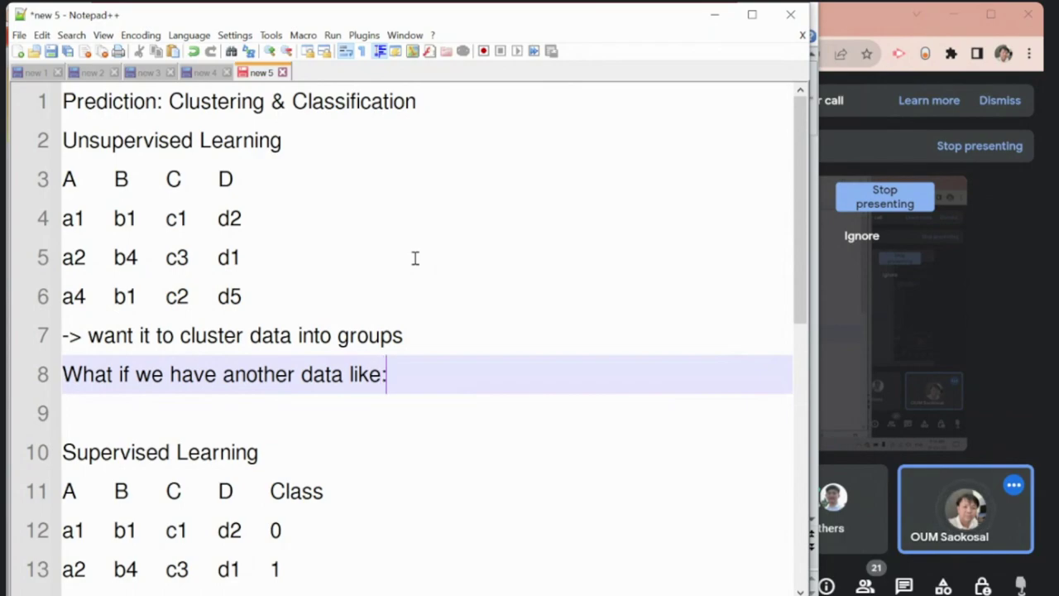
Step: Type the tab-separated sample row a2 b1 c1 d1 and start a new line
key(Return)
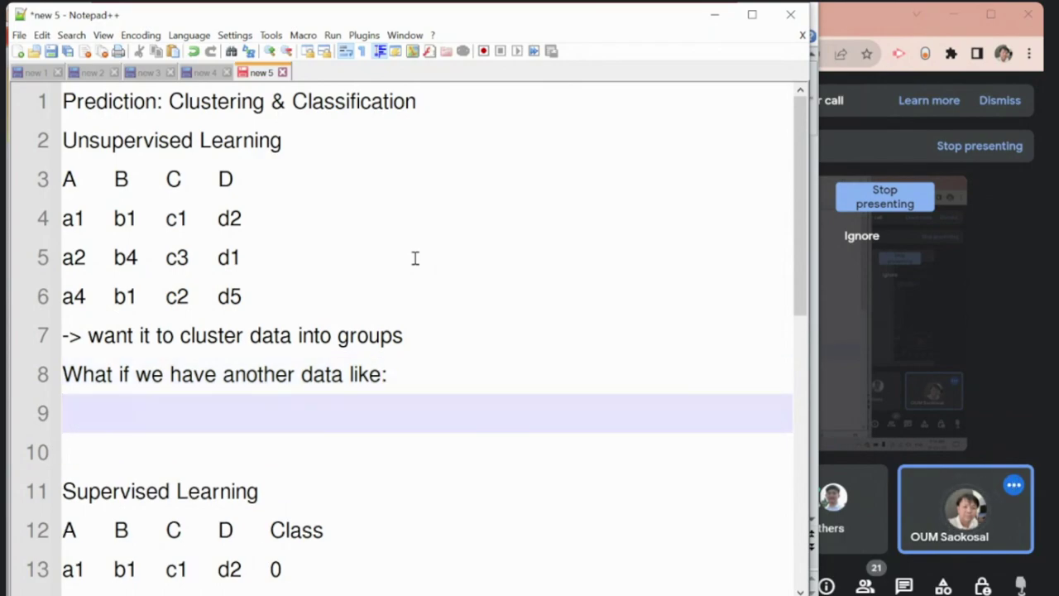
text(a2)
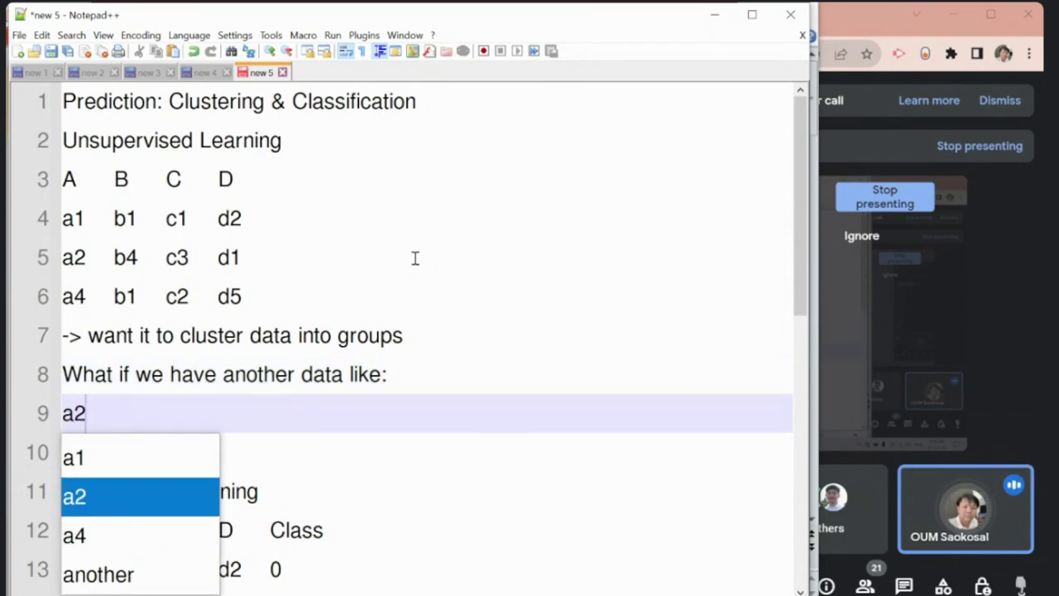
key(Tab)
text(b)
key(BackSpace)
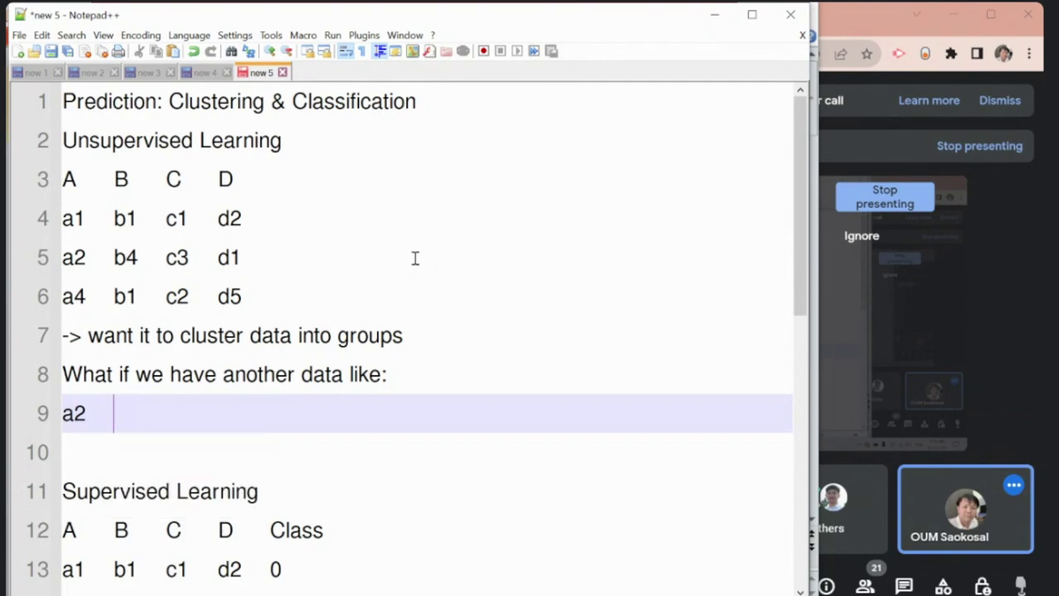
text(b1)
key(Escape)
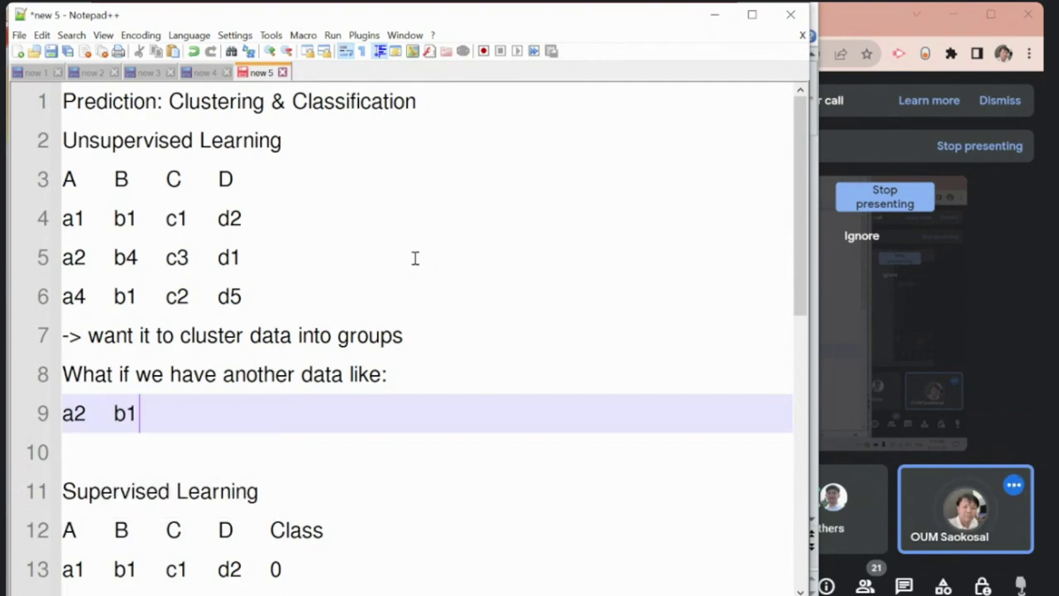
text(b)
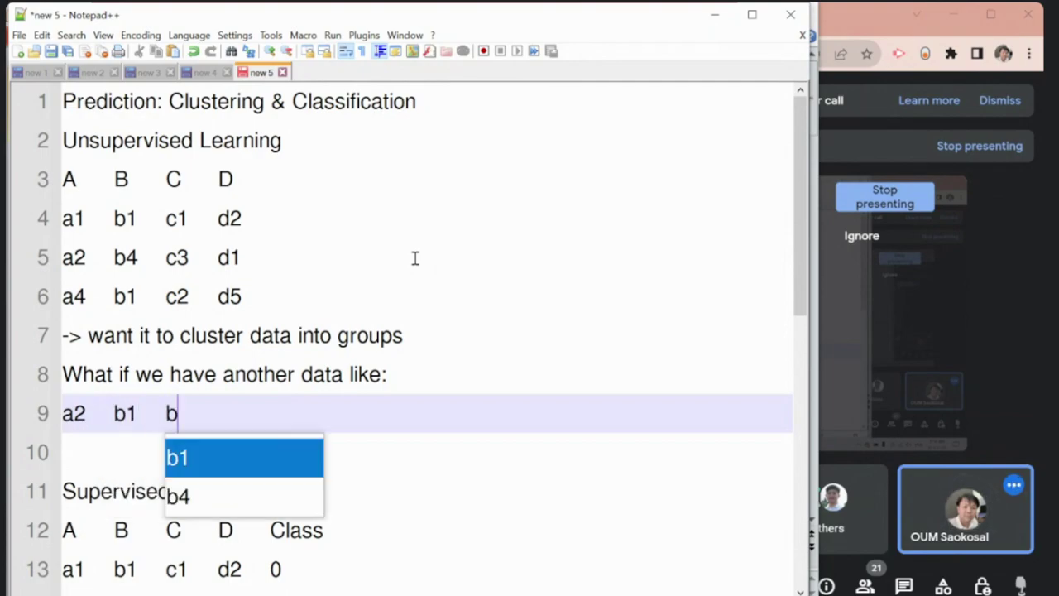
key(BackSpace)
text(c1)
key(Escape)
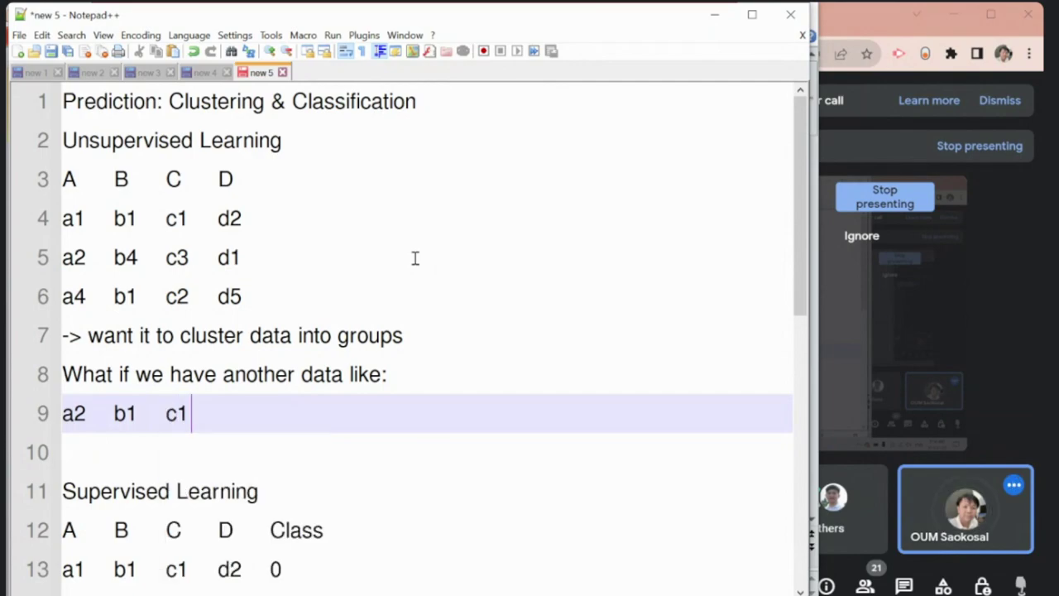
key(Tab)
text(d)
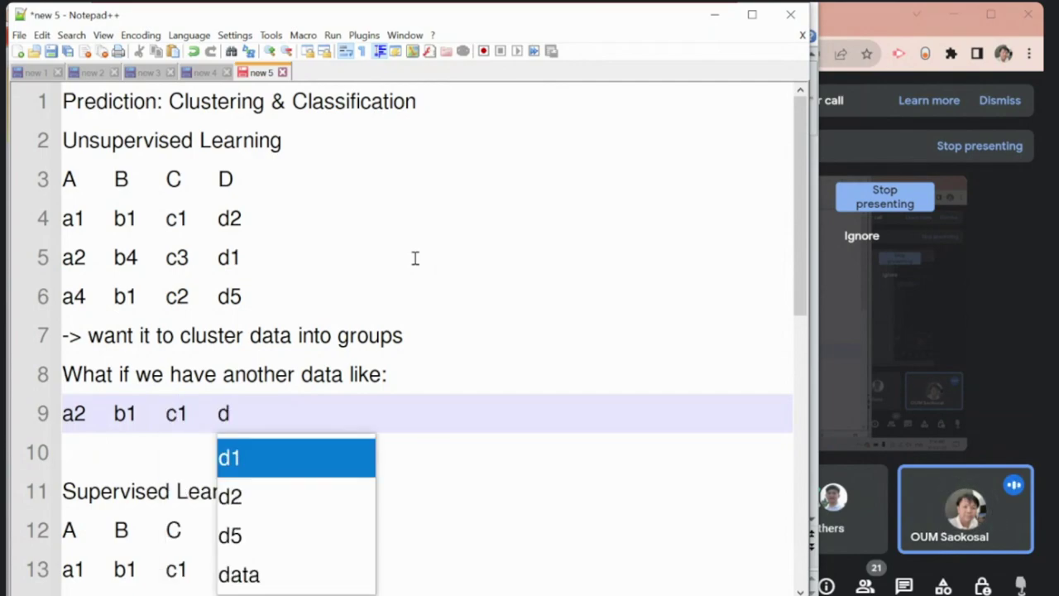
text(1)
key(Escape)
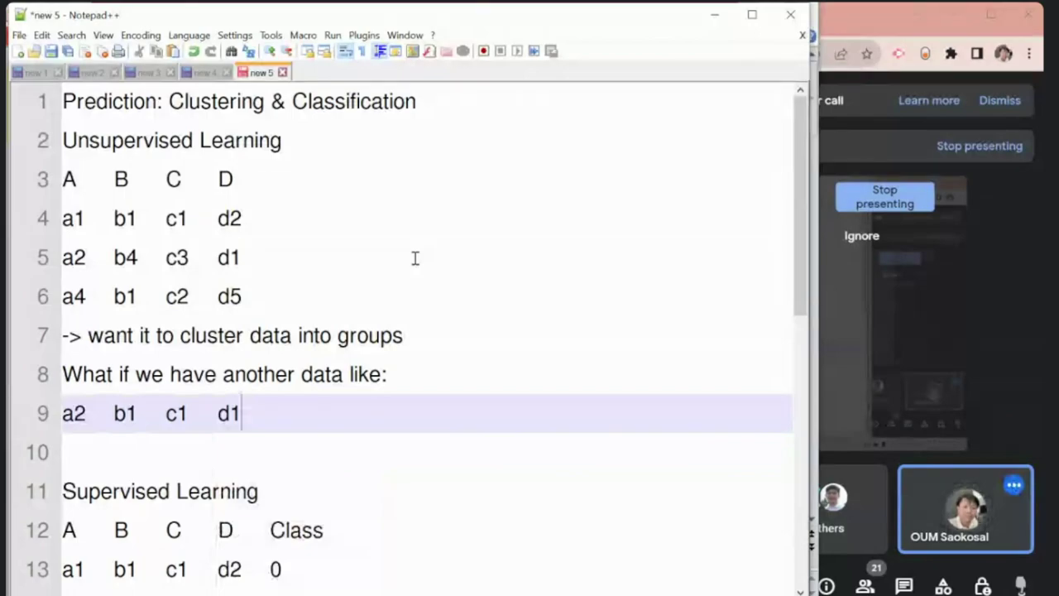
key(Return)
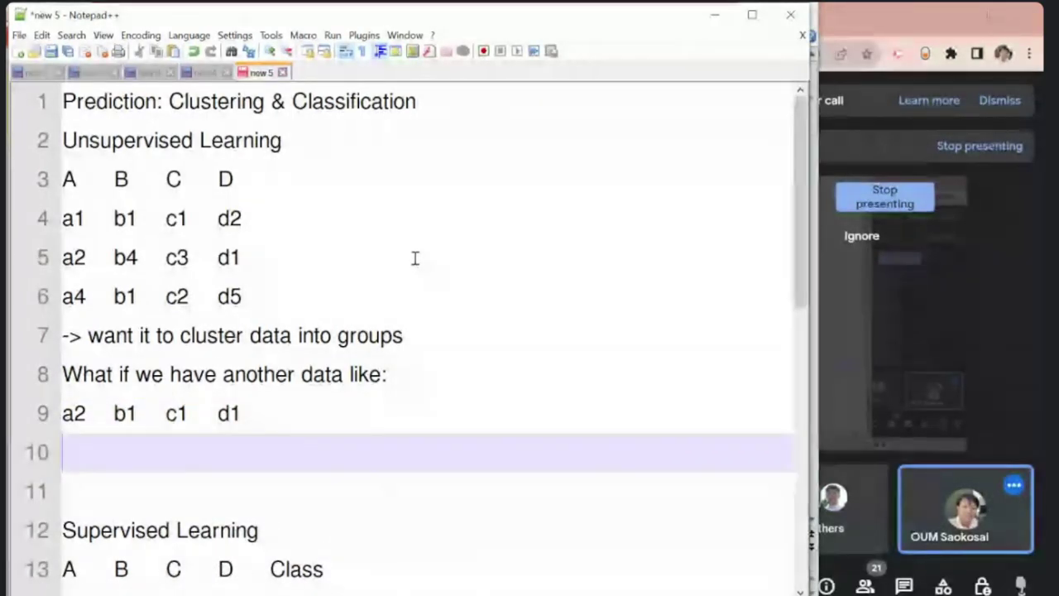
Step: Type 'What cluster/group should this data belong to?' on line 10 and screenshot the window
text(What clus)
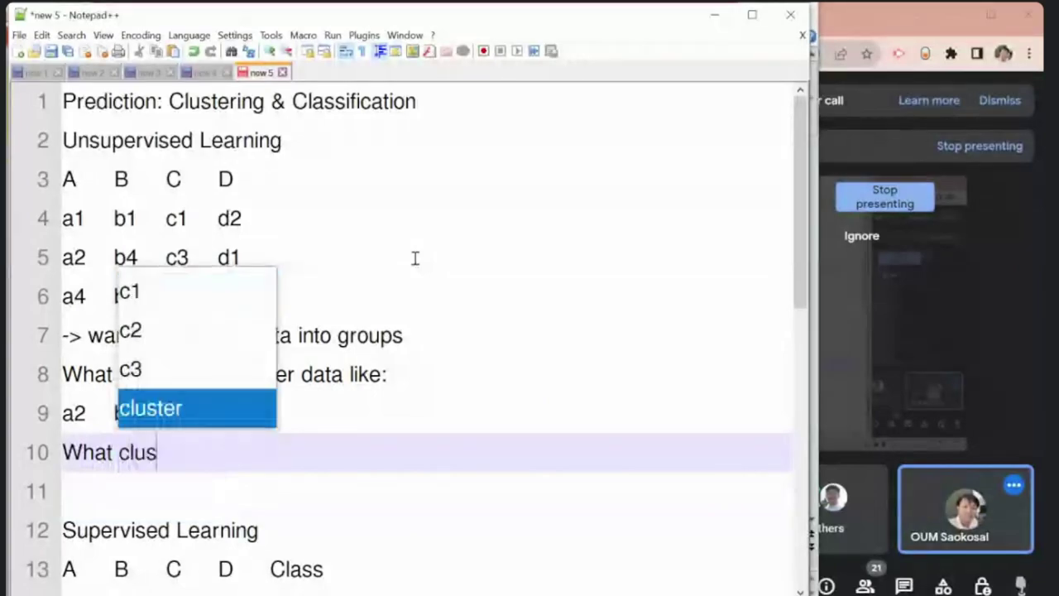
text(ter/group )
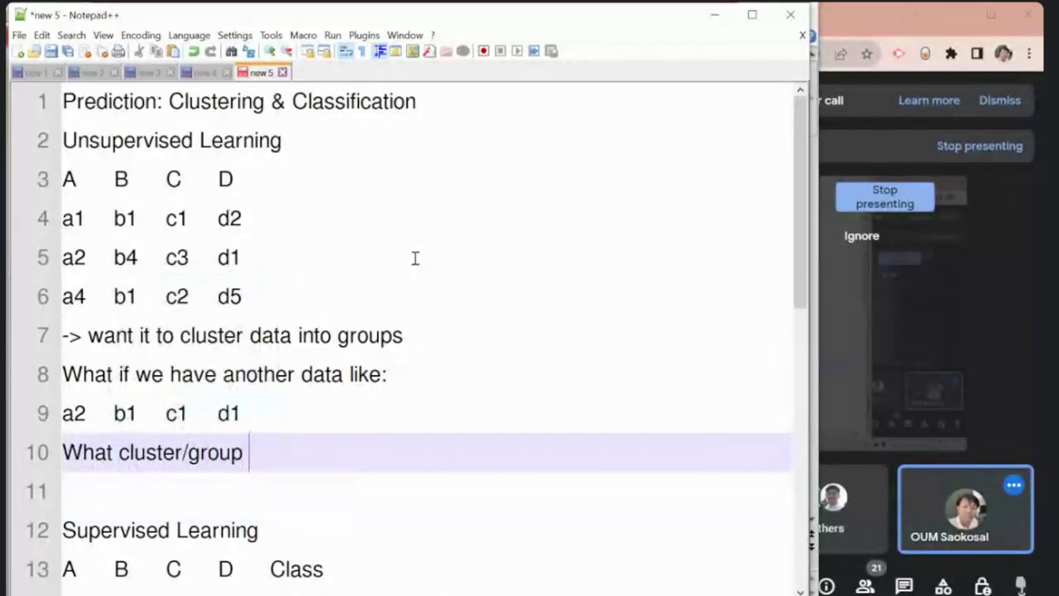
text(should )
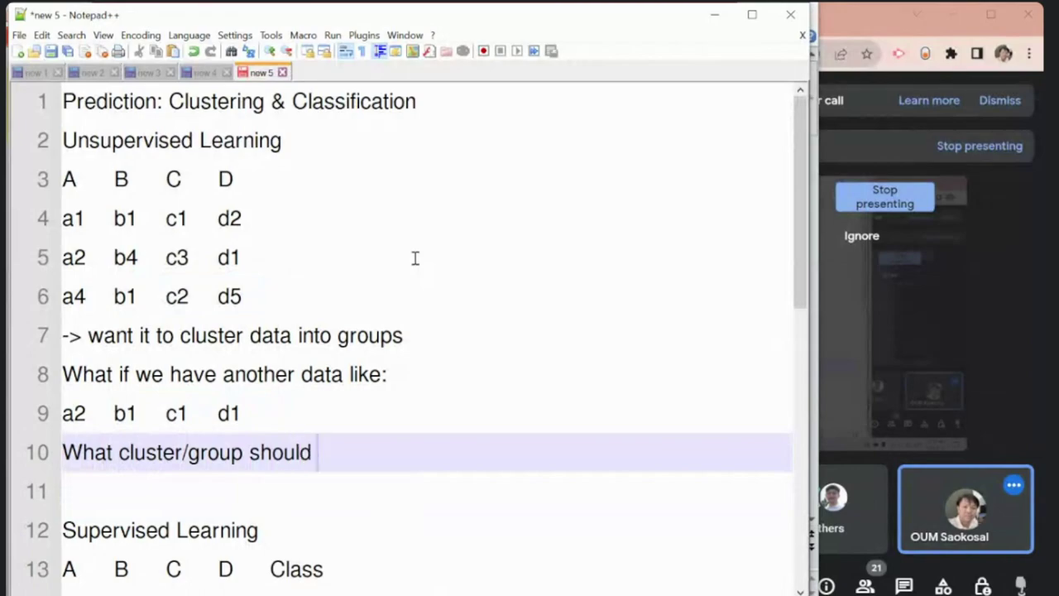
text(this data )
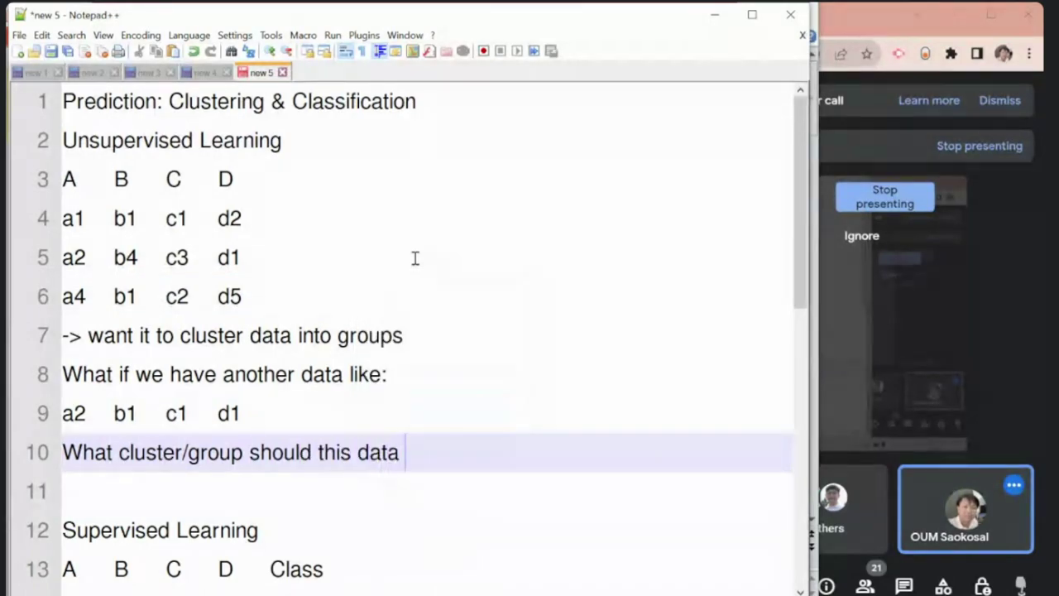
text(belong)
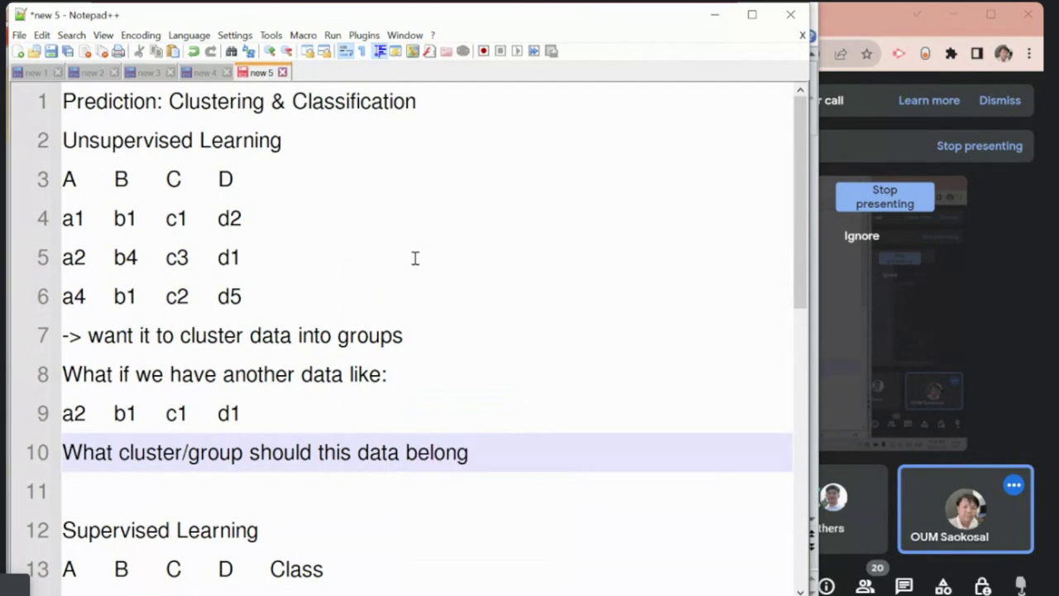
text(s)
key(BackSpace)
text(to?)
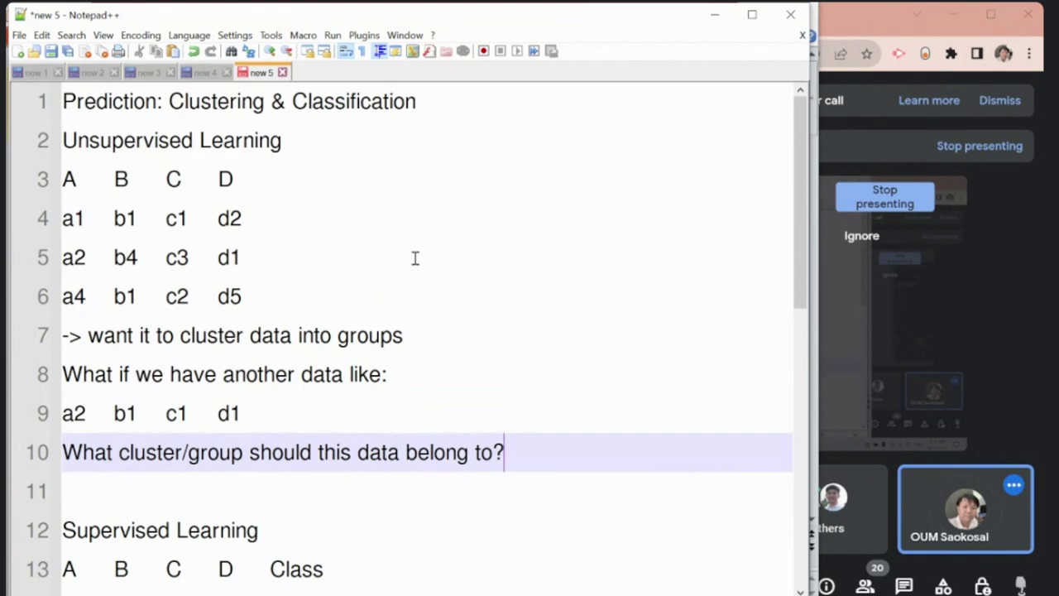
key(alt)
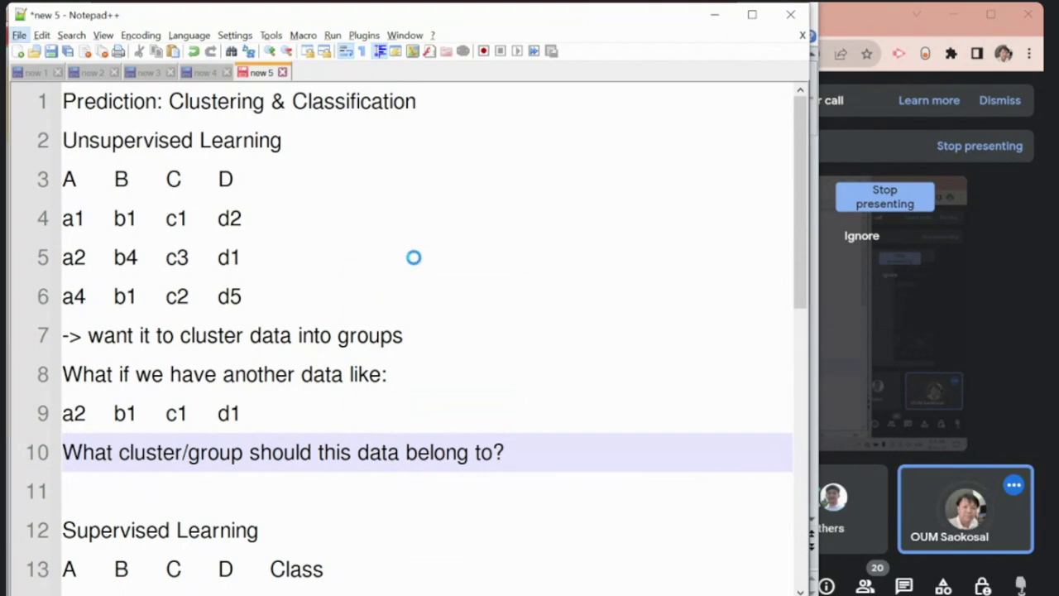
Step: Paste and send the notes screenshot in the MSIT-Y2T3 B7-Data Mining Telegram chat
key(alt+Tab)
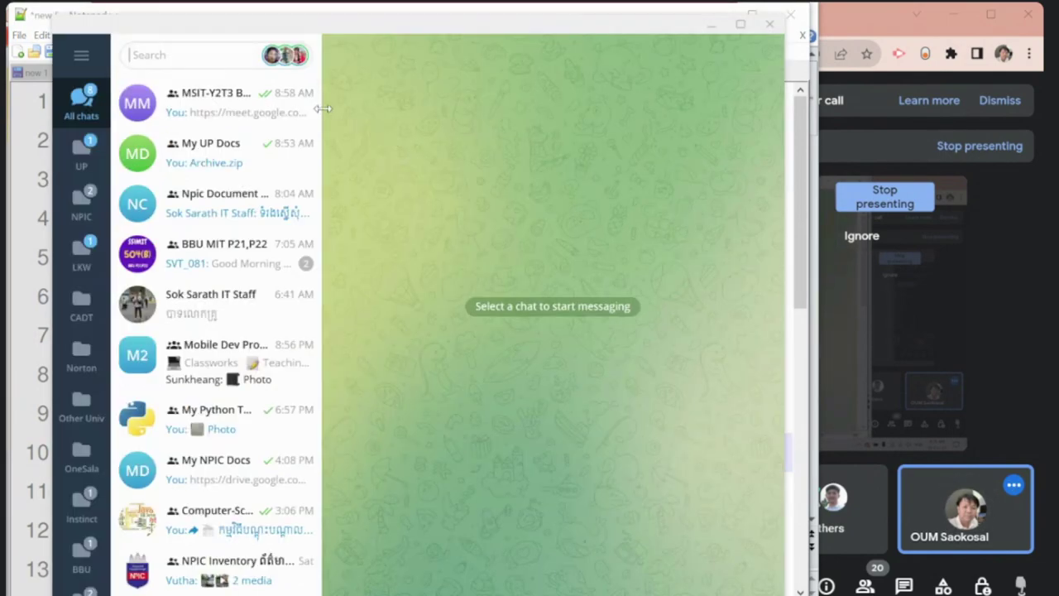
click(272, 89)
key(ctrl+v)
key(Return)
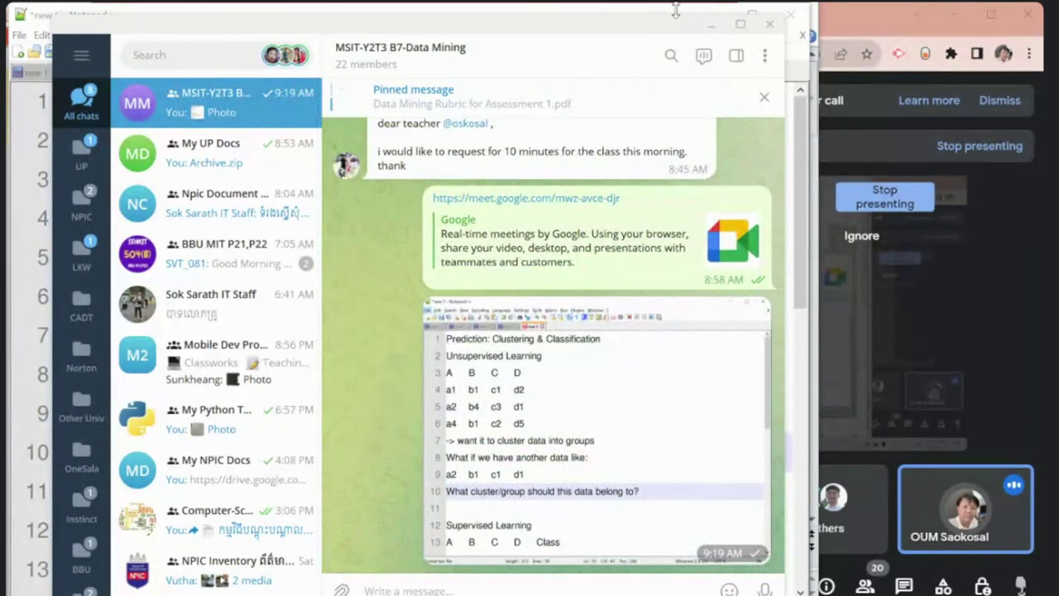
click(769, 24)
click(637, 377)
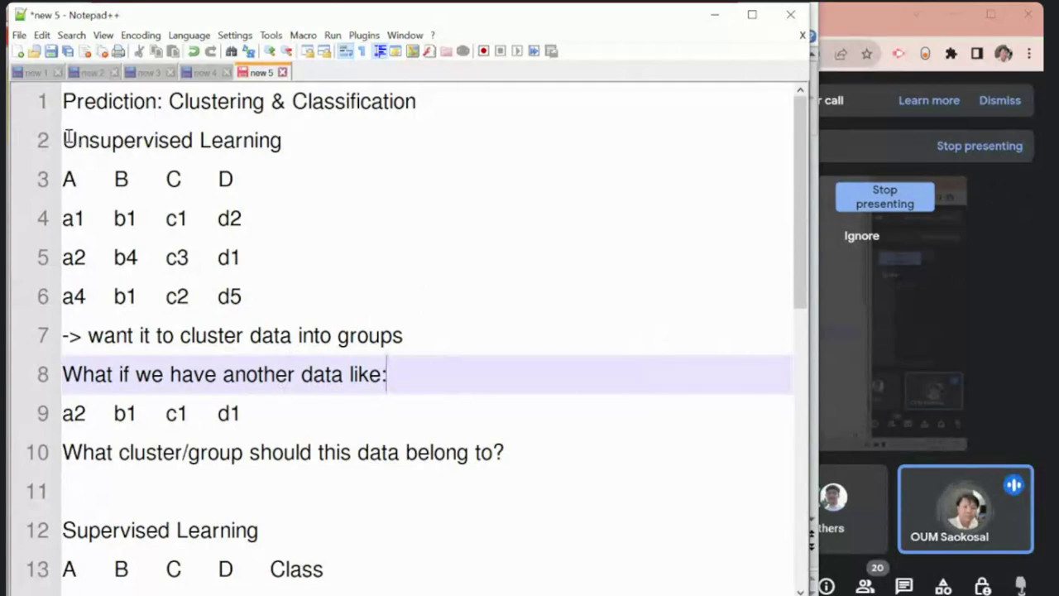
Step: Append ': Clustering' to the Unsupervised Learning heading and screenshot the window
click(356, 149)
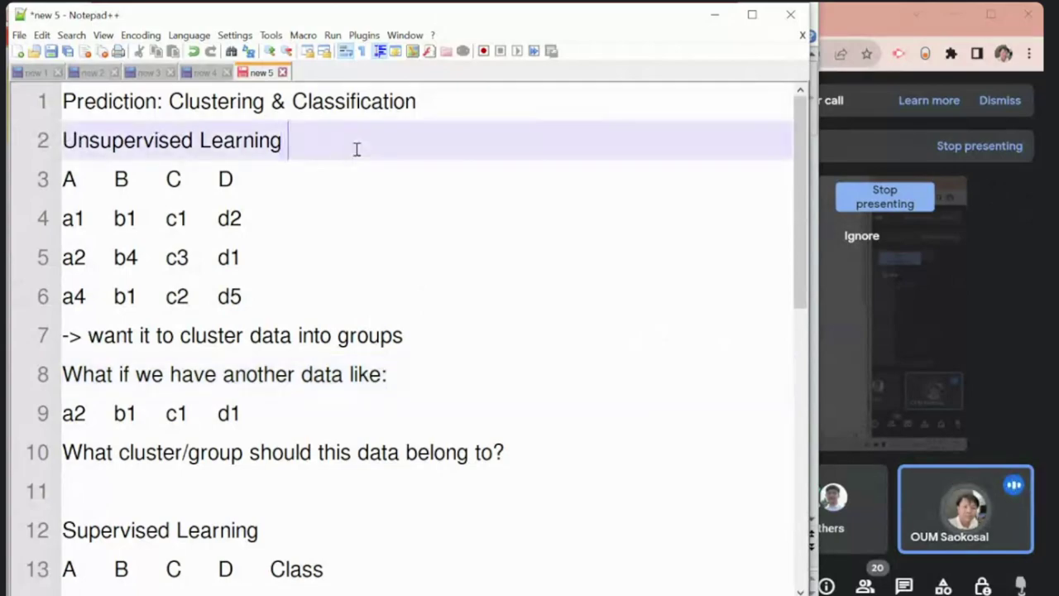
text(0)
key(BackSpace)
text(:)
key(BackSpace)
key(BackSpace)
text(: Cl)
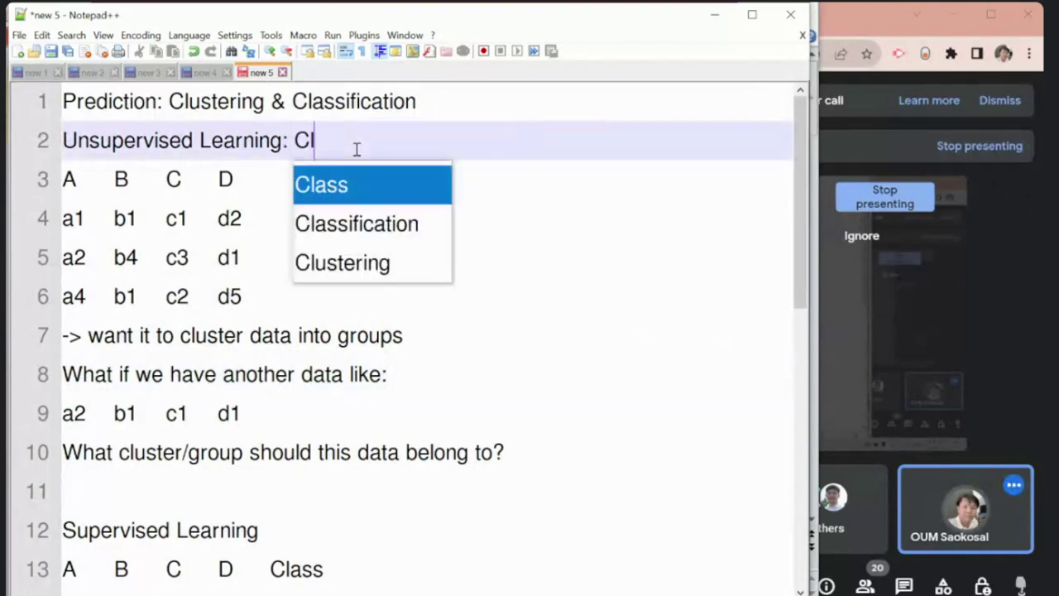
text(usterin)
key(BackSpace)
text(ing)
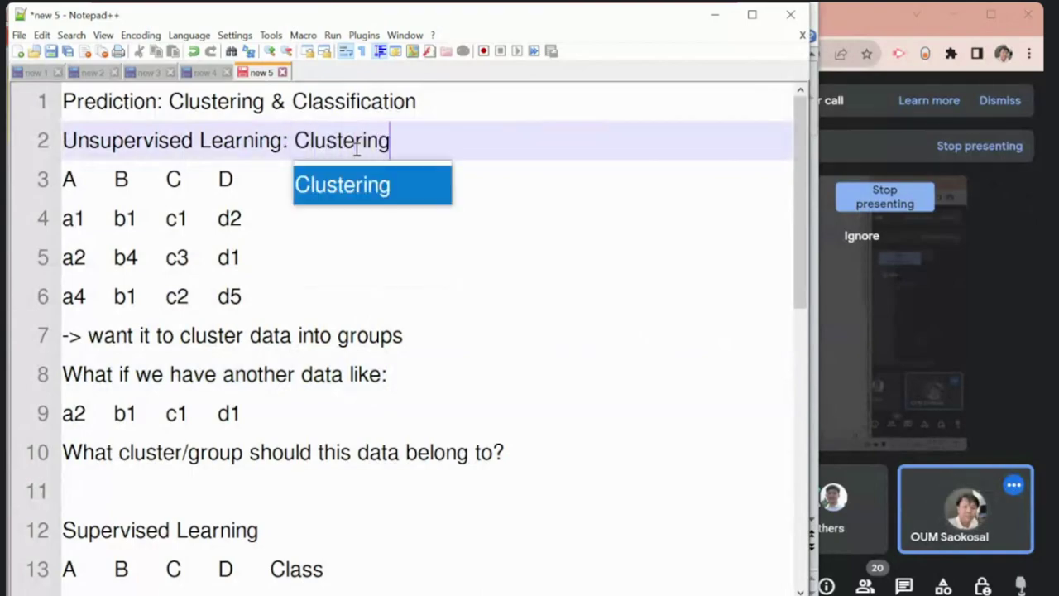
key(Escape)
key(alt)
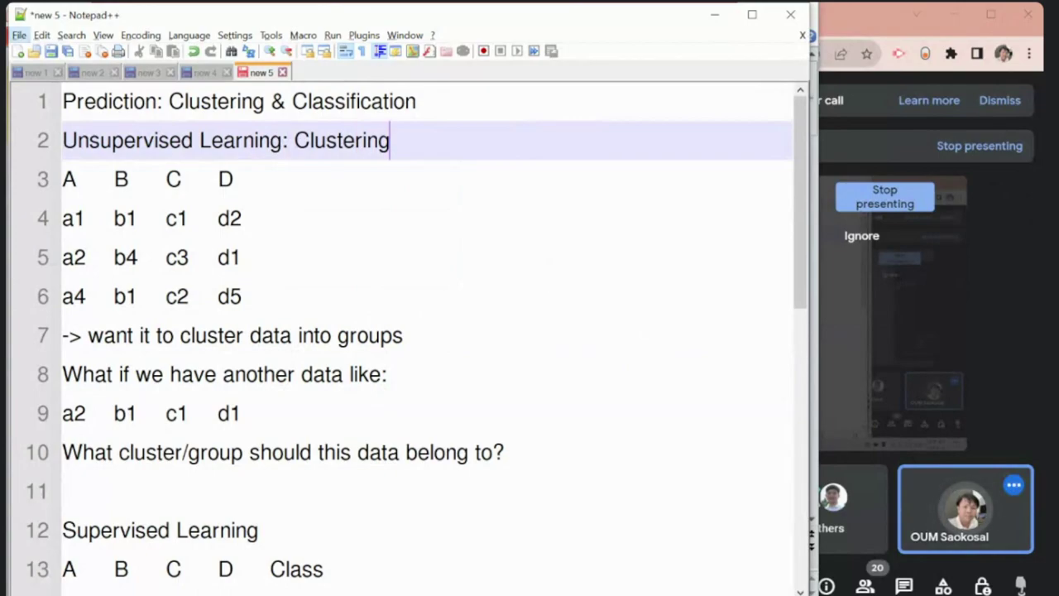
Step: Delete the old screenshot in the MSIT-Y2T3 B7-Data Mining chat and send the updated one
key(alt+Tab)
click(260, 99)
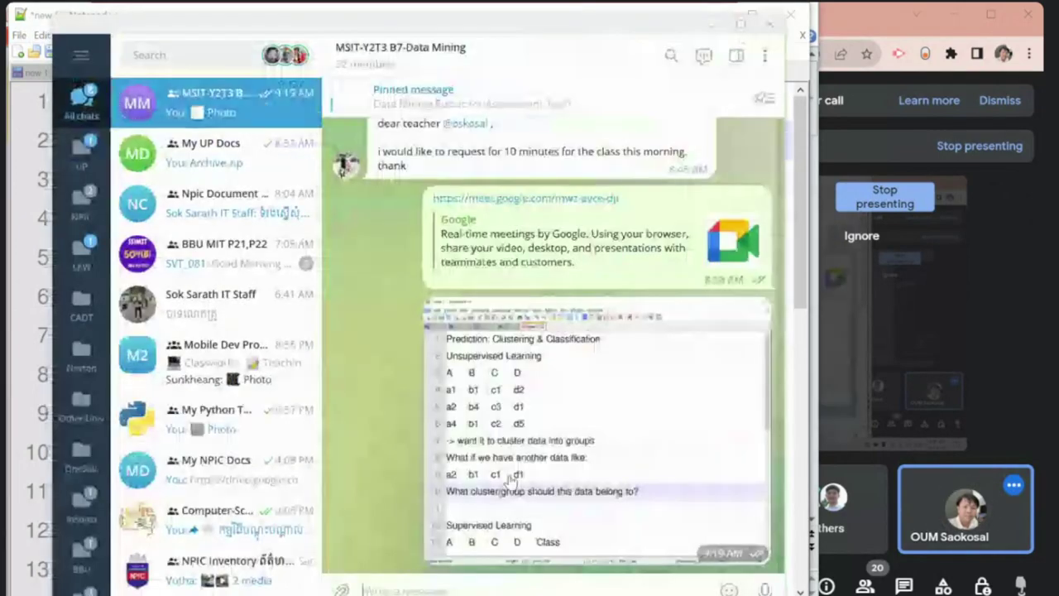
right_click(512, 478)
click(565, 388)
click(506, 360)
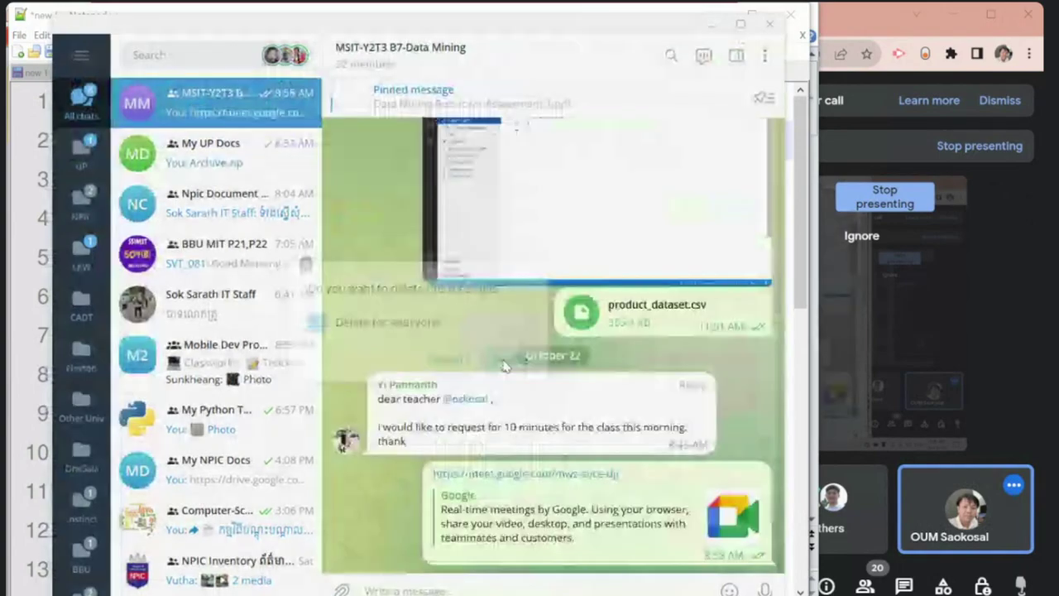
key(ctrl+v)
key(Return)
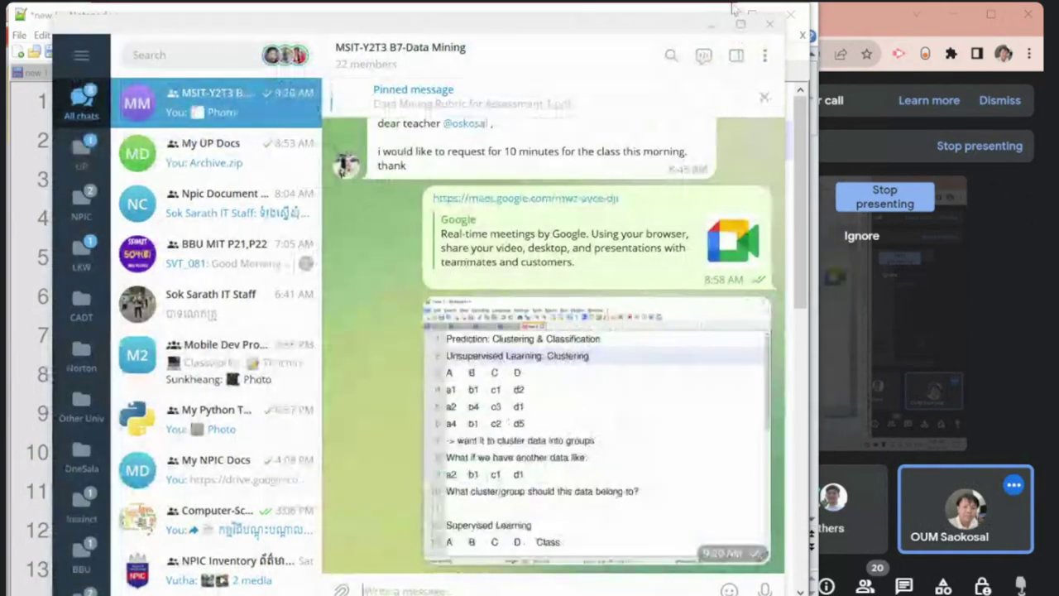
click(770, 23)
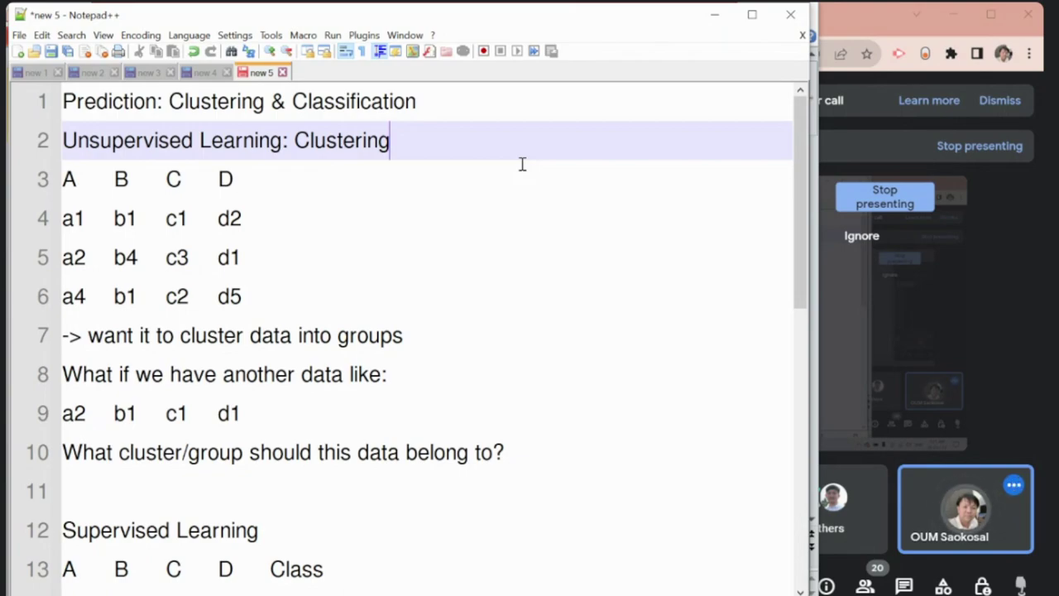
Step: Point through the A B C D header line, then narrow the Notepad++ window
click(71, 177)
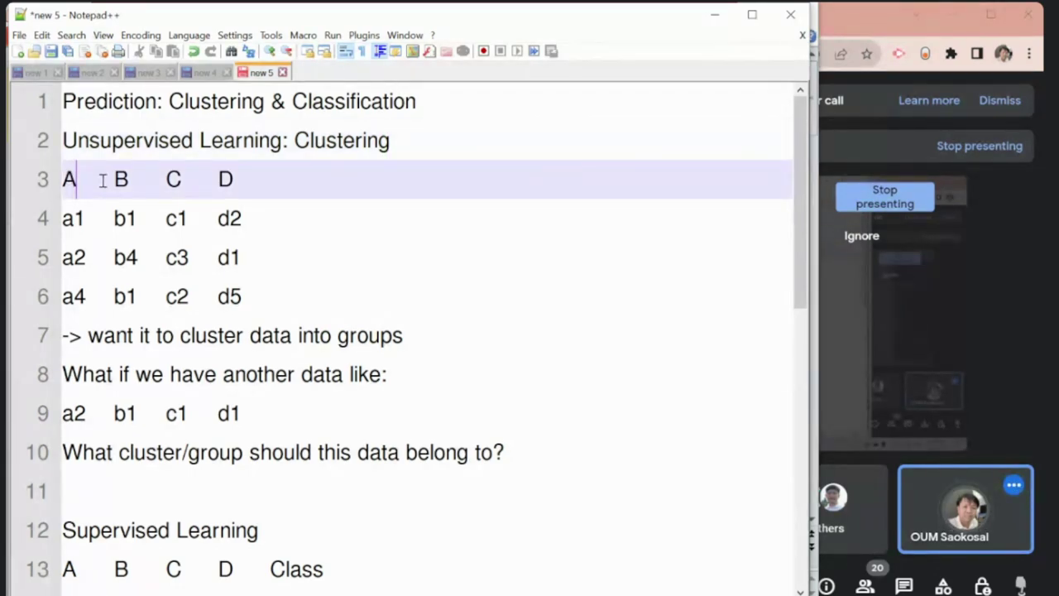
click(143, 180)
double_click(206, 180)
click(514, 173)
click(77, 180)
drag(810, 121, 733, 109)
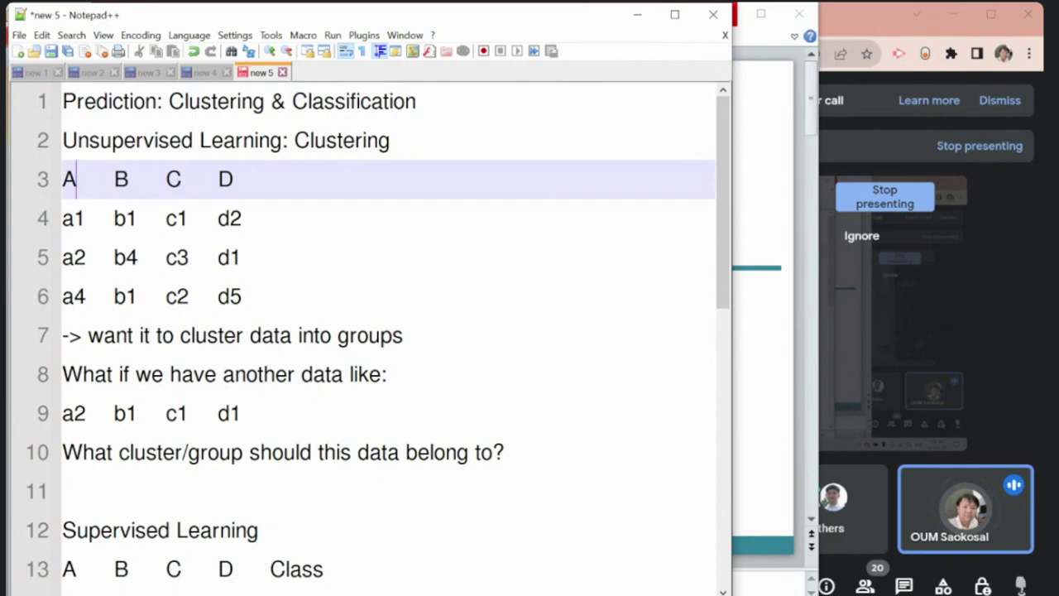
Step: Launch Excel from Windows search with 'exc' and create a blank workbook
key(super)
key(Escape)
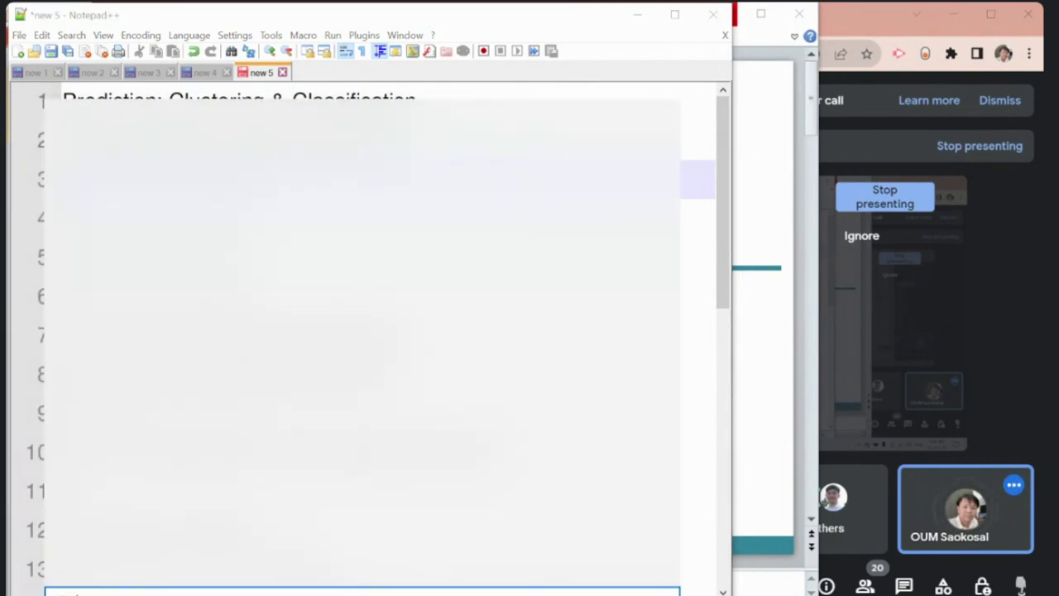
key(super)
text(exc)
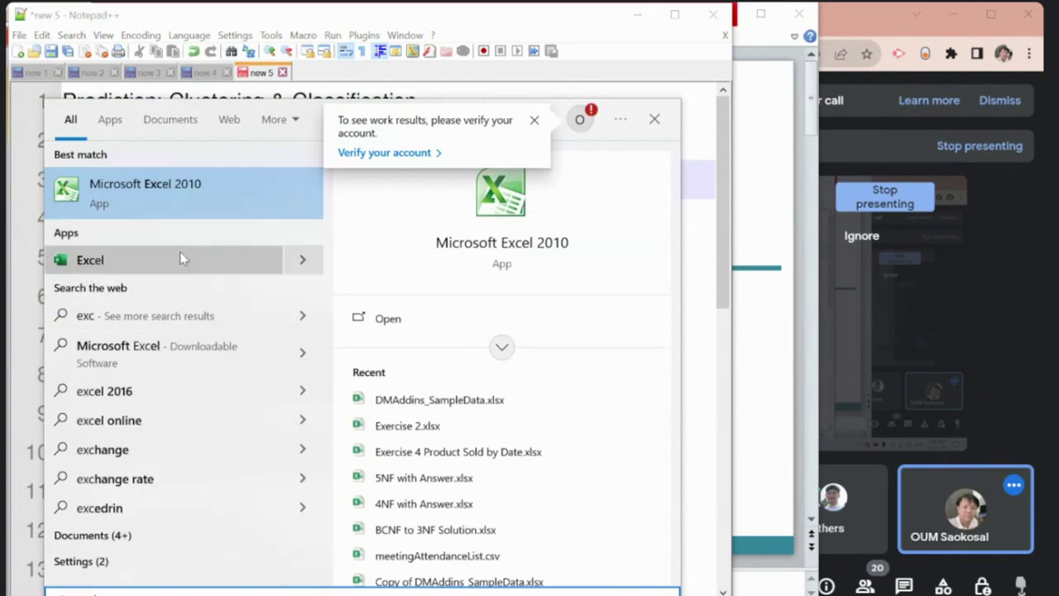
click(182, 261)
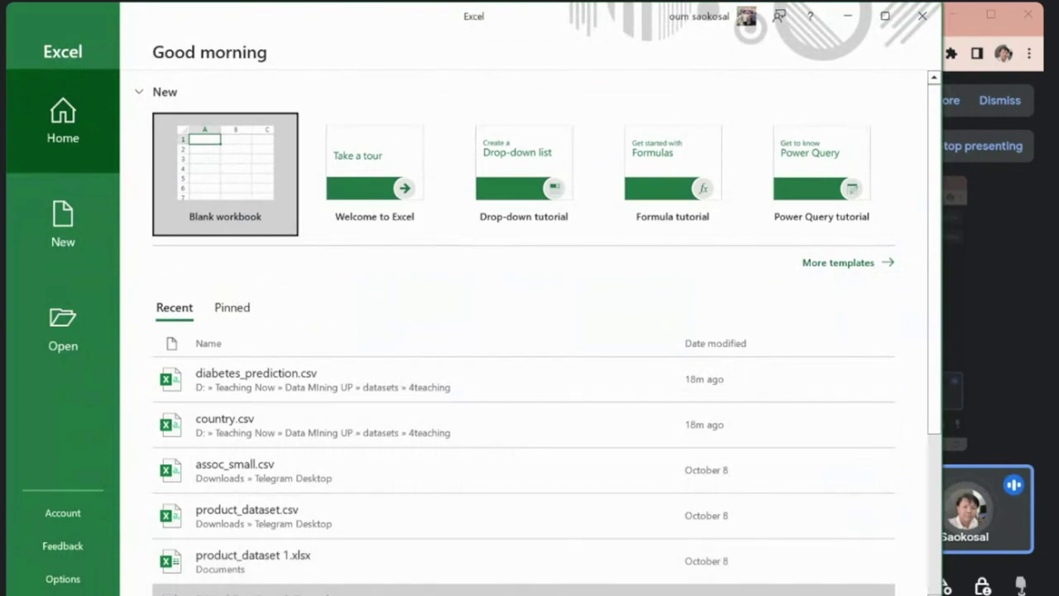
click(220, 149)
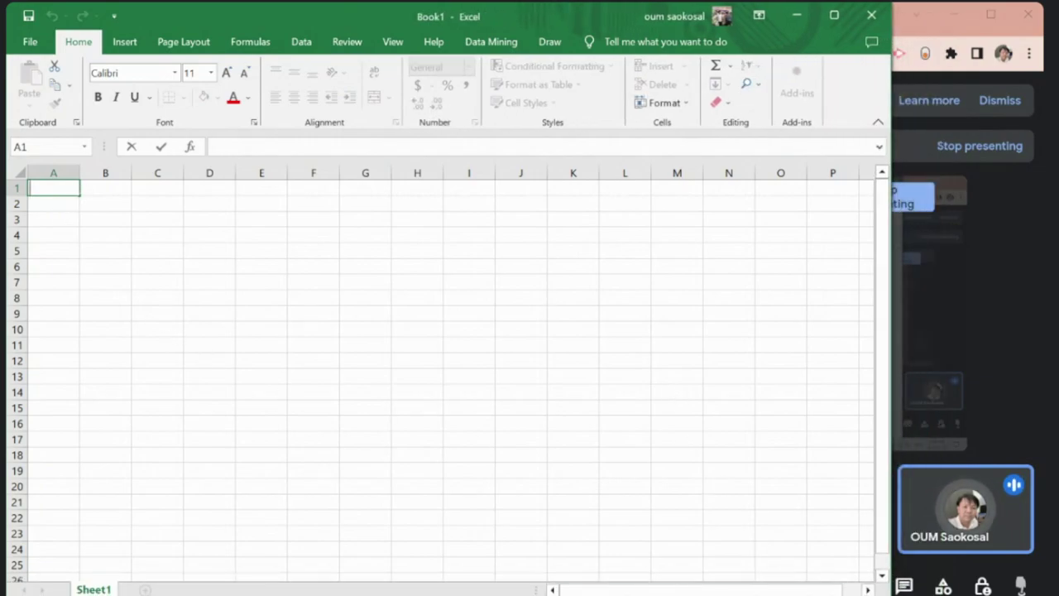
Step: Enter the sheet title 'Customer' in cell A1 of Book1
click(575, 344)
click(58, 191)
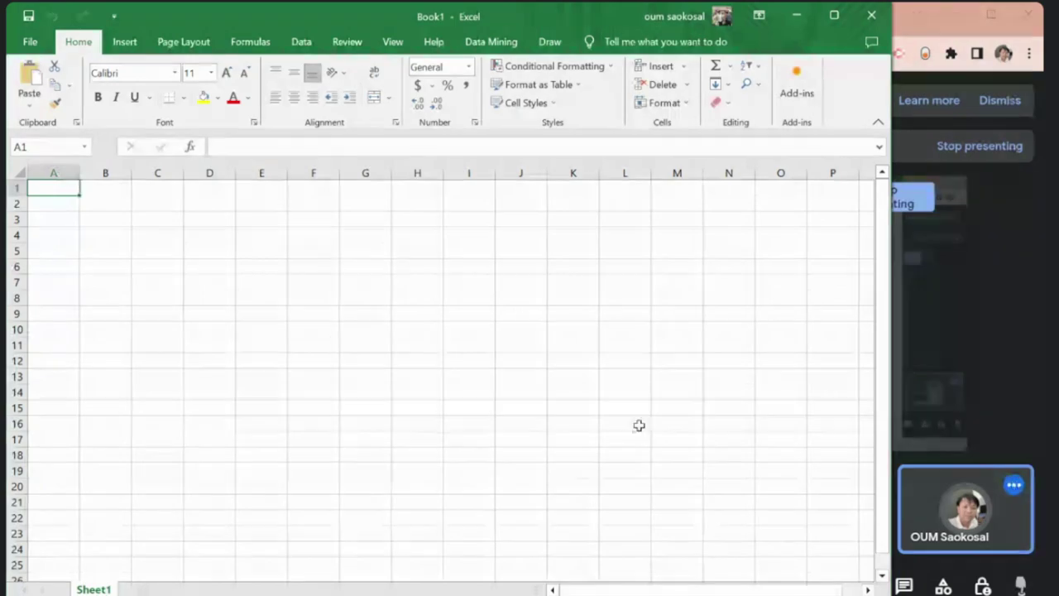
scroll(415, 330, up, 4)
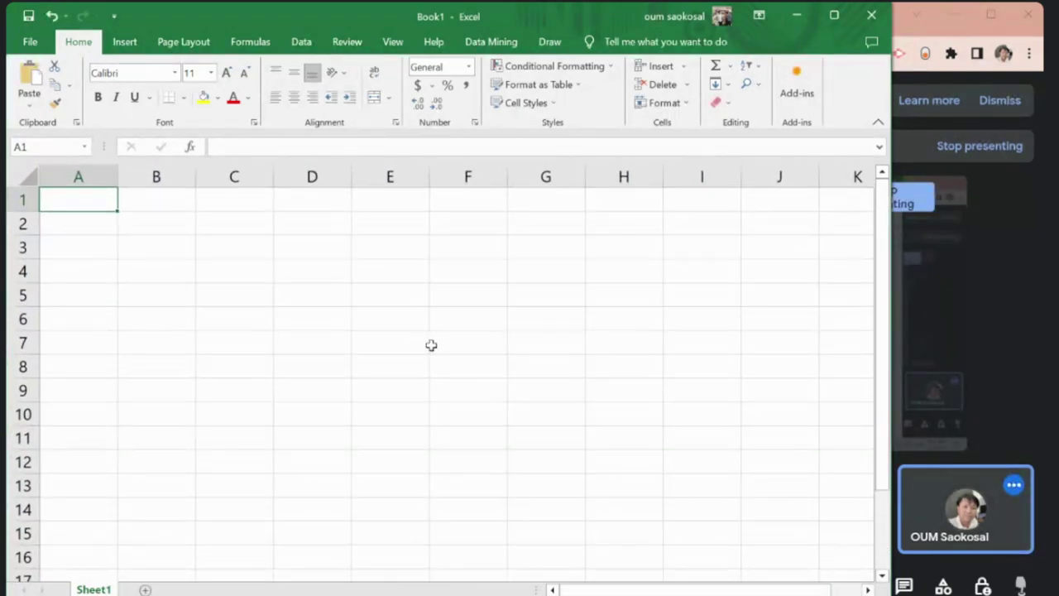
click(415, 330)
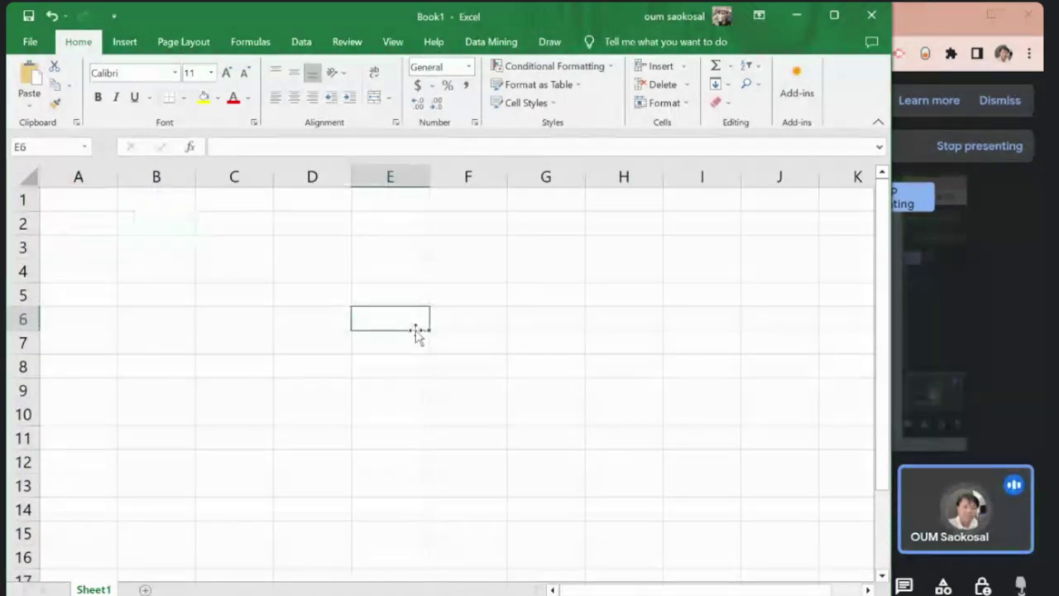
click(112, 207)
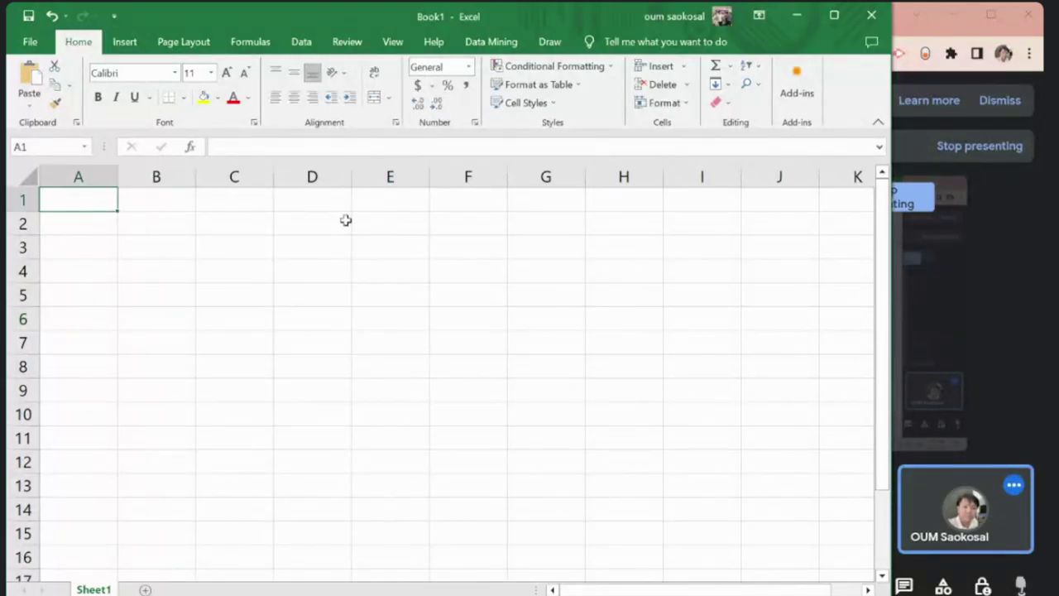
text(Custoer)
key(BackSpace)
key(BackSpace)
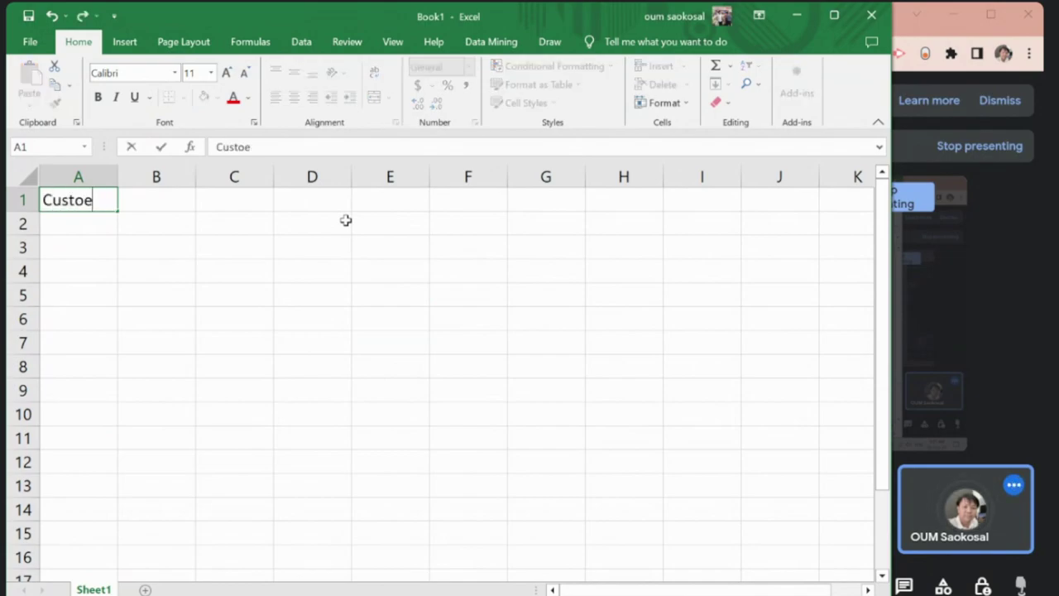
text(mer)
key(Return)
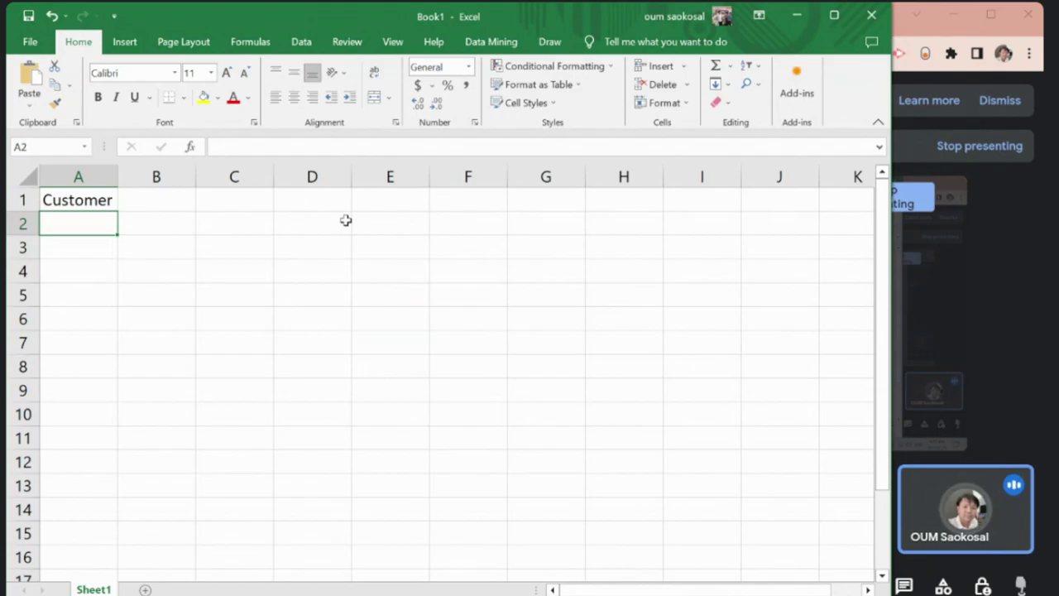
Step: Enter headers ID, Name, Gender, DOB and POB in cells A2 through E2
text(ID)
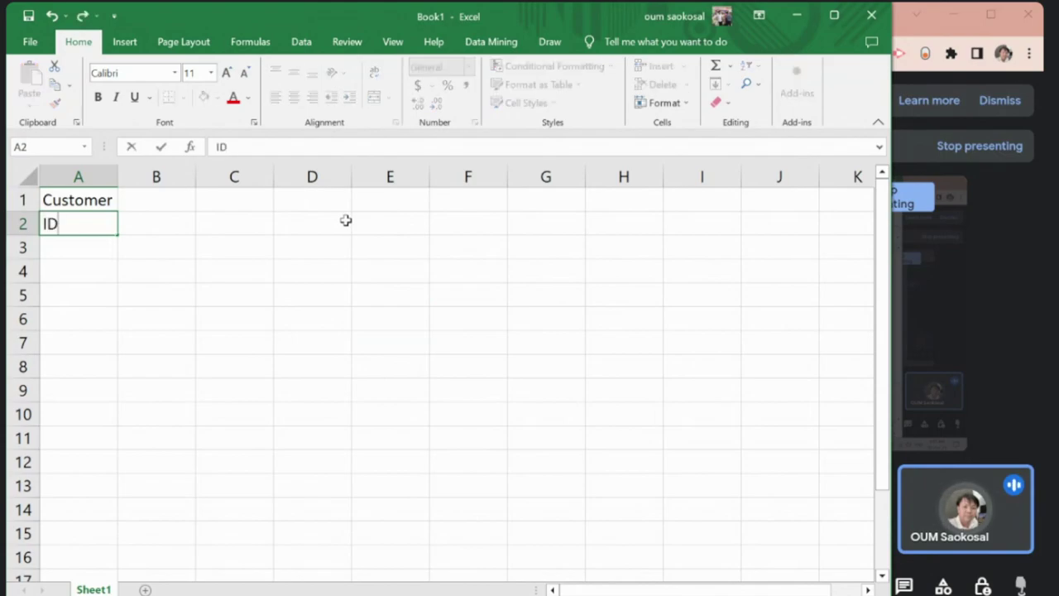
key(Tab)
text(Name)
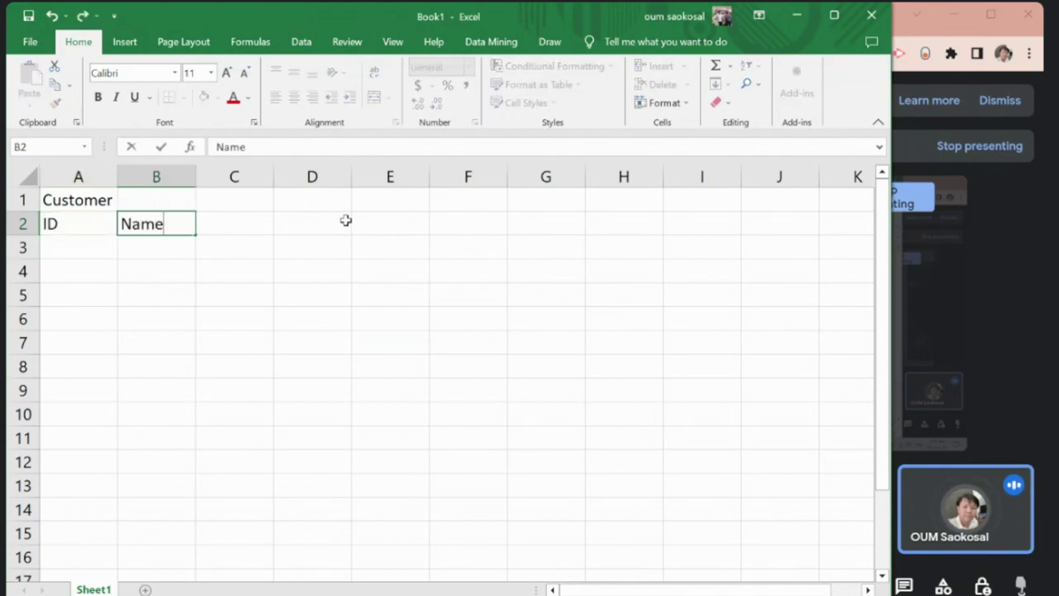
key(Tab)
text(Gender)
key(Tab)
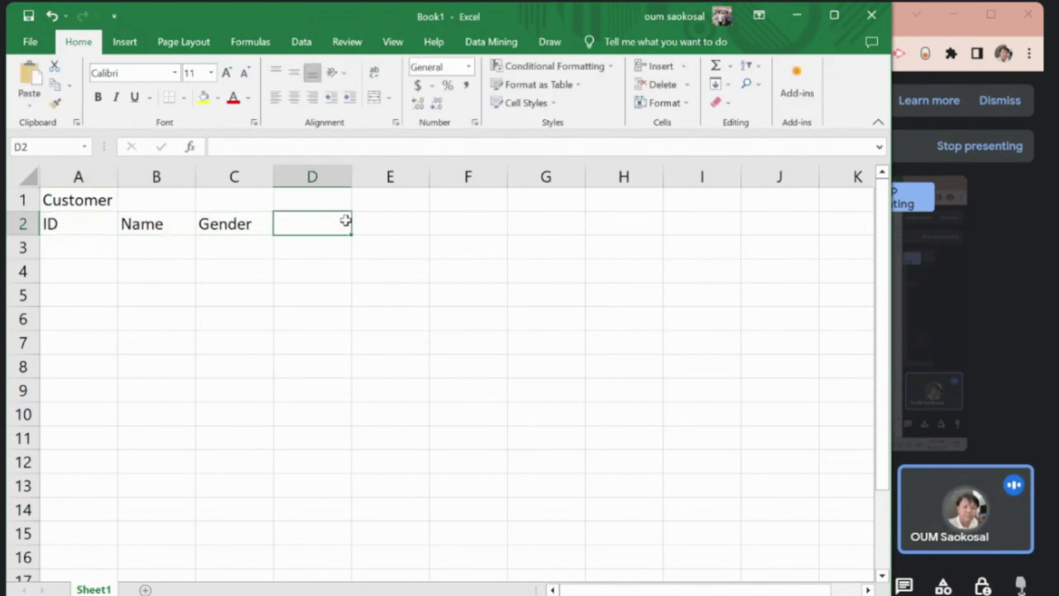
text(DOB)
key(Tab)
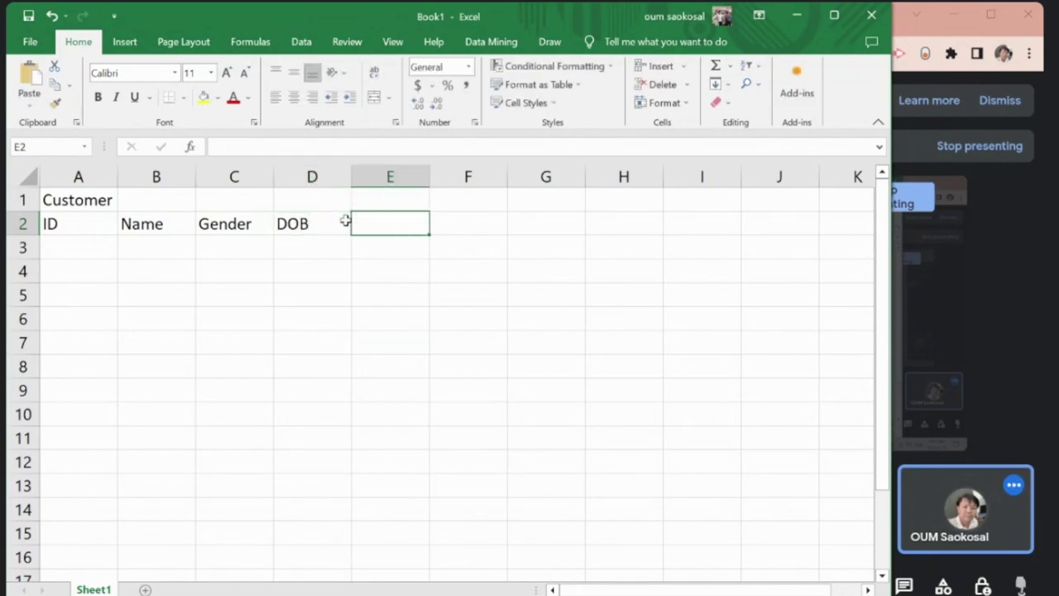
text(POB)
key(Tab)
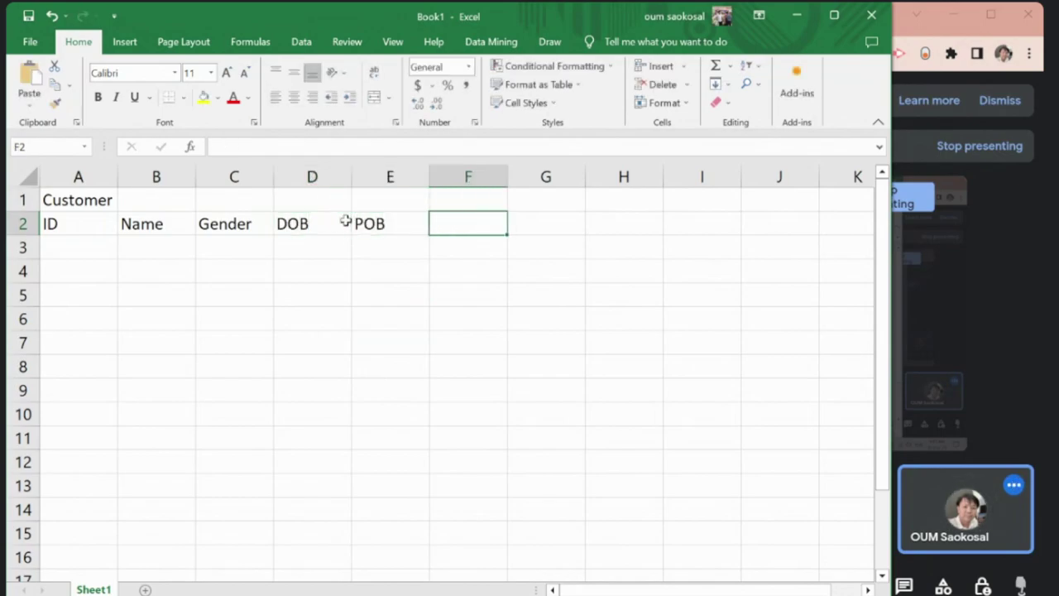
Step: Enter headers Address, Tel, Image and Email in cells F2 through I2
text(Address)
key(Tab)
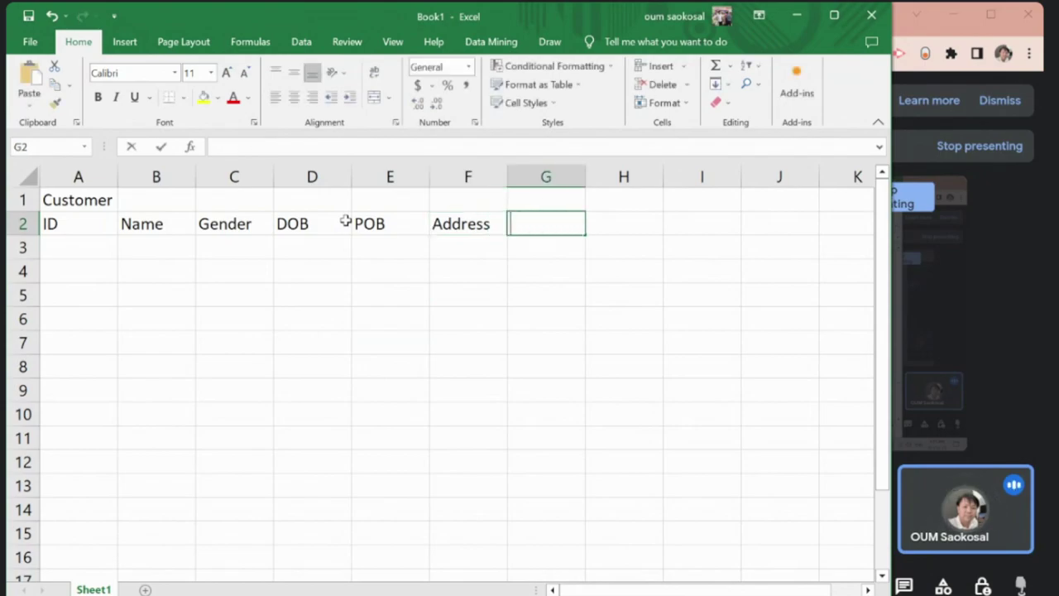
text(Tel)
key(Tab)
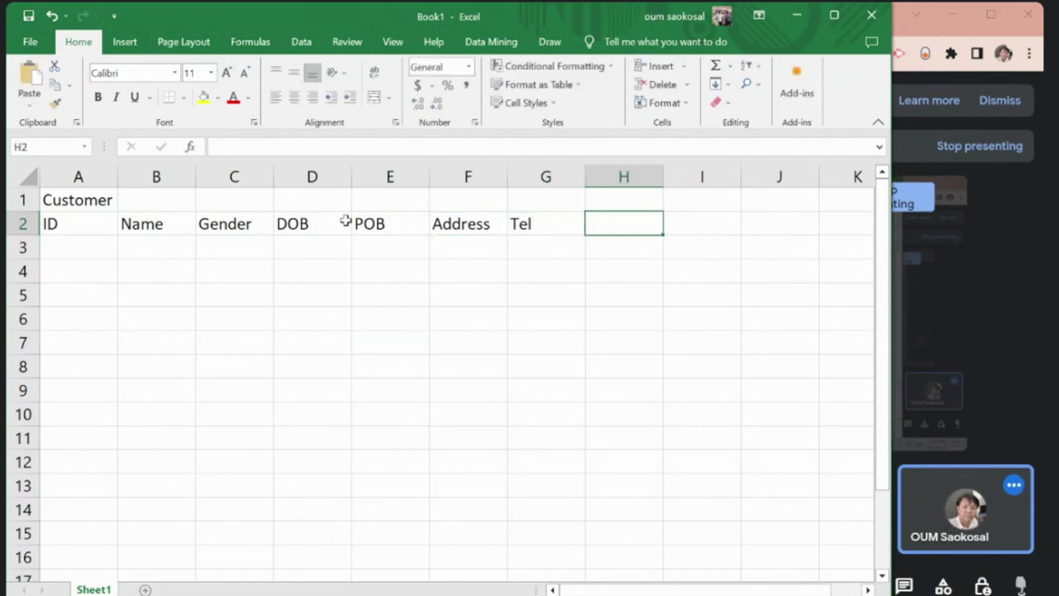
text(Image)
key(Tab)
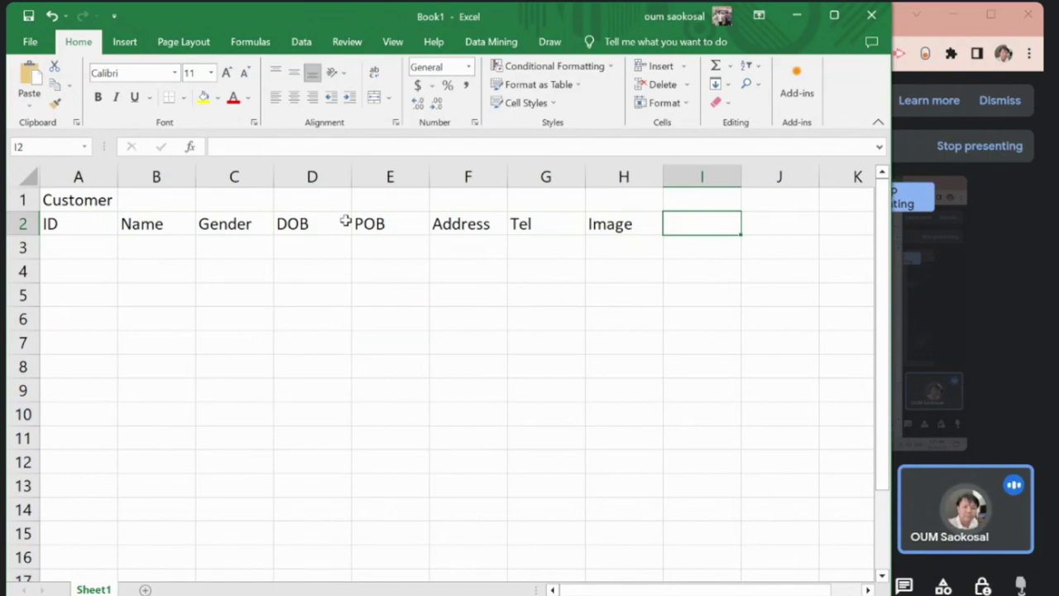
text(Email)
key(Return)
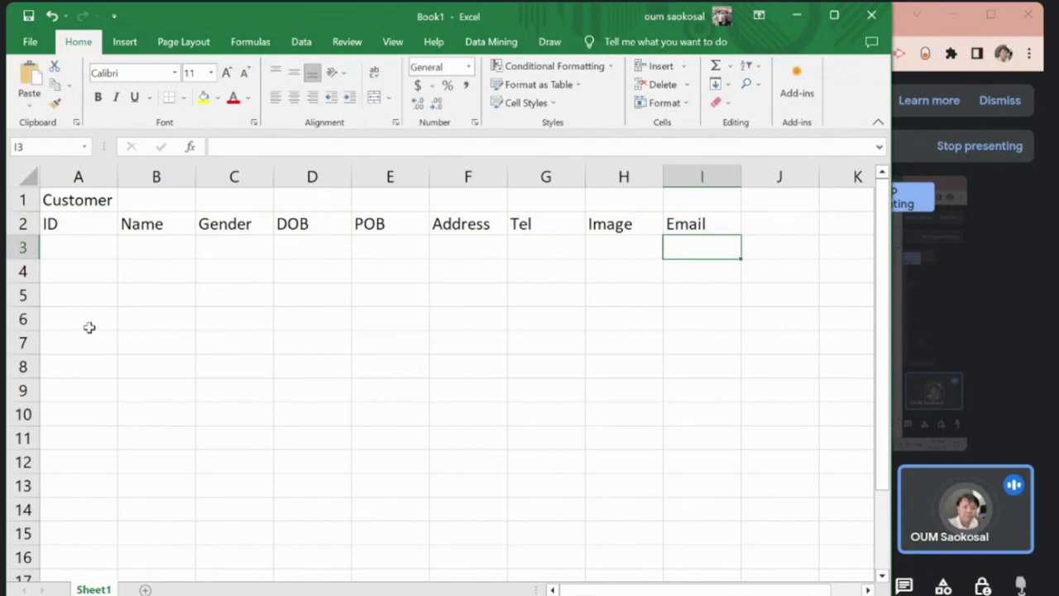
Step: Select the header row and the ID and Name column ranges, then narrow the Excel window
drag(52, 220, 728, 405)
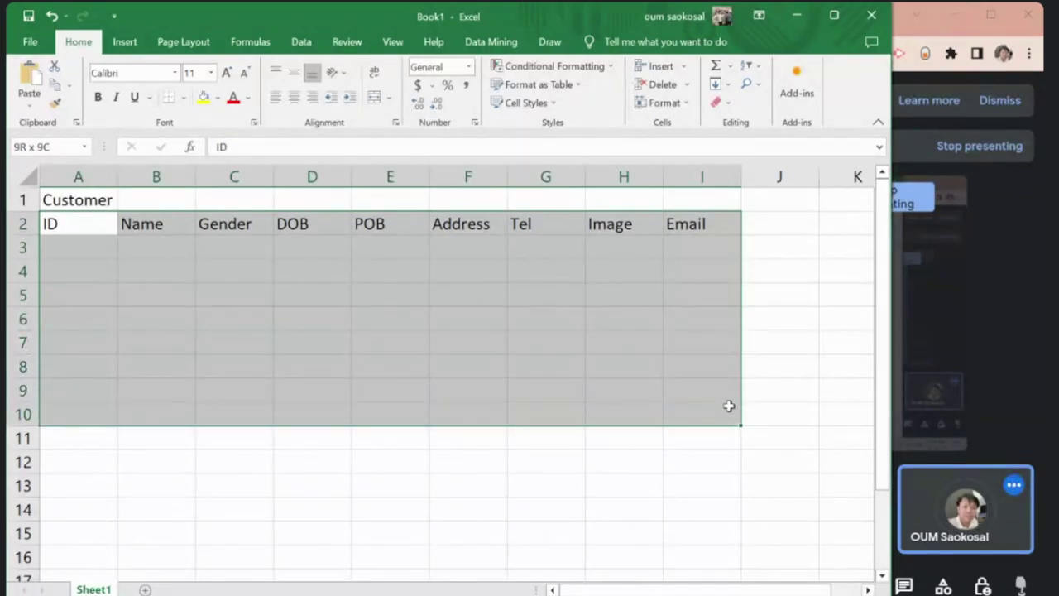
drag(728, 405, 728, 406)
click(68, 247)
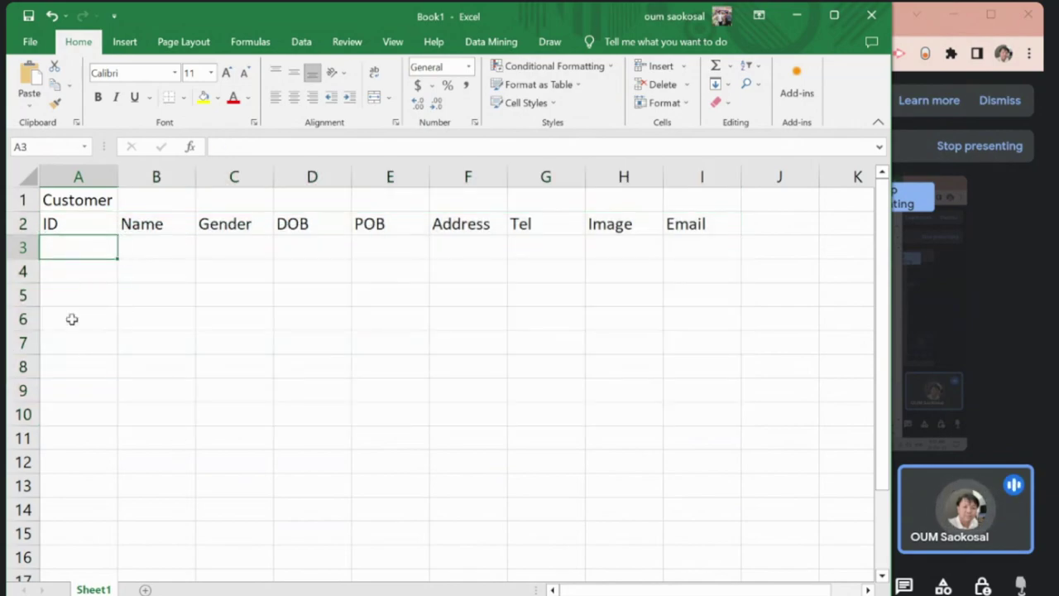
drag(86, 225, 75, 386)
drag(160, 226, 149, 387)
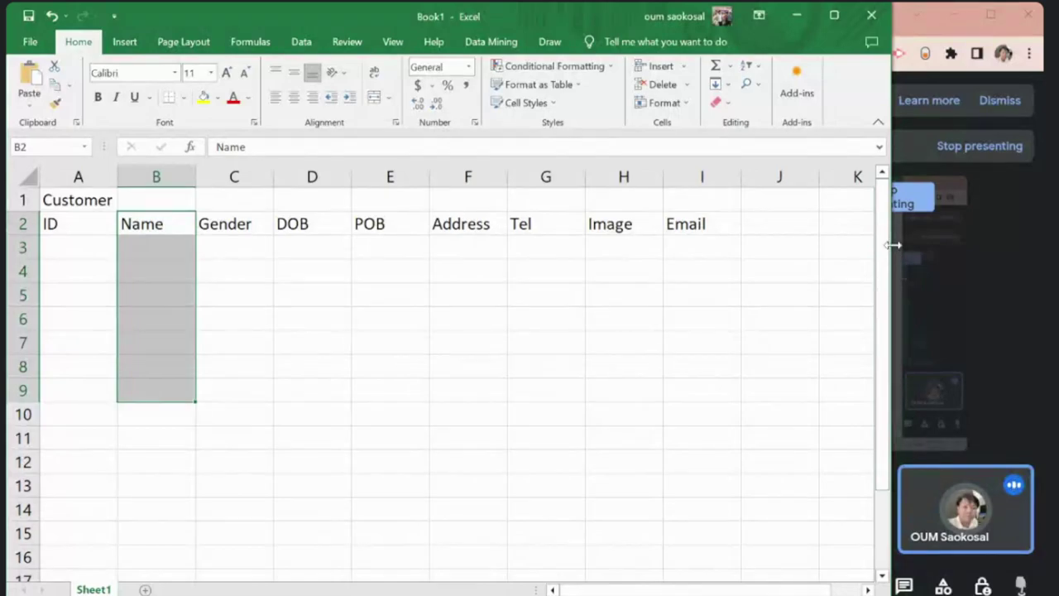
drag(894, 240, 778, 245)
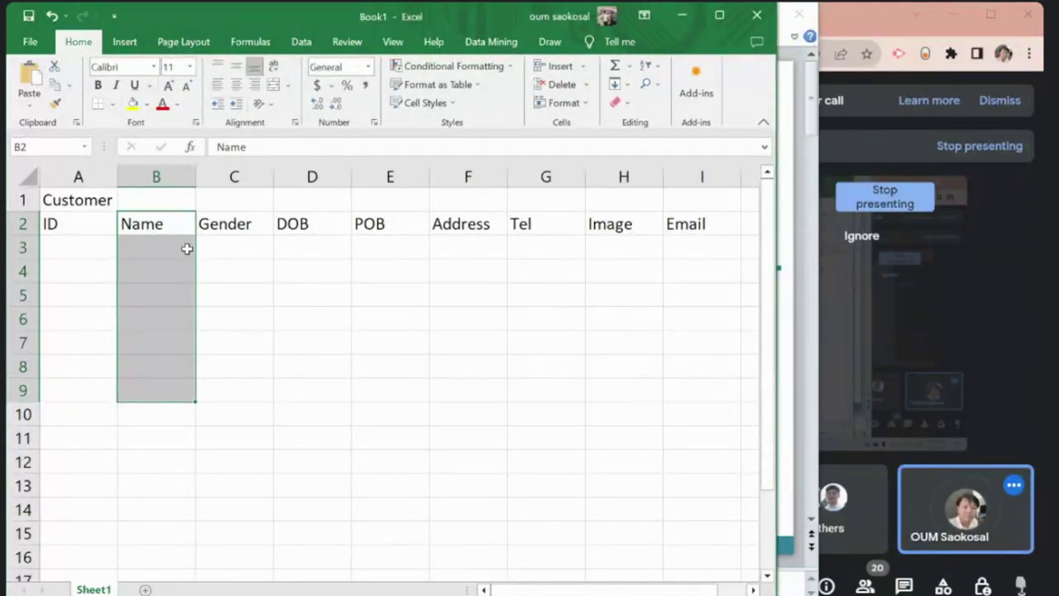
Step: Point out the Gender, DOB, Image and Tel headers, then select the range A2:I7
click(237, 225)
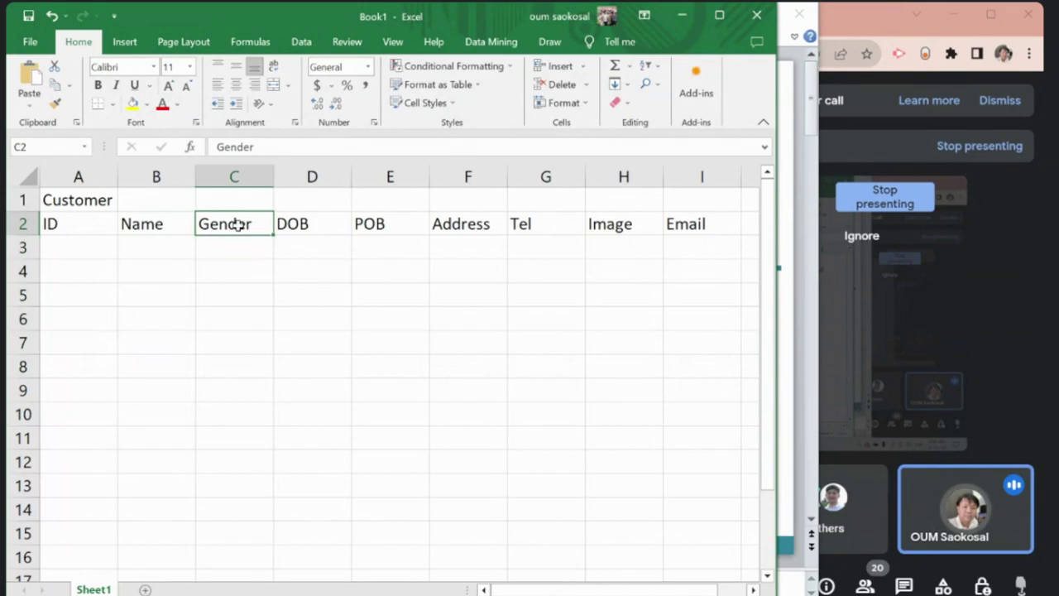
click(285, 223)
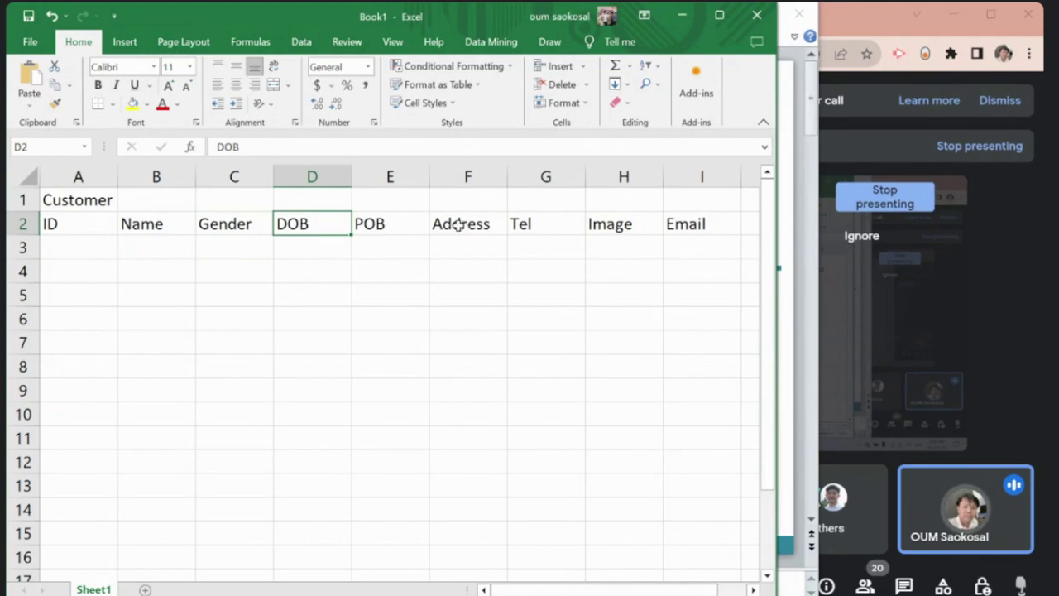
click(603, 224)
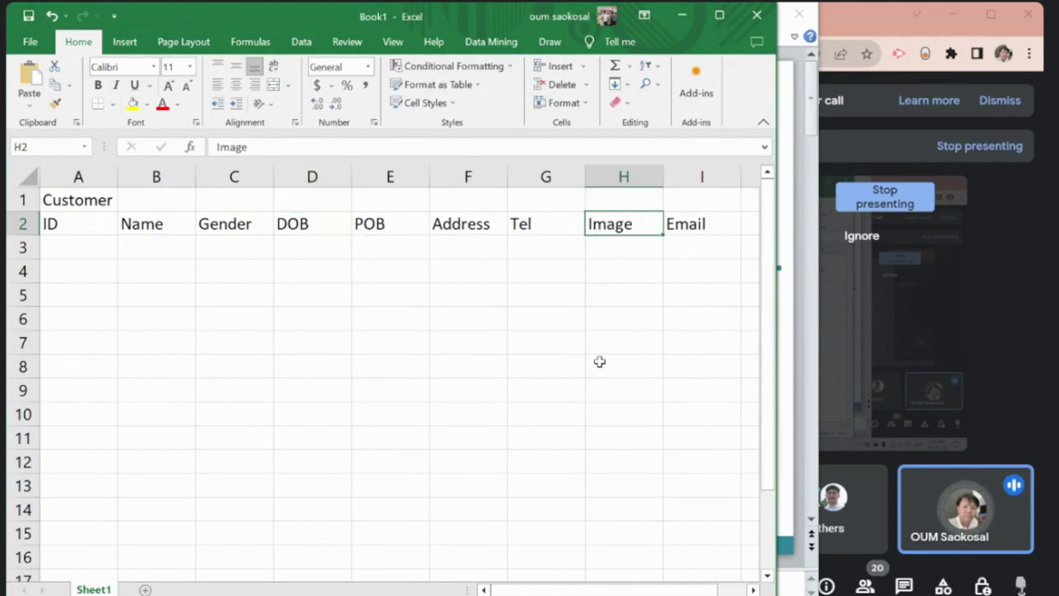
click(524, 220)
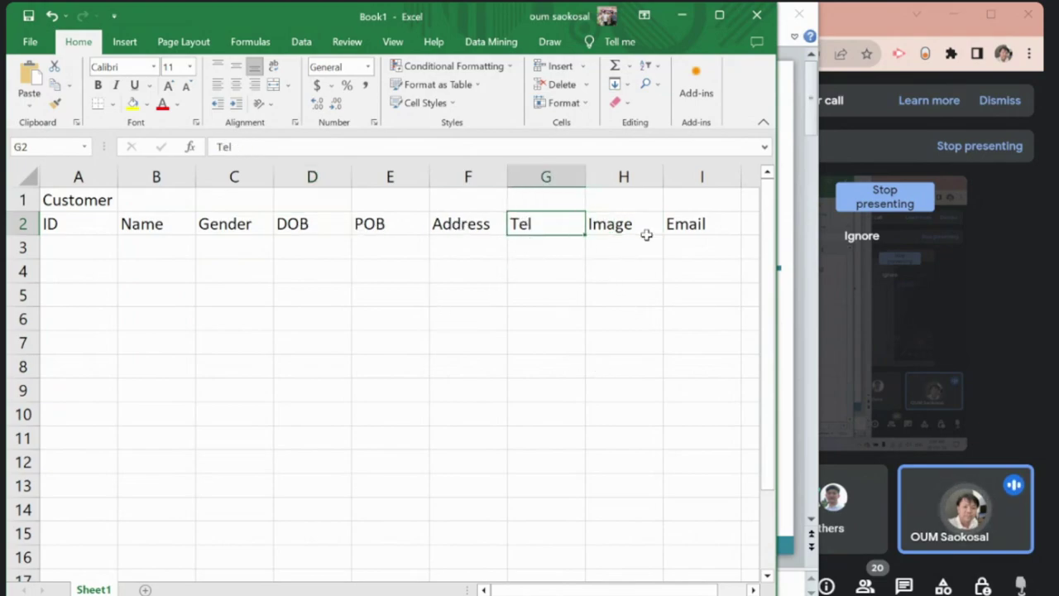
click(728, 209)
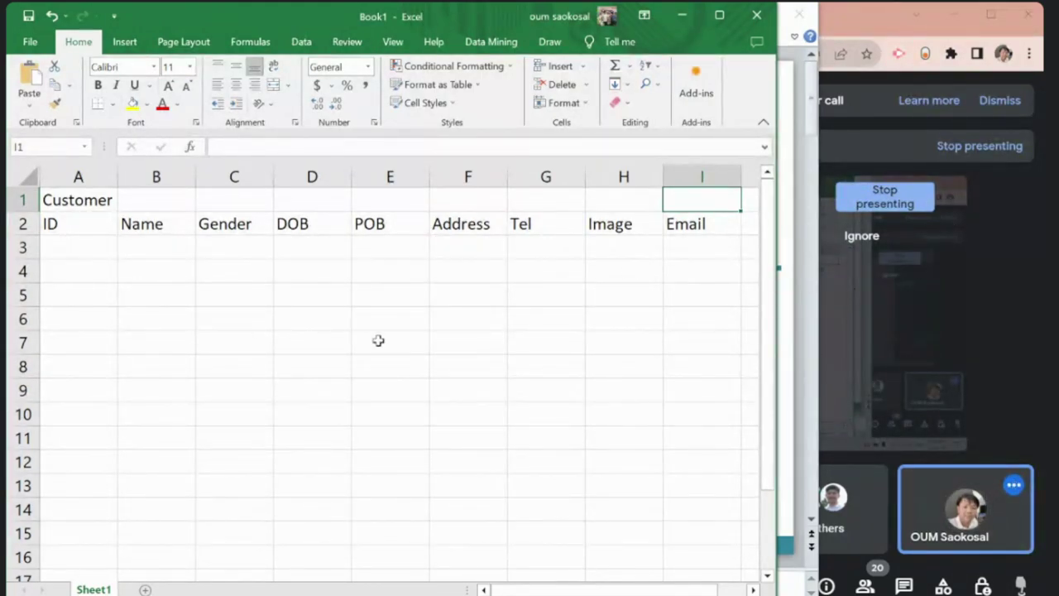
drag(68, 230, 670, 351)
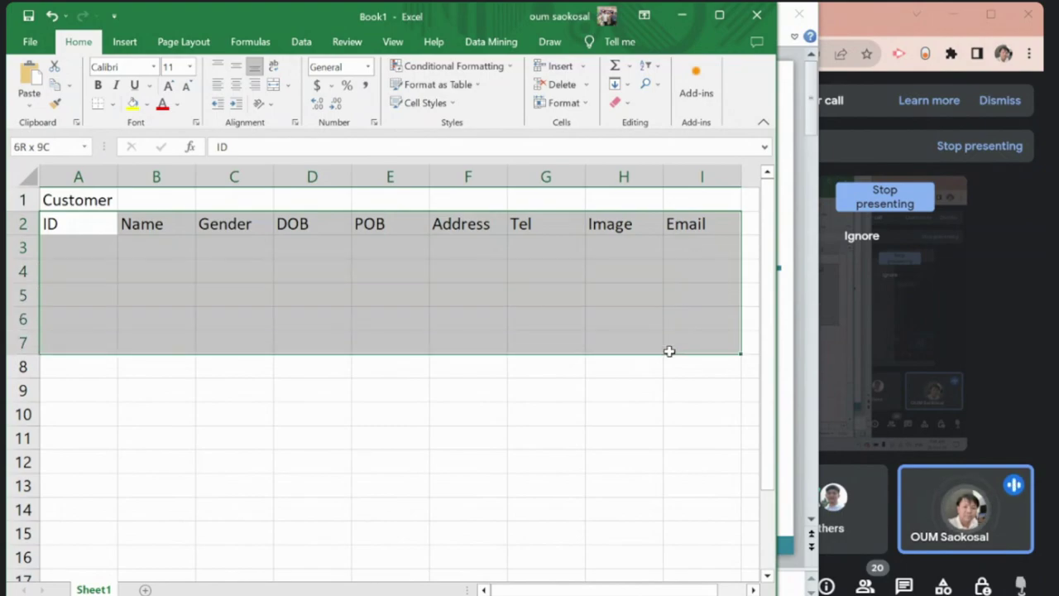
drag(670, 351, 670, 351)
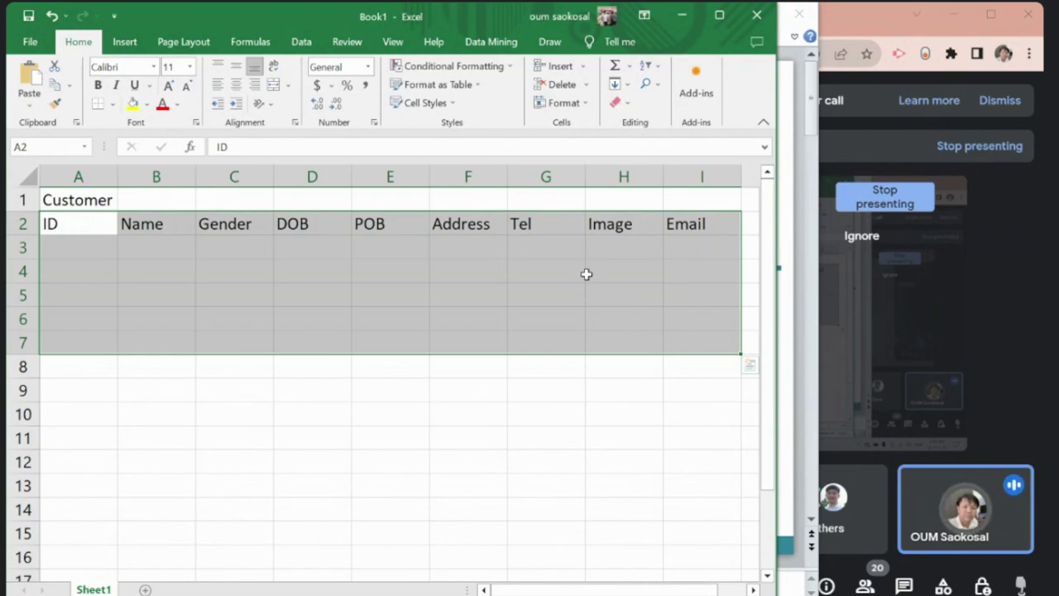
Step: Clear the marked range and pick cell A5 for the new attribute list
click(232, 278)
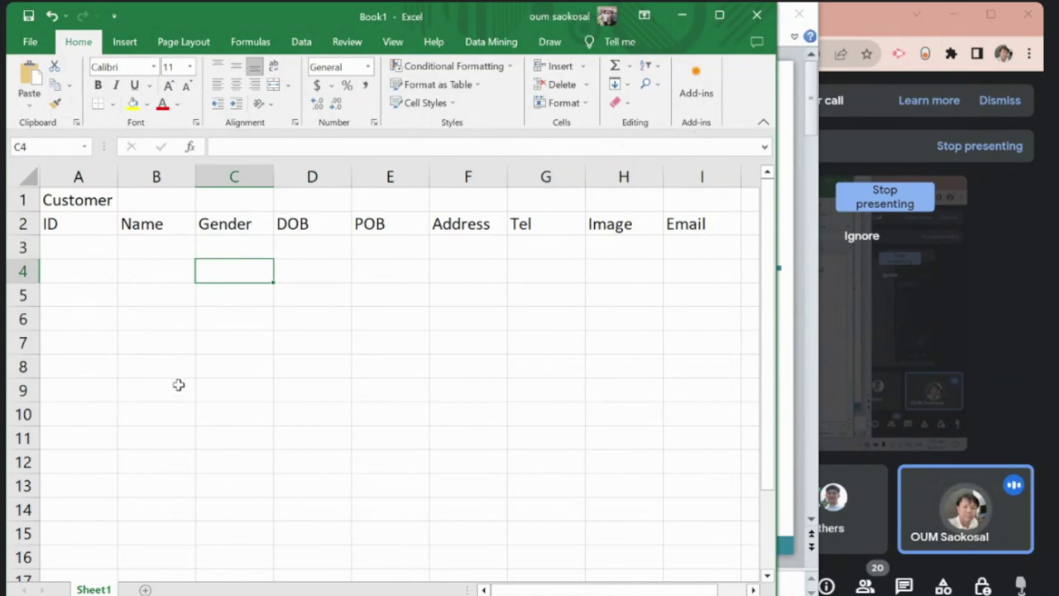
click(93, 298)
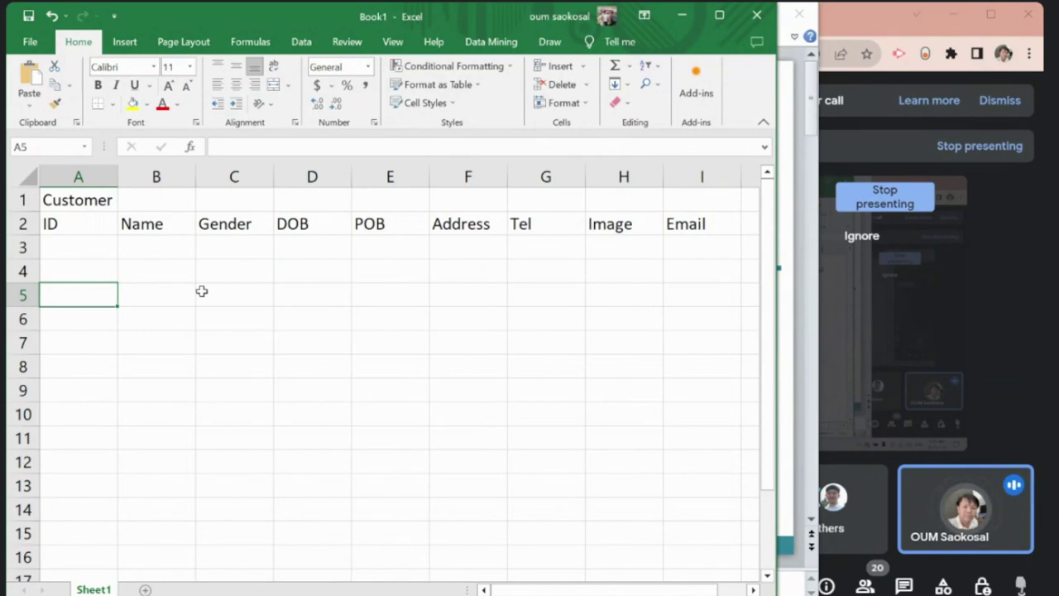
Step: Enter Sickness, Temperature, Weight and Height in cells A5 to A8
text(Sickness)
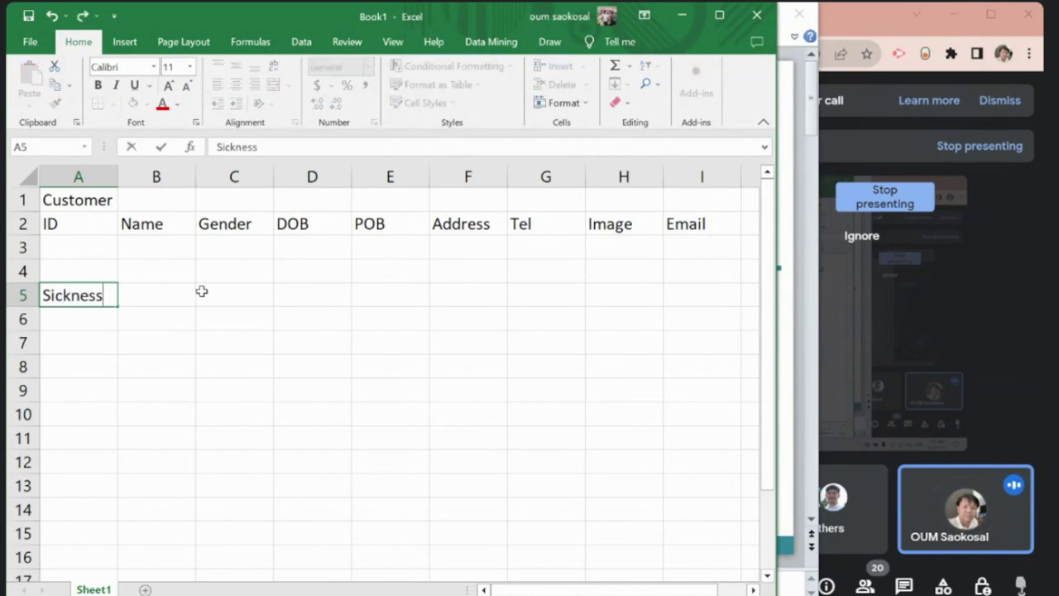
key(Return)
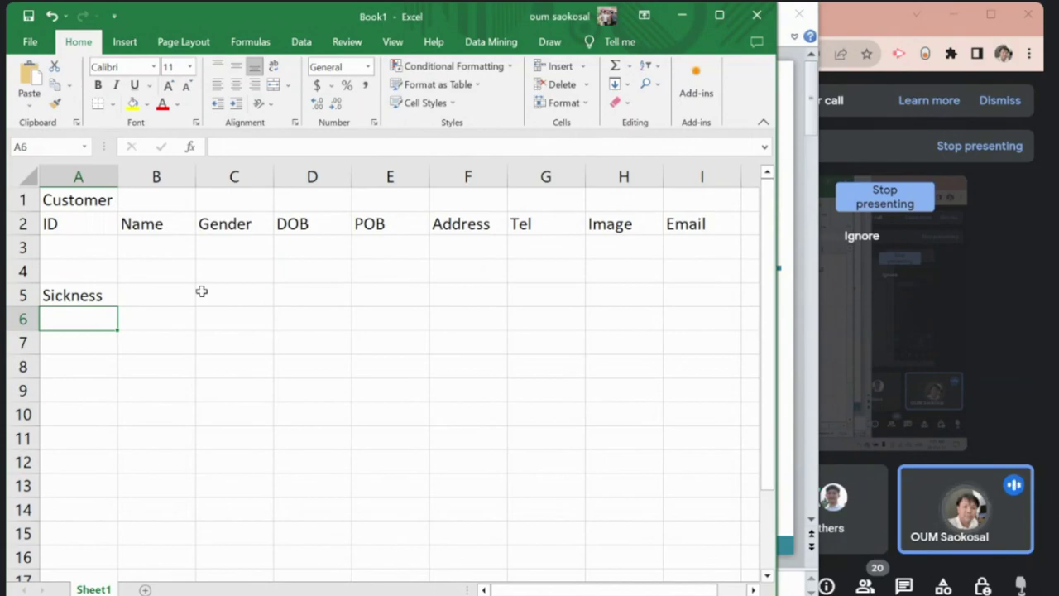
text(Hea)
key(BackSpace)
key(BackSpace)
key(BackSpace)
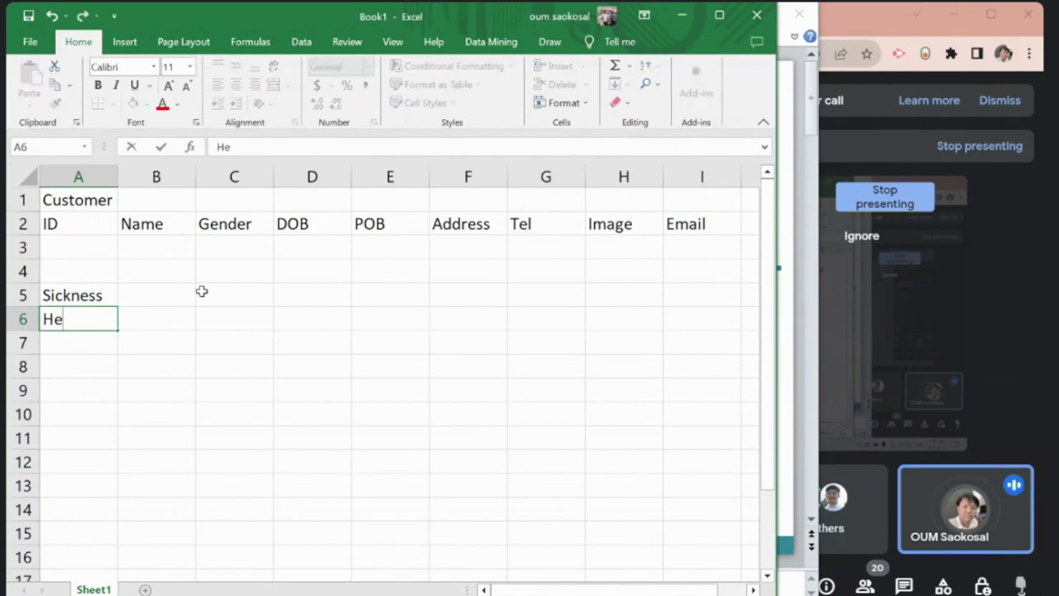
text(Temp)
text(e)
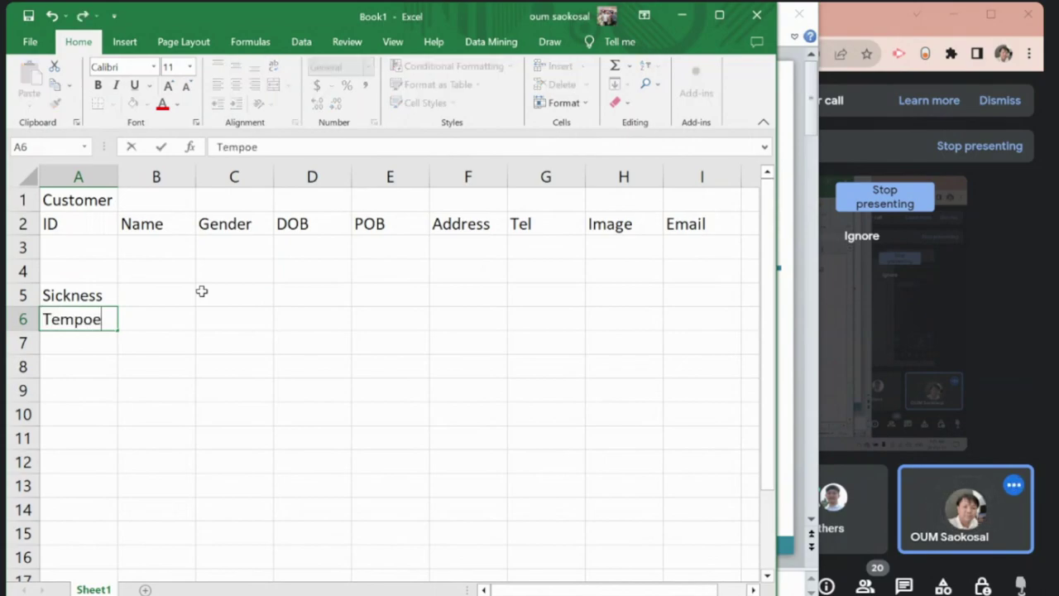
key(BackSpace)
key(BackSpace)
text(erator)
key(BackSpace)
text(ure)
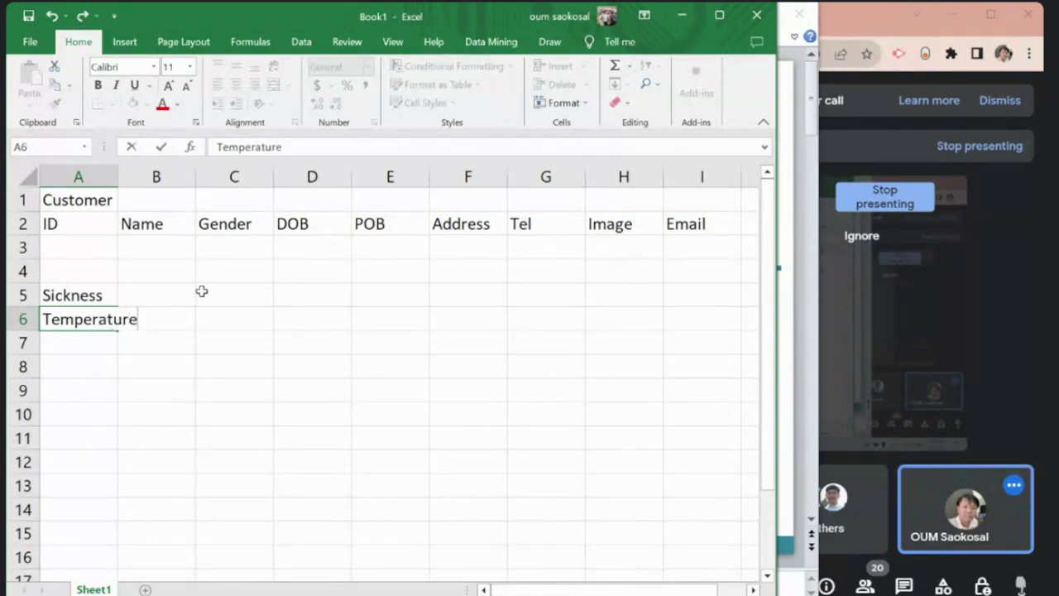
key(Return)
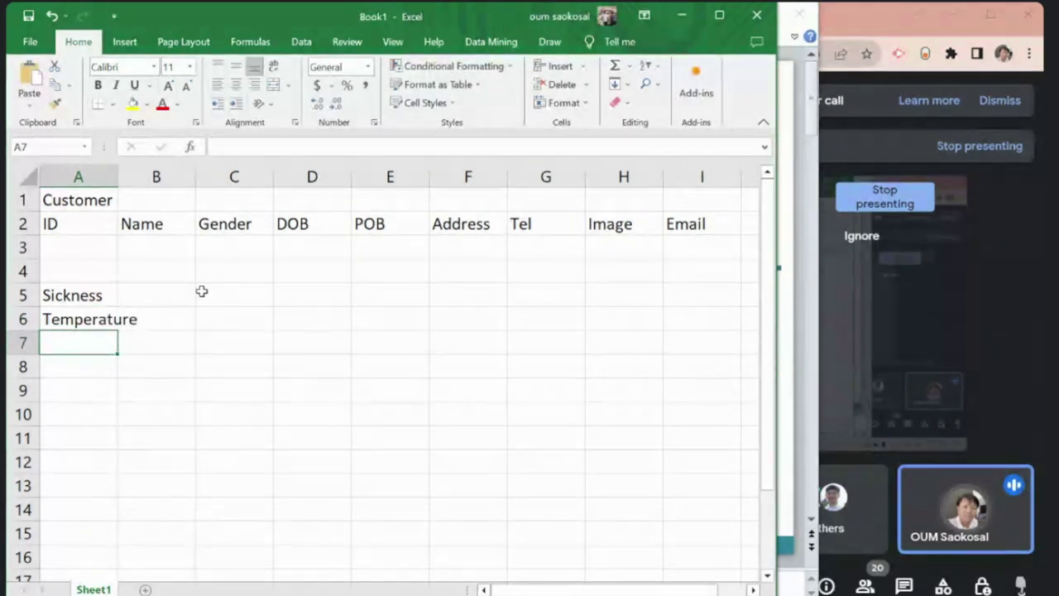
text(Weight)
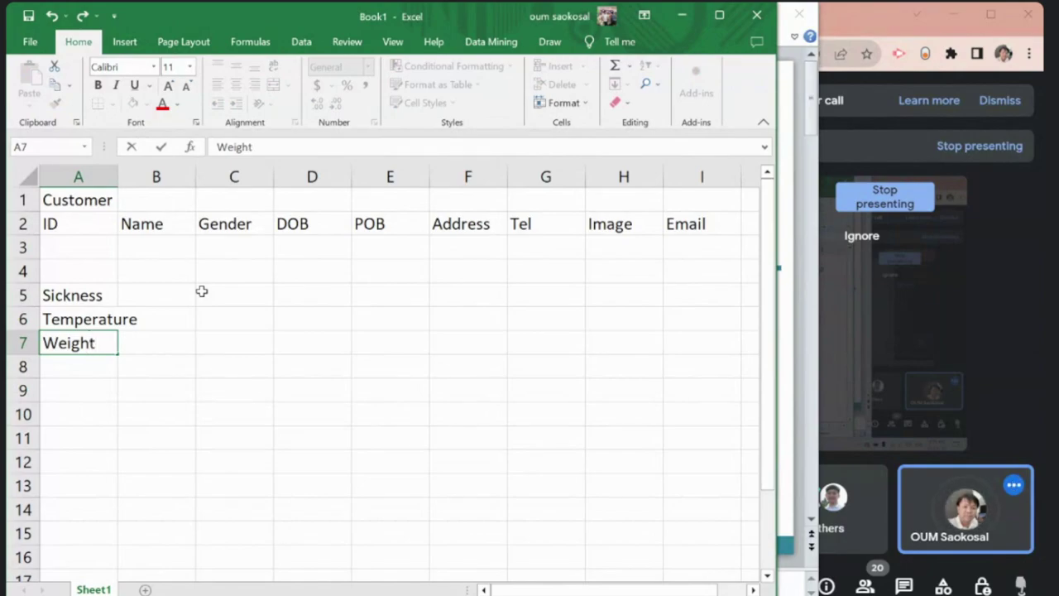
key(Return)
text(Height)
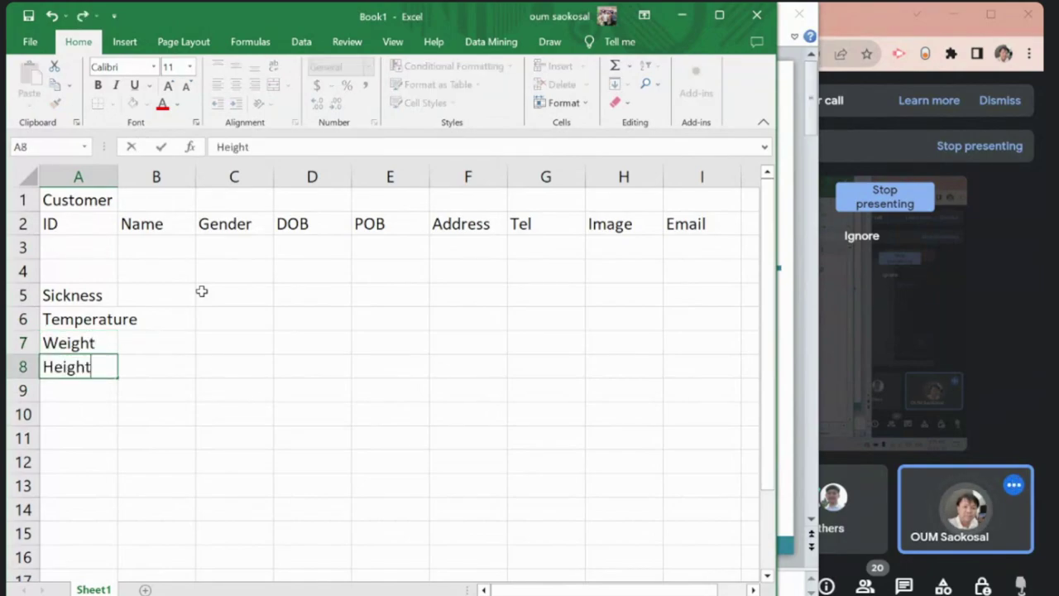
key(Return)
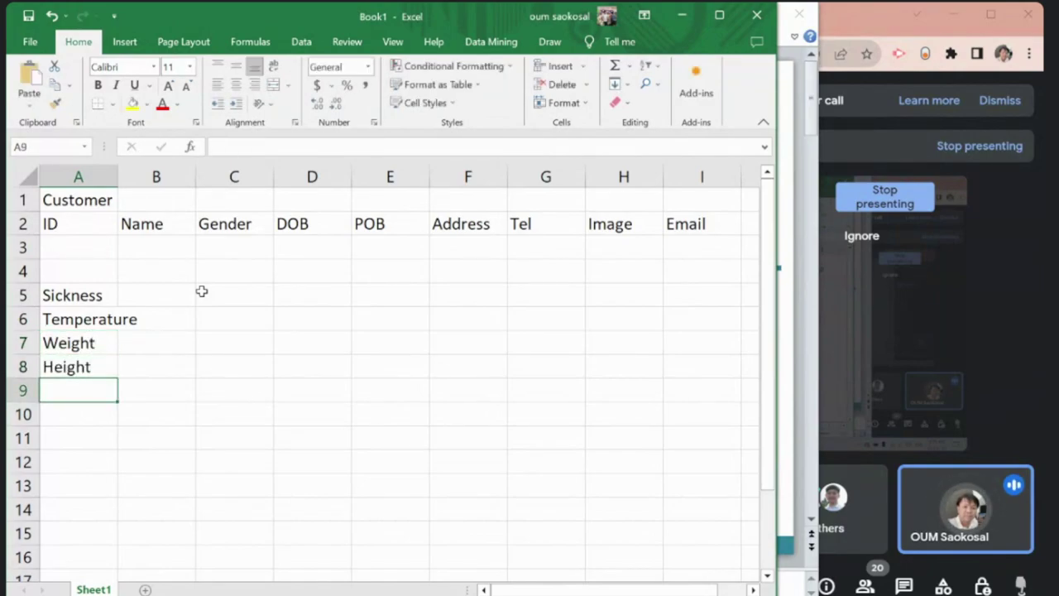
Step: Enter Blood Pressure, Urine and Poop in A9 to A11, leaving A12 empty
text(Blo)
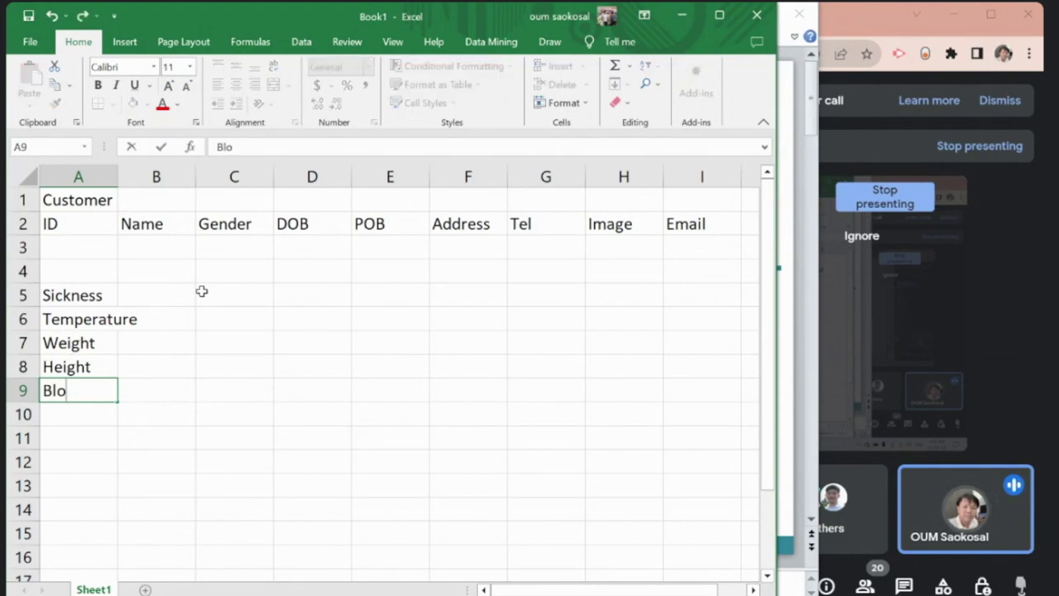
text(od P)
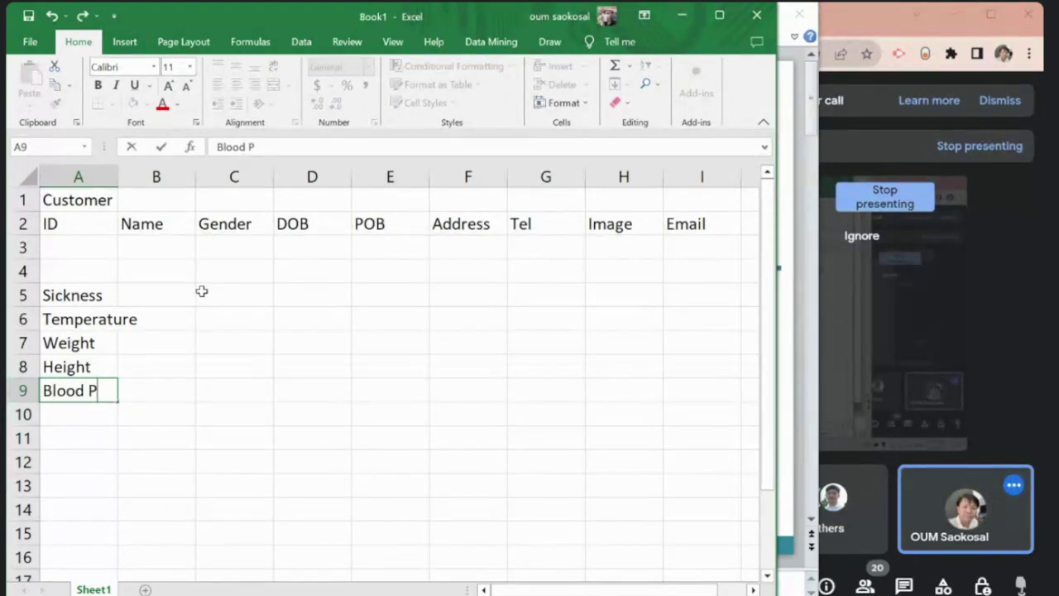
key(BackSpace)
text(Pressure)
key(Return)
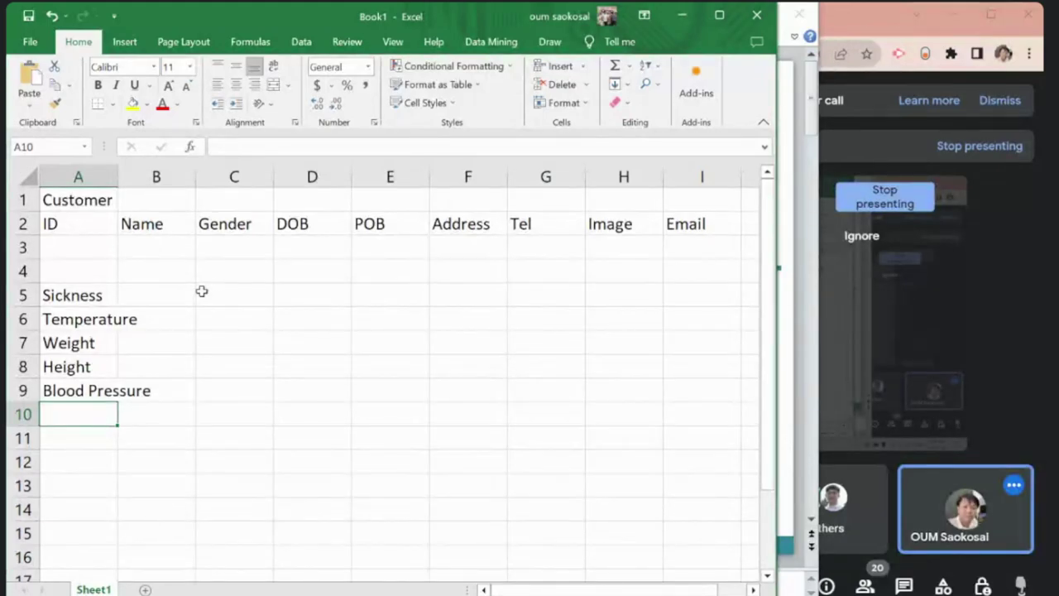
text(Urine)
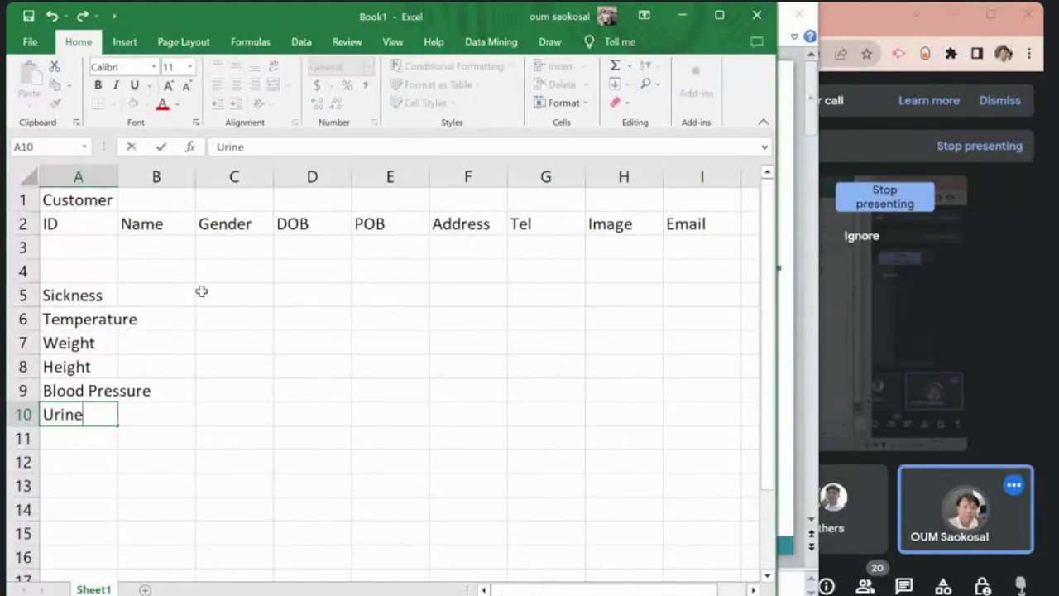
key(Return)
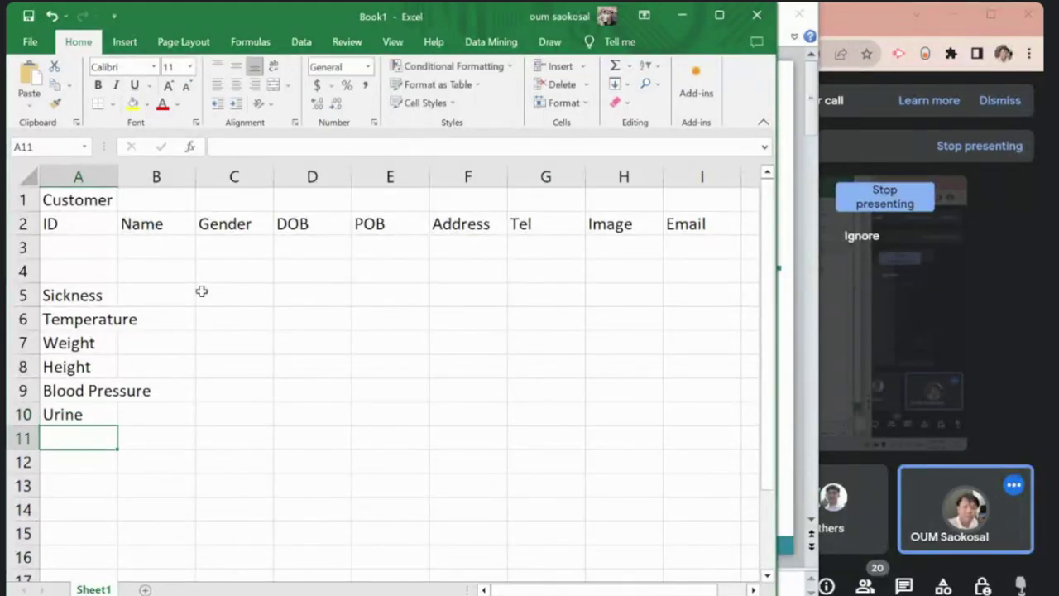
text(Poop)
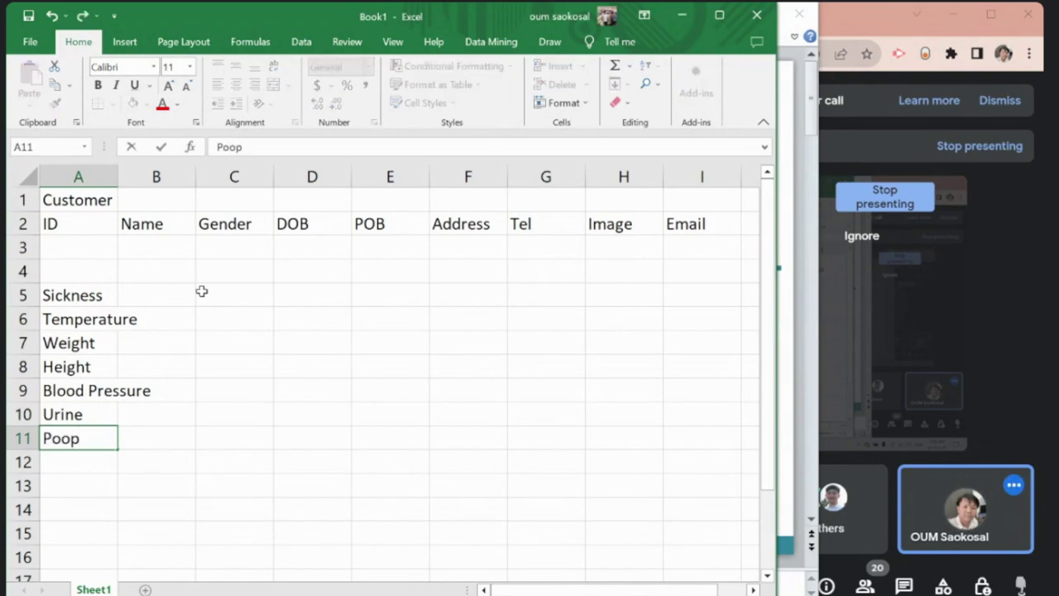
key(Return)
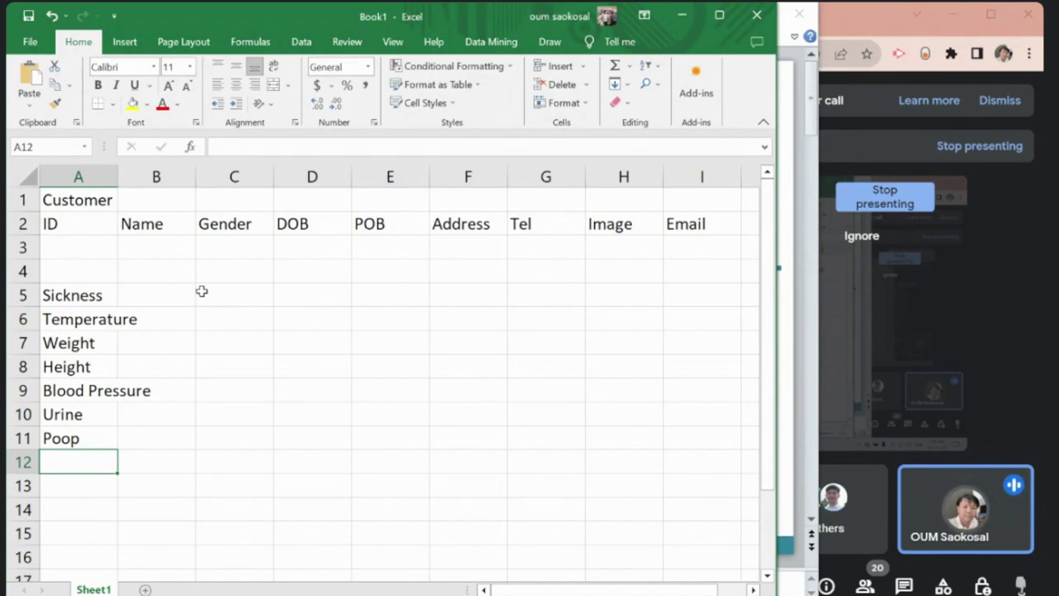
text(Mar)
key(BackSpace)
key(BackSpace)
key(BackSpace)
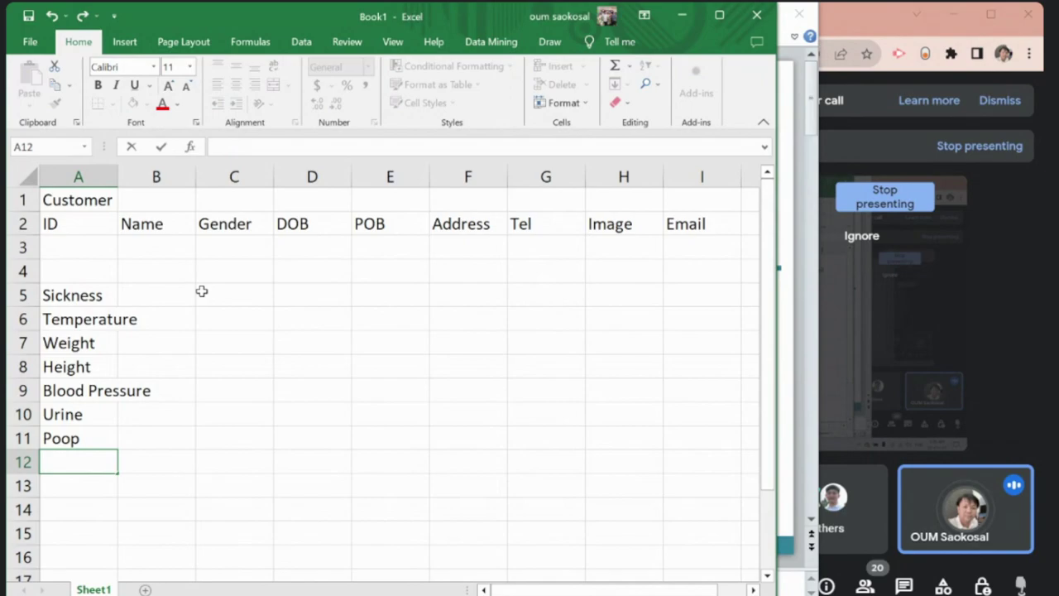
Step: Widen column A, then enter Skin Color, Cute and Hair Style in A12 to A14
click(87, 293)
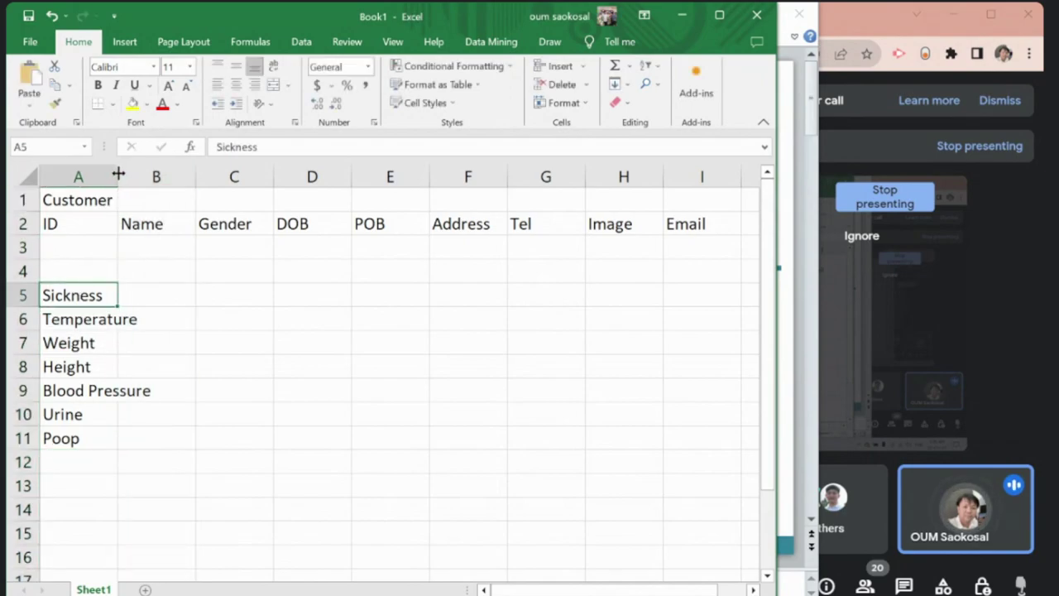
drag(118, 174, 175, 173)
click(71, 466)
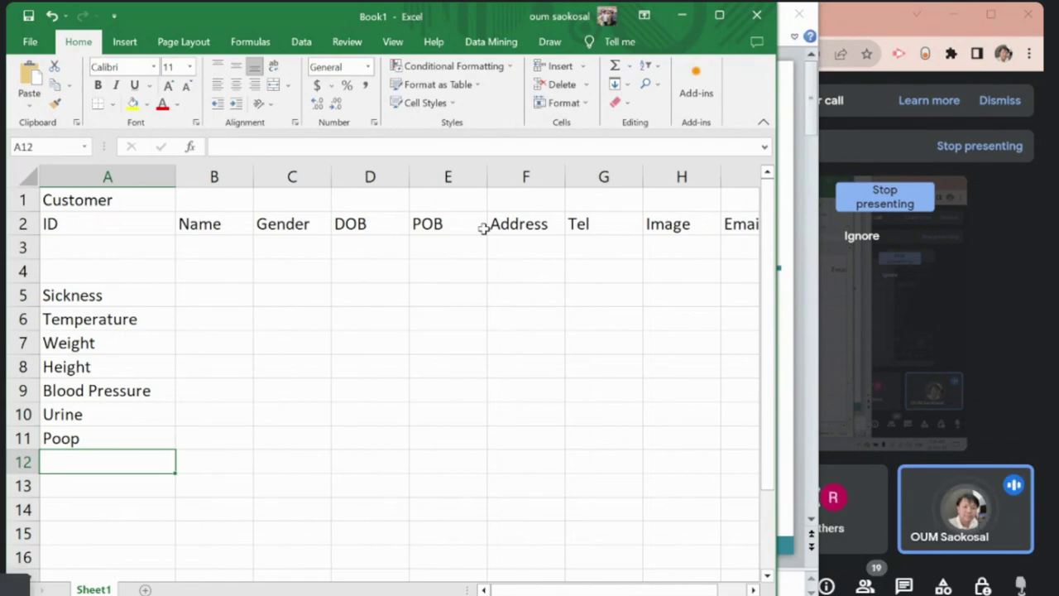
text(Skin)
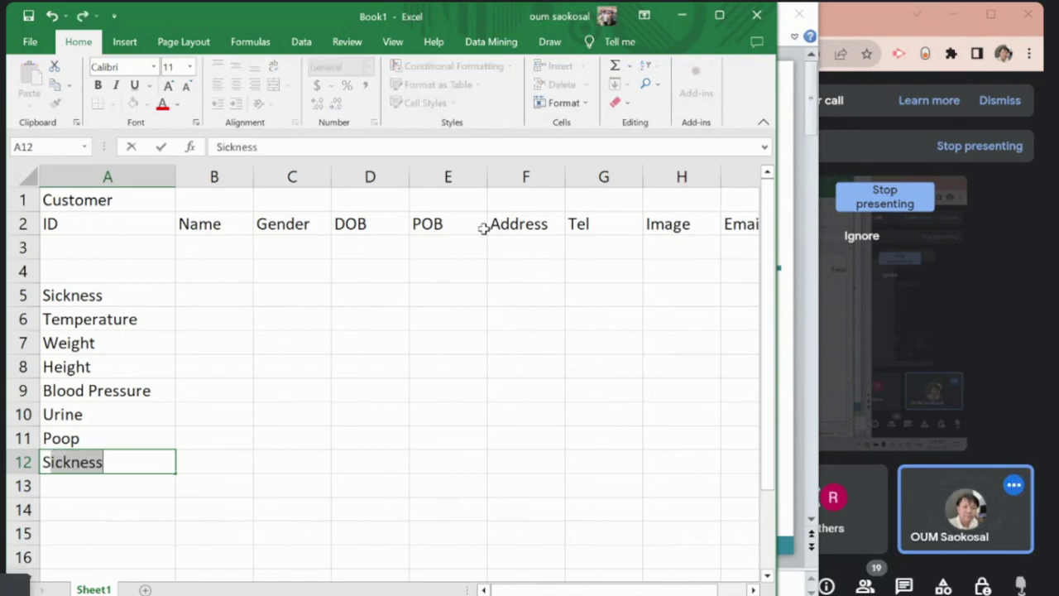
text( Color)
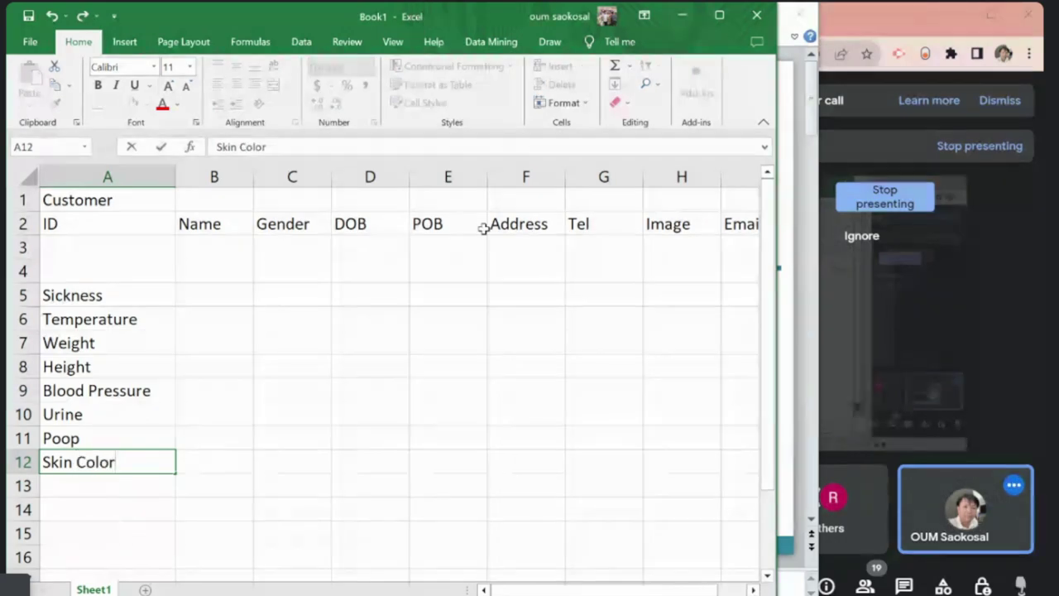
key(Return)
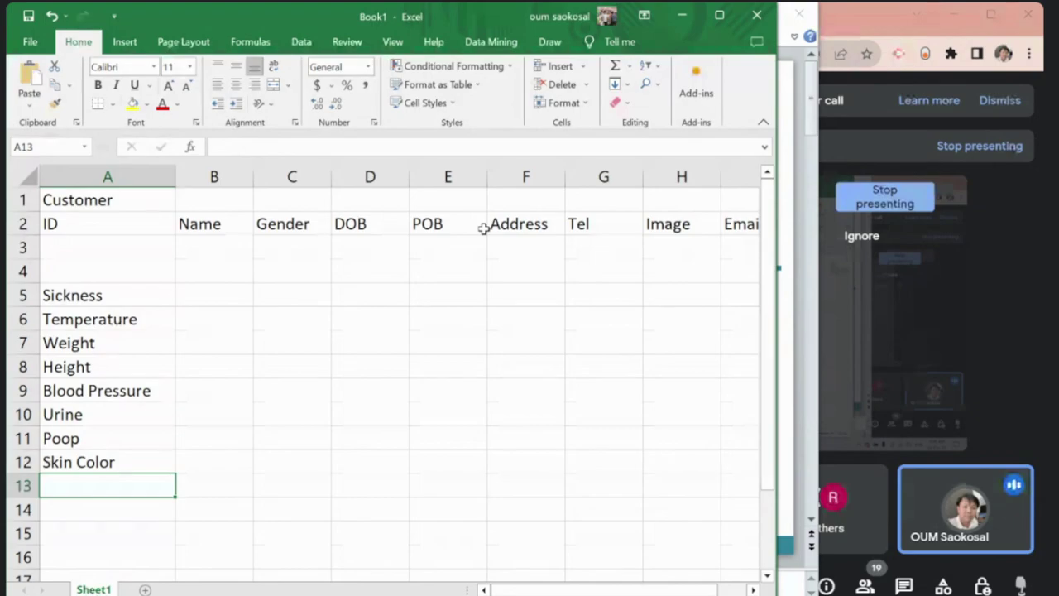
text(Cute)
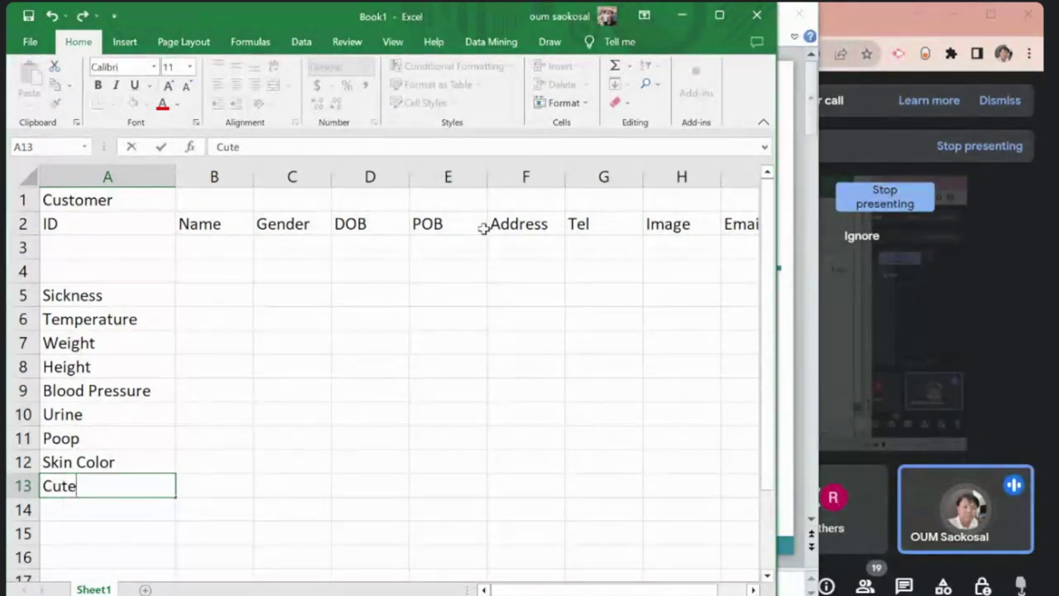
key(Return)
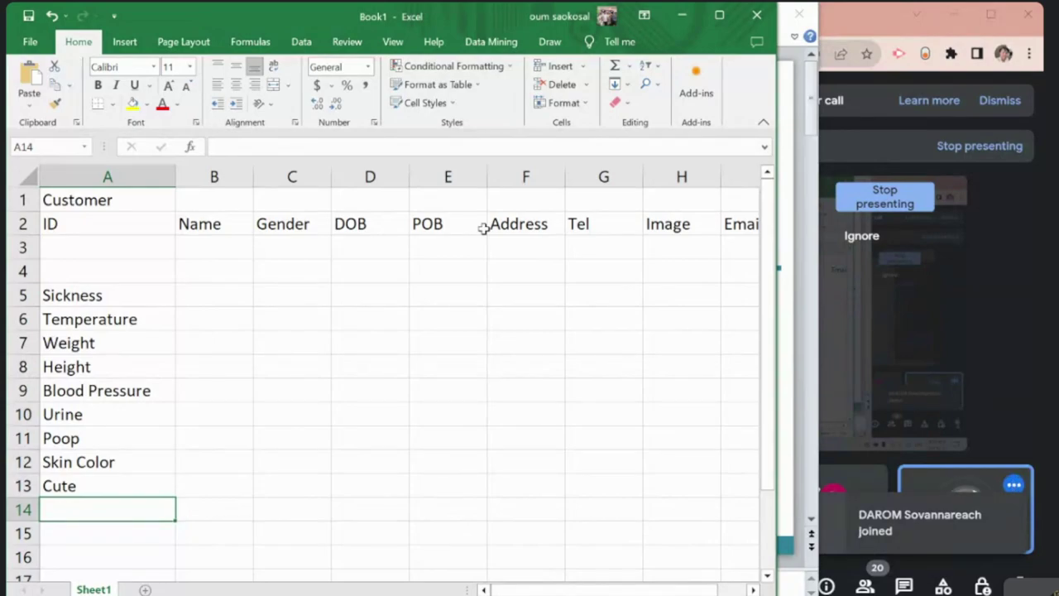
text(Hai)
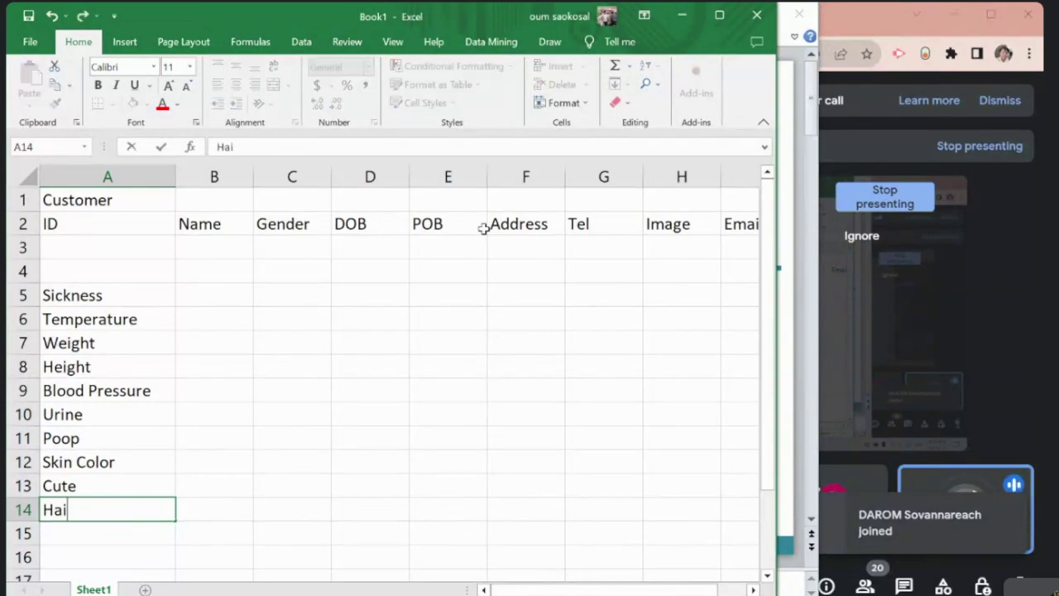
text(r Style)
key(Return)
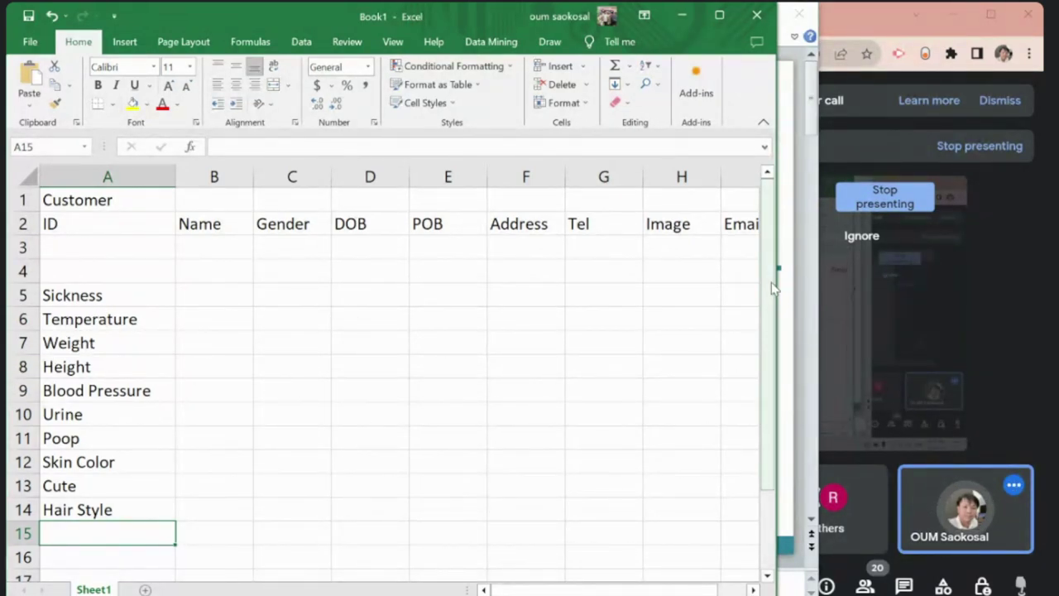
drag(779, 281, 595, 281)
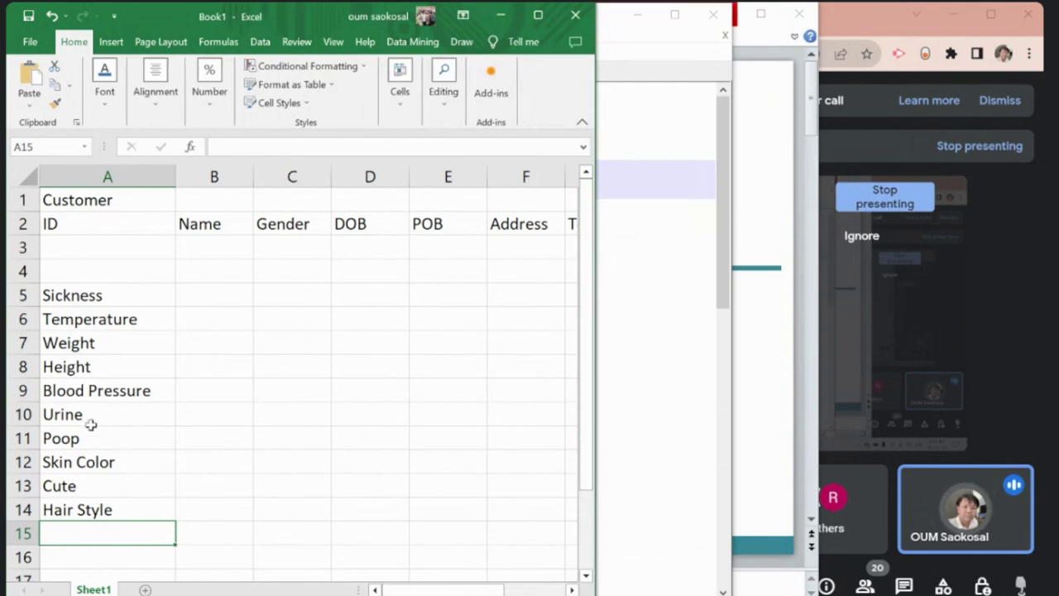
click(120, 460)
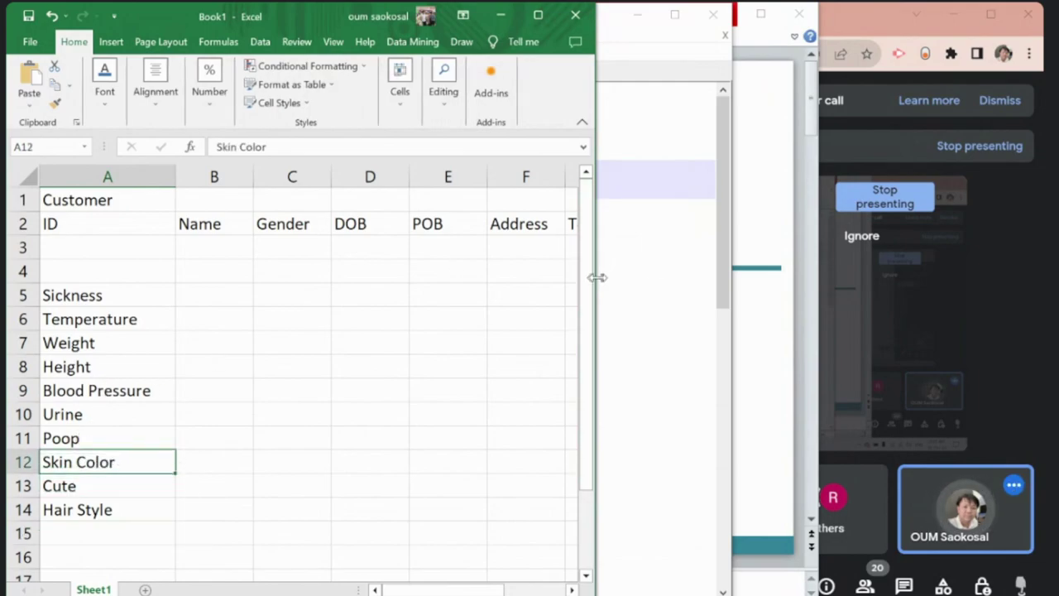
drag(597, 278, 834, 274)
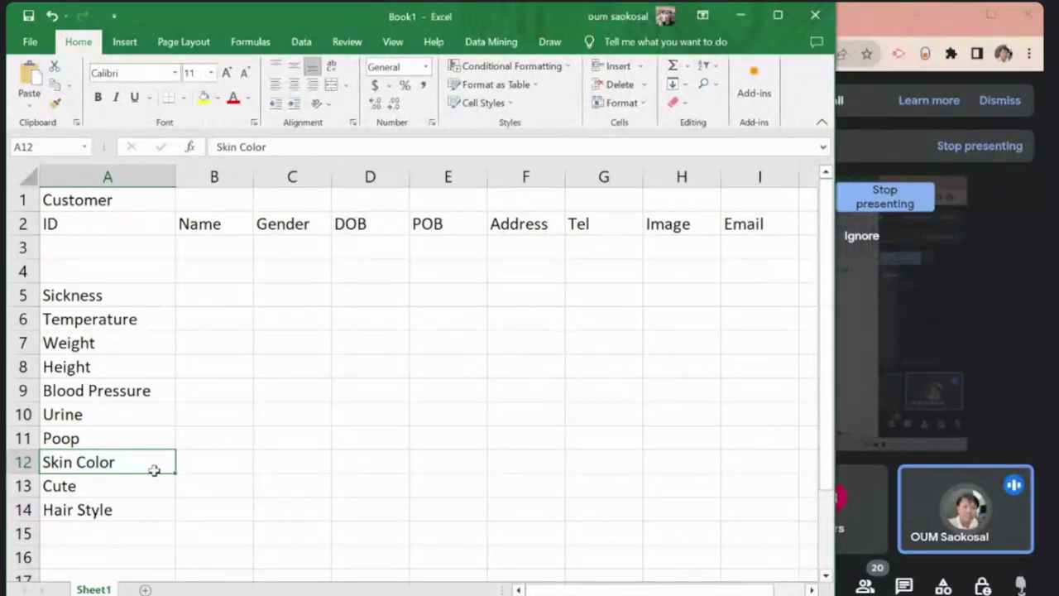
click(94, 508)
click(95, 493)
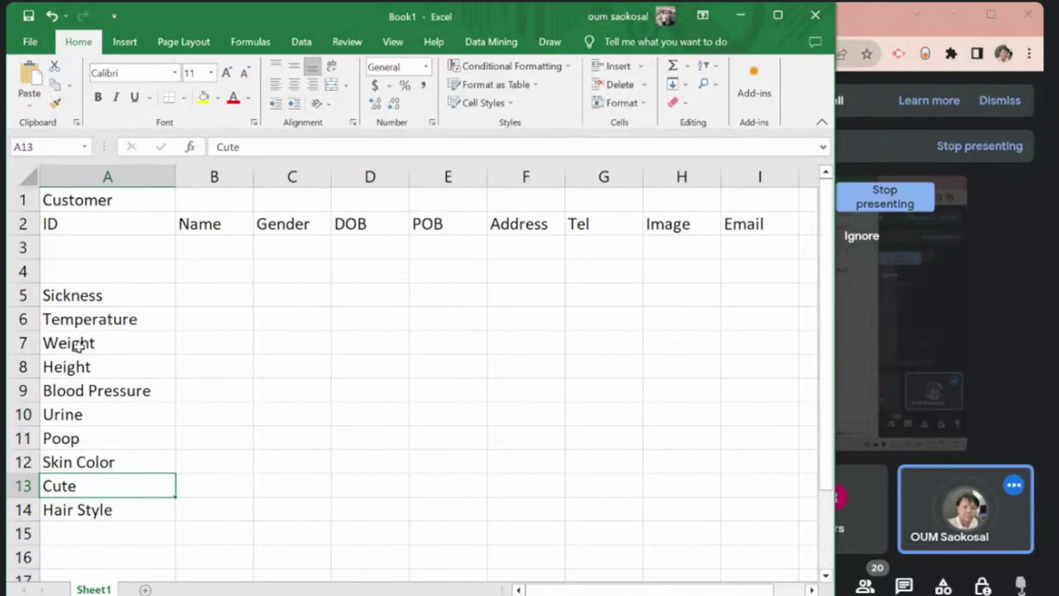
drag(83, 320, 78, 438)
click(70, 507)
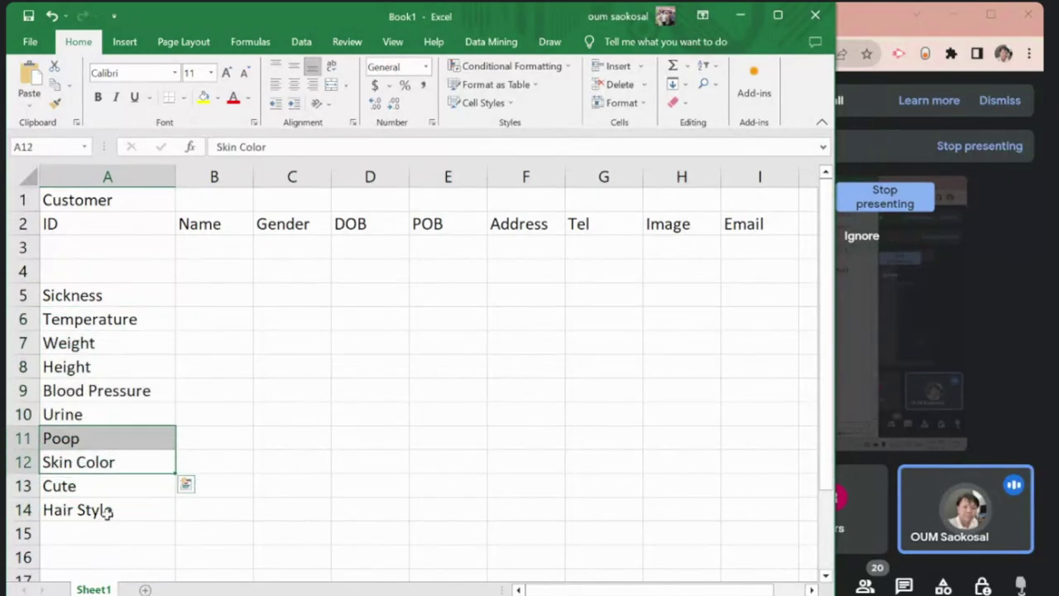
drag(106, 512, 107, 464)
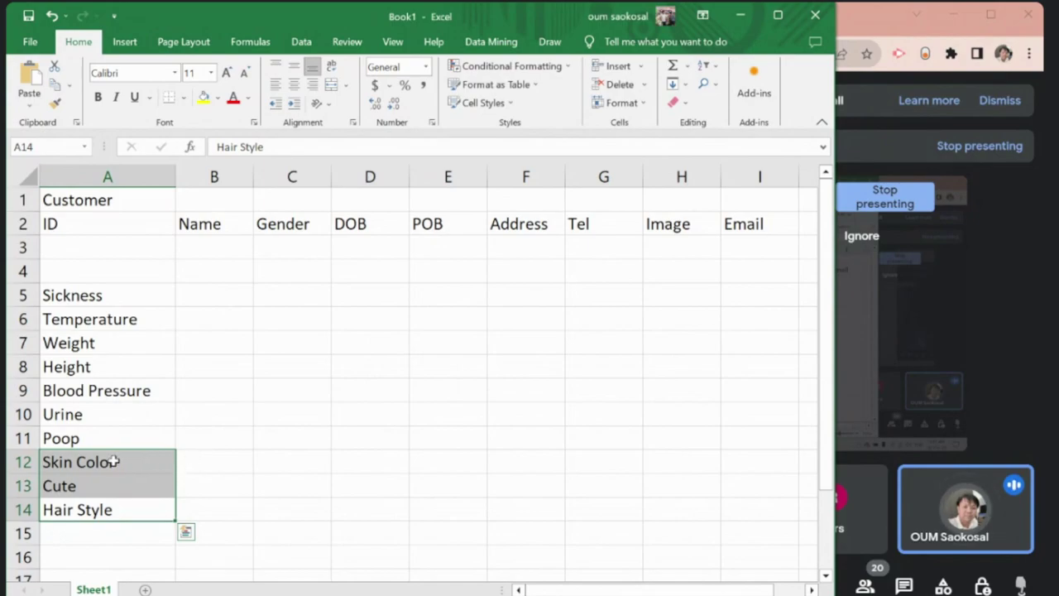
click(168, 463)
click(210, 460)
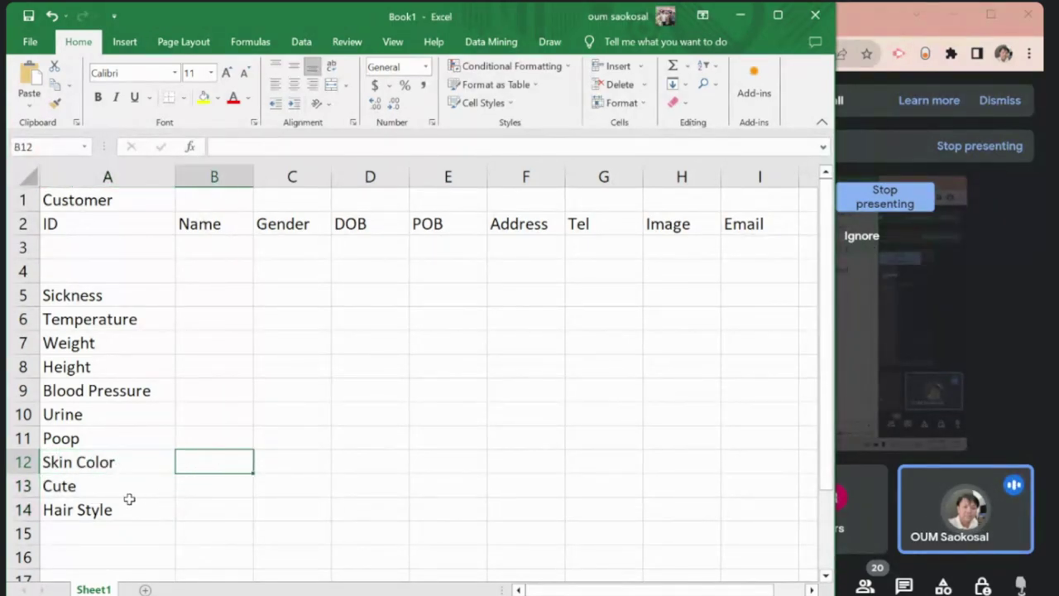
click(137, 484)
click(230, 495)
click(161, 512)
click(213, 508)
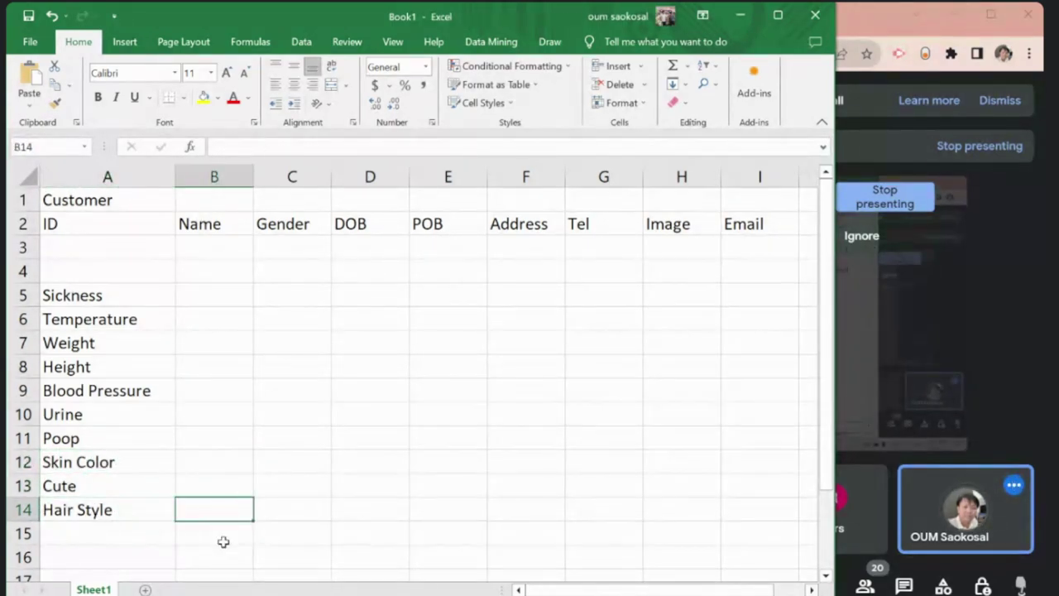
click(247, 485)
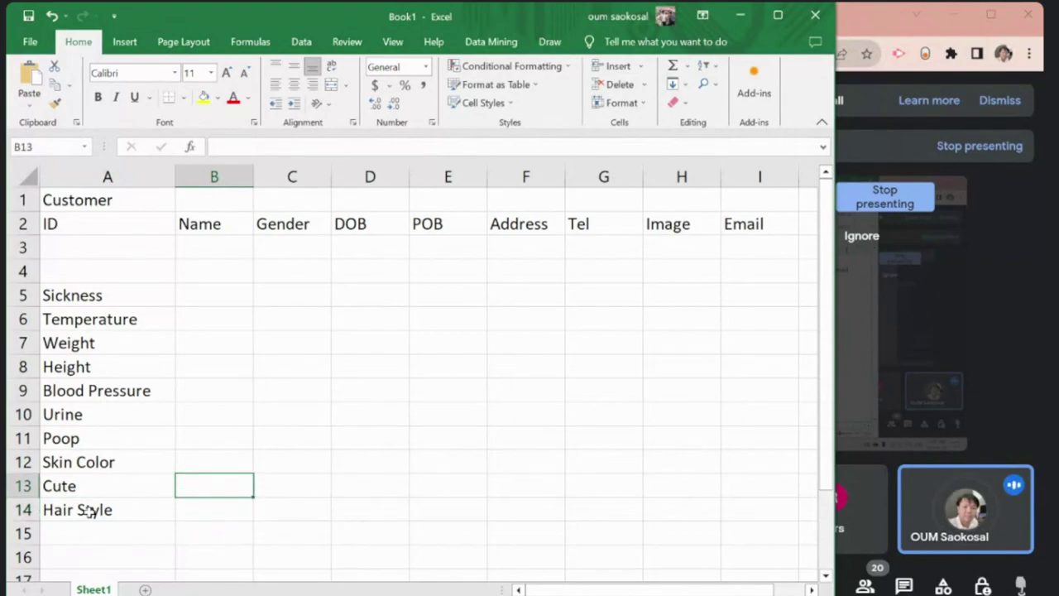
click(192, 509)
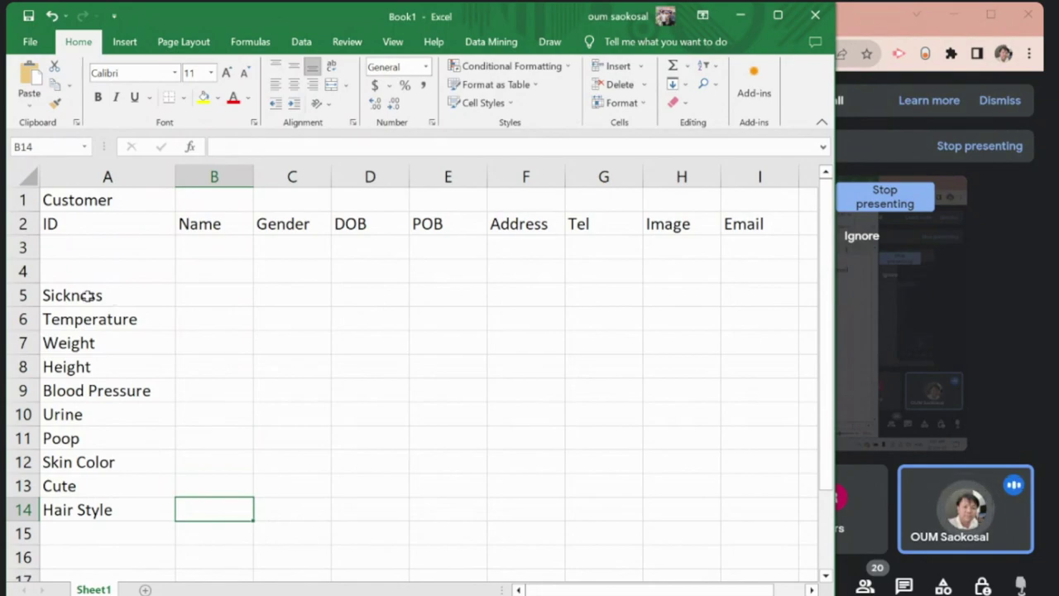
Step: Highlight the attribute ranges A5:A12 and A13:A15, then narrow the workbook window
drag(90, 296, 164, 464)
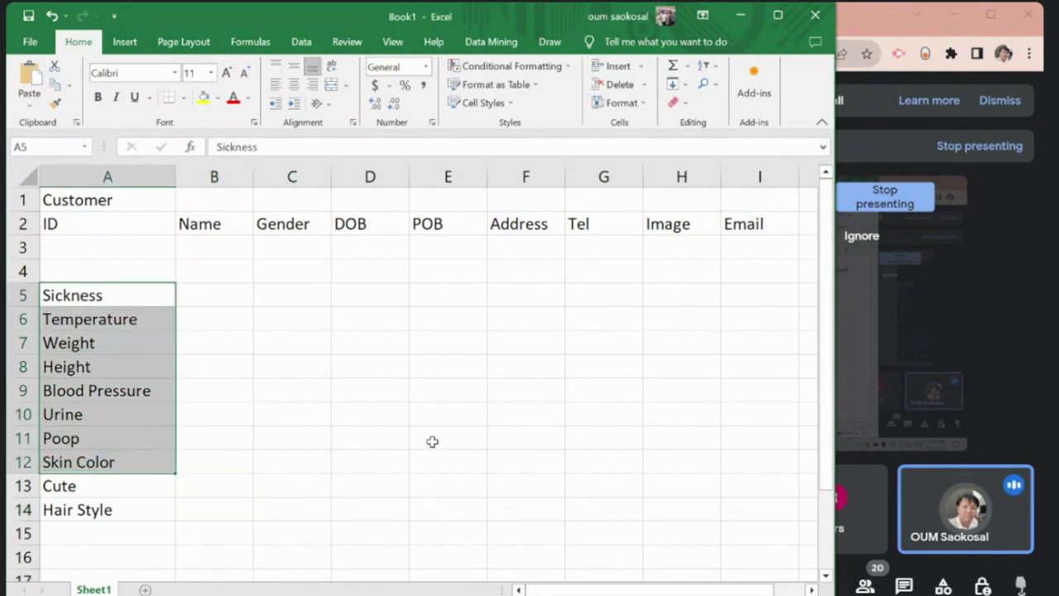
drag(101, 534, 130, 472)
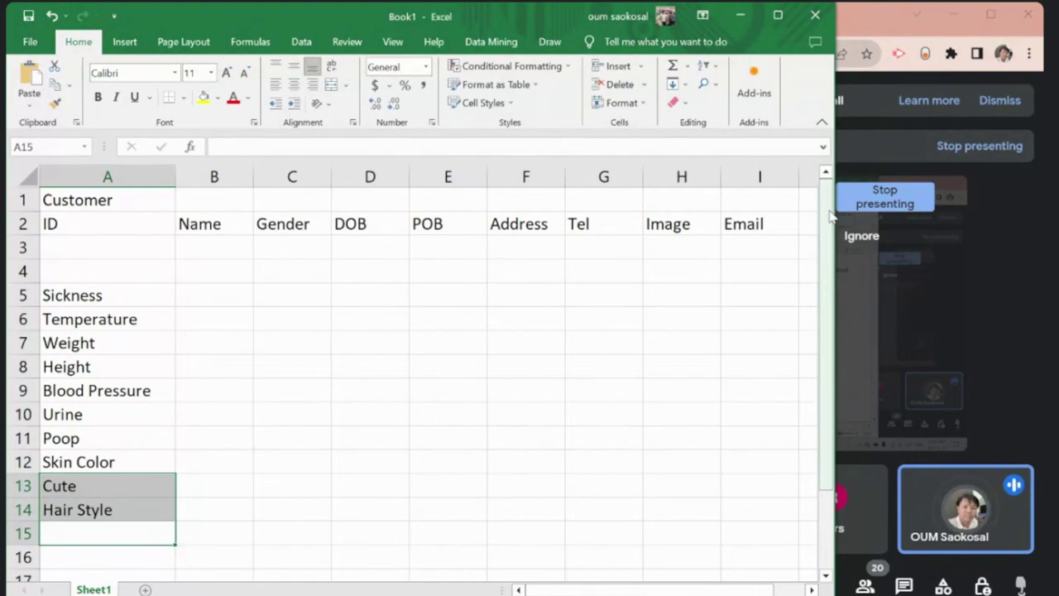
drag(835, 212, 688, 212)
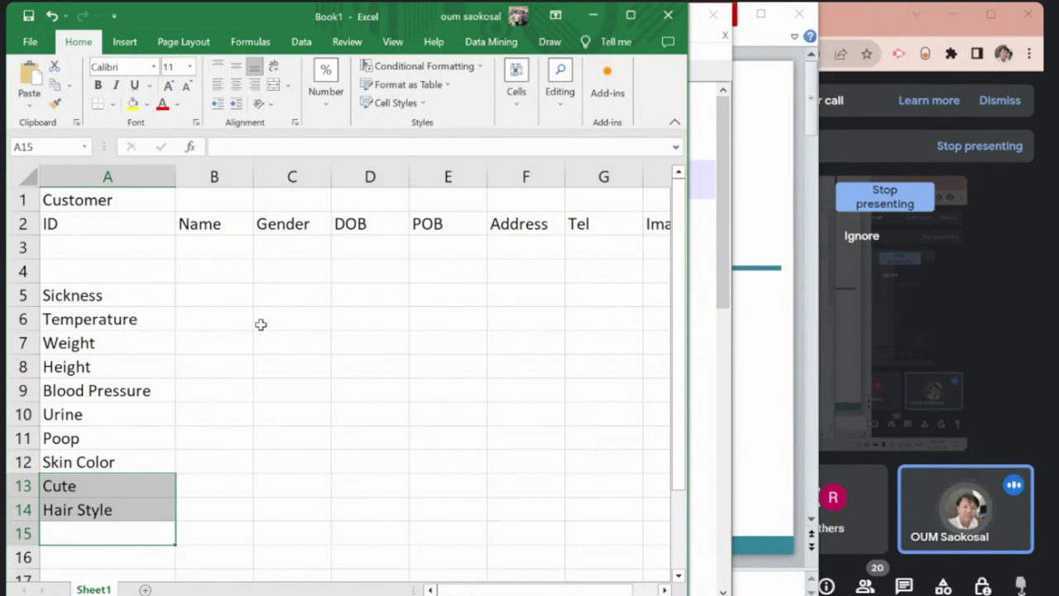
Step: Select cells B6, B7 and B8 beside Temperature, Weight and Height
click(217, 321)
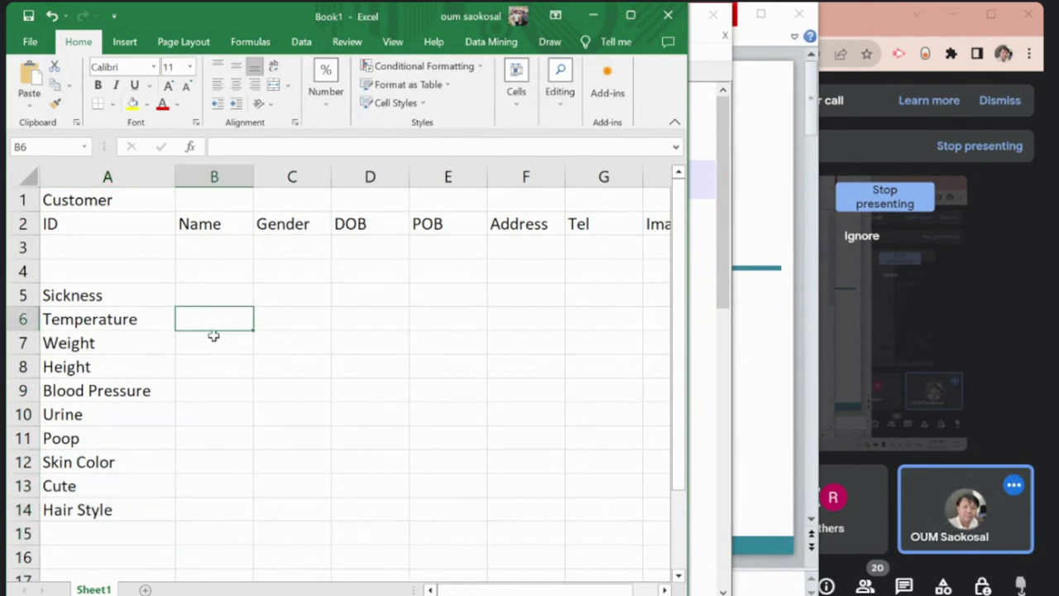
click(203, 343)
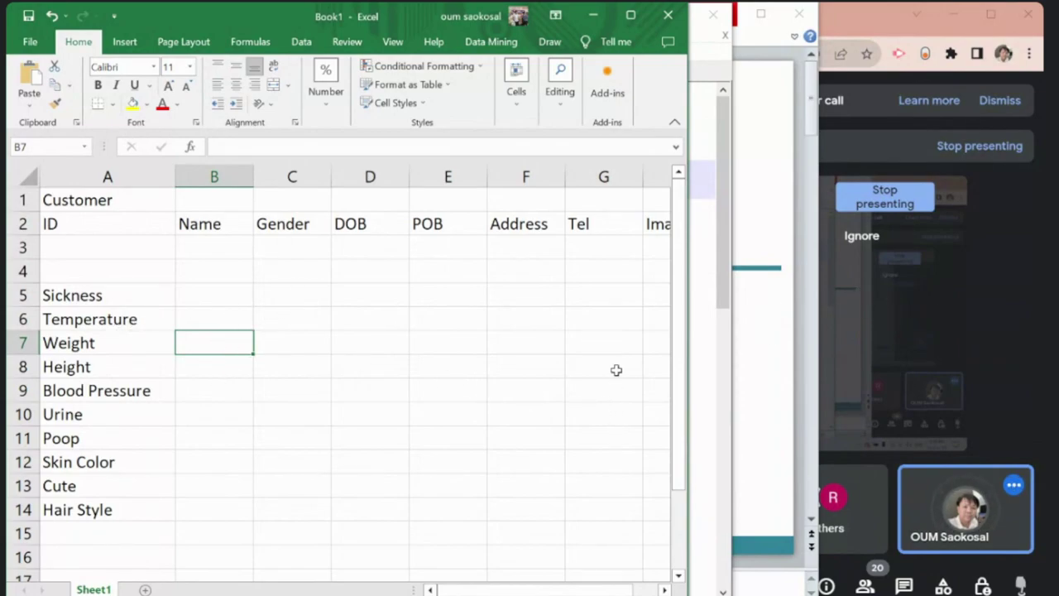
click(210, 367)
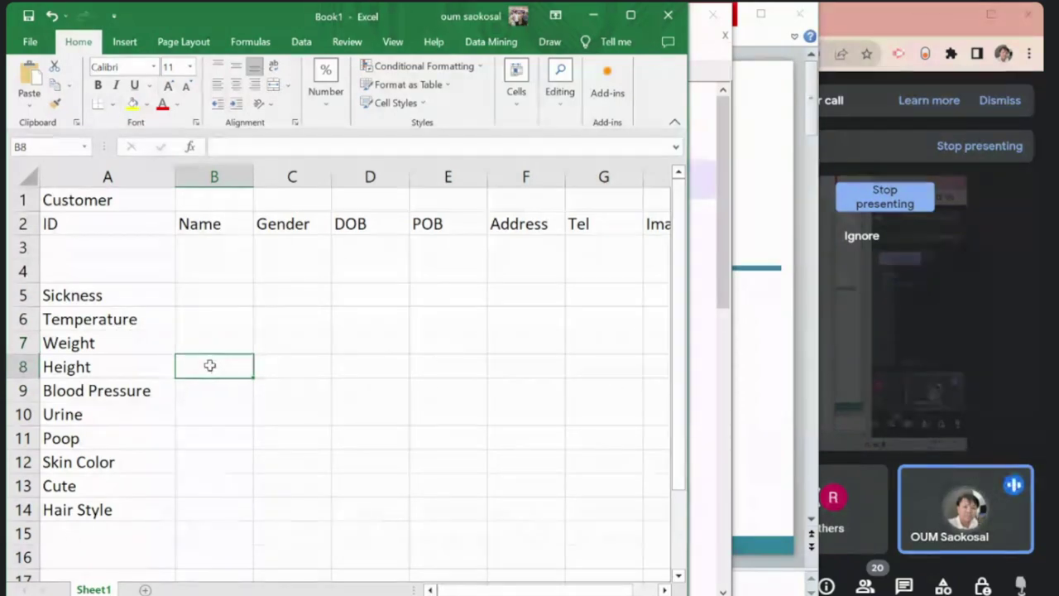
click(225, 346)
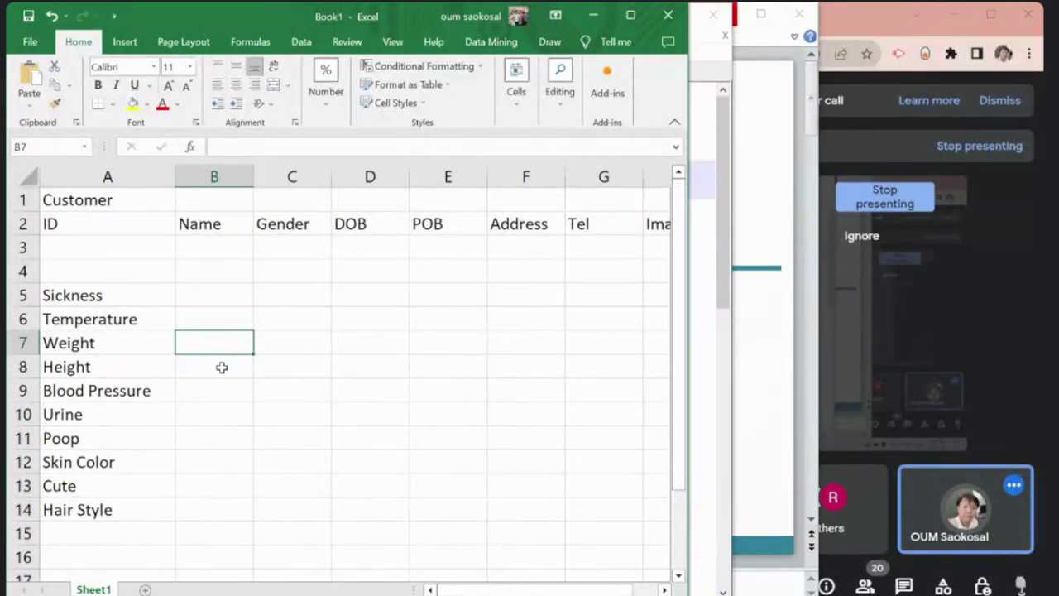
click(220, 367)
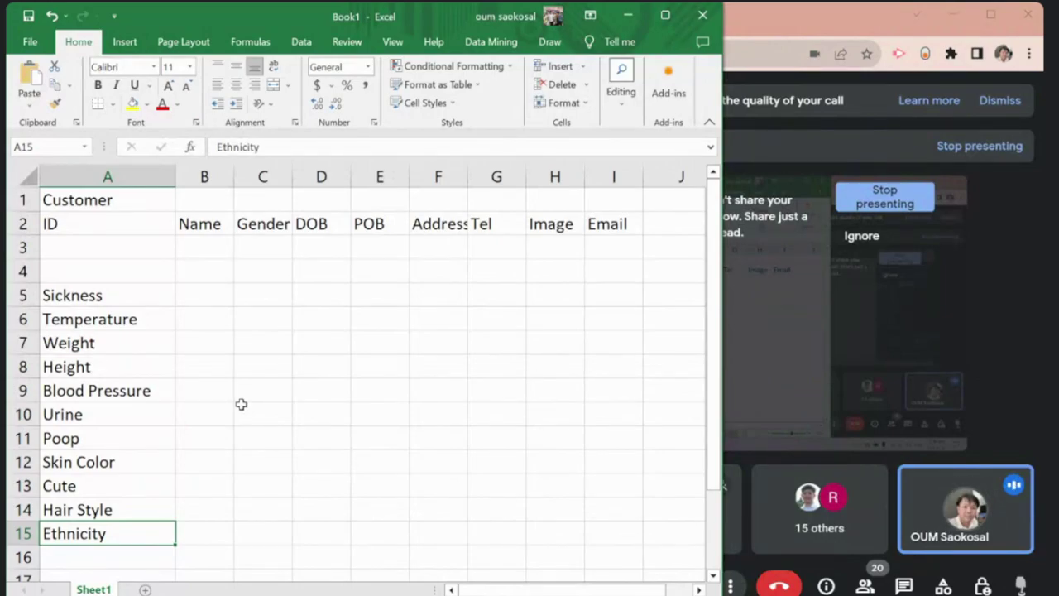
Step: Bring the Google Meet call window in front of Excel
click(845, 444)
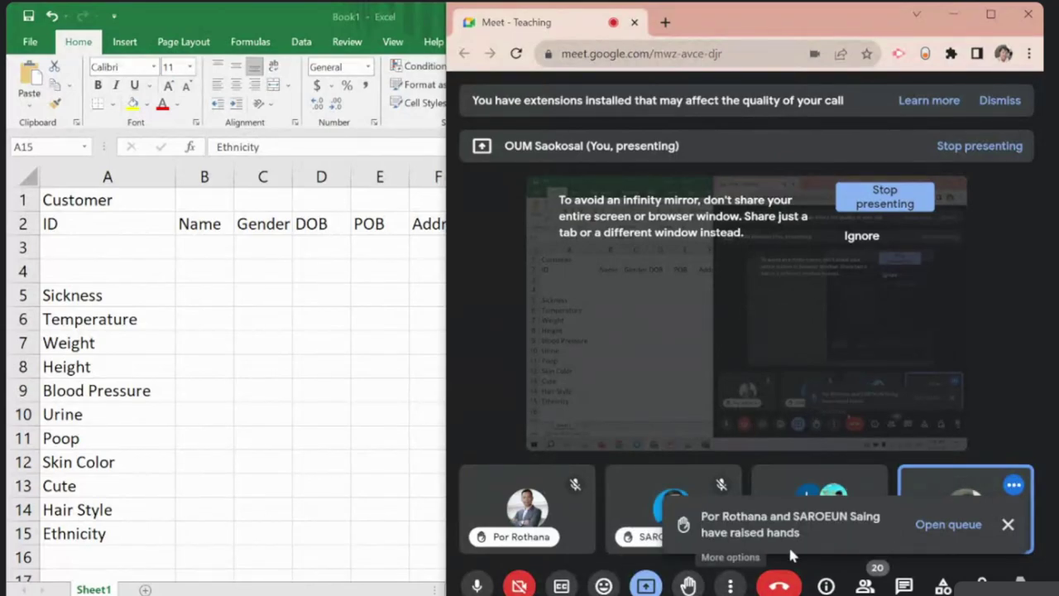
Step: Raise a hand in Meet, view the raised-hands queue, and start a new Chrome tab
click(688, 582)
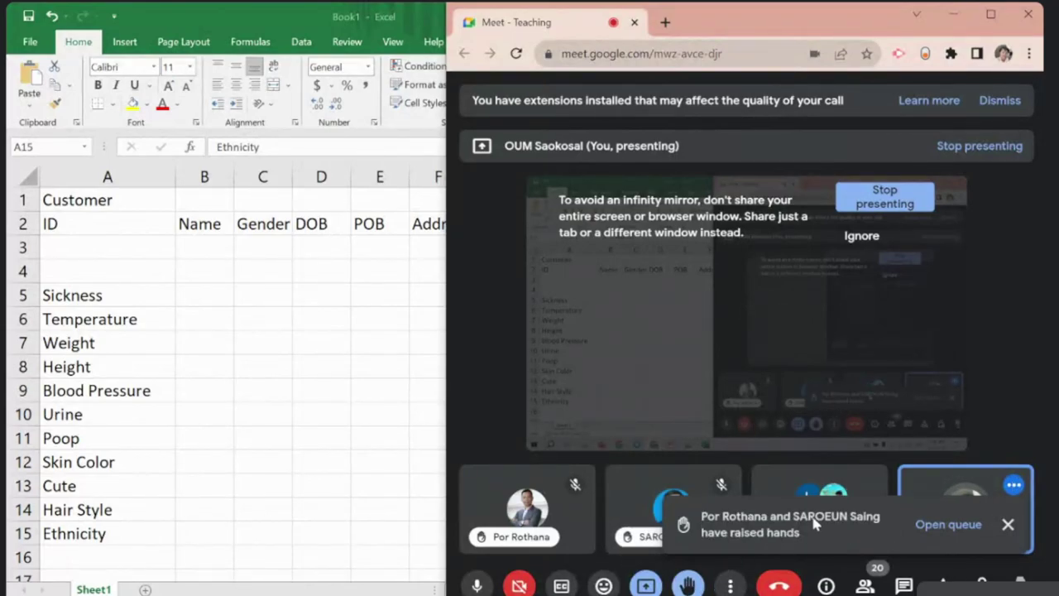
click(936, 527)
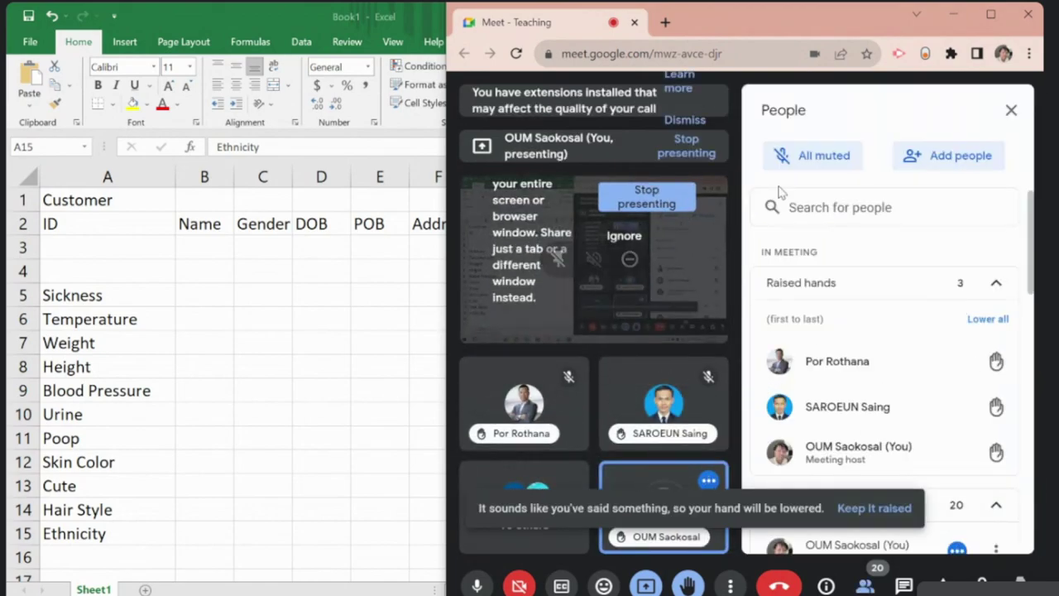
mouse_move(881, 468)
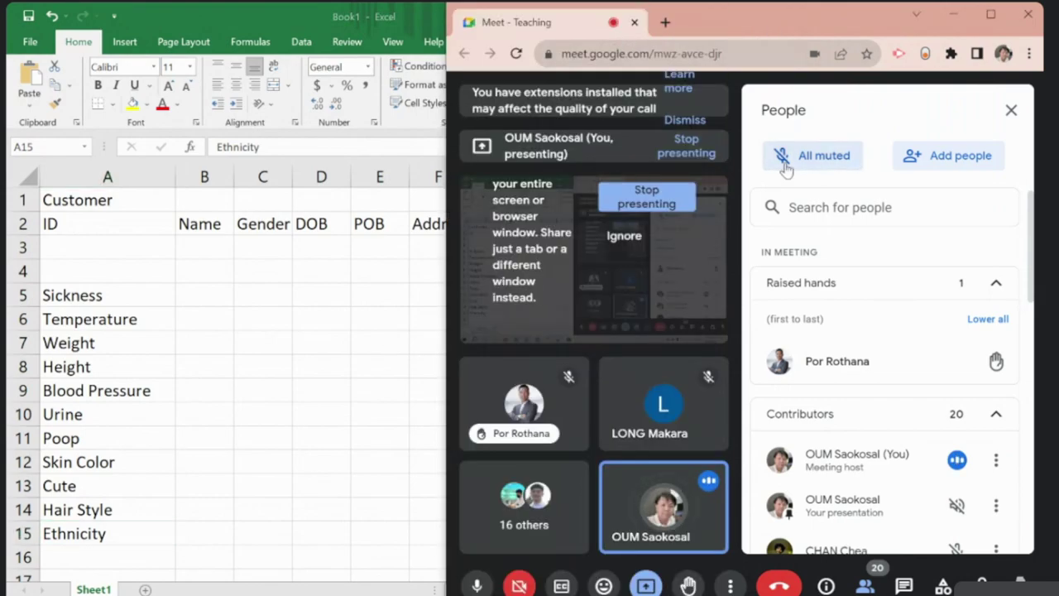
click(665, 22)
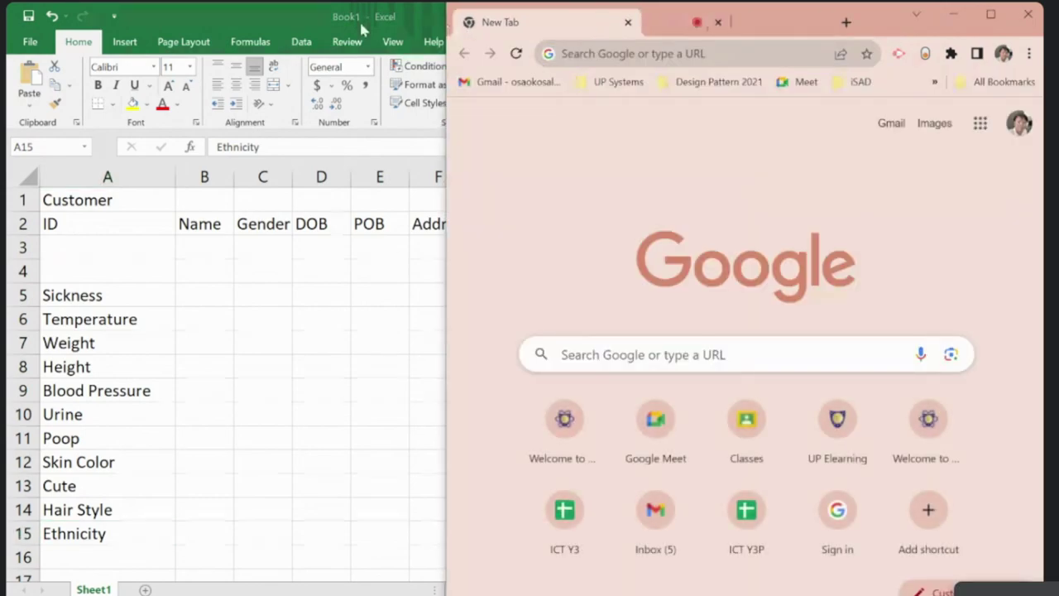
Step: Move the new tab's window to the left half and search Google for 'dairy diarrhea'
drag(523, 23, 87, 25)
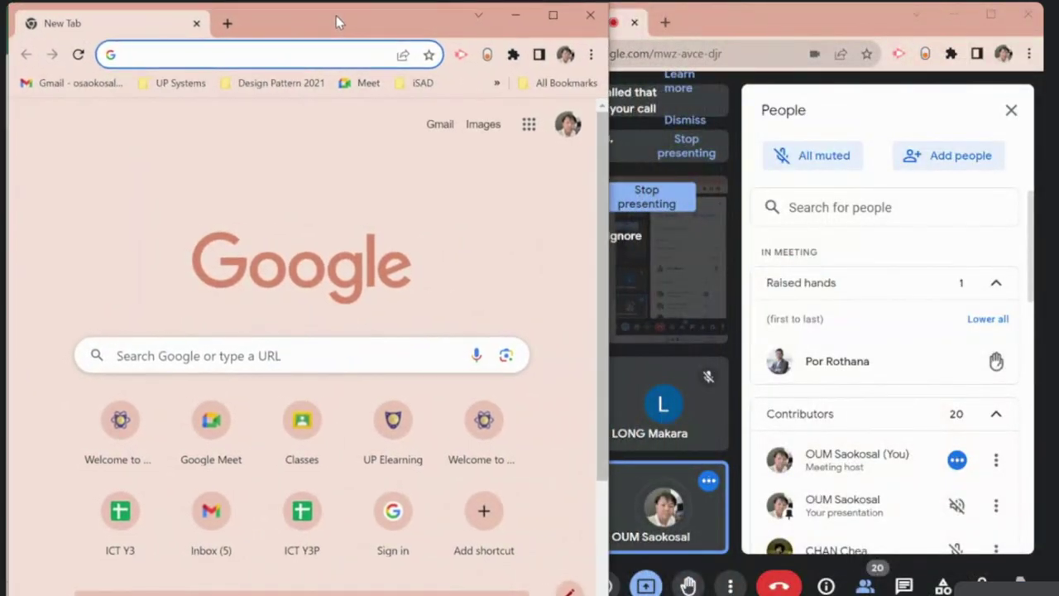
text(di)
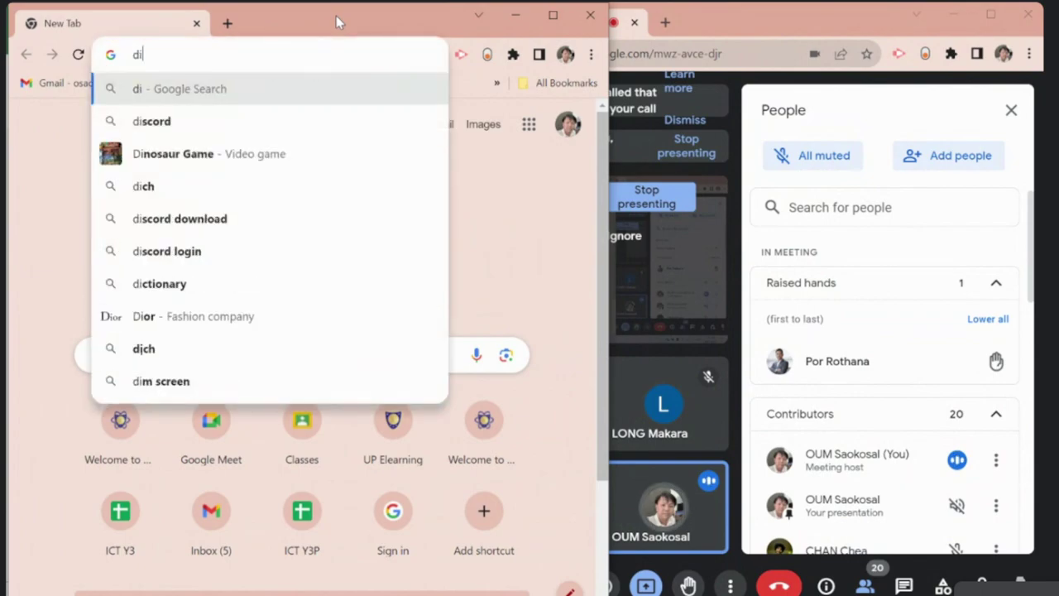
text(ary)
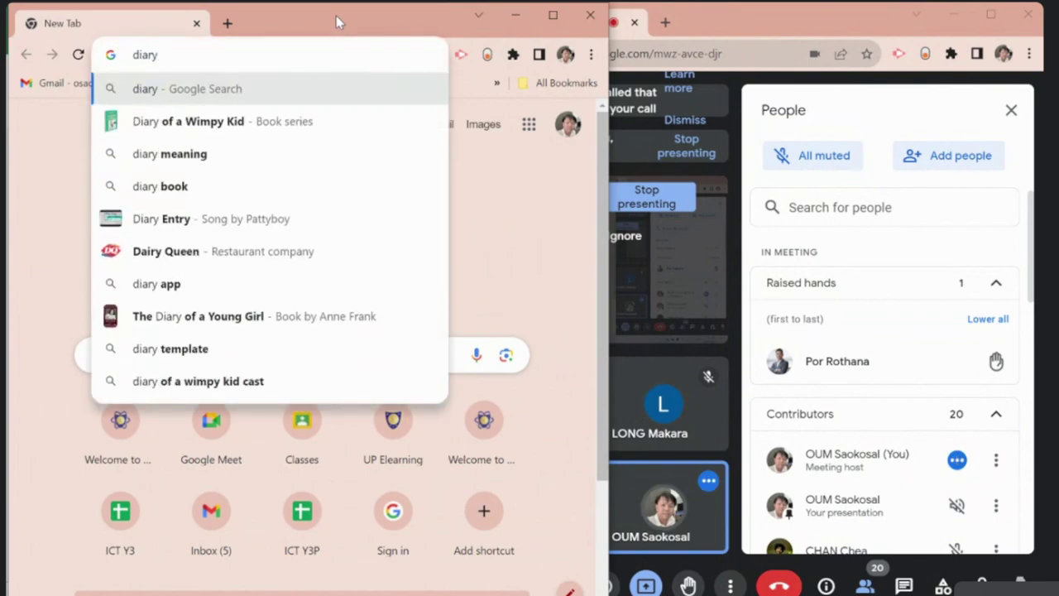
key(ctrl+a)
key(End)
text(da)
key(BackSpace)
text(i)
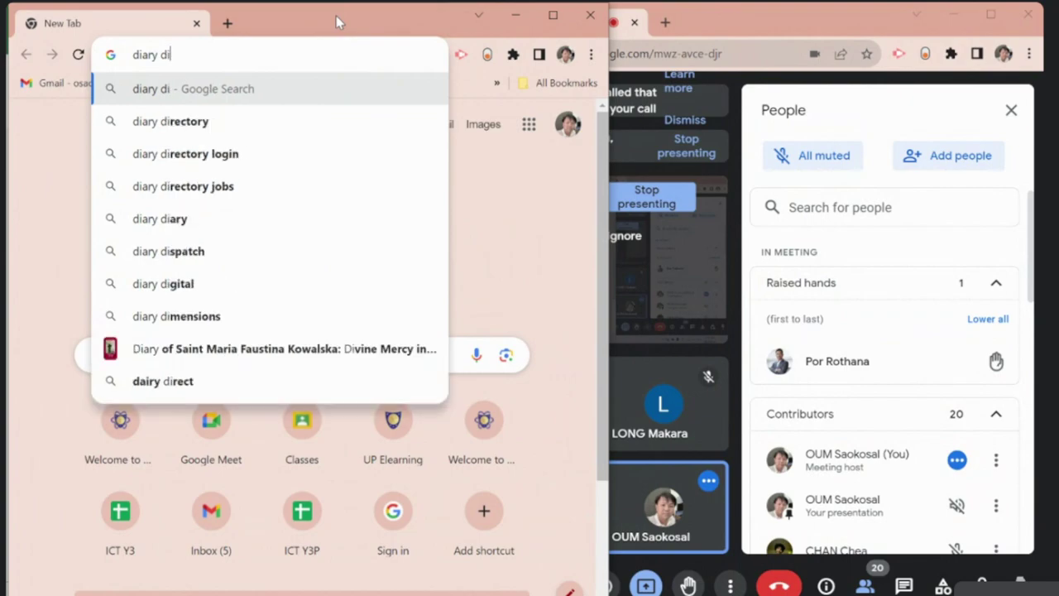
text(rahh)
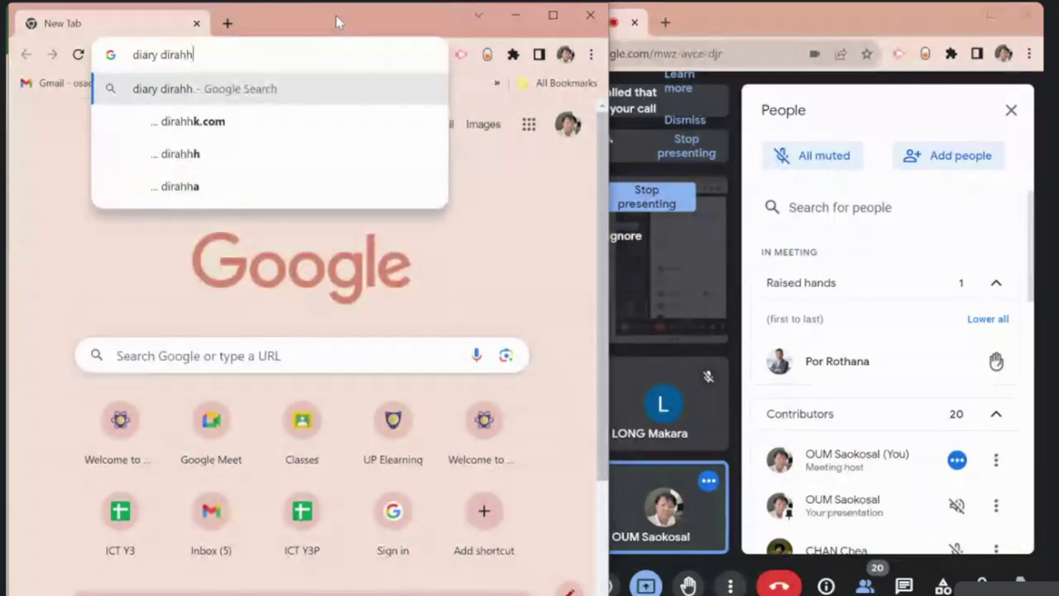
text(e)
key(Down)
key(Return)
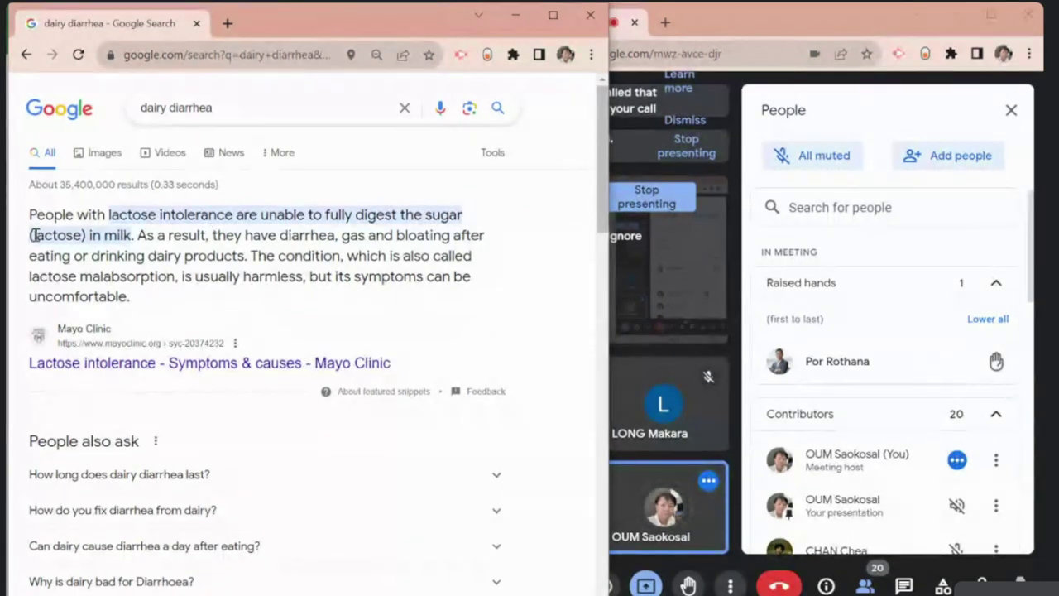
Step: Search for 'lactose intolerance' taken from the result snippet and widen the results window
drag(109, 215, 234, 215)
key(ctrl+c)
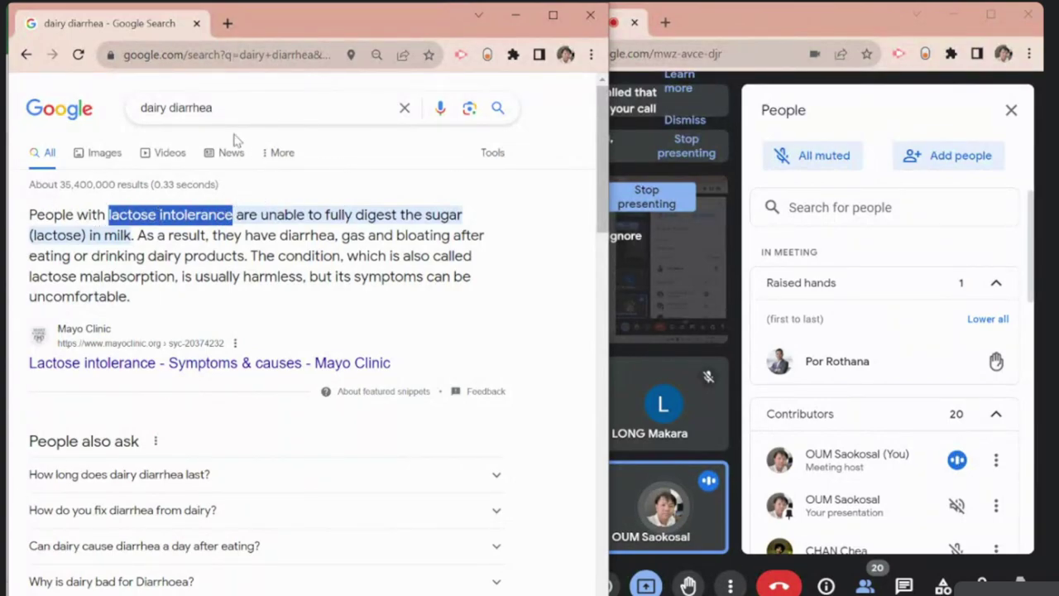
drag(253, 111, 118, 110)
key(ctrl+v)
key(Return)
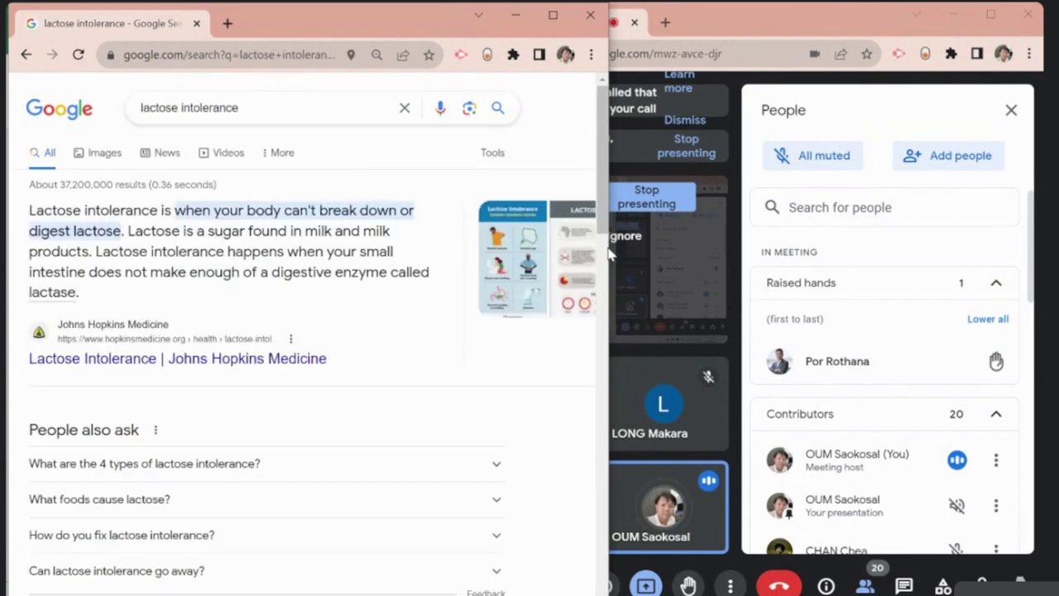
drag(608, 255, 851, 234)
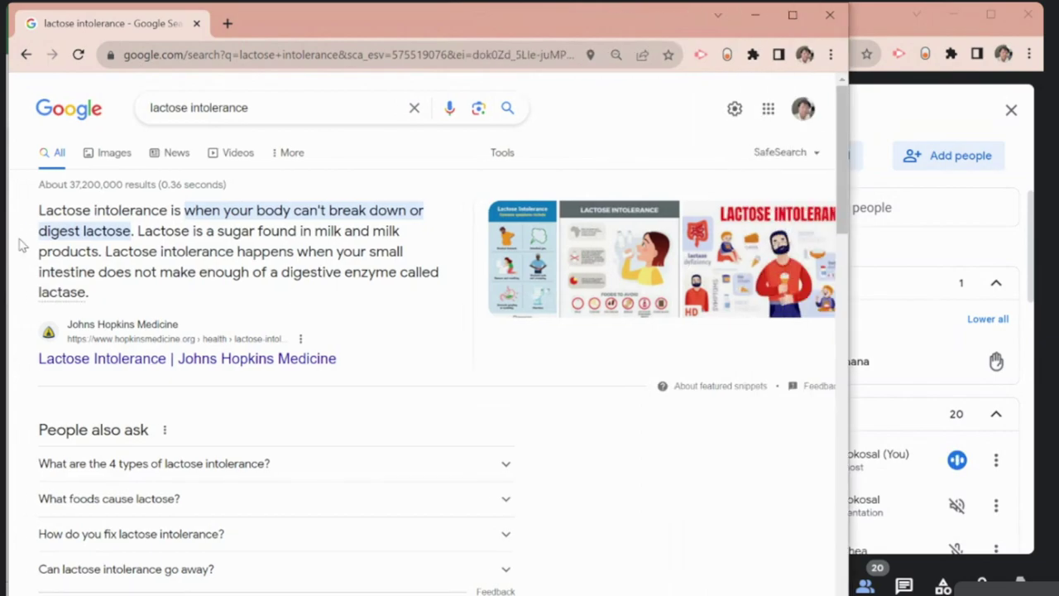
Step: Send 'lactose intolerance' as a message in the MSIT-Y2T3 B7-Data Mining group chat
triple_click(262, 107)
key(ctrl+c)
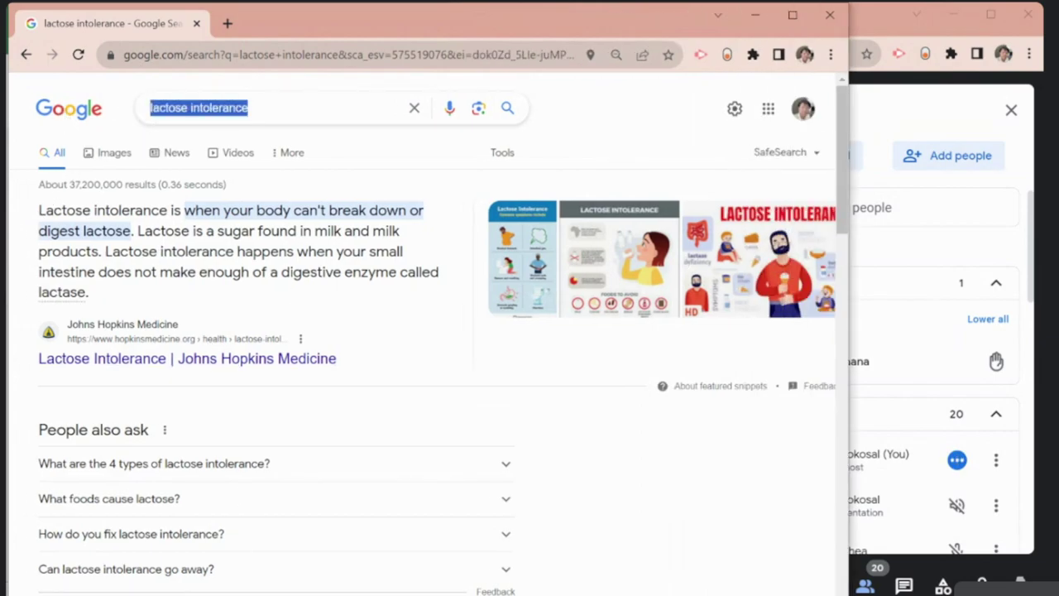
key(alt+Tab)
click(211, 104)
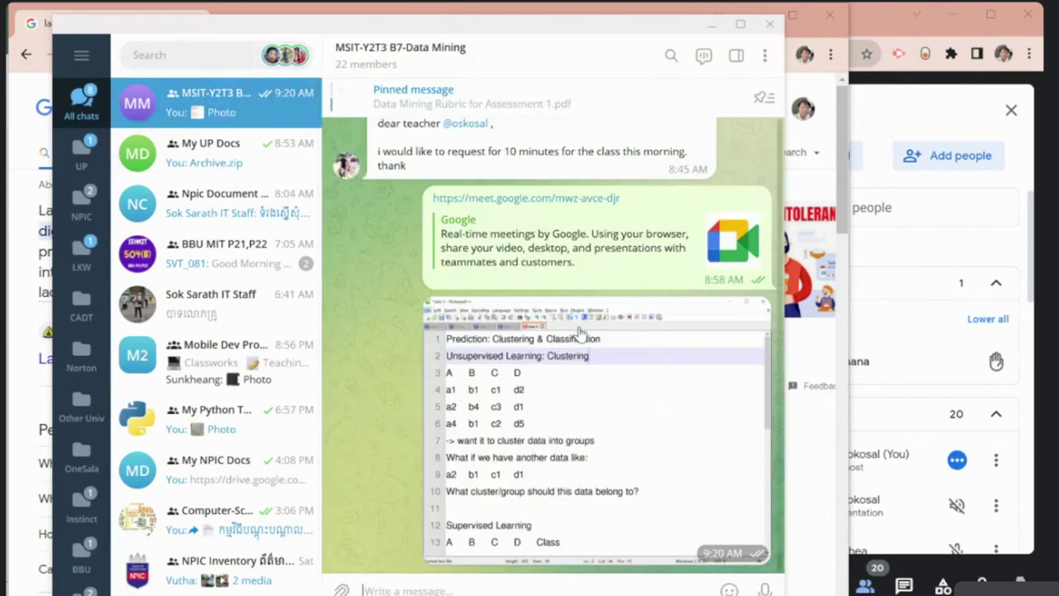
key(ctrl+v)
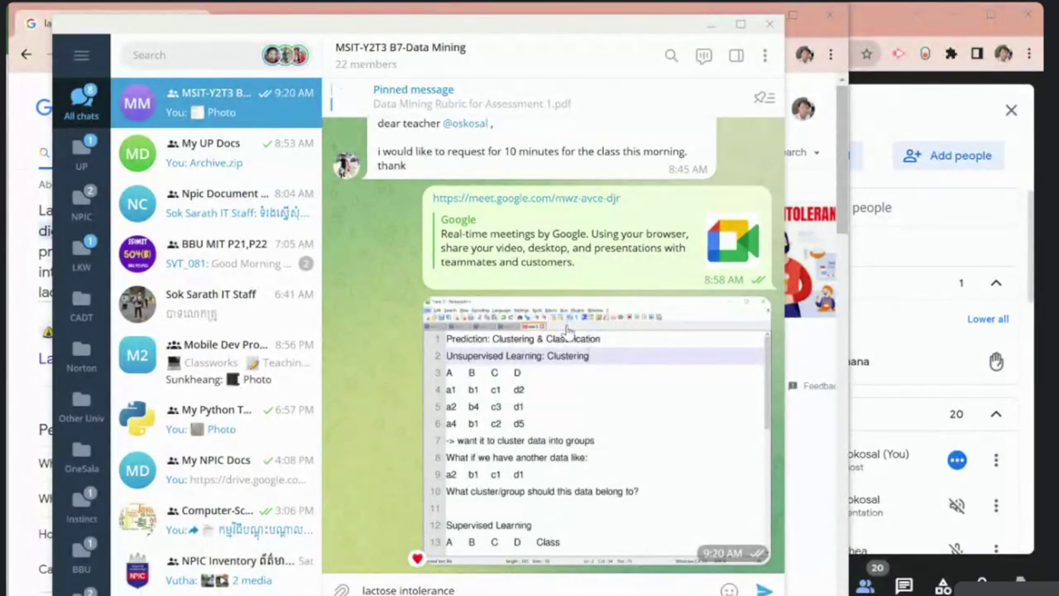
key(Return)
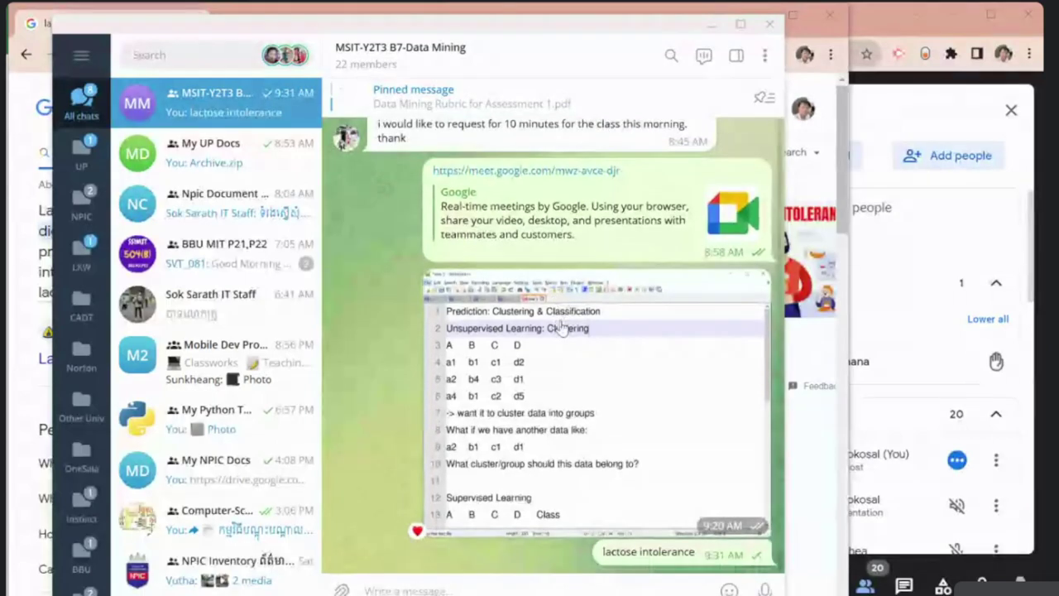
click(716, 27)
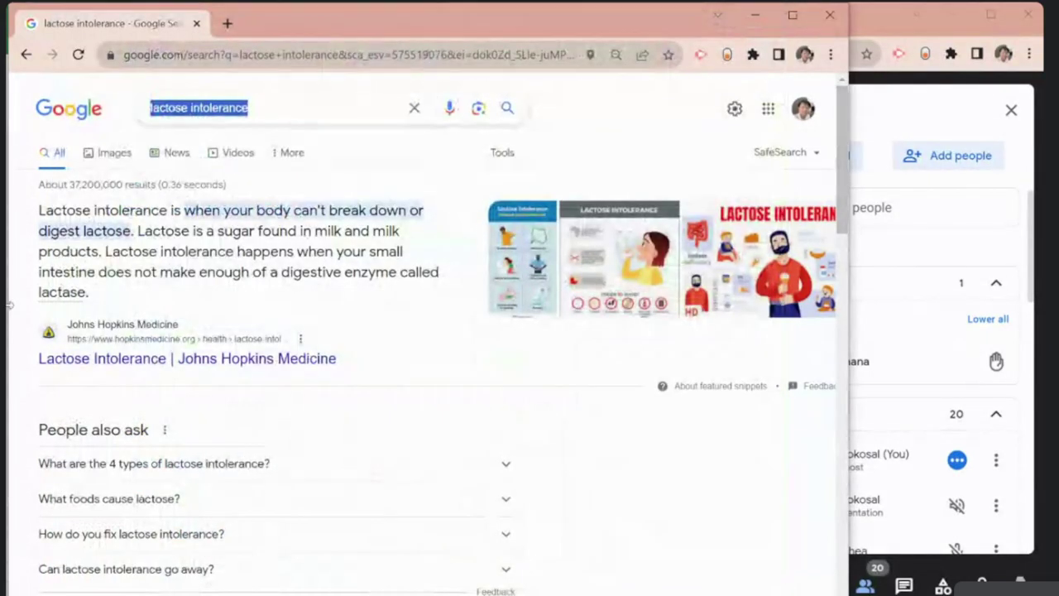
Step: Show lactose intolerance image results, preview several thumbnails, and copy the YouTube cartoon image
click(110, 157)
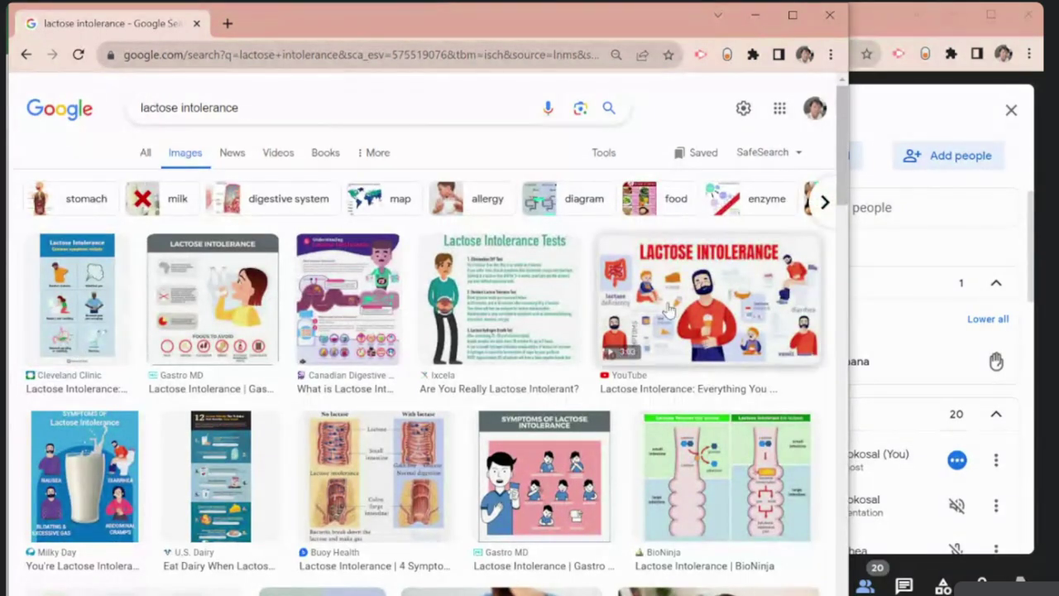
click(688, 306)
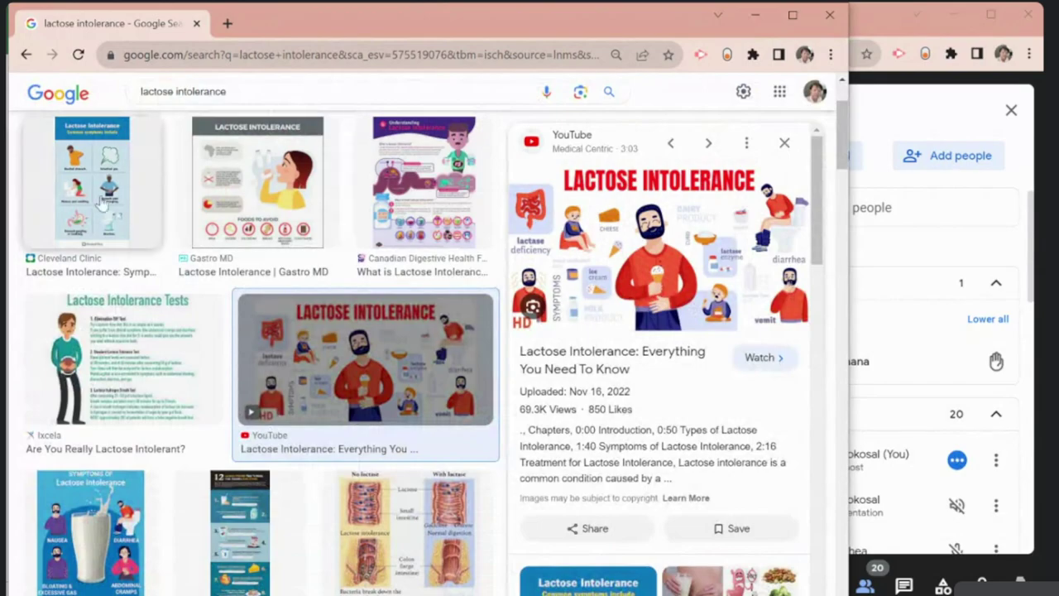
scroll(91, 203, up, 2)
click(79, 281)
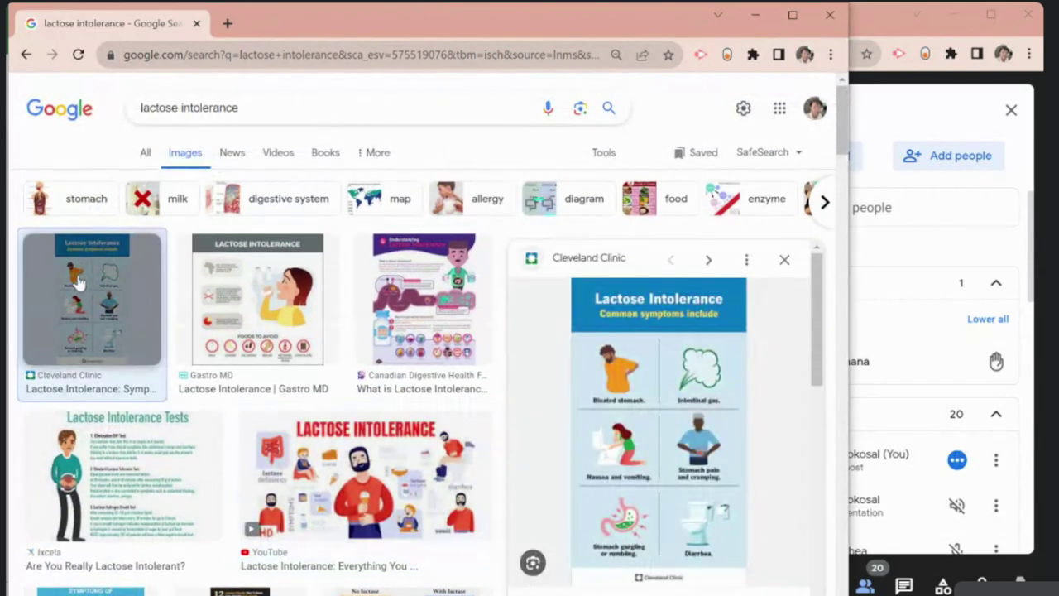
click(392, 299)
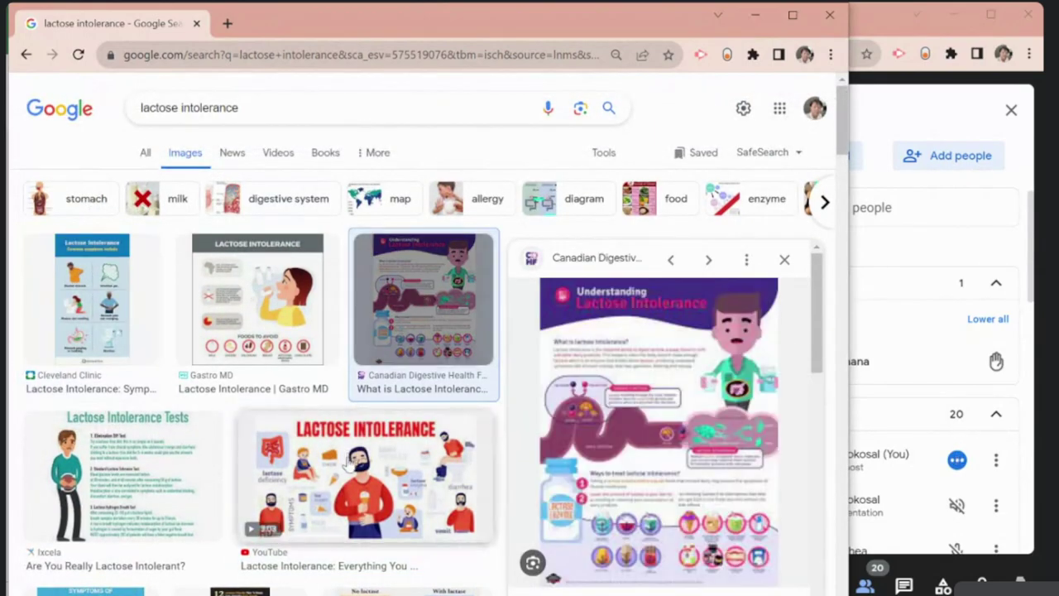
click(354, 470)
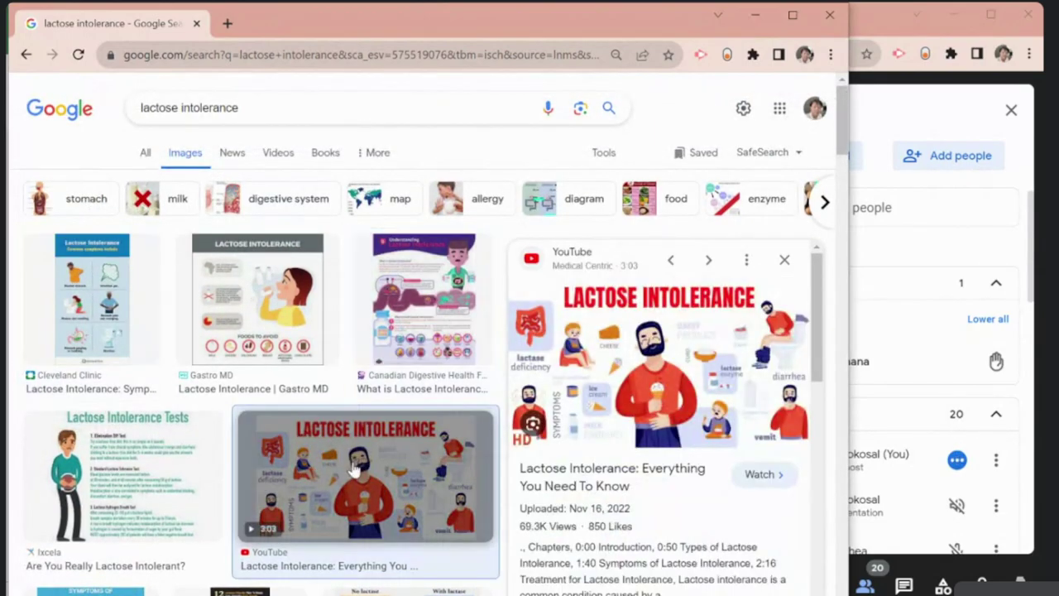
right_click(671, 353)
click(725, 541)
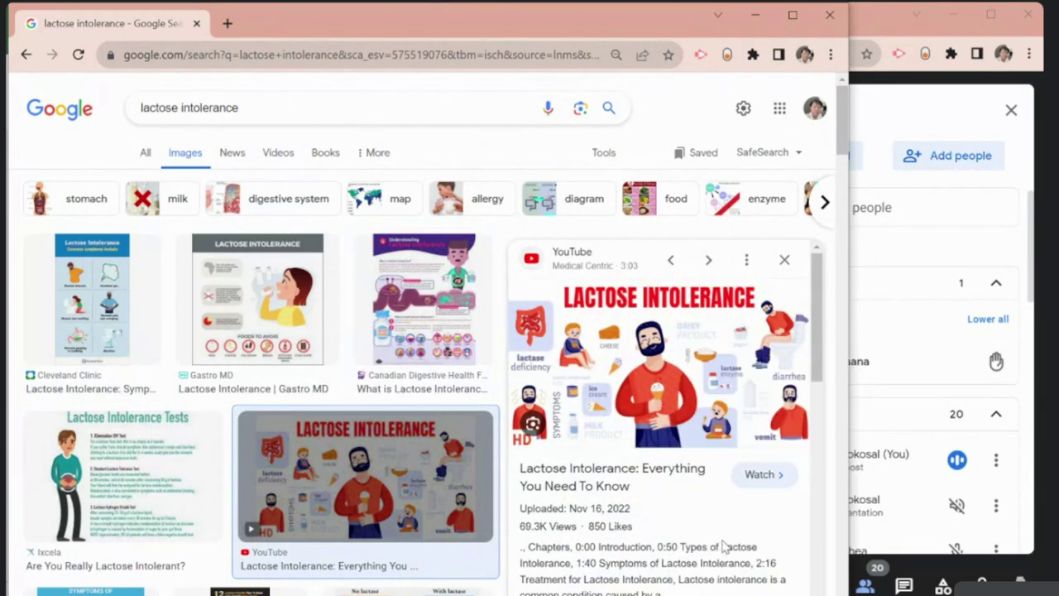
Step: Paste and send the lactose intolerance cartoon to the Telegram Data Mining group, then minimize Telegram
key(alt+Tab)
key(ctrl+v)
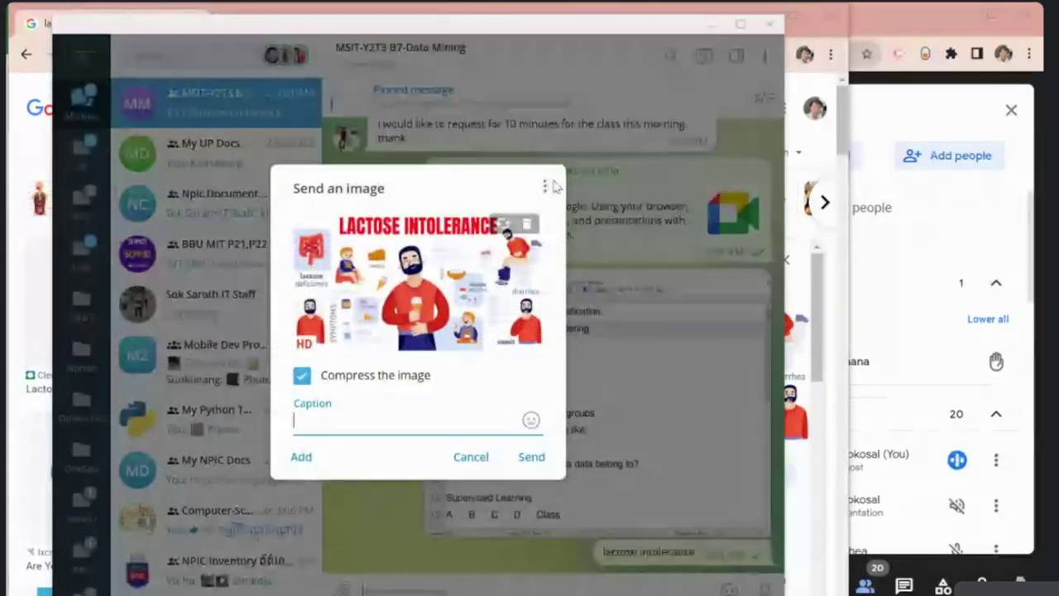
key(Return)
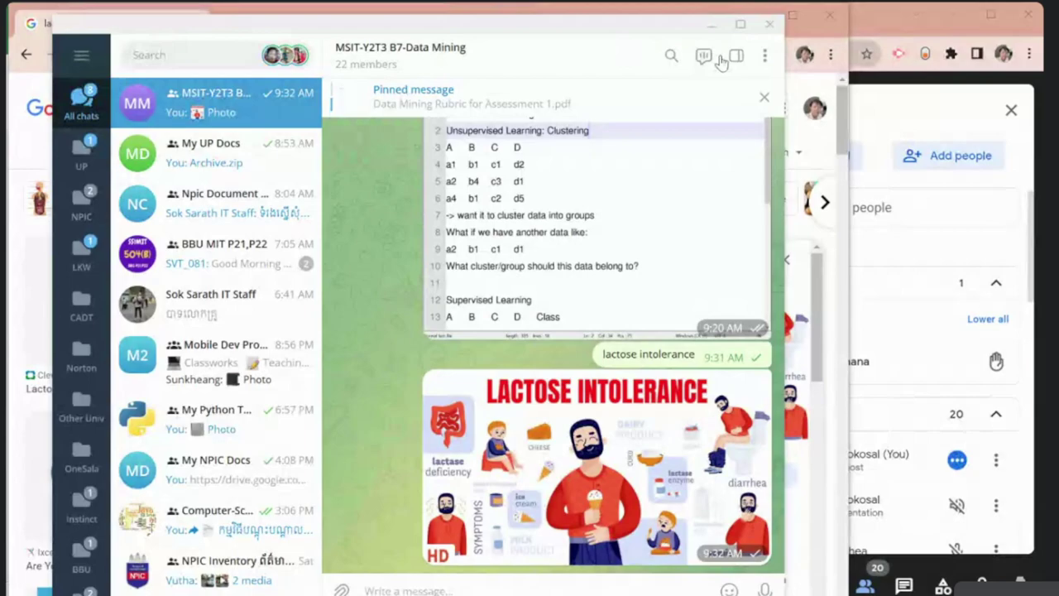
click(713, 24)
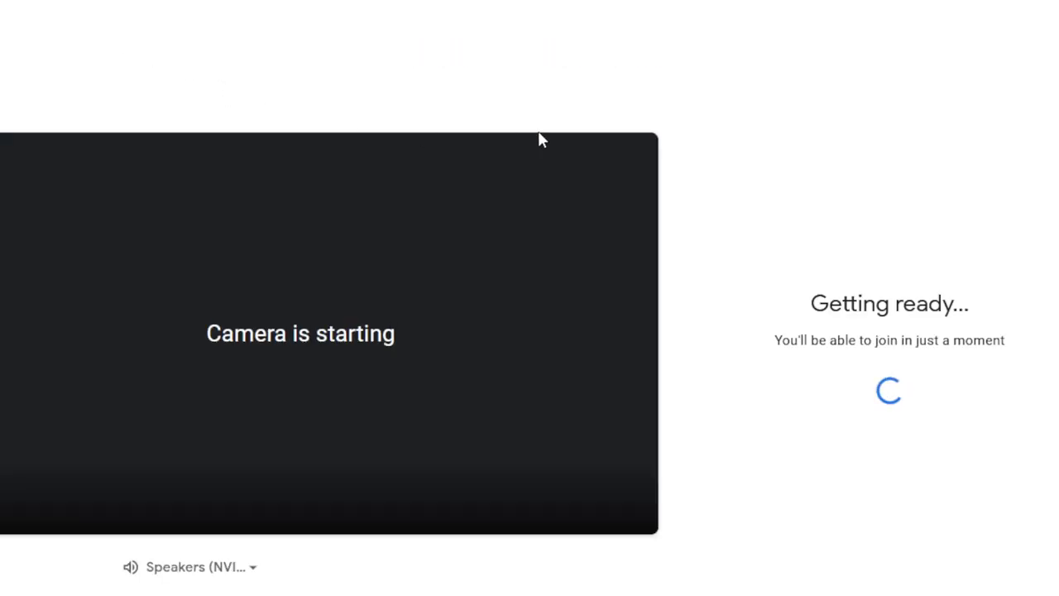
Step: Join the Teaching meeting with microphone and camera off, dismiss the raised-hand notice, and return to Notepad++
click(248, 499)
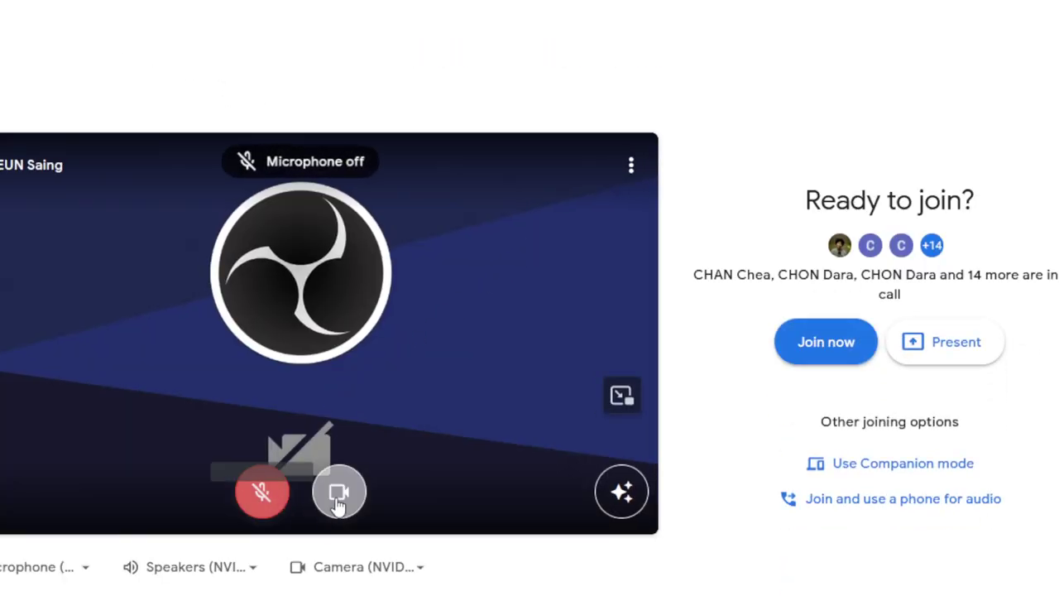
click(338, 502)
click(834, 361)
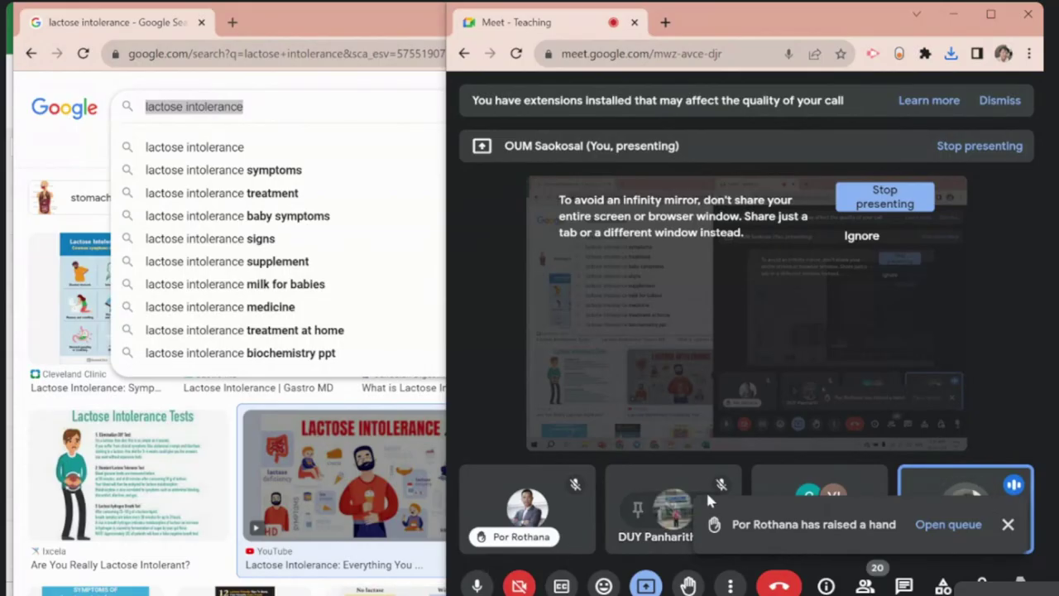
click(1009, 524)
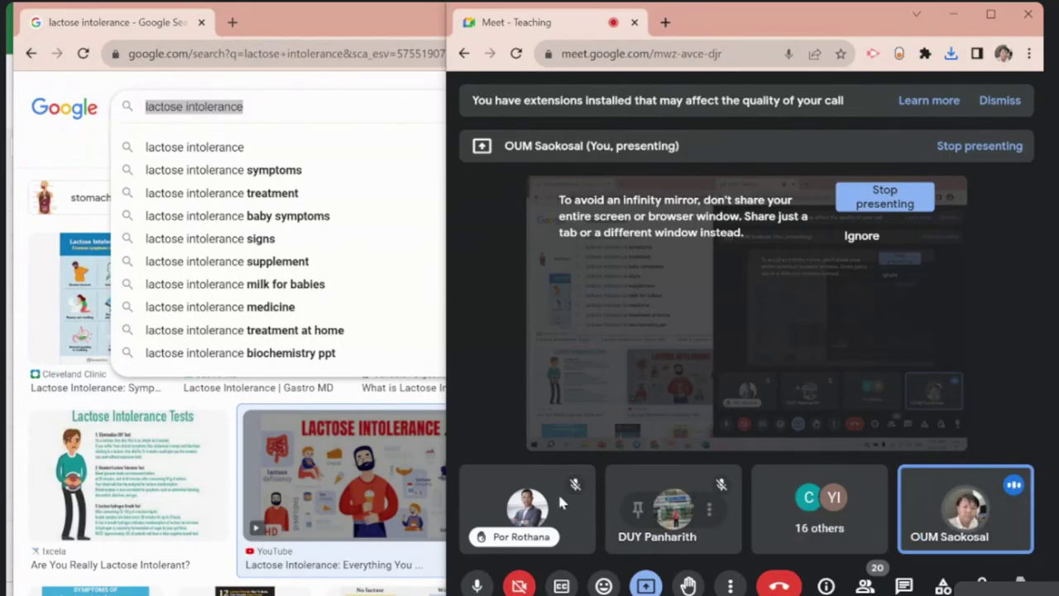
key(alt+Tab)
Step: Highlight the 'Unsupervised Learning: Clustering' heading on line 2, then place the caret after d2 on line 4
click(340, 369)
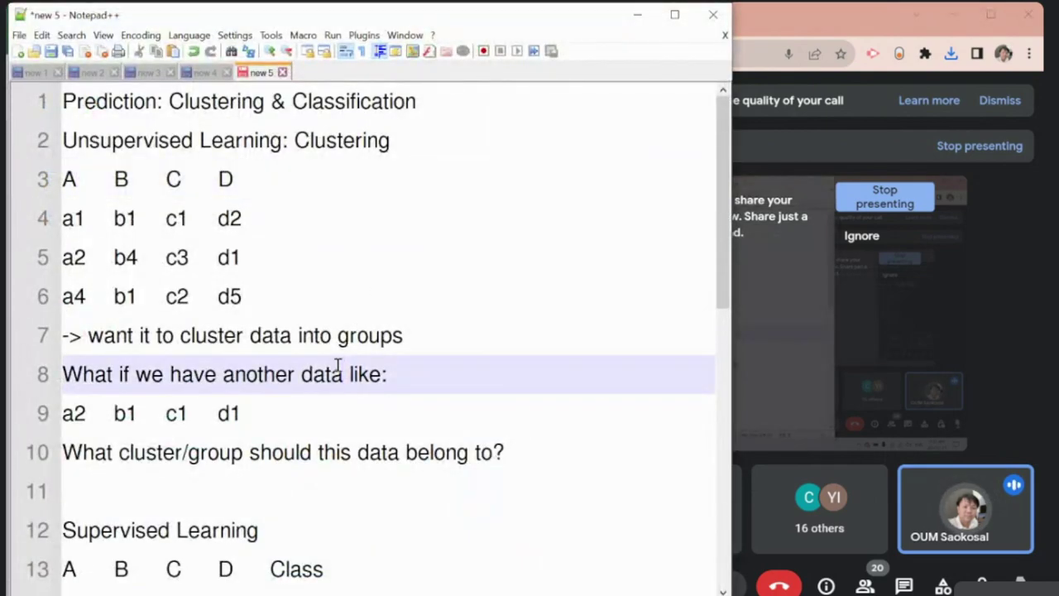
drag(391, 141, 63, 141)
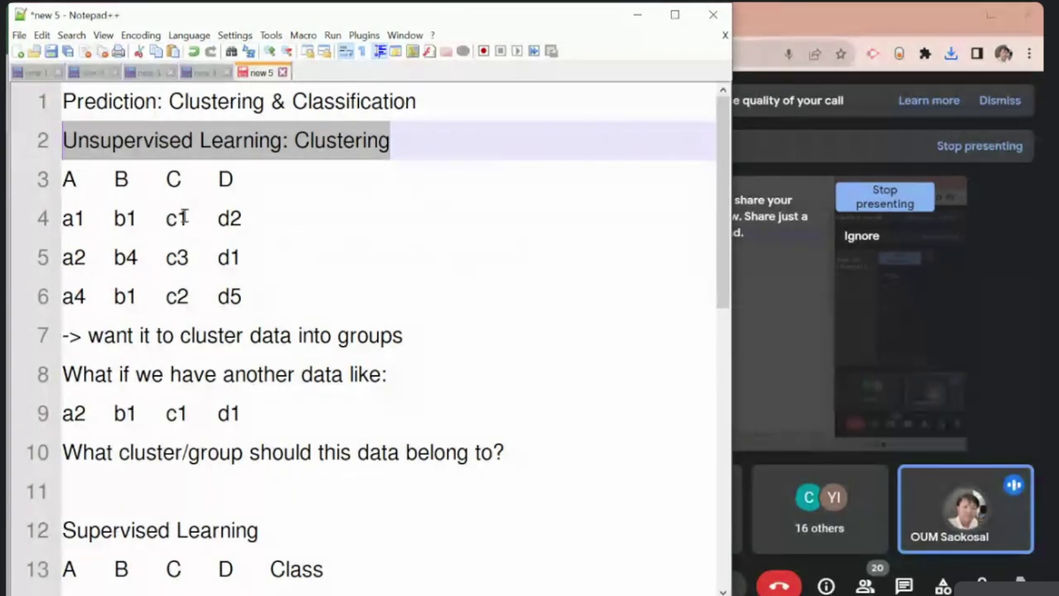
click(259, 203)
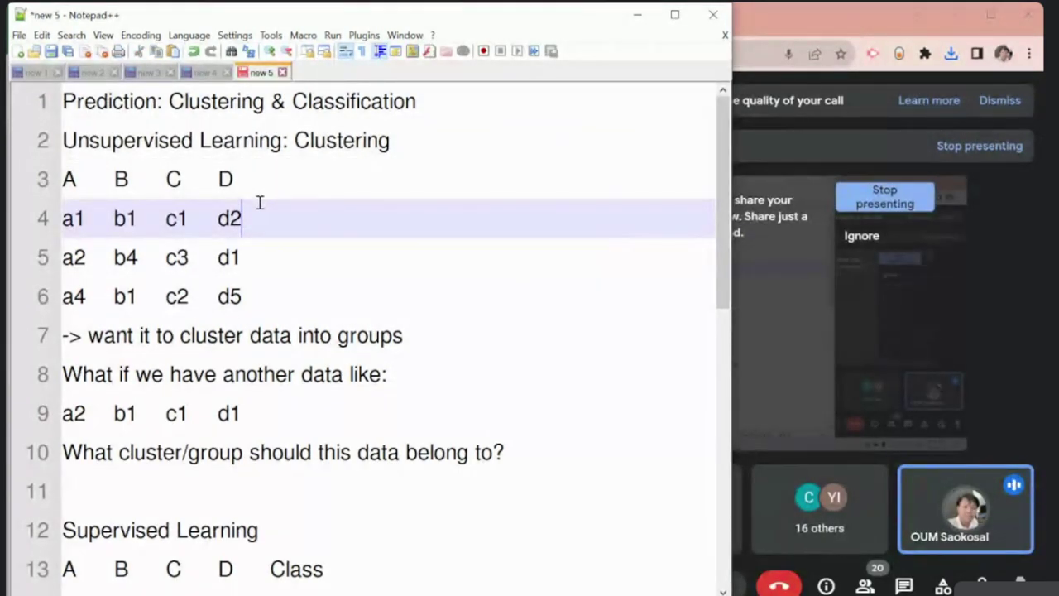
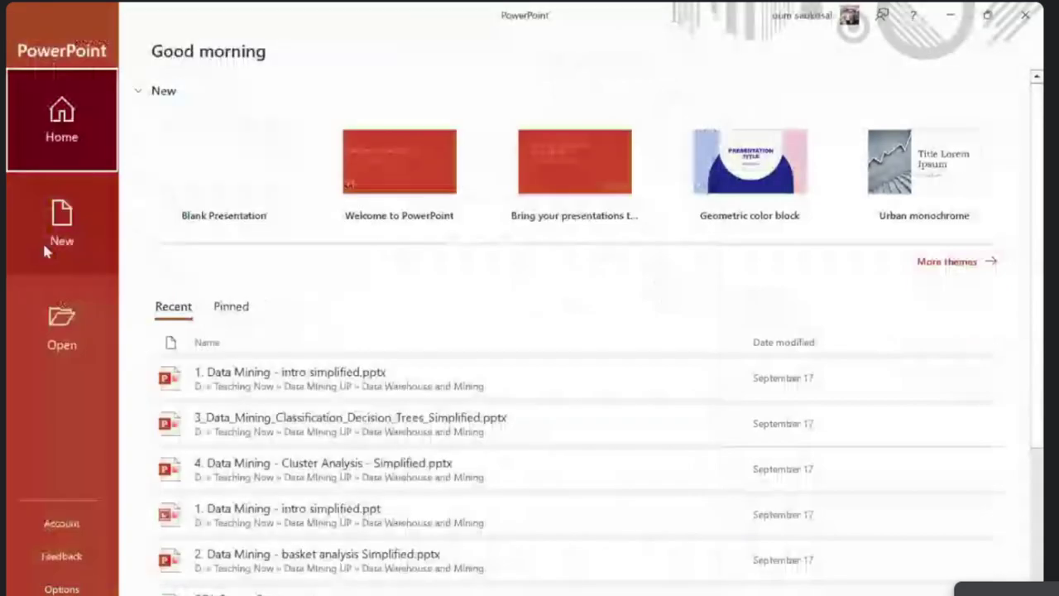
Step: Open '4. Data Mining - Cluster Analysis - Simplified.pptx' from the Data Warehouse and Mining folder read-only
click(62, 331)
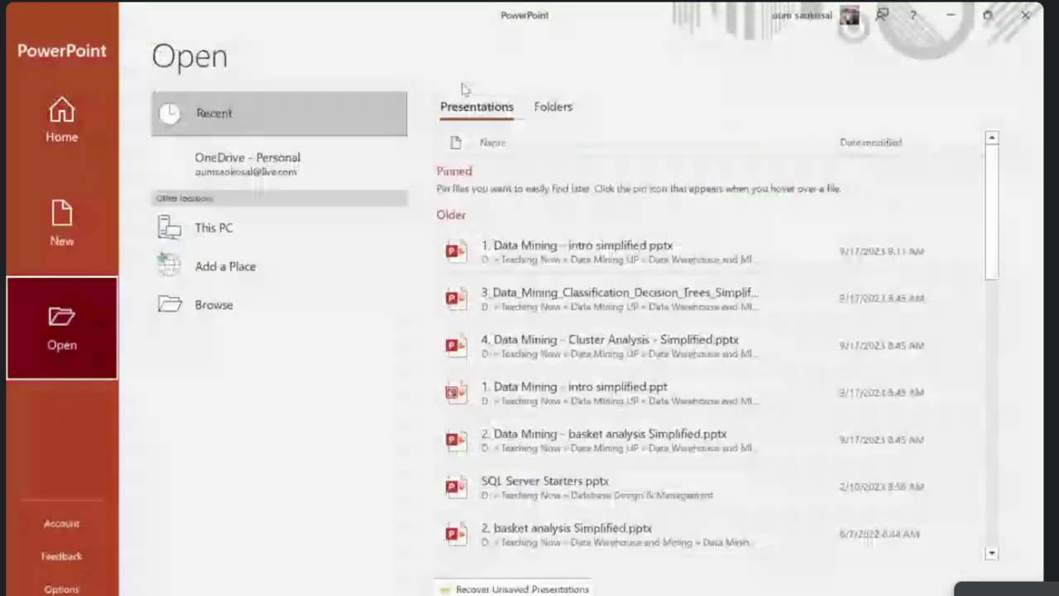
click(239, 229)
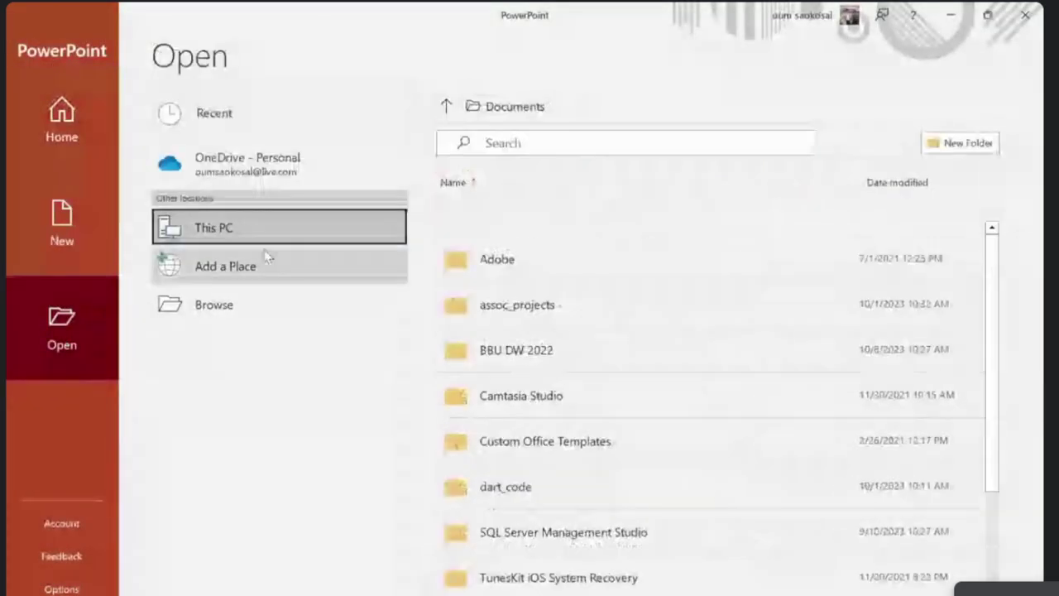
click(240, 304)
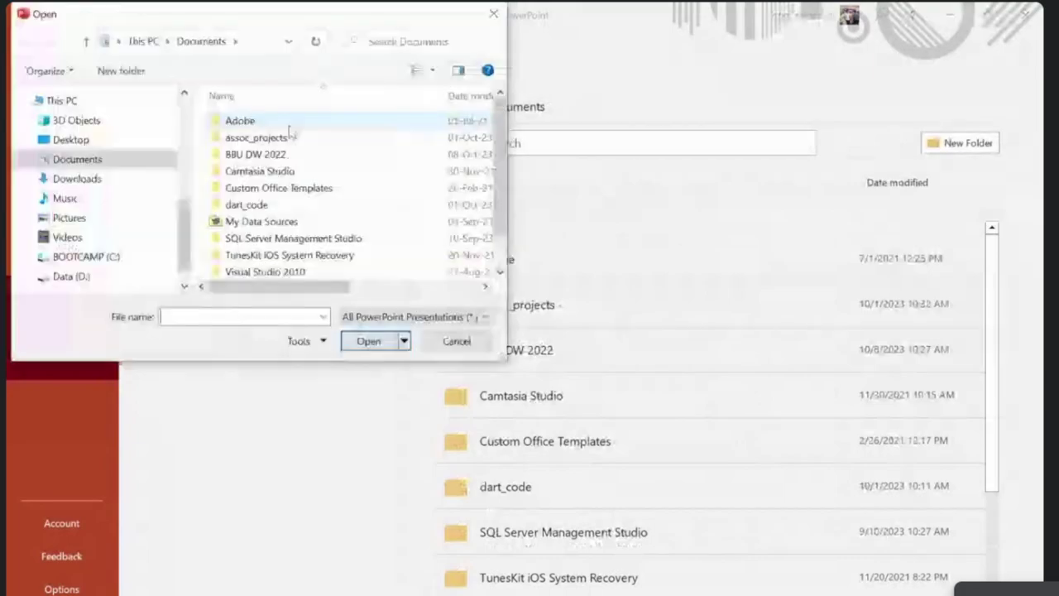
click(256, 171)
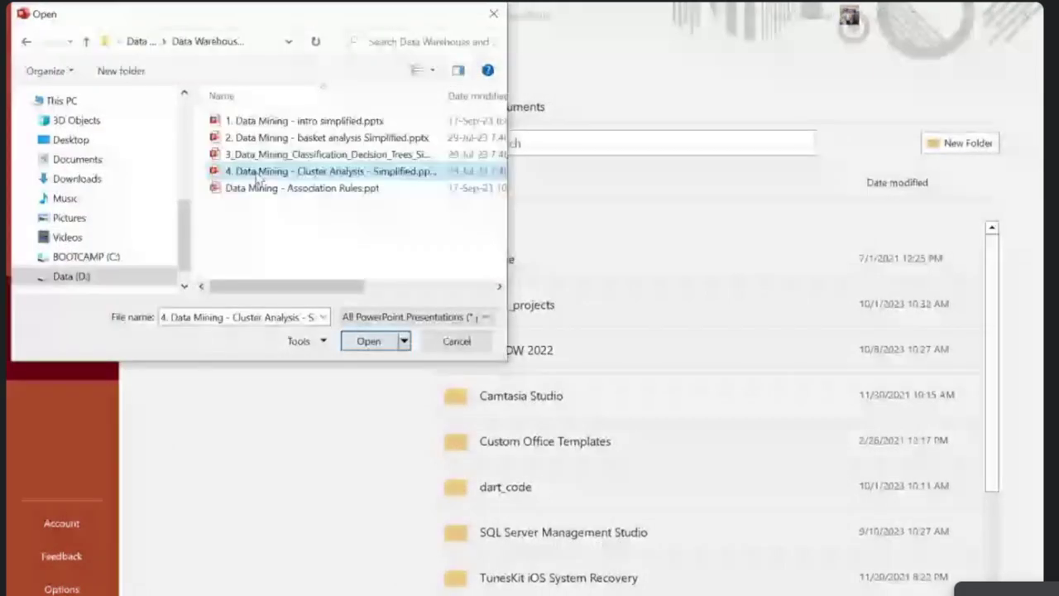
double_click(257, 171)
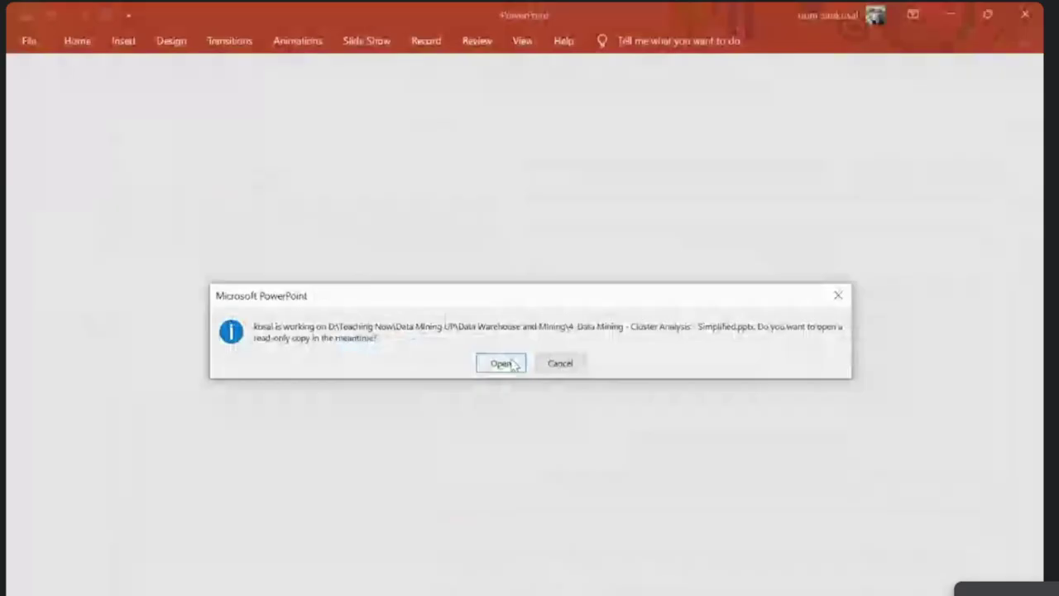
right_click(350, 595)
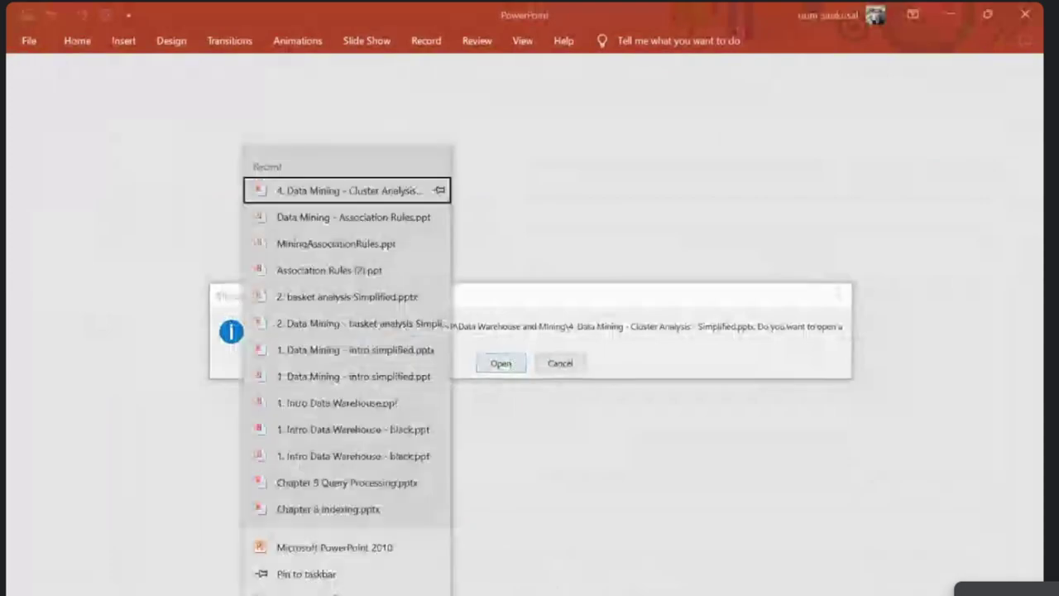
click(502, 367)
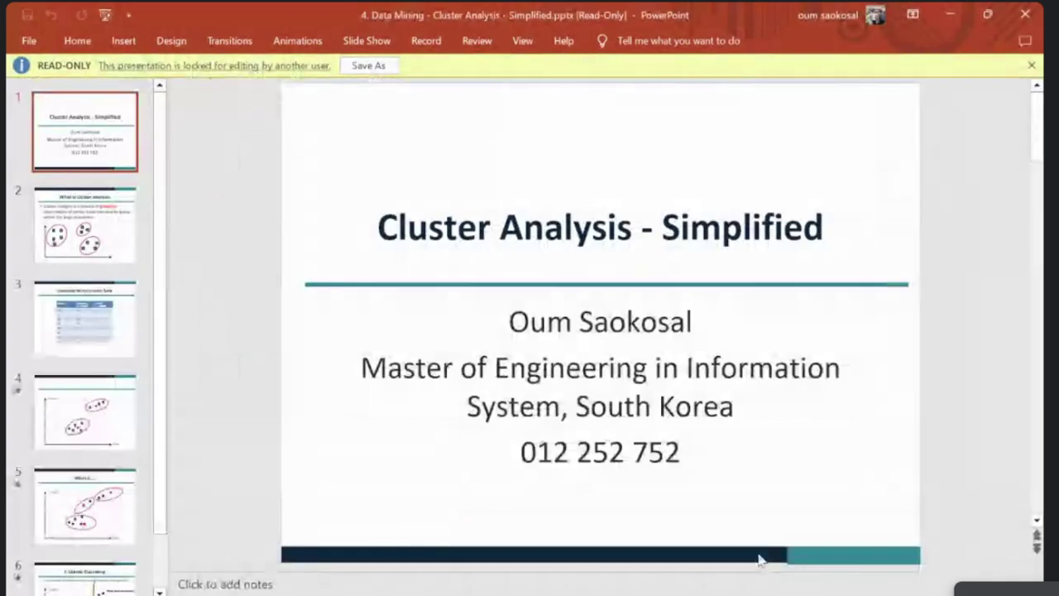
Step: Start the slide show from the first slide and briefly bring up the Google Meet call
key(F5)
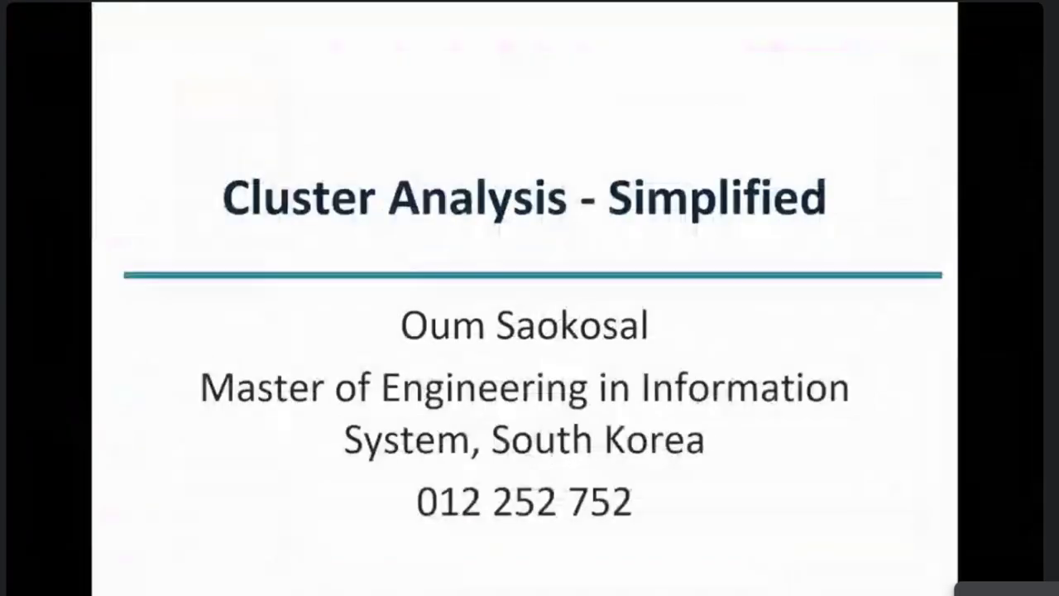
key(alt+Tab)
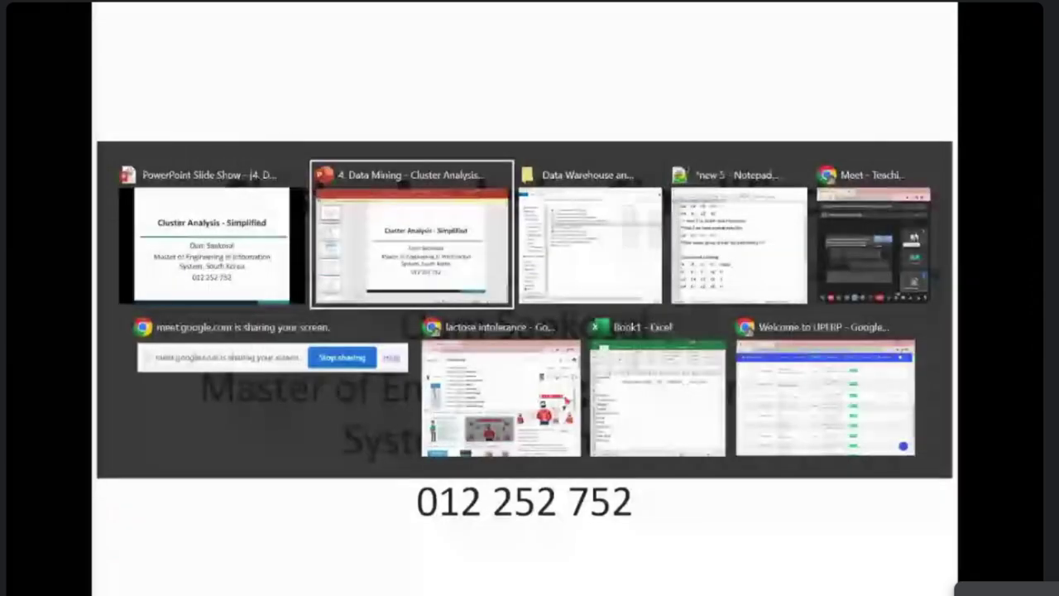
key(alt+Tab)
key(alt+Tab)
key(alt+Tab)
key(alt+Tab)
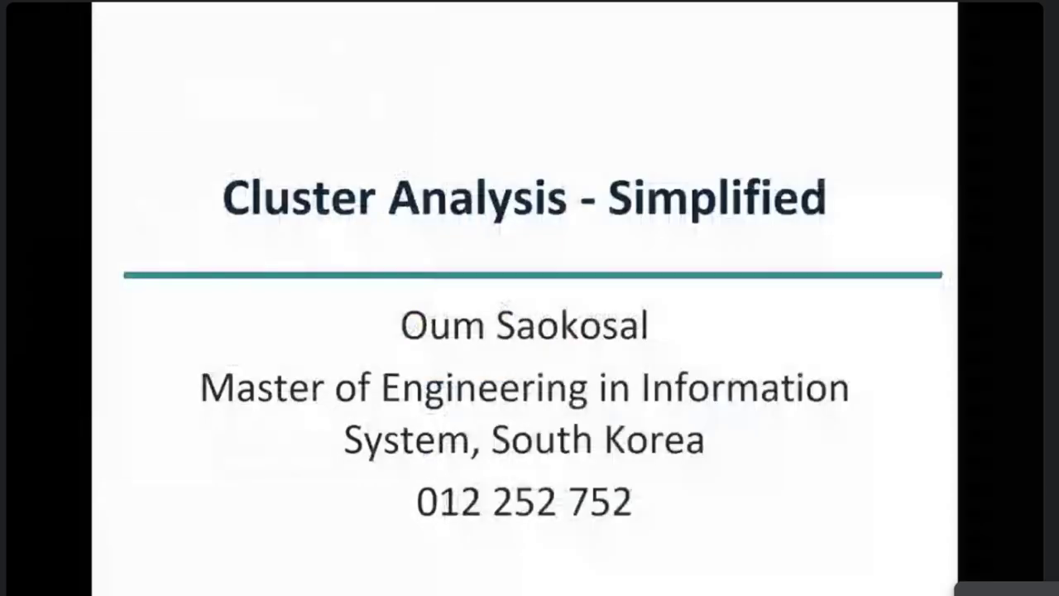
Step: Step back and forth through the slides to settle on the What is Cluster Analysis slide
key(Right)
key(Right)
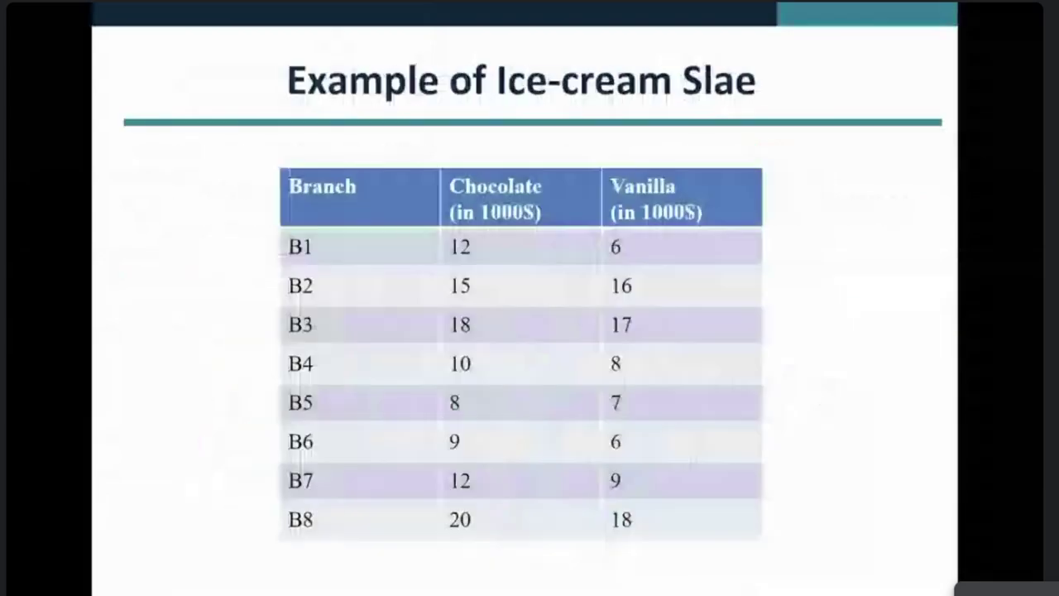
key(Left)
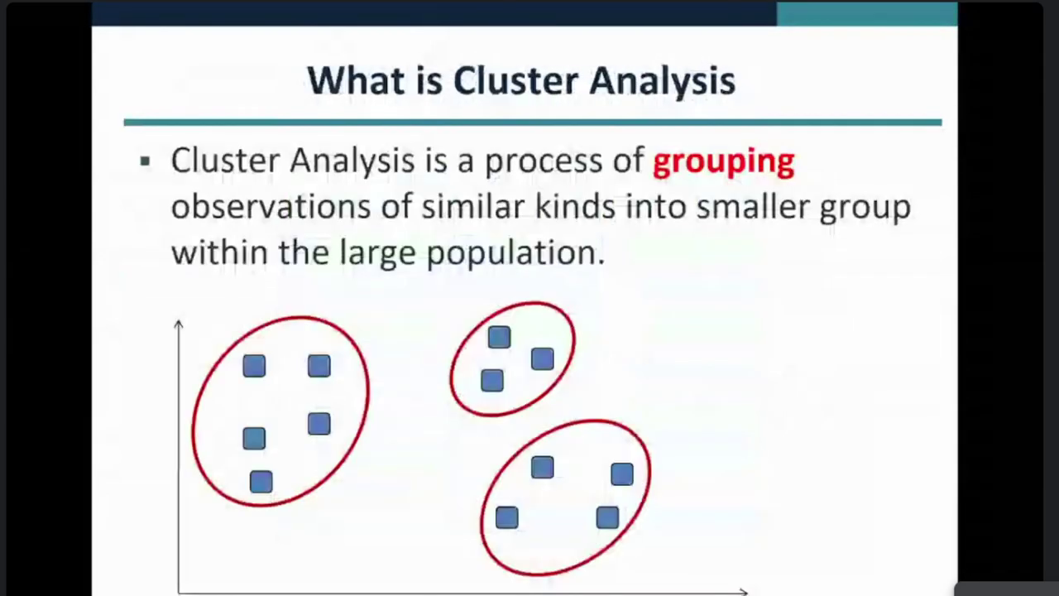
key(Right)
key(Right)
key(Left)
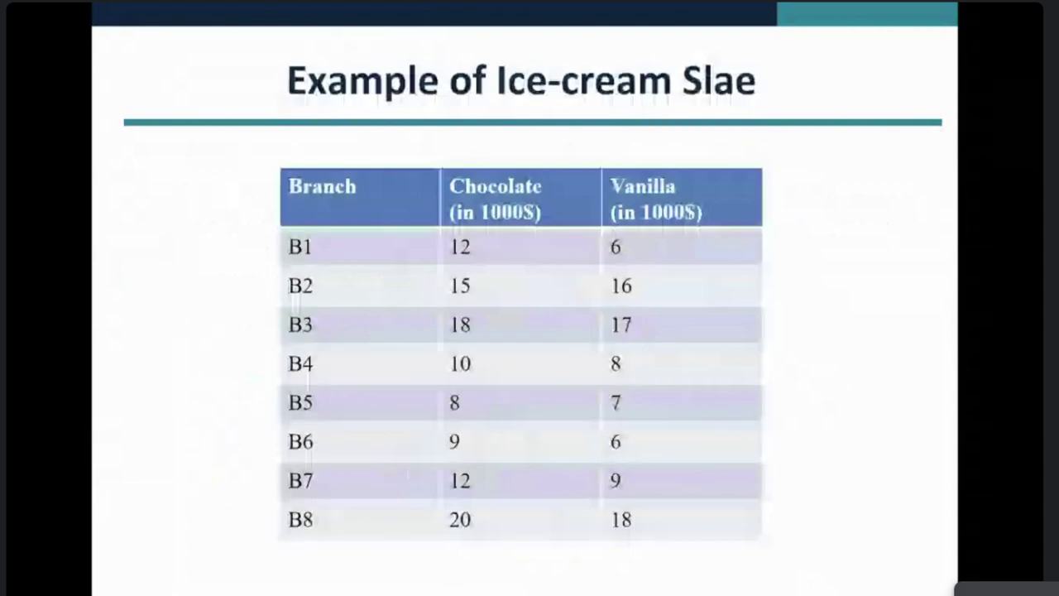
key(Left)
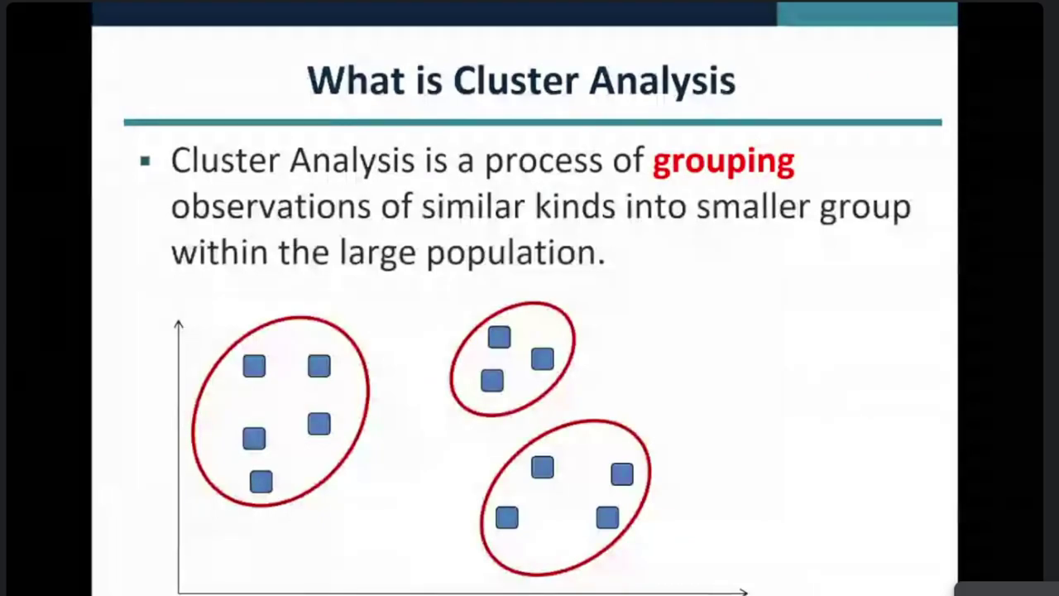
Step: Advance the slide show to the Example of Ice-cream Slae branch sales table
key(Right)
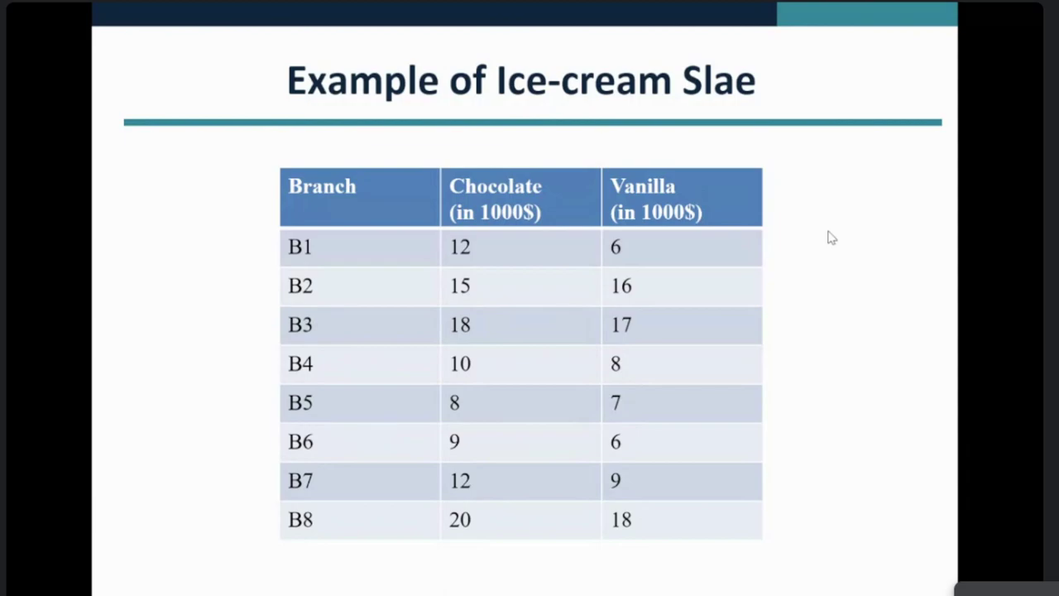
Step: Switch to the Google Meet - Teaching window over the slide show
key(alt+Tab)
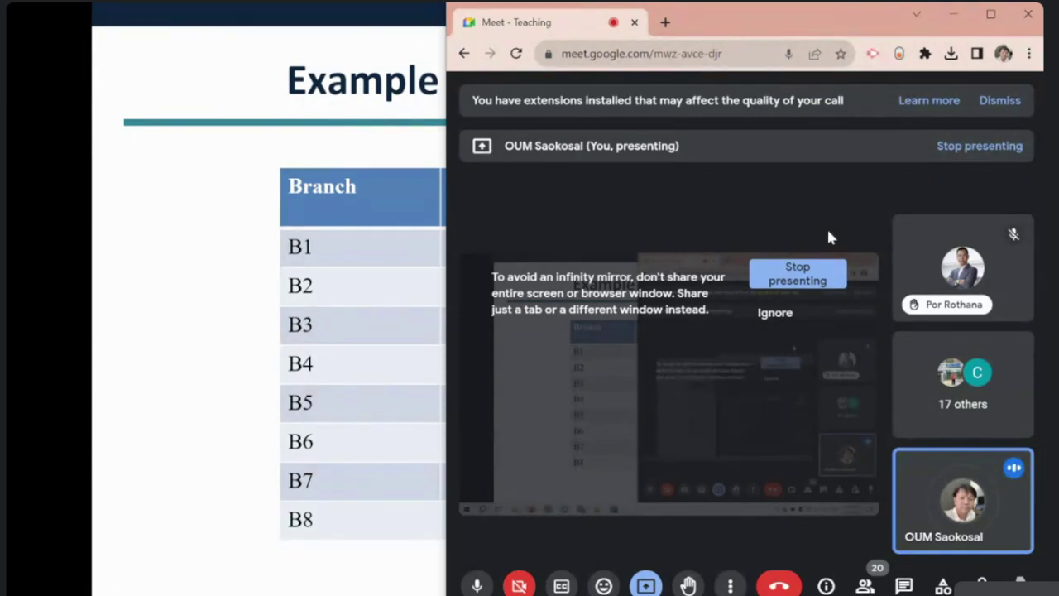
Step: Return to the full-screen slide show showing the ice-cream branch sales table
key(alt+Tab)
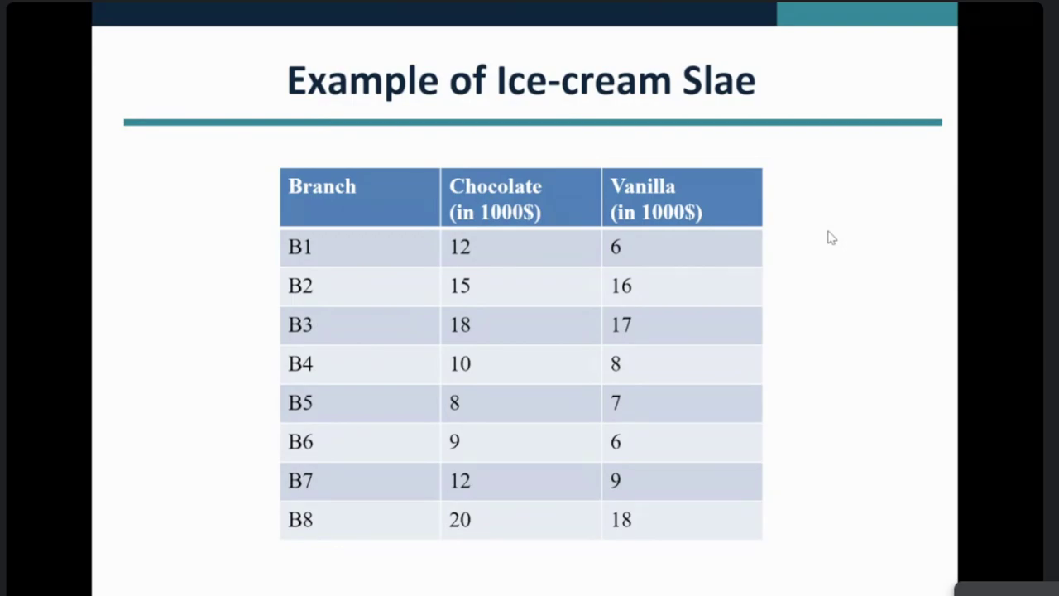
click(832, 238)
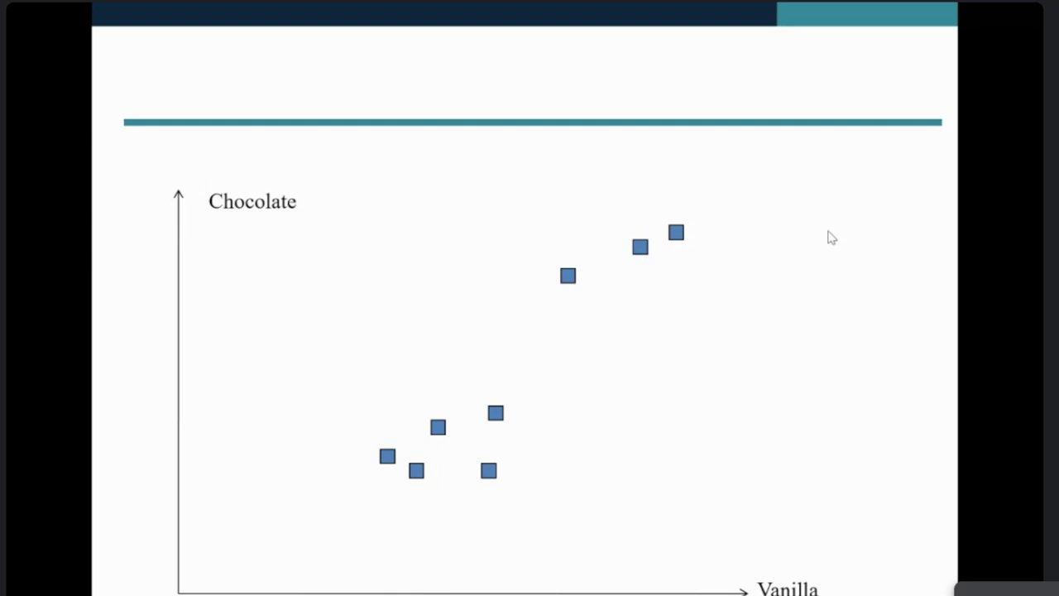
key(Left)
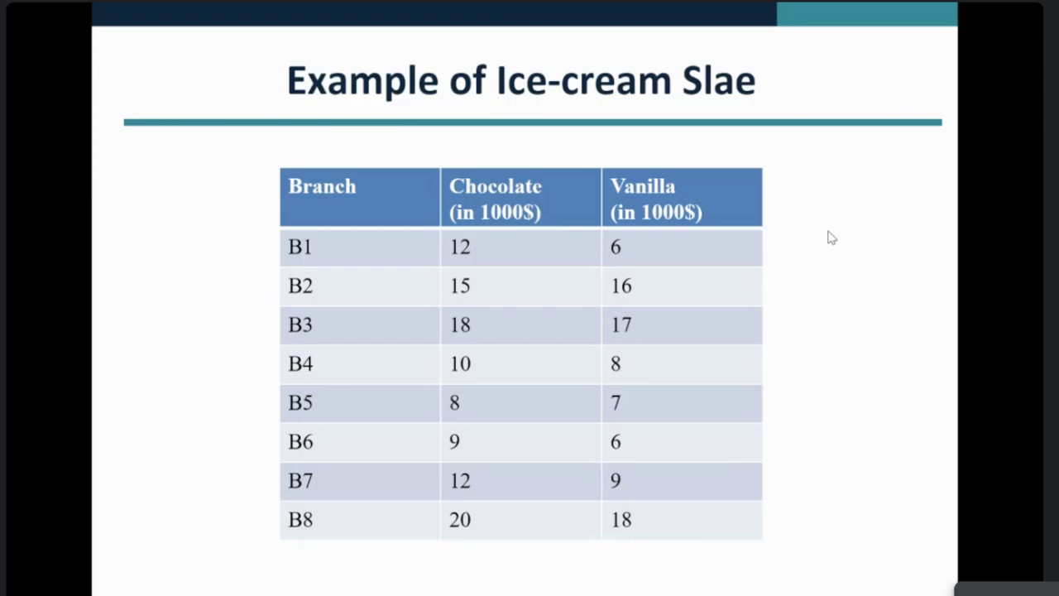
key(Right)
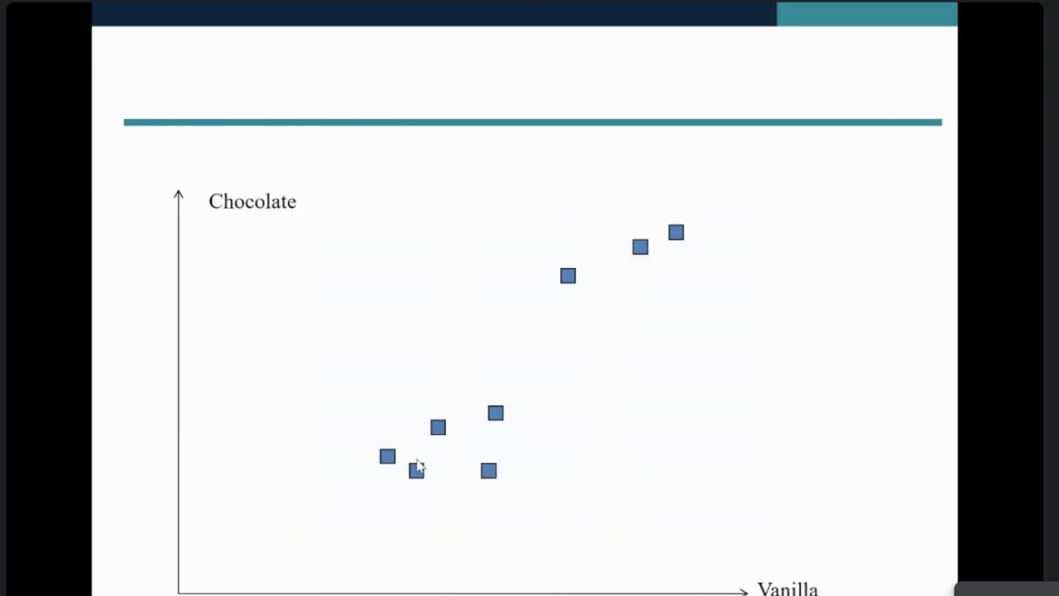
key(Left)
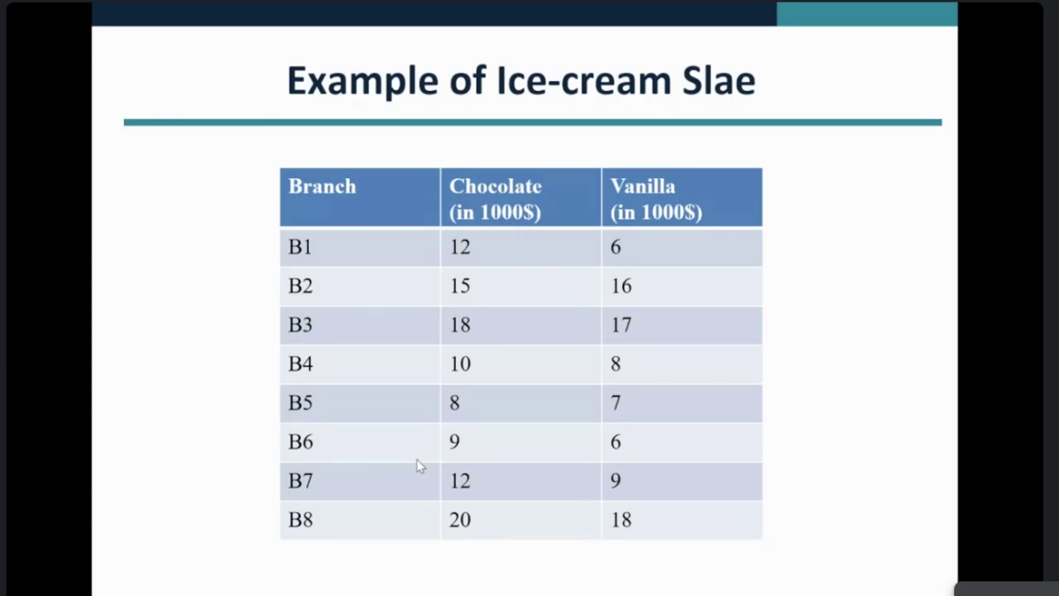
key(Right)
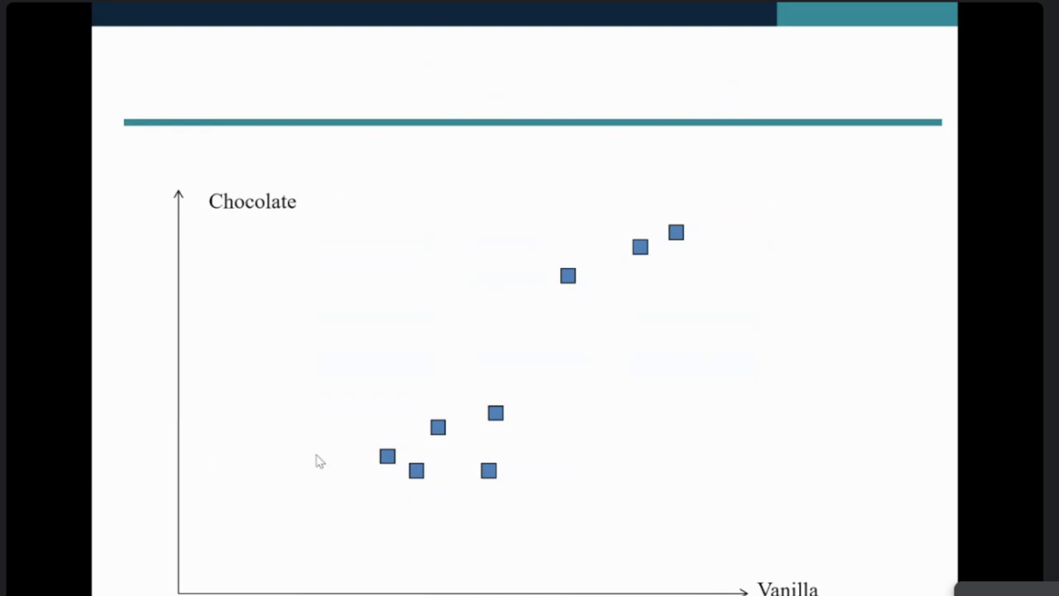
key(Left)
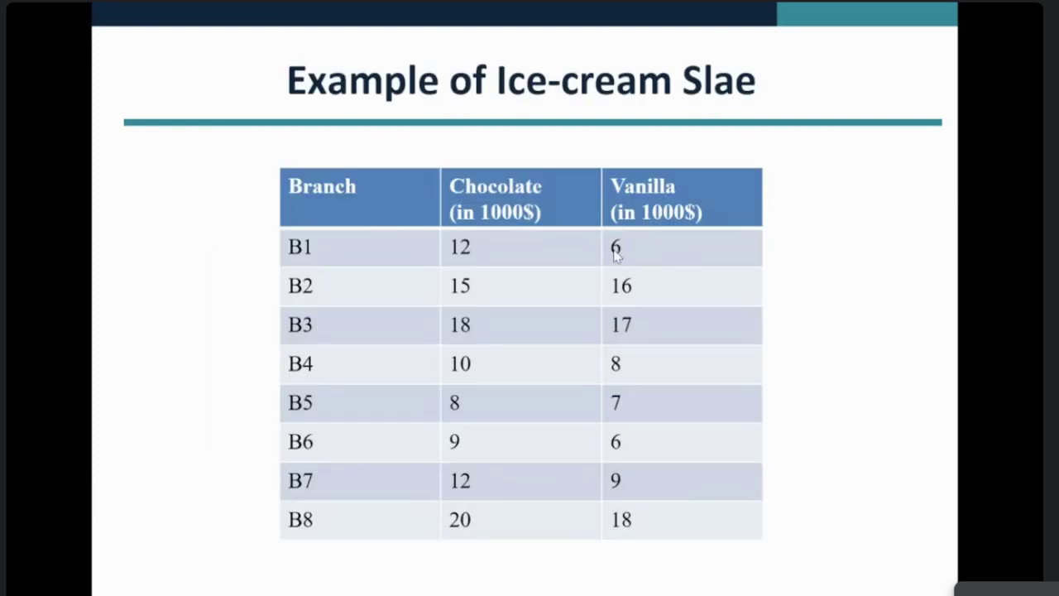
Step: Show the Chocolate-vs-Vanilla scatter plot and play the two red cluster ellipses
key(Right)
key(Left)
key(Right)
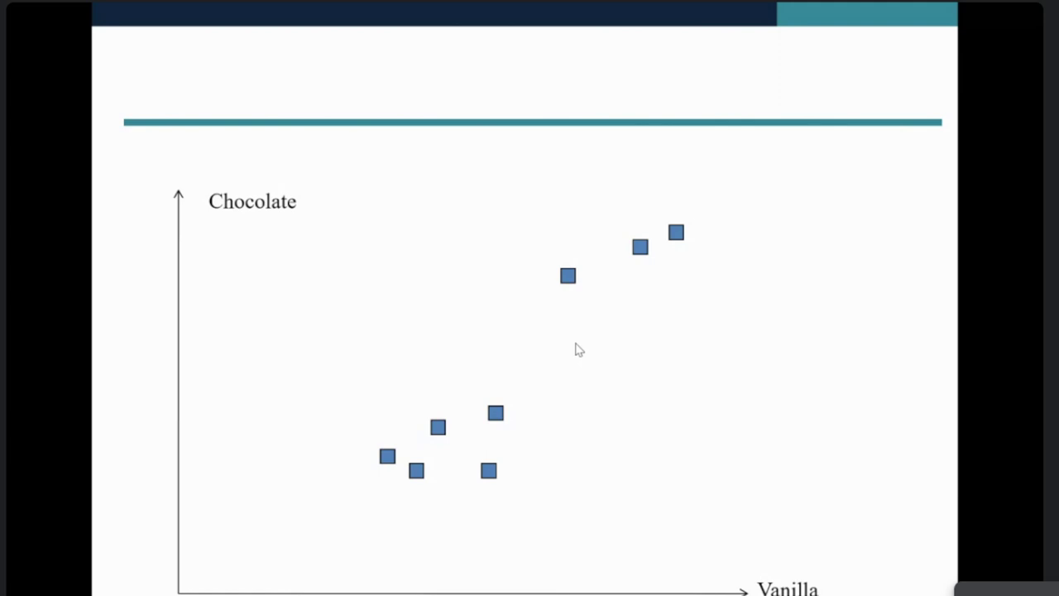
key(Right)
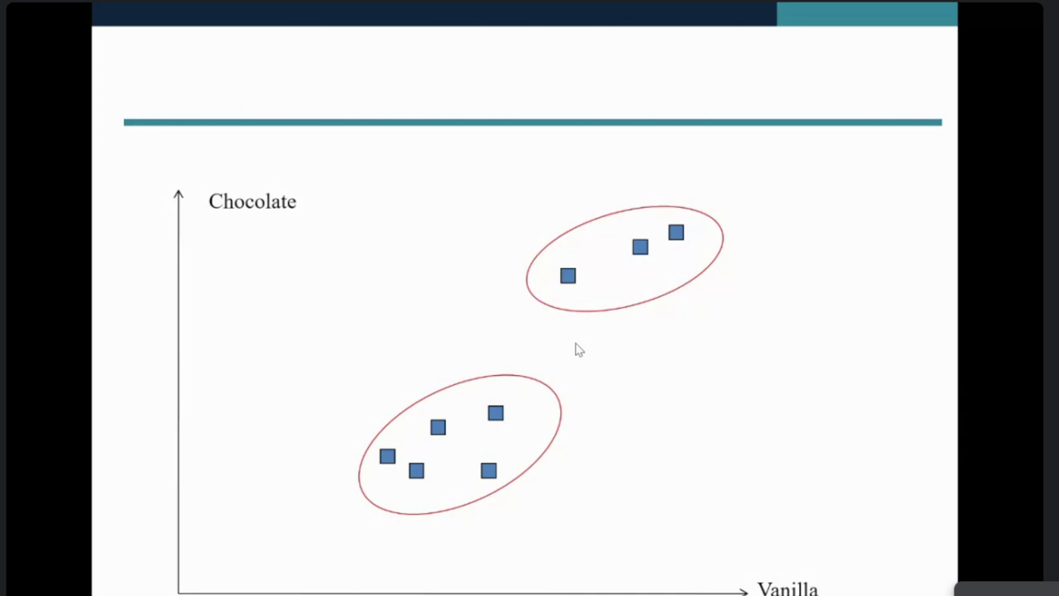
Step: Reveal red centre points in the lower and upper clusters of the Chocolate–Vanilla chart
key(Right)
click(579, 349)
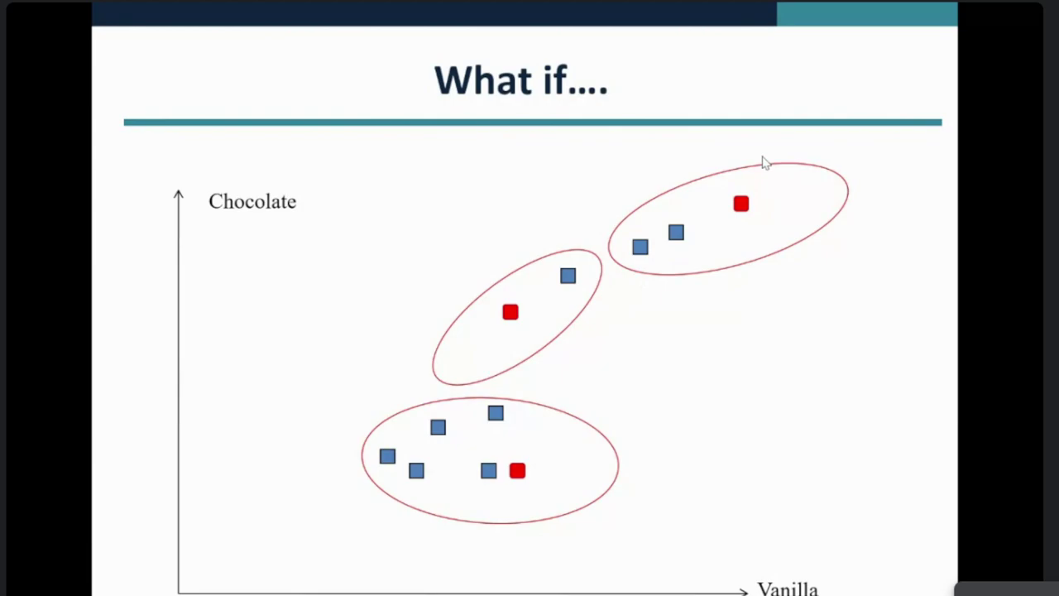
Step: Play the remaining diagram stage and advance to the What if.... slide
click(360, 437)
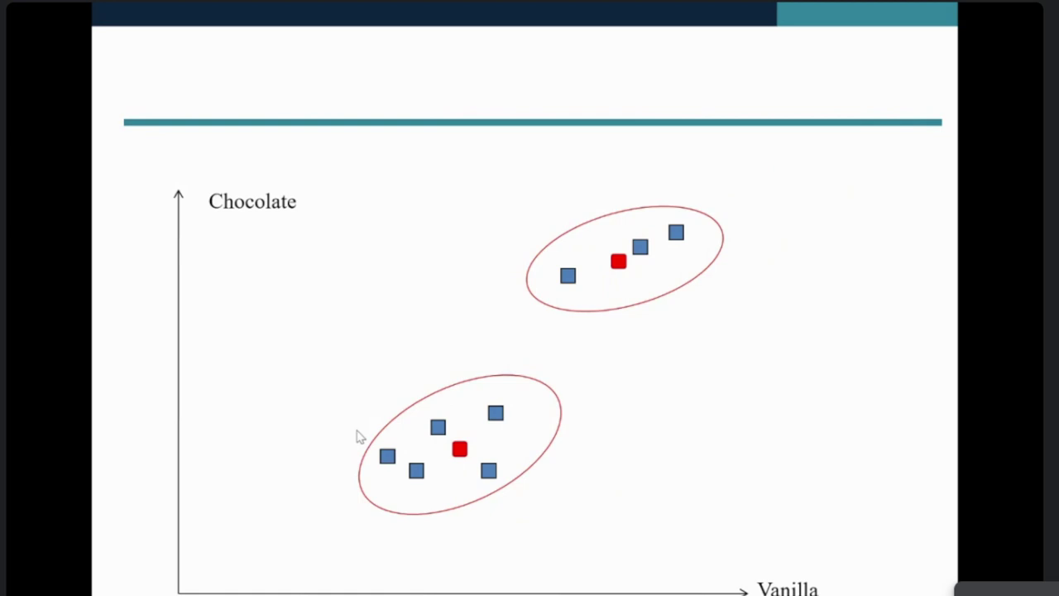
click(360, 437)
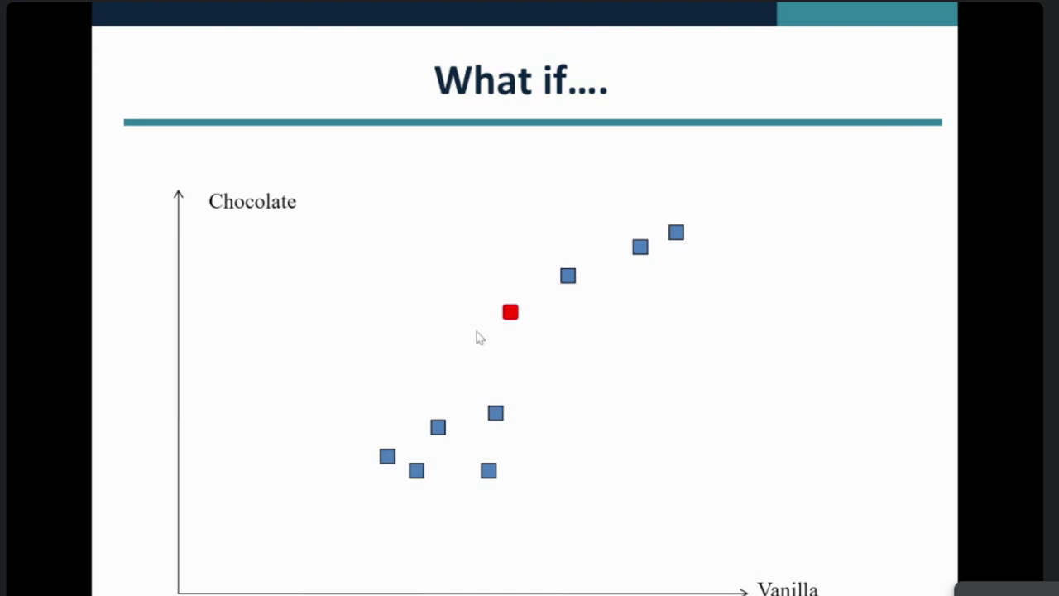
Step: Reveal two more red centre squares and three ovals grouping the branches into three clusters
click(663, 256)
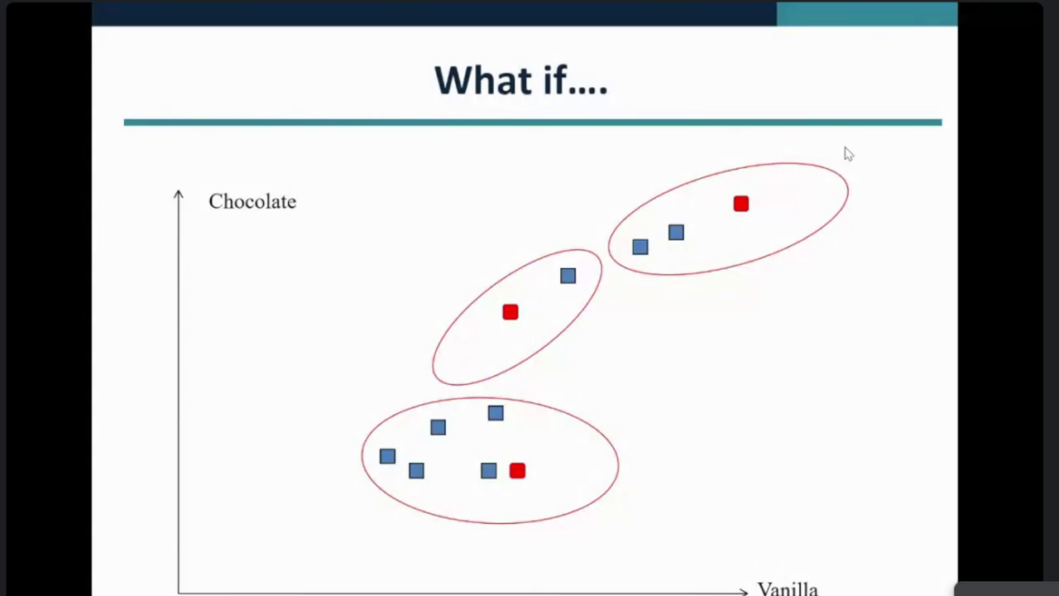
Step: Advance to the K-Means Clustering slide with three numbered red centres and dividing lines
key(Right)
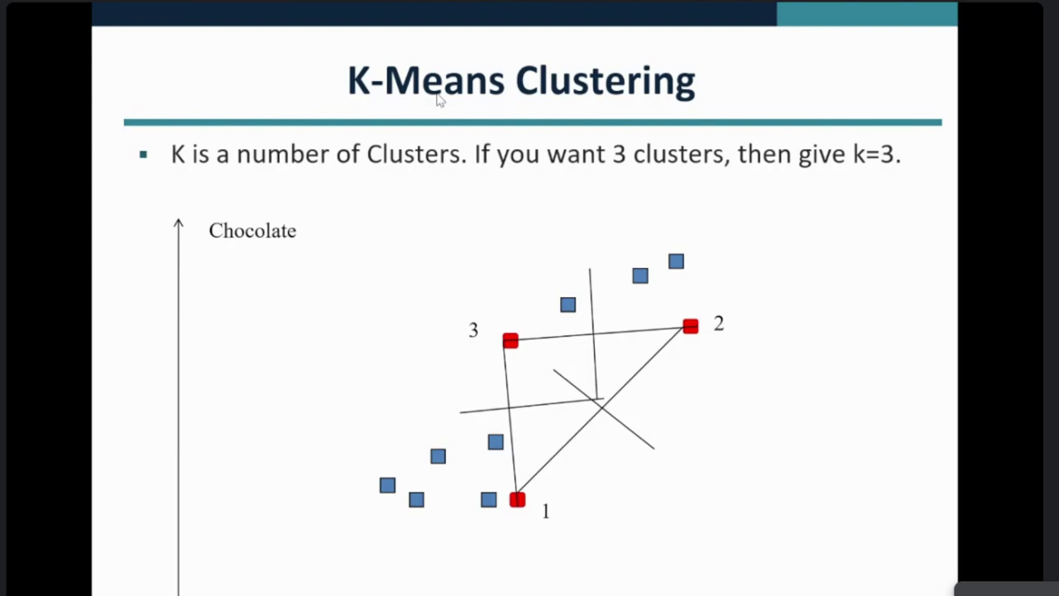
Step: Restart the K-Means slide builds and replay the triangle, bisector and blue boundary animations
key(Right)
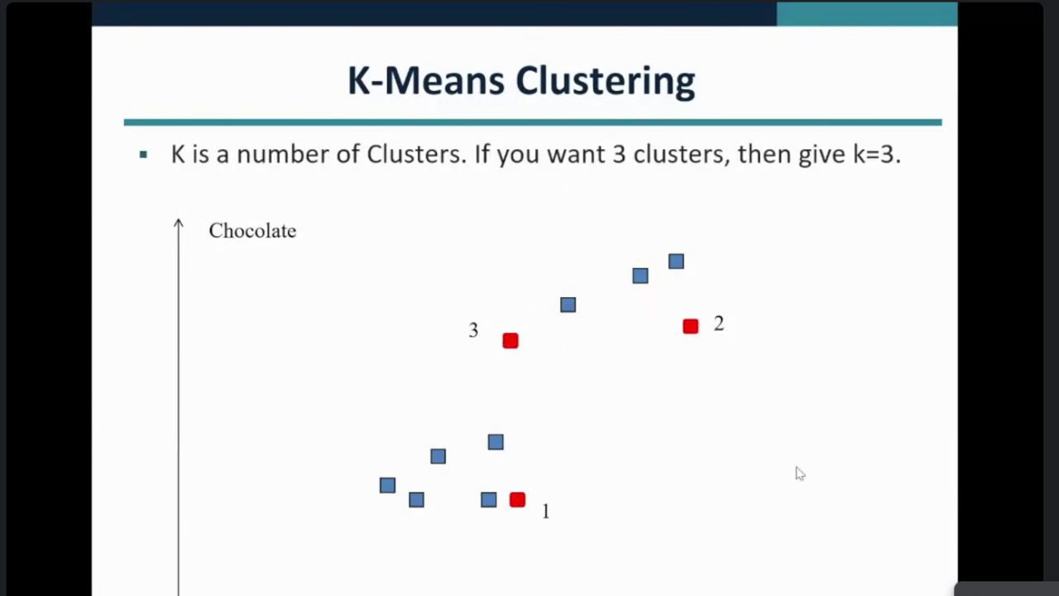
click(617, 329)
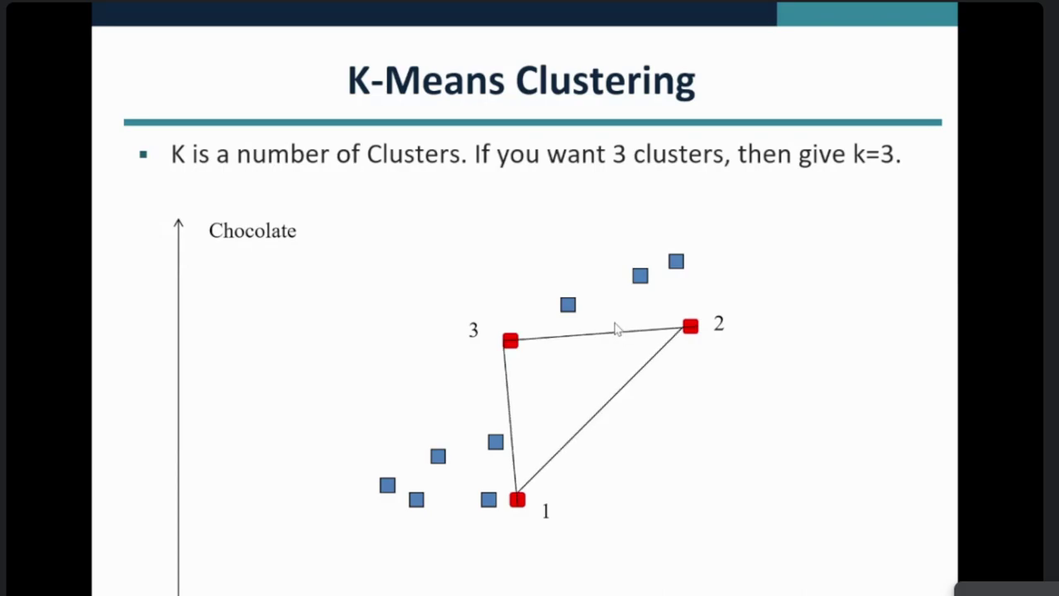
click(616, 329)
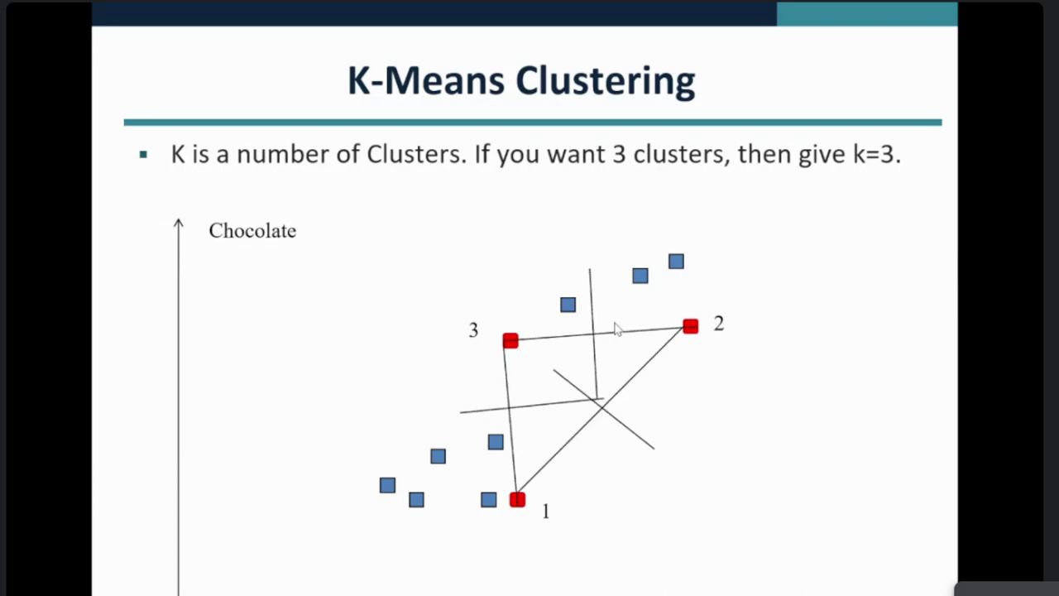
click(683, 373)
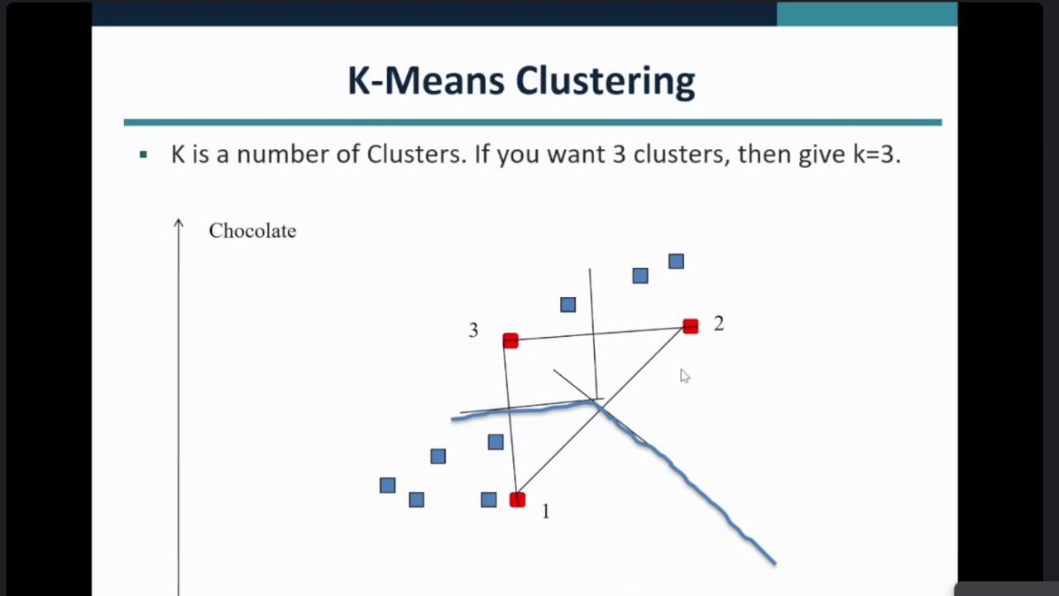
Step: Sketch red and green boundary strokes between centroids 1, 2 and 3 during the slide show
click(681, 369)
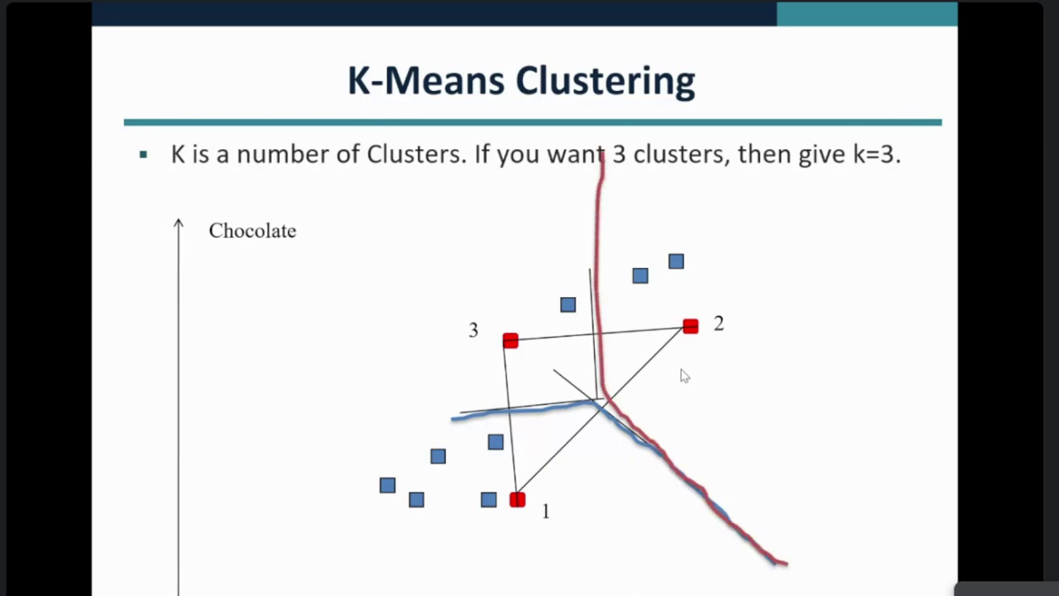
click(682, 369)
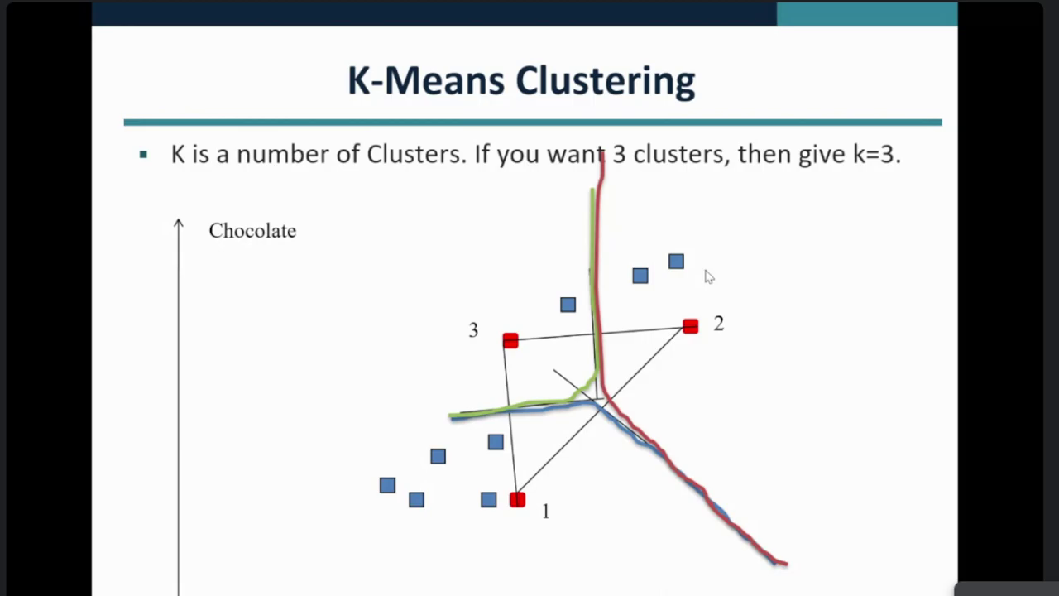
Step: Exit the slide show and minimize PowerPoint to reveal File Explorer and the Meet call
key(Escape)
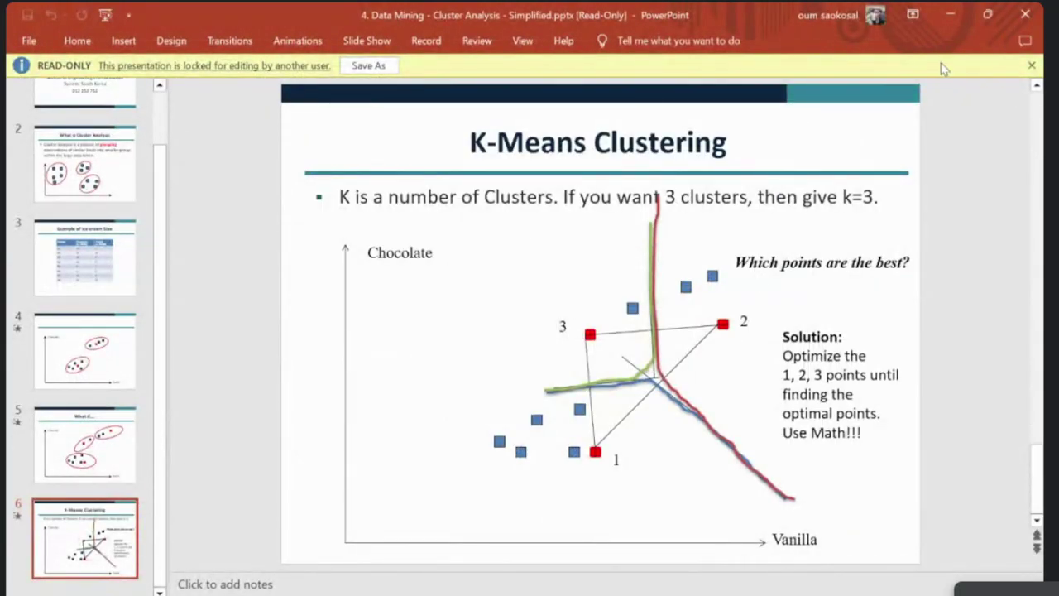
click(950, 14)
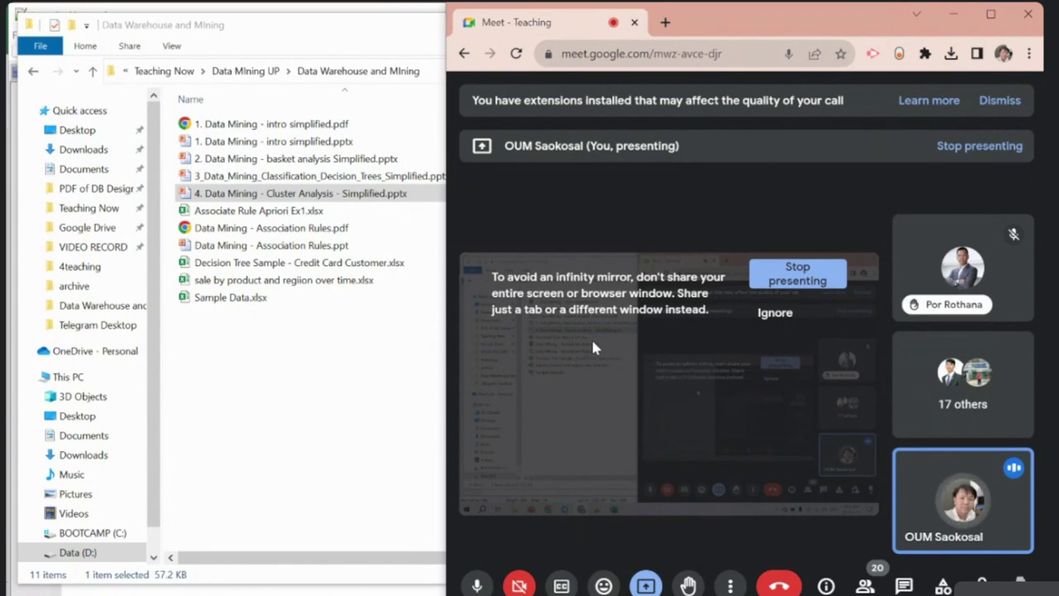
Step: Locate country.csv in Data Mining UP > datasets > 4teaching, then switch to Excel's Book1
click(400, 489)
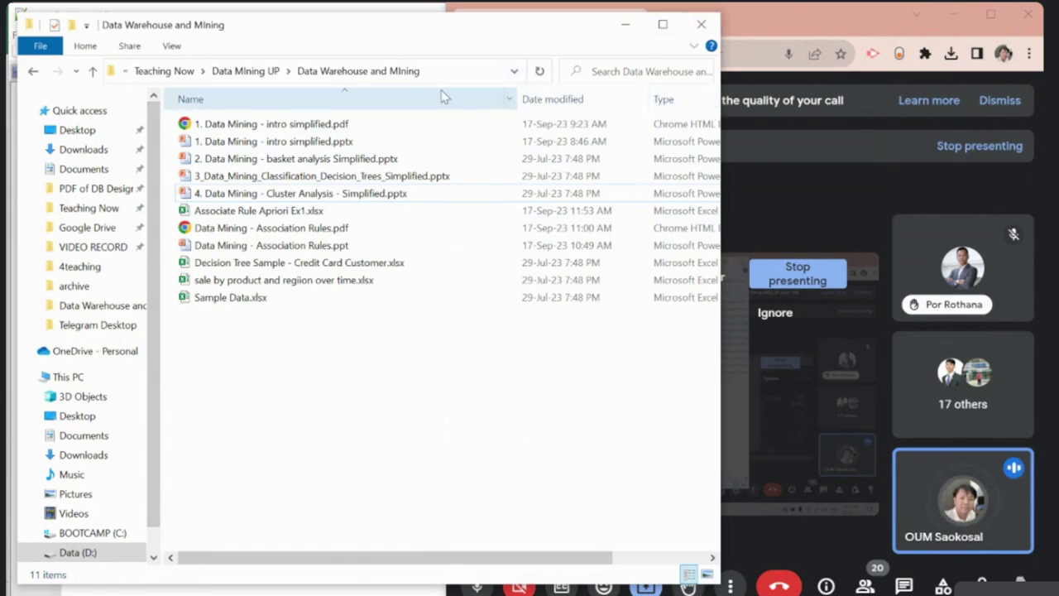
click(245, 71)
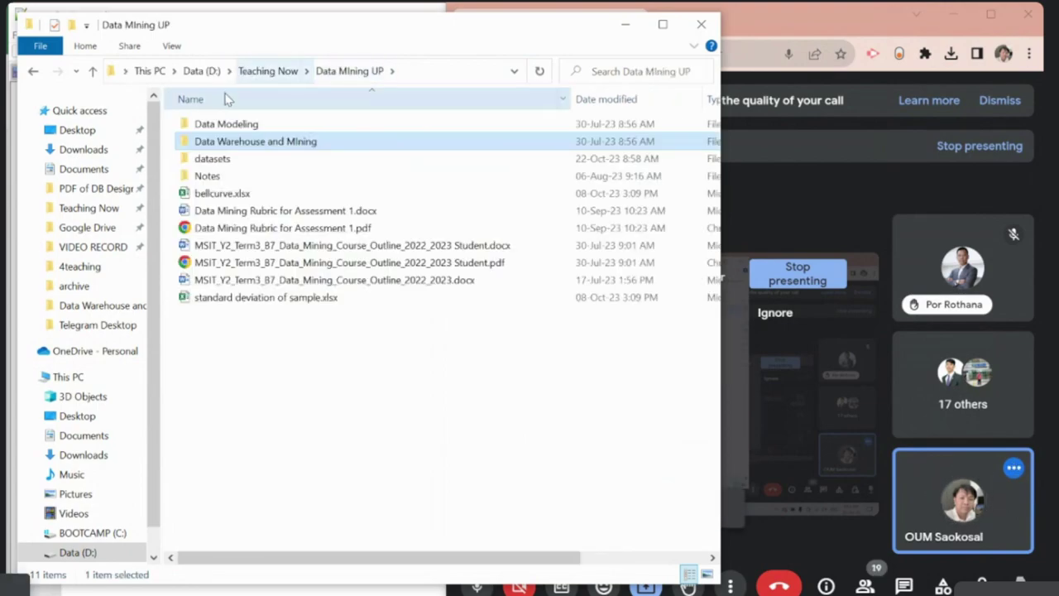
double_click(211, 158)
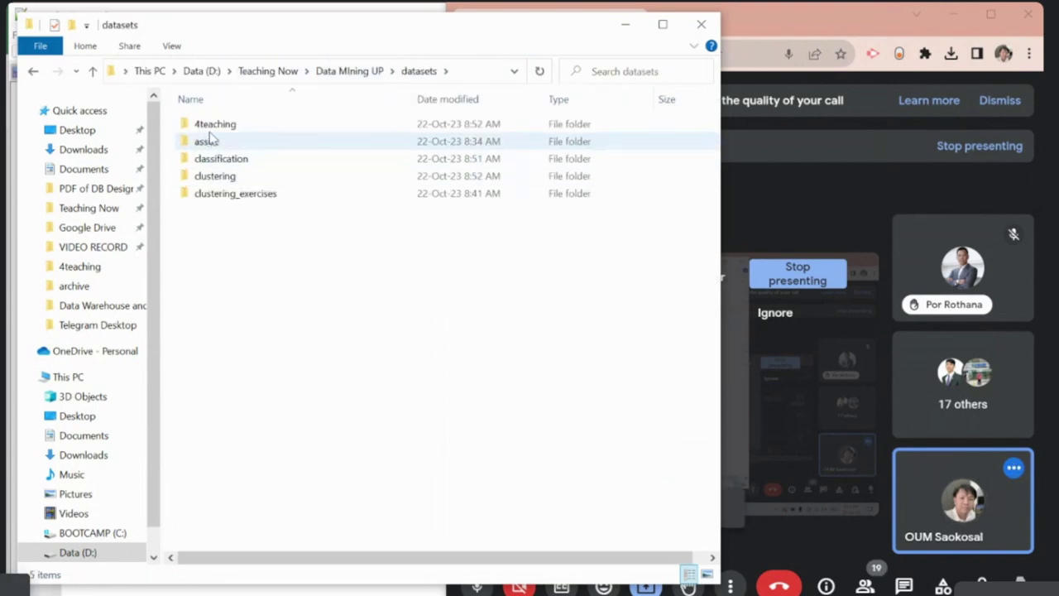
double_click(207, 124)
click(227, 126)
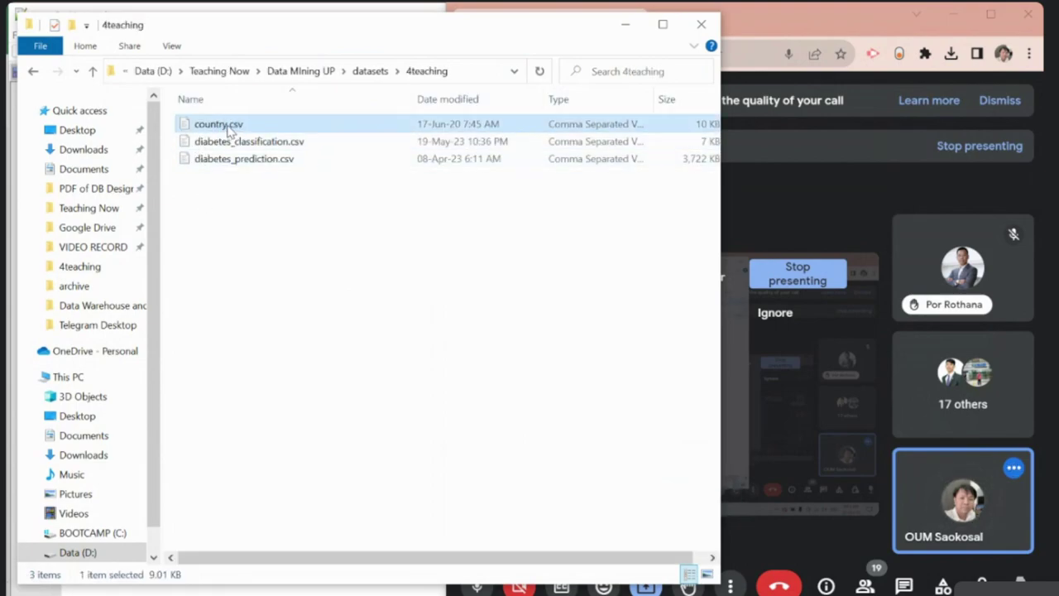
right_click(230, 130)
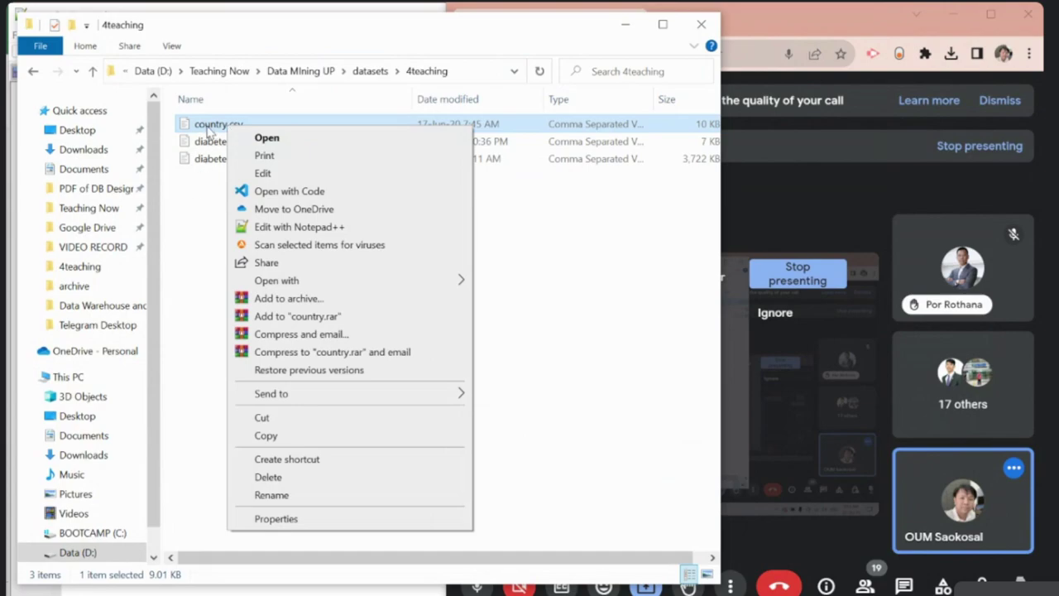
key(alt+Tab)
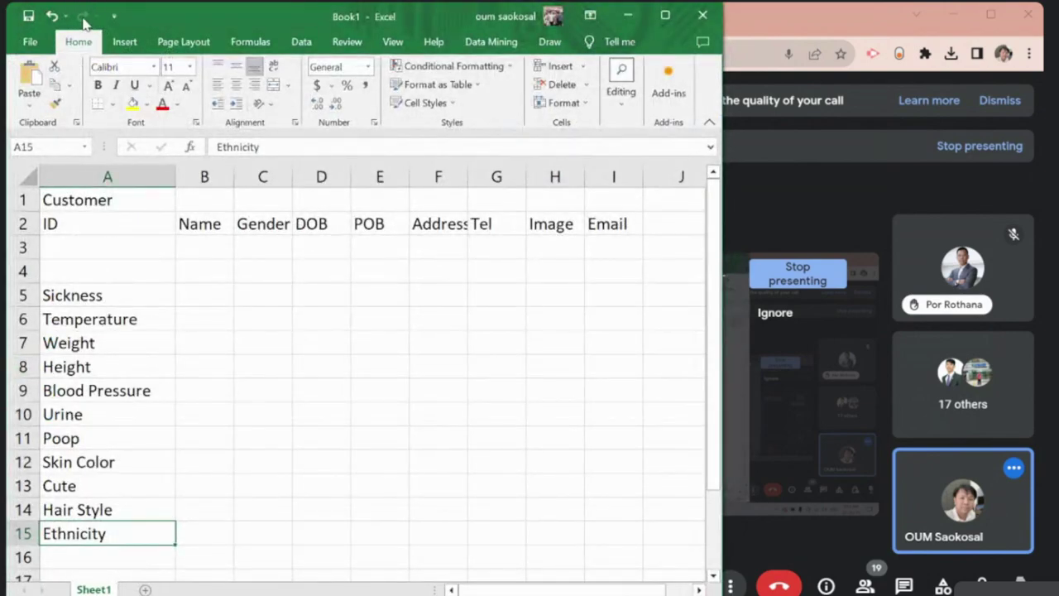
Step: Open country.csv from Excel's recent workbooks list
click(37, 43)
click(23, 153)
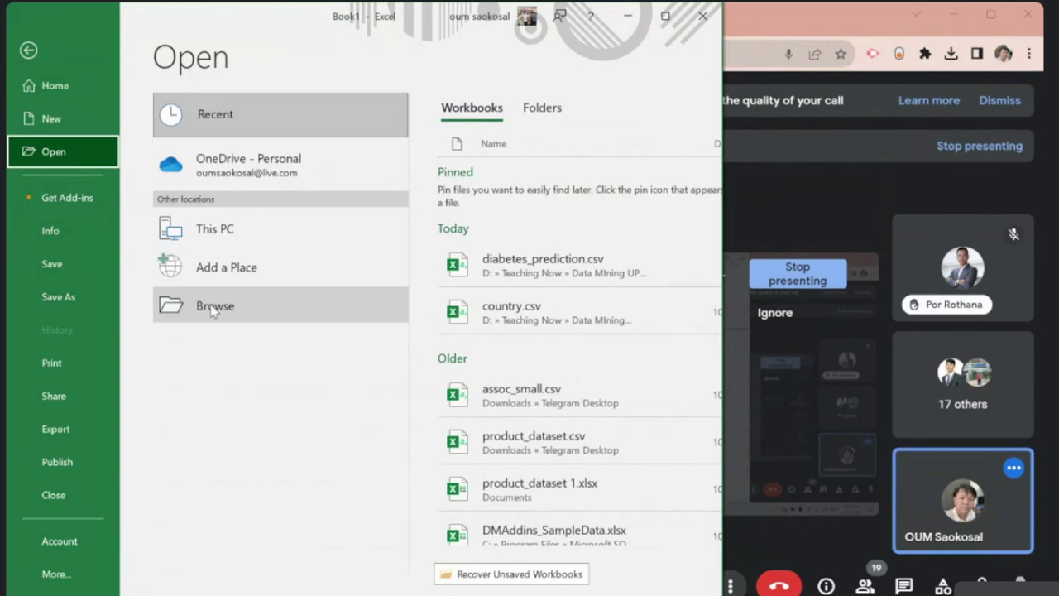
click(213, 307)
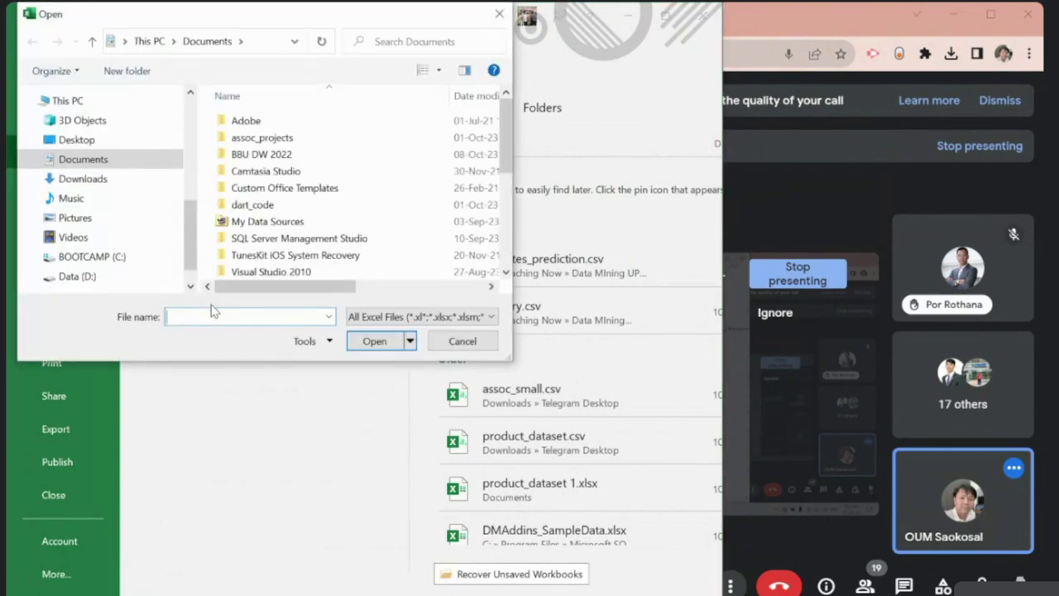
click(470, 335)
click(557, 328)
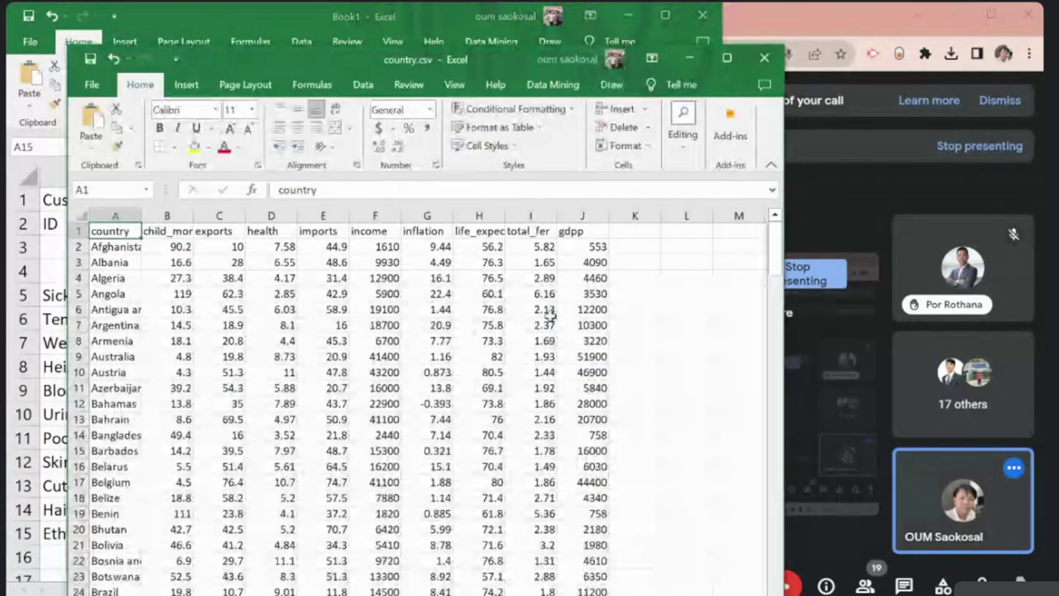
Step: Close Book1 without saving and maximize the country.csv window
click(703, 15)
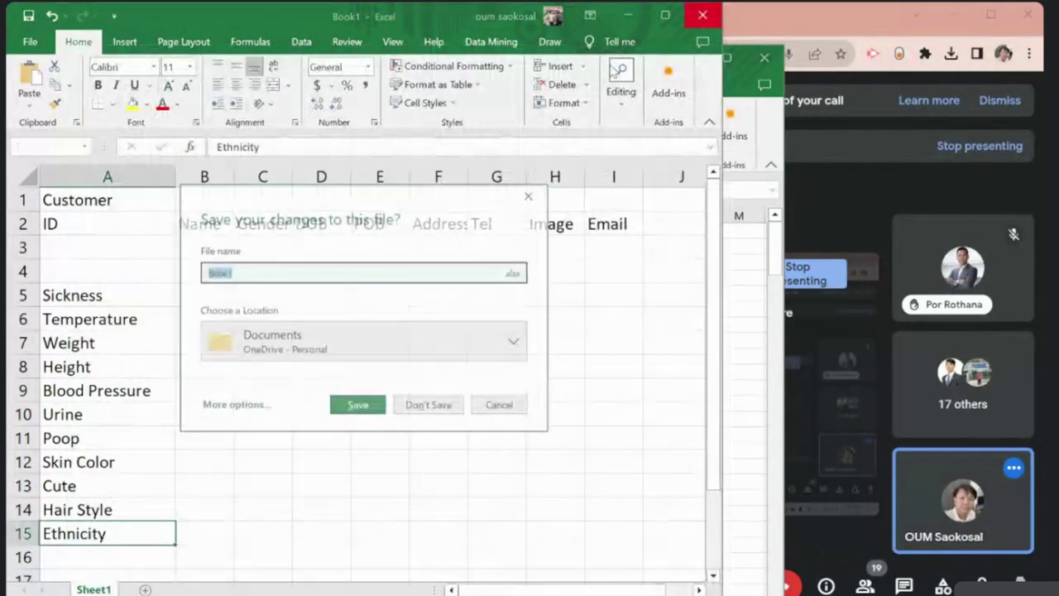
click(430, 406)
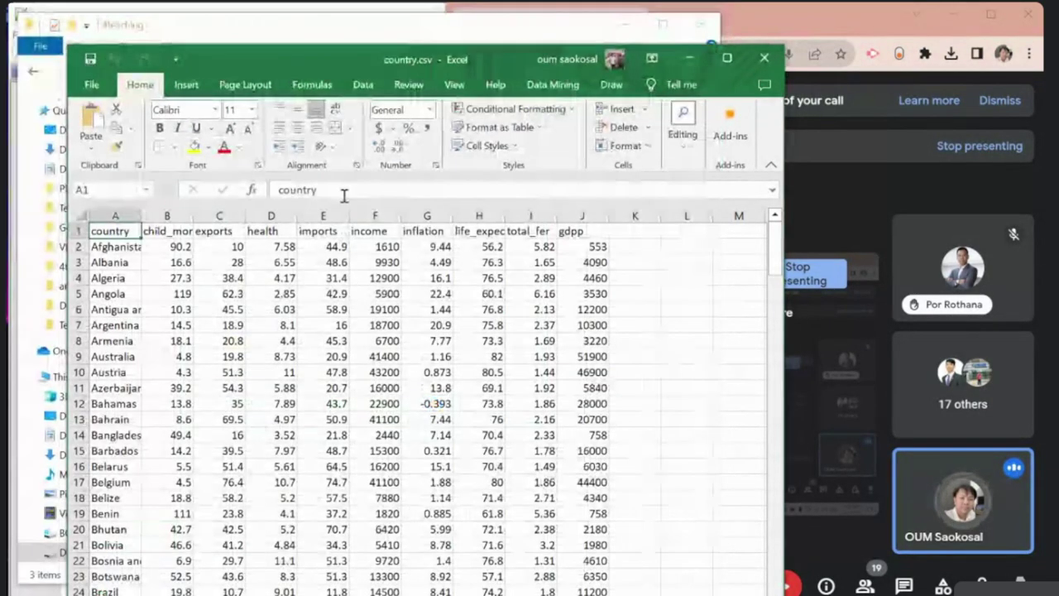
drag(490, 58, 438, 18)
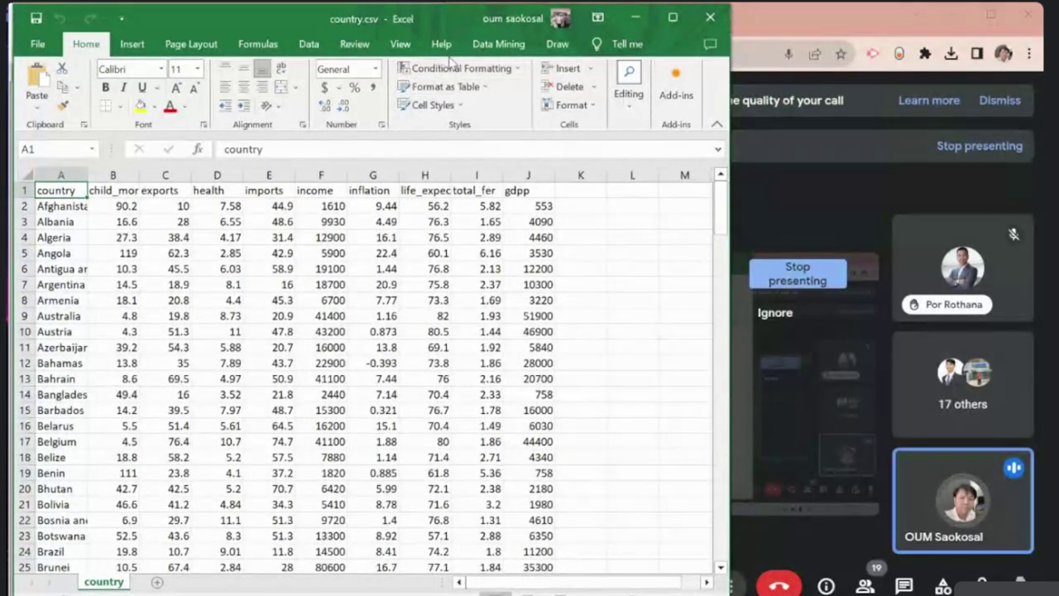
click(669, 19)
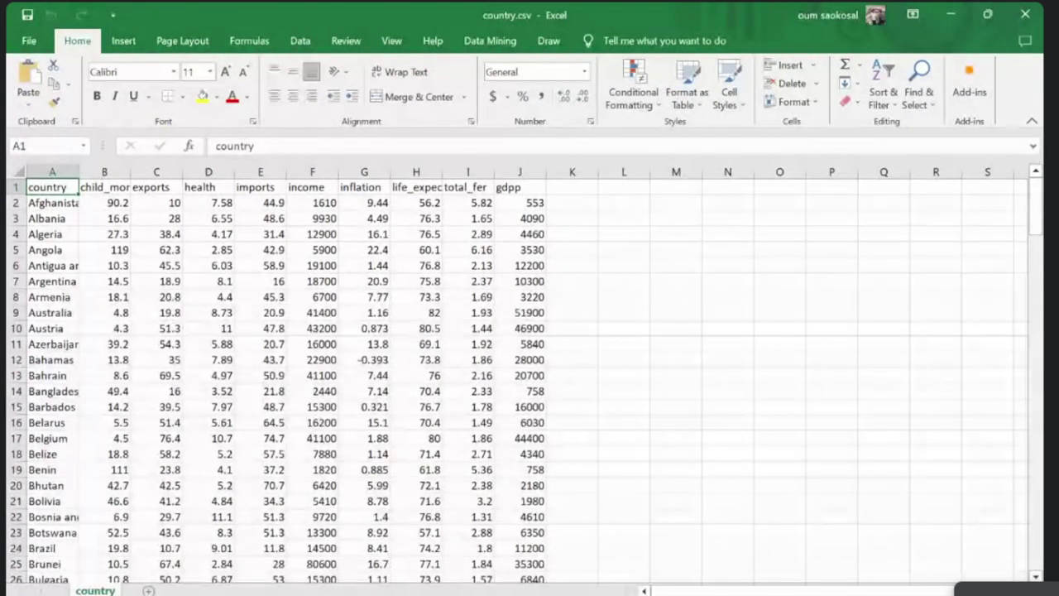
Step: Restore the Excel window beside the call and convert the country data into a table
click(987, 14)
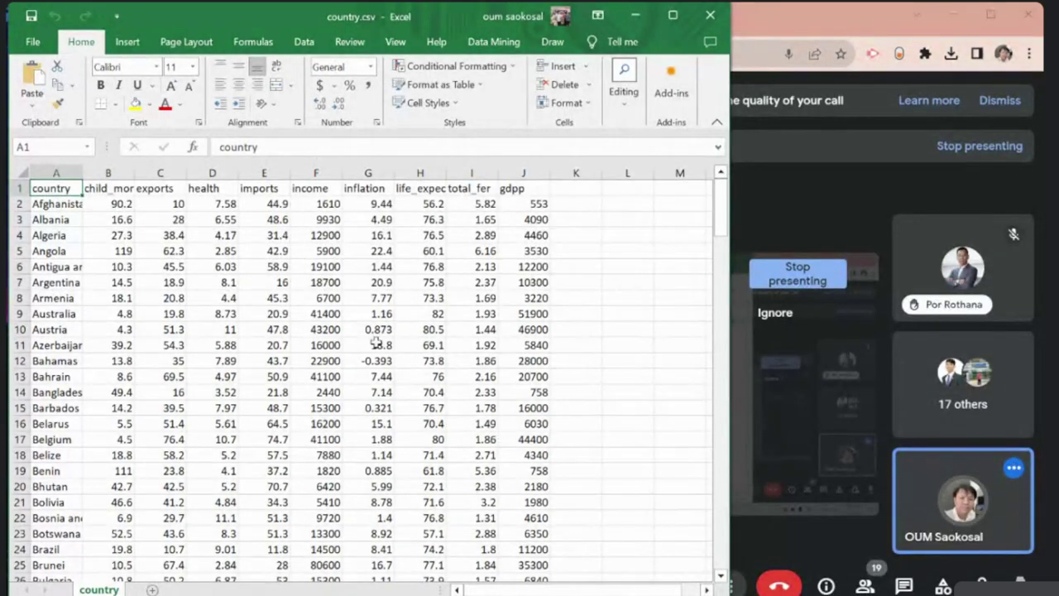
click(128, 42)
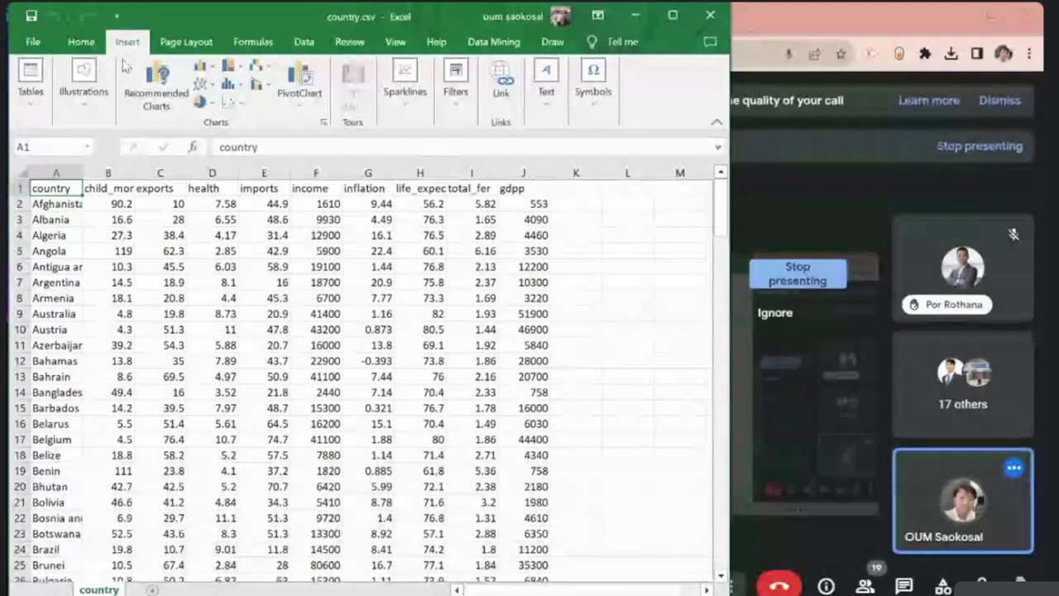
click(30, 80)
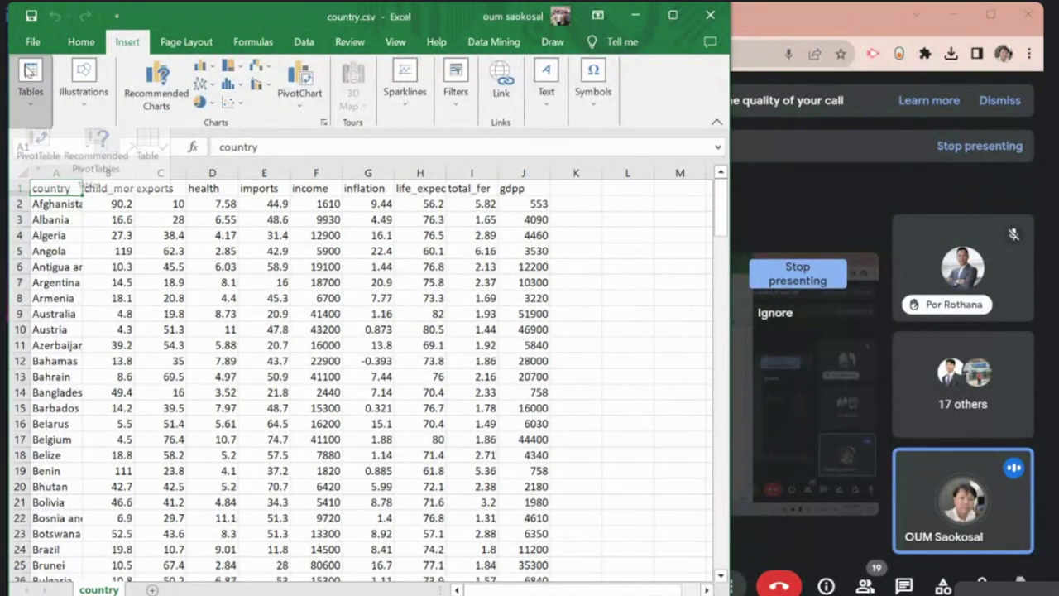
click(53, 151)
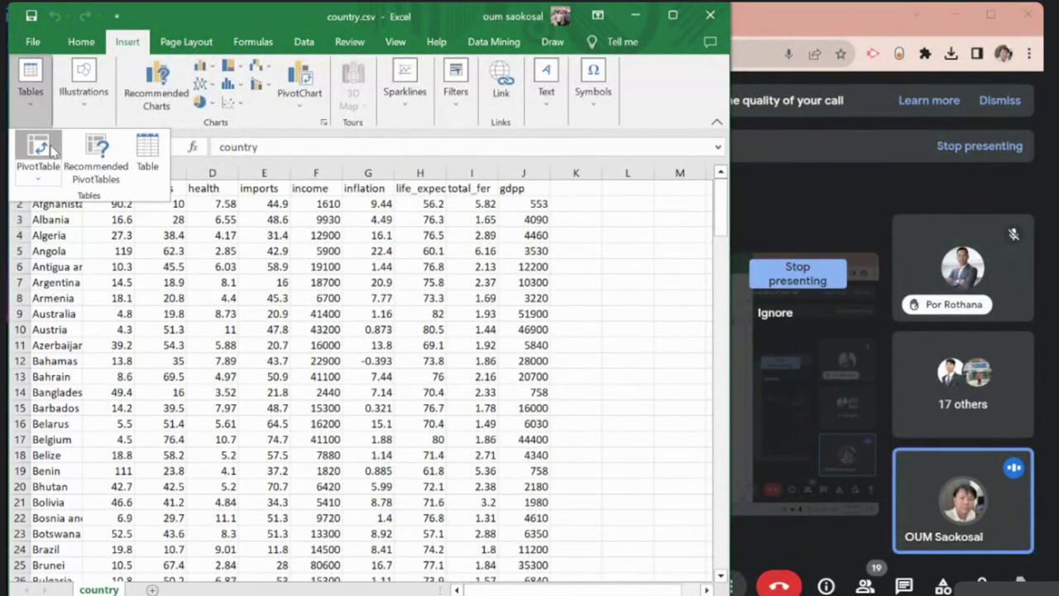
click(147, 153)
click(411, 334)
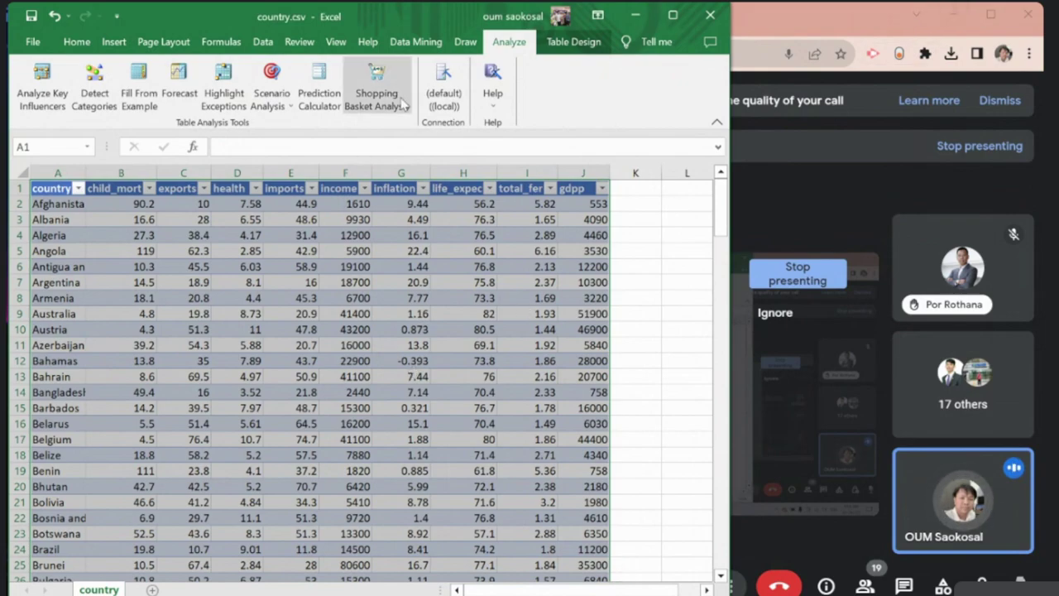
Step: Select cell A2 (Afghanistan) and capture the Excel window with Alt+PrtScn
click(52, 219)
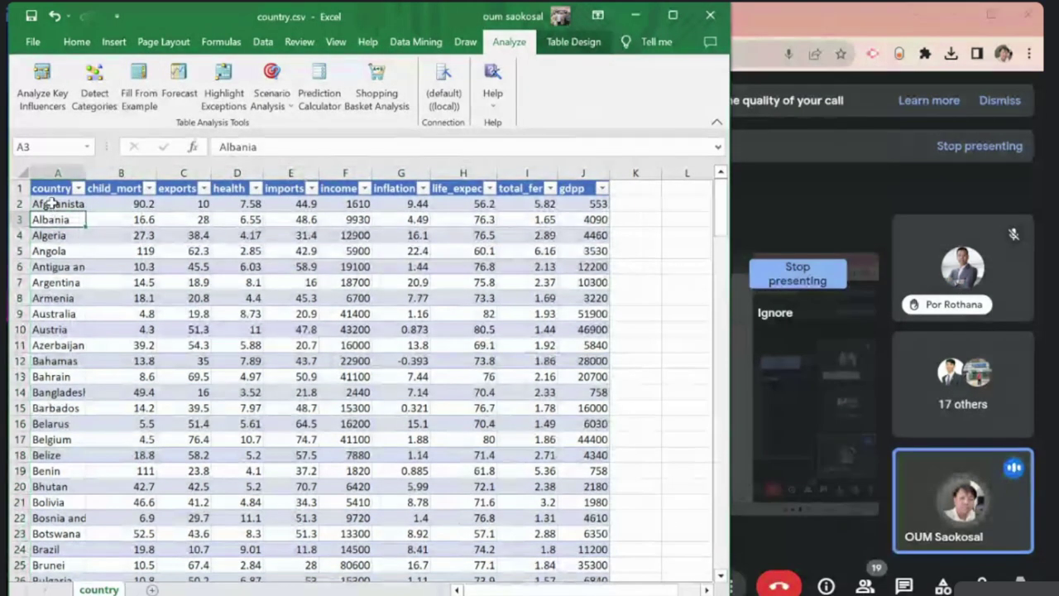
click(56, 204)
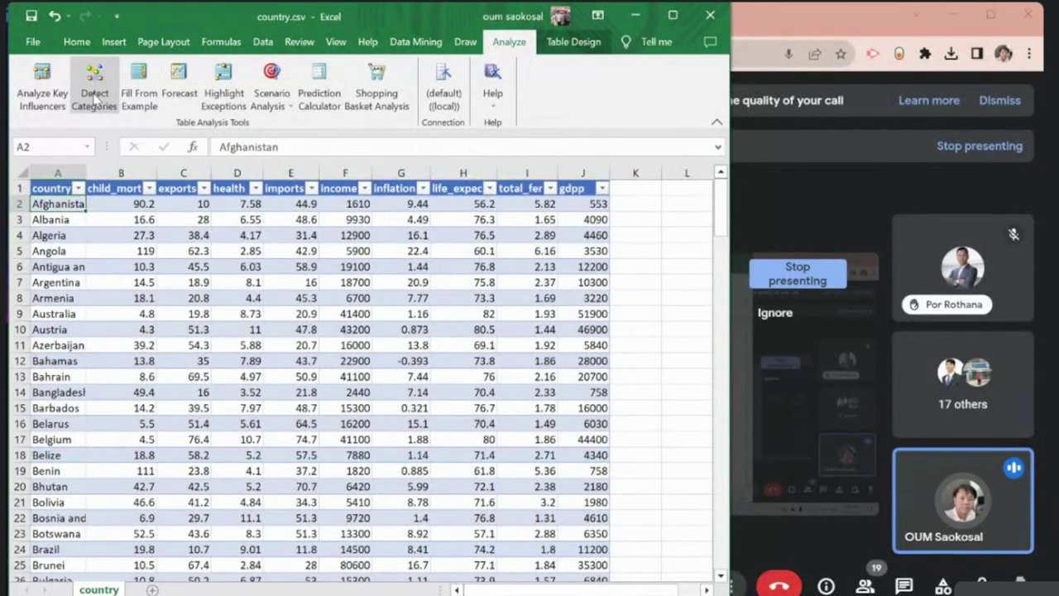
key(alt)
key(alt)
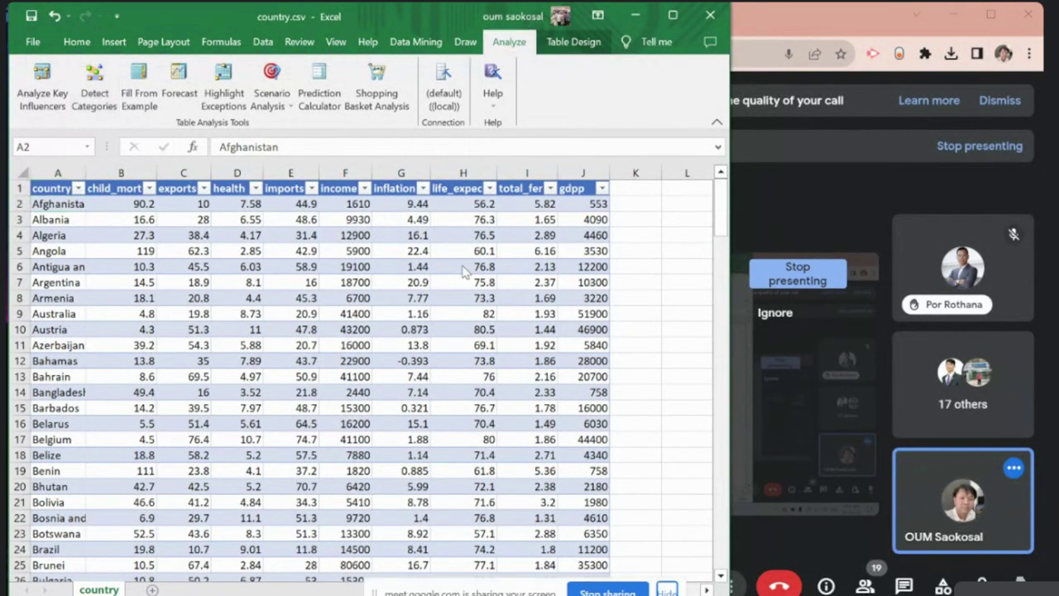
Step: Paste and send the table screenshot in the MSIT-Y2T3 B7-Data Mining chat, then minimize Telegram
key(alt+Tab)
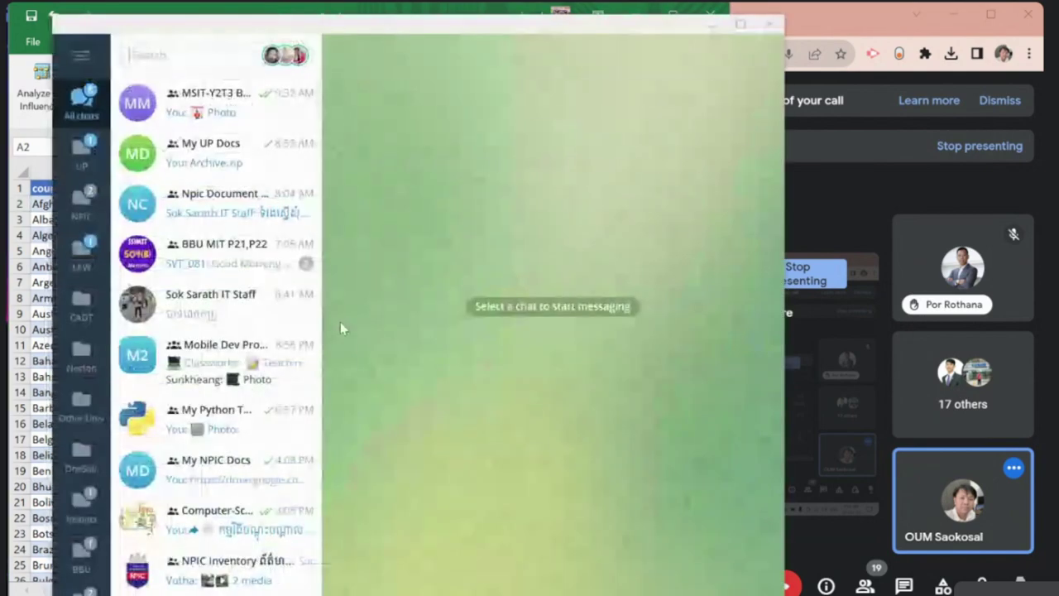
click(285, 119)
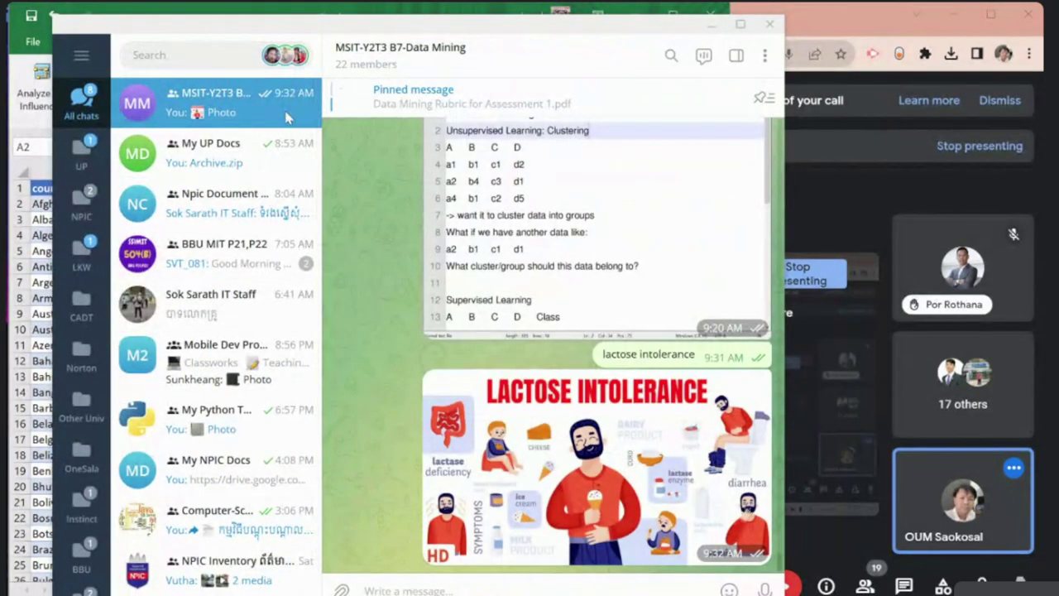
key(ctrl+v)
key(Return)
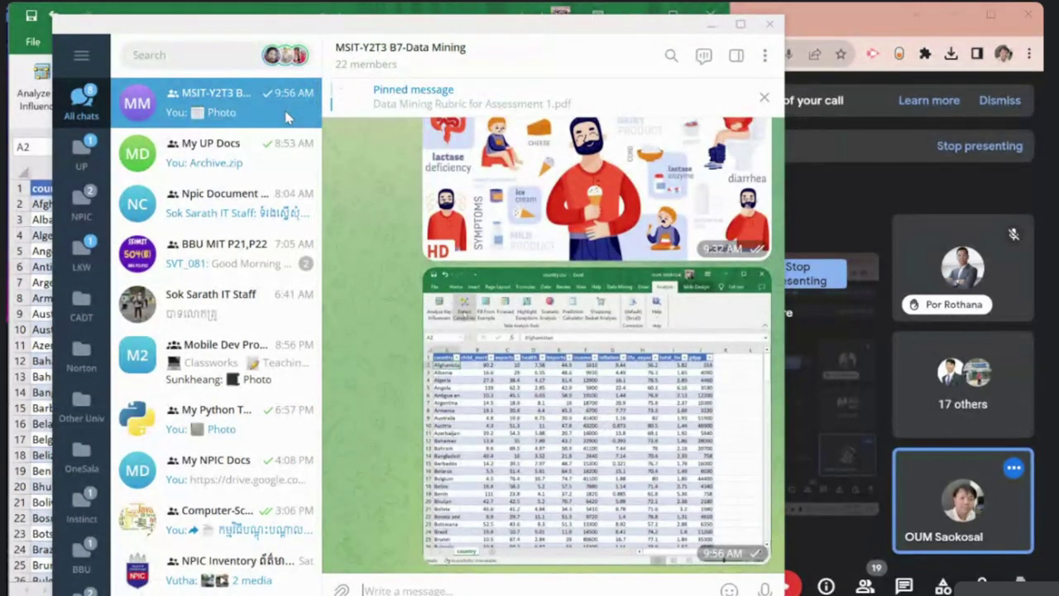
click(711, 25)
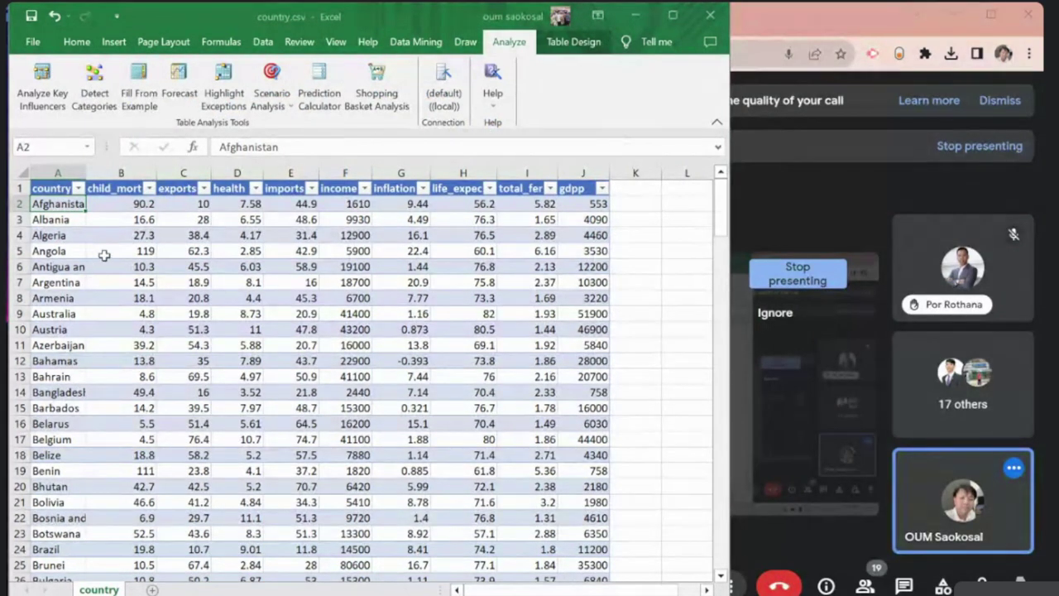
Step: Select cell E11 and look over the Table Design and Table Analysis ribbon options
click(291, 344)
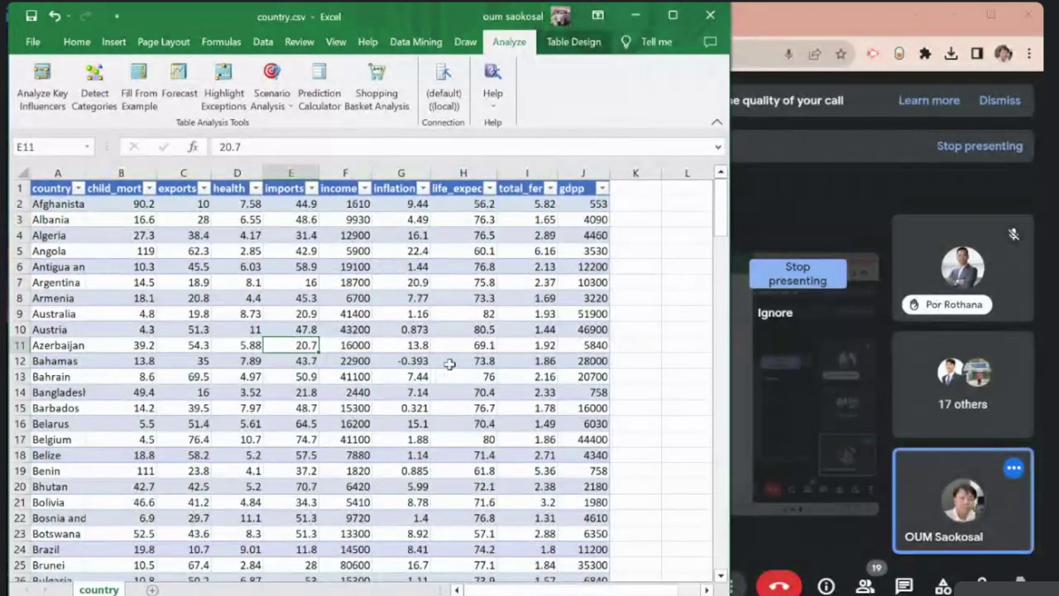
scroll(450, 362, down, 4)
scroll(450, 362, up, 4)
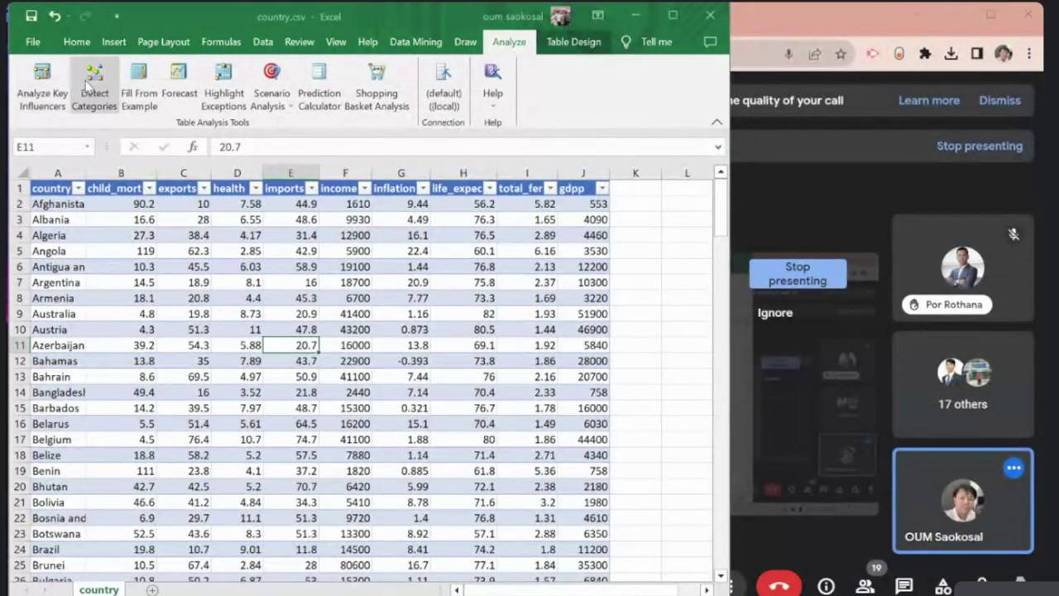
click(574, 41)
click(509, 42)
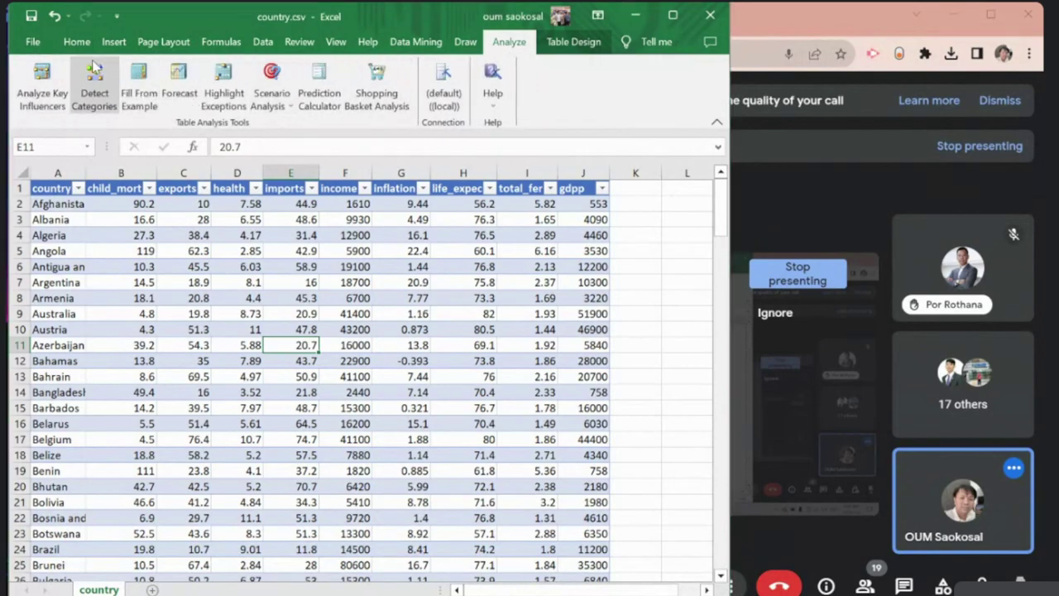
Step: Close country.csv without saving and reopen it from the 4teaching folder
click(711, 15)
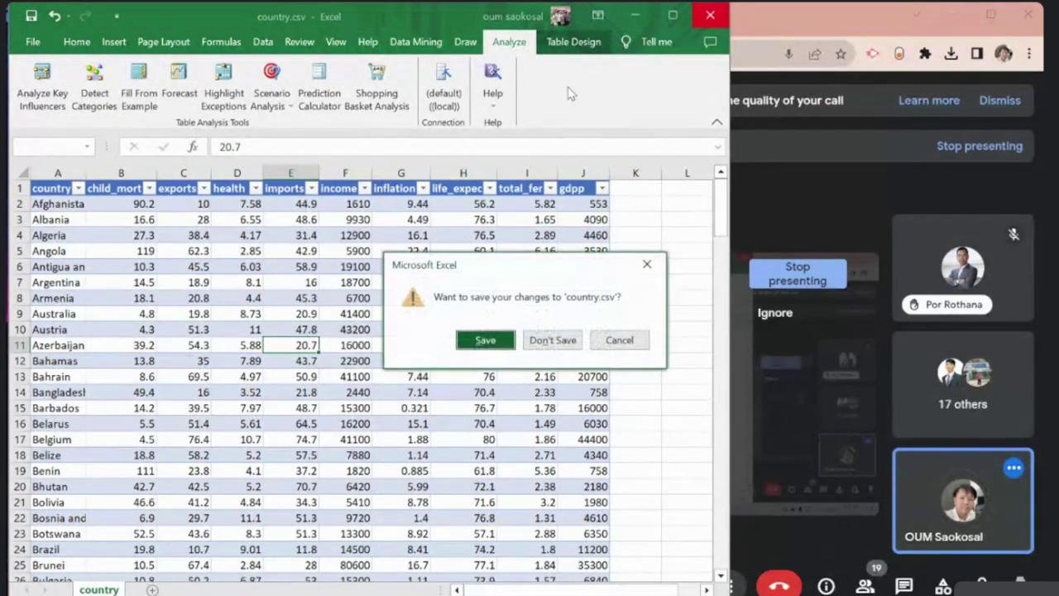
click(534, 341)
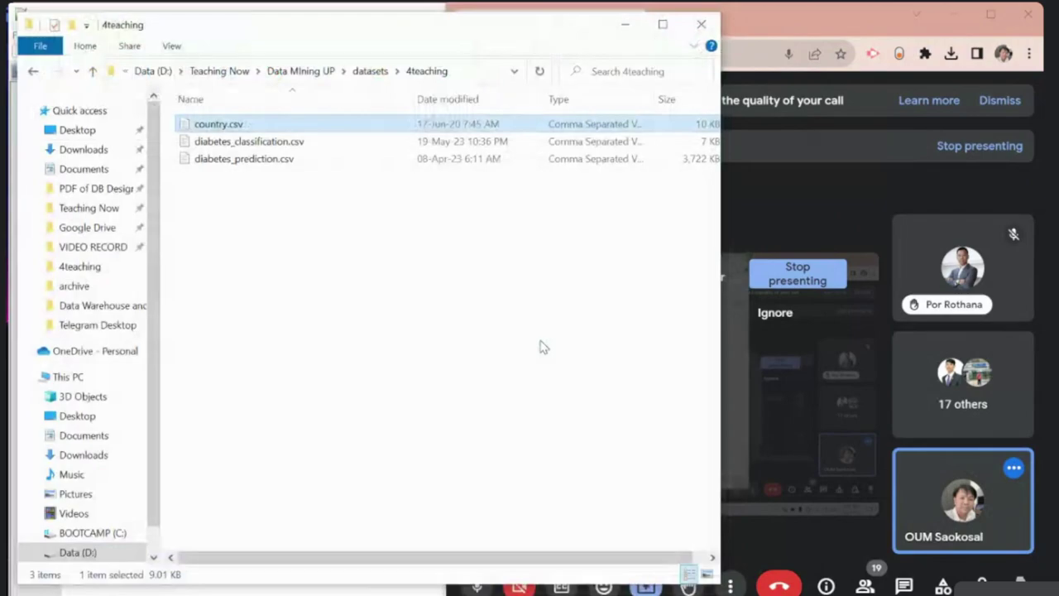
double_click(235, 126)
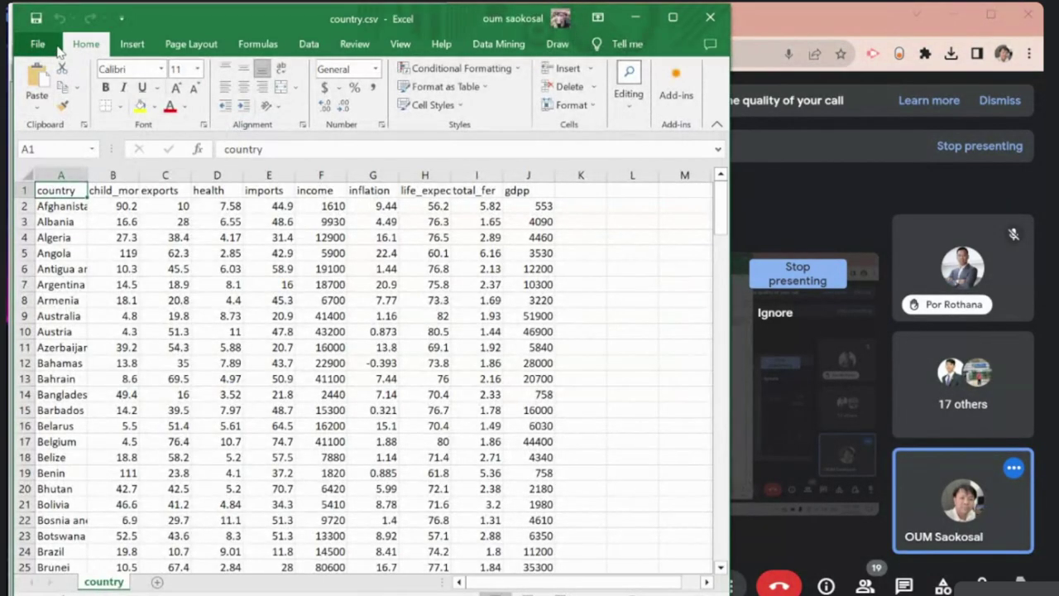
Step: Convert the country data into a table with headers and launch Detect Categories
click(142, 44)
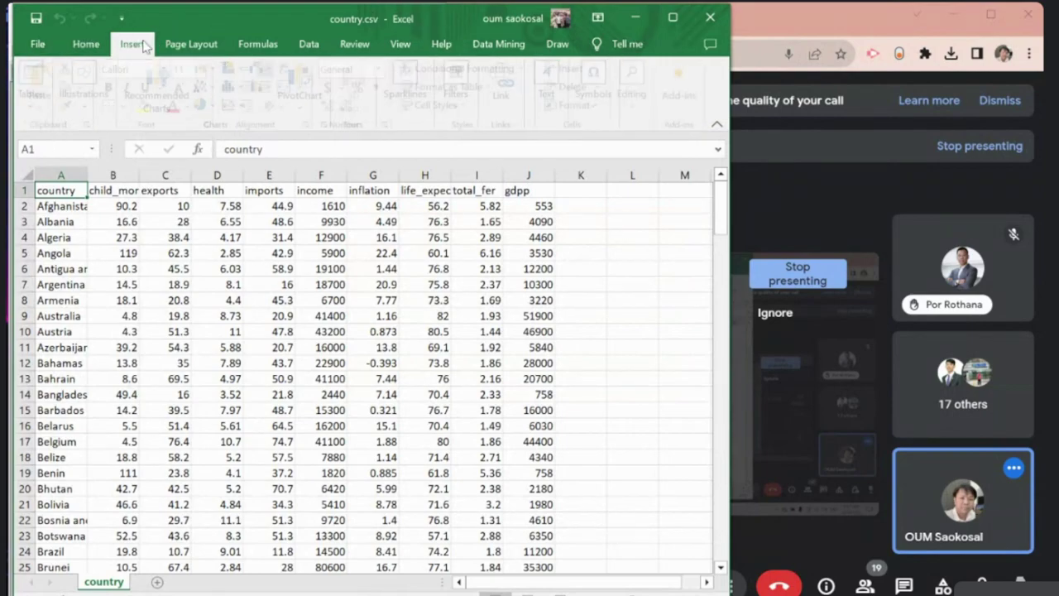
click(35, 82)
click(143, 157)
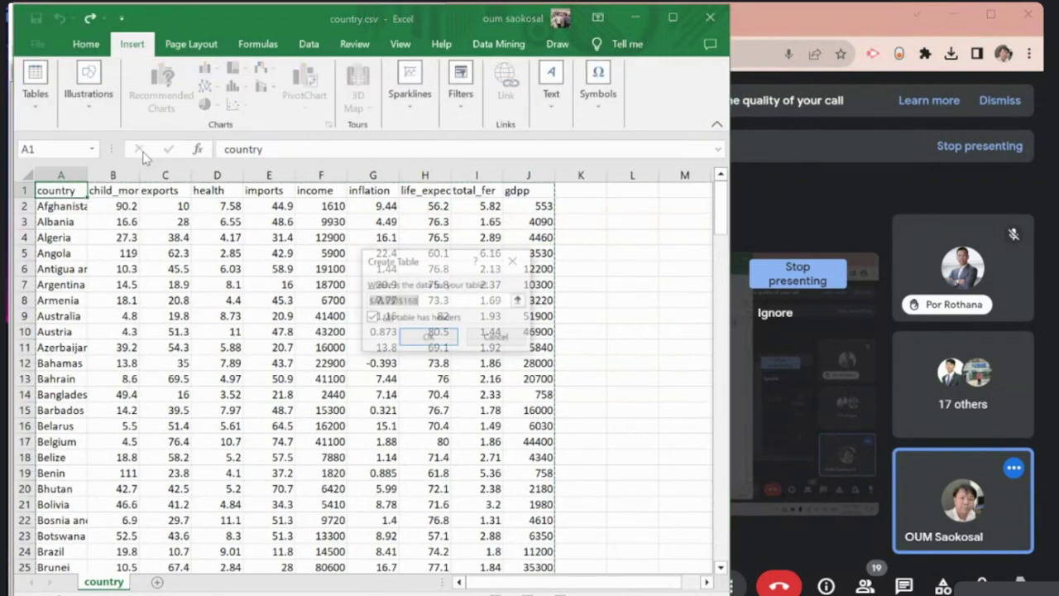
click(427, 335)
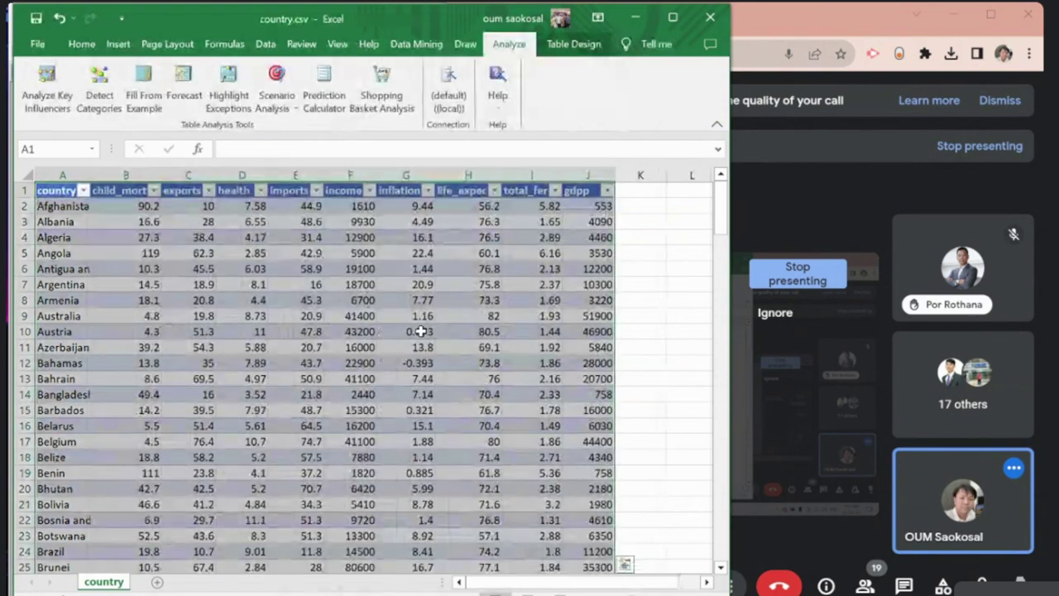
click(99, 82)
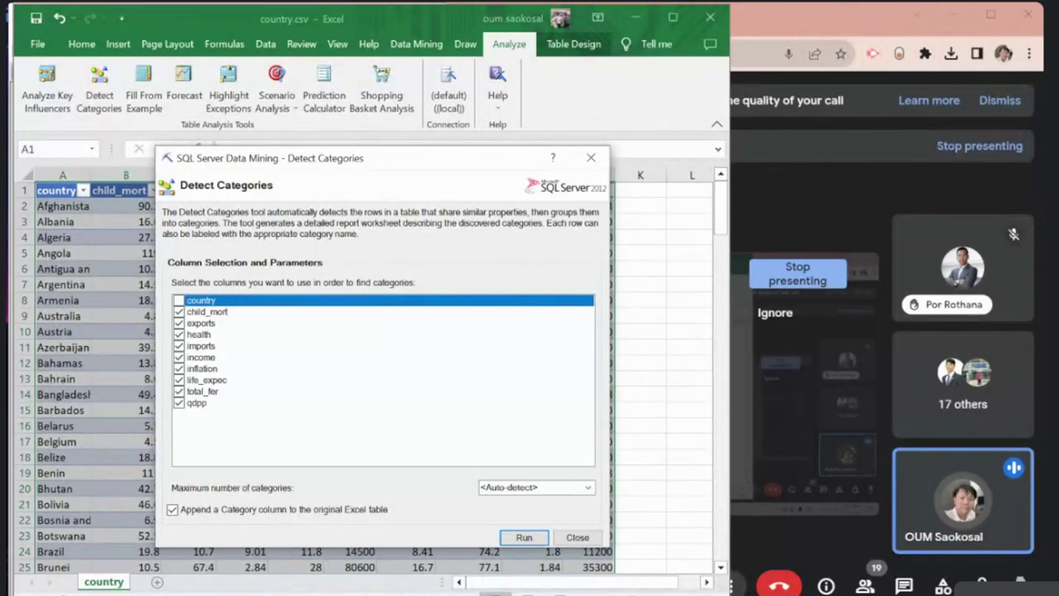
Step: Paste the Detect Categories screenshot into the Telegram chat and open its image editor
key(alt+Tab)
key(ctrl+v)
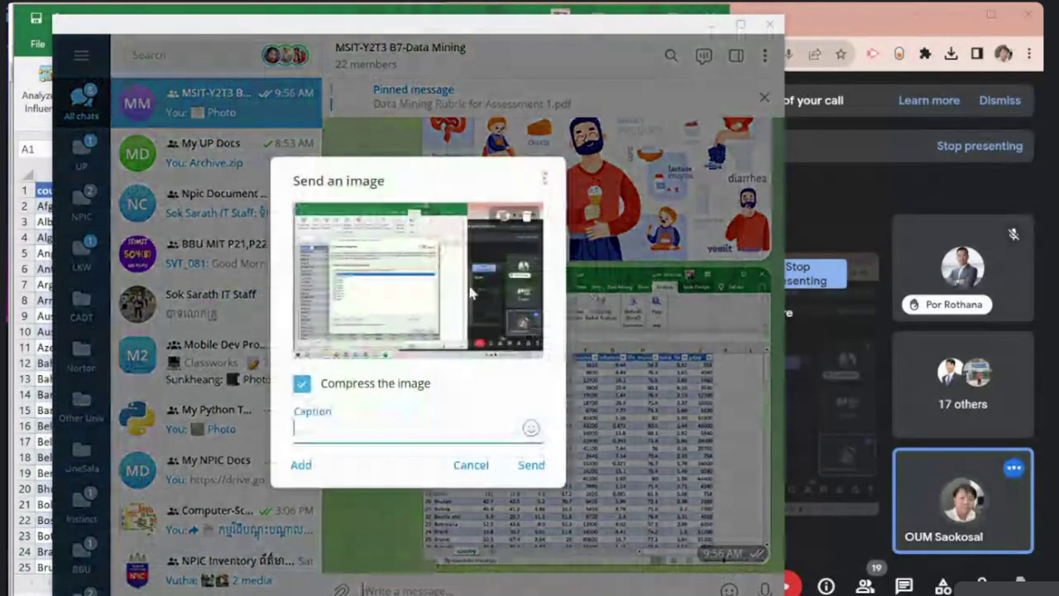
click(470, 291)
click(478, 572)
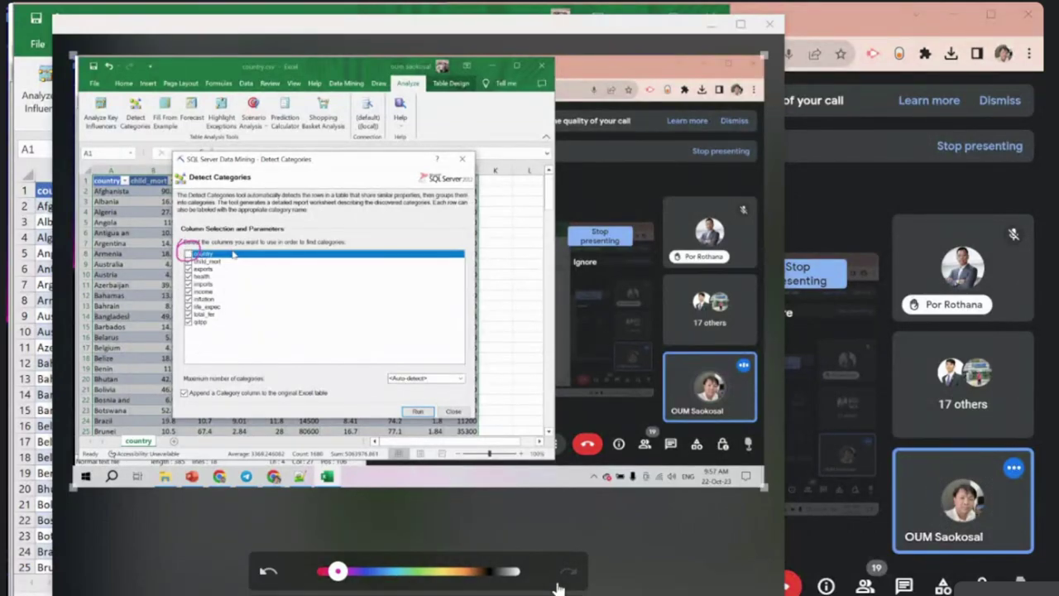
click(558, 581)
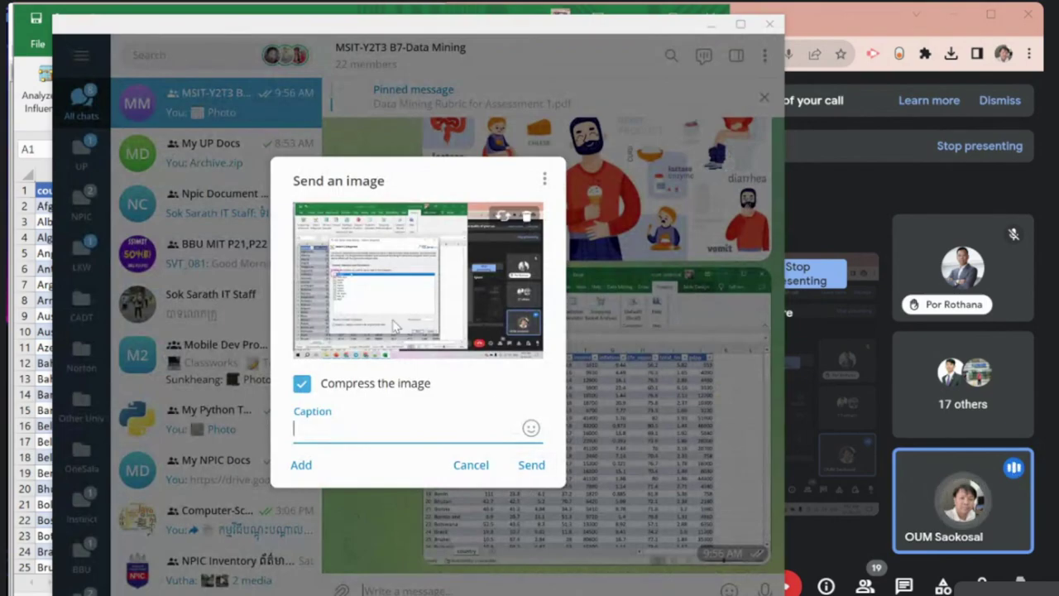
Step: Circle the <Auto-detect> field in pink, send the image to the group, and minimize Telegram
click(367, 325)
click(477, 574)
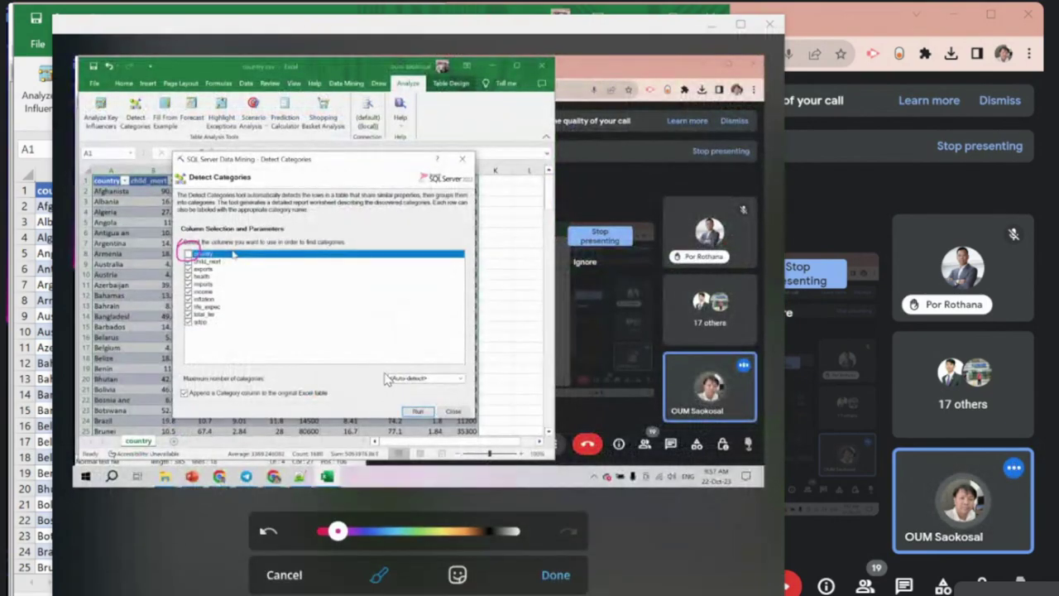
mouse_move(386, 377)
mouse_down()
mouse_move(440, 369)
mouse_move(429, 399)
mouse_up()
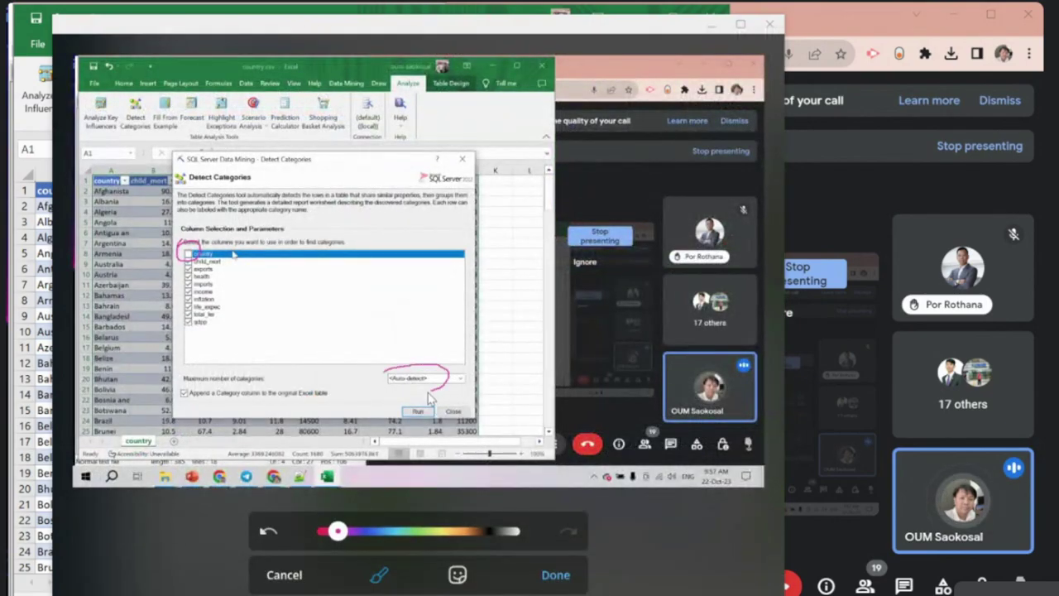
click(556, 575)
click(552, 574)
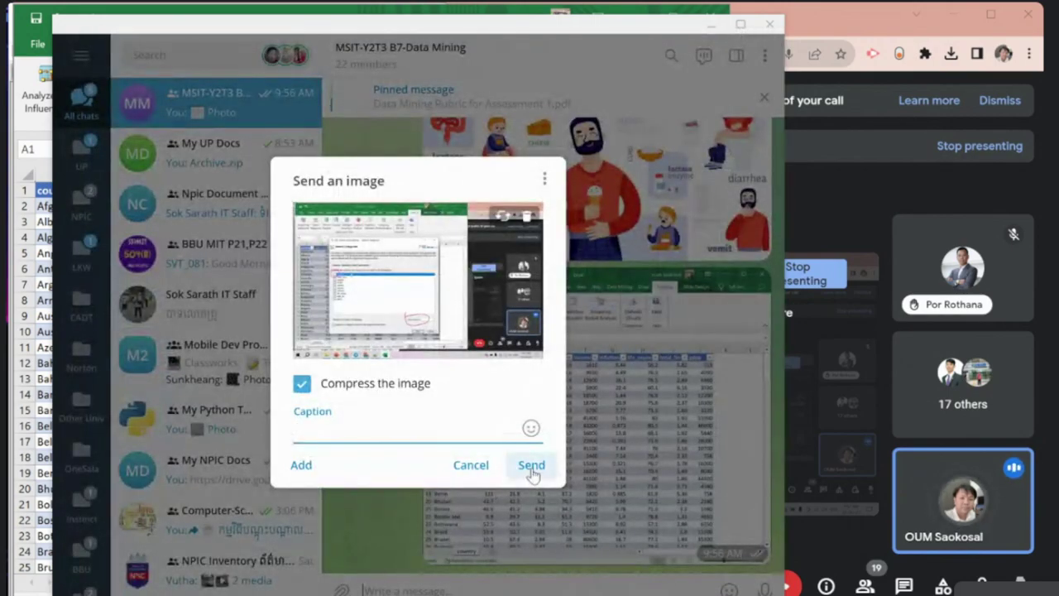
click(532, 467)
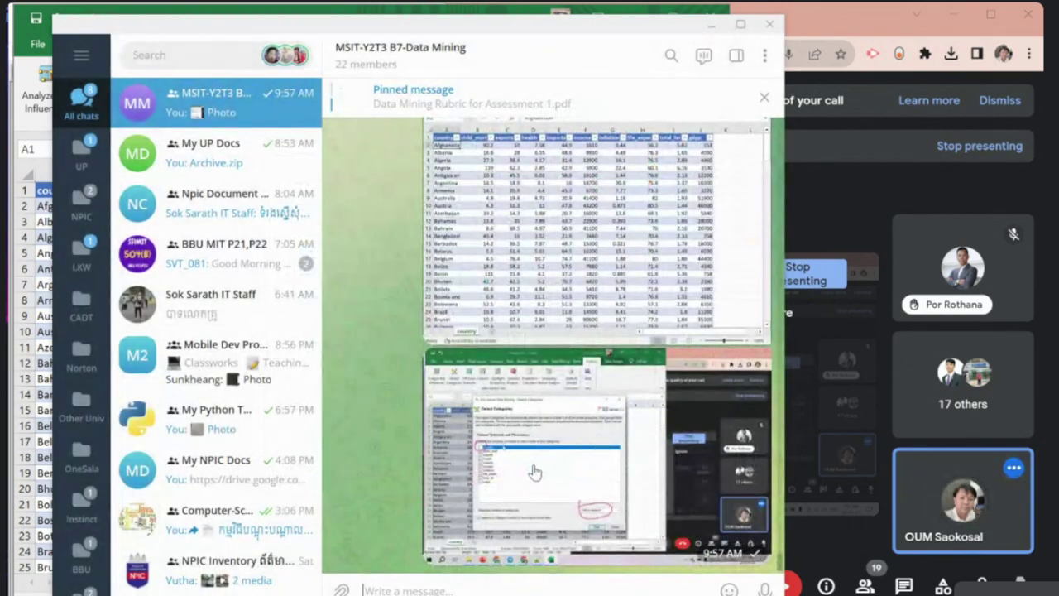
click(710, 25)
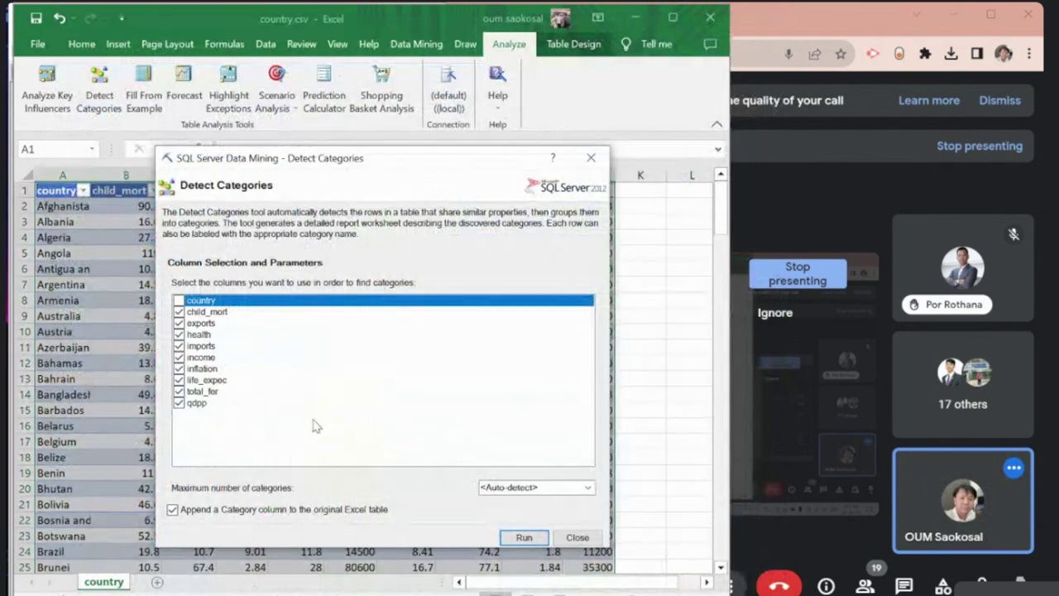
Step: Run category detection to generate a Categories Report with 7 categories, sized 41 down to 7 rows
click(527, 538)
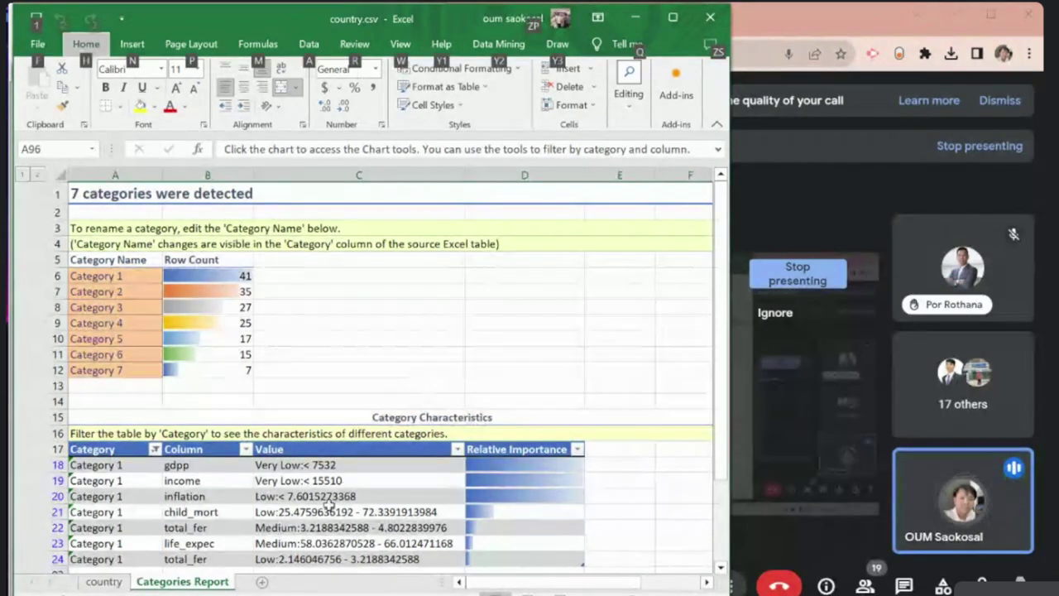
Step: Post the Categories Report screenshot to the Data Mining group chat
key(alt+Tab)
key(ctrl+v)
key(Return)
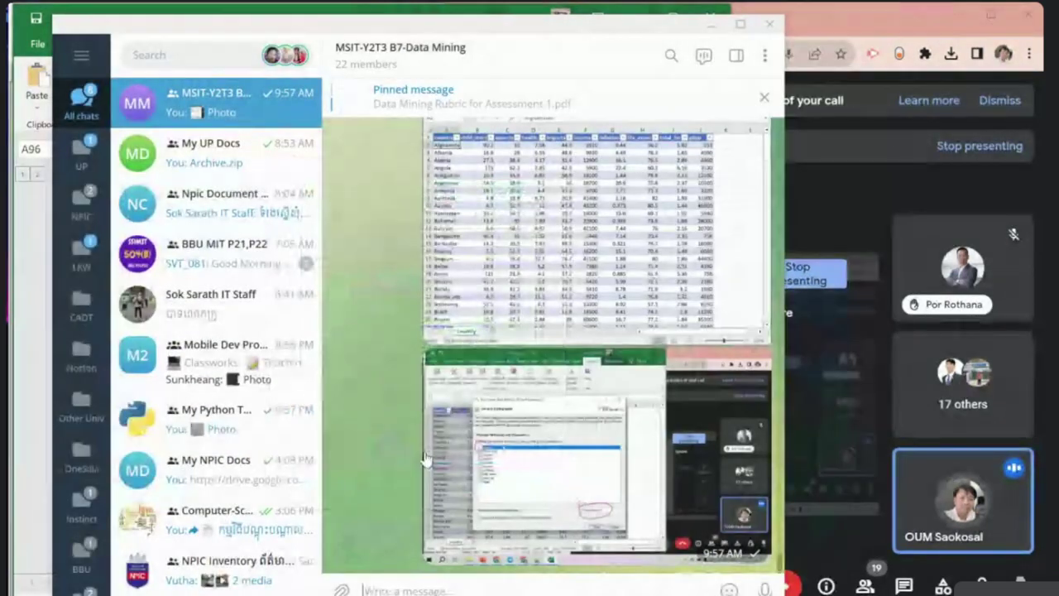
Step: Back in Excel, enlarge the window and switch to the country sheet with its Category column
click(770, 24)
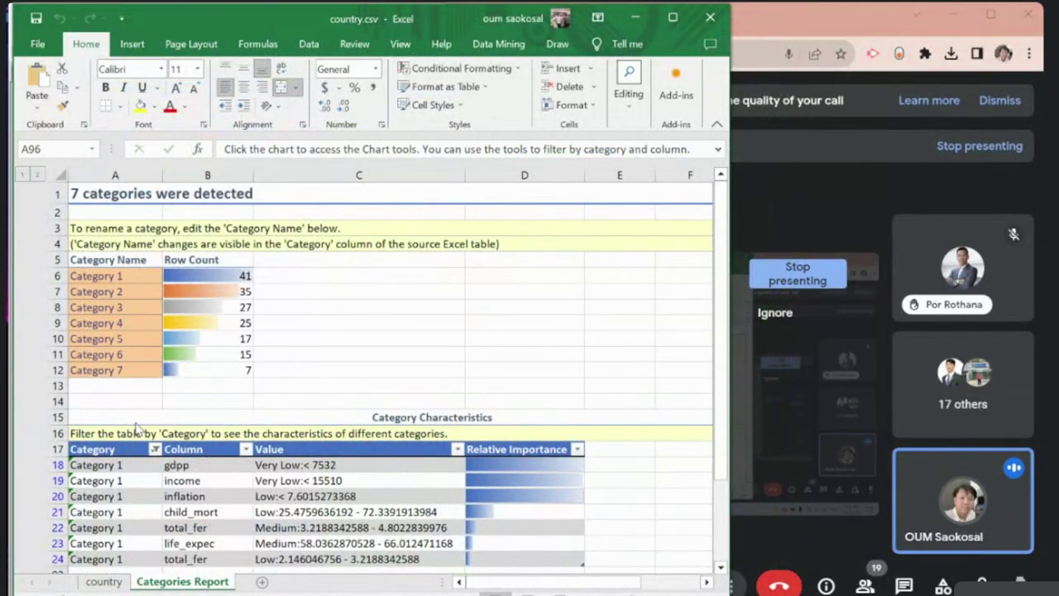
scroll(132, 430, down, 5)
scroll(138, 428, down, 2)
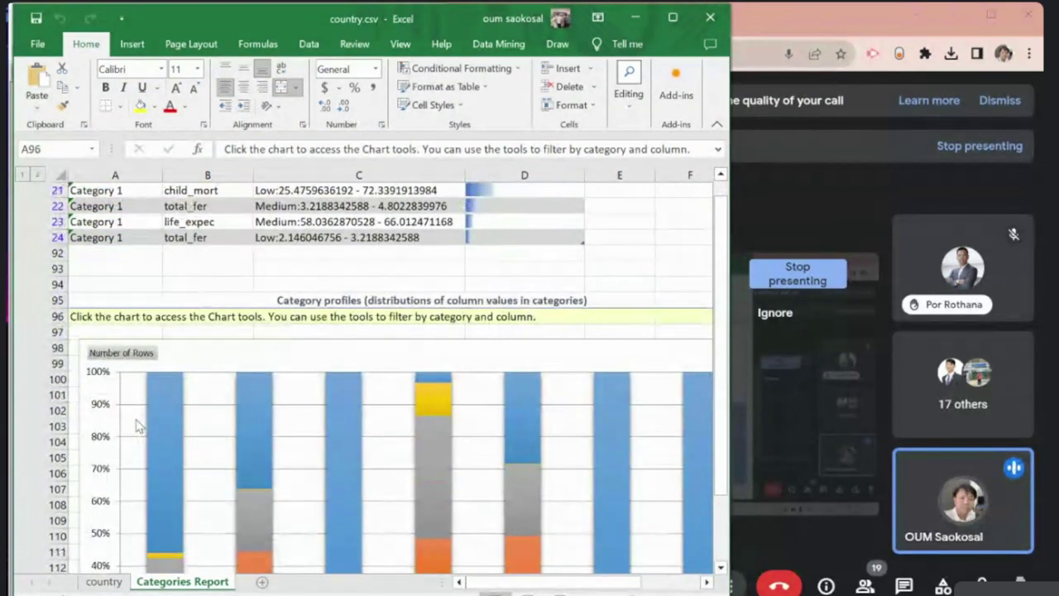
scroll(138, 426, up, 6)
scroll(137, 424, up, 1)
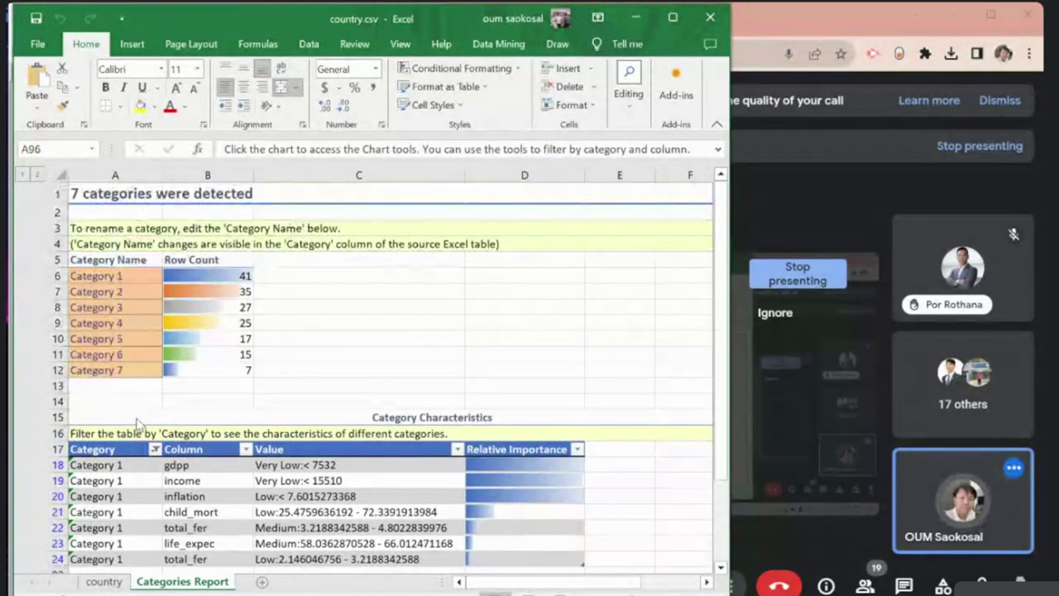
scroll(137, 424, down, 1)
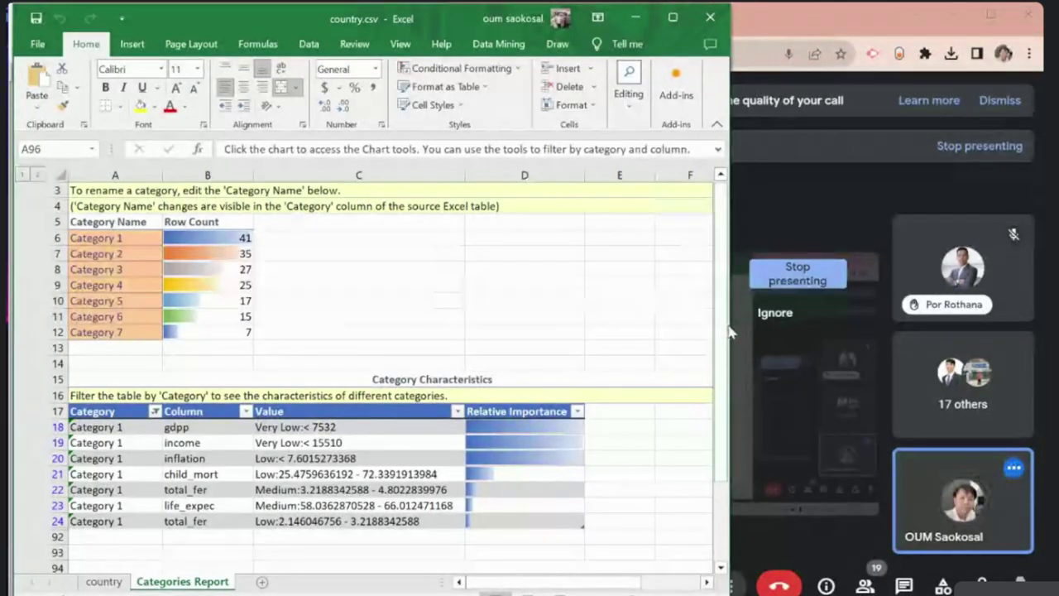
drag(730, 334, 803, 347)
click(103, 581)
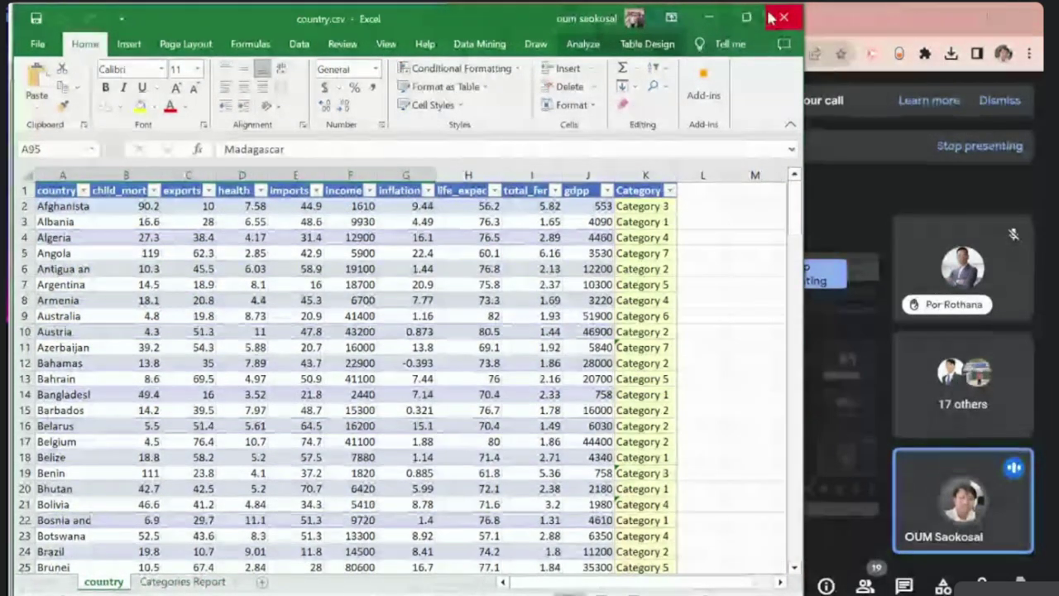
Step: Auto-fit columns B and C, then widen the health, imports, income, inflation and life_expec columns
drag(804, 45, 912, 48)
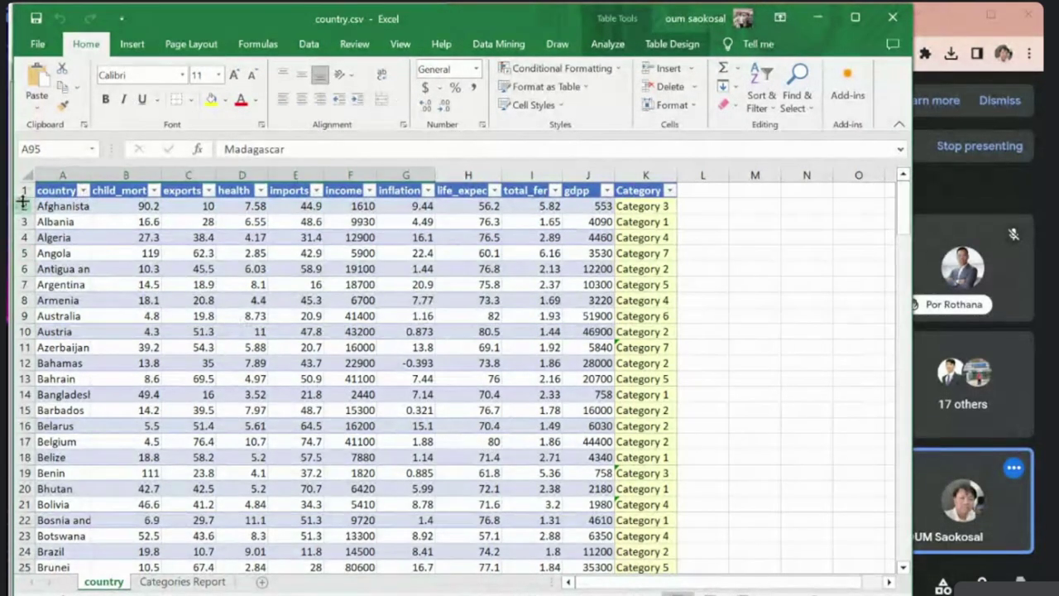
double_click(164, 175)
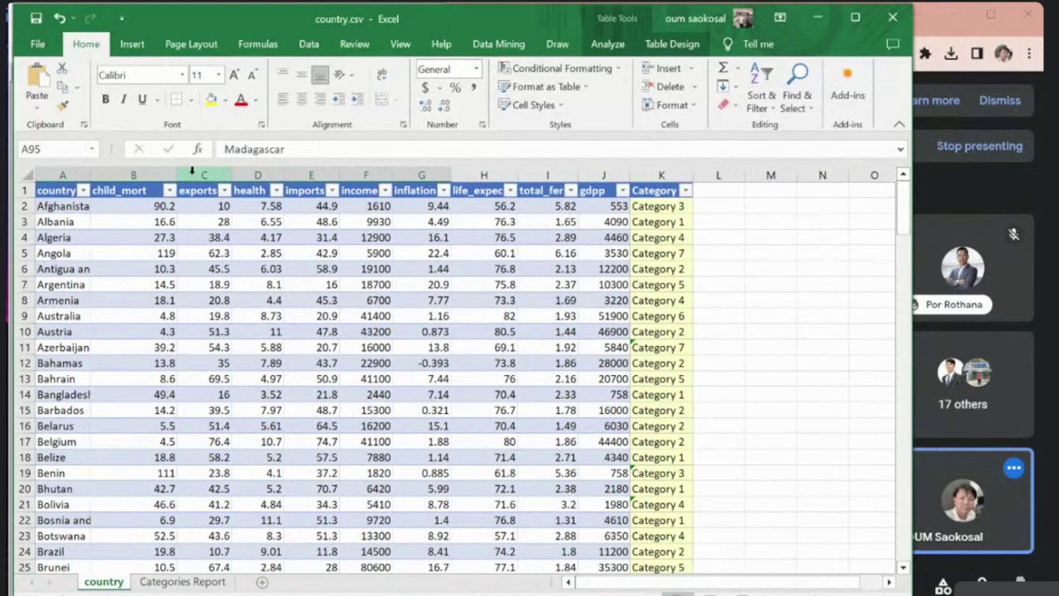
double_click(234, 174)
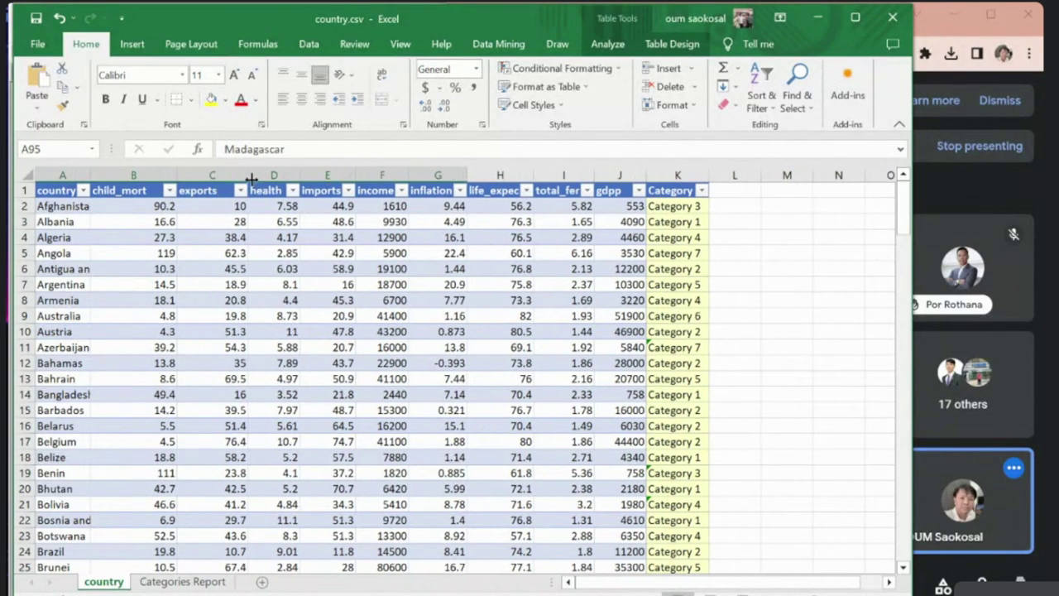
drag(299, 175, 399, 175)
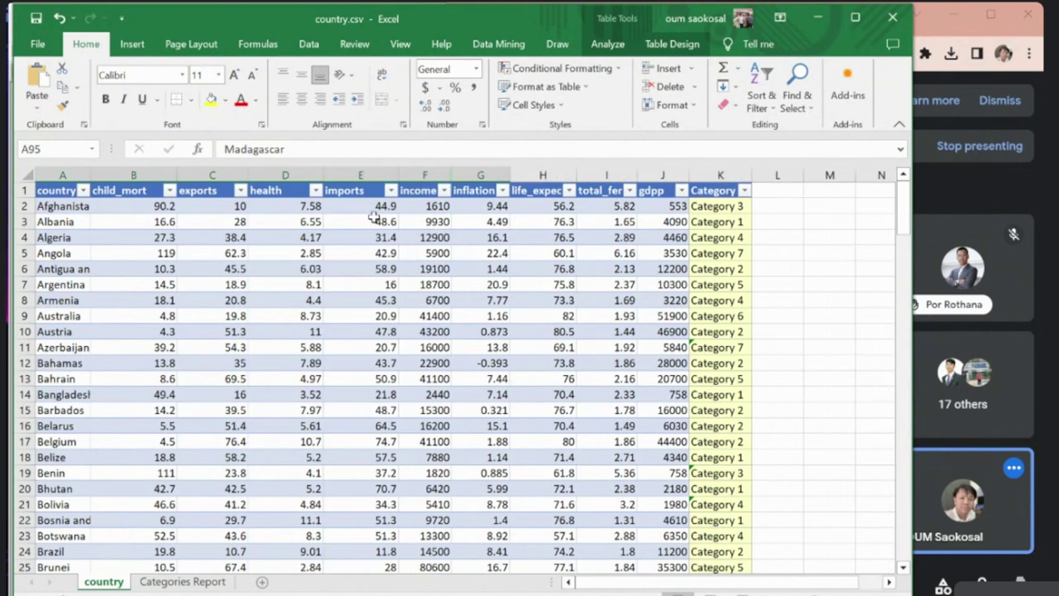
drag(448, 173, 551, 174)
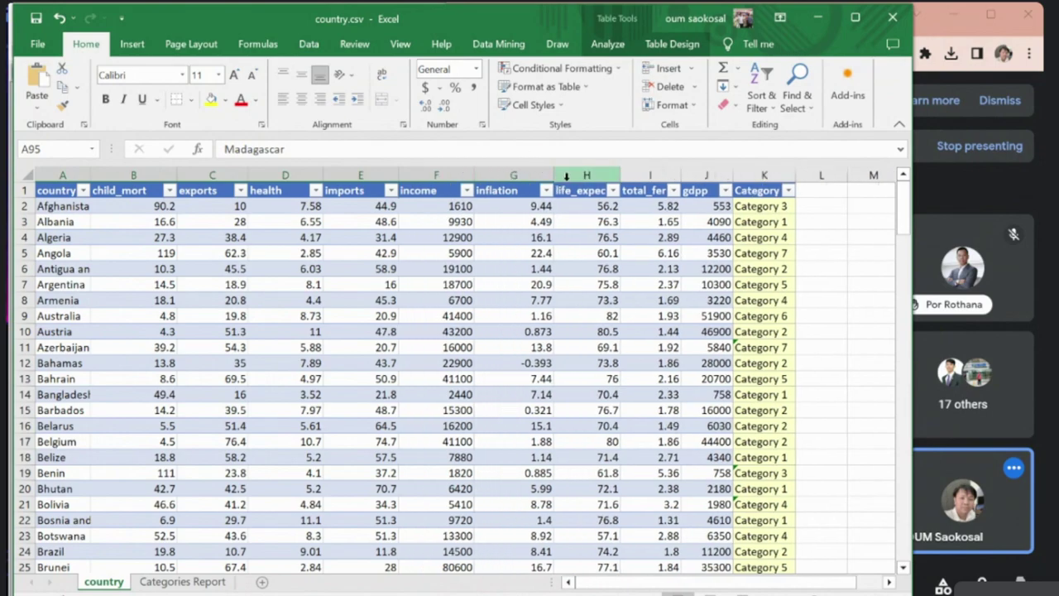
drag(621, 175, 801, 174)
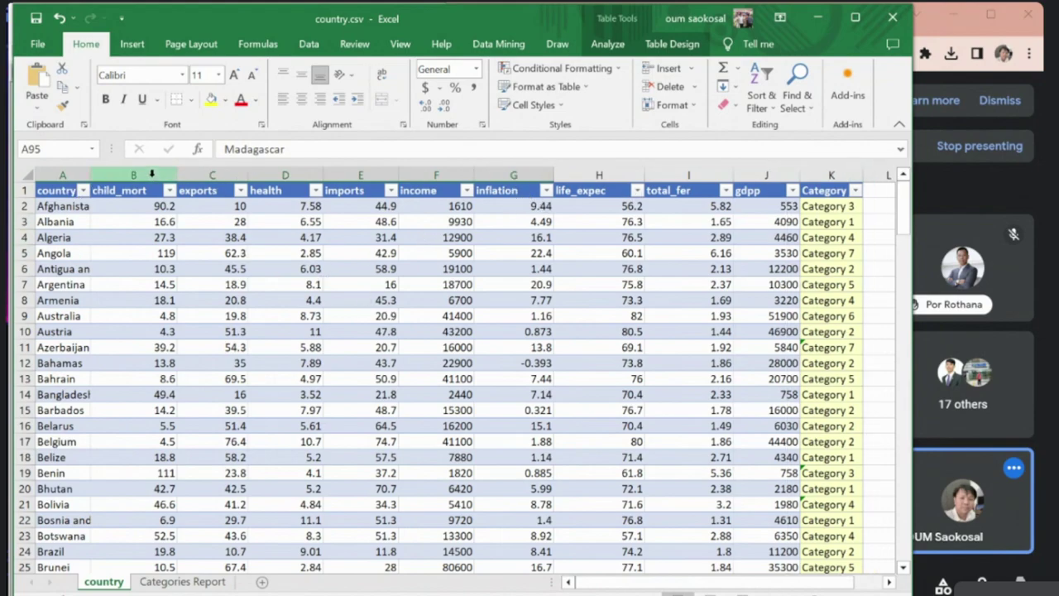
Step: Select the child_mort header B1 and scroll through the country table
click(130, 191)
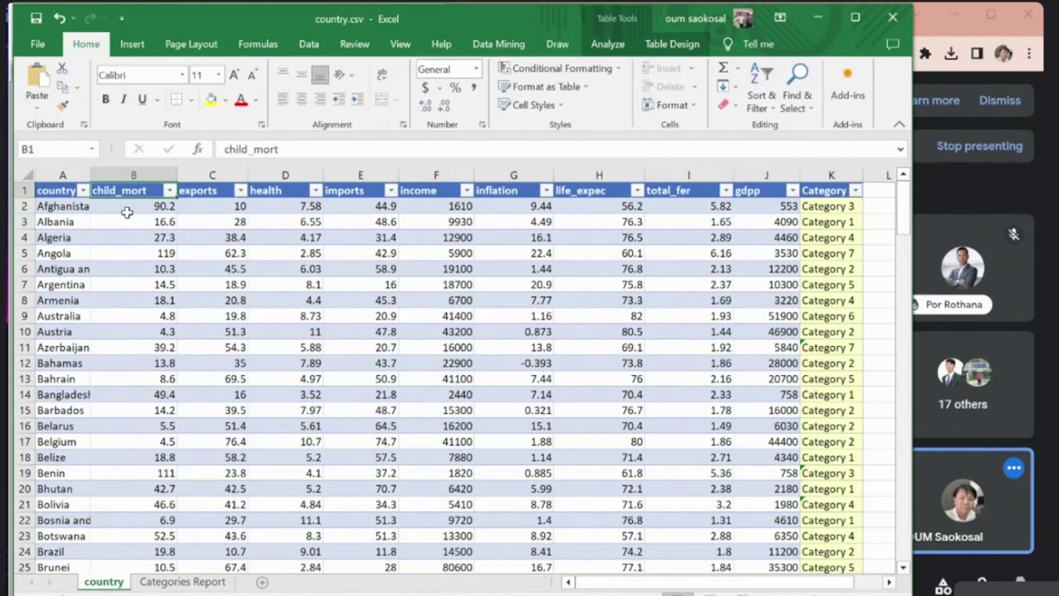
scroll(126, 213, down, 3)
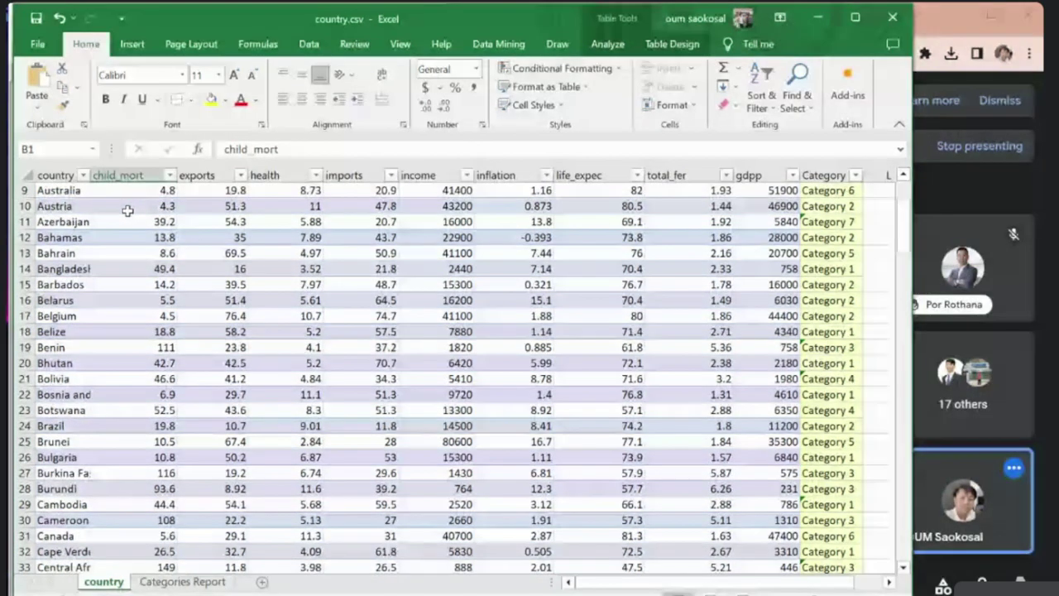
scroll(127, 211, down, 10)
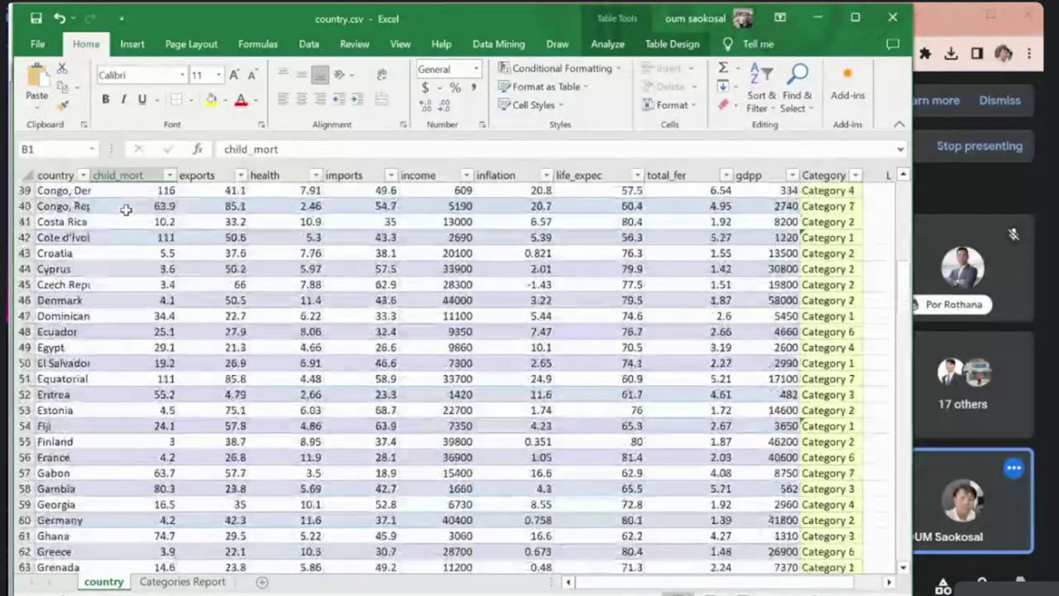
scroll(126, 211, down, 13)
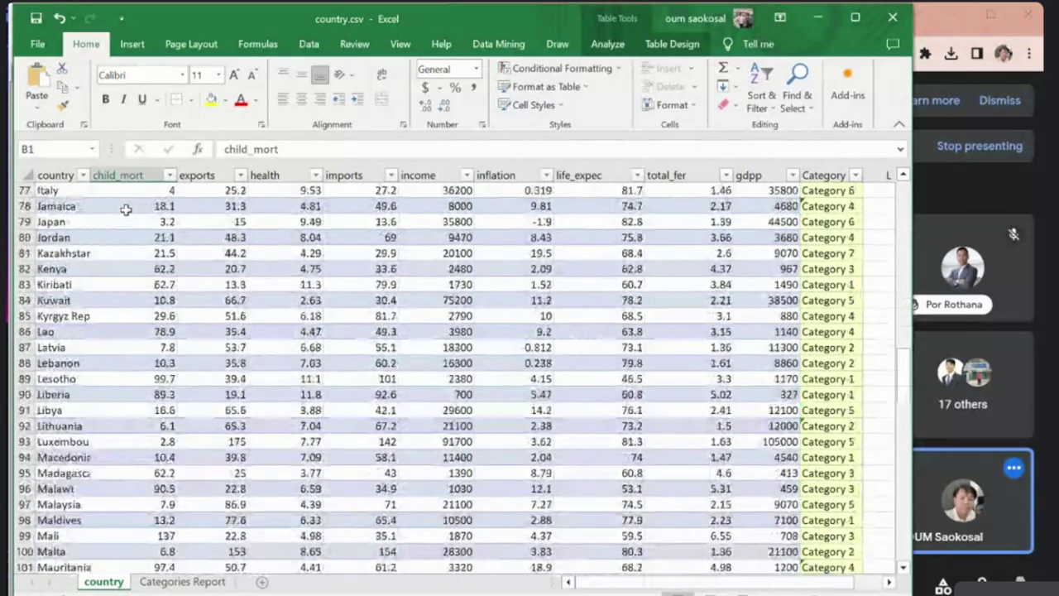
scroll(125, 210, down, 4)
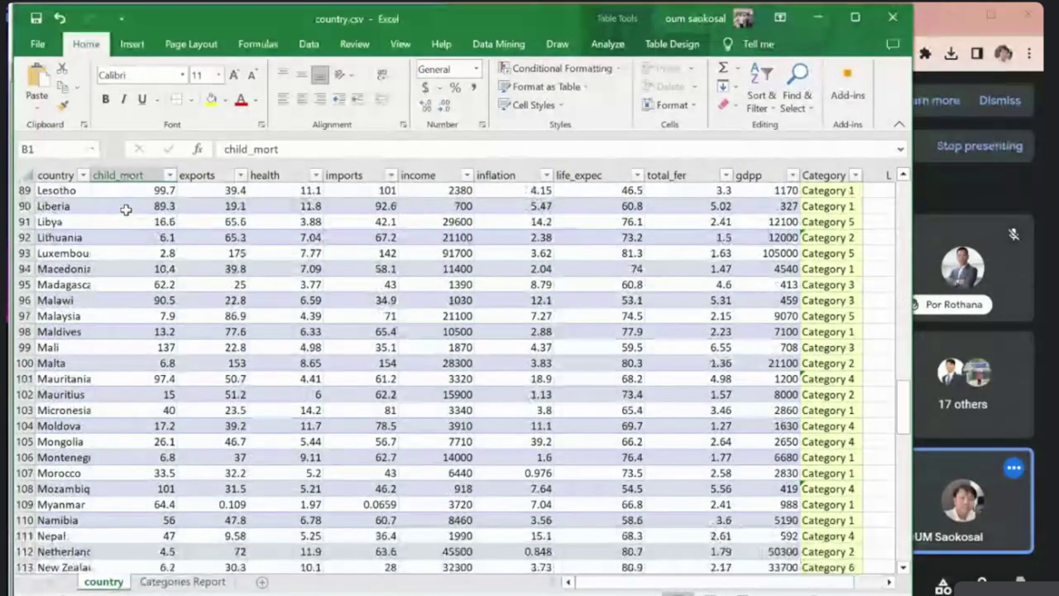
scroll(125, 210, down, 3)
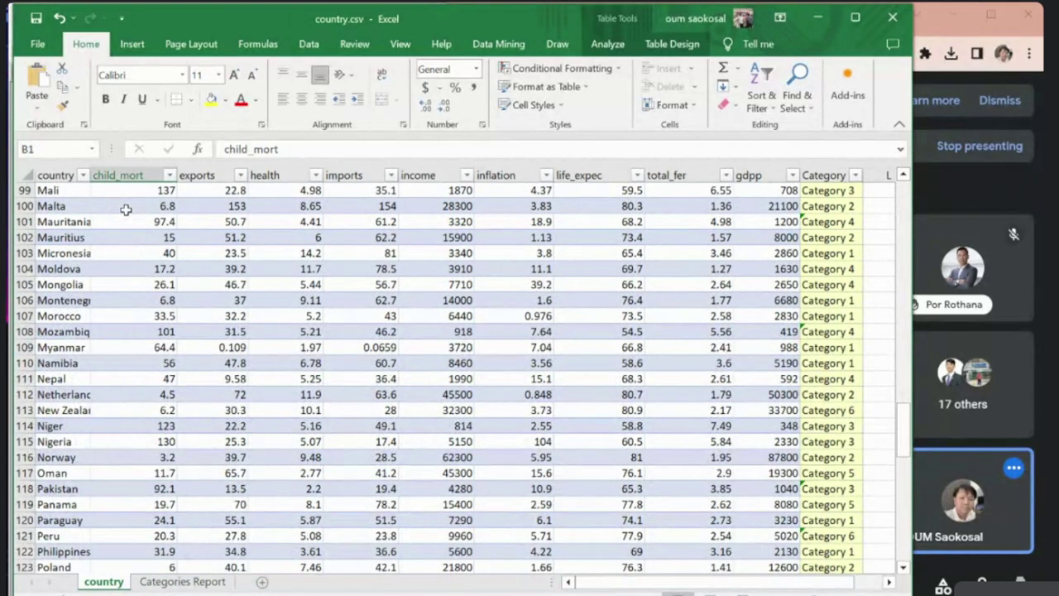
drag(907, 418, 906, 186)
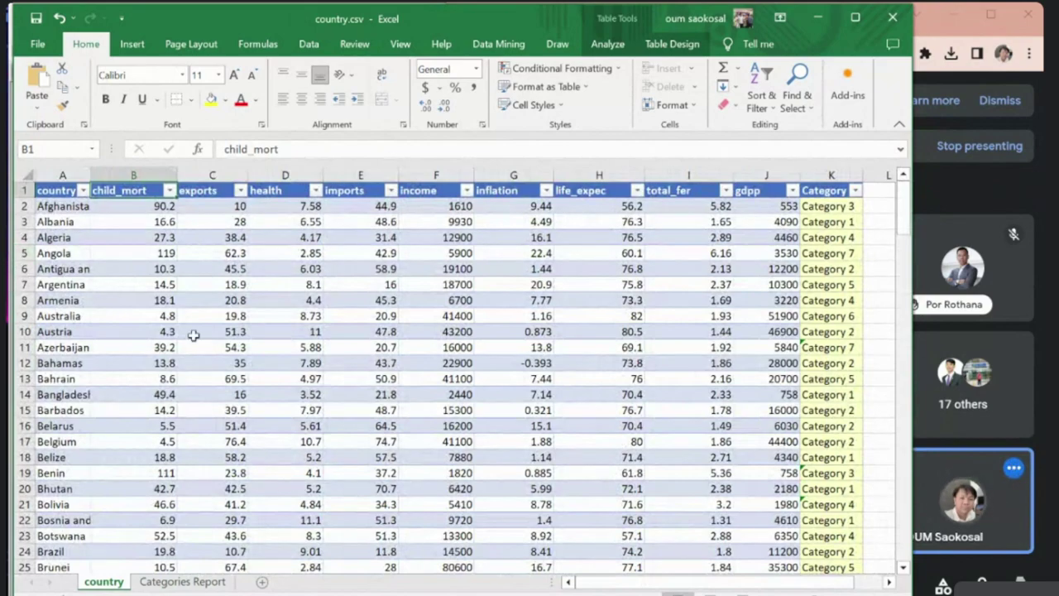
Step: Switch to the Meet call and open data-dictionary.csv in Excel
key(alt+Tab)
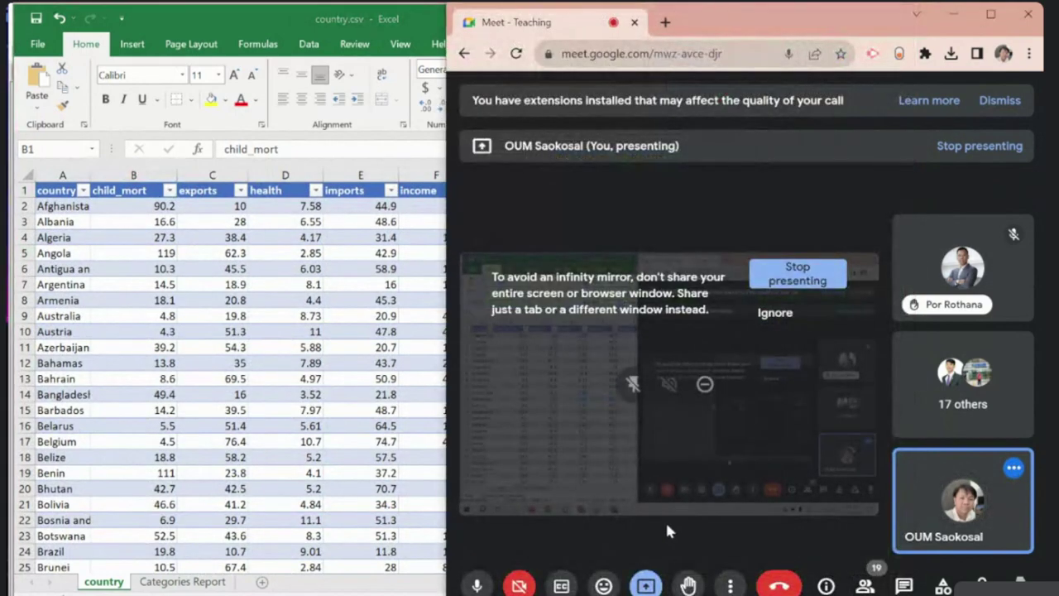
click(650, 586)
click(671, 545)
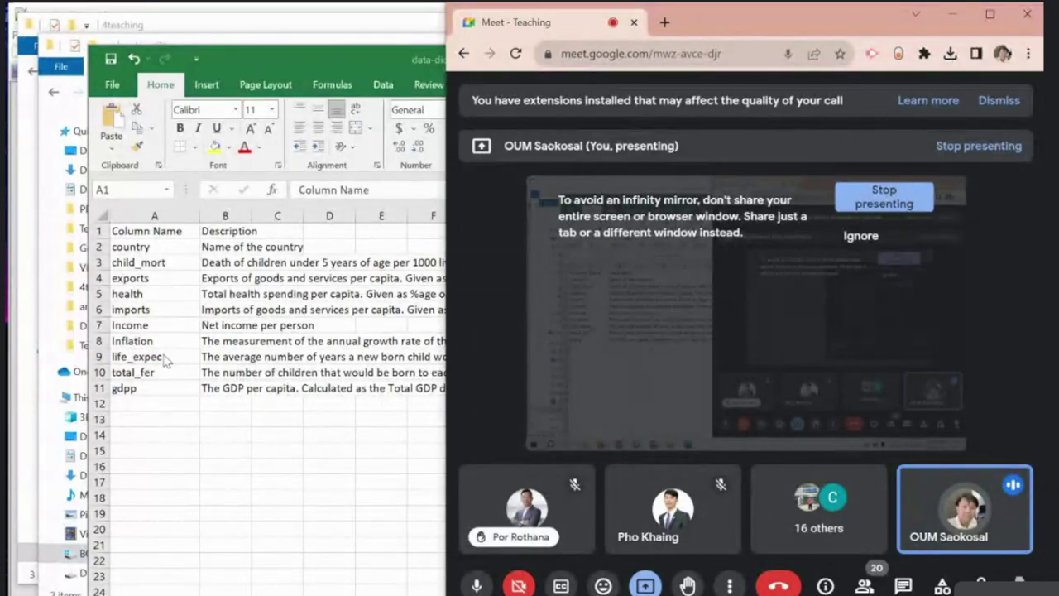
Step: Auto-fit the data dictionary's Description column, then move and widen its window
key(alt+Tab)
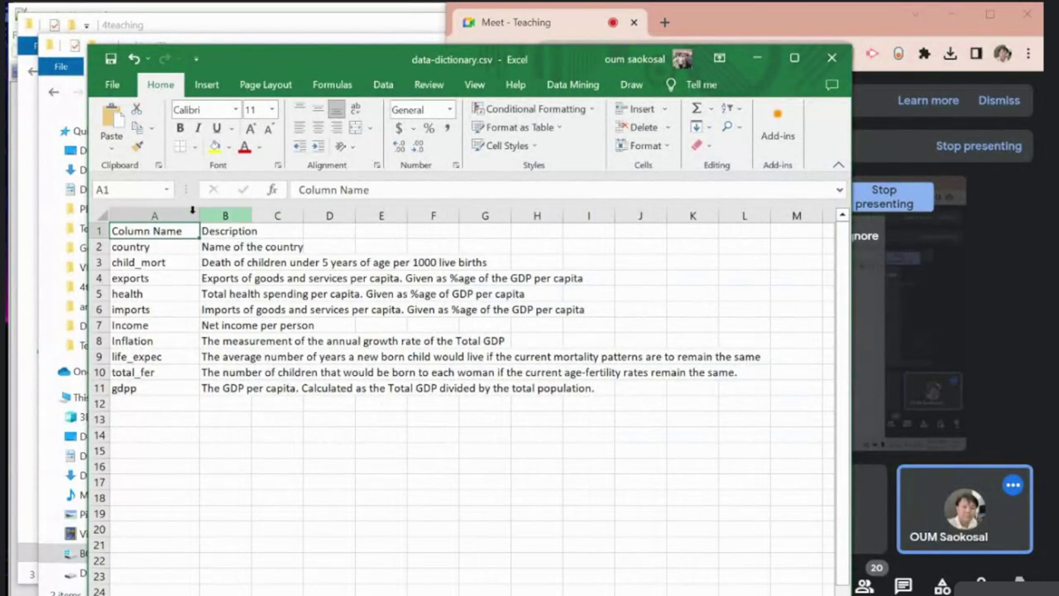
double_click(252, 215)
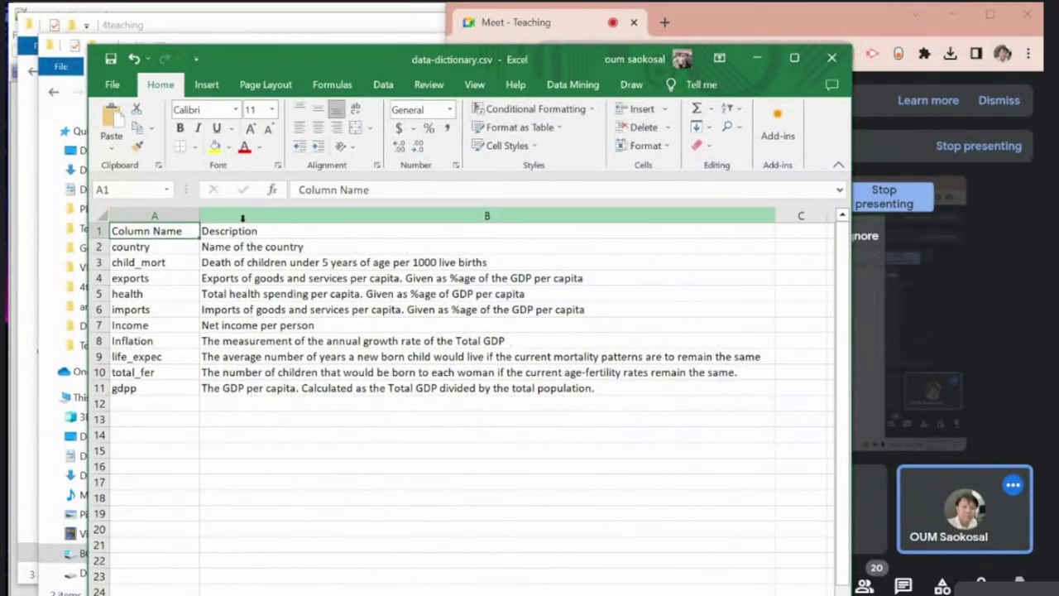
click(141, 248)
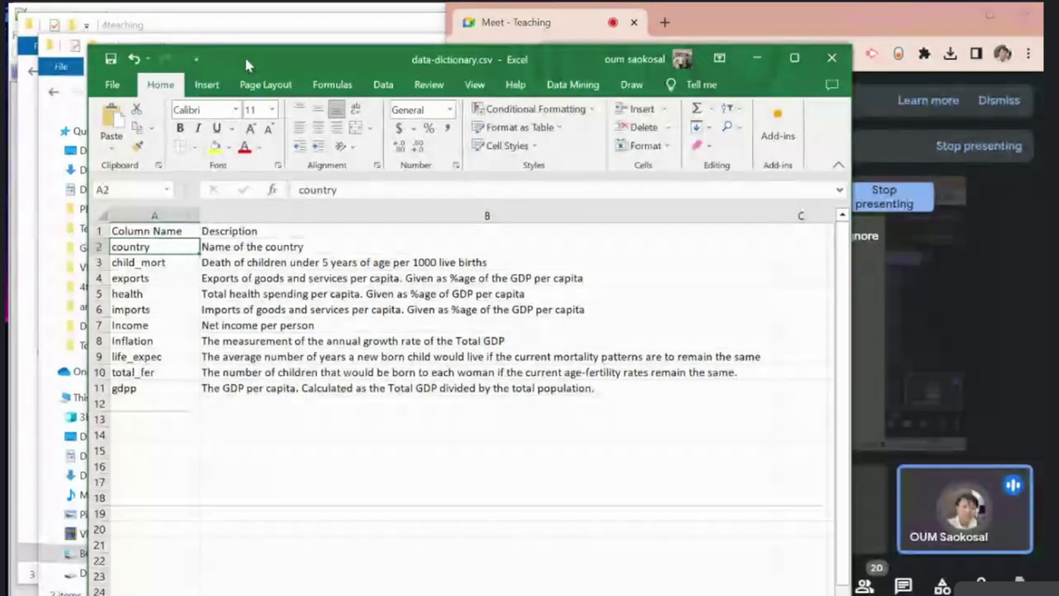
drag(244, 53, 166, 20)
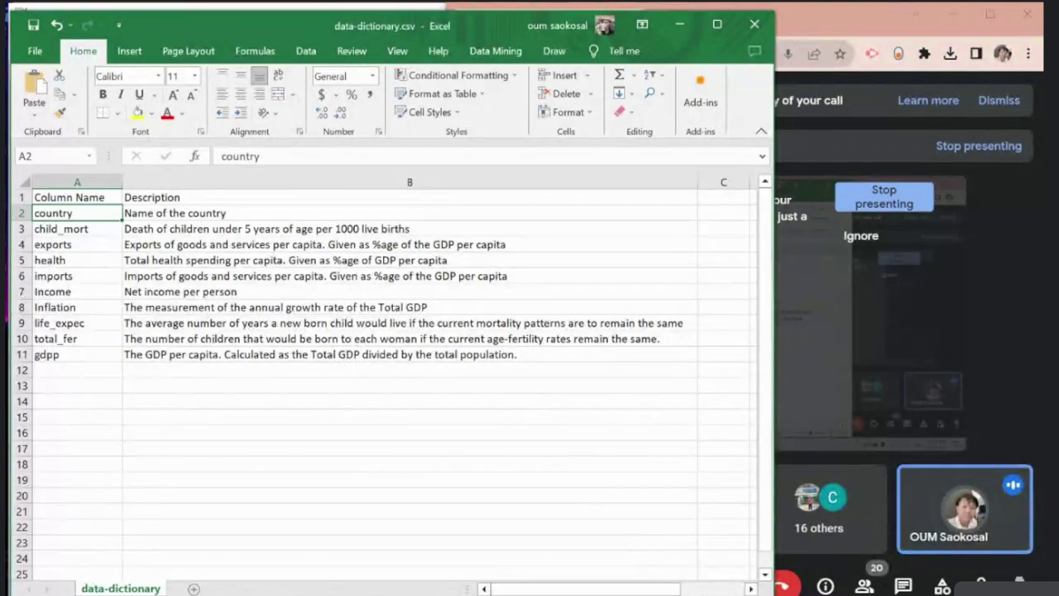
ctrl+scroll(745, 418, up, 2)
drag(774, 418, 871, 416)
Step: Select the child_mort name and its description in cells A3 and B3
click(69, 245)
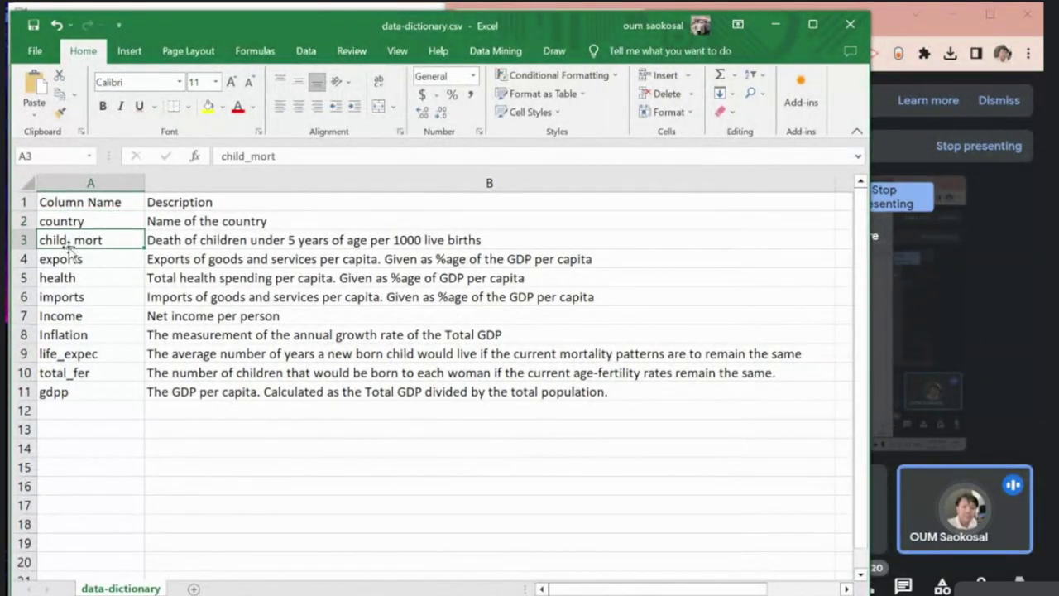
click(178, 239)
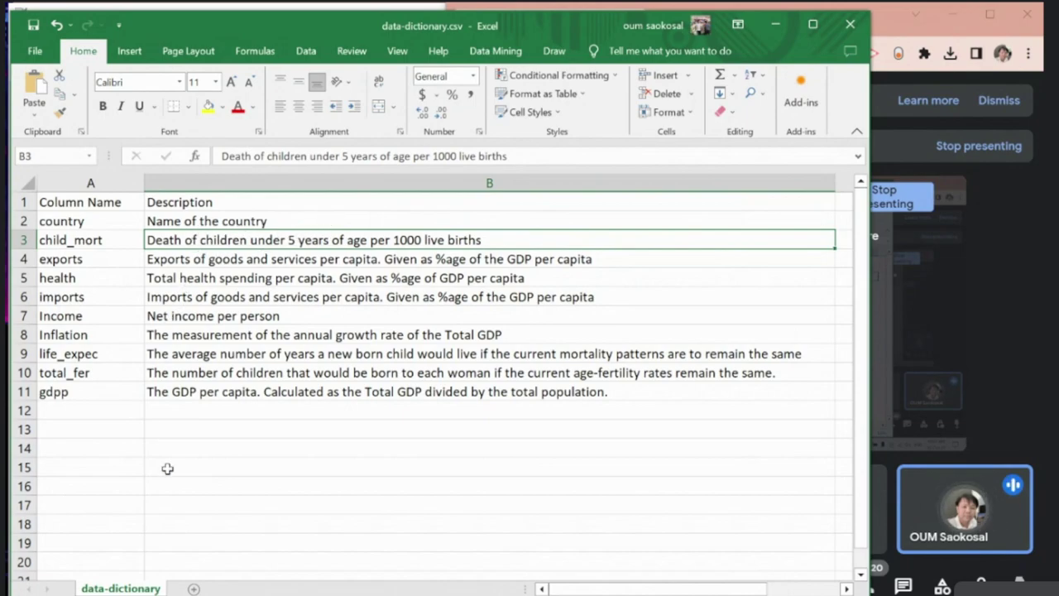
mouse_move(322, 587)
click(307, 546)
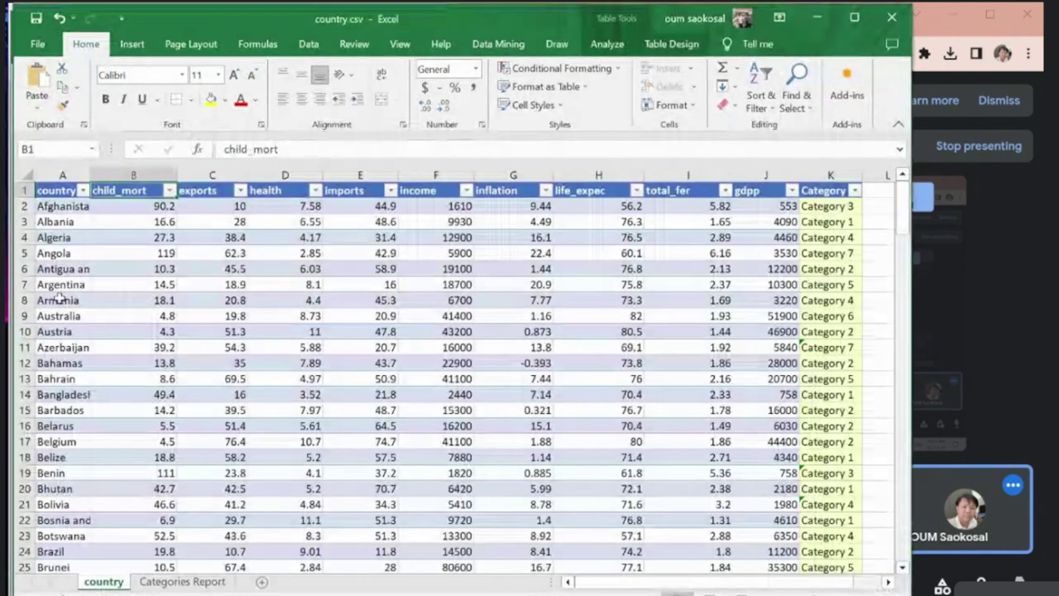
key(Down)
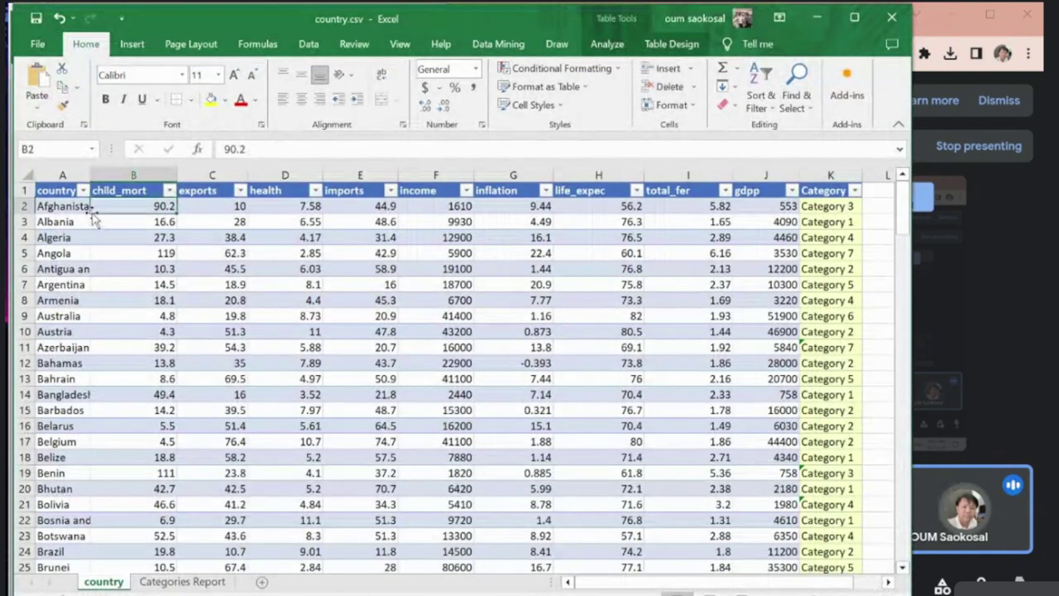
click(52, 208)
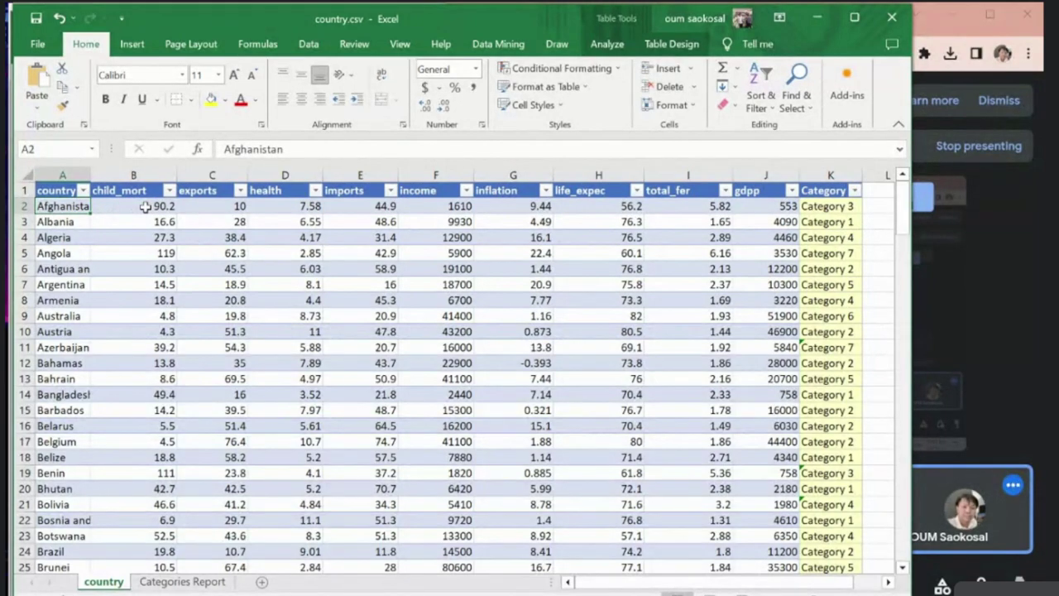
scroll(147, 207, down, 3)
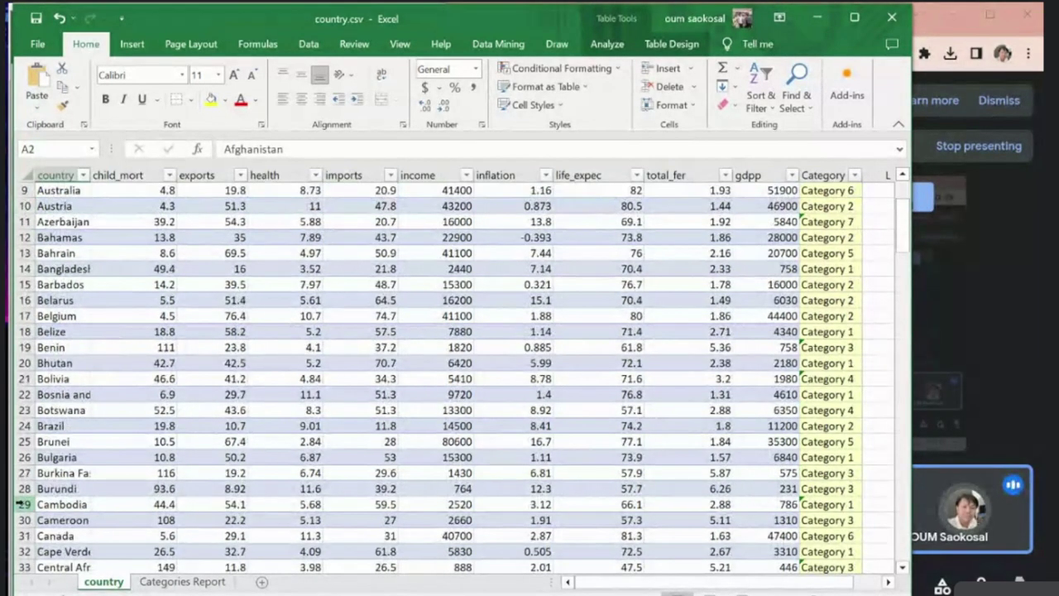
click(58, 504)
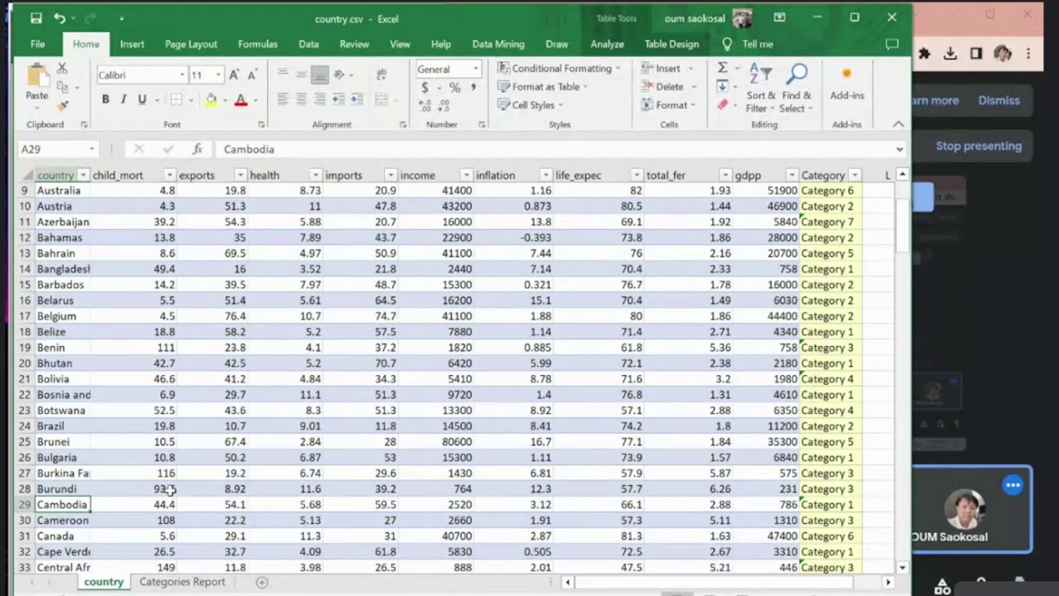
key(alt+Tab)
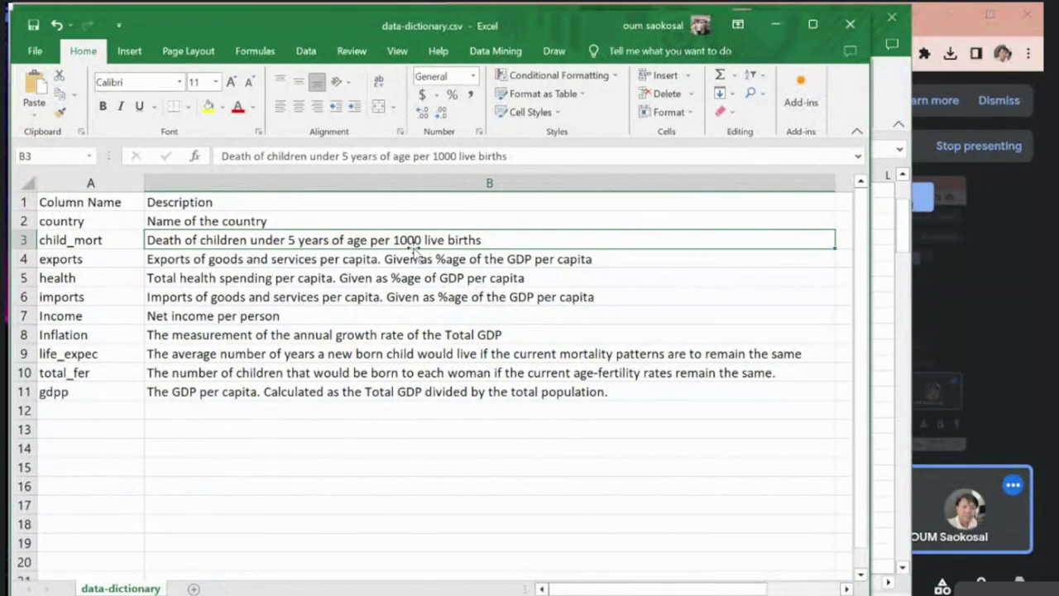
key(alt+Tab)
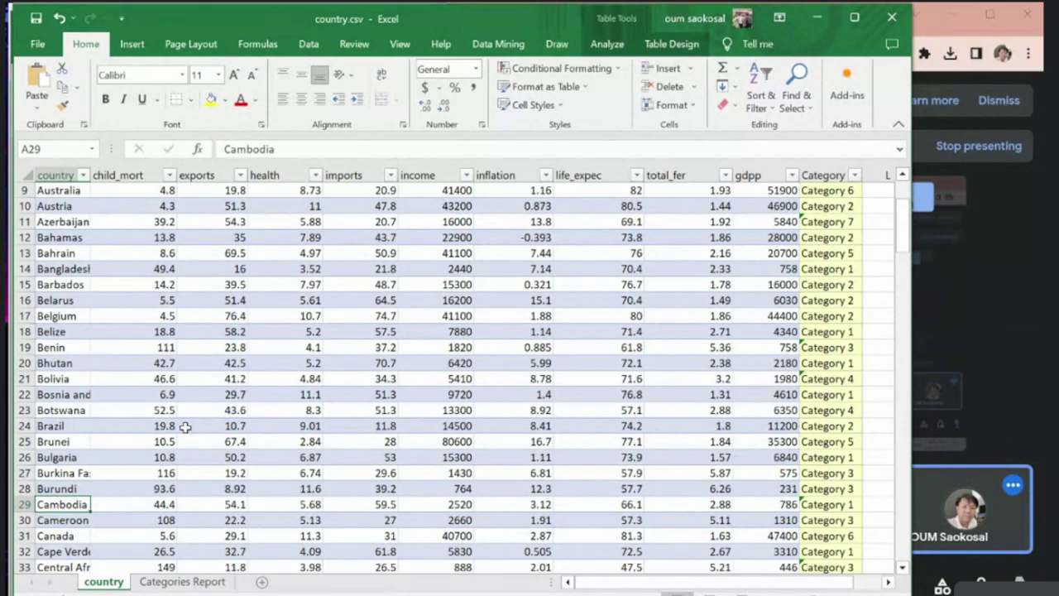
key(alt+Tab)
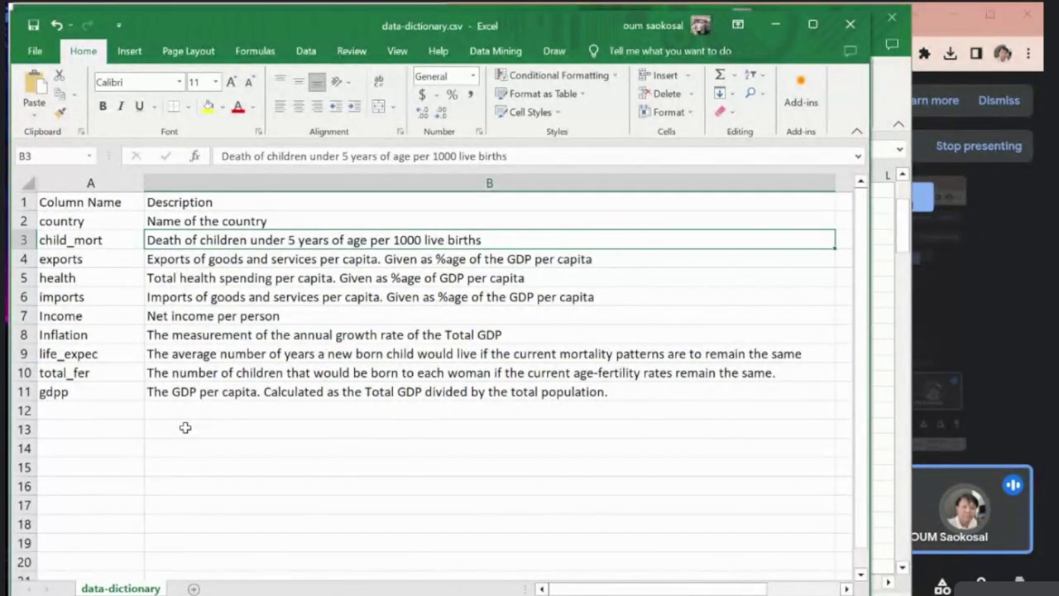
key(alt+Tab)
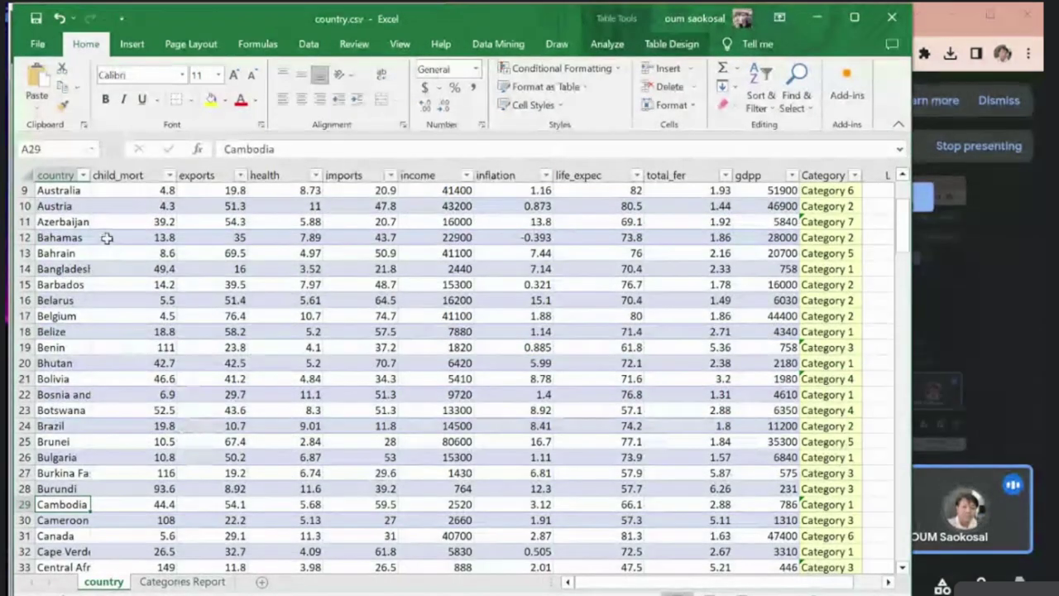
scroll(153, 257, up, 3)
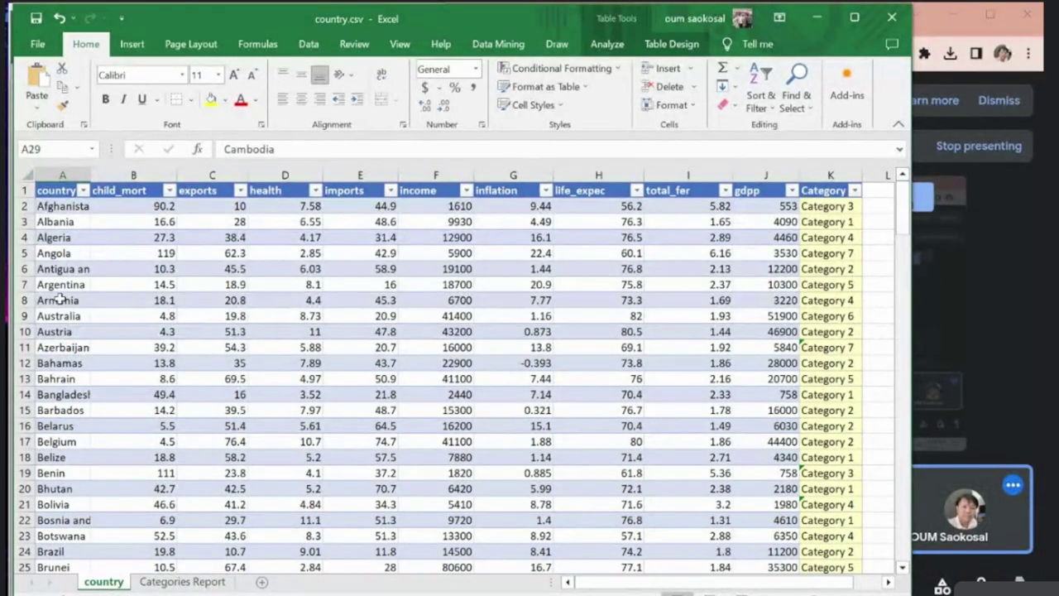
scroll(127, 360, down, 3)
click(141, 504)
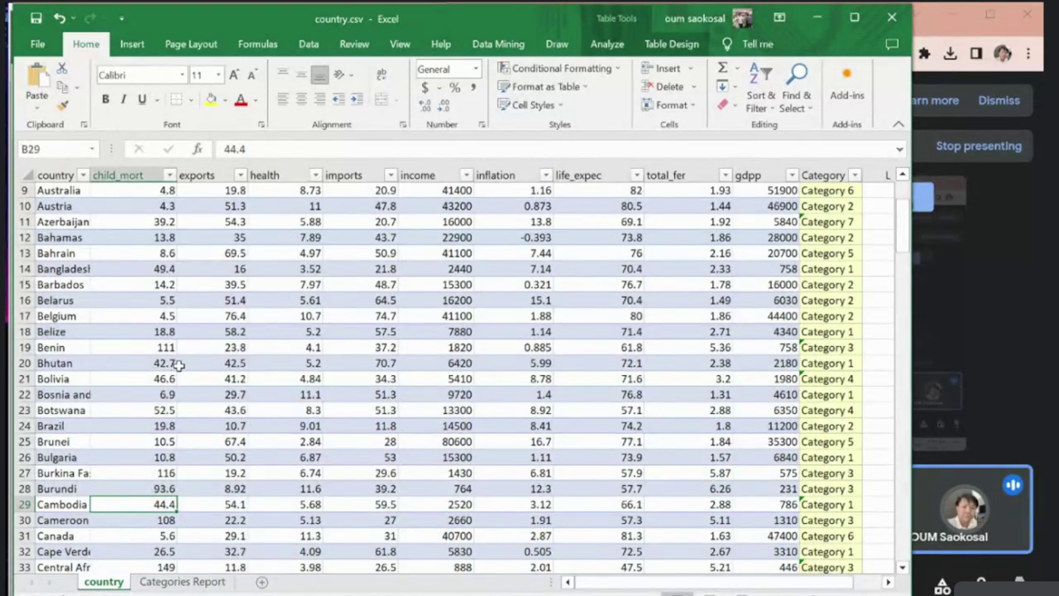
scroll(141, 364, up, 3)
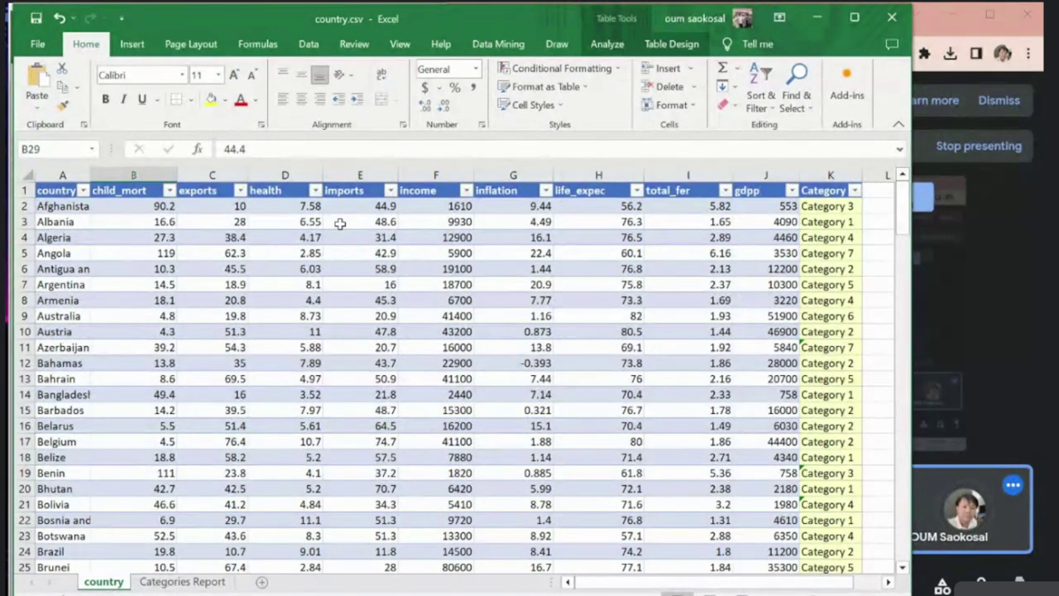
Step: Read the child_mort, exports, health and gdpp descriptions, comparing them against the country table
key(alt+Tab)
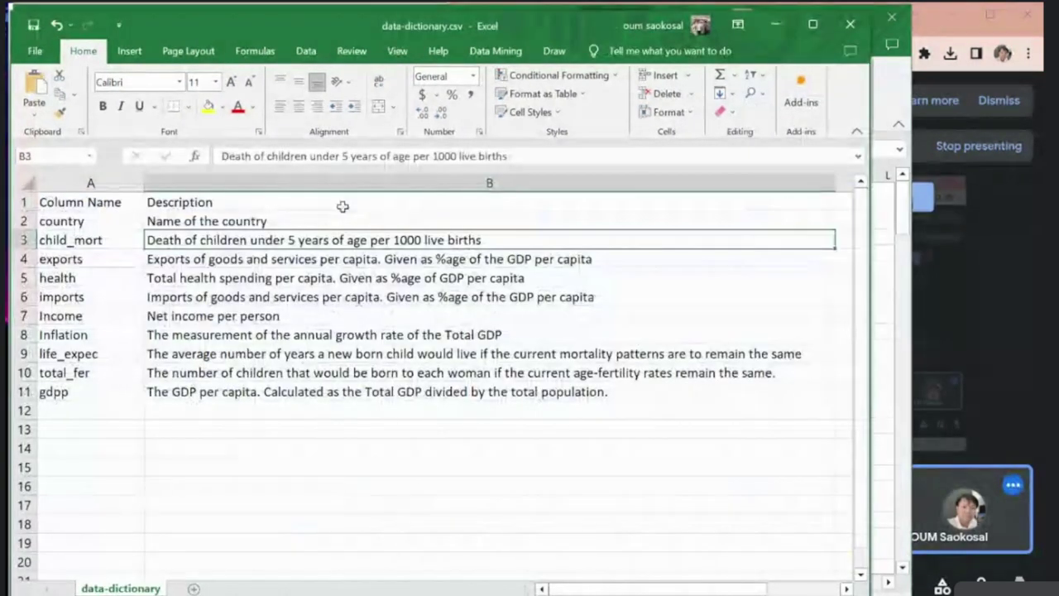
click(115, 243)
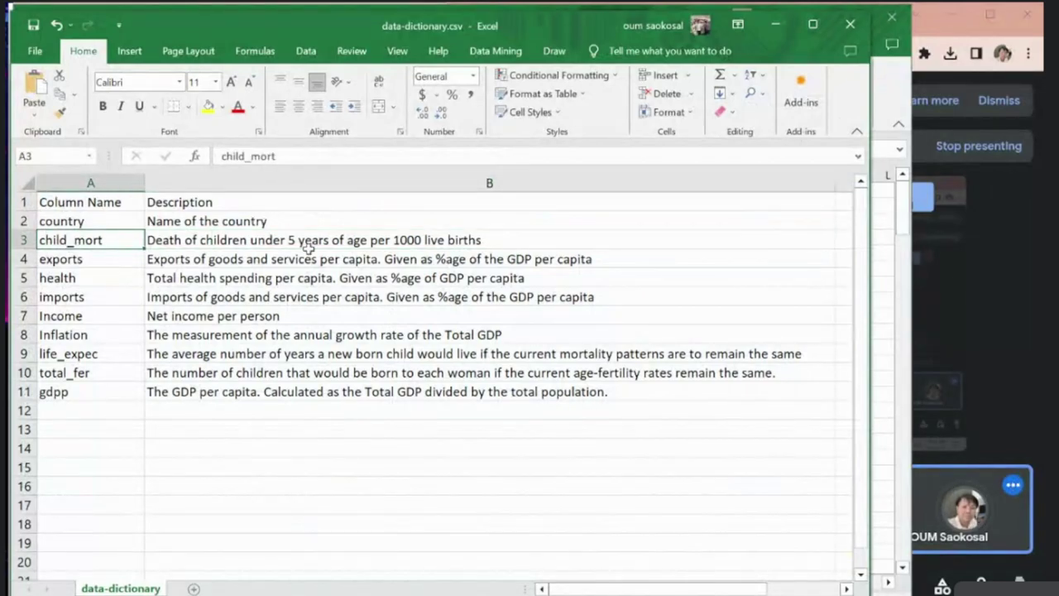
click(371, 257)
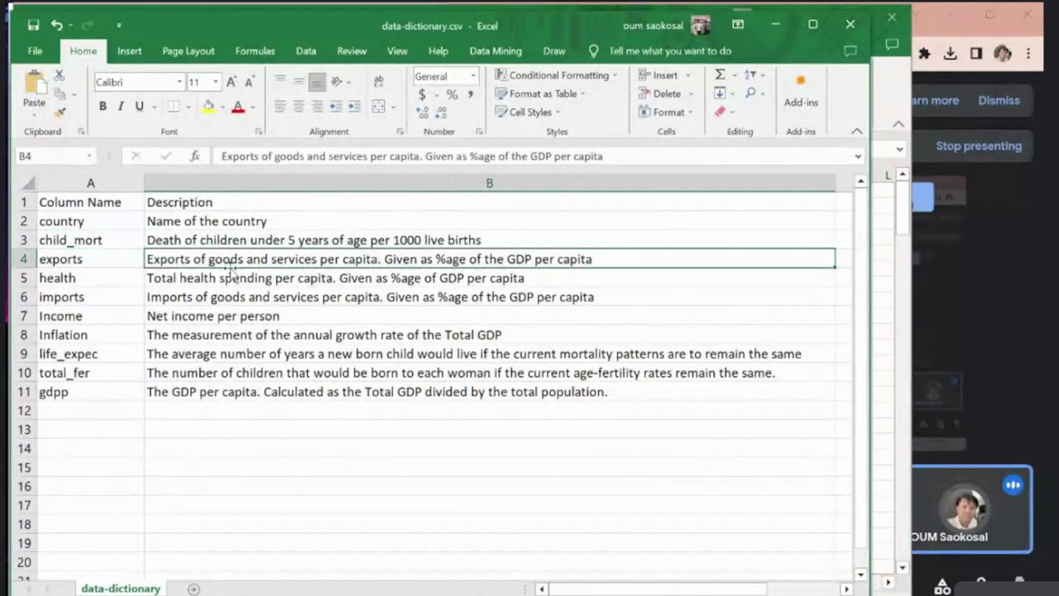
click(159, 278)
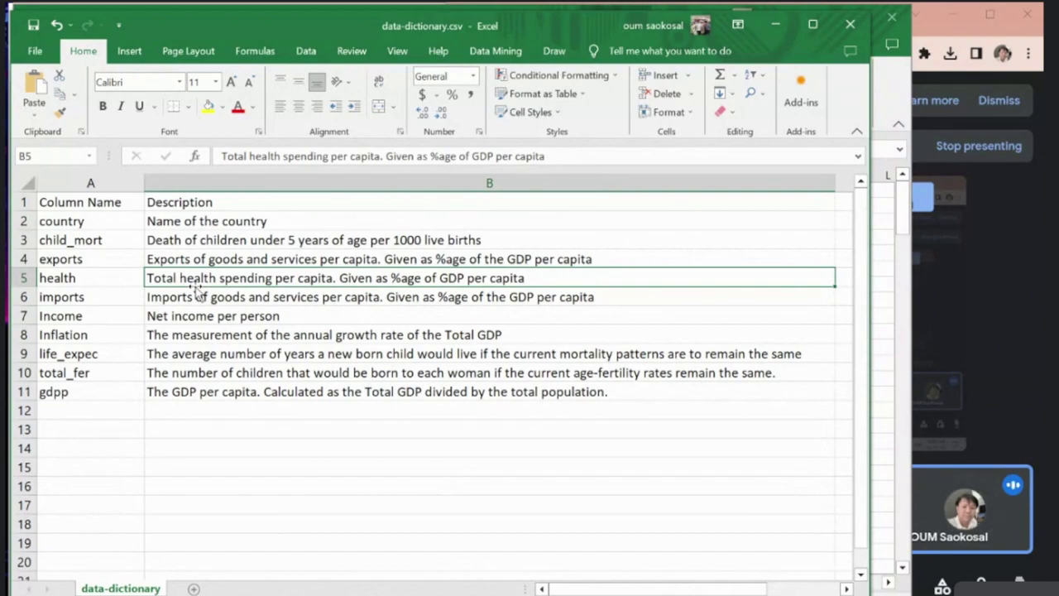
key(alt+Tab)
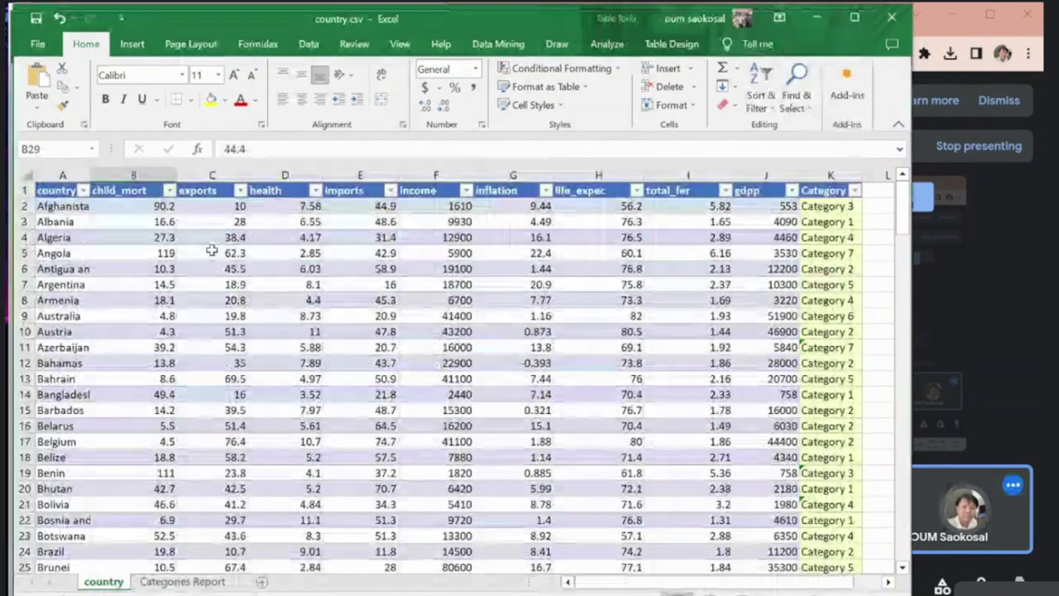
key(alt+Tab)
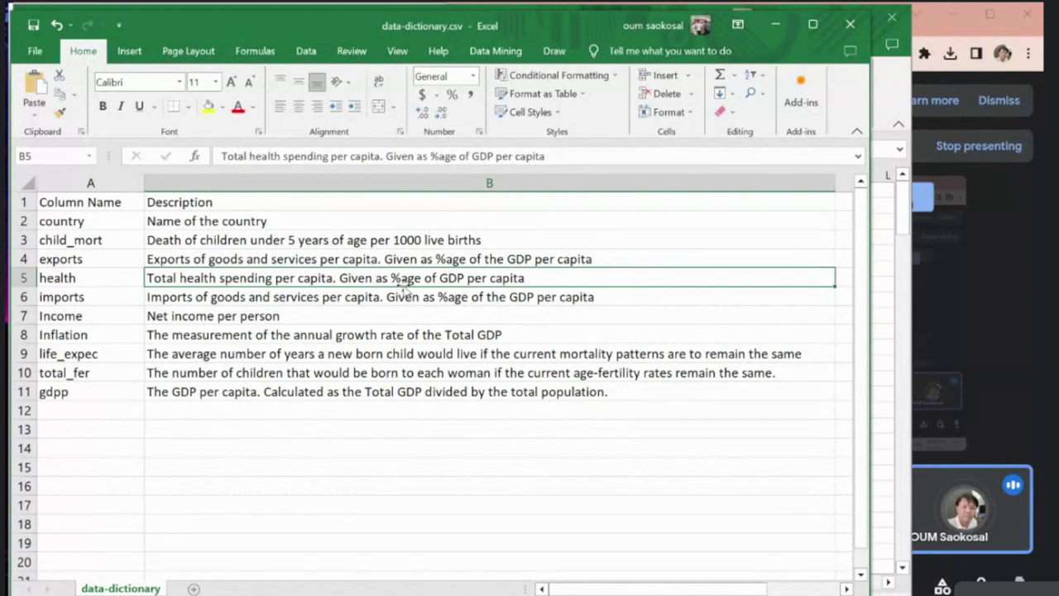
key(alt+Tab)
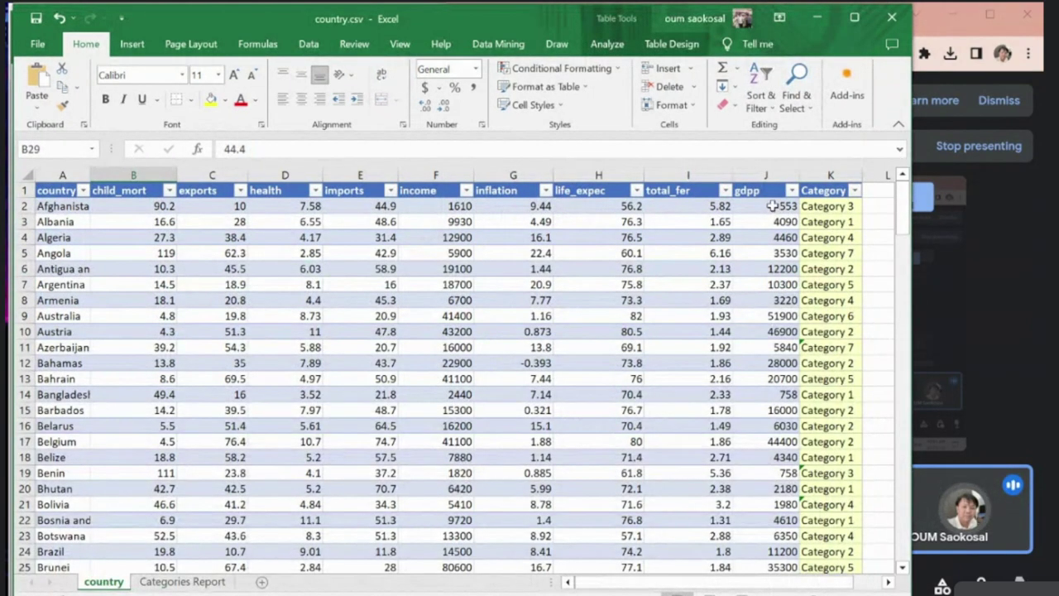
key(alt+Tab)
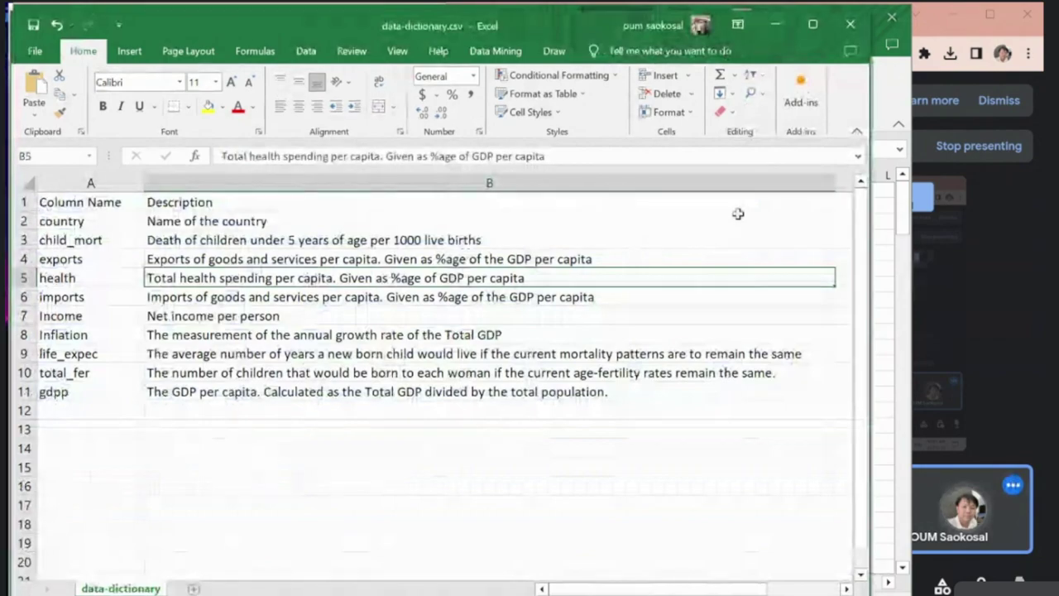
click(178, 396)
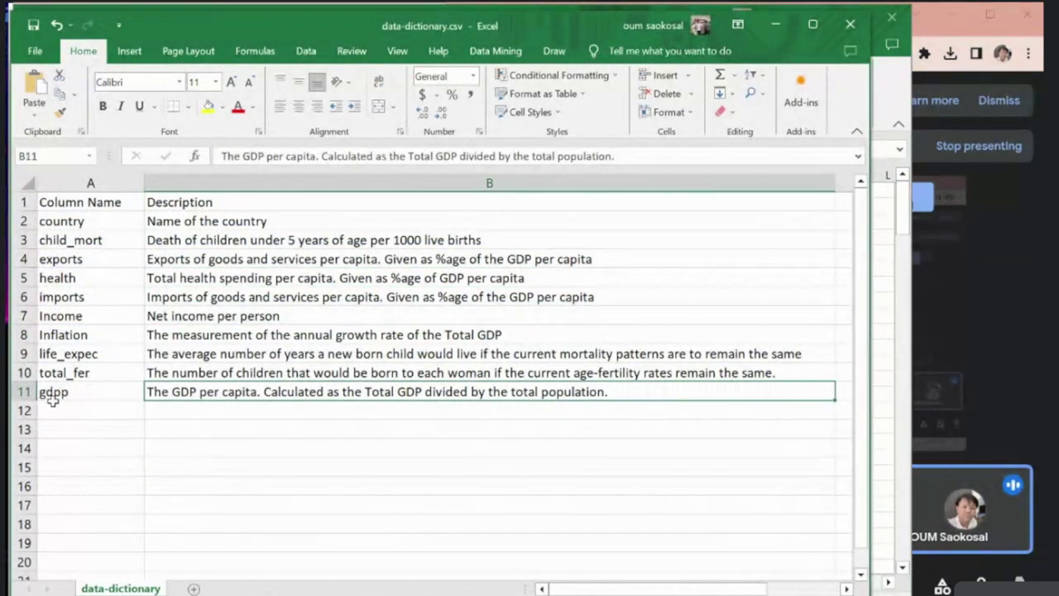
Step: In country.csv, scroll down and select Cambodia's row 29
key(alt+Tab)
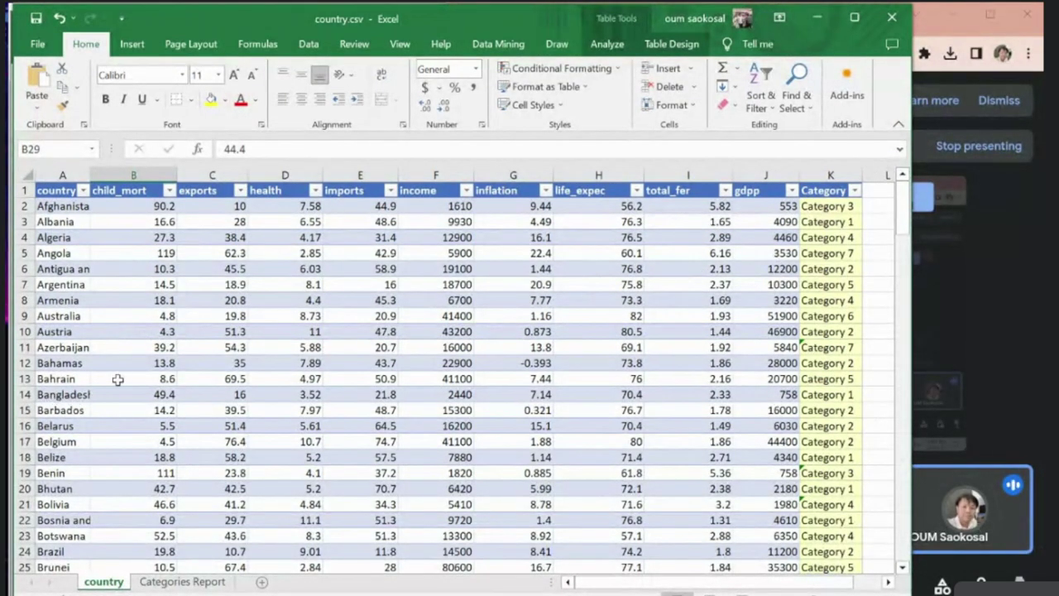
scroll(118, 379, down, 3)
click(23, 473)
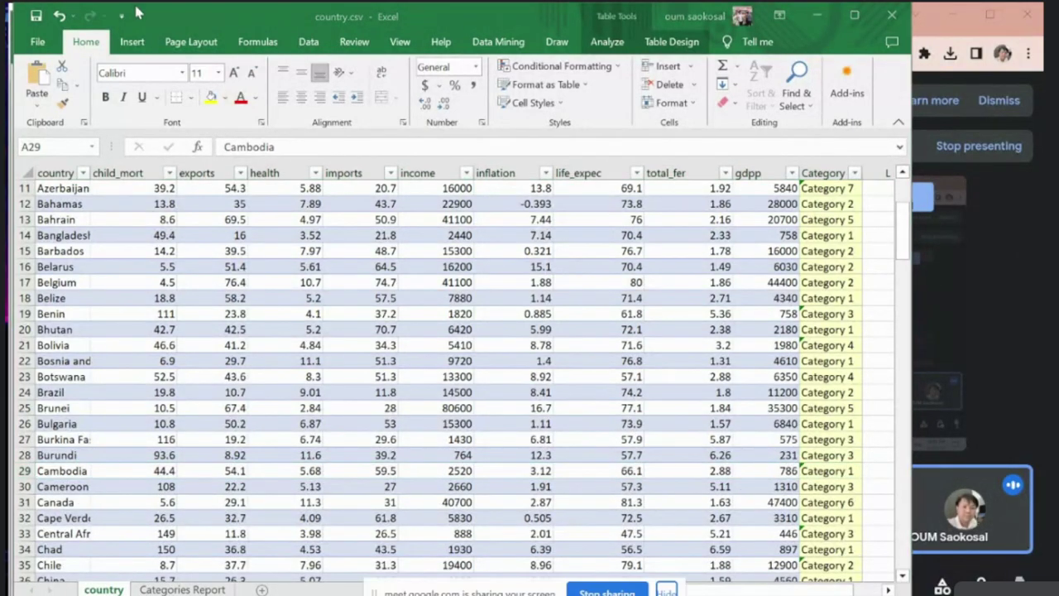
Step: Open a new browser window and search 'gdp of cambodia 2023'
click(932, 41)
click(664, 23)
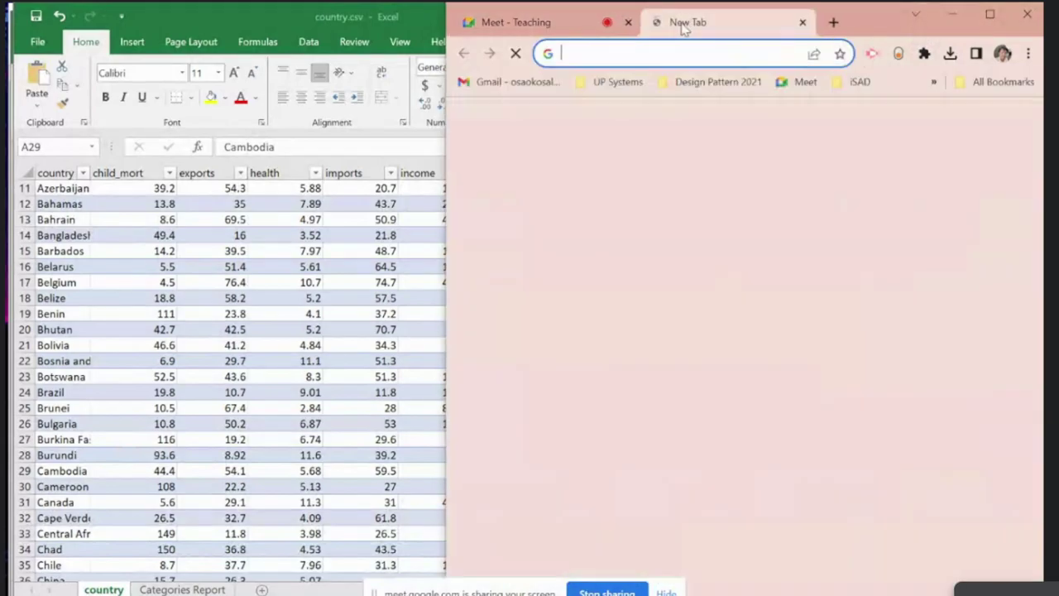
drag(674, 23, 277, 31)
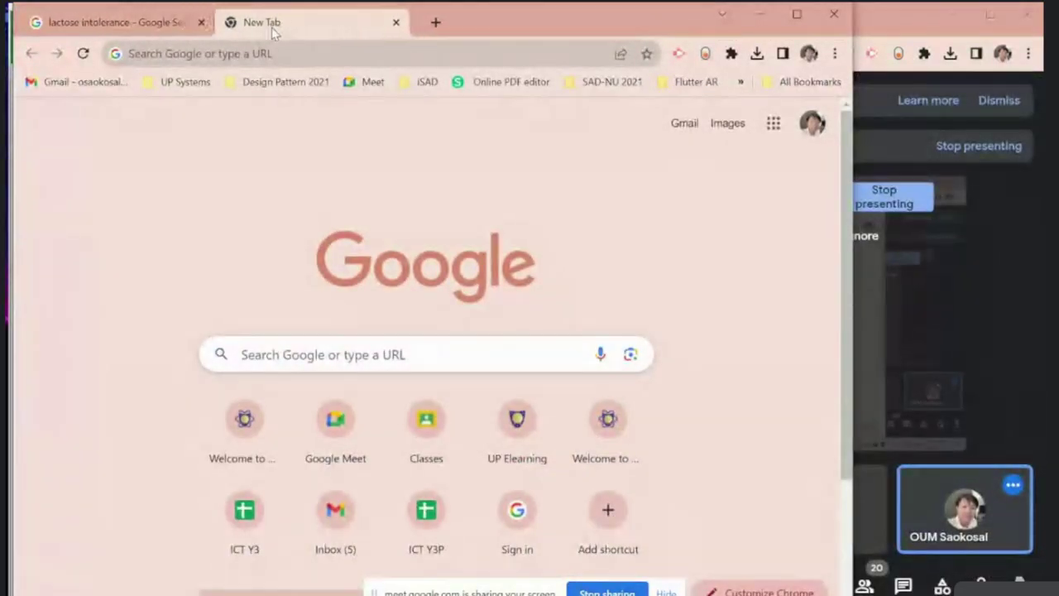
click(257, 50)
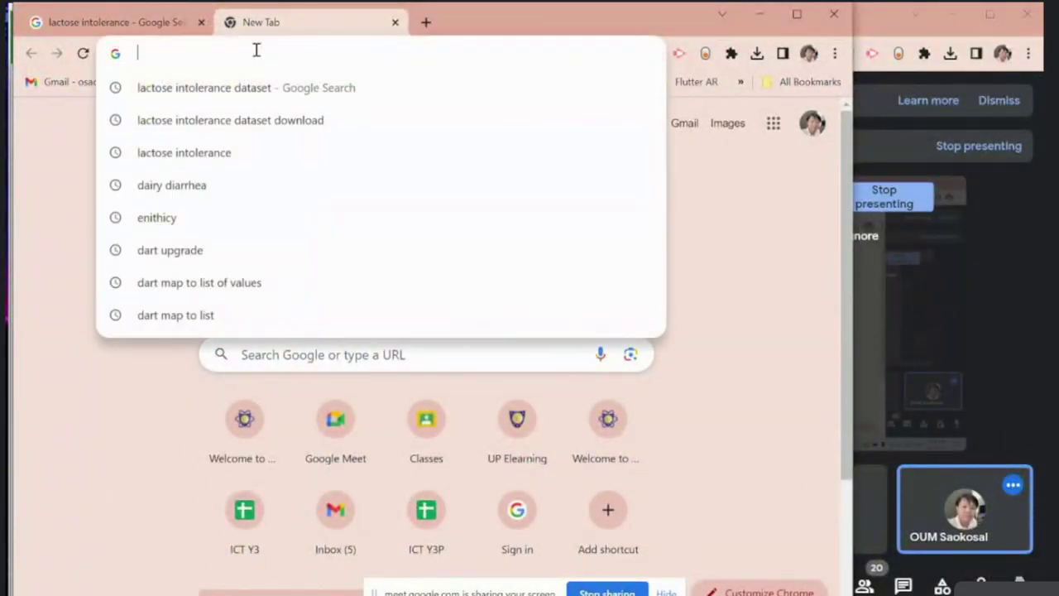
text(gdp)
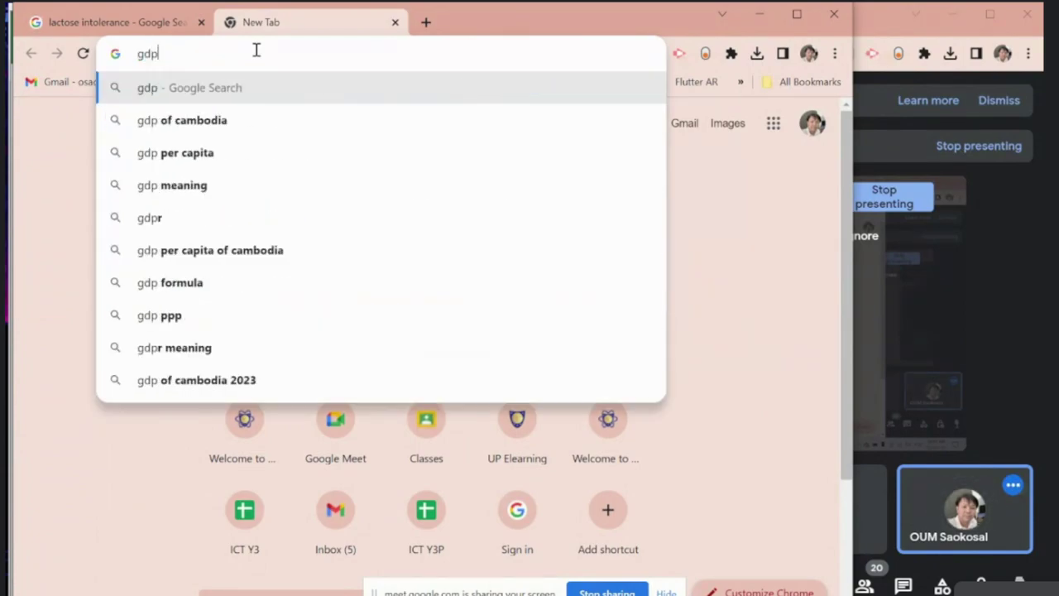
key(Down)
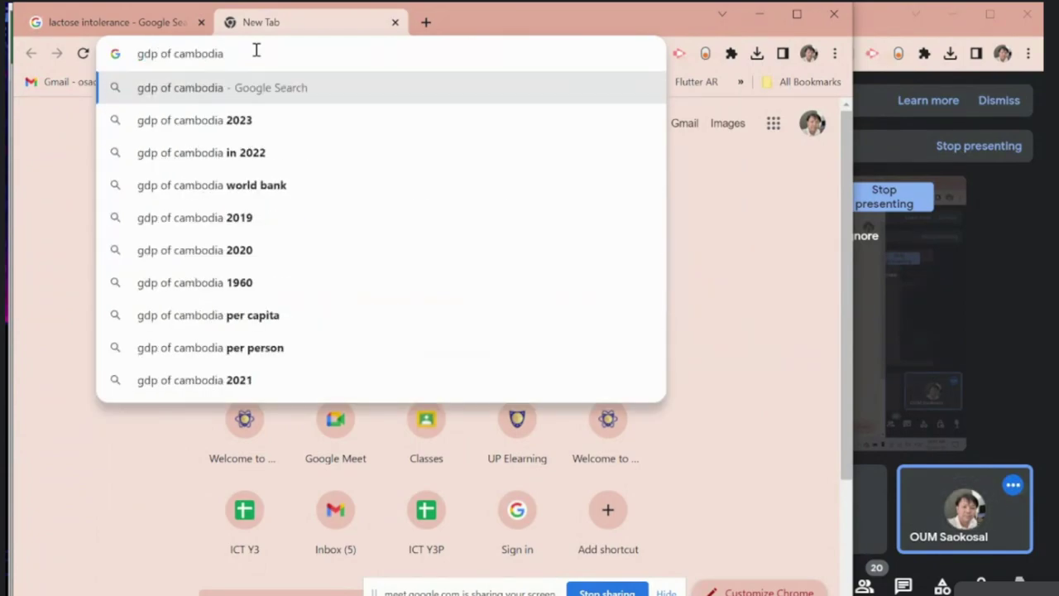
click(236, 120)
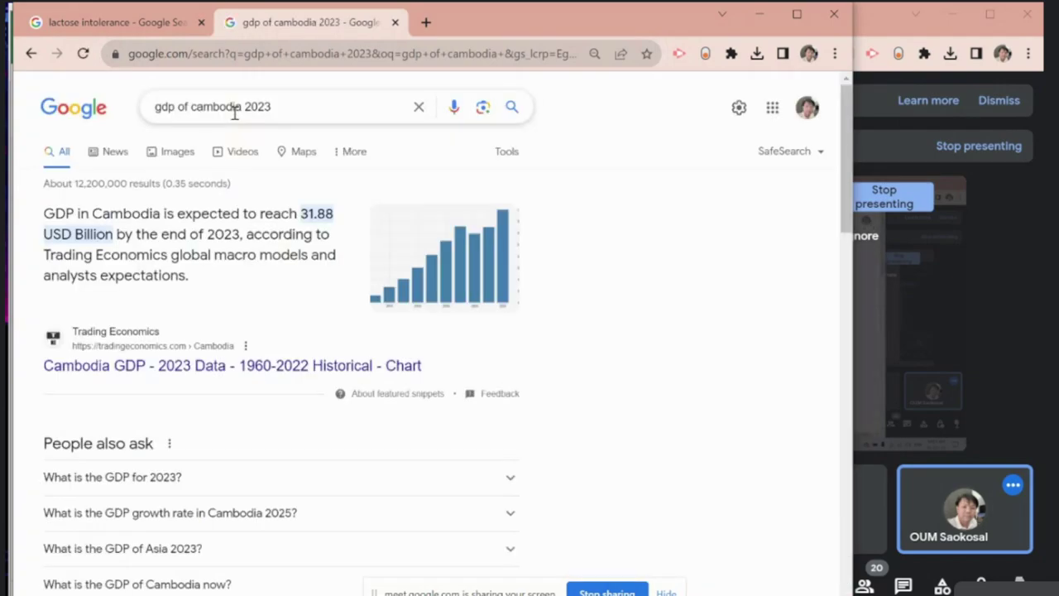
Step: Search 'cambodia gdp per capita' (1,625.24 USD for 2021), then minimize Chrome
click(174, 105)
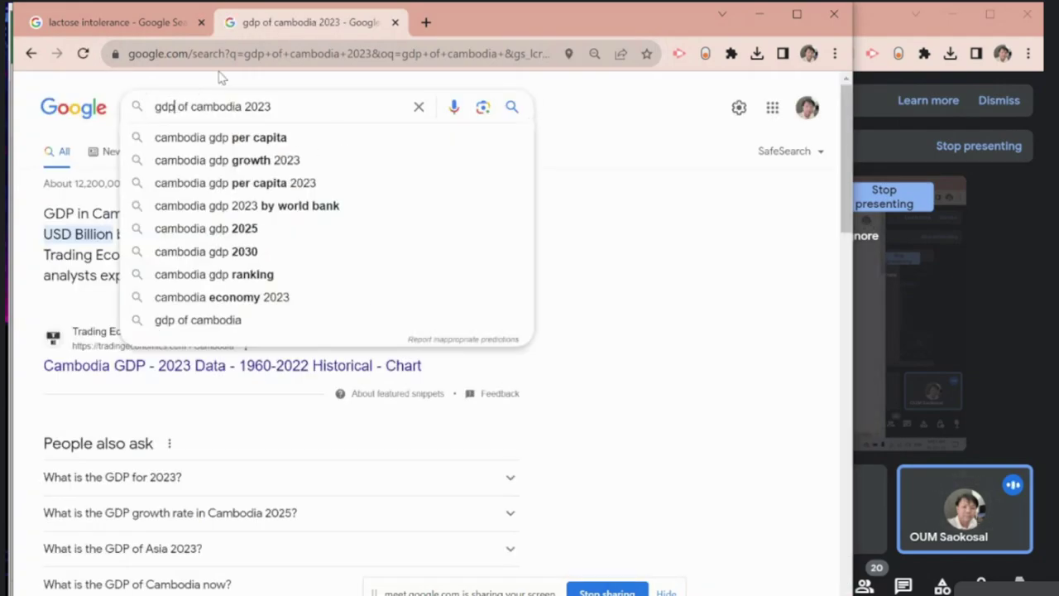
key(Down)
key(Return)
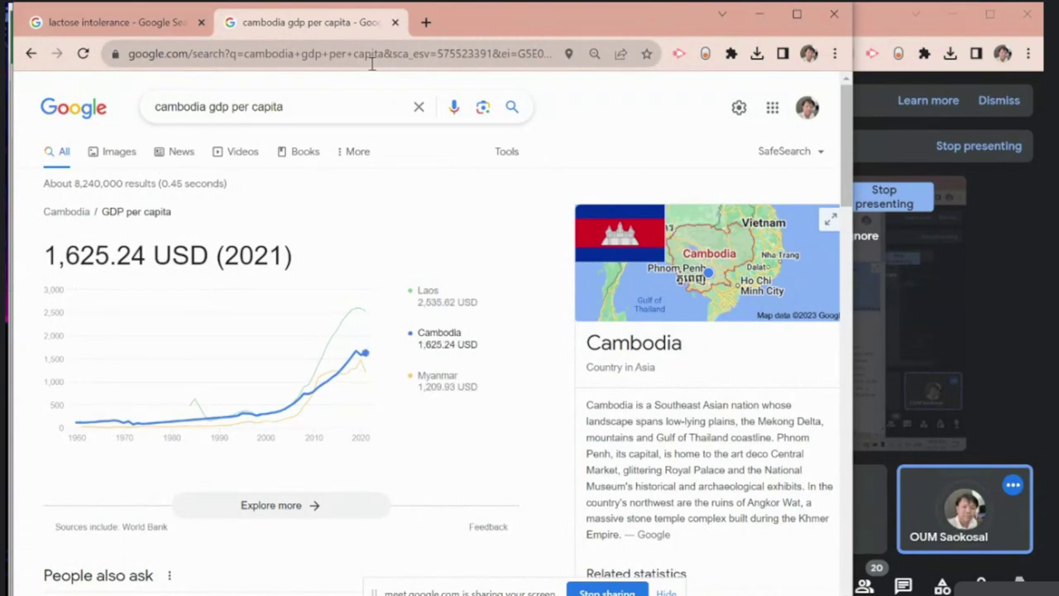
click(760, 14)
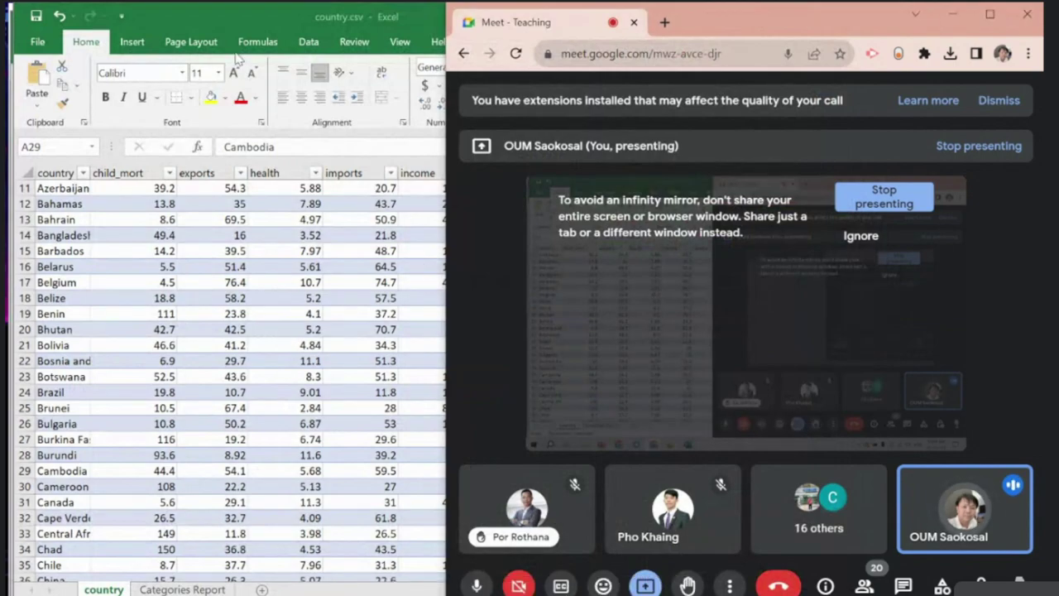
Step: Bring the country.csv window to the front and widen it slightly, showing Cambodia's row
click(212, 14)
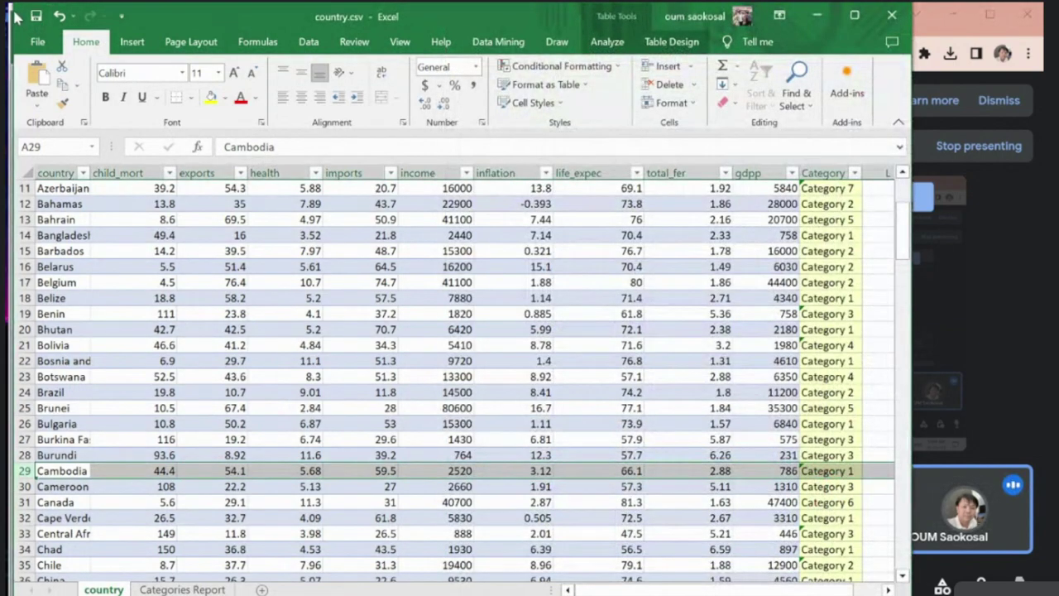
drag(6, 12, 1, 12)
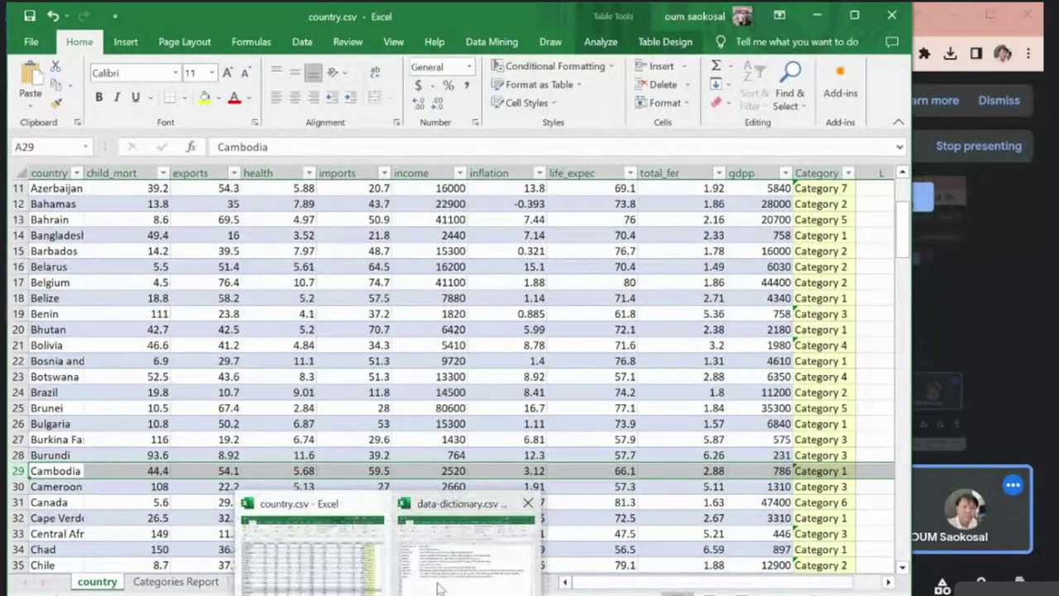
click(414, 563)
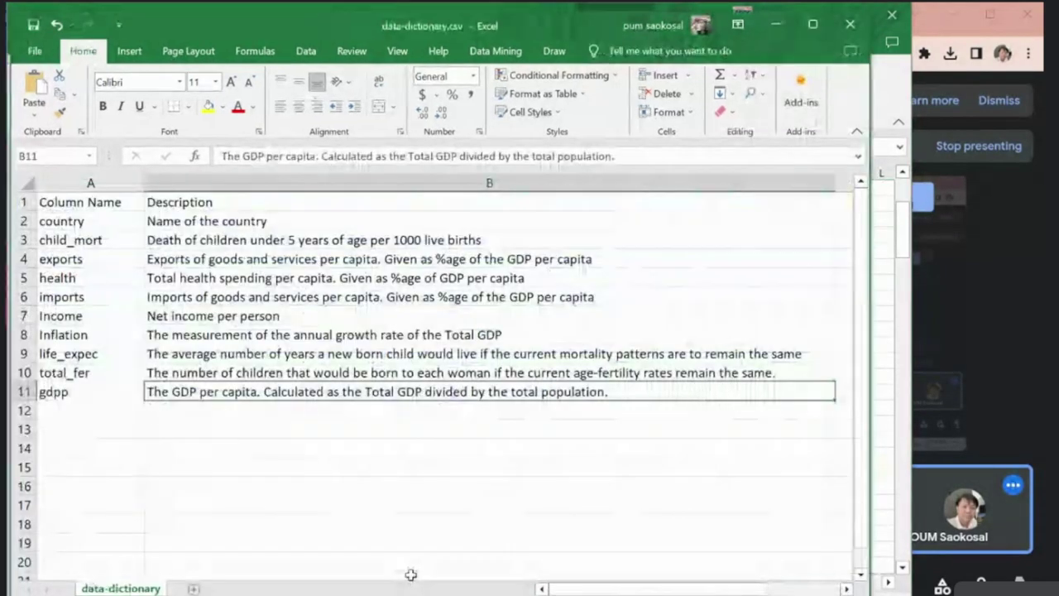
click(44, 316)
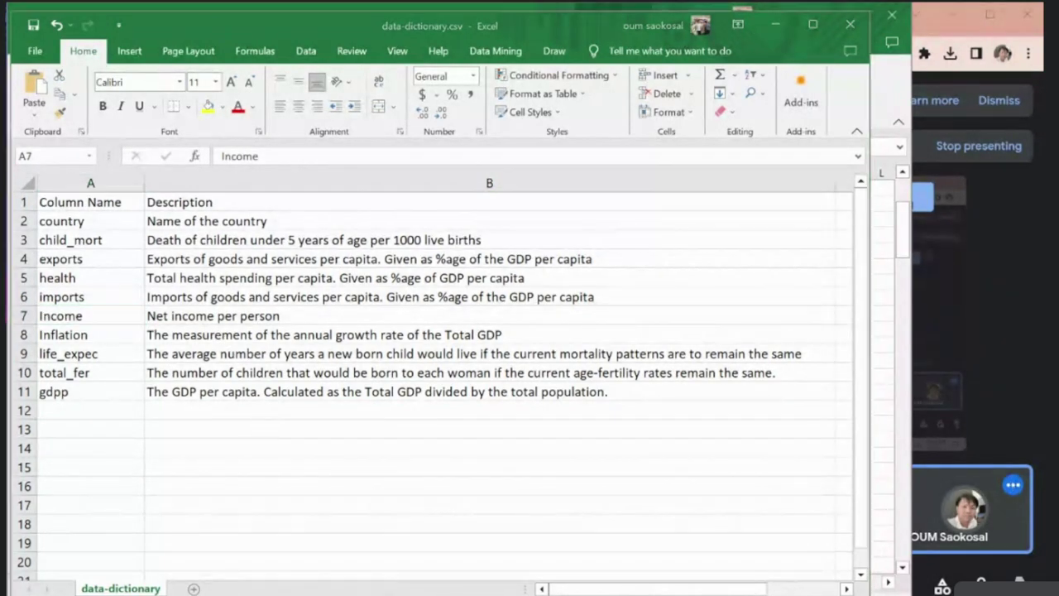
click(337, 586)
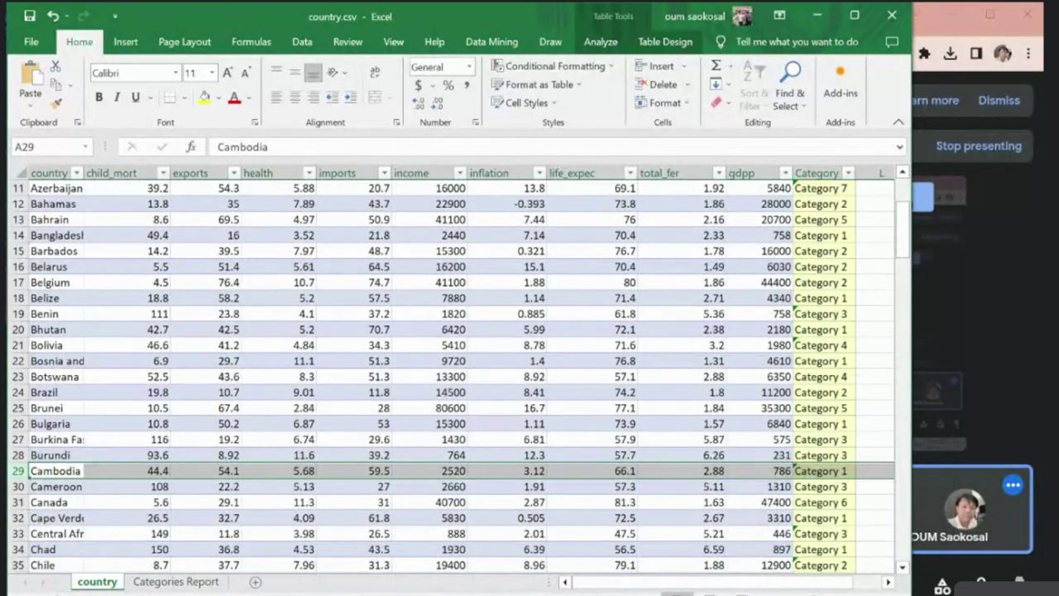
click(464, 569)
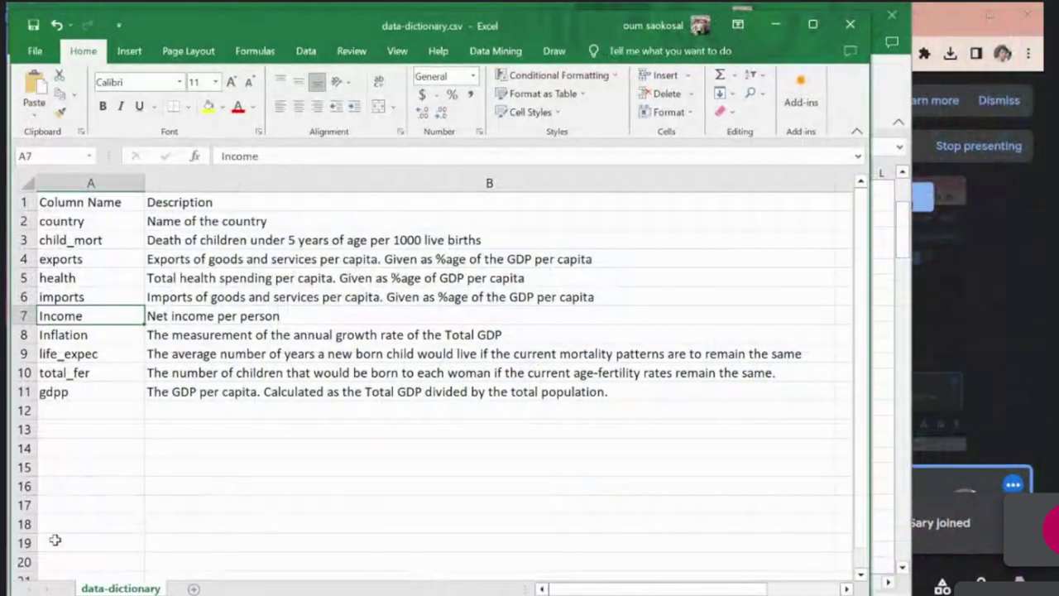
click(67, 334)
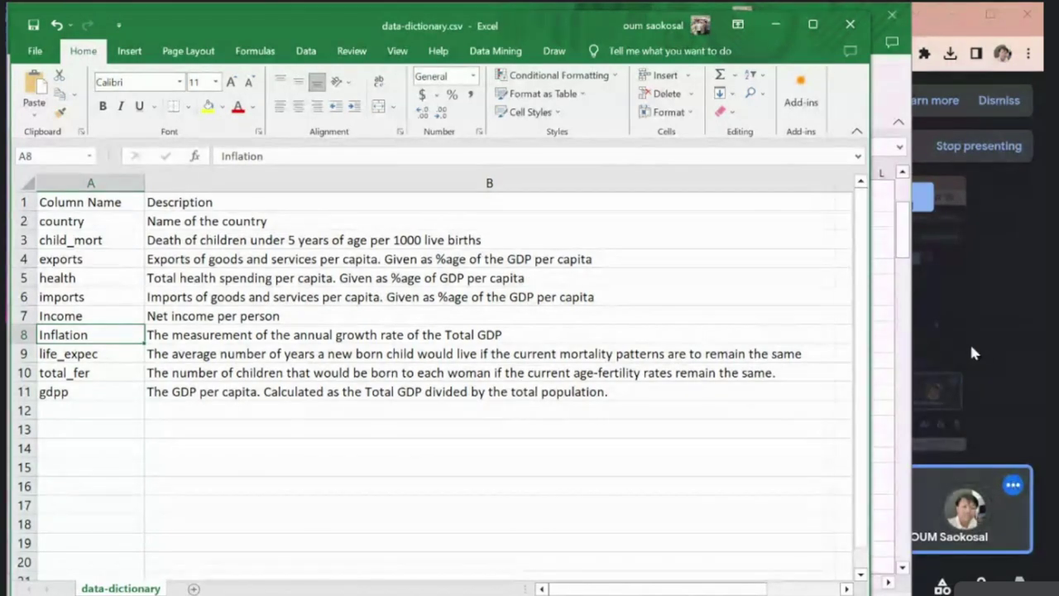
mouse_move(387, 592)
click(312, 542)
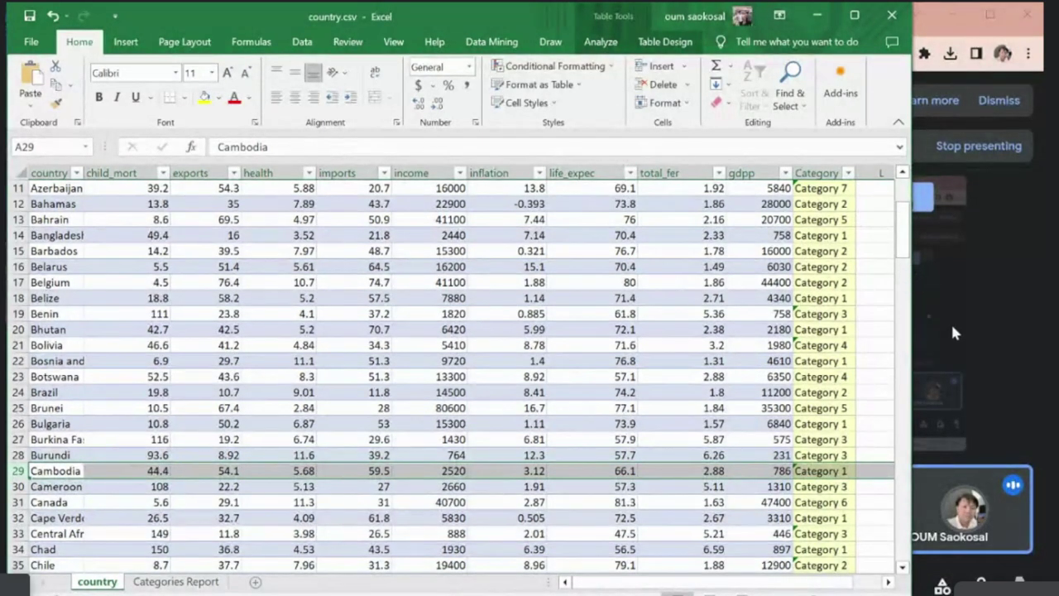
drag(914, 325, 894, 325)
Step: Bring country.csv forward and collapse the ribbon to show more table rows
click(974, 415)
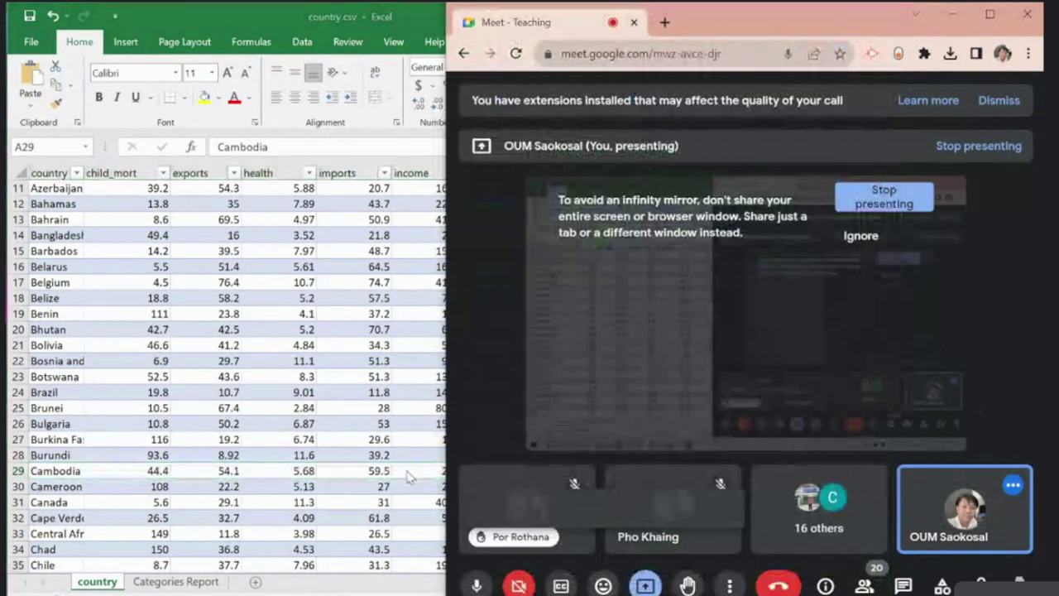
key(alt+Tab)
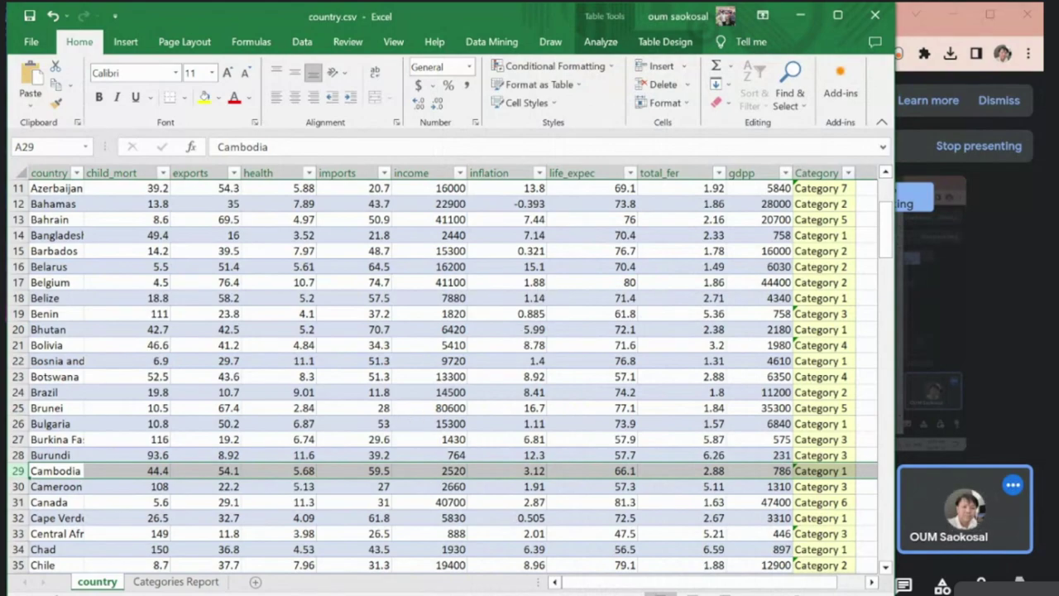
scroll(447, 372, up, 2)
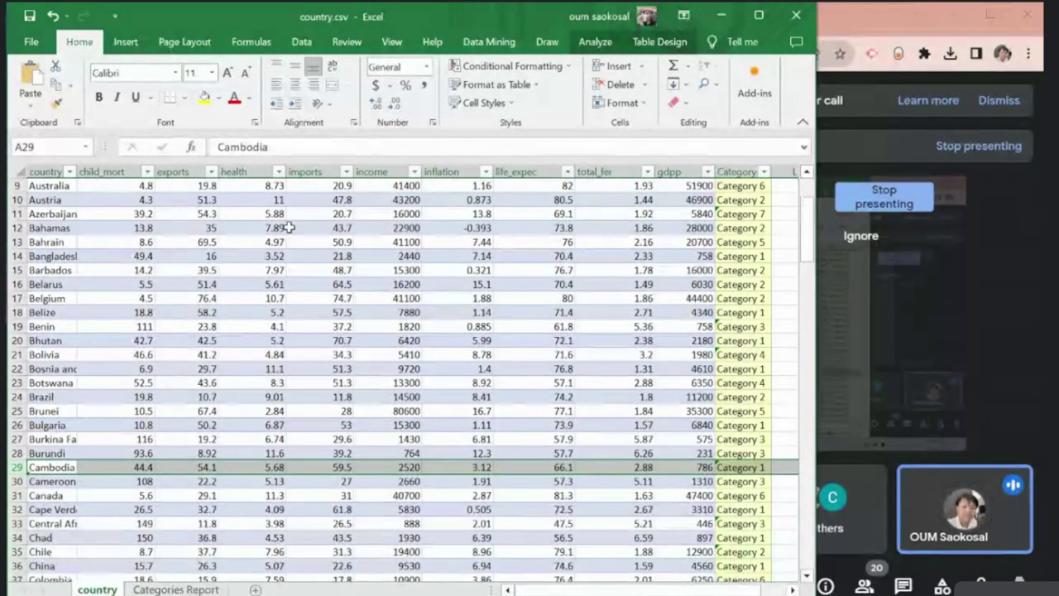
click(803, 123)
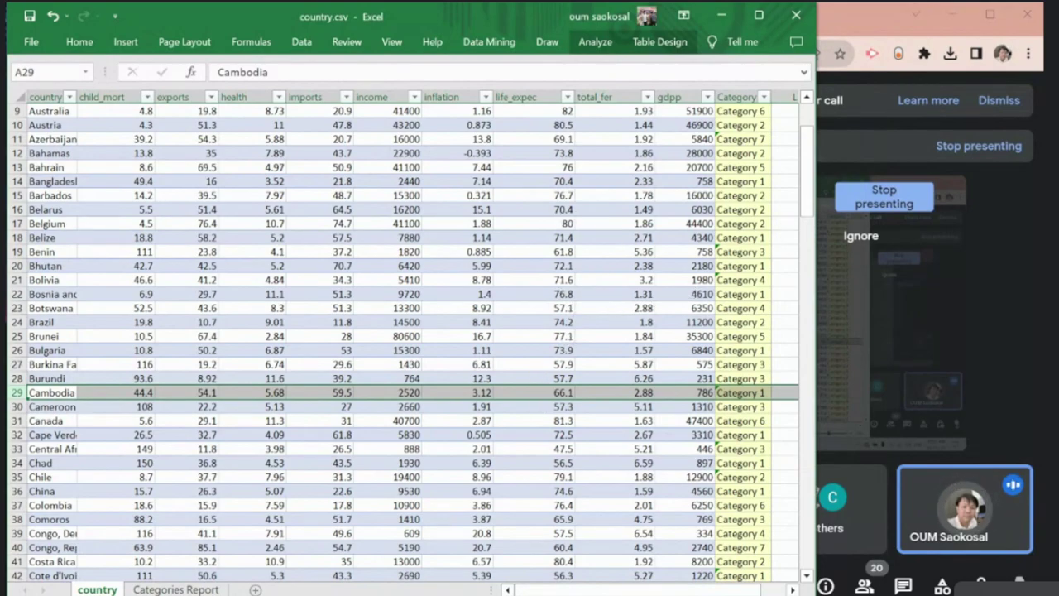
Step: Switch to data-dictionary.csv and select the total_fer entry in A10
click(461, 543)
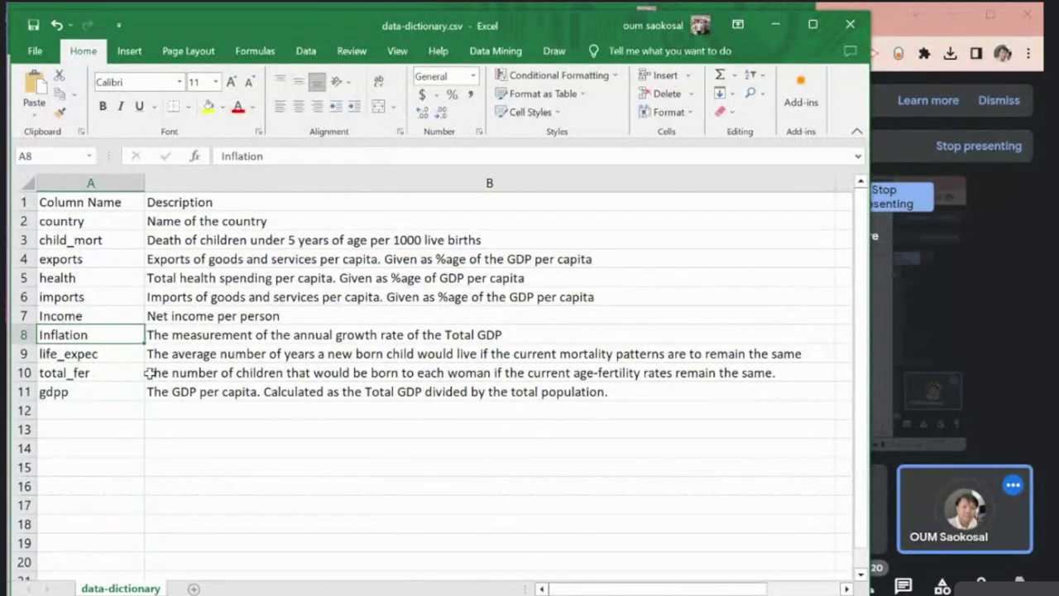
click(77, 377)
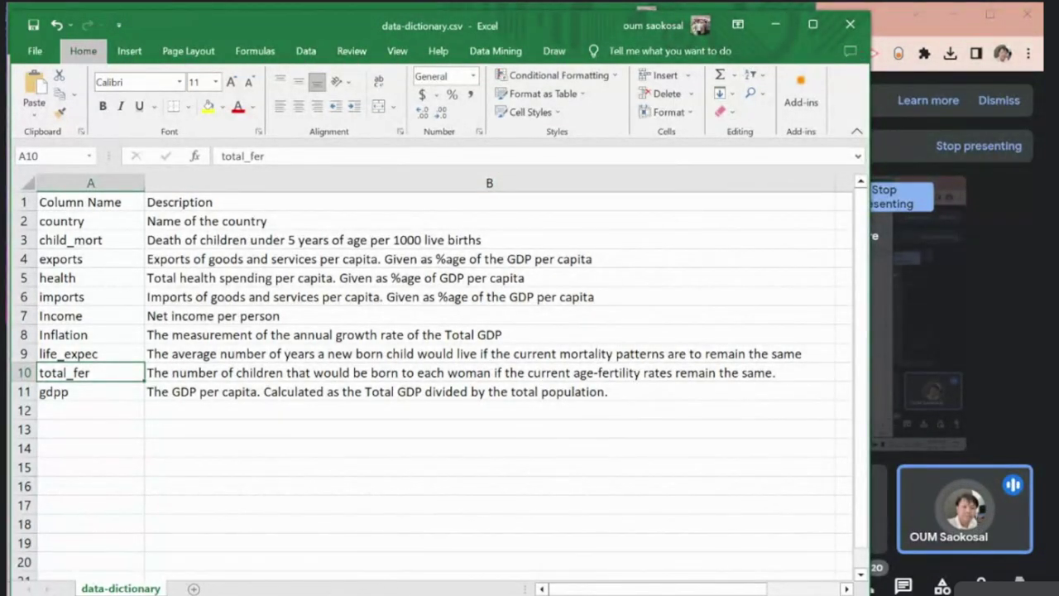
key(alt+Tab)
Step: Post the data dictionary screenshot to the MSIT-Y2T3 B7-Data Mining group
click(194, 110)
key(ctrl+v)
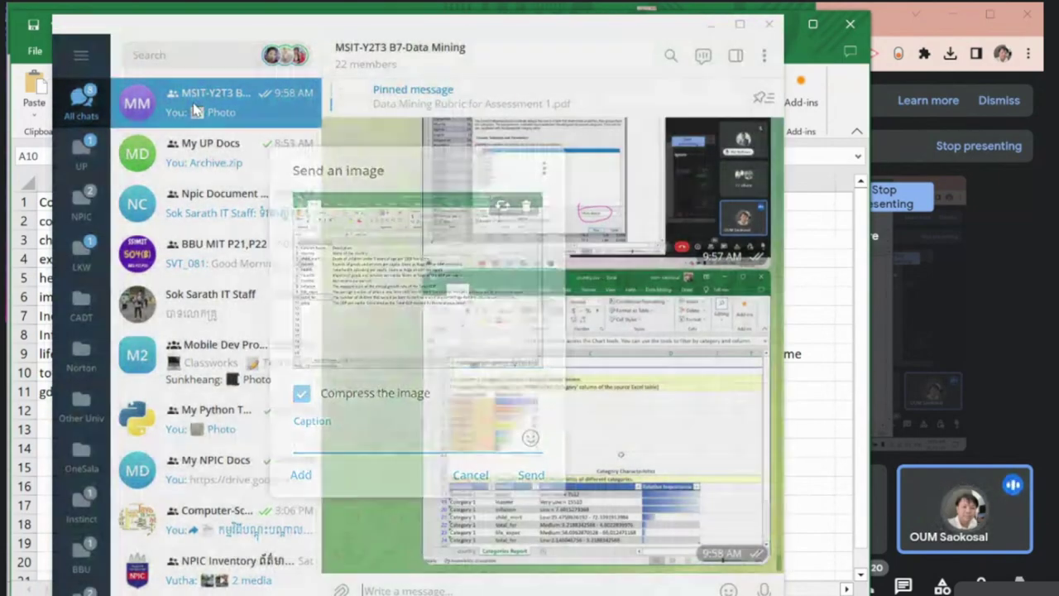
key(Return)
Step: Capture the country.csv window, post that screenshot to the group, and return to Excel
click(739, 24)
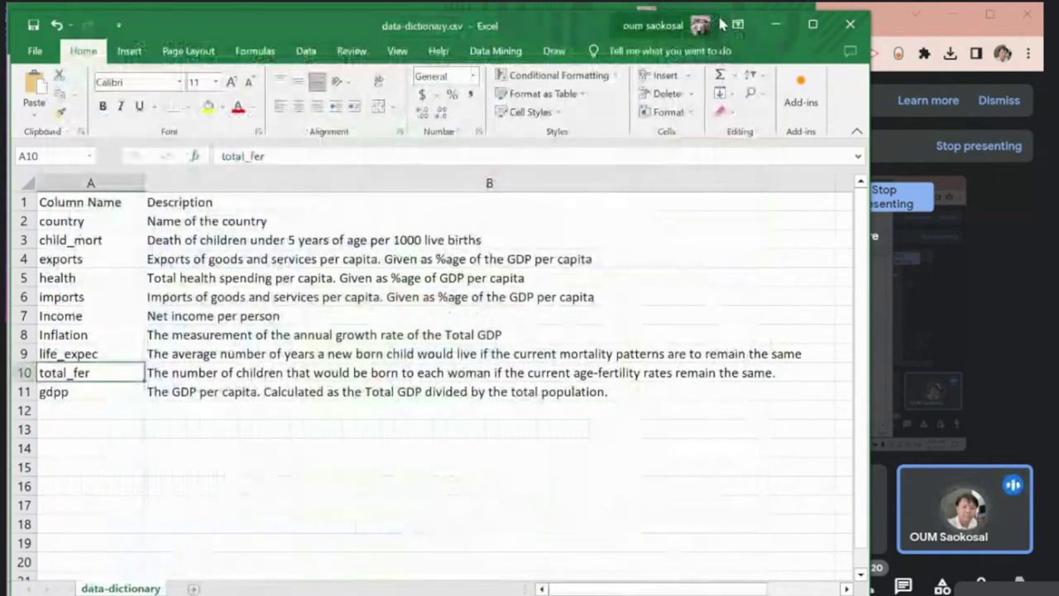
click(767, 21)
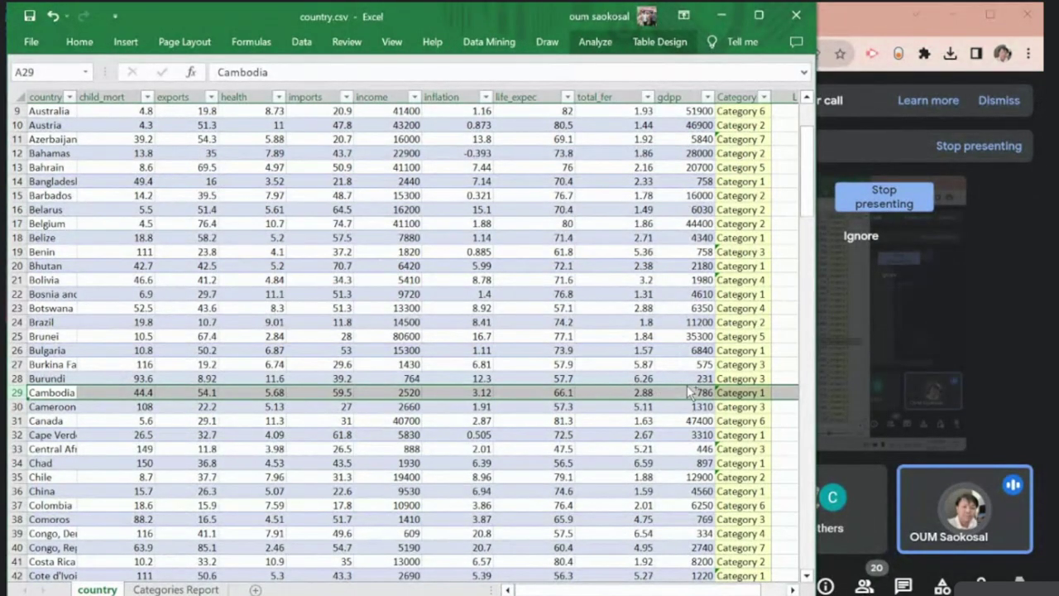
key(alt)
key(alt+Tab)
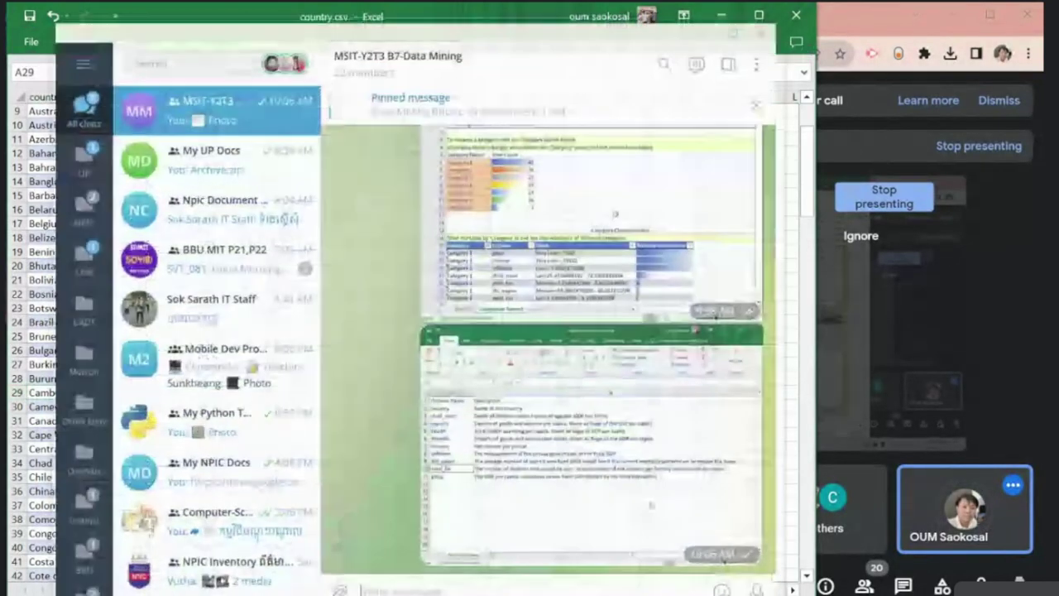
key(ctrl+v)
key(Return)
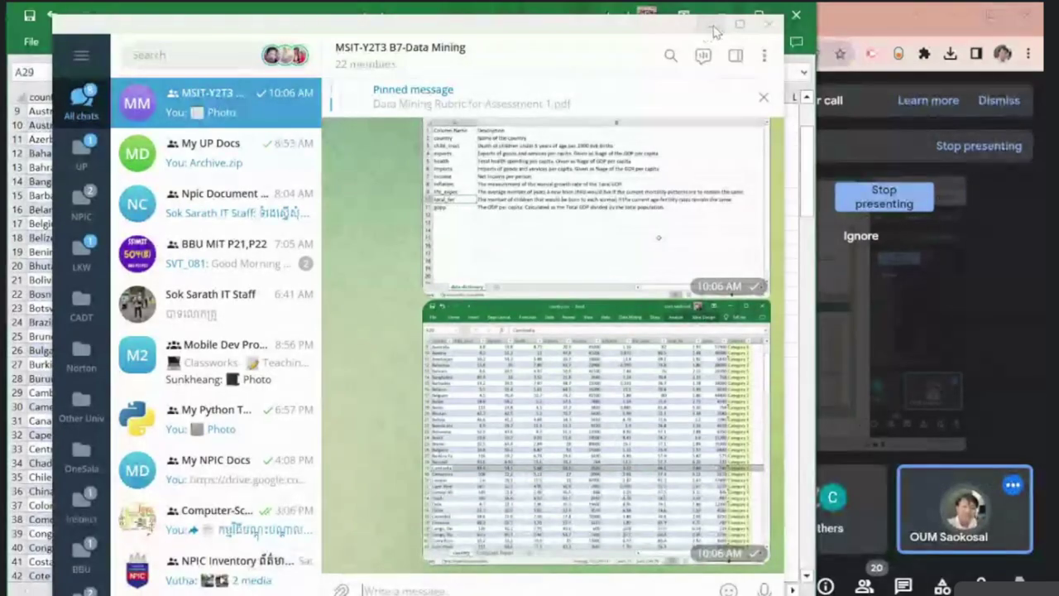
key(alt+Tab)
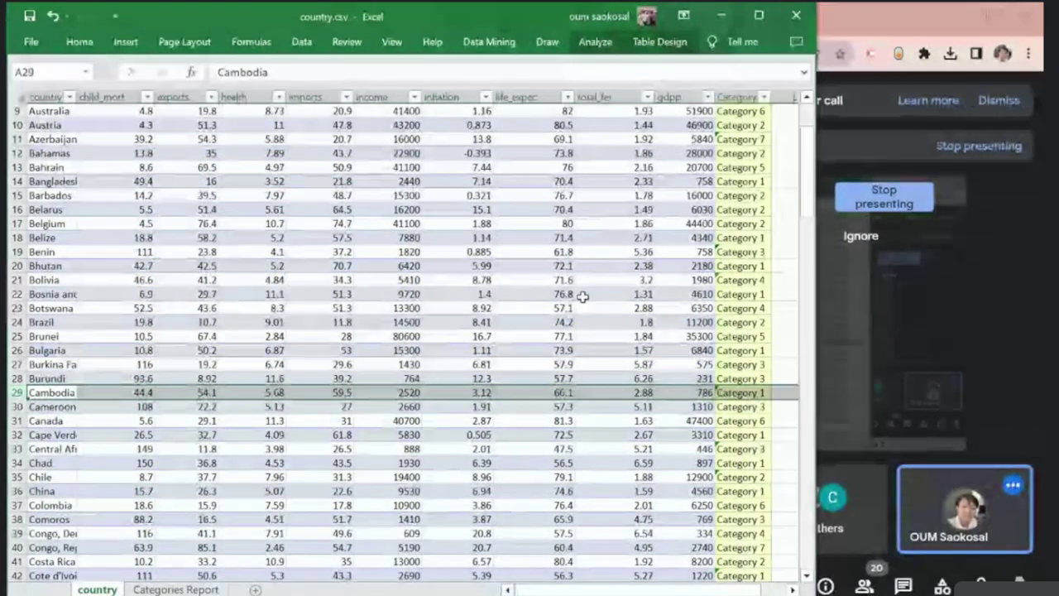
Step: Select Australia's row at the top, then scroll down and select Japan's row 79
scroll(583, 297, up, 3)
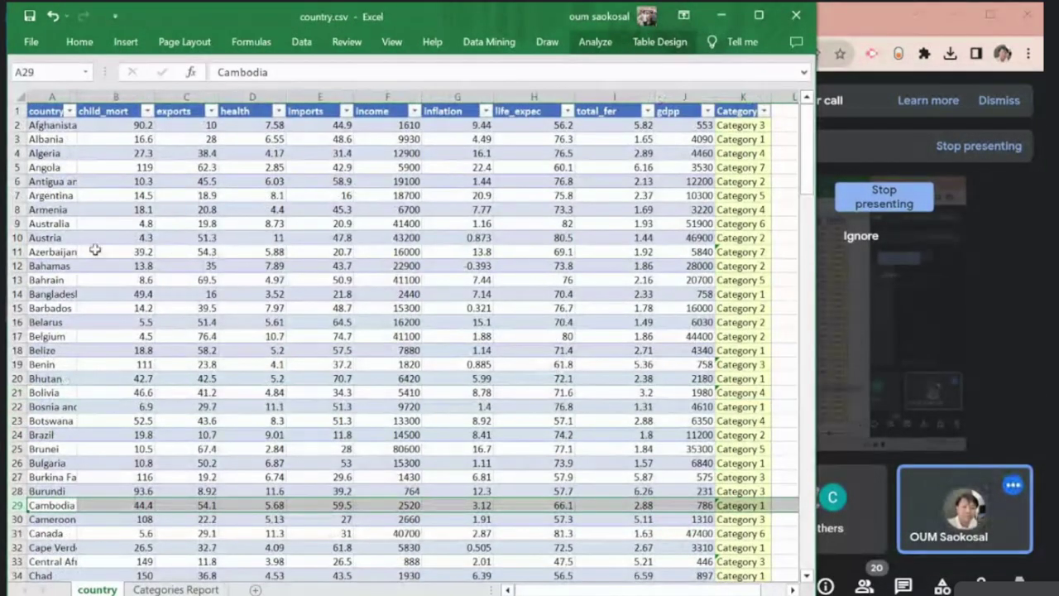
click(13, 223)
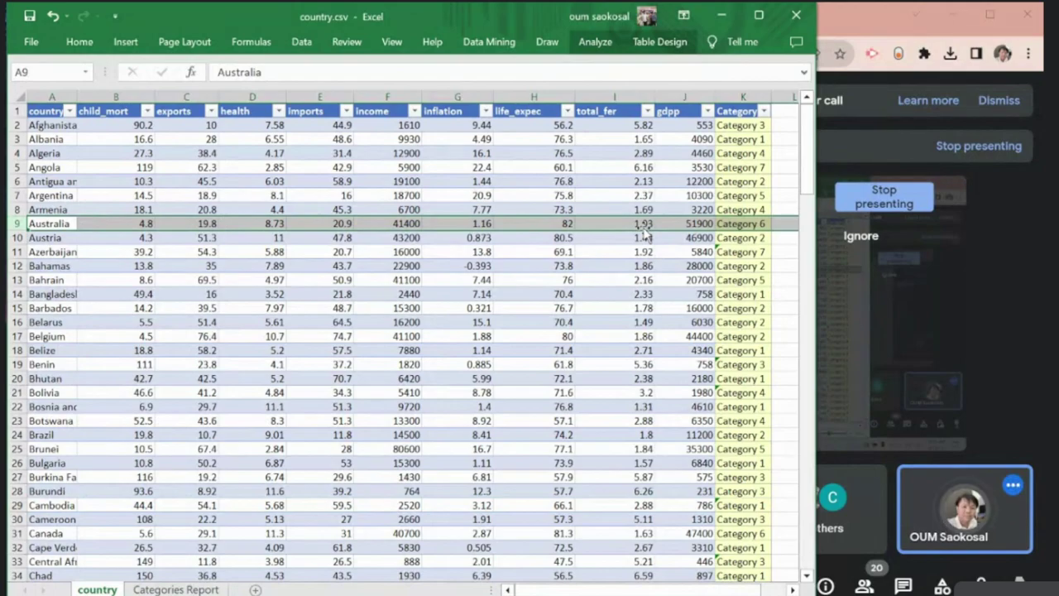
scroll(87, 265, down, 13)
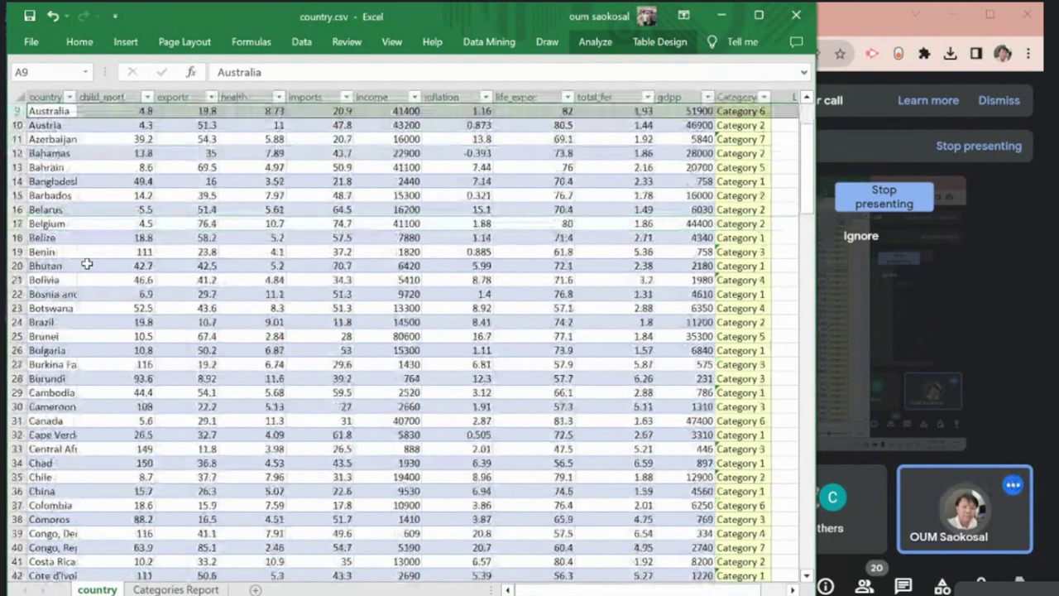
scroll(87, 265, down, 6)
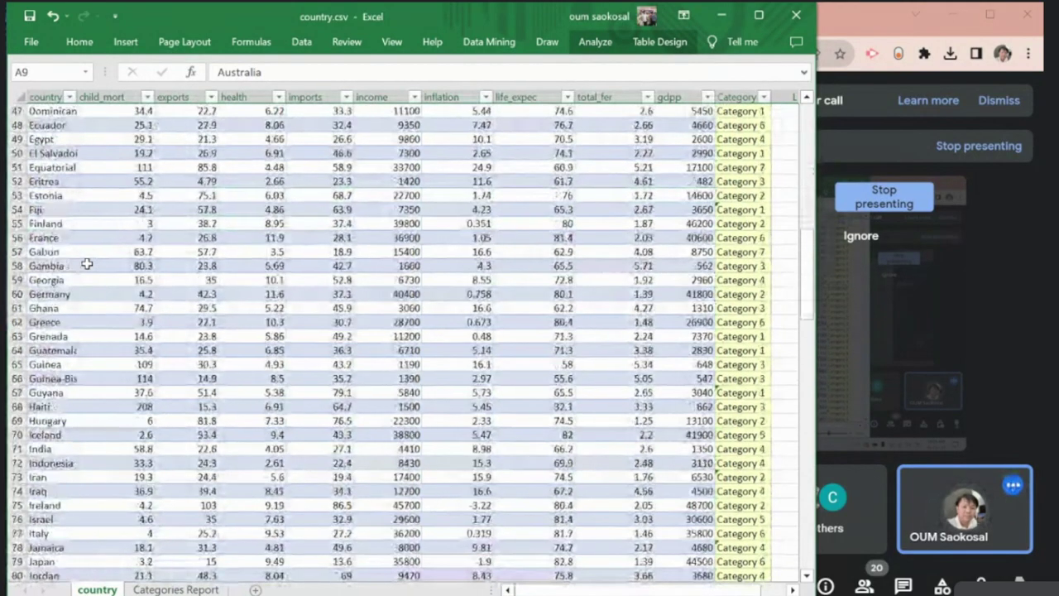
scroll(87, 264, down, 3)
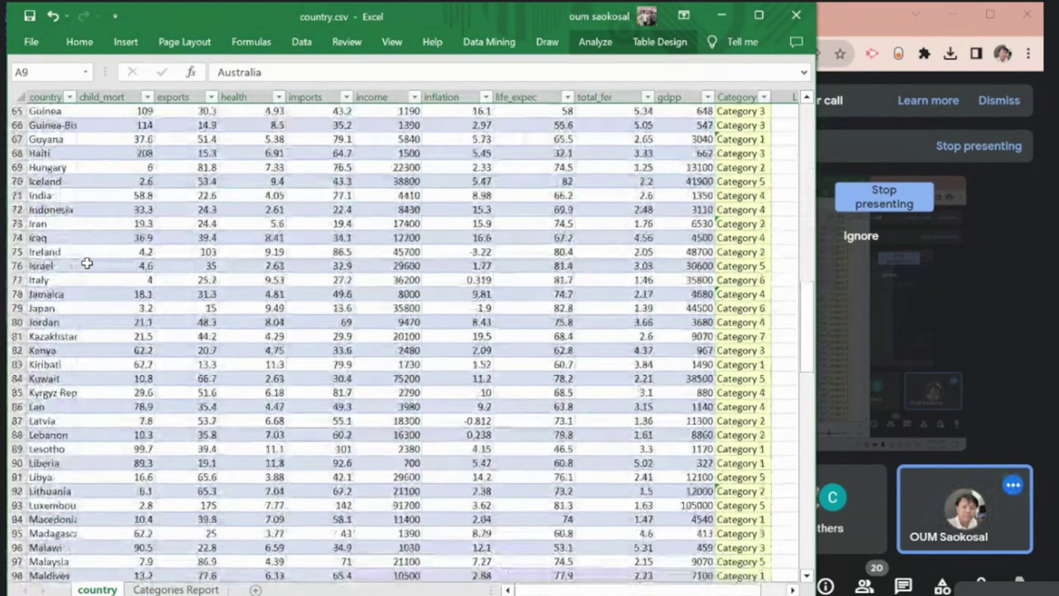
click(11, 308)
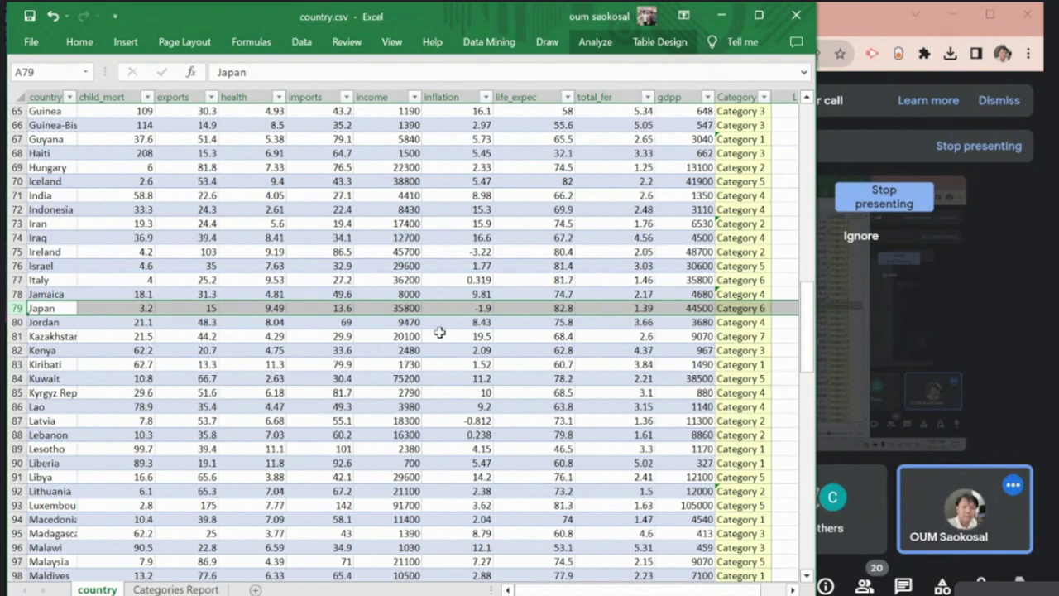
Step: Compare Japan's -1.9 inflation with Jordan's 8.43 and Jamaica's 9.81
click(457, 308)
click(459, 322)
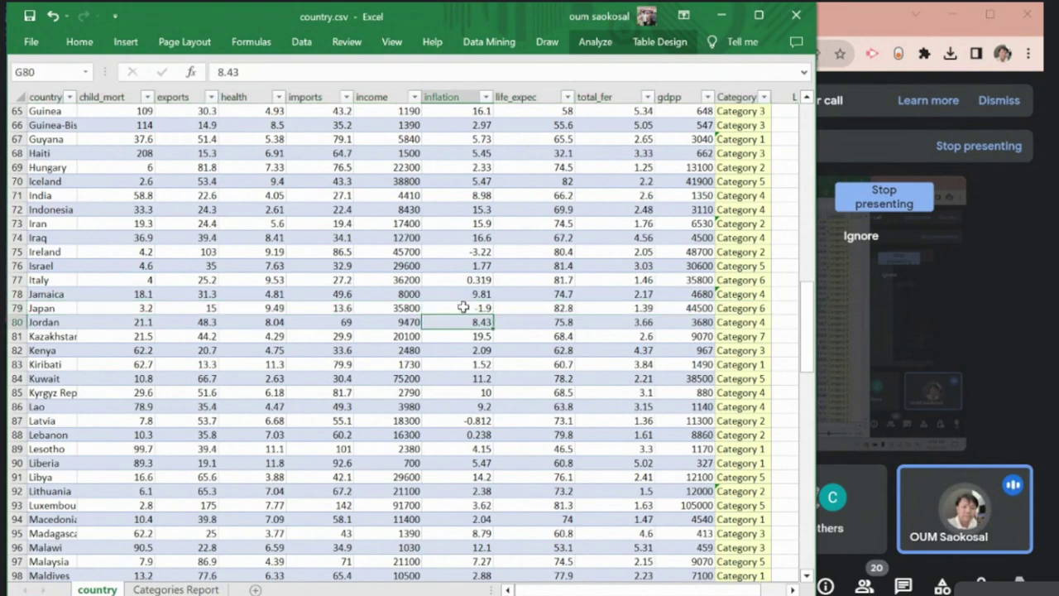
click(464, 309)
click(465, 296)
click(457, 307)
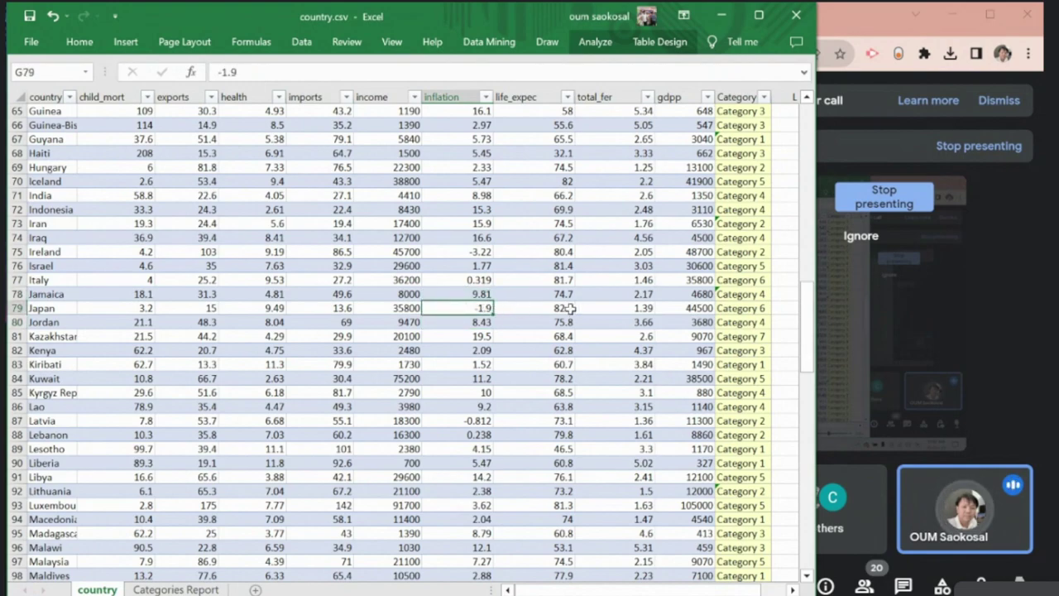
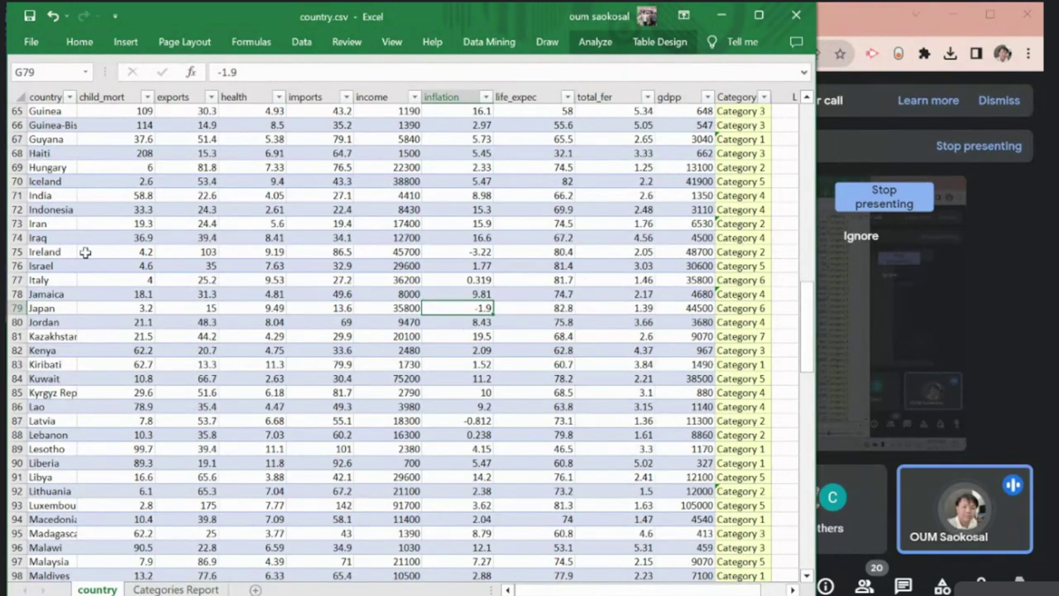
Step: Select Ireland's negative inflation value of -3.22 in cell G75 of the country data
click(479, 253)
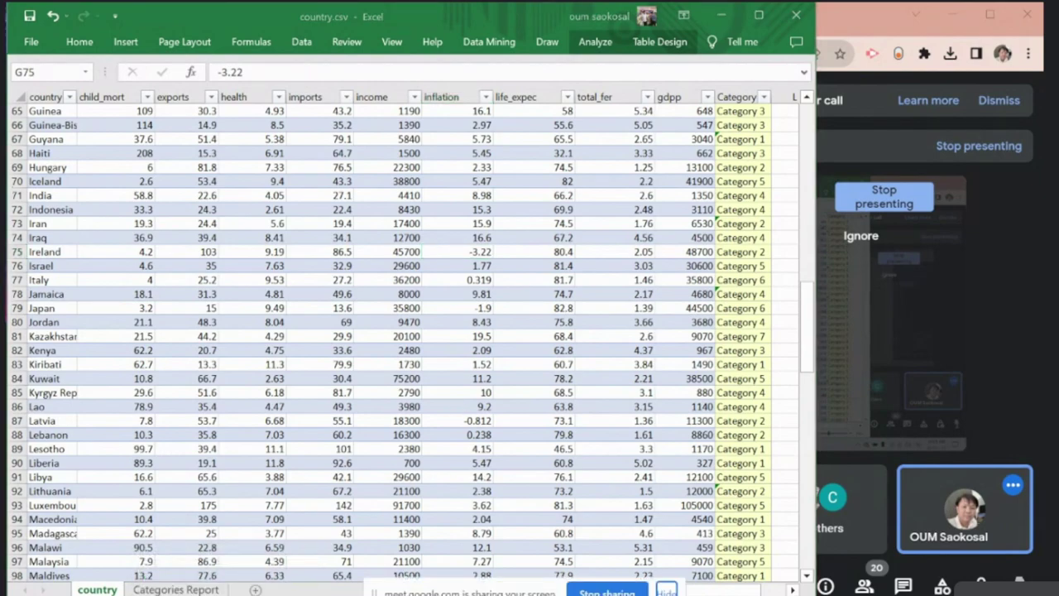
Step: Open a new blank Chrome tab and switch the input language to English
click(439, 542)
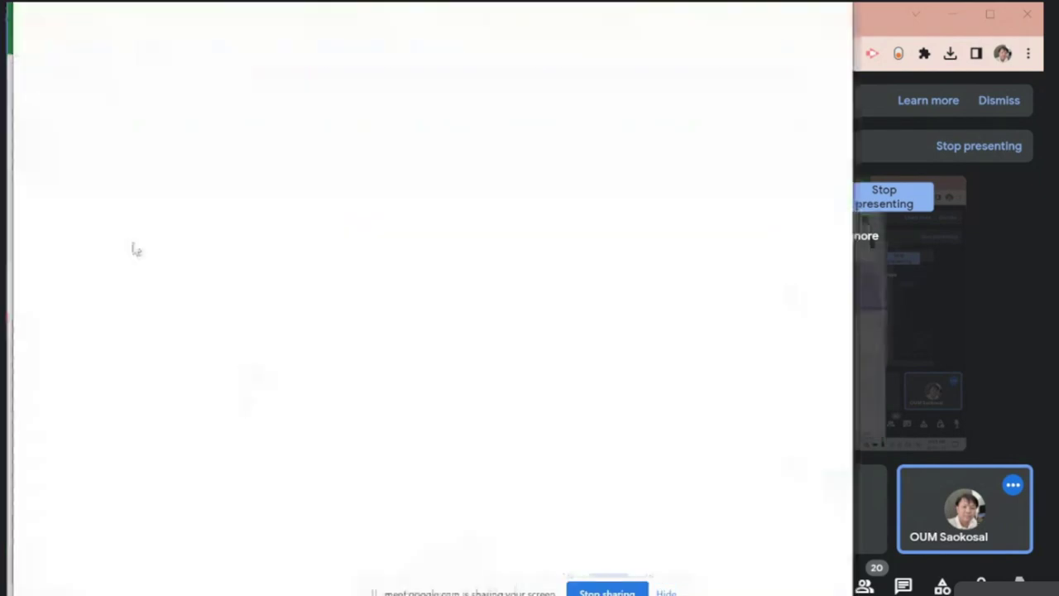
click(432, 22)
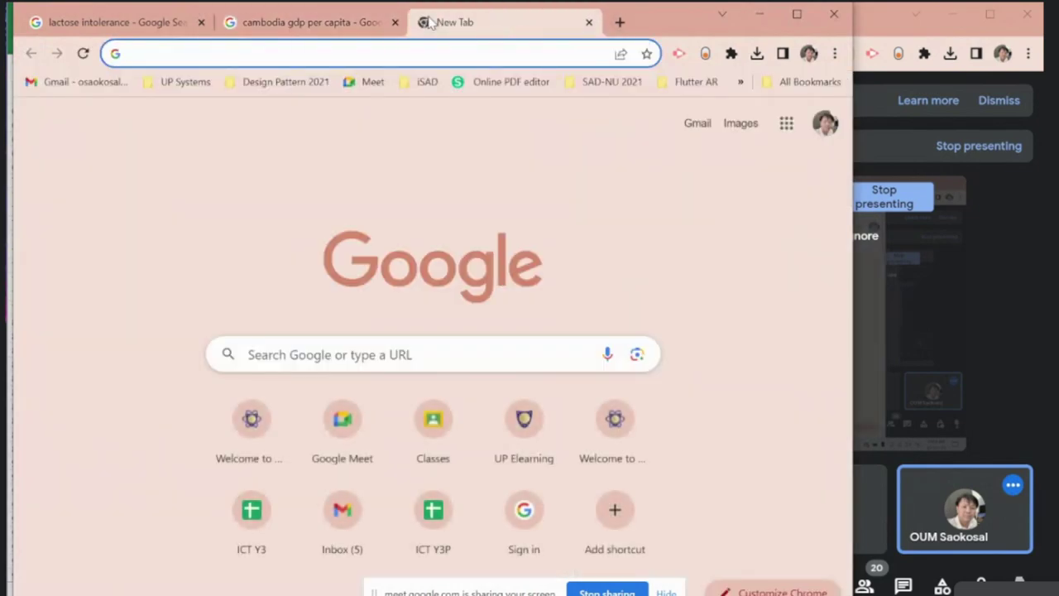
text(ឥត)
key(BackSpace)
key(BackSpace)
key(Escape)
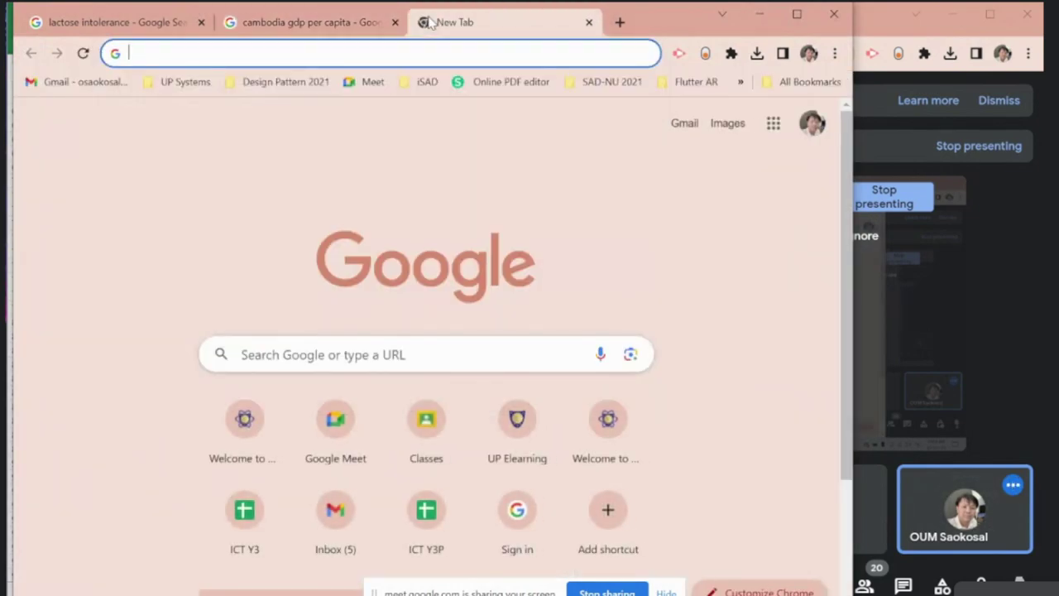
click(924, 589)
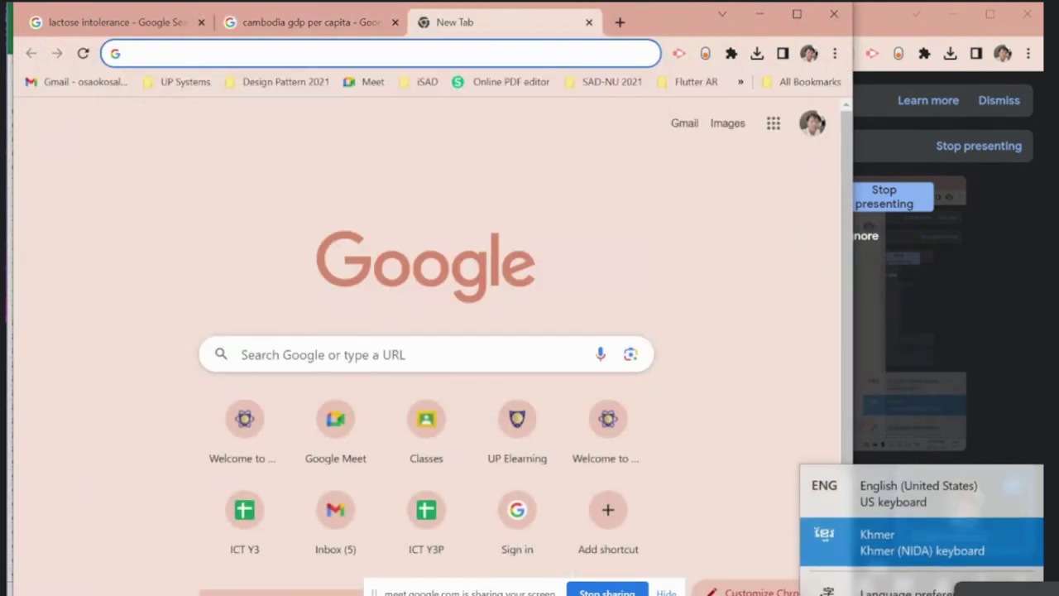
click(908, 499)
Step: Search Google for 'deflation effects'
text(def)
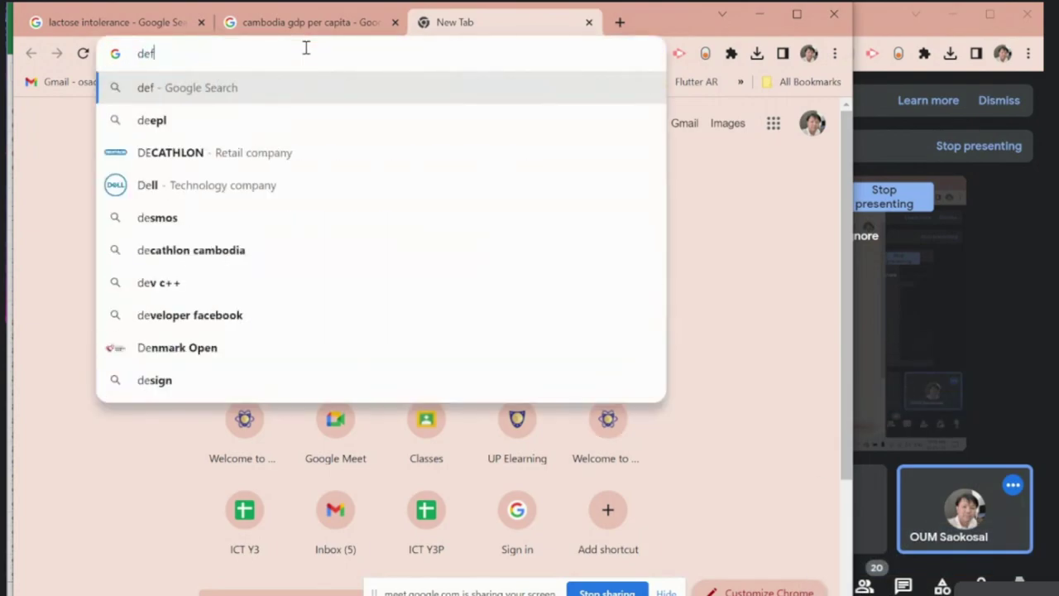
text(la)
key(BackSpace)
text(lation)
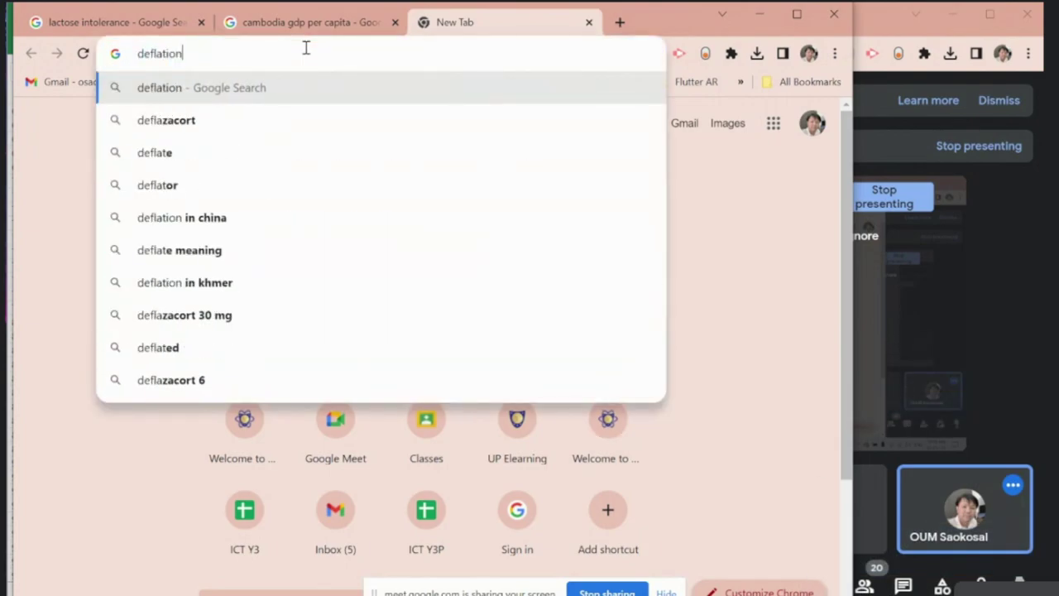
text( effect)
key(Return)
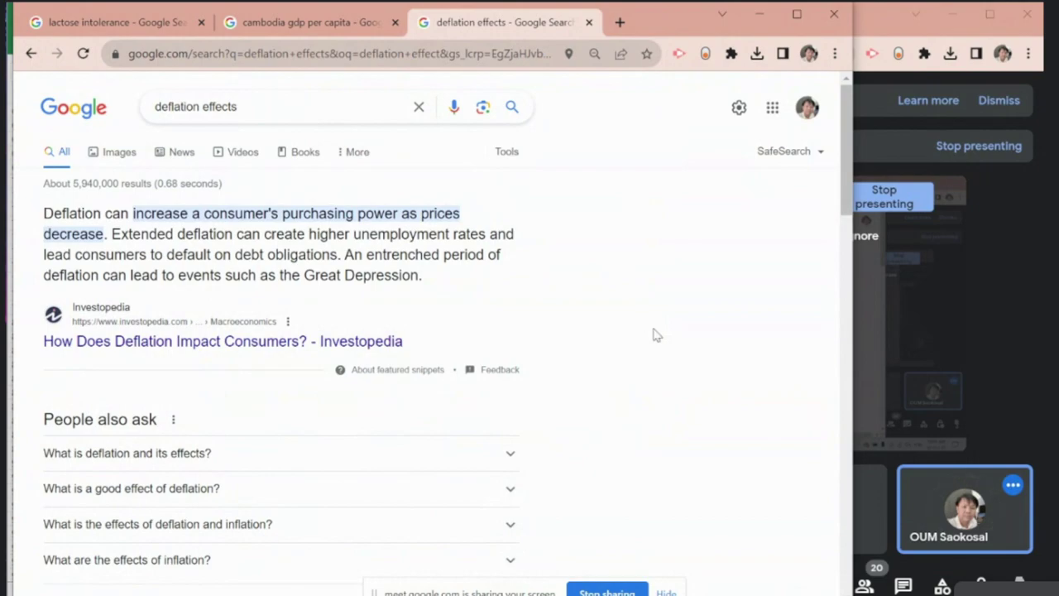
Step: Highlight 'higher unemployment rates' in the deflation answer snippet and capture a screenshot
drag(45, 213, 369, 235)
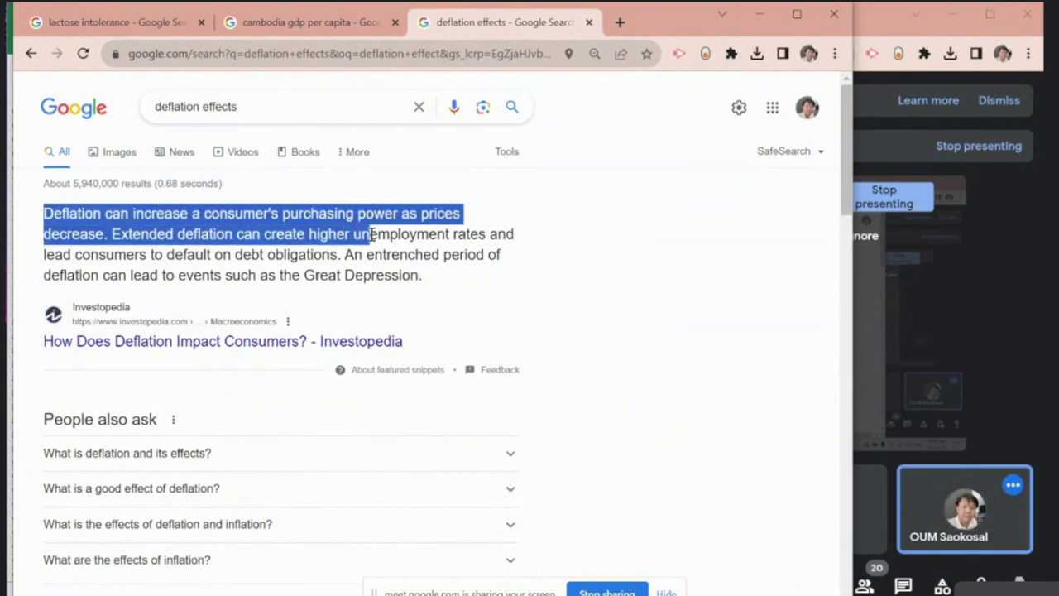
click(228, 273)
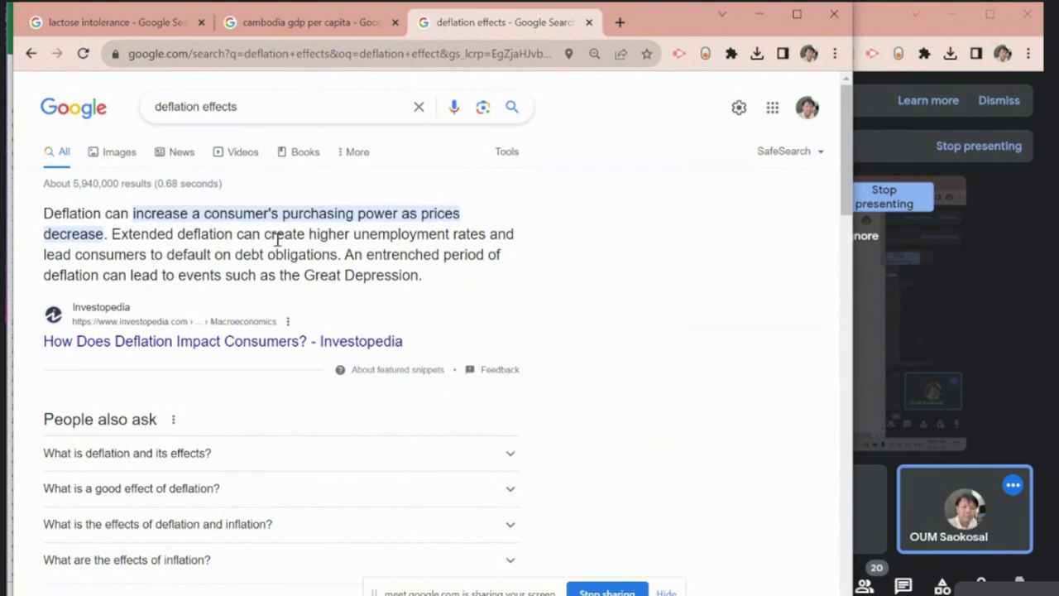
drag(340, 254, 112, 235)
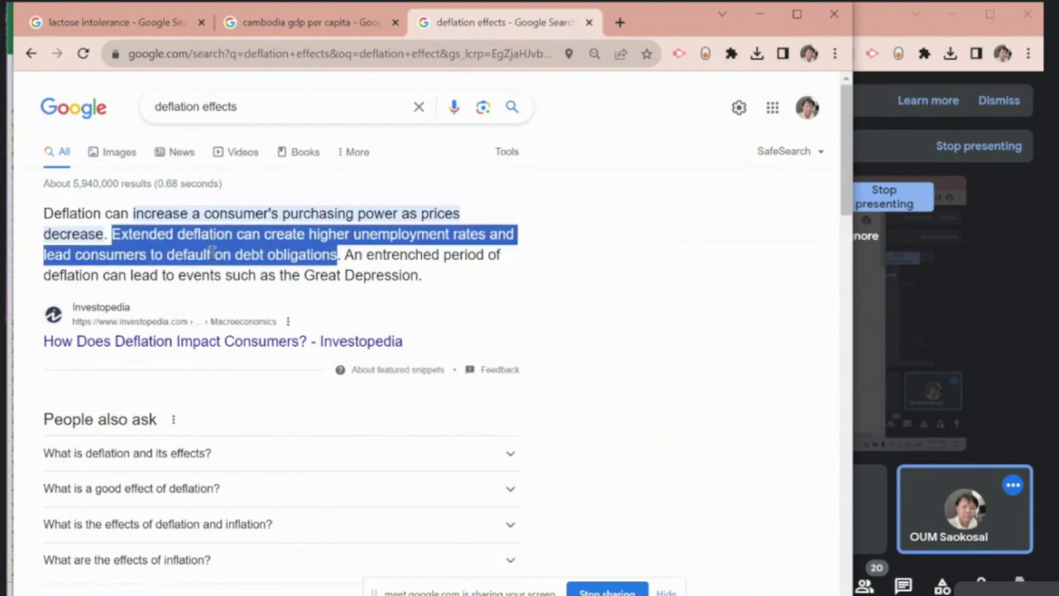
click(213, 255)
drag(309, 235, 488, 235)
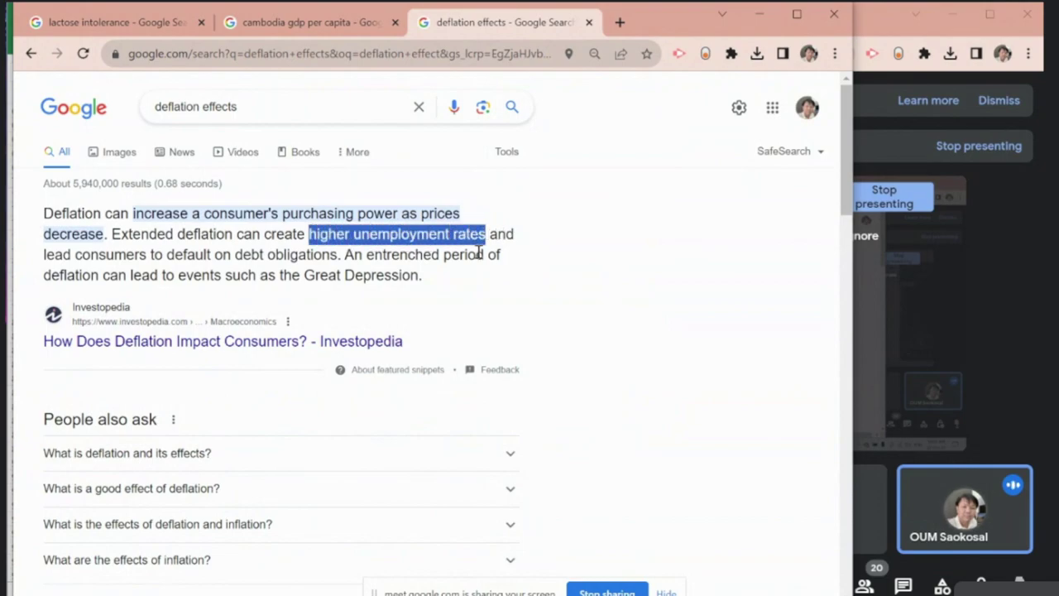
key(alt+Tab)
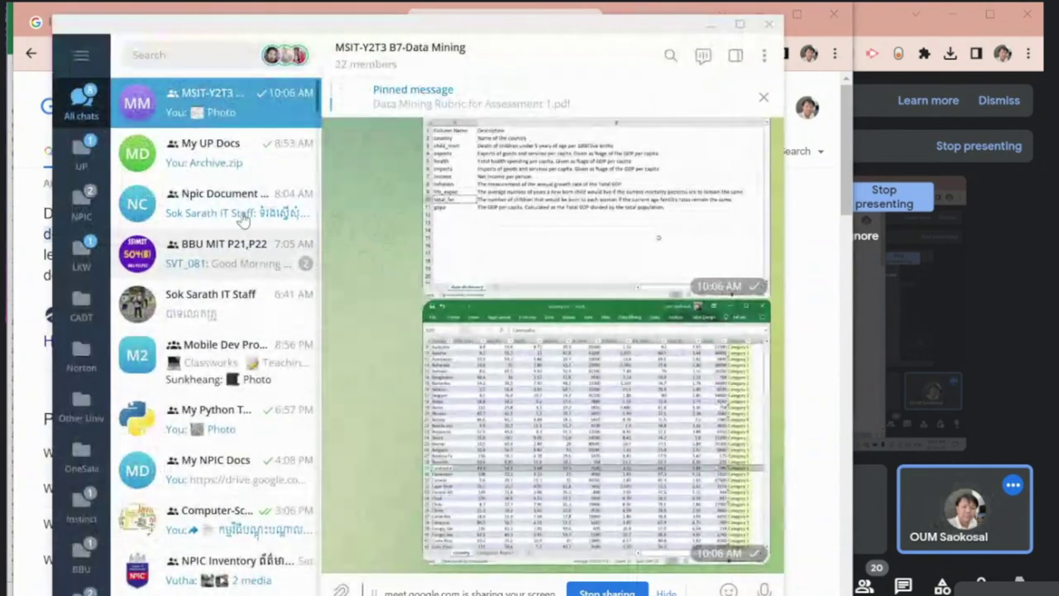
Step: Send the pasted deflation screenshot captioned 'deflation' to the group chat, then close Telegram
key(ctrl+v)
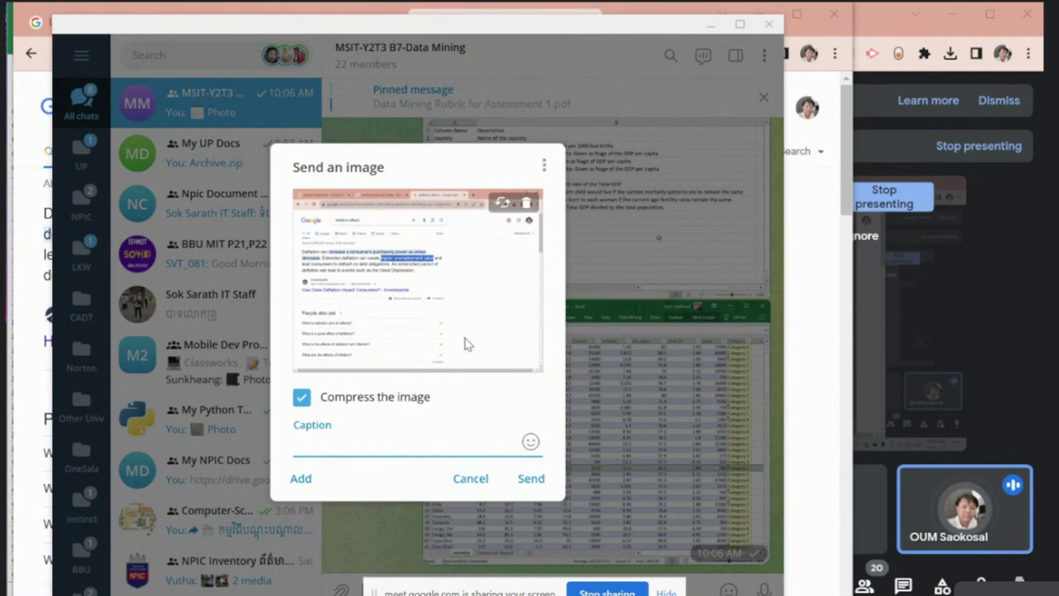
text(def)
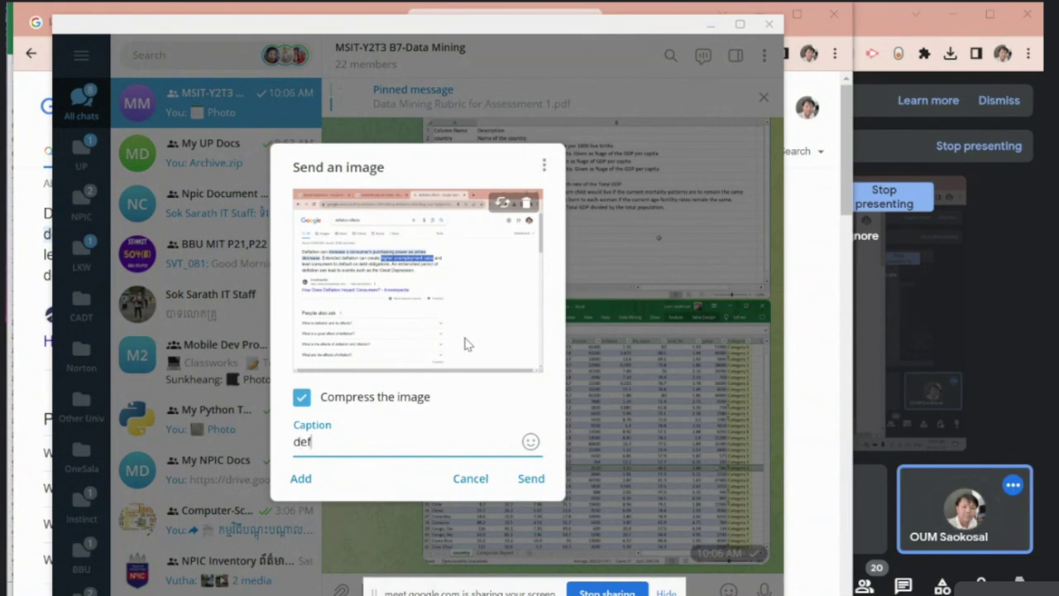
text(lation)
key(Return)
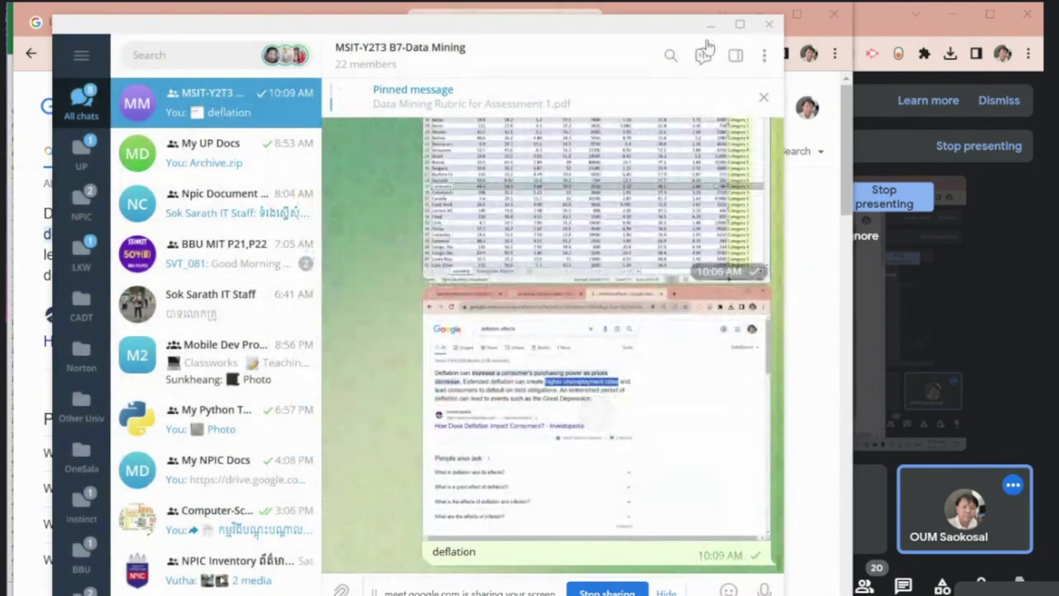
click(769, 24)
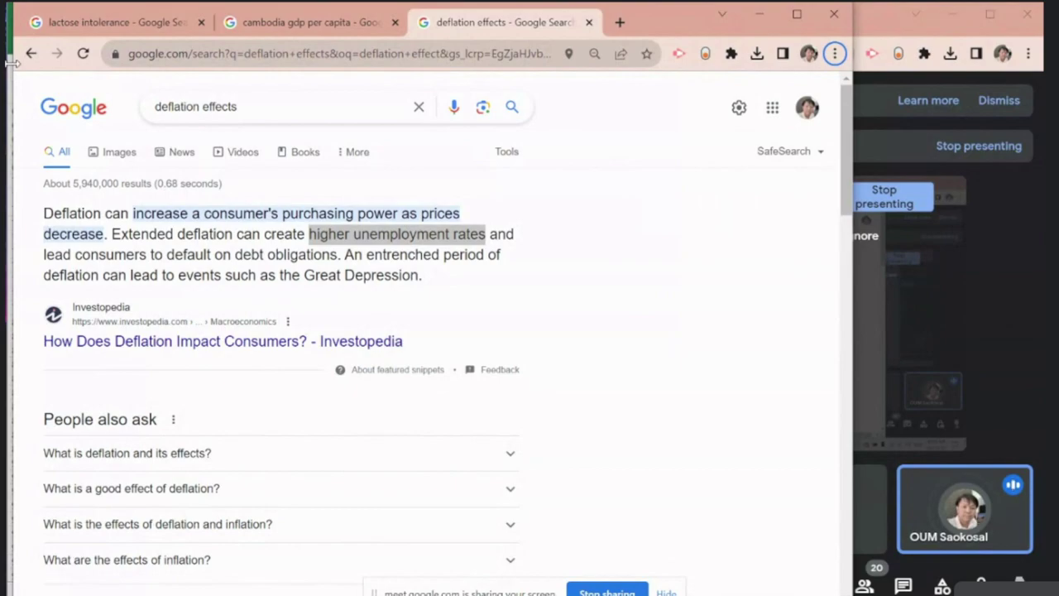
Step: Narrow the Chrome search window so the Google Meet call shows beside it, then refocus the search
drag(12, 63, 5, 63)
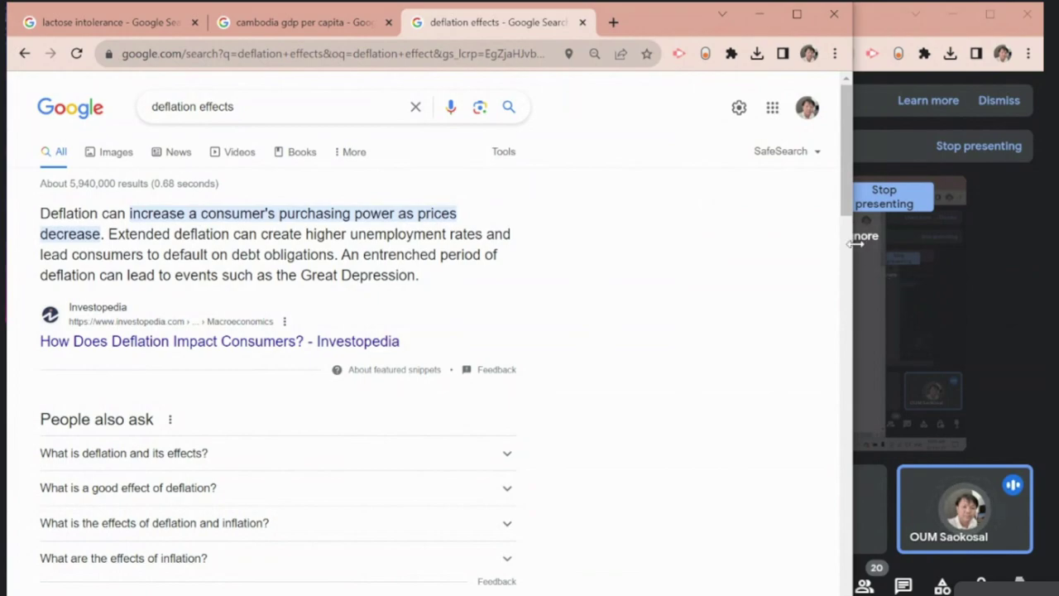
drag(855, 244, 741, 243)
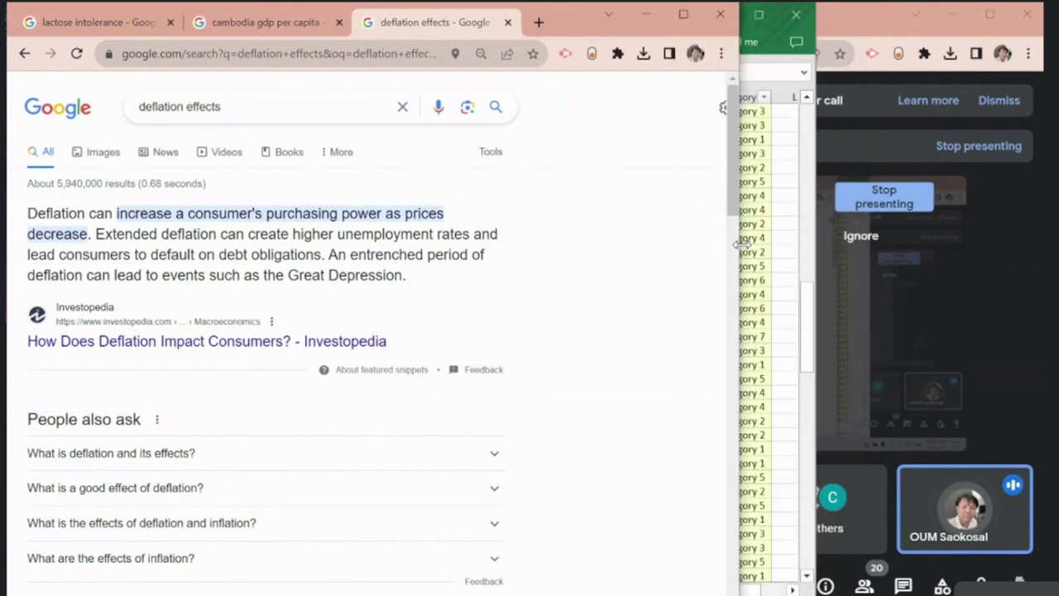
click(960, 289)
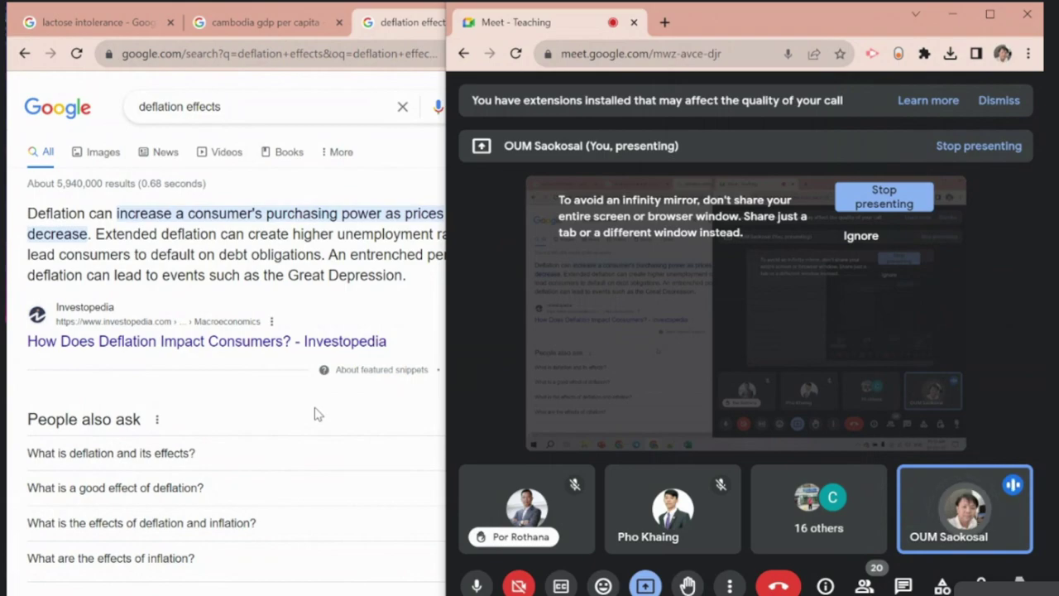
click(414, 379)
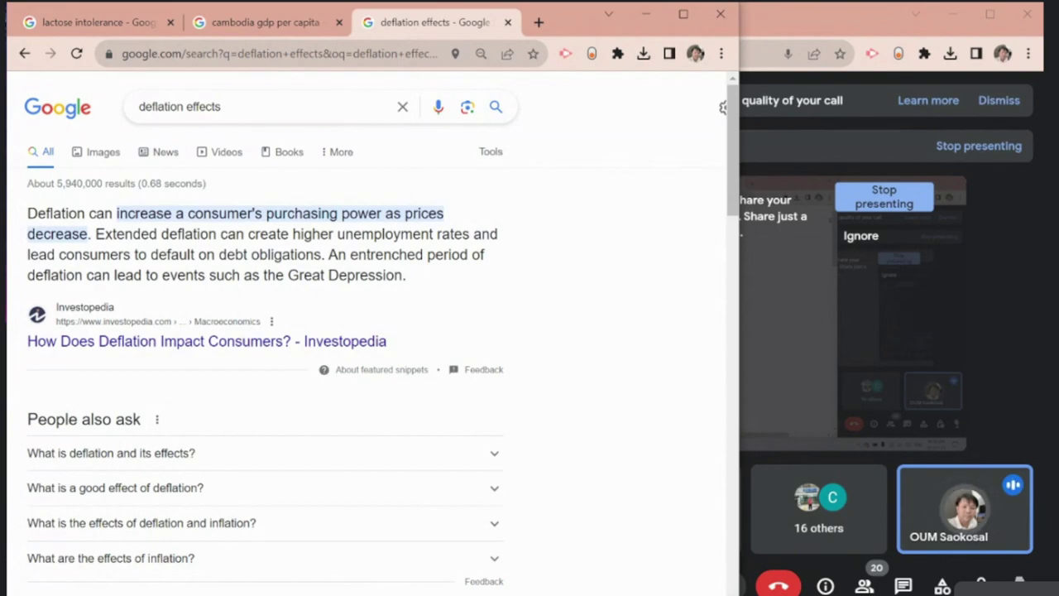
Step: Select Cambodia's row 29 in country.csv, then bring up the data-dictionary.csv workbook
mouse_move(389, 593)
click(310, 580)
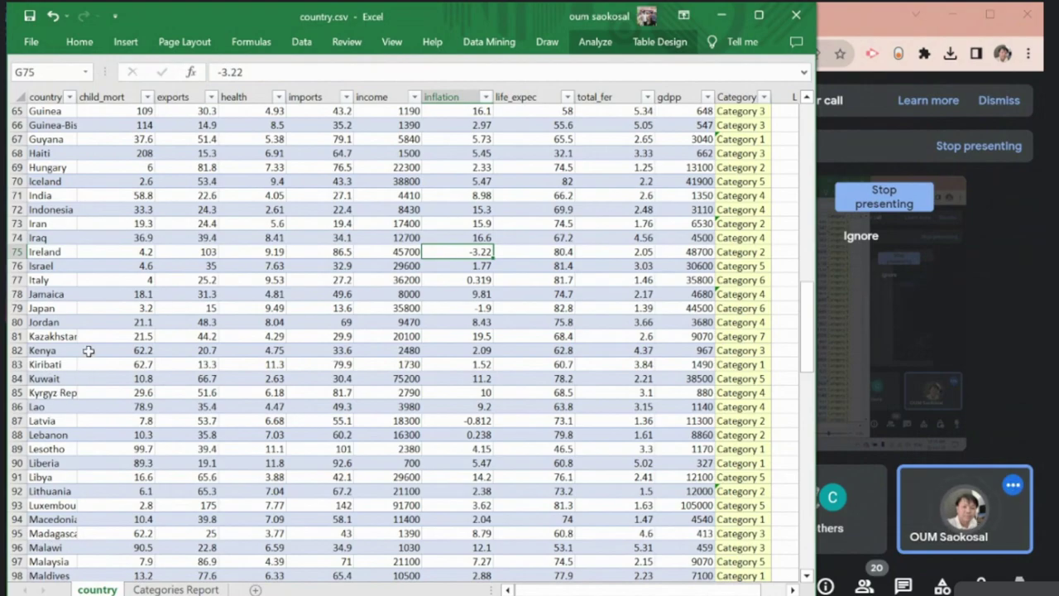
scroll(88, 351, up, 13)
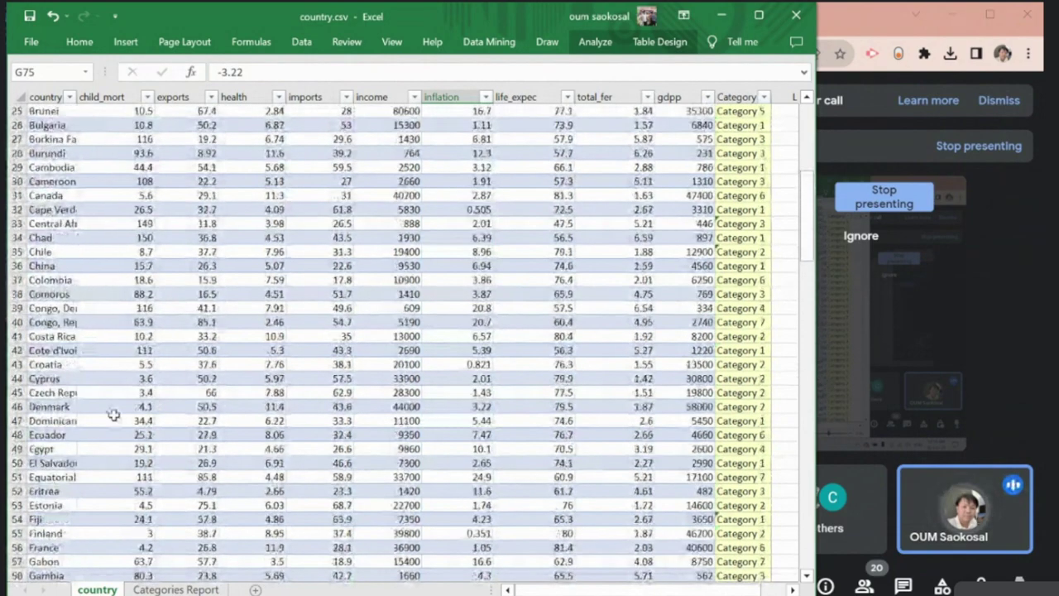
drag(13, 160, 14, 162)
click(12, 167)
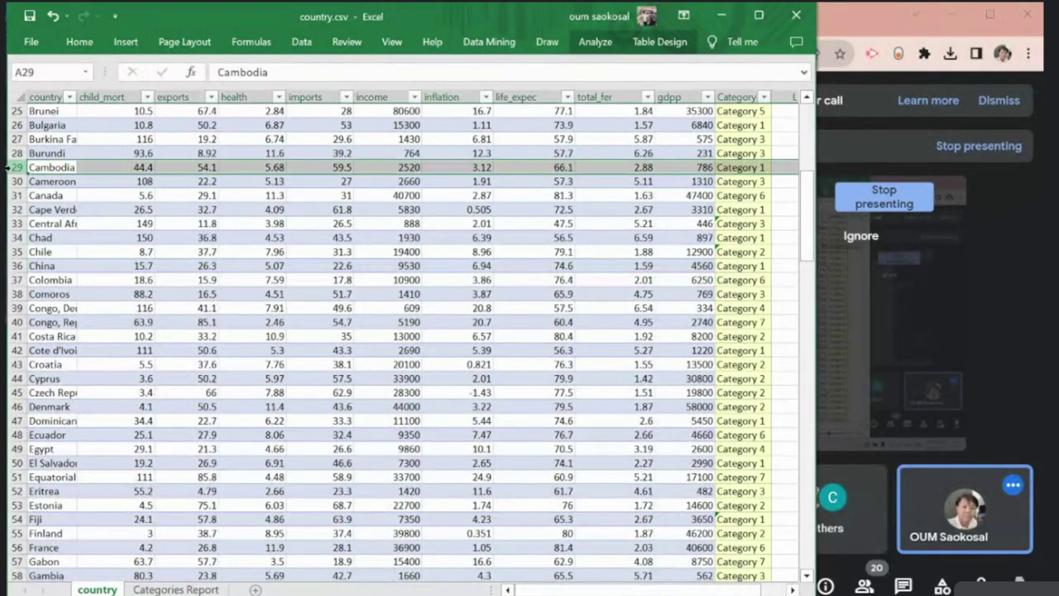
scroll(296, 260, up, 3)
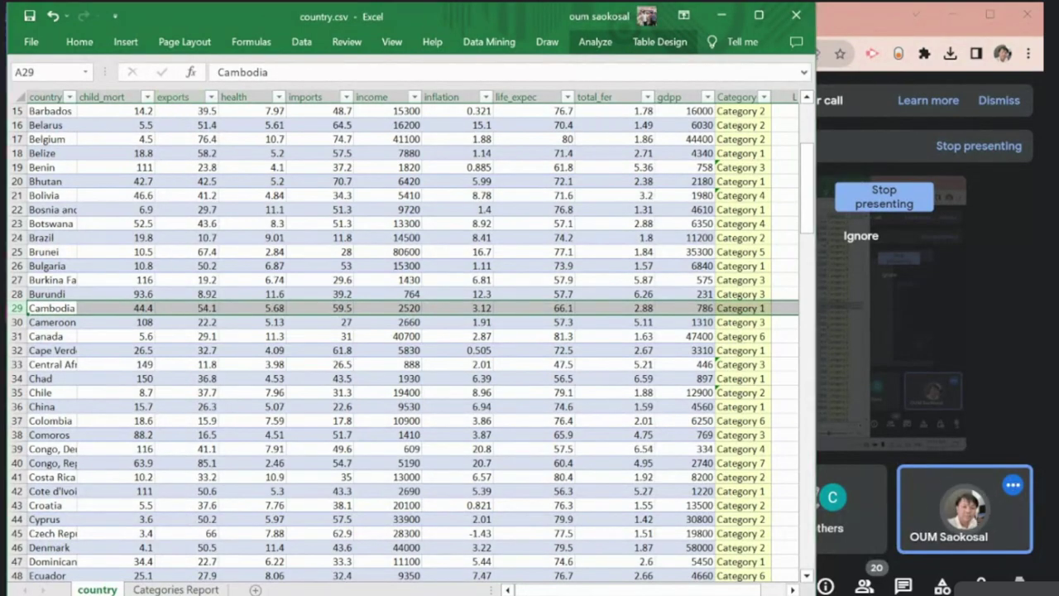
click(464, 542)
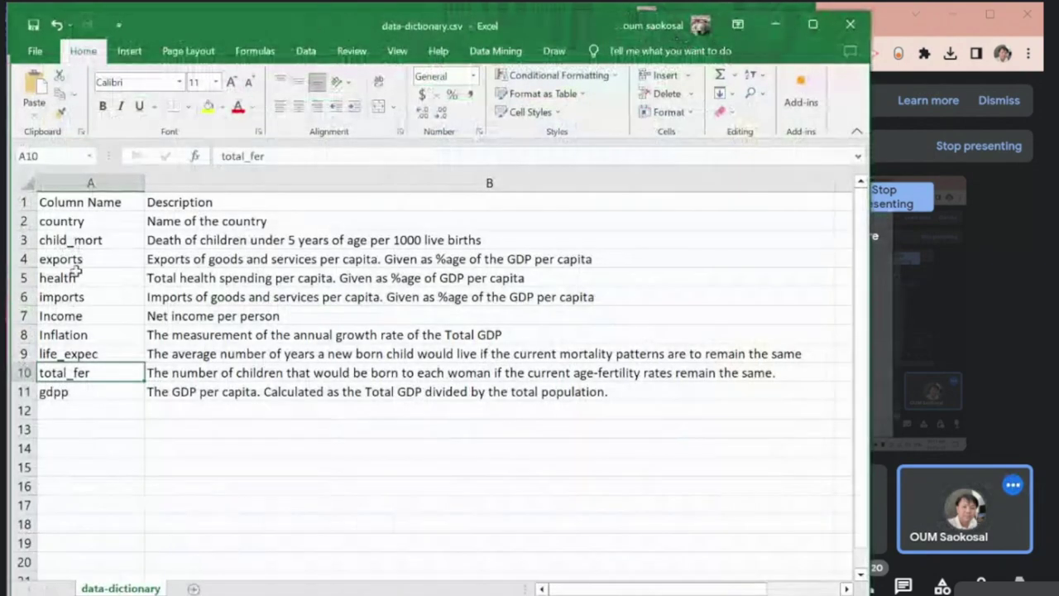
Step: Select the health entry in cell A5 of data-dictionary.csv, then minimize that workbook
click(77, 273)
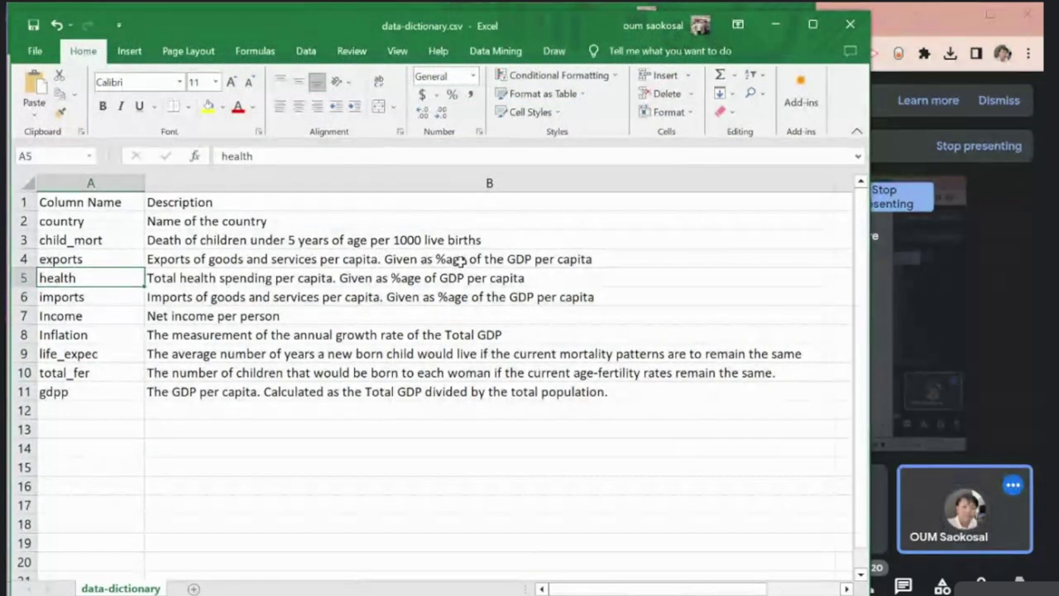
click(777, 27)
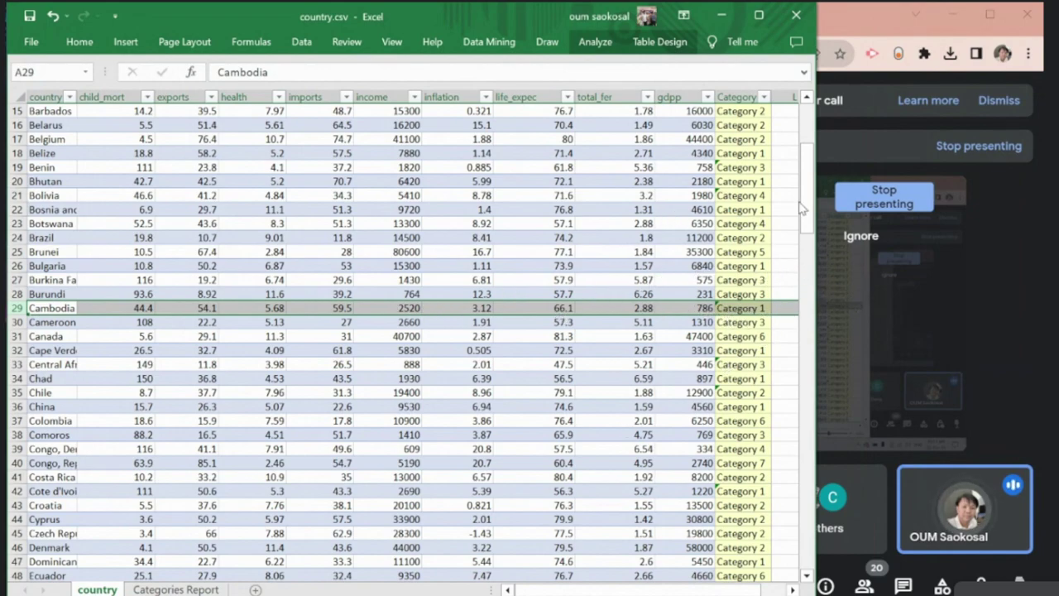
Step: Filter the Category column to Category 1 only, widen column A, and enlarge the window
drag(809, 199, 810, 154)
click(764, 111)
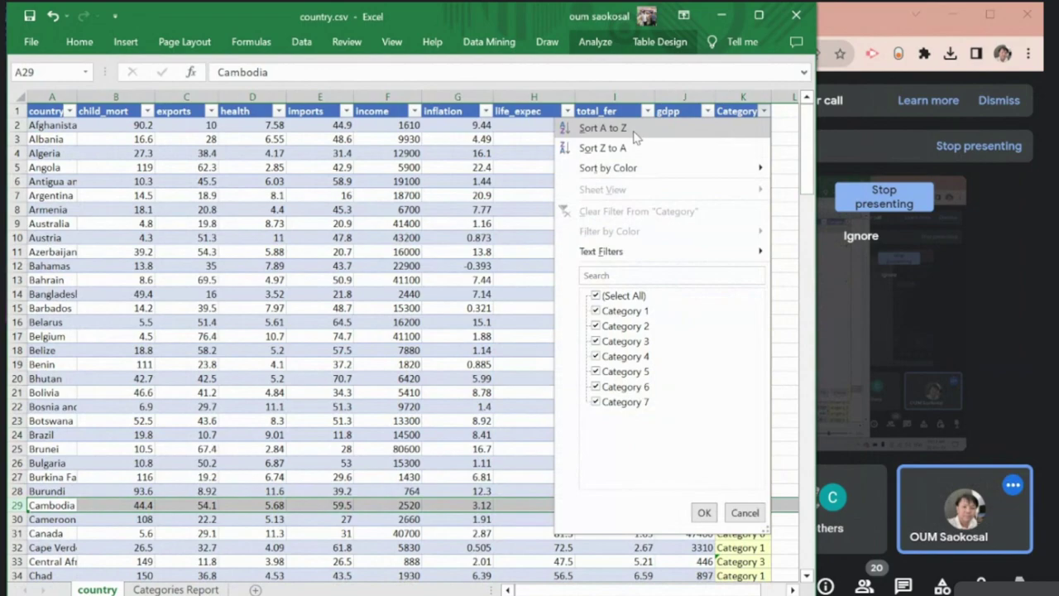
click(595, 298)
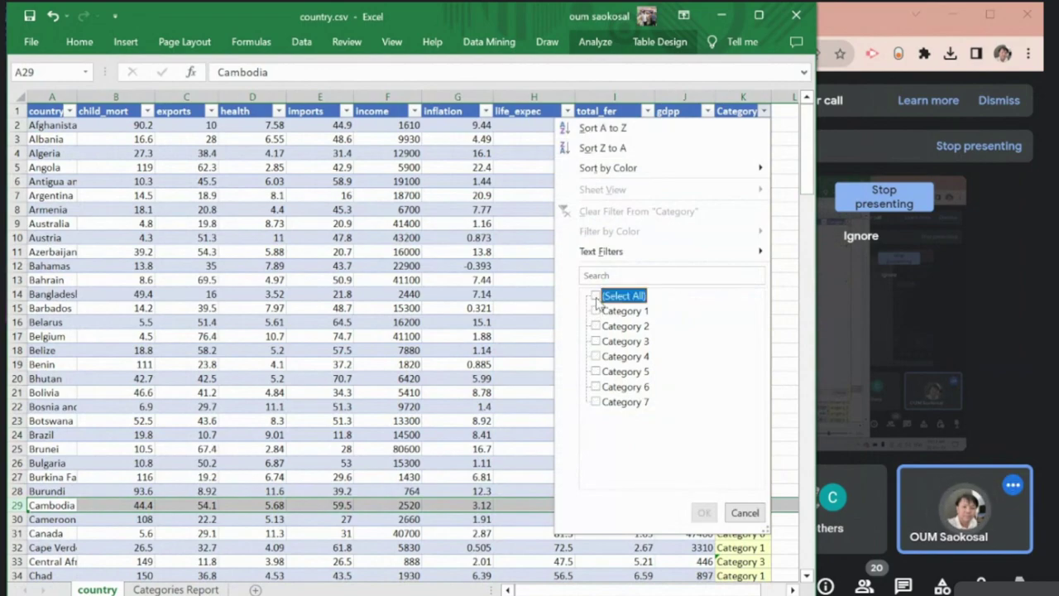
click(596, 311)
click(591, 130)
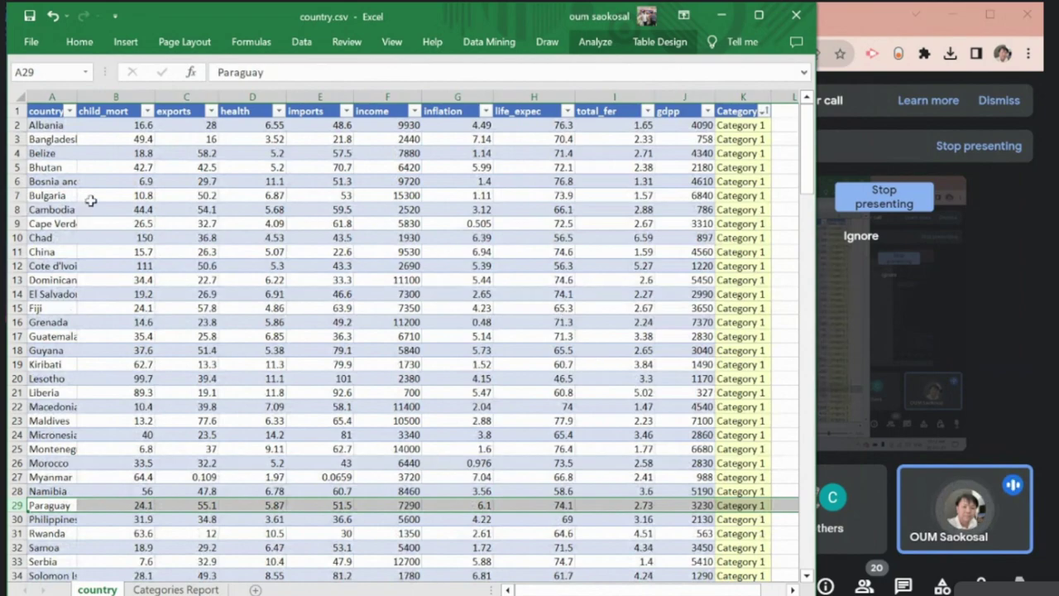
drag(75, 91, 118, 93)
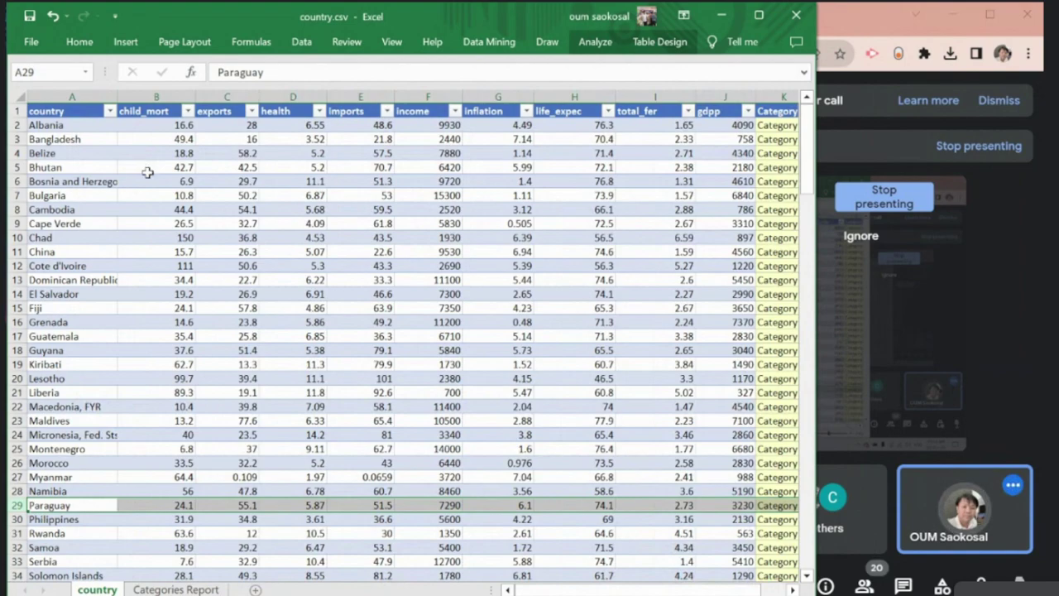
drag(816, 132, 846, 133)
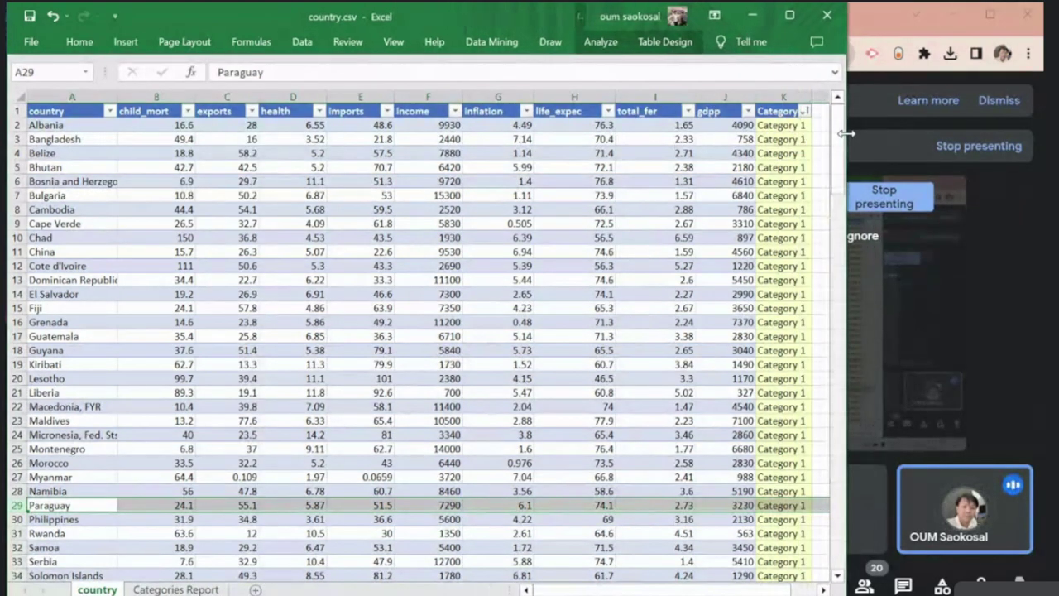
Step: Point out Albania, Bangladesh, Belize, Bhutan and China, then go to the Categories Report sheet
click(63, 125)
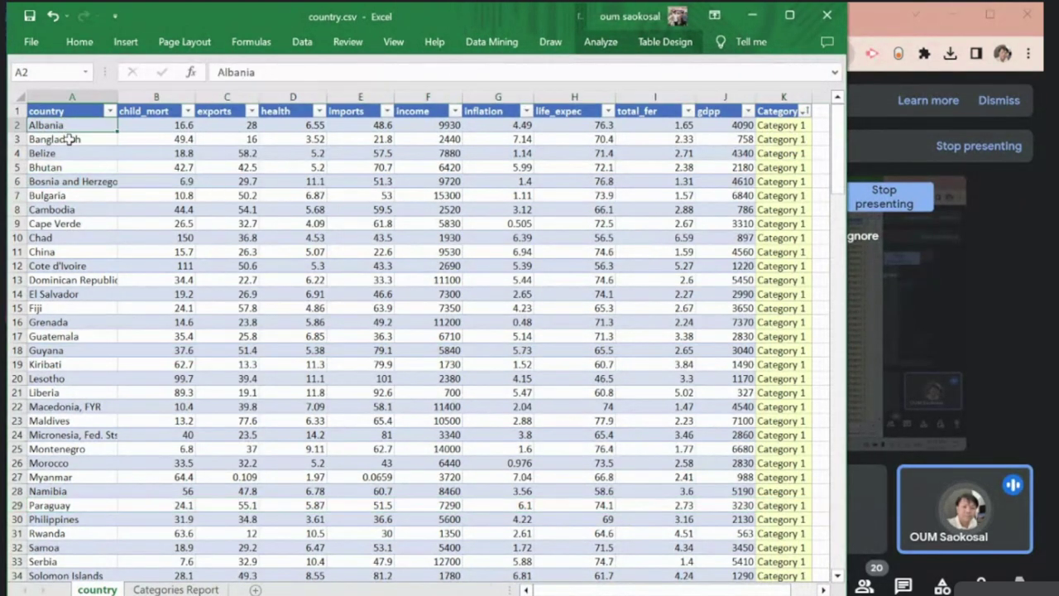
click(69, 139)
click(33, 209)
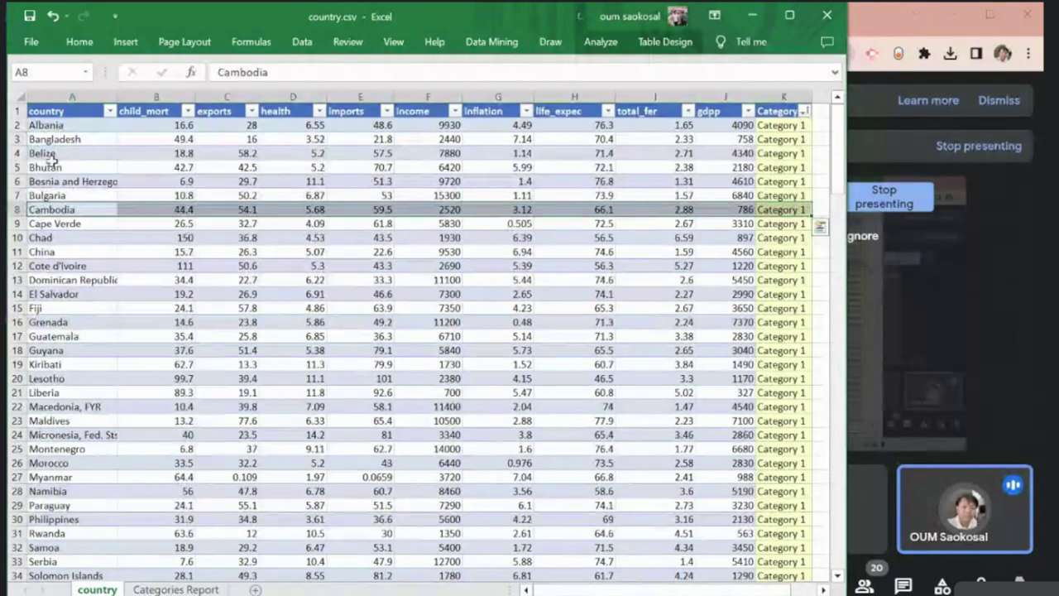
click(51, 154)
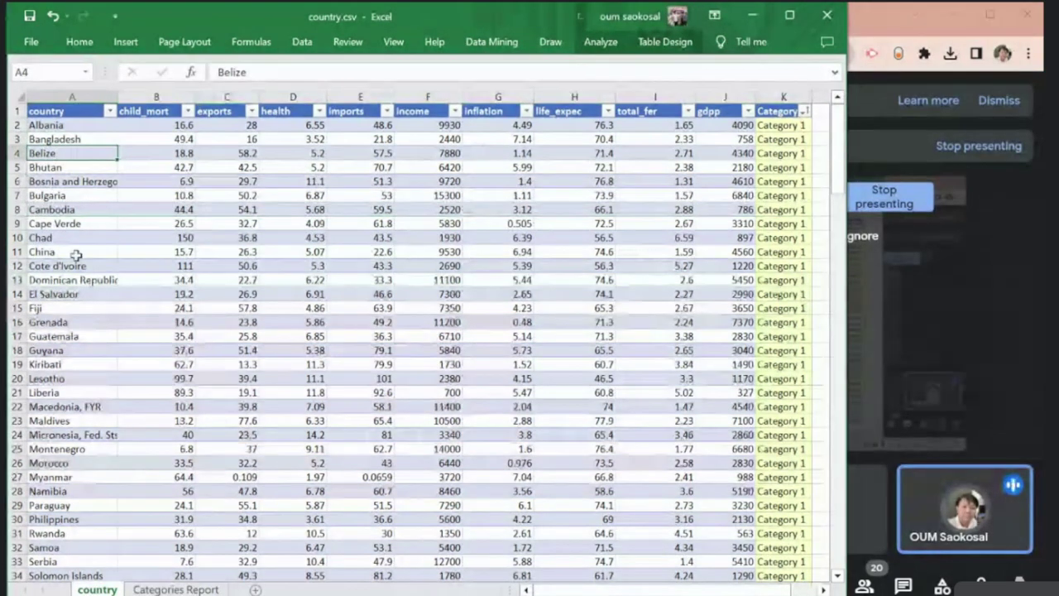
click(63, 168)
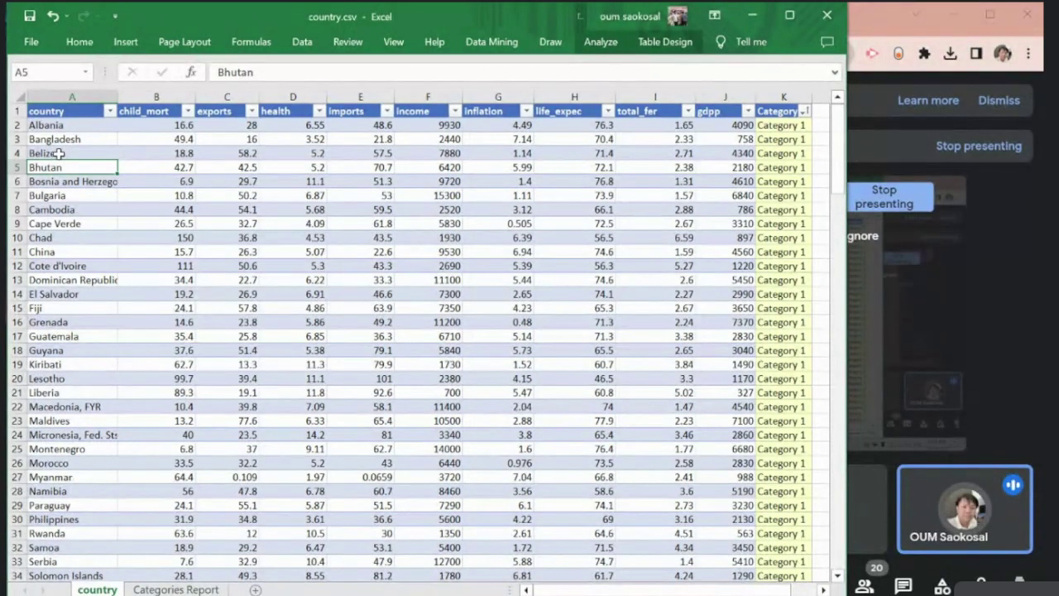
click(53, 251)
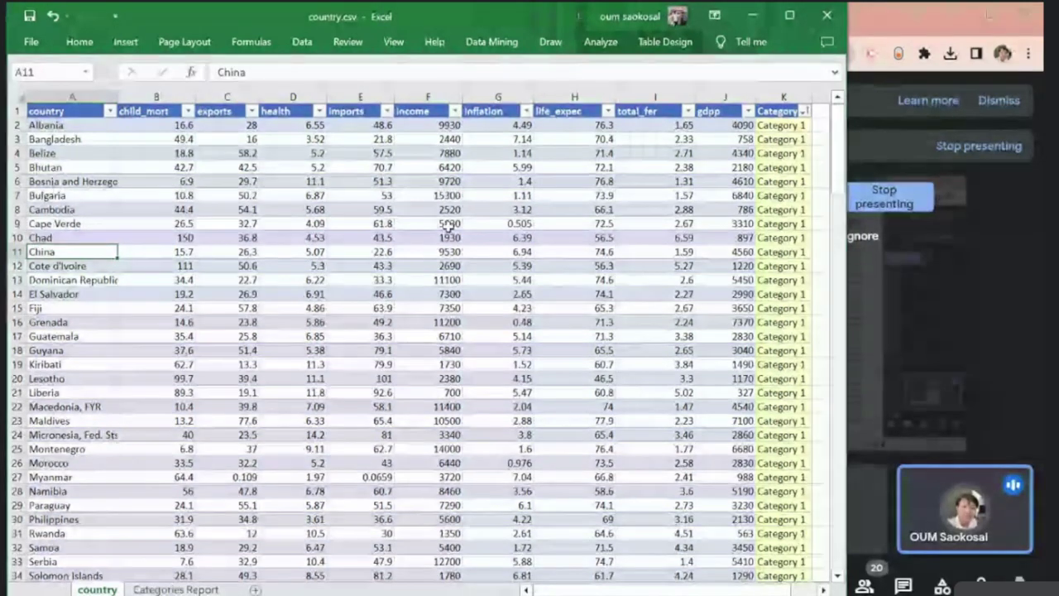
click(174, 589)
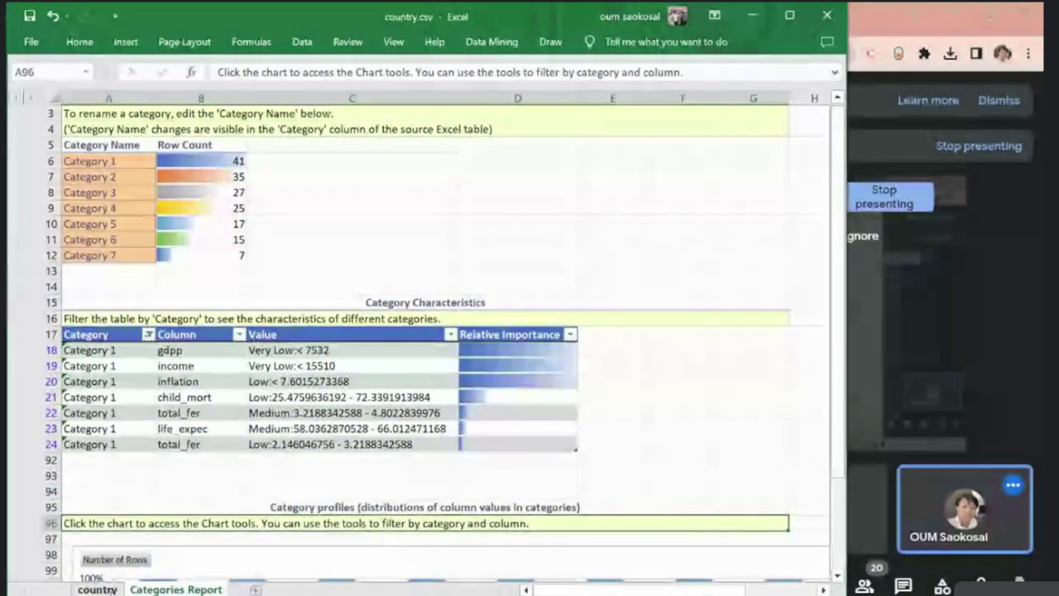
Step: Confirm the characteristics table is filtered to Category 1 and widen column D
click(97, 589)
click(175, 589)
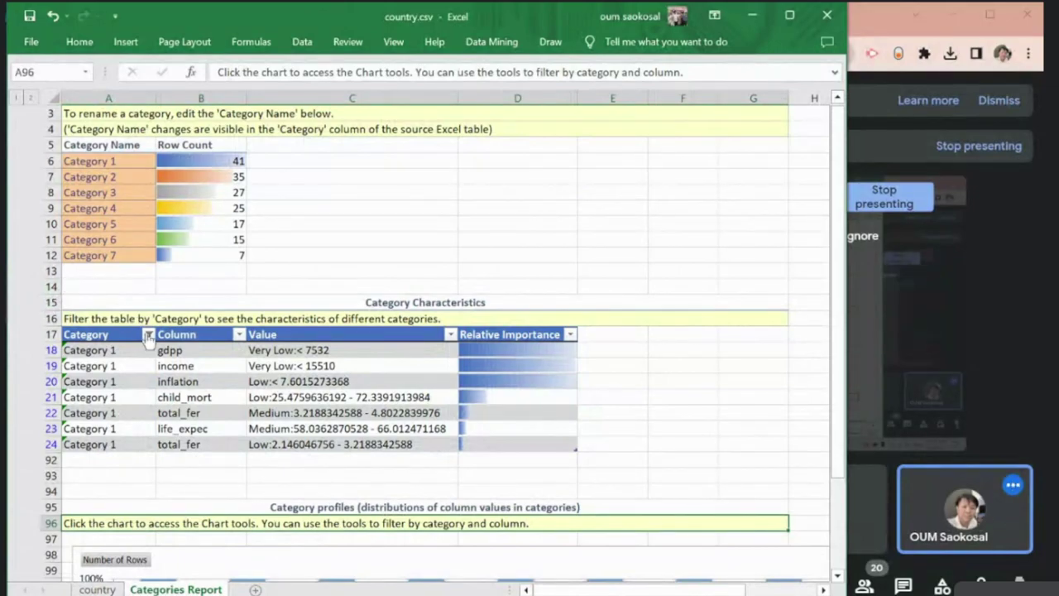
click(148, 335)
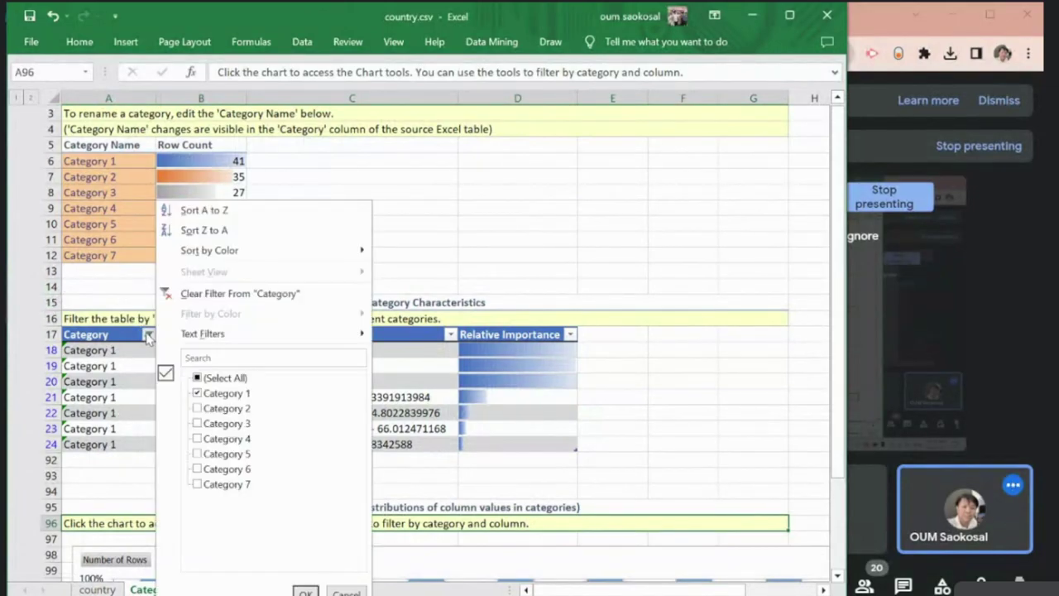
click(338, 591)
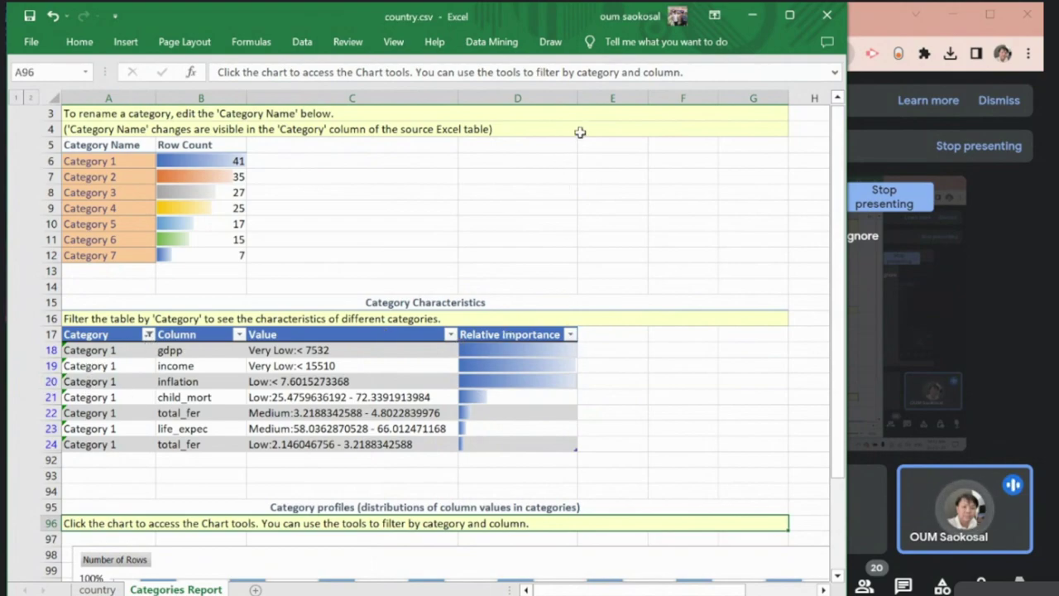
mouse_move(578, 98)
mouse_down()
mouse_move(631, 97)
mouse_move(592, 98)
mouse_up()
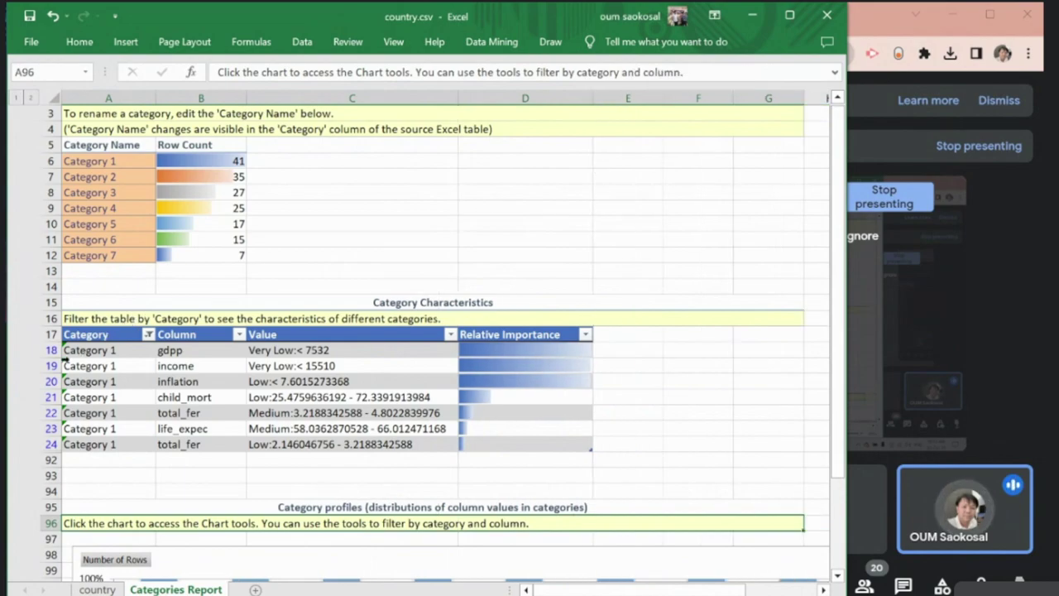
Step: Compare the gdpp and income value ranges of Category 1
click(104, 352)
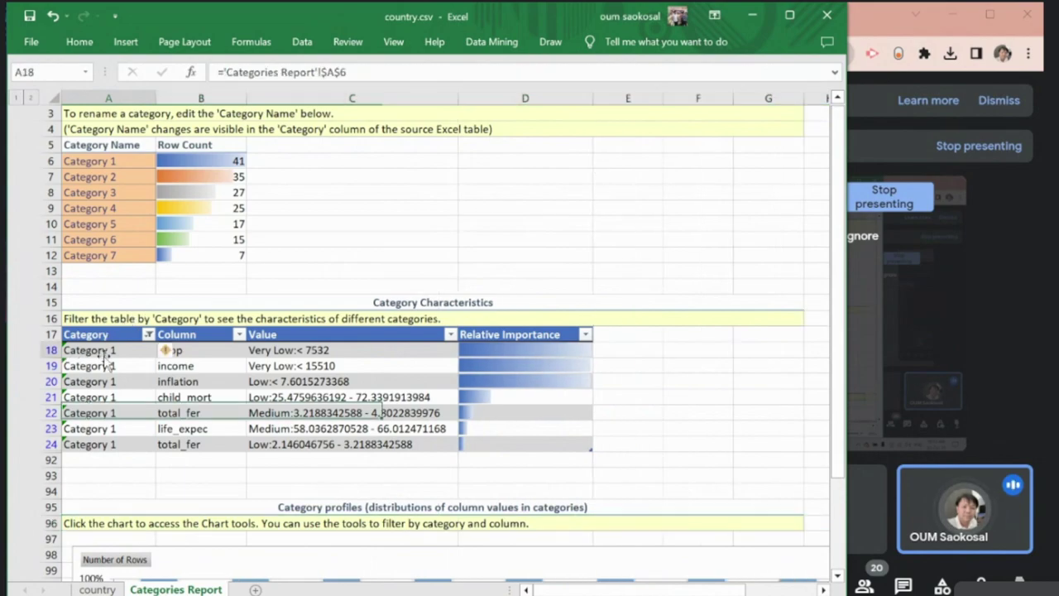
click(339, 350)
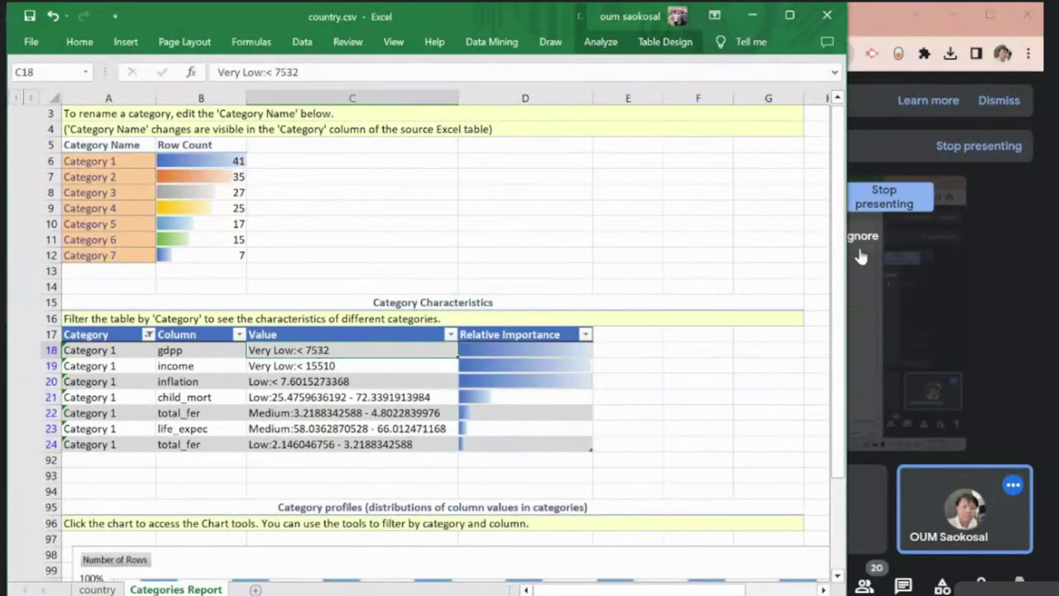
drag(850, 248, 815, 250)
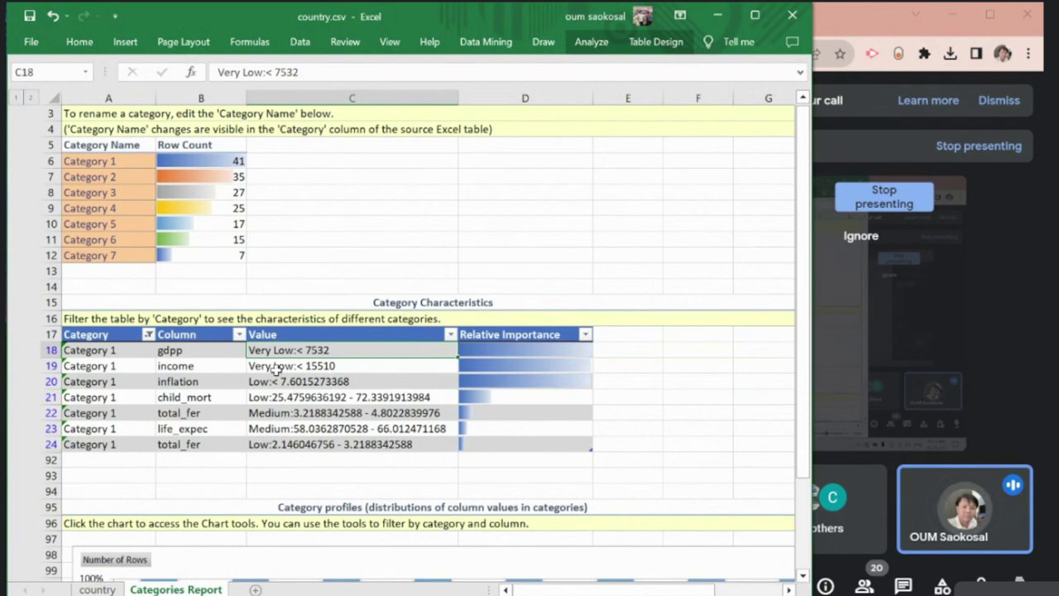
click(269, 368)
click(288, 351)
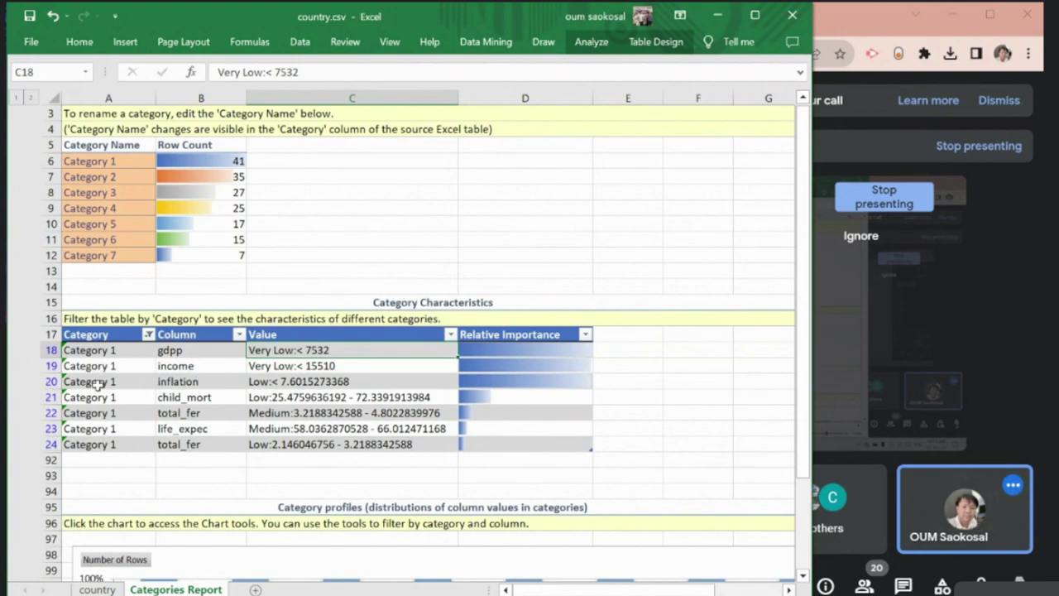
click(343, 364)
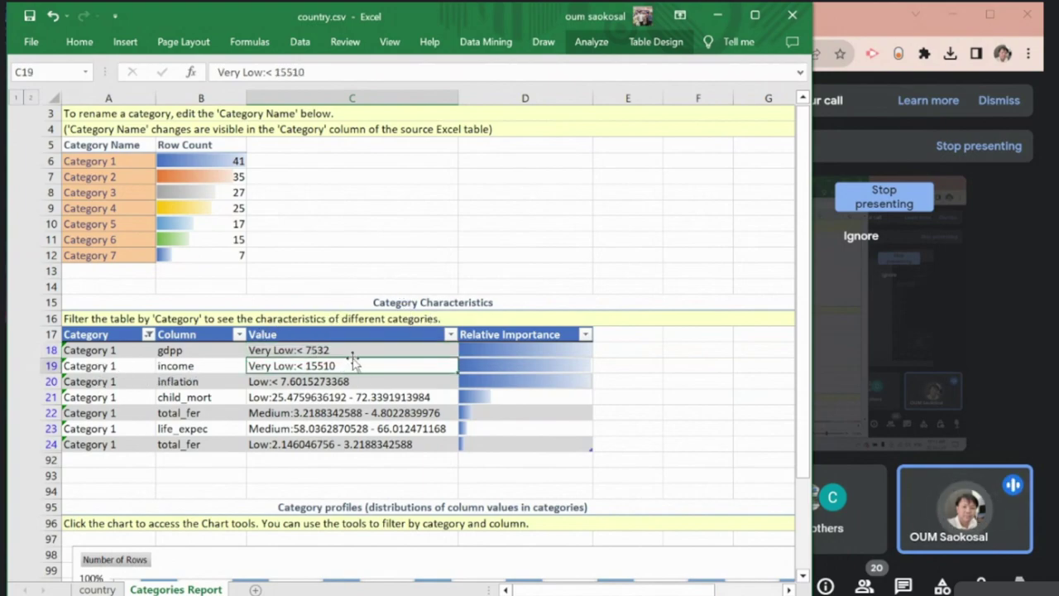
click(353, 351)
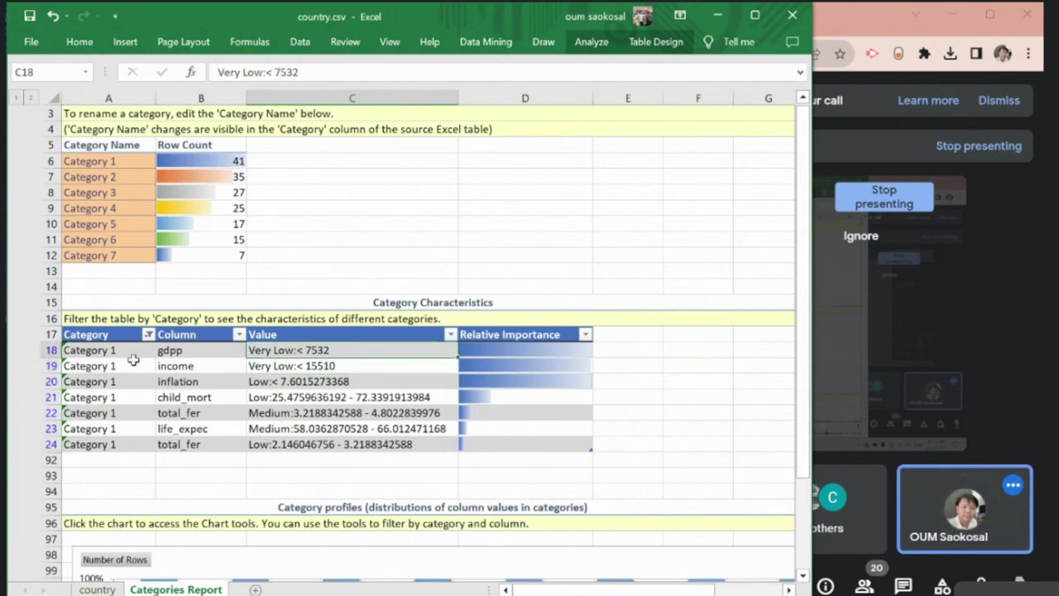
click(217, 365)
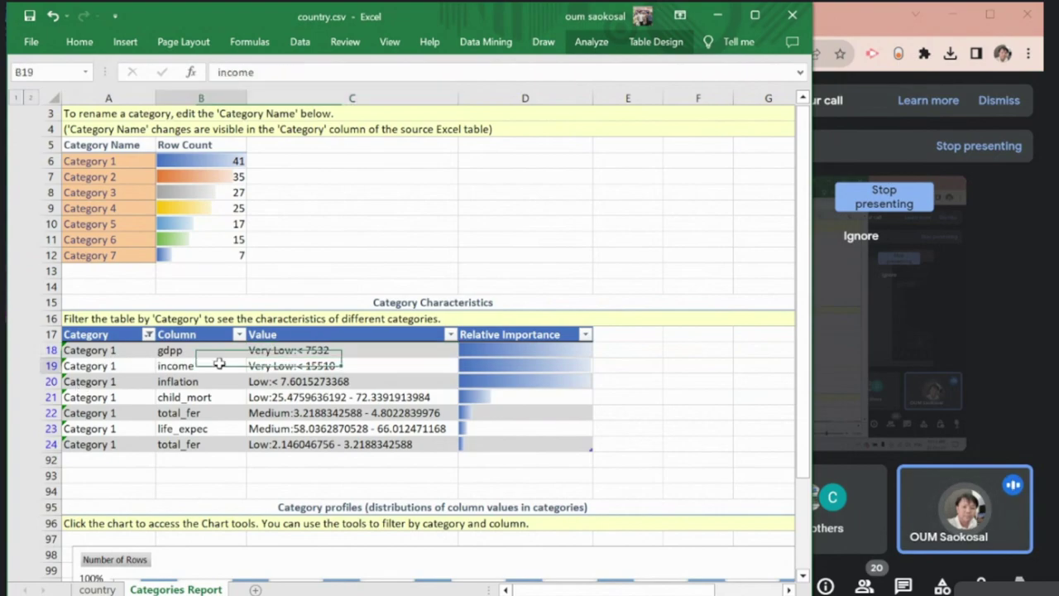
click(354, 369)
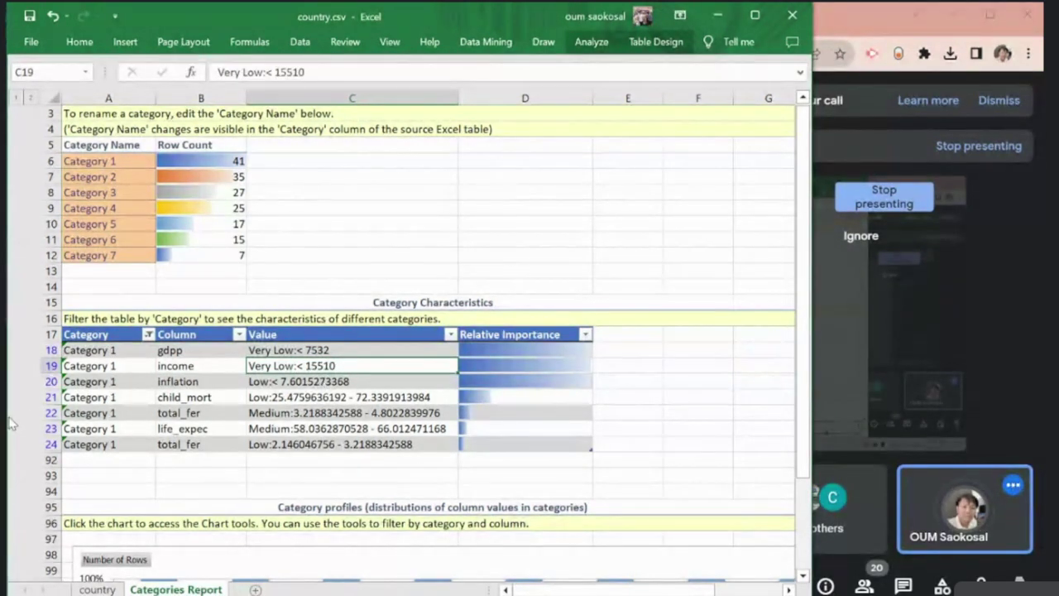
Step: Inspect the inflation, child_mort, total_fer and life_expec ranges, then return to the country sheet
click(297, 385)
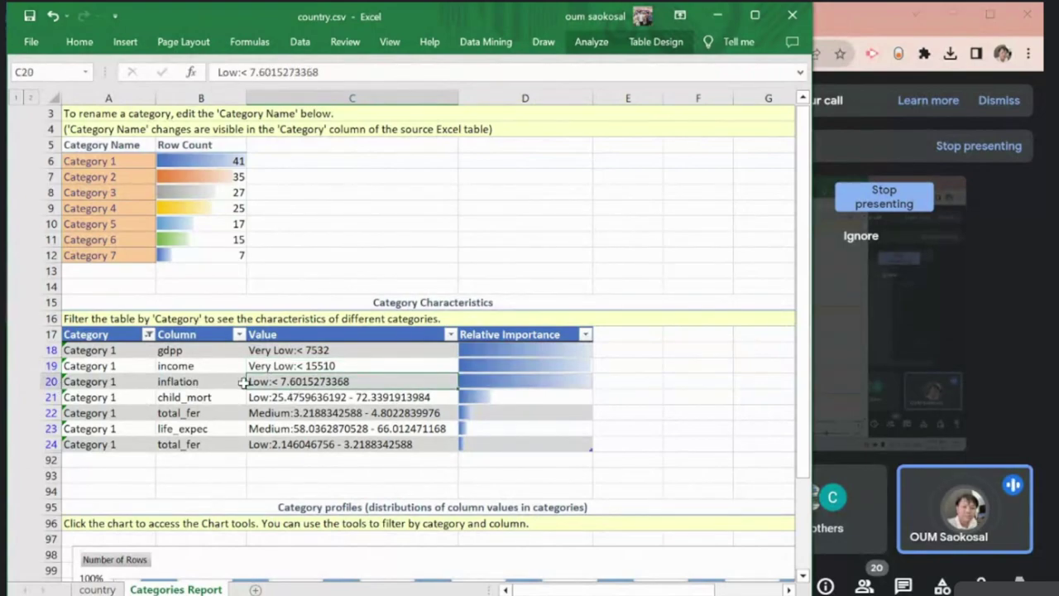
click(180, 398)
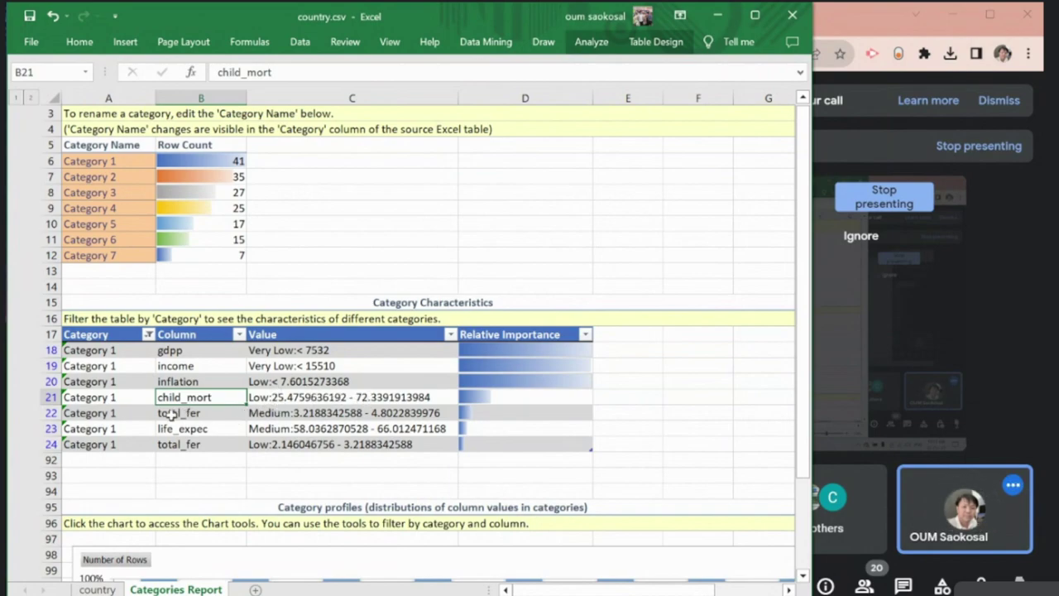
click(171, 413)
click(279, 411)
click(183, 430)
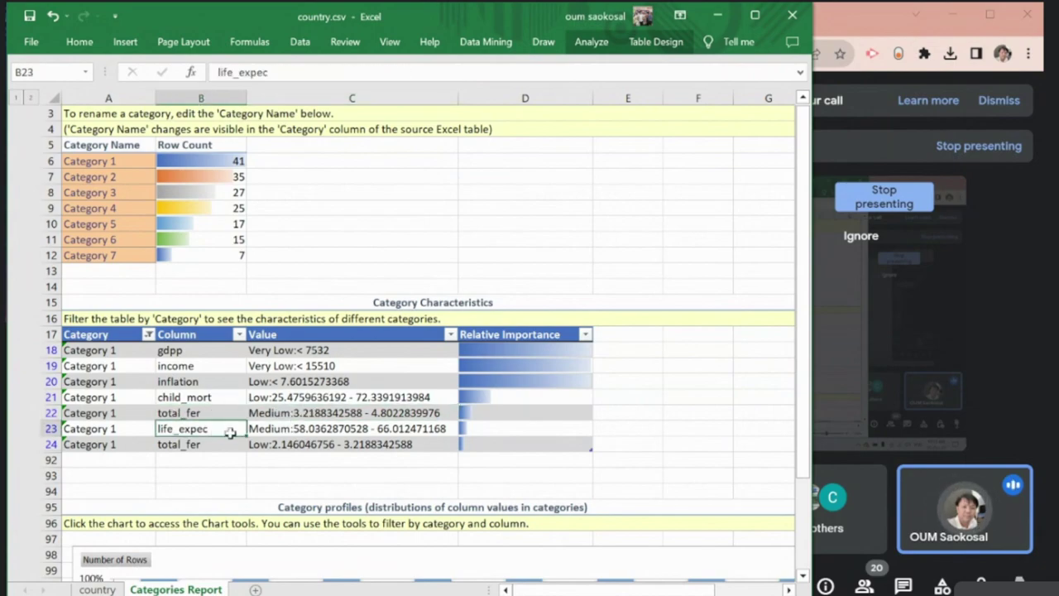
click(312, 434)
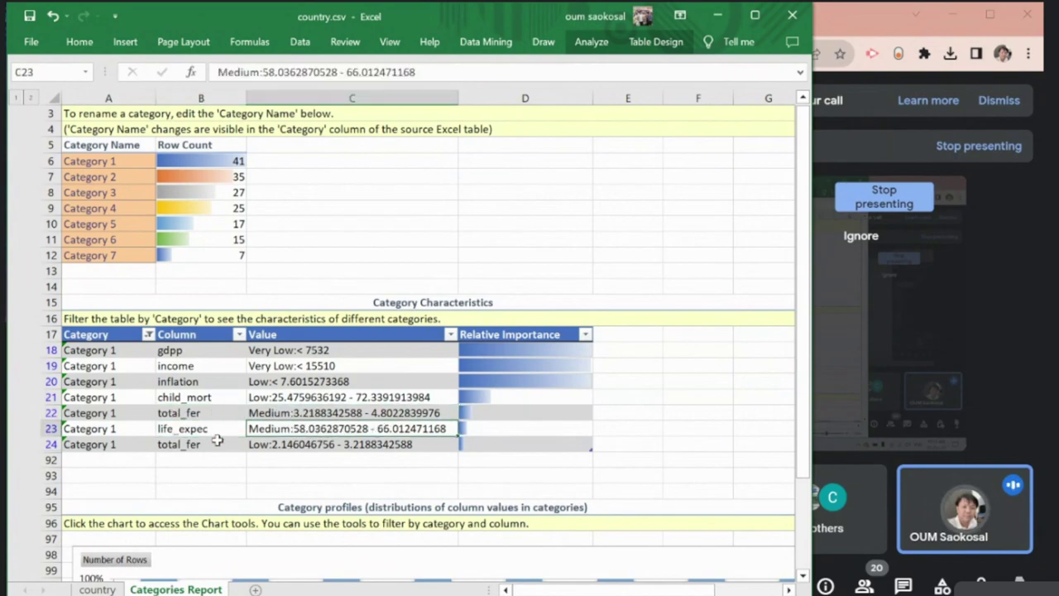
click(178, 445)
click(300, 445)
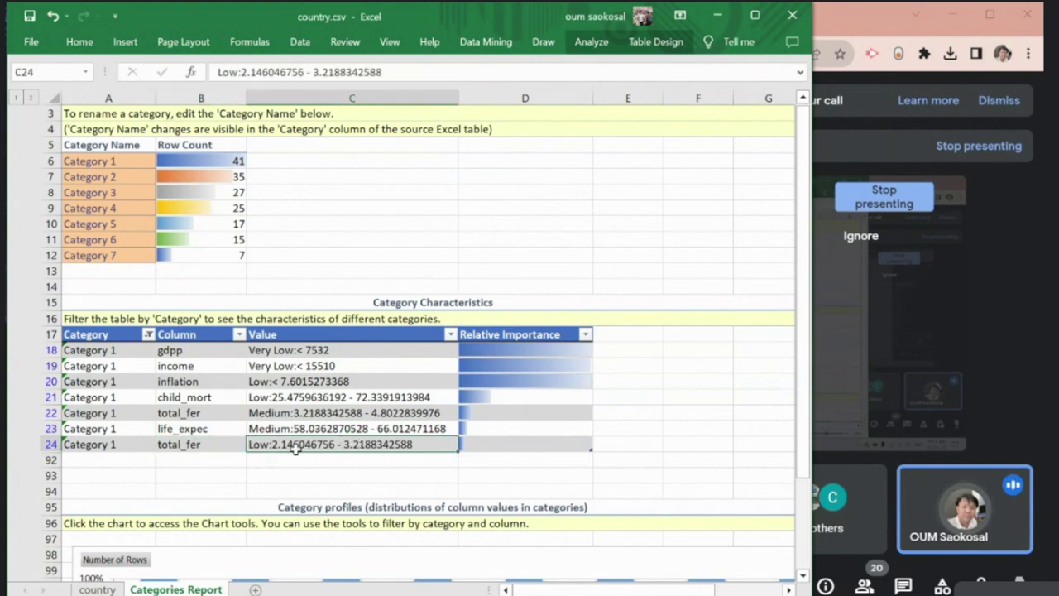
click(96, 589)
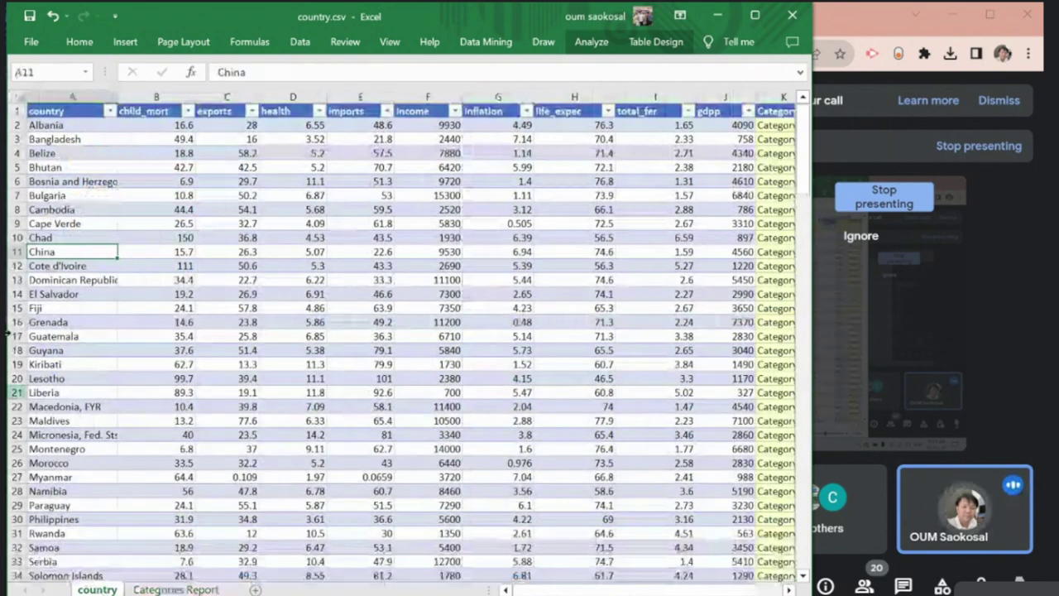
Step: Select China's row in the filtered country sheet, comparing it against the Categories Report
click(17, 252)
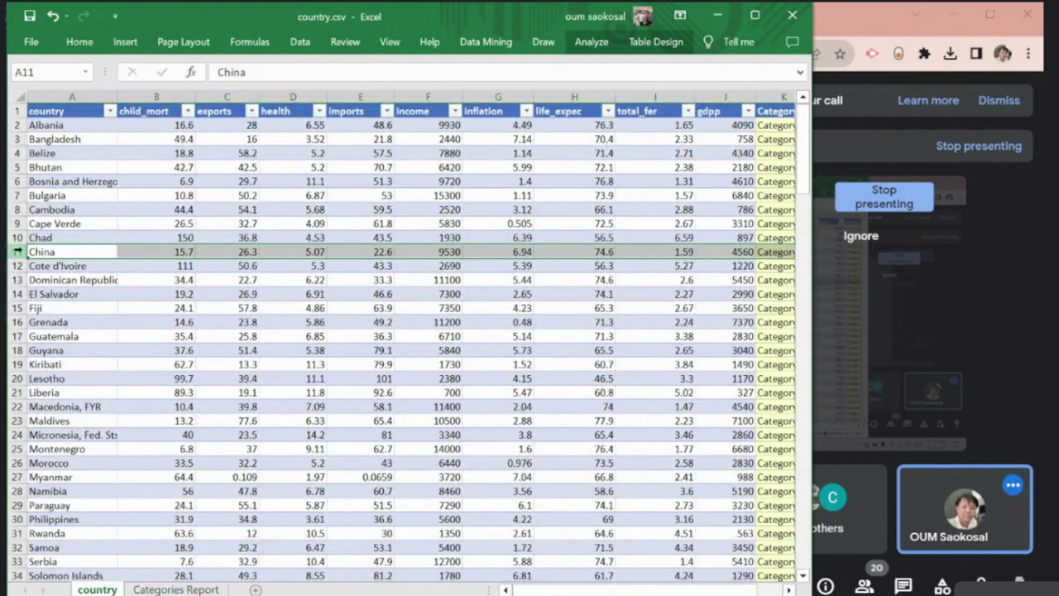
click(146, 575)
click(157, 589)
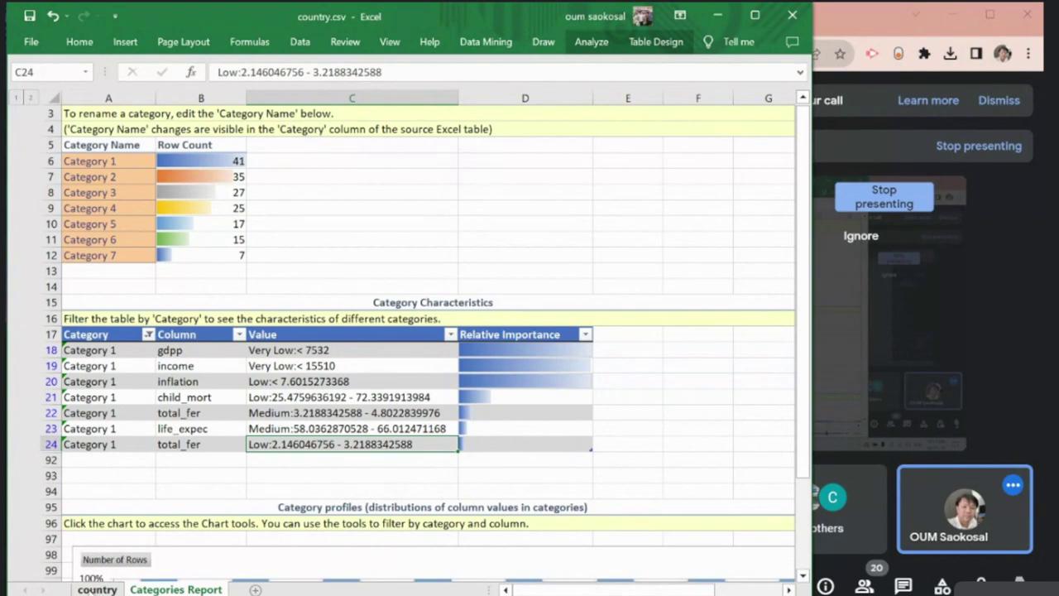
click(97, 589)
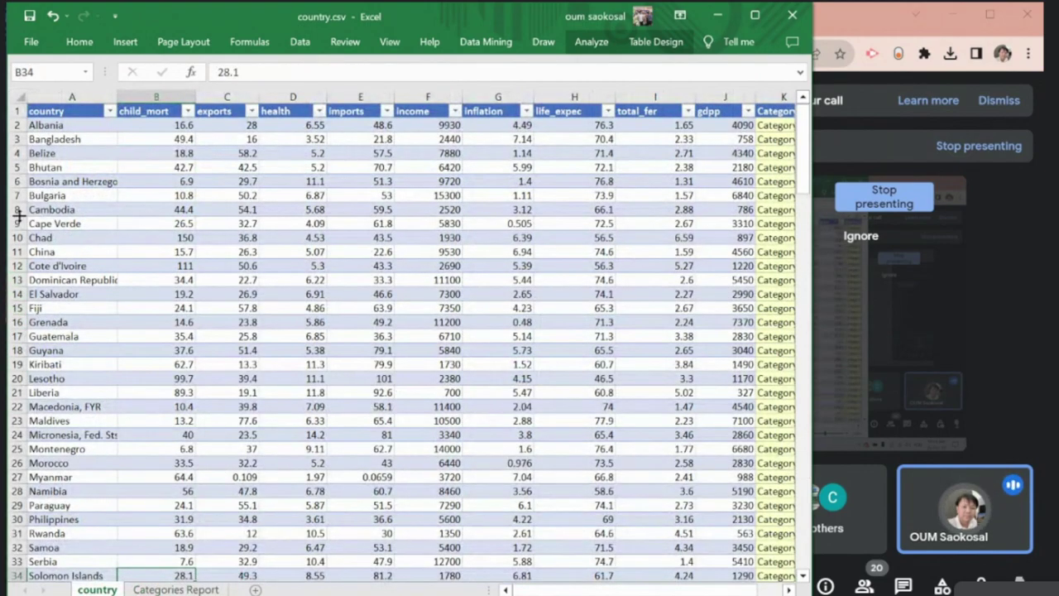
click(13, 252)
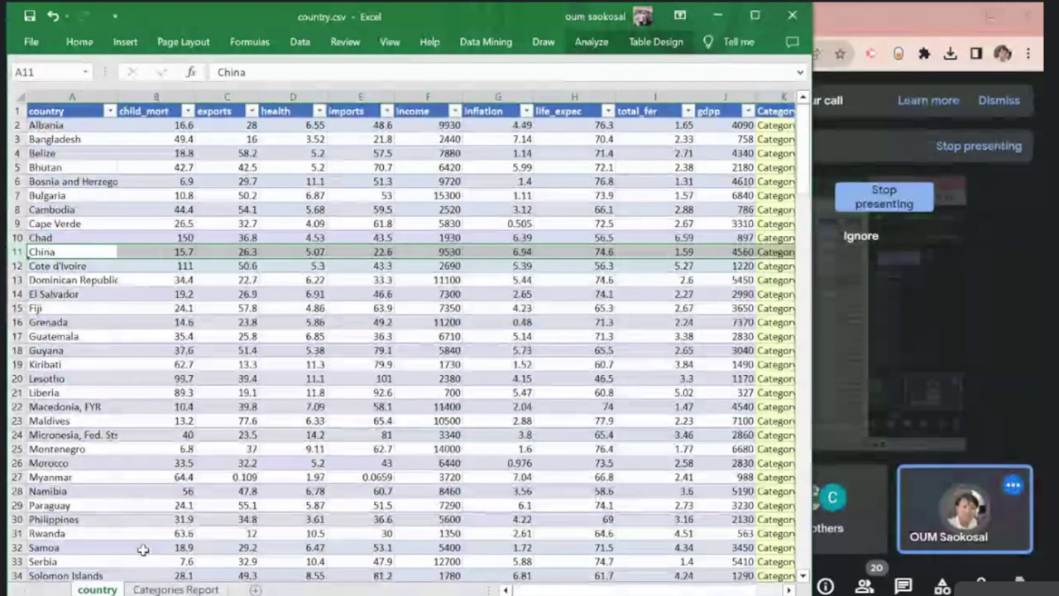
click(176, 589)
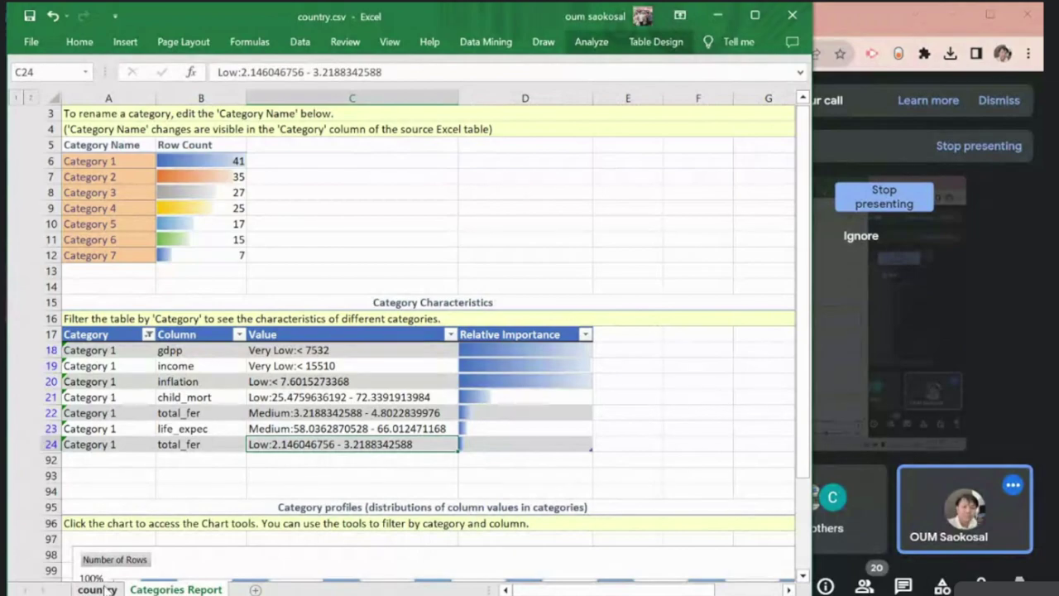
click(105, 590)
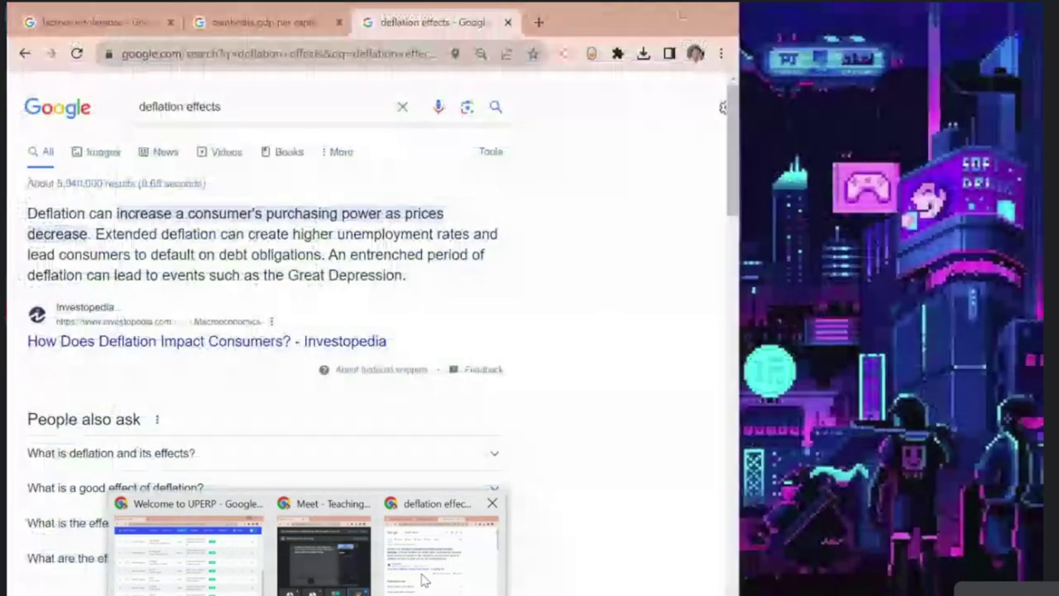
Step: Change the 'cambodia gdp per capita' search to 'china gdp per capita', then return to Excel
click(430, 546)
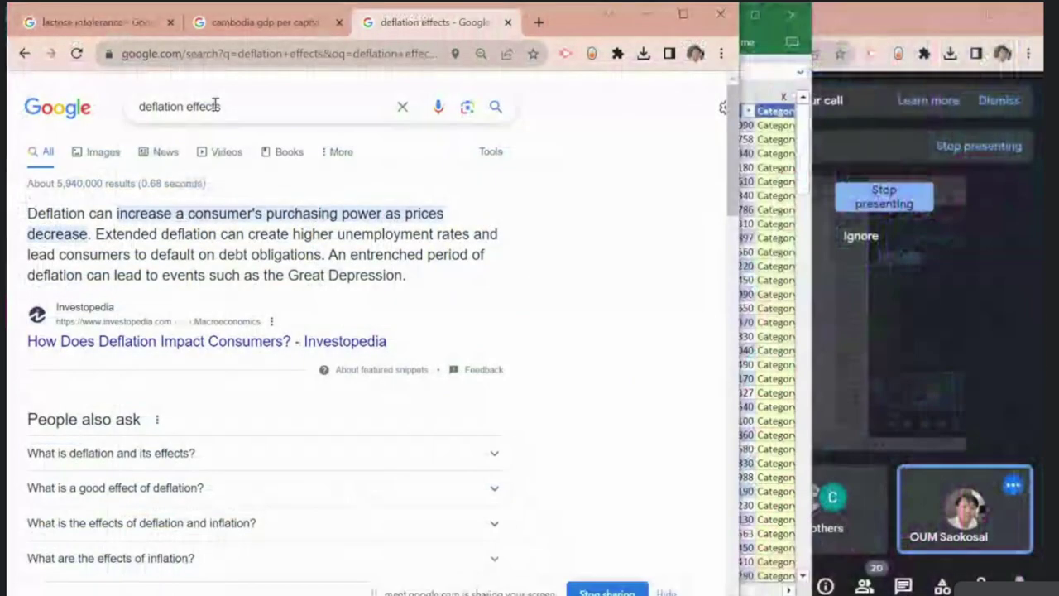
click(129, 23)
click(248, 23)
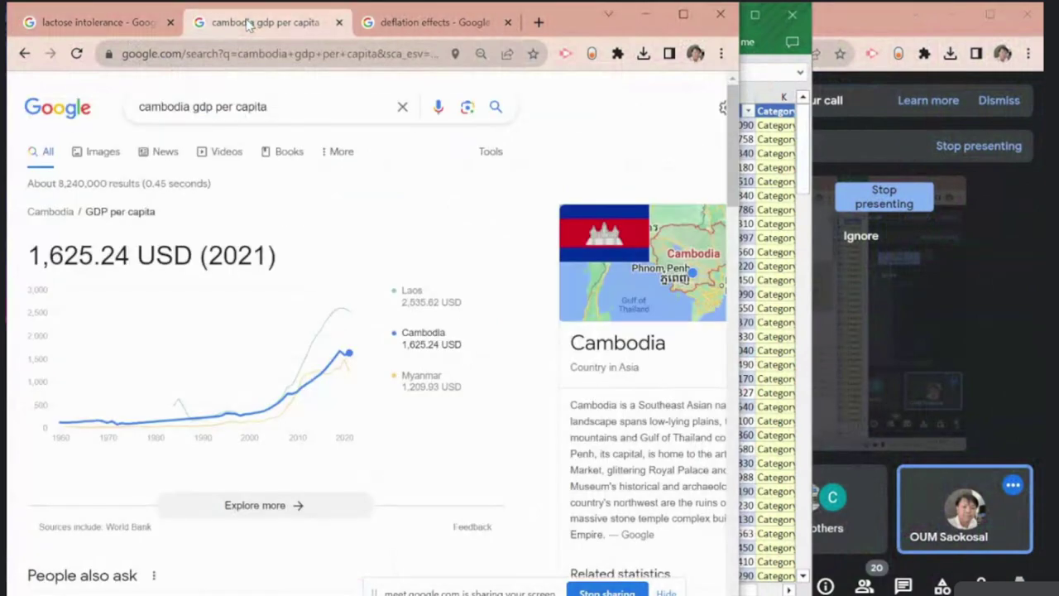
double_click(171, 106)
text(chin)
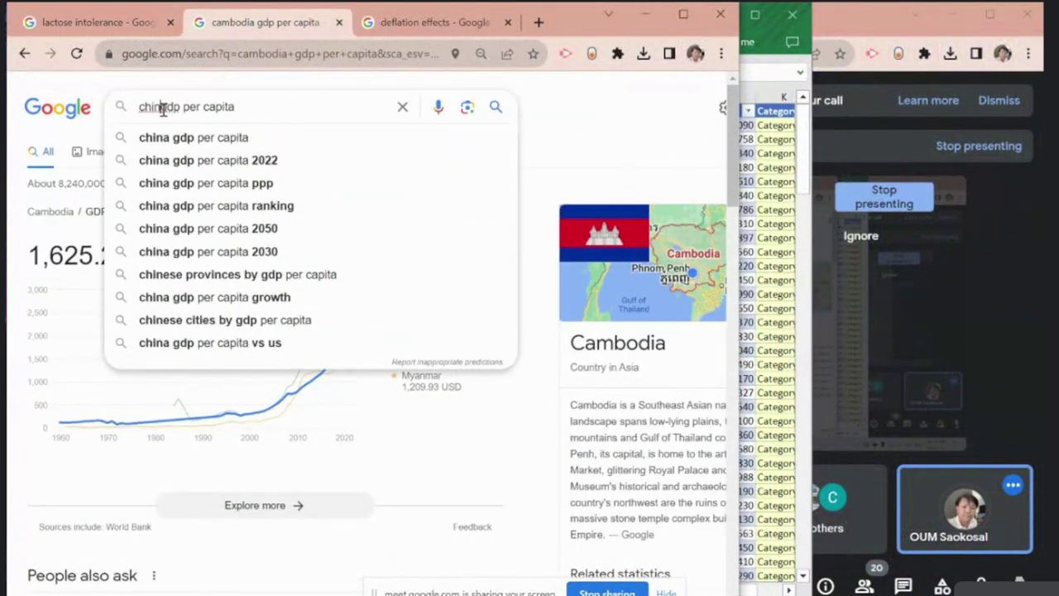
text(a)
key(Return)
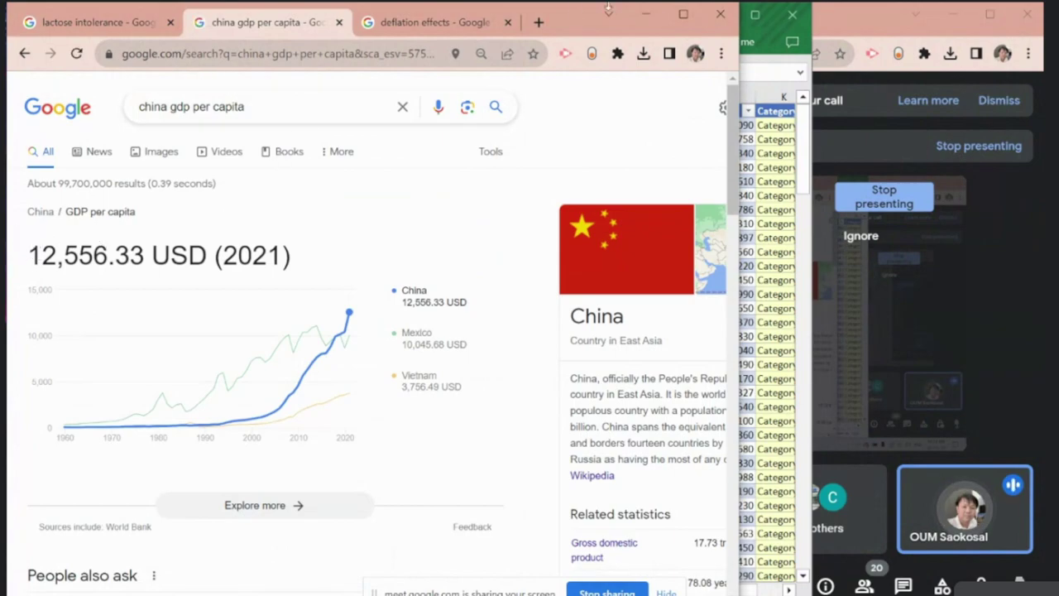
key(alt+Tab)
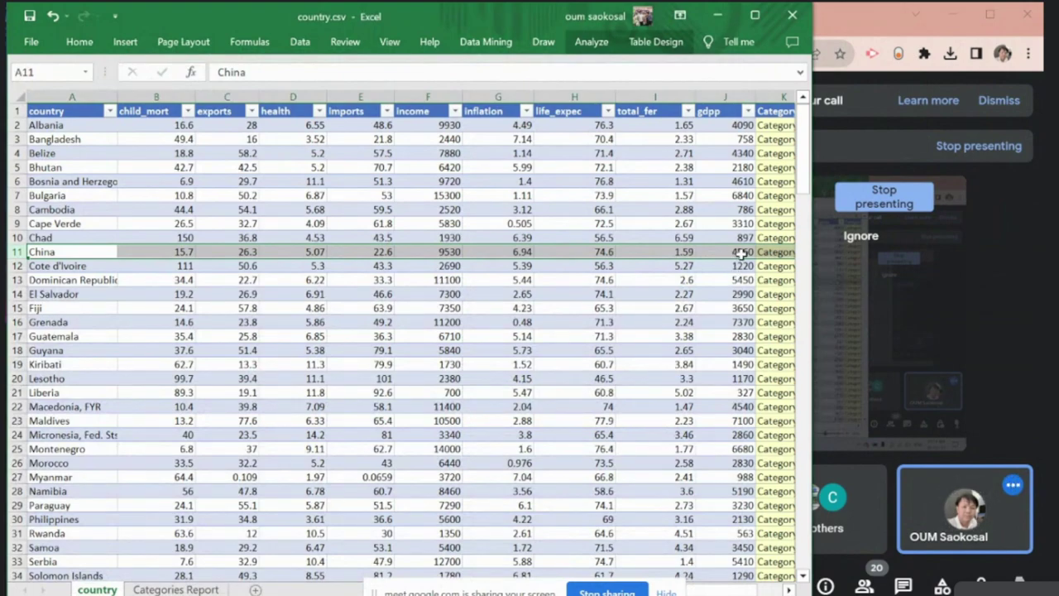
Step: Widen the Excel window and check the Category values for Cote d'Ivoire, El Salvador, Morocco and Myanmar
drag(815, 243, 844, 243)
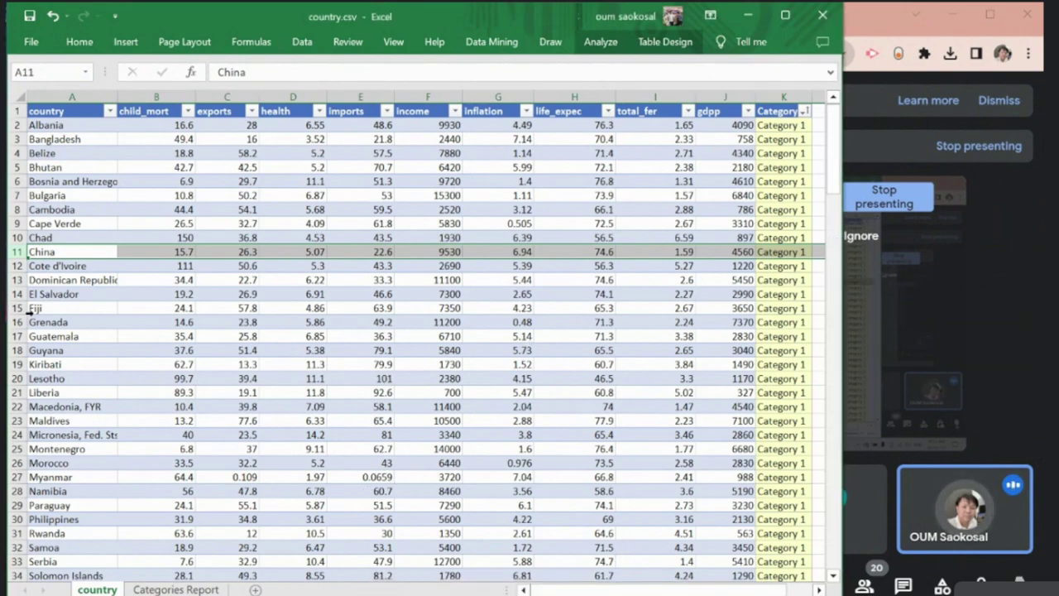
click(59, 266)
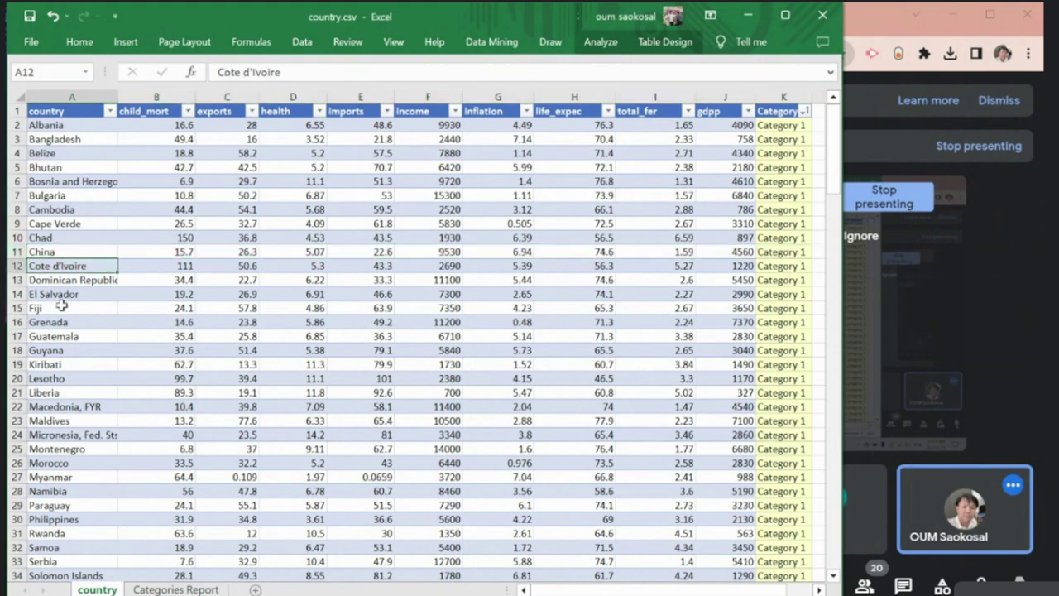
click(66, 295)
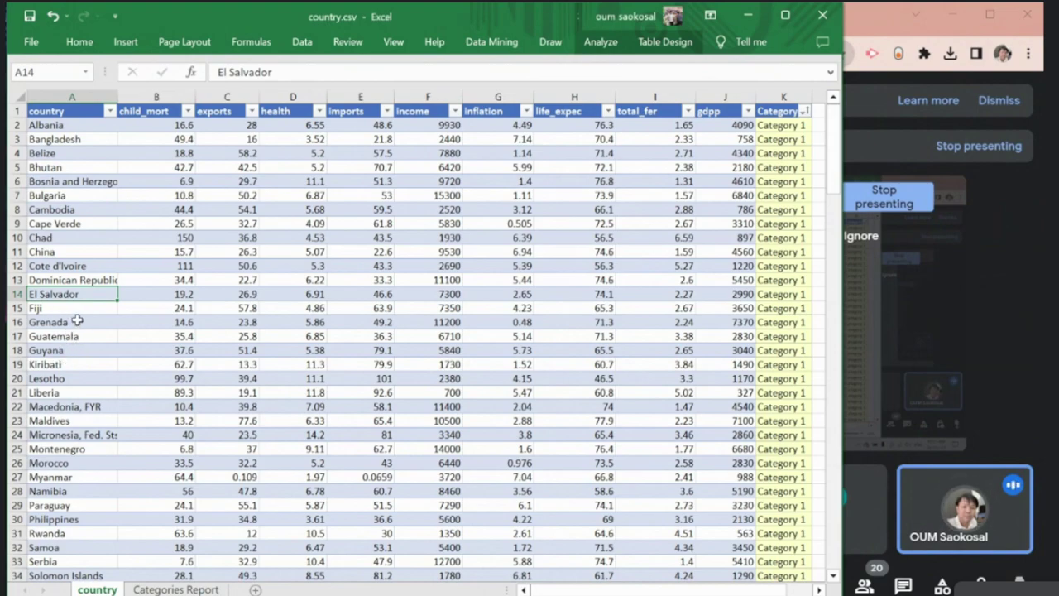
scroll(76, 322, down, 1)
click(57, 407)
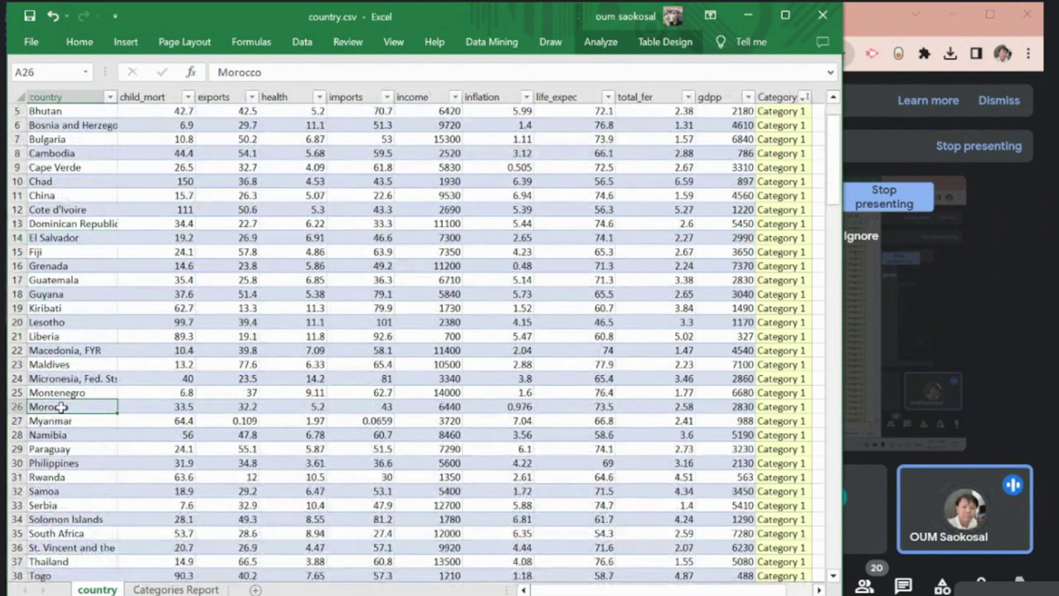
click(73, 422)
Step: Review the entries for Paraguay, Philippines, Rwanda, Samoa and Solomon Islands, ending on the Thailand row
scroll(73, 418, down, 2)
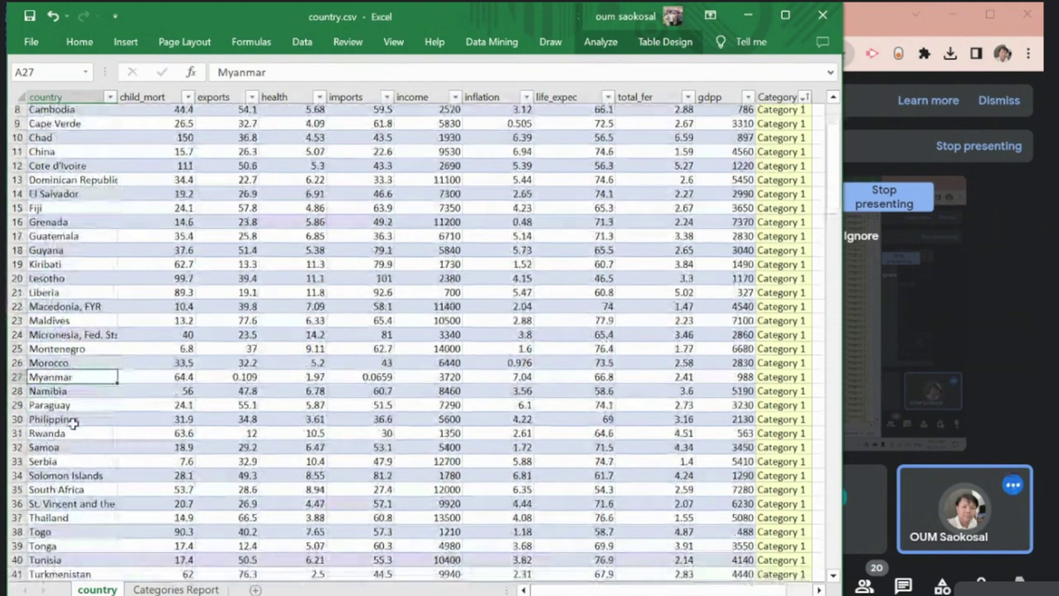
click(74, 395)
scroll(74, 397, down, 2)
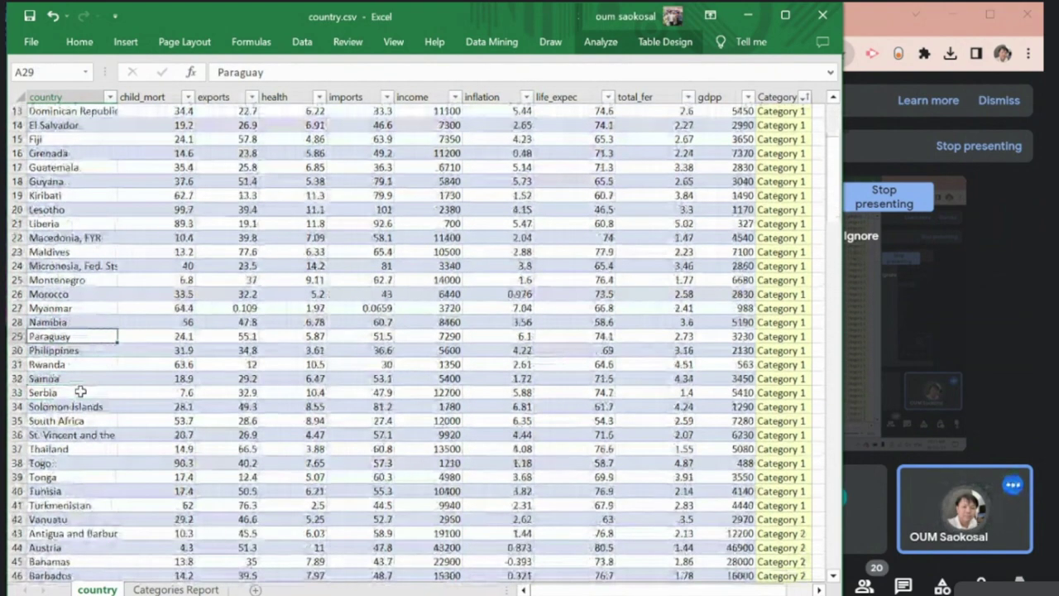
click(96, 351)
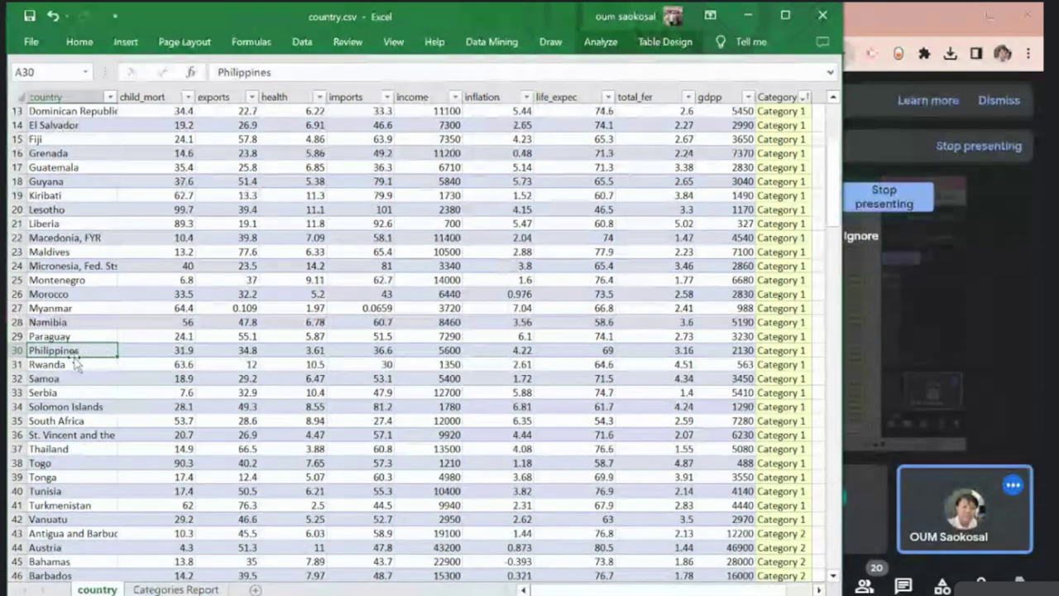
click(71, 364)
click(73, 380)
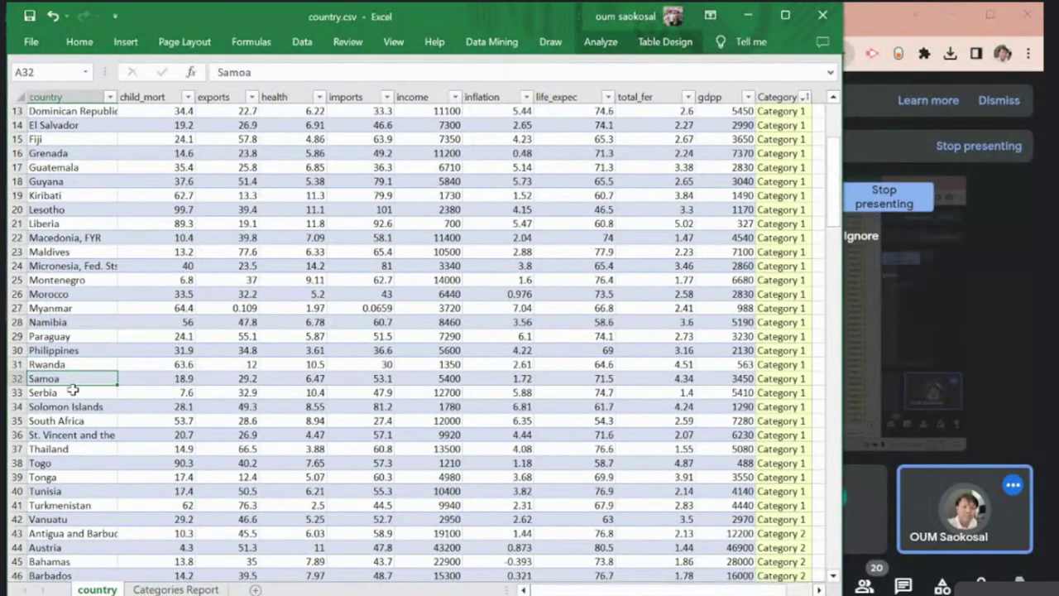
click(71, 406)
click(65, 436)
click(50, 448)
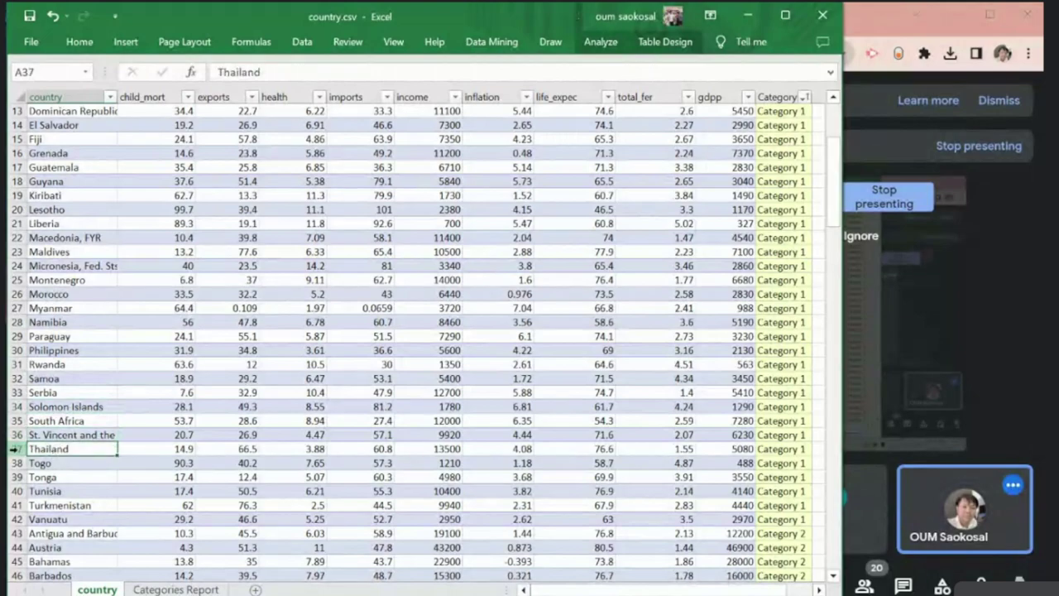
click(12, 448)
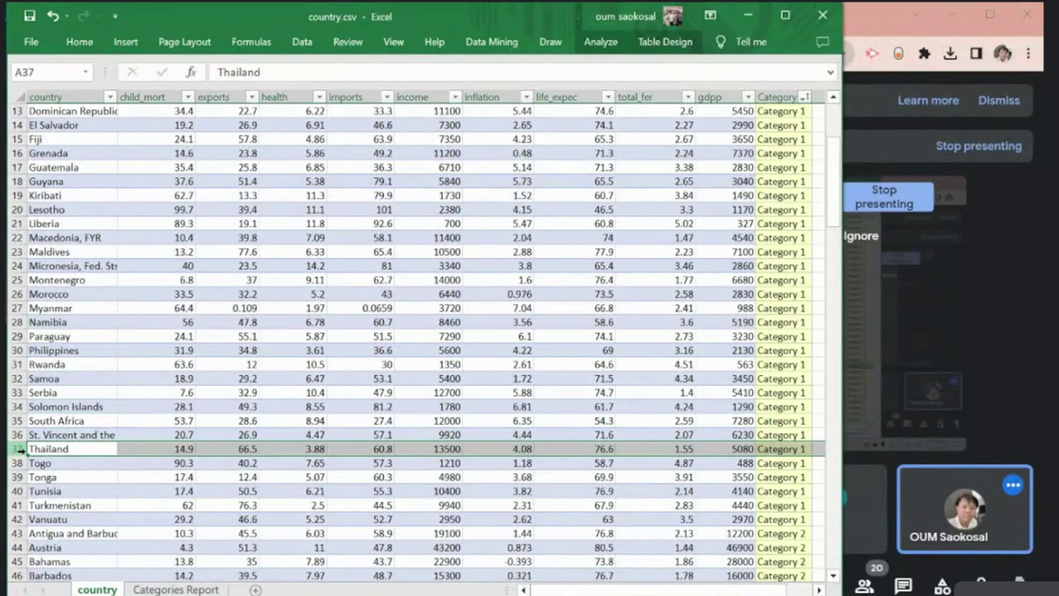
Step: Scroll down to Venezuela at row 168 and back up a little
scroll(116, 420, down, 2)
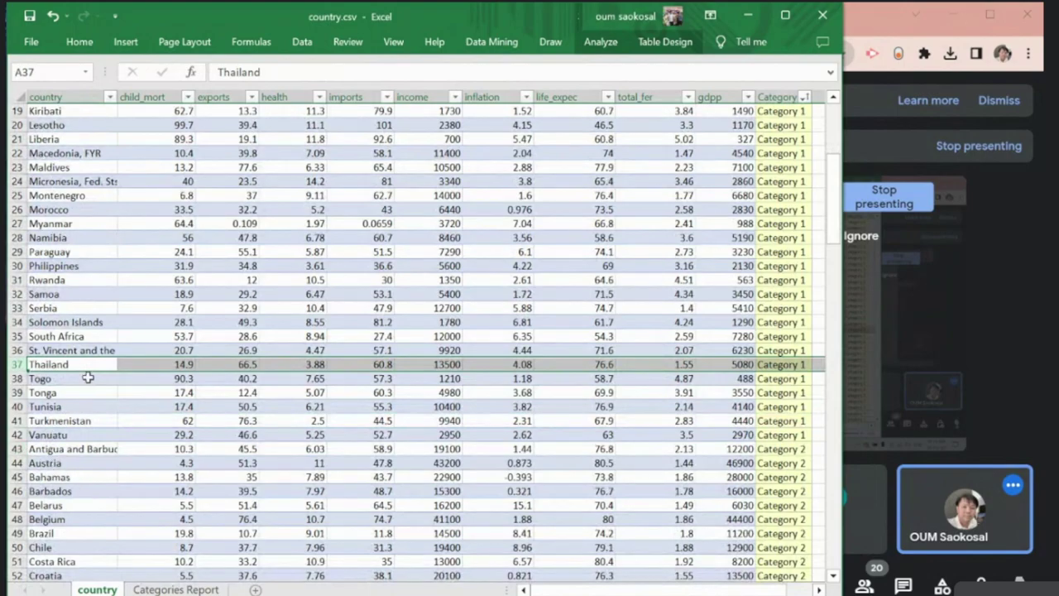
scroll(88, 377, down, 3)
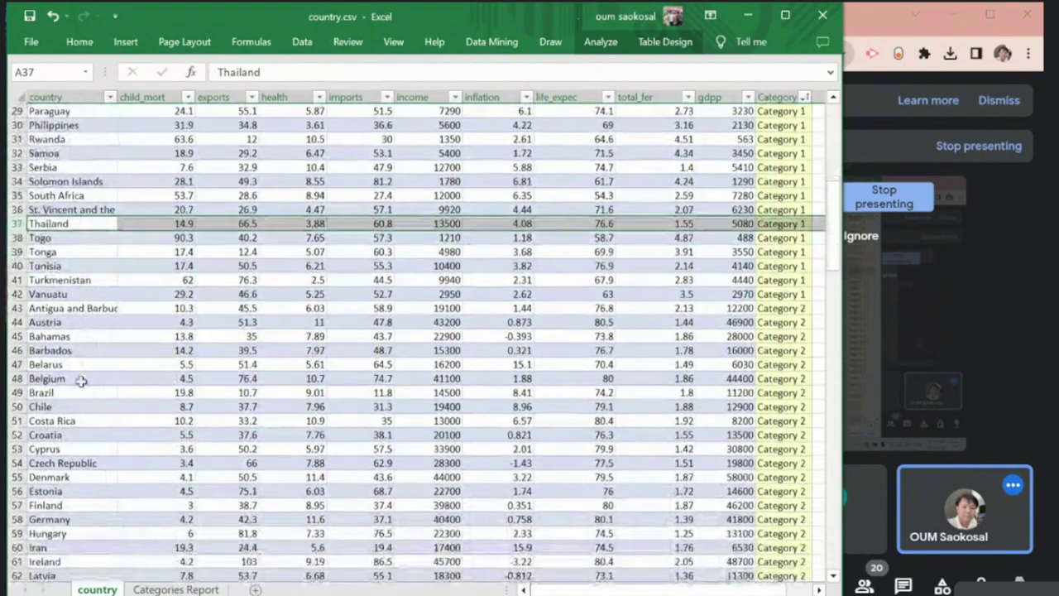
scroll(81, 380, down, 2)
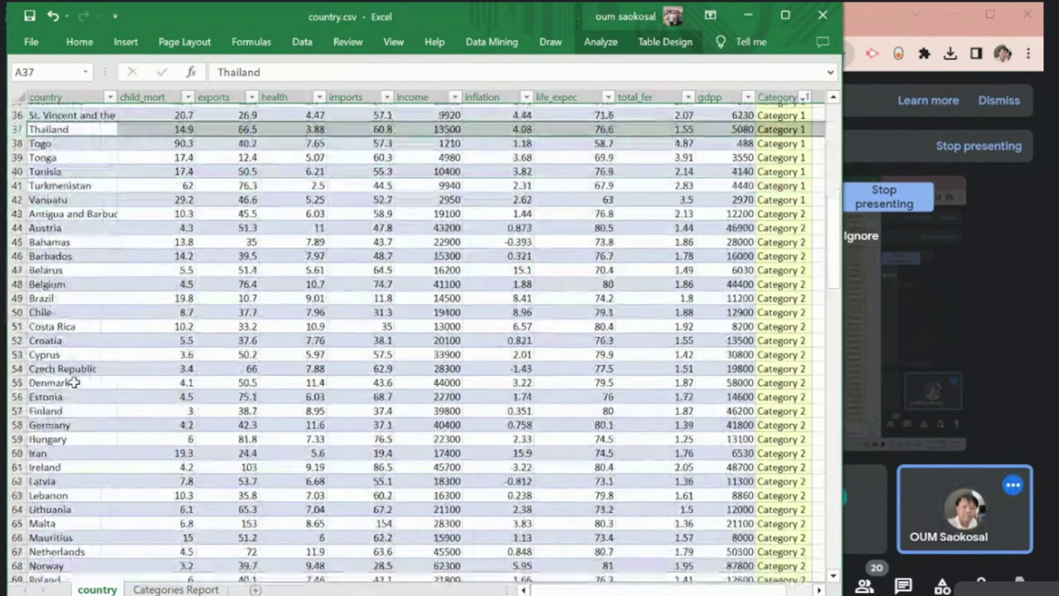
scroll(74, 382, down, 9)
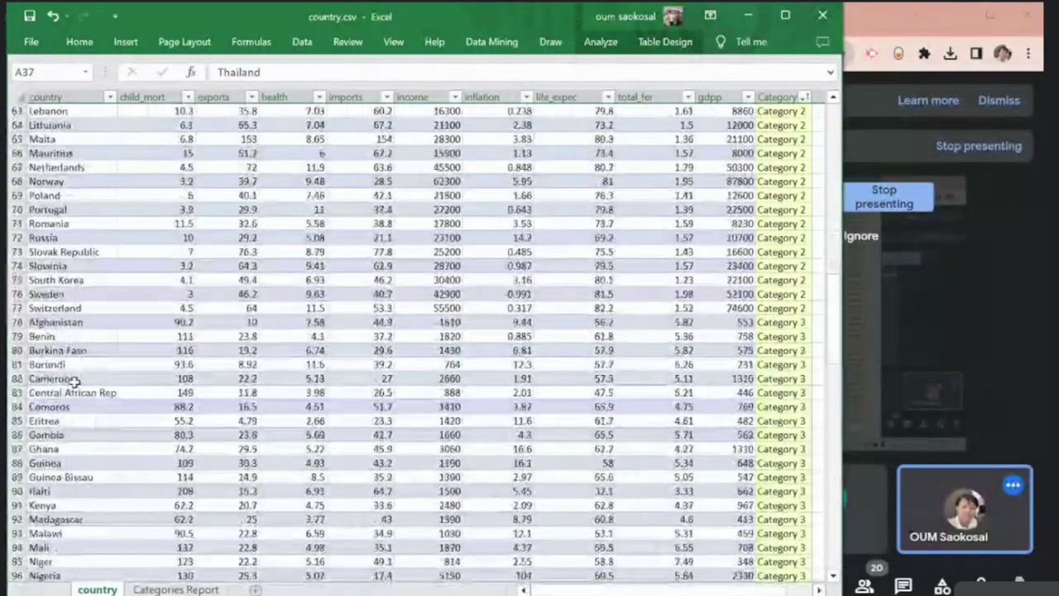
scroll(75, 380, down, 10)
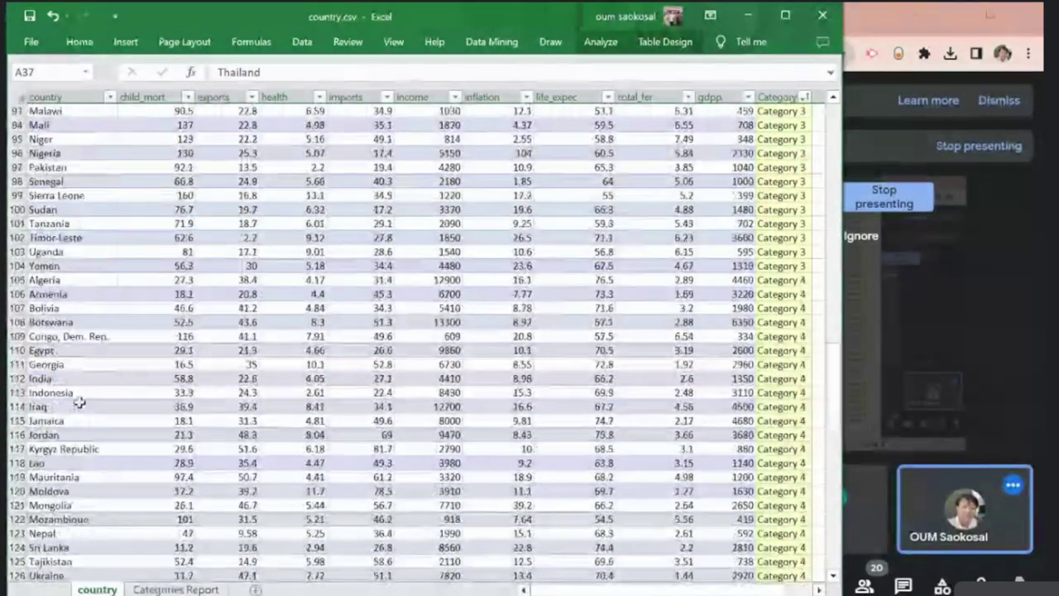
scroll(79, 403, down, 16)
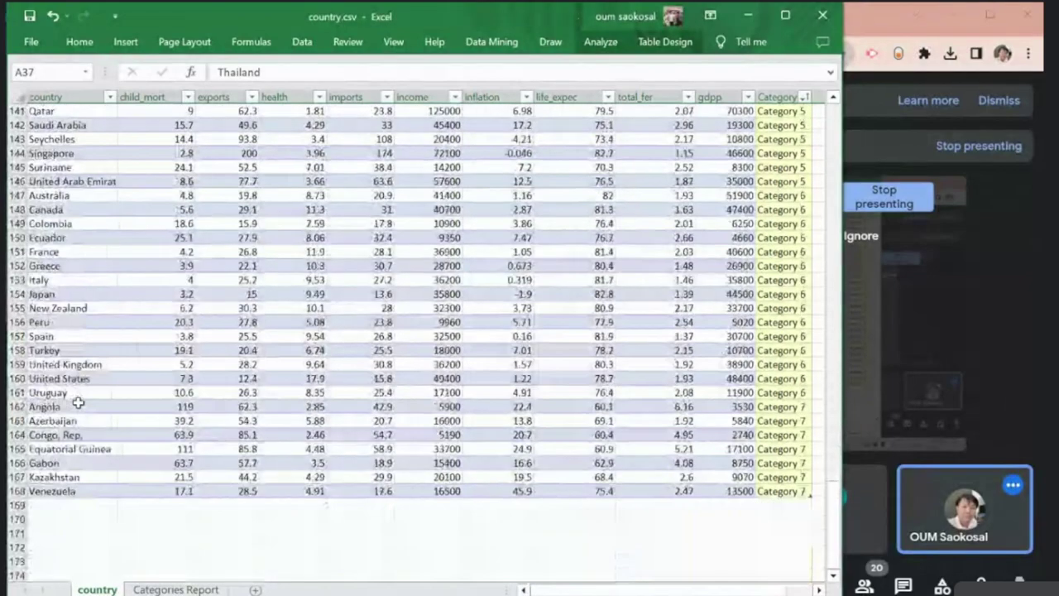
scroll(78, 402, up, 20)
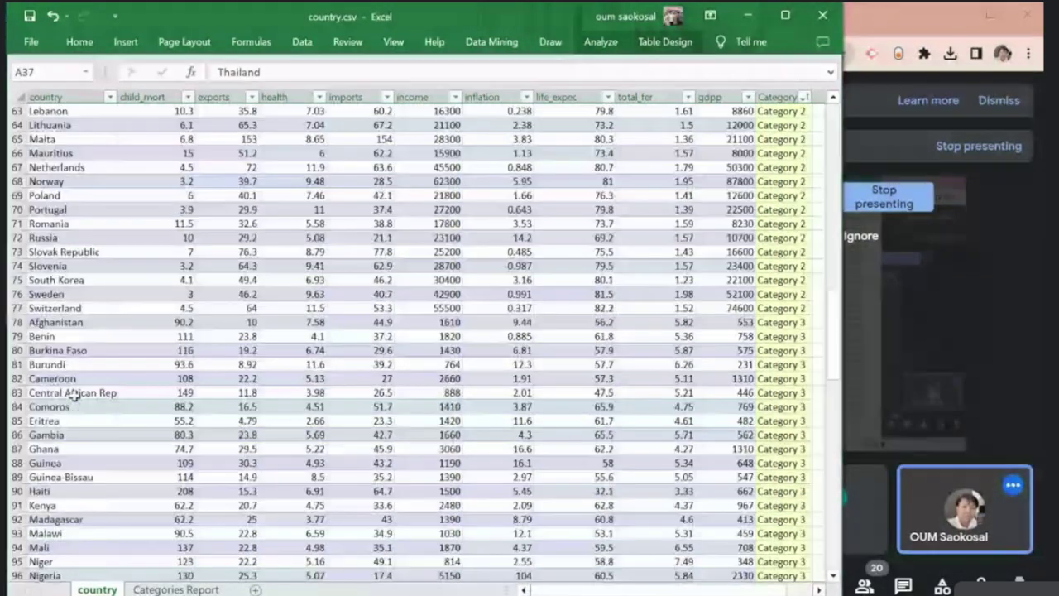
scroll(75, 396, up, 20)
Step: Filter the Category column to show only the Category 1 countries and look through them
click(796, 111)
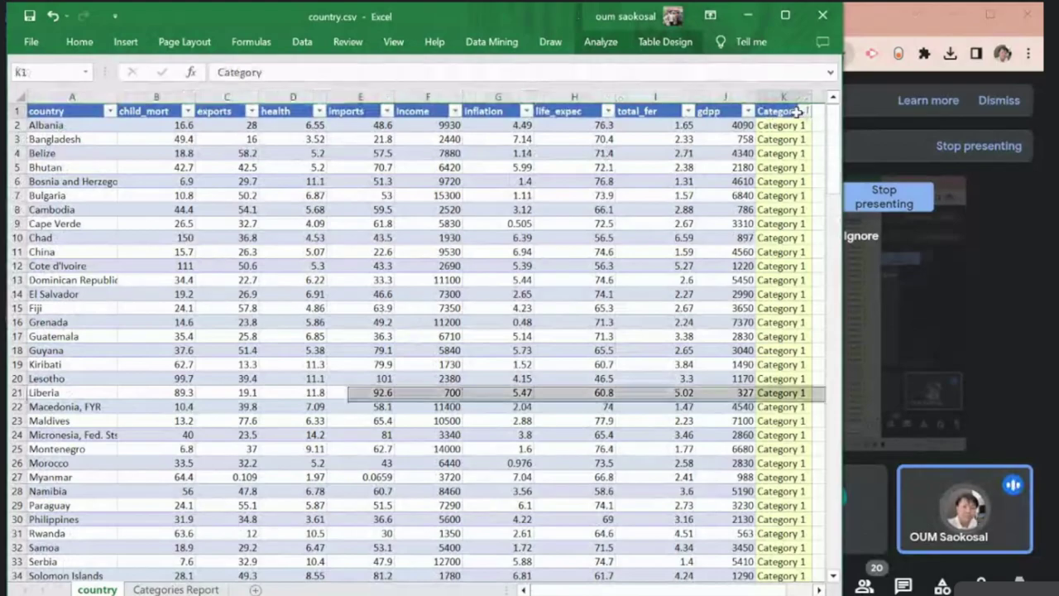
click(802, 111)
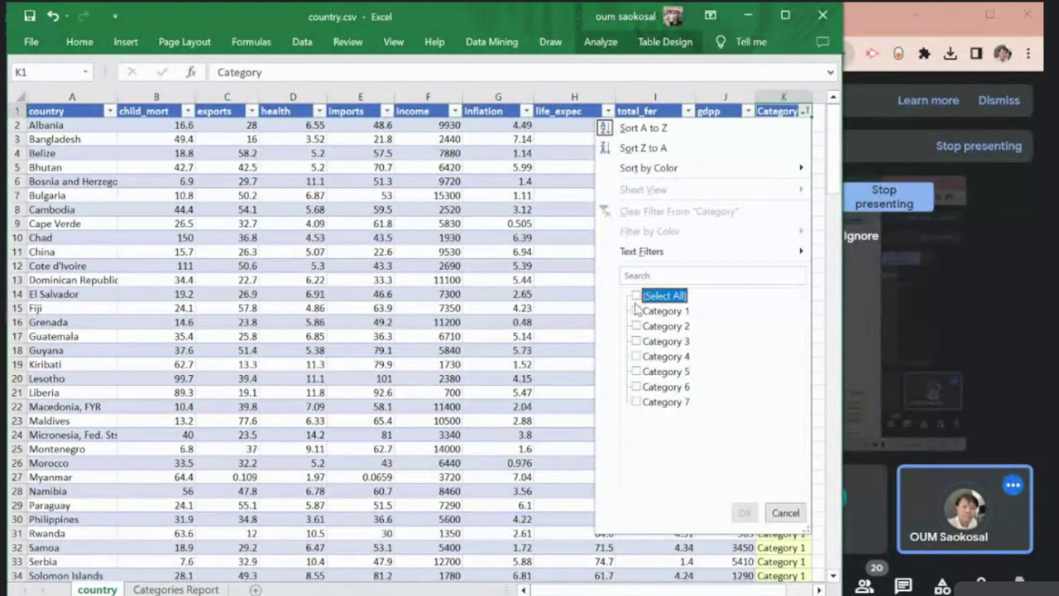
click(744, 513)
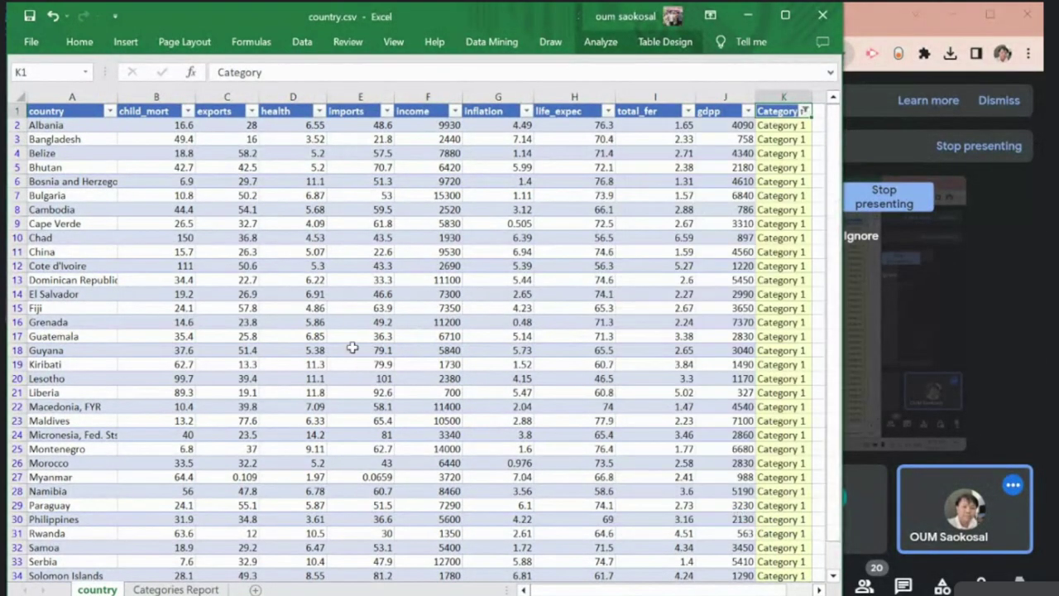
scroll(353, 348, down, 4)
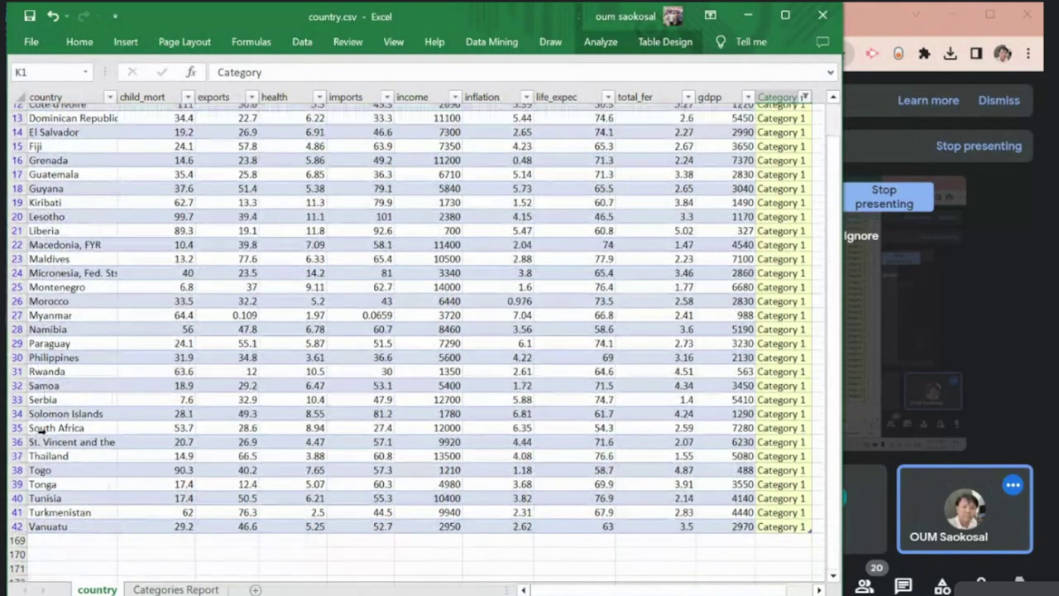
scroll(38, 430, up, 4)
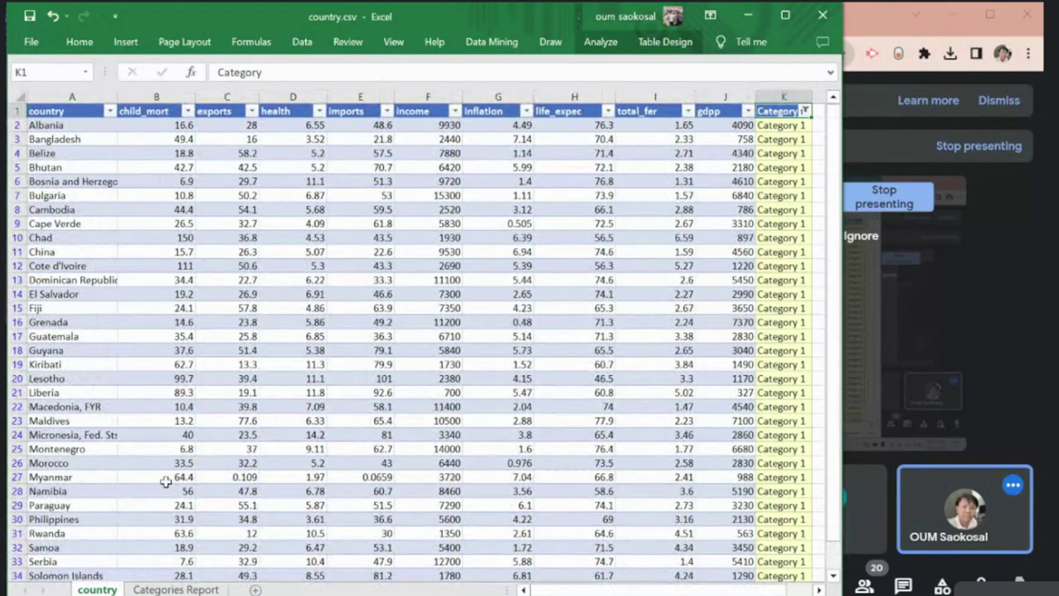
scroll(166, 481, down, 5)
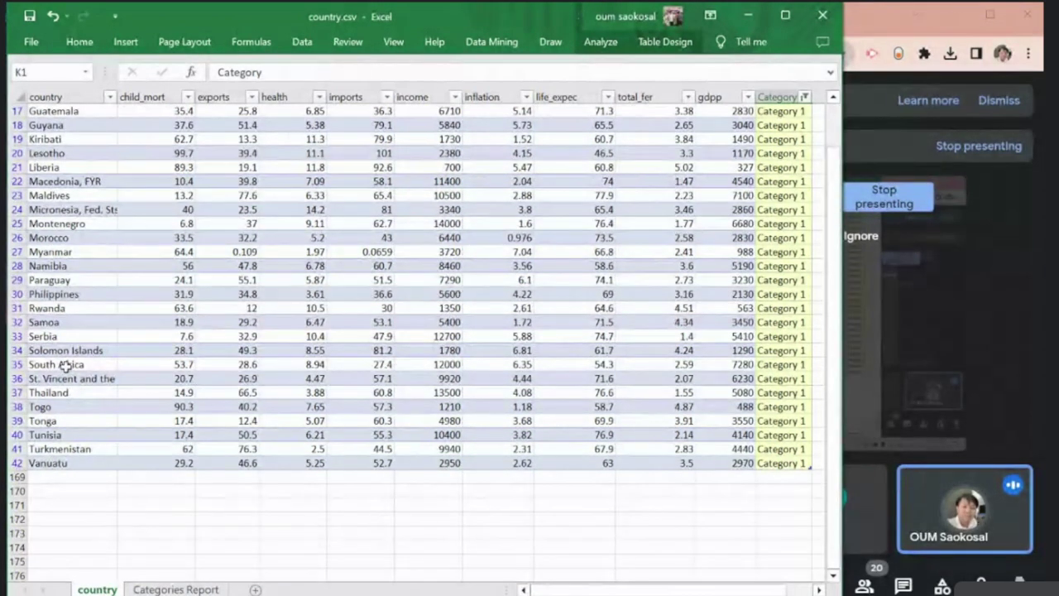
scroll(633, 228, up, 5)
Step: Switch the Category filter from Category 1 to Category 2
click(806, 113)
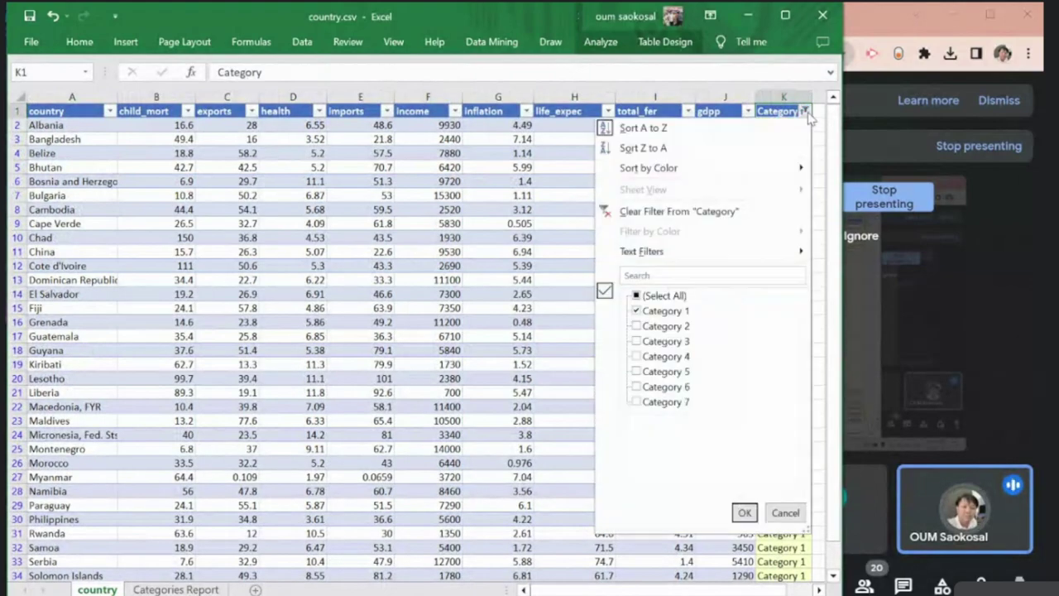
click(635, 310)
click(636, 326)
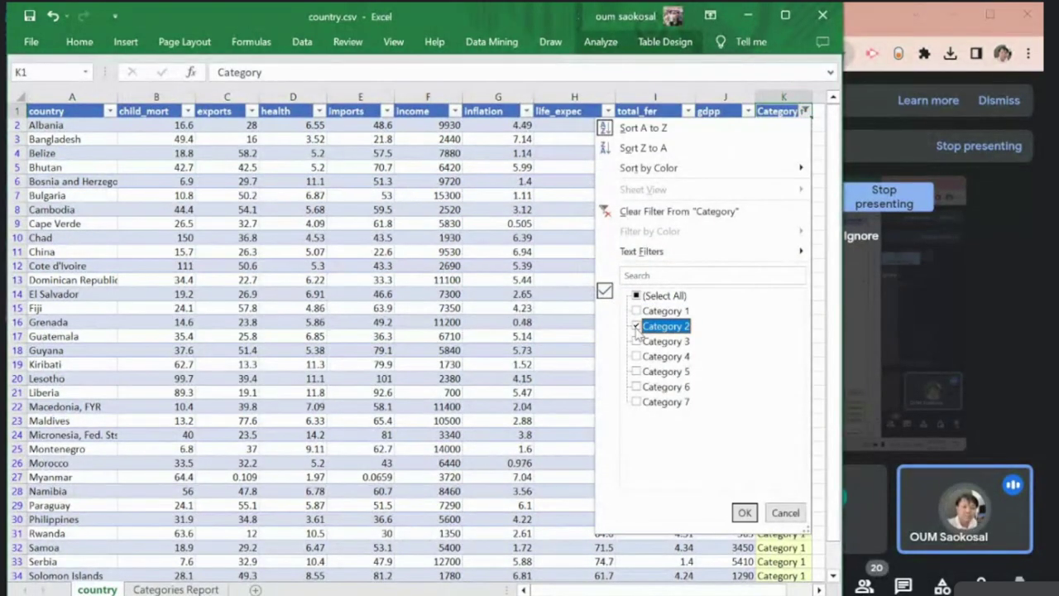
click(745, 513)
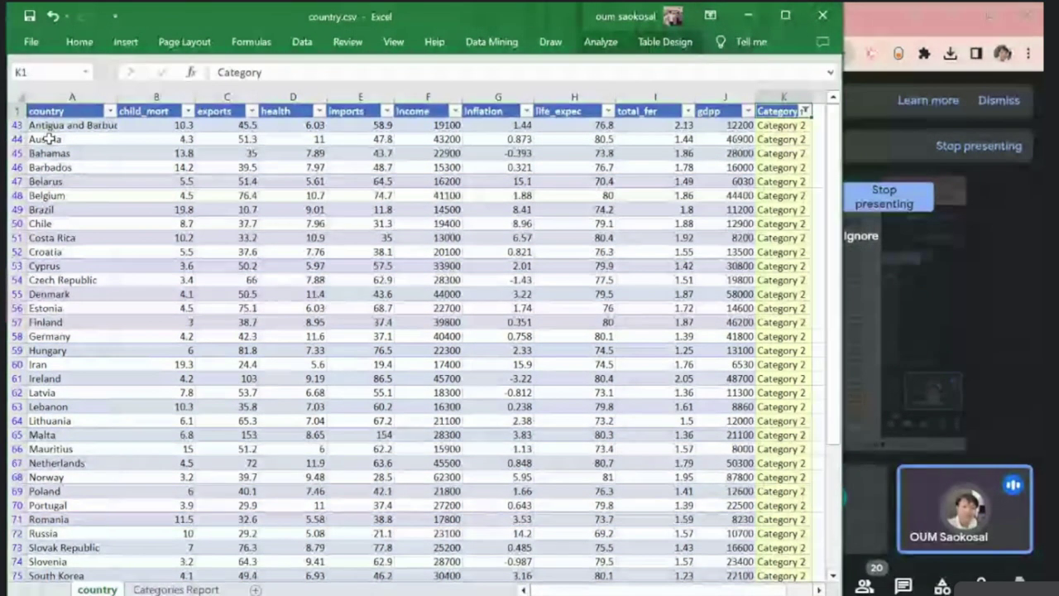
Step: Filter the Category Characteristics on the Categories Report sheet to Category 2 only
click(176, 589)
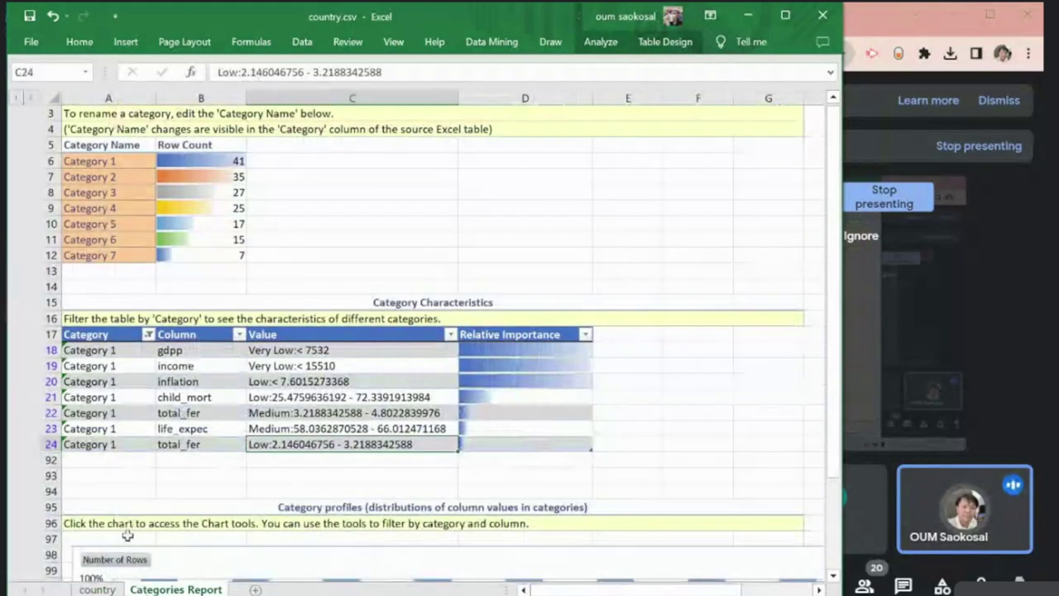
click(148, 334)
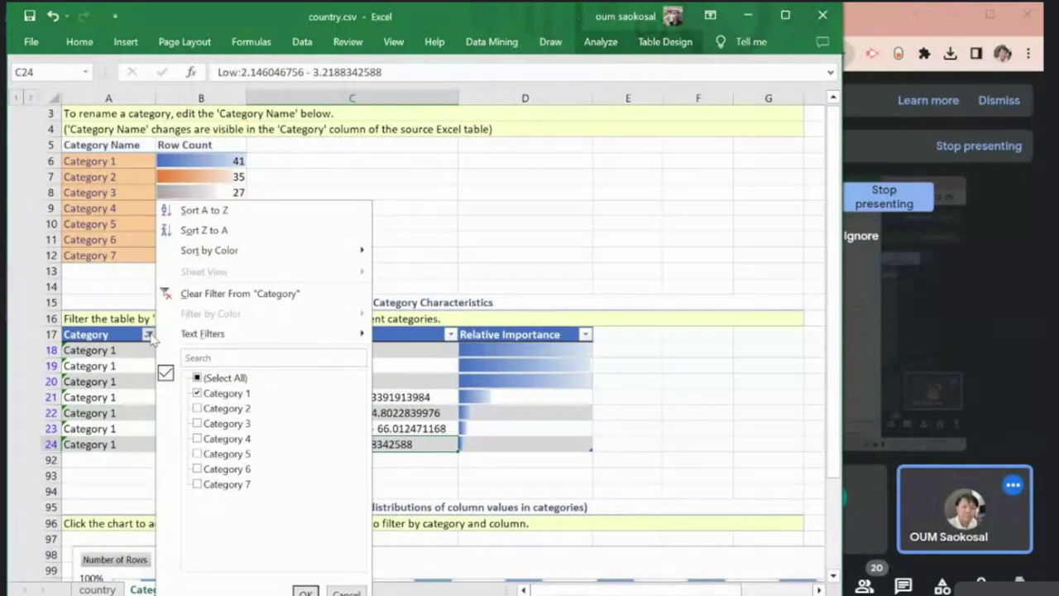
click(203, 394)
click(203, 408)
click(304, 593)
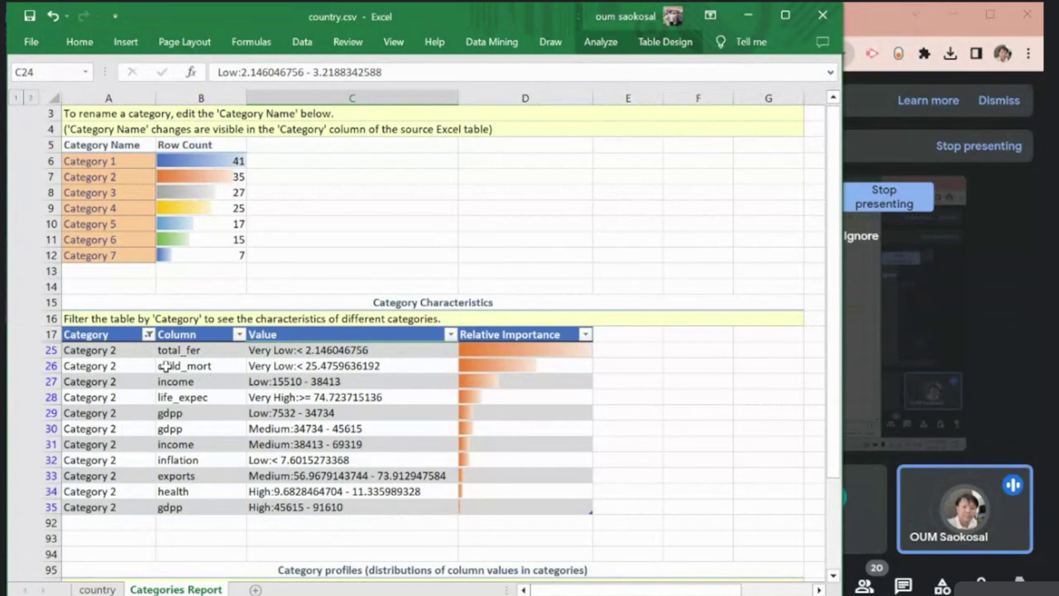
Step: Review Category 2's child_mort, income, life_expec and gdpp value ranges, then return to the country sheet
click(257, 366)
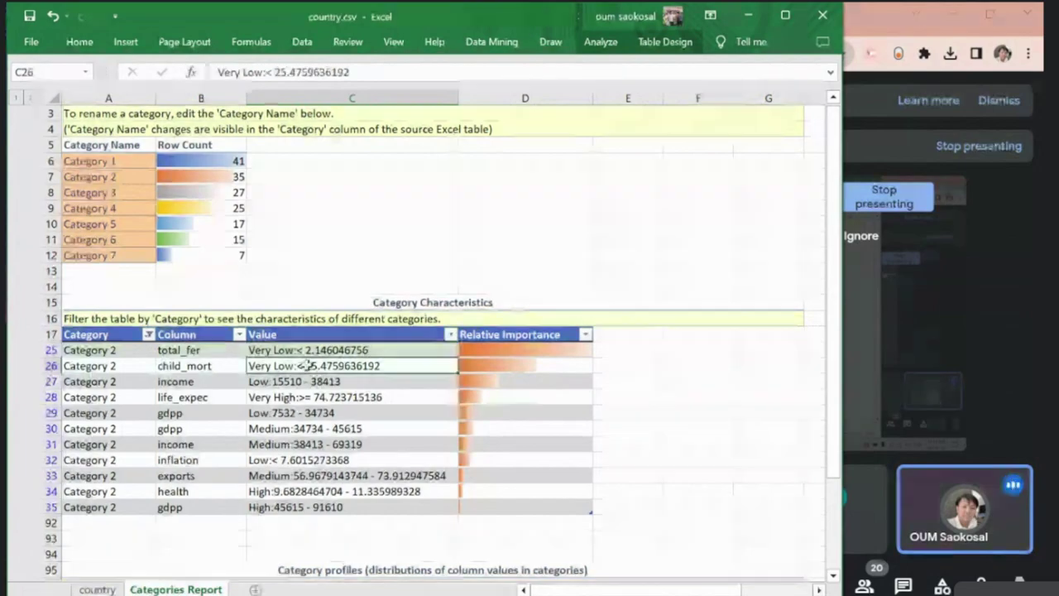
click(273, 384)
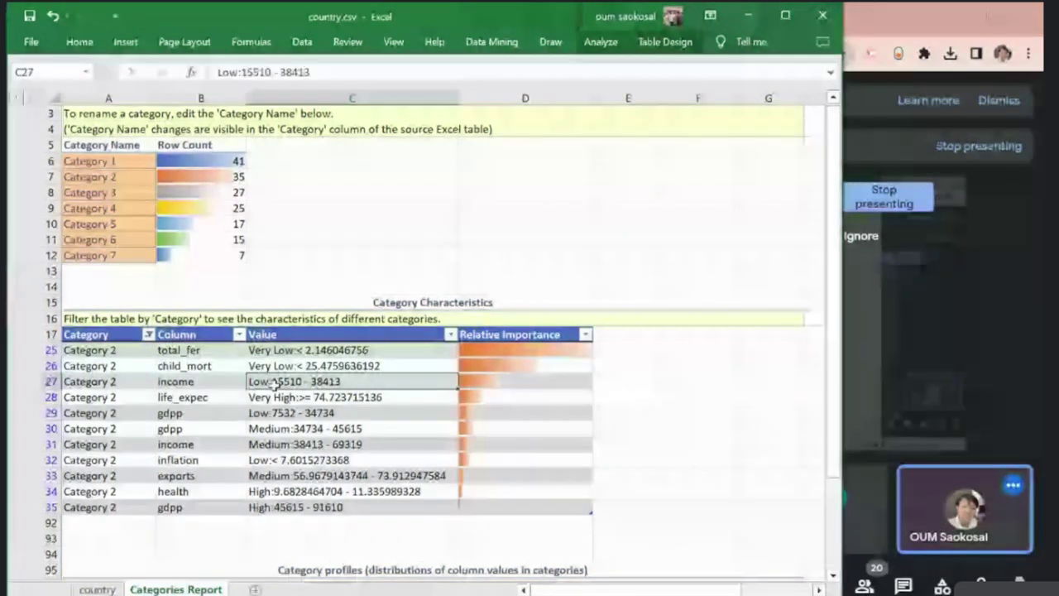
click(294, 401)
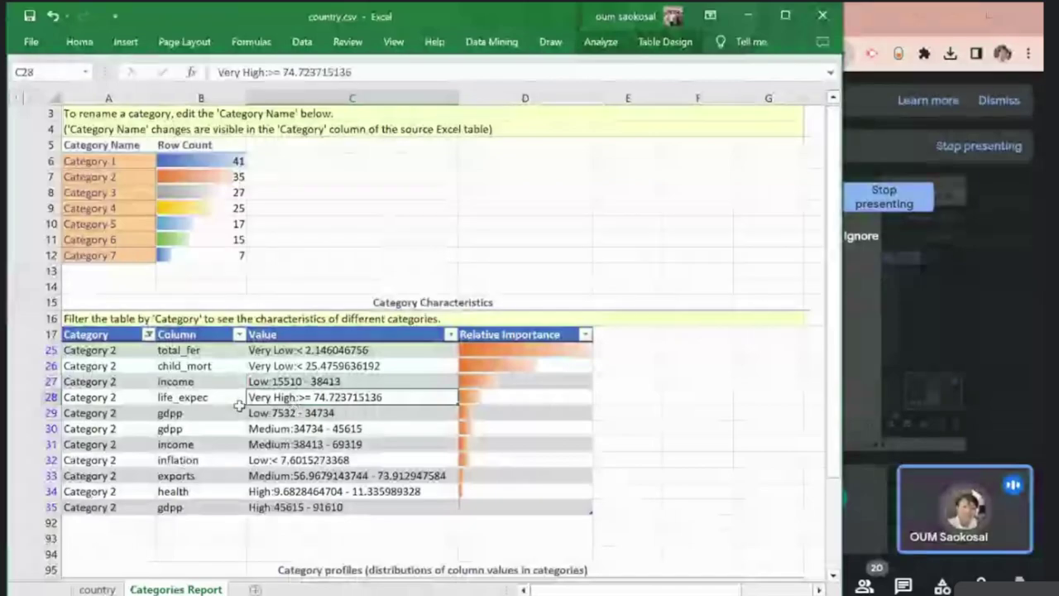
click(315, 411)
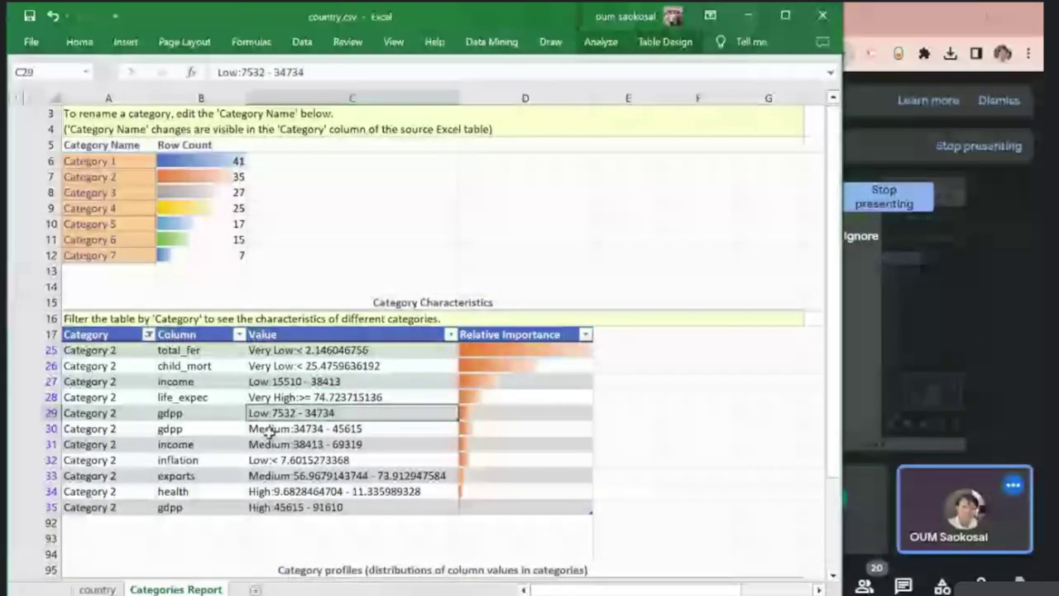
drag(269, 431, 285, 411)
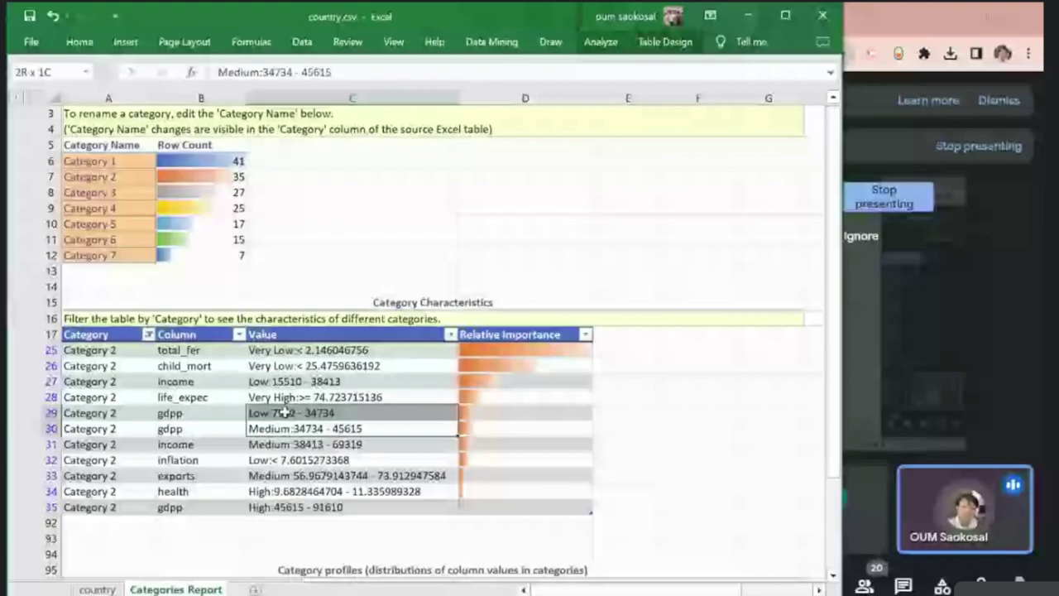
drag(284, 411, 285, 413)
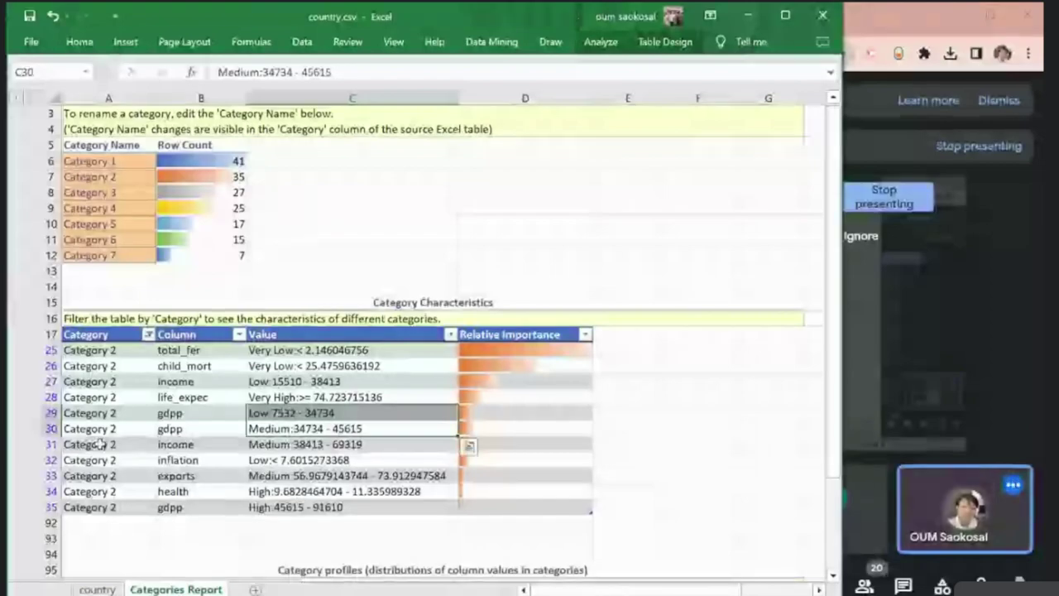
click(274, 429)
click(275, 445)
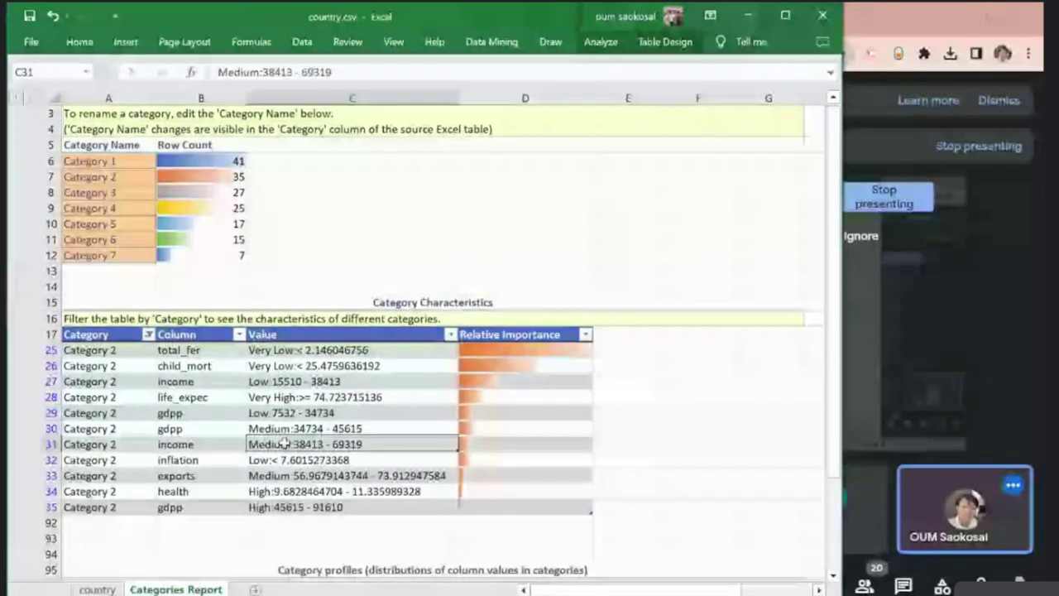
click(272, 503)
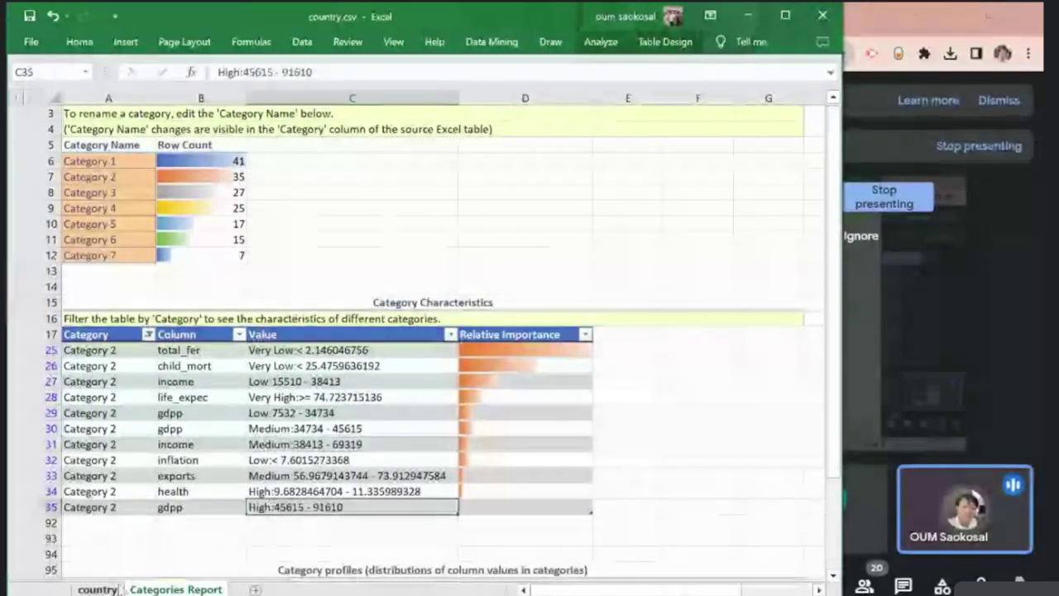
click(99, 589)
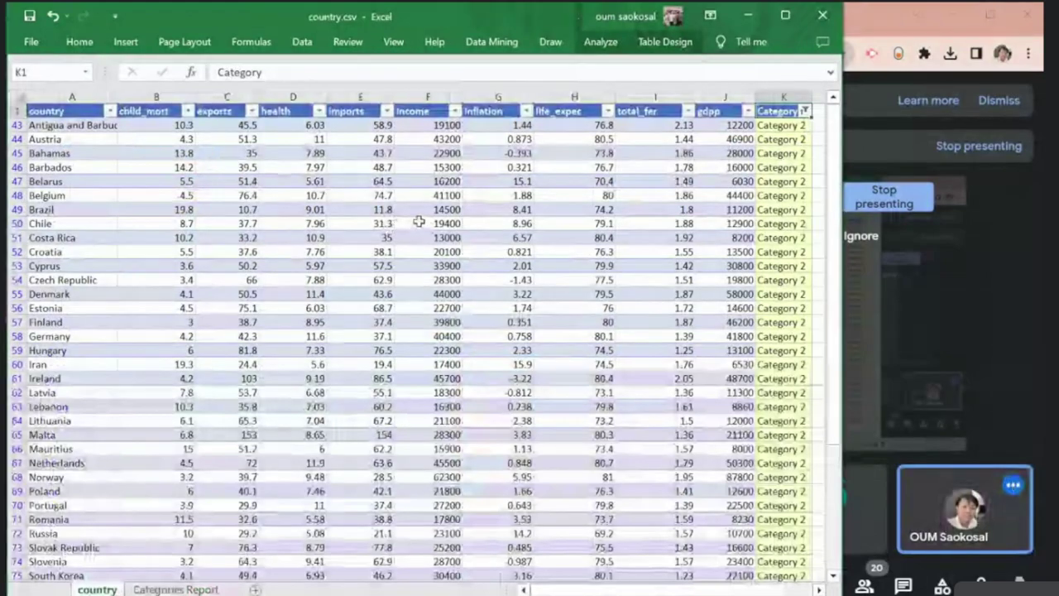
Step: Pin the Table Analyze ribbon so its tools stay visible above the Category 2 list
scroll(416, 216, down, 3)
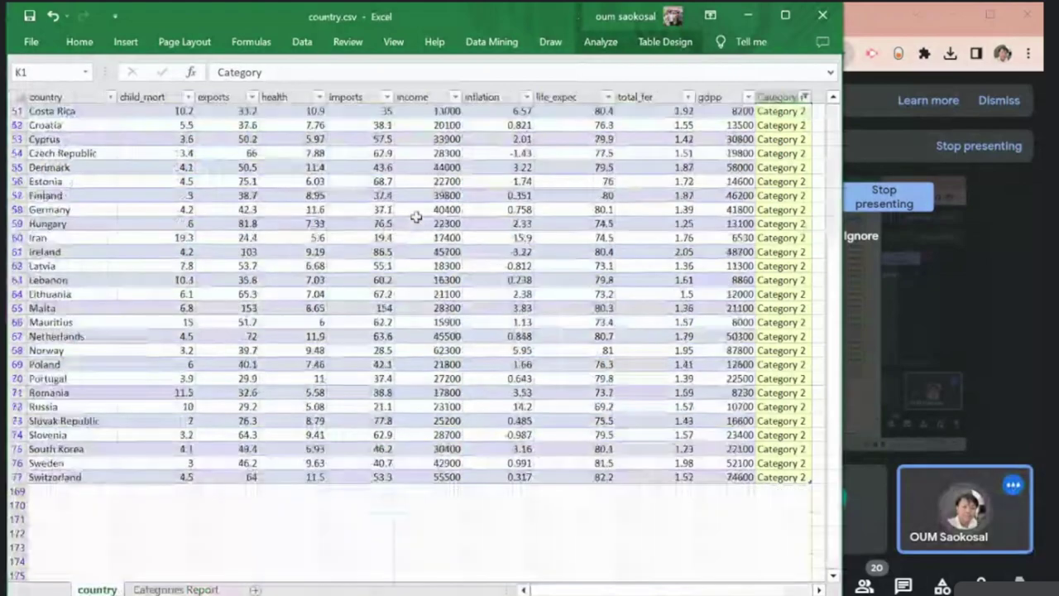
scroll(416, 217, up, 3)
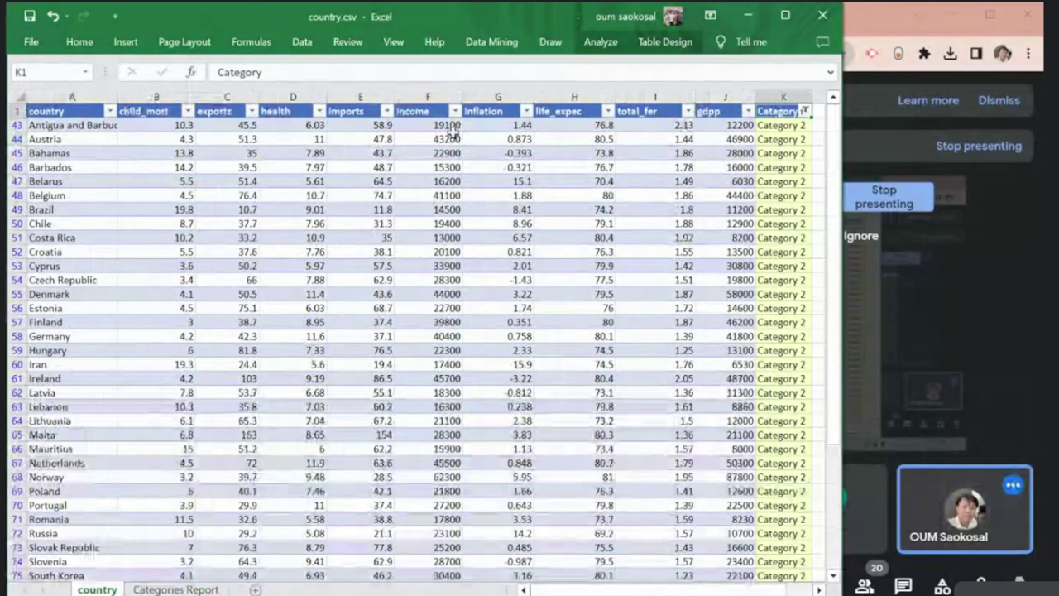
click(594, 55)
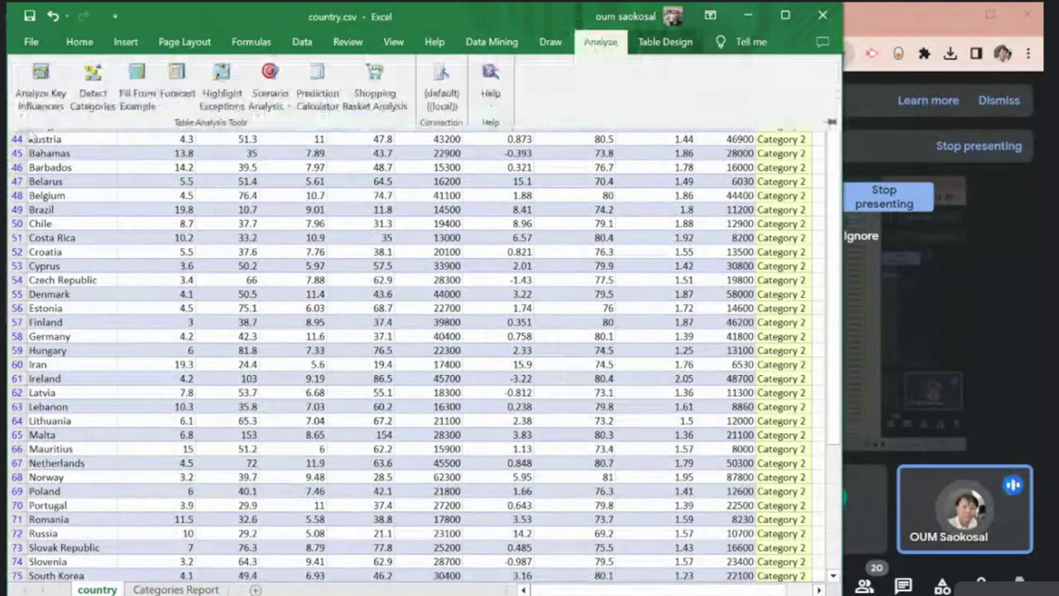
click(832, 124)
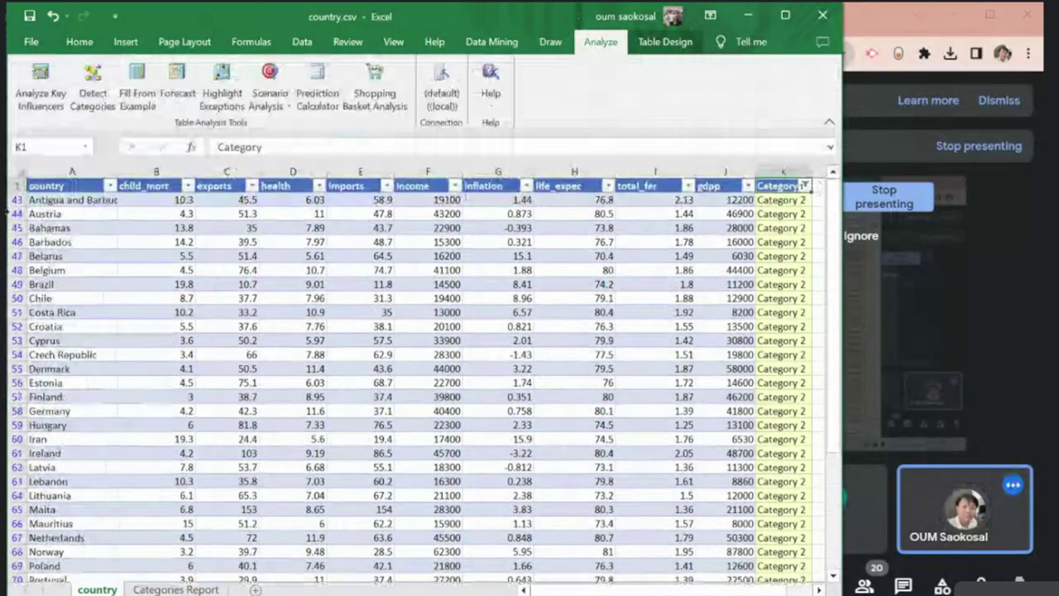
Step: Save a copy as country result 1.xlsx, changing the type from CSV to Excel Workbook
click(33, 46)
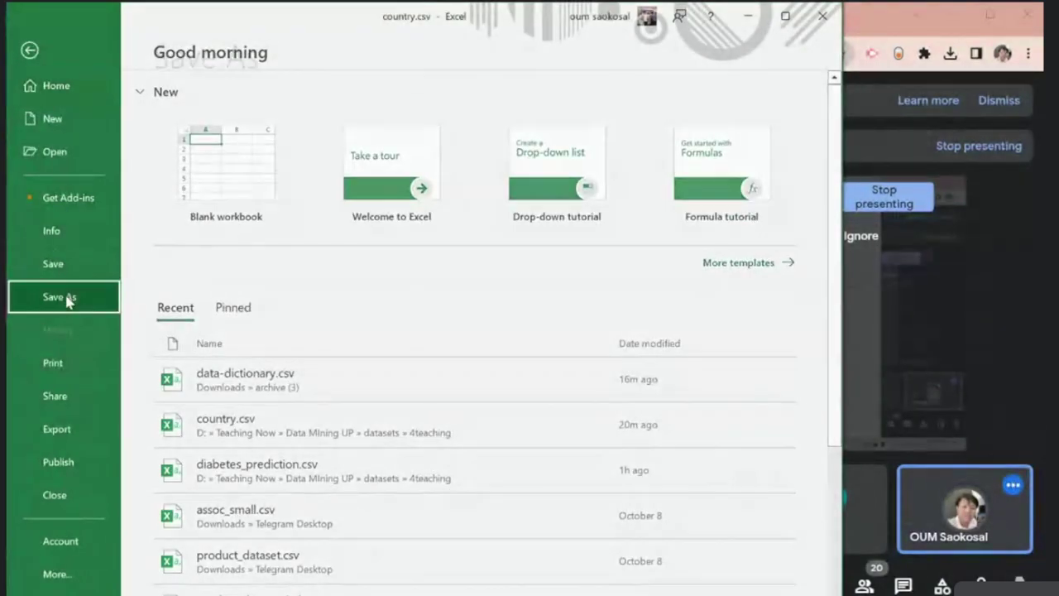
click(69, 300)
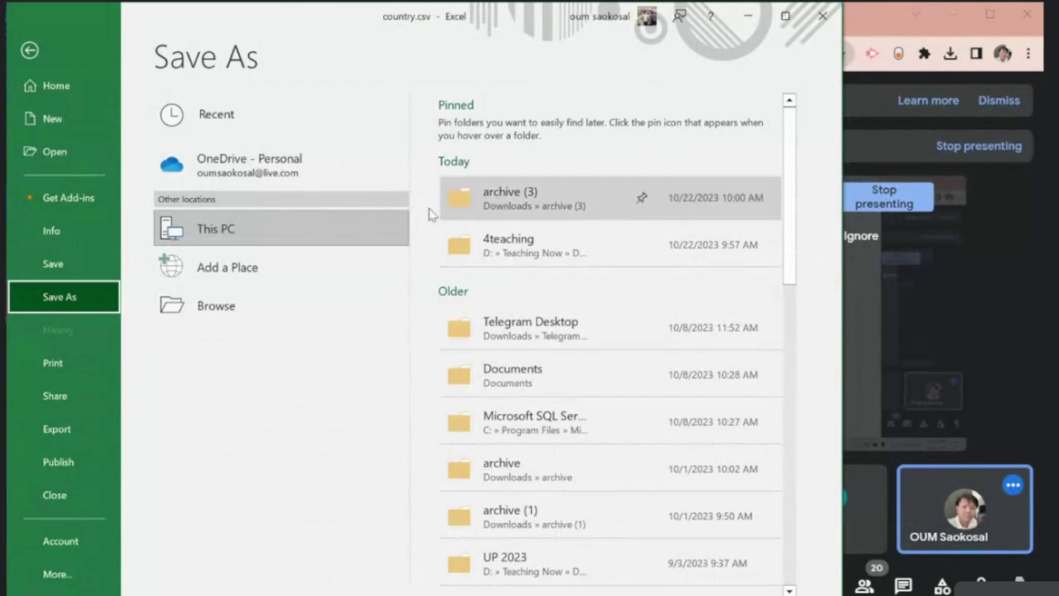
click(237, 307)
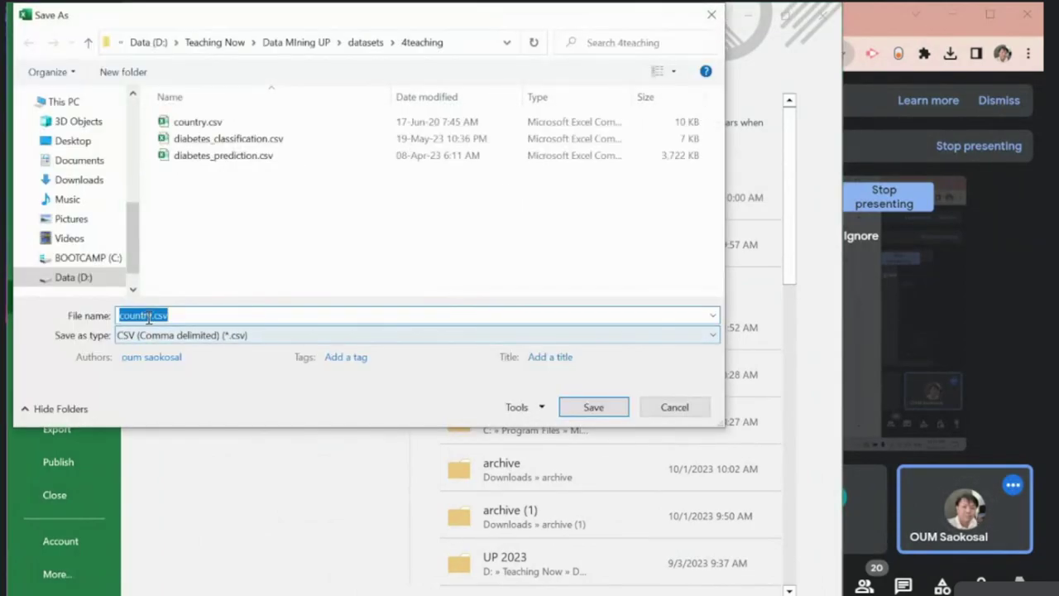
click(196, 336)
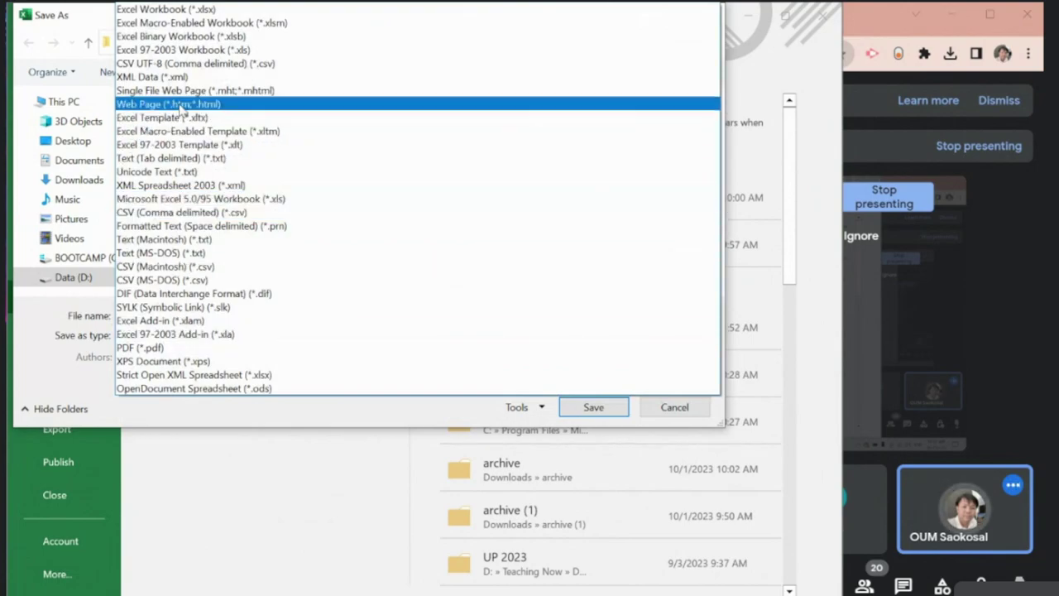
click(214, 10)
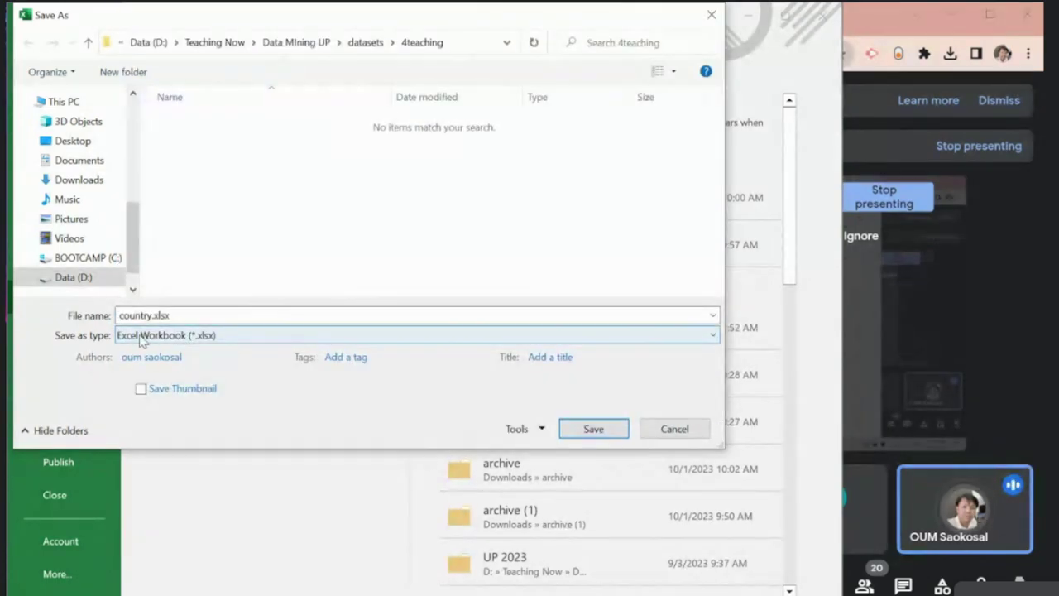
double_click(206, 313)
click(205, 313)
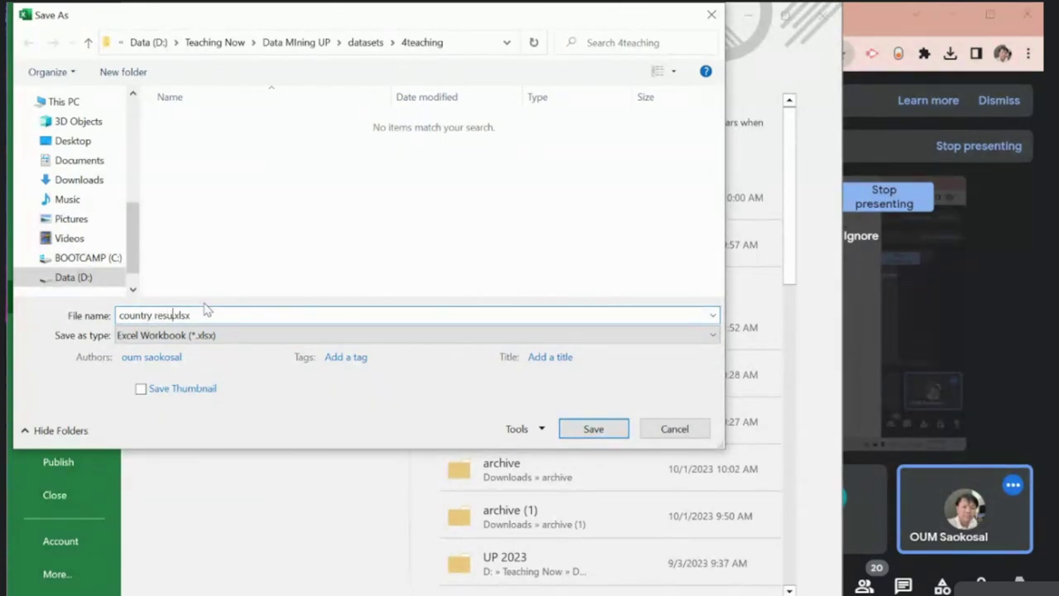
key(Return)
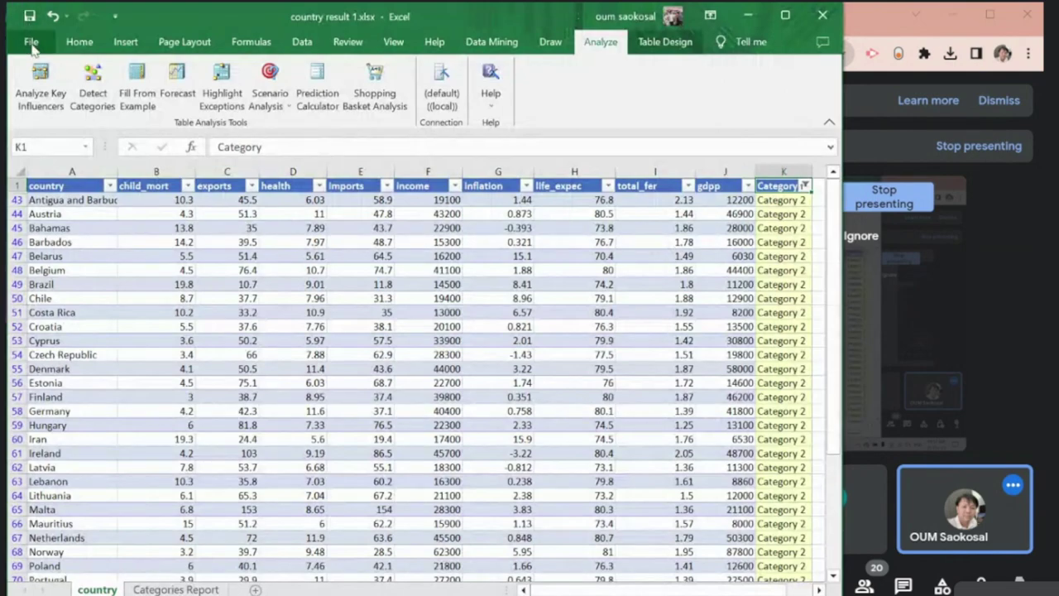
click(32, 43)
Step: Reopen the original country.csv, close the other workbook and reposition the window
click(57, 154)
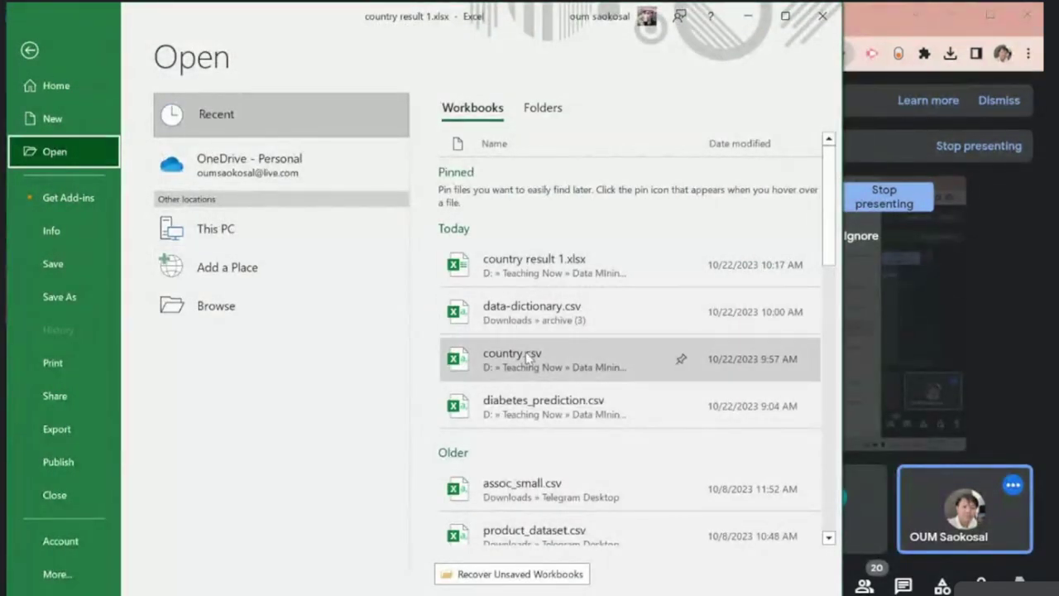
click(528, 357)
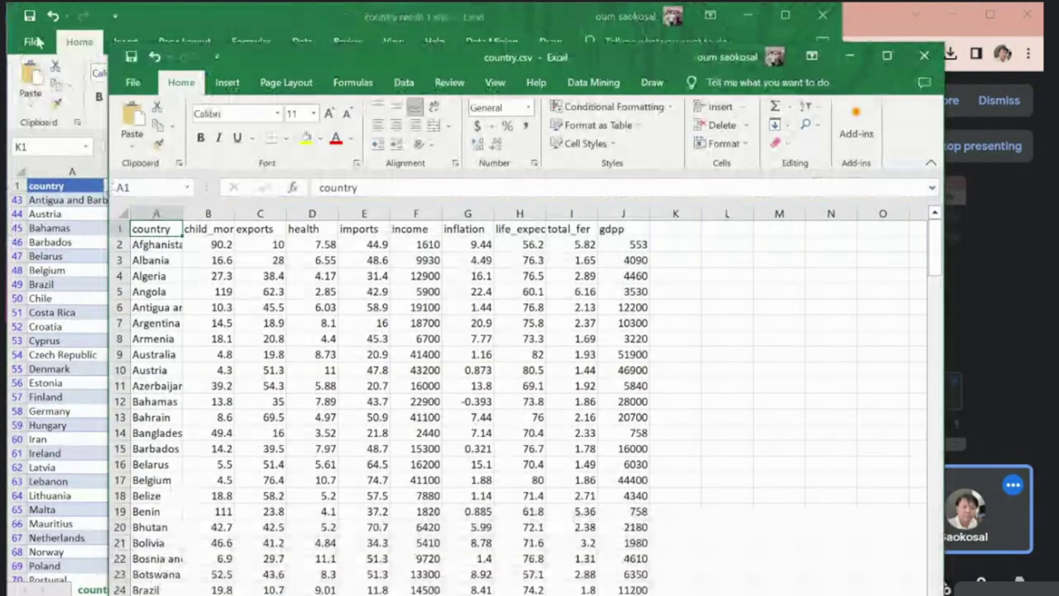
click(822, 14)
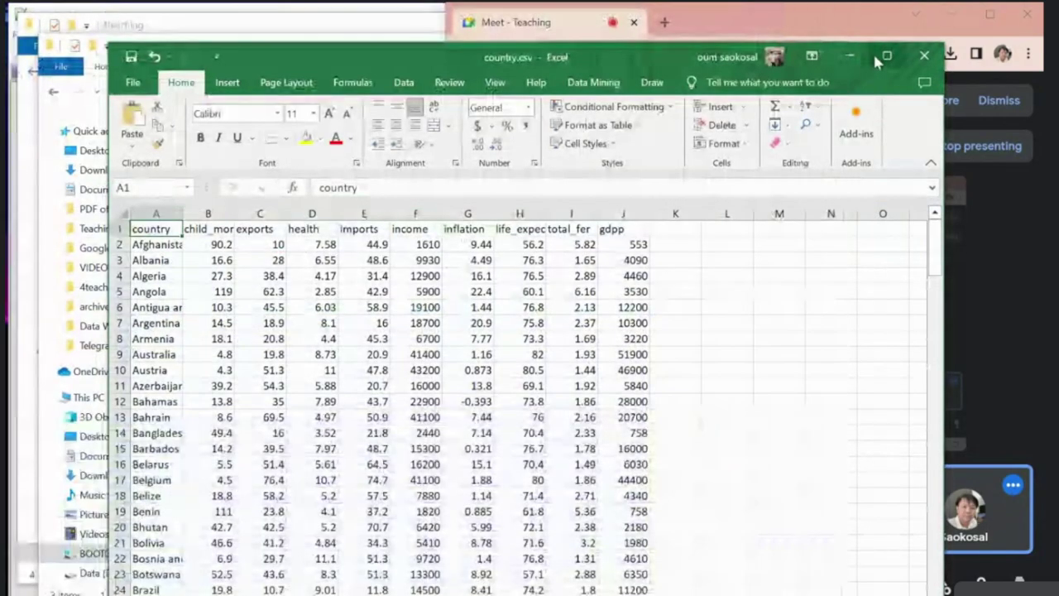
drag(650, 50, 549, 18)
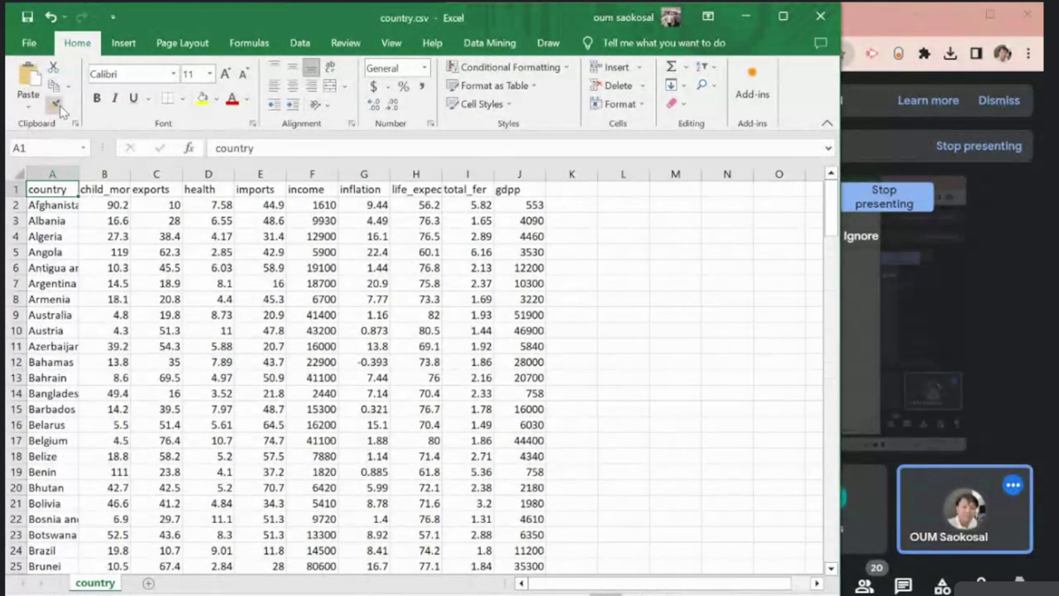
Step: Convert A1:J168 into a formatted table and bring up the Data Mining tools
click(124, 43)
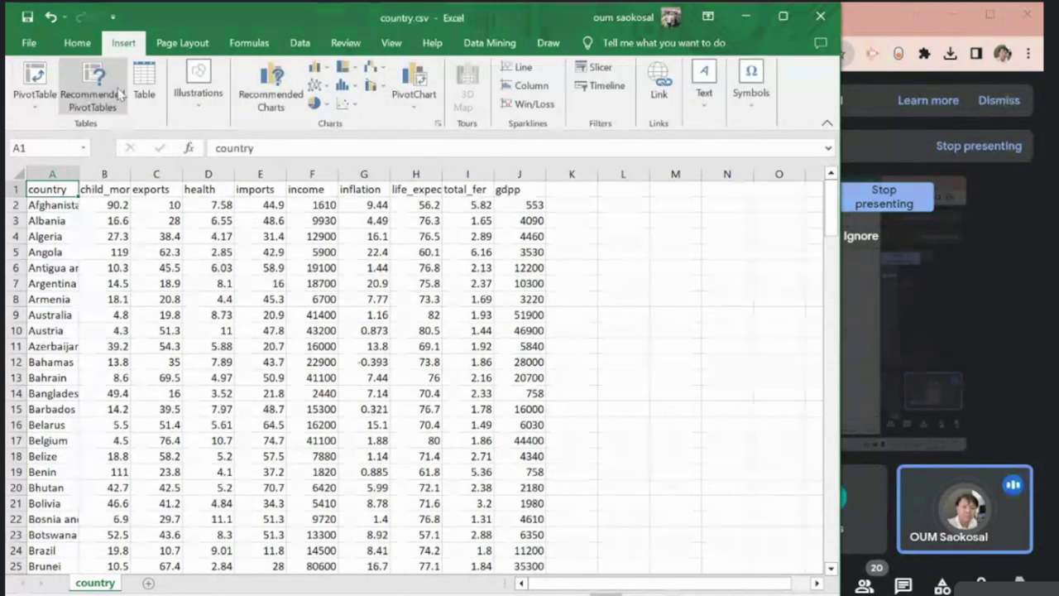
click(142, 83)
click(422, 337)
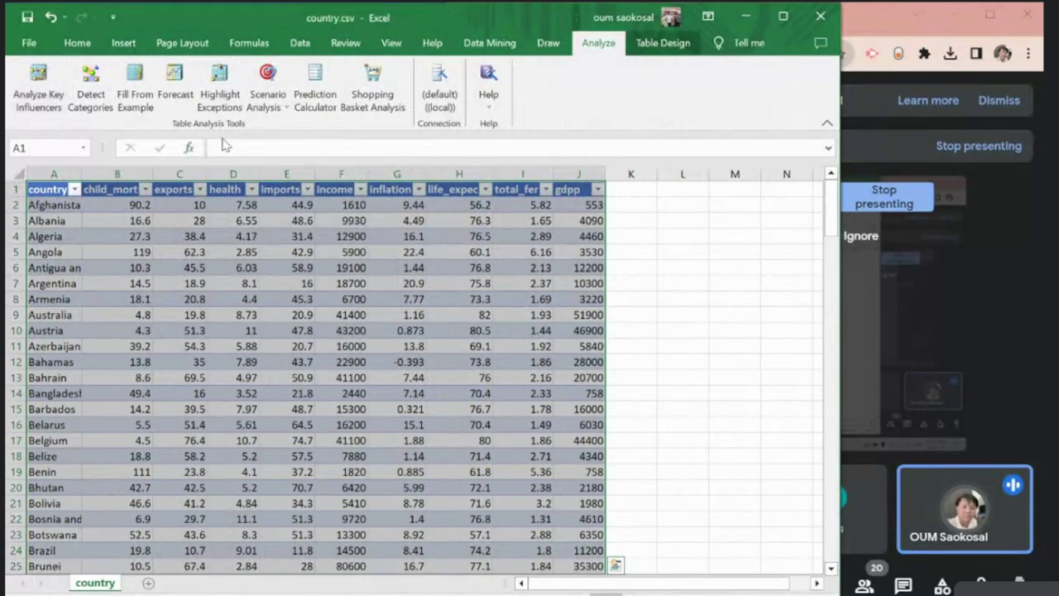
click(489, 43)
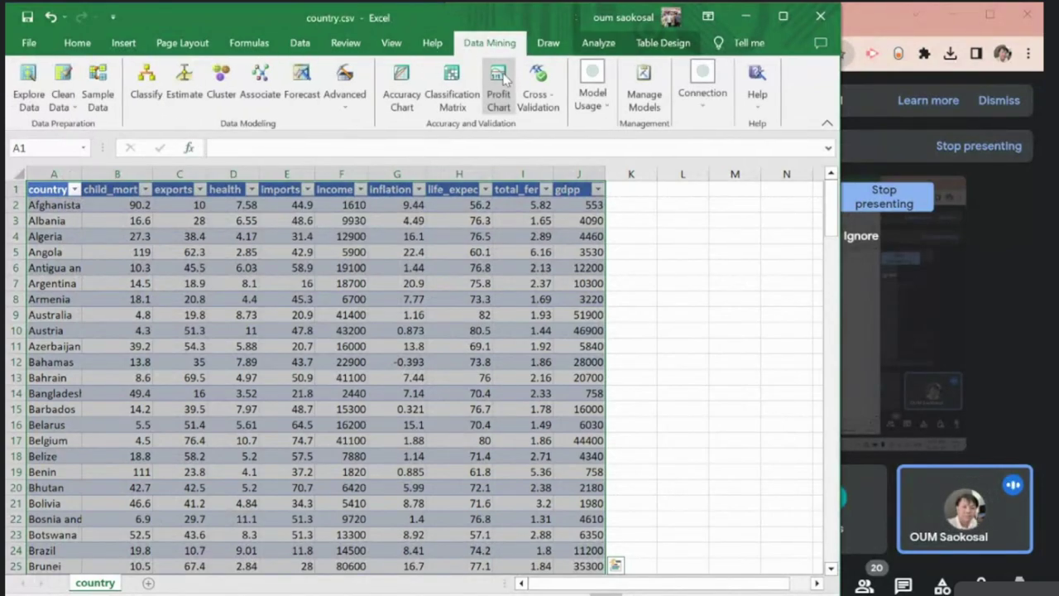
Step: Start a Cluster model on A1:J168 with the country column excluded
click(220, 83)
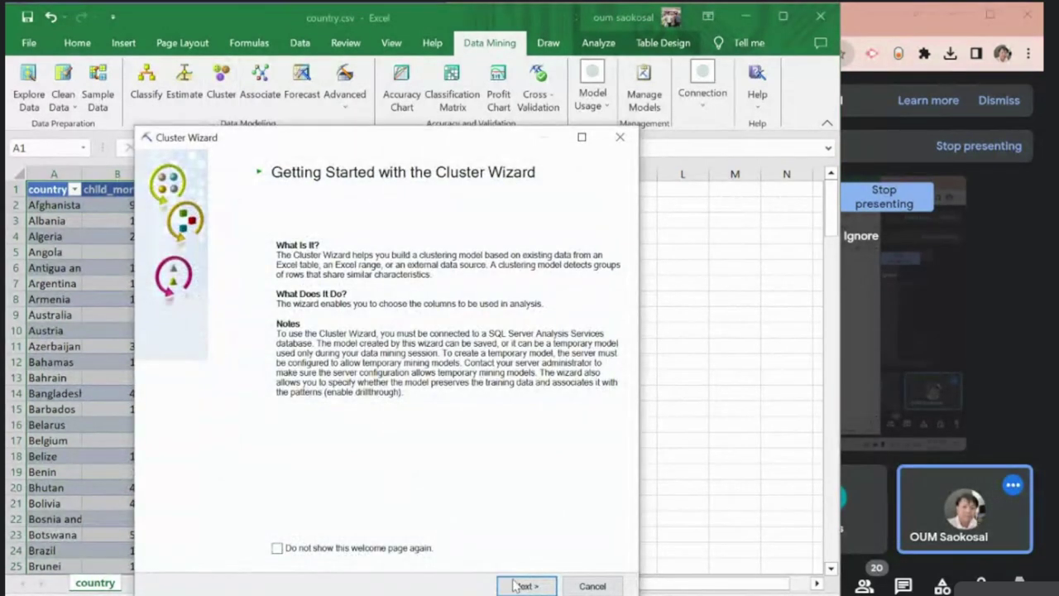
click(534, 586)
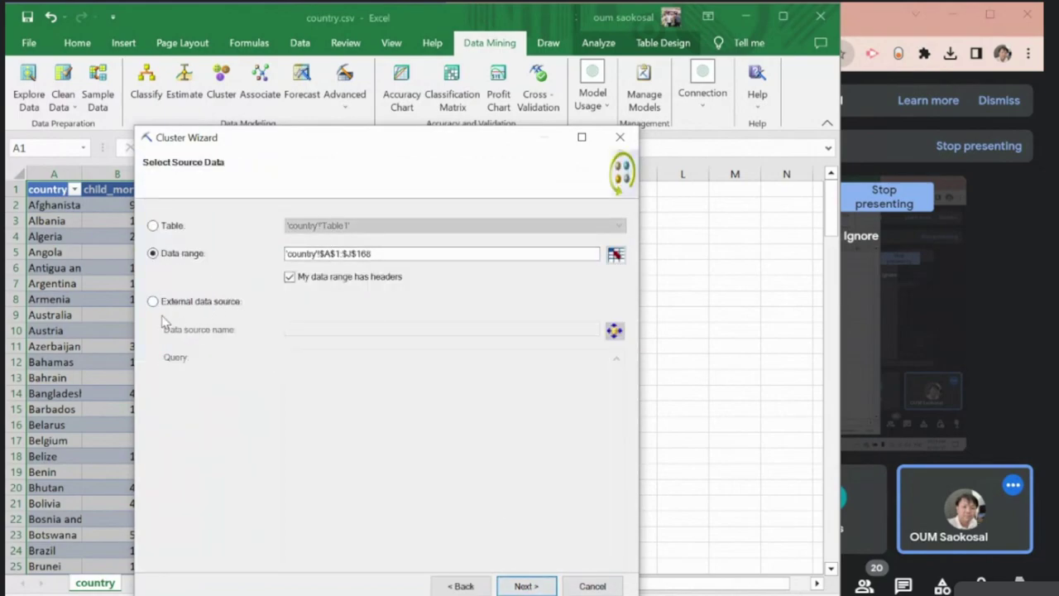
click(519, 586)
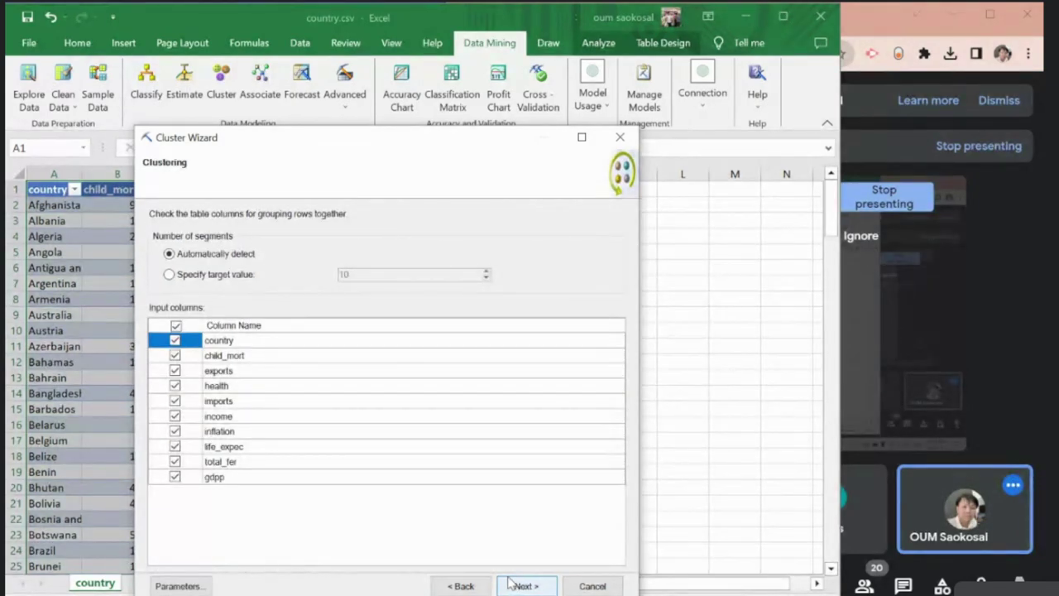
click(175, 340)
click(529, 586)
Step: Hold out 70% for testing, name the structure Range Structure 1 and build the four-cluster model
drag(487, 212, 418, 219)
text(70)
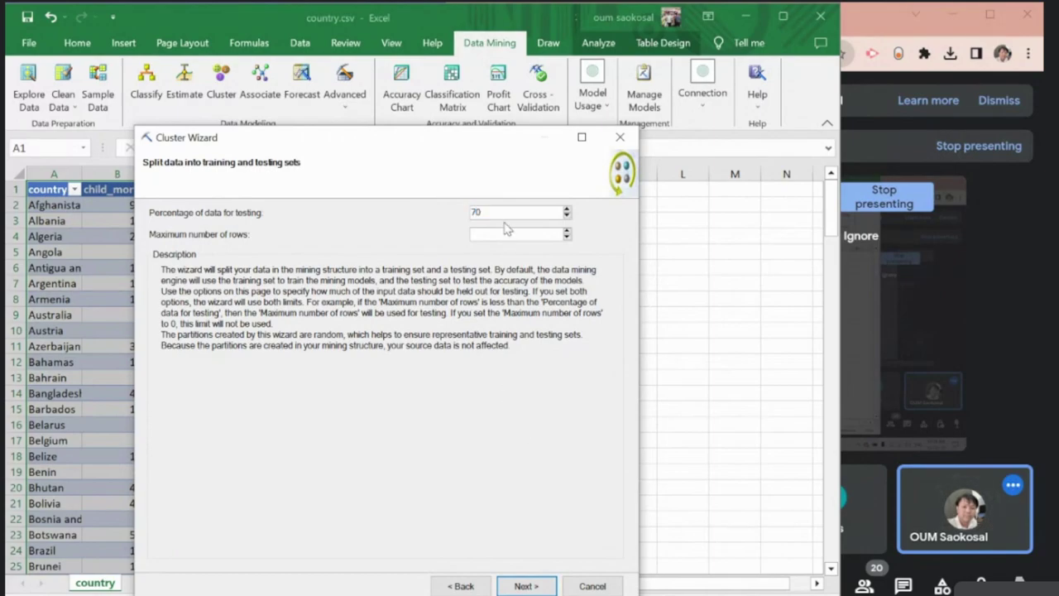
click(526, 586)
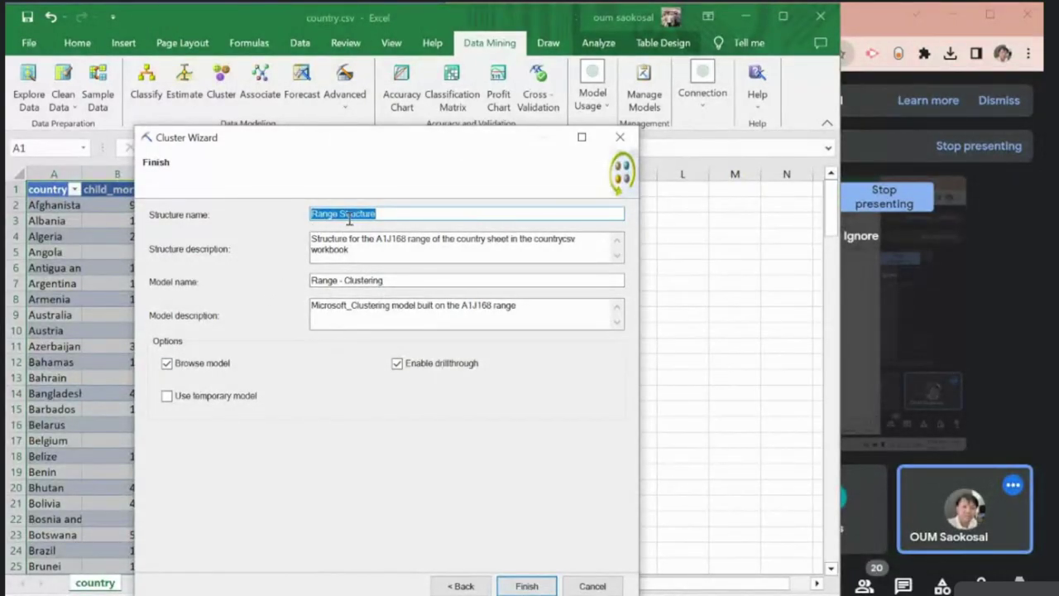
click(403, 210)
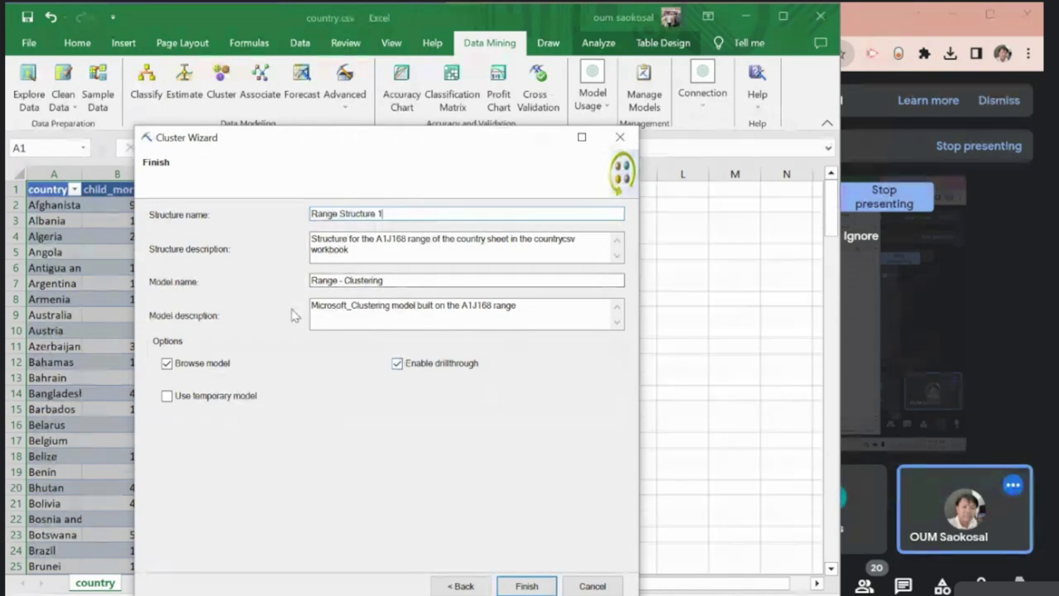
click(527, 586)
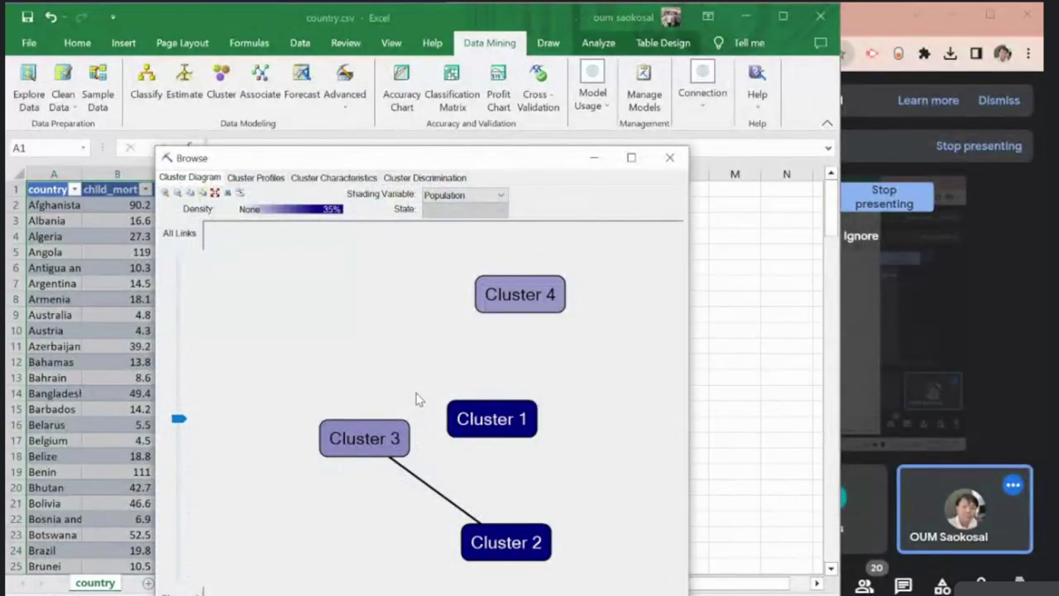
click(670, 157)
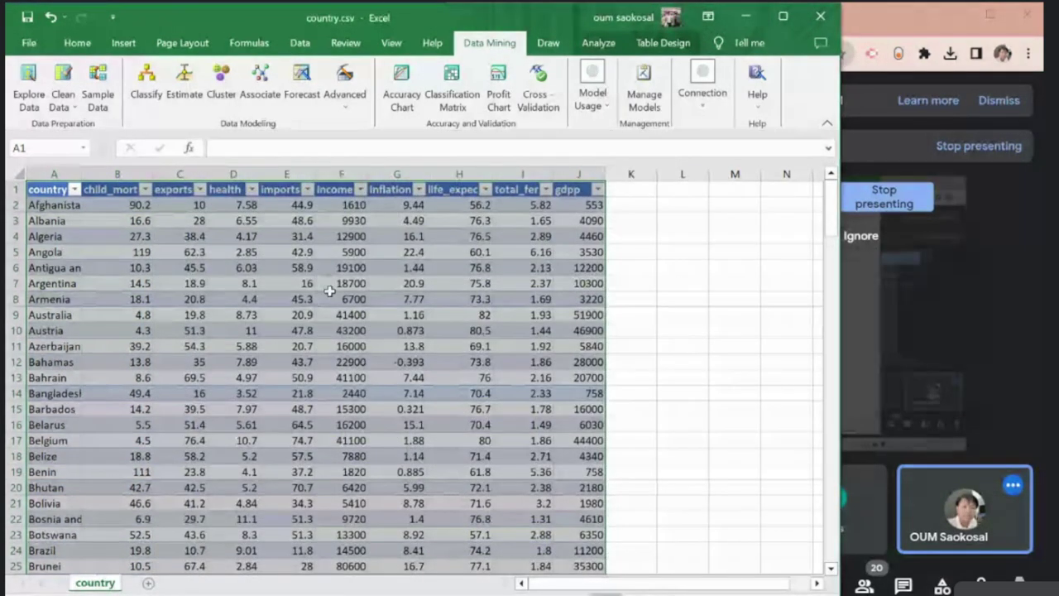
click(170, 406)
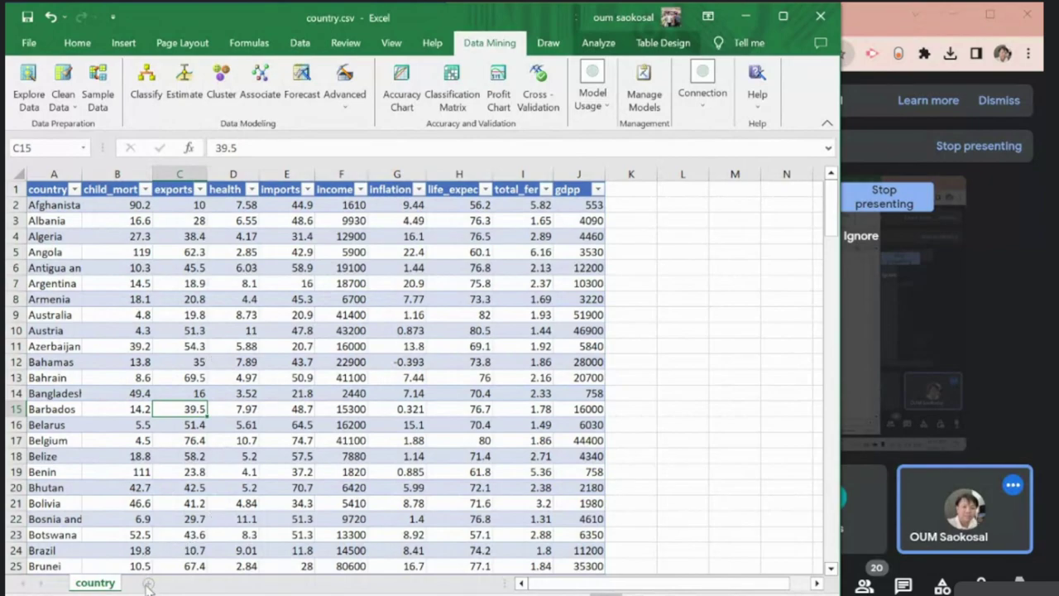
Step: Copy the Afghanistan and Albania rows A2:J3 into a new Sheet1
drag(43, 205, 595, 215)
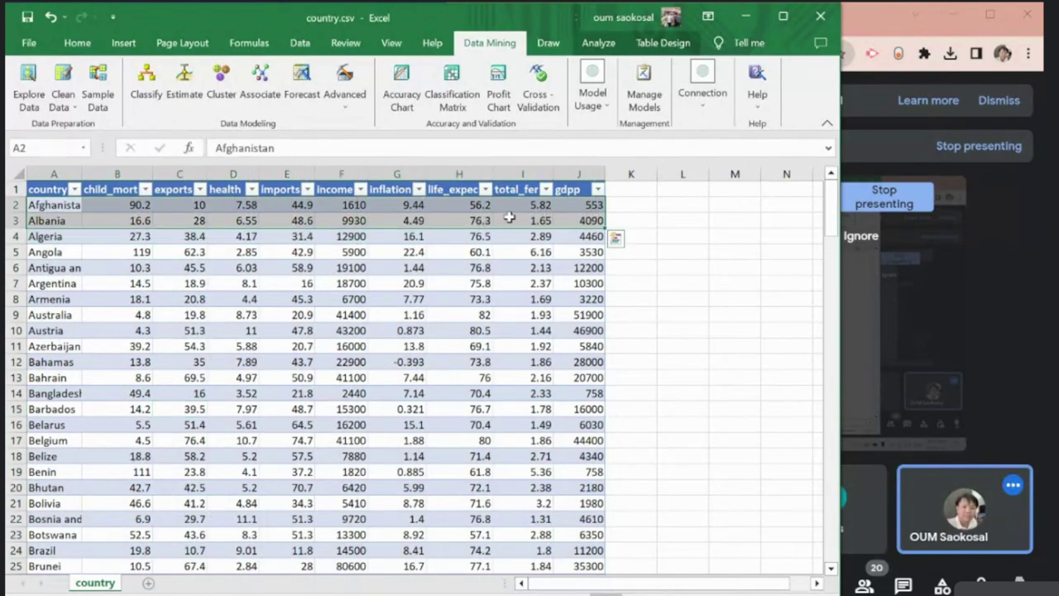
key(ctrl+c)
click(149, 584)
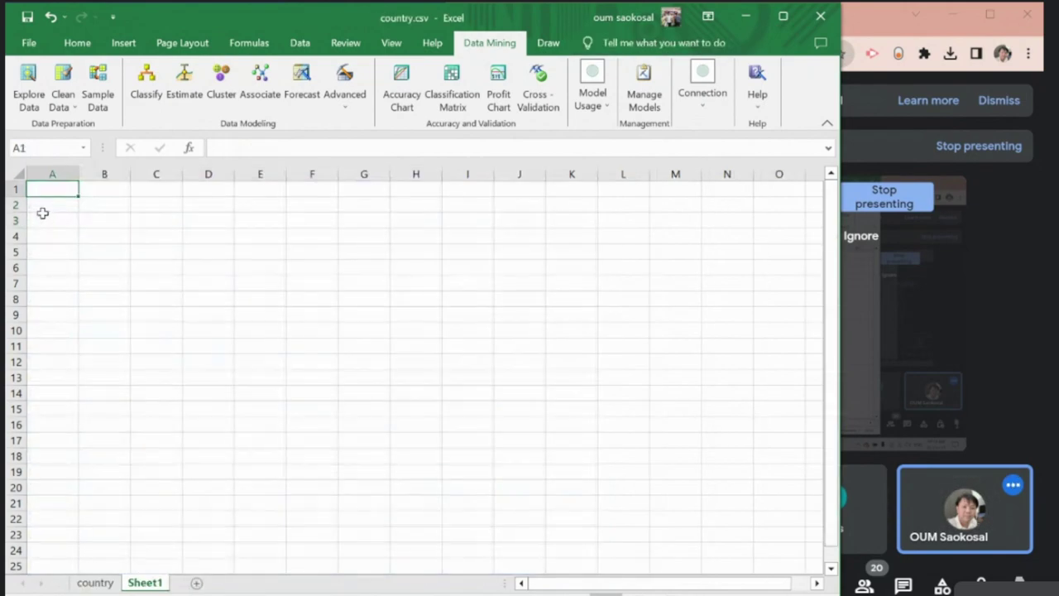
key(ctrl+v)
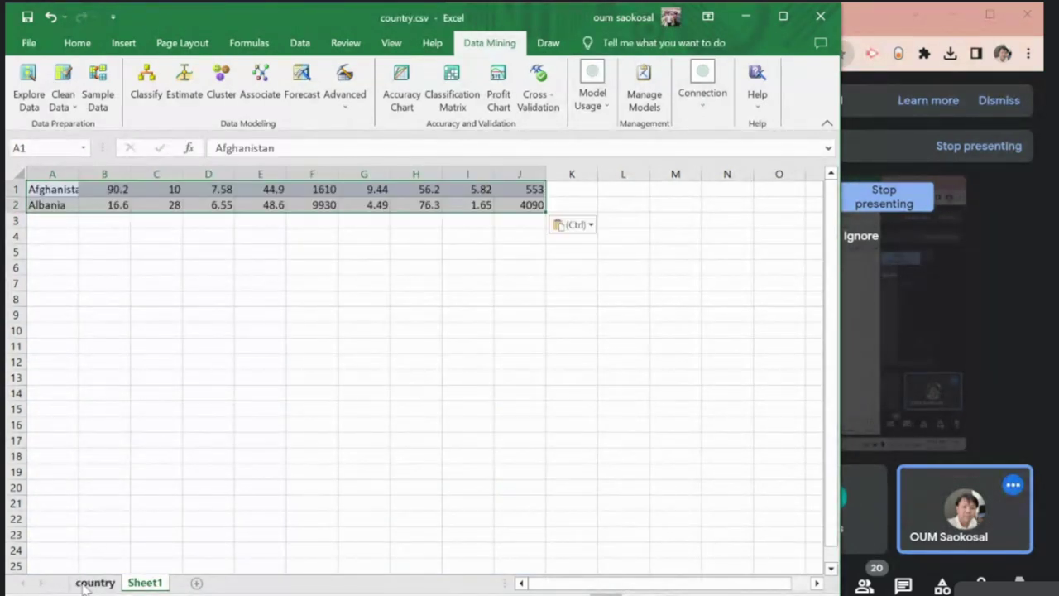
Step: Copy the country table's header row and paste it above the sample on Sheet1
click(95, 582)
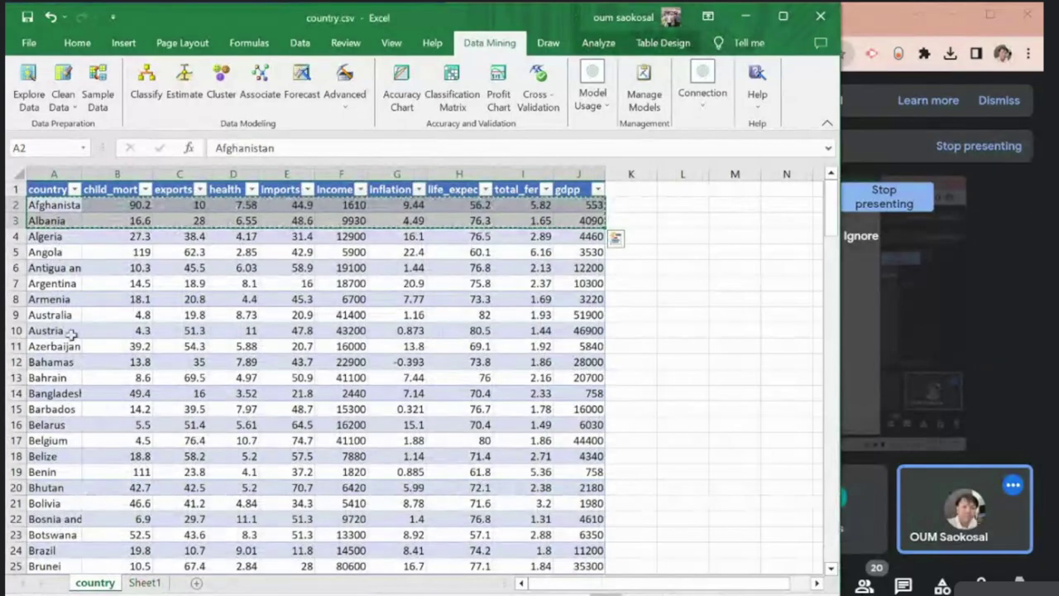
click(616, 239)
drag(49, 189, 584, 206)
click(145, 584)
key(ctrl+v)
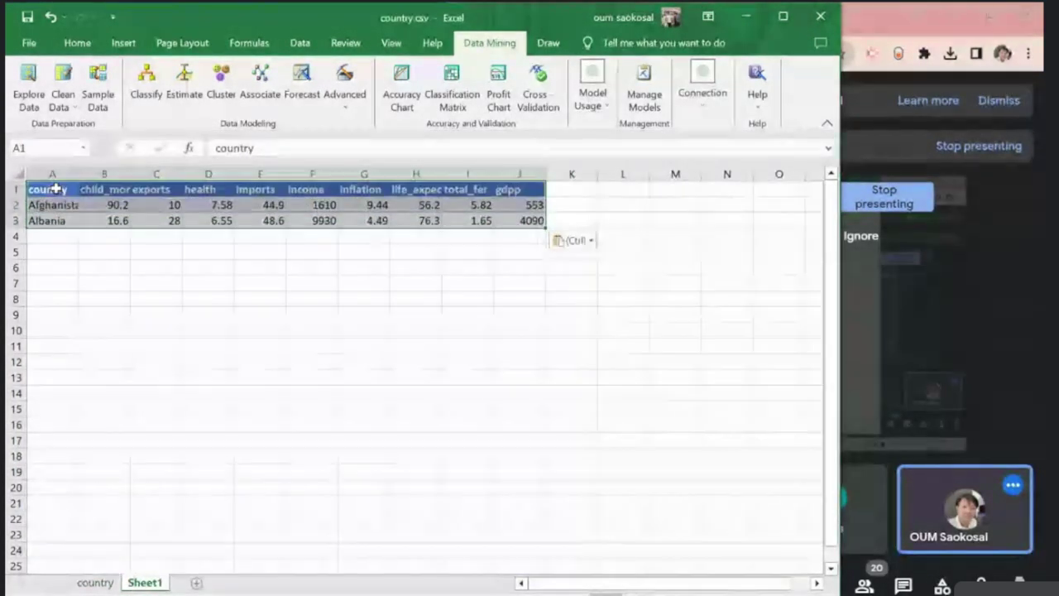
Step: Rename the sample countries to X and Y, select A2:J3 and widen the window
click(53, 205)
text(X)
click(52, 219)
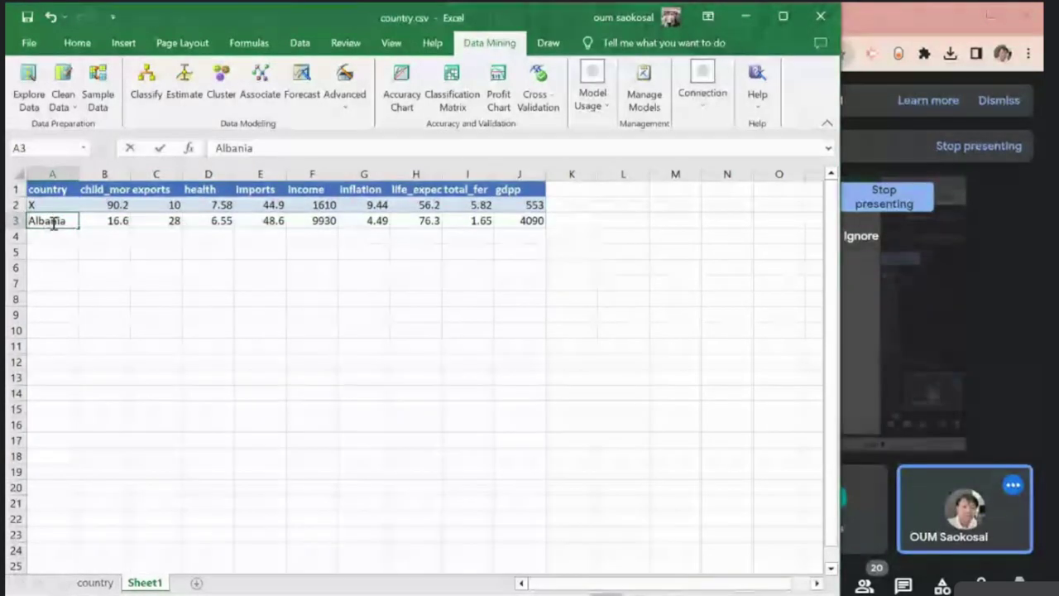
text(Y)
click(116, 206)
click(144, 210)
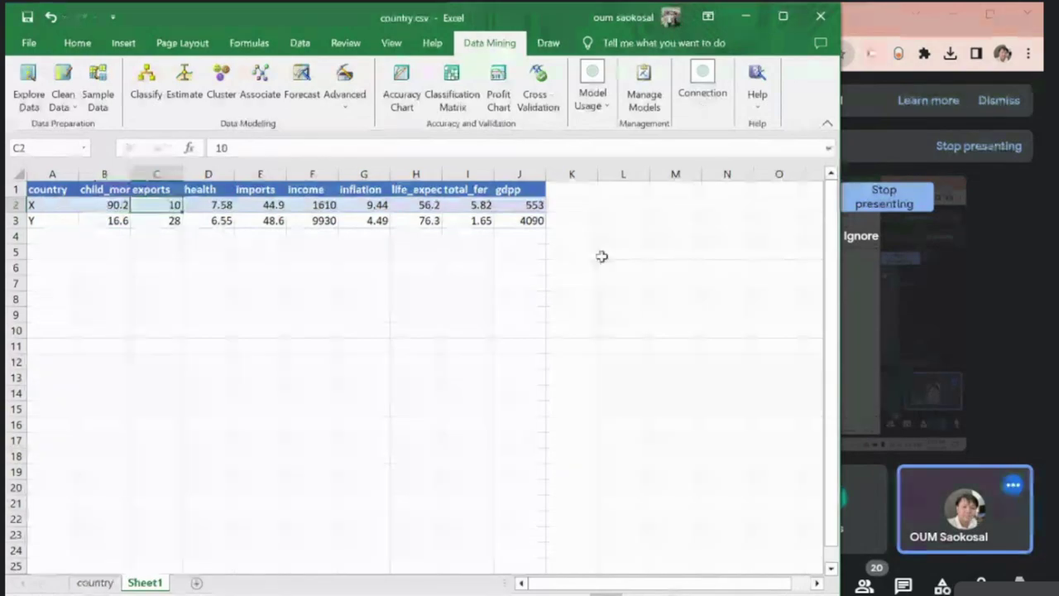
click(46, 203)
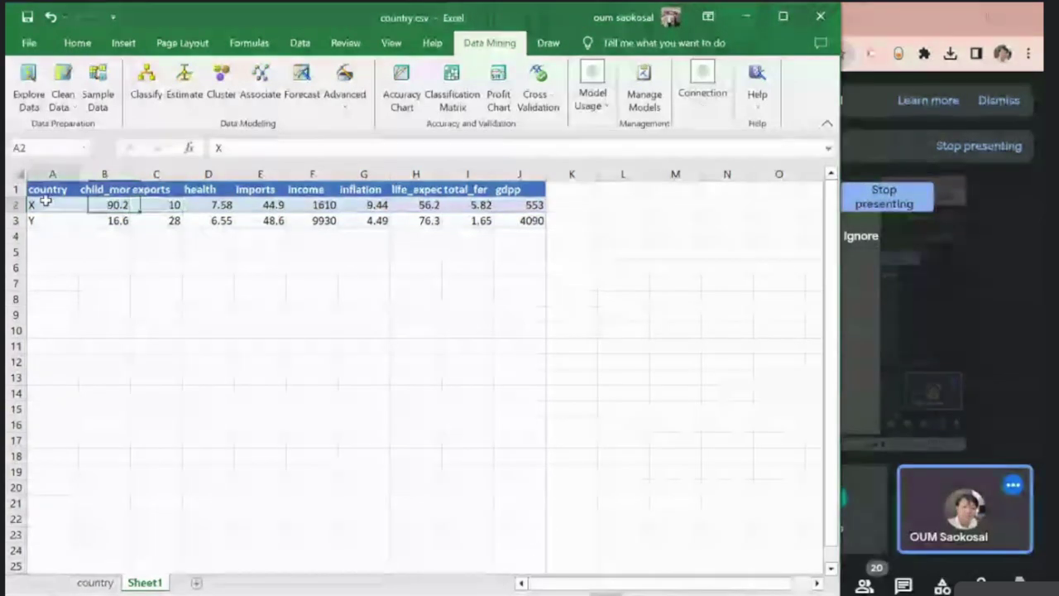
drag(46, 202, 507, 218)
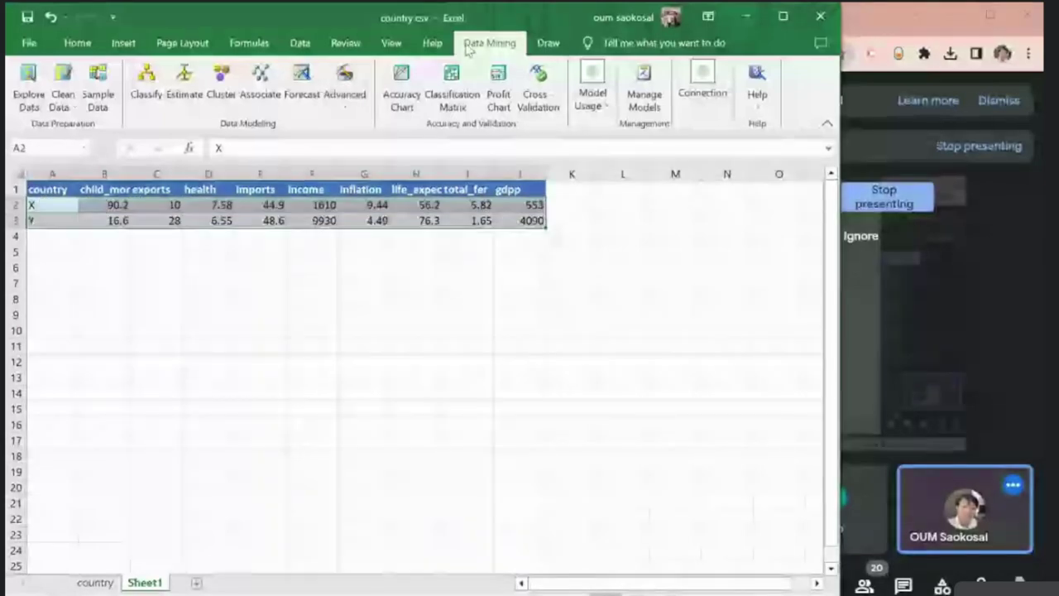
drag(841, 54, 984, 36)
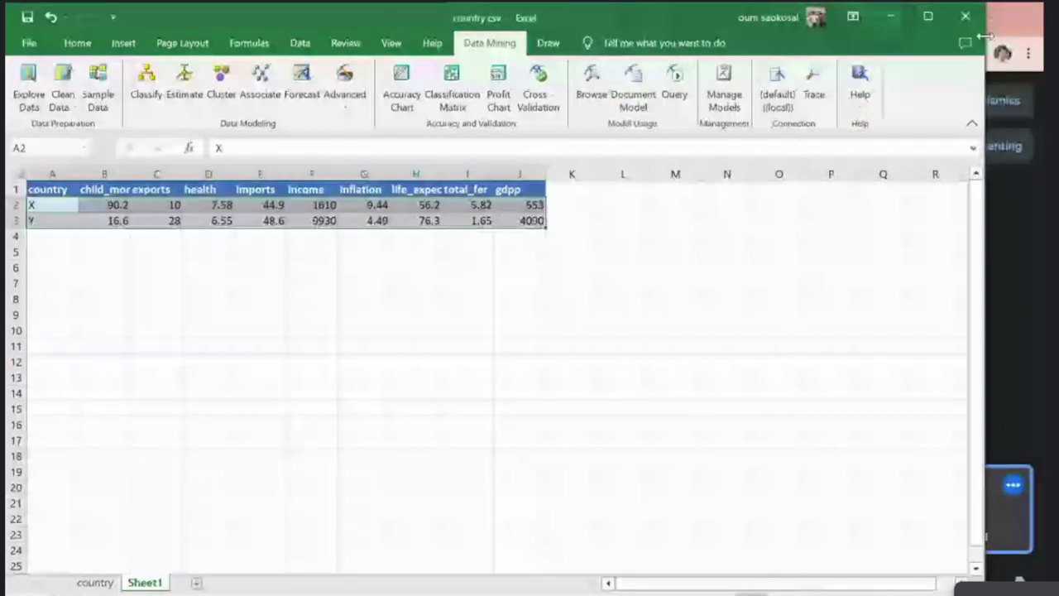
click(667, 93)
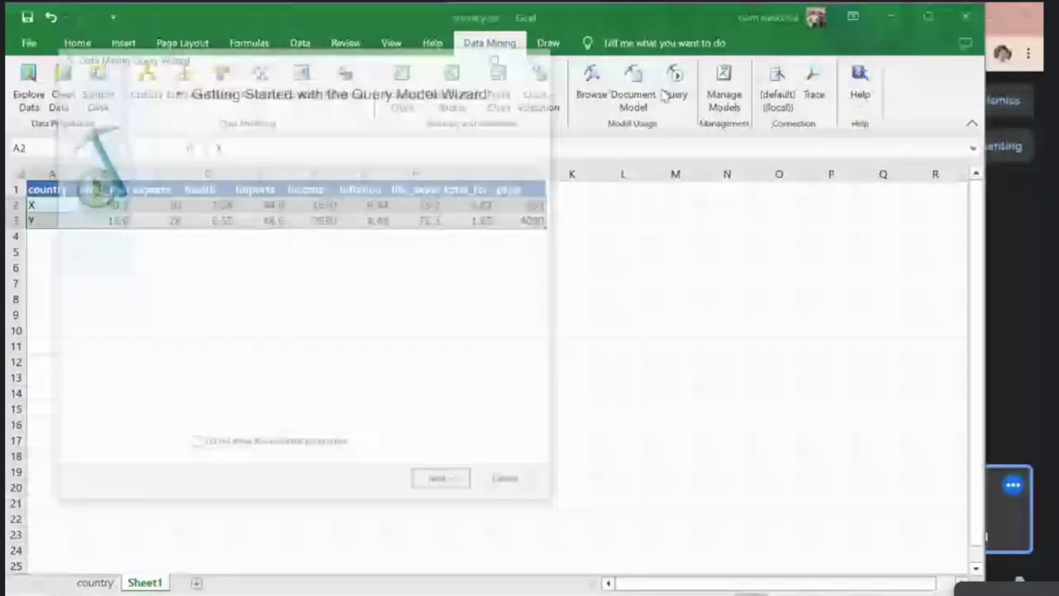
click(444, 483)
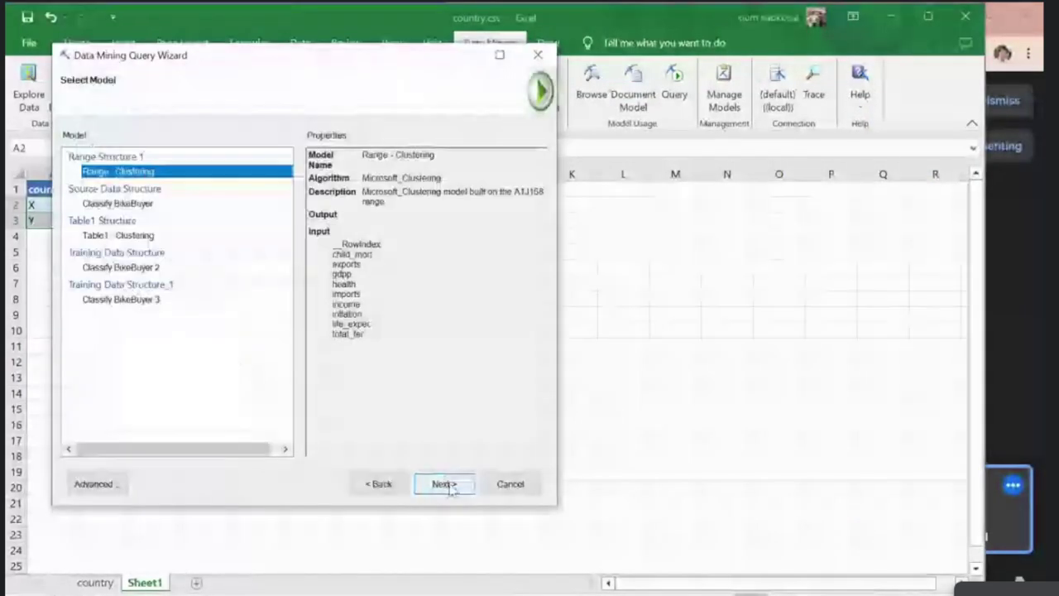
click(447, 485)
click(445, 484)
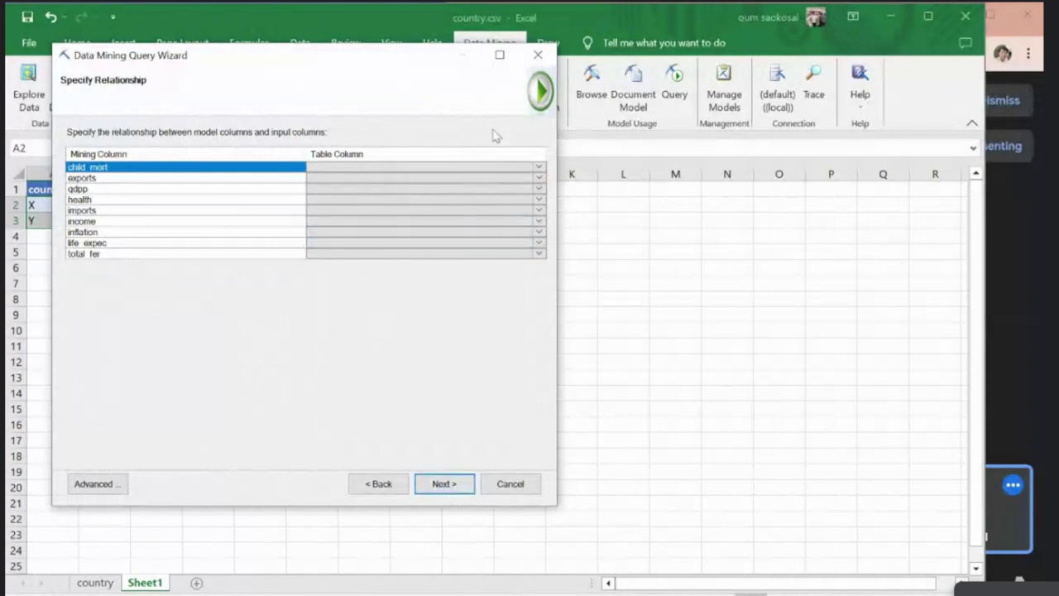
click(539, 167)
click(539, 169)
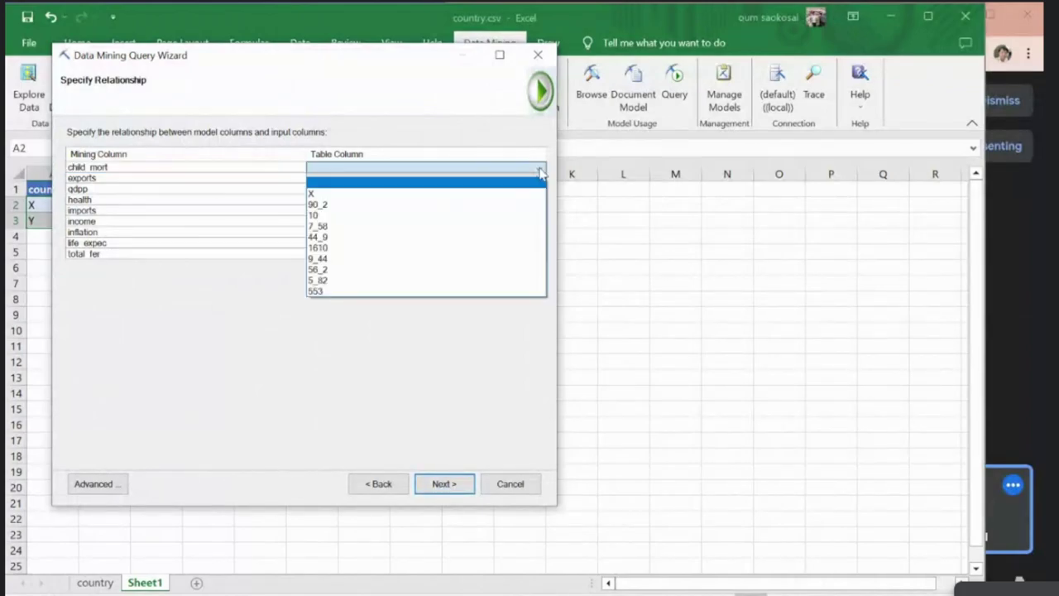
click(503, 485)
click(505, 483)
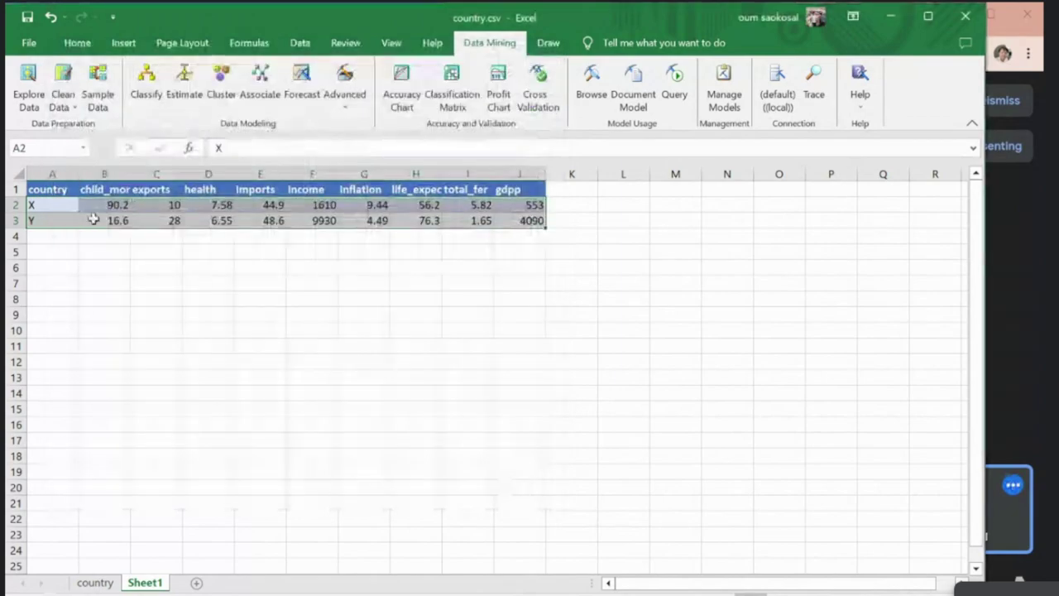
drag(68, 189, 543, 221)
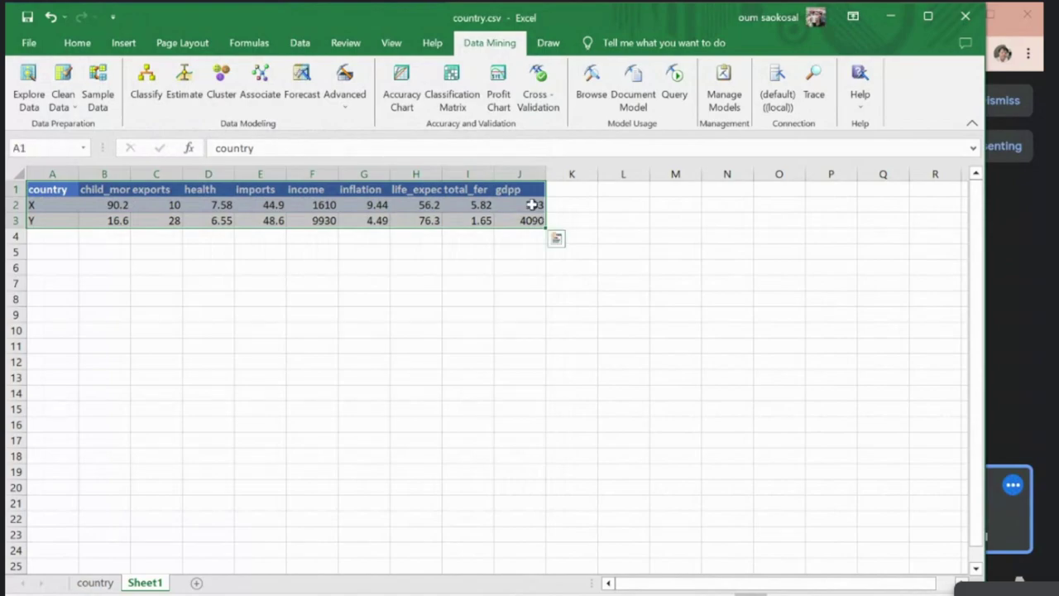
Step: Run the Query wizard with the cluster model and the Sheet1 X and Y rows as input
click(674, 76)
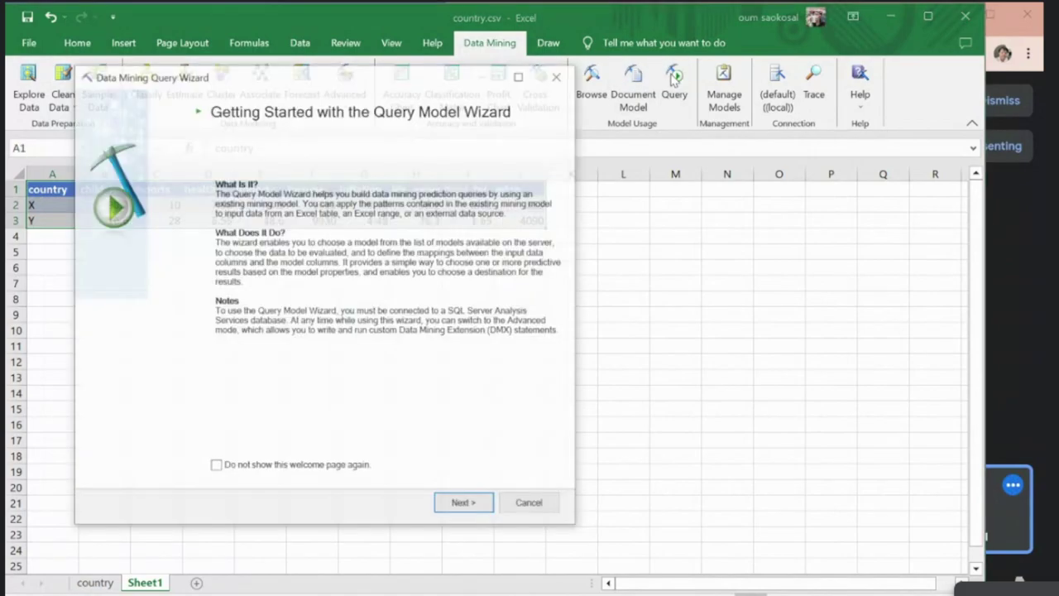
click(463, 502)
click(464, 504)
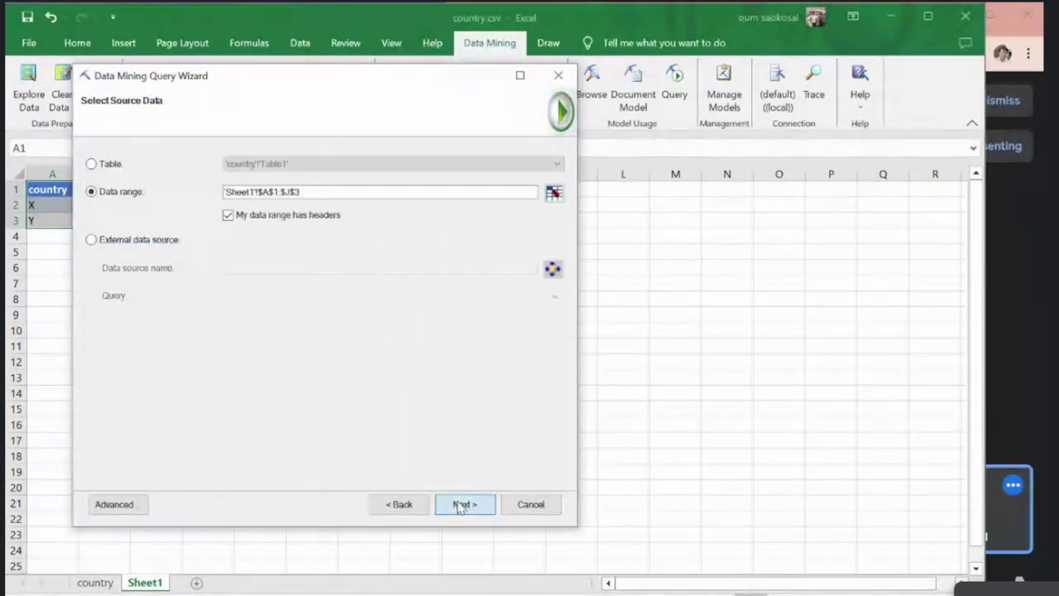
click(465, 504)
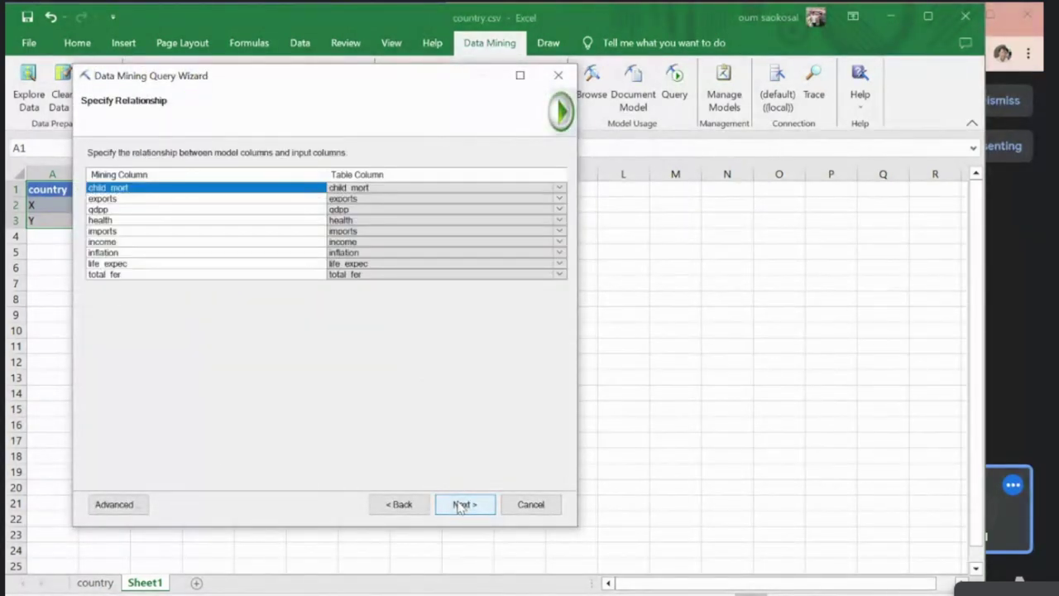
click(462, 505)
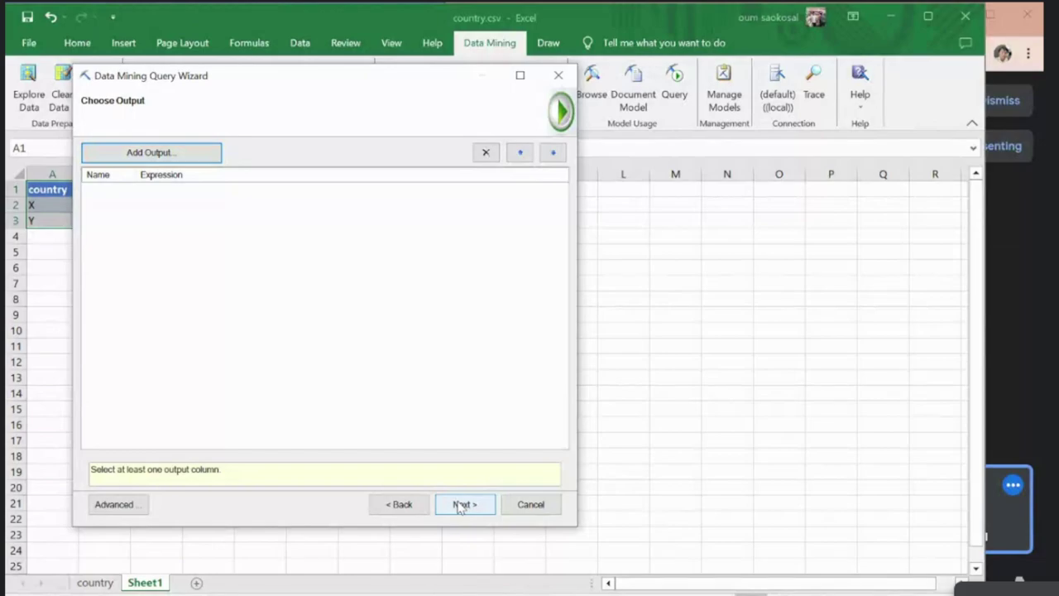
click(460, 505)
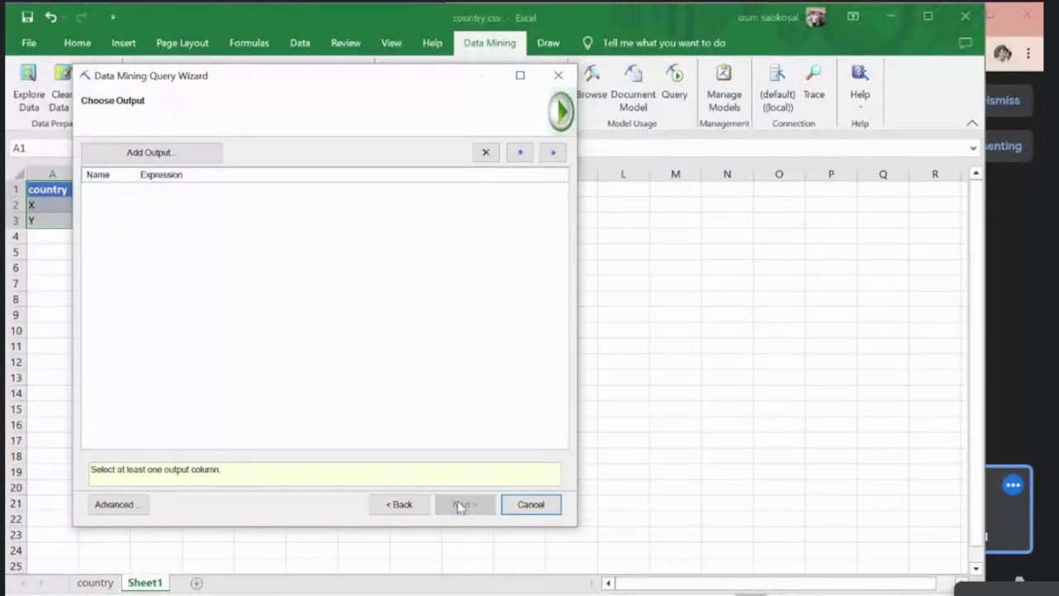
Step: Add a ClusterDistance output column to the query
click(154, 154)
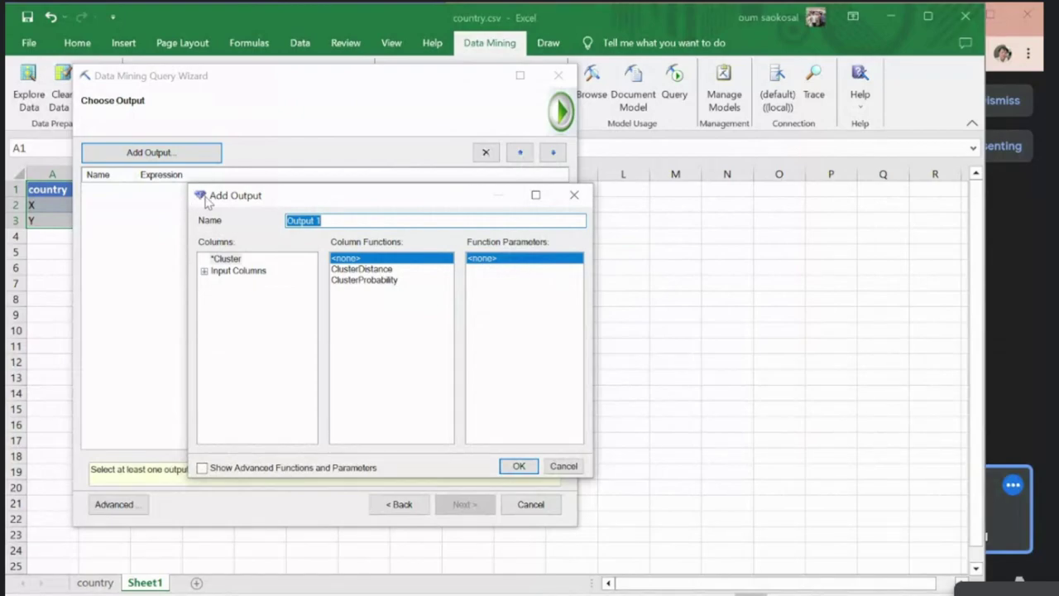
click(361, 269)
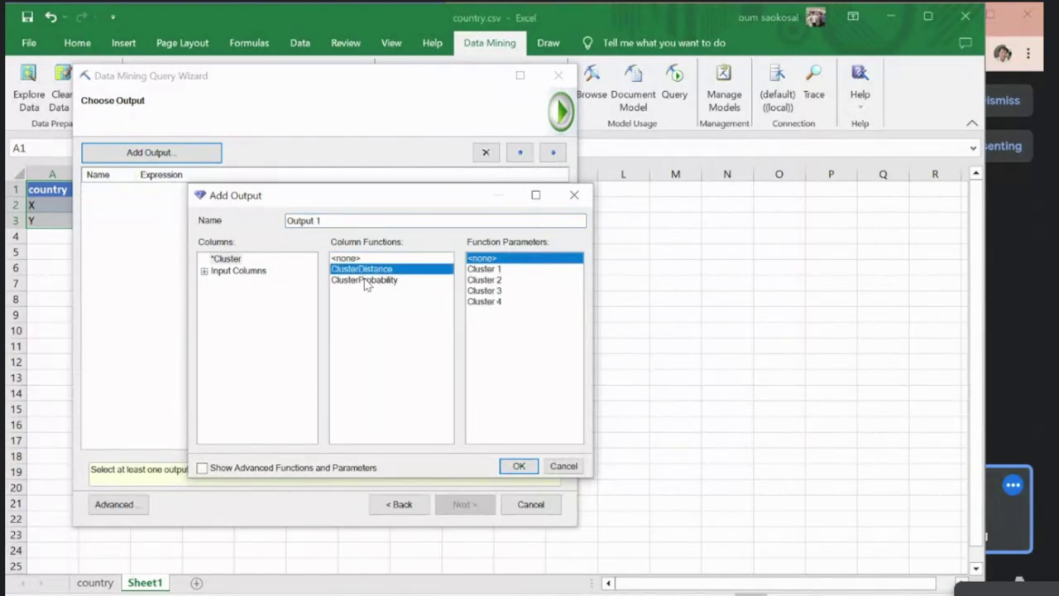
click(366, 281)
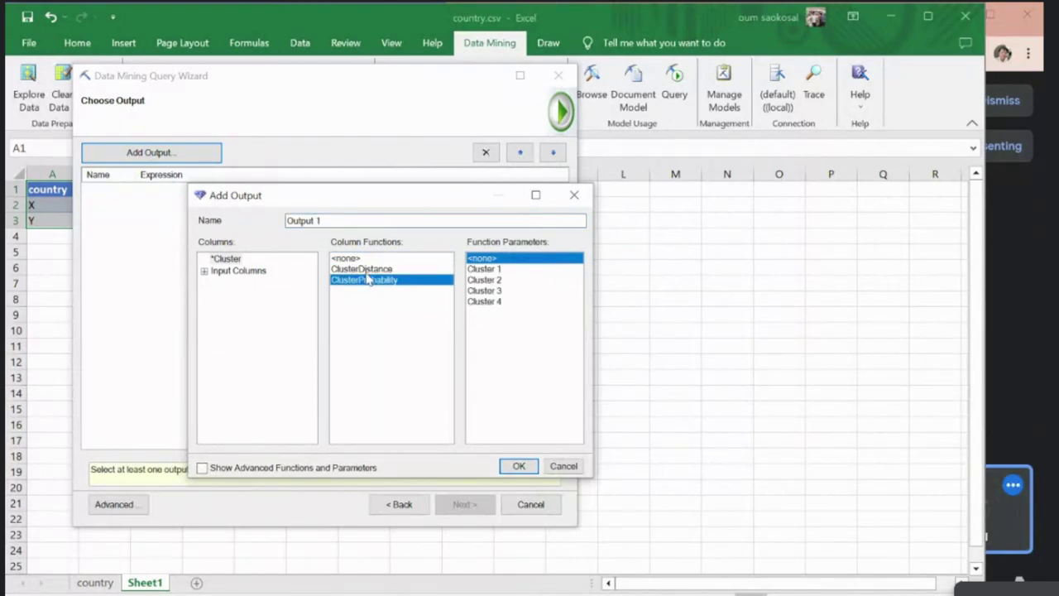
click(370, 272)
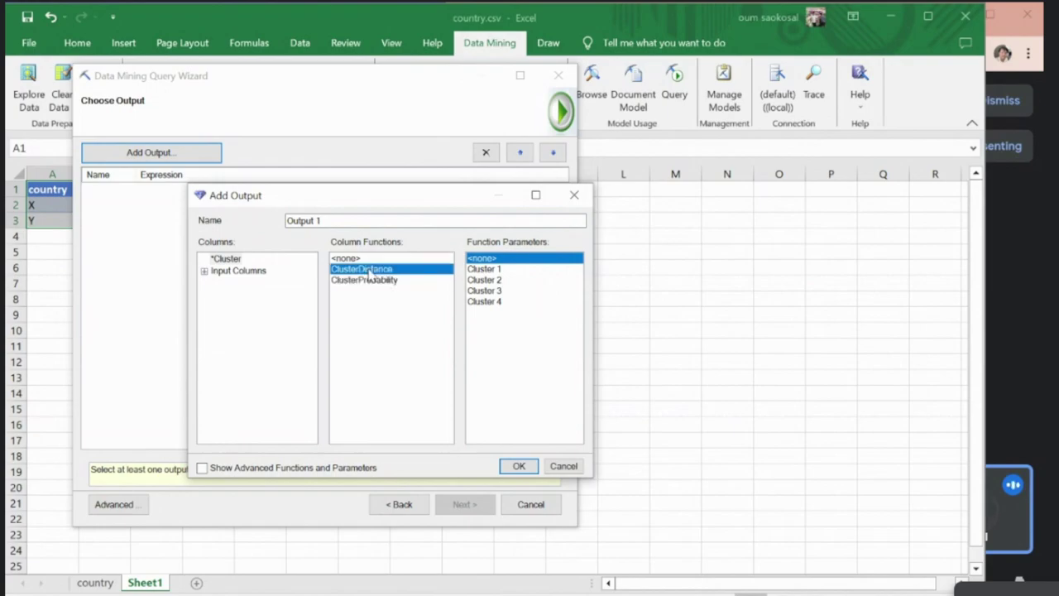
click(519, 466)
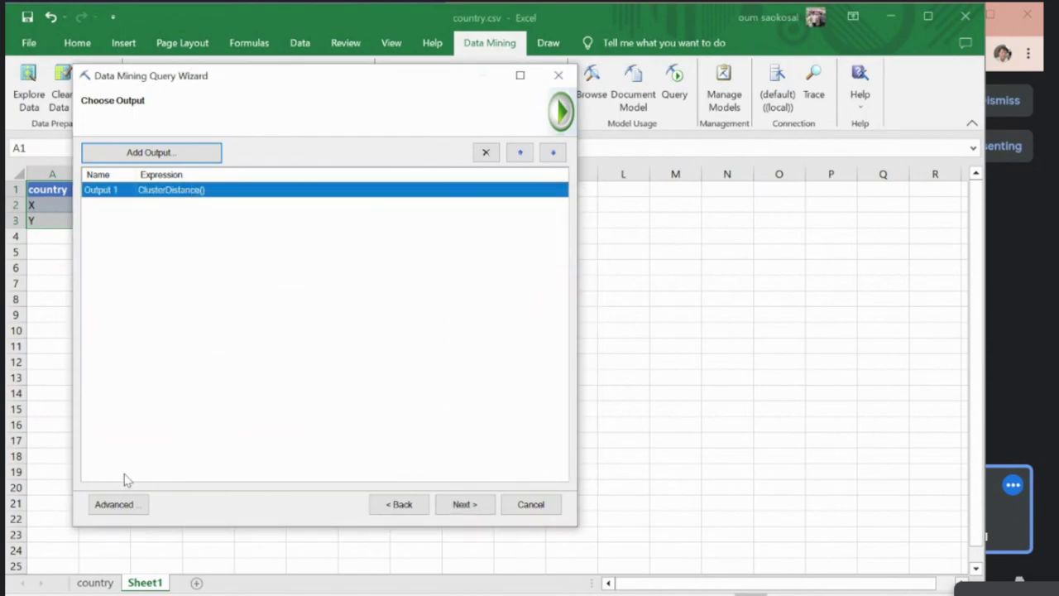
Step: Add a ClusterProbability output, append the results to the input data and finish
click(154, 158)
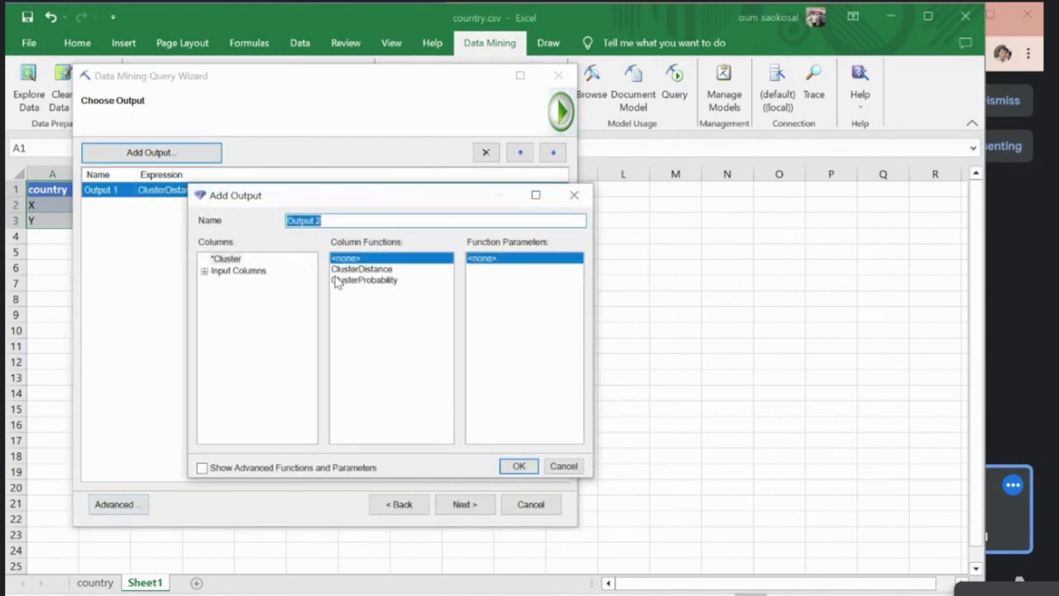
click(344, 279)
click(519, 466)
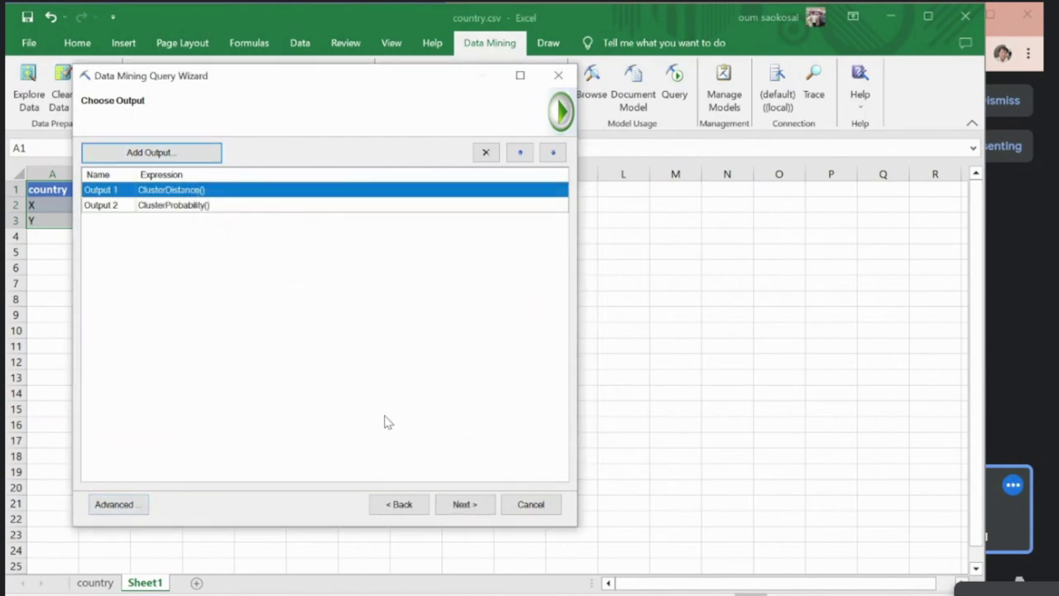
click(459, 504)
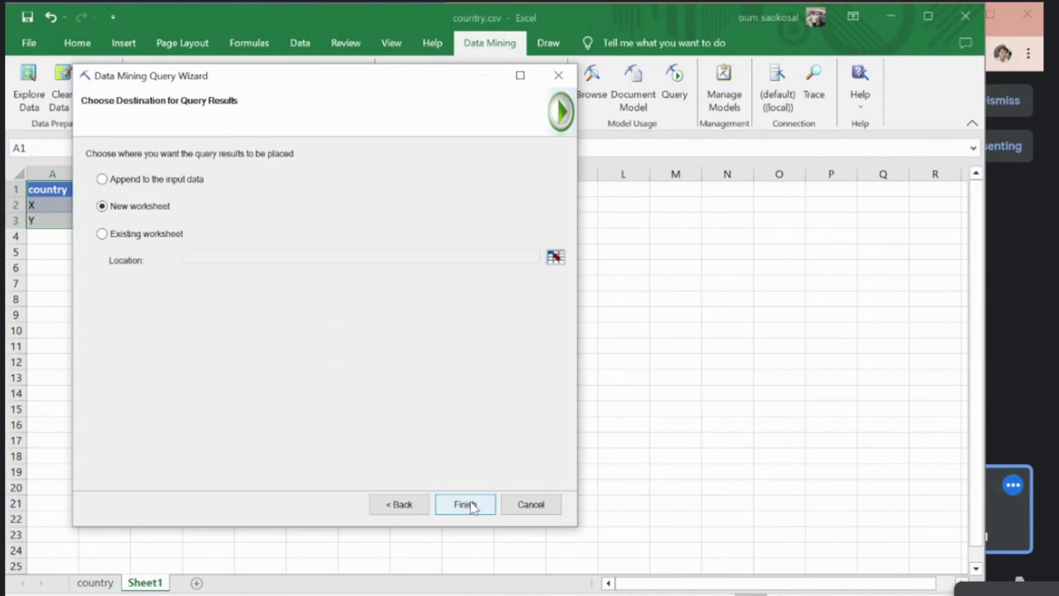
click(128, 182)
click(463, 507)
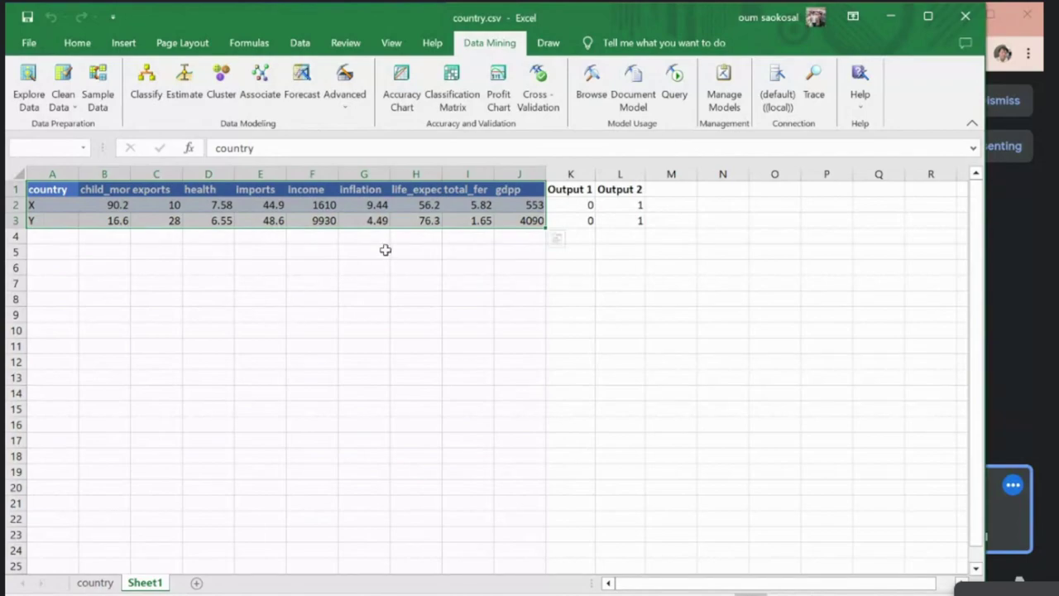
Step: After checking the K2 result, select the country sheet's entire data table with Ctrl+A
click(569, 205)
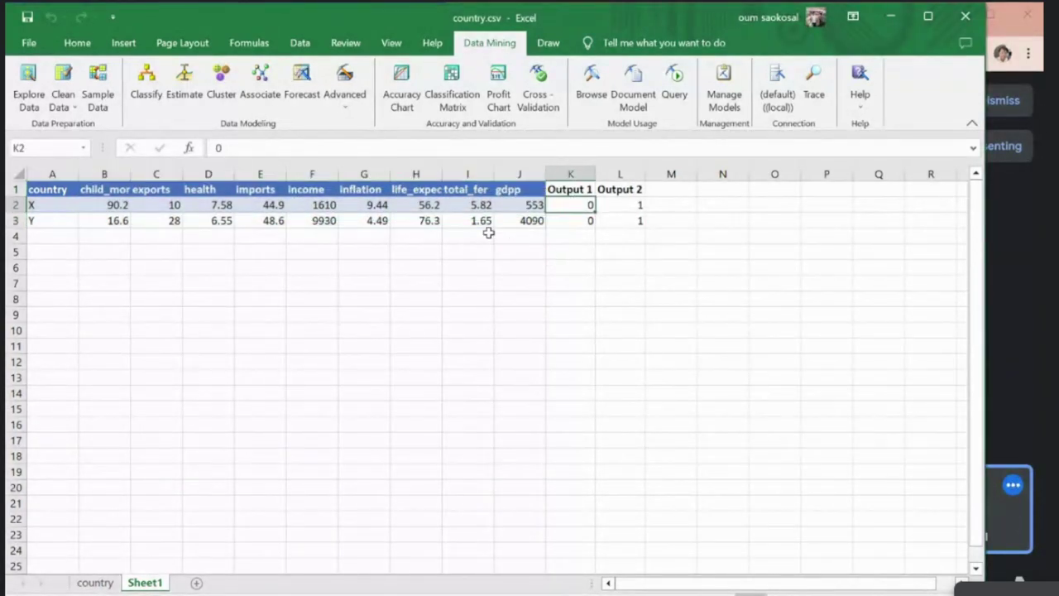
click(98, 583)
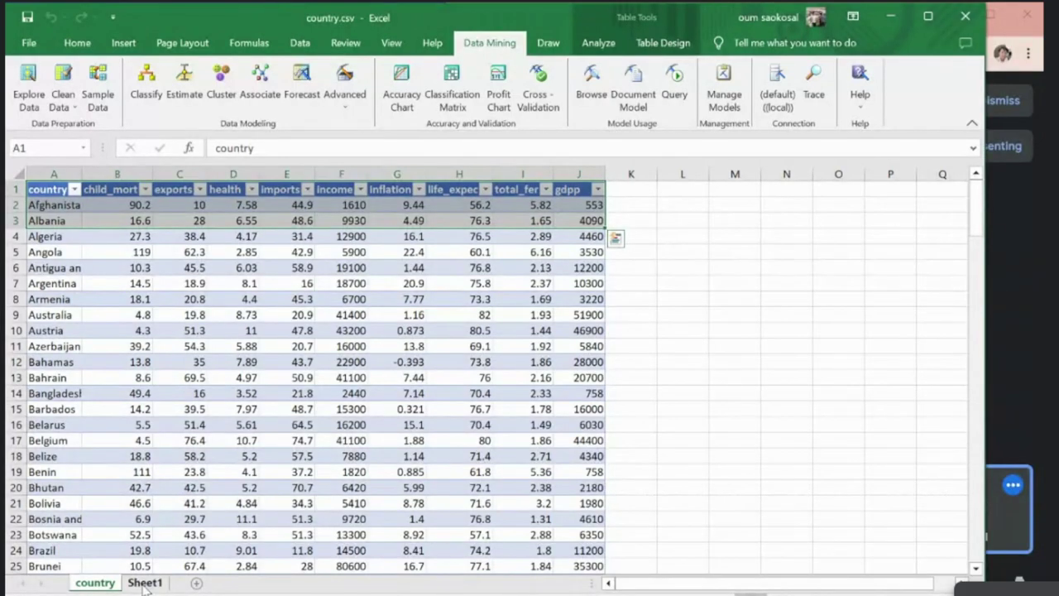
click(286, 315)
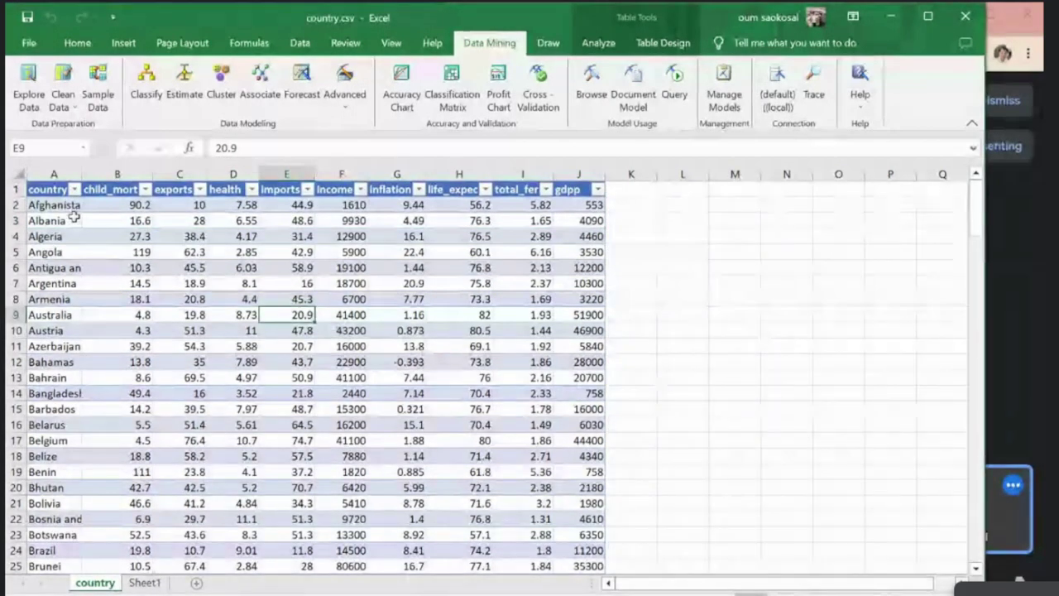
click(50, 191)
click(67, 168)
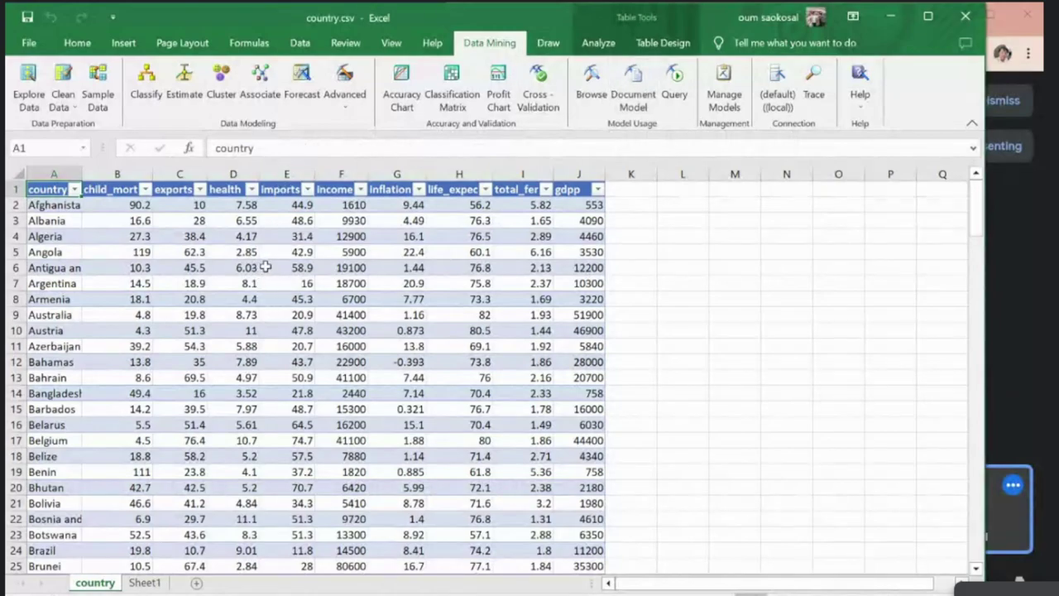
scroll(265, 267, down, 3)
scroll(265, 268, down, 18)
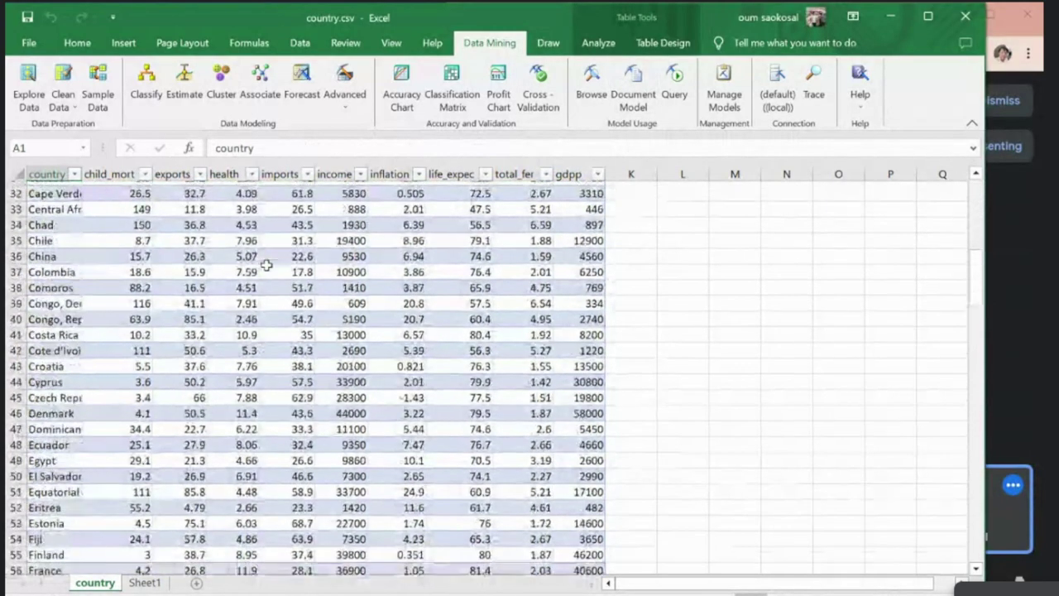
scroll(267, 265, down, 20)
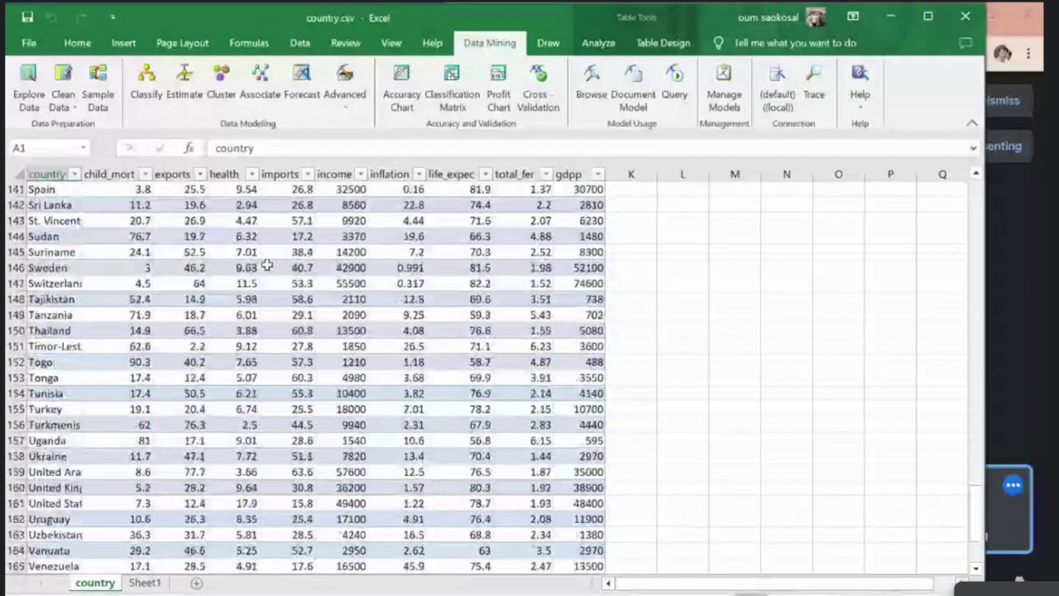
scroll(267, 265, down, 2)
key(ctrl+a)
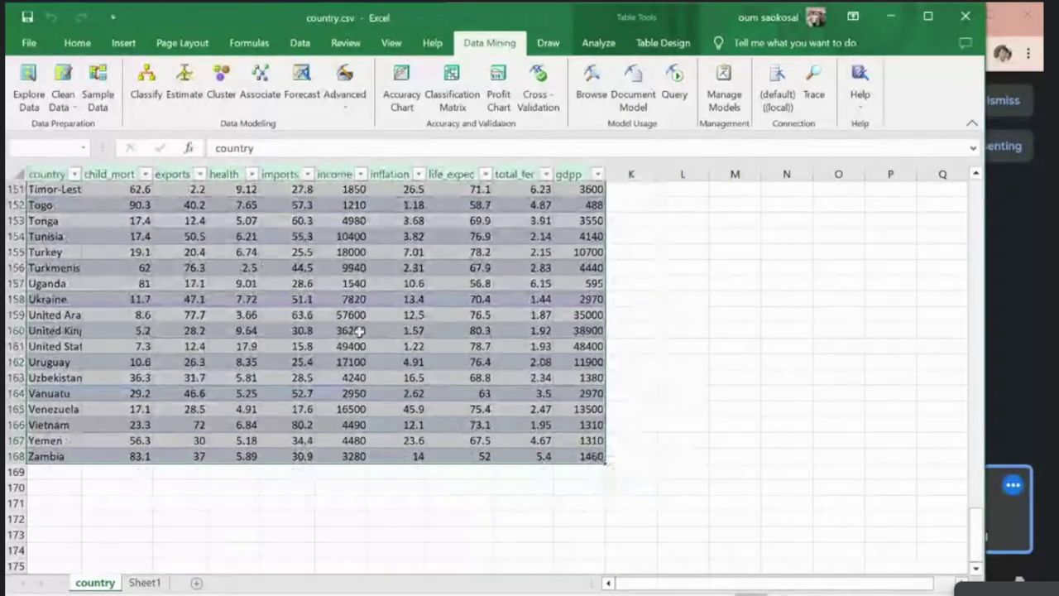
Step: Start a query on the clustering model with the country table as source and default column mapping
click(674, 87)
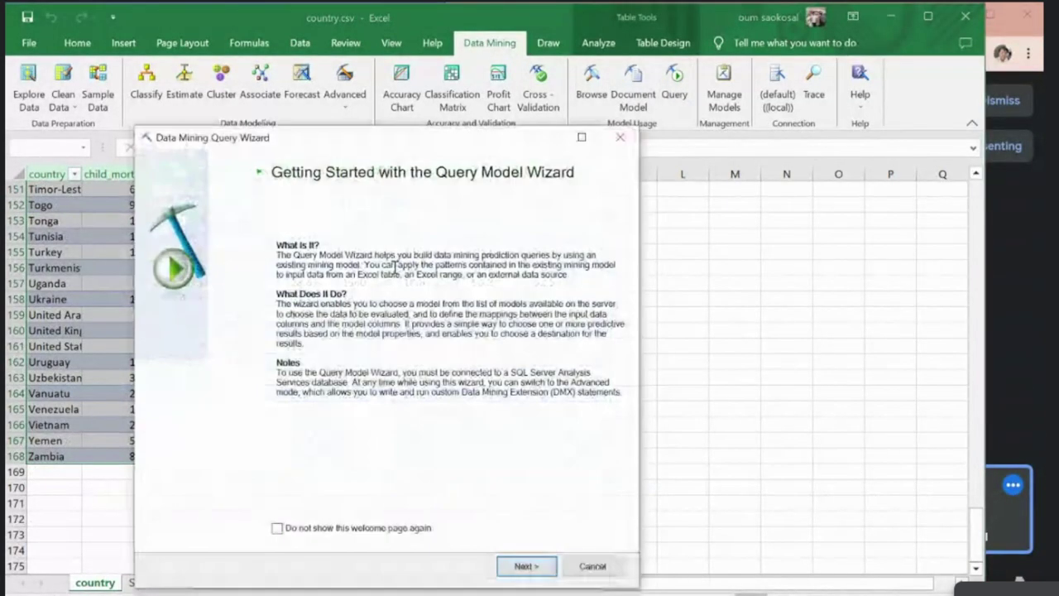
click(543, 572)
click(543, 572)
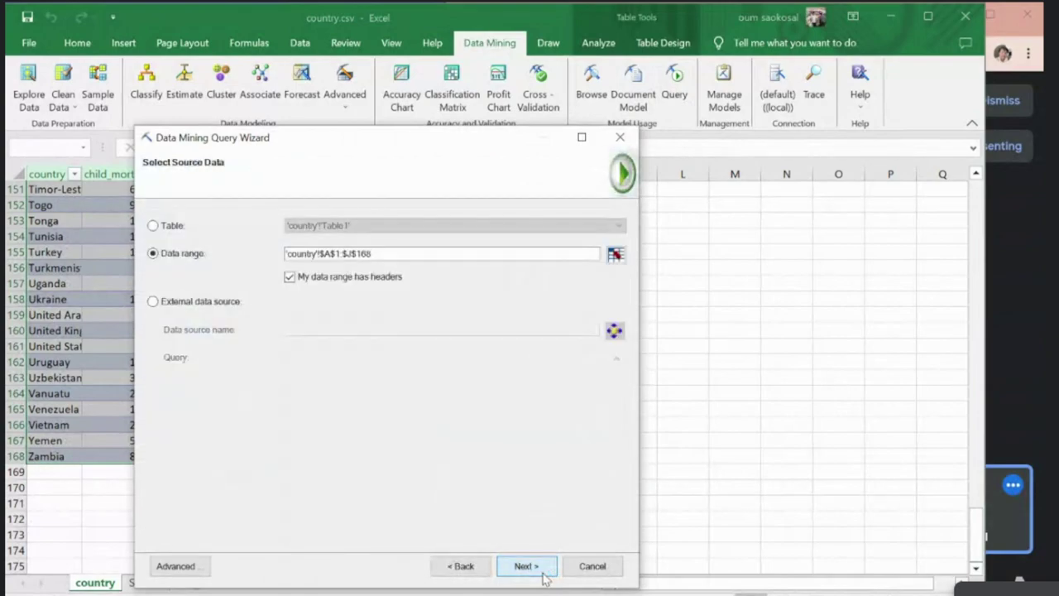
click(543, 572)
click(545, 573)
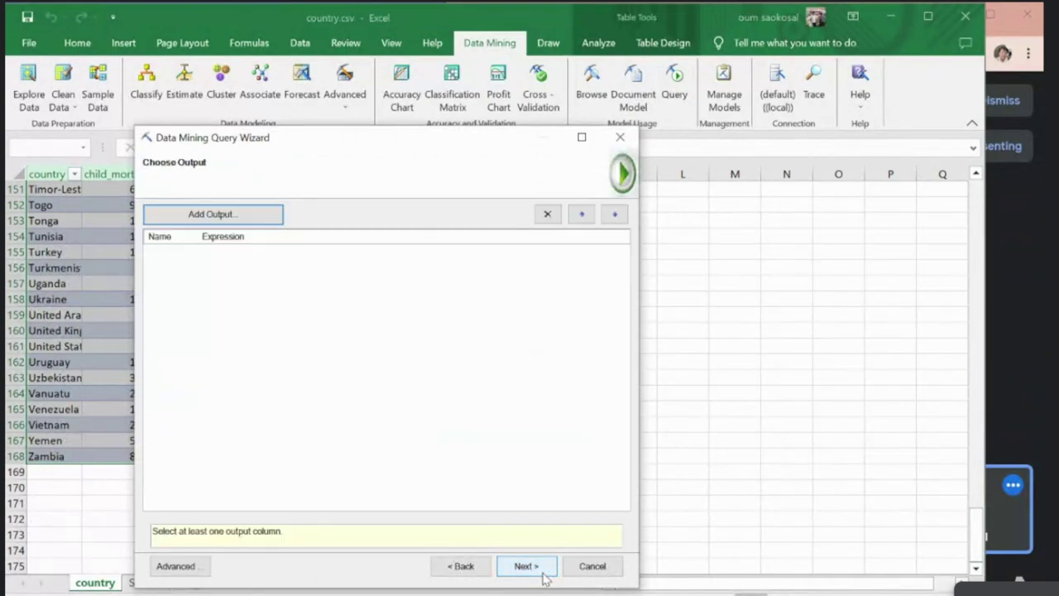
Step: Add a ClusterDistance output column, leaving the cluster parameter set to none
click(265, 217)
click(439, 331)
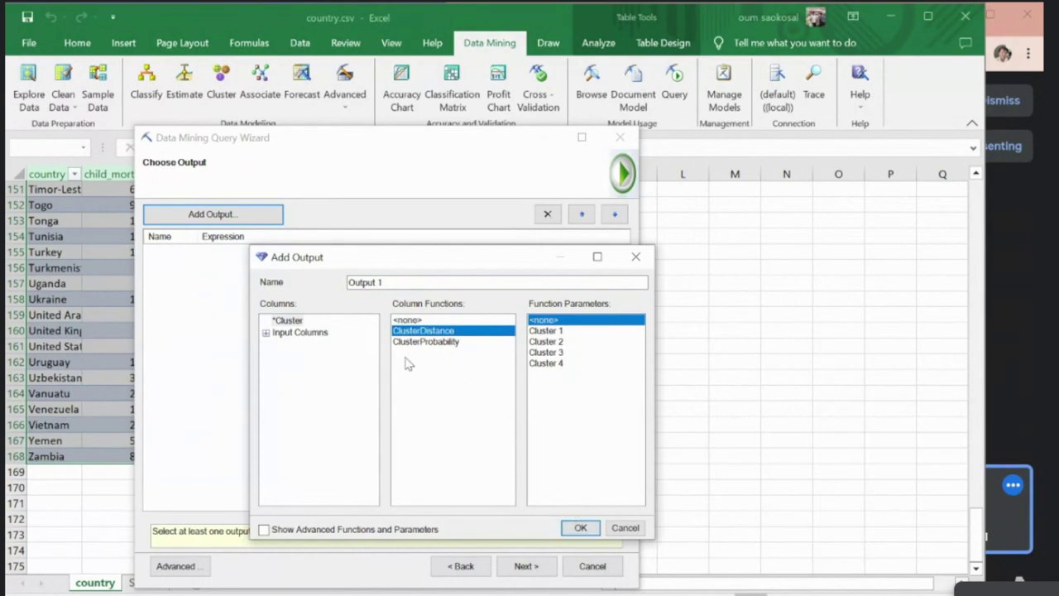
click(266, 332)
click(408, 342)
click(424, 330)
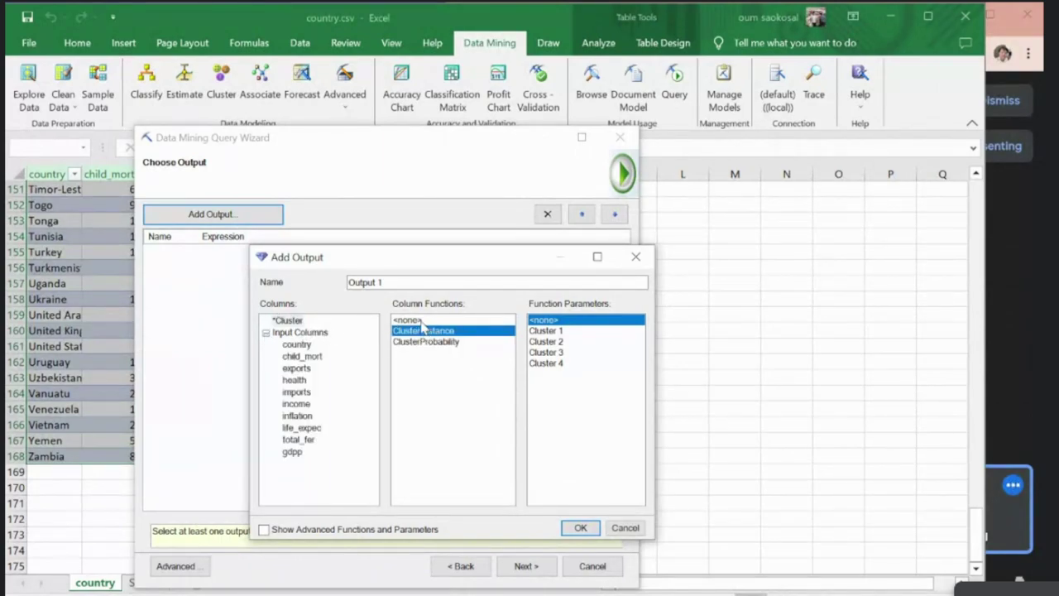
click(546, 331)
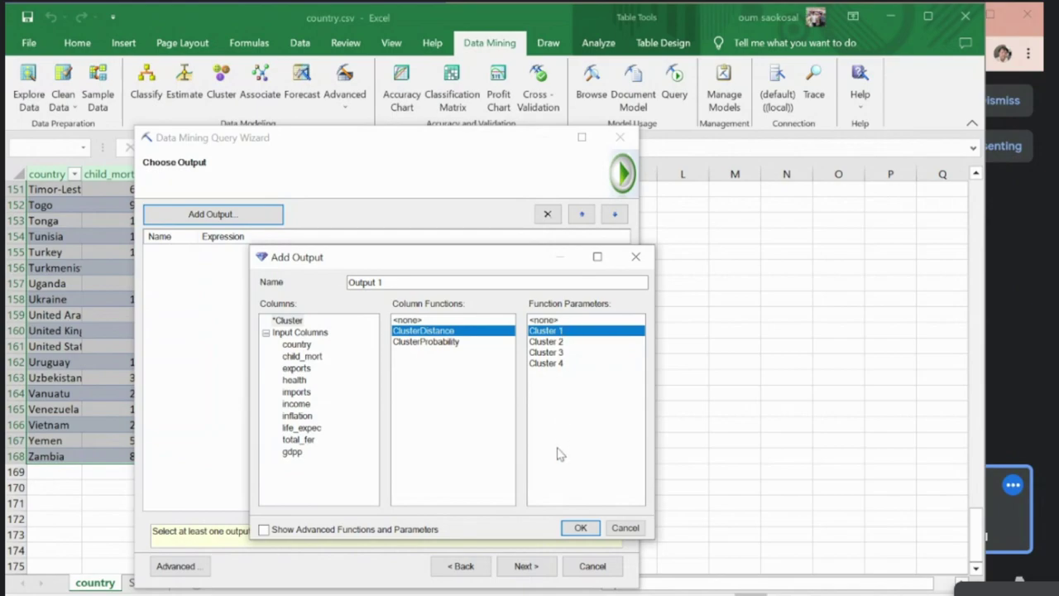
click(560, 364)
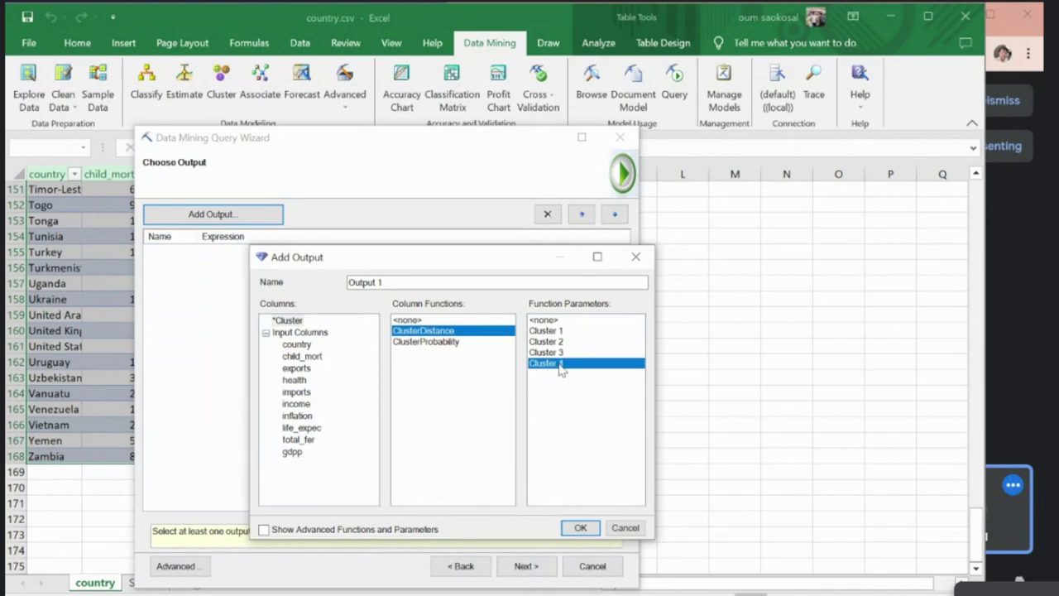
click(558, 340)
click(561, 323)
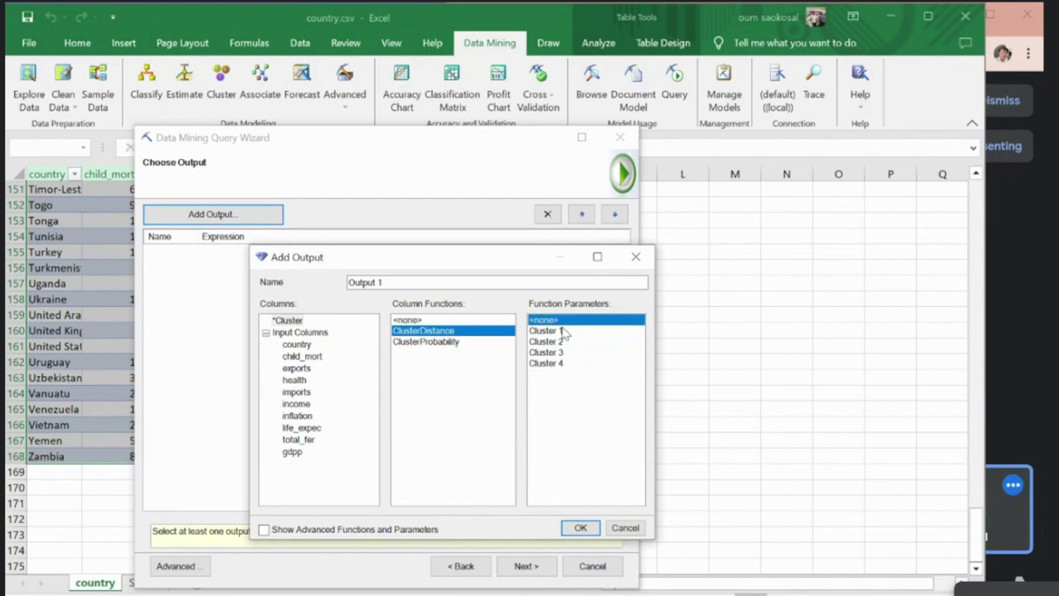
click(582, 528)
Step: Append the Output 1 query results to the country table and return to its top
click(529, 566)
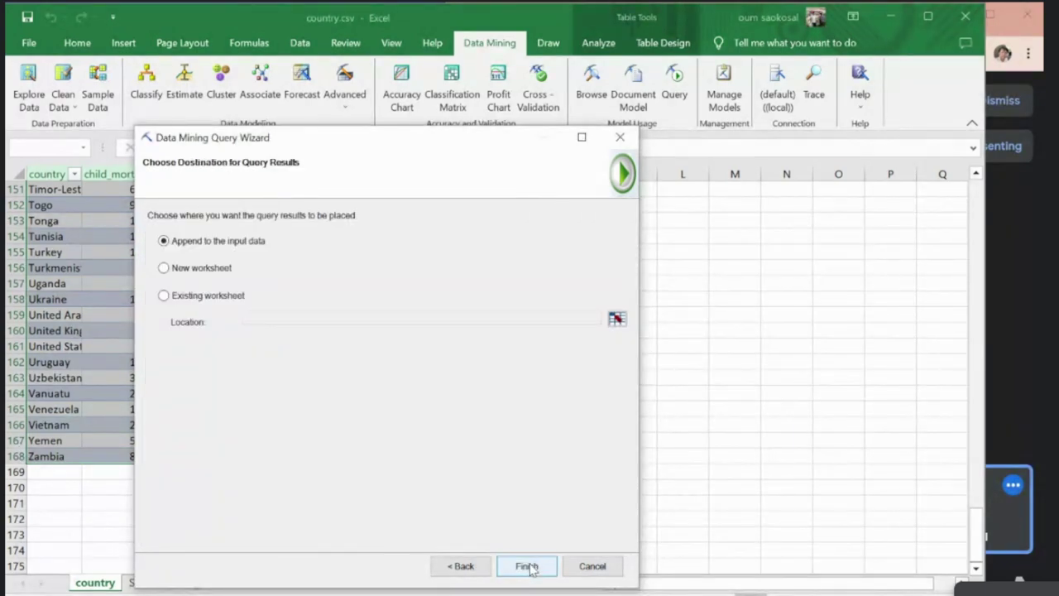
click(526, 567)
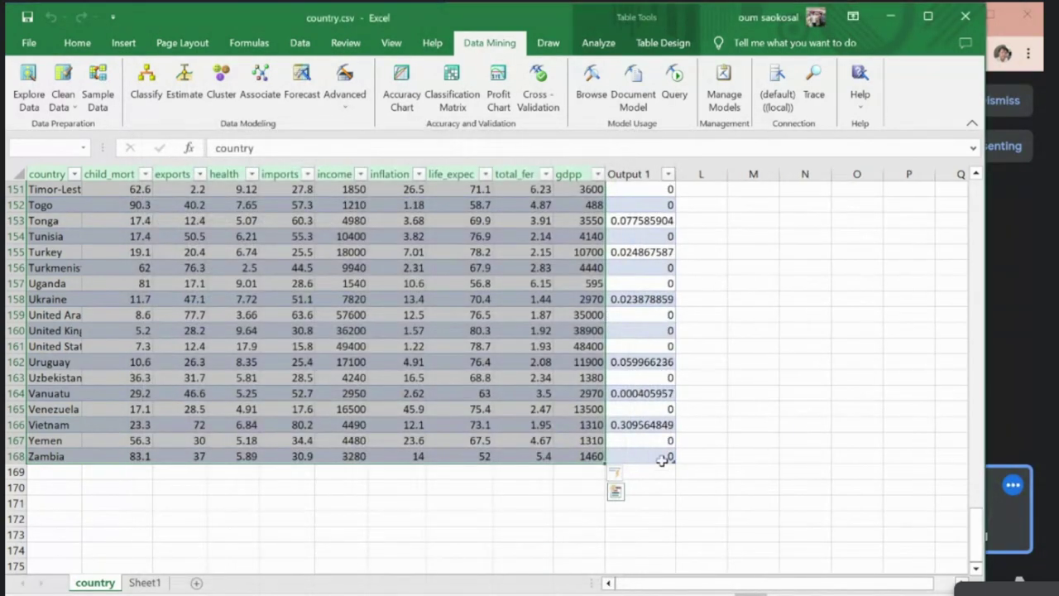
scroll(681, 427, up, 20)
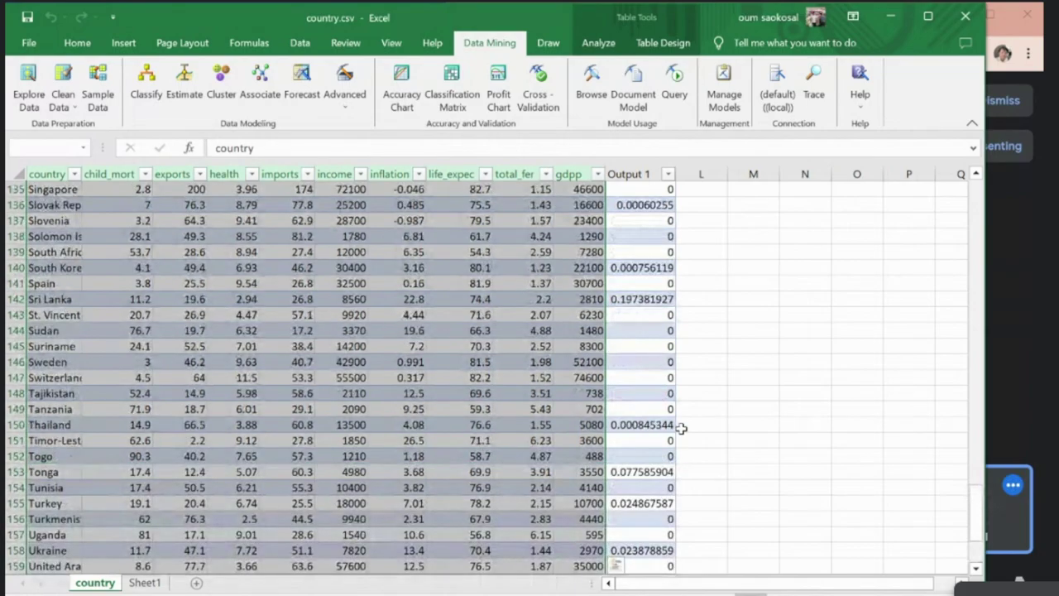
scroll(680, 428, up, 20)
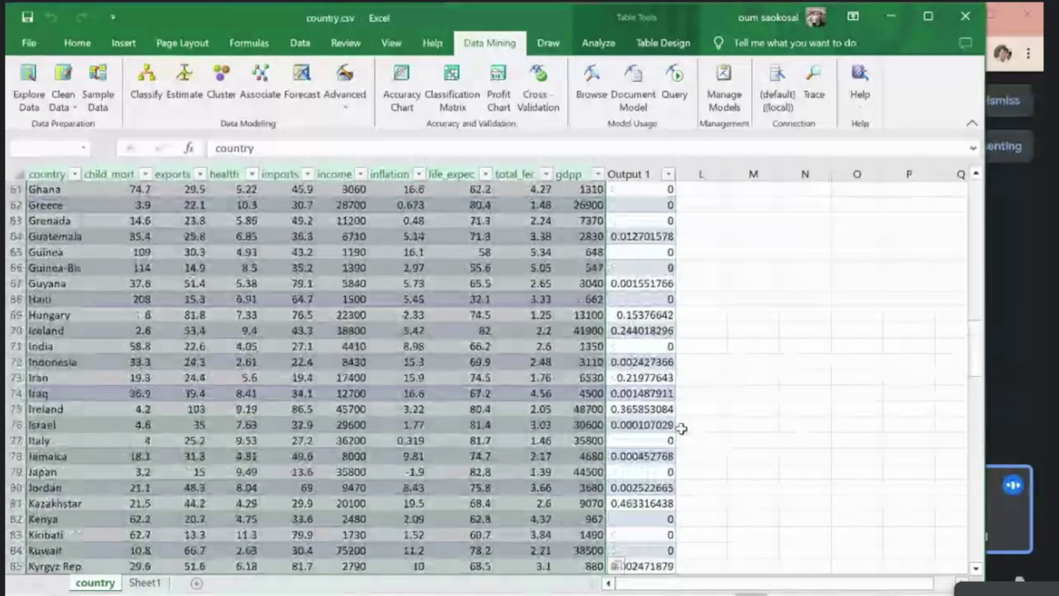
scroll(680, 427, up, 1)
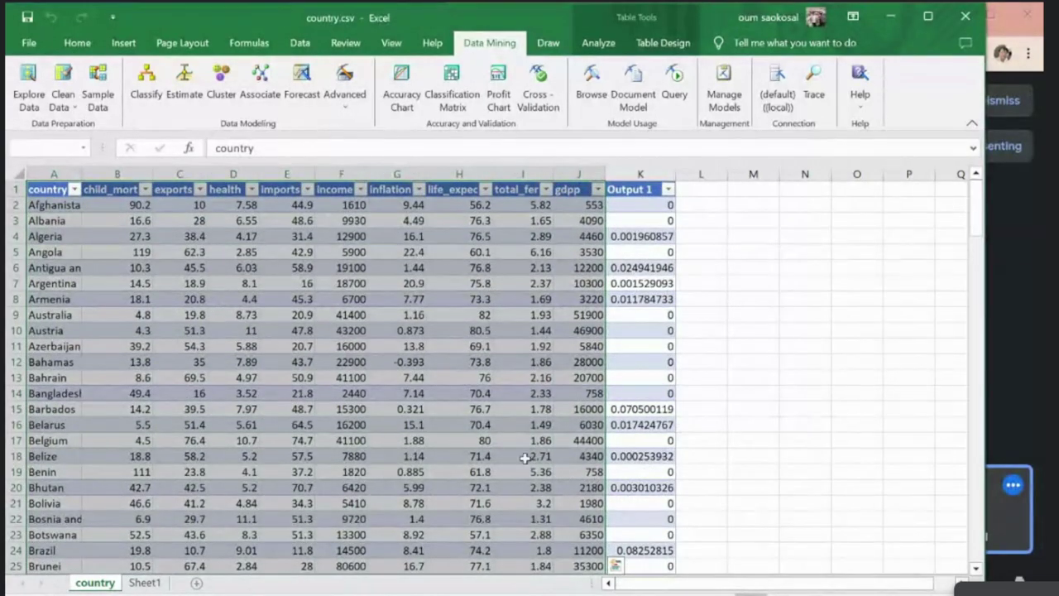
Step: Review the X/Y sample results on Sheet1, then close the country workbook
click(365, 469)
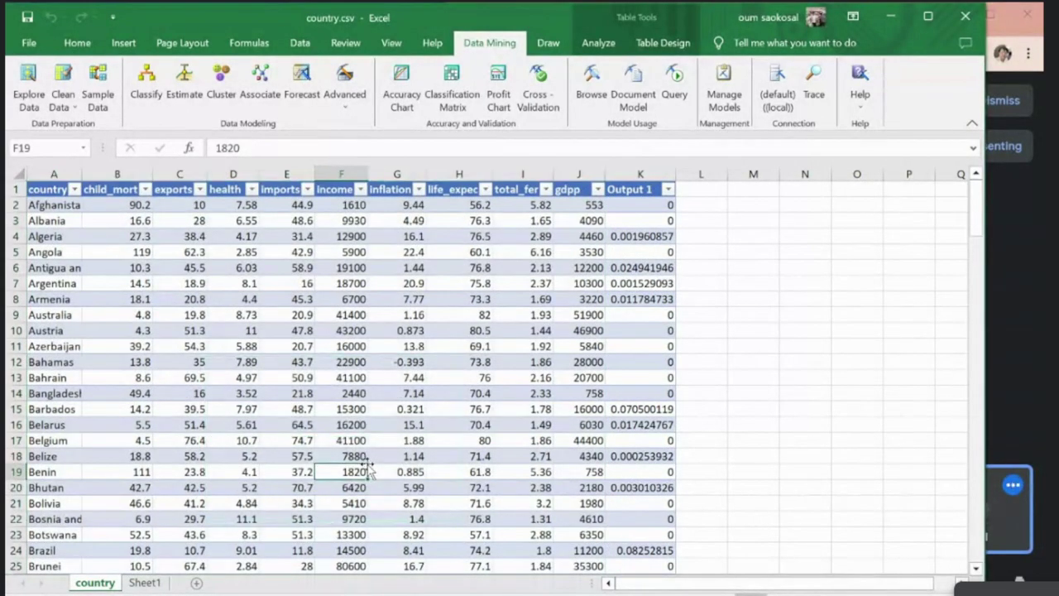
click(144, 583)
click(96, 583)
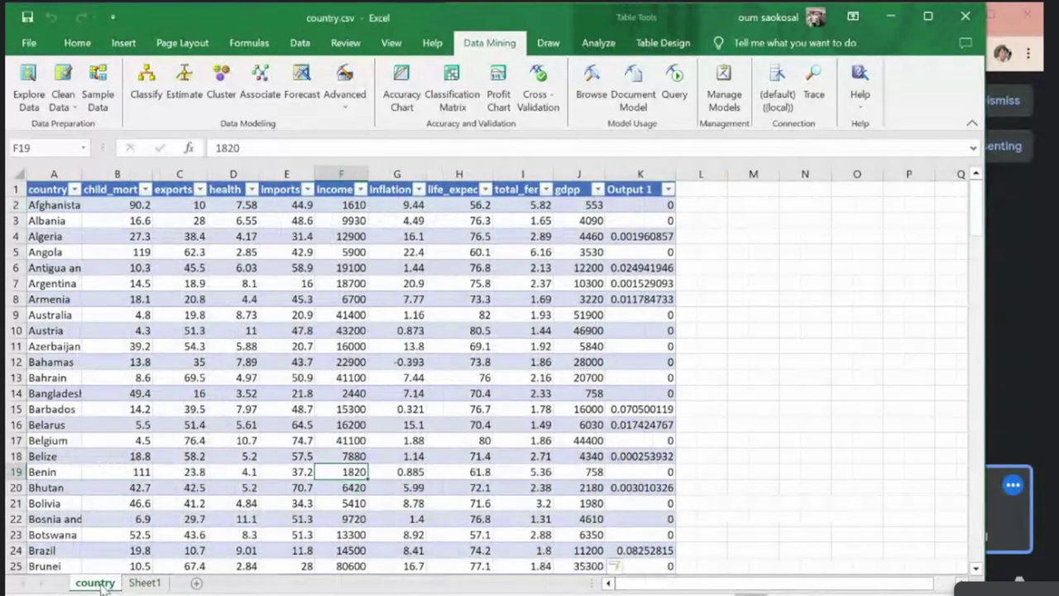
click(144, 583)
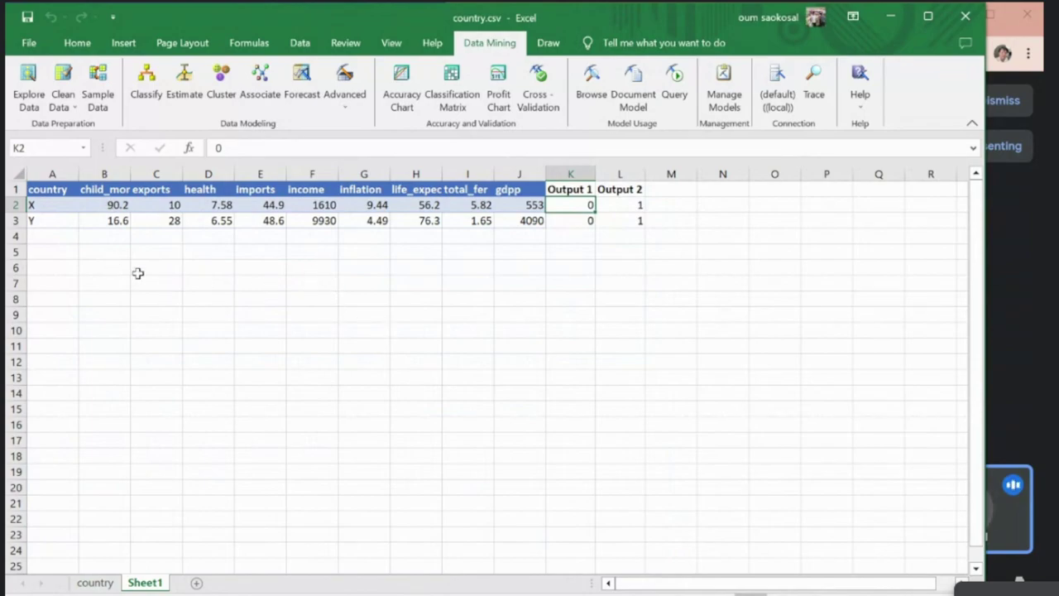
click(95, 583)
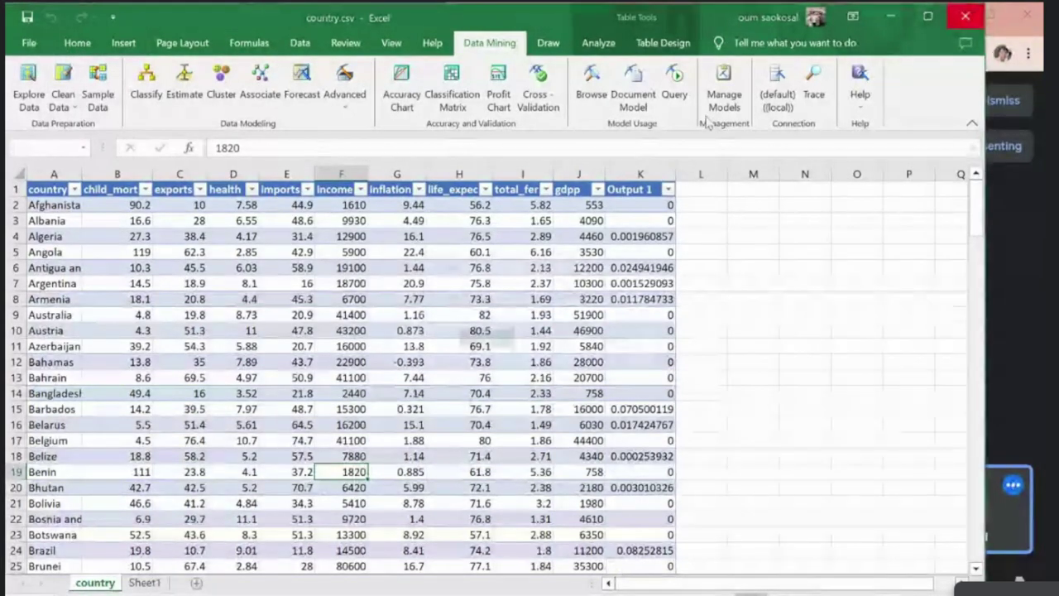
click(962, 13)
Step: Discard the country workbook changes and bring the data-dictionary workbook back up
click(539, 337)
click(306, 300)
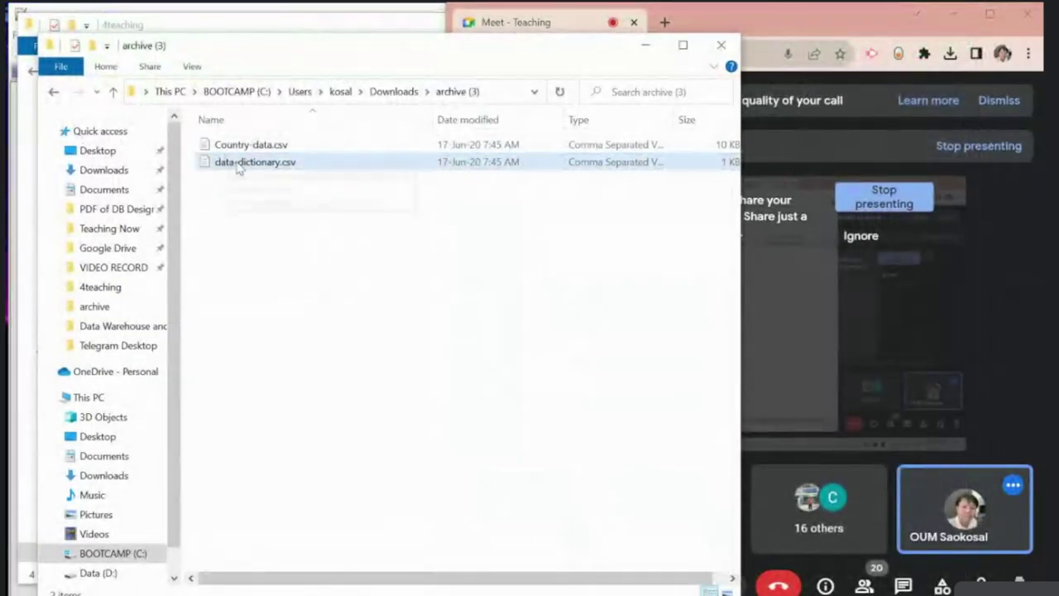
mouse_move(387, 593)
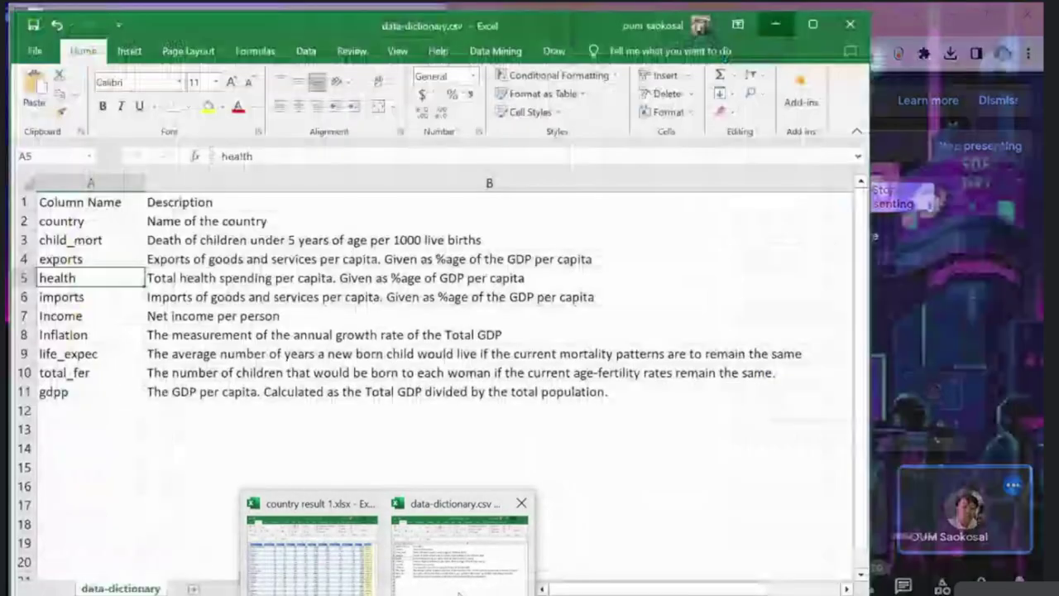
click(472, 563)
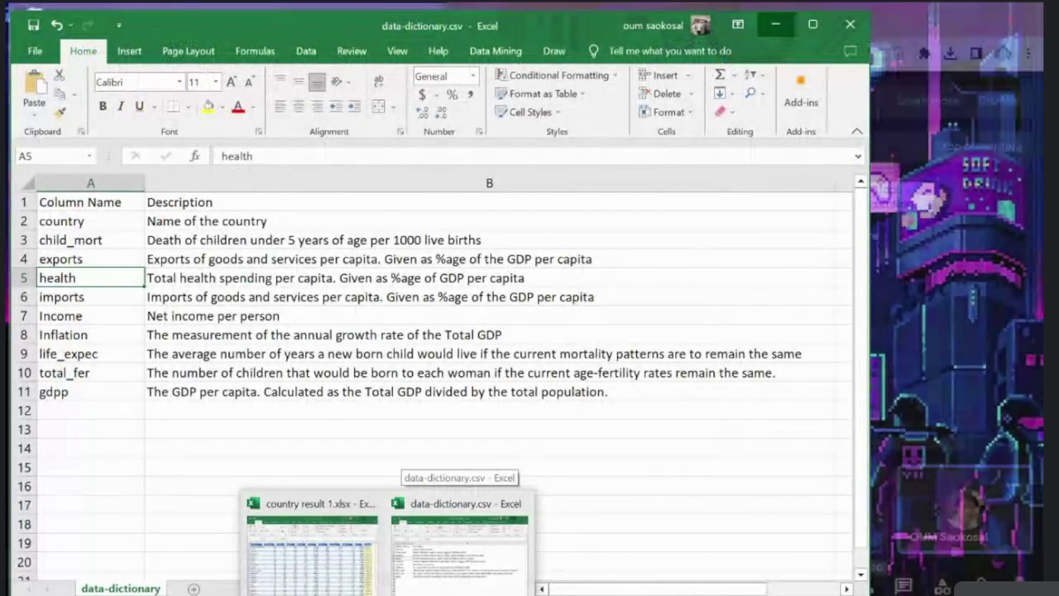
click(472, 566)
click(460, 551)
Step: Reopen country.csv from the recent workbooks list in a maximized window
click(35, 45)
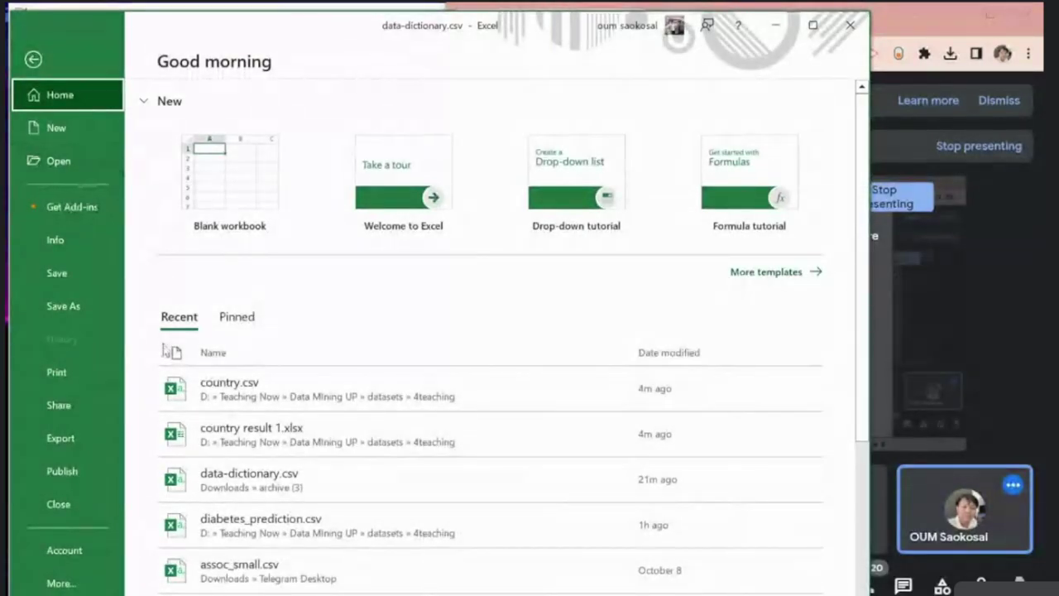
click(54, 159)
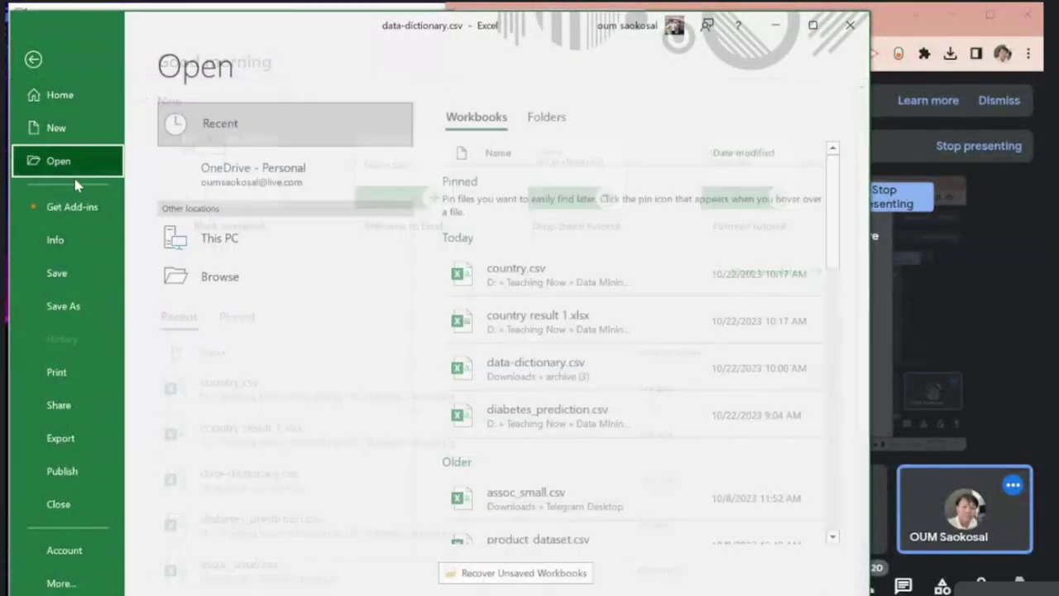
click(530, 287)
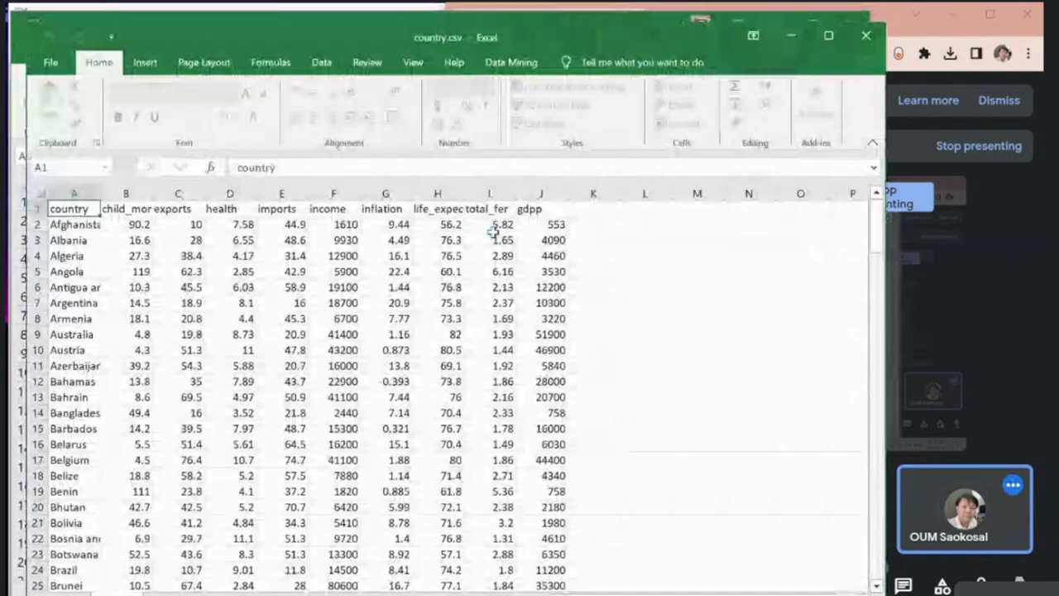
click(829, 35)
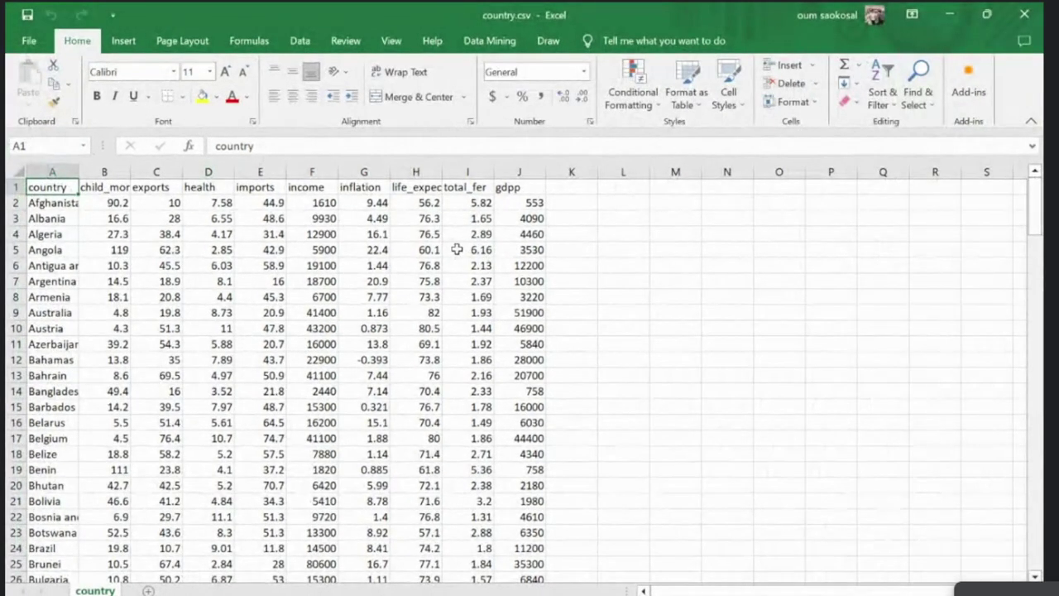
Step: Format the country data A1:J168 as a table
click(124, 40)
click(141, 82)
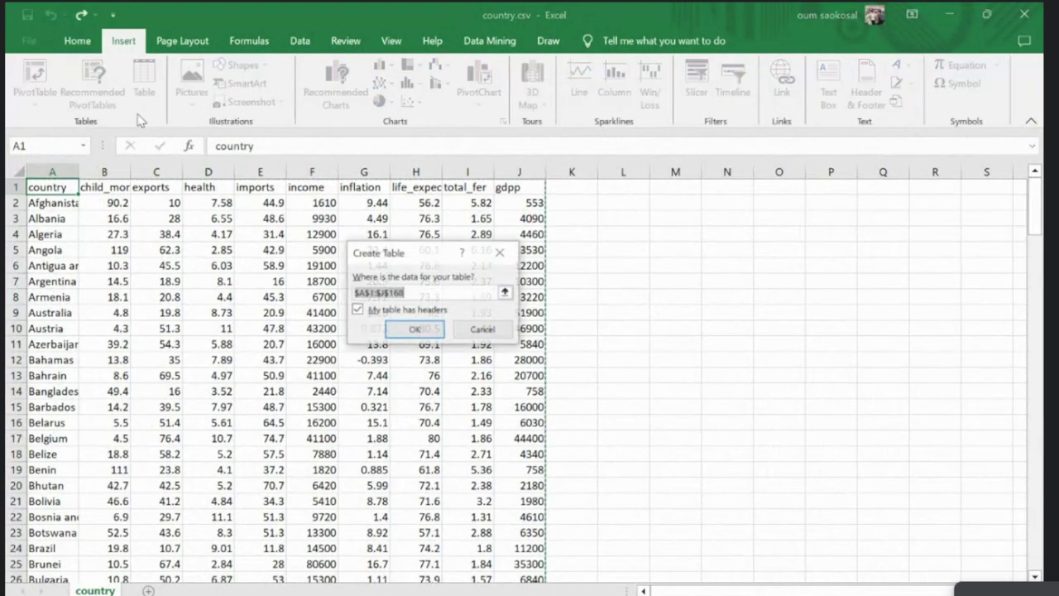
click(430, 327)
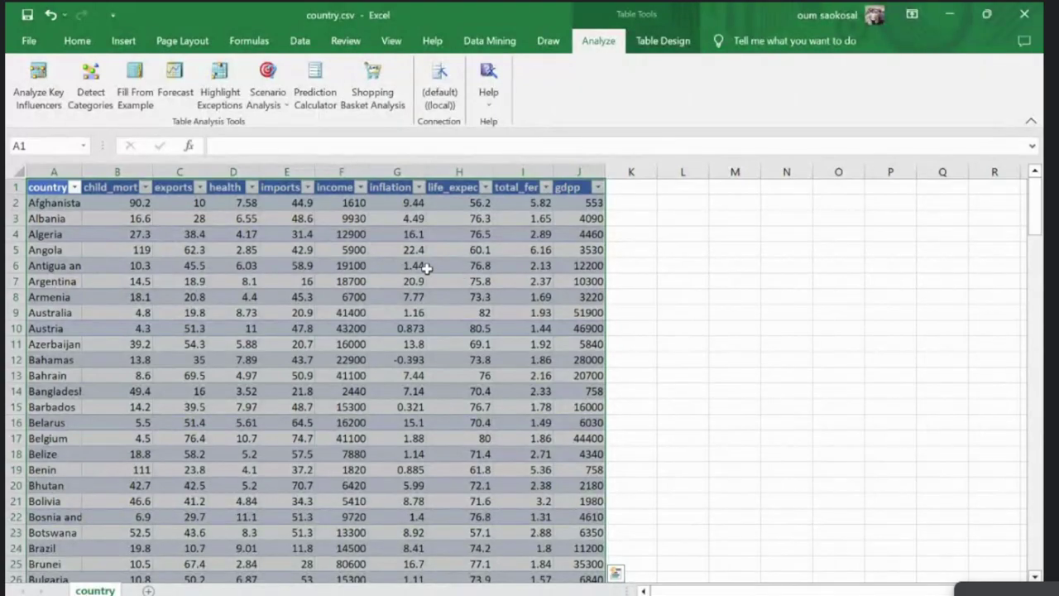
Step: Launch the Data Mining Cluster wizard, dismissing the Associate wizard opened by mistake
click(497, 43)
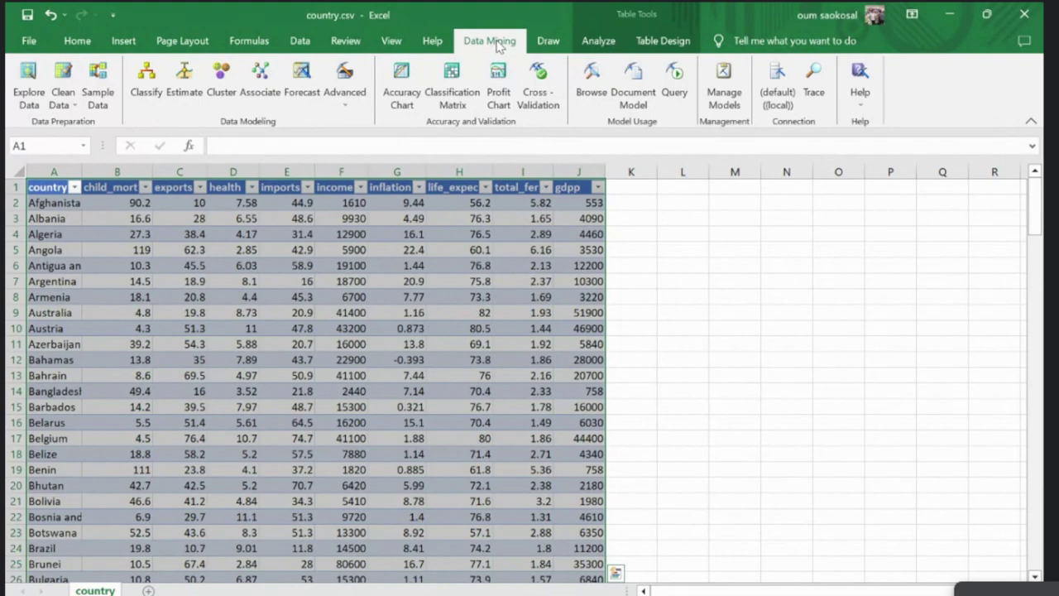
click(244, 87)
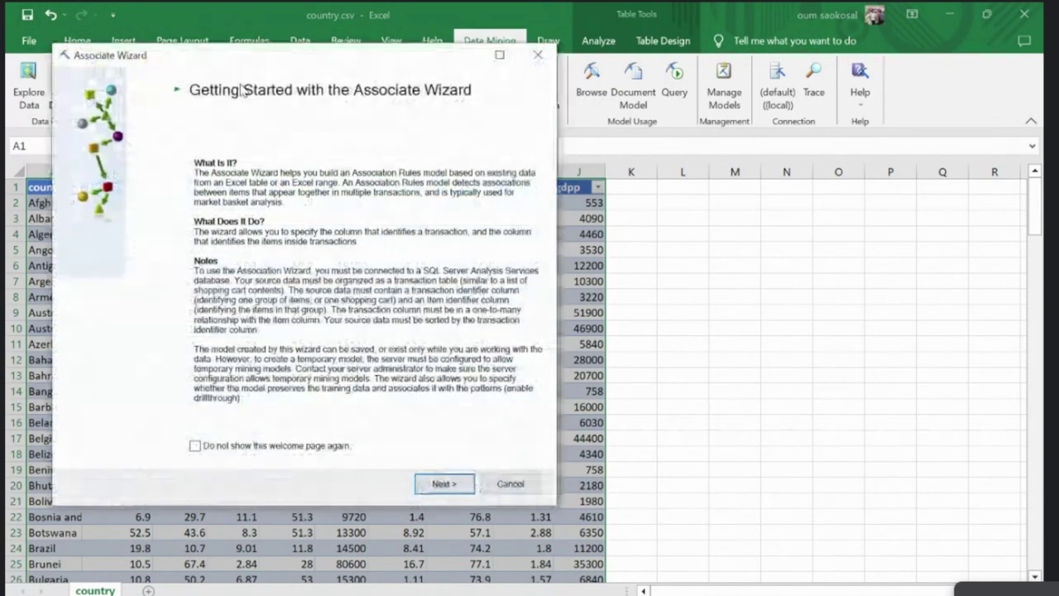
key(Escape)
click(224, 85)
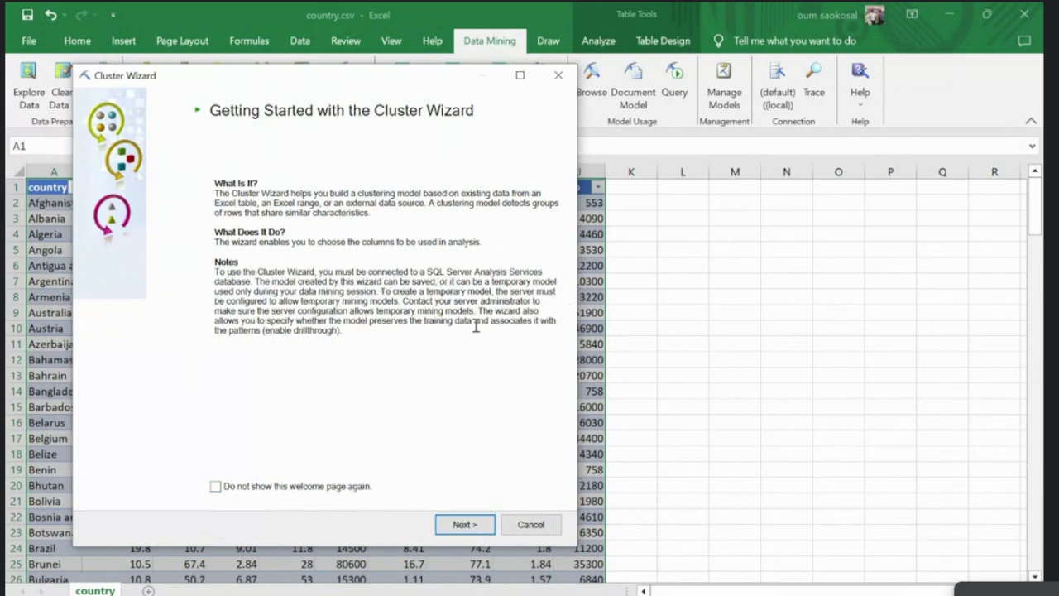
Step: Accept the country data range, leave the algorithm parameters unchanged, and hold out 70% for testing
click(463, 524)
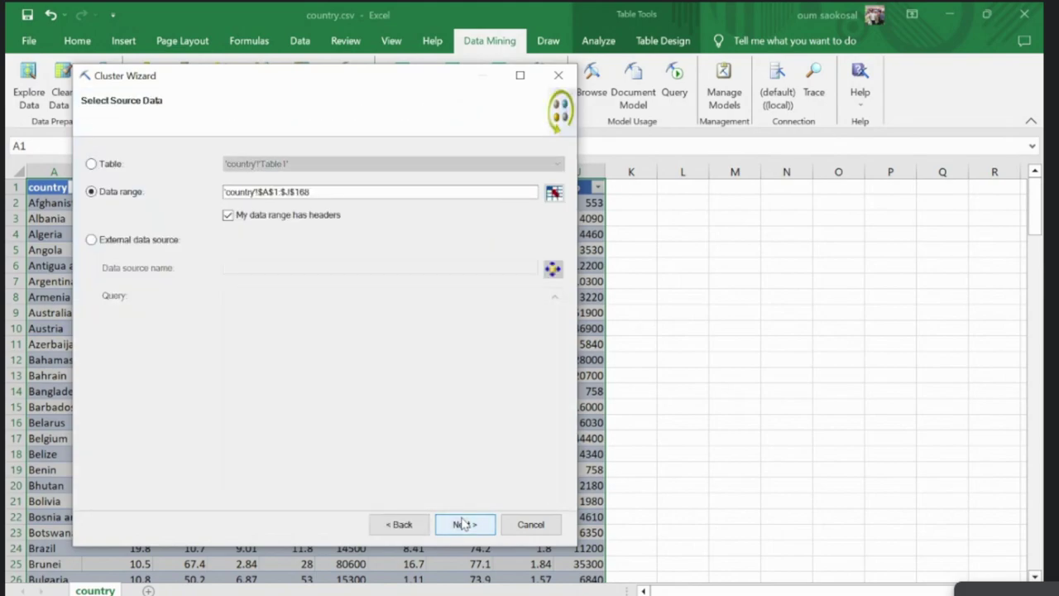
click(464, 524)
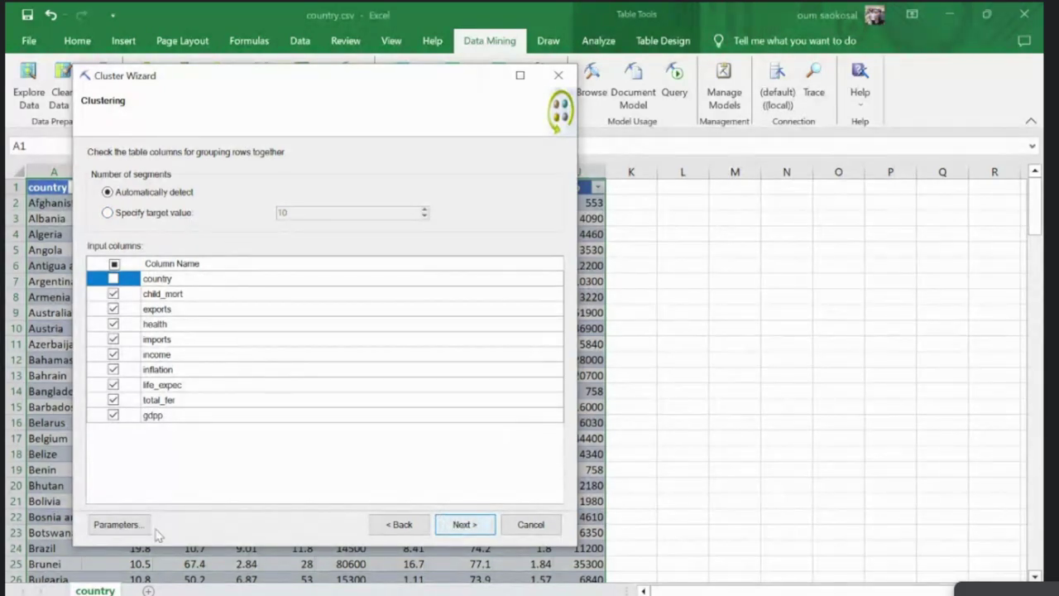
click(98, 527)
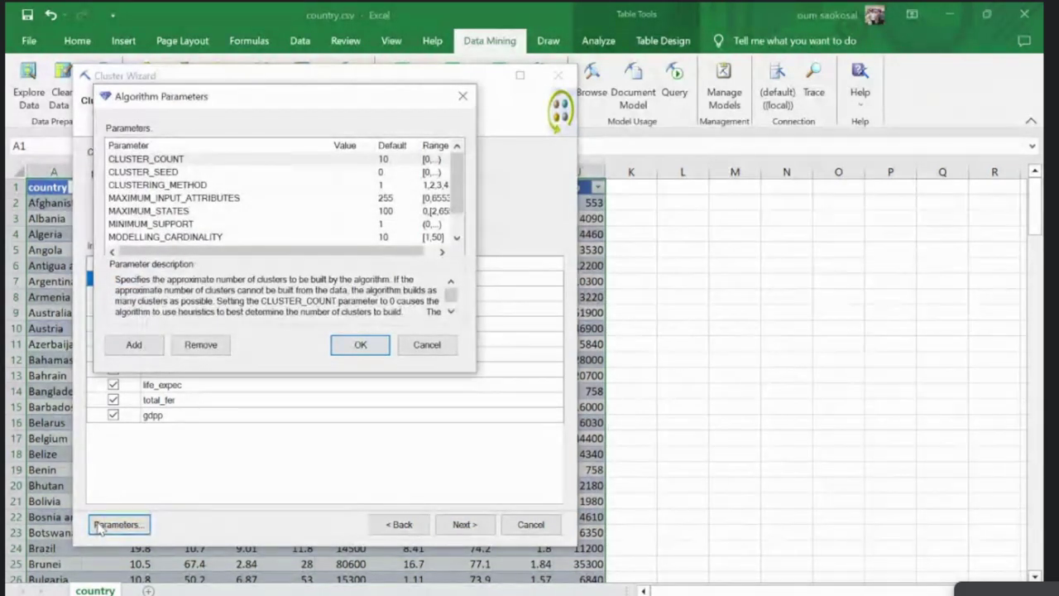
click(427, 347)
click(449, 524)
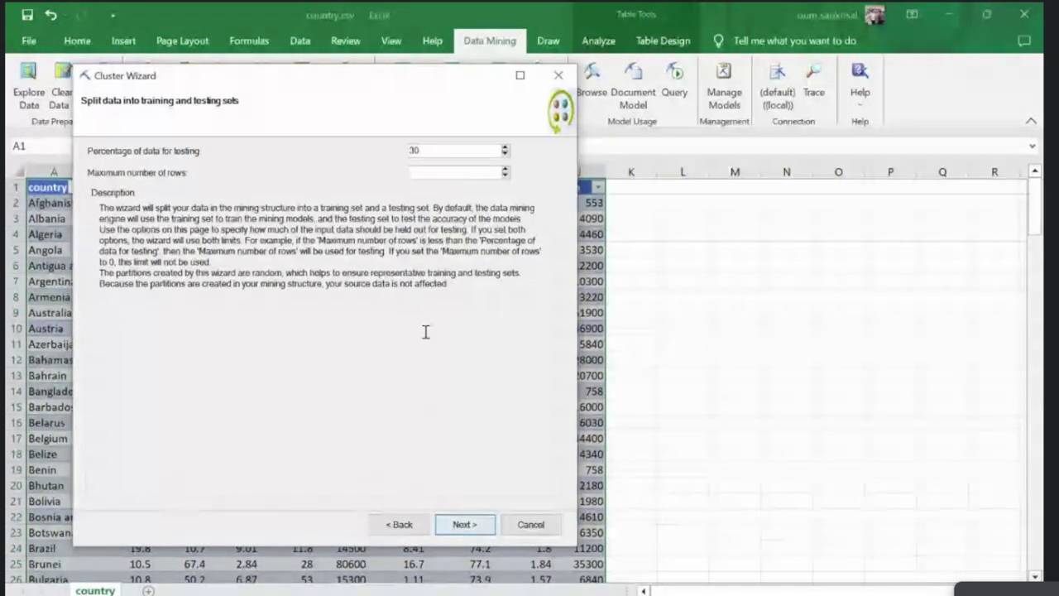
text(70)
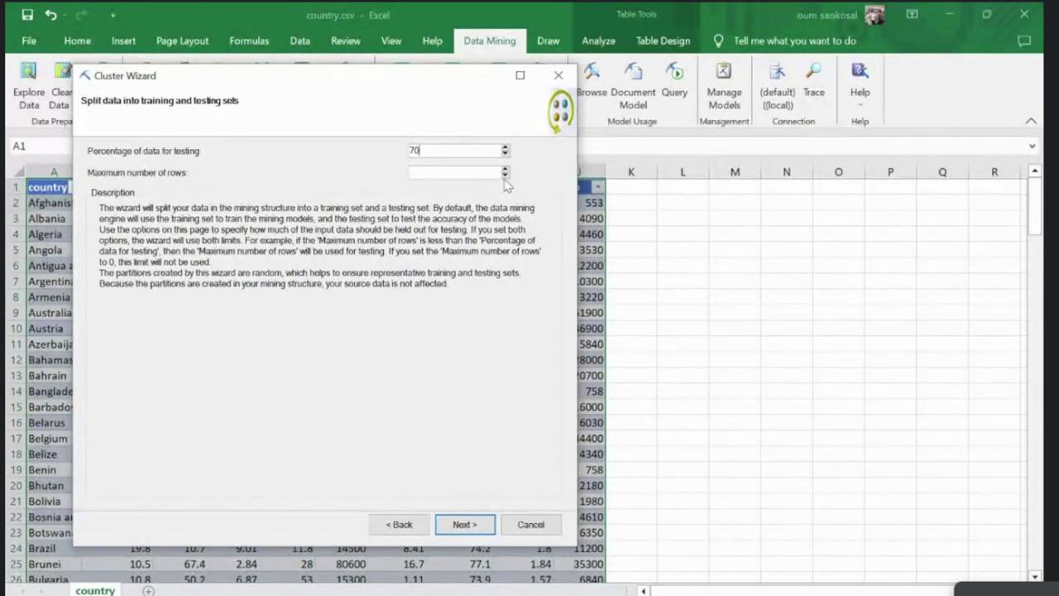
Step: Make the clustering model temporary and build it to browse its diagram
click(465, 524)
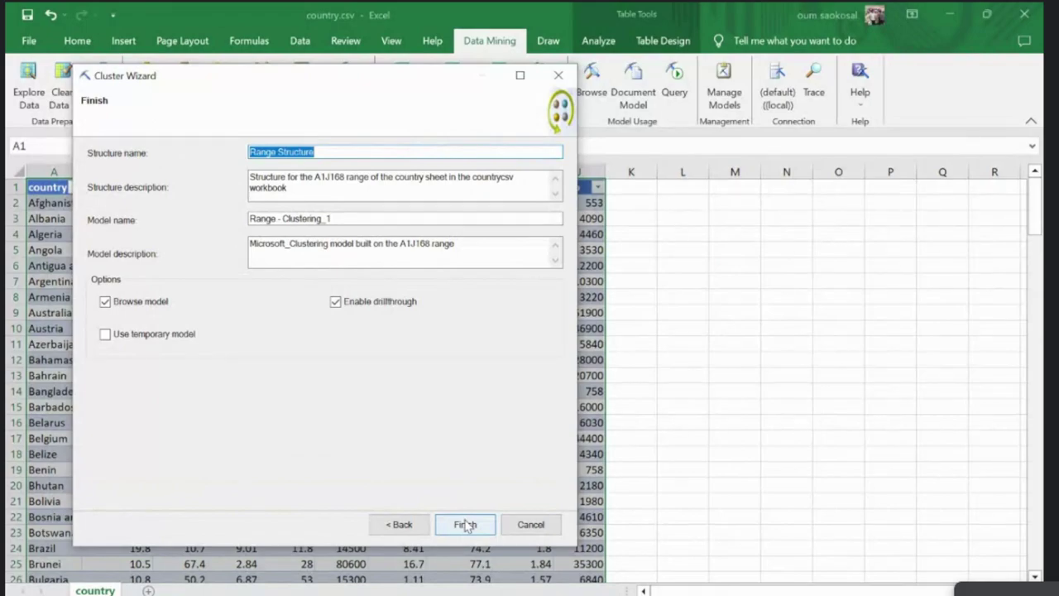
click(356, 222)
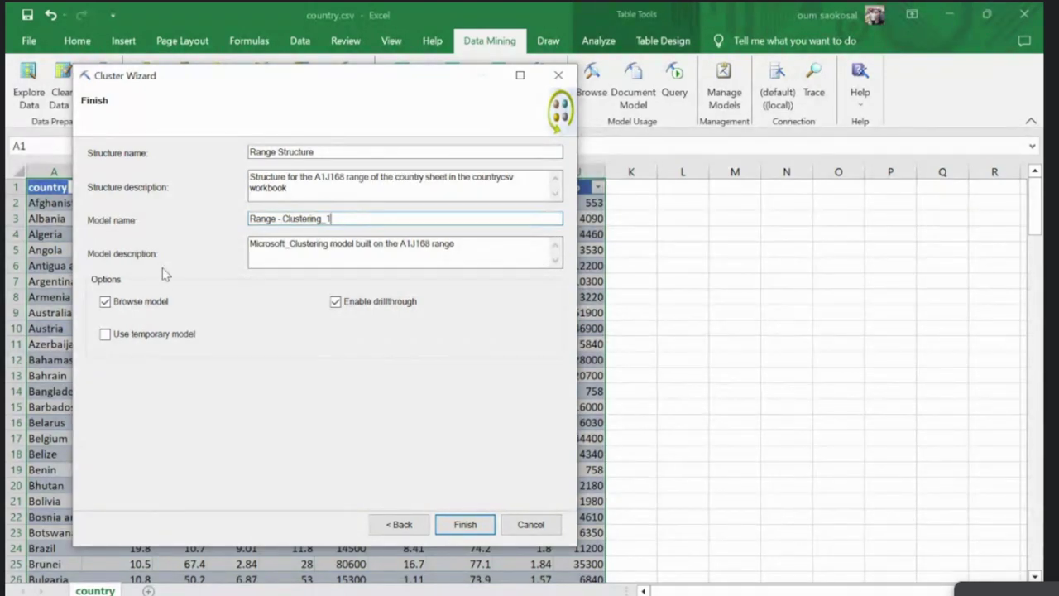
click(154, 335)
click(466, 525)
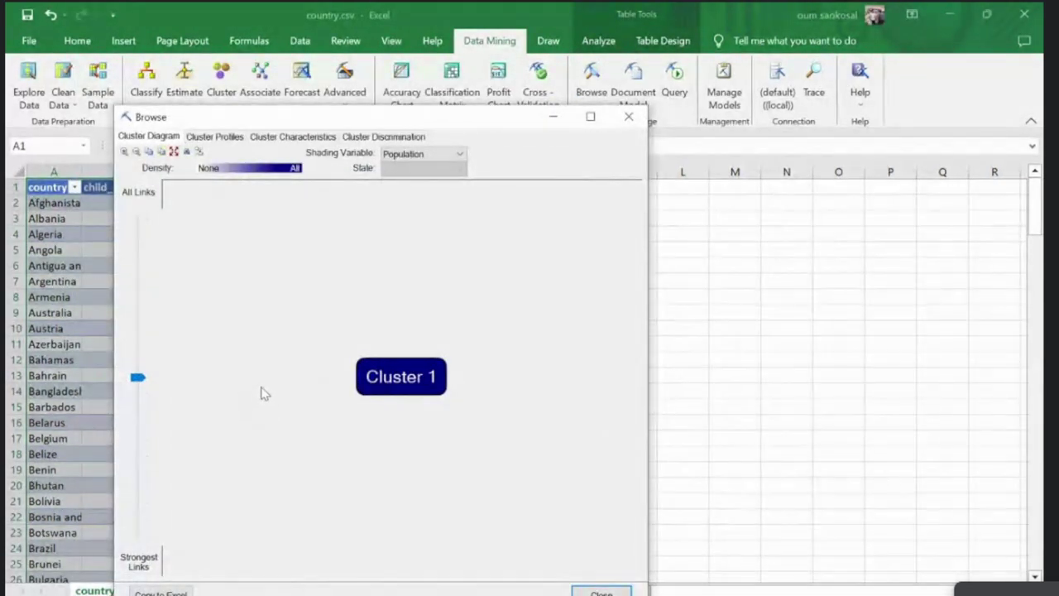
Step: Shade the single cluster by child_mort, exports, then gdpp, and close the viewer
click(424, 154)
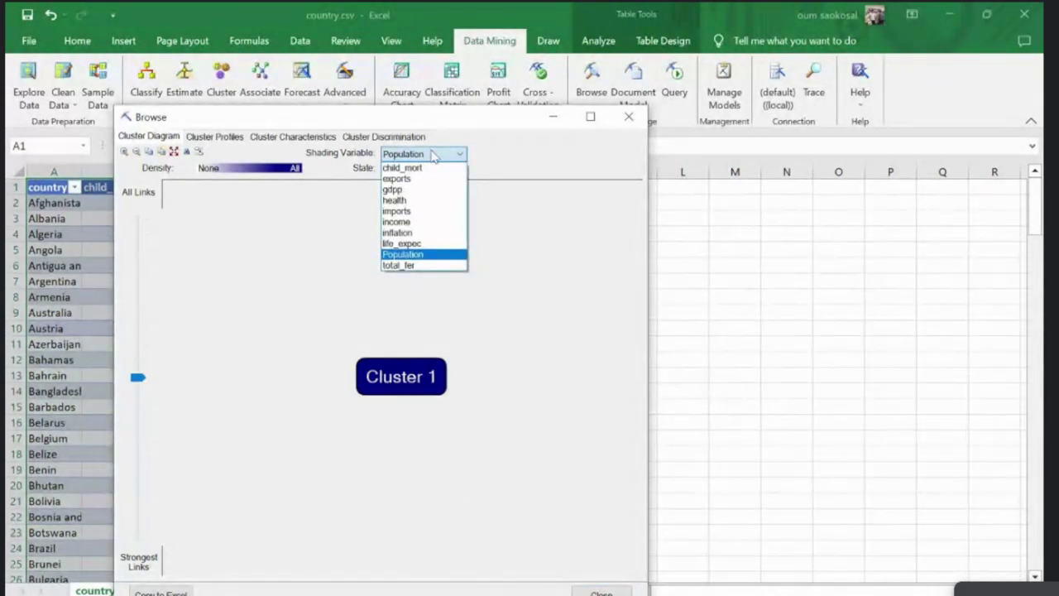
click(426, 167)
click(439, 155)
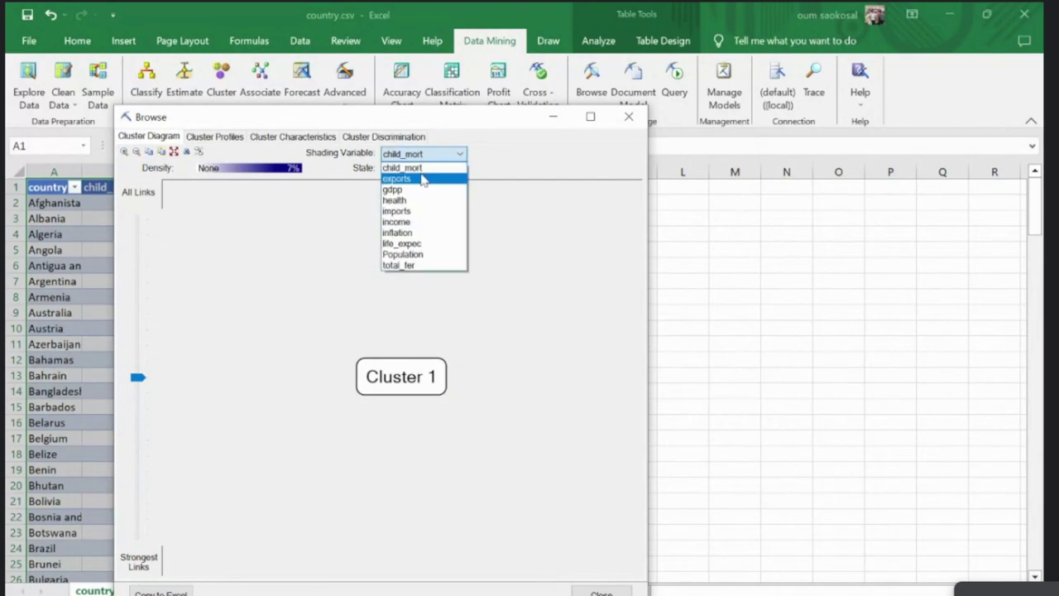
click(423, 179)
click(432, 154)
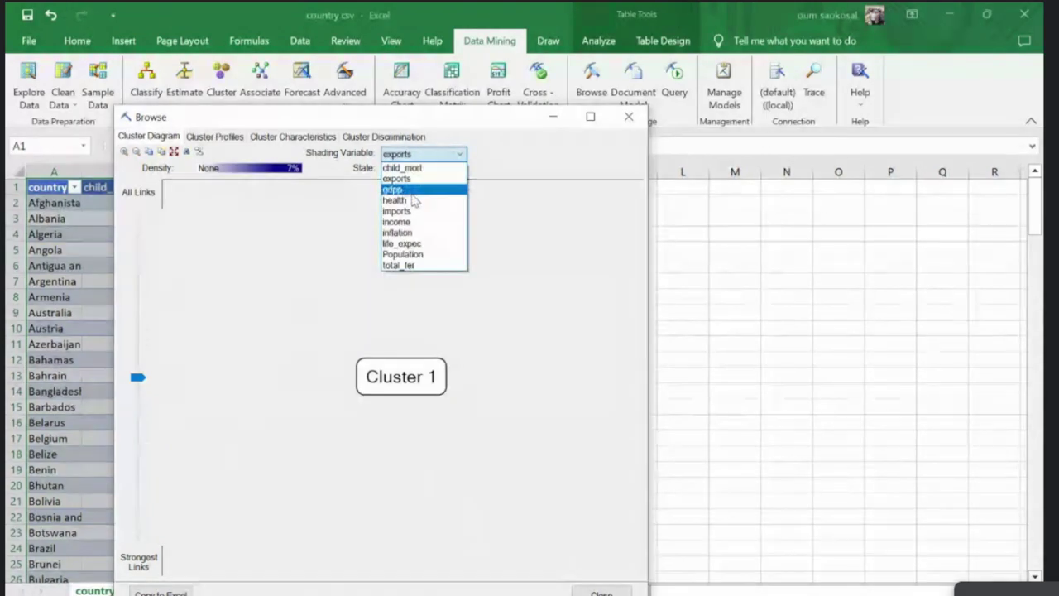
click(412, 192)
click(427, 156)
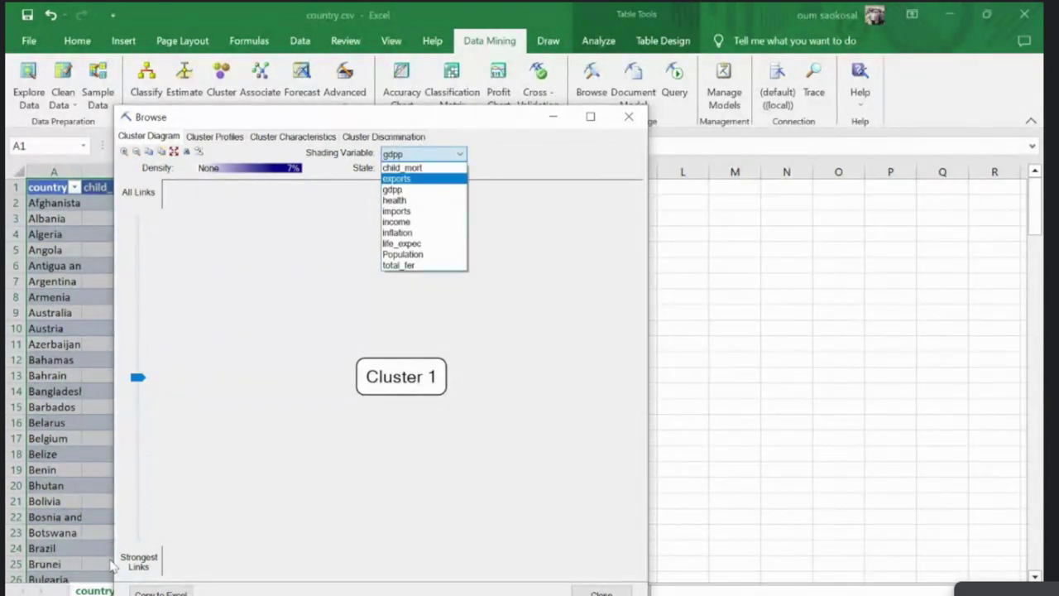
click(500, 499)
click(602, 592)
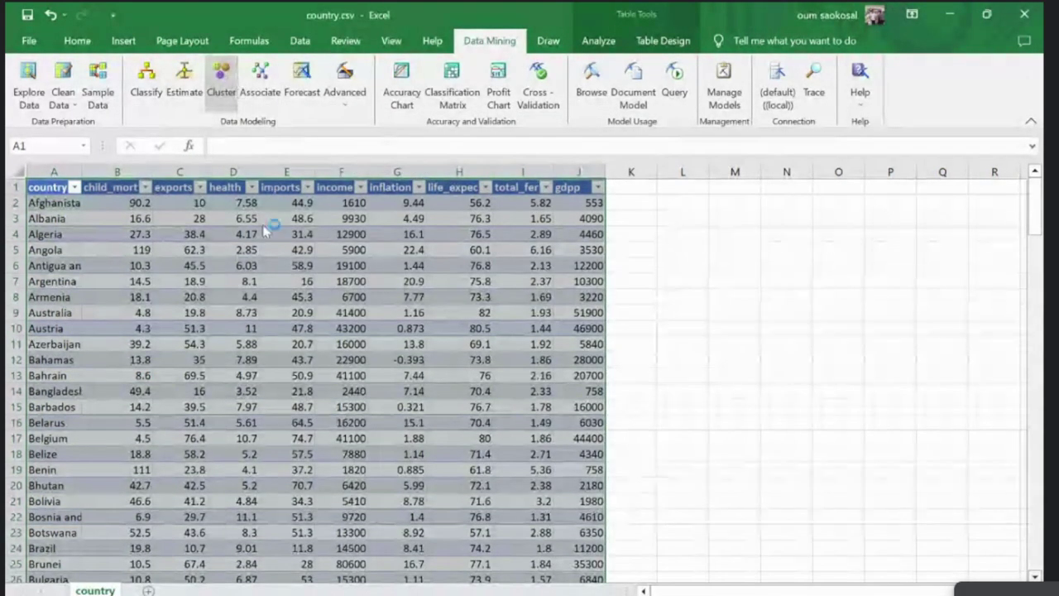
Step: Build a clustering model with 10% testing, confirming the replace-temporary-objects warning
click(223, 79)
key(Return)
key(Return)
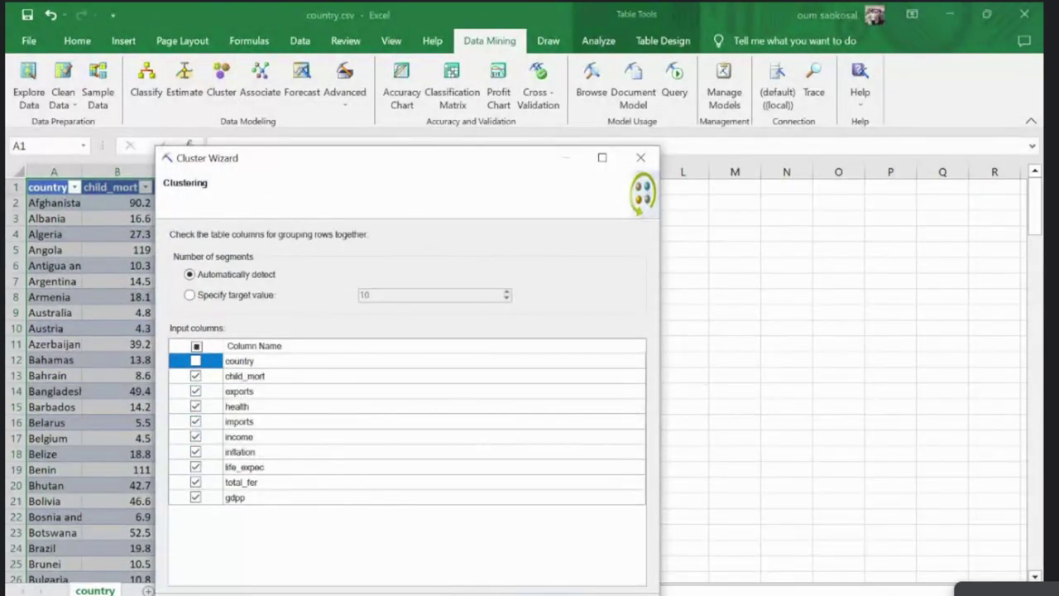
key(Return)
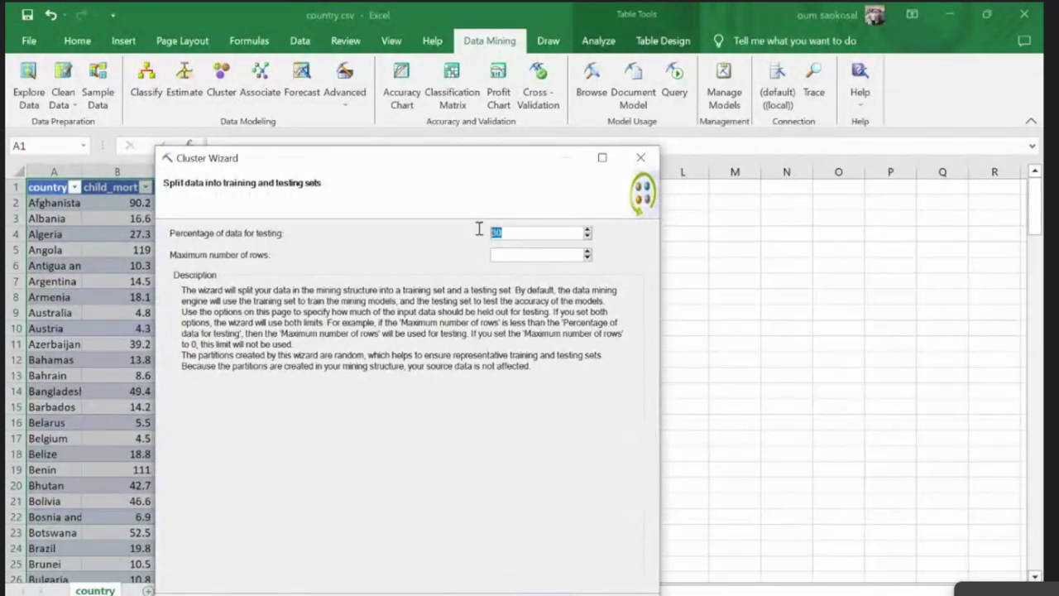
text(10)
key(Return)
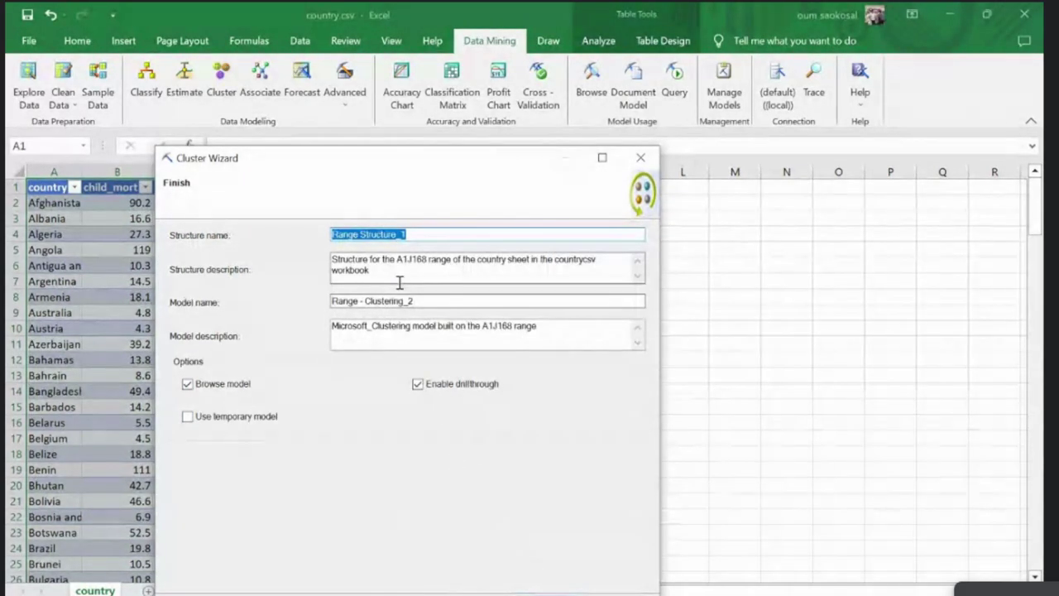
key(Return)
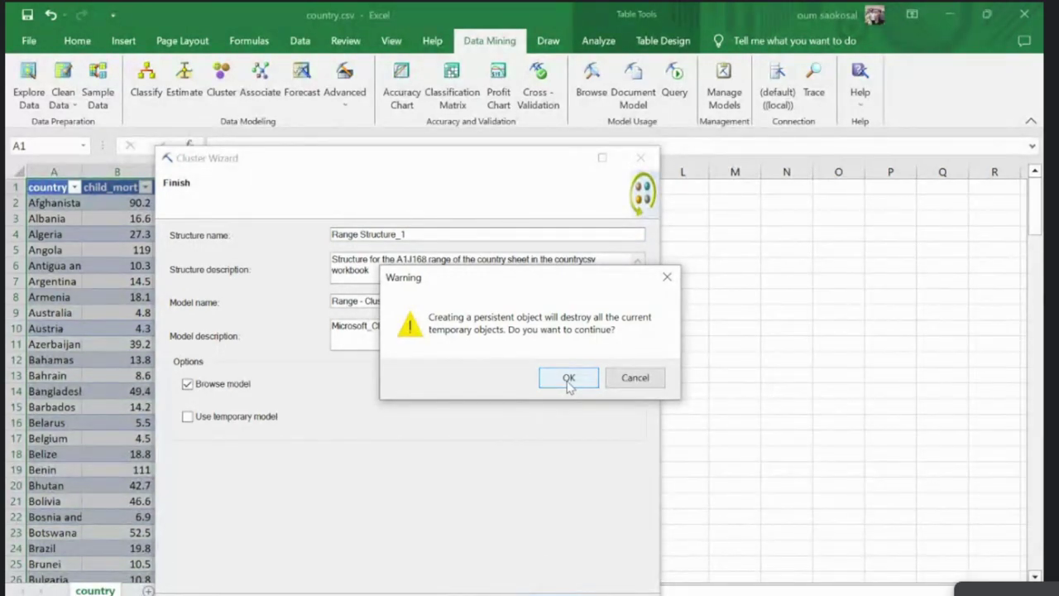
click(568, 378)
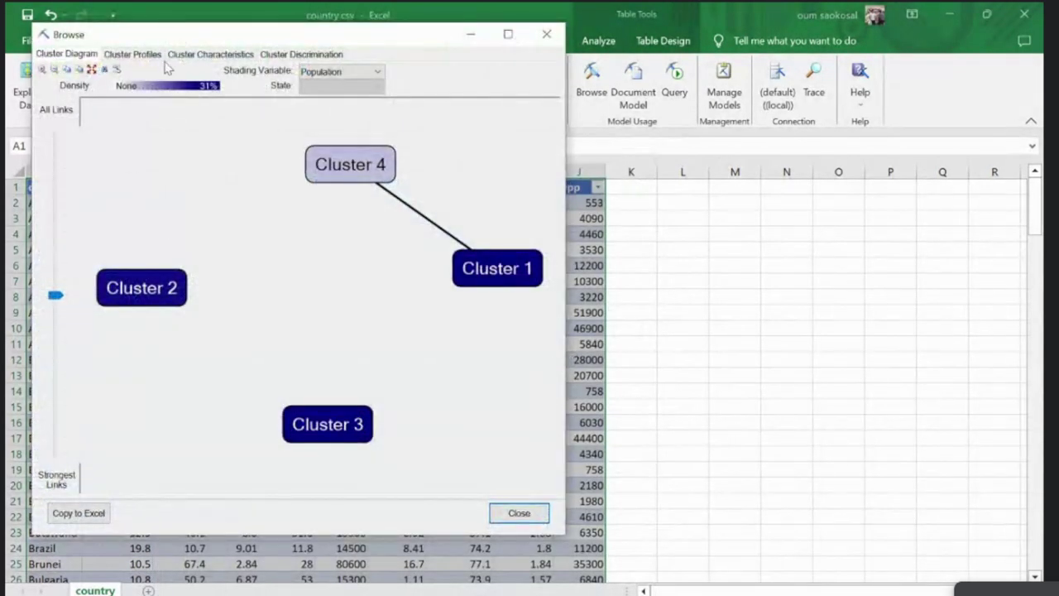
Step: Shade the four clusters by child_mort and copy the diagram to a new Excel sheet
click(323, 72)
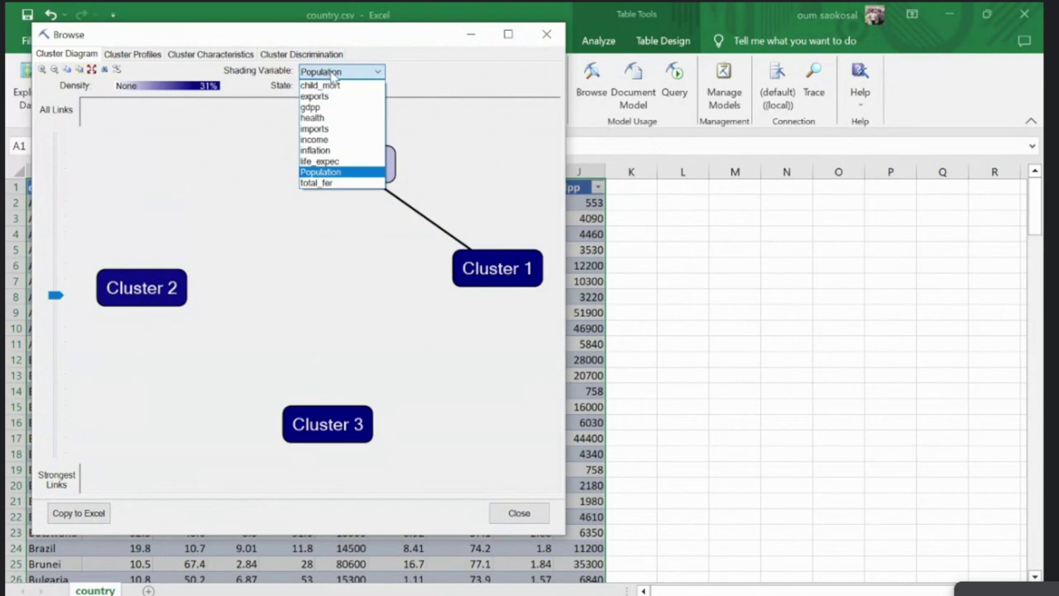
click(349, 86)
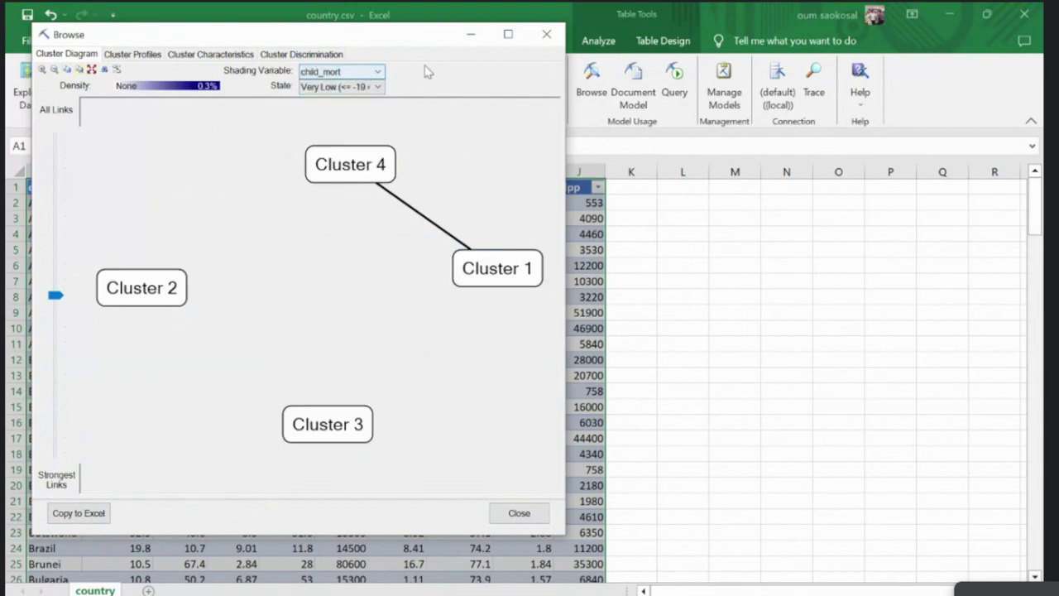
drag(566, 147, 677, 147)
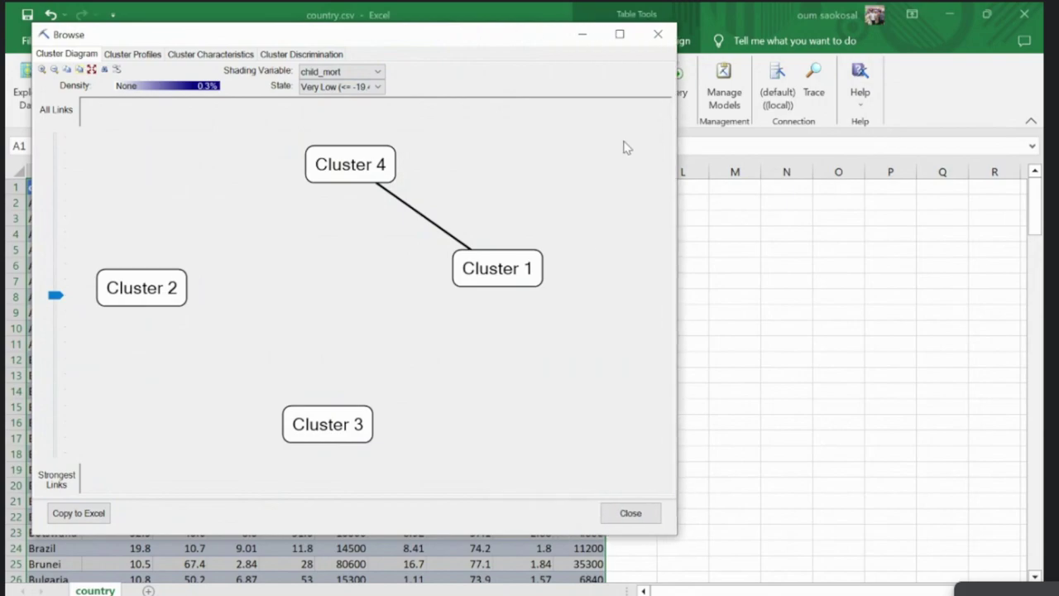
click(89, 514)
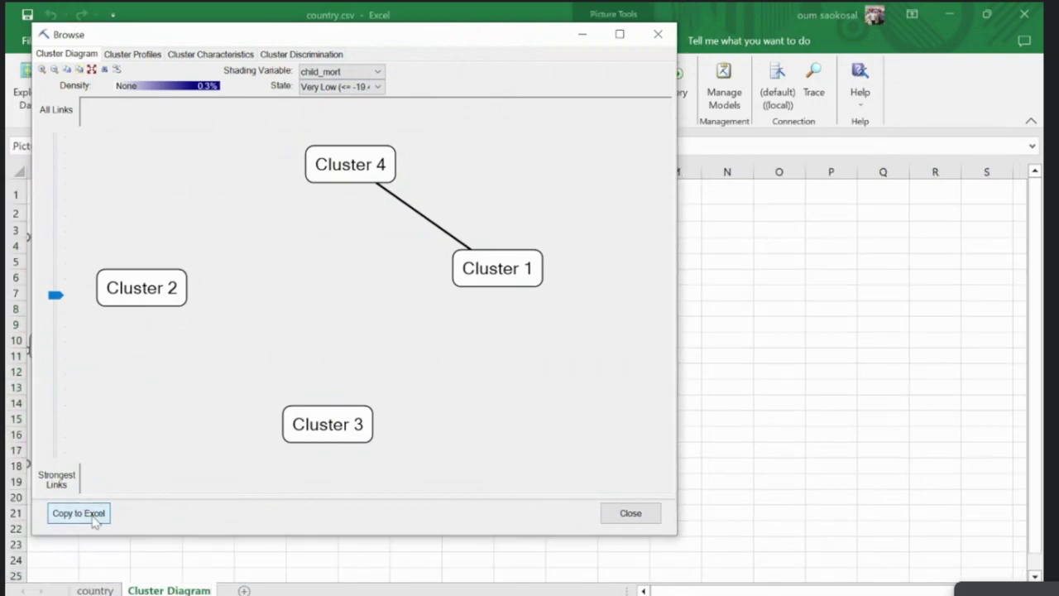
click(612, 511)
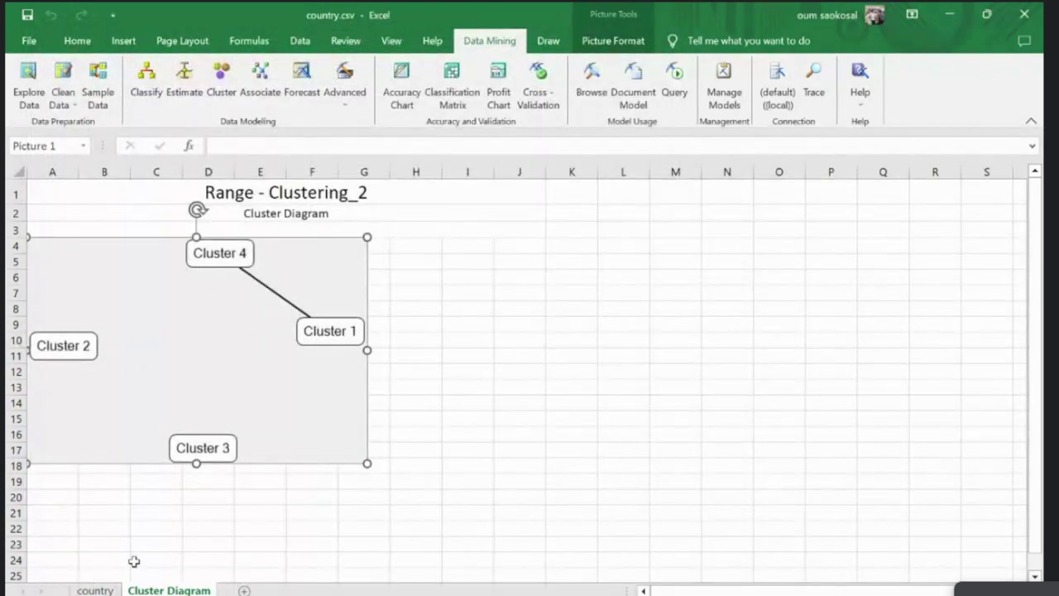
Step: Move the diagram picture on the Cluster Diagram sheet right to cover columns C–J
click(96, 591)
click(168, 590)
click(161, 268)
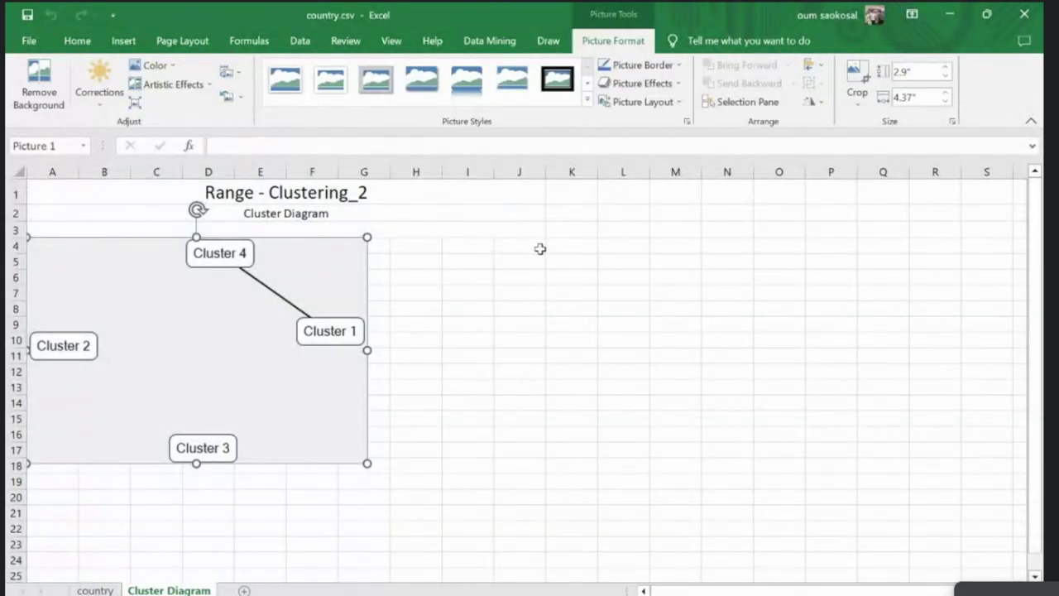
click(500, 289)
click(270, 428)
drag(186, 255, 298, 270)
click(604, 327)
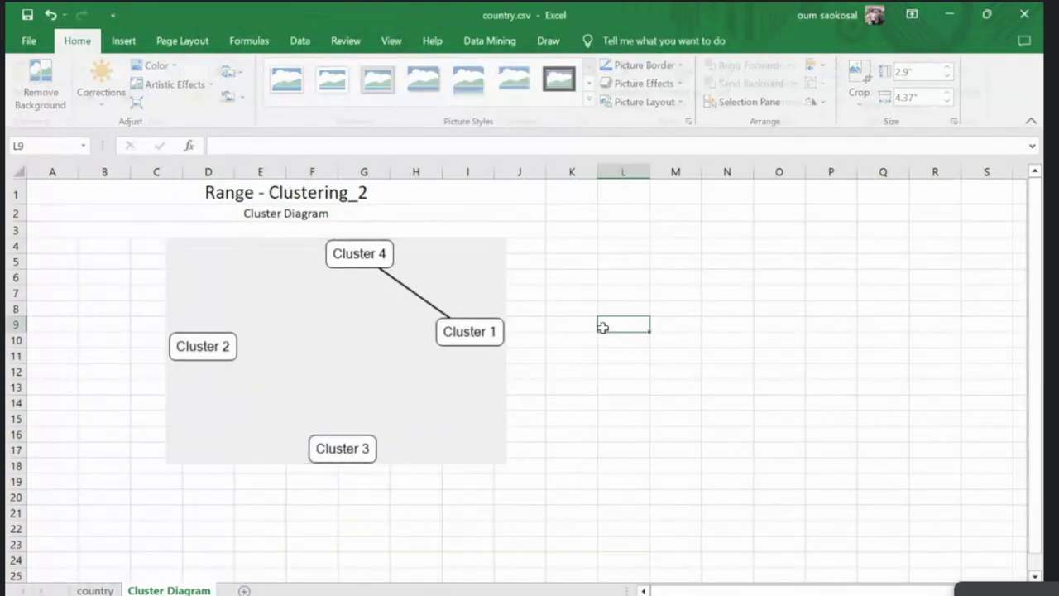
click(489, 351)
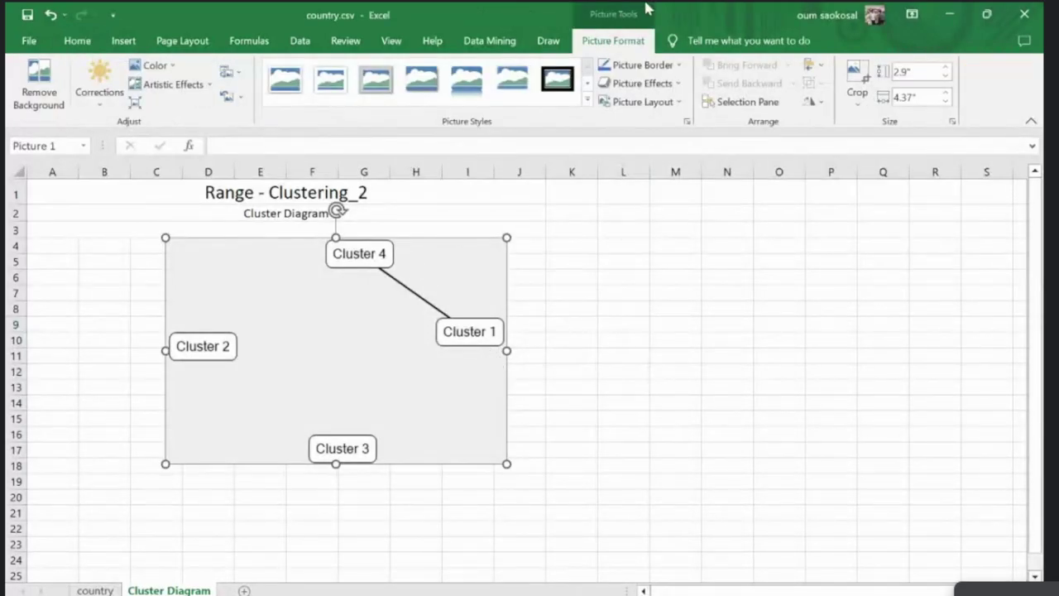
click(490, 41)
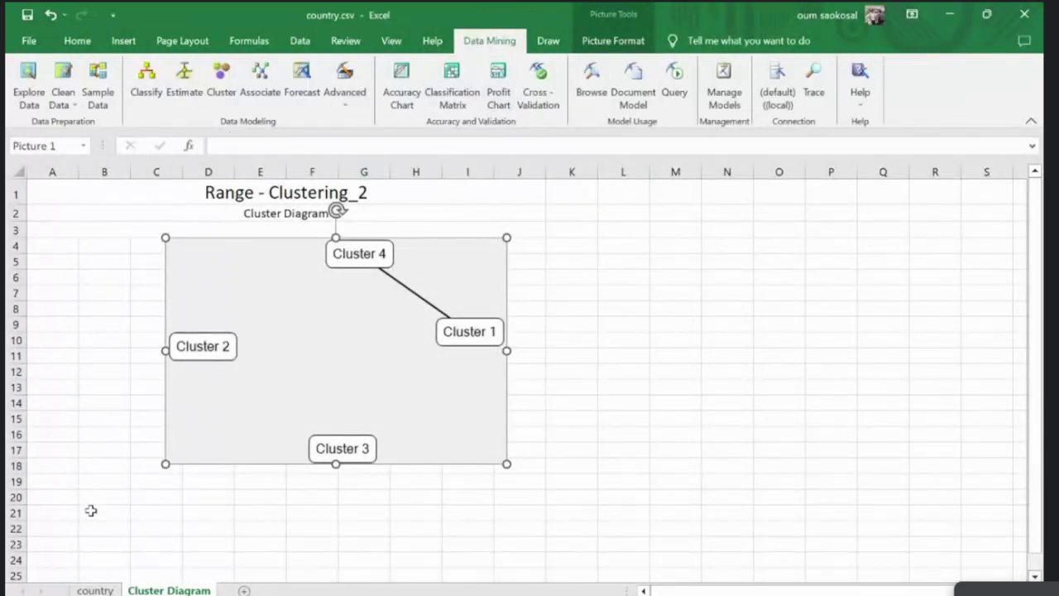
click(95, 590)
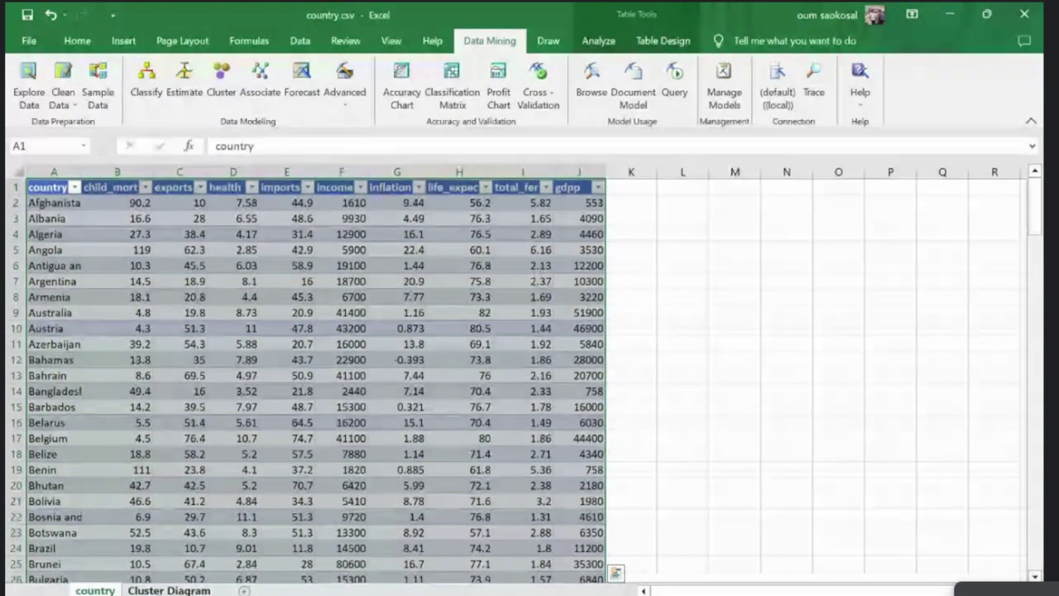
Step: Copy rows 161–168, United States through Zambia, from the country sheet
key(ctrl+Page_Down)
key(ctrl+Page_Up)
click(637, 327)
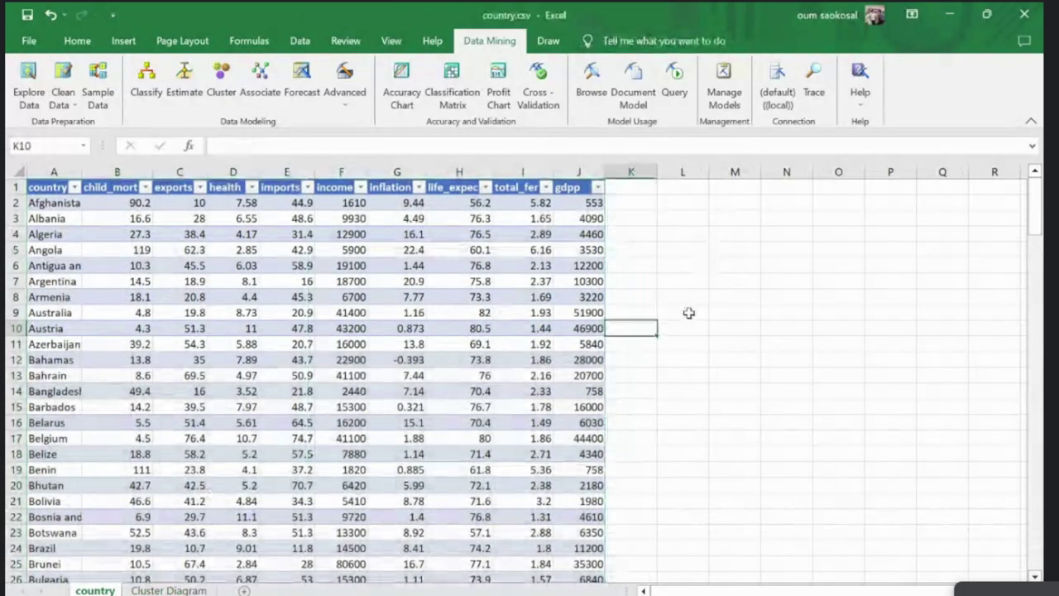
scroll(659, 294, down, 11)
scroll(659, 294, down, 20)
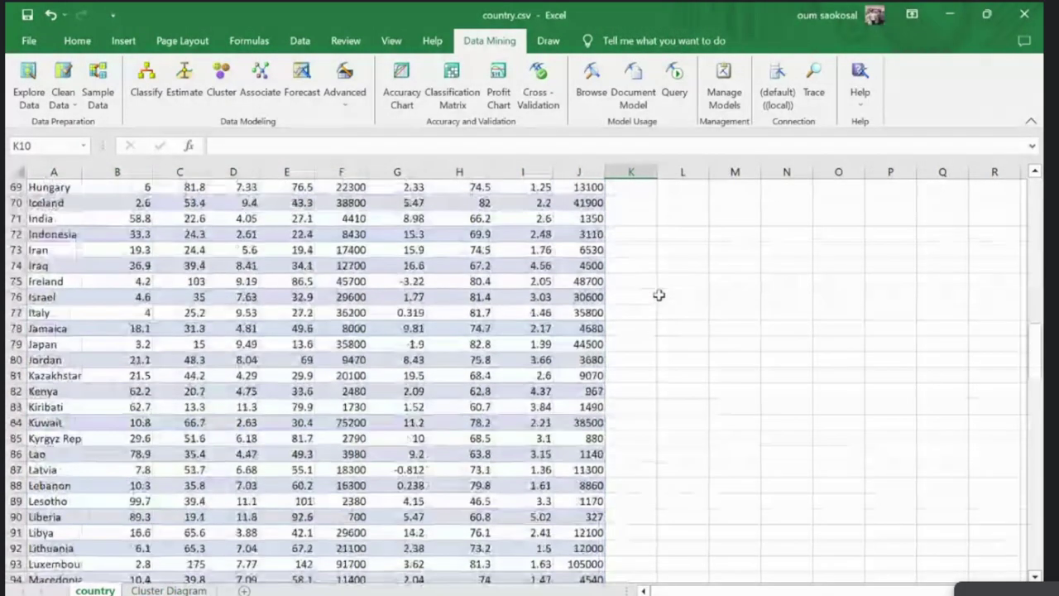
scroll(658, 294, down, 10)
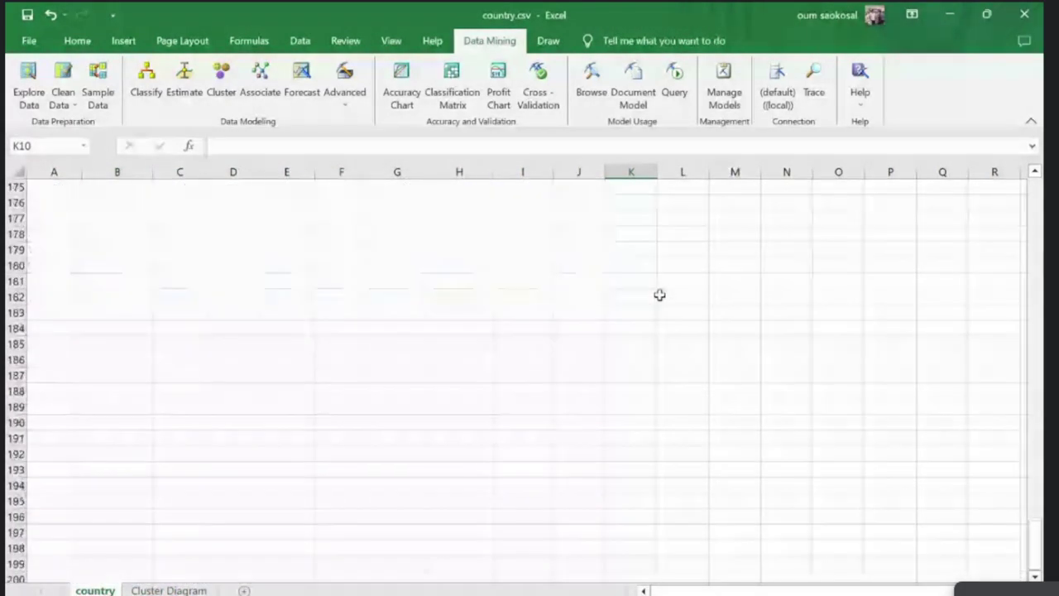
scroll(660, 296, up, 6)
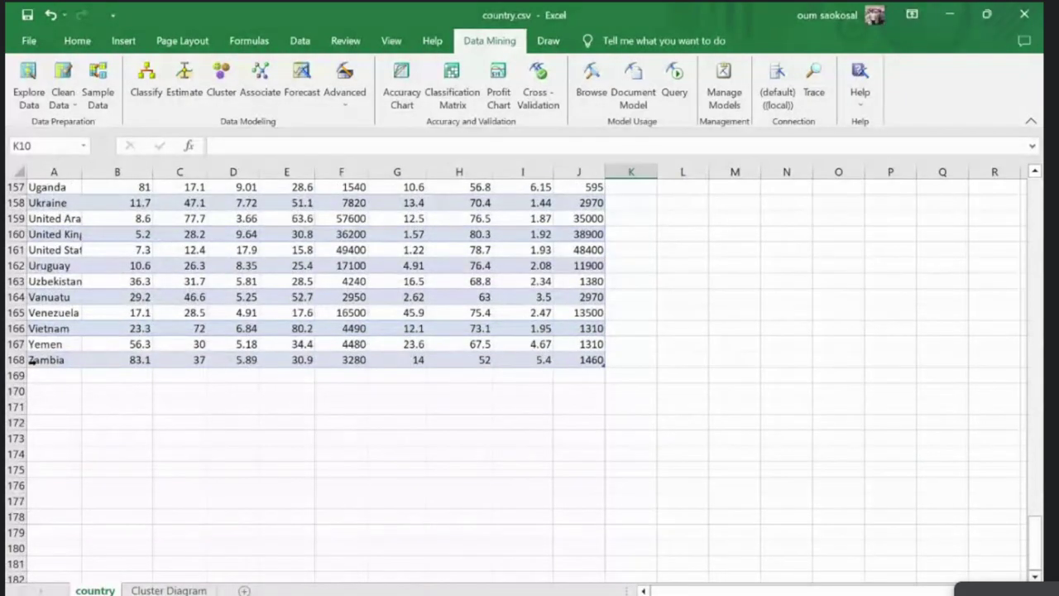
drag(31, 360, 337, 353)
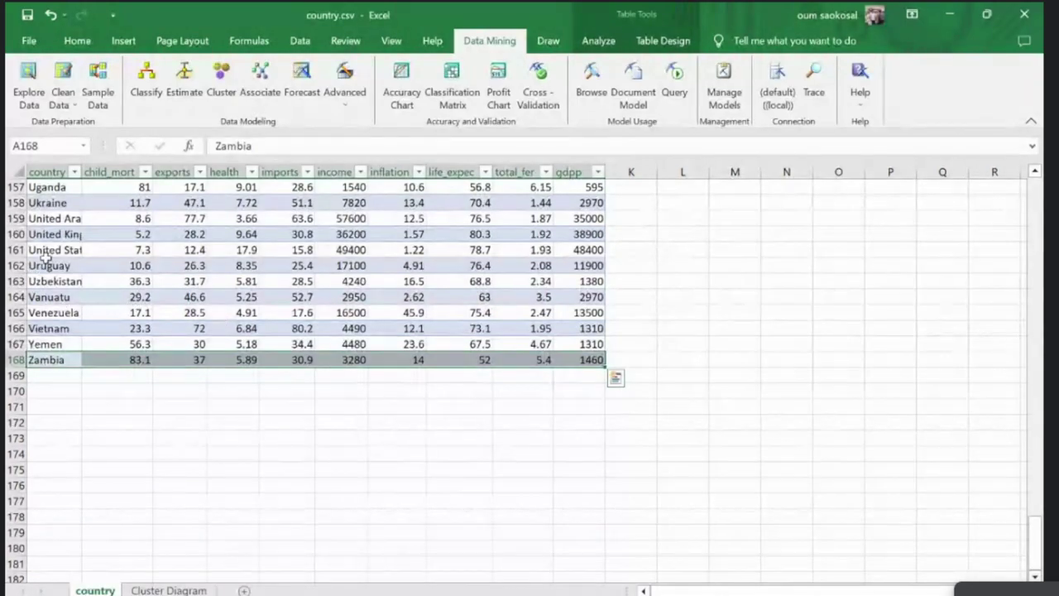
drag(47, 250, 580, 359)
key(ctrl+c)
Step: Paste the eight country rows into A1 of a new Sheet2
click(244, 590)
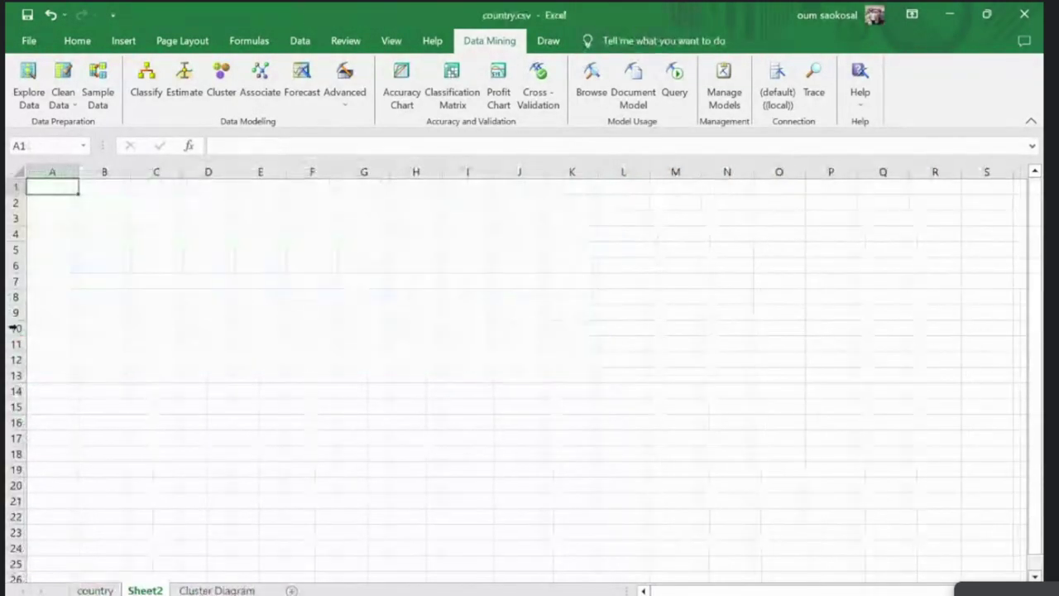
key(ctrl+v)
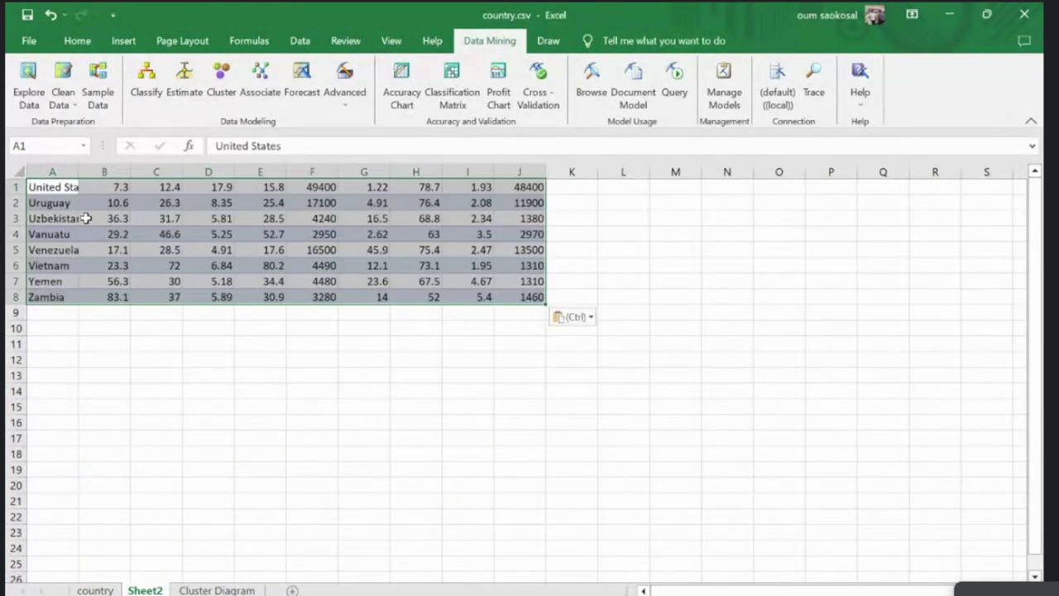
click(104, 548)
Step: Copy the country table's header row A1:J1
click(94, 590)
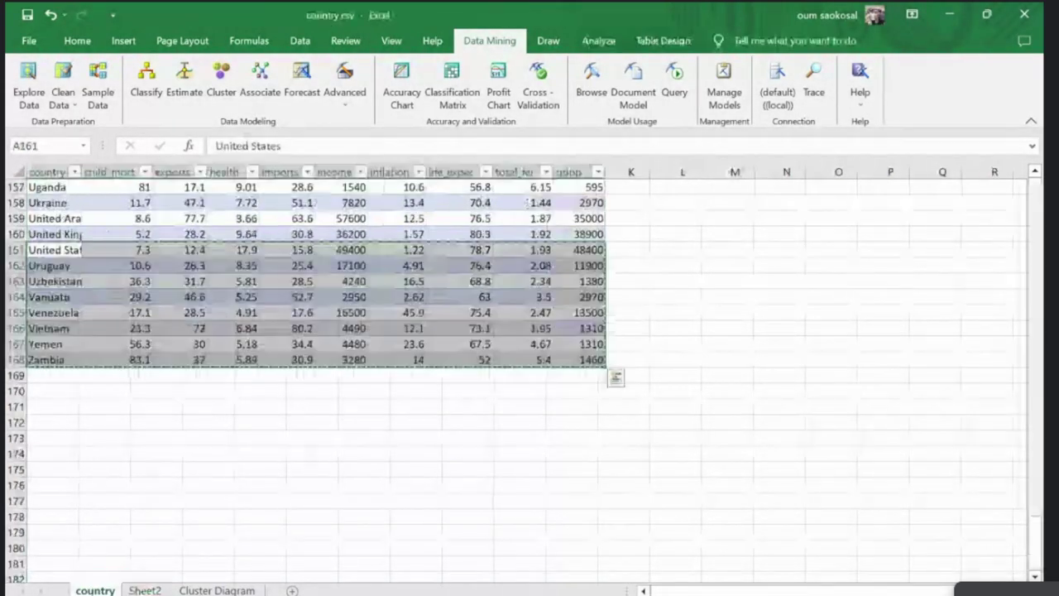
drag(1035, 542, 1035, 195)
drag(48, 184, 179, 184)
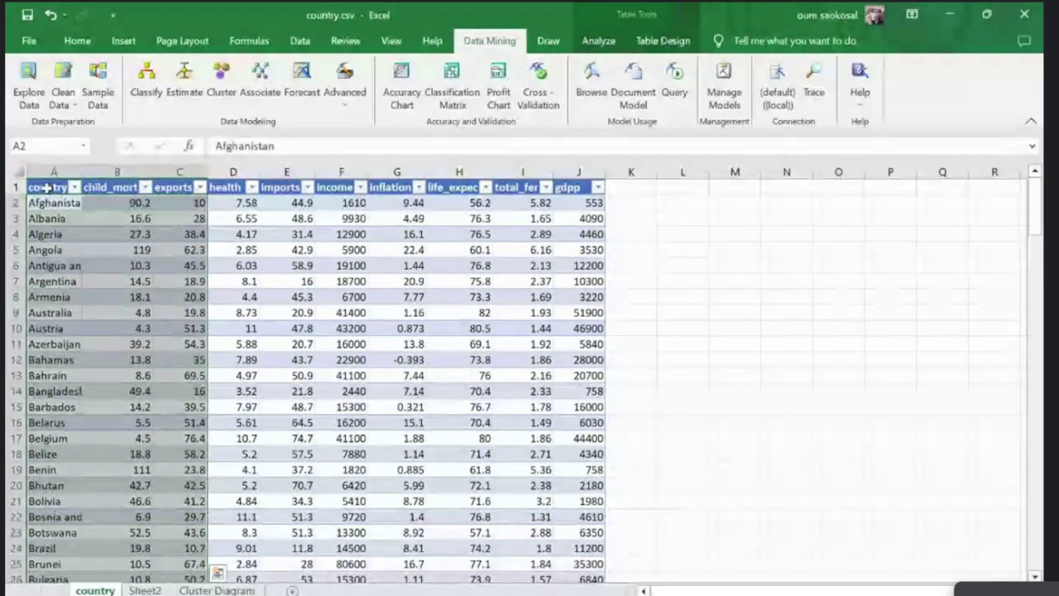
click(50, 187)
shift+click(575, 187)
key(ctrl+c)
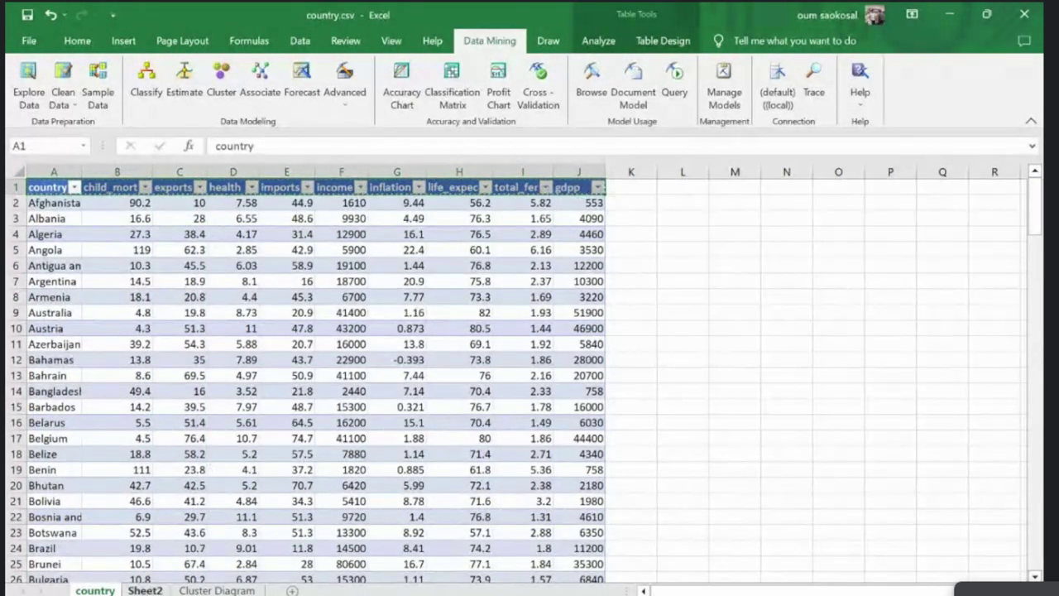
click(143, 590)
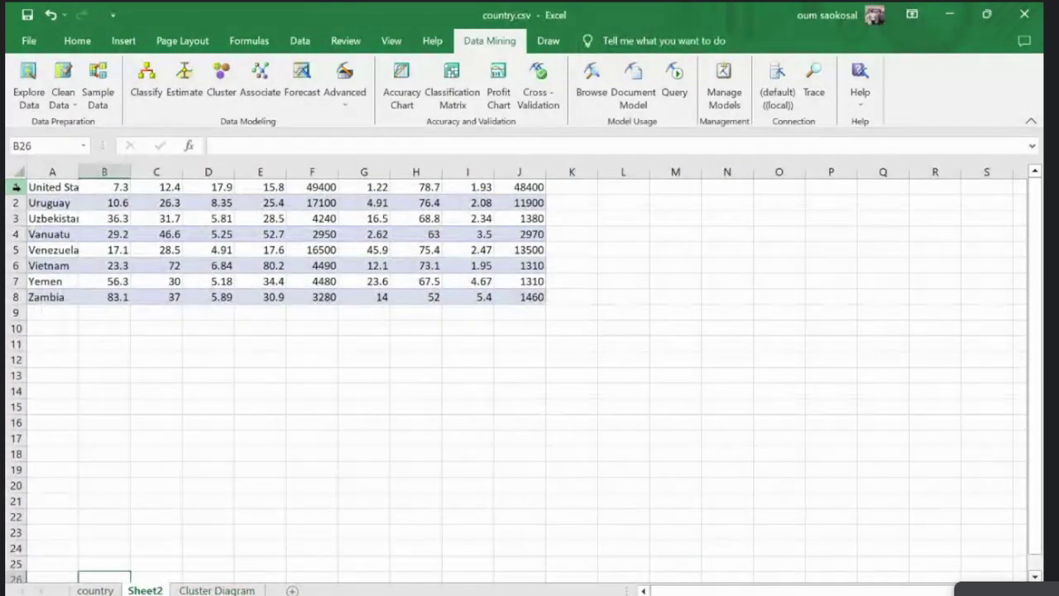
Step: Insert the copied headers above row 1, then undo the misplaced insertion
right_click(18, 188)
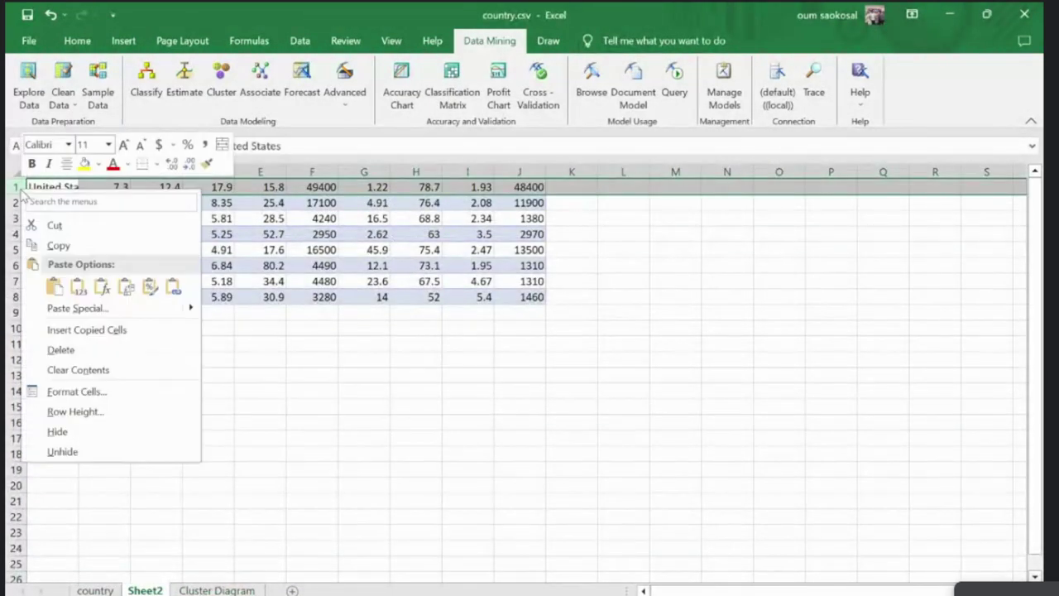
click(52, 331)
click(54, 391)
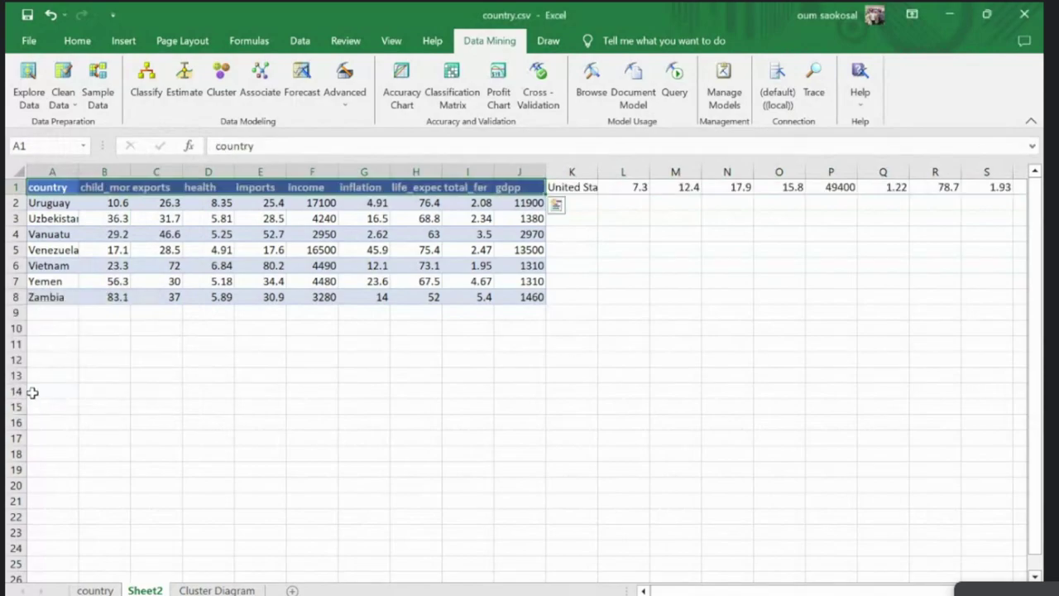
key(ctrl+z)
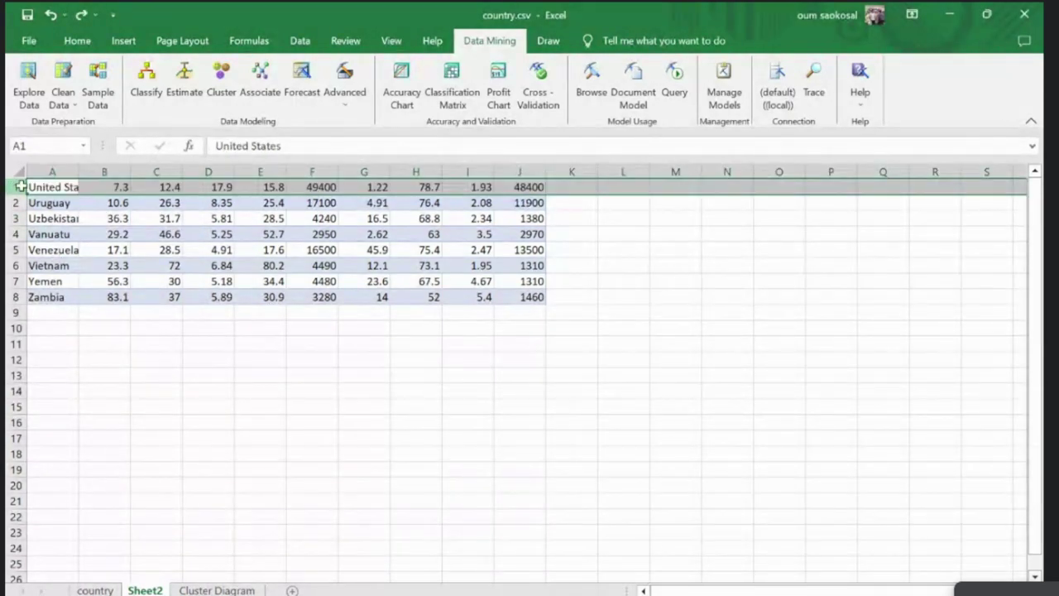
click(83, 296)
click(23, 190)
right_click(23, 189)
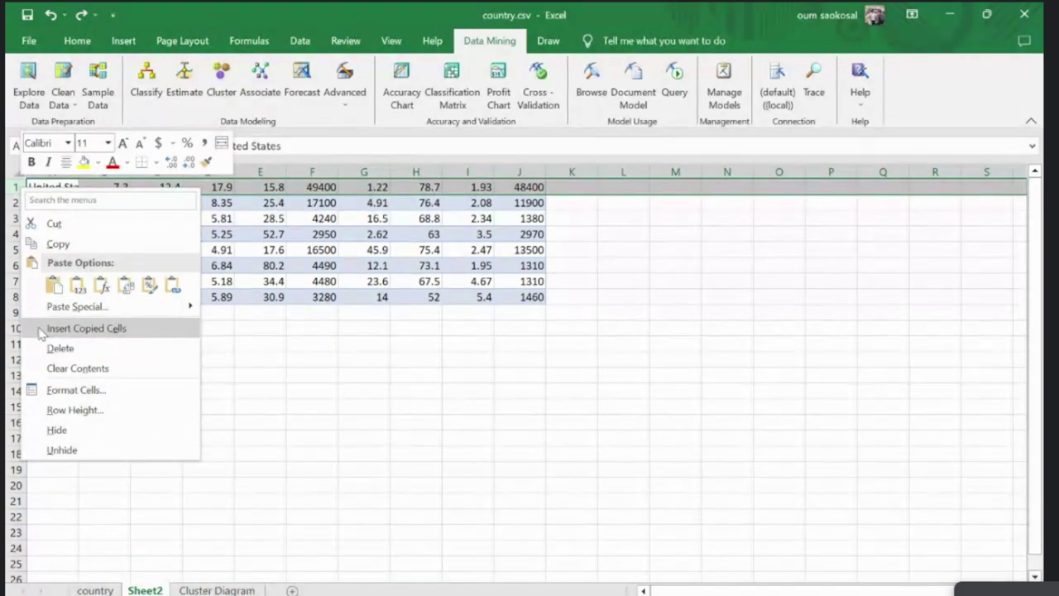
click(338, 376)
click(355, 391)
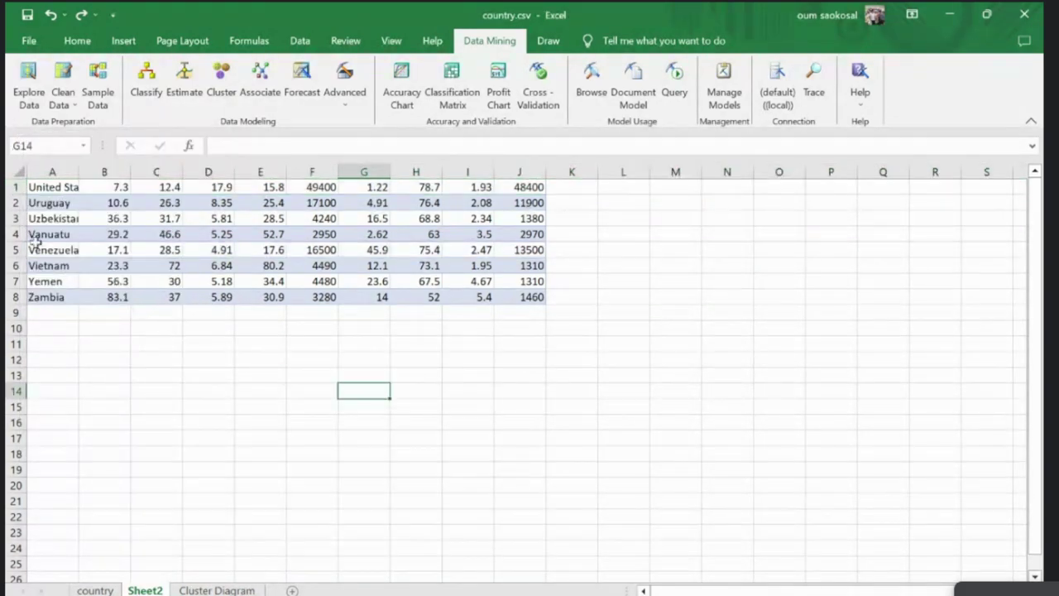
click(12, 188)
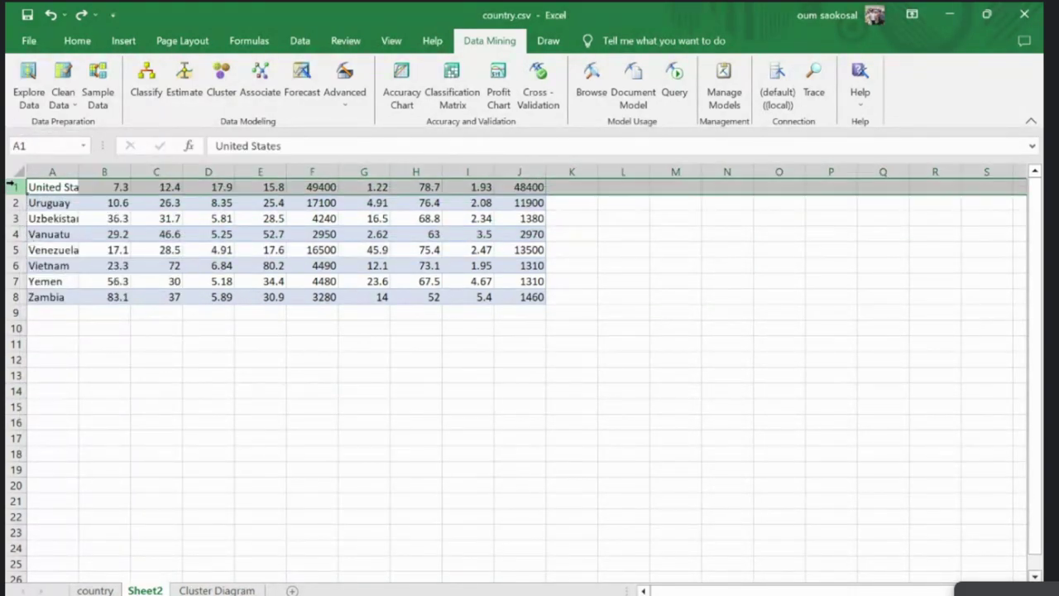
click(124, 41)
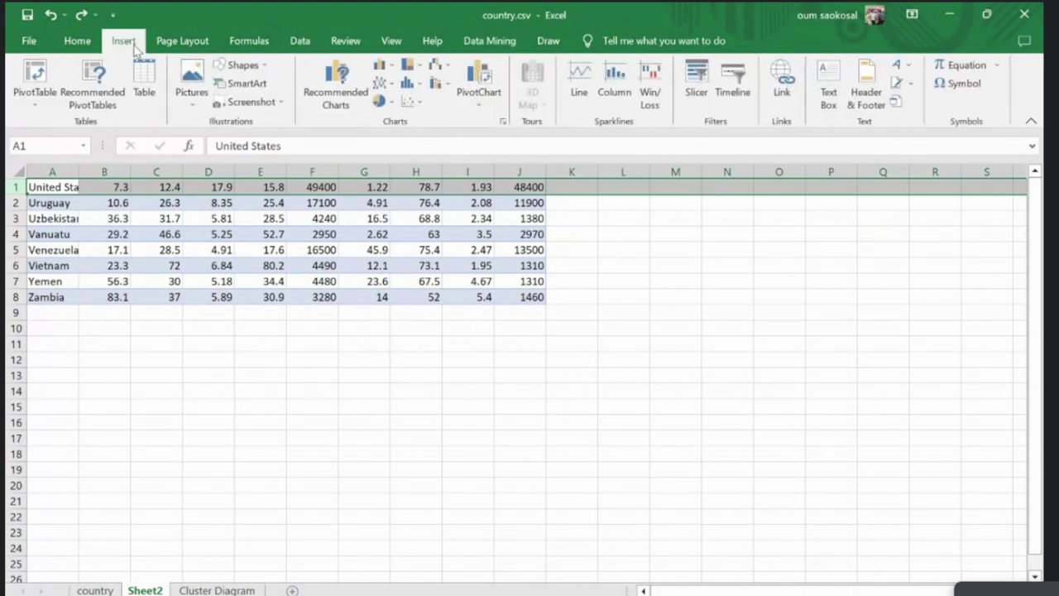
scroll(95, 555, down, 1)
Step: Insert an empty row above Uruguay and paste the column headers into it
click(95, 590)
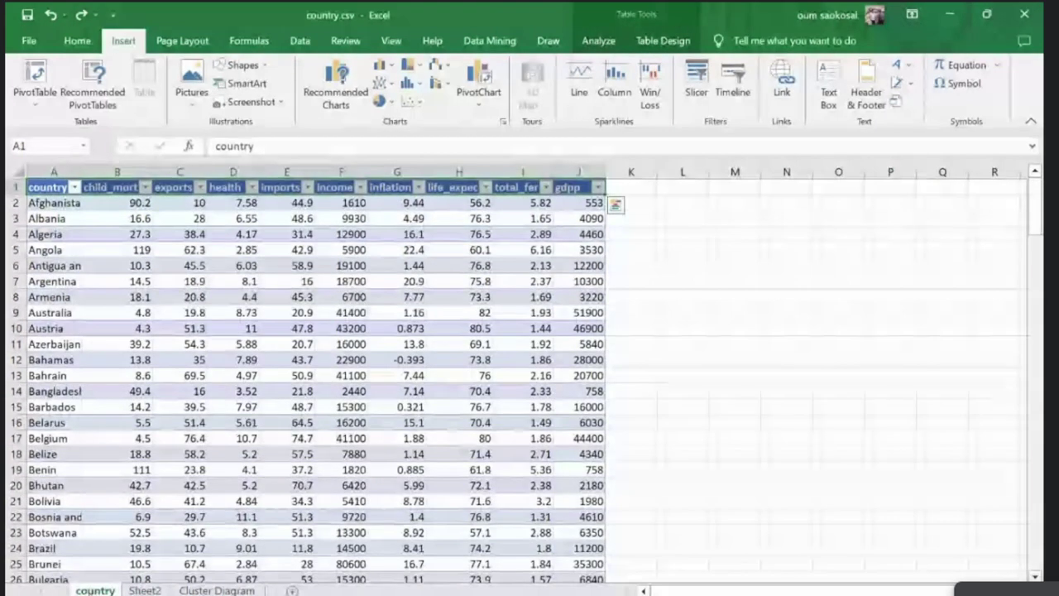
click(145, 590)
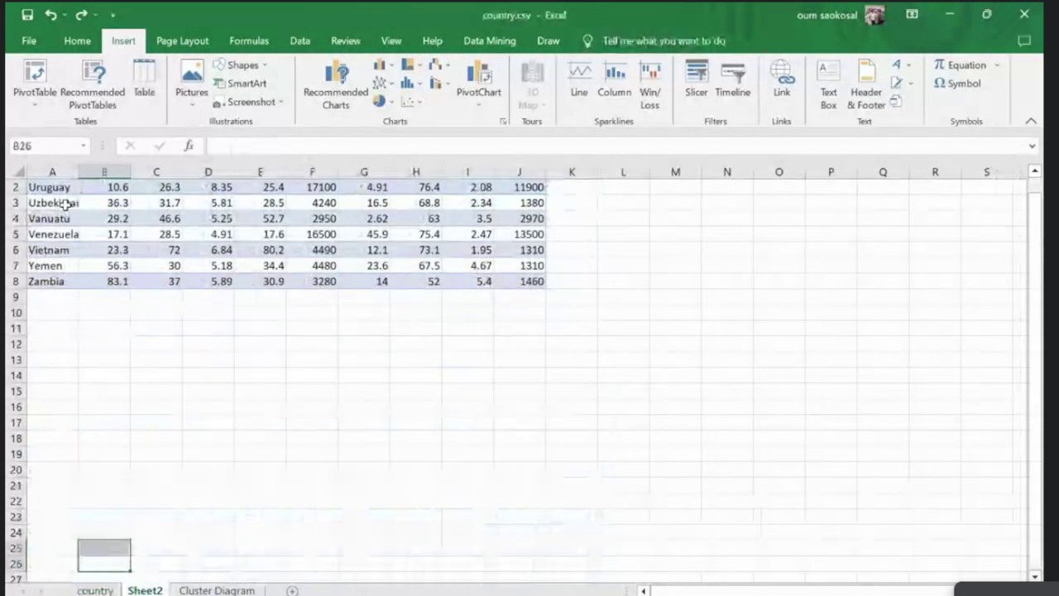
click(13, 188)
right_click(12, 188)
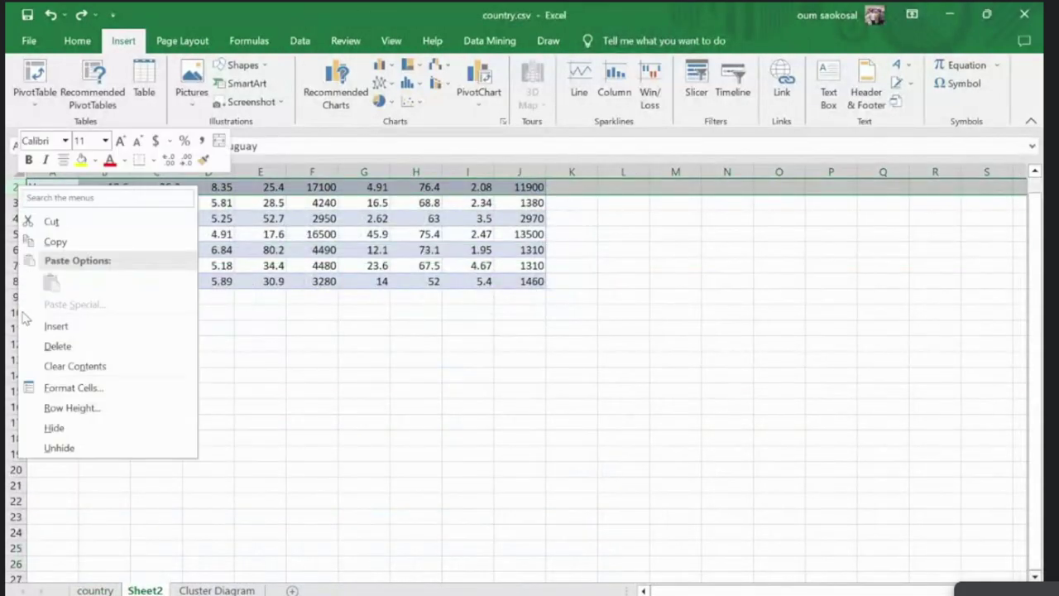
click(33, 325)
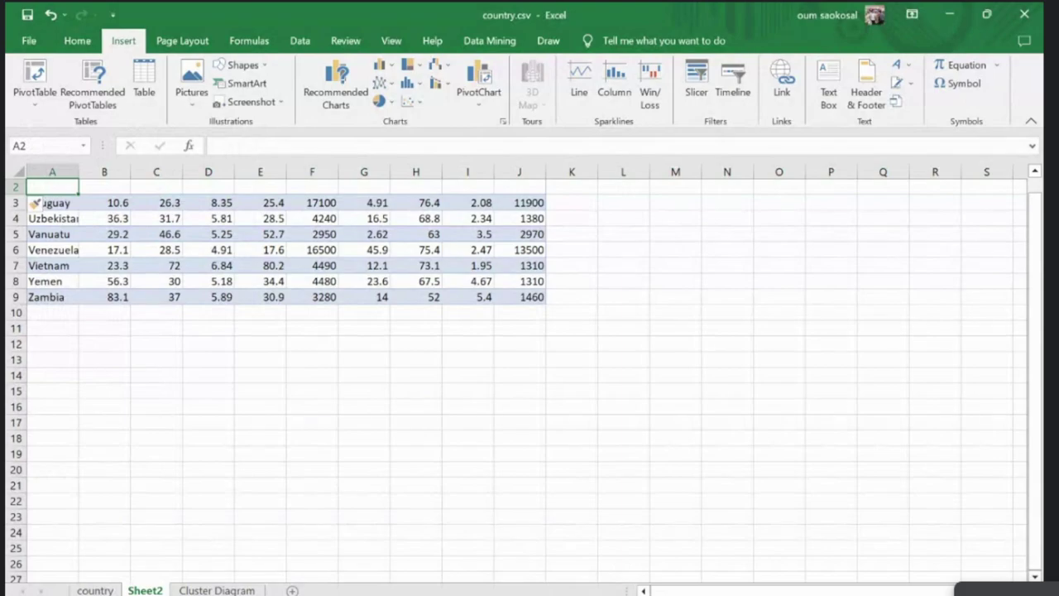
click(95, 591)
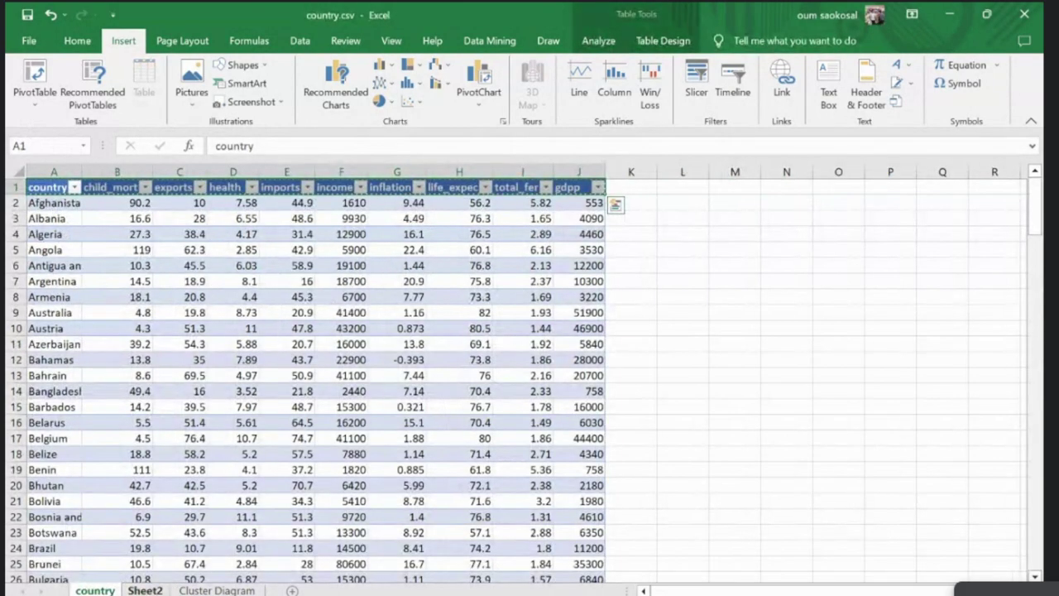
key(ctrl+Page_Down)
key(ctrl+v)
Step: Widen column A so the full country names are readable
click(199, 266)
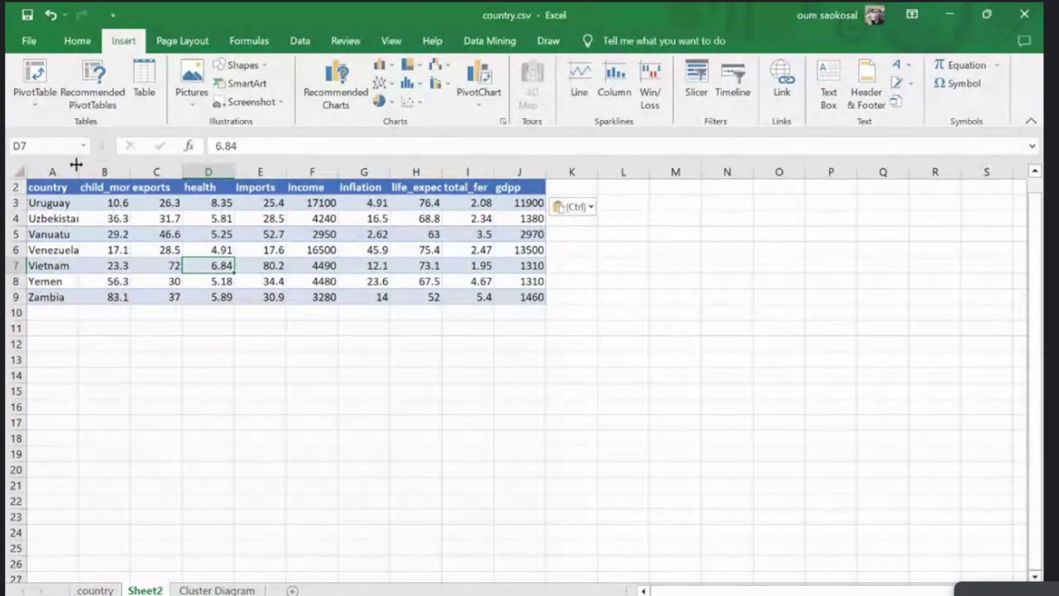
drag(79, 171, 108, 171)
click(76, 202)
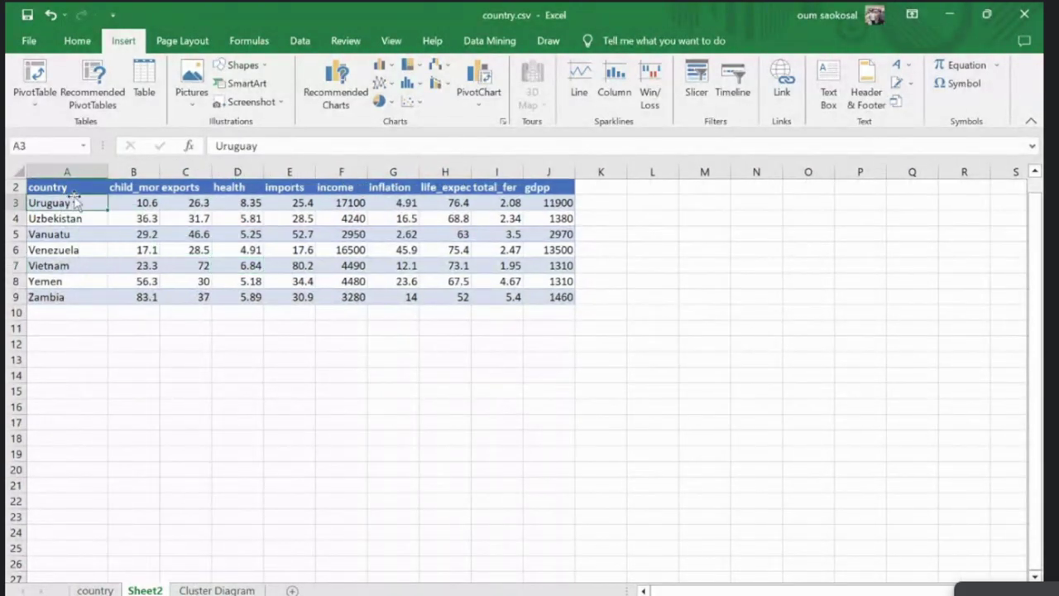
Step: Relabel the first sample countries A, B, C and D (Venezuela), fixing an autocompleted entry to C
text(A)
key(Return)
text(B)
key(Return)
text(Country)
key(Return)
text(D)
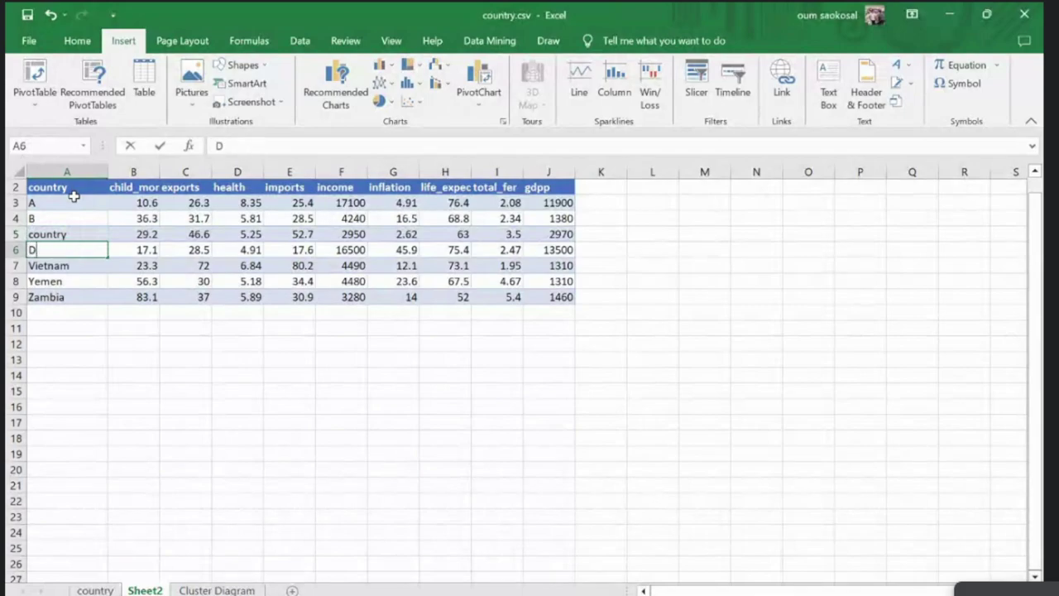
key(Up)
key(Down)
key(Up)
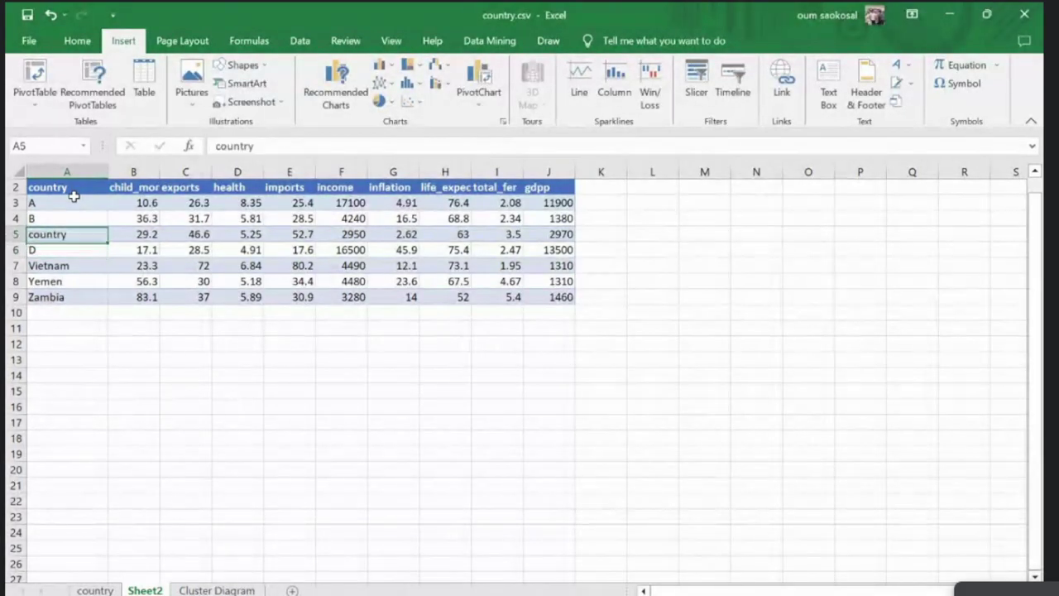
text(C)
key(Delete)
key(Return)
key(Down)
Step: Label Vietnam, Yemen and Zambia as D, E and F, then select the sample A2:J9
text(D)
key(Return)
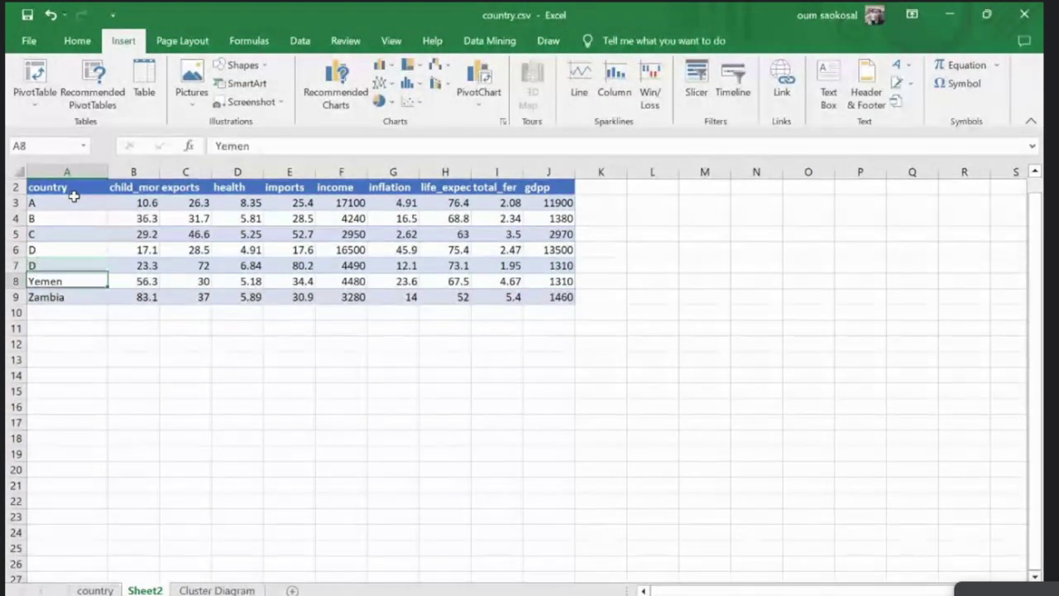
text(E)
key(Return)
text(F)
key(Return)
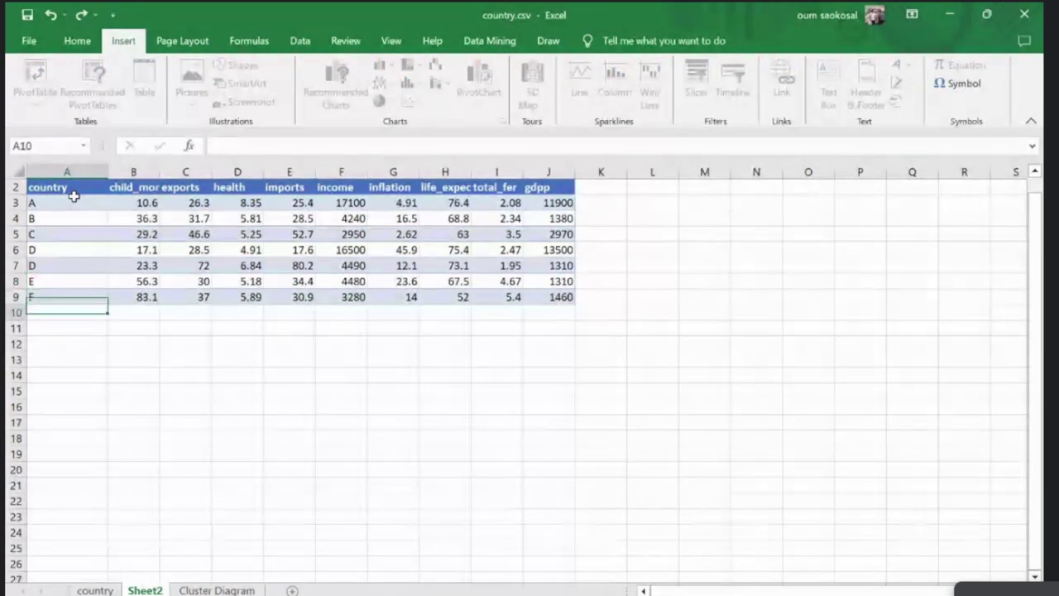
key(Up)
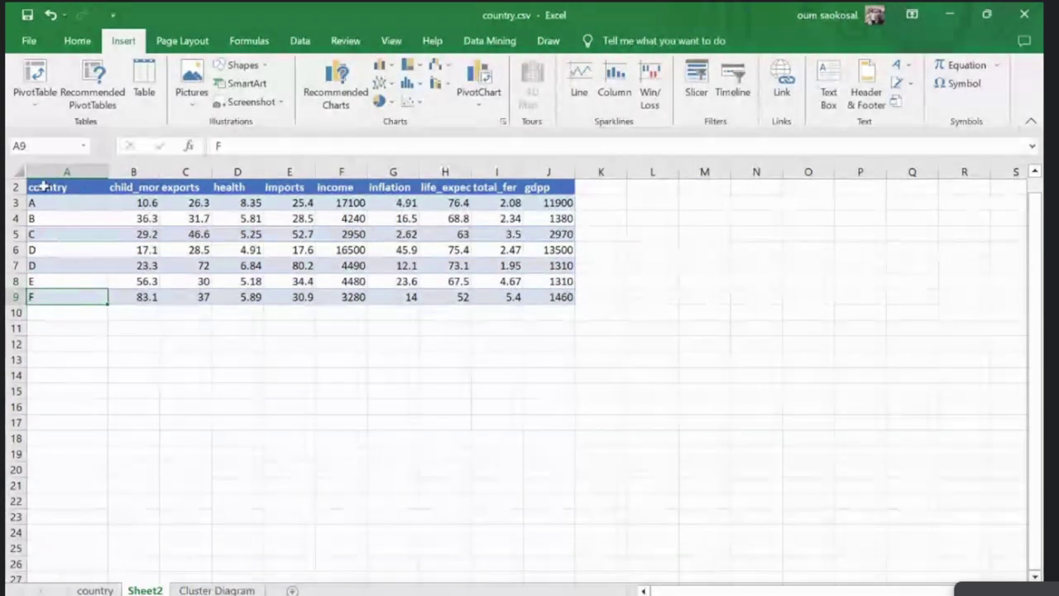
drag(38, 187, 544, 300)
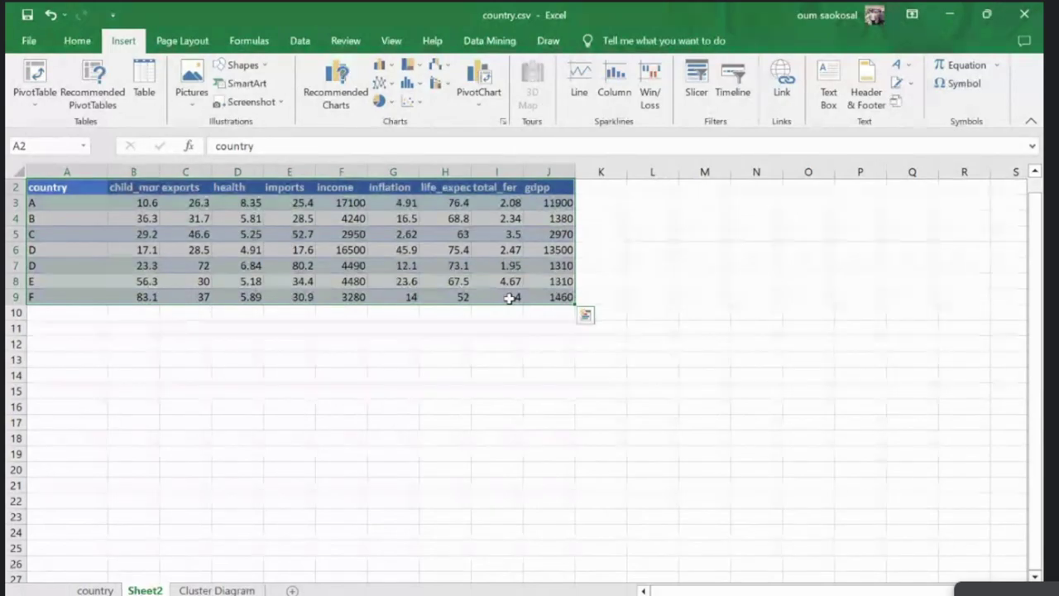
Step: Start a Data Mining query of Sheet2!$A$2:$J$9 against the Range - Clustering_2 model, accepting the column mappings
click(300, 41)
click(503, 46)
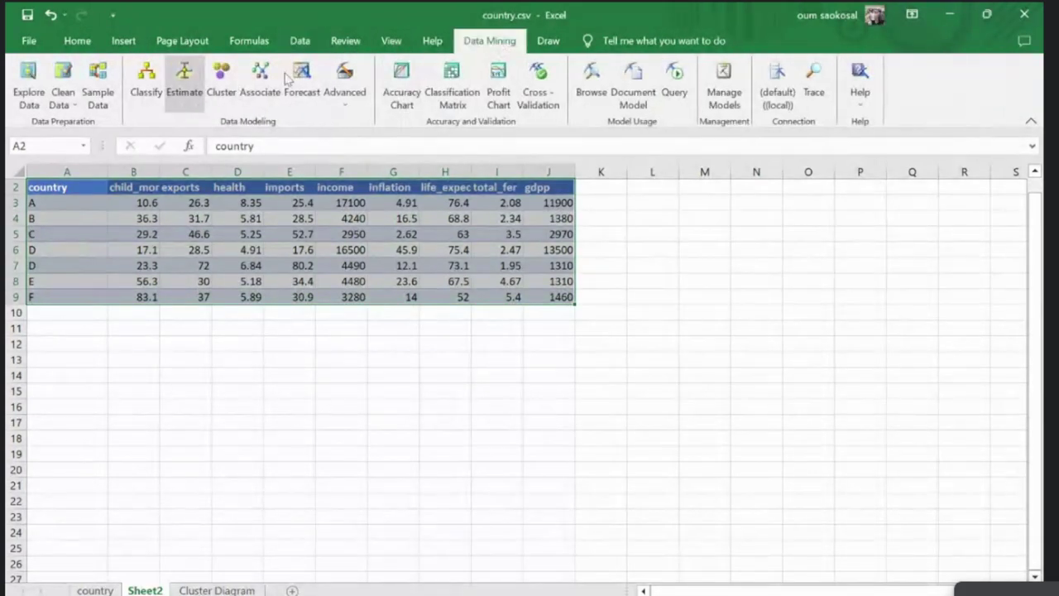
click(686, 86)
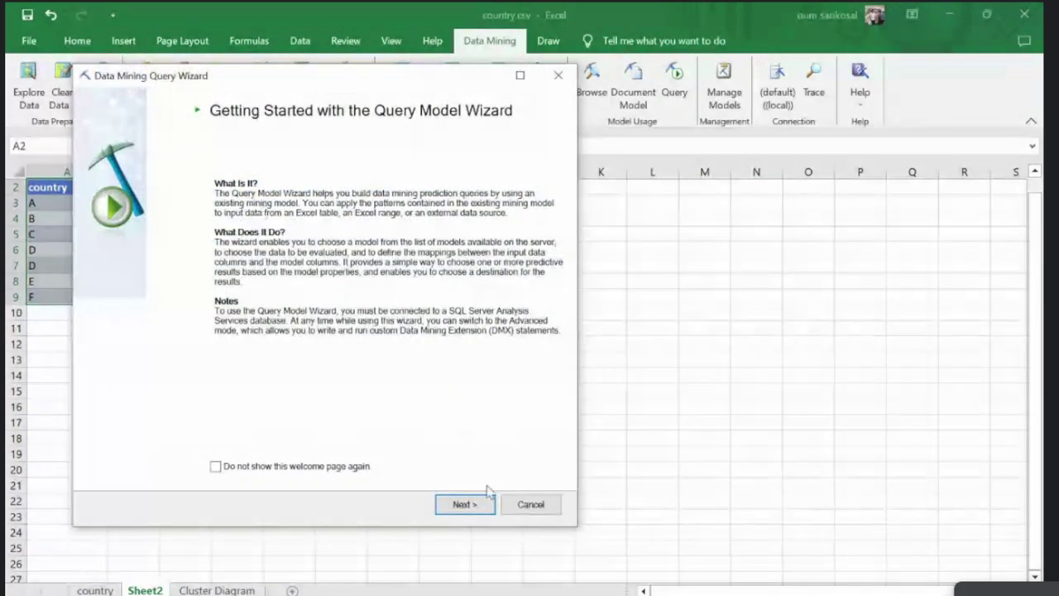
click(465, 507)
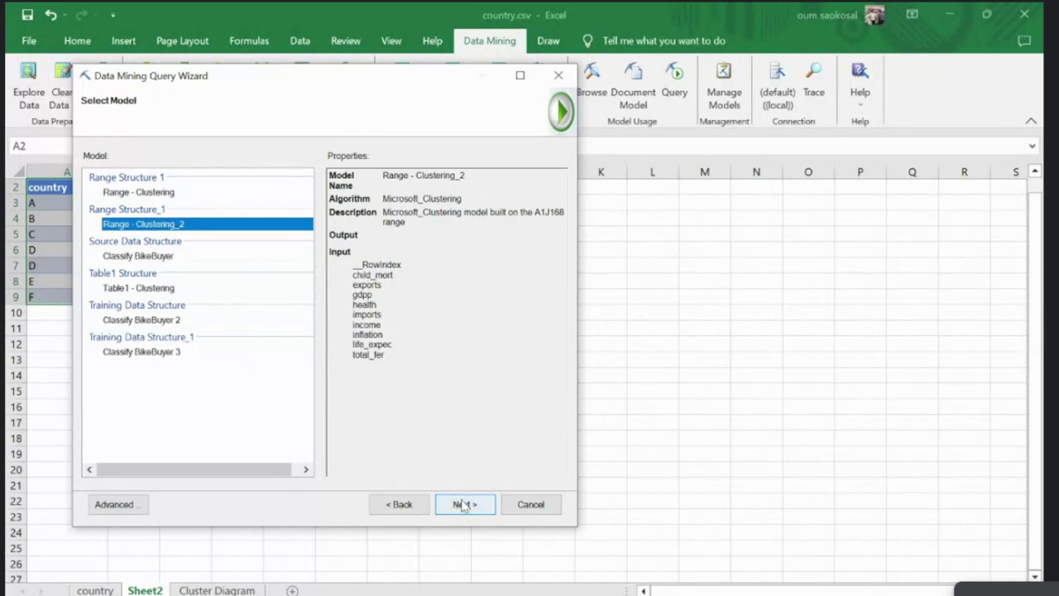
click(459, 505)
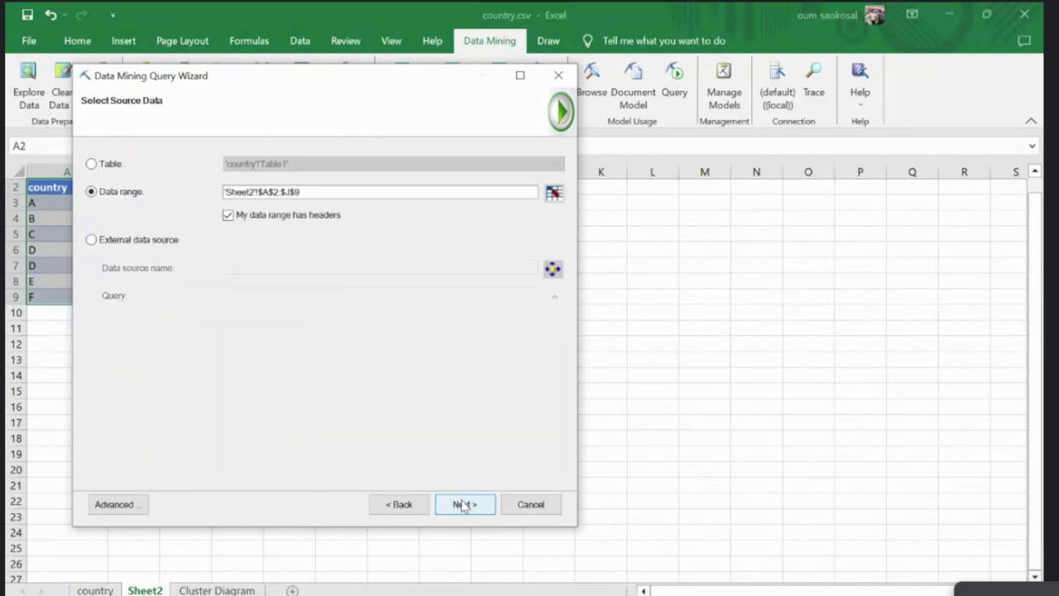
click(465, 507)
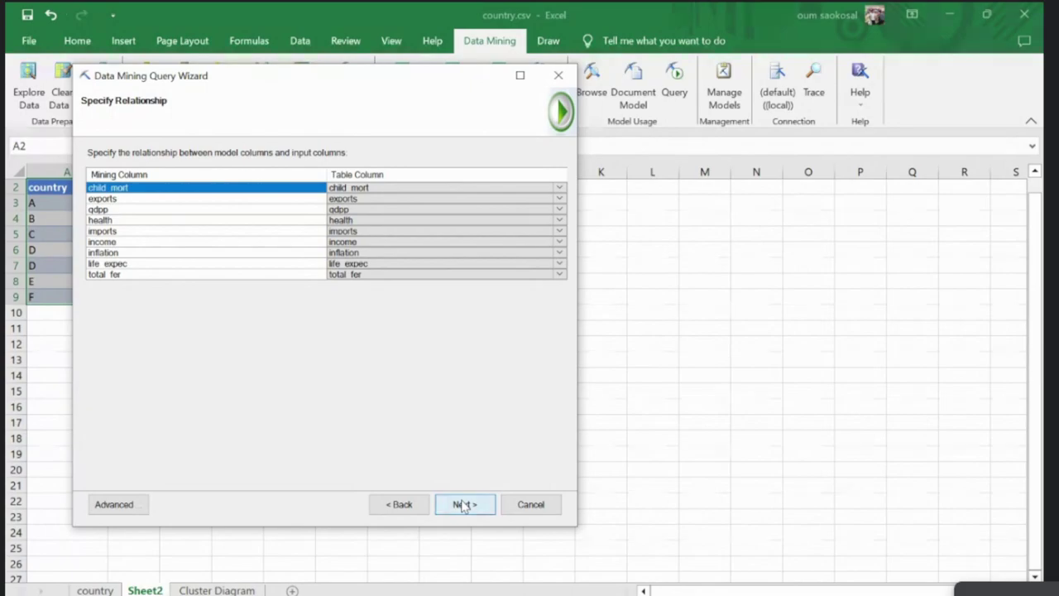
click(464, 507)
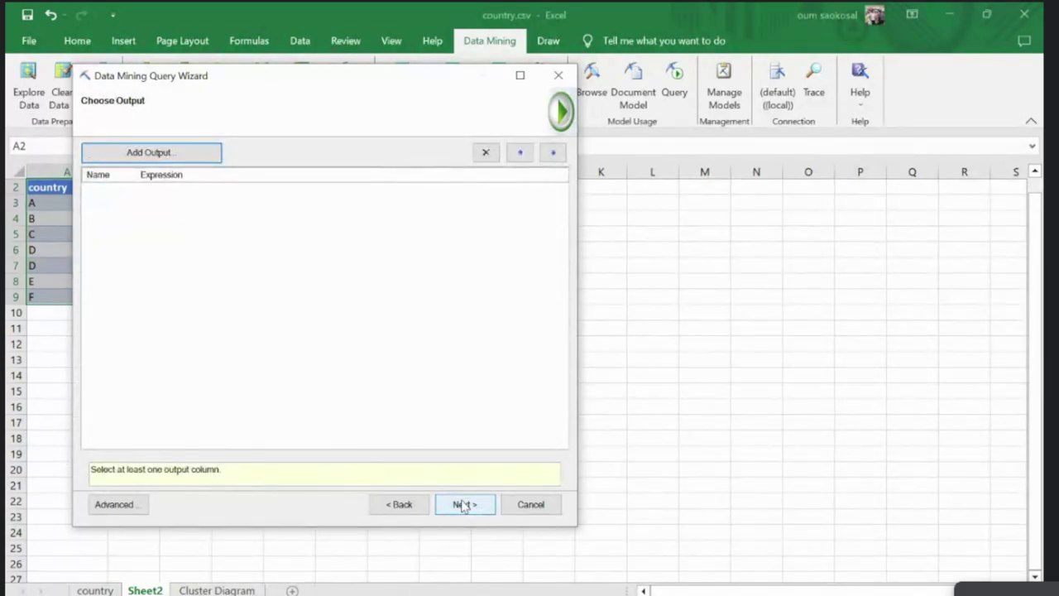
Step: Add a ClusterDistance output column named 'Cluster 1'
click(199, 157)
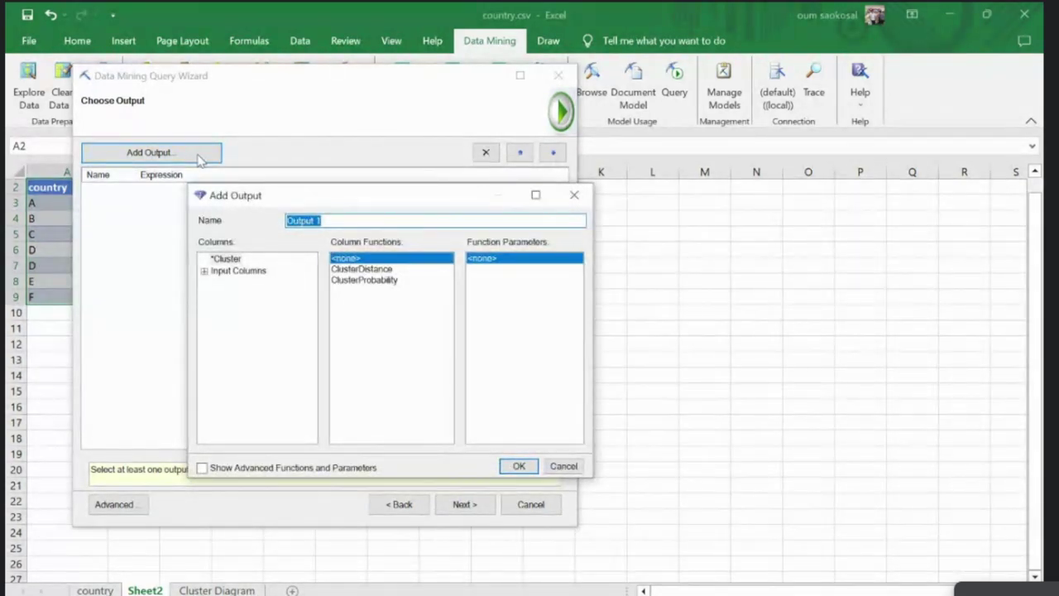
click(365, 270)
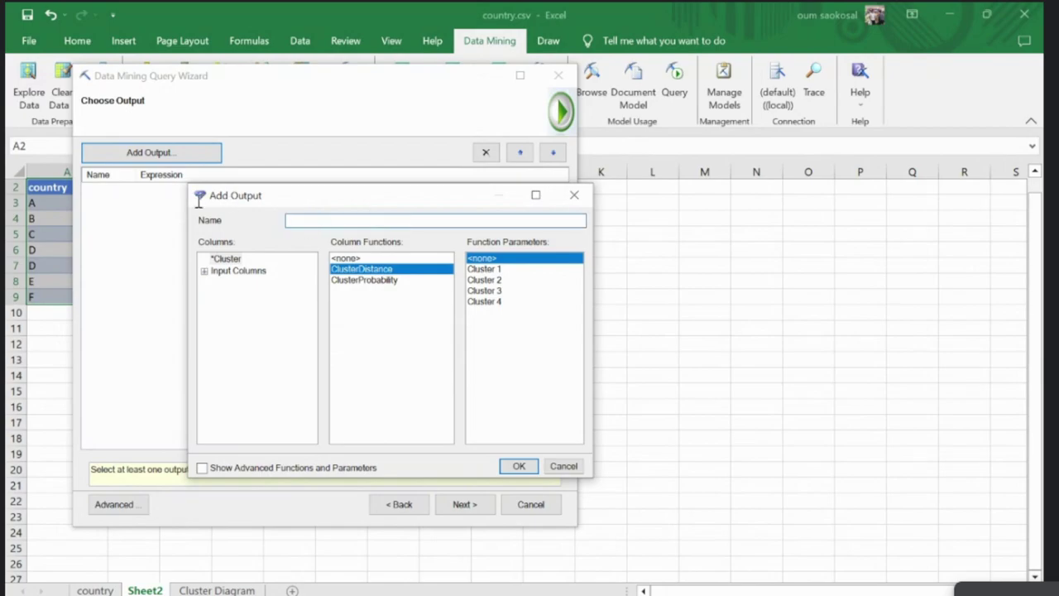
click(376, 220)
text(Cluster 1)
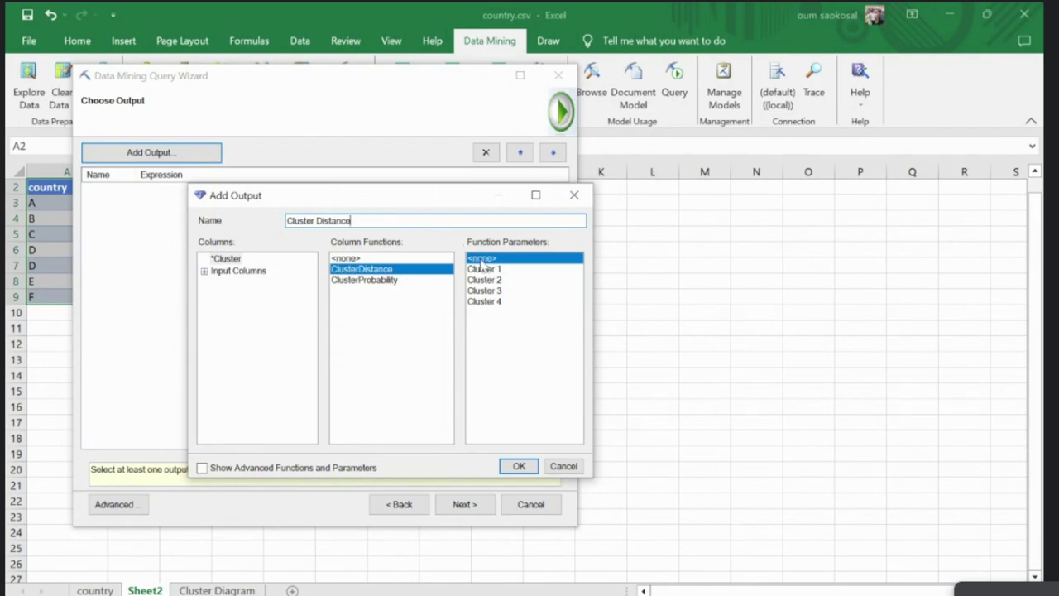
Step: Add a ClusterDistance output for Cluster 2 and delete the unwanted unnamed Cluster Distance row
click(519, 467)
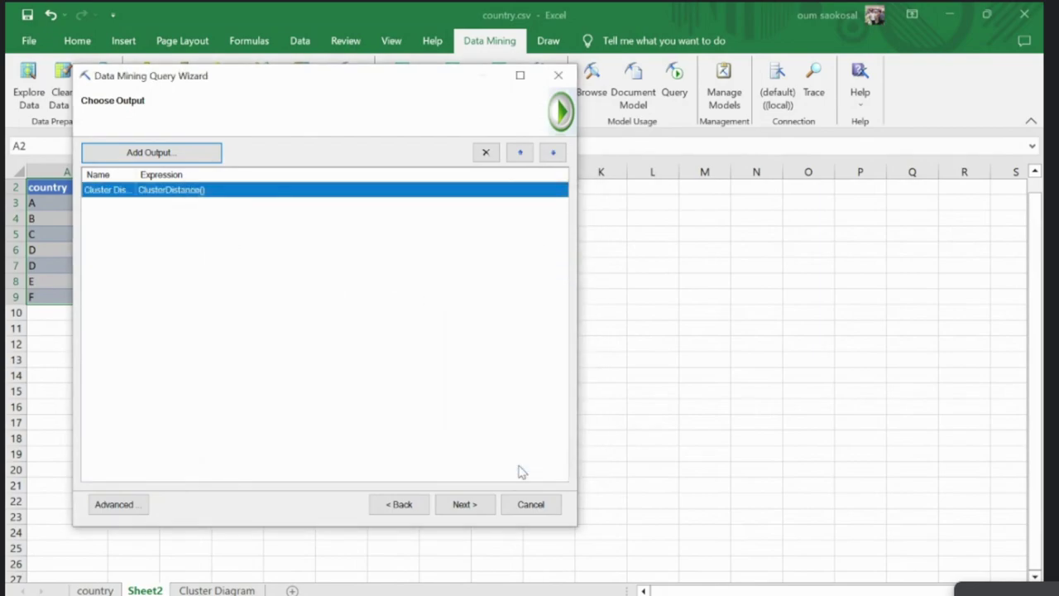
click(149, 152)
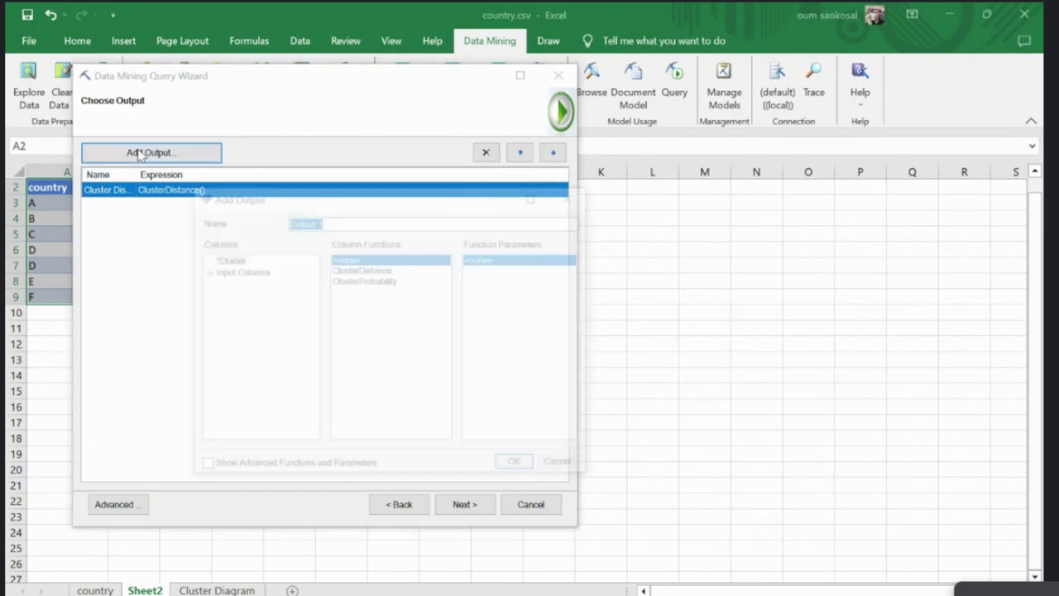
click(384, 270)
click(474, 282)
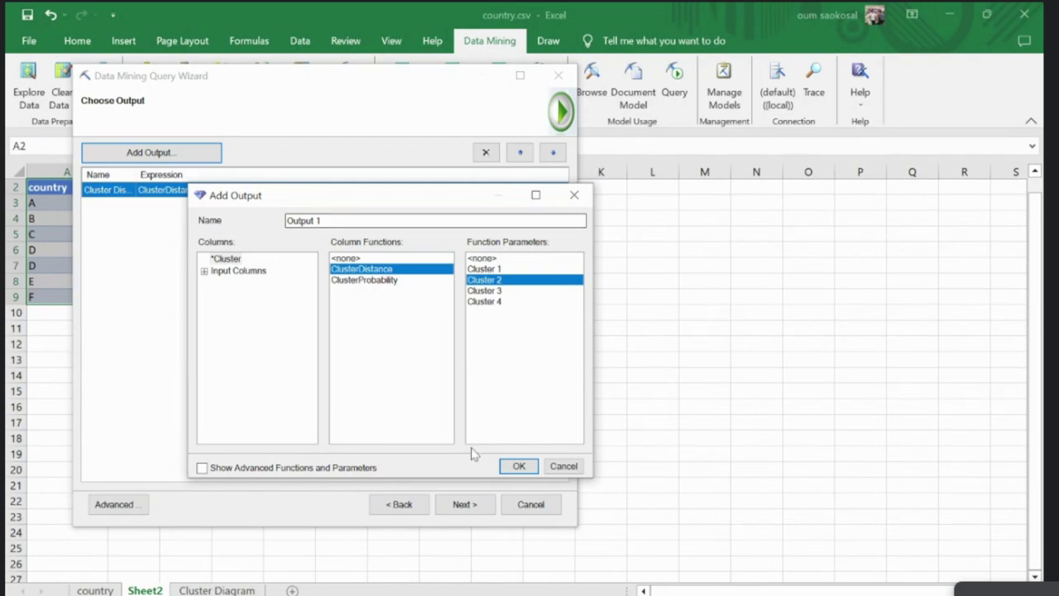
click(519, 466)
right_click(138, 191)
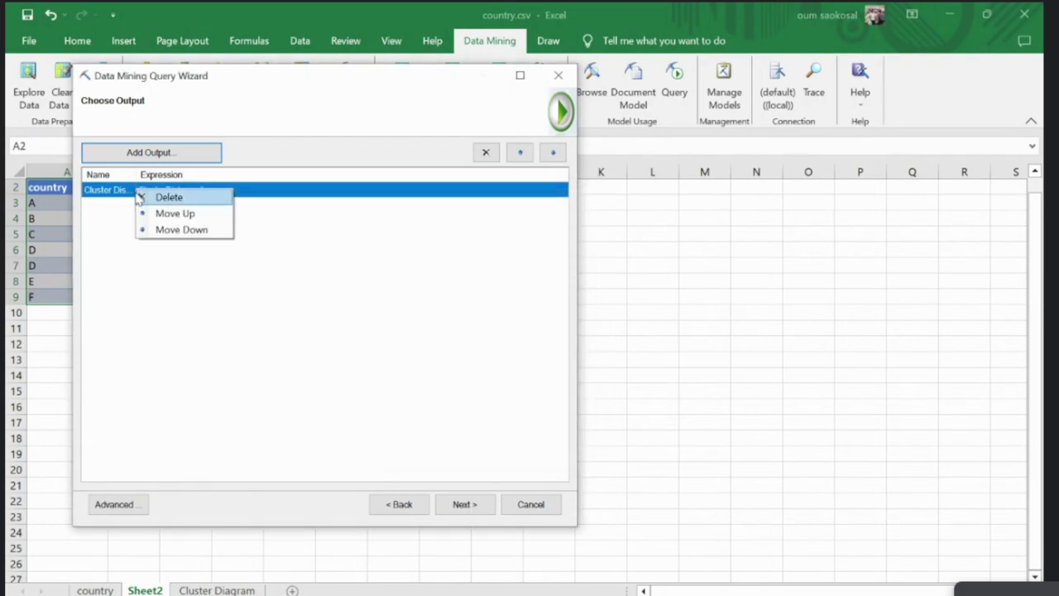
click(162, 197)
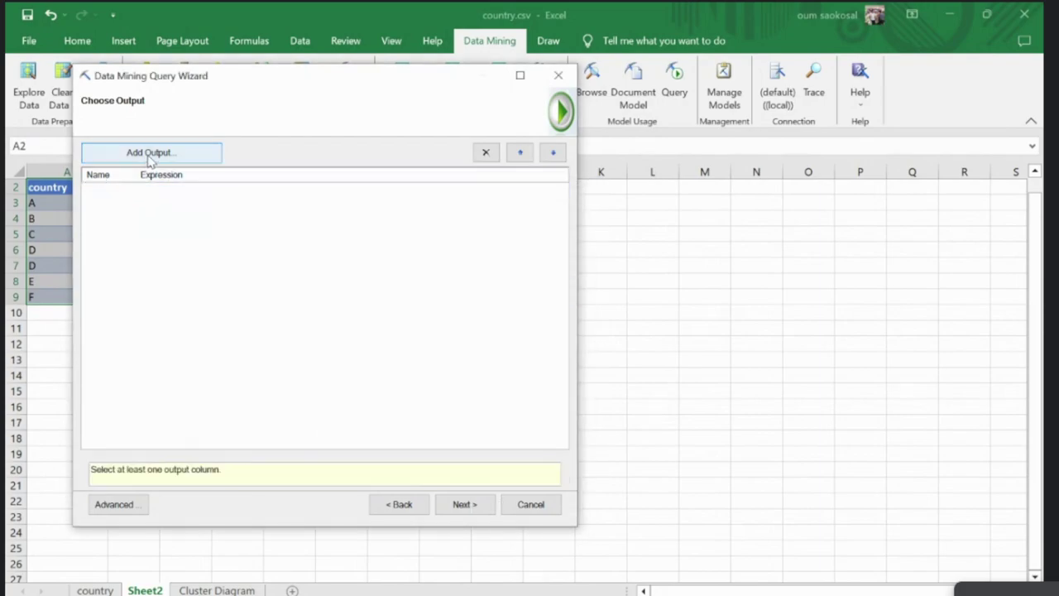
Step: Add outputs C1 and C2 as ClusterDistance for Cluster 1 and Cluster 2
click(149, 156)
click(371, 270)
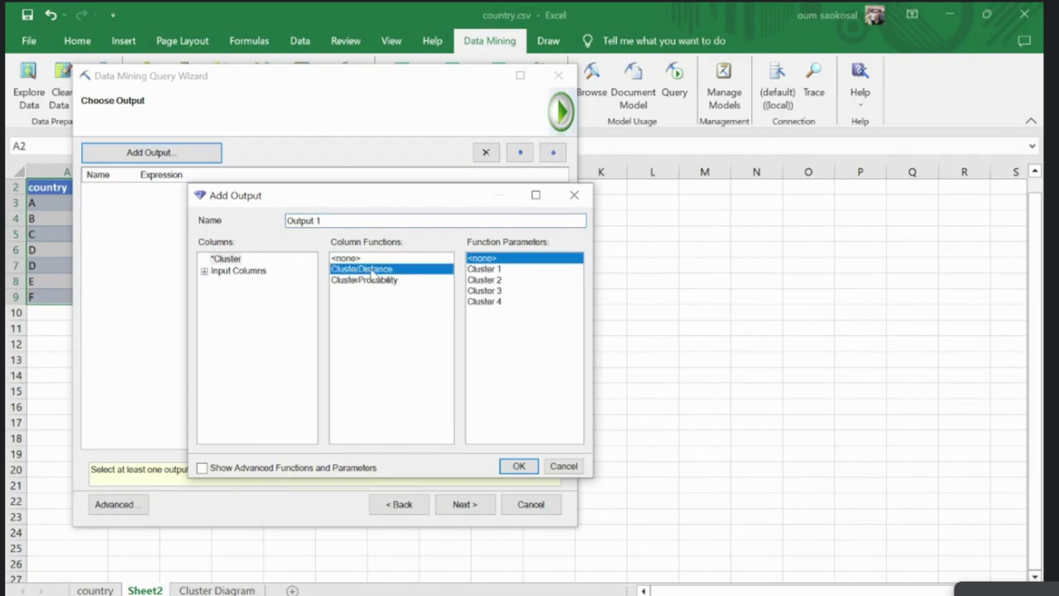
click(484, 269)
double_click(362, 221)
key(BackSpace)
key(BackSpace)
key(BackSpace)
key(BackSpace)
key(BackSpace)
key(BackSpace)
key(BackSpace)
key(BackSpace)
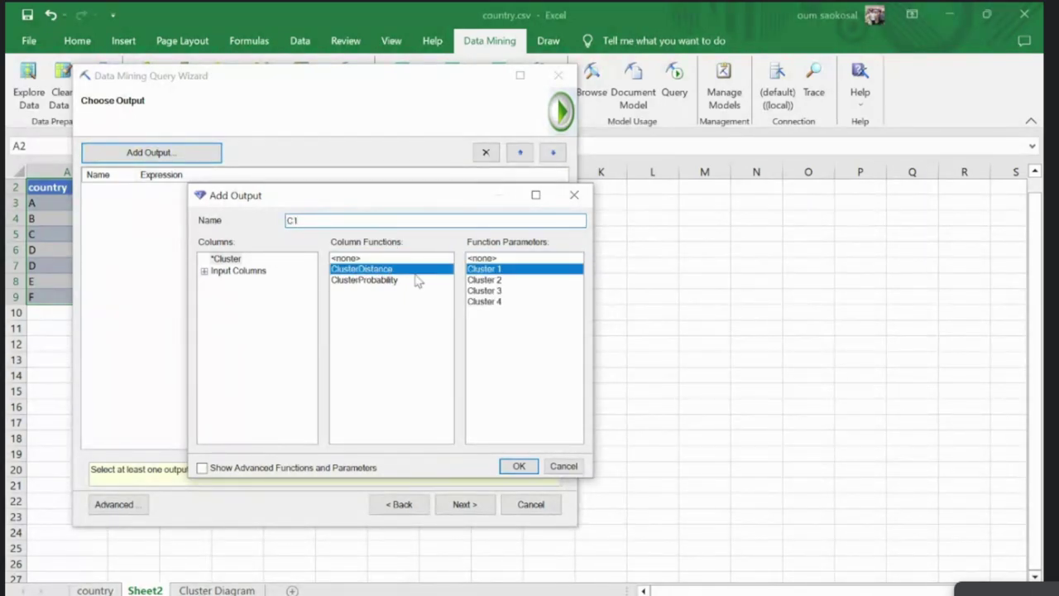
click(518, 466)
click(124, 157)
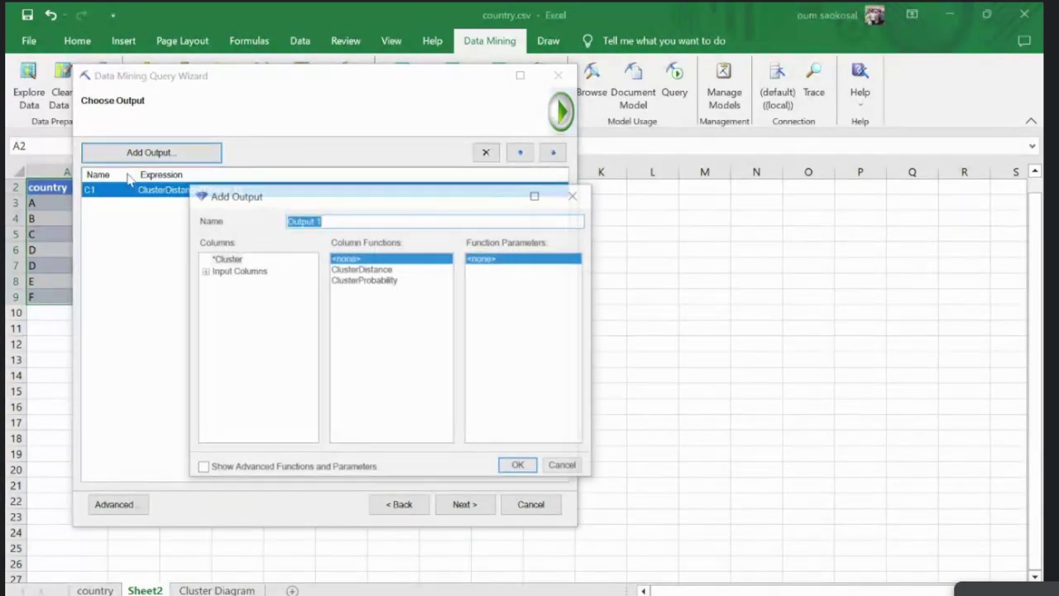
click(357, 270)
click(482, 280)
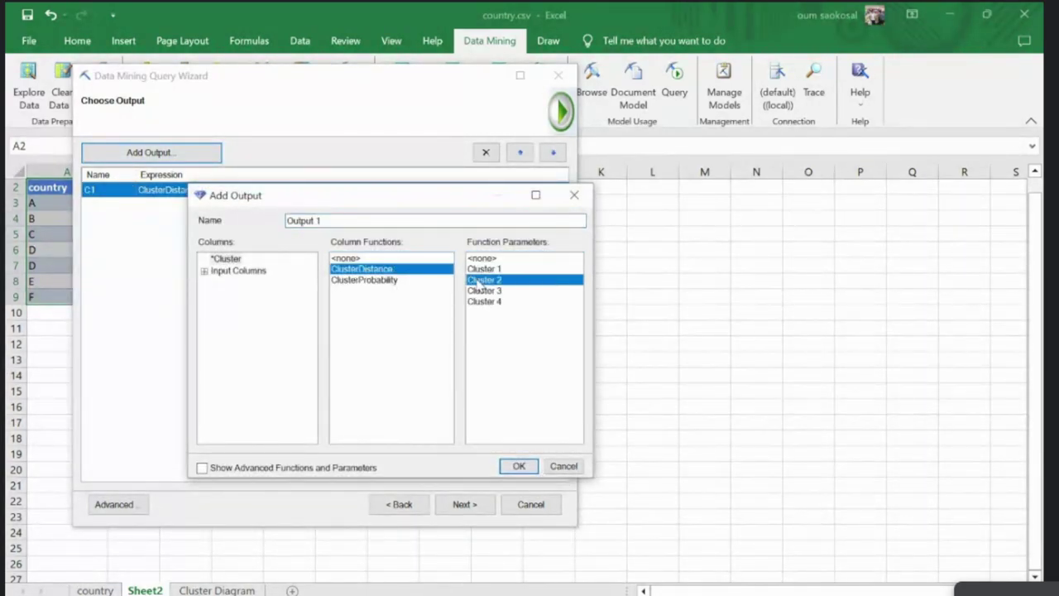
double_click(388, 221)
text(C2)
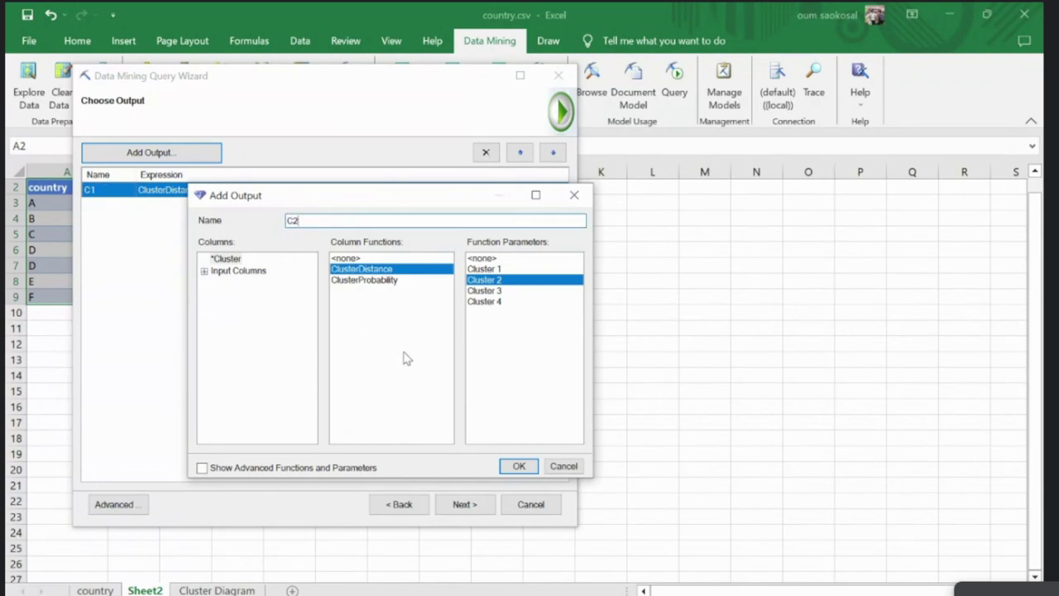
click(519, 464)
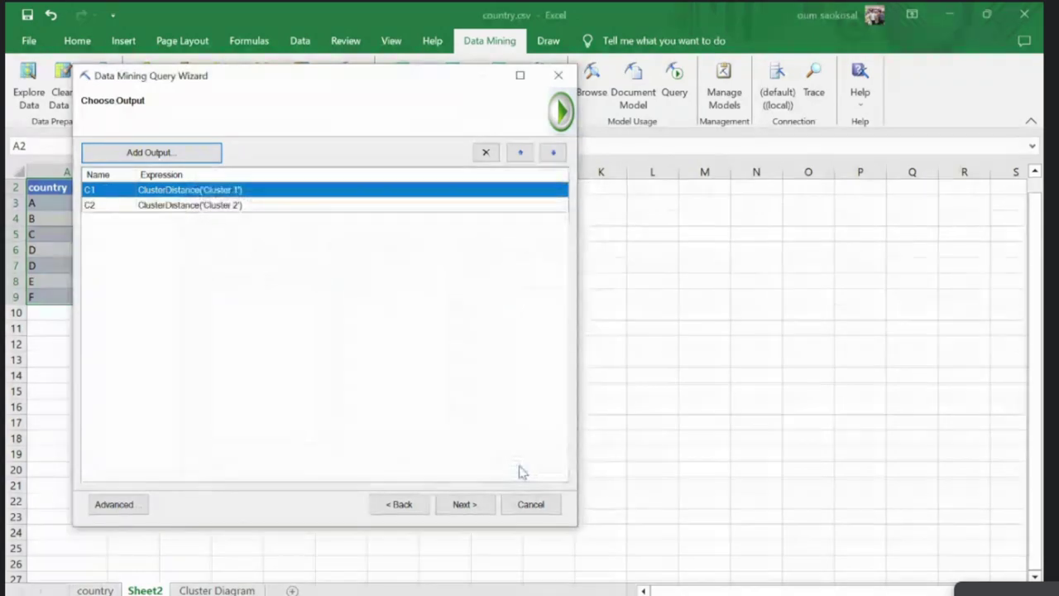
Step: Add outputs C3 and C4 as ClusterDistance for Cluster 3 and Cluster 4
click(169, 155)
click(362, 269)
click(484, 291)
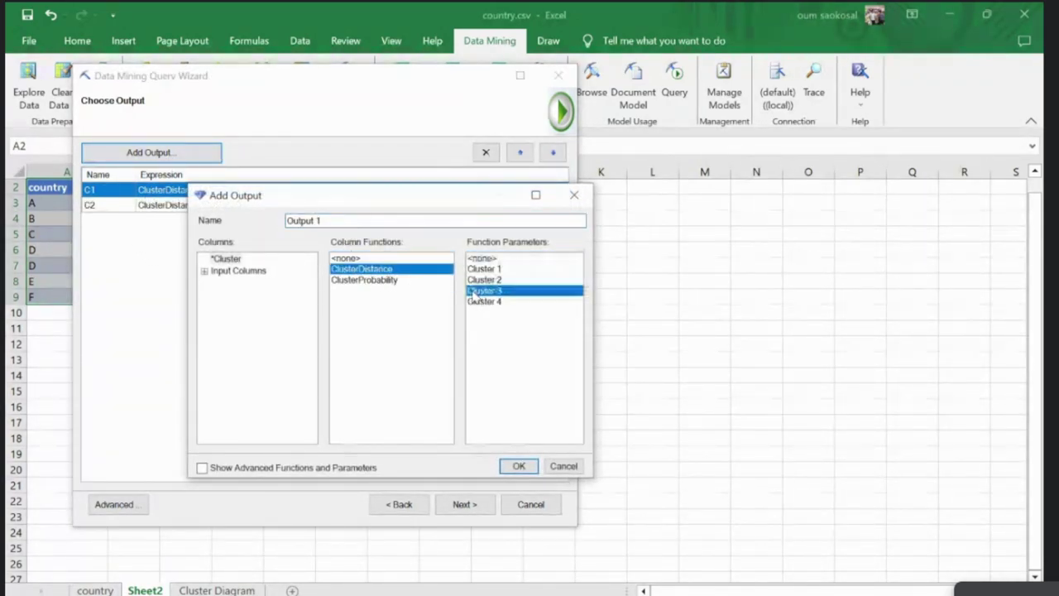
double_click(327, 218)
text(C3)
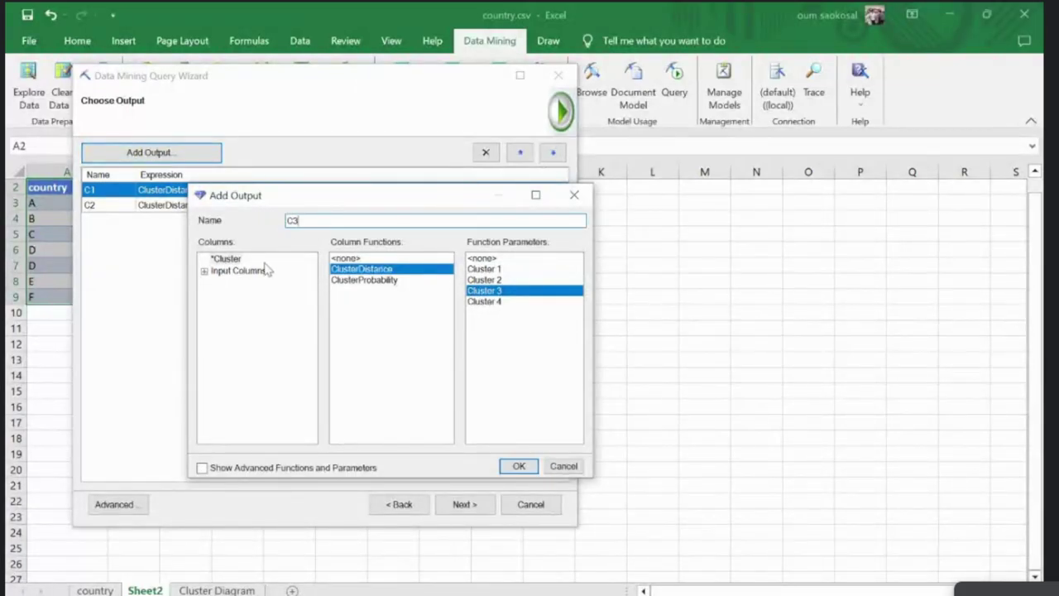
click(505, 466)
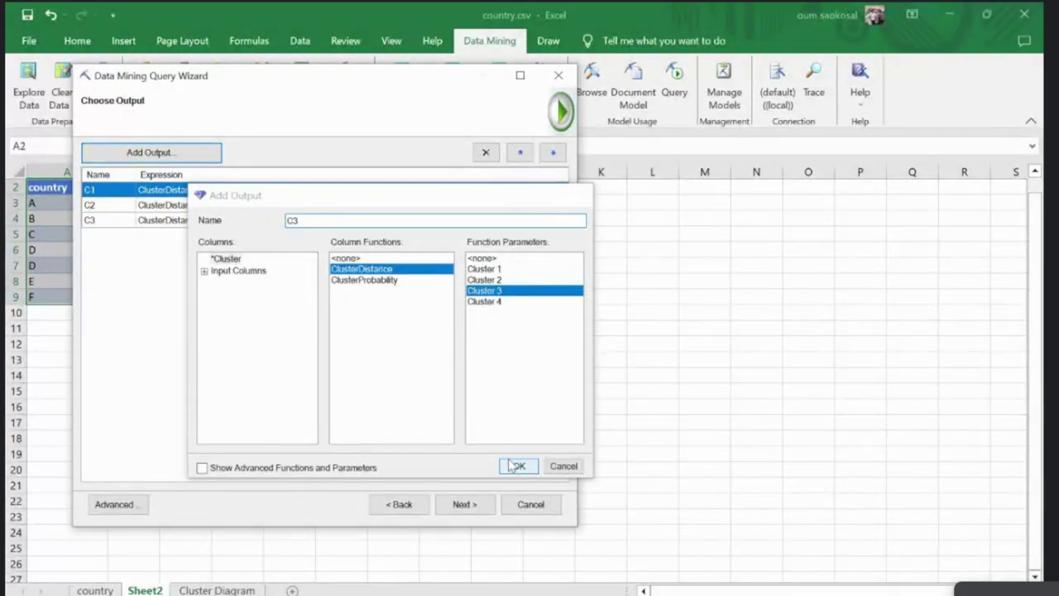
click(168, 153)
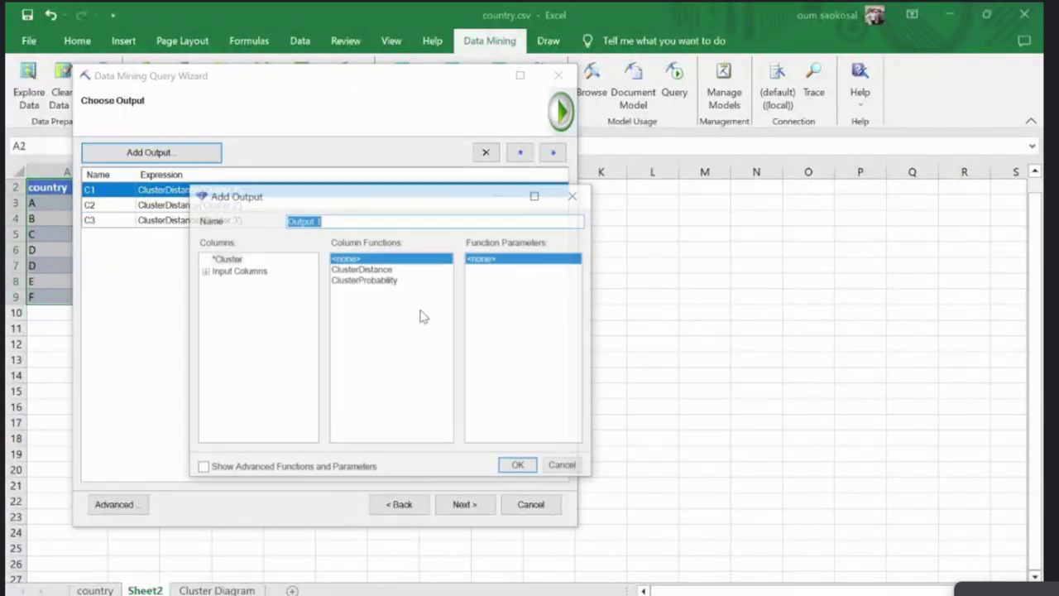
click(370, 270)
click(484, 302)
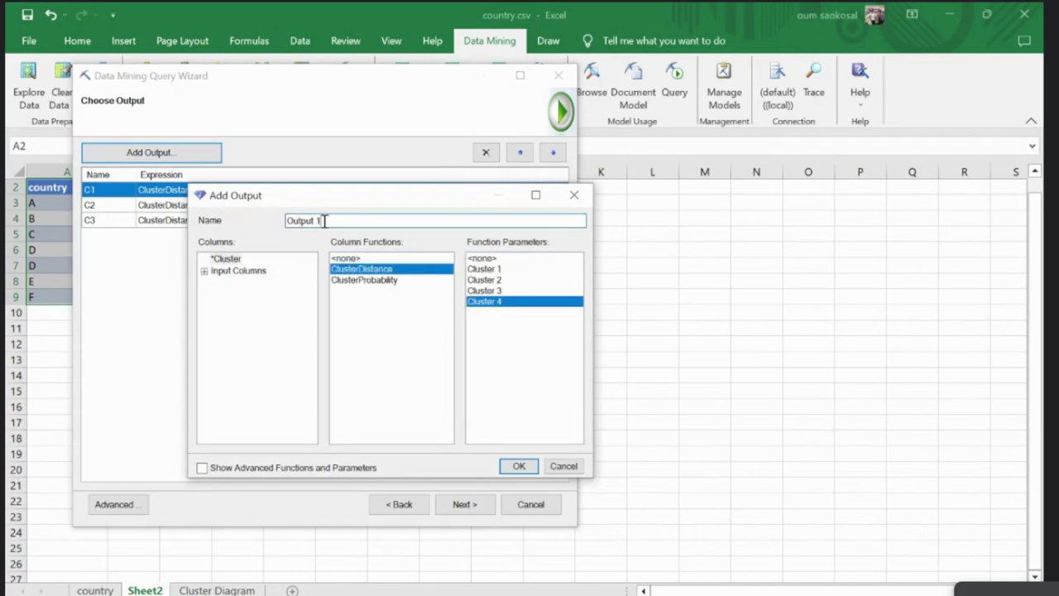
drag(287, 220, 330, 222)
text(C4)
click(515, 468)
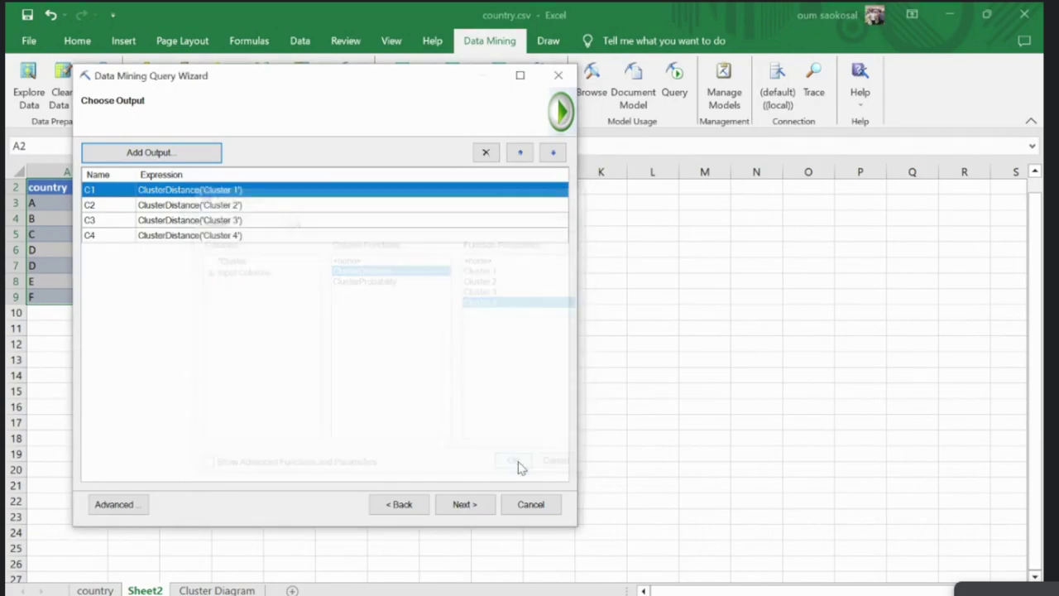
Step: Finish the wizard with 'Append to the input data' so C1–C4 join the country table
click(477, 506)
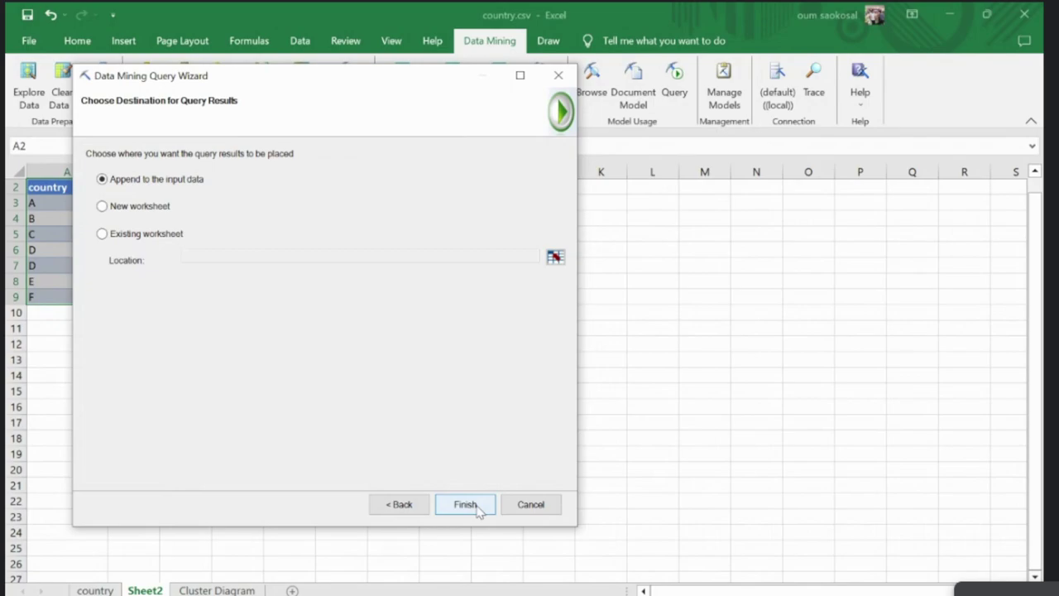
click(475, 510)
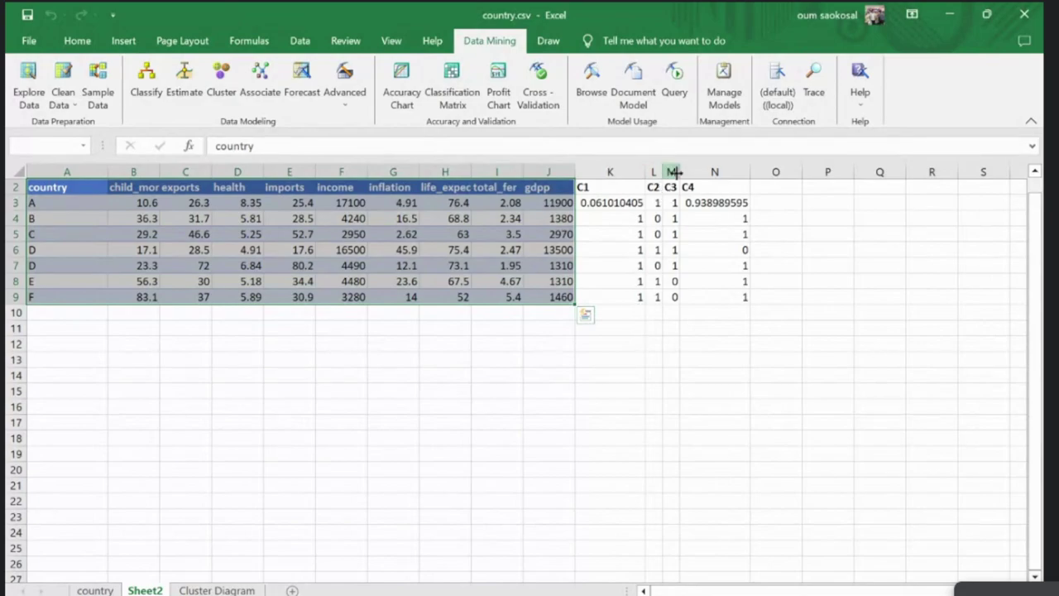
Step: Widen columns M and N for C3 and C4, check the C1 value in K3, then switch windows
drag(680, 170, 788, 171)
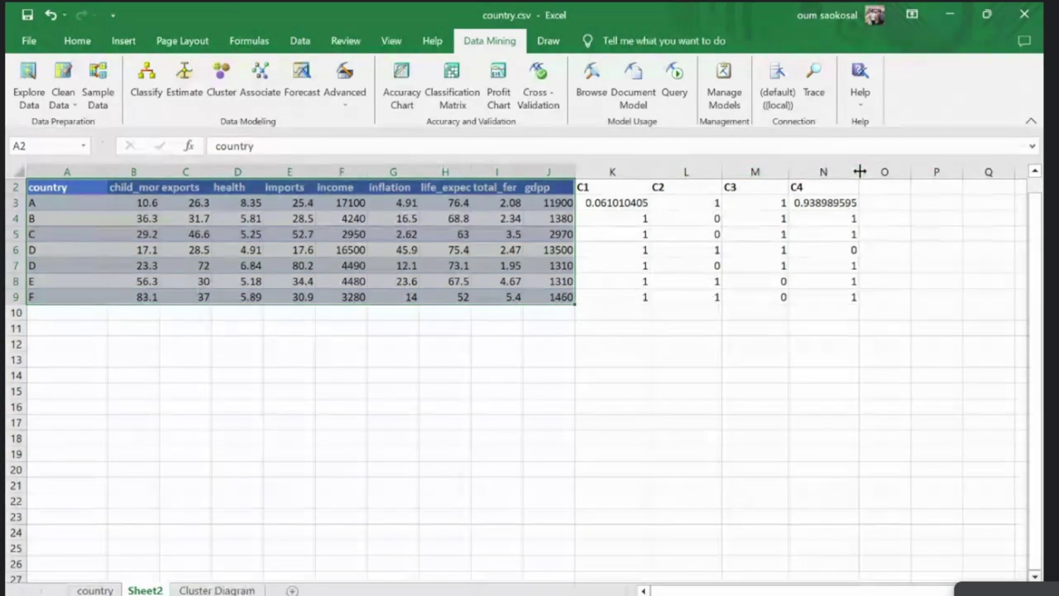
drag(858, 171, 873, 171)
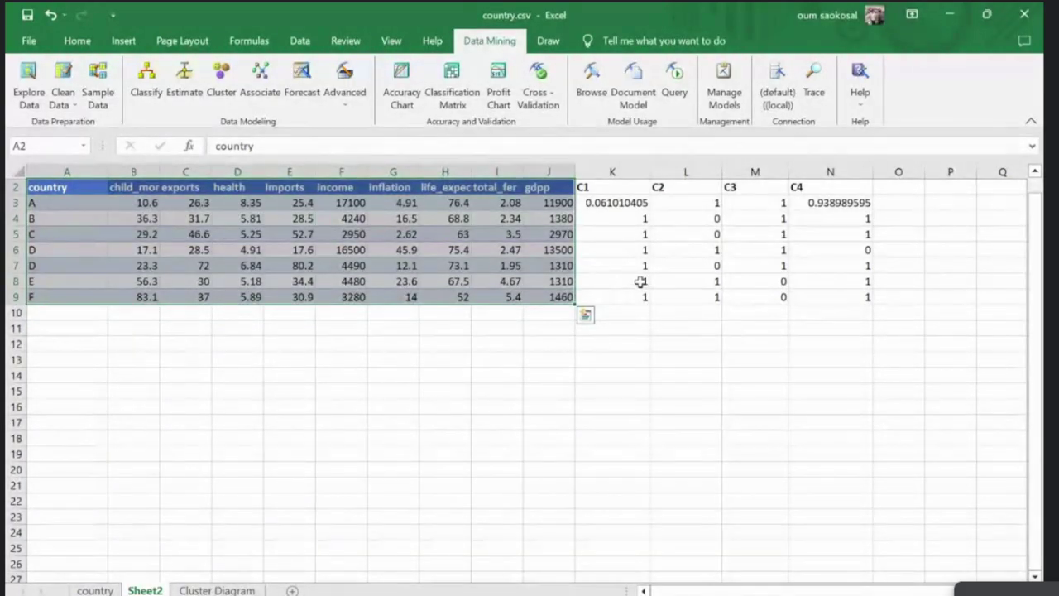
click(608, 207)
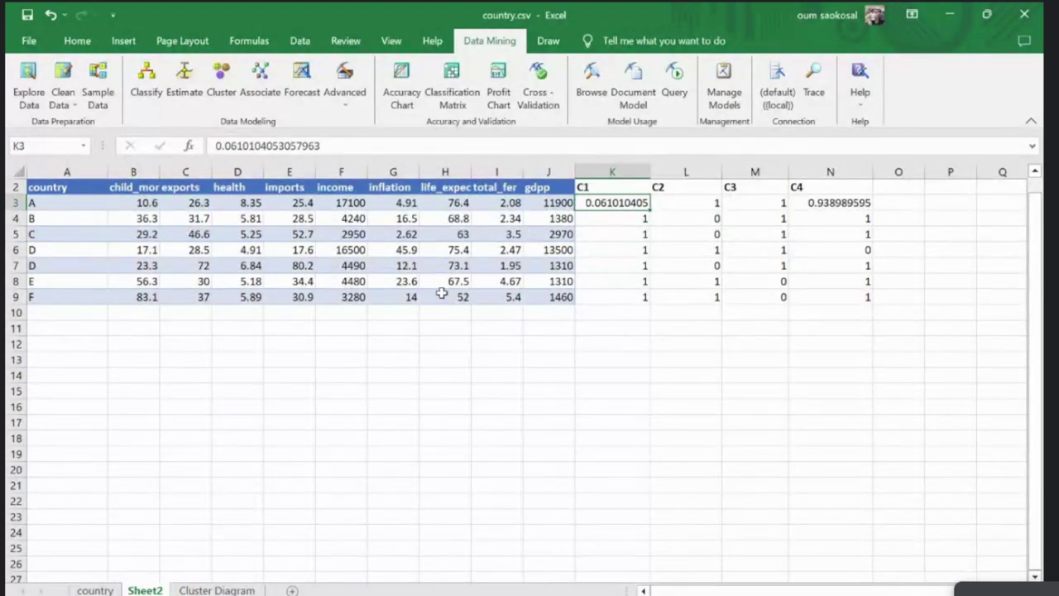
key(alt+Tab)
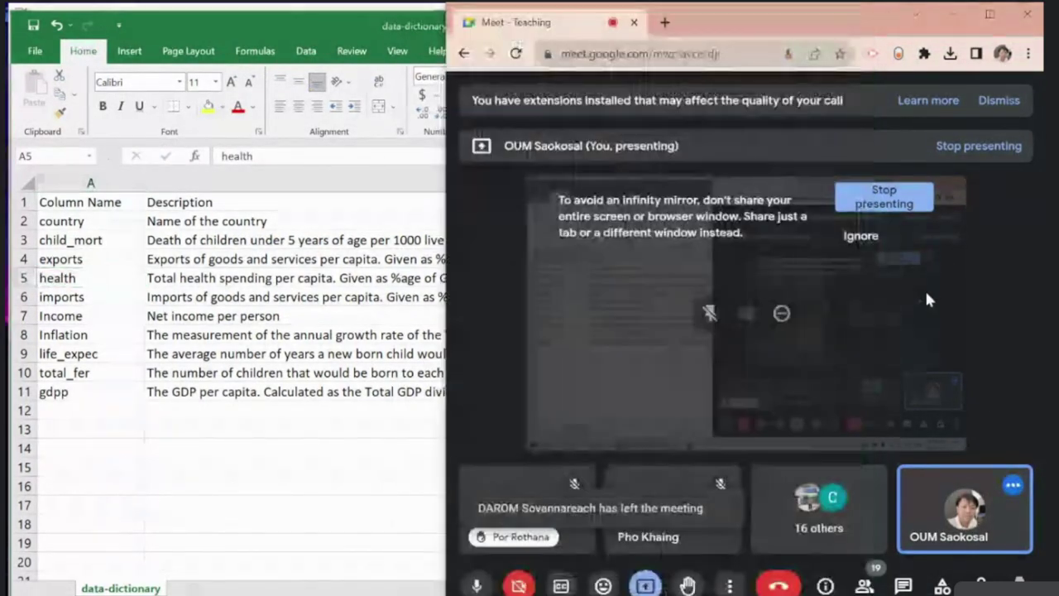
Step: Bring country.csv back from the Meet window and resize Excel to fill the left area
key(alt+Tab)
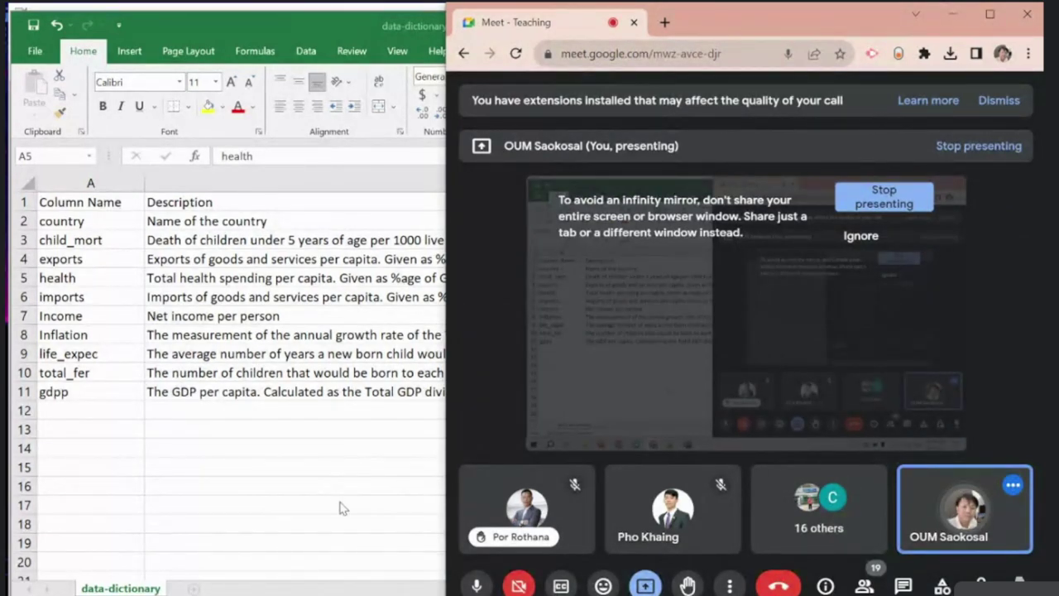
mouse_move(261, 585)
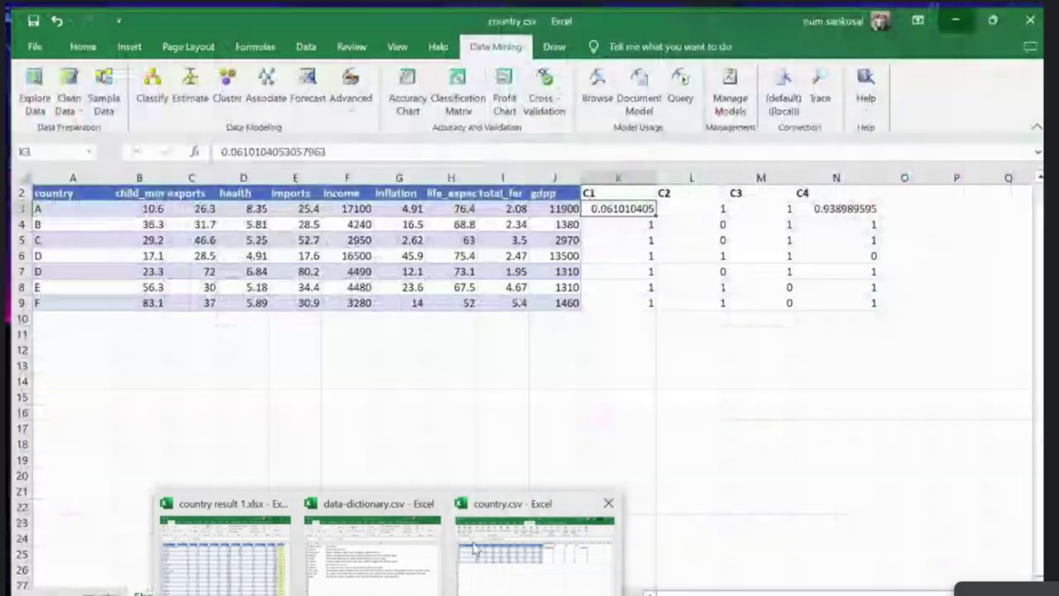
click(530, 547)
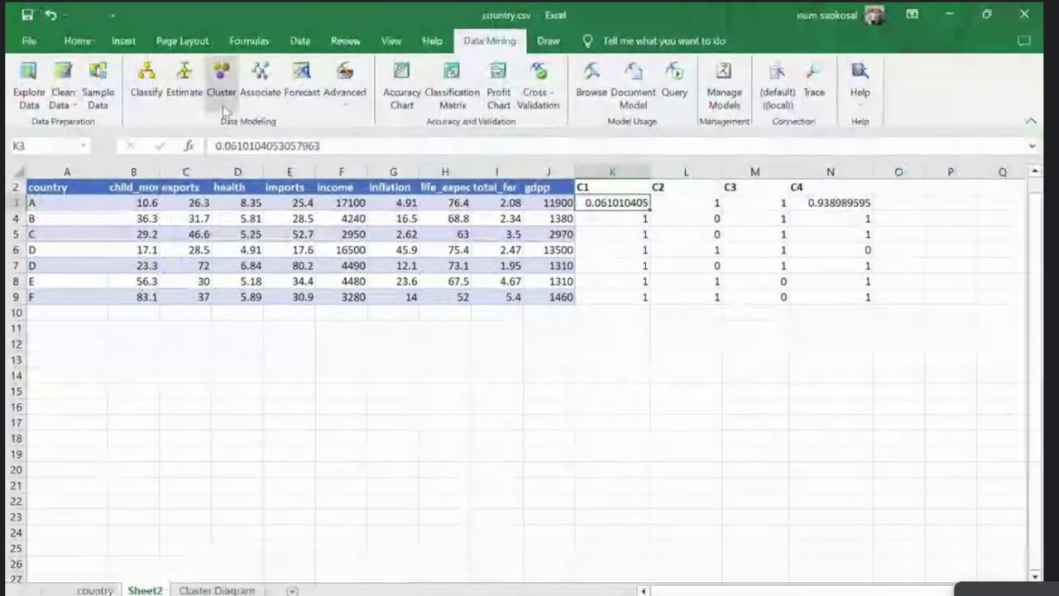
click(986, 14)
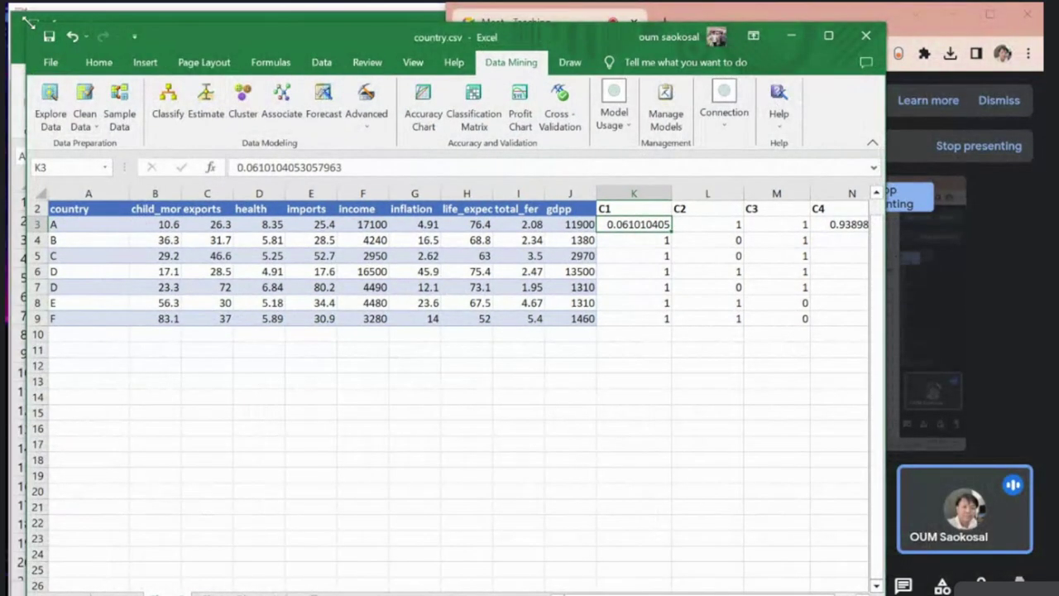
drag(11, 22, 1, 1)
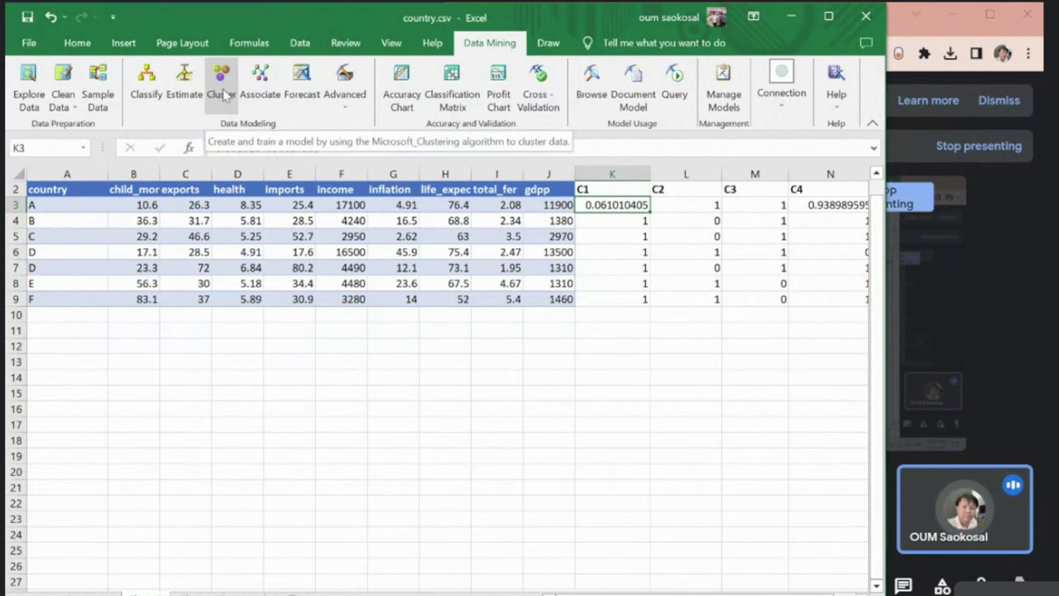
Step: Select the C1–C4 cluster scores in K3:N9, narrow column A, and switch to the country data sheet
key(ctrl+Page_Up)
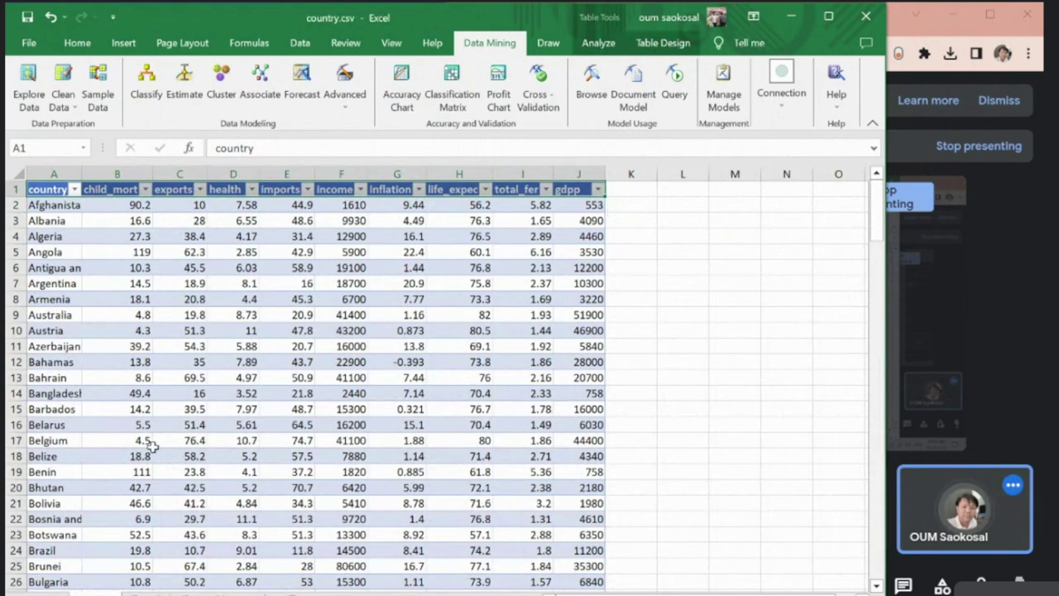
key(ctrl+Page_Down)
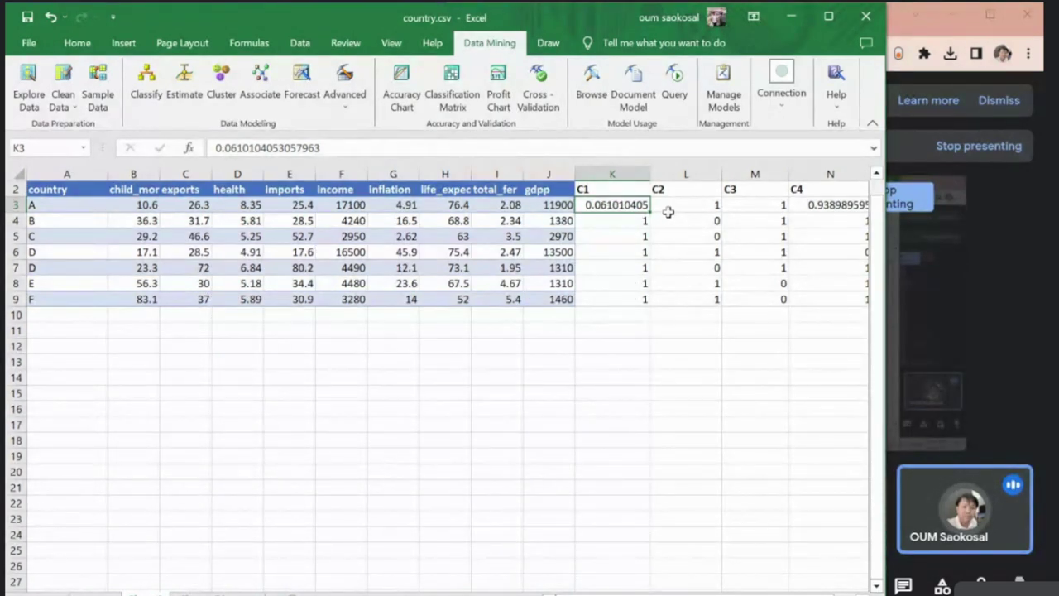
drag(668, 212, 790, 286)
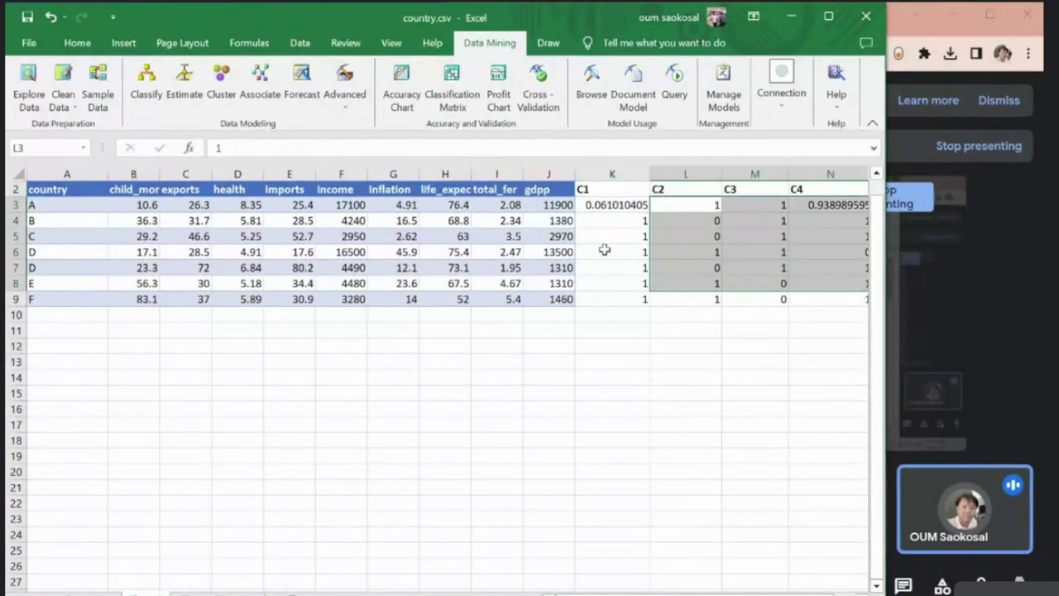
drag(604, 206, 807, 294)
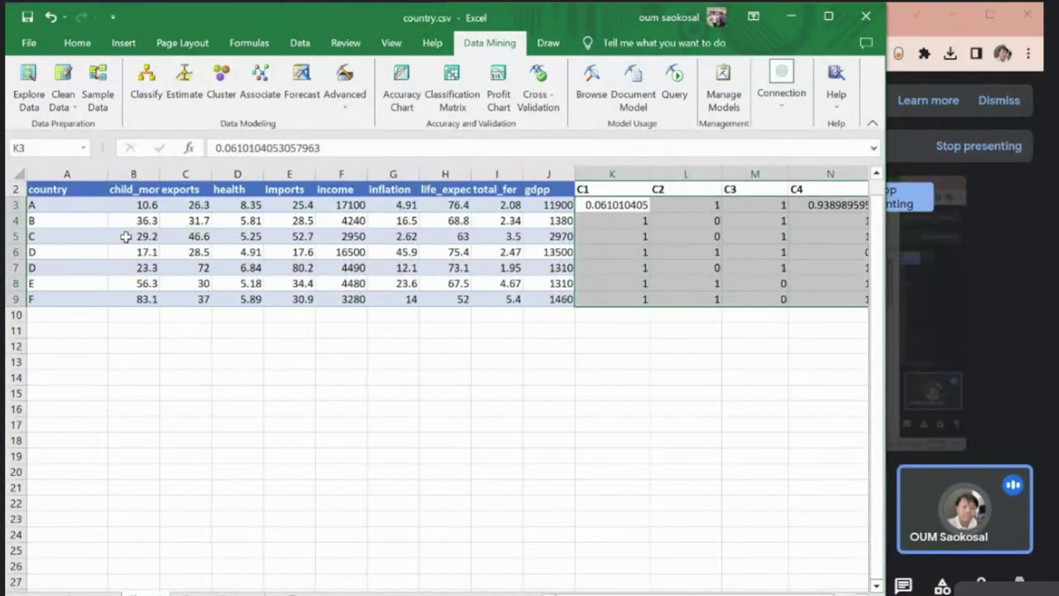
drag(110, 171, 78, 172)
key(ctrl+Page_Up)
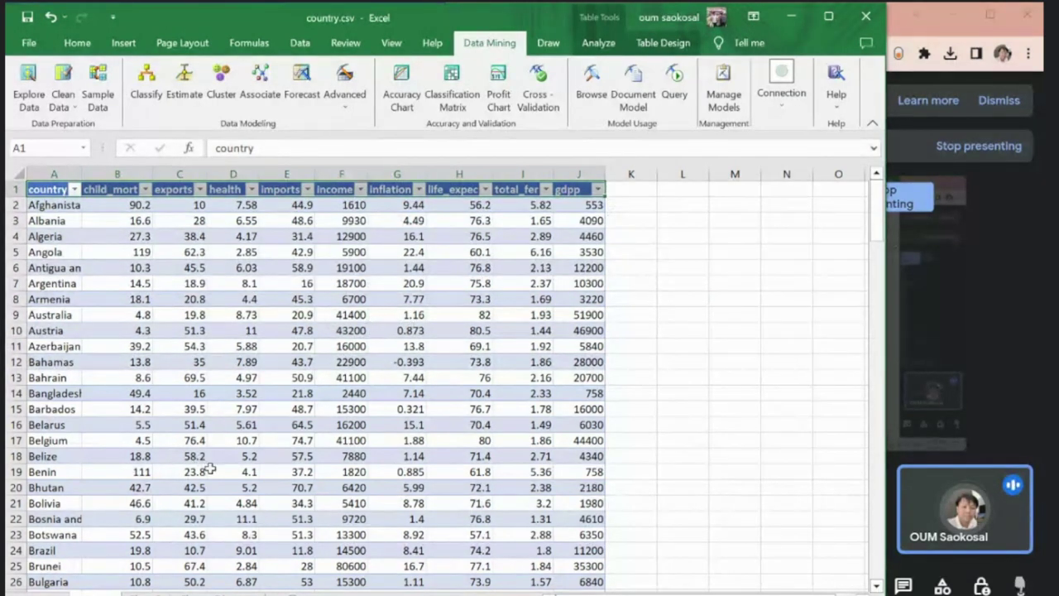
Step: In country result 1.xlsx, tick (Select All) in the Category filter to show every category
click(248, 547)
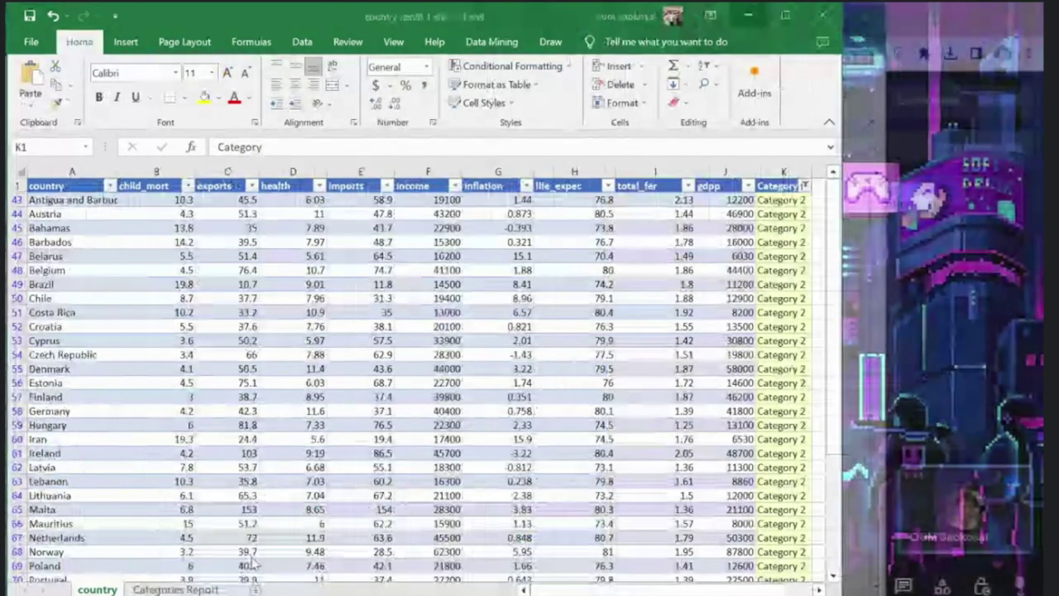
click(806, 187)
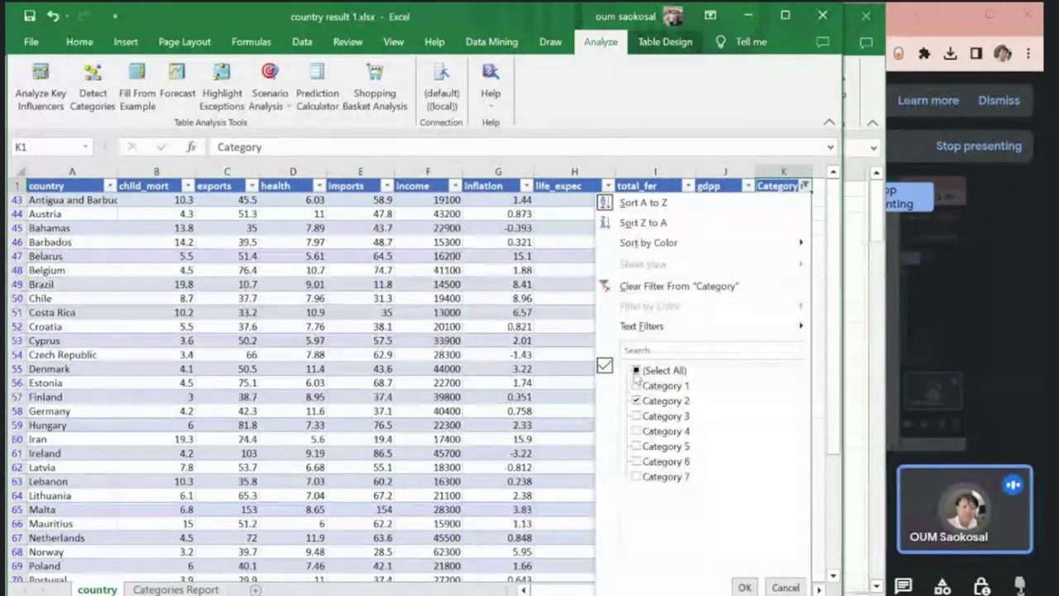
click(745, 587)
scroll(646, 350, down, 5)
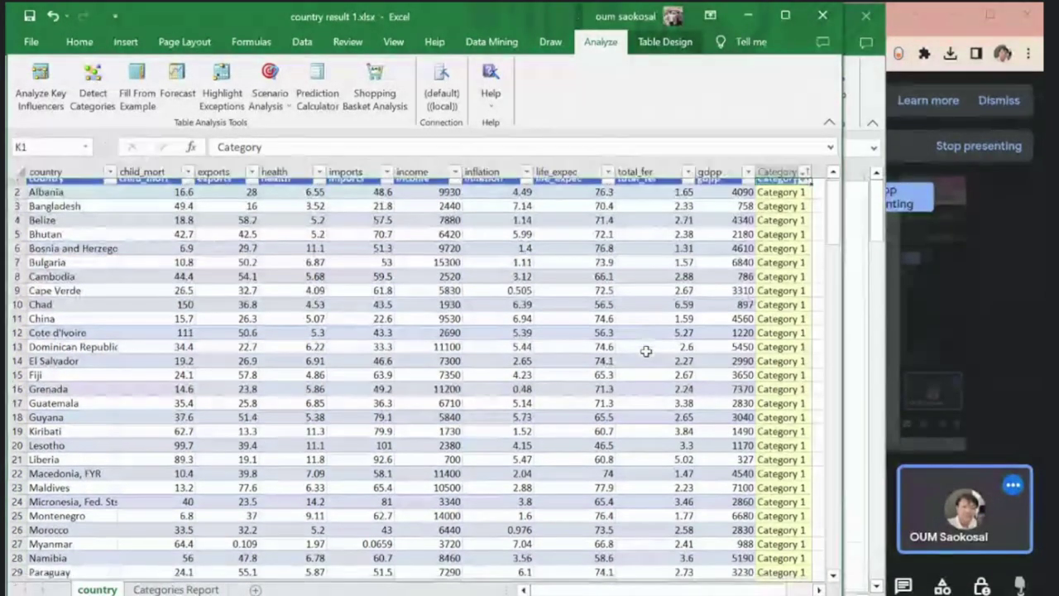
scroll(646, 349, down, 20)
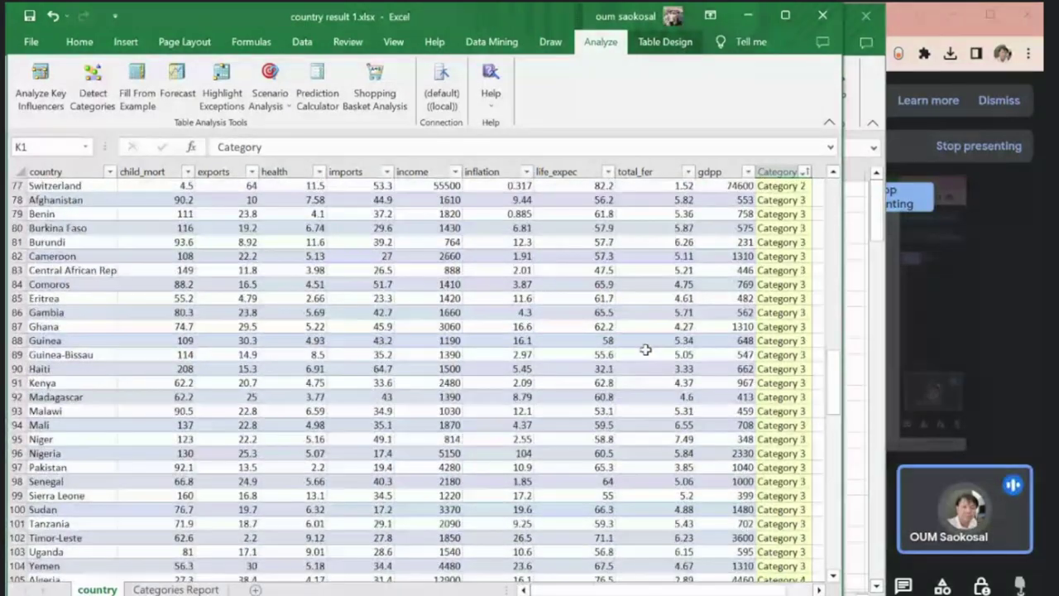
scroll(645, 349, down, 18)
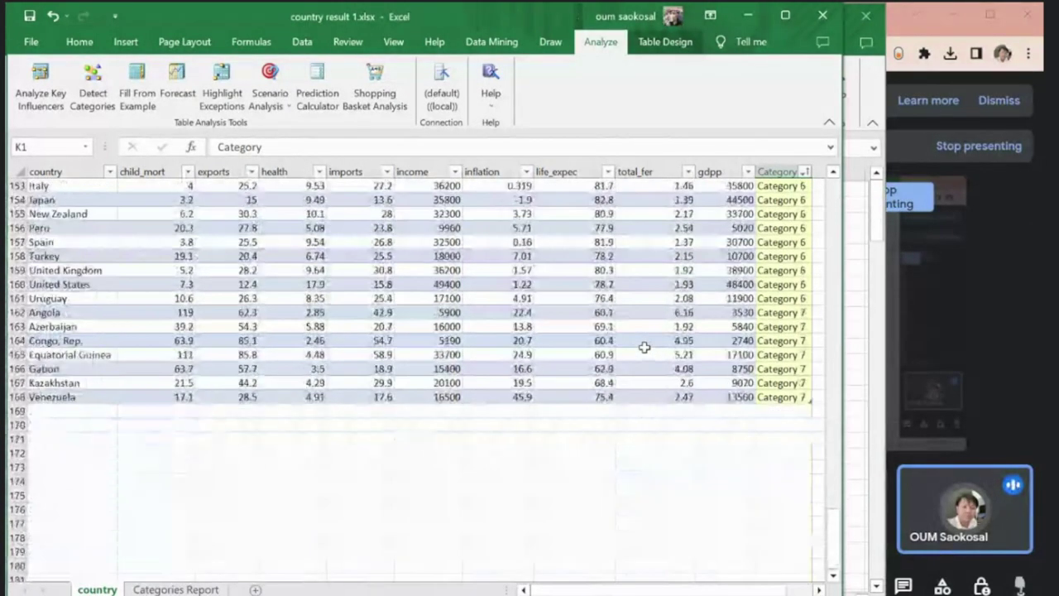
Step: Check the last row, Venezuela, return to cell A1, and minimize the workbook
click(151, 400)
click(225, 411)
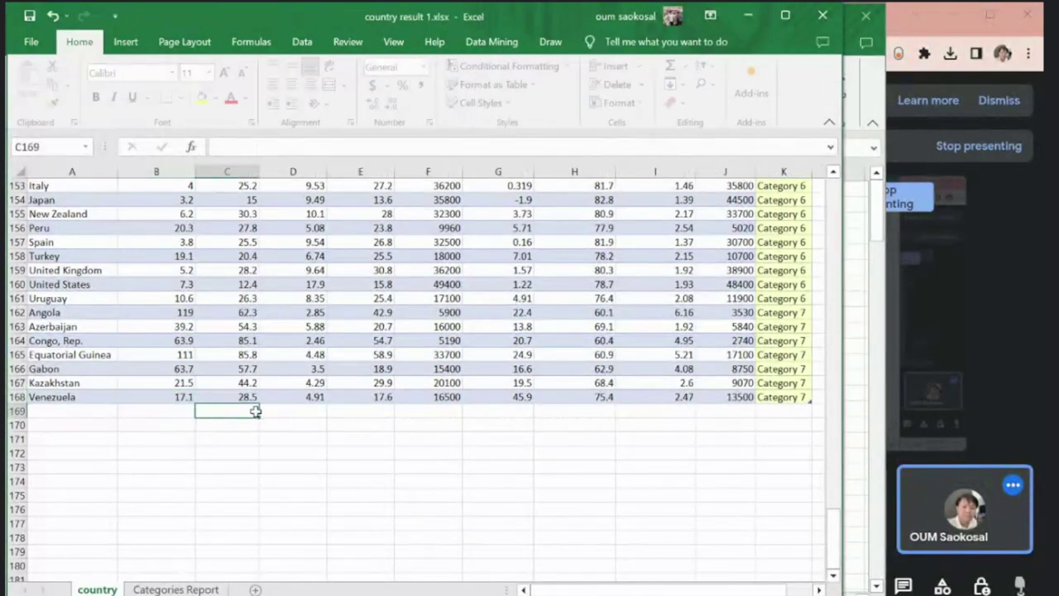
key(Right)
key(Right)
key(Right)
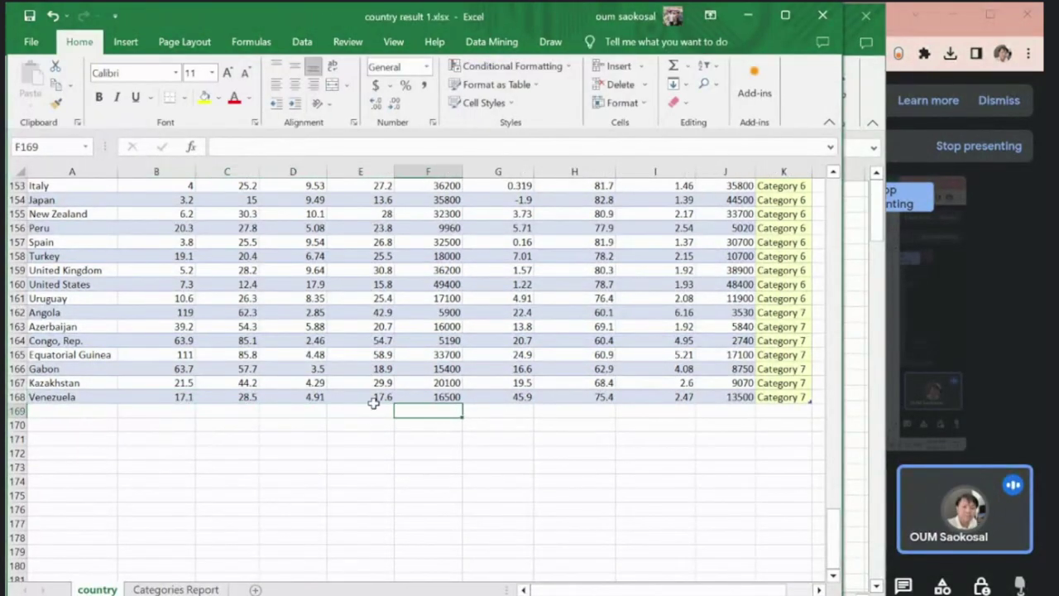
scroll(379, 402, up, 3)
scroll(323, 277, up, 5)
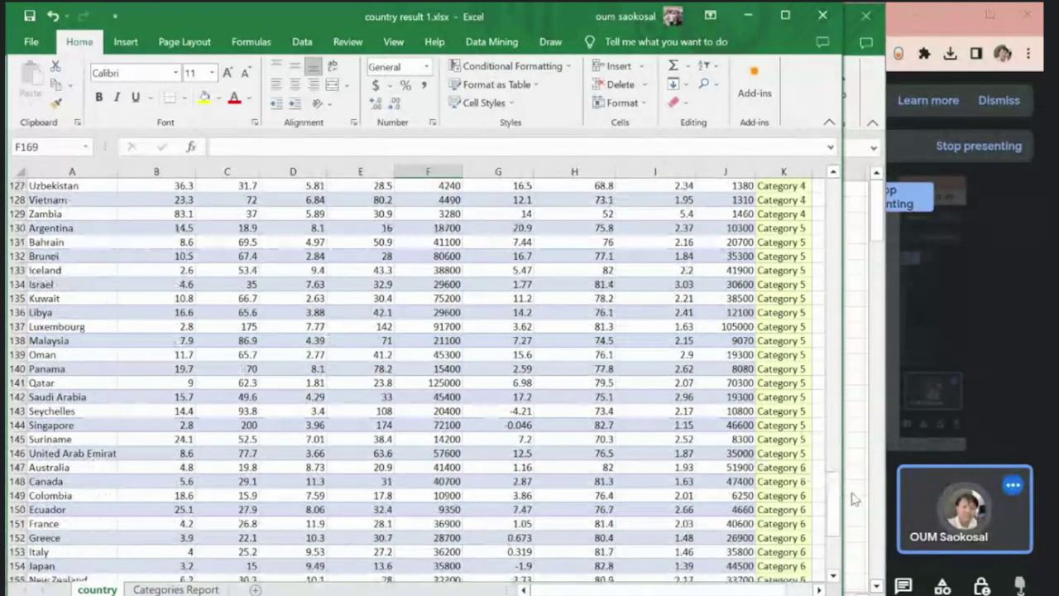
drag(838, 501, 838, 194)
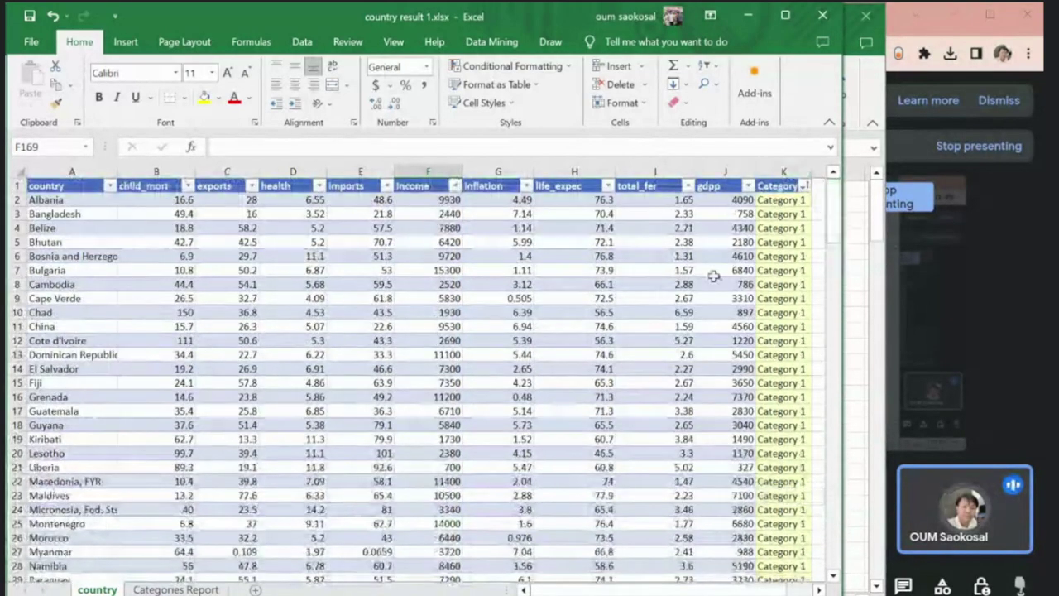
key(ctrl+Home)
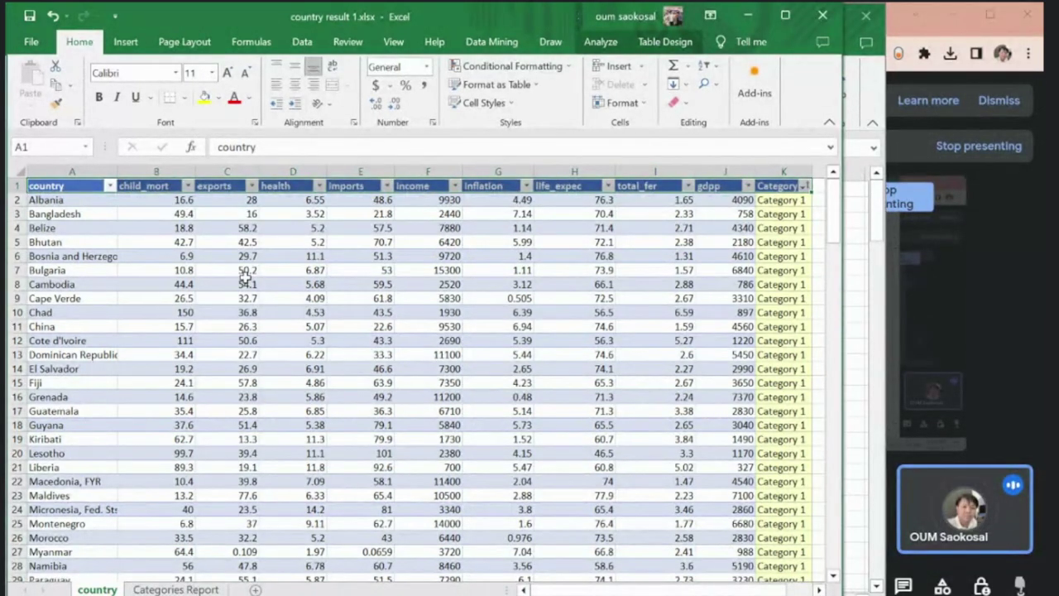
click(748, 19)
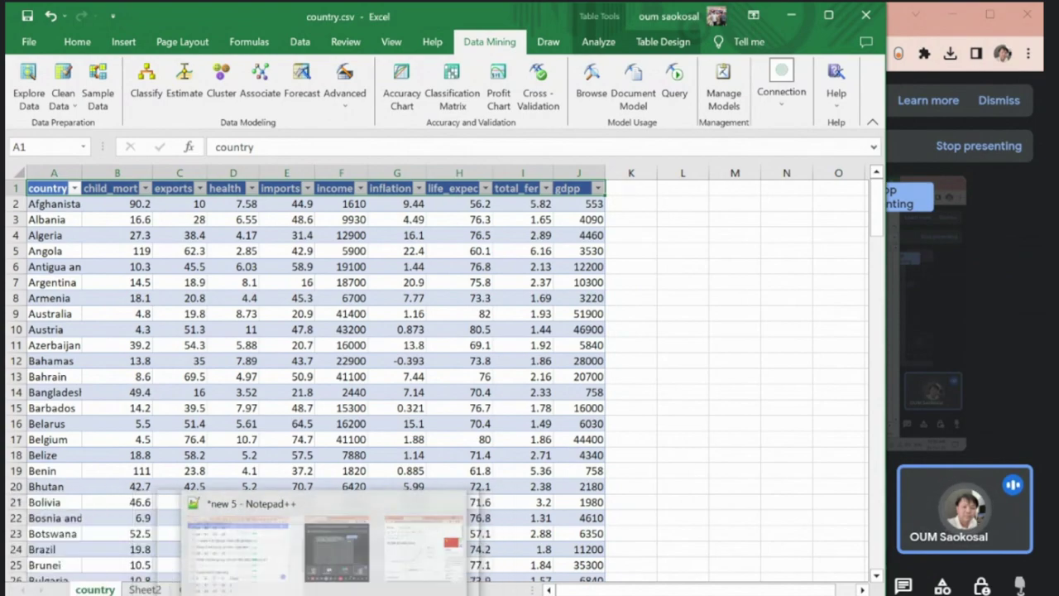
click(141, 536)
scroll(273, 445, down, 2)
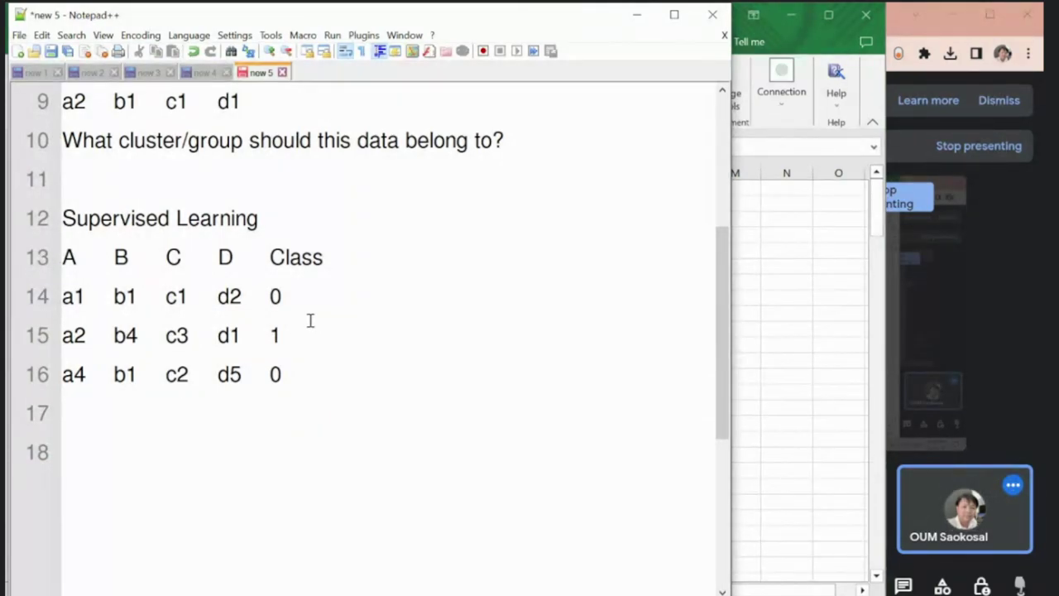
click(286, 207)
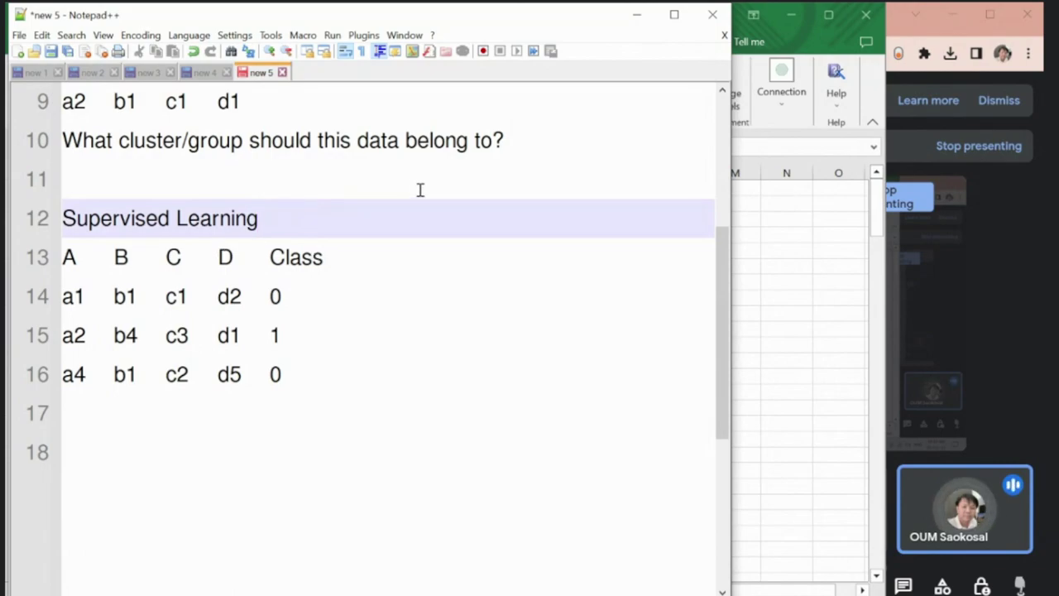
text(Ca)
key(BackSpace)
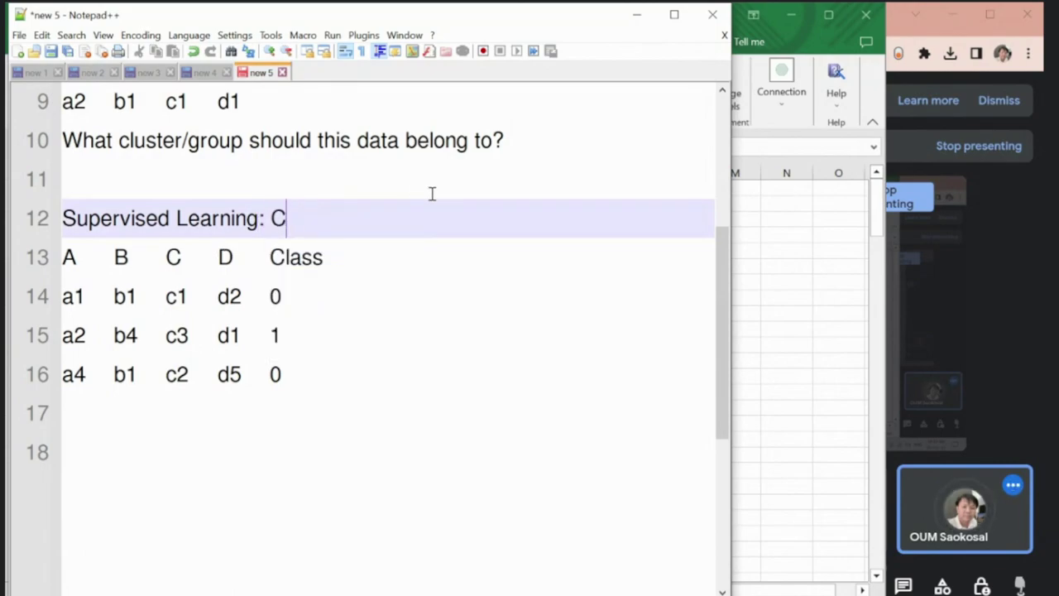
text(lassic)
key(BackSpace)
text(f)
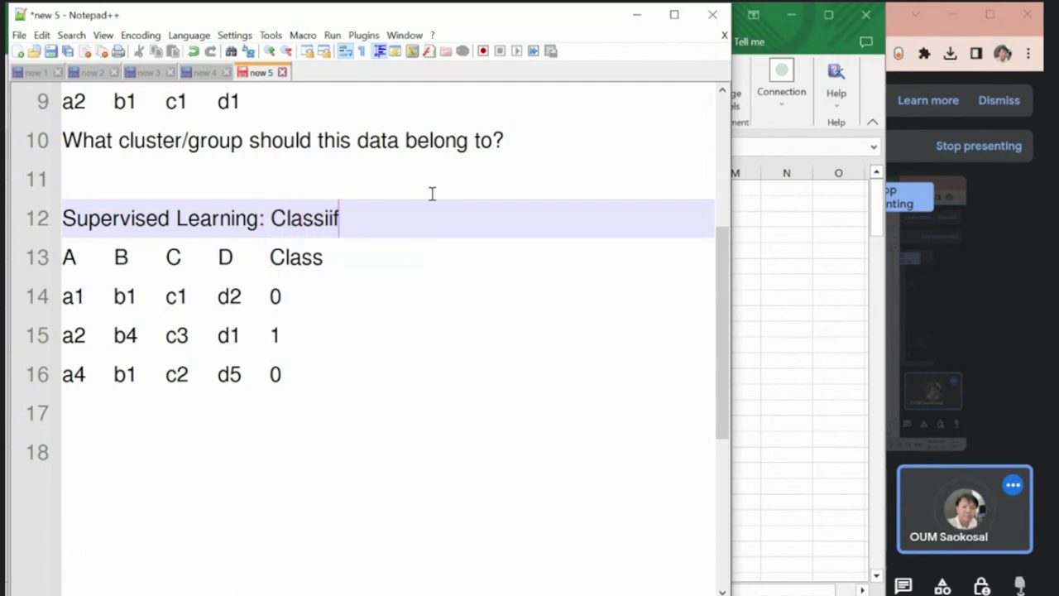
key(BackSpace)
text(fication)
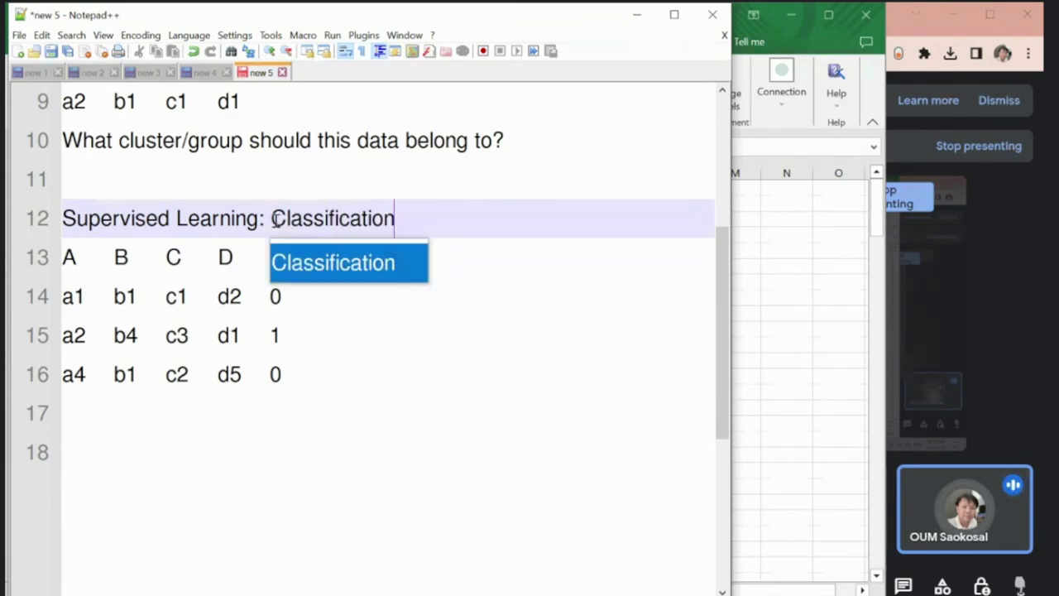
drag(273, 218, 413, 221)
click(449, 218)
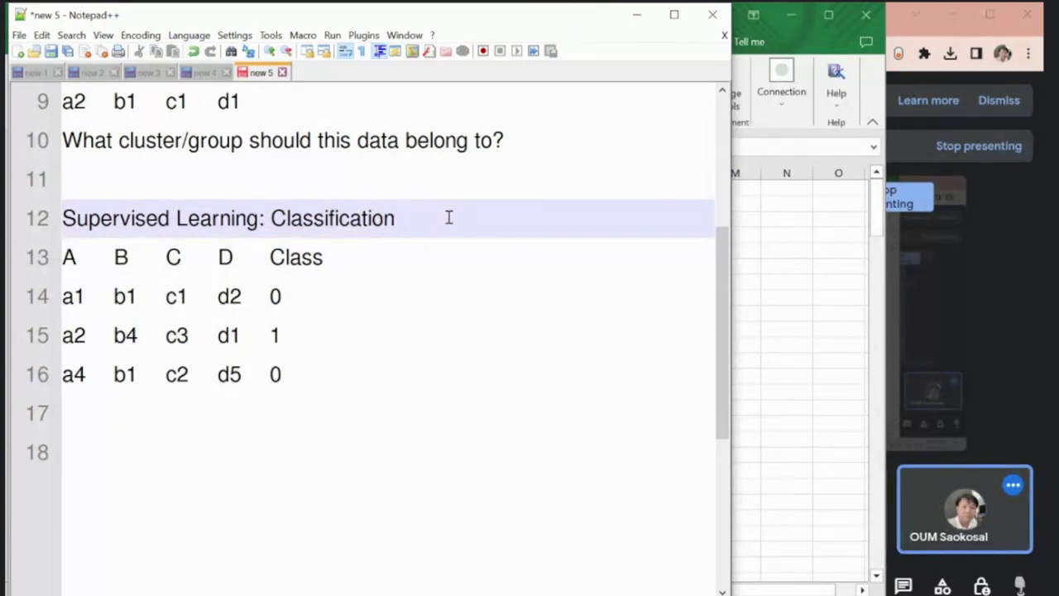
click(477, 259)
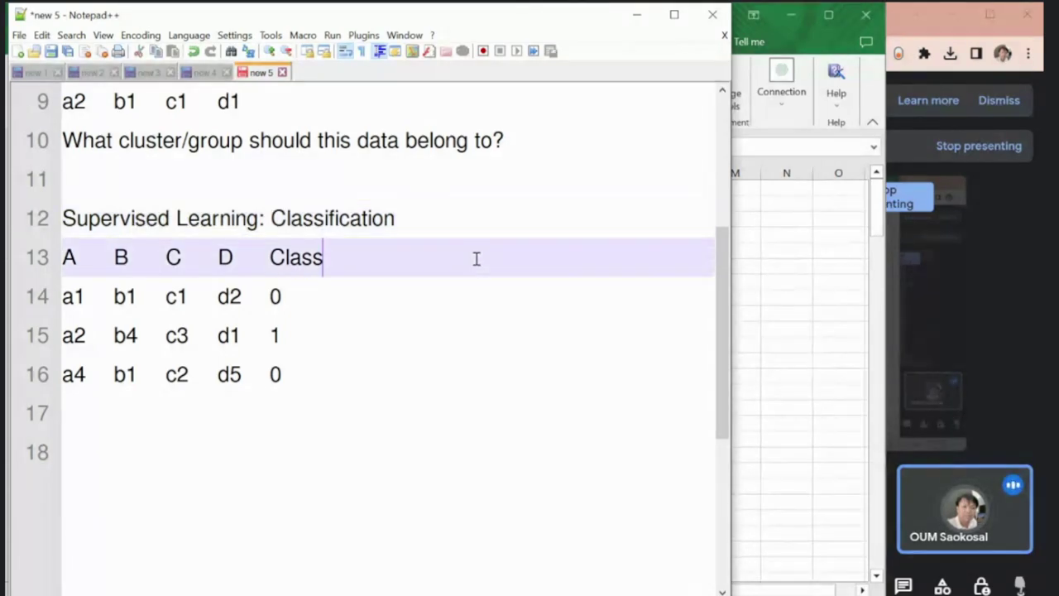
click(391, 230)
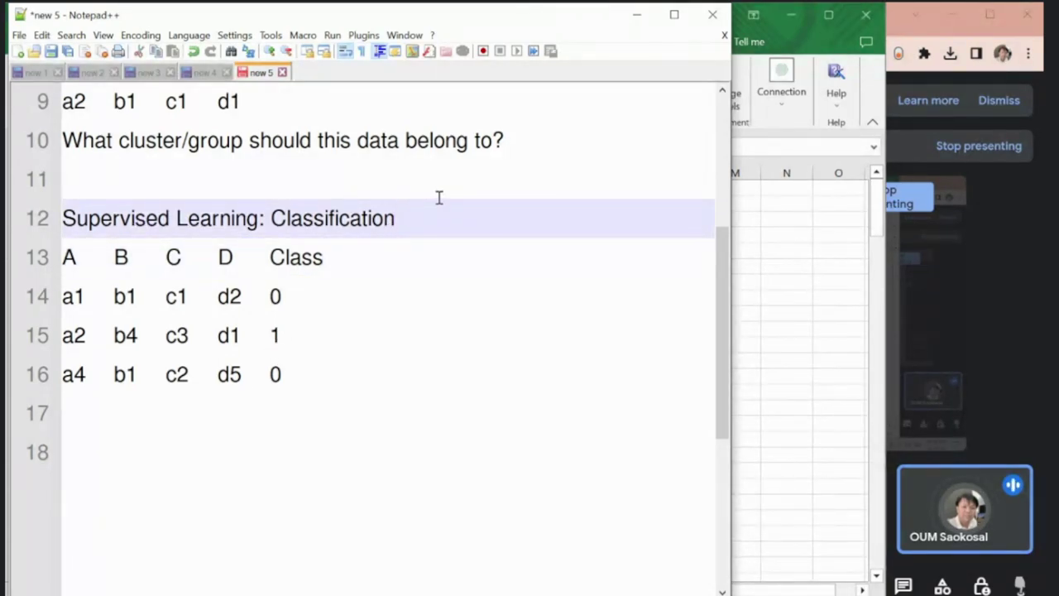
drag(272, 217, 414, 226)
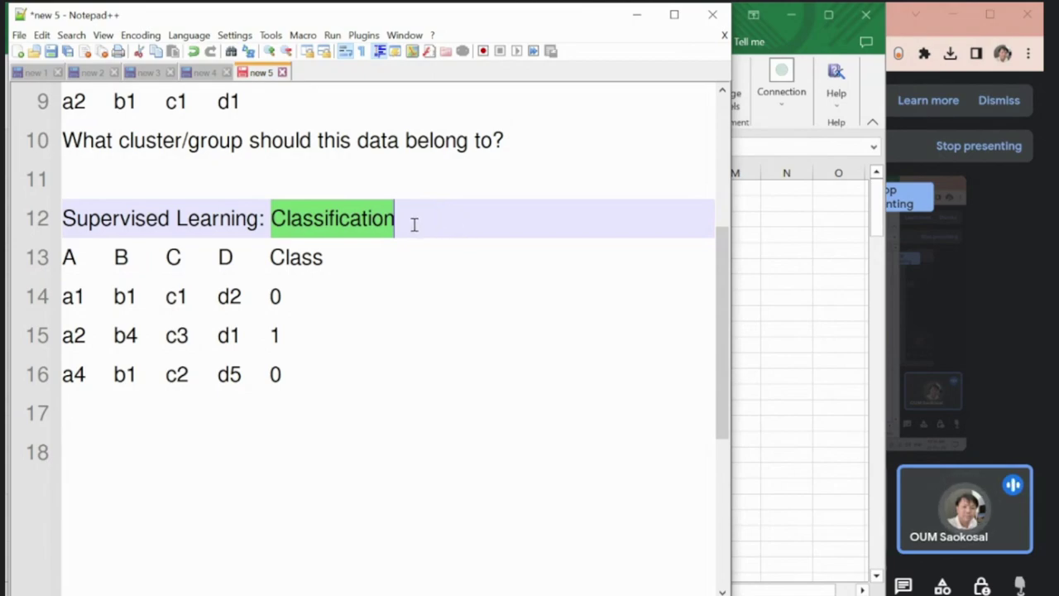
click(331, 337)
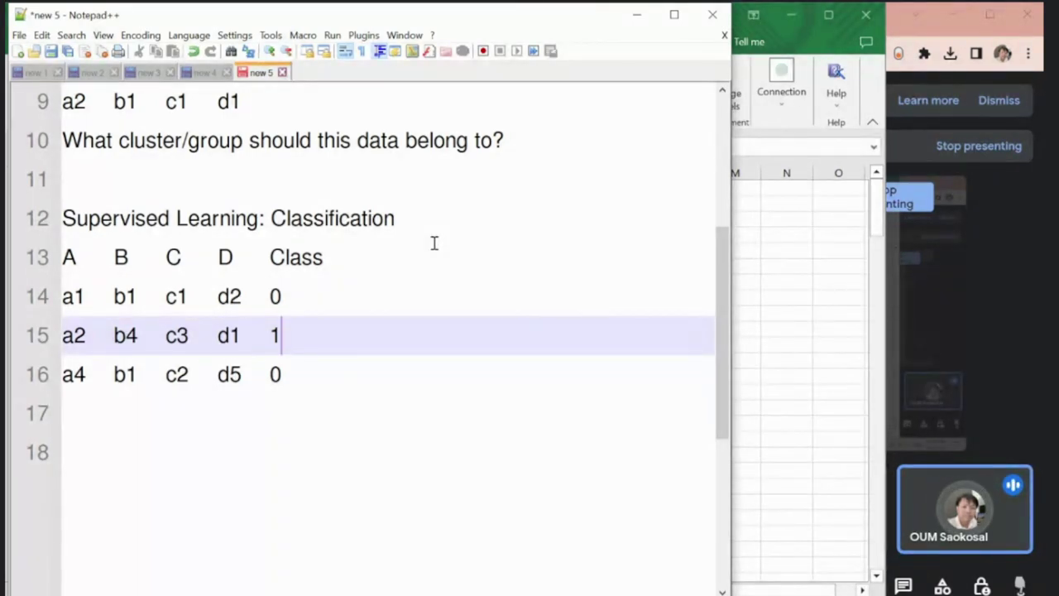
scroll(435, 242, up, 3)
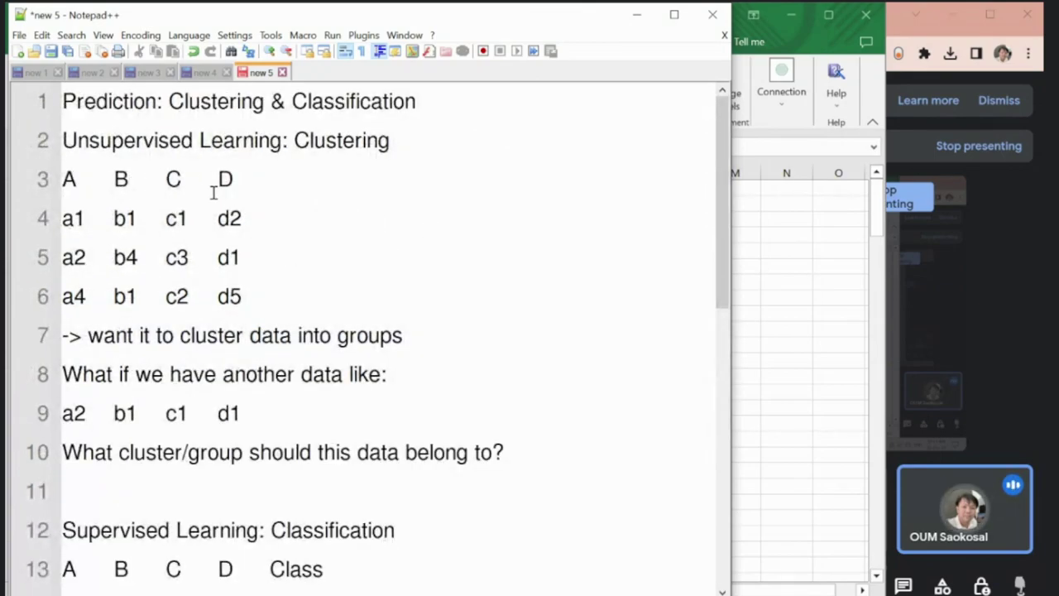
click(260, 179)
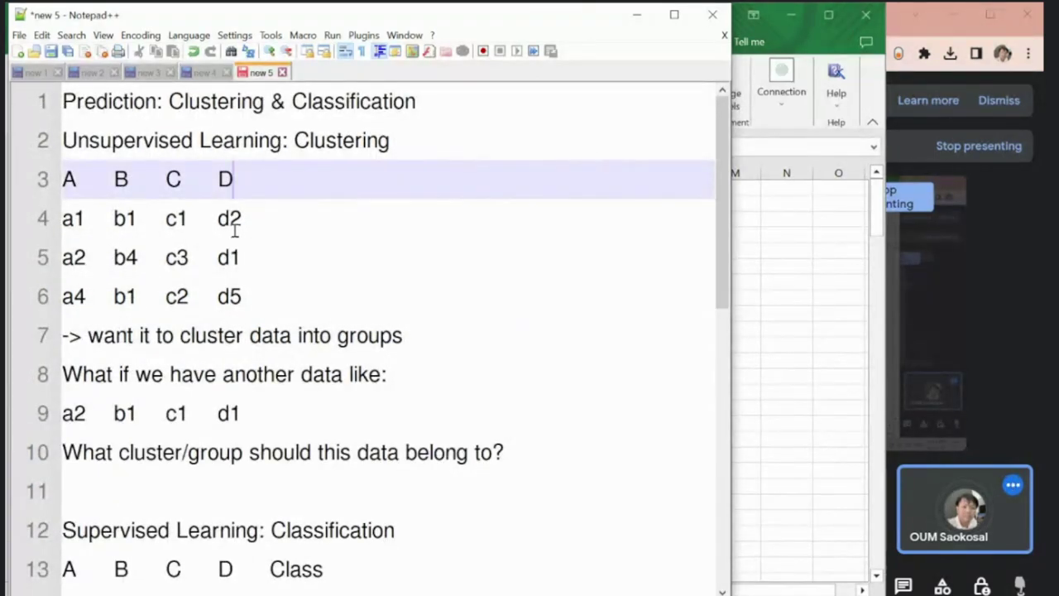
scroll(309, 211, down, 2)
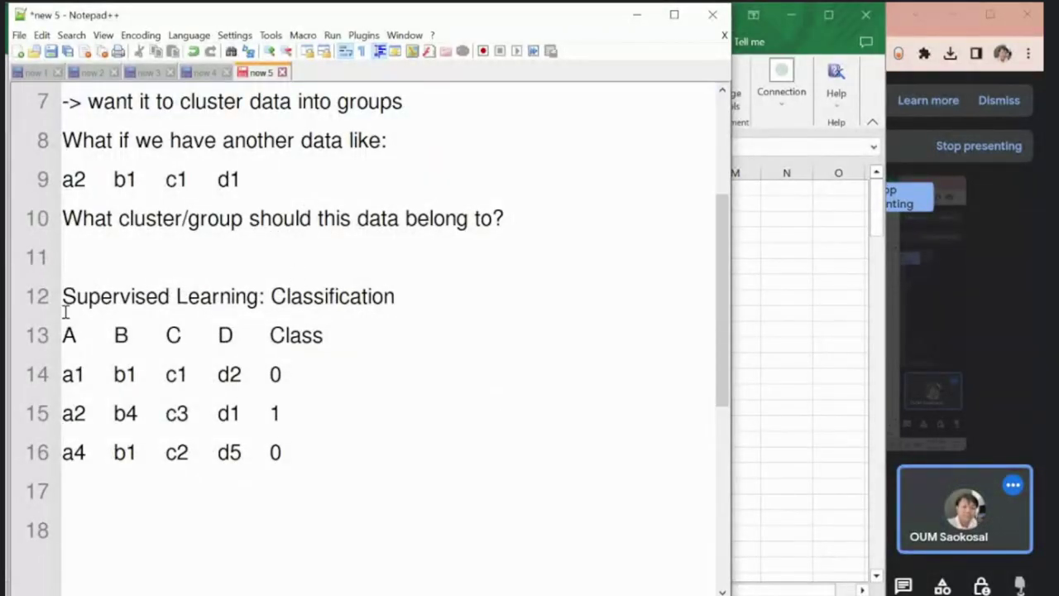
scroll(66, 311, down, 2)
scroll(90, 293, up, 2)
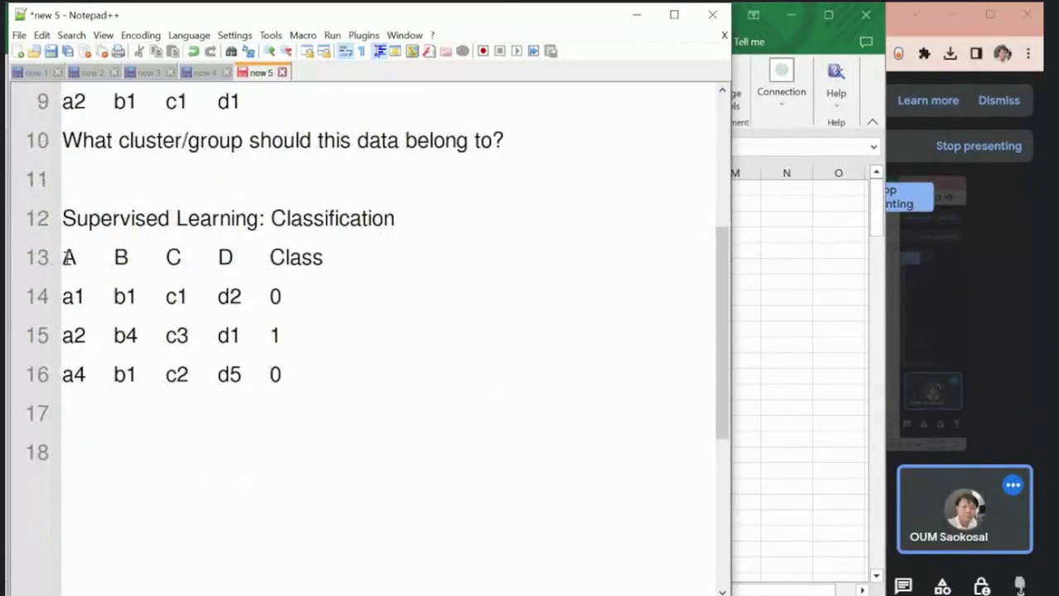
click(74, 257)
click(134, 257)
click(182, 258)
click(218, 258)
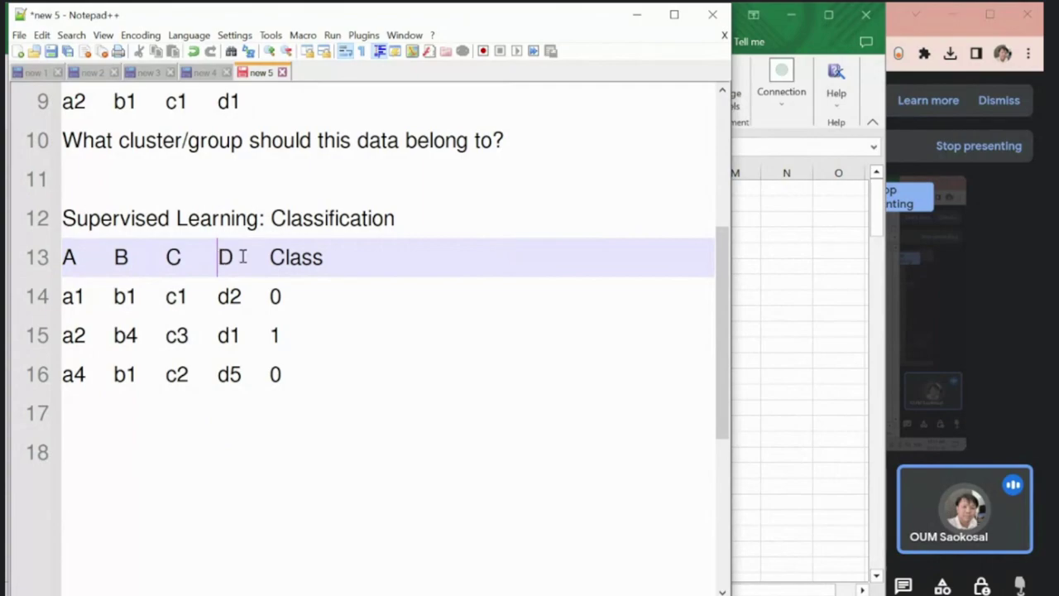
drag(269, 258, 329, 257)
drag(271, 296, 284, 295)
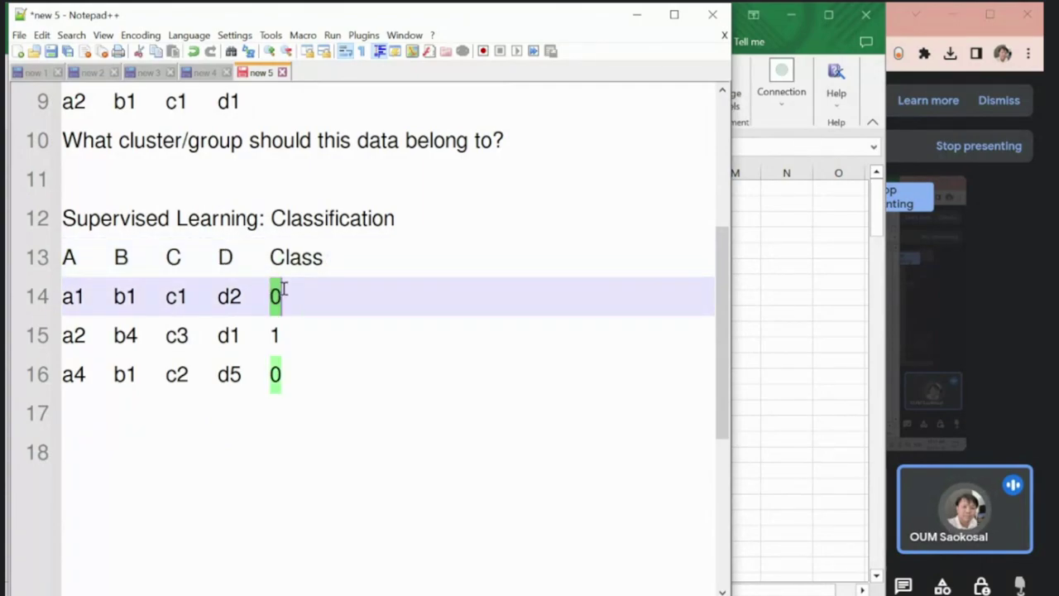
click(71, 334)
click(149, 335)
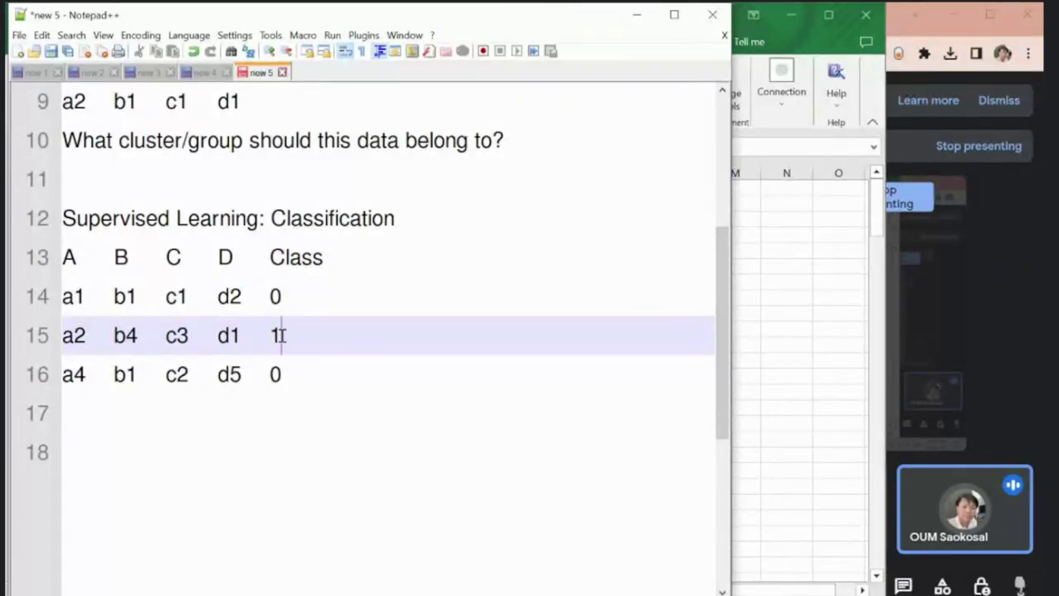
drag(279, 335, 266, 335)
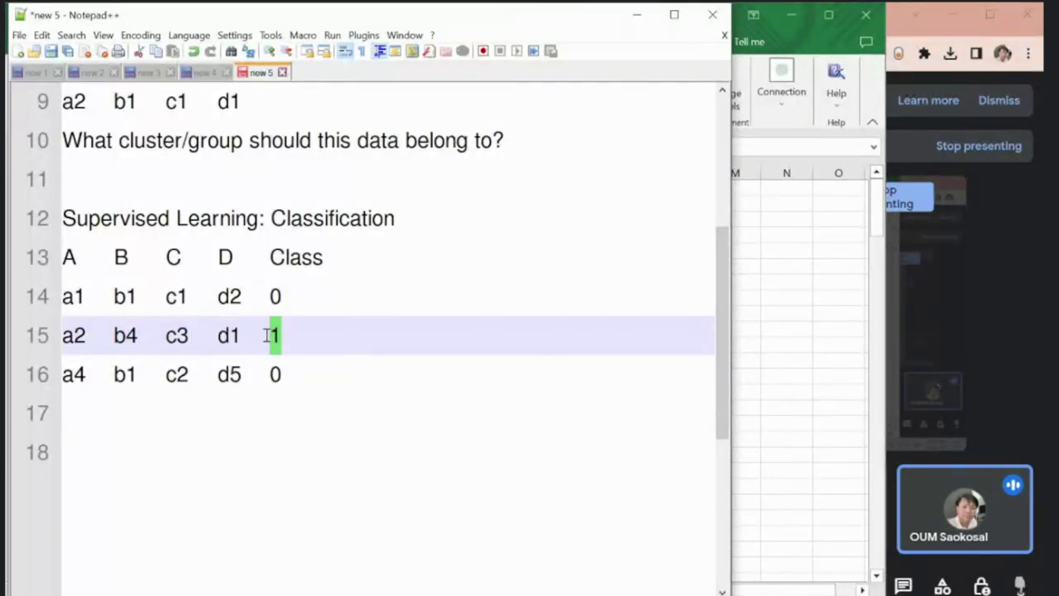
click(115, 374)
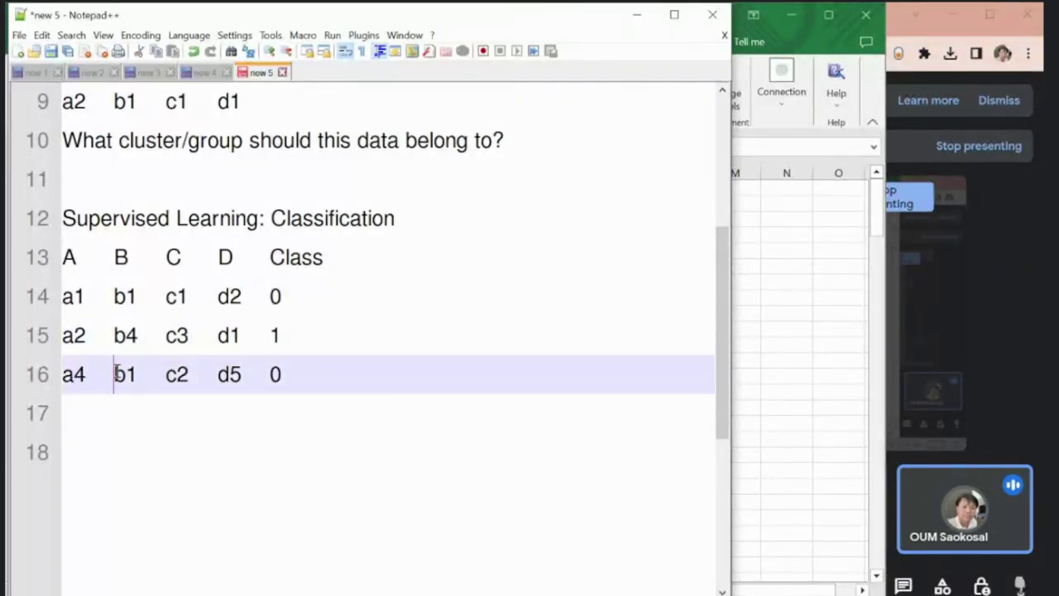
double_click(268, 374)
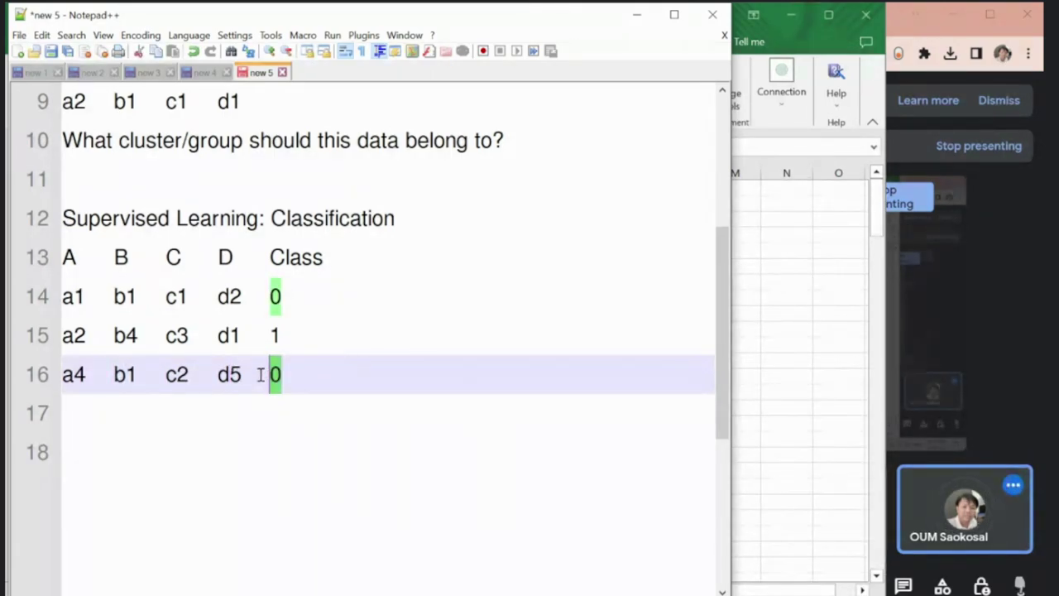
click(319, 293)
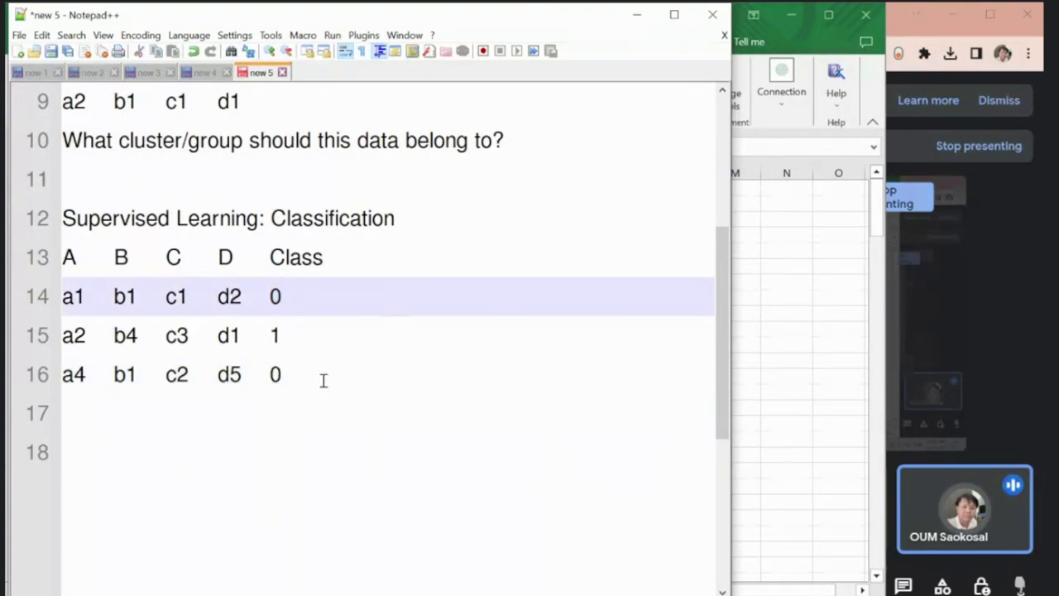
drag(66, 296, 299, 363)
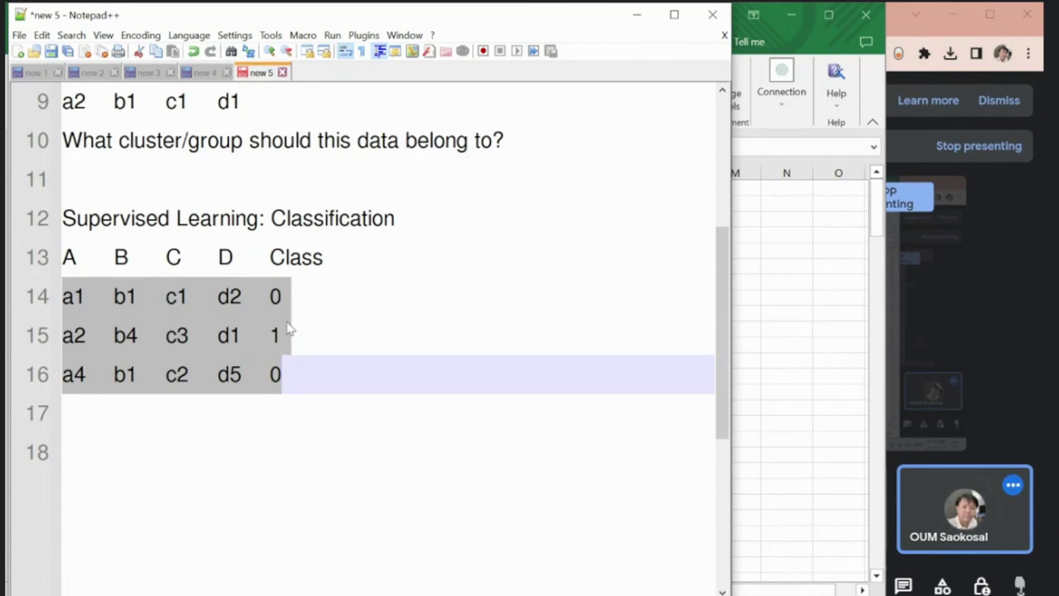
Step: Minimize Notepad++ and open diabetes_prediction.csv from the 4teaching folder with Excel
click(634, 15)
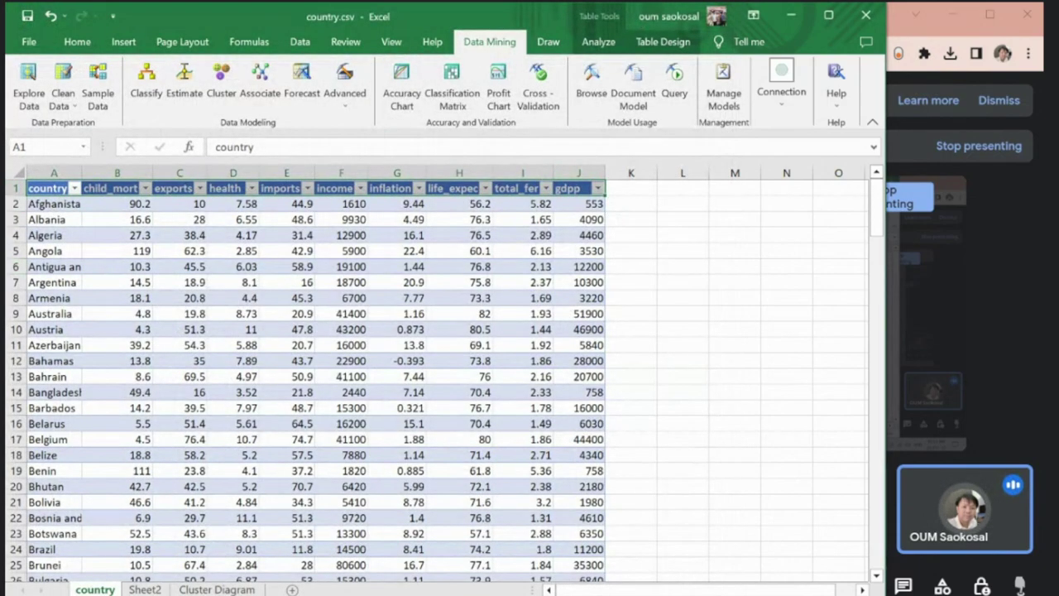
mouse_move(145, 592)
click(79, 543)
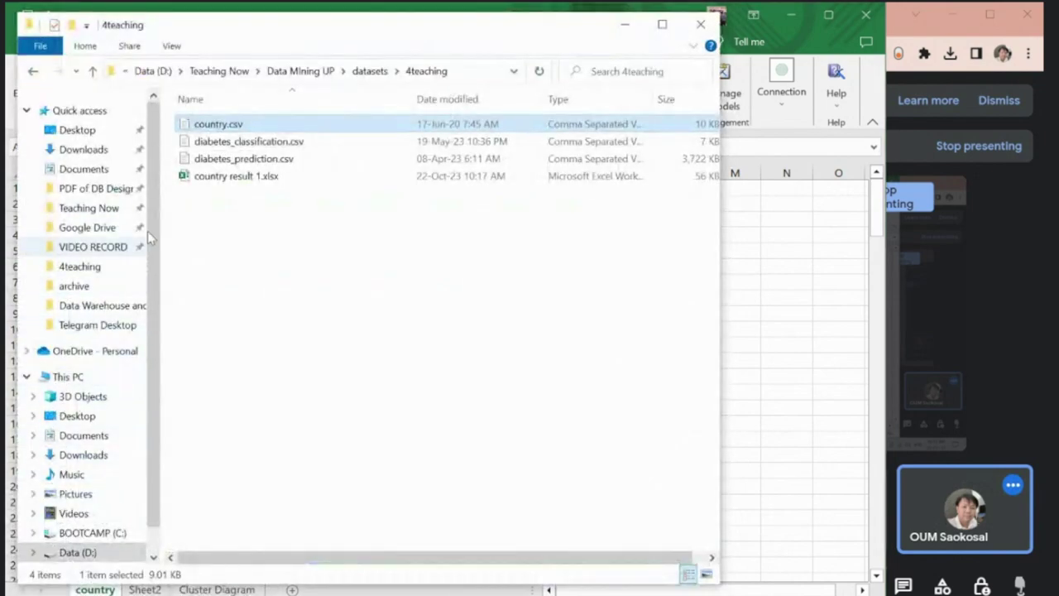
right_click(214, 161)
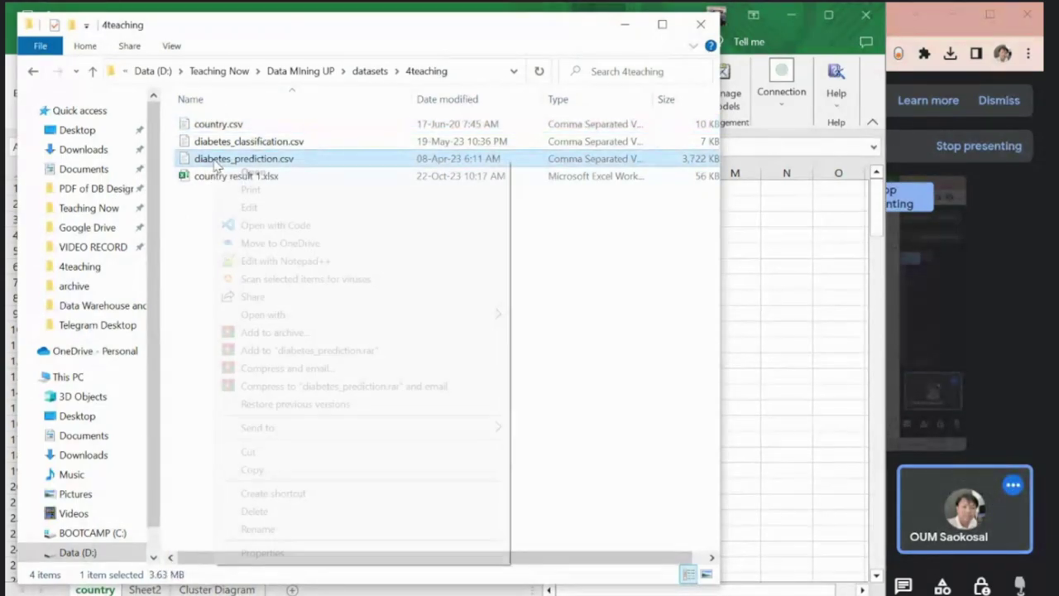
mouse_move(491, 315)
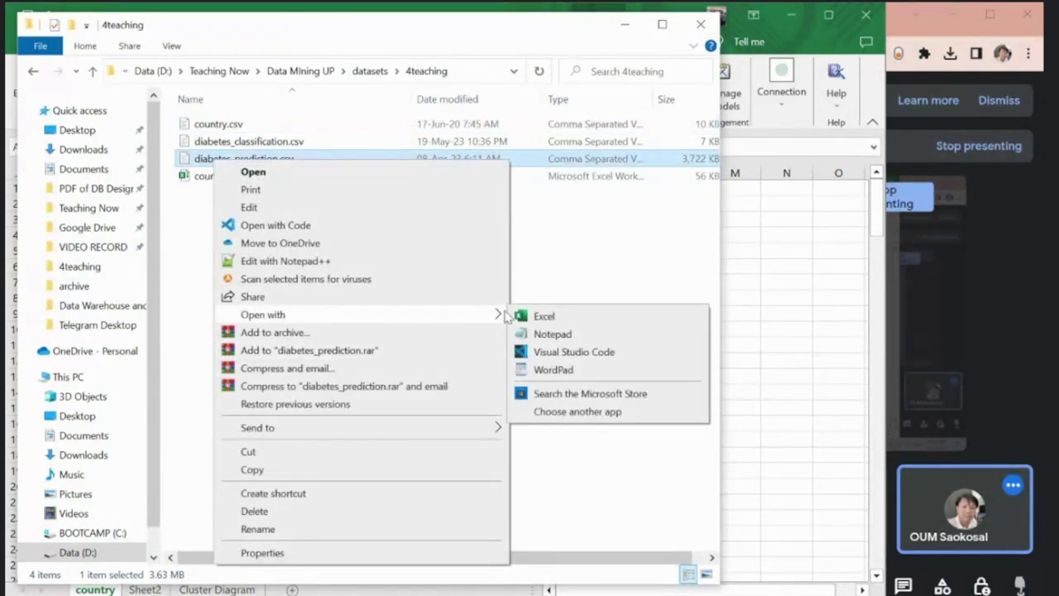
click(542, 319)
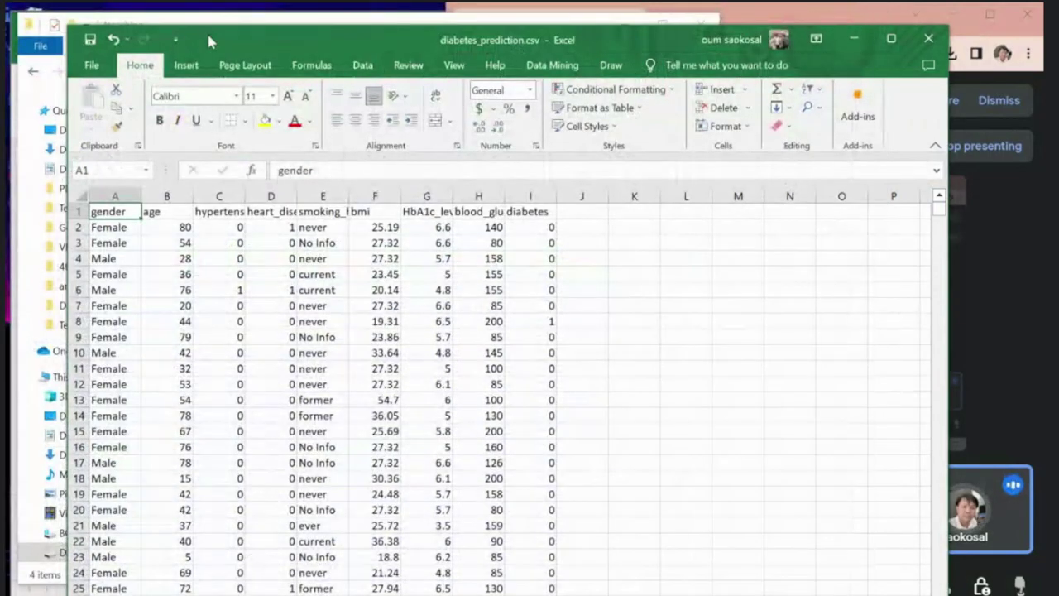
Step: Shrink the Excel window to the left, autofit columns D, E, G, H, and widen column C
drag(209, 40, 146, 17)
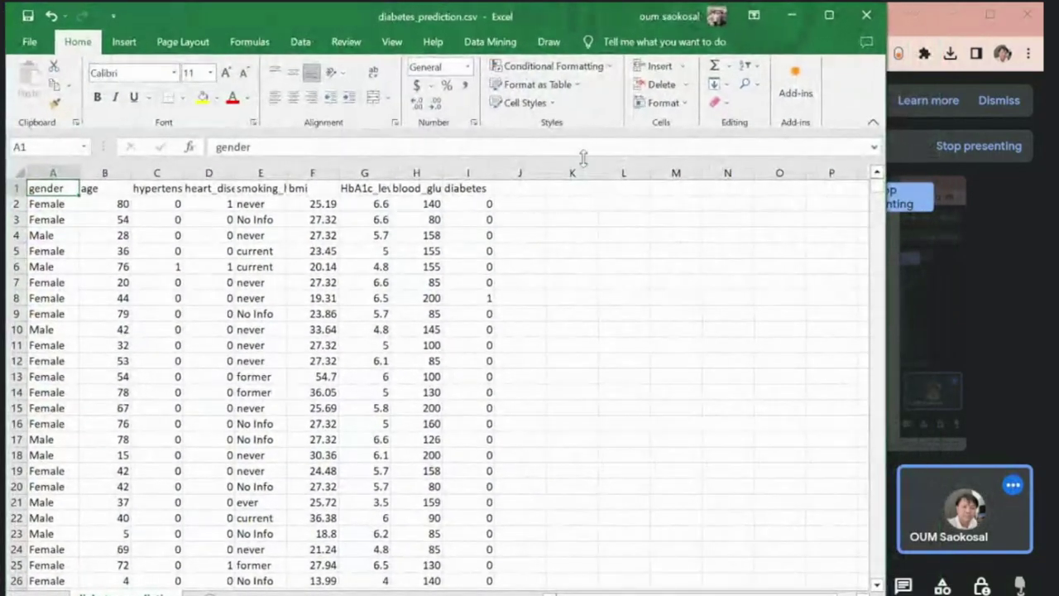
drag(886, 305, 744, 305)
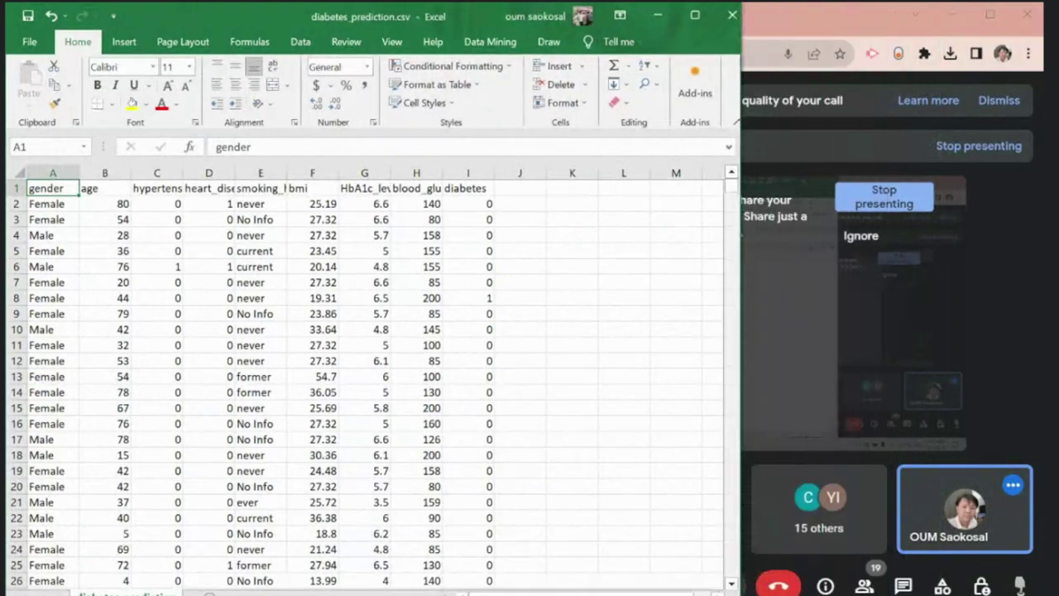
scroll(582, 305, down, 5)
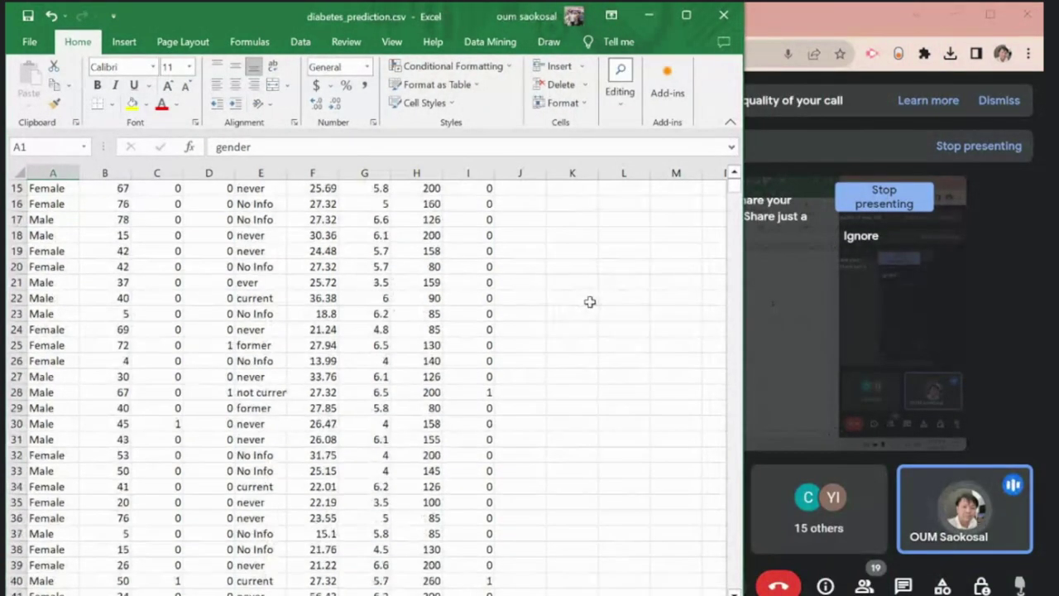
scroll(588, 301, up, 5)
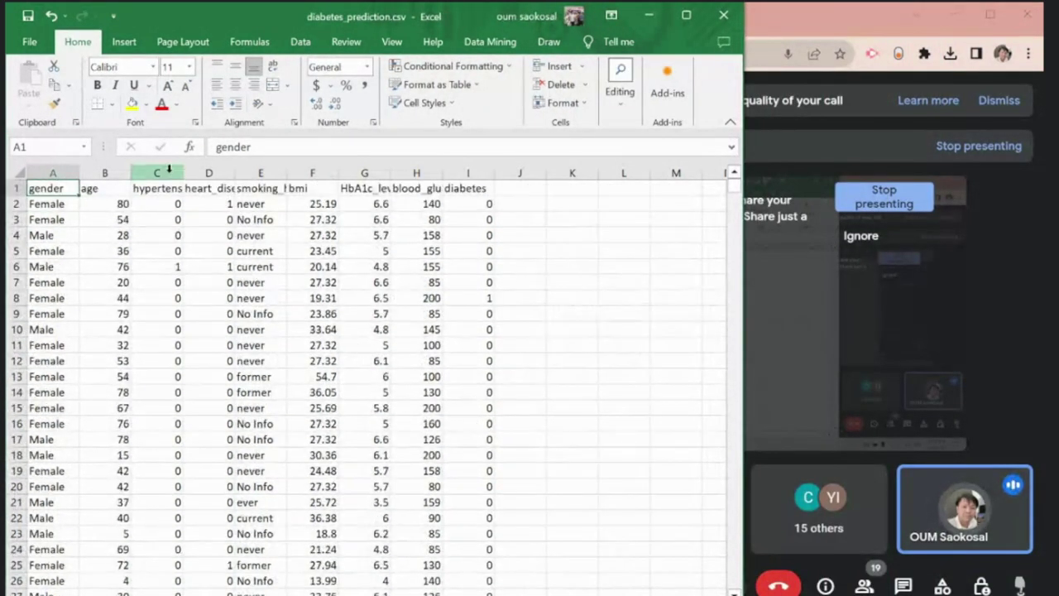
double_click(235, 172)
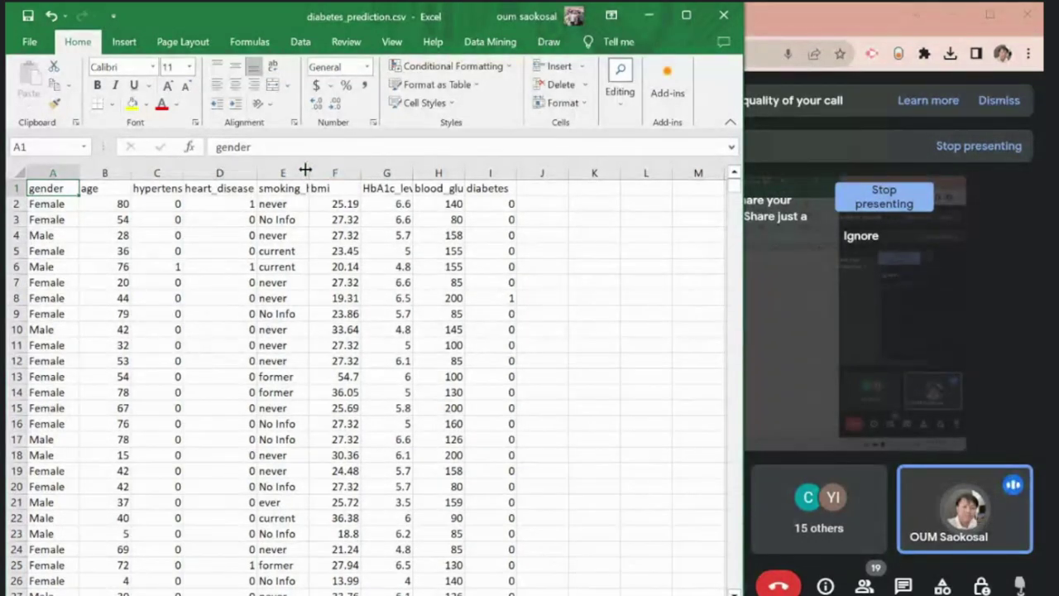
double_click(309, 173)
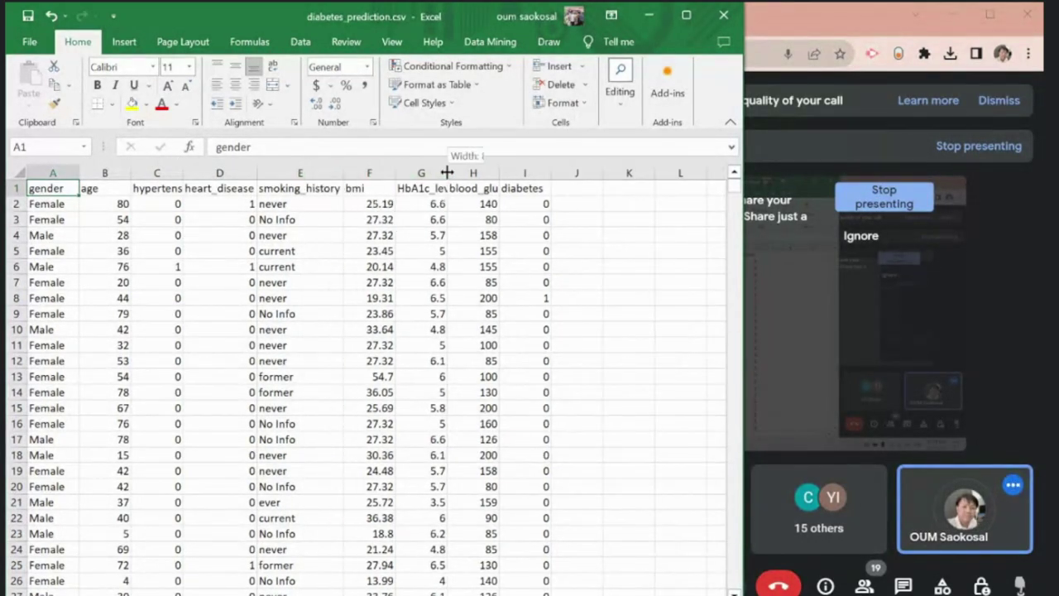
double_click(448, 172)
double_click(512, 172)
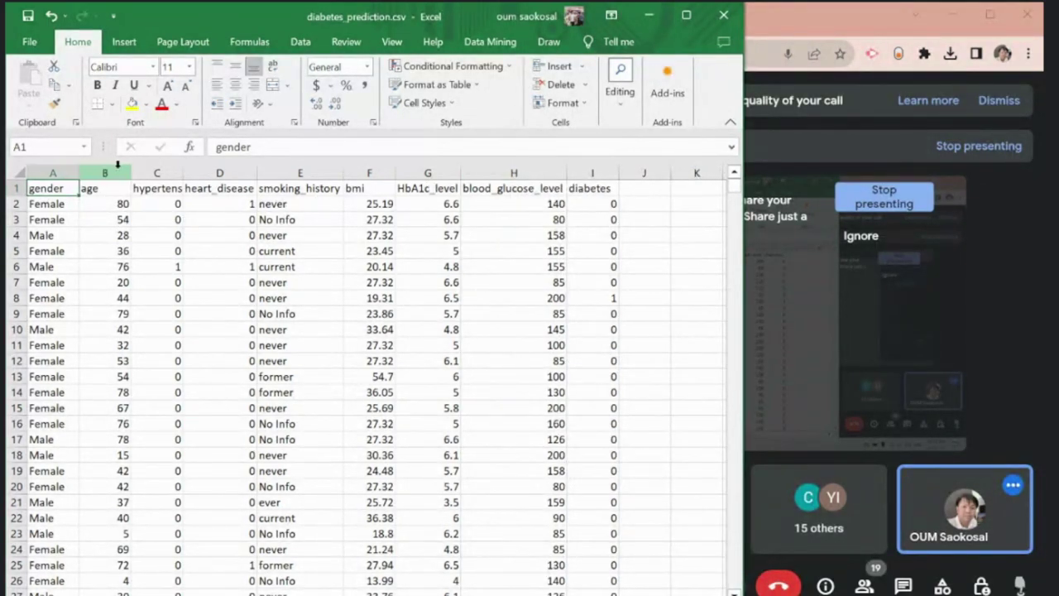
drag(181, 169, 196, 169)
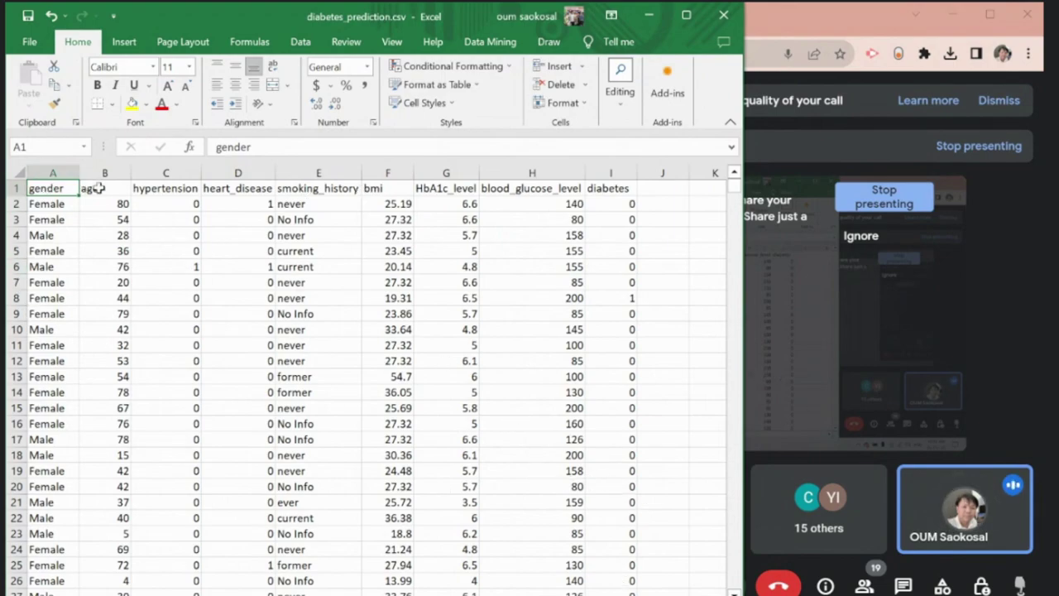
Step: Review the hypertension, heart_disease and smoking_history columns (No Info, former), and widen column F slightly
click(177, 185)
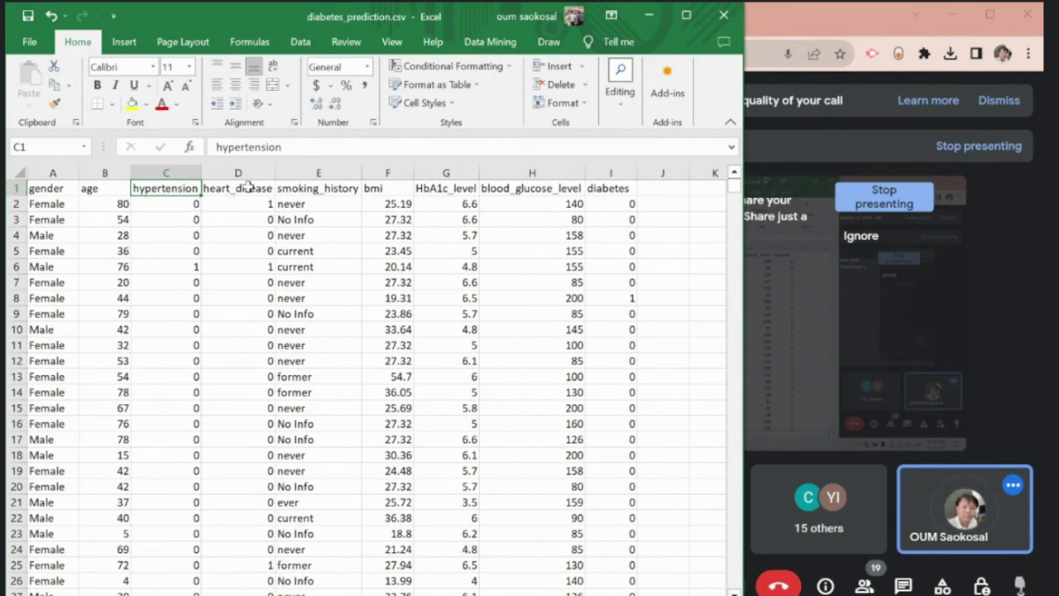
scroll(178, 245, down, 4)
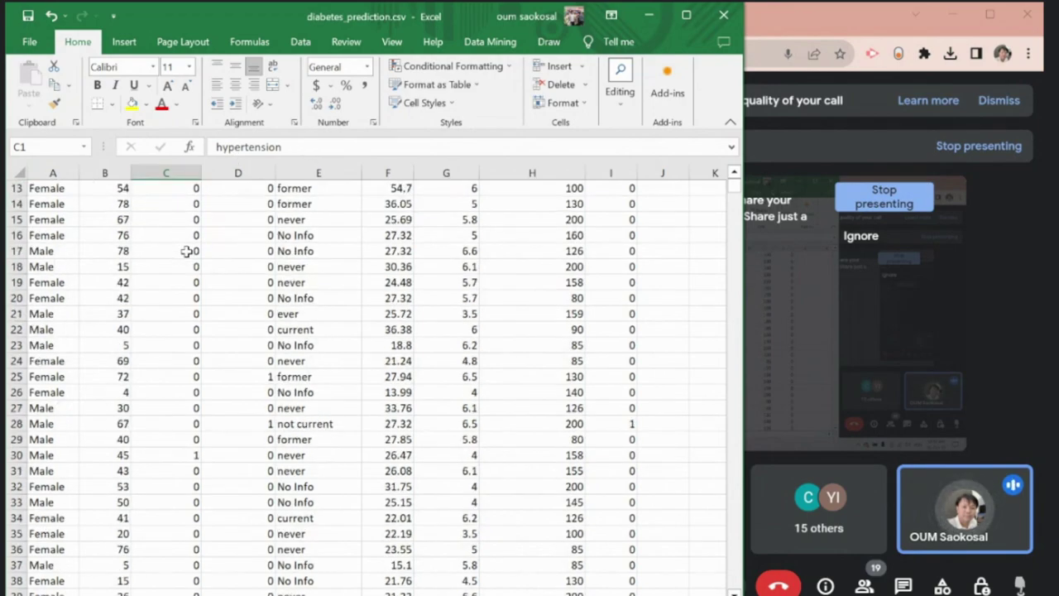
scroll(195, 215, up, 4)
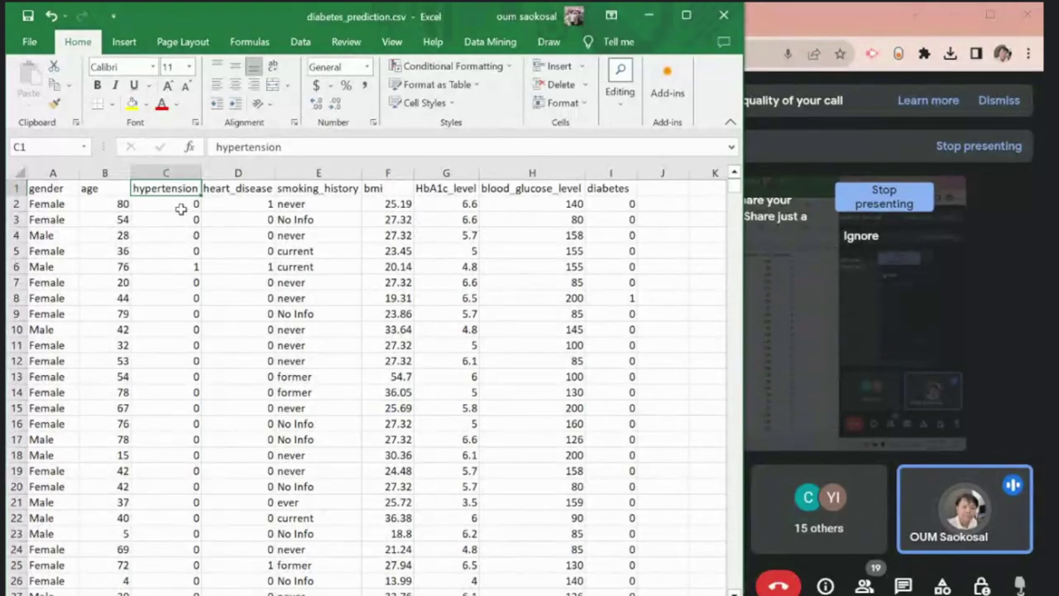
click(238, 189)
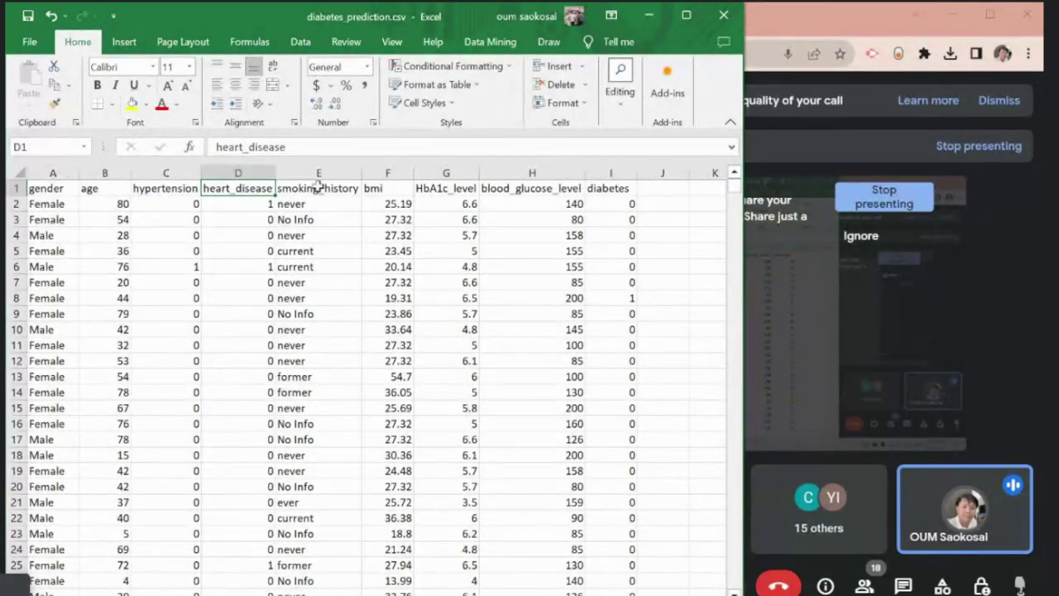
click(318, 188)
click(318, 204)
click(320, 220)
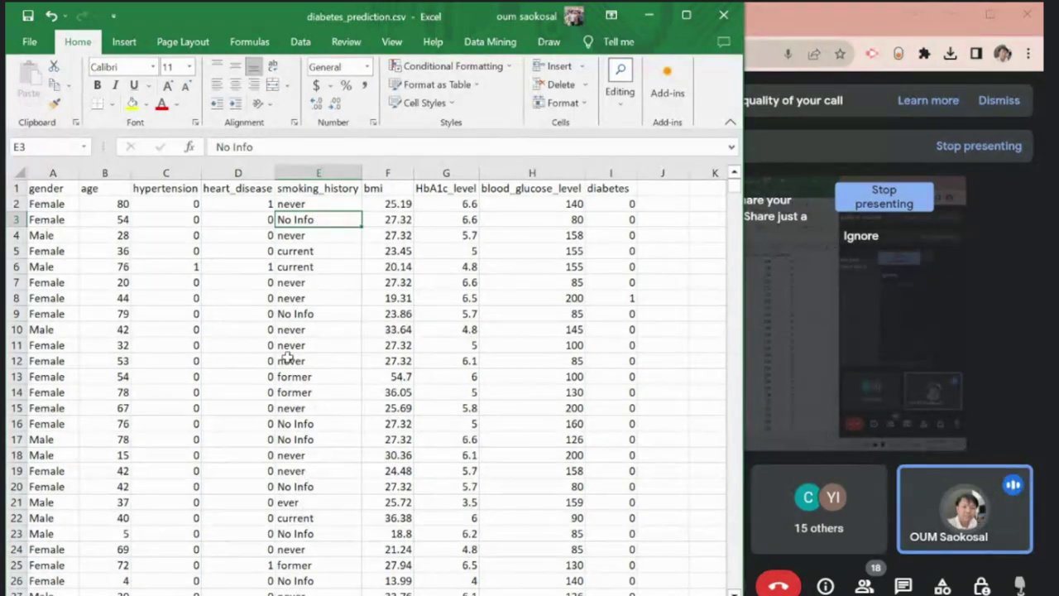
click(315, 530)
click(313, 518)
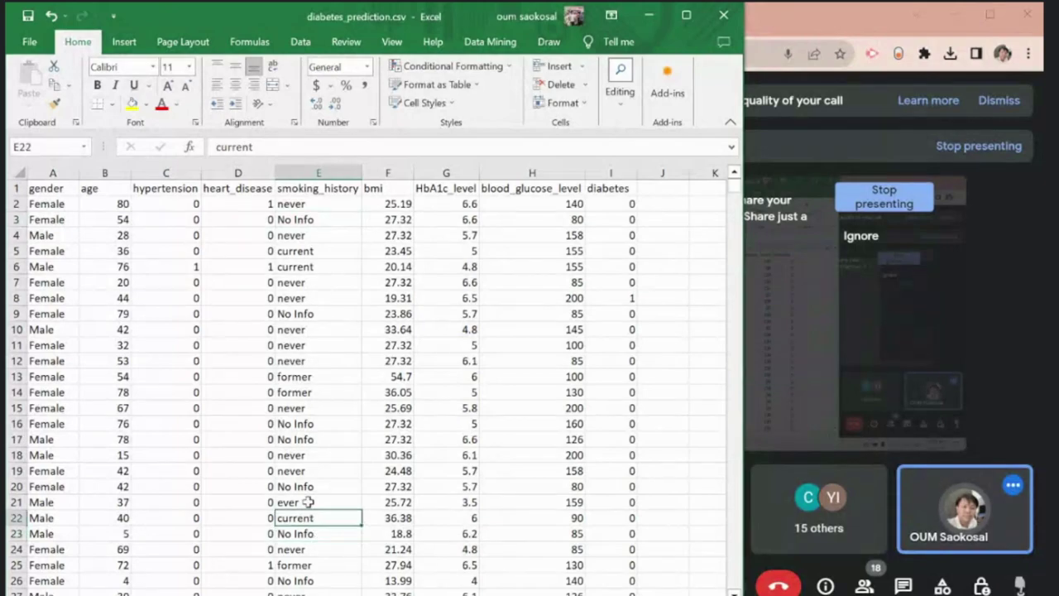
click(316, 456)
click(318, 374)
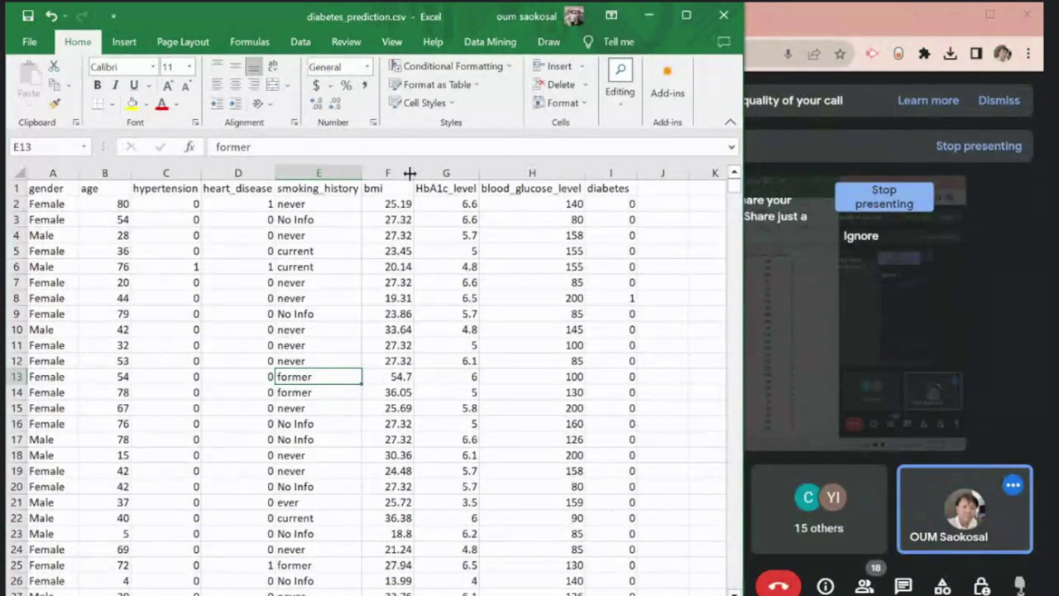
drag(417, 169, 423, 169)
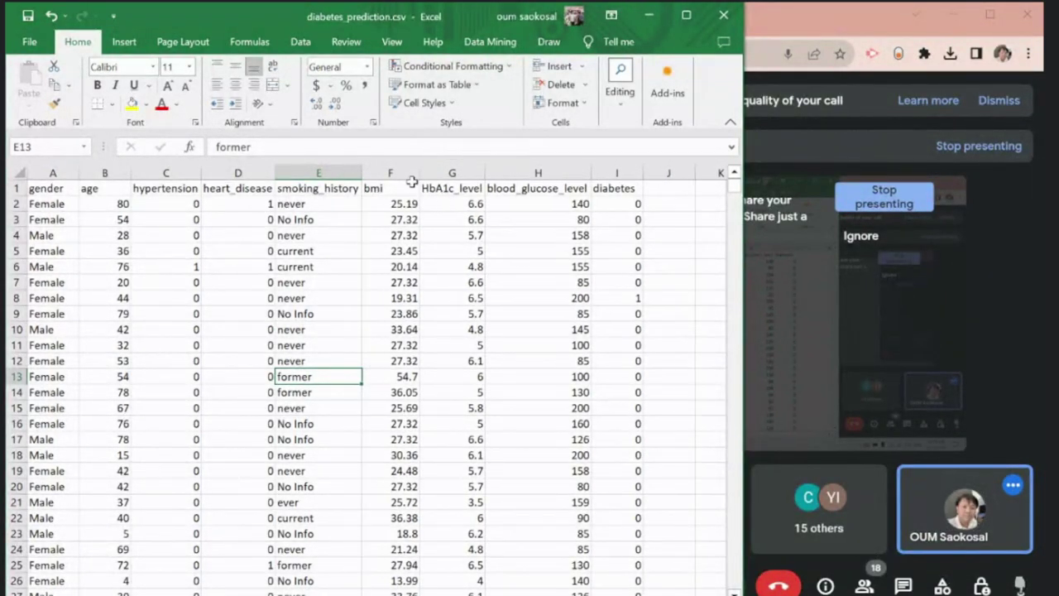
click(742, 27)
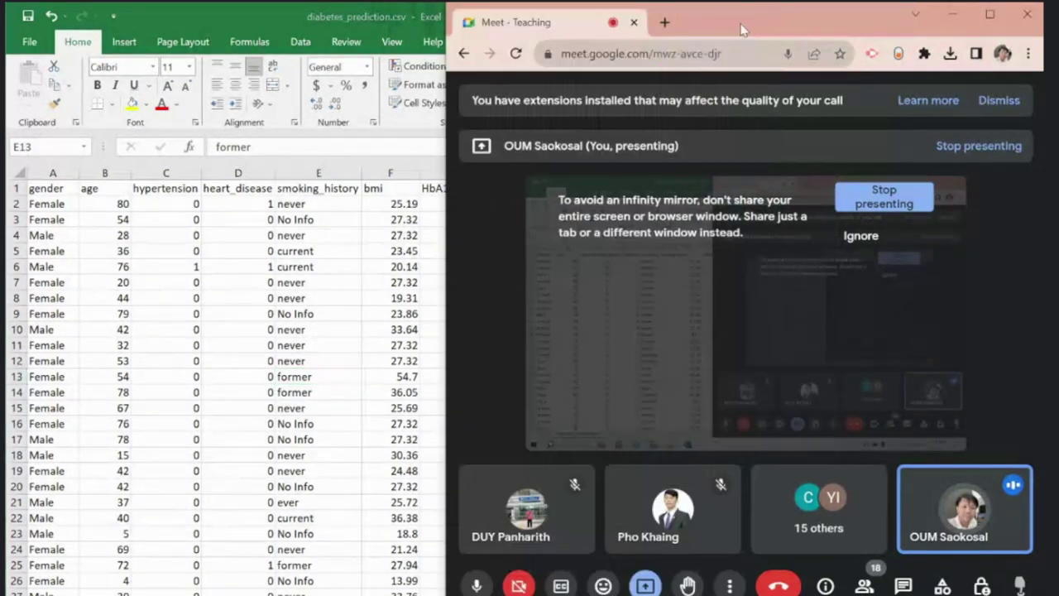
Step: Search 'bmi calculator' in a new browser window and calculate BMI for 180 cm and 80 kg
click(666, 26)
drag(683, 22, 141, 47)
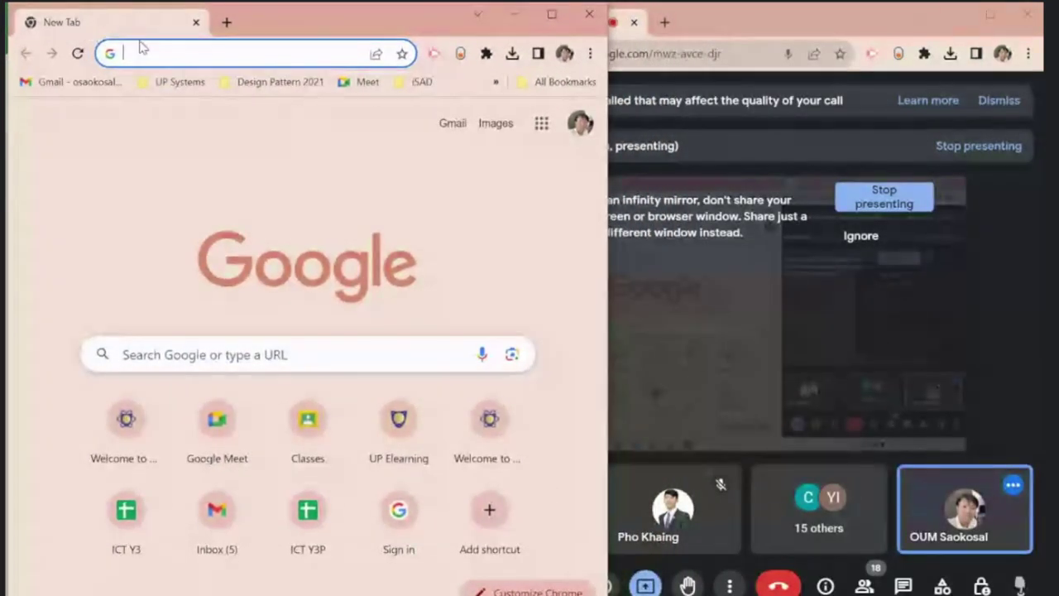
text(bmi calculator)
key(Return)
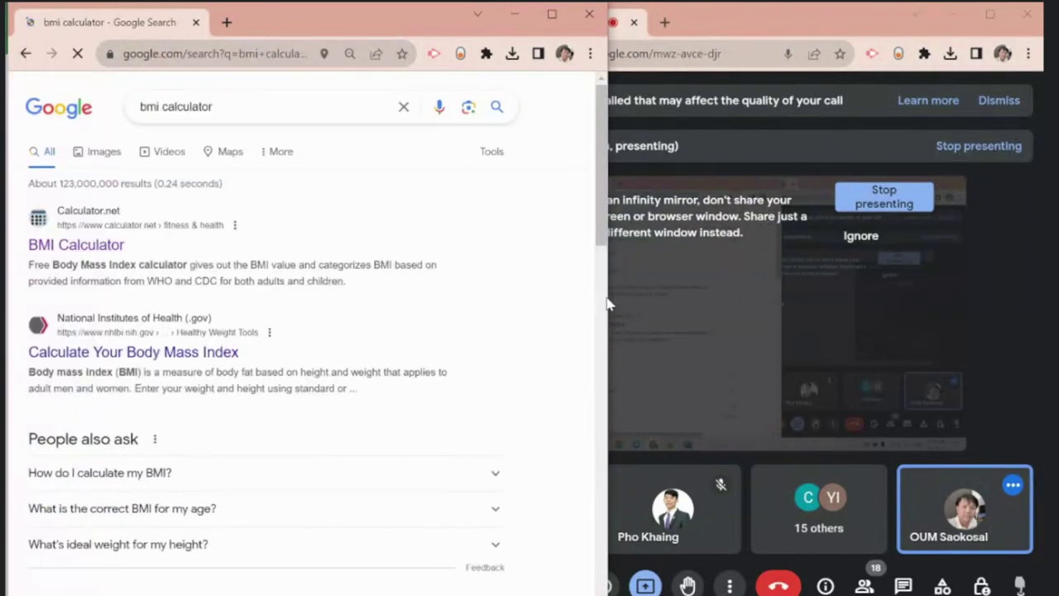
drag(609, 305, 781, 291)
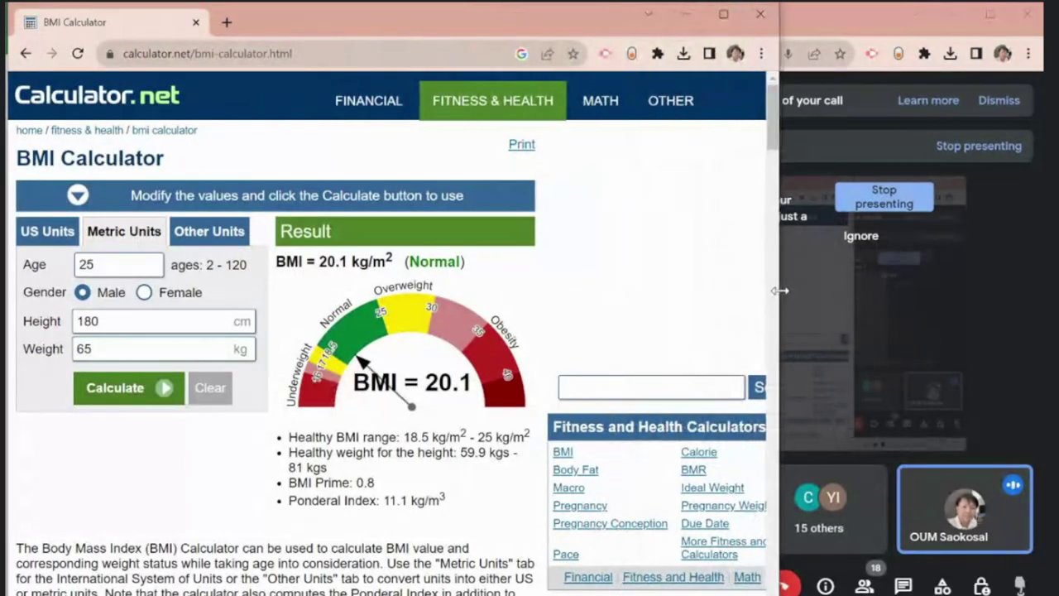
double_click(124, 324)
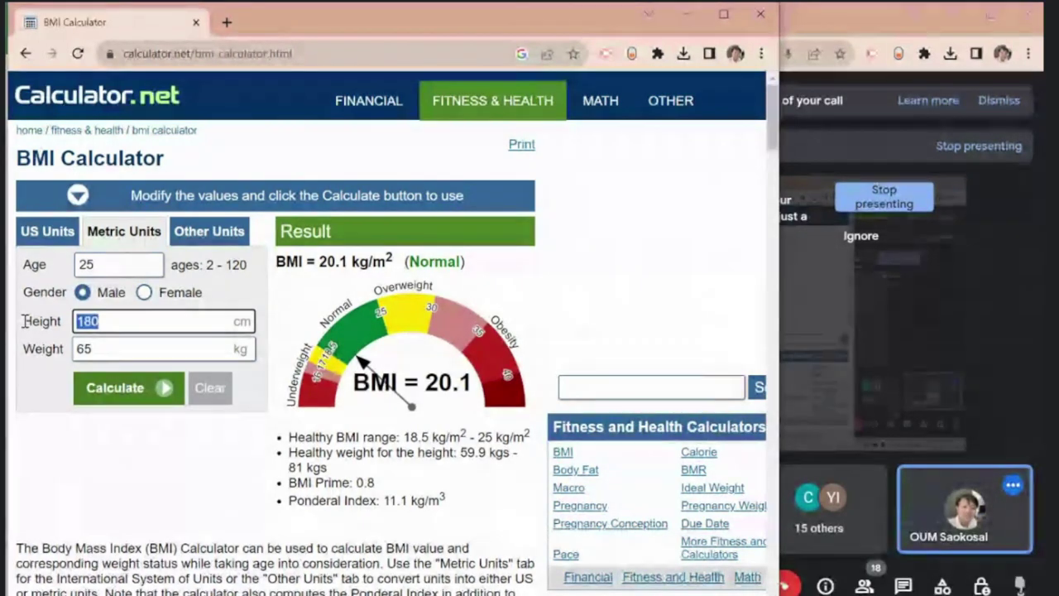
key(Tab)
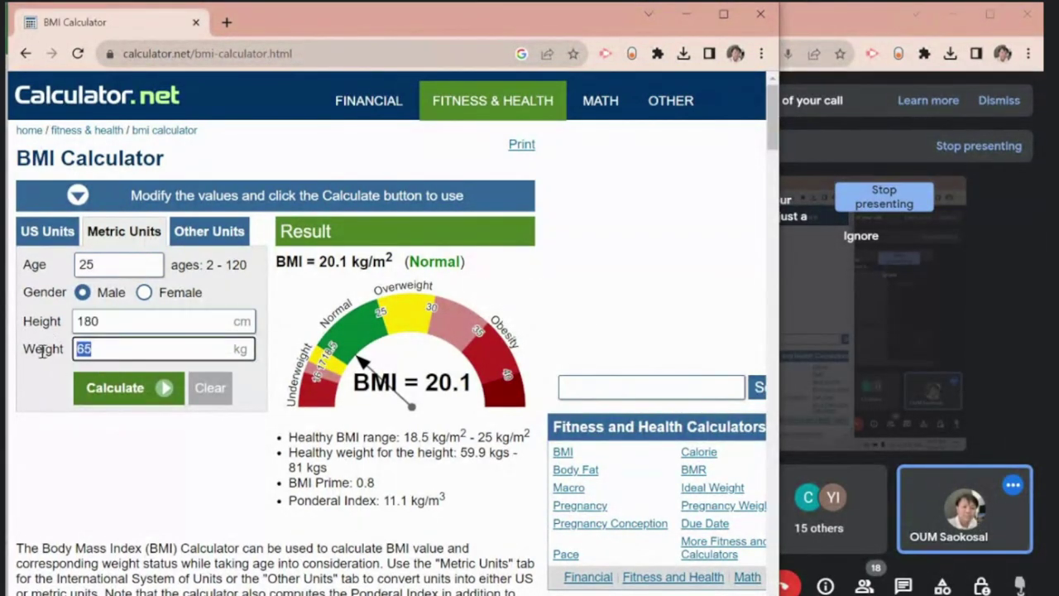
text(80)
click(131, 385)
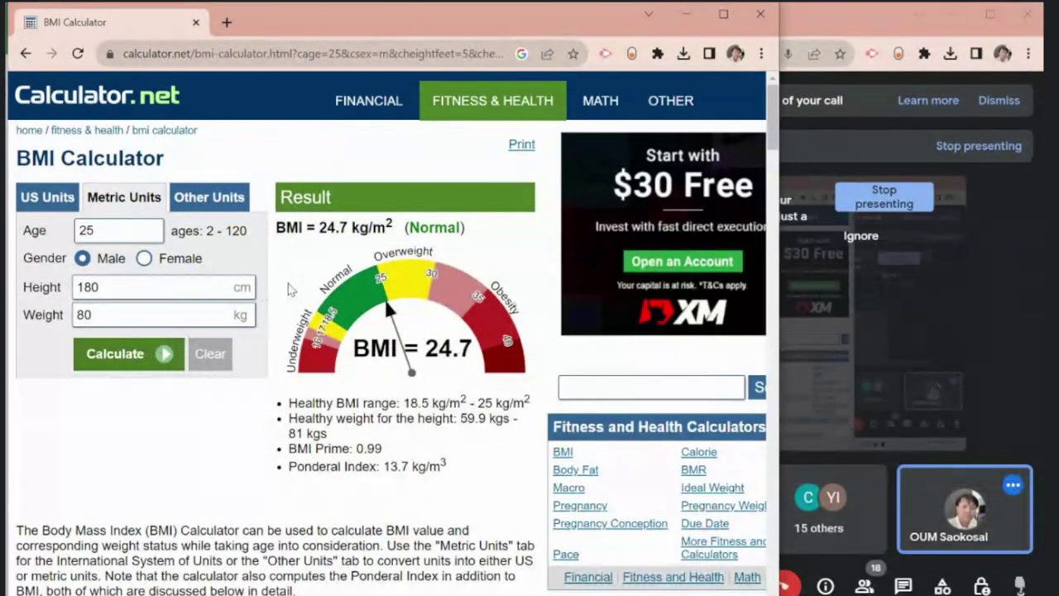
Step: Scroll to the BMI table and send its screenshot to the class Data Mining Telegram chat
scroll(289, 288, down, 3)
scroll(290, 287, down, 5)
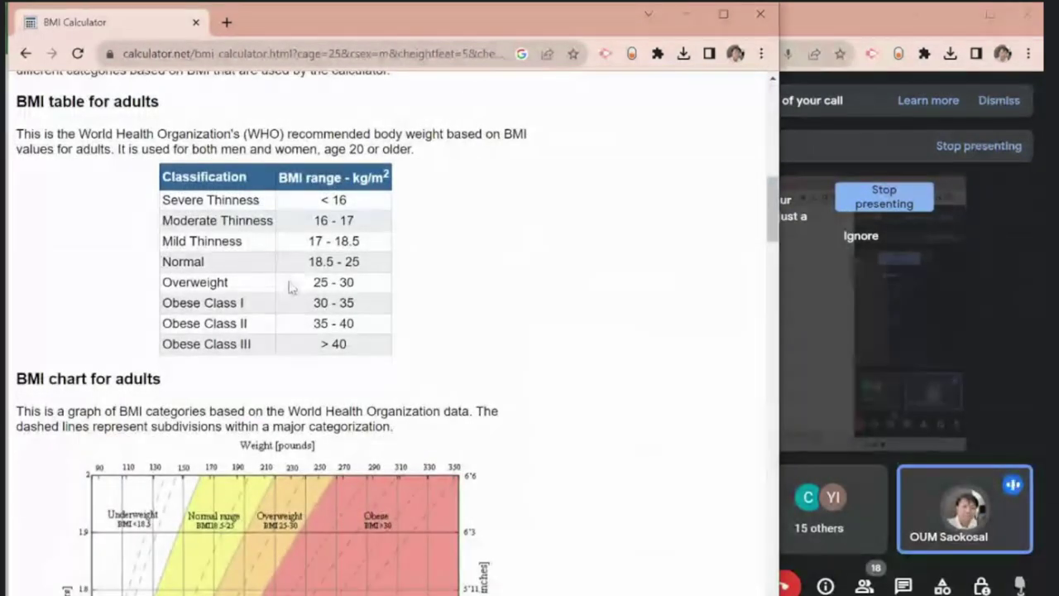
scroll(204, 261, up, 6)
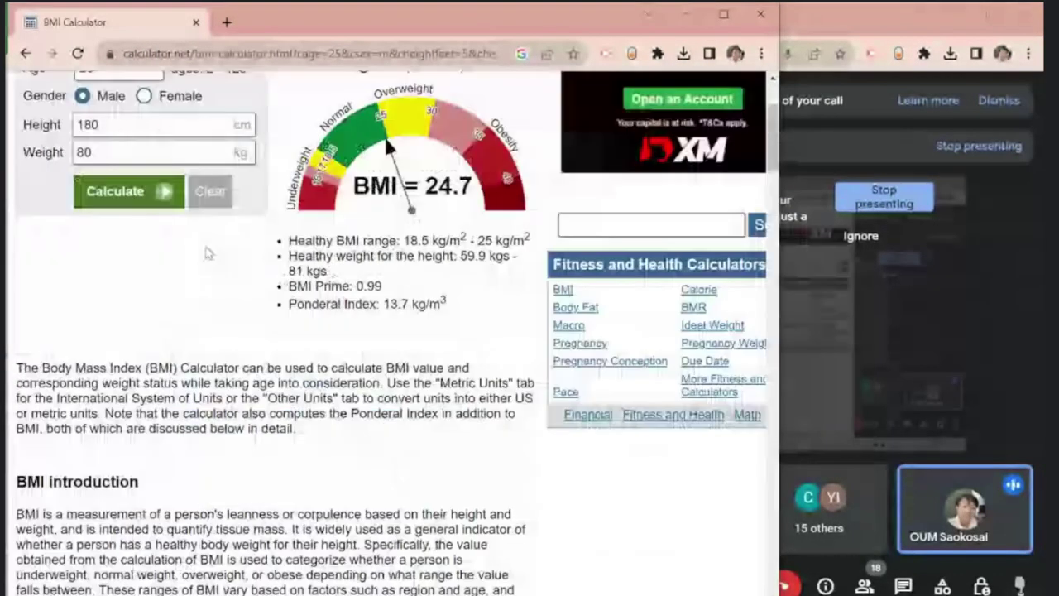
scroll(204, 261, down, 4)
scroll(190, 432, down, 2)
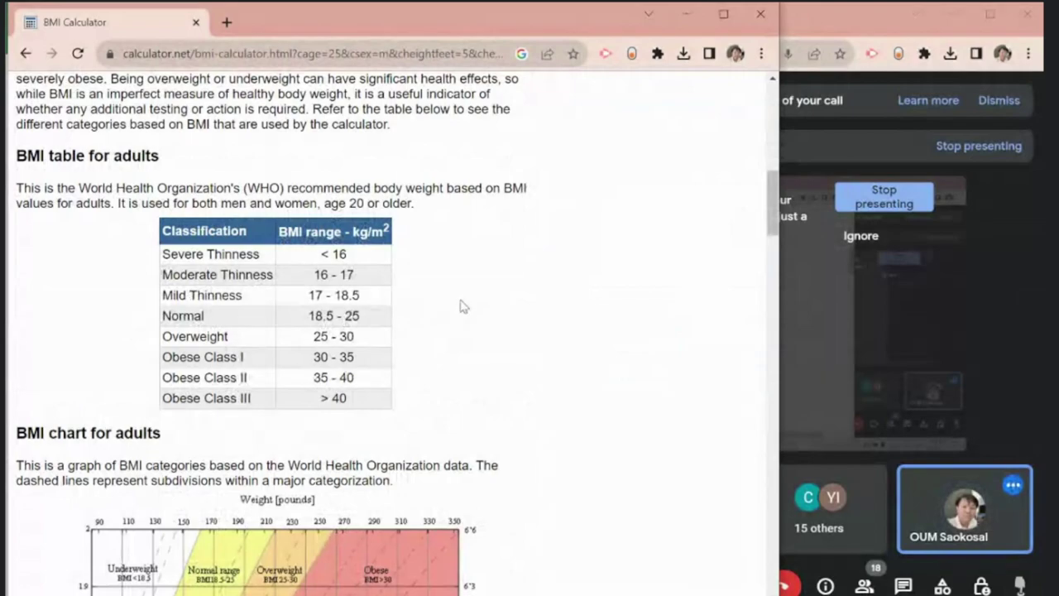
key(alt+Tab)
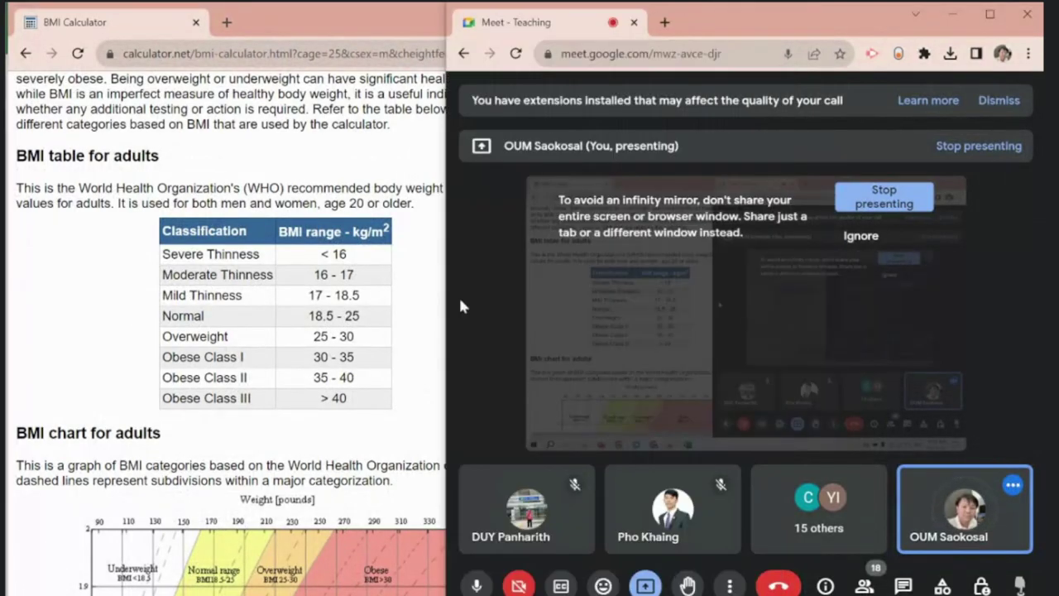
key(alt+Tab)
key(alt+Tab)
key(alt+Tab)
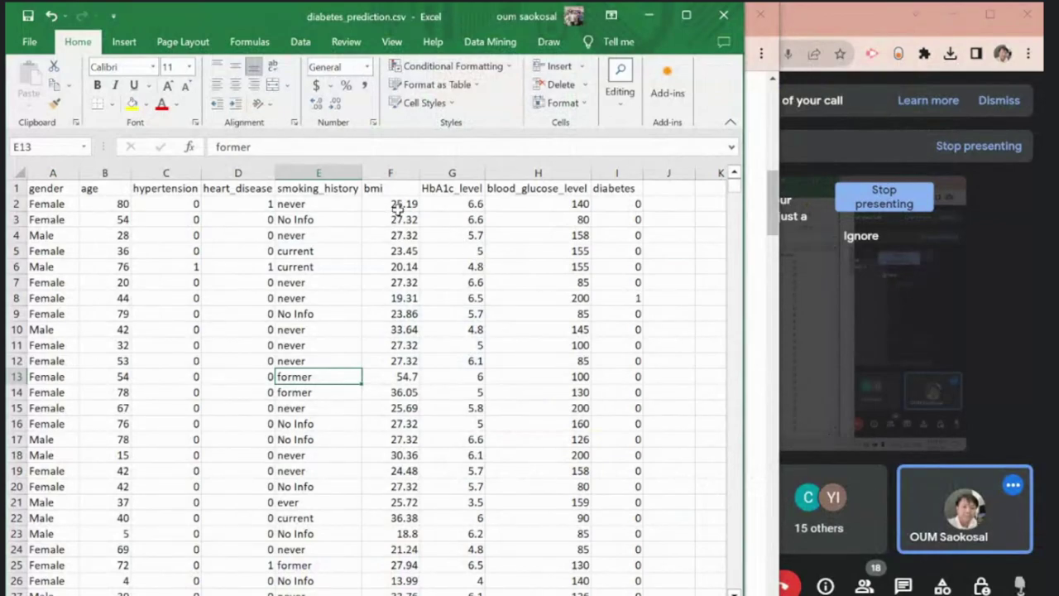
key(alt+Tab)
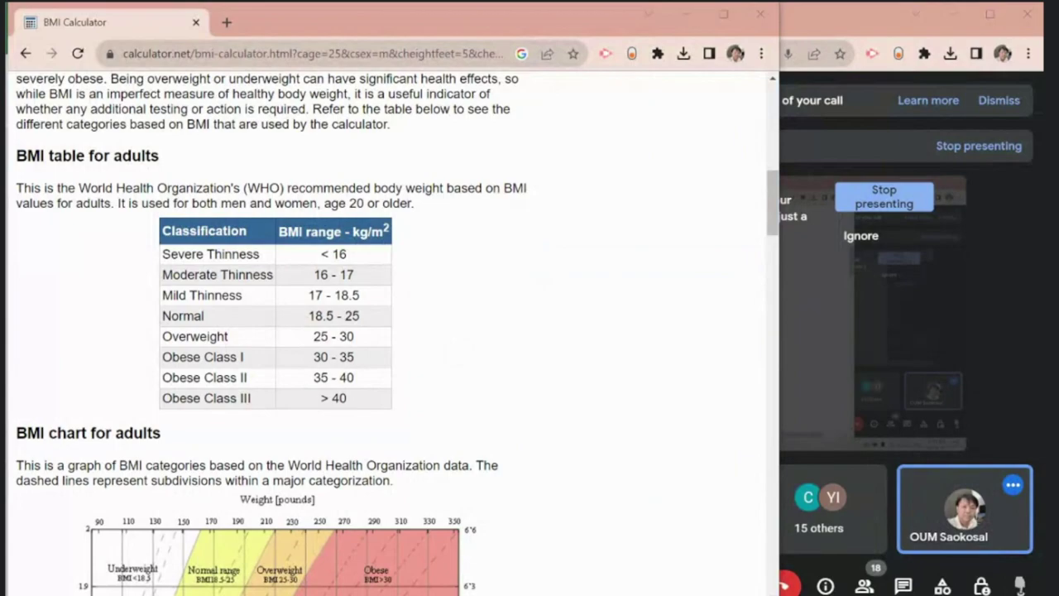
key(alt+Tab)
click(268, 101)
key(ctrl+v)
key(Return)
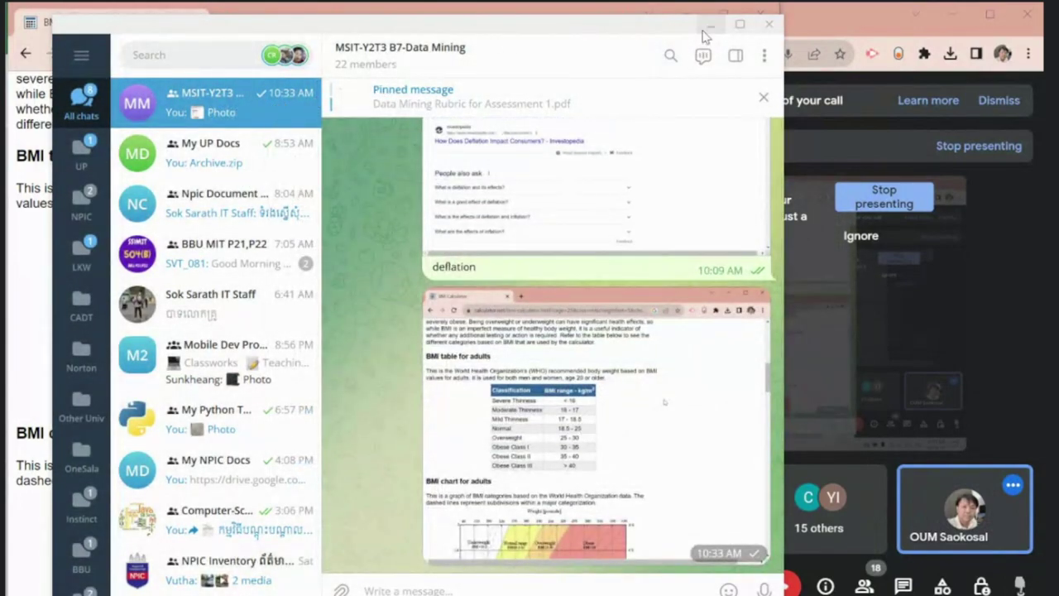
Step: Highlight the Normal BMI range 18.5–25, then return to the diabetes_prediction spreadsheet
click(707, 28)
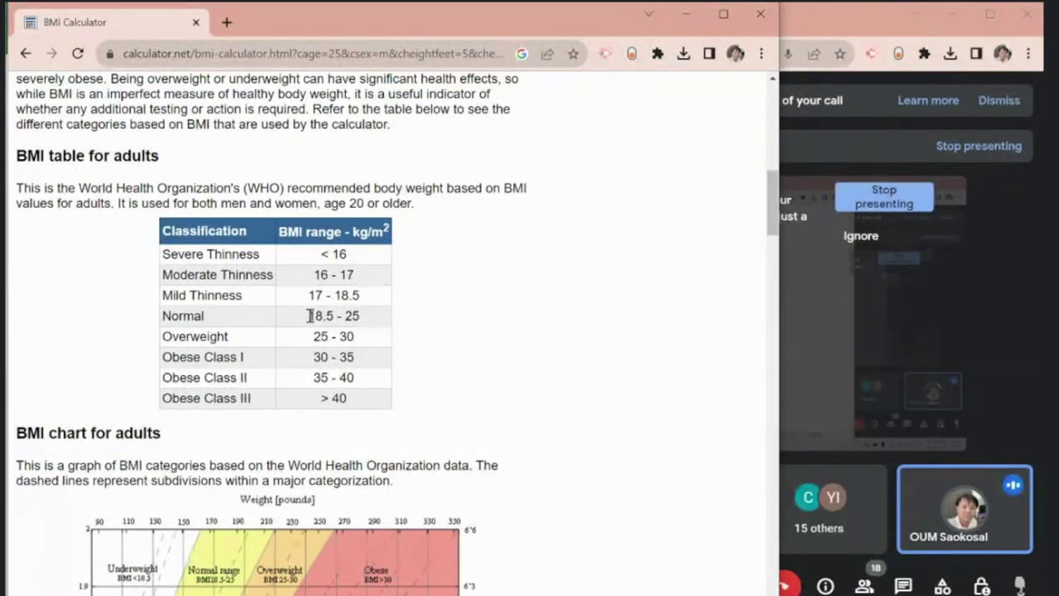
drag(310, 315, 366, 320)
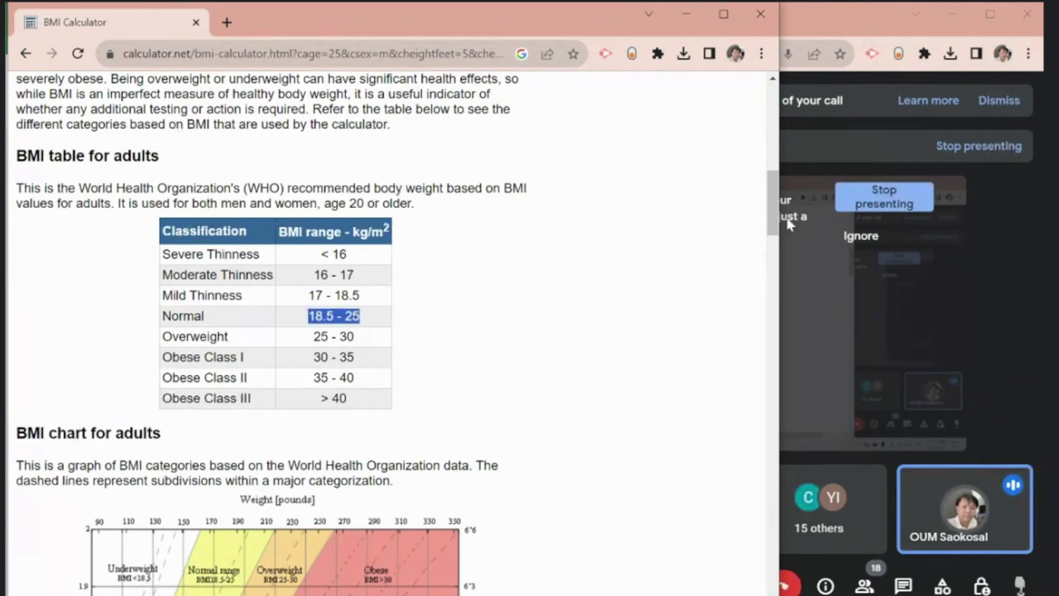
key(alt+Tab)
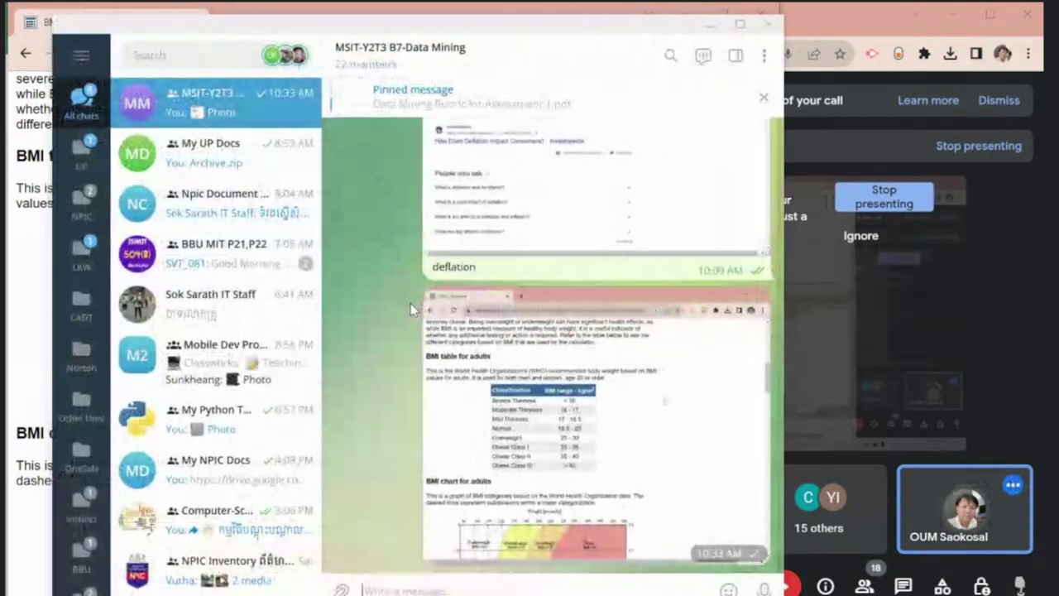
key(alt+Tab)
key(alt+Tab)
key(Tab)
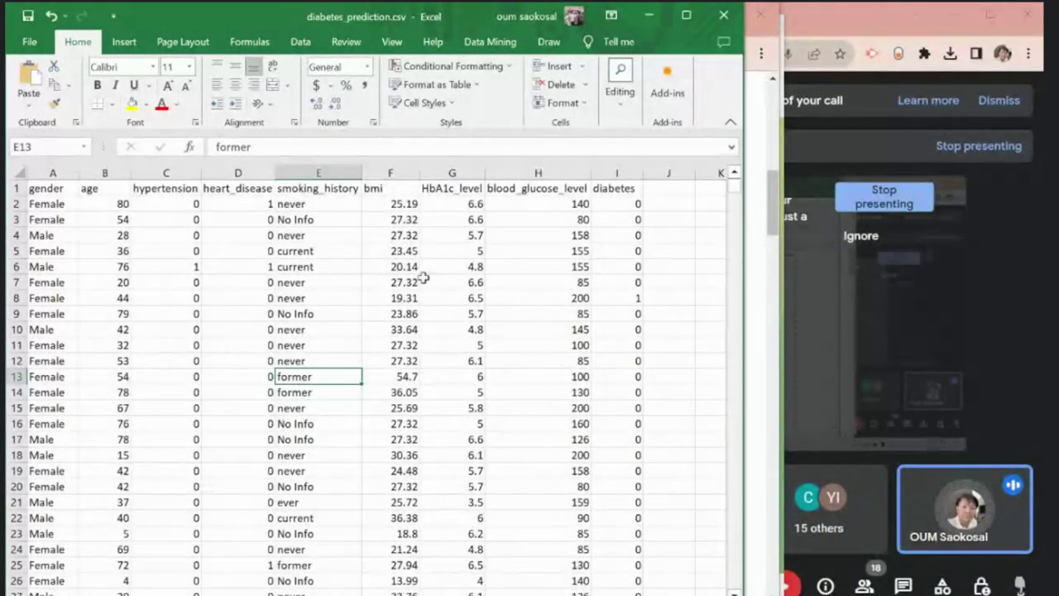
Step: Inspect the bmi values in F2, F3 and F14 (36.05), then return to cell A1
click(401, 205)
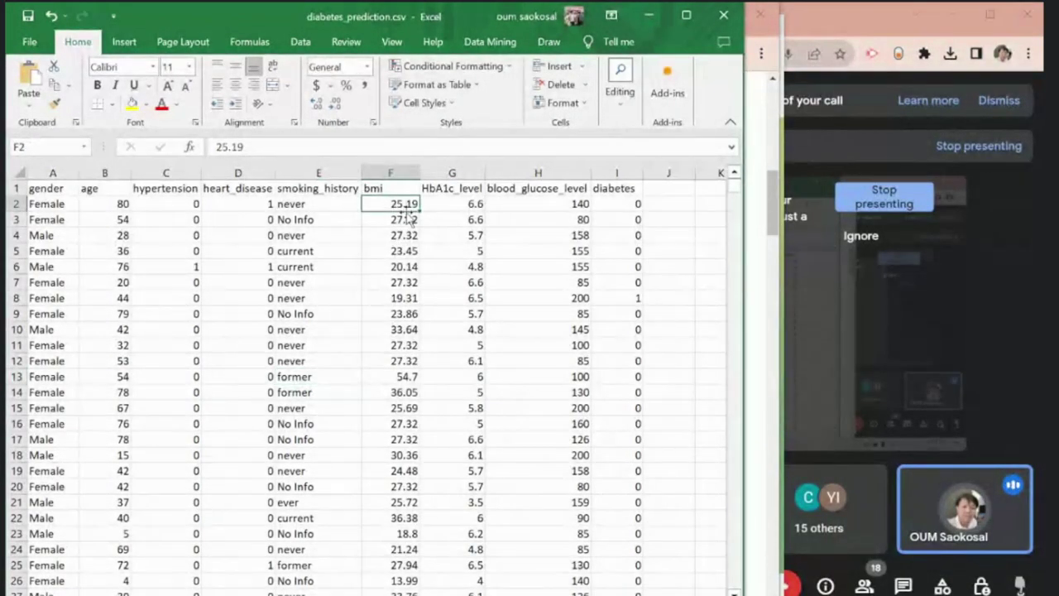
click(403, 220)
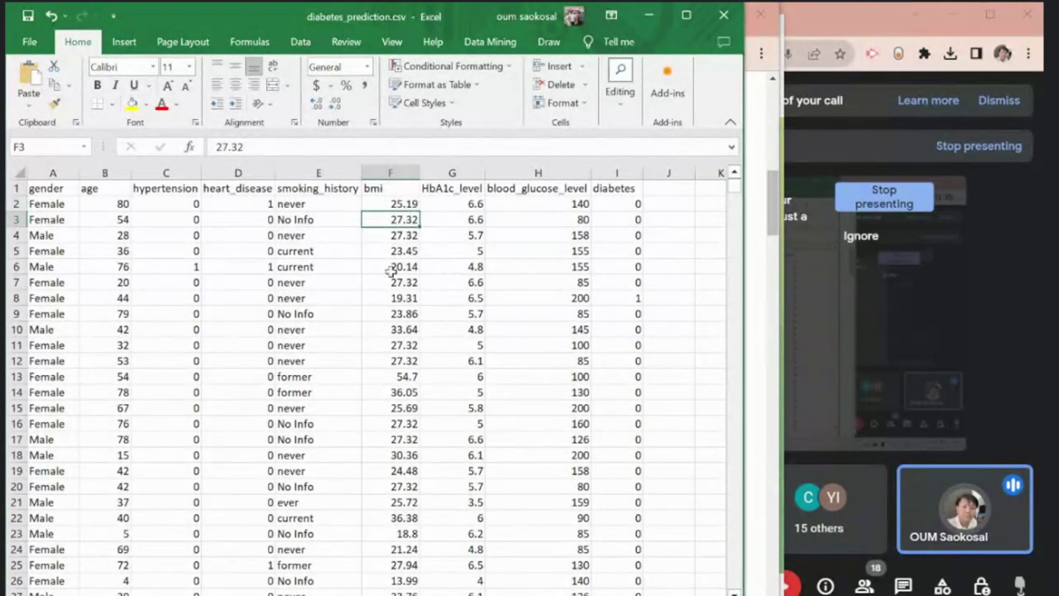
click(383, 389)
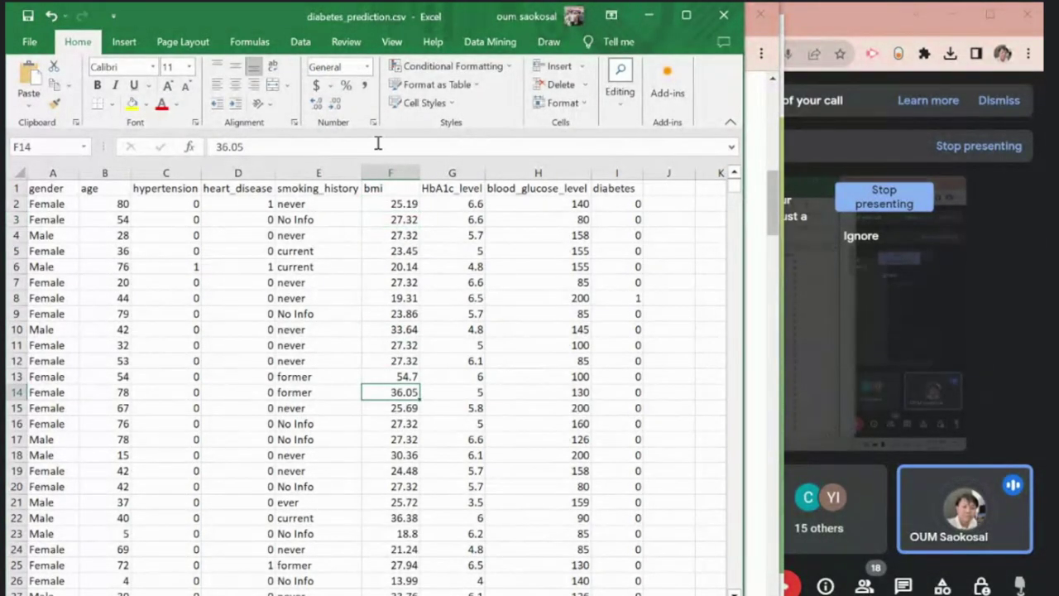
click(45, 188)
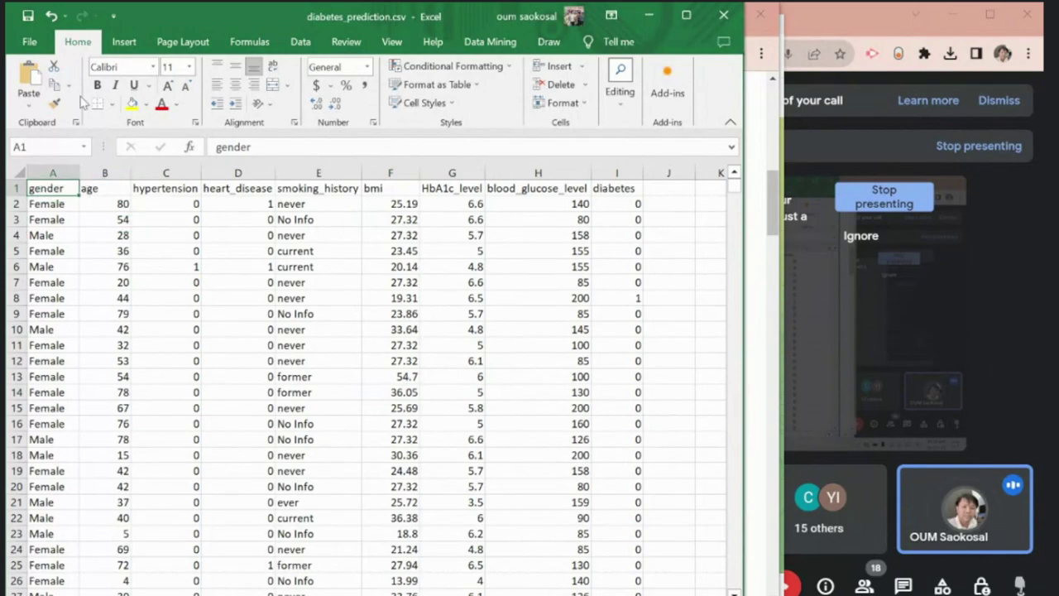
Step: Convert the diabetes data range into a table with headers and widen the window
click(125, 42)
click(27, 78)
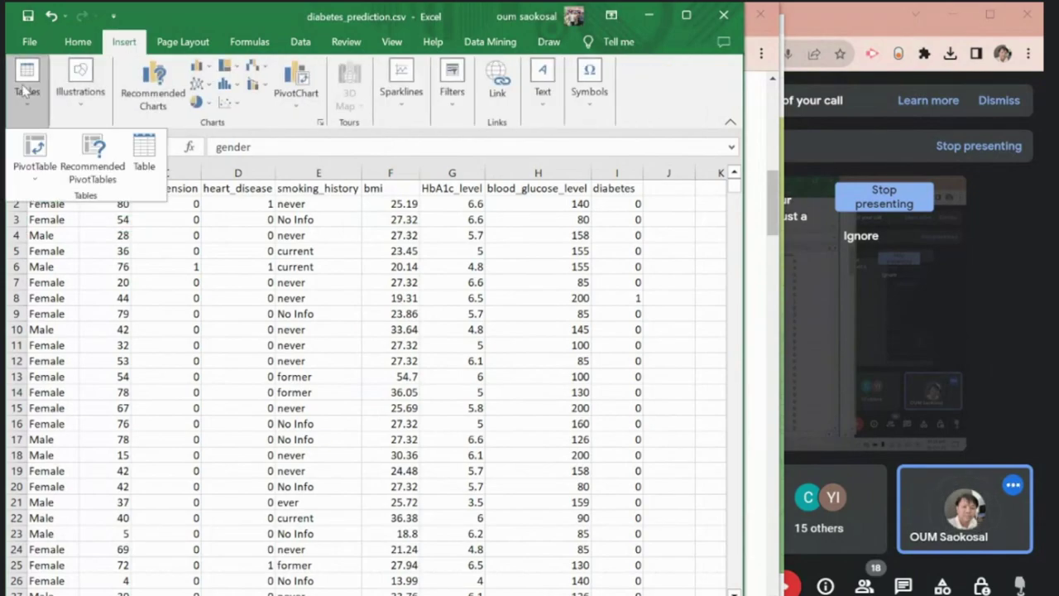
click(134, 164)
click(418, 333)
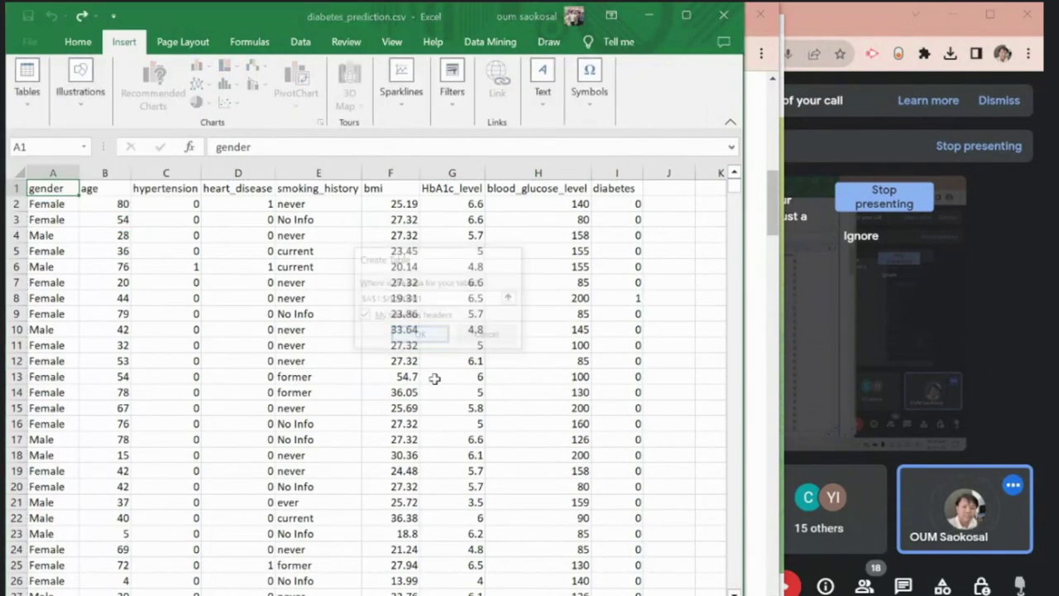
drag(744, 203, 789, 203)
Step: Sort the table by bmi lowest first, then highest first, spotting the maximum 95.69
click(428, 235)
click(449, 188)
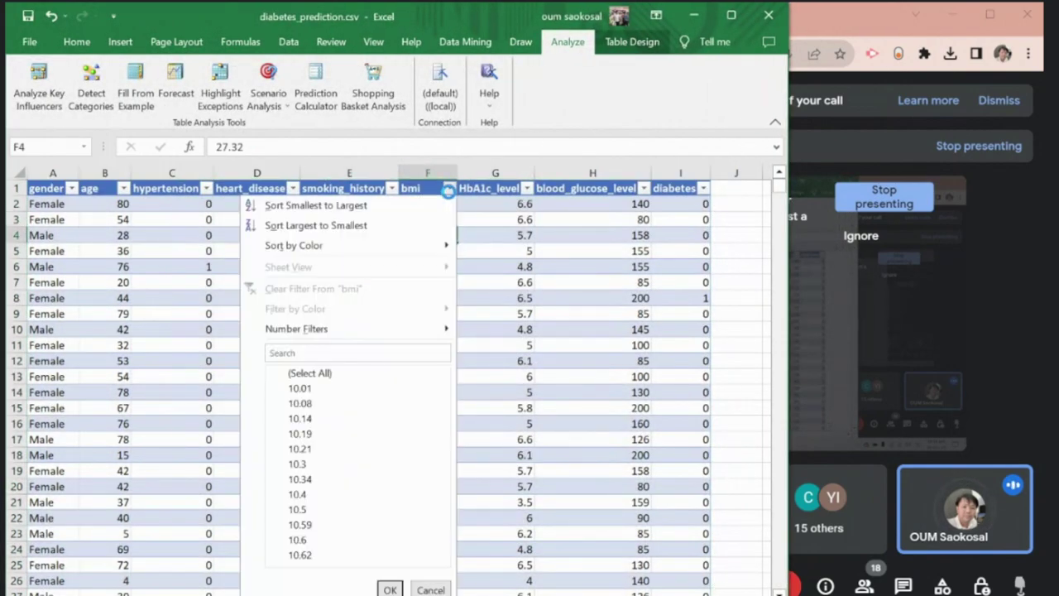
click(407, 205)
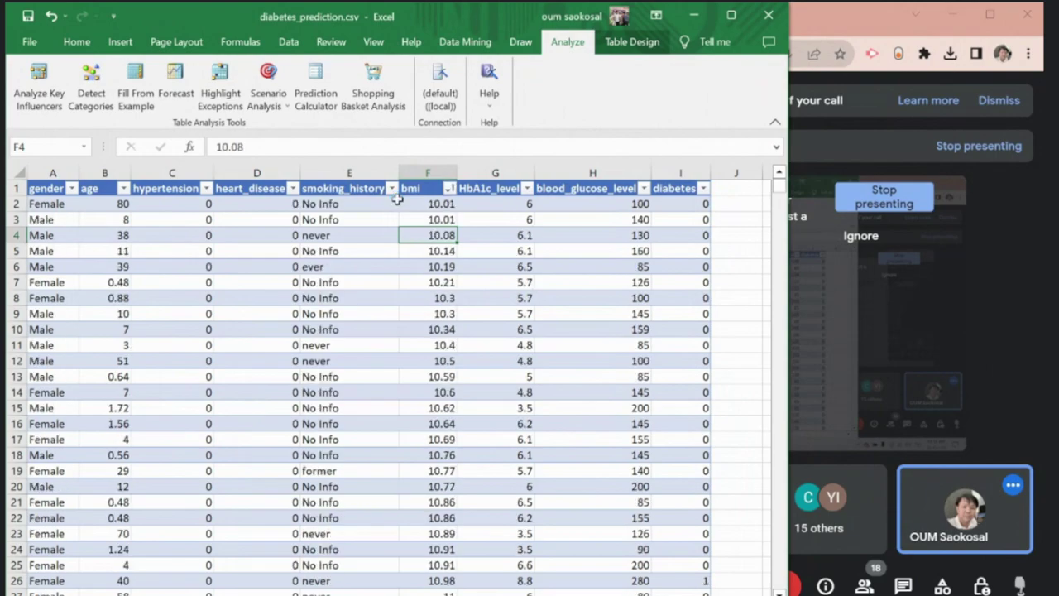
click(449, 188)
click(335, 220)
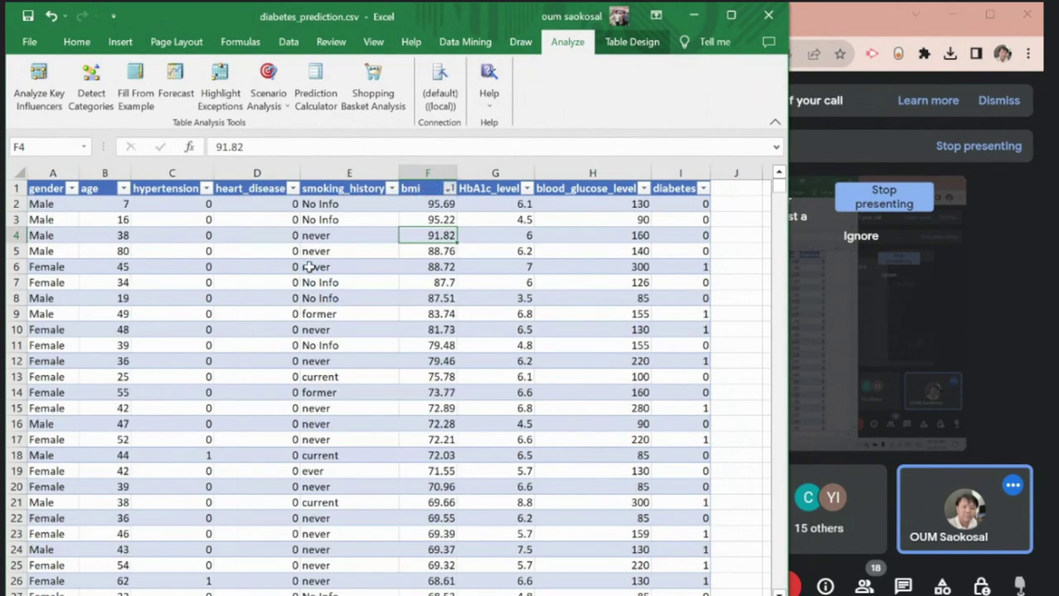
click(54, 205)
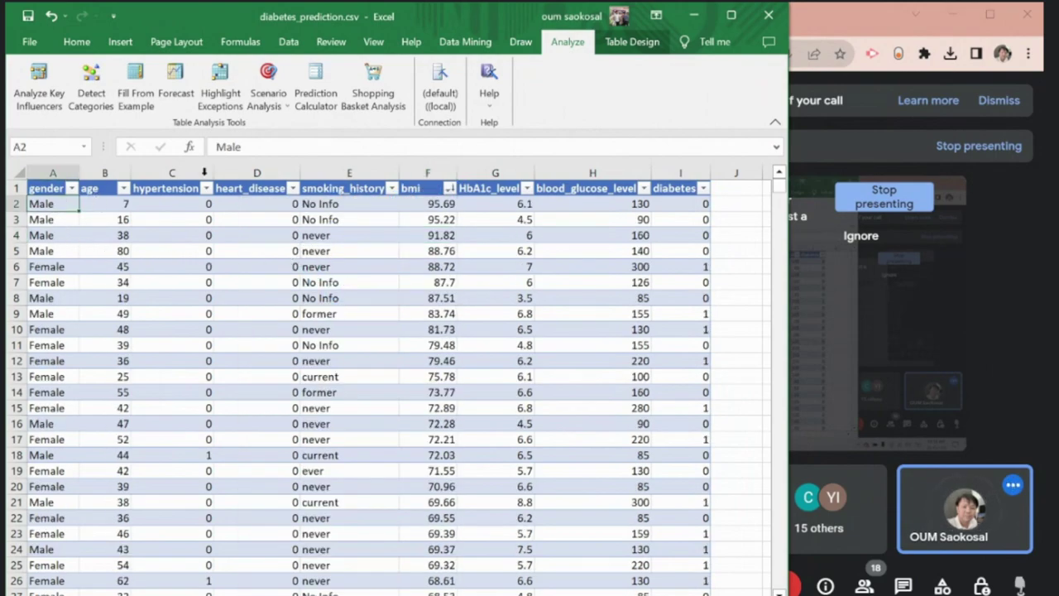
click(452, 207)
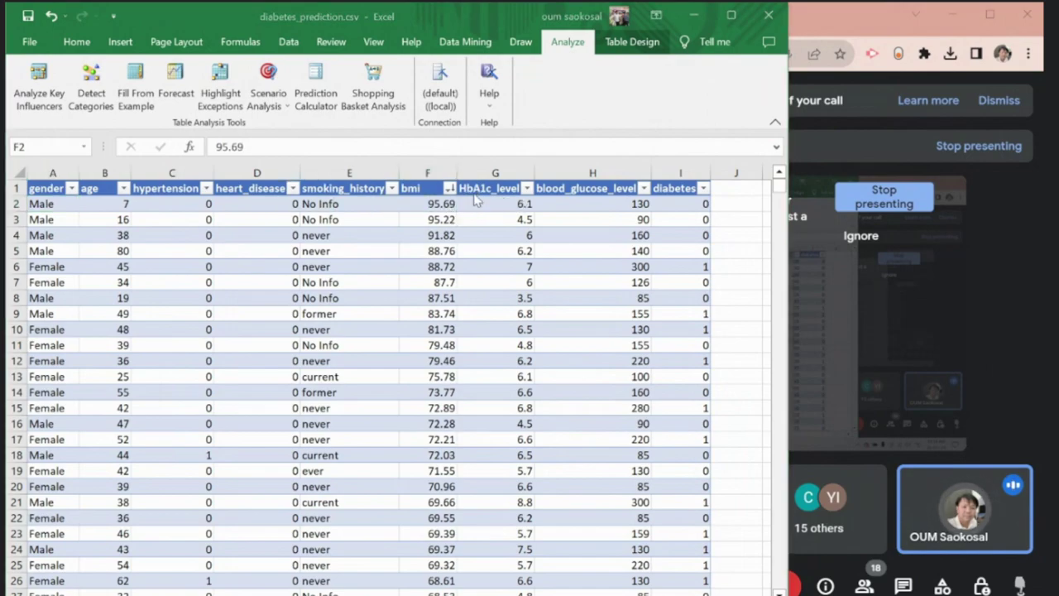
key(alt+Tab)
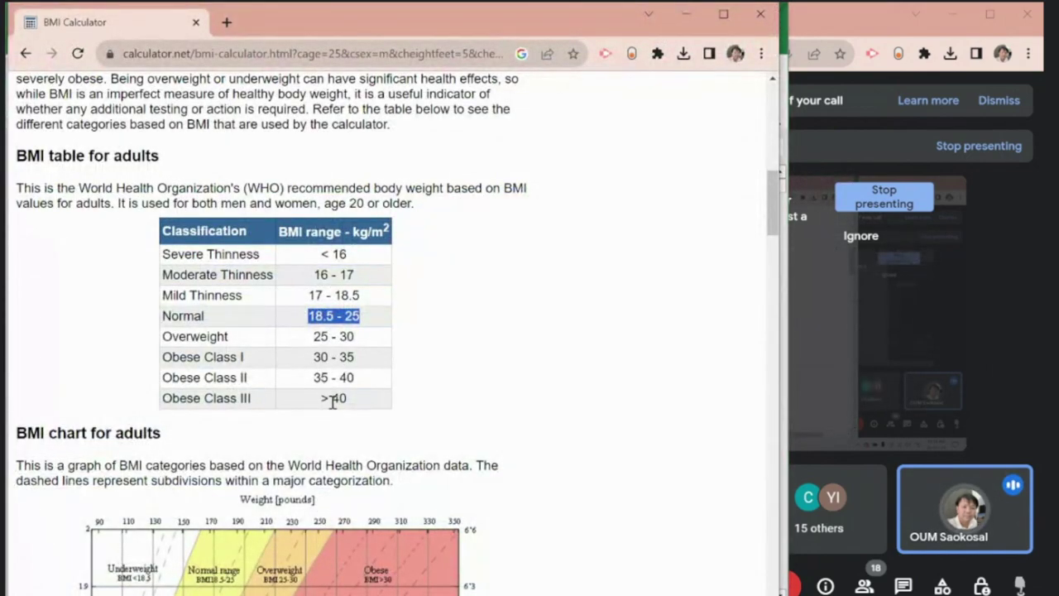
key(alt+Tab)
key(alt+Tab)
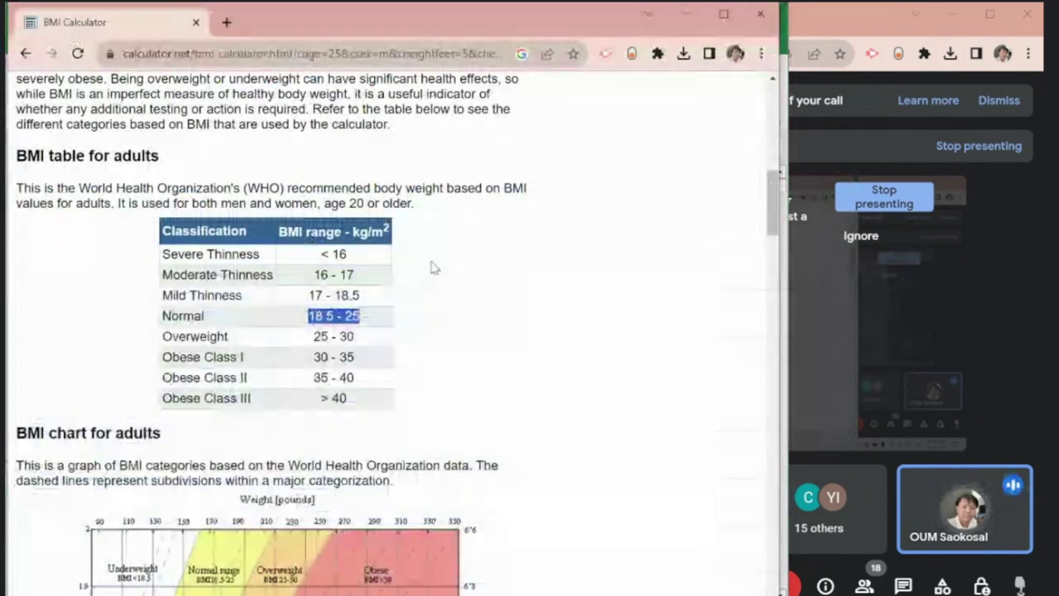
key(alt+Tab)
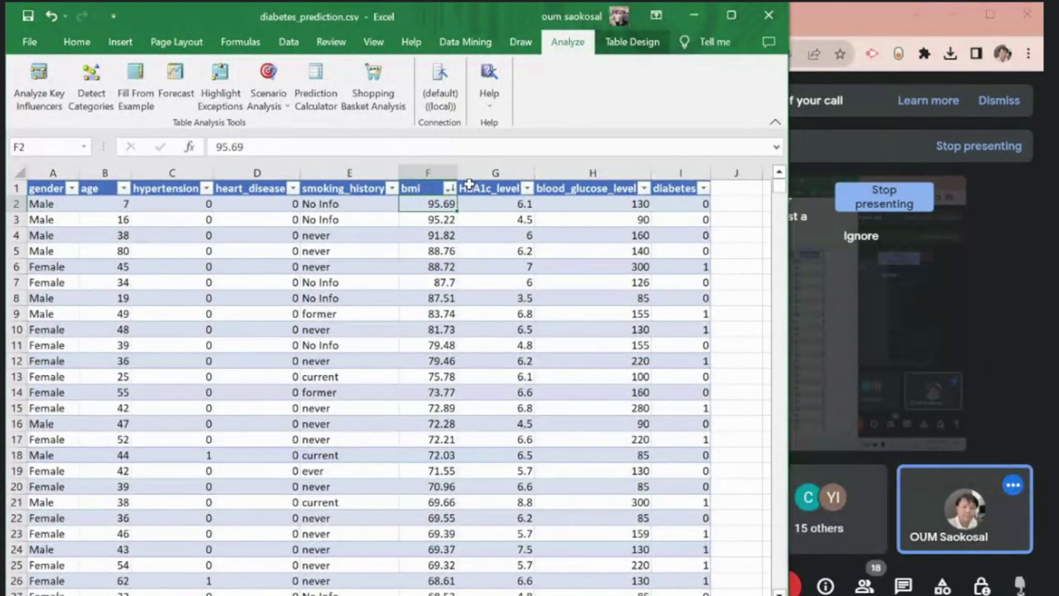
Step: Sort by bmi largest first and smallest first, then undo to restore the original order
click(449, 190)
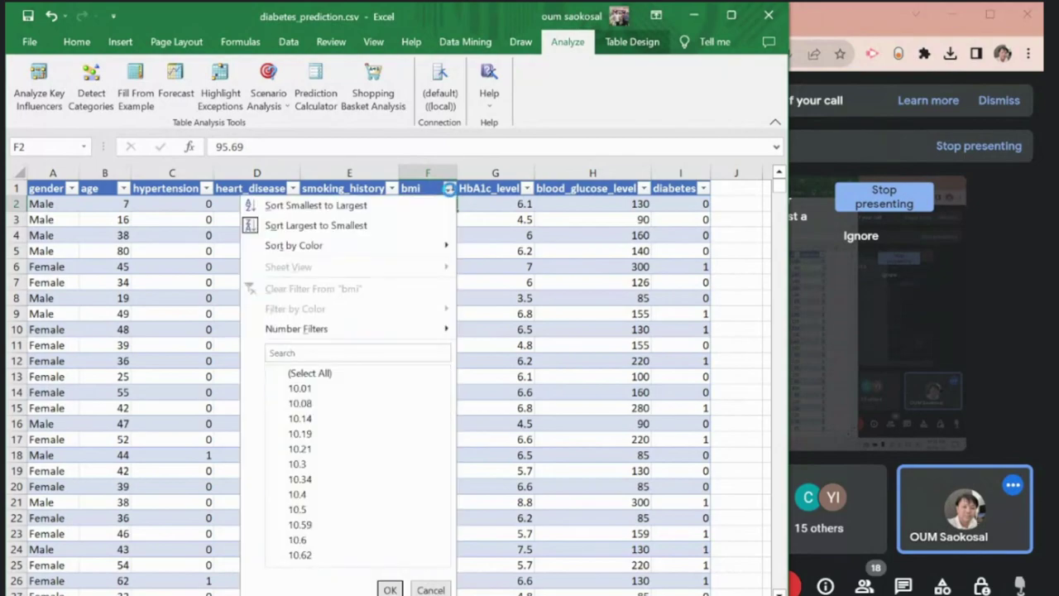
click(385, 227)
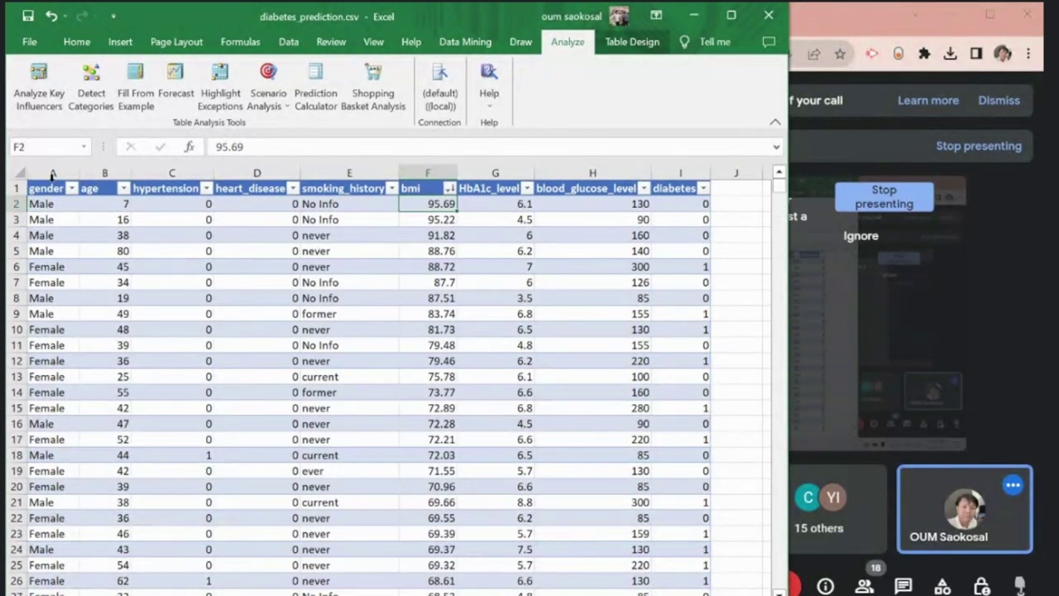
key(Down)
key(Down)
key(Left)
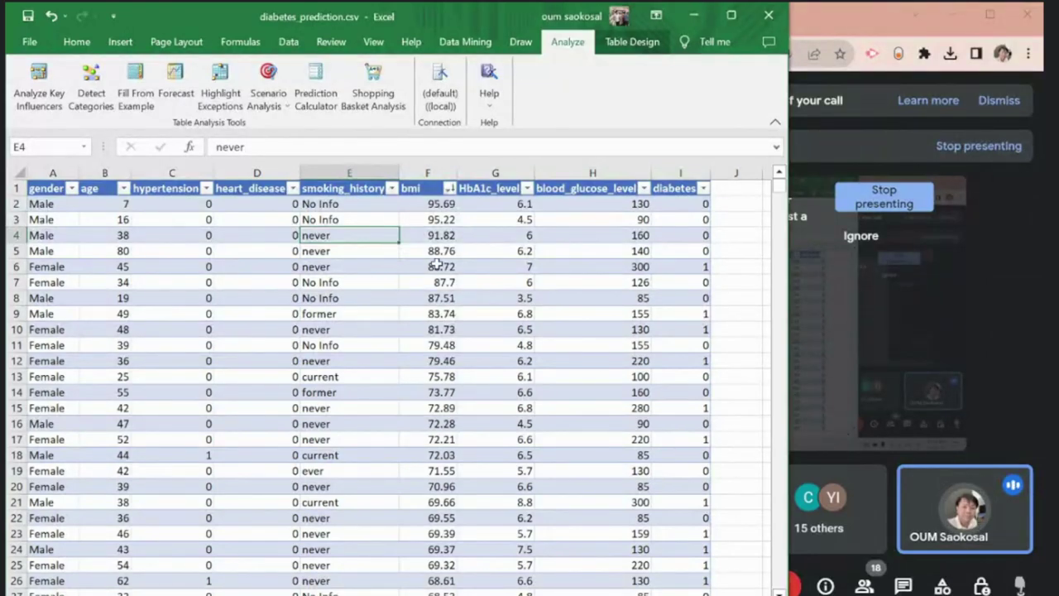
click(422, 205)
key(ctrl+a)
key(alt+a)
key(s)
key(a)
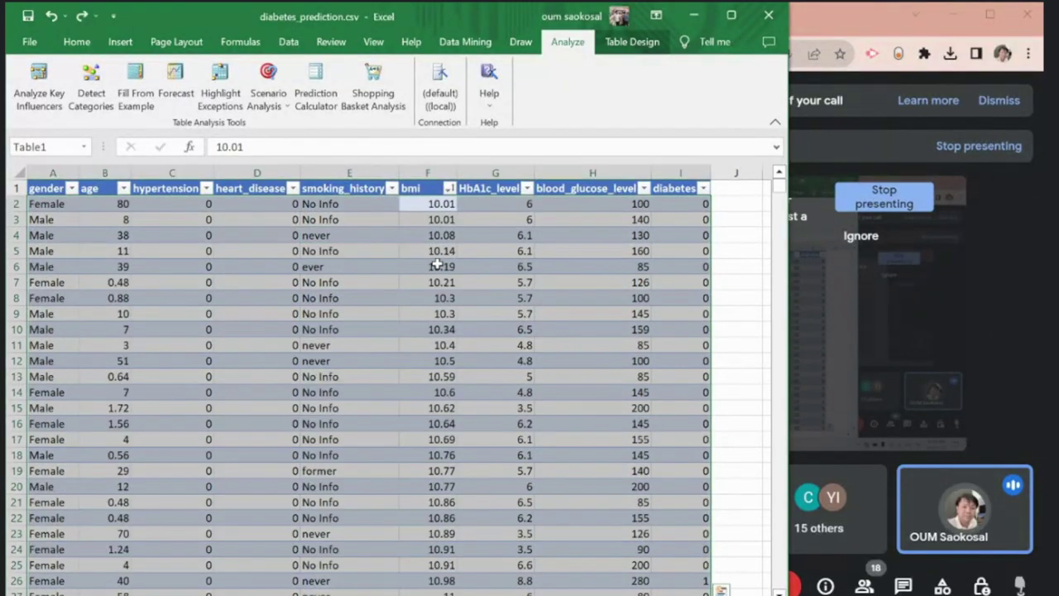
key(ctrl+z)
click(423, 267)
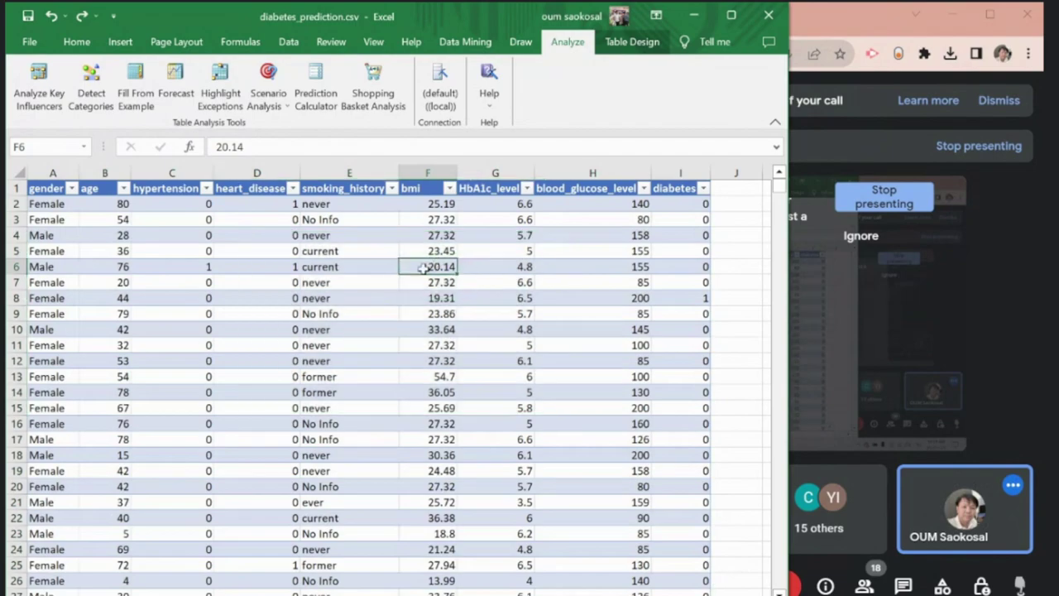
Step: Copy the HbA1c_level header text from cell G1
click(492, 189)
double_click(284, 146)
key(ctrl+c)
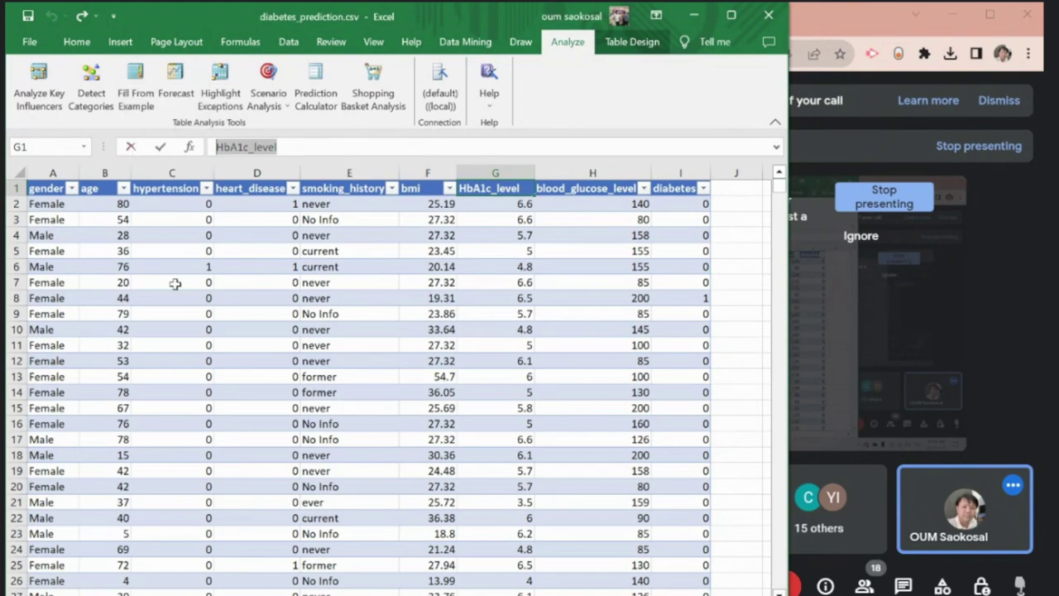
key(Escape)
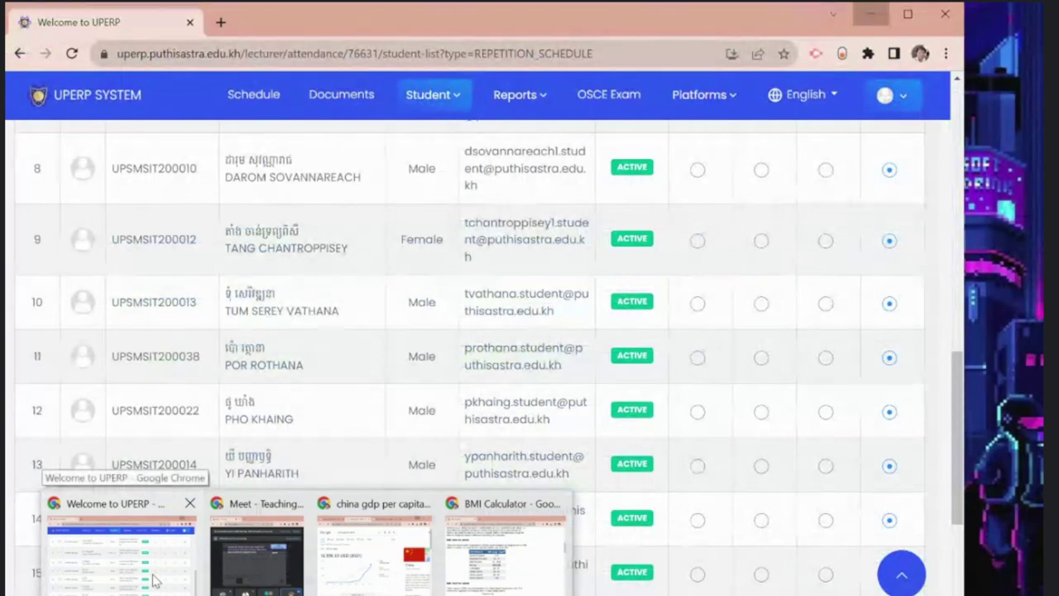
Step: Search Google for HbA1c_level in a new tab and open the Diabetes UK 'What is HbA1c?' result
click(153, 581)
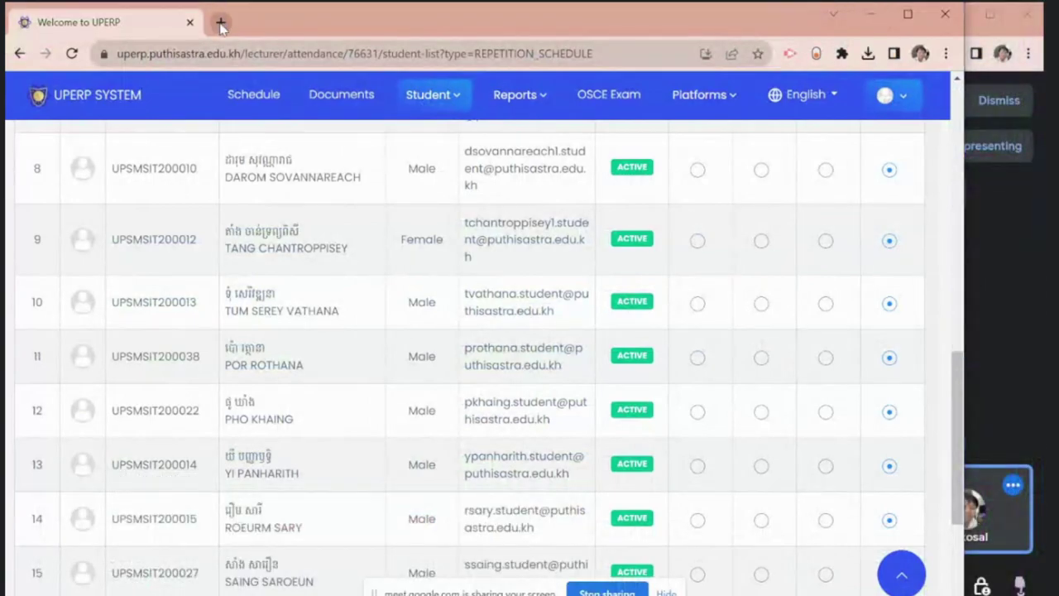
click(221, 28)
key(ctrl+v)
key(Return)
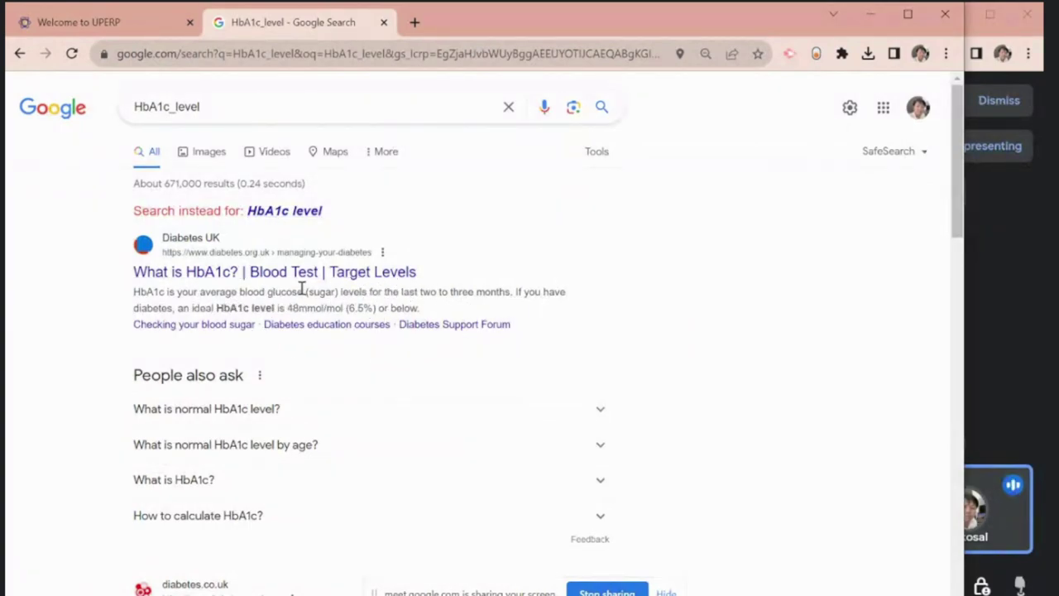
click(264, 275)
Step: Check the Meet call's participant list, then return to the UPERP attendance list
click(110, 22)
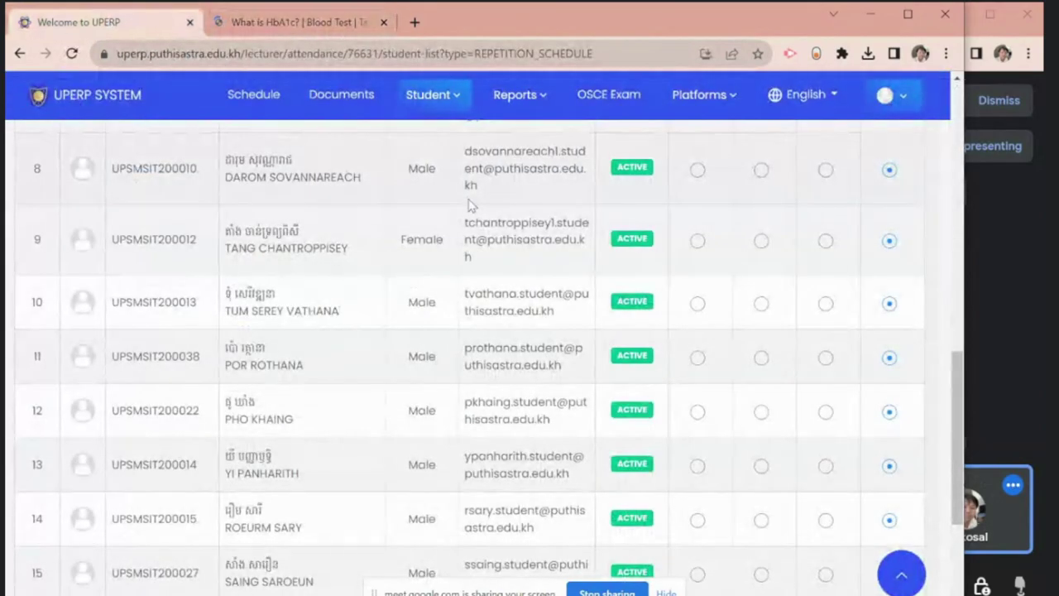
click(970, 364)
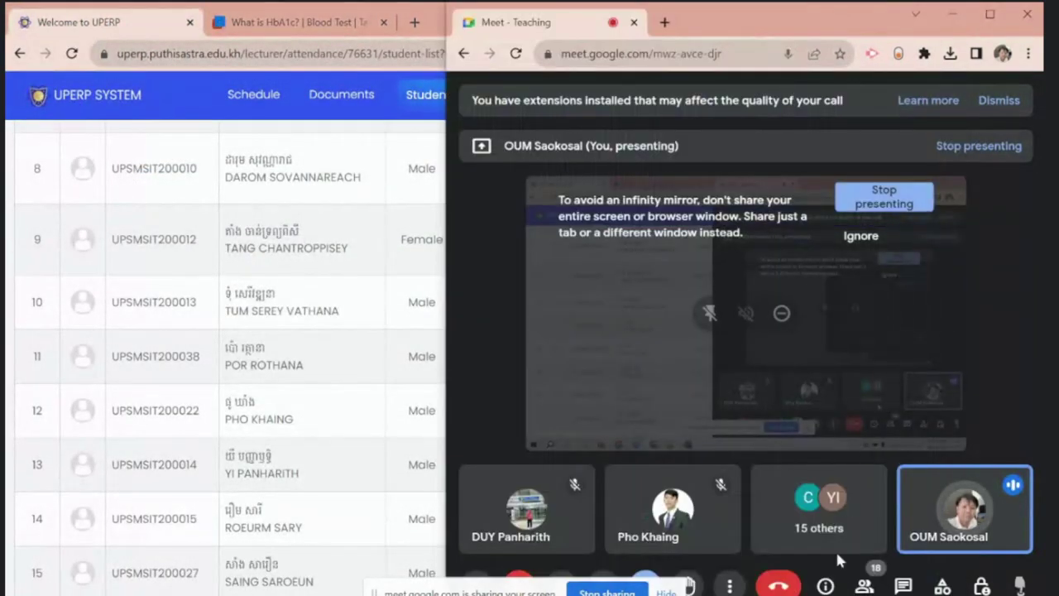
click(865, 586)
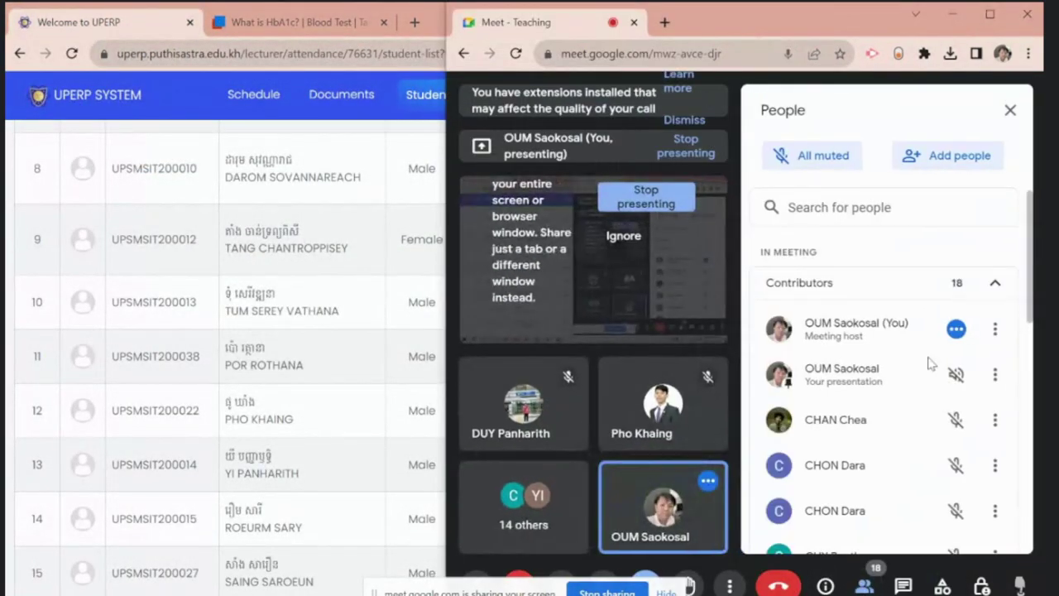
click(1011, 110)
click(18, 403)
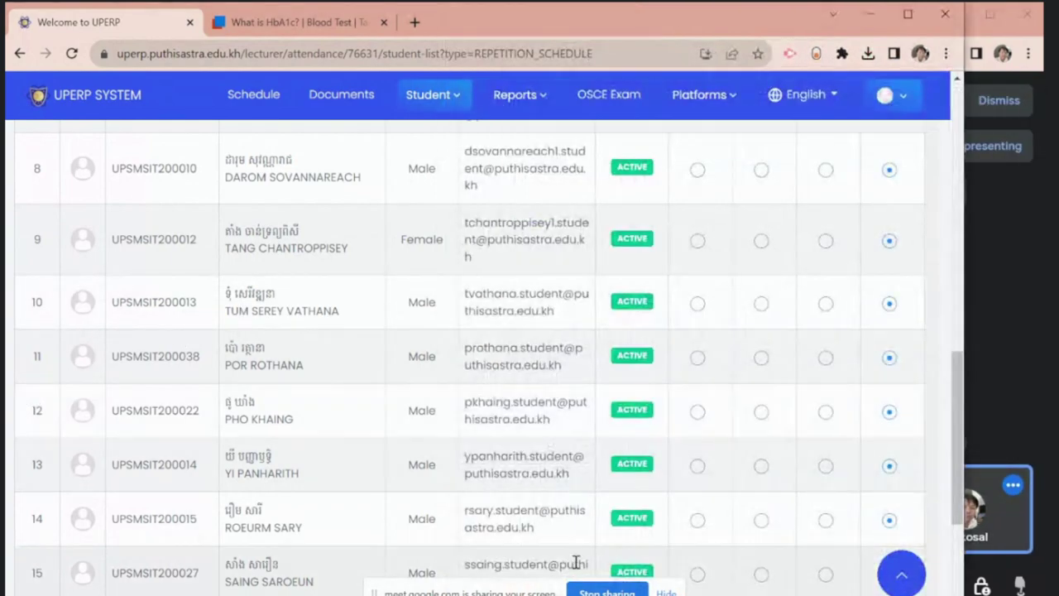
drag(961, 377, 939, 92)
Step: Start the 10:30 Data mining session, mark all 19 students present and approve it
click(418, 98)
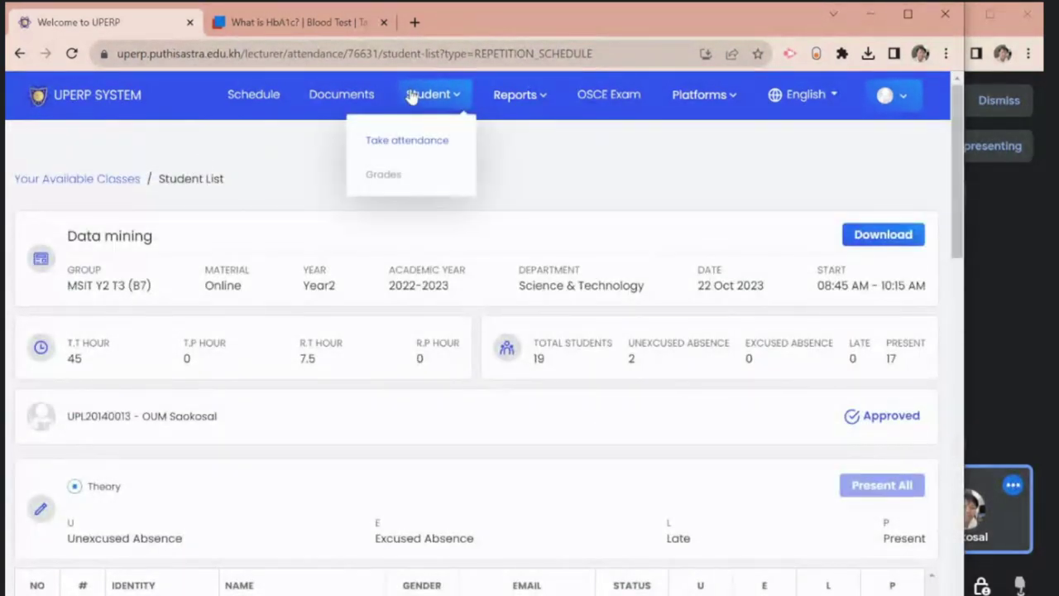
click(402, 139)
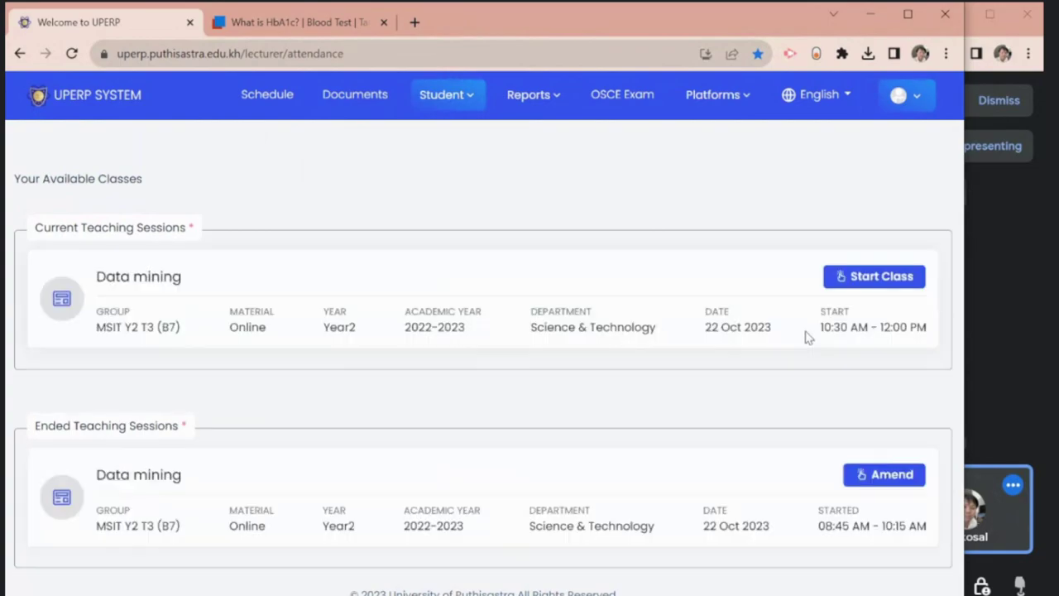
click(865, 276)
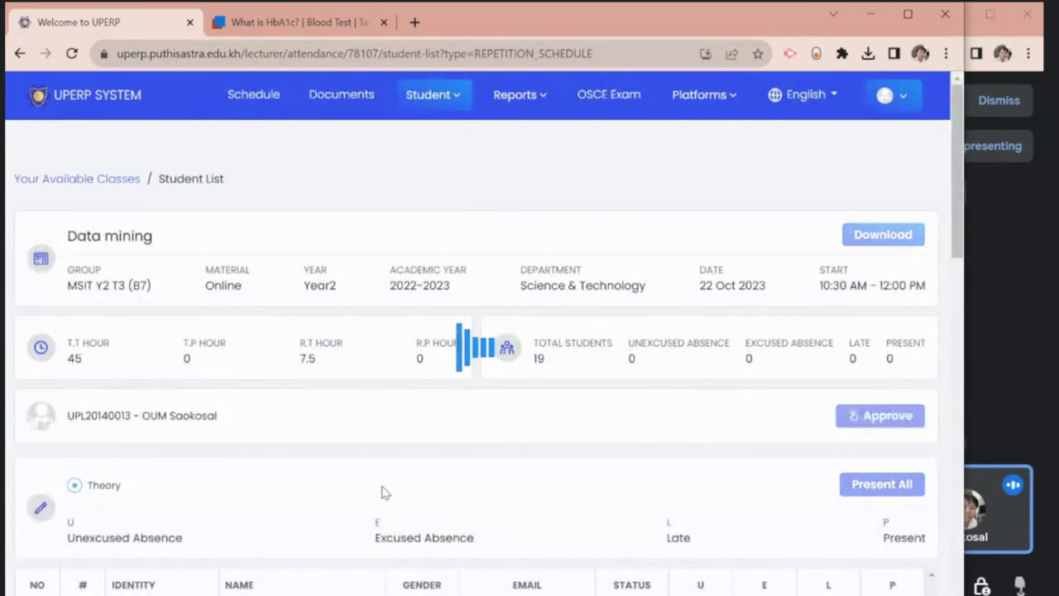
click(888, 490)
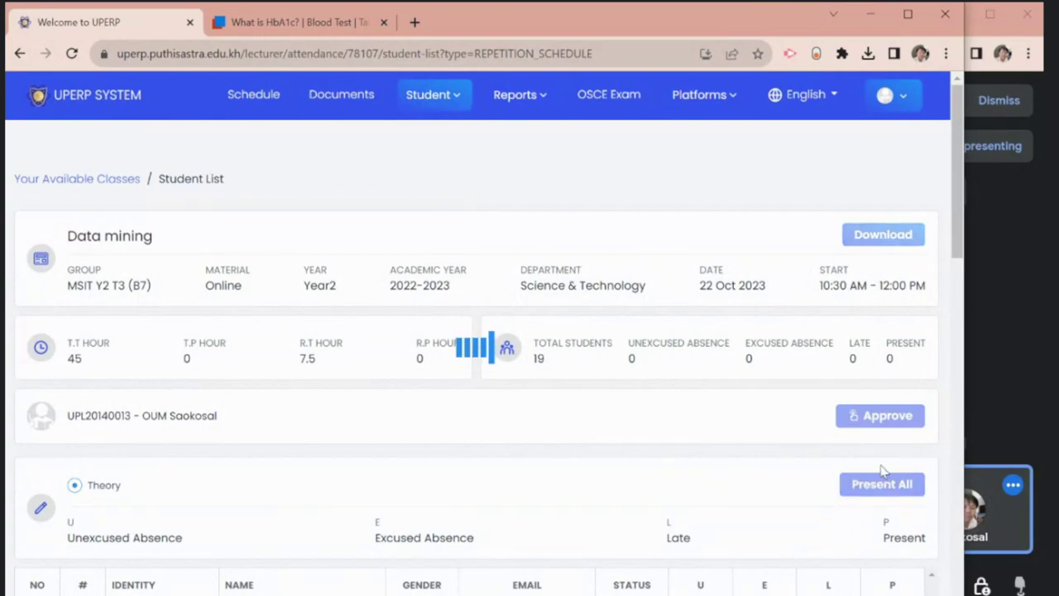
click(881, 417)
click(516, 457)
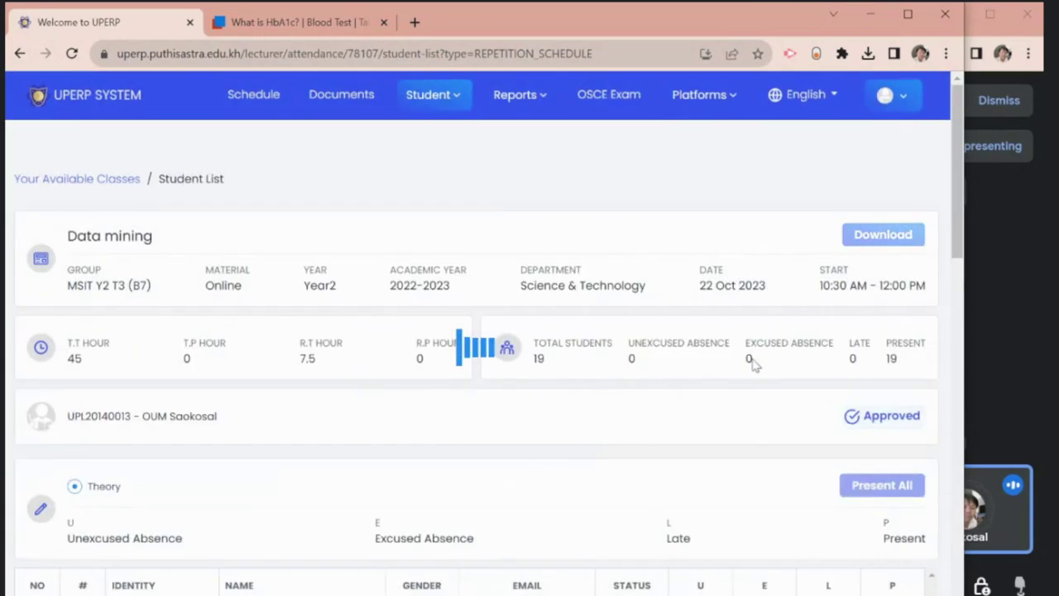
Step: Mark students 4 and 16 as unexcused absences
scroll(759, 357, down, 5)
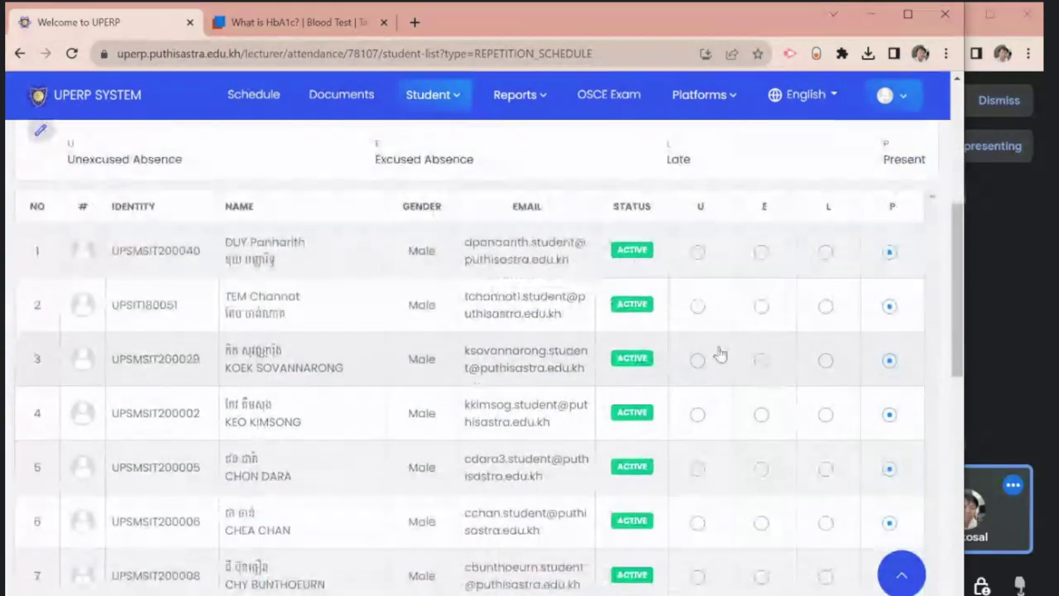
click(697, 414)
scroll(705, 403, down, 5)
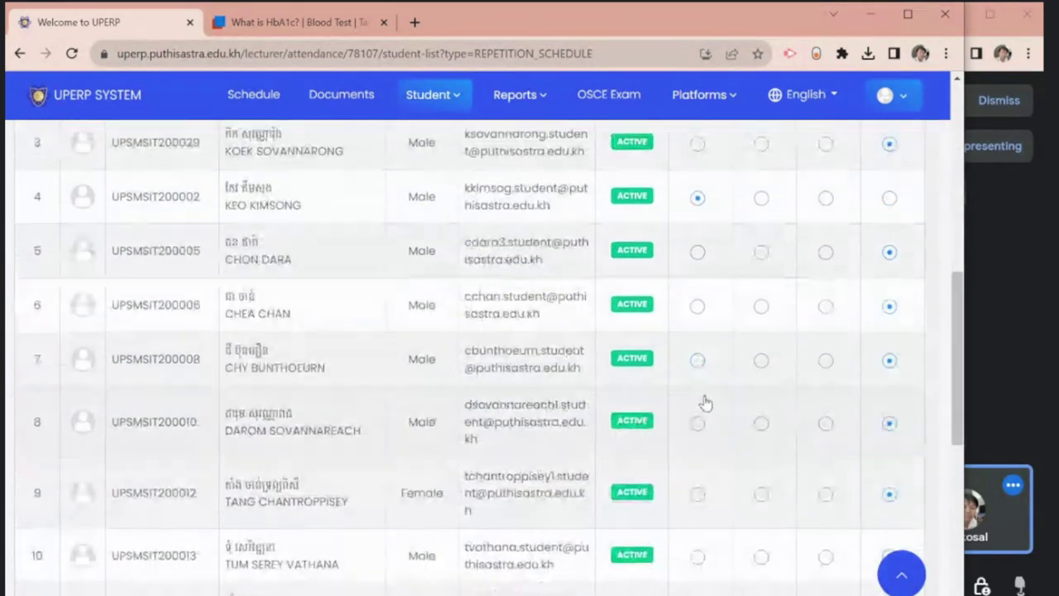
scroll(704, 402, down, 3)
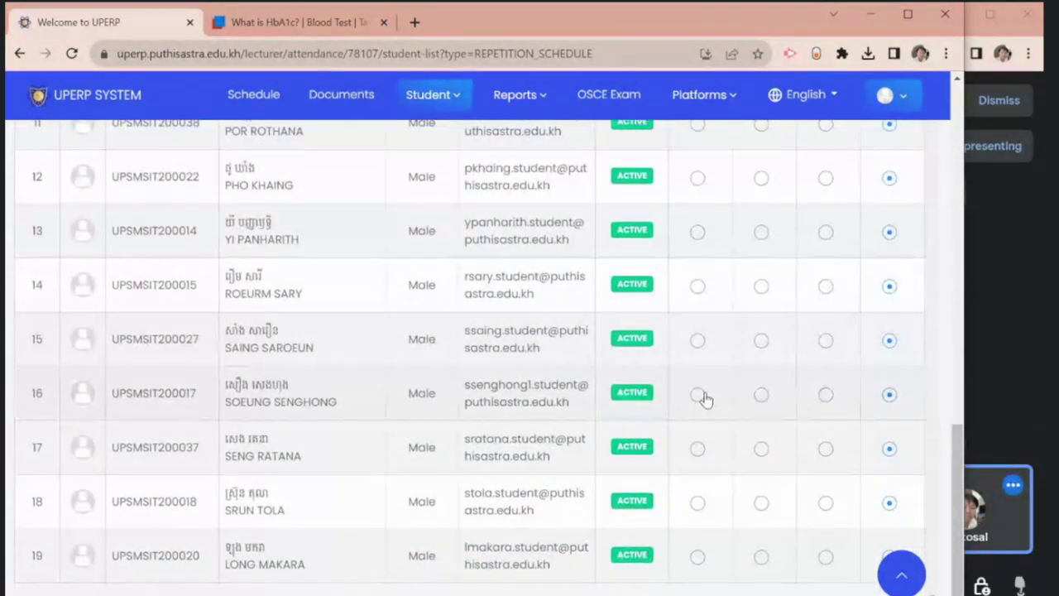
click(698, 396)
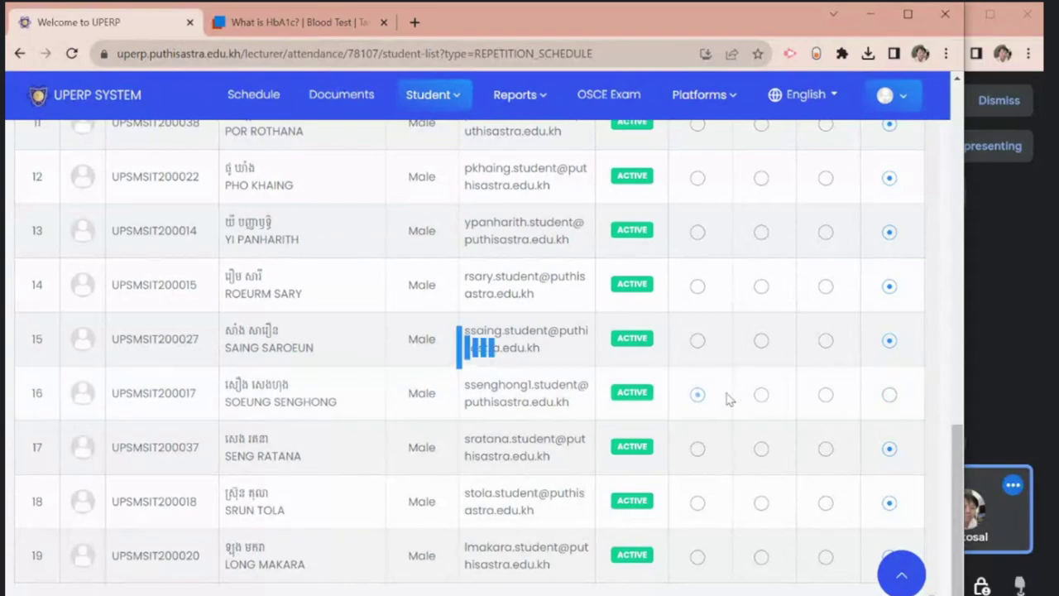
Step: On the HbA1c page, accept cookies, resize the browser, and highlight the 6.5% and 48 mmol/mol values
click(250, 26)
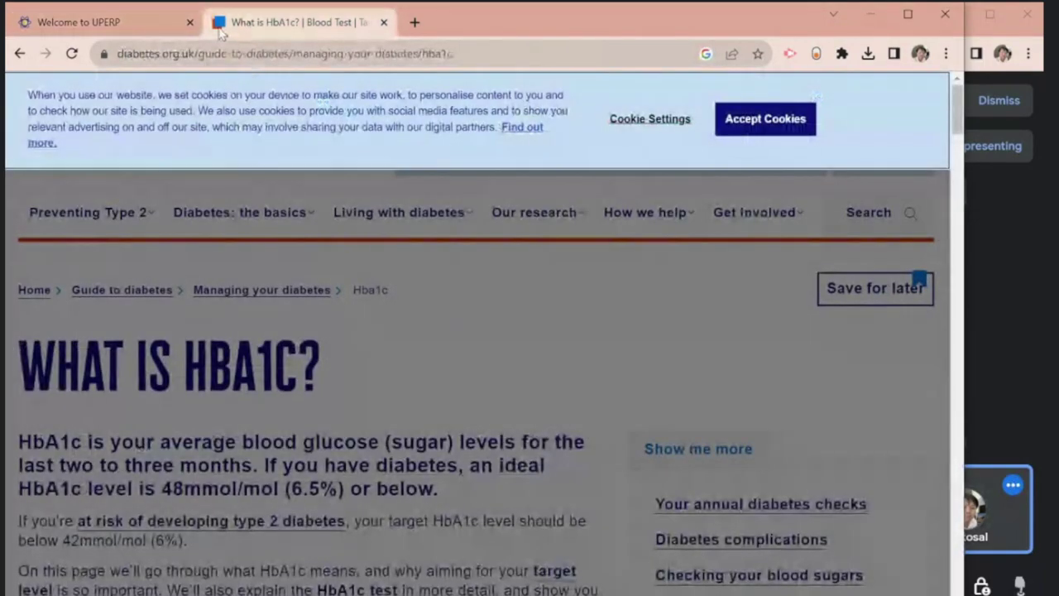
click(769, 122)
scroll(331, 265, down, 2)
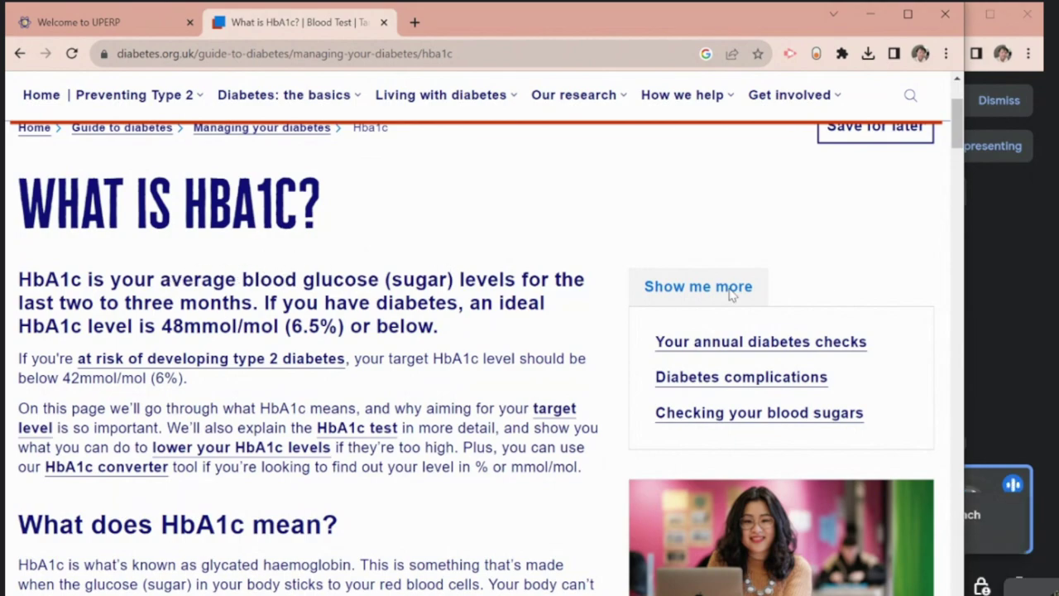
drag(967, 280, 747, 280)
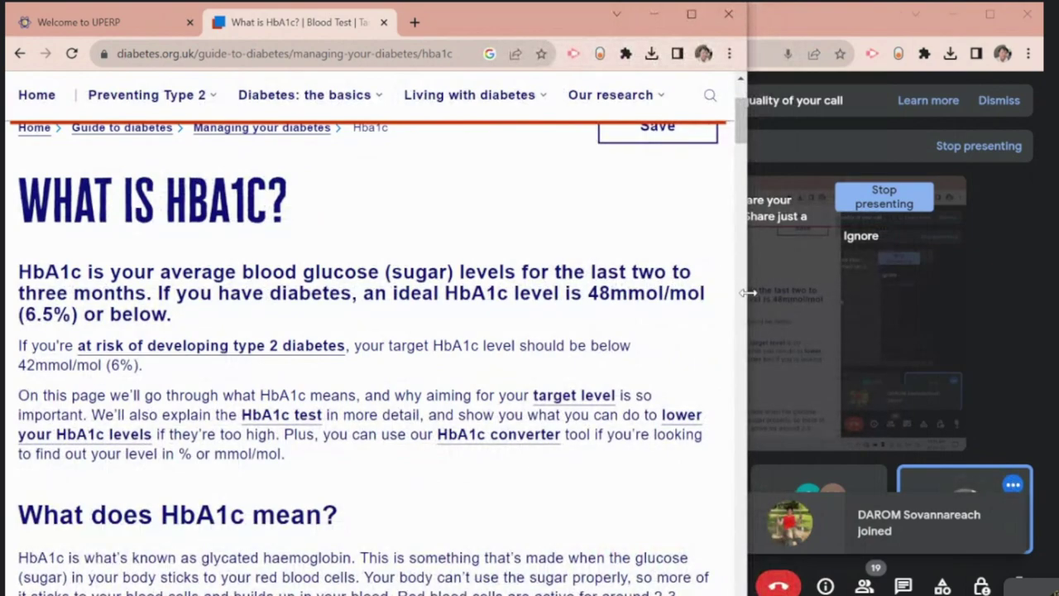
drag(748, 292, 811, 293)
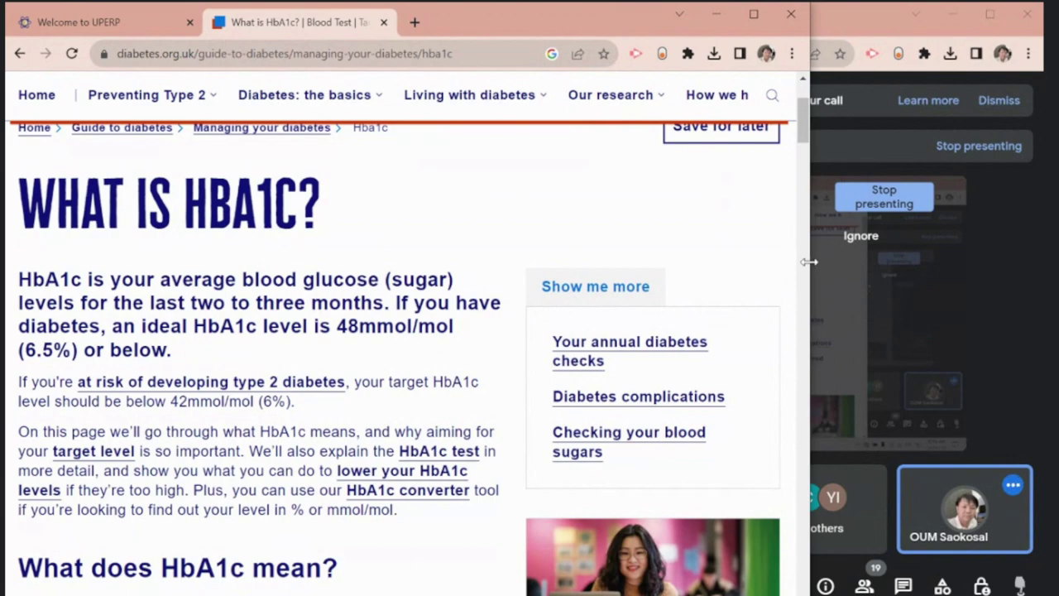
drag(810, 267, 863, 261)
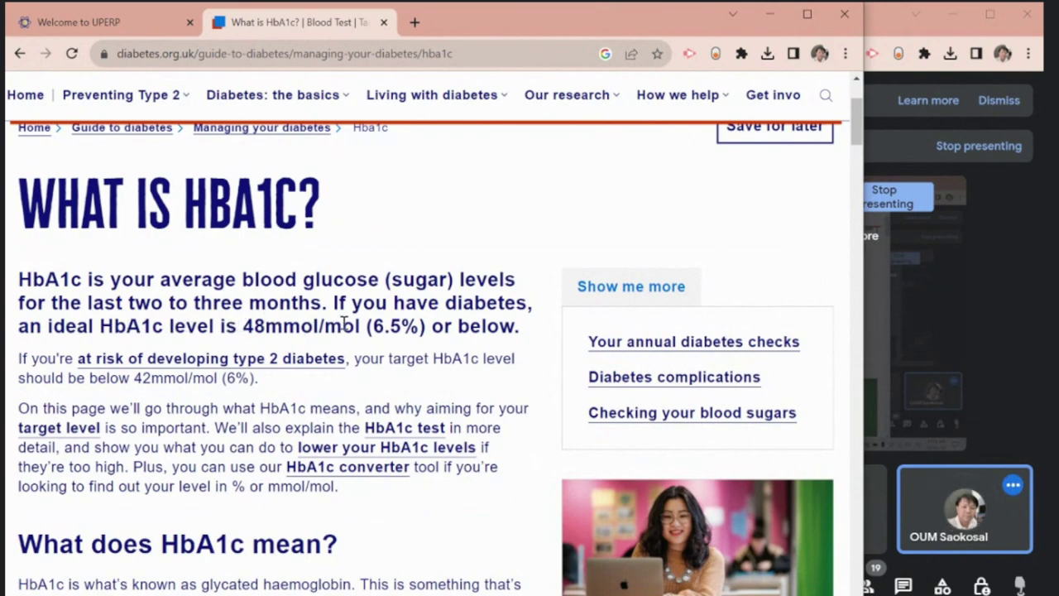
drag(370, 326, 424, 326)
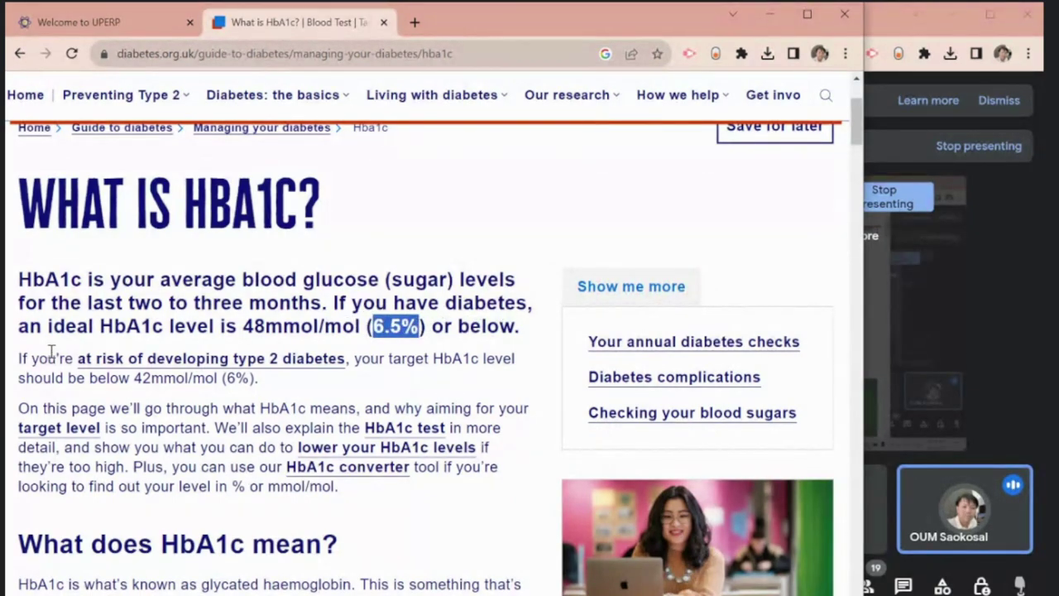
drag(247, 327, 253, 327)
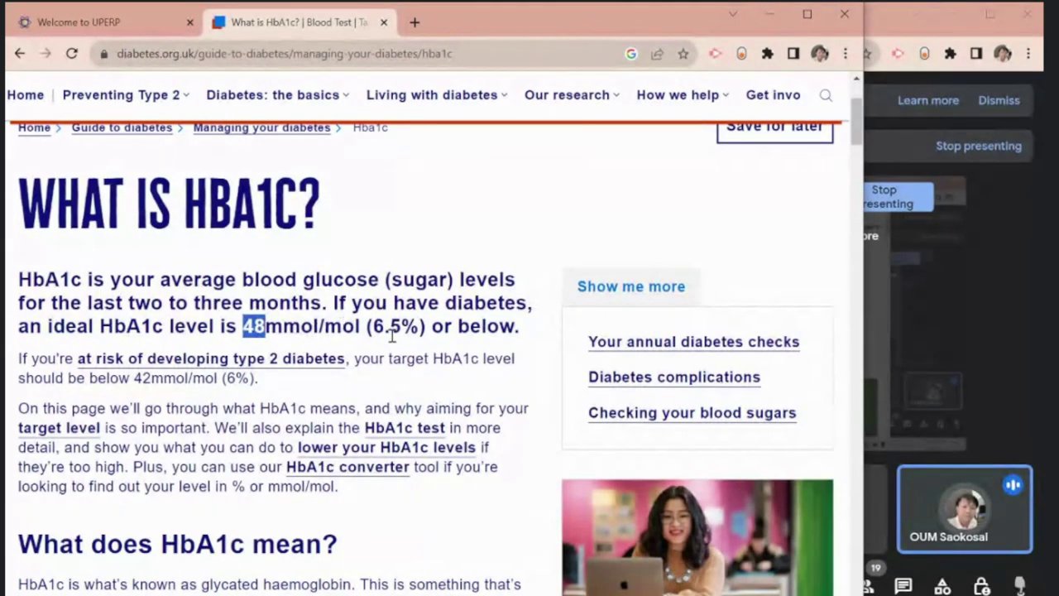
Step: Close the Free Wills Month banner and scroll through the HbA1c article
scroll(321, 382, down, 4)
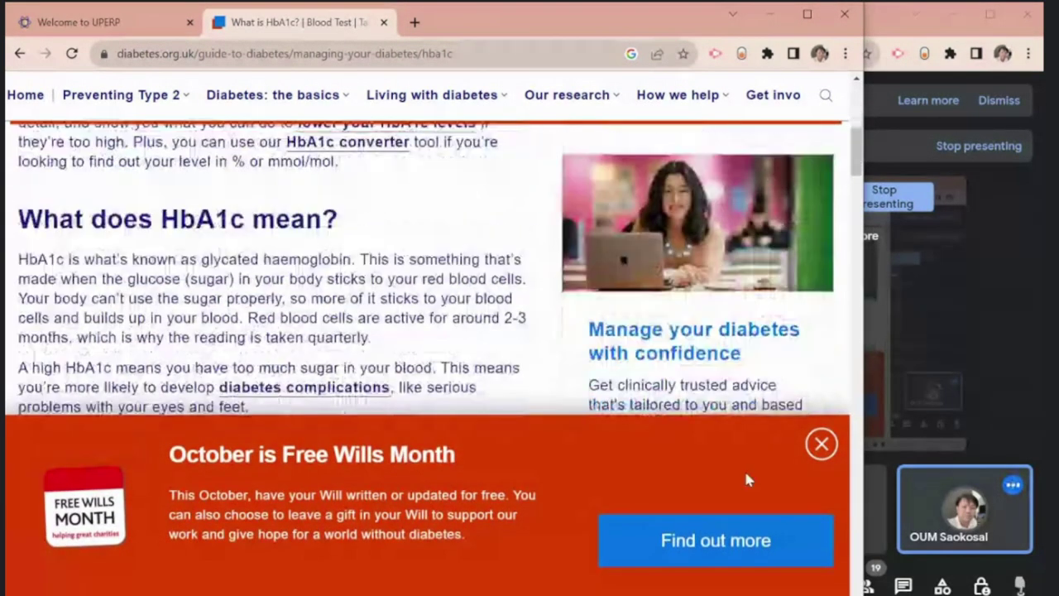
click(822, 443)
scroll(461, 350, down, 8)
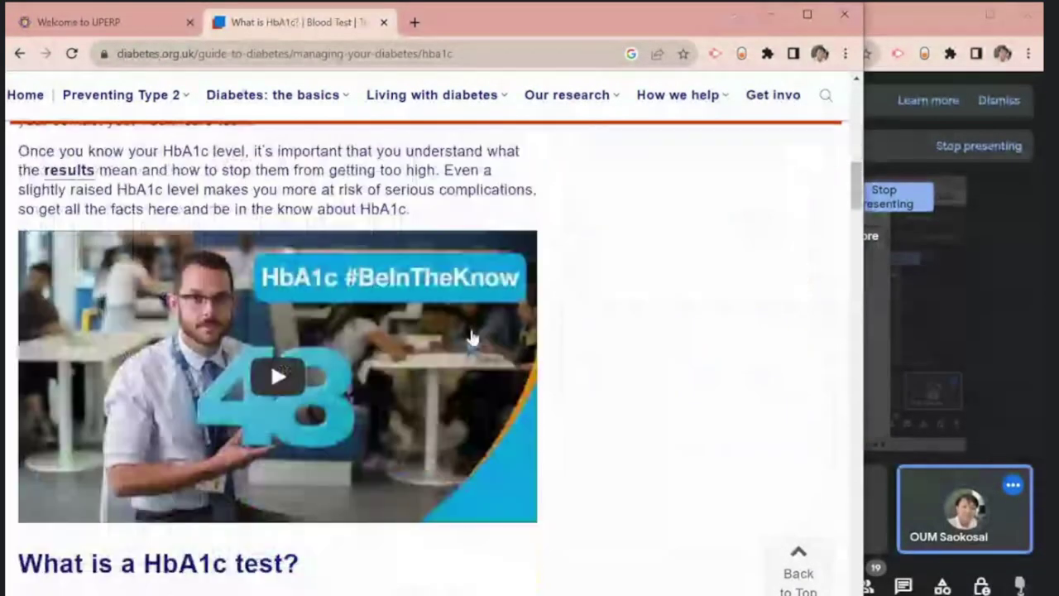
scroll(475, 335, down, 12)
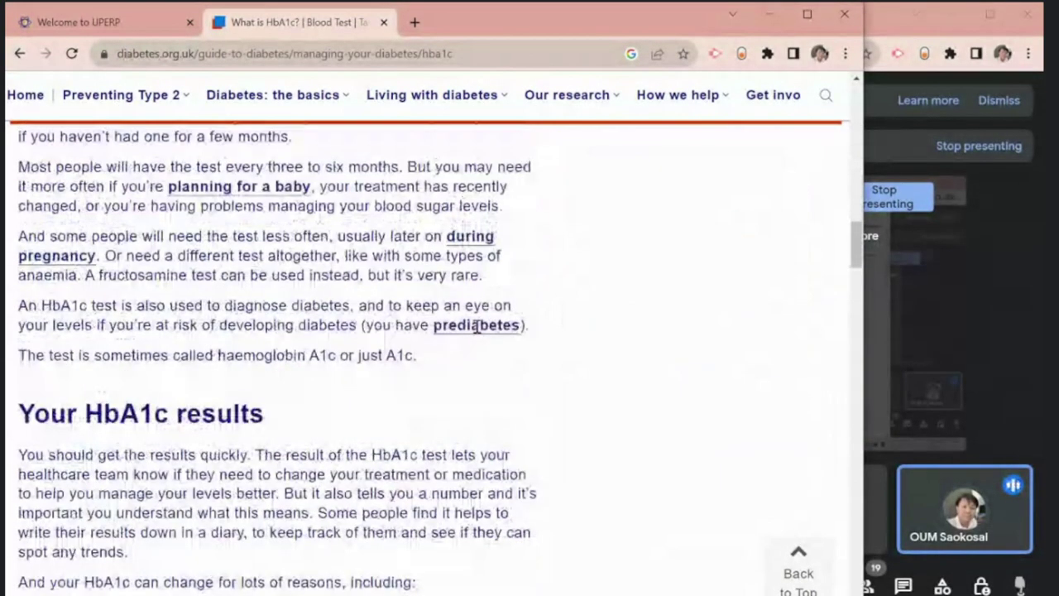
scroll(477, 334, down, 9)
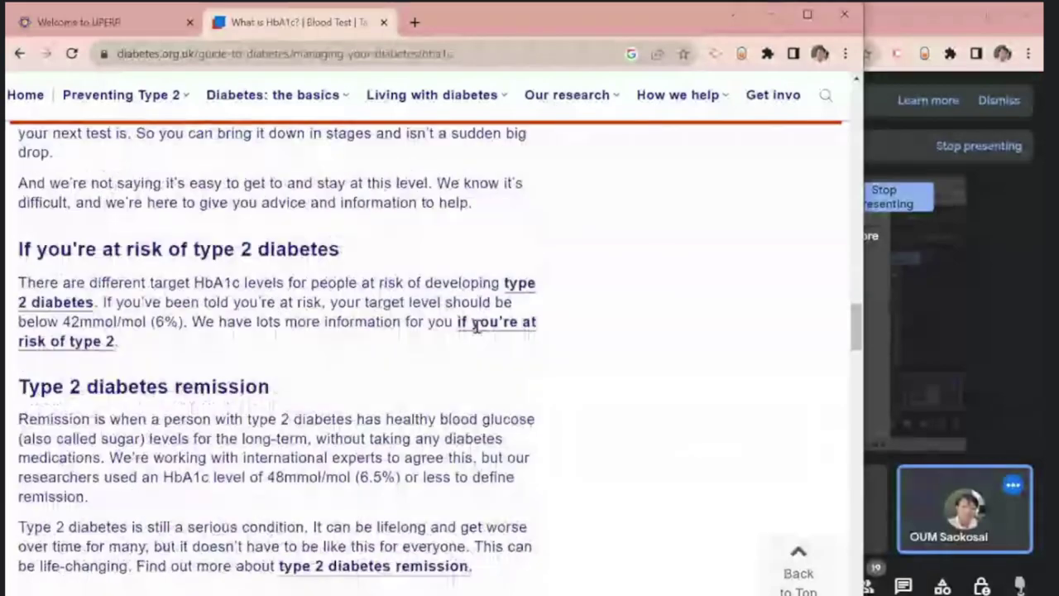
scroll(477, 334, down, 8)
scroll(480, 331, up, 10)
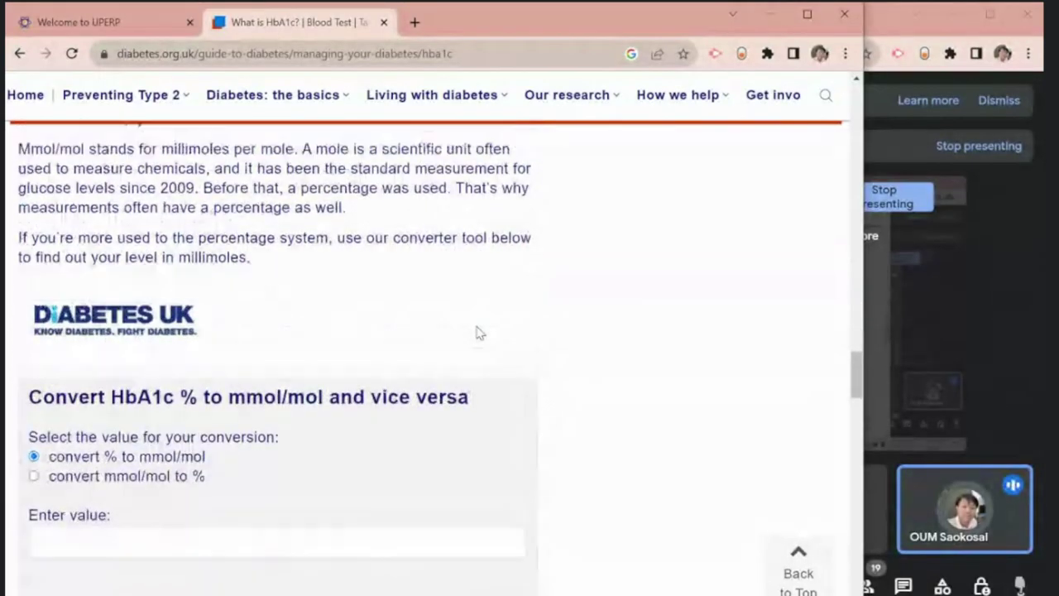
scroll(478, 331, up, 15)
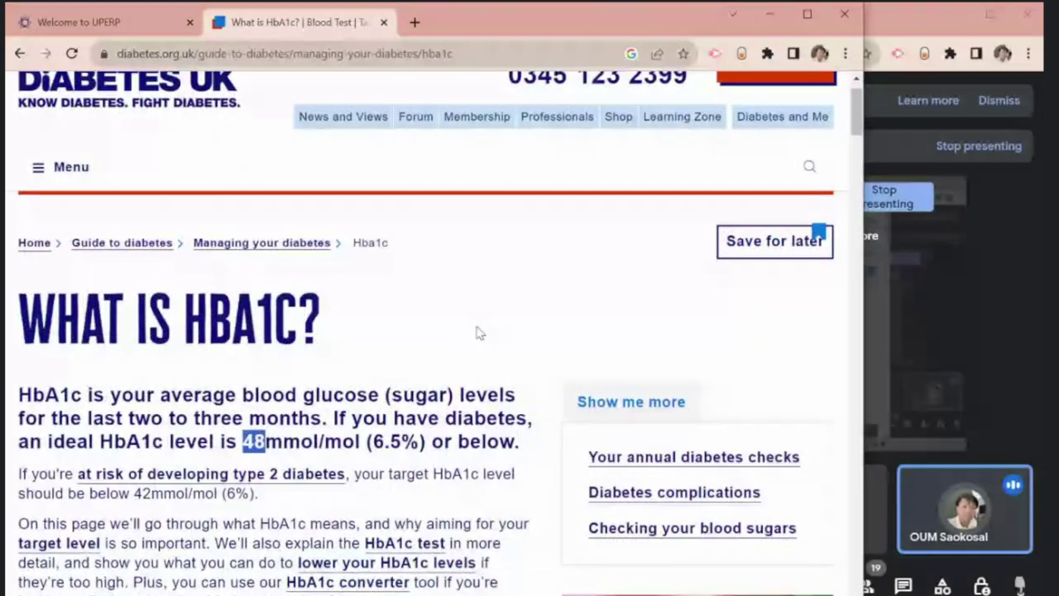
scroll(476, 333, up, 1)
Step: Show HbA1c_level image results, previewing Healthline's A1C Target Levels, then Elo Health's HbA1c chart
click(20, 53)
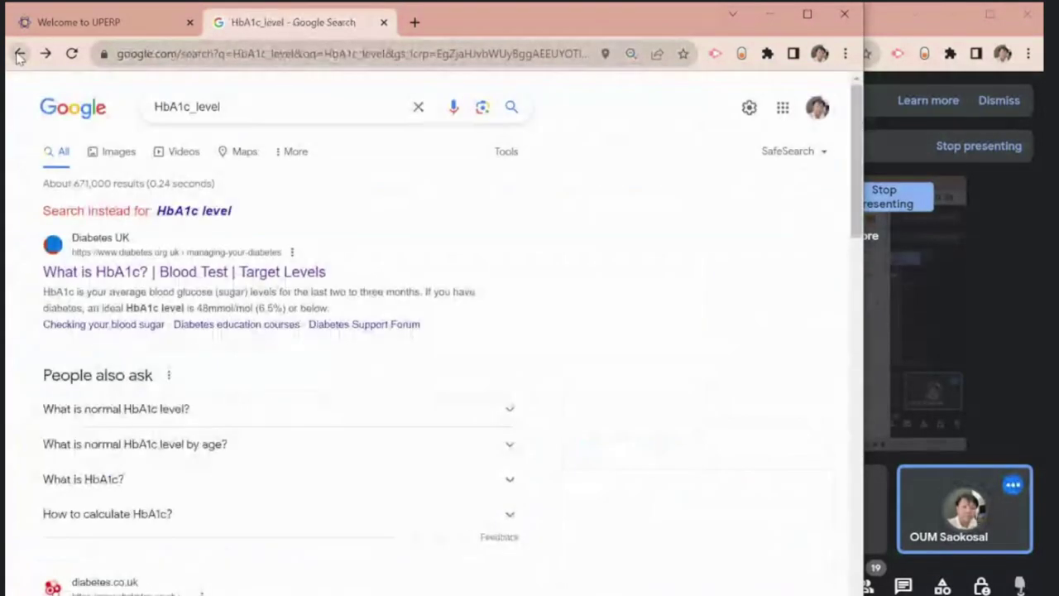
click(106, 157)
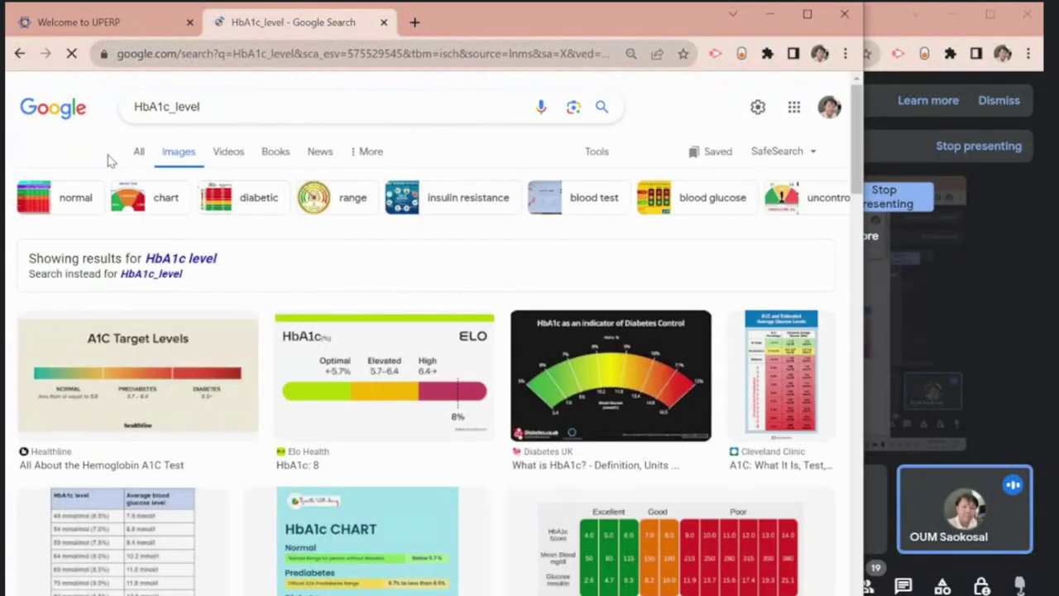
click(84, 408)
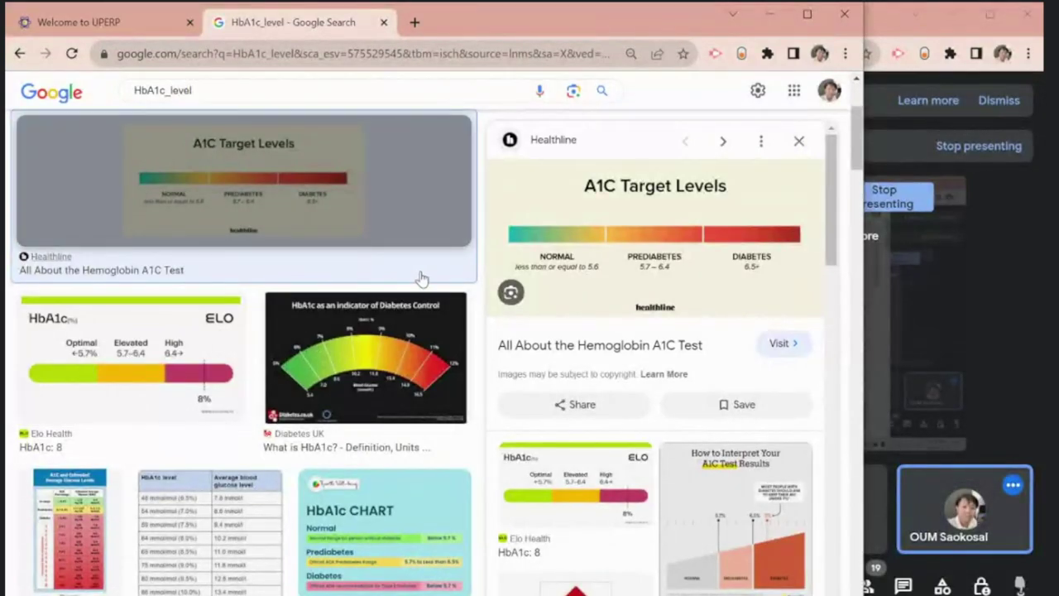
click(124, 392)
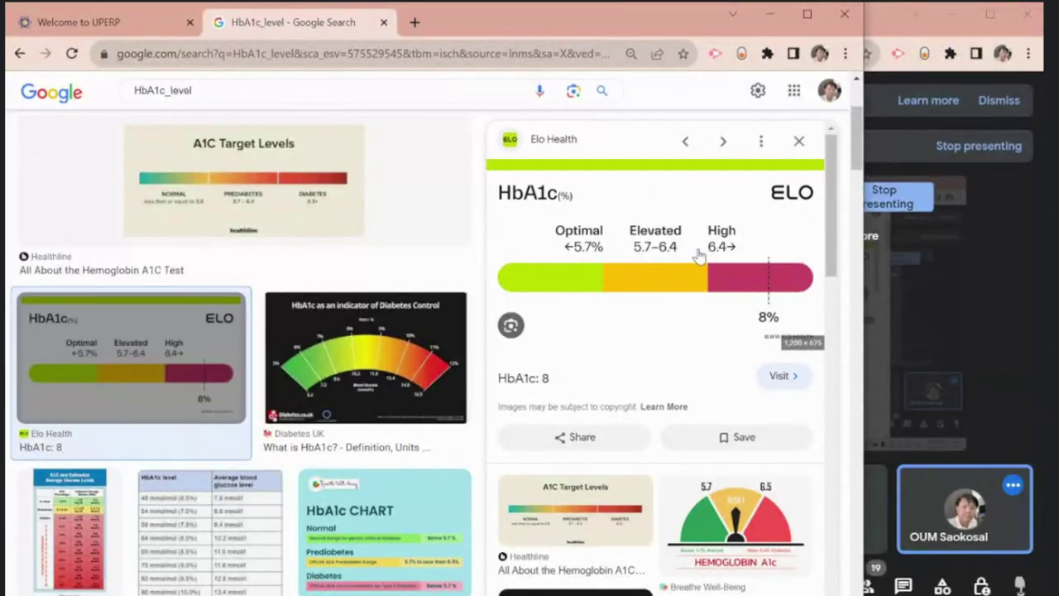
Step: Copy the Elo Health HbA1c chart and send it to the Data Mining Telegram group
right_click(645, 284)
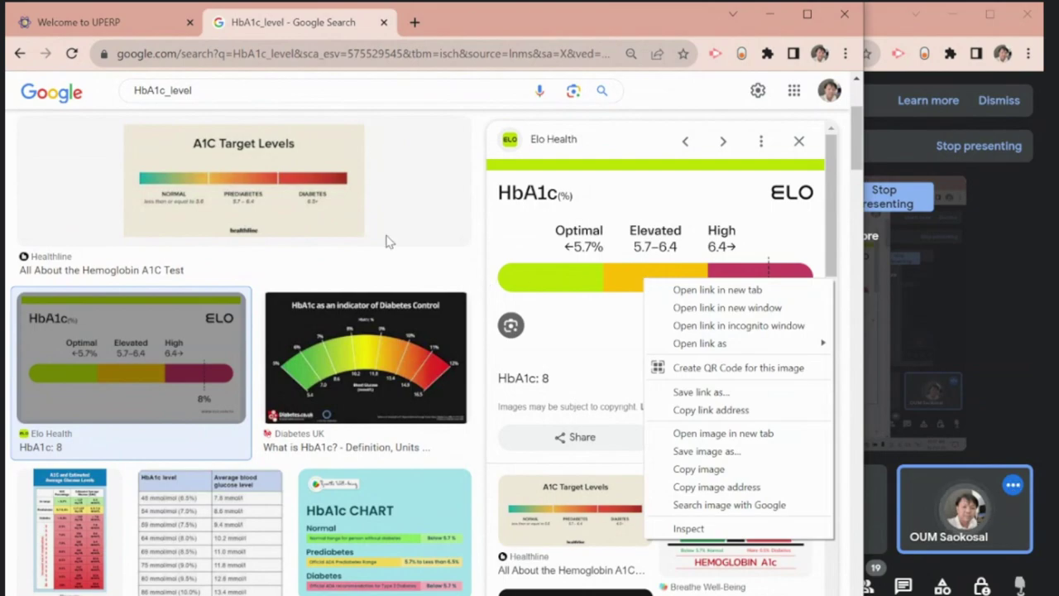
click(711, 469)
key(alt+Tab)
key(ctrl+v)
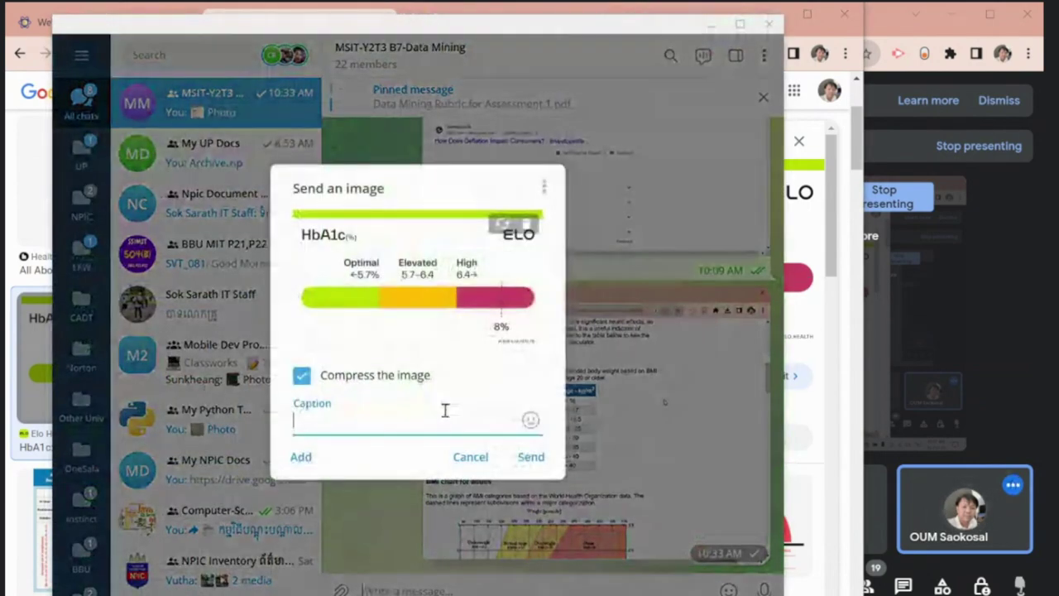
key(Return)
key(alt+Tab)
Step: Copy the Healthline A1C Target Levels image and send it to the Telegram group
click(113, 166)
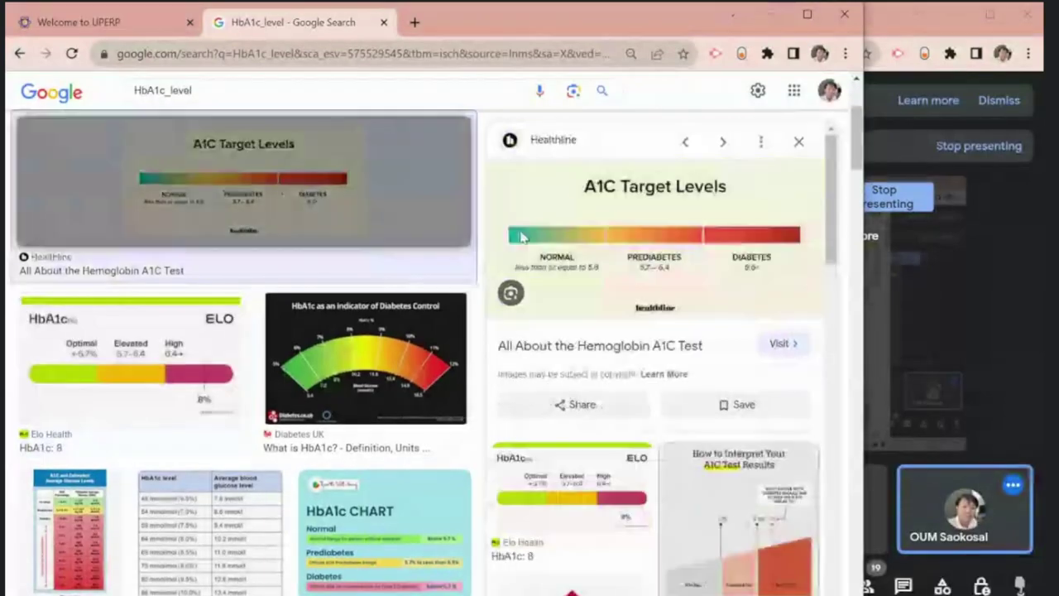
right_click(685, 272)
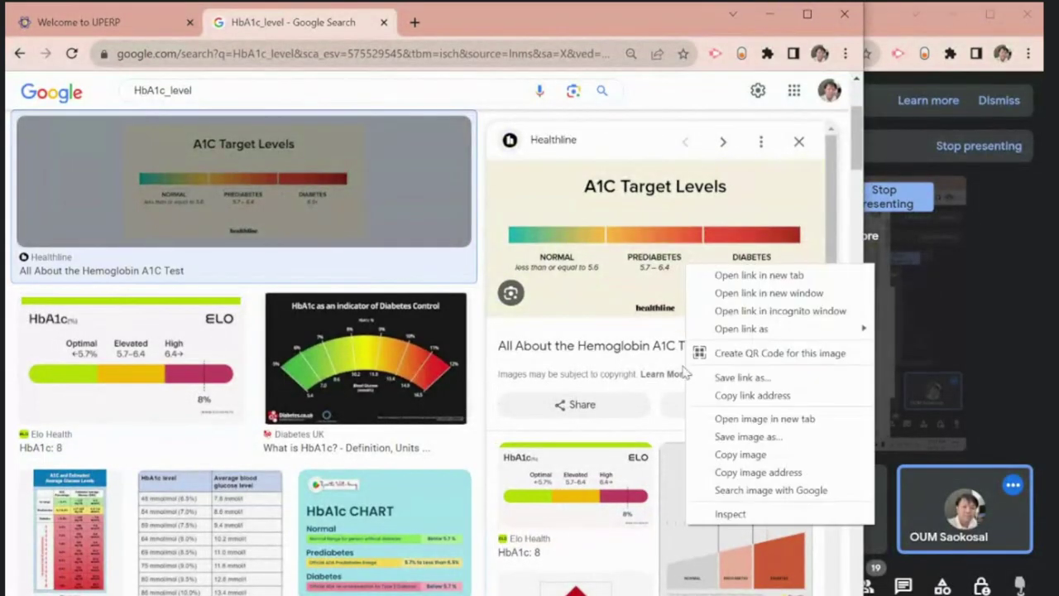
click(720, 456)
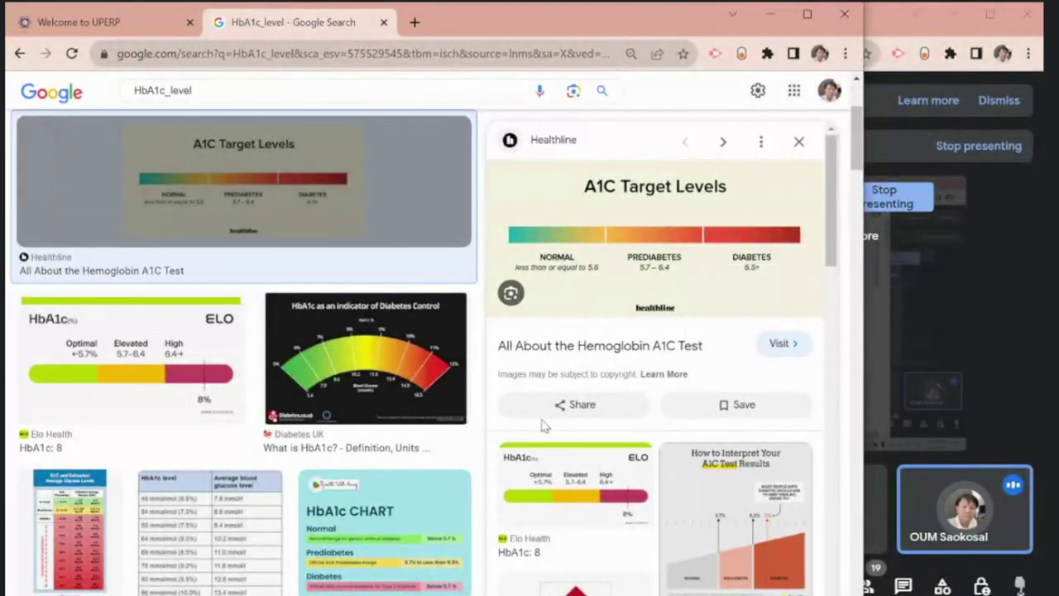
key(alt+Tab)
key(ctrl+v)
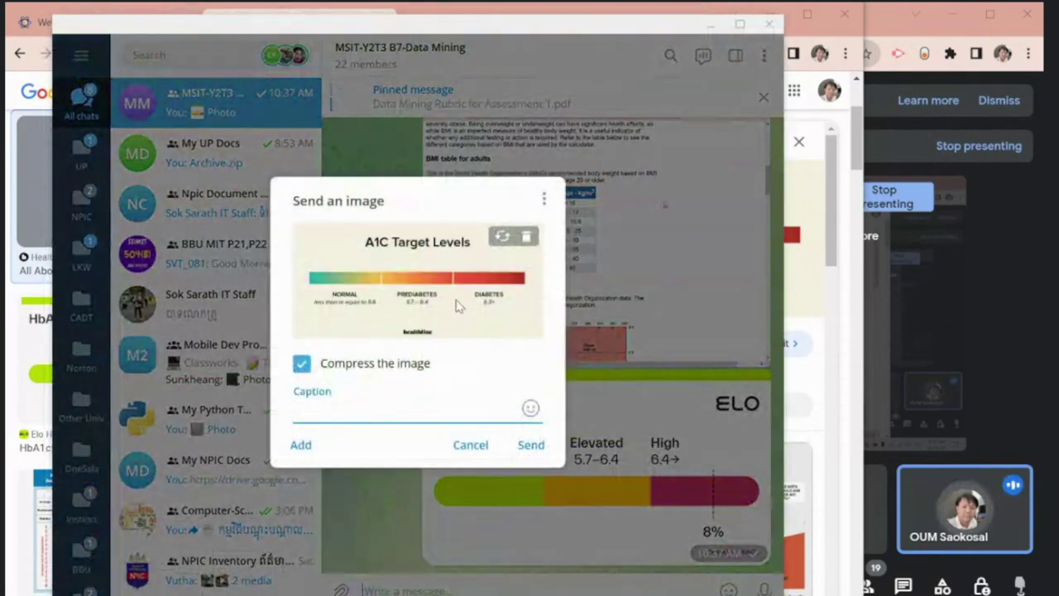
click(513, 459)
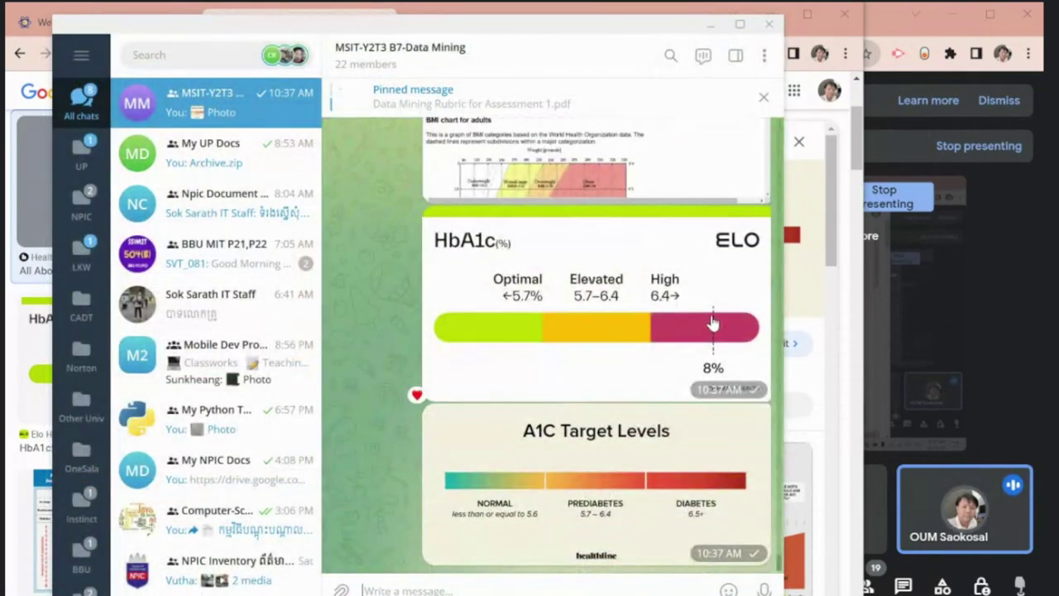
key(alt+Tab)
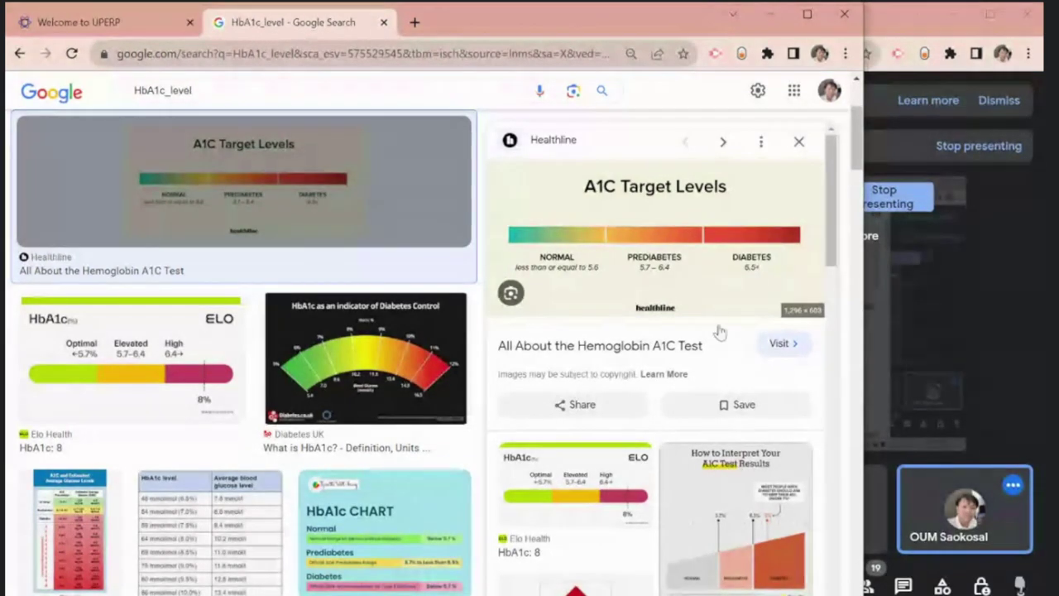
Step: Preview the GoodRx, Bluezone and Breathe Well-Being HbA1c charts
click(772, 544)
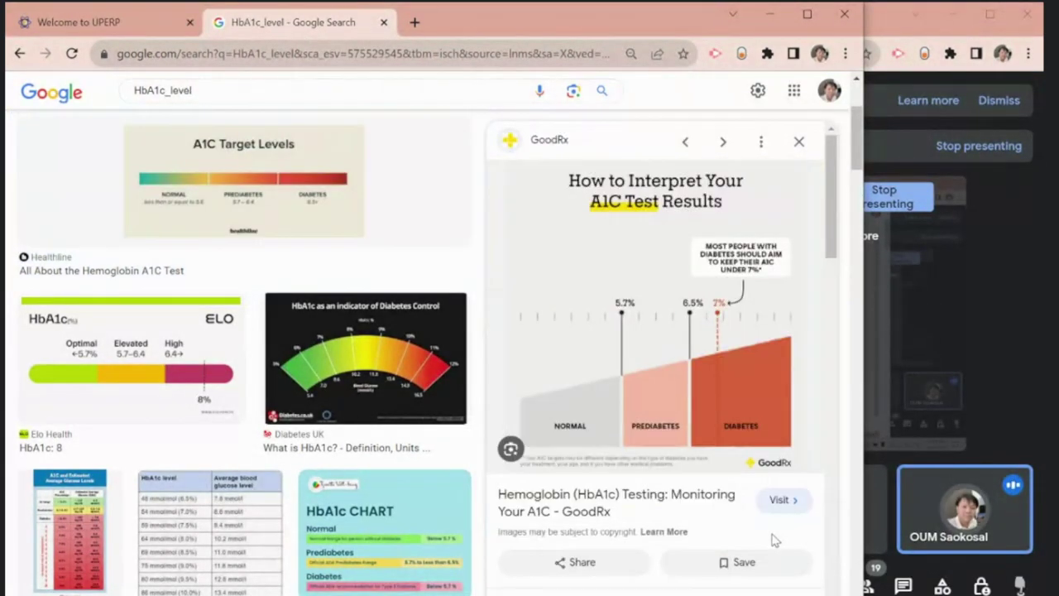
click(175, 526)
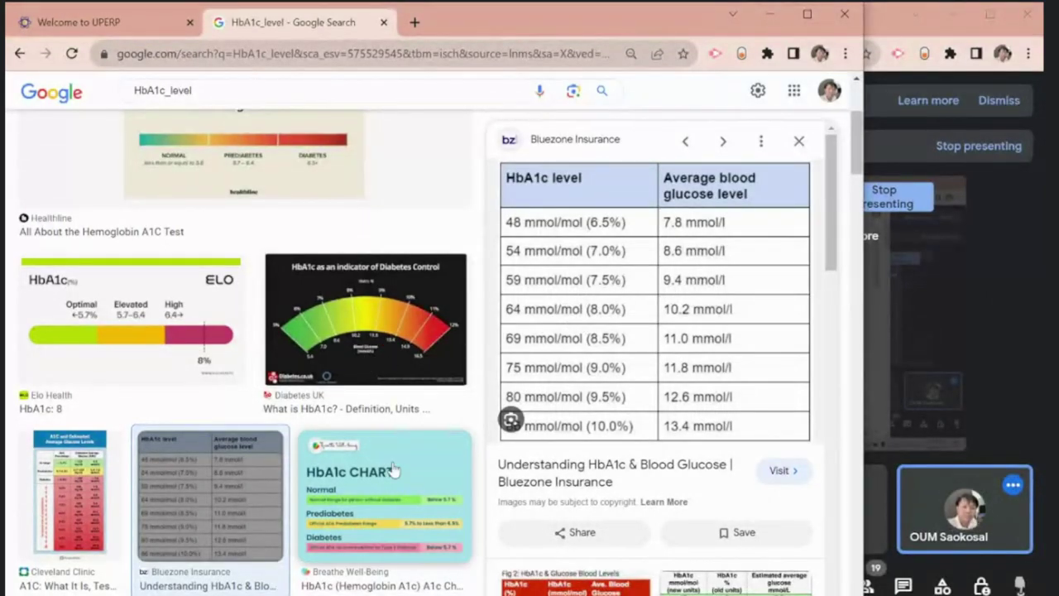
click(385, 505)
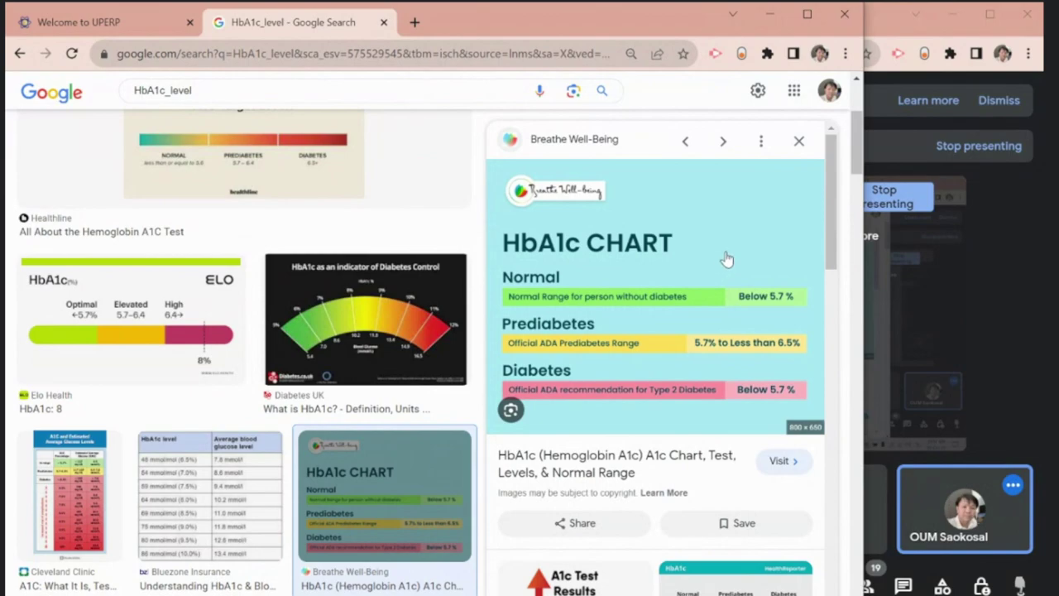
Step: Clear the HbA1c_level query from the search box and switch the keyboard input language
scroll(727, 259, down, 3)
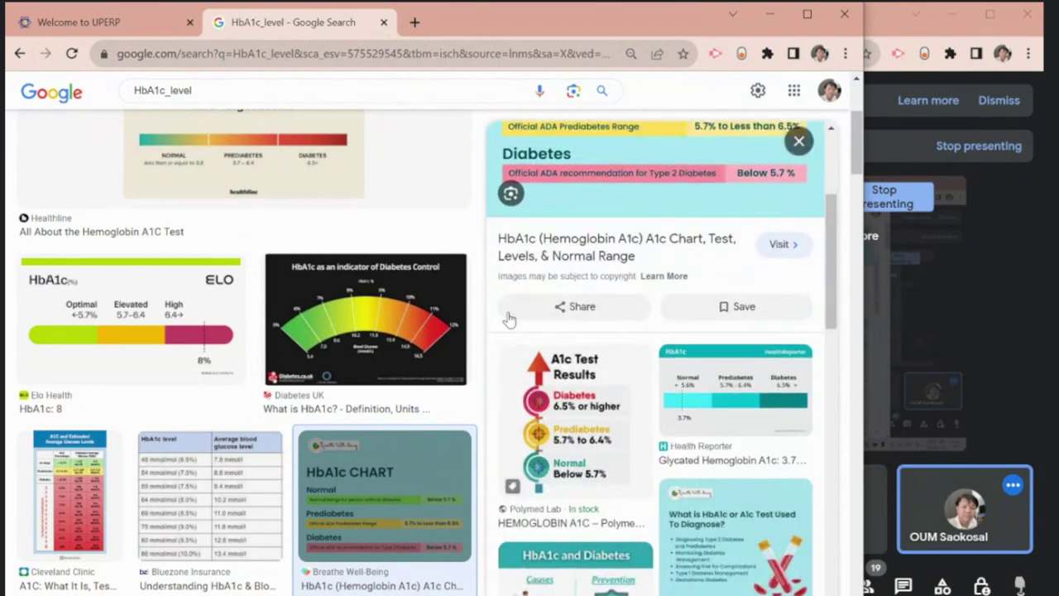
drag(208, 94, 50, 83)
text(a)
key(super+space)
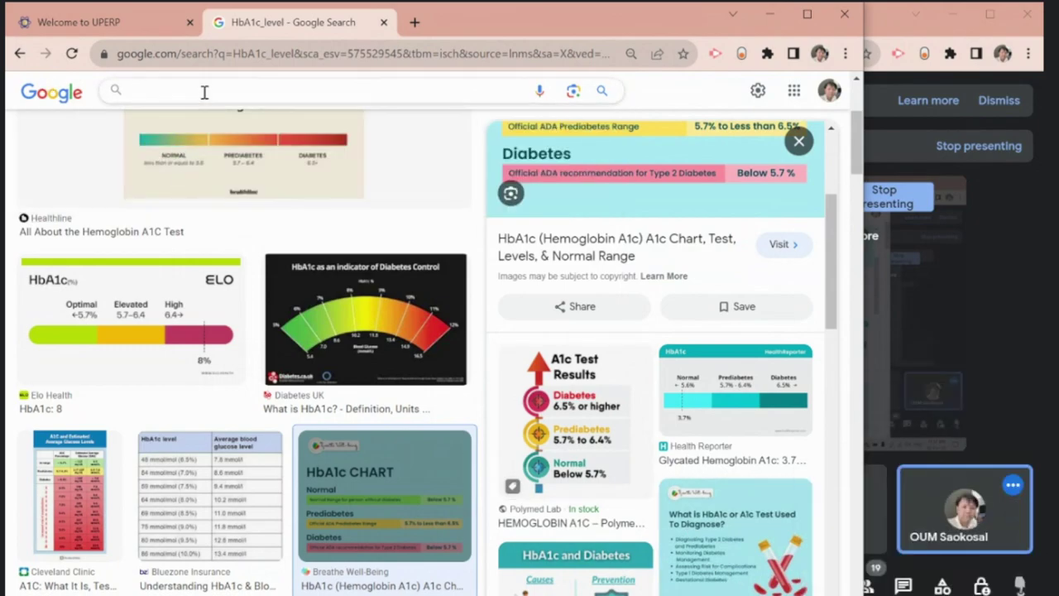
Step: Search images for 'diabetes level' and preview CDC's Road to Type 2 Diabetes chart
text(diabe)
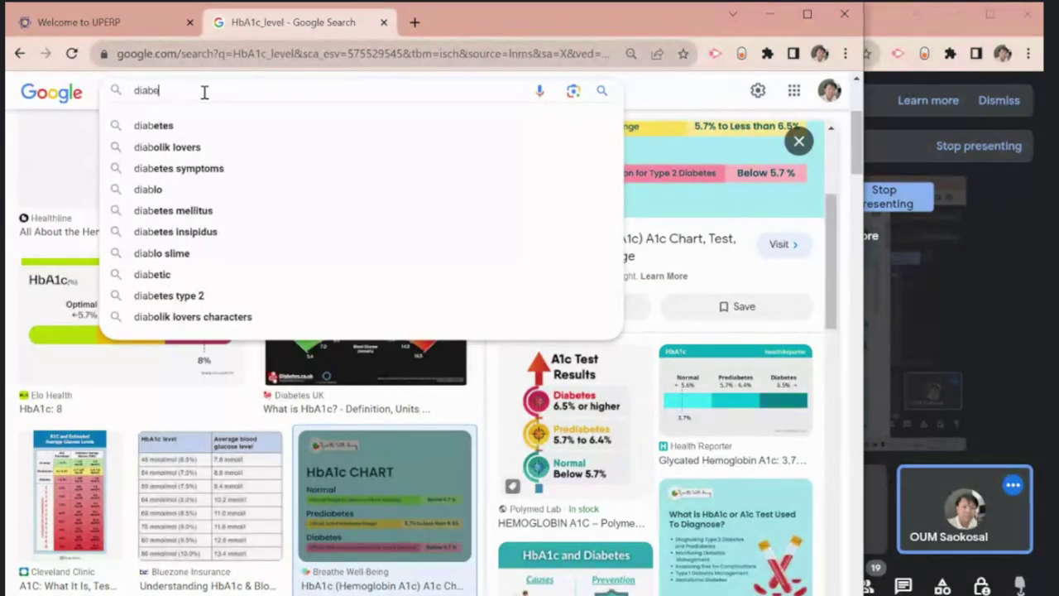
text(tes level)
key(Return)
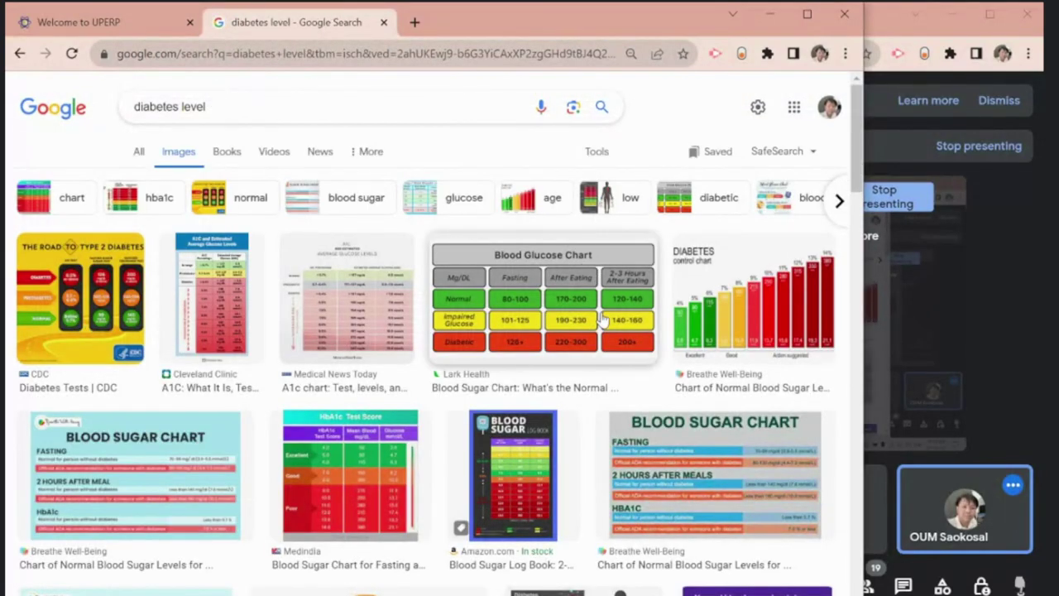
click(48, 301)
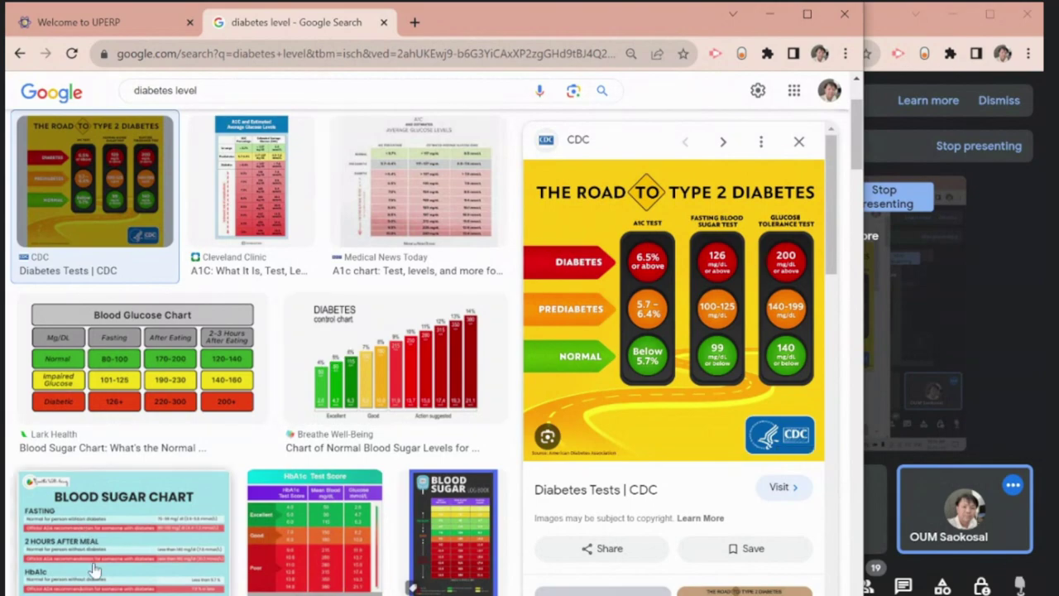
Step: Copy the CDC chart image and paste it into the Telegram class chat
right_click(681, 241)
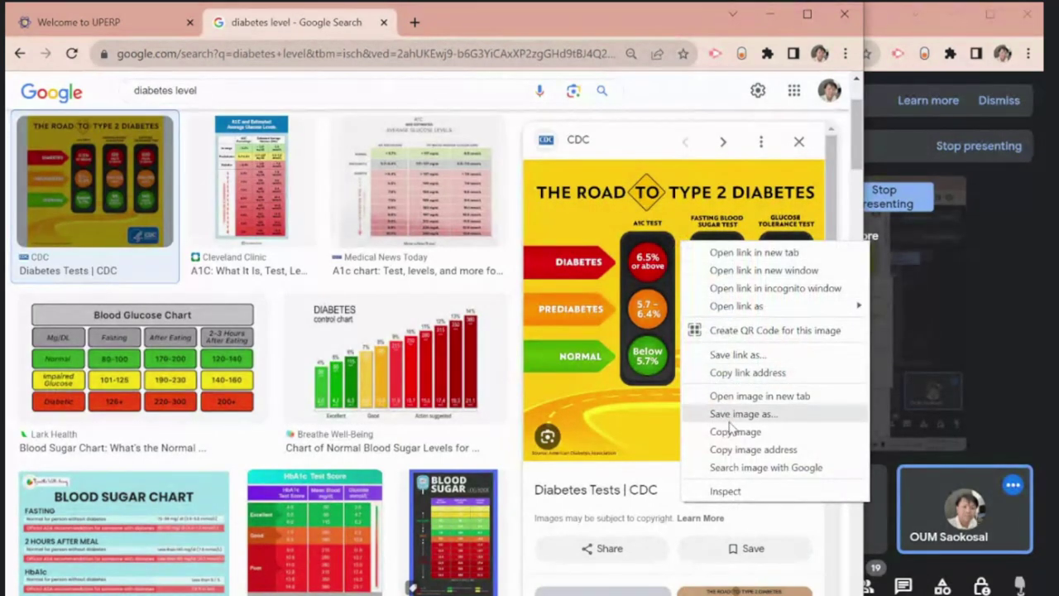
click(727, 411)
key(alt+Tab)
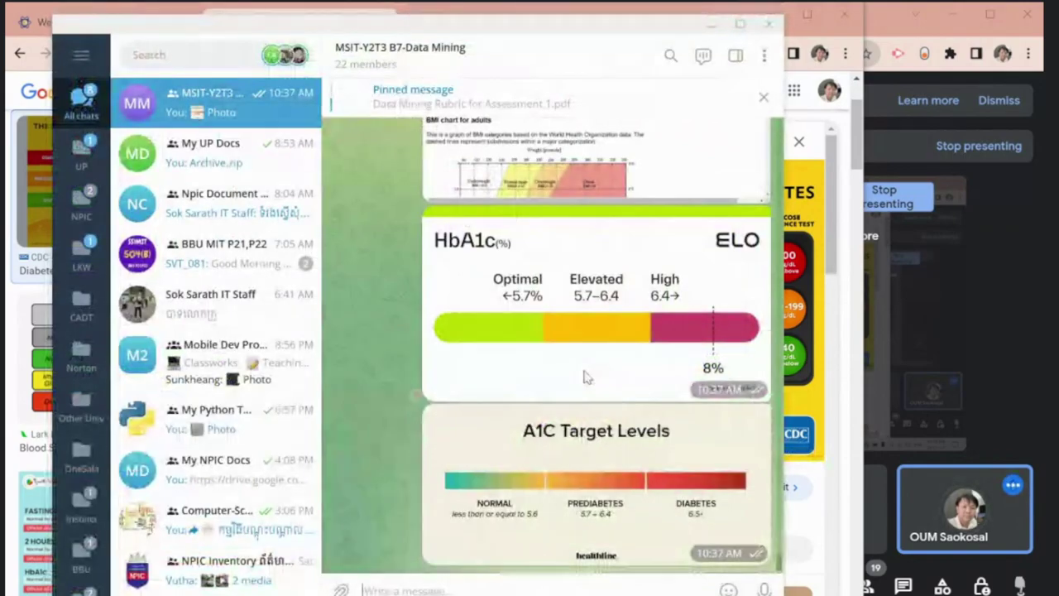
key(ctrl+v)
key(Escape)
key(alt+Tab)
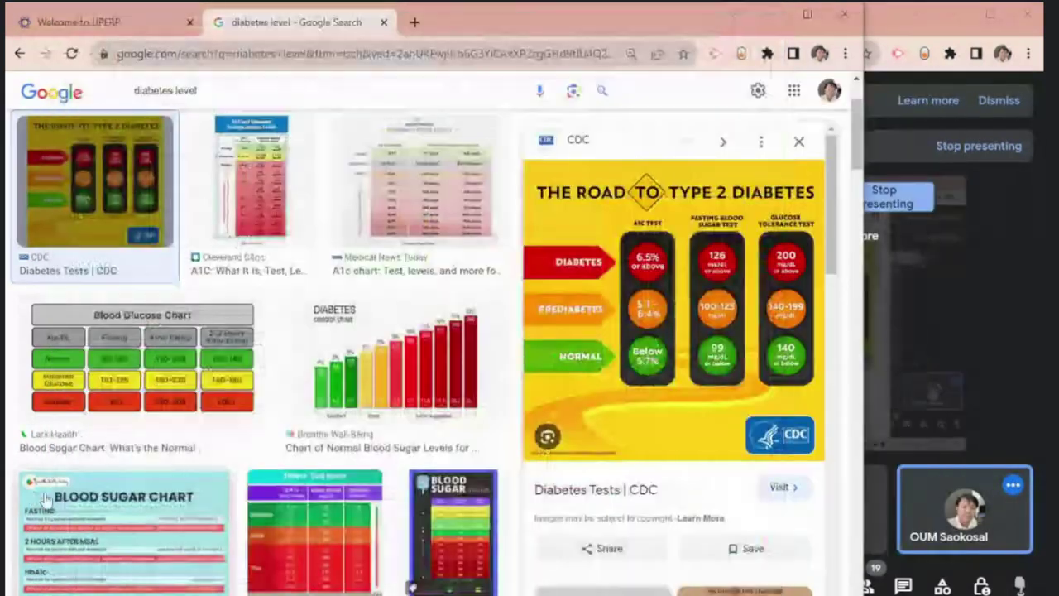
Step: Preview the Breathe Well-Being blood sugar, DIABETES control, Medical News Today and CDC charts
click(73, 501)
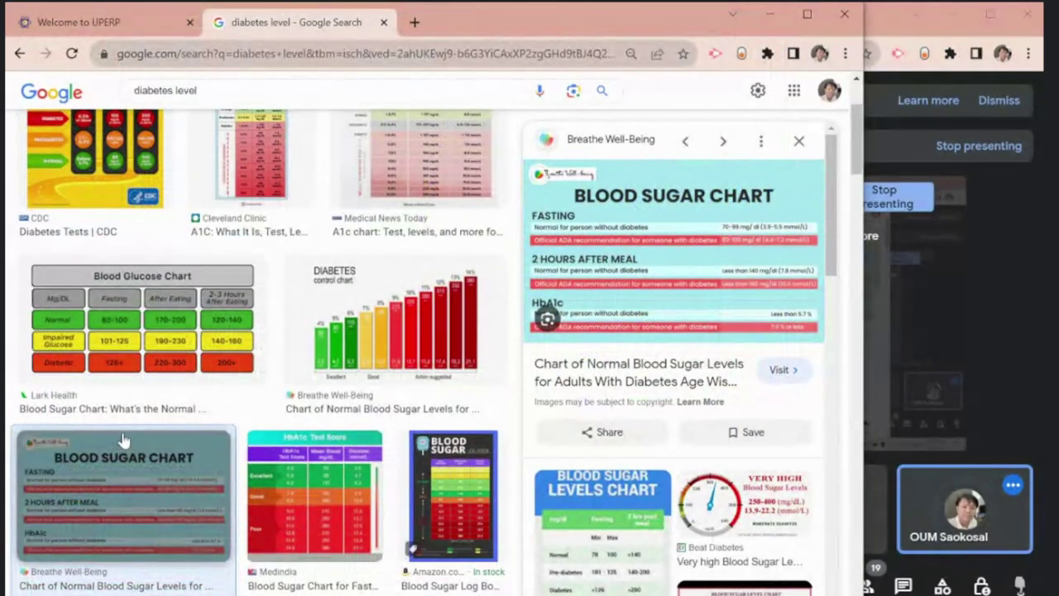
click(439, 339)
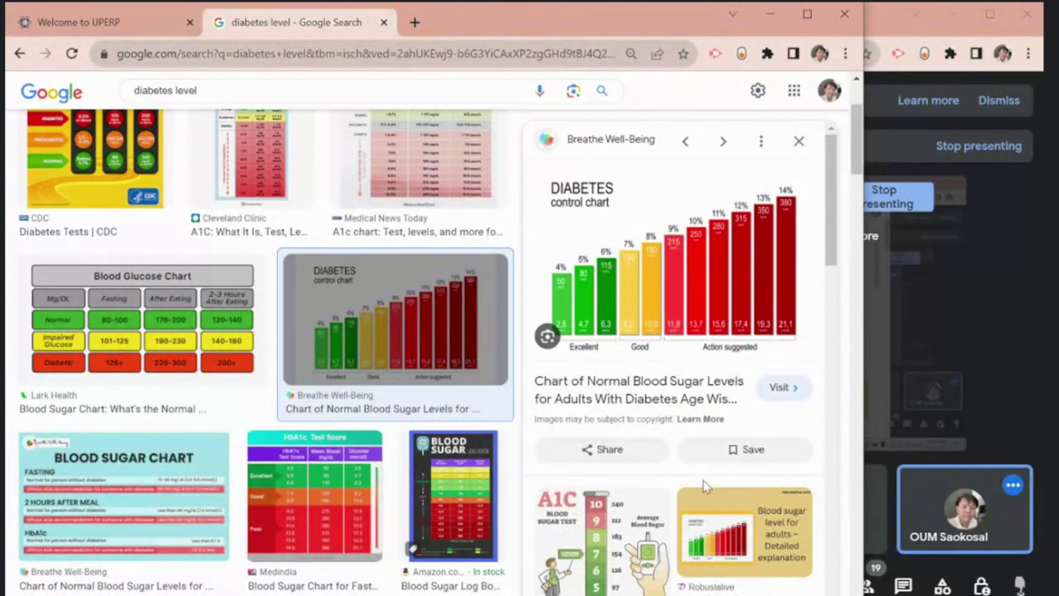
scroll(338, 220, up, 3)
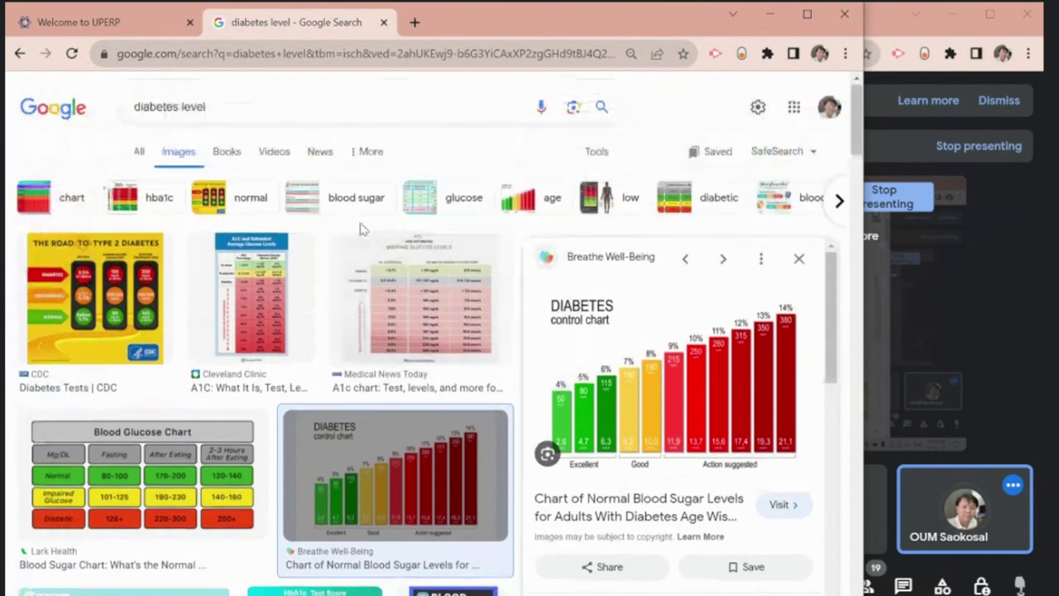
click(452, 308)
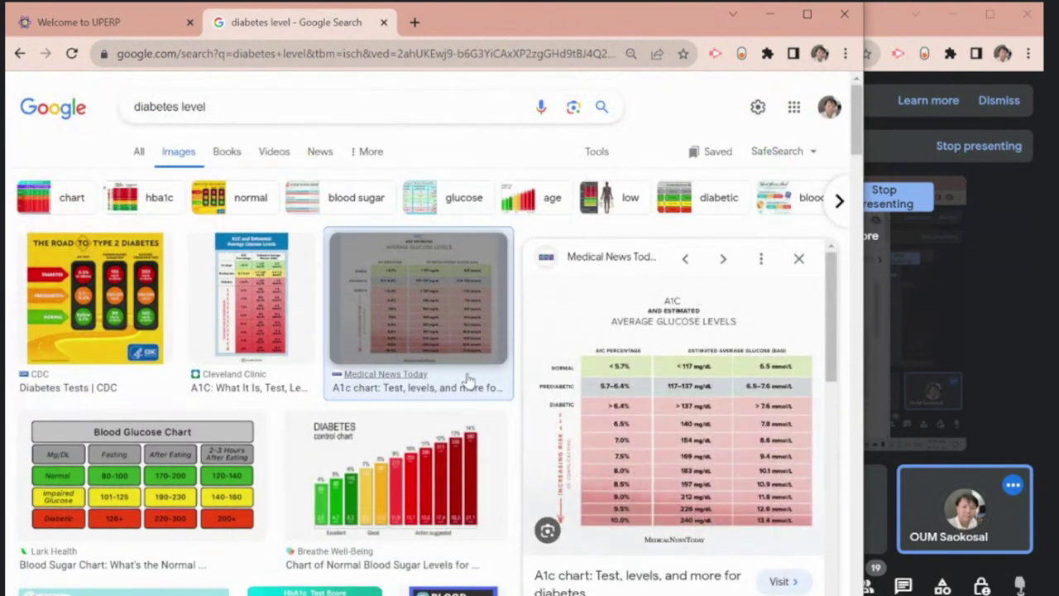
click(108, 325)
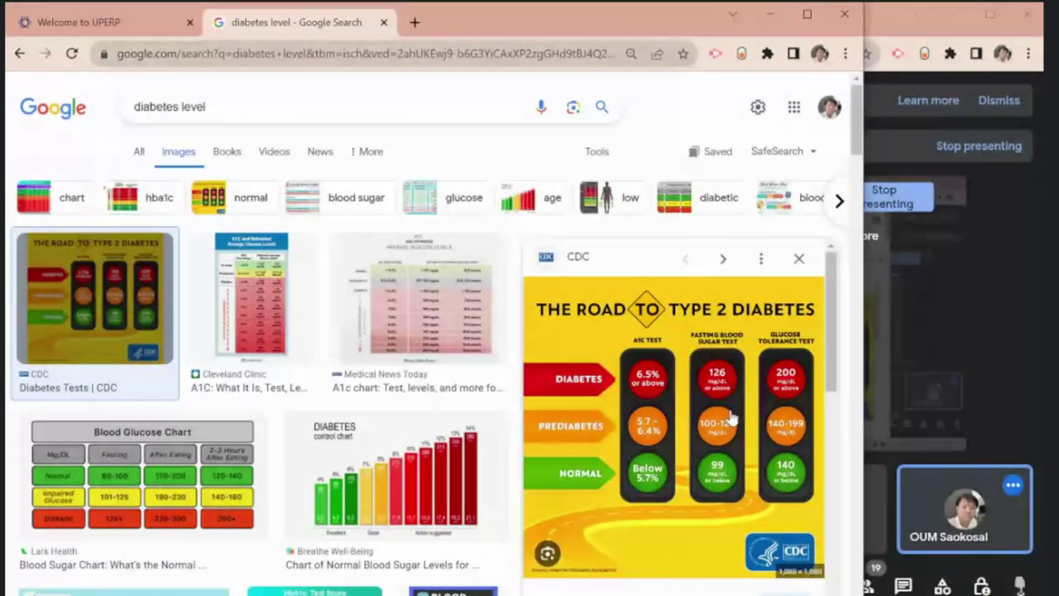
Step: Preview the A1C Normal Blood Sugar Levels image and the Spark Recipes diagnosis table
scroll(475, 327, down, 3)
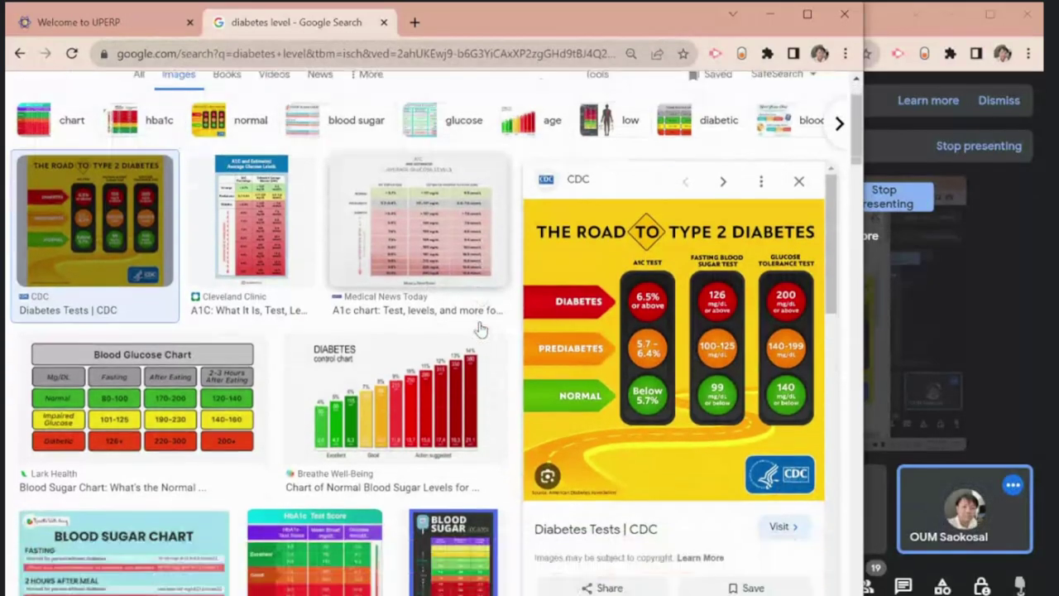
scroll(474, 327, down, 5)
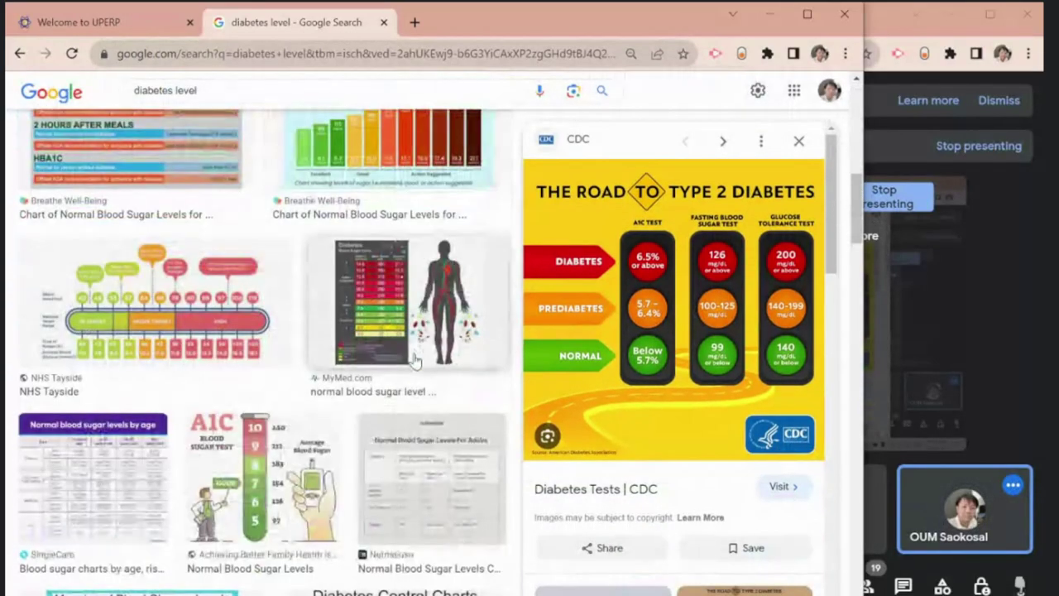
click(291, 517)
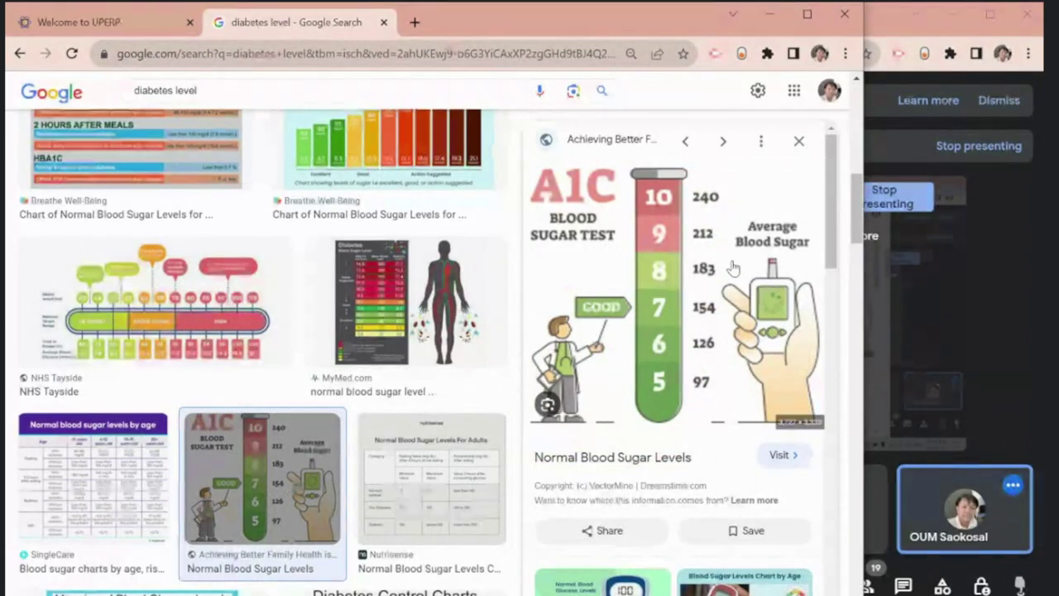
scroll(728, 265, down, 3)
scroll(711, 258, down, 5)
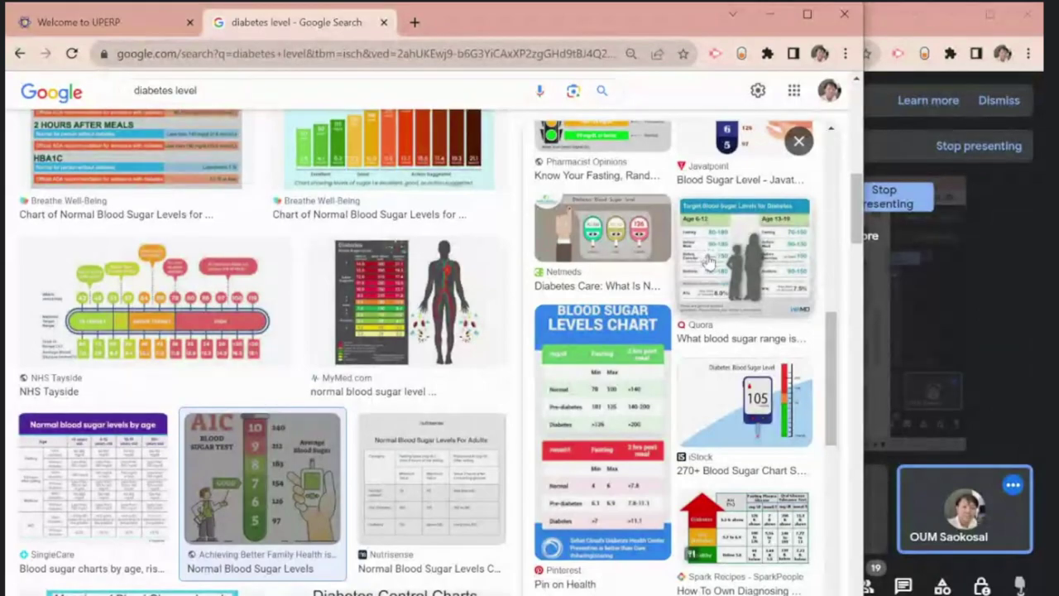
click(744, 534)
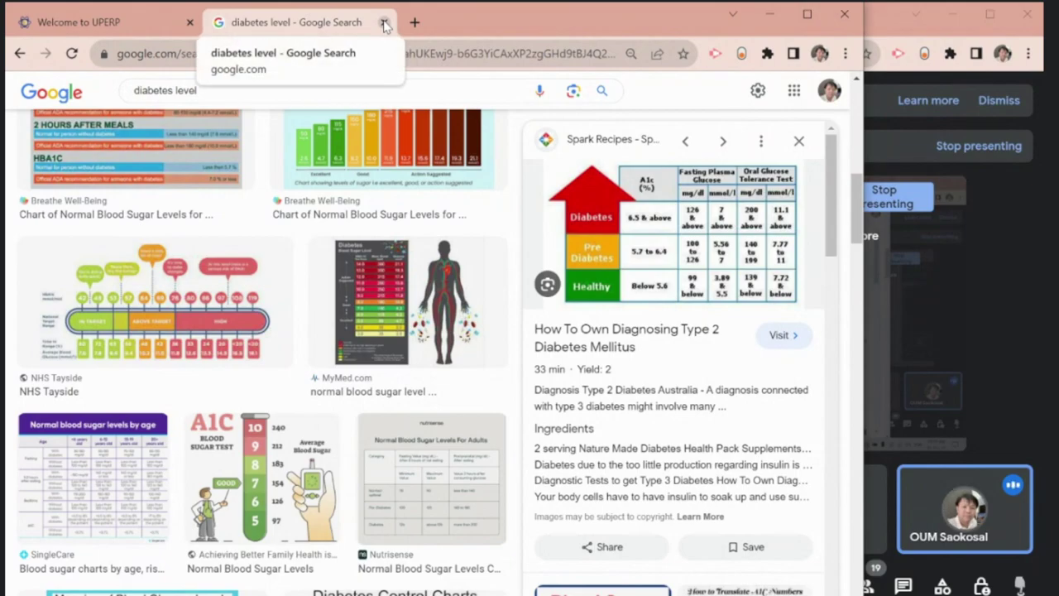
scroll(11, 364, up, 5)
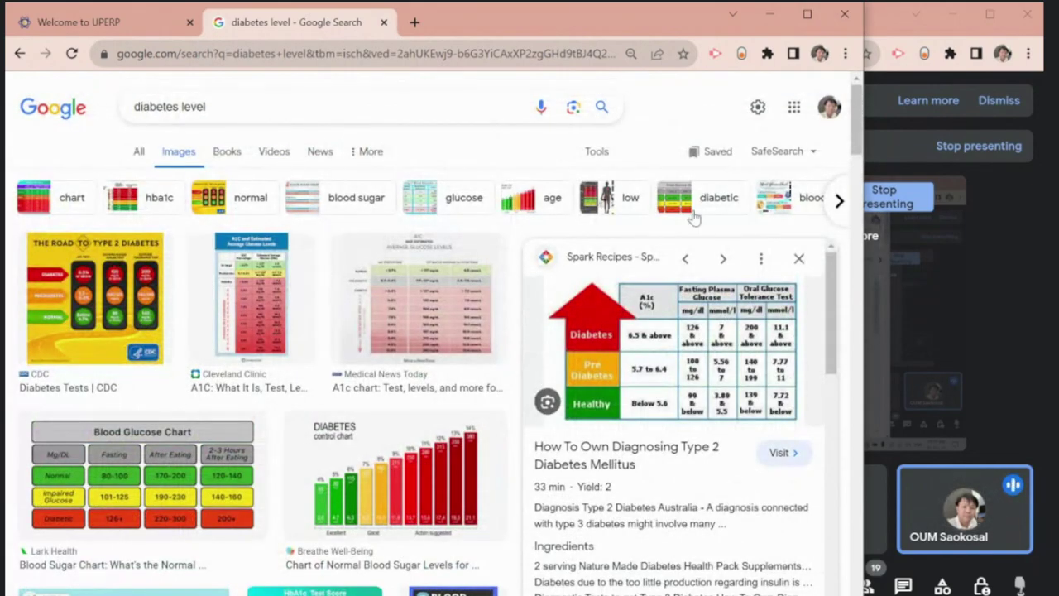
Step: Replace the query with 'prediabetes signs' and run the image search
key(alt+Tab)
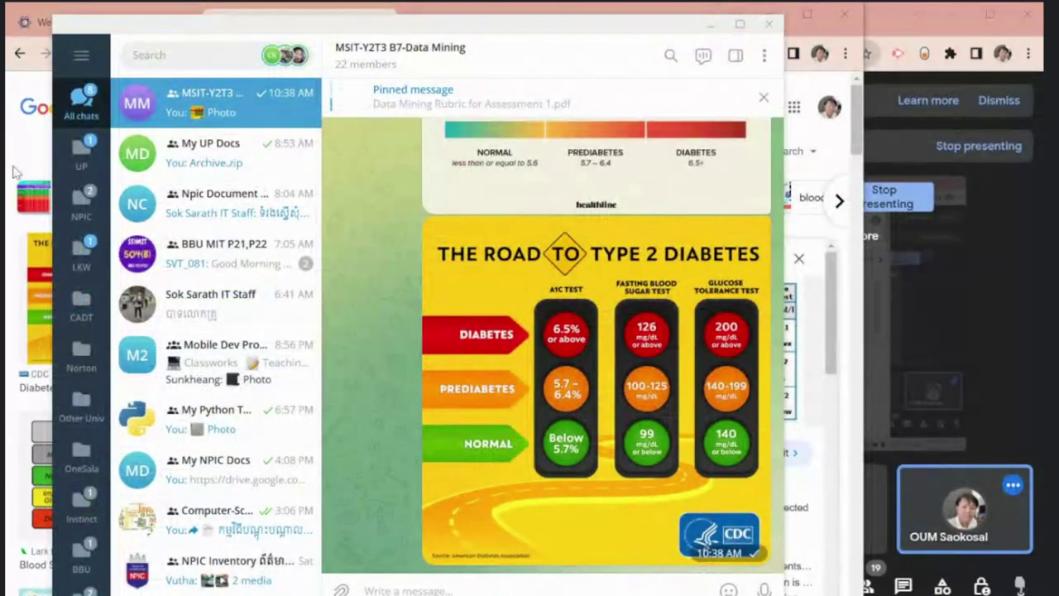
key(alt+Tab)
triple_click(166, 107)
text(p)
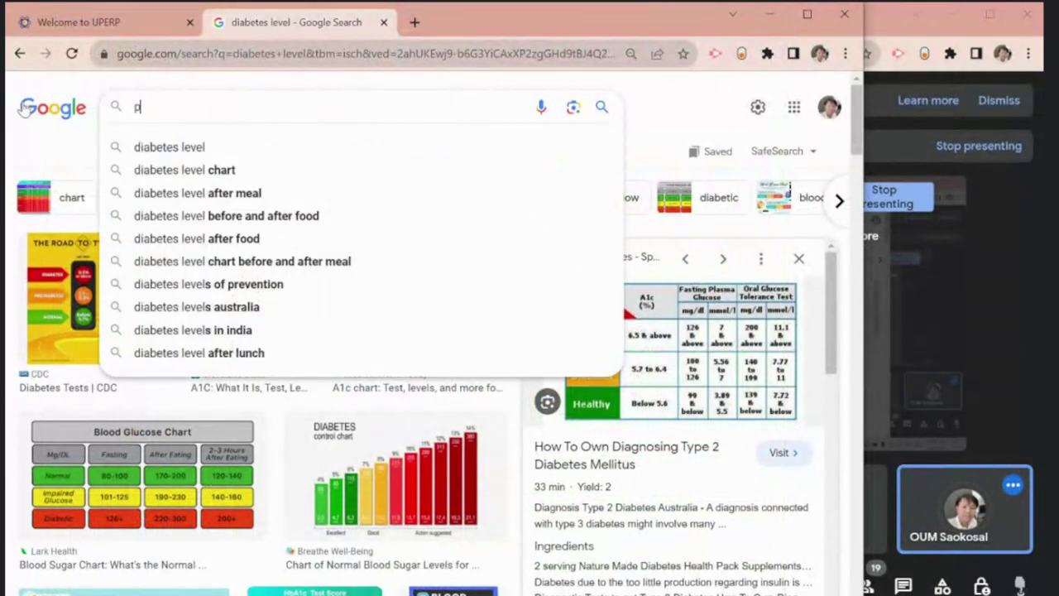
text(re)
key(Down)
key(Down)
key(Down)
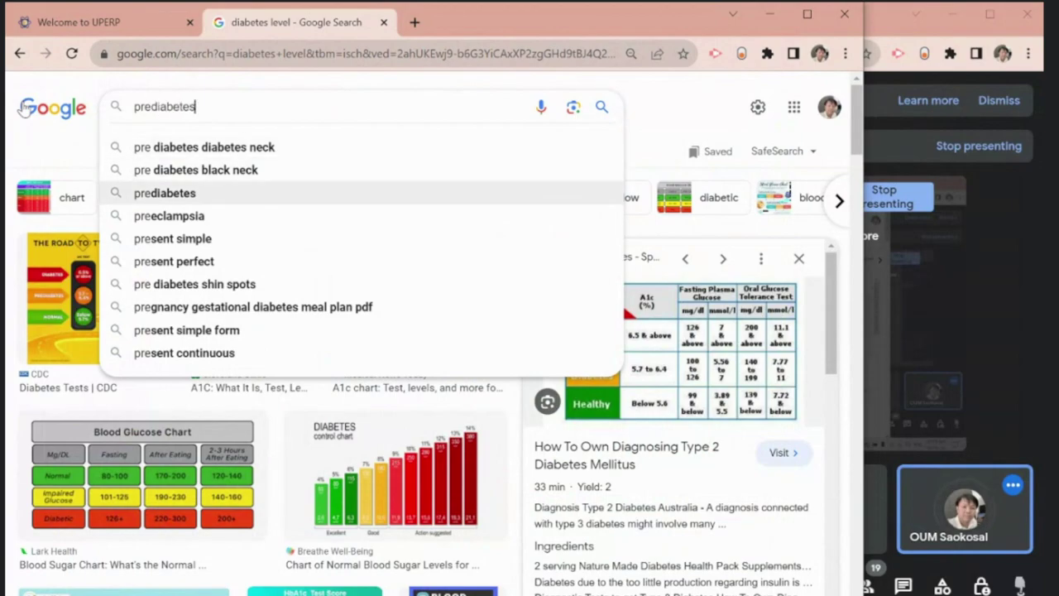
text(sign)
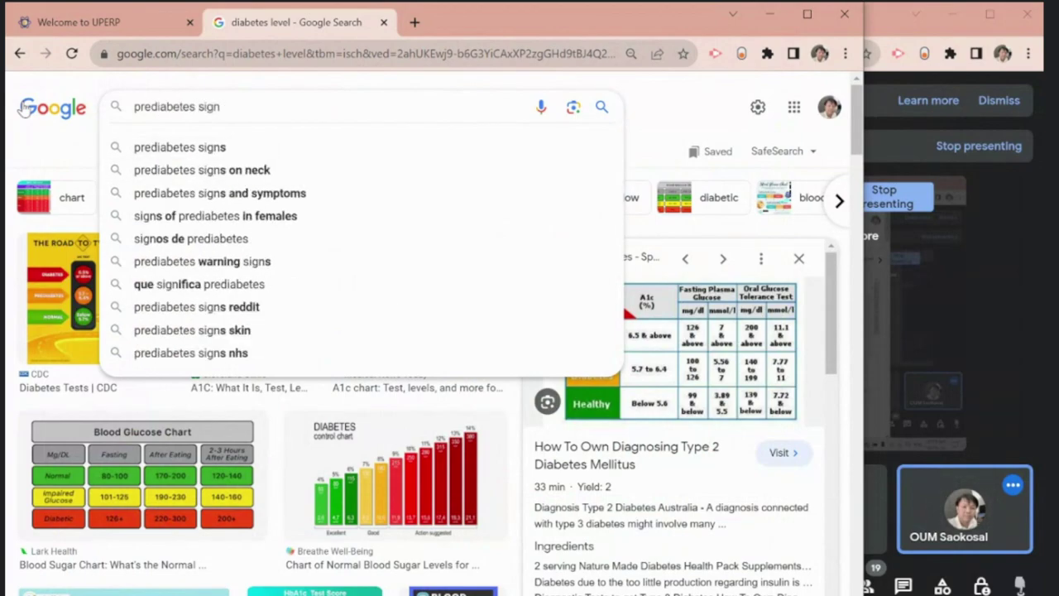
click(130, 193)
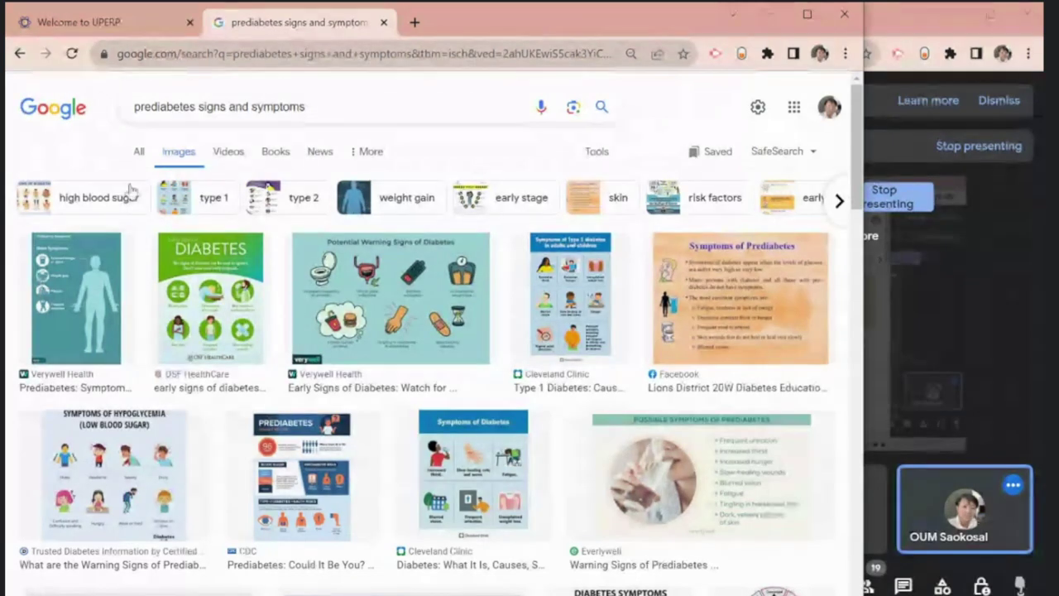
drag(225, 107, 328, 108)
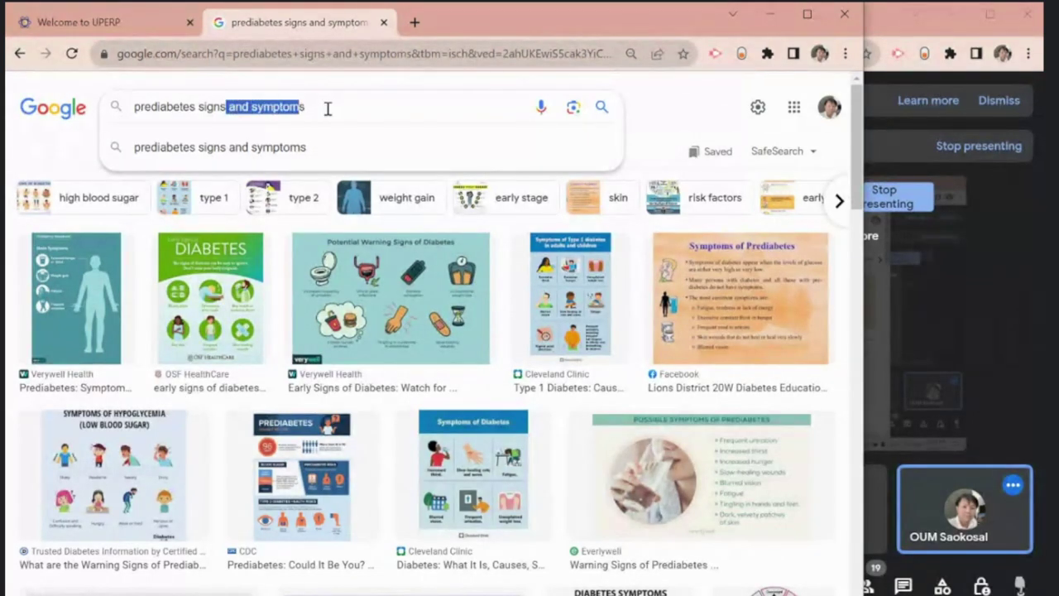
key(BackSpace)
key(Return)
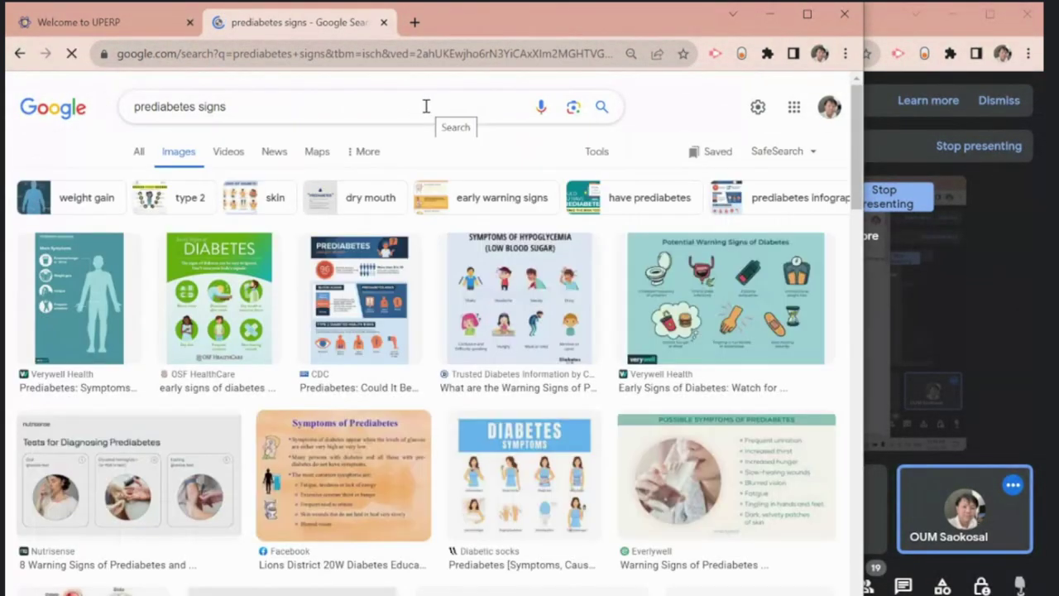
Step: Refine to 'prediabetes signs on neck' and preview Quora's dark-ring-around-the-neck image
scroll(107, 378, down, 5)
scroll(165, 240, up, 5)
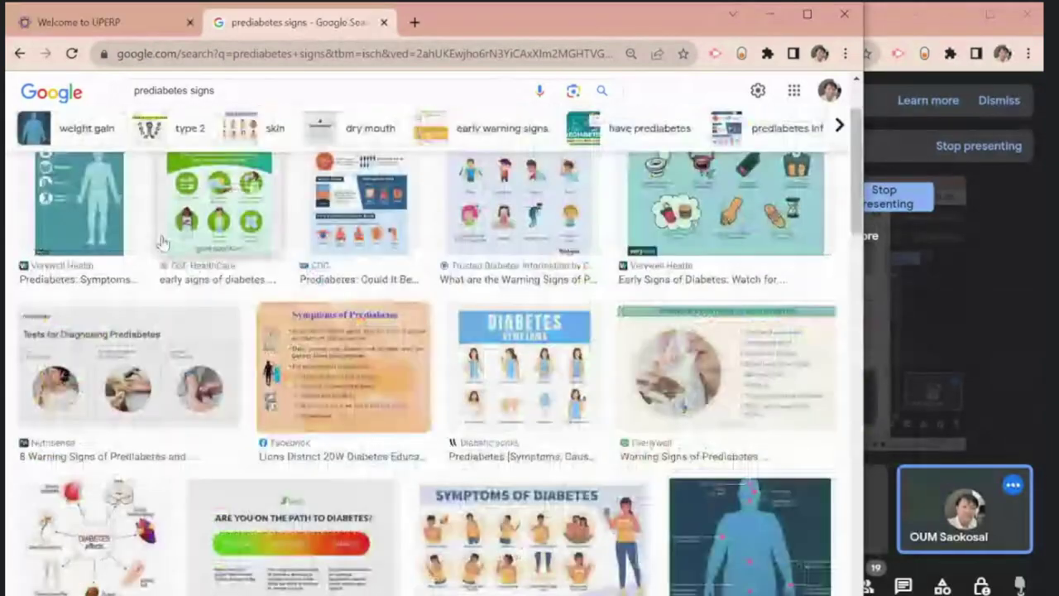
click(247, 111)
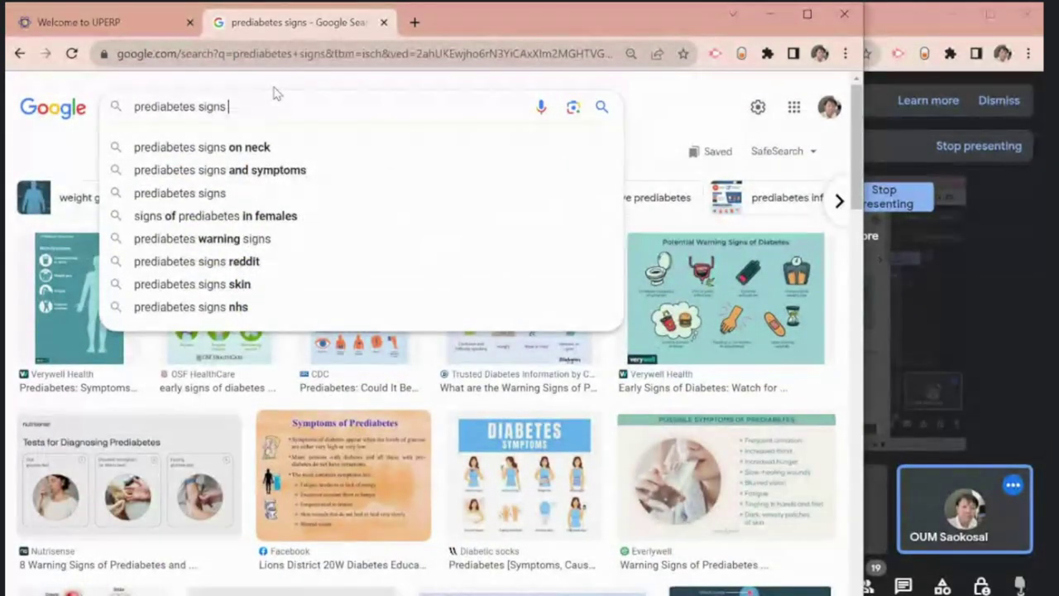
key(Down)
key(Return)
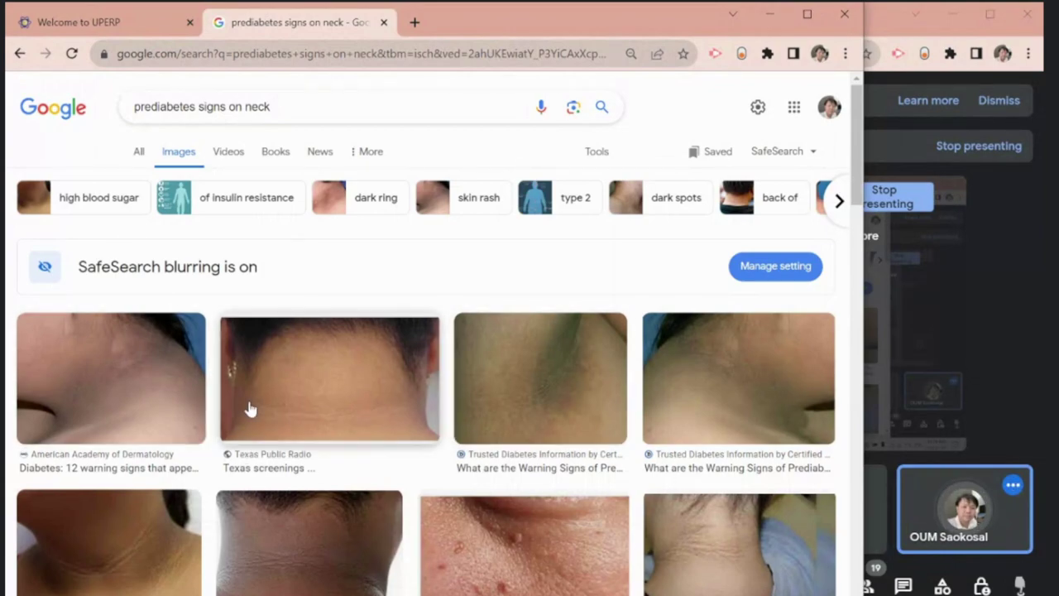
scroll(251, 409, down, 2)
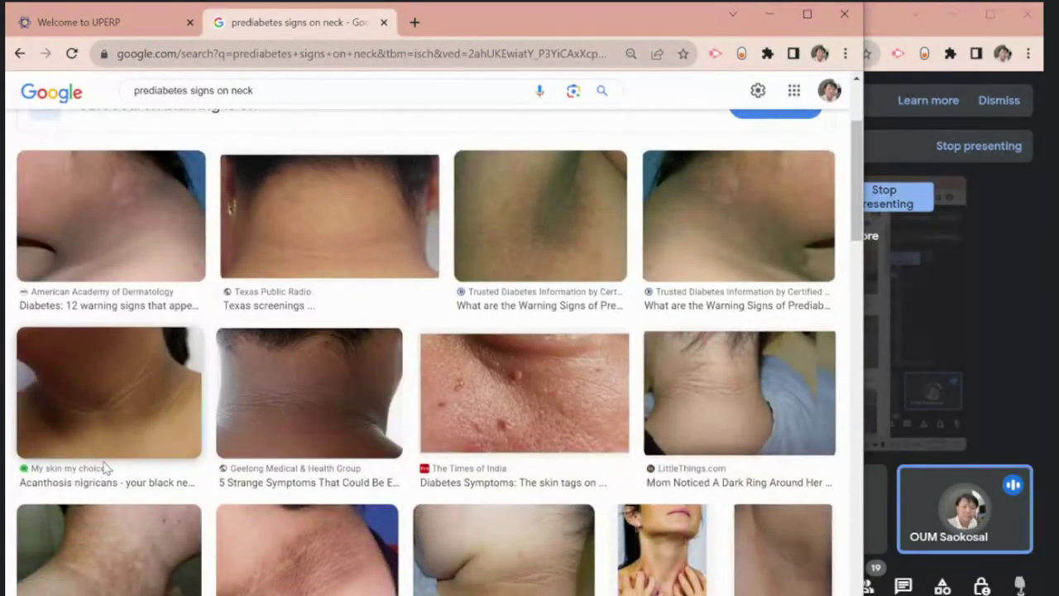
scroll(203, 466, down, 1)
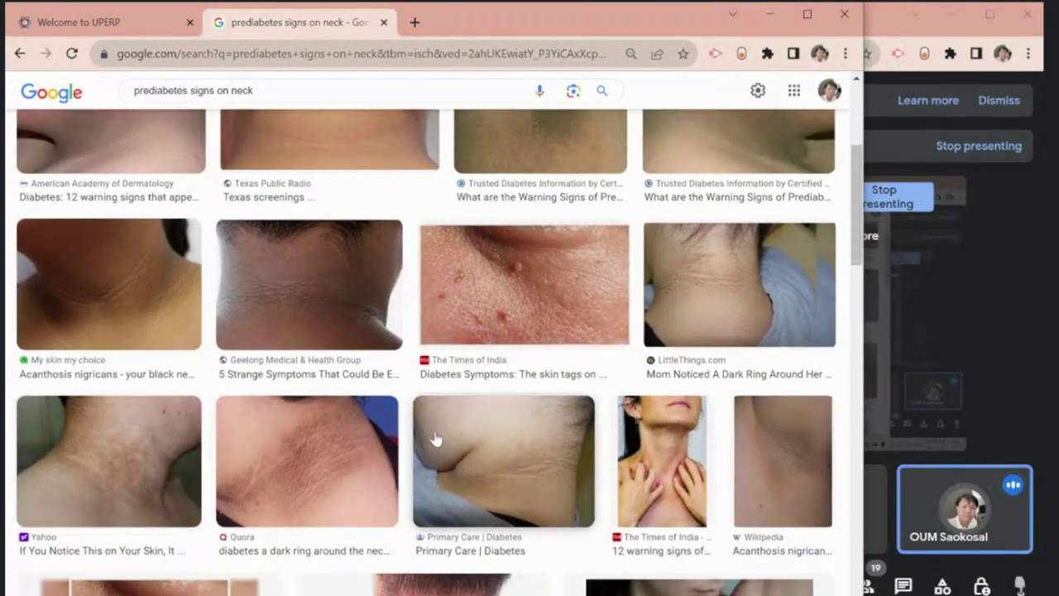
click(289, 454)
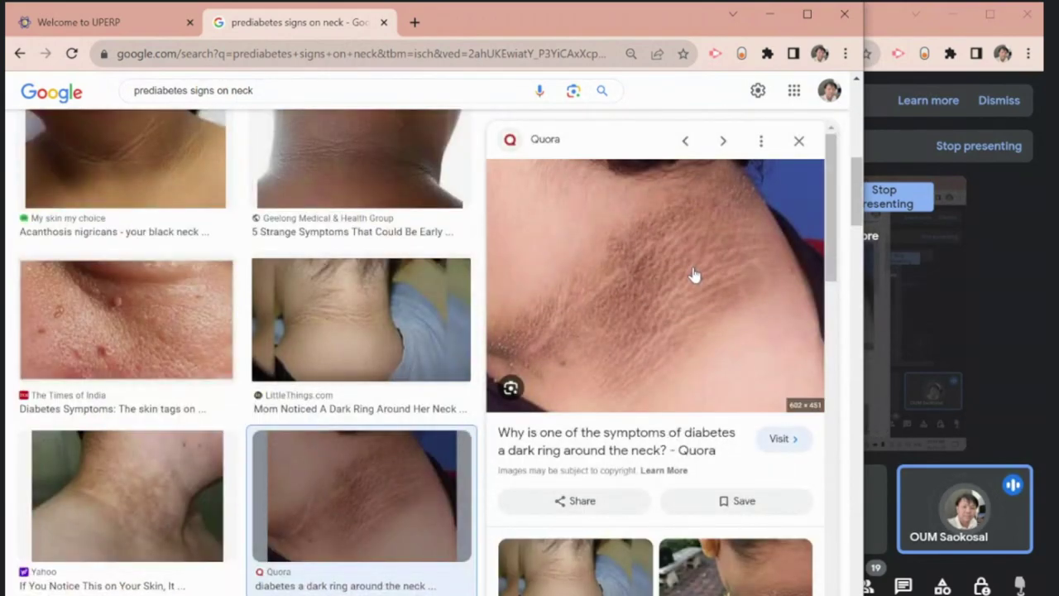
Step: Copy the Quora neck image from Chrome and paste it into the Telegram class chat
right_click(695, 276)
click(736, 457)
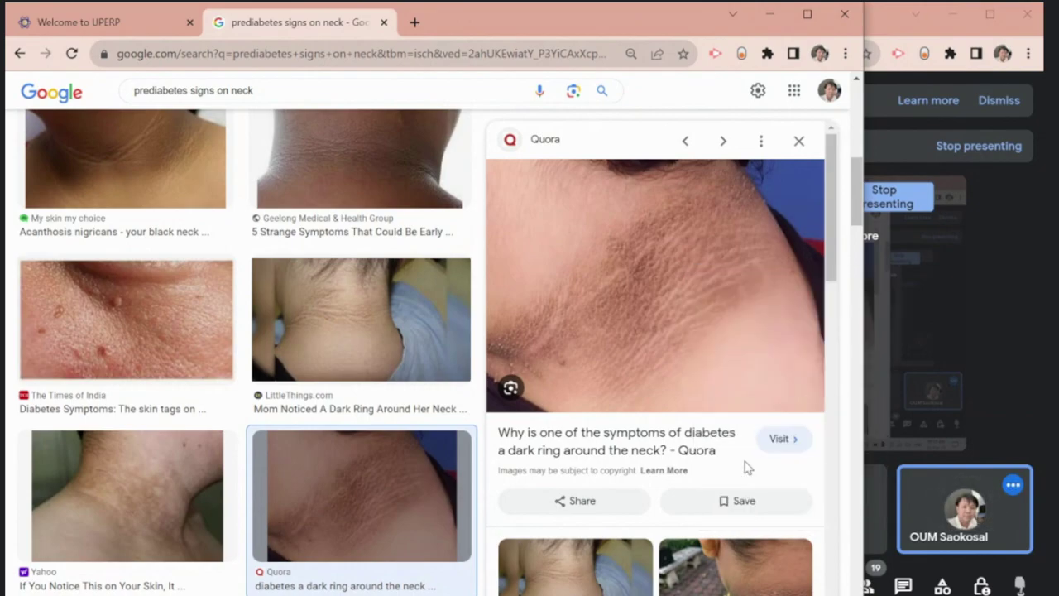
key(alt+Tab)
key(ctrl+v)
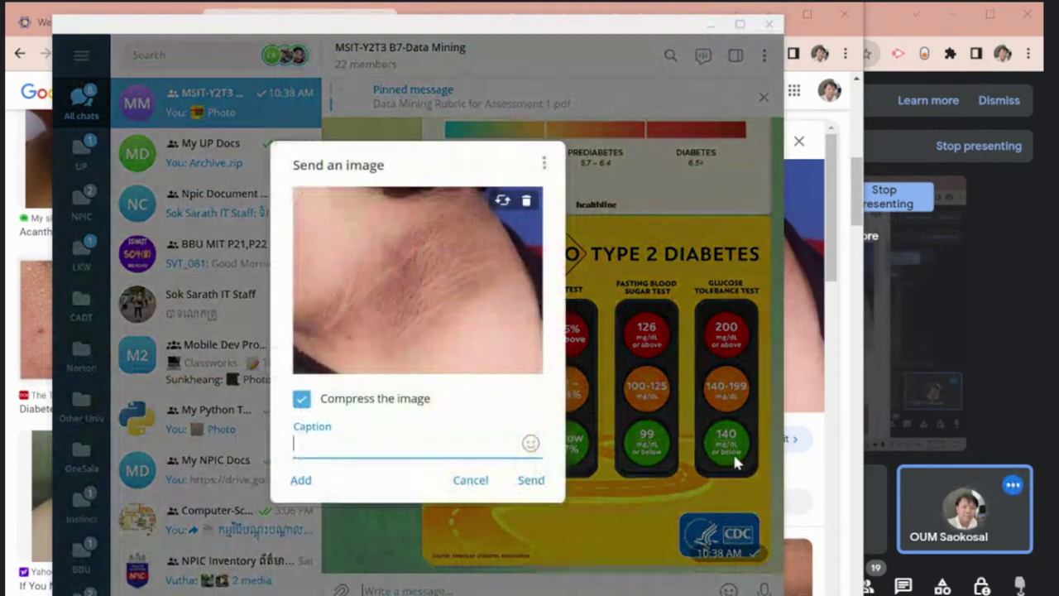
key(alt+Tab)
Step: Compare the LittleThings and BeatO neck previews, then copy the LittleThings image and paste it into Telegram
click(351, 350)
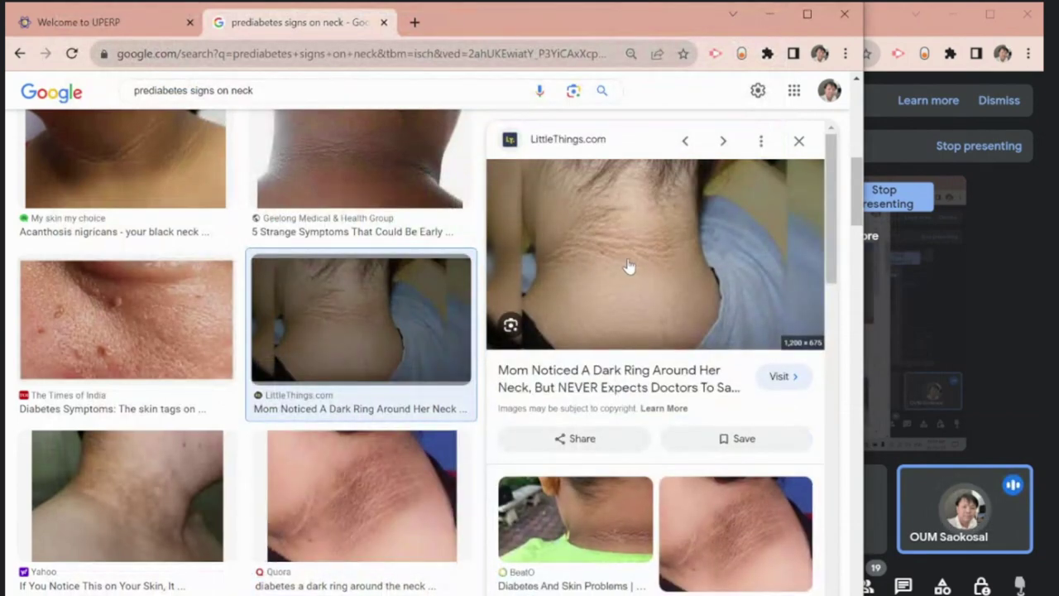
click(612, 521)
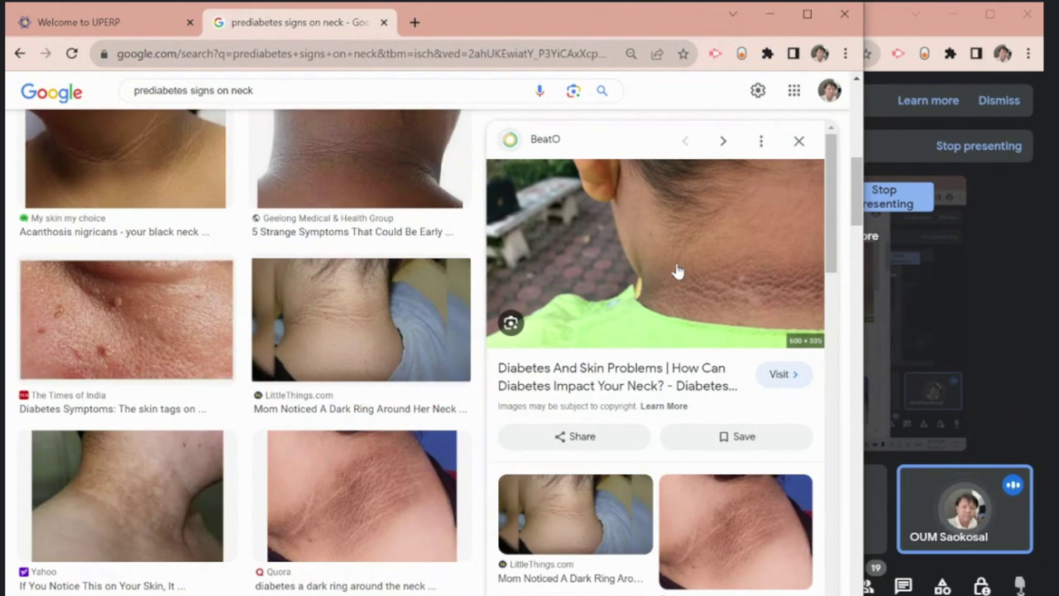
click(355, 345)
right_click(605, 265)
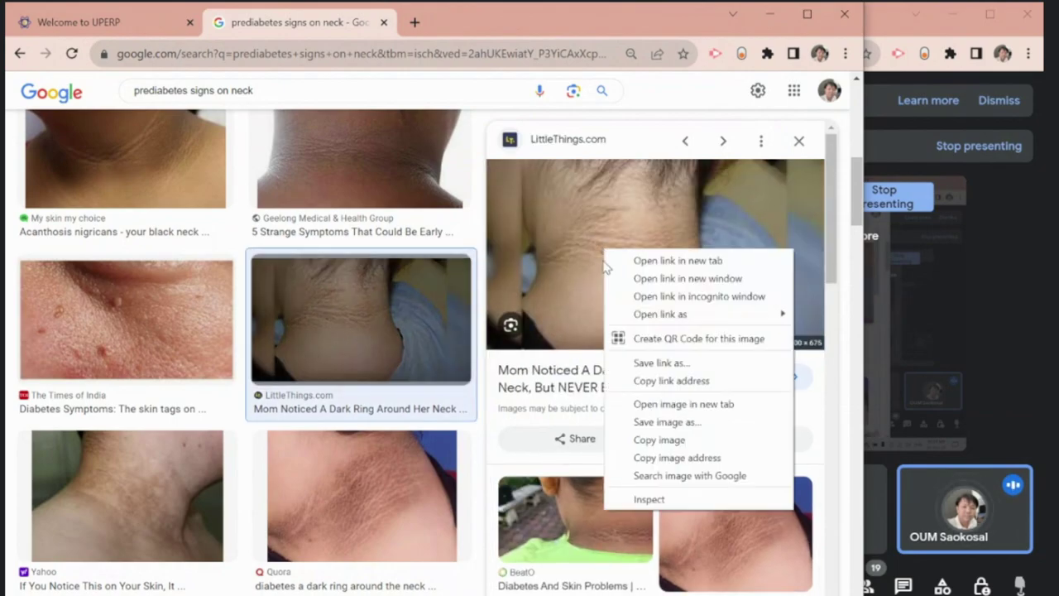
click(661, 440)
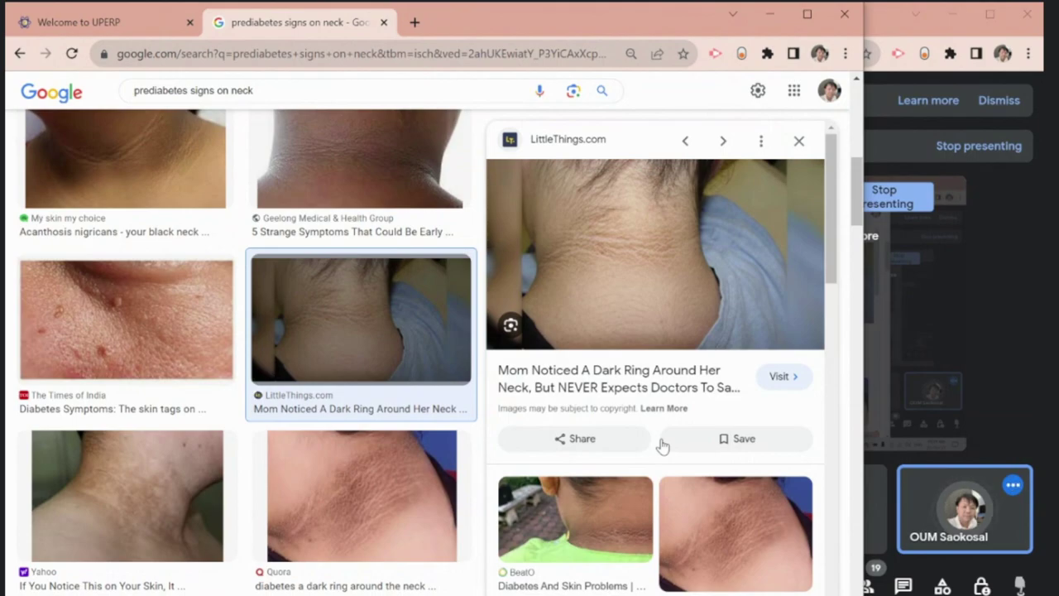
key(alt+Tab)
key(ctrl+v)
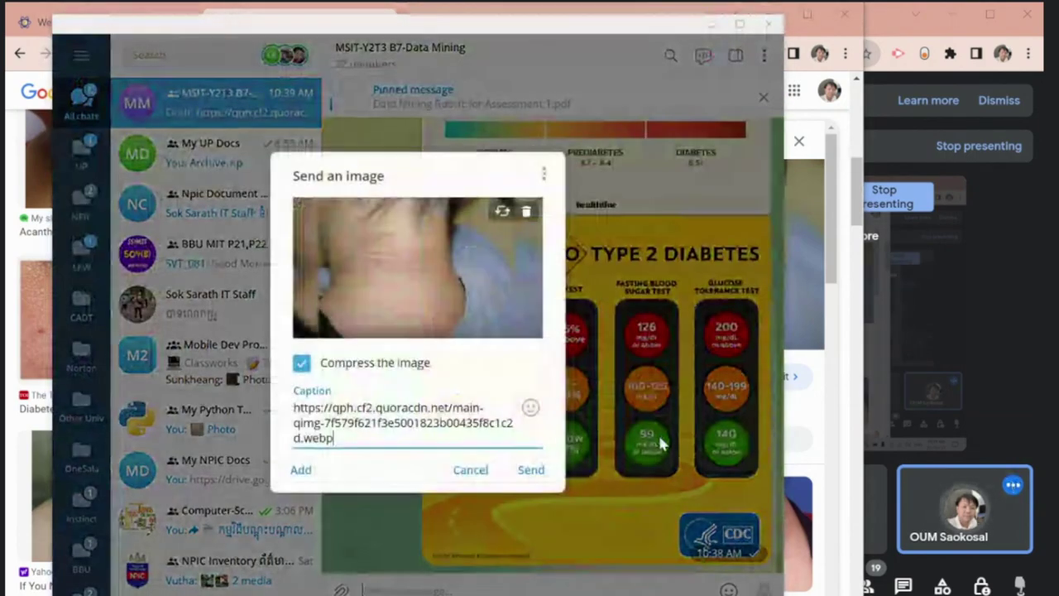
Step: Clear the leftover link draft, paste the neck photo and send it captioned 'Sign for Prediabetes'
key(Escape)
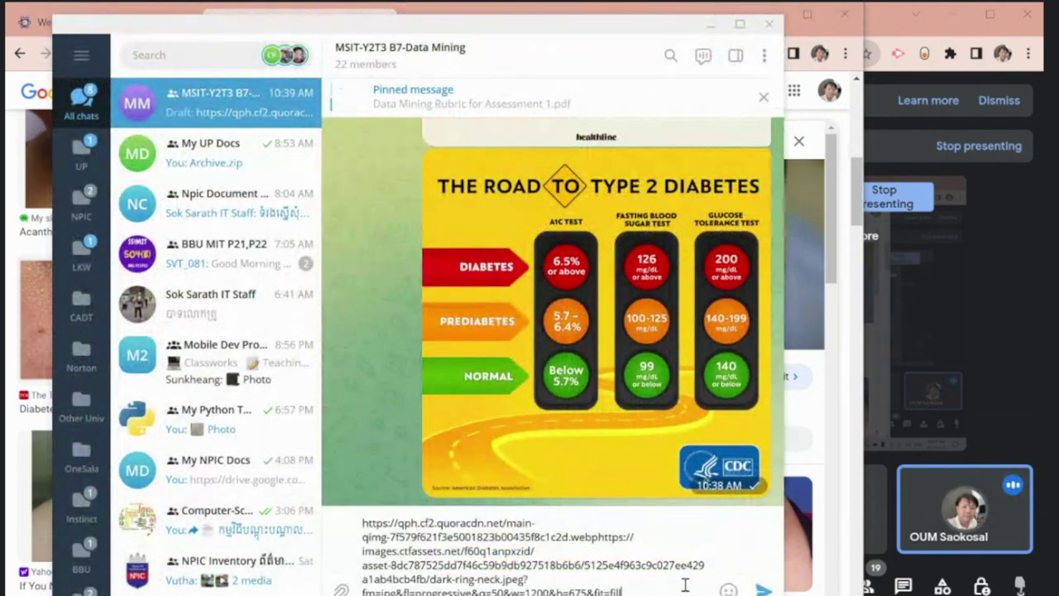
key(ctrl+a)
key(BackSpace)
key(ctrl+v)
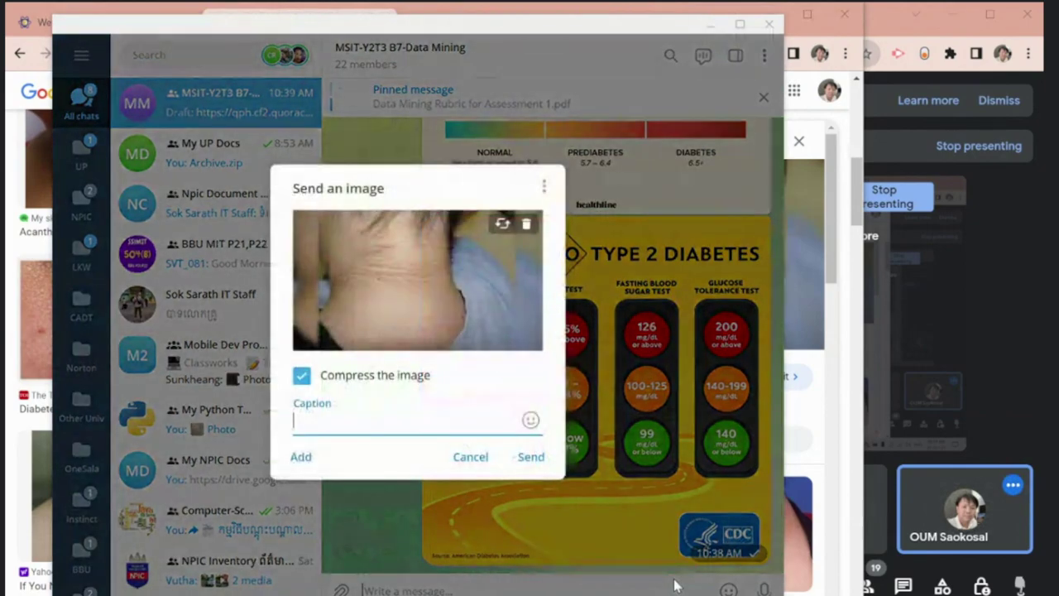
text(Pr)
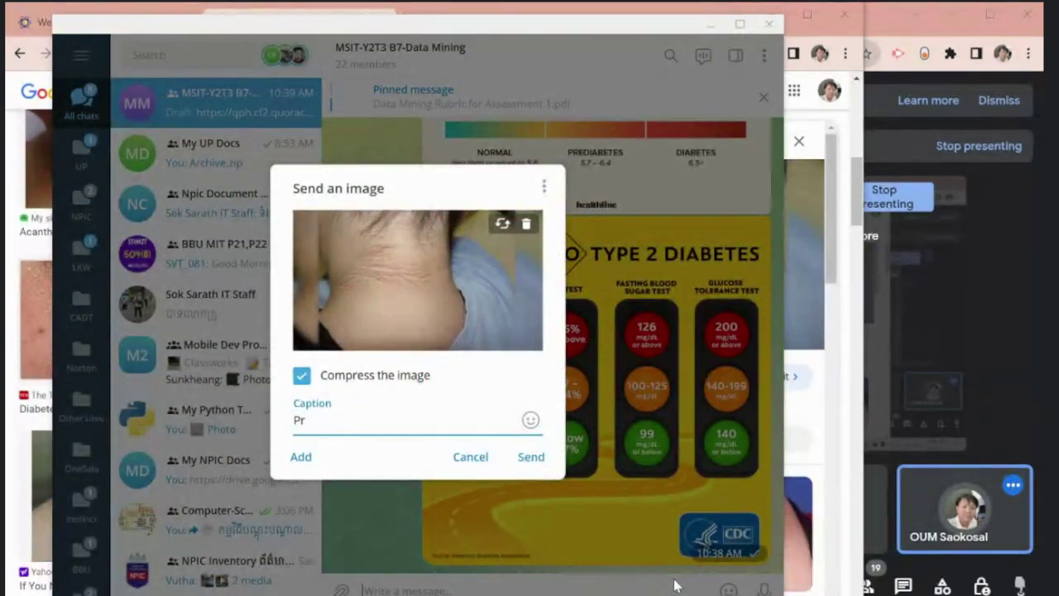
key(BackSpace)
text(ign for)
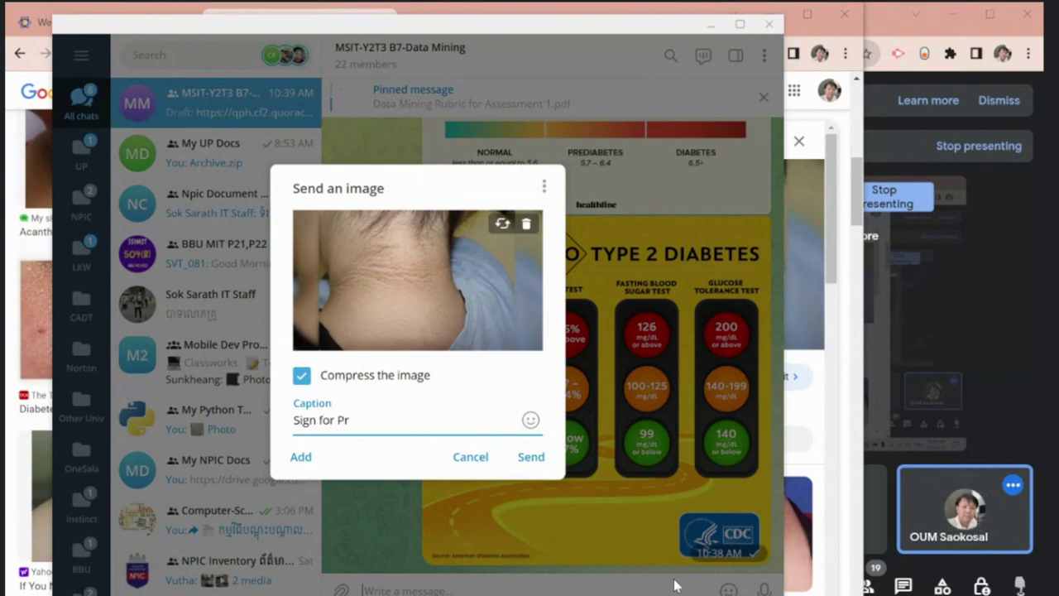
text( Prediabetes)
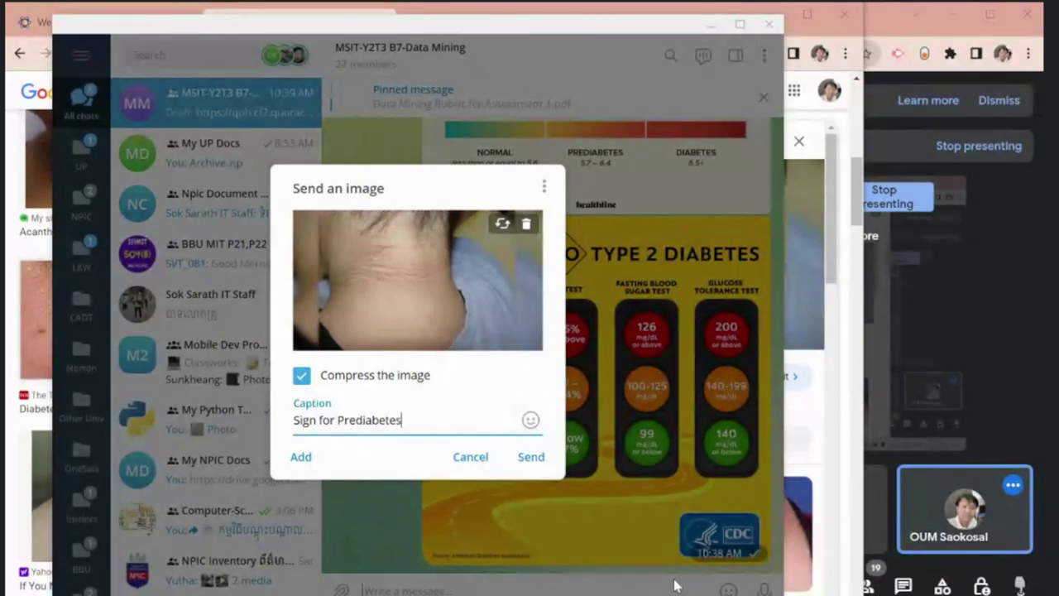
key(Return)
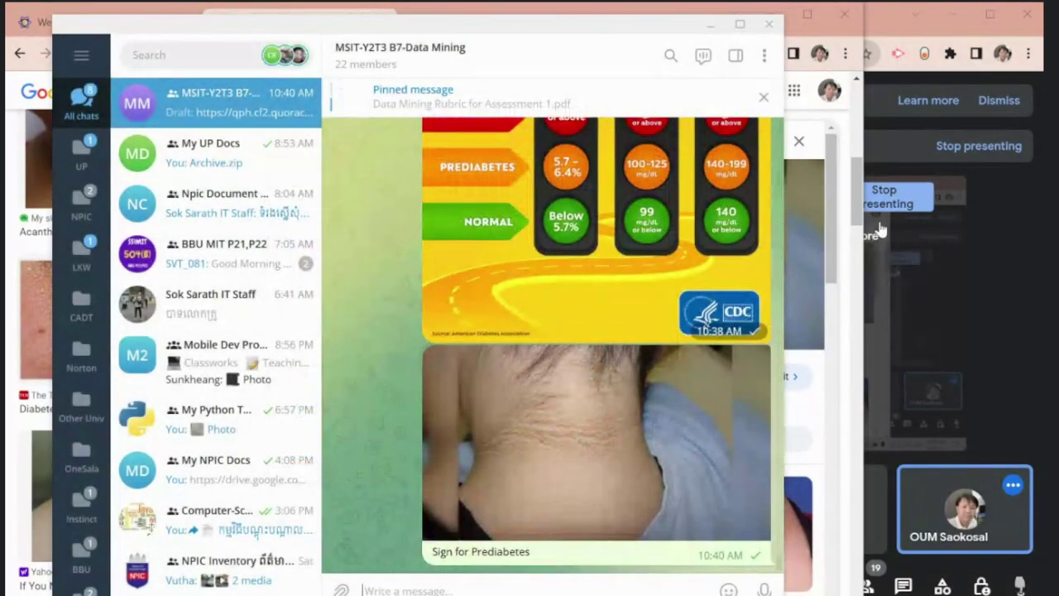
Step: Back in Chrome's image results, preview and copy the LinkedIn neck skin-tag image
click(769, 24)
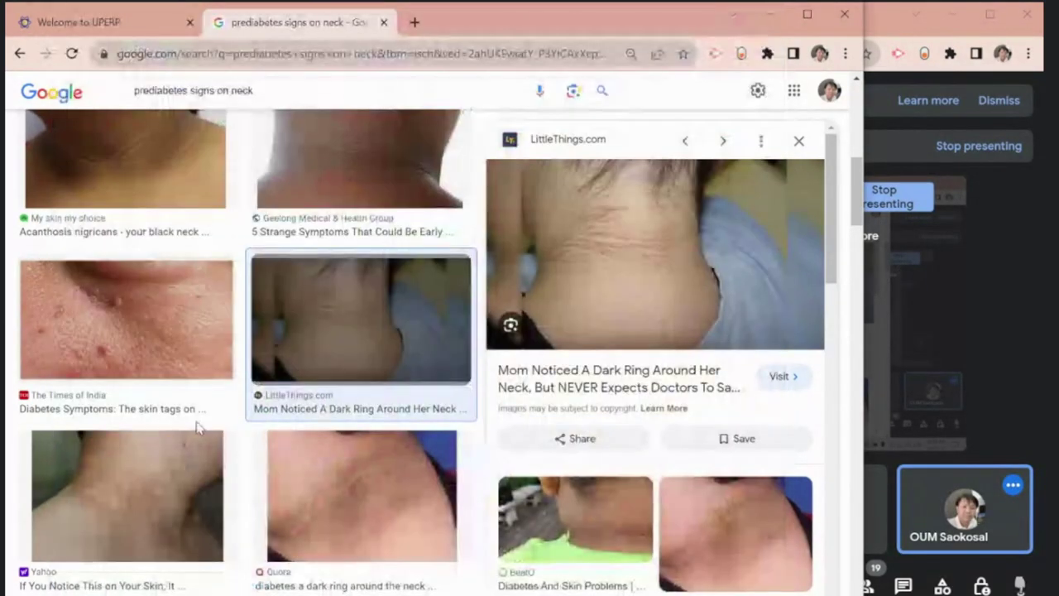
click(93, 323)
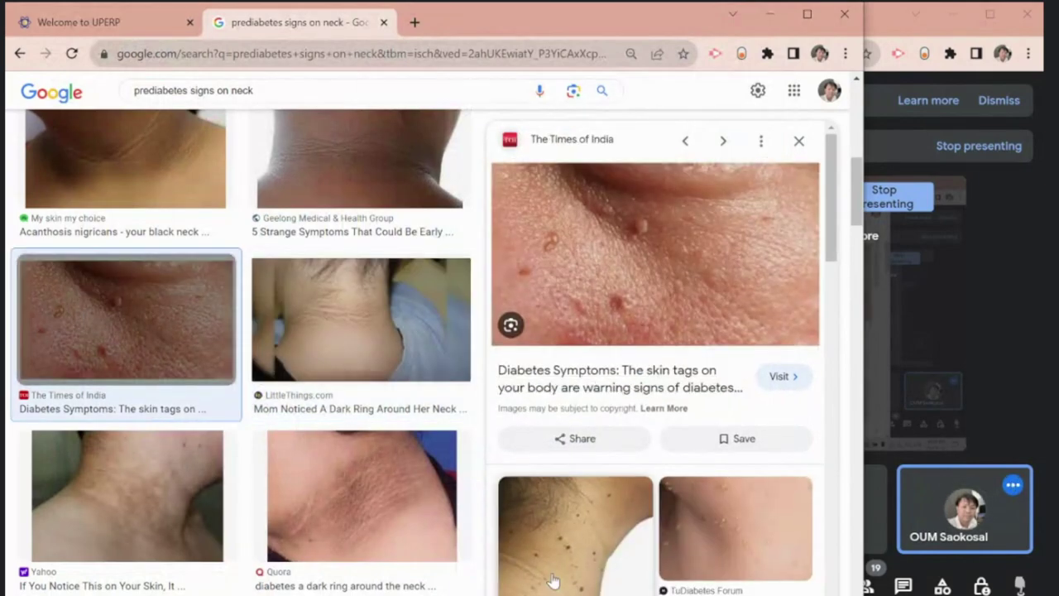
click(553, 577)
right_click(613, 323)
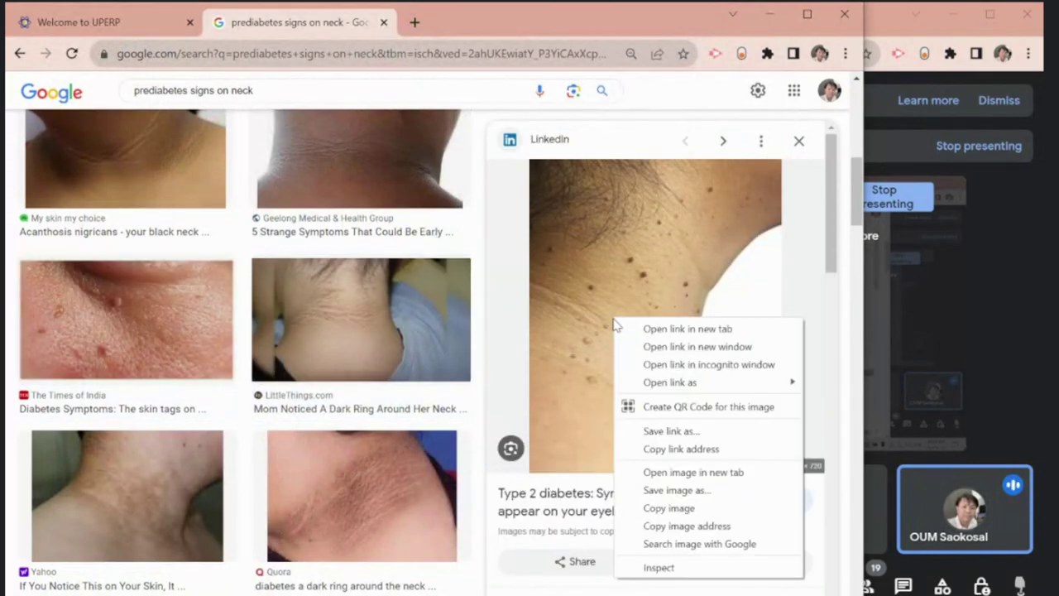
click(662, 509)
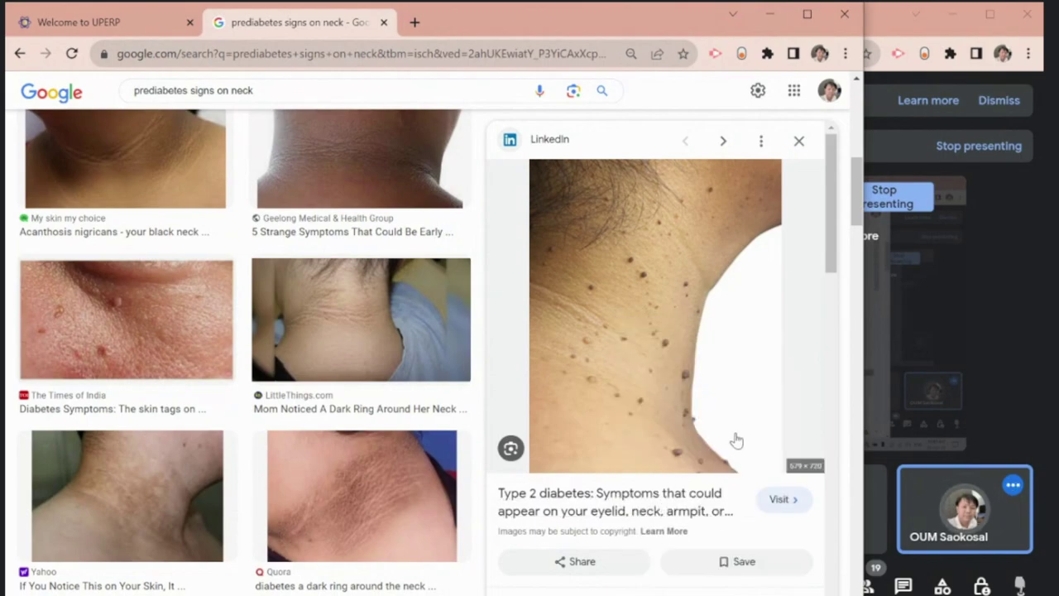
Step: Paste and send the LinkedIn skin-tag image to the MSIT-Y2T3 B7-Data Mining group, then minimize Telegram
key(alt+Tab)
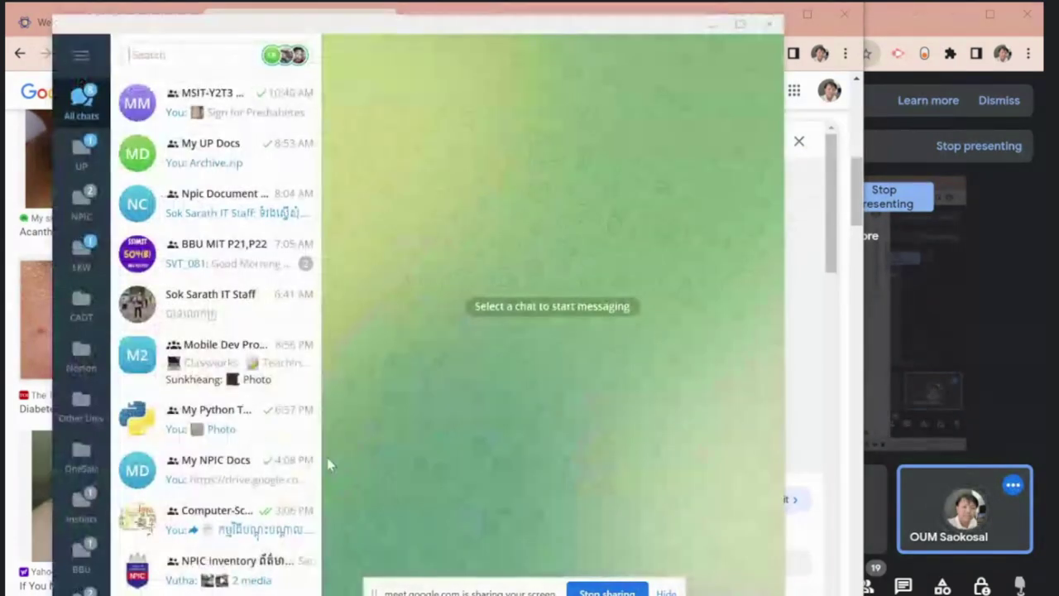
click(299, 118)
key(ctrl+v)
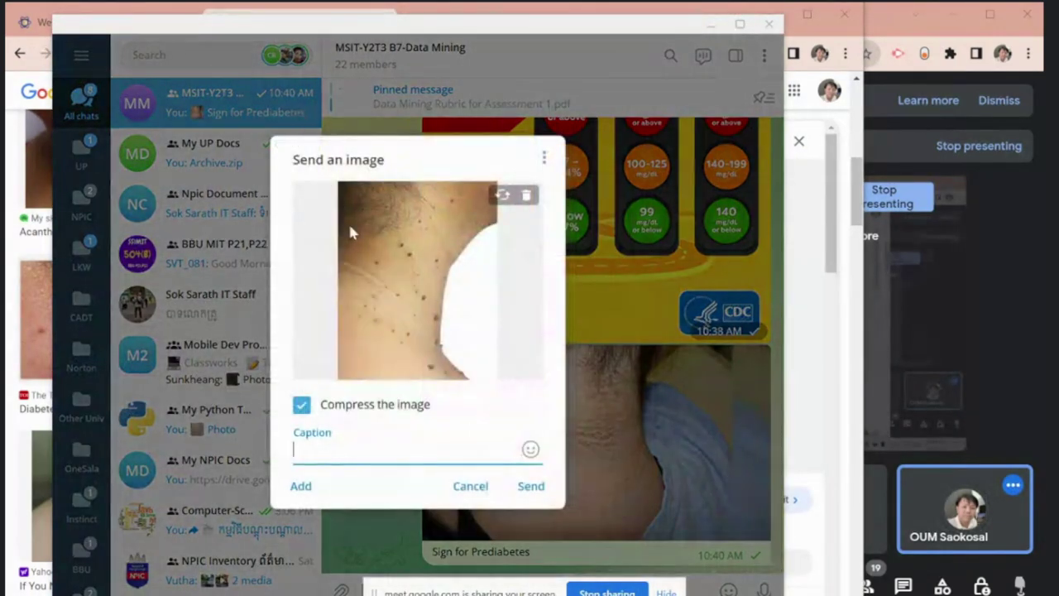
key(Return)
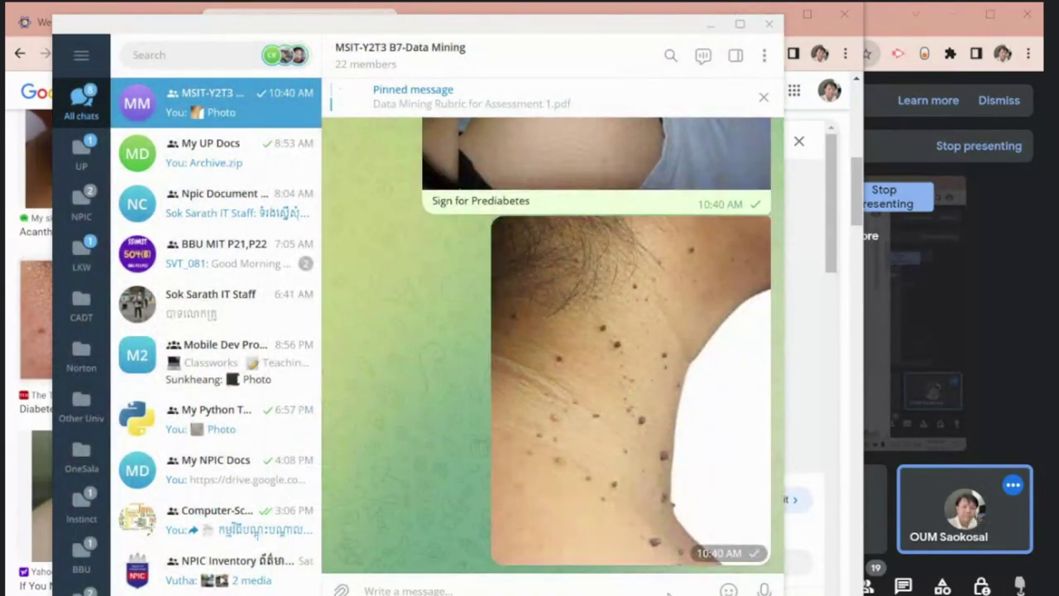
click(710, 24)
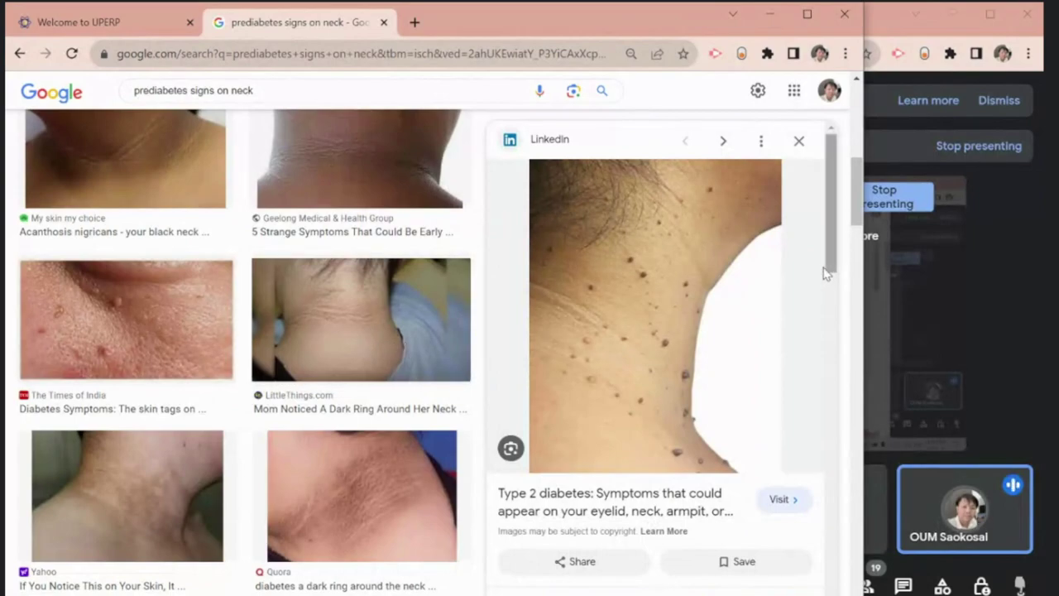
Step: Scroll the neck-sign results, preview the Times of India and Breathe Well-Being images, then focus the Meet call
scroll(795, 289, up, 3)
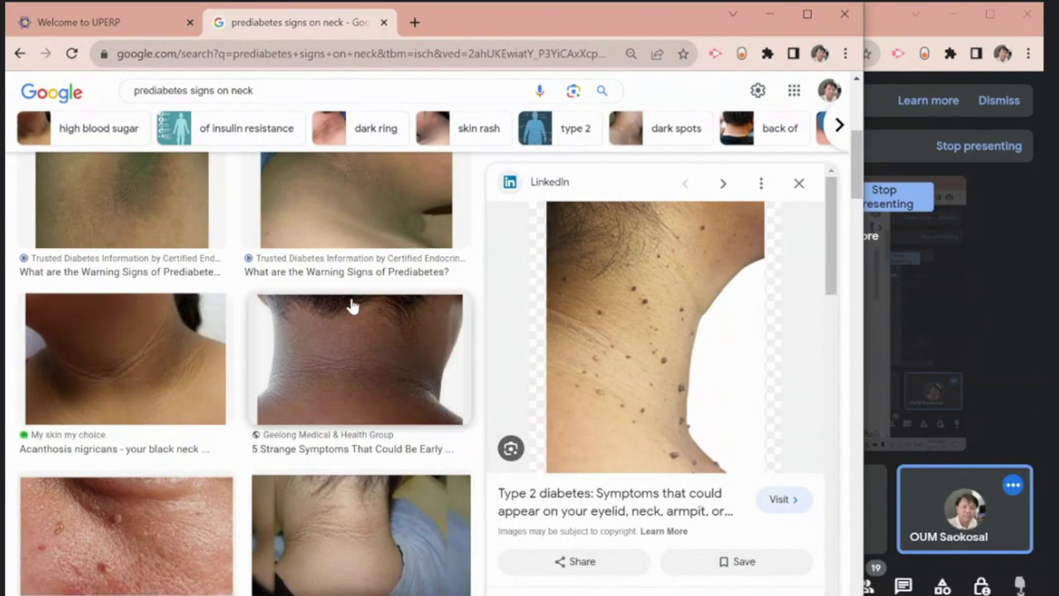
scroll(653, 323, down, 3)
scroll(521, 380, down, 5)
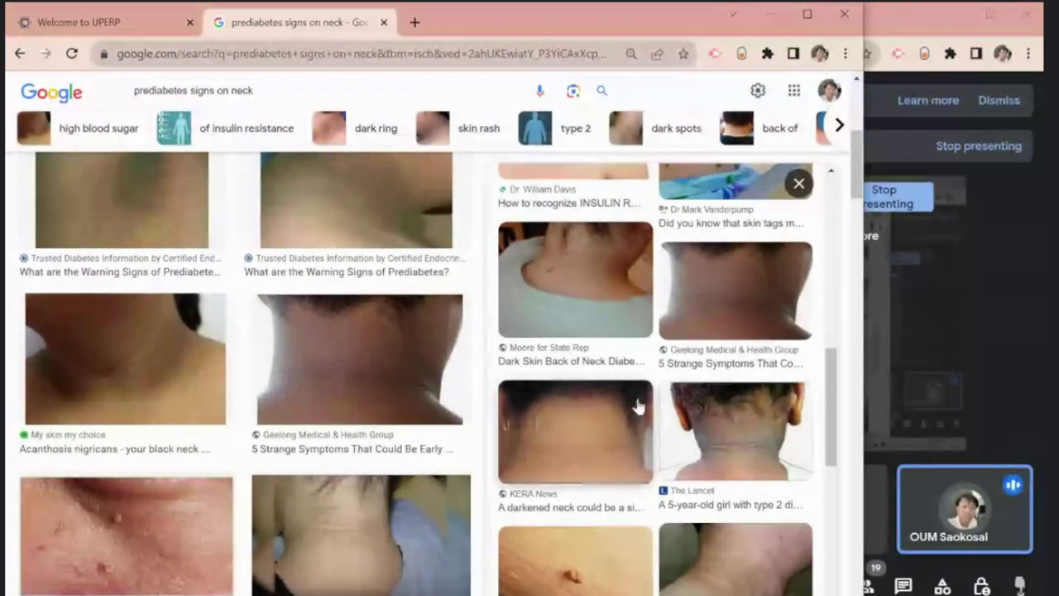
scroll(613, 397, down, 3)
scroll(608, 381, down, 3)
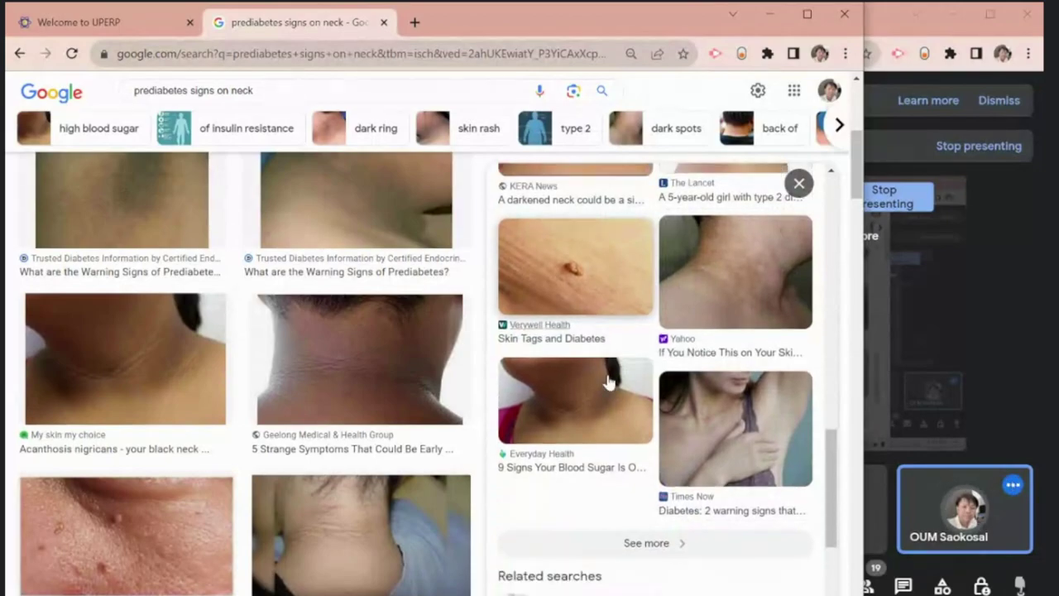
scroll(229, 478, down, 3)
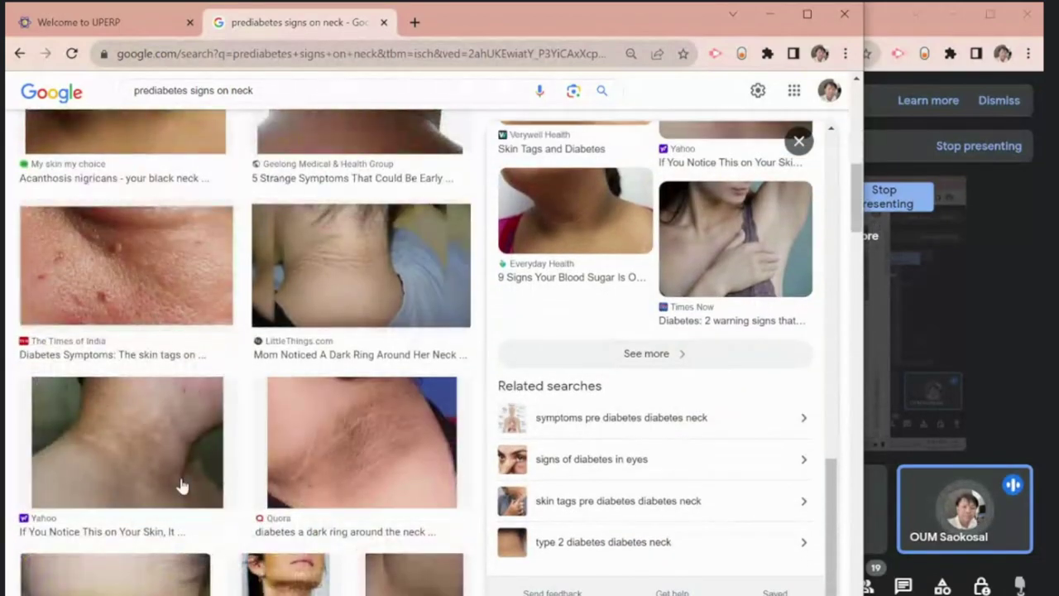
scroll(178, 463, down, 3)
scroll(265, 455, down, 2)
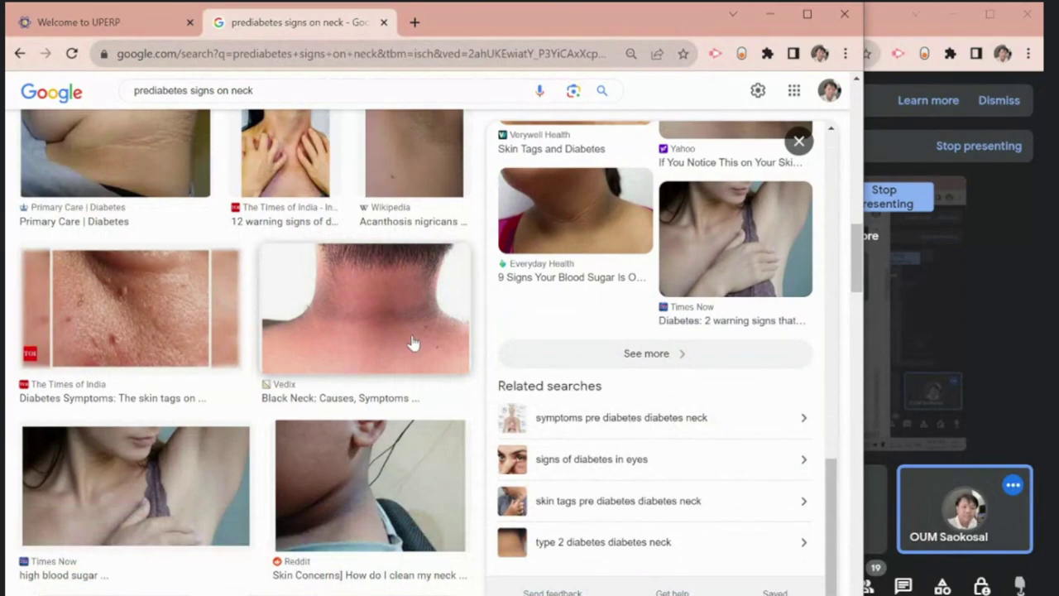
click(110, 306)
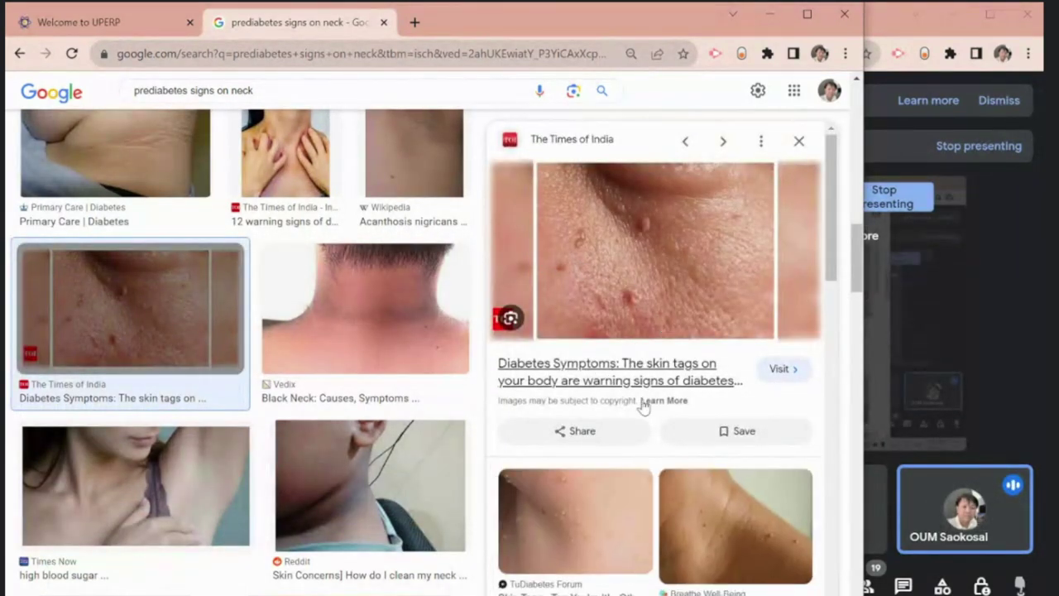
click(764, 538)
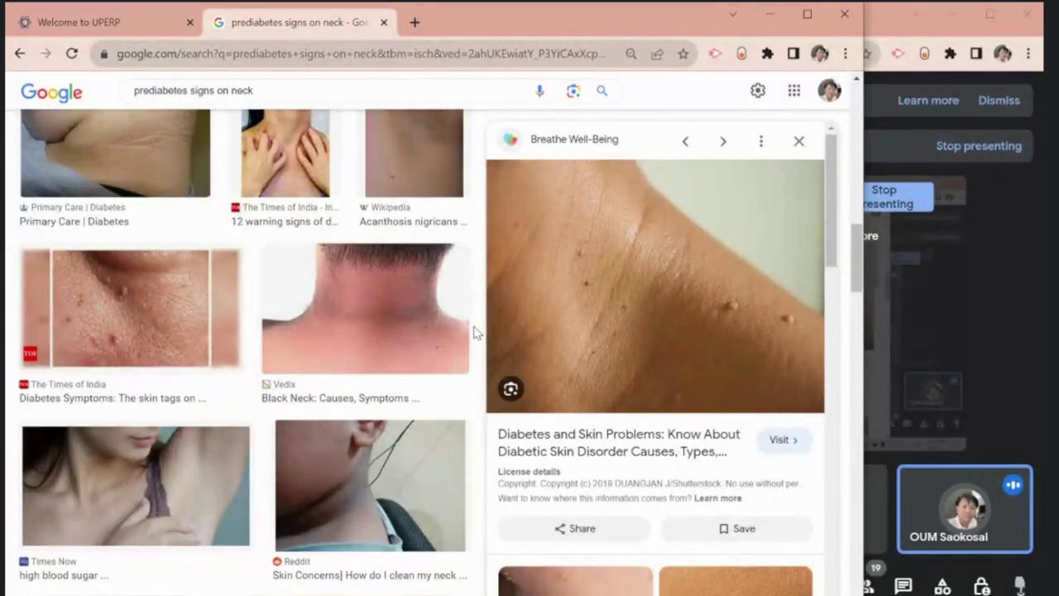
scroll(475, 331, up, 5)
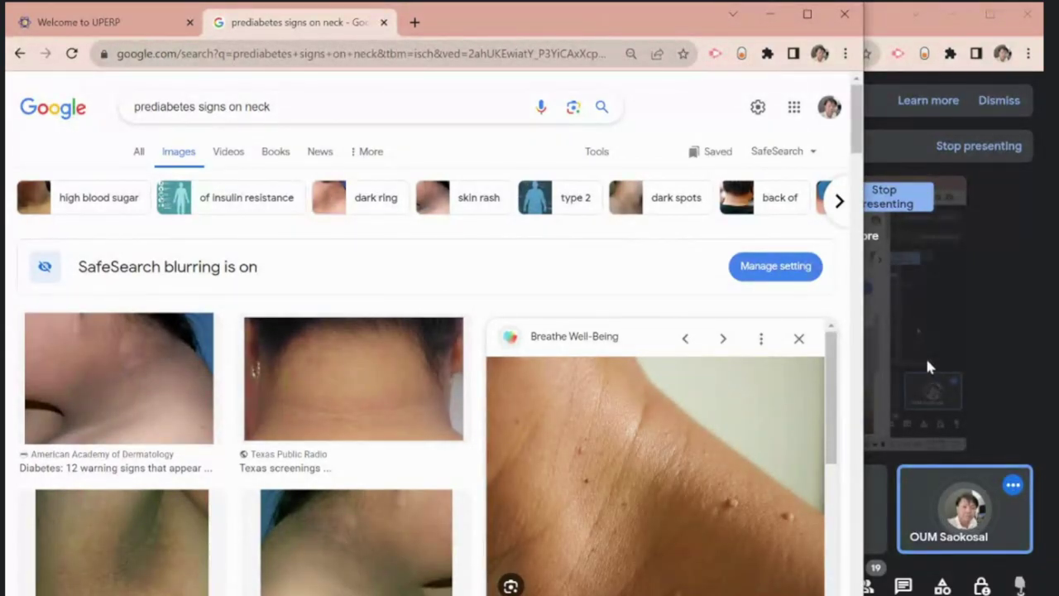
click(958, 318)
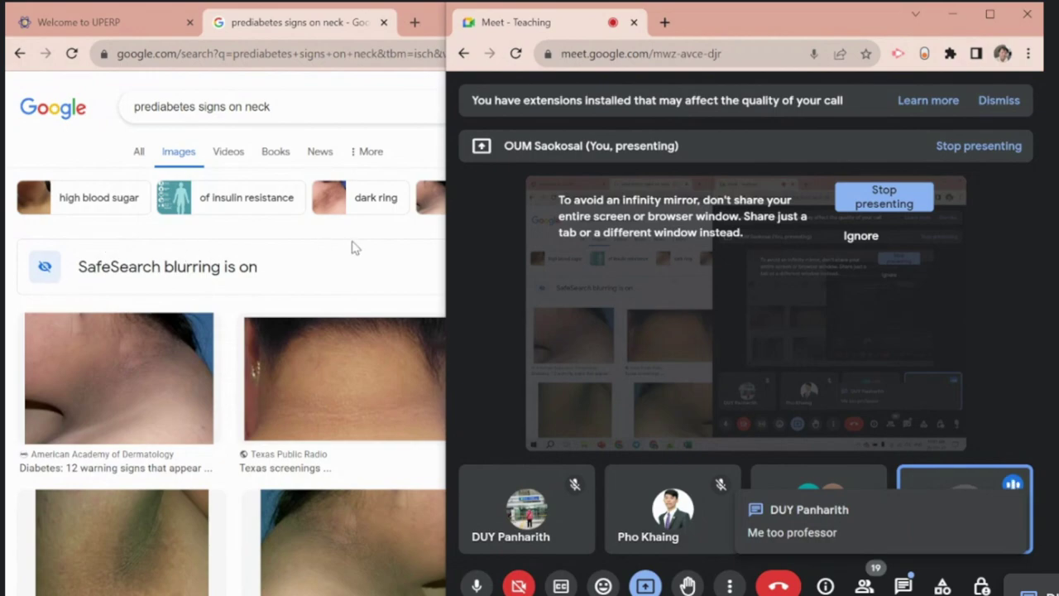
Step: Switch to the Meet call to read the students' chat replies, then return to the neck-sign image results
click(10, 436)
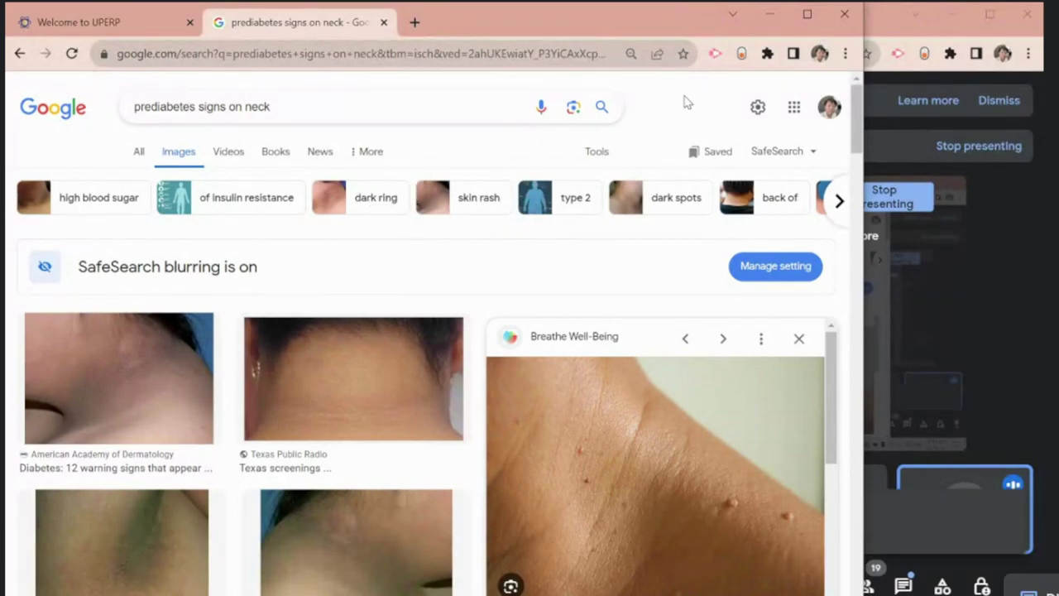
click(1023, 126)
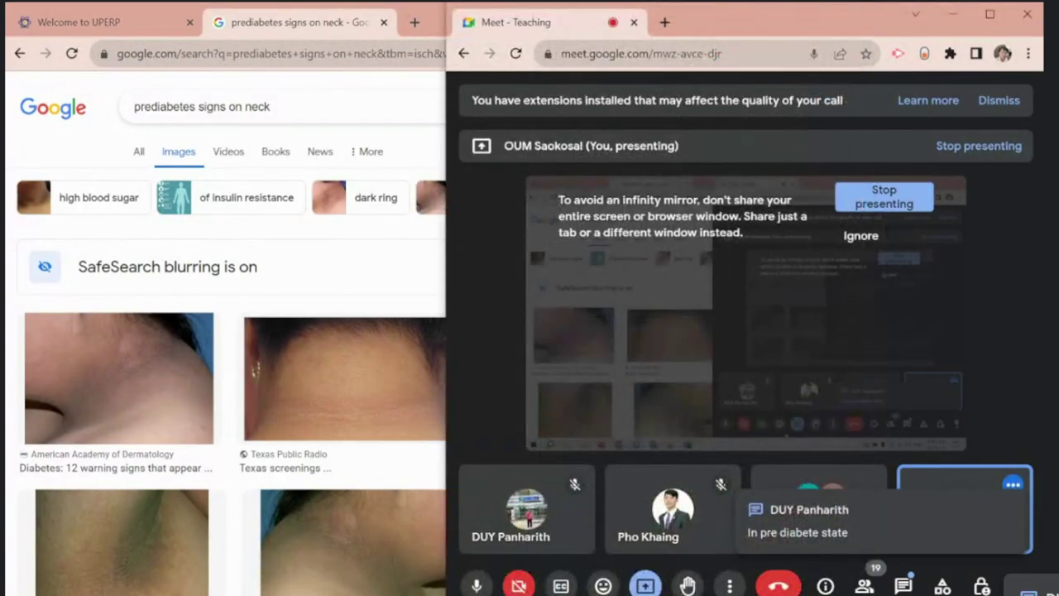
click(13, 313)
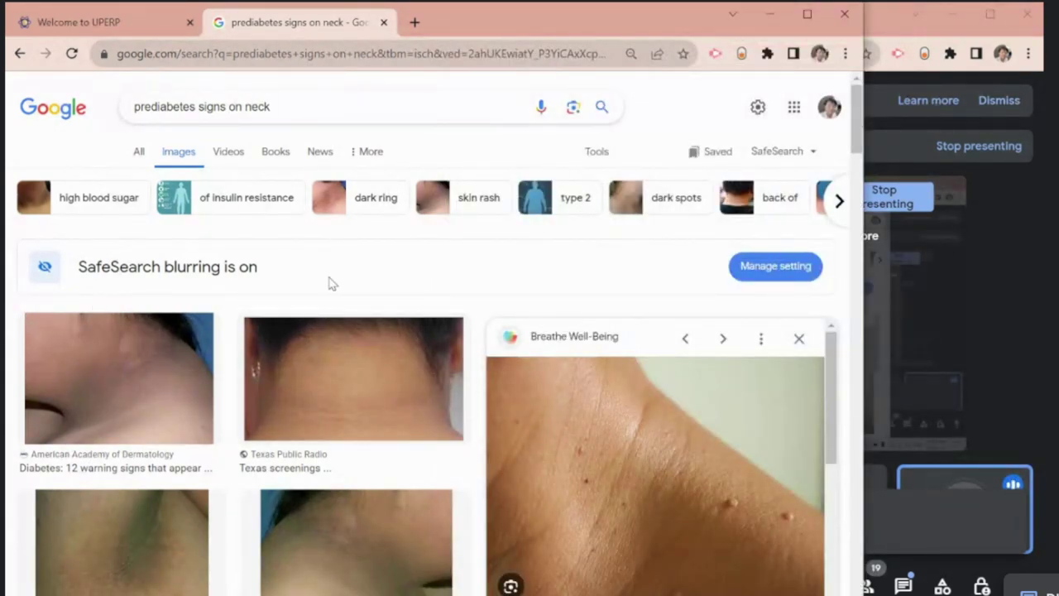
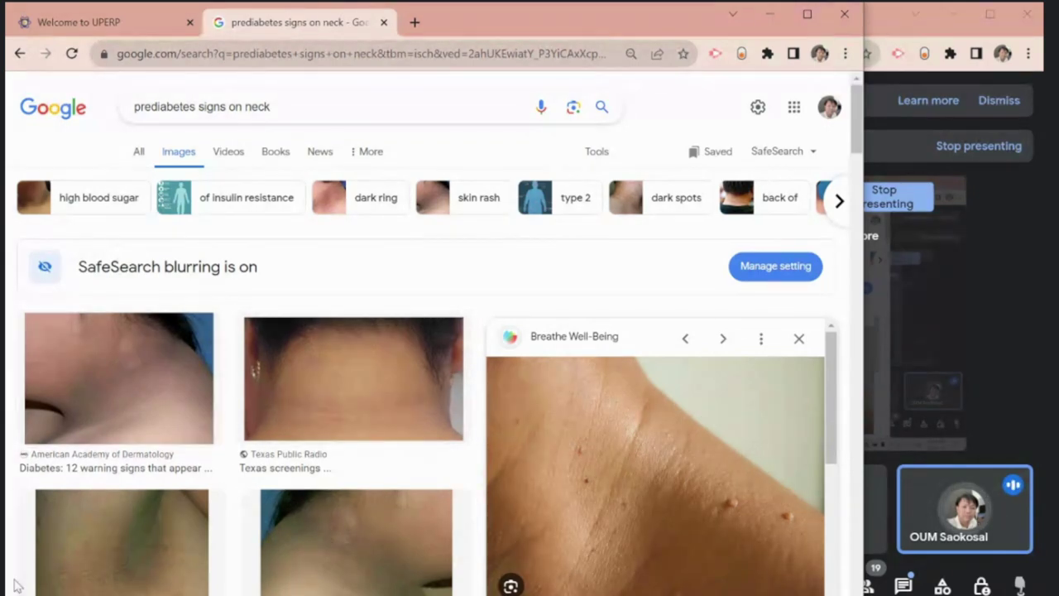
Step: Scroll through the 'prediabetes signs on neck' image results, then bring up the A1C-chart class chat
scroll(548, 321, down, 3)
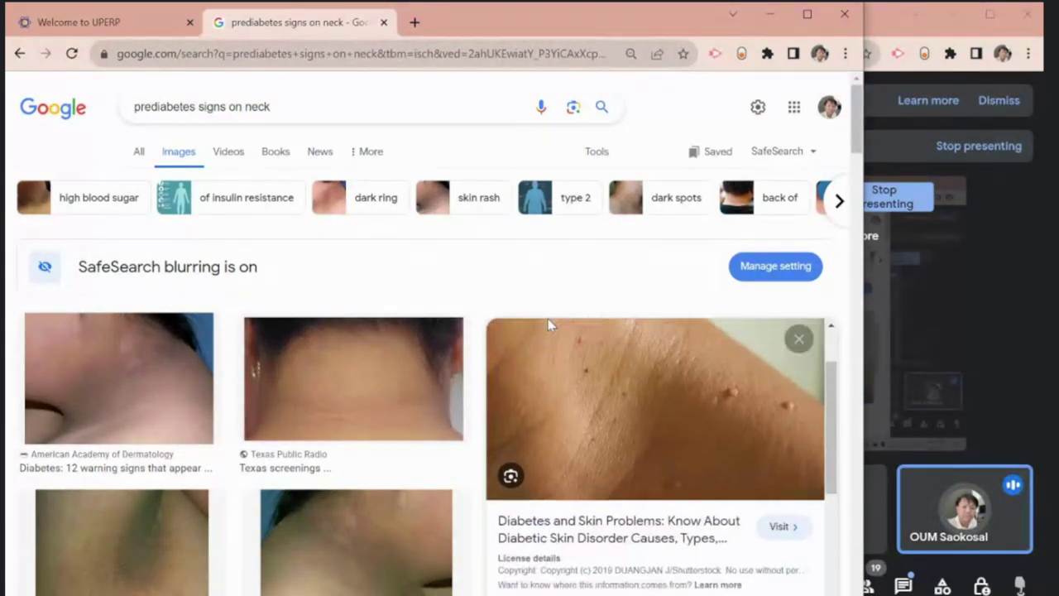
scroll(548, 321, up, 3)
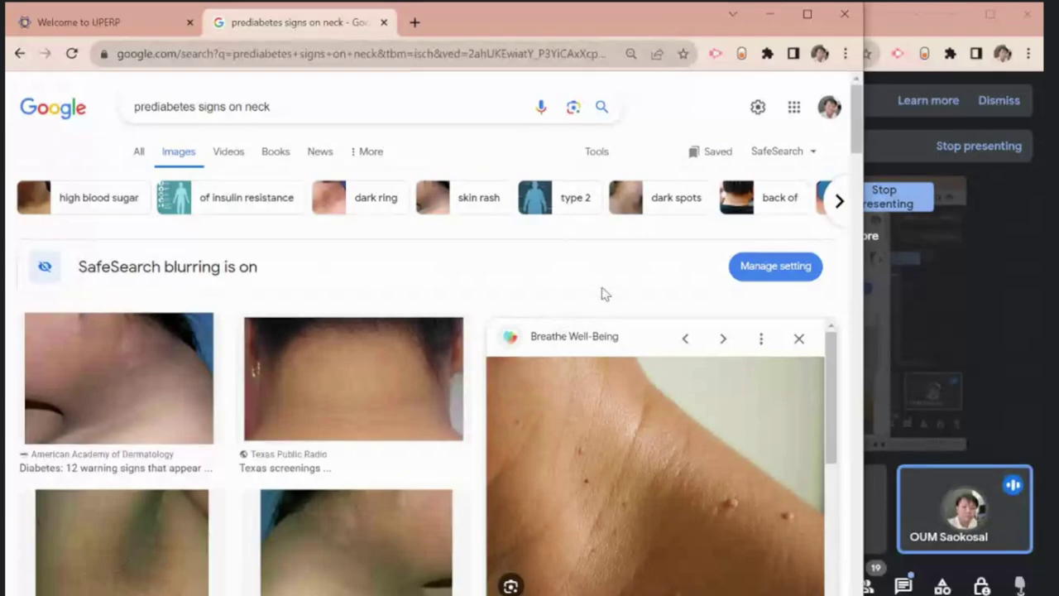
scroll(605, 293, down, 1)
scroll(331, 438, down, 3)
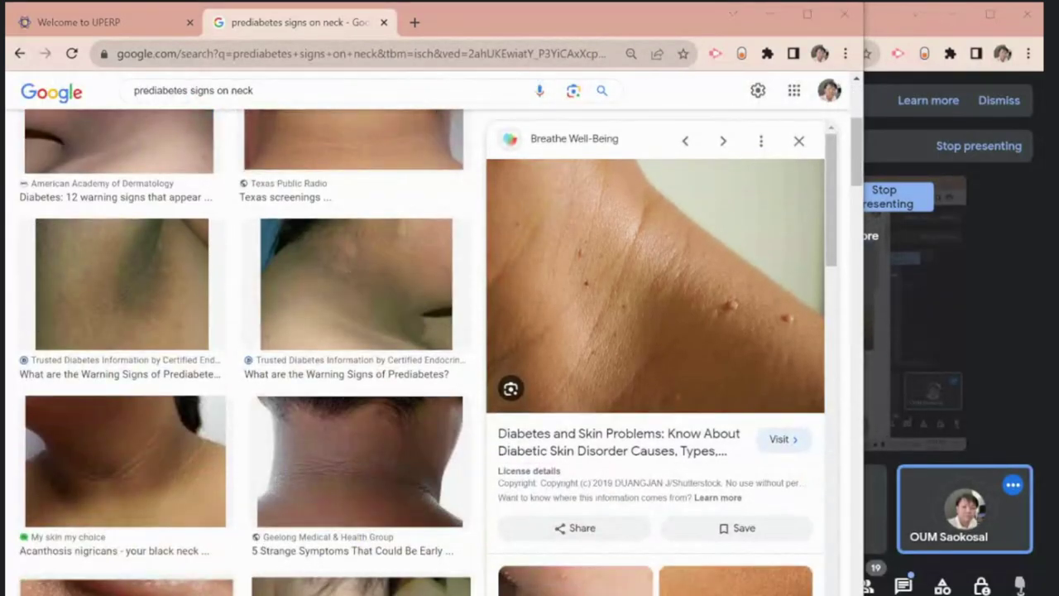
key(alt+Tab)
scroll(456, 350, up, 10)
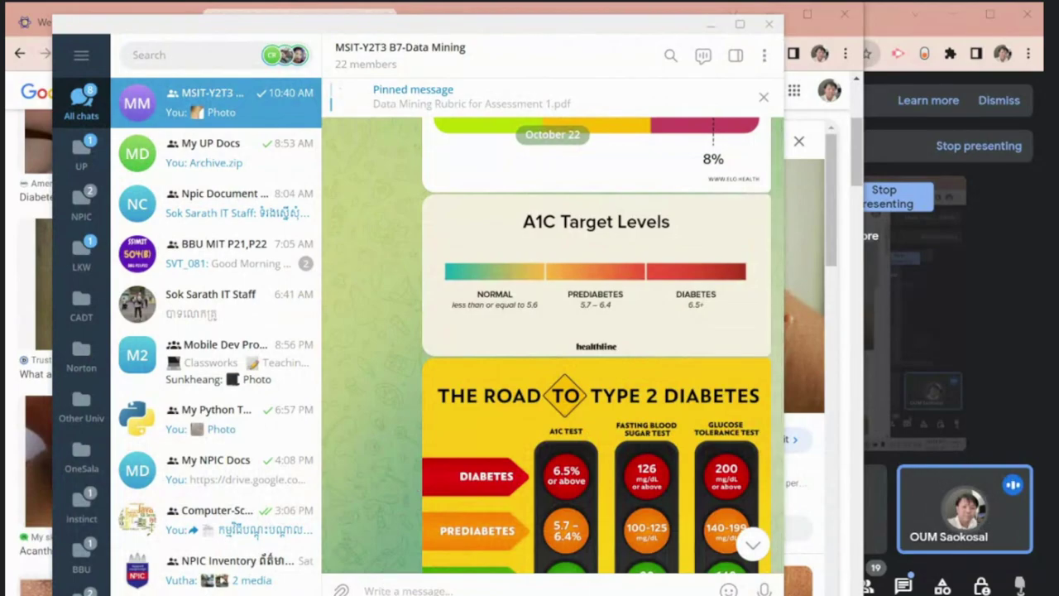
Step: Read the Meet in-call messages, close that panel, and return to diabetes_prediction.csv
mouse_move(389, 595)
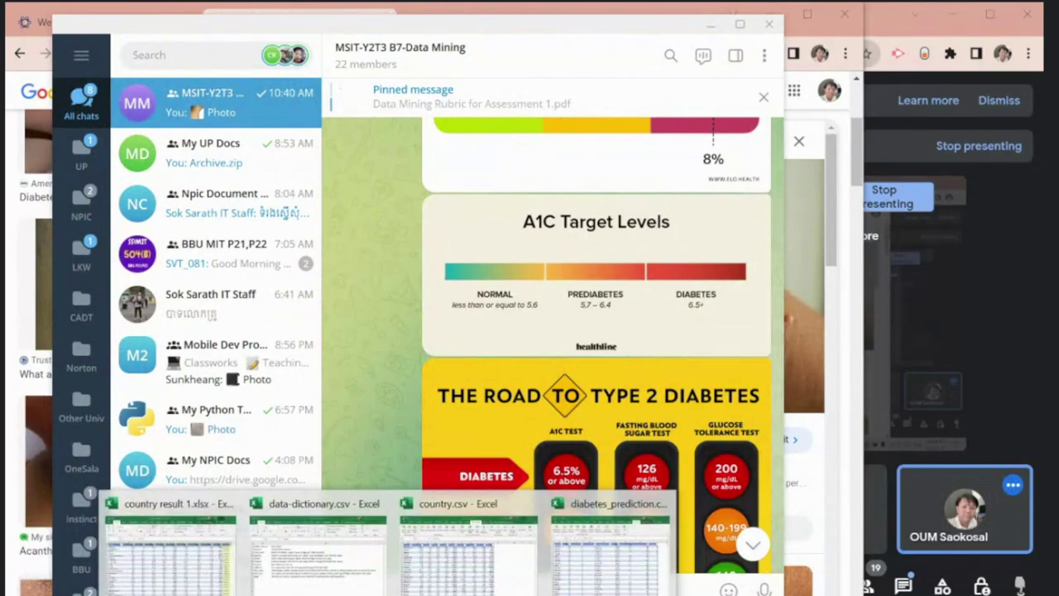
click(610, 540)
click(891, 443)
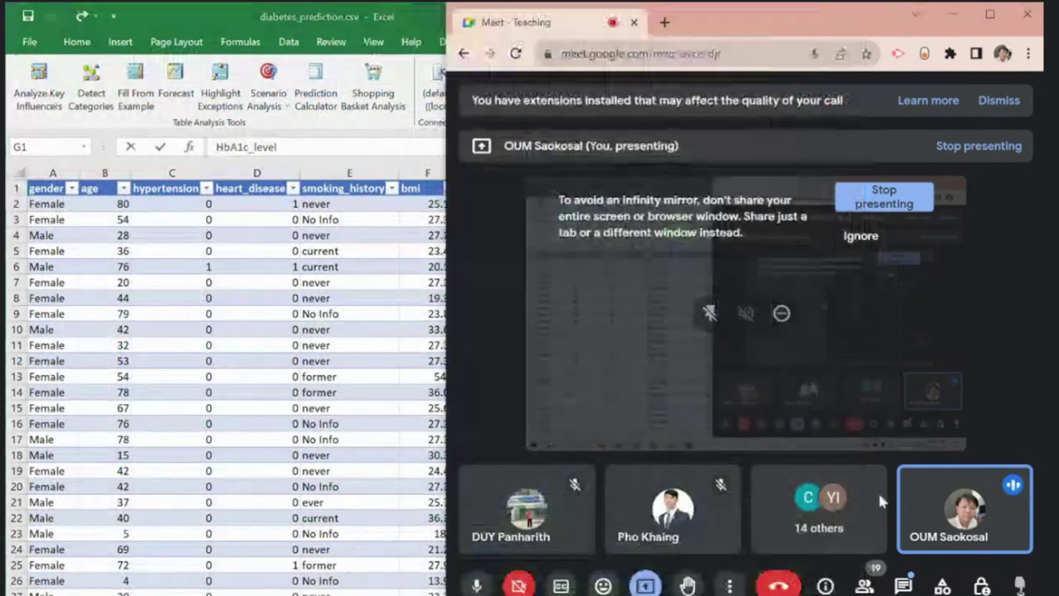
click(903, 585)
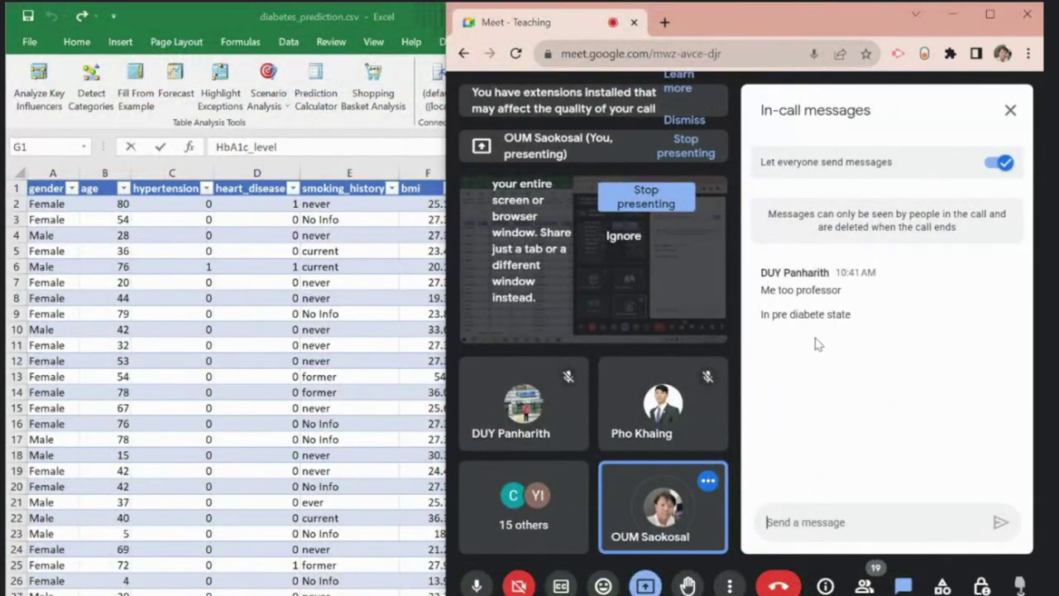
click(1009, 112)
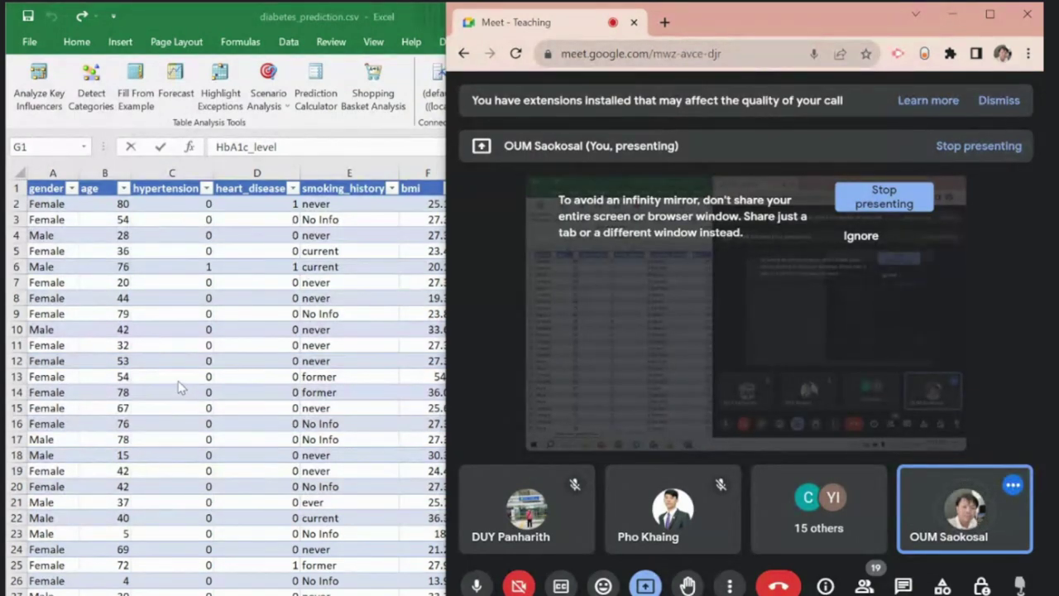
key(alt+Tab)
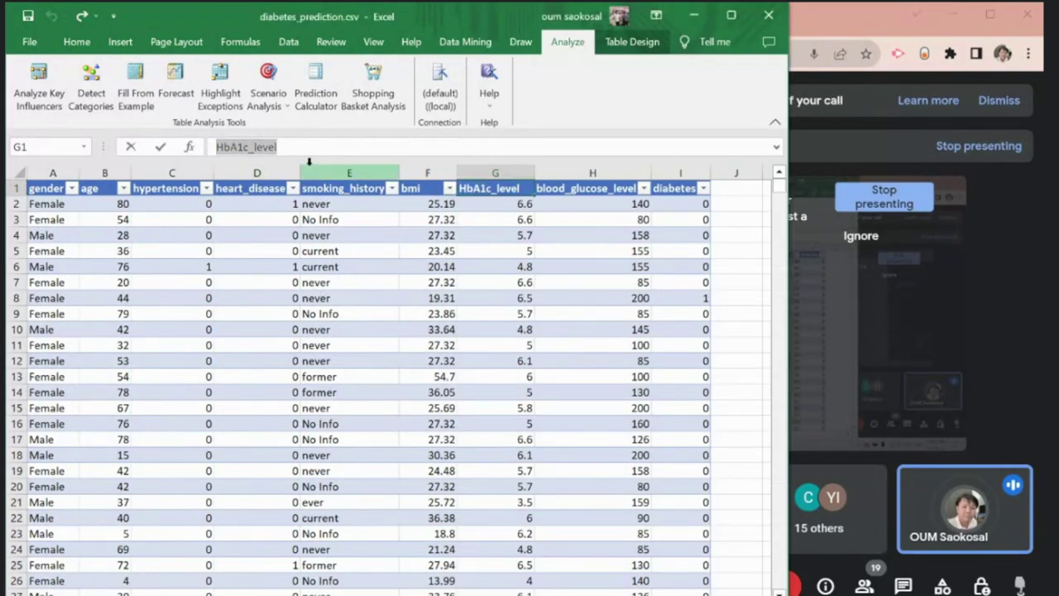
Step: Select the blood_glucose_level header in H1 and glance over the class chat's charts
click(192, 316)
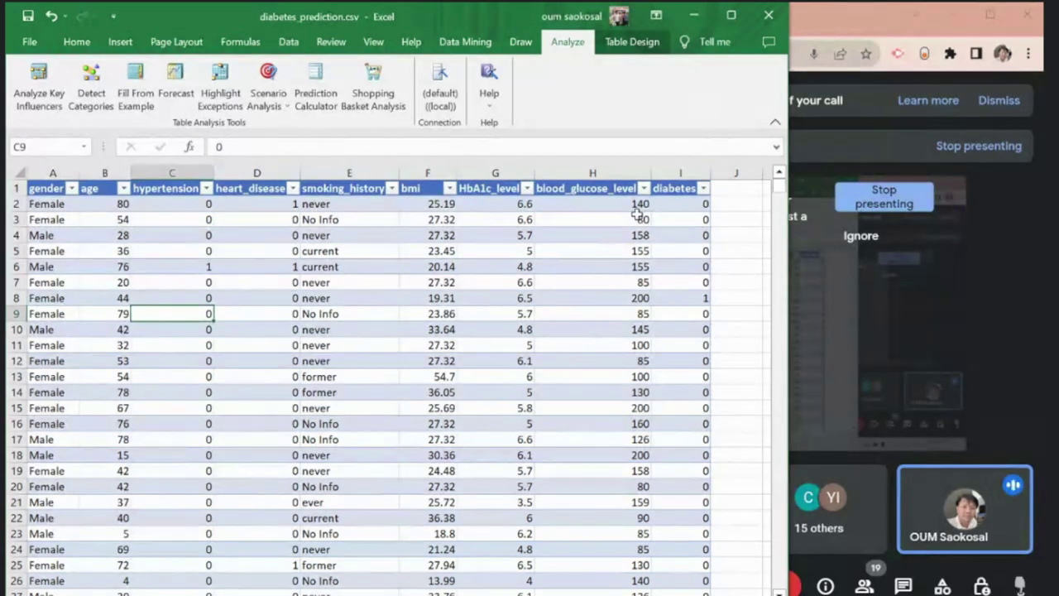
click(589, 190)
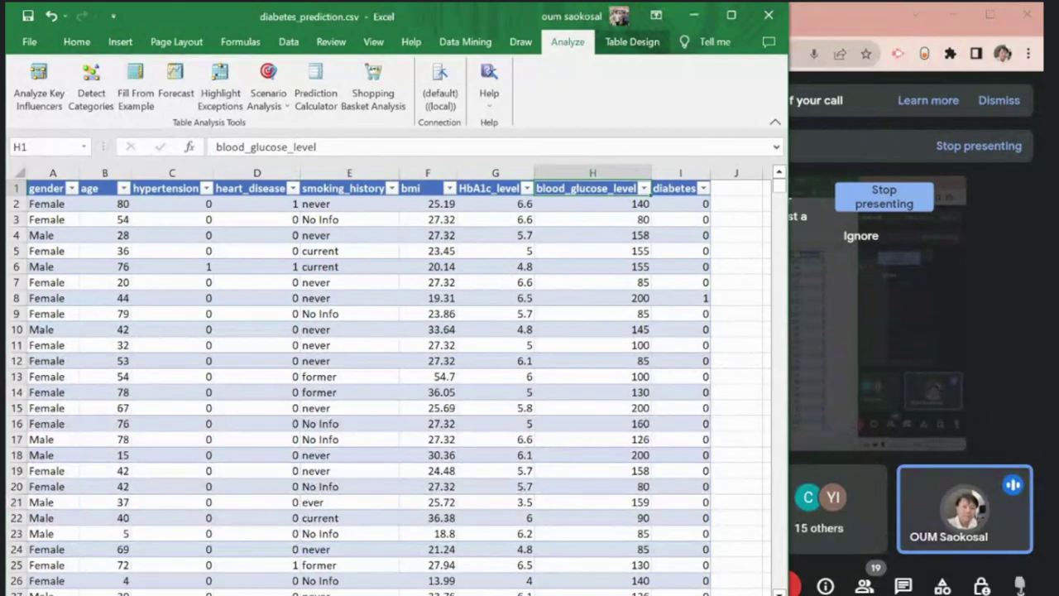
key(alt+Tab)
scroll(509, 484, down, 2)
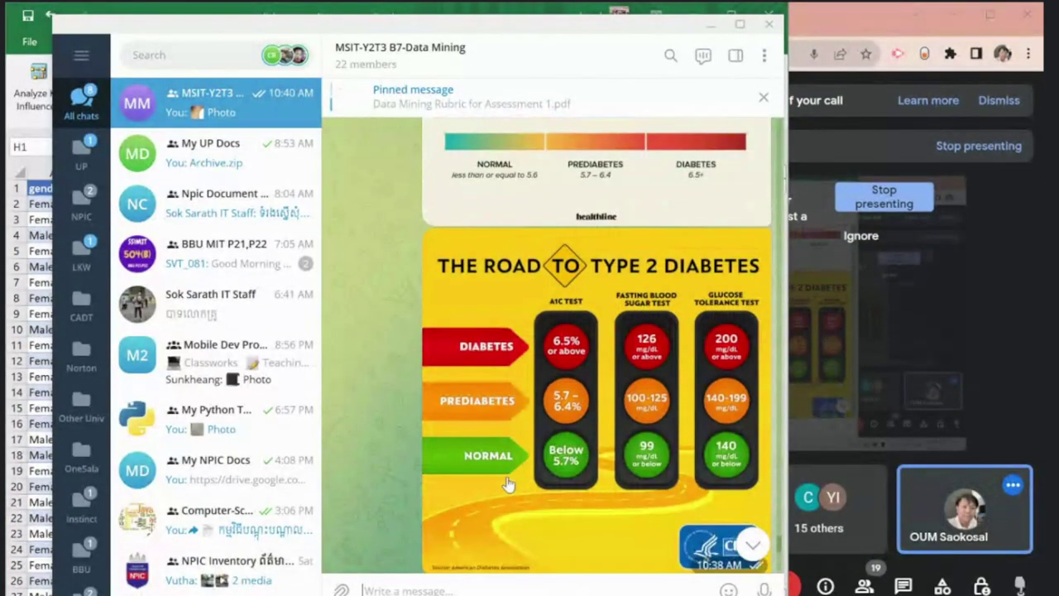
scroll(509, 484, down, 1)
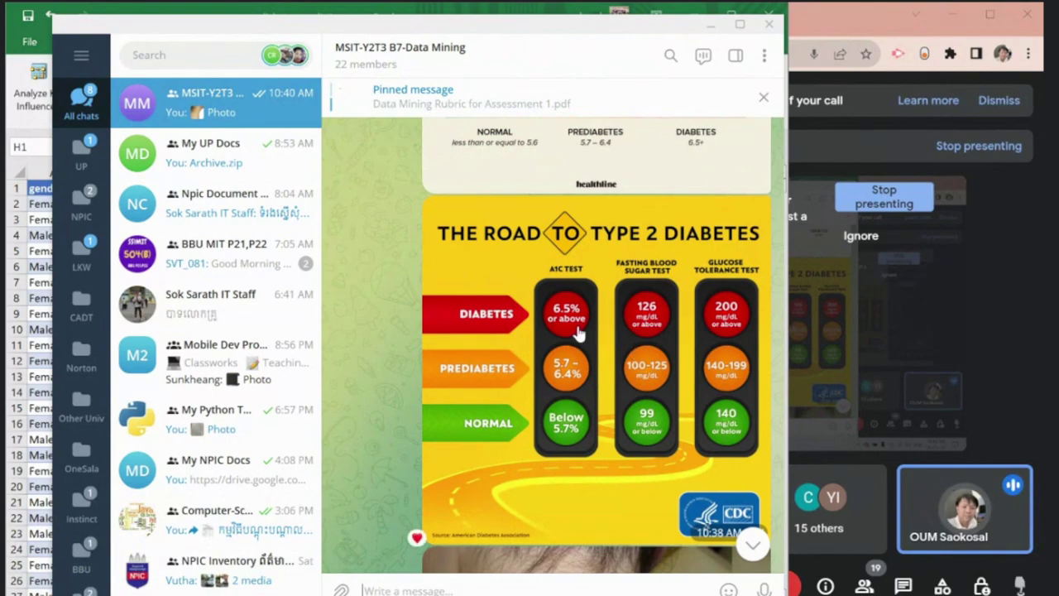
scroll(654, 304, up, 3)
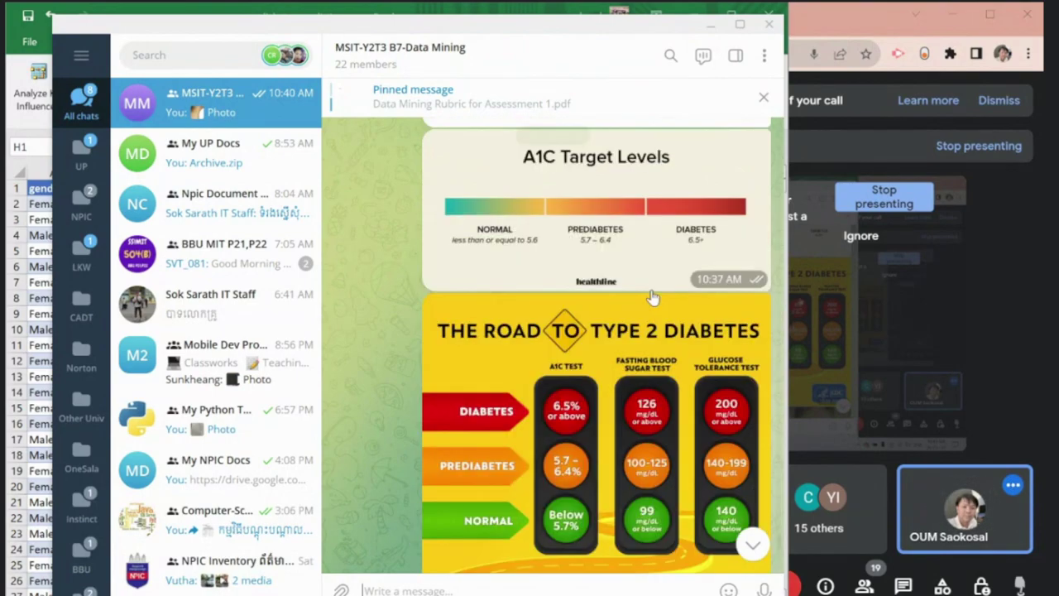
scroll(732, 307, up, 3)
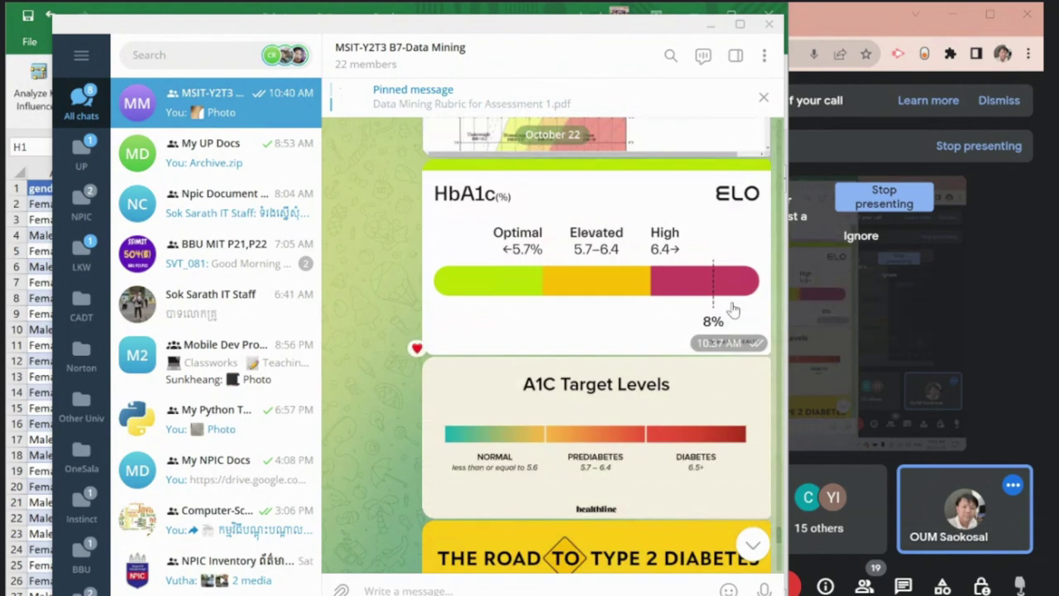
click(710, 24)
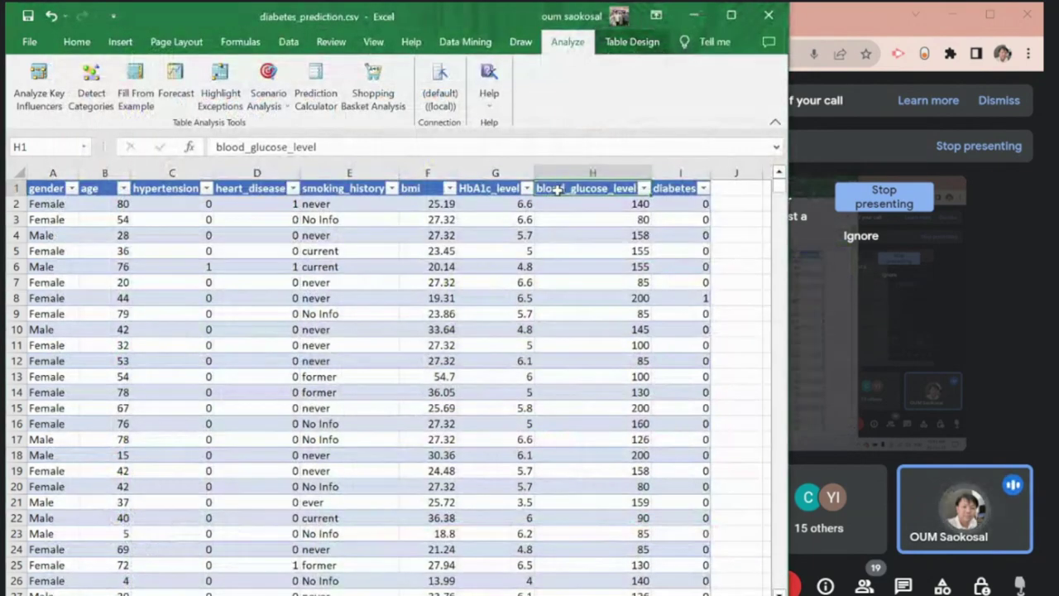
Step: Copy the blood_glucose_level column name from the formula bar, then go to the BMI Calculator page
double_click(331, 146)
key(ctrl+c)
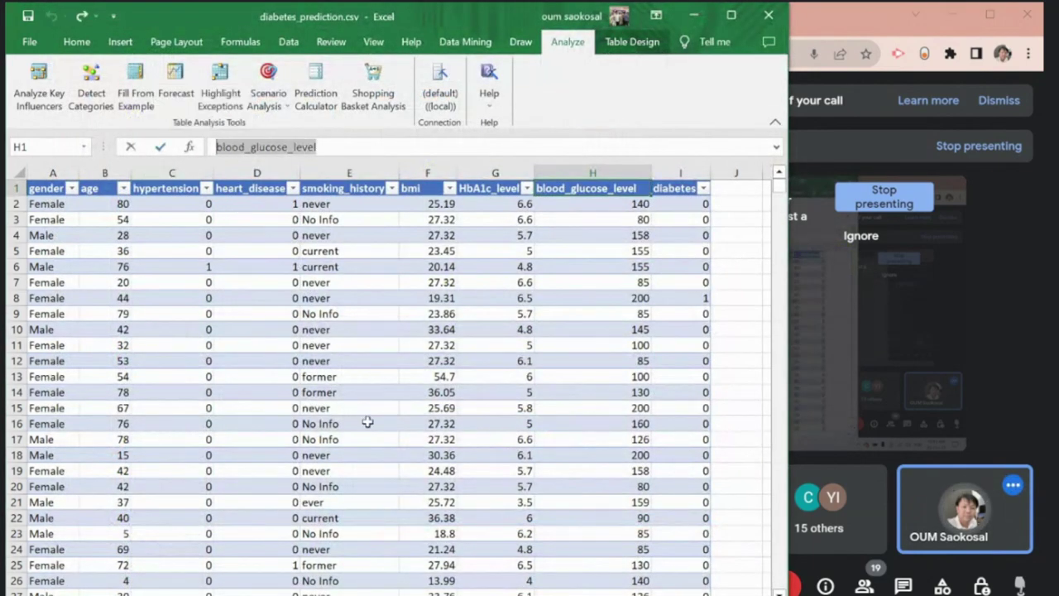
key(Escape)
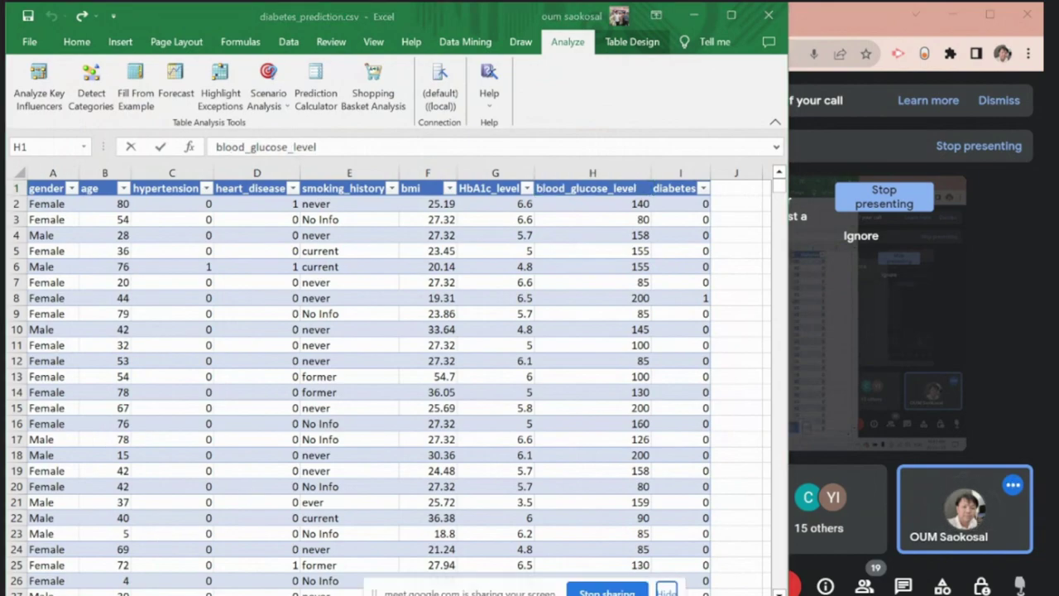
click(442, 517)
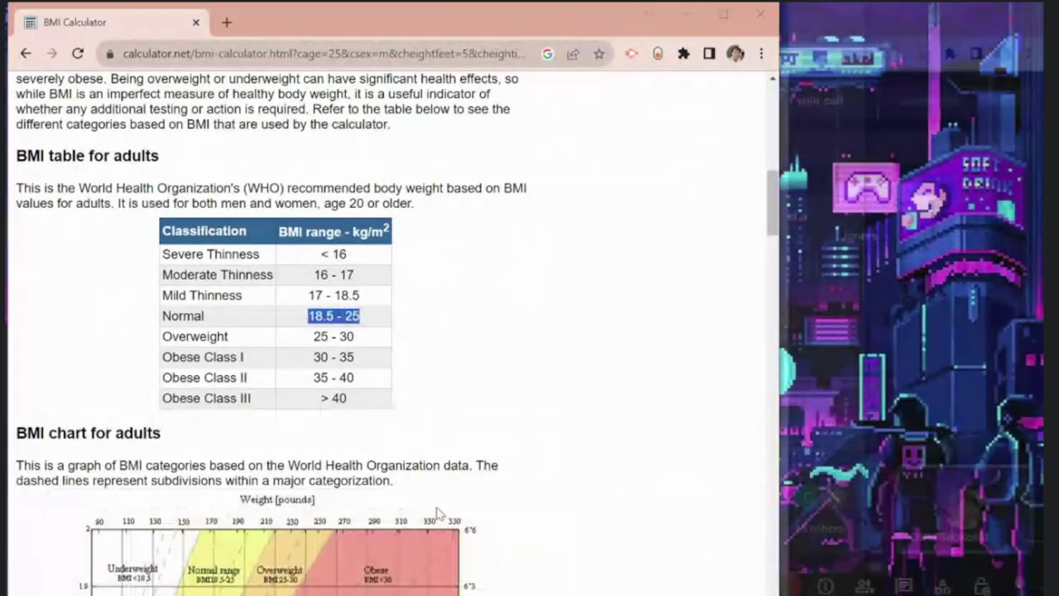
Step: Search Google for 'blood glucose level' in a new tab
click(229, 23)
key(ctrl+v)
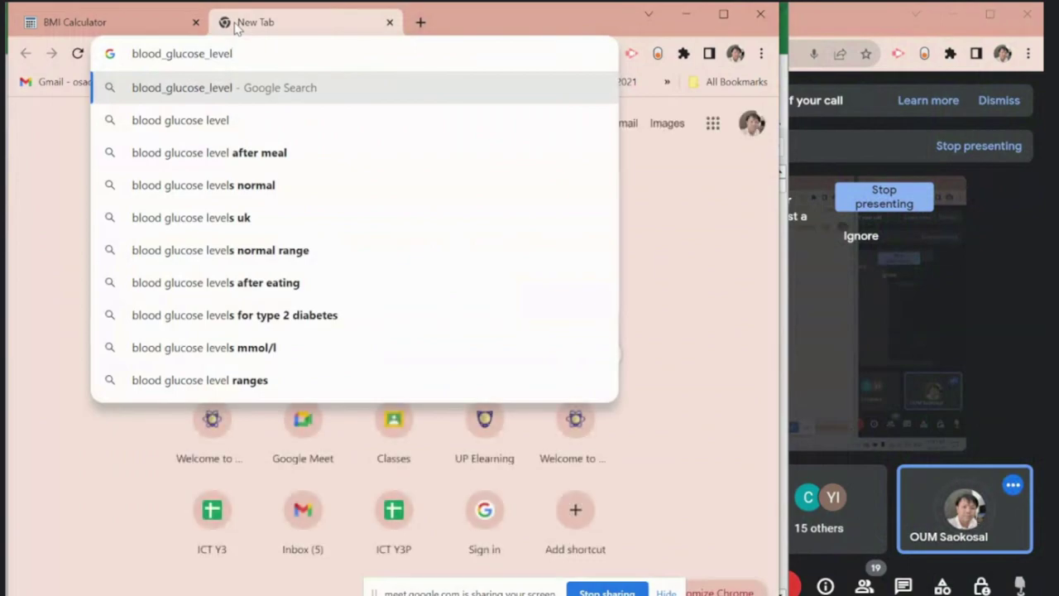
key(Down)
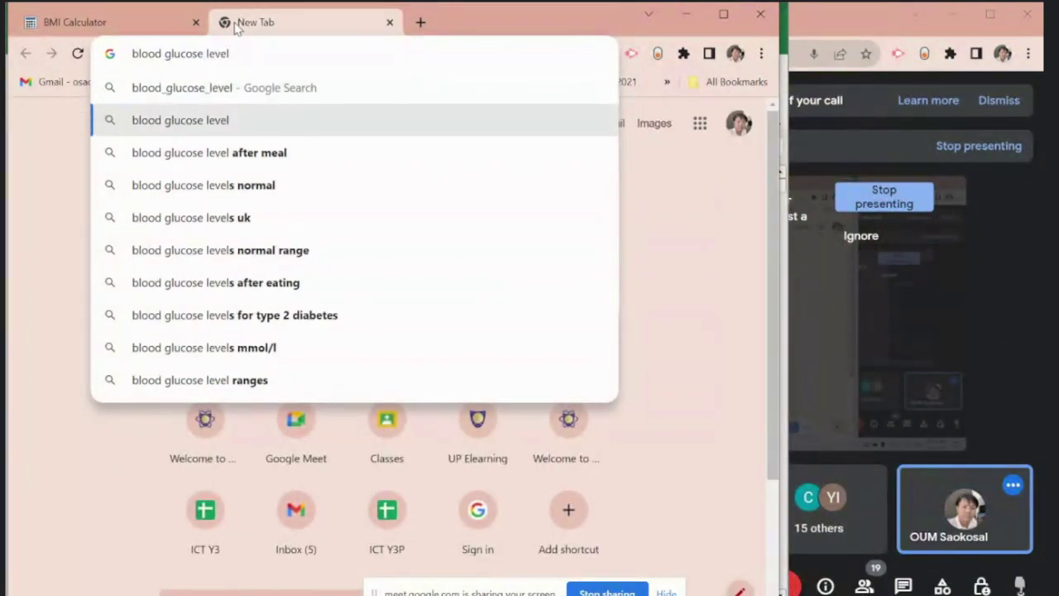
key(Return)
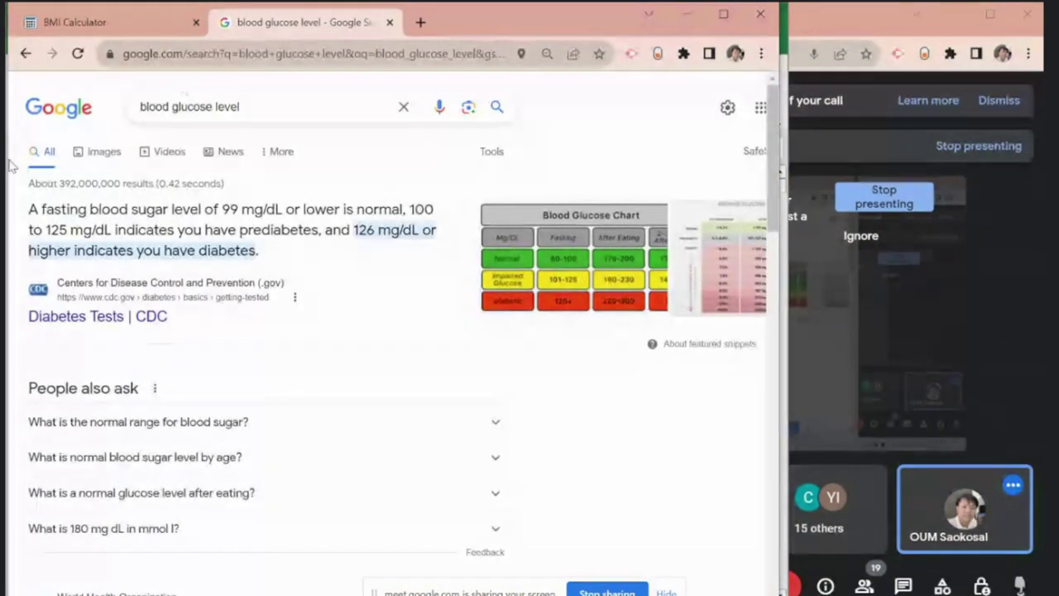
Step: Check the image results, then screenshot the CDC fasting-range snippet and glucose chart
click(90, 152)
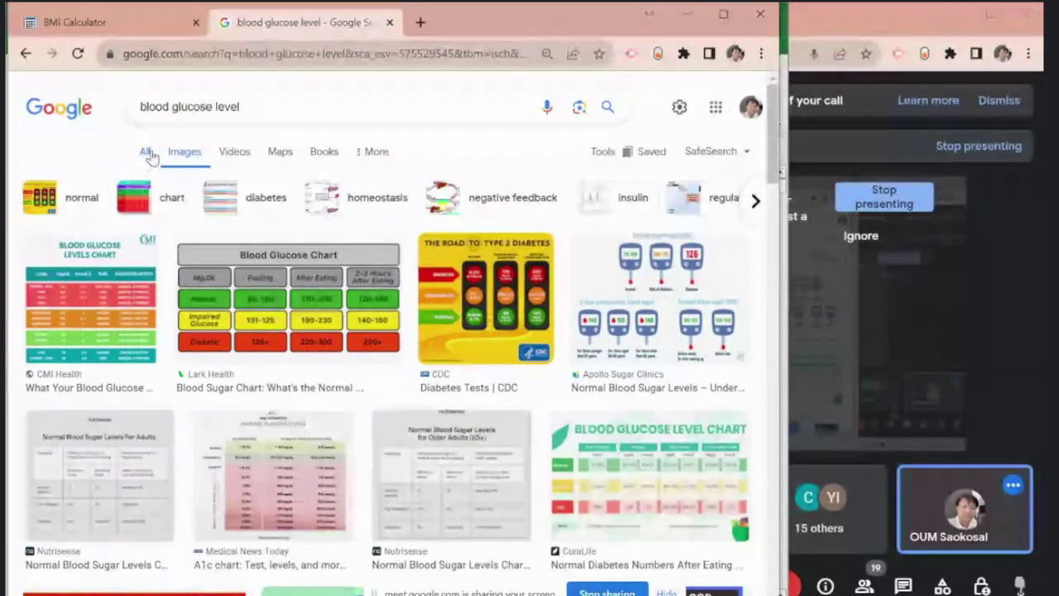
click(146, 152)
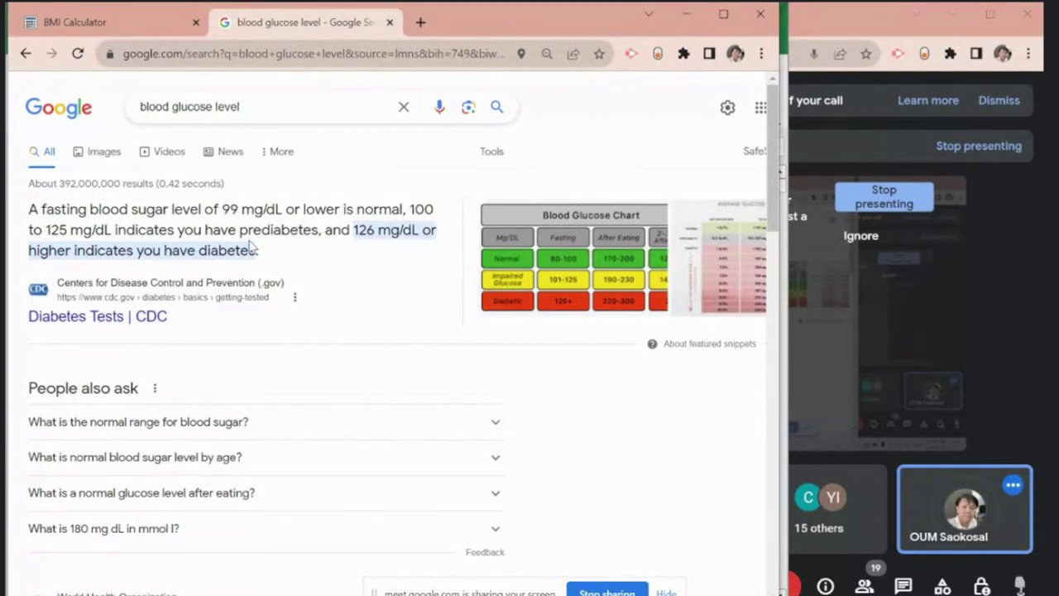
key(Print)
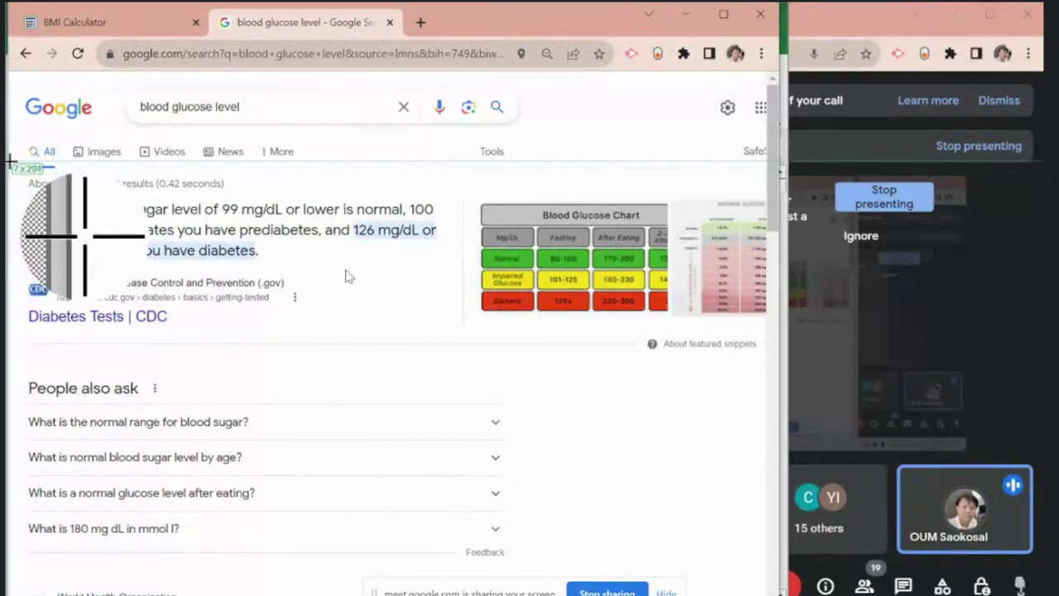
drag(9, 144, 704, 349)
Step: Paste the glucose screenshot into the Data Mining chat with 'blood glucose level' as caption
key(alt+Tab)
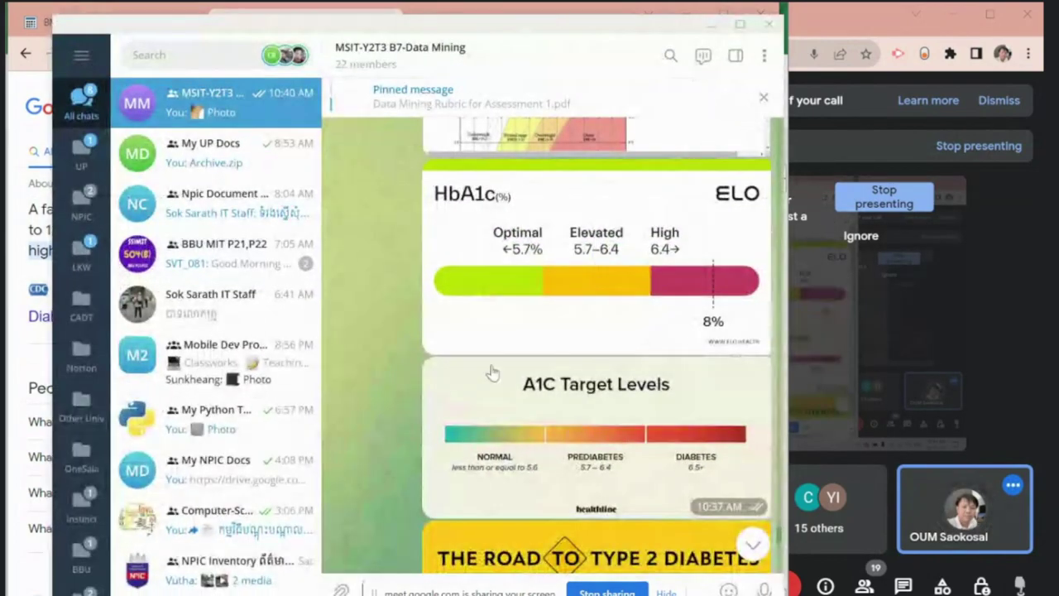
key(ctrl+v)
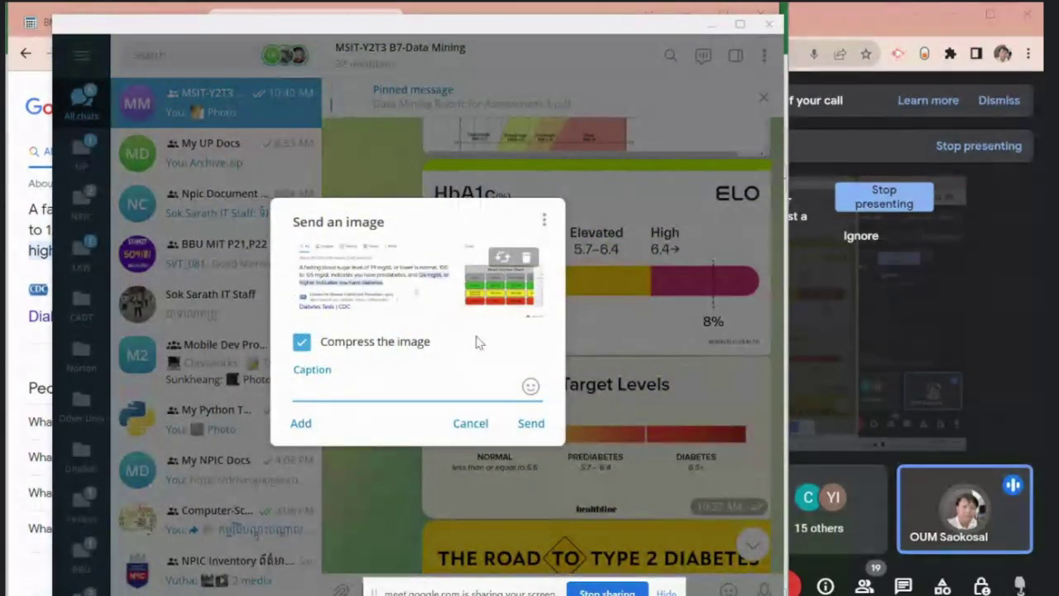
key(alt+Tab)
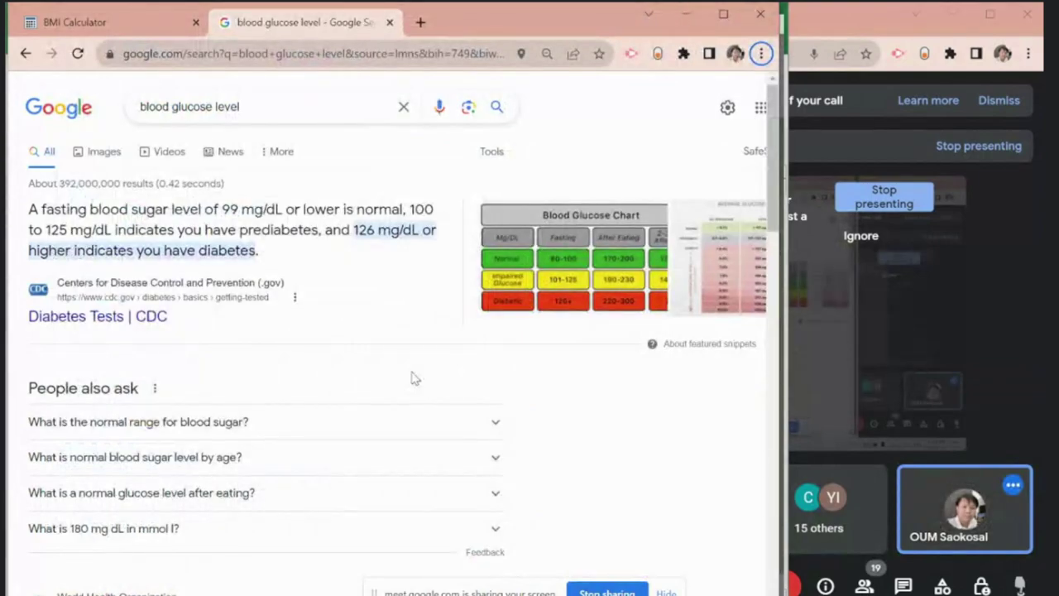
drag(289, 103, 29, 100)
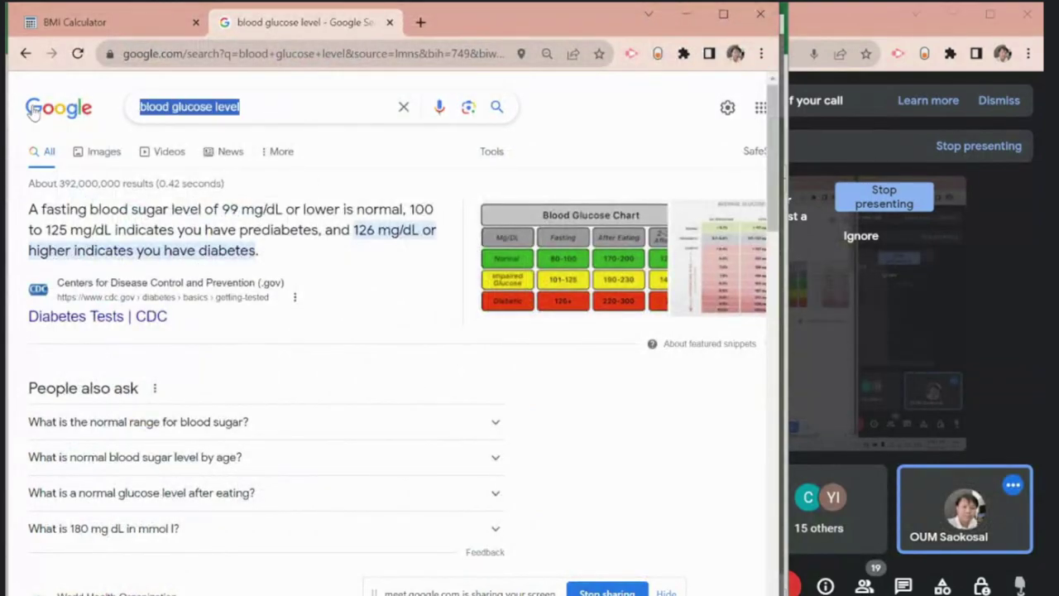
key(ctrl+c)
key(alt+Tab)
key(ctrl+v)
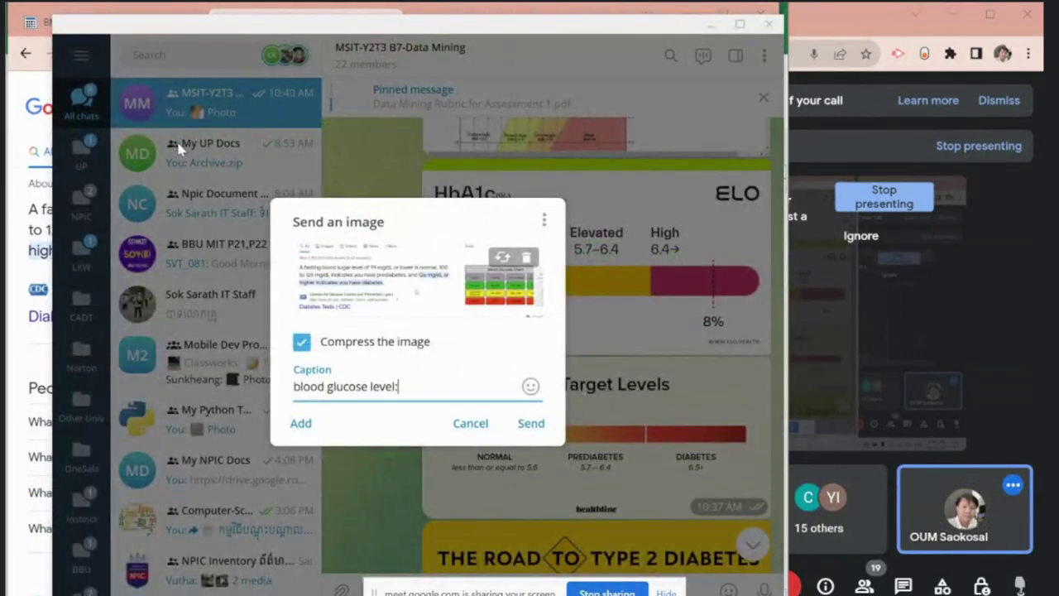
key(alt+Tab)
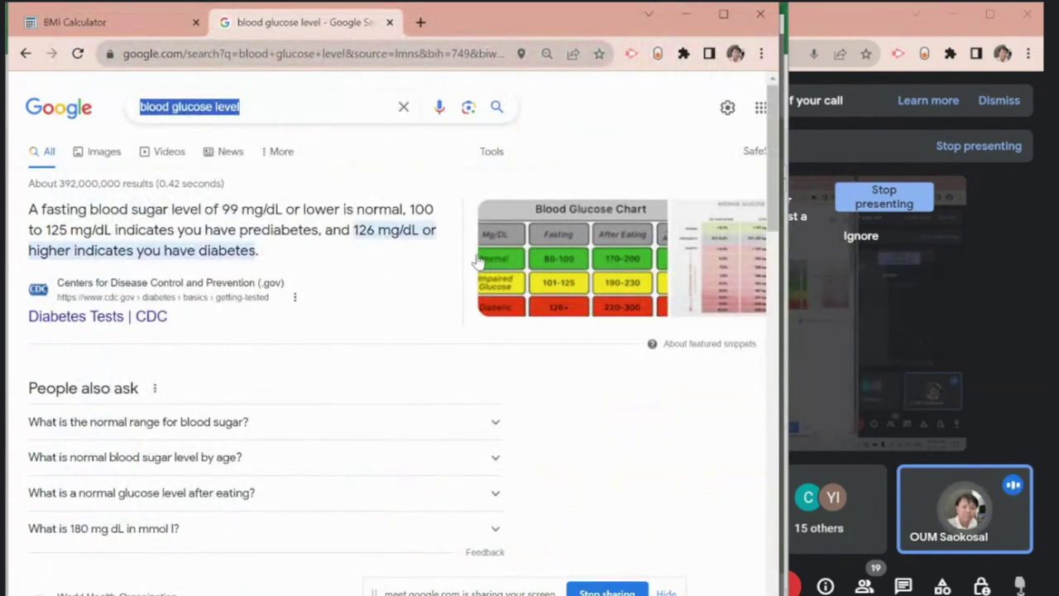
Step: Add the prediabetes range sentence to the caption, replacing 'indicates you have' with a dash
drag(408, 209, 319, 230)
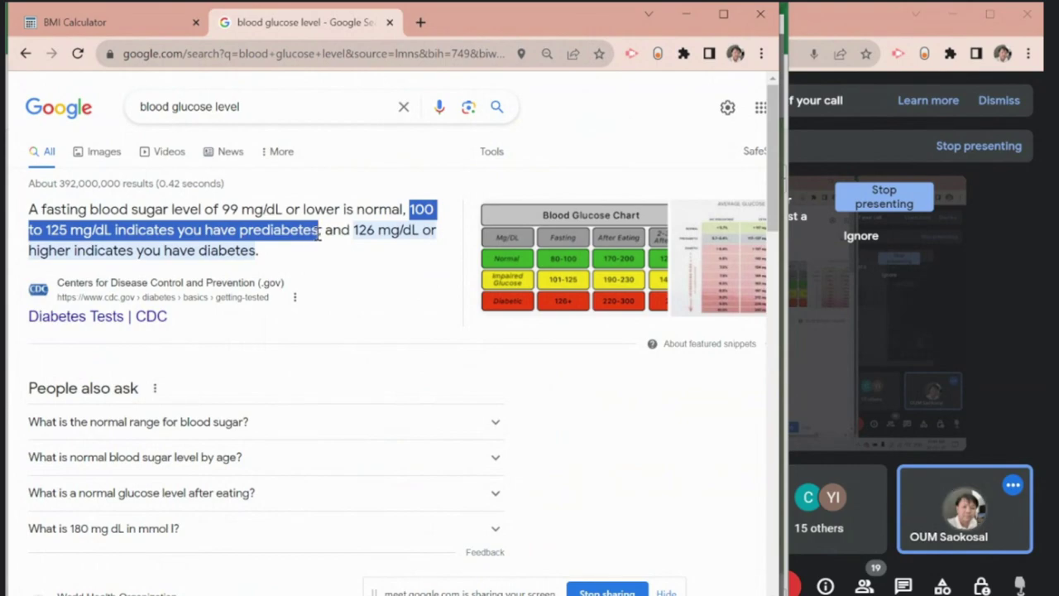
key(ctrl+c)
key(alt+Tab)
key(shift+Return)
key(ctrl+v)
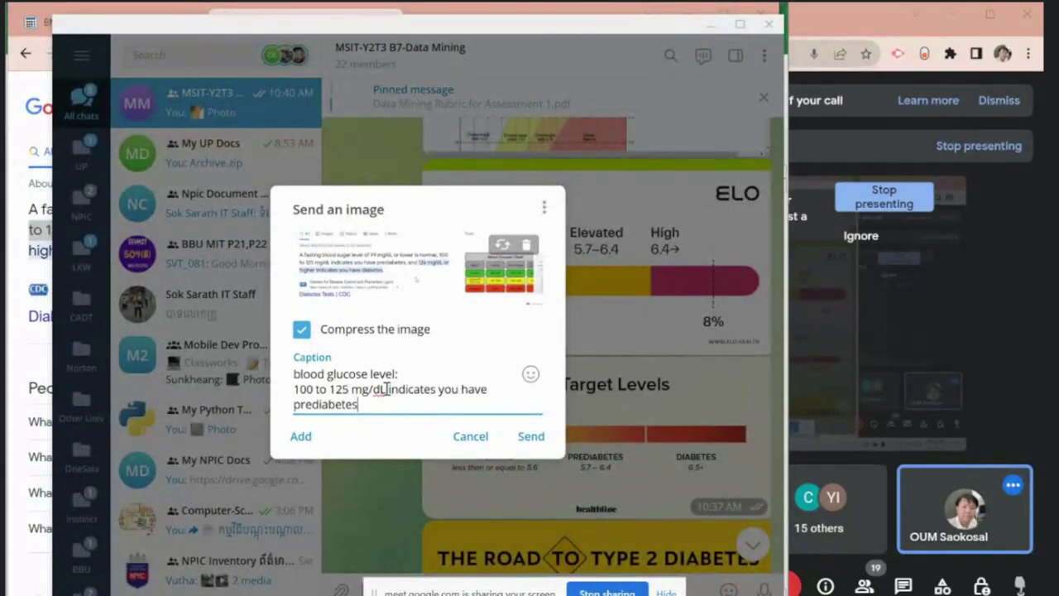
drag(386, 389, 485, 389)
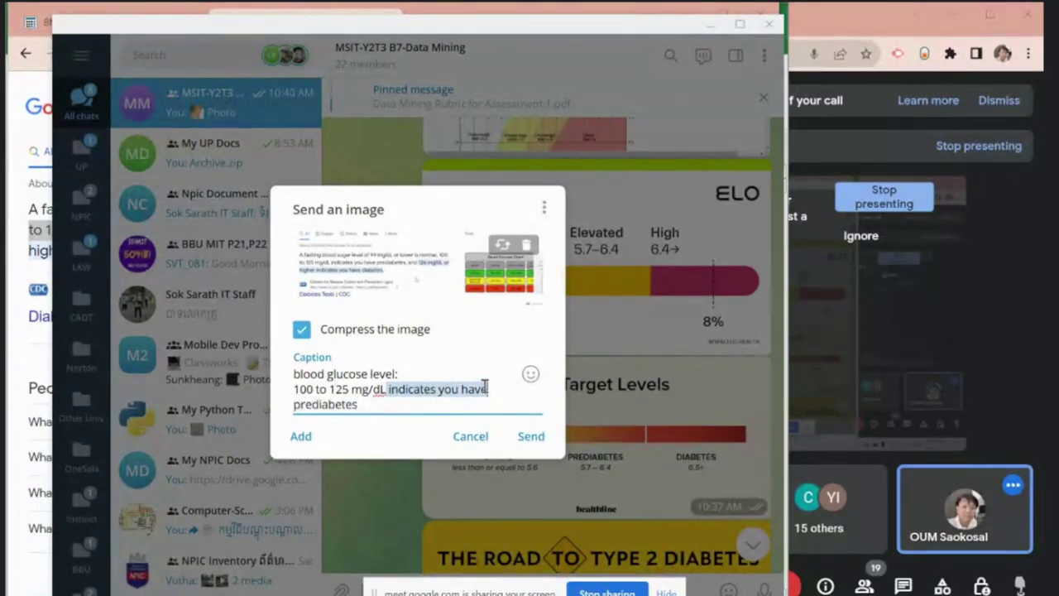
text(-)
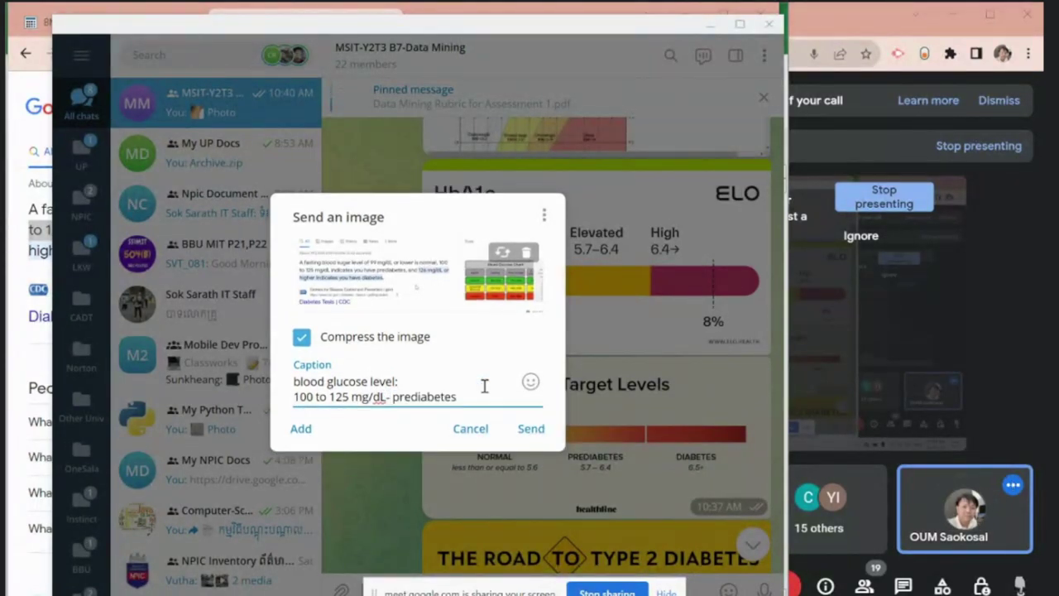
key(Left)
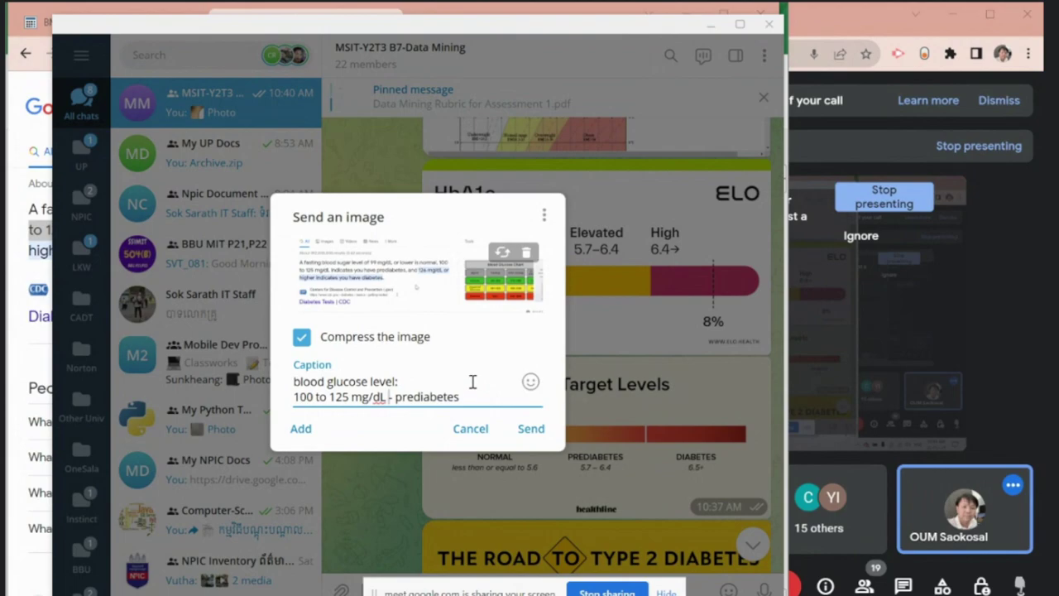
Step: Add the 126 mg/dL diabetes sentence as a new caption line and mark it with '>'
key(alt+Tab)
drag(378, 268, 265, 252)
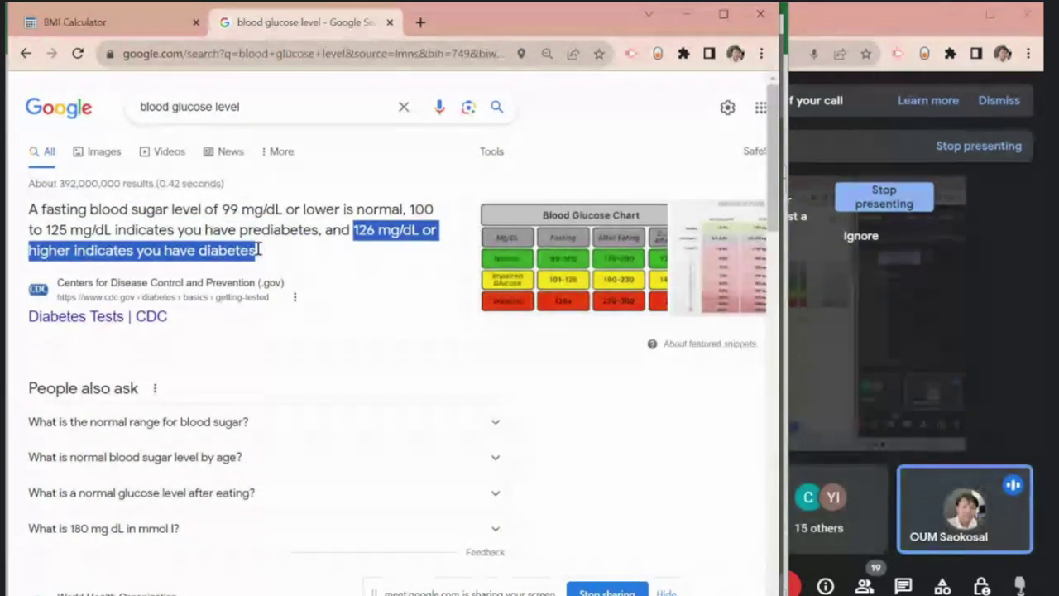
key(alt+Tab)
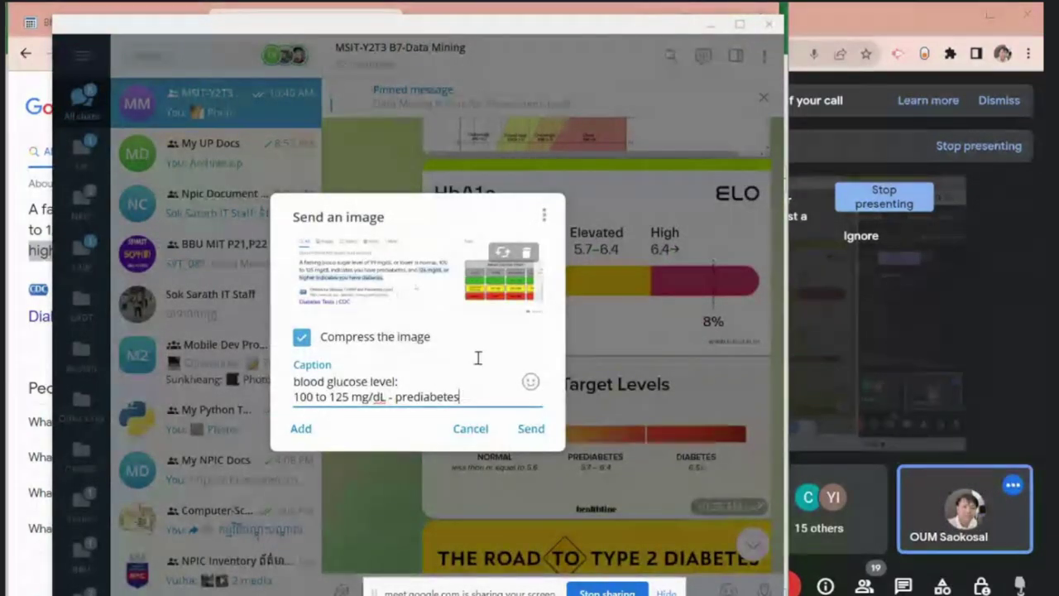
key(shift+Return)
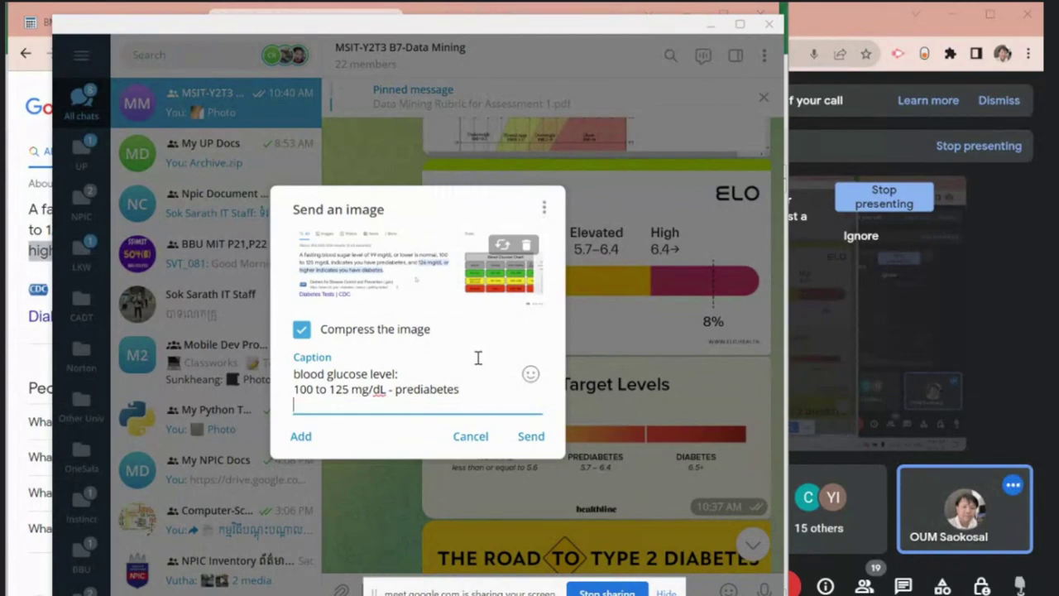
key(ctrl+v)
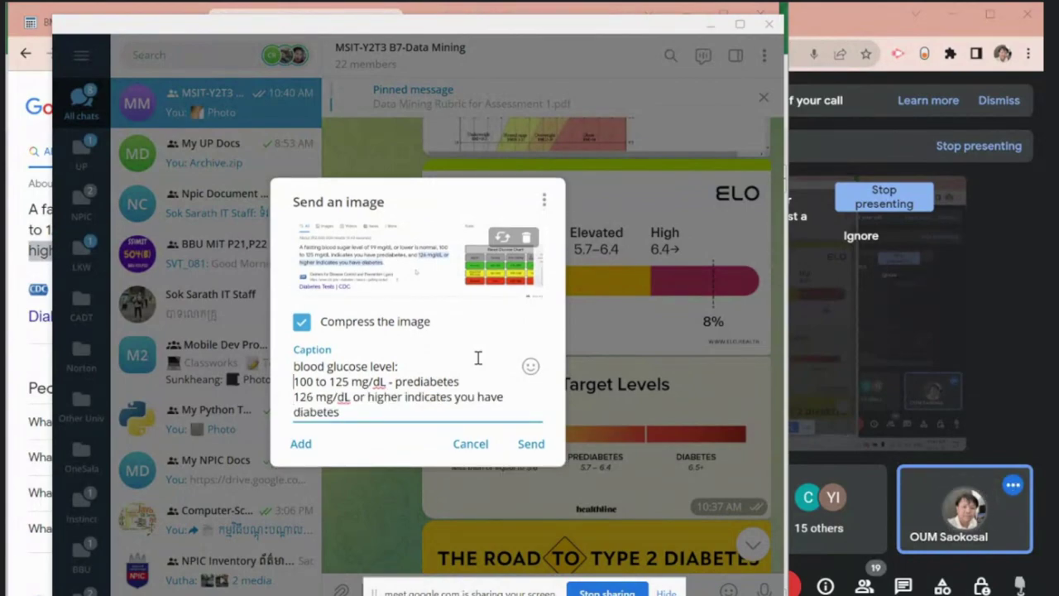
text(.)
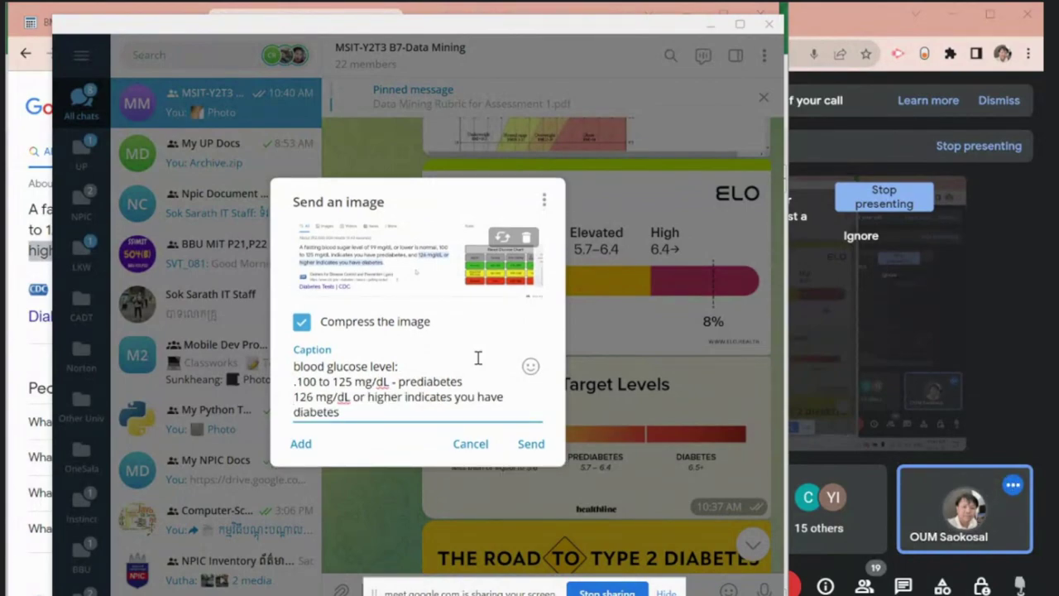
key(Down)
text(. )
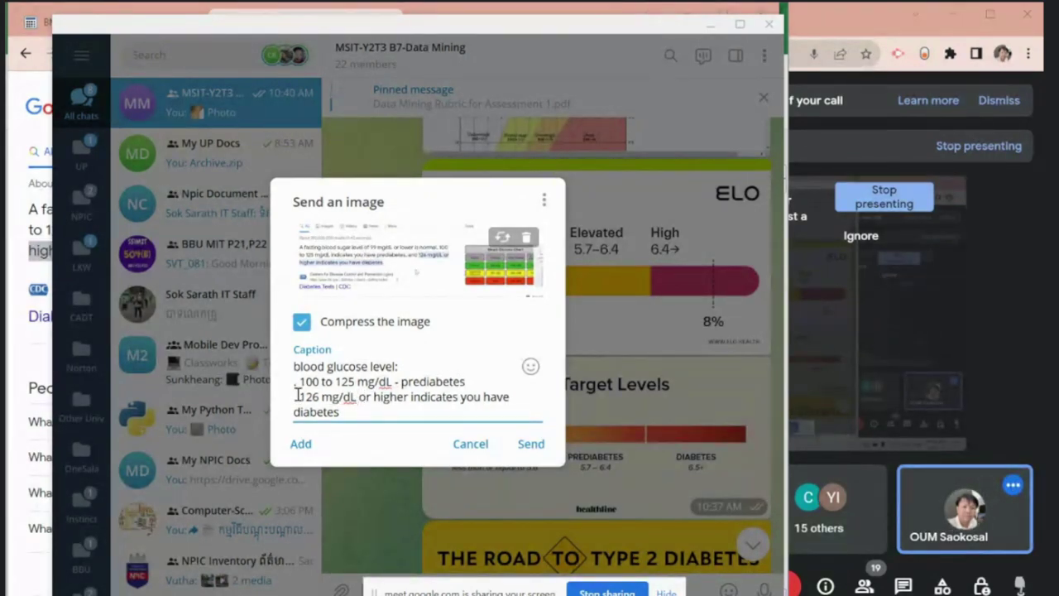
text(>)
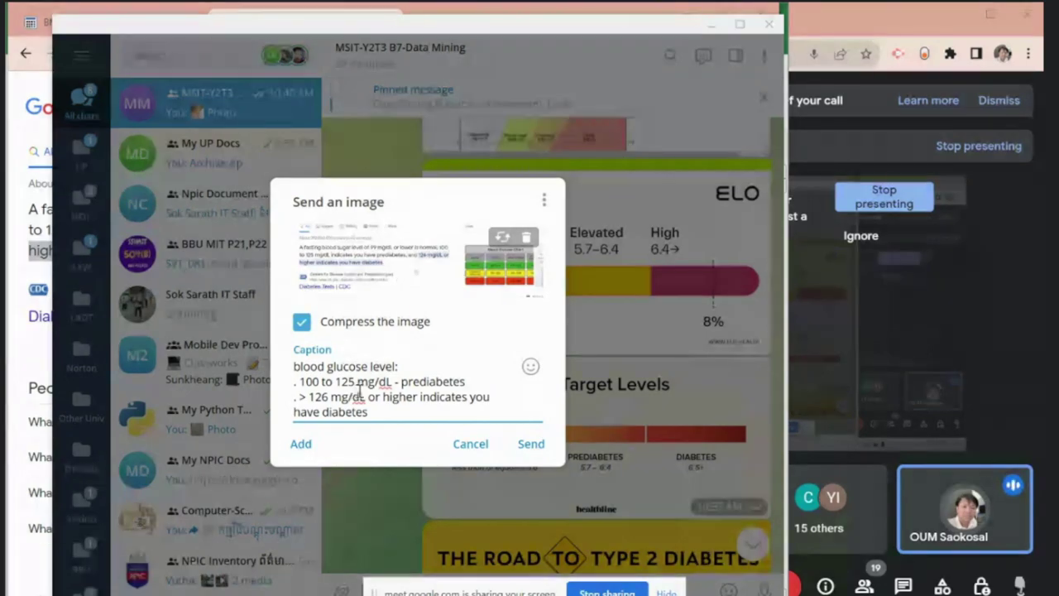
Step: Tidy the caption into '100 to 125 mg/dL: prediabetes' and '126 mg/dL: diabetes' lines
drag(369, 397, 321, 411)
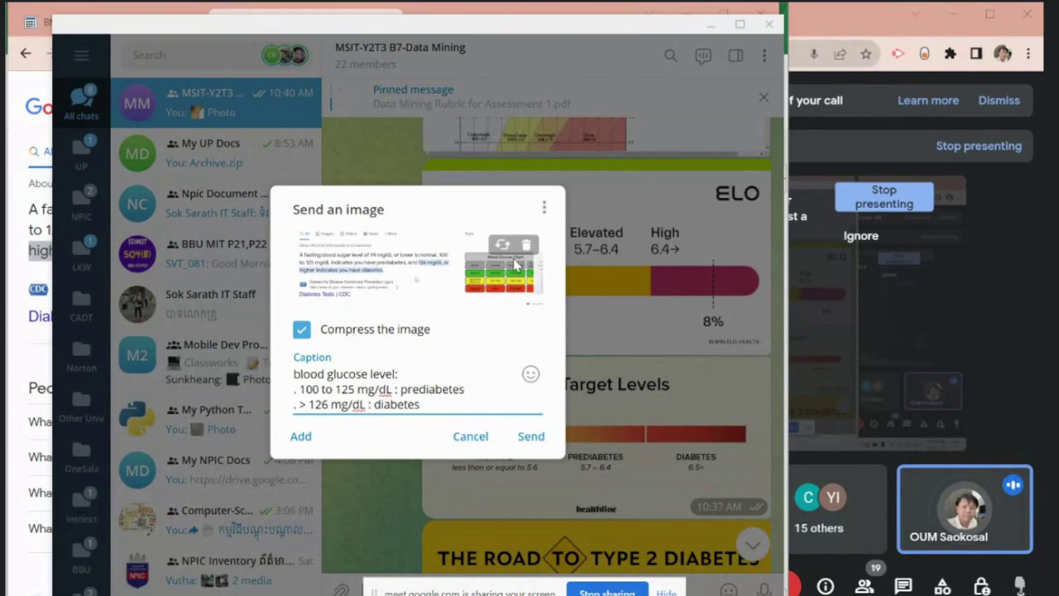
key(BackSpace)
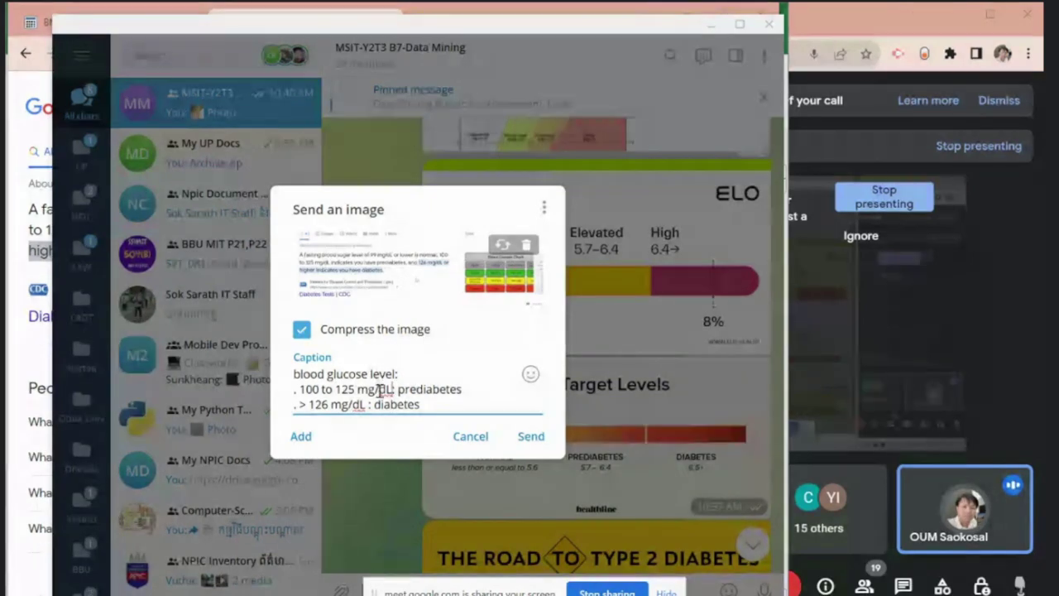
key(Down)
key(BackSpace)
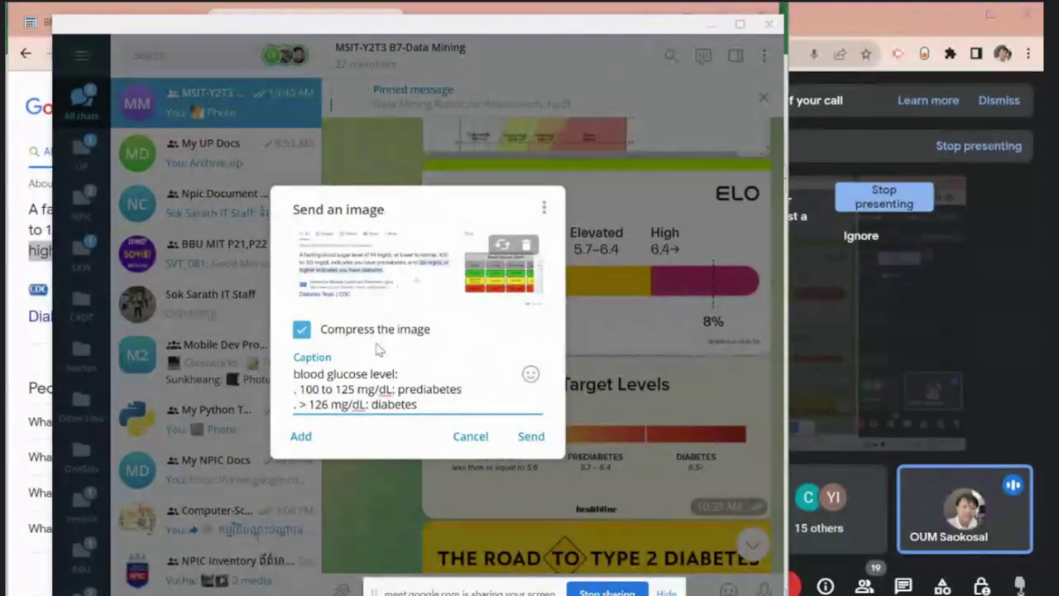
key(Up)
key(Home)
key(Delete)
key(Delete)
key(Down)
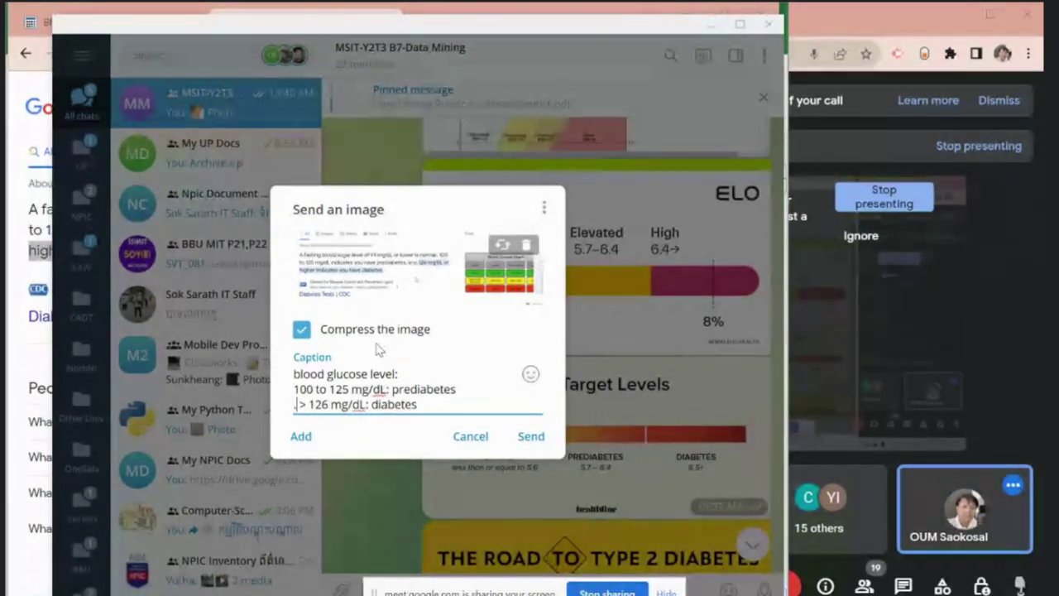
key(Delete)
key(Delete)
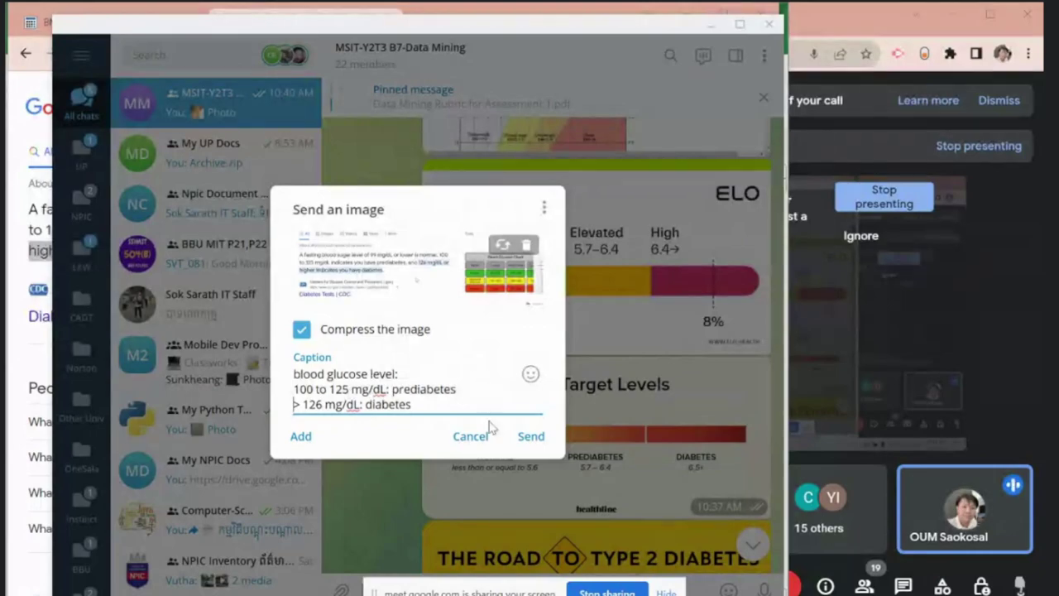
Step: Change '>' to '>=' on the diabetes line and send the captioned screenshot
key(Right)
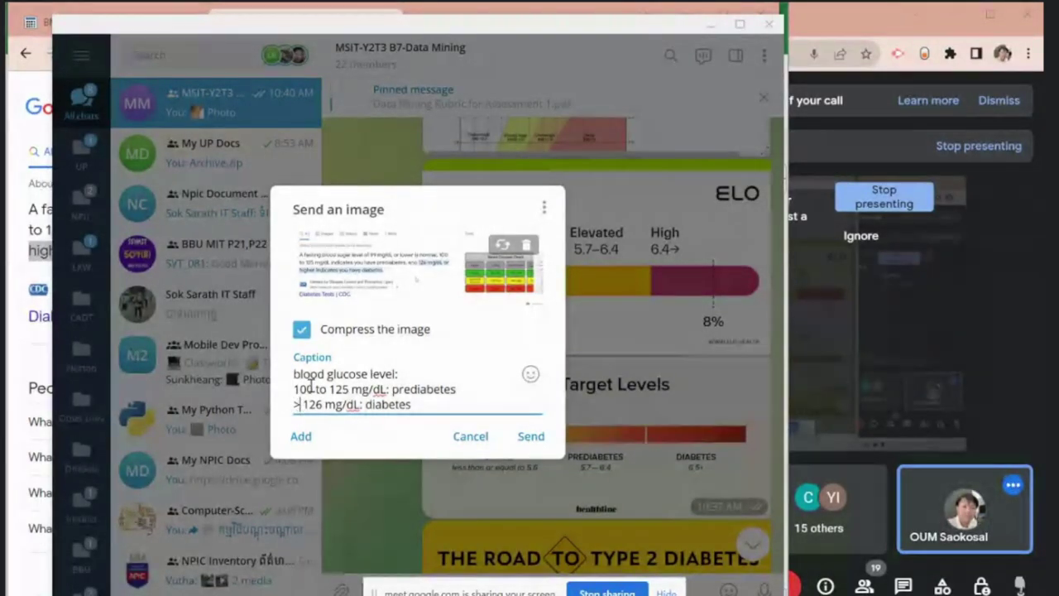
text(=)
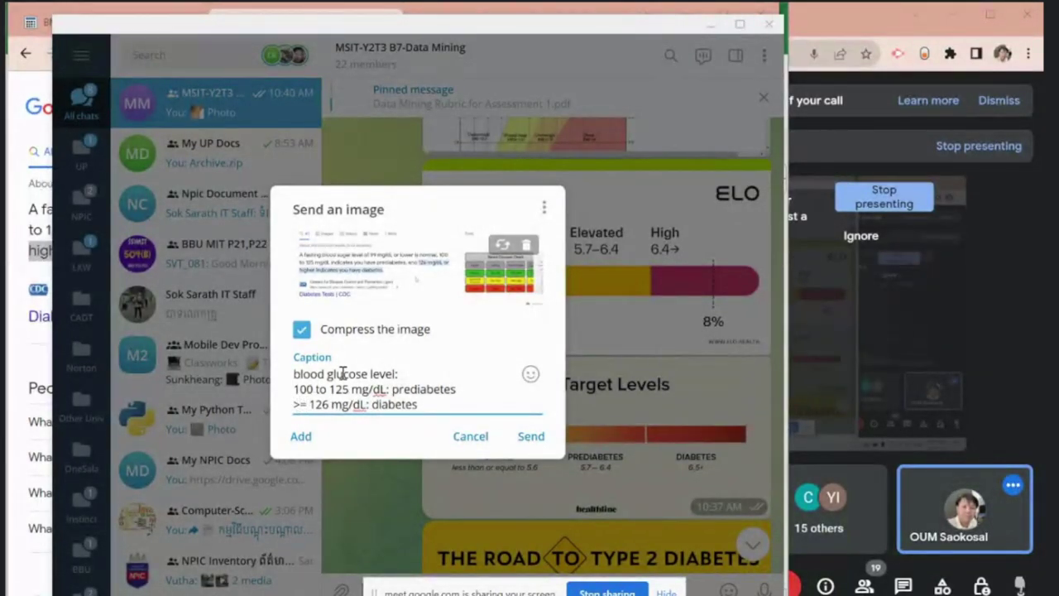
click(531, 435)
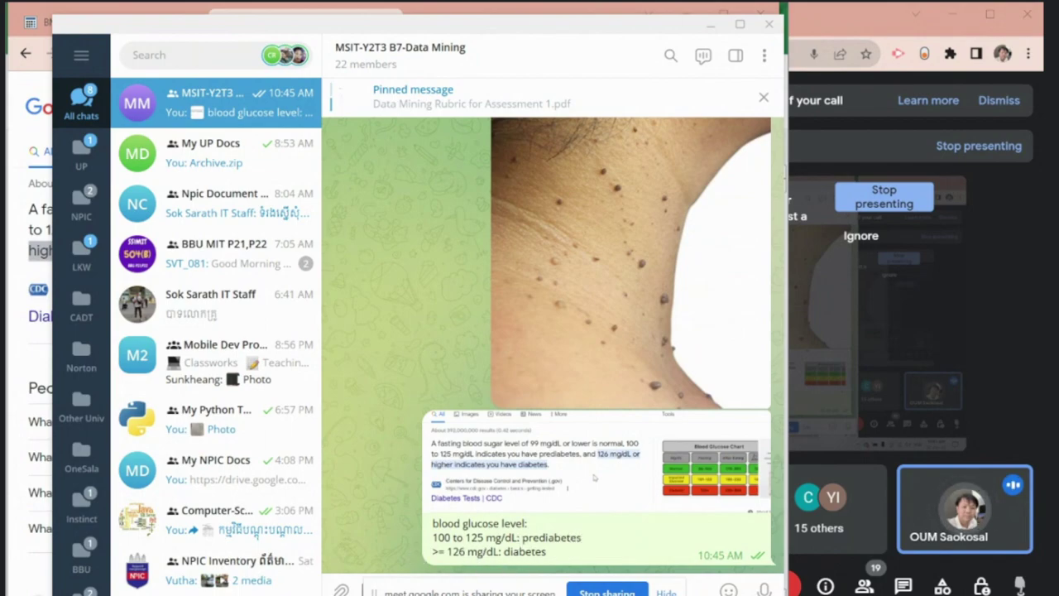
mouse_move(207, 593)
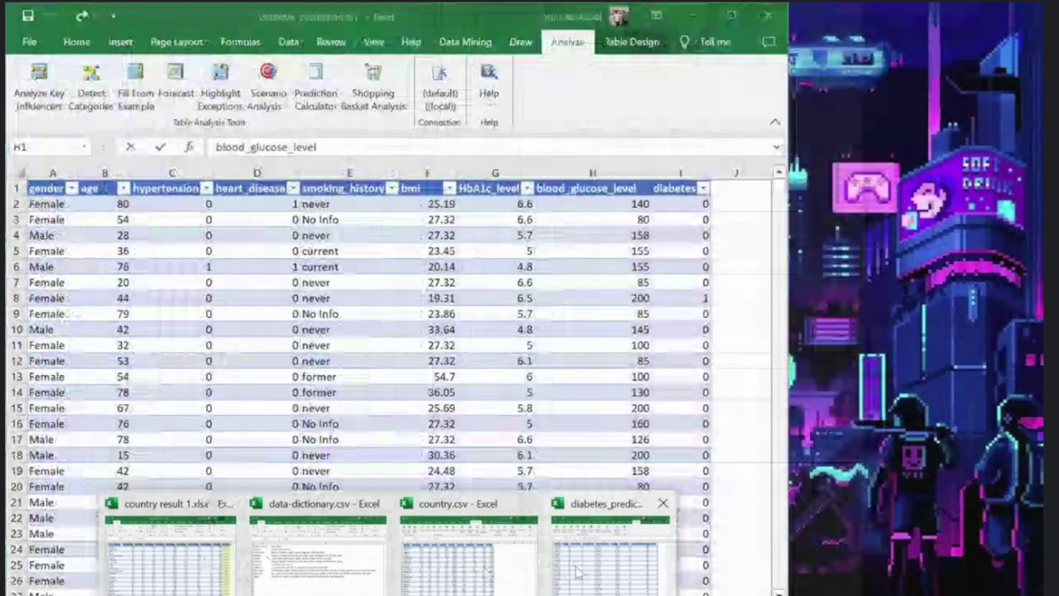
click(610, 546)
click(677, 220)
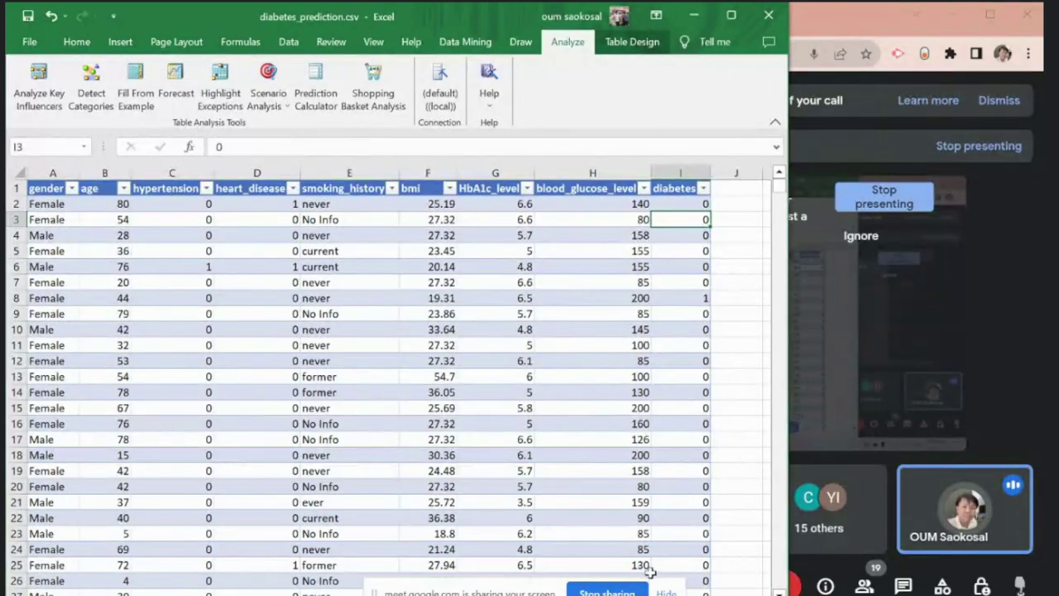
click(666, 592)
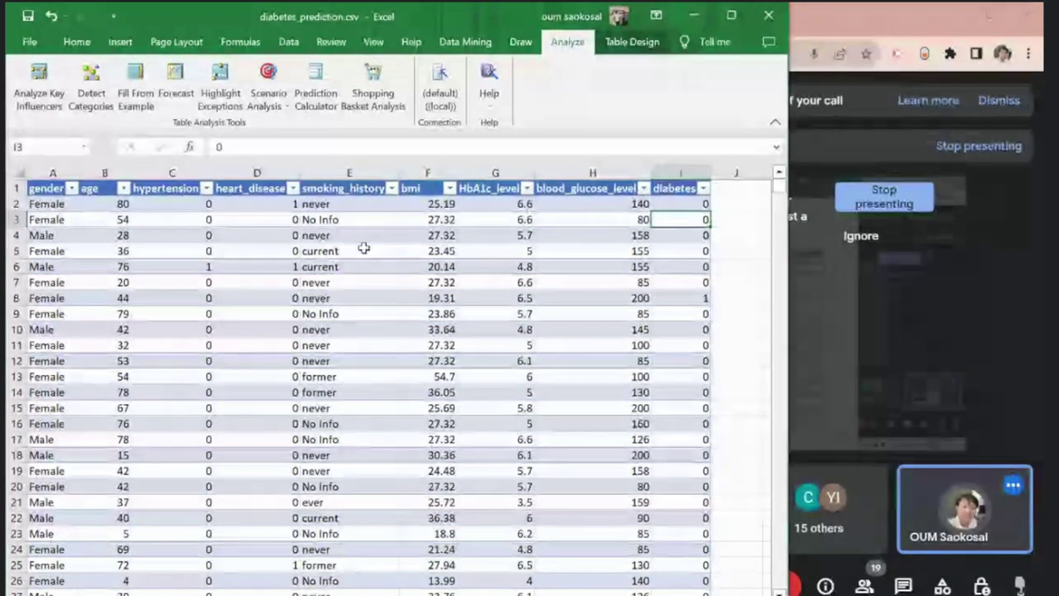
click(50, 204)
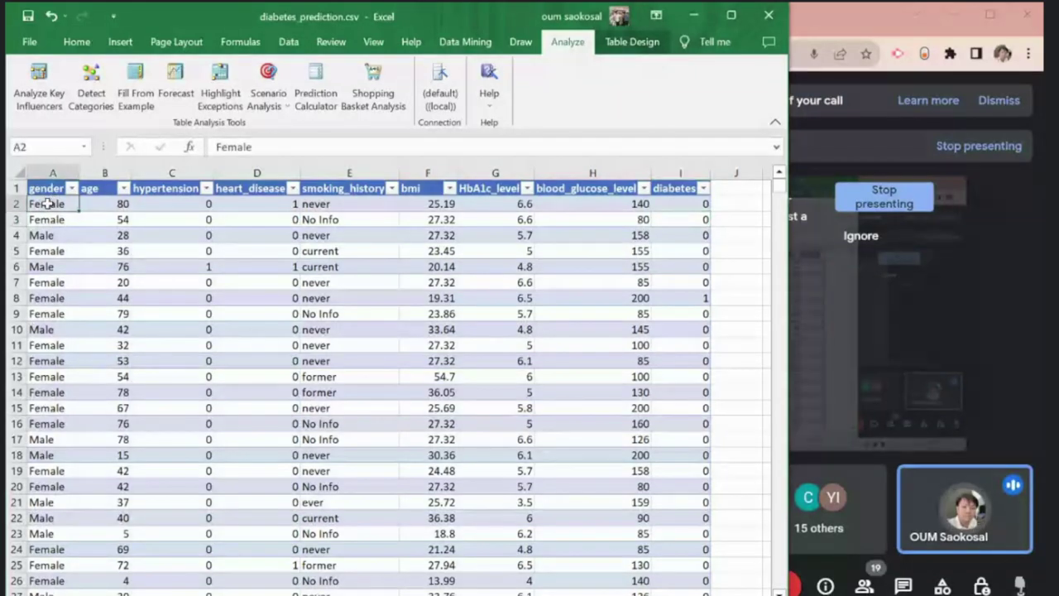
click(115, 204)
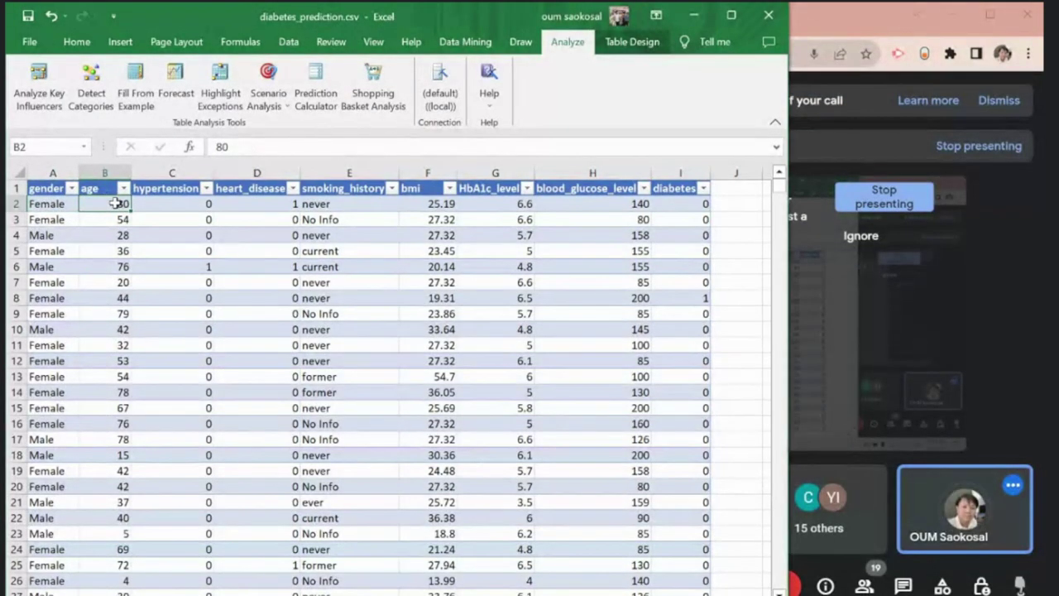
click(197, 204)
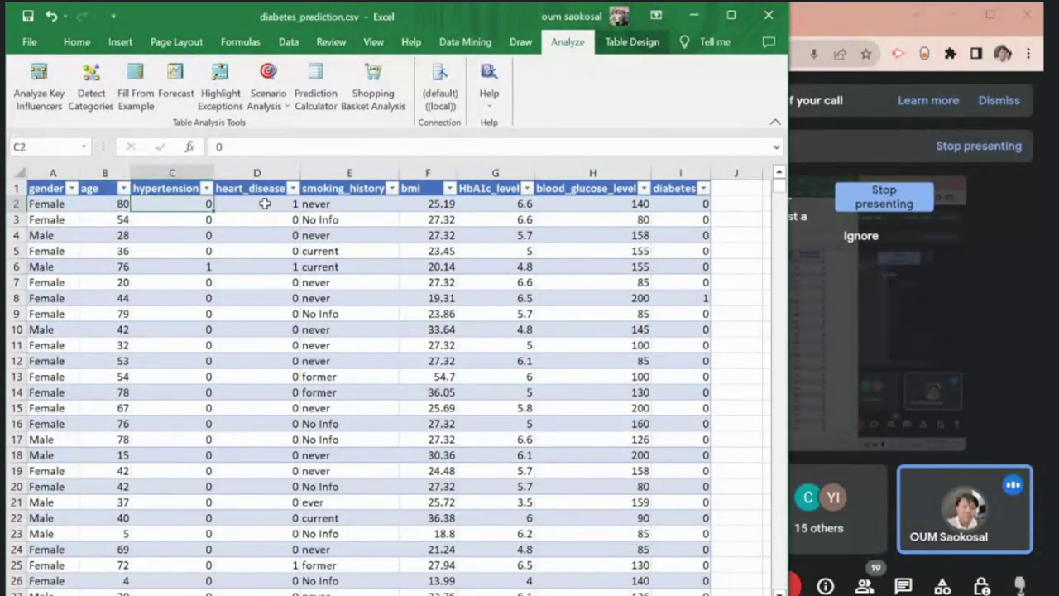
click(264, 204)
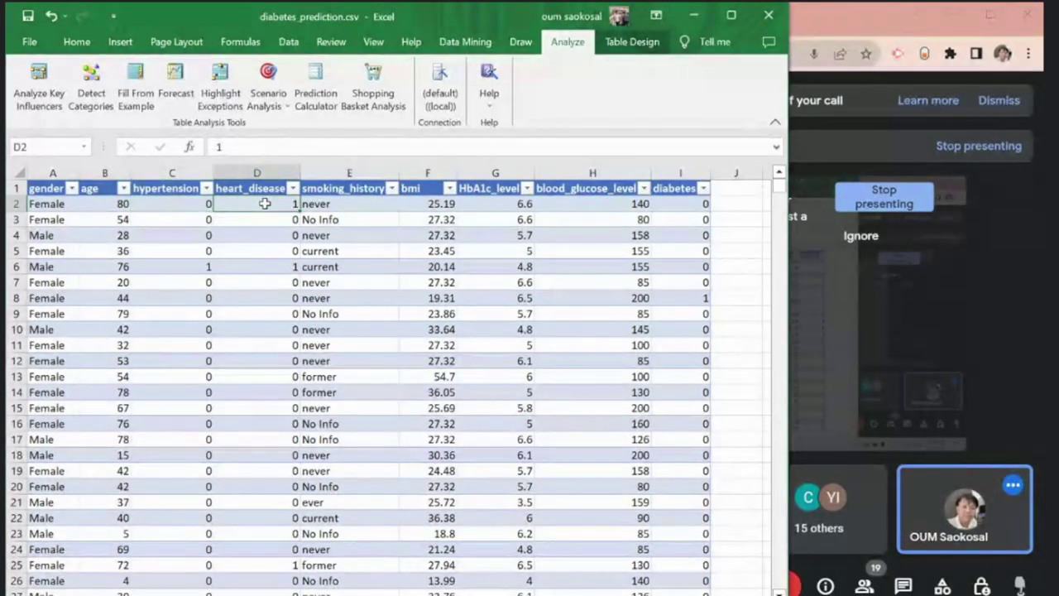
click(344, 207)
click(408, 204)
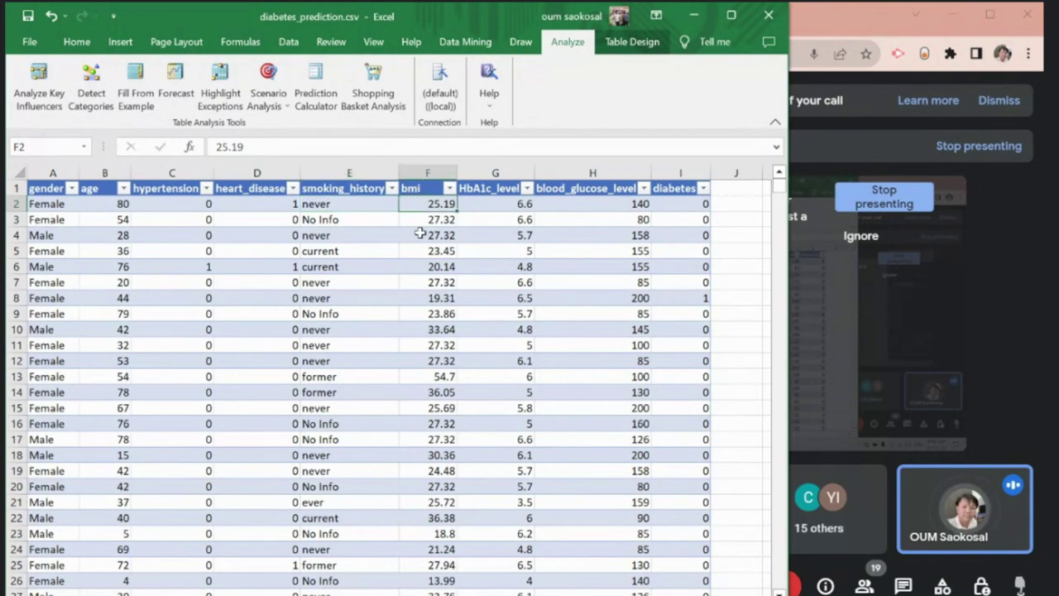
click(502, 204)
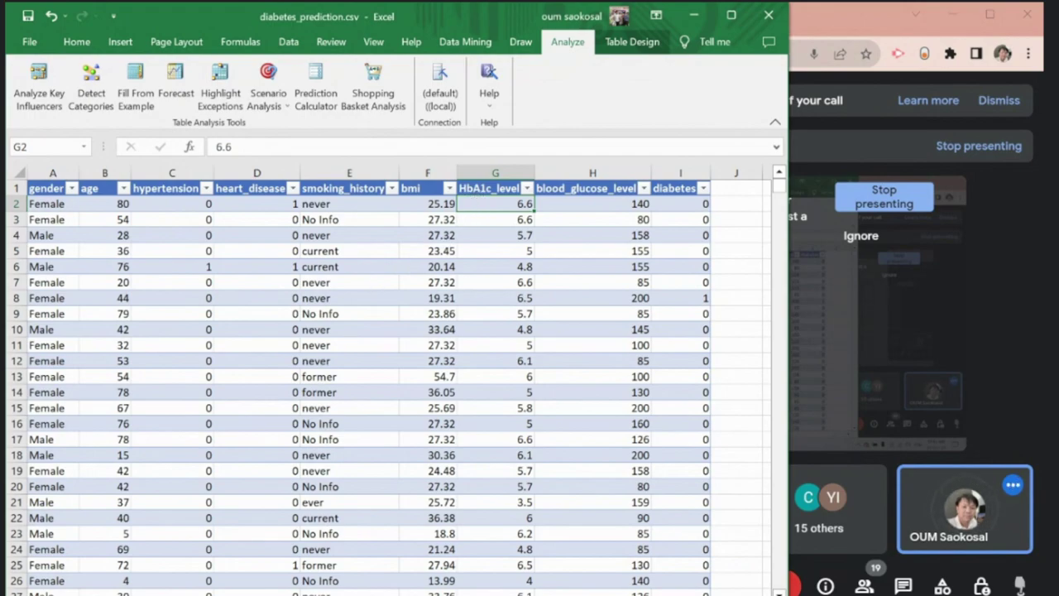
Step: Scroll up the Data Mining chat to the previously posted BMI-table screenshot
key(alt+Tab)
scroll(572, 361, up, 10)
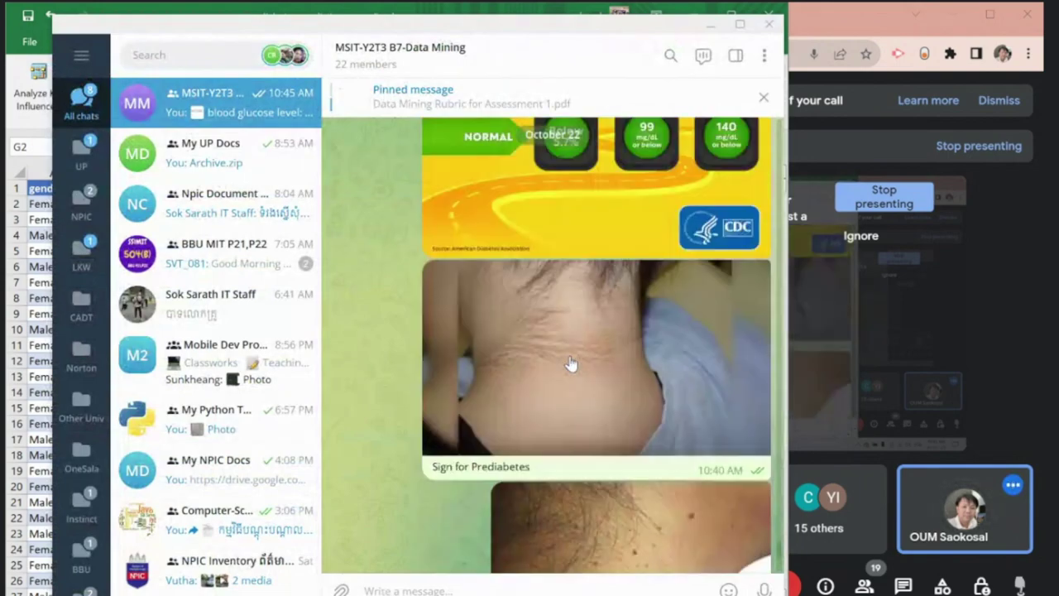
scroll(571, 362, up, 4)
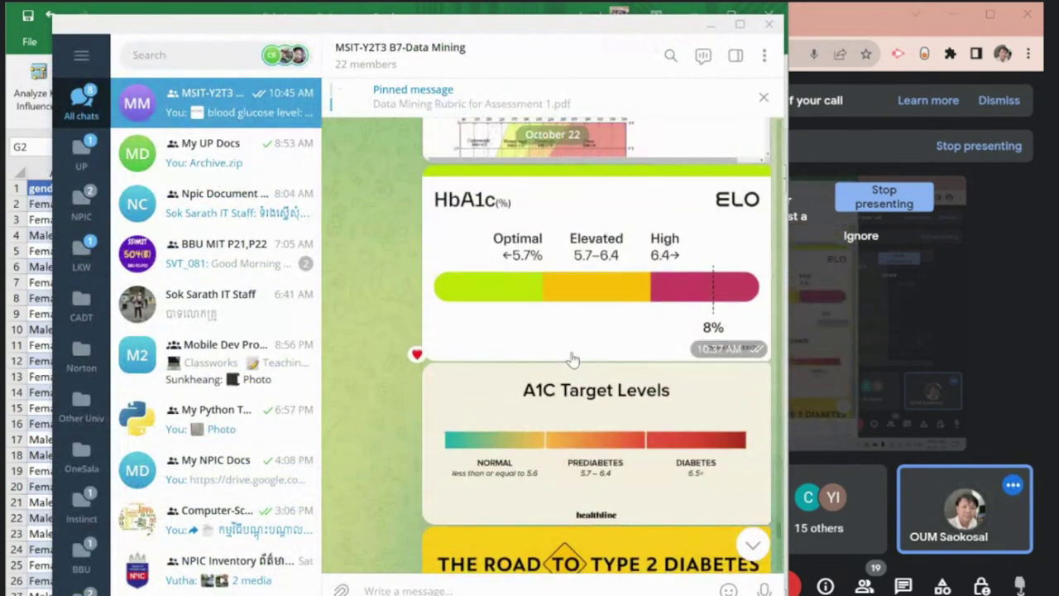
scroll(571, 360, up, 3)
scroll(574, 358, up, 3)
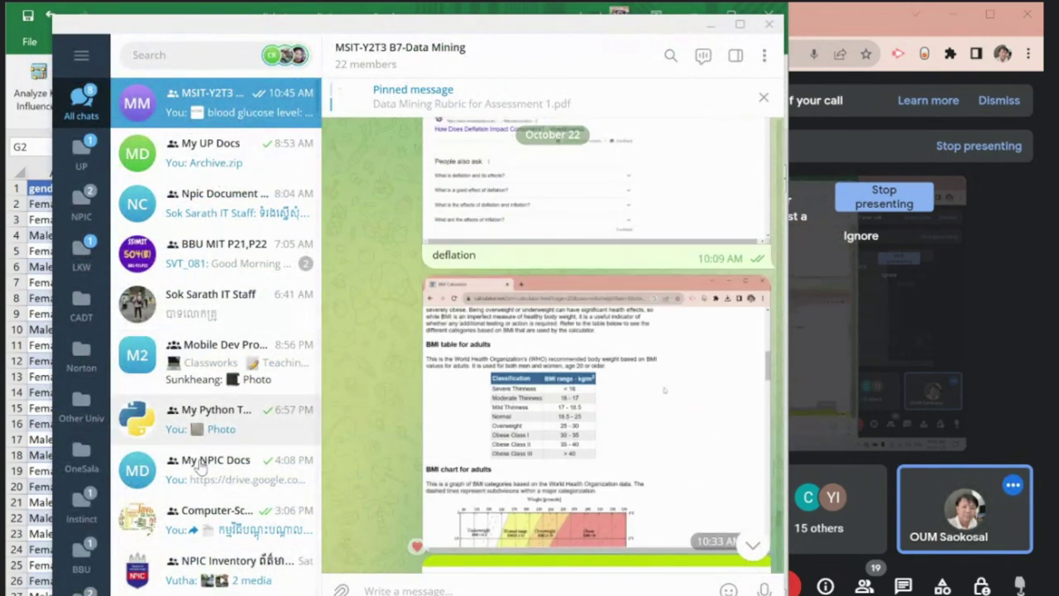
mouse_move(309, 594)
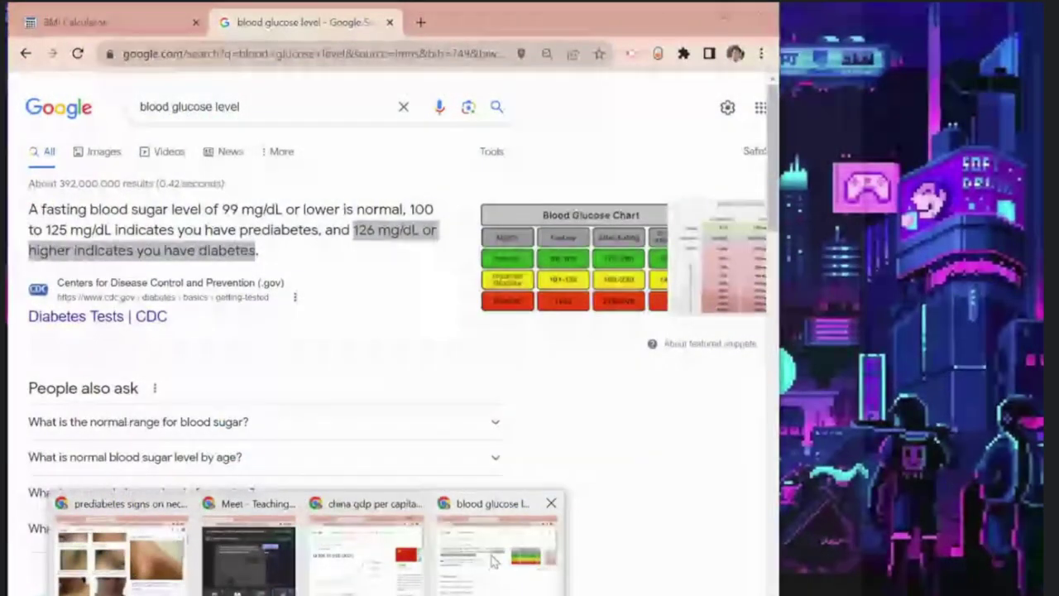
Step: Replace the 'blood glucose level' query with a search for 'hba1c'
click(494, 561)
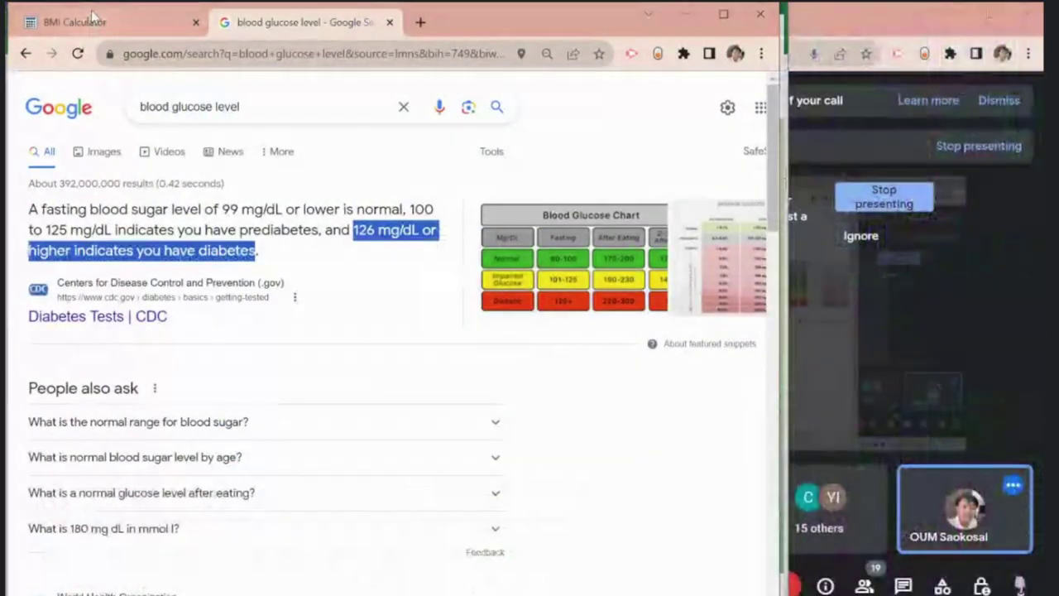
click(188, 106)
key(ctrl+a)
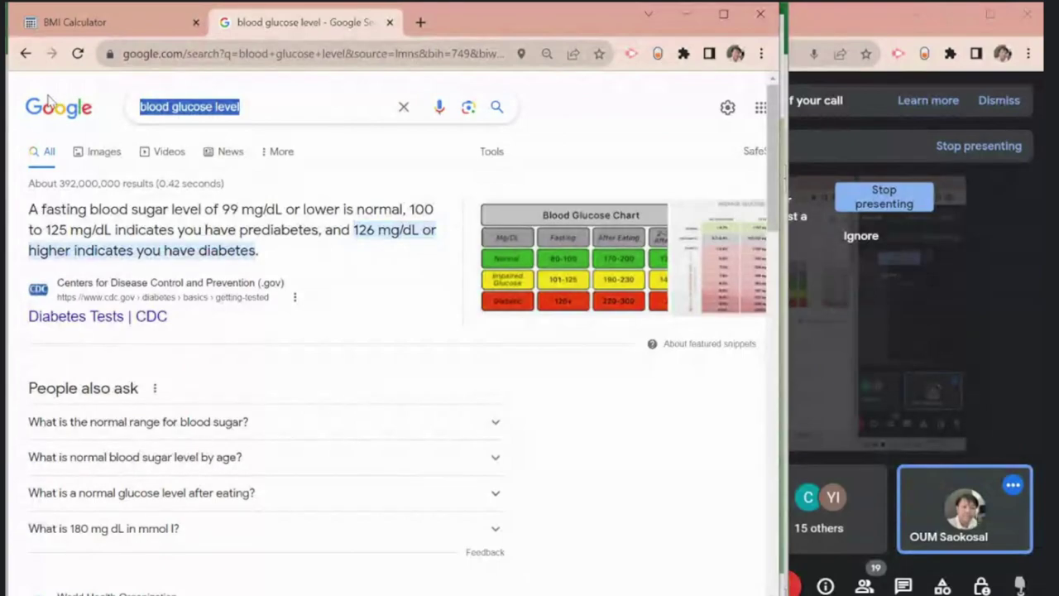
text(hb)
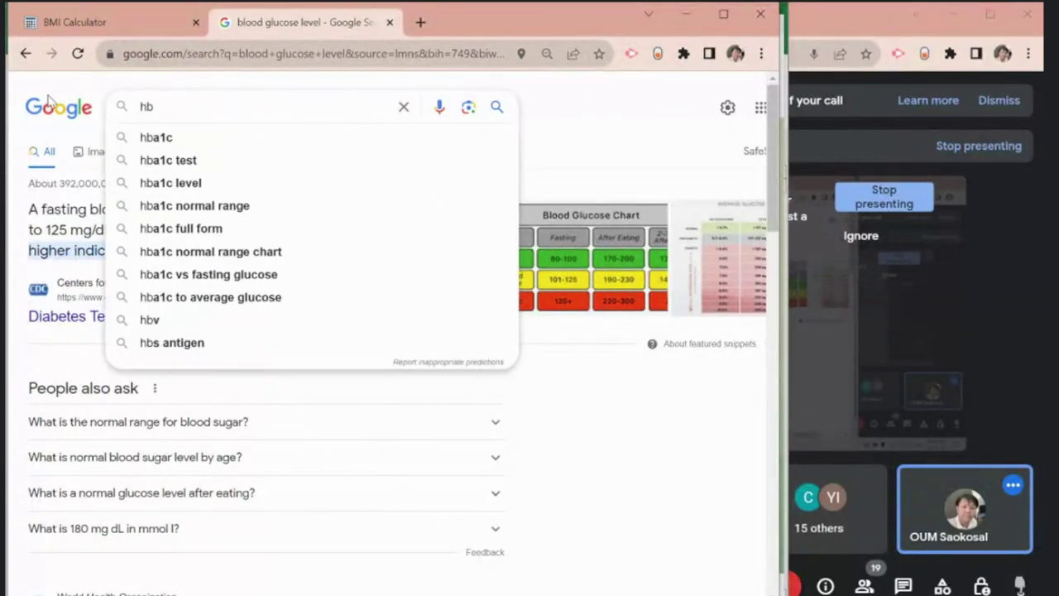
click(166, 137)
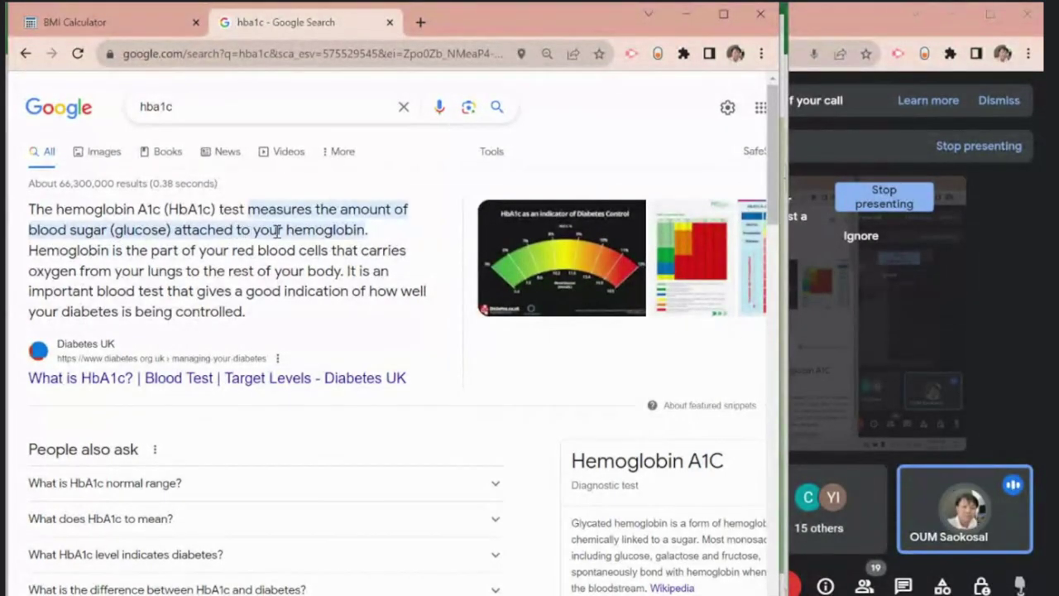
Step: Search 'hemoglobin' in a new tab, then go back to the hba1c results
double_click(313, 231)
key(ctrl+c)
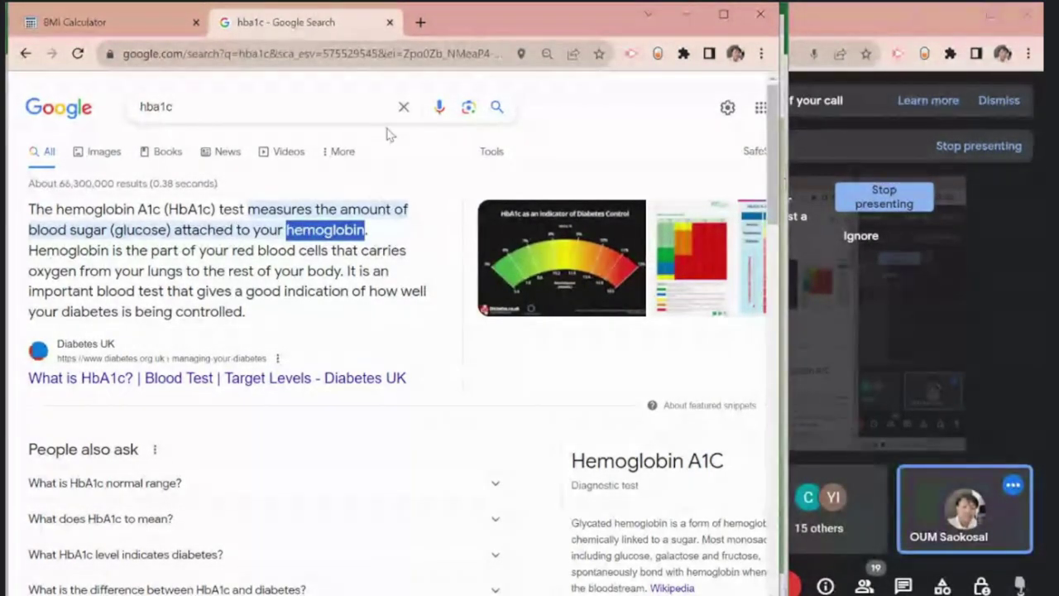
click(421, 23)
key(ctrl+v)
key(Return)
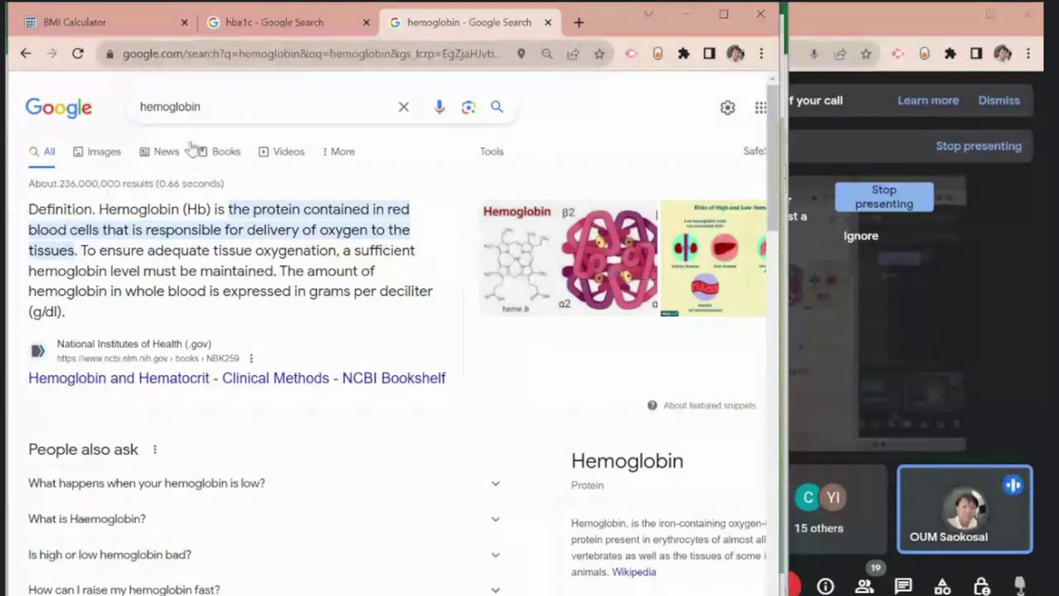
click(307, 26)
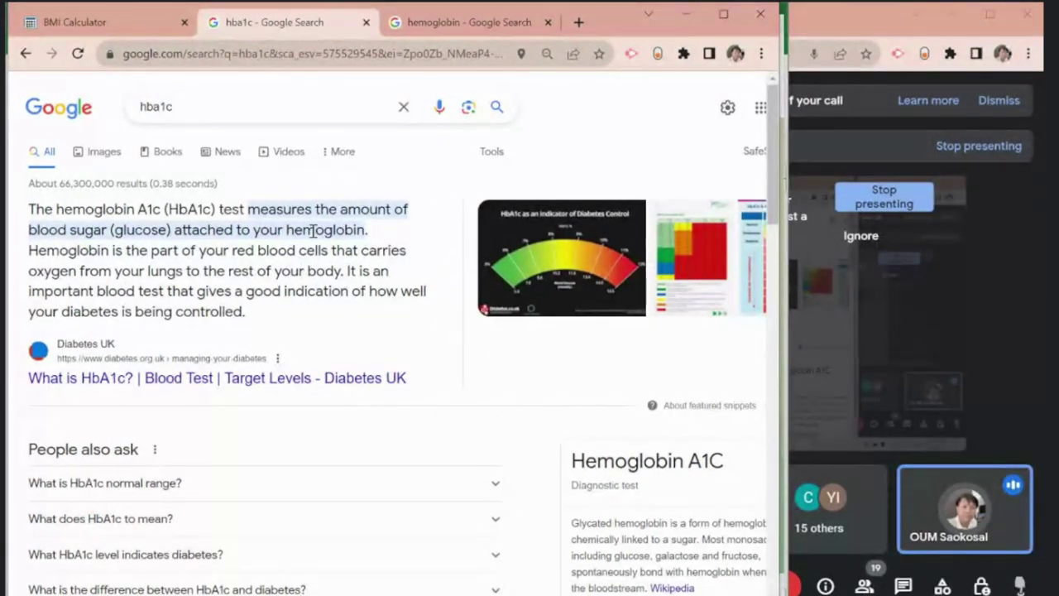
key(Print)
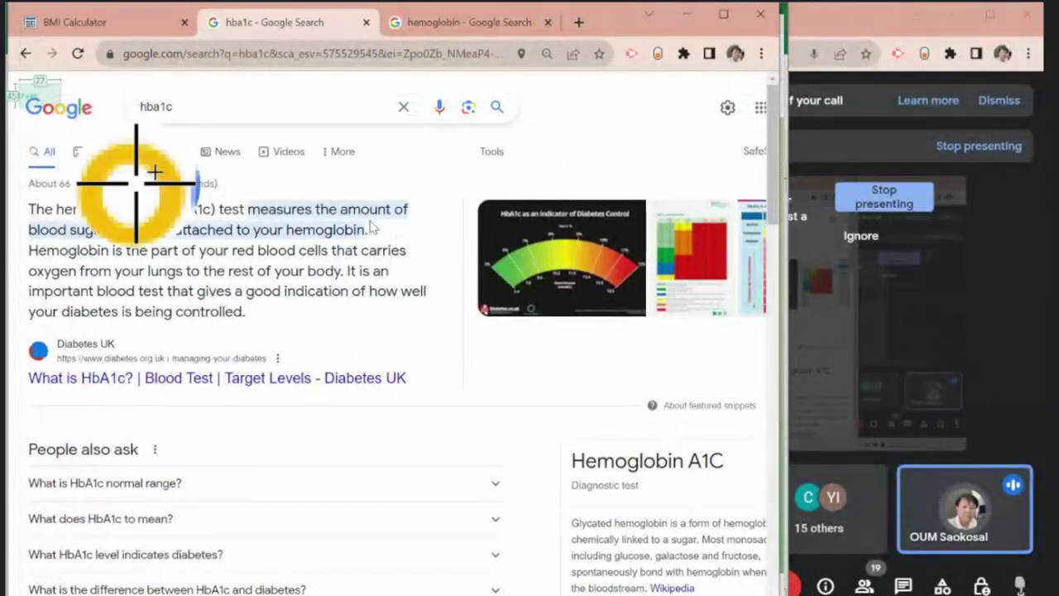
Step: Send a screenshot of the Diabetes UK HbA1c snippet to the Data Mining chat, then return to diabetes_prediction.csv
drag(18, 80, 495, 392)
key(alt+Tab)
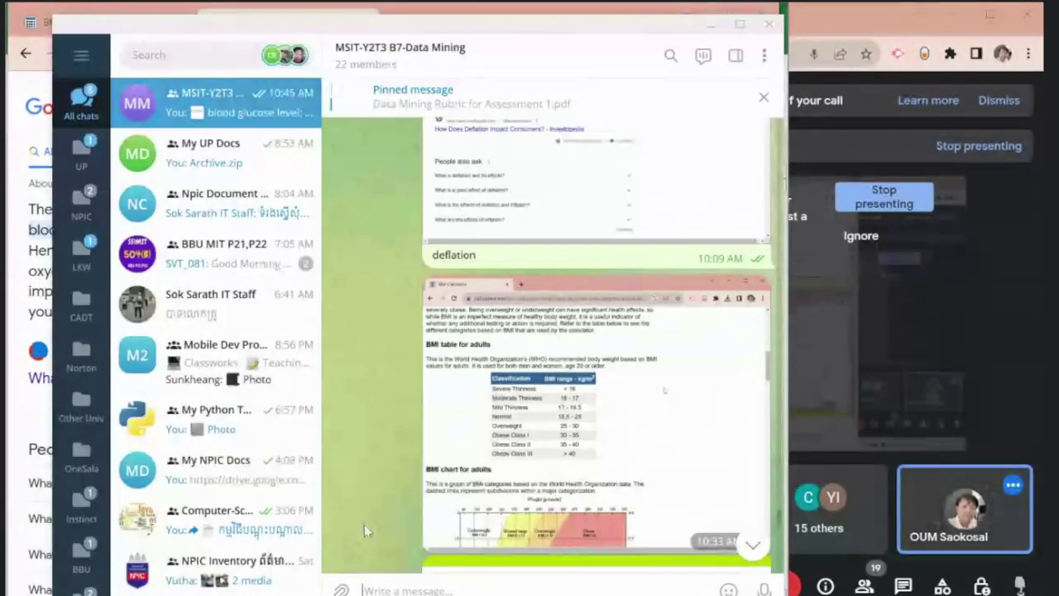
key(ctrl+v)
key(Return)
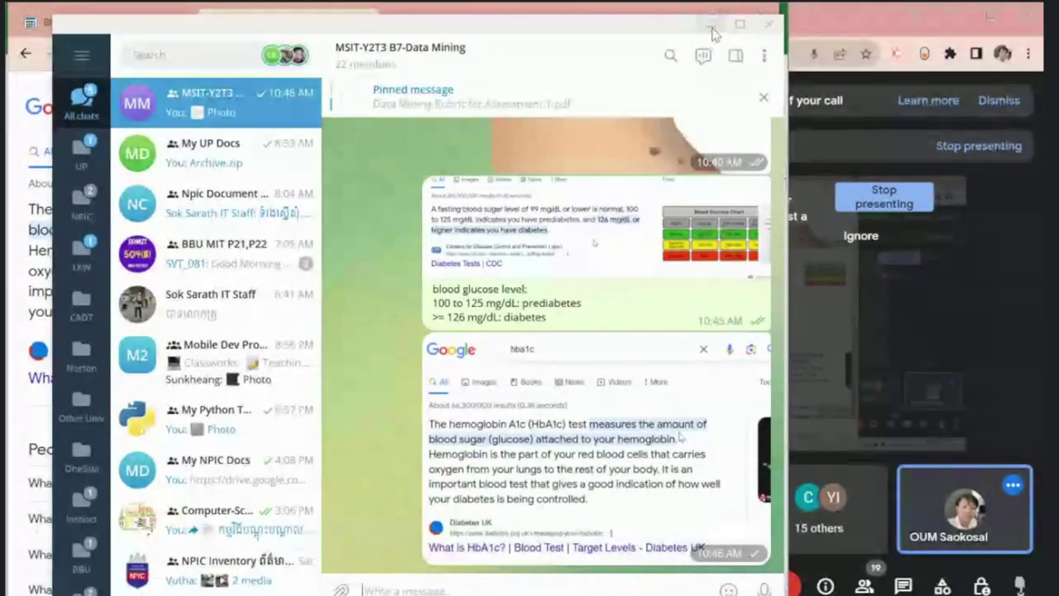
click(710, 25)
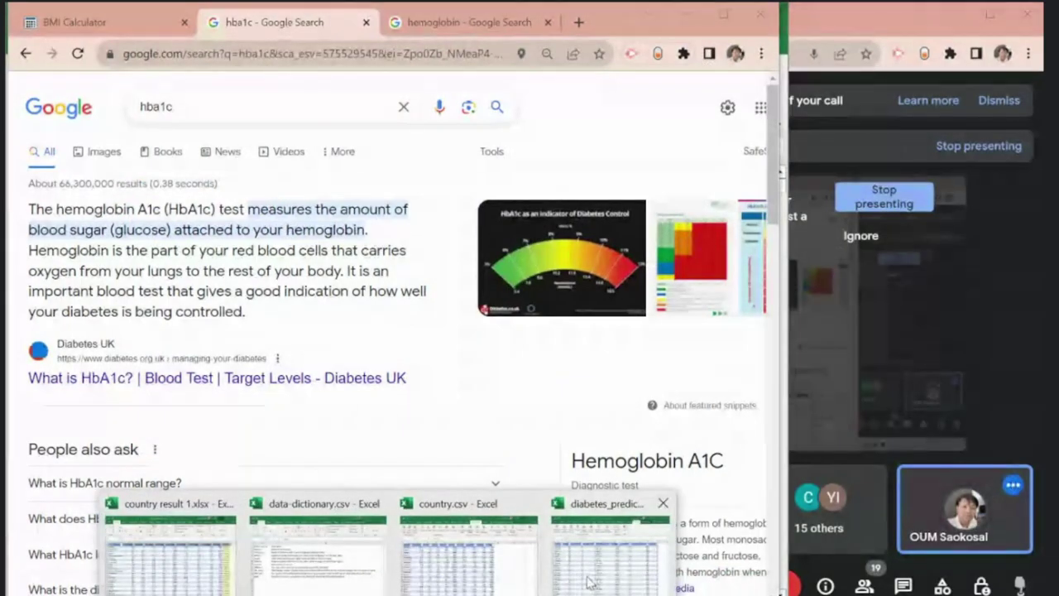
click(617, 546)
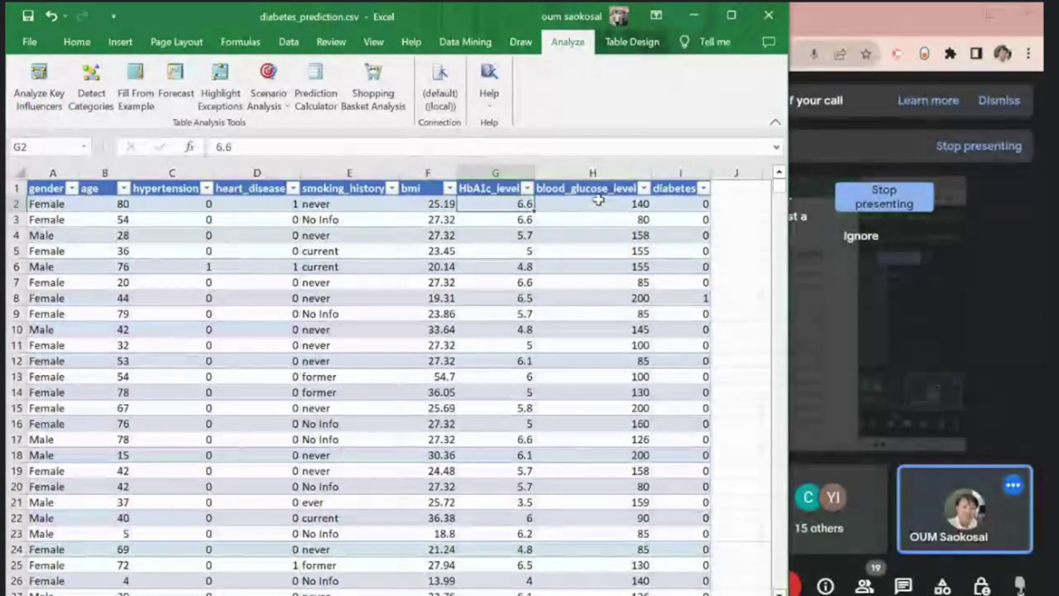
click(634, 205)
click(672, 204)
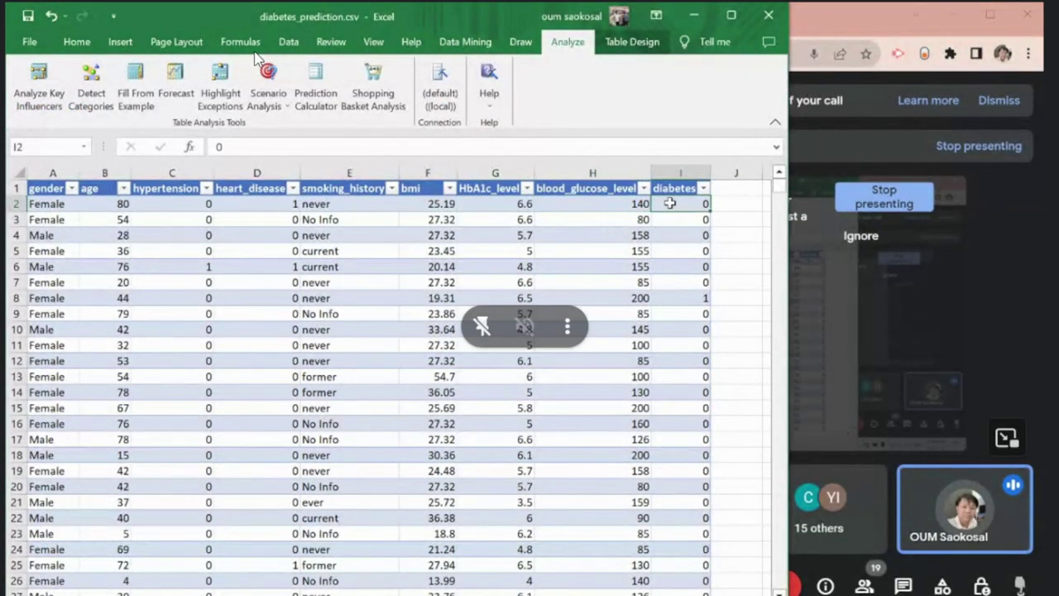
click(497, 204)
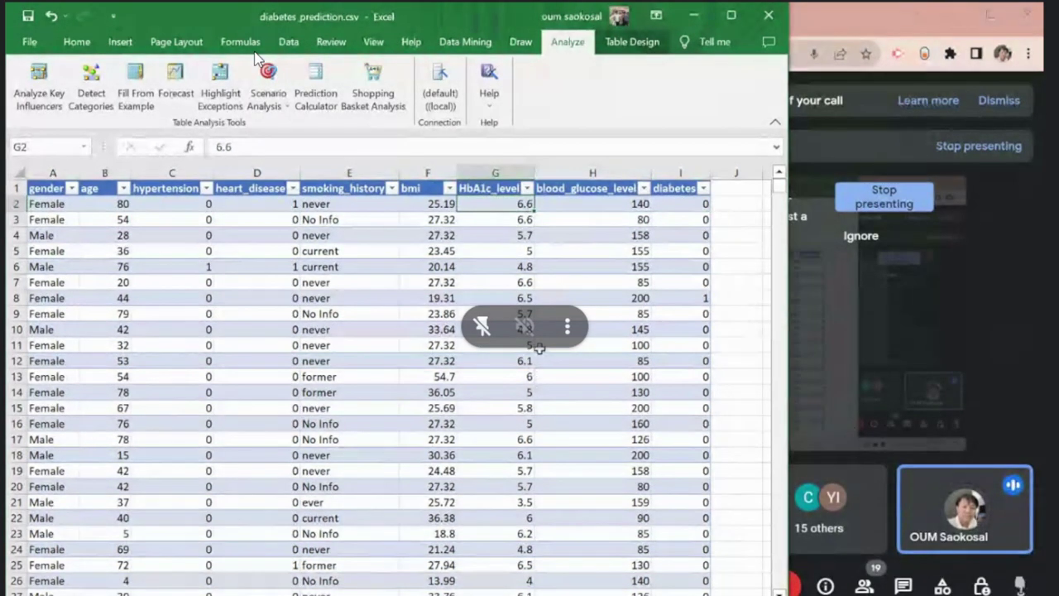
click(597, 207)
scroll(570, 271, down, 3)
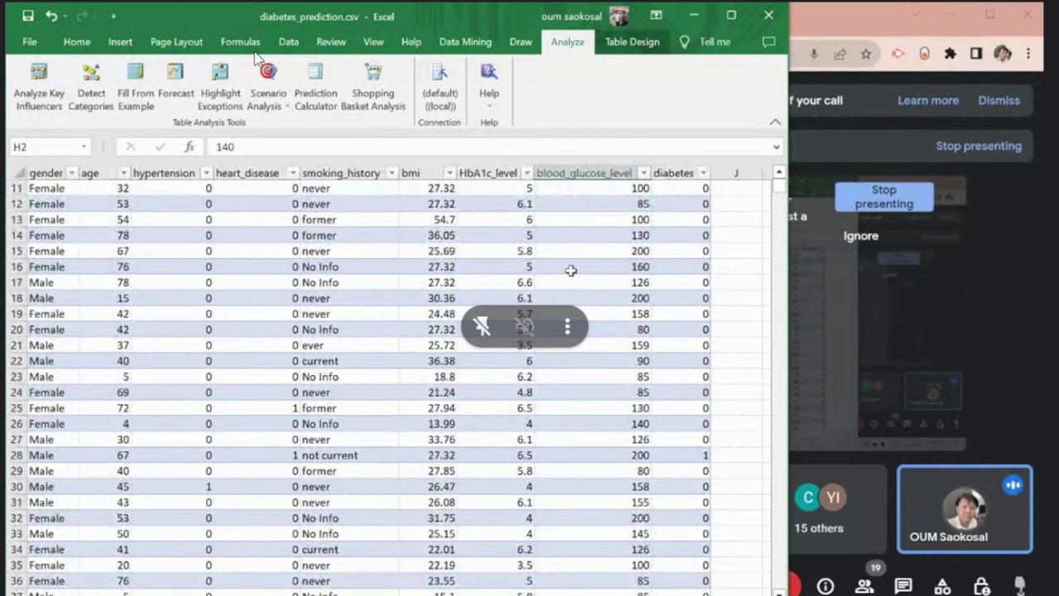
scroll(575, 270, up, 3)
click(703, 189)
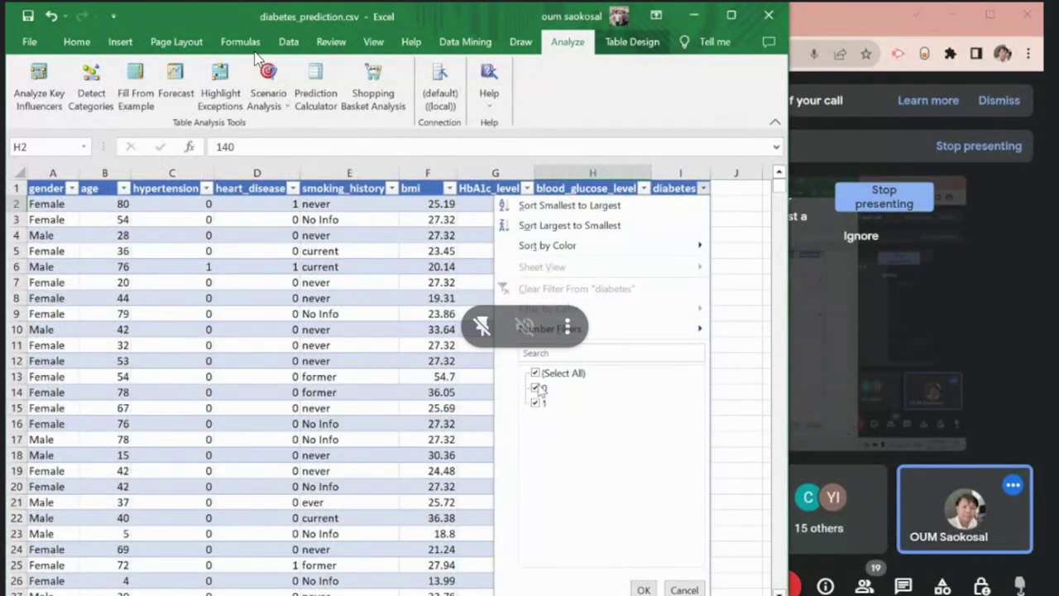
click(571, 209)
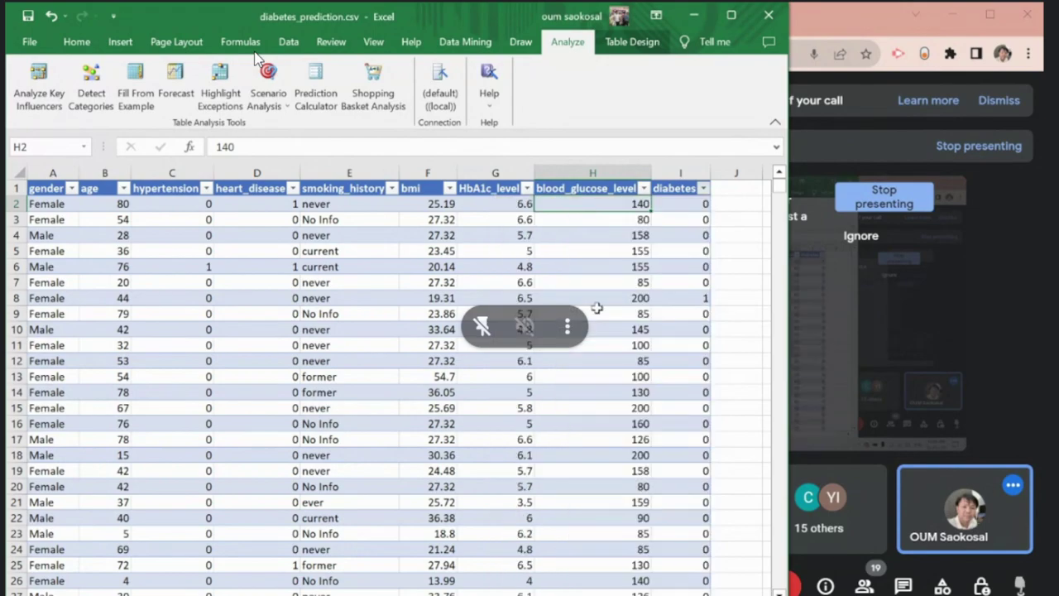
click(703, 190)
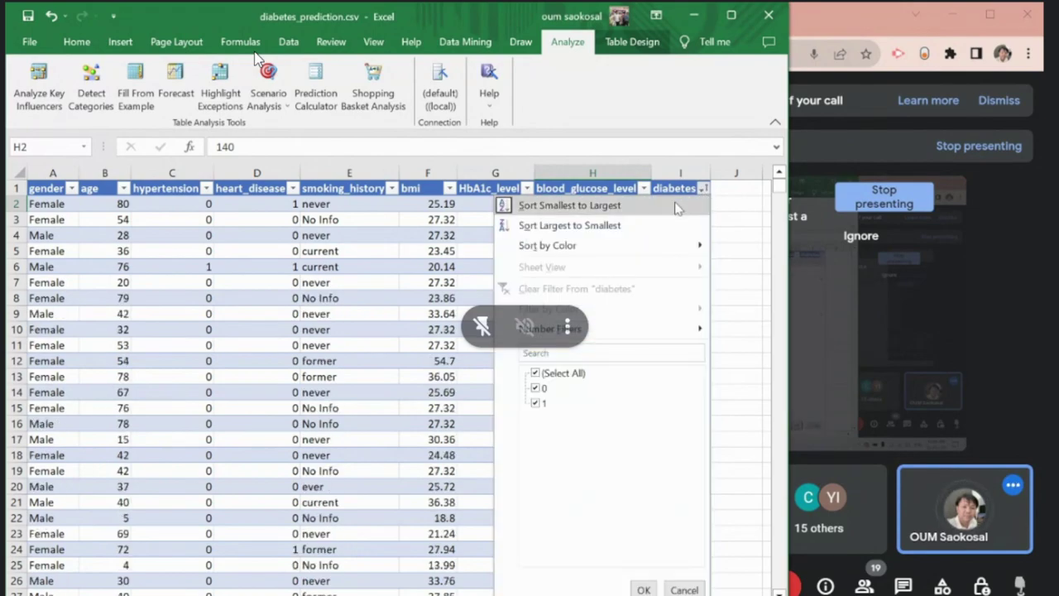
click(625, 219)
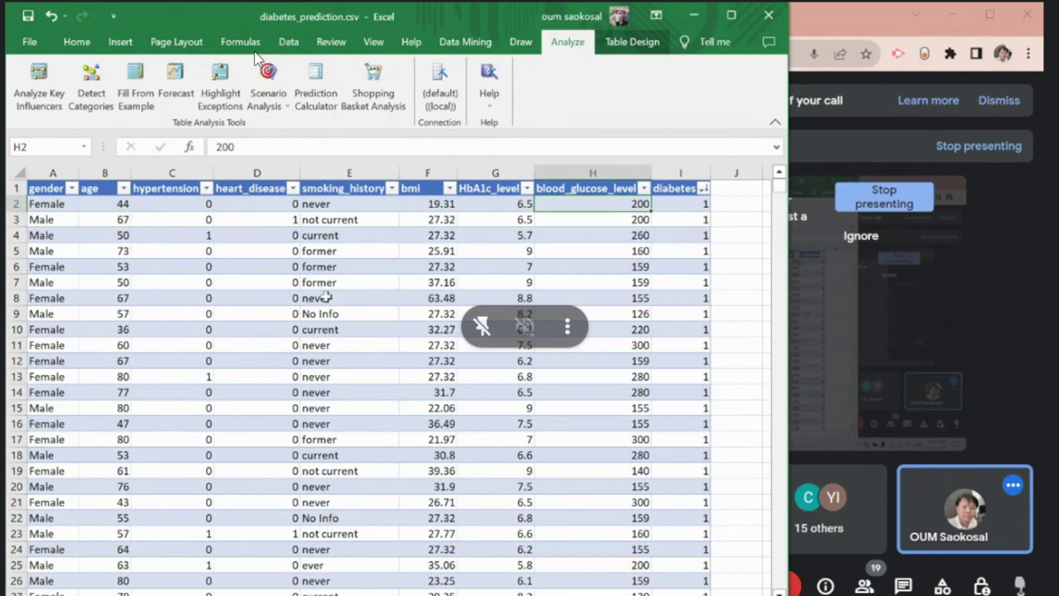
click(48, 210)
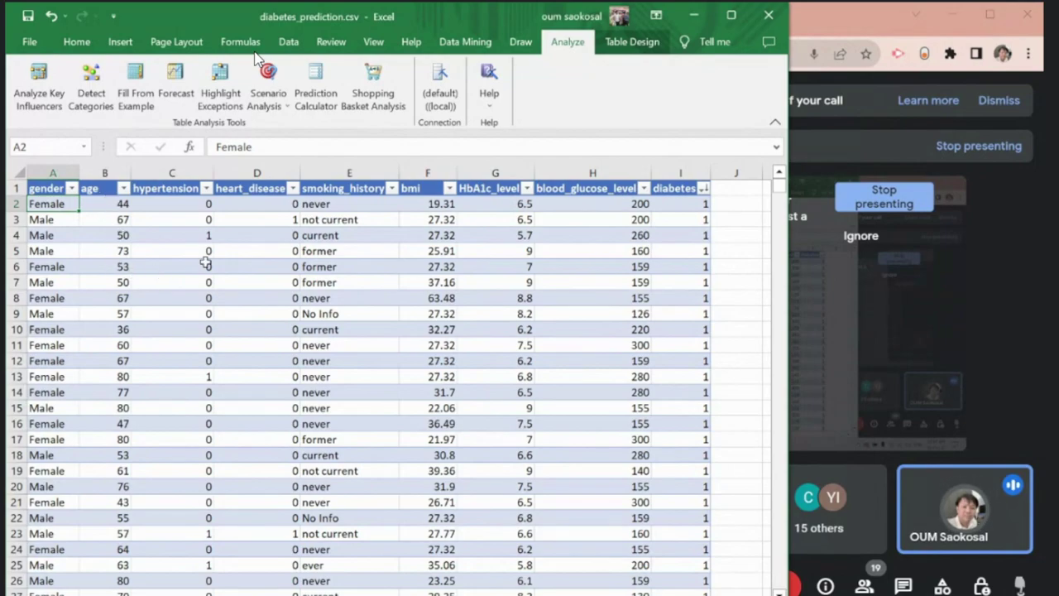
click(701, 206)
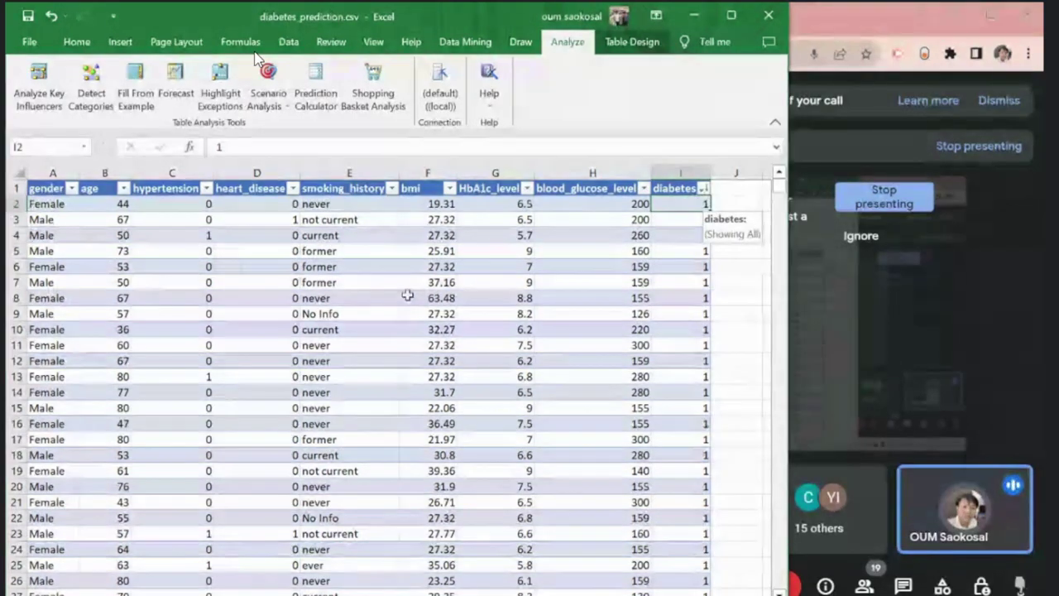
click(596, 206)
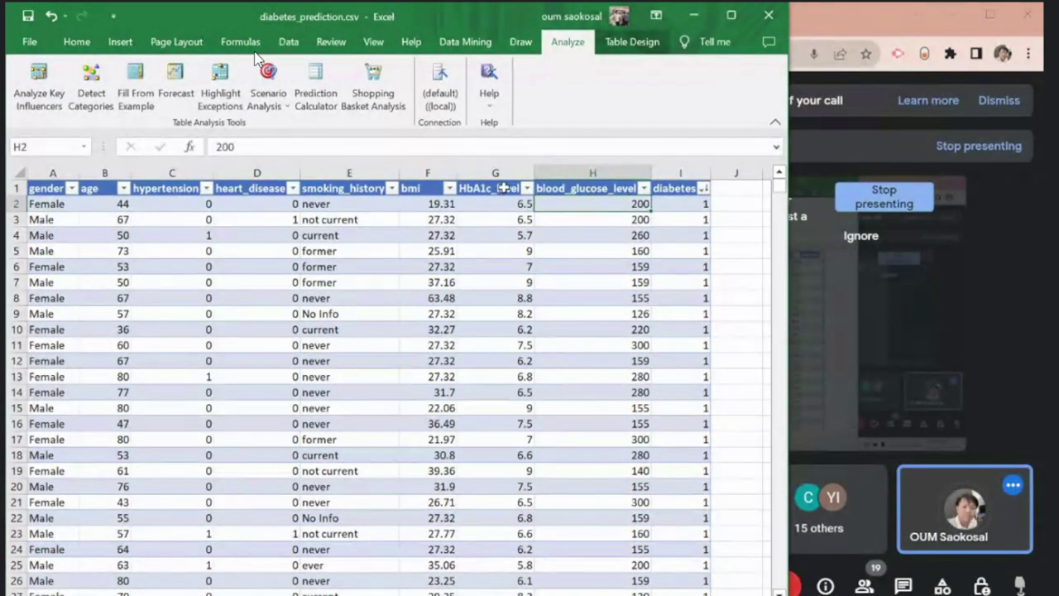
click(437, 202)
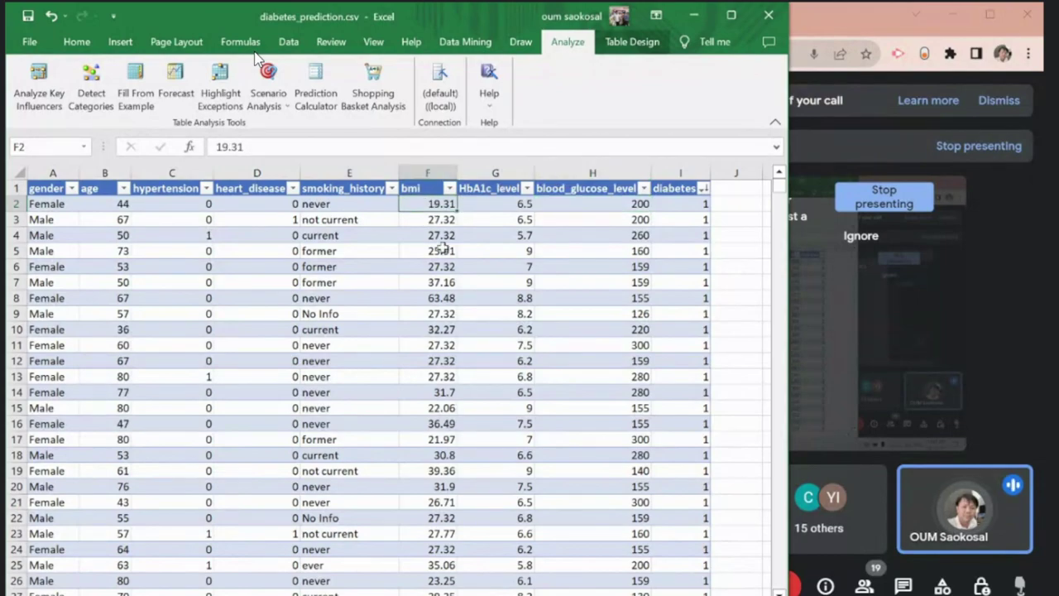
click(629, 204)
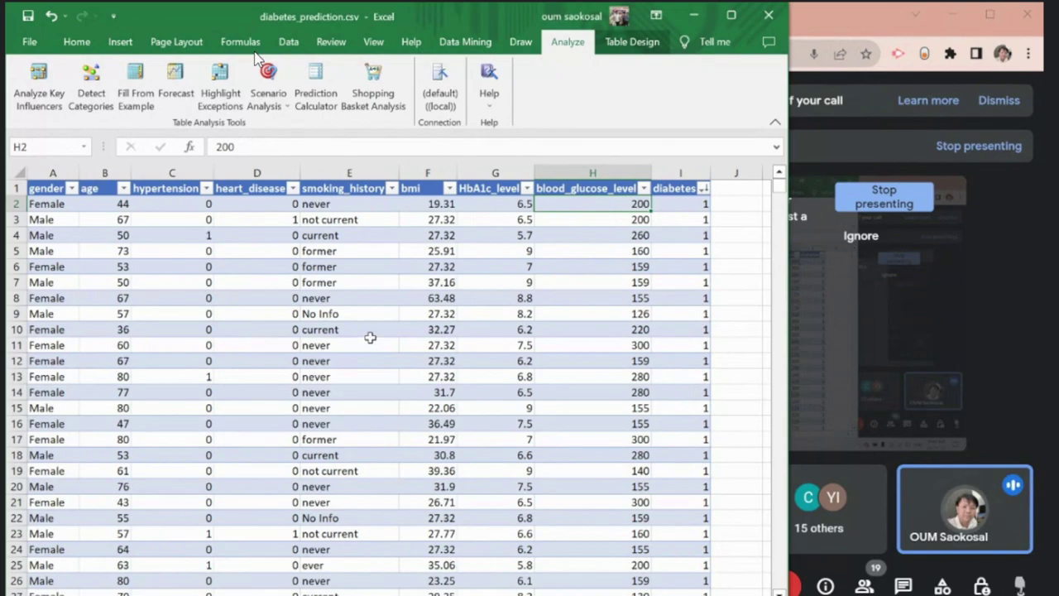
Step: Open the age column's AutoFilter list, browse its values, and show the Number Filters submenu
click(123, 188)
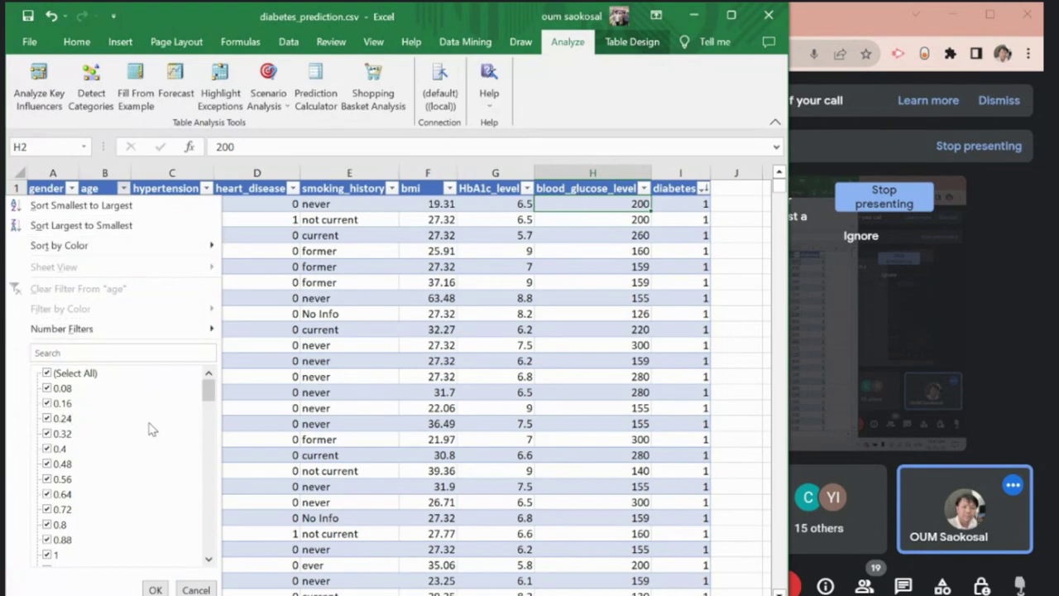
click(178, 586)
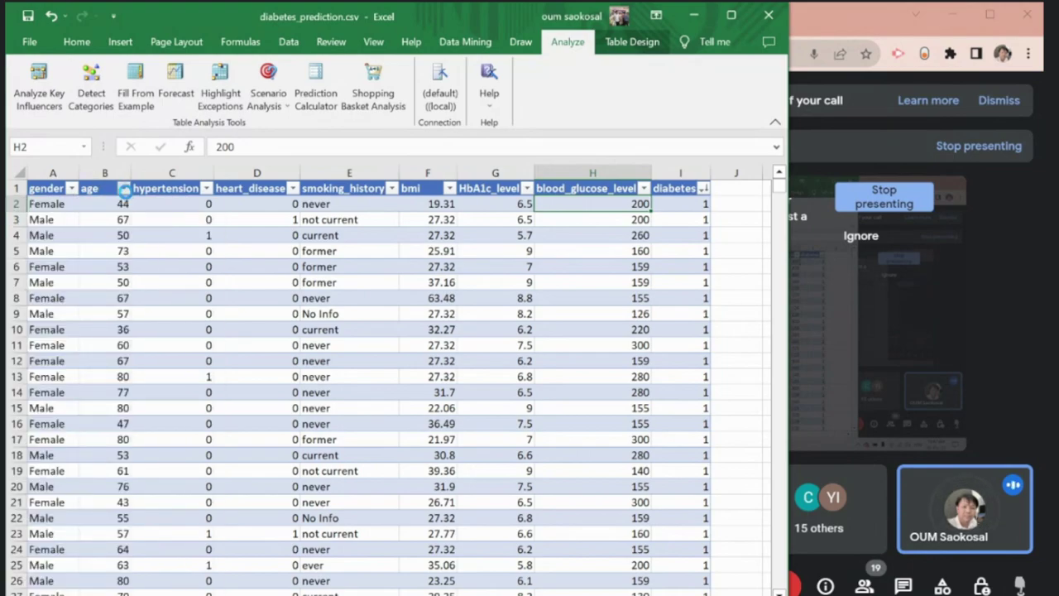
click(124, 190)
click(196, 589)
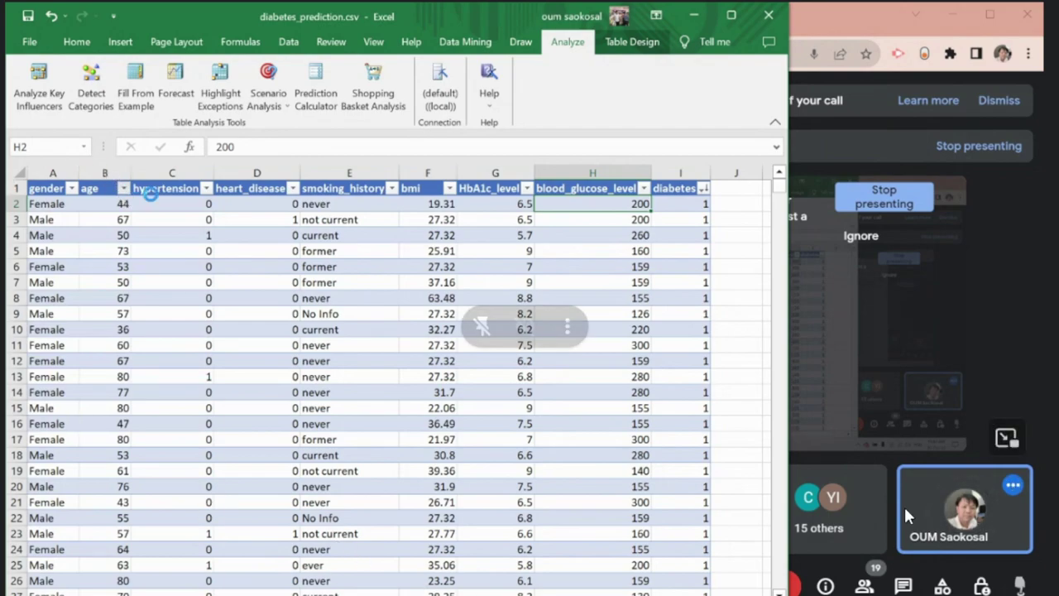
click(125, 188)
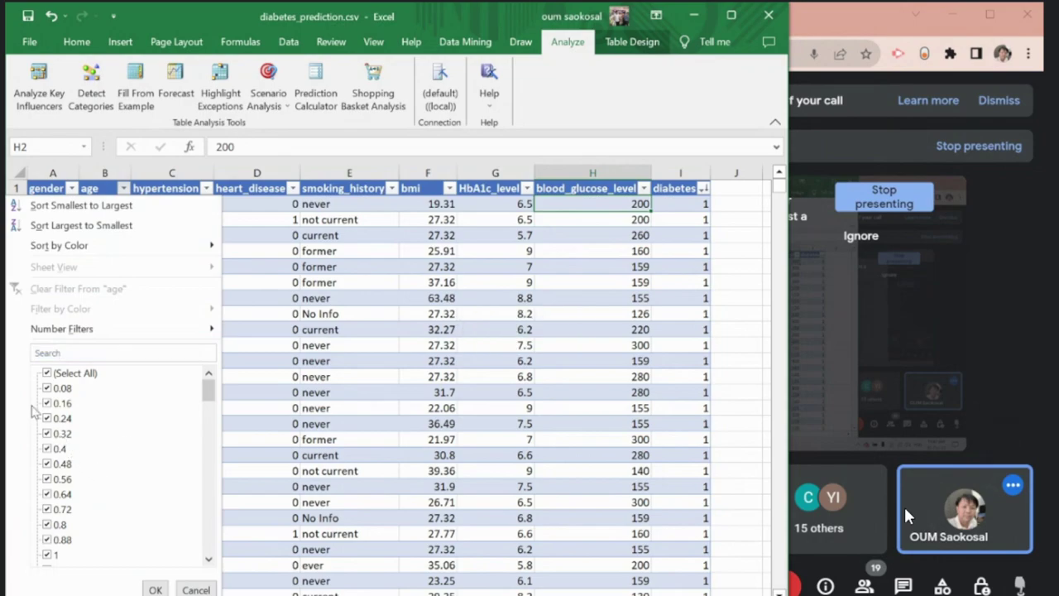
scroll(91, 405, down, 10)
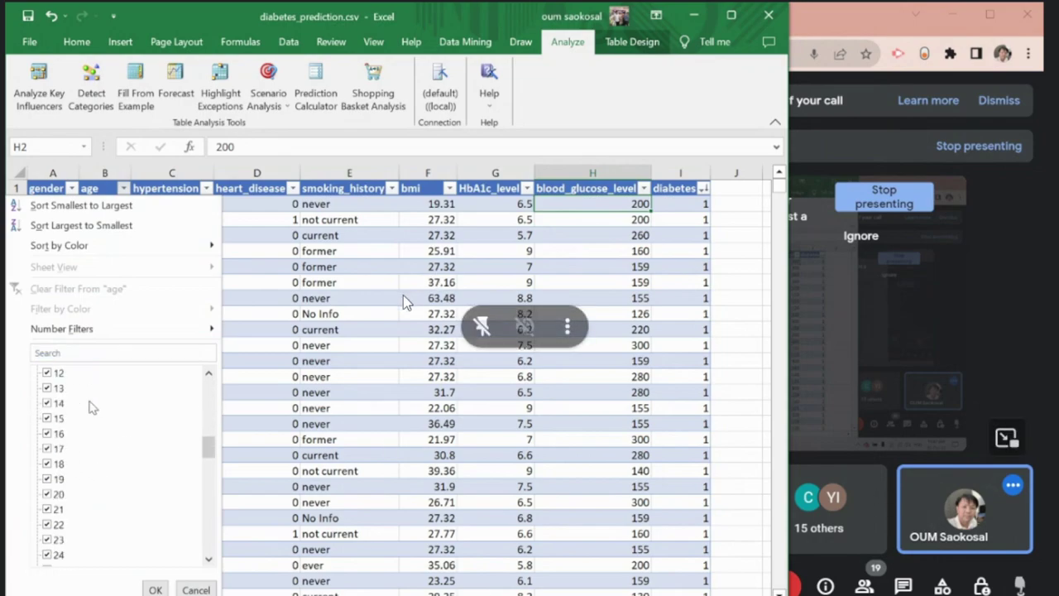
scroll(91, 405, down, 18)
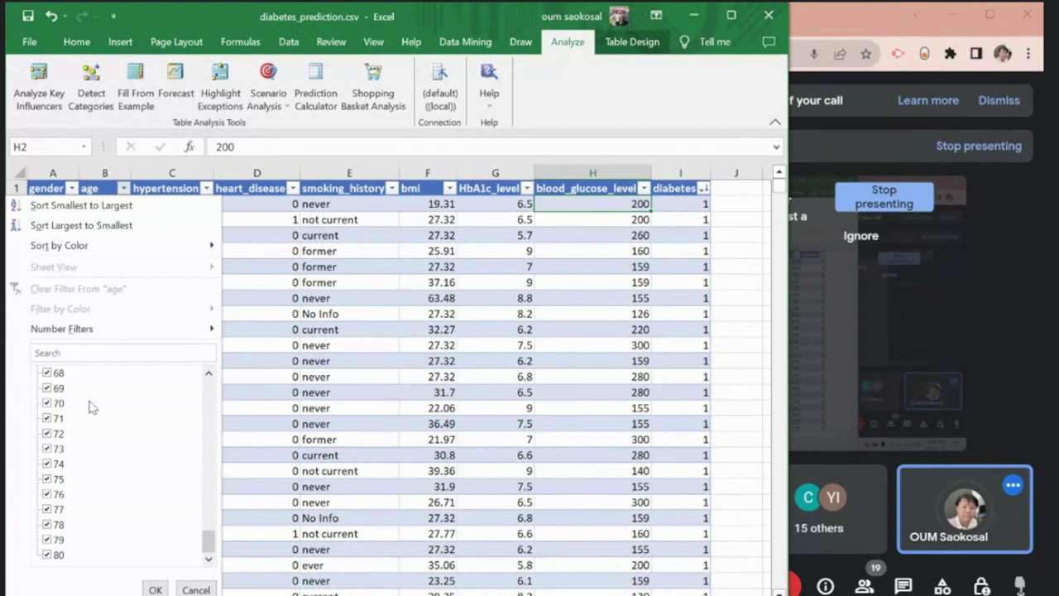
scroll(108, 451, up, 5)
drag(208, 515, 207, 376)
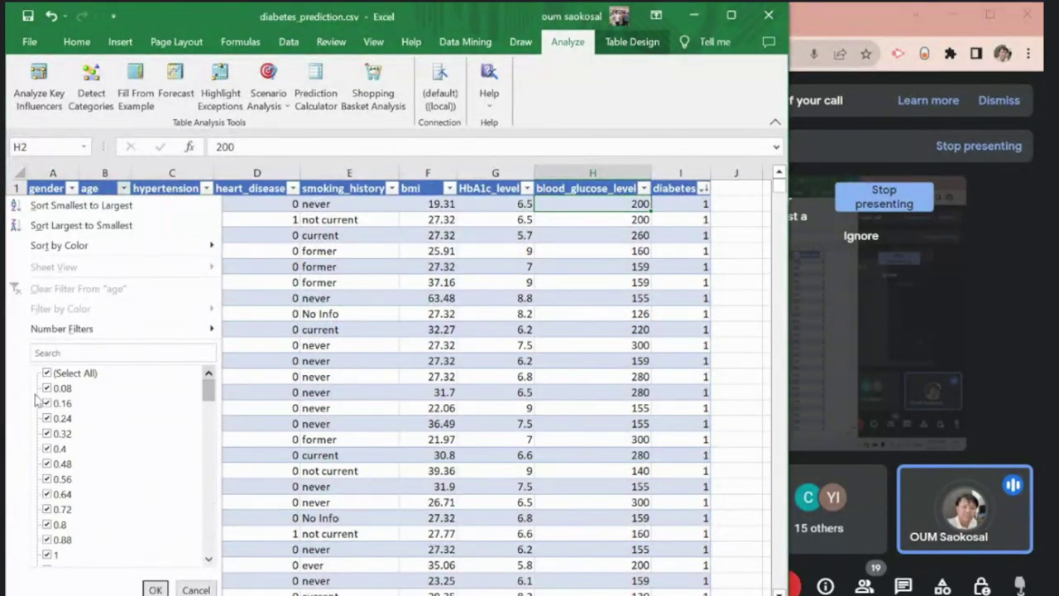
click(61, 352)
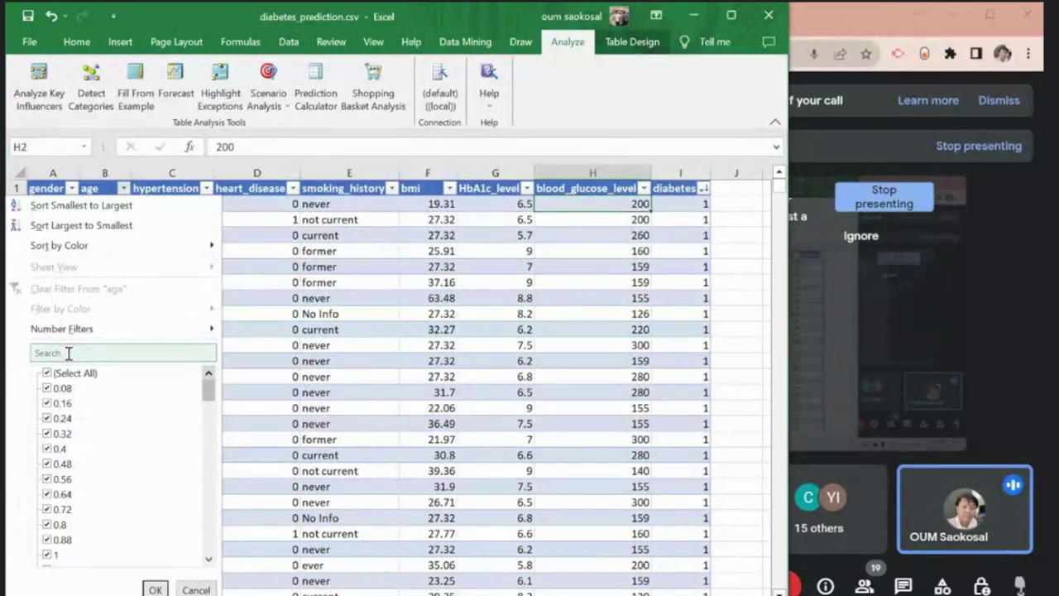
click(174, 332)
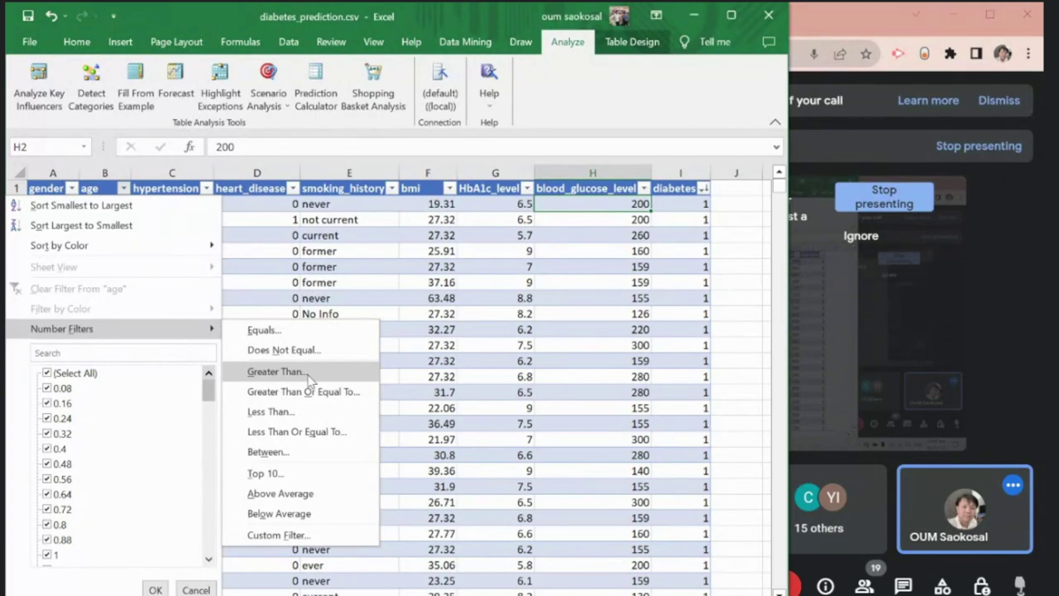
Step: Start an age Greater Than filter with '<50', then delete the value without applying it
click(269, 411)
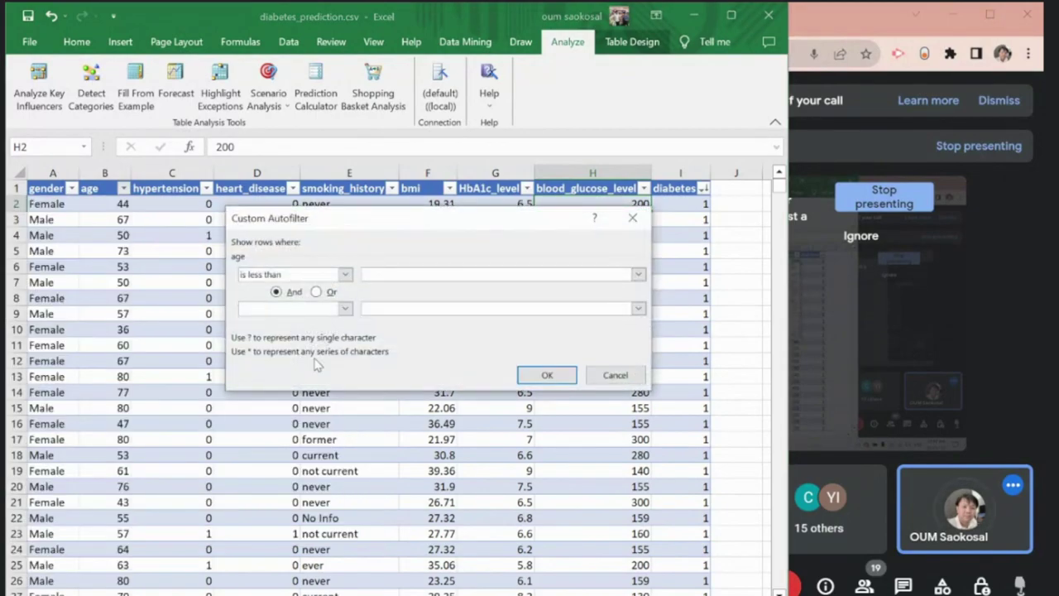
text(<50)
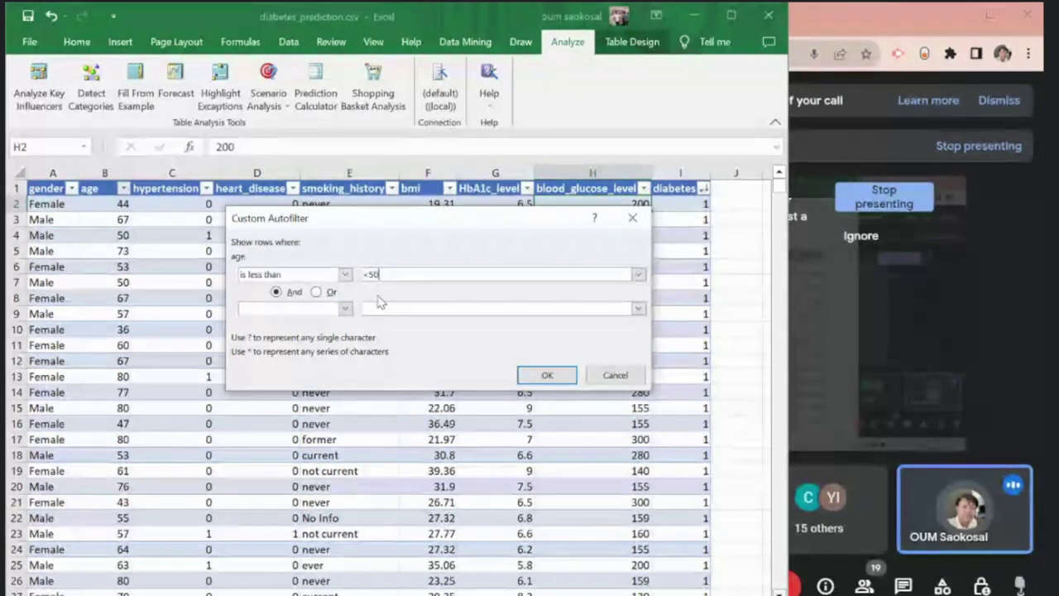
key(BackSpace)
key(BackSpace)
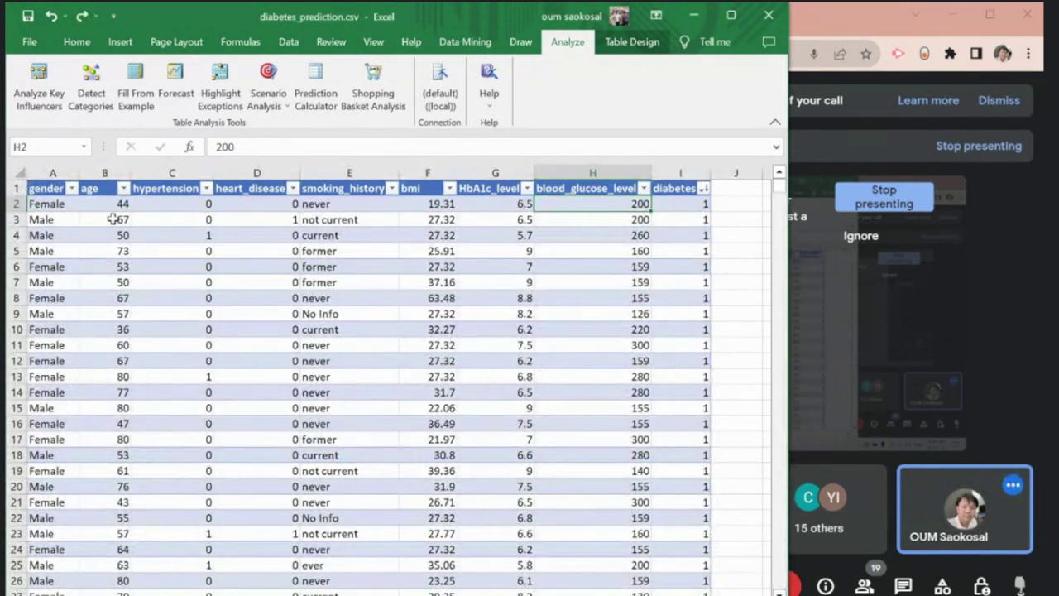
Step: In the age filter, clear all values and leave only age 79 ticked
scroll(100, 345, down, 5)
scroll(100, 346, up, 5)
click(59, 190)
click(72, 189)
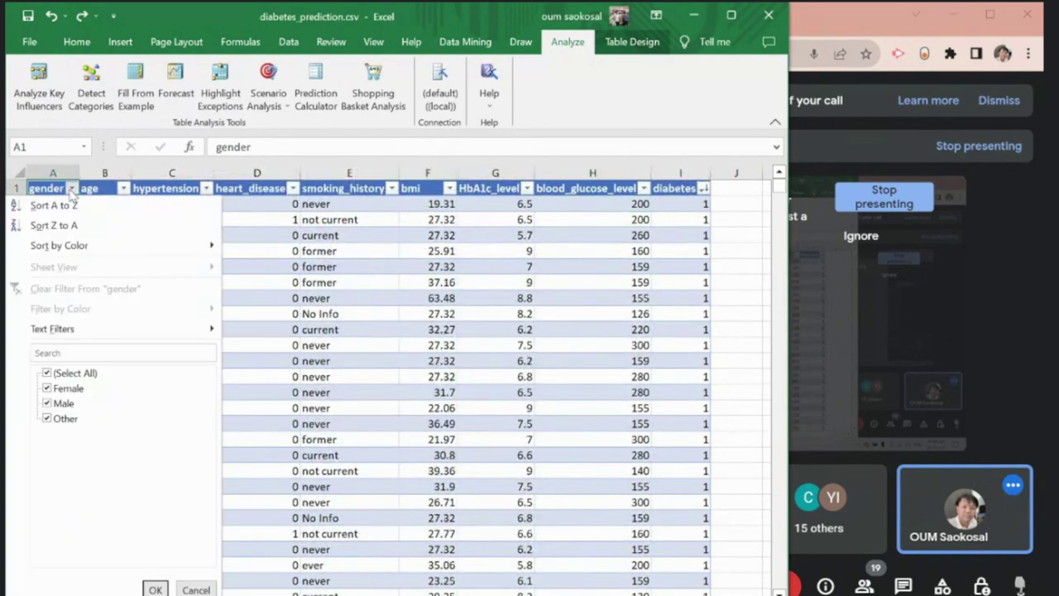
click(72, 188)
click(123, 189)
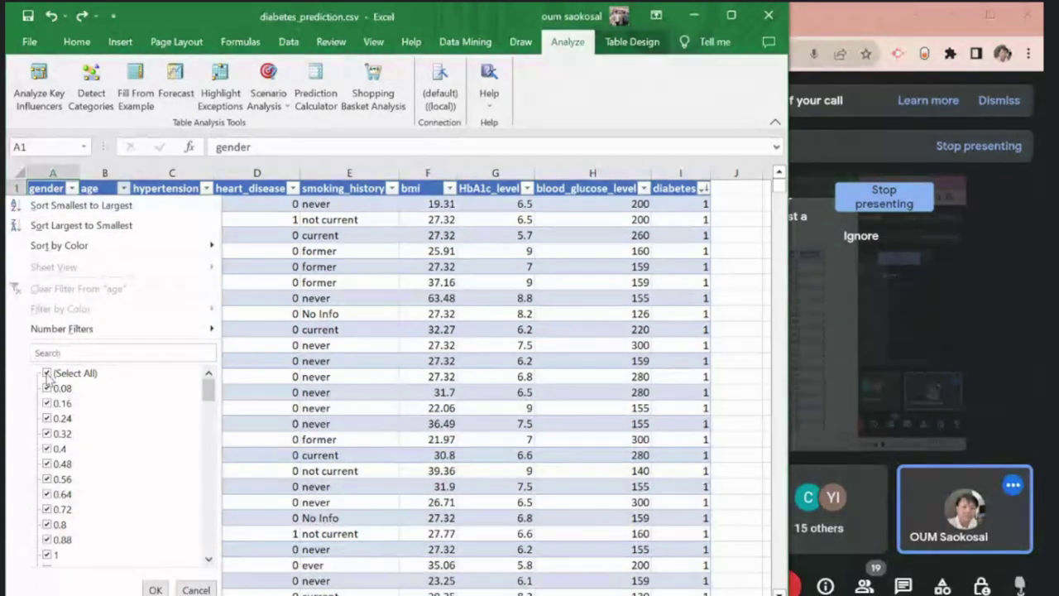
mouse_move(83, 334)
click(49, 377)
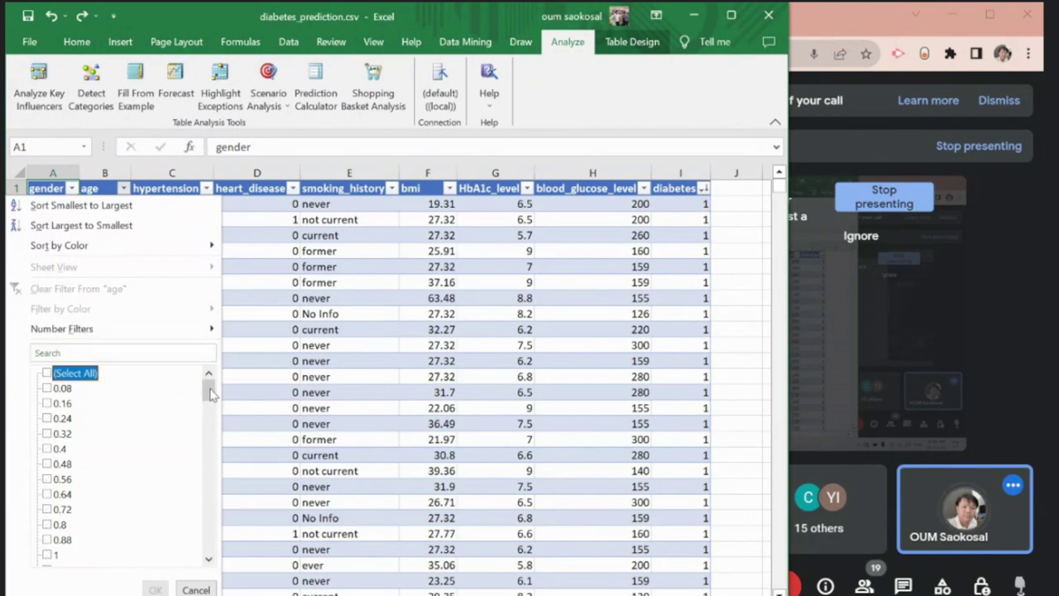
drag(212, 396, 209, 546)
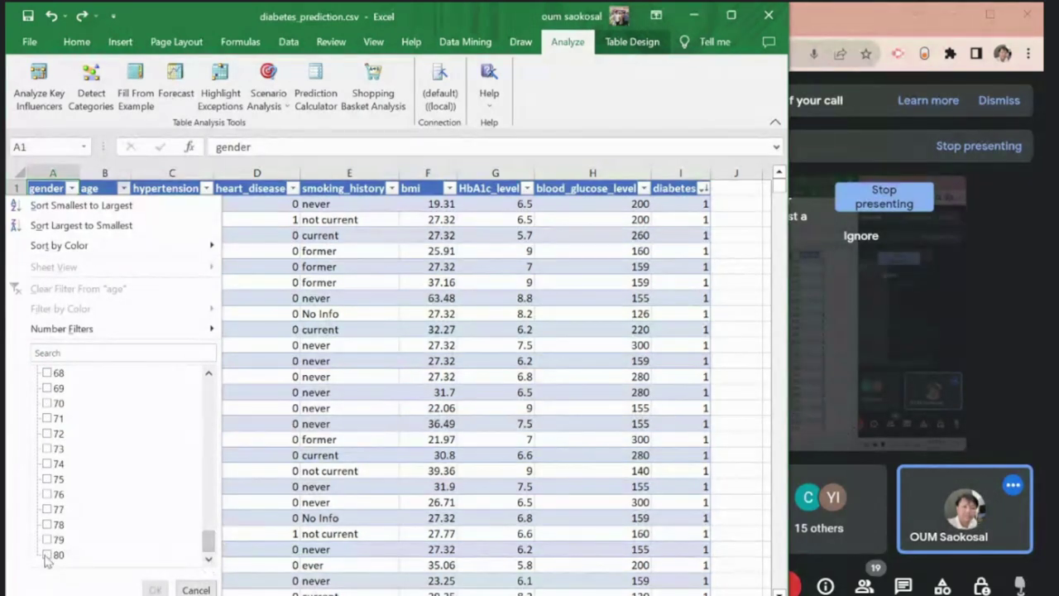
click(47, 555)
click(47, 540)
click(47, 525)
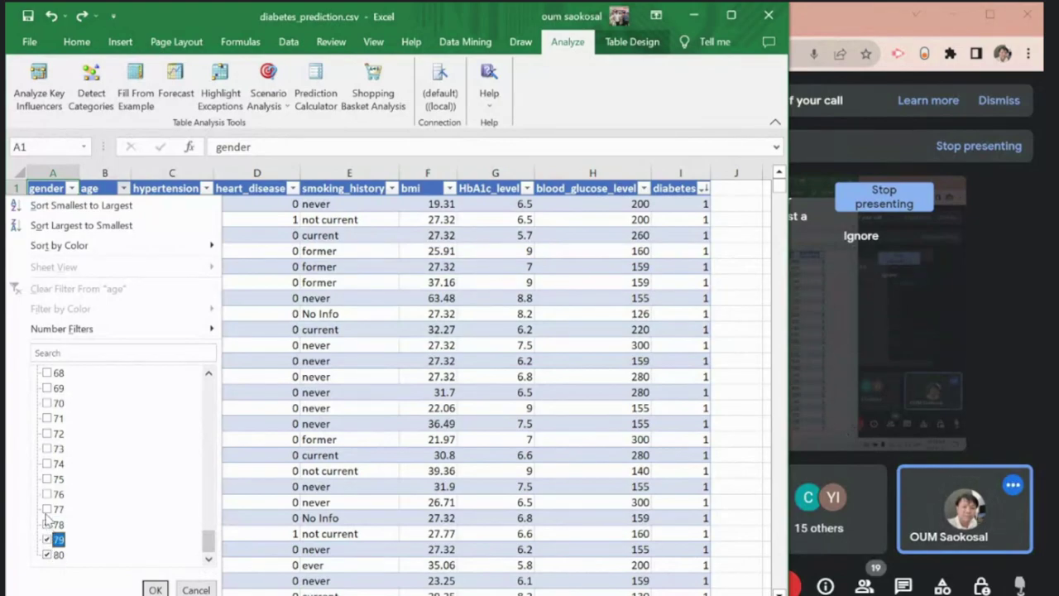
click(48, 509)
click(47, 494)
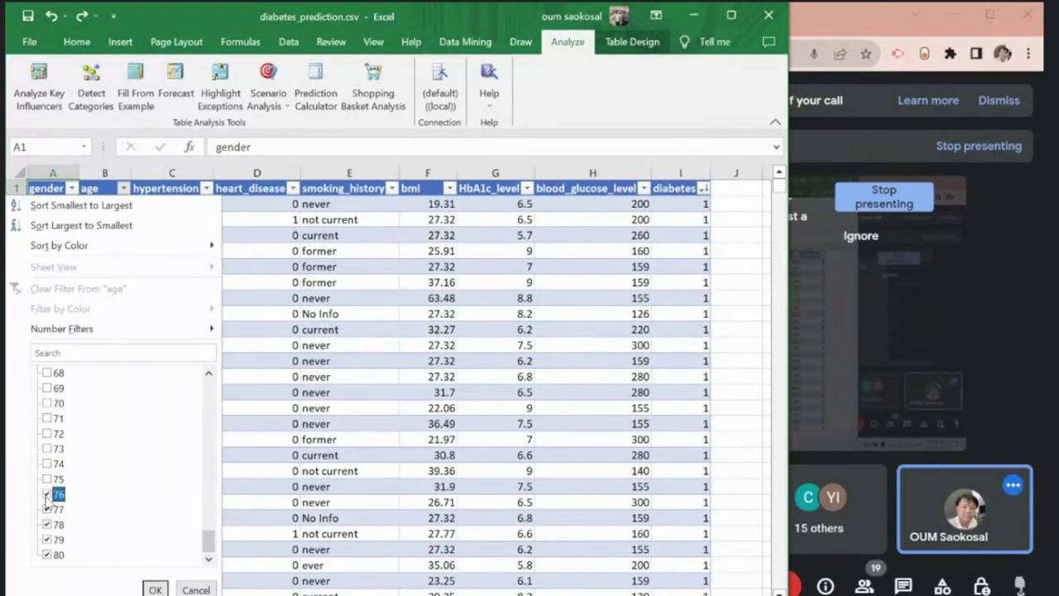
click(48, 494)
click(48, 509)
click(47, 525)
click(48, 559)
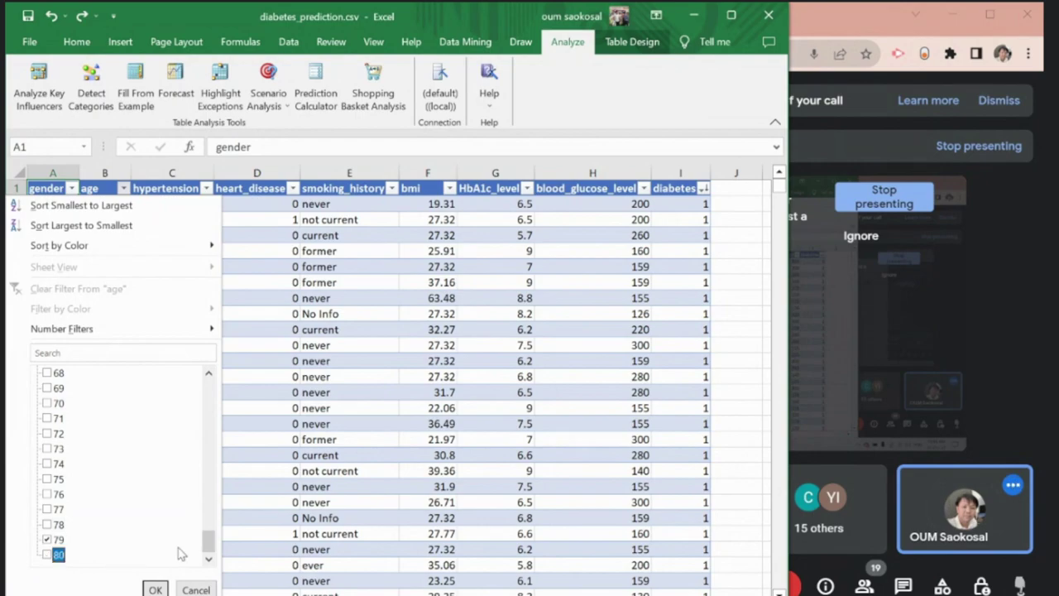
Step: Also tick ages 30 through 45 and apply the age filter
drag(210, 546, 212, 495)
click(47, 434)
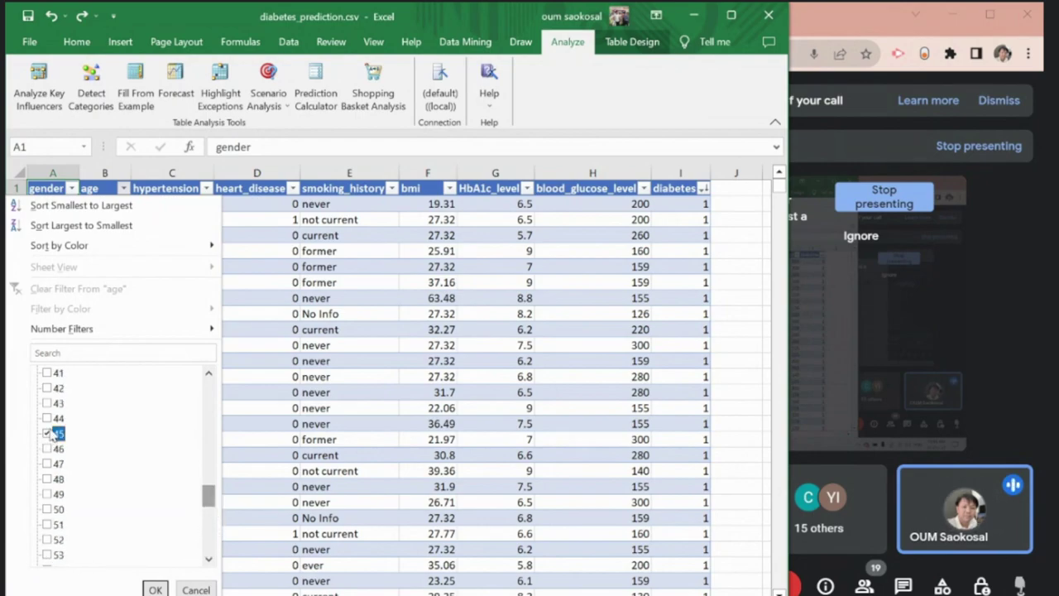
click(47, 403)
click(47, 418)
click(47, 388)
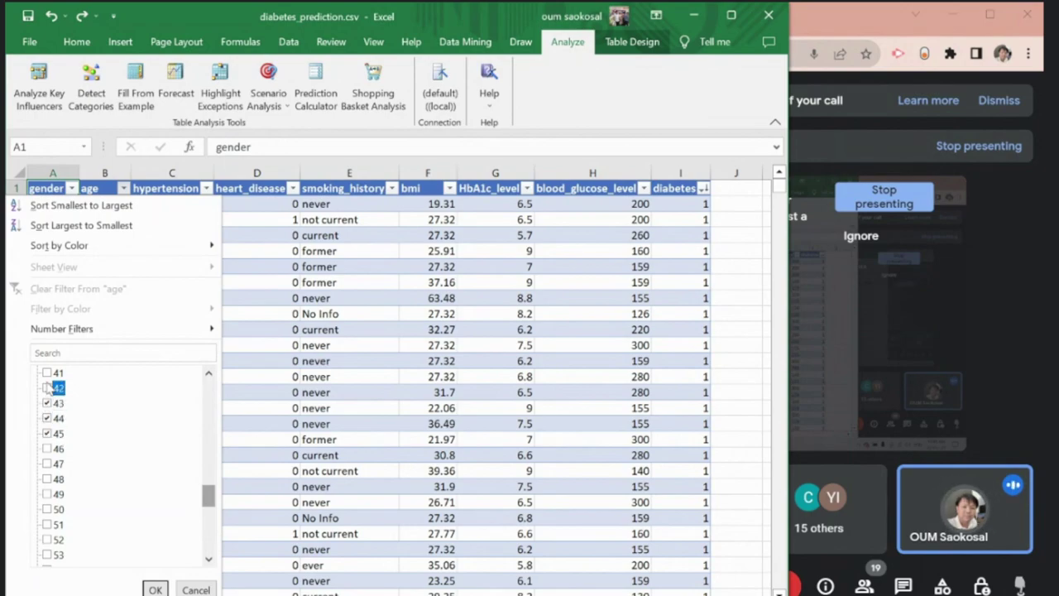
drag(210, 497, 208, 488)
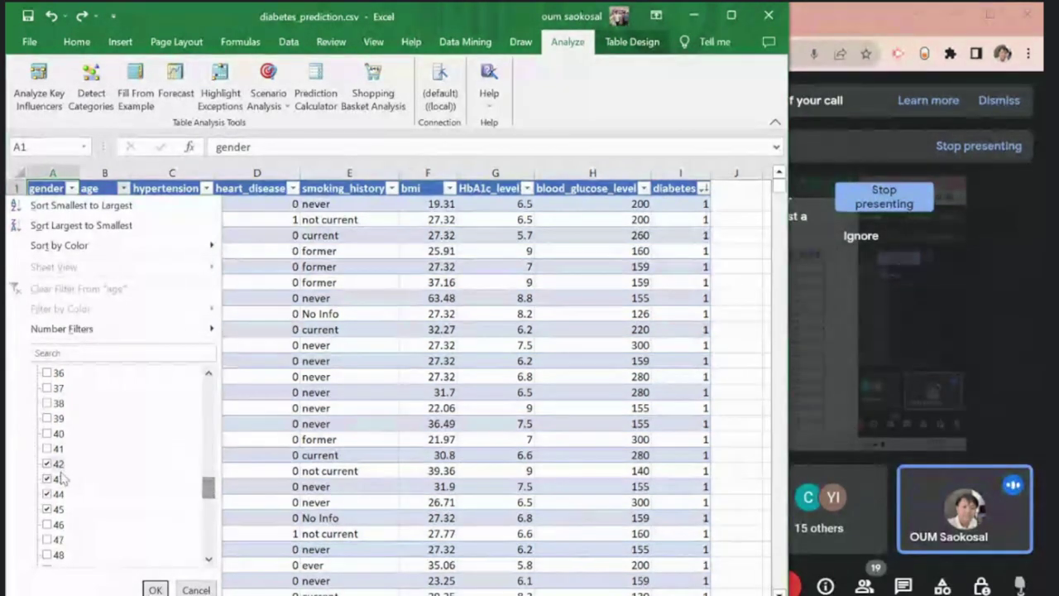
click(47, 448)
click(47, 434)
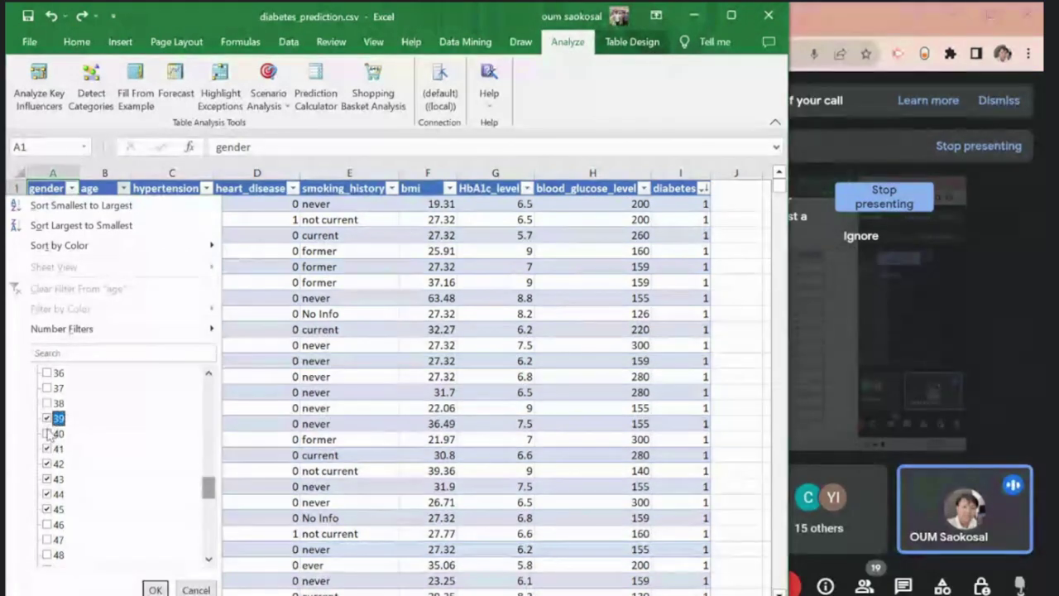
click(48, 418)
click(47, 403)
click(47, 388)
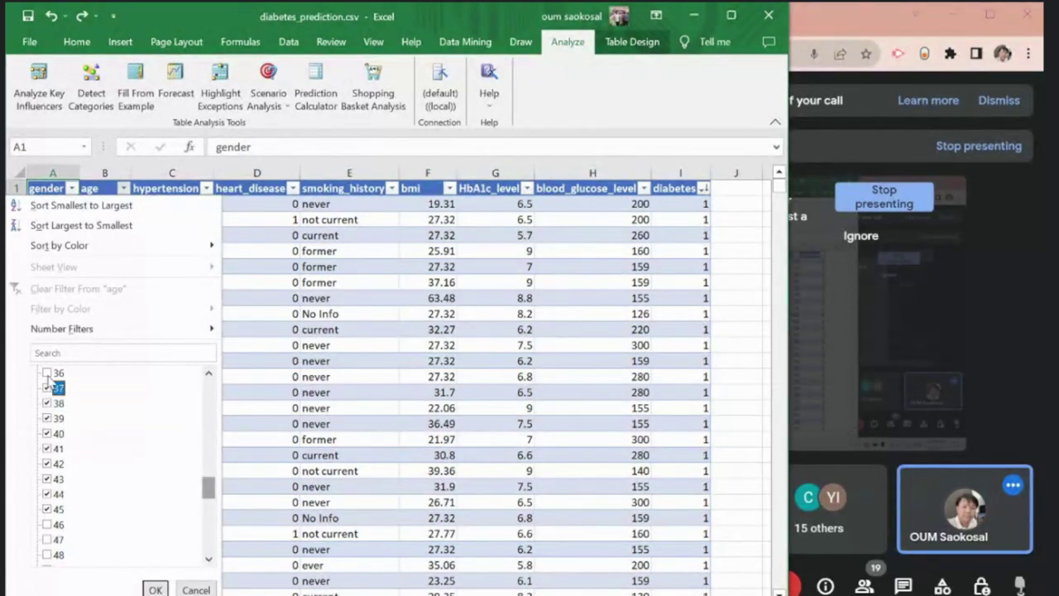
click(48, 372)
drag(209, 490, 209, 478)
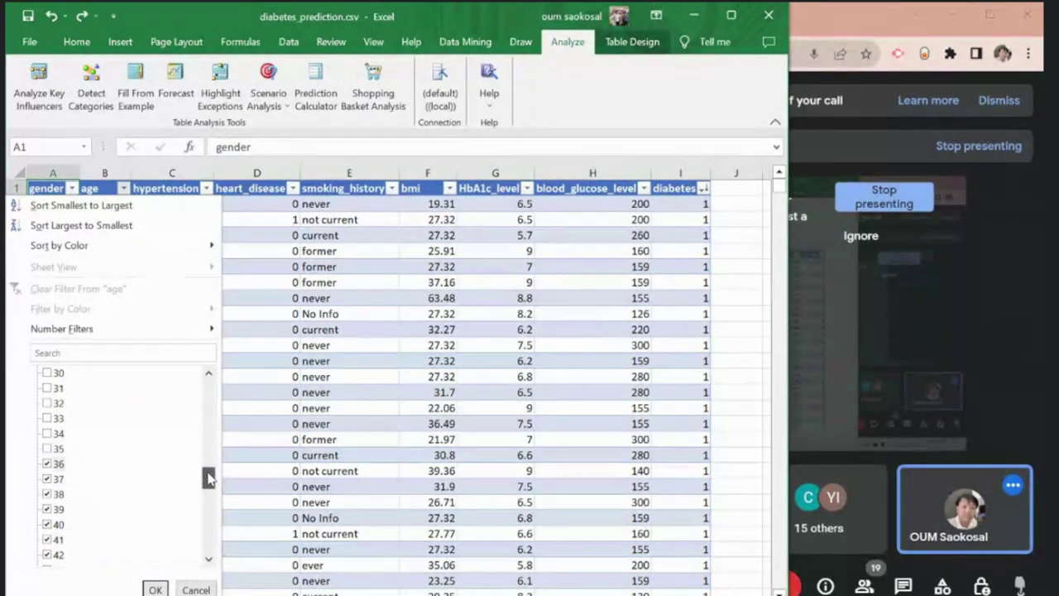
click(47, 448)
click(47, 434)
click(48, 418)
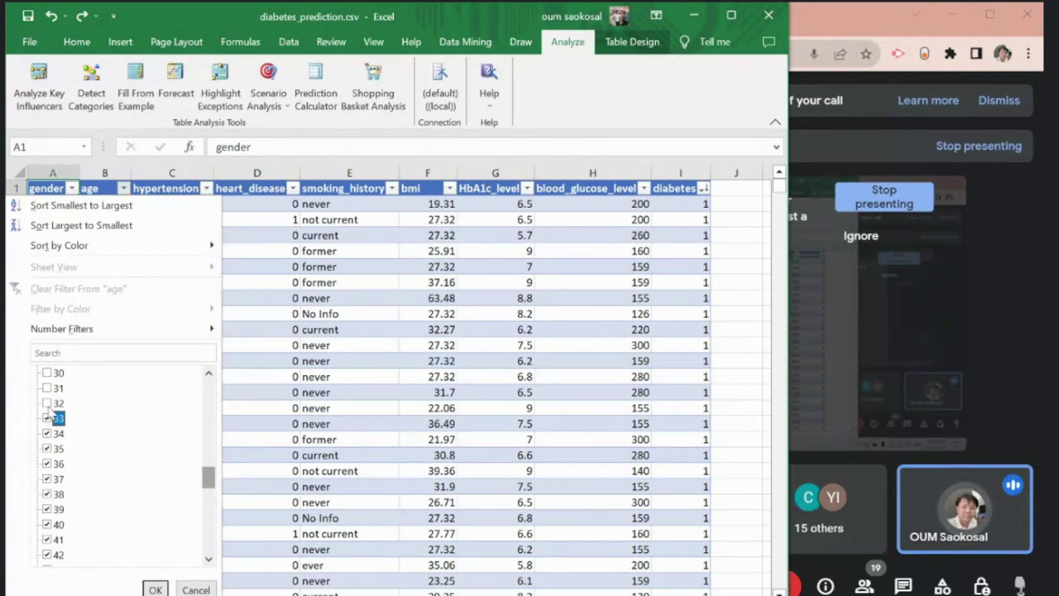
click(47, 403)
click(47, 388)
click(47, 373)
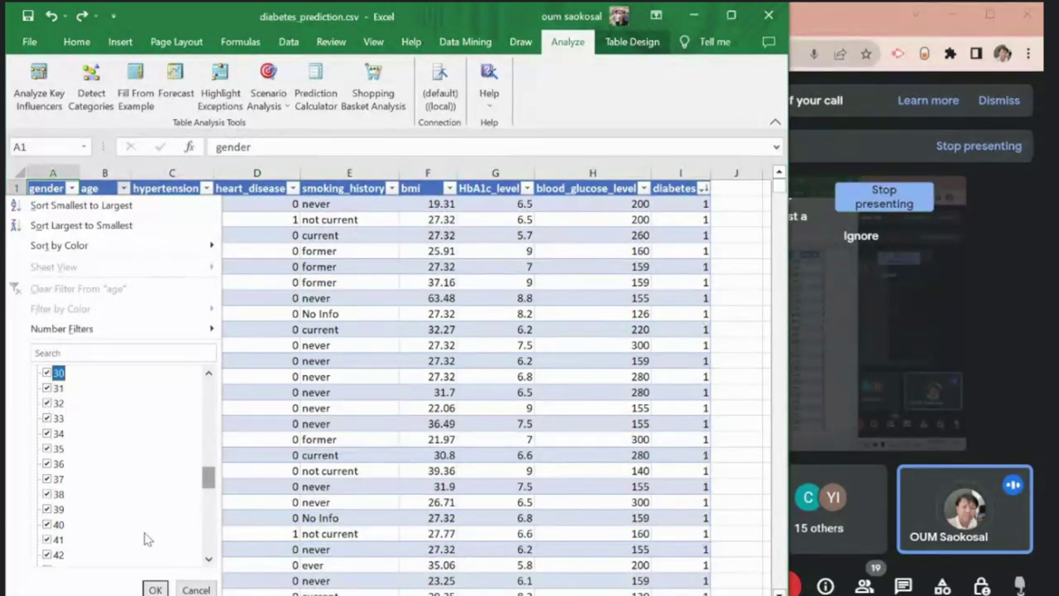
click(155, 588)
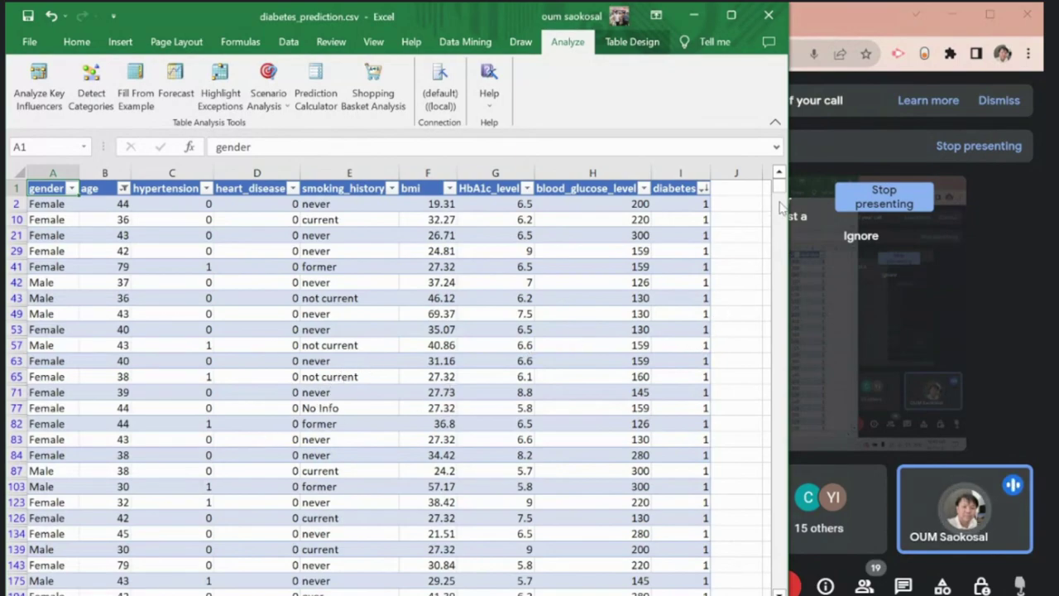
Step: Re-tick (Select All) in the age filter and apply it to show every row
drag(779, 187, 778, 238)
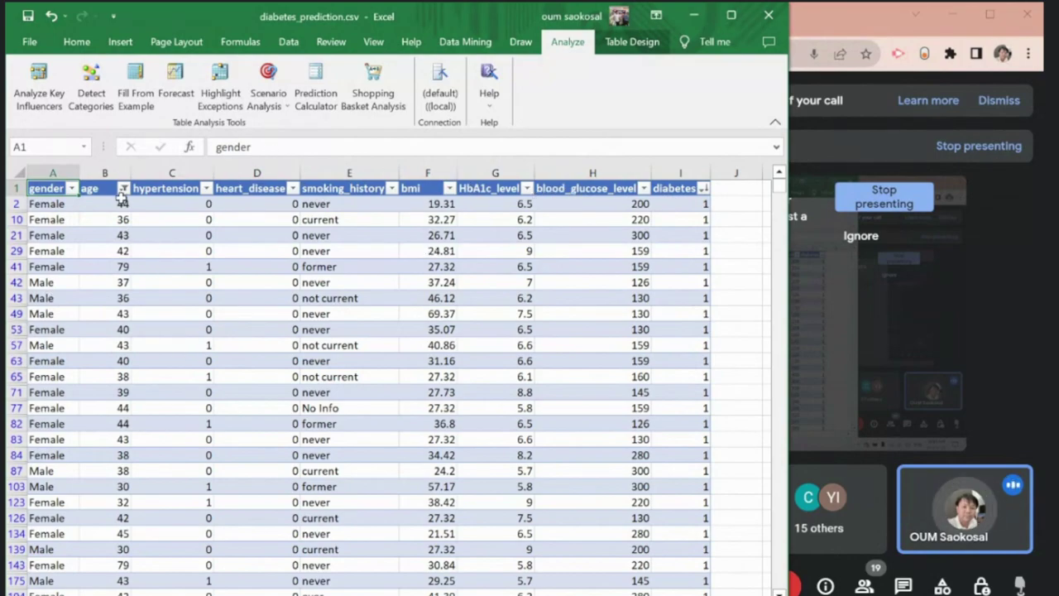
click(123, 189)
click(48, 374)
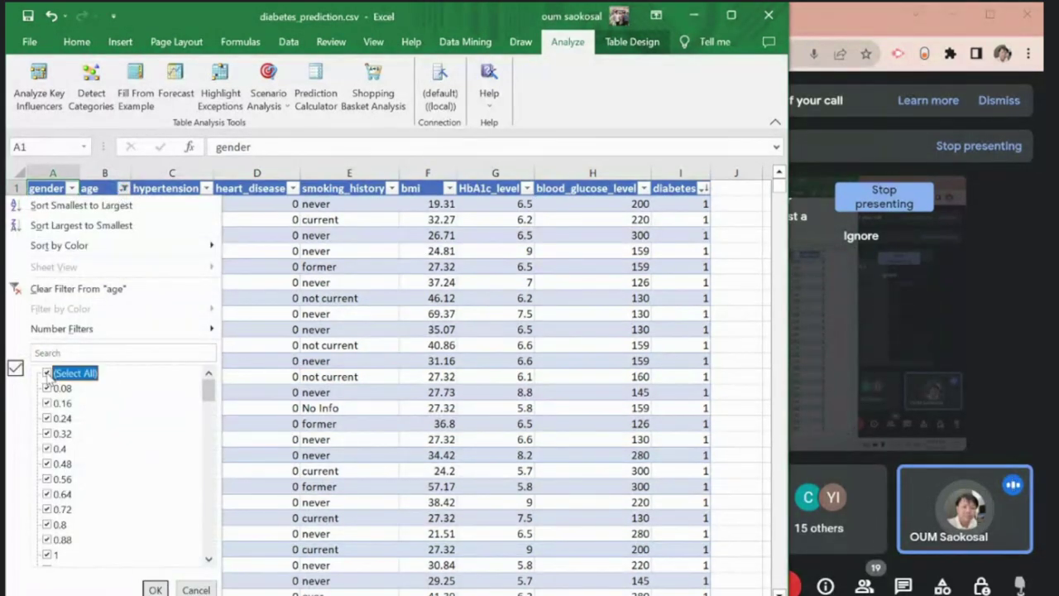
click(155, 589)
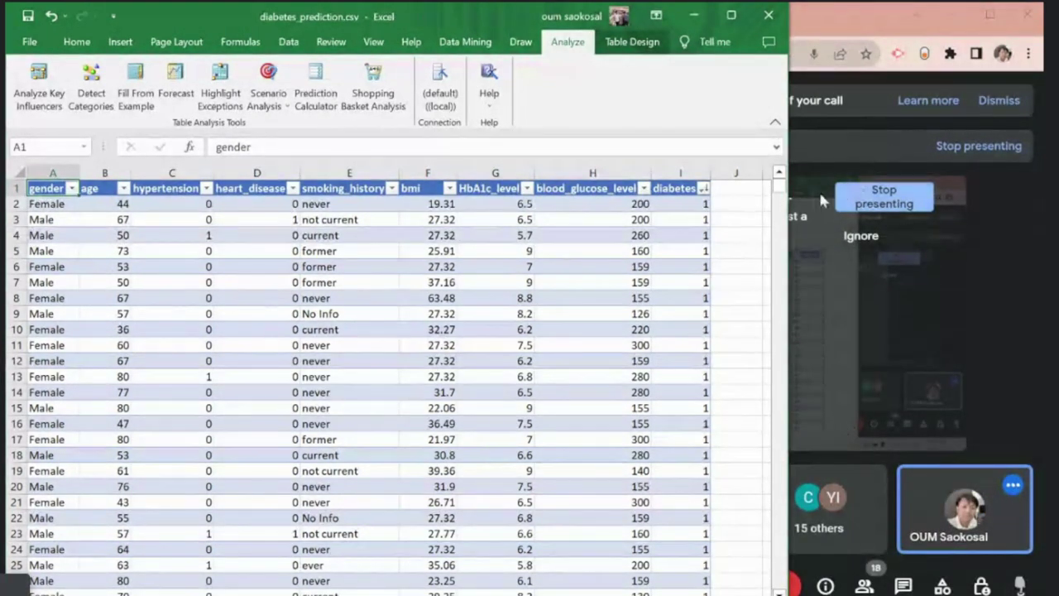
Step: Open 3_Data_Mining_Classification_Decision_Trees_Simplified.pptx from Teaching Now > Data MIning UP > Data Warehouse and MIning
drag(788, 205, 864, 205)
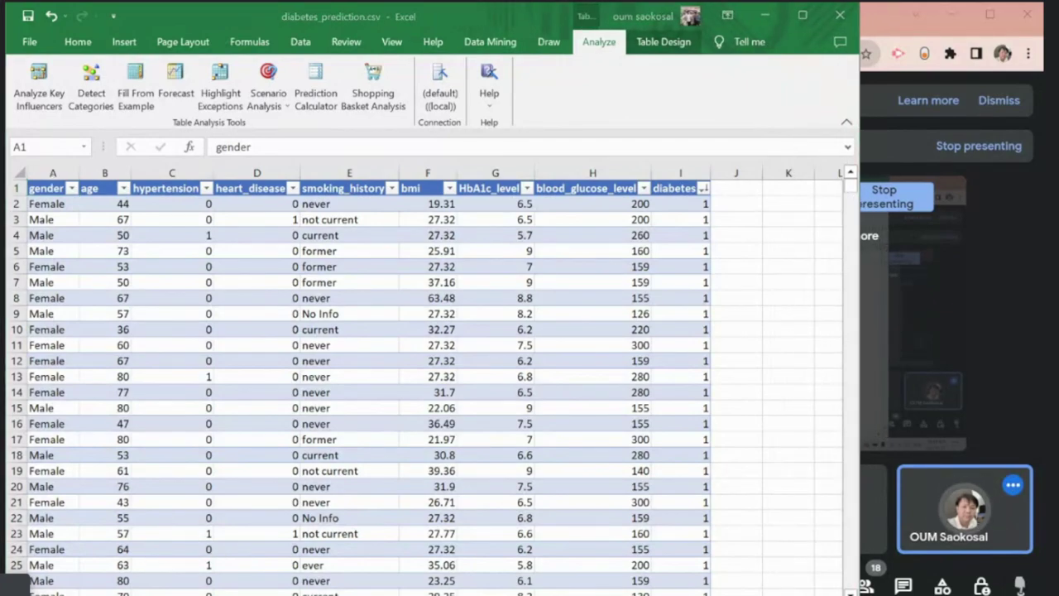
mouse_move(33, 592)
click(54, 534)
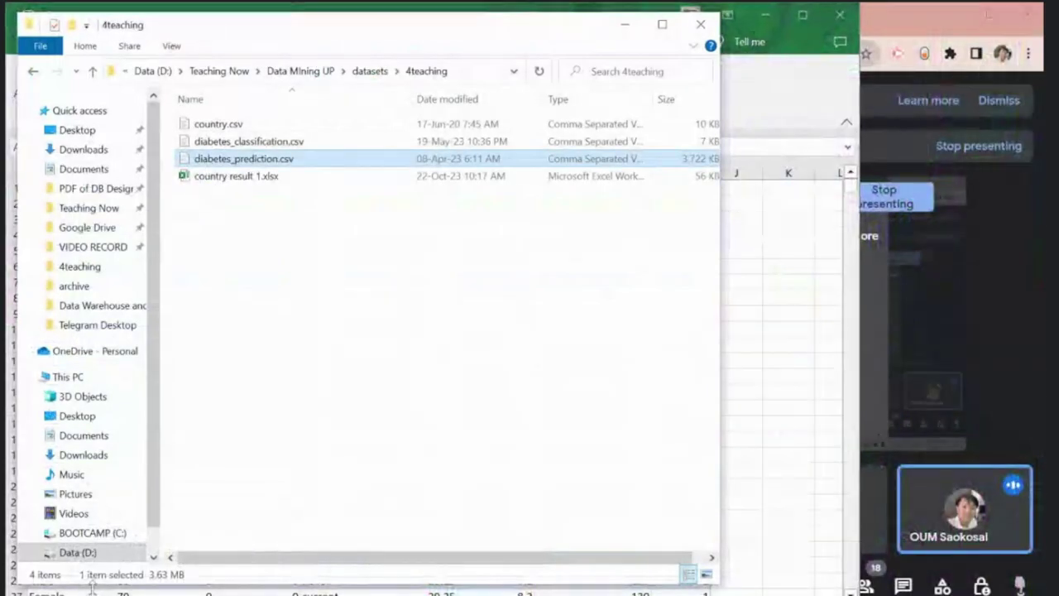
click(118, 213)
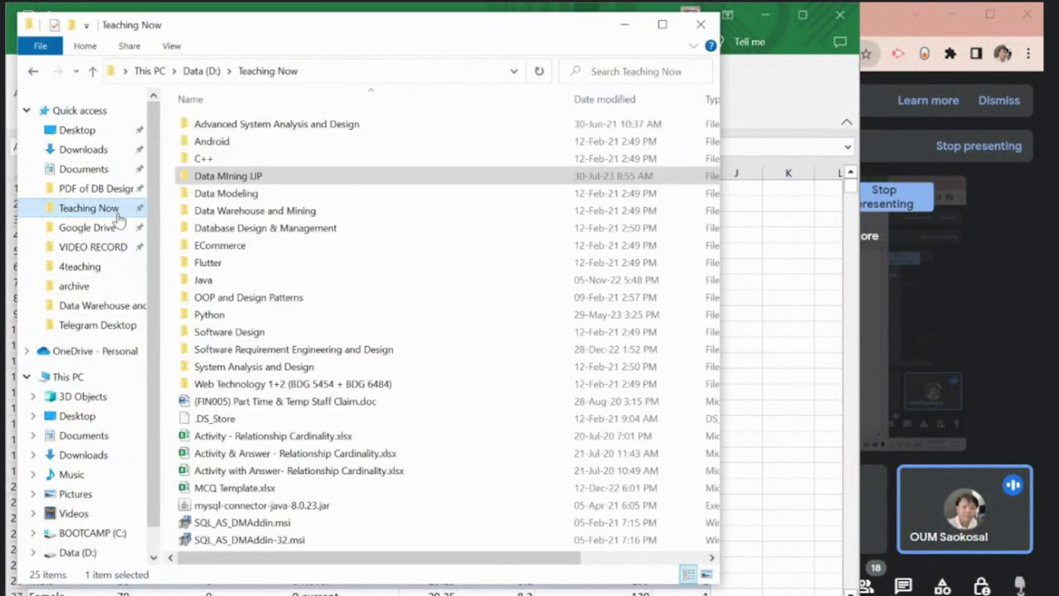
double_click(248, 178)
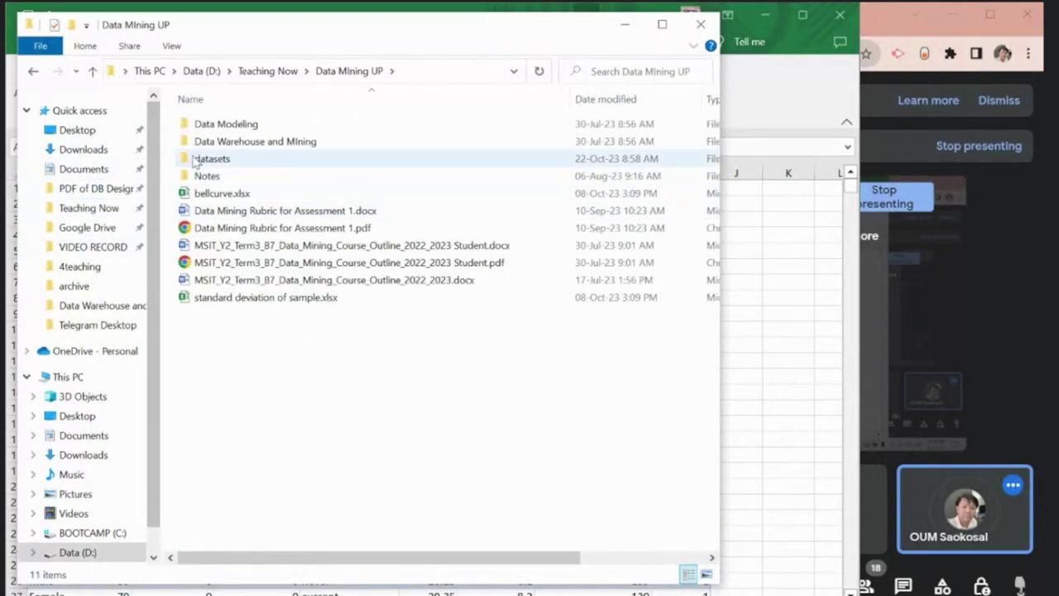
double_click(242, 141)
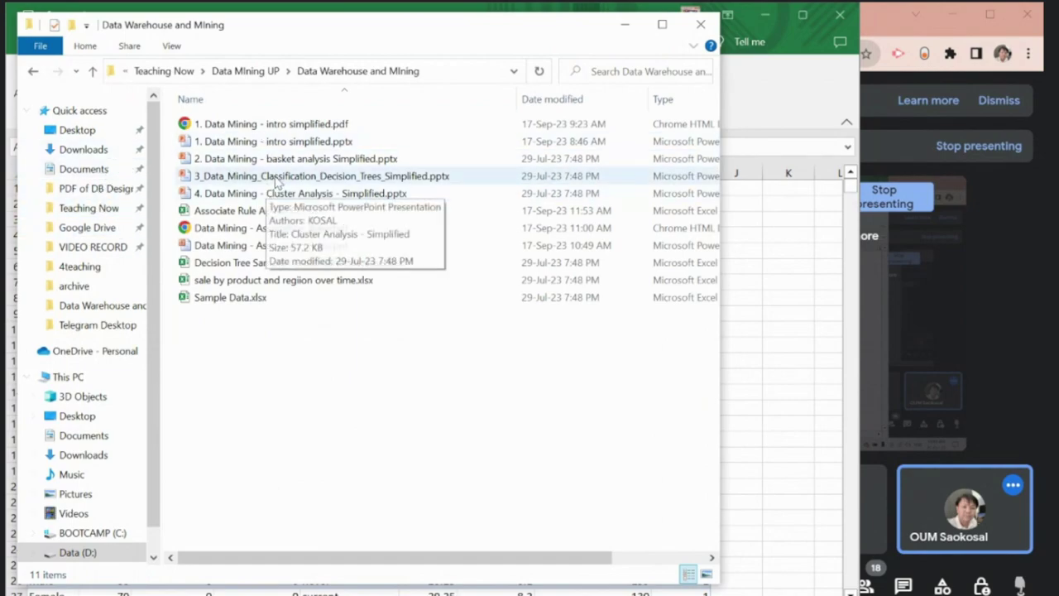
double_click(280, 177)
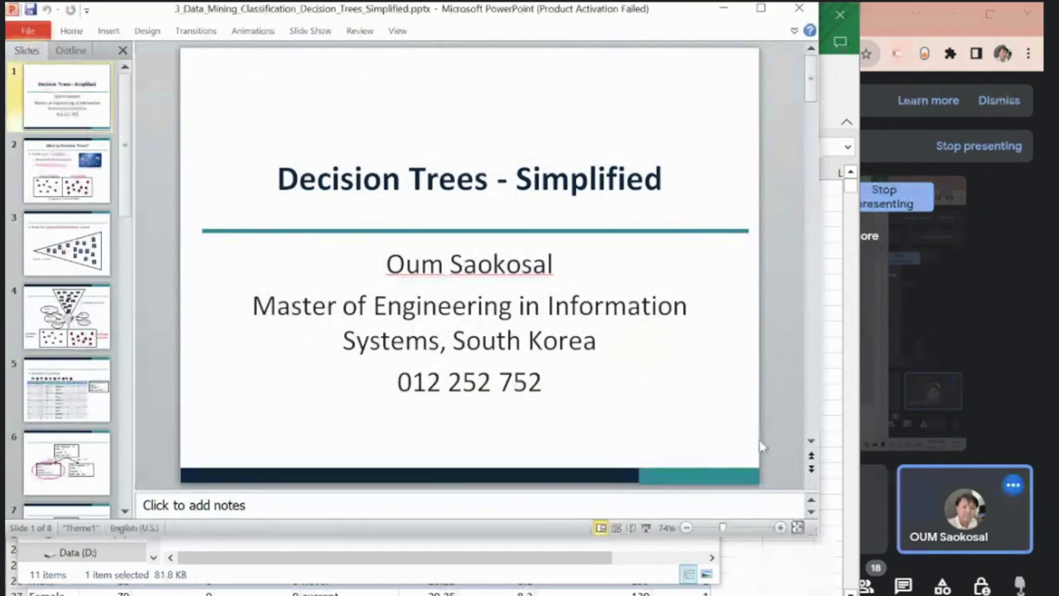
Step: Start the slideshow, dismiss the activation notice, and advance to 'What is Decision Trees?'
click(646, 528)
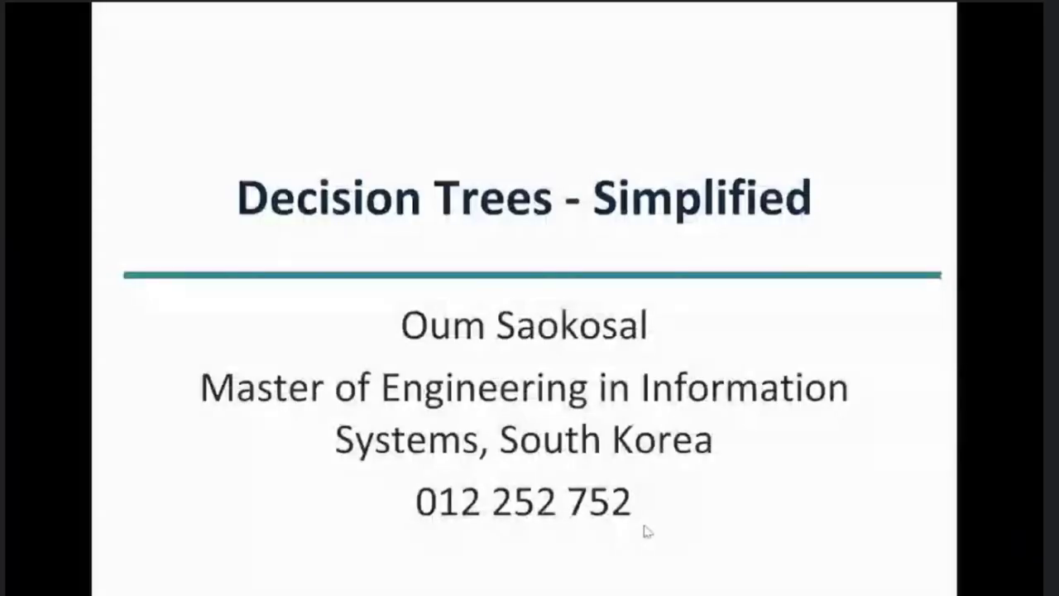
key(Right)
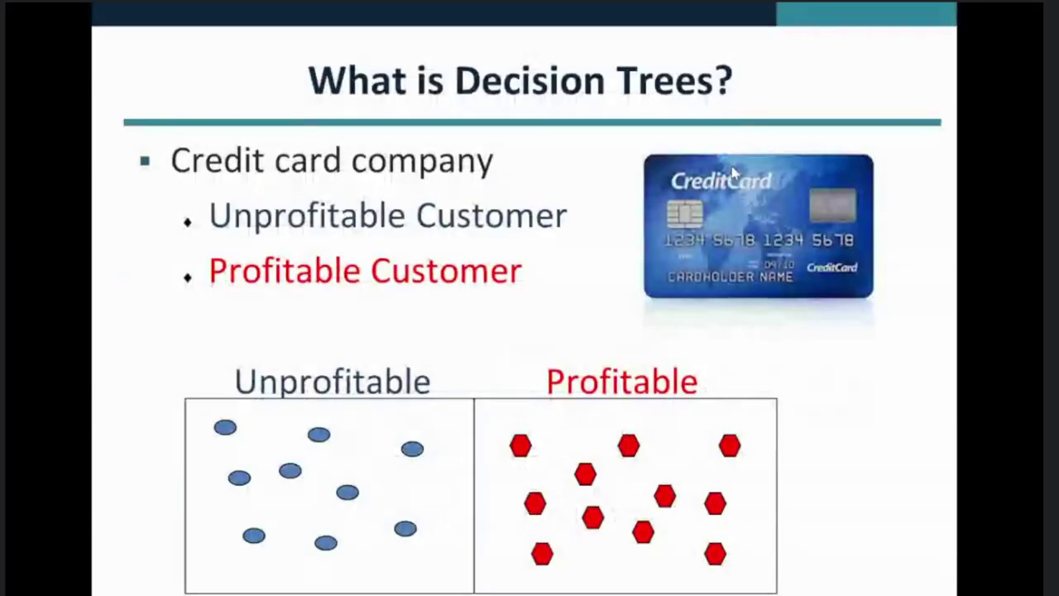
key(Left)
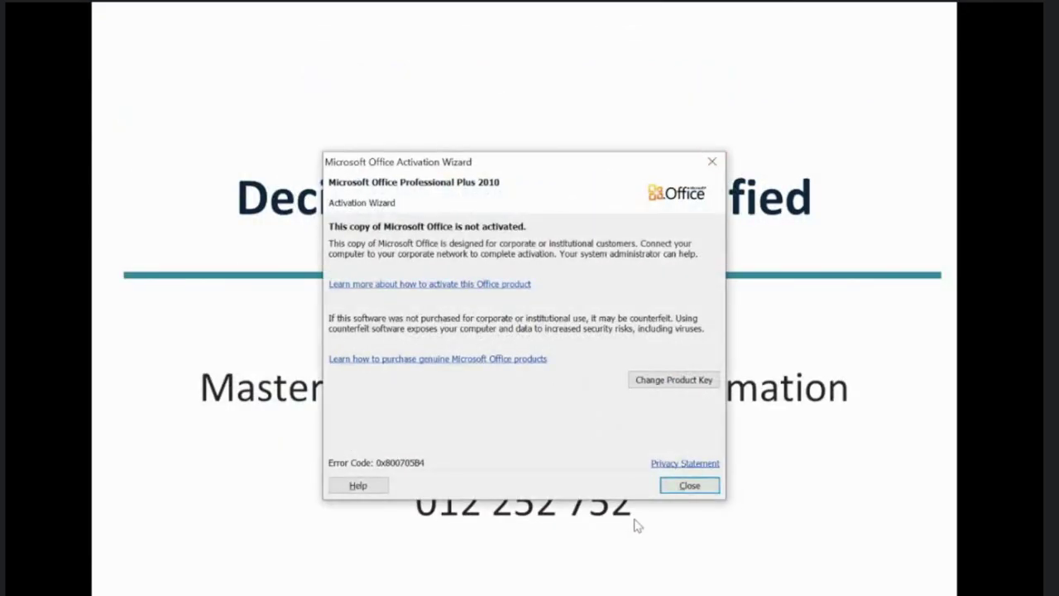
click(684, 488)
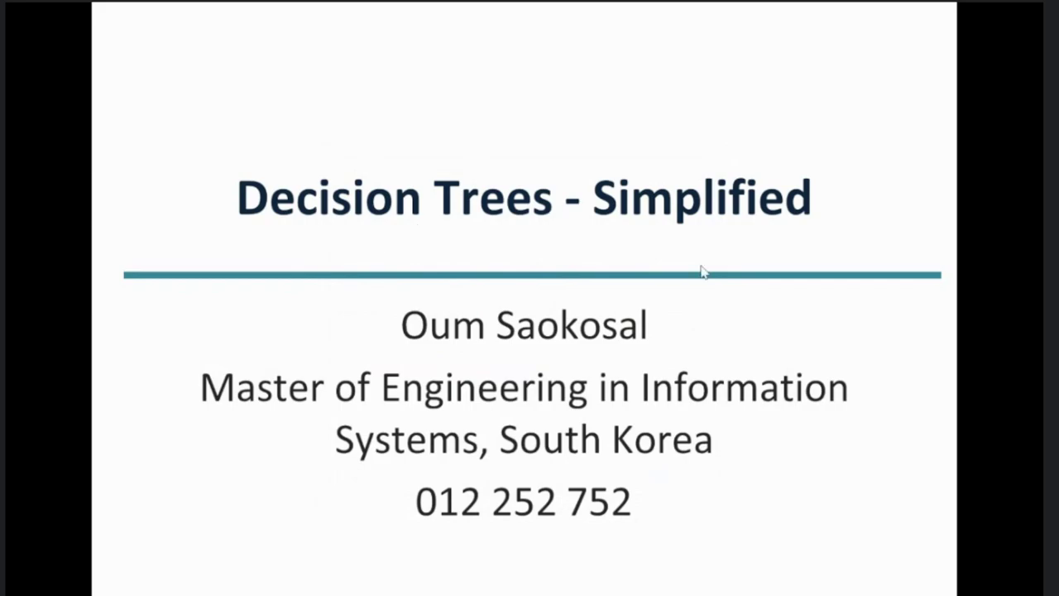
click(946, 304)
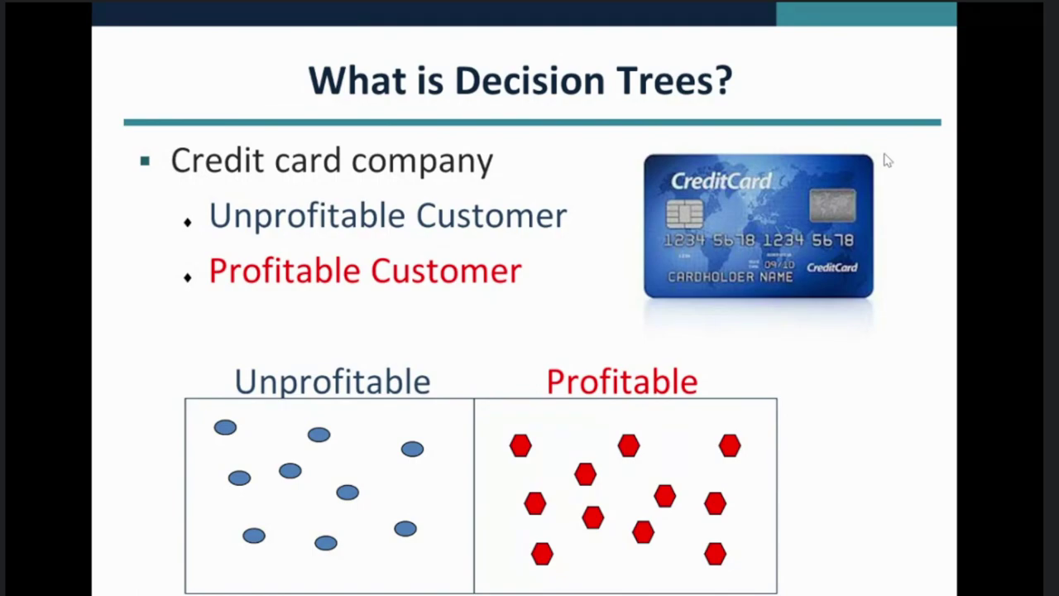
Step: Advance the slideshow to the 'Now the potential customers come!' slide
key(Escape)
click(356, 404)
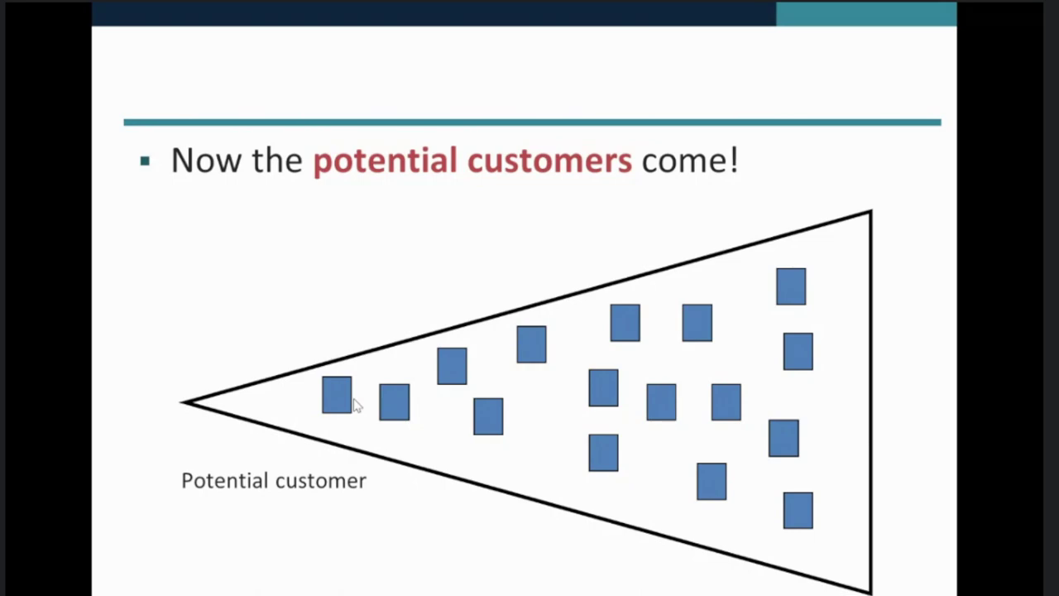
Step: Move past the funnel slide to the 'Existing Customer' ten-customer table slide
key(Right)
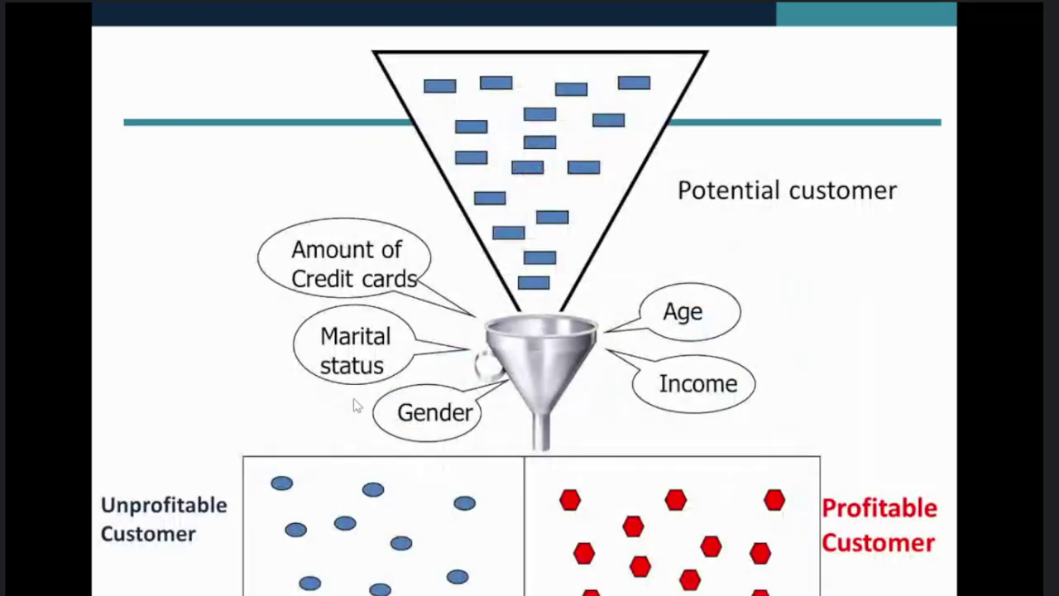
key(Right)
key(Left)
key(Escape)
click(844, 221)
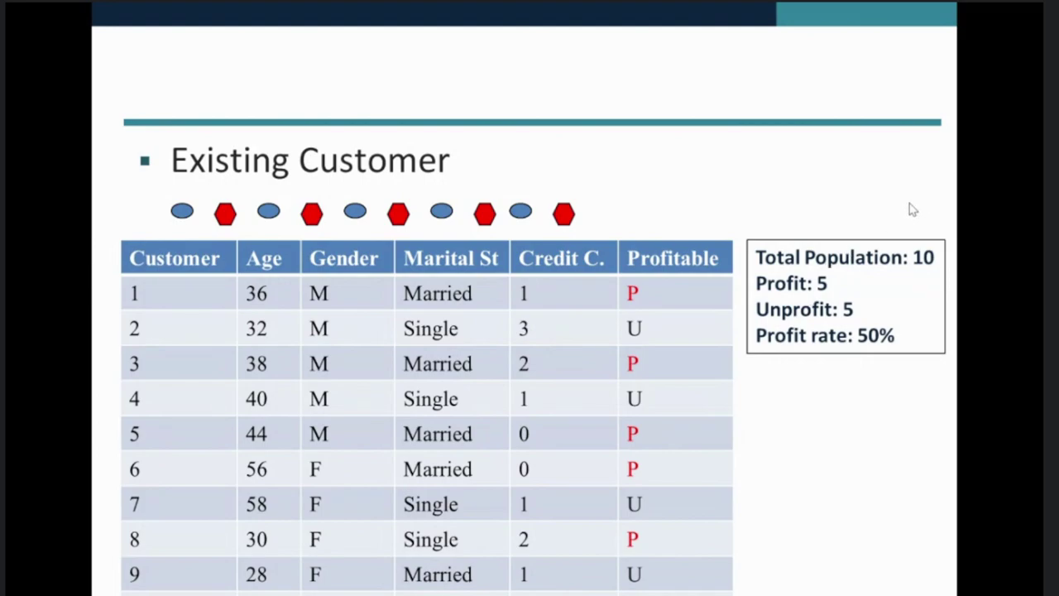
Step: Compare the customer table with the Age > 35 tree, then exit and select the table rows
key(Right)
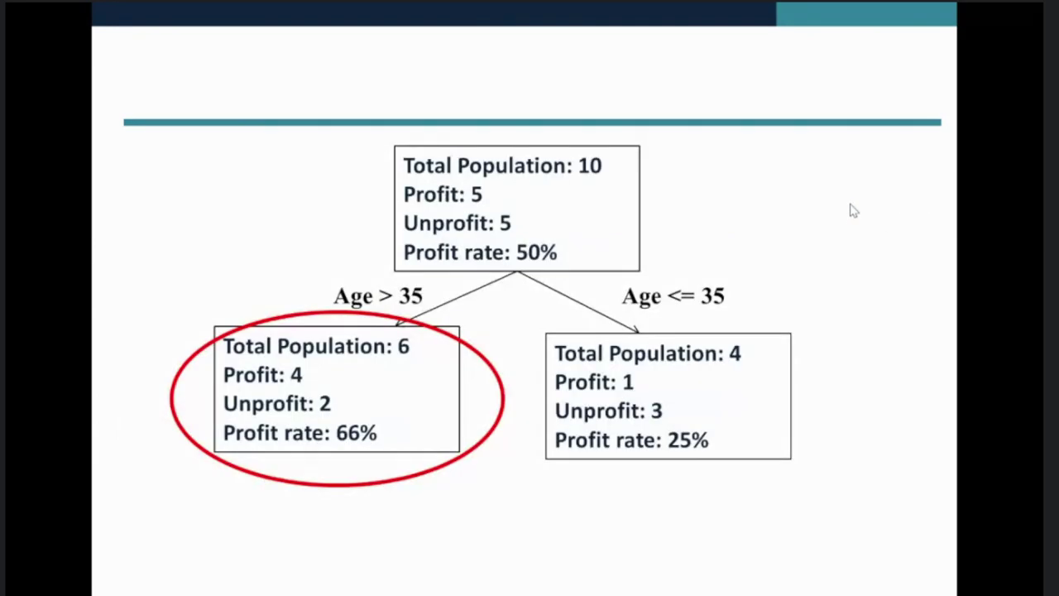
key(Left)
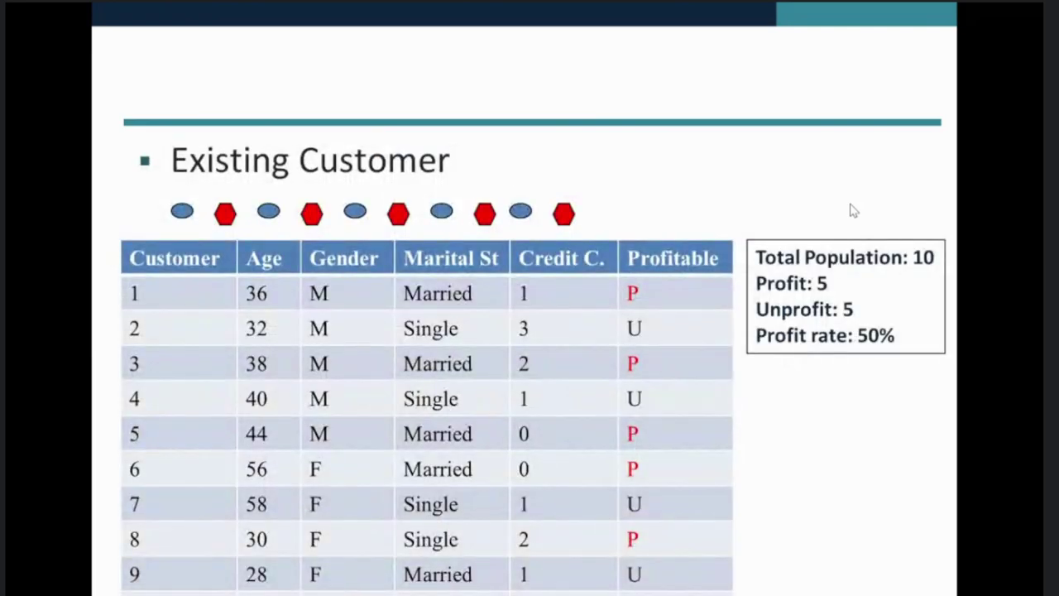
key(Right)
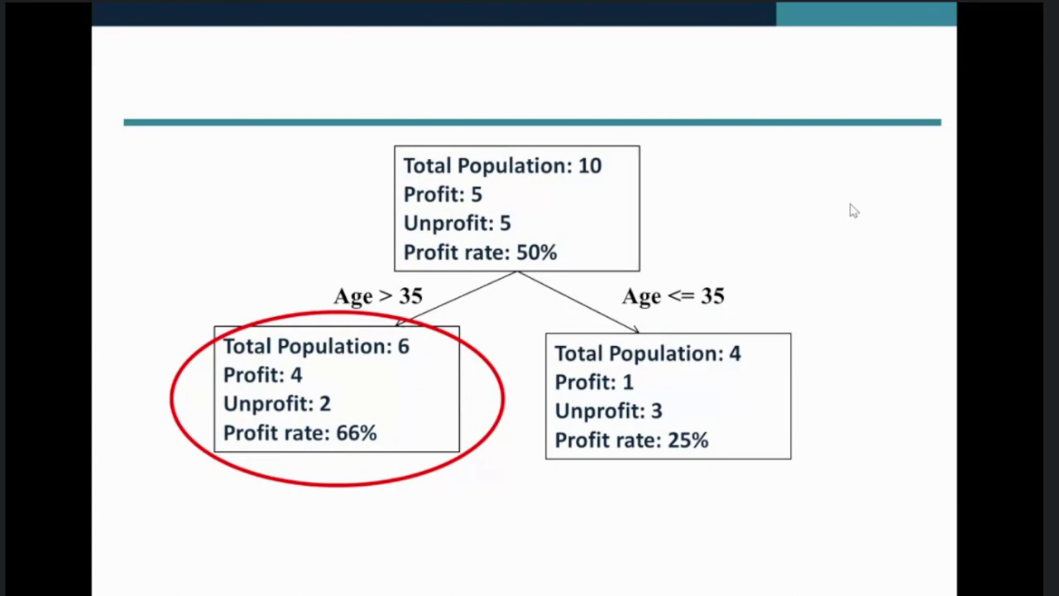
key(Left)
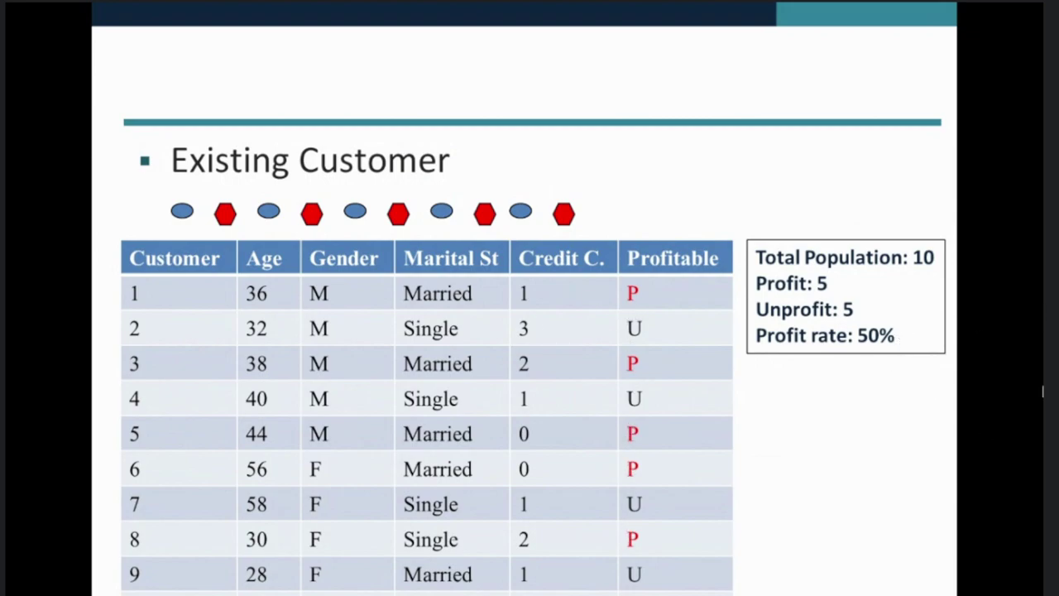
key(Right)
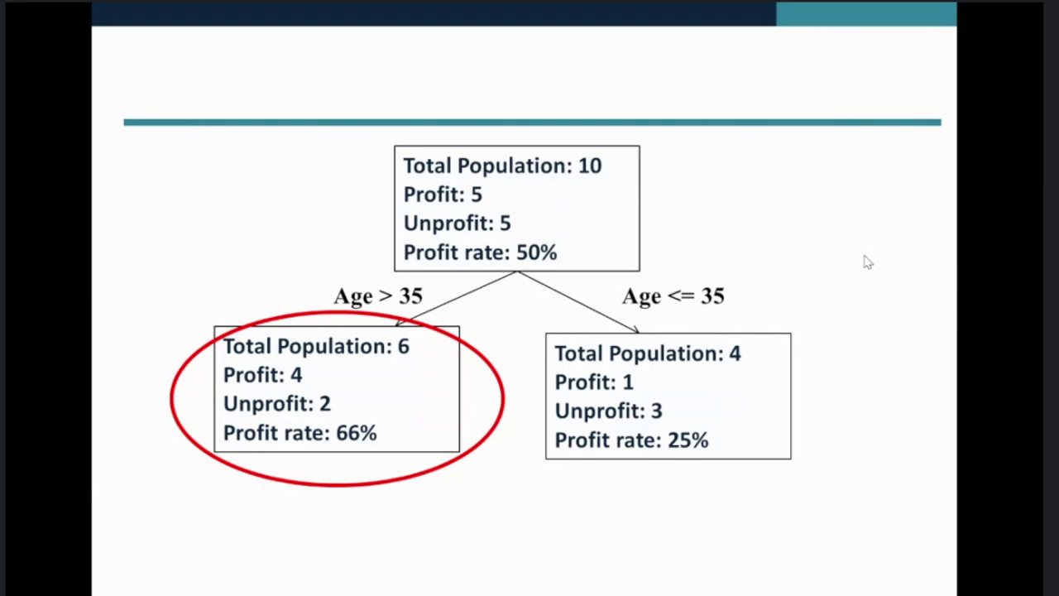
key(Left)
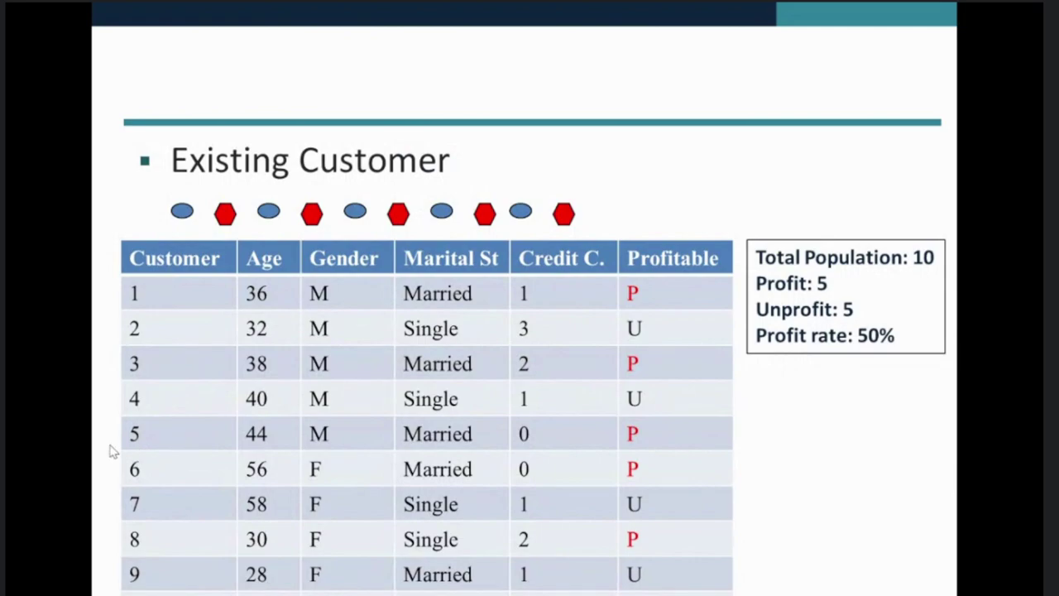
key(Escape)
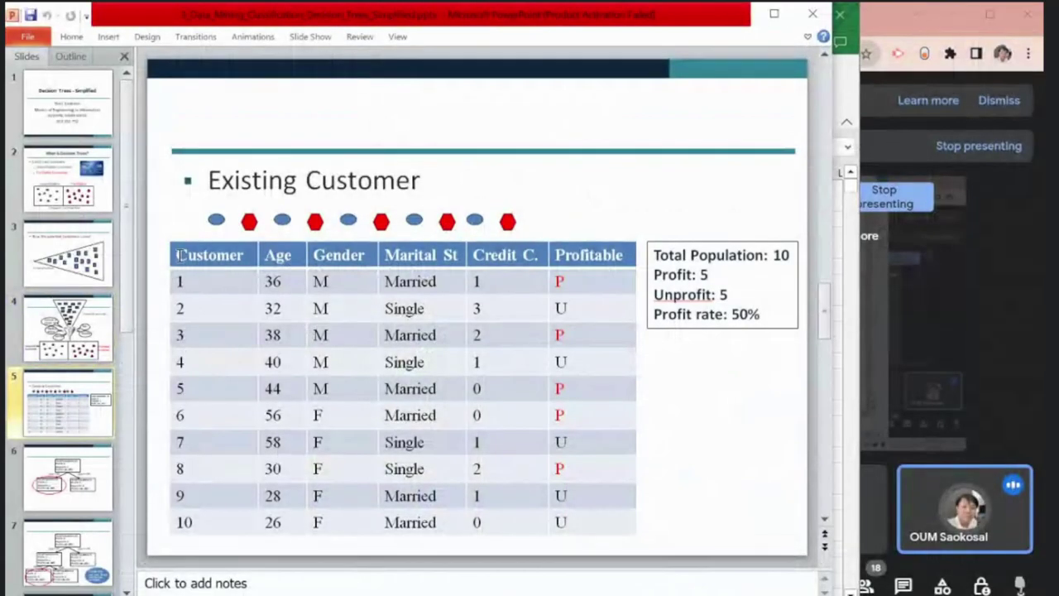
drag(213, 285, 627, 525)
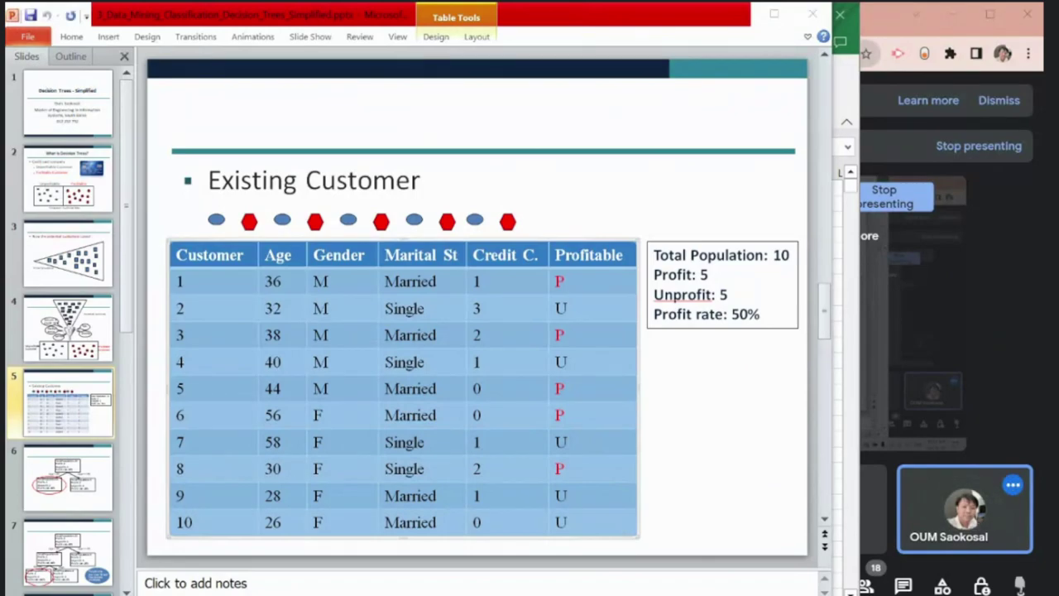
Step: Create a blank Book1 workbook from the diabetes_prediction.csv window
click(613, 546)
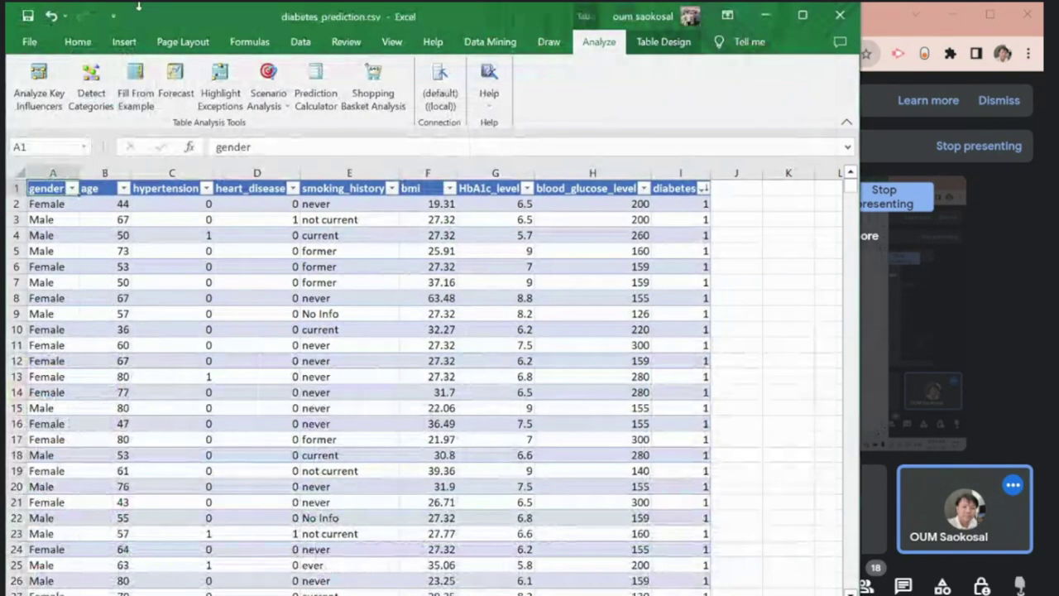
click(18, 45)
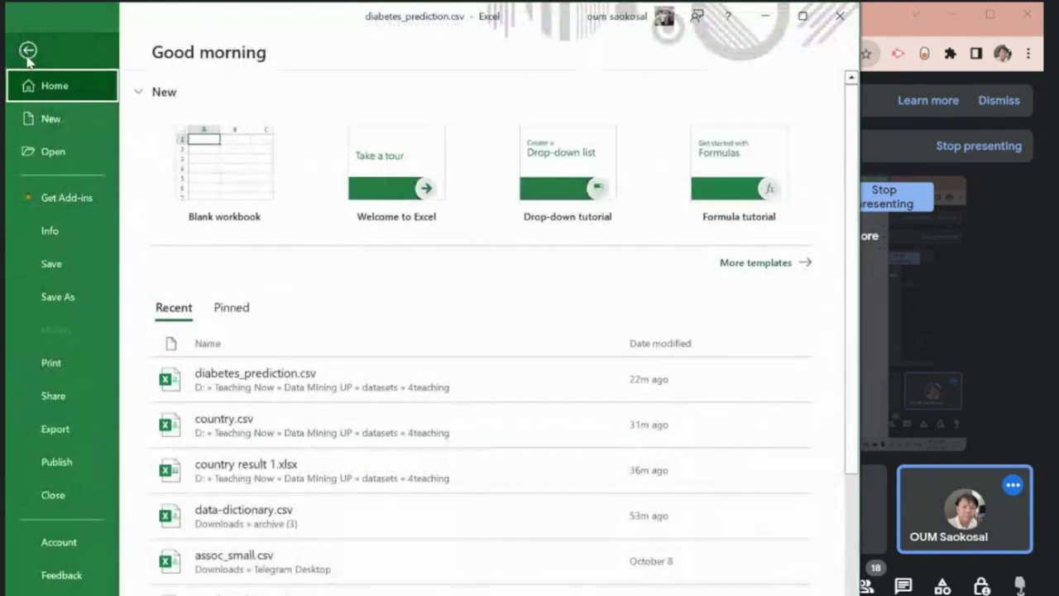
click(50, 120)
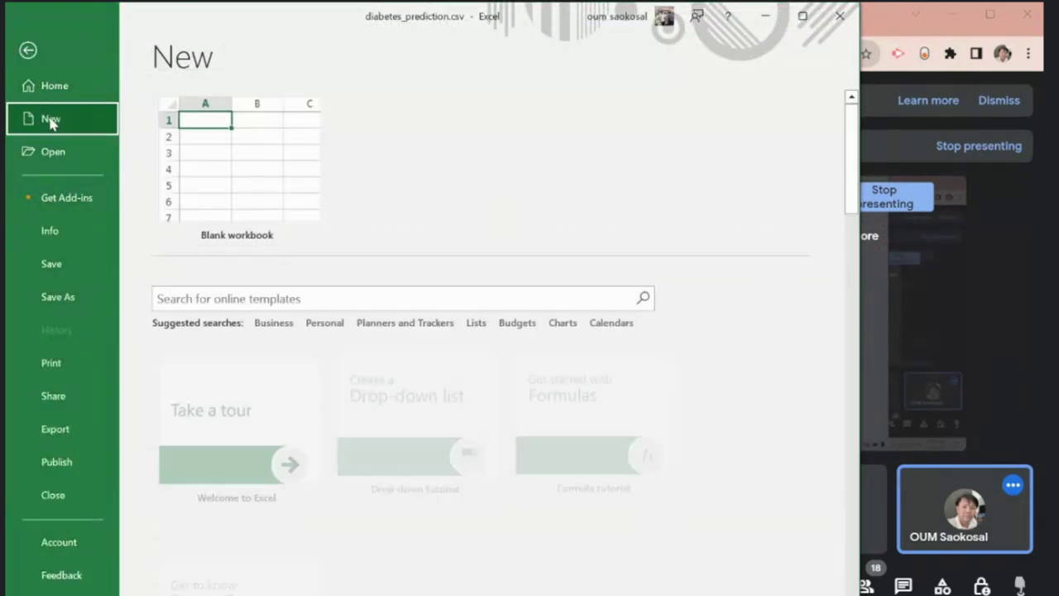
click(208, 157)
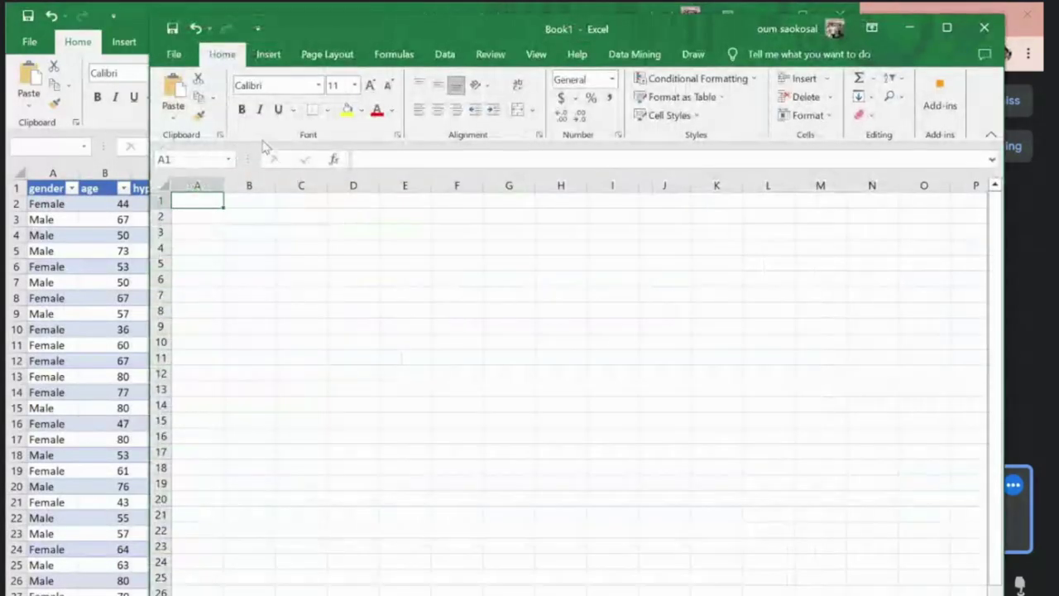
Step: Paste the customer table at A1 and widen column A so Customer fits
key(ctrl+v)
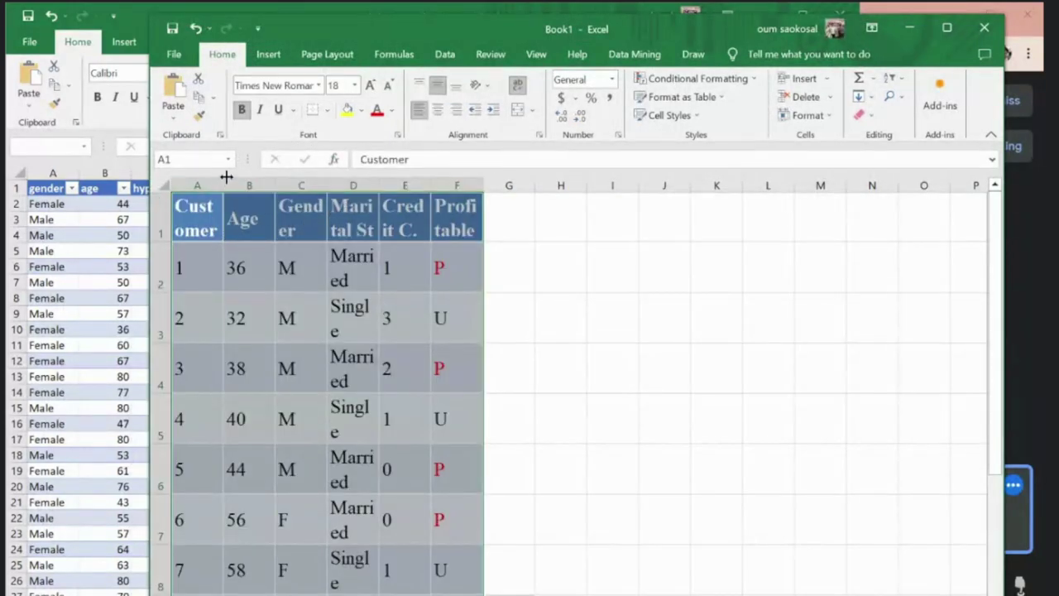
drag(226, 176, 224, 176)
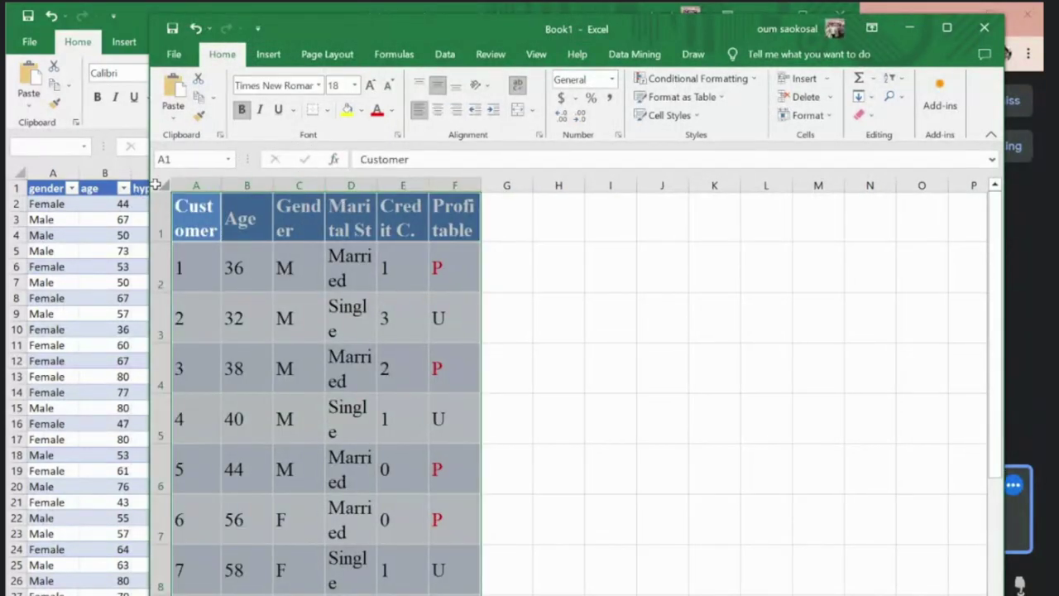
drag(221, 184, 253, 184)
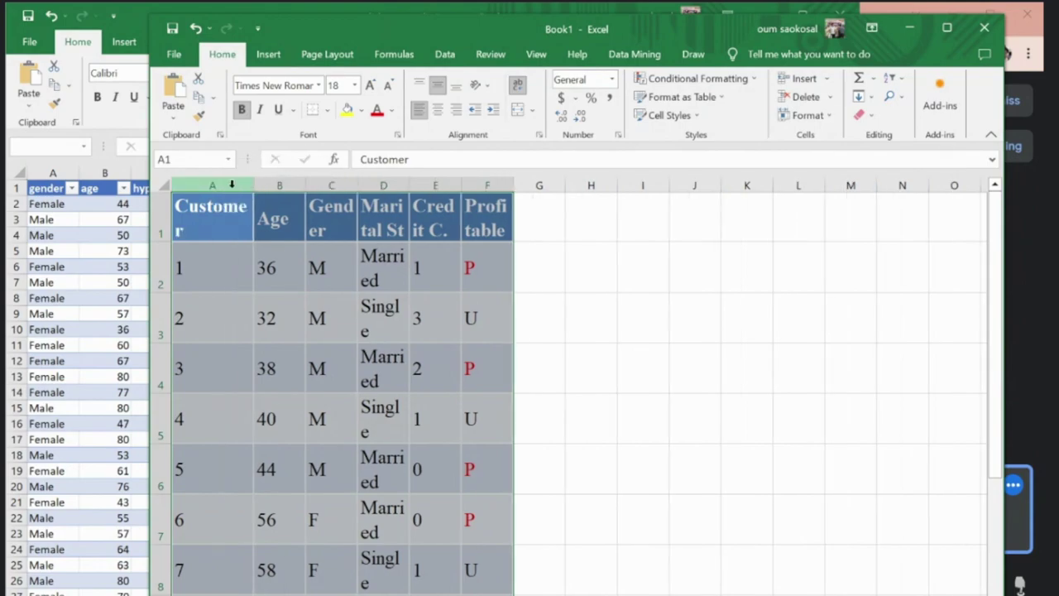
click(190, 180)
click(208, 217)
scroll(450, 326, down, 3)
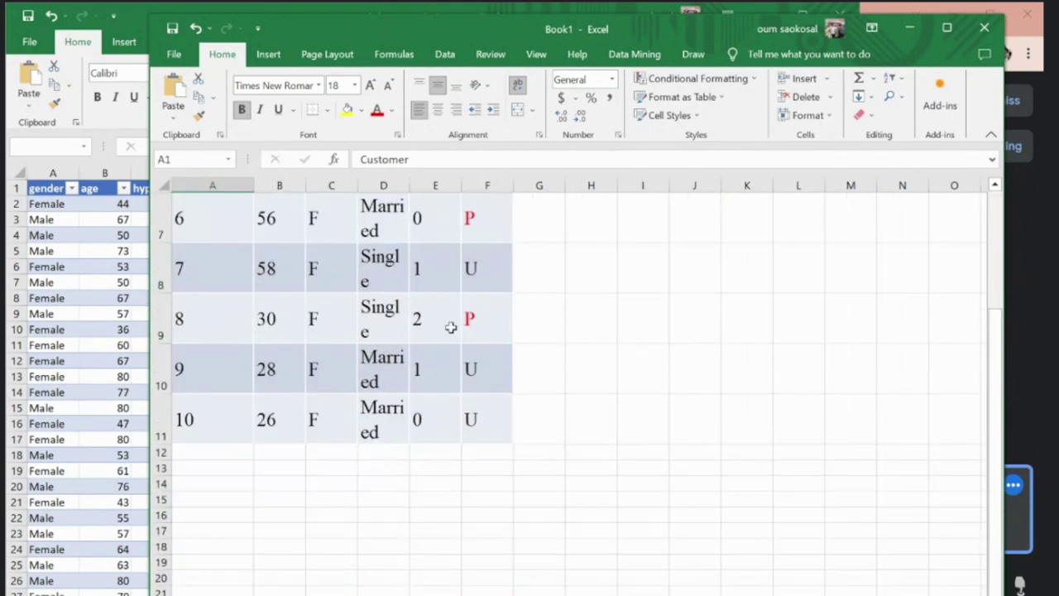
shift+click(484, 323)
drag(253, 177, 332, 182)
scroll(259, 197, up, 3)
Step: Select the table's rows 1–11 and make all rows shorter
click(298, 218)
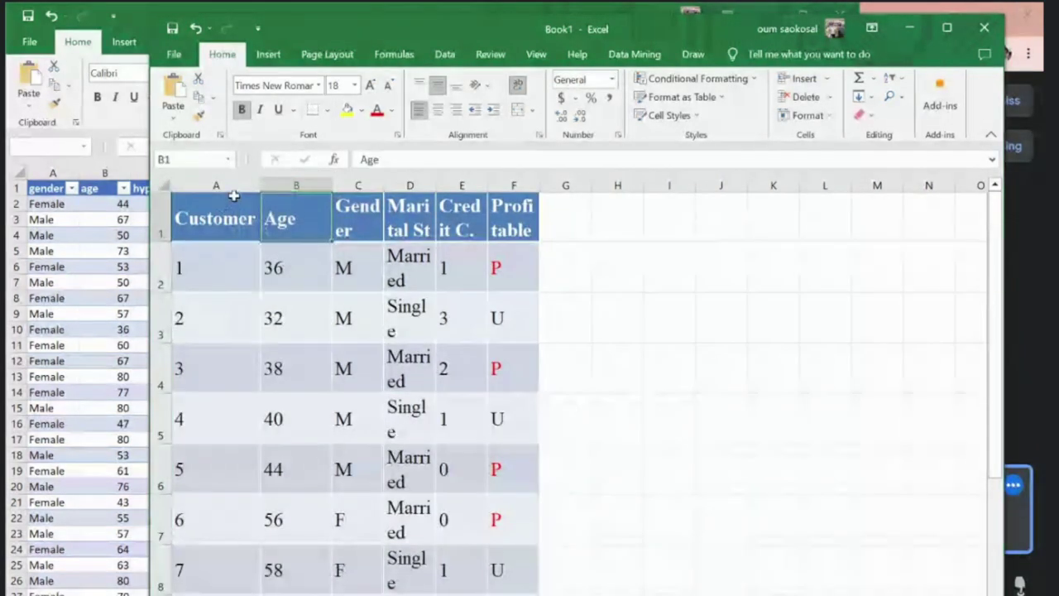
click(175, 240)
scroll(174, 240, down, 3)
shift+click(158, 222)
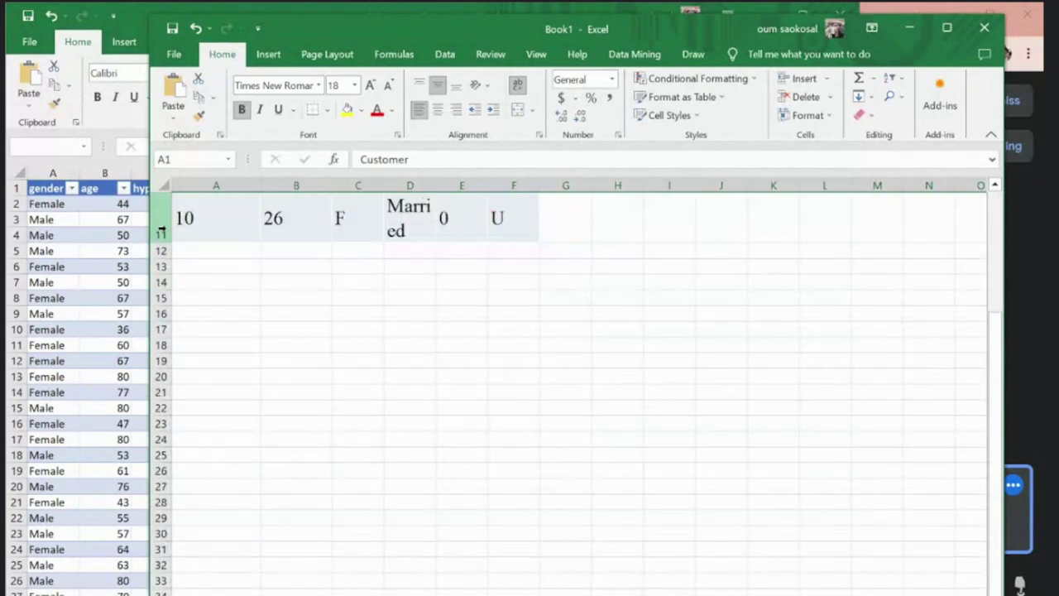
scroll(160, 233, up, 3)
click(194, 248)
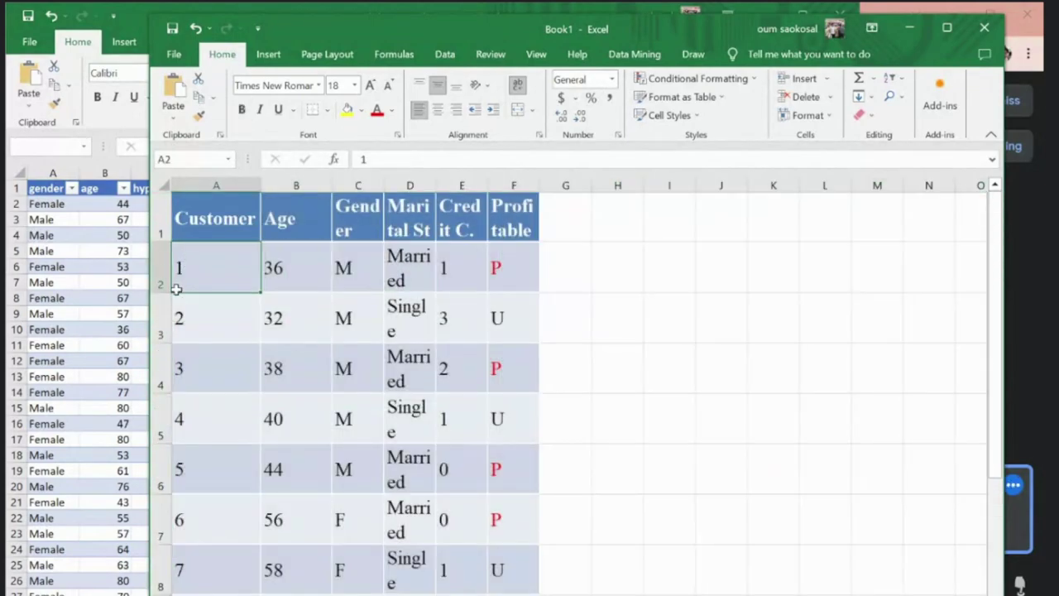
scroll(173, 286, down, 2)
click(160, 411)
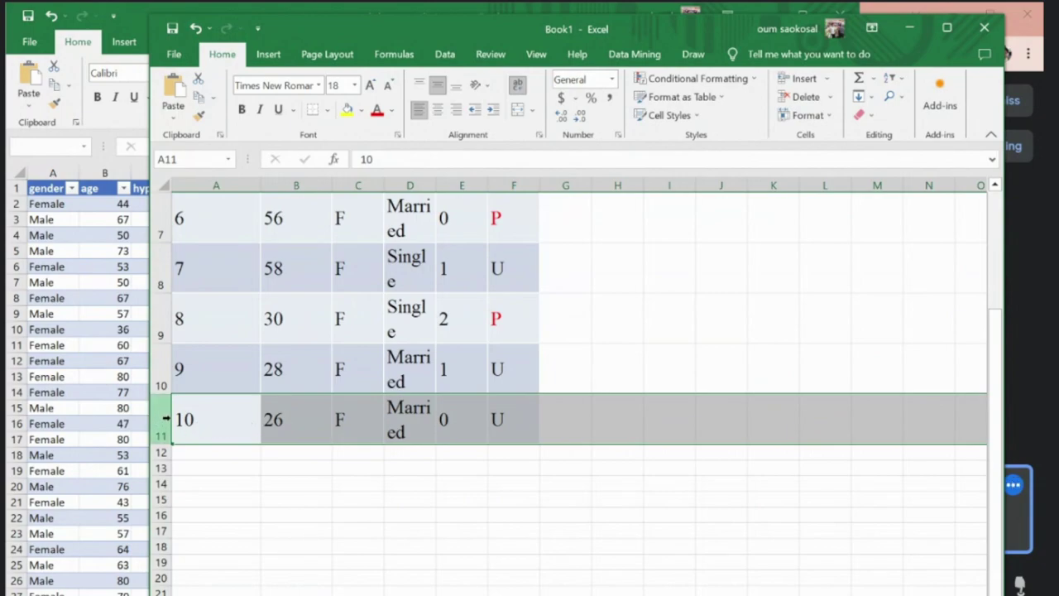
right_click(204, 424)
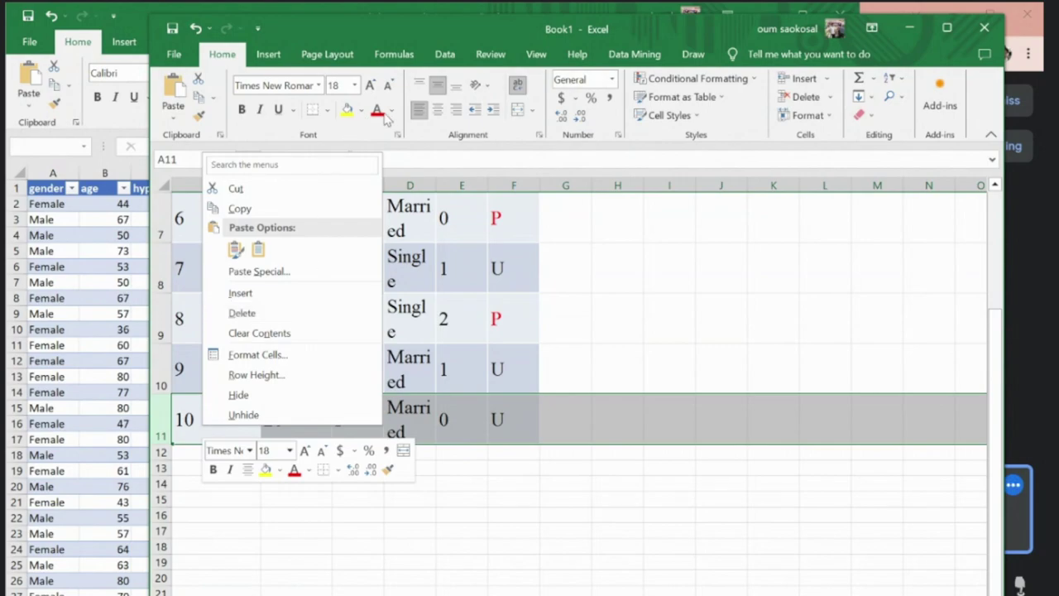
key(Escape)
click(222, 405)
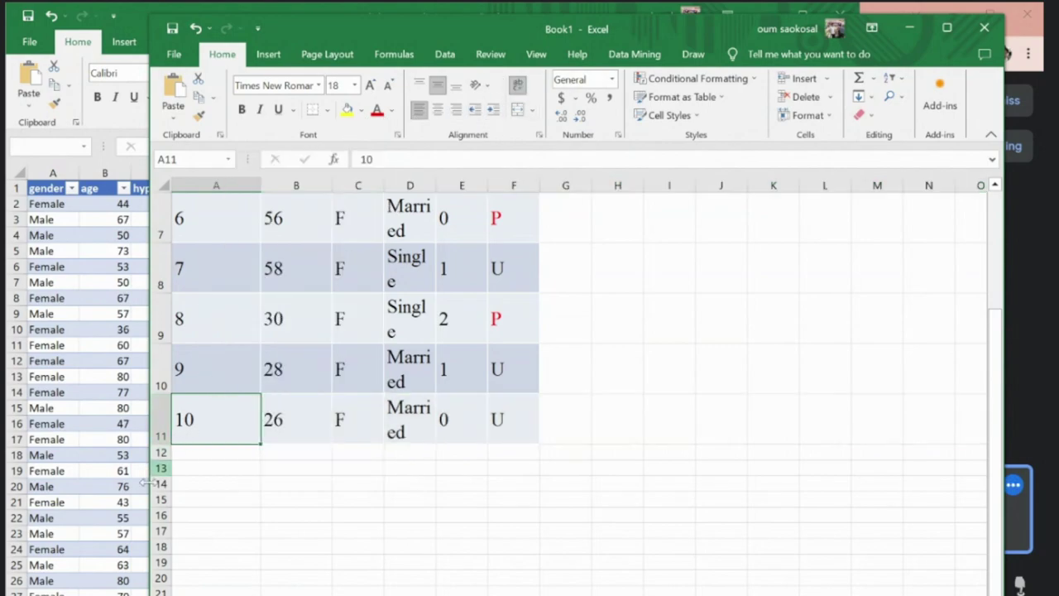
click(159, 429)
scroll(161, 248, up, 2)
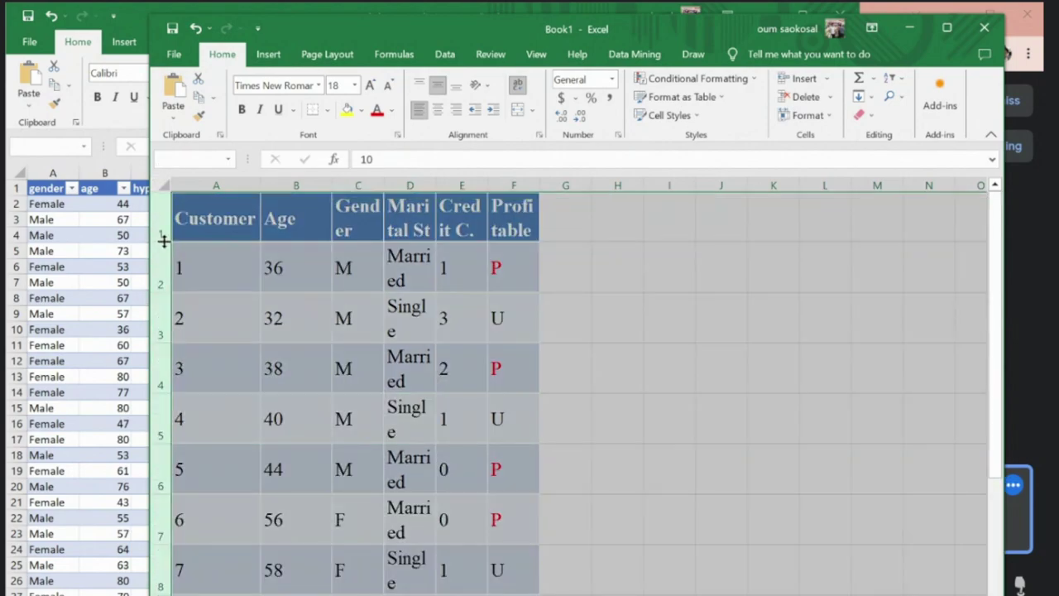
drag(159, 240, 161, 224)
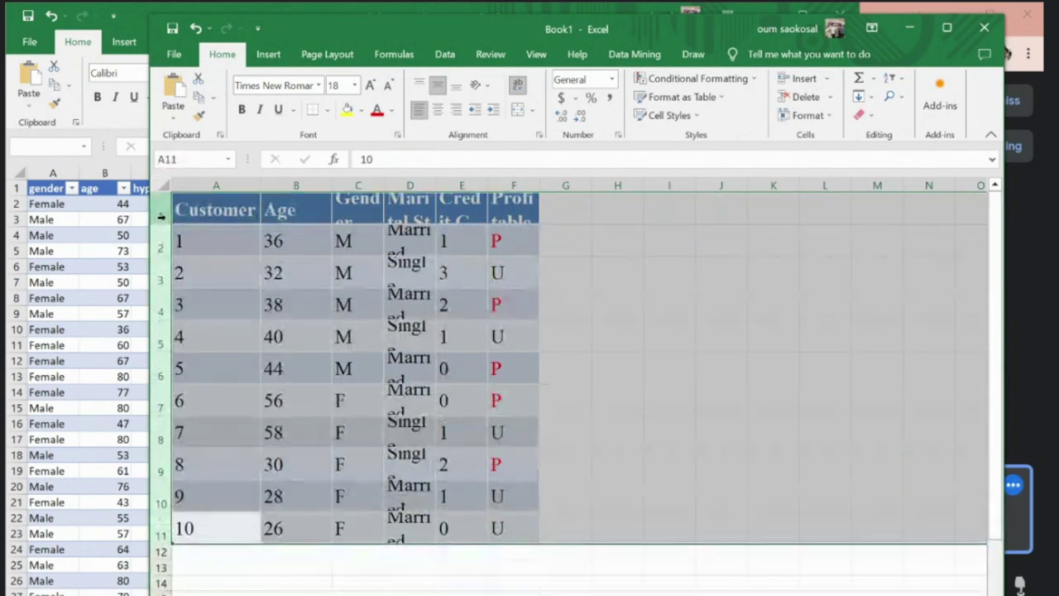
Step: Set the text to size 12, widen column C, and select range A1:F11
click(354, 85)
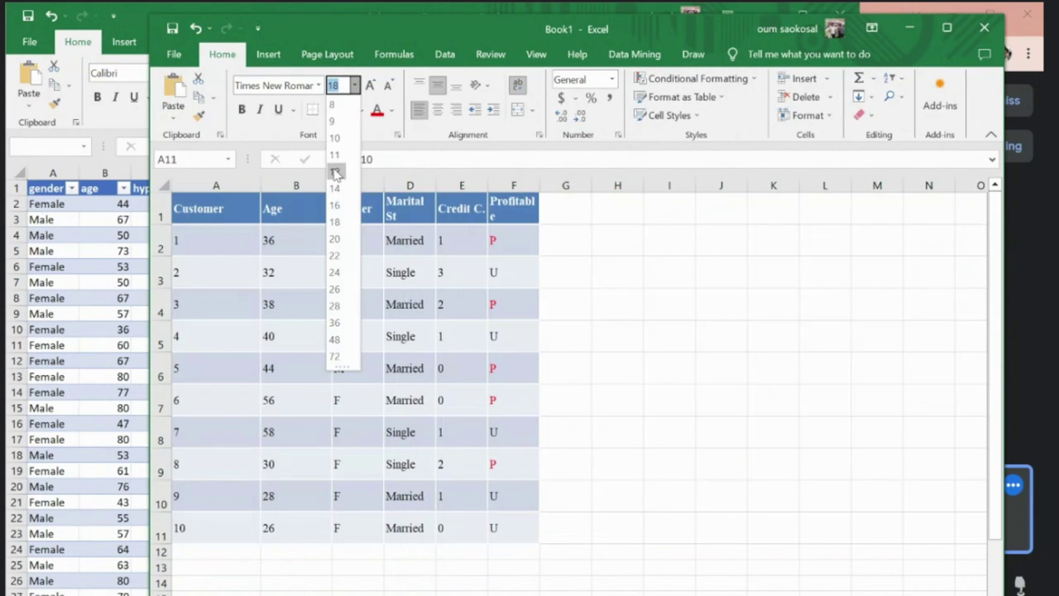
click(335, 171)
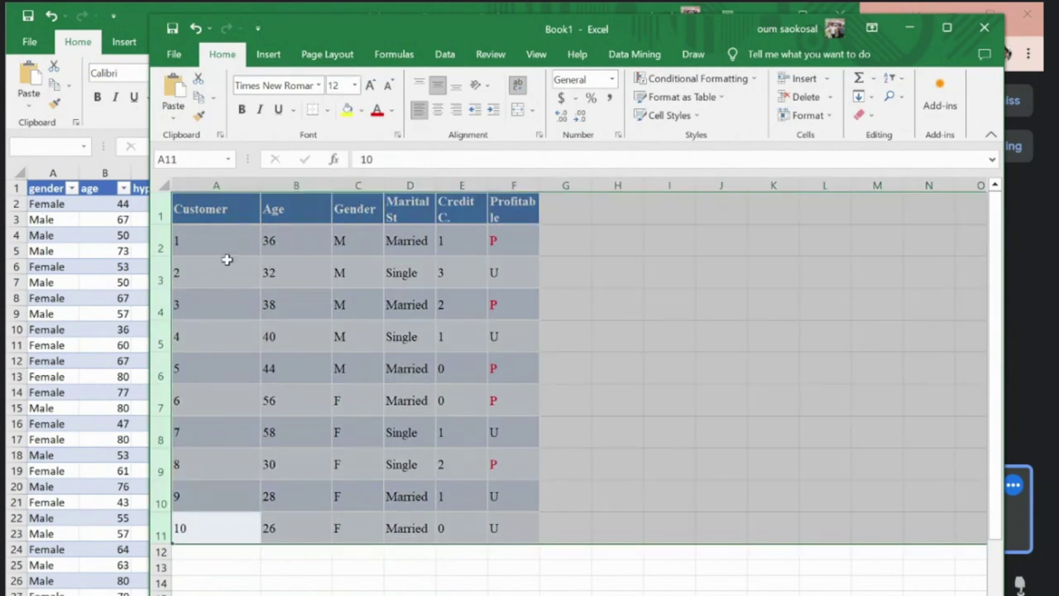
click(224, 264)
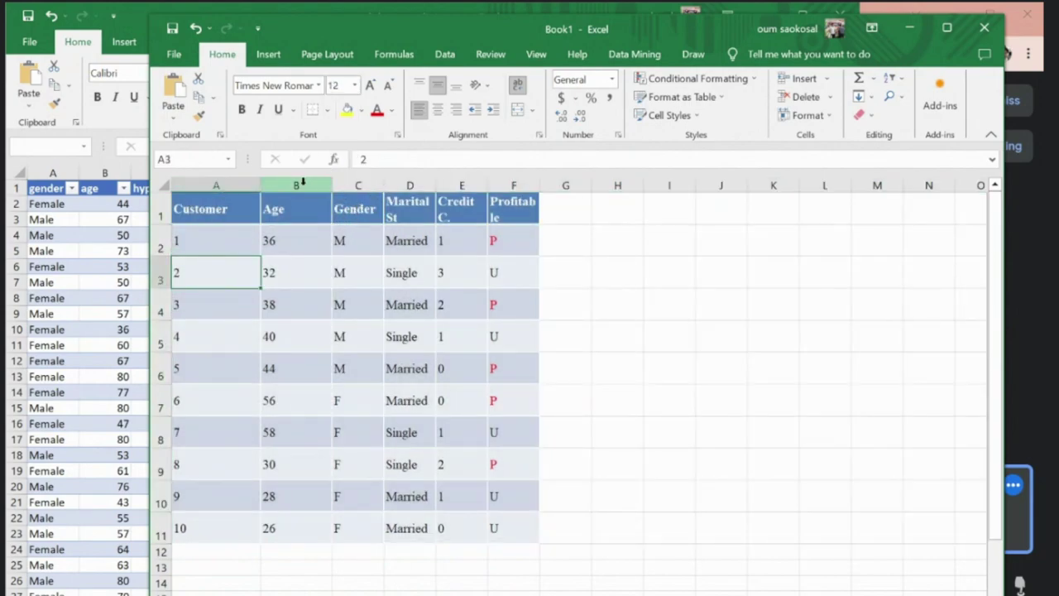
drag(384, 182, 619, 188)
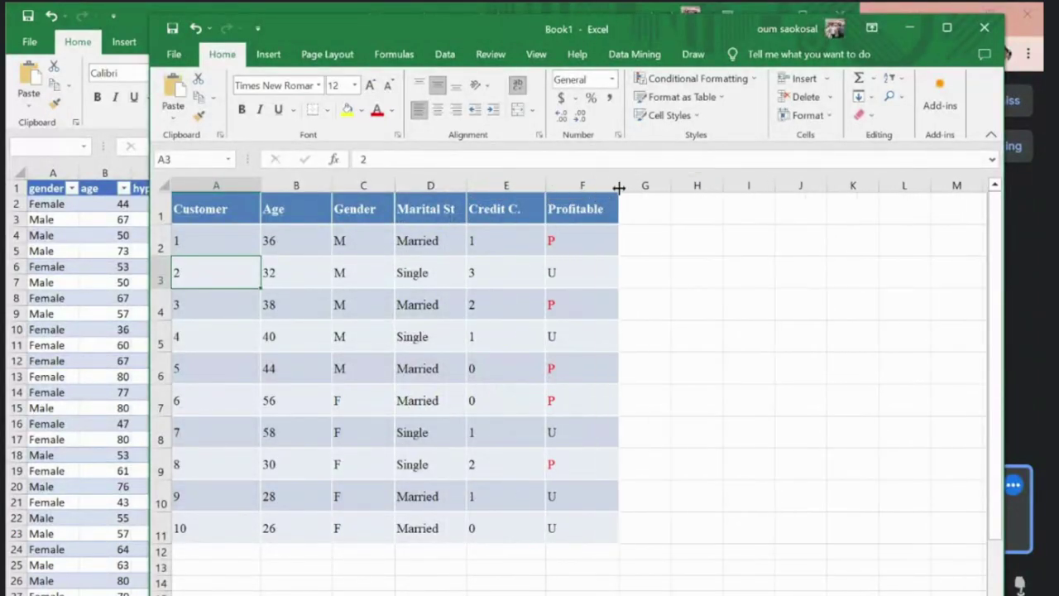
click(183, 208)
right_click(159, 208)
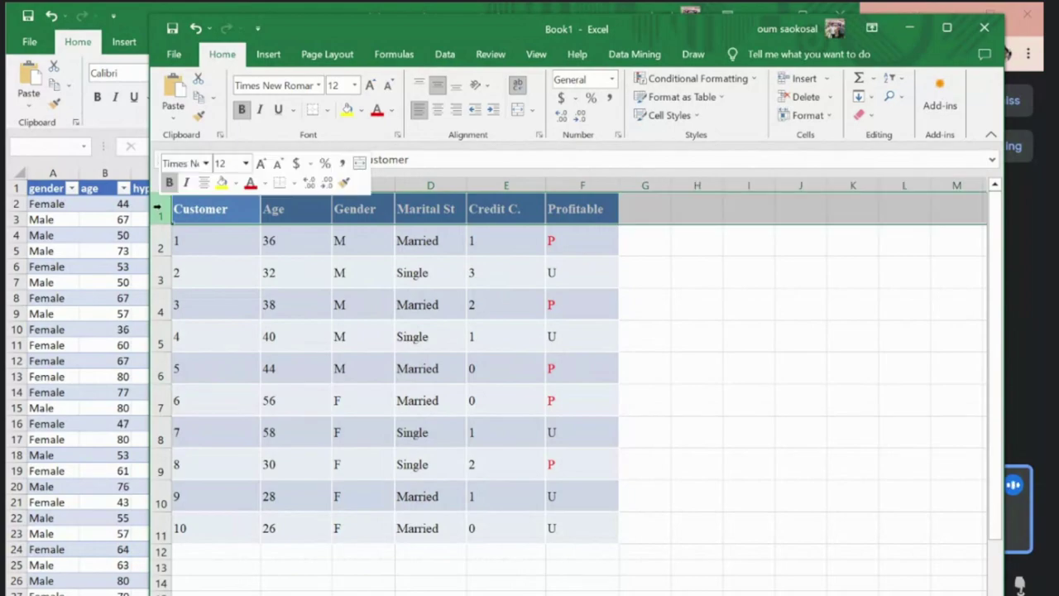
key(Escape)
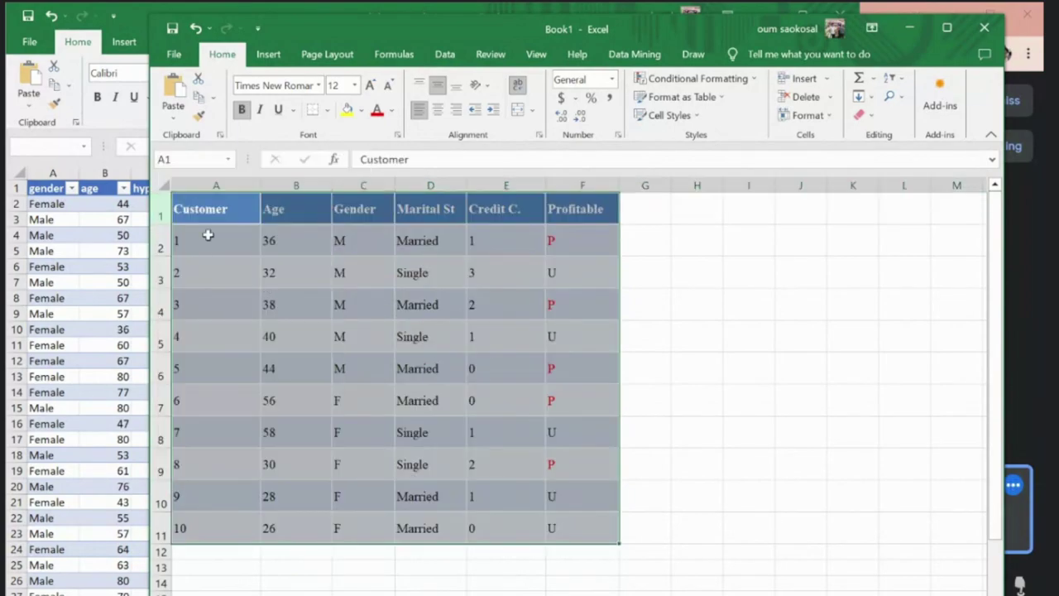
shift+click(591, 526)
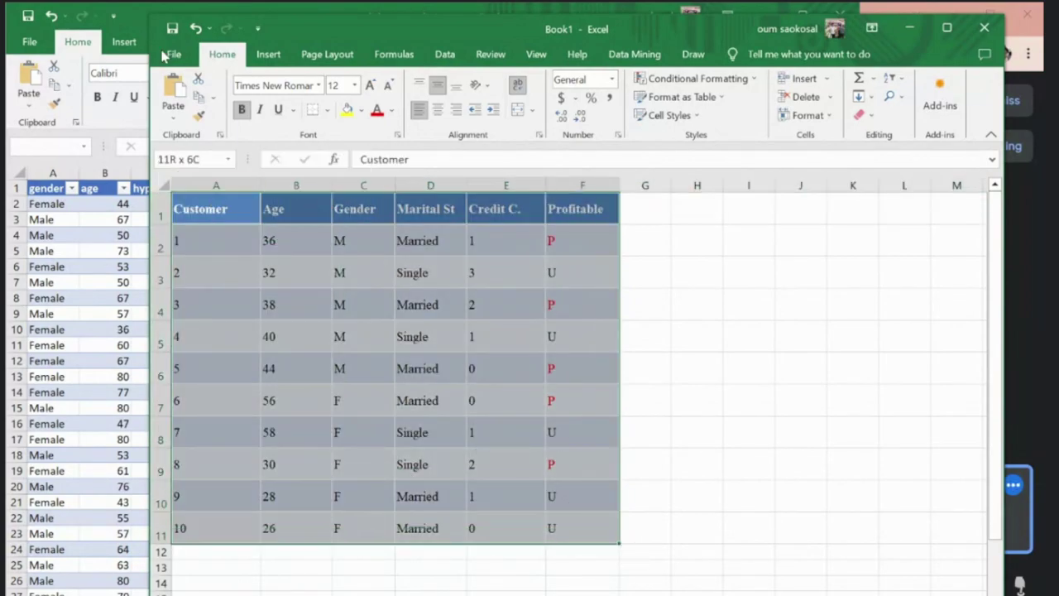
Step: Convert A1:F11 into an Excel table with headers
click(268, 54)
click(289, 91)
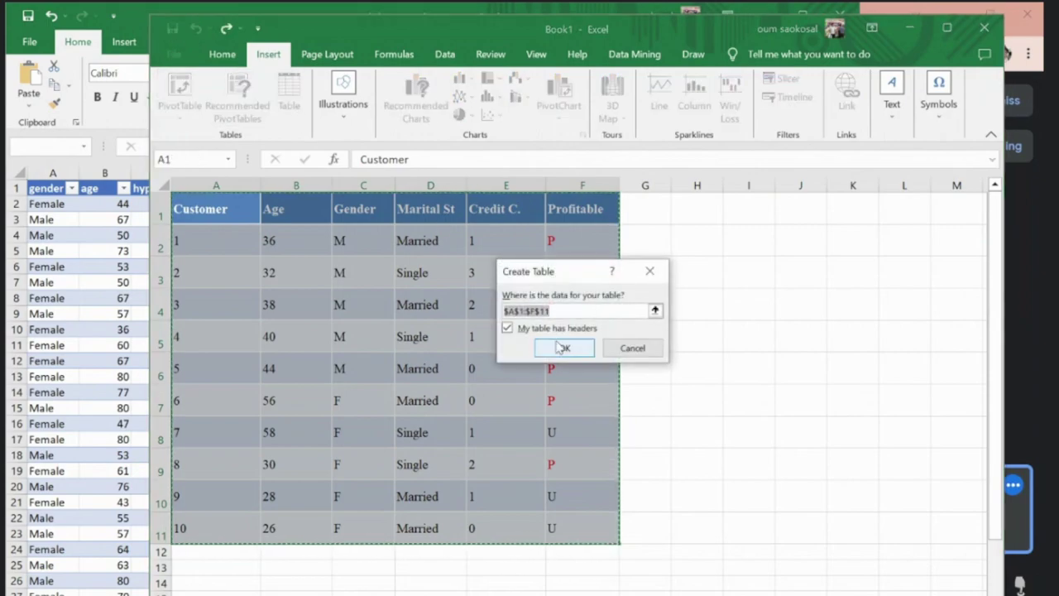
click(554, 347)
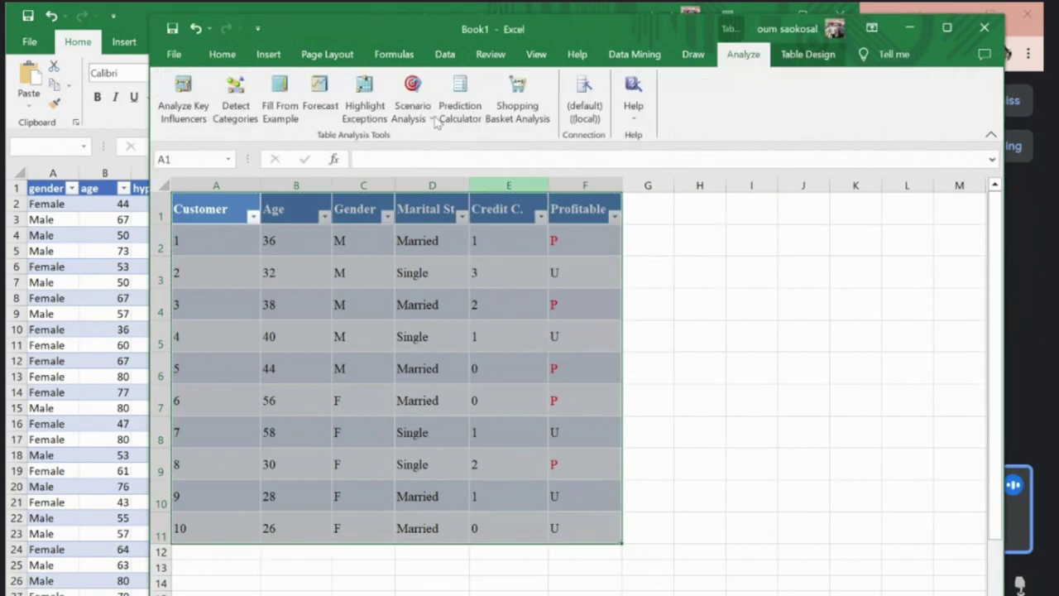
Step: View the decision tree slide in PowerPoint, then return to the Excel table
key(alt+Tab)
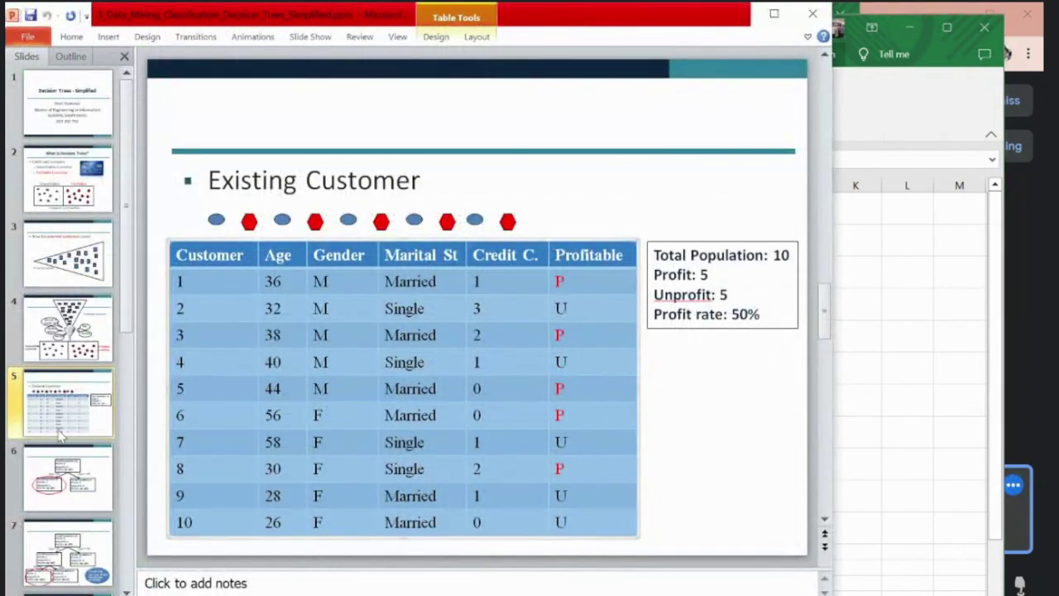
click(61, 477)
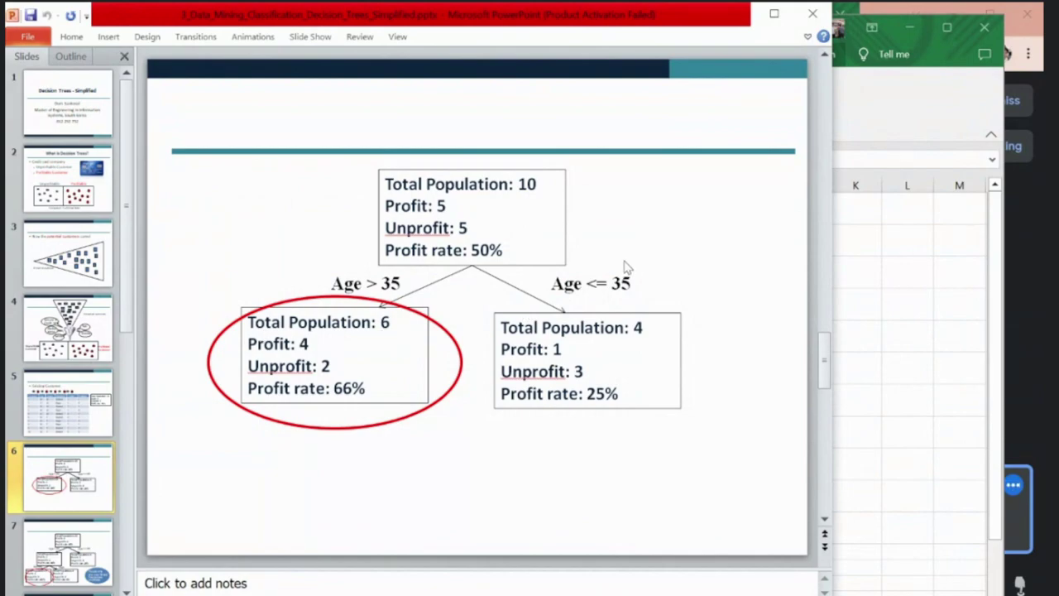
key(alt+Tab)
click(324, 274)
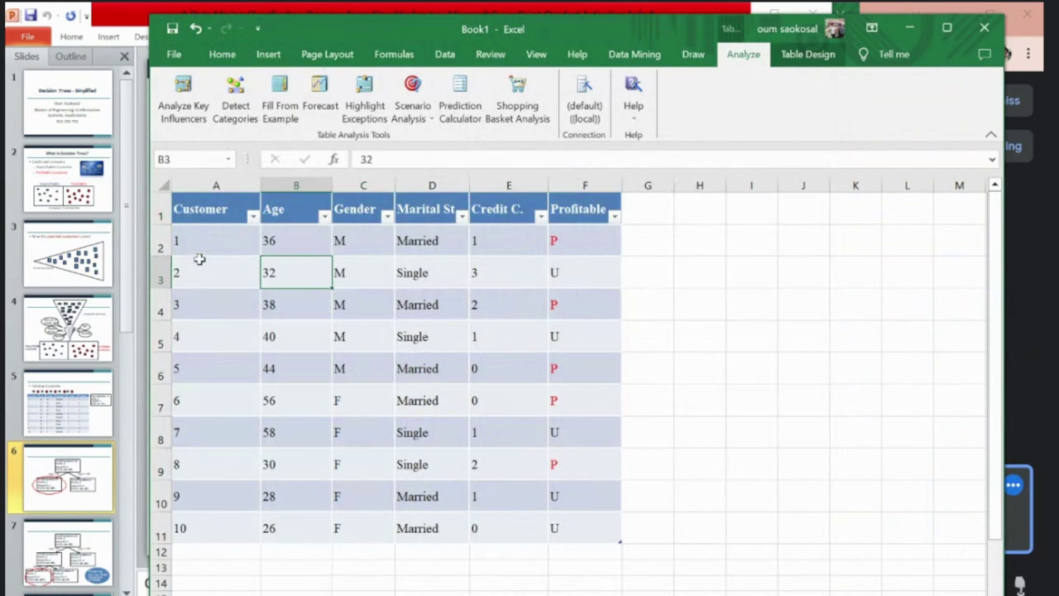
Step: Apply a Greater Than number filter to the Age column
click(324, 215)
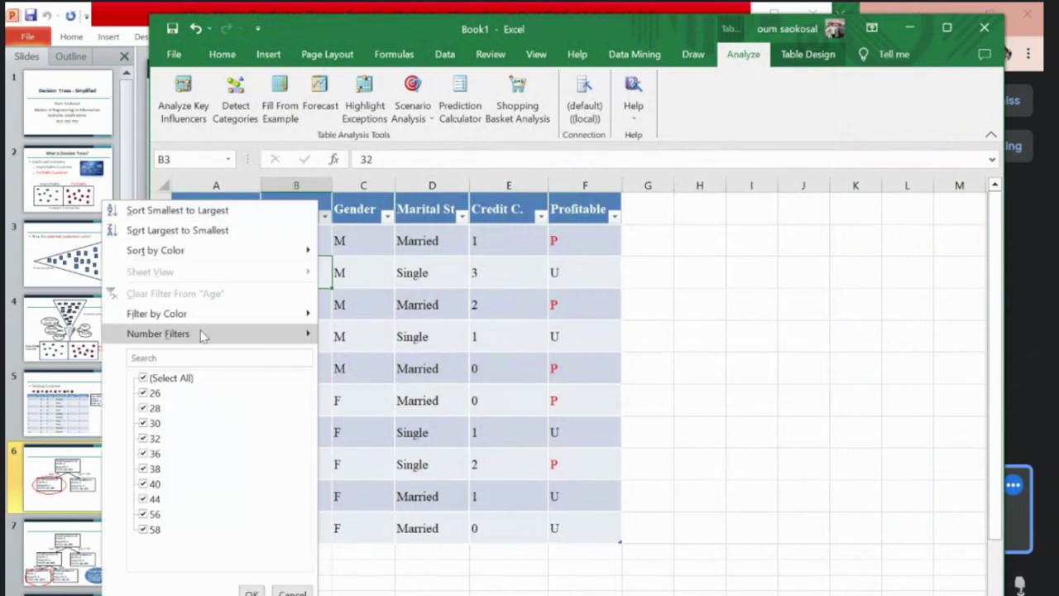
mouse_move(207, 340)
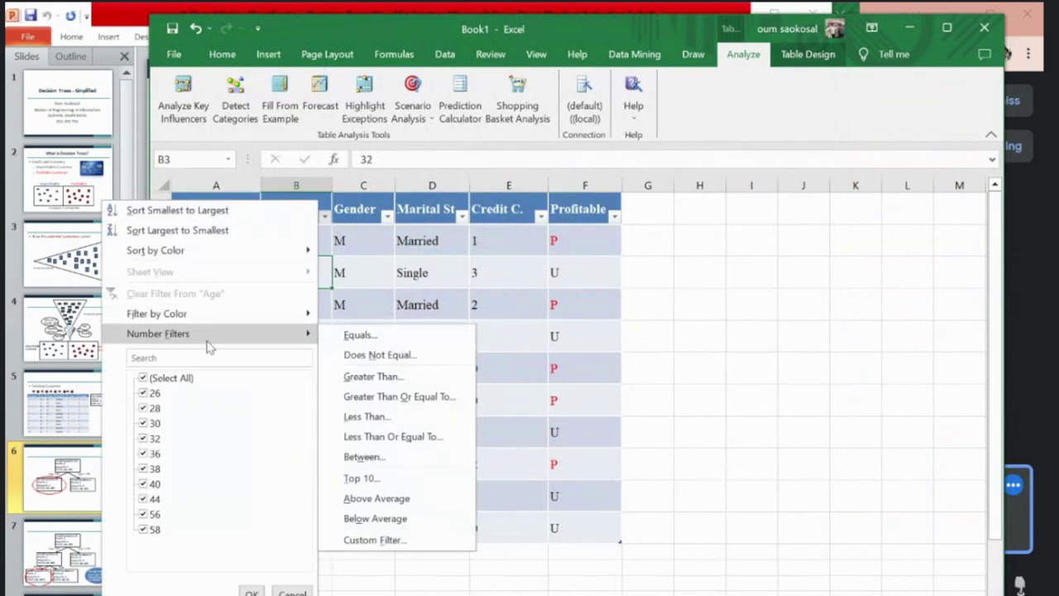
click(402, 396)
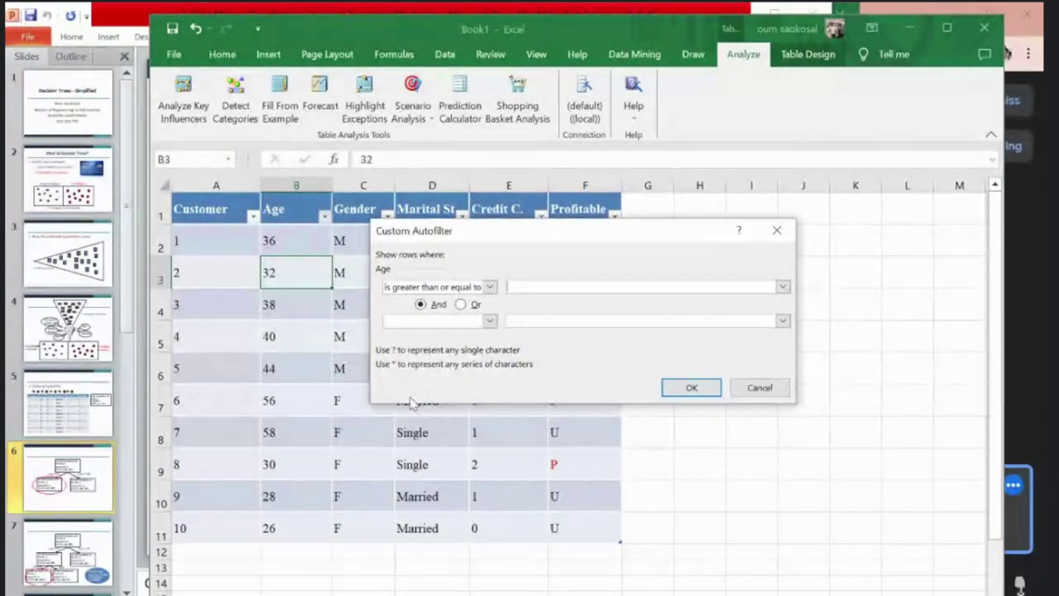
click(688, 387)
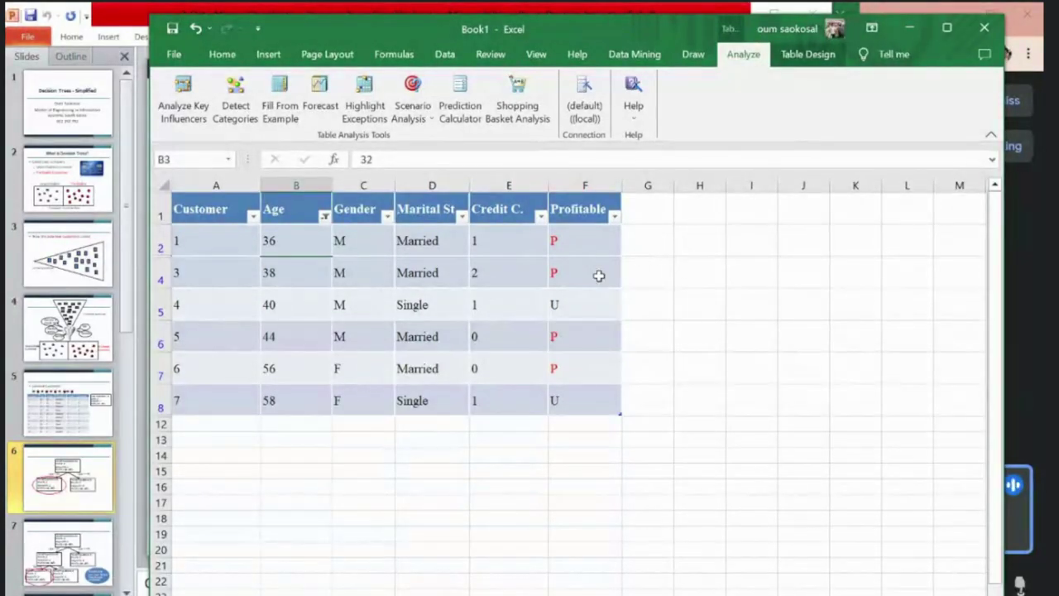
Step: Compare the decision-tree slide with the Excel customer table for the class-chat screenshot
key(alt+Tab)
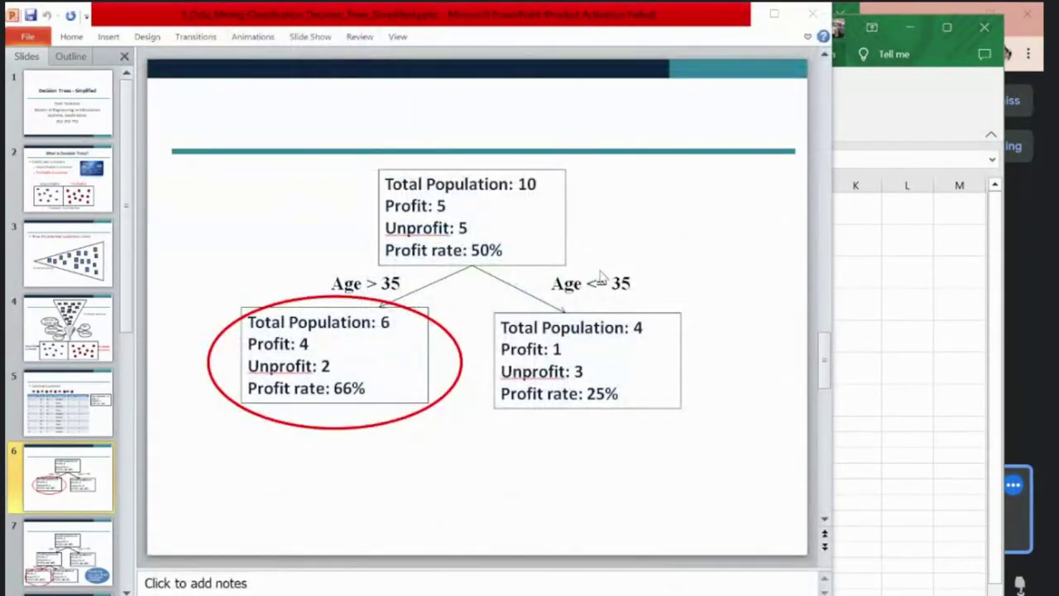
key(alt+Tab)
key(alt+Tab)
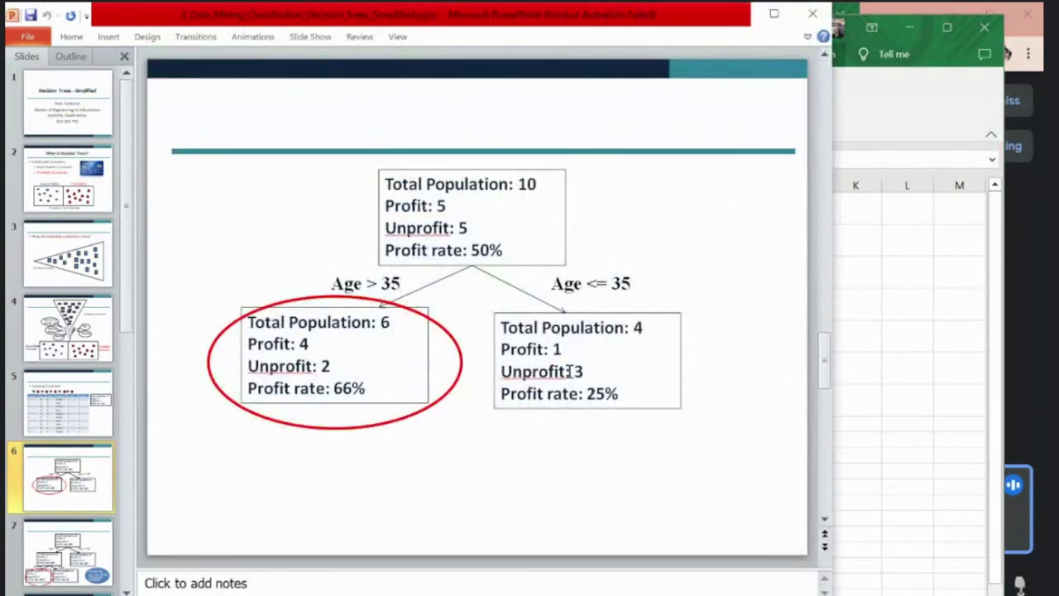
key(alt+Tab)
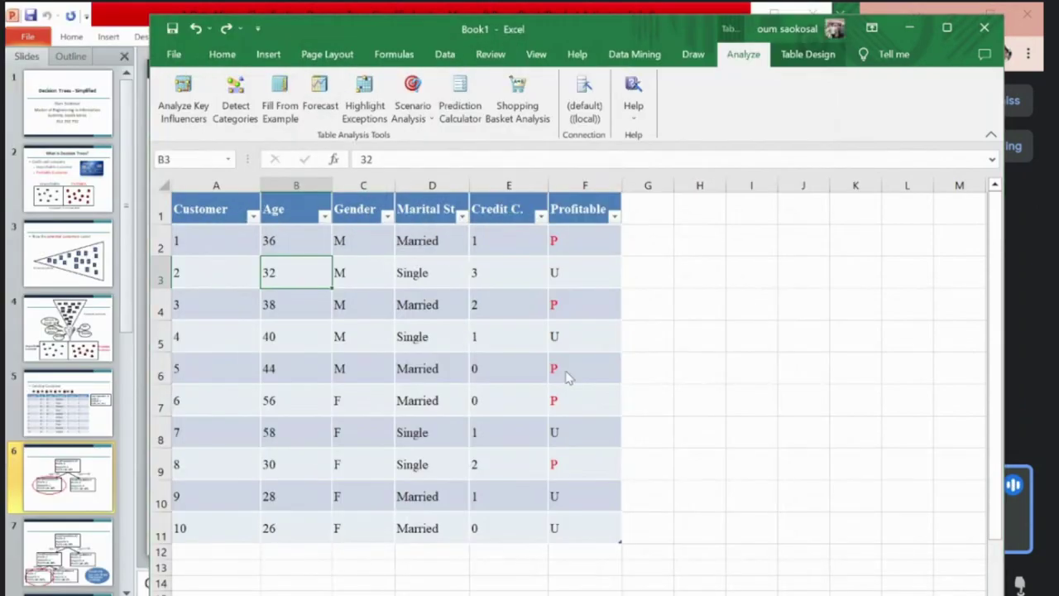
key(alt+Tab)
key(alt+Tab)
Step: Send the customer table and slide 5 screenshots to the class chat
key(ctrl+v)
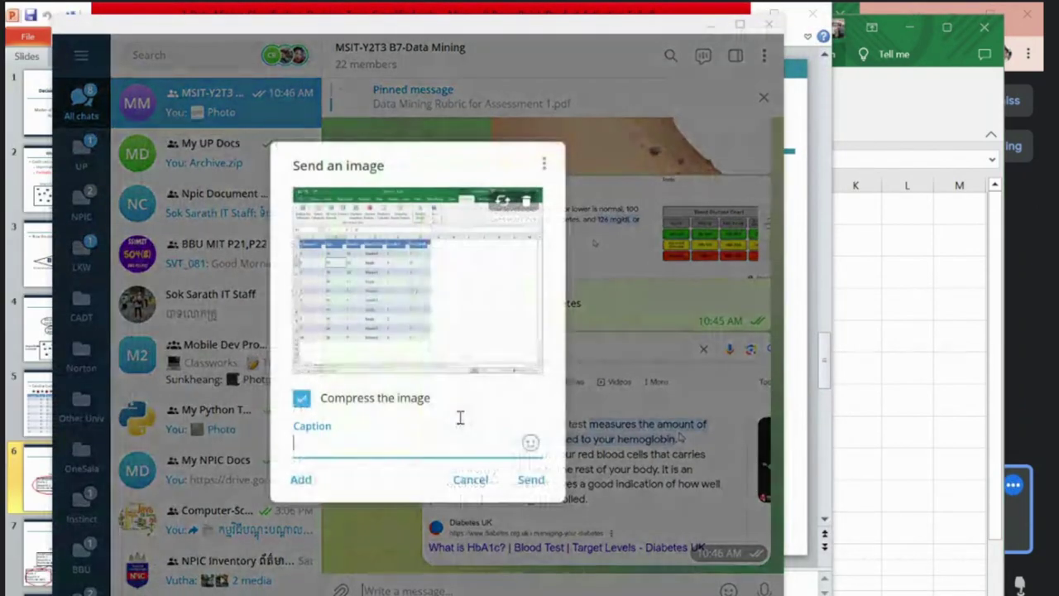
key(alt+Tab)
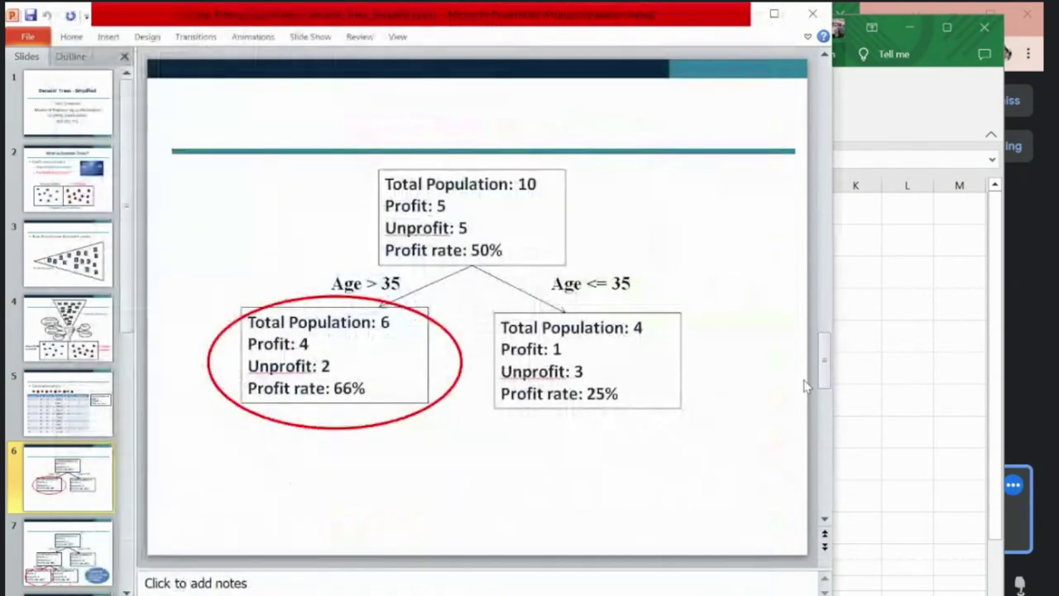
click(80, 419)
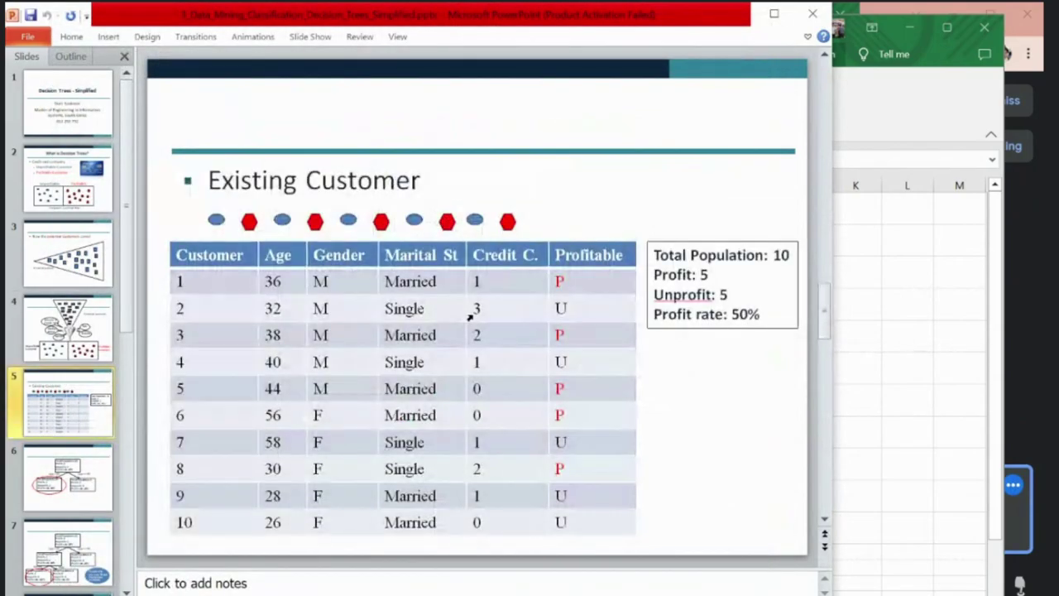
key(alt+Tab)
key(ctrl+v)
key(Return)
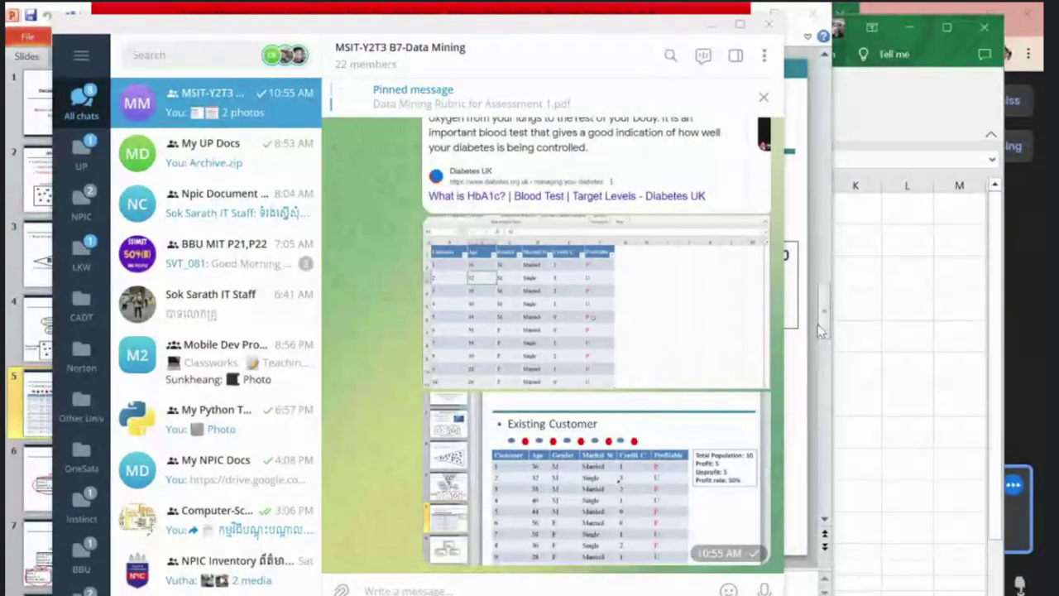
Step: Filter the Excel Age column to Greater Than Or Equal To 35
click(800, 372)
scroll(800, 373, down, 1)
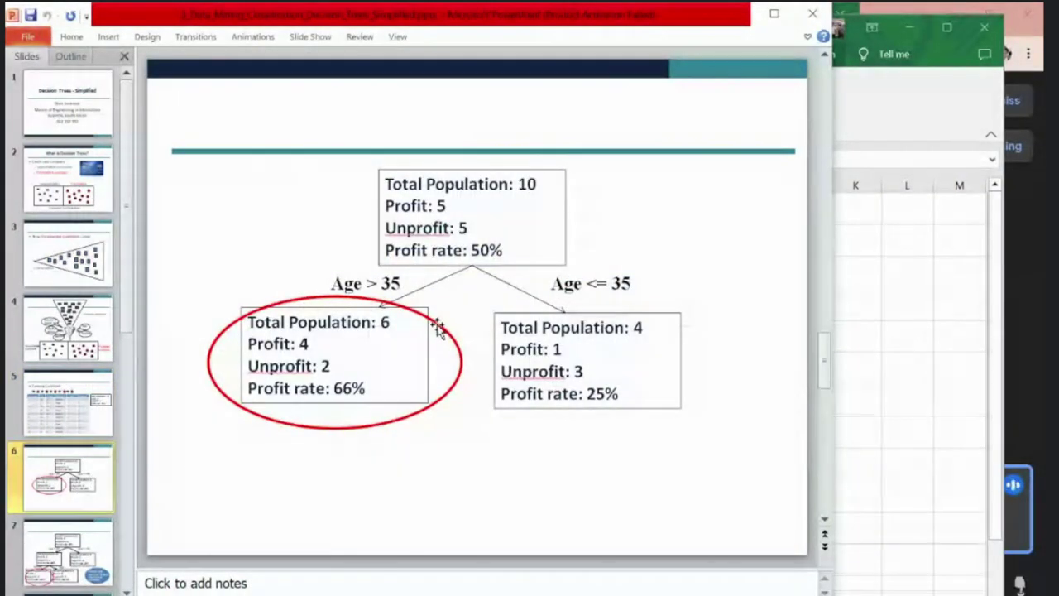
key(alt+Tab)
click(325, 216)
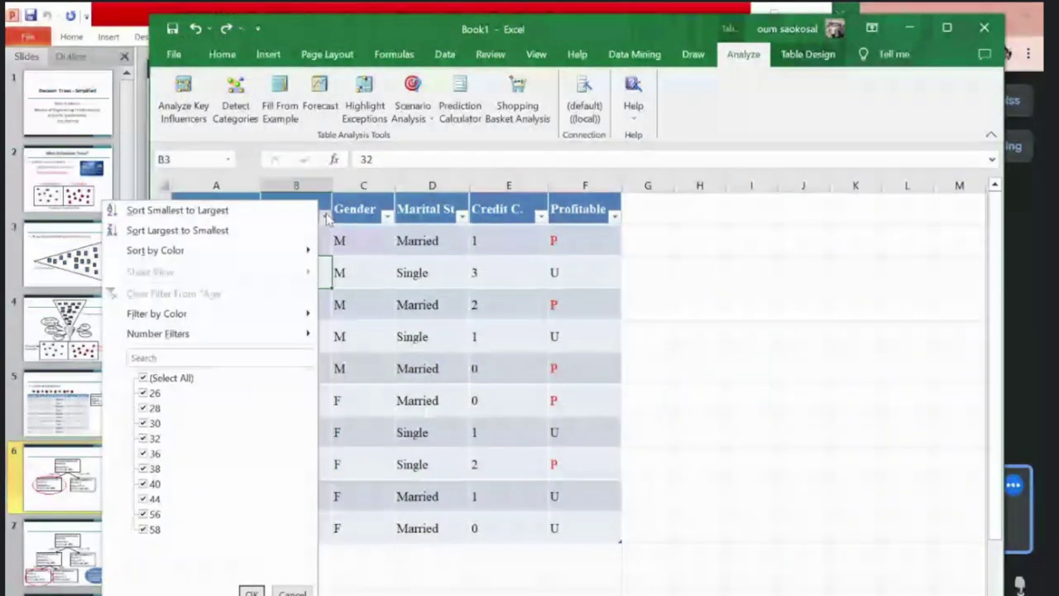
mouse_move(219, 333)
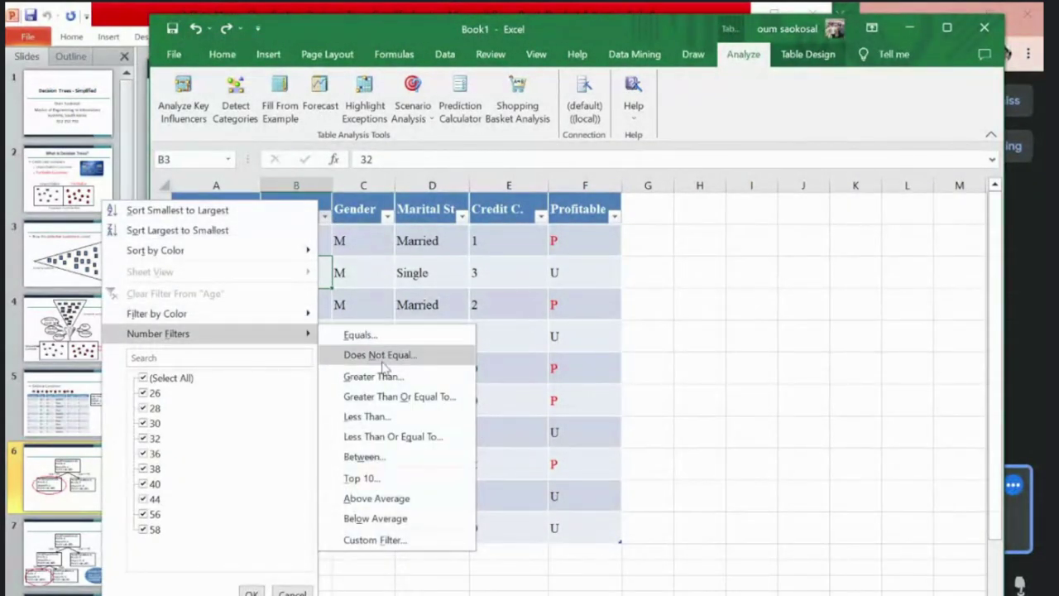
click(395, 402)
text(35)
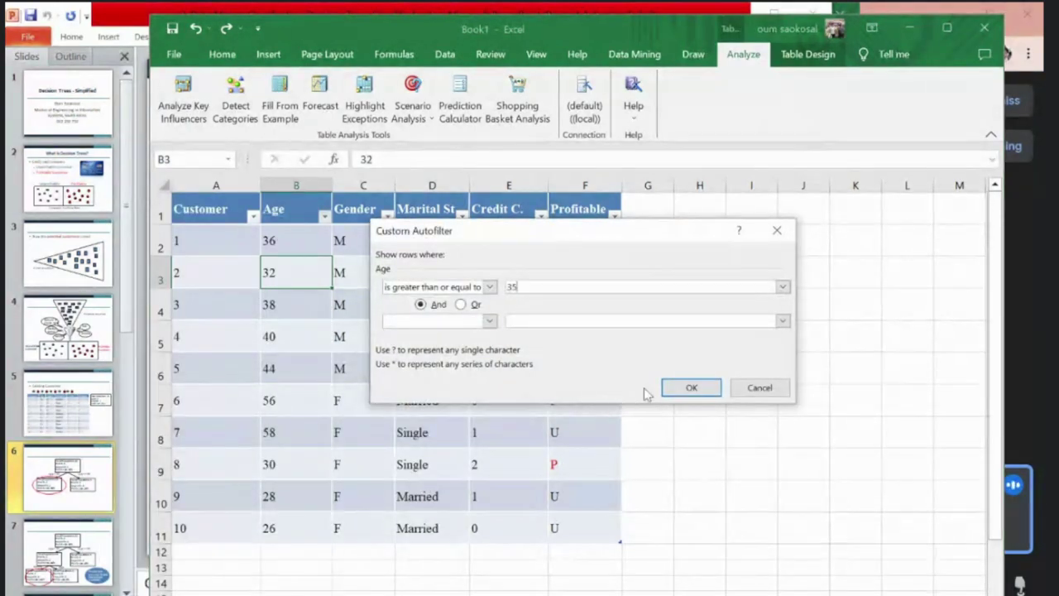
click(688, 388)
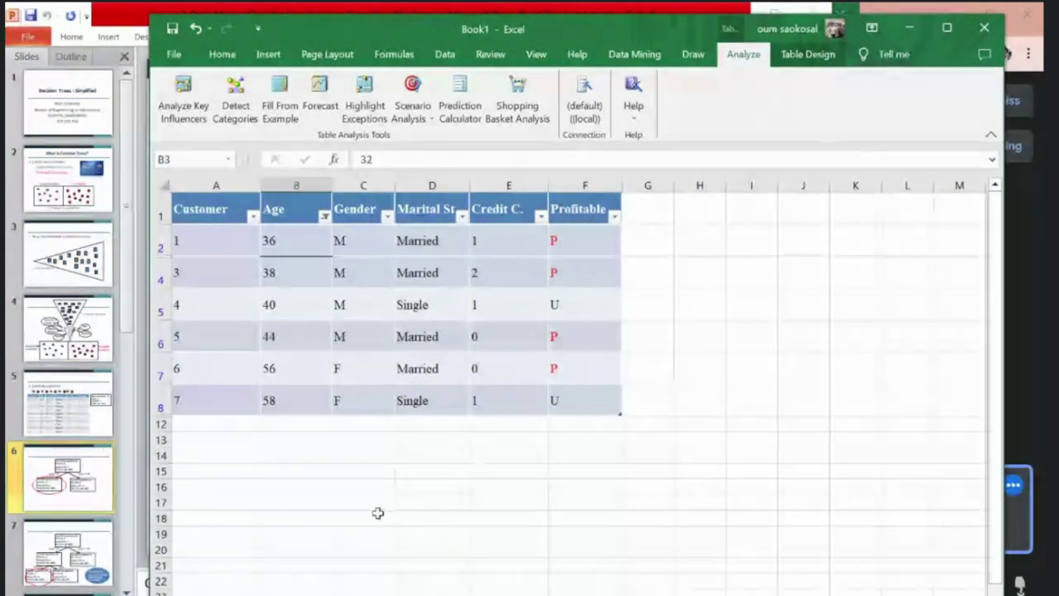
Step: Send the decision-tree slide and age-filtered table screenshots to the chat
key(alt+Tab)
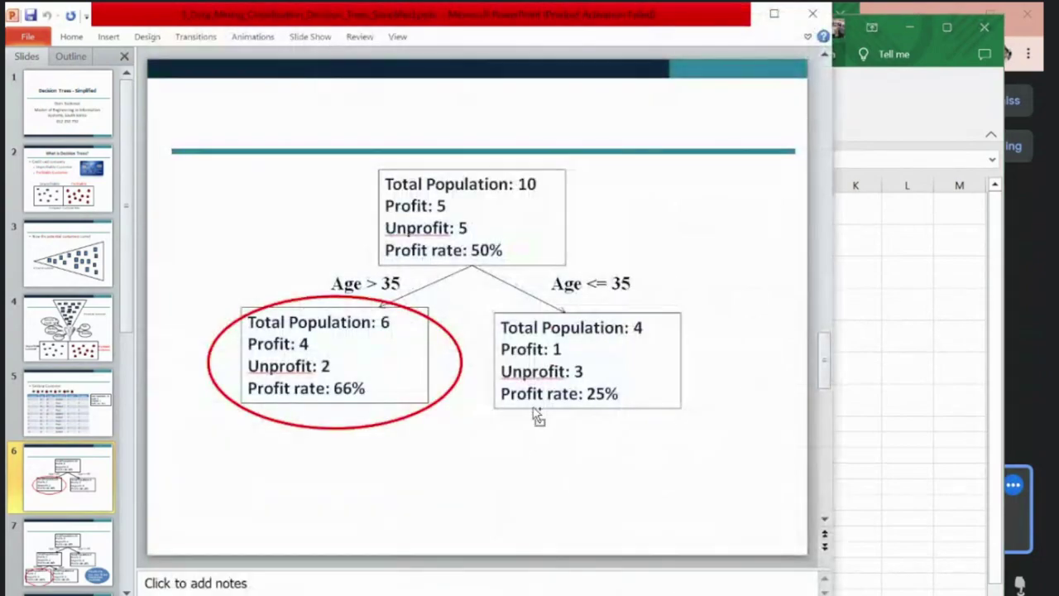
key(alt+Tab)
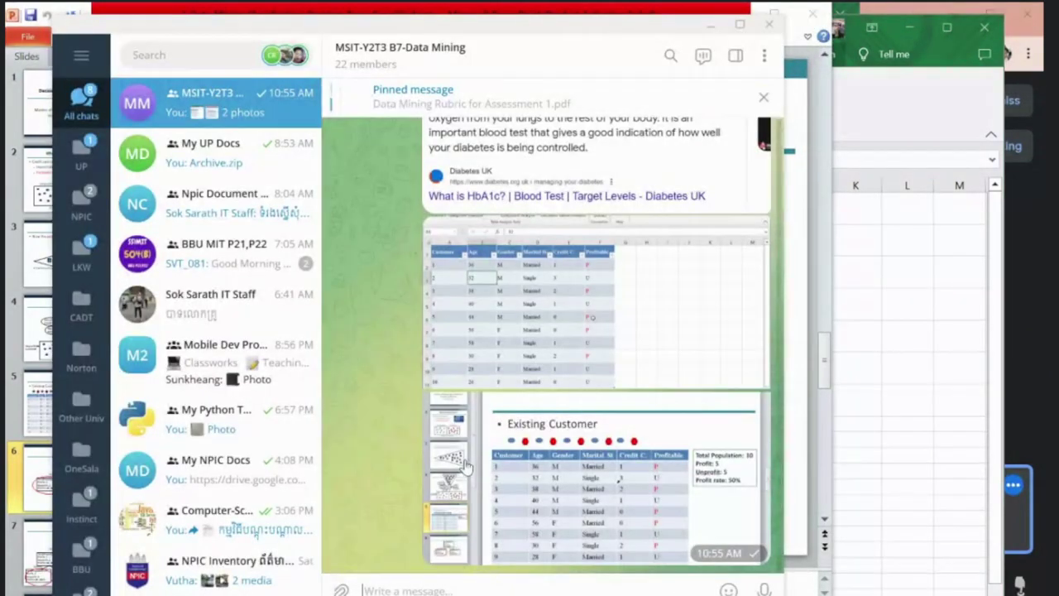
key(ctrl+v)
click(923, 402)
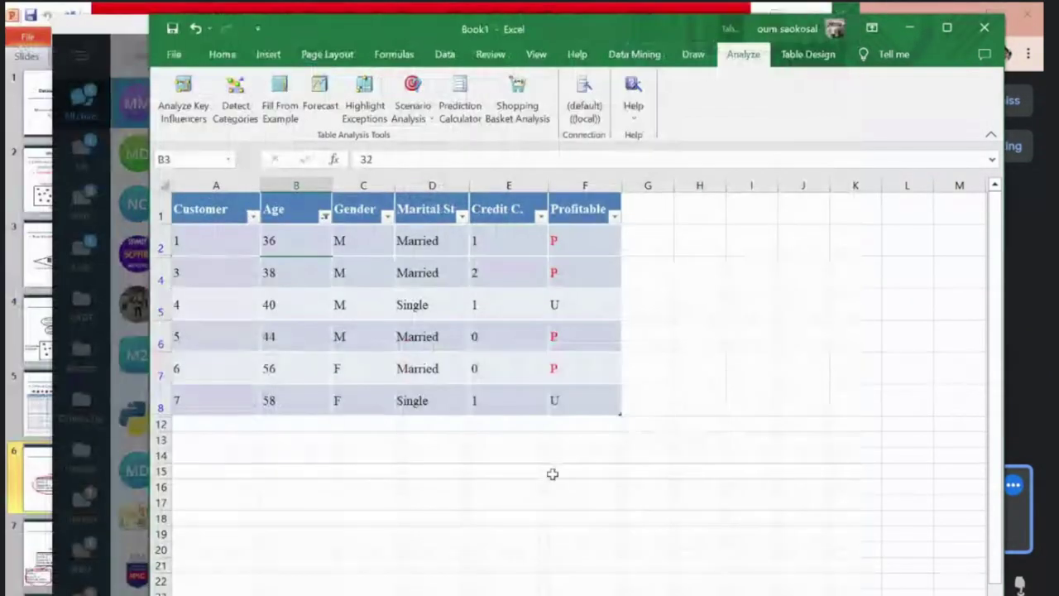
key(alt+Tab)
key(ctrl+v)
key(Return)
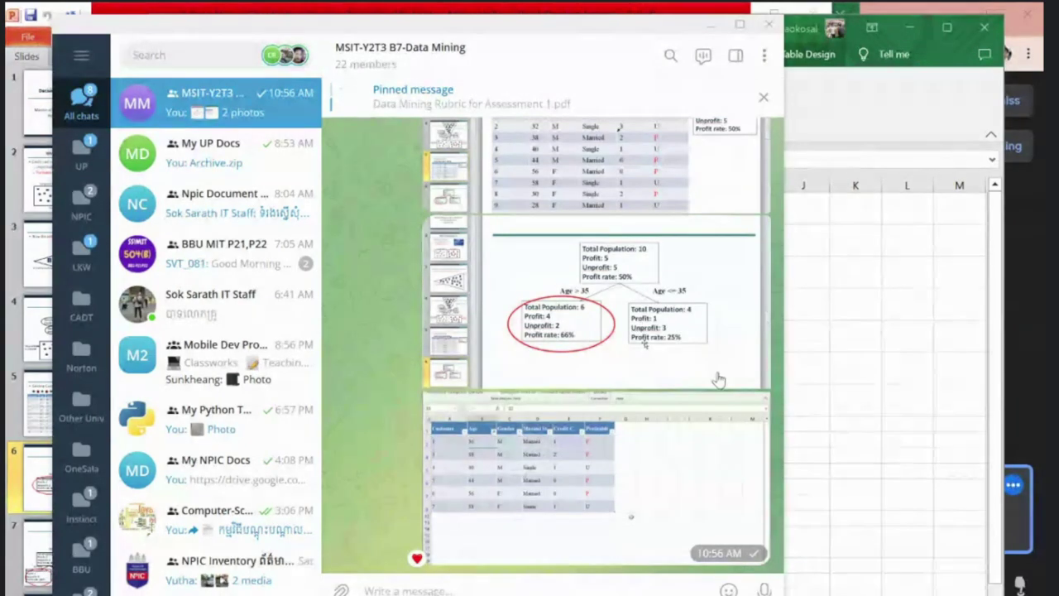
Step: Restore the Excel window from full screen, move it left and make it narrower
click(864, 400)
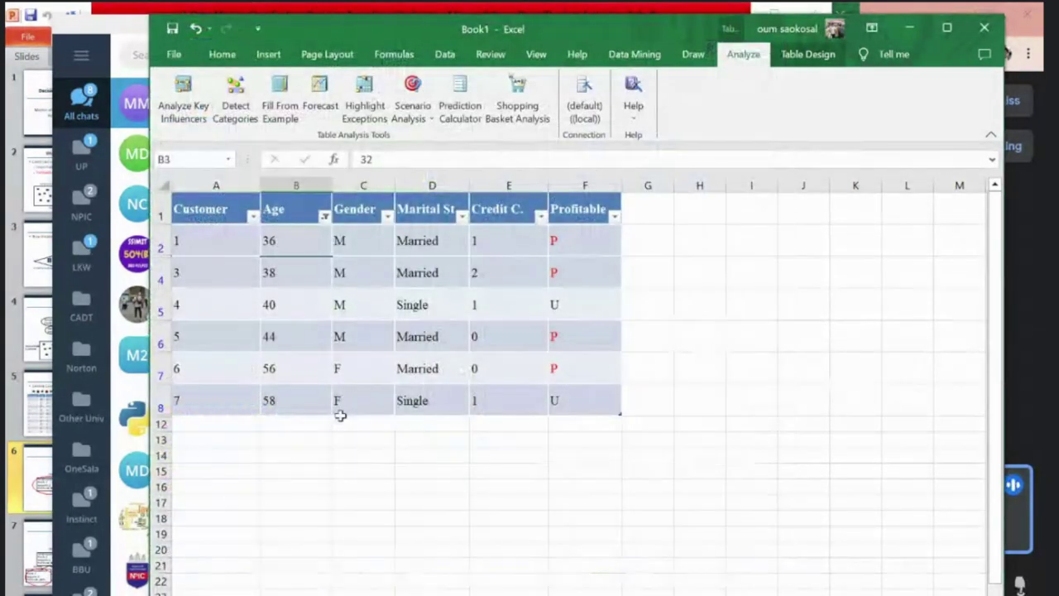
click(324, 216)
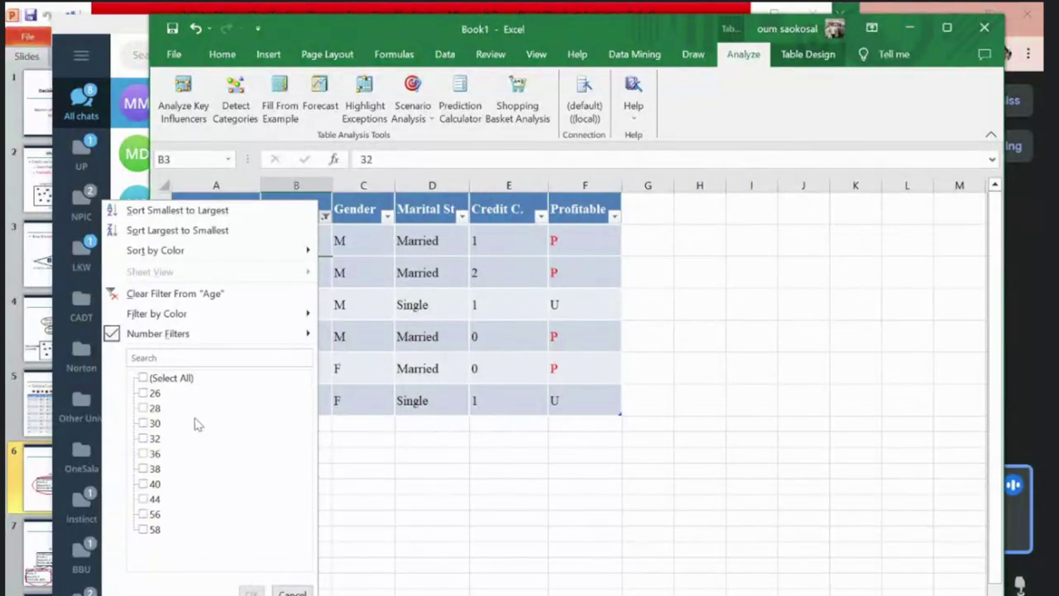
drag(605, 26, 473, 2)
click(987, 14)
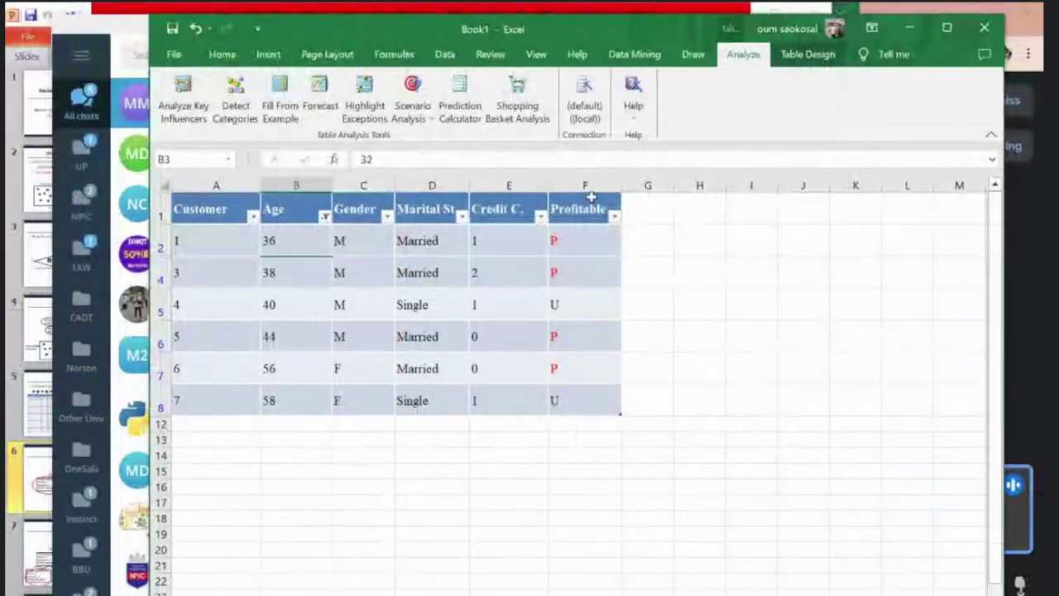
drag(632, 30, 487, 13)
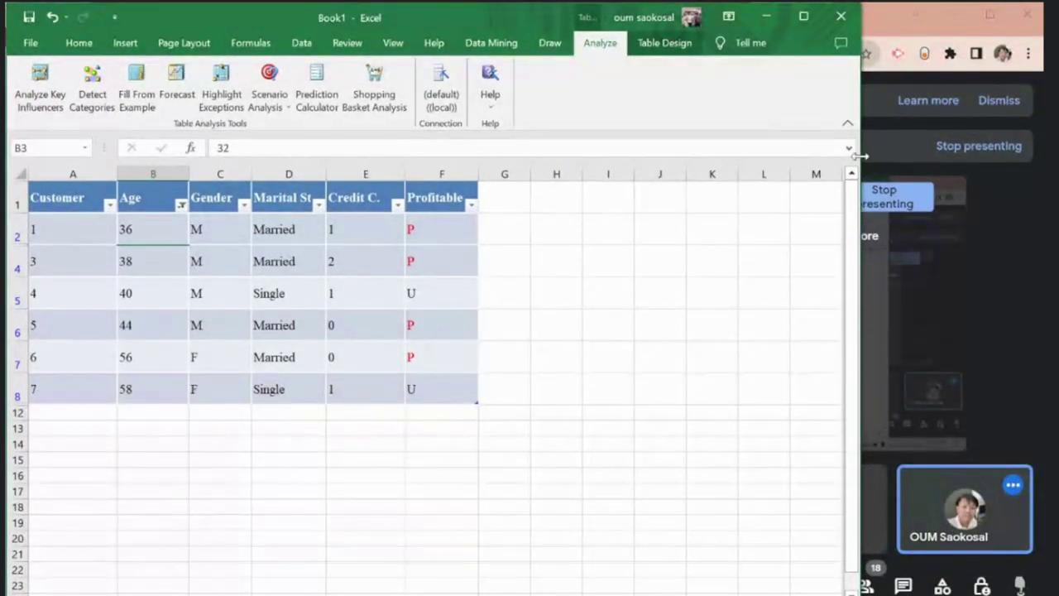
drag(861, 156, 754, 159)
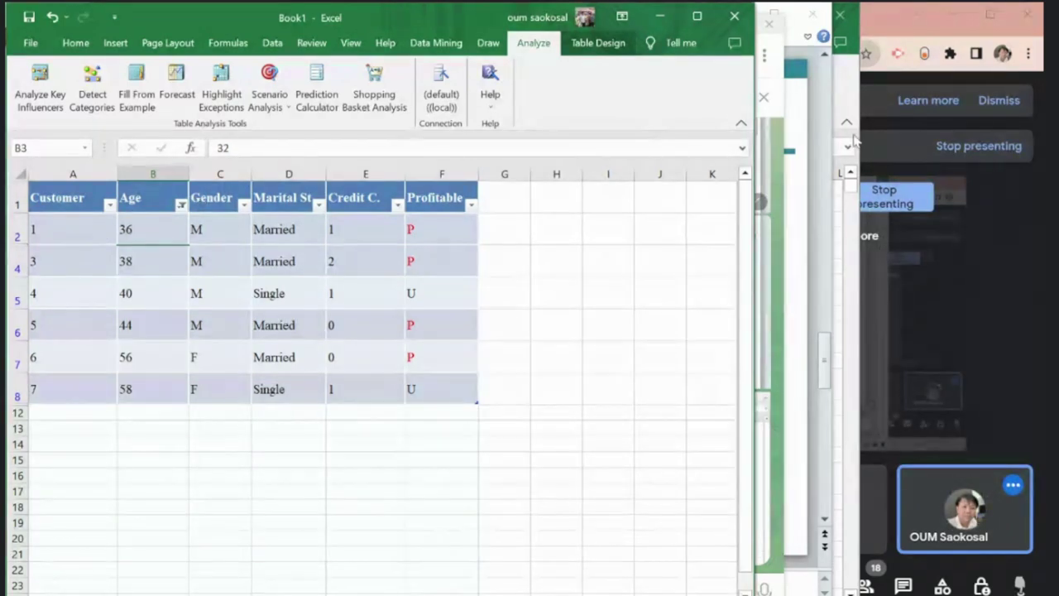
click(181, 207)
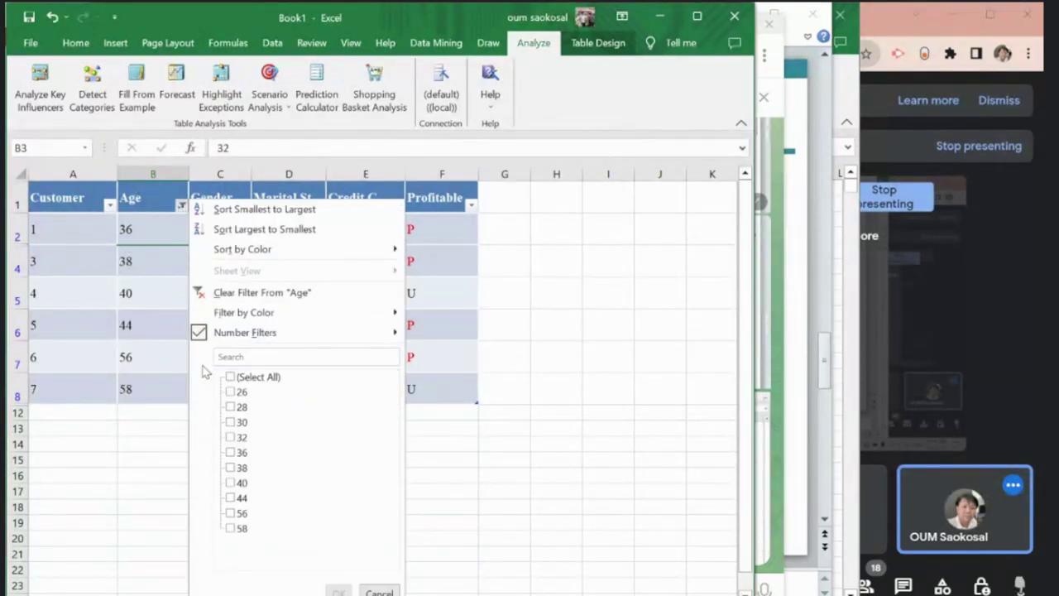
click(374, 591)
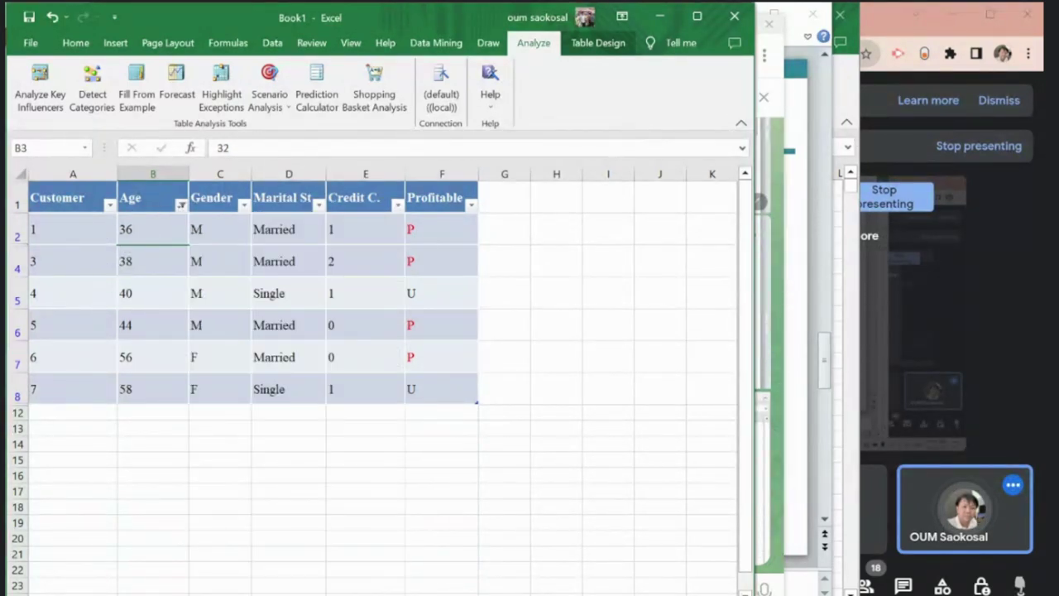
key(alt+Tab)
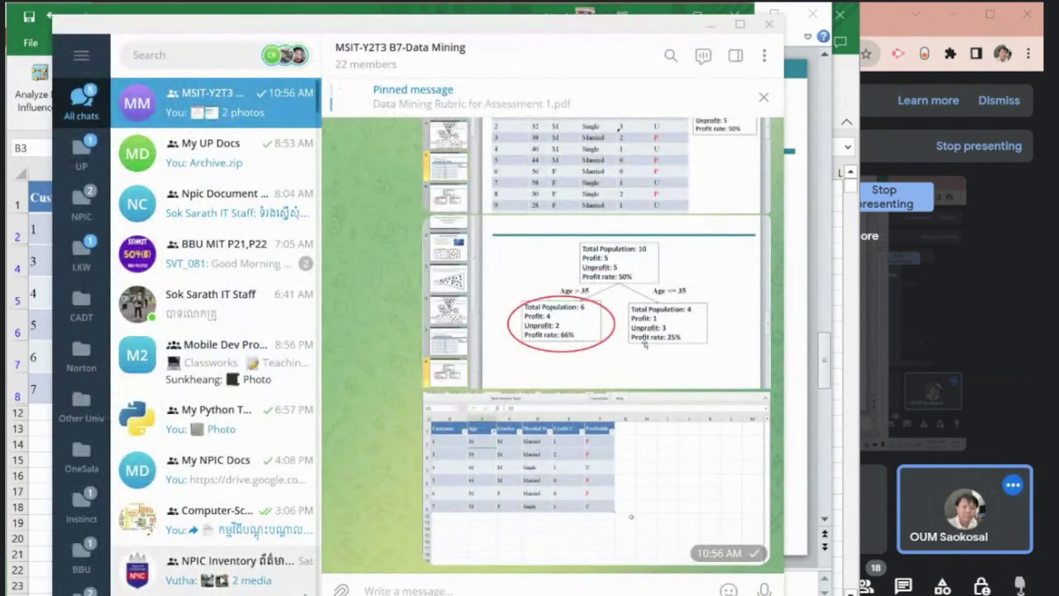
Step: Paste a screenshot of slide 7's Married/Single decision tree into Telegram, then return to Book1
key(alt+Tab)
click(80, 542)
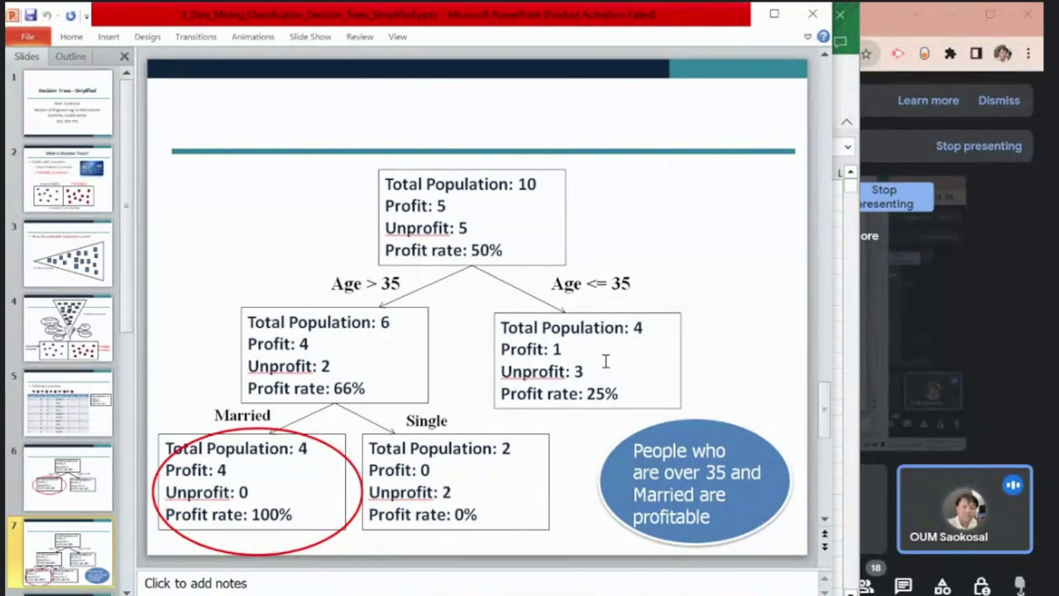
key(alt+Tab)
key(ctrl+v)
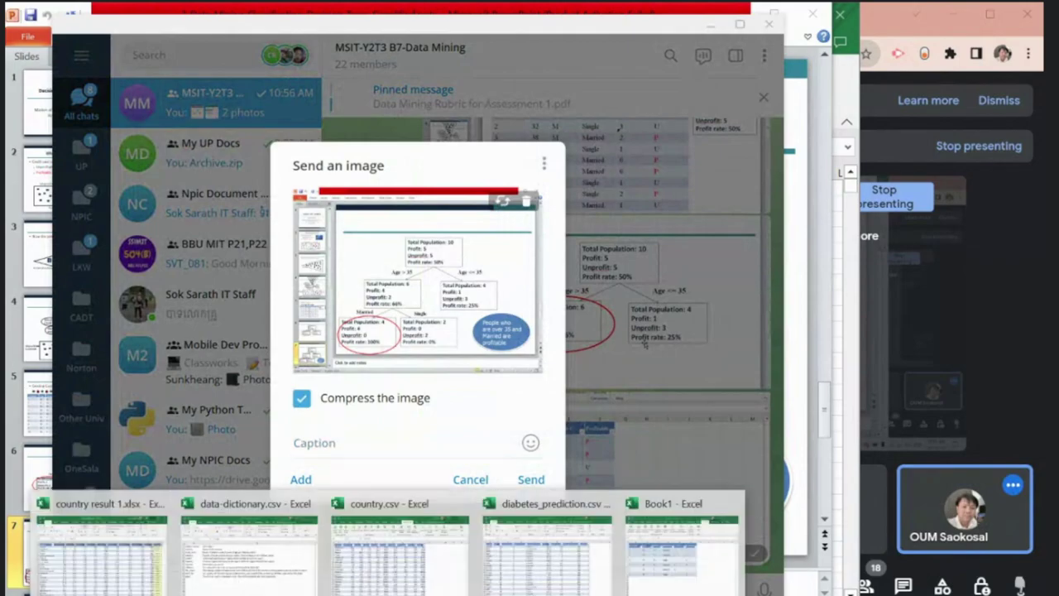
click(674, 571)
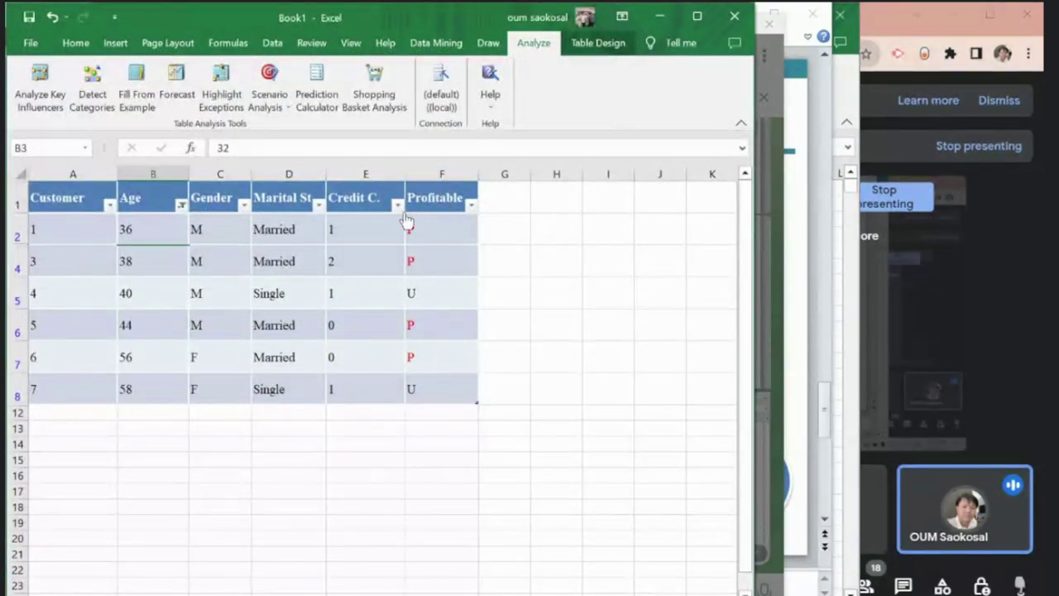
Step: Filter the Marital Status column to show only Married customers
click(319, 207)
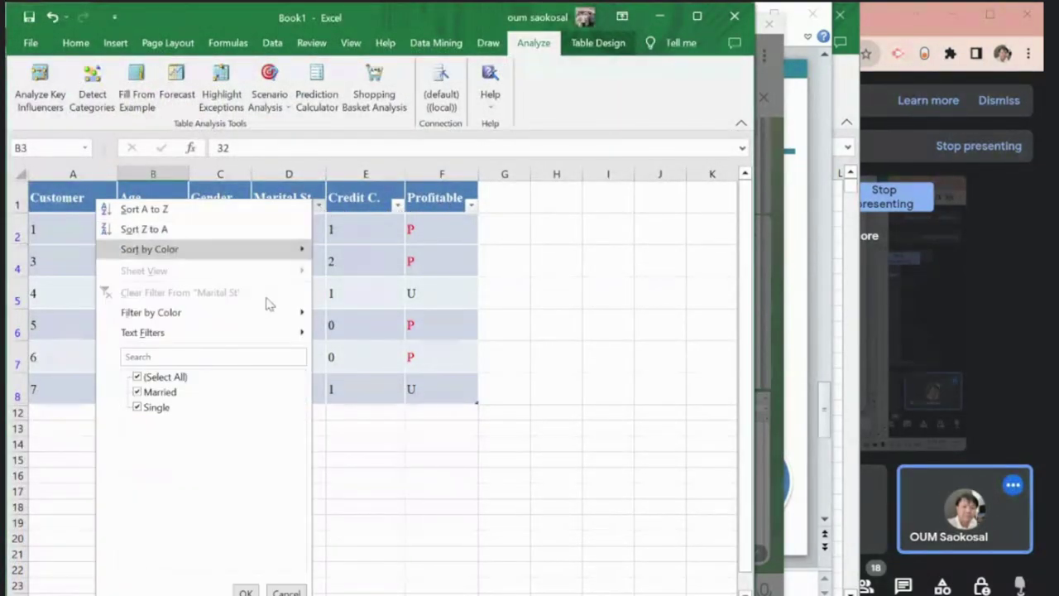
click(138, 393)
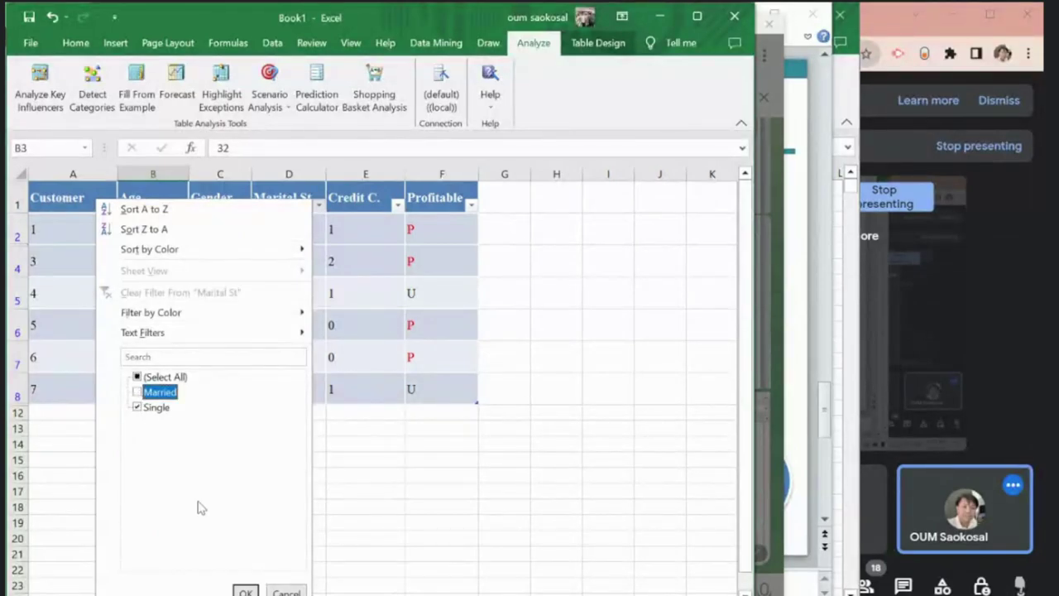
click(139, 408)
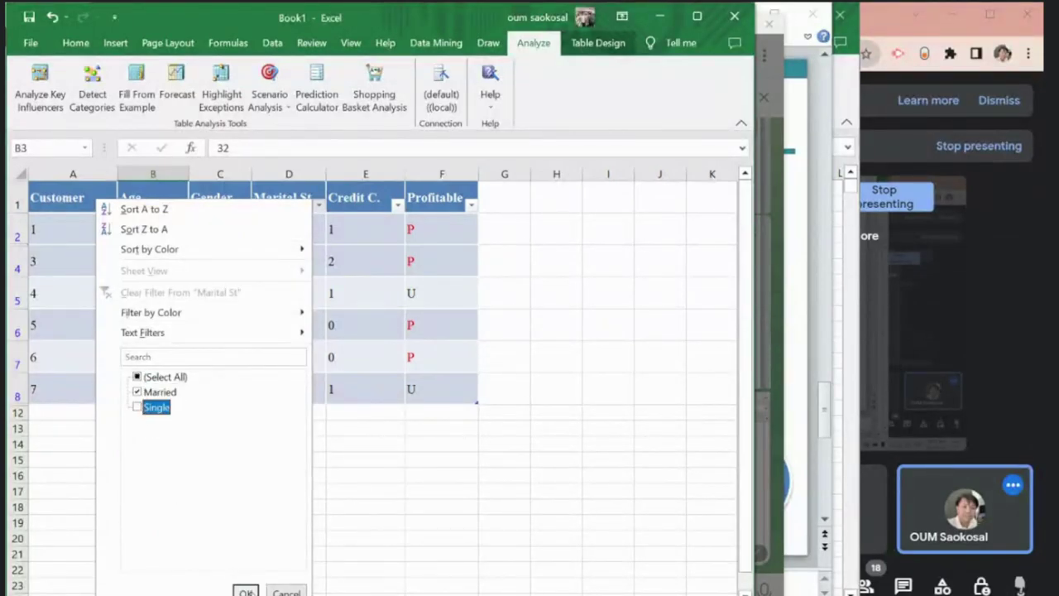
click(246, 592)
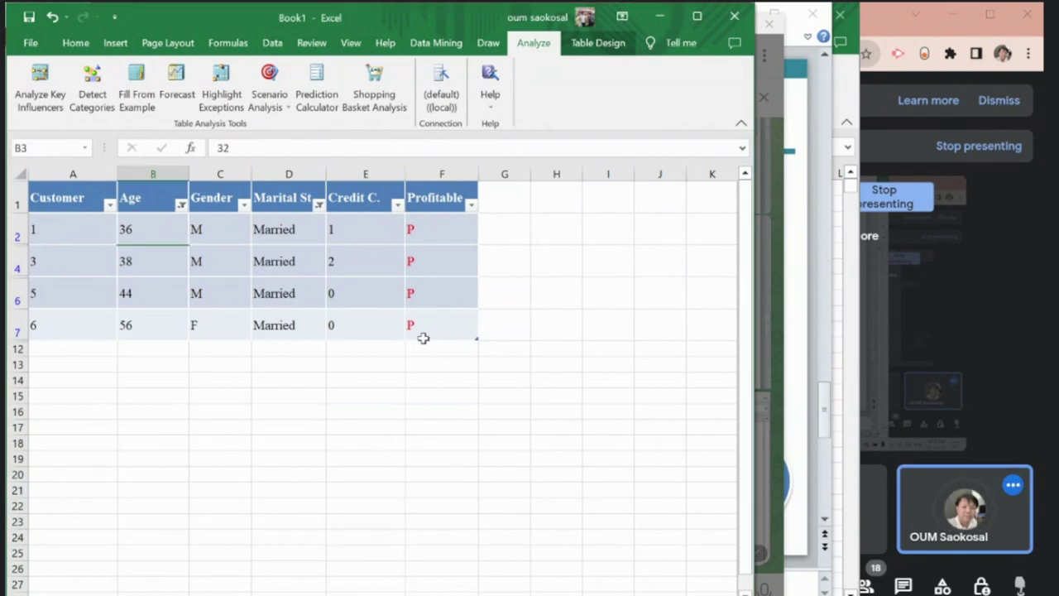
Step: Paste the slide and filtered-table screenshots into the class chat and send them
key(alt+Tab)
key(ctrl+v)
key(ctrl+v)
key(Return)
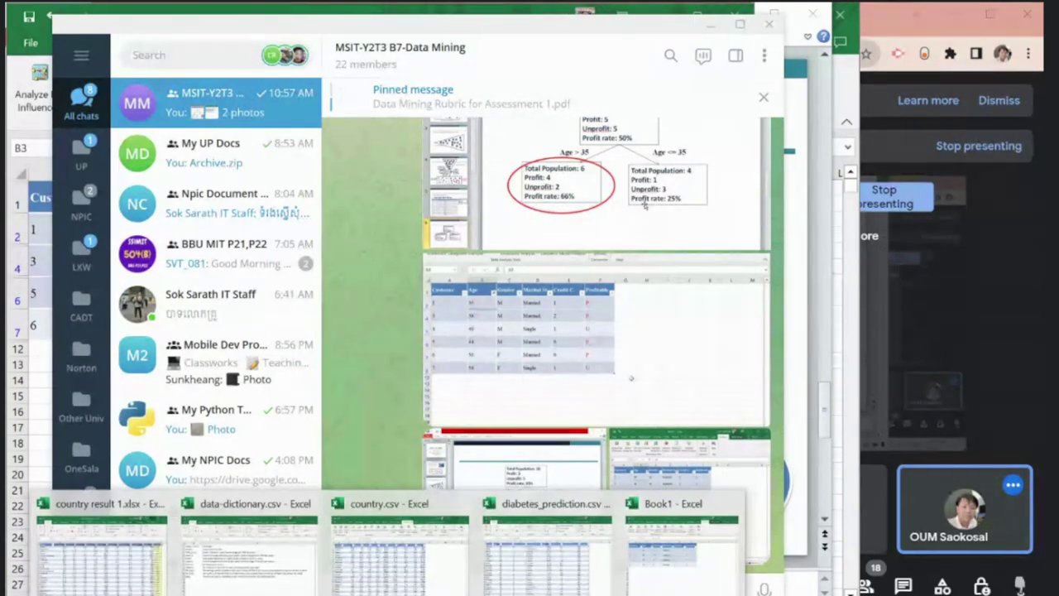
Step: Return PowerPoint to slide 7's decision tree and present it full screen briefly
click(101, 578)
scroll(83, 530, down, 1)
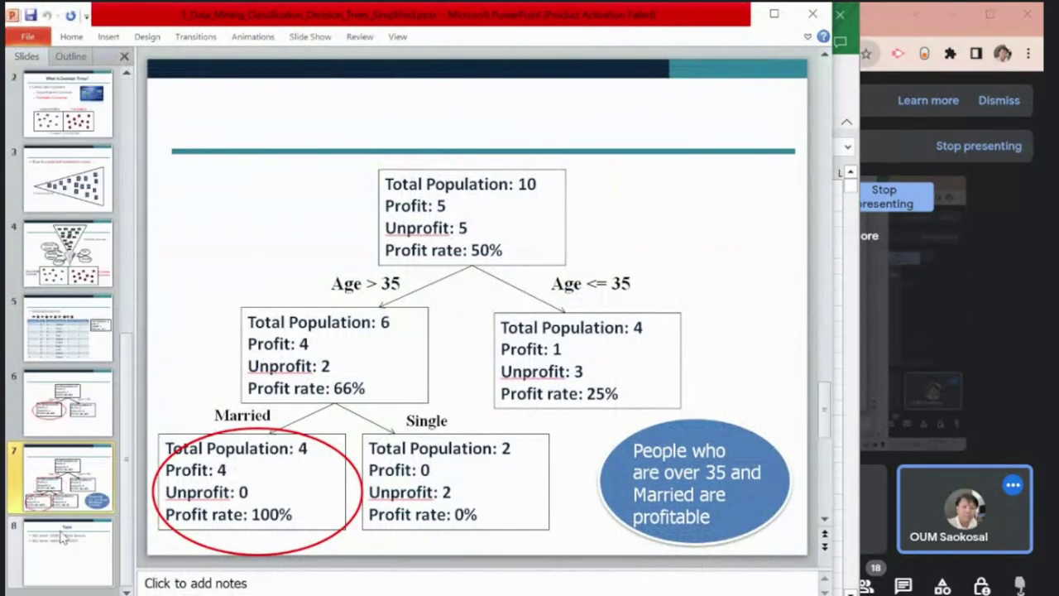
click(71, 543)
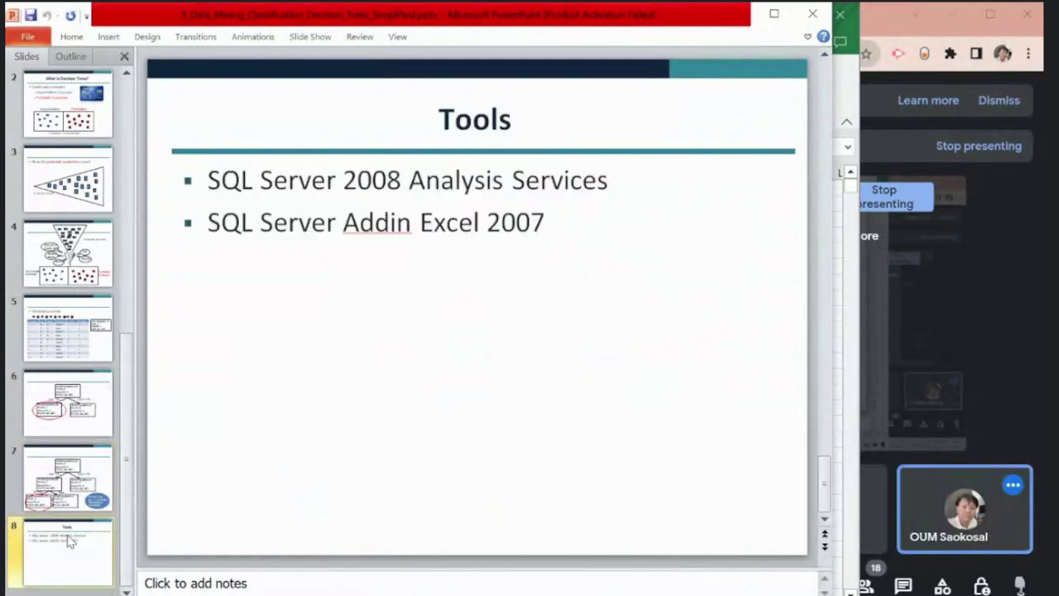
click(85, 481)
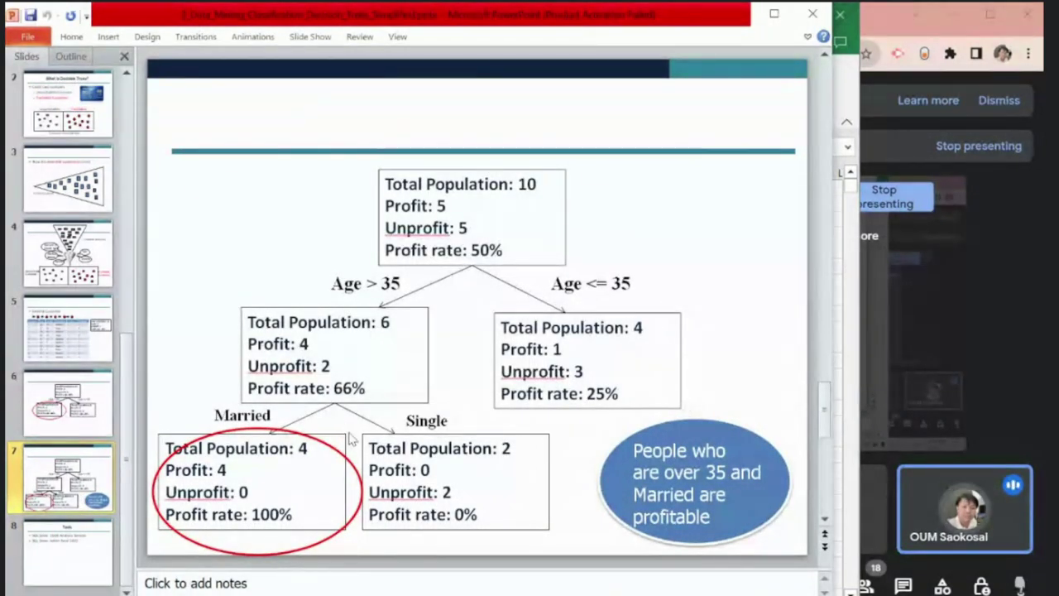
key(shift+F5)
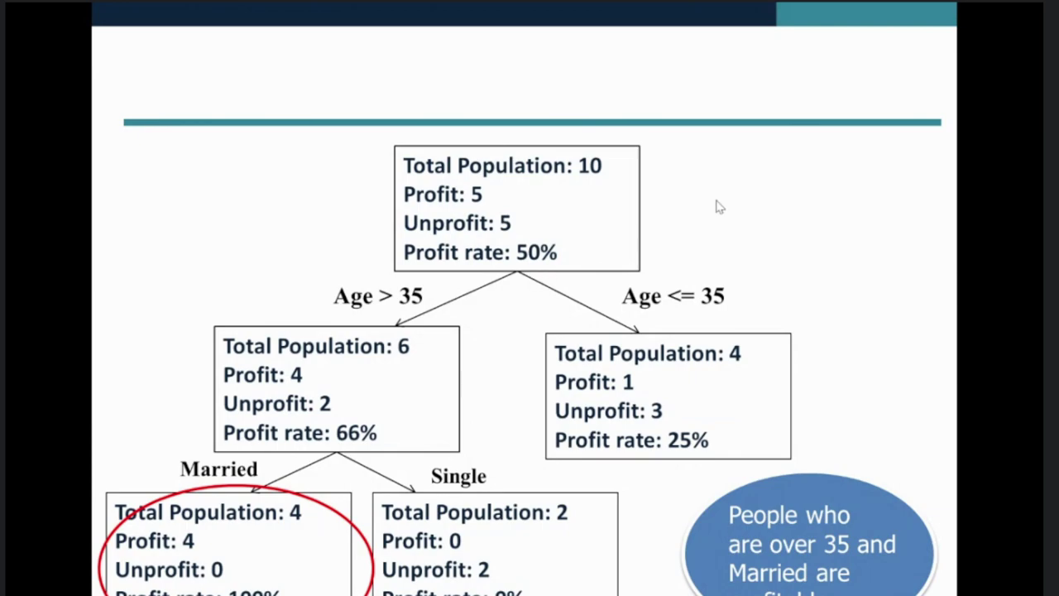
key(Escape)
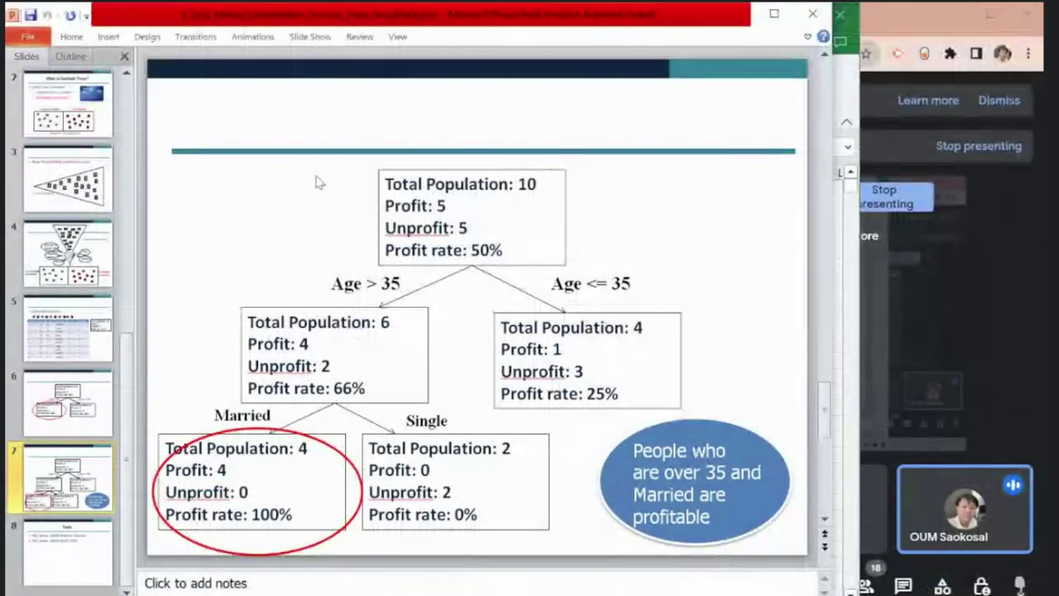
Step: Switch between the Meet call and the slide deck, ending with Meet in front
click(891, 273)
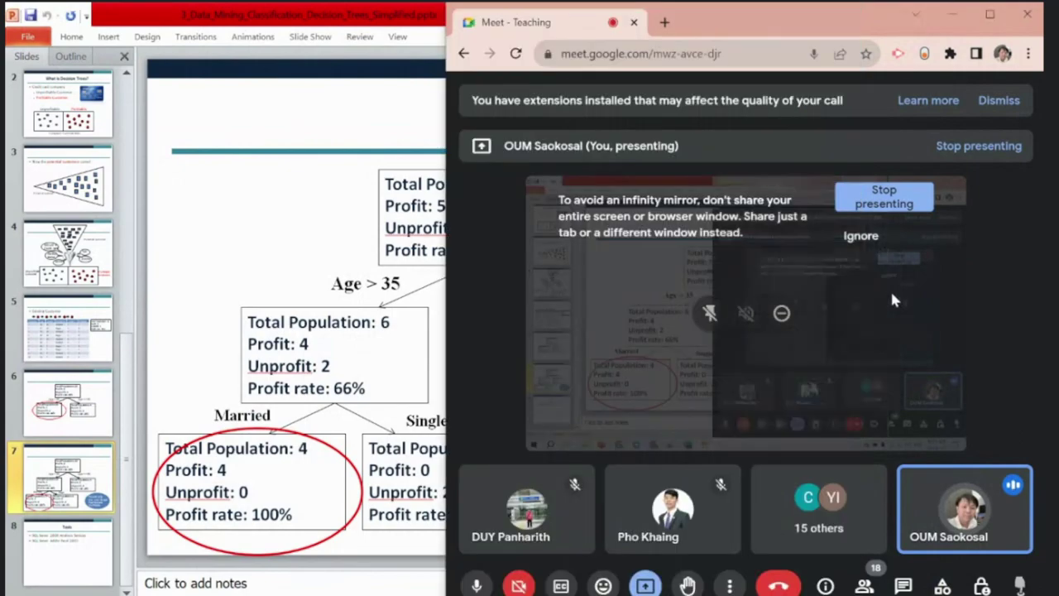
click(306, 298)
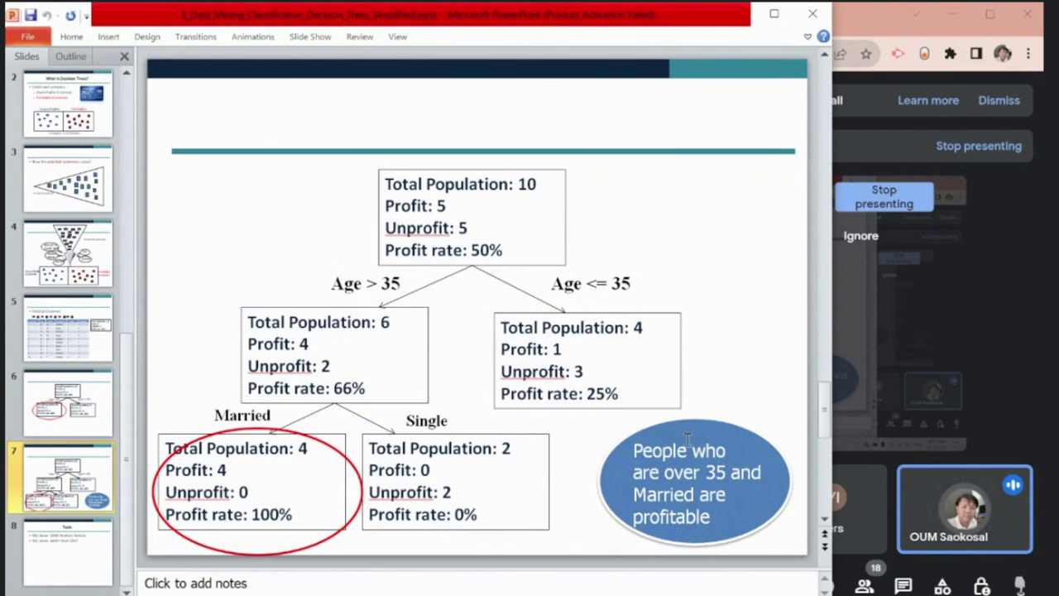
click(985, 264)
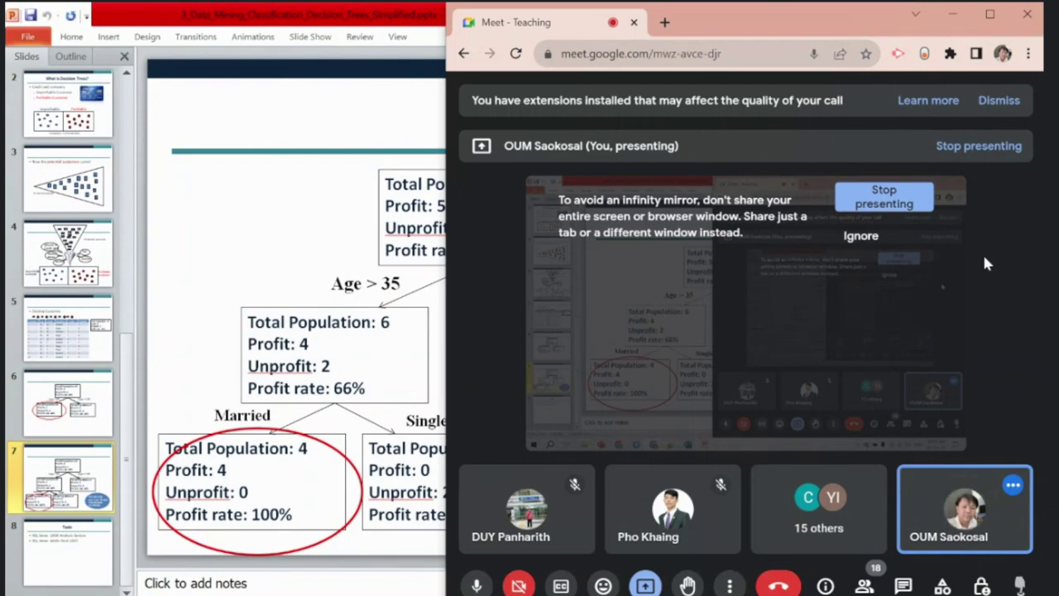
click(83, 326)
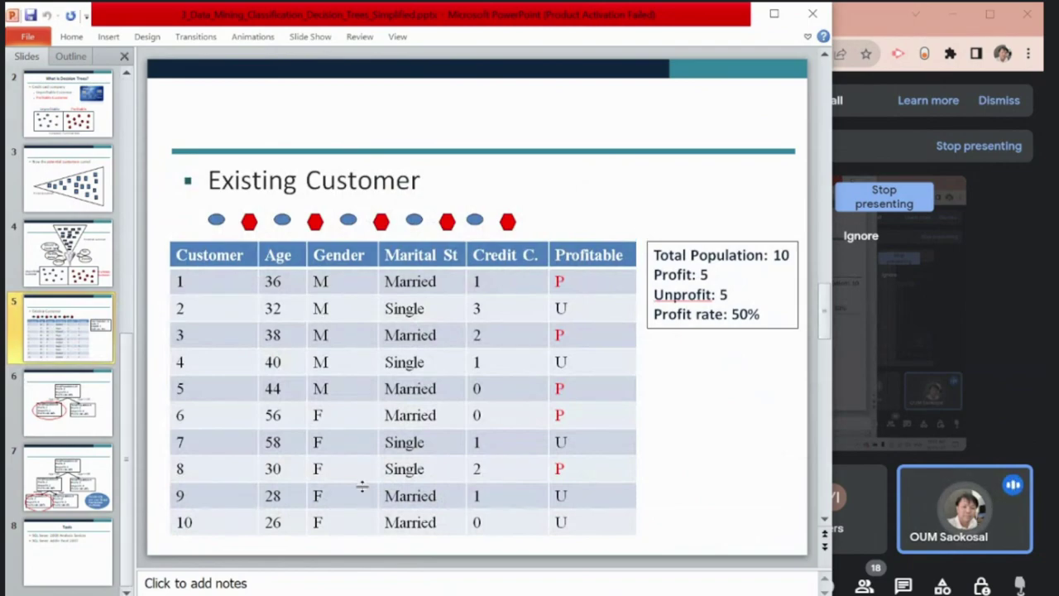
key(Down)
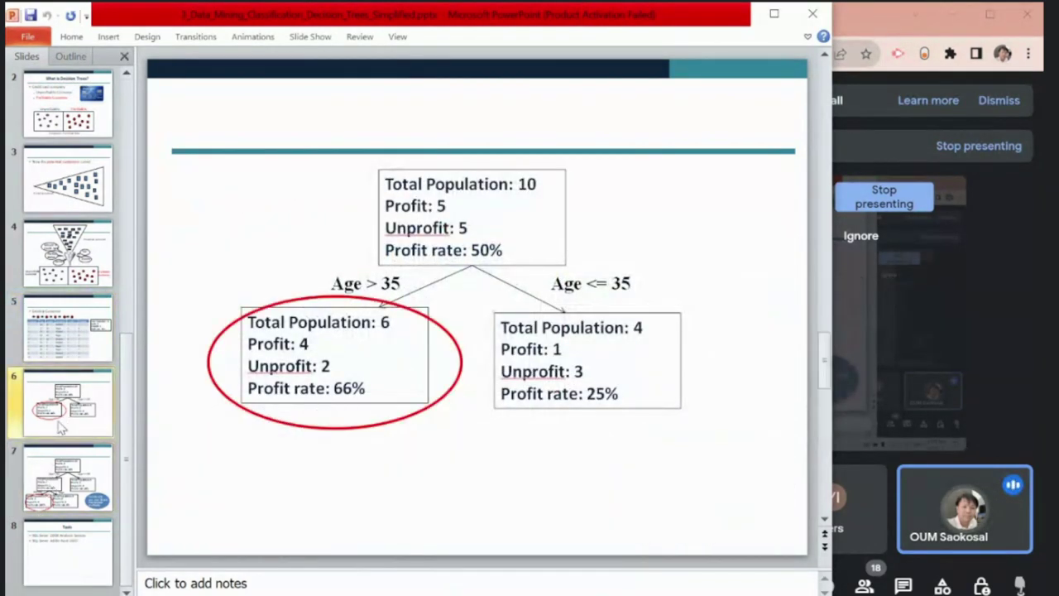
key(Down)
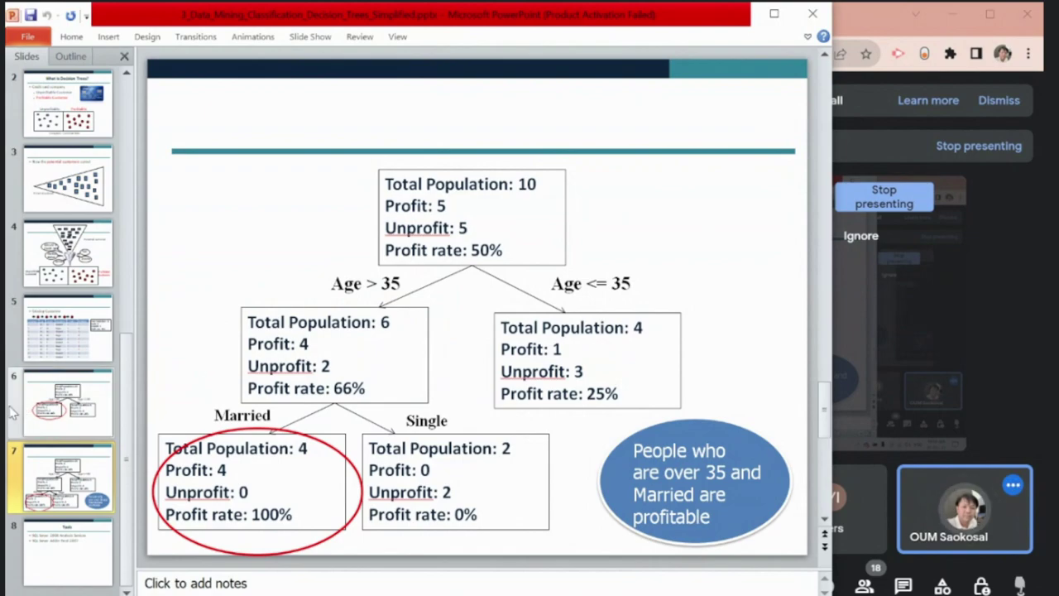
click(47, 405)
key(Down)
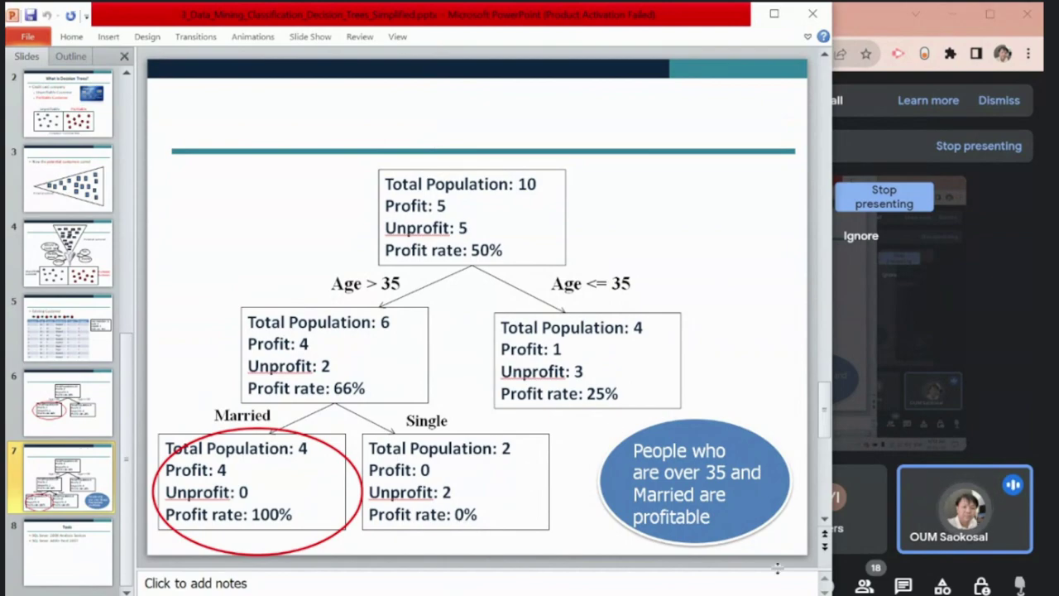
drag(778, 568, 778, 575)
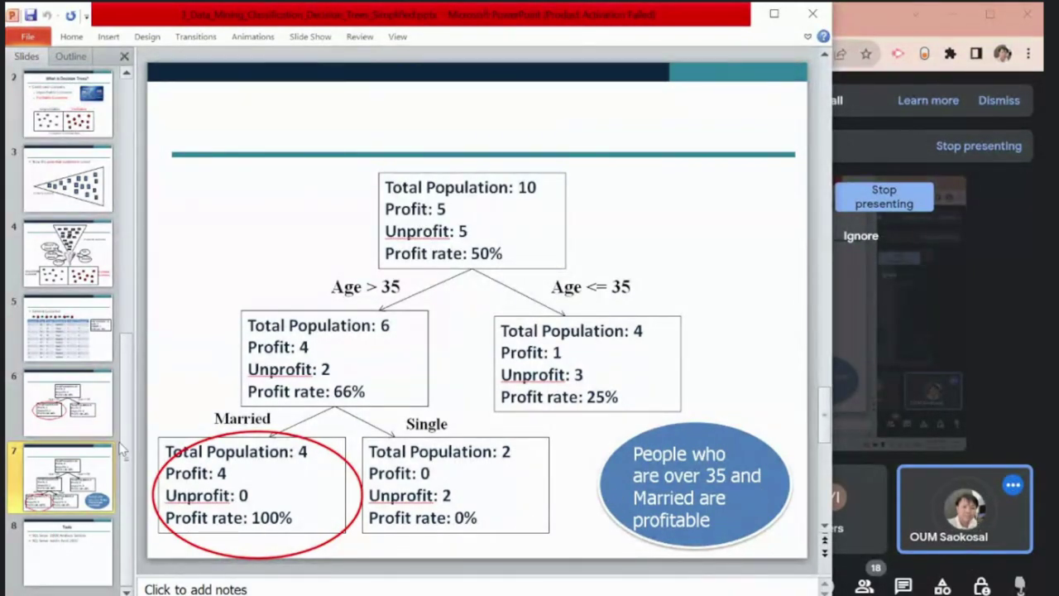
Step: Show slide 5, the Existing Customer table of 10 customers
click(98, 318)
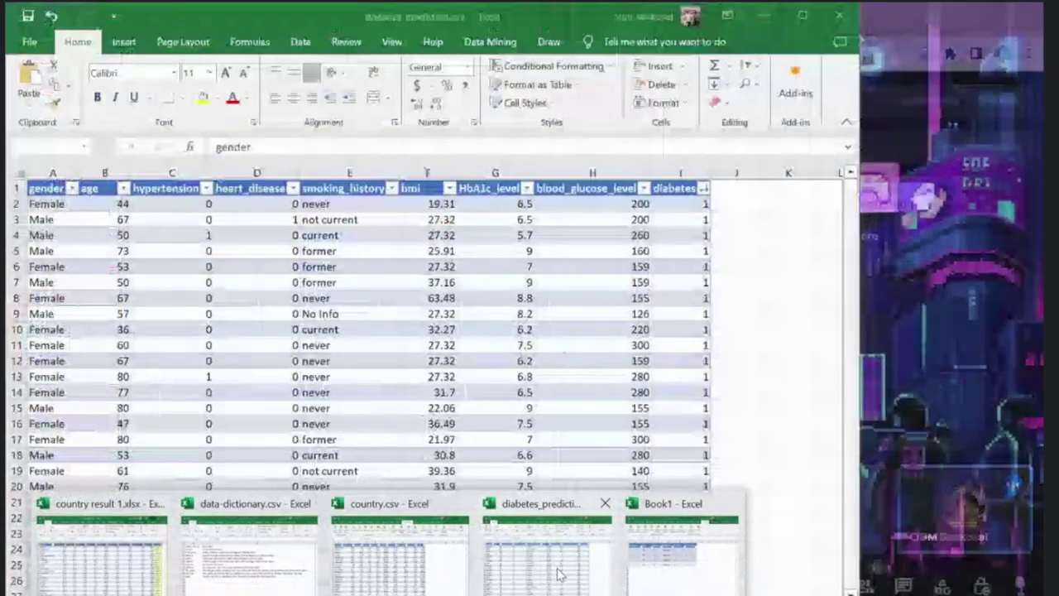
Step: Switch to diabetes_prediction.csv, select all its data, and scroll through the patient records
click(556, 574)
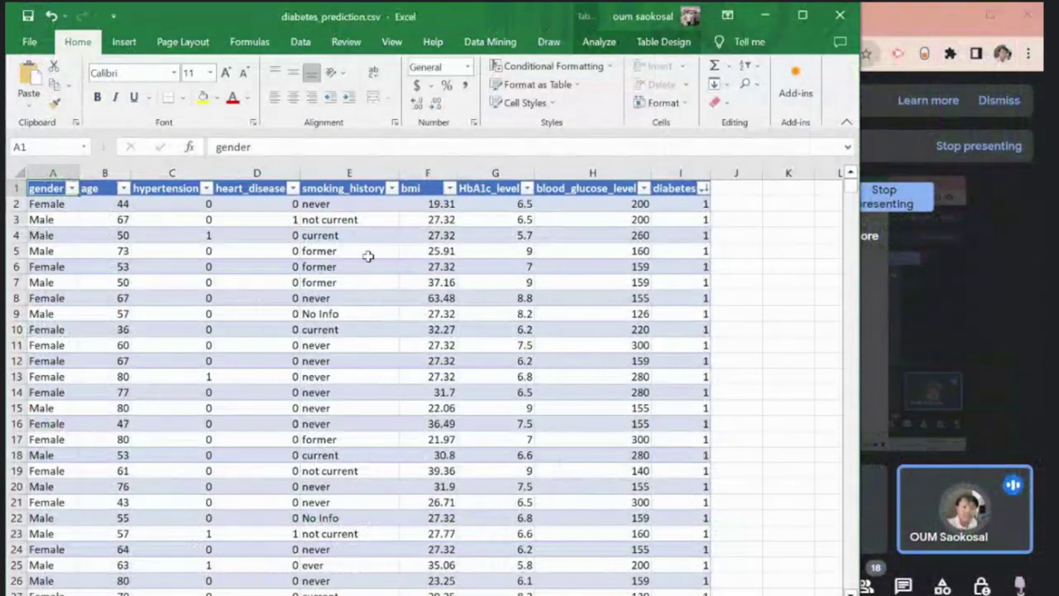
click(47, 203)
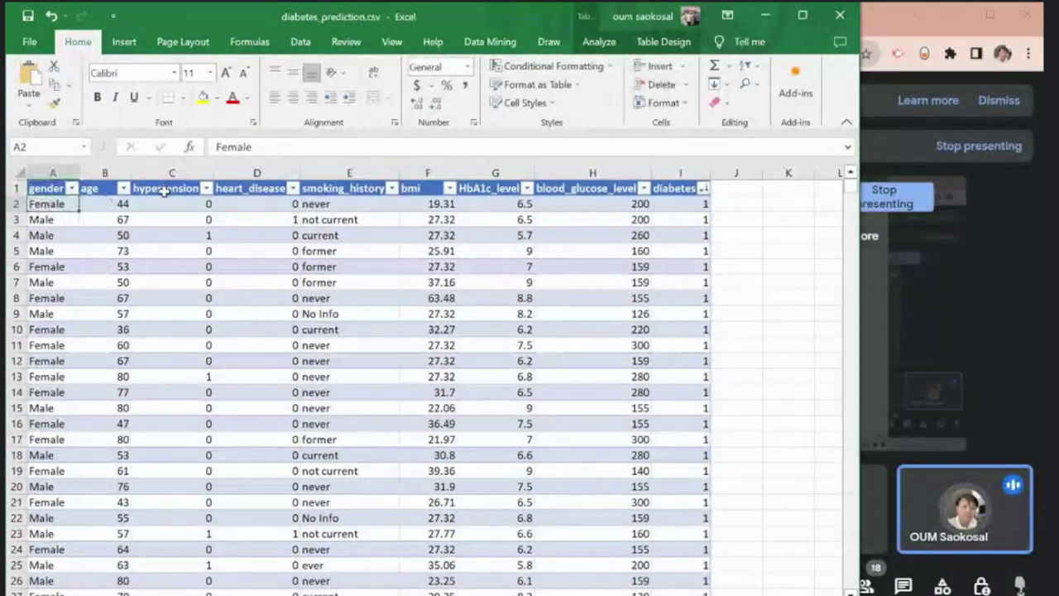
click(170, 203)
click(348, 204)
click(617, 220)
key(ctrl+a)
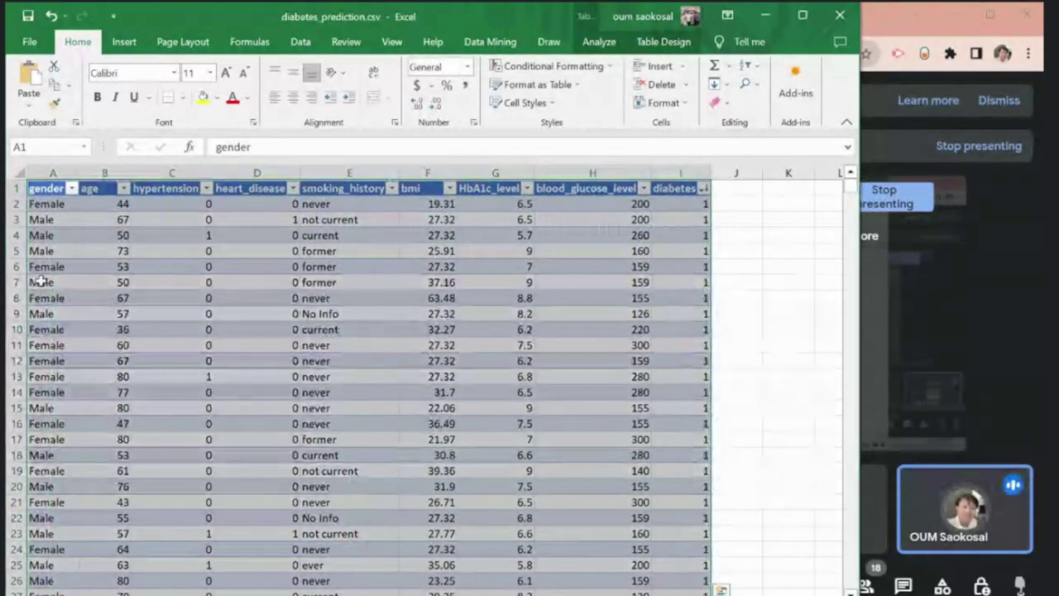
click(350, 307)
click(137, 374)
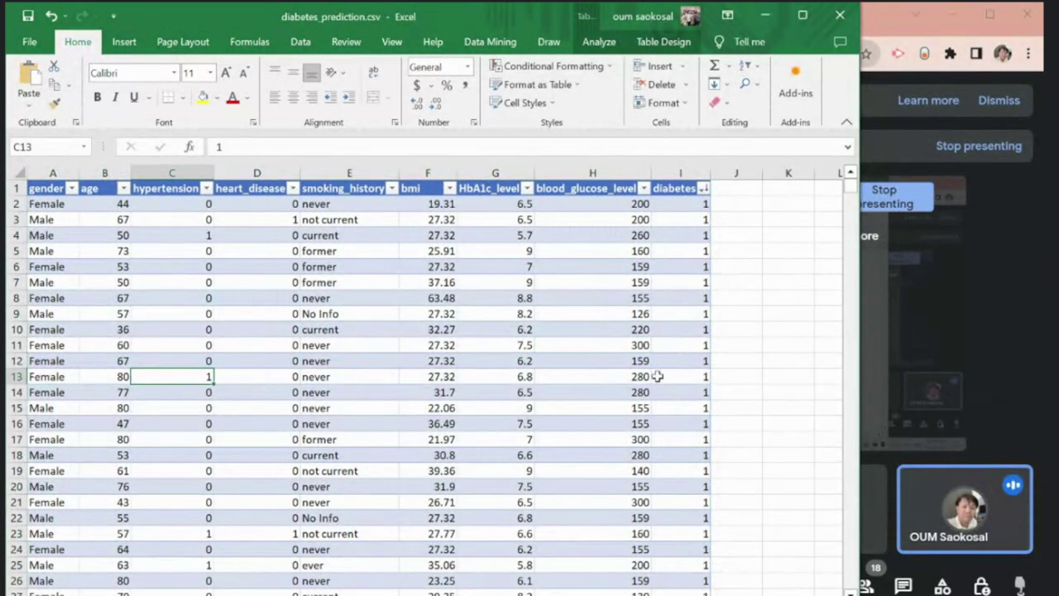
scroll(724, 368, down, 5)
scroll(724, 370, down, 20)
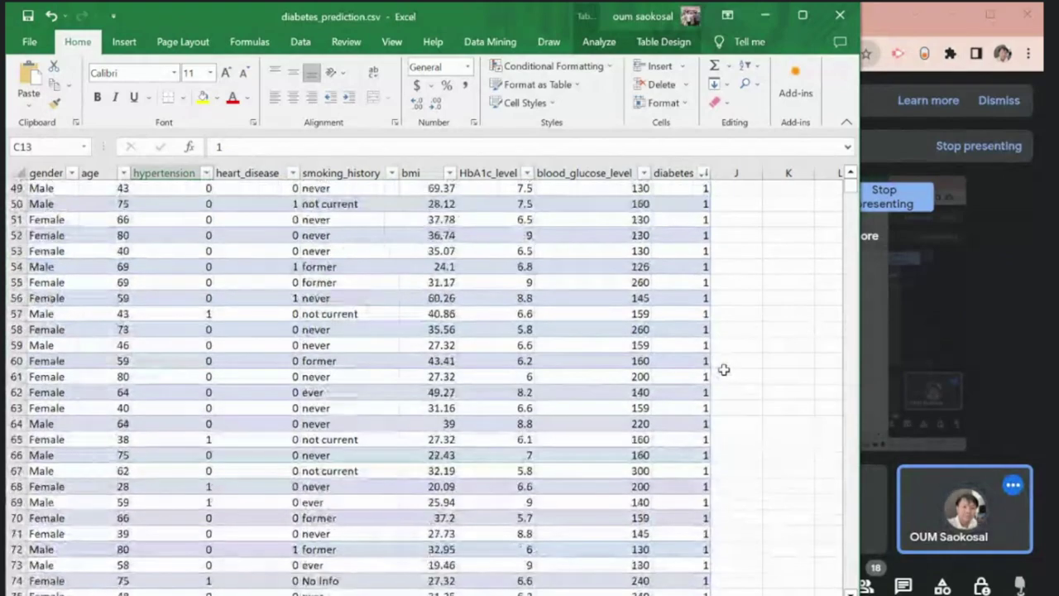
mouse_move(853, 186)
mouse_down()
mouse_move(848, 517)
mouse_move(852, 180)
mouse_up()
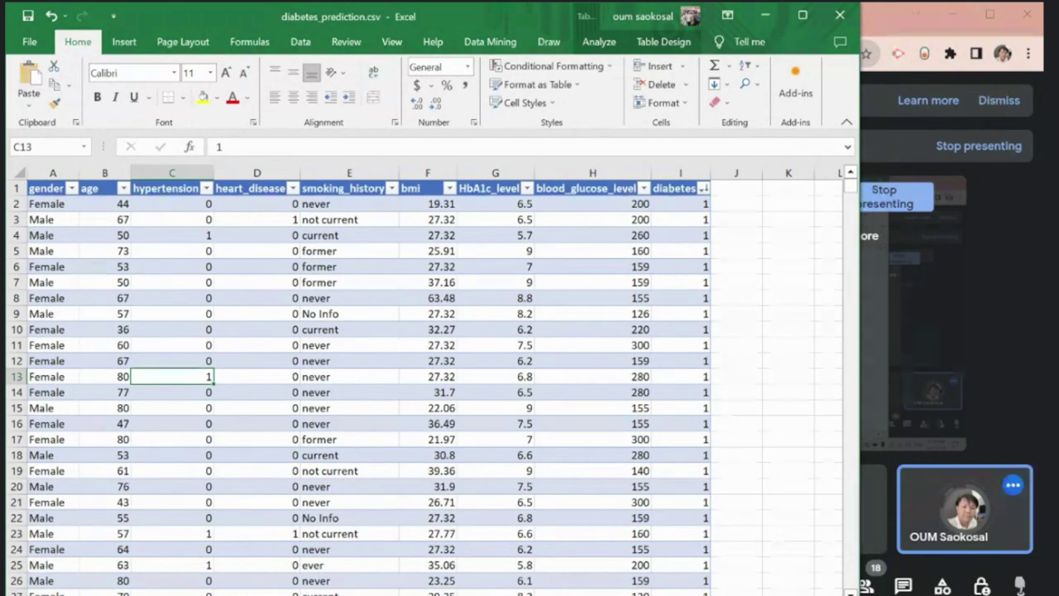
mouse_move(141, 590)
mouse_move(198, 569)
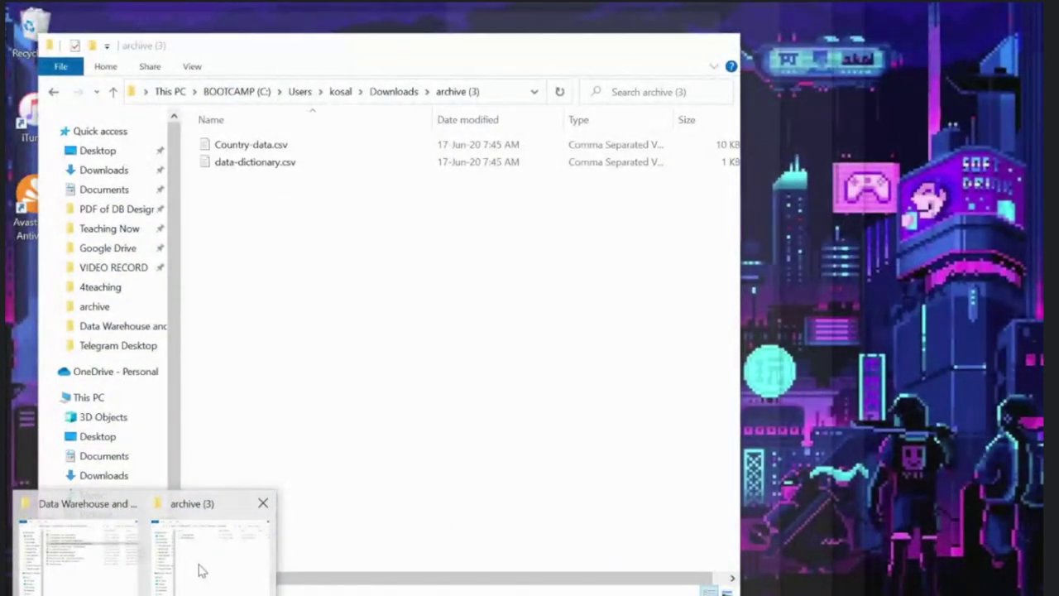
Step: Open diabetes_classification.csv from the 4teaching folder in File Explorer
click(199, 570)
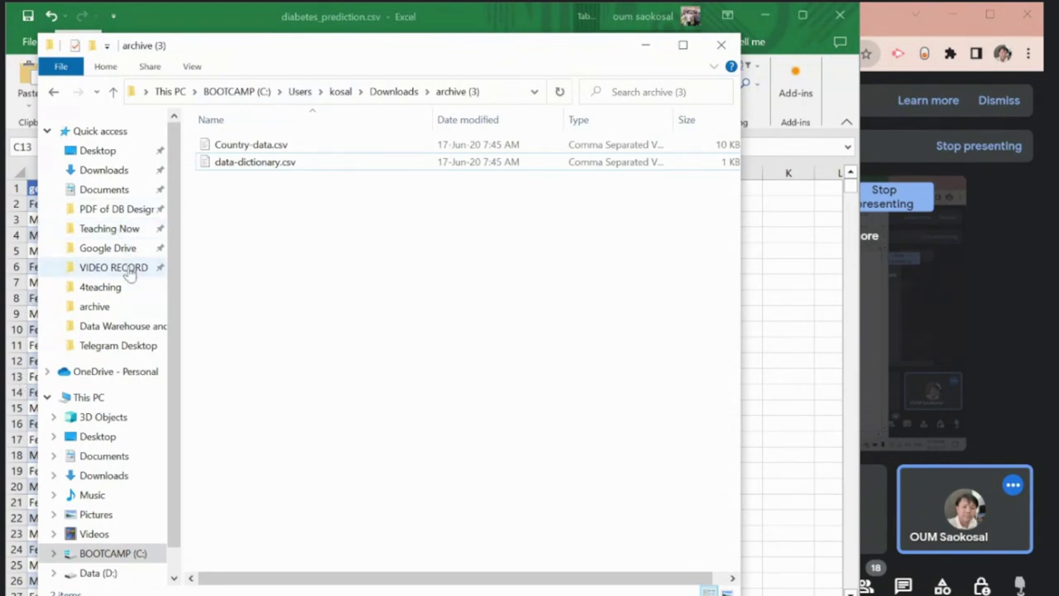
click(103, 292)
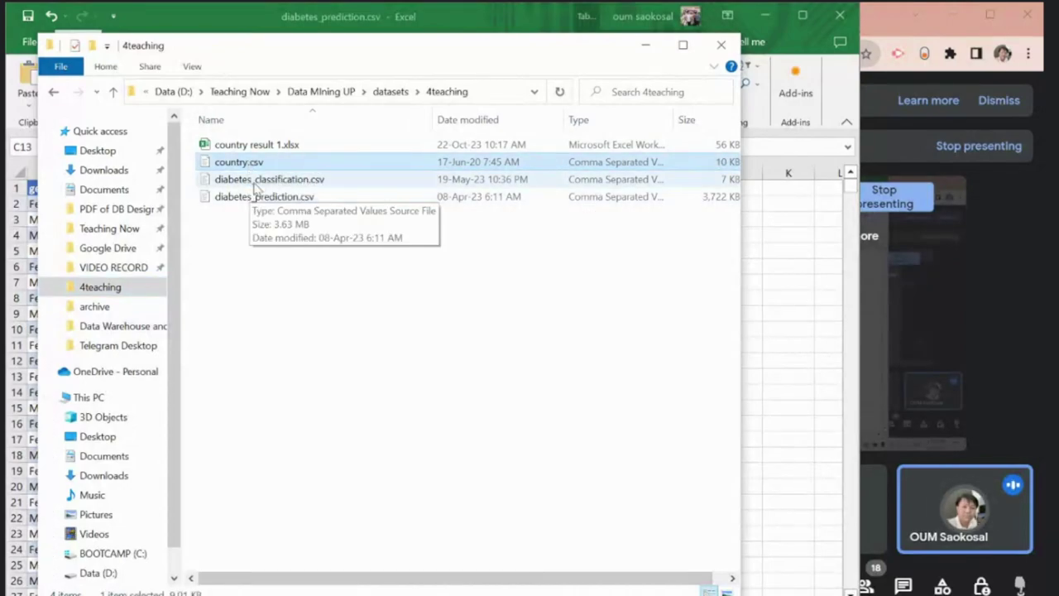
double_click(263, 179)
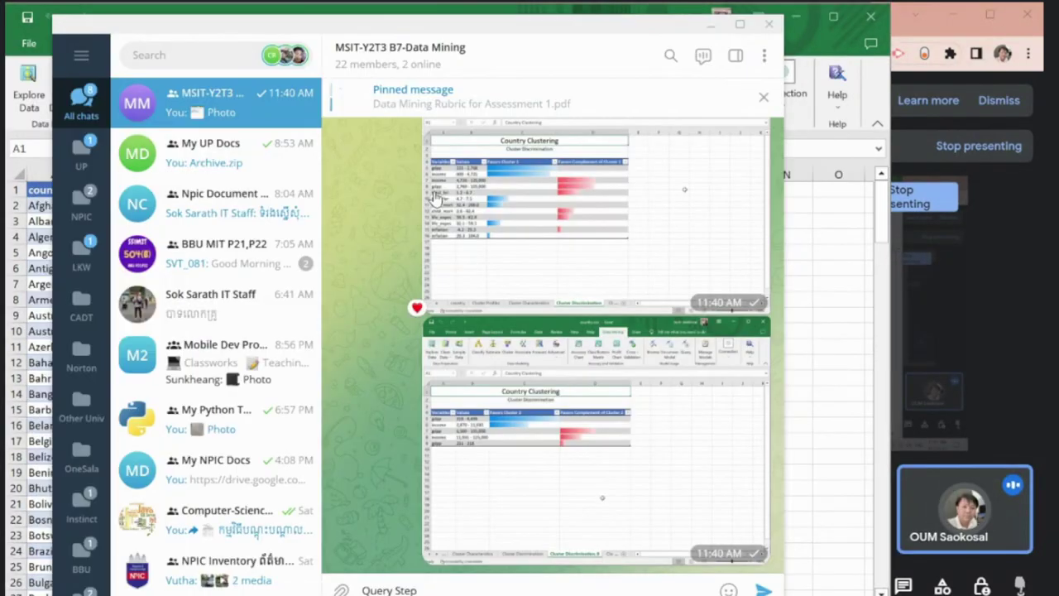
key(Return)
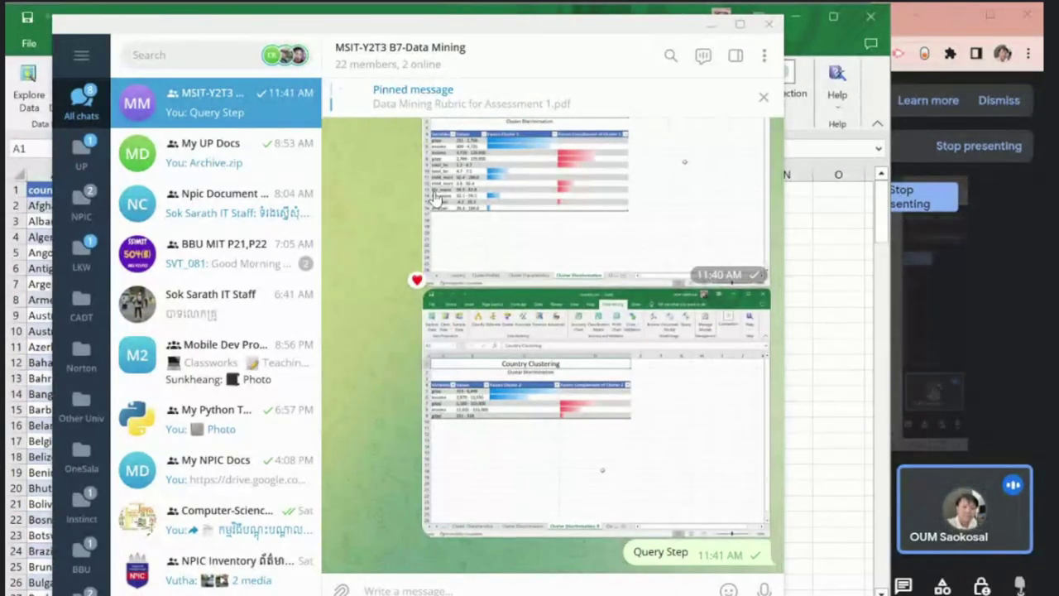
Step: Minimize Telegram to bring the country.csv workbook into view
click(709, 25)
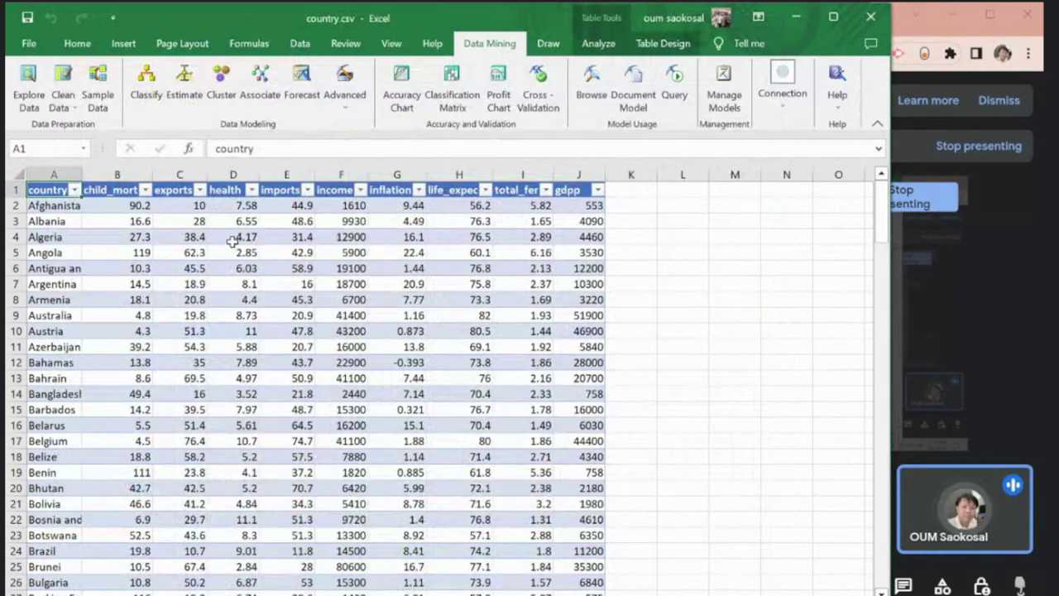
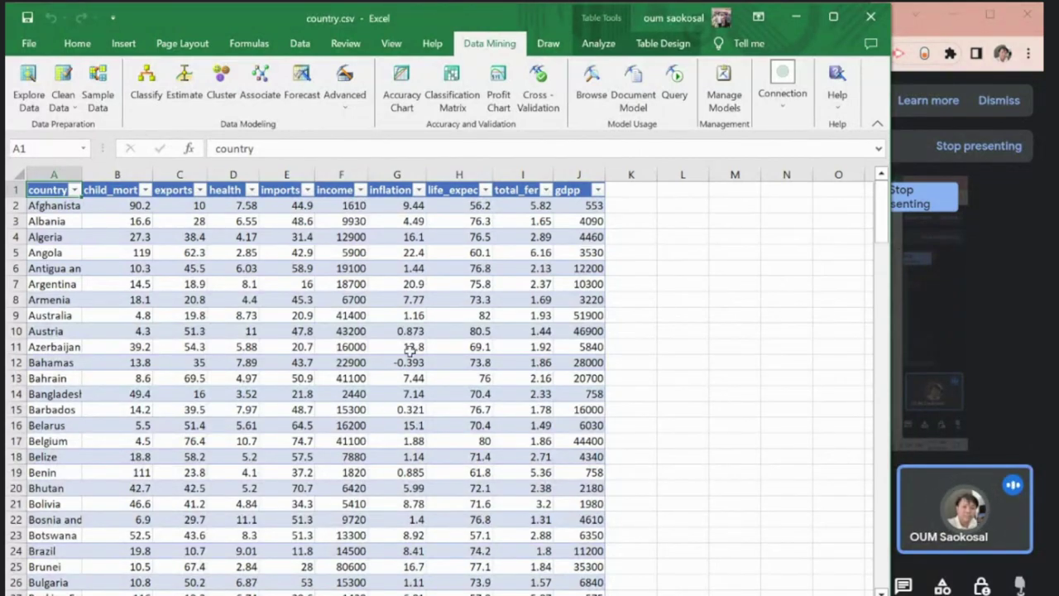
Step: Start a Data Mining prediction query and select the Country Clustering model
click(674, 81)
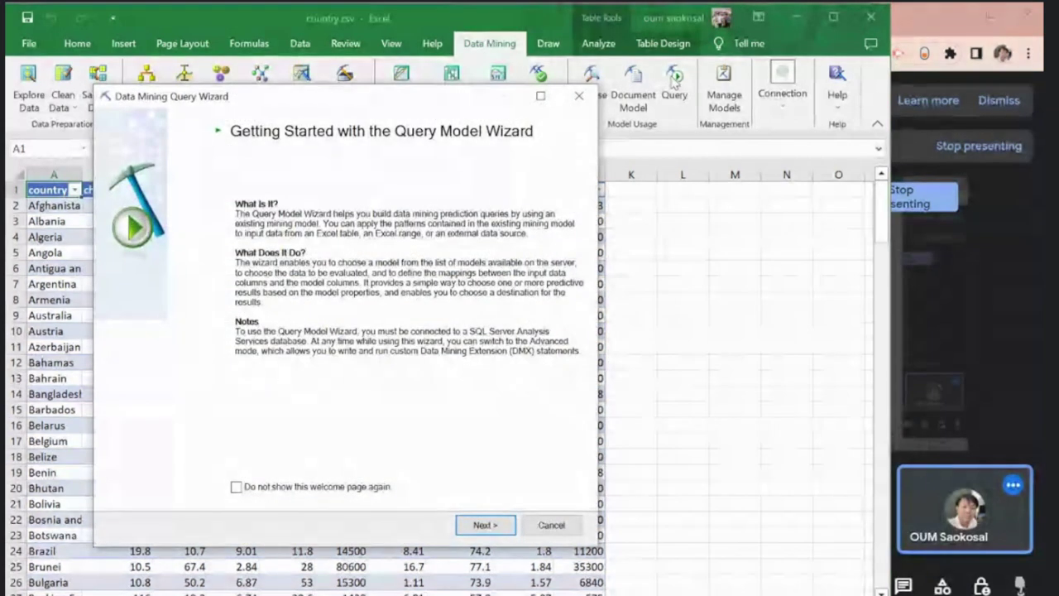
click(484, 525)
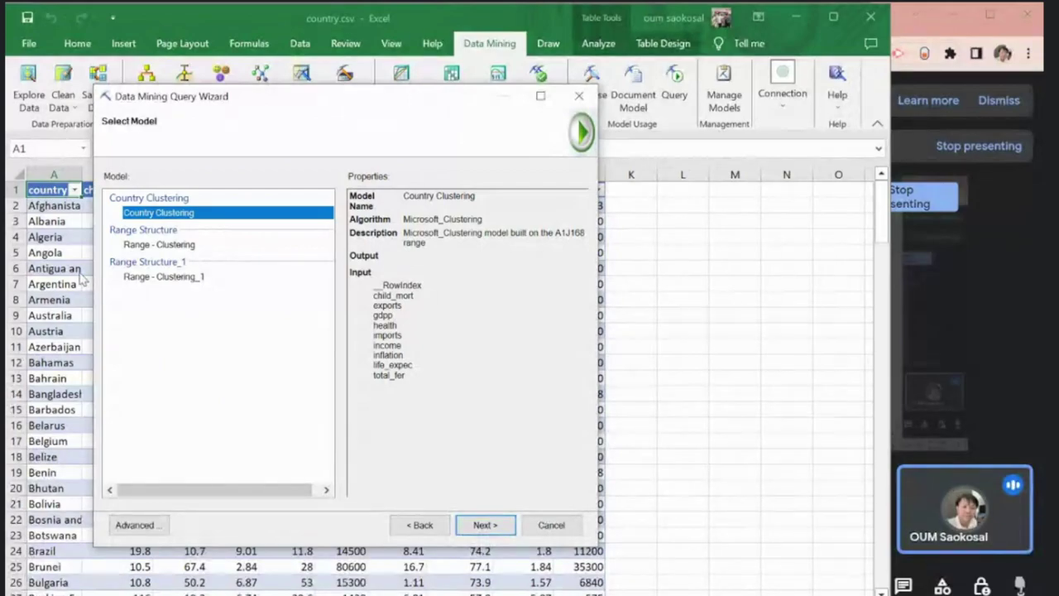
click(160, 247)
click(186, 213)
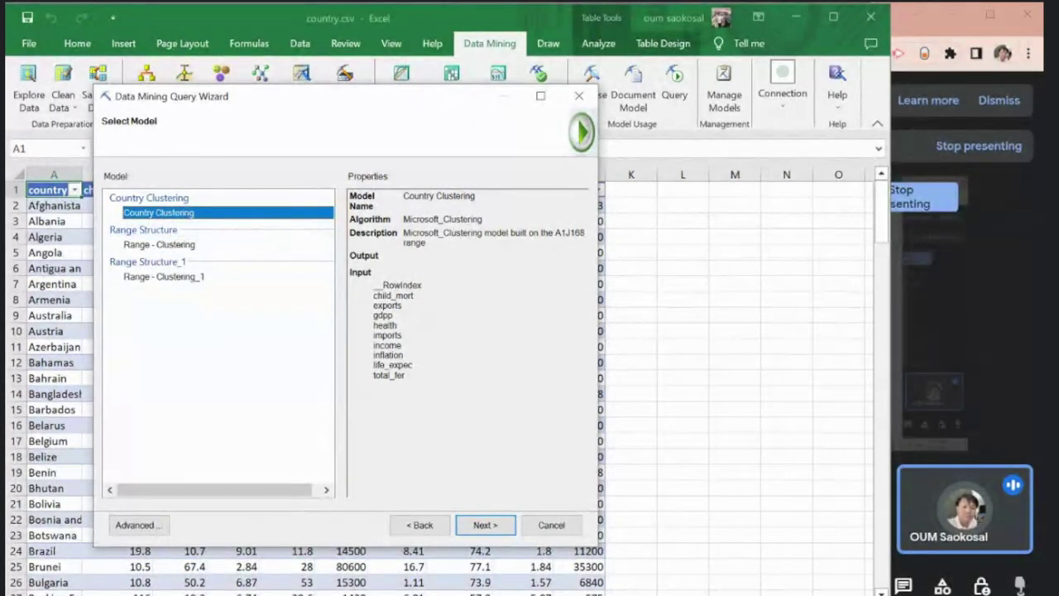
Step: Send a screenshot of the model step to the Telegram class chat and continue to source data
key(alt+Tab)
key(ctrl+v)
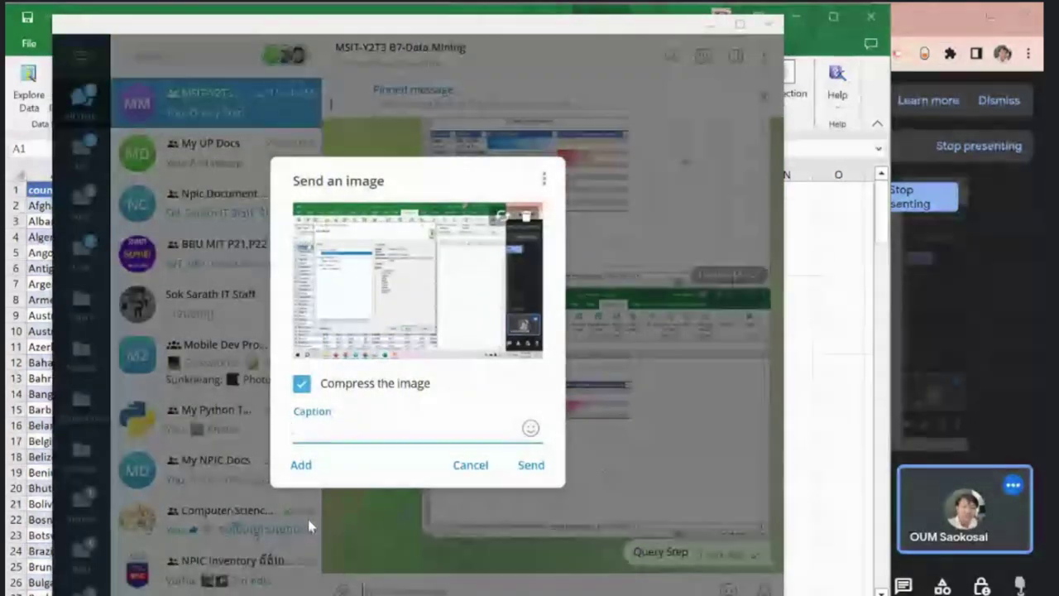
key(Return)
key(alt+Tab)
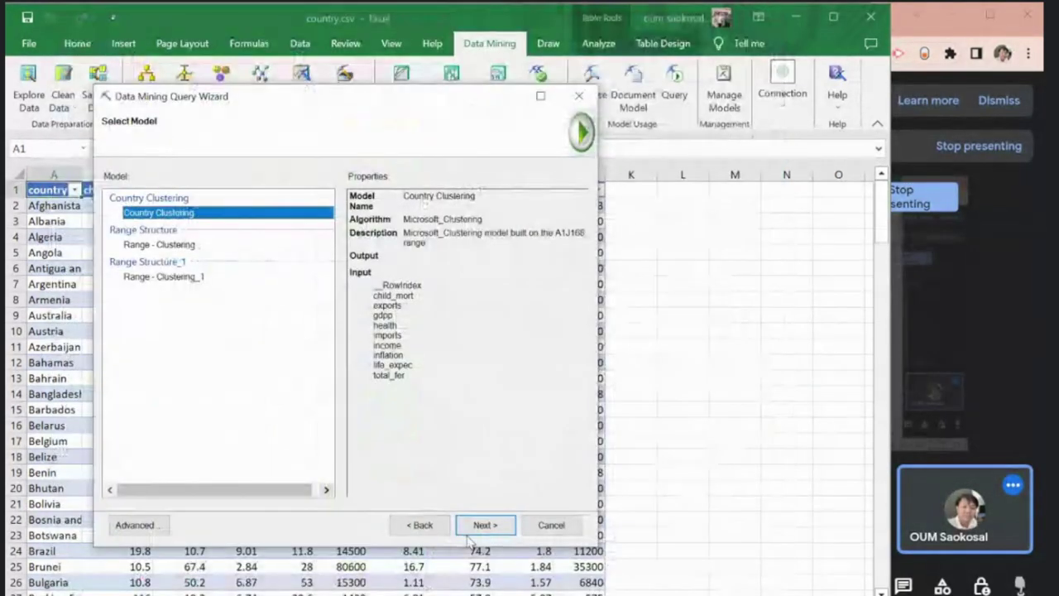
click(485, 526)
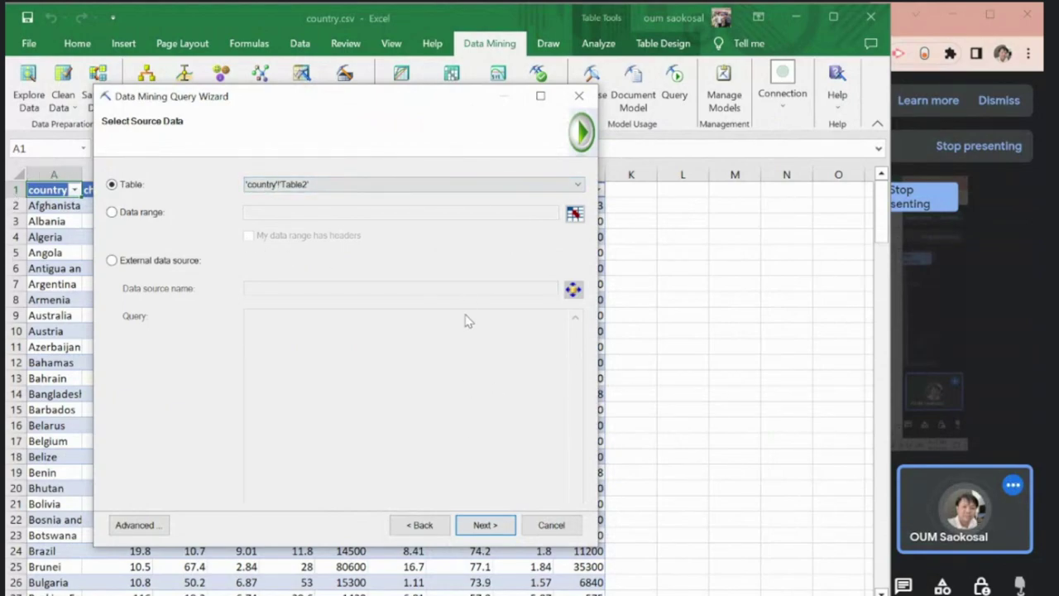
Step: Share the source-data step screenshot and keep 'country'!Table2 as the input table
key(alt+Tab)
key(alt+Tab)
key(ctrl+v)
key(Return)
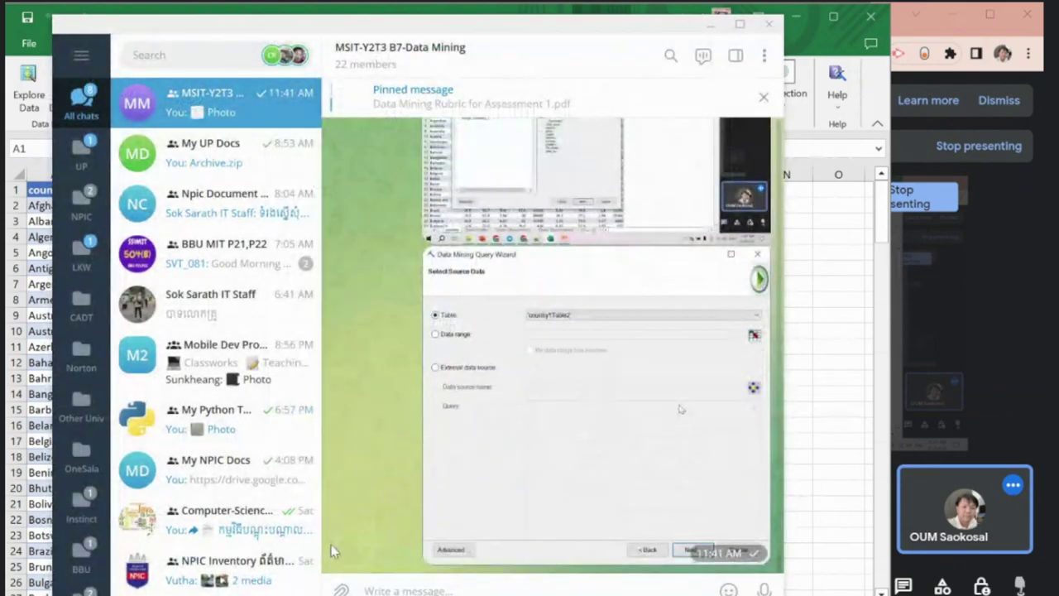
key(alt+Tab)
click(484, 525)
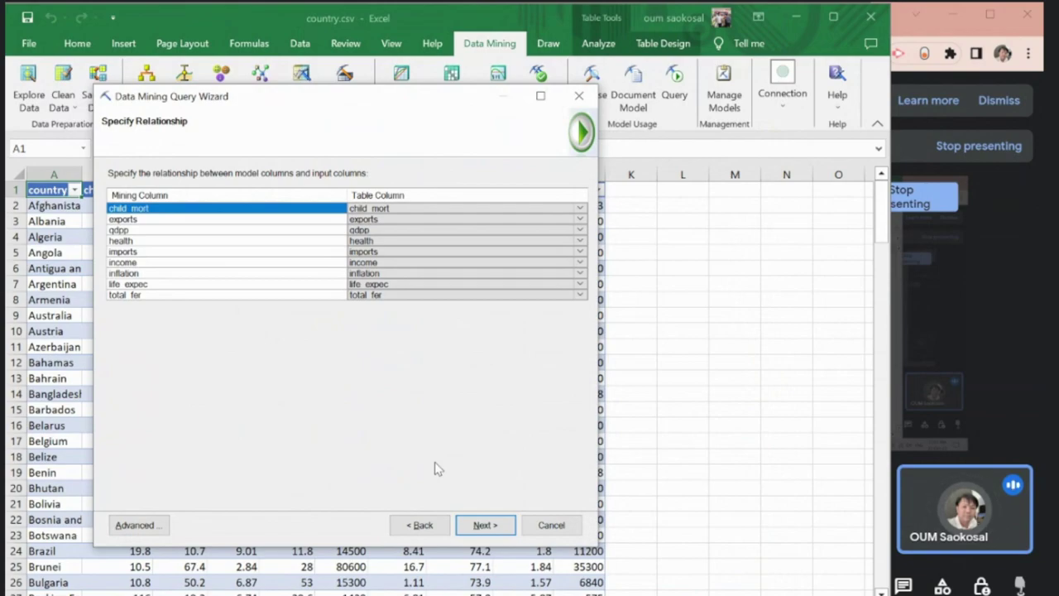
Step: Share the column-mapping step screenshot and accept the default mappings
key(alt+Tab)
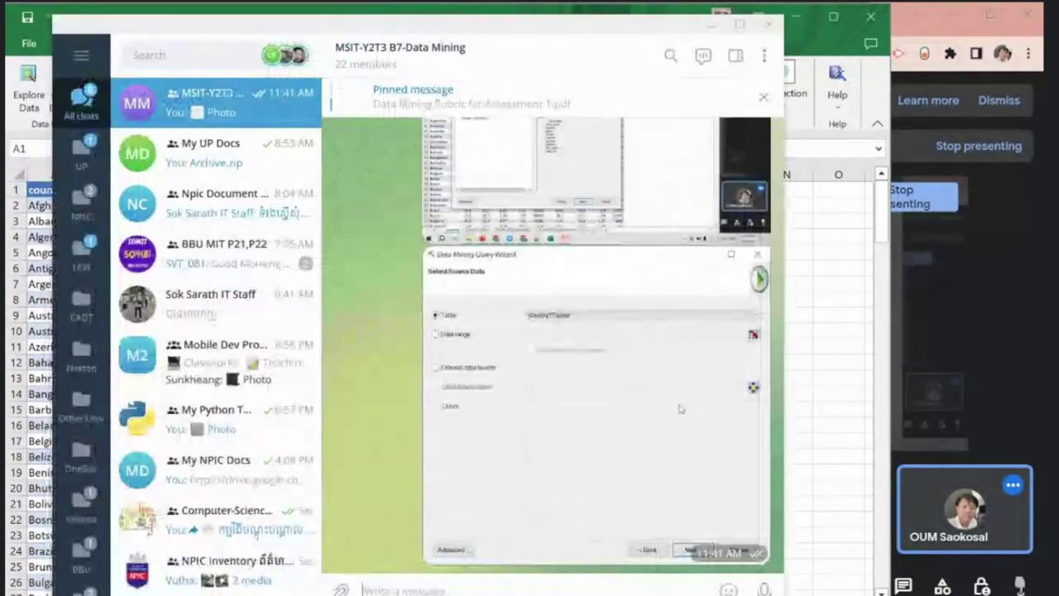
key(ctrl+v)
key(Return)
key(alt+Tab)
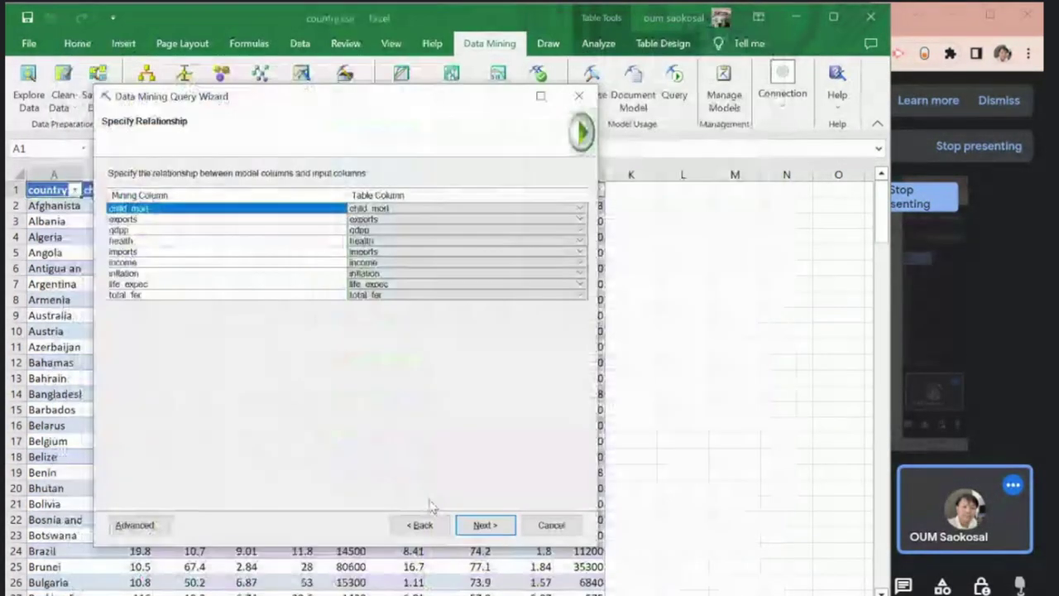
key(alt+Tab)
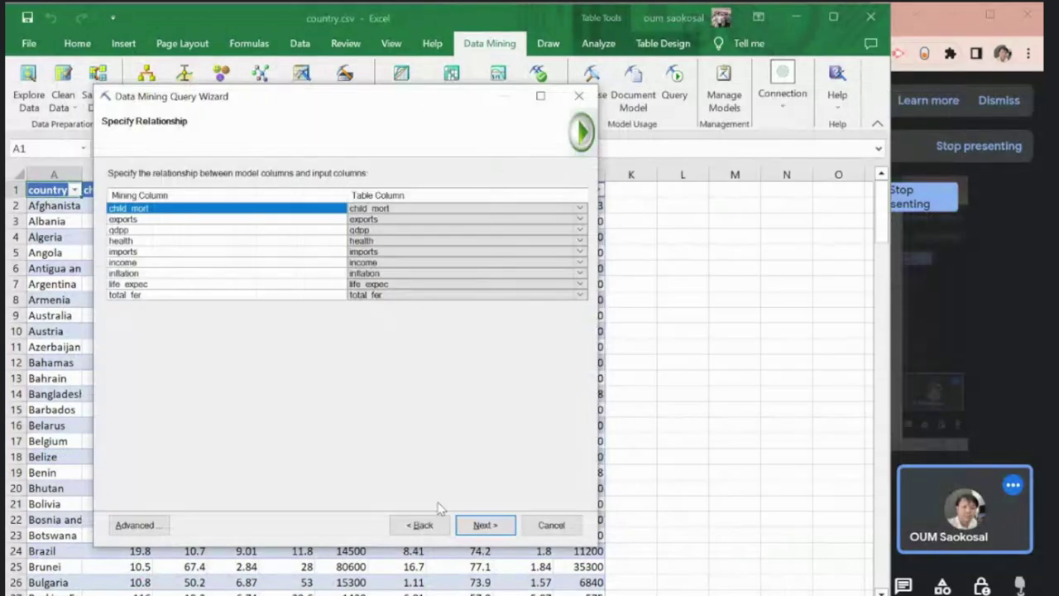
click(485, 525)
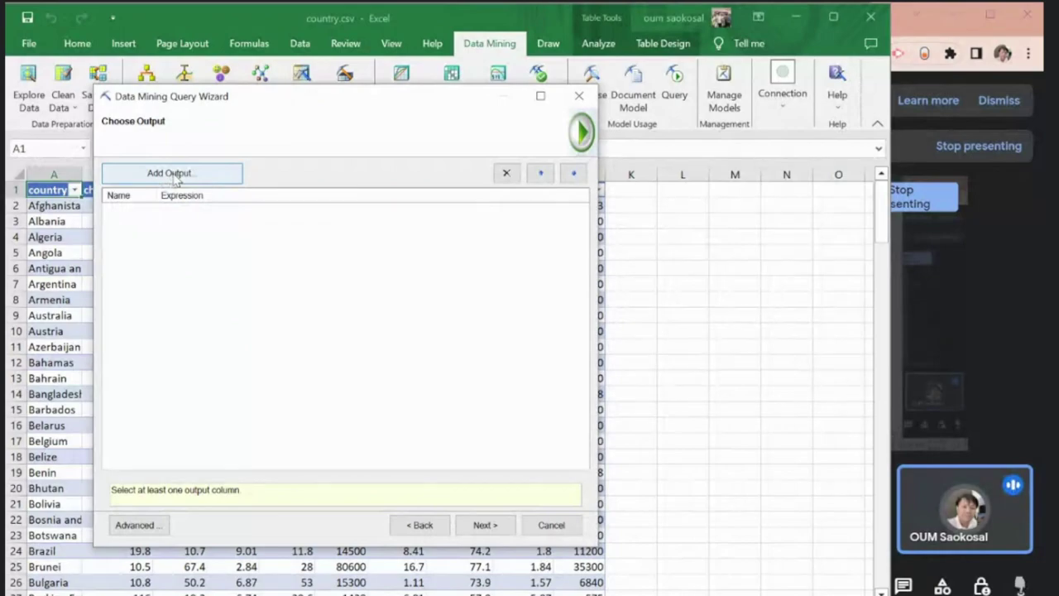
Step: Share the Choose Output step screenshot and bring up the Add Output dialog
key(alt+Tab)
key(ctrl+v)
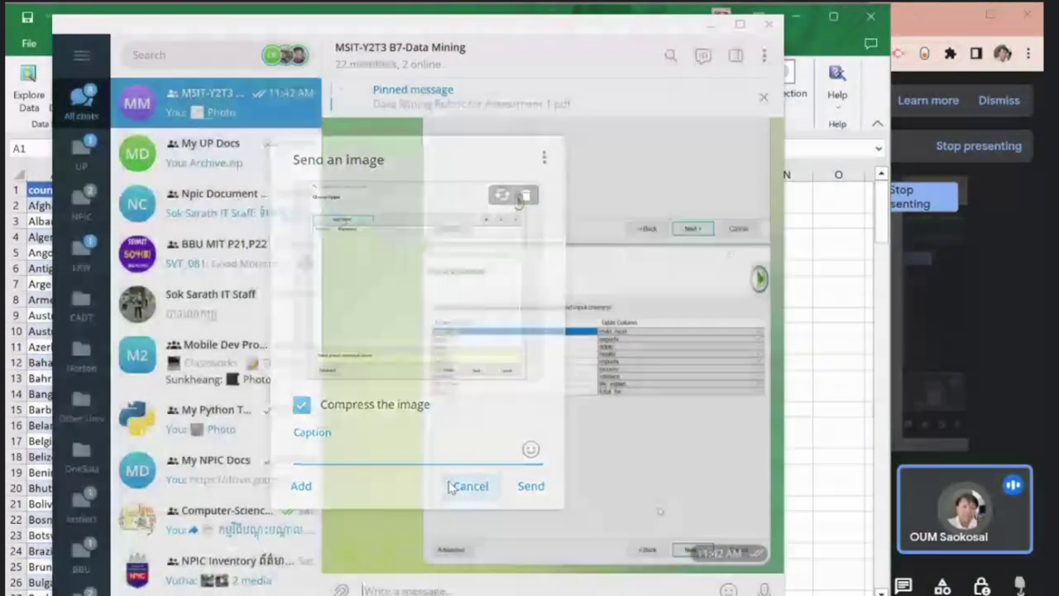
key(Return)
key(alt+Tab)
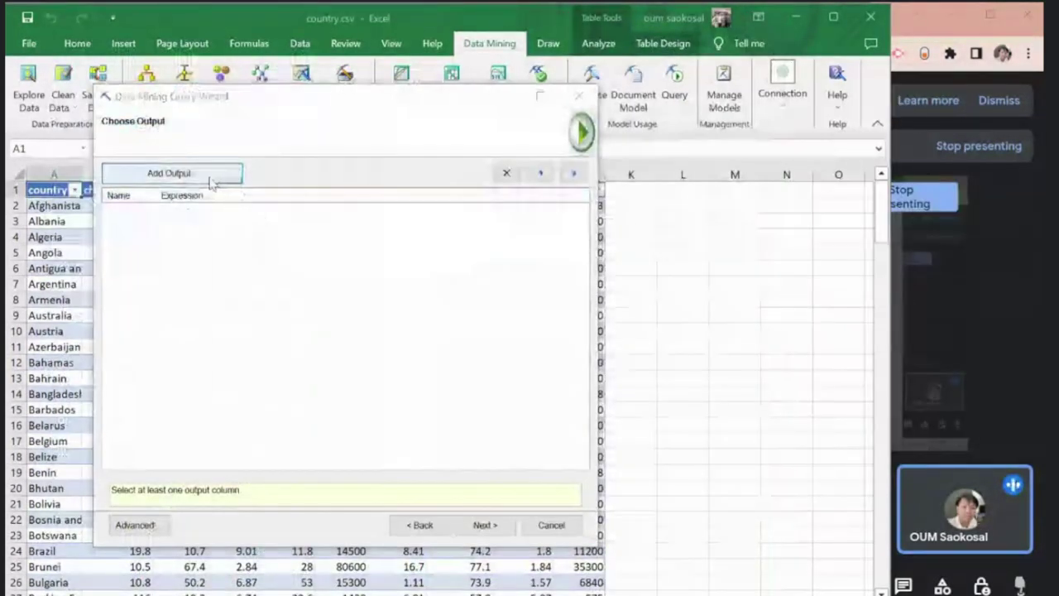
click(172, 173)
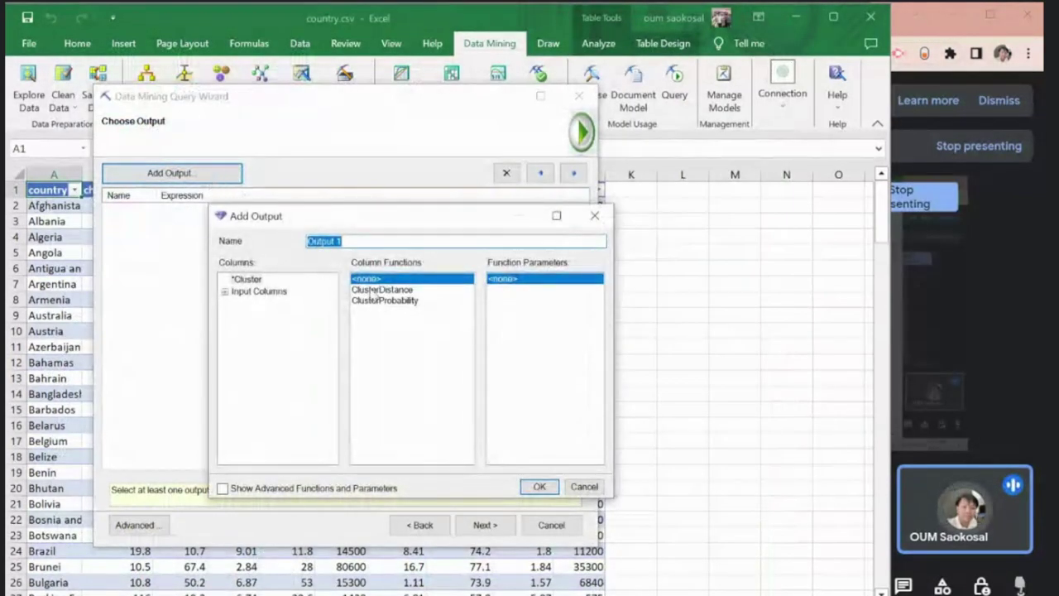
Step: Rename the default output Output 1 to Cluster
click(352, 240)
drag(361, 240, 232, 240)
text(Cluster)
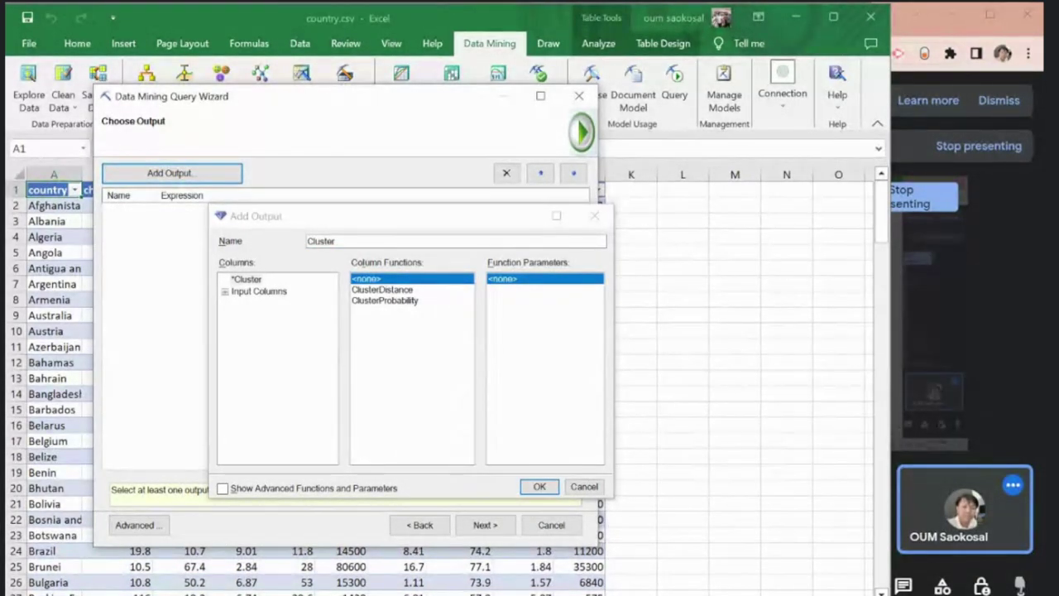
Step: Paste the naming-step screenshot in Telegram and circle Cluster and both <none> fields in pink
key(alt+Tab)
key(ctrl+v)
click(381, 319)
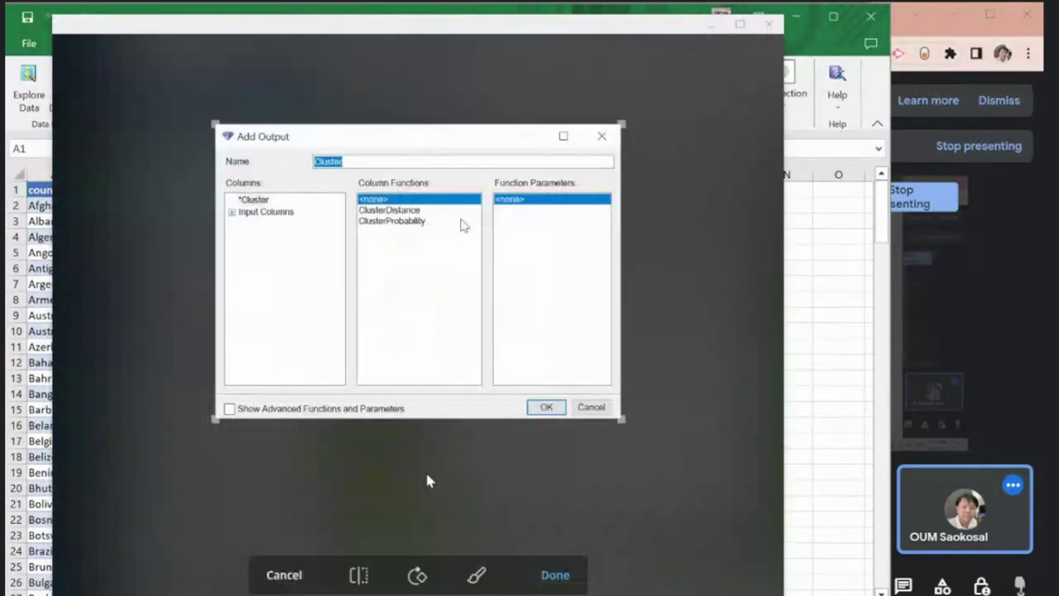
click(477, 575)
drag(358, 166, 298, 167)
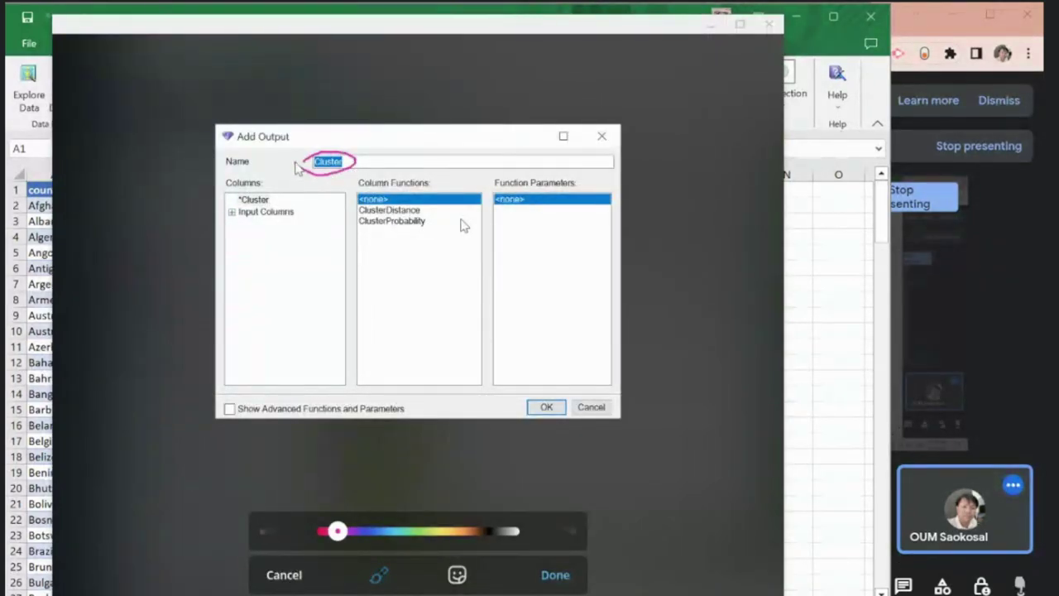
mouse_move(486, 198)
mouse_down()
mouse_move(527, 192)
mouse_move(523, 220)
mouse_move(482, 195)
mouse_up()
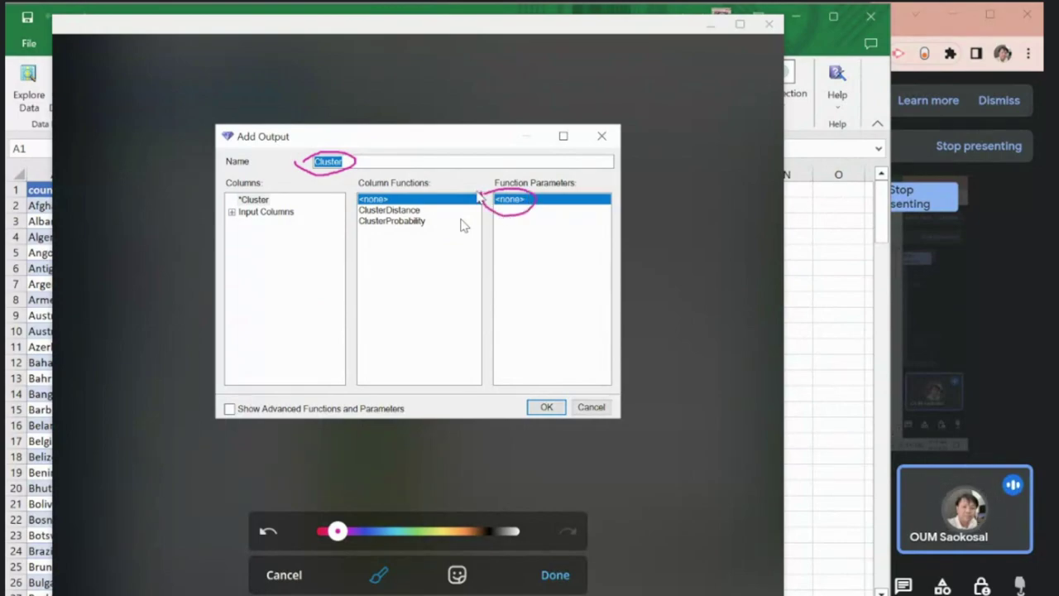
mouse_move(374, 196)
mouse_down()
mouse_move(404, 198)
mouse_move(361, 197)
mouse_up()
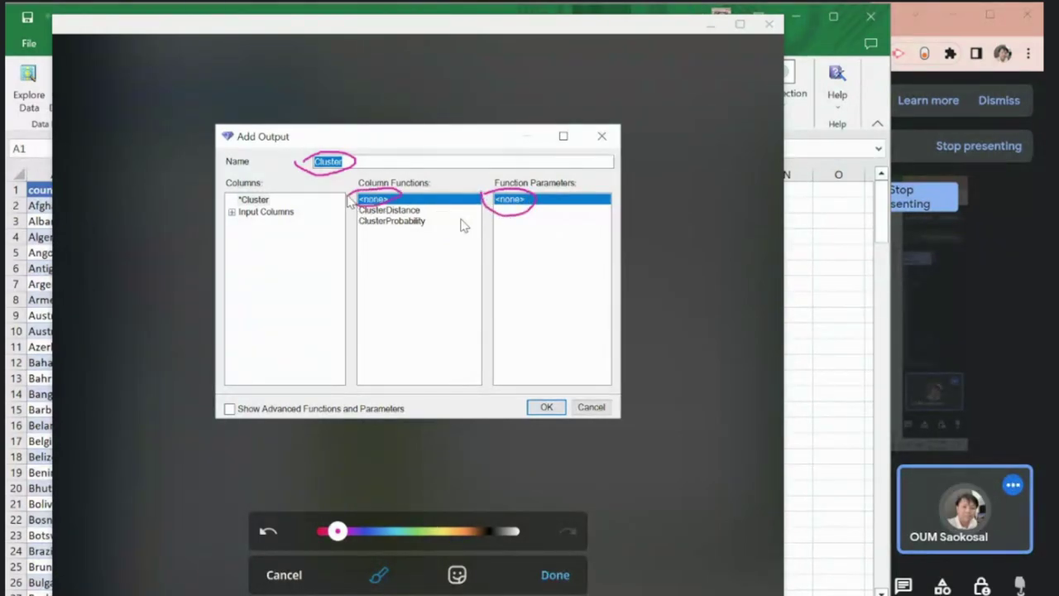
click(553, 576)
click(552, 575)
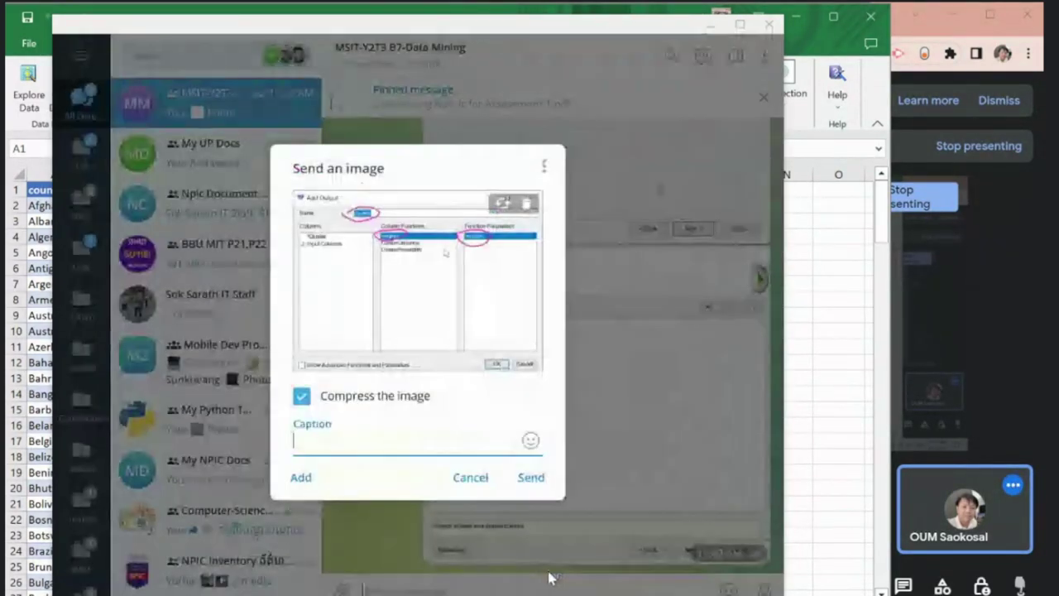
Step: Send it captioned 'Rename' / 'And choose <None> and <None>', then confirm the Cluster output
text(Rename)
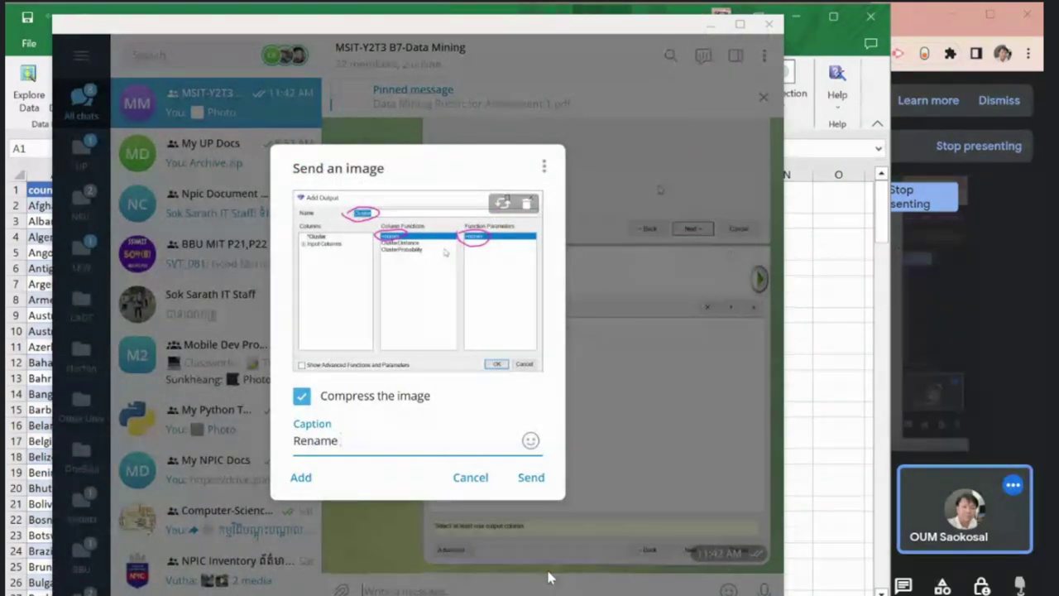
key(shift+Return)
text(And )
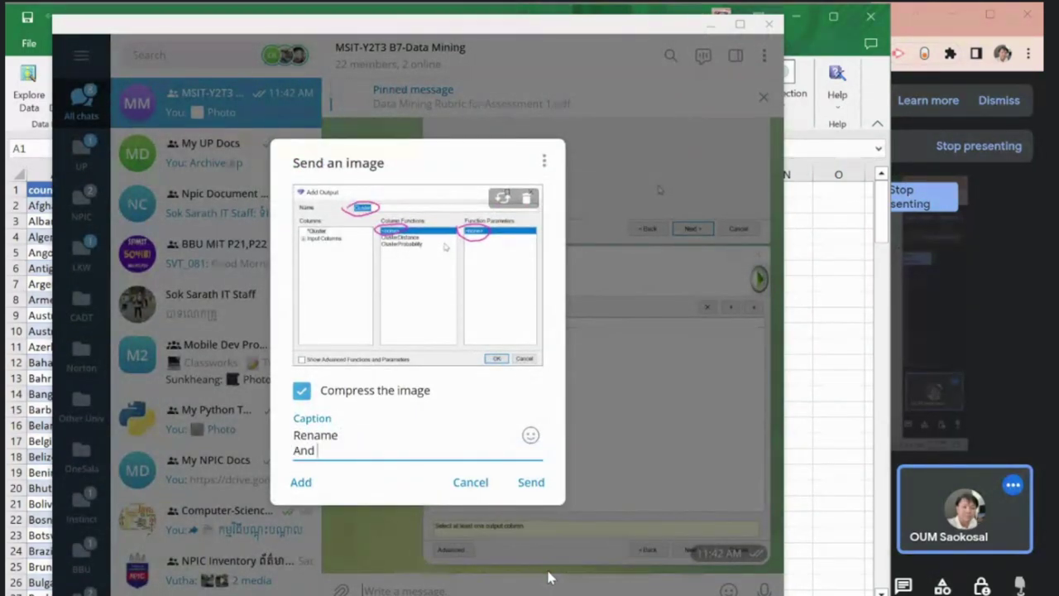
text(choose <None>)
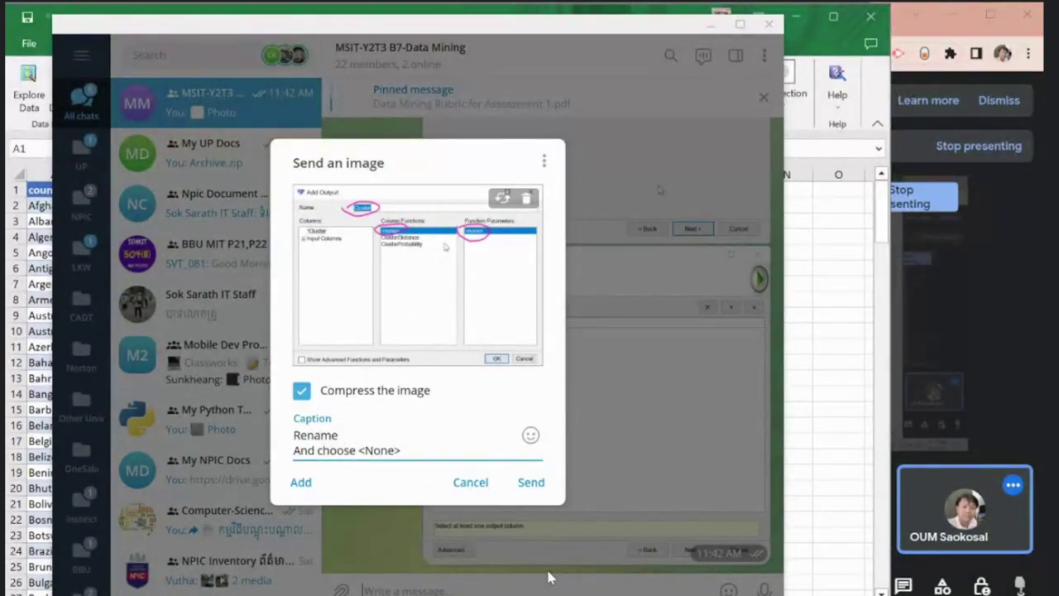
text( and <None>)
key(Return)
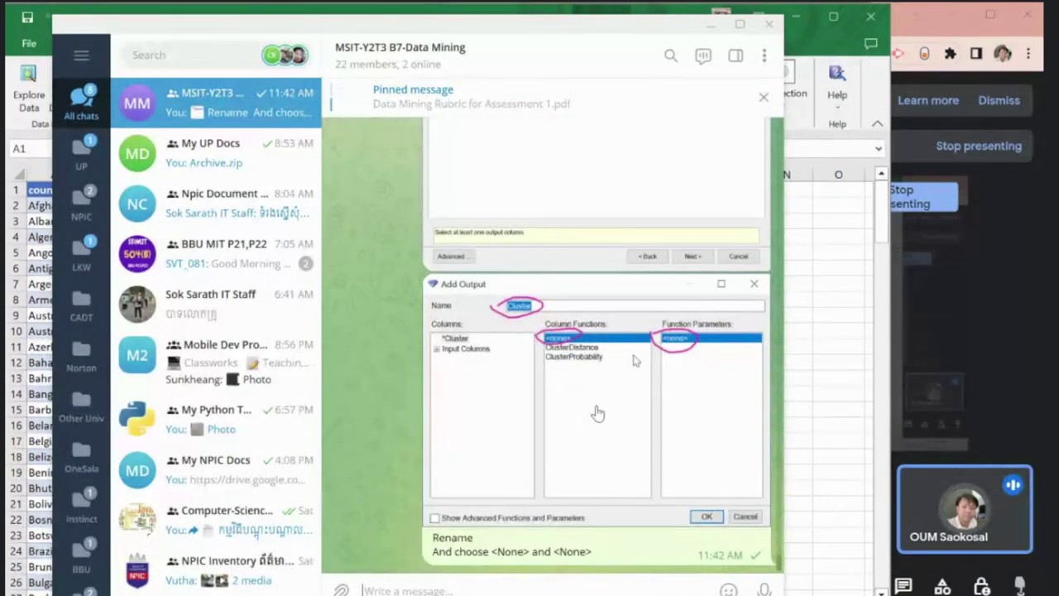
click(594, 407)
key(Escape)
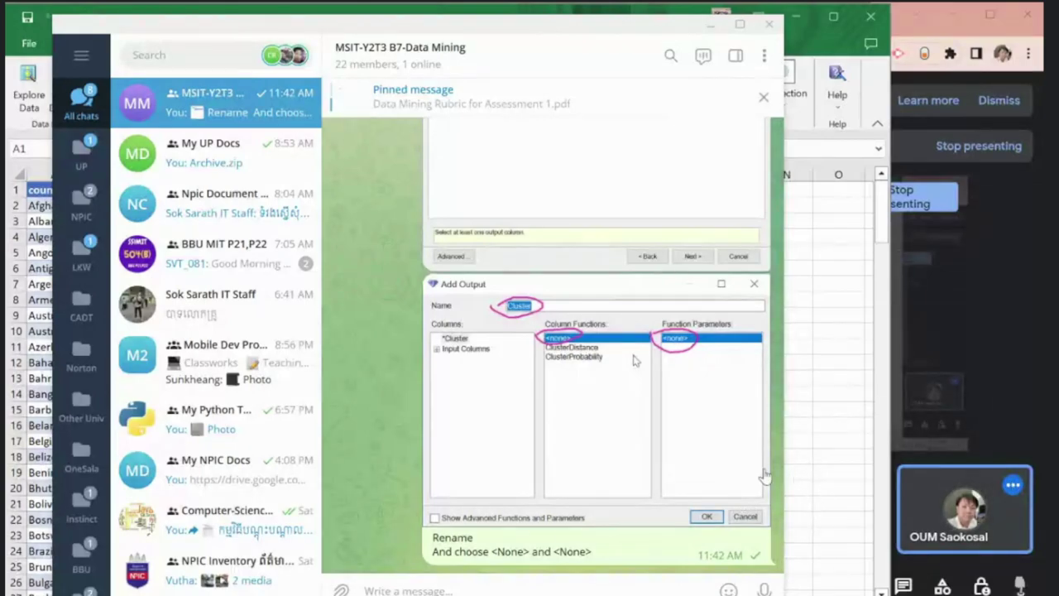
click(816, 493)
click(540, 487)
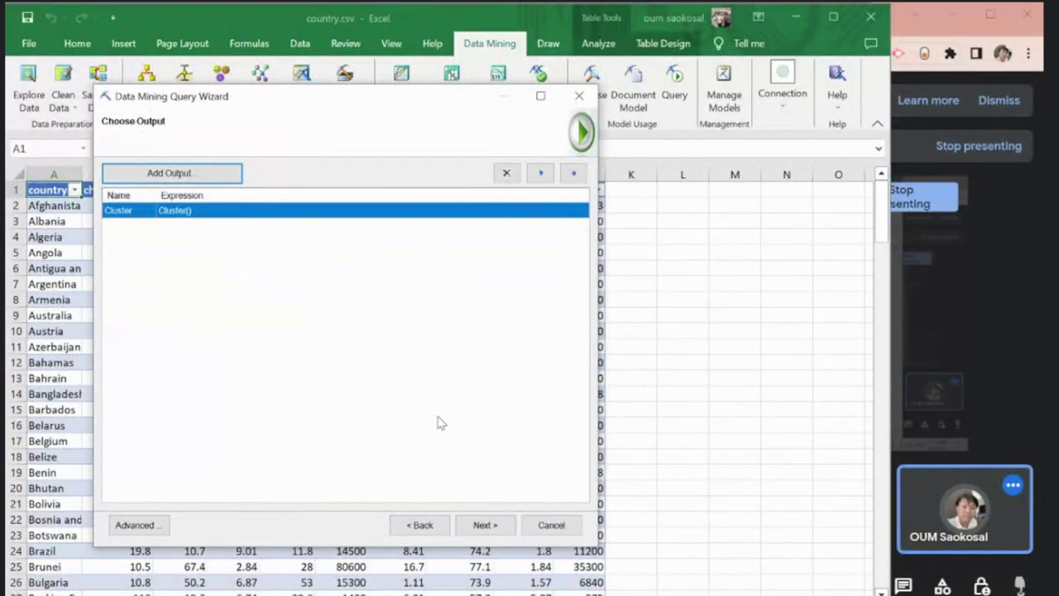
Step: Share a screenshot of the output list with Cluster() and move on to the results destination
key(alt+Print)
key(alt+Tab)
key(ctrl+v)
key(Return)
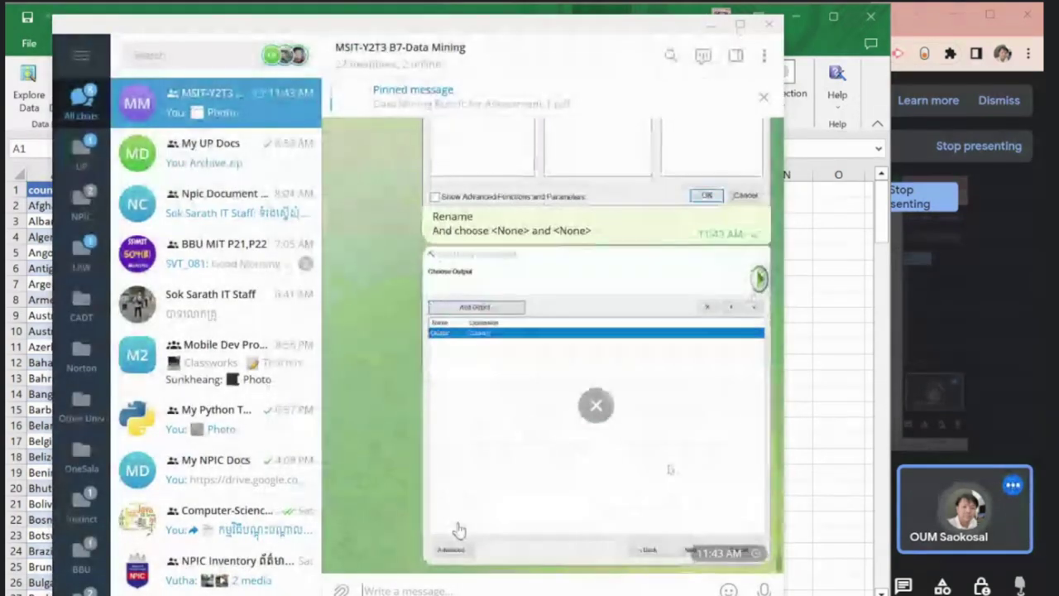
key(alt+Tab)
click(487, 525)
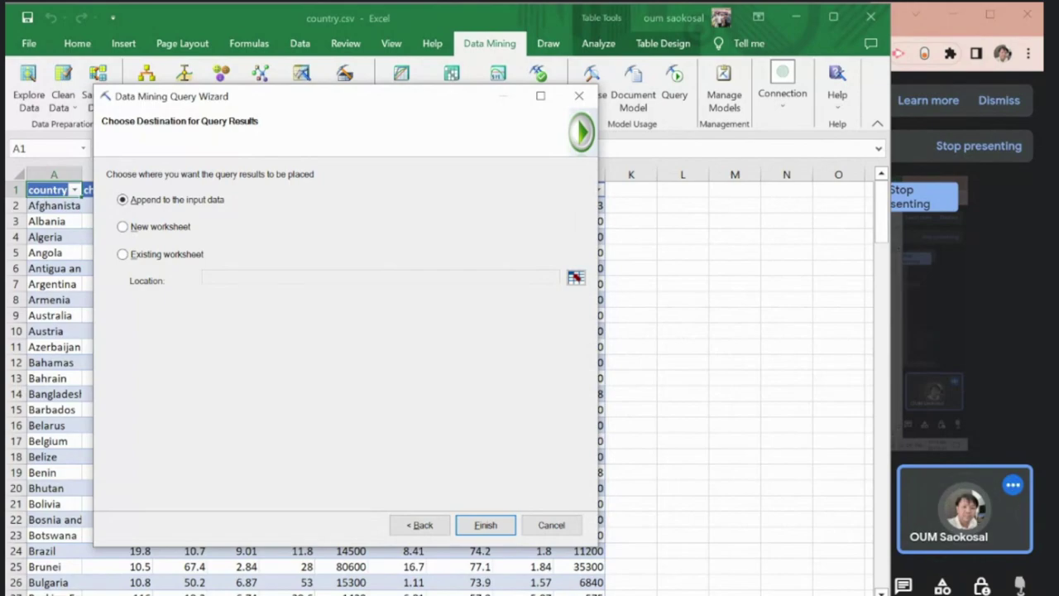
Step: Share the destination-step screenshot and finish, appending the Cluster column to the country table
key(alt+Tab)
key(ctrl+v)
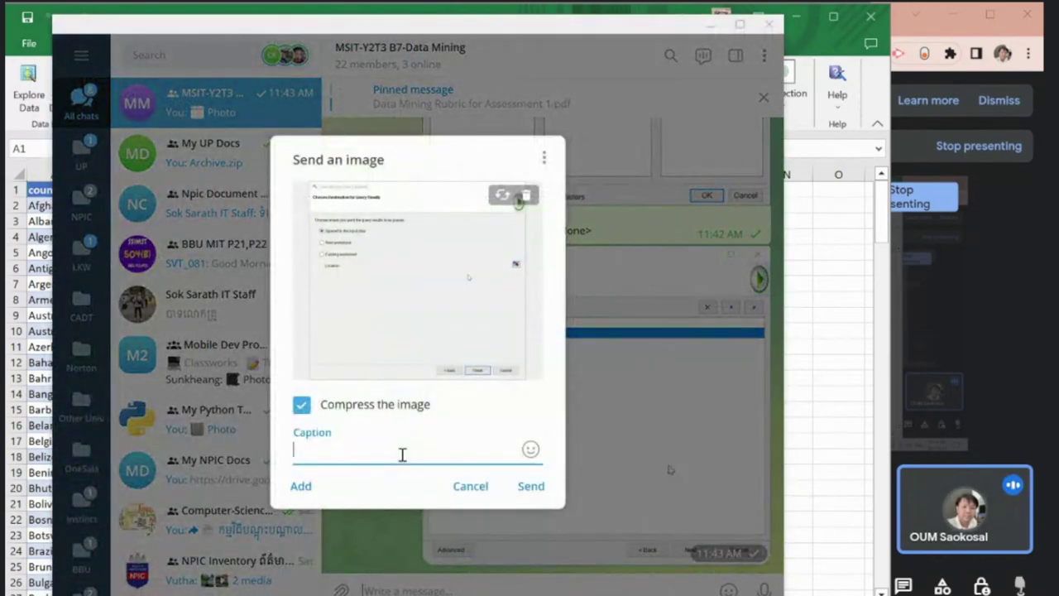
key(Return)
key(alt+Tab)
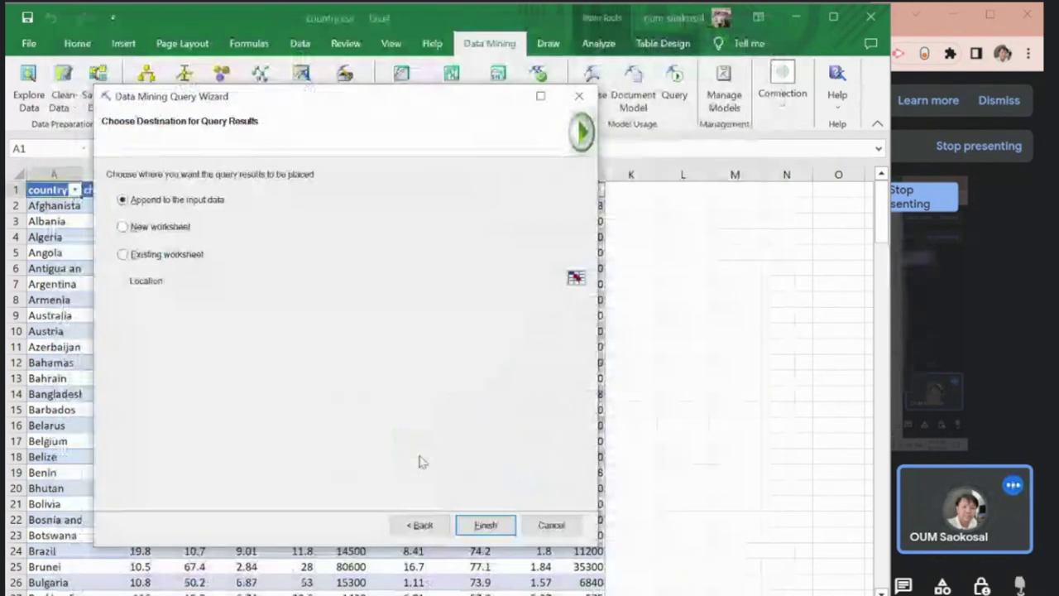
click(486, 527)
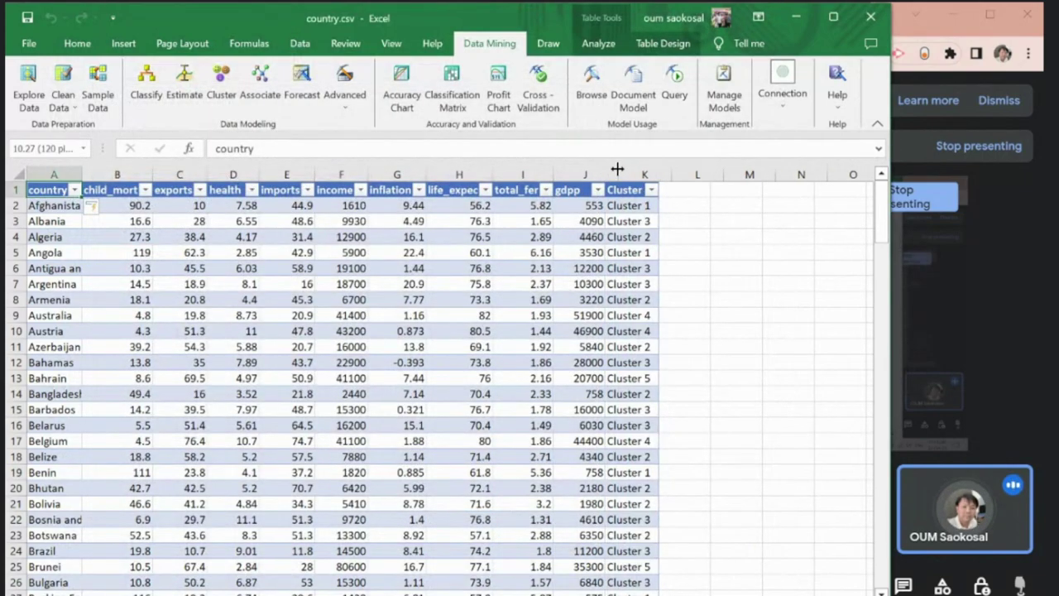
Step: Autofit the gdpp column, scroll through the clustered countries, and glance at Analyze and Data Mining tools
double_click(604, 169)
scroll(546, 365, down, 20)
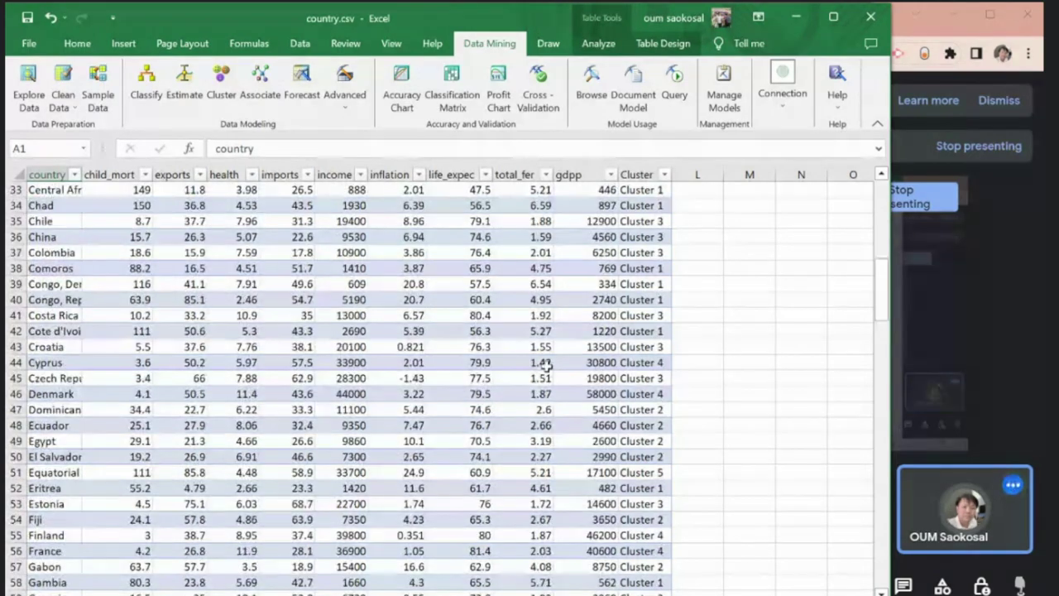
scroll(550, 367, down, 17)
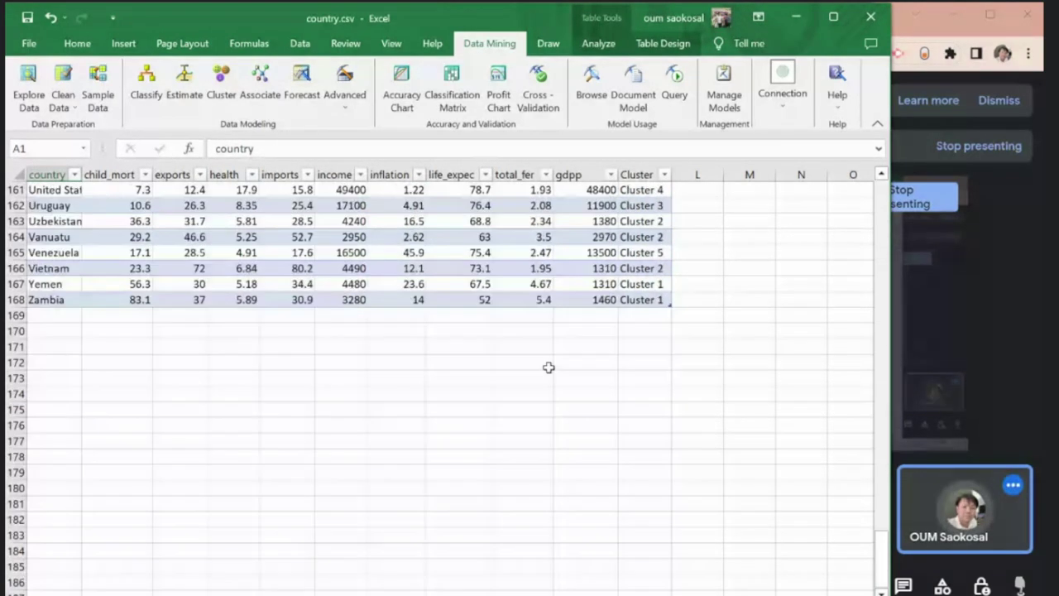
scroll(548, 367, up, 20)
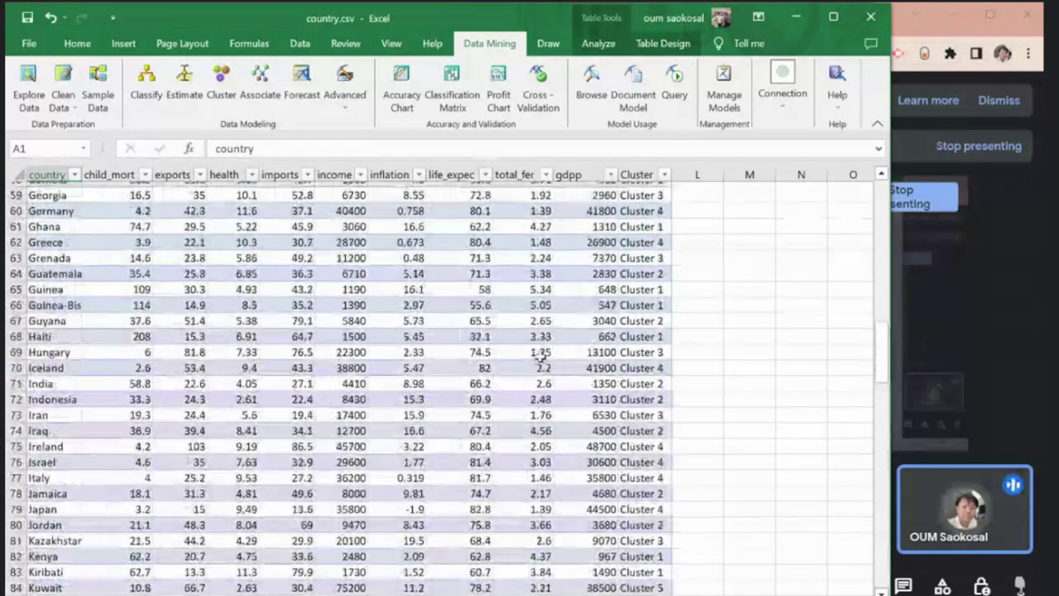
scroll(536, 349, up, 6)
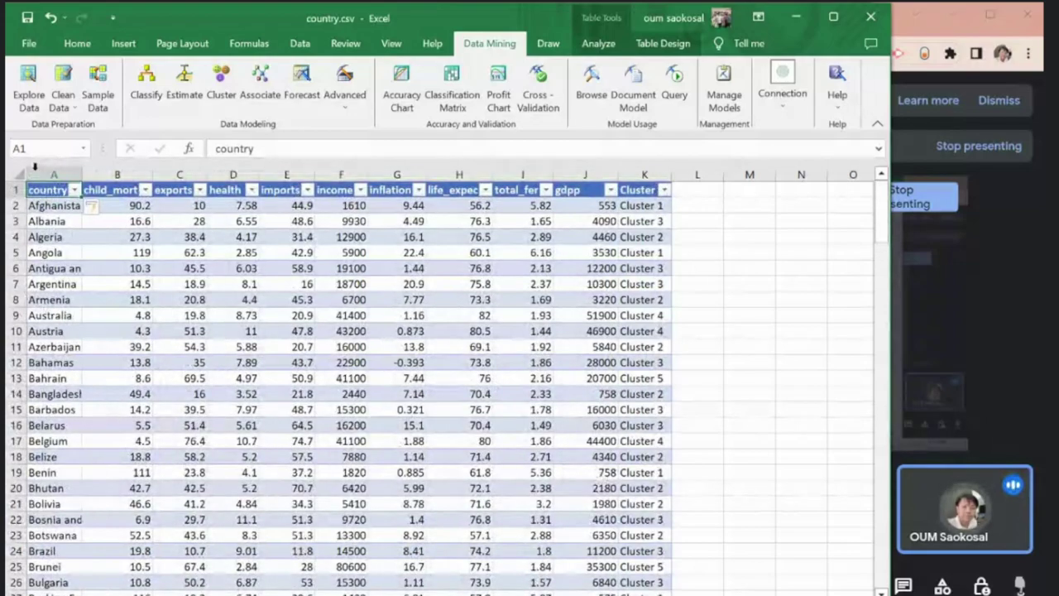
click(599, 44)
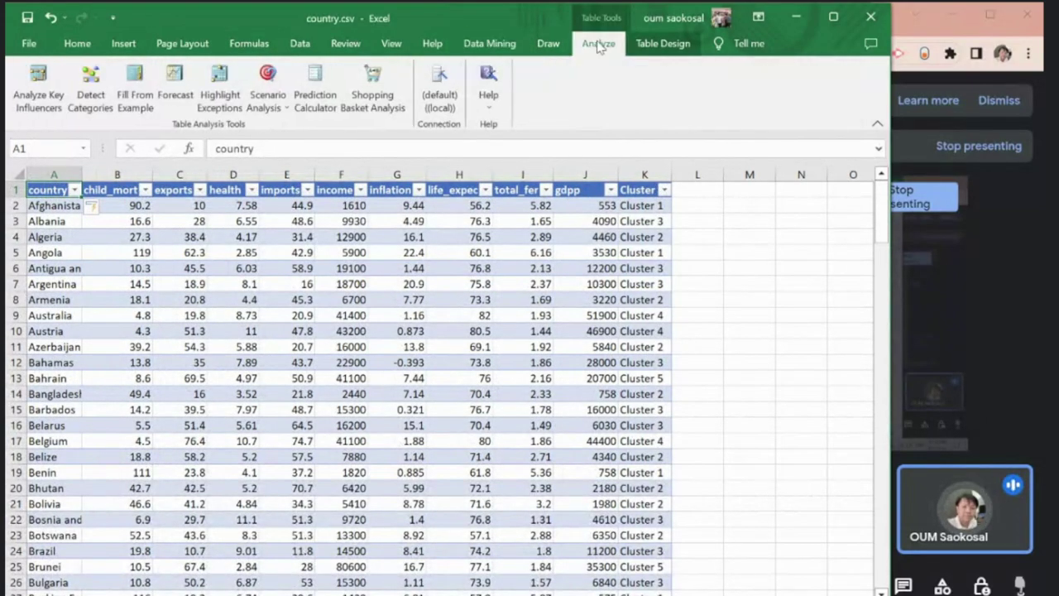
click(487, 43)
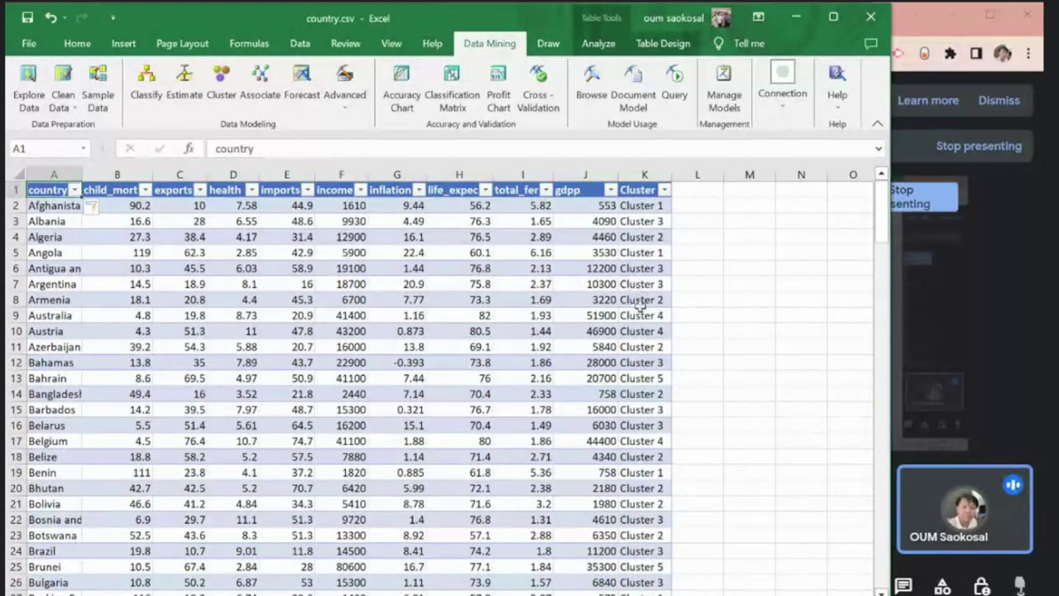
Step: Copy the header and first nine country rows onto a new empty sheet
drag(596, 331, 50, 191)
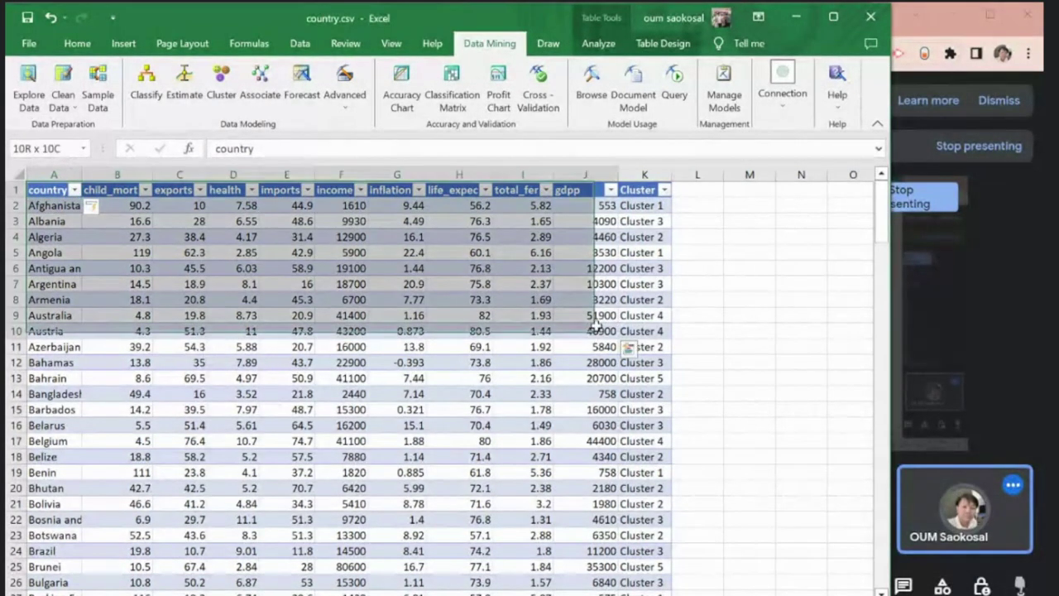
click(29, 43)
click(29, 52)
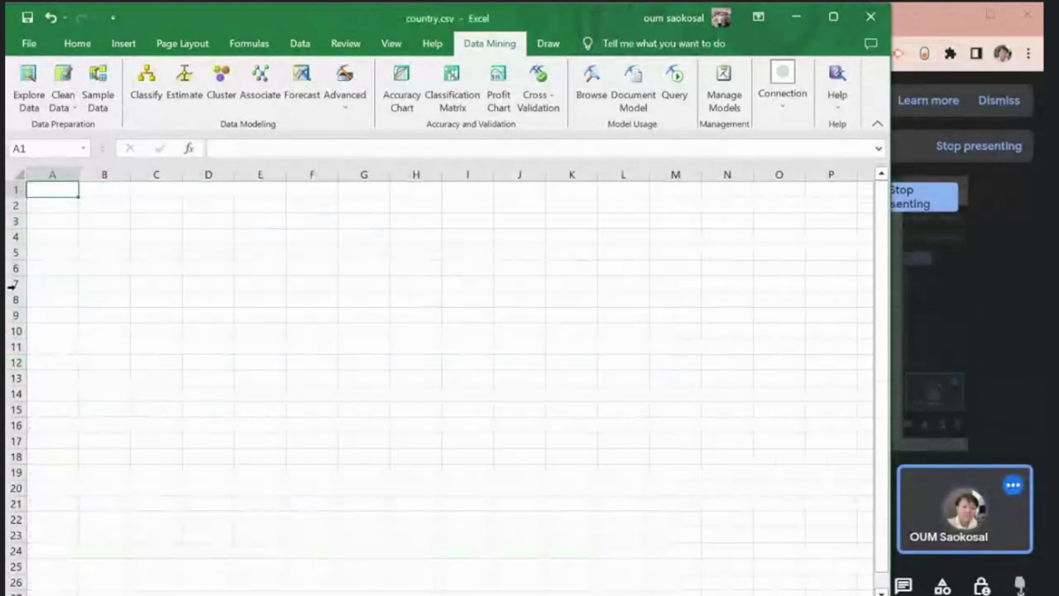
text(country	child_mor	exports	health	imports	income	inflation	life_expec	total_fer	gdpp Afghanista	90.2	10	7.58	44.9	1610	9.44	56.2	5.82	553 Albania	16.6	28	6.55	48.6	9930	4.49	76.3	1.65	4090 Algeria	27.3	38.4	4.17	31.4	12900	16.1	76.5	2.89	4460 Angola	119	62.3	2.85	42.9	5900	22.4	60.1	6.16	3530 Antigua ar	10.3	45.5	6.03	58.9	19100	1.44	76.8	2.13	12200 Argentina	14.5	18.9	8.1	16	18700	20.9	75.8	2.37	10300 Armenia	18.1	20.8	4.4	45.3	6700	7.77	73.3	1.69	3220 Australia	4.8	19.8	8.73	20.9	41400	1.16	82	1.93	51900 Austria	4.3	51.3	11	47.8	43200	0.873	80.5	1.44	46900)
Step: Replace the nine country names in A2:A10 with the letters A through I
click(58, 207)
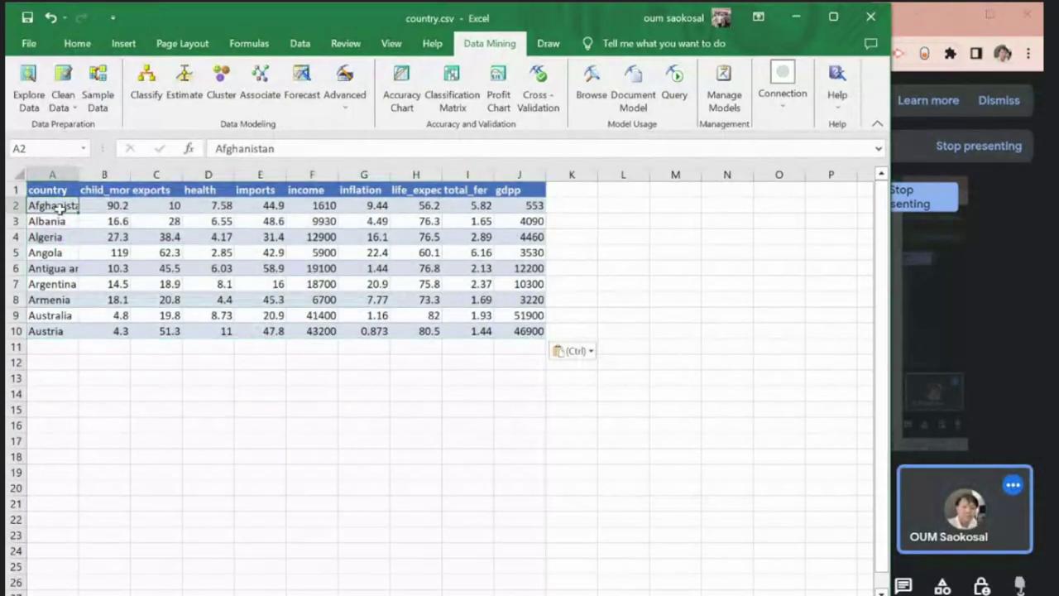
text(A)
key(Return)
text(B)
key(Return)
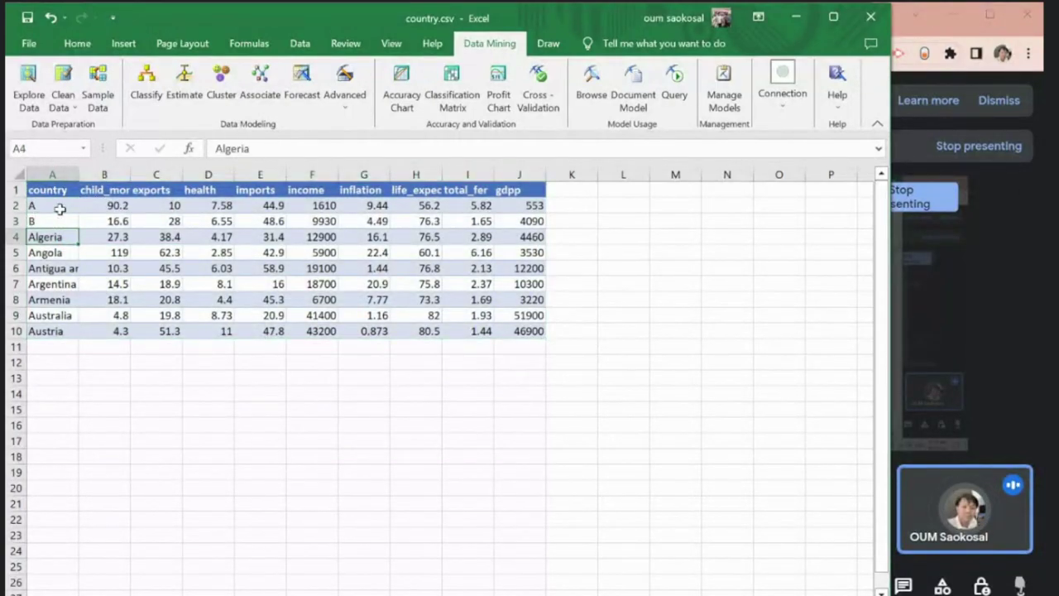
text(C)
key(Return)
text(D)
key(Return)
text(E)
key(Return)
text(F)
key(Return)
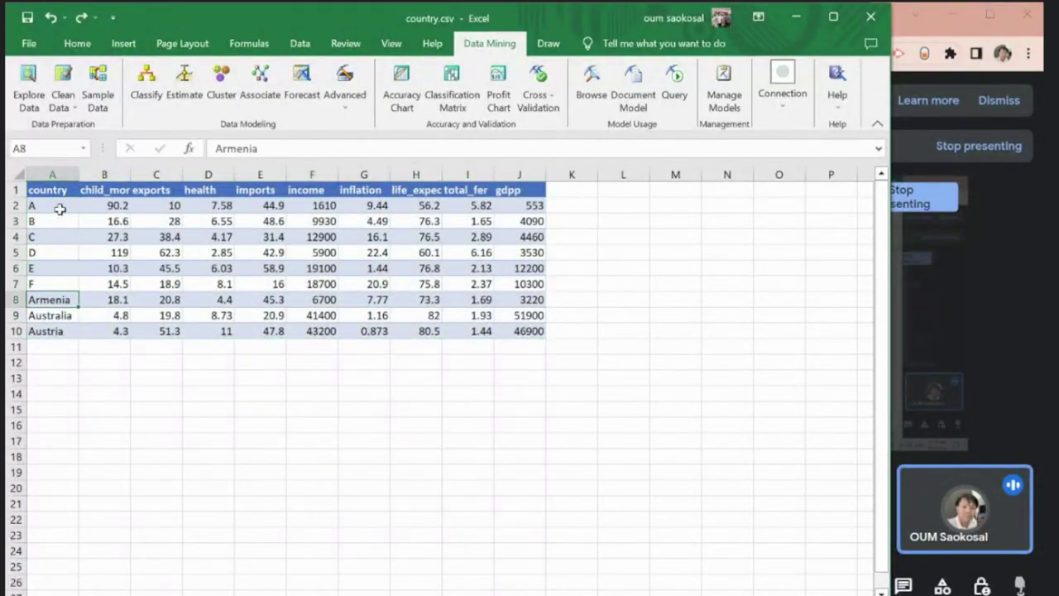
text(G)
key(Return)
text(H)
key(Return)
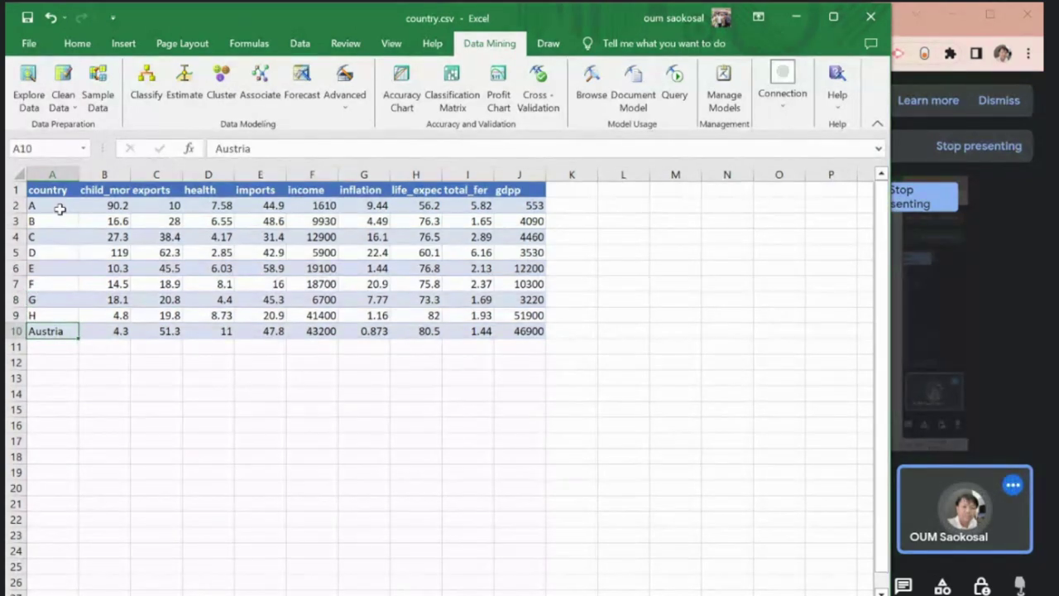
text(I)
key(Return)
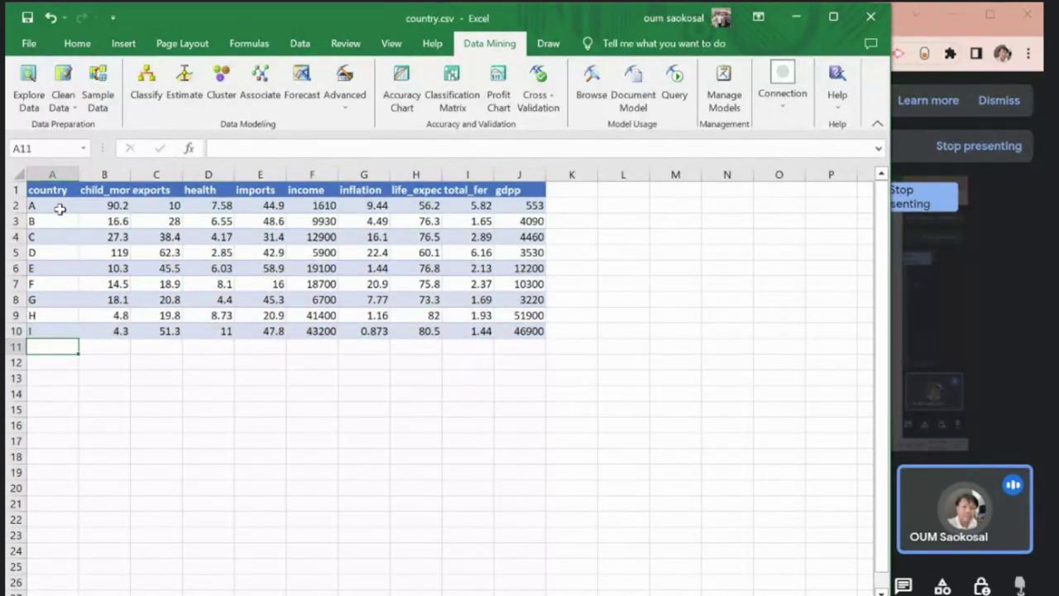
click(248, 373)
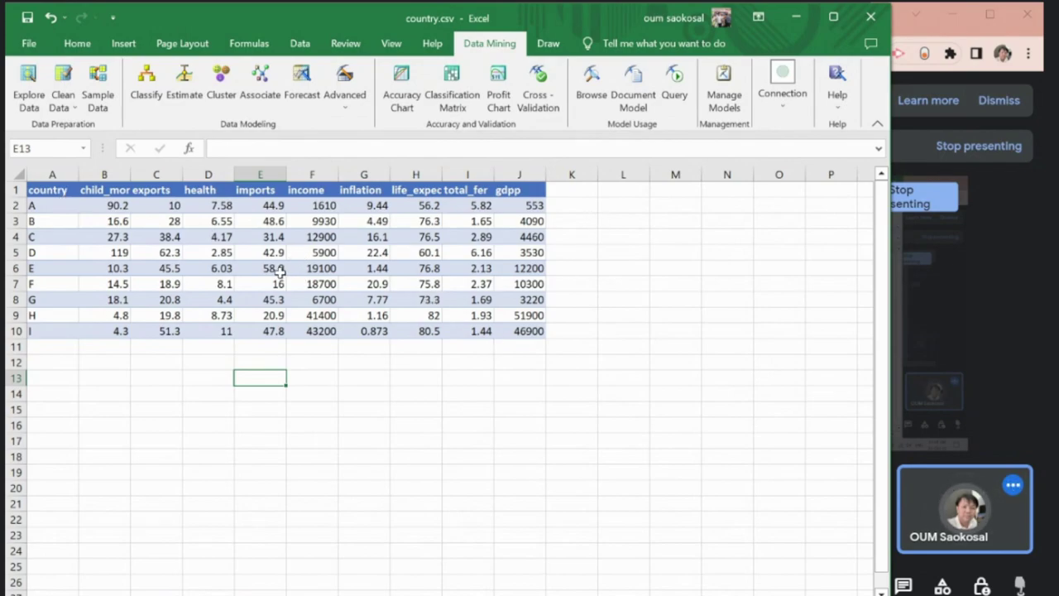
Step: Point out sample values (90.2, 48.6, 8.73, 41400, 0.873) and highlight the table A1:J10
click(116, 207)
click(263, 222)
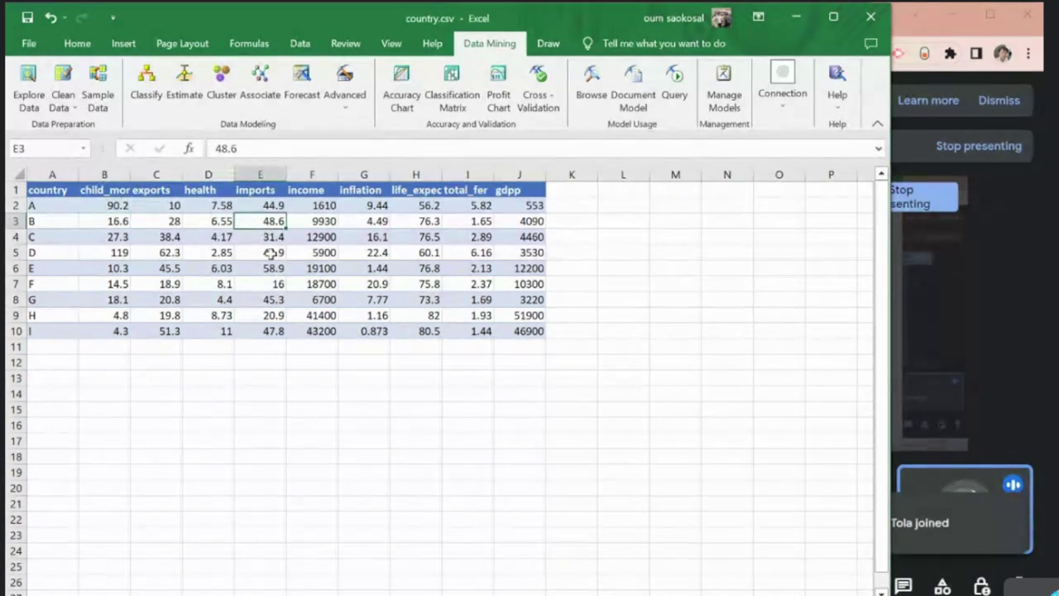
click(217, 315)
click(319, 315)
click(374, 331)
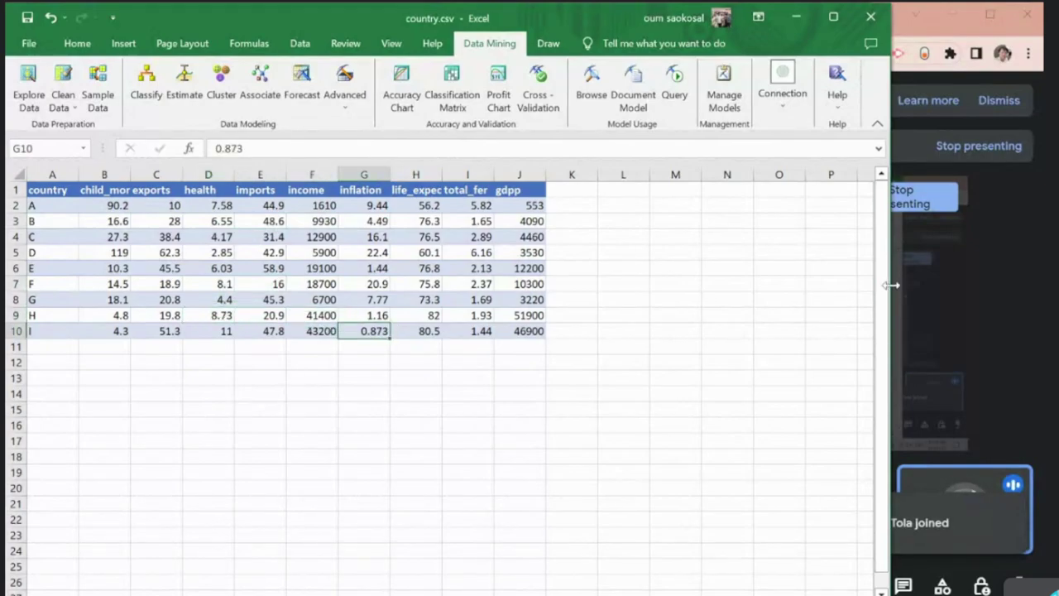
drag(892, 284, 810, 288)
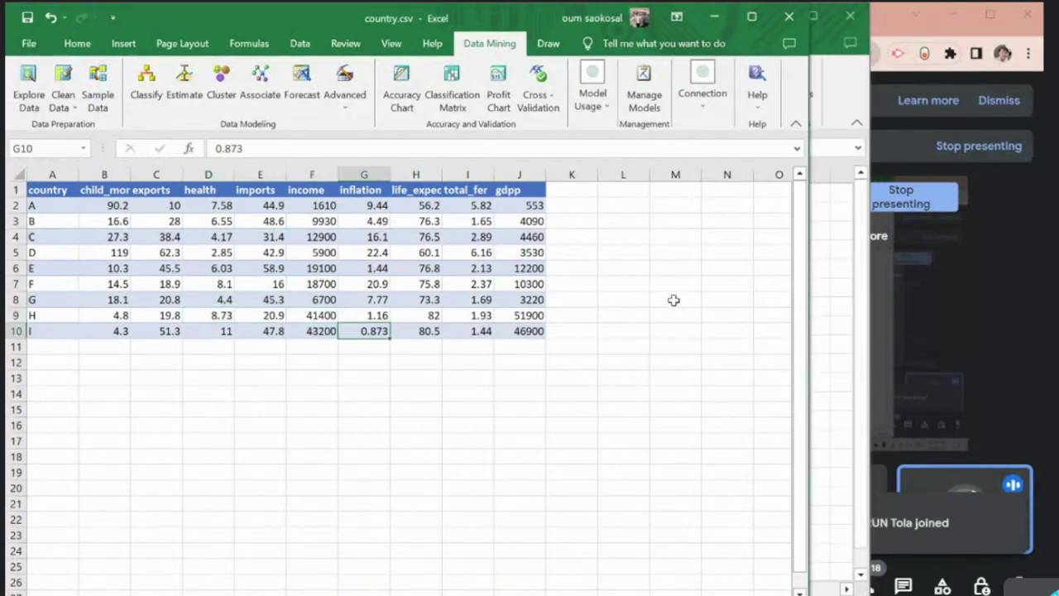
click(67, 206)
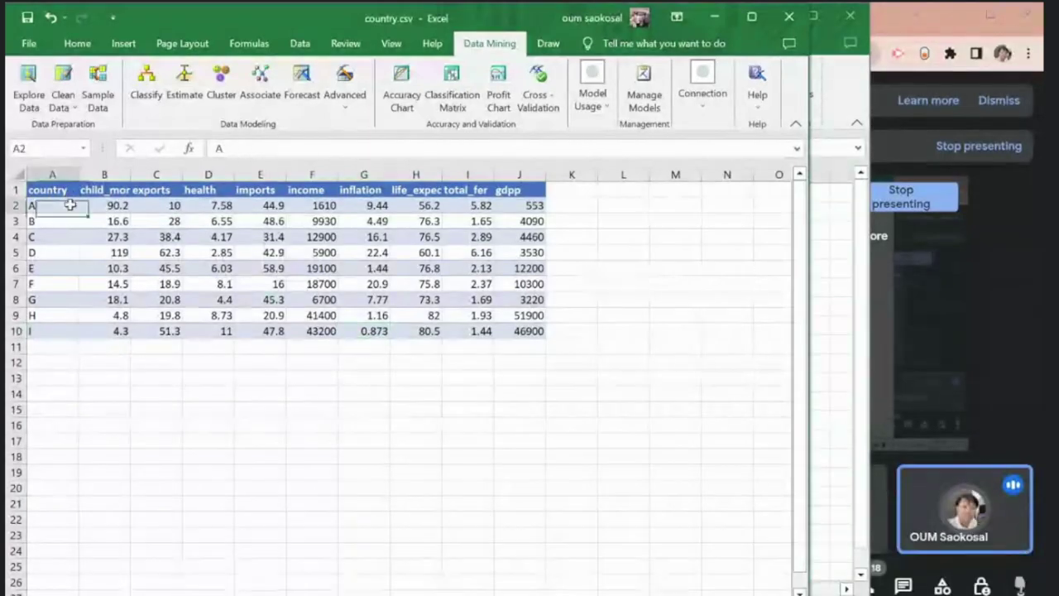
key(Right)
key(Right)
key(Right)
key(Right)
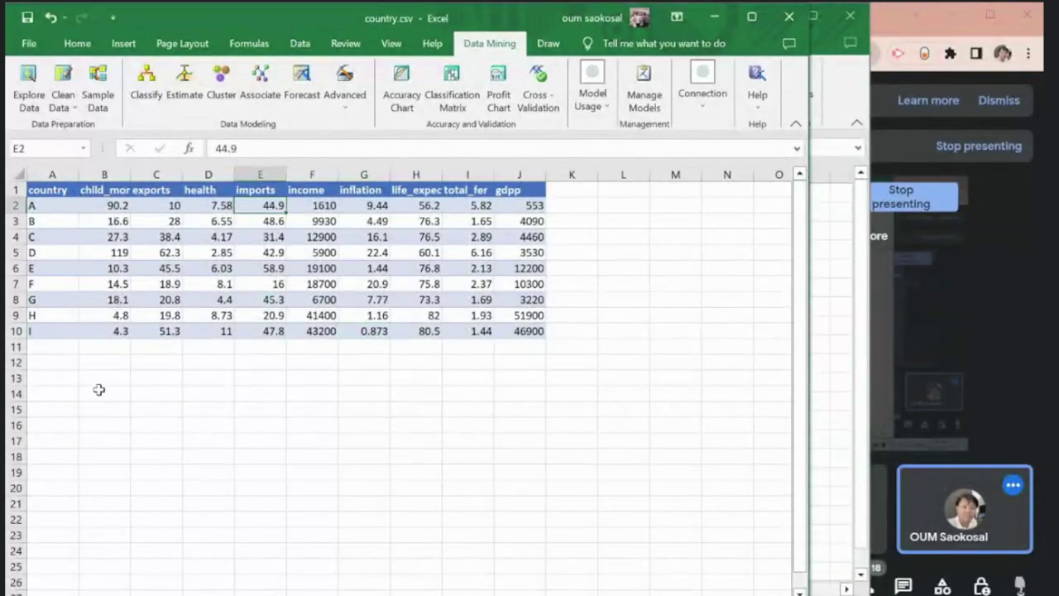
drag(47, 189, 503, 332)
click(47, 190)
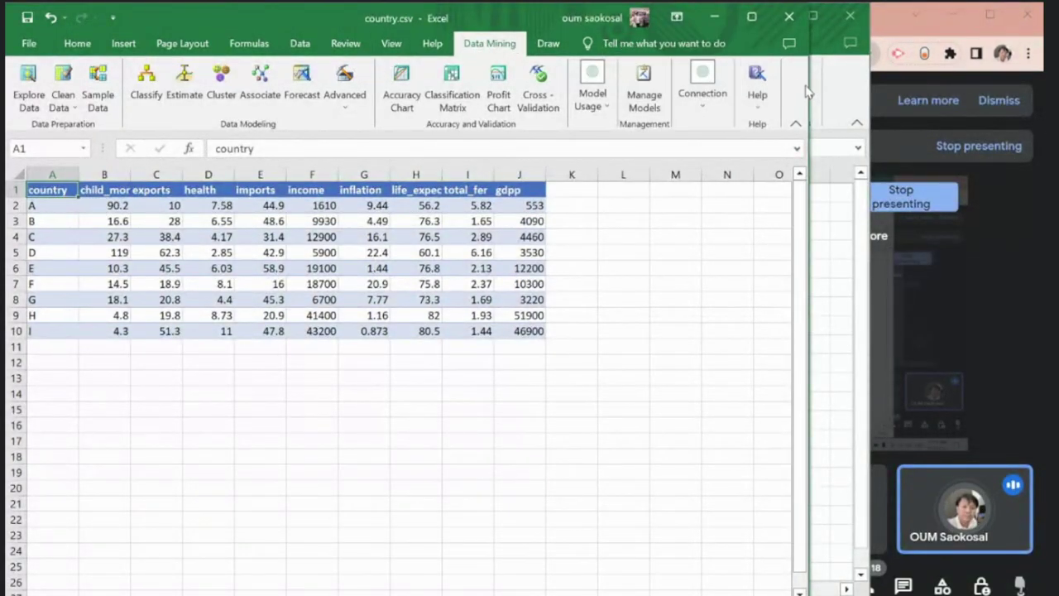
Step: Restore the window width, then open and cancel the Data Mining Query wizard
drag(811, 91, 909, 84)
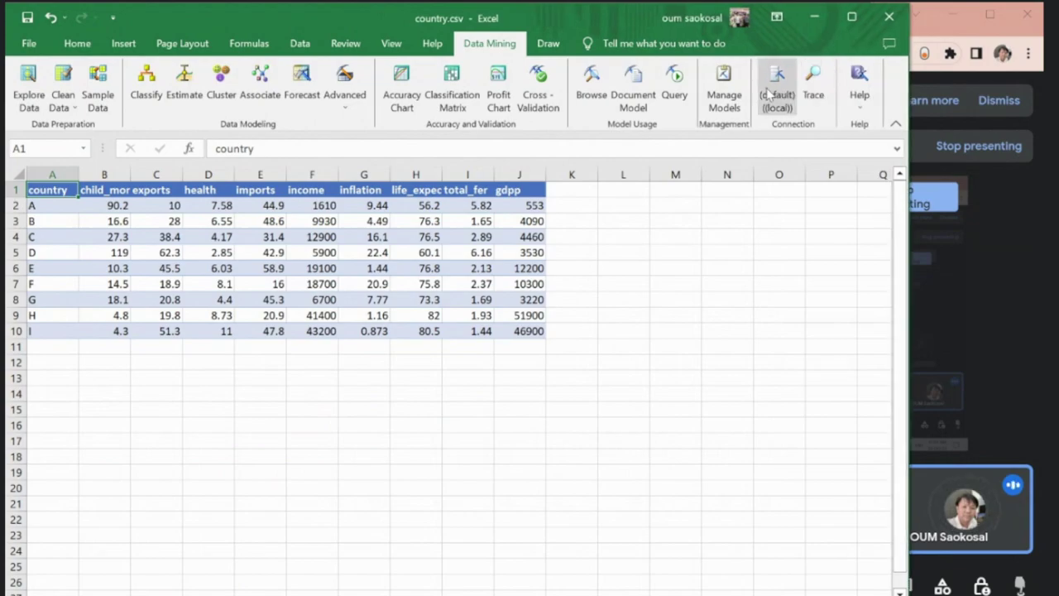
click(675, 82)
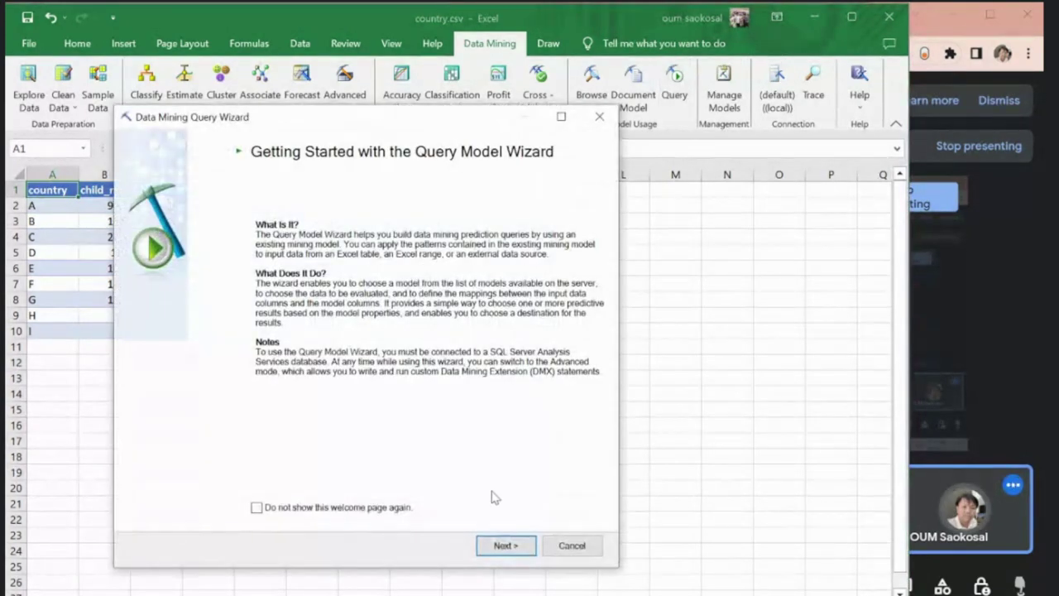
click(572, 545)
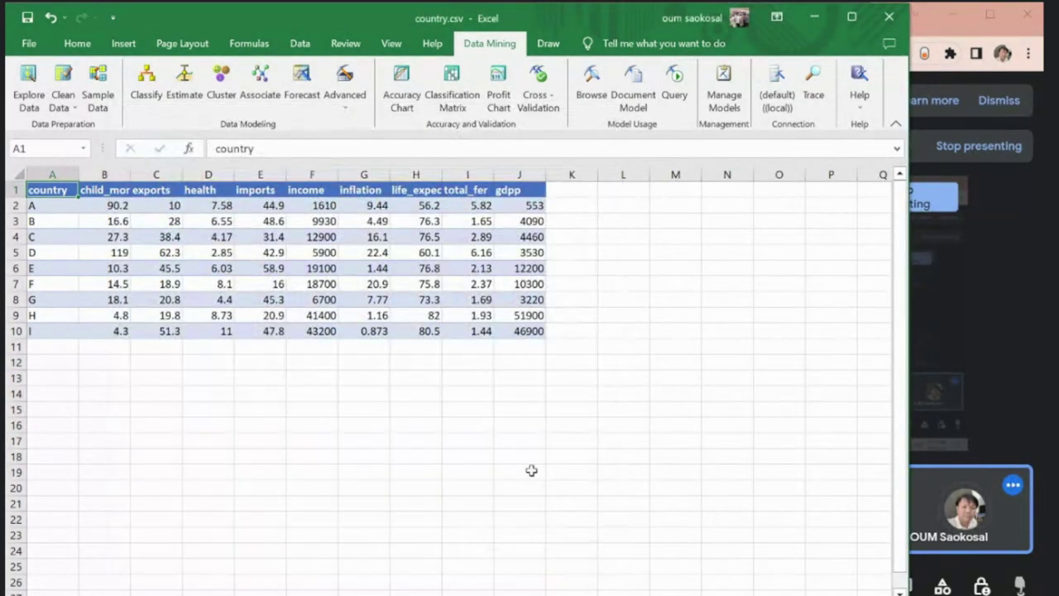
key(alt+Tab)
Step: Paste the new-sheet screenshot into Telegram with the text 'Now let' and send it
key(ctrl+v)
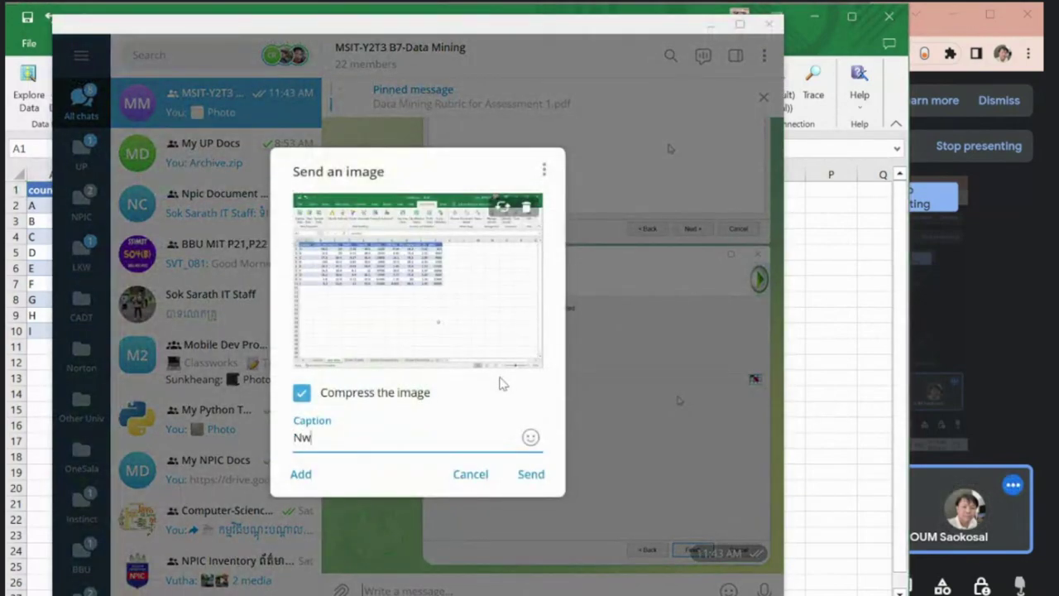
text(Now let's)
key(Return)
key(alt+Tab)
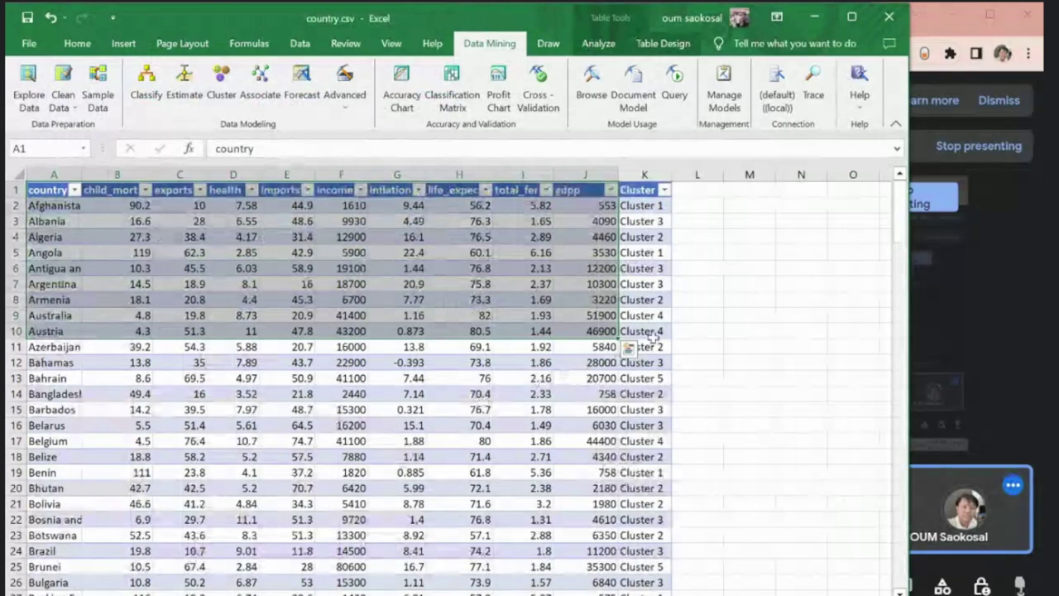
Step: Share a screenshot of the cluster results sheet captioned 'Result'
click(698, 330)
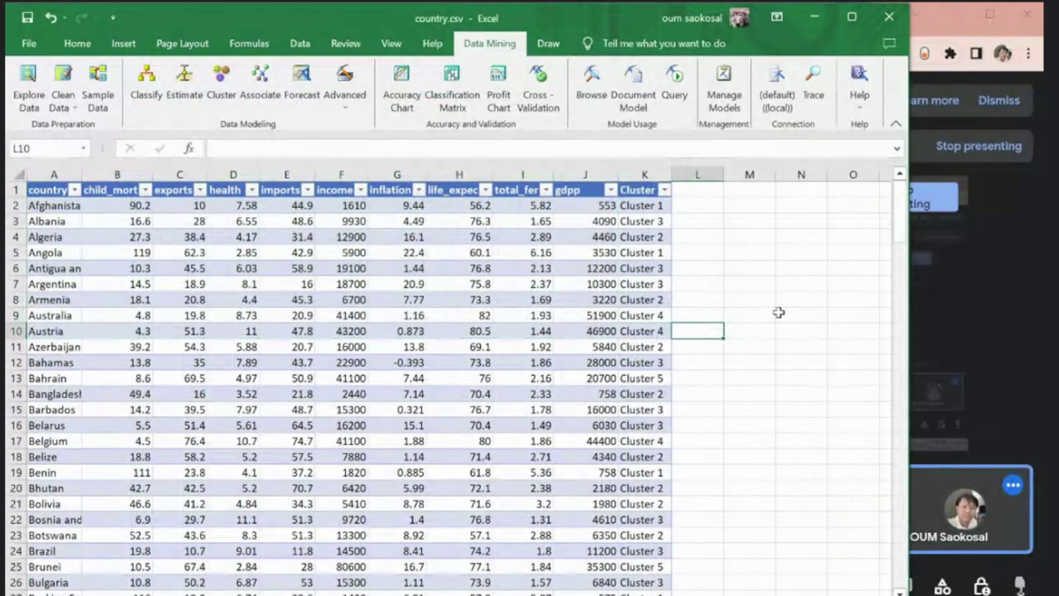
key(alt+Tab)
key(ctrl+v)
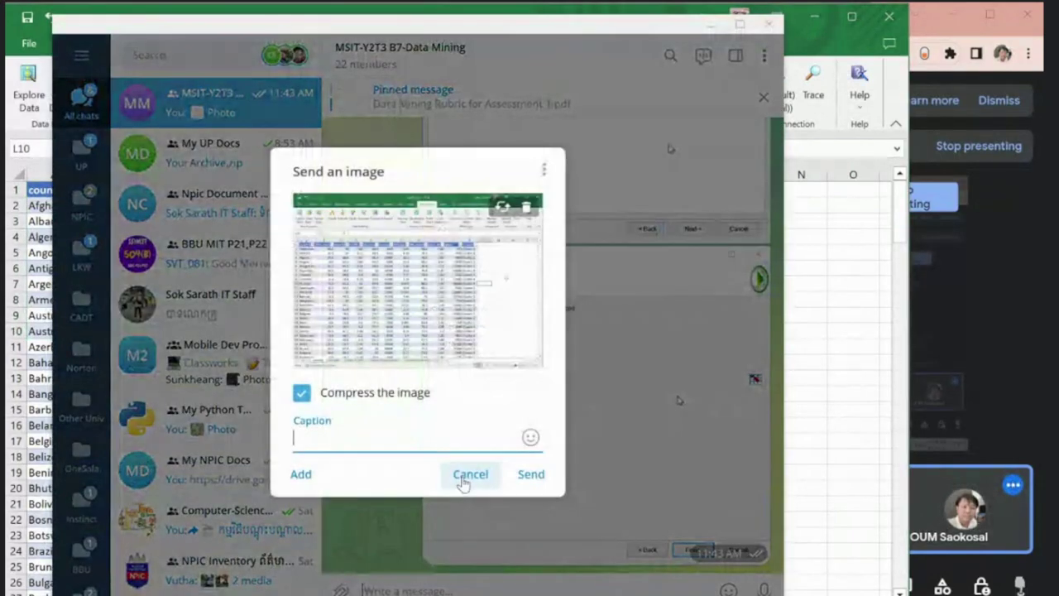
text(Result)
key(Return)
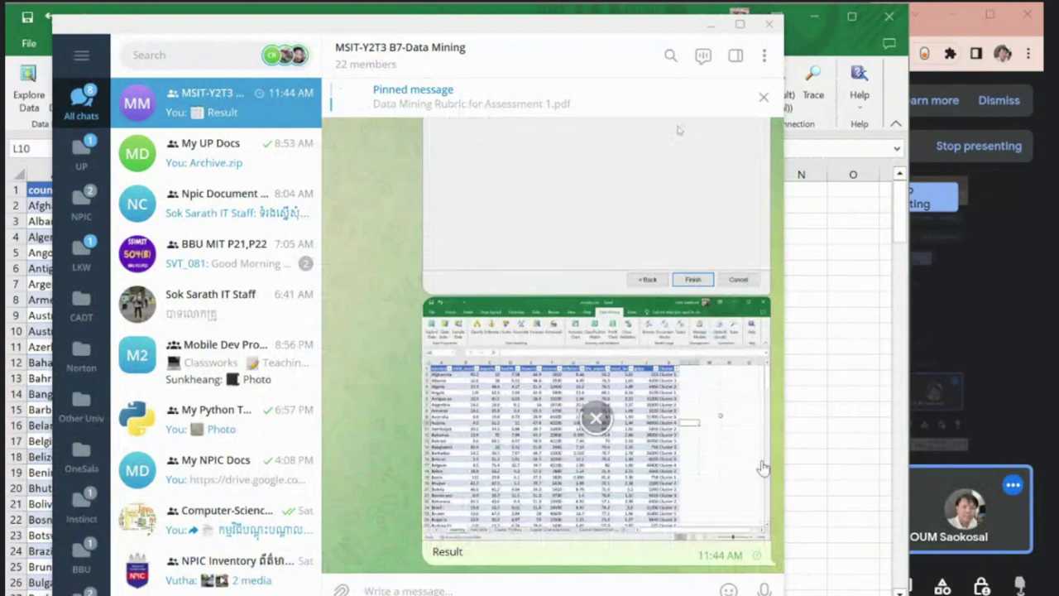
Step: Send the message 'Now let's test it with some new data' and reopen the MSIT-Y2T3 chat
text(Now let's test)
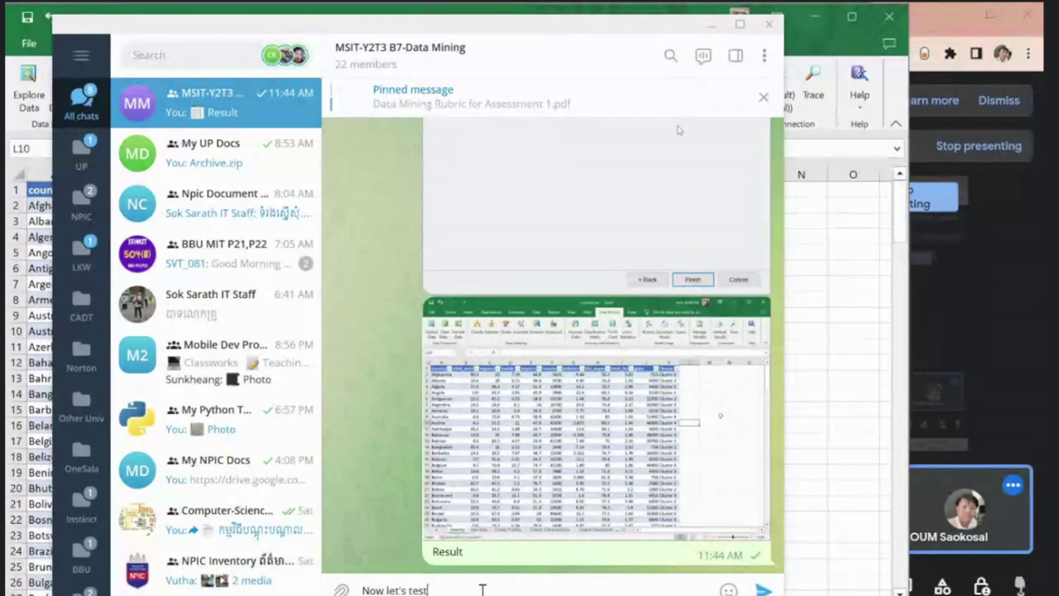
text(it wi)
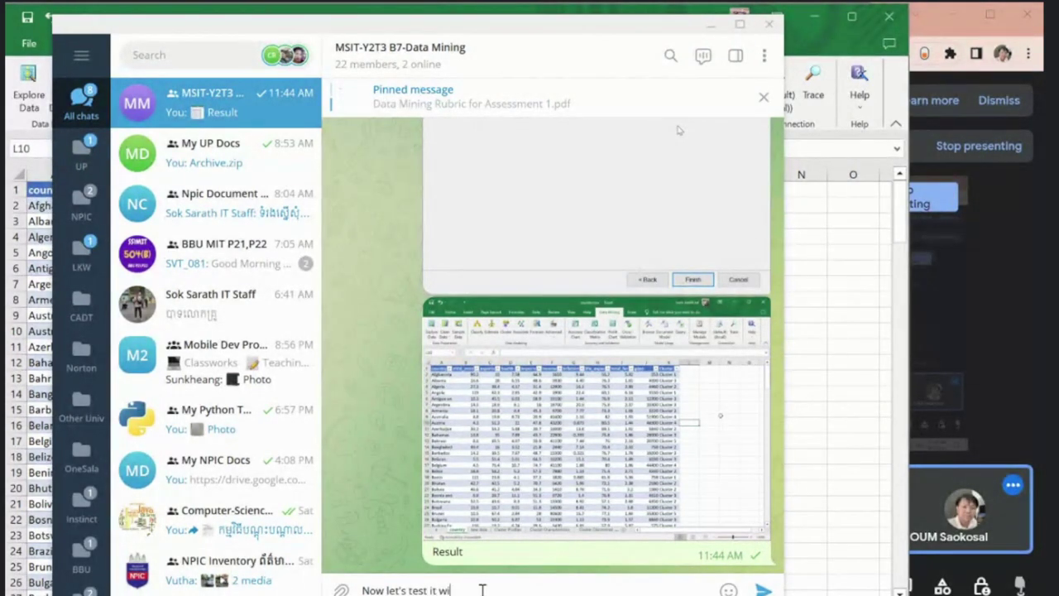
text(th the)
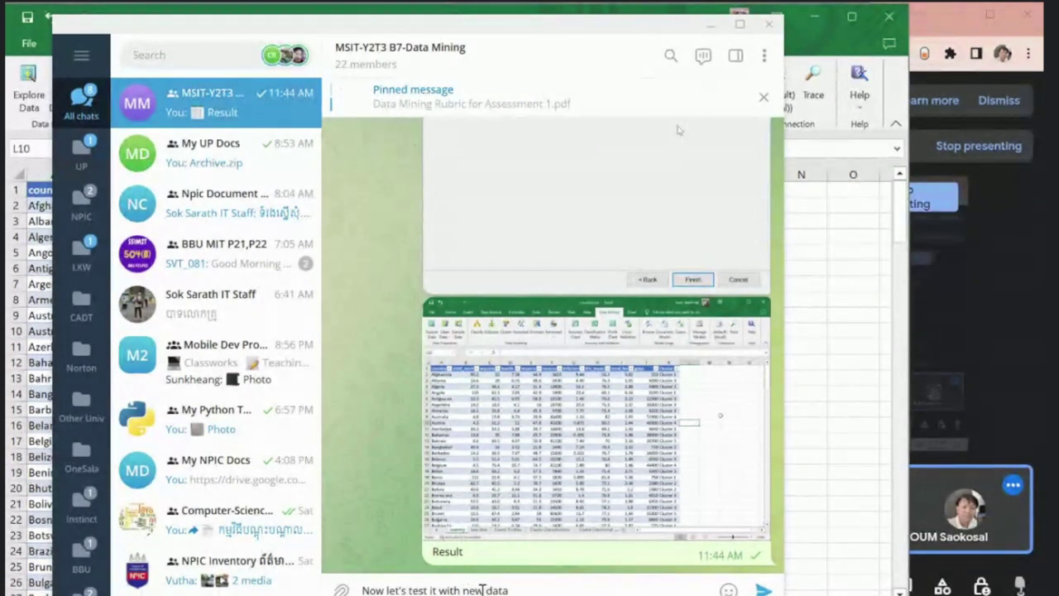
text(some)
key(Return)
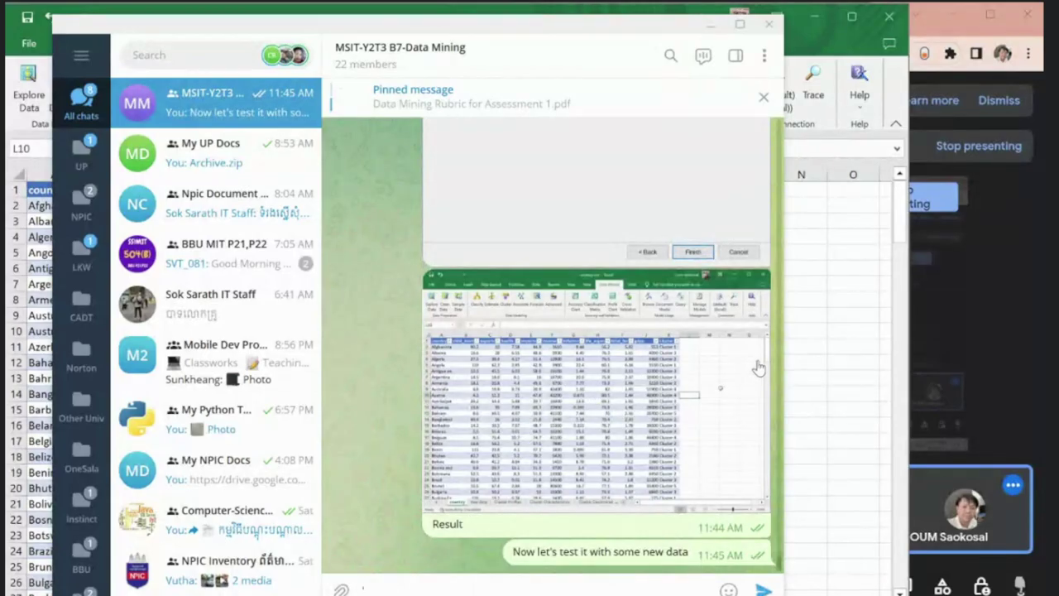
key(Escape)
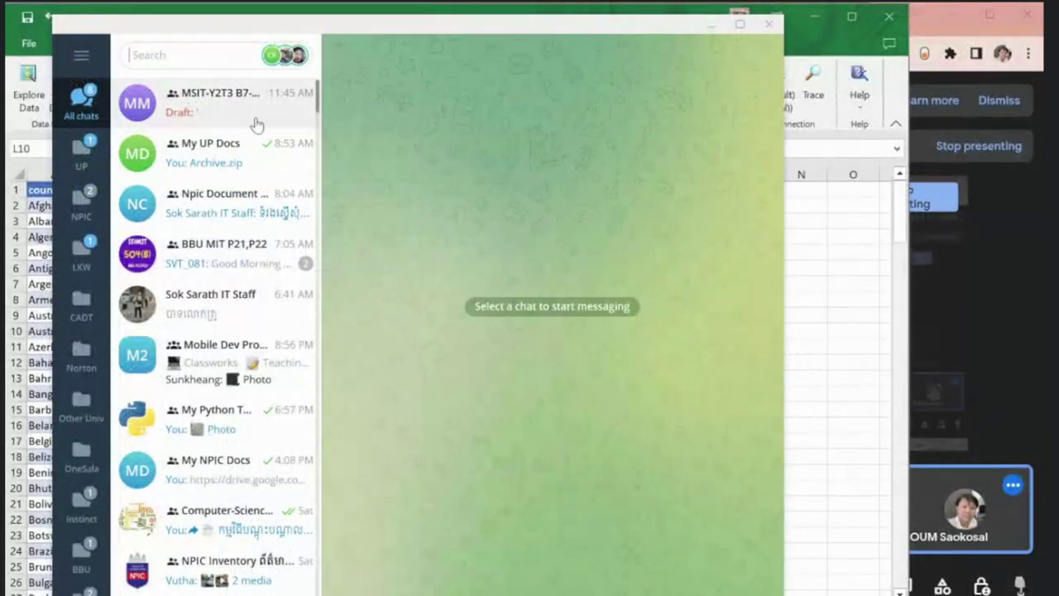
click(257, 124)
Step: Screenshot the A–I test sheet and send it to the class chat
key(alt+Tab)
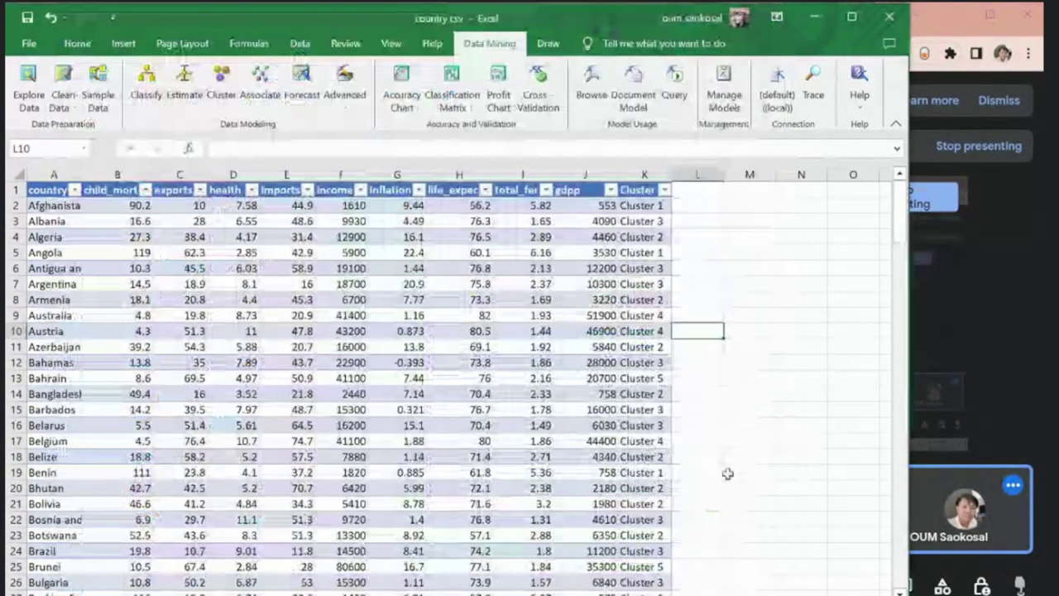
key(ctrl+Page_Down)
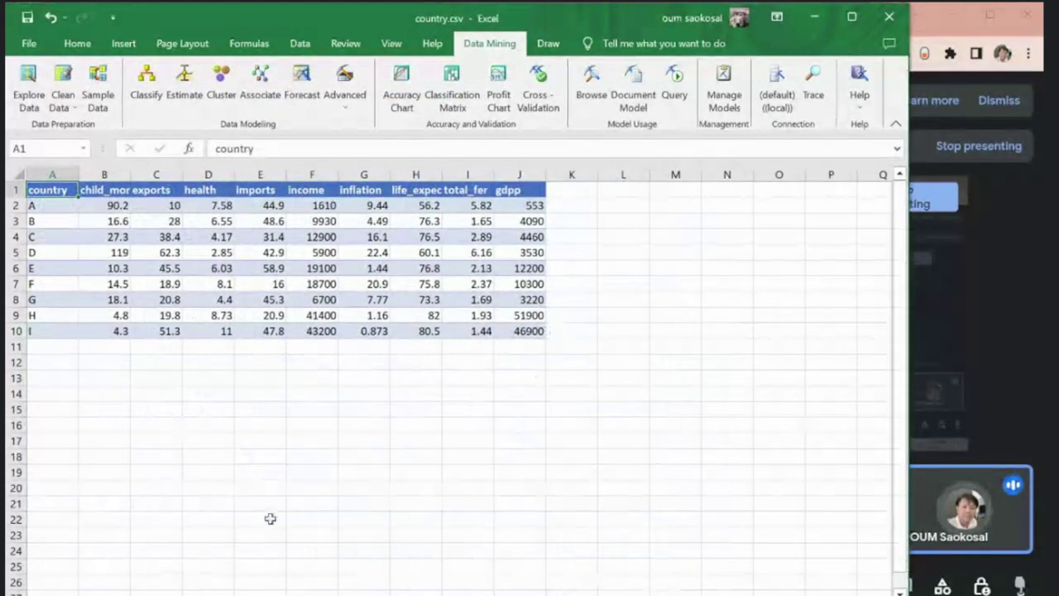
key(alt+Tab)
key(ctrl+v)
key(Return)
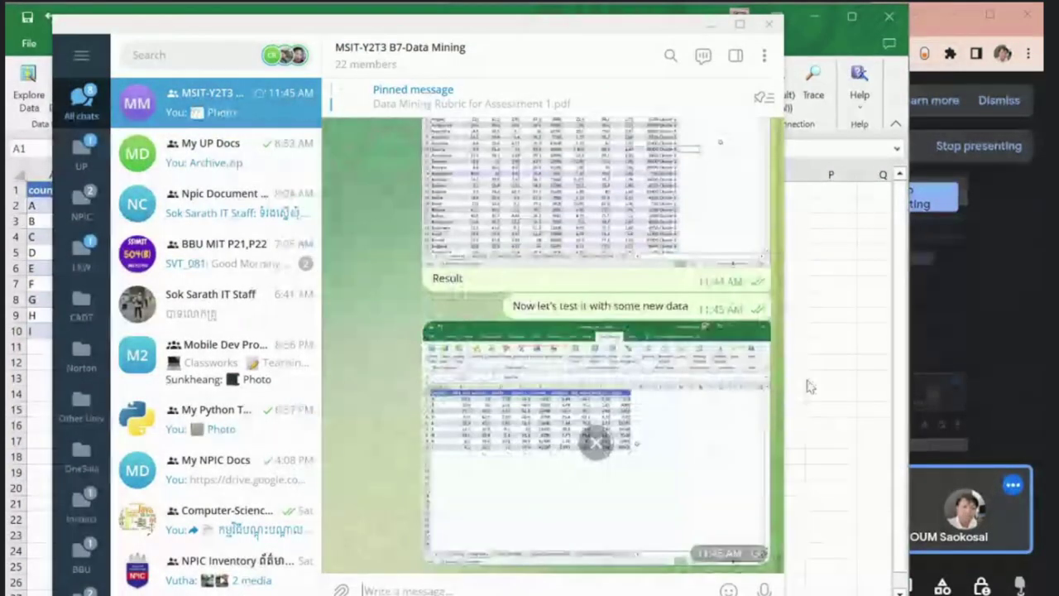
key(alt+Tab)
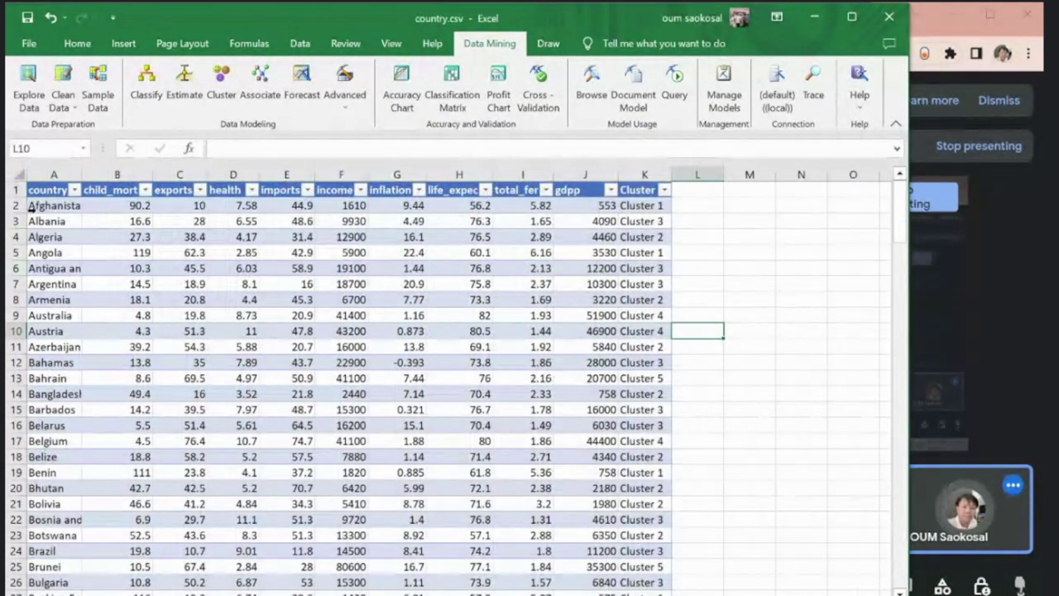
Step: Highlight the numbers block B2:J9, then select the full A–I test table A1:J10
drag(30, 207, 654, 339)
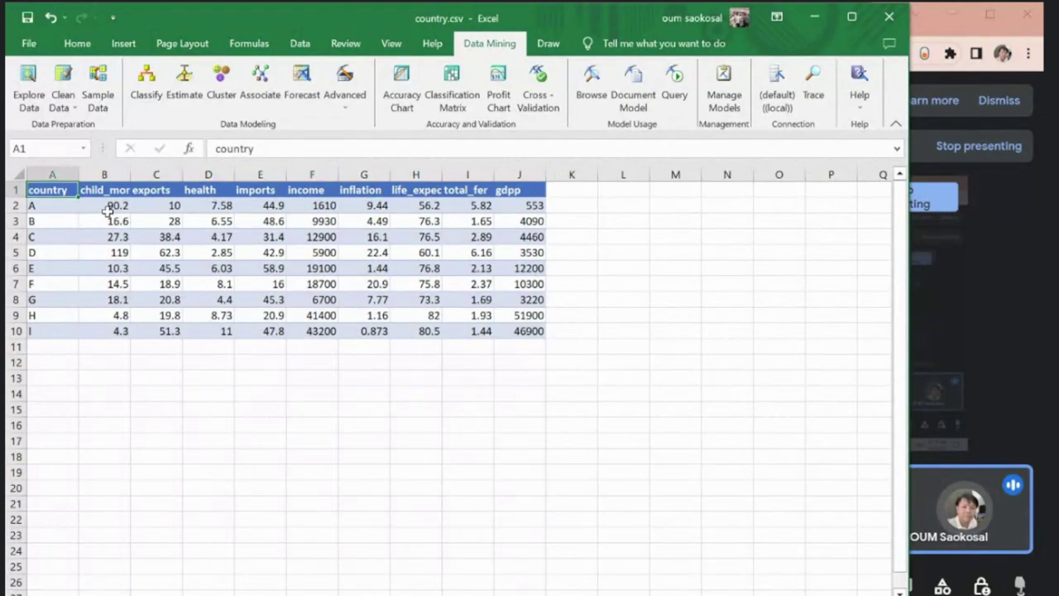
drag(107, 211, 511, 317)
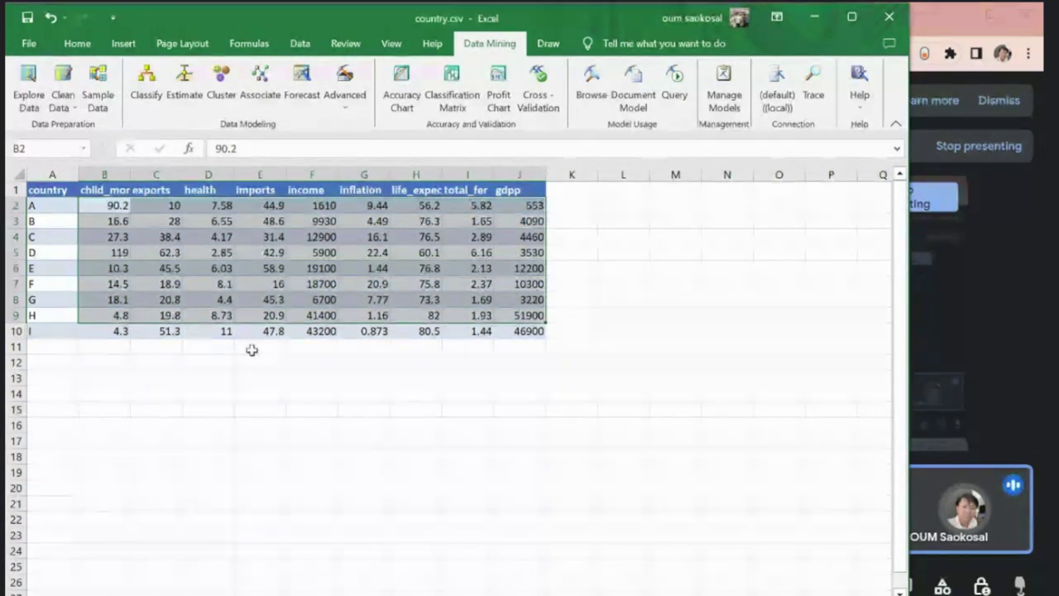
click(579, 318)
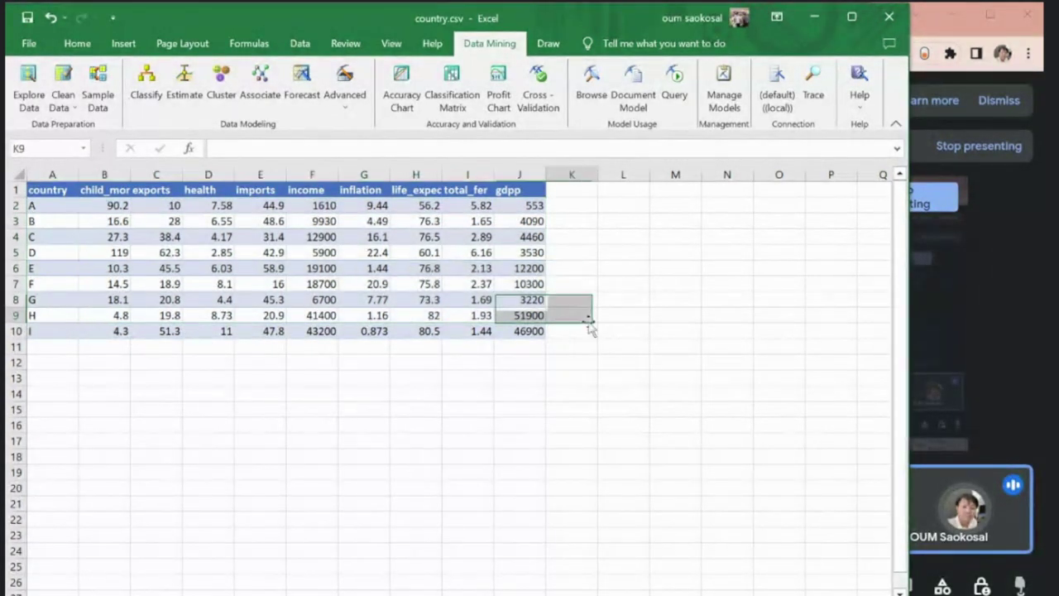
drag(50, 198, 536, 330)
Step: Start a new mining-model query and share a screenshot of the wizard beside the test sheet
click(683, 109)
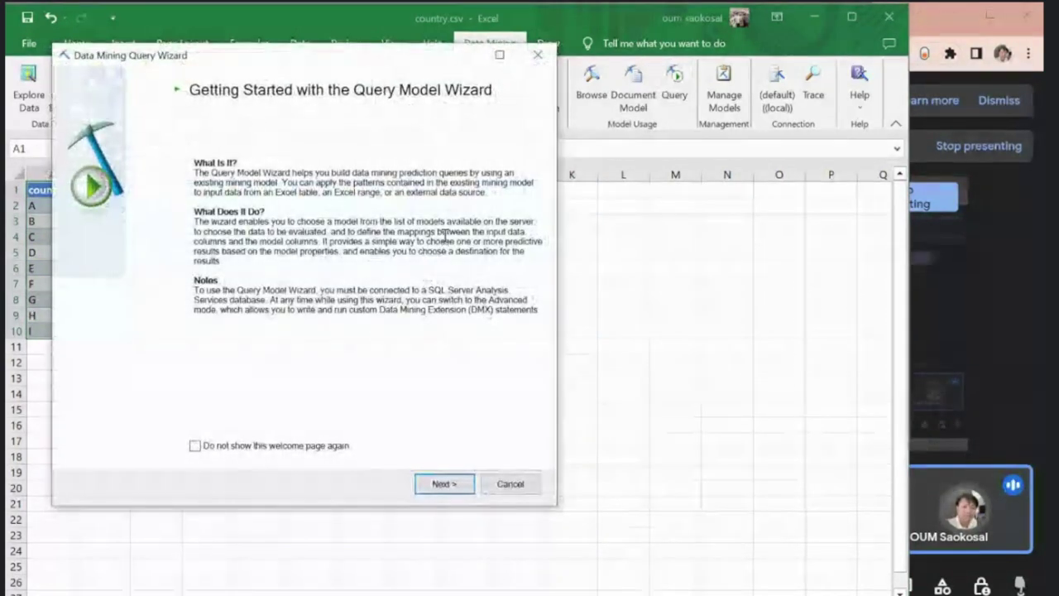
click(447, 484)
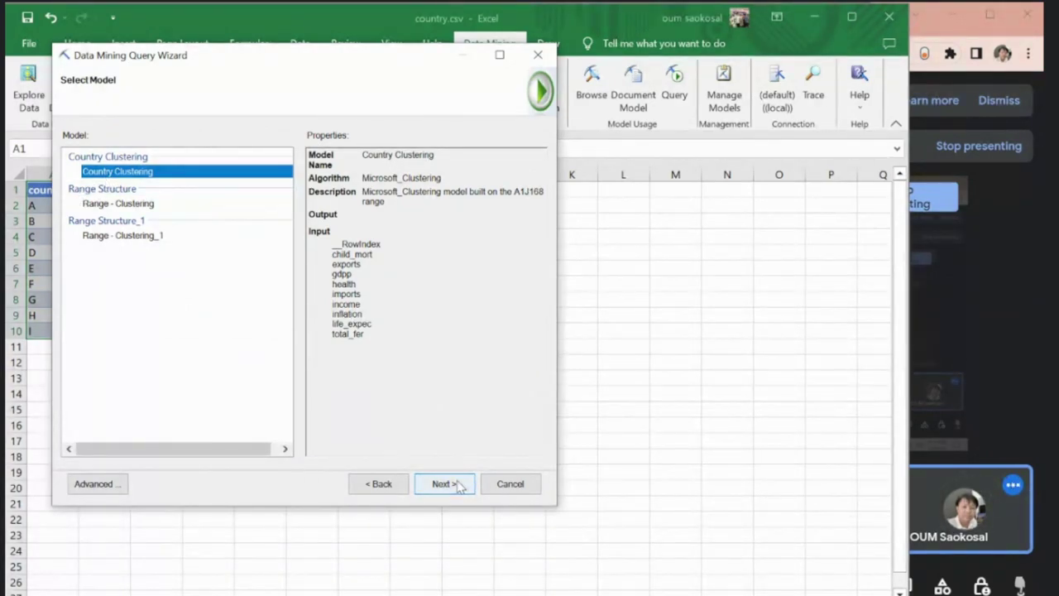
drag(350, 60, 632, 148)
key(alt+Tab)
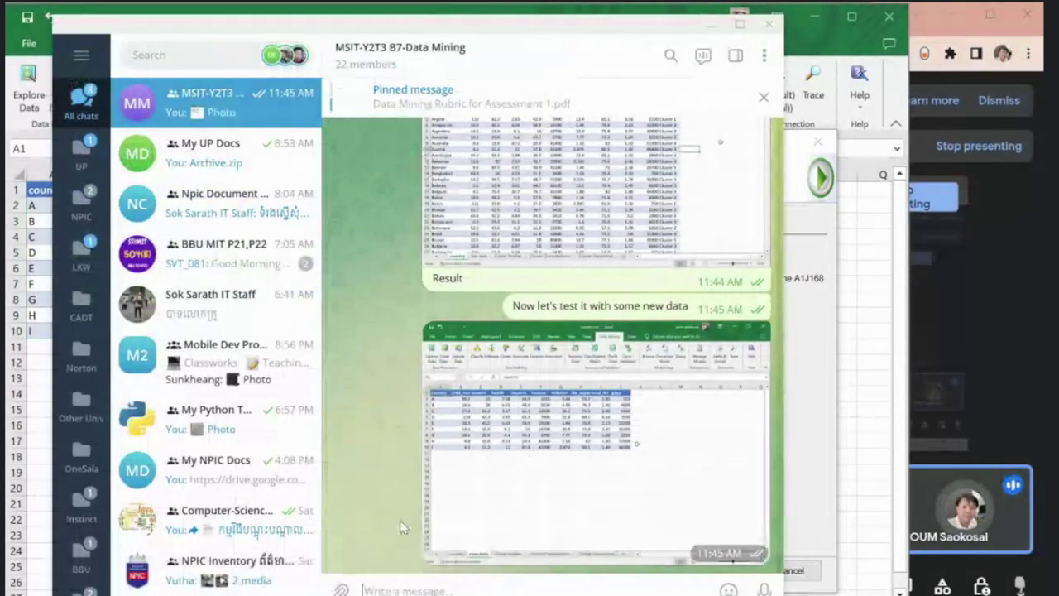
key(ctrl+v)
key(Return)
key(alt+Tab)
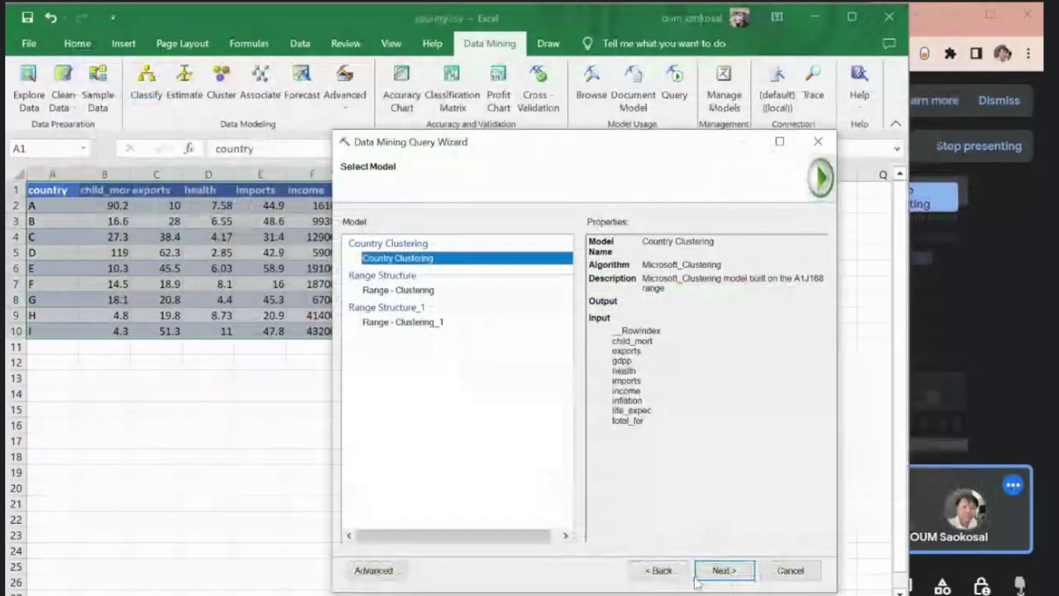
Step: Query Country Clustering with the test table, add a Cluster output, and append results
click(721, 571)
click(721, 571)
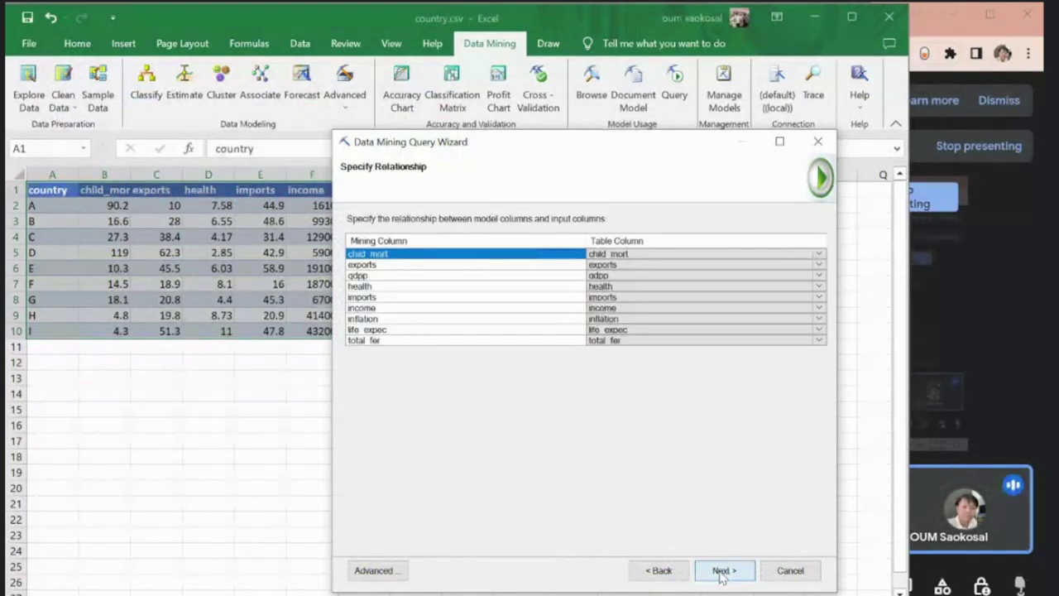
click(721, 571)
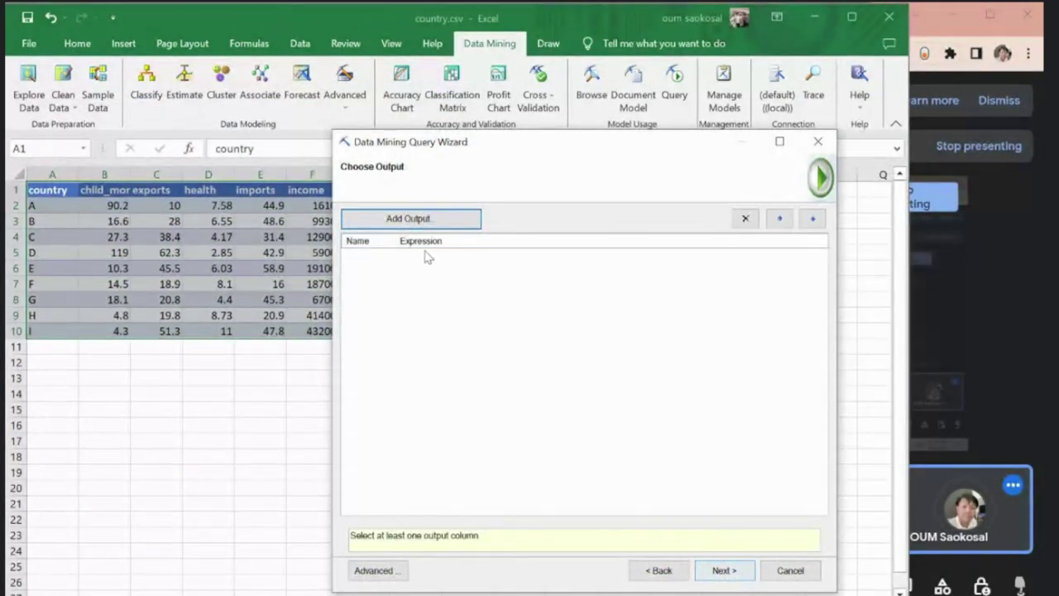
click(447, 222)
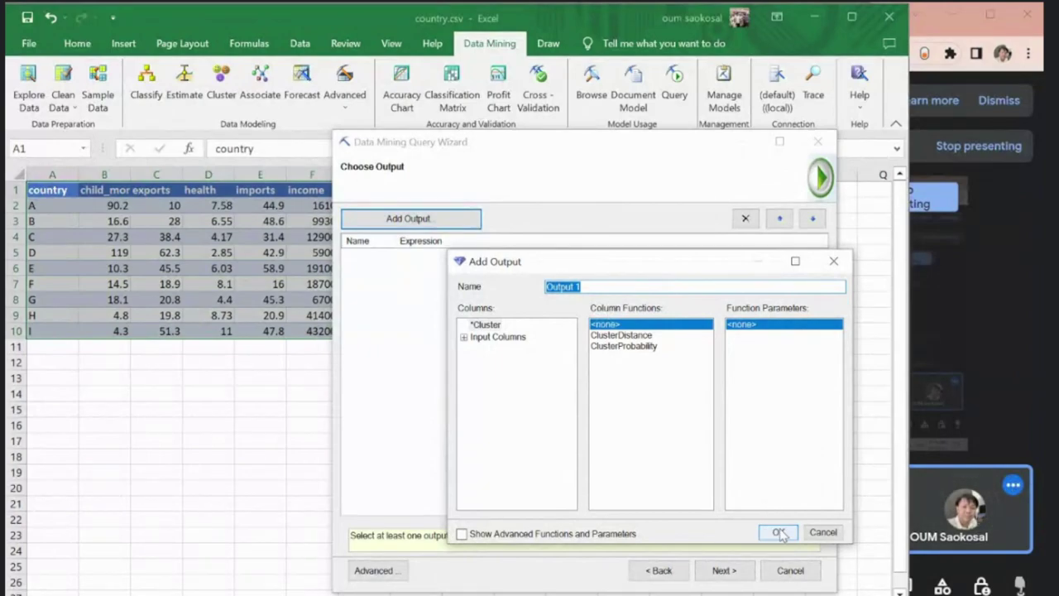
click(780, 532)
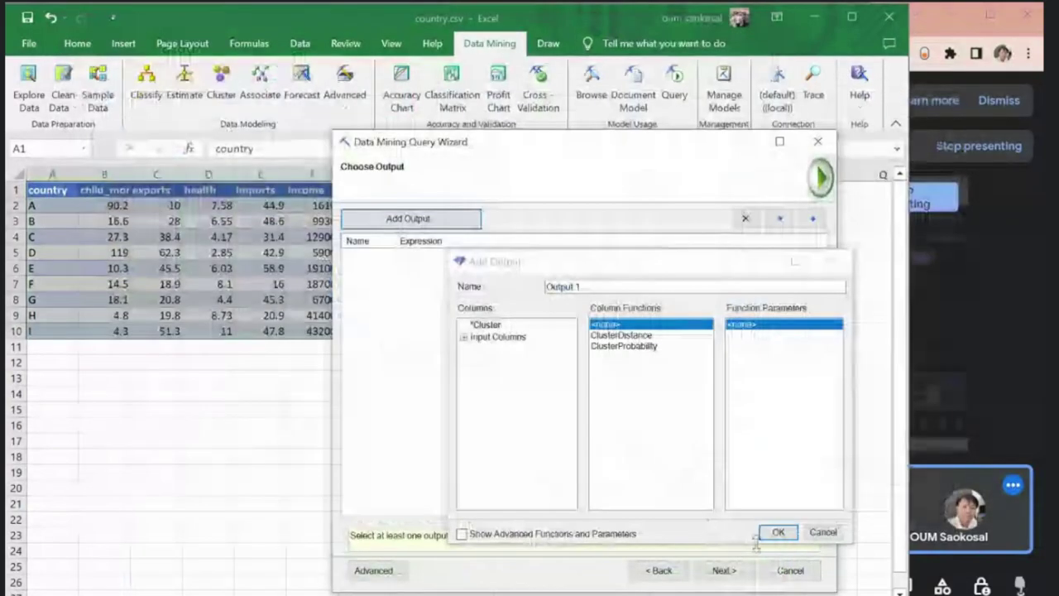
click(724, 570)
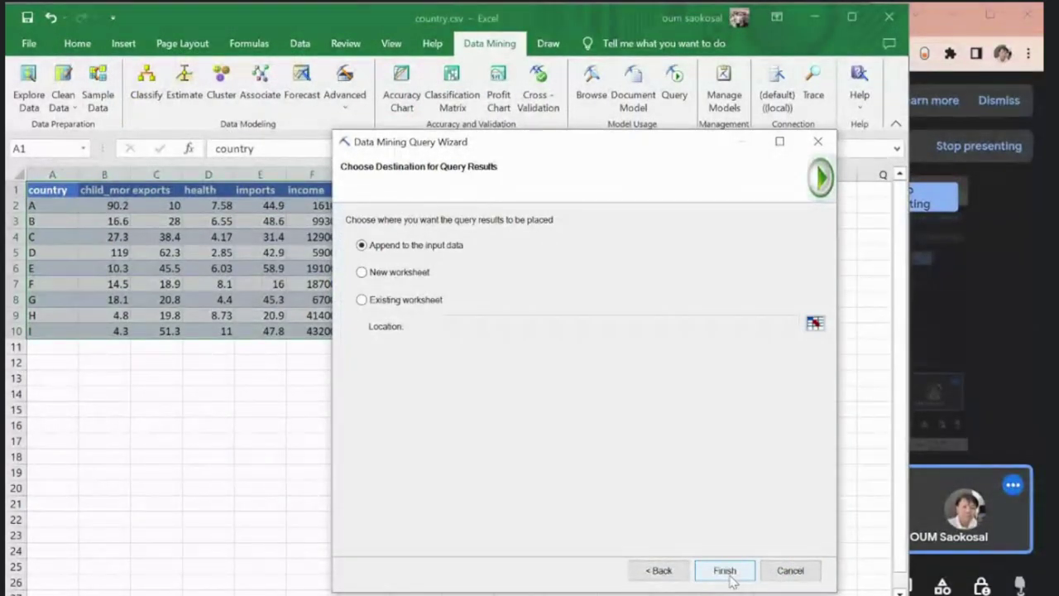
click(725, 570)
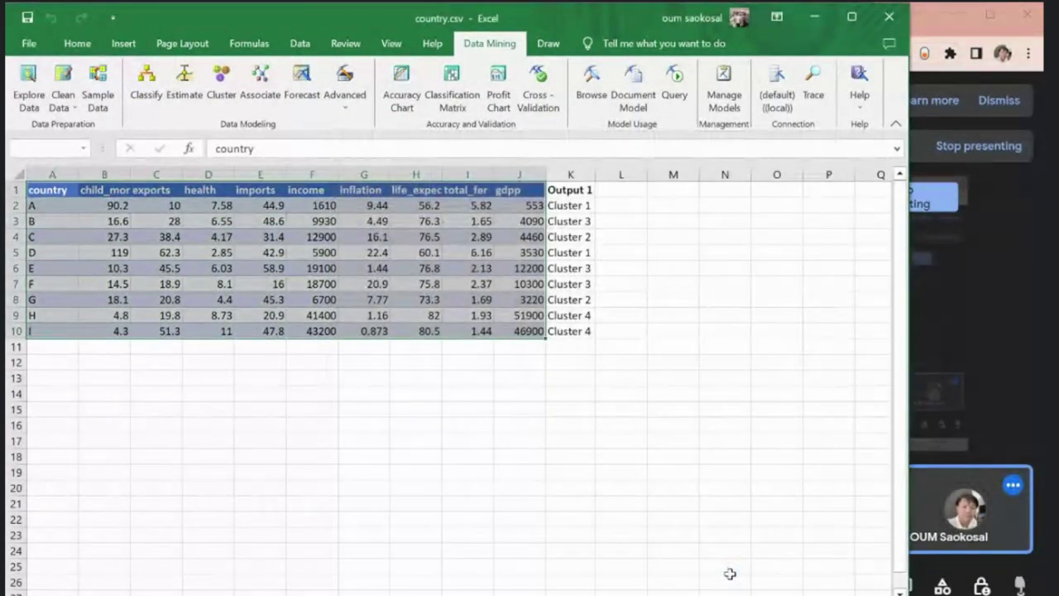
Step: Select the predicted cluster labels K2:K10 under the Output 1 heading
click(571, 190)
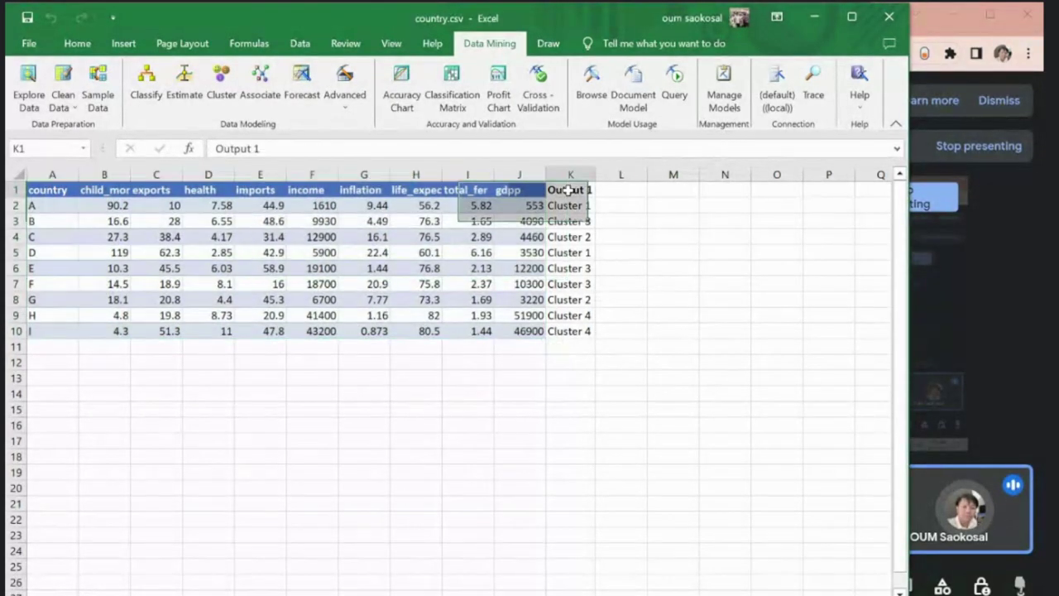
text(Clu)
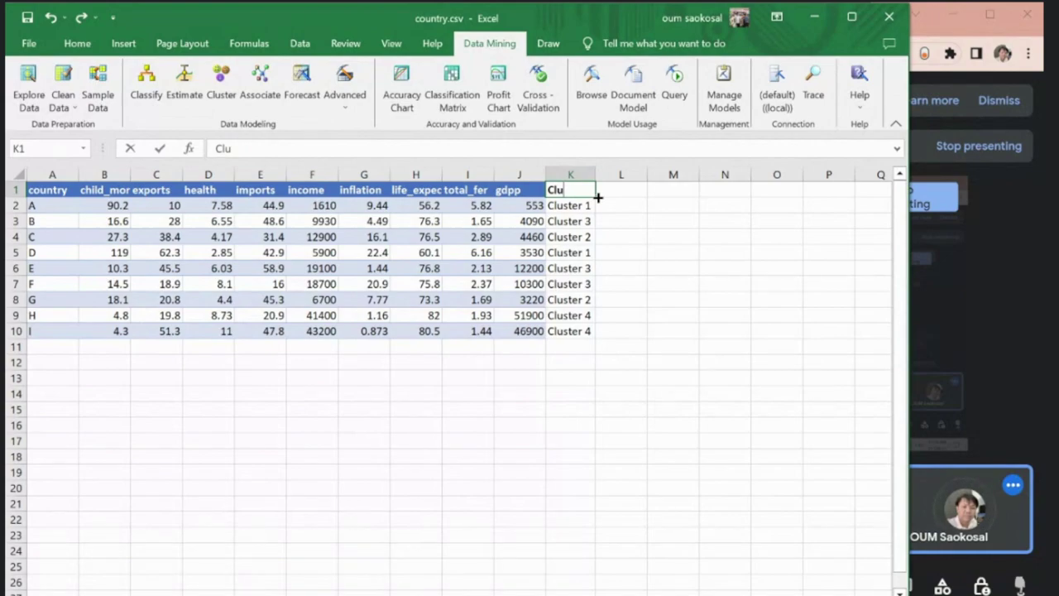
key(Escape)
drag(572, 201, 571, 329)
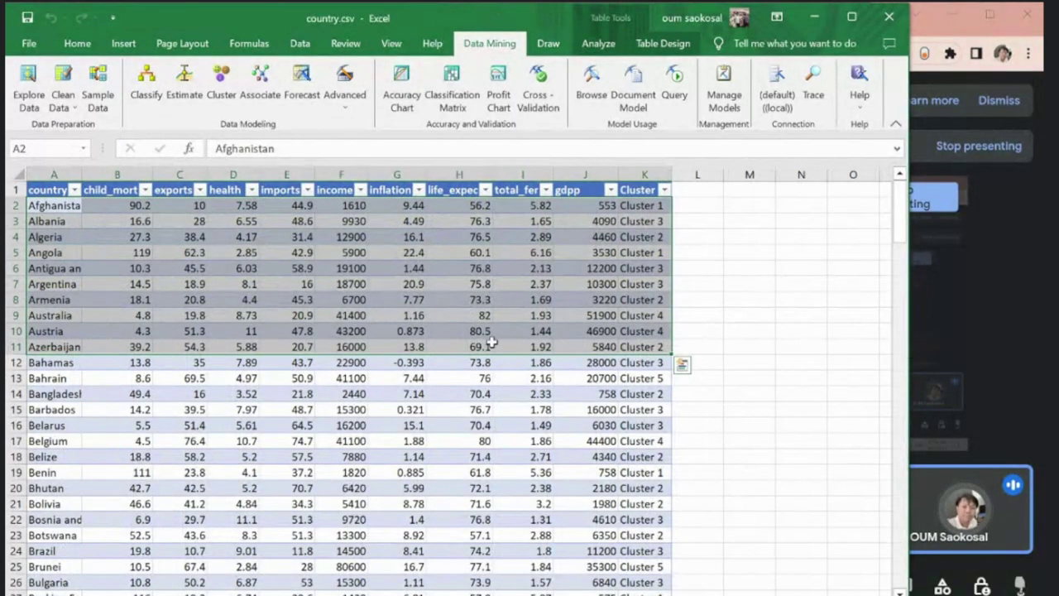
Step: Paste the real country names into A2 onward and clear the surplus Azerbaijan entry in A11
click(54, 203)
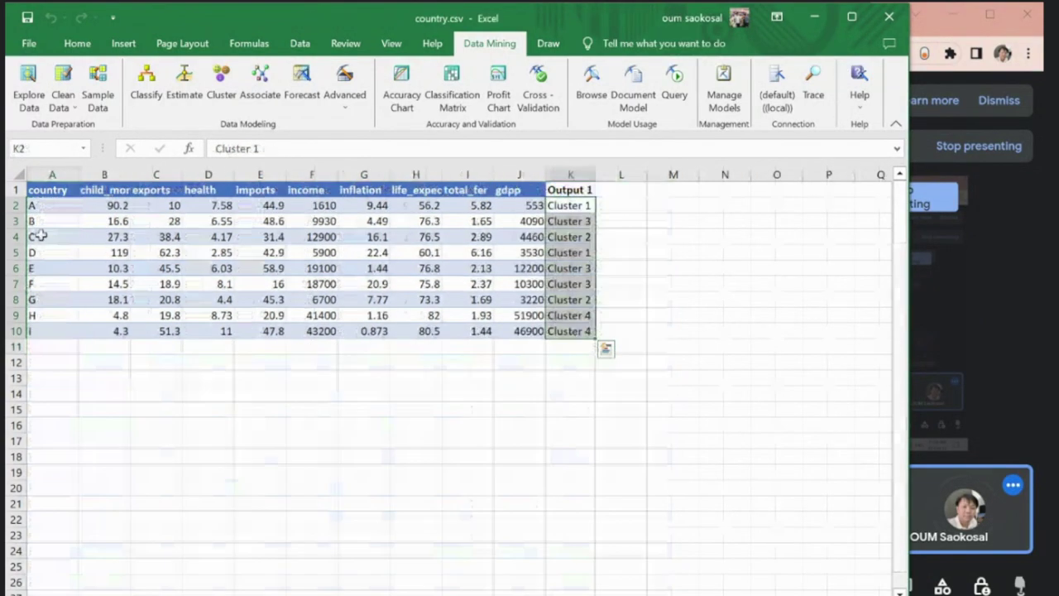
click(38, 210)
text(Afghanistan Albania Algeria Angola Antigua and Barbuda Argentina Armenia Australia Austria Azerbaijan)
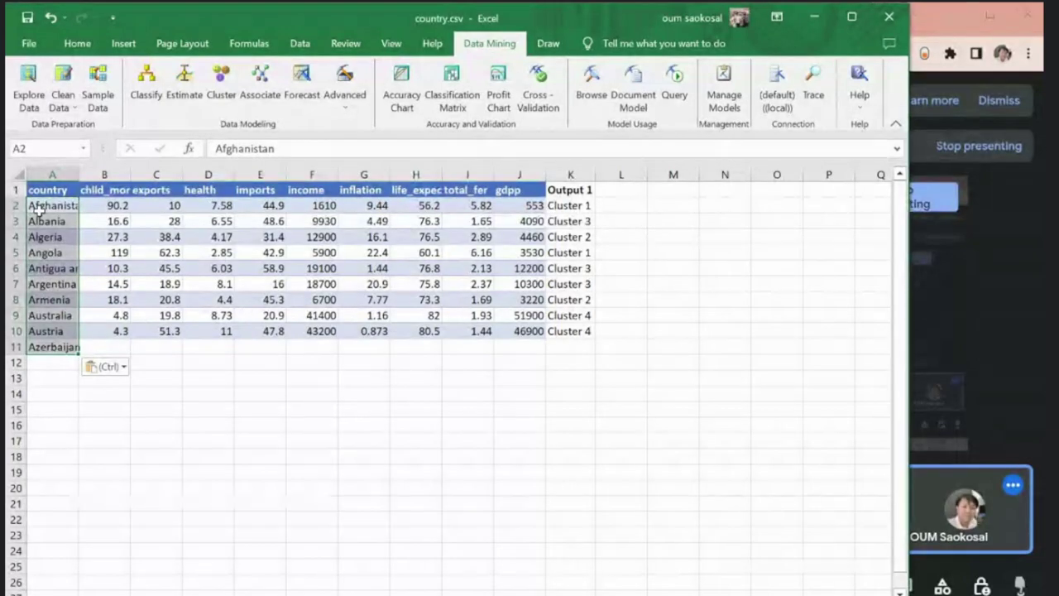
click(40, 346)
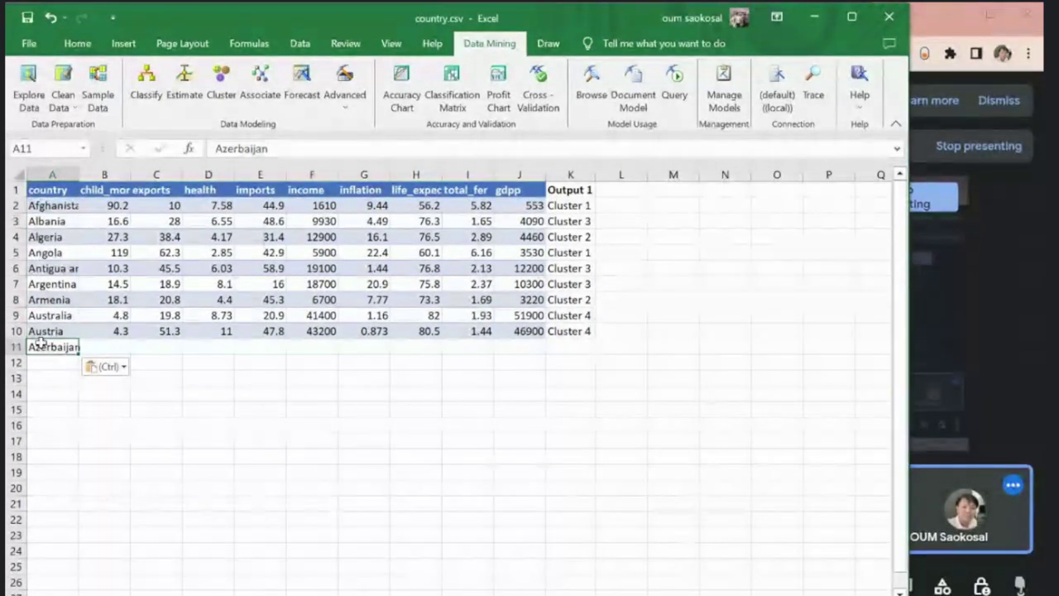
key(BackSpace)
click(56, 419)
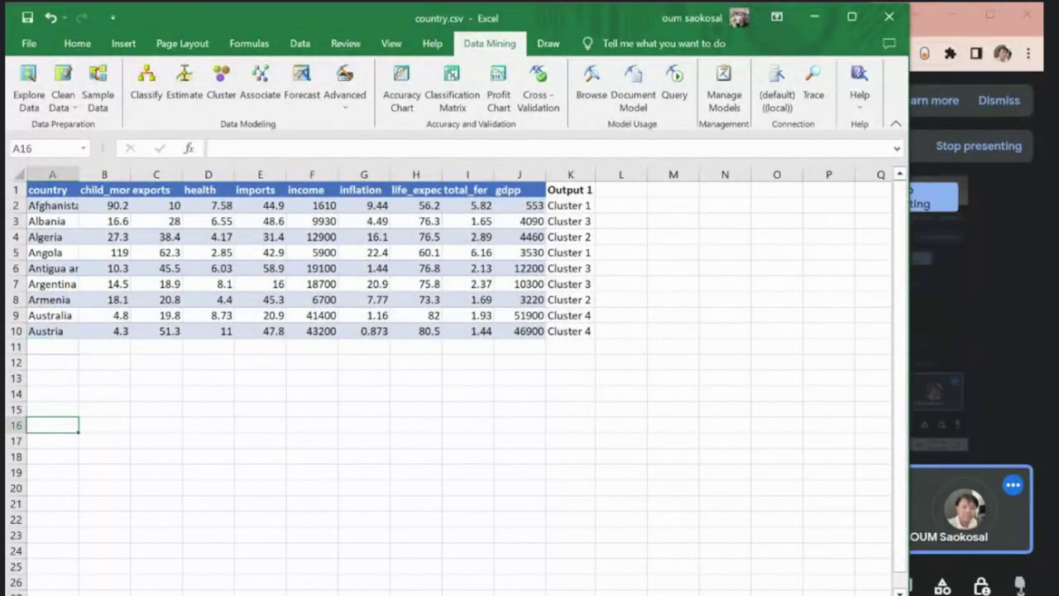
Step: Use undo/redo to switch between the full clustered table and the 10-row Output 1 results
key(ctrl+z)
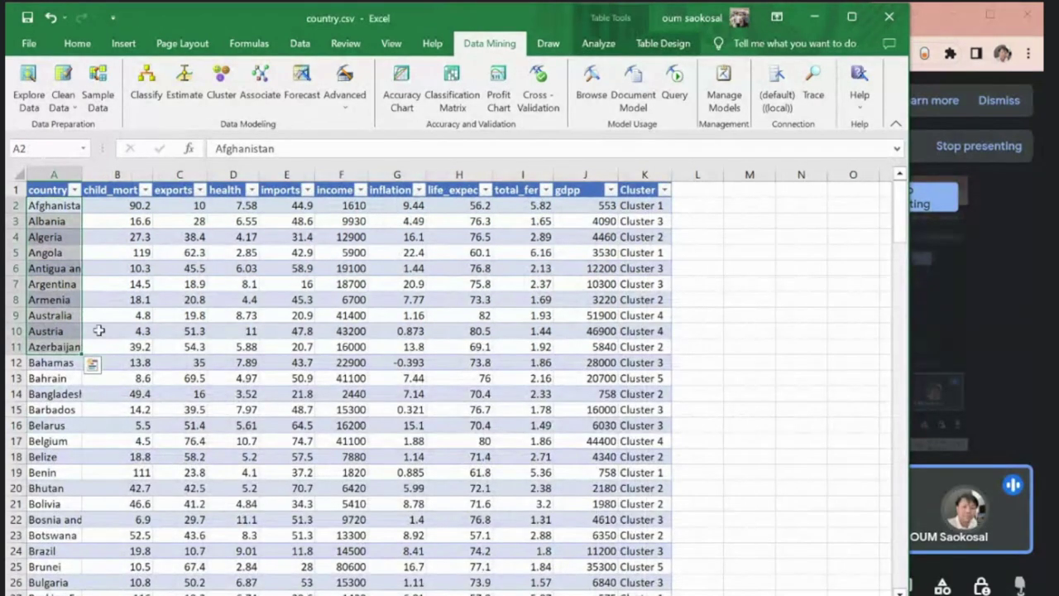
shift+click(651, 333)
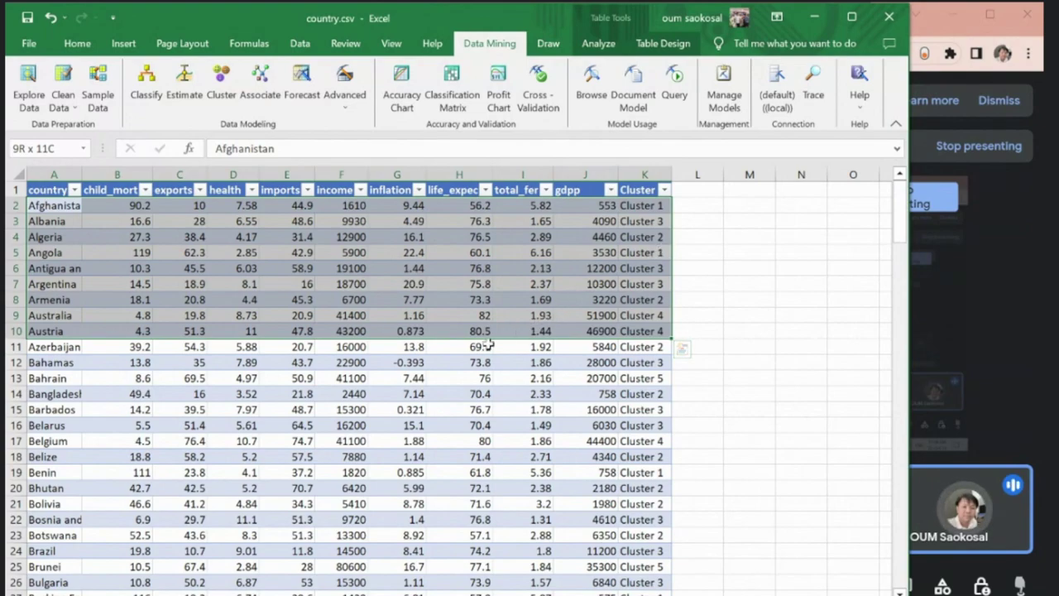
key(ctrl+z)
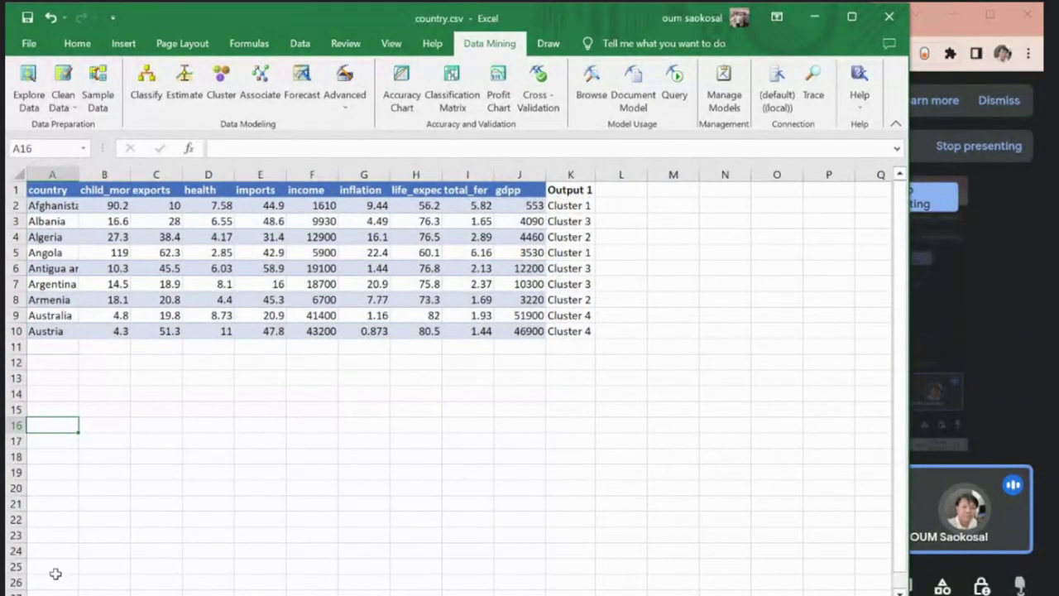
key(ctrl+y)
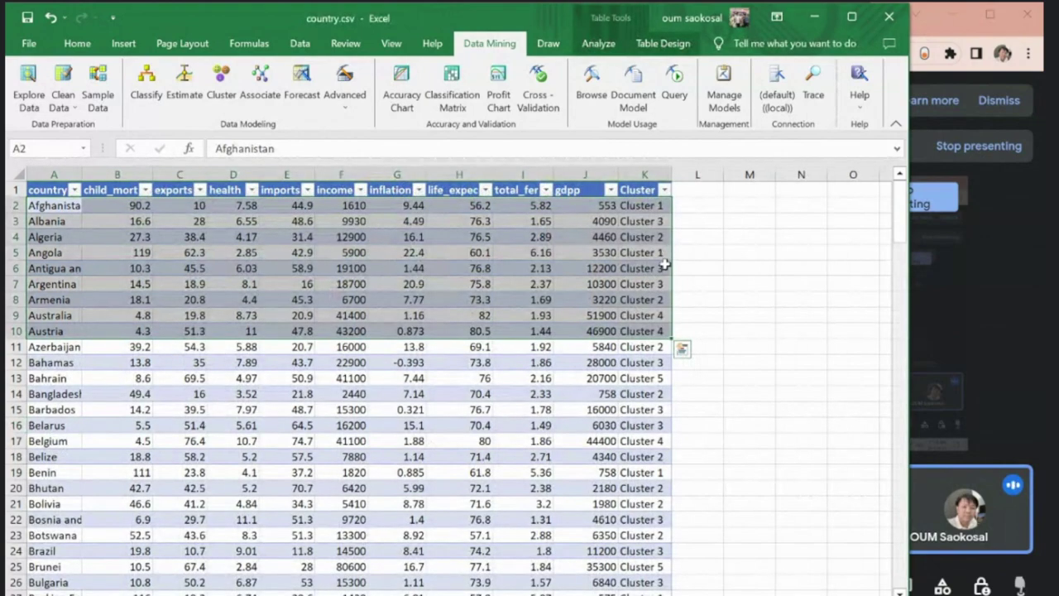
key(ctrl+z)
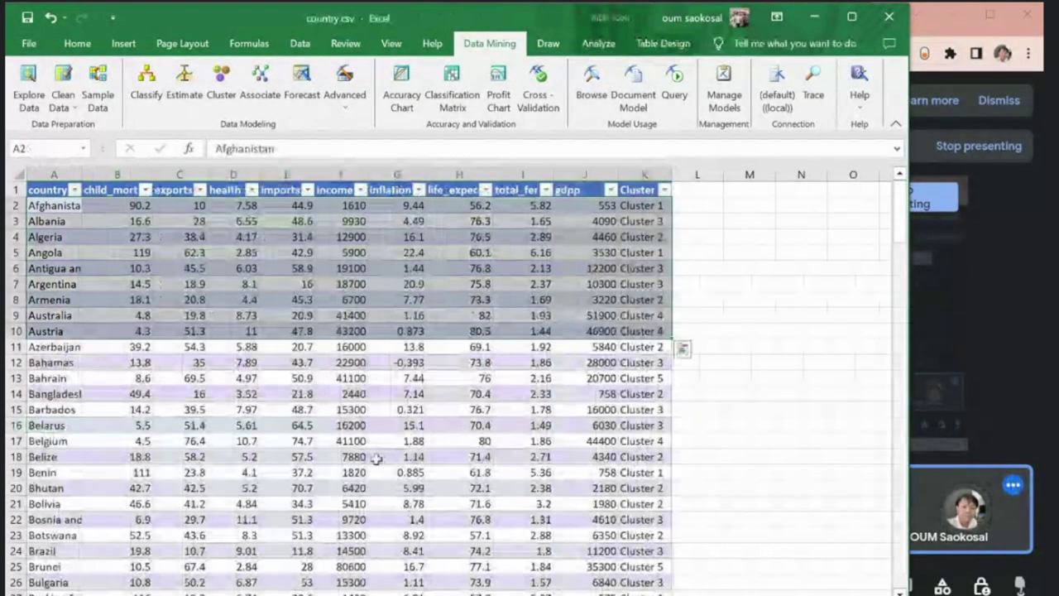
Step: Screenshot the clustered table and paste it into the Telegram chat
click(681, 348)
key(Escape)
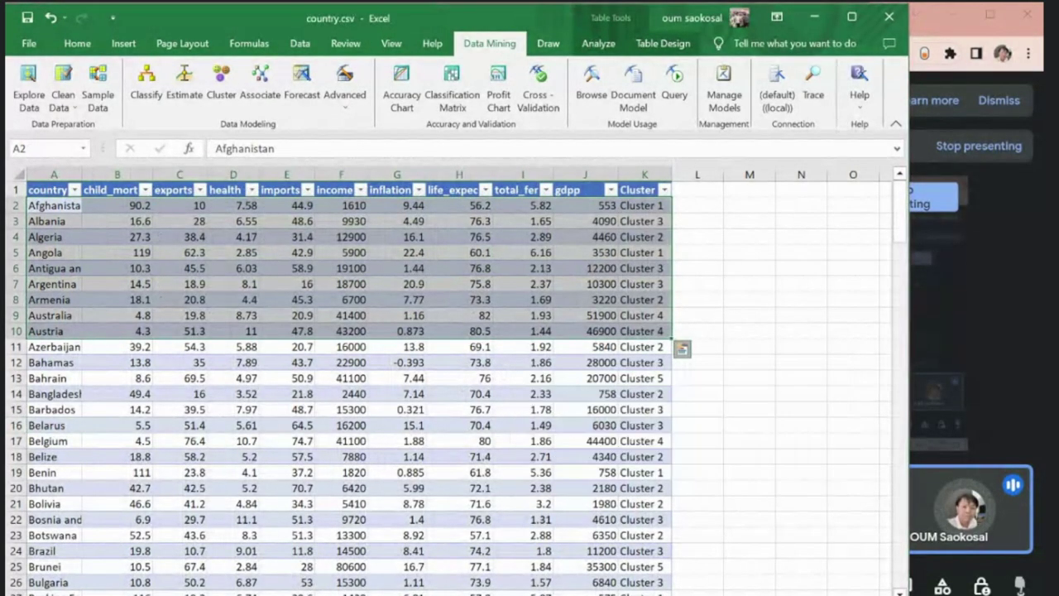
key(alt+Tab)
key(ctrl+v)
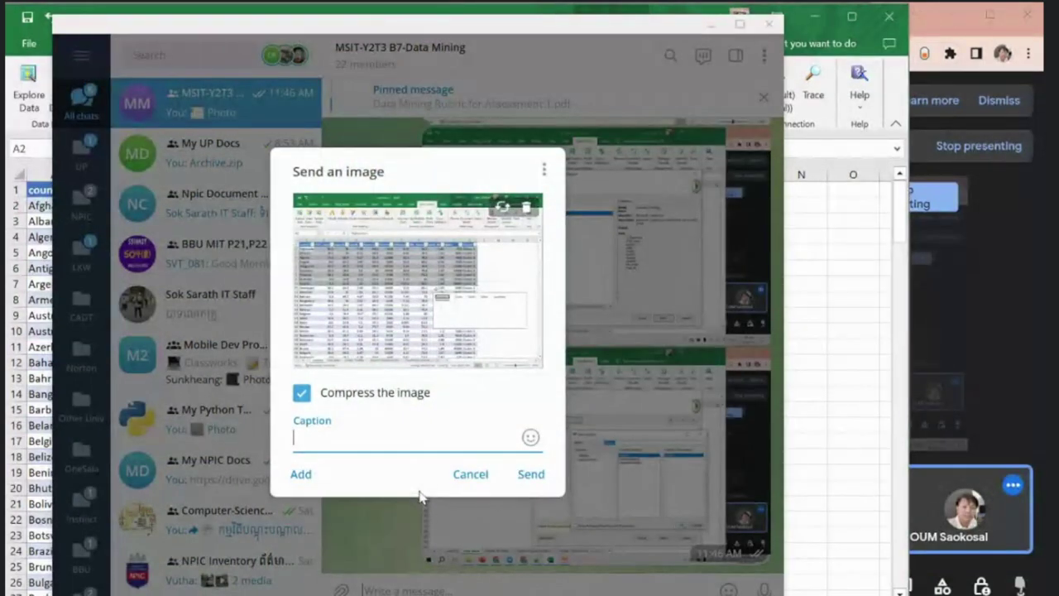
Step: Send the table and Output 1 screenshots to the Data Mining group, then return to Excel
key(Return)
key(alt+Tab)
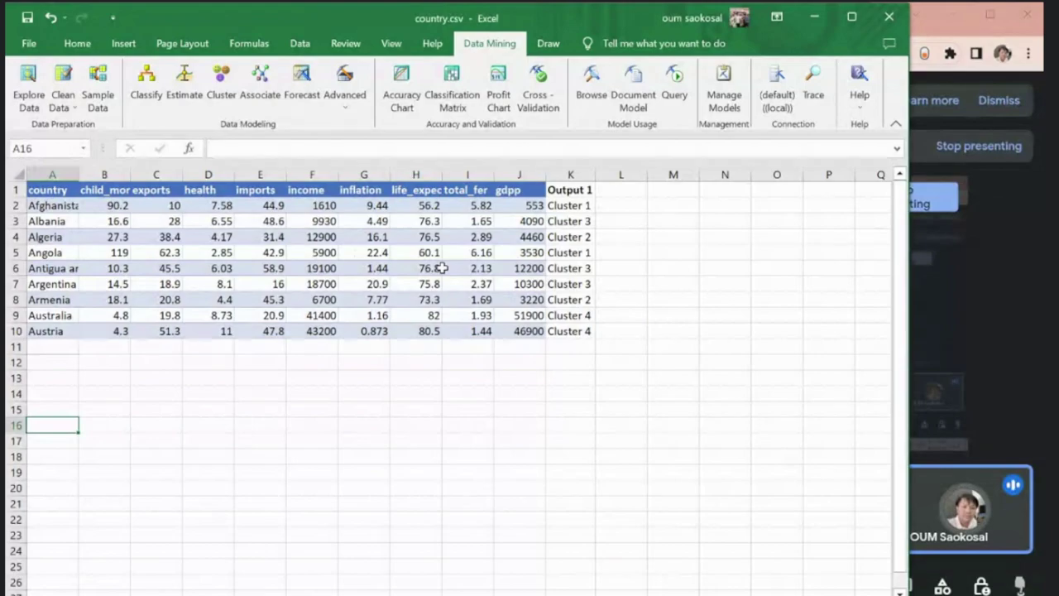
key(alt+Tab)
key(ctrl+v)
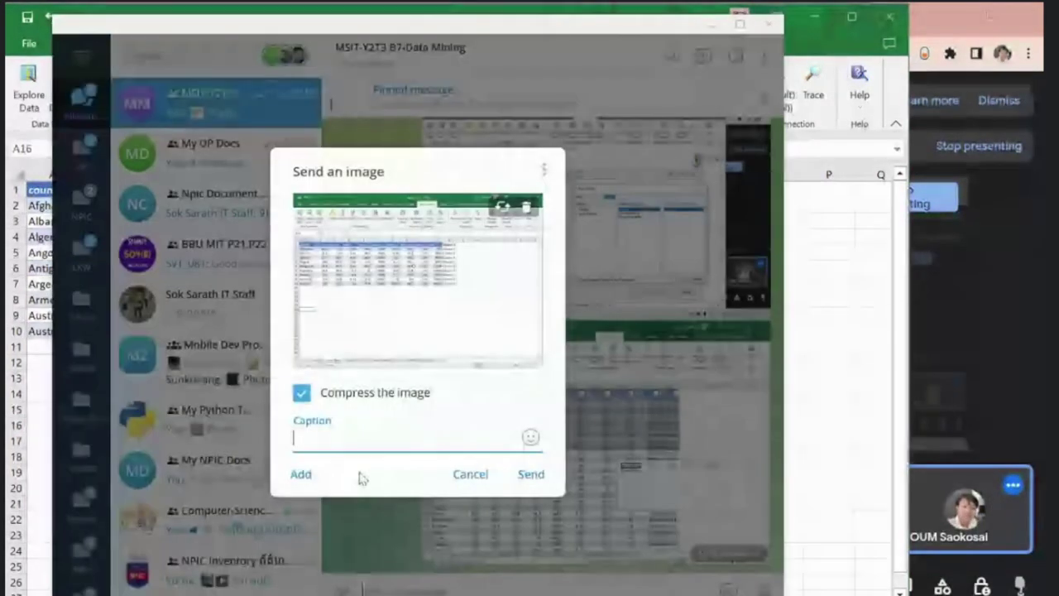
key(Return)
key(alt+Tab)
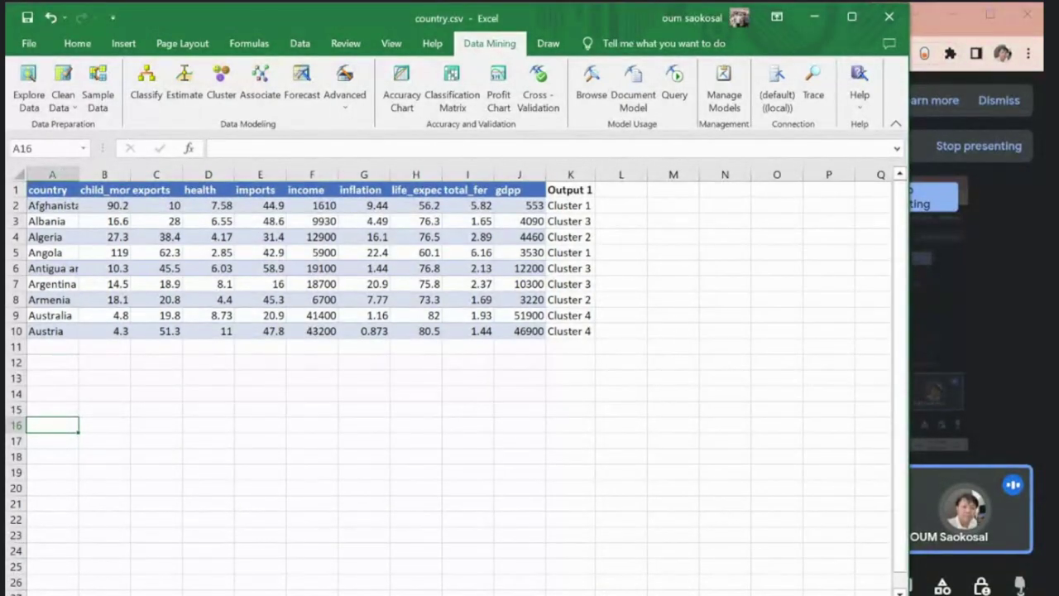
Step: Add a new blank worksheet with Shift+F11 after cancelling the Insert sheet dialog
right_click(154, 592)
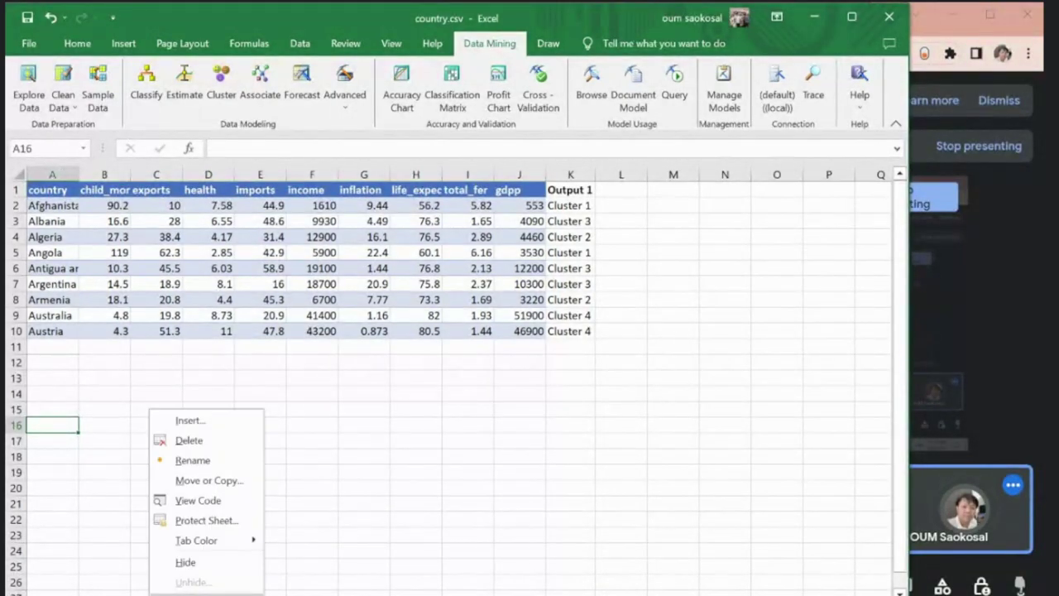
click(190, 420)
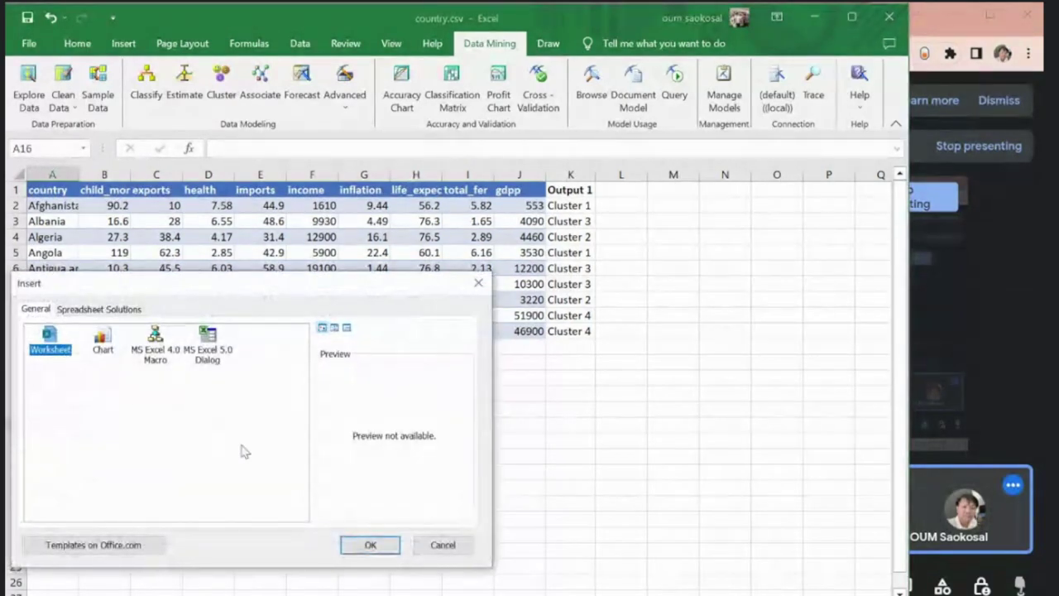
click(460, 546)
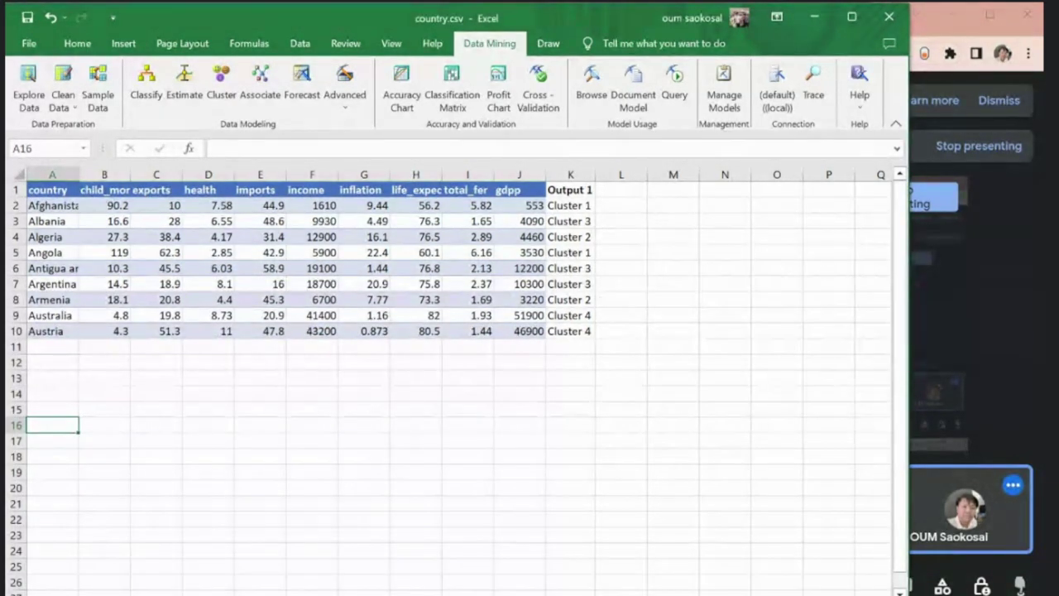
key(shift+F11)
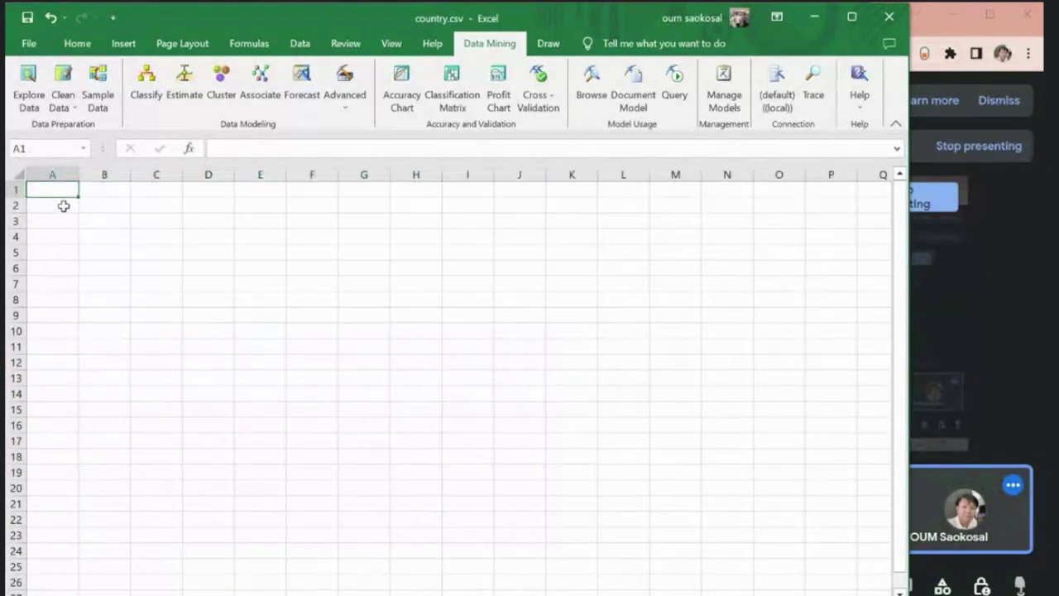
Step: Paste the header row, enter 'cambodia 2023' in A2, and fit columns A and B to their text
text(country	child_mort	exports	health	imports	income	inflation	life_expec	total_fer	gdpp)
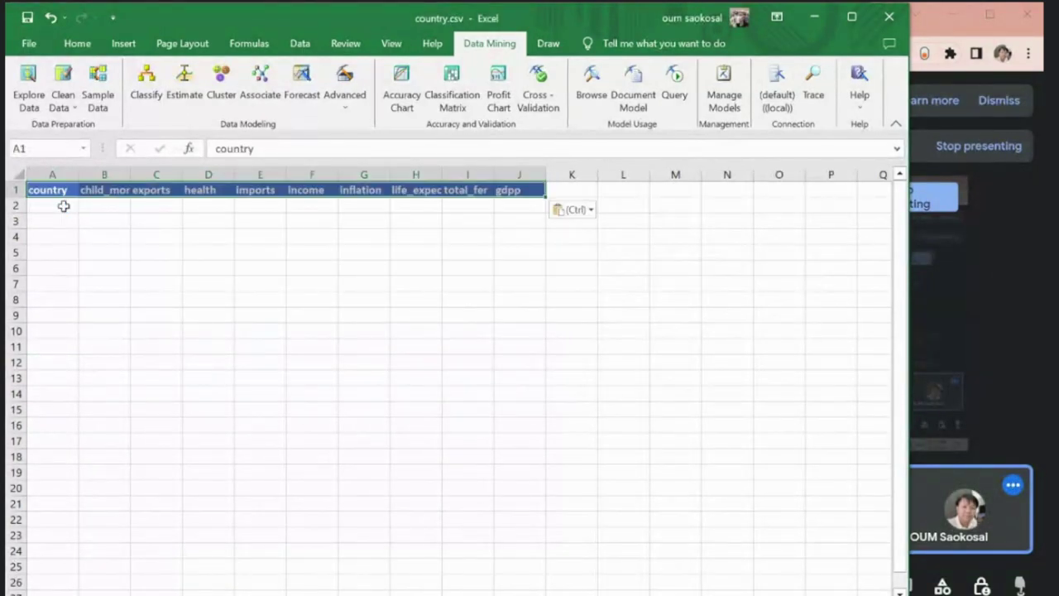
click(63, 206)
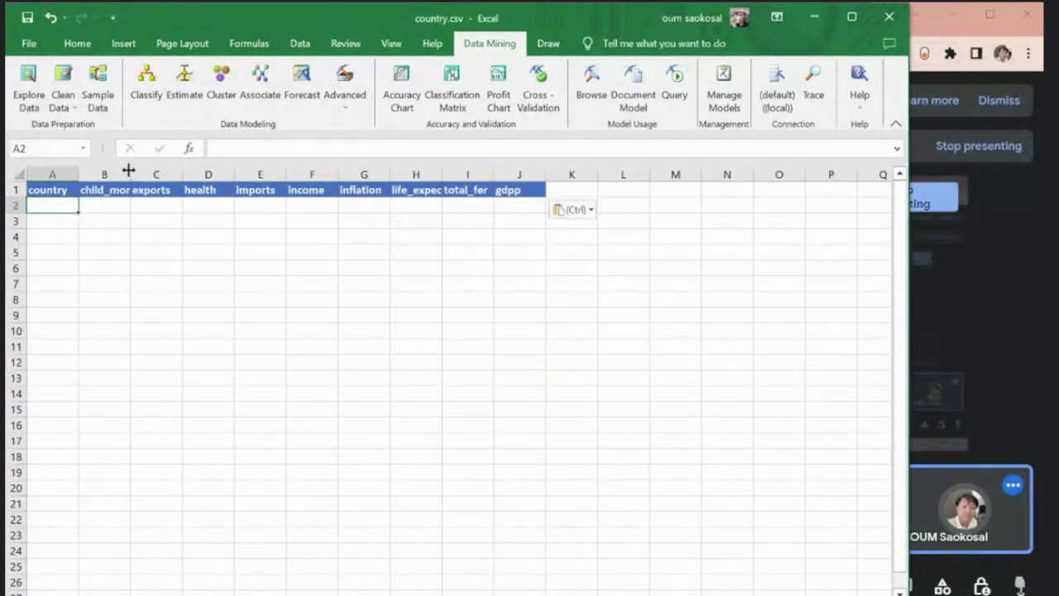
mouse_move(128, 170)
mouse_down()
mouse_move(144, 171)
mouse_move(133, 171)
mouse_up()
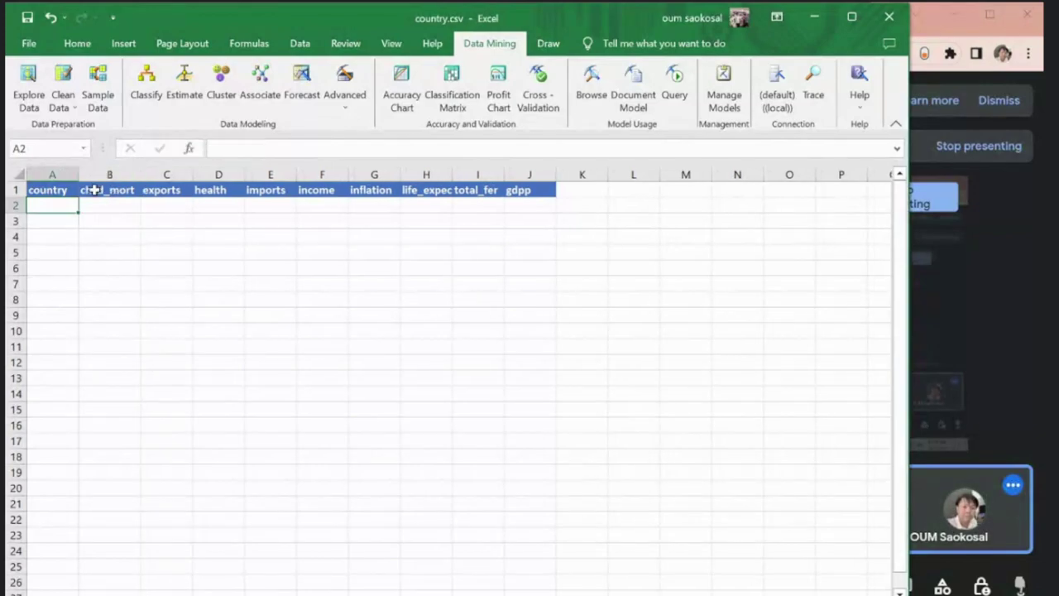
text(cambodia 2023)
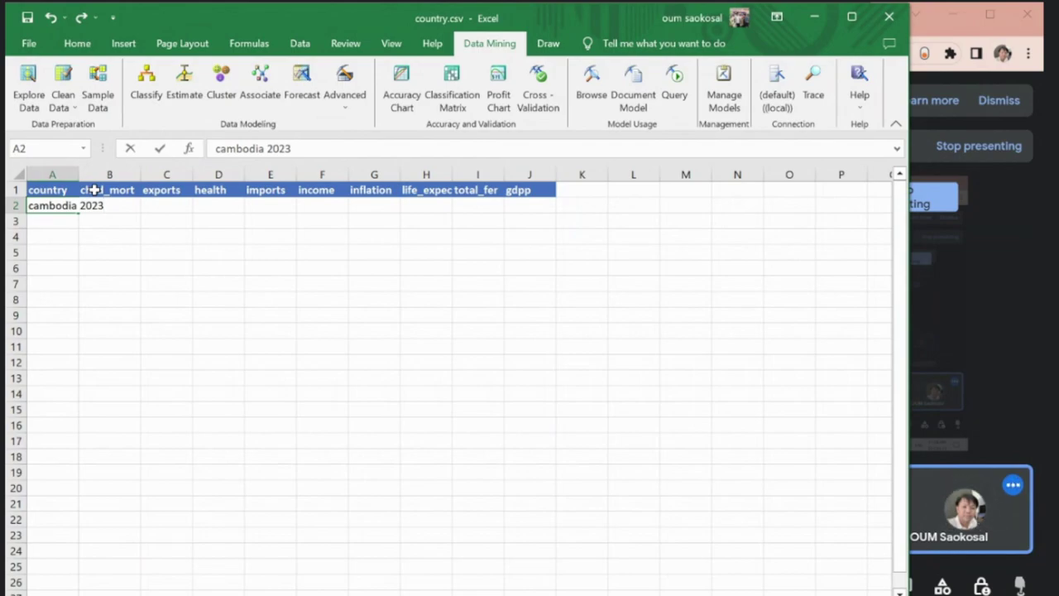
key(Return)
double_click(80, 171)
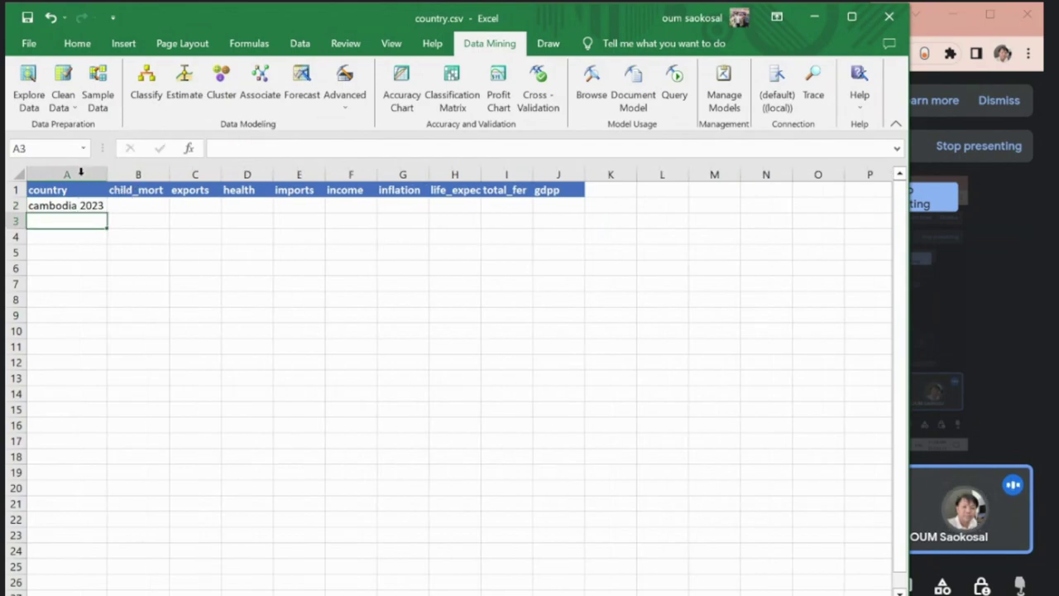
click(136, 203)
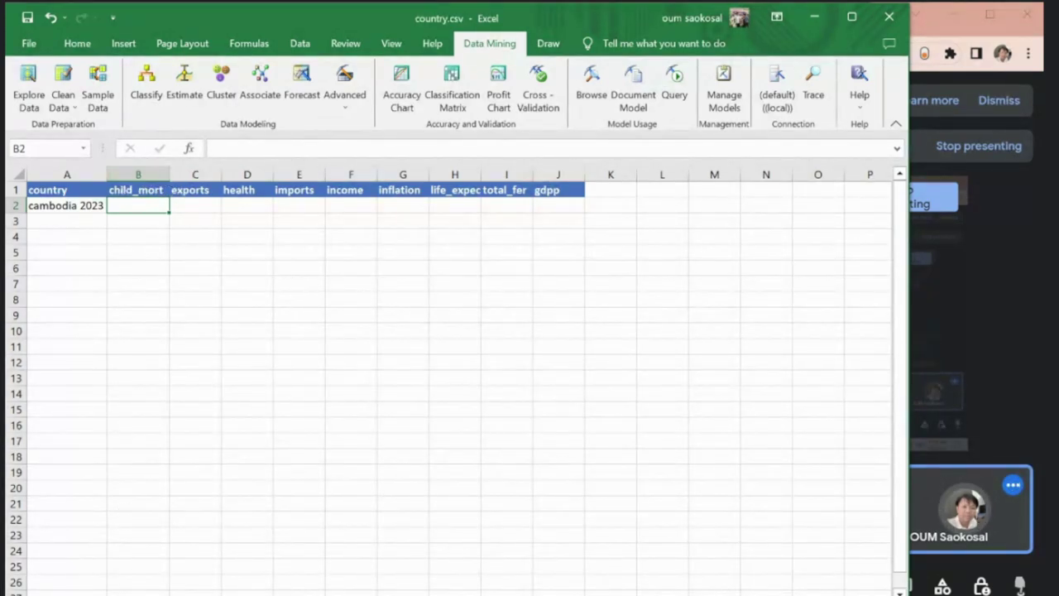
Step: Replace the hba1c query in Chrome with a search for 'cambodia child mortality rate'
mouse_move(306, 591)
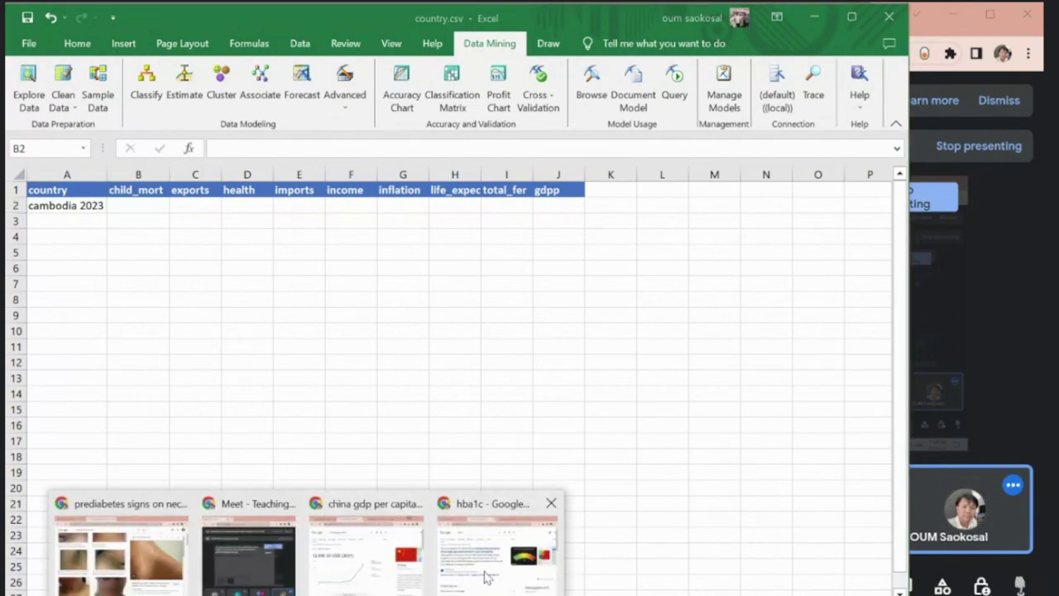
click(499, 542)
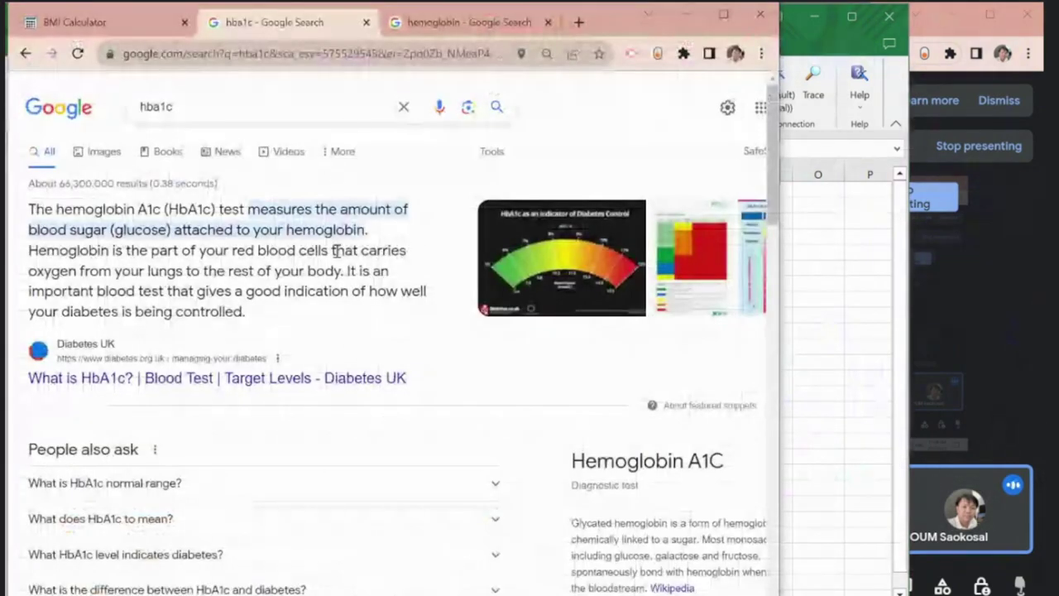
double_click(282, 106)
text(childr)
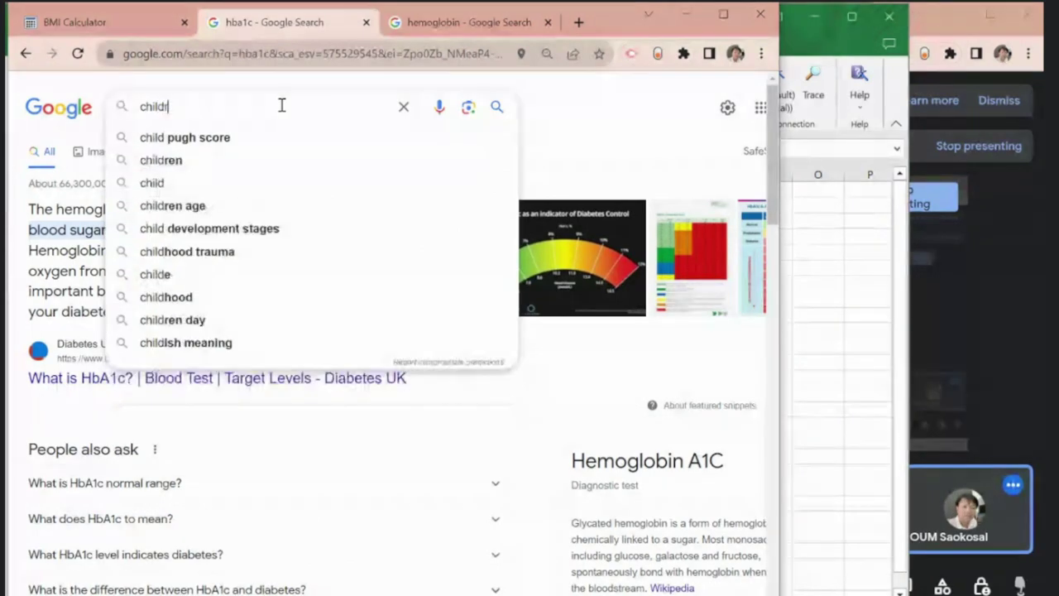
text(en)
double_click(282, 105)
text(cambodia)
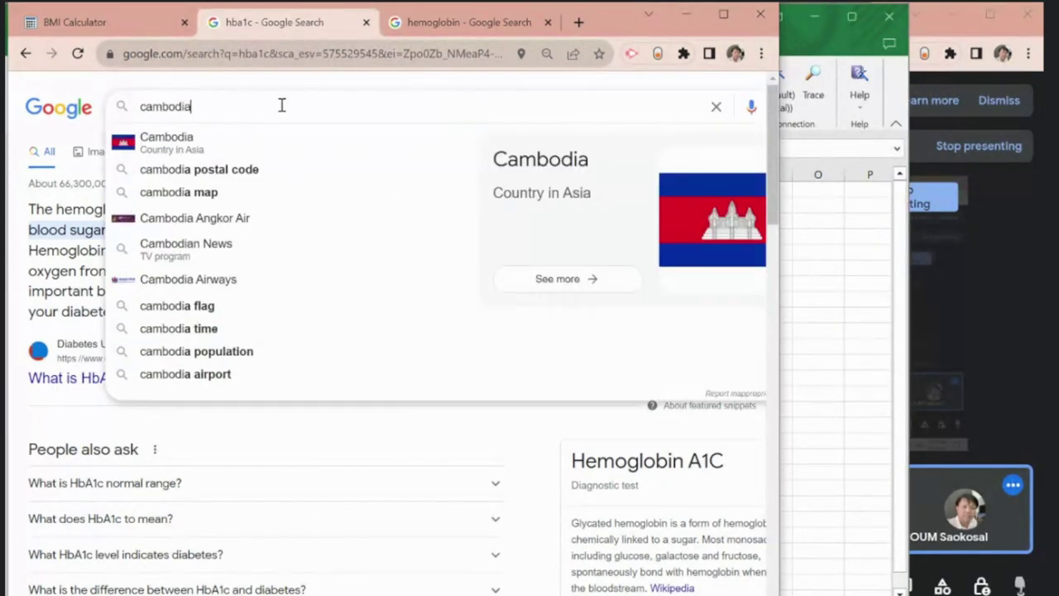
text( child )
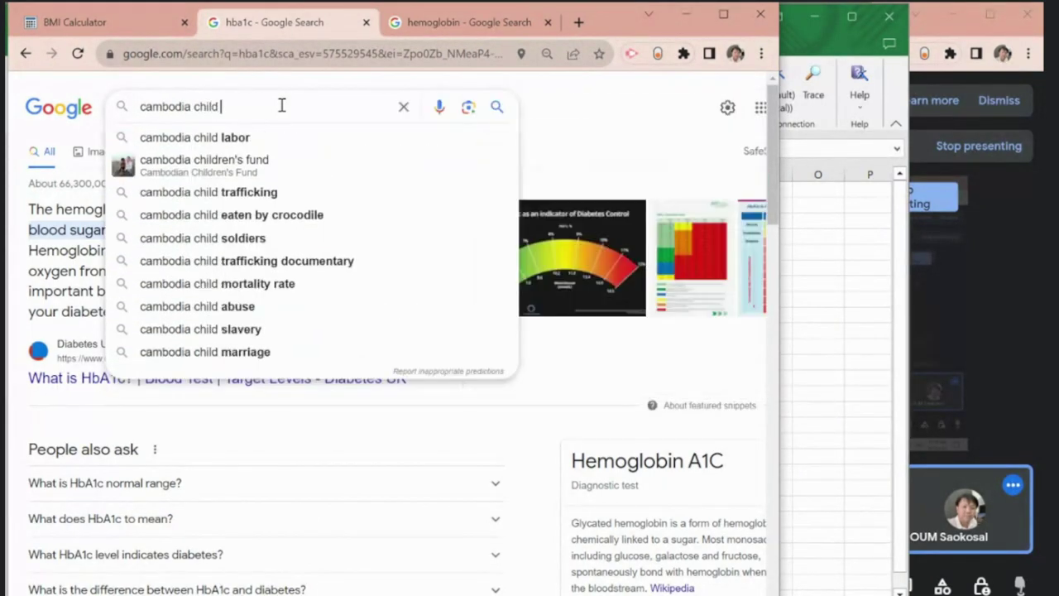
text(mortality rate)
key(Return)
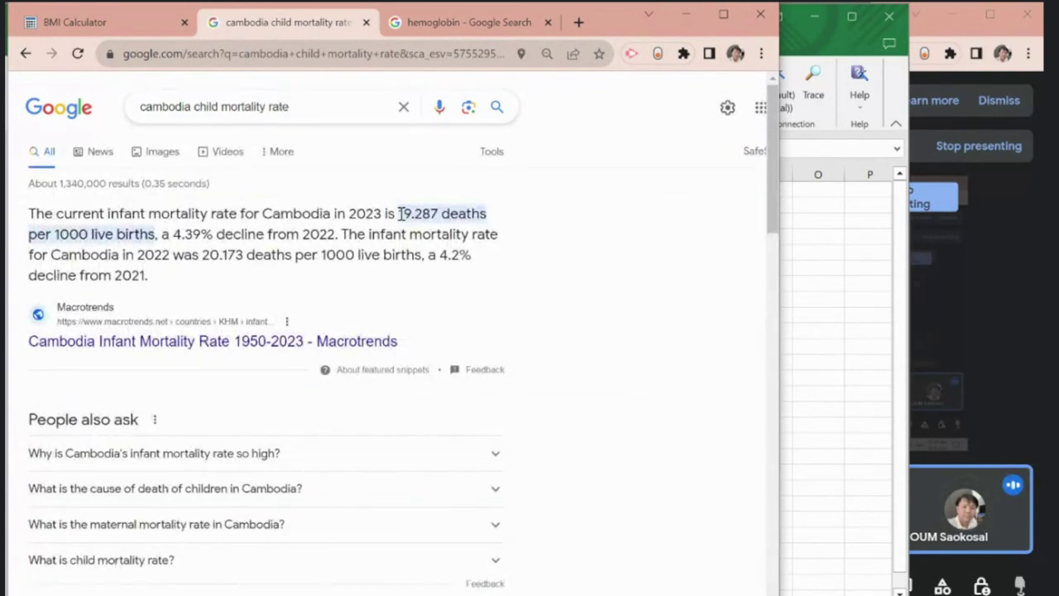
Step: Select the 2023 rate 19.287 and send a screenshot of the result to Telegram
drag(400, 214, 439, 212)
key(ctrl+c)
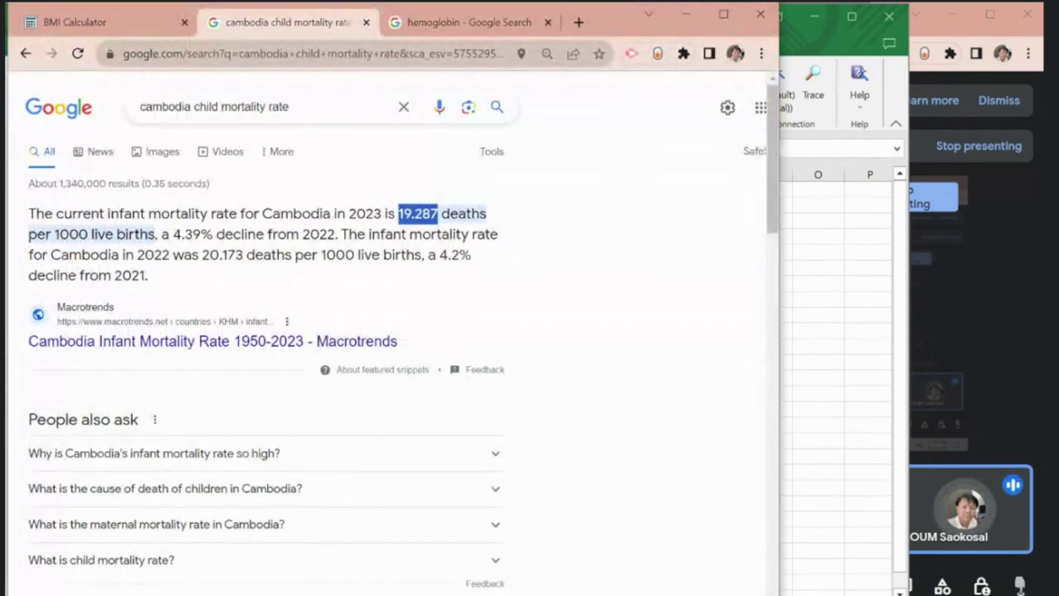
key(alt+Tab)
key(ctrl+v)
key(Return)
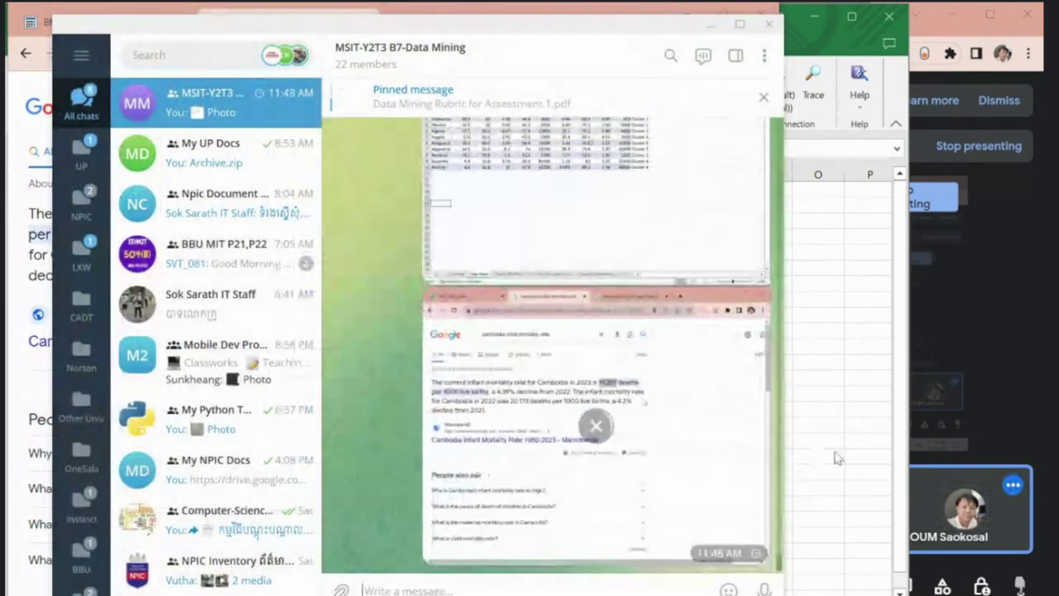
key(alt+Tab)
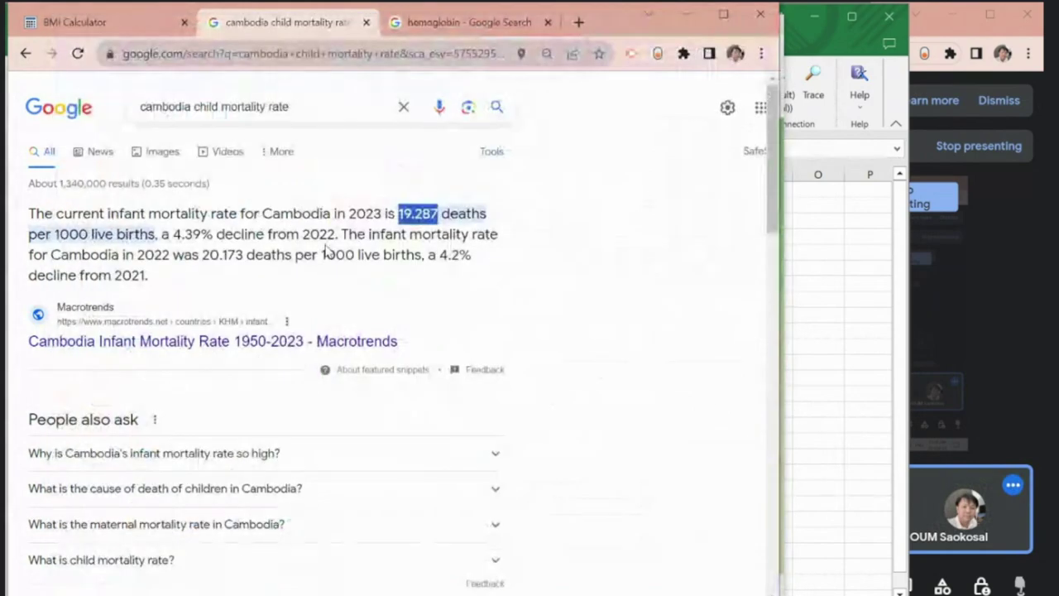
Step: Paste the child mortality value 19.287 into B2 of the cambodia 2023 row
click(835, 307)
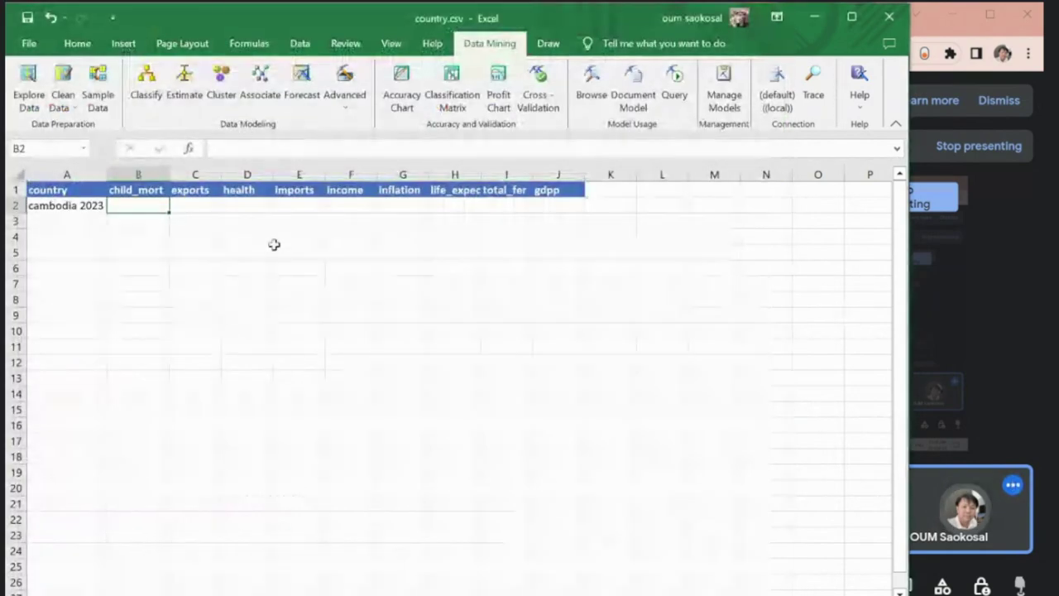
click(137, 207)
key(ctrl+v)
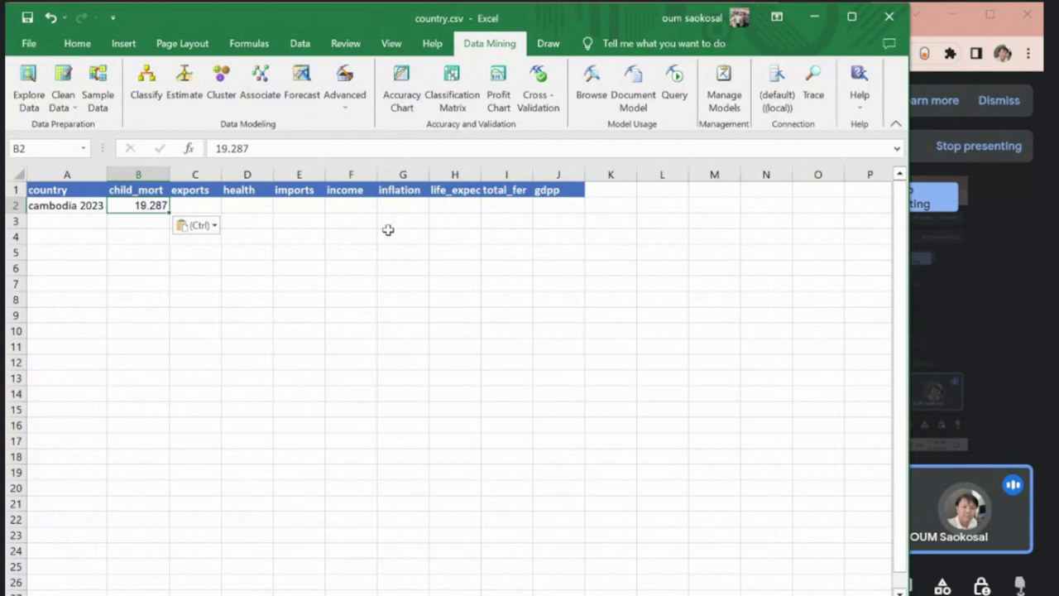
click(322, 323)
Step: Select the exports cell, then select 'child mortality rate' in the Google query
click(197, 206)
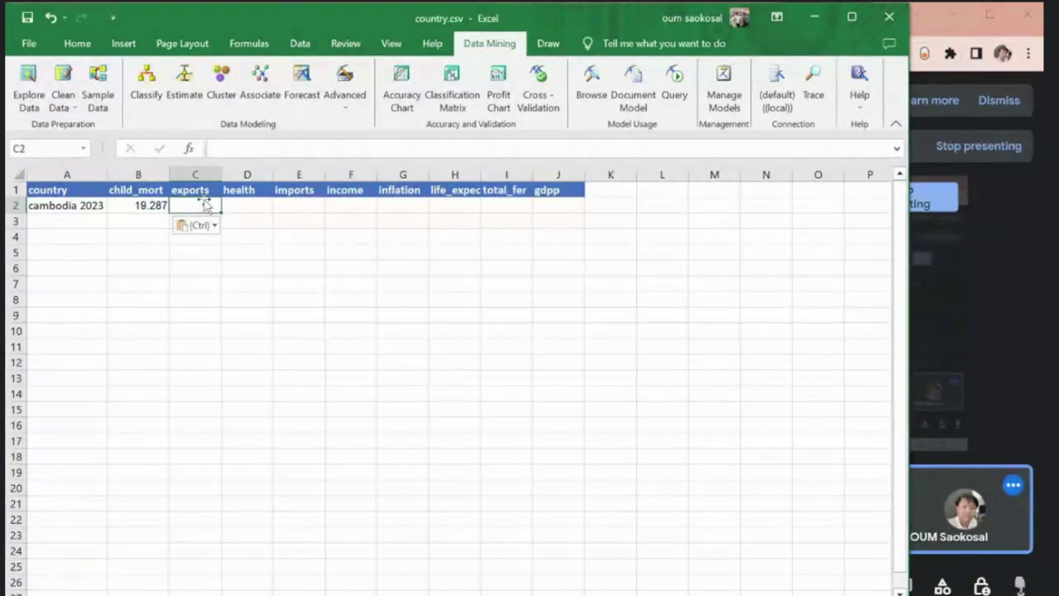
key(alt+Tab)
drag(199, 114, 357, 109)
Step: Search Google for 'cambodia export' and return to the country.csv spreadsheet
text(export)
key(Return)
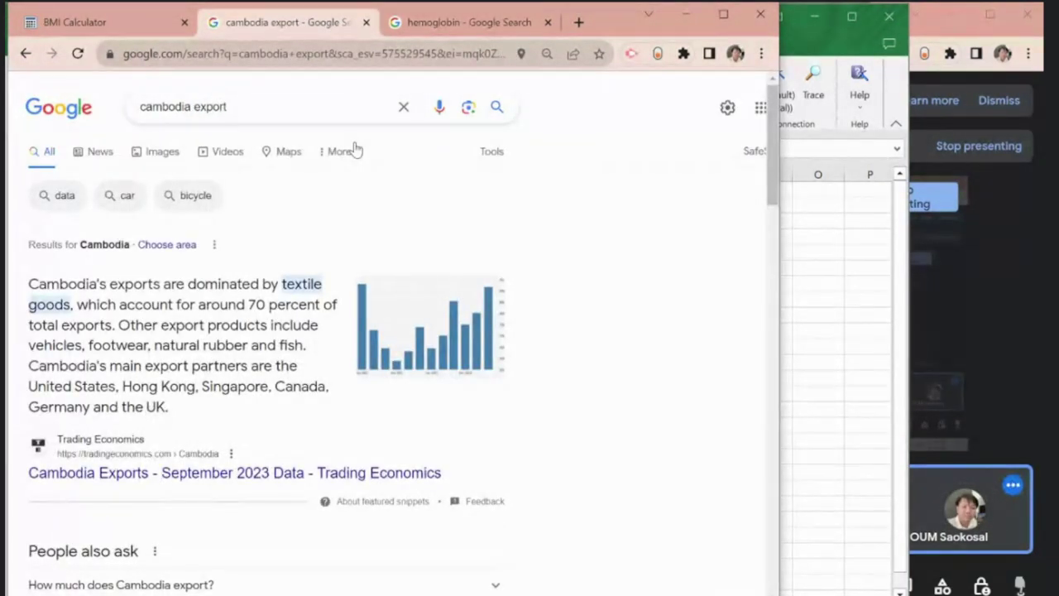
click(249, 106)
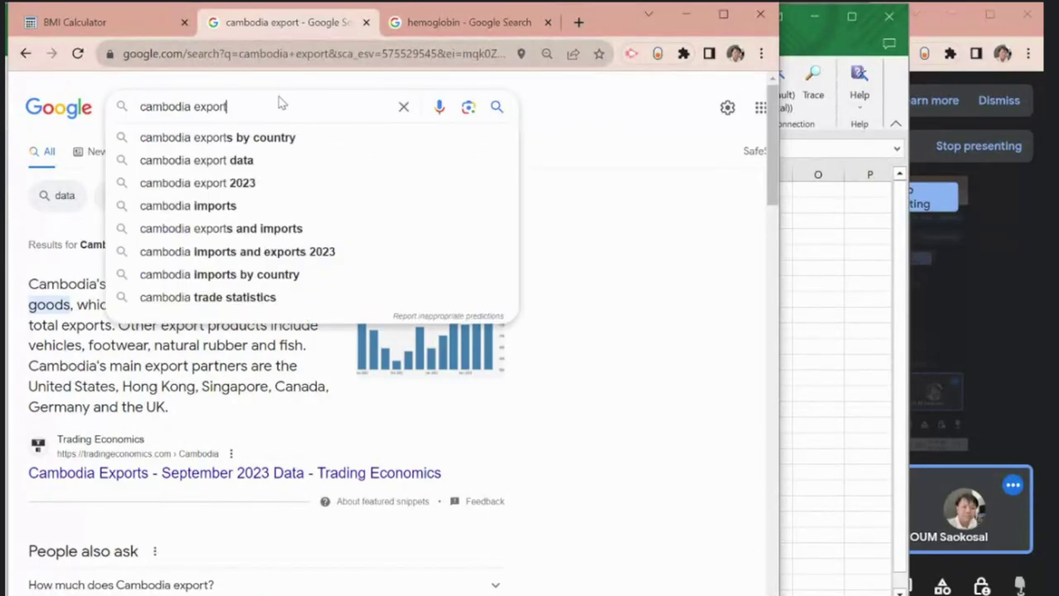
key(alt+Tab)
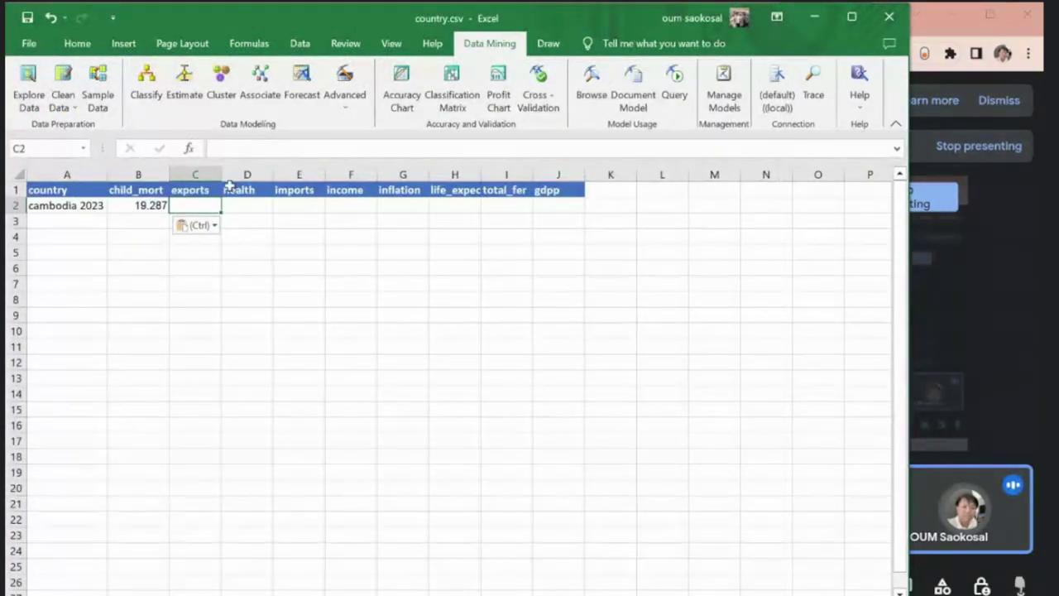
Step: Copy Chile's exports value 37.7 from the country table into cambodia 2023's exports cell
key(ctrl+z)
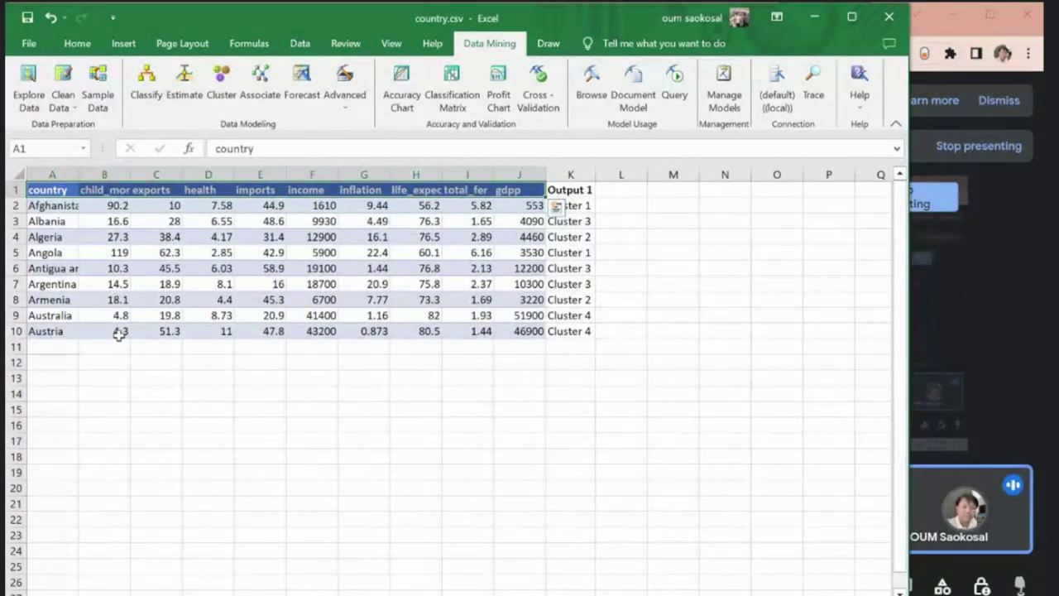
key(ctrl+z)
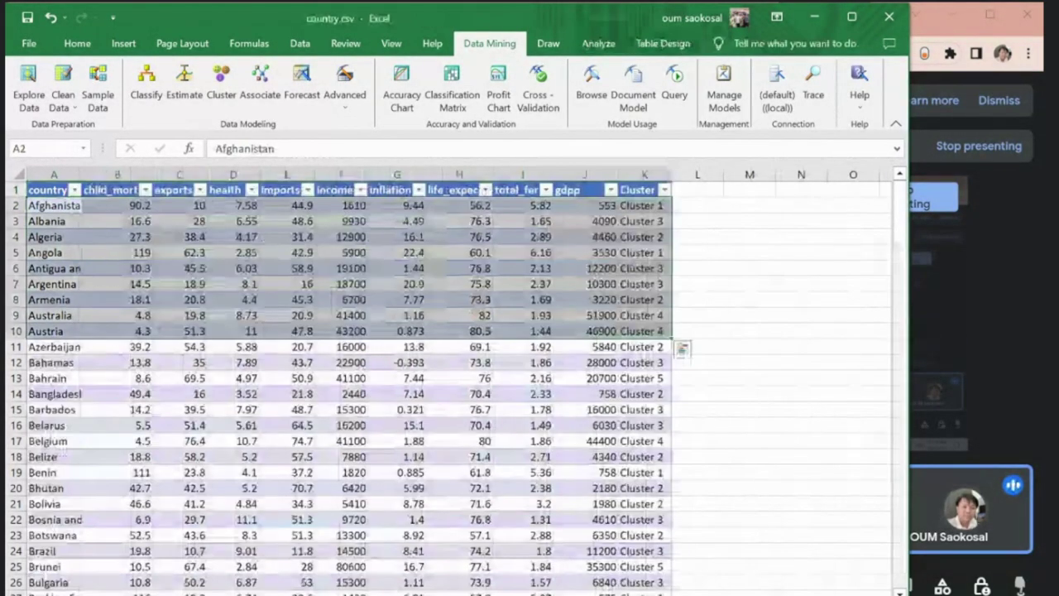
click(510, 408)
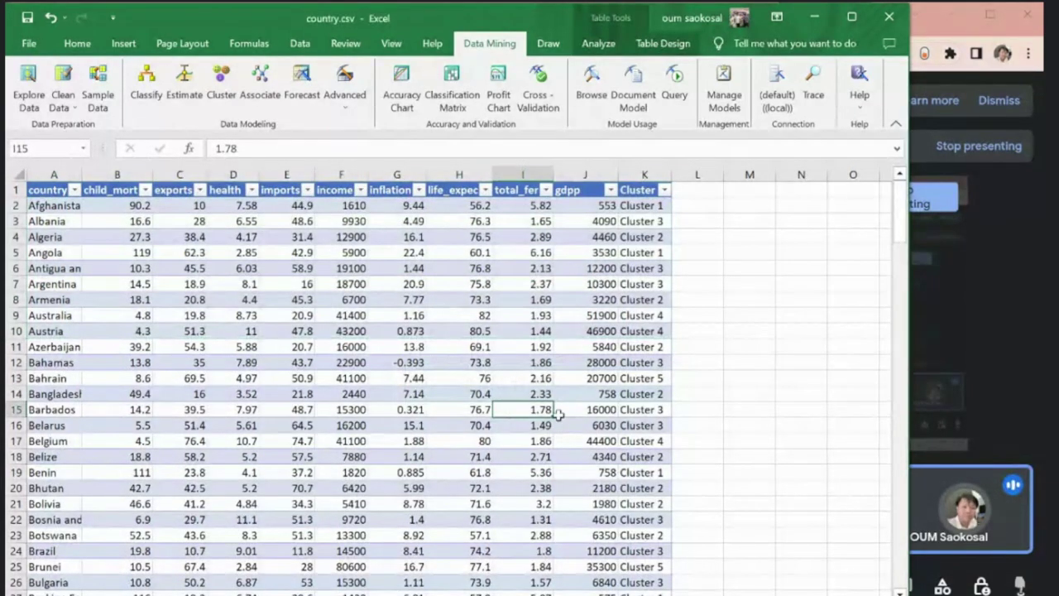
click(169, 414)
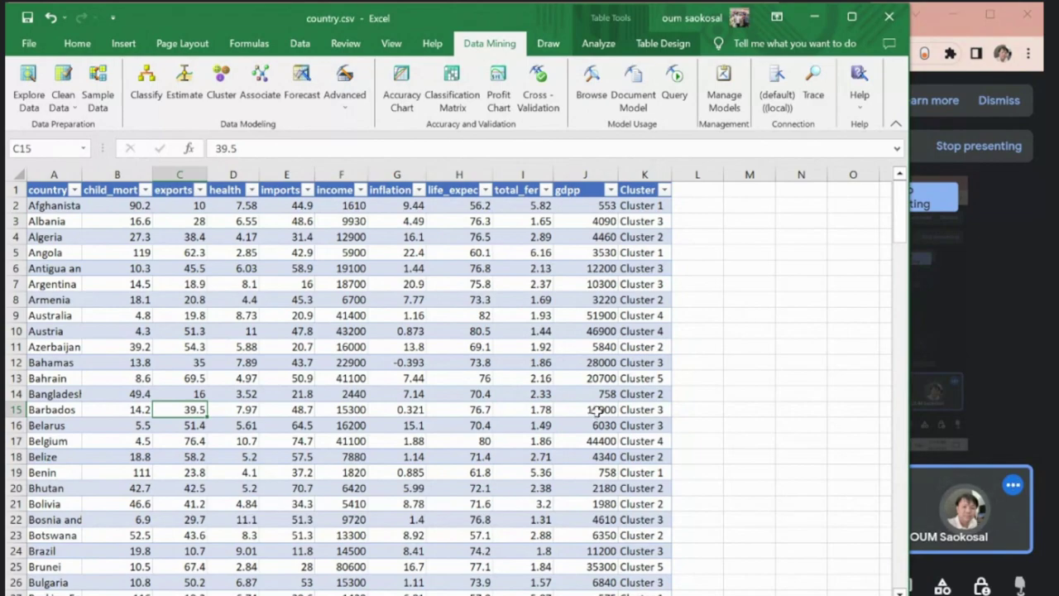
scroll(597, 410, down, 4)
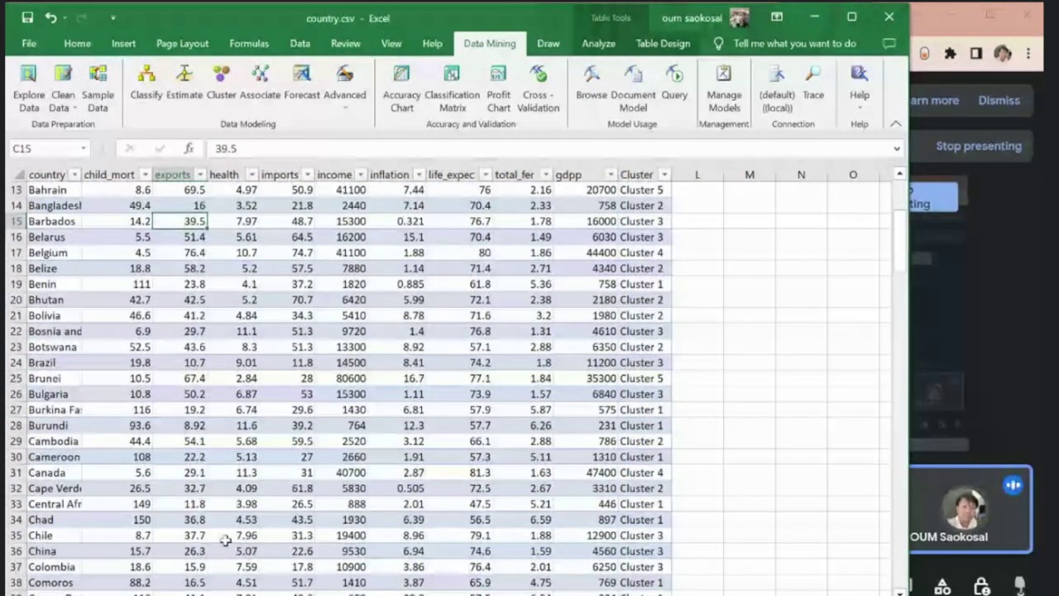
click(17, 536)
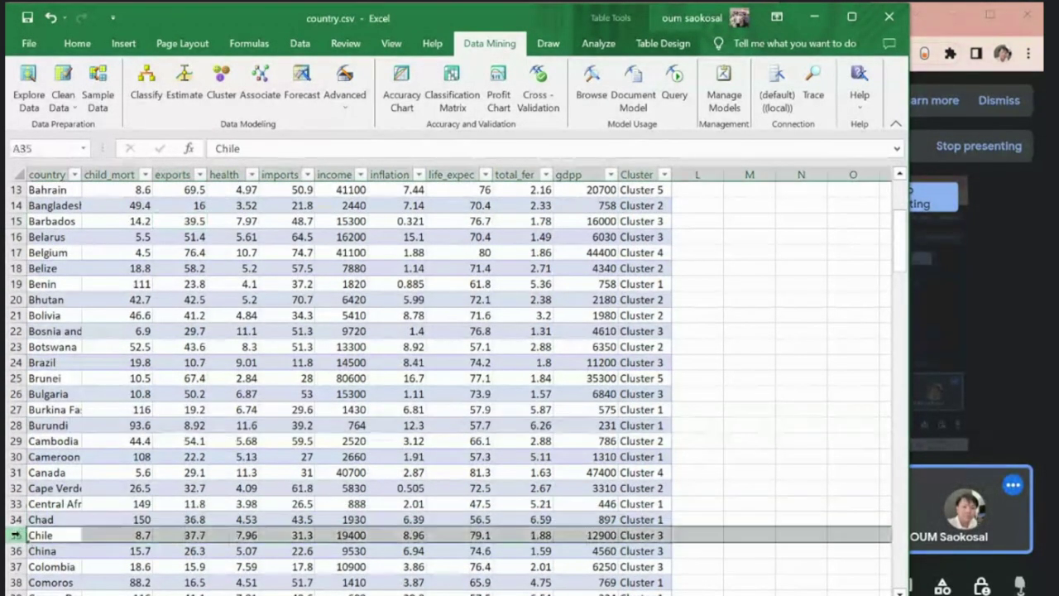
click(189, 536)
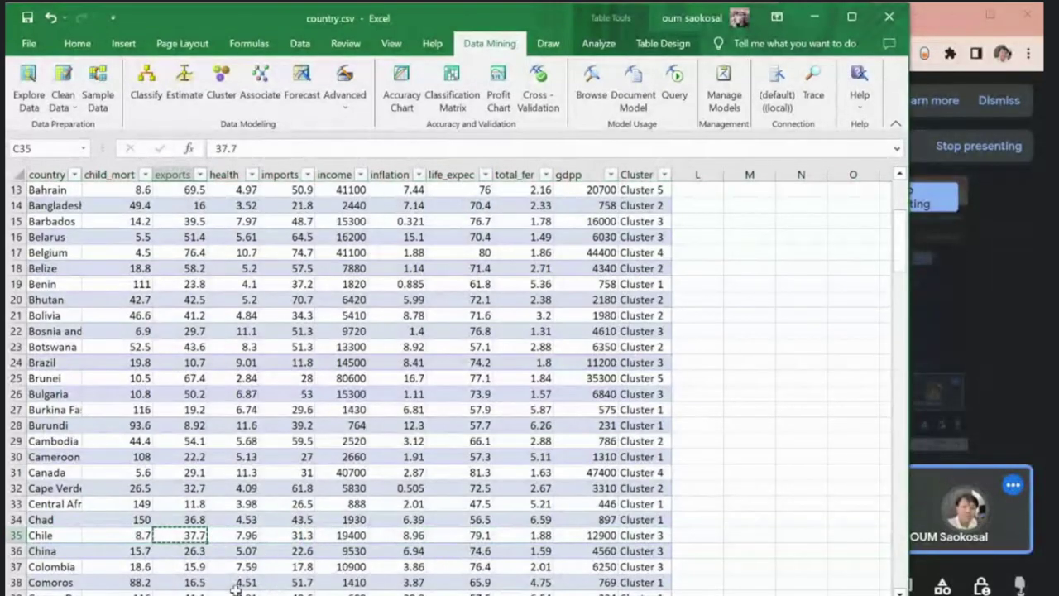
key(ctrl+c)
key(ctrl+Page_Down)
key(ctrl+v)
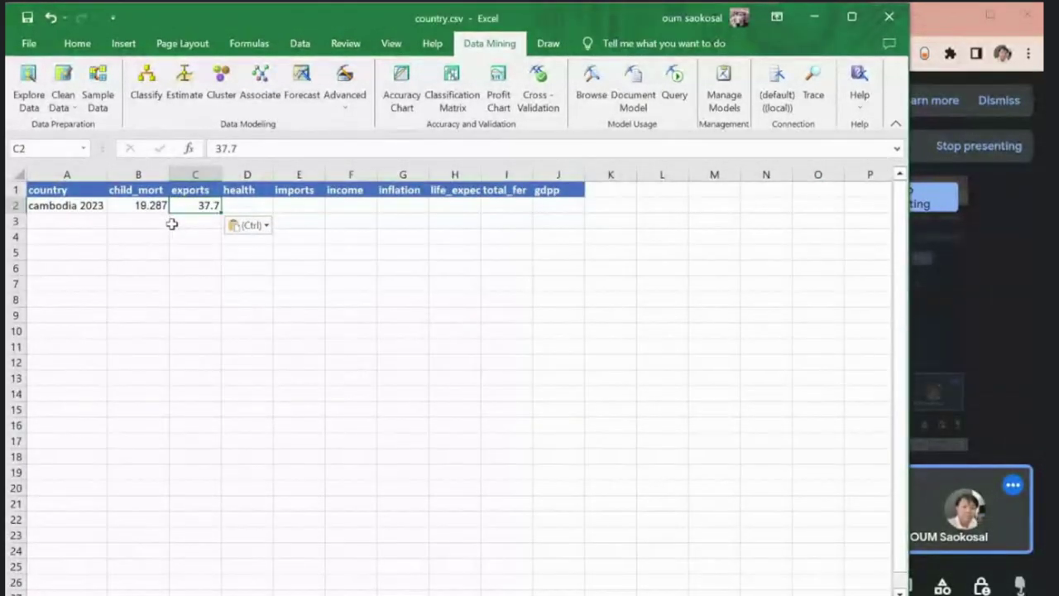
Step: Copy Chile's health 7.96 and imports 31.3 into the cambodia 2023 row
key(ctrl+Page_Up)
click(232, 535)
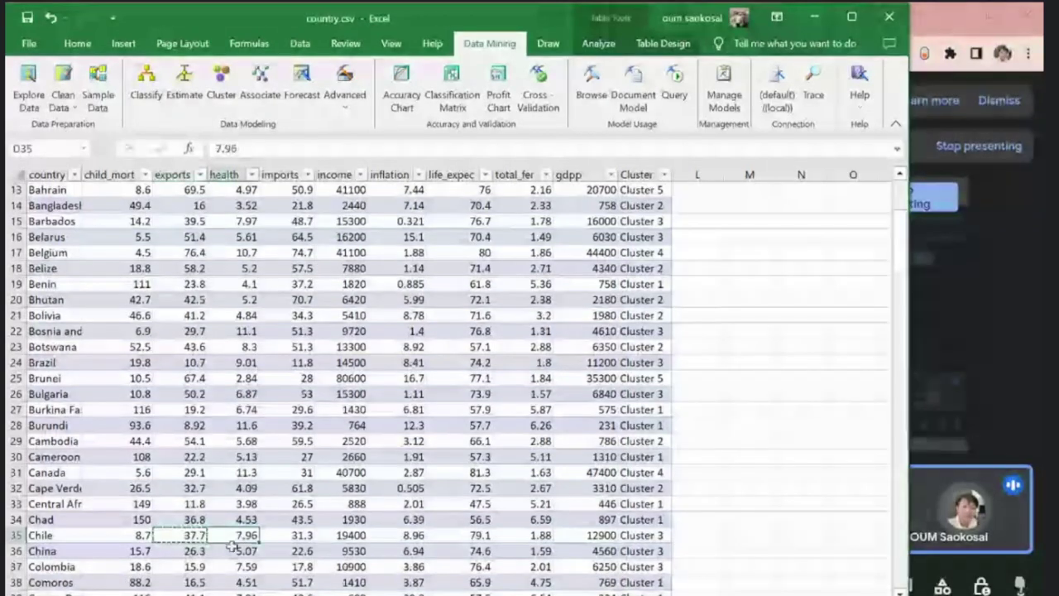
key(ctrl+c)
key(ctrl+Page_Down)
click(248, 206)
key(ctrl+v)
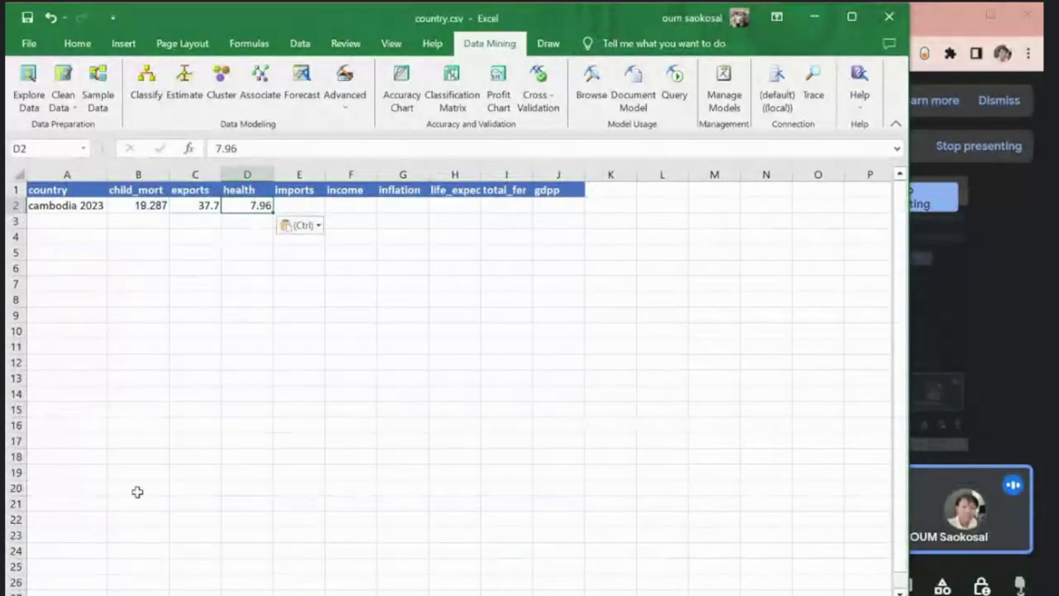
key(ctrl+Page_Up)
click(285, 536)
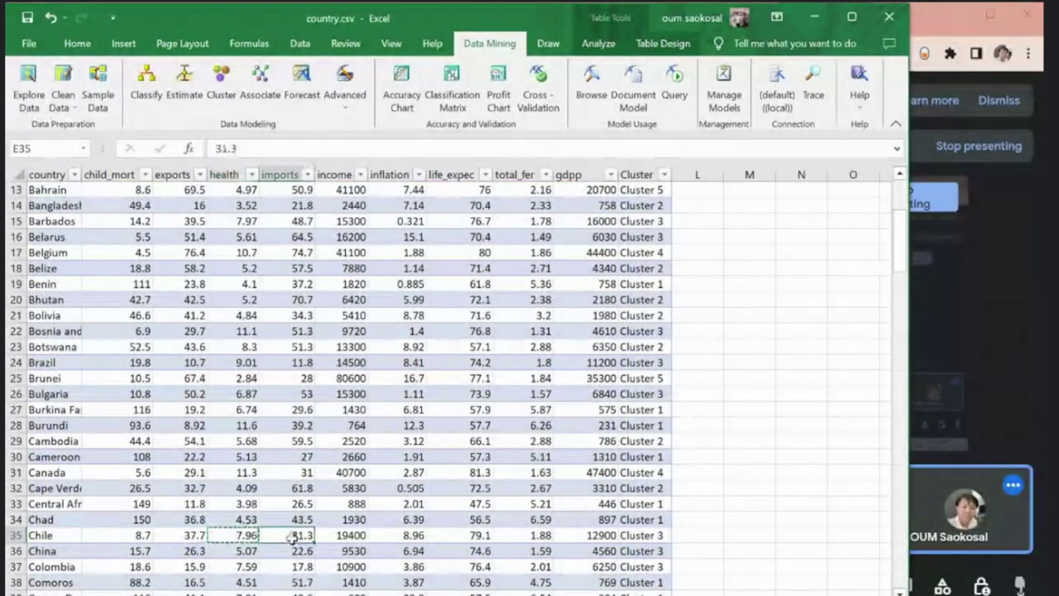
key(ctrl+c)
key(ctrl+Page_Down)
click(285, 206)
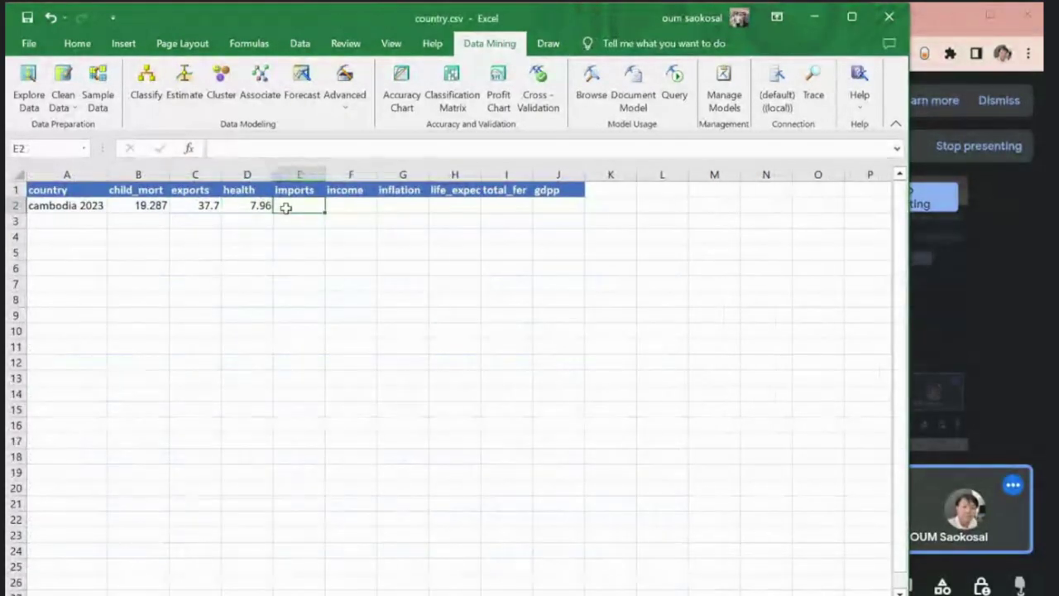
key(ctrl+v)
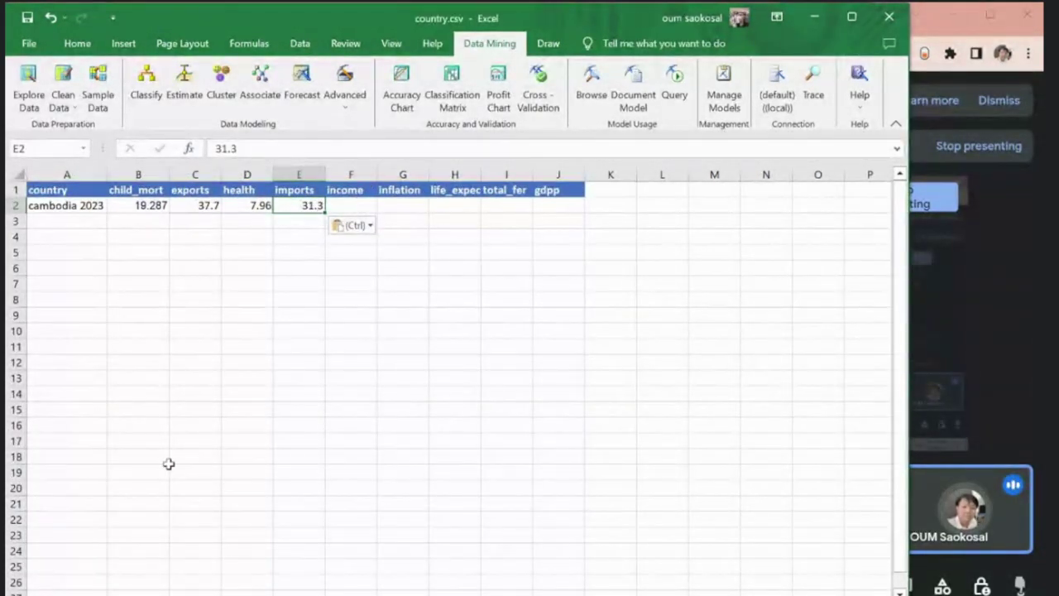
Step: Widen the income column and enter income 12000 and inflation 4.5 for cambodia 2023
key(ctrl+Page_Up)
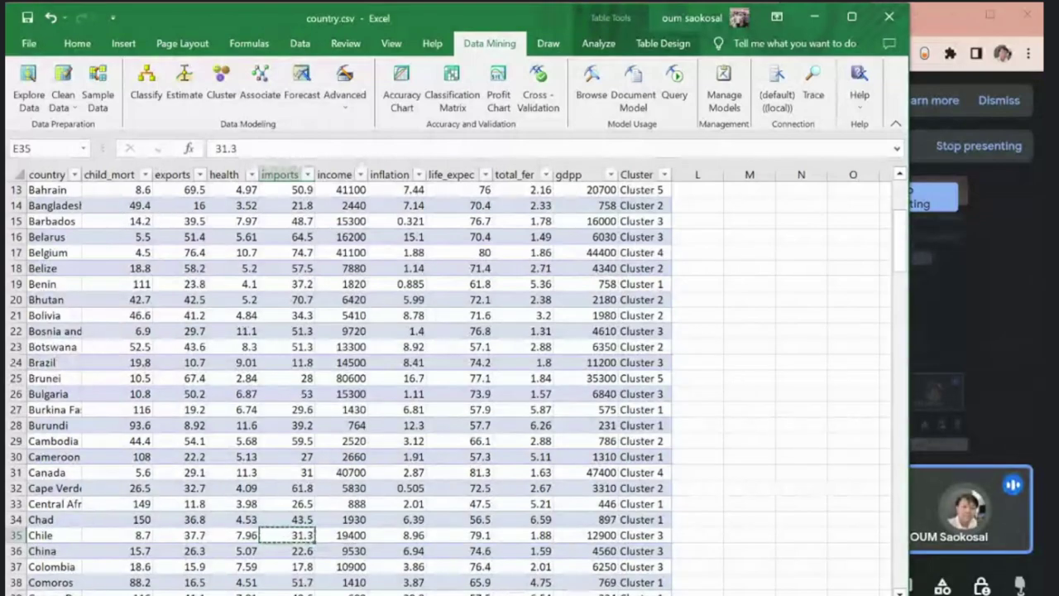
key(ctrl+Page_Down)
drag(378, 174, 390, 174)
click(348, 206)
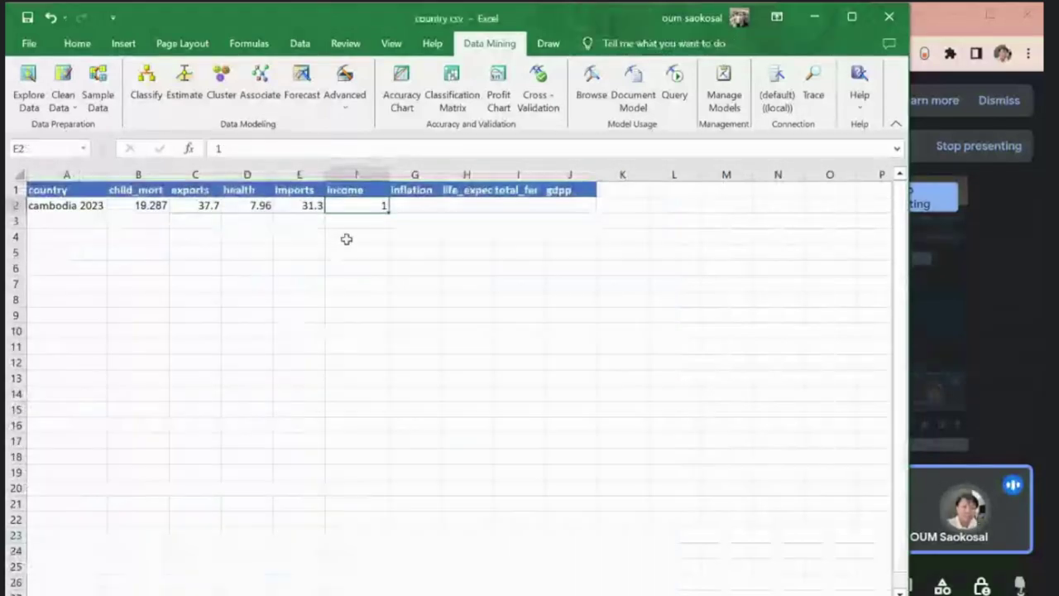
text(200)
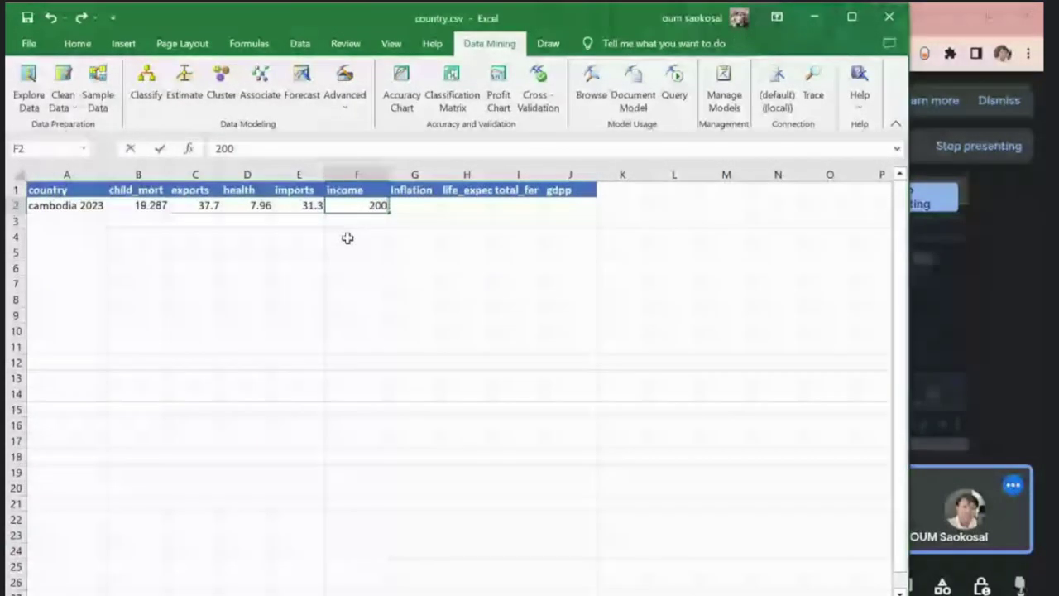
key(BackSpace)
key(BackSpace)
text(12)
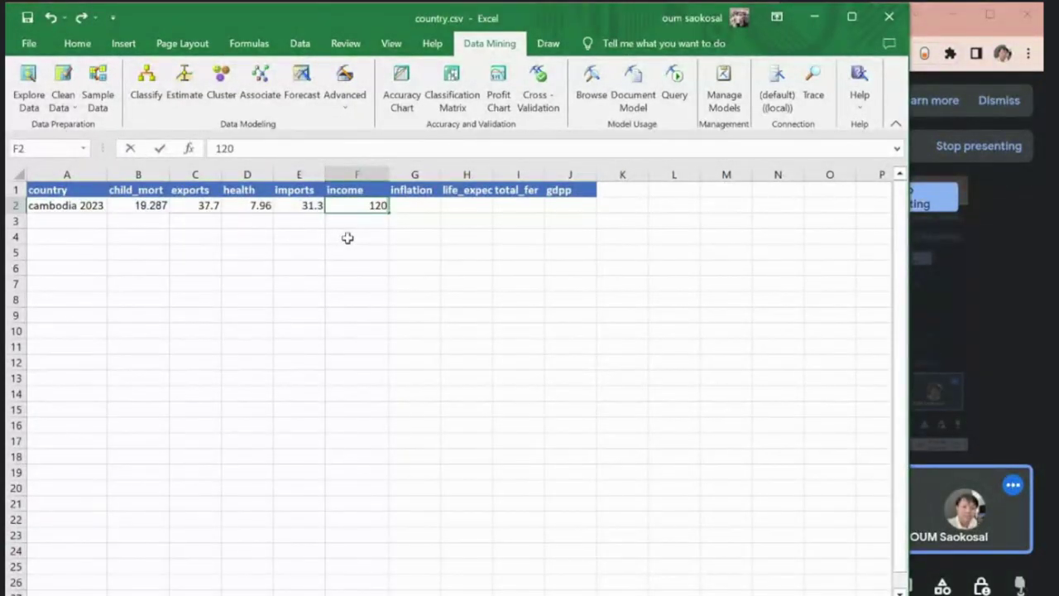
text(000)
key(Tab)
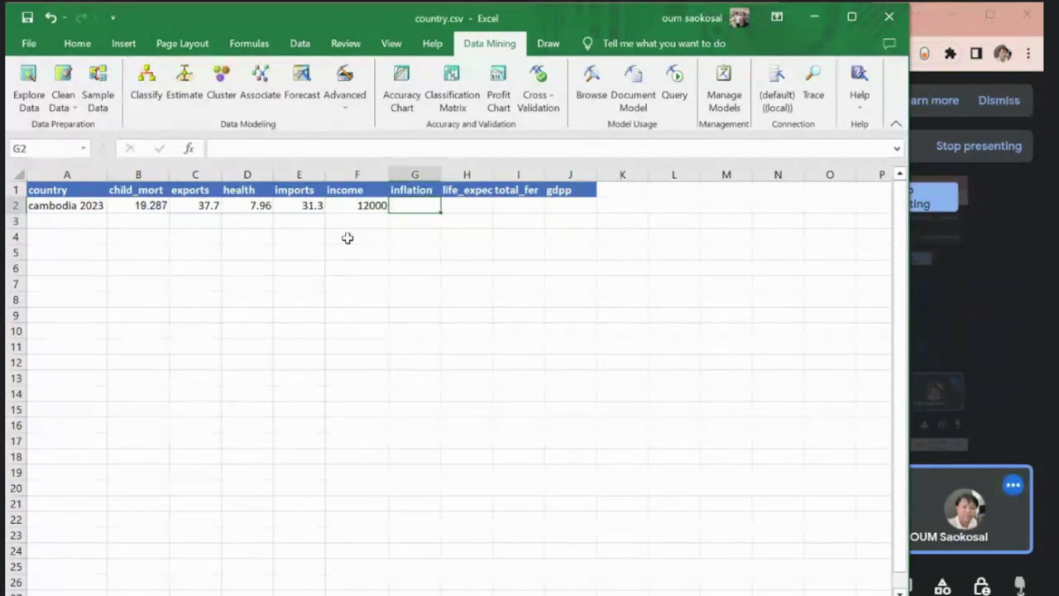
key(Tab)
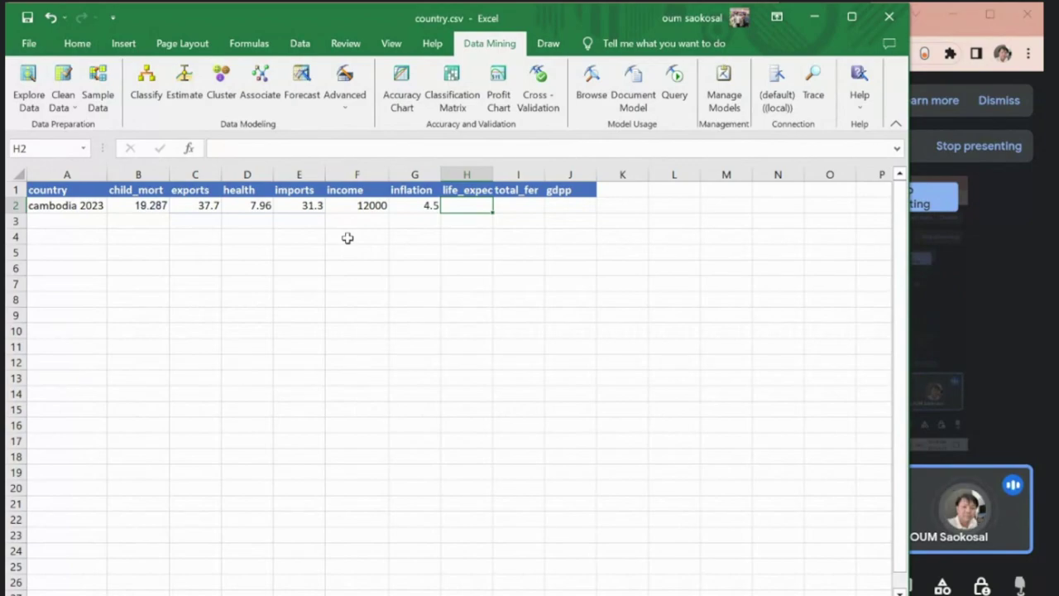
Step: Enter life_expec 67 and total_fer 2.1, widening columns H and I to fit
drag(493, 174, 525, 175)
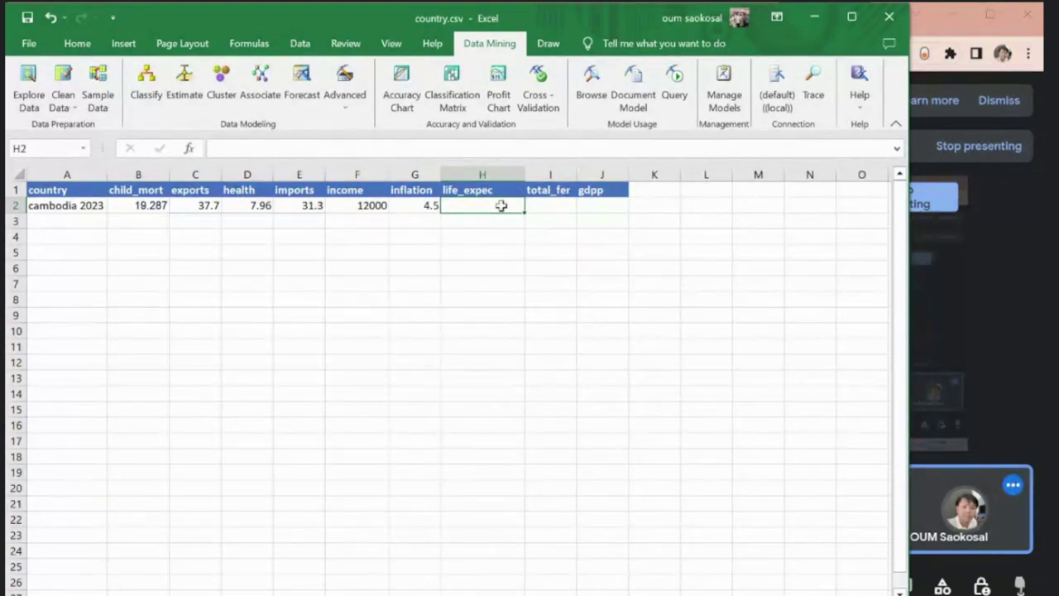
key(Tab)
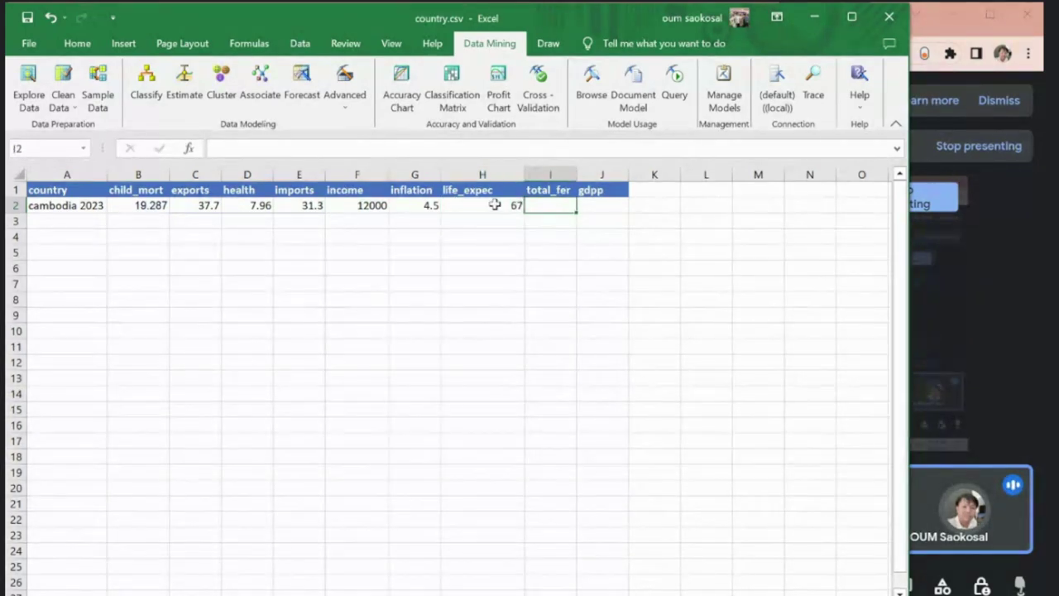
drag(573, 173, 598, 171)
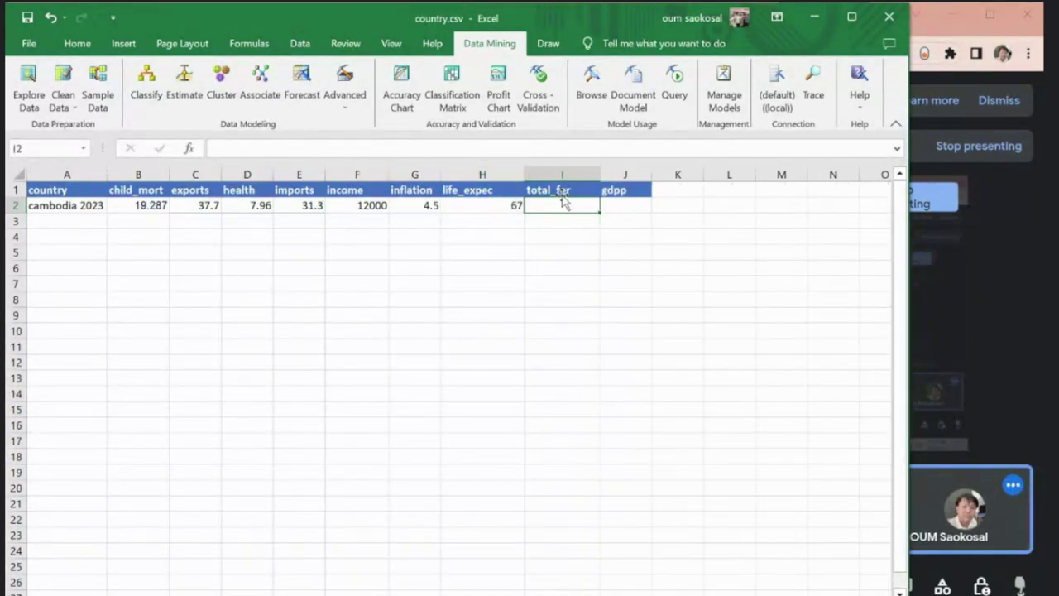
text(2.1)
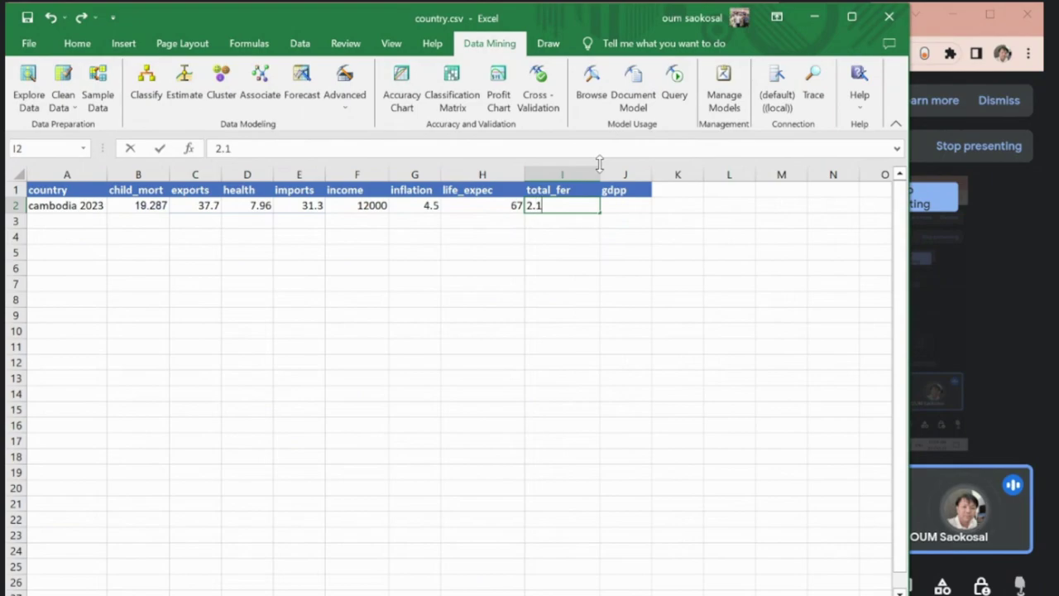
key(Tab)
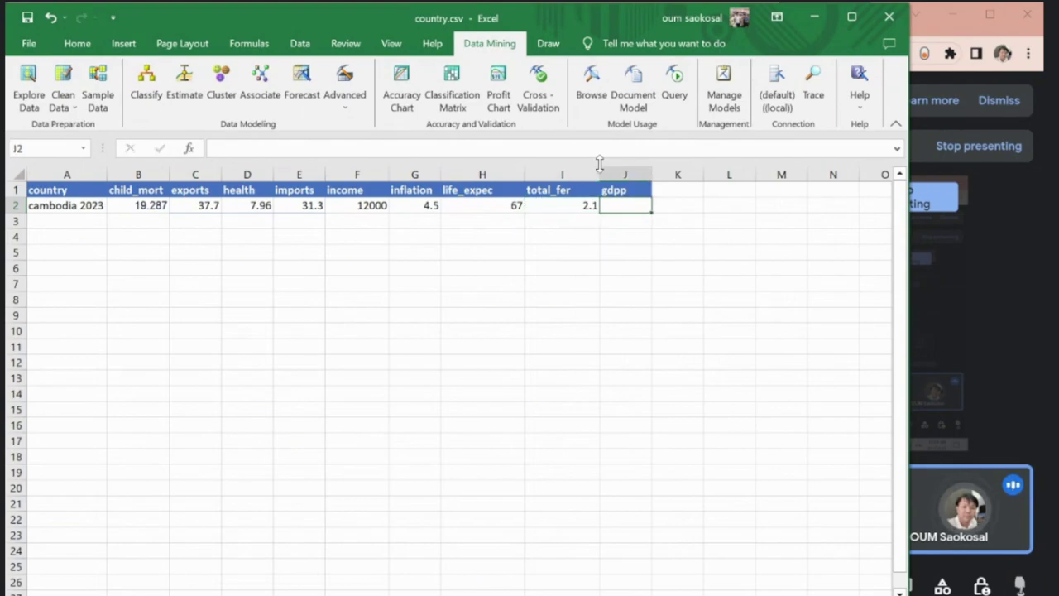
key(alt+Tab)
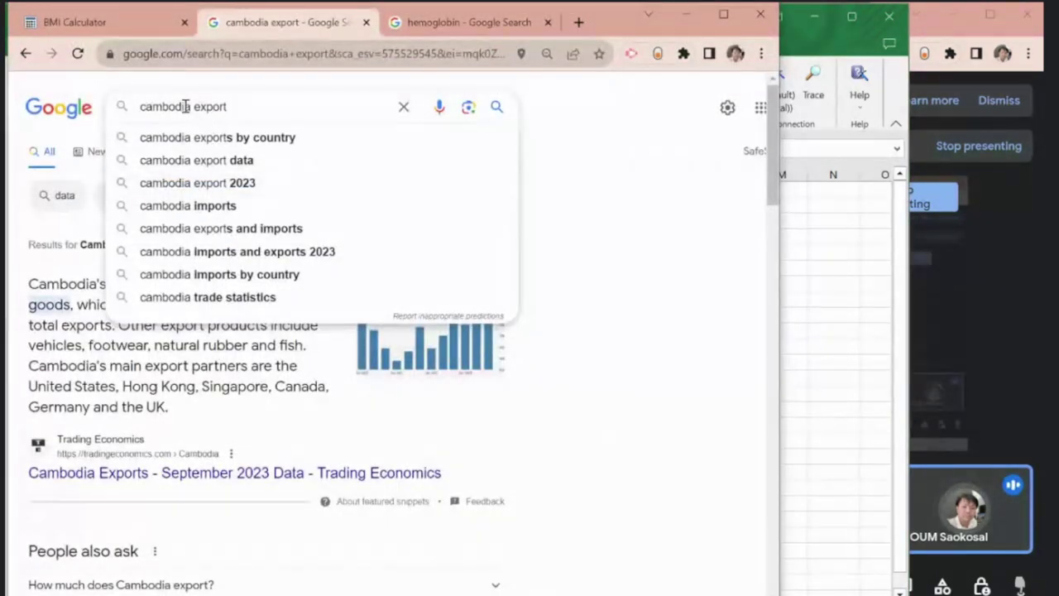
Step: Search 'cambodia gdp per capita' and paste 1,625.24 into J2, widening column J
text(gdp per capita)
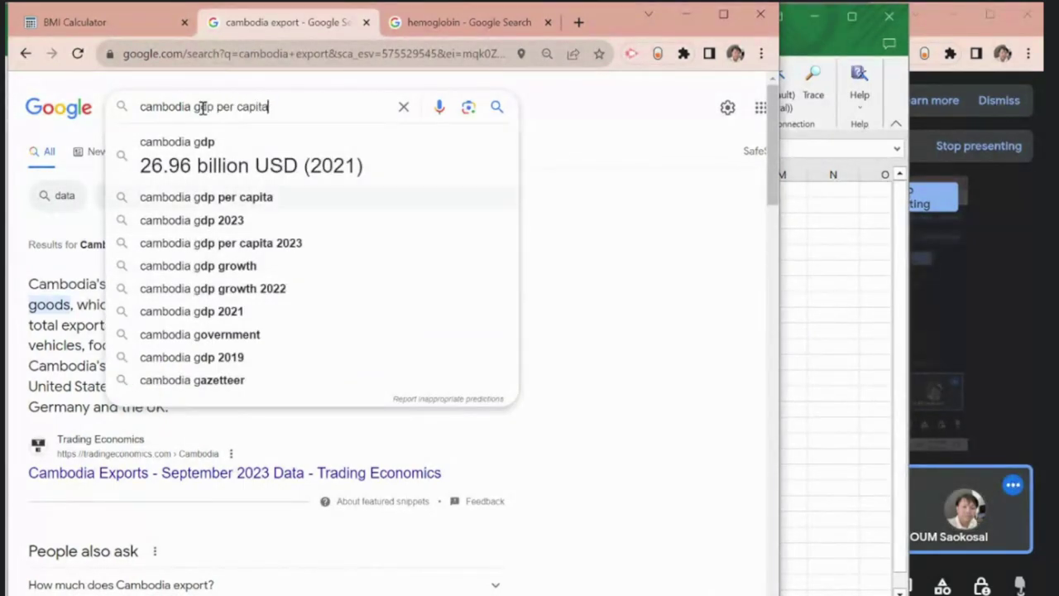
key(Return)
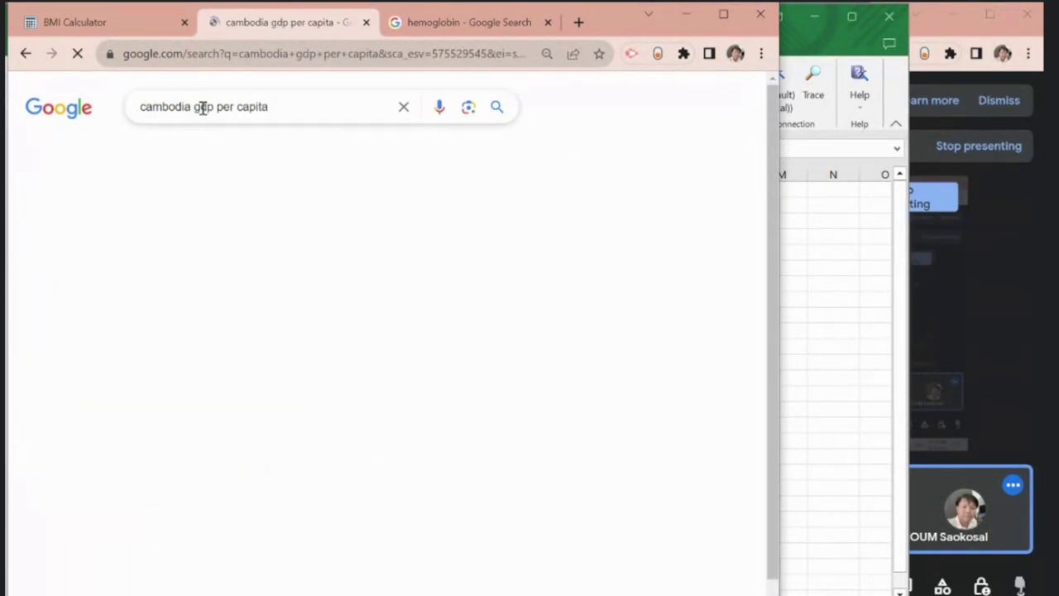
drag(33, 255, 133, 257)
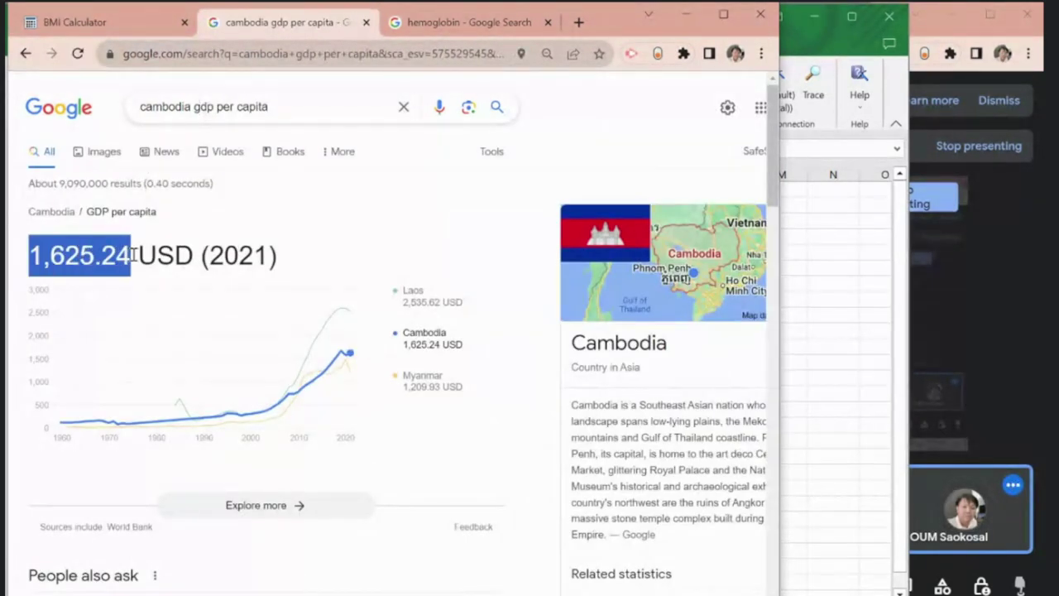
key(ctrl+c)
key(alt+Tab)
click(621, 209)
key(ctrl+v)
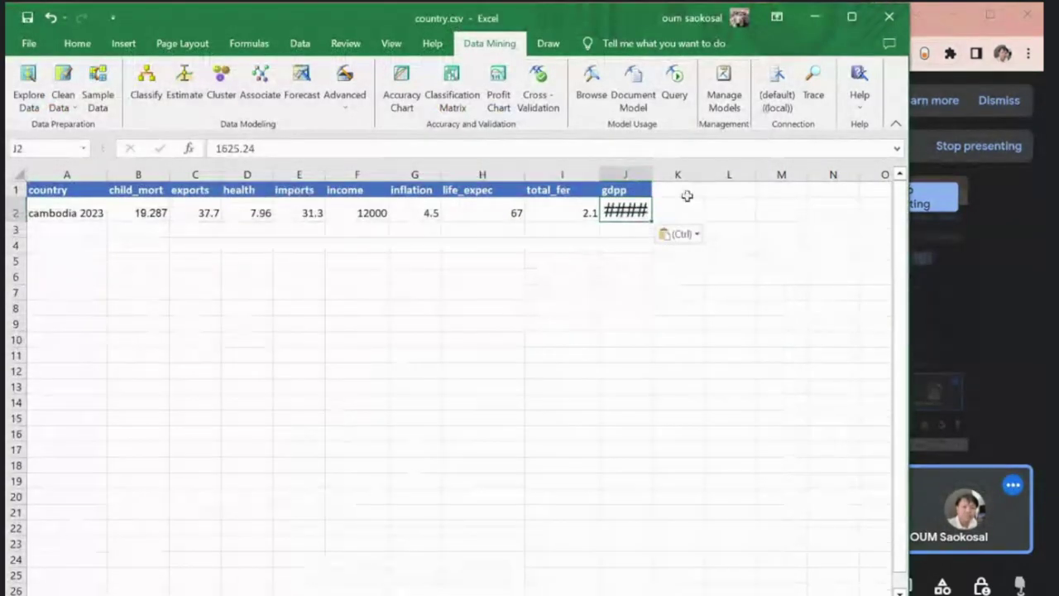
double_click(652, 174)
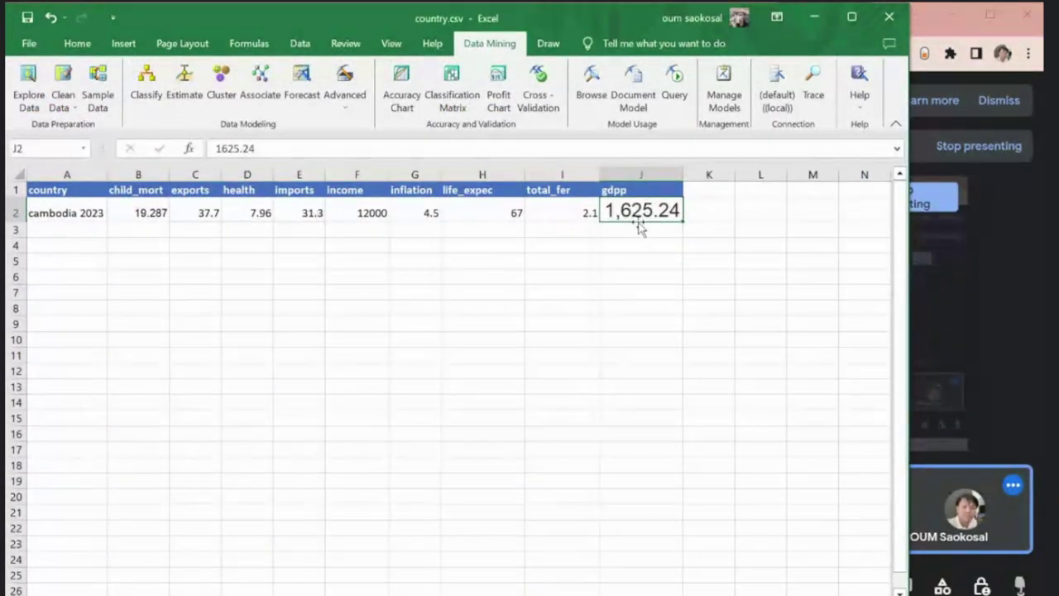
Step: Decrease J2's font size twice so it matches the rest of the row
click(29, 43)
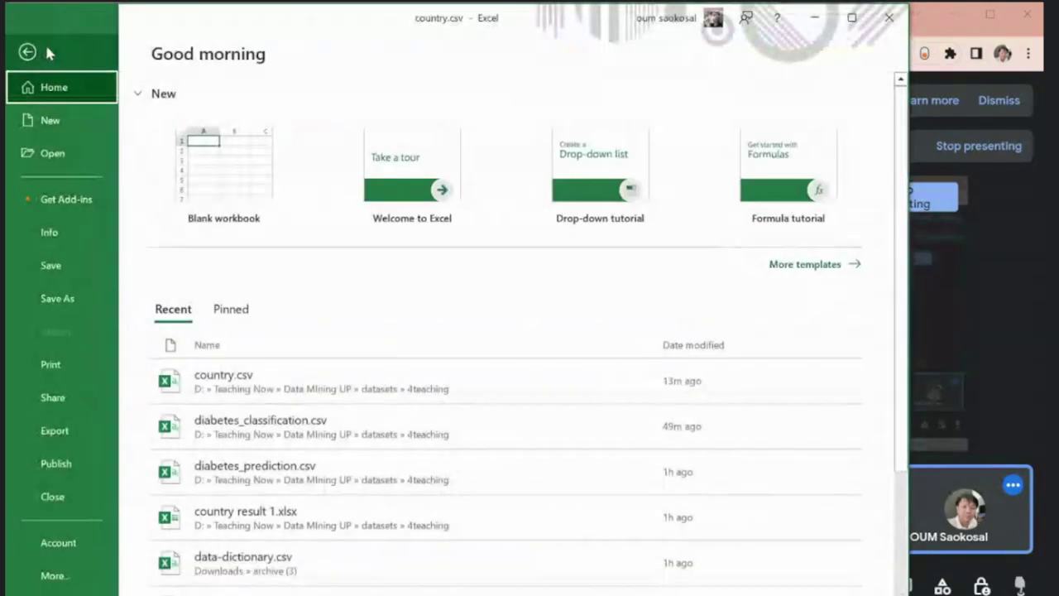
click(32, 53)
click(77, 43)
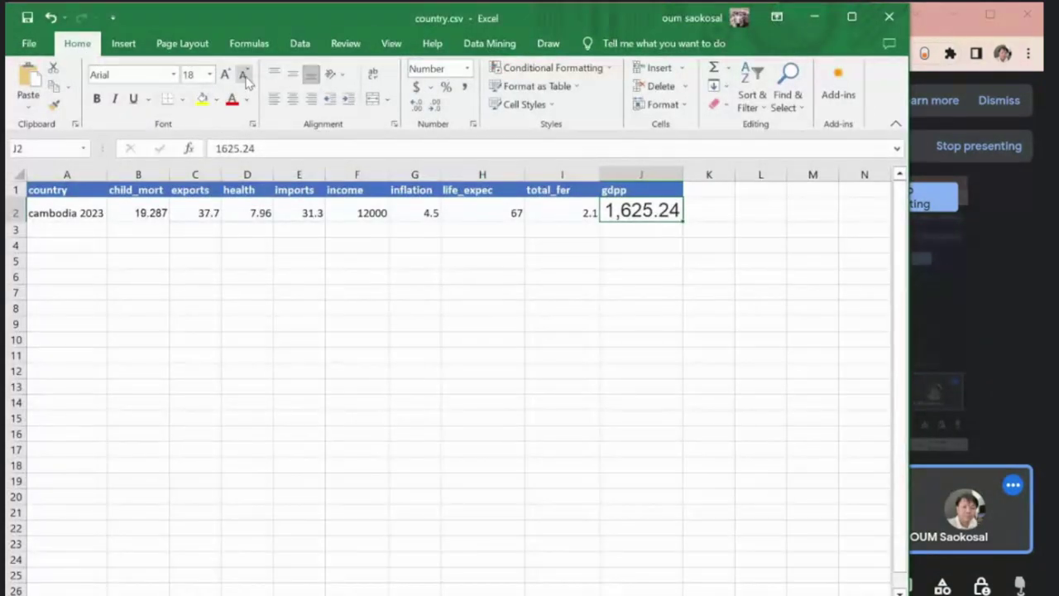
click(243, 74)
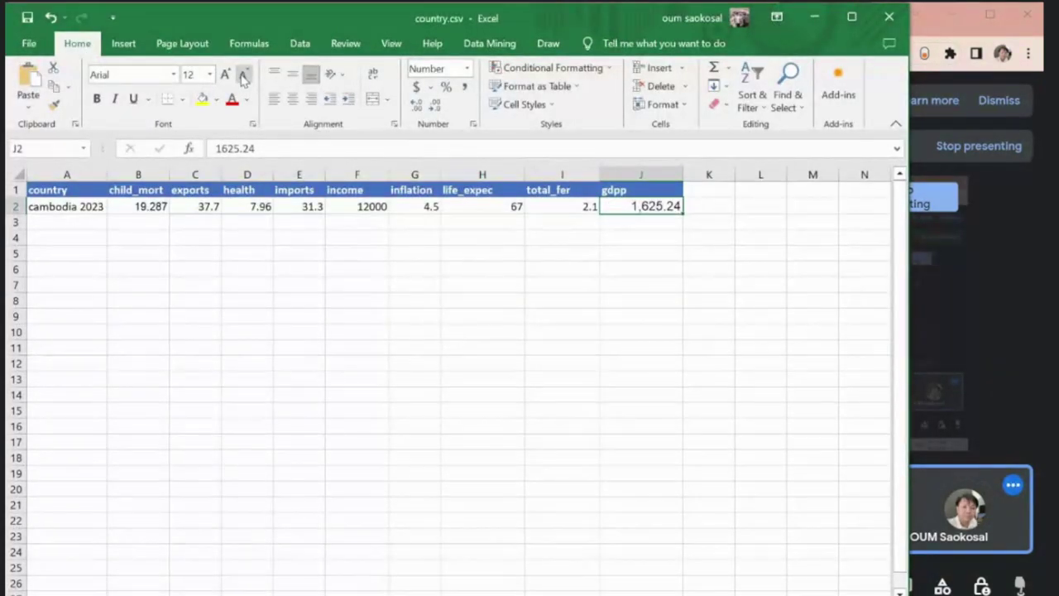
click(243, 75)
click(586, 208)
key(Right)
key(Down)
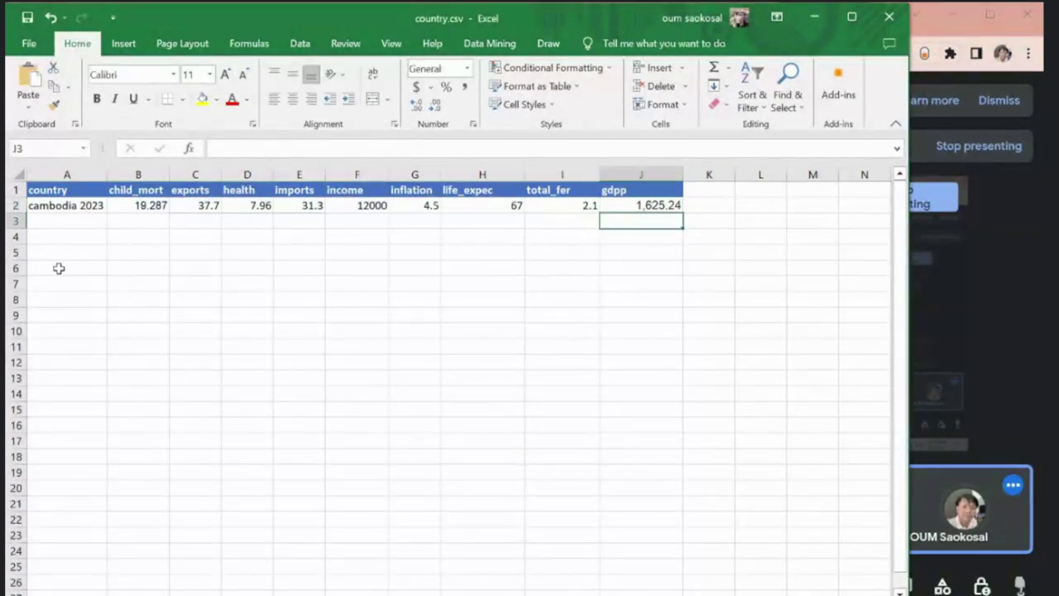
click(65, 208)
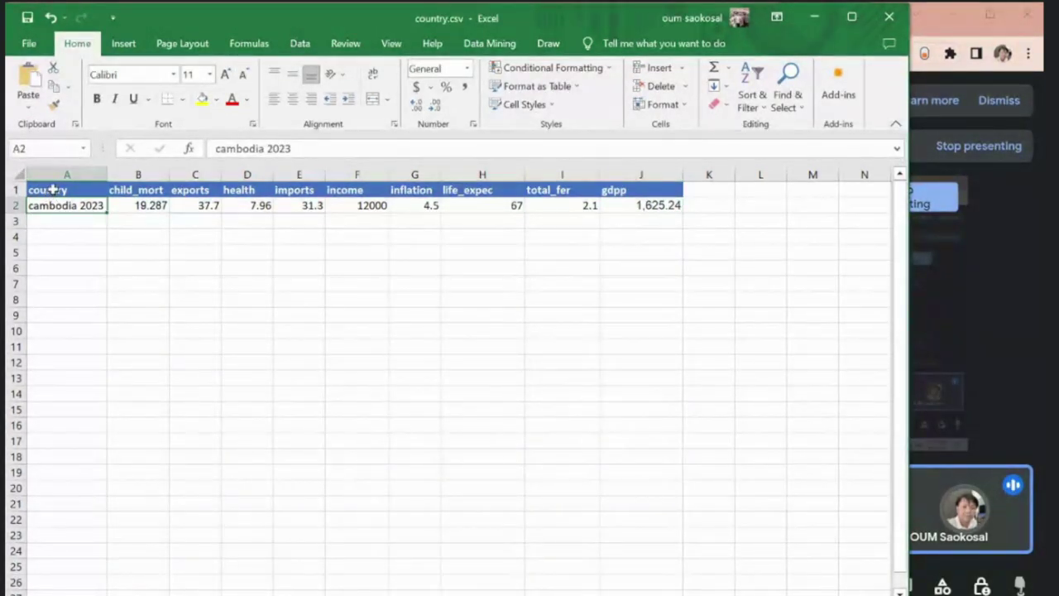
Step: Format A1:J2 as a table with headers
drag(52, 189, 643, 206)
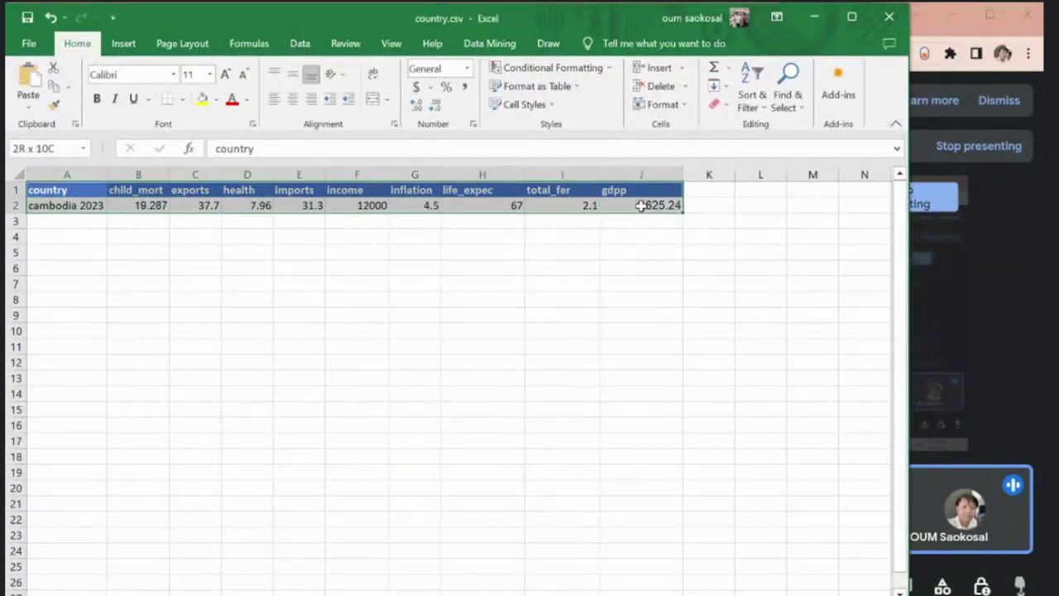
click(123, 43)
click(144, 83)
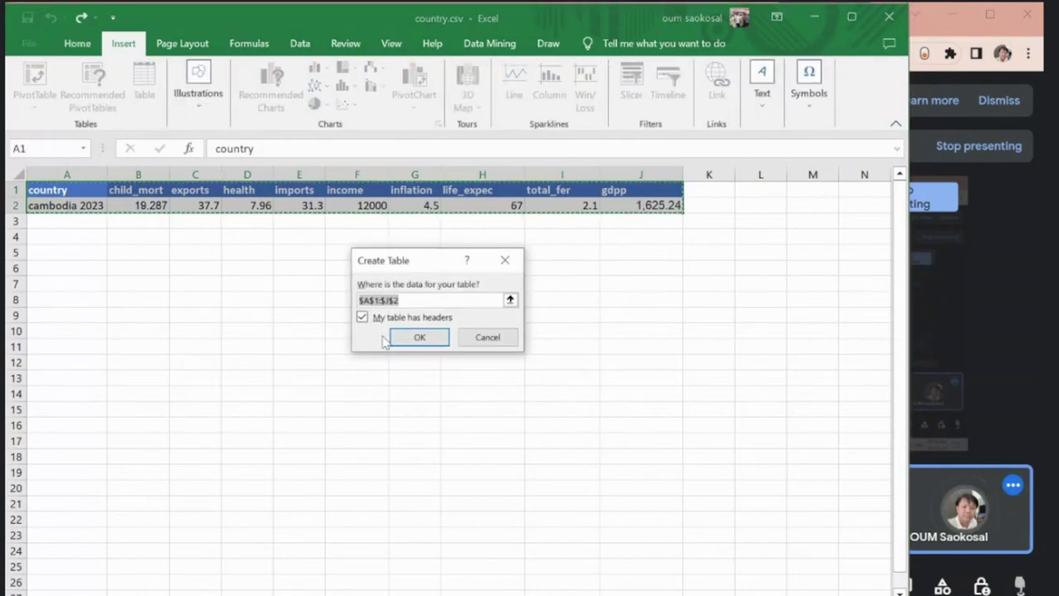
click(416, 336)
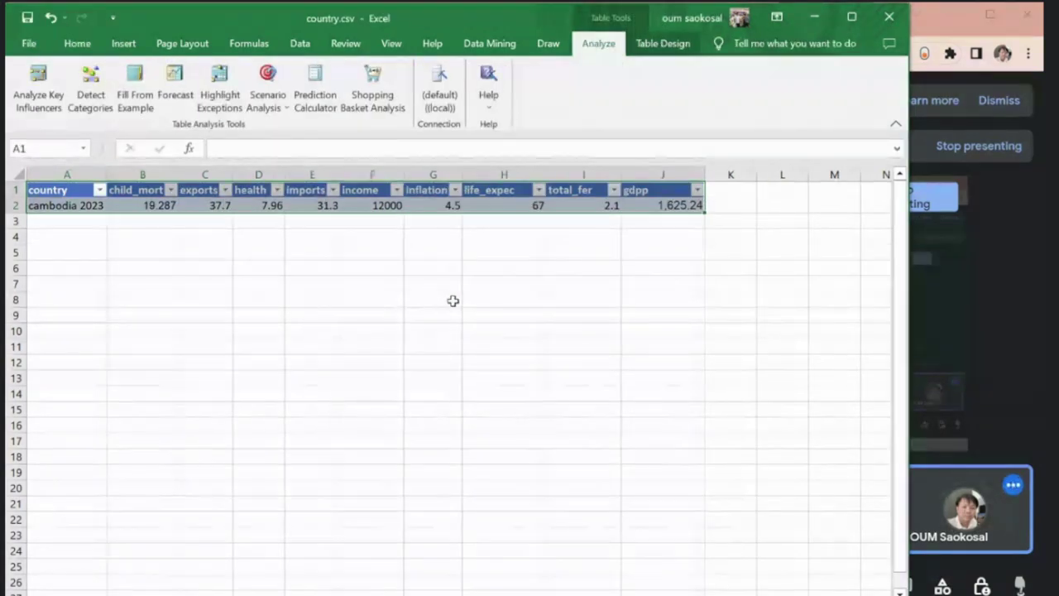
click(453, 301)
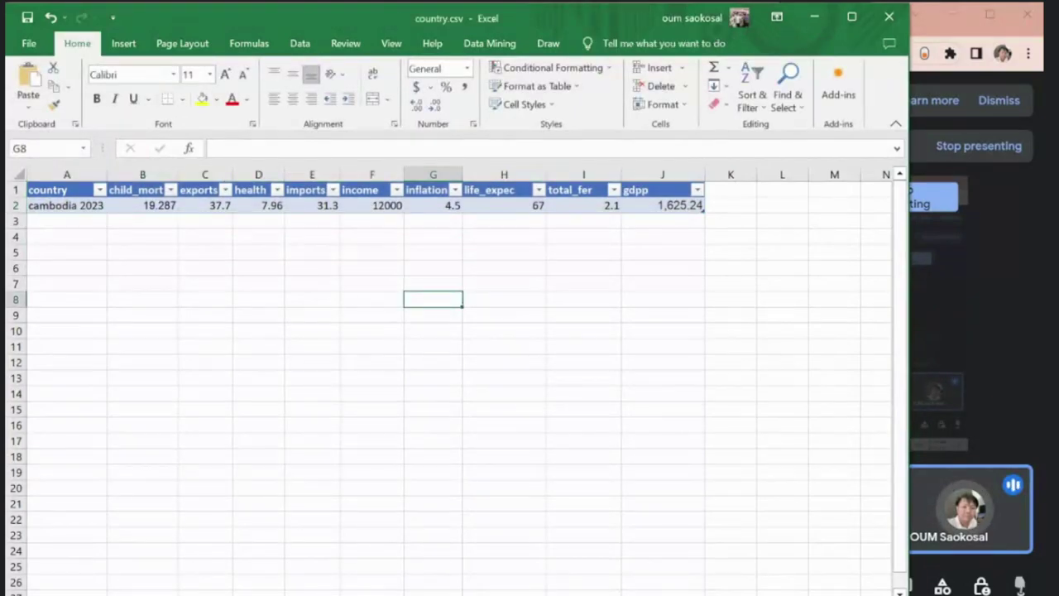
Step: Send a screenshot of the table to the Telegram class chat and return to Excel
key(alt+Tab)
key(ctrl+v)
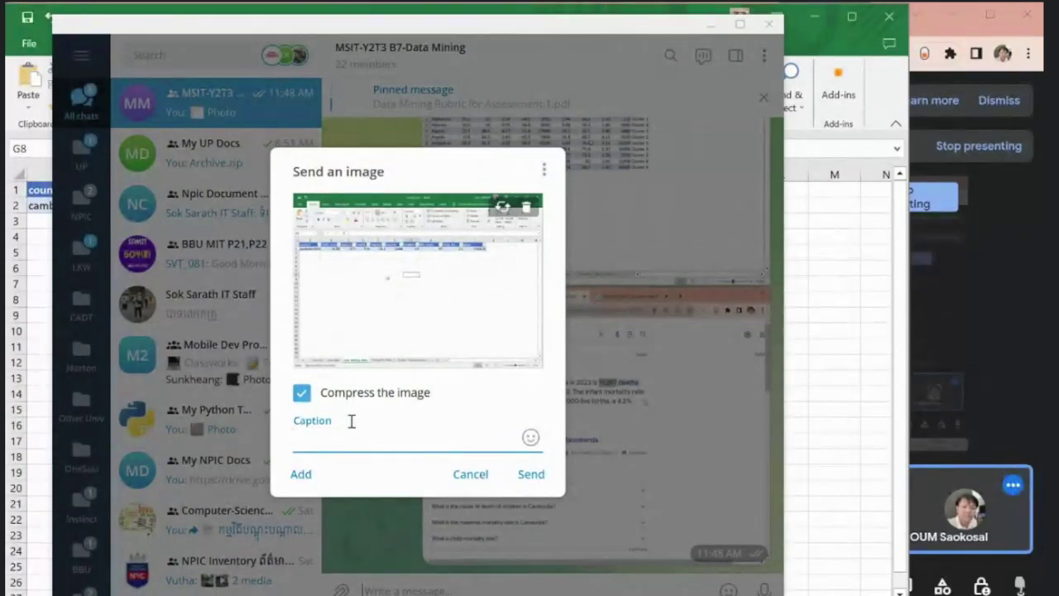
key(Return)
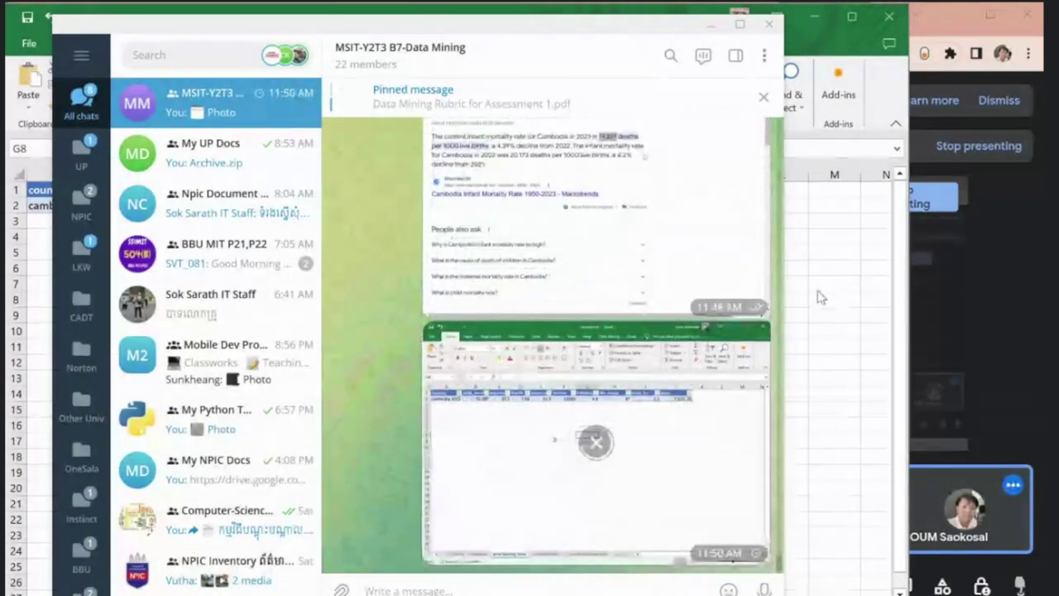
key(alt+Tab)
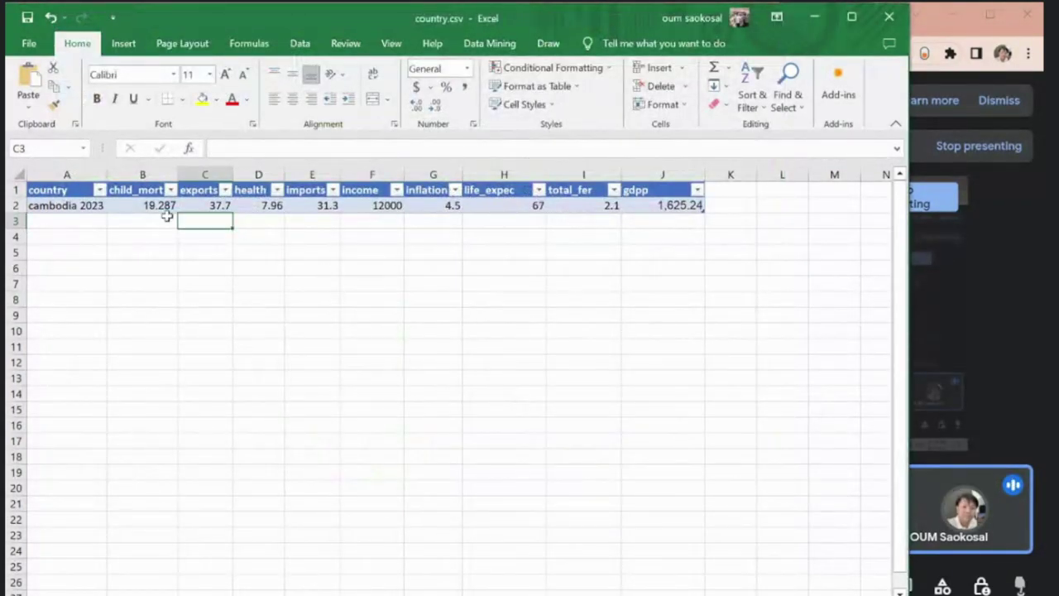
Step: Start a Data Mining Query on the whole table with Country Clustering, then back out and cancel
click(50, 189)
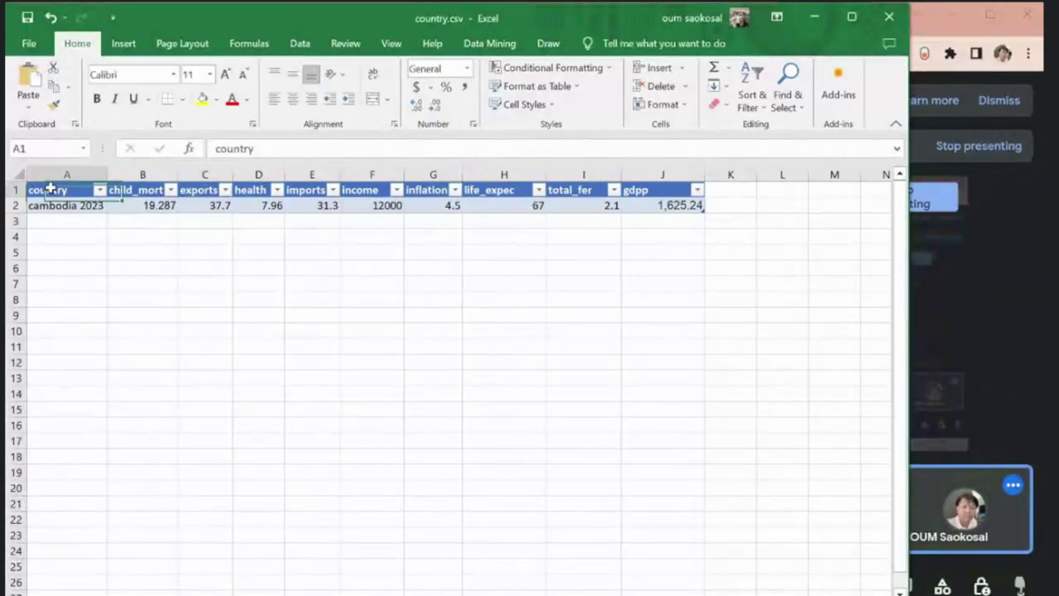
click(491, 43)
click(672, 78)
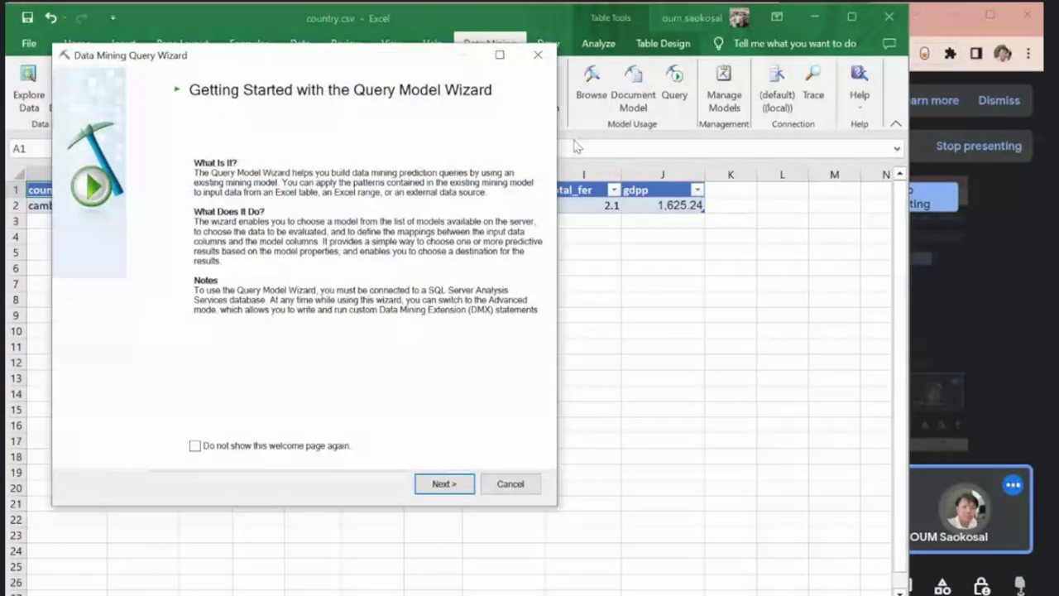
click(443, 483)
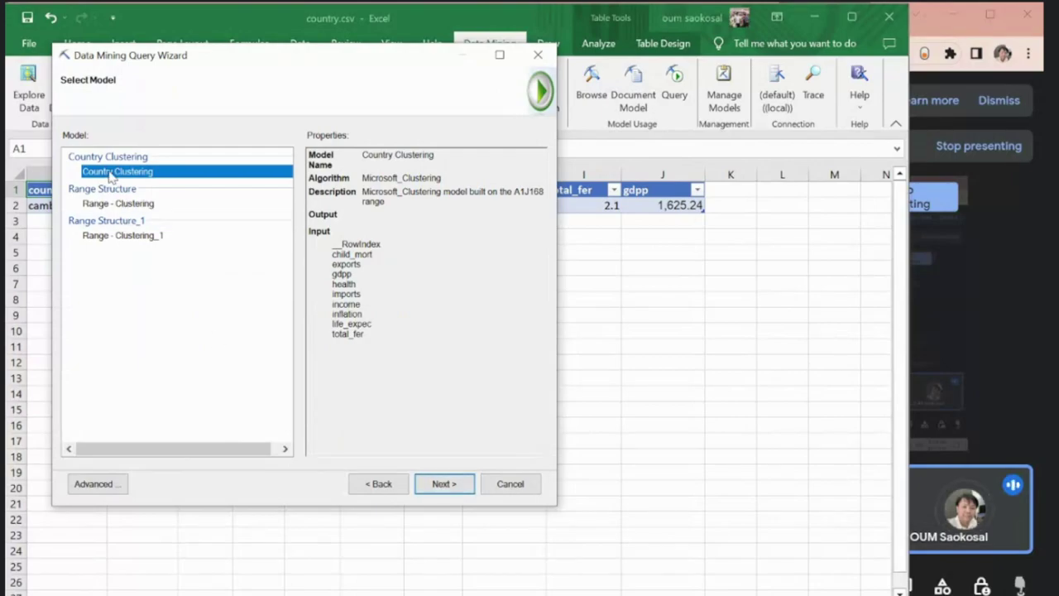
click(444, 484)
click(444, 483)
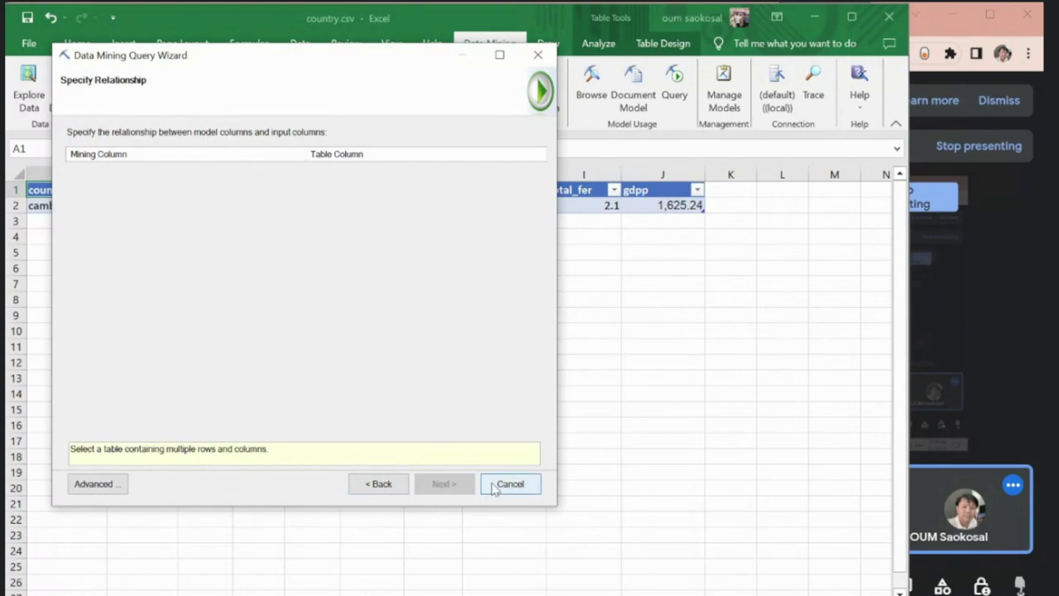
click(391, 485)
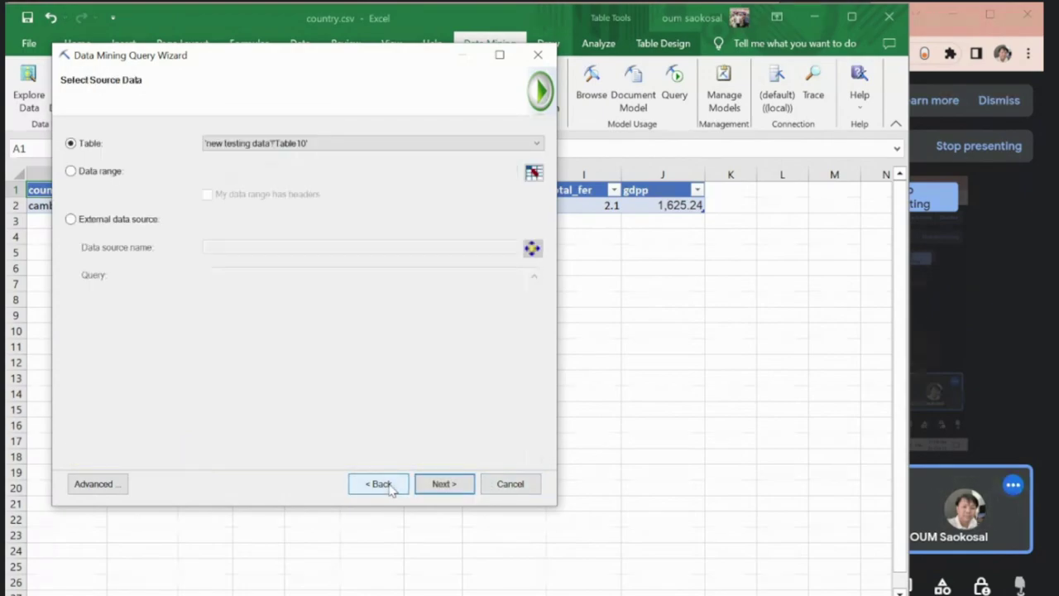
click(482, 488)
Step: Select A1:J2 and rerun the Query wizard with Country Clustering, accepting the range and column mappings
click(91, 205)
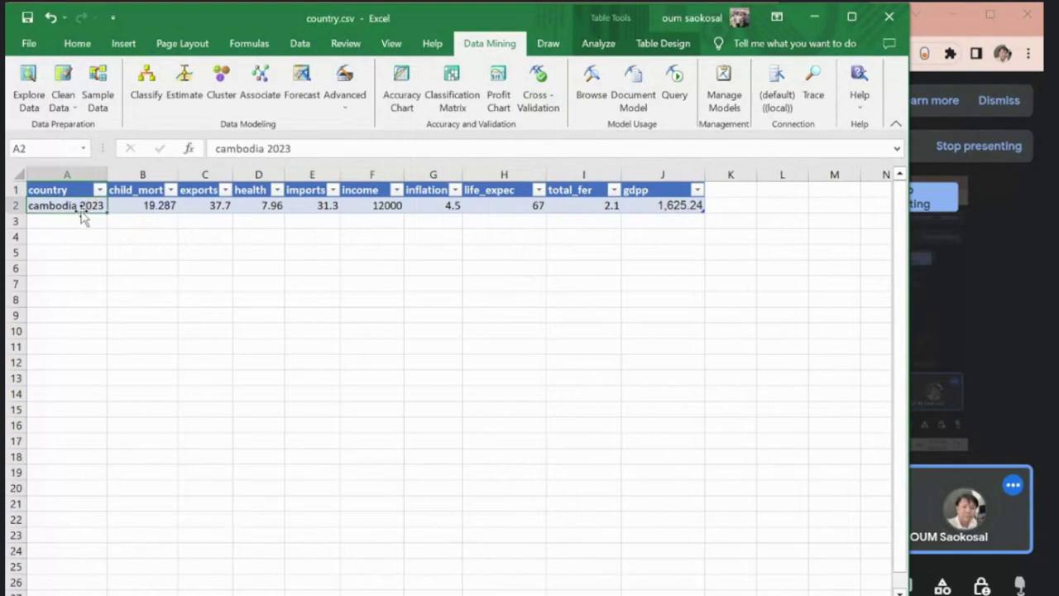
drag(58, 189, 667, 205)
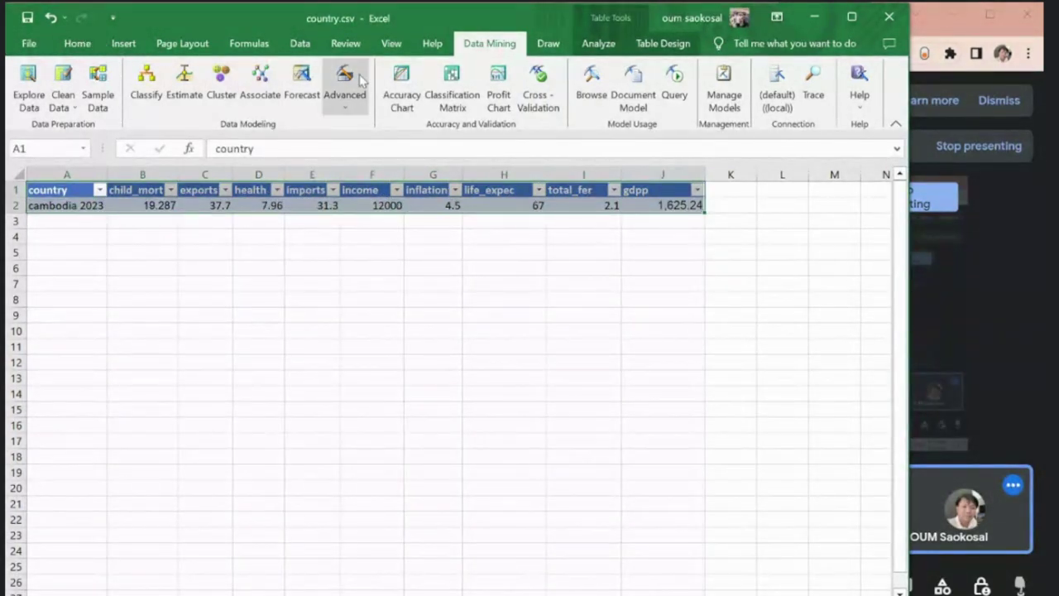
click(674, 83)
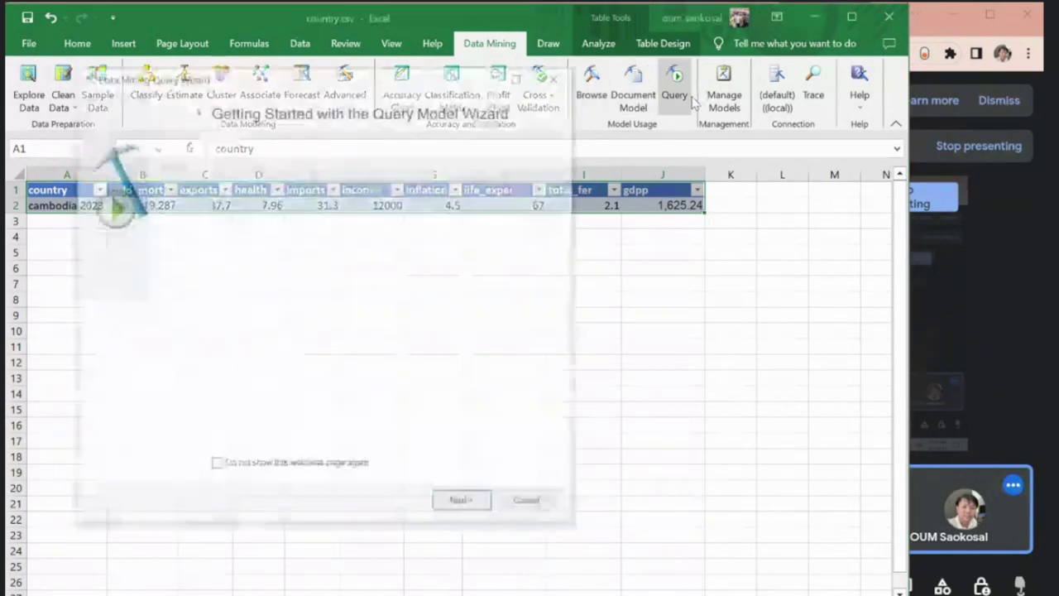
click(457, 505)
click(457, 505)
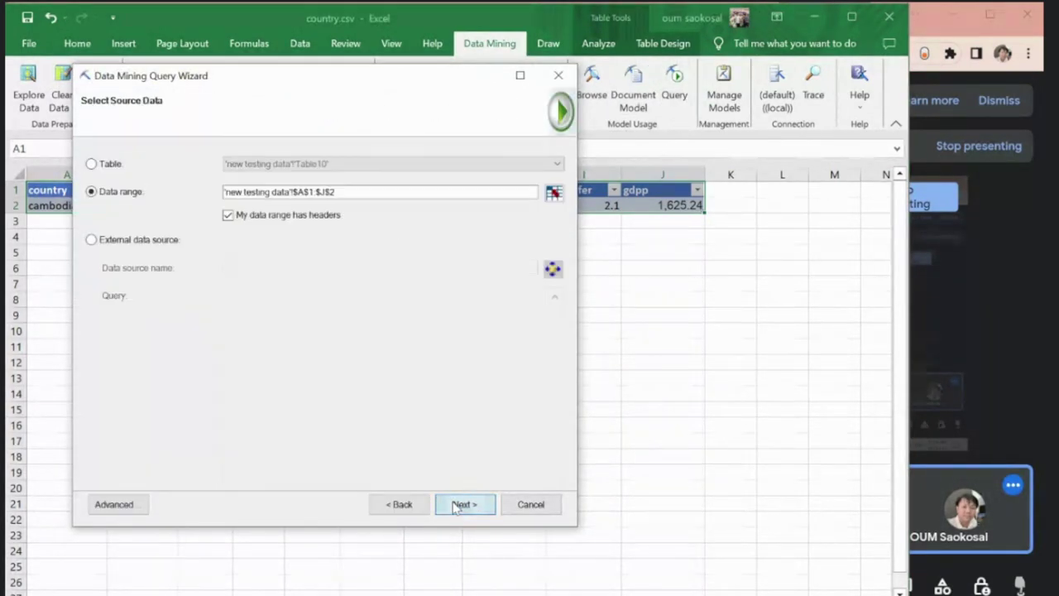
click(457, 505)
click(457, 505)
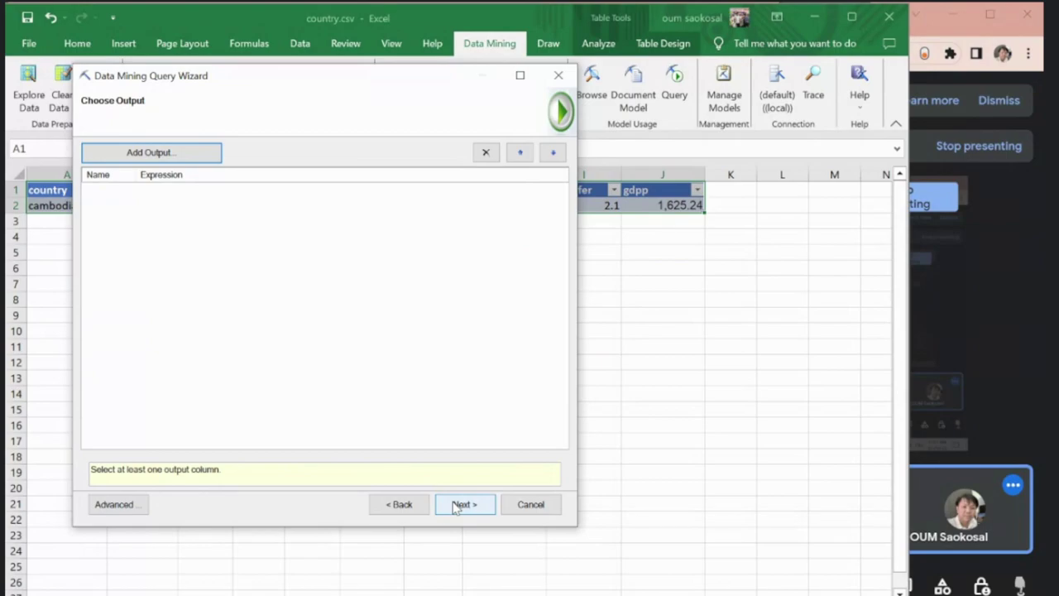
Step: Add a Cluster() output column and finish, placing Output 1 beside the cambodia 2023 row
click(174, 153)
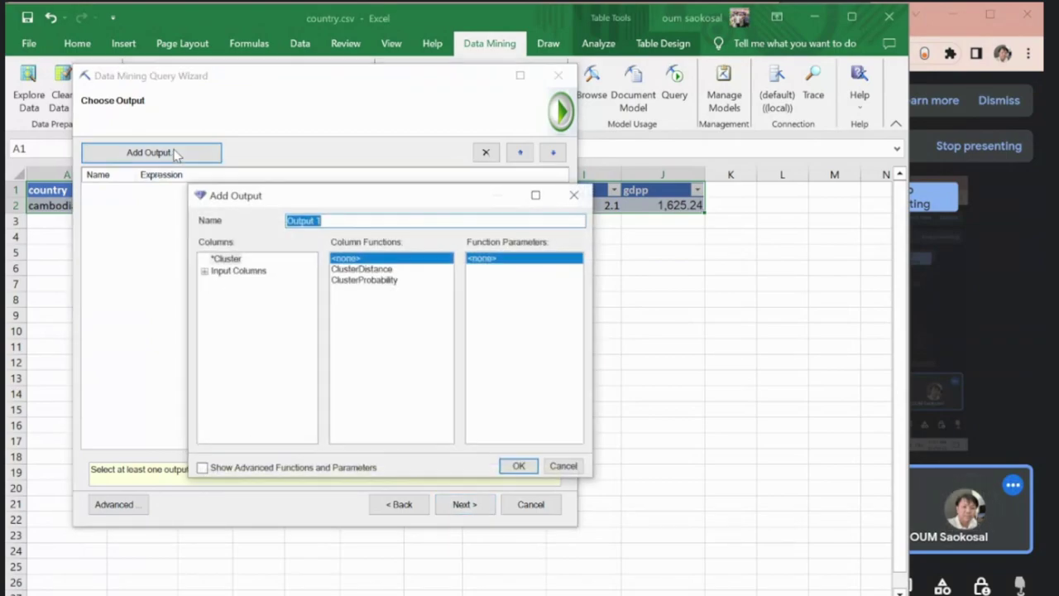
click(517, 467)
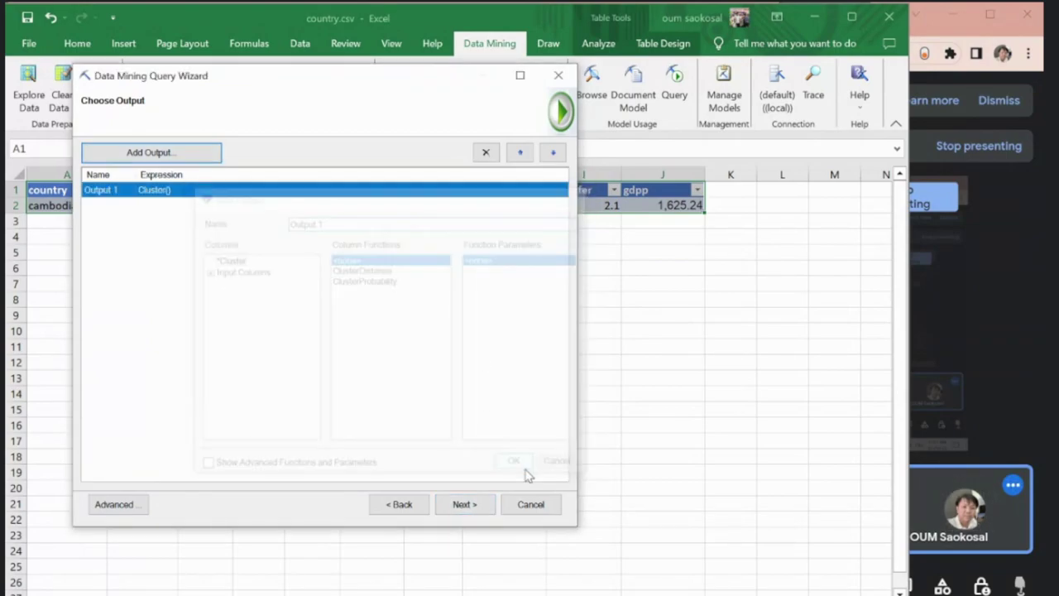
click(481, 511)
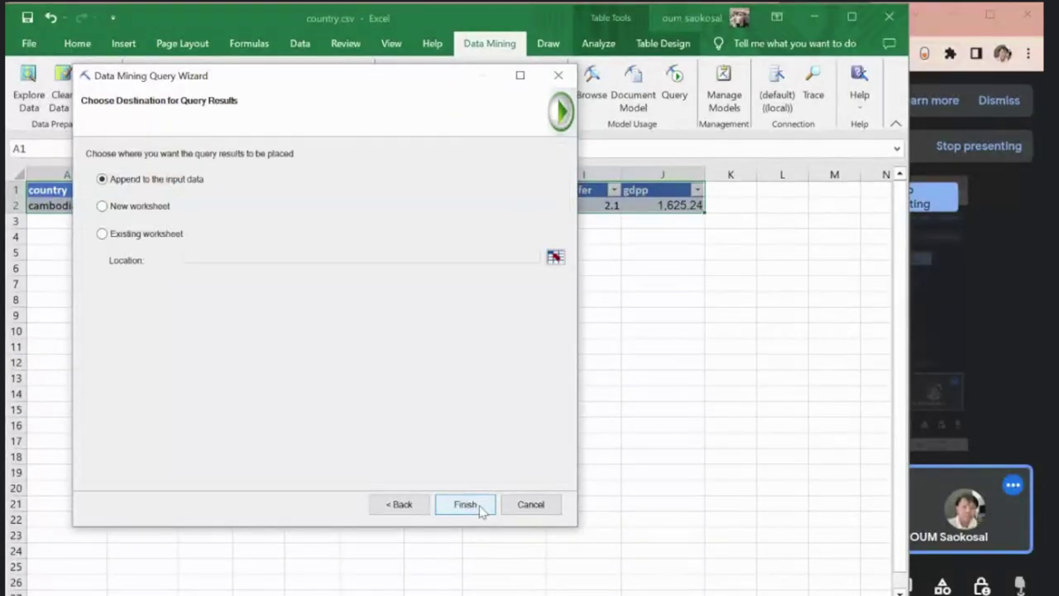
click(465, 504)
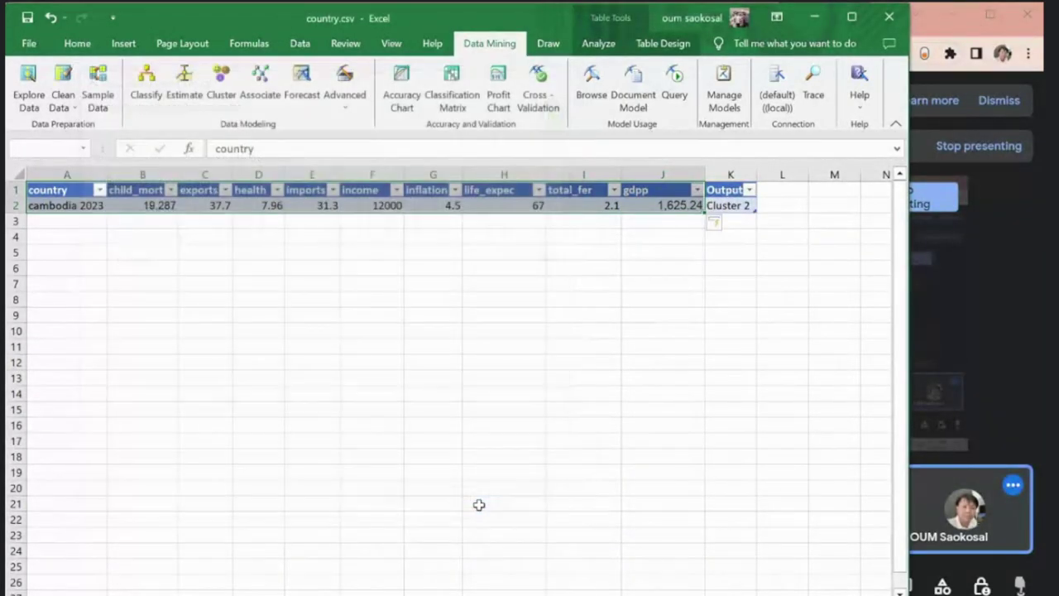
Step: Compare K2's predicted cluster with Cambodia's cluster in the full country table sheet
click(731, 206)
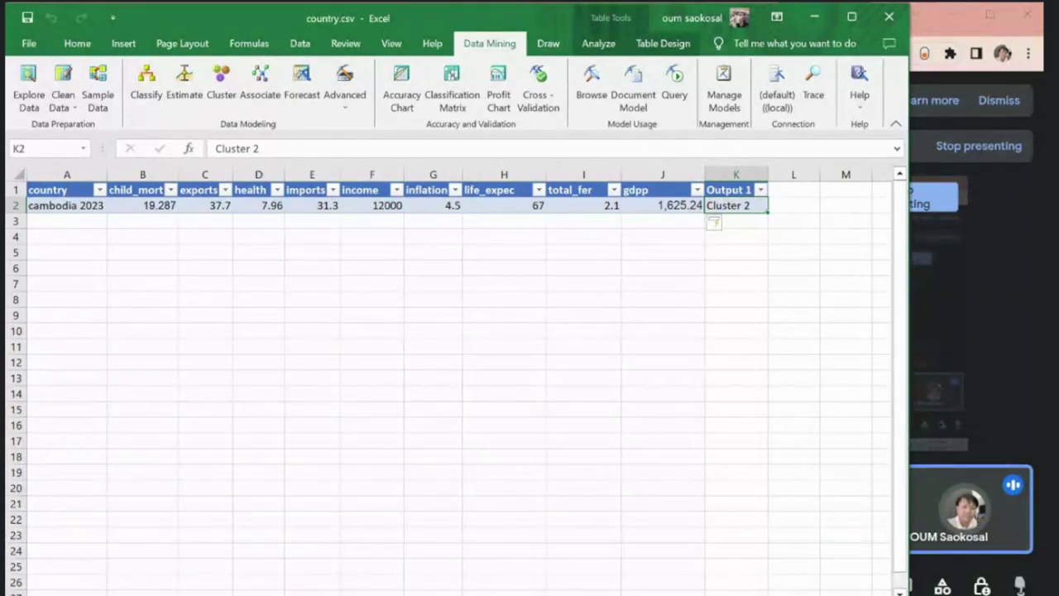
key(ctrl+Page_Up)
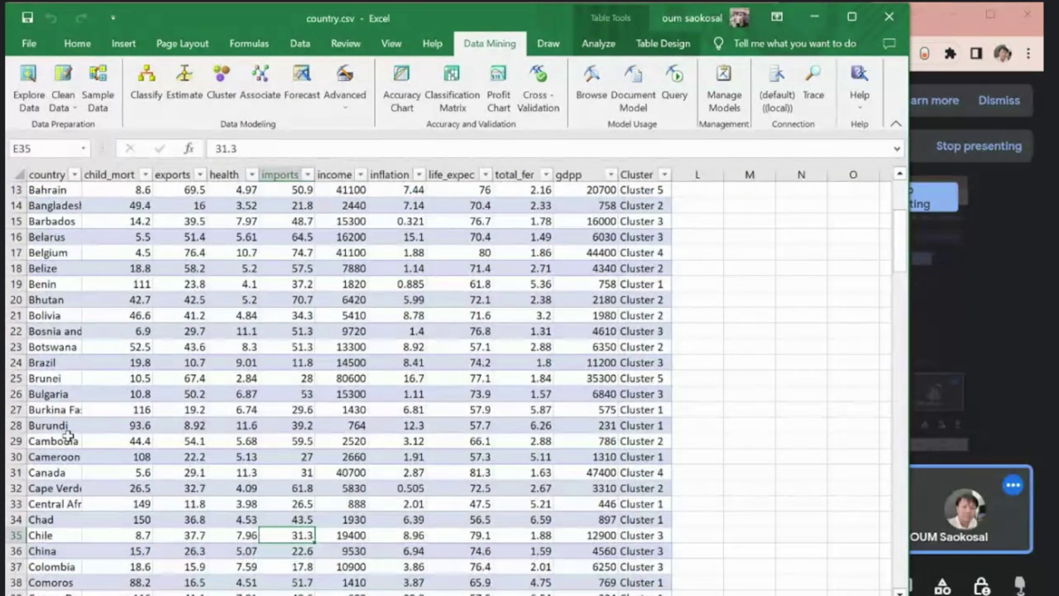
click(14, 440)
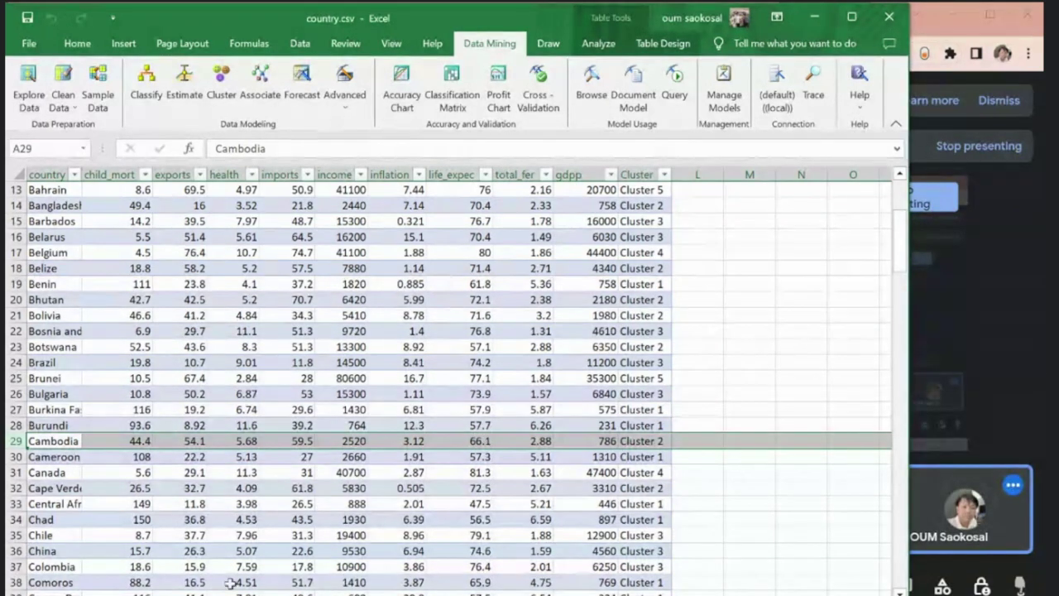
key(ctrl+Page_Down)
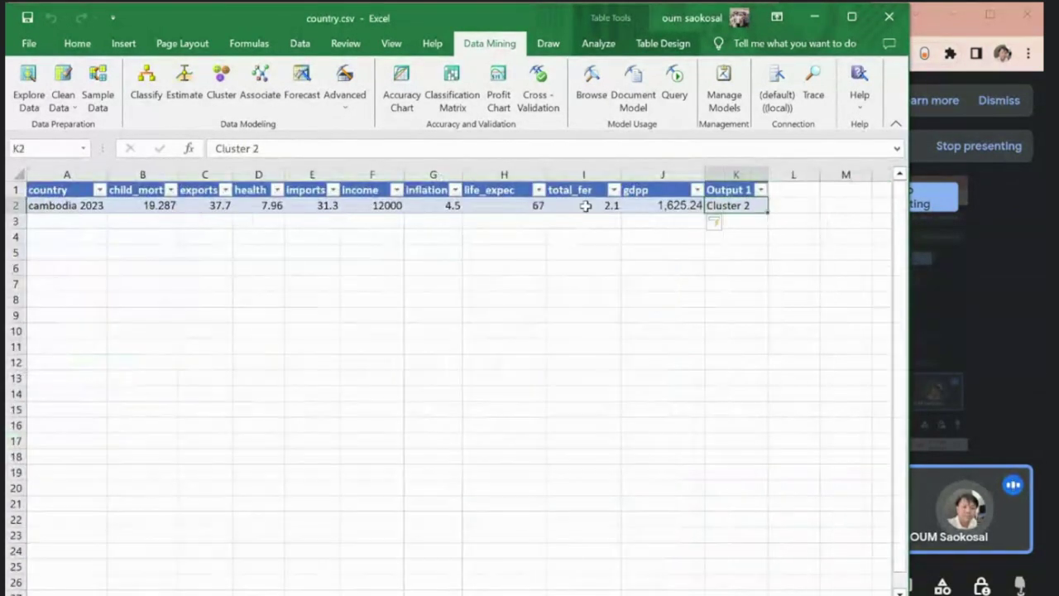
Step: Select the Output 1 header and its Cluster 2 value for a screenshot
click(332, 285)
drag(727, 190, 727, 207)
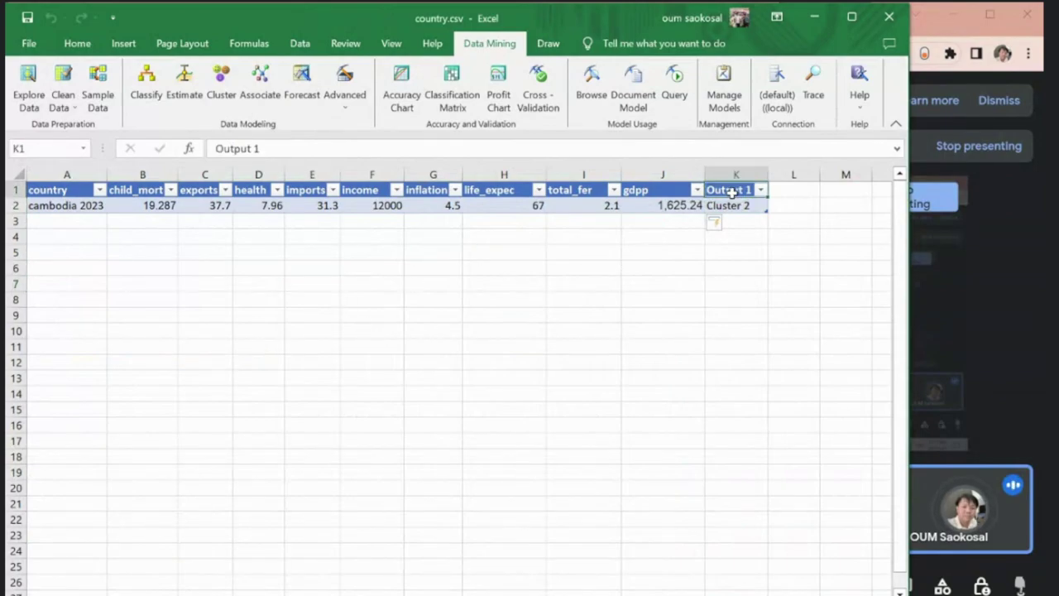
key(alt+shift+F10)
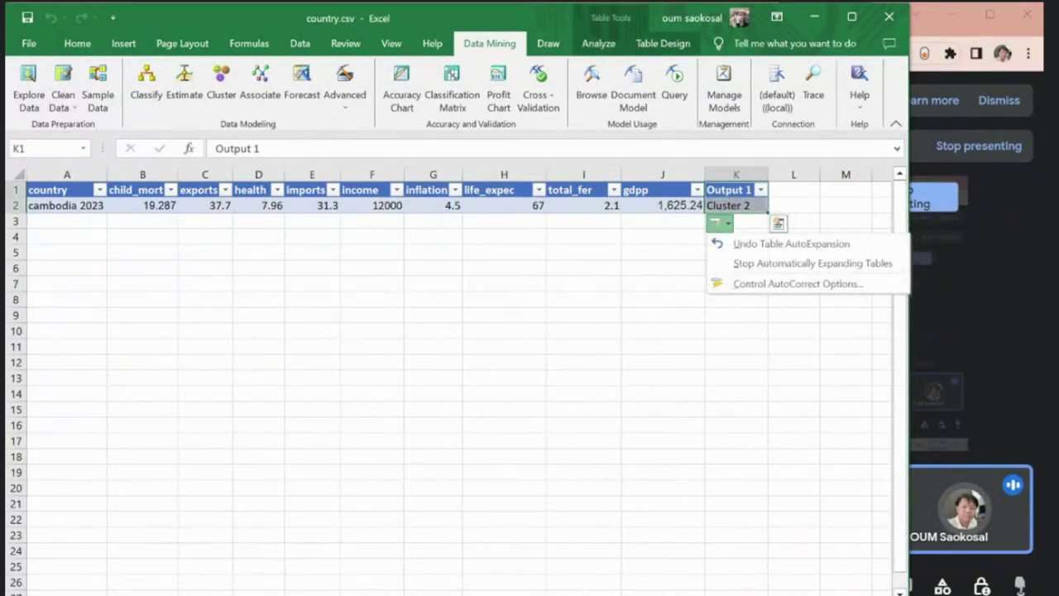
key(alt+Tab)
Step: Paste and send the Cluster 2 screenshot to the group, then go back to Excel
key(ctrl+v)
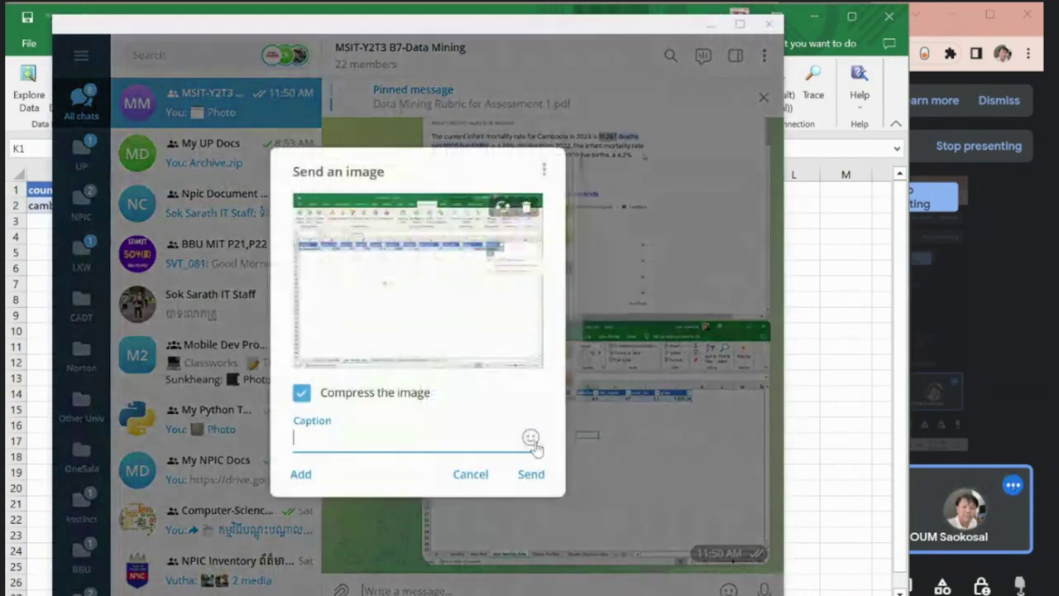
key(Return)
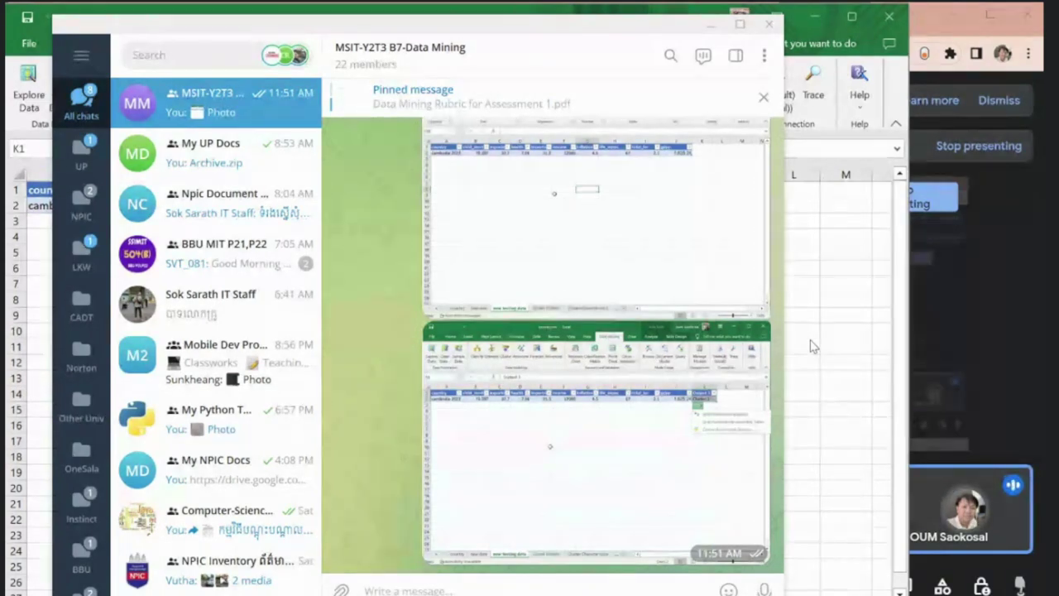
key(alt+Tab)
Step: Try saving a renamed copy in 4teaching, cancelling when the CSV format would drop sheets
click(29, 43)
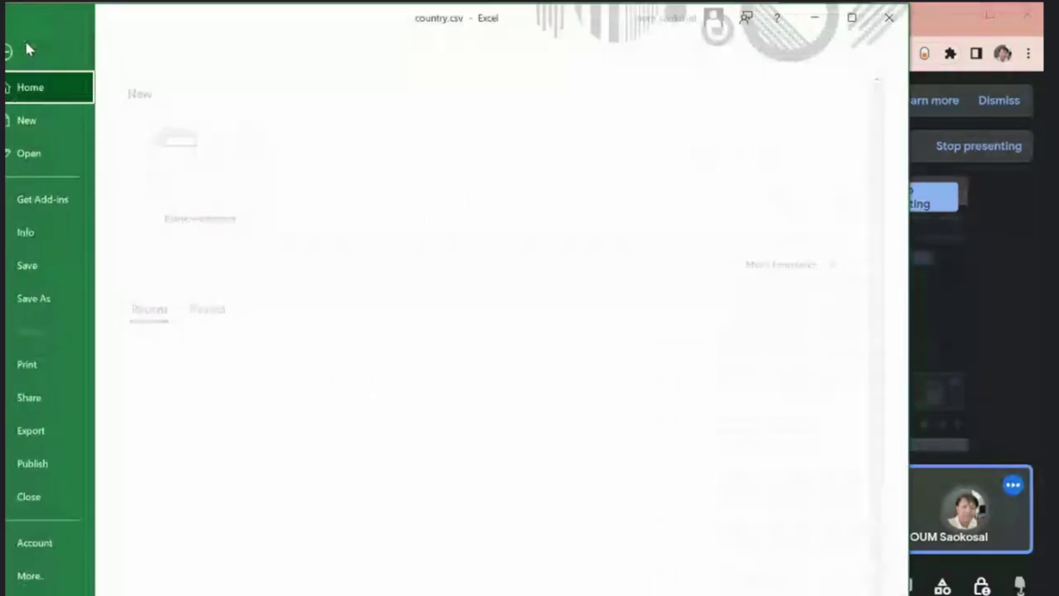
click(48, 297)
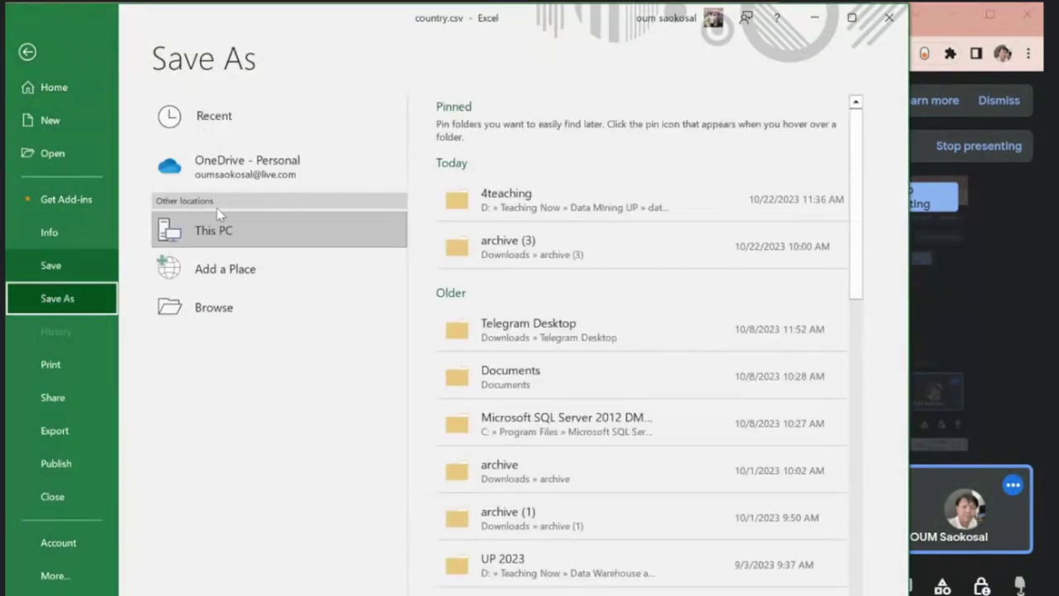
click(531, 214)
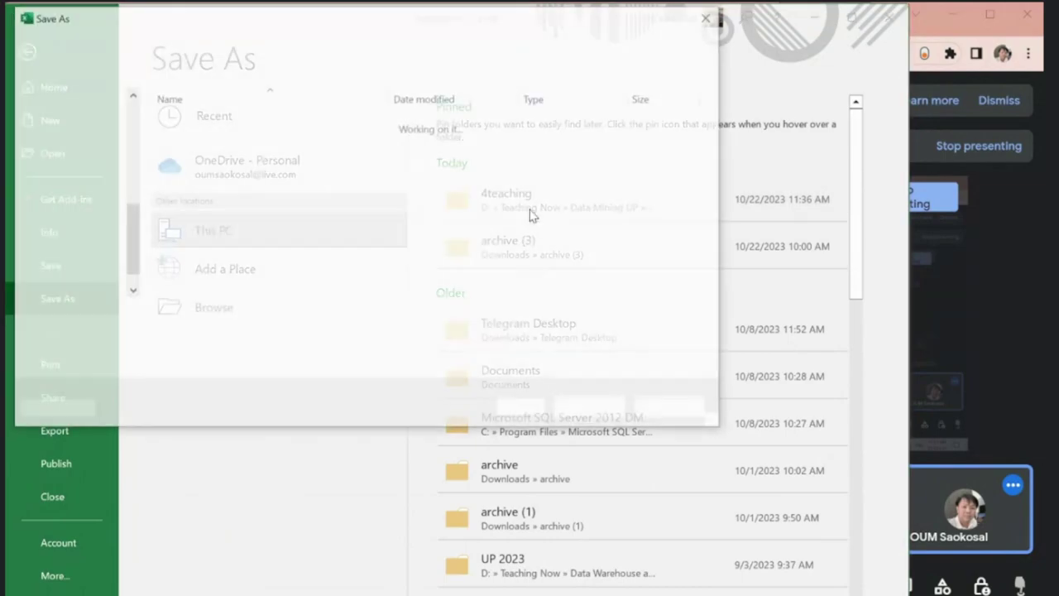
click(151, 316)
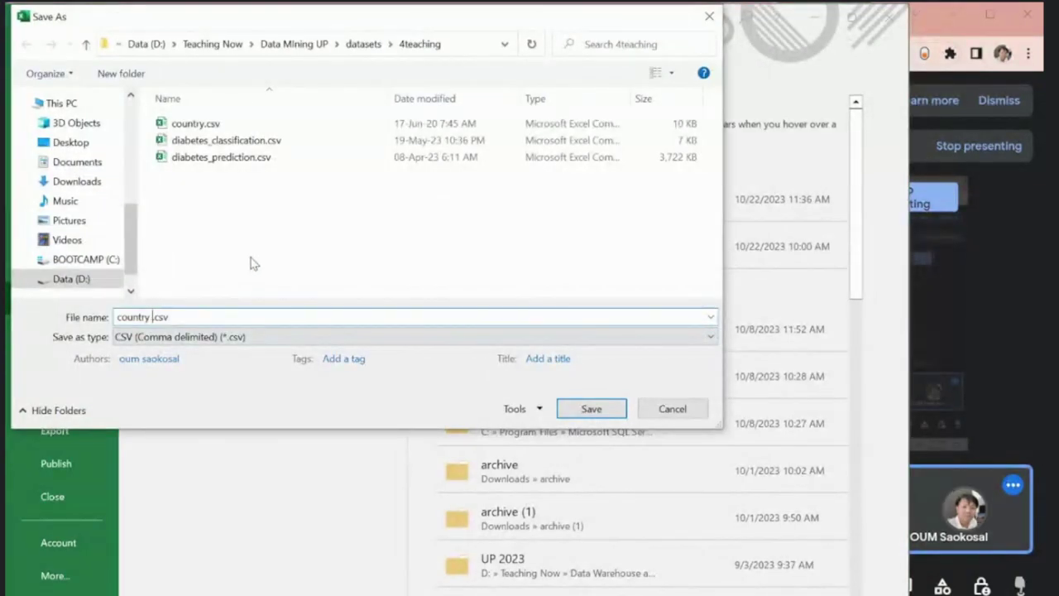
text(clustering 1)
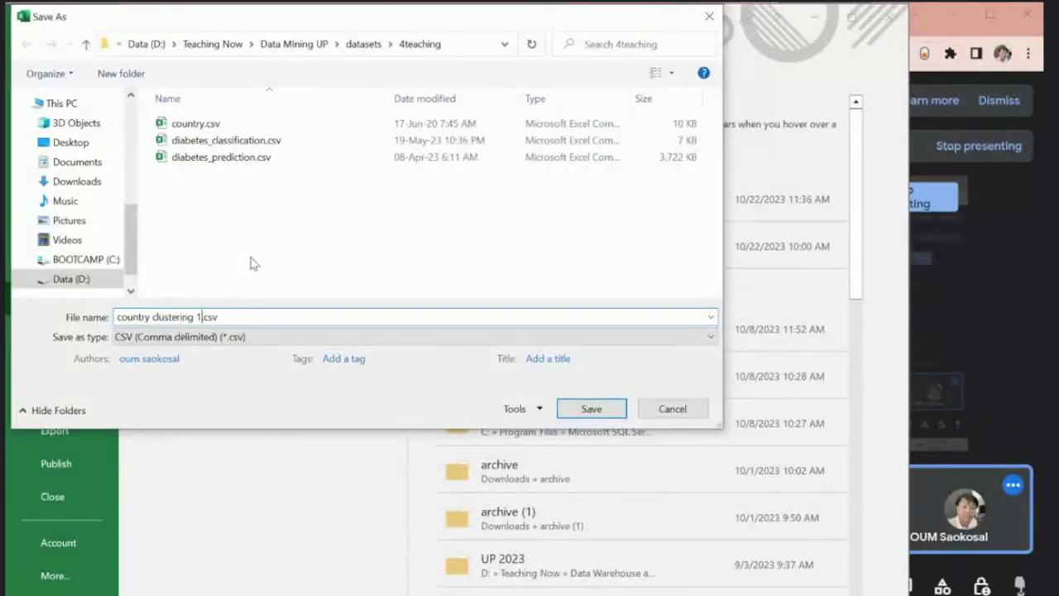
key(Return)
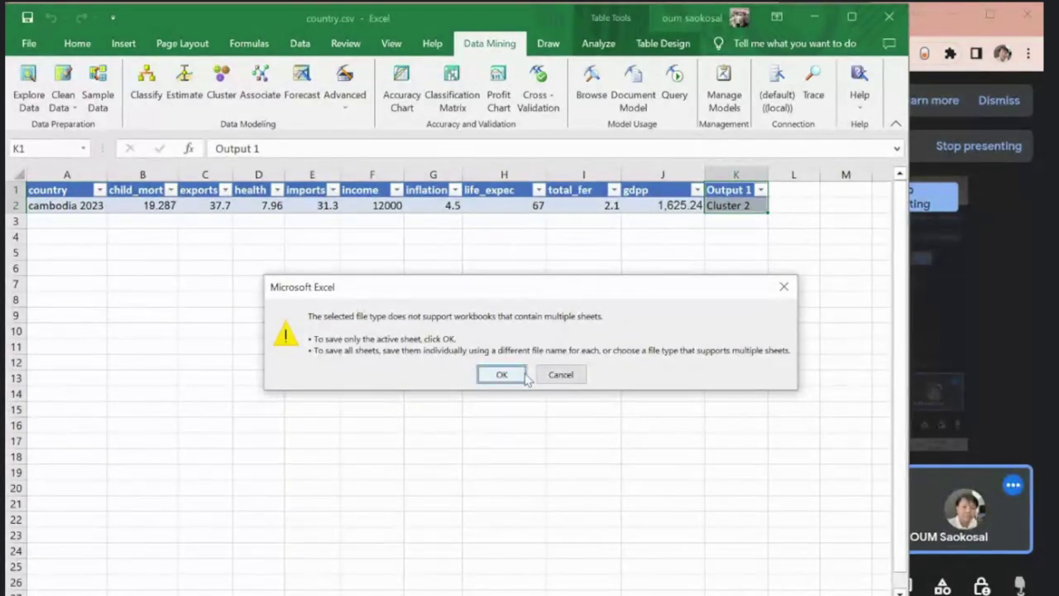
click(566, 377)
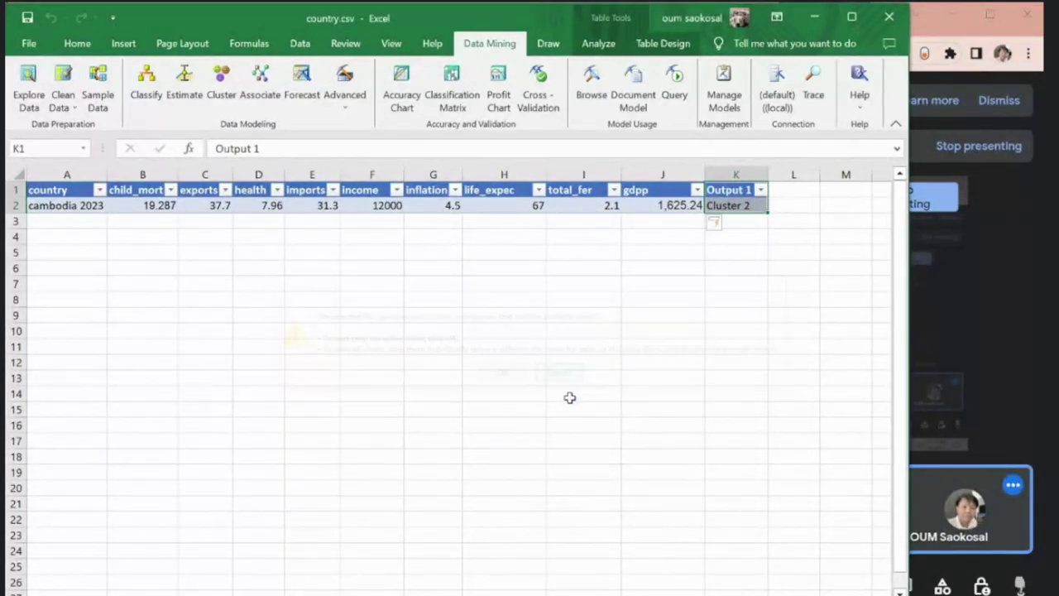
Step: Save into 4teaching as Excel Workbook named 'country clustering 1.xlsx'
click(27, 47)
click(66, 296)
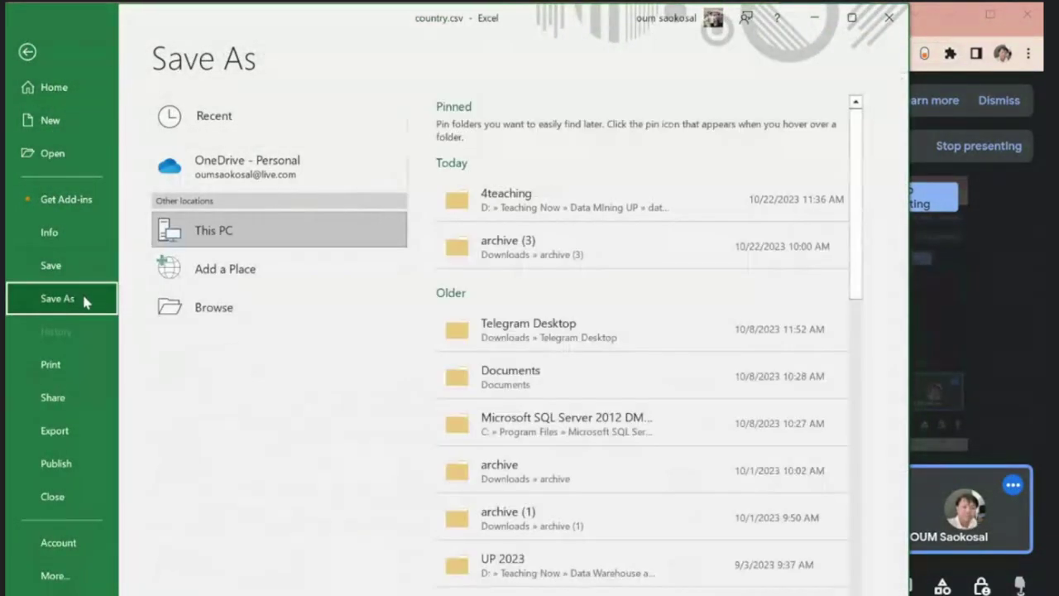
click(516, 200)
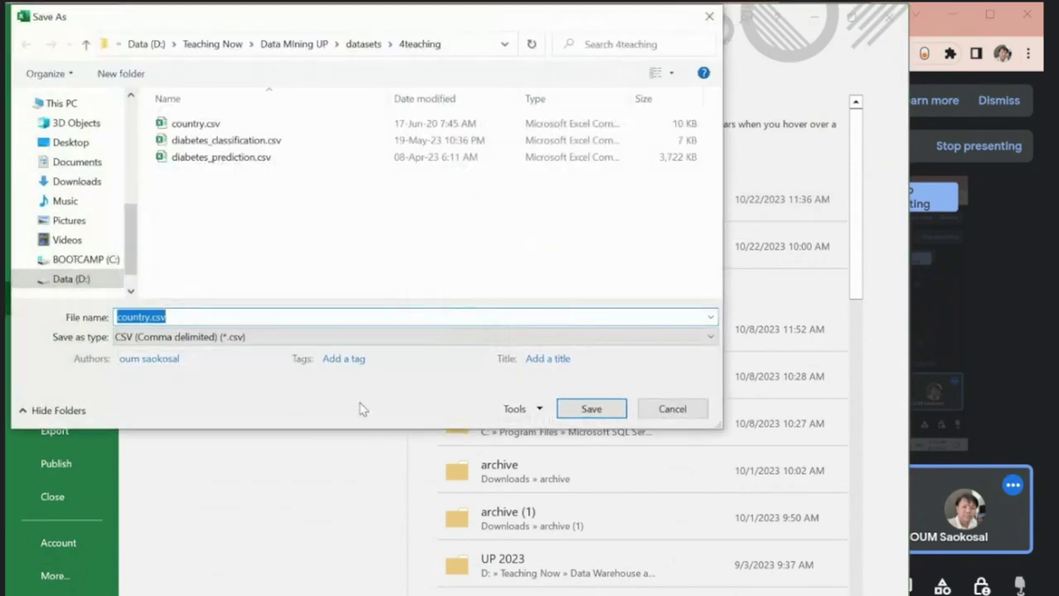
click(317, 337)
click(176, 10)
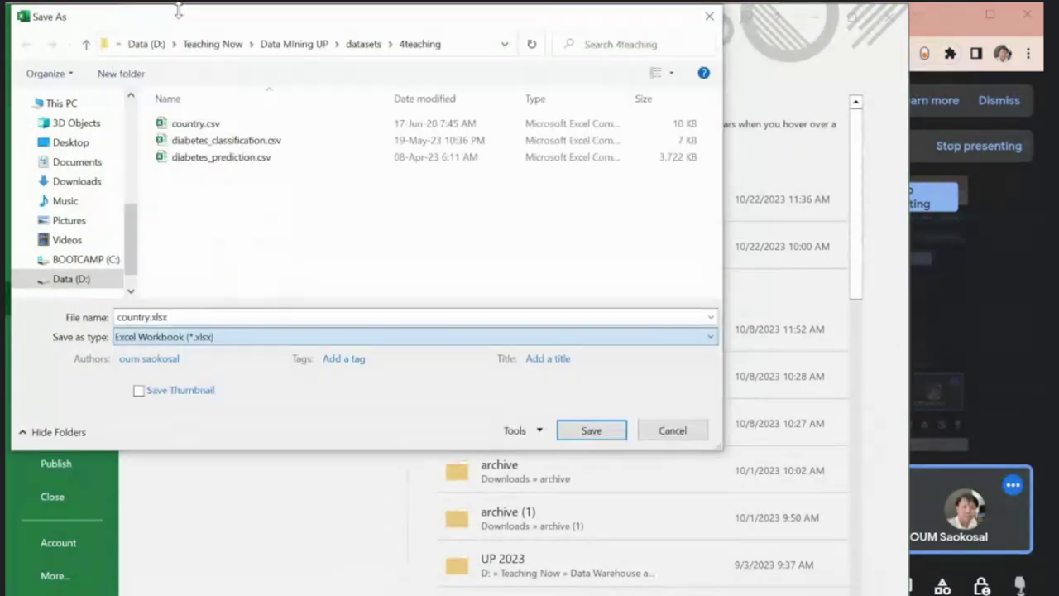
click(151, 320)
click(143, 317)
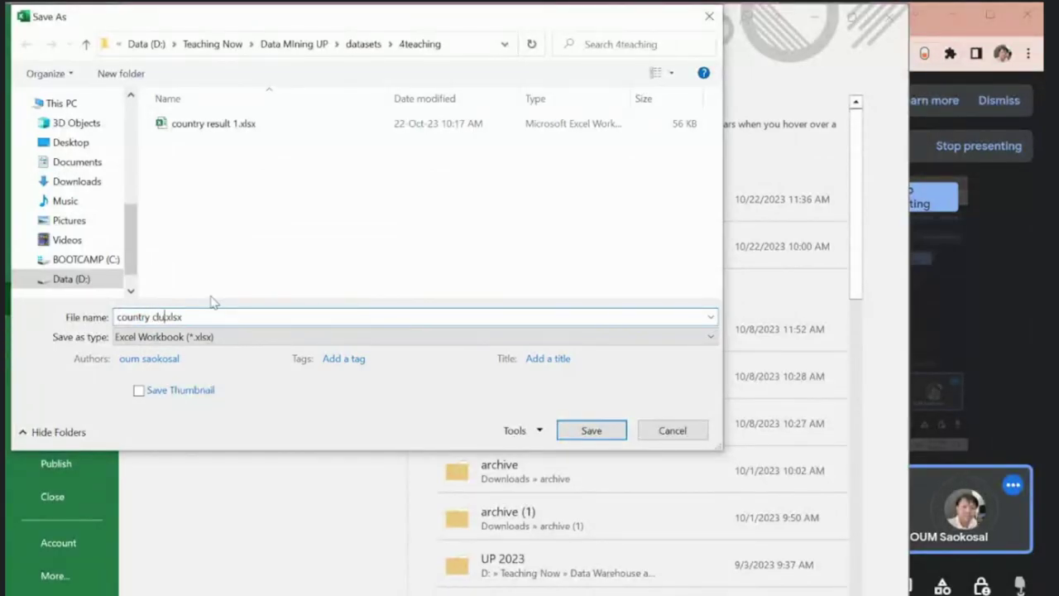
text(clustering 1)
key(Return)
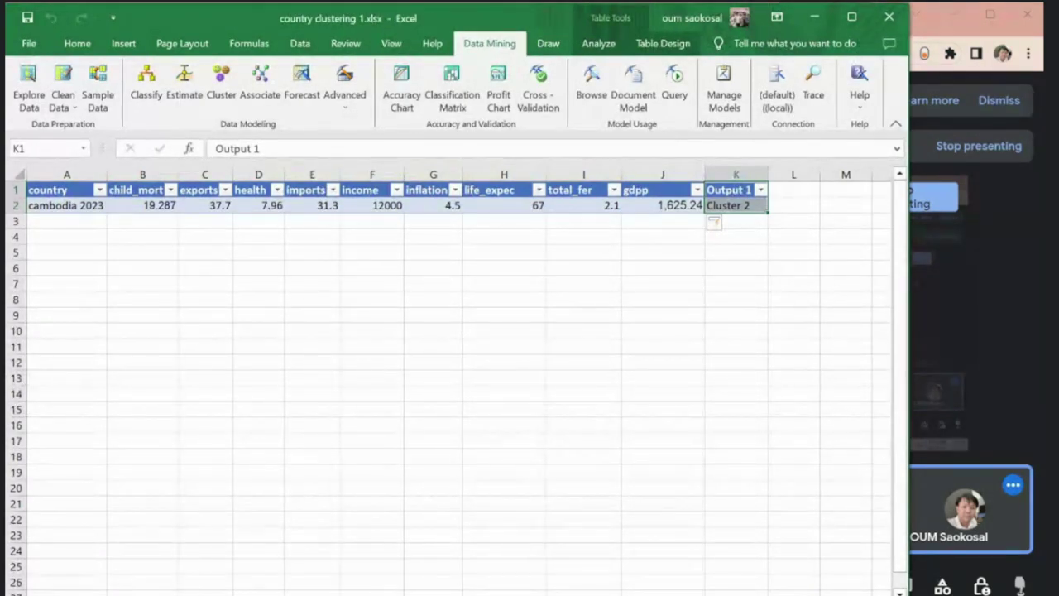
Step: Close country clustering 1.xlsx, close data-dictionary.csv discarding changes, and close Telegram
click(453, 391)
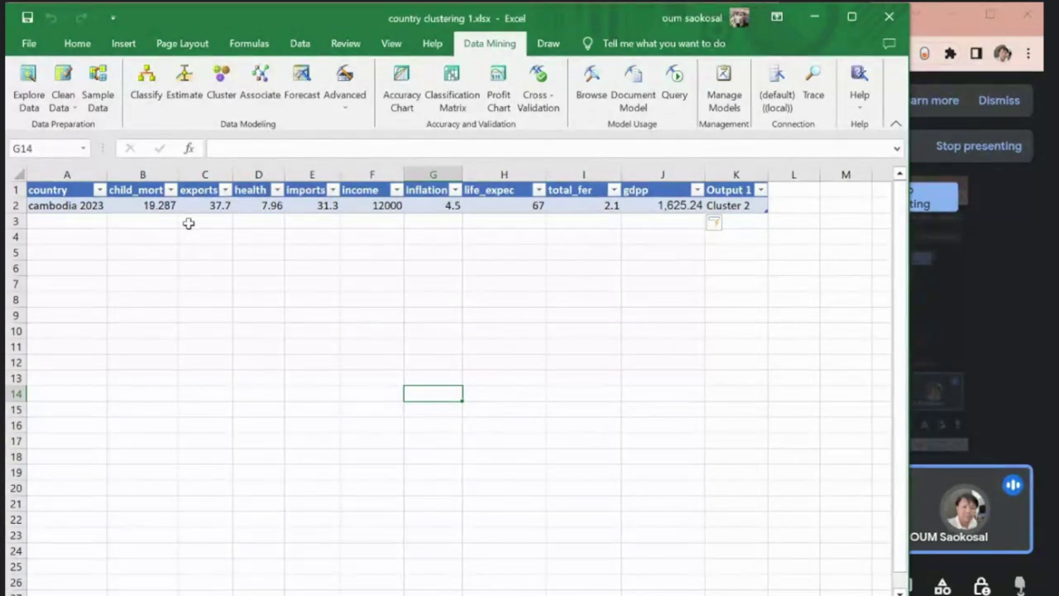
click(890, 19)
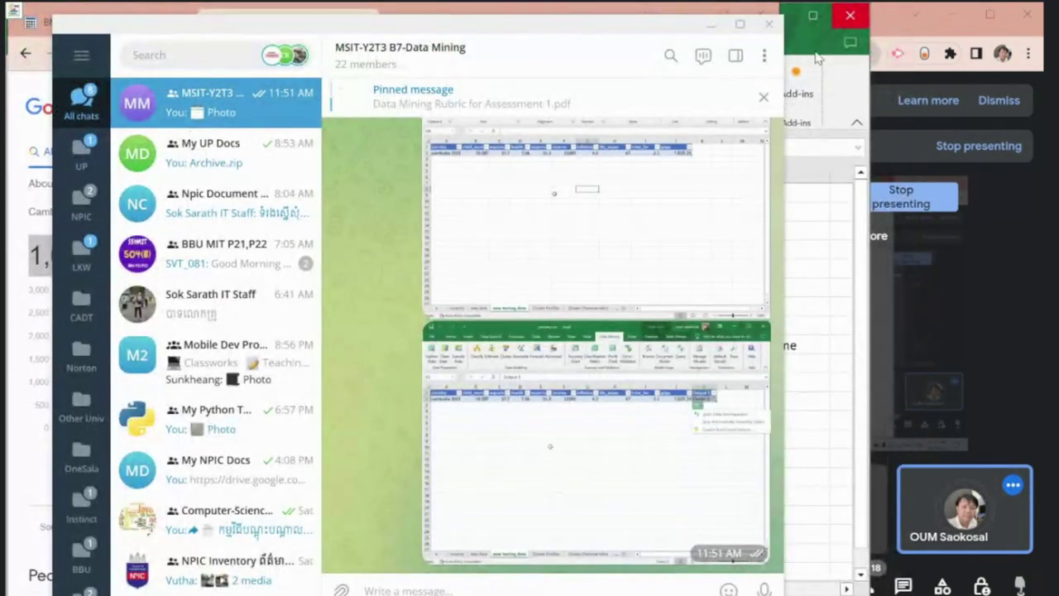
click(817, 58)
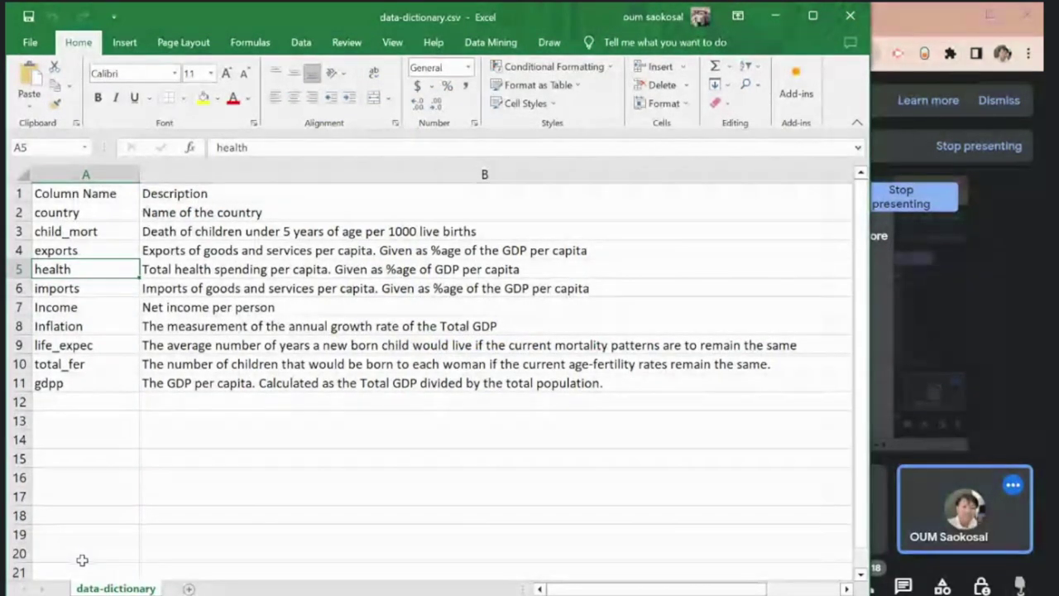
click(850, 18)
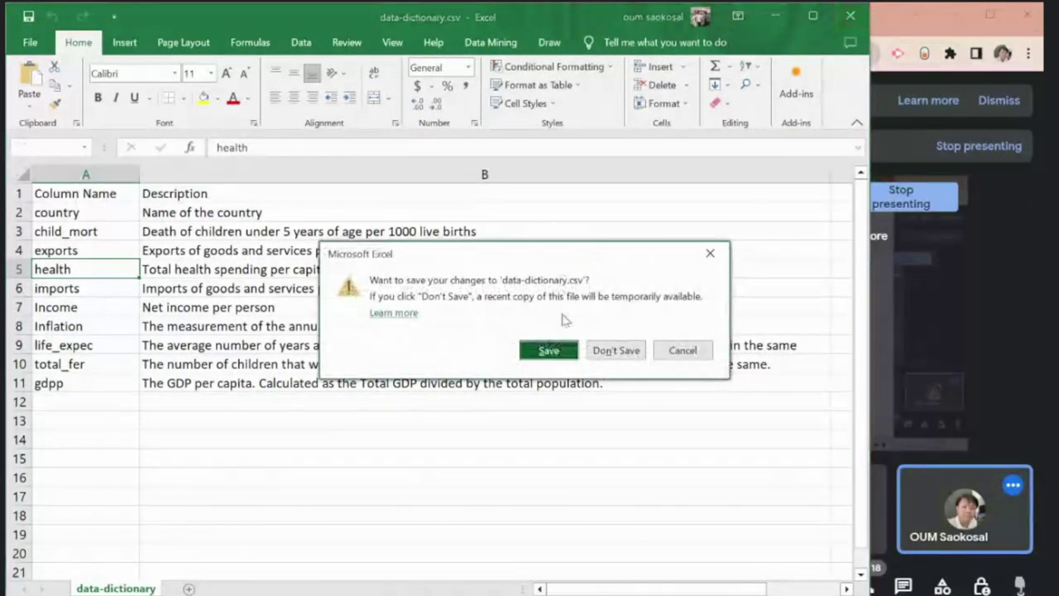
click(616, 355)
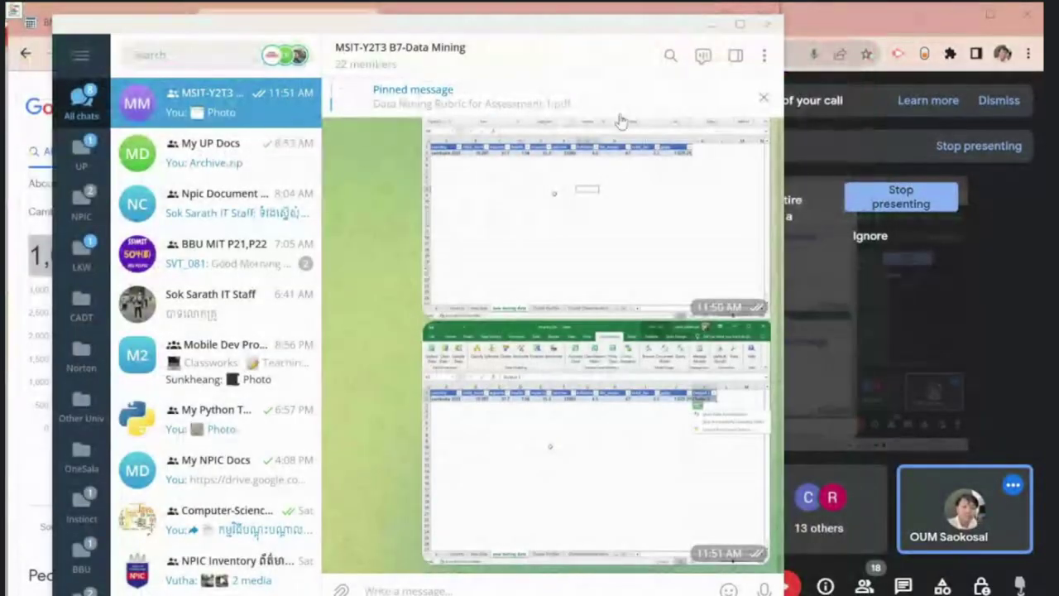
click(770, 27)
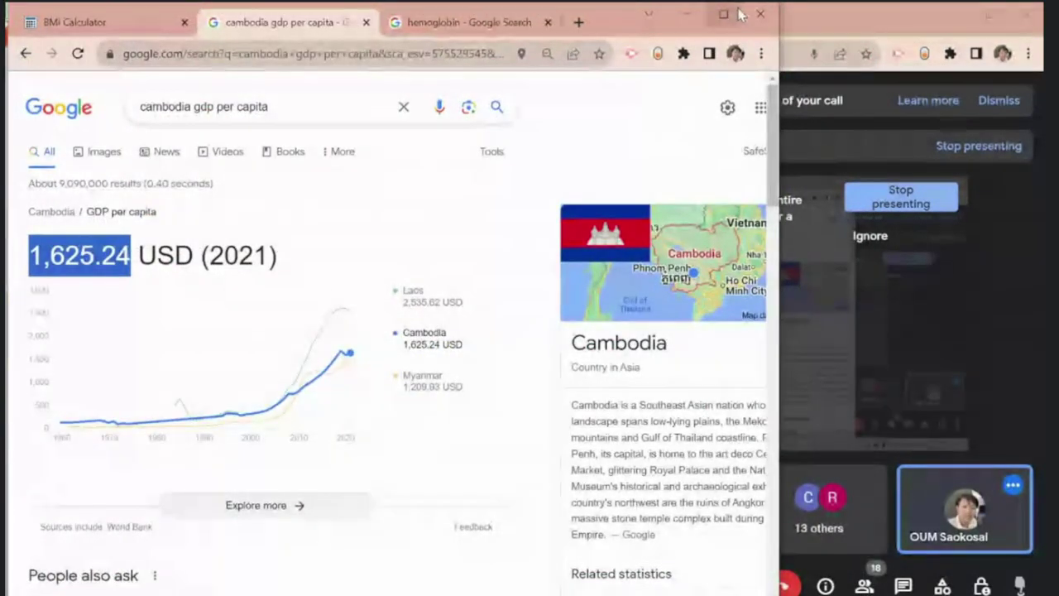
Step: Close the Google search window and open diabetes_classification.csv from the 4teaching folder
click(765, 15)
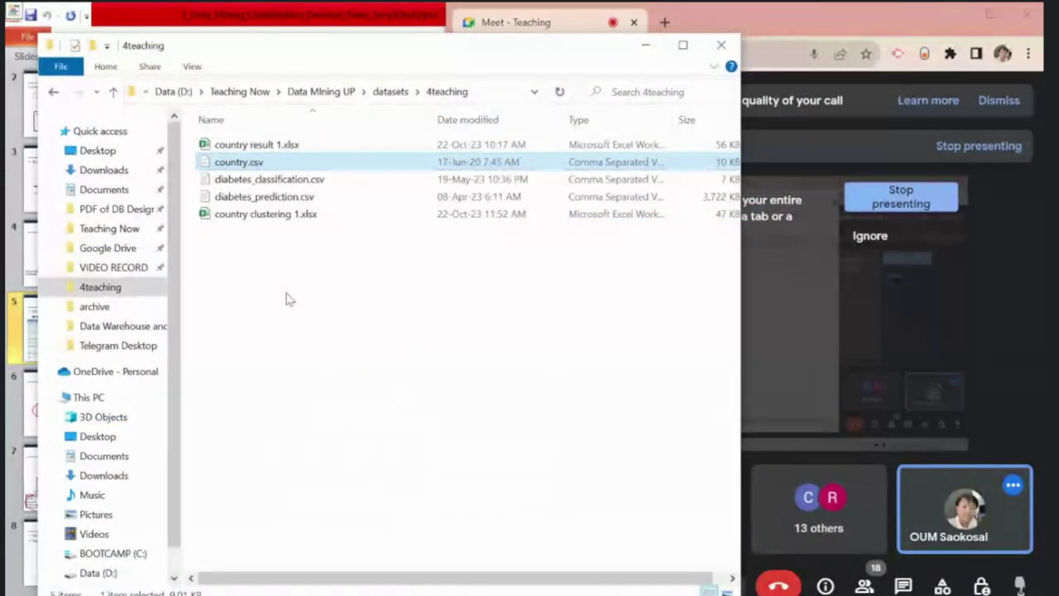
click(256, 184)
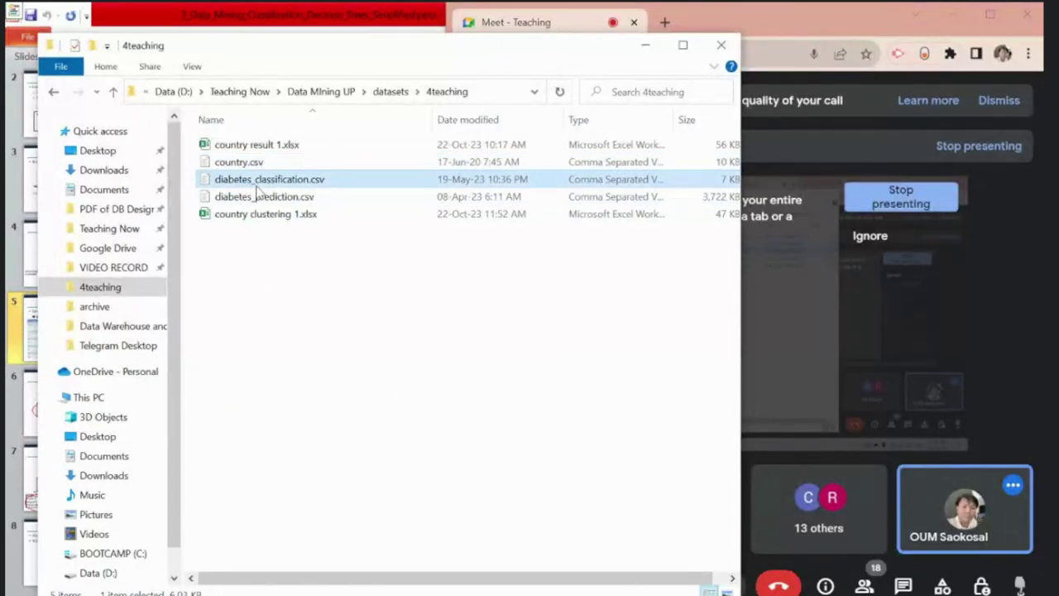
double_click(256, 183)
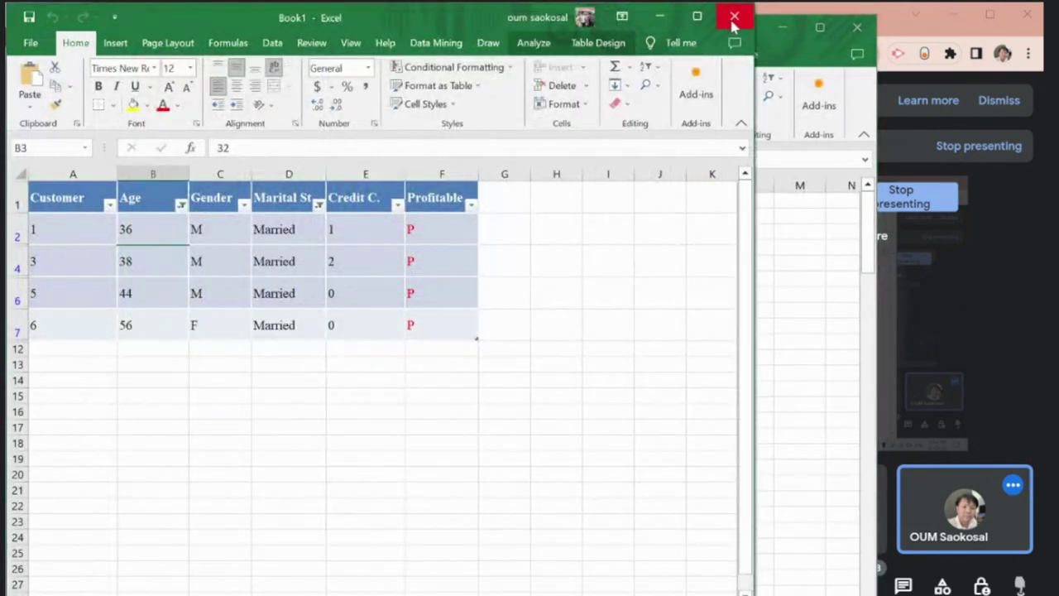
Step: Discard the blank Book1, reposition and widen the diabetes_classification.csv window, then close it
click(735, 16)
click(437, 418)
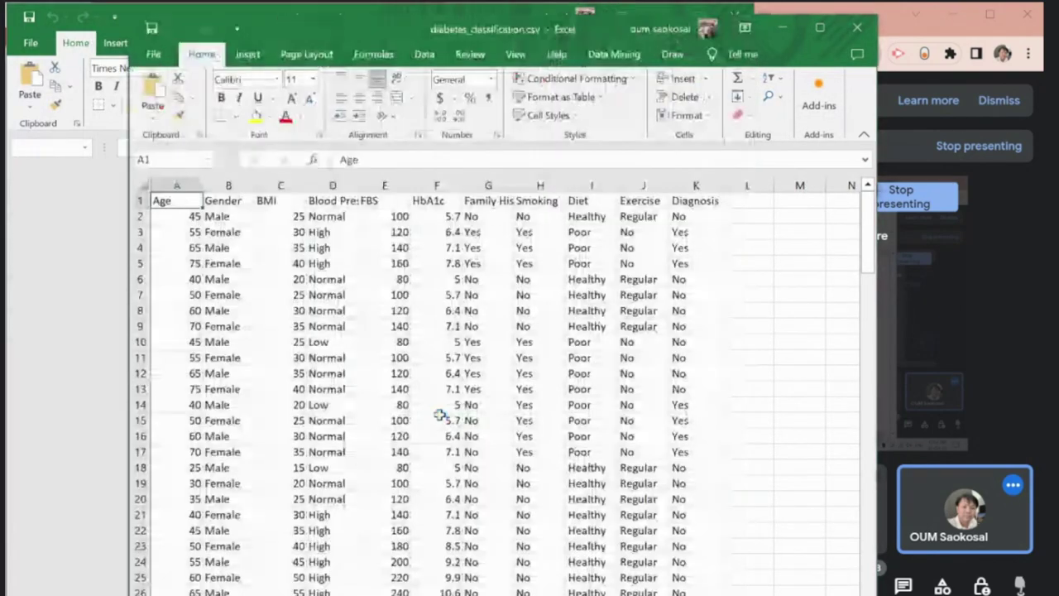
drag(260, 23, 143, 10)
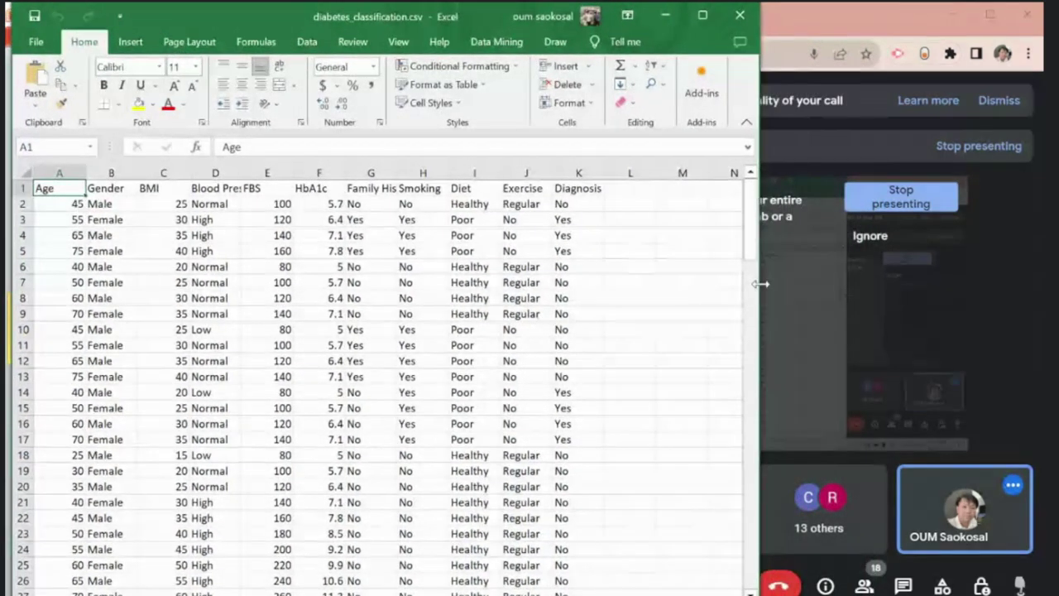
drag(760, 284, 780, 283)
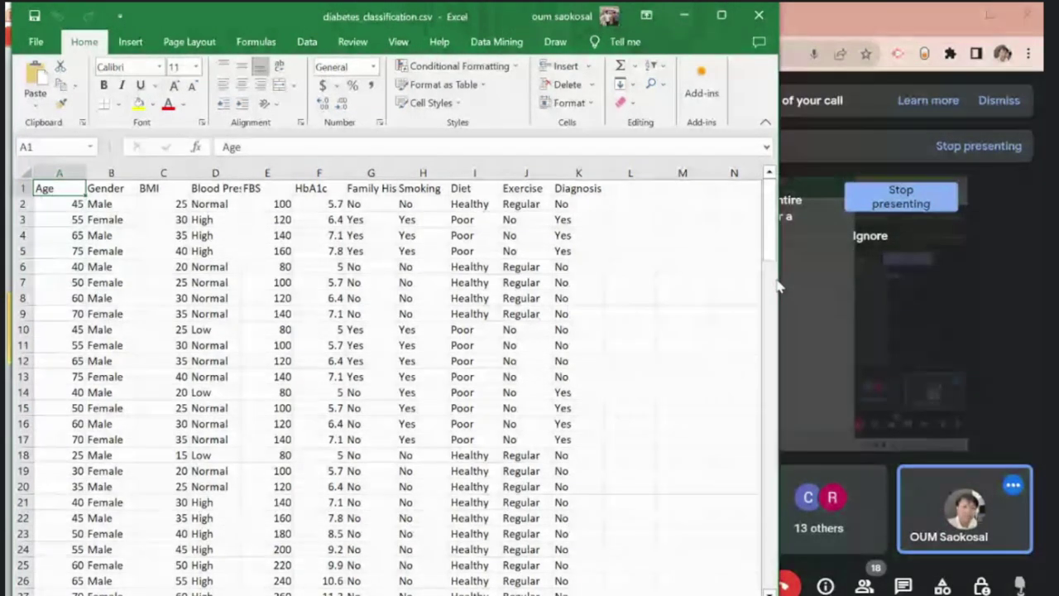
click(759, 15)
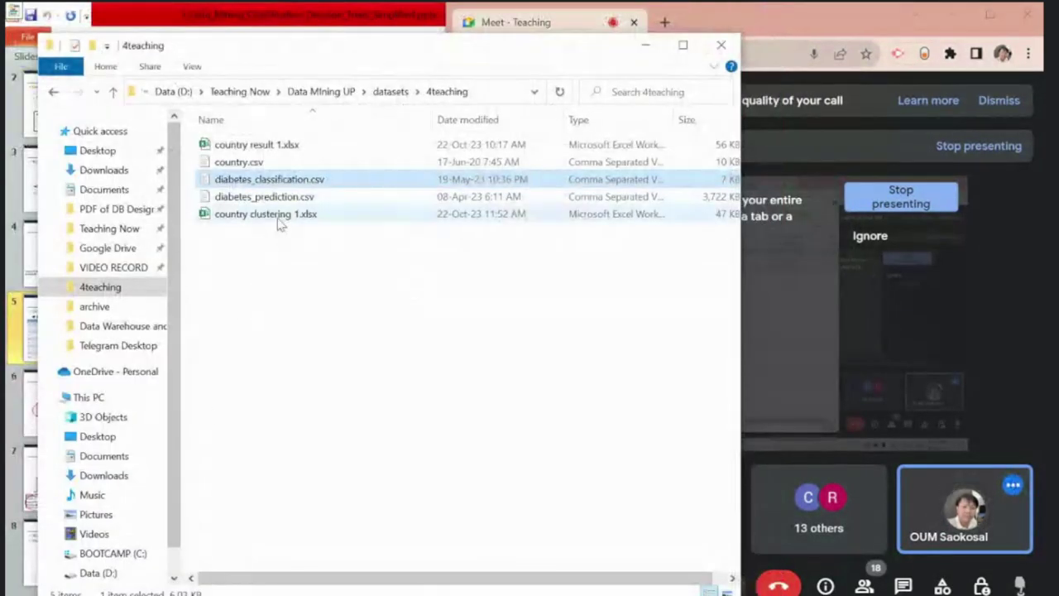
Step: Open diabetes_prediction.csv and copy the first block of data rows
click(296, 199)
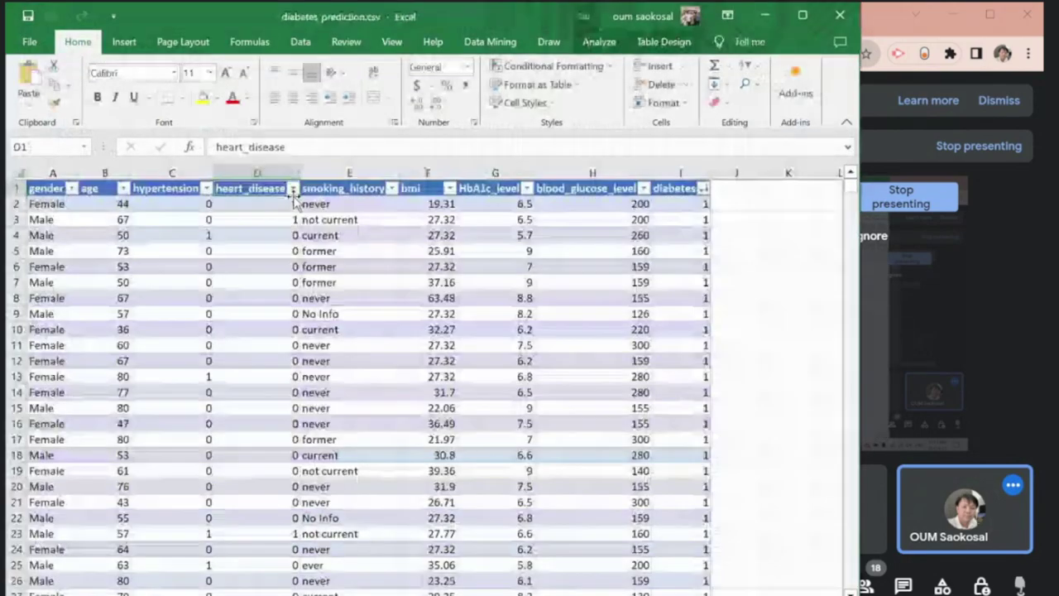
click(211, 269)
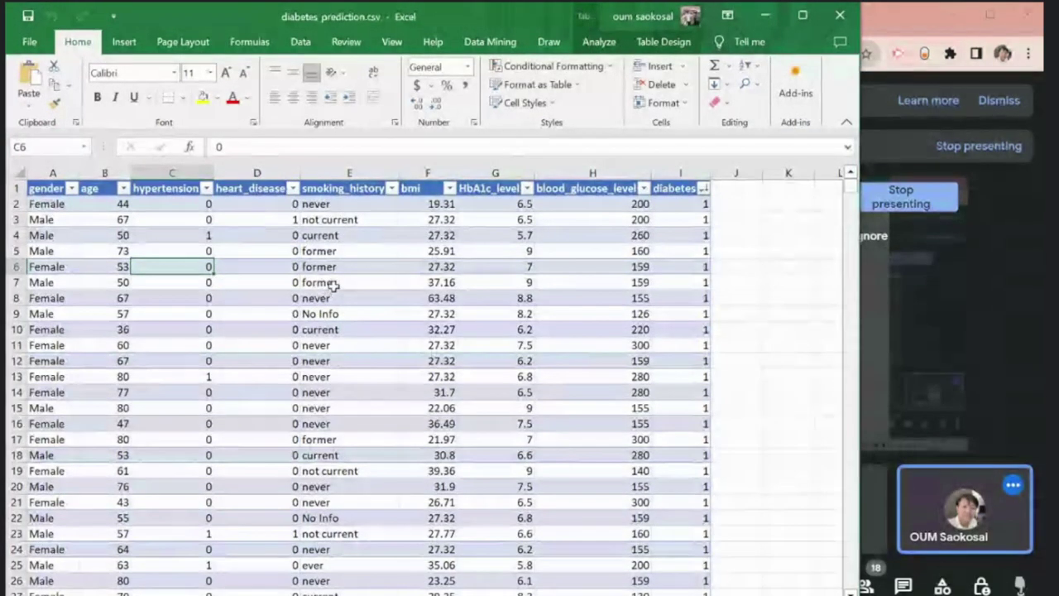
click(41, 191)
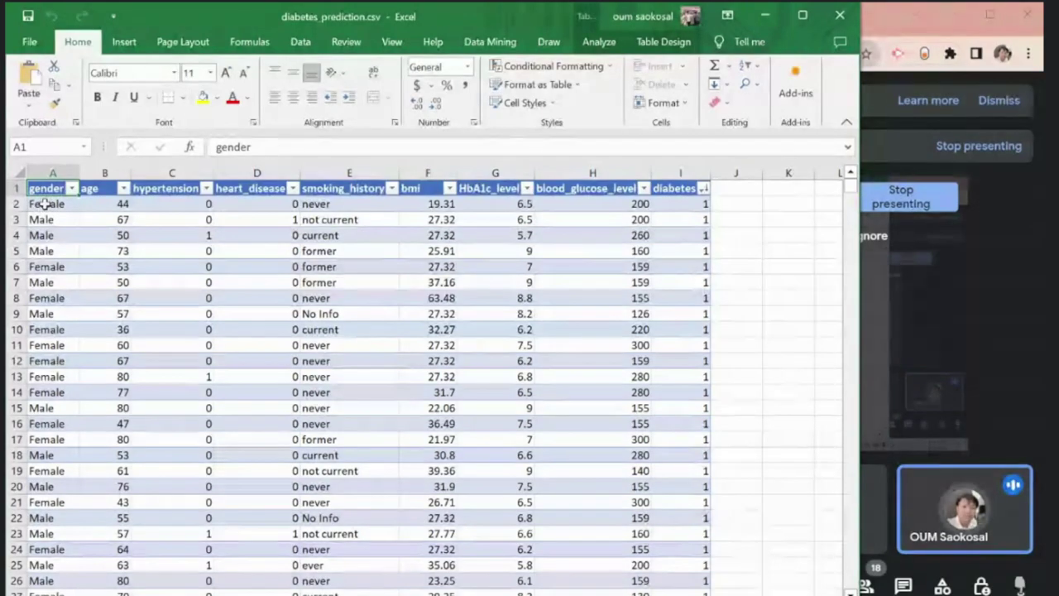
drag(42, 207, 677, 499)
key(ctrl+c)
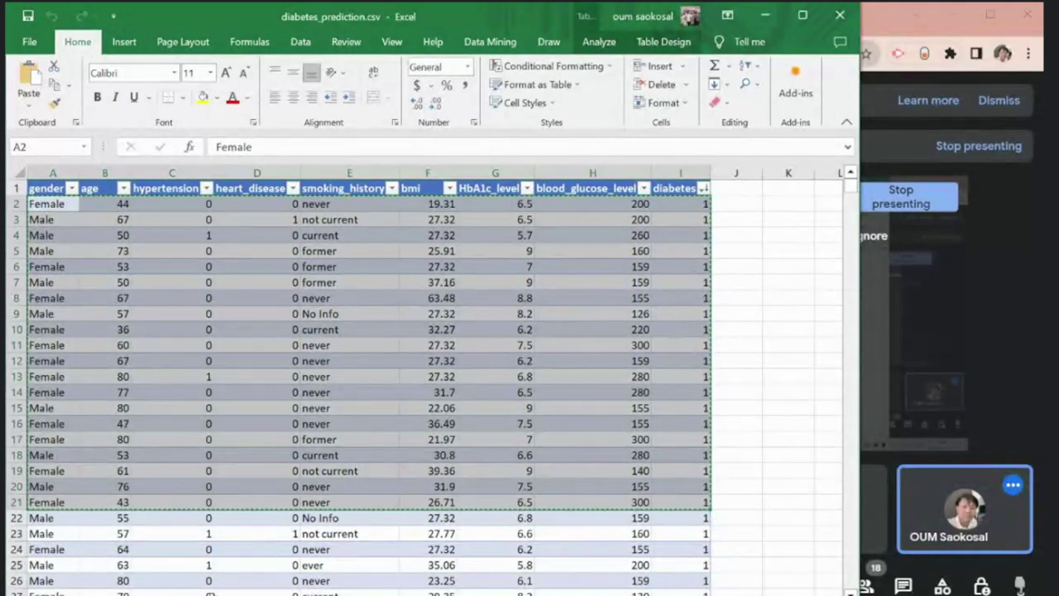
click(669, 297)
scroll(670, 295, down, 11)
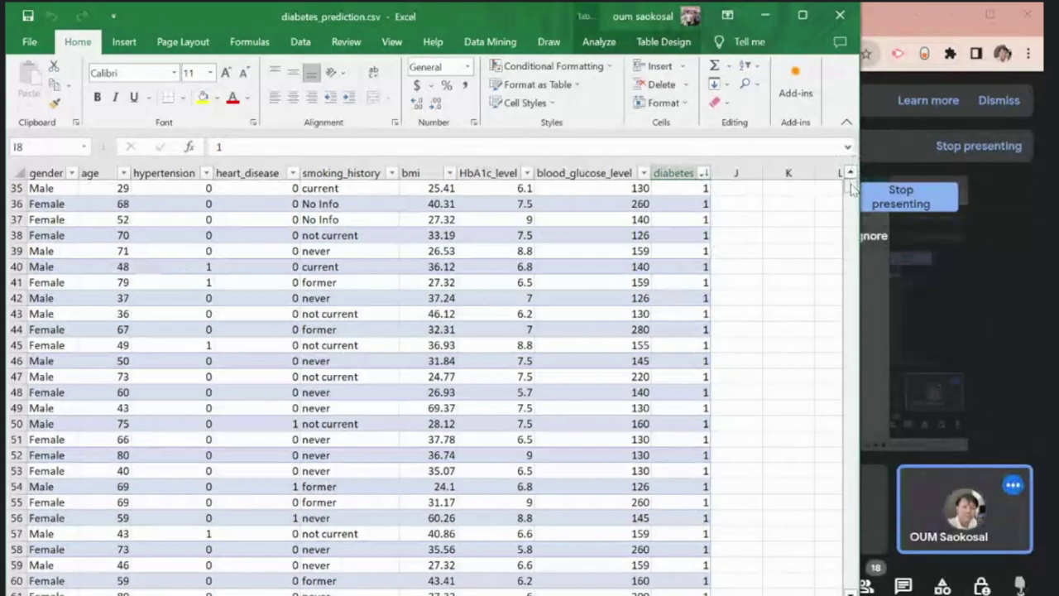
drag(850, 186, 850, 343)
drag(837, 233, 851, 184)
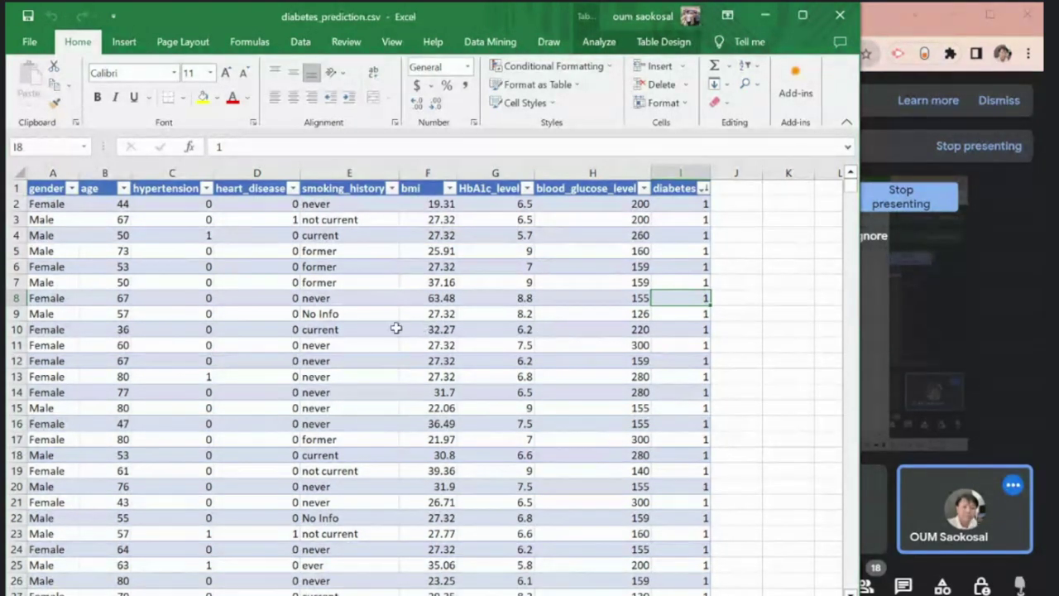
Step: Sort by smoking_history A to Z, then by bmi, and select a block of bmi 29.9 rows
click(392, 189)
click(227, 205)
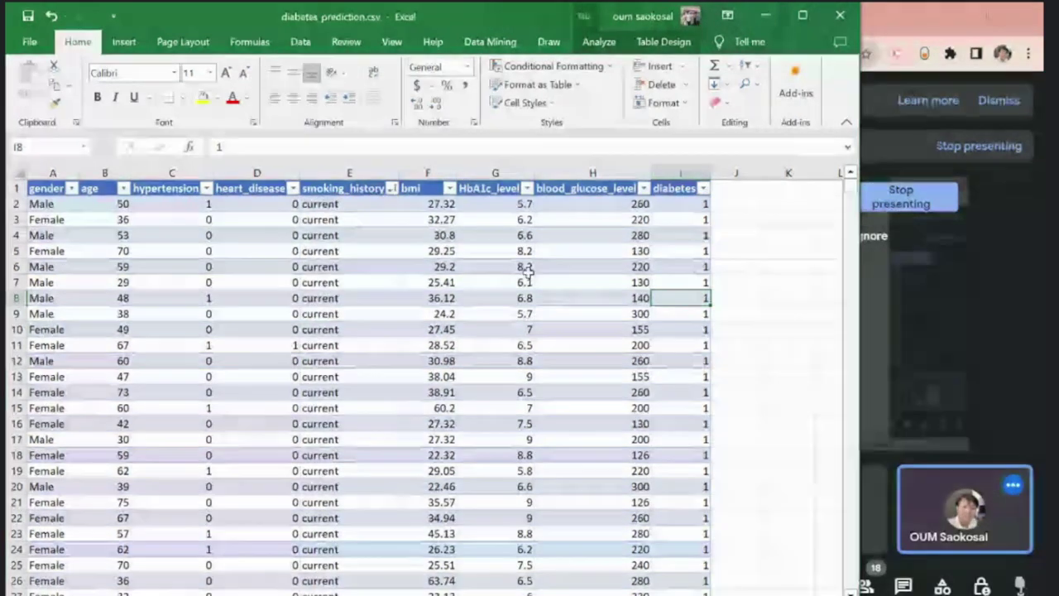
drag(851, 184, 858, 257)
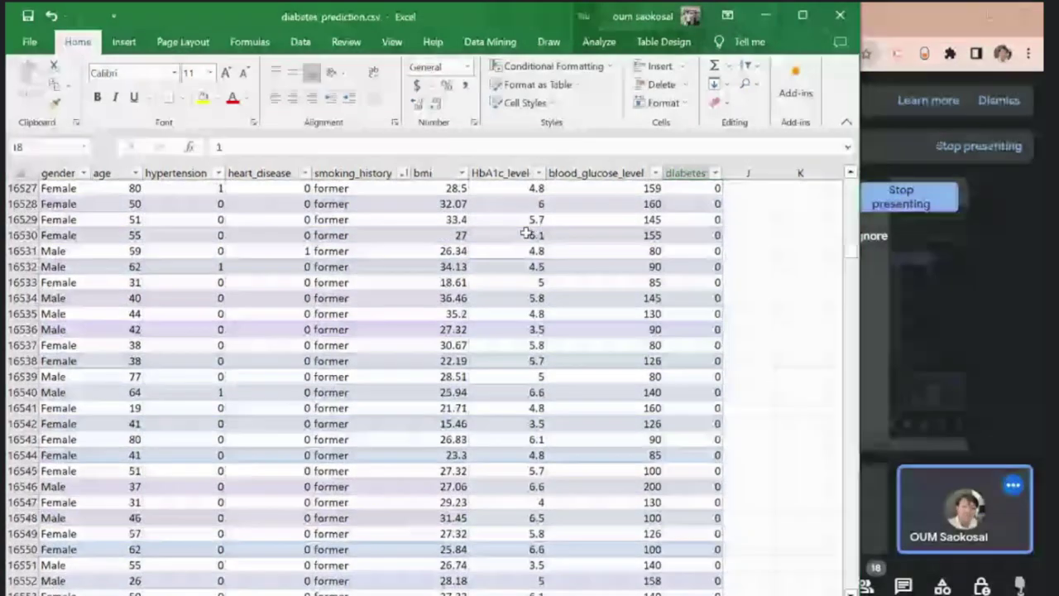
click(460, 173)
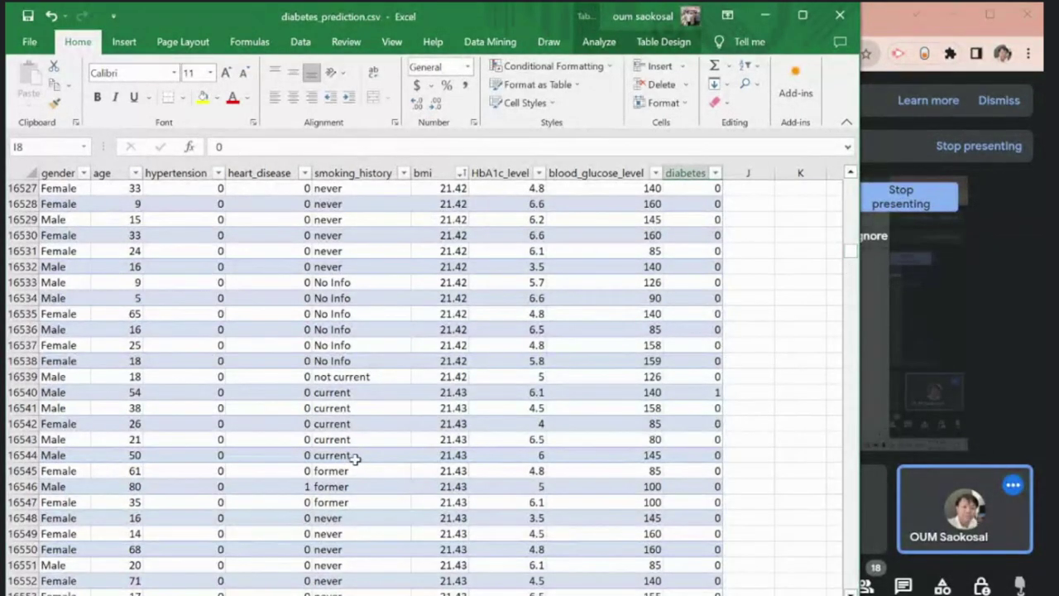
scroll(355, 457, up, 9)
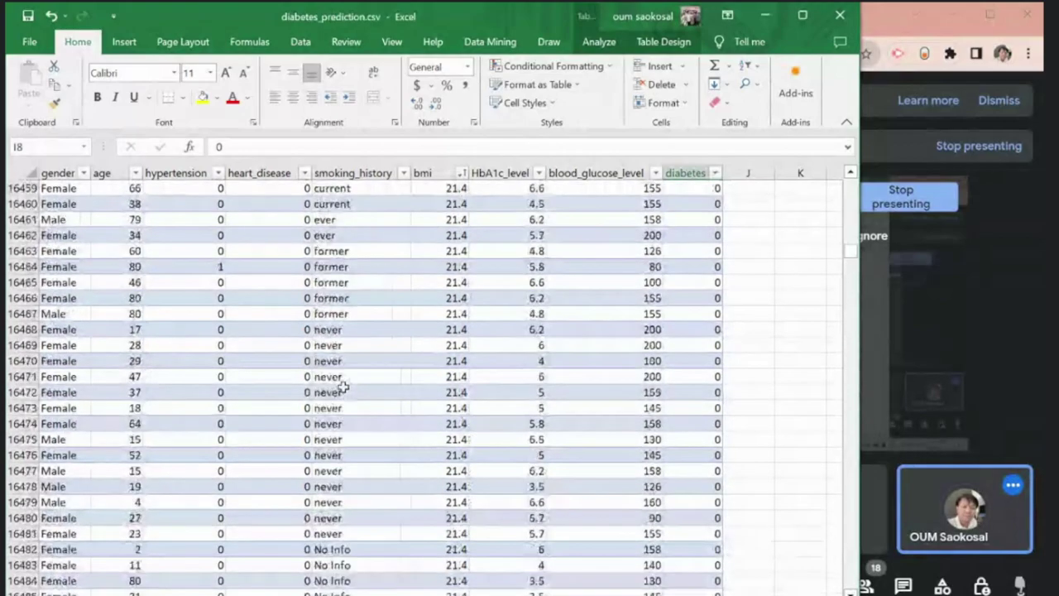
drag(849, 247, 839, 495)
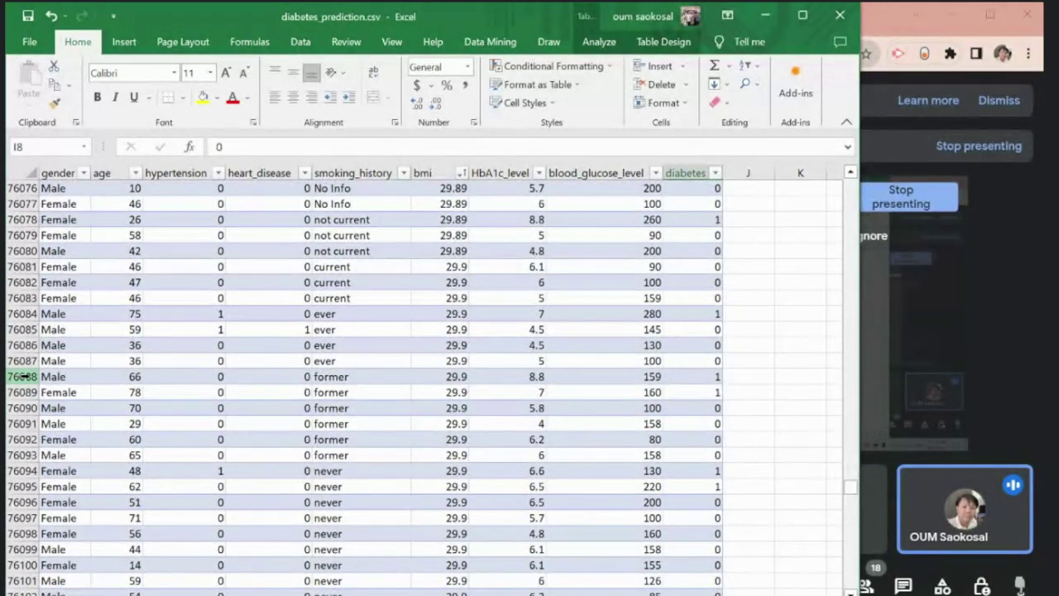
drag(55, 377, 624, 410)
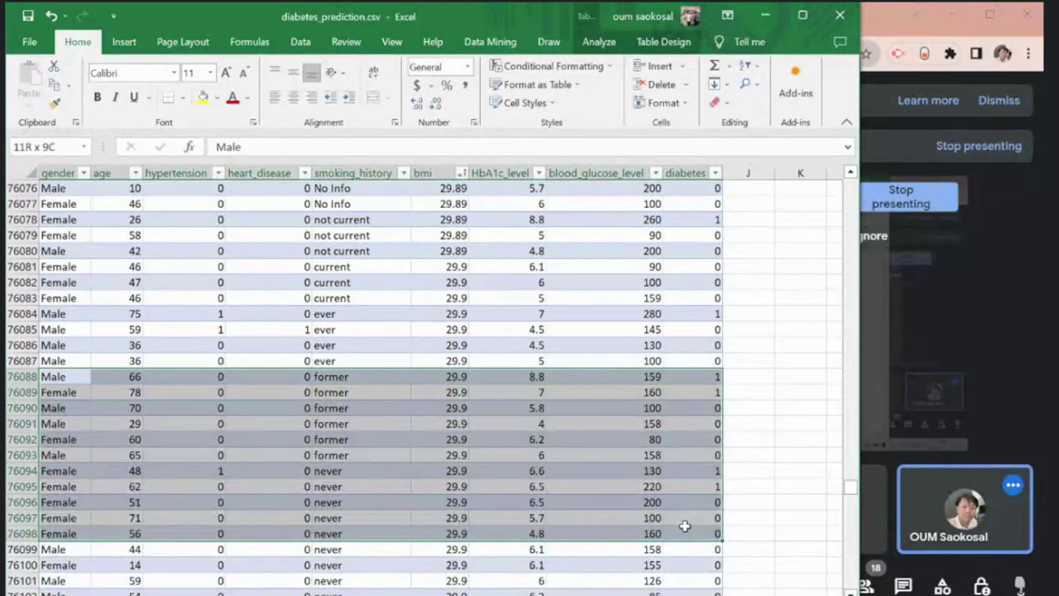
Step: Copy the eleven sample rows onto a new sheet starting at A2
key(ctrl+c)
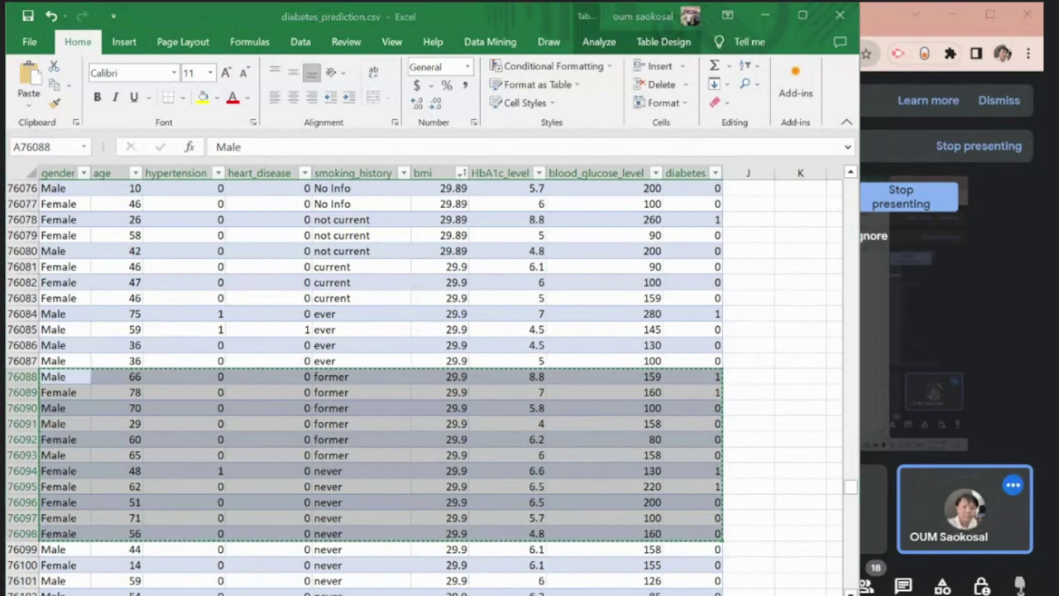
key(shift+F11)
click(51, 204)
key(ctrl+v)
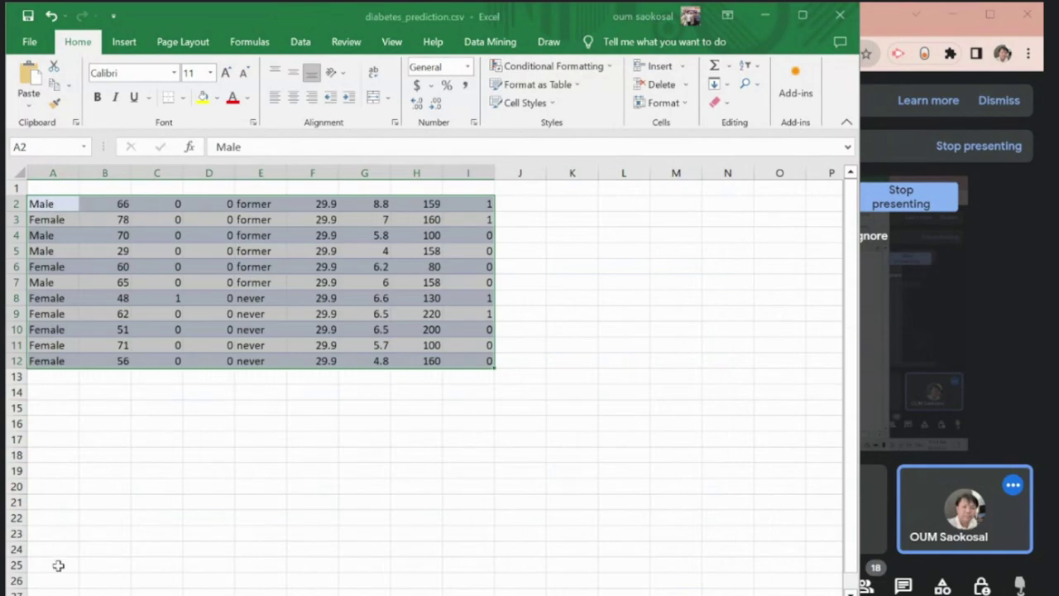
Step: Copy the data sheet's header row into row 1 of the new sheet
key(ctrl+Page_Down)
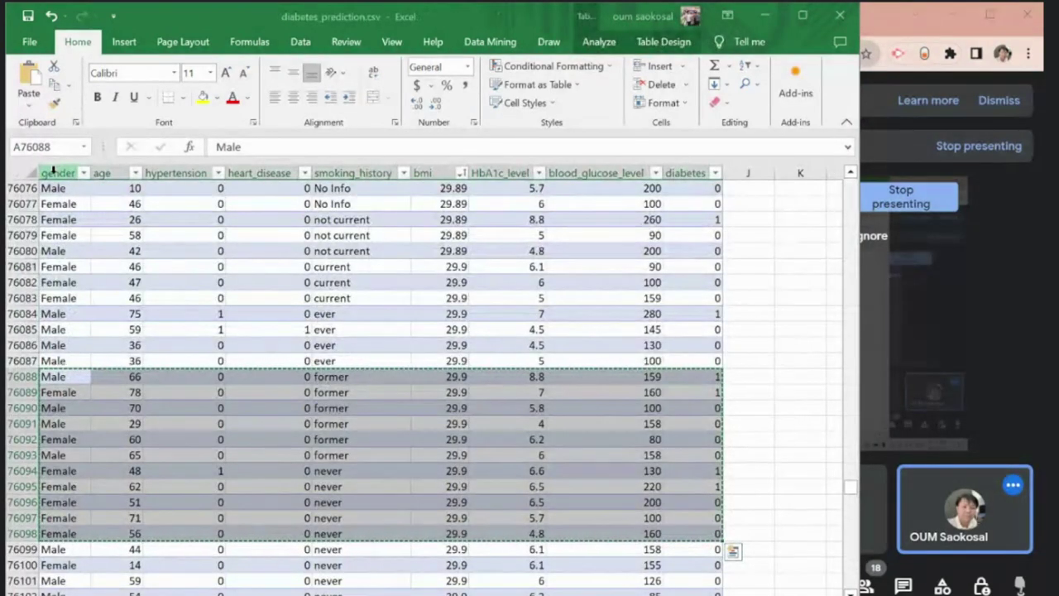
drag(850, 487, 850, 184)
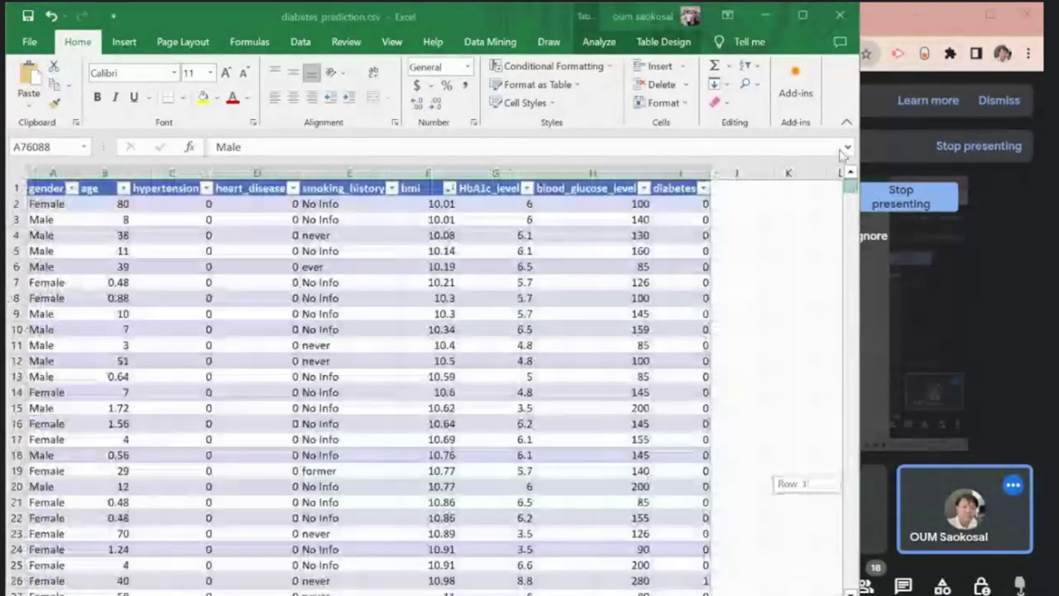
key(ctrl+Home)
key(shift+Right)
key(shift+Right)
key(shift+Right)
key(shift+Right)
key(shift+Right)
key(shift+Right)
key(shift+Right)
key(shift+Right)
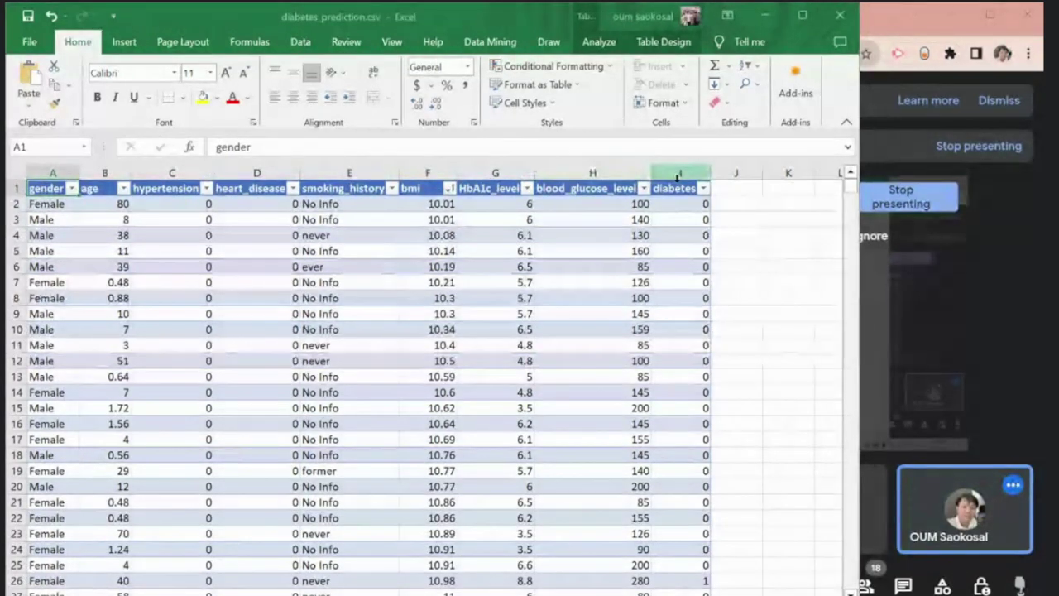
key(ctrl+c)
key(ctrl+Page_Up)
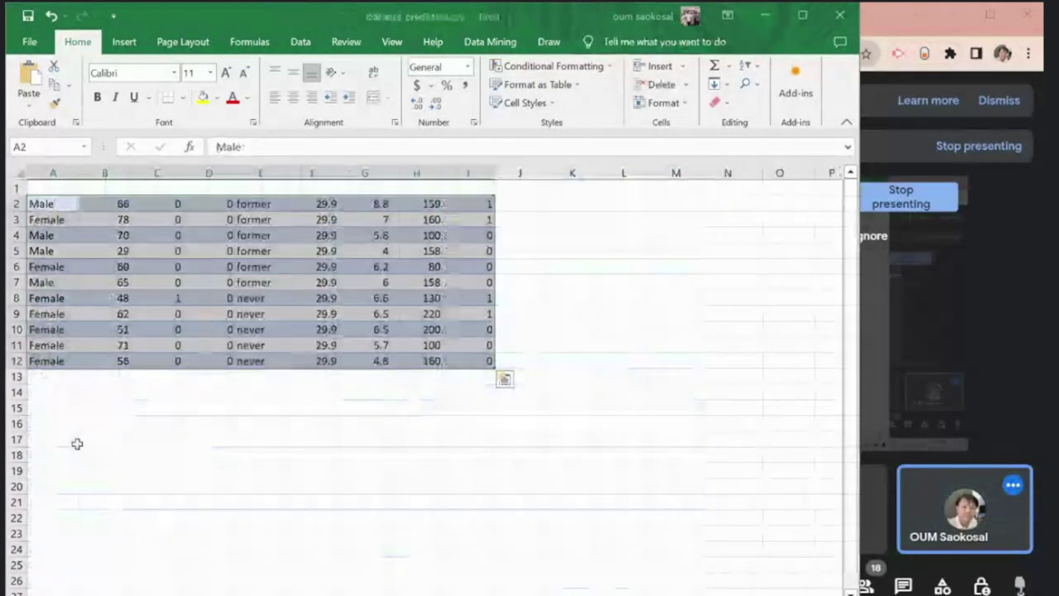
click(46, 185)
key(ctrl+v)
Step: Return to the full diabetes sheet, select cell A1, and show the Data Mining tools
click(137, 374)
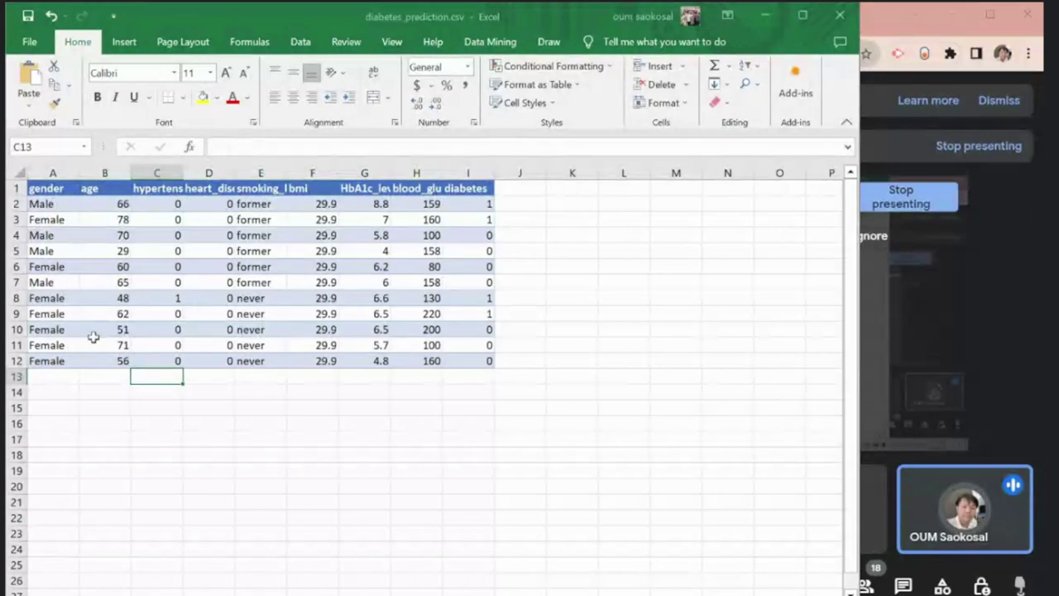
key(ctrl+s)
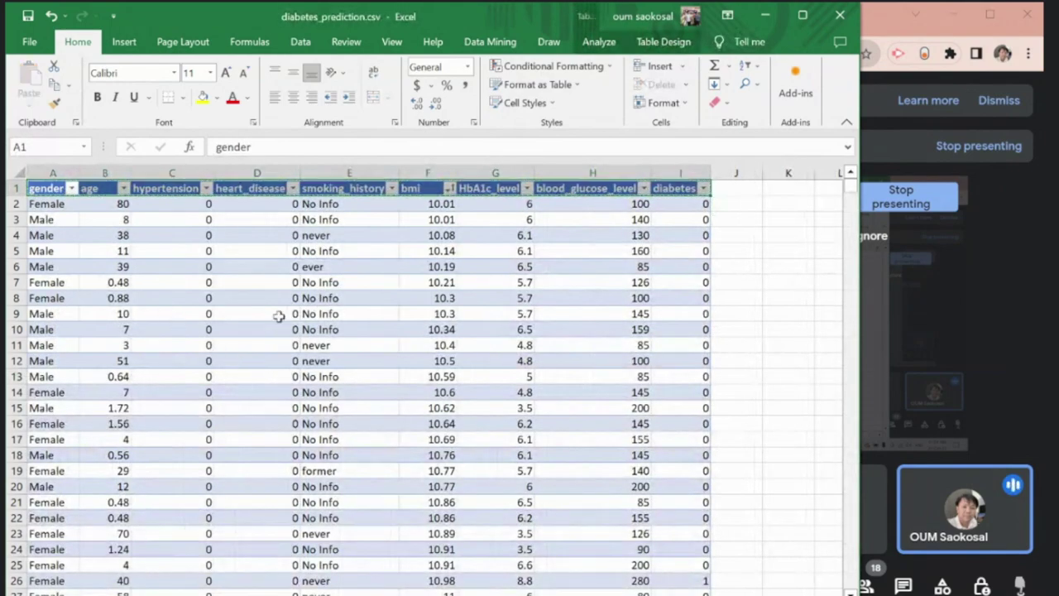
click(87, 282)
click(55, 189)
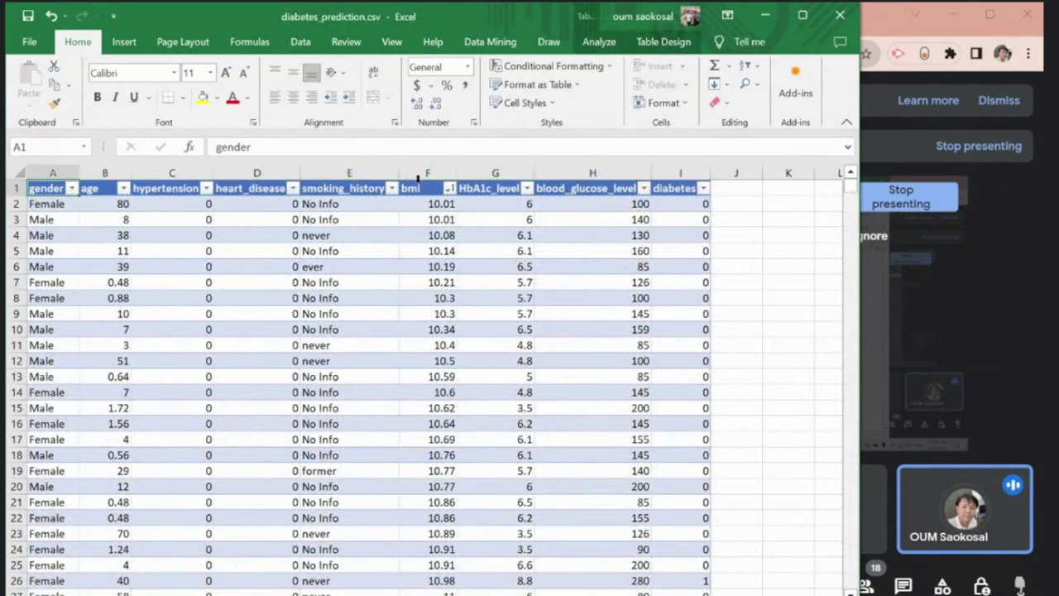
click(490, 42)
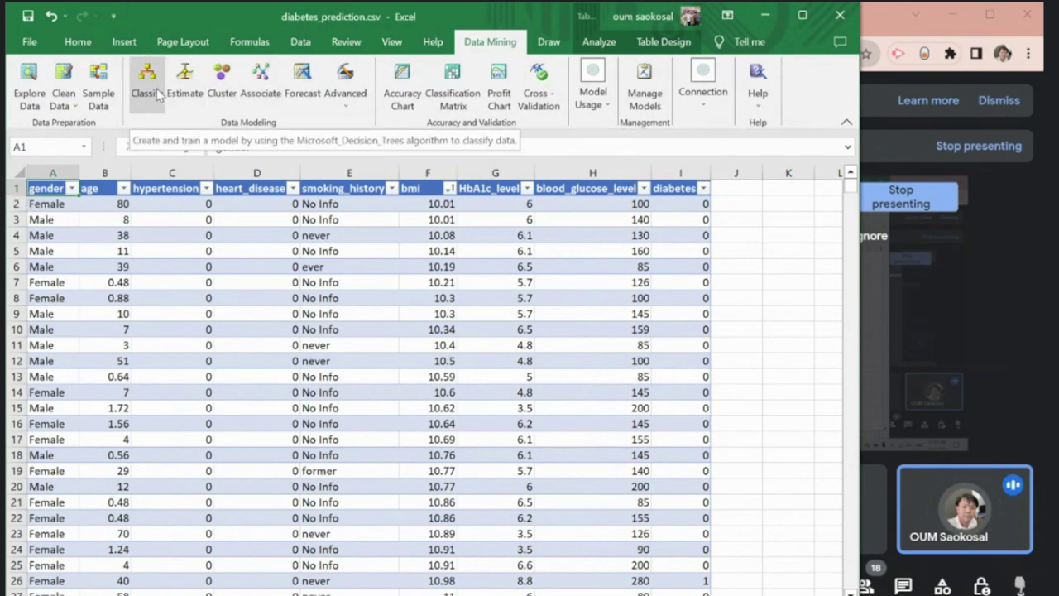
Step: Post a 'Classification' note and the diabetes-sheet screenshot to the MSIT-Y2T3 B7-Data Mining group
key(alt+Tab)
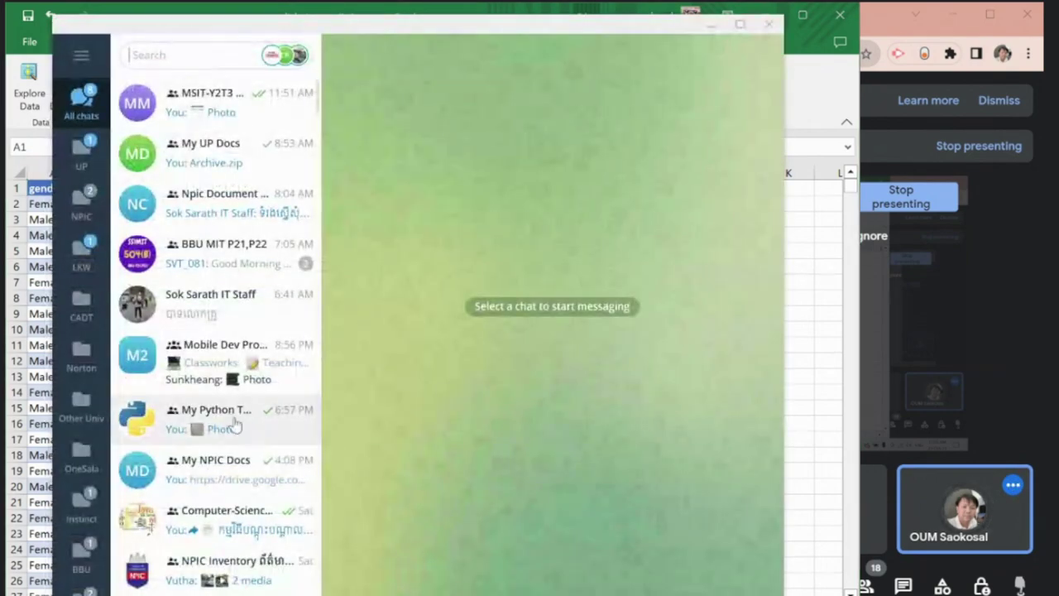
click(230, 111)
text(Now)
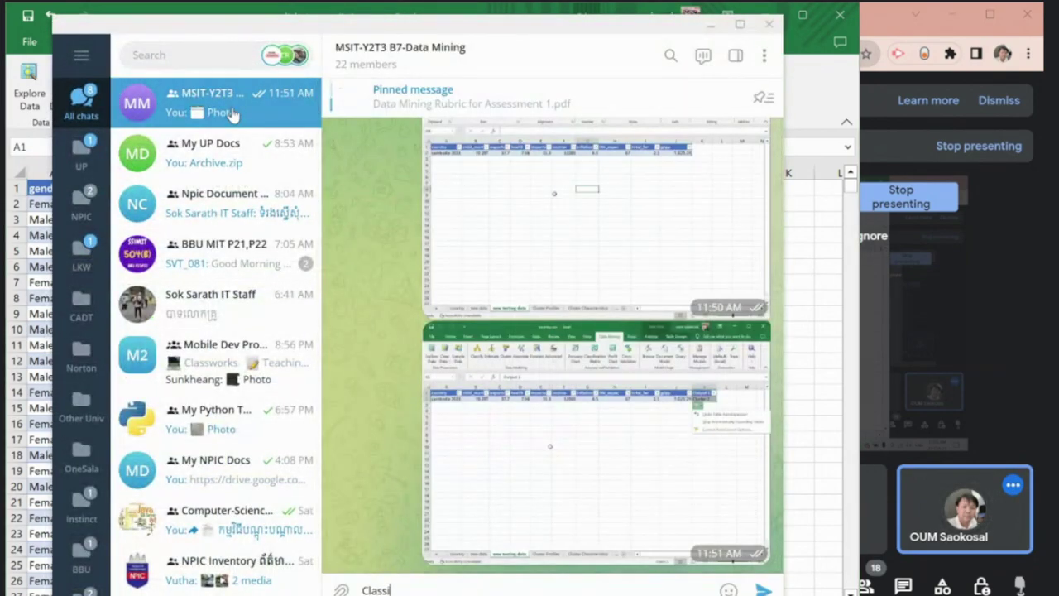
text(ion)
key(Return)
key(ctrl+v)
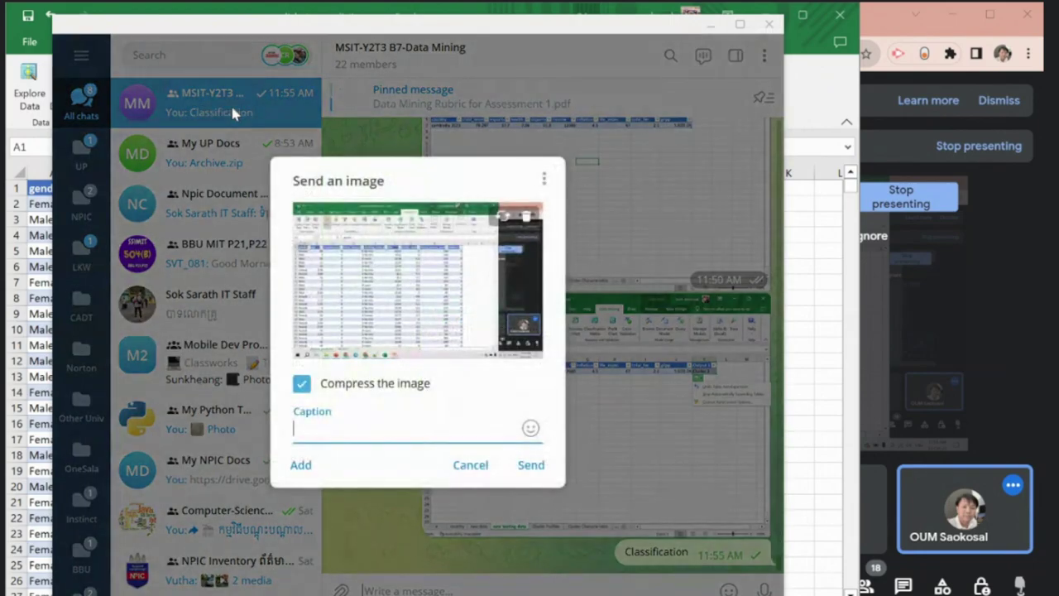
key(Return)
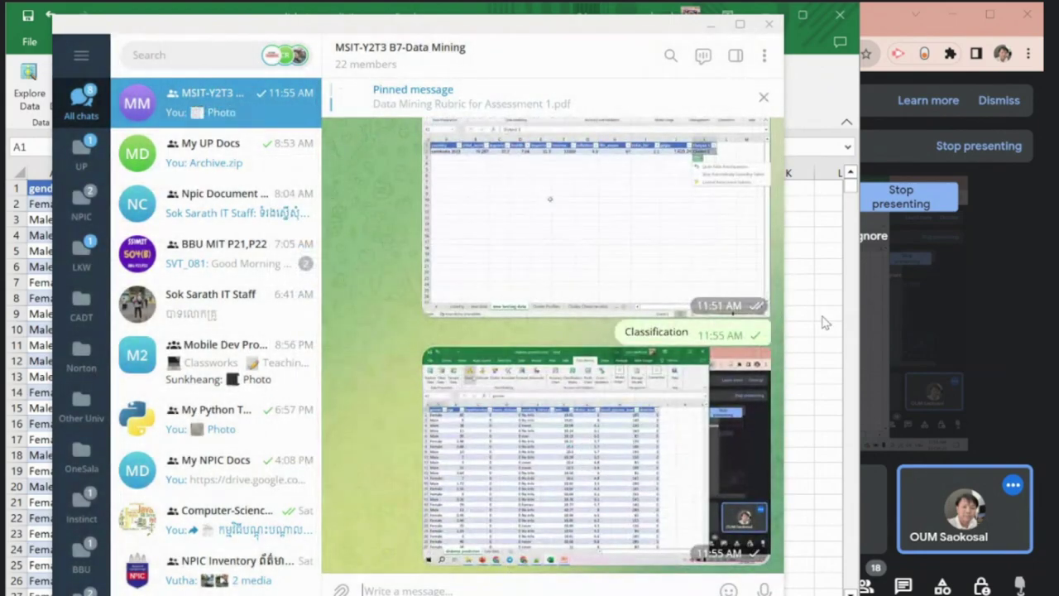
key(alt+Tab)
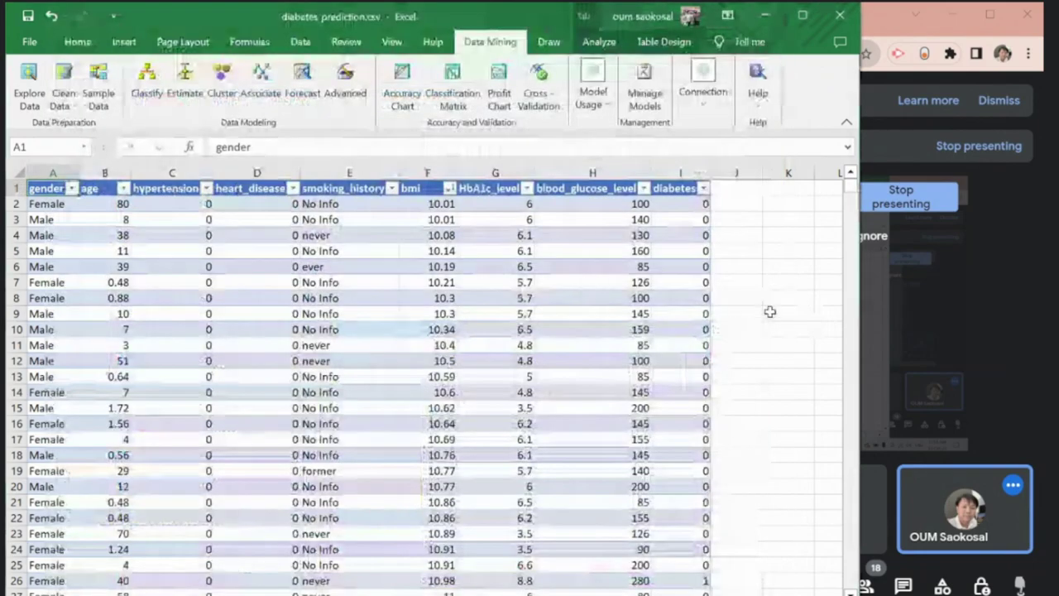
Step: Launch Classify on Table1 and choose diabetes as the column to analyze, keeping all columns as inputs
click(143, 90)
click(445, 467)
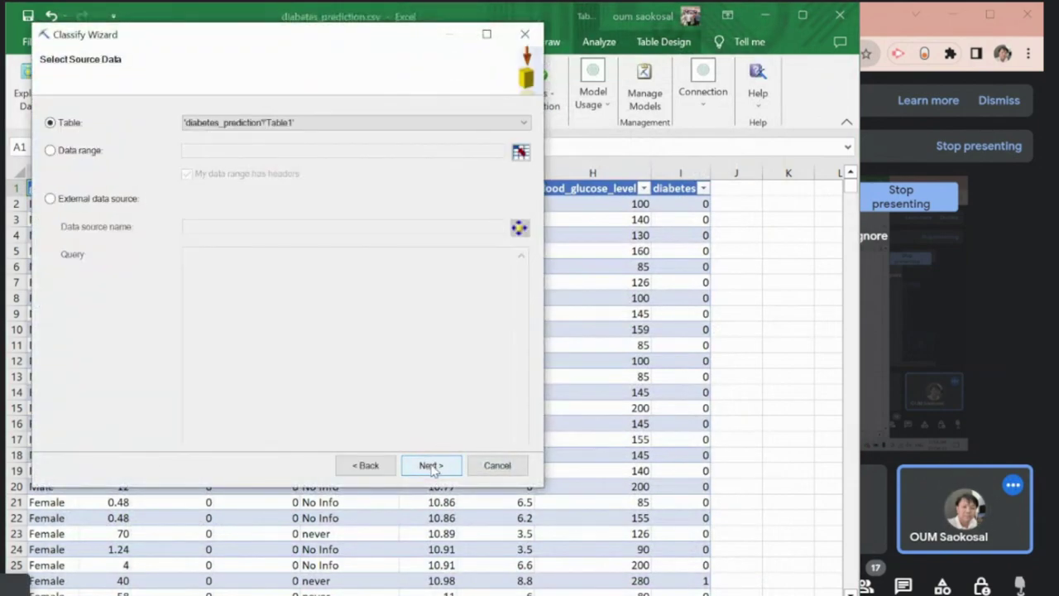
click(432, 466)
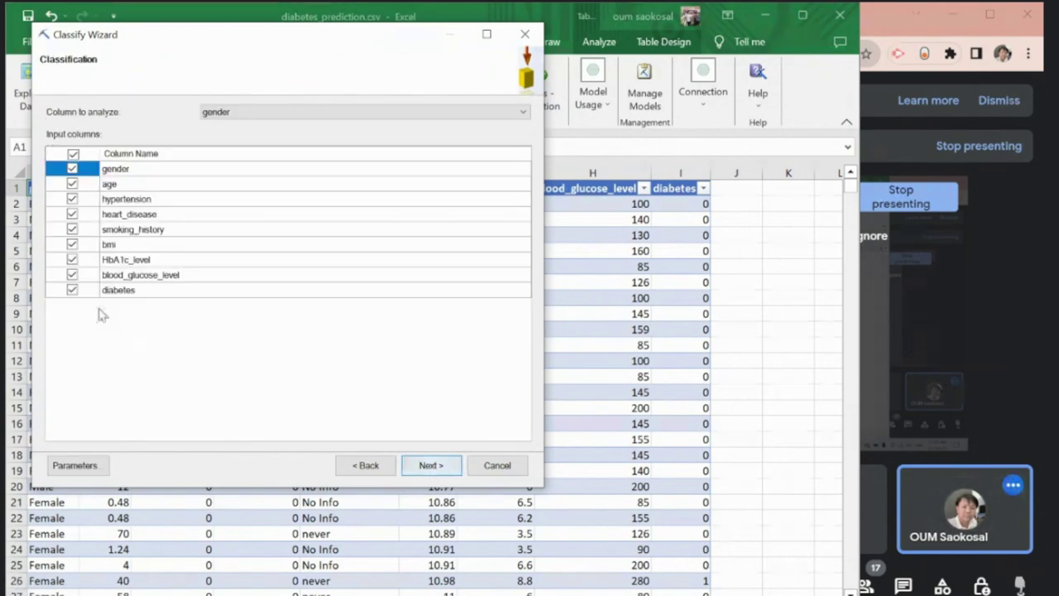
click(155, 292)
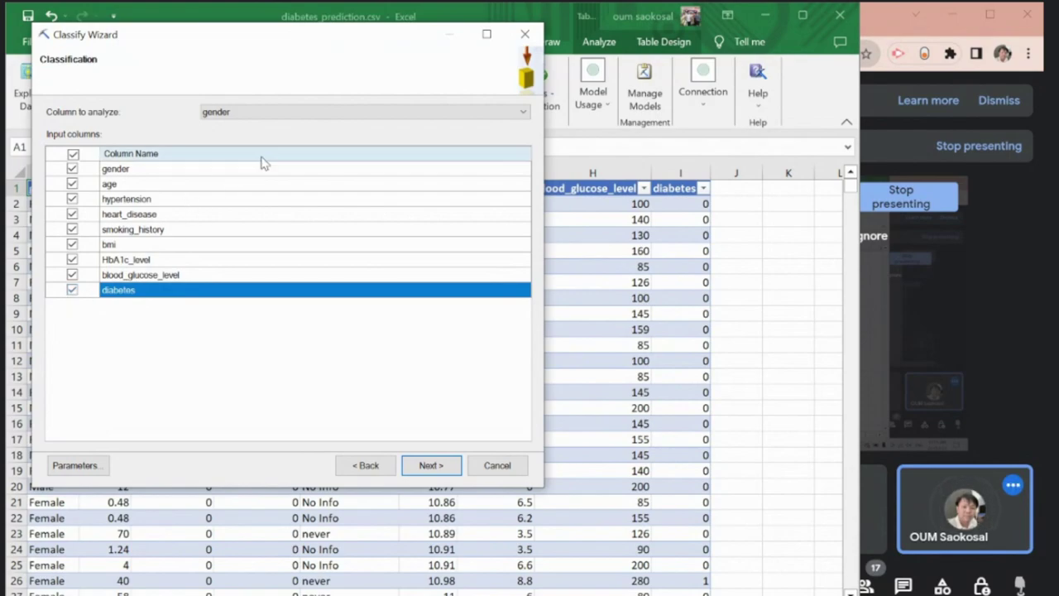
click(310, 114)
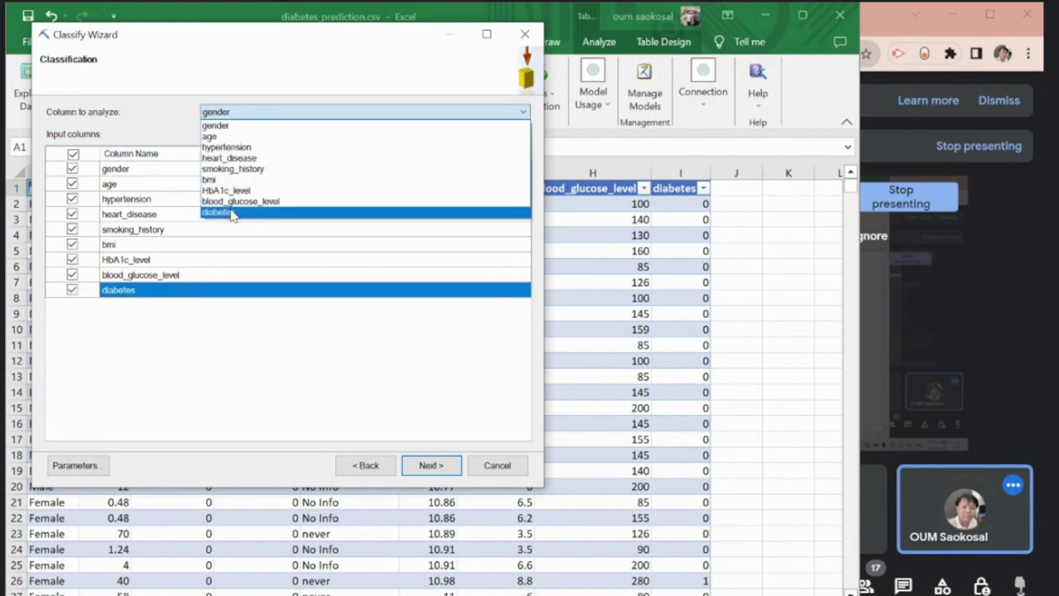
click(232, 213)
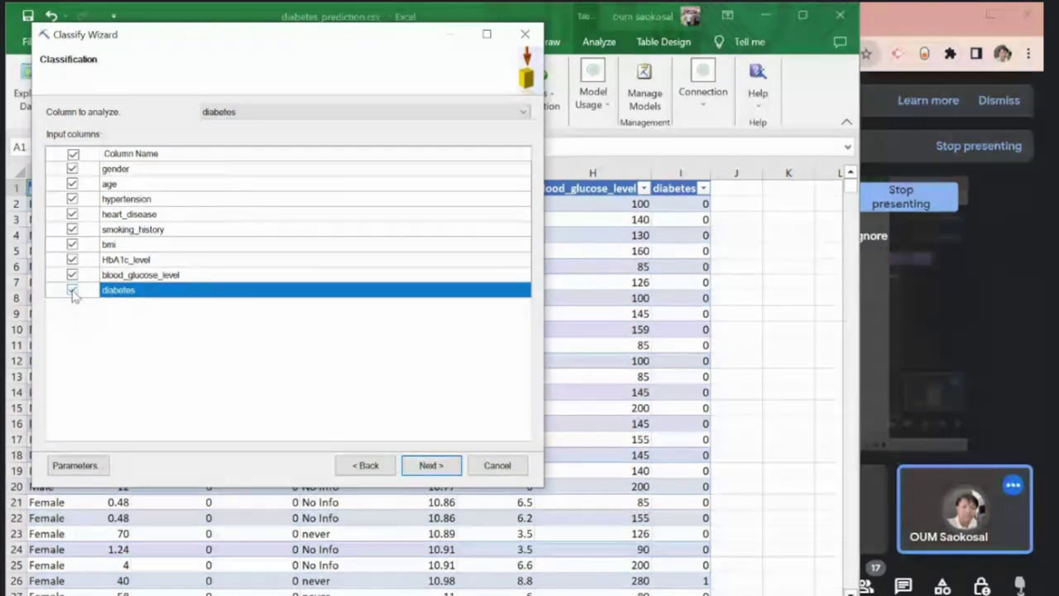
drag(234, 43, 323, 62)
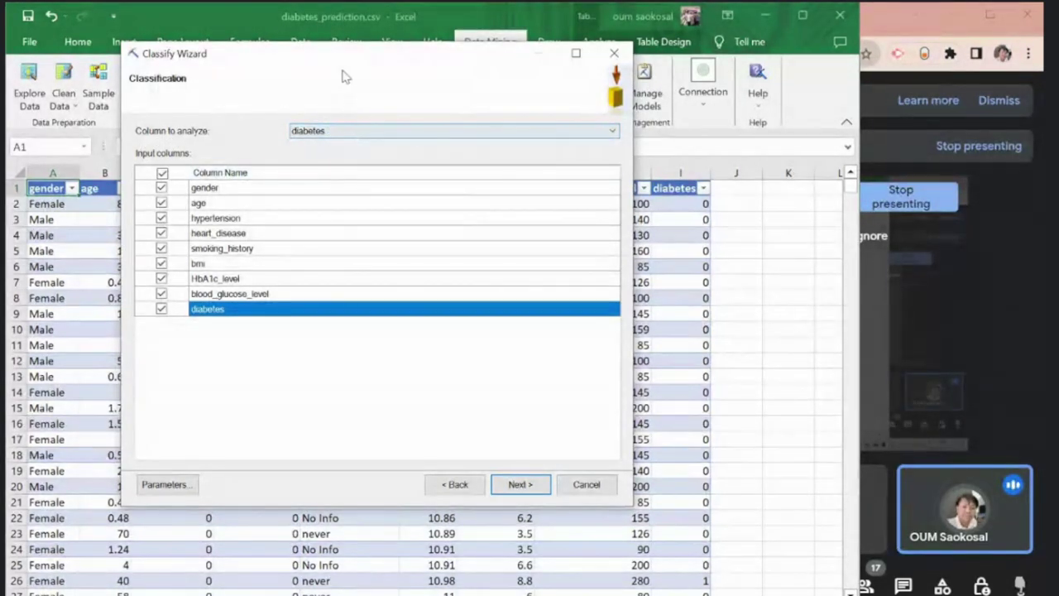
drag(348, 58, 400, 100)
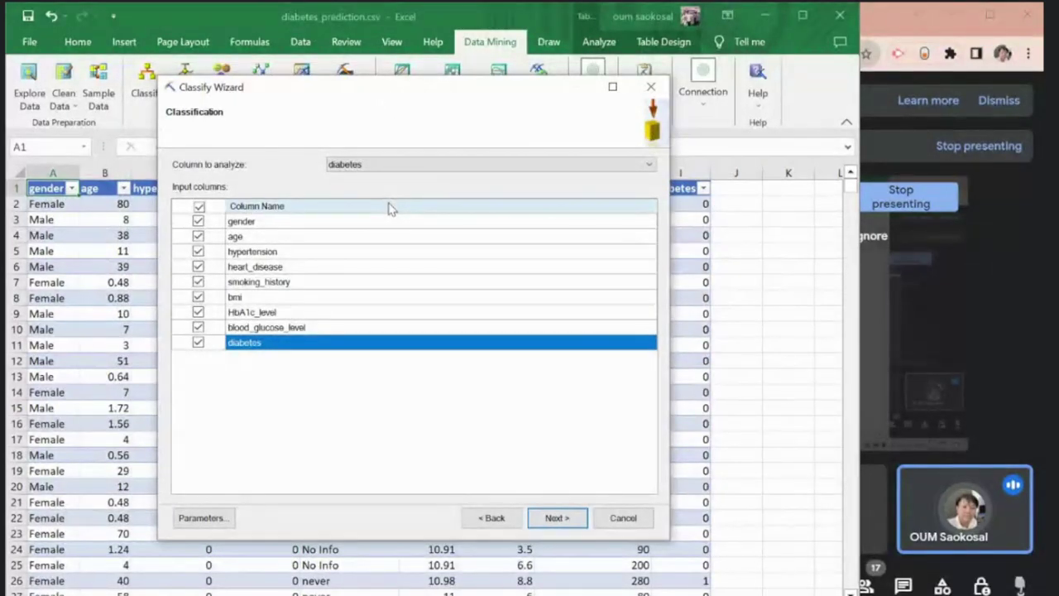
Step: Send the wizard screenshot to Telegram with the diabetes field and checkbox circled in red, captioned 'Select the field that we want to find out'
key(alt+Tab)
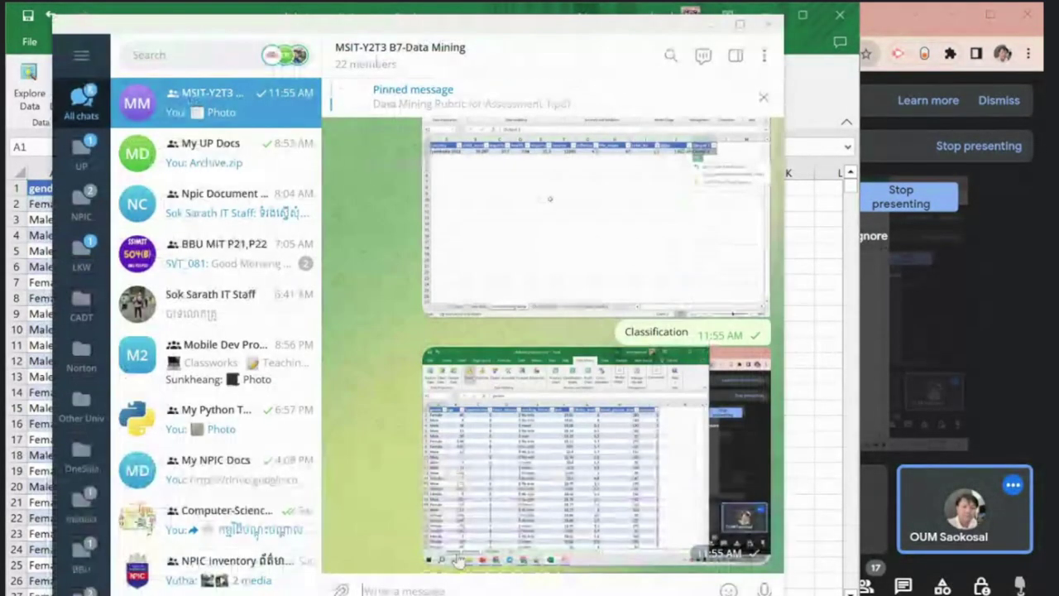
key(ctrl+v)
click(418, 277)
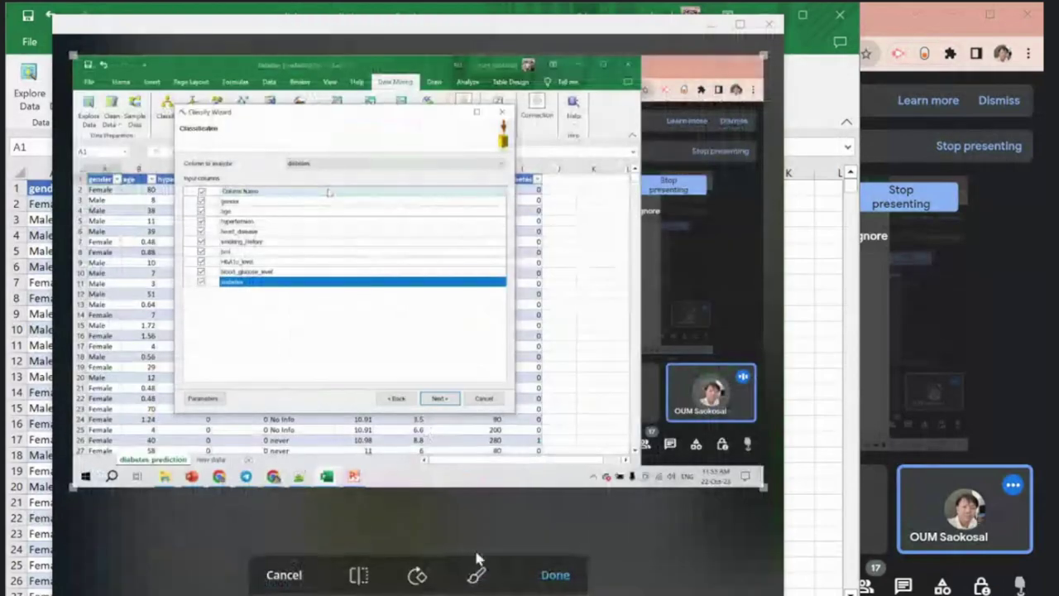
click(478, 571)
mouse_move(295, 151)
mouse_down()
mouse_move(314, 174)
mouse_move(276, 167)
mouse_move(288, 150)
mouse_up()
mouse_move(195, 278)
mouse_down()
mouse_move(217, 290)
mouse_move(184, 282)
mouse_move(187, 269)
mouse_up()
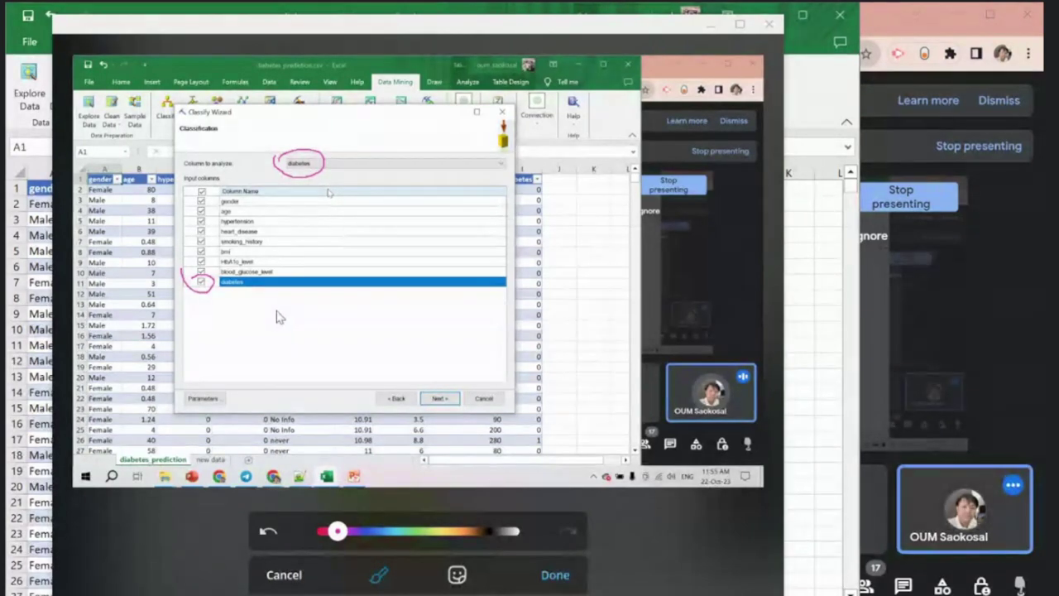
click(553, 575)
text(Select the field that we want t)
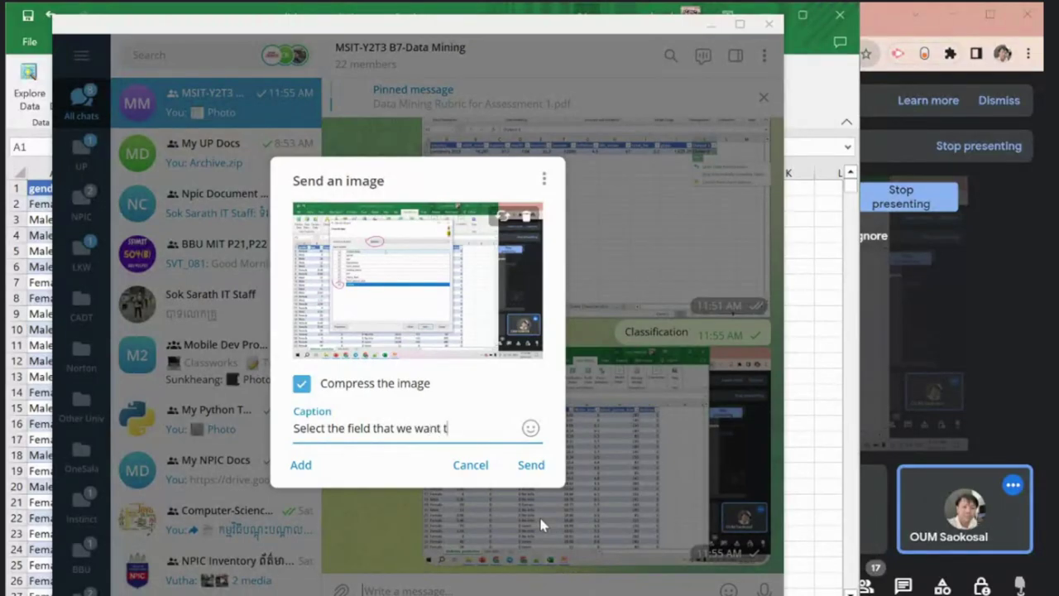
text(out)
key(Return)
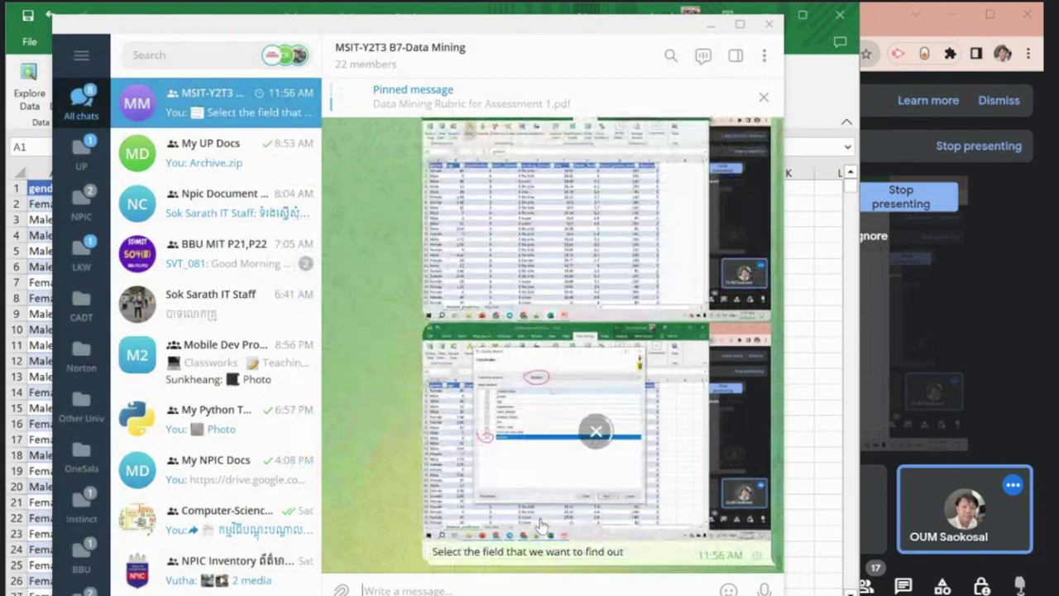
key(alt+Tab)
Step: Set the testing percentage to 0 and share that page's screenshot in Telegram captioned 'Set 0'
click(553, 518)
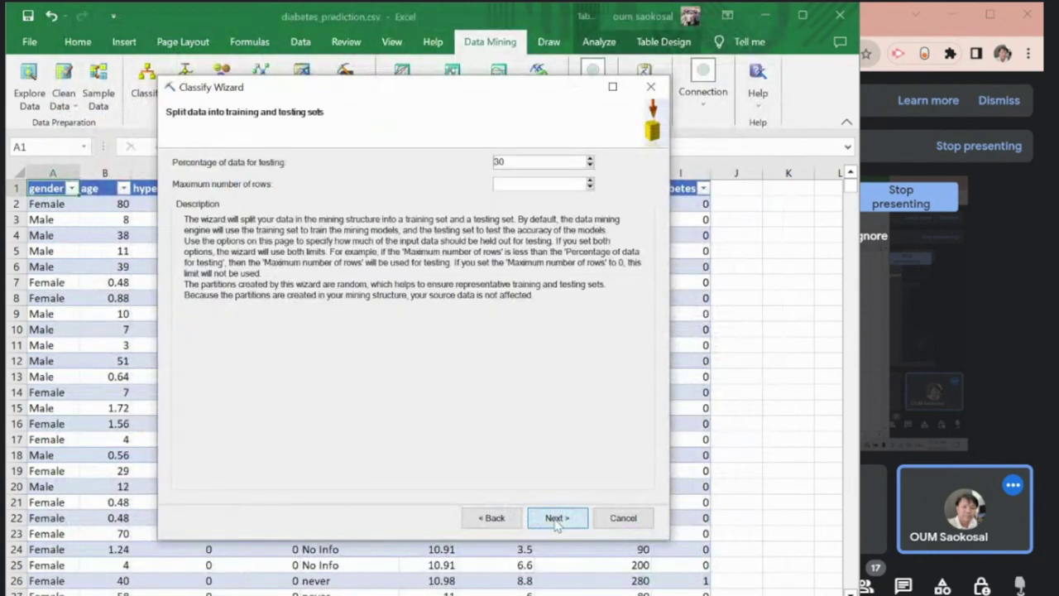
drag(507, 162, 461, 155)
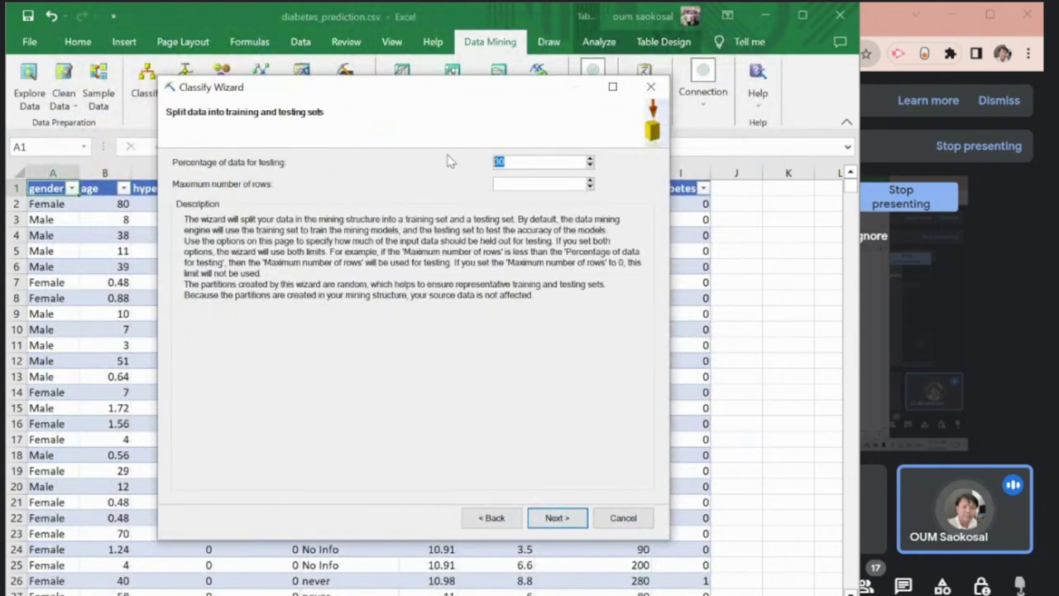
text(0)
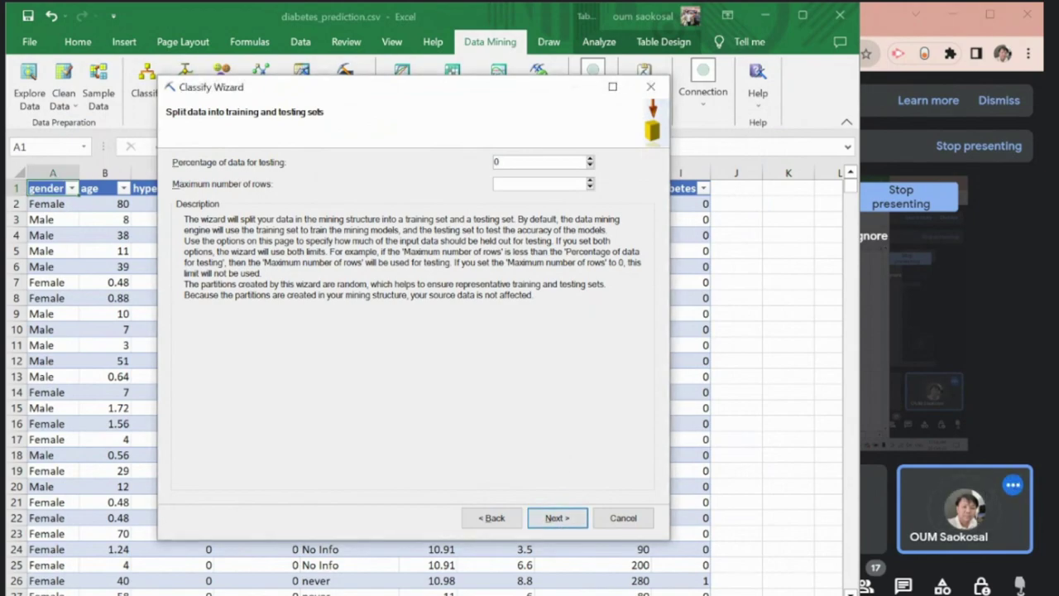
key(alt+Tab)
key(ctrl+v)
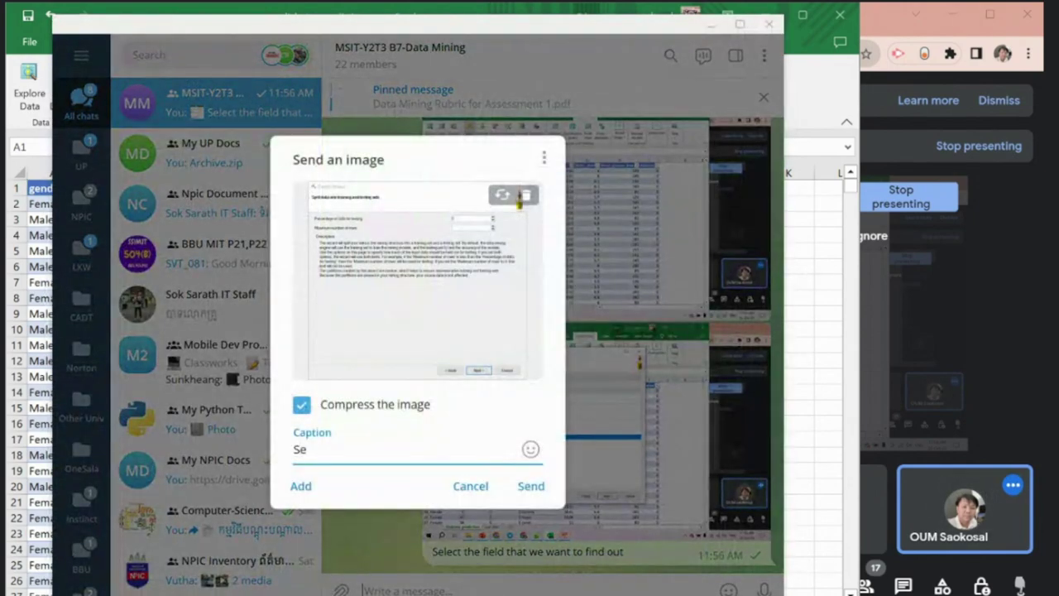
key(Return)
key(alt+Tab)
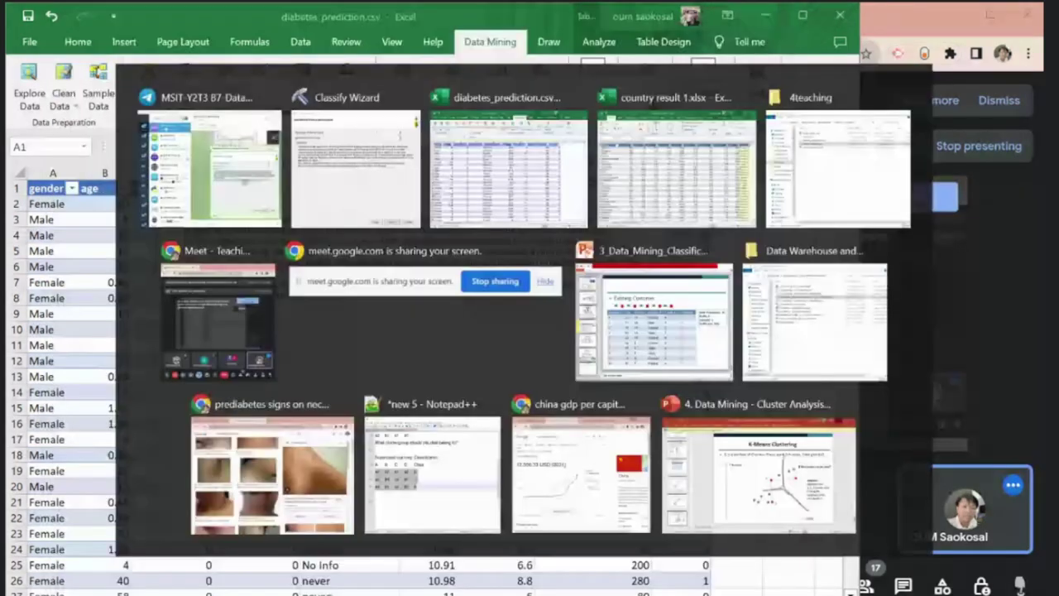
Step: Name the mining structure 'Classify diabetes' to match the model name
click(553, 517)
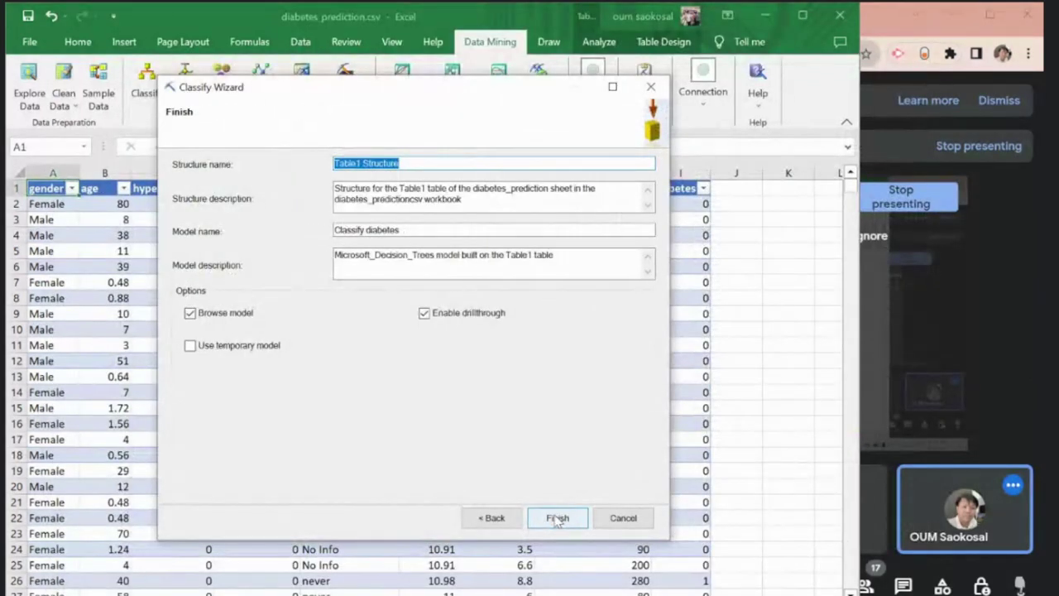
key(Tab)
key(Tab)
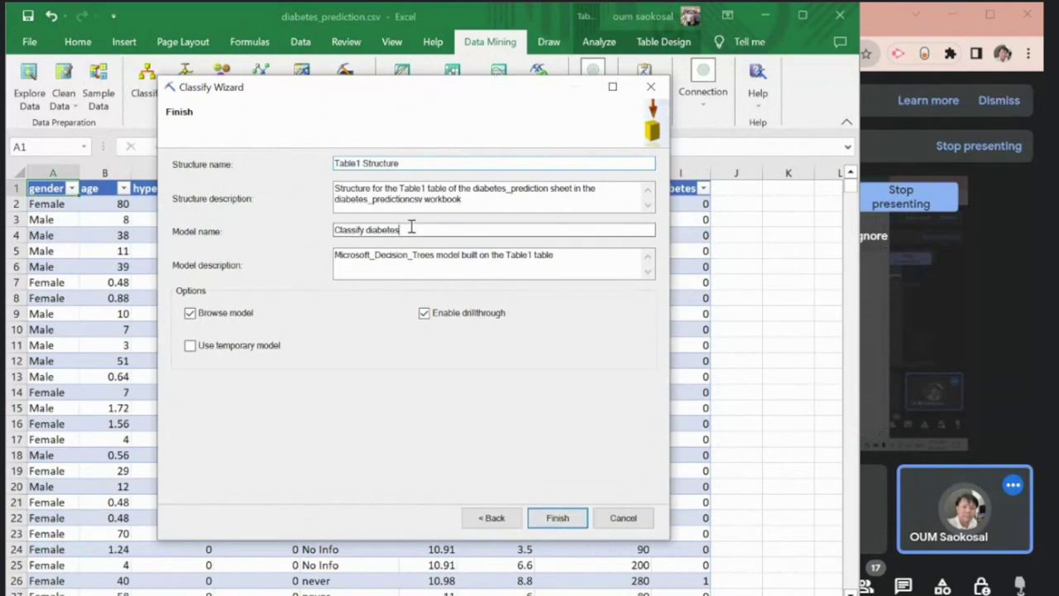
key(ctrl+c)
key(shift+Tab)
key(shift+Tab)
key(ctrl+v)
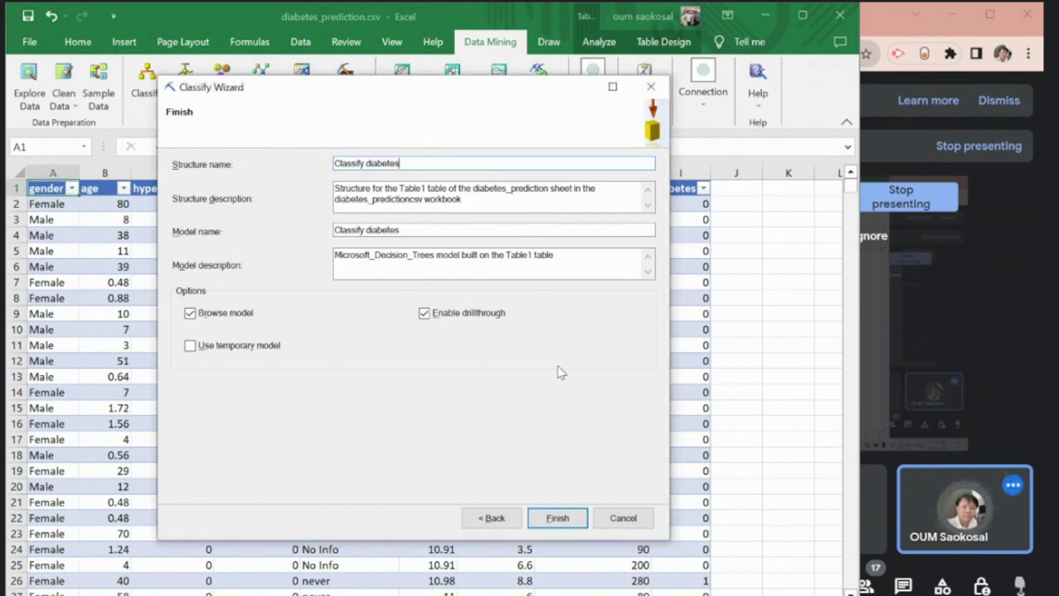
Step: Share the Finish page screenshot in Telegram, then finish the wizard to build the model
key(alt+Tab)
key(ctrl+v)
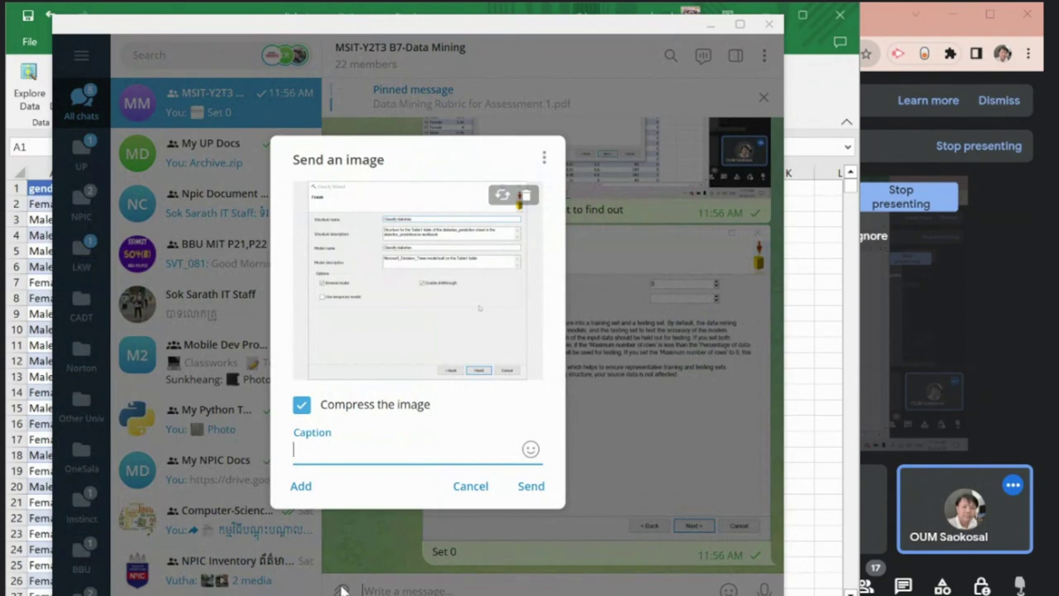
key(Return)
mouse_move(389, 595)
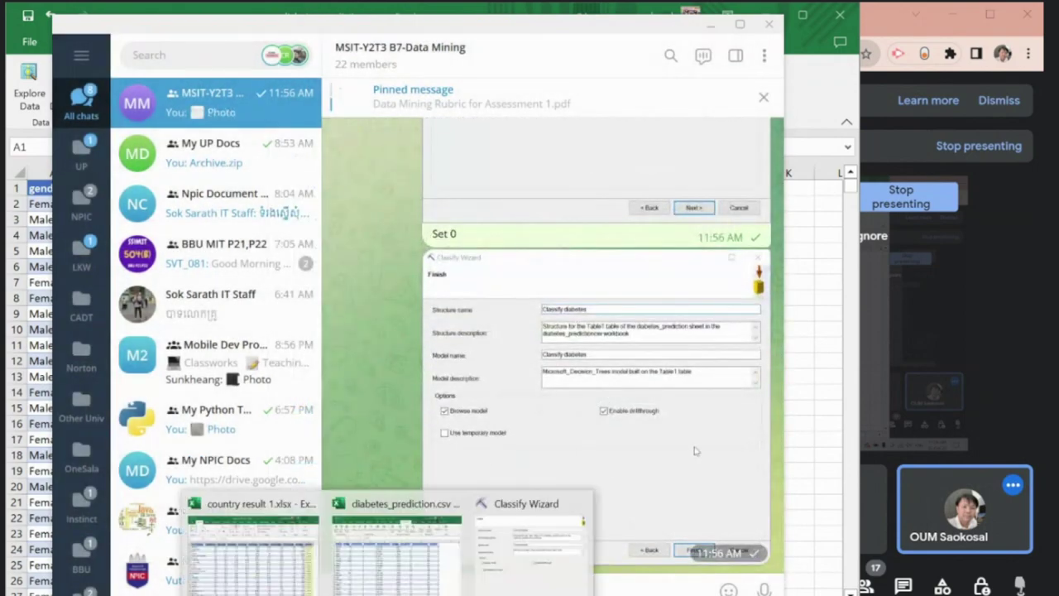
click(531, 563)
click(557, 519)
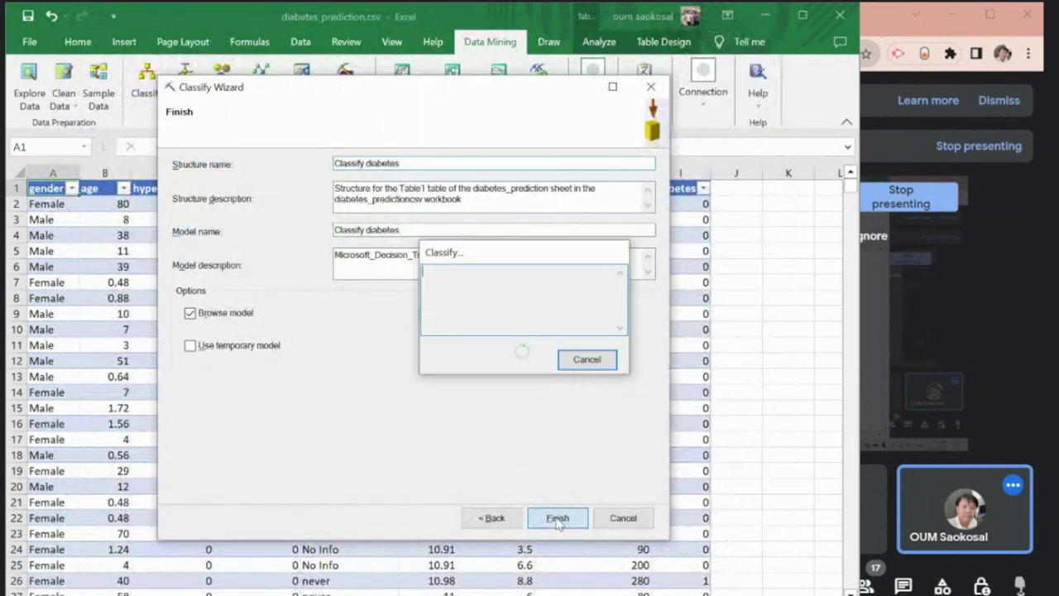
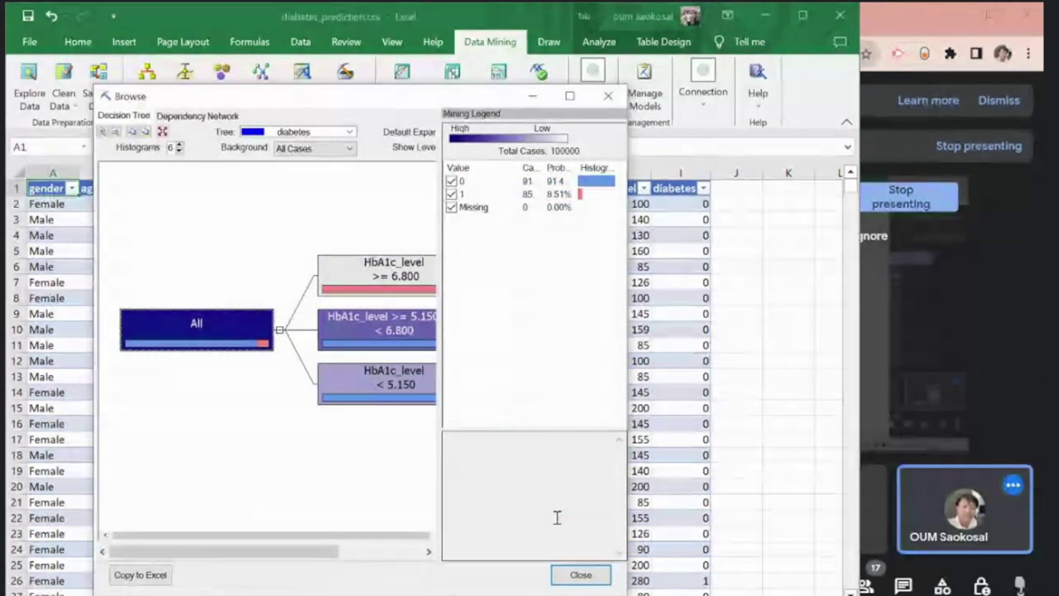
Step: Maximize the Classify diabetes decision-tree Browse window to fill the screen
click(570, 95)
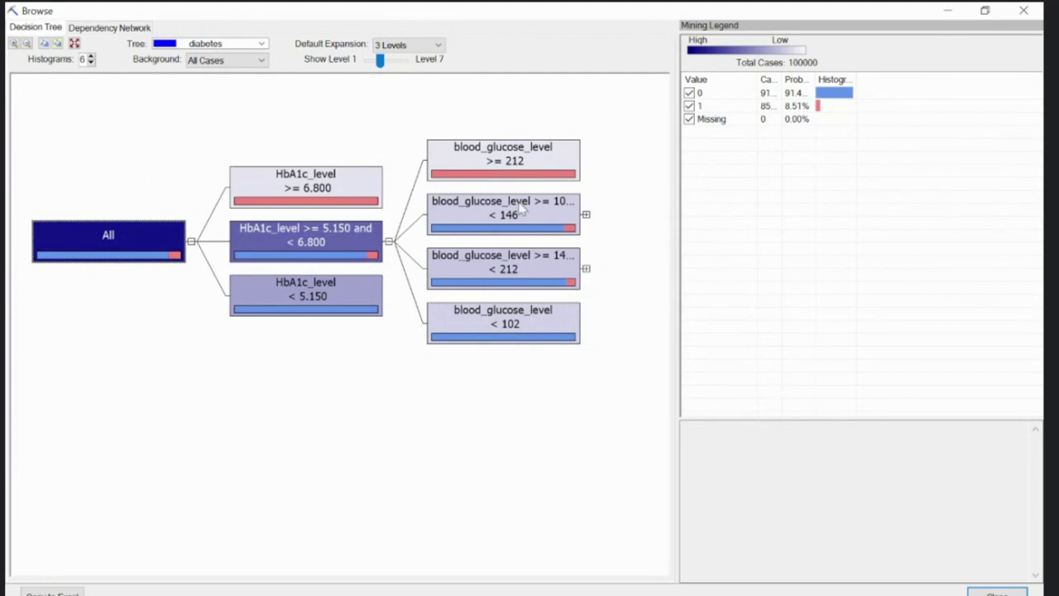
Step: Send the pasted tree screenshot with caption 'Decision Tree' in Telegram, then close Telegram
key(alt+Tab)
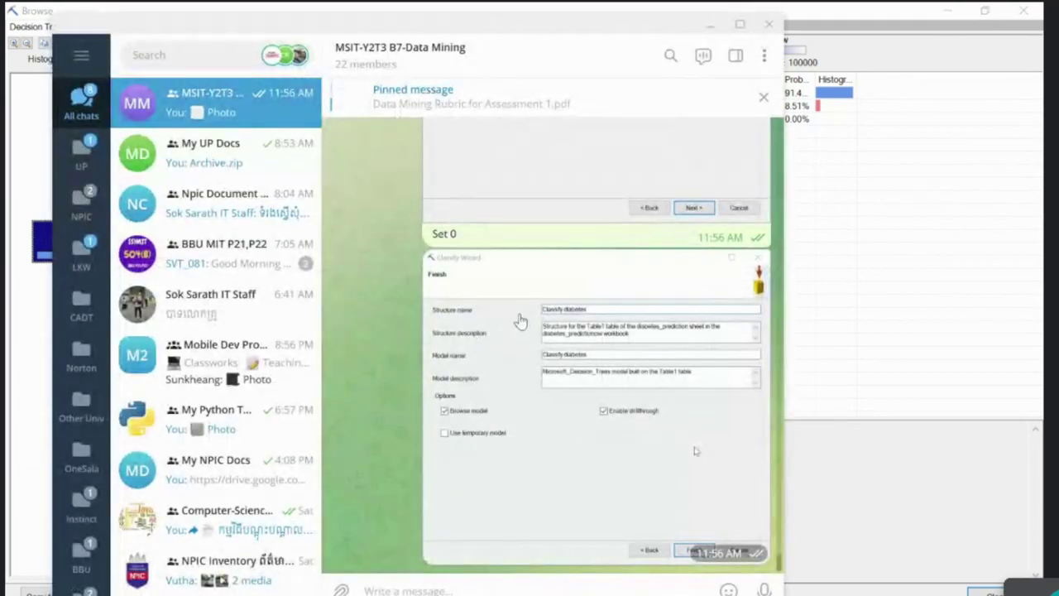
key(ctrl+v)
text(Dec)
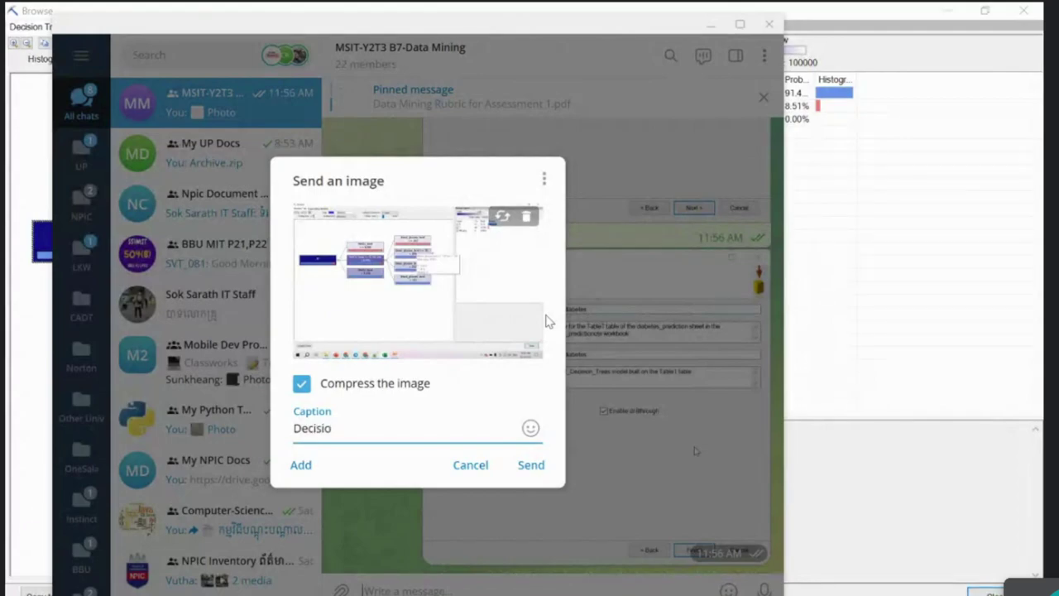
key(Return)
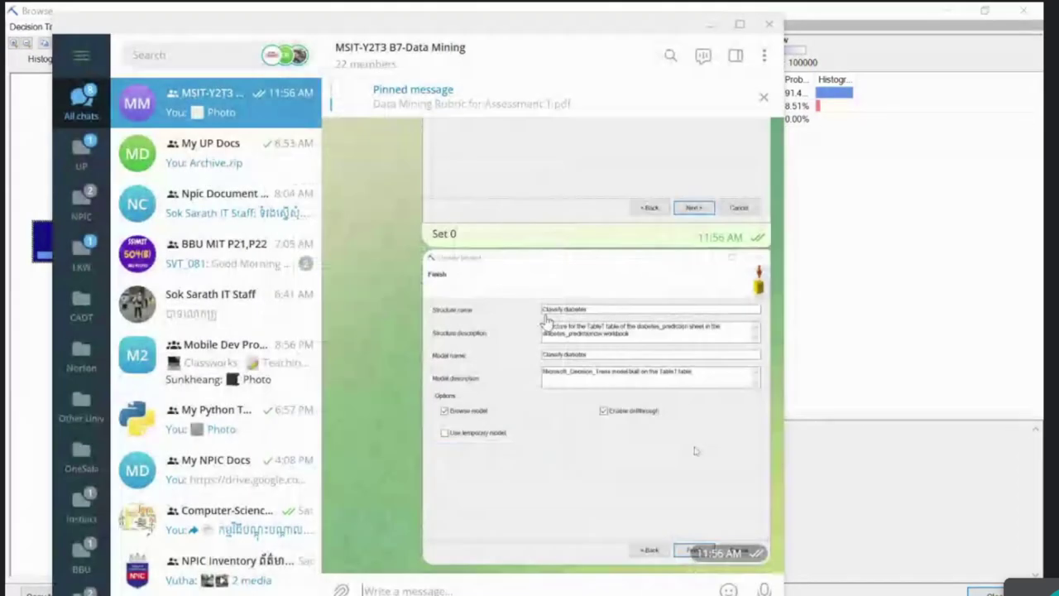
click(769, 24)
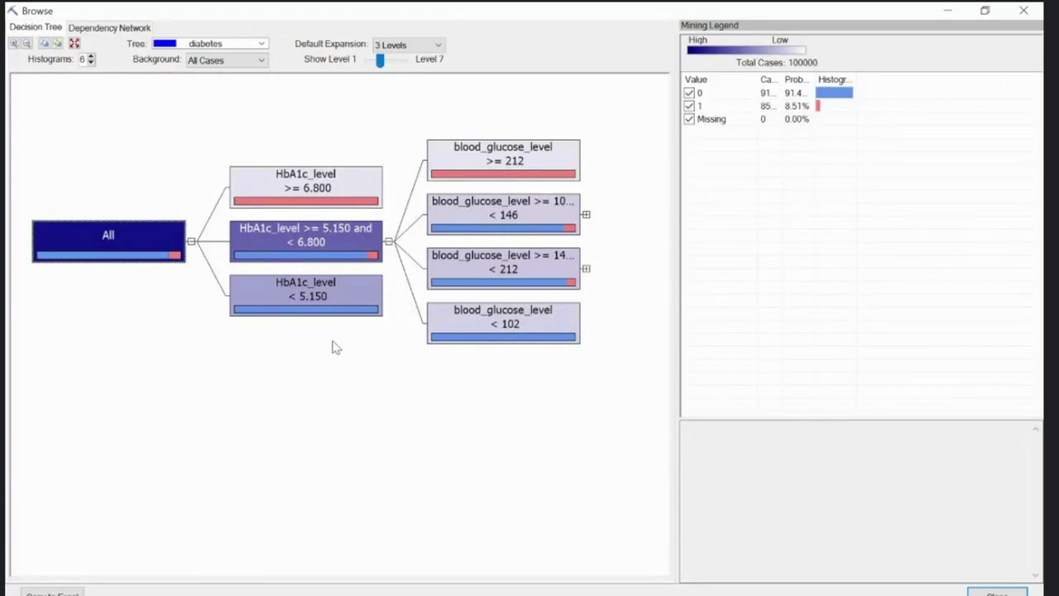
Step: Keep diabetes as the displayed tree and try All Levels, then 3 Levels of expansion
click(191, 46)
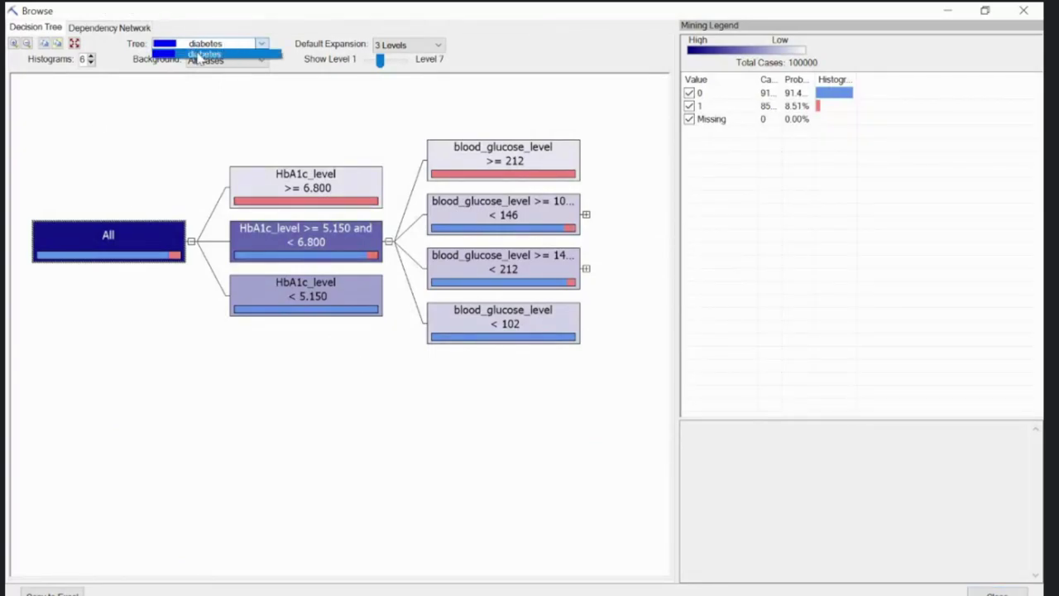
click(224, 53)
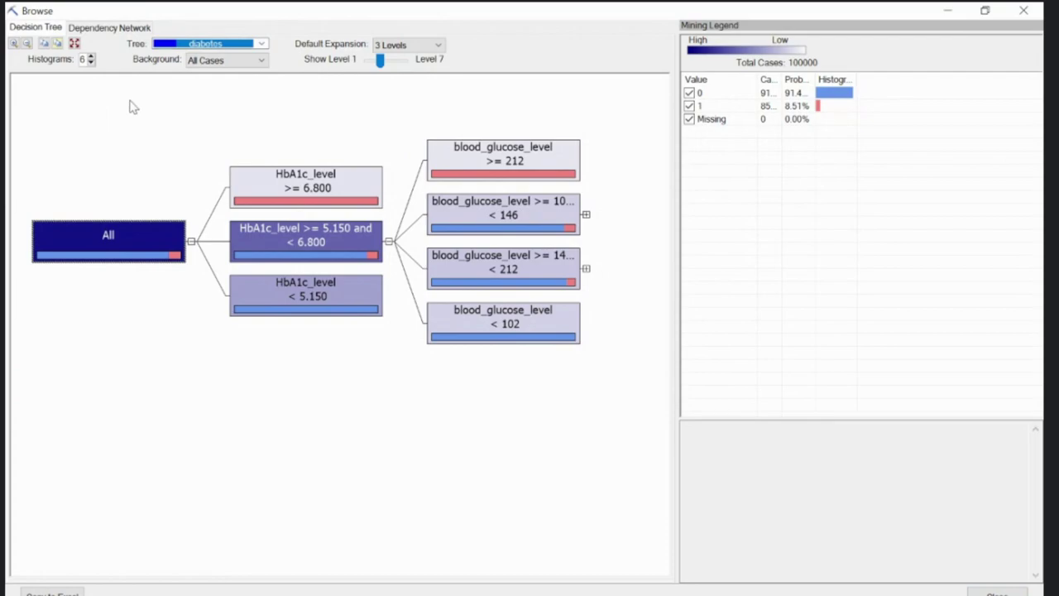
click(438, 46)
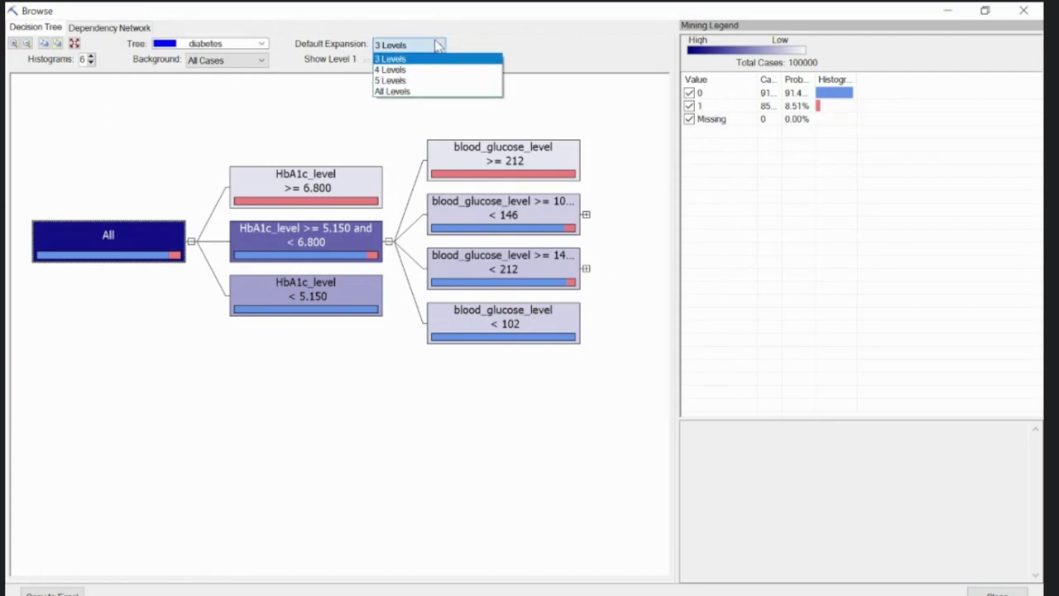
click(409, 91)
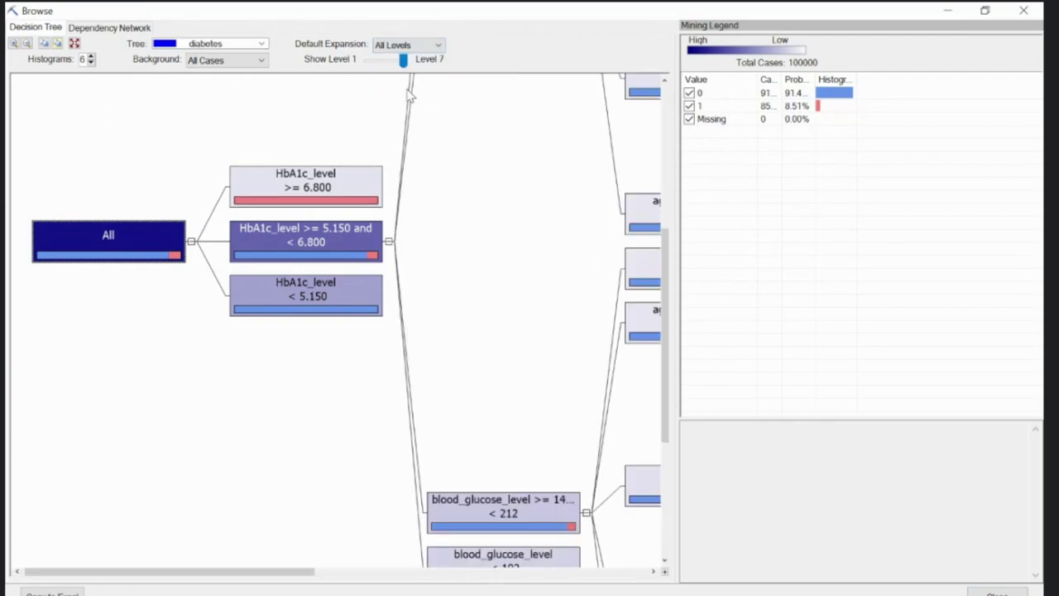
click(428, 48)
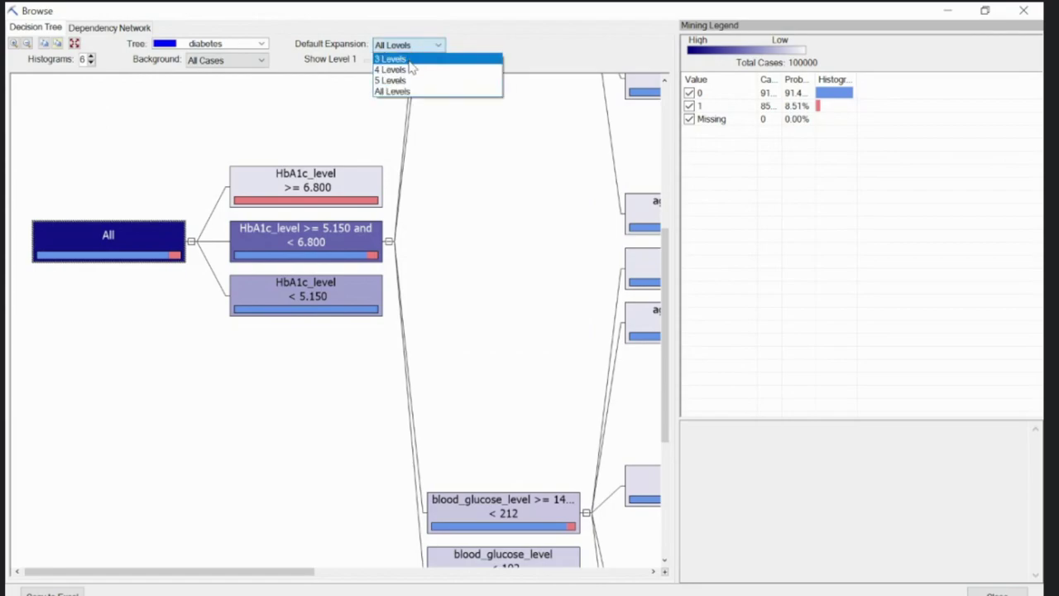
click(409, 59)
Step: Expand the tree to 4 and 5 levels with a wider pane, then return to 3 levels
click(417, 47)
click(410, 70)
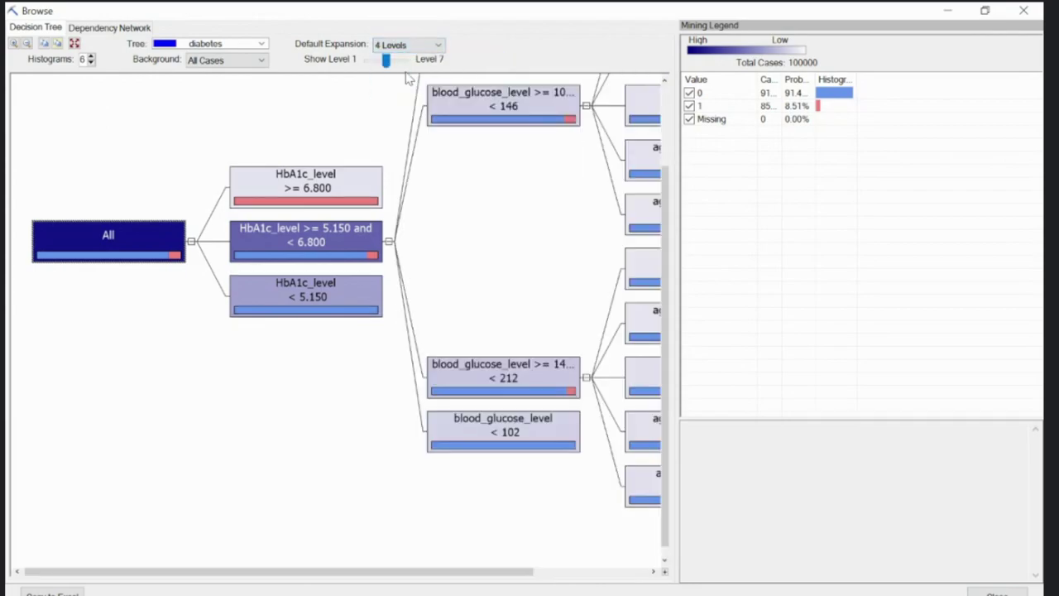
drag(677, 135, 894, 135)
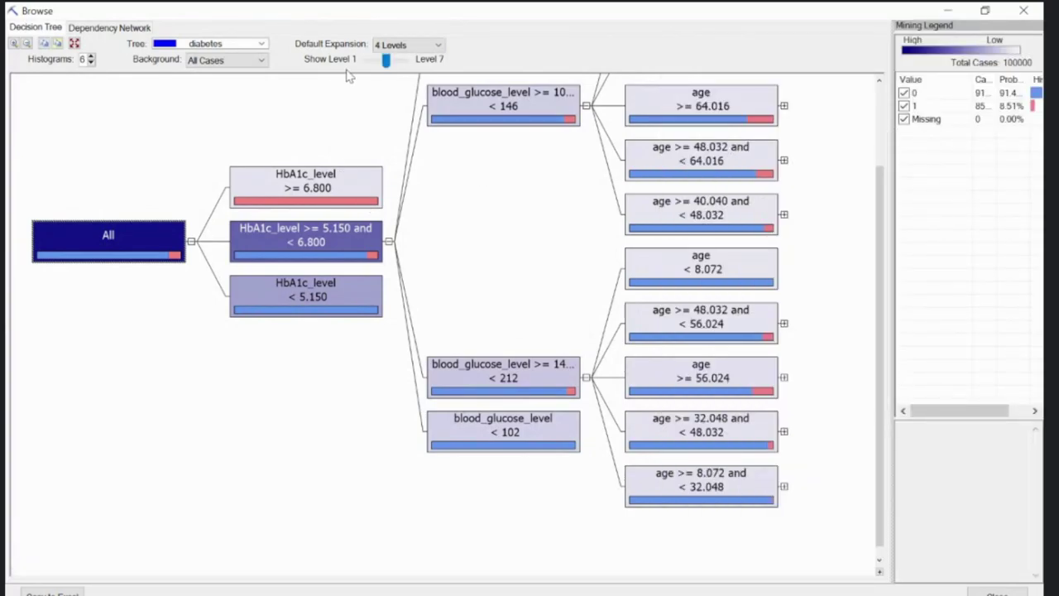
click(399, 48)
click(404, 80)
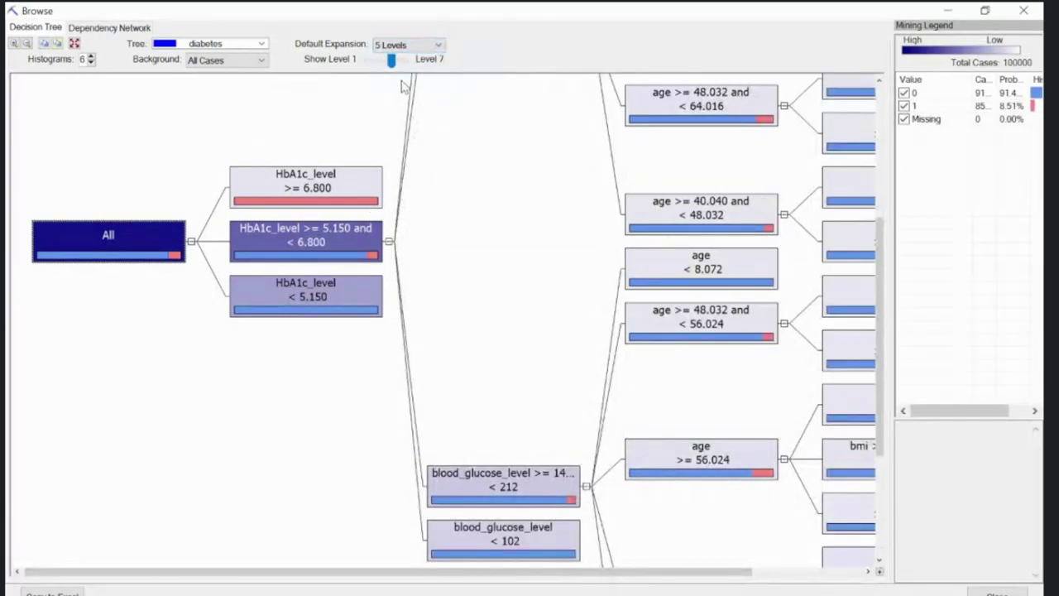
drag(349, 574, 185, 573)
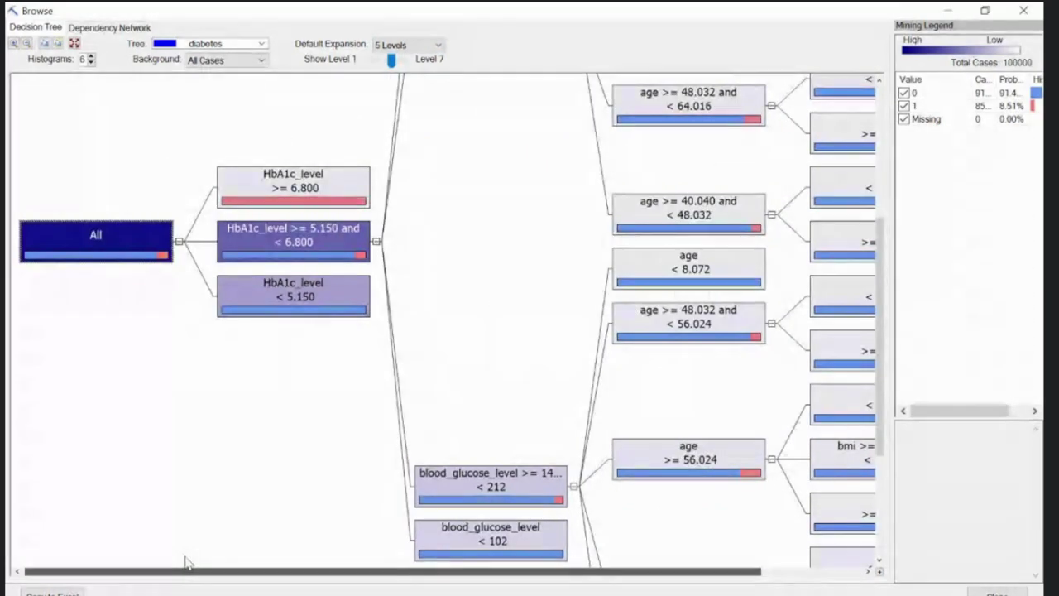
click(400, 48)
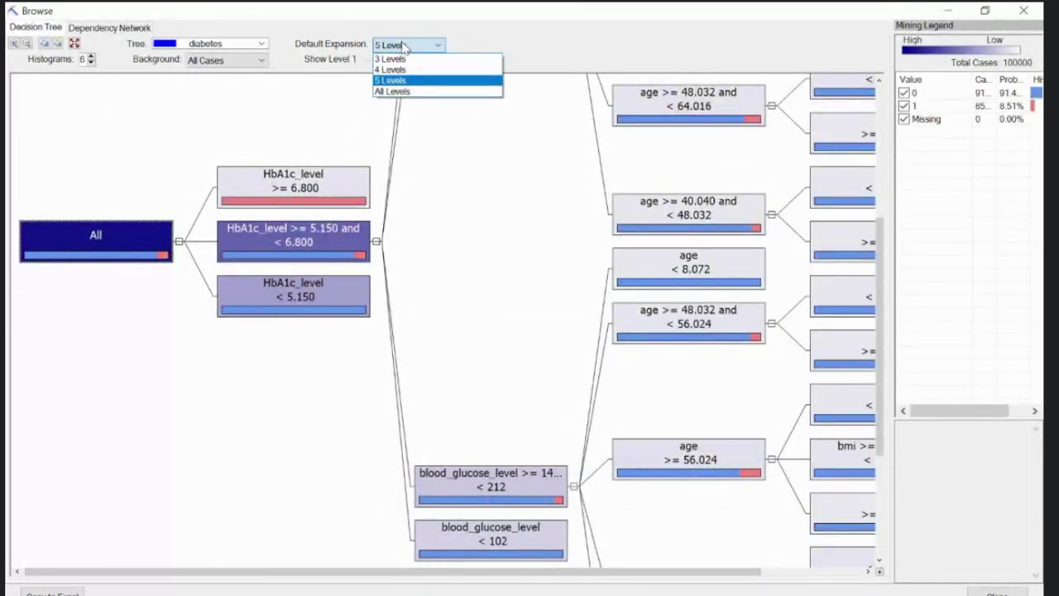
click(411, 62)
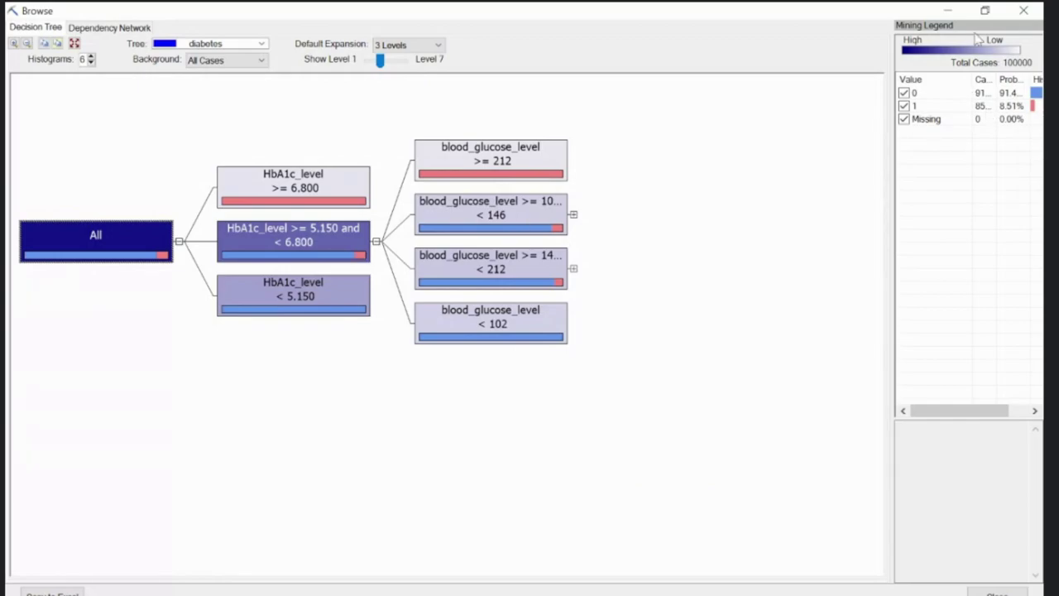
Step: Restore the tree viewer to a window and reposition it so the workbook shows behind
click(986, 11)
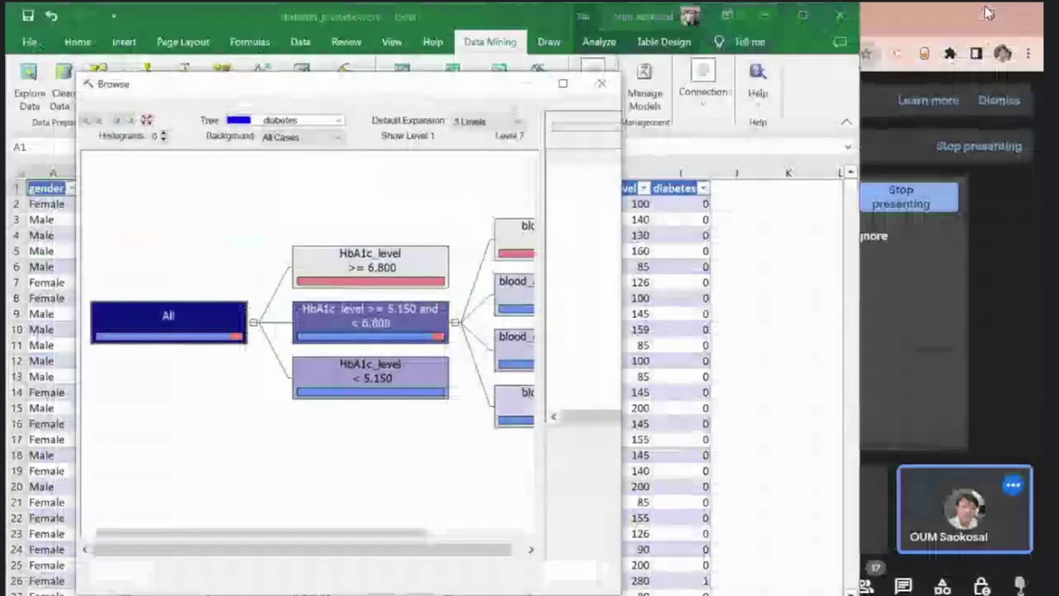
drag(418, 90, 358, 27)
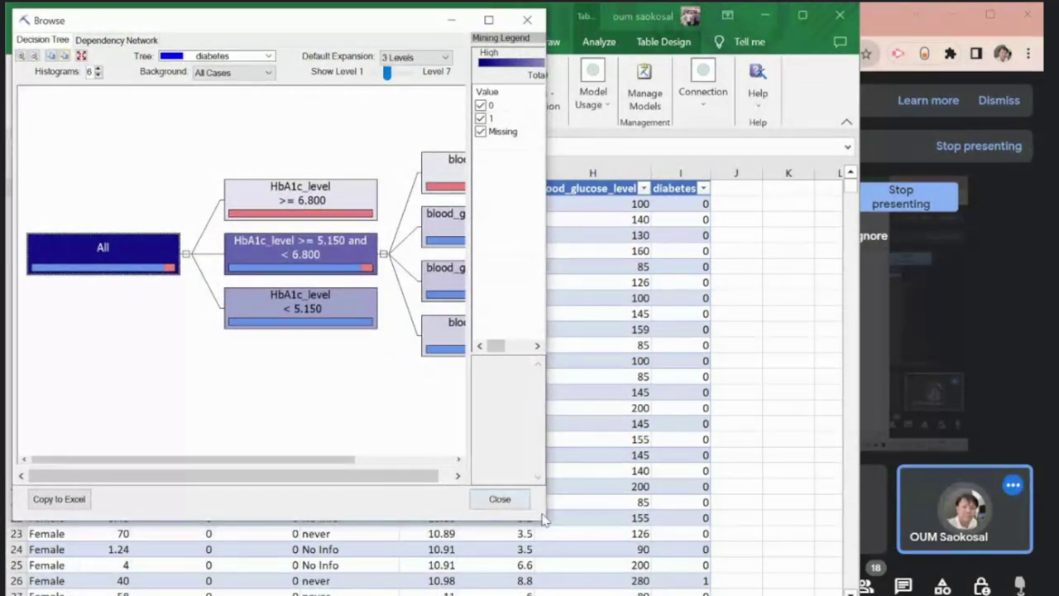
drag(544, 515, 877, 595)
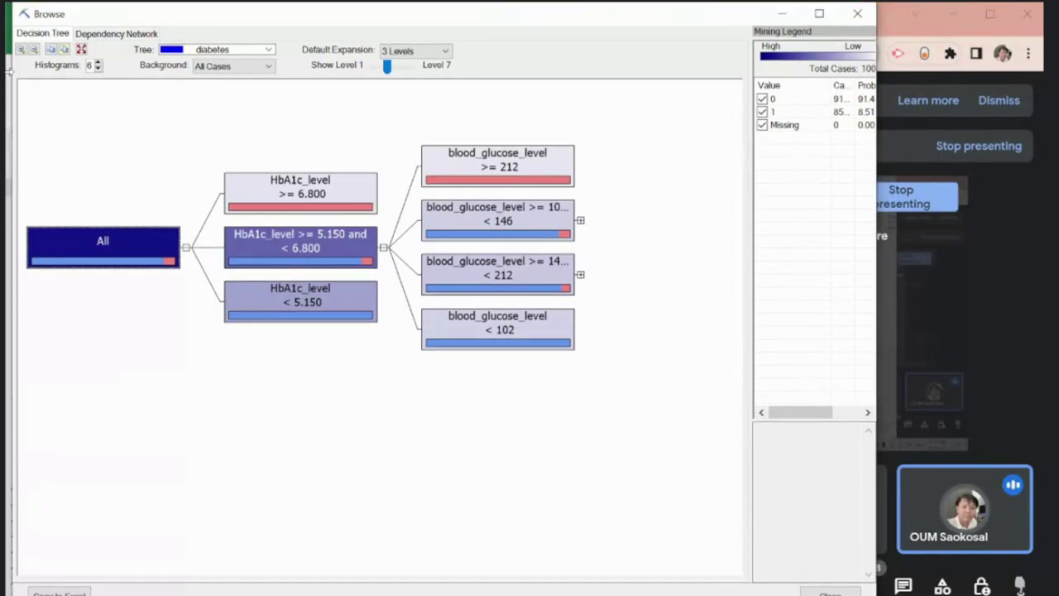
drag(20, 10, 11, 10)
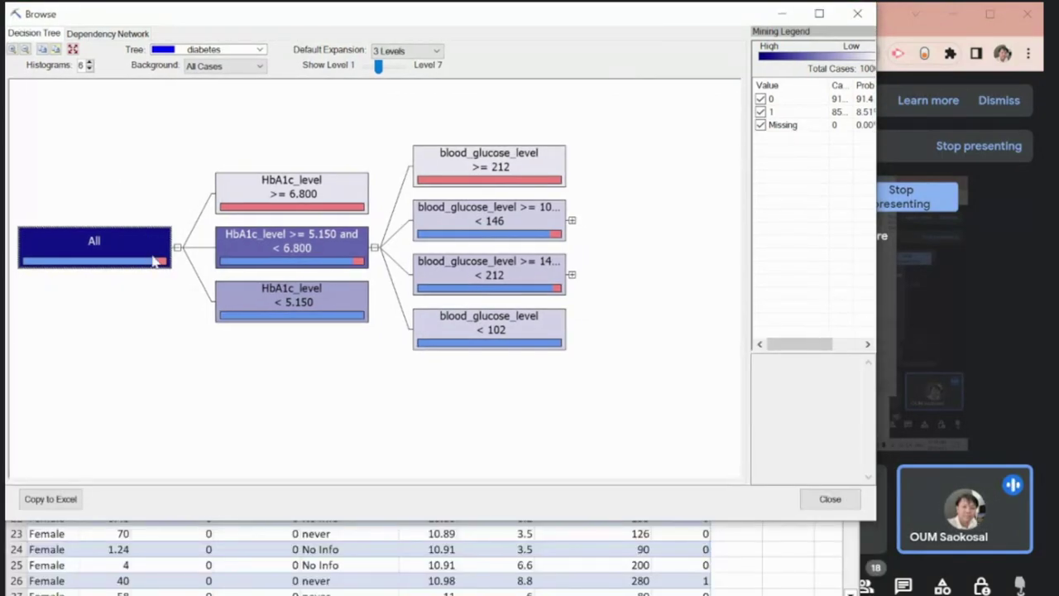
drag(608, 21, 626, 72)
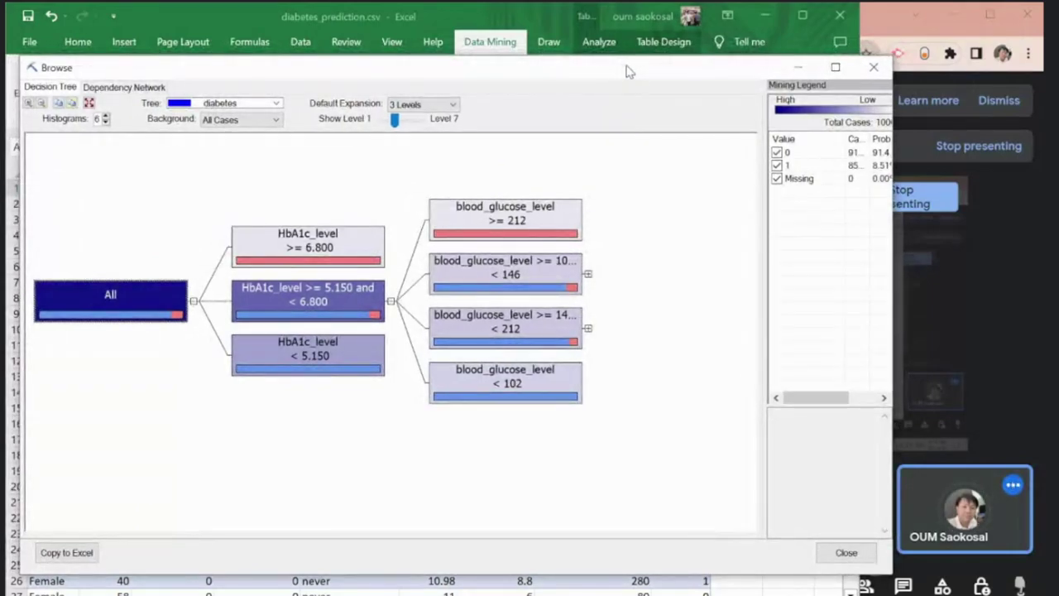
Step: Copy the decision tree to Excel at 3 levels and again at 4 levels
click(420, 105)
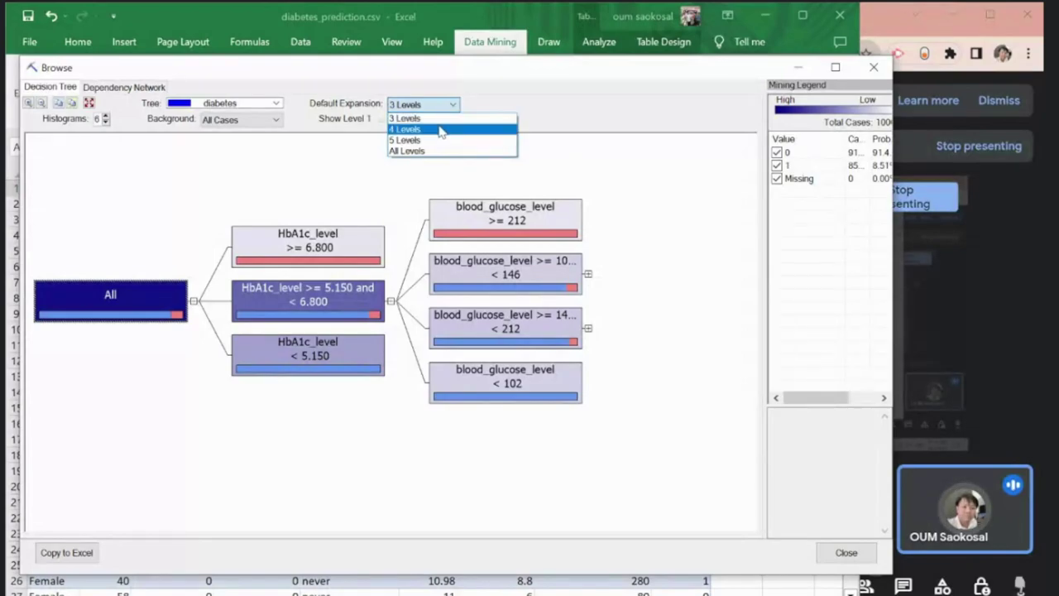
click(441, 128)
click(423, 109)
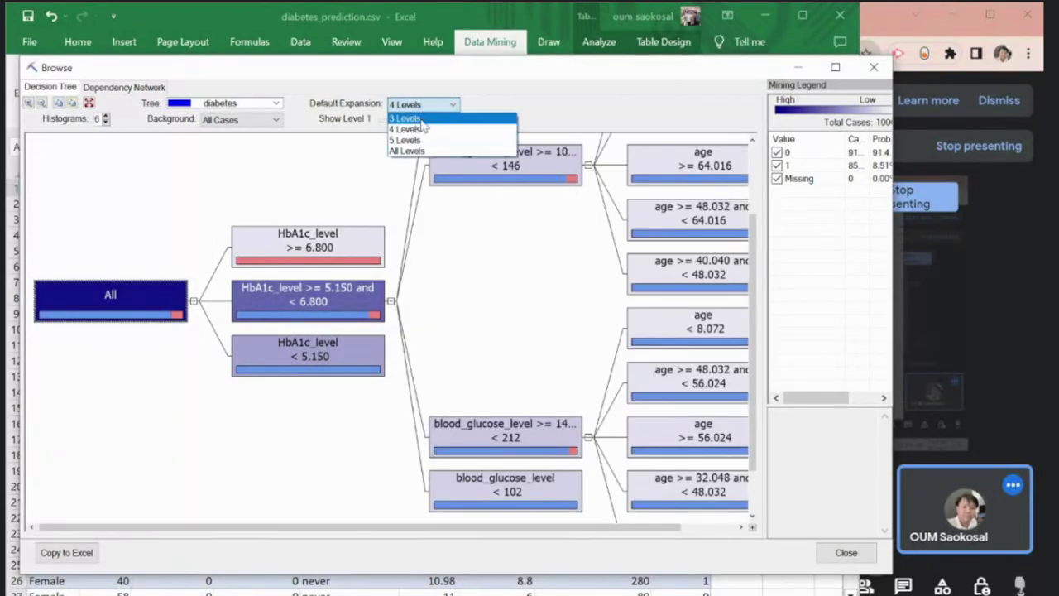
click(423, 118)
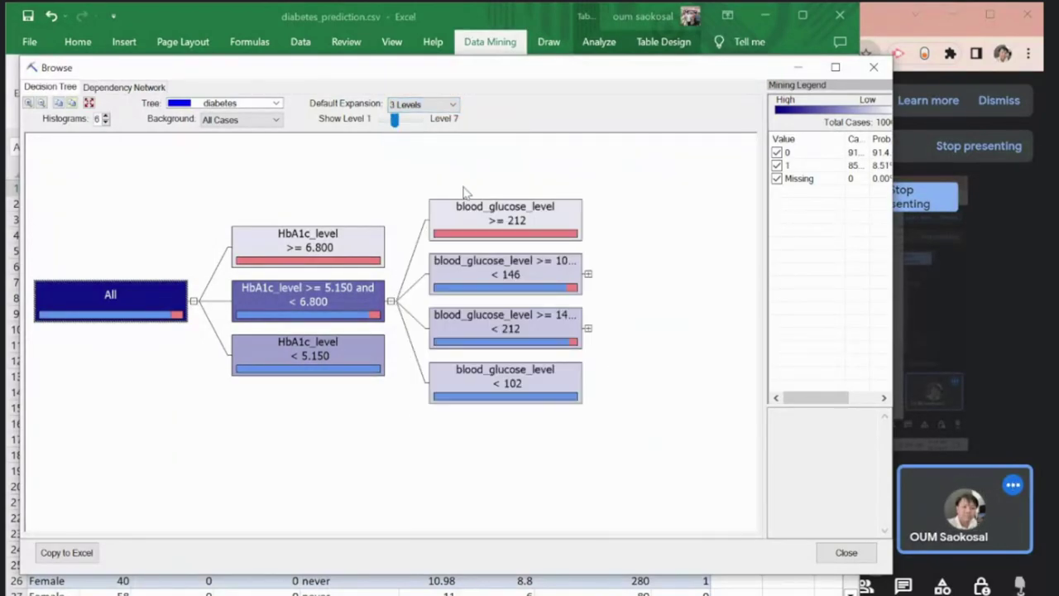
click(64, 555)
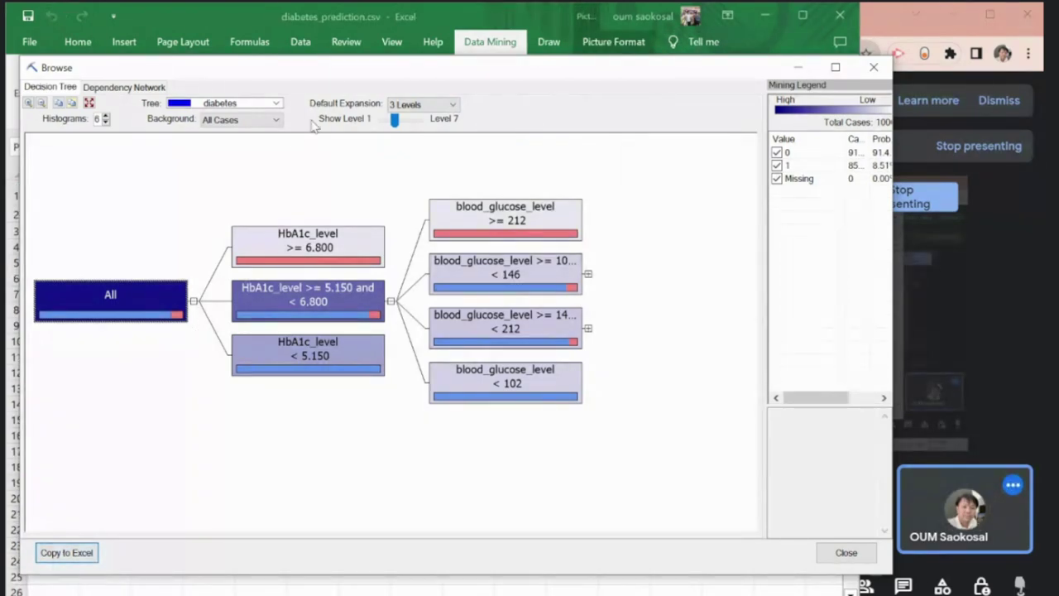
click(422, 105)
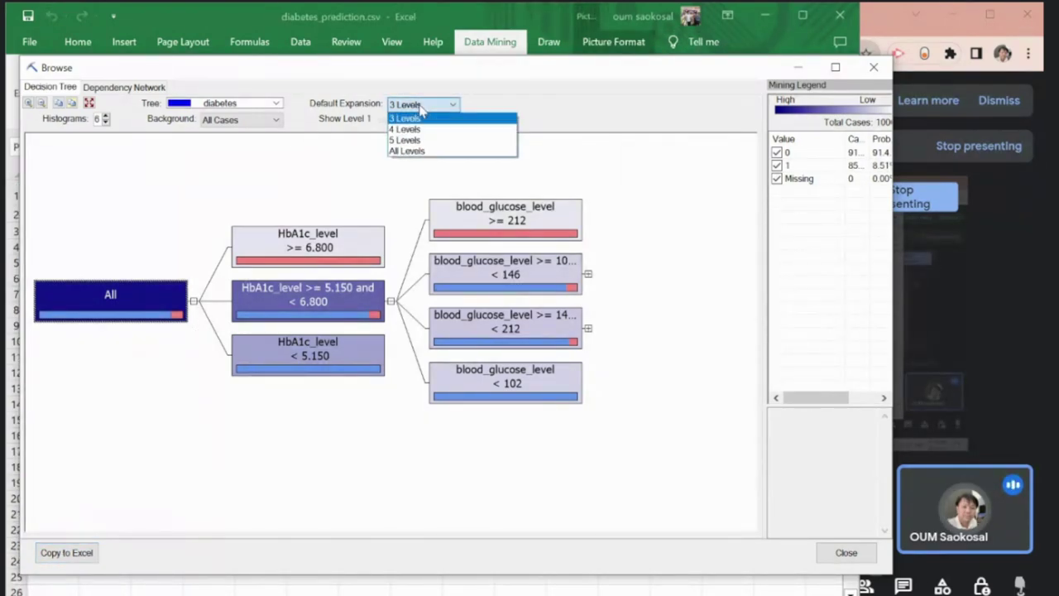
click(421, 129)
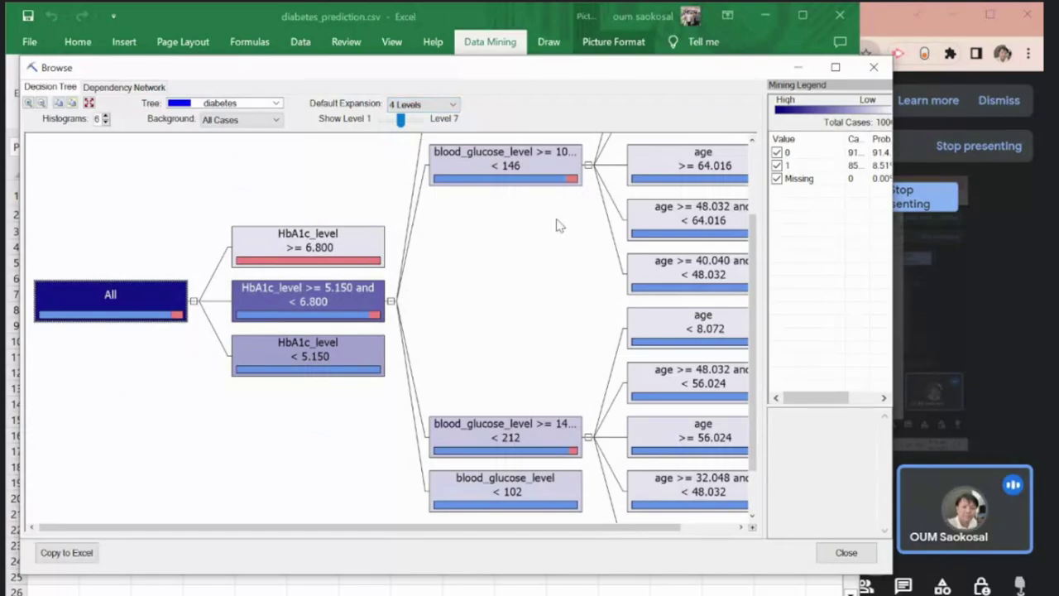
click(73, 556)
Step: Copy the 5-level and all-levels trees to Excel, then show the Dependency Network
click(422, 105)
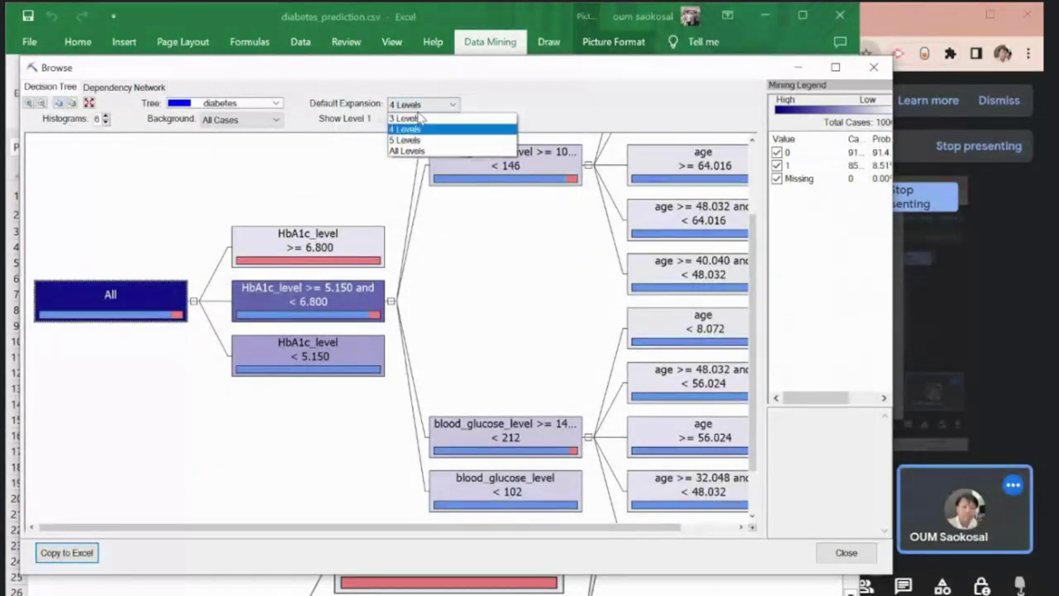
click(420, 140)
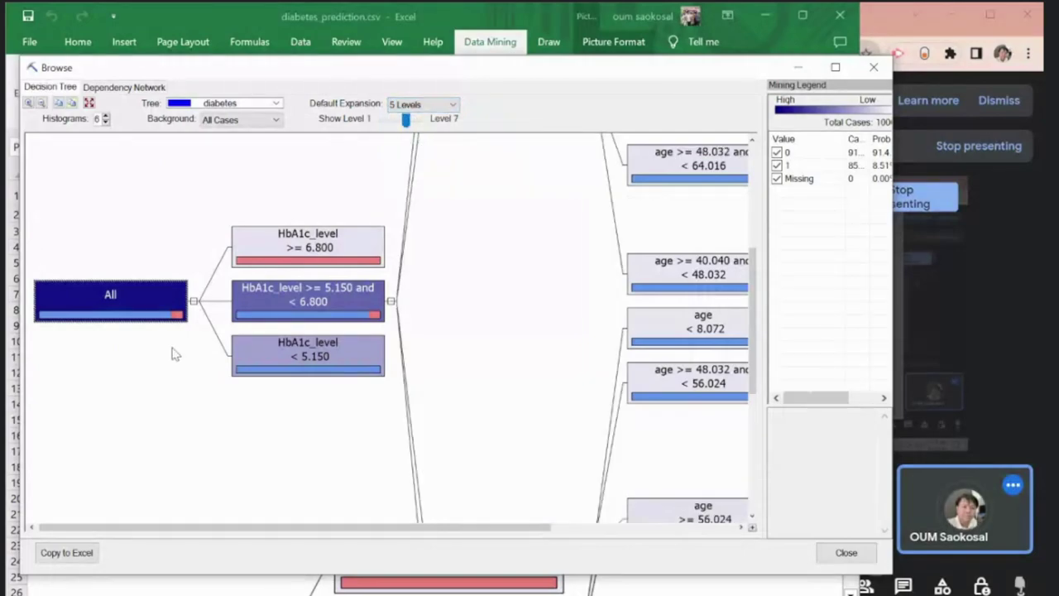
click(66, 553)
click(422, 104)
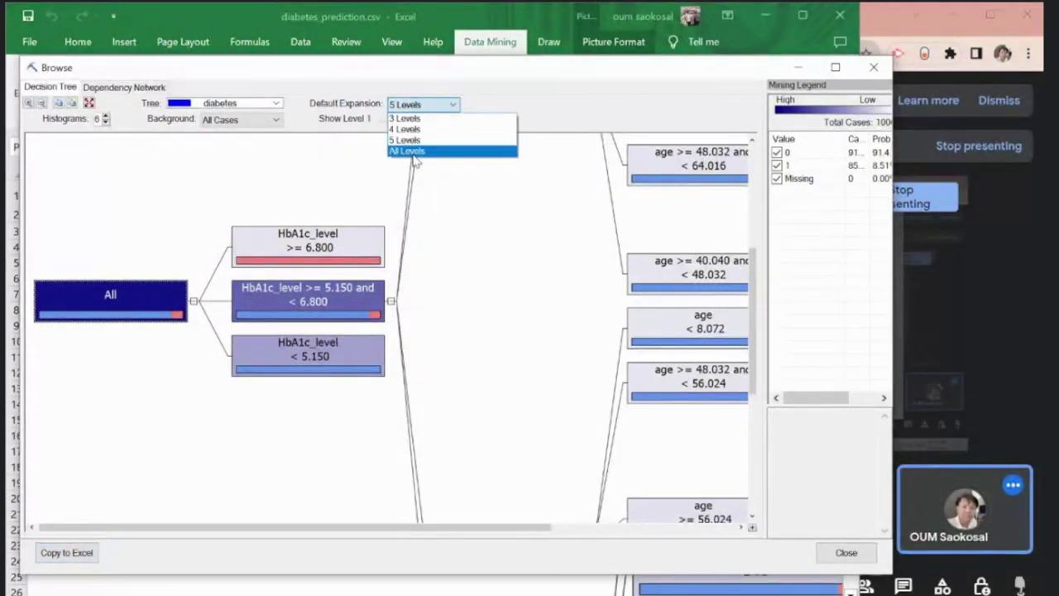
click(414, 152)
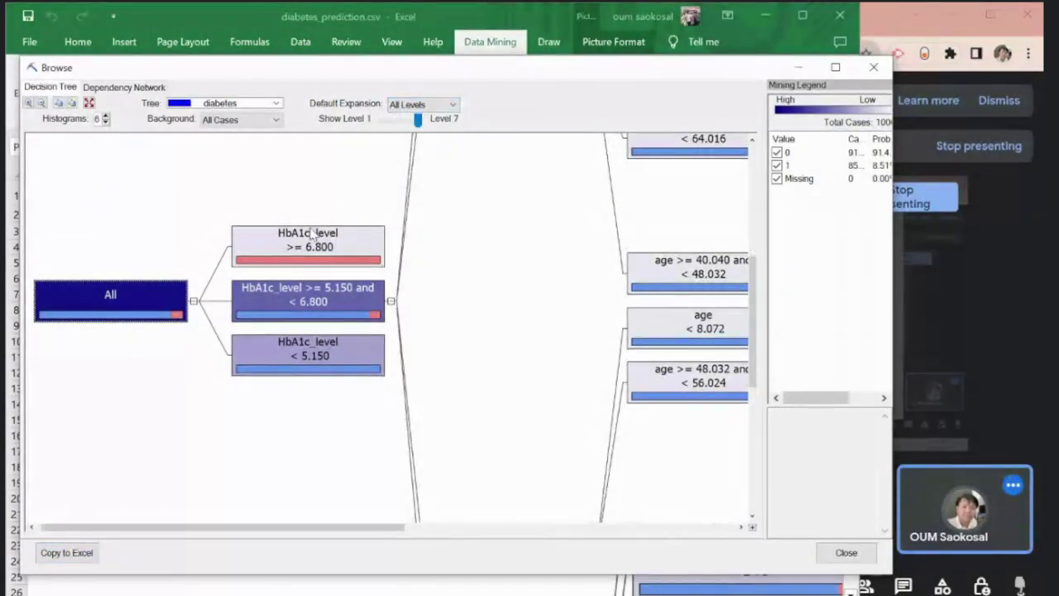
click(66, 554)
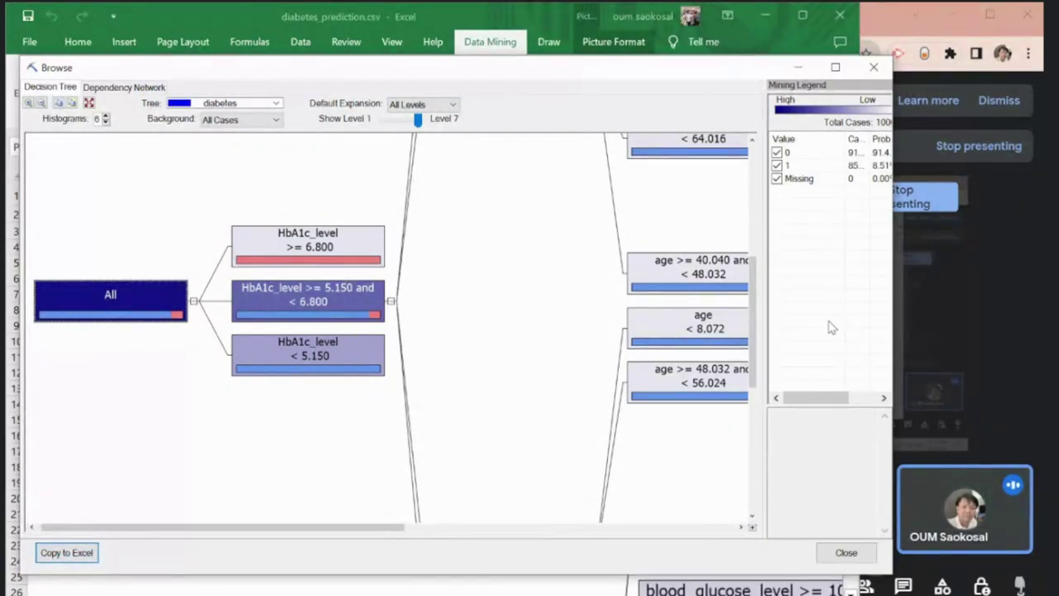
click(124, 86)
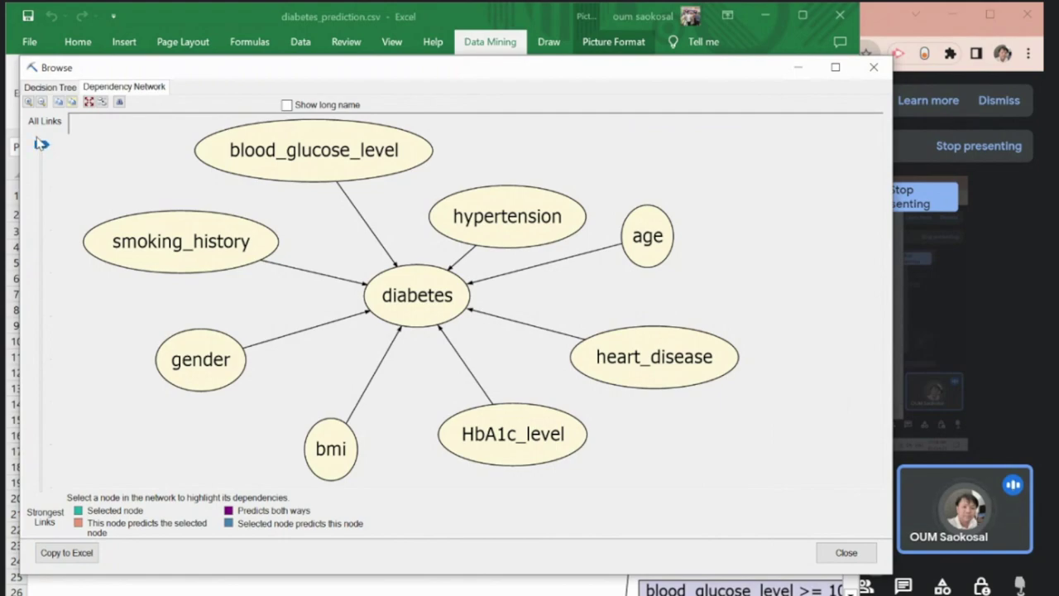
Step: Slide the link filter to Strongest Links, leaving HbA1c_level → diabetes, then switch to Telegram
drag(40, 144, 54, 499)
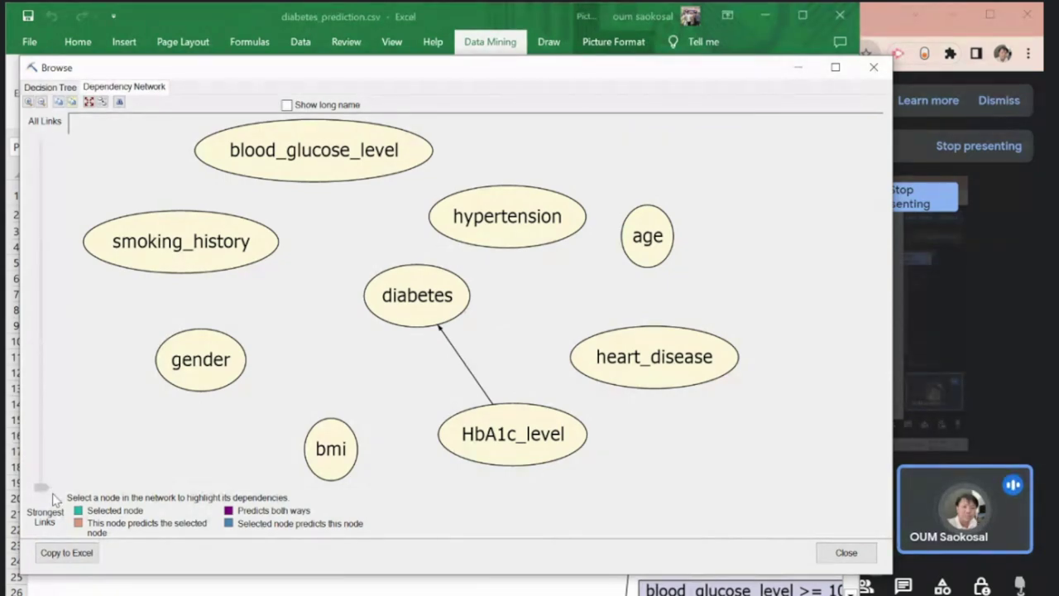
drag(38, 404, 37, 497)
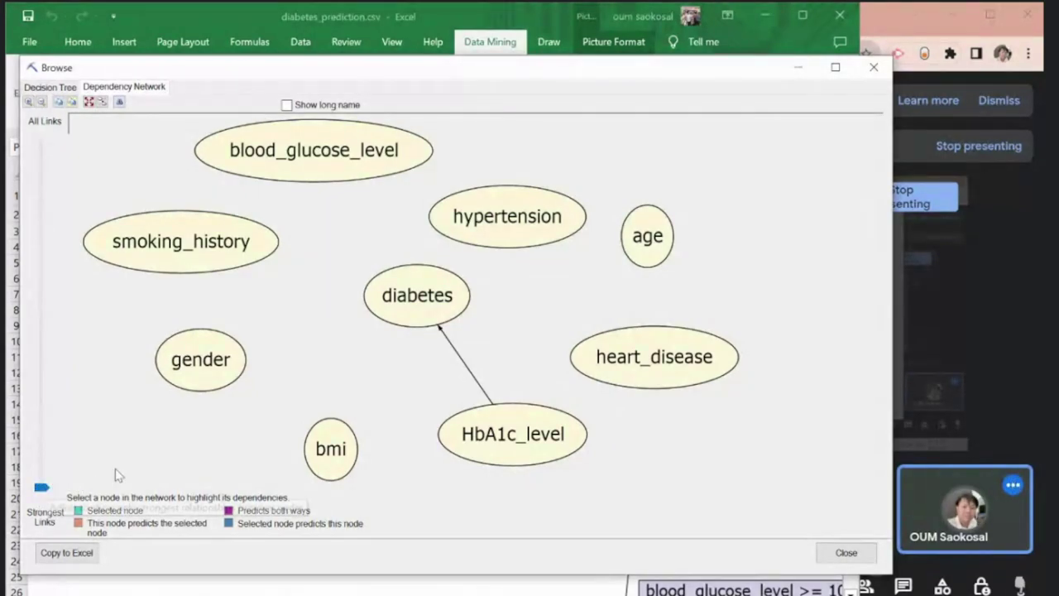
key(alt+Tab)
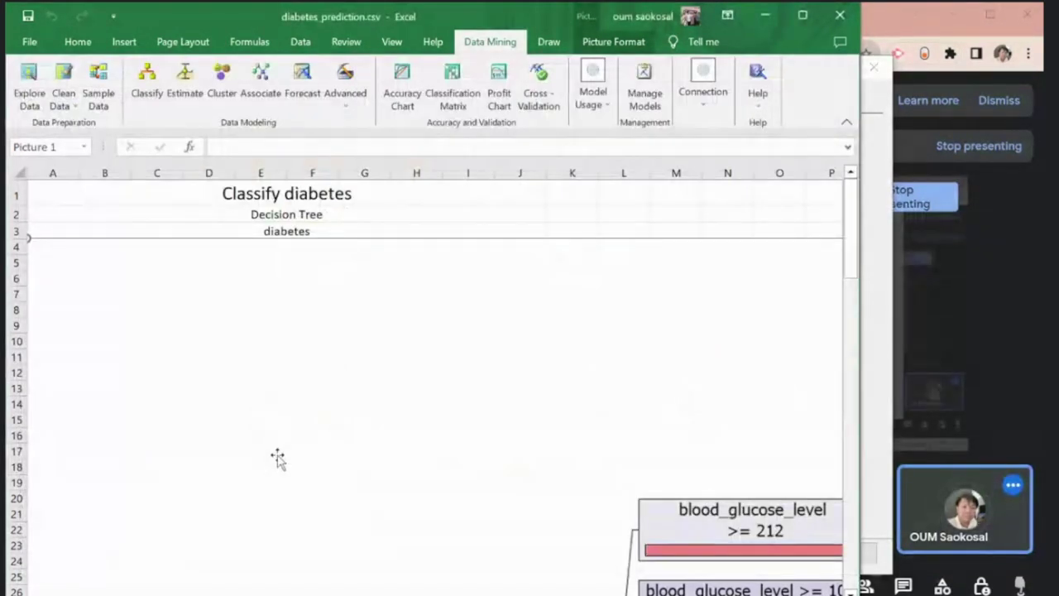
key(alt+Tab)
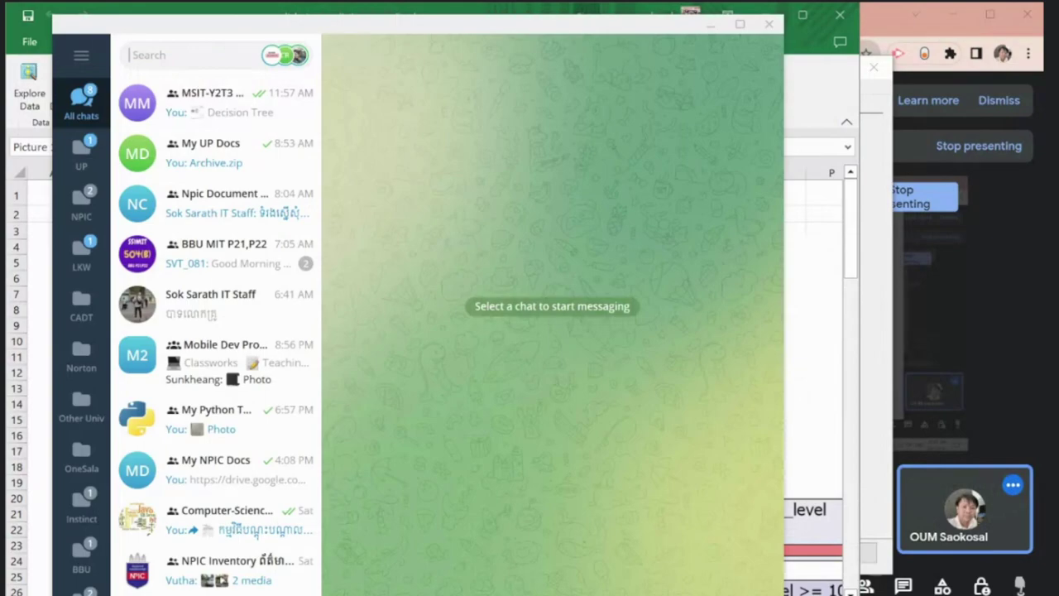
Step: Paste the strongest-link network screenshot into the Data Mining chat, circling the marker and label in pink
click(284, 109)
key(ctrl+v)
click(424, 303)
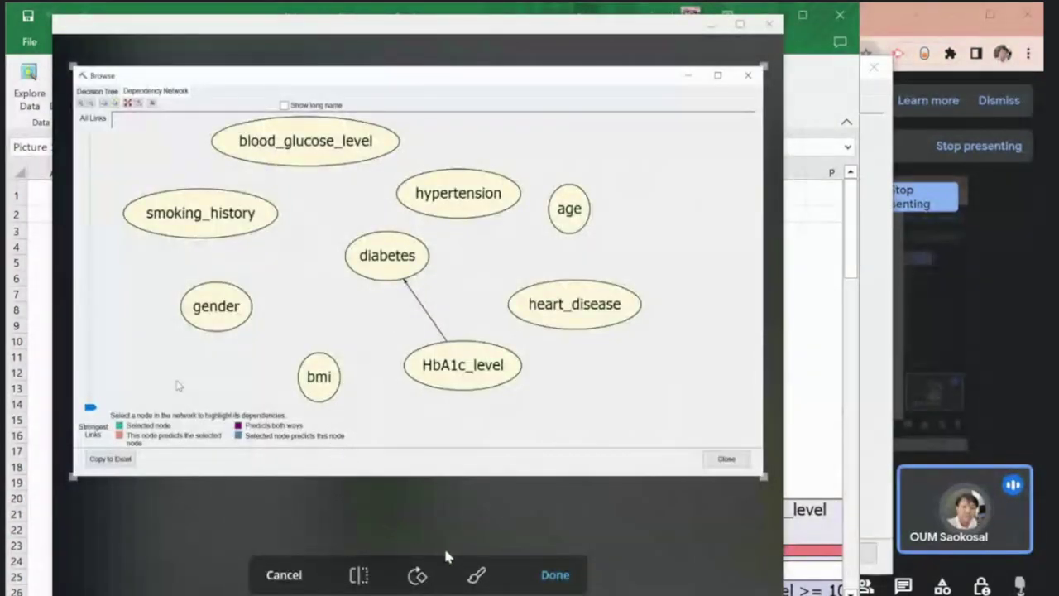
click(477, 574)
mouse_move(99, 401)
mouse_down()
mouse_move(78, 414)
mouse_move(81, 396)
mouse_up()
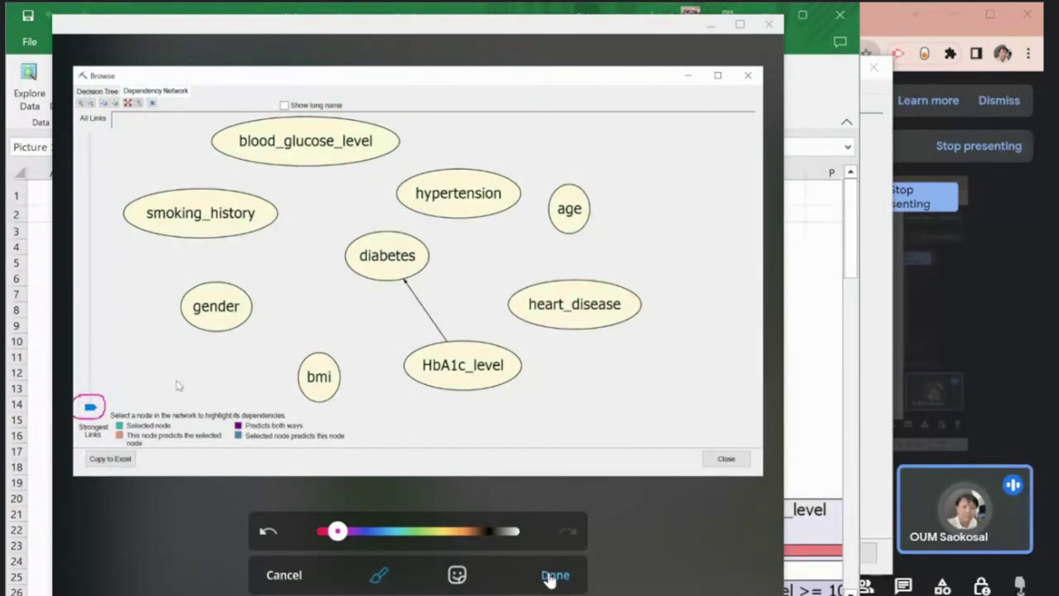
mouse_move(123, 81)
mouse_down()
mouse_move(192, 88)
mouse_move(165, 106)
mouse_move(120, 98)
mouse_move(124, 83)
mouse_up()
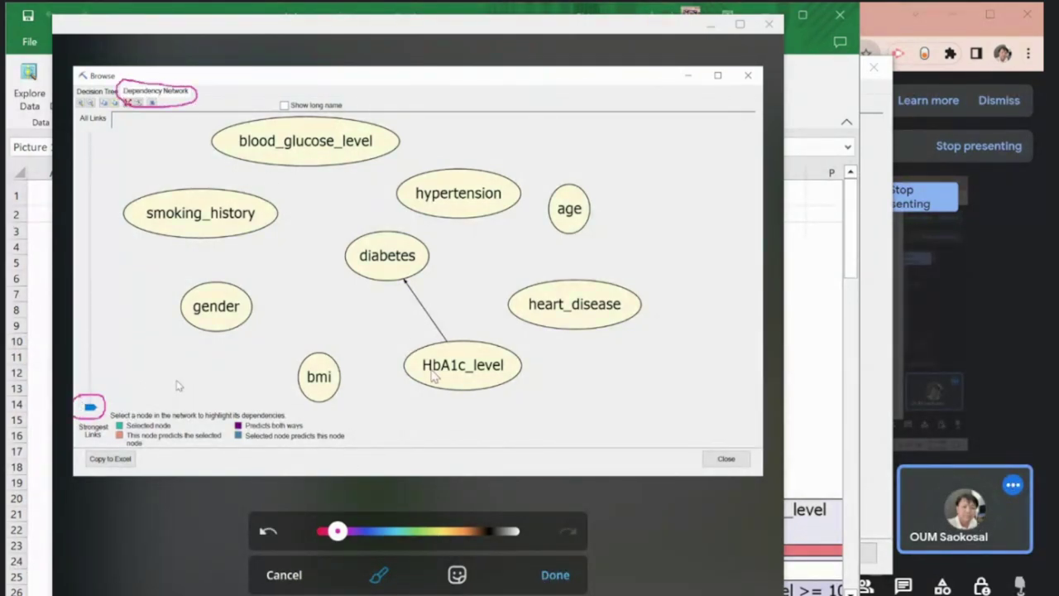
click(553, 577)
click(554, 577)
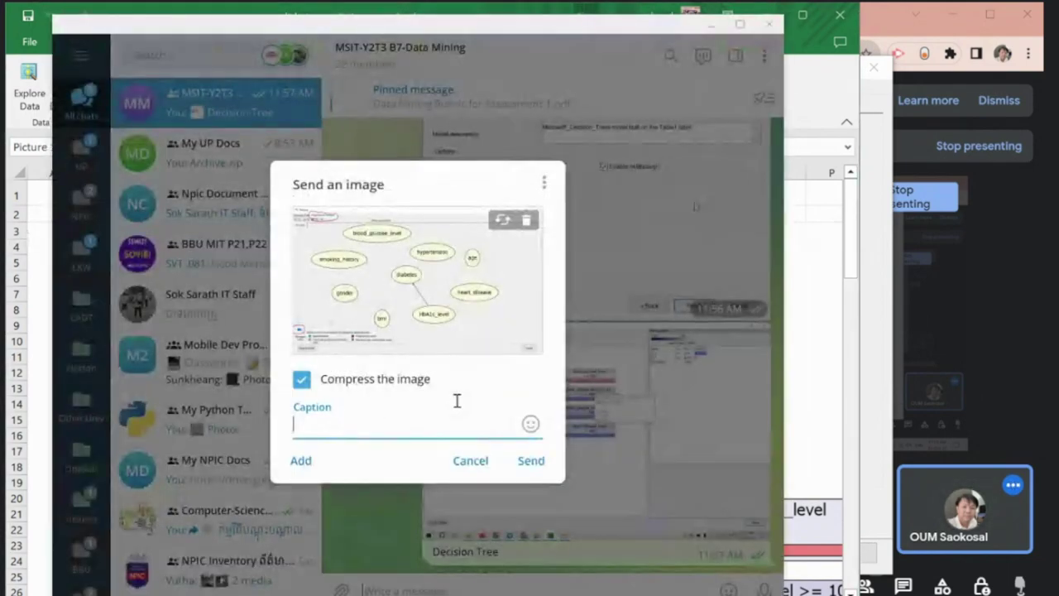
Step: Add the blood_glucose_level link and queue a second screenshot with a pink marker stroke
click(869, 429)
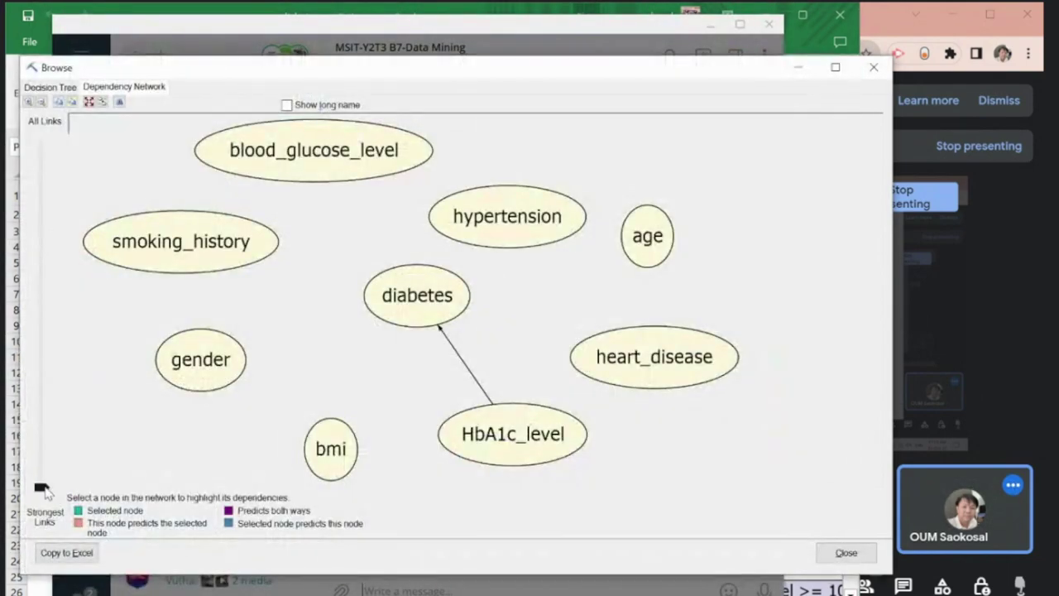
drag(46, 494, 52, 403)
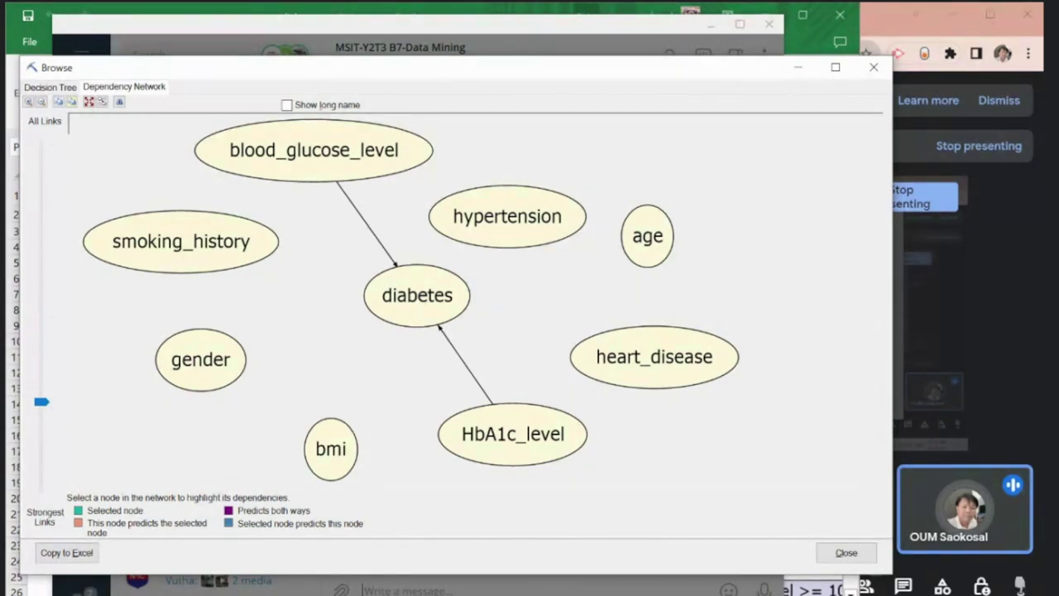
click(291, 589)
key(ctrl+v)
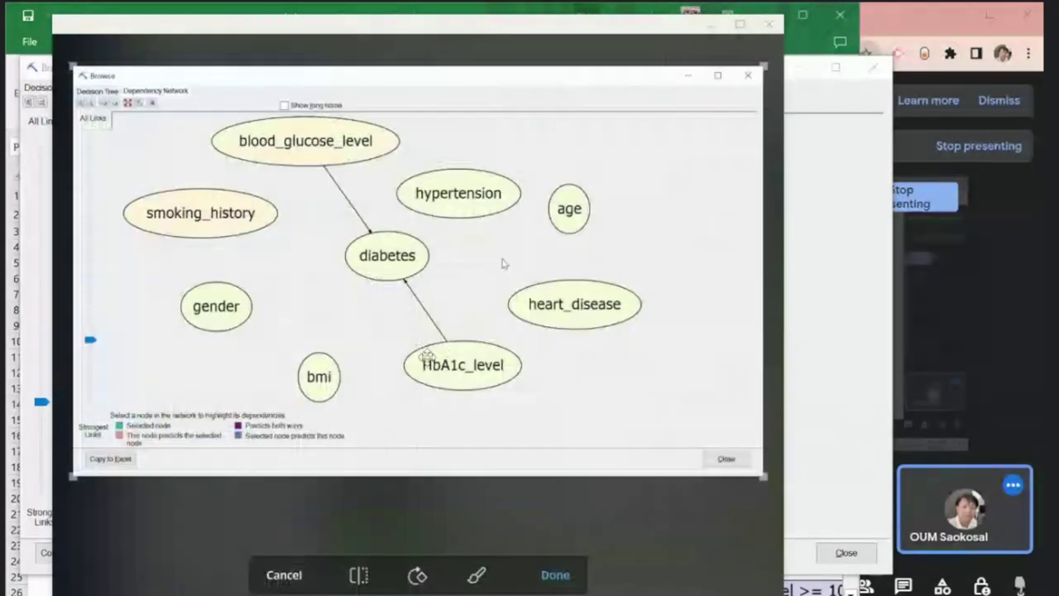
click(423, 347)
click(479, 573)
mouse_move(79, 326)
mouse_down()
mouse_move(105, 339)
mouse_move(82, 326)
mouse_up()
click(553, 577)
click(553, 577)
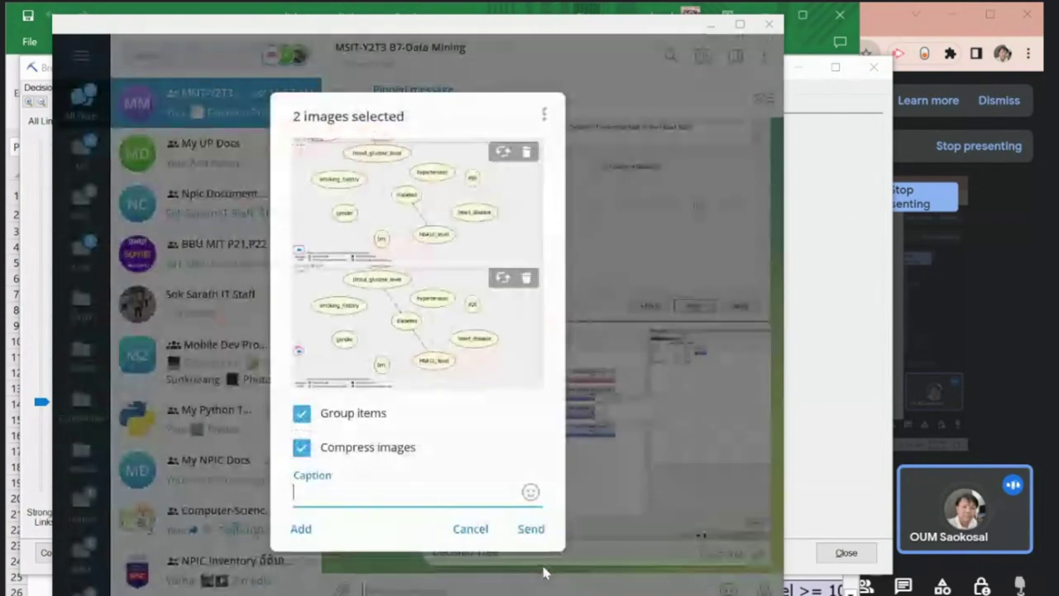
Step: Add the age link and queue a third screenshot with the links marker circled in pink
key(alt+Tab)
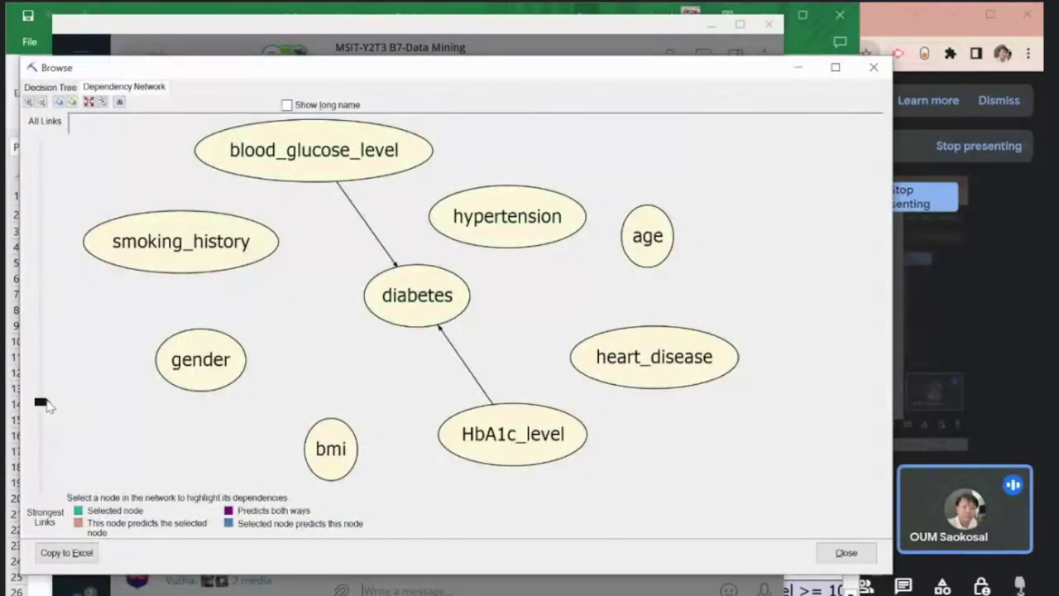
drag(46, 403, 45, 370)
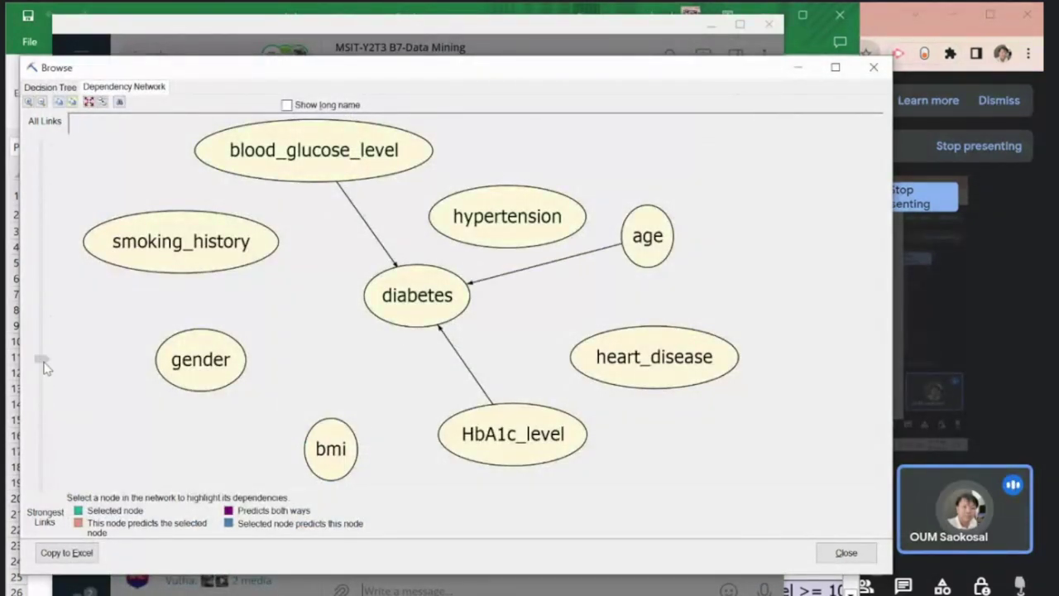
key(alt+Print)
key(alt+Tab)
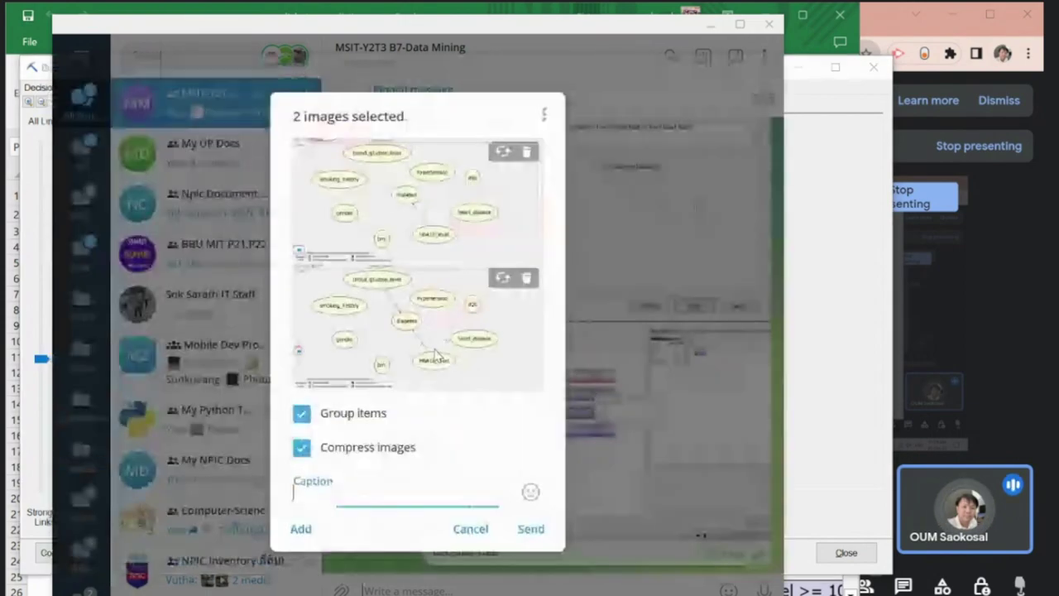
key(ctrl+v)
click(461, 350)
click(476, 574)
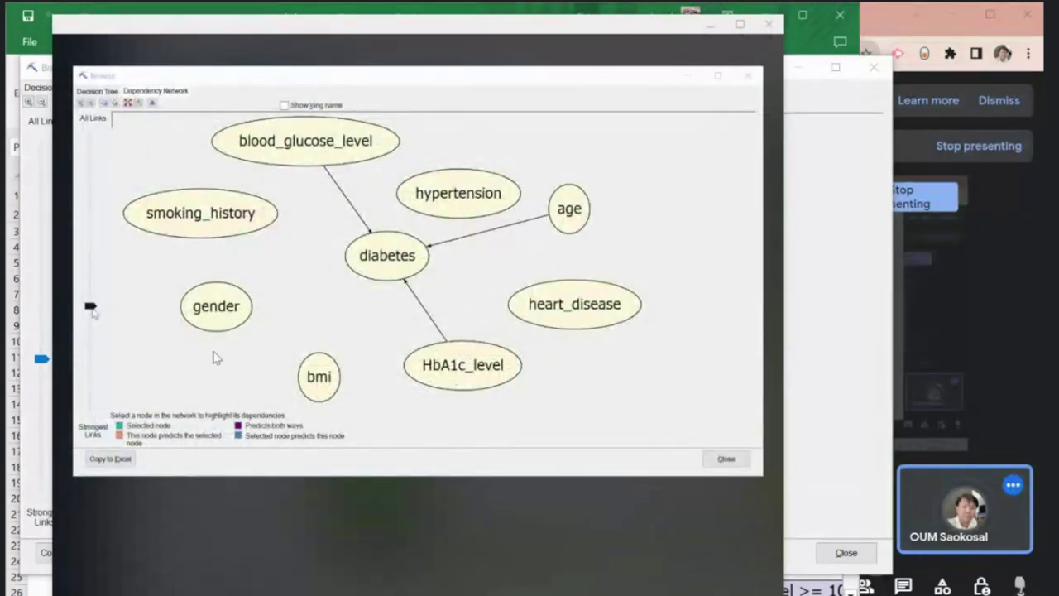
drag(101, 307, 100, 304)
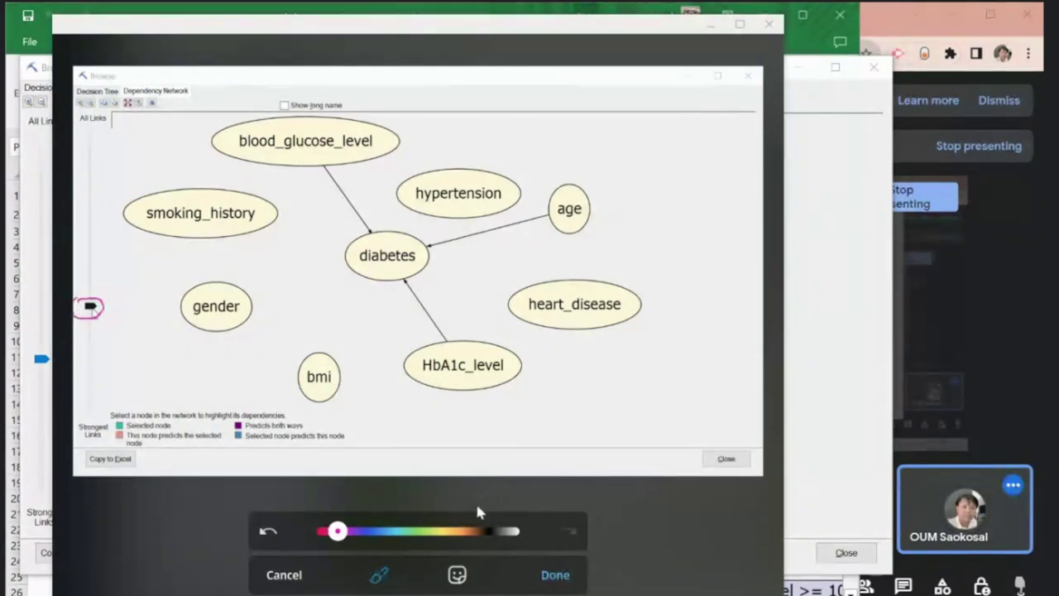
click(555, 575)
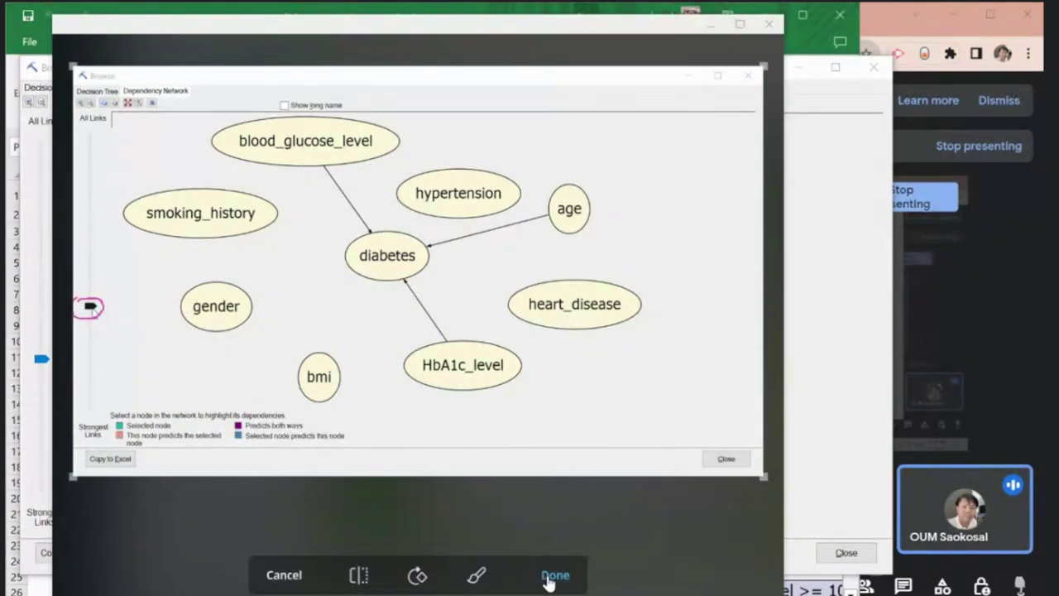
click(551, 576)
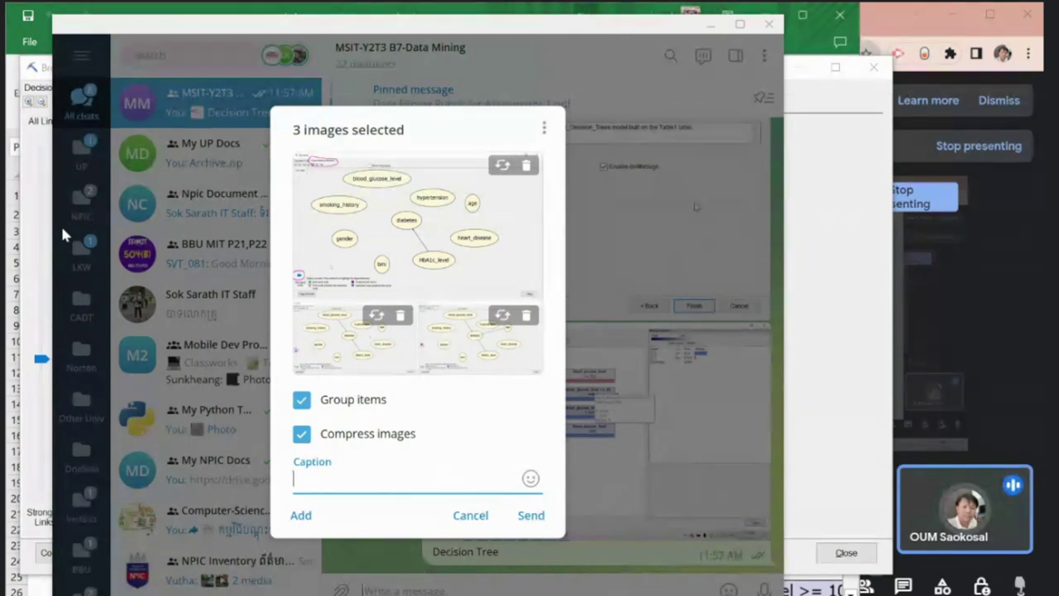
Step: Add the bmi, hypertension and smoking_history links, queuing screenshots of the network along the way
key(alt+Tab)
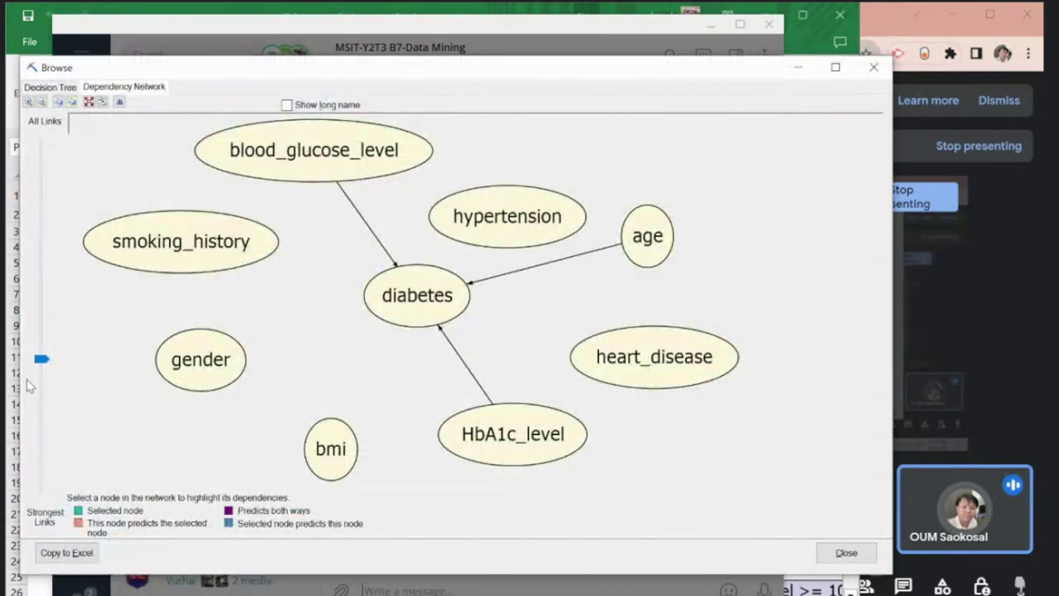
drag(40, 361, 48, 332)
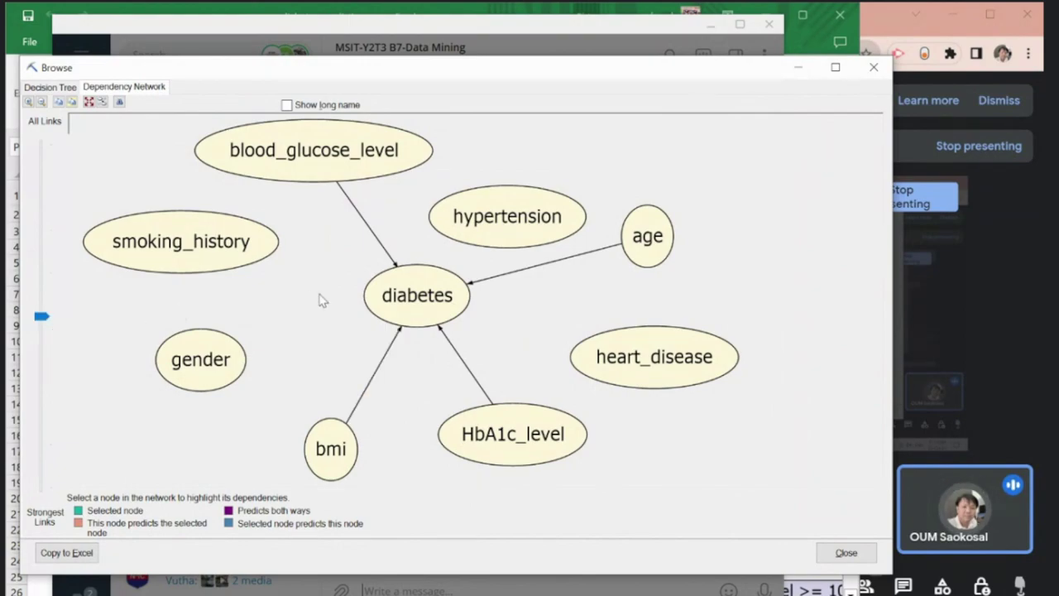
key(alt+Tab)
key(ctrl+v)
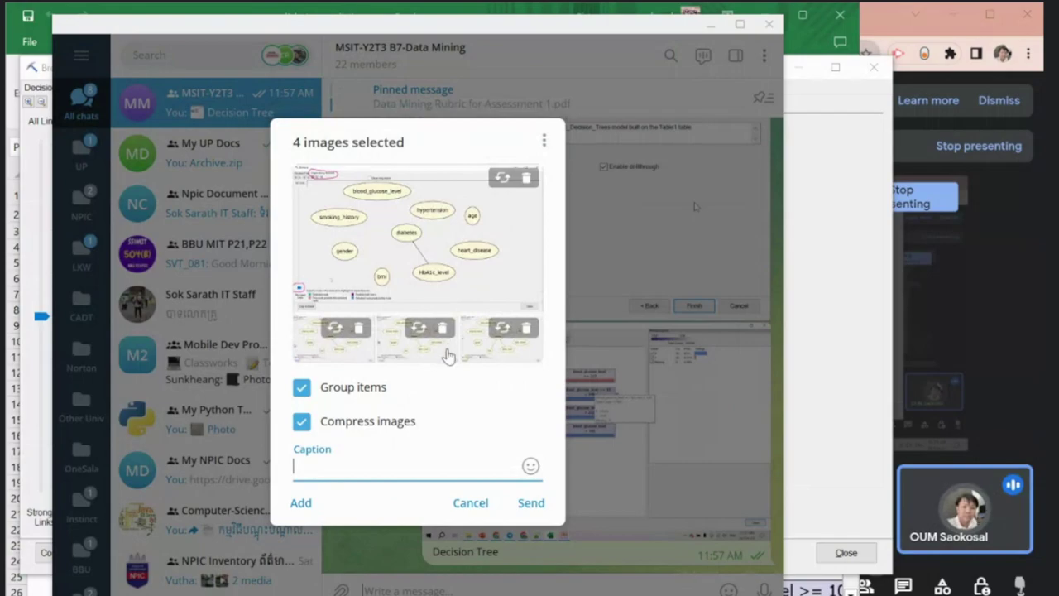
key(alt+Tab)
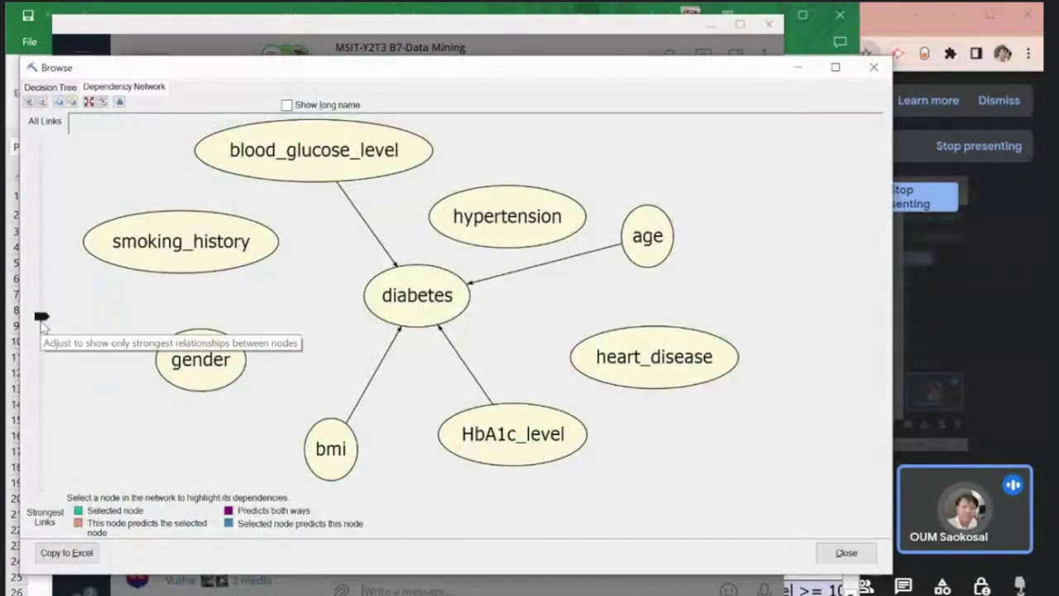
drag(42, 316, 43, 273)
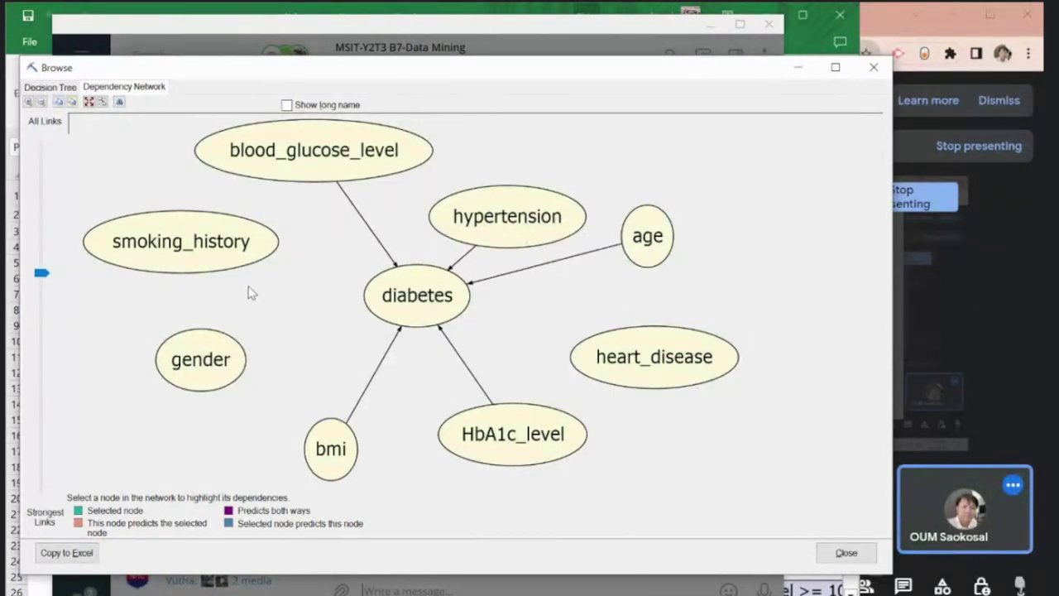
key(alt+Tab)
key(alt+Tab)
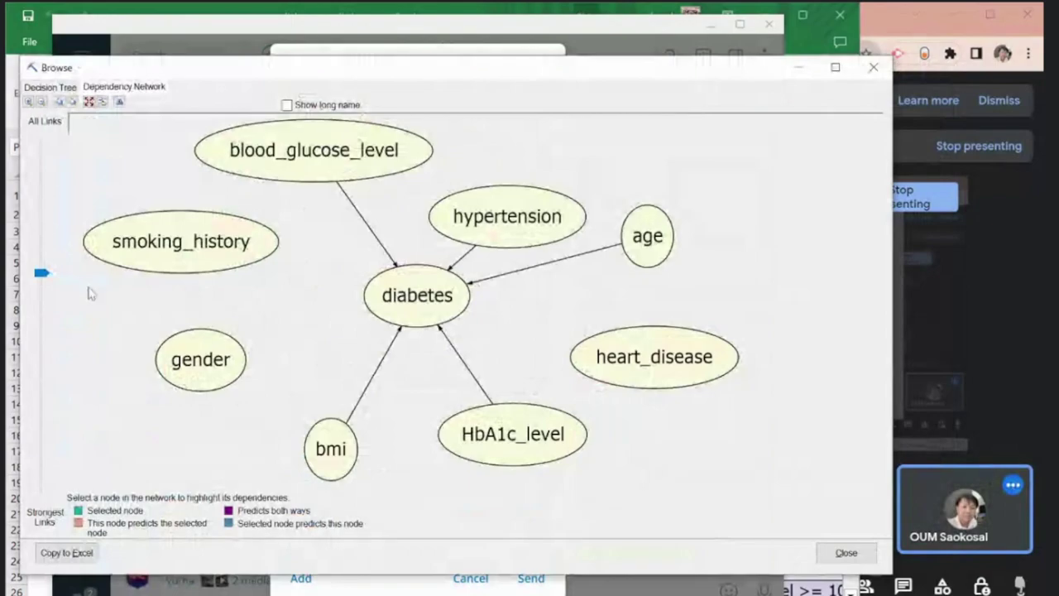
drag(45, 258, 47, 240)
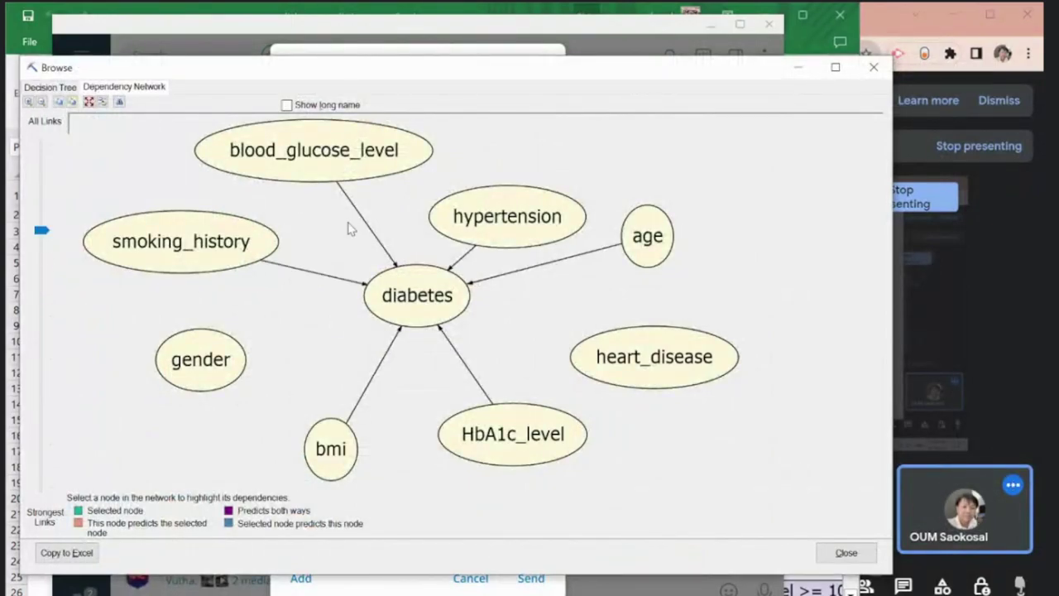
key(alt+Tab)
key(ctrl+v)
Step: Add the heart_disease and gender links, queuing a screenshot of each network state
key(alt+Tab)
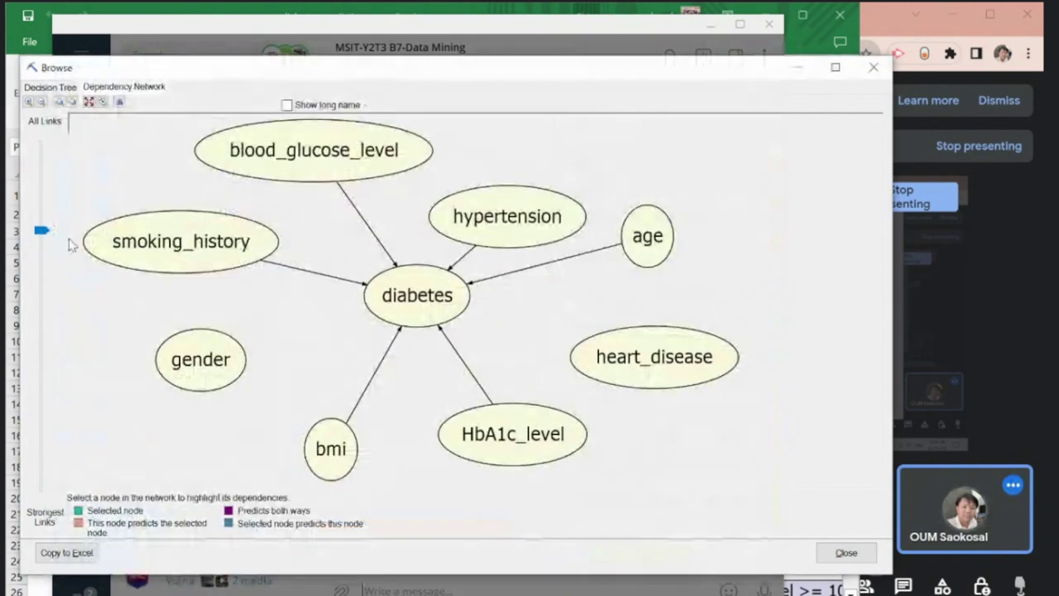
drag(45, 231, 44, 193)
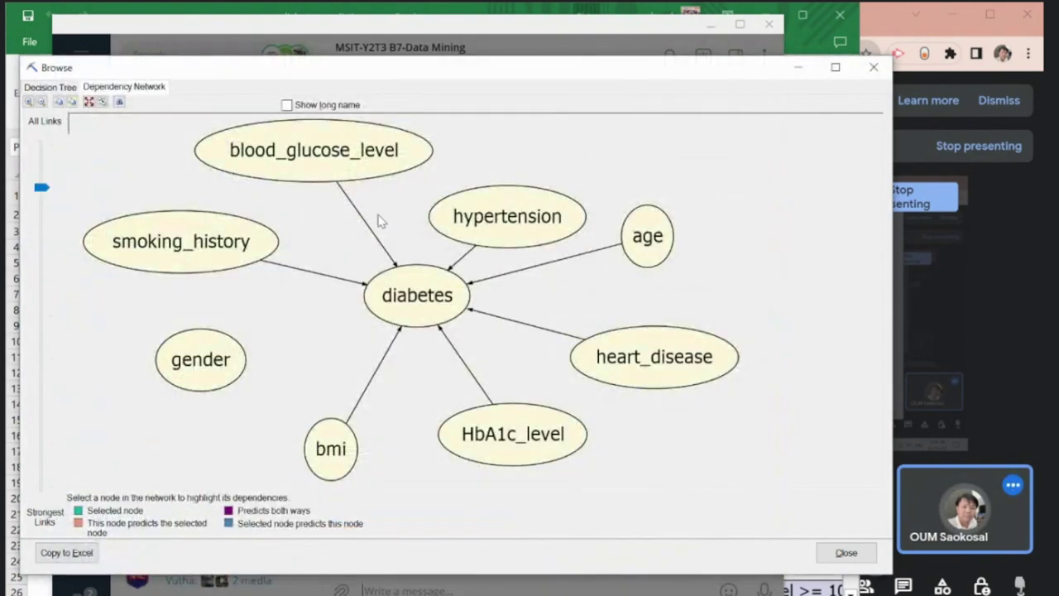
key(alt+Tab)
key(ctrl+v)
key(alt+Tab)
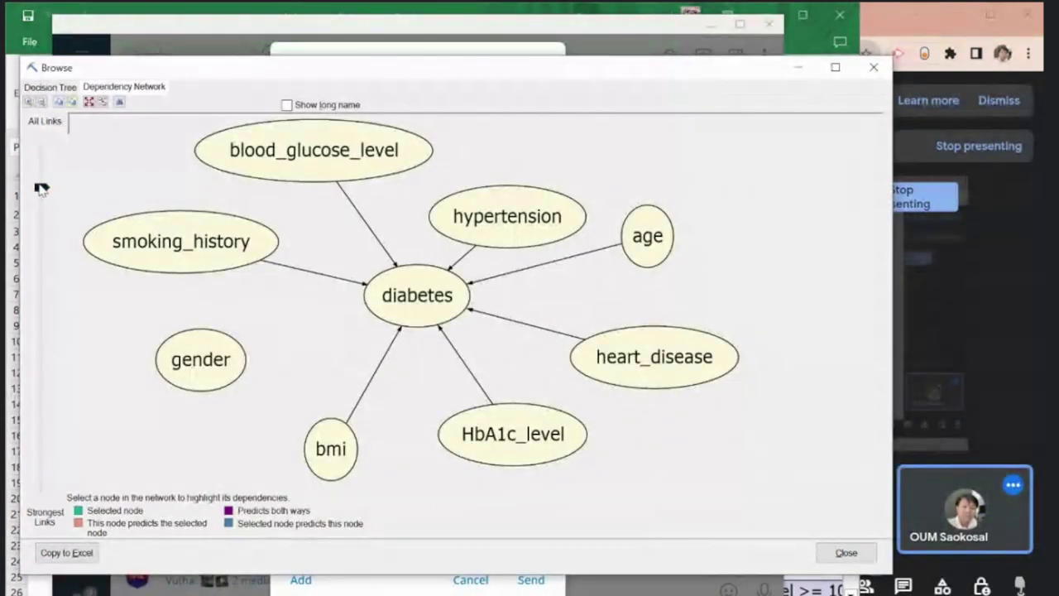
drag(42, 188, 44, 158)
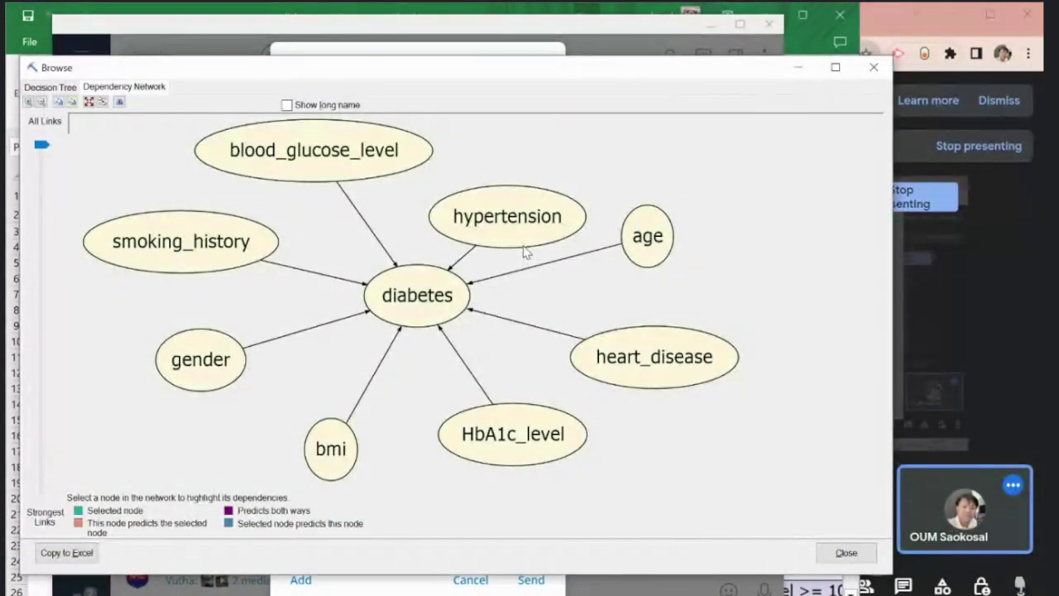
key(alt+Tab)
key(ctrl+v)
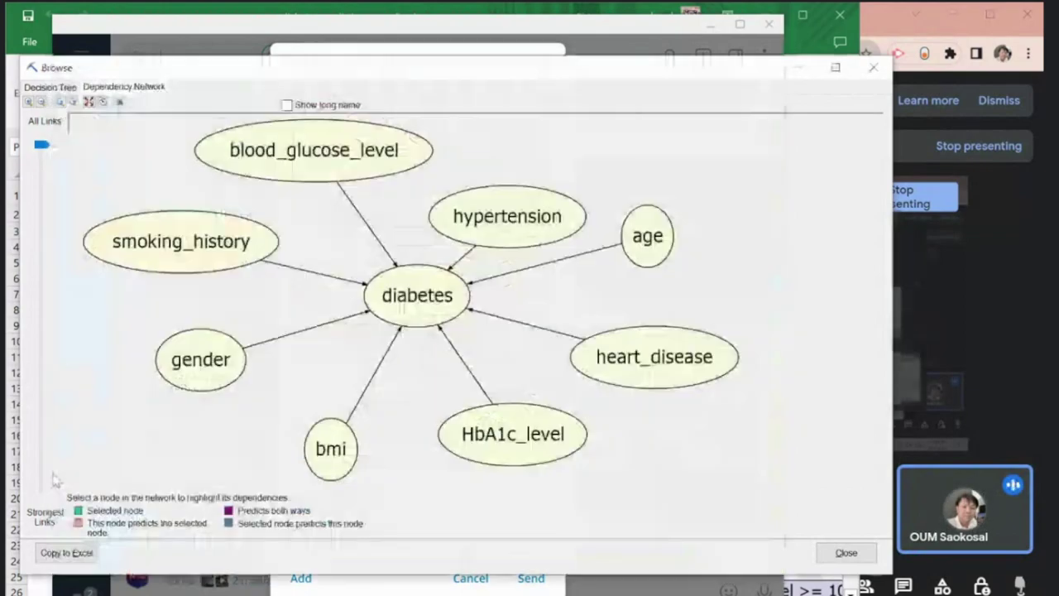
key(alt+Tab)
Step: Narrow the network to its strongest link, then loosen the threshold and copy it to Excel
drag(41, 146, 58, 454)
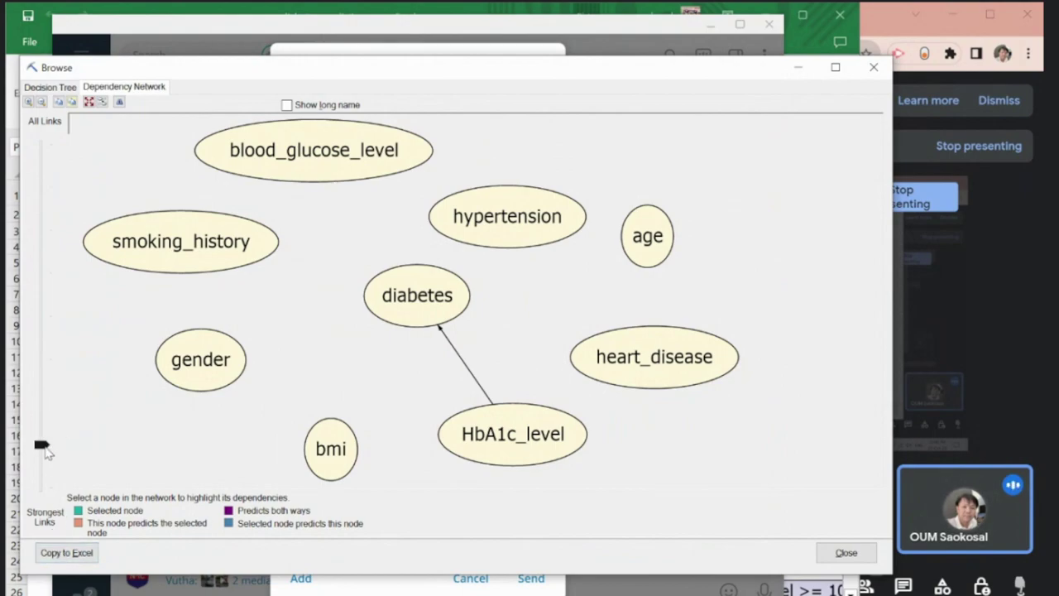
mouse_move(49, 470)
mouse_down()
mouse_move(43, 488)
mouse_move(44, 418)
mouse_move(51, 479)
mouse_up()
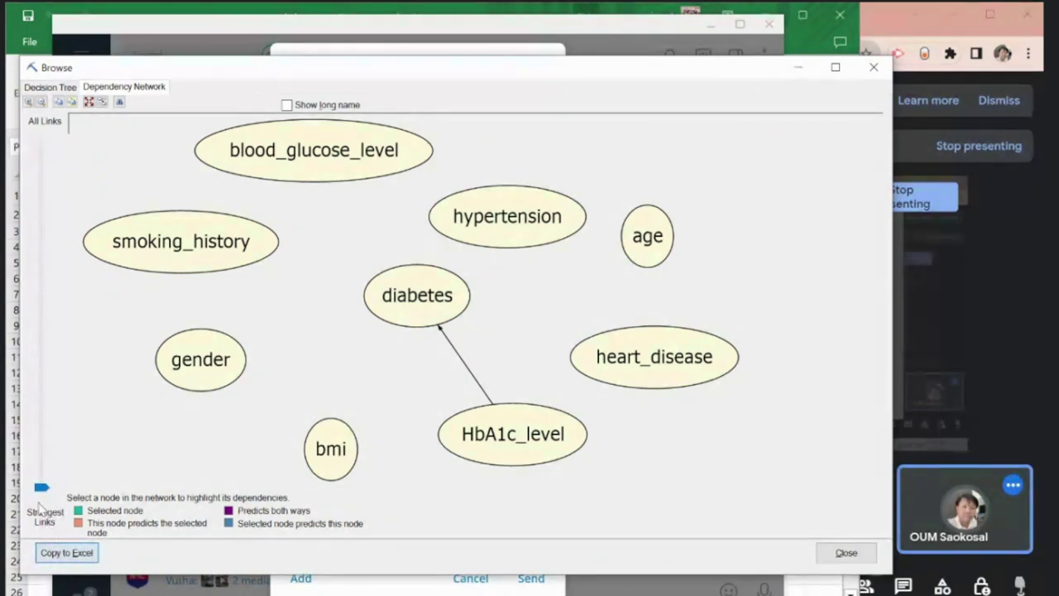
drag(41, 488, 47, 289)
click(63, 556)
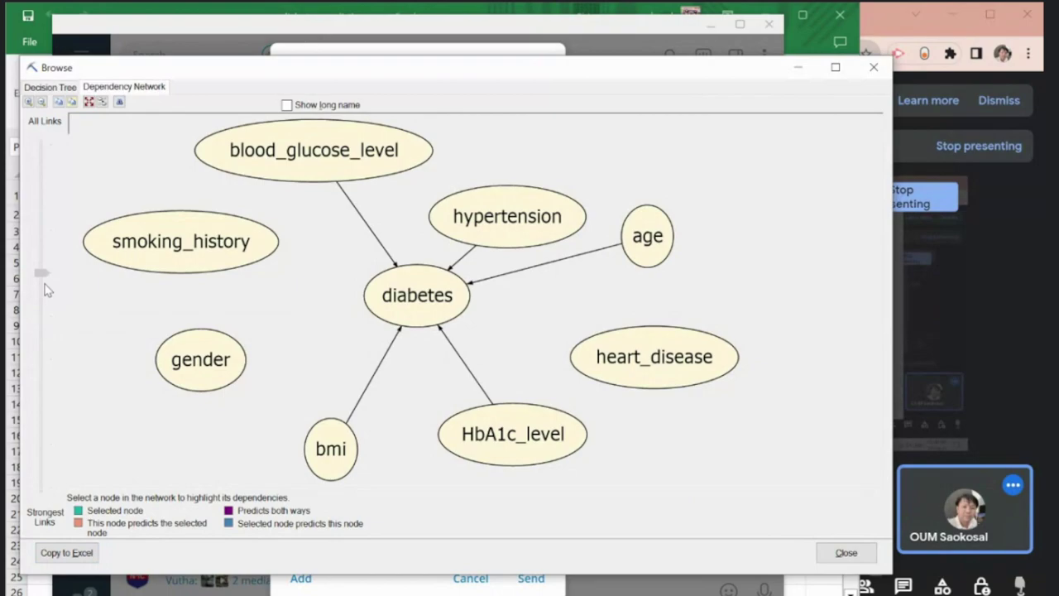
Step: Reveal all links down to smoking_history, copy the full network, and send the eight screenshots
drag(43, 274, 41, 146)
click(50, 551)
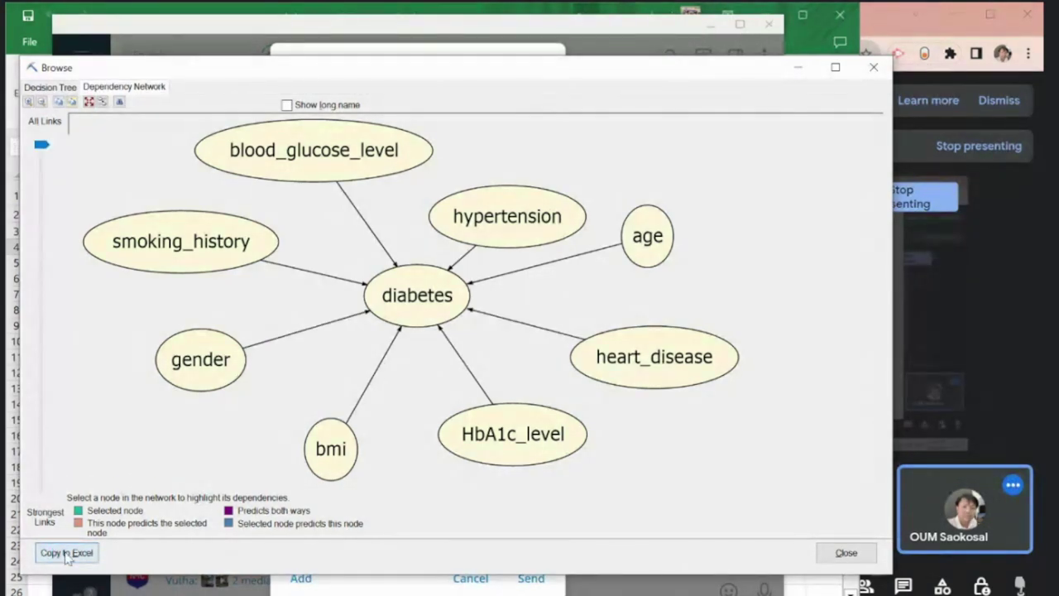
click(844, 552)
click(530, 578)
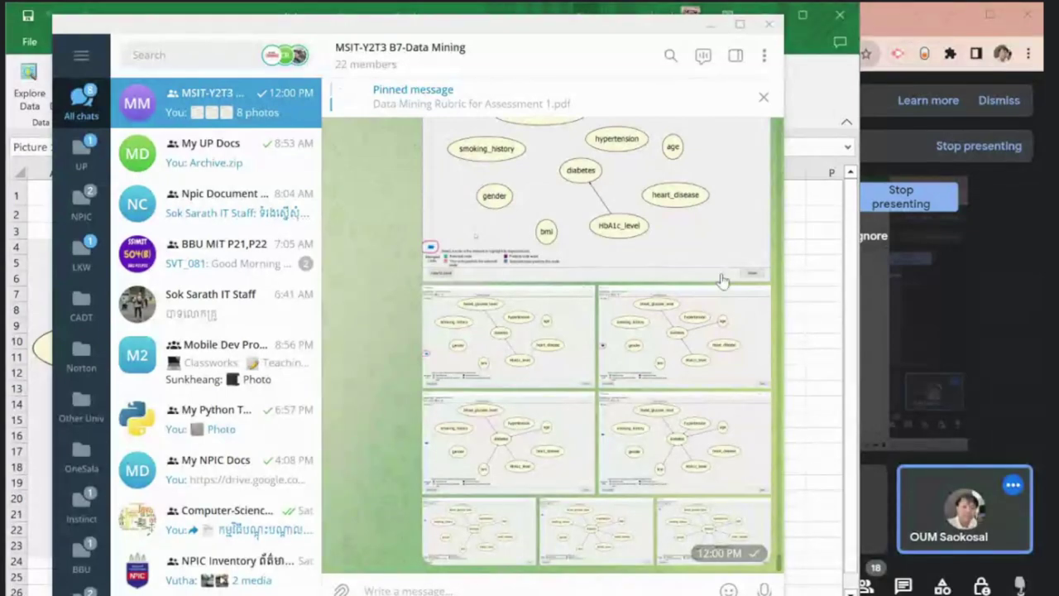
Step: Bring Excel forward maximized and scroll the sheet tabs right, then back to diabetes_prediction
click(825, 348)
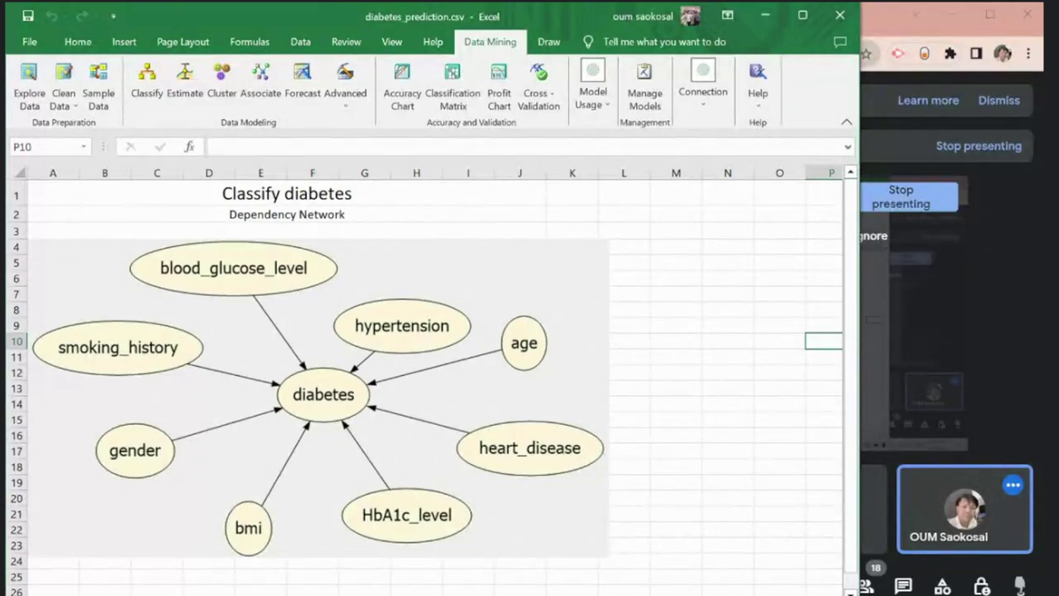
key(ctrl+Page_Up)
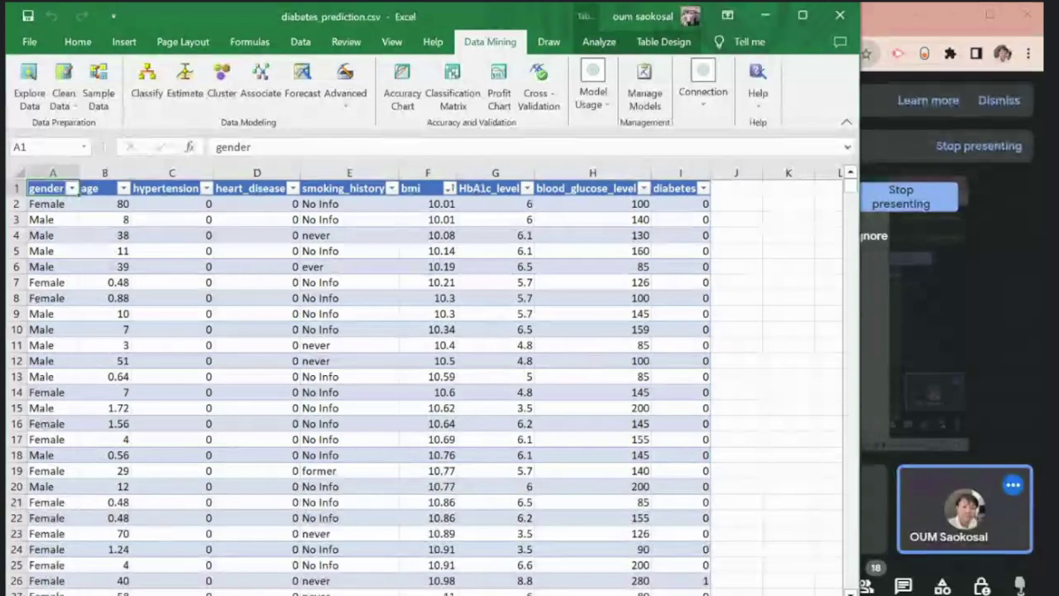
key(super+Up)
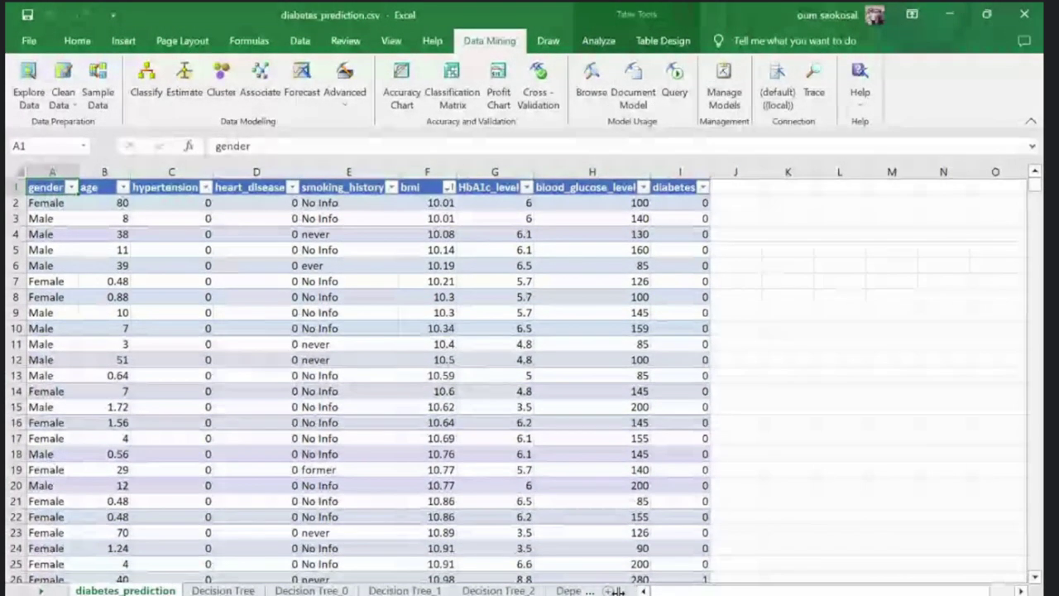
click(41, 591)
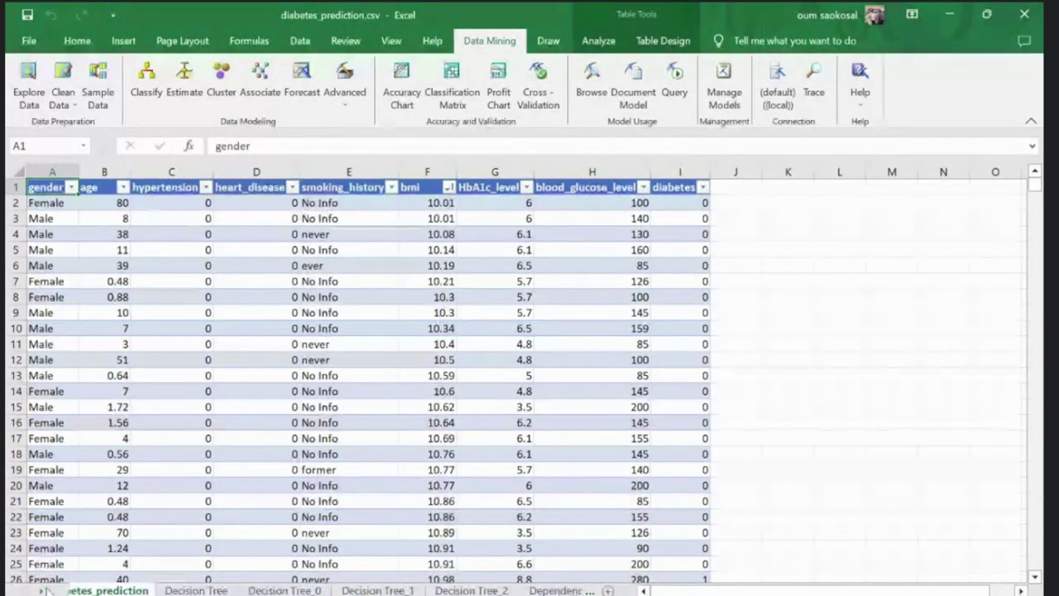
click(42, 590)
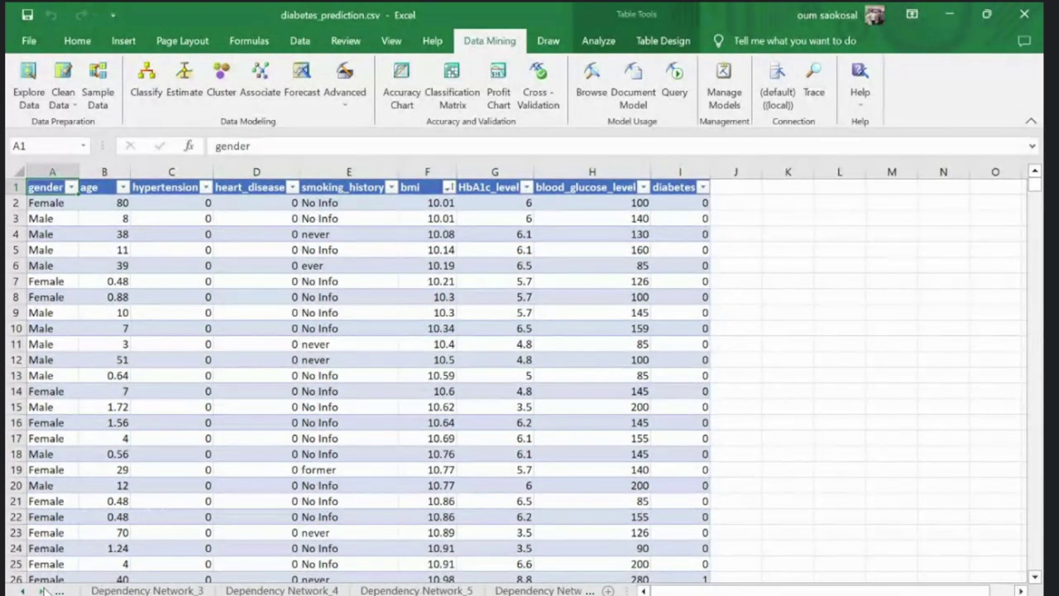
click(41, 590)
click(41, 590)
click(21, 590)
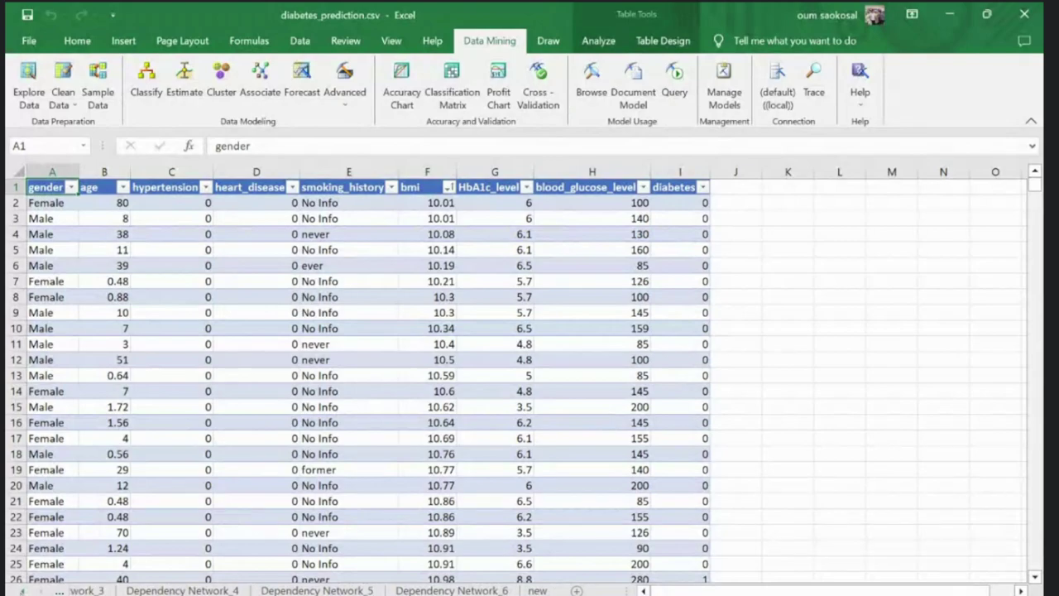
click(21, 591)
click(21, 590)
click(20, 590)
click(21, 590)
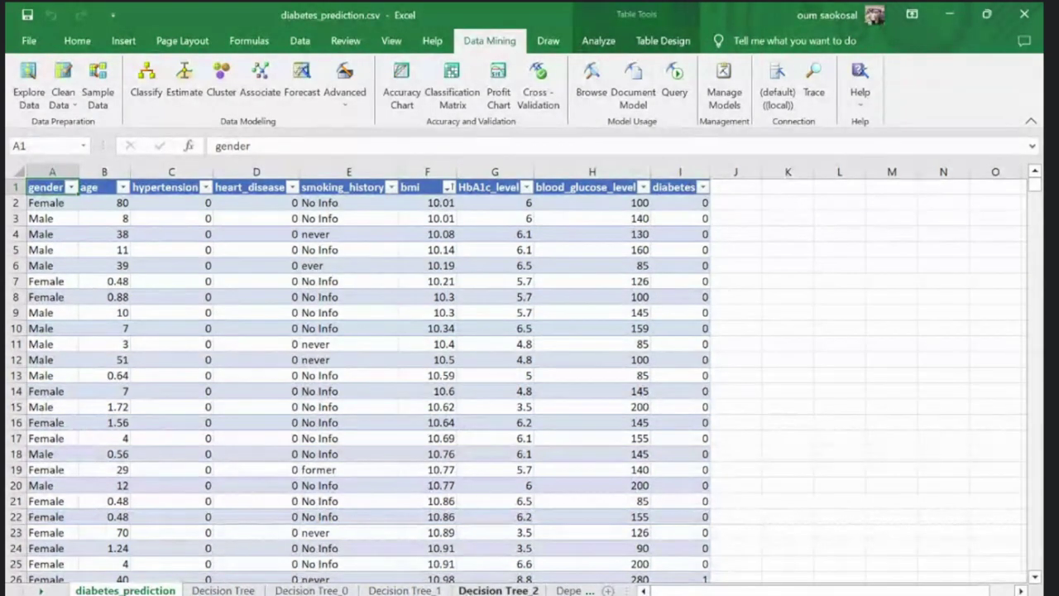
Step: Scroll the sheet tabs right and switch to the 'new data' sheet
click(43, 591)
click(43, 591)
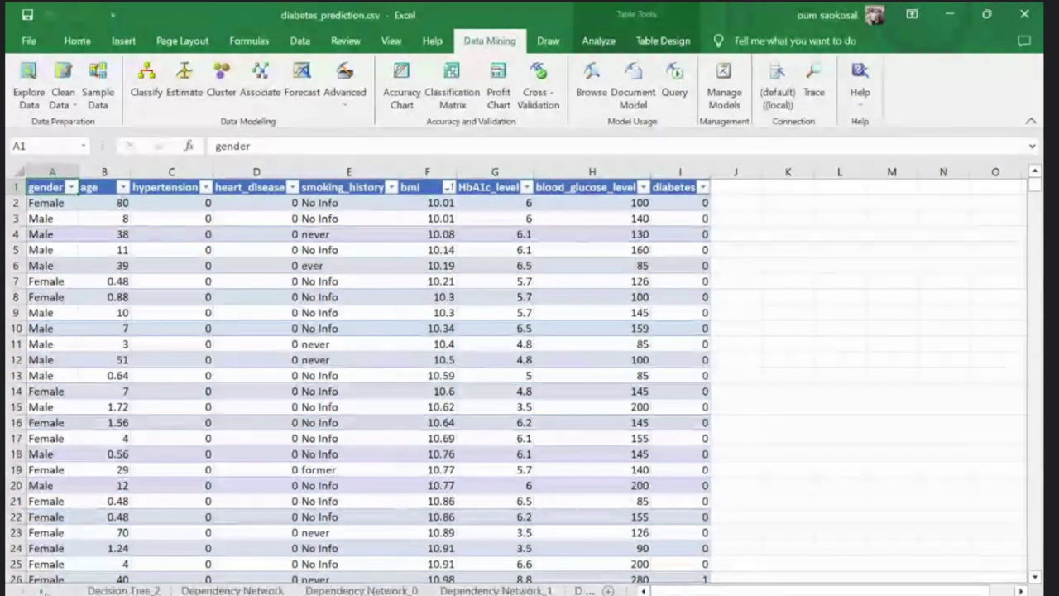
click(43, 591)
click(43, 591)
click(43, 591)
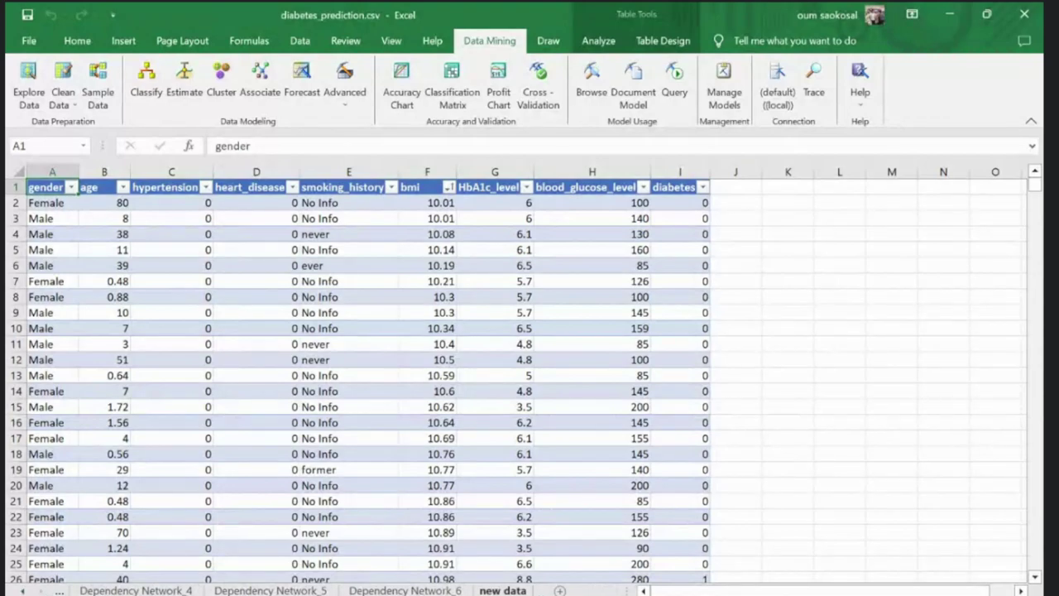
Step: Convert the new data range A1:I12 into a table with headers
drag(29, 189, 485, 357)
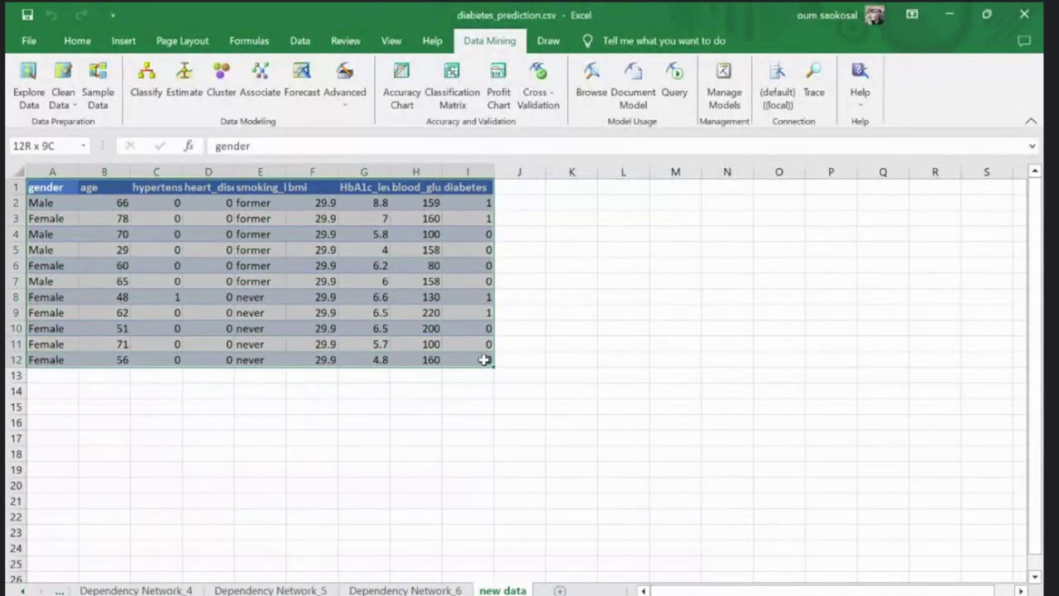
click(123, 40)
click(144, 83)
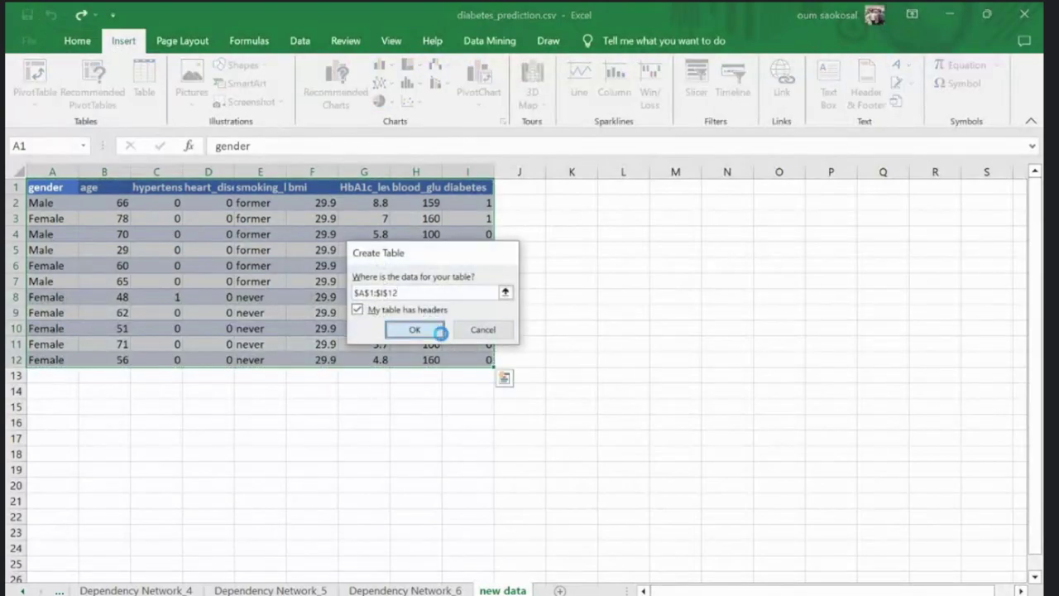
click(414, 329)
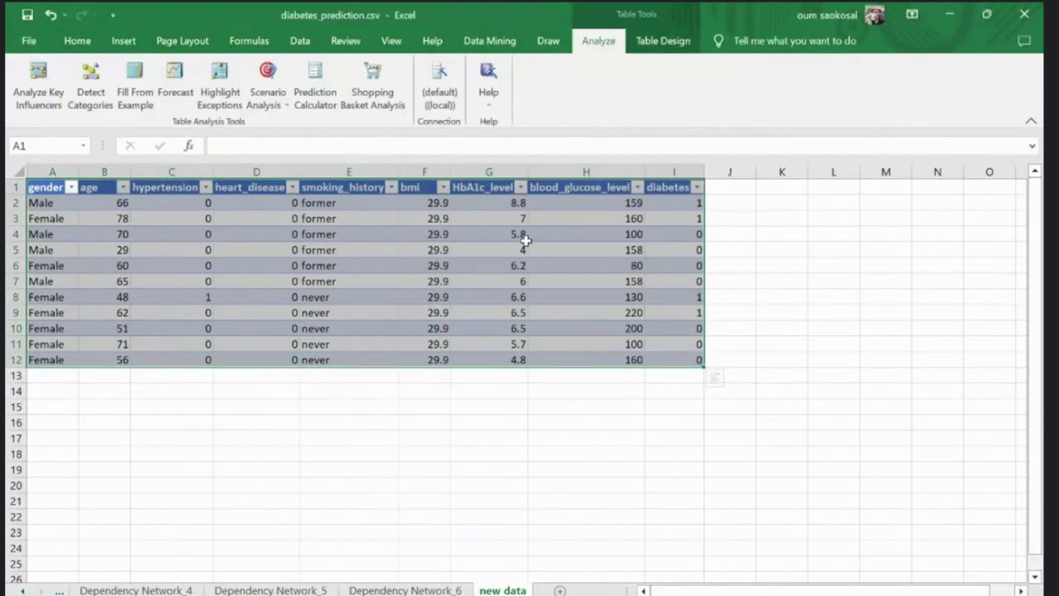
Step: Launch the Data Mining Query wizard and move it off the data
click(489, 40)
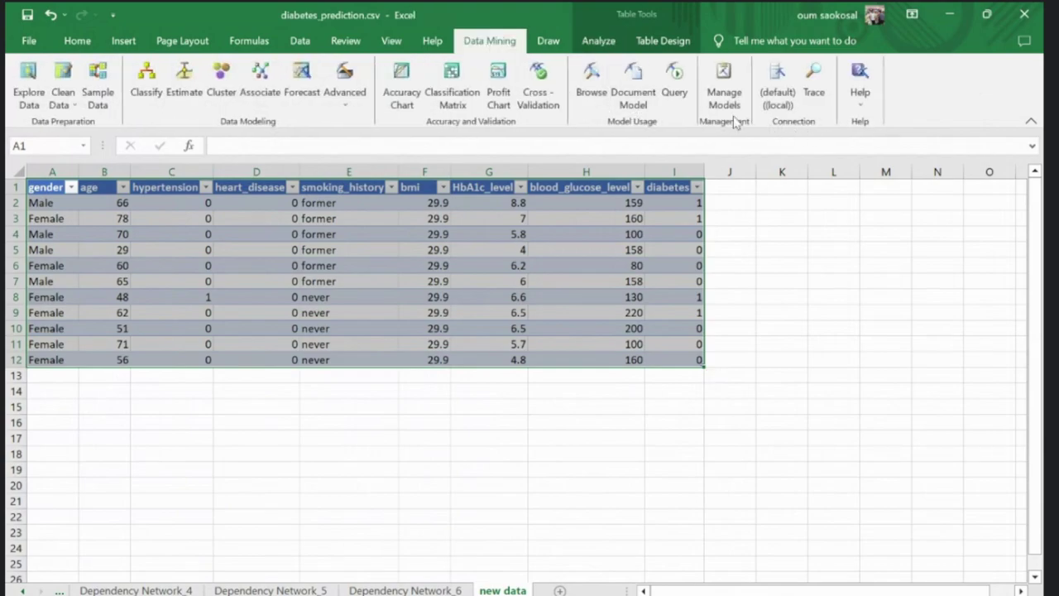
click(675, 83)
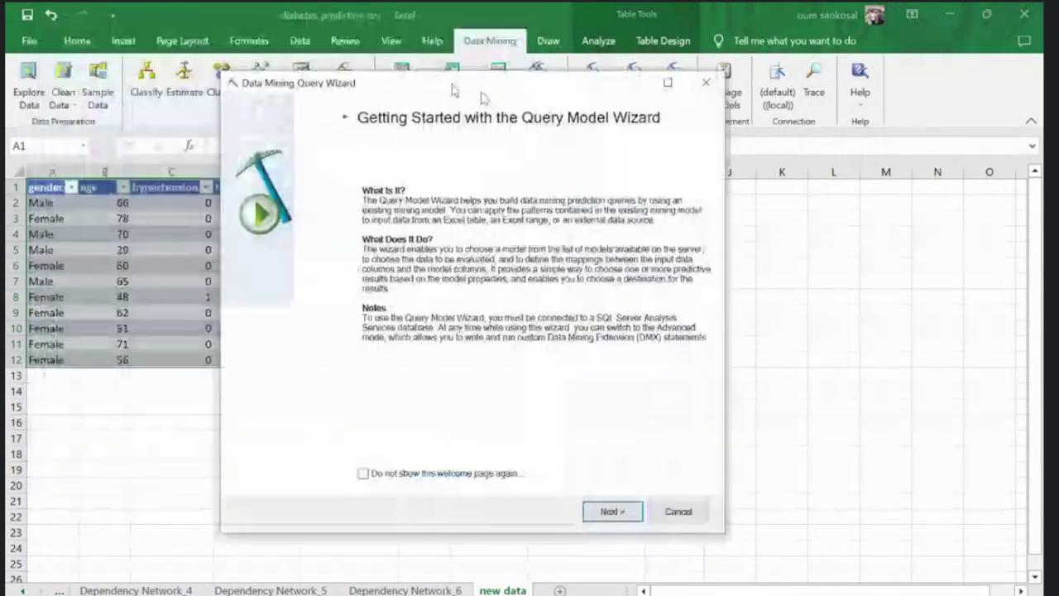
drag(453, 89, 590, 120)
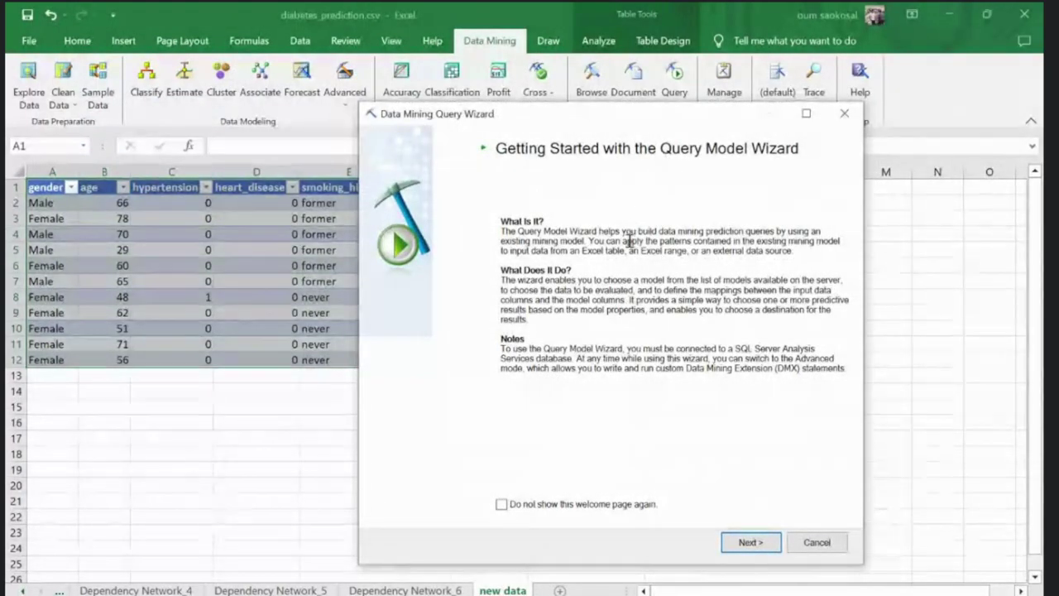
Step: Post a wizard screenshot to the Telegram chat captioned 'Let's test it with a new data s…'
key(alt+Tab)
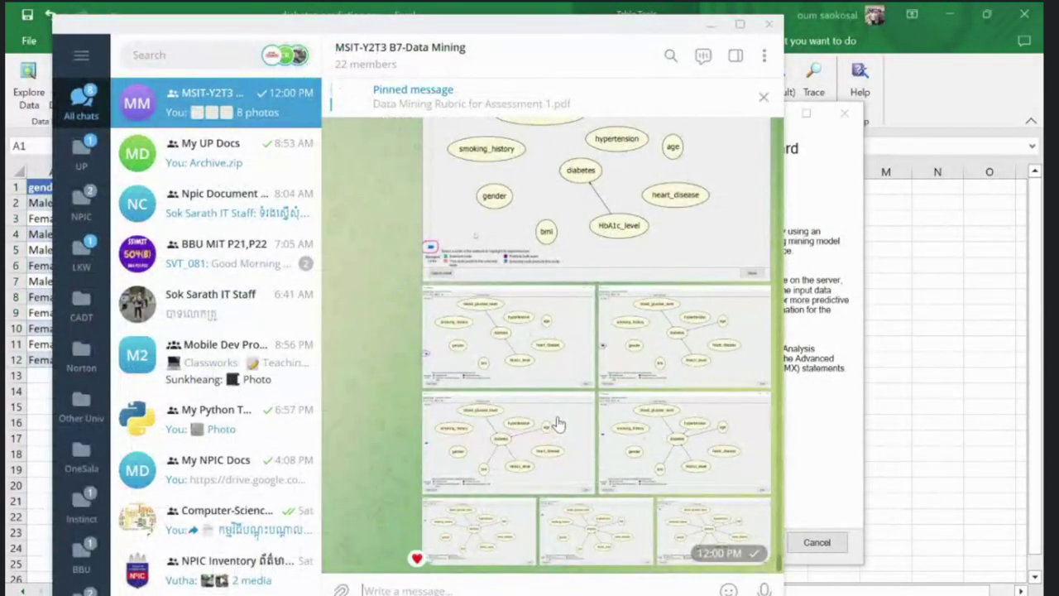
text(Let's te)
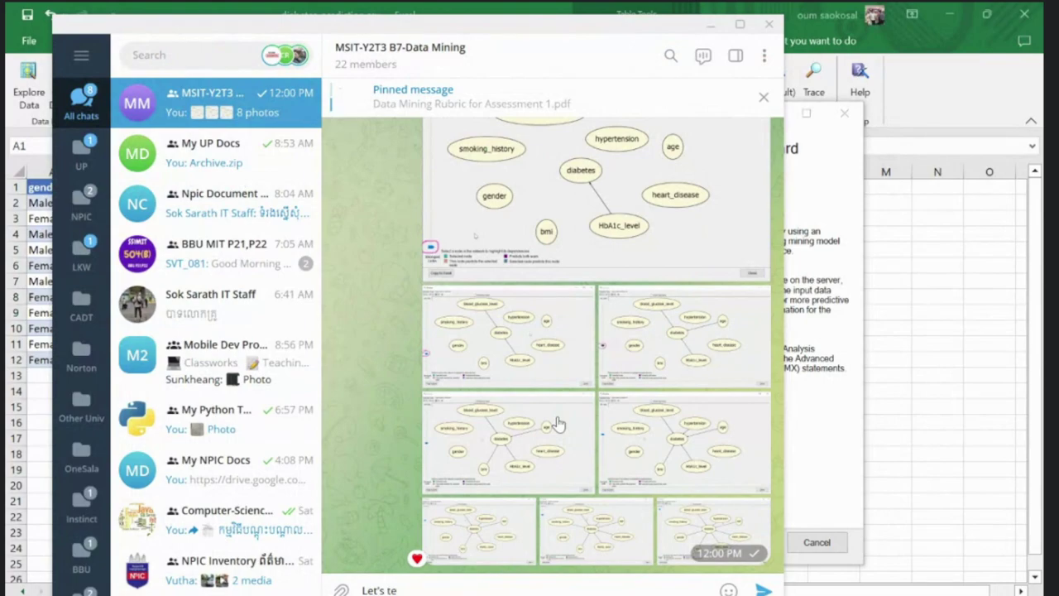
text(st it with a new data s)
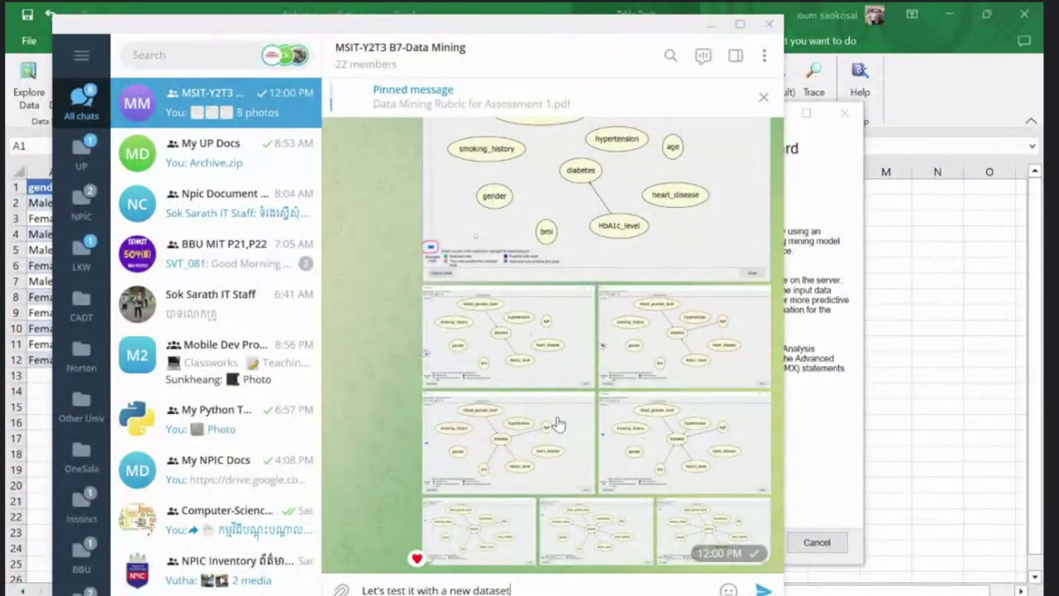
key(ctrl+v)
key(Return)
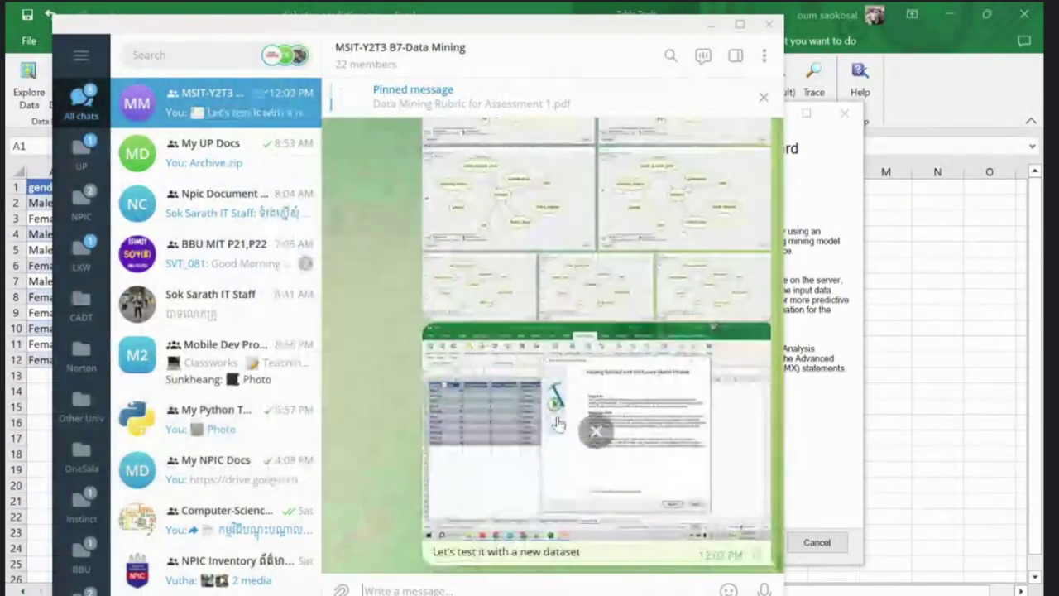
Step: Accept Classify diabetes, the new data source and default column mappings in the wizard
click(804, 487)
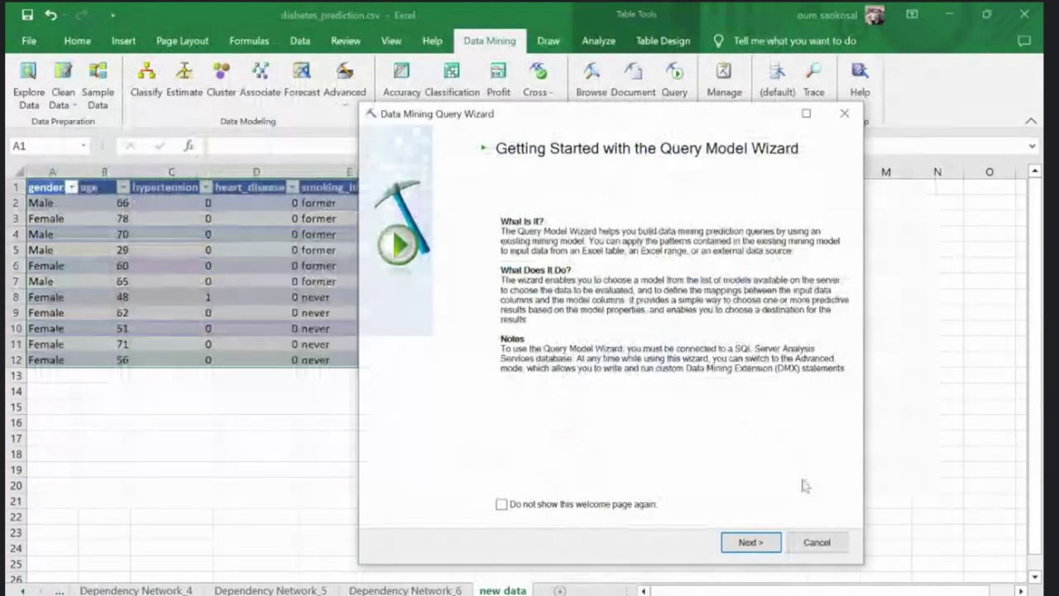
click(751, 543)
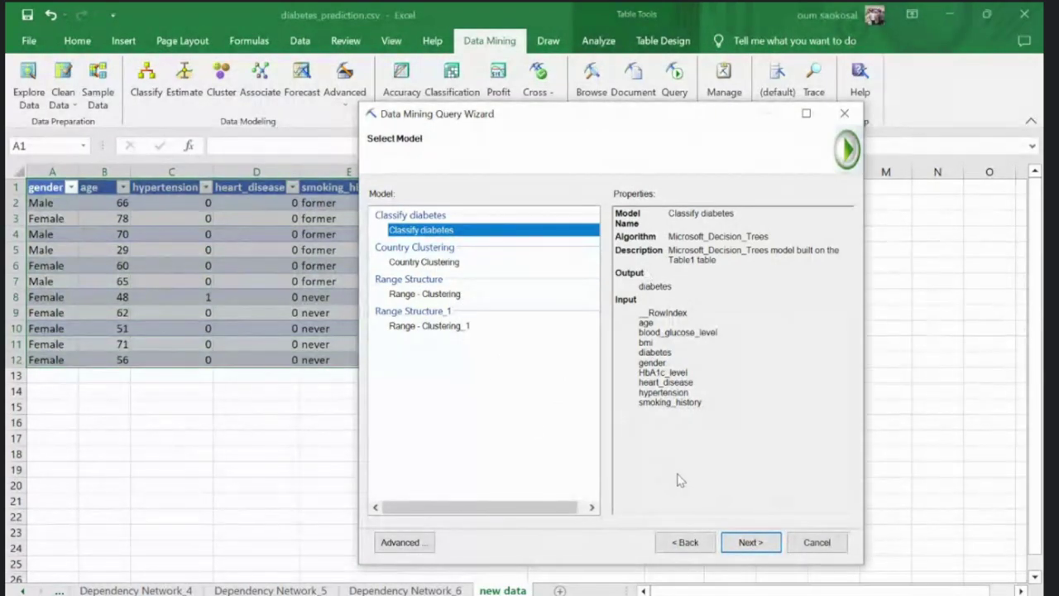
click(750, 542)
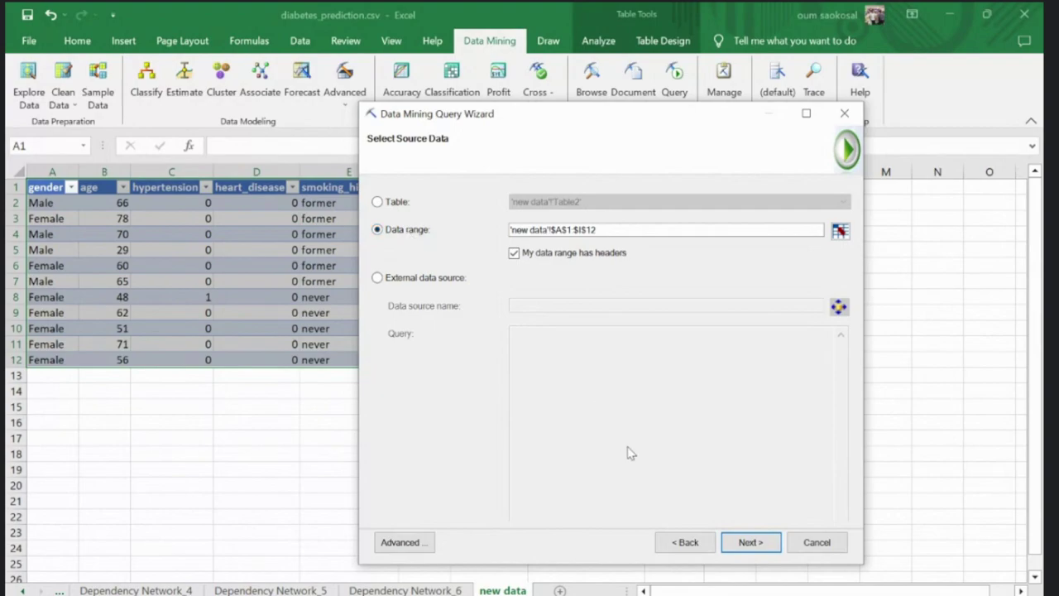
click(750, 542)
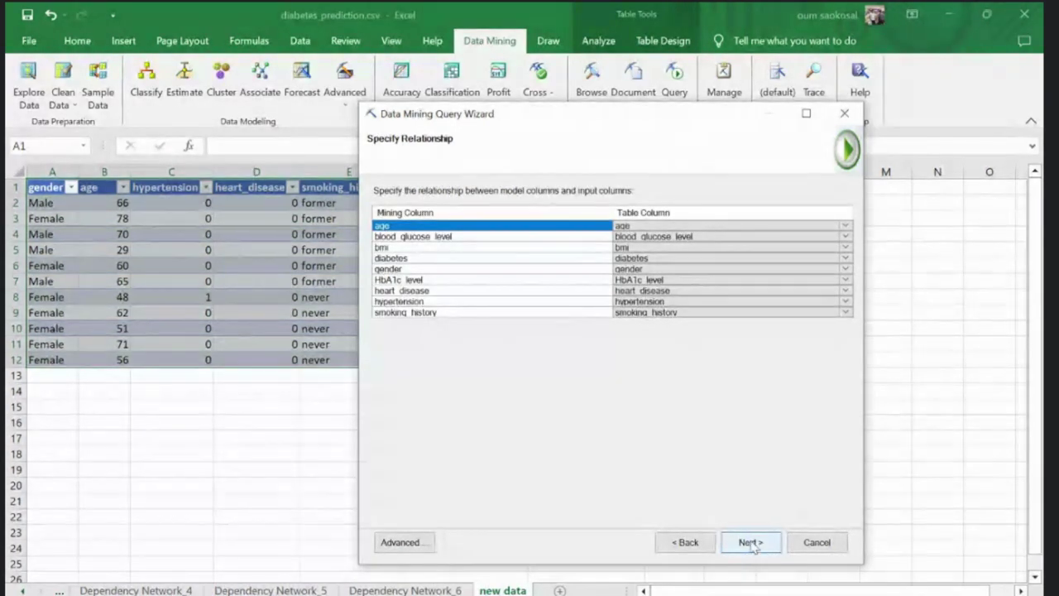
click(751, 542)
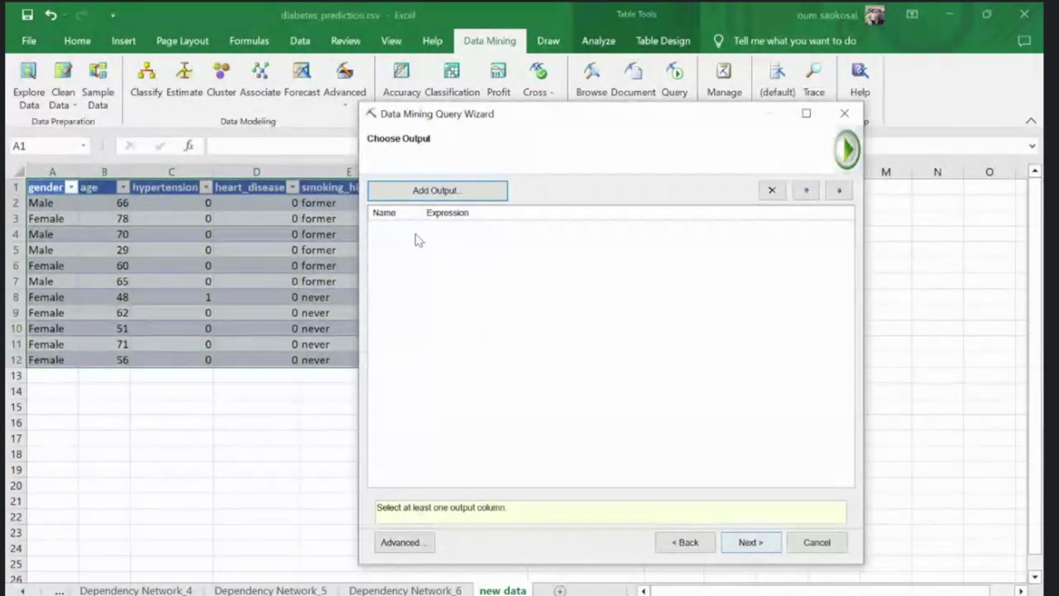
Step: Add a query output named 'Diabetes Prediction' returning [Classify diabetes].[diabetes]
click(449, 197)
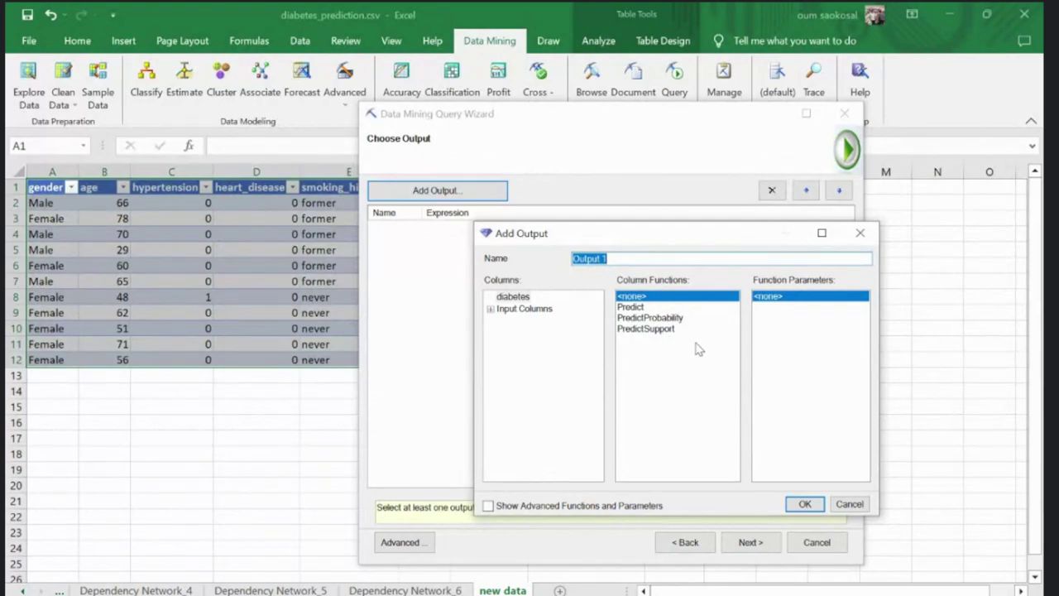
key(alt+Tab)
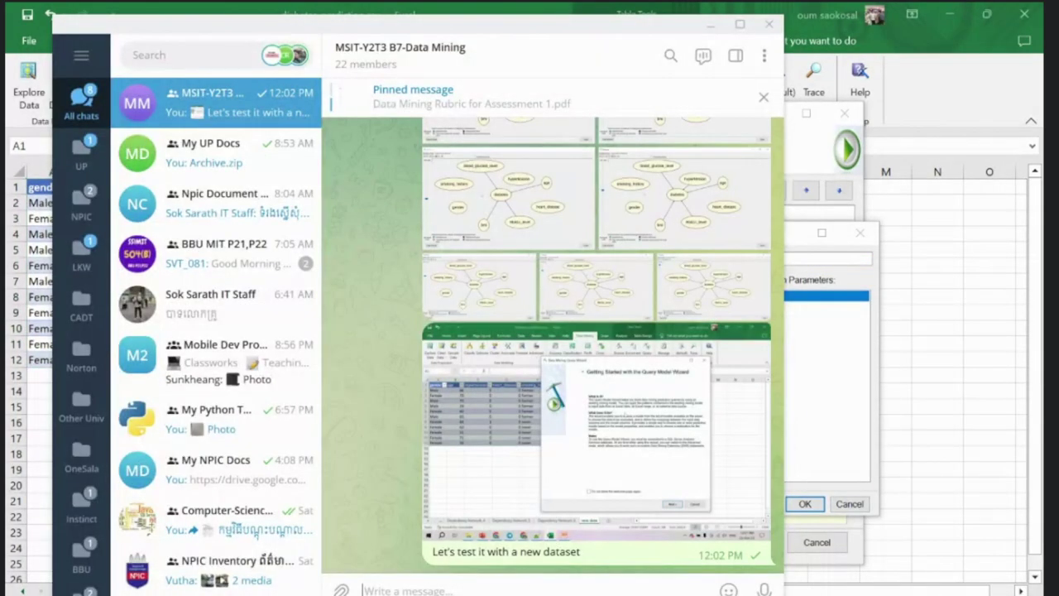
key(ctrl+v)
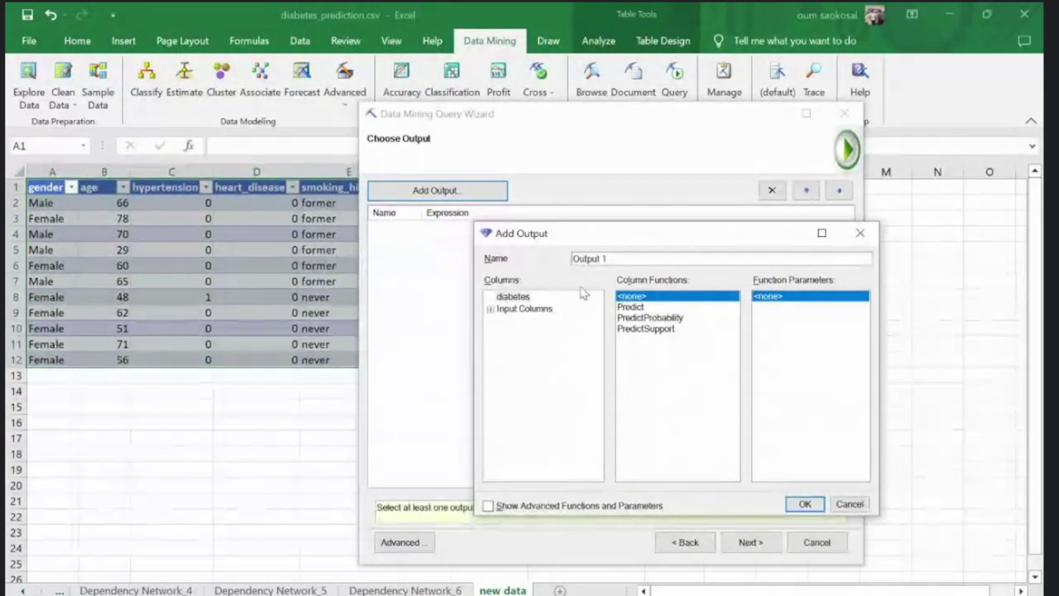
double_click(603, 259)
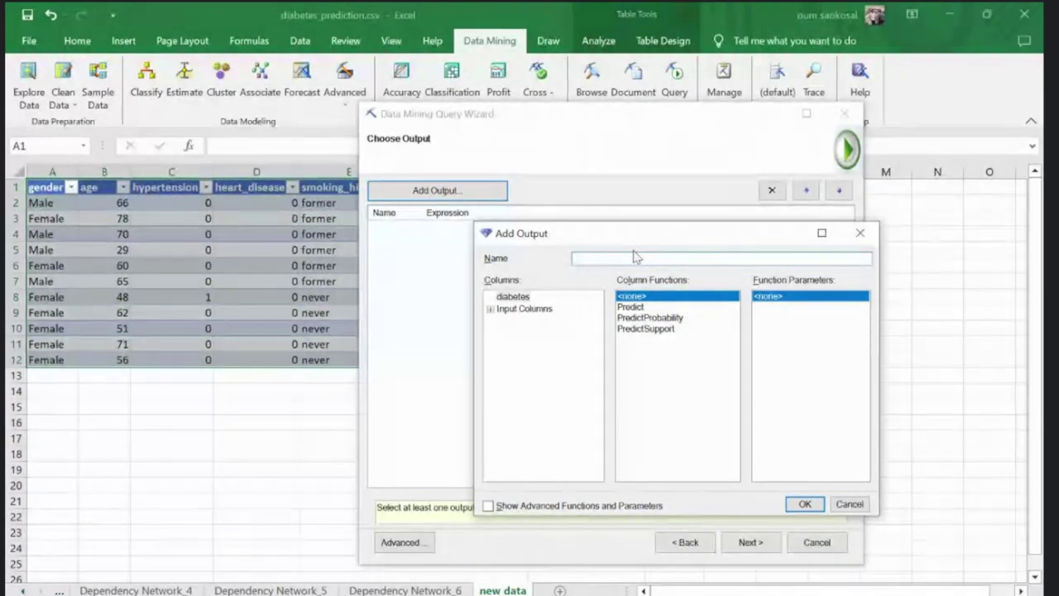
text(P)
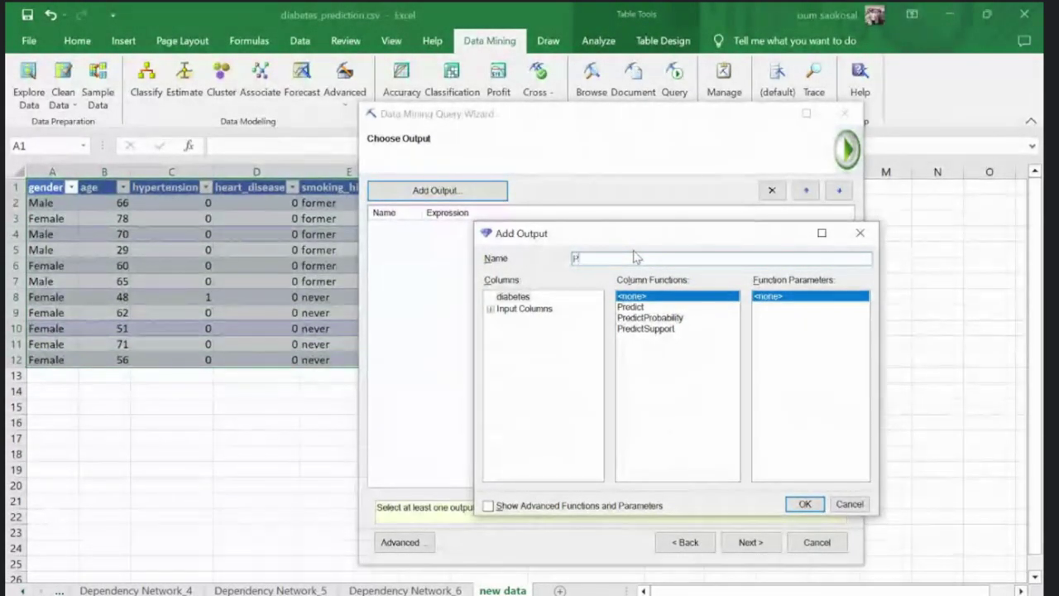
text(redi)
key(BackSpace)
key(BackSpace)
key(BackSpace)
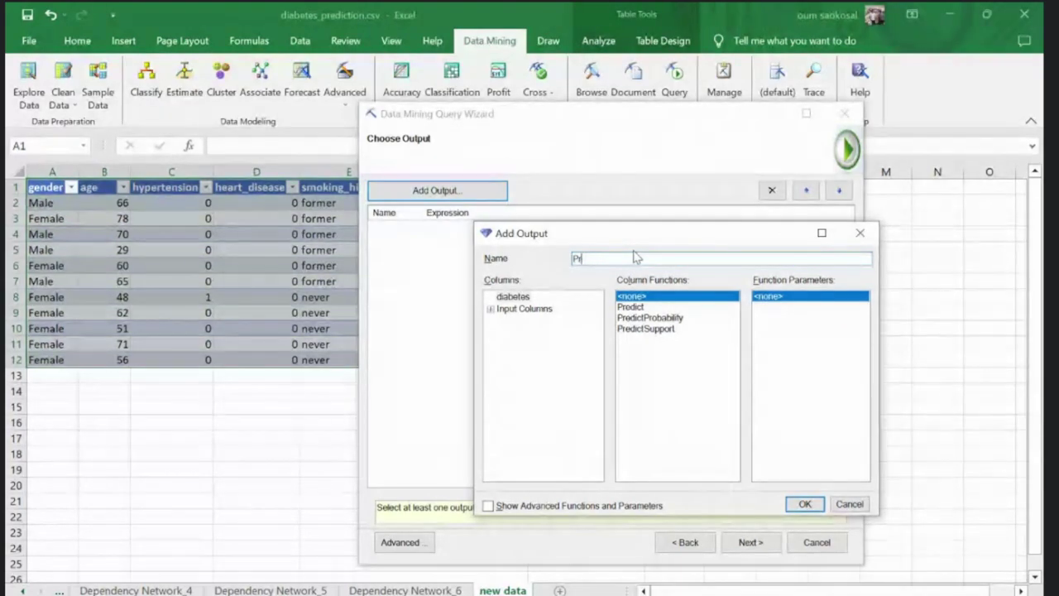
text(Di)
text(abetes Prediction)
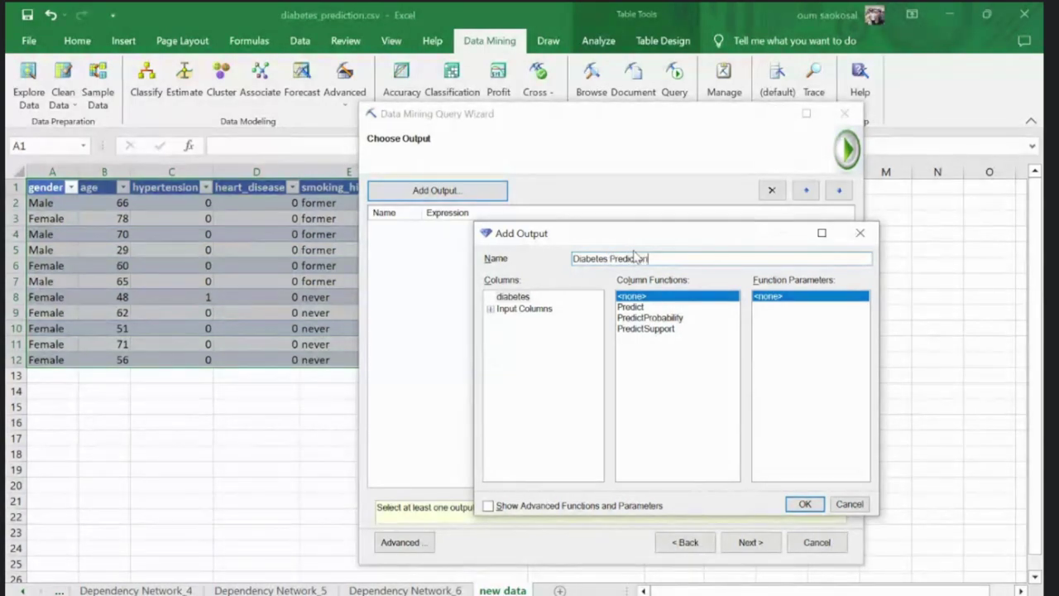
drag(663, 255, 469, 255)
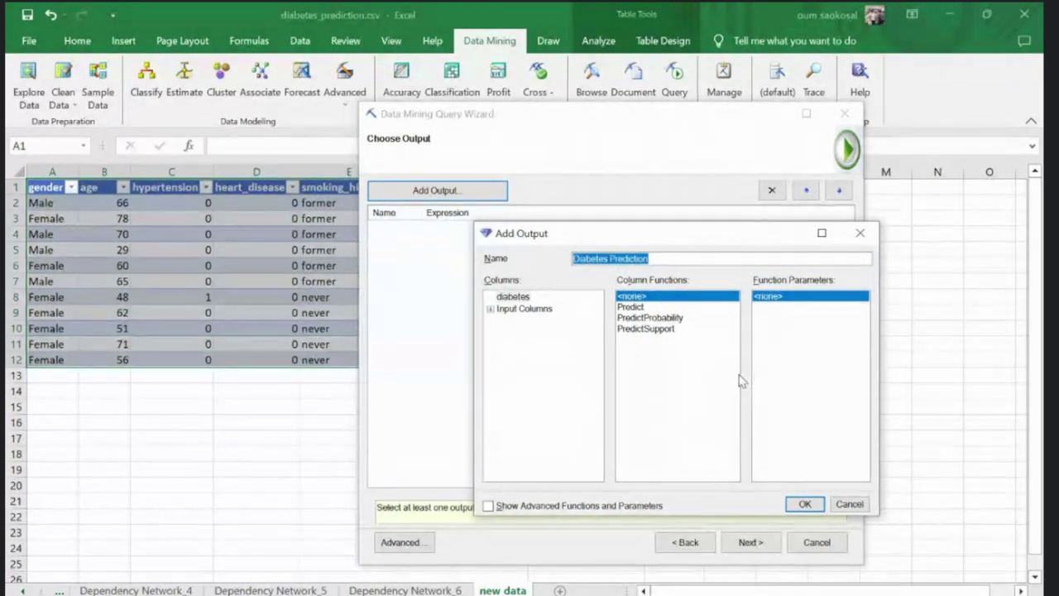
key(alt+Tab)
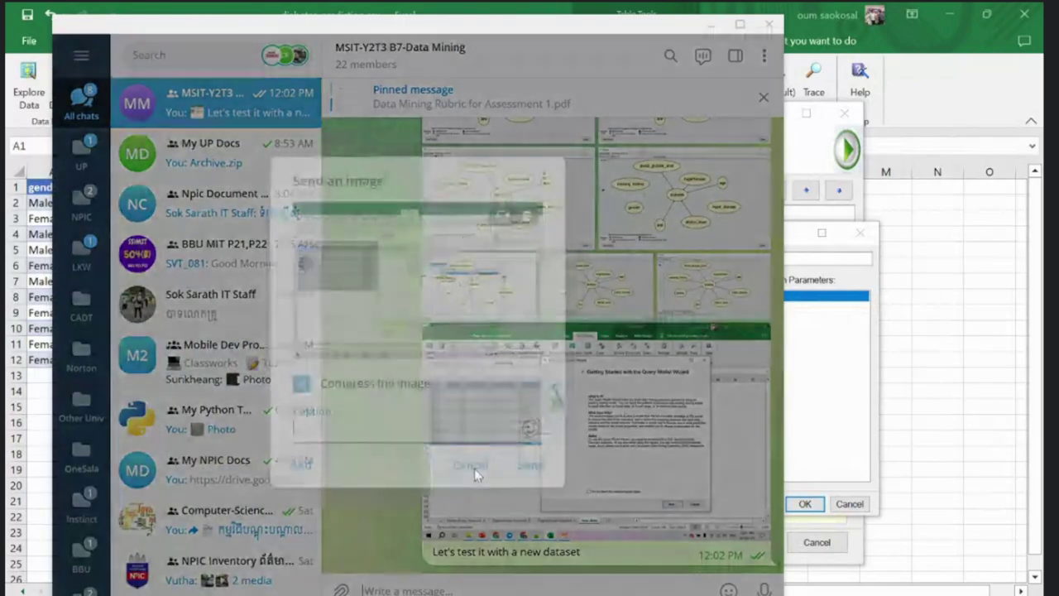
mouse_move(530, 428)
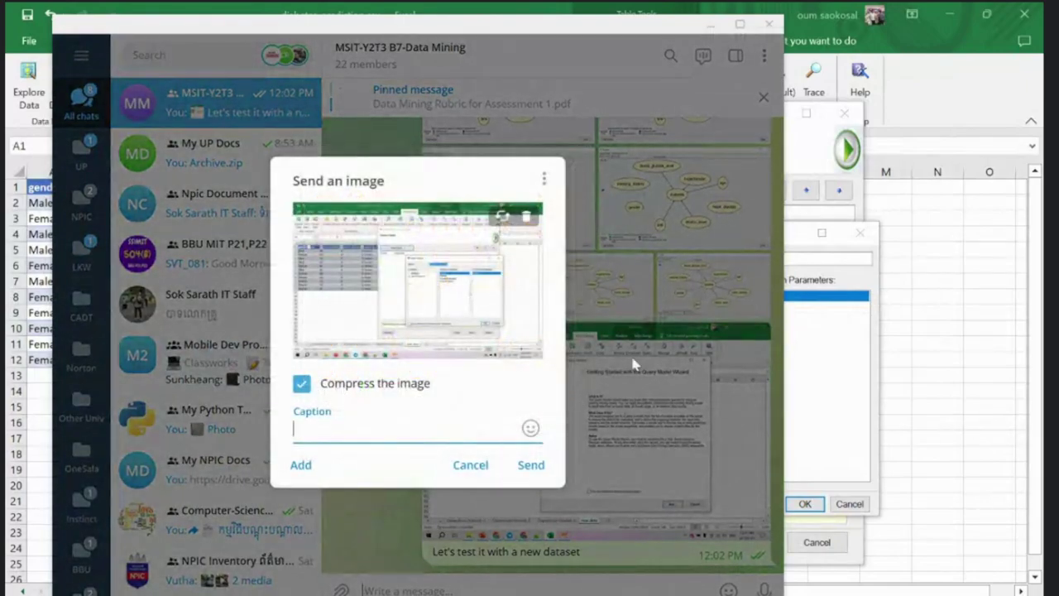
click(815, 348)
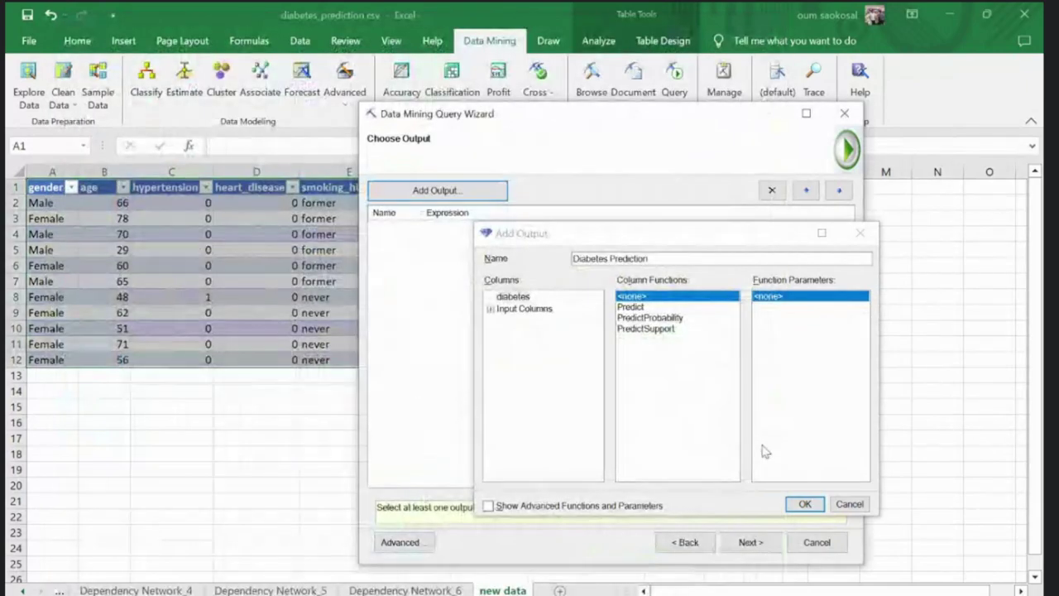
click(805, 505)
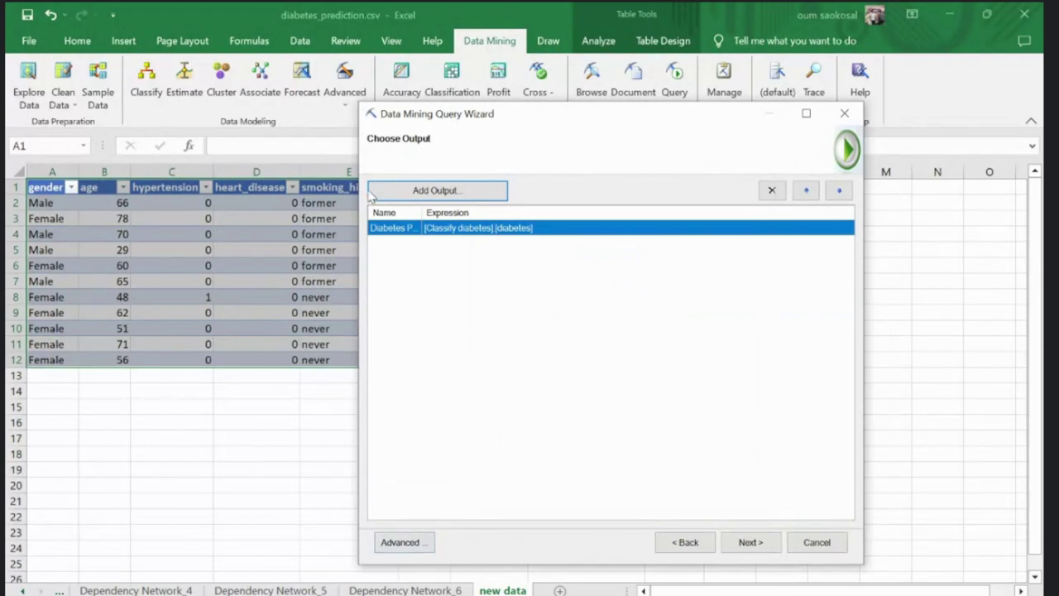
Step: Add an output using Predict([Classify diabetes].[diabetes]) and name it 'Pedict'
click(438, 190)
click(668, 308)
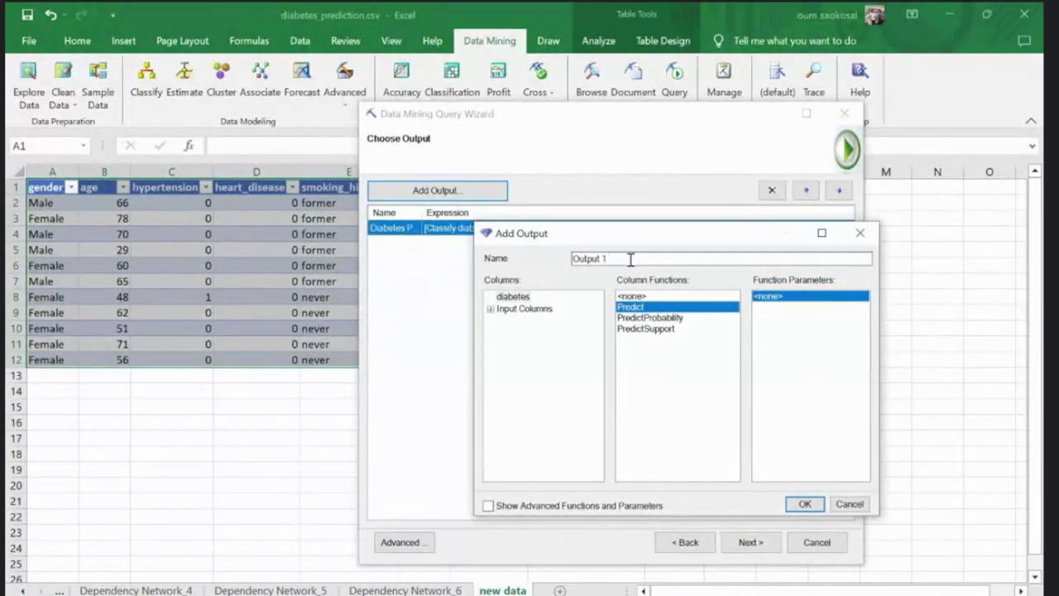
drag(634, 260, 488, 240)
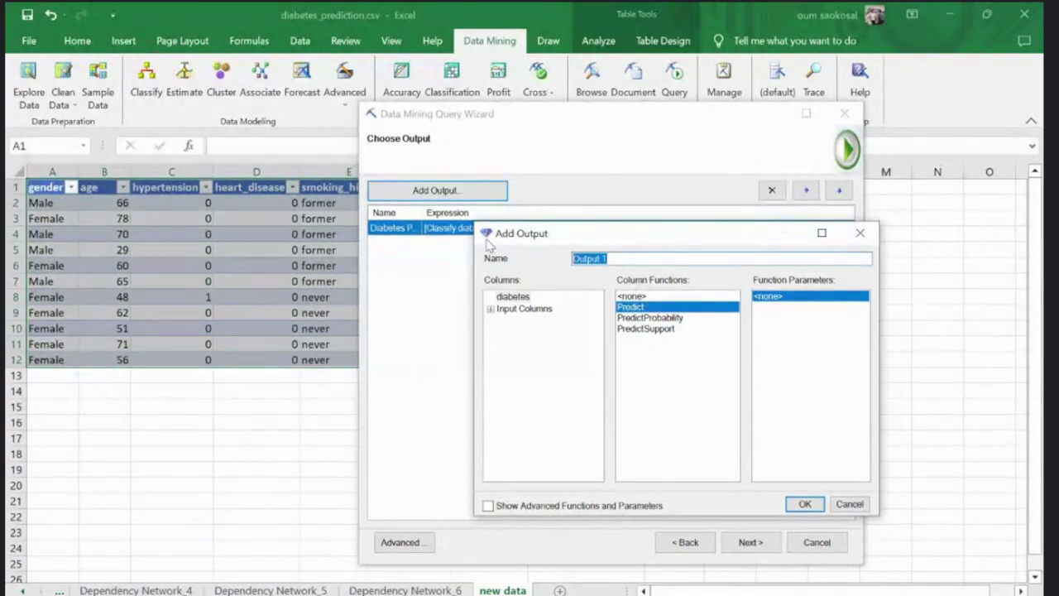
text(Pred)
key(BackSpace)
key(BackSpace)
key(BackSpace)
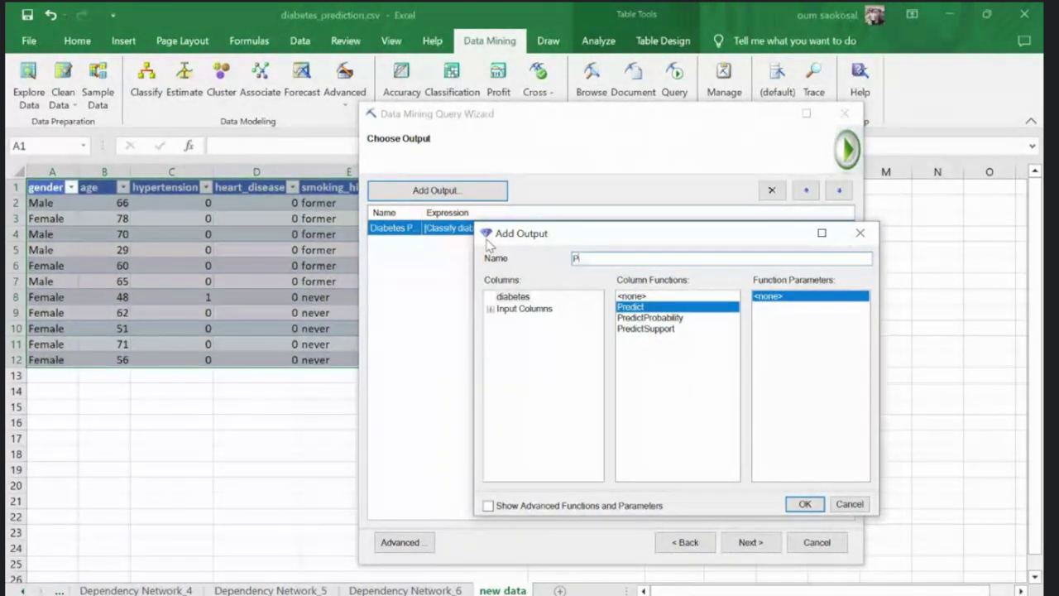
text(edict)
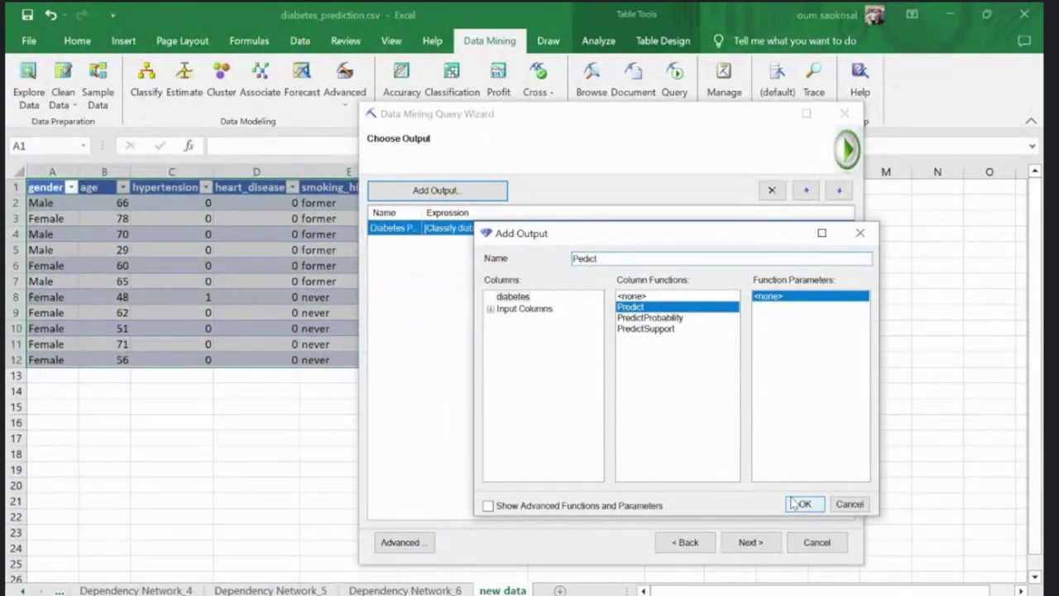
key(alt+Tab)
key(ctrl+v)
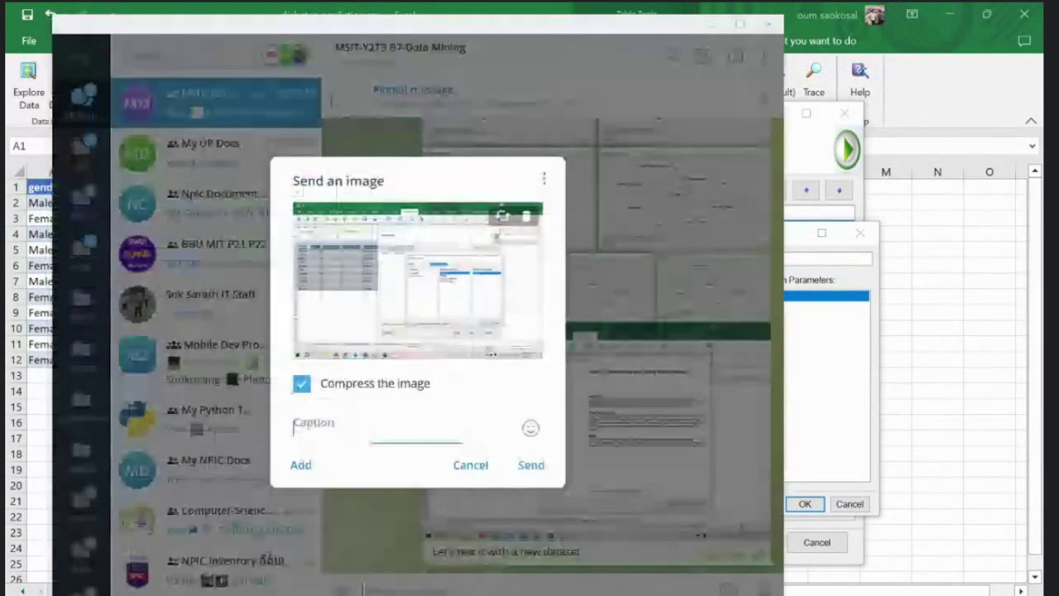
key(ctrl+v)
key(alt+Tab)
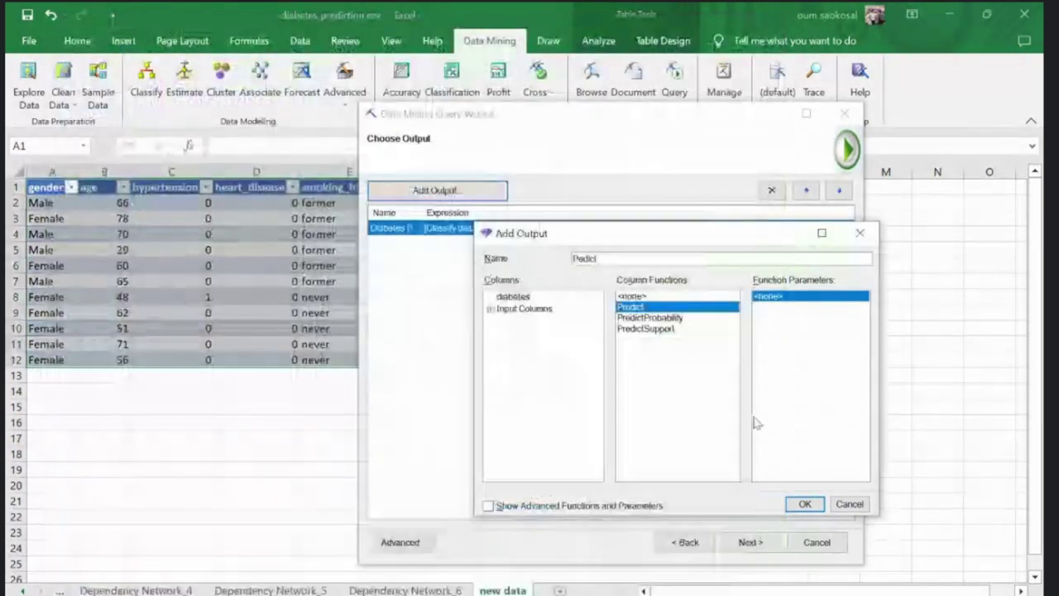
click(804, 505)
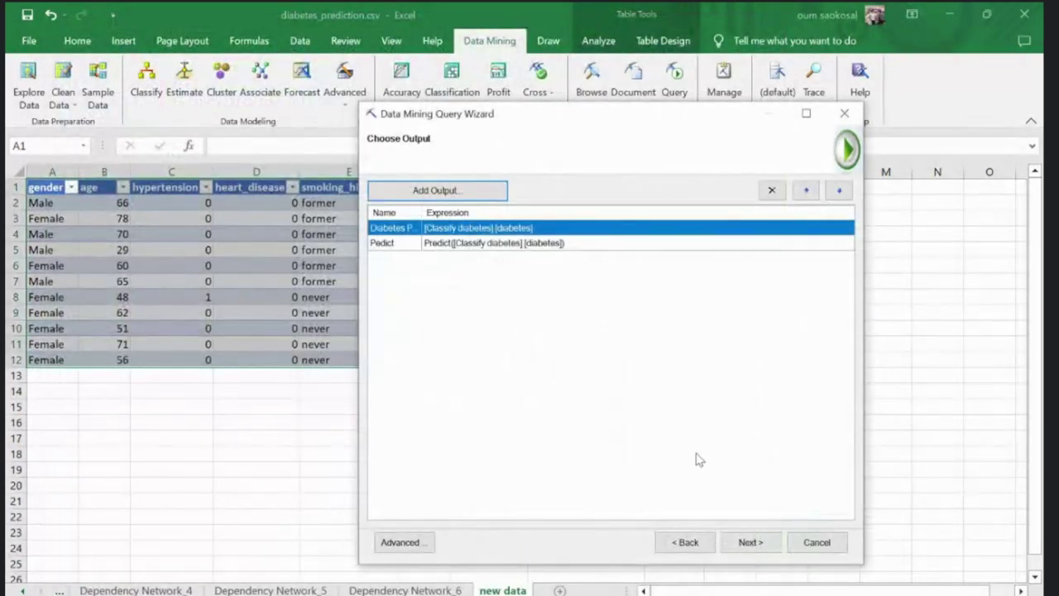
Step: Add two diabetes outputs, one using PredictProbability and one using PredictSupport
click(432, 192)
click(646, 317)
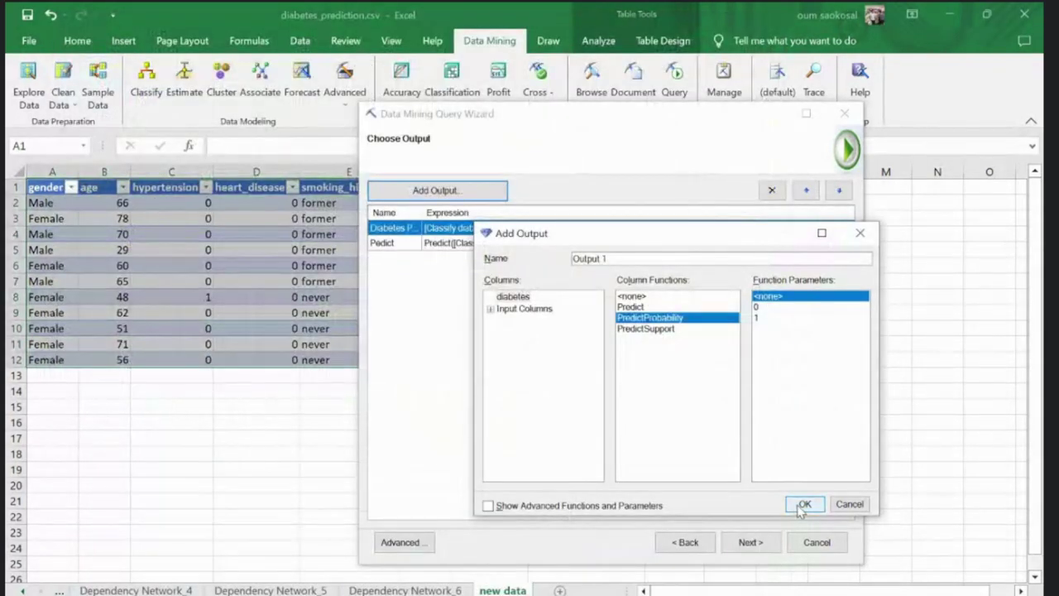
click(801, 506)
click(441, 190)
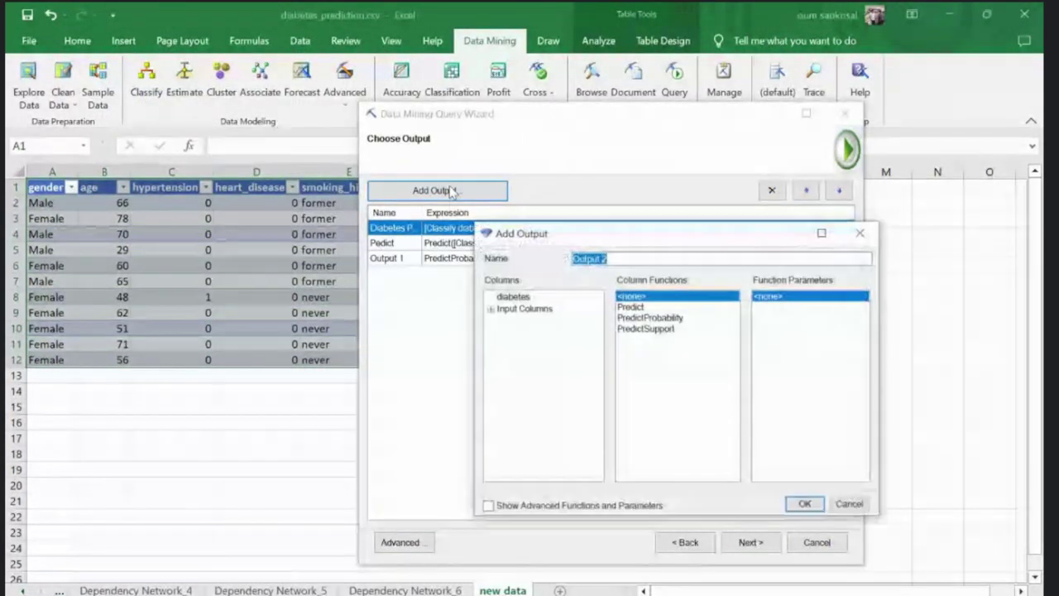
click(637, 329)
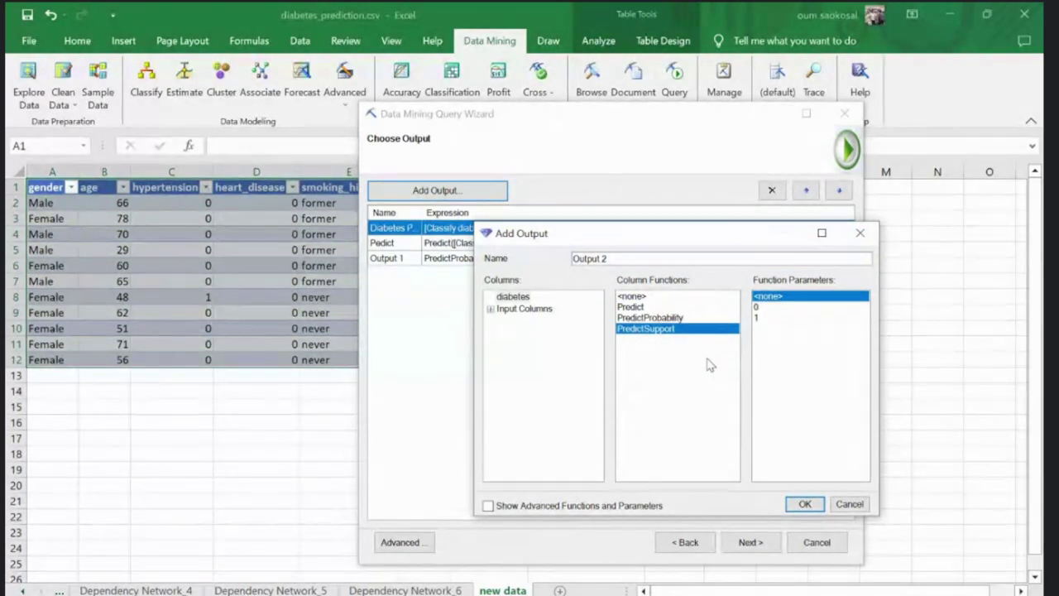
key(alt+Tab)
key(alt+Tab)
key(ctrl+v)
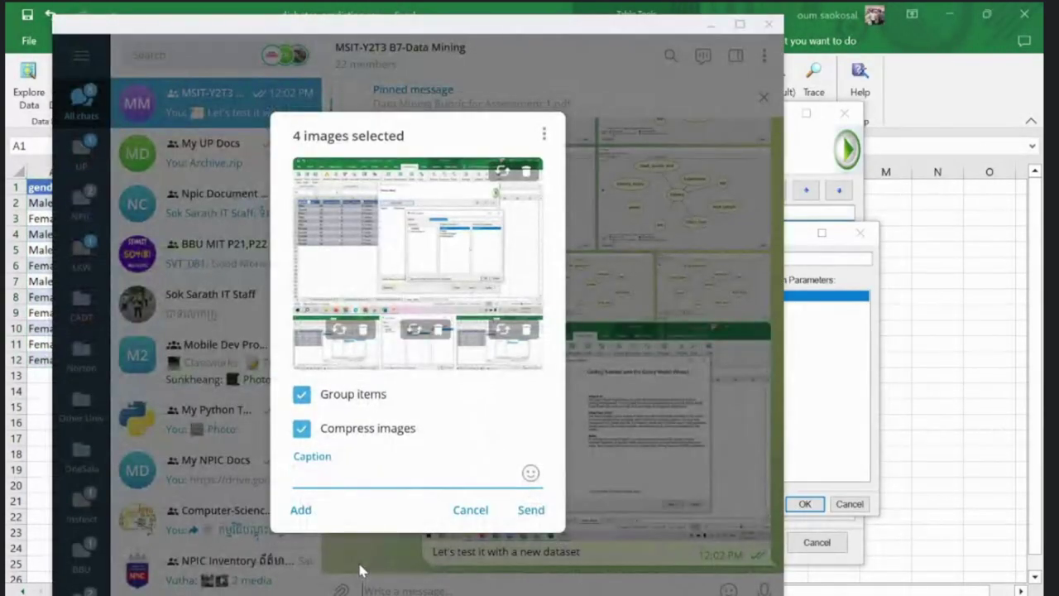
key(Return)
key(alt+Tab)
click(805, 504)
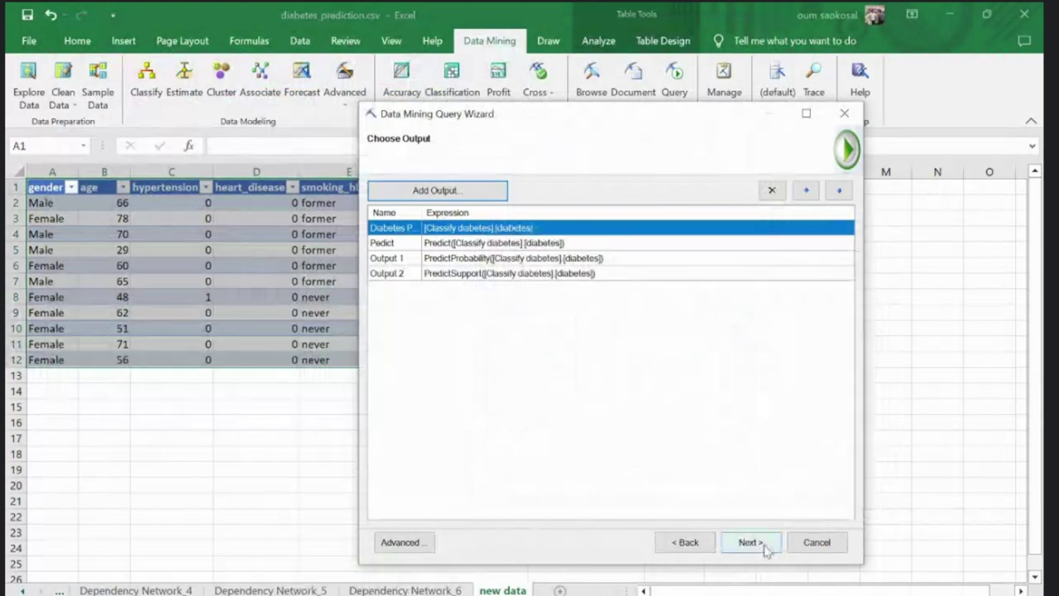
Step: Keep Append to the input data and run the query on the twelve new data rows
click(751, 542)
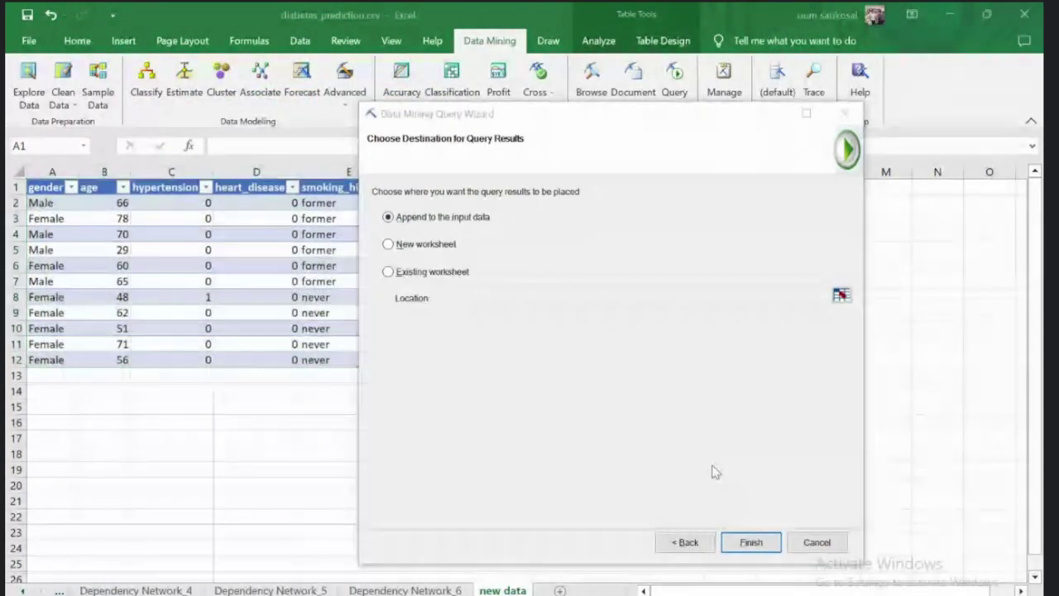
key(alt+Tab)
key(ctrl+v)
key(Return)
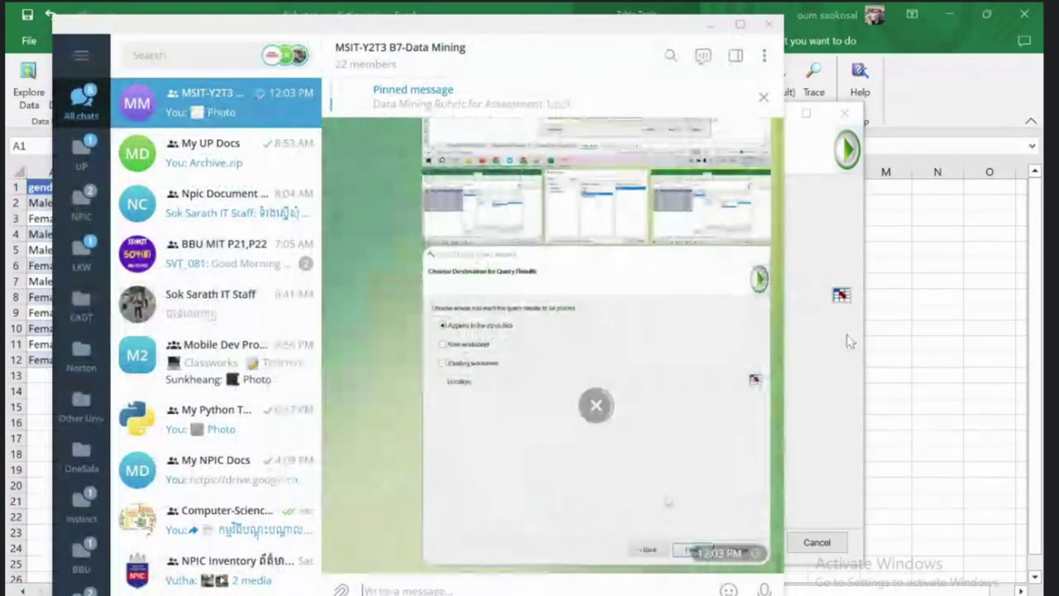
key(alt+Tab)
click(751, 542)
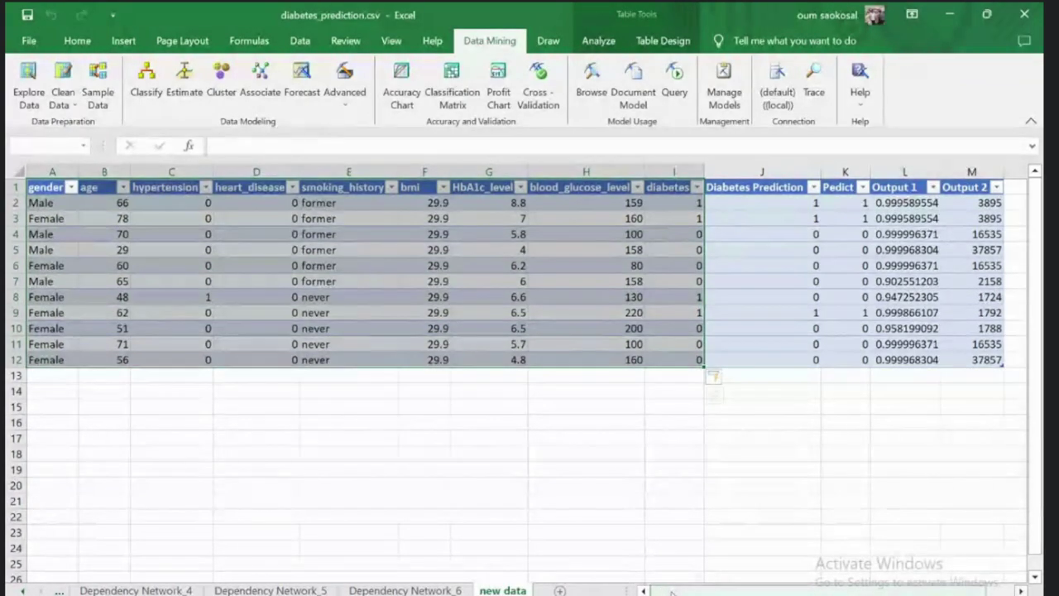
Step: Select the diabetes column values in the results table, then clear the selection
click(728, 438)
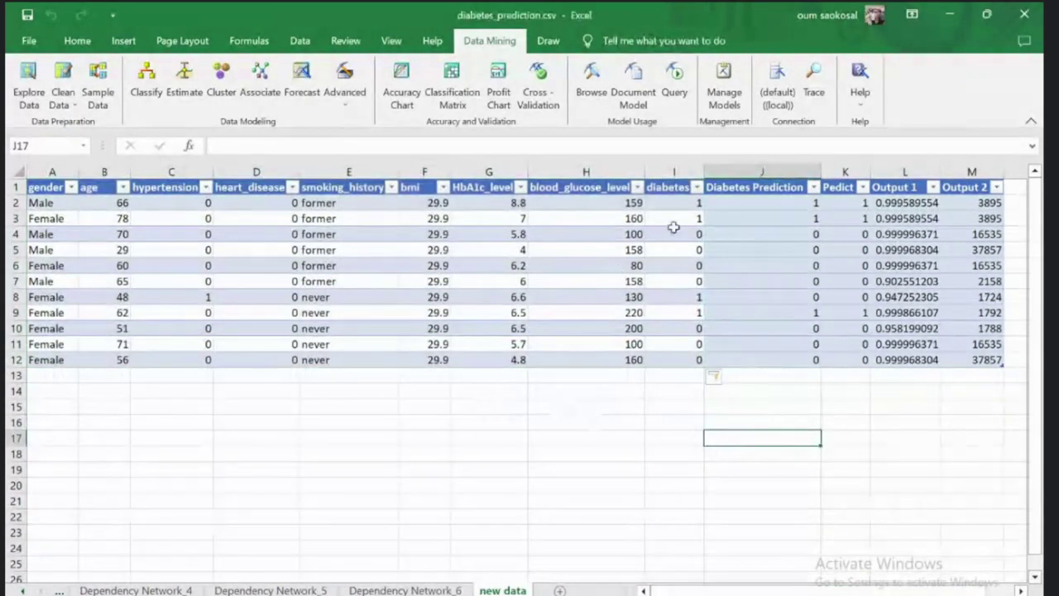
click(676, 176)
drag(690, 590, 759, 592)
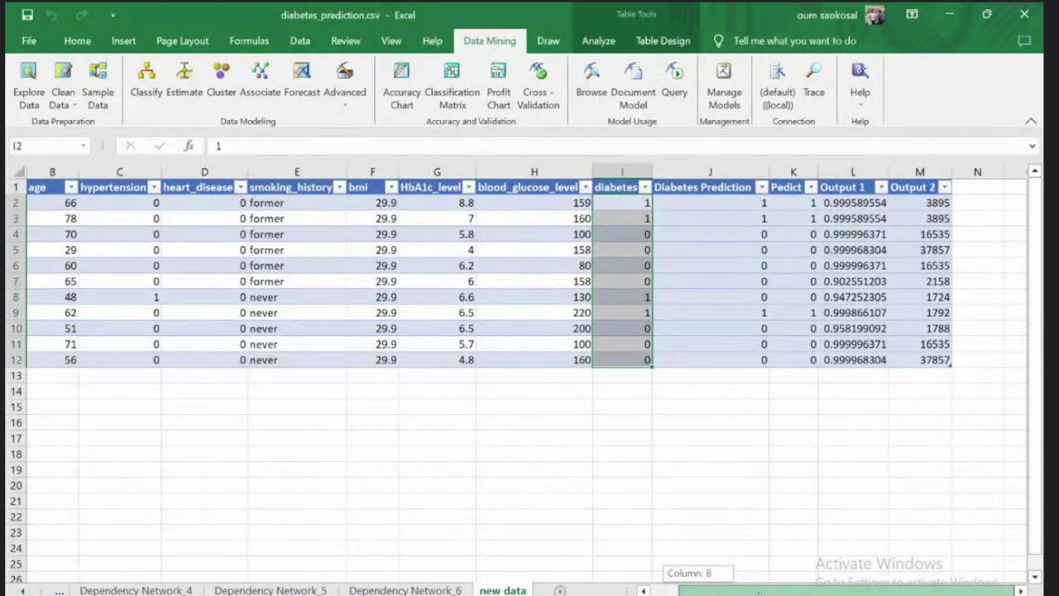
drag(759, 593, 727, 593)
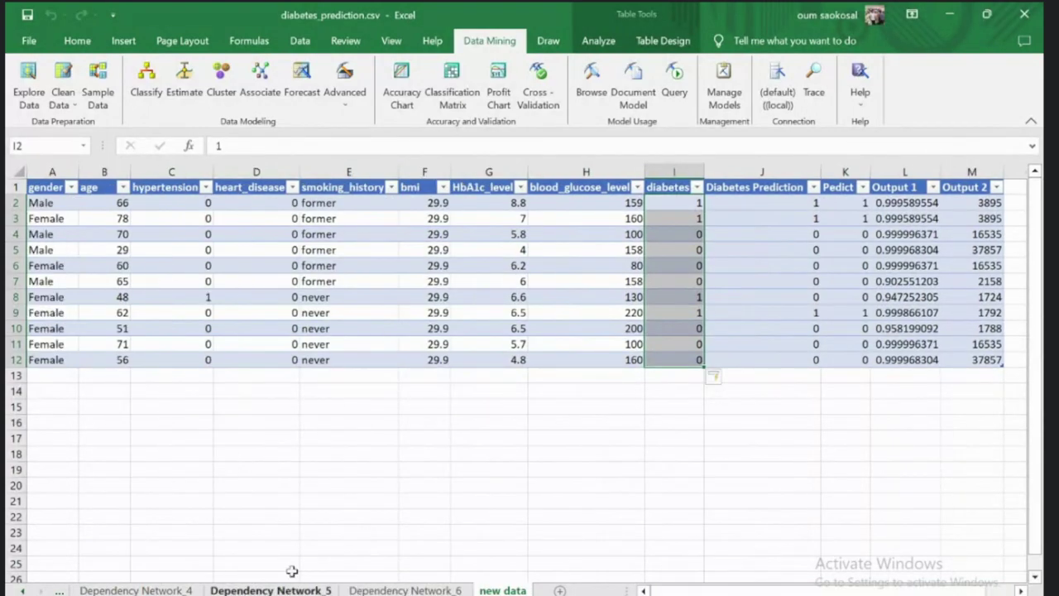
click(468, 463)
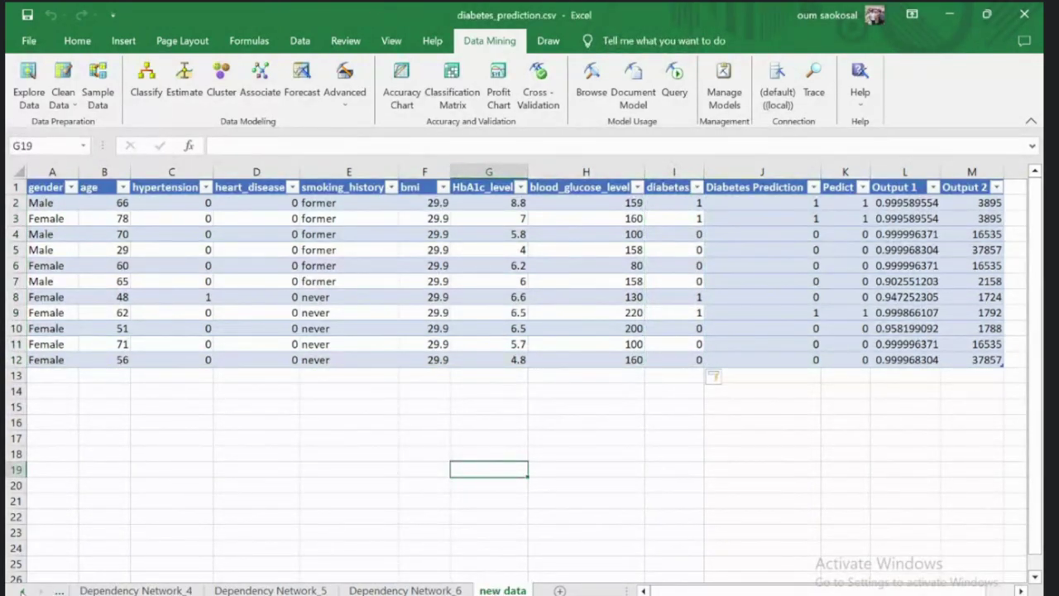
Step: Go via the diabetes_prediction sheet to the new data sheet and select A1:H12
click(23, 591)
click(22, 591)
click(22, 591)
click(22, 591)
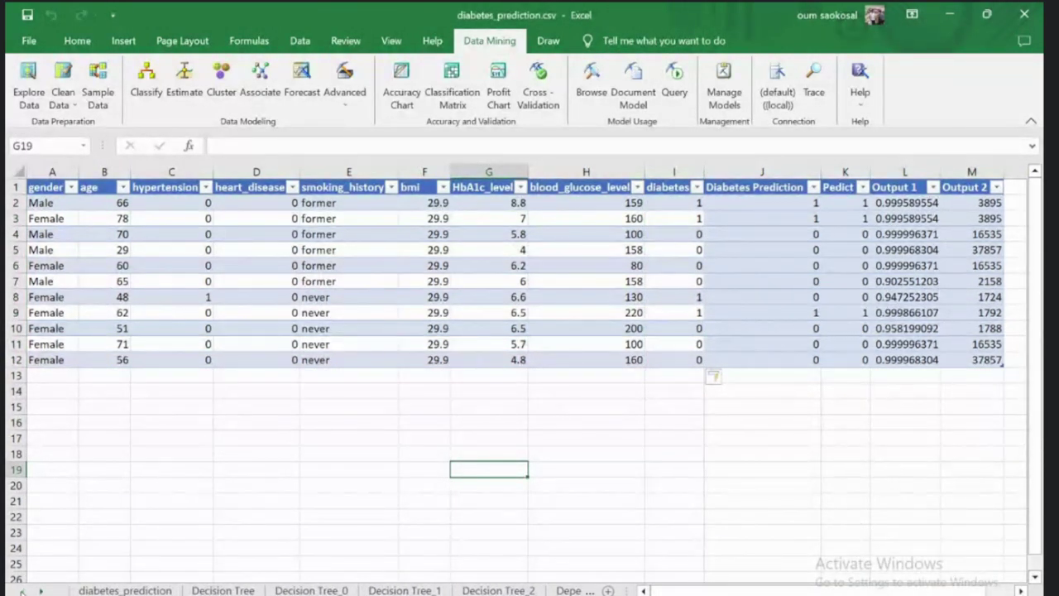
click(125, 590)
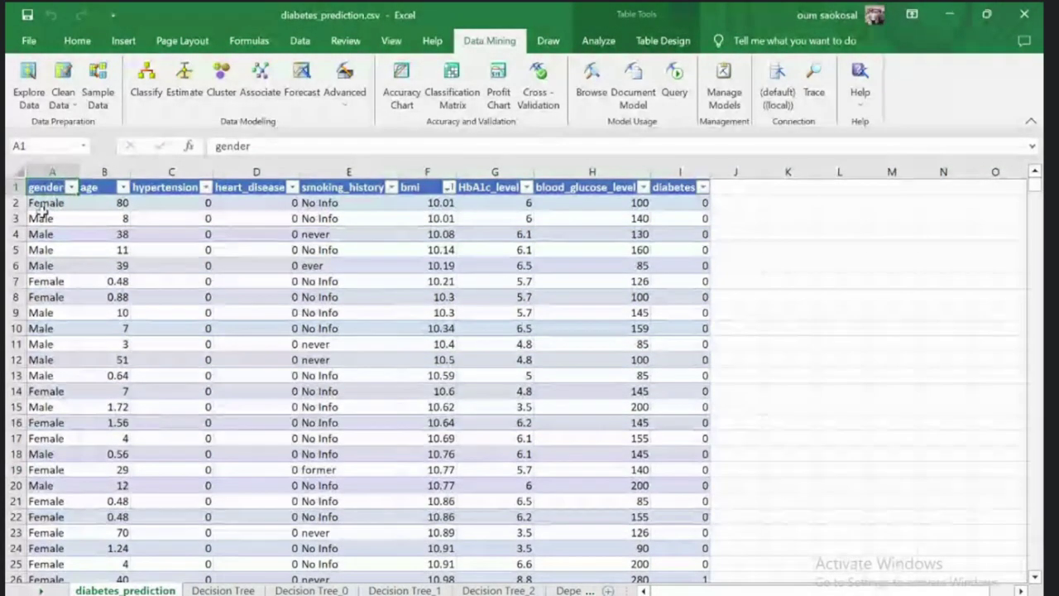
scroll(179, 312, down, 3)
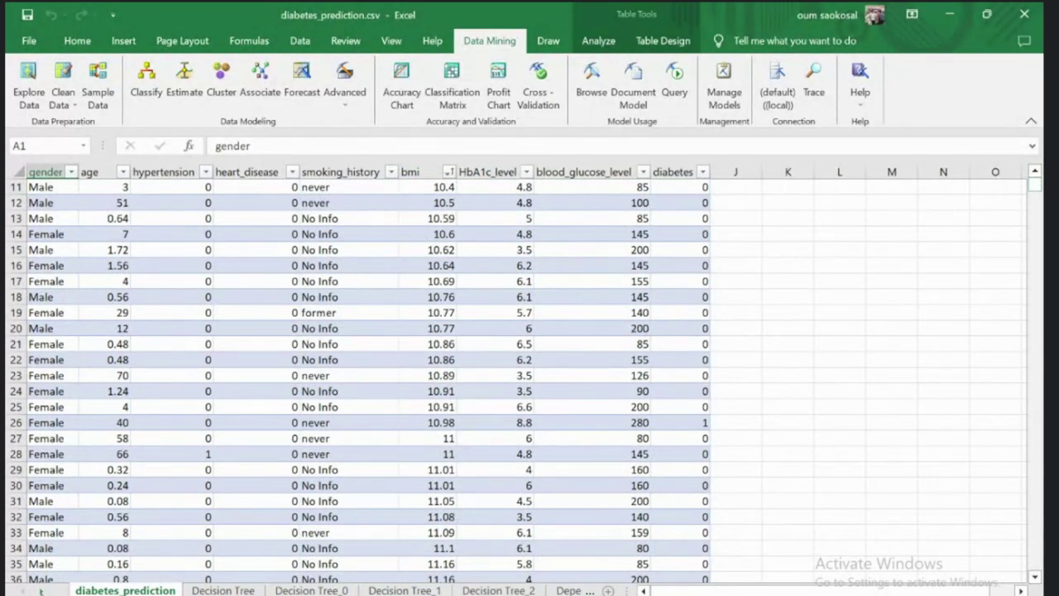
drag(39, 591, 40, 592)
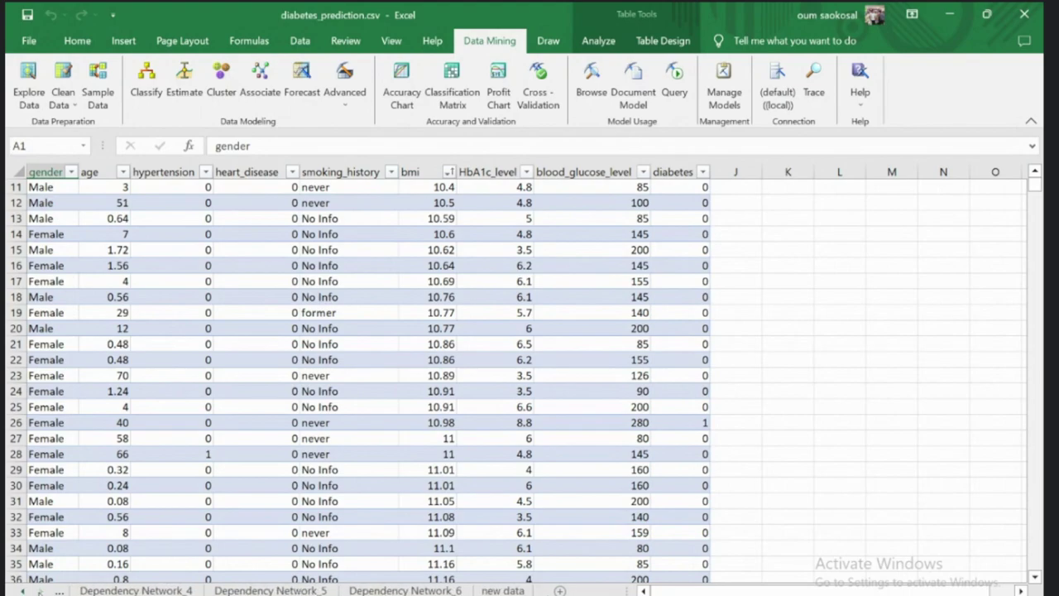
click(496, 591)
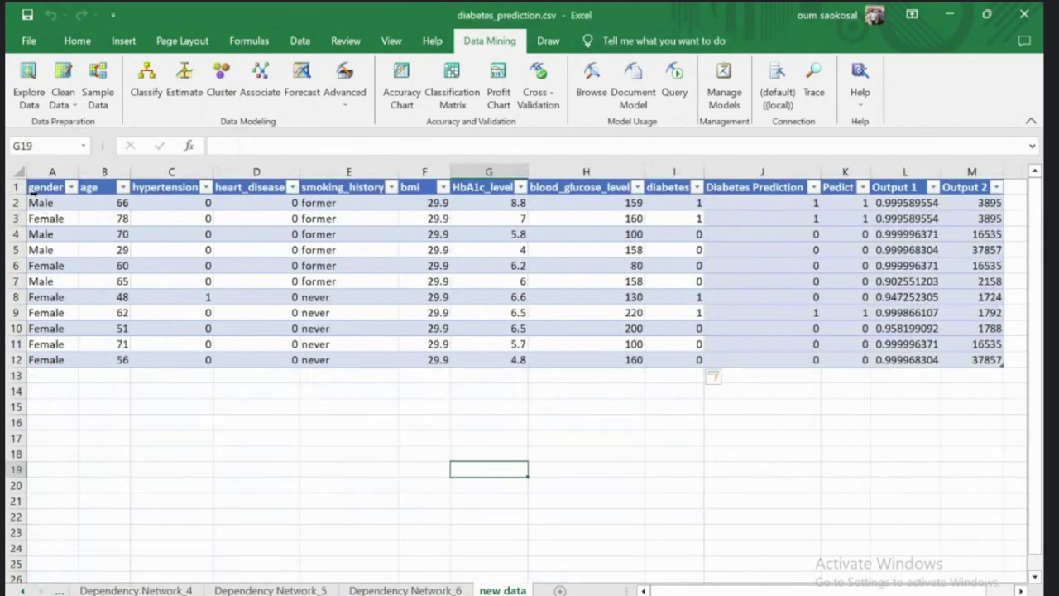
drag(35, 189, 606, 360)
Step: Copy A1:H12 to A15, then delete rows 1 to 12
key(ctrl+c)
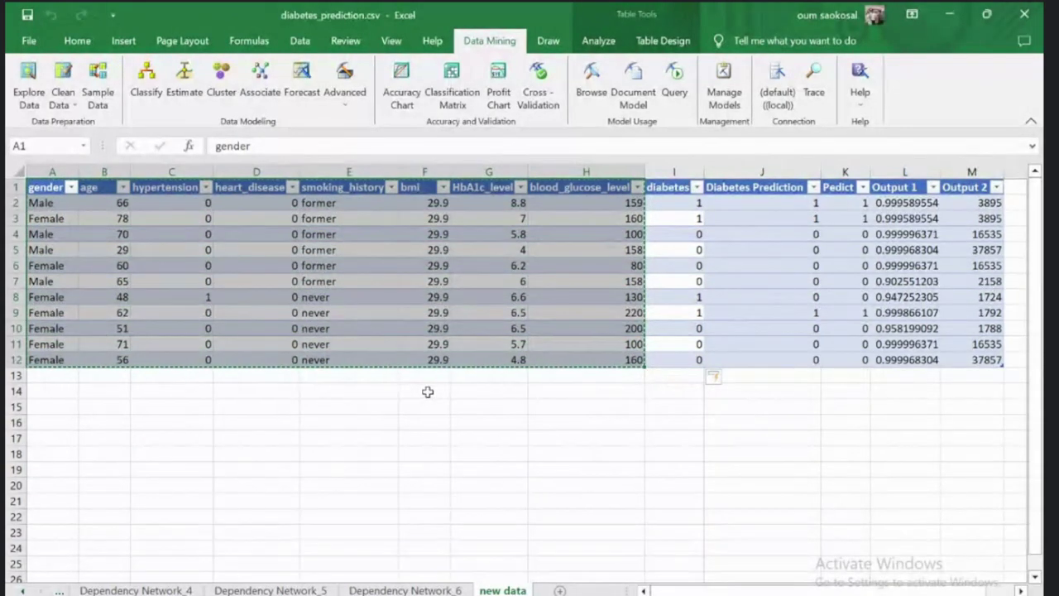
click(46, 410)
key(ctrl+v)
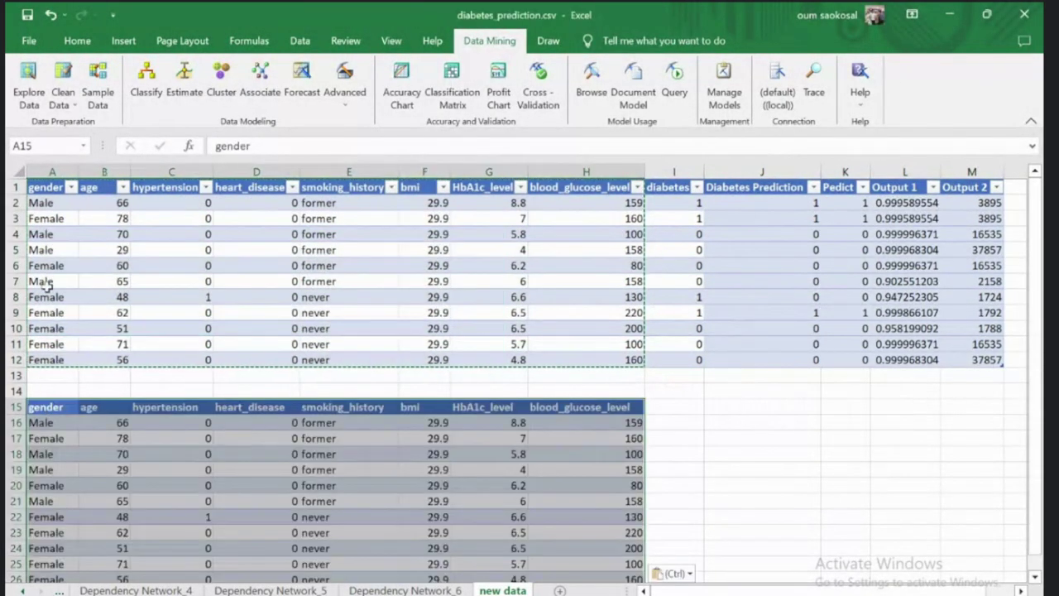
drag(15, 188, 15, 360)
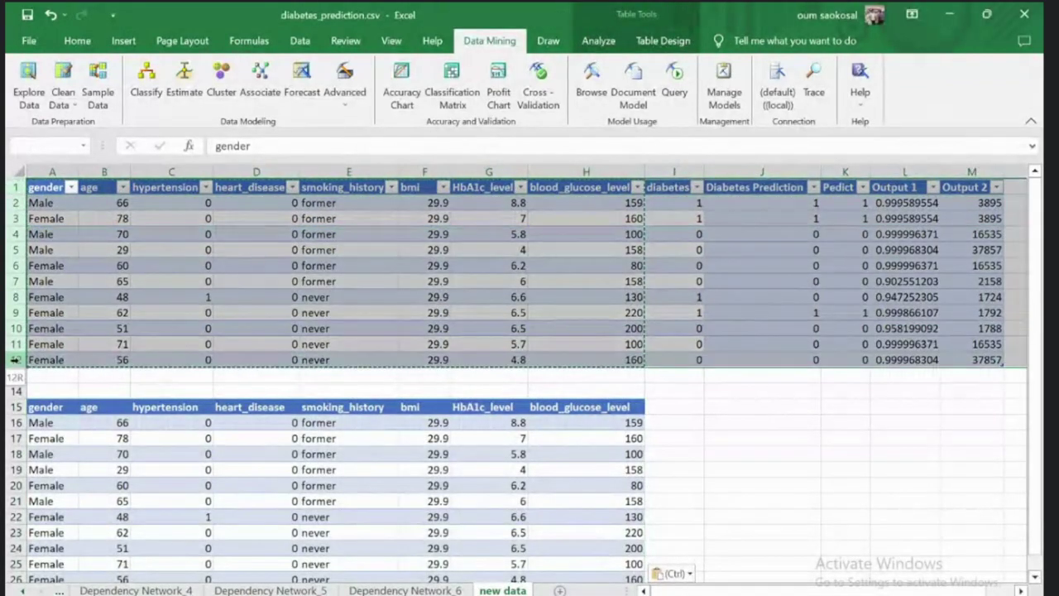
right_click(15, 360)
click(66, 245)
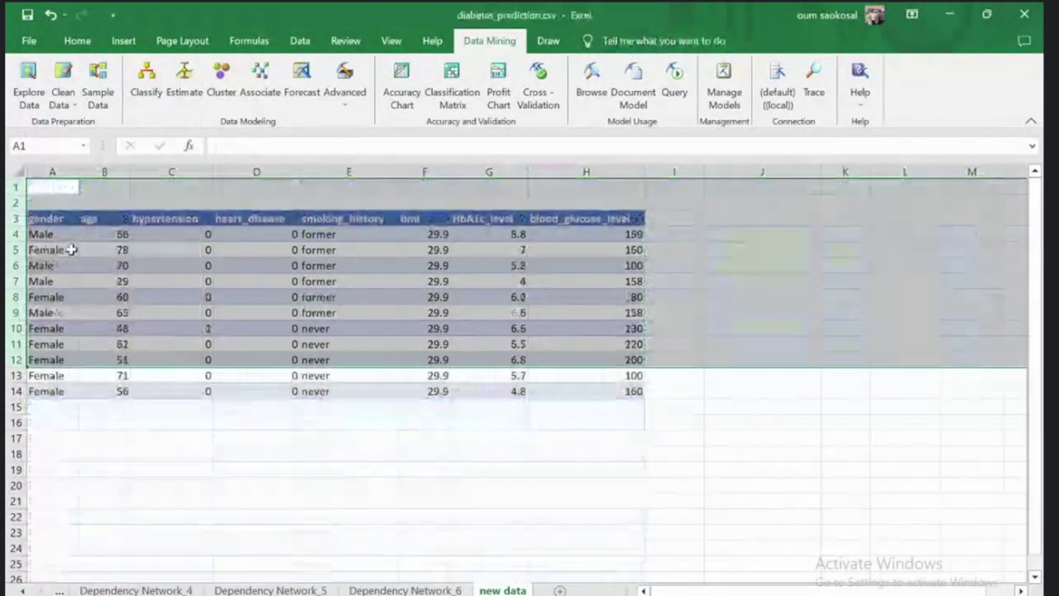
click(172, 436)
Step: Delete the two blank rows so the data starts at row 1, and select A1:H12
drag(17, 187, 22, 197)
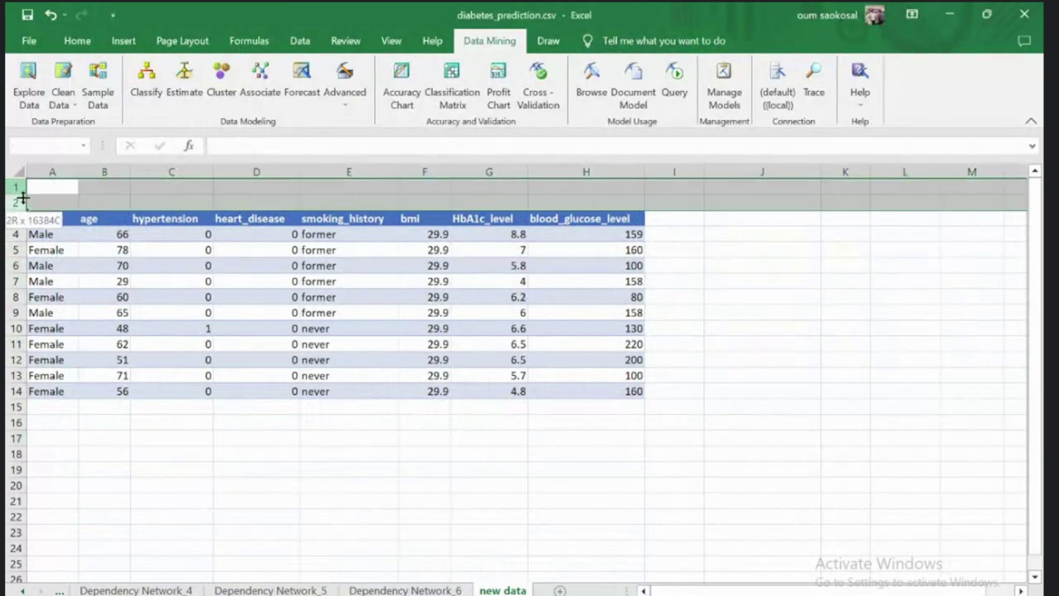
right_click(22, 199)
click(53, 361)
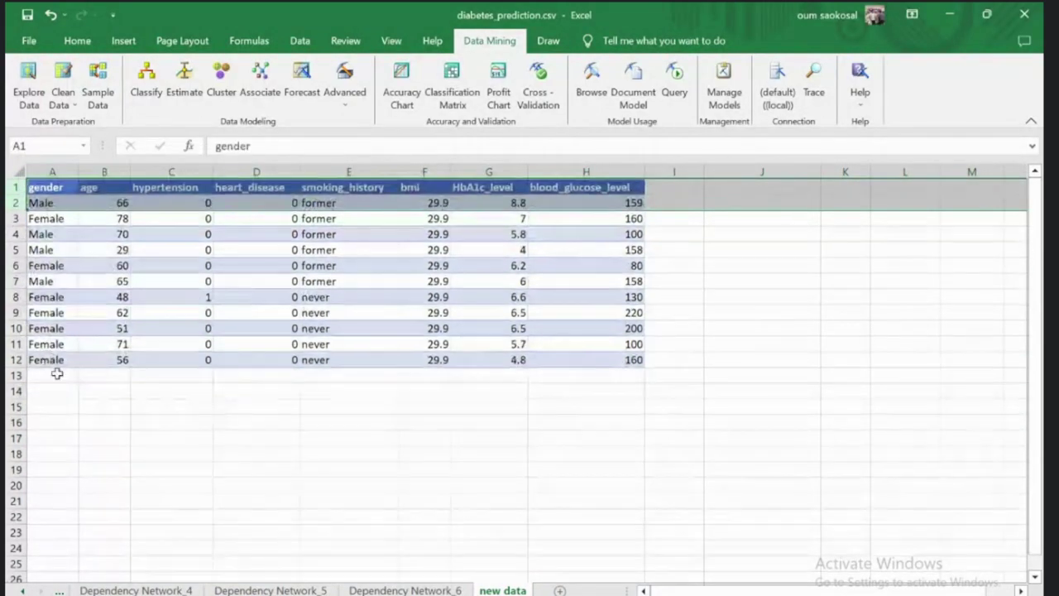
click(75, 406)
drag(38, 187, 605, 363)
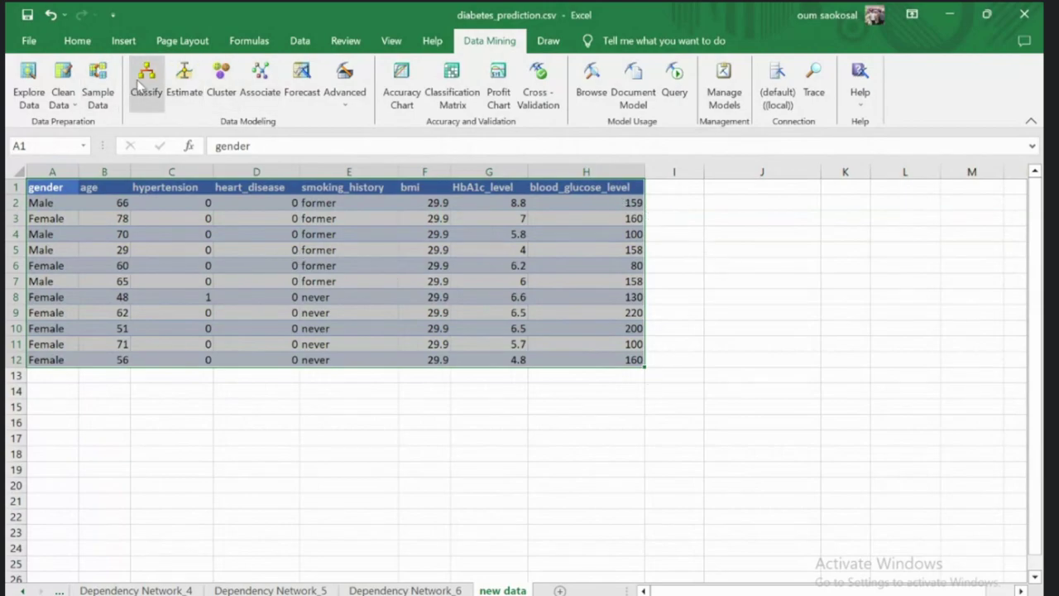
Step: Convert the A1:H12 patient data into an Excel table
click(123, 40)
click(145, 83)
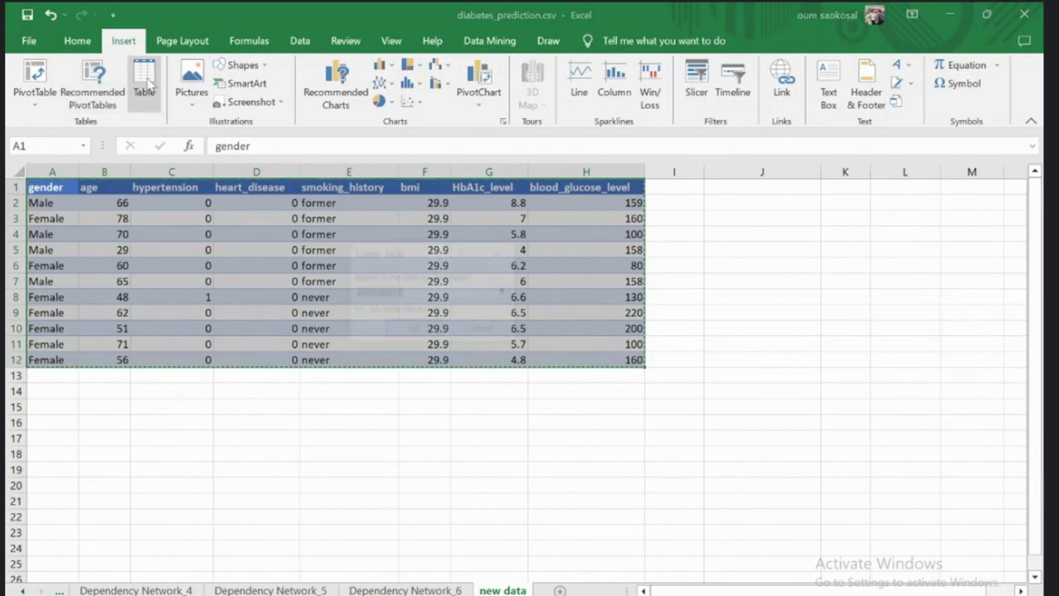
click(414, 330)
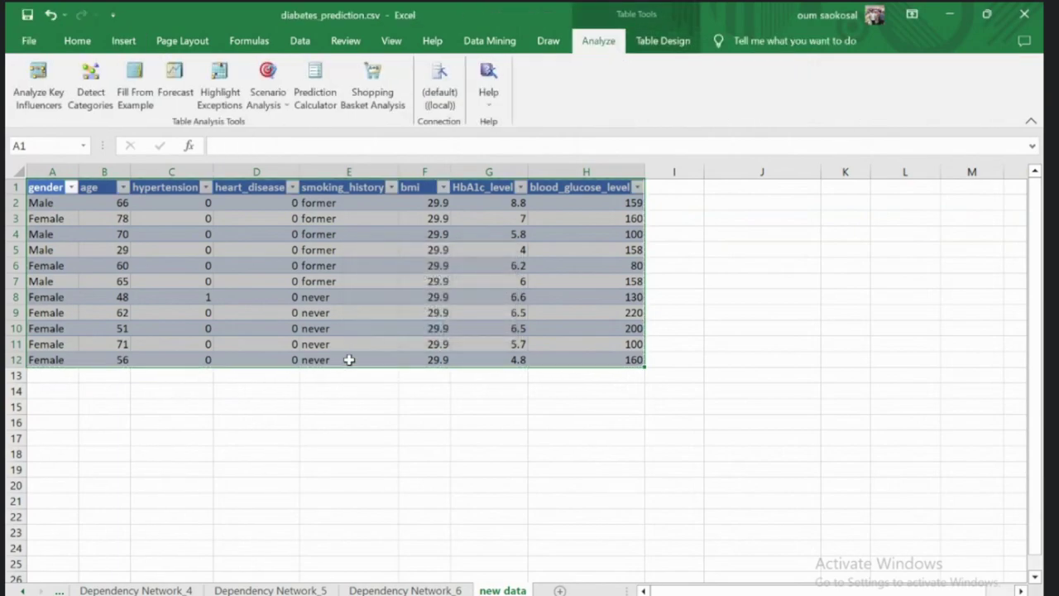
Step: Start a Data Mining query on Classify diabetes, reach Specify Relationship, then cancel it
click(489, 41)
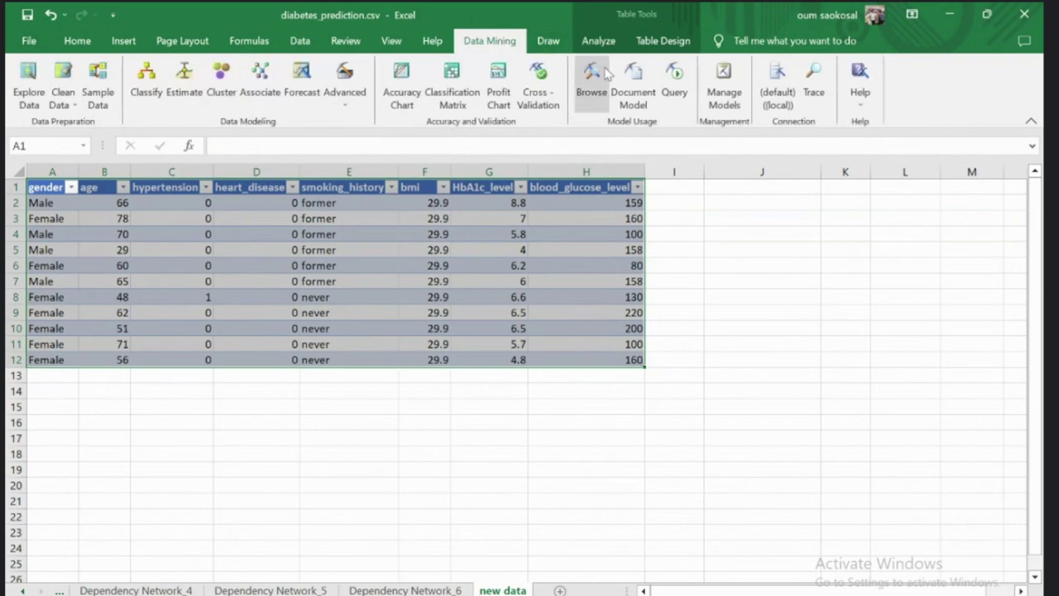
click(674, 93)
click(432, 483)
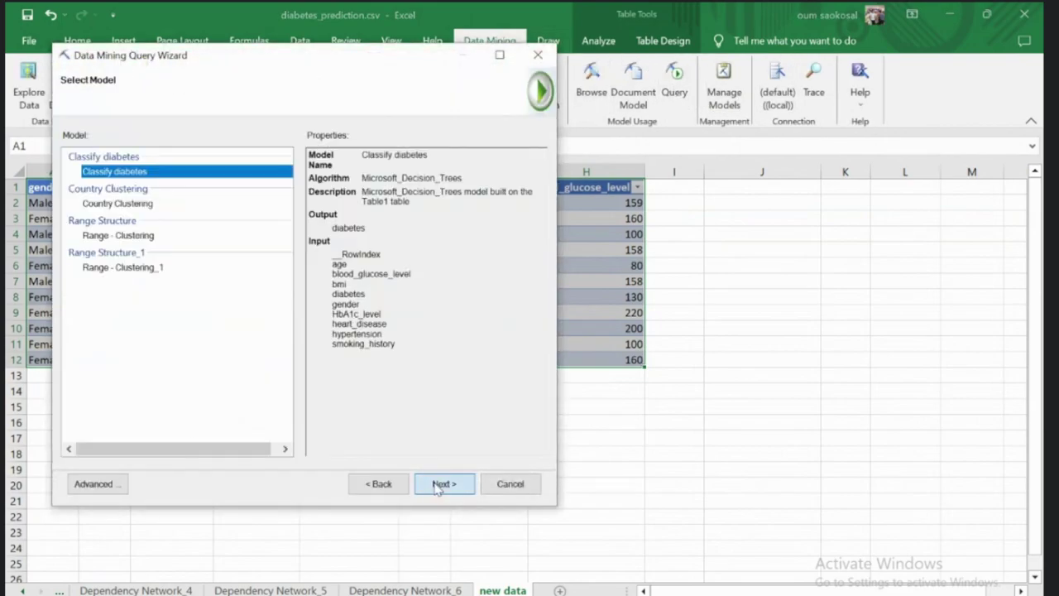
click(437, 486)
click(438, 487)
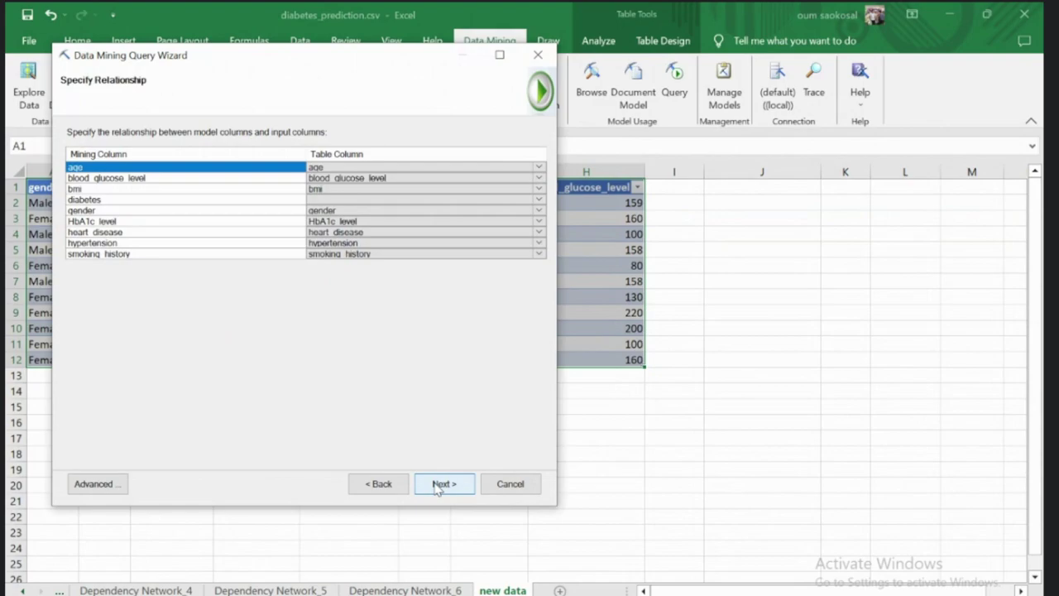
click(536, 201)
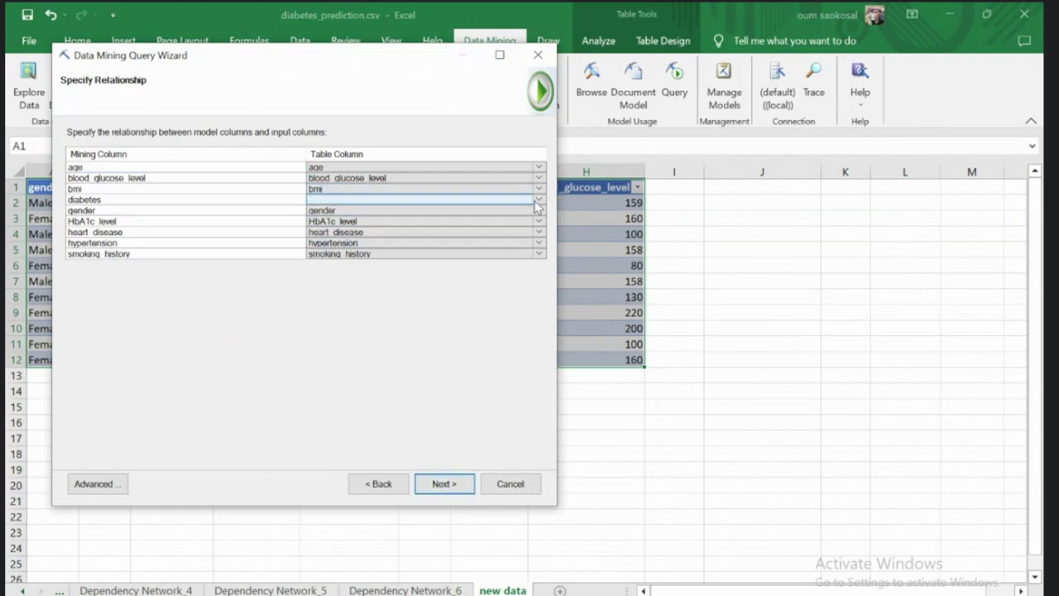
click(536, 201)
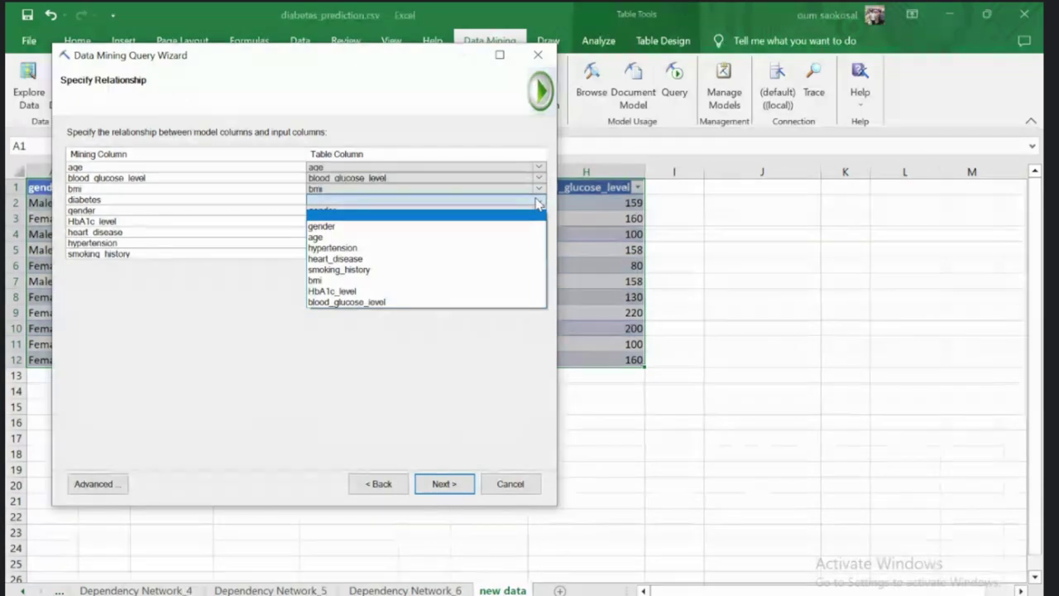
click(509, 484)
click(510, 483)
Step: Add the heading Maybe in cell I1
click(674, 187)
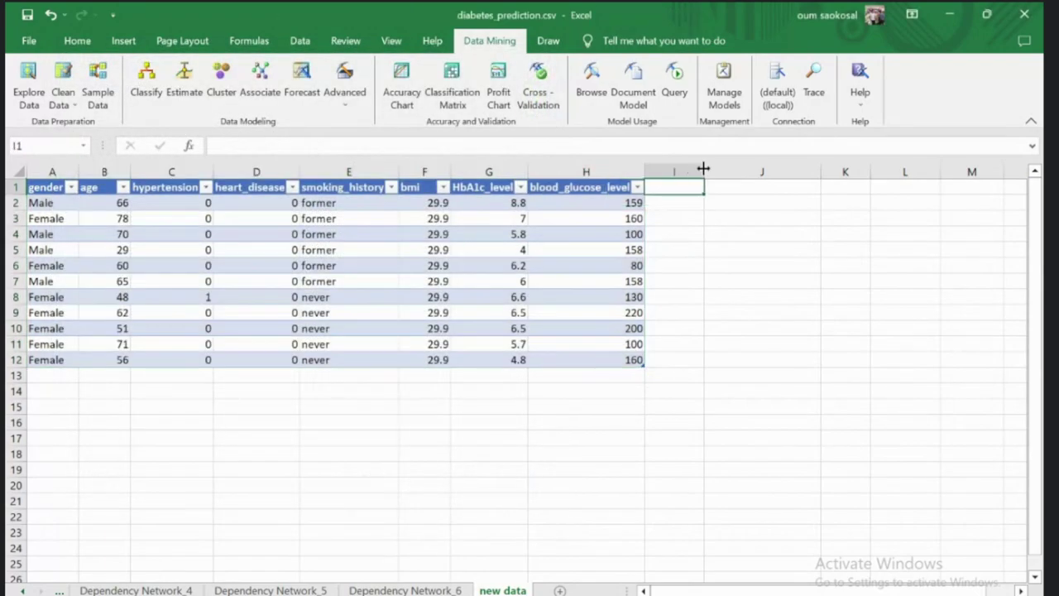
text(De)
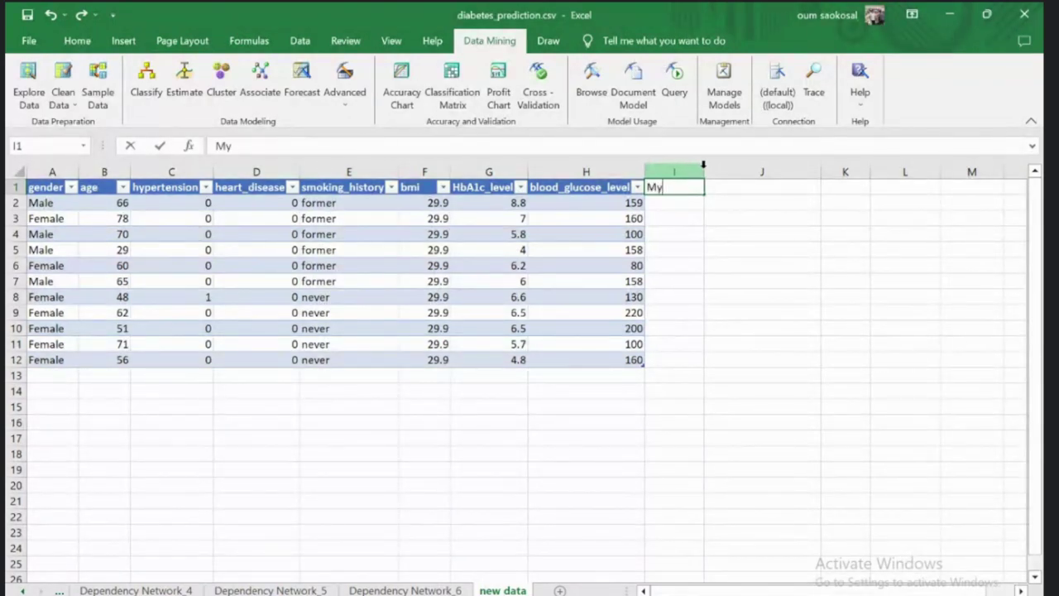
text(My D)
key(Return)
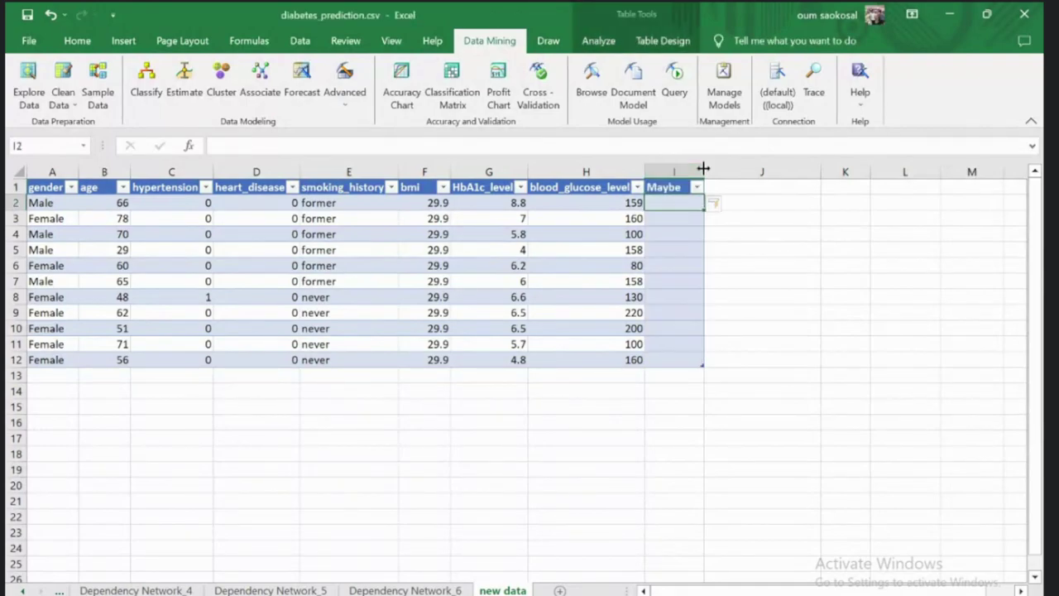
Step: Select the table A1:I12 and start a Data Mining Query
click(650, 370)
drag(495, 246, 699, 360)
click(673, 77)
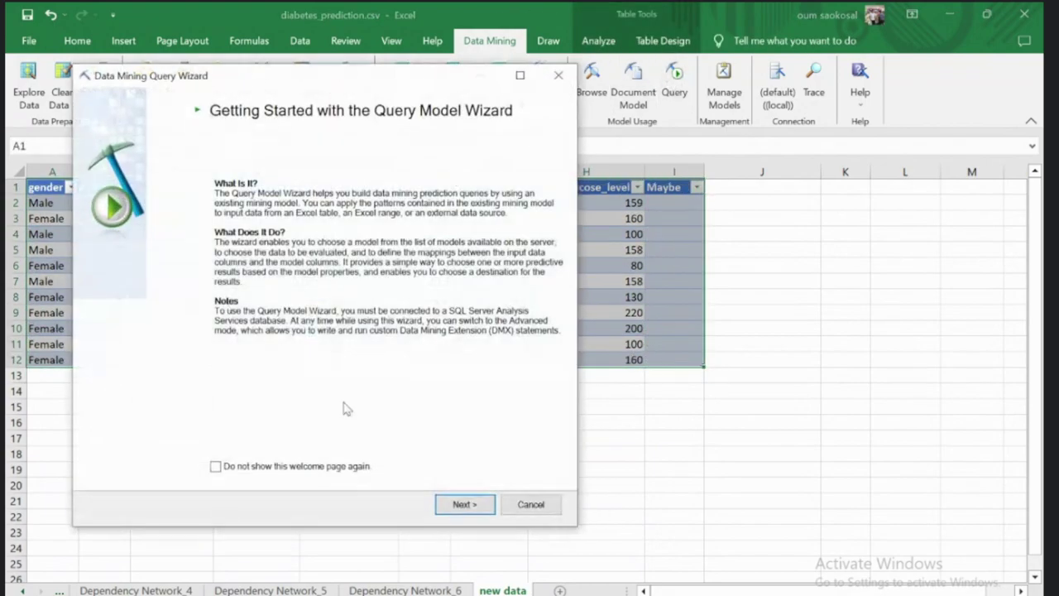
Step: Accept the Classify diabetes model and table source, then map diabetes to the Maybe column
click(459, 505)
click(455, 506)
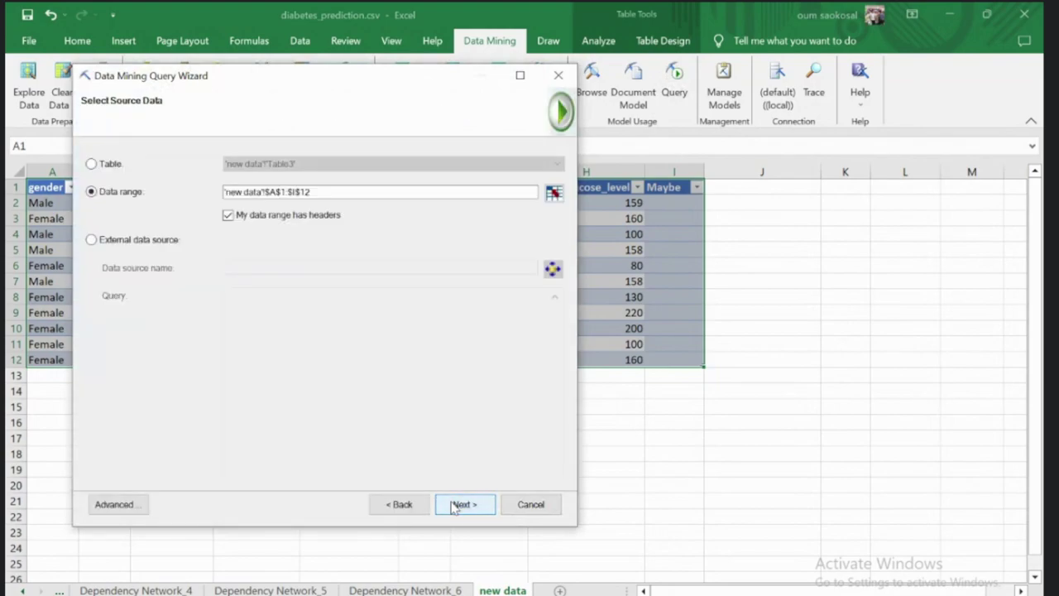
click(460, 505)
click(363, 221)
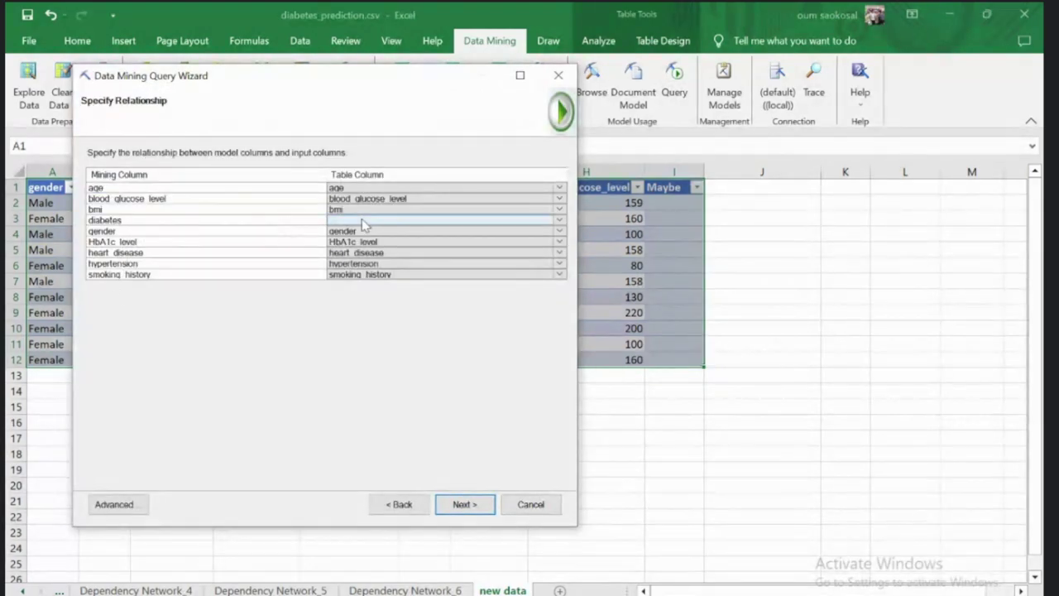
click(559, 222)
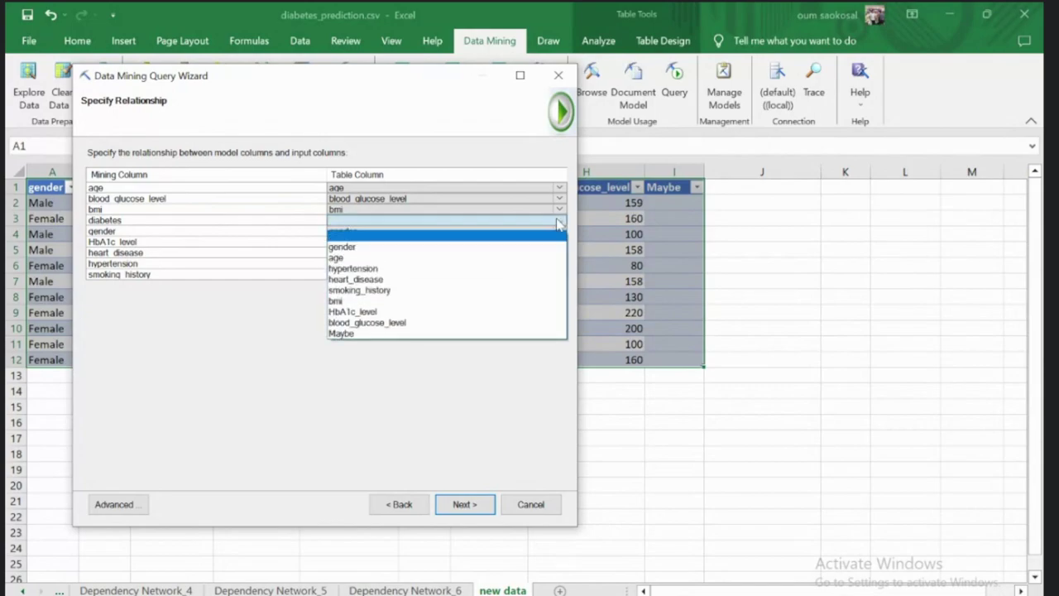
click(343, 333)
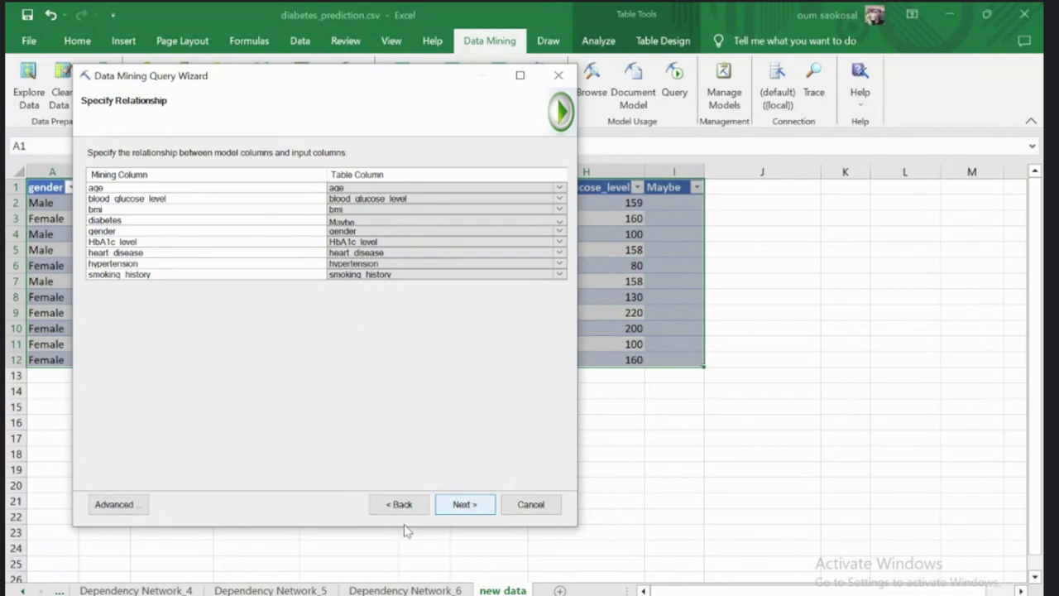
Step: Capture a screenshot of the mapping in Telegram and open it for annotation
key(alt+Tab)
key(ctrl+v)
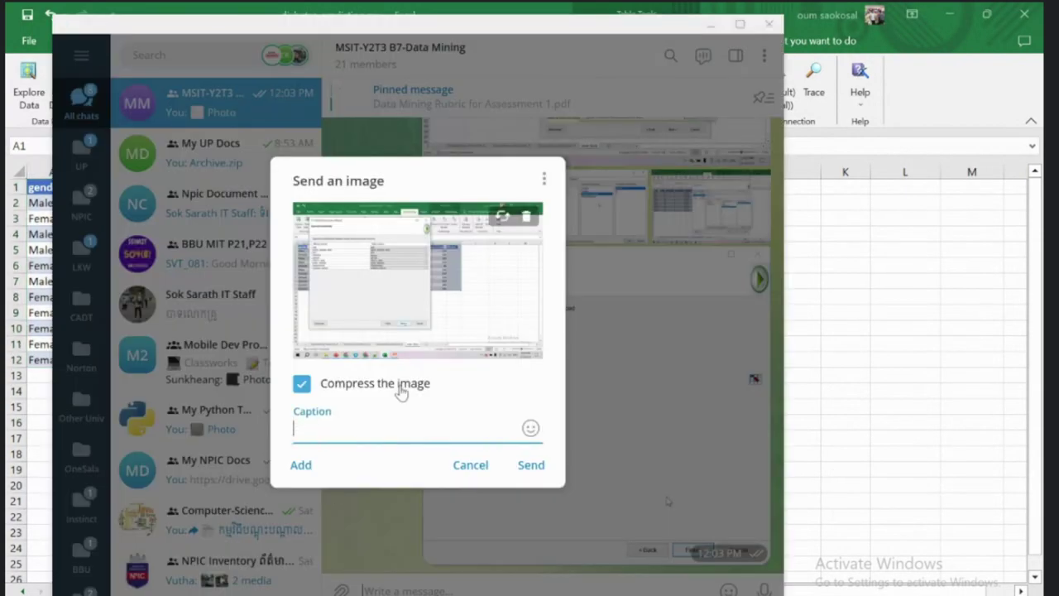
click(414, 347)
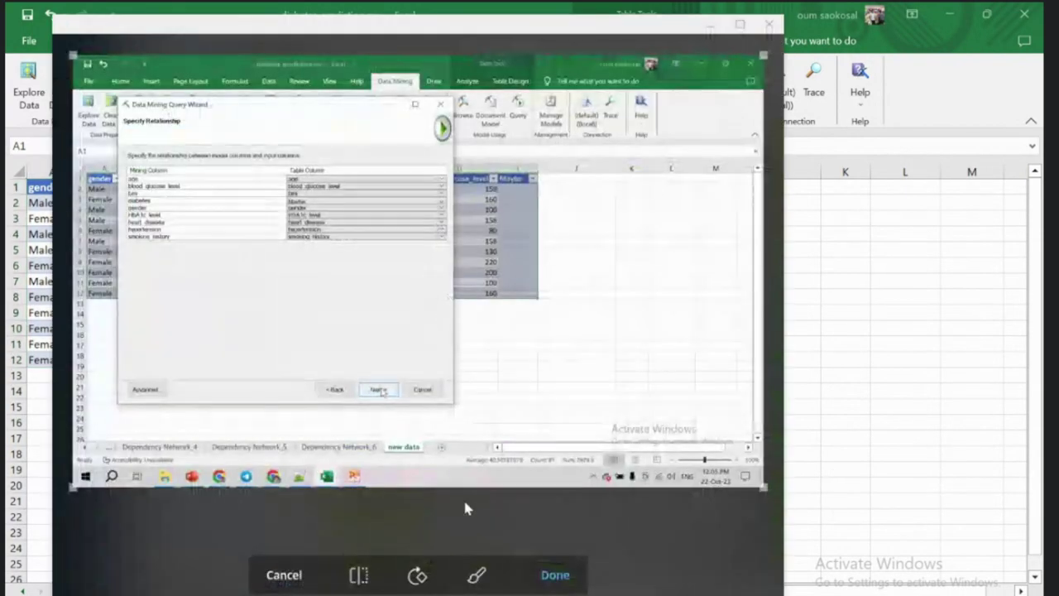
Step: Circle the Maybe mapping in magenta with the ballpoint pen and click Done
click(477, 574)
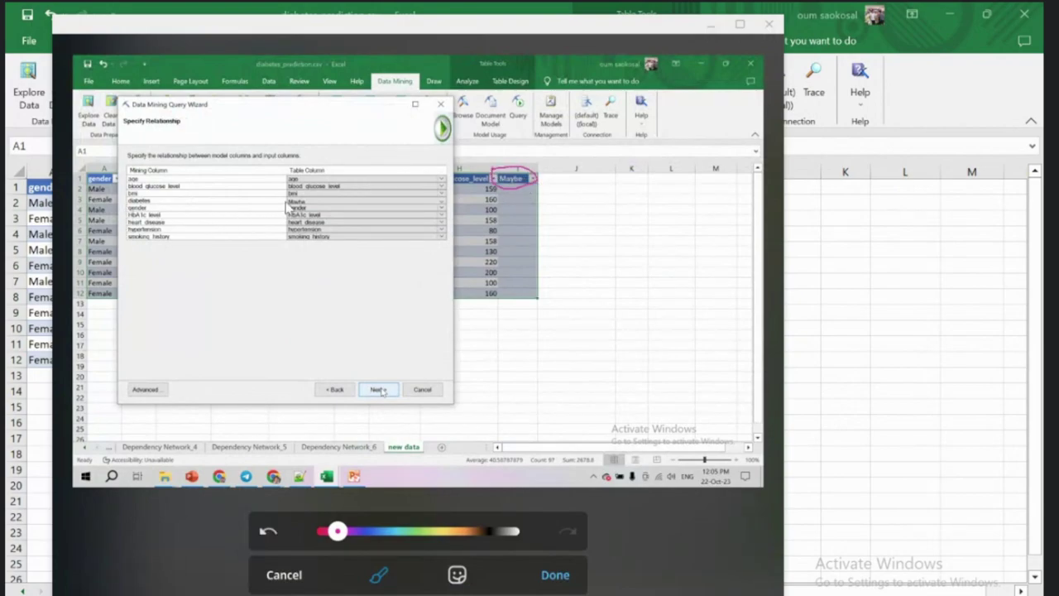
drag(304, 204, 283, 202)
click(556, 574)
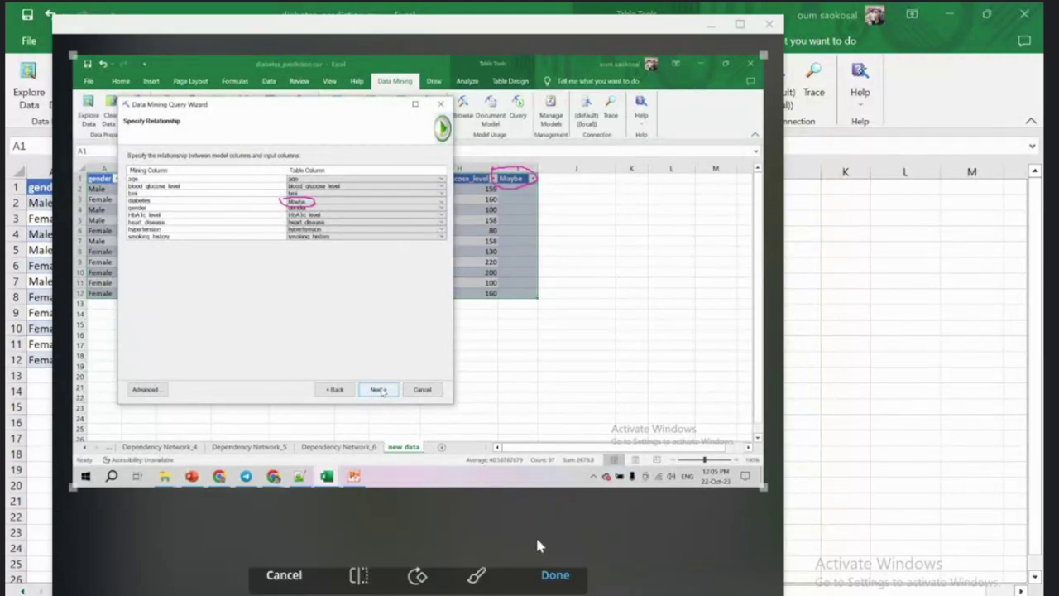
click(556, 577)
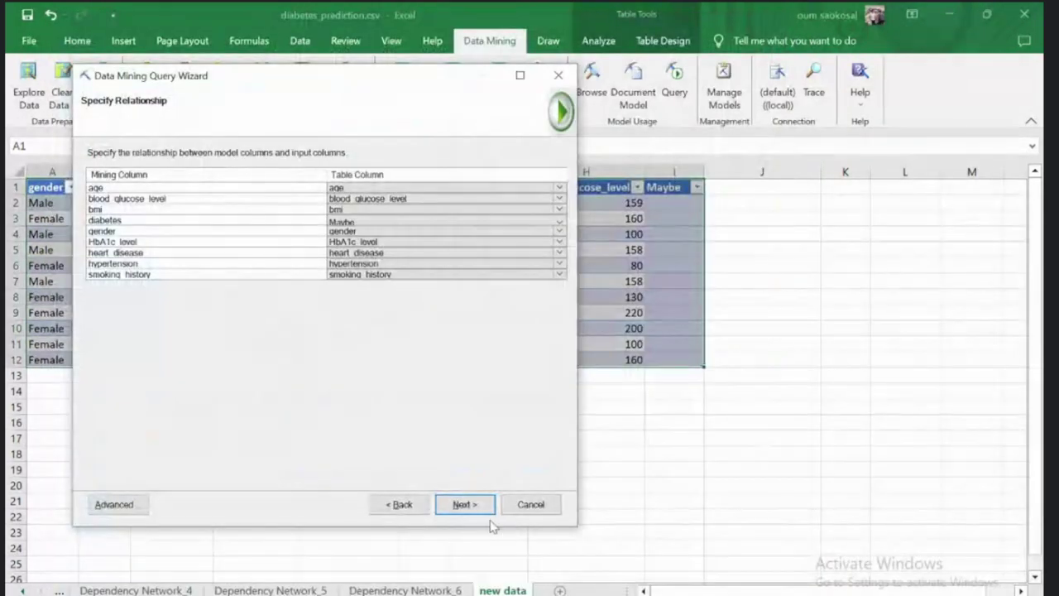
Step: Add Output 1 for the diabetes column and Output 2 using Predict
click(464, 504)
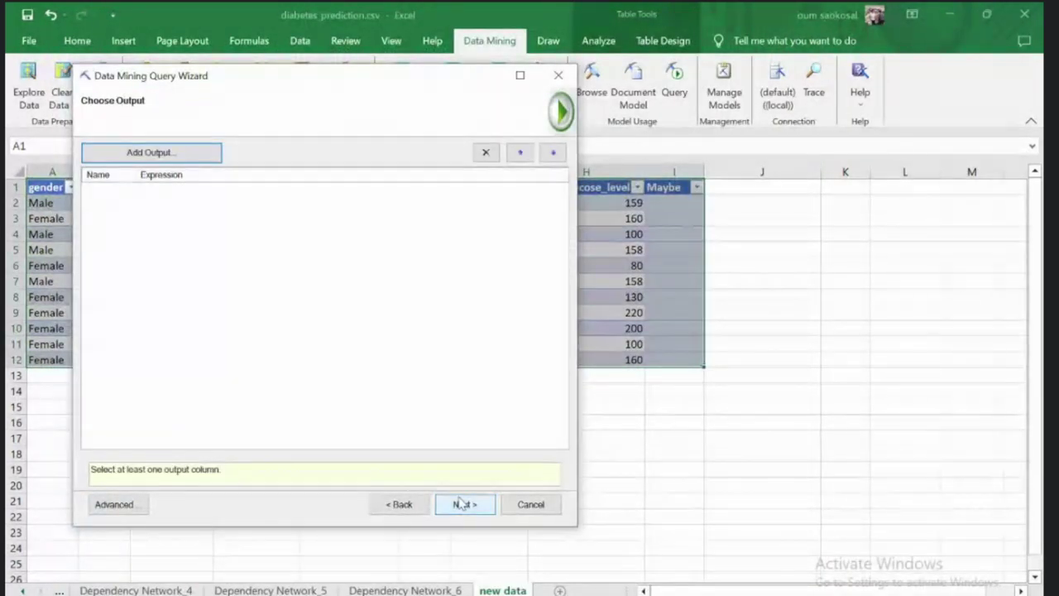
click(154, 153)
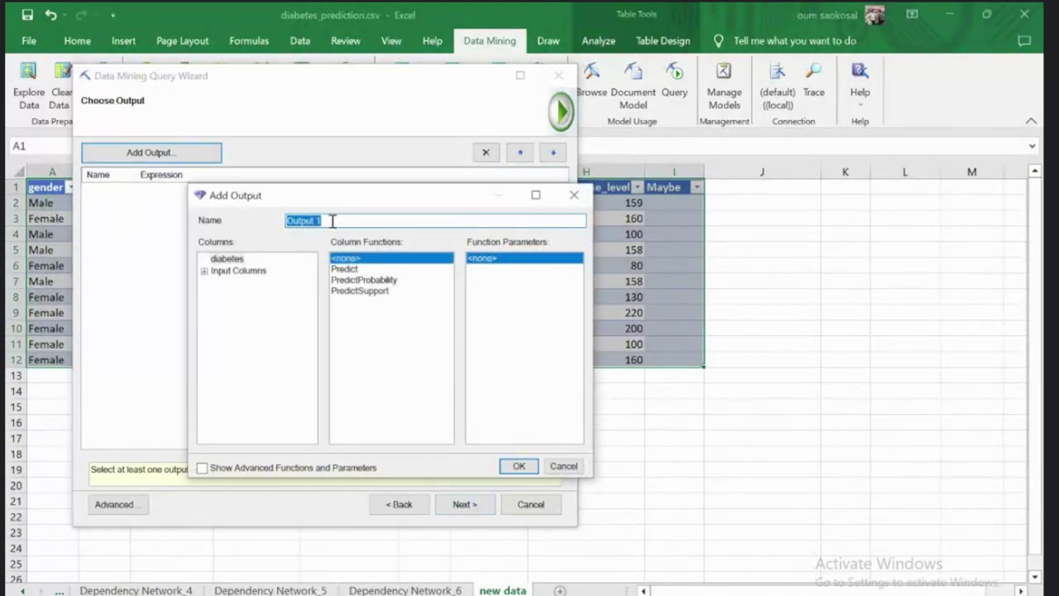
click(513, 466)
click(187, 155)
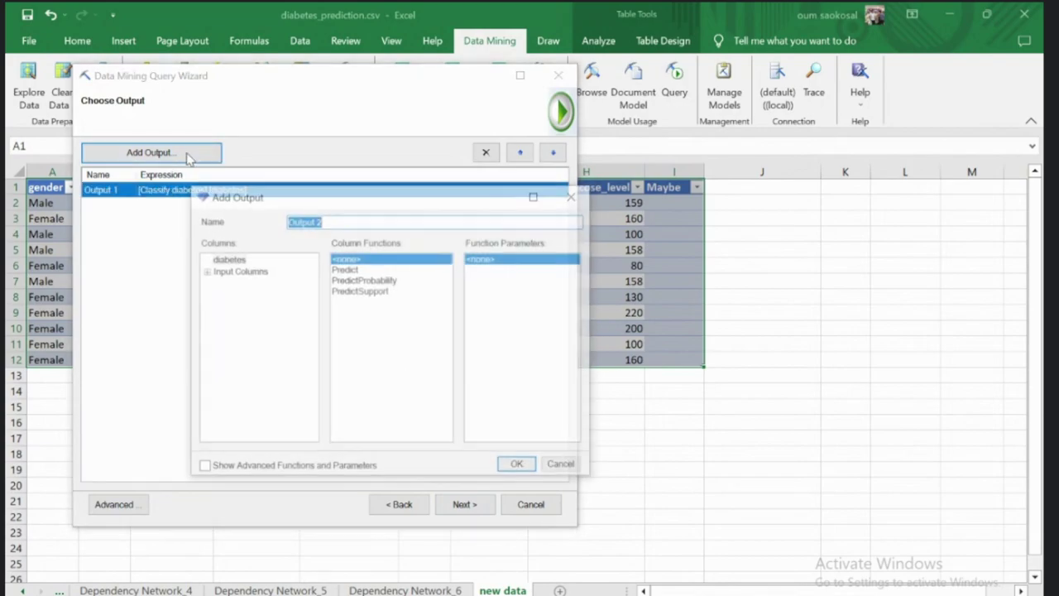
click(354, 270)
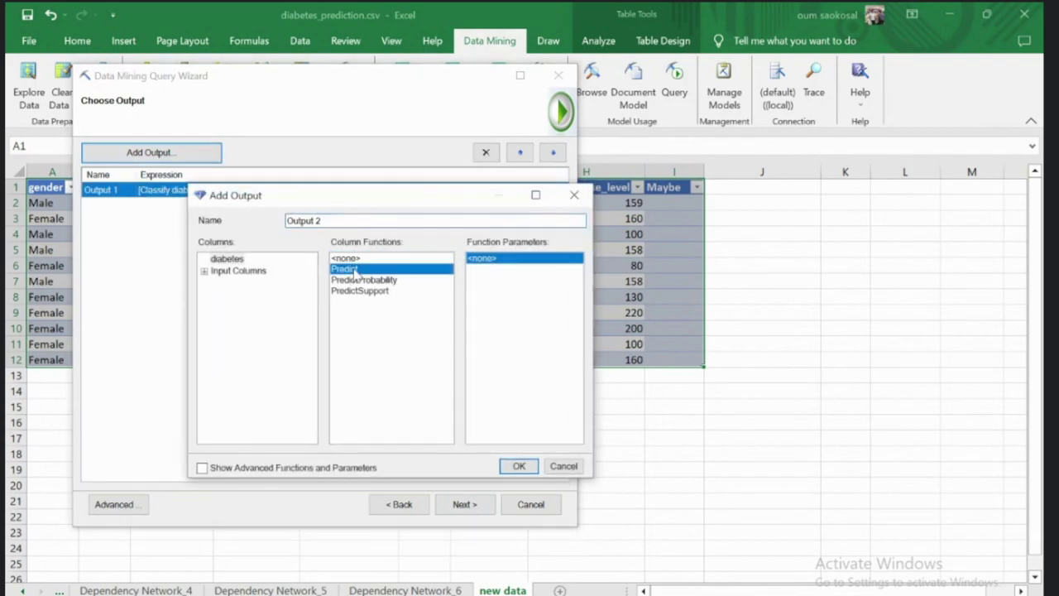
click(519, 466)
Step: Add PredictProbability and PredictSupport outputs, then advance to Choose Destination
click(91, 153)
click(348, 269)
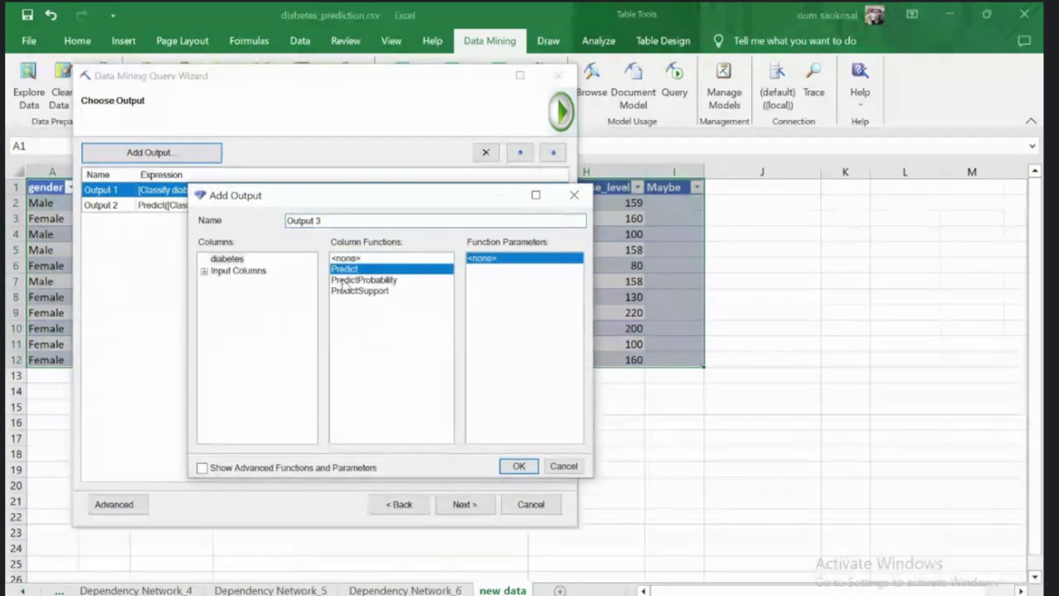
click(357, 280)
click(516, 466)
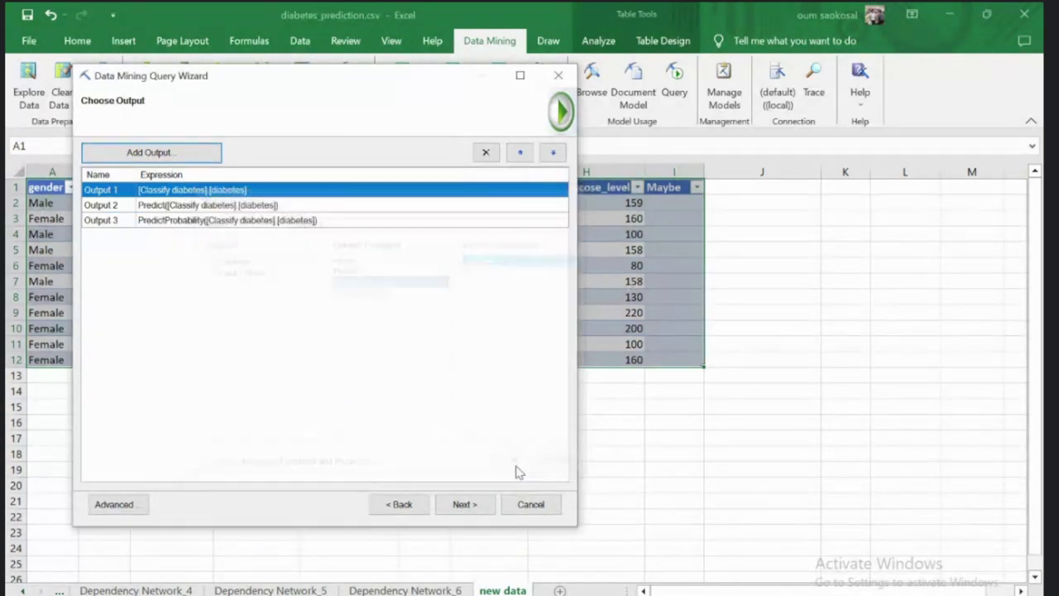
click(166, 154)
click(377, 291)
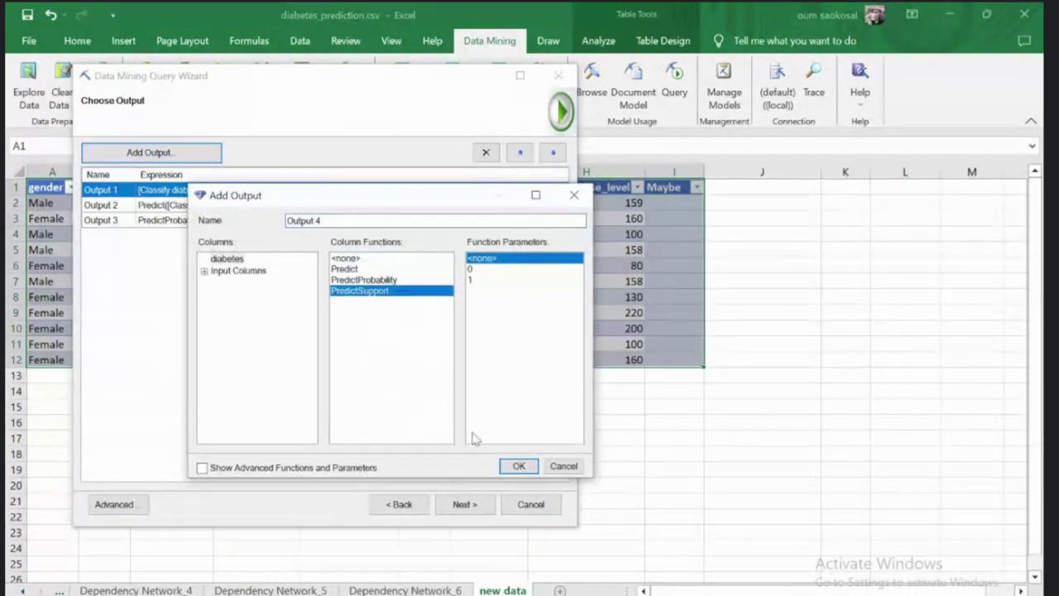
click(519, 467)
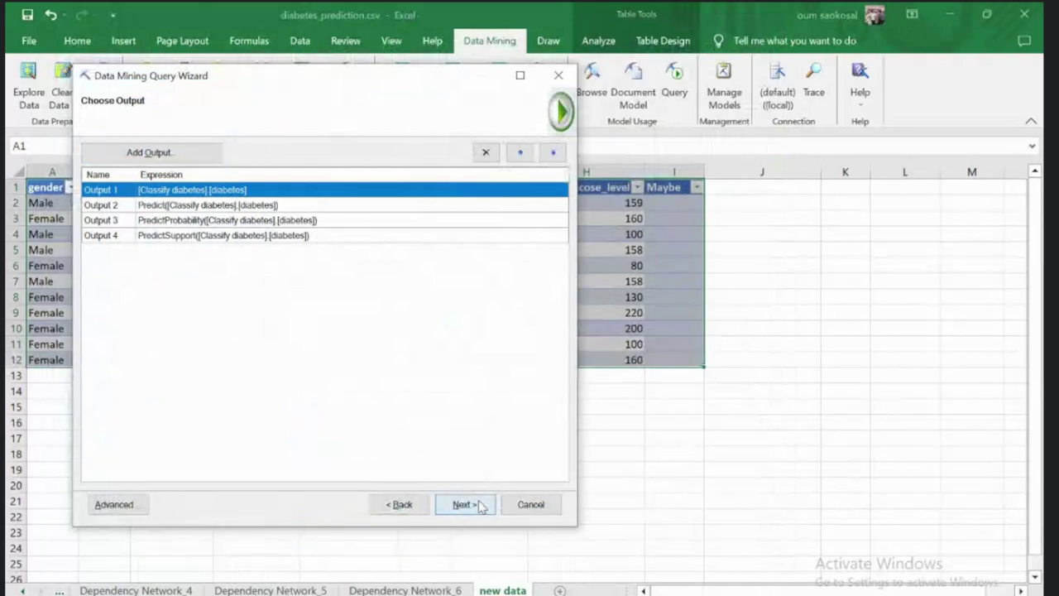
click(463, 504)
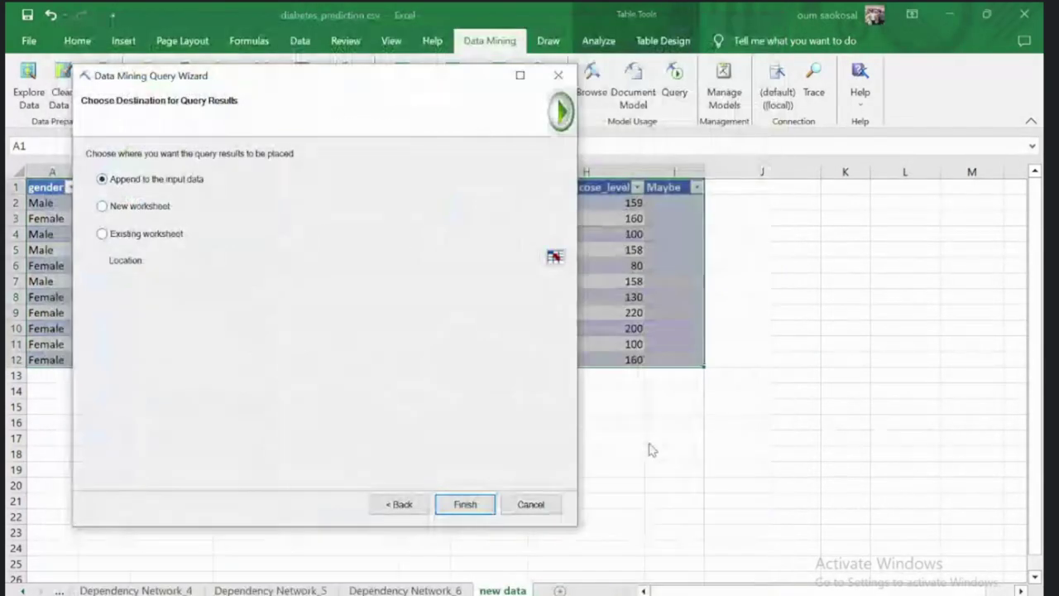
Step: Finish the query with 'Append to the input data' to add Output 1–4 columns, then deselect the table
click(465, 505)
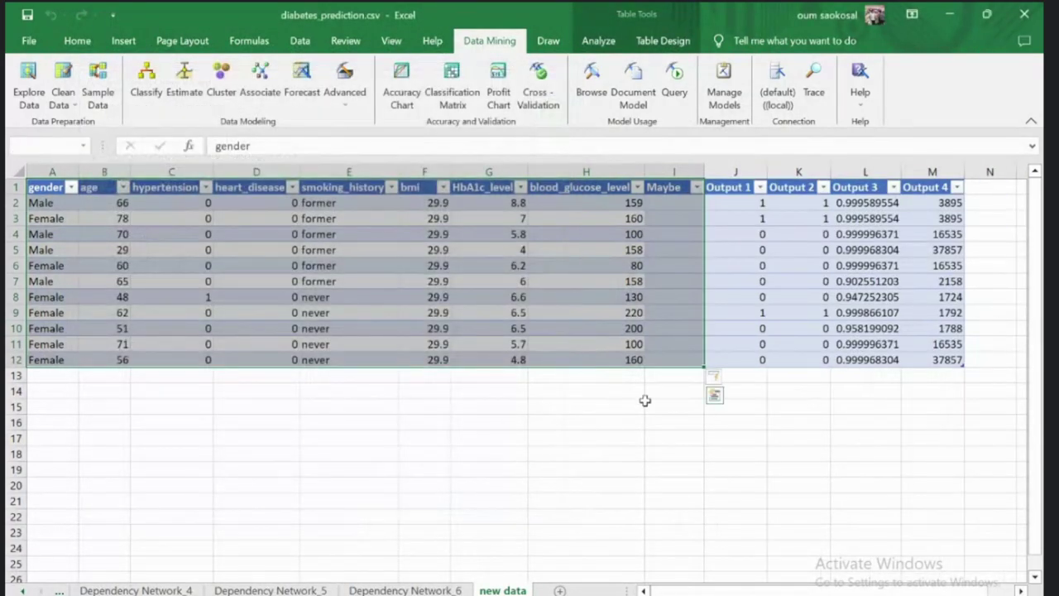
click(692, 450)
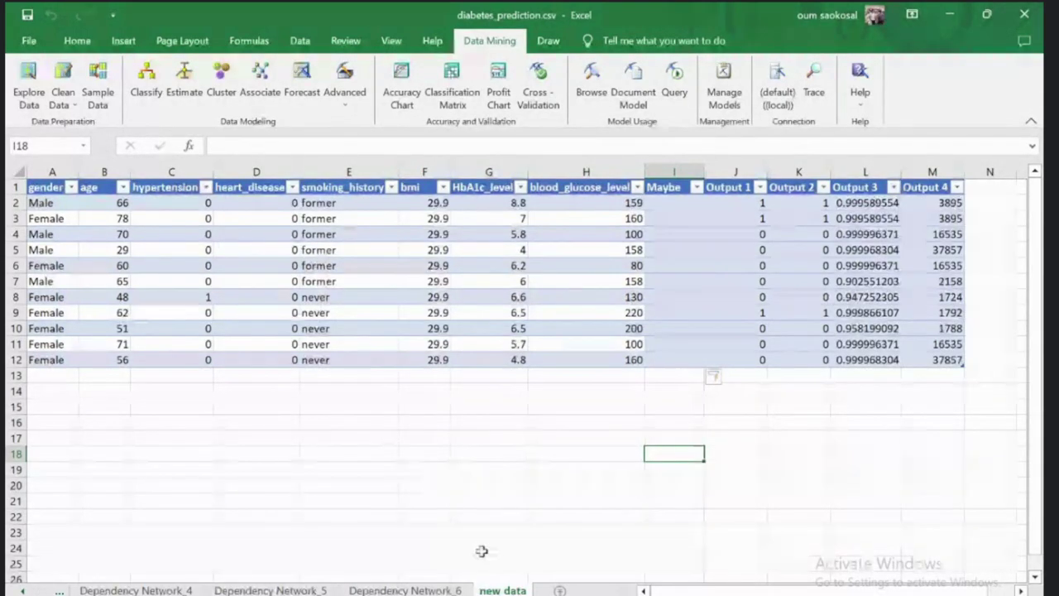
Step: Copy the eight input columns in A1:H12 and paste them at A15
drag(42, 187, 558, 353)
key(ctrl+c)
click(43, 408)
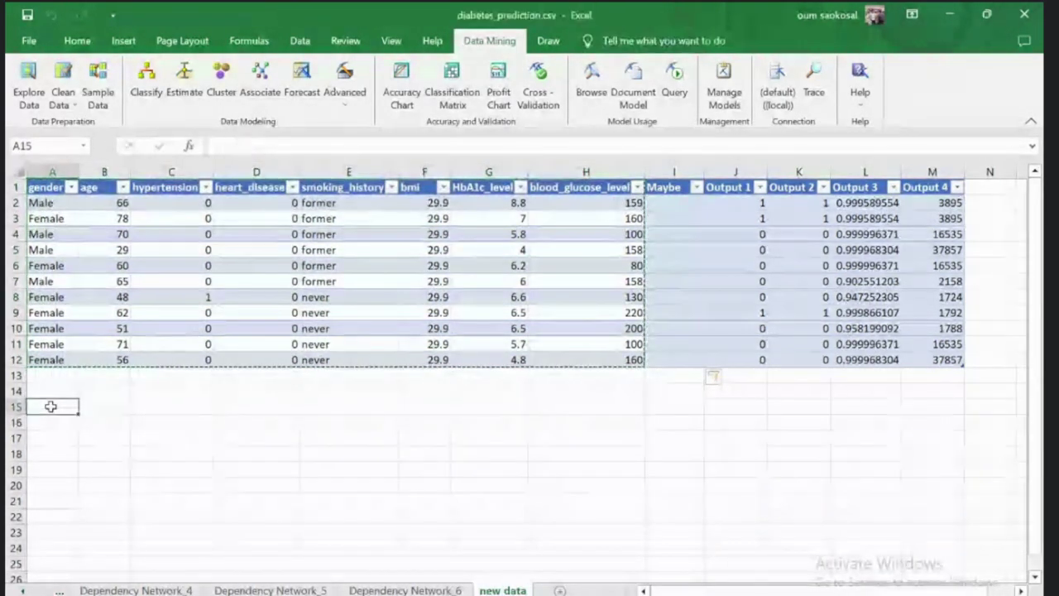
key(ctrl+v)
Step: Delete rows 1–13 and the leftover empty row 1, leaving the inputs in A1:H12
drag(15, 187, 14, 376)
right_click(15, 377)
click(48, 261)
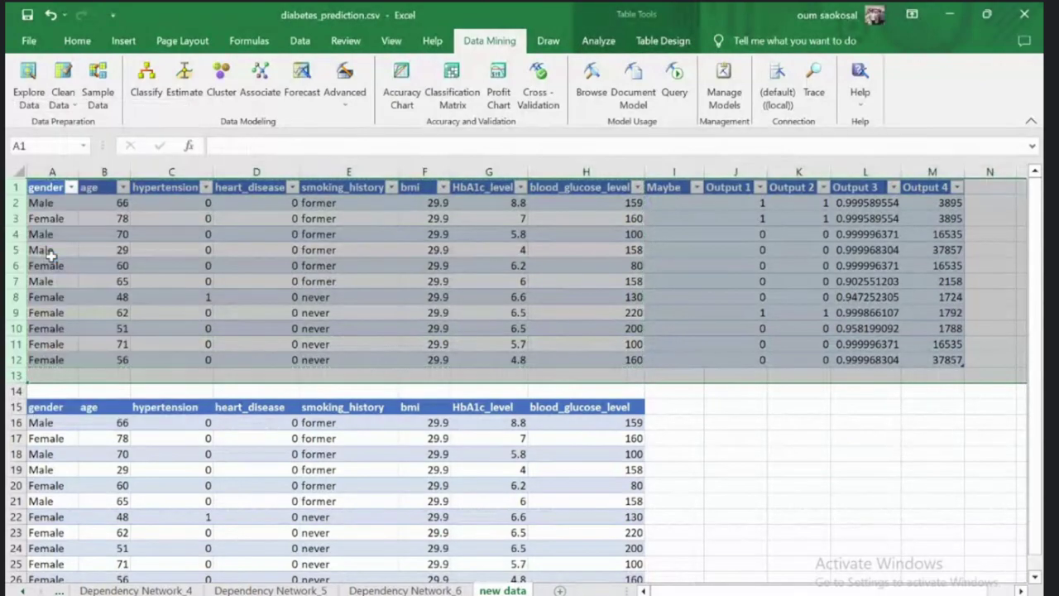
click(15, 186)
right_click(15, 185)
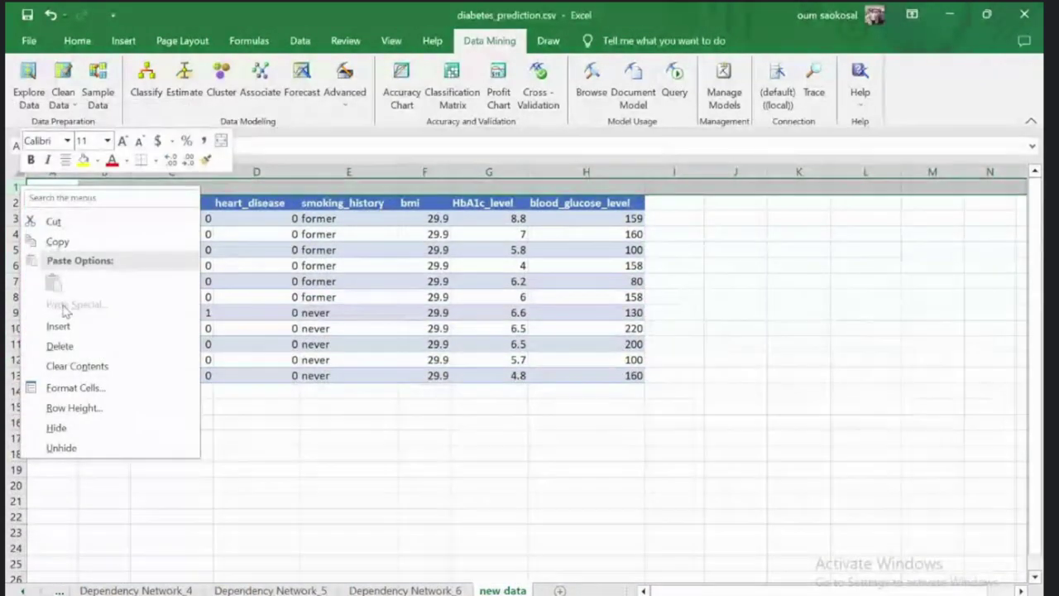
click(63, 346)
click(308, 448)
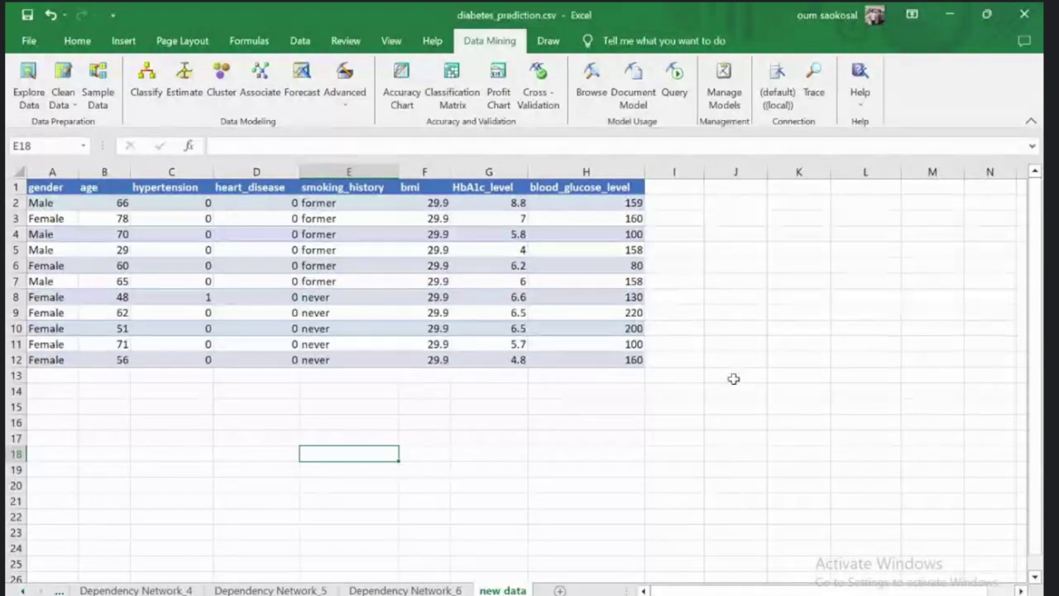
key(alt+Tab)
Step: Cancel the pending image send and delete six old query screenshots from the chat
click(469, 522)
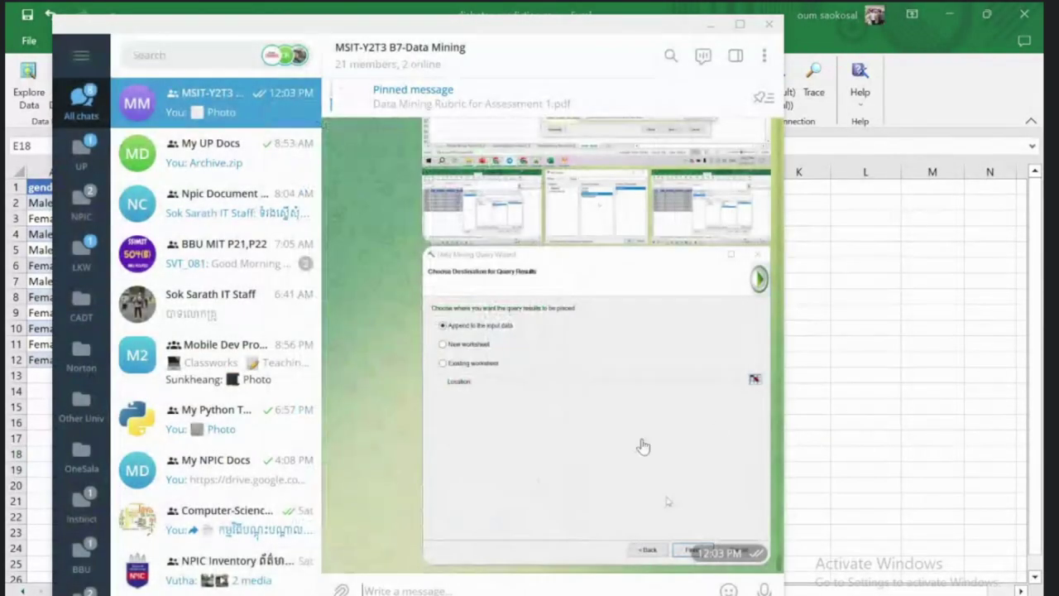
scroll(595, 448, up, 5)
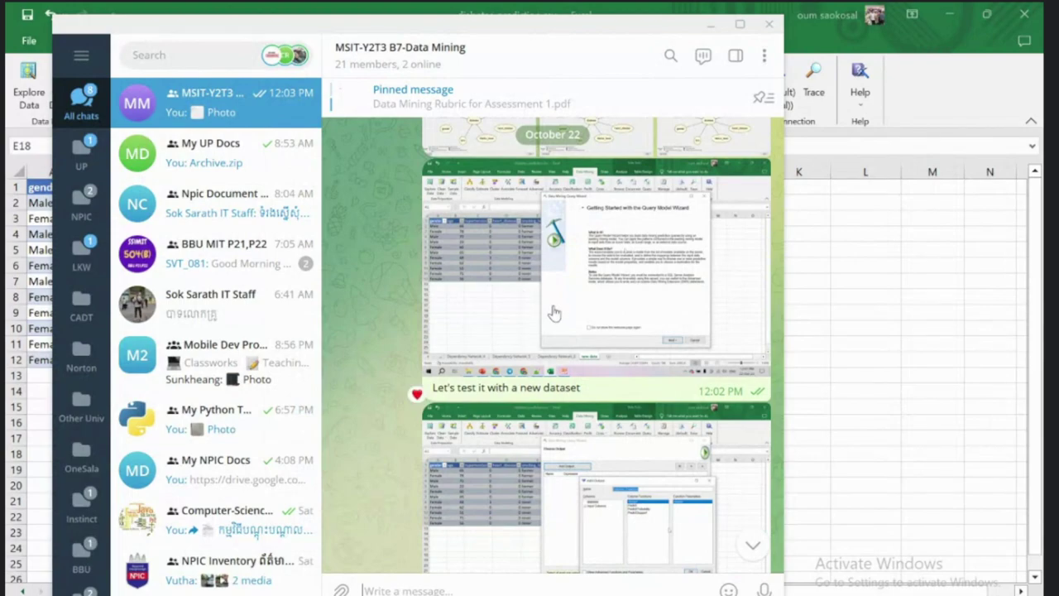
scroll(554, 313, down, 3)
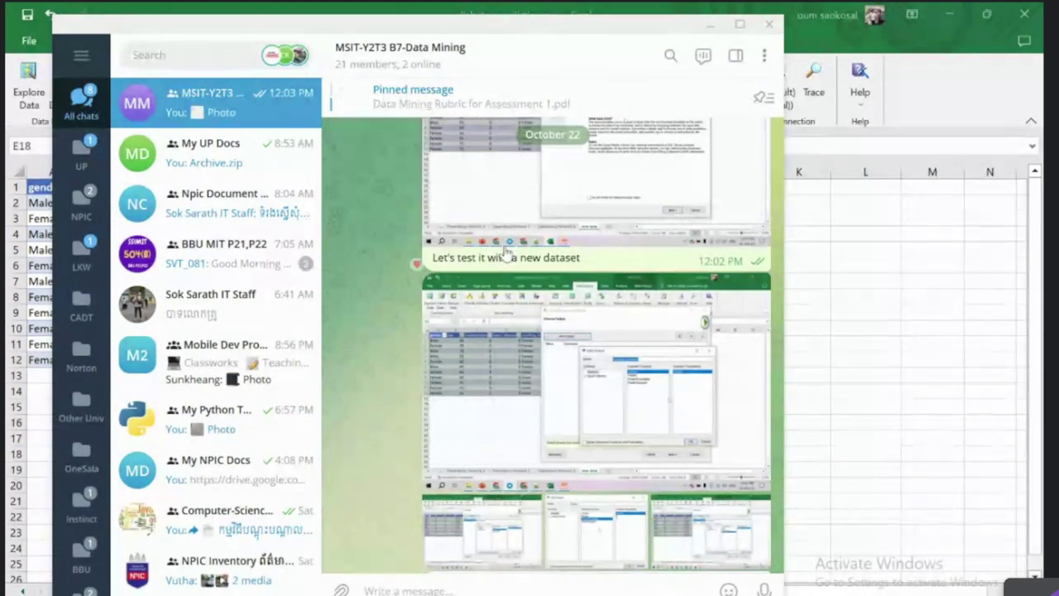
right_click(534, 195)
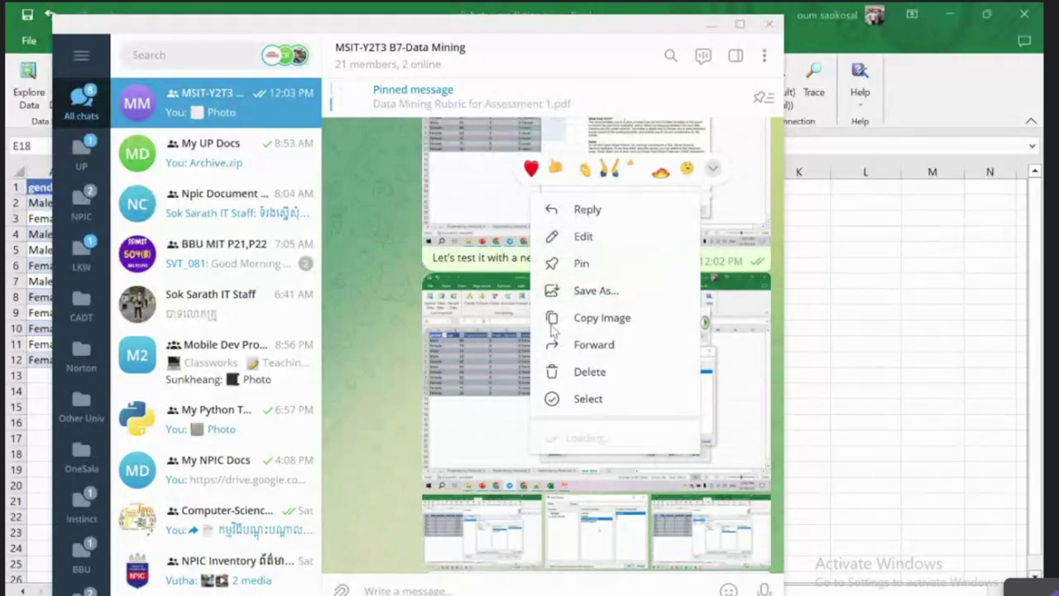
click(569, 405)
scroll(525, 410, down, 5)
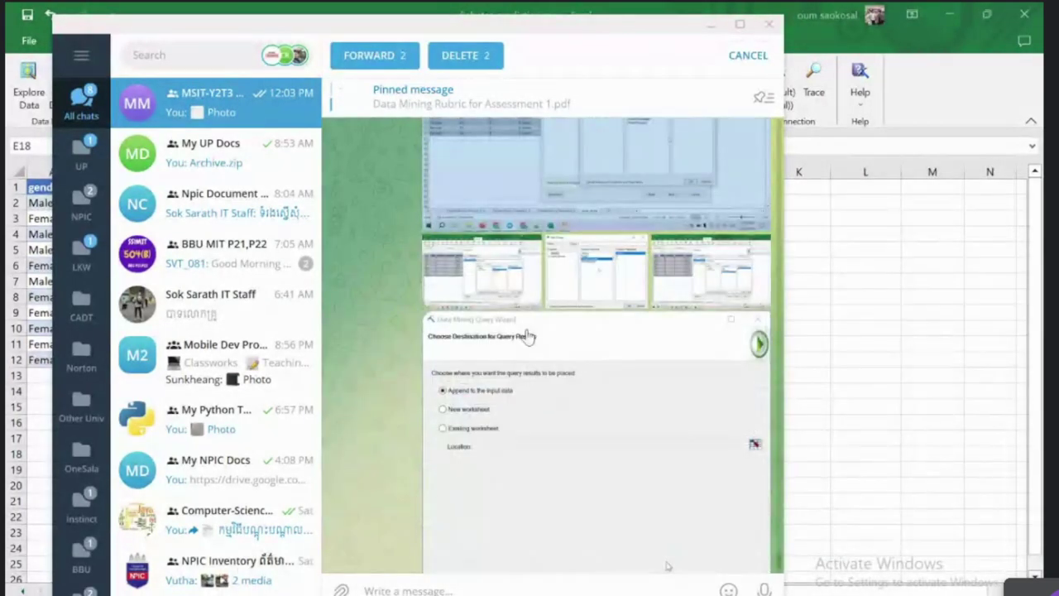
drag(523, 405, 624, 182)
click(465, 55)
click(507, 359)
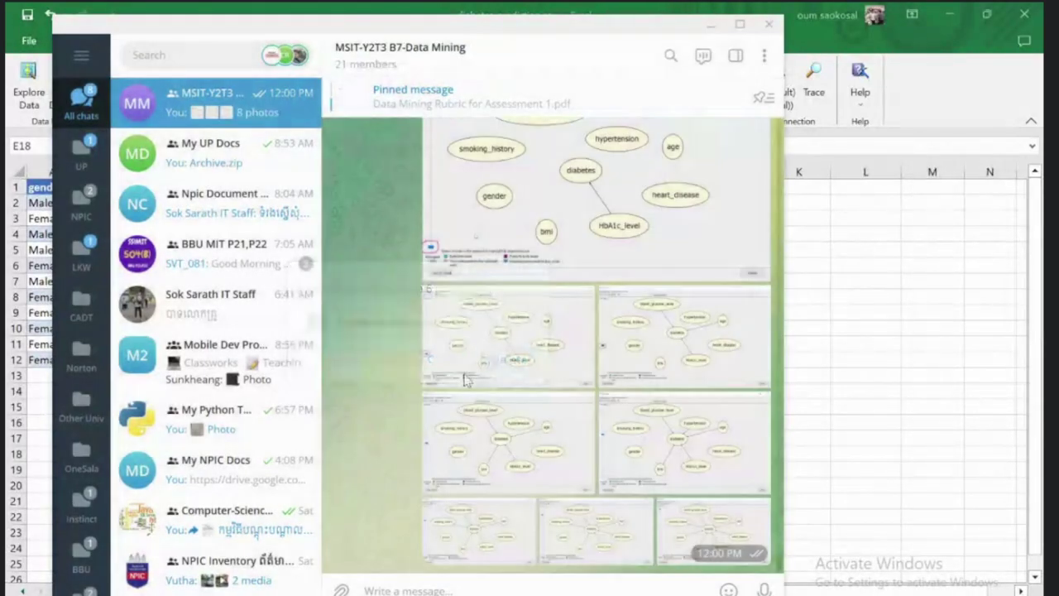
Step: Send a test message, then post the sheet screenshot captioned 'Make sure the new data don't have…'
text(Let's test it with a new data)
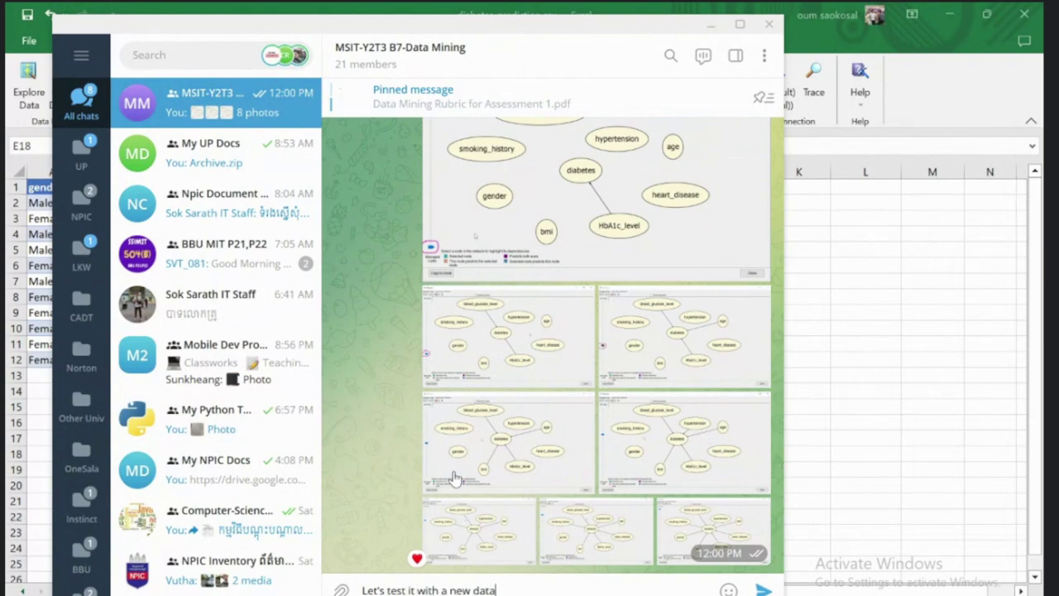
key(Return)
key(alt+Tab)
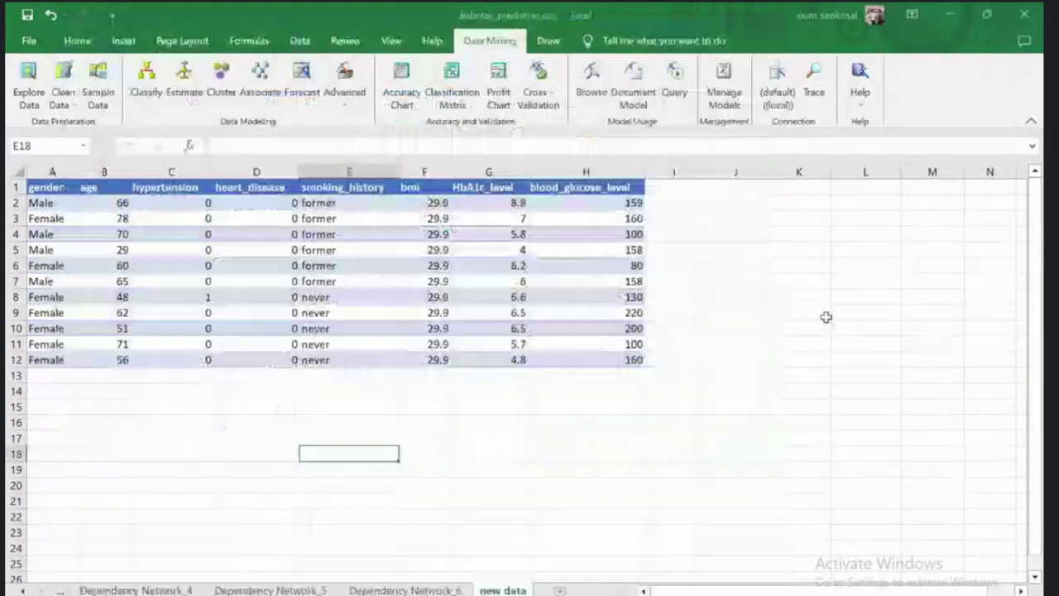
key(alt+Tab)
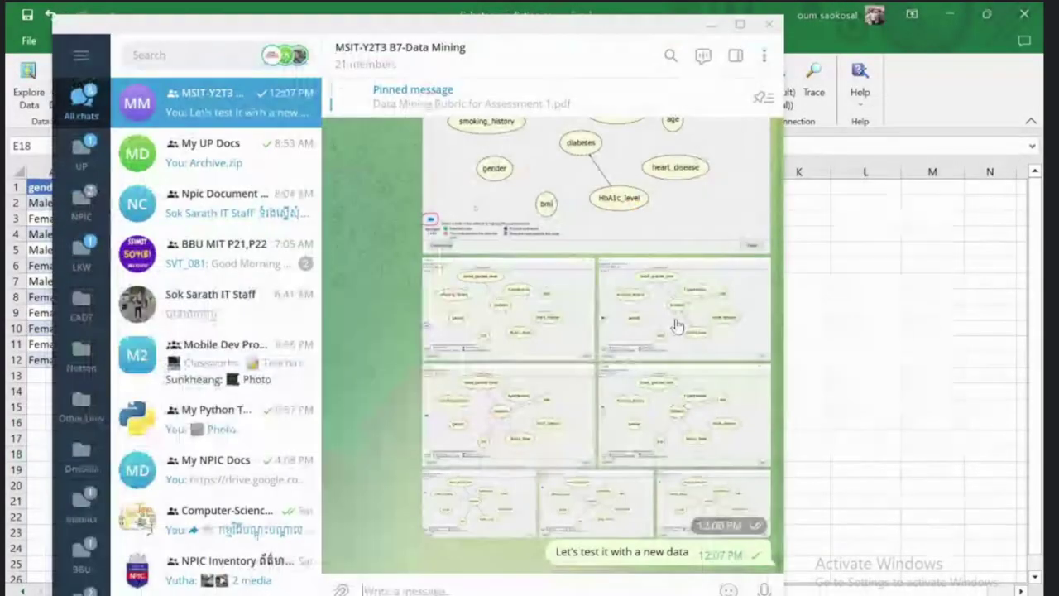
key(ctrl+v)
text(Make)
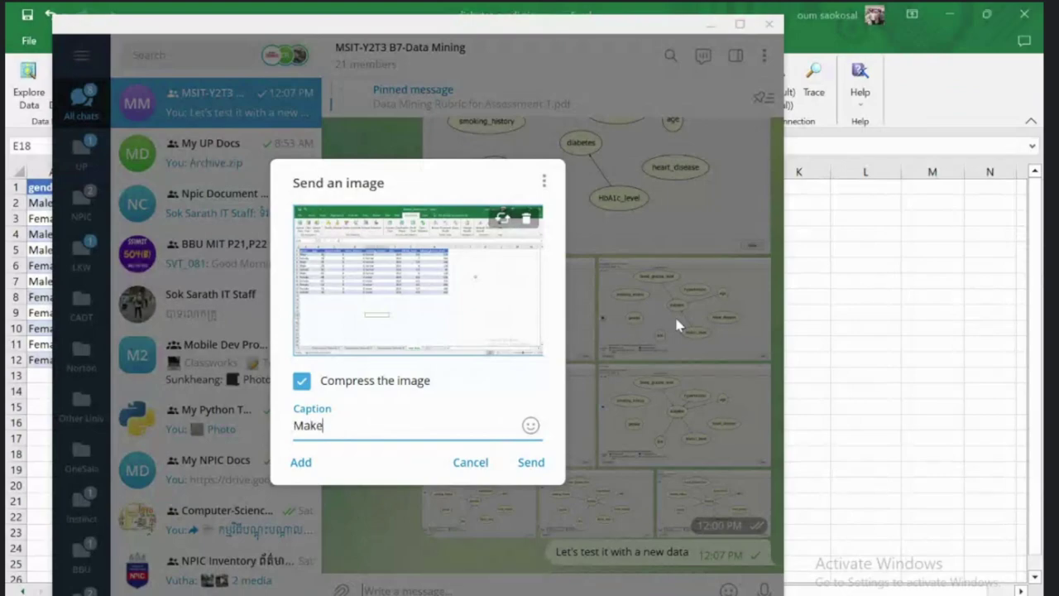
text( sure the new)
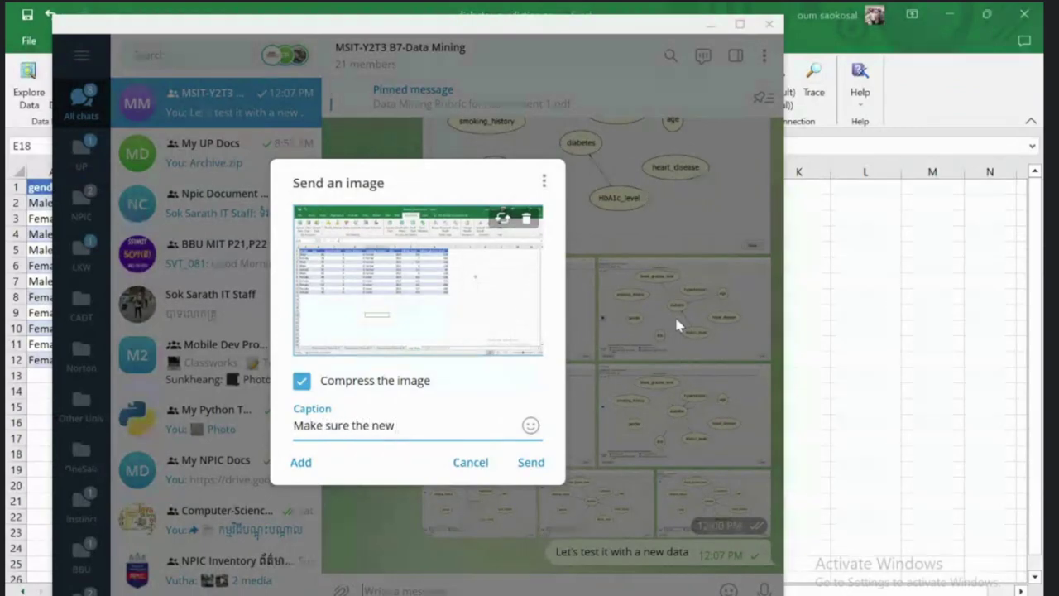
text( data don)
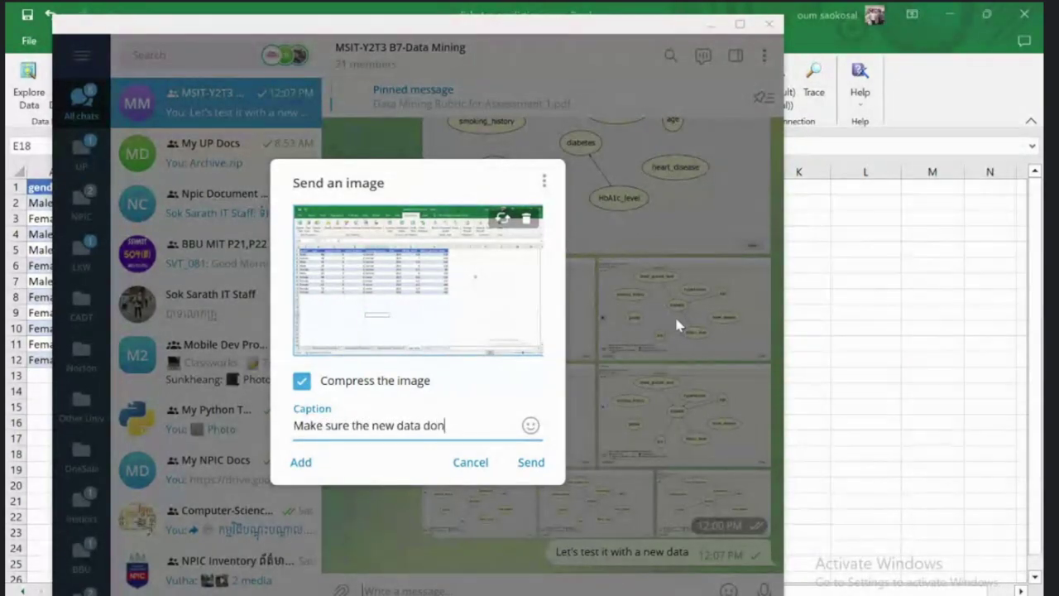
text('t have be)
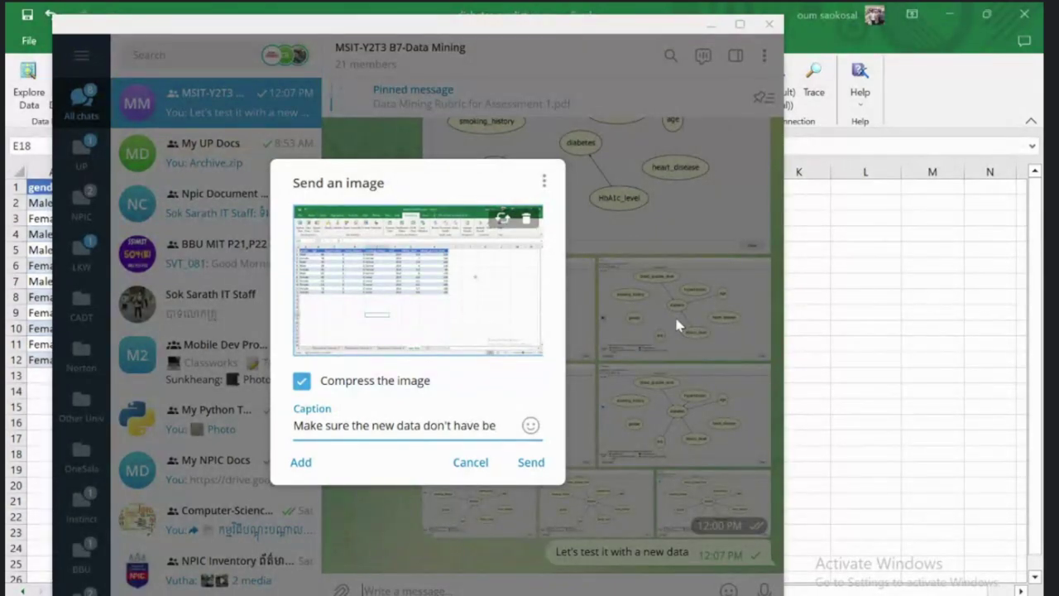
key(BackSpace)
text(etes` field)
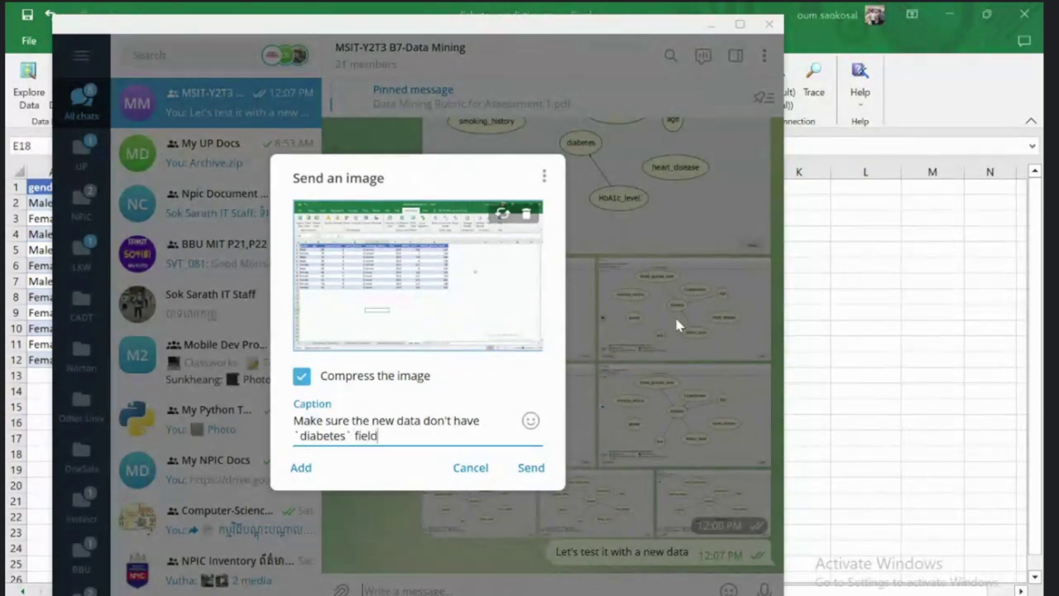
key(Return)
Step: Convert the A1:H12 range into an Excel table and launch a new Data Mining query
key(alt+Tab)
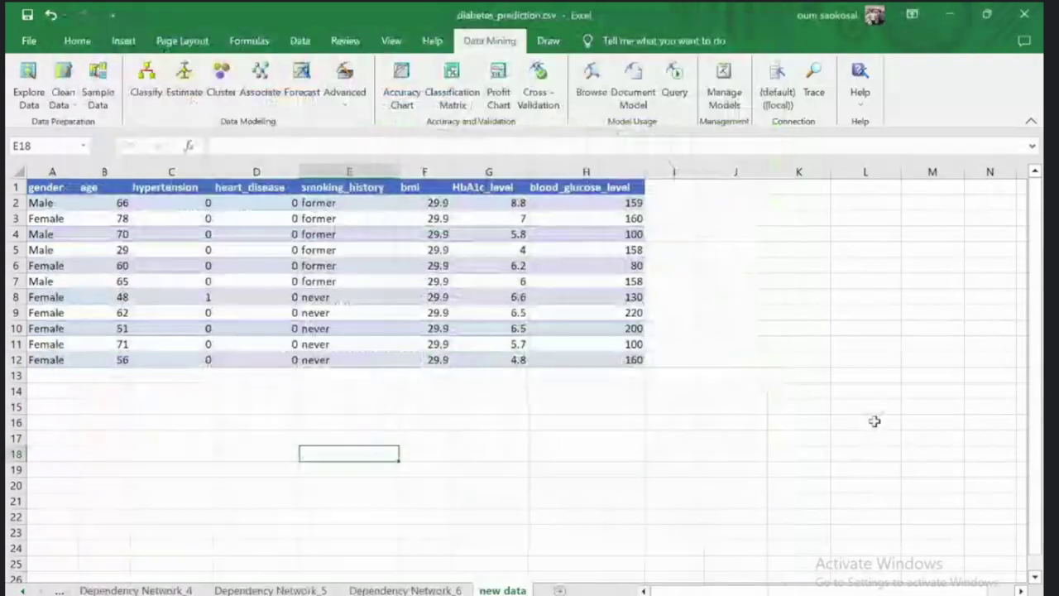
click(75, 188)
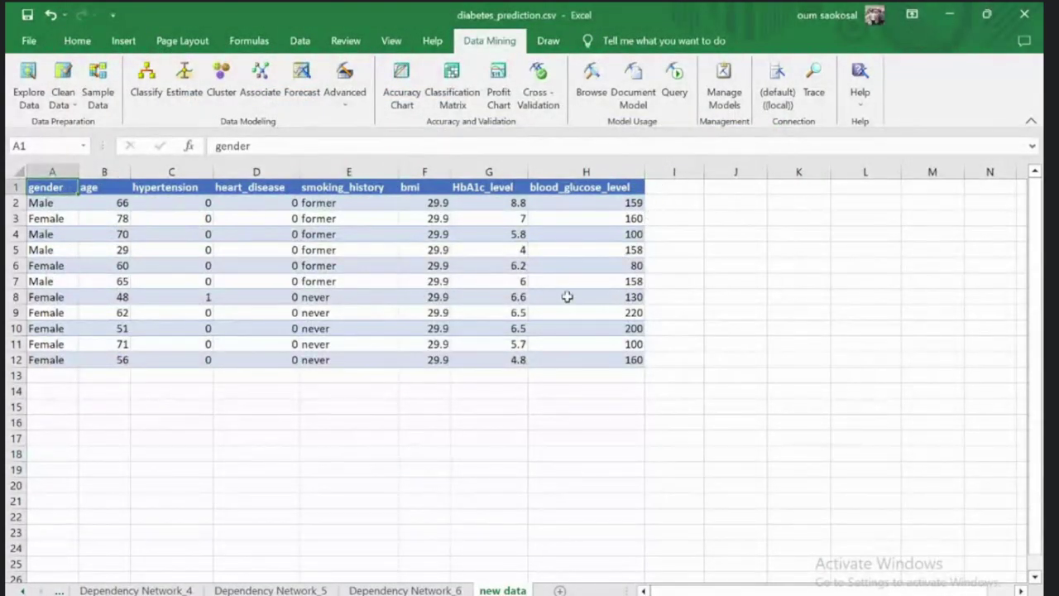
key(ctrl+shift+End)
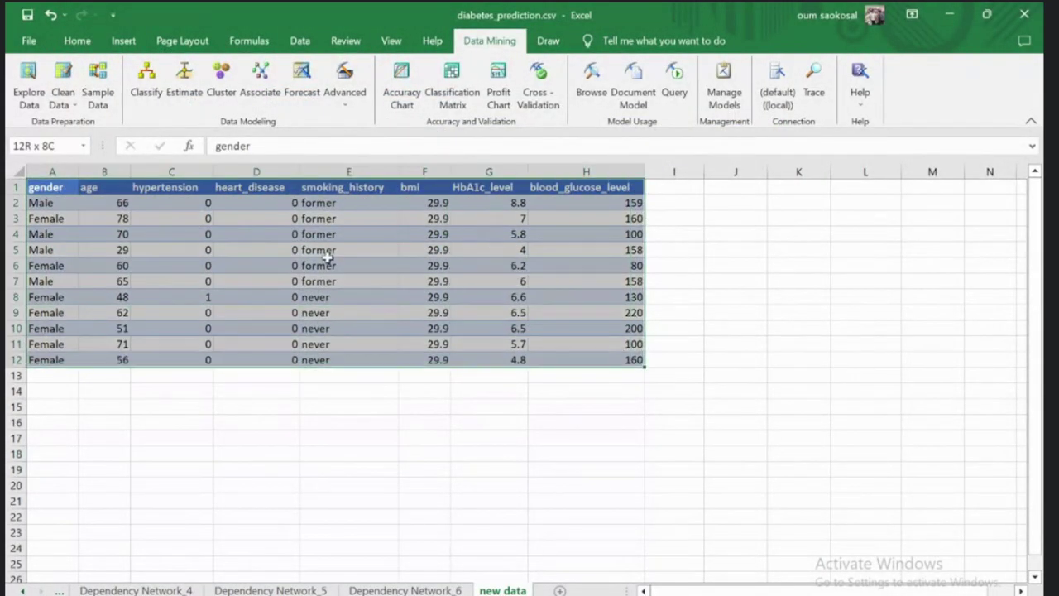
click(123, 40)
click(144, 87)
click(408, 328)
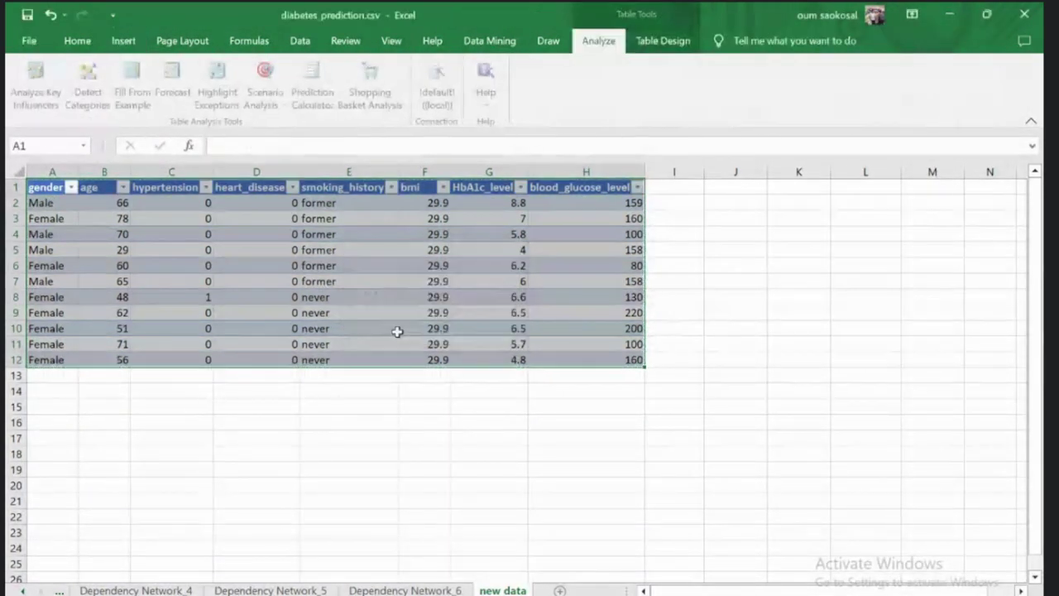
click(490, 41)
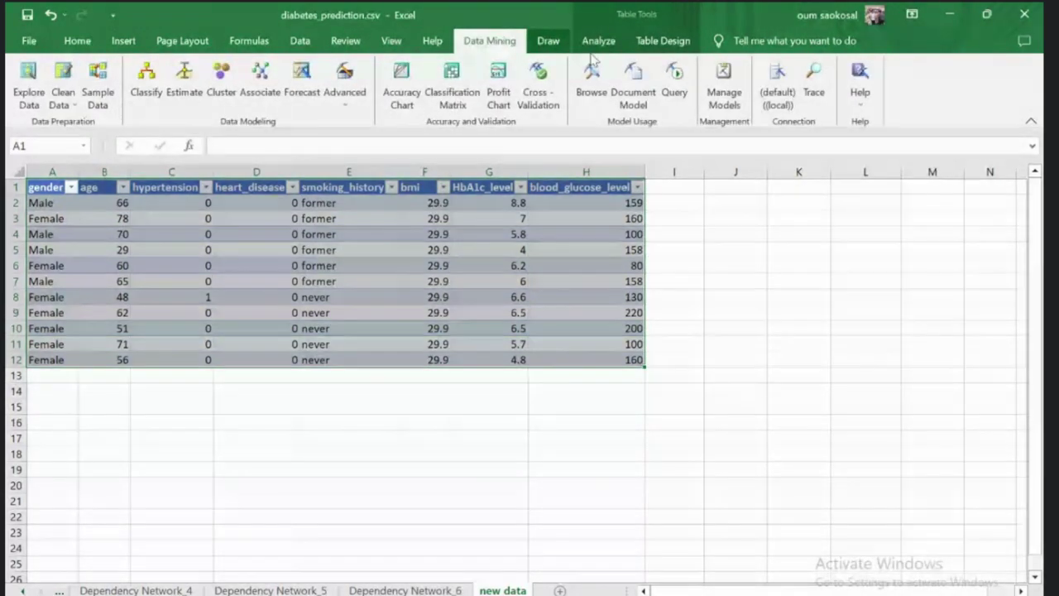
click(675, 82)
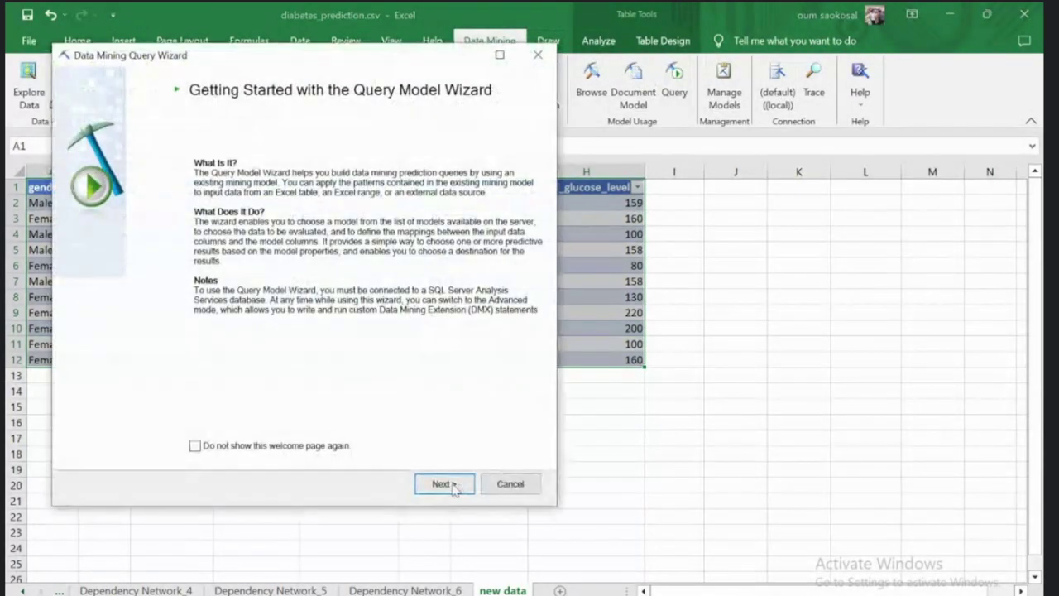
Step: Accept the model, new data source and mappings, then add a Predict output named Predict
click(447, 485)
click(452, 487)
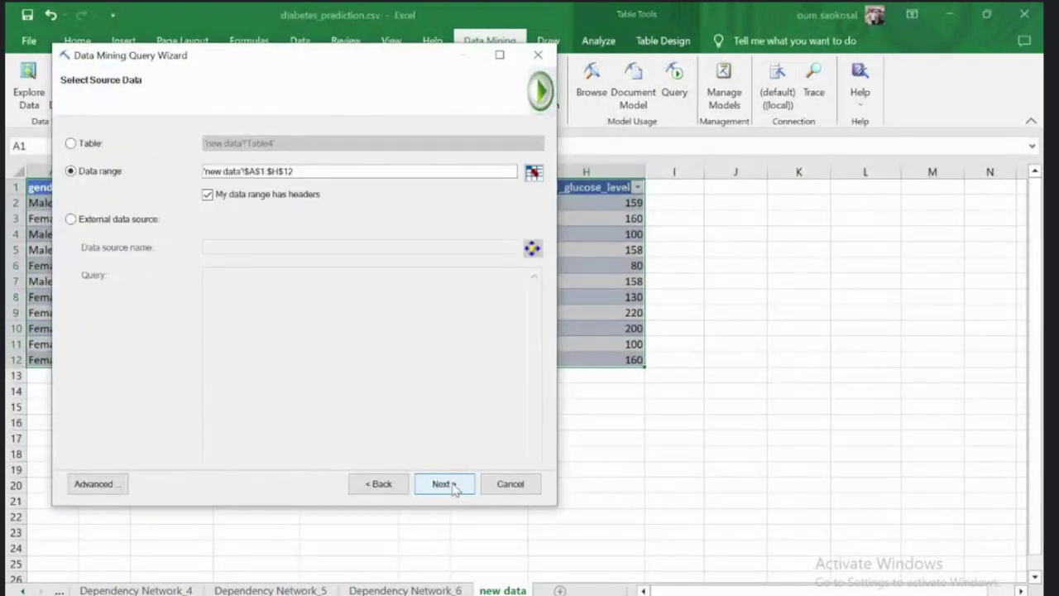
click(452, 487)
click(452, 487)
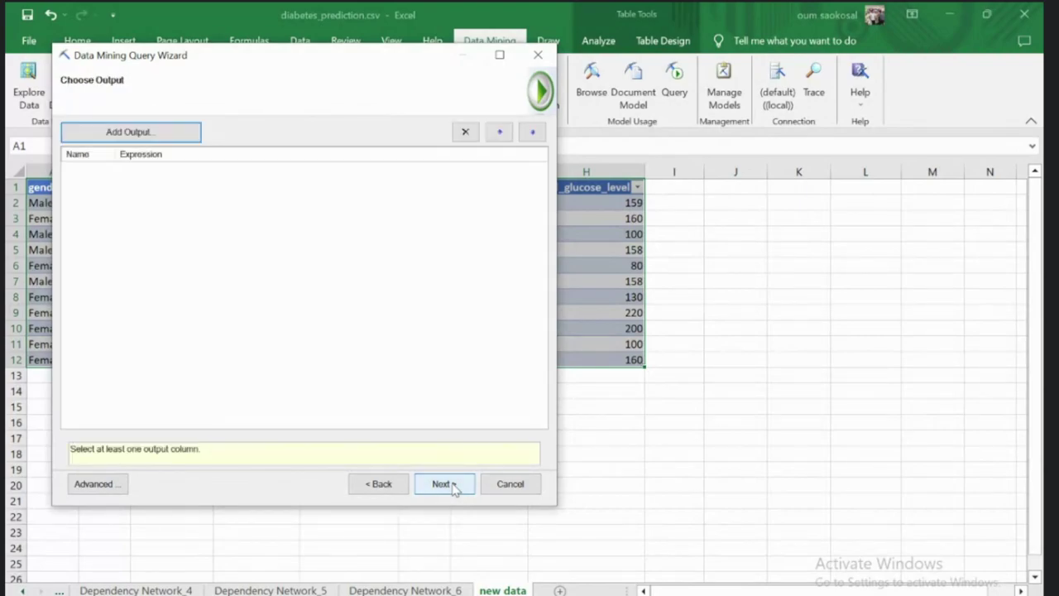
click(164, 135)
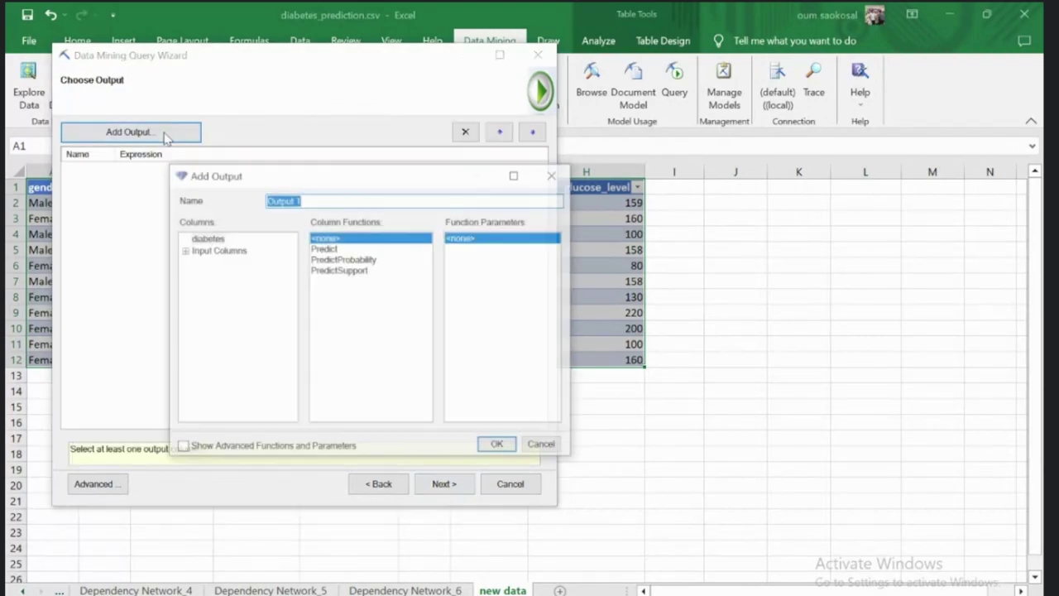
click(330, 250)
drag(319, 205, 161, 197)
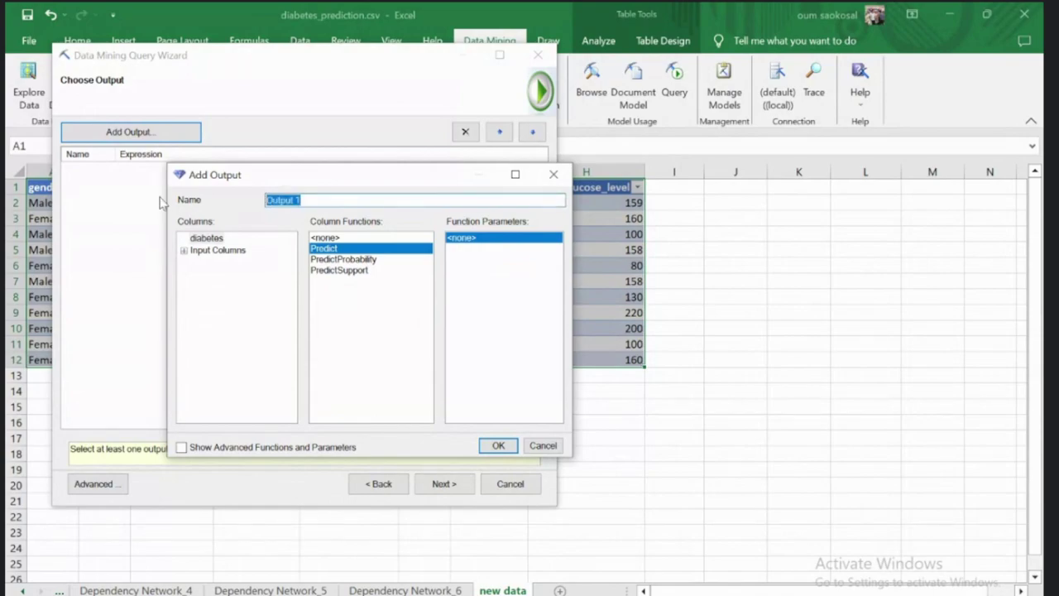
text(Predict)
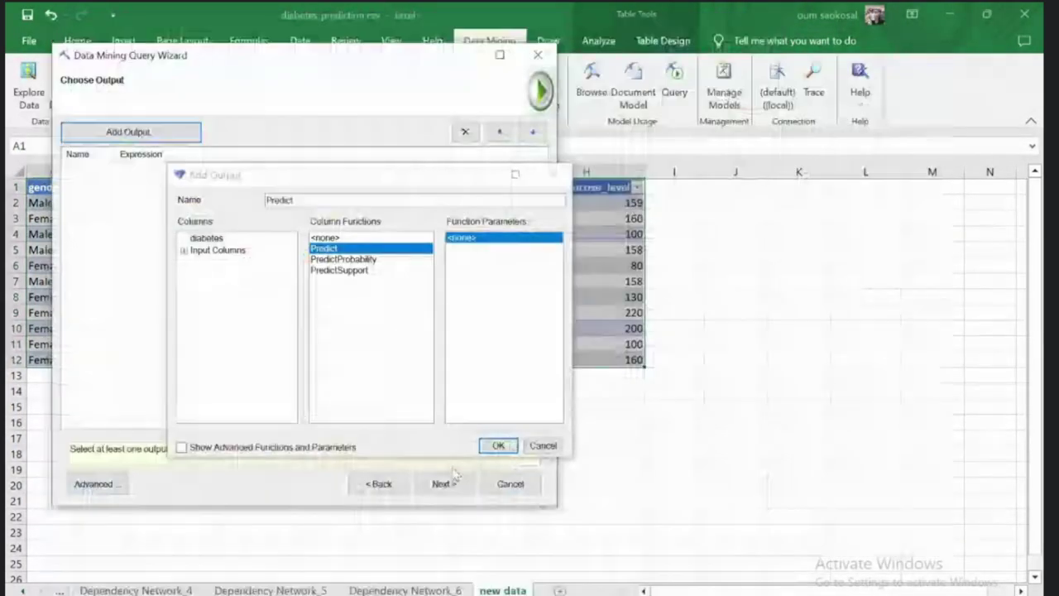
click(497, 445)
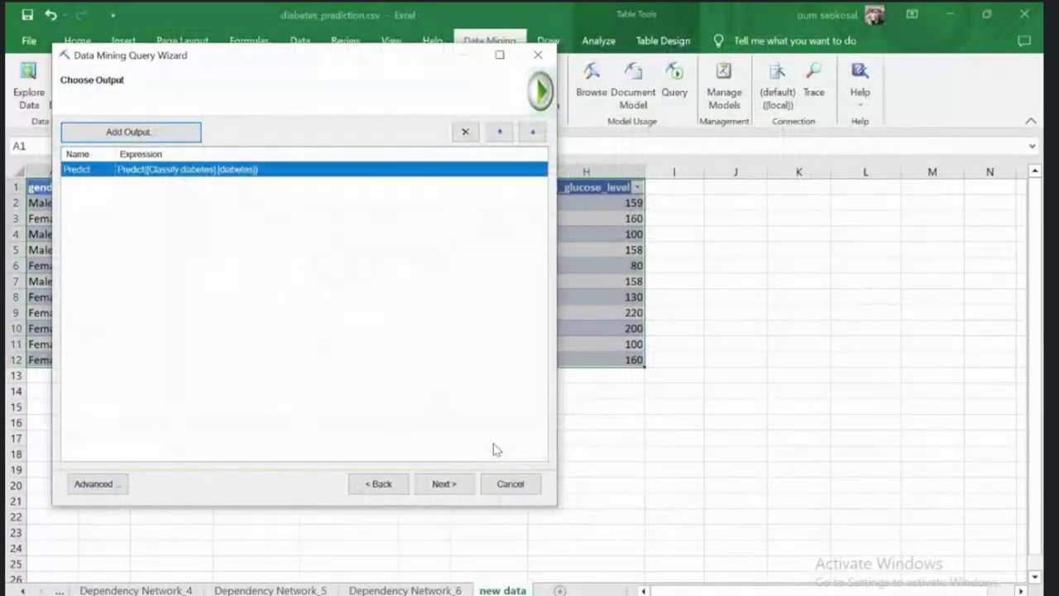
Step: Add a second output using PredictProbability, named Prob
click(130, 135)
click(343, 259)
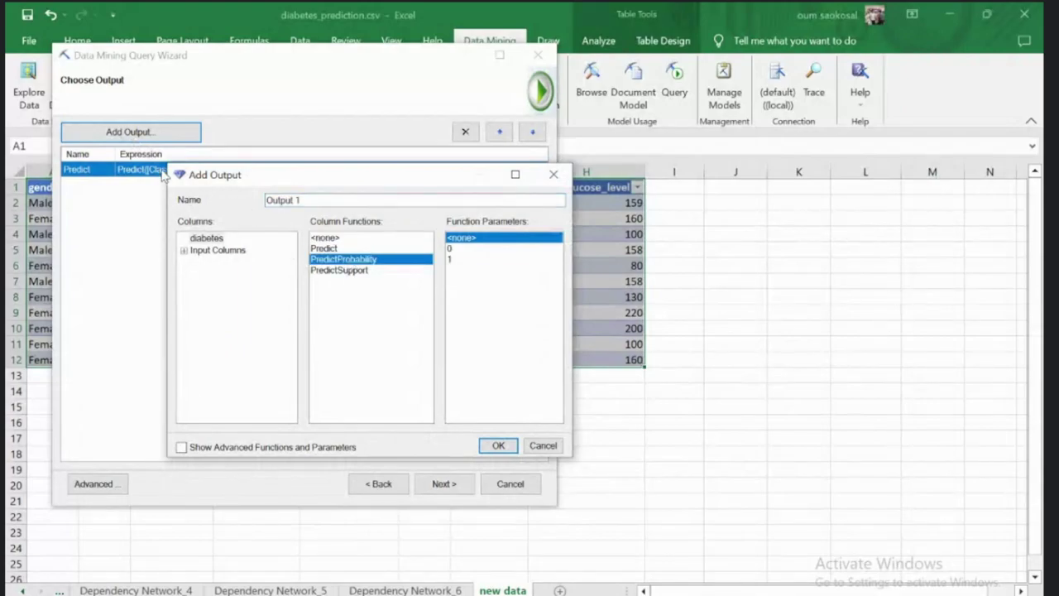
double_click(258, 204)
text(Probab)
click(503, 476)
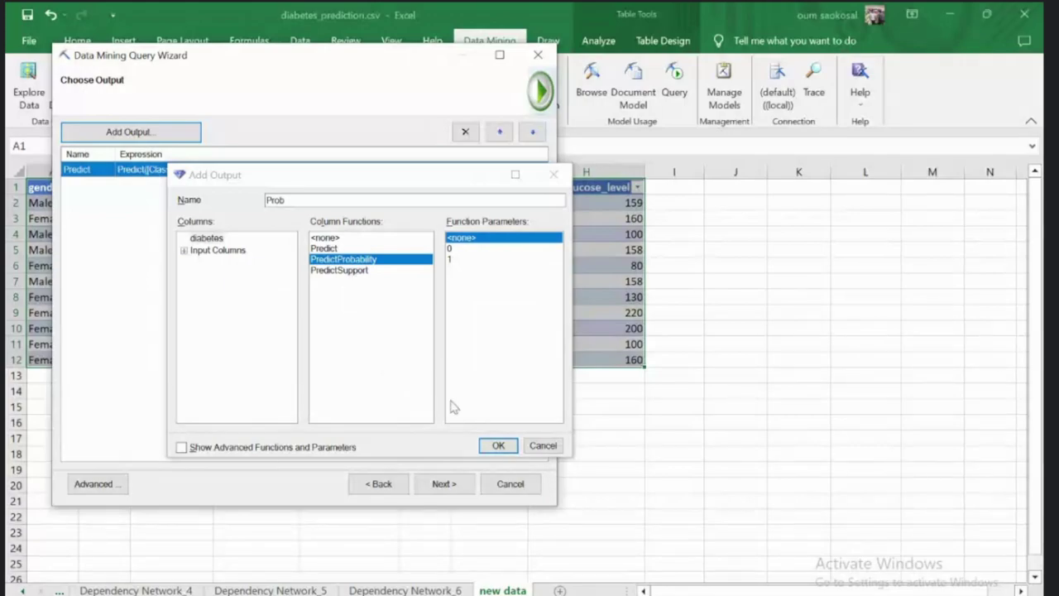
click(498, 445)
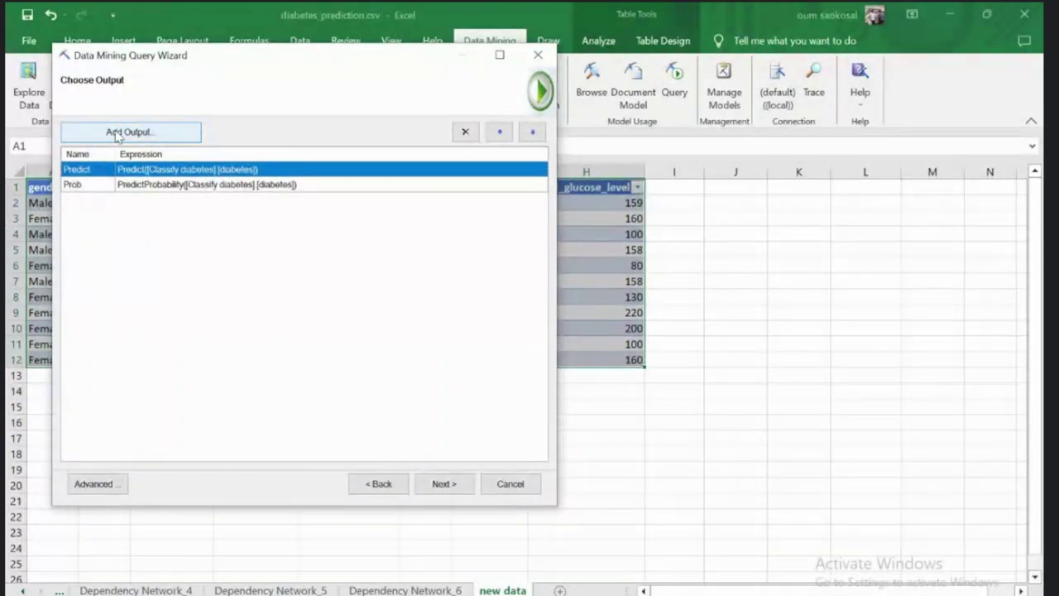
click(103, 185)
Step: Add a PredictSupport output named Support, then finish, appending results to the input data
click(123, 134)
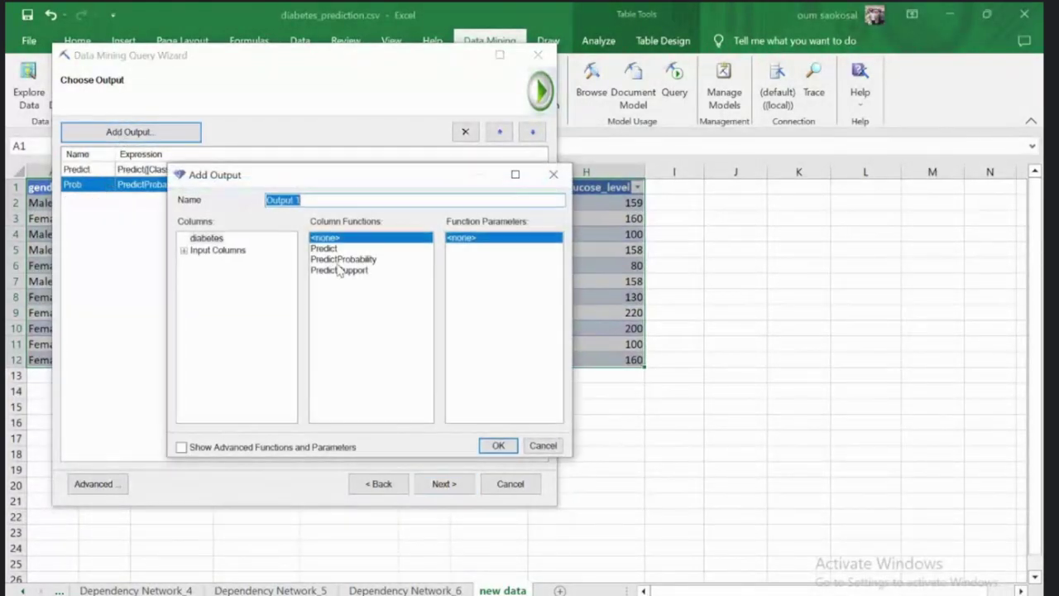
click(339, 260)
click(338, 271)
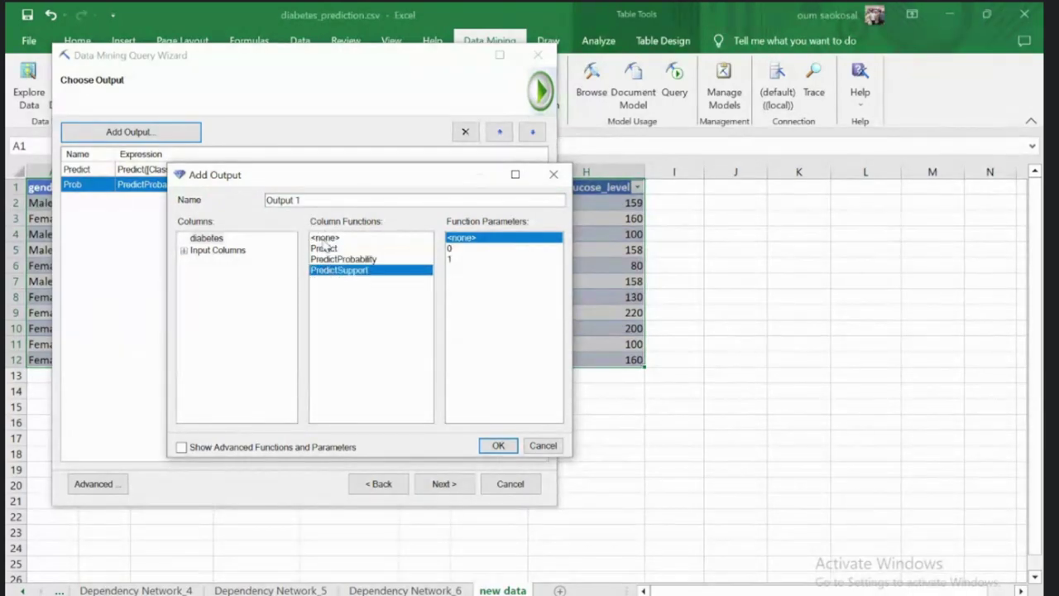
drag(314, 199, 189, 204)
text(Suppo)
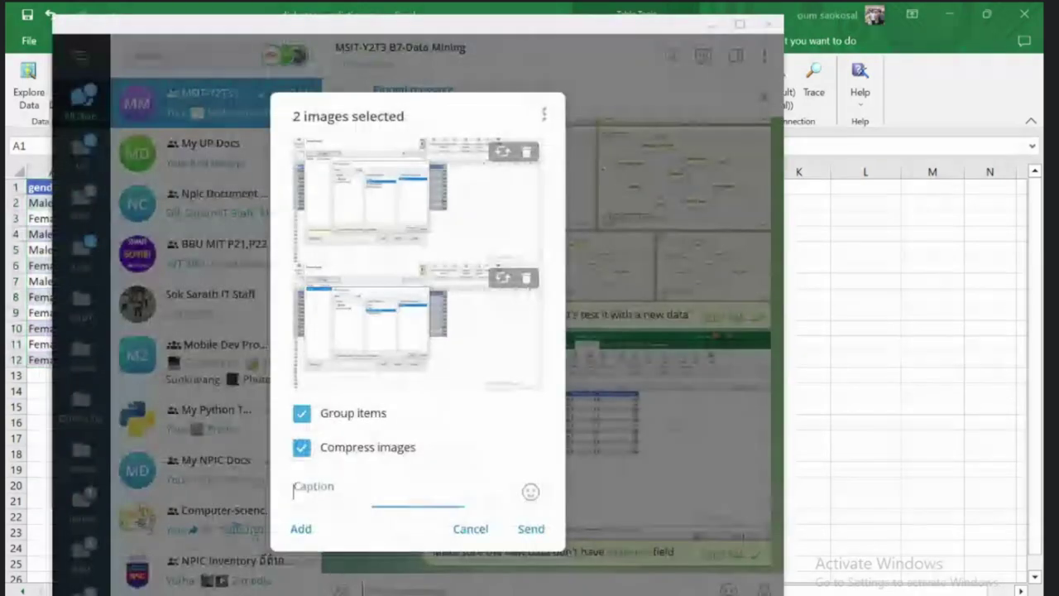
key(ctrl+v)
key(Return)
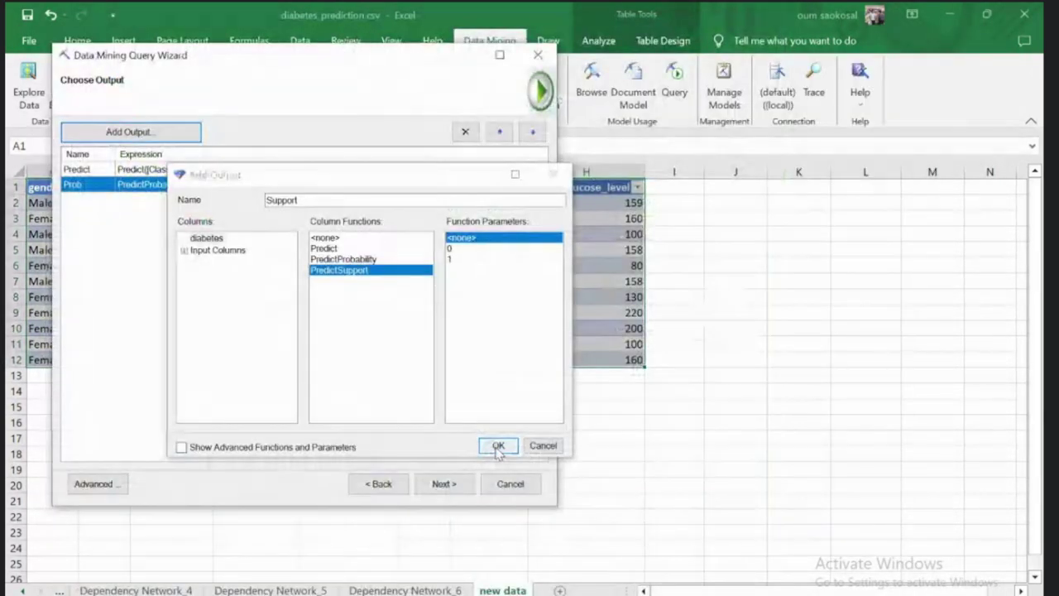
click(499, 446)
click(441, 484)
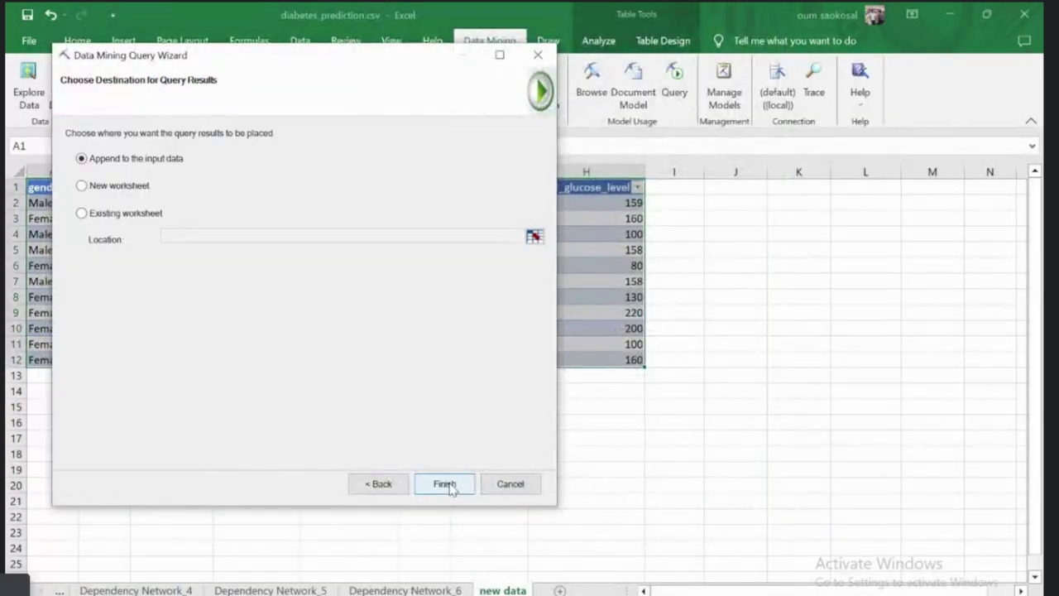
click(443, 484)
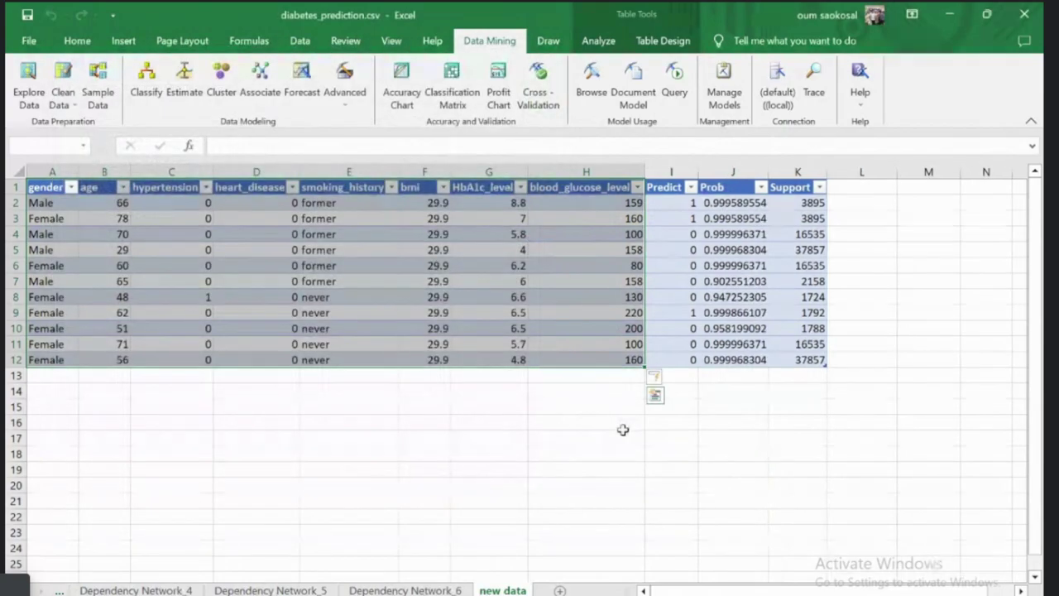
click(621, 427)
drag(674, 187, 816, 360)
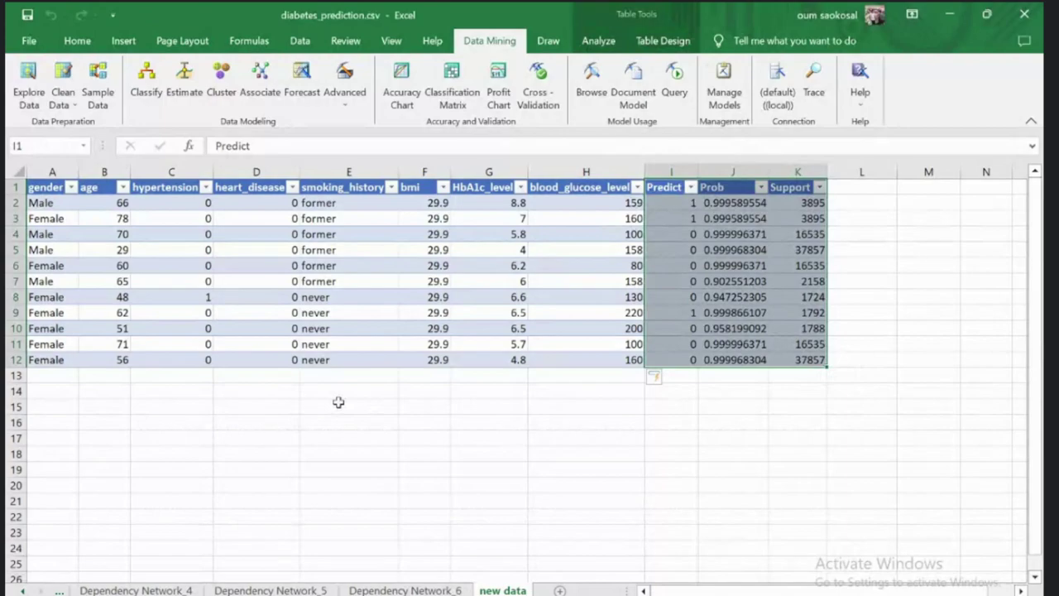
key(alt+Tab)
key(ctrl+v)
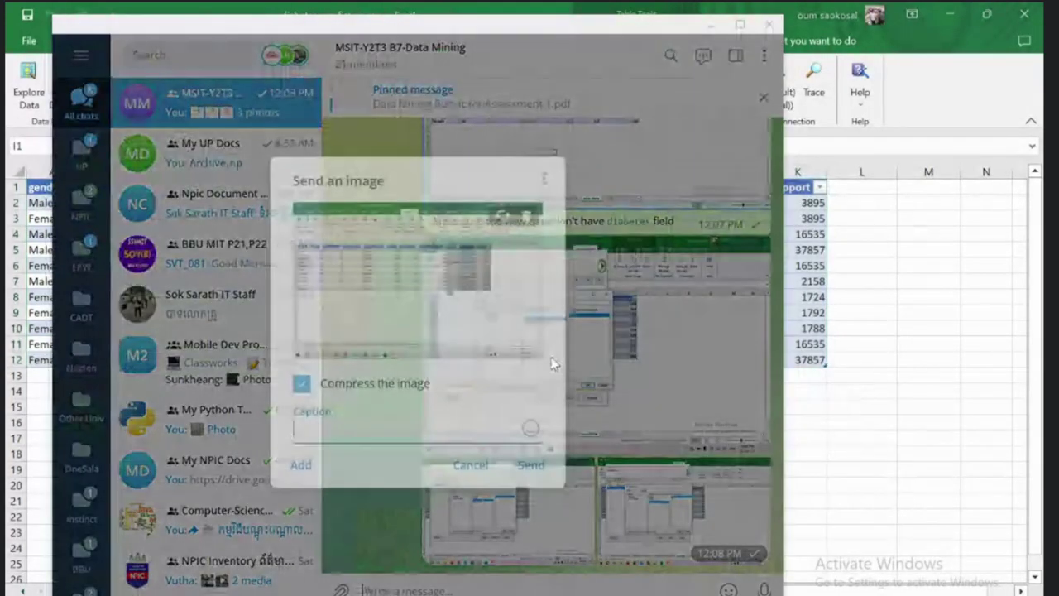
key(Return)
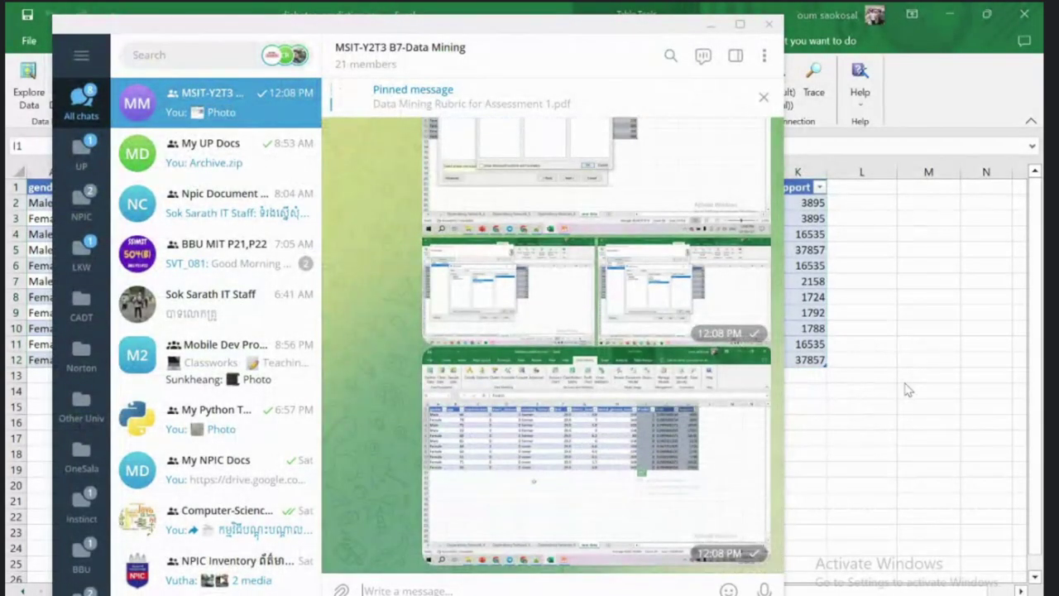
key(alt+Tab)
click(629, 426)
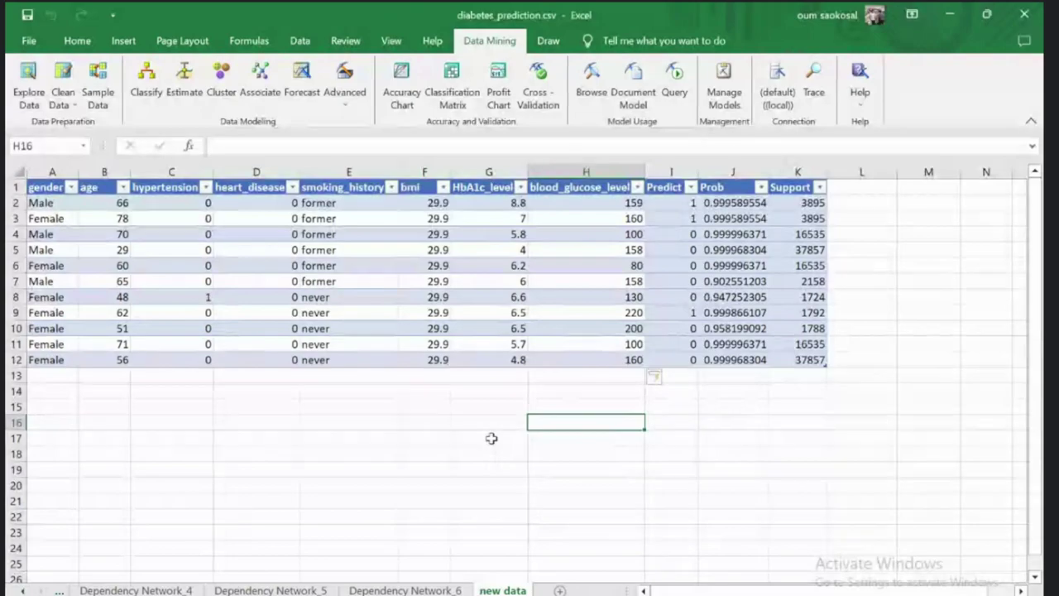
Step: Restore down the Excel window and review the Predict, Prob and Support values for rows 2–4
click(986, 14)
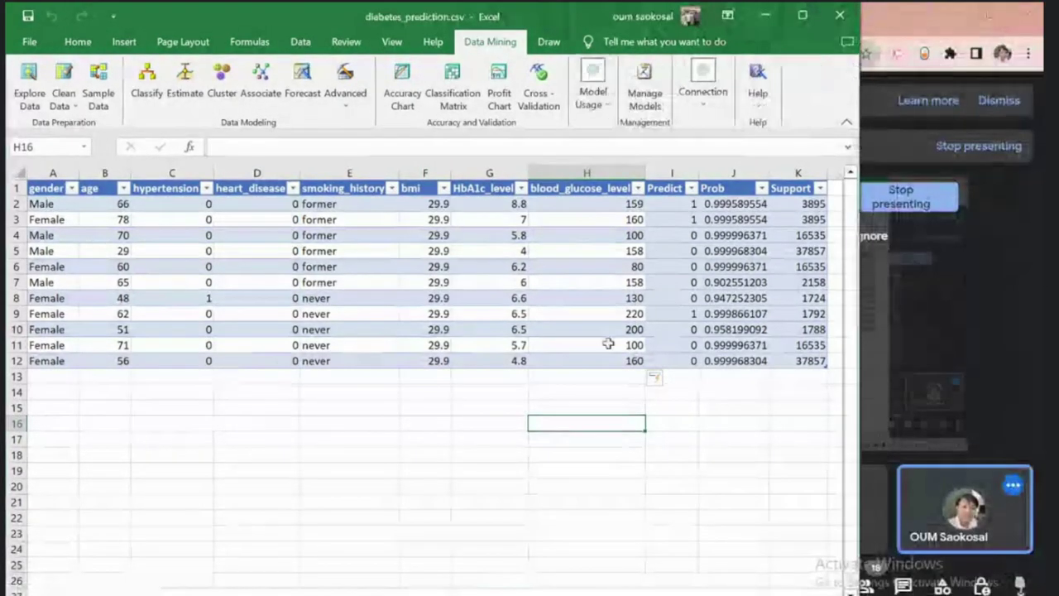
click(658, 203)
click(664, 219)
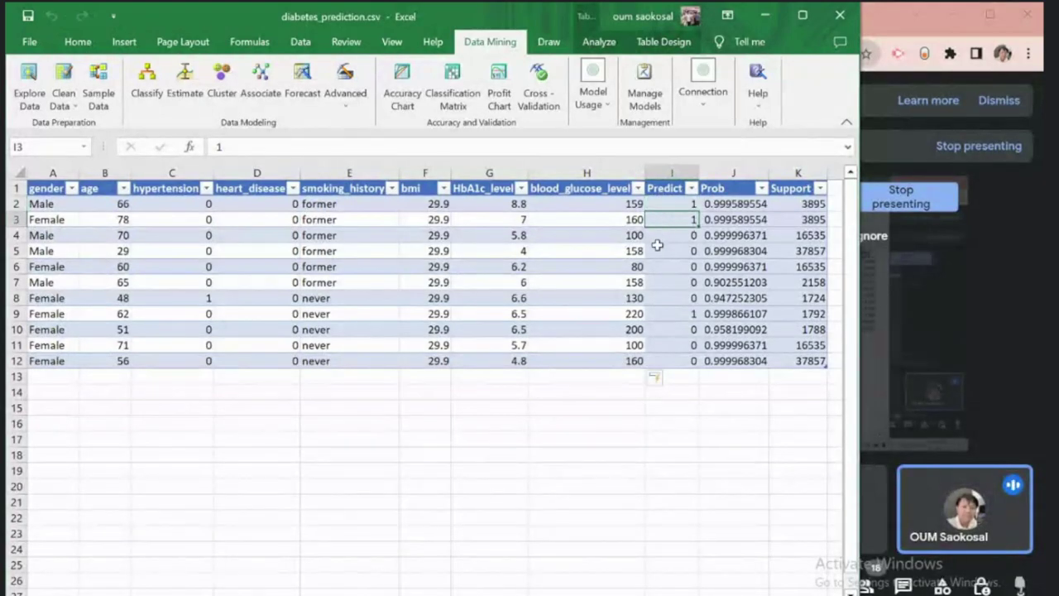
click(663, 239)
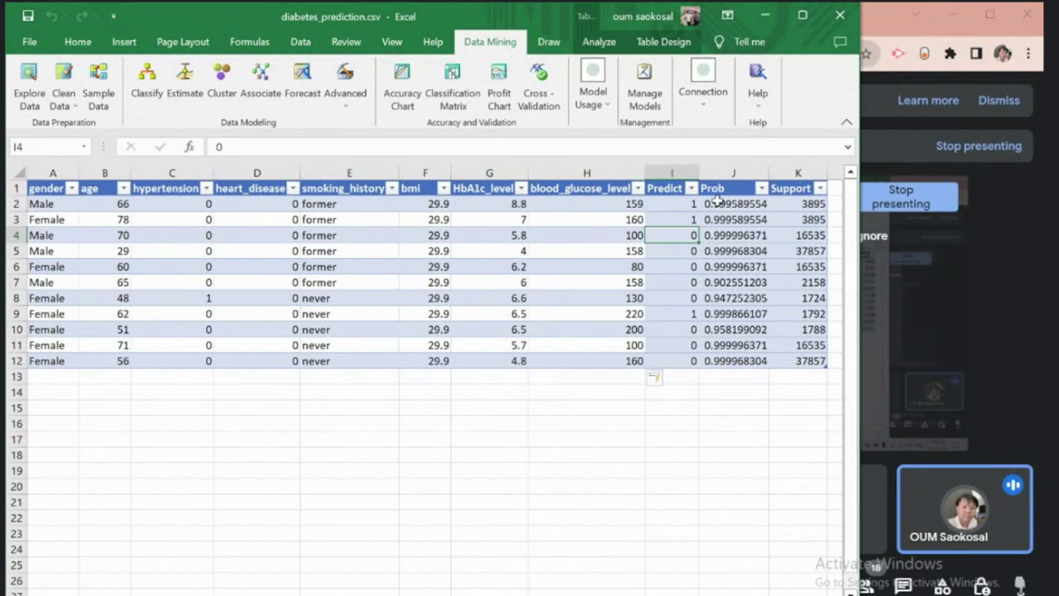
mouse_move(717, 203)
mouse_down()
mouse_move(739, 361)
mouse_move(736, 205)
mouse_up()
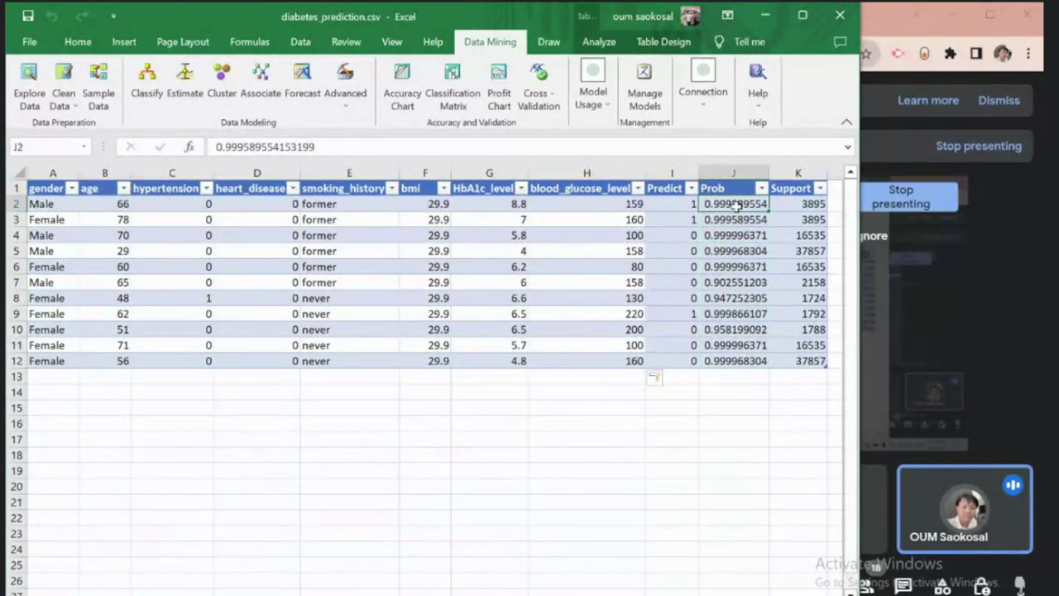
click(796, 205)
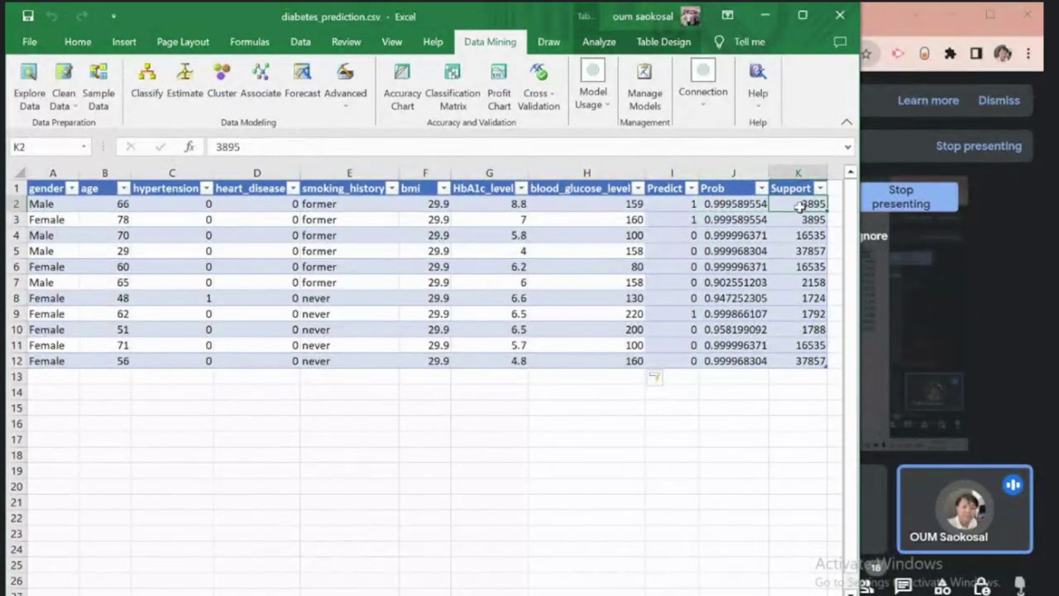
drag(859, 230, 885, 230)
click(715, 207)
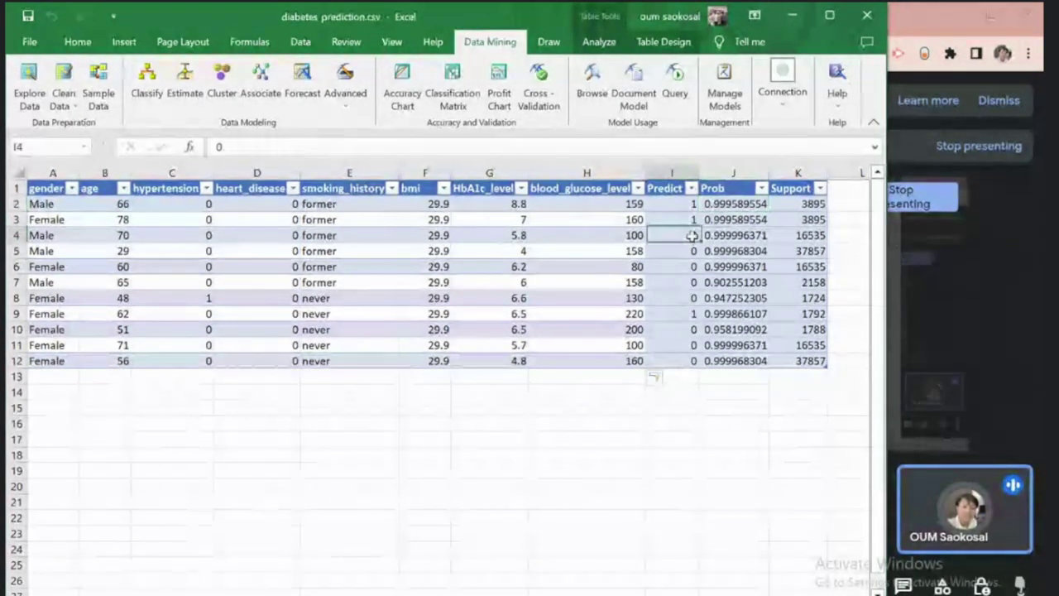
Step: Check the gender, bmi and HbA1c_level values for row 4
click(52, 236)
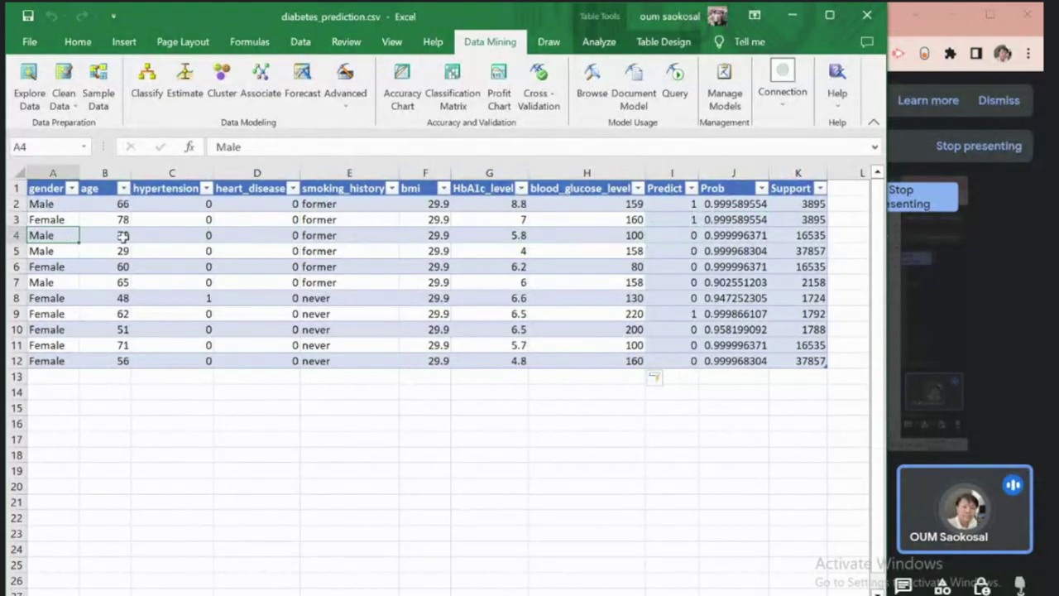
click(424, 236)
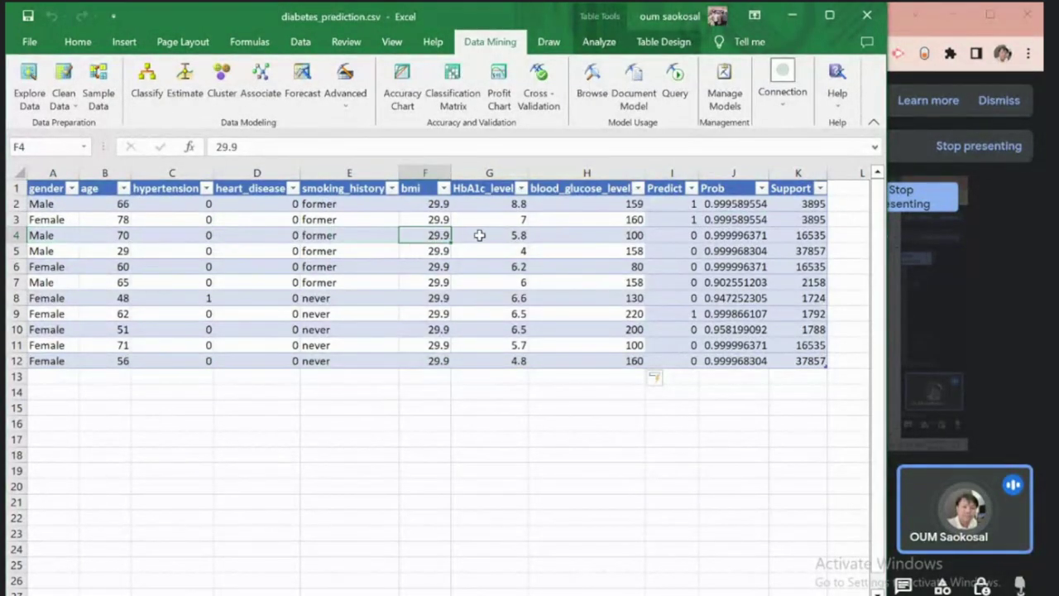
click(510, 237)
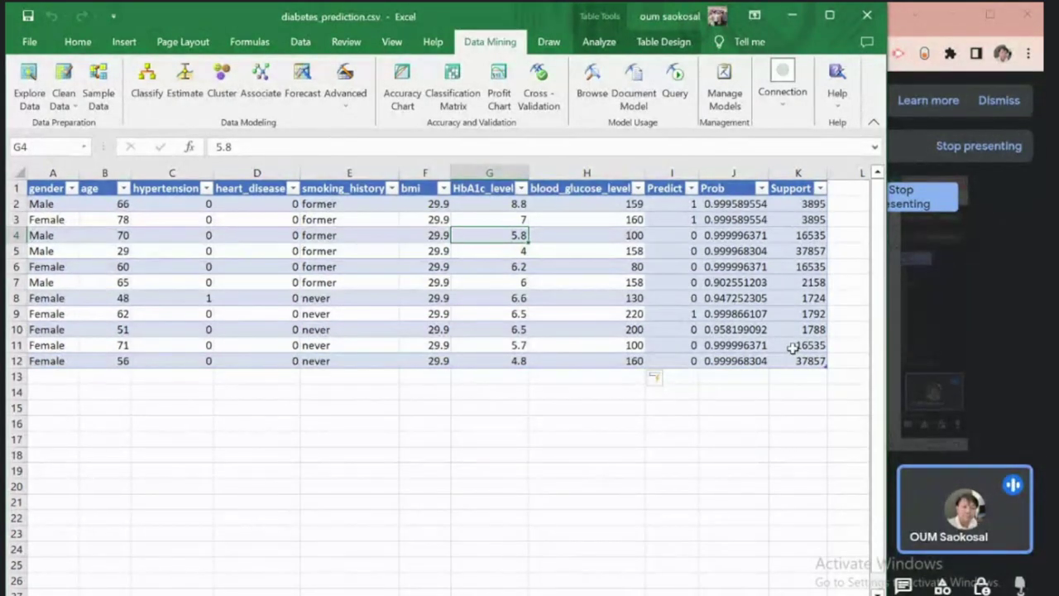
Step: Save a copy as Excel Workbook 'diabetes_prediction classification 1.xlsx' in the 4teaching folder
click(29, 41)
click(60, 295)
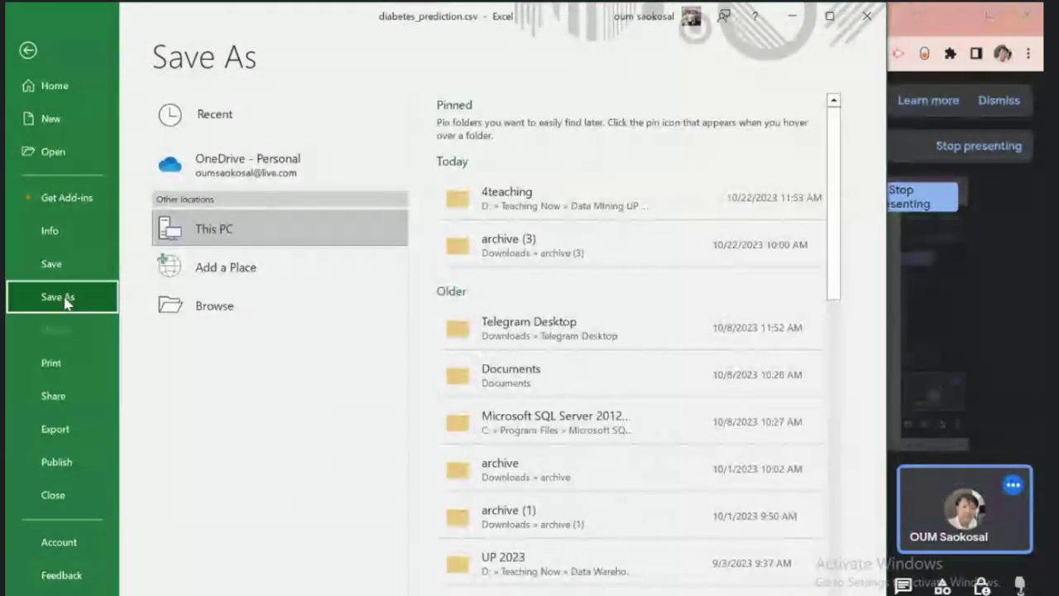
click(510, 195)
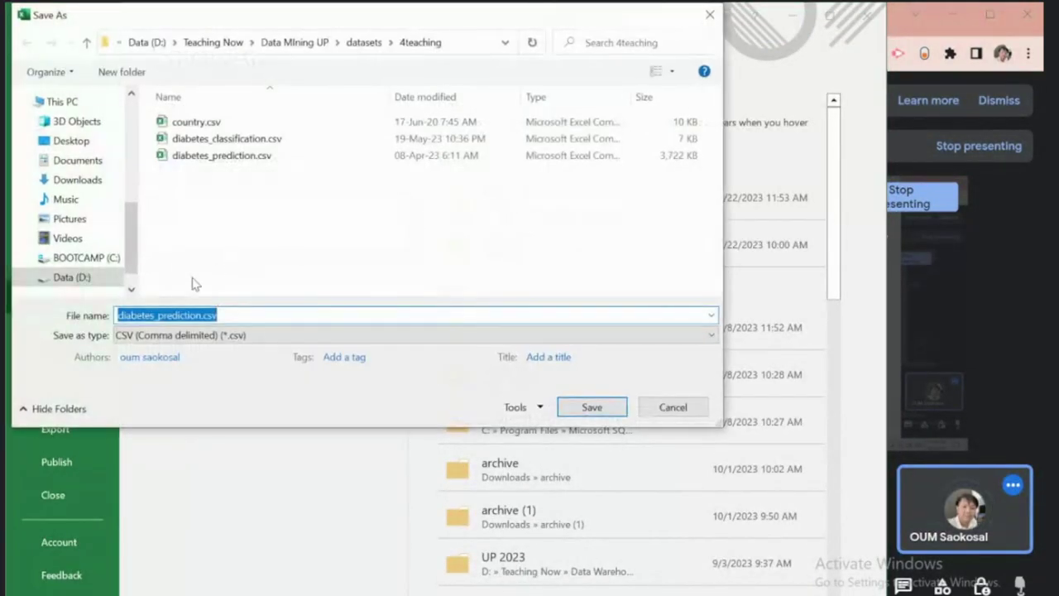
click(211, 335)
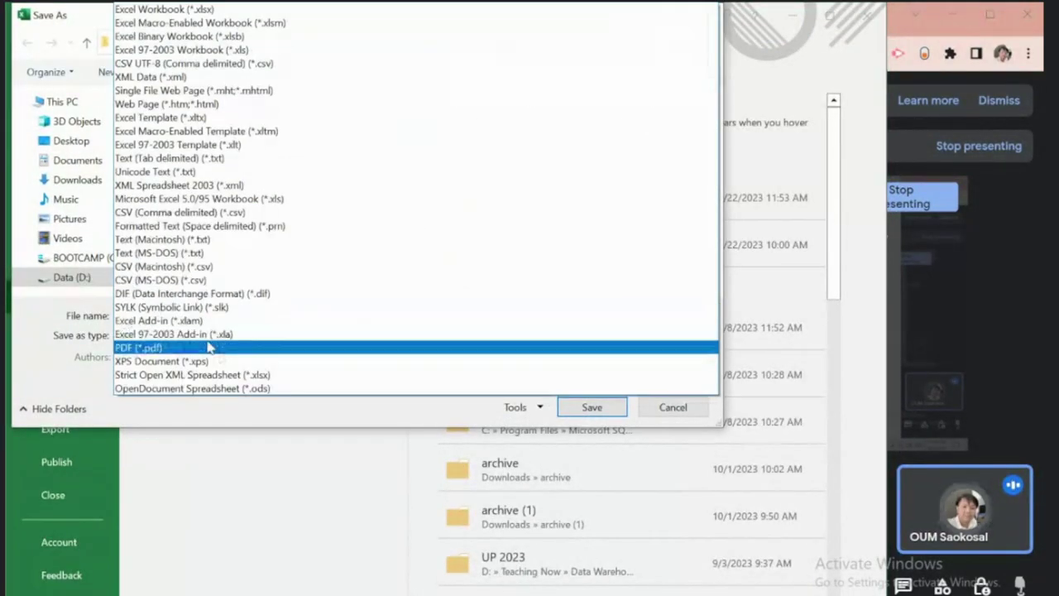
click(238, 12)
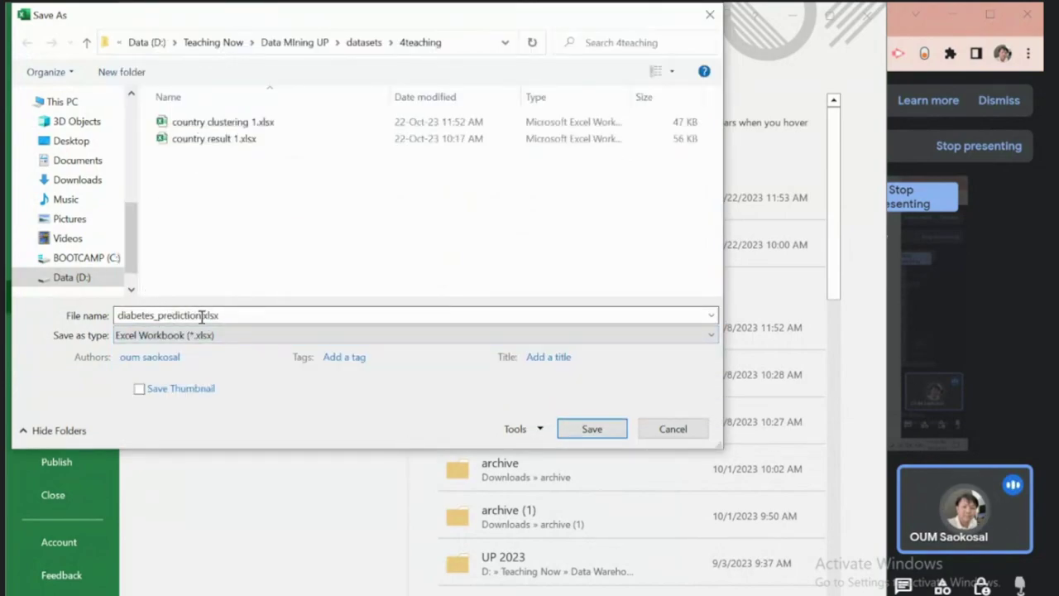
click(201, 317)
key(Right)
key(Left)
key(Left)
key(Left)
key(Left)
key(Left)
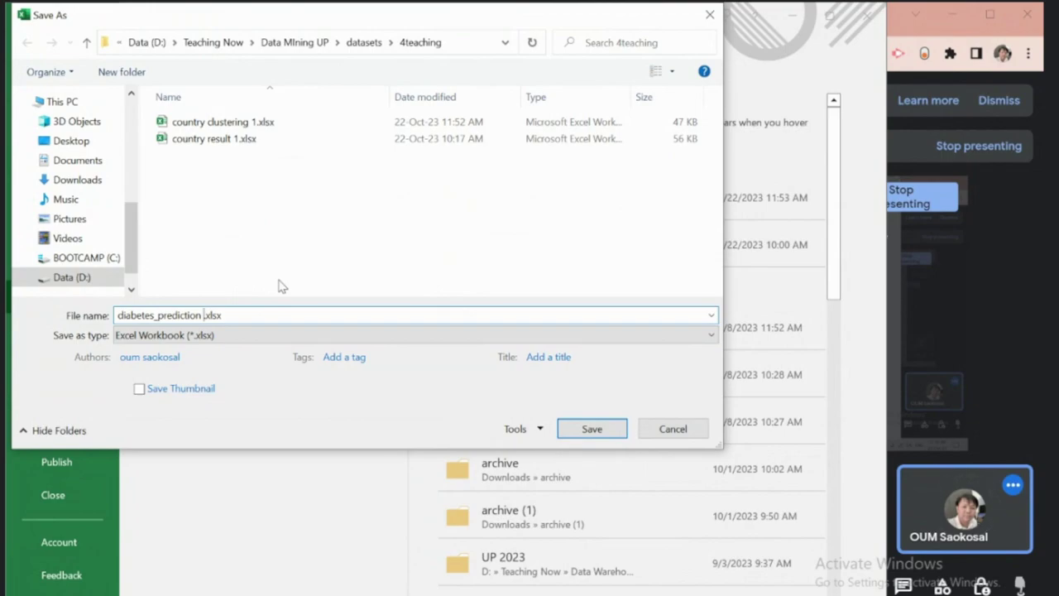
text(classifi)
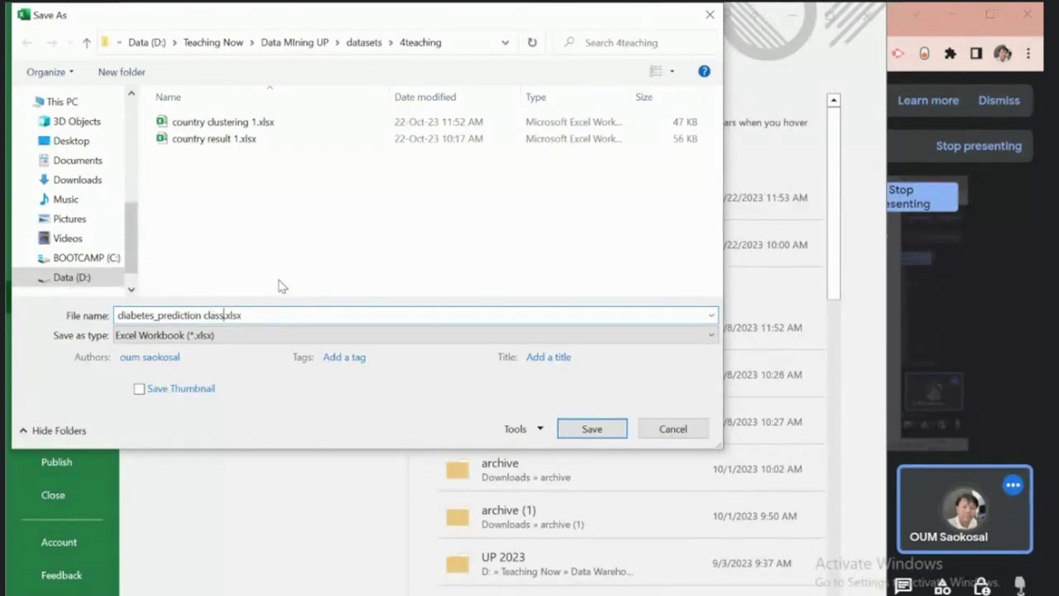
text(cation 1)
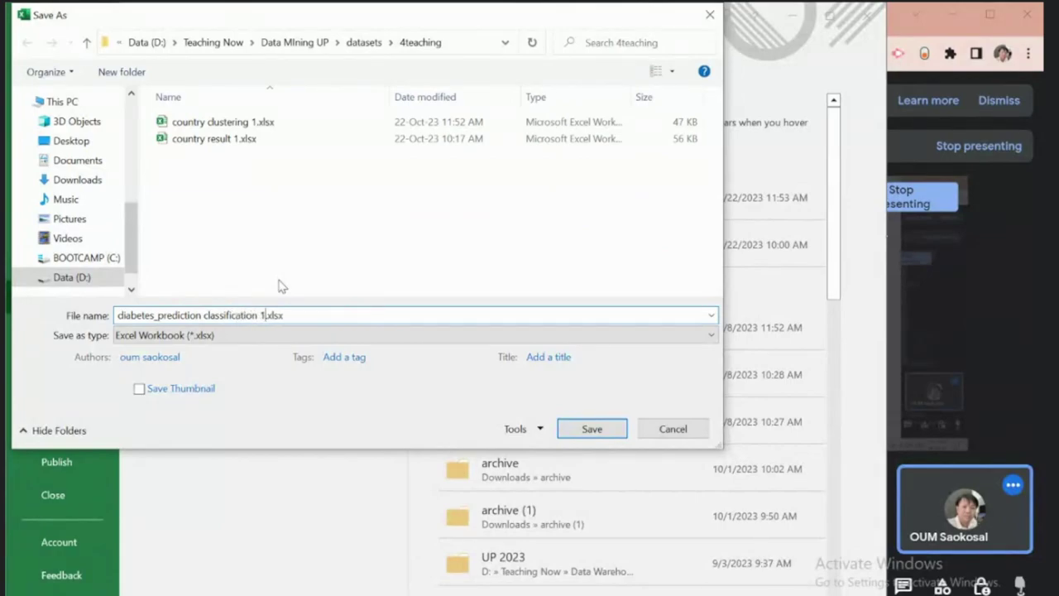
key(Return)
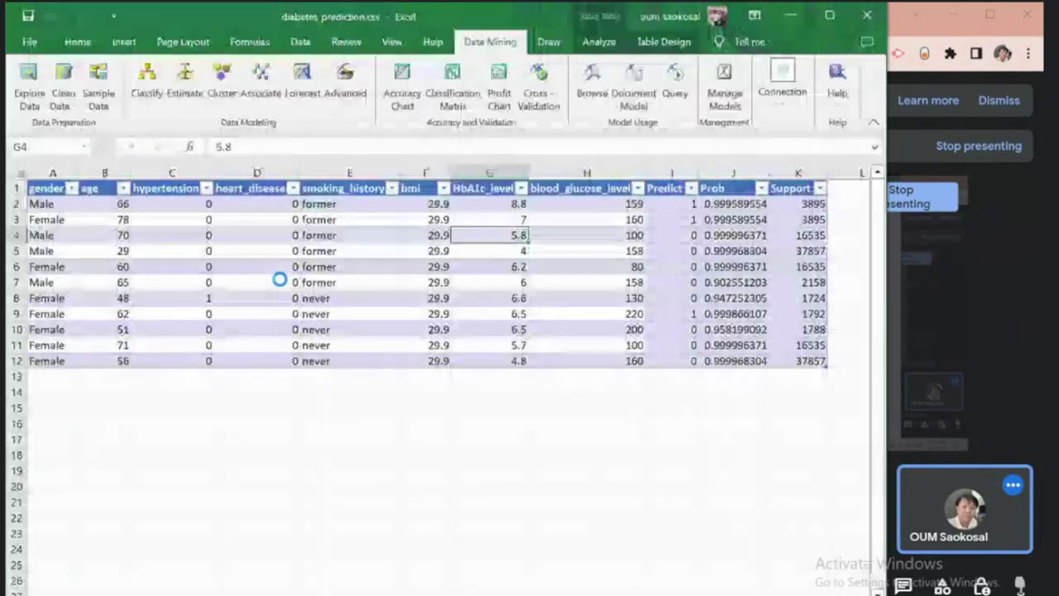
key(alt+Tab)
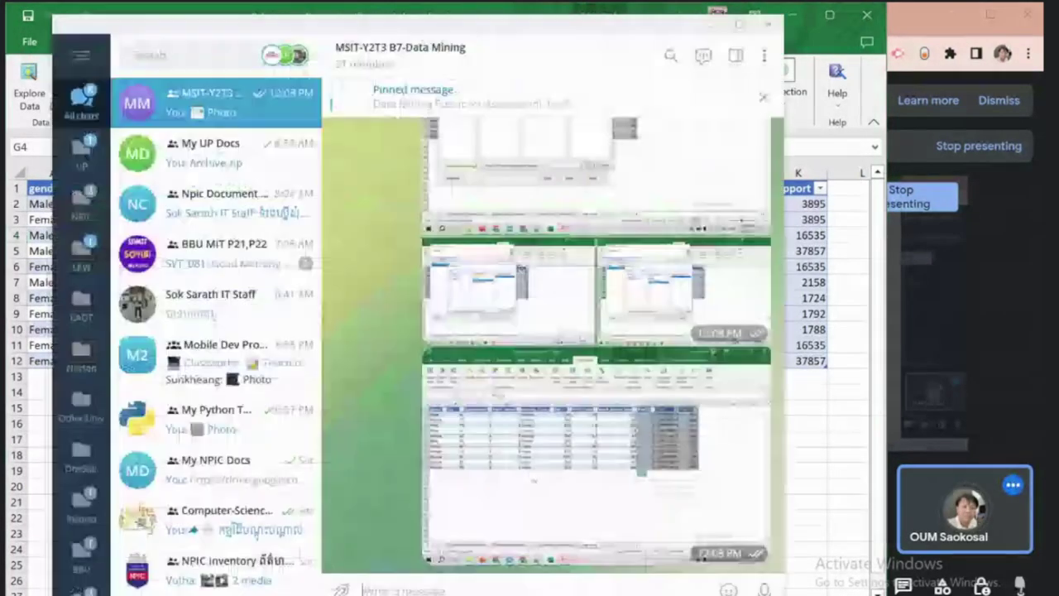
key(alt+Tab)
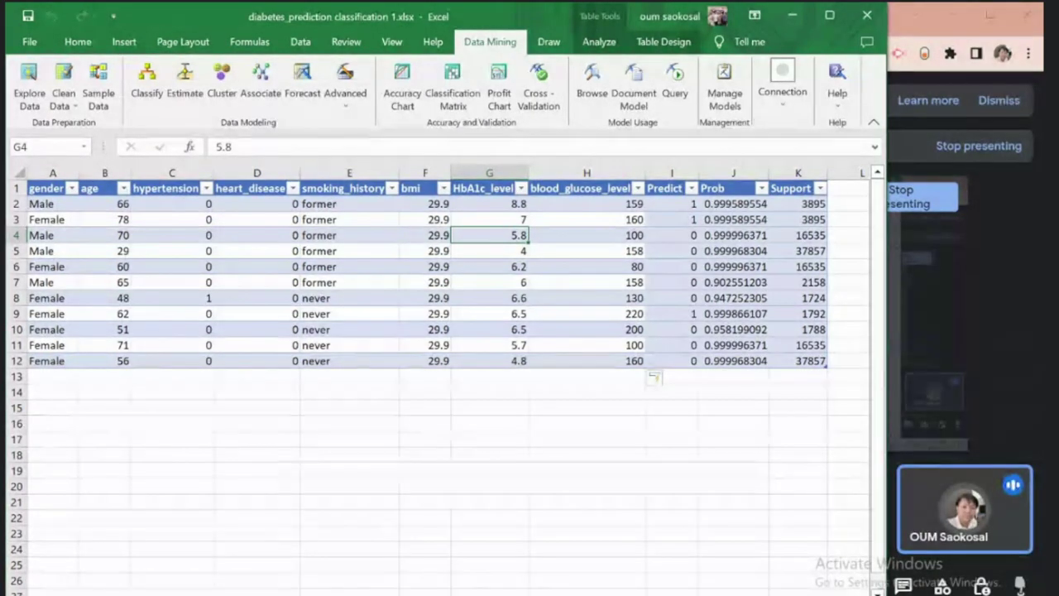
Step: Go to the Decision Tree sheet, maximize Excel, and shrink the diabetes tree picture to fit
key(ctrl+Page_Down)
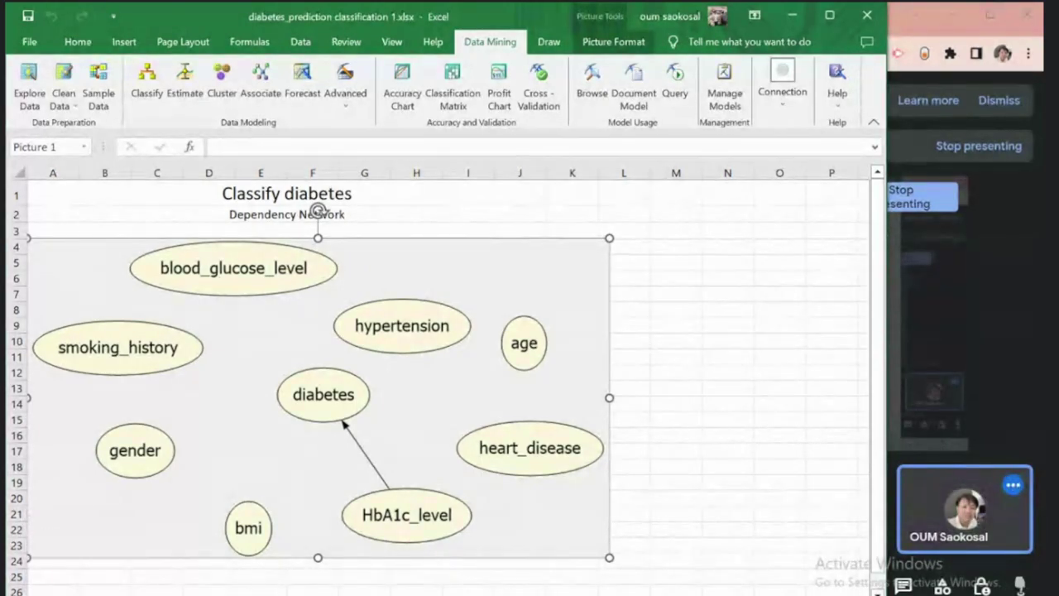
key(ctrl+Page_Down)
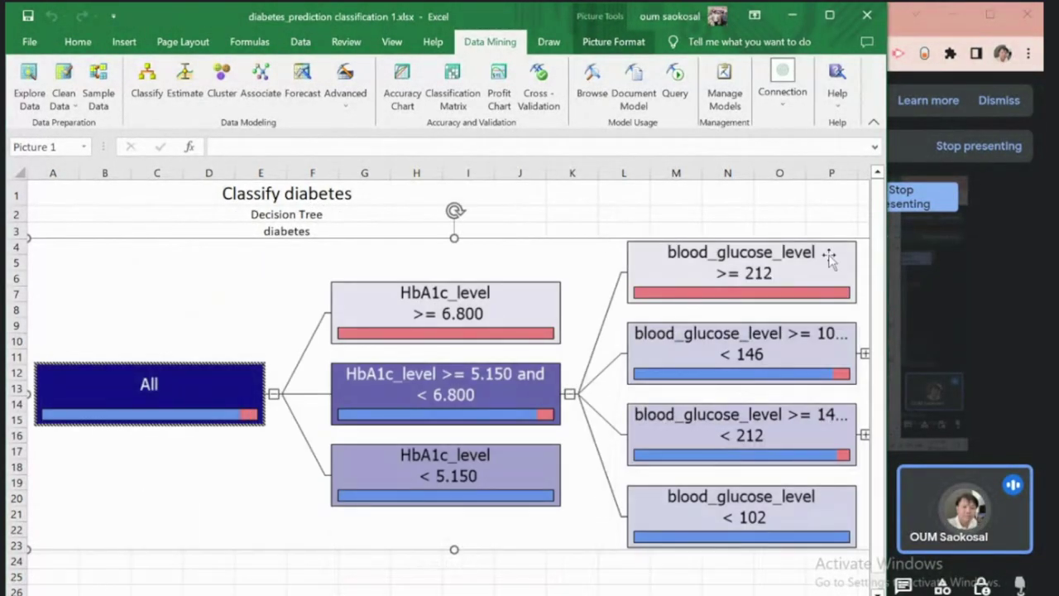
click(830, 14)
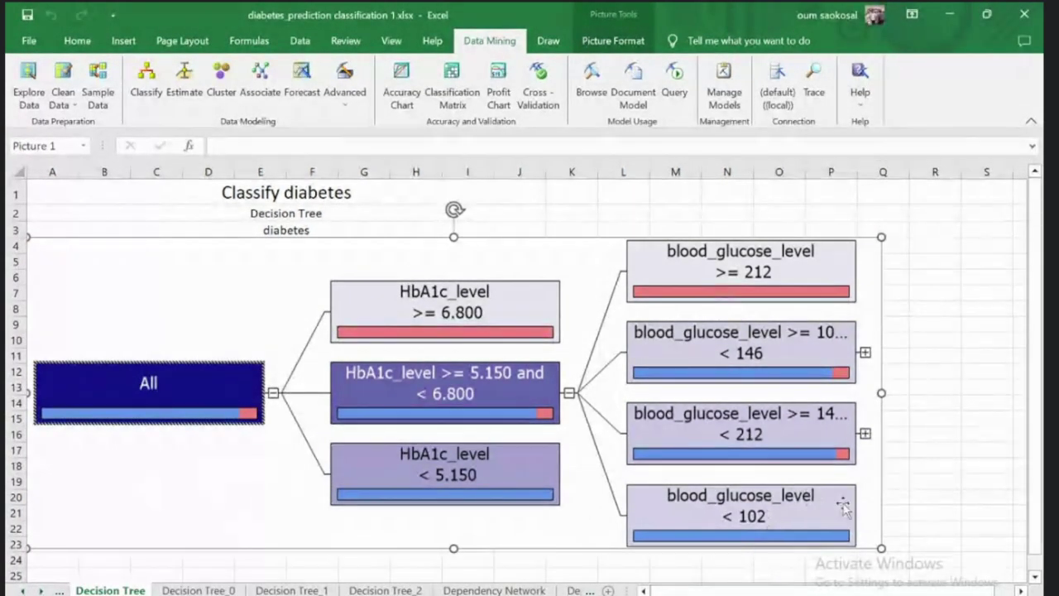
drag(882, 548, 607, 422)
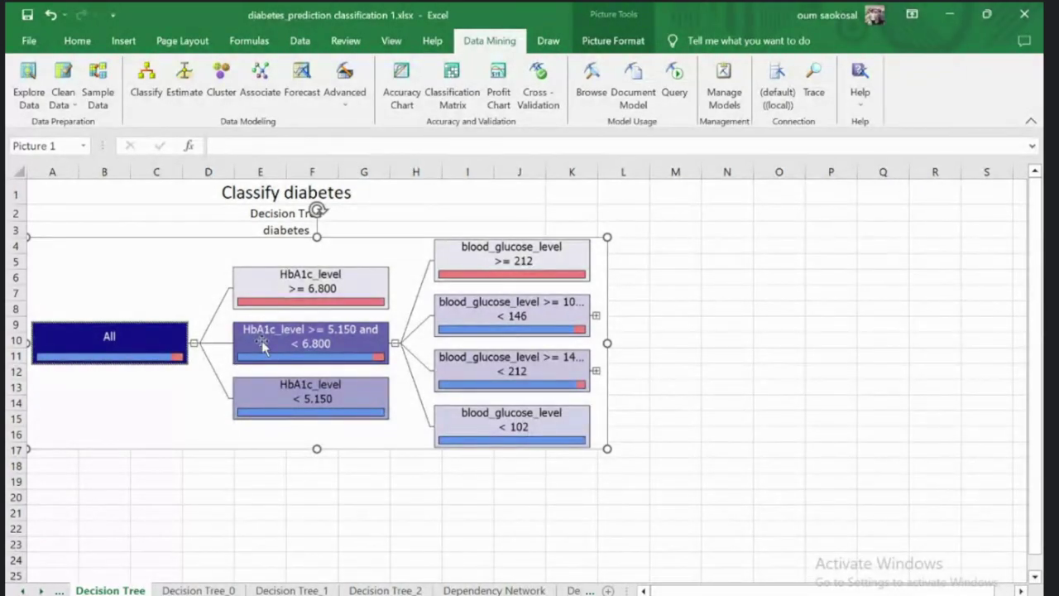
Step: On Decision Tree_0, shrink the tree picture and scroll through its age branches
click(199, 591)
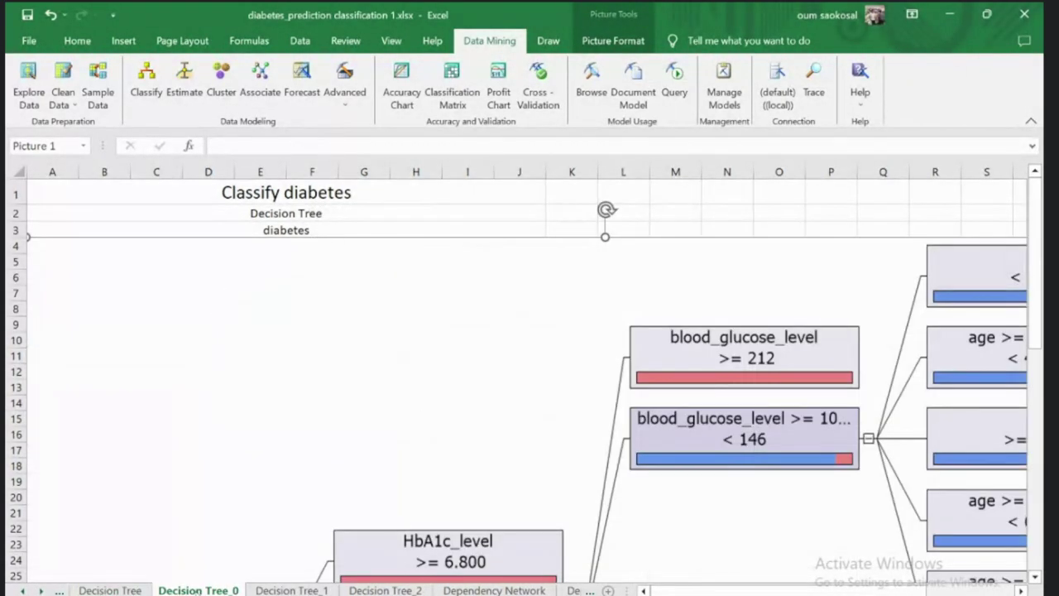
scroll(627, 443, down, 4)
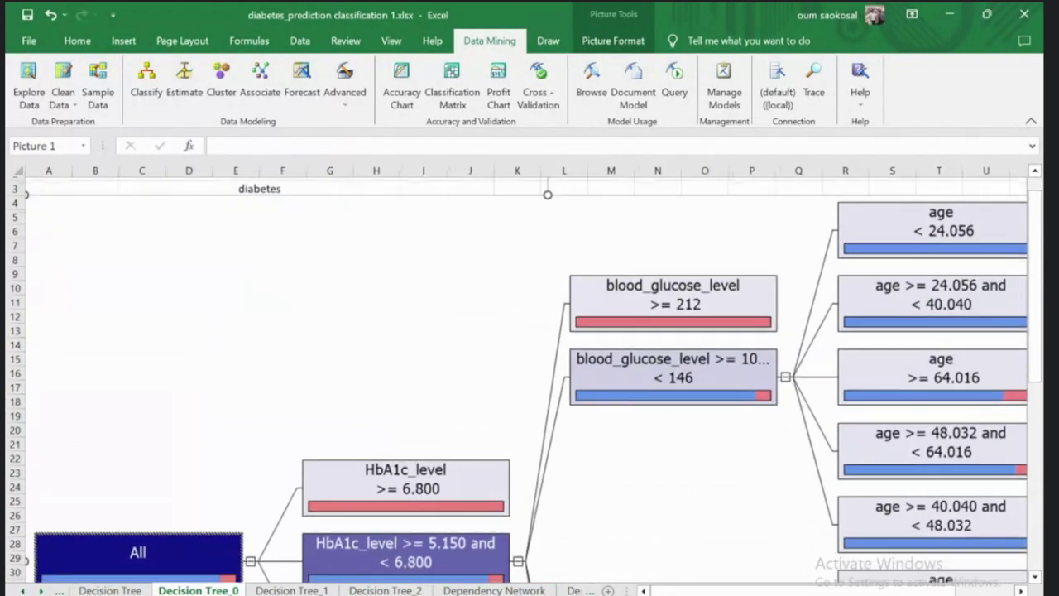
scroll(348, 348, down, 2)
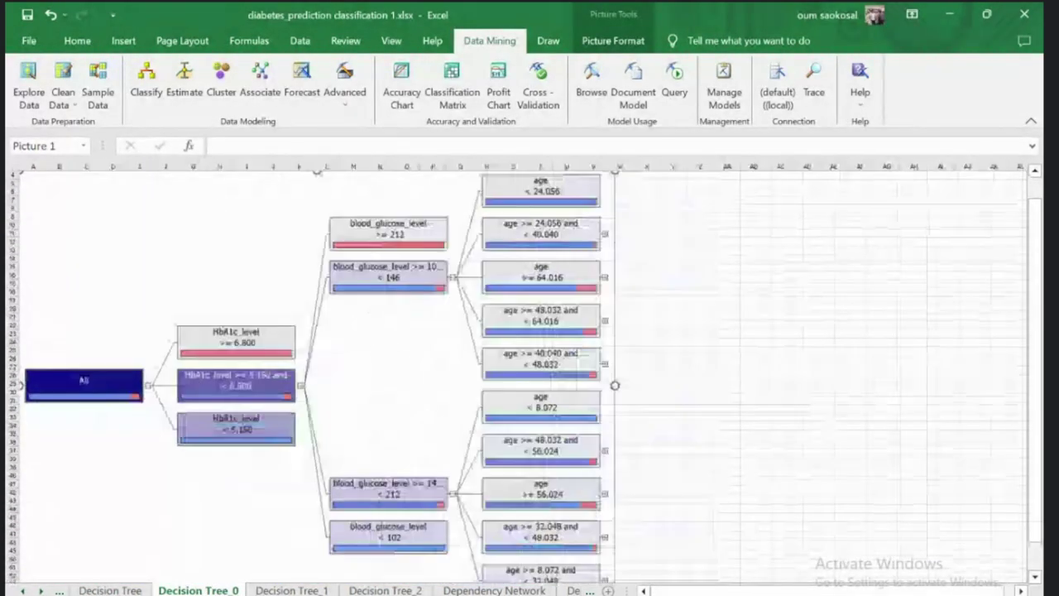
scroll(347, 347, down, 2)
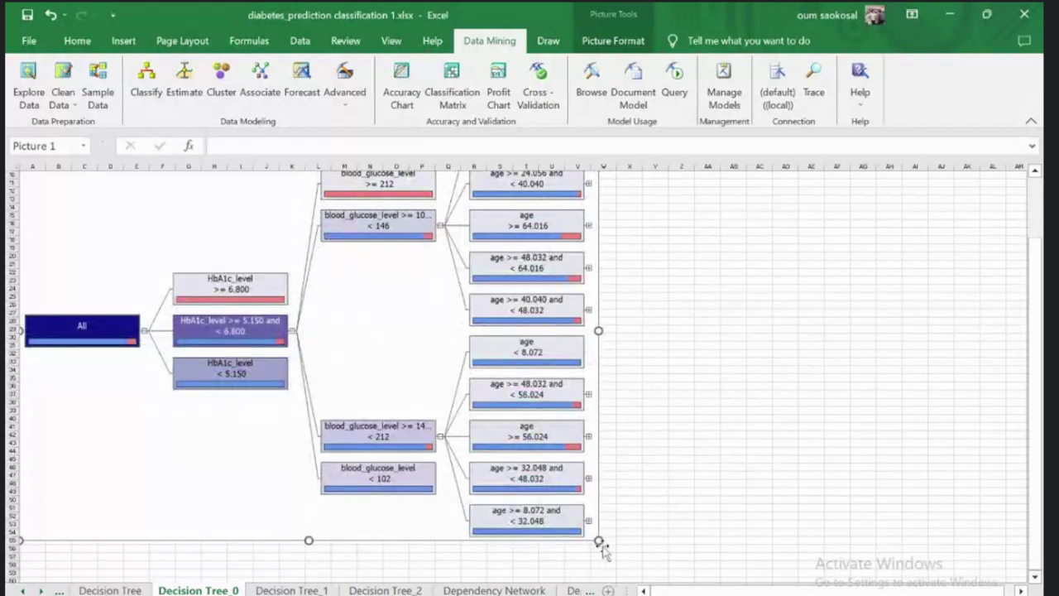
drag(600, 542, 449, 432)
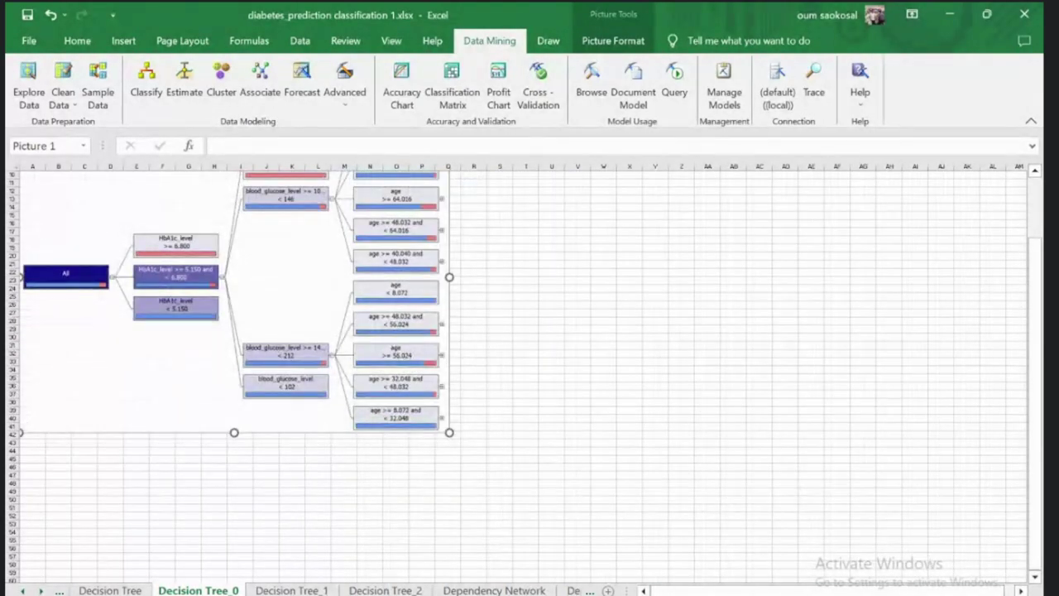
scroll(450, 432, up, 4)
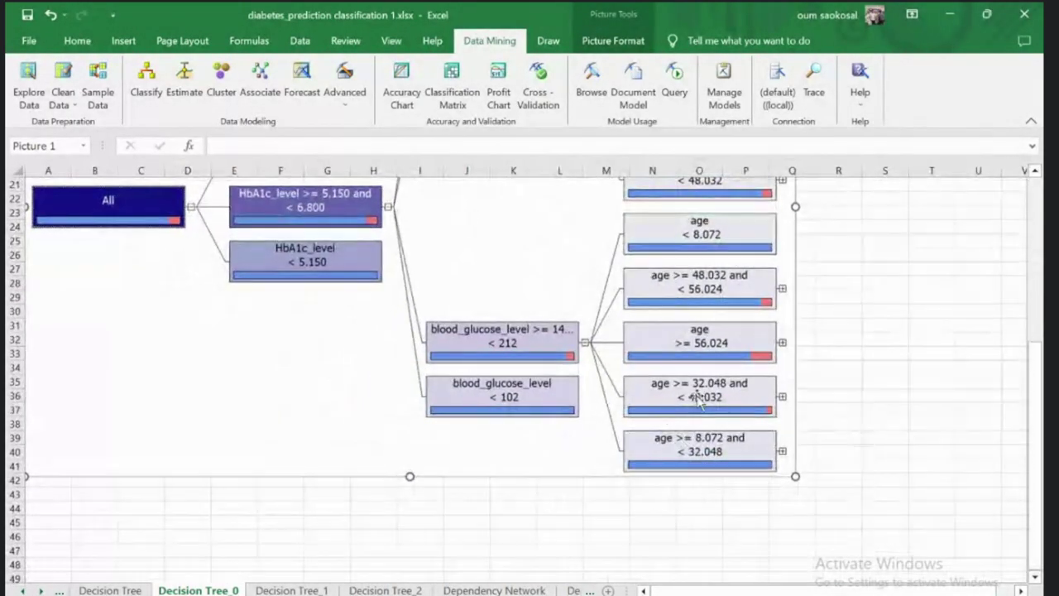
scroll(699, 403, up, 2)
scroll(699, 403, up, 1)
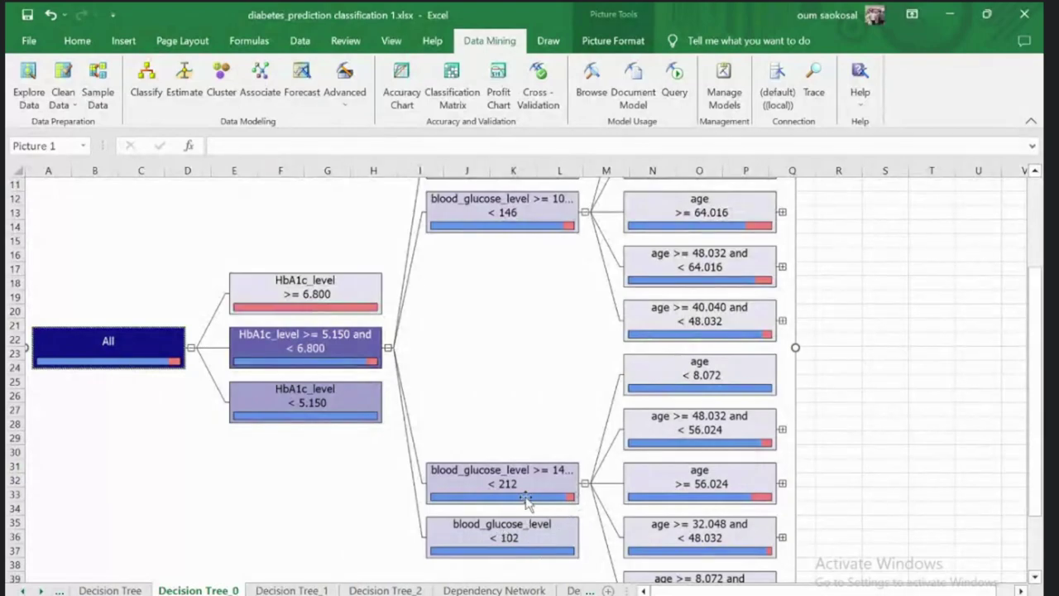
scroll(526, 500, up, 2)
scroll(517, 463, down, 2)
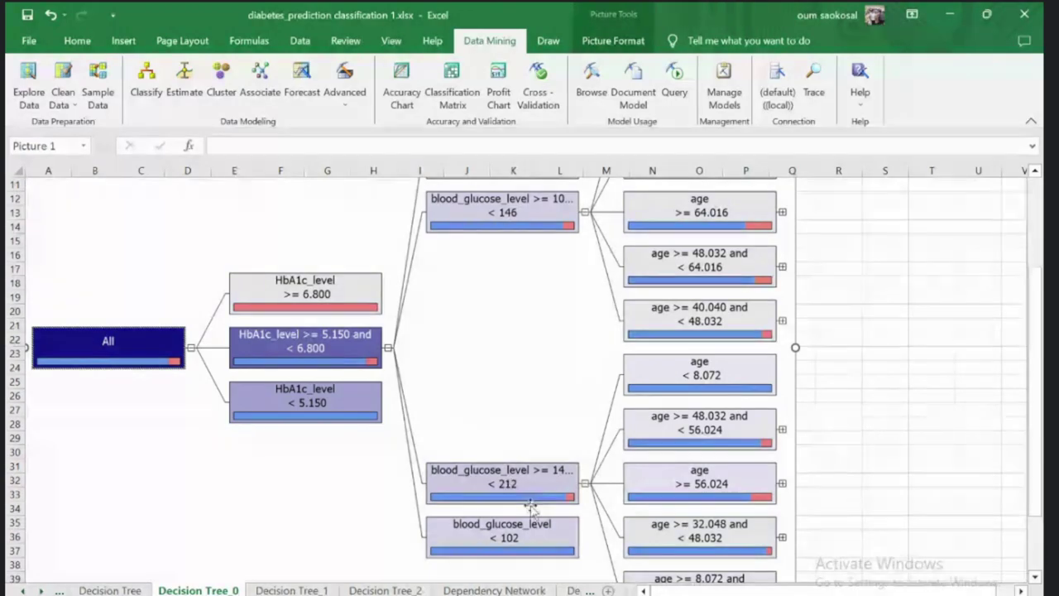
scroll(752, 392, down, 3)
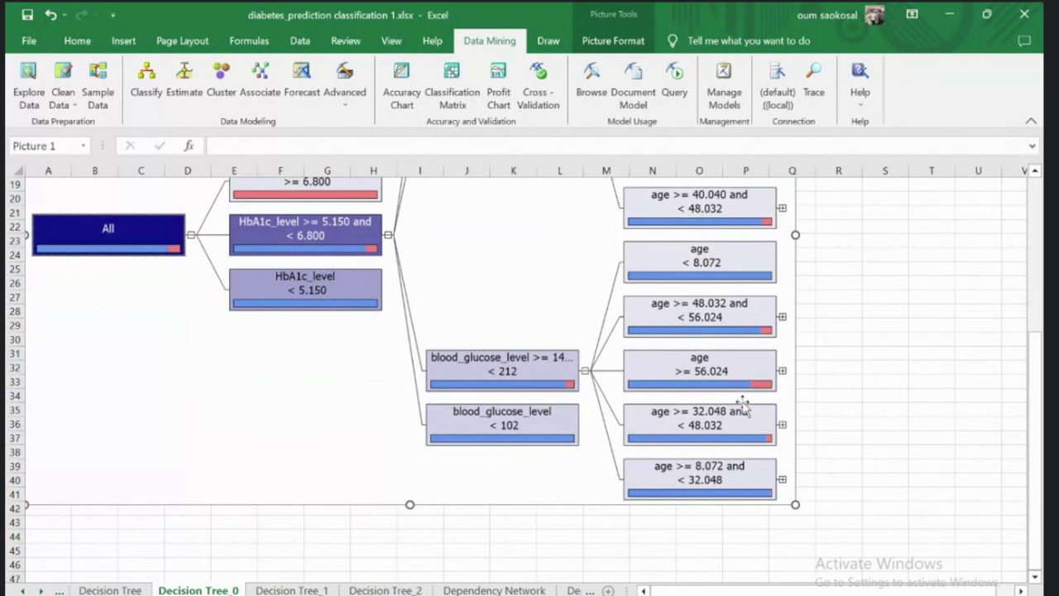
click(291, 590)
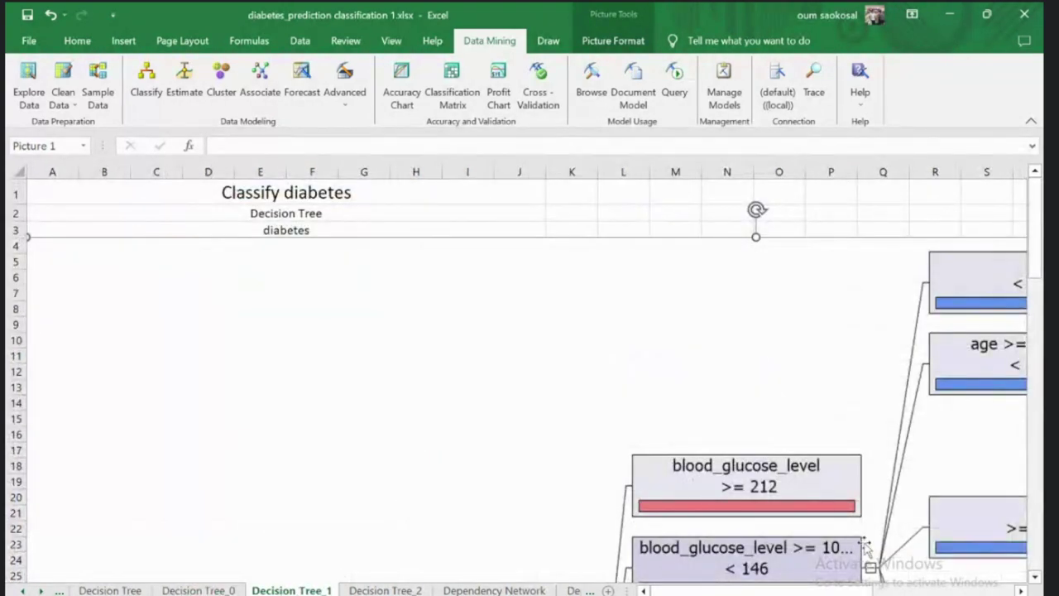
Step: Shrink the Decision Tree_1 picture to reveal its bmi branches
scroll(900, 566, down, 5)
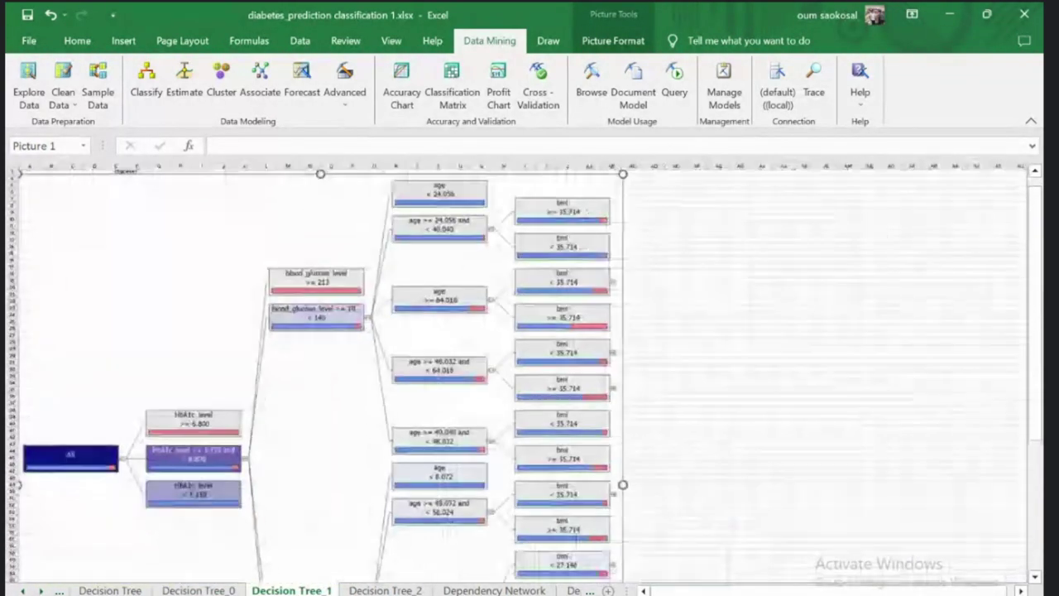
scroll(571, 506, down, 8)
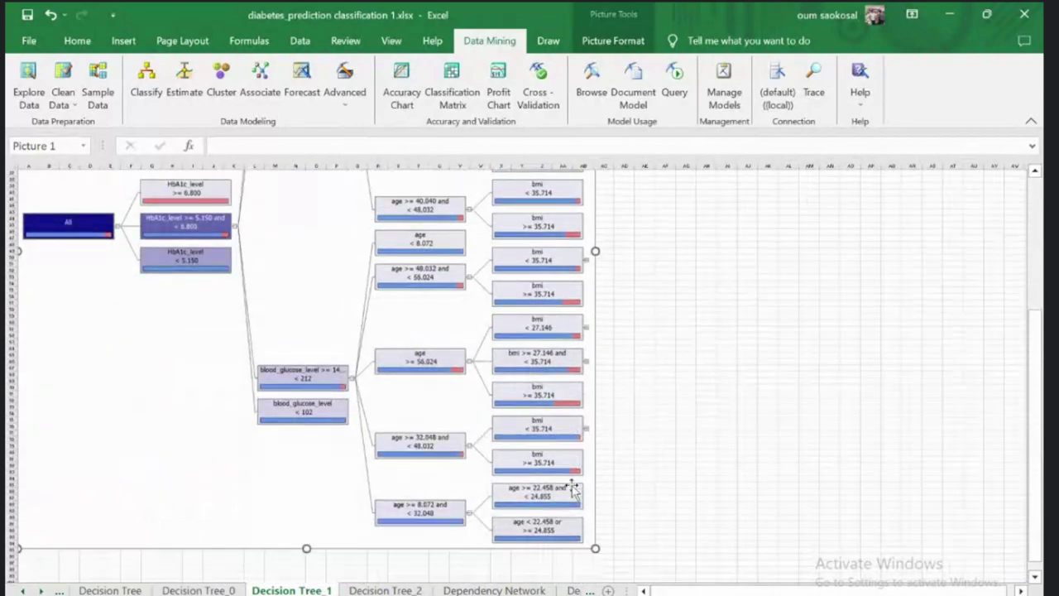
drag(595, 497, 450, 378)
scroll(455, 373, up, 3)
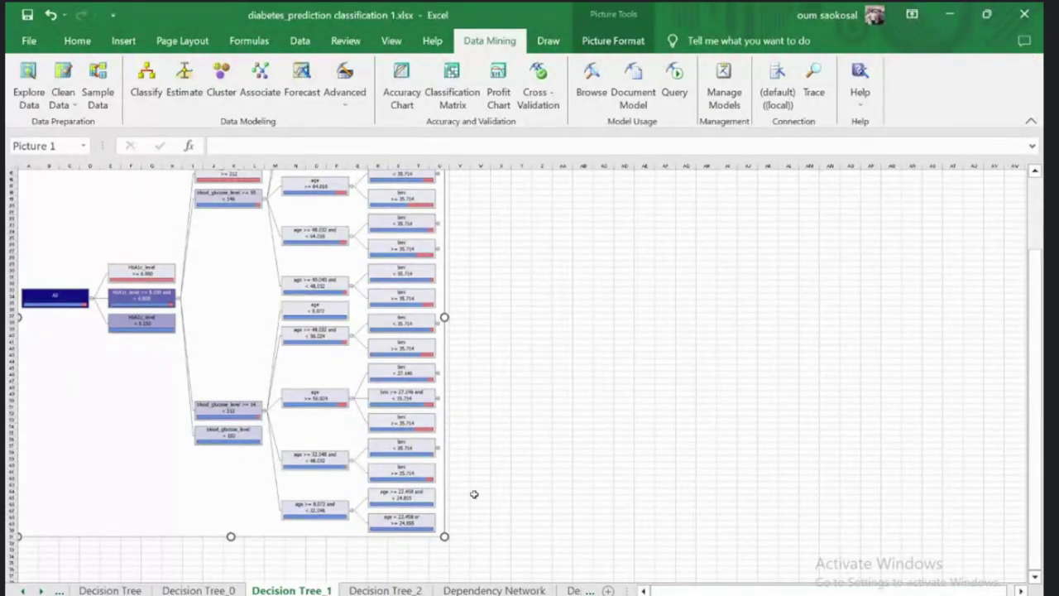
click(384, 591)
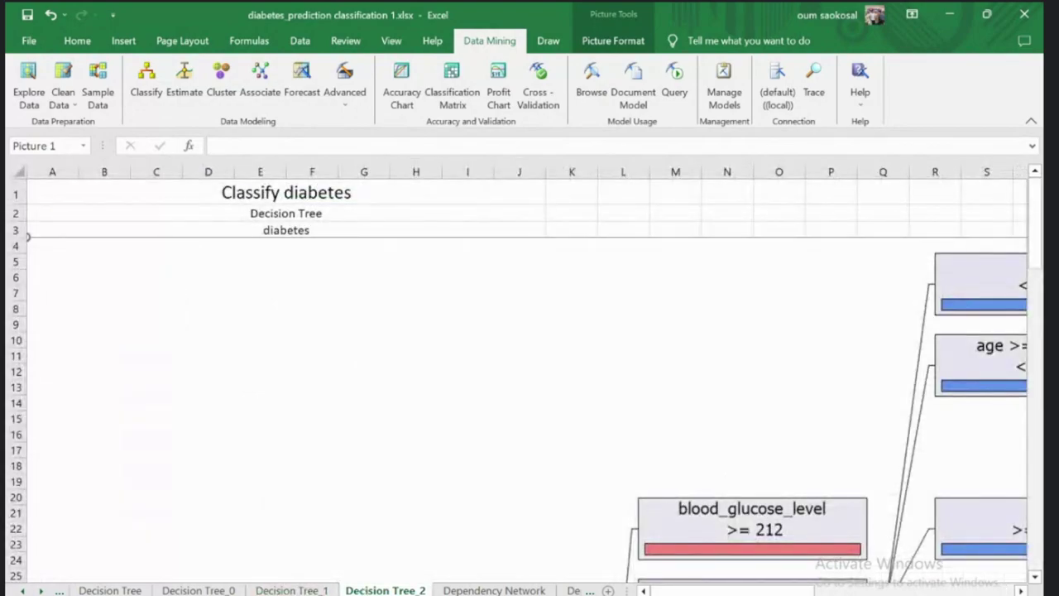
Step: Shrink the Decision Tree_2 picture so the whole tree fits, then go to the Dependency Network sheet
scroll(703, 479, down, 8)
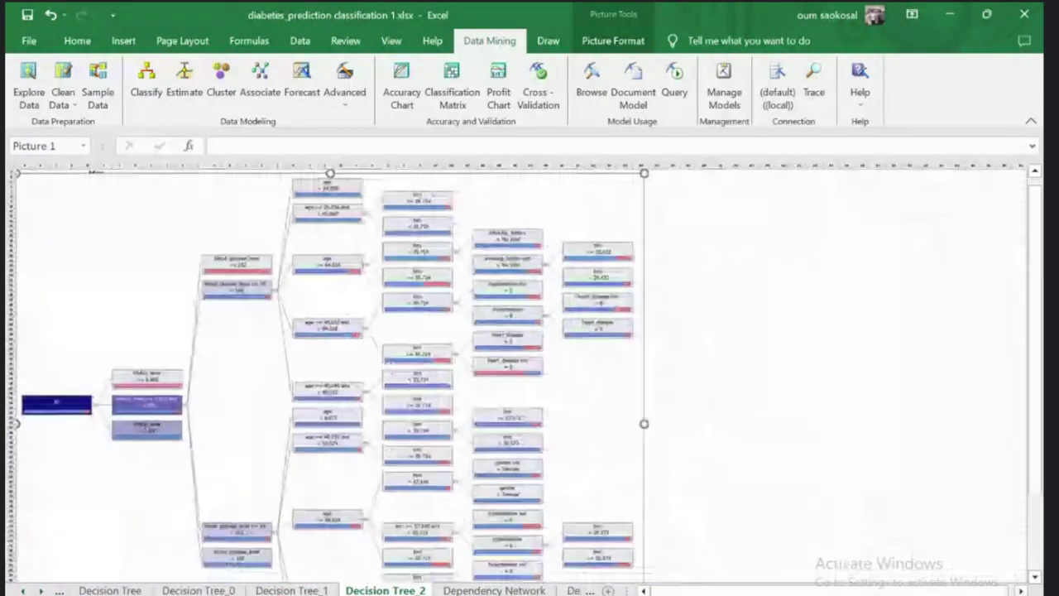
scroll(703, 478, down, 3)
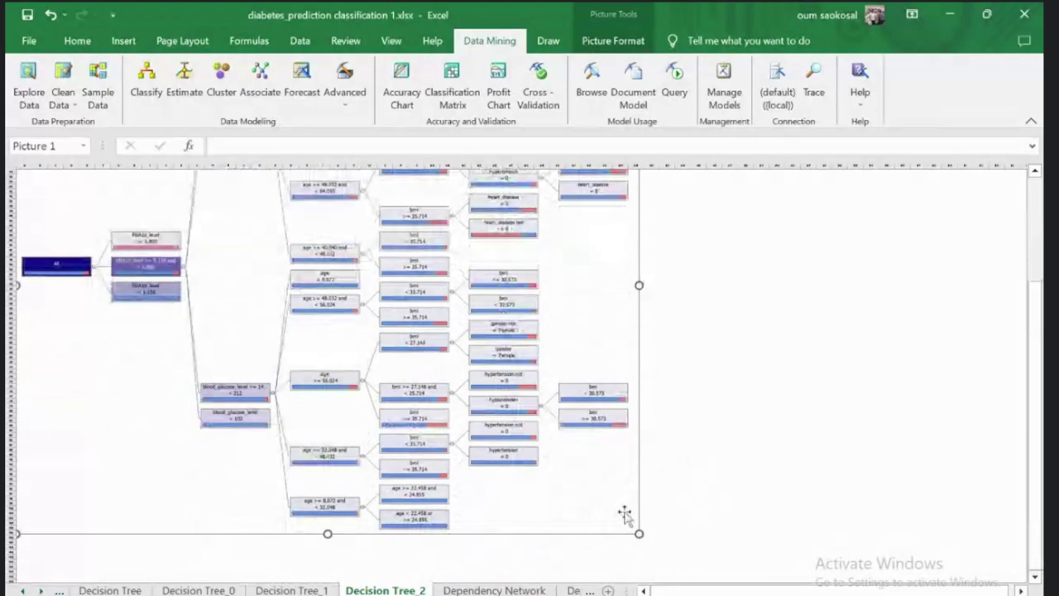
drag(638, 534, 537, 449)
click(620, 488)
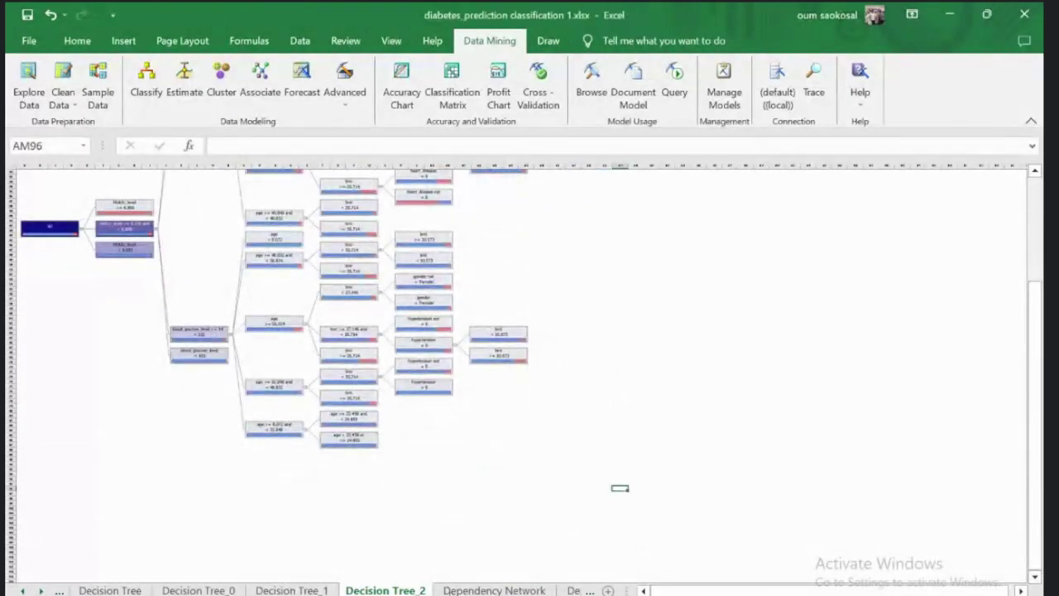
click(494, 590)
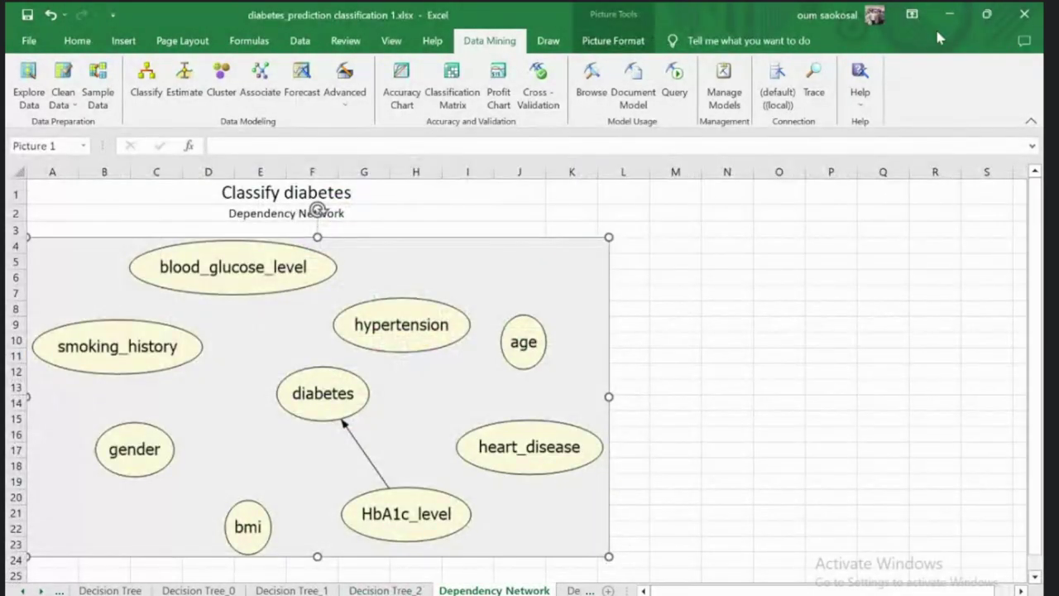
Step: Restore the Excel window down and inspect the network linking blood_glucose_level, age and HbA1c_level to diabetes
click(986, 14)
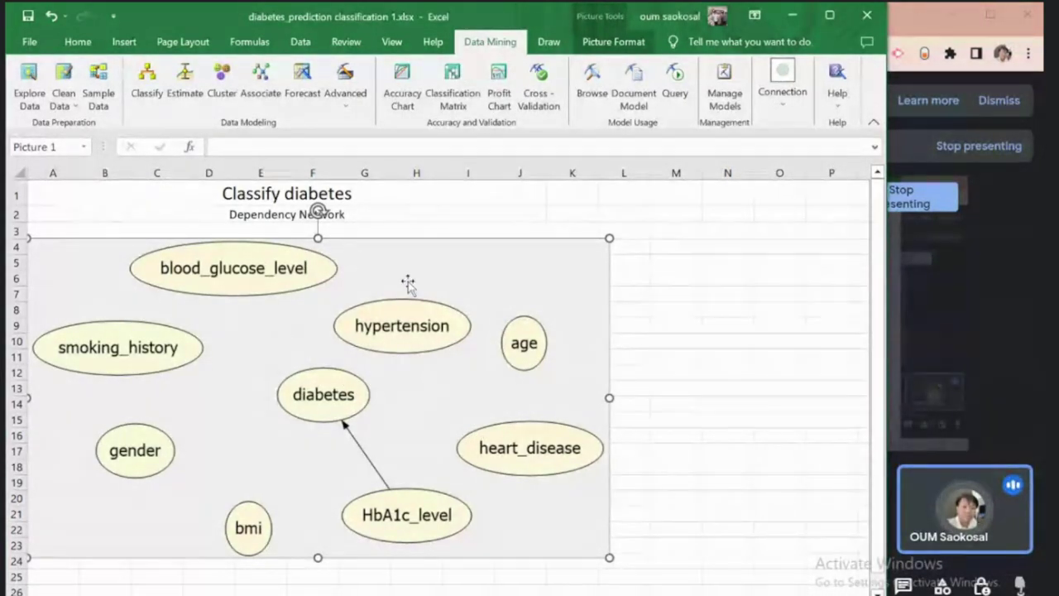
key(Escape)
click(313, 410)
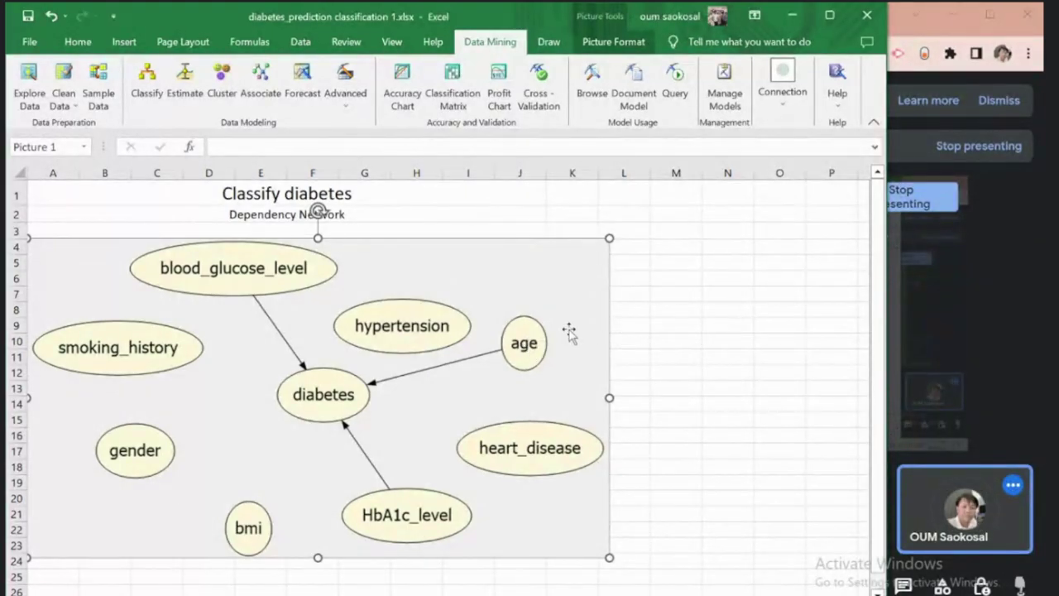
click(625, 311)
click(716, 292)
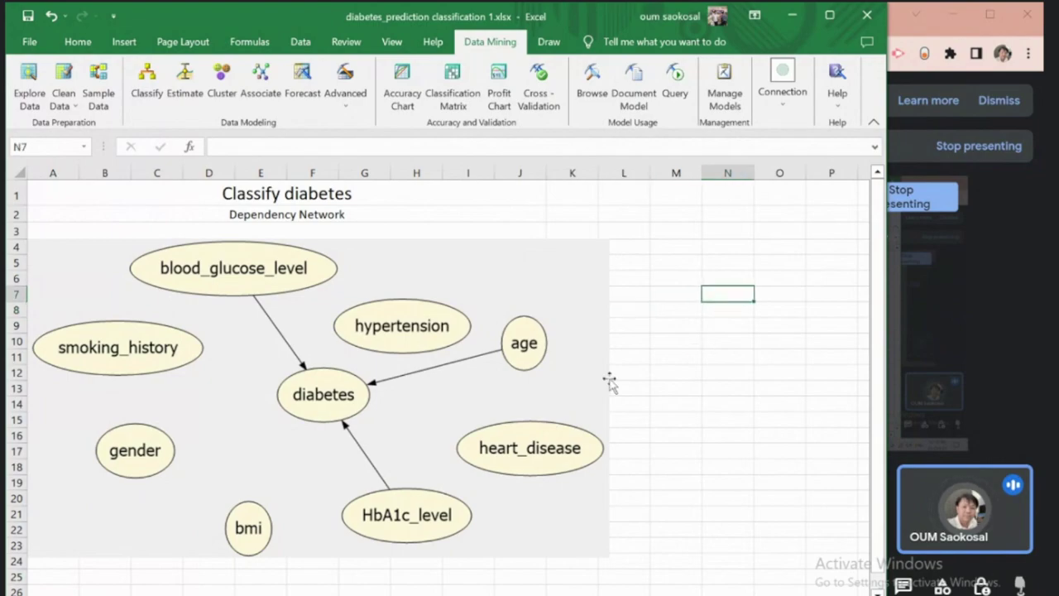
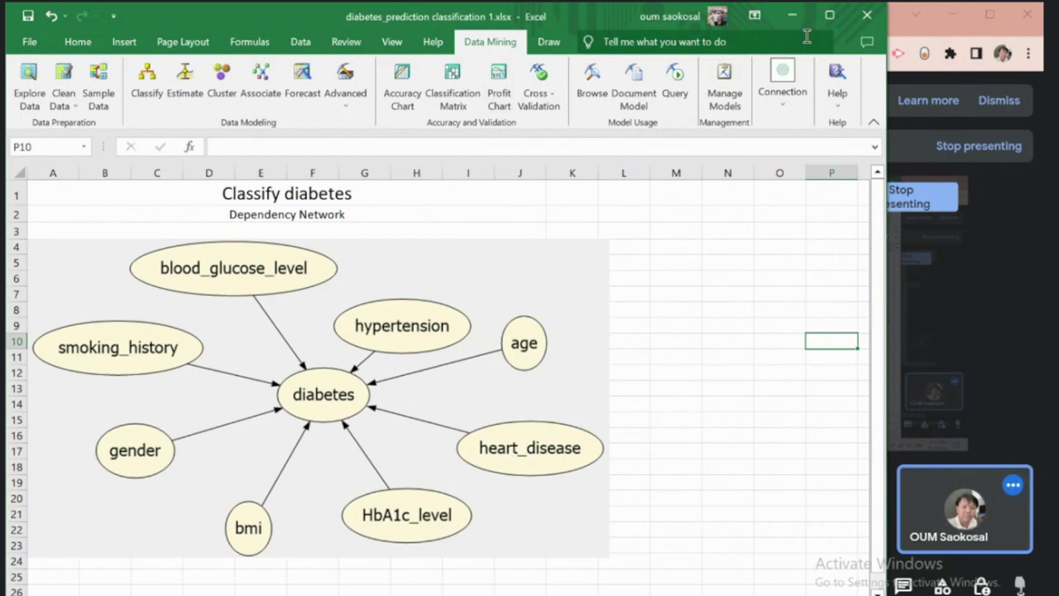
Step: Close the diabetes workbook and open the assoc folder under datasets in the 4teaching Explorer window
click(871, 15)
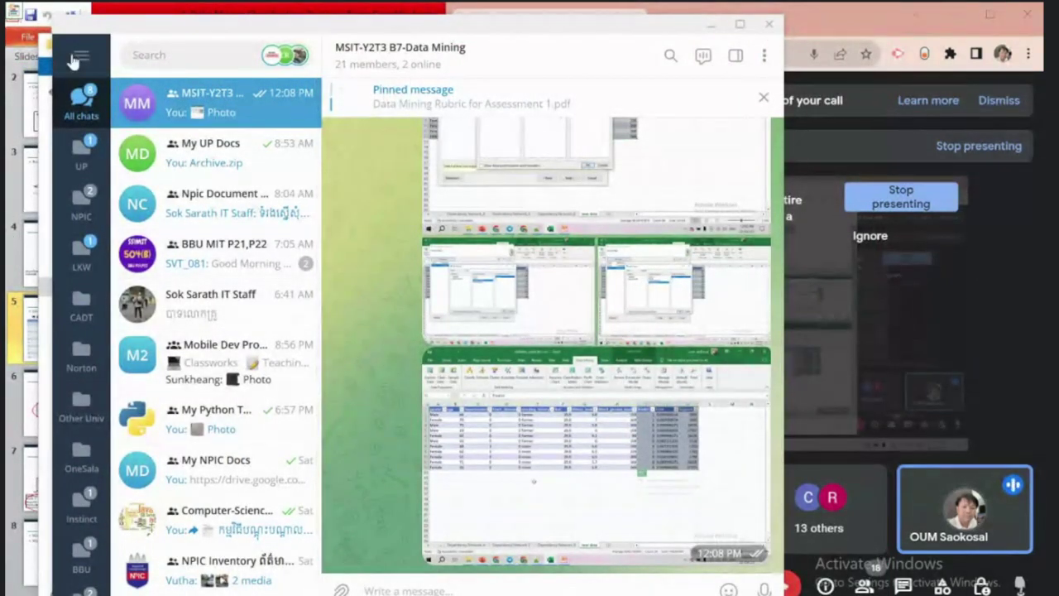
mouse_move(145, 590)
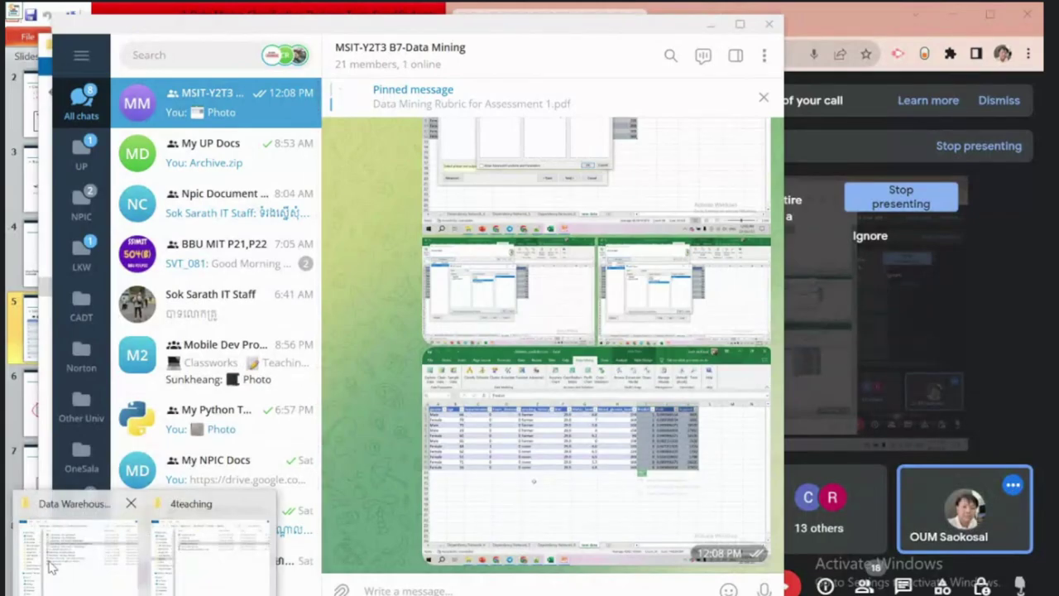
click(211, 548)
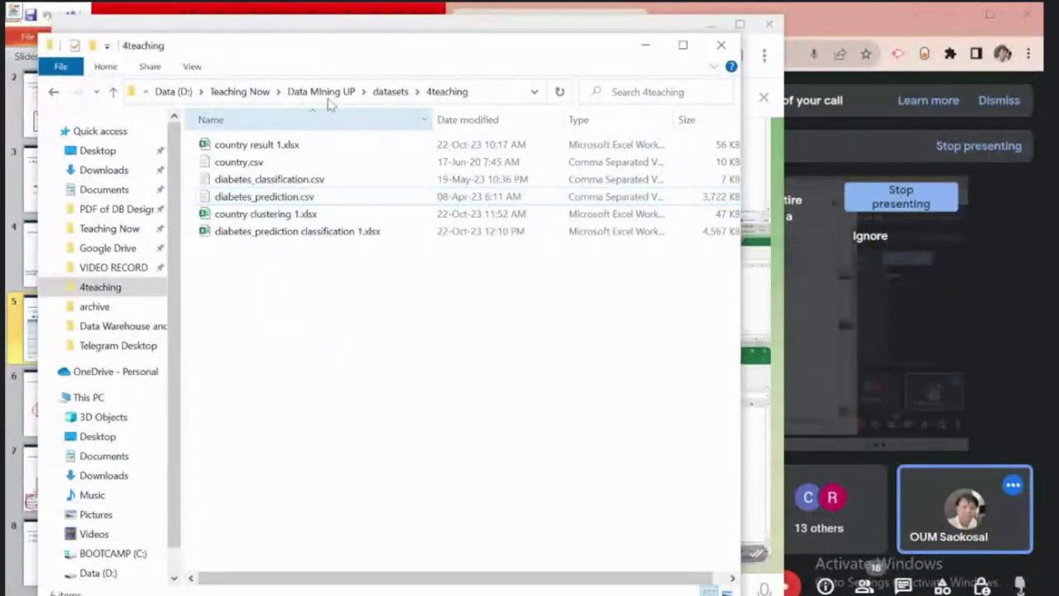
click(391, 92)
double_click(250, 165)
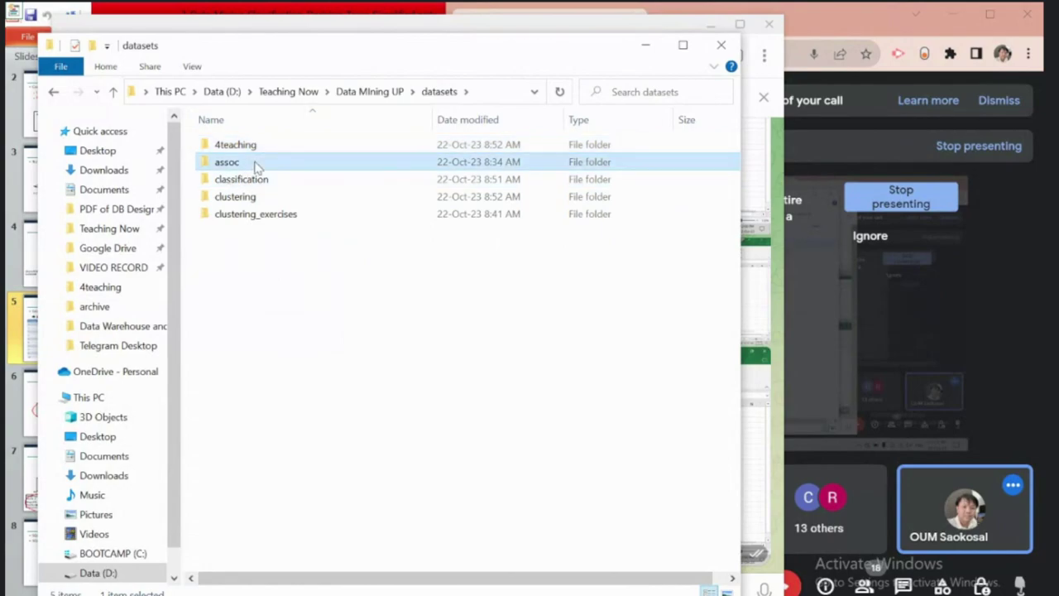
Step: Delete .DS_Store from assoc, select its five CSV files, and bring up the Telegram class chat
click(251, 149)
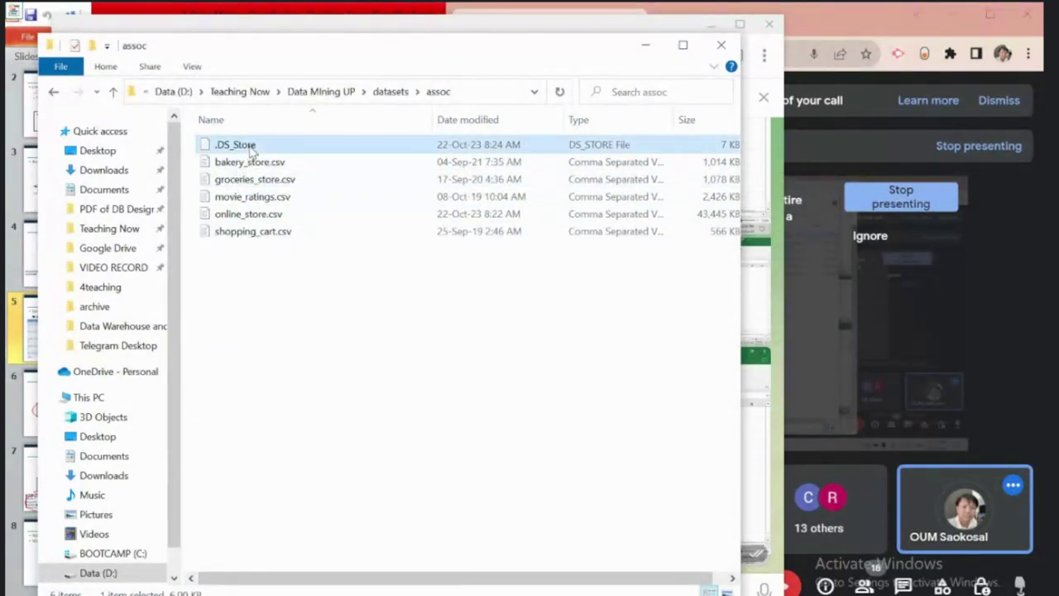
key(Delete)
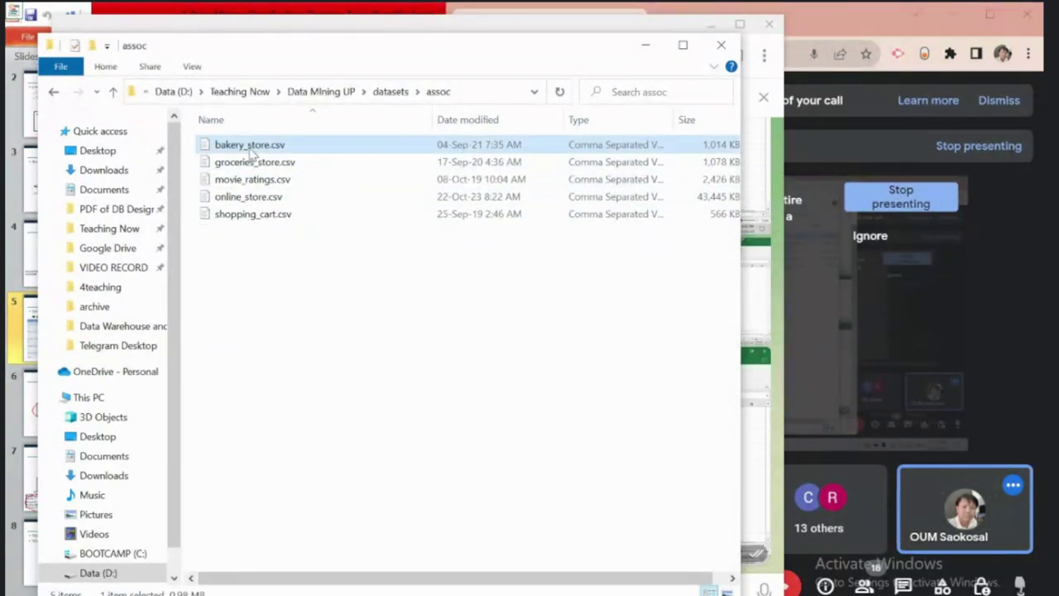
shift+click(259, 216)
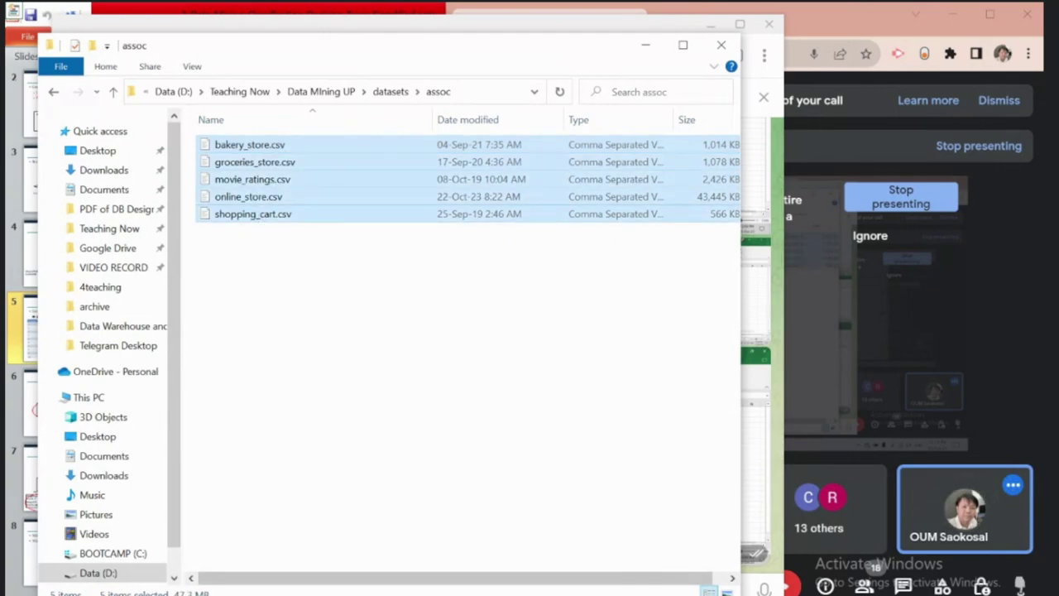
drag(537, 52, 500, 33)
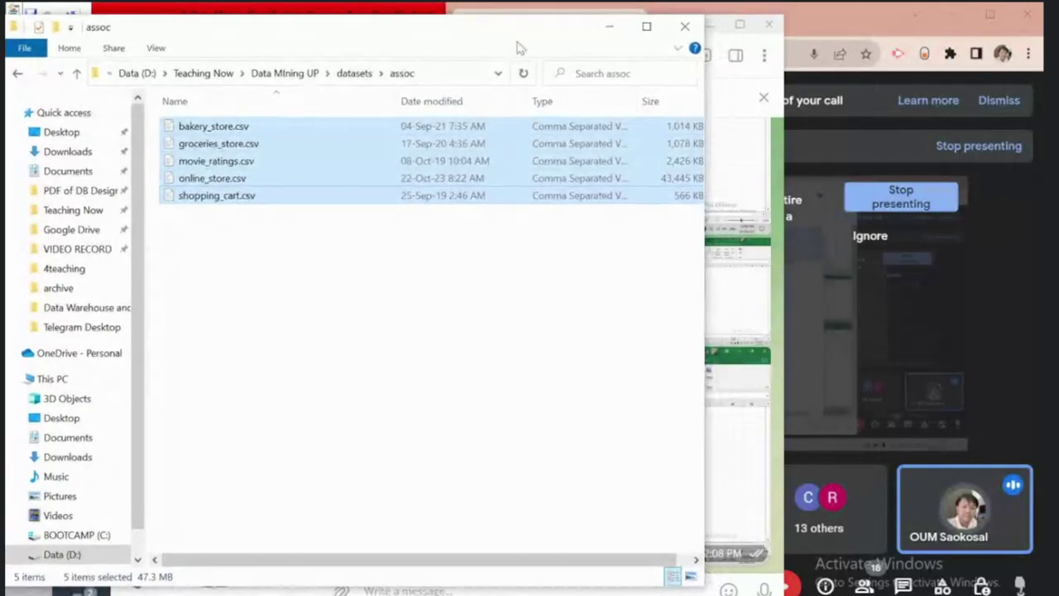
click(538, 592)
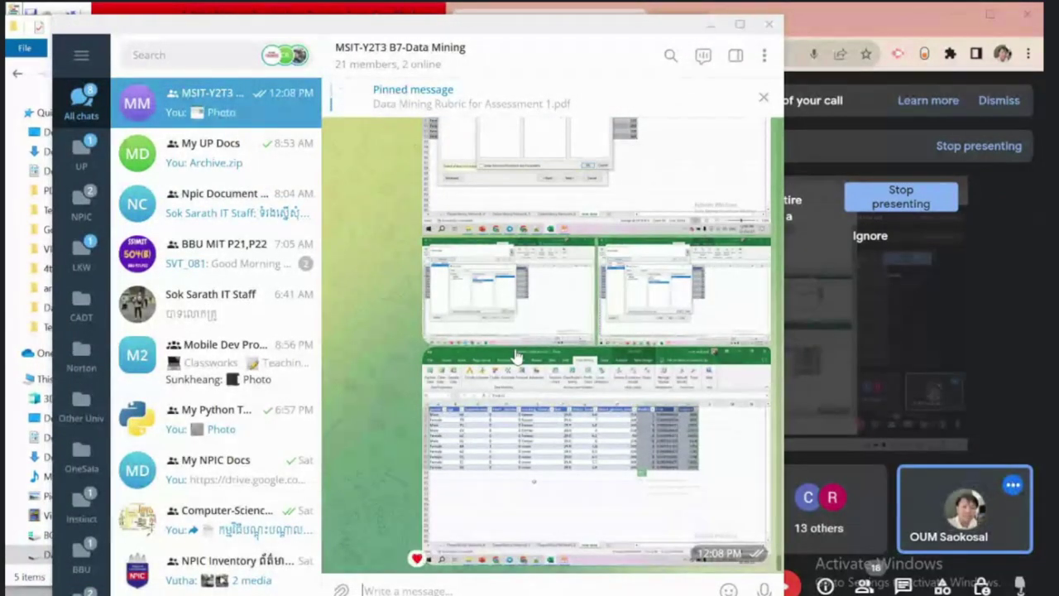
Step: Paste the five assoc CSVs into the Data Mining chat and send them captioned 'Association Rule'
key(ctrl+v)
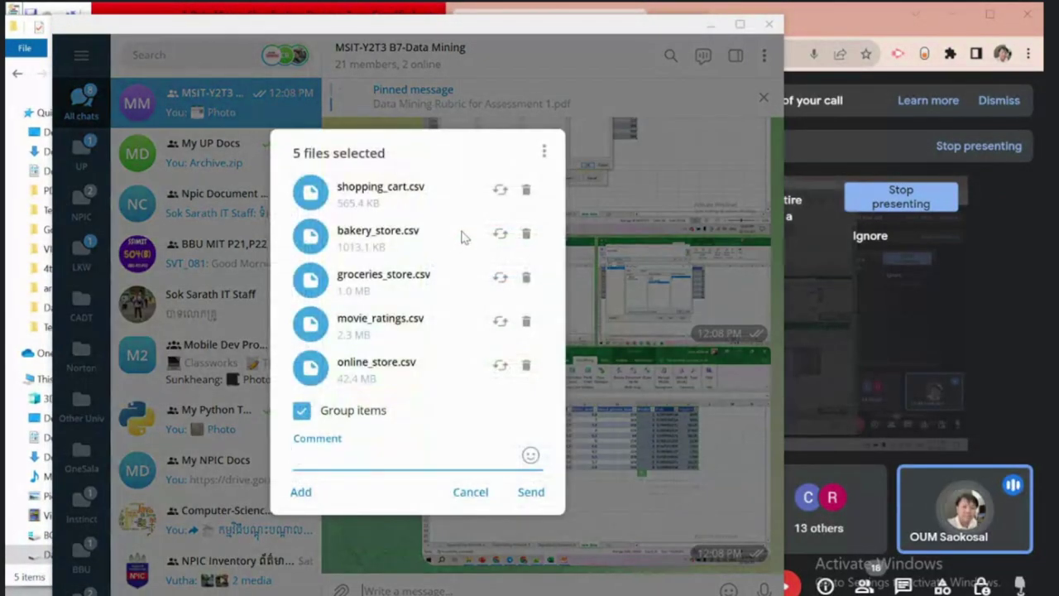
text(Association Rule)
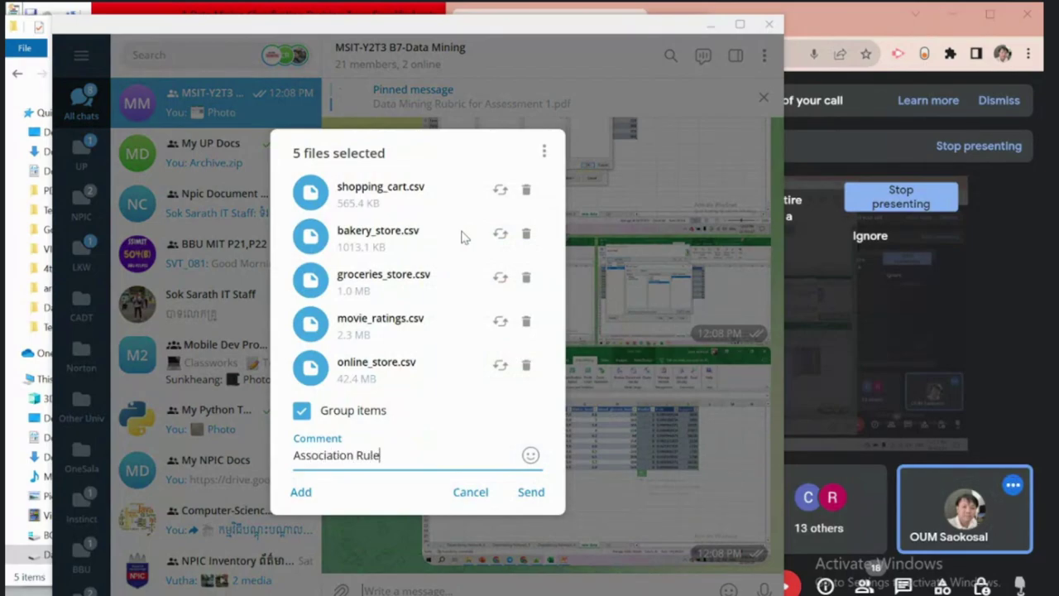
key(Return)
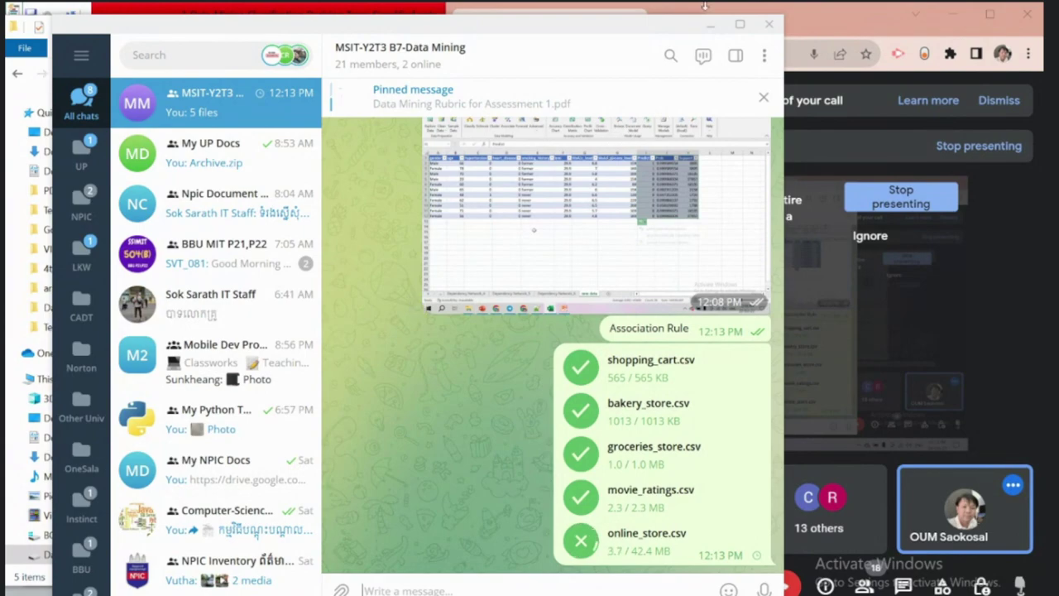
key(alt+Tab)
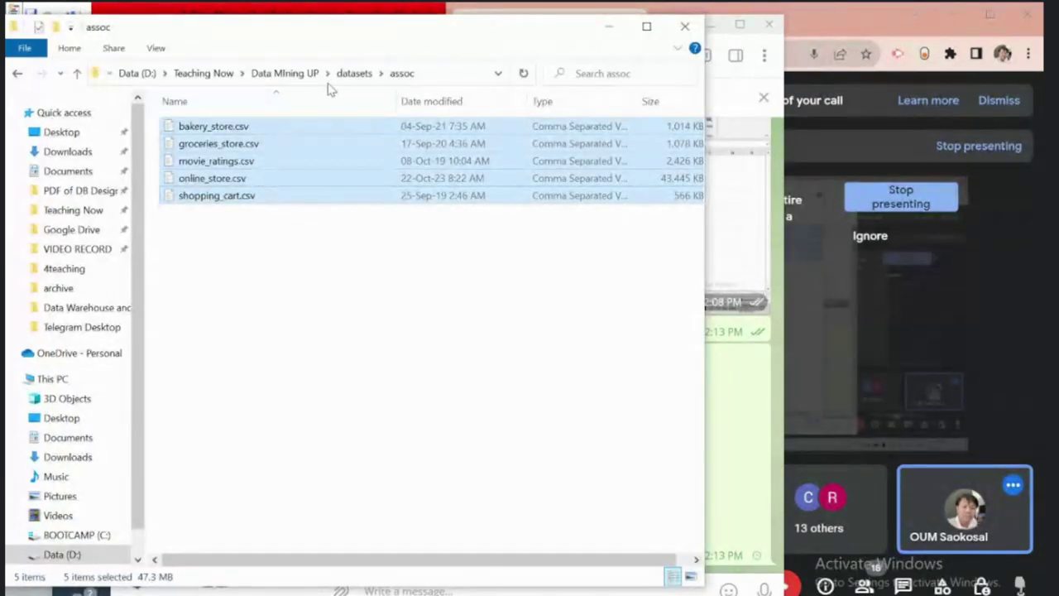
Step: Open the classification folder, delete its .DS_Store, and select all six CSV files
click(352, 75)
click(230, 163)
double_click(230, 164)
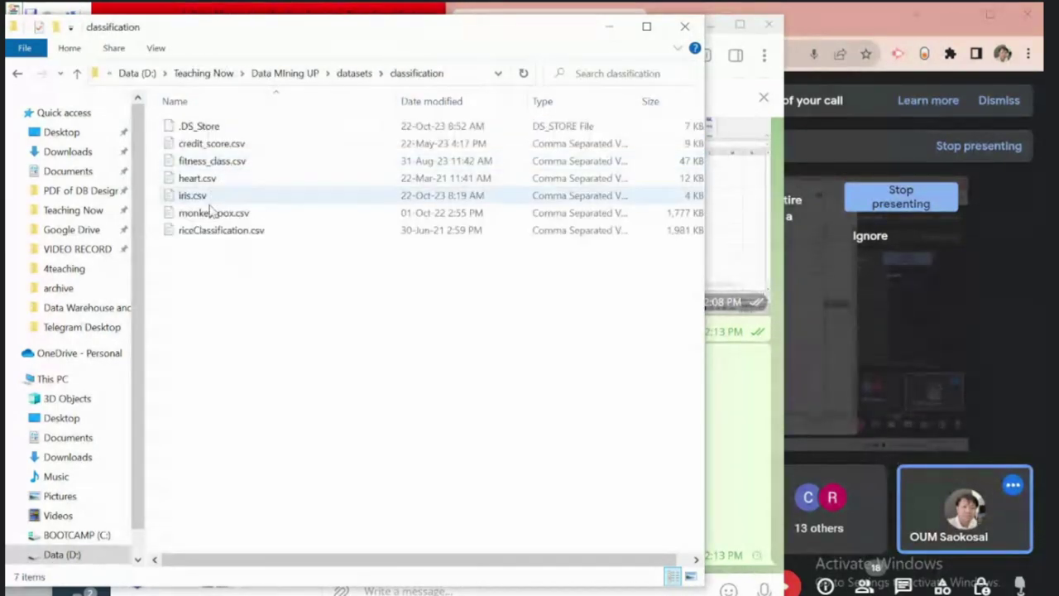
click(205, 129)
key(Delete)
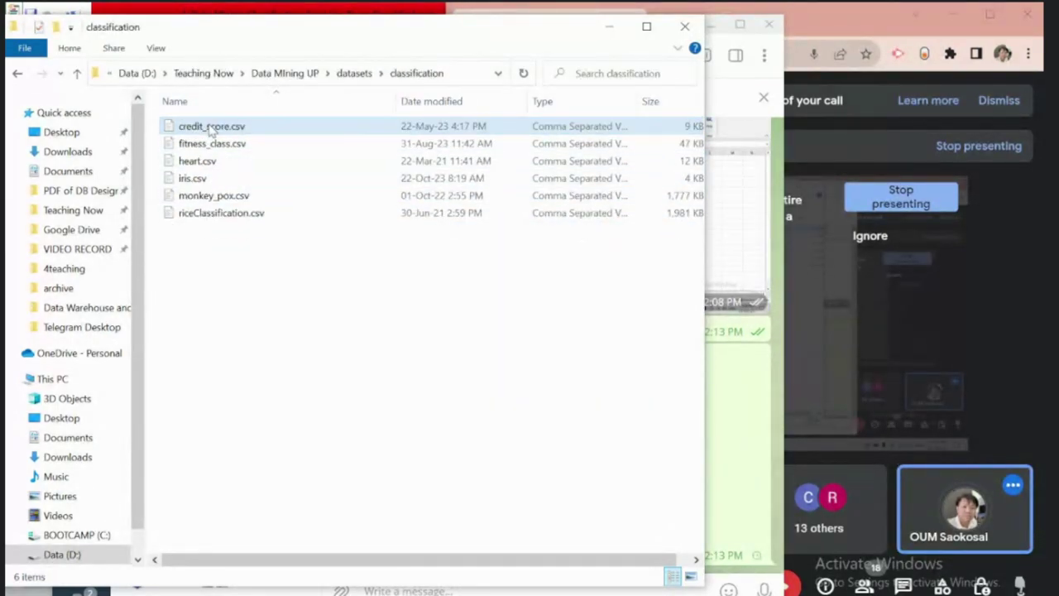
key(ctrl+a)
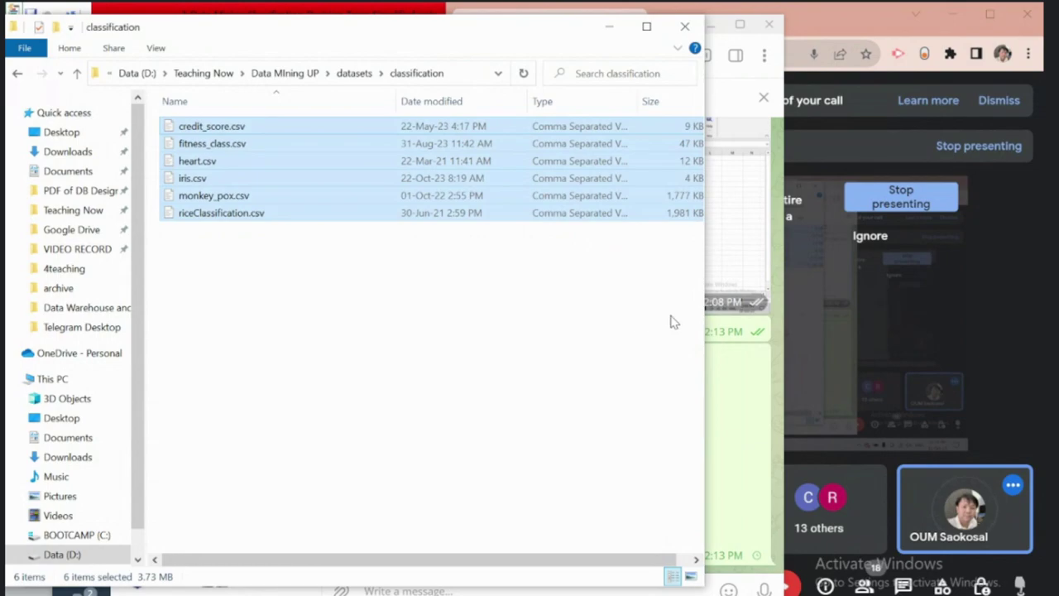
Step: Paste the six classification CSVs into the class chat and send them captioned 'Classification'
click(728, 323)
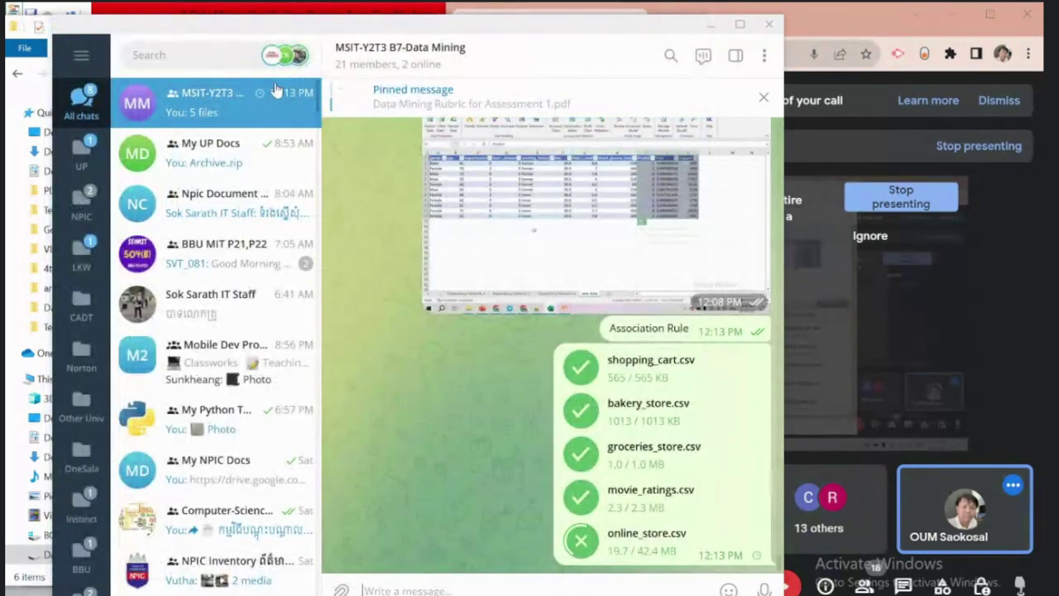
mouse_move(306, 37)
mouse_down()
mouse_move(310, 199)
mouse_move(303, 37)
mouse_up()
key(ctrl+v)
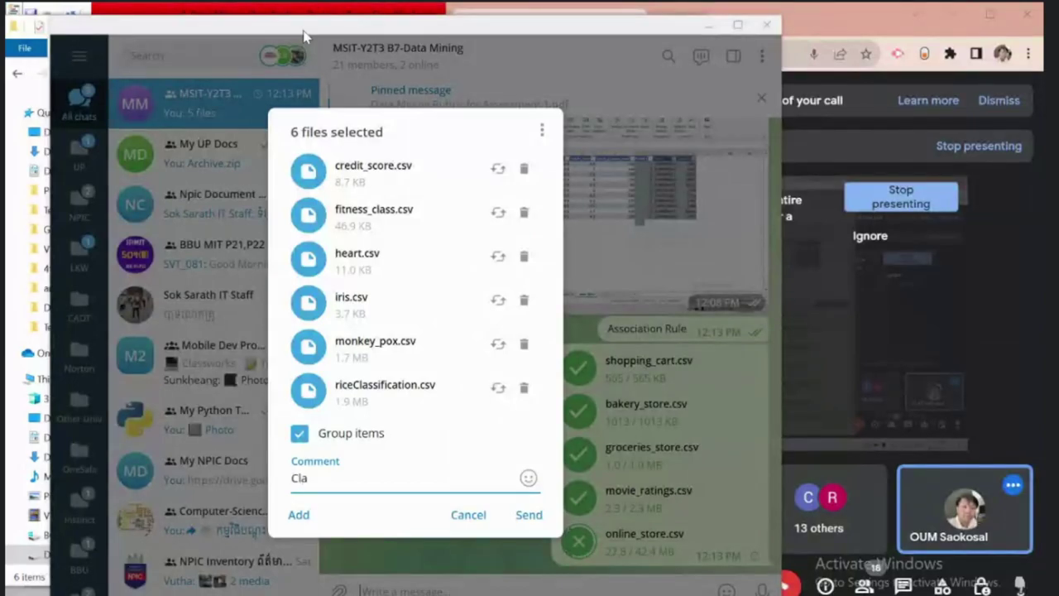
text(Classification)
key(Return)
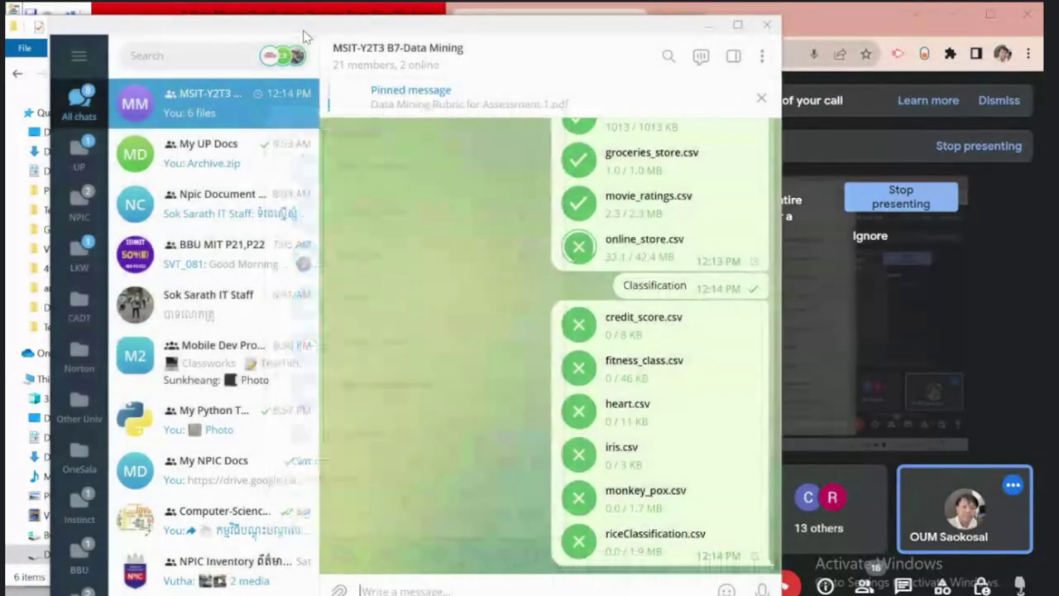
Step: Open the clustering folder, delete its .DS_Store, and select its five CSV files
key(alt+Tab)
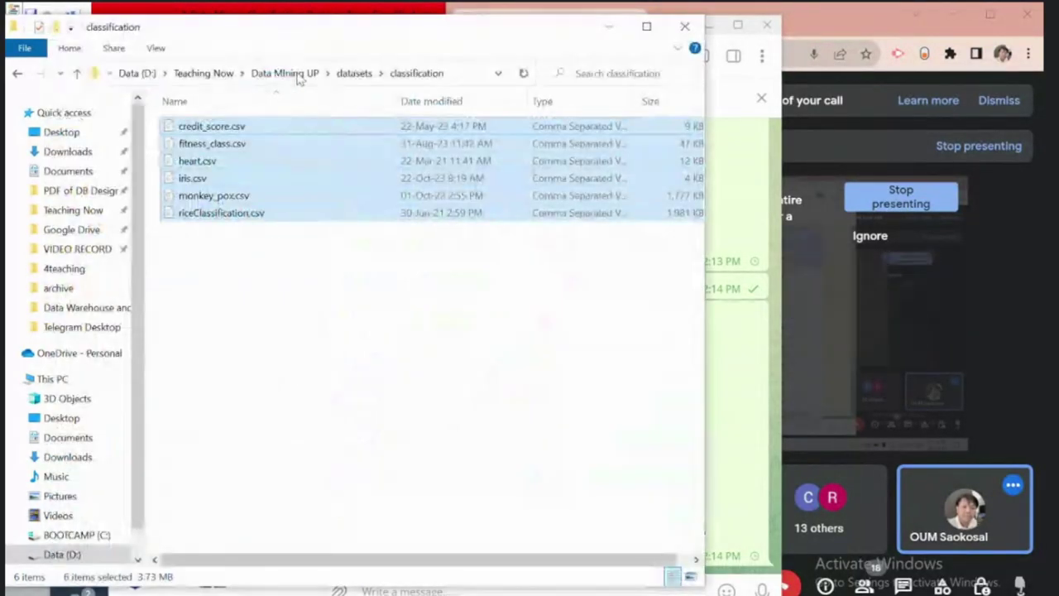
click(354, 73)
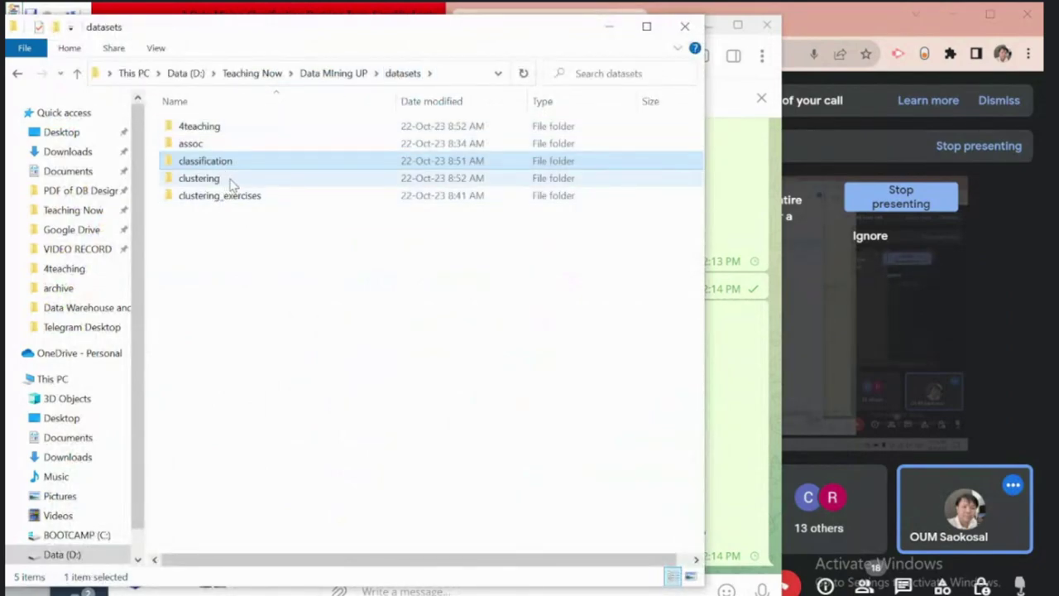
double_click(231, 181)
click(210, 128)
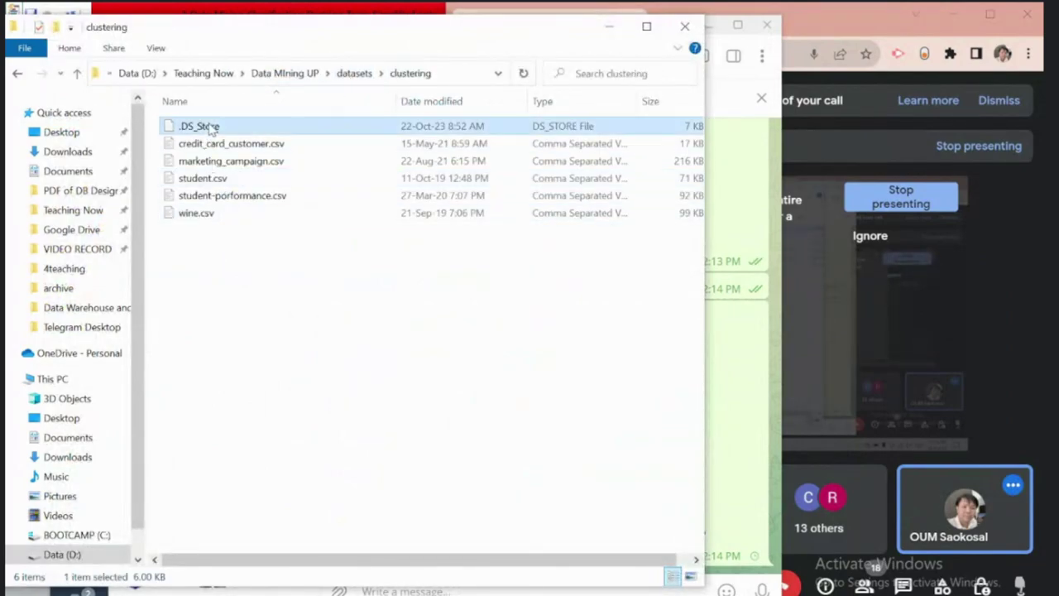
key(Delete)
drag(195, 252, 198, 120)
Step: Paste the five clustering CSVs into the class chat and send them captioned 'Clustering'
key(alt+Tab)
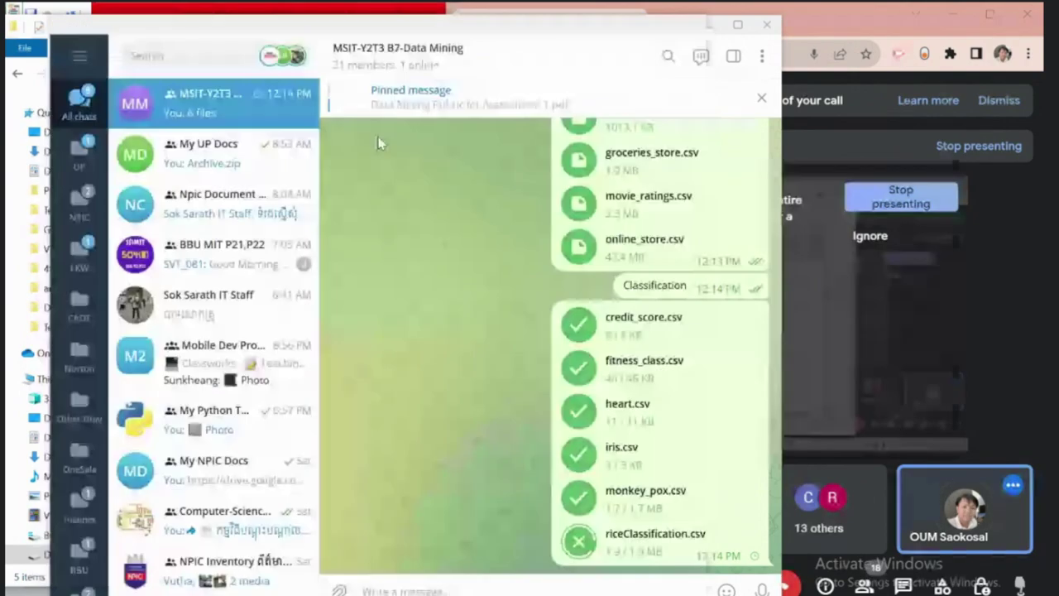
key(ctrl+v)
text(Clu)
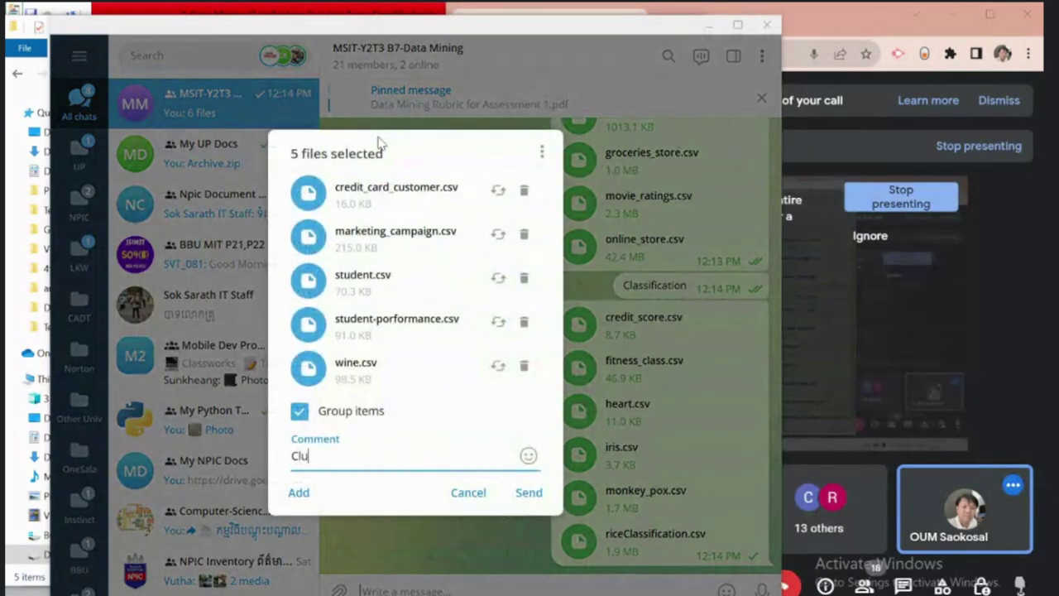
text(stering)
key(Return)
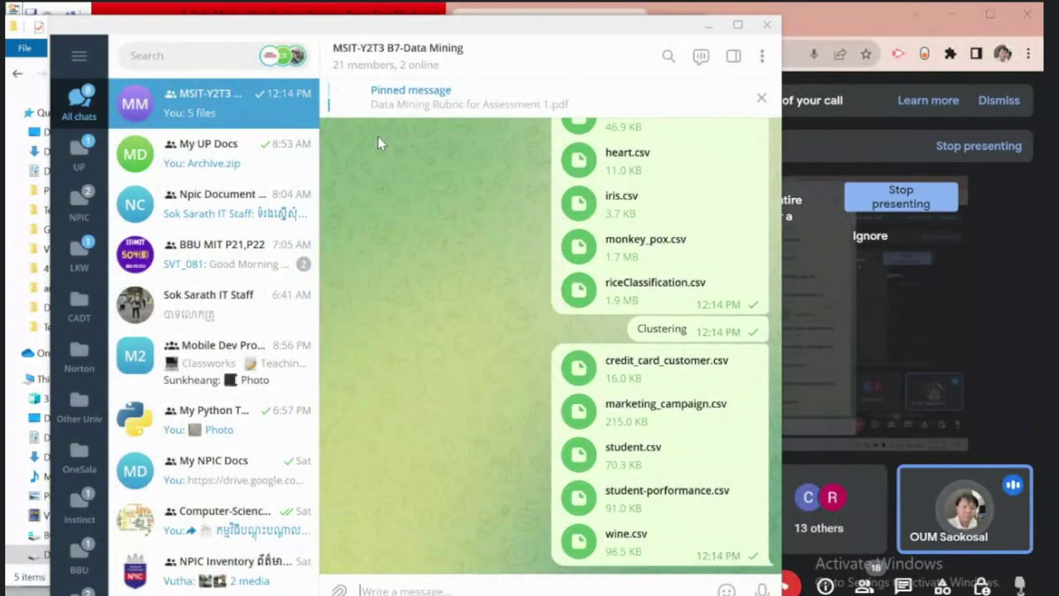
scroll(582, 204, up, 2)
scroll(582, 204, up, 5)
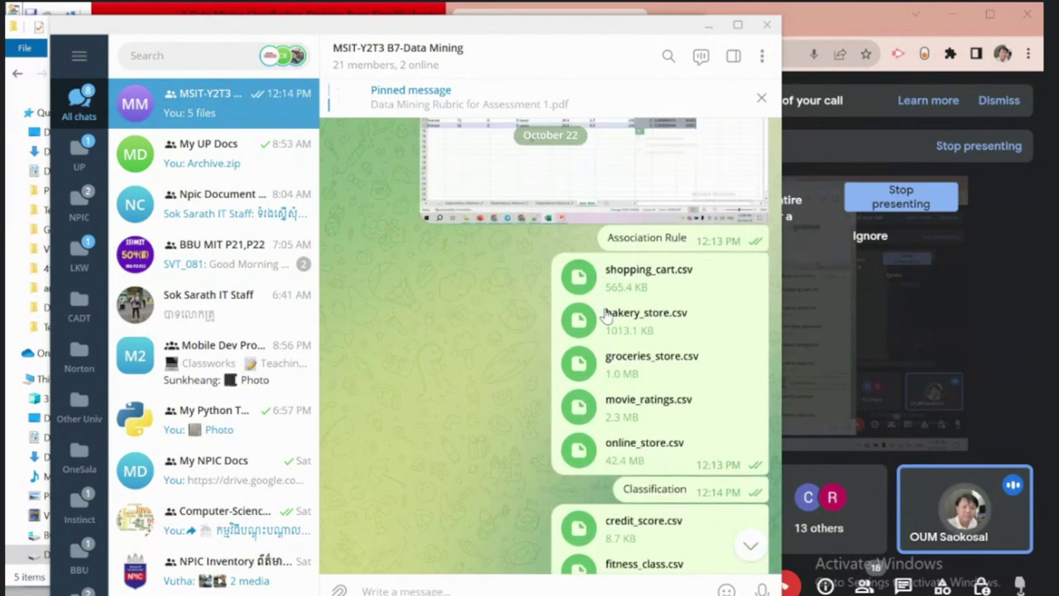
scroll(617, 377, down, 3)
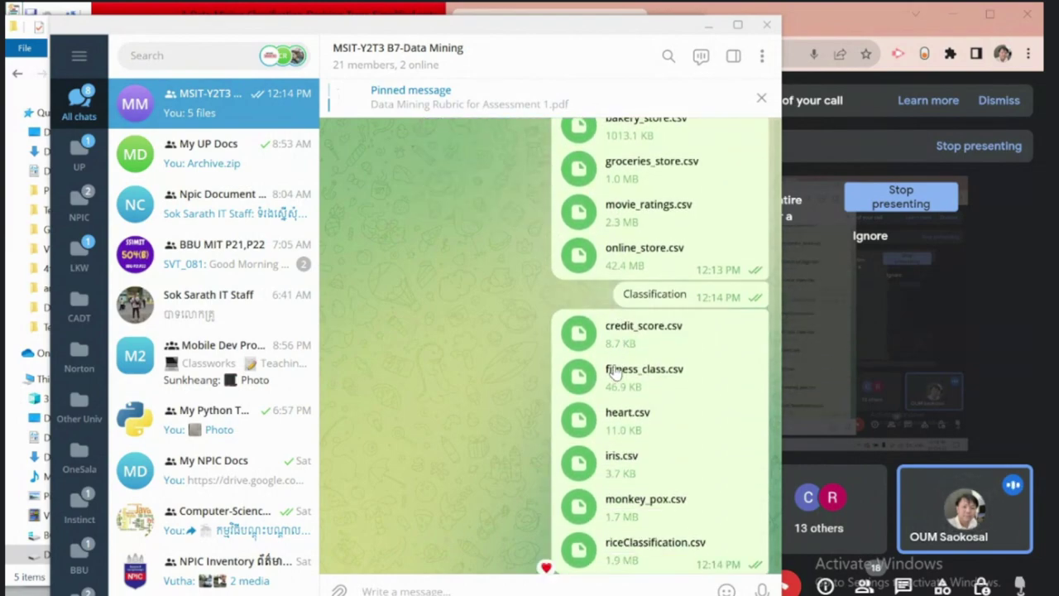
scroll(609, 476, down, 3)
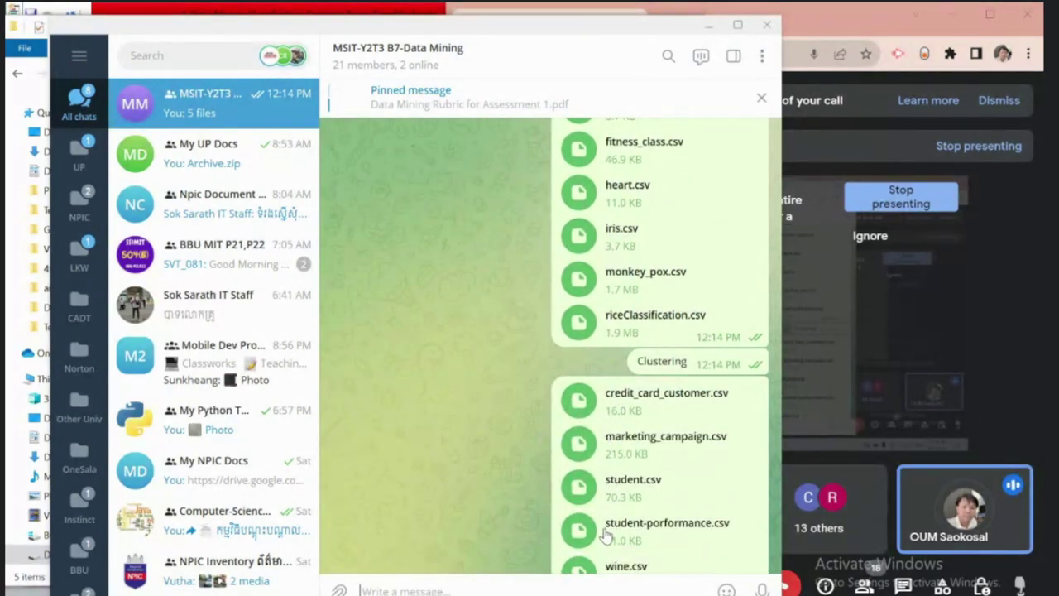
scroll(607, 529, down, 1)
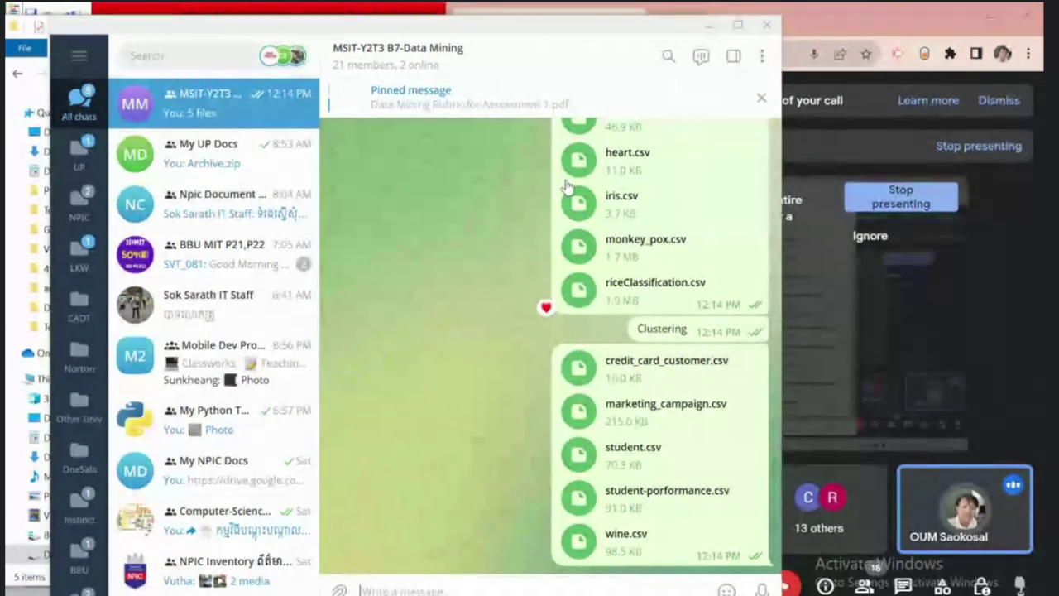
Step: Minimize Telegram and browse from Data MIning UP into datasets > 4teaching, then return to Meet
click(709, 26)
click(356, 73)
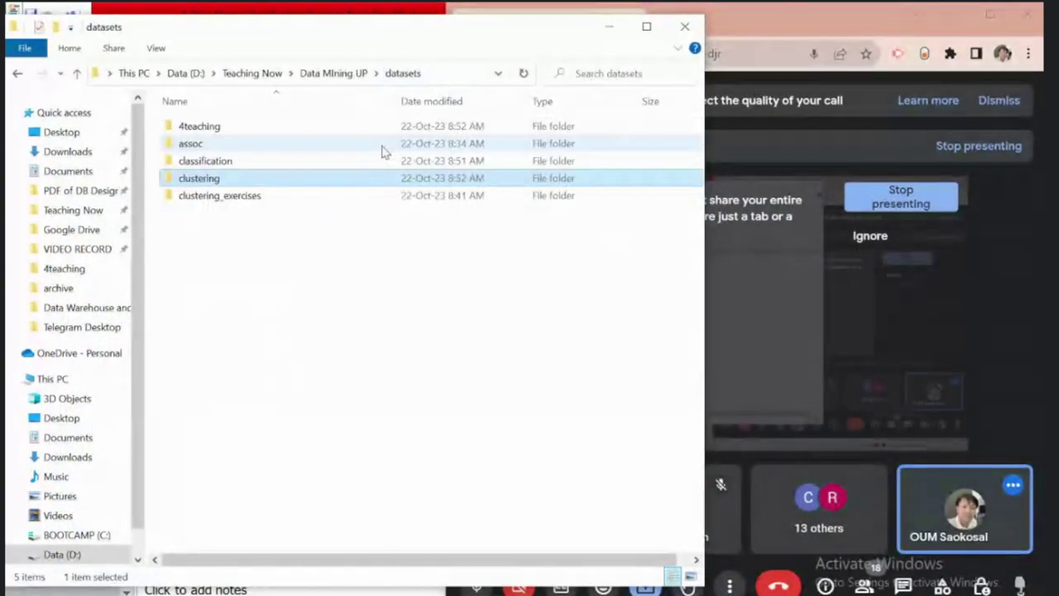
click(315, 73)
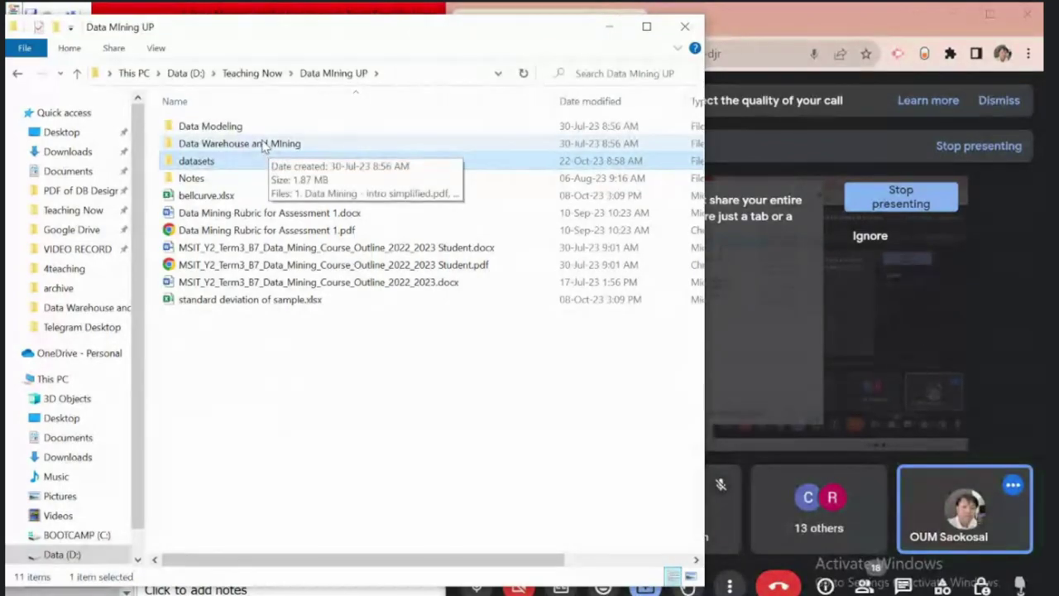
double_click(191, 160)
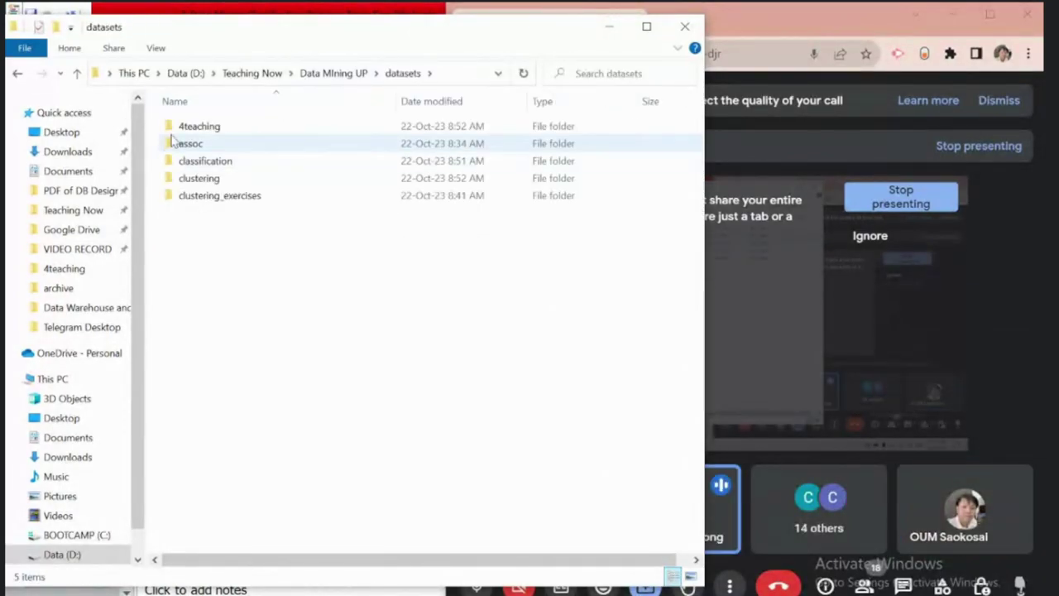
double_click(187, 130)
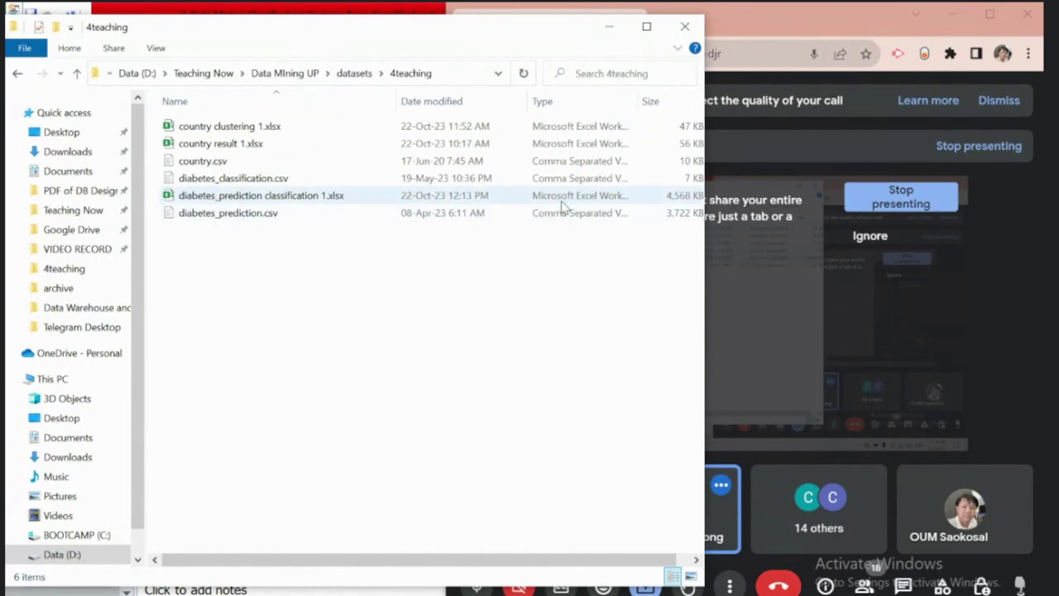
click(883, 381)
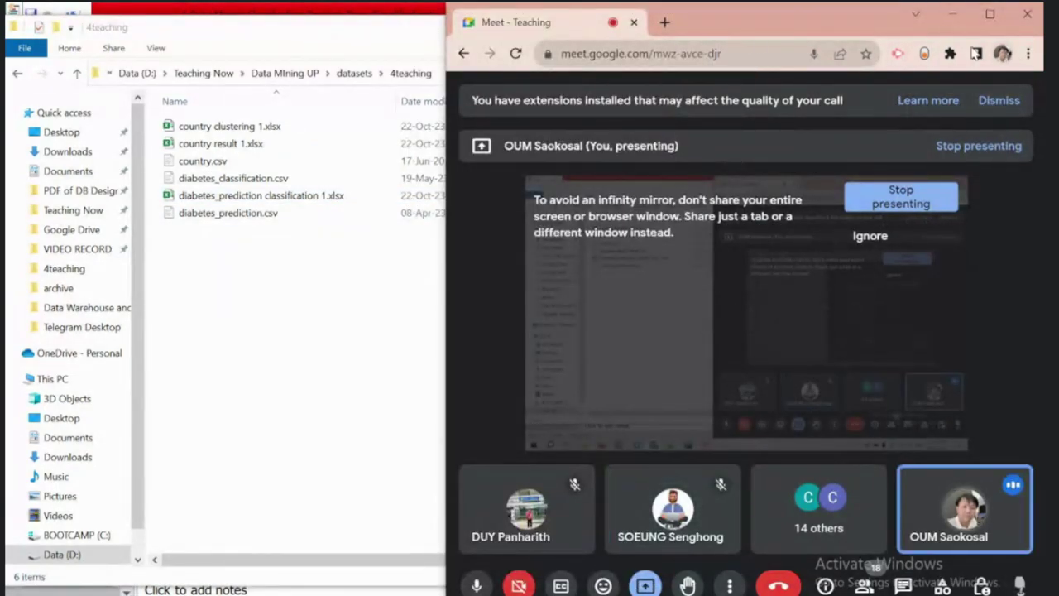
Step: Load the UPERP lecturer attendance page in a new, separate Chrome window
click(664, 22)
drag(699, 23, 50, 12)
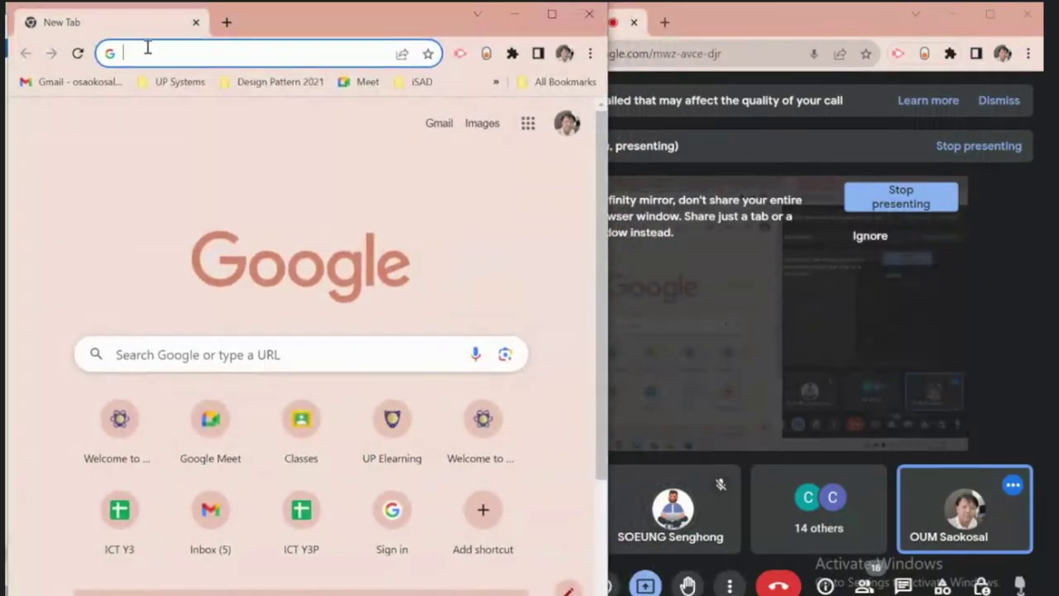
text(c)
key(BackSpace)
key(BackSpace)
text(e)
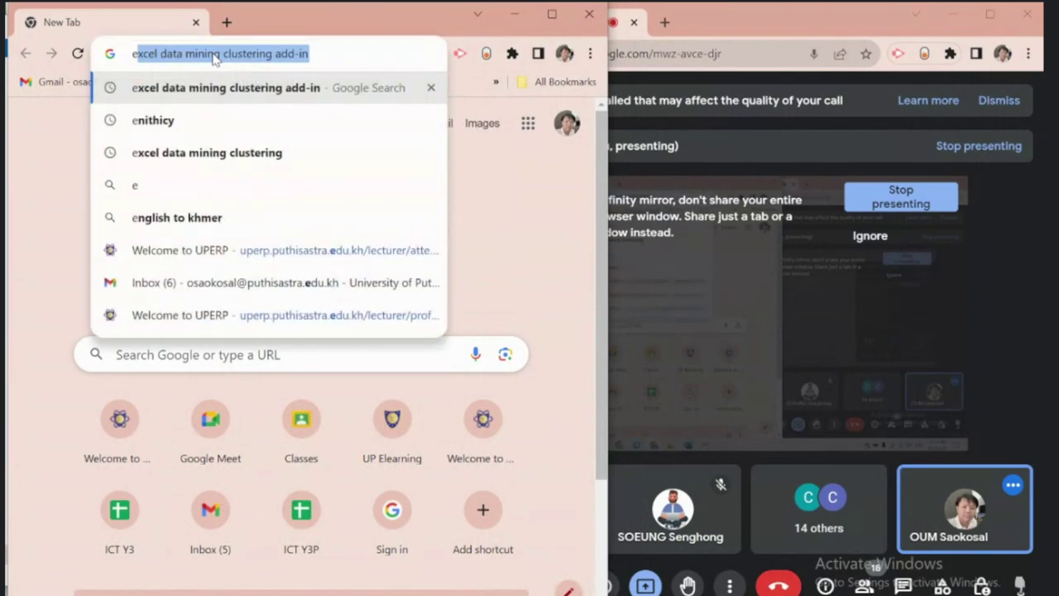
key(BackSpace)
key(BackSpace)
text(m)
key(BackSpace)
key(BackSpace)
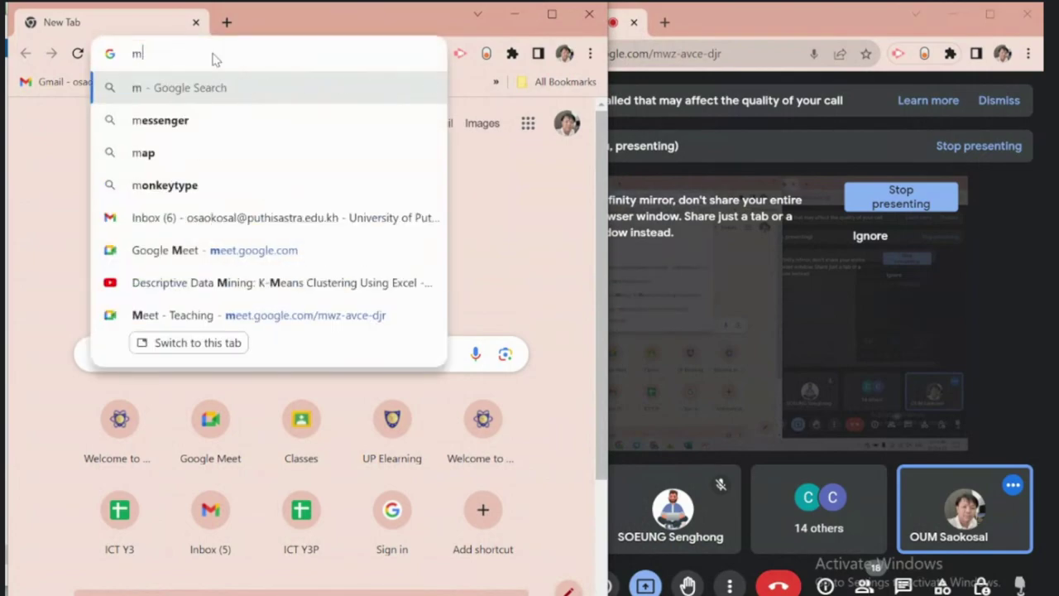
text(u)
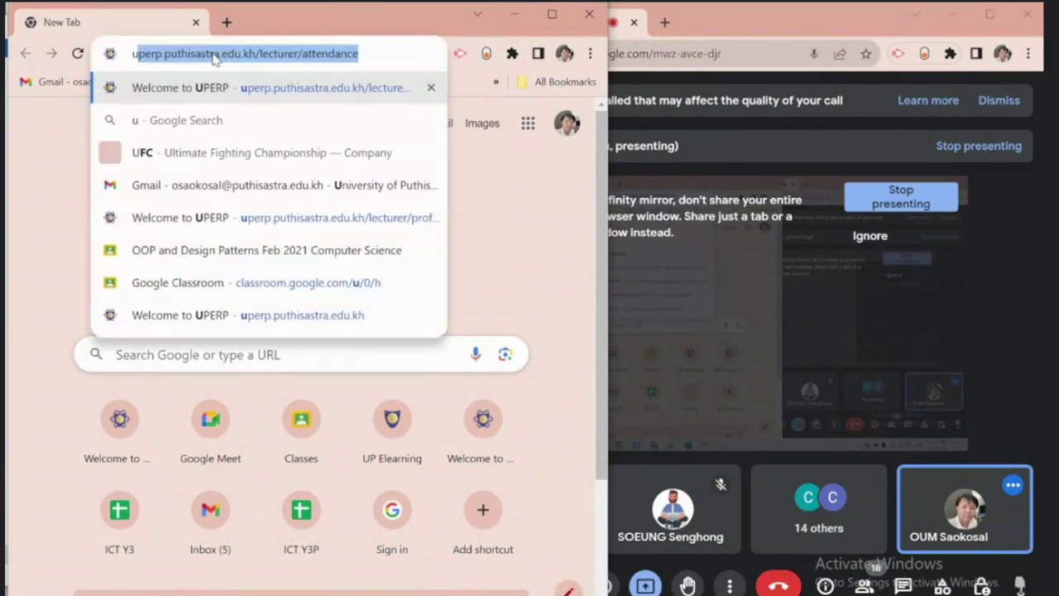
key(Return)
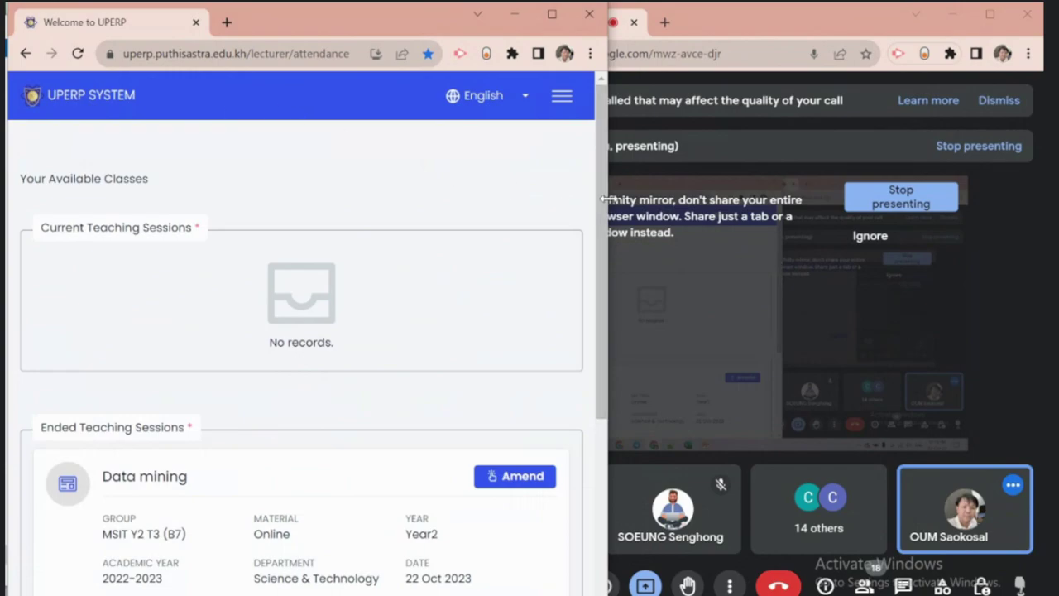
drag(606, 205, 934, 194)
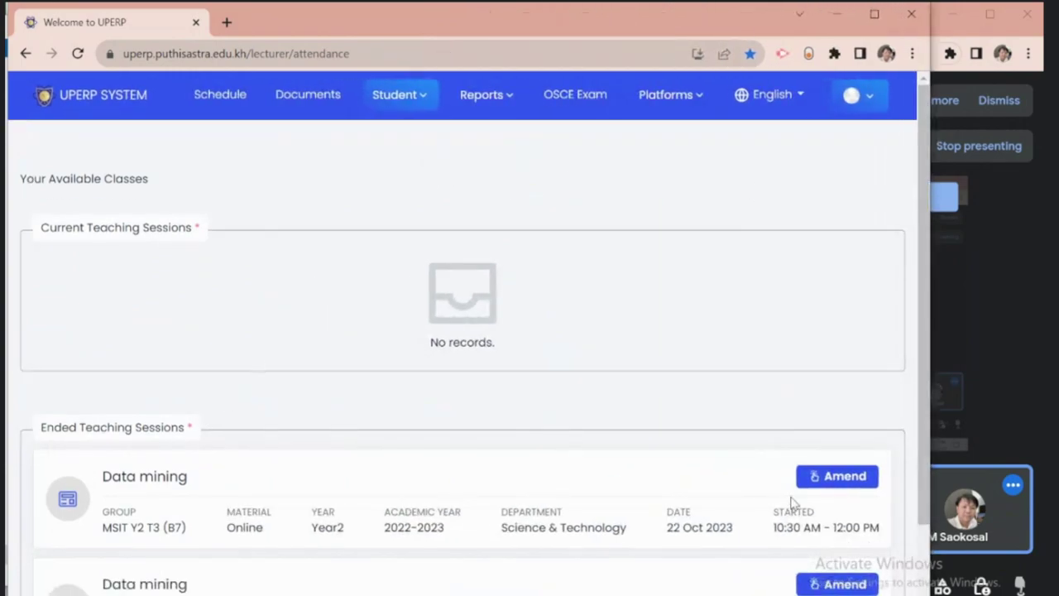
Step: Mark student 16 present in the 22 Oct Data mining session, then minimize the browser
click(783, 542)
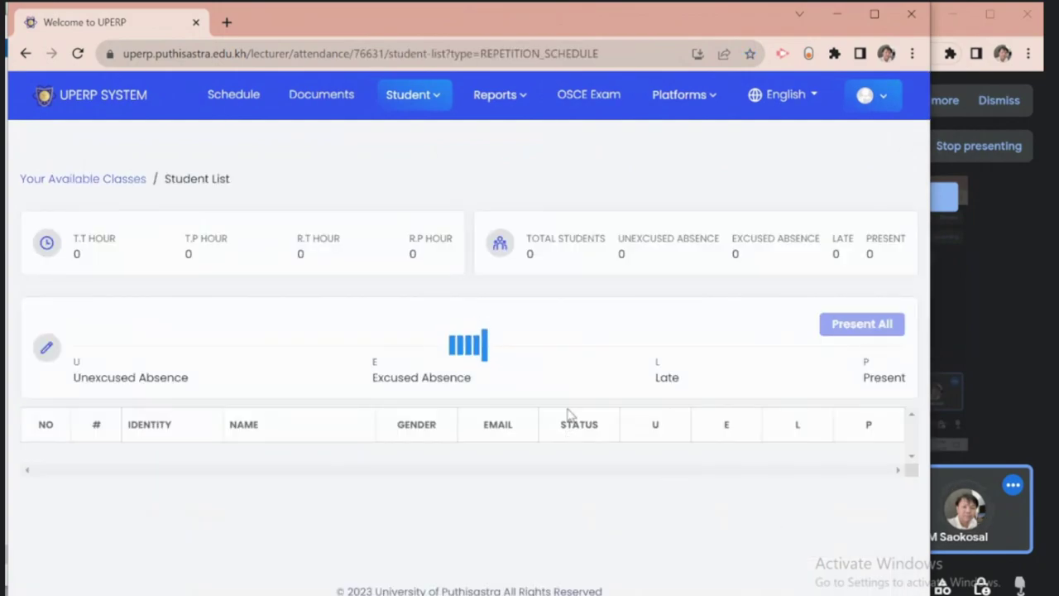
scroll(569, 411, down, 10)
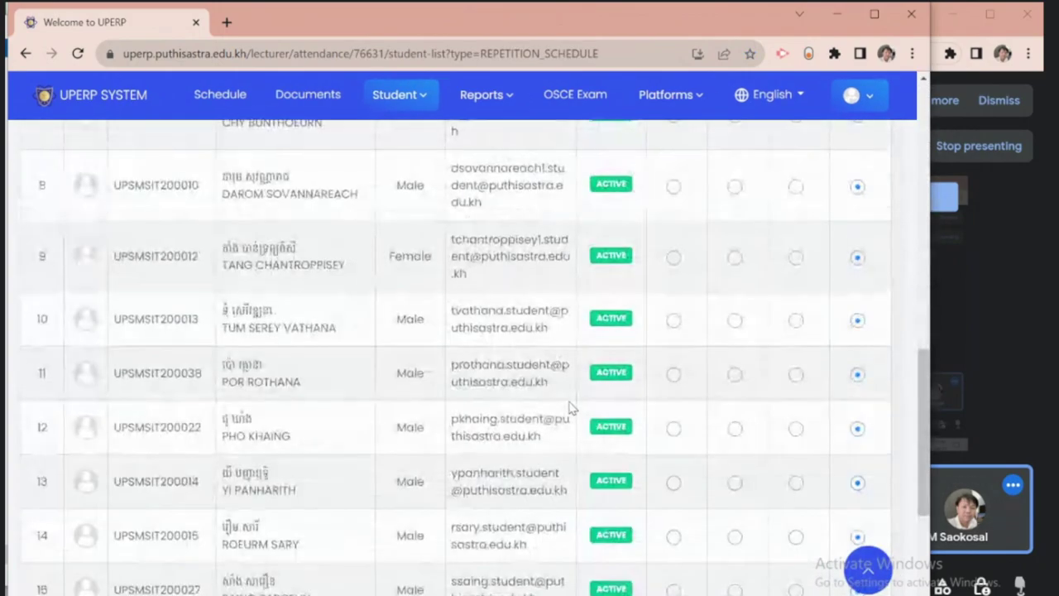
scroll(569, 409, down, 3)
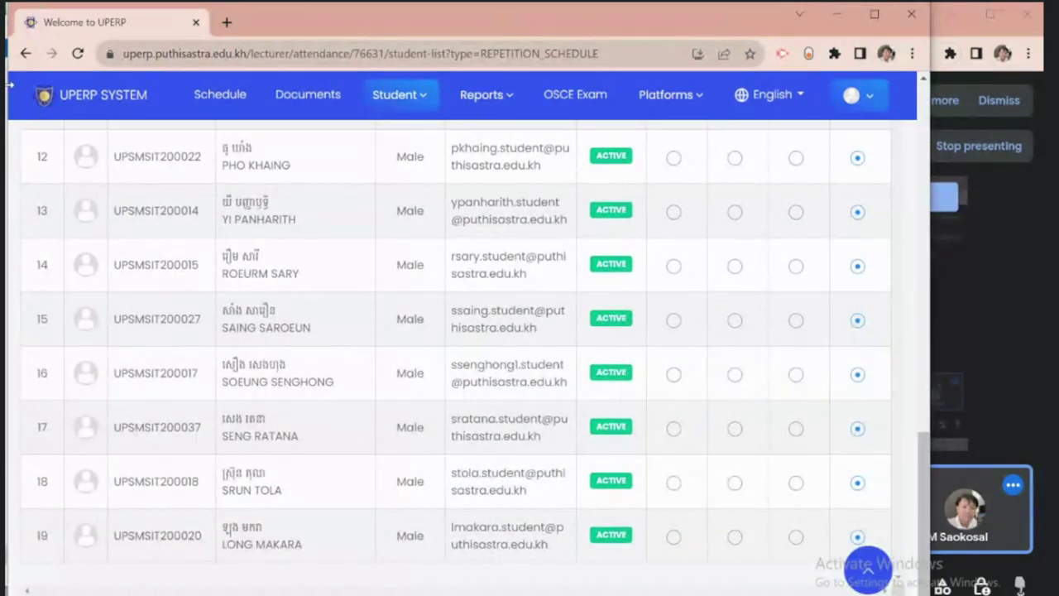
click(26, 53)
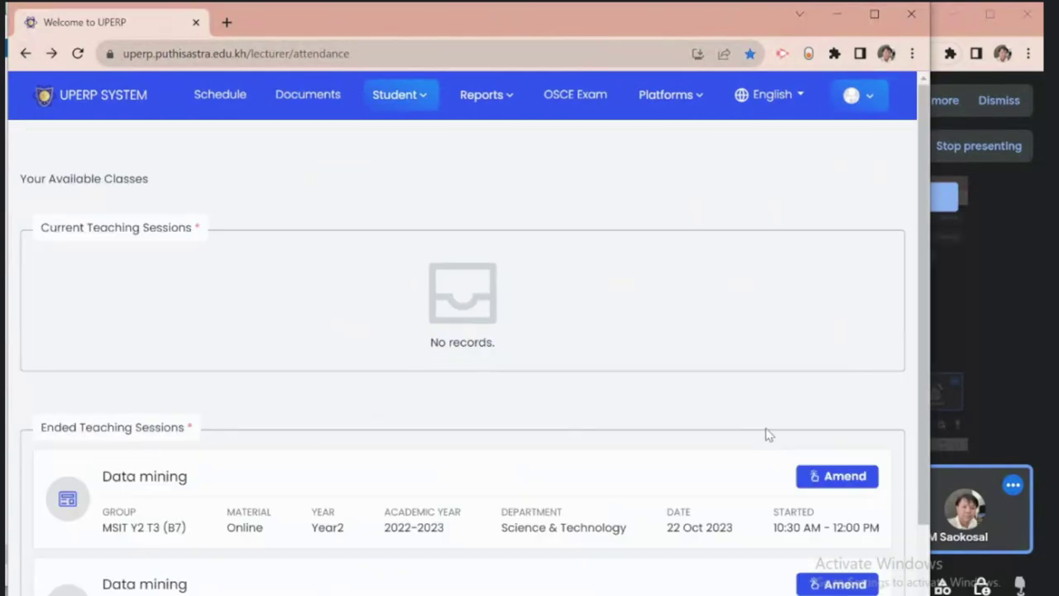
click(847, 468)
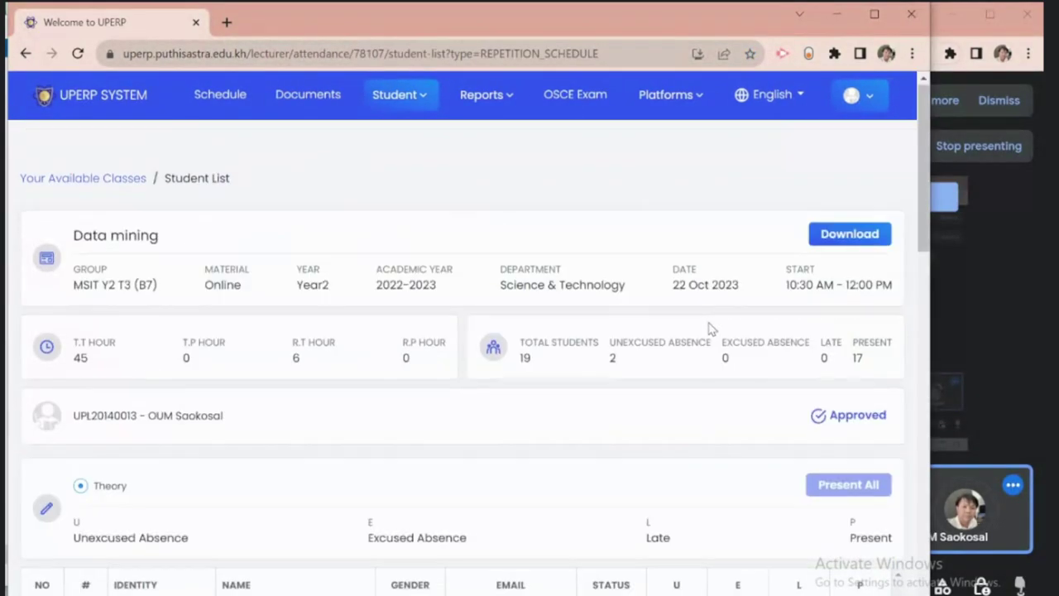
scroll(709, 329, down, 10)
scroll(709, 330, down, 3)
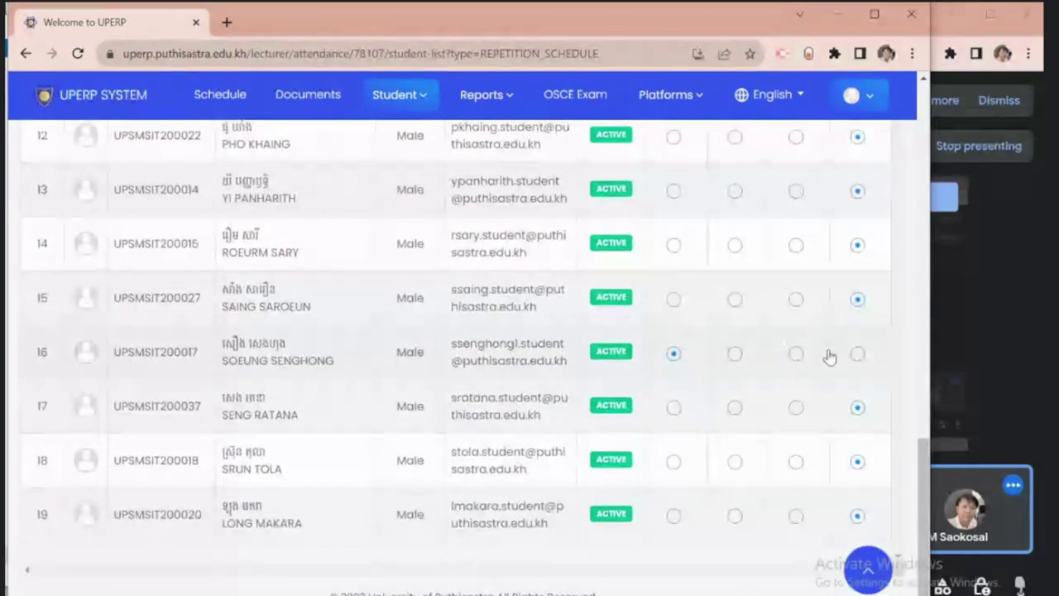
click(858, 353)
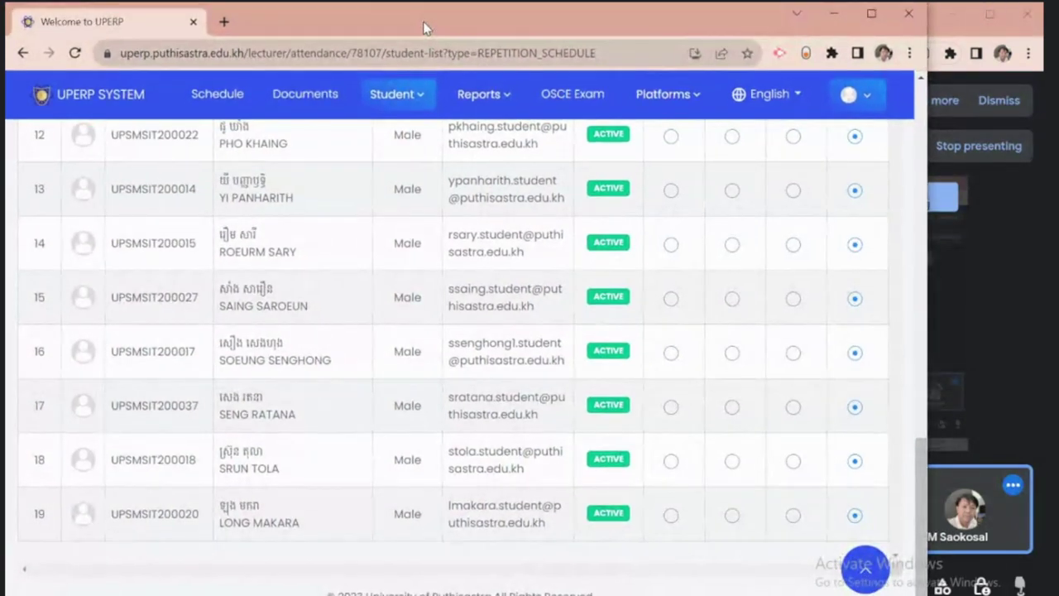
click(909, 14)
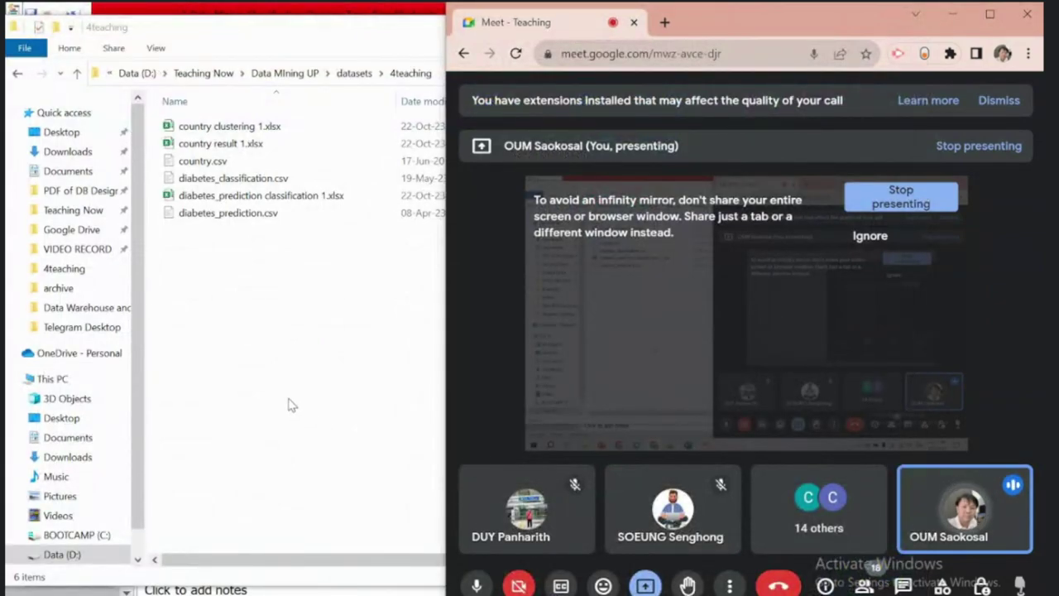
click(289, 402)
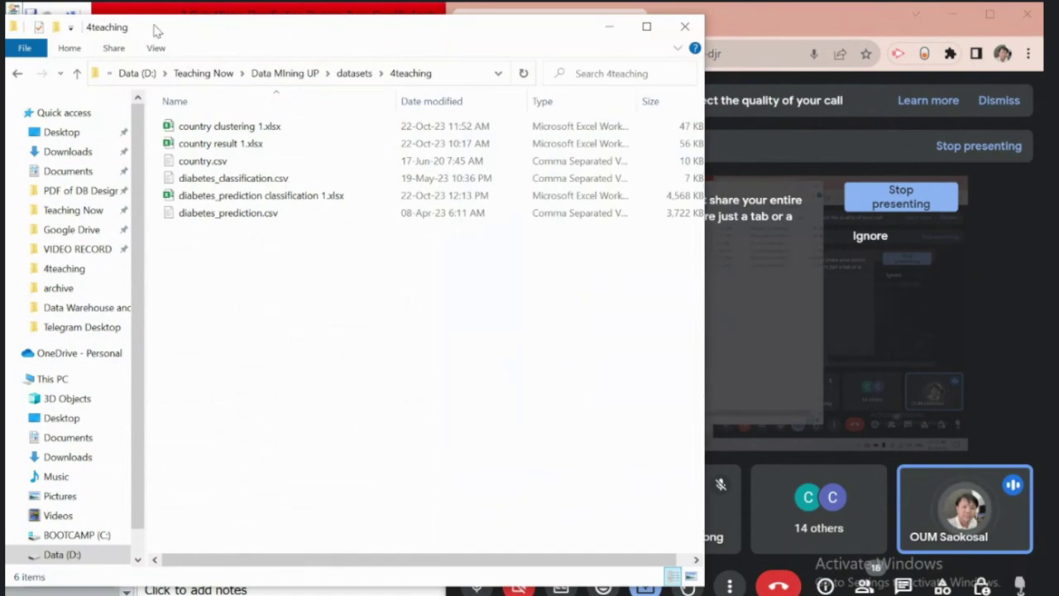
drag(154, 28, 158, 17)
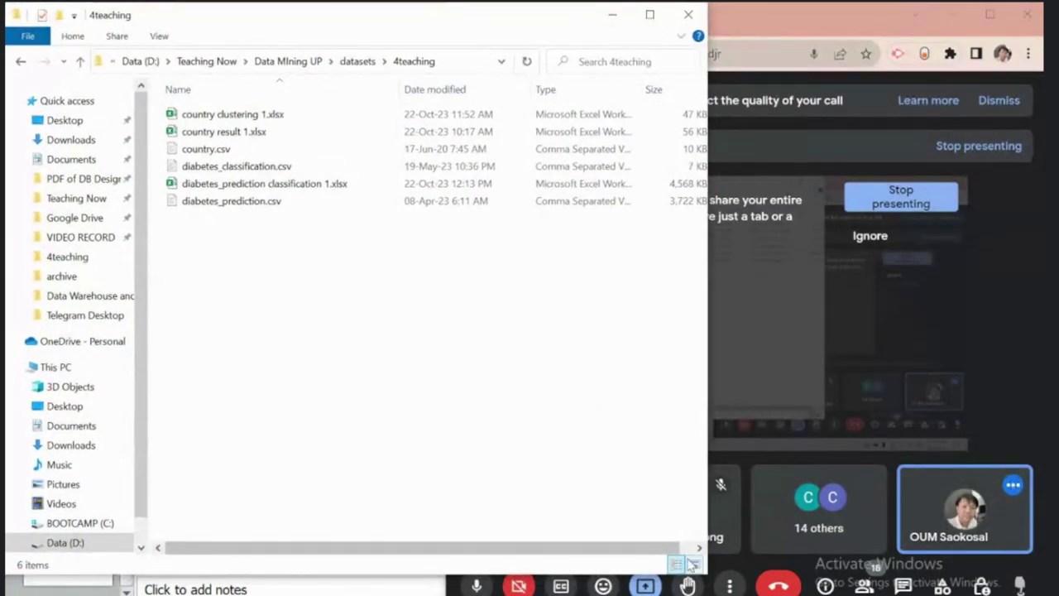
drag(706, 573, 694, 595)
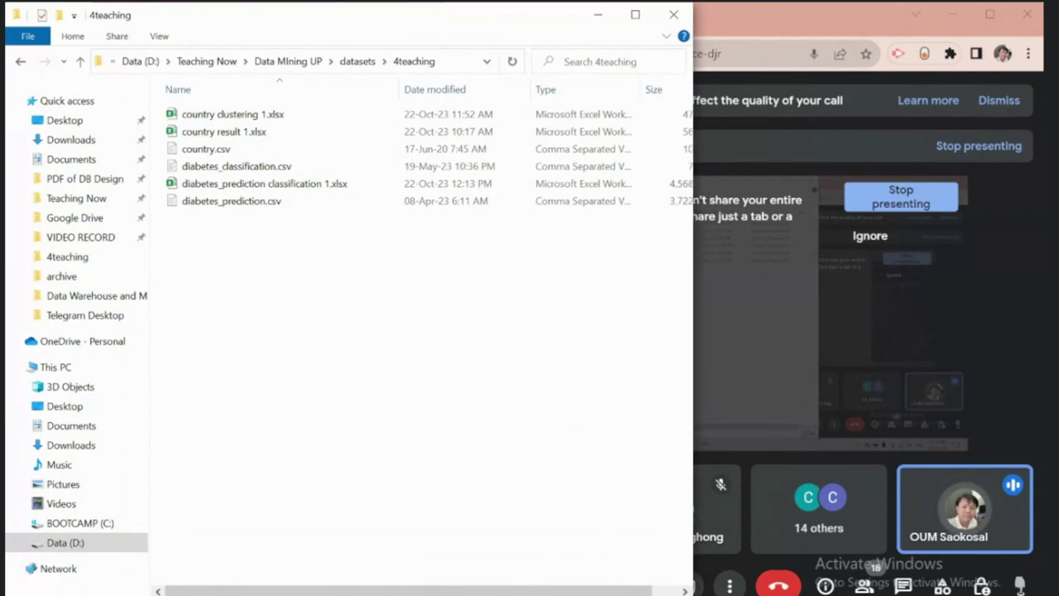
key(super+alt+d)
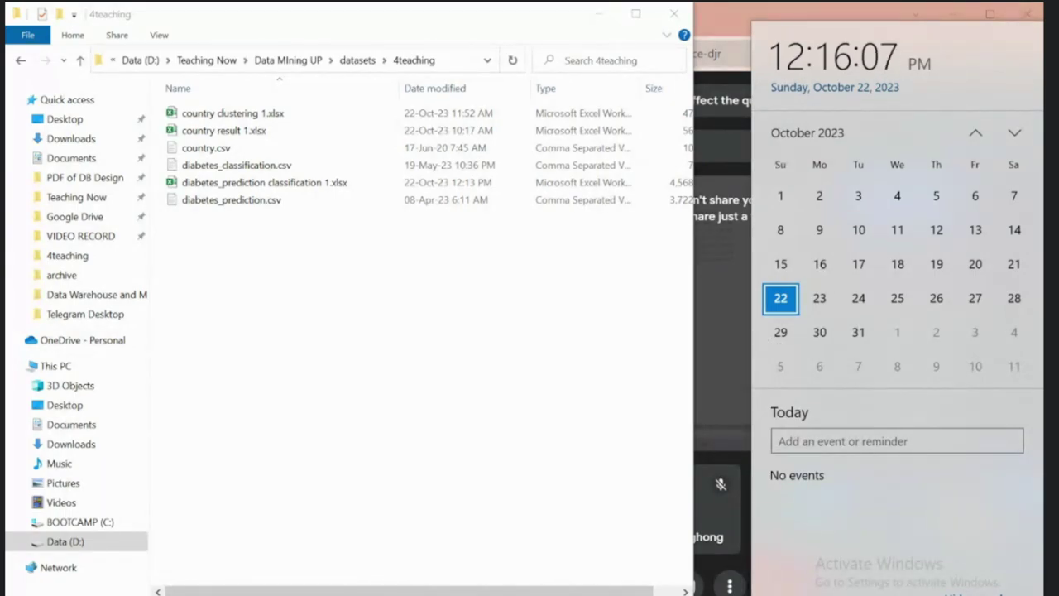
mouse_move(316, 590)
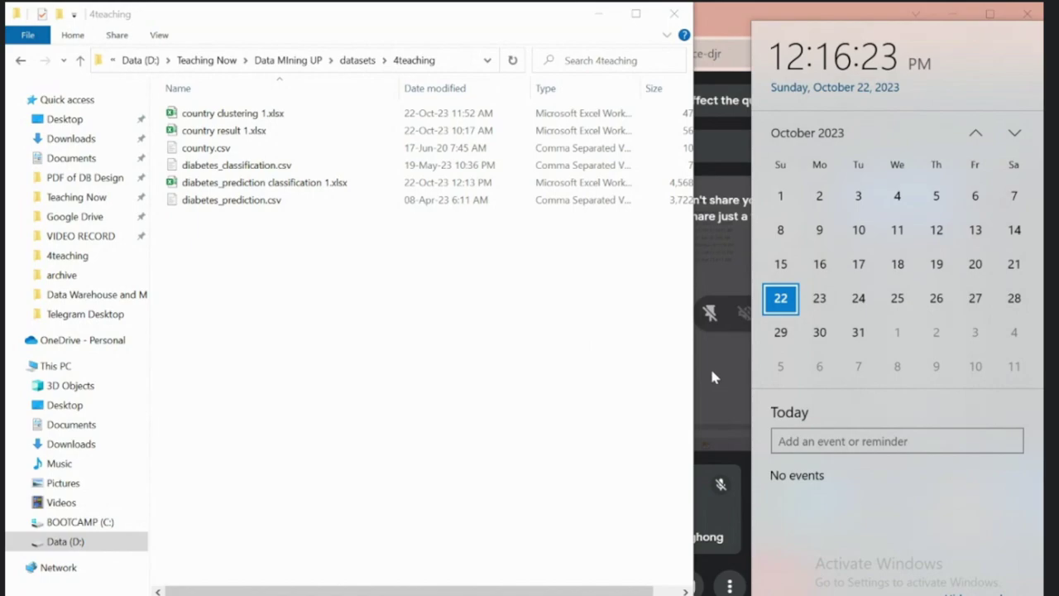
key(alt+Tab)
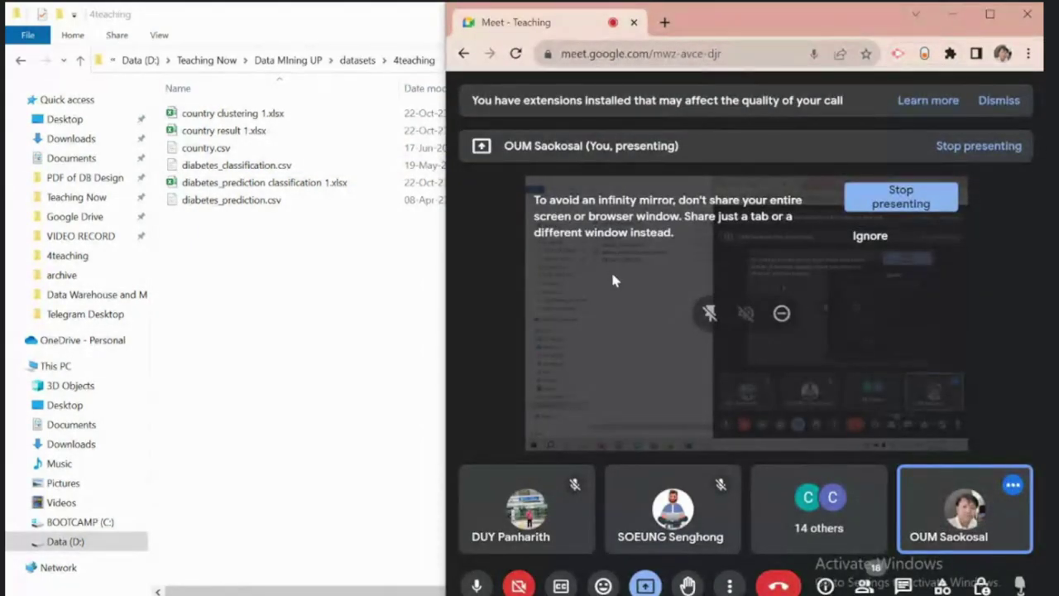
Step: Bring the 4teaching File Explorer window in front of the Meet call
click(370, 421)
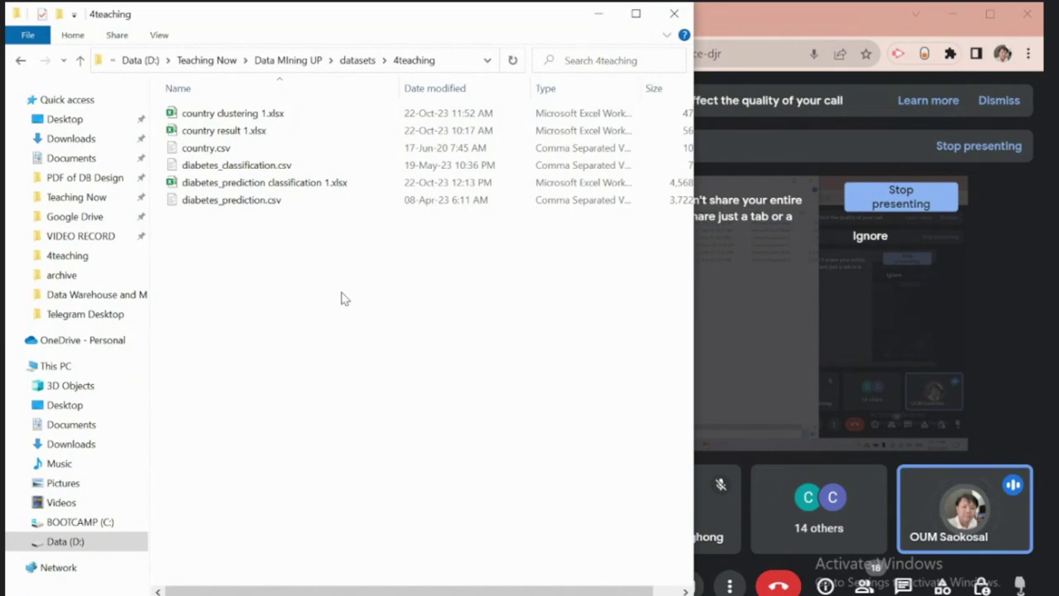
Step: React with a heart to the clustering files and start drafting '1. Choose your topic'
key(alt+Tab)
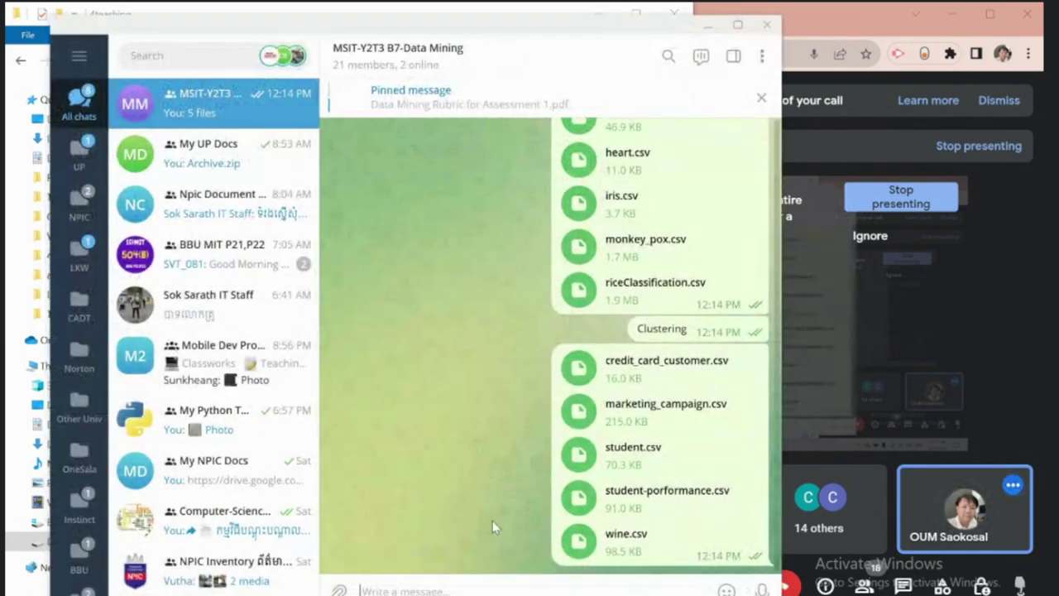
double_click(572, 395)
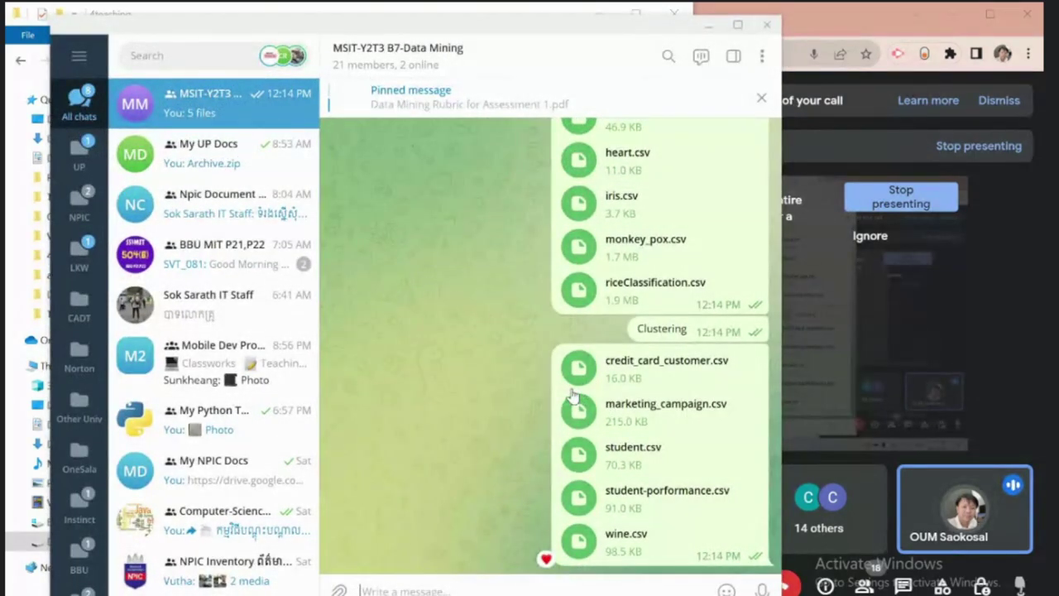
text(1)
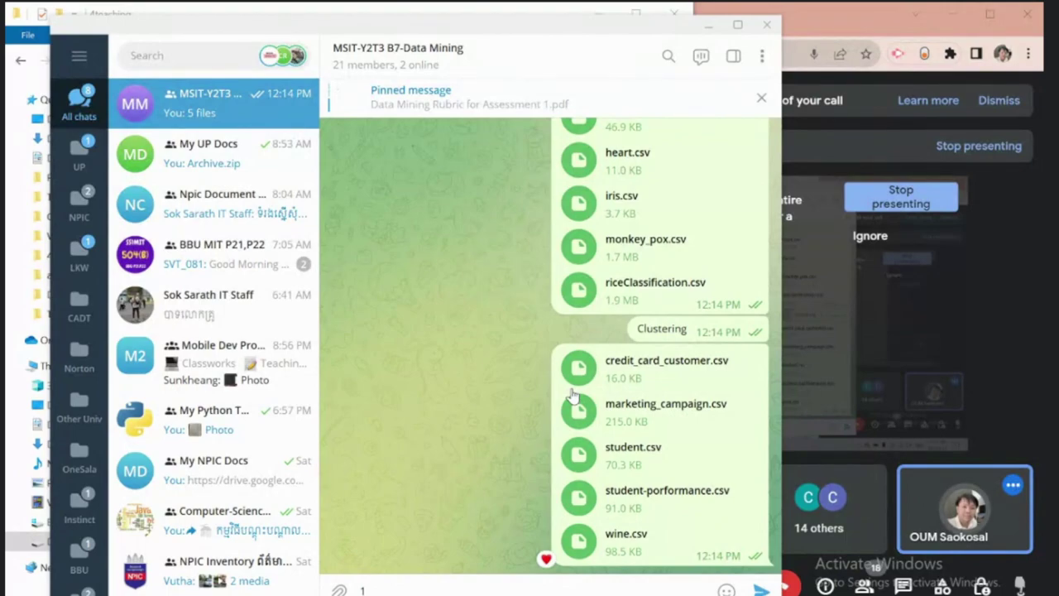
text(. Choose)
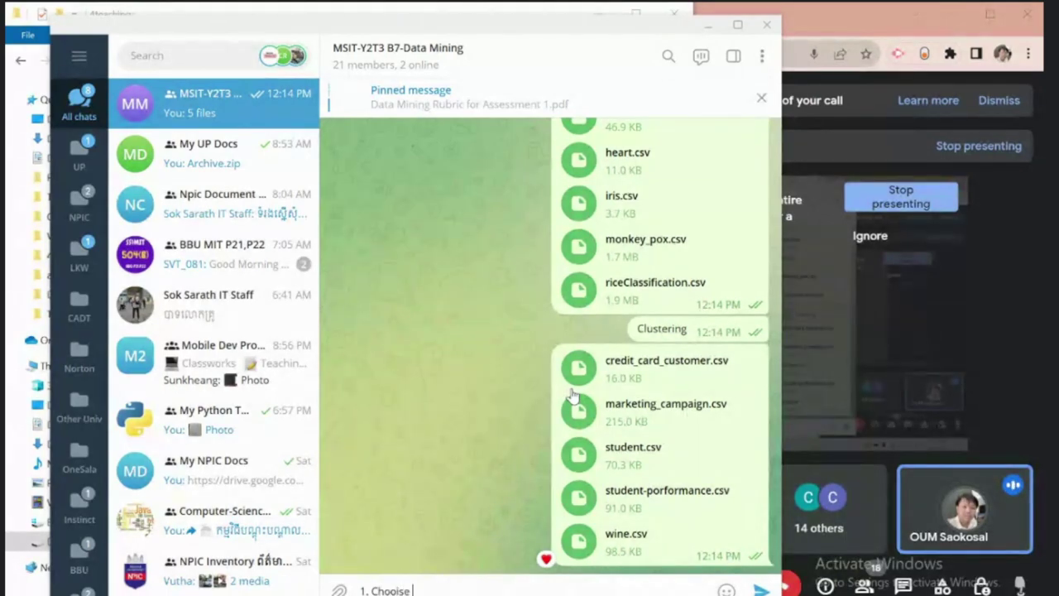
key(BackSpace)
key(BackSpace)
text(se your)
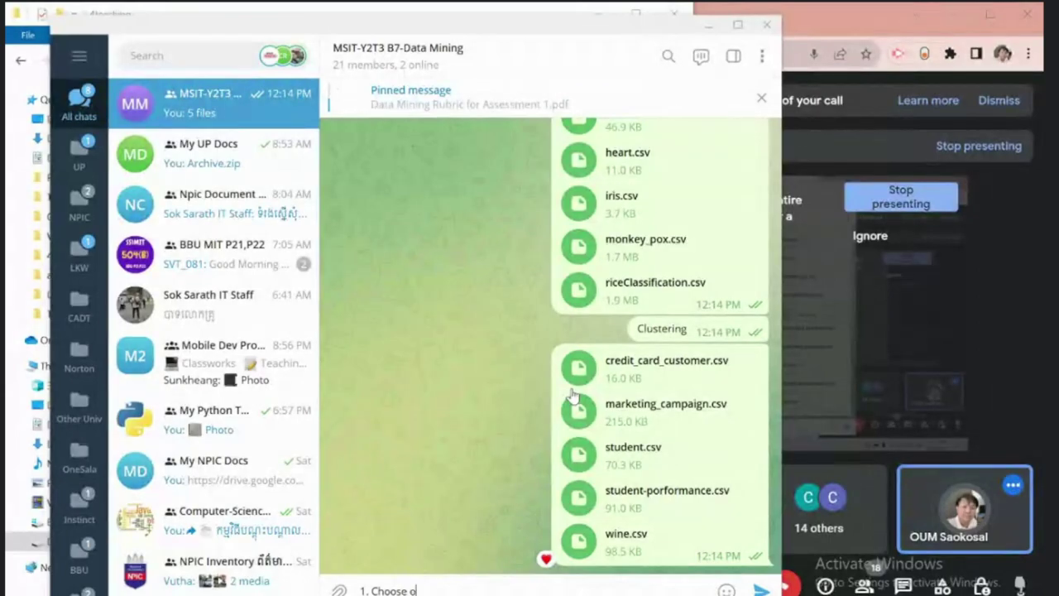
text( p)
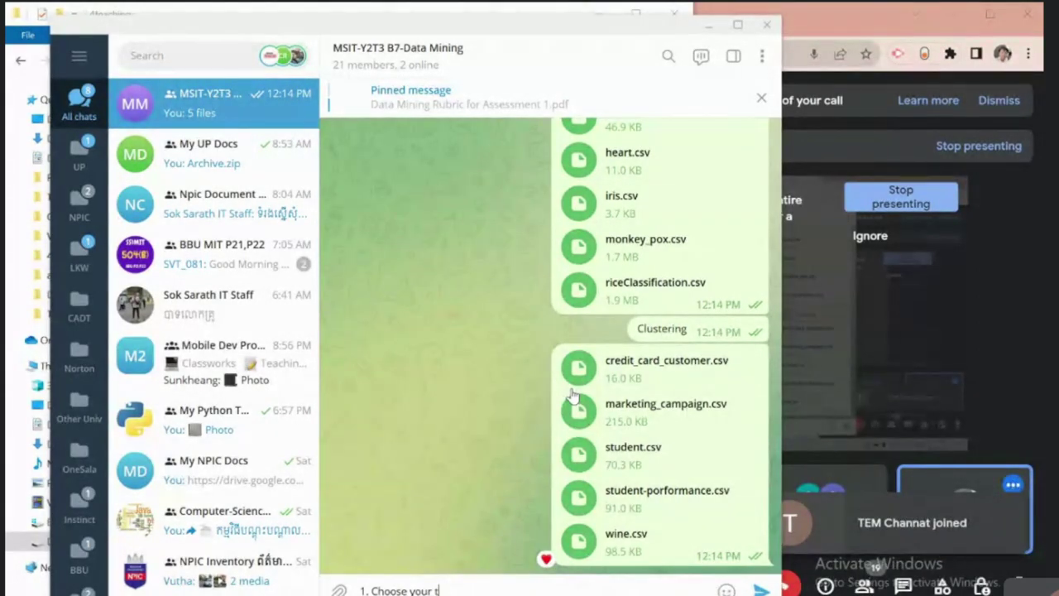
text(optic)
Step: Send '1. Choose your topic' and start a '2. Scoring:' draft with '2.1. Excel: Medium'
key(Return)
text(2.)
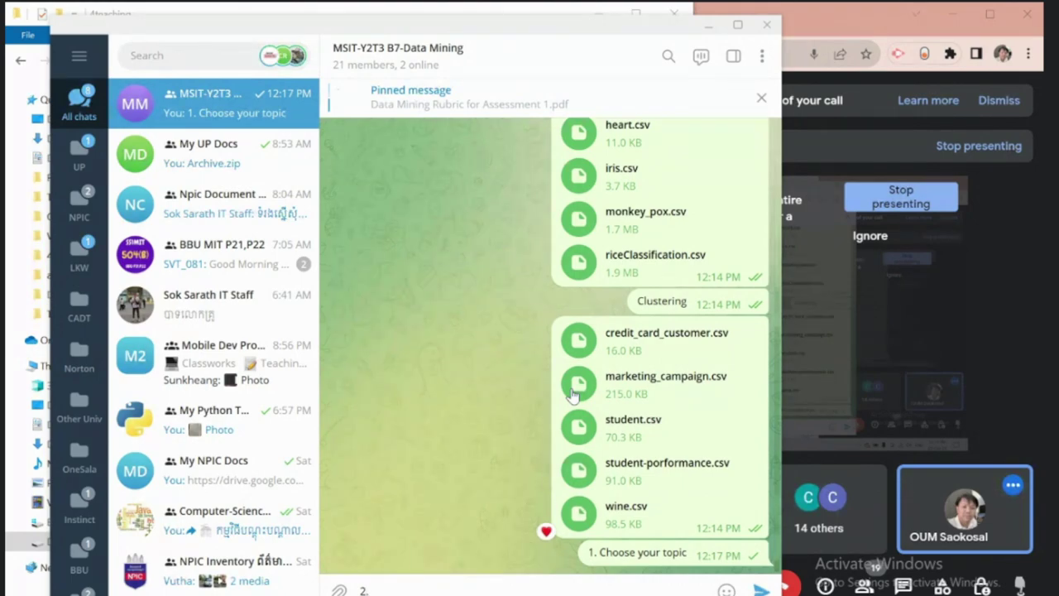
text( Scor)
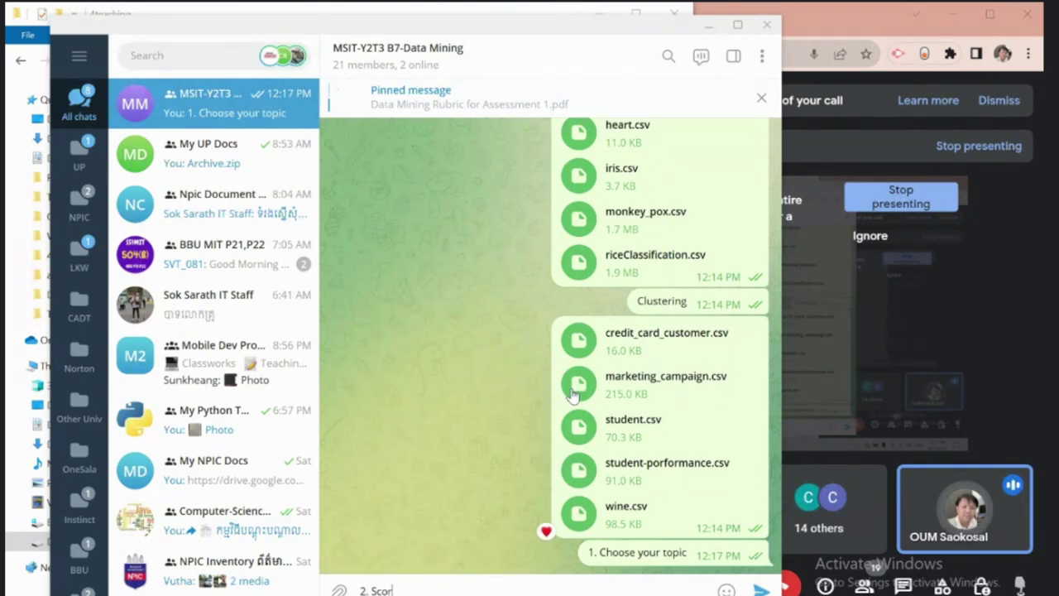
text(ing:)
key(shift+Return)
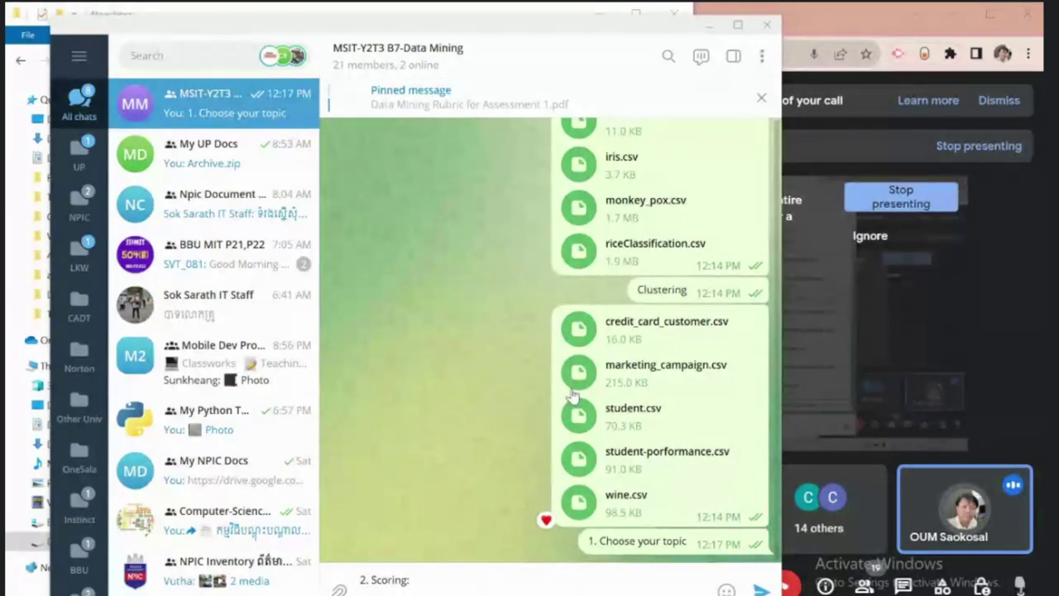
text(2.1 )
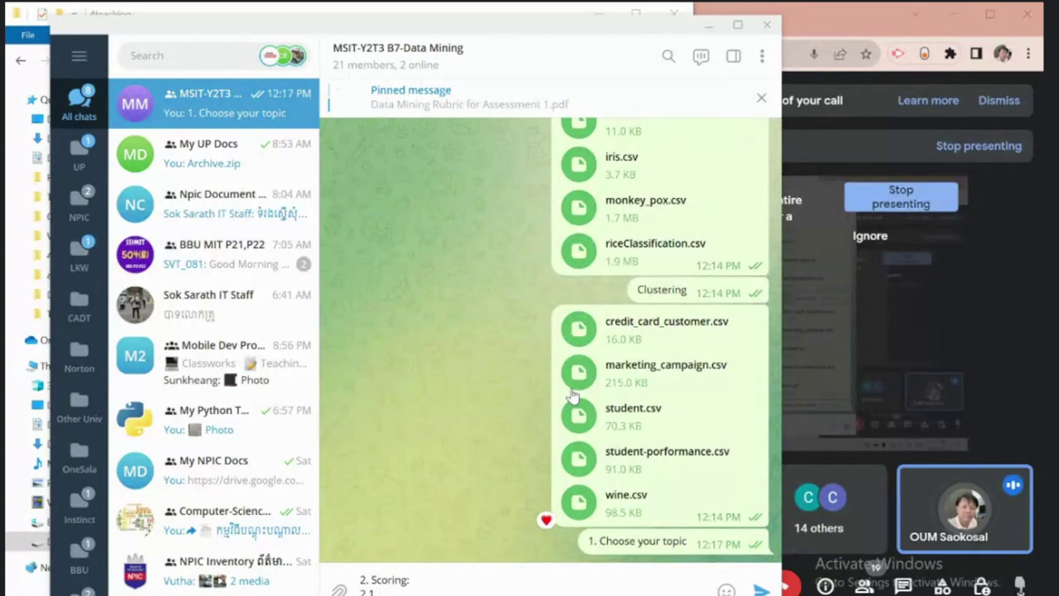
text(Excel)
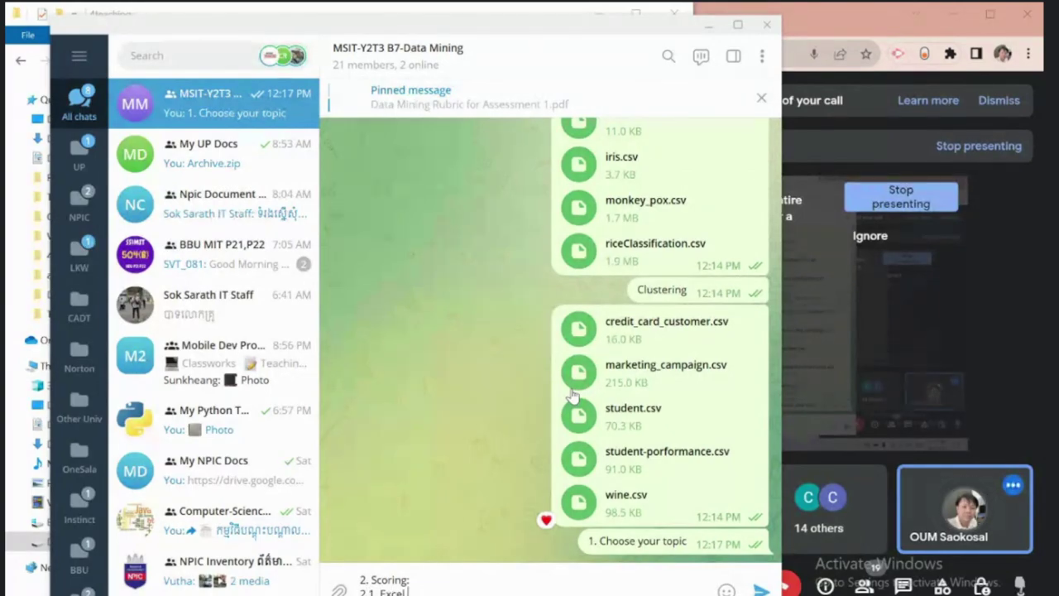
key(BackSpace)
key(BackSpace)
key(BackSpace)
key(BackSpace)
key(BackSpace)
text(Scoring: 2.1. )
text(Excel)
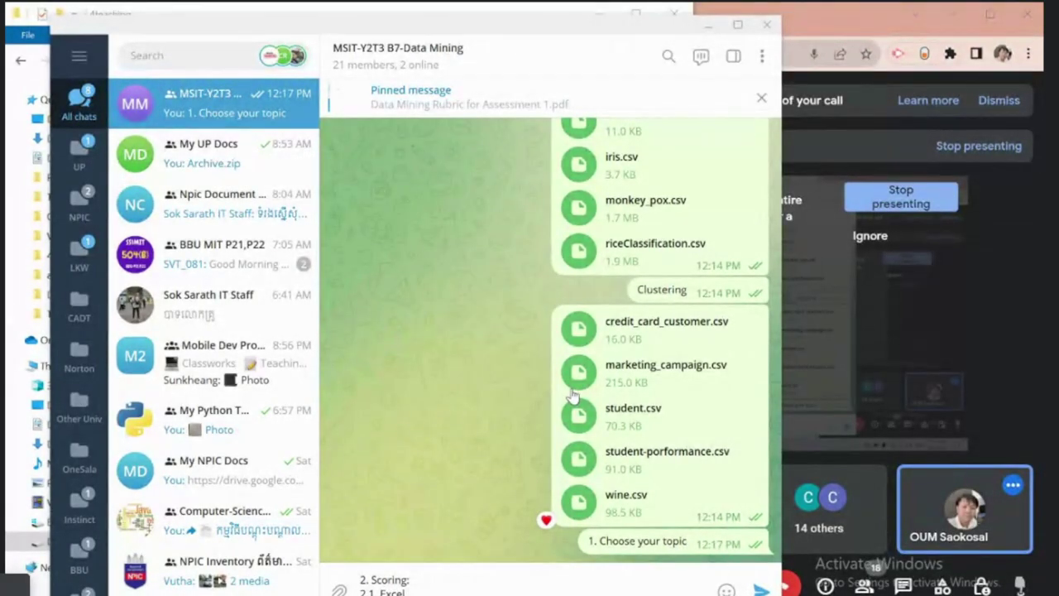
text(:)
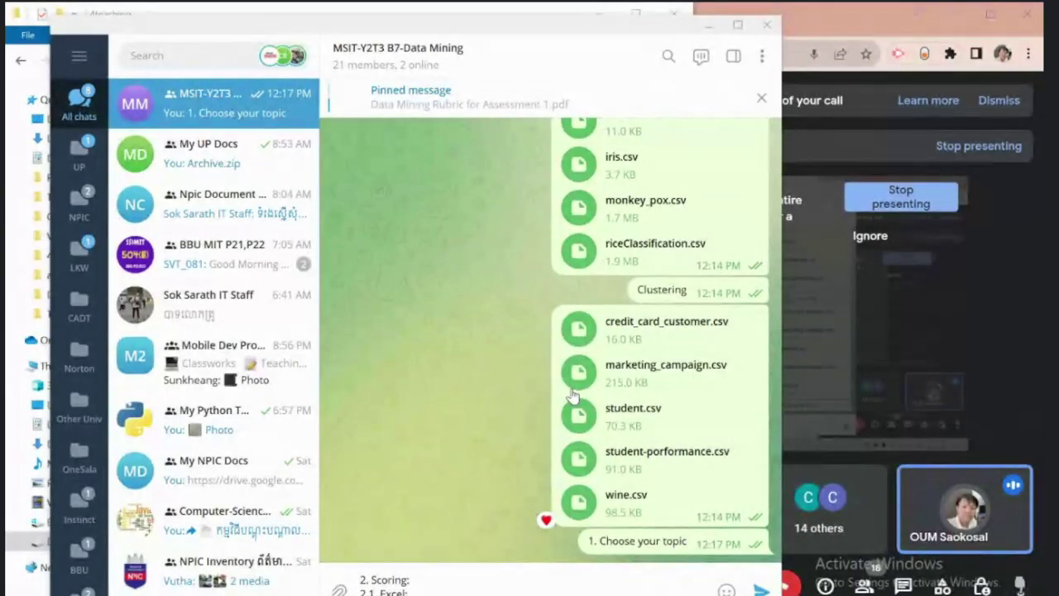
text( Medume)
key(BackSpace)
key(BackSpace)
key(BackSpace)
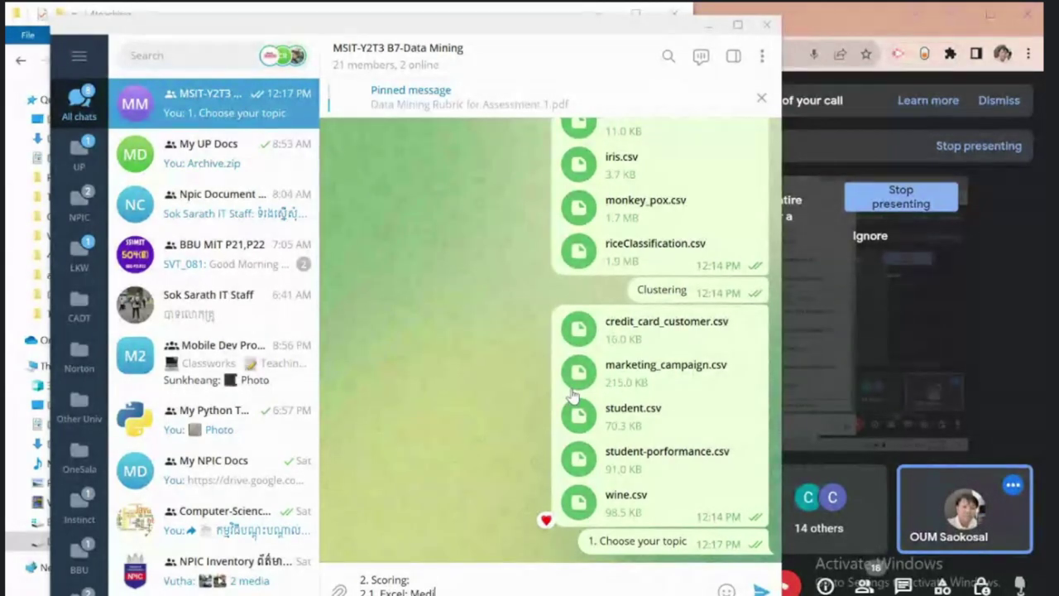
text(ium)
key(shift+Return)
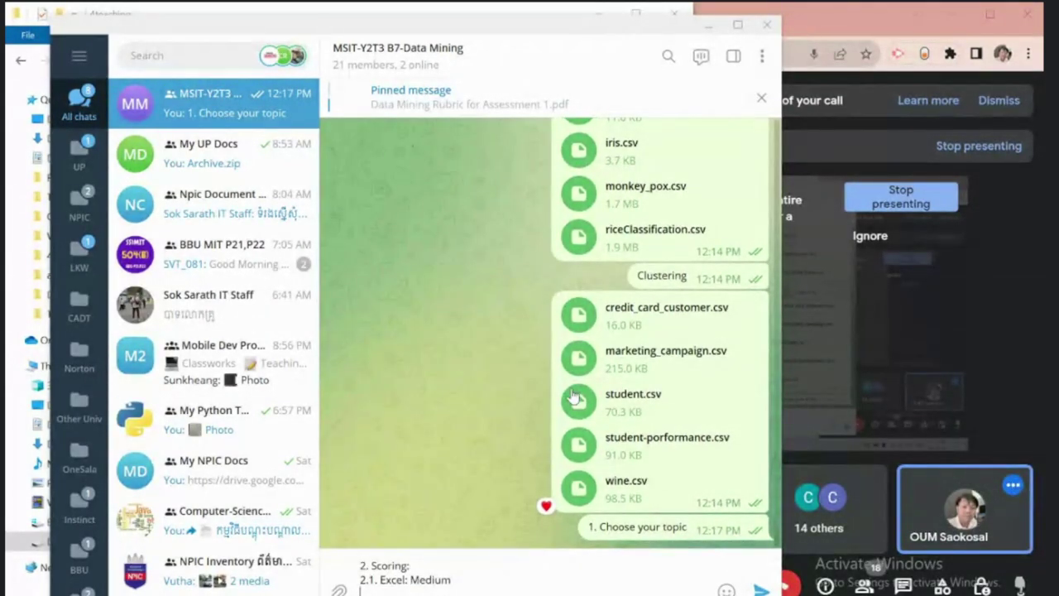
Step: Add '2.2. Code: High (Recommended: Python) - Use other library' and begin '2.3. Code: Very high'
text(2.2)
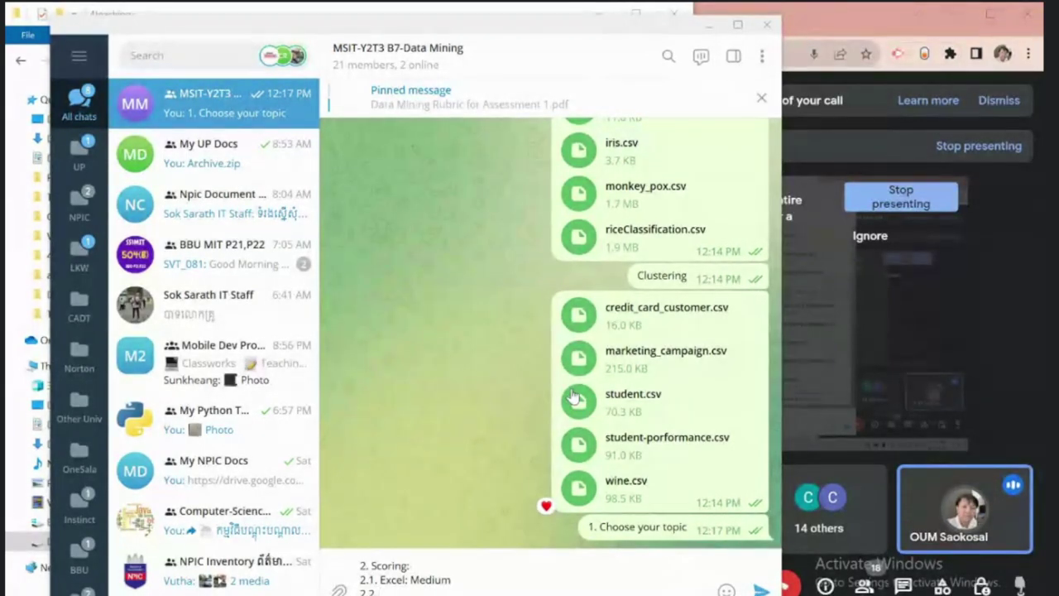
text(. Code)
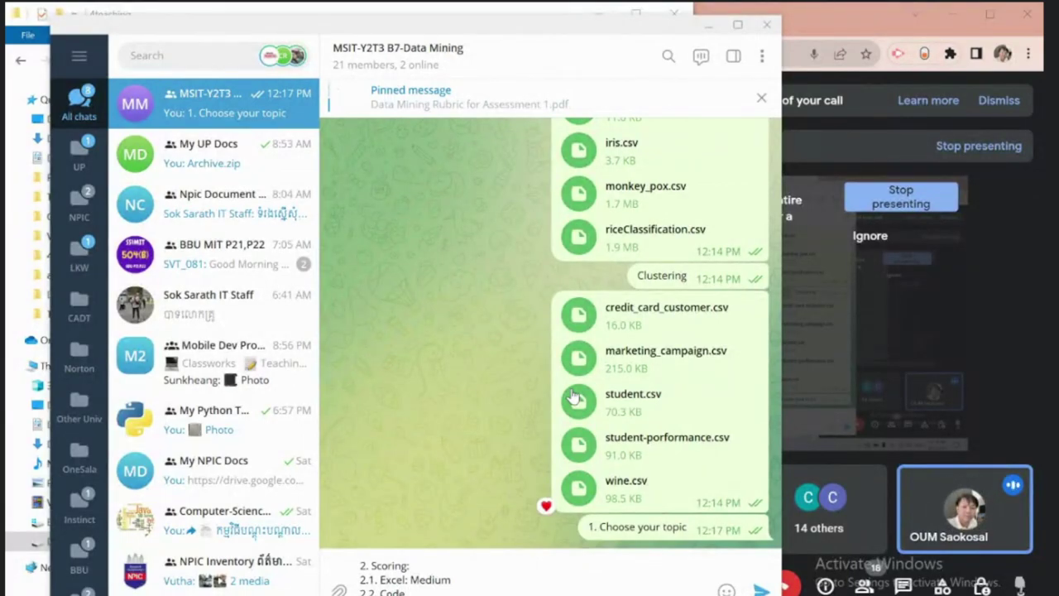
text(: High (Recommened)
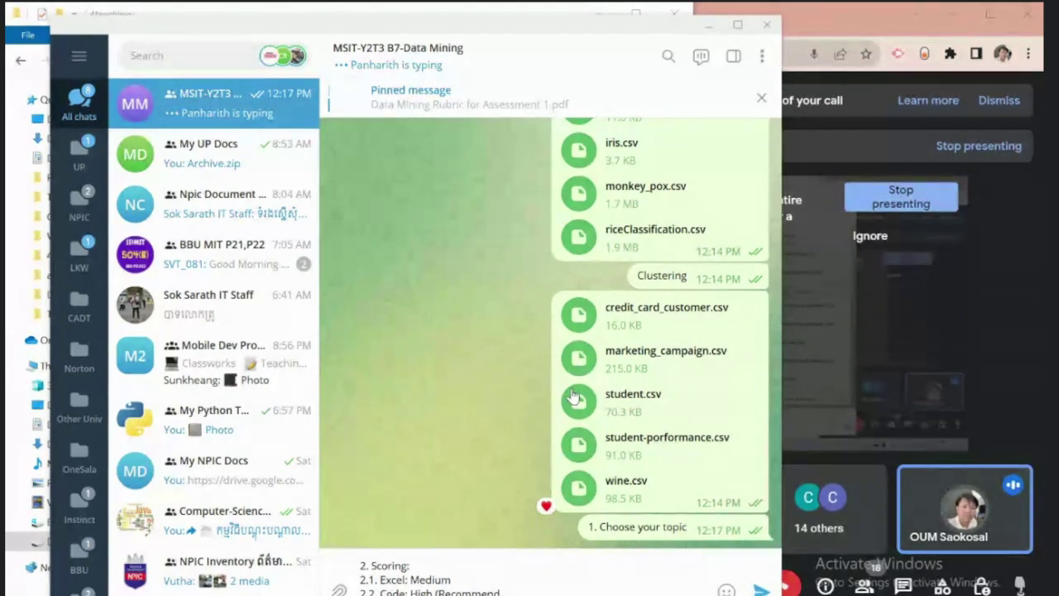
text(: Python)
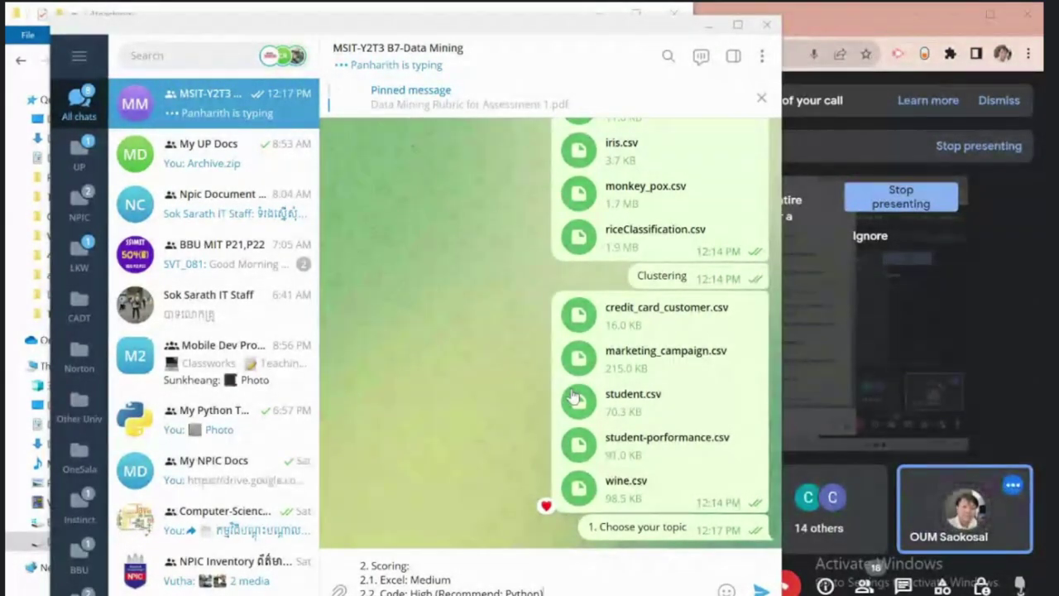
key(shift+Return)
text(2.3. Cod)
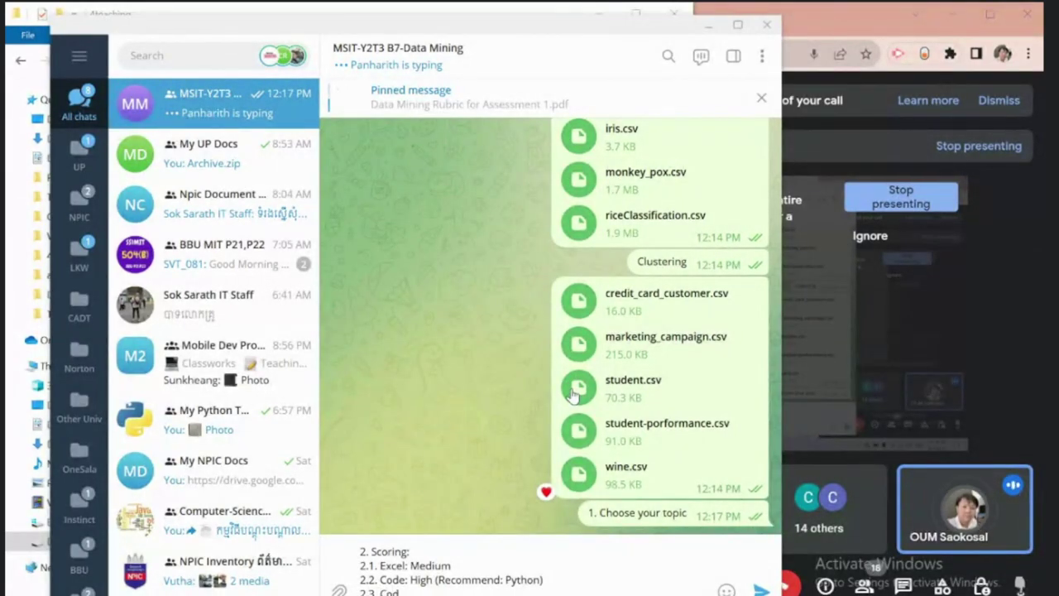
text(e: Very)
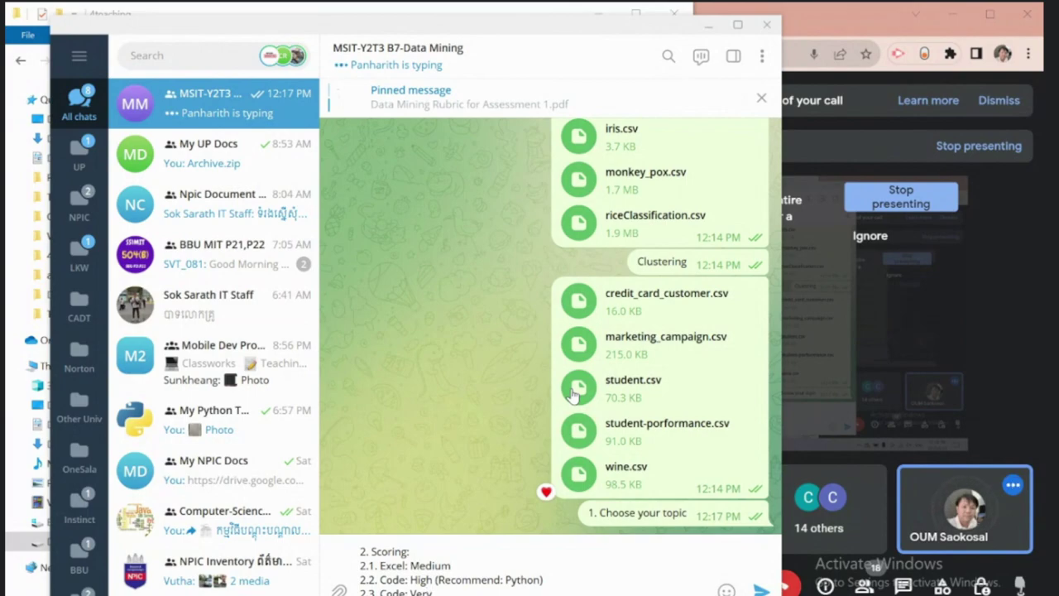
text( high)
key(Right)
key(Right)
key(Right)
key(Right)
key(Right)
key(Right)
key(Right)
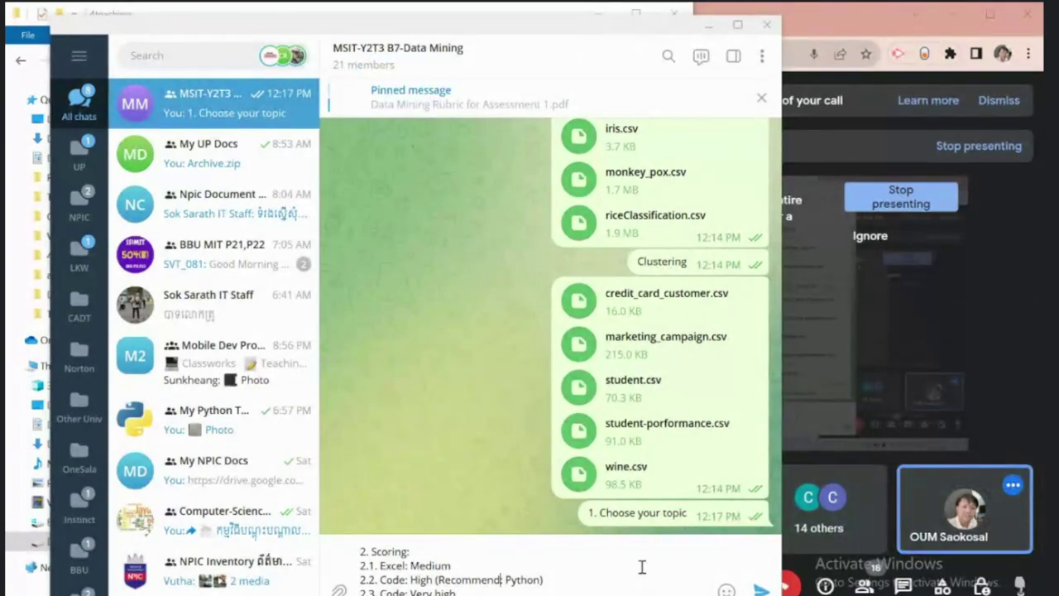
key(Right)
key(Right)
key(Right)
key(Right)
key(Right)
key(Right)
key(Right)
key(Right)
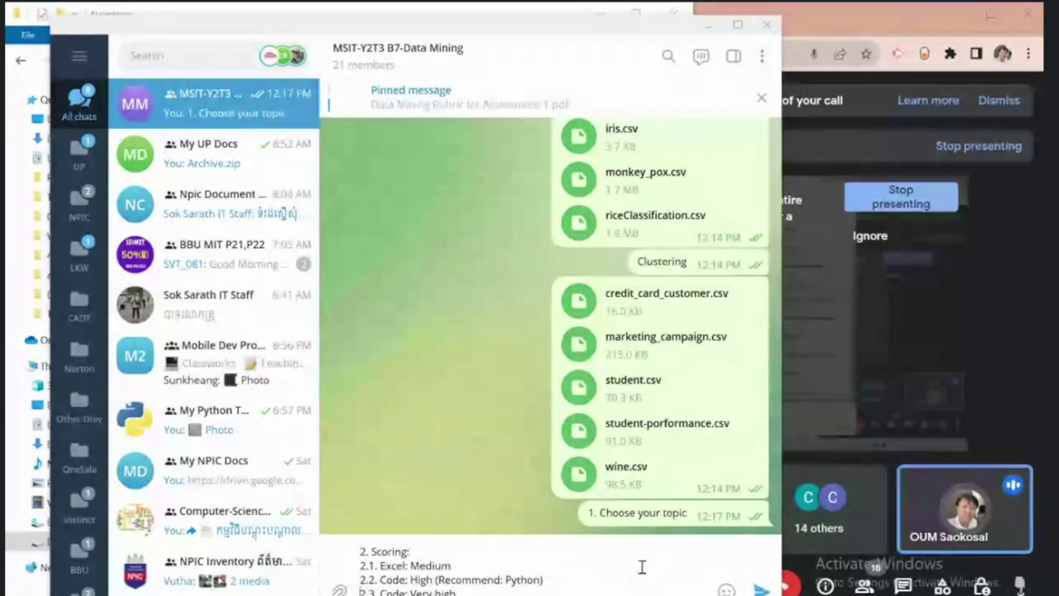
text(- Us)
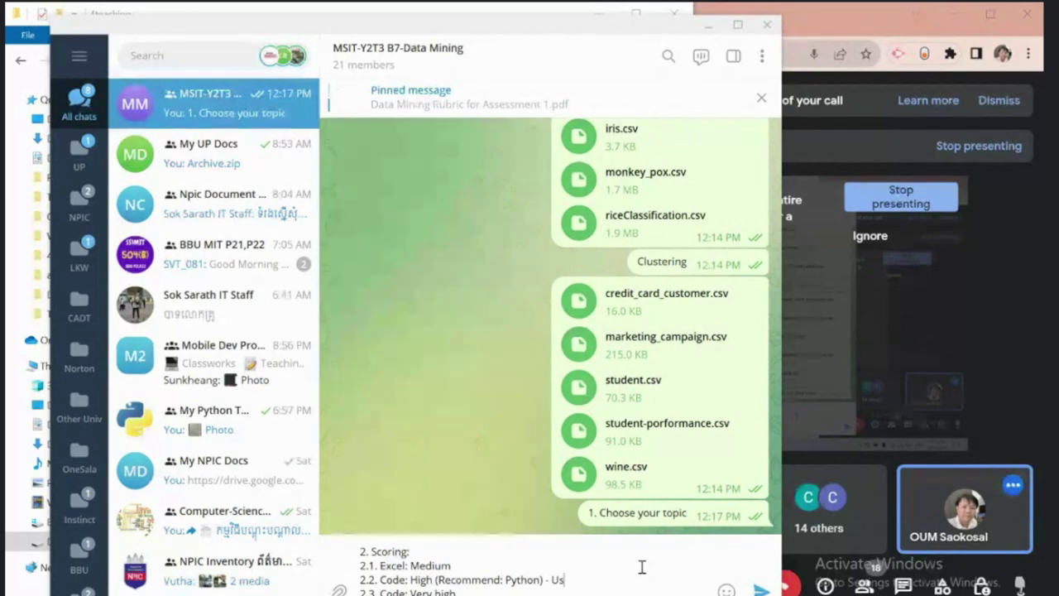
text(e other)
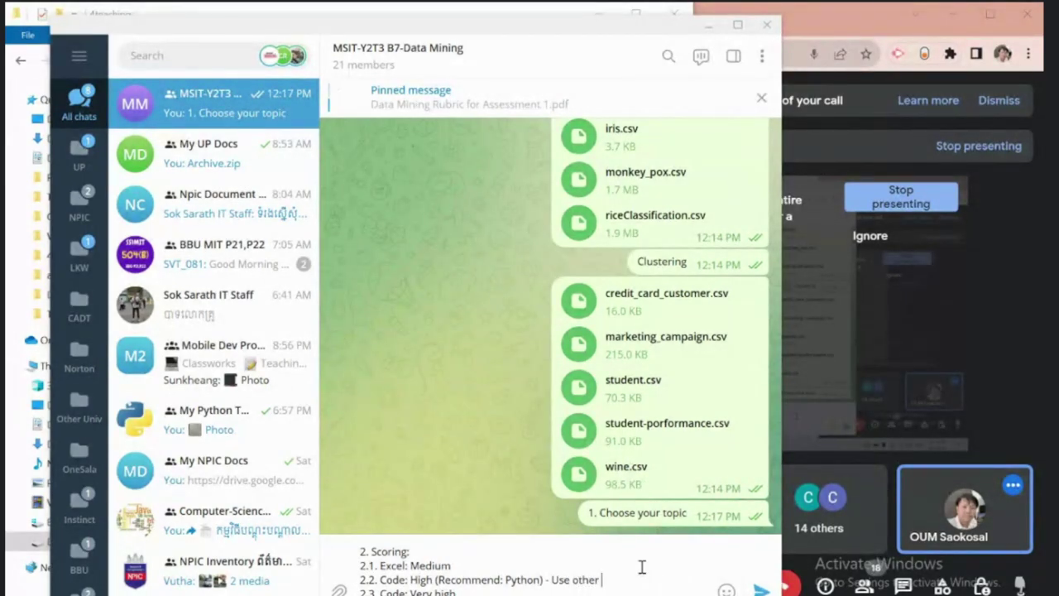
text( library)
key(BackSpace)
key(BackSpace)
text(y)
key(BackSpace)
text(ry)
Step: Finish line 2.3 as 'Write your own code from scratch' and send the scoring message
drag(546, 580, 636, 579)
key(ctrl+c)
click(459, 589)
key(ctrl+v)
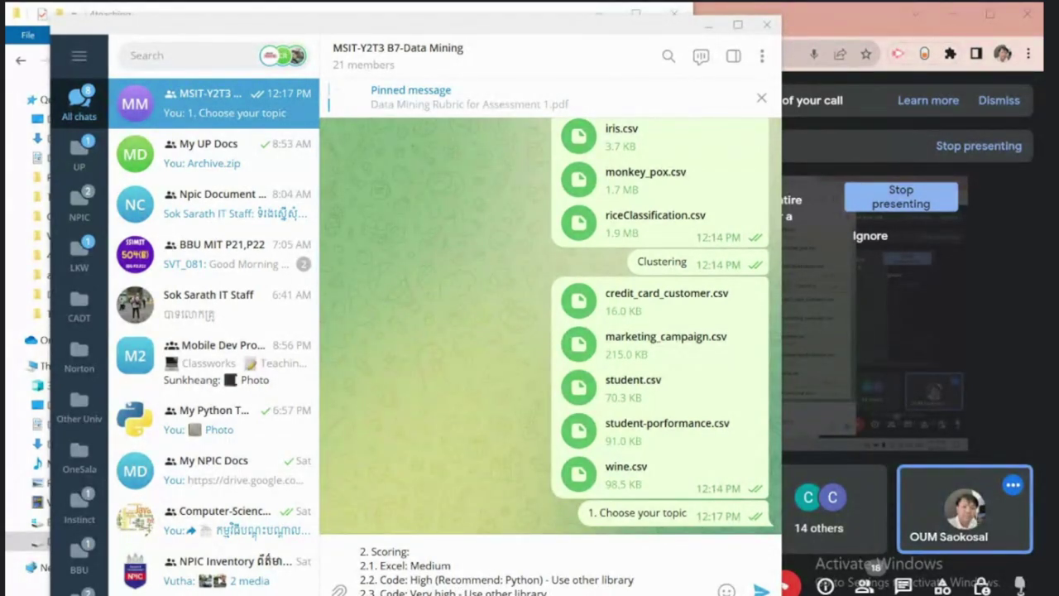
double_click(463, 590)
text(Write your own)
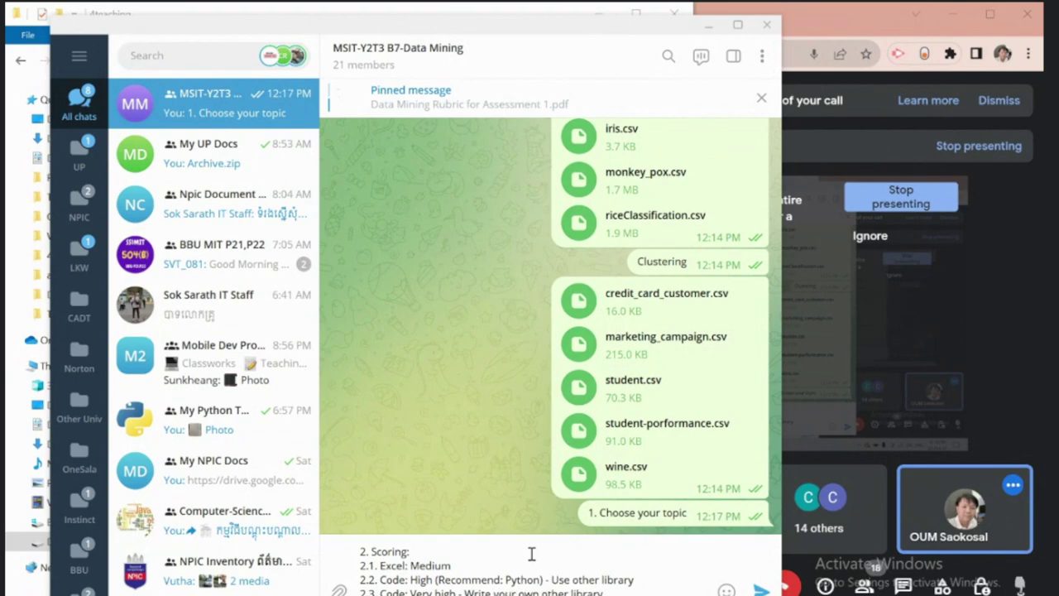
key(ctrl+shift+Right)
key(BackSpace)
double_click(563, 590)
text(code from scratch)
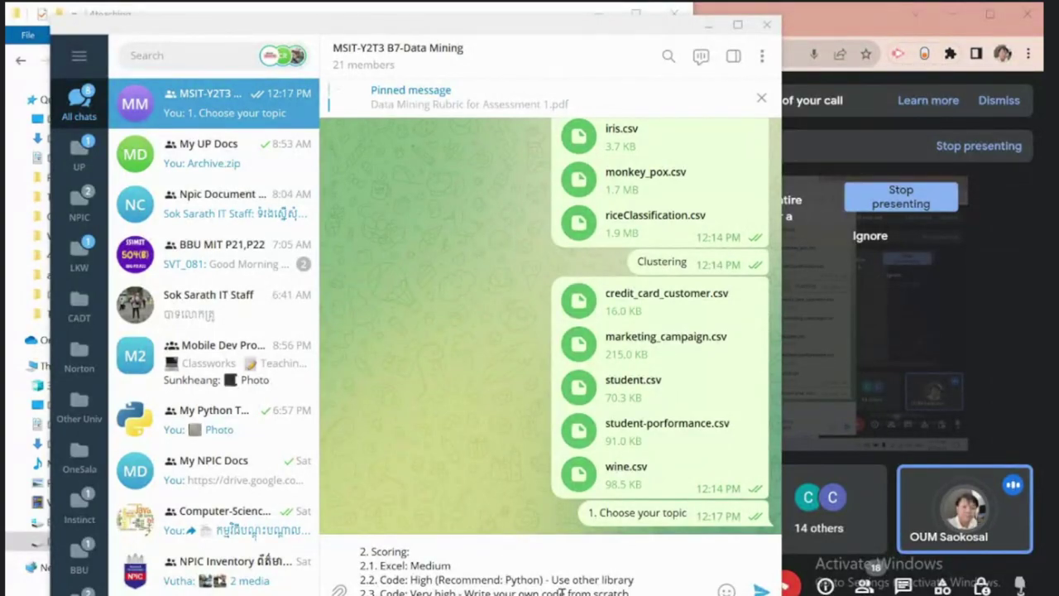
key(Return)
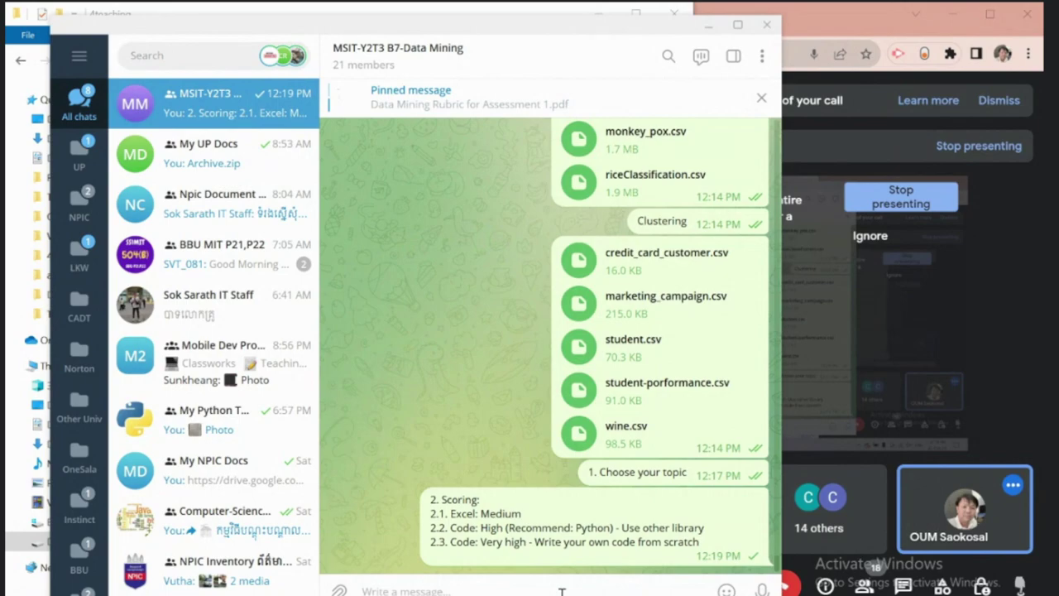
Step: Type the heading '3. Score for Presentation' with point '3.1 Show Software'
text(3.)
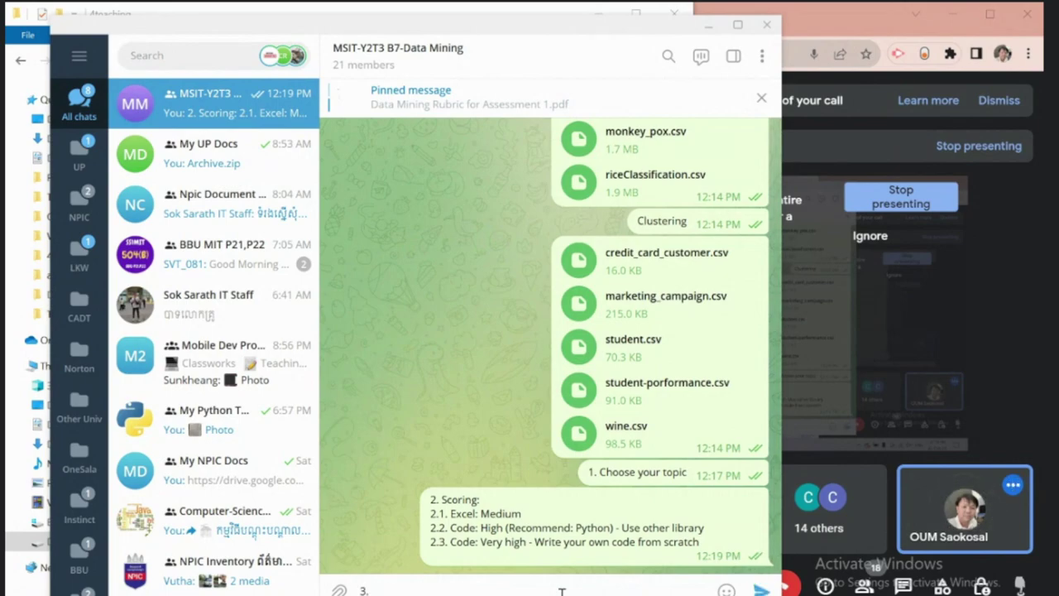
text( Score for)
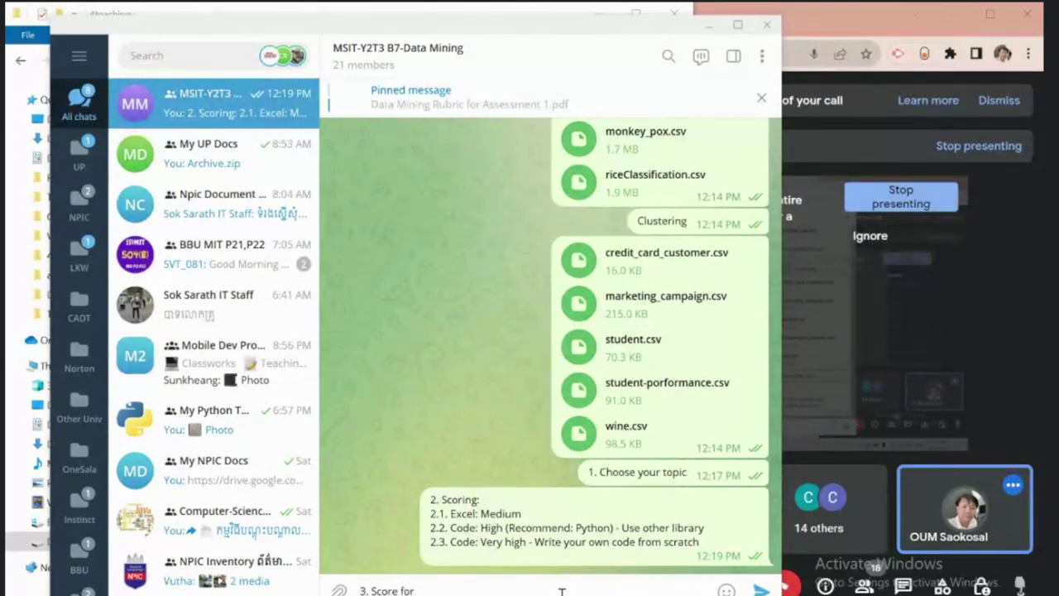
text( Presentation)
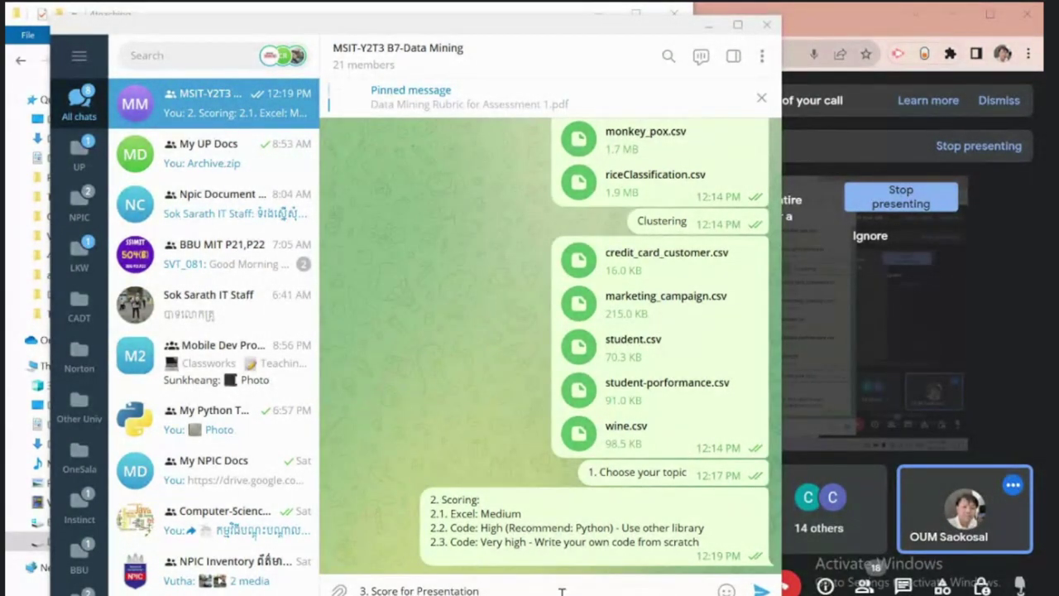
key(shift+Return)
text(3.1)
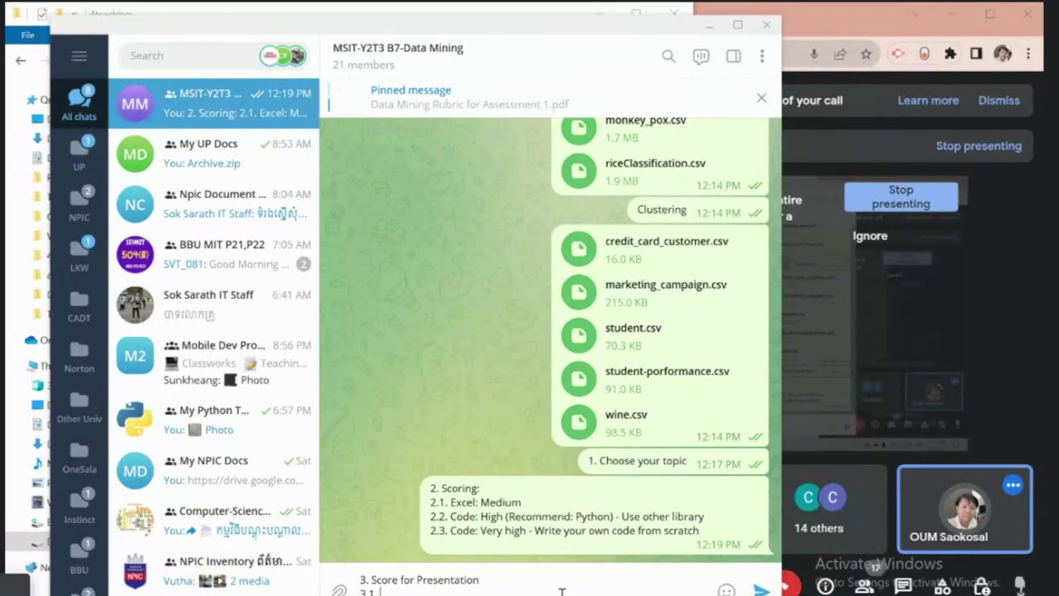
text(Show)
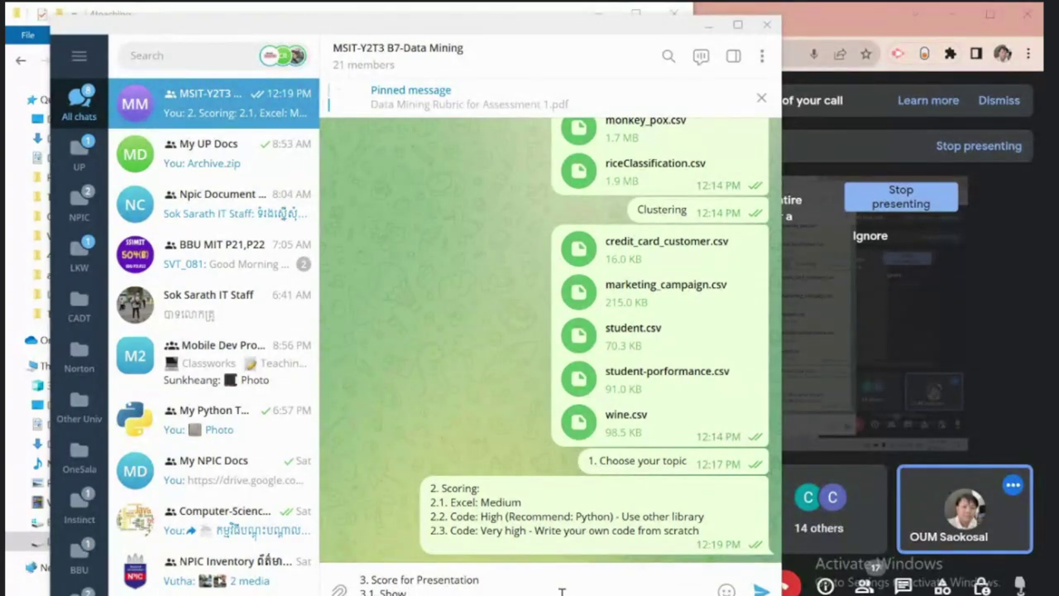
text( Software)
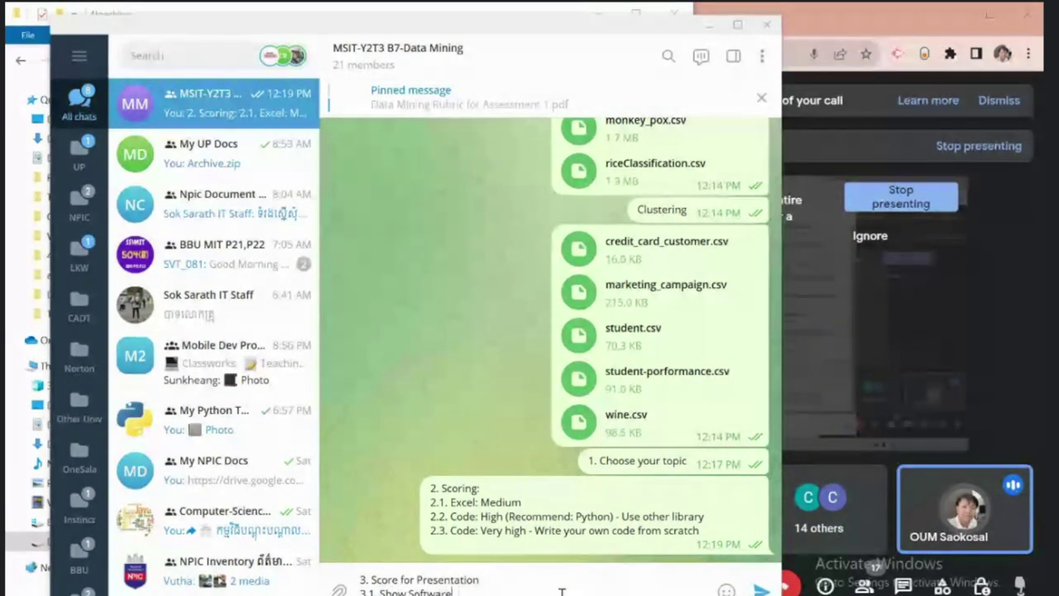
key(shift+Return)
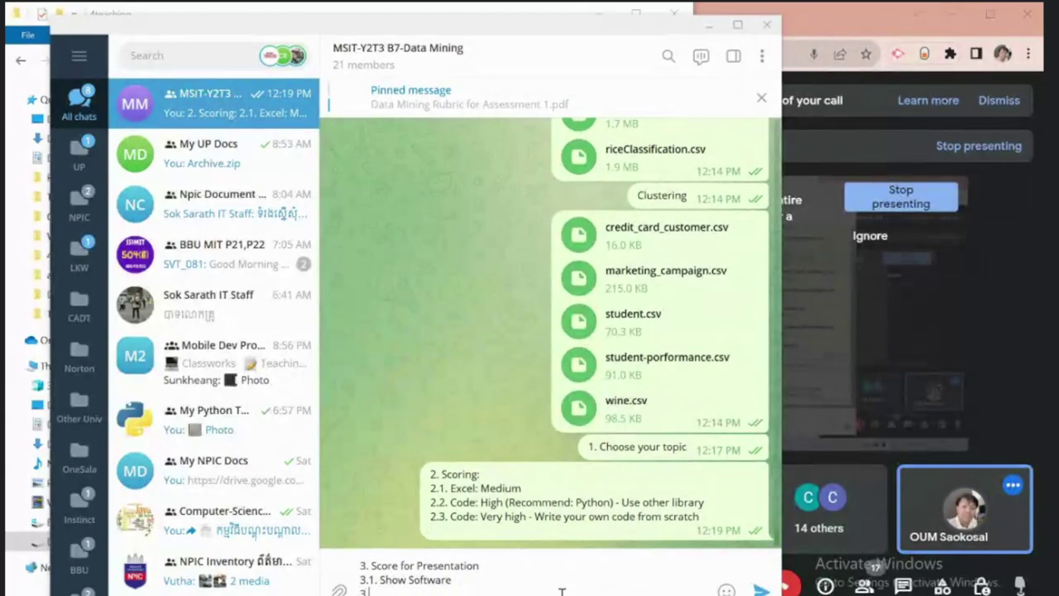
Step: Add point 3.2 Power Point and points 3.3–3.4 on how to explain the process and result
text(3.2.)
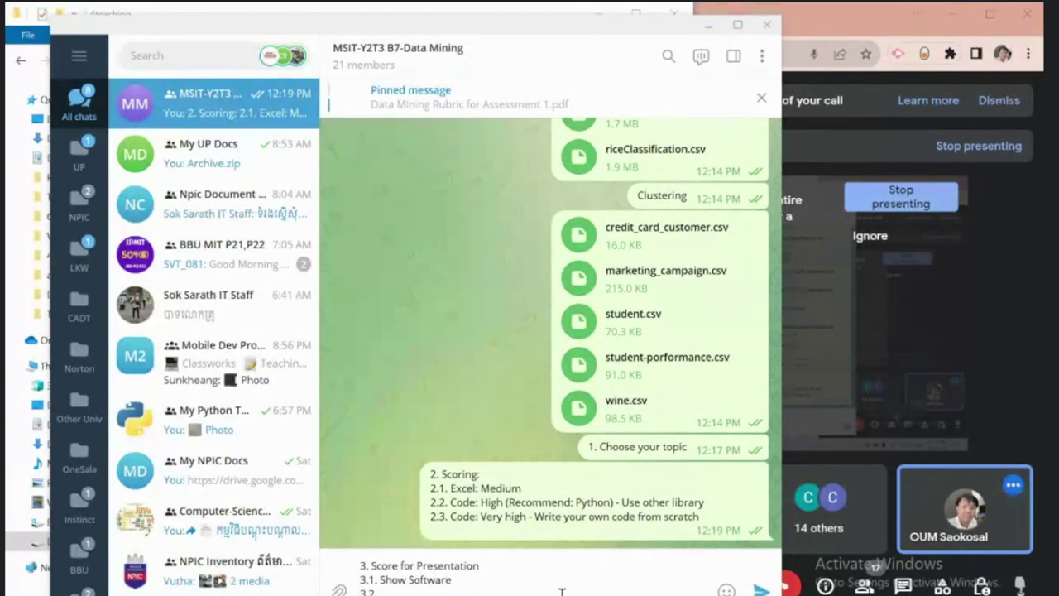
text( Prese)
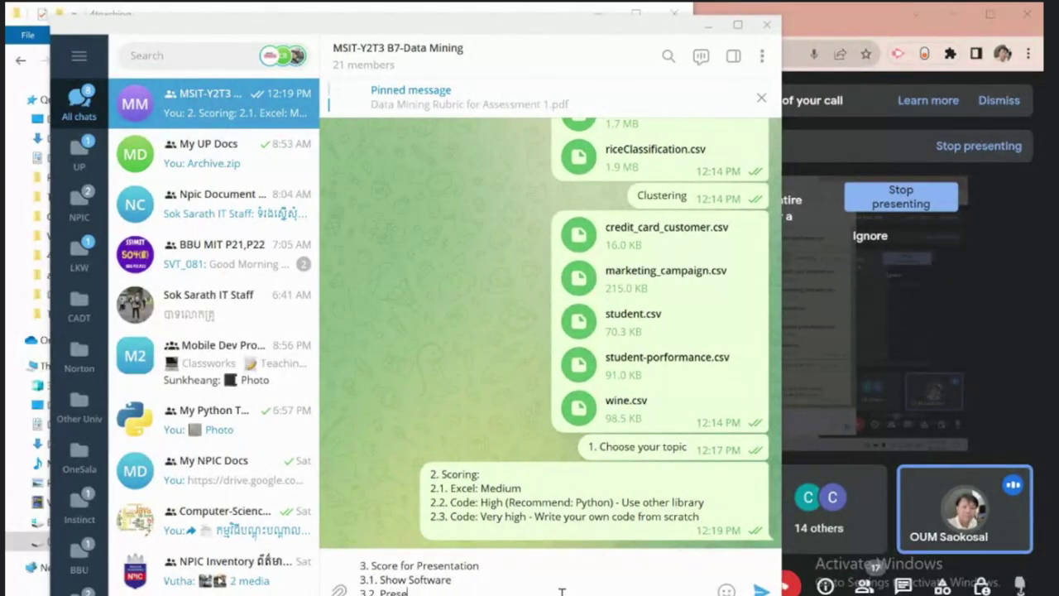
key(BackSpace)
key(BackSpace)
key(BackSpace)
key(BackSpace)
text(ower Poi)
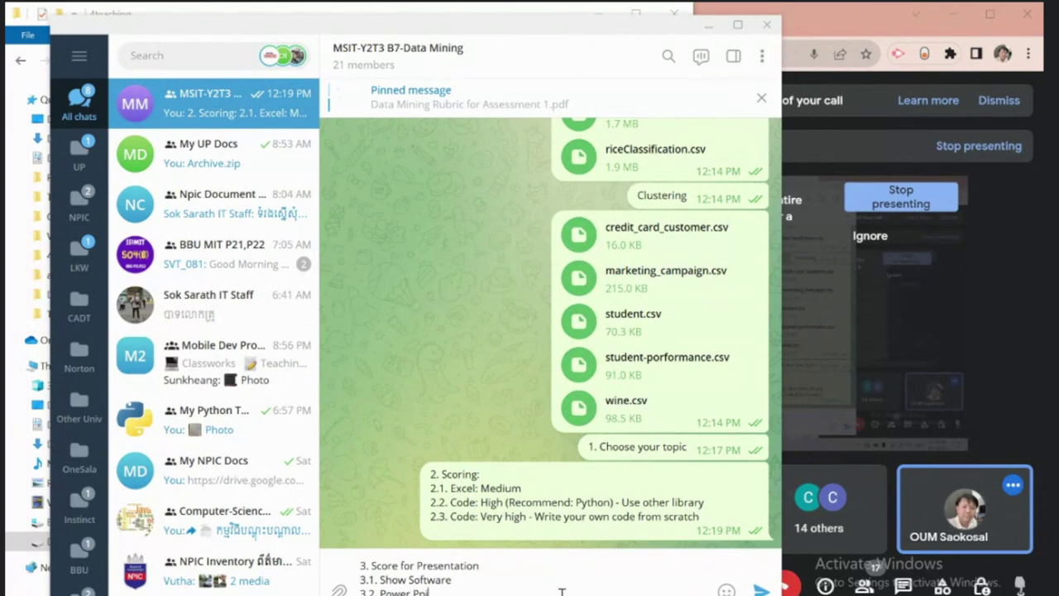
text(nt)
key(shift+Return)
text(3)
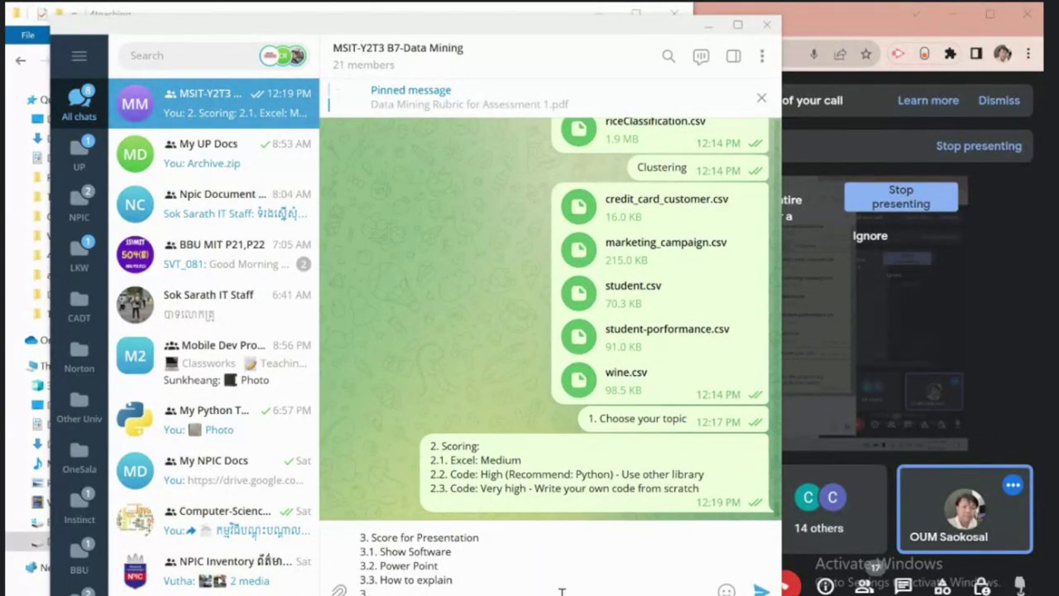
text(.4. How to explain the result)
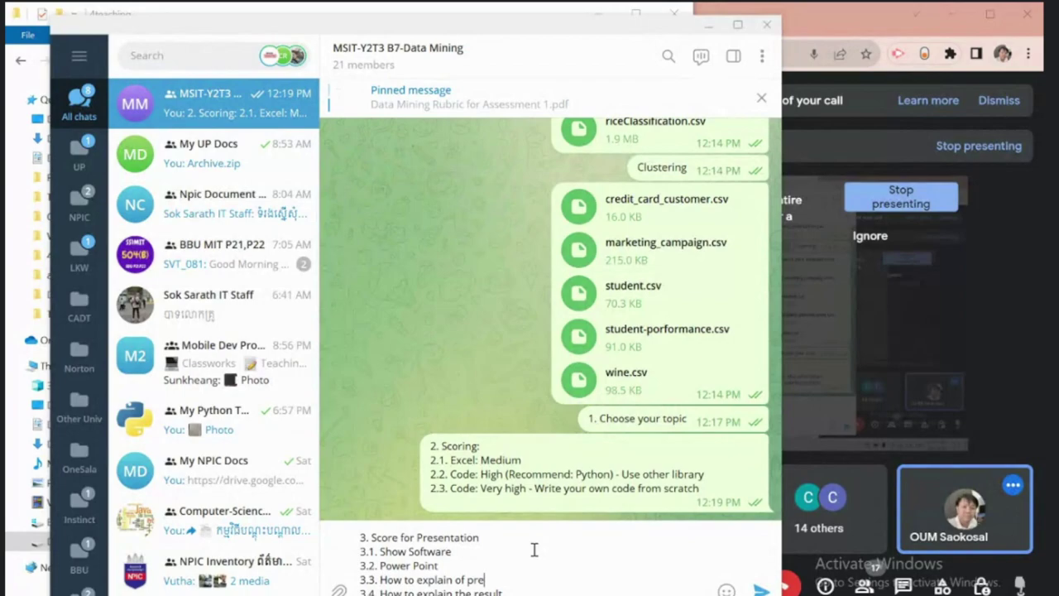
text(r)
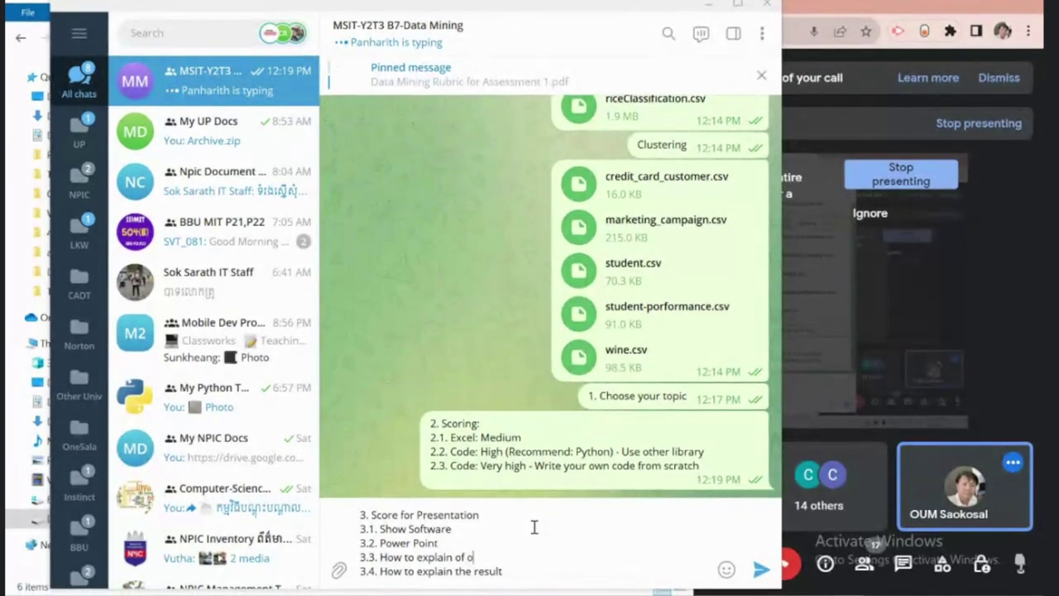
text(ocess)
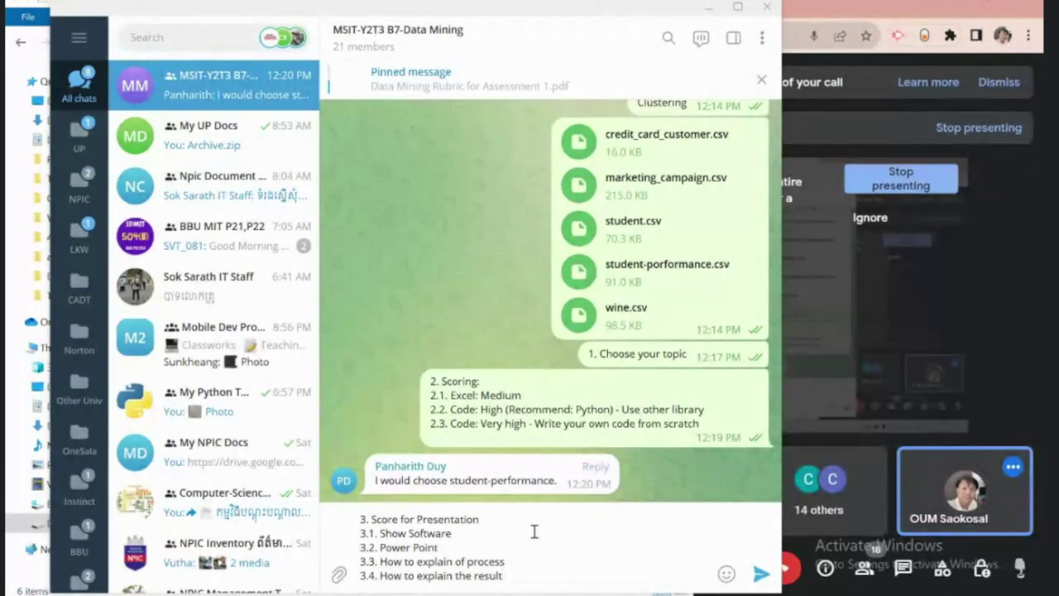
Step: Send the presentation scoring message, highlight its two 'How to explain' lines, then switch windows
key(Return)
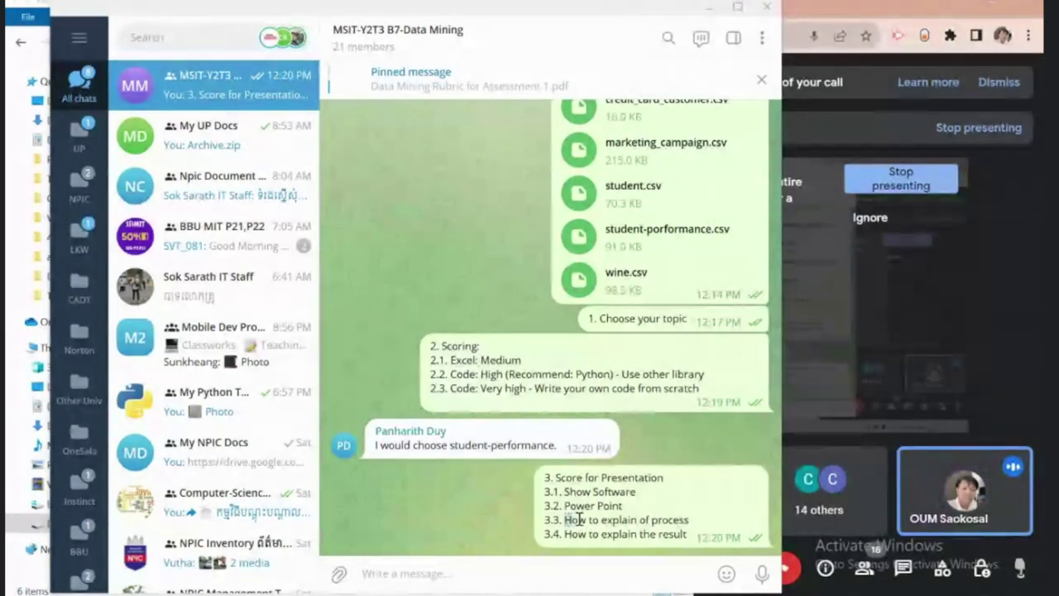
drag(564, 520, 693, 519)
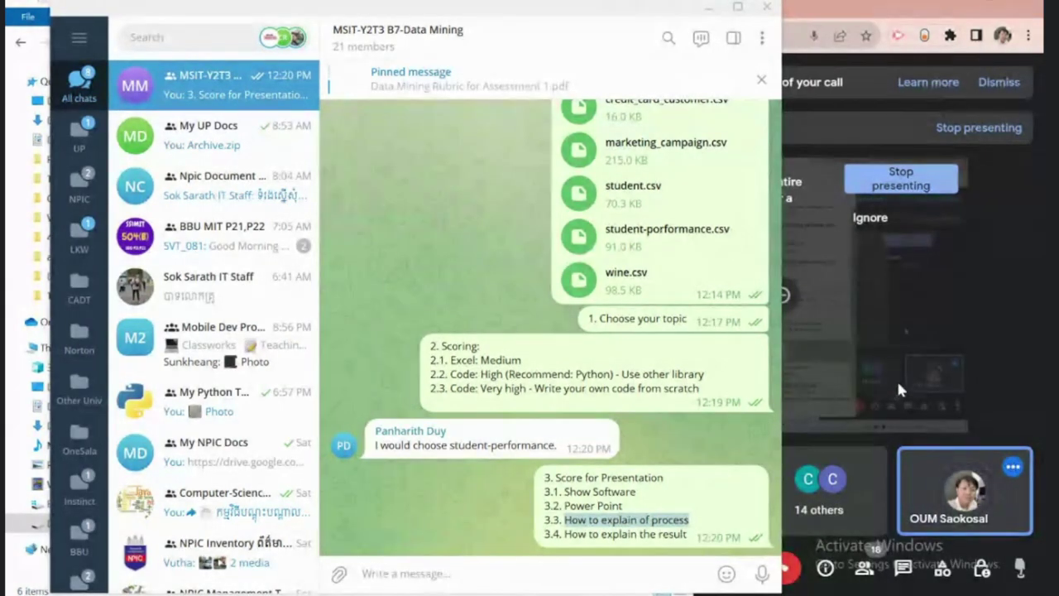
drag(560, 534, 692, 536)
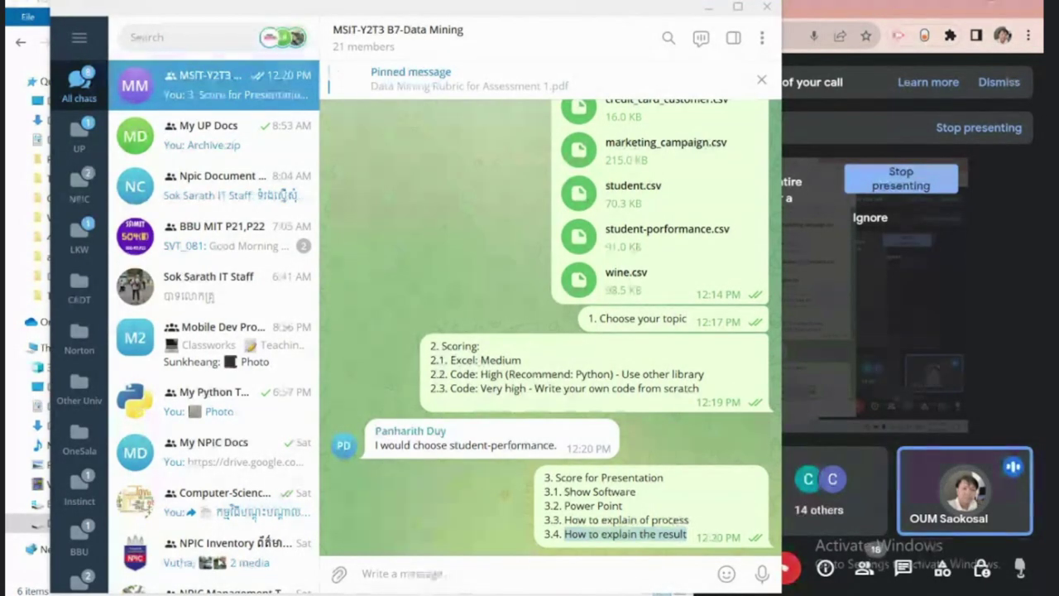
key(alt+Tab)
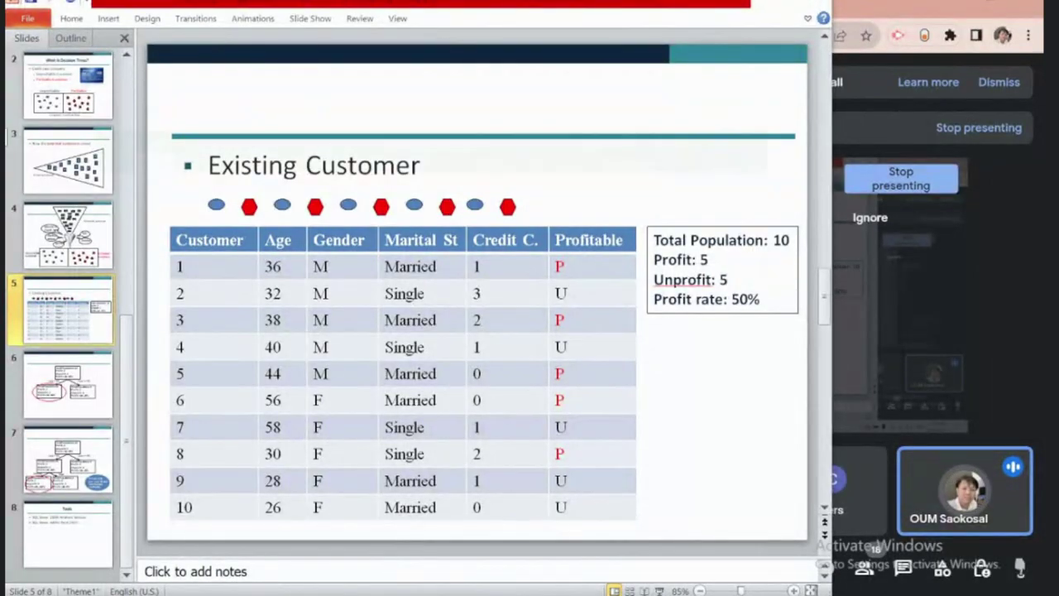
key(alt+Tab)
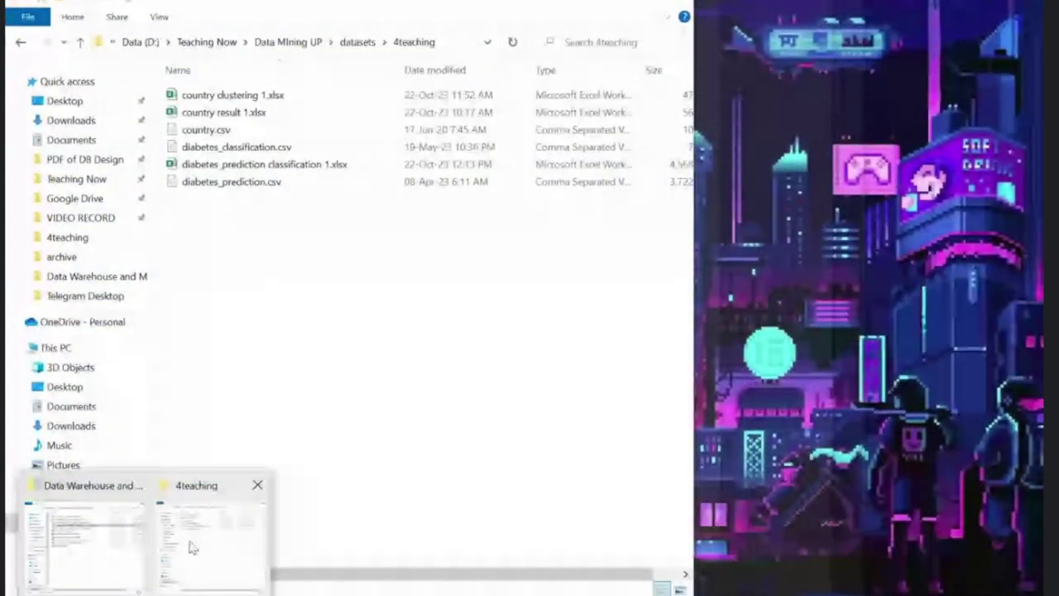
Step: Browse from the datasets folder to the clustering folder and open marketing_campaign.csv in Excel
click(192, 547)
click(360, 42)
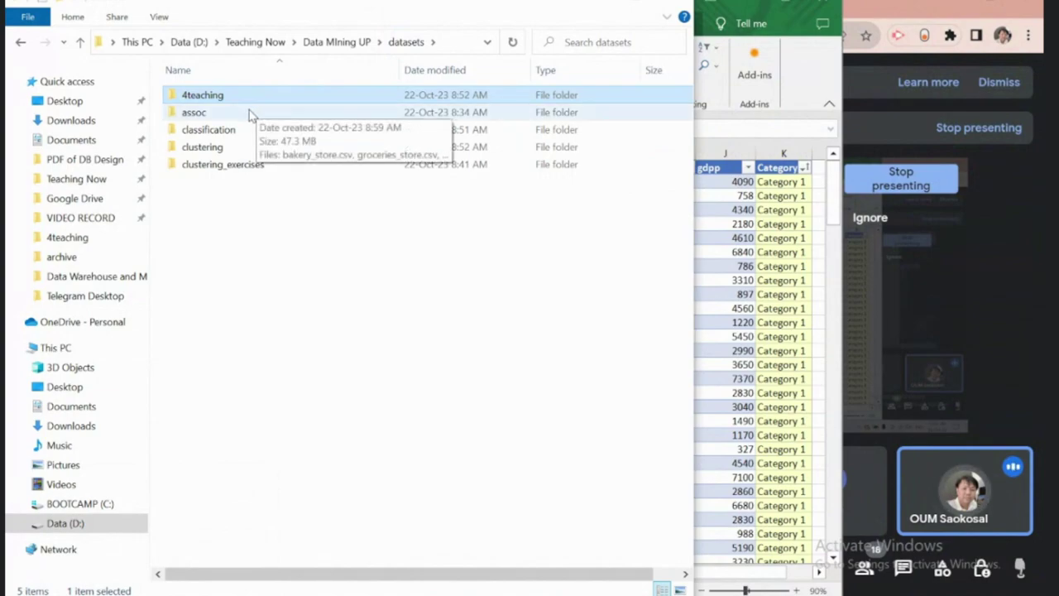
double_click(286, 112)
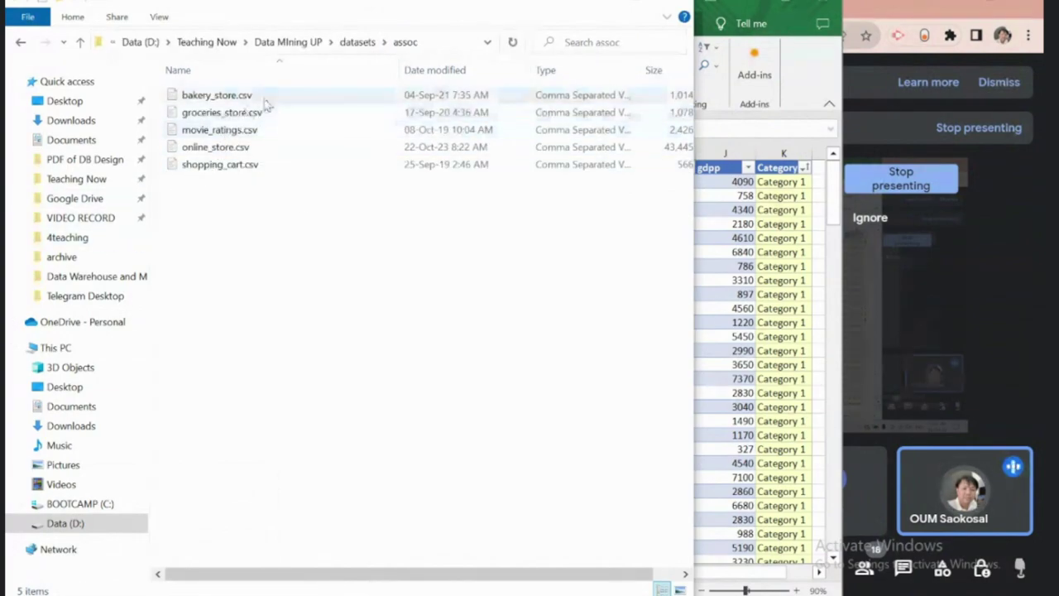
click(358, 41)
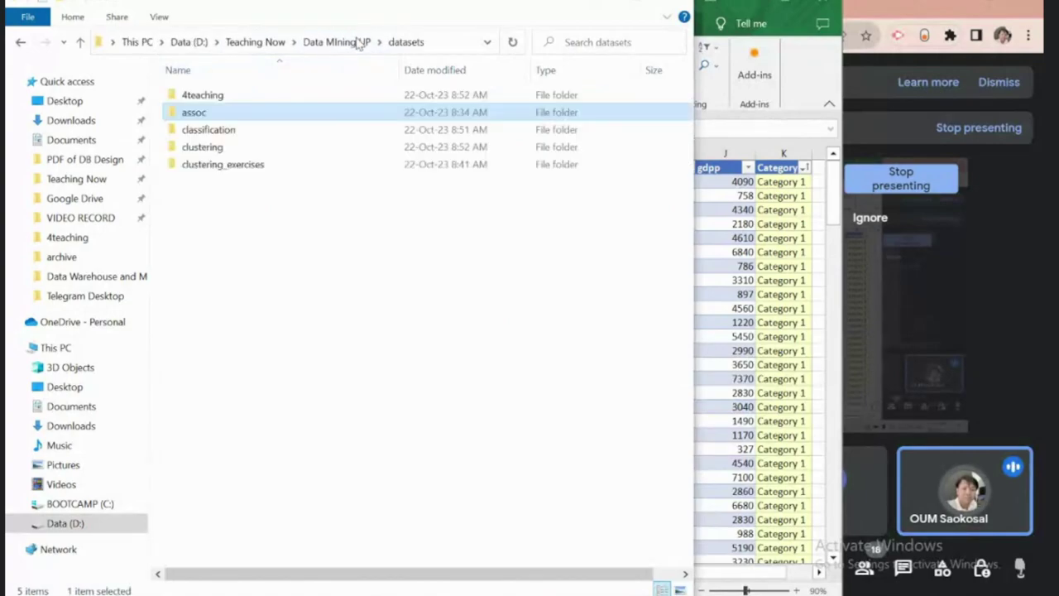
double_click(205, 147)
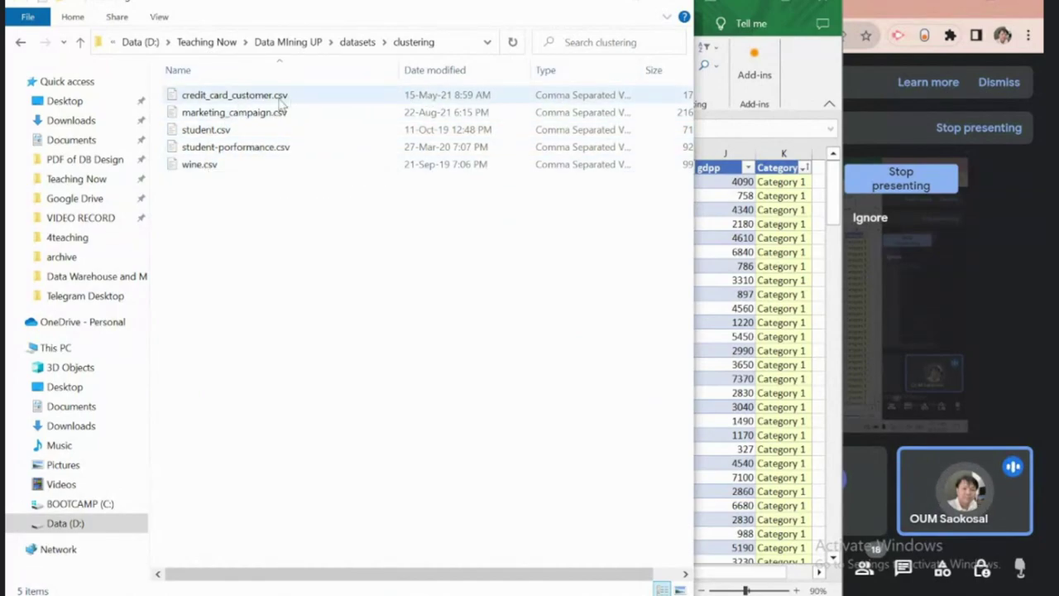
drag(398, 74, 365, 72)
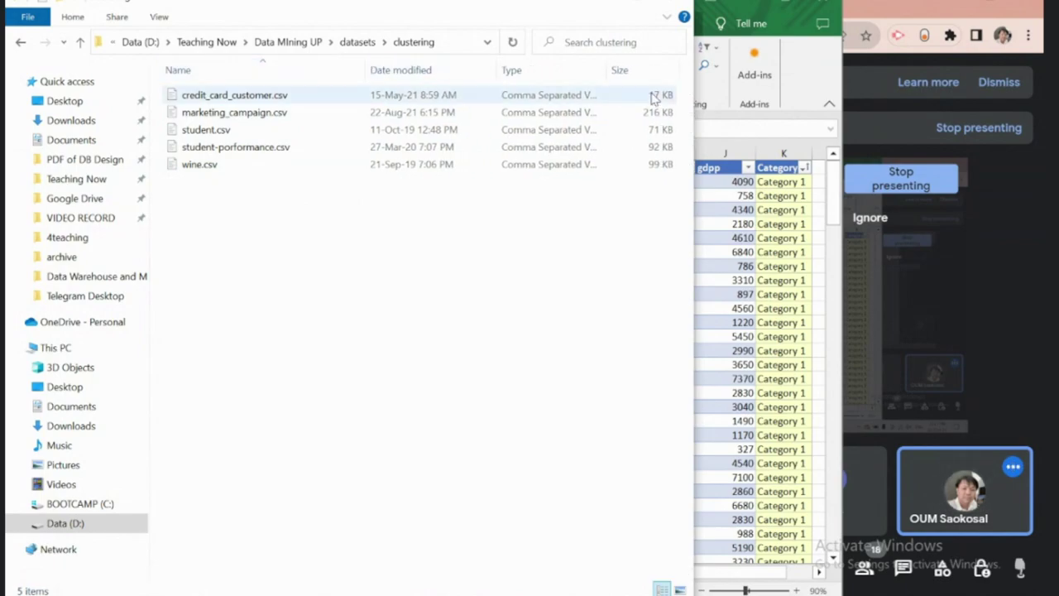
double_click(260, 115)
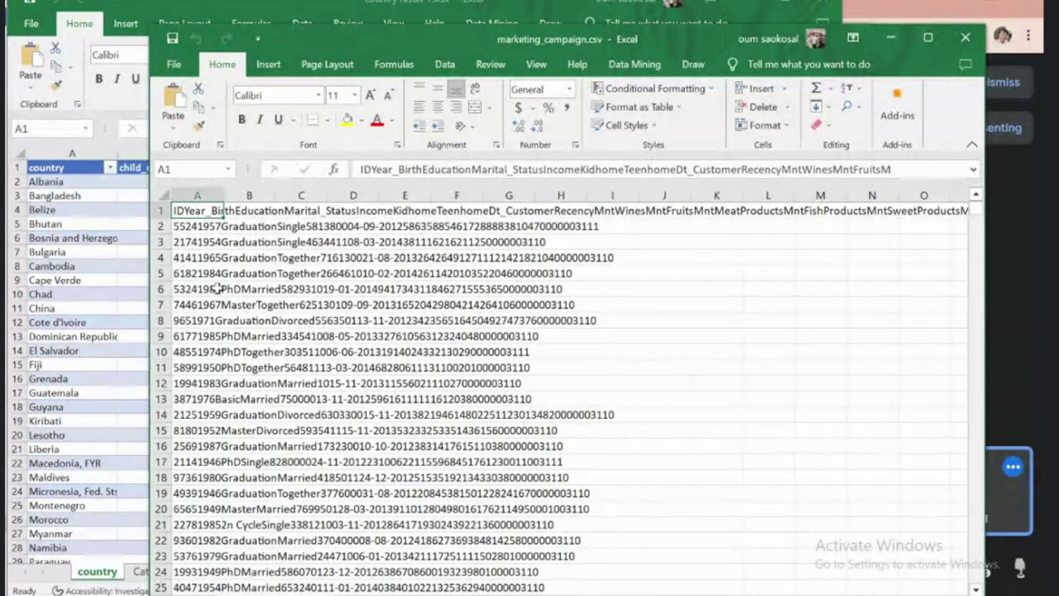
Step: Widen column A of marketing_campaign.csv, undoing an auto-fit first
drag(226, 193, 226, 192)
double_click(226, 193)
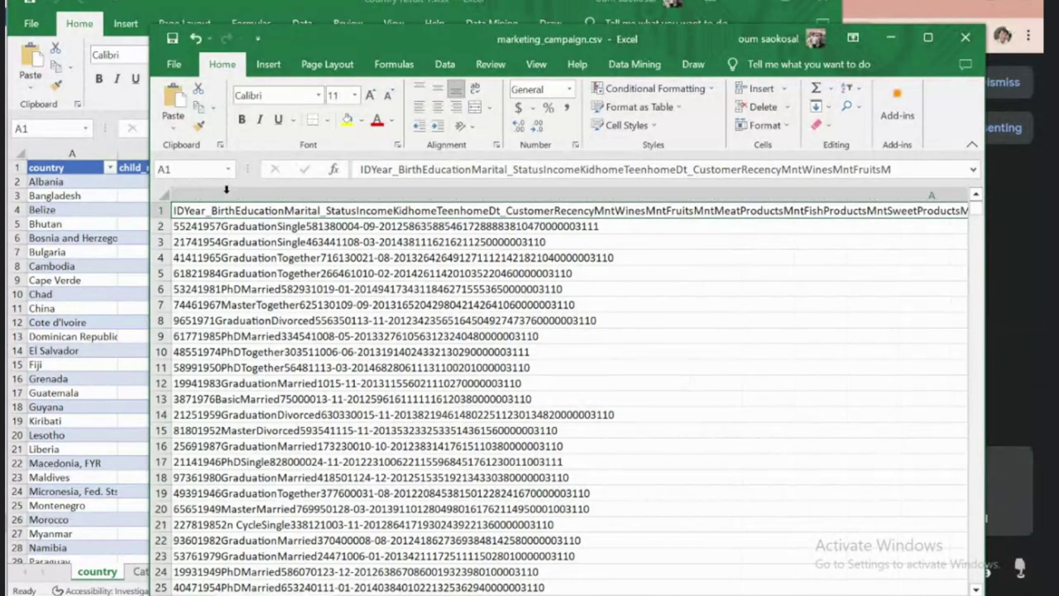
click(209, 258)
key(ctrl+z)
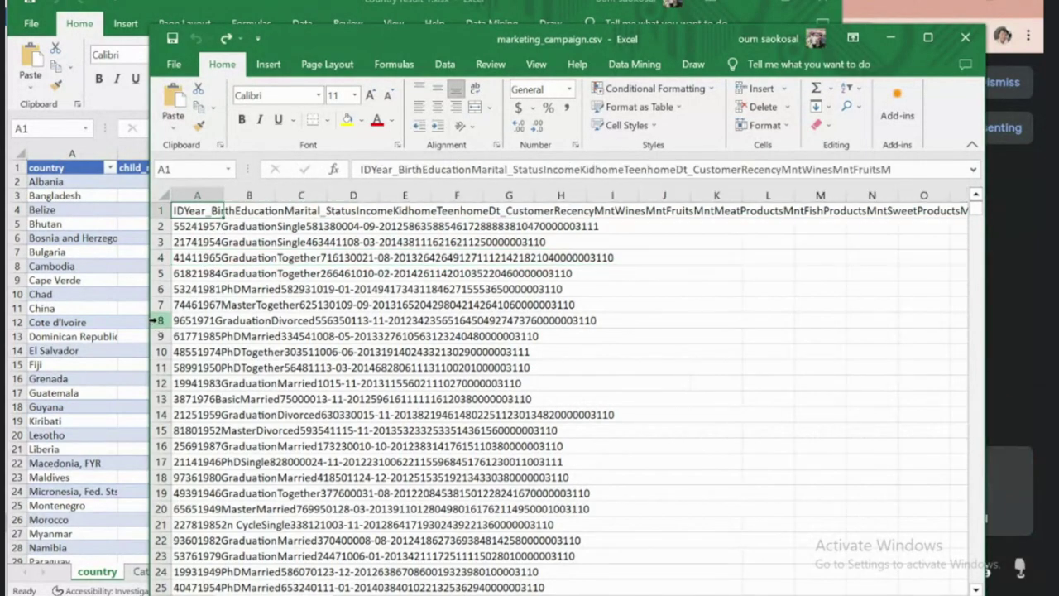
drag(223, 193, 343, 196)
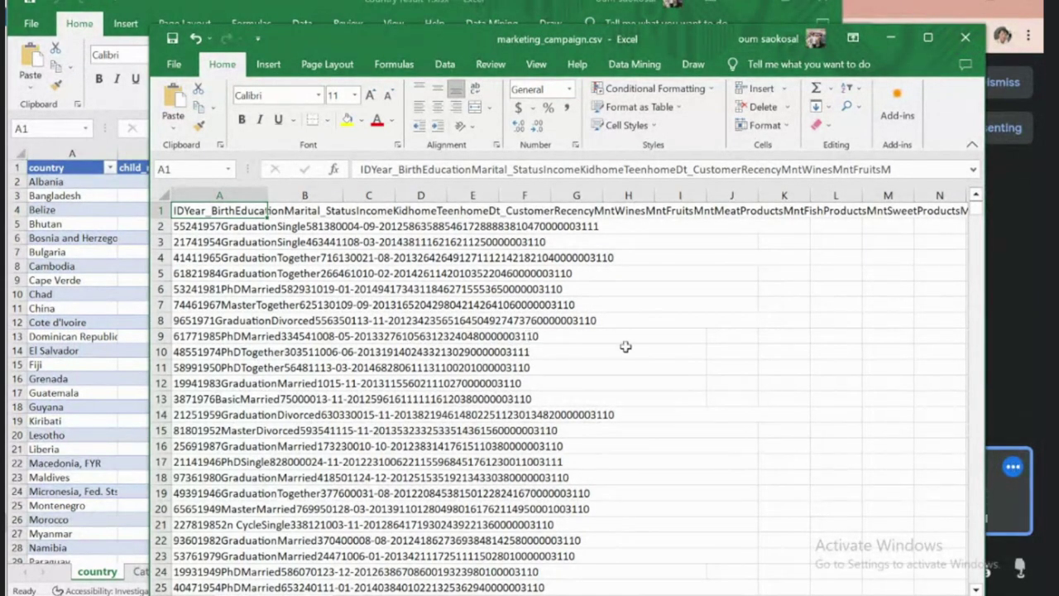
Step: Close marketing_campaign.csv without saving, then save and close country result 1.xlsx
click(965, 37)
click(552, 322)
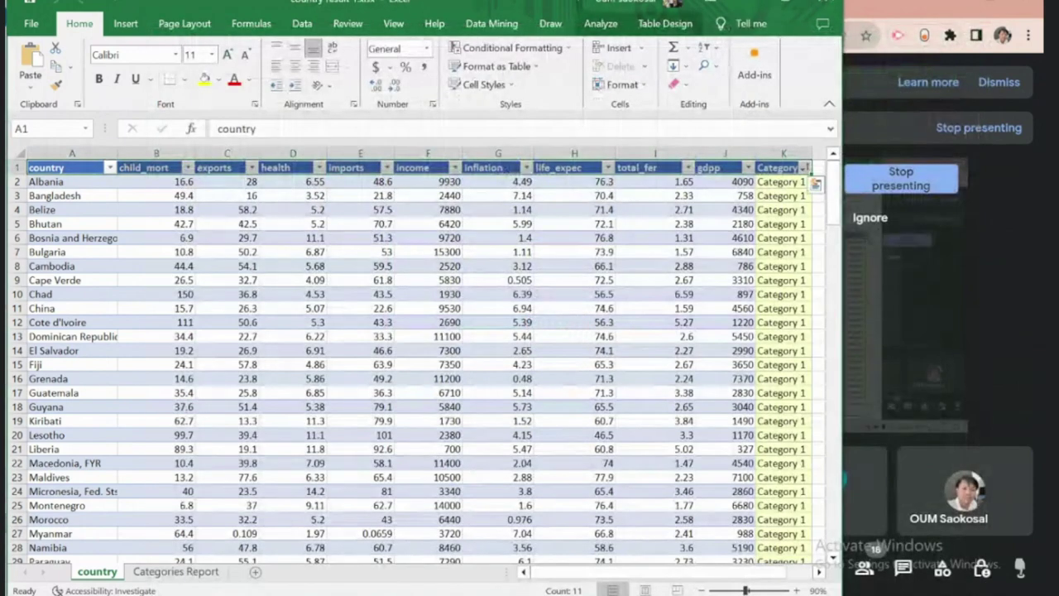
click(831, 2)
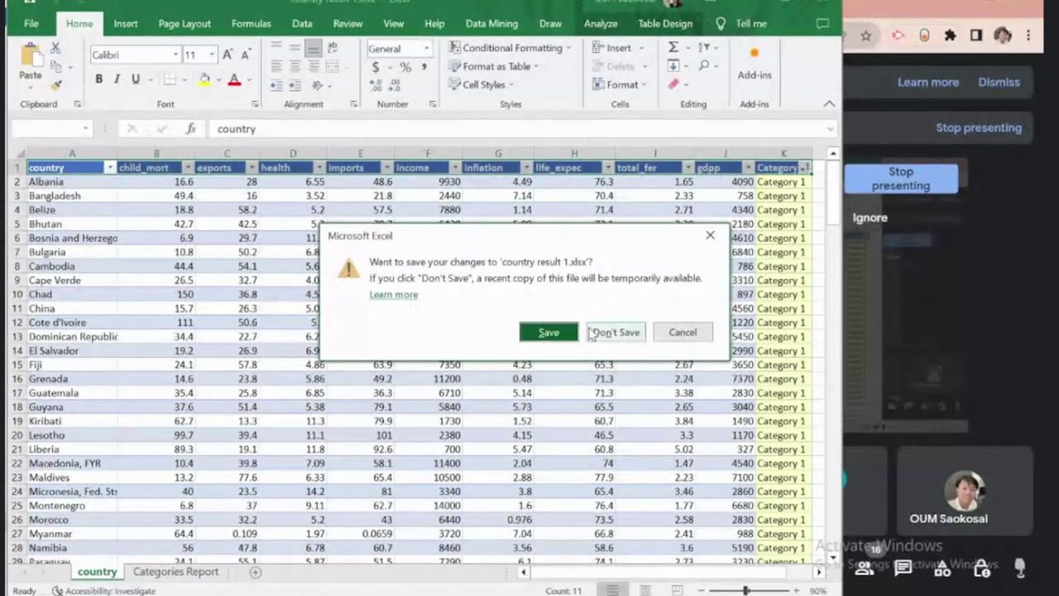
click(549, 332)
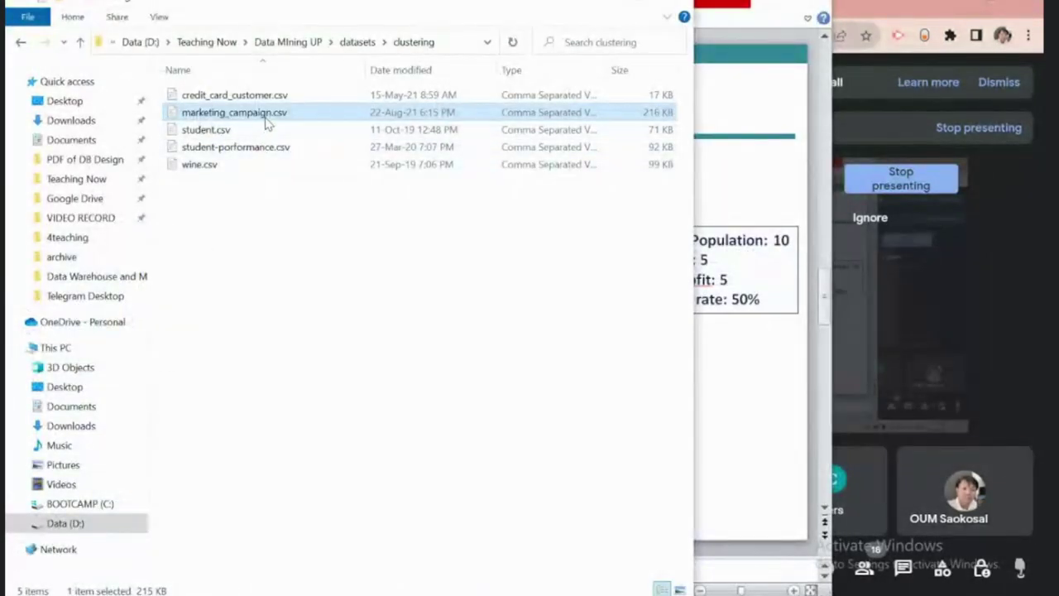
Step: Open marketing_campaign.csv in Visual Studio Code and maximize the window
right_click(266, 117)
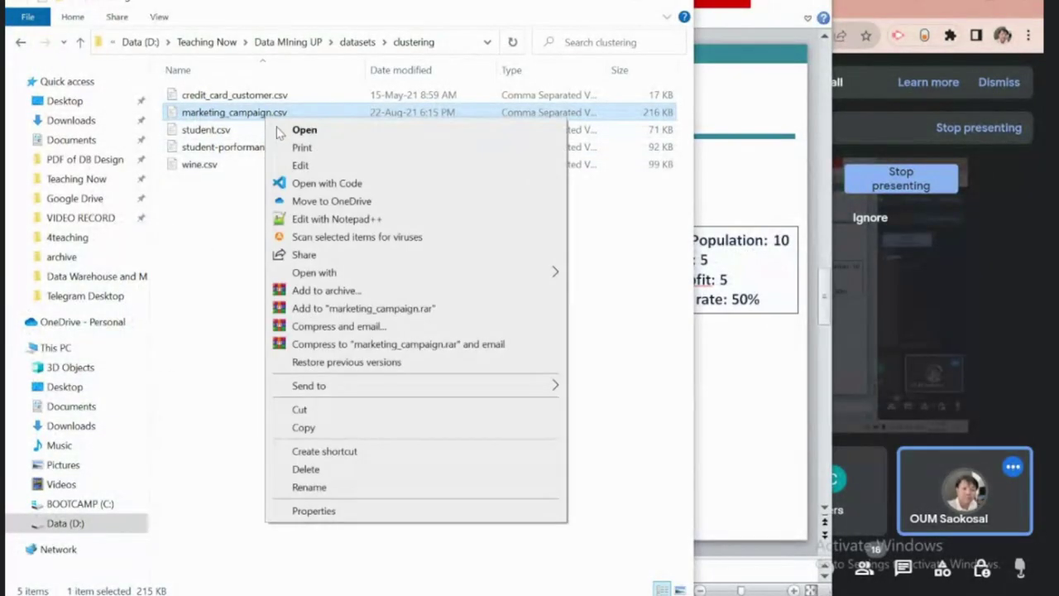
mouse_move(364, 272)
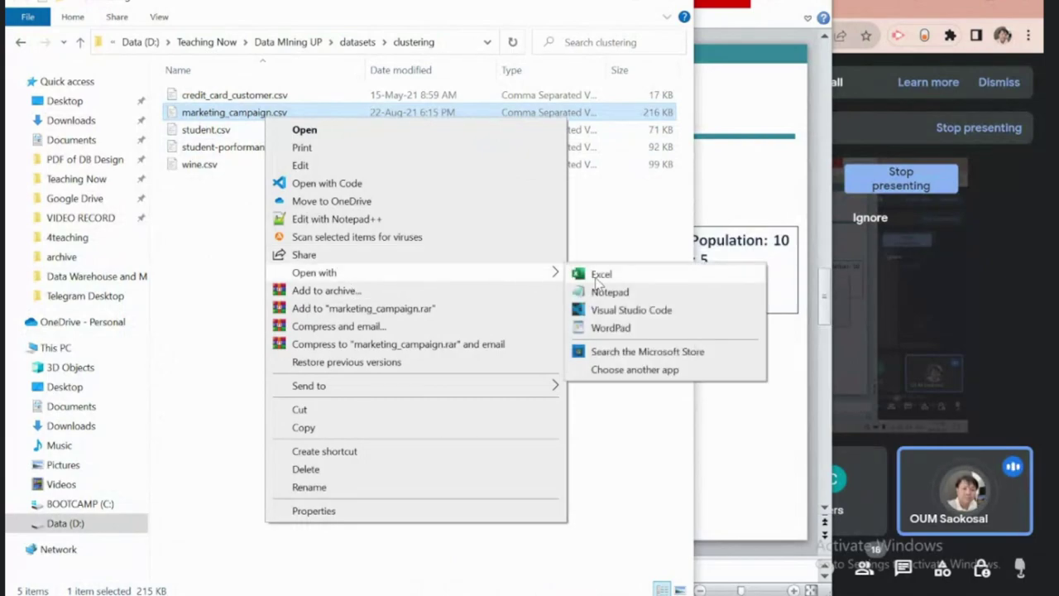
click(617, 309)
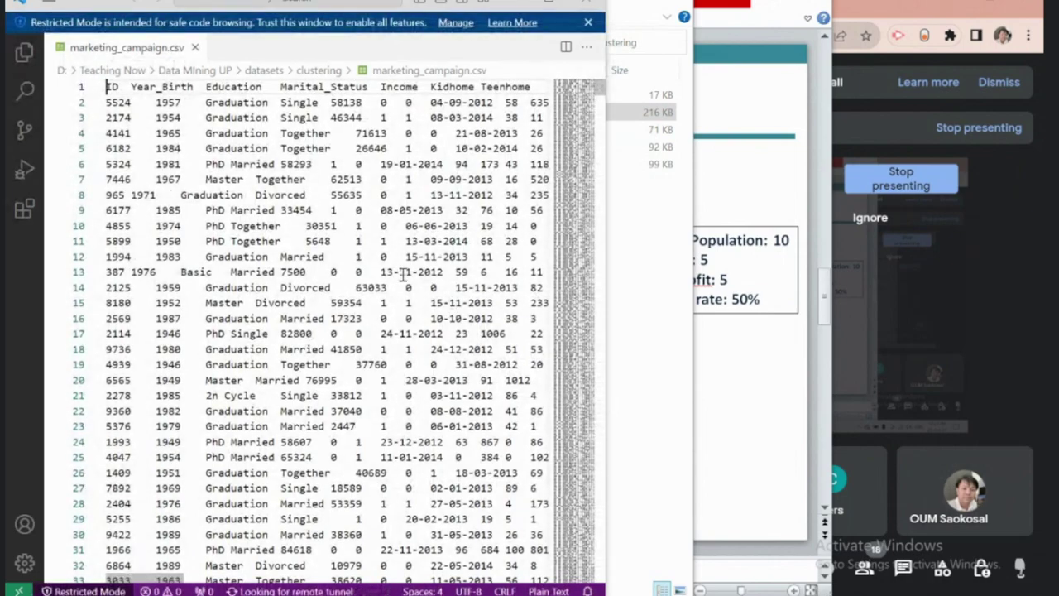
drag(131, 102, 157, 102)
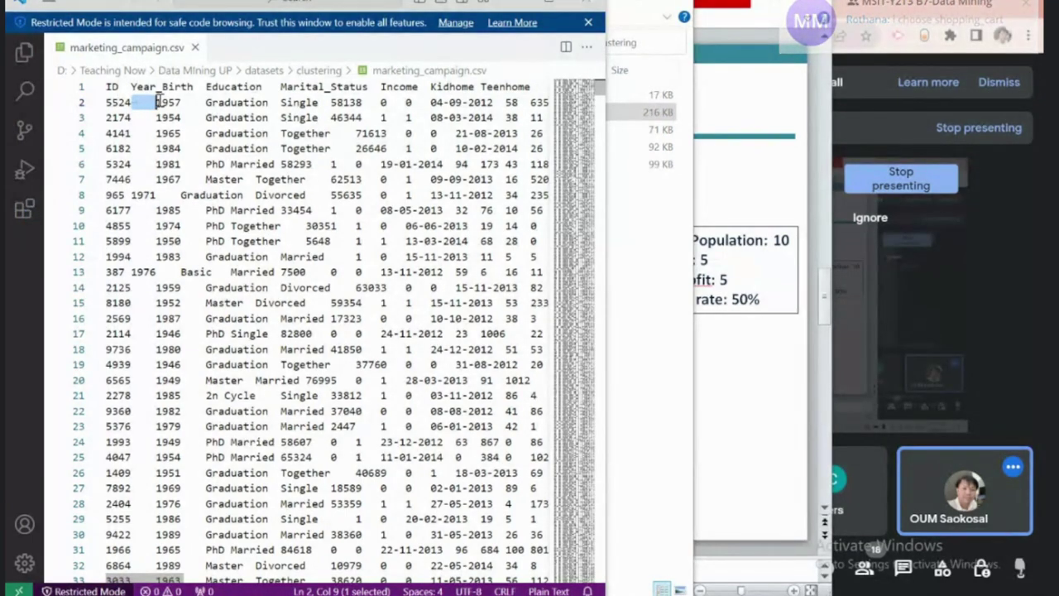
double_click(489, 5)
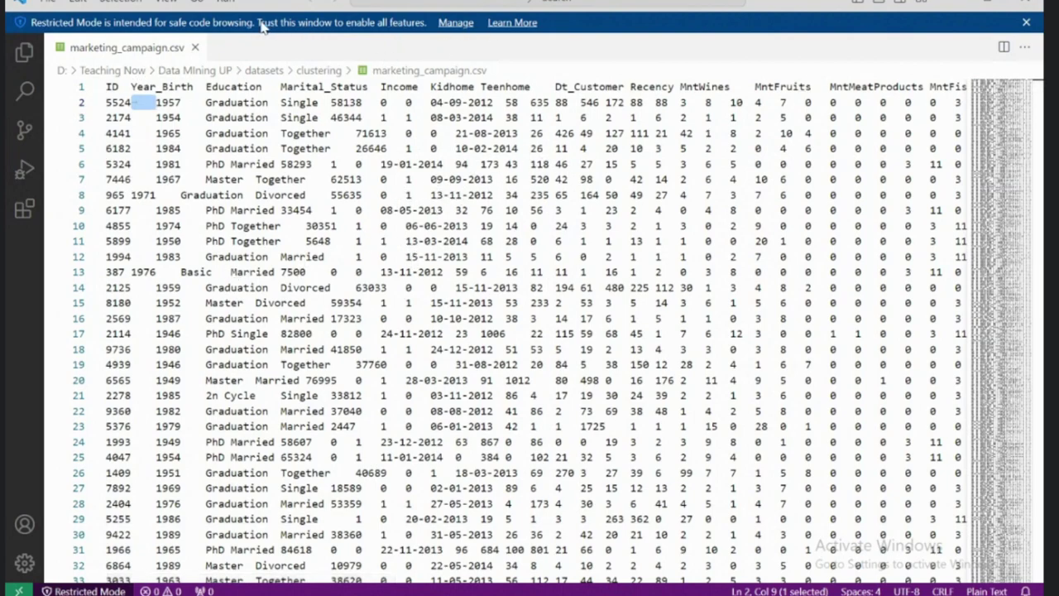
Step: Mark the window as trusted through Workspace Trust and show the installed extensions
click(454, 24)
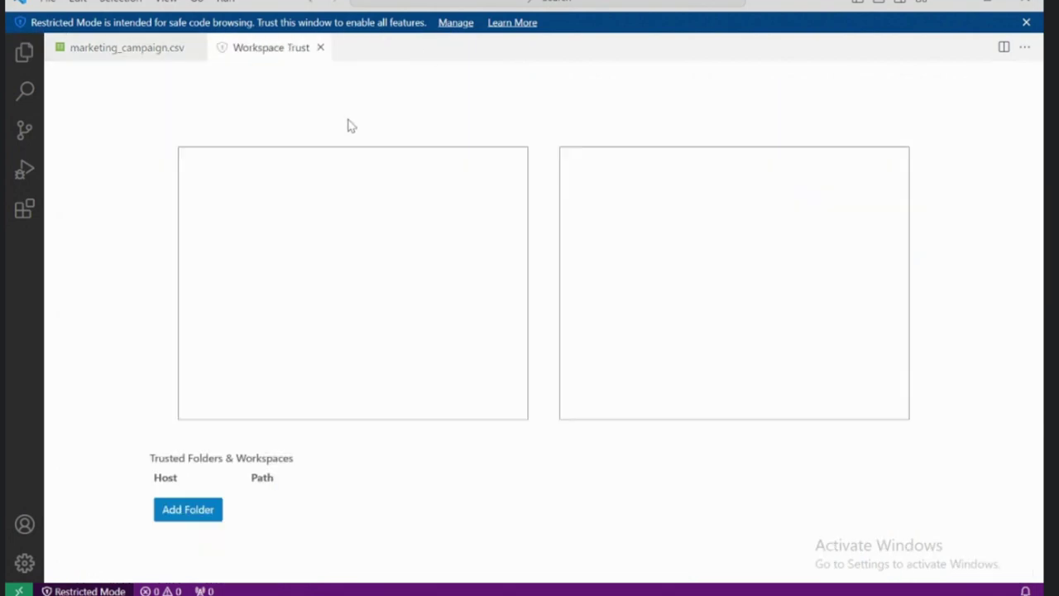
click(344, 404)
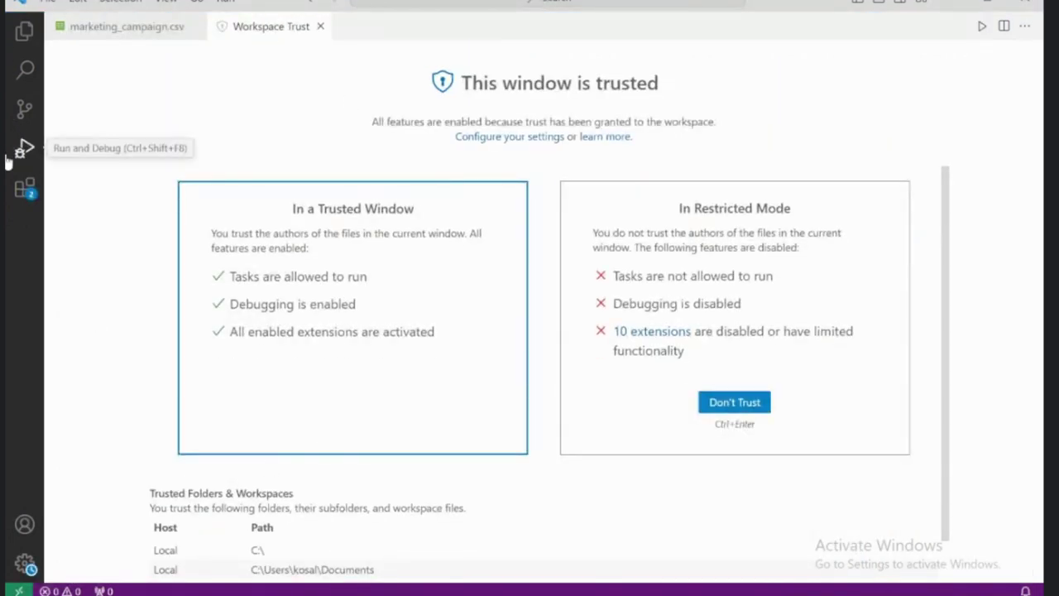
click(24, 190)
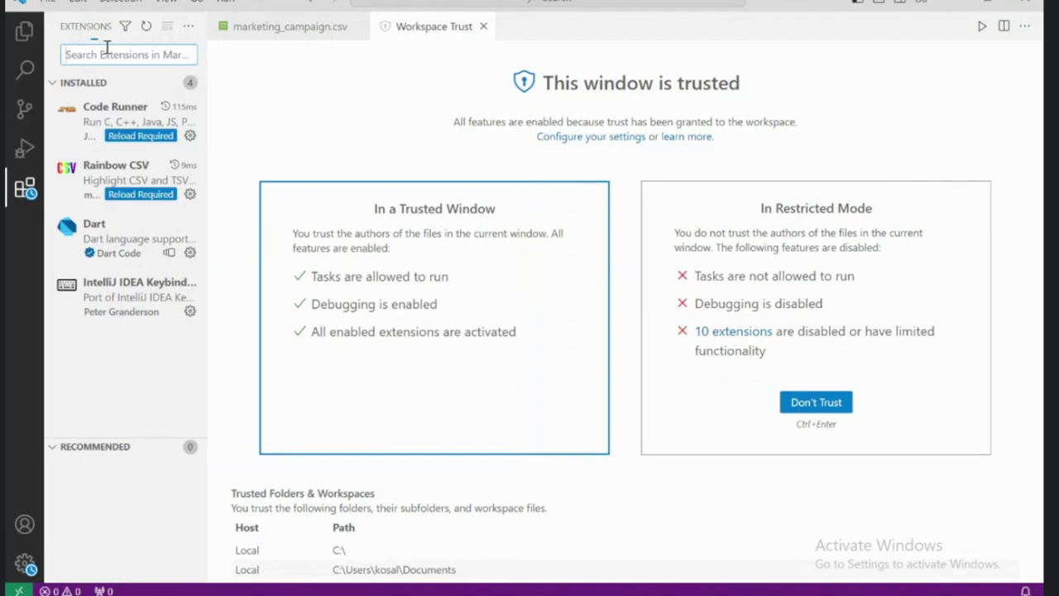
Step: Install the CSV to Table extension from the Extensions search, then go back to marketing_campaign.csv
text(csv)
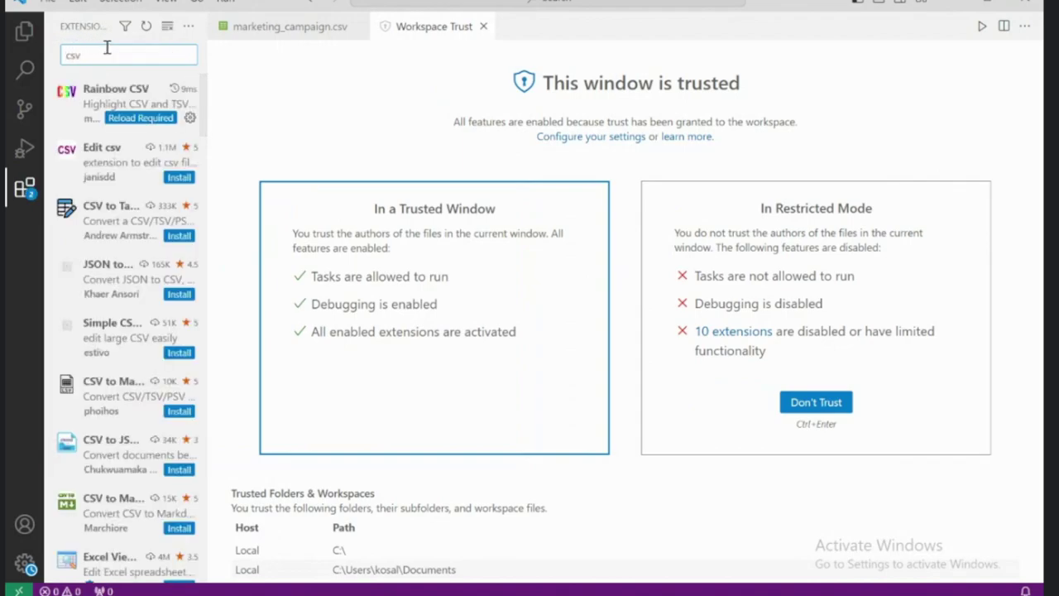
click(116, 220)
click(443, 144)
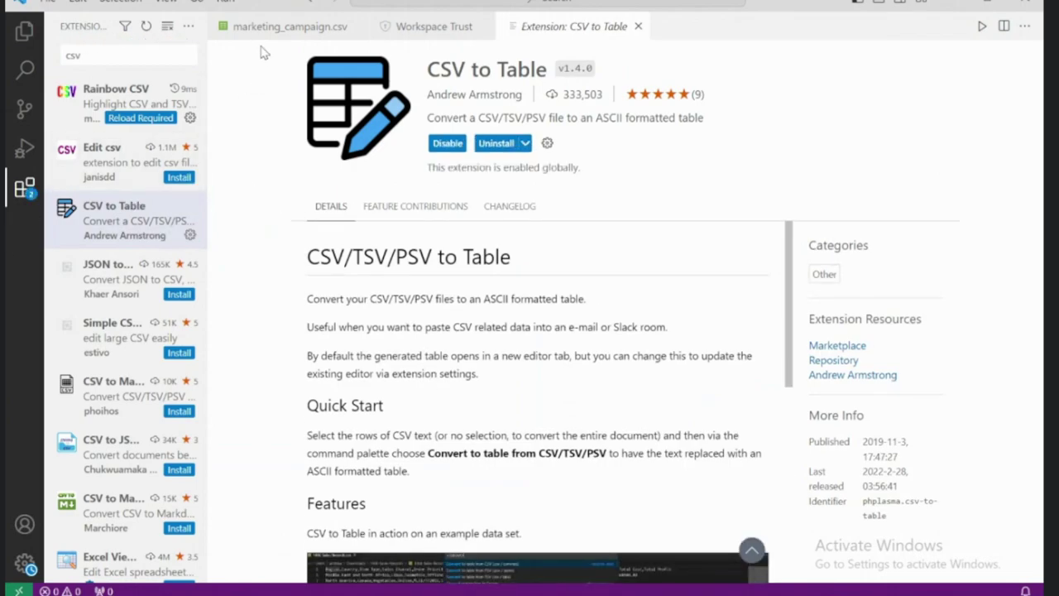
click(279, 31)
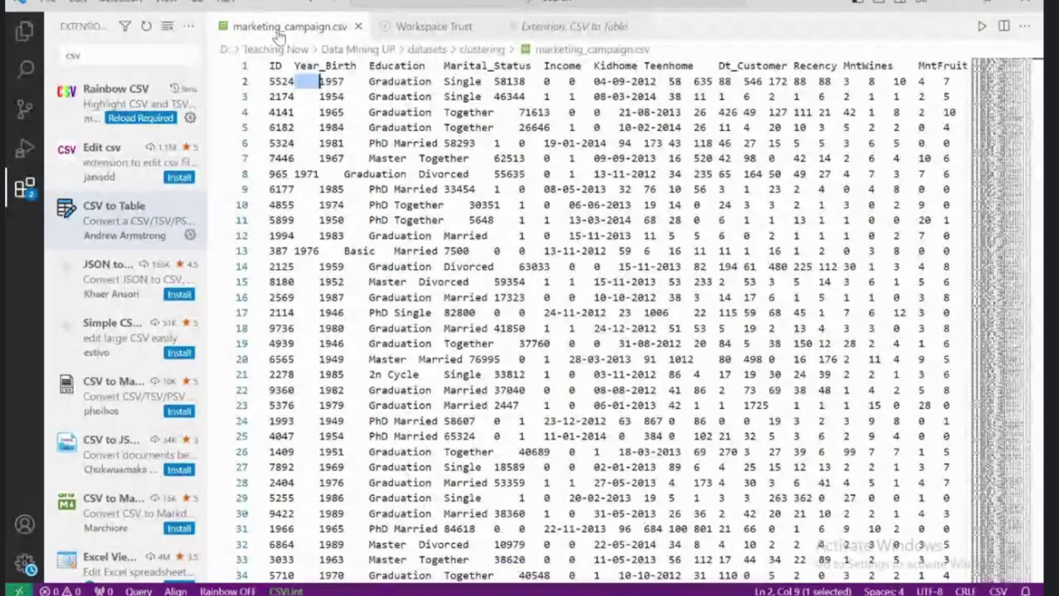
Step: Convert the CSV to a tab-separated table and compare Untitled-1 with the source data
key(ctrl+shift+p)
text(convert)
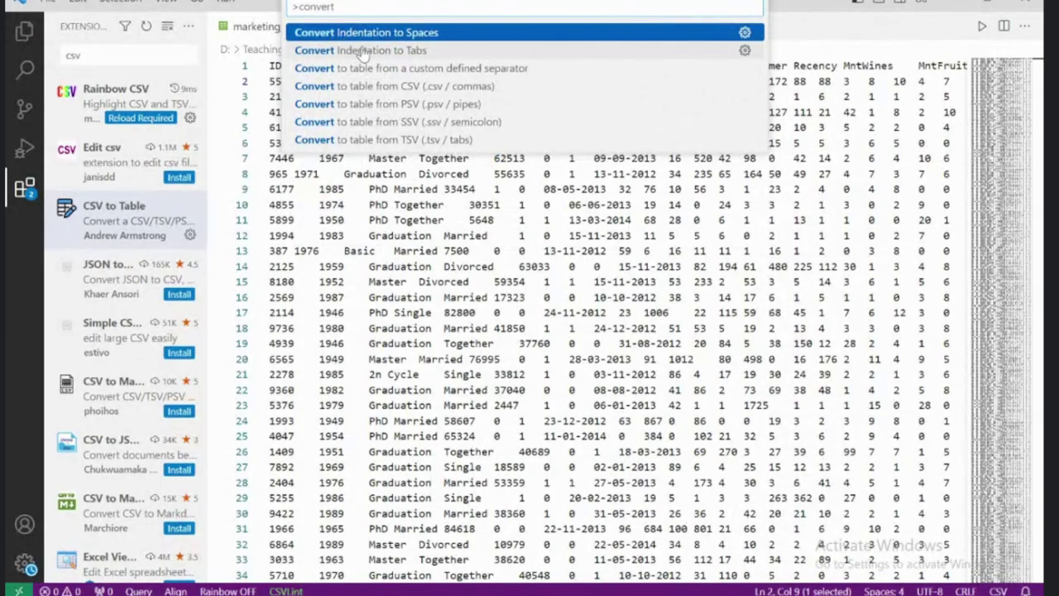
click(402, 138)
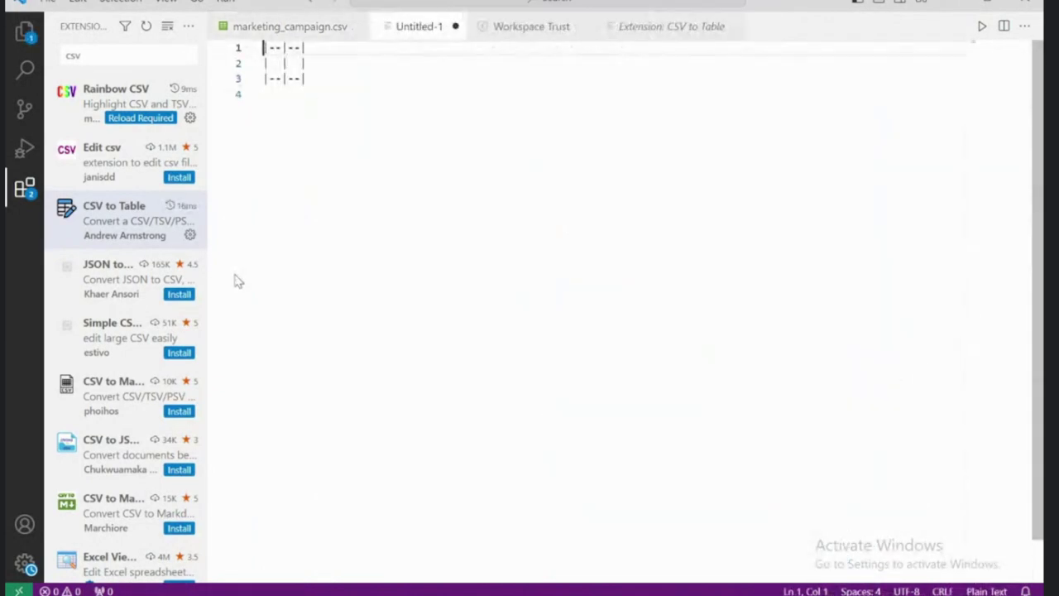
click(308, 33)
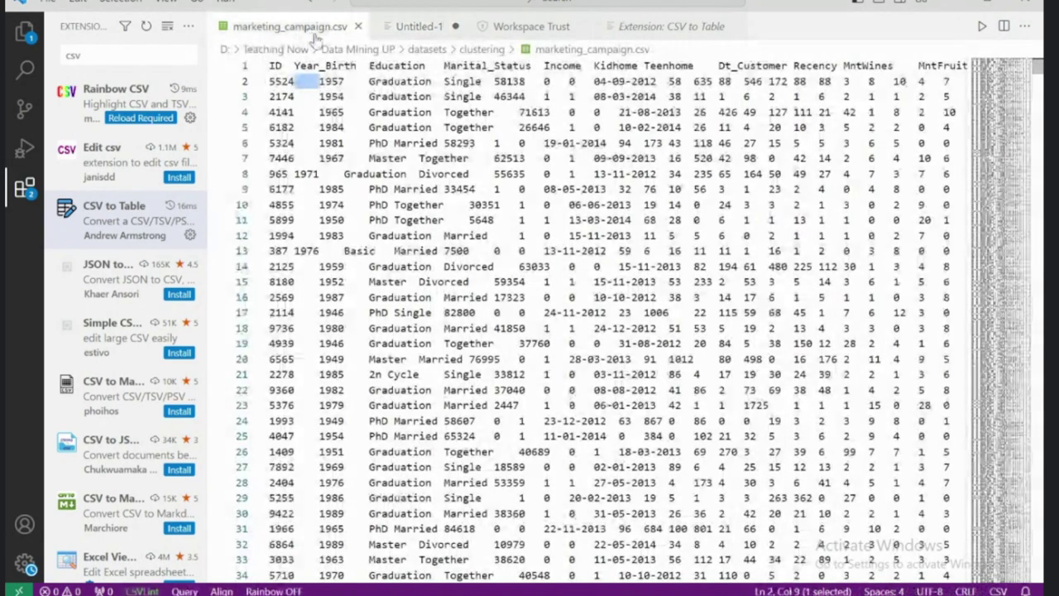
click(408, 29)
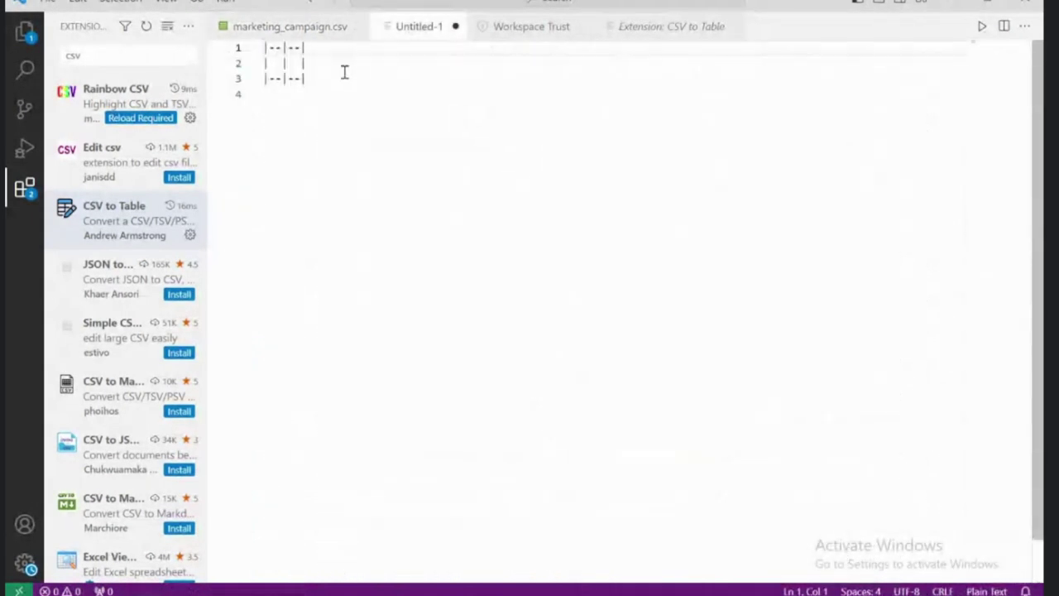
click(322, 30)
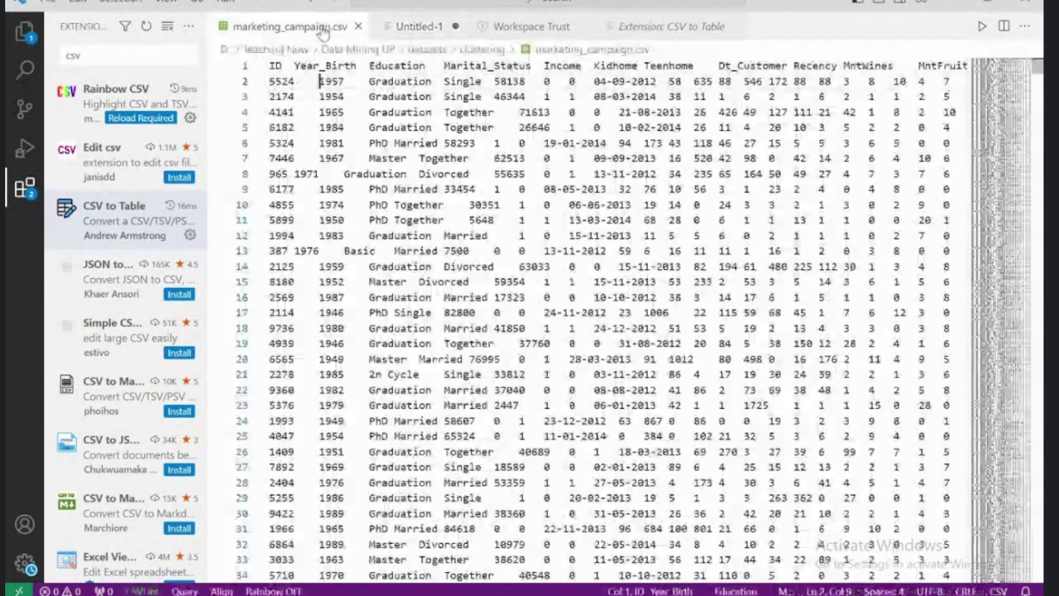
Step: Convert the data again as a pipe-separated table into Untitled-2
key(ctrl+shift+p)
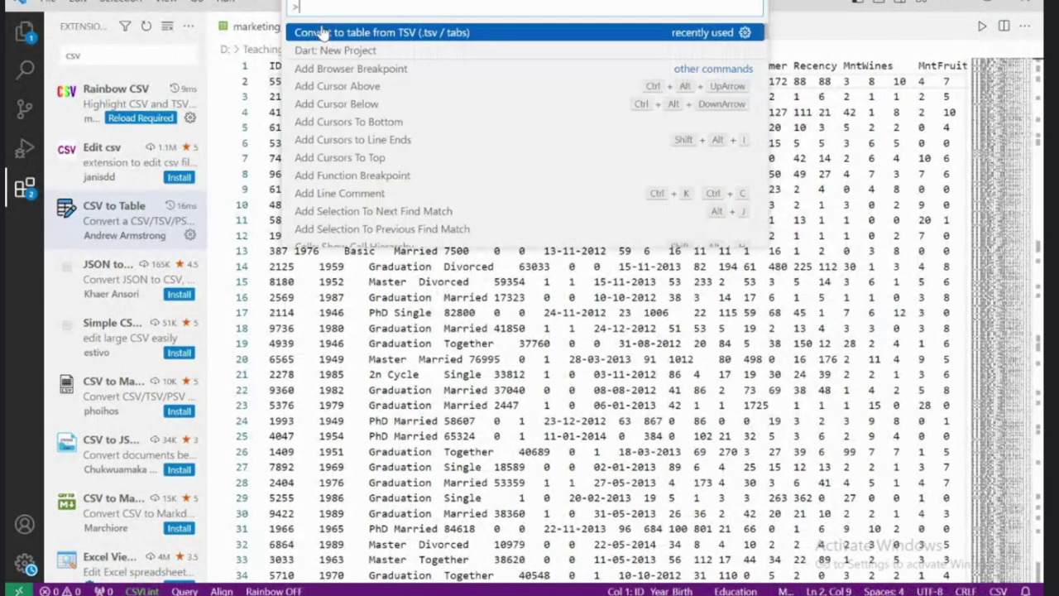
text(conv)
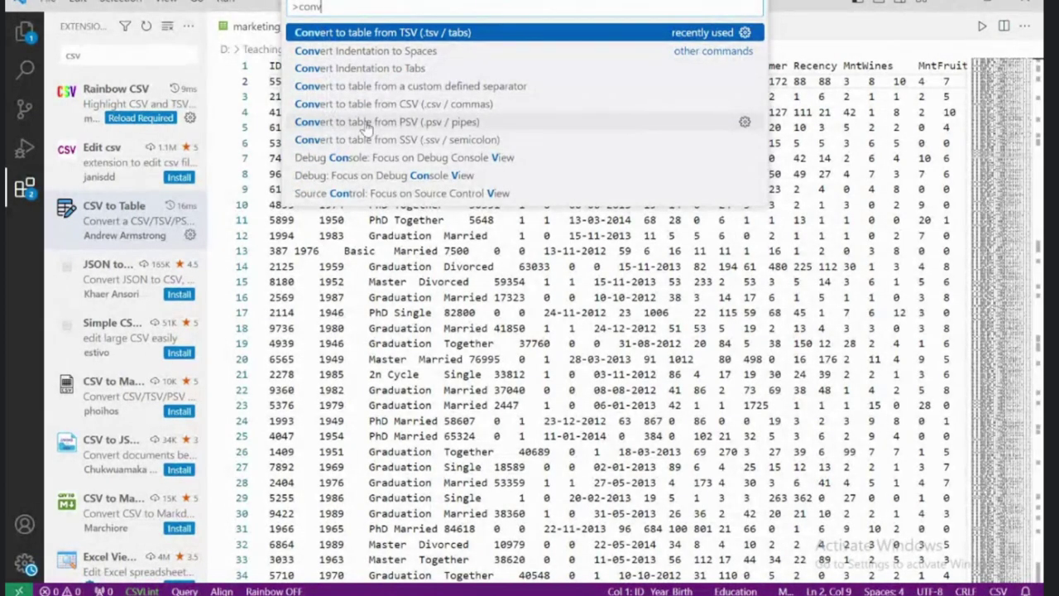
click(421, 124)
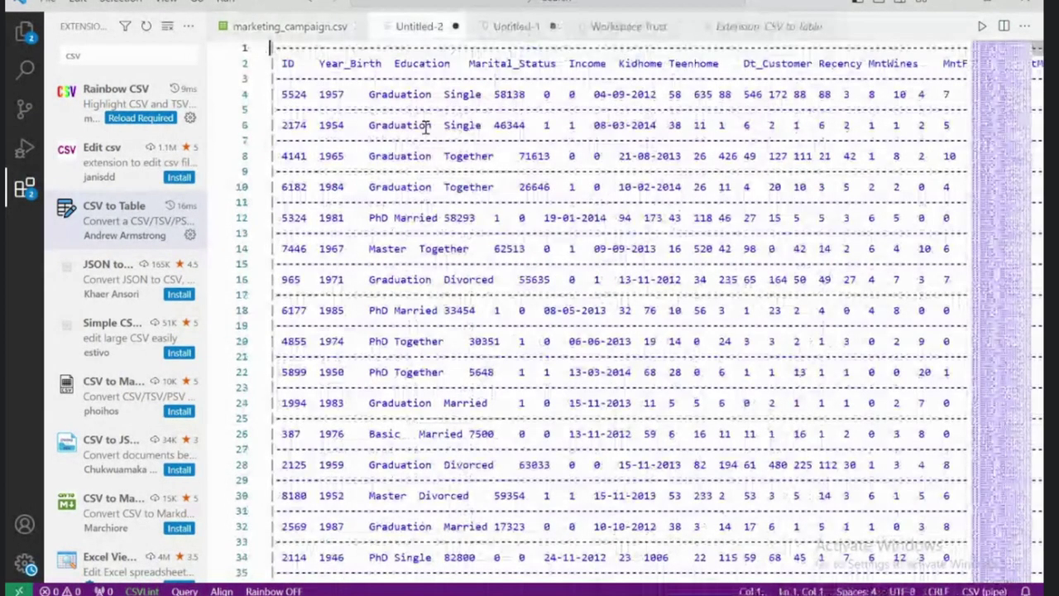
double_click(327, 94)
click(399, 106)
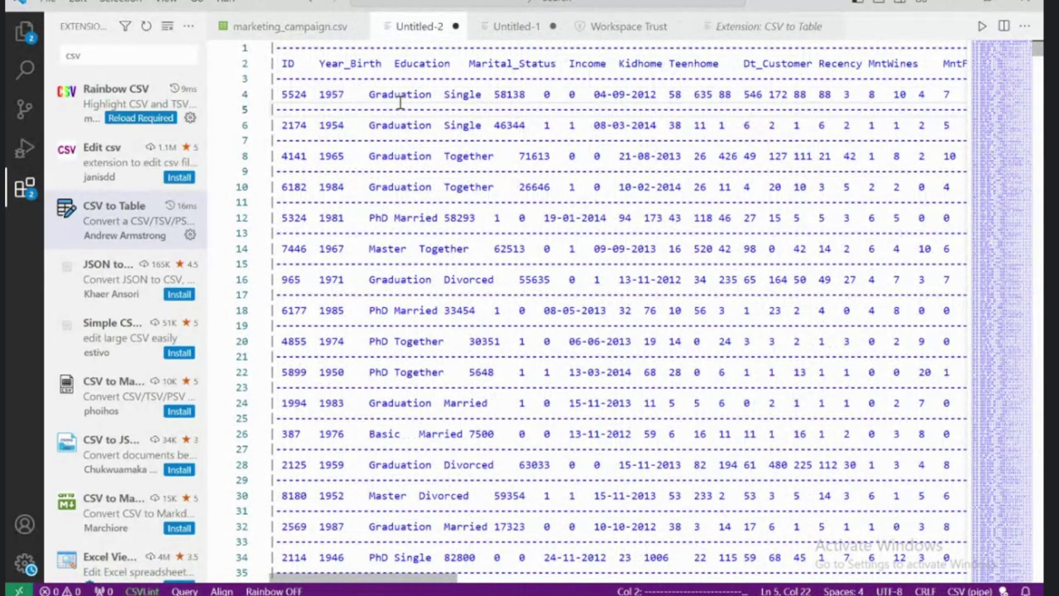
Step: Close the Untitled-2 and Untitled-1 tables without saving
click(456, 27)
click(543, 322)
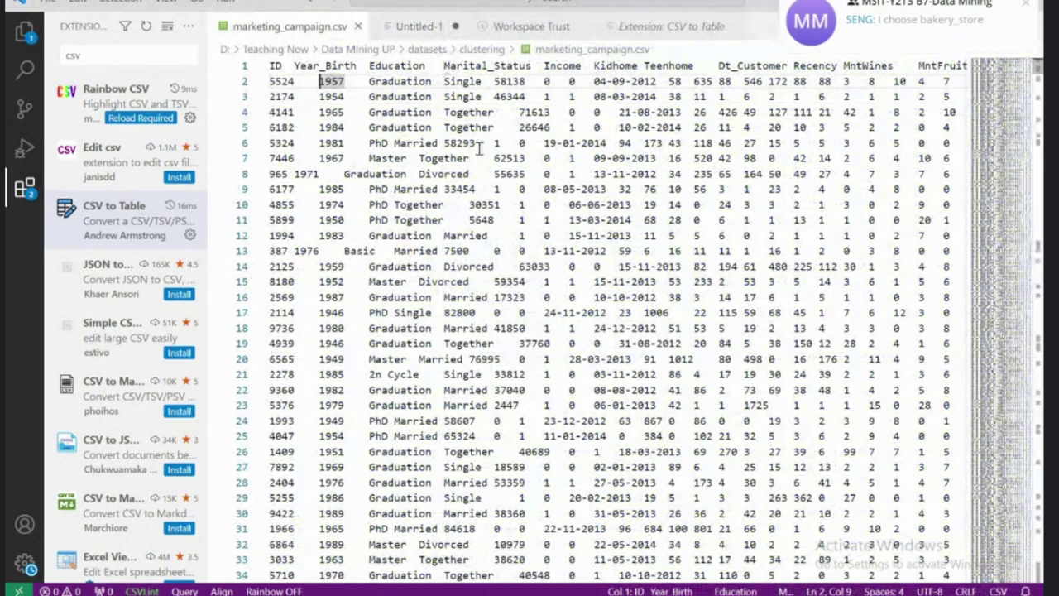
click(410, 27)
click(456, 28)
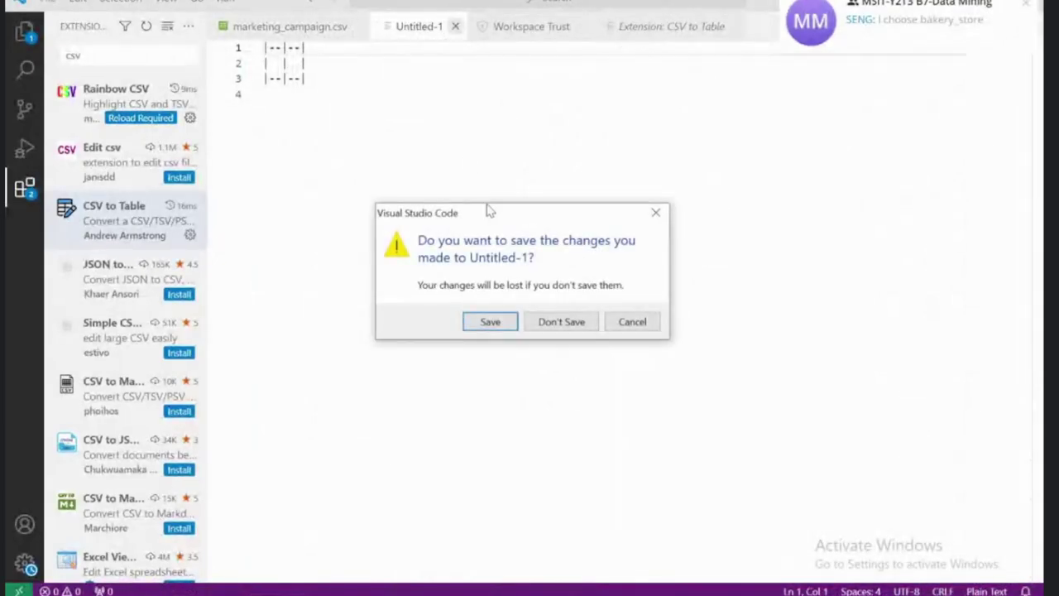
click(554, 321)
Step: Close the Workspace Trust and CSV to Table extension pages, leaving only marketing_campaign.csv
click(308, 79)
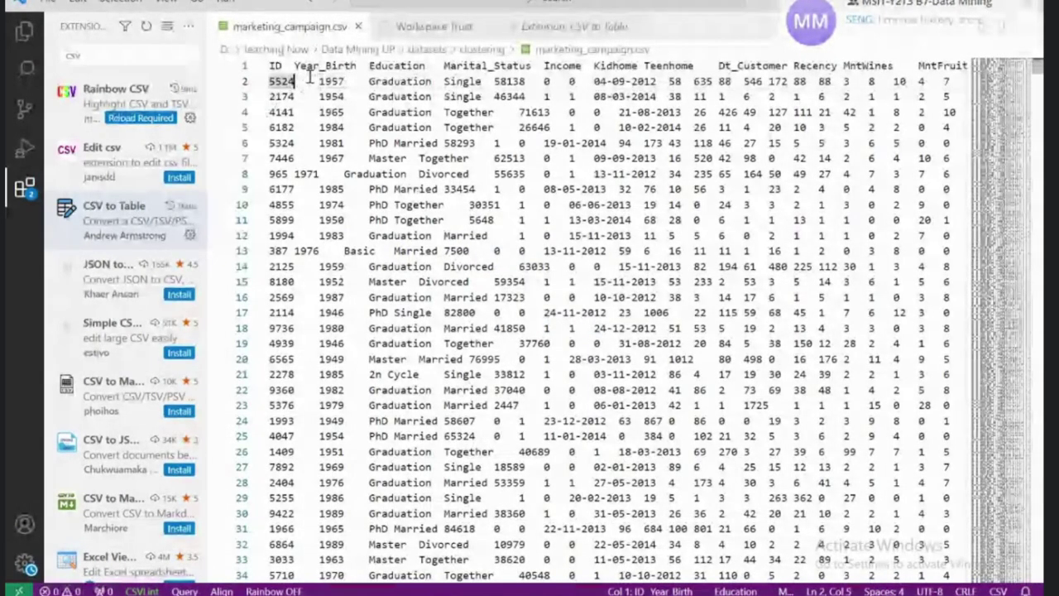
click(443, 27)
click(481, 27)
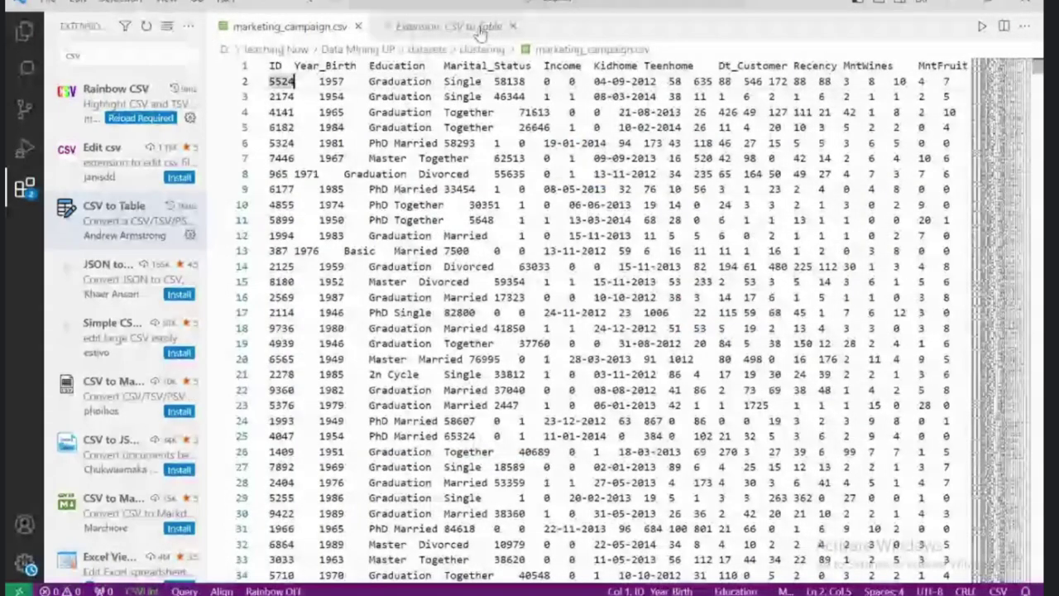
click(480, 27)
click(512, 27)
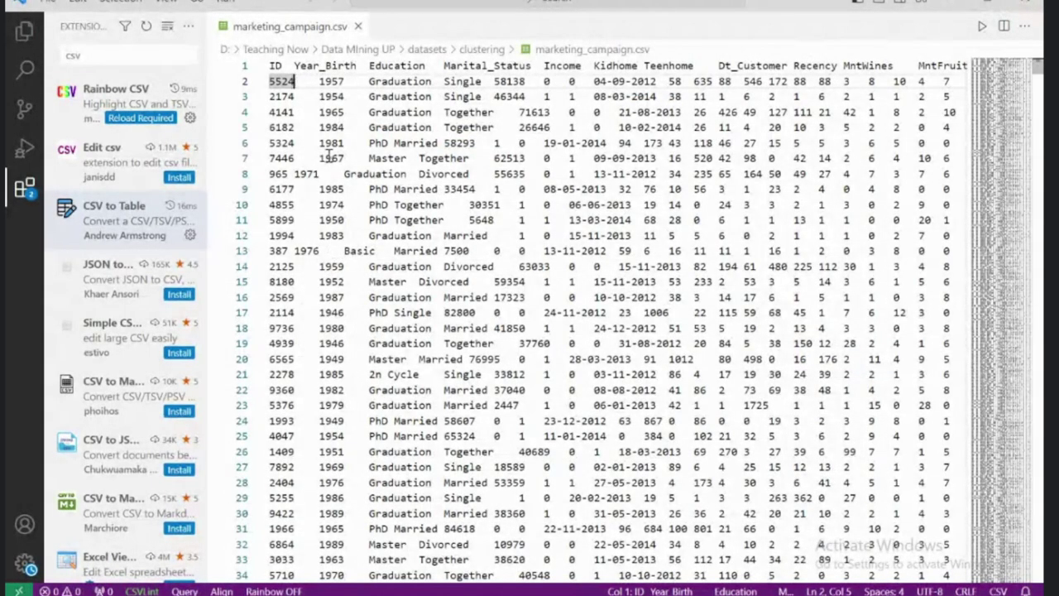
Step: Fix the separators in rows 8 and 13 so their fields line up with the columns
click(300, 174)
key(Tab)
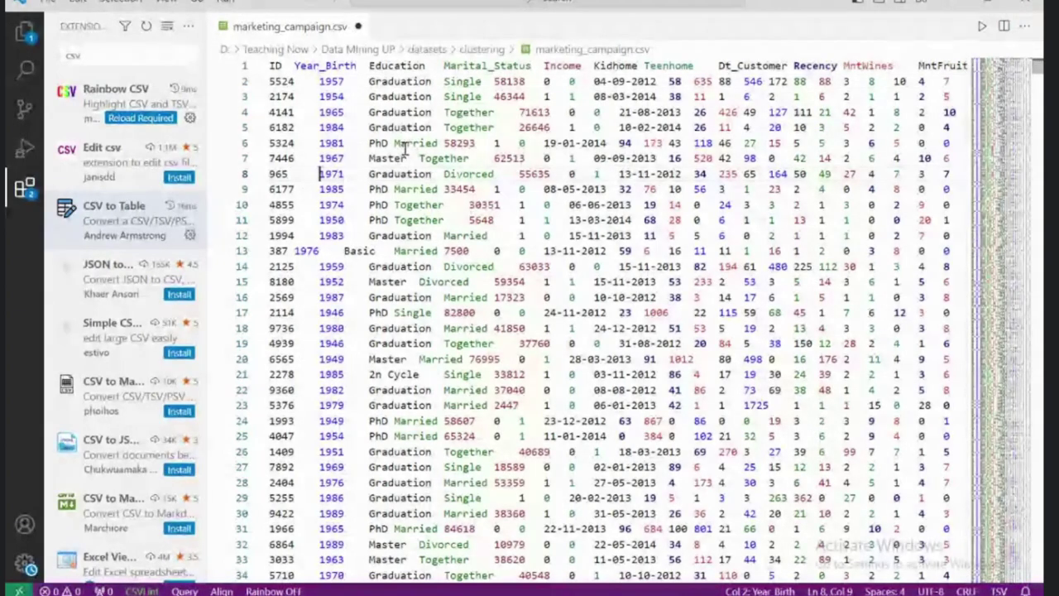
click(294, 254)
key(Tab)
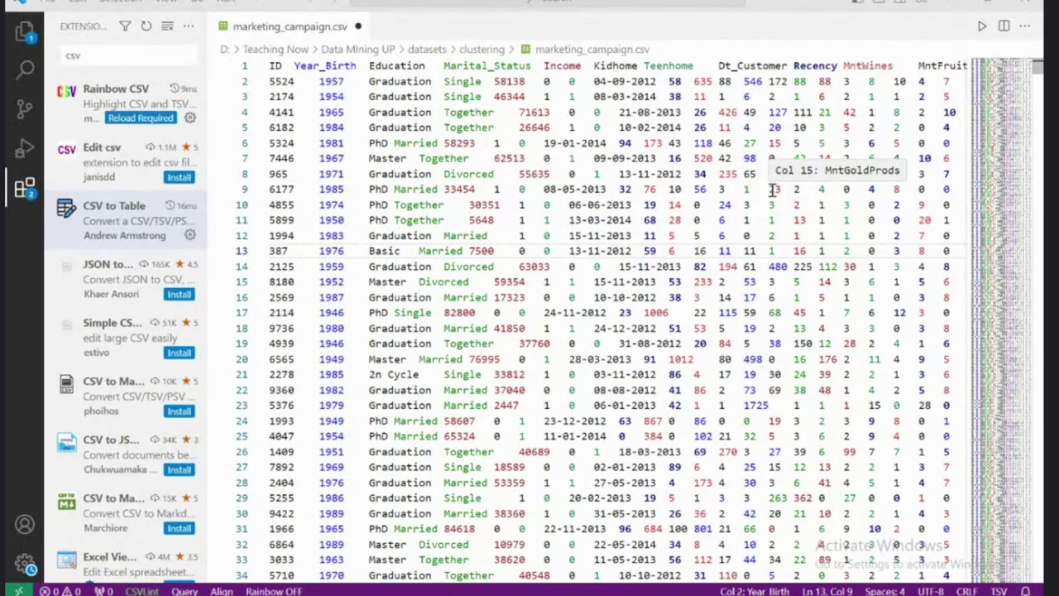
key(BackSpace)
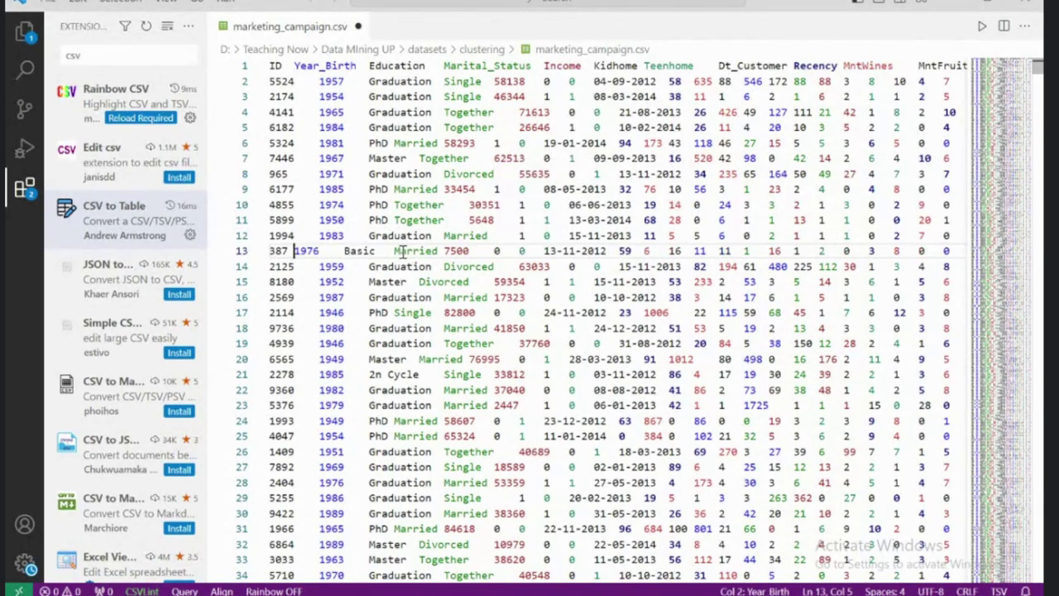
double_click(311, 219)
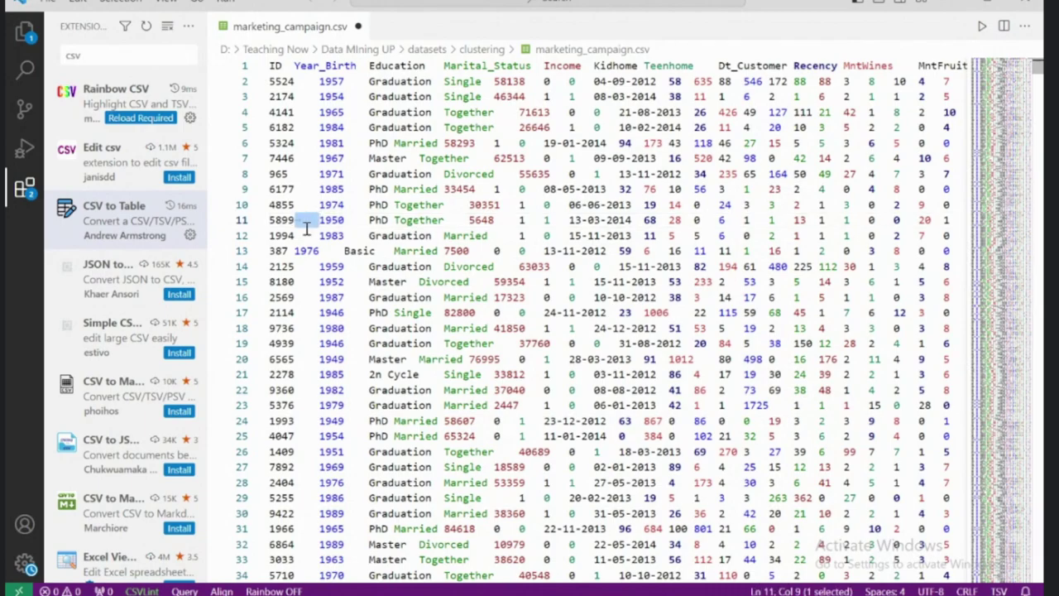
click(292, 249)
Step: Scroll down through the marketing_campaign.csv data, then switch to File Explorer
scroll(422, 257, down, 15)
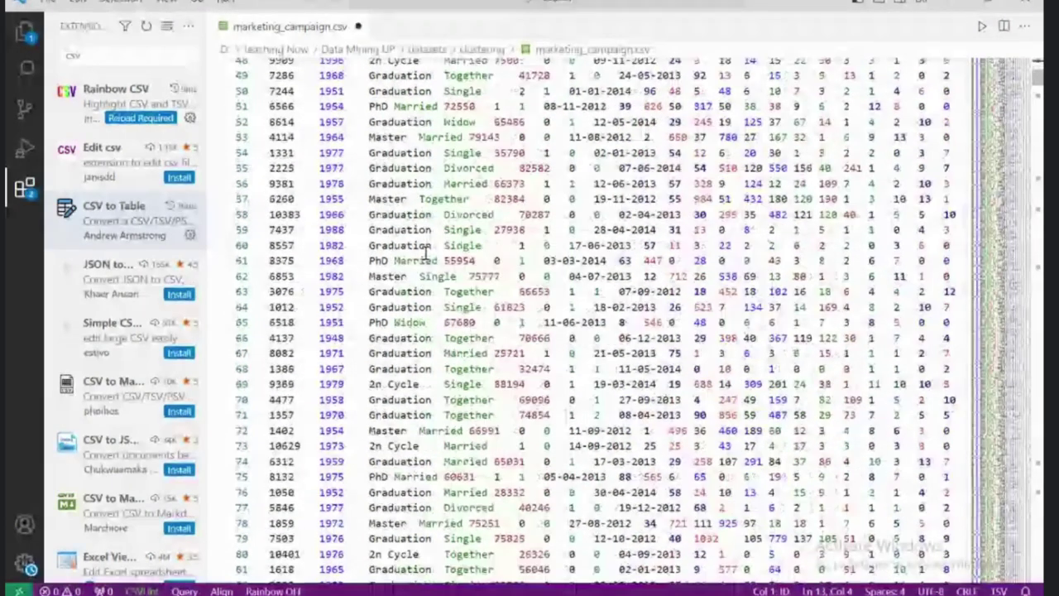
scroll(427, 252, down, 7)
scroll(426, 252, down, 20)
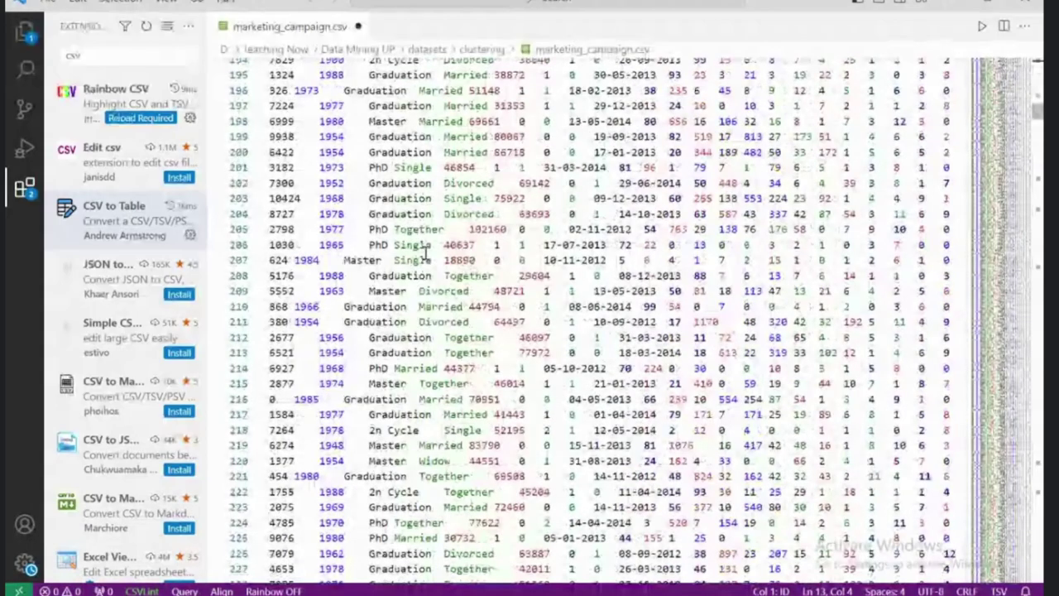
scroll(428, 251, down, 20)
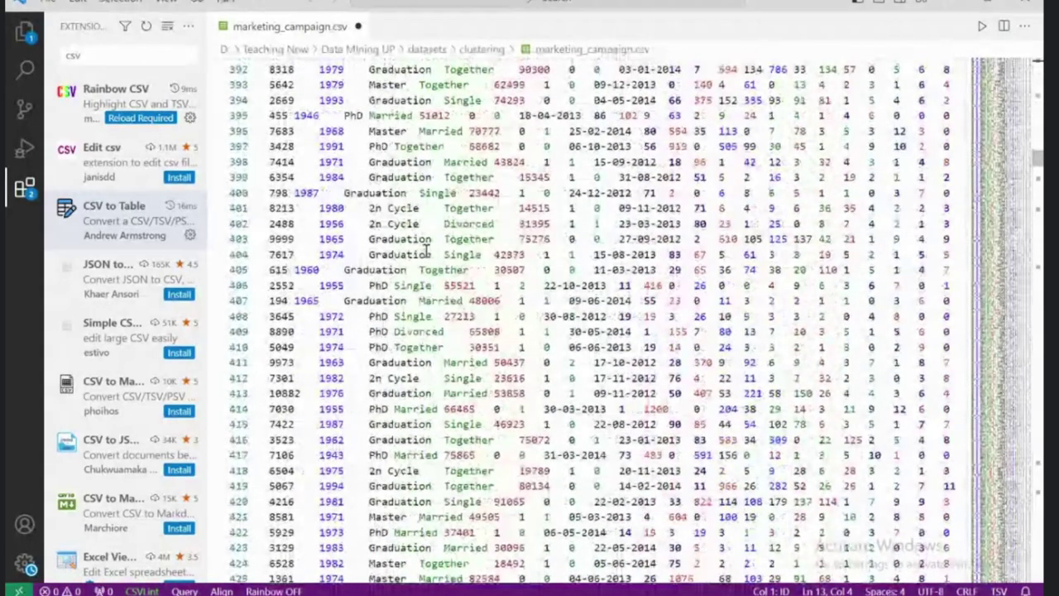
scroll(427, 251, down, 20)
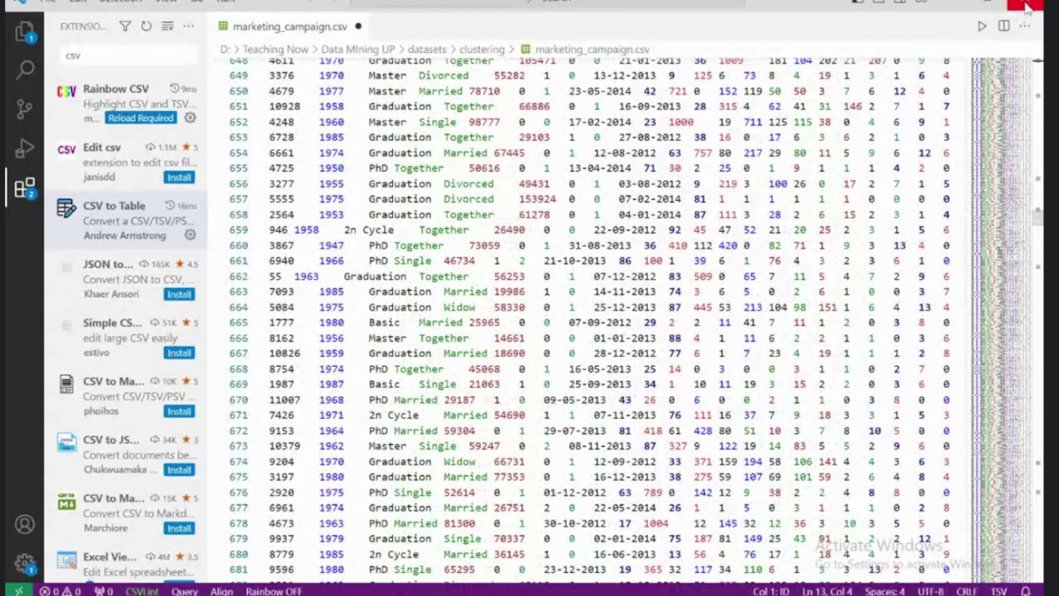
key(alt+Tab)
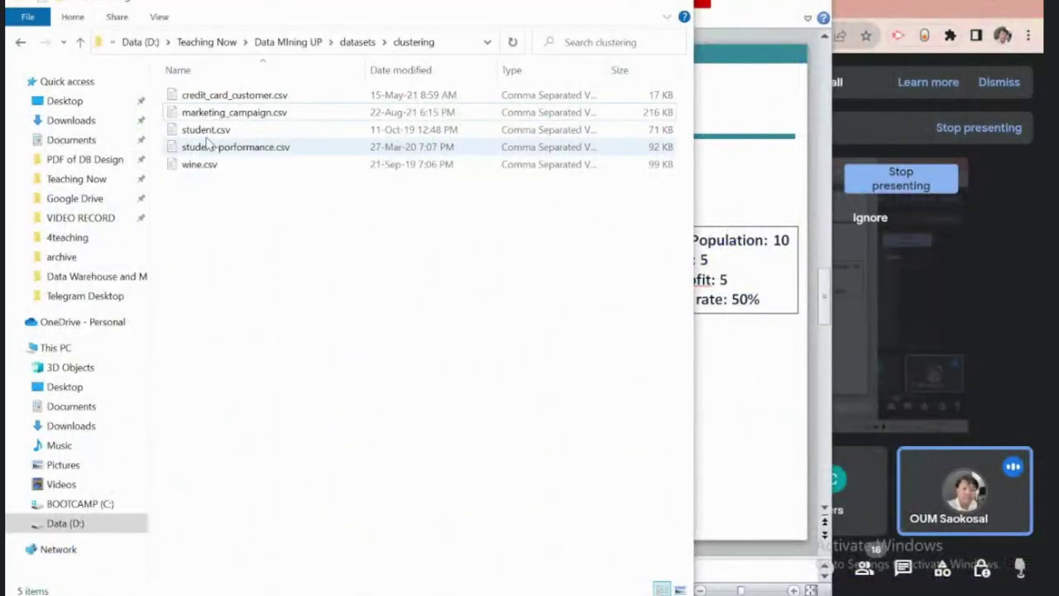
Step: Open credit_card_customer.csv for a look, then close it and the marketing_campaign.csv editor
double_click(232, 96)
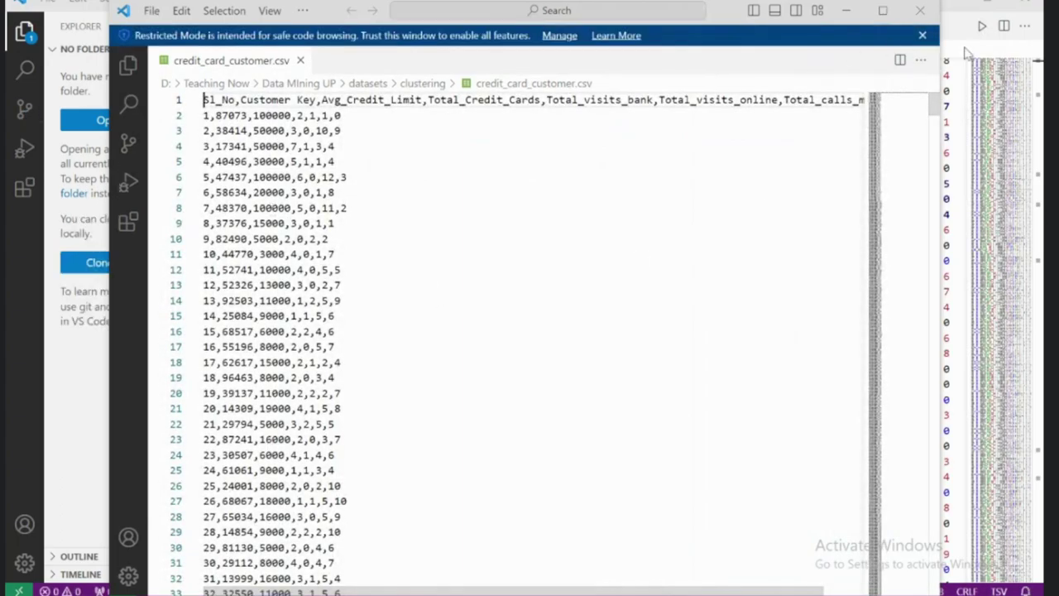
click(920, 10)
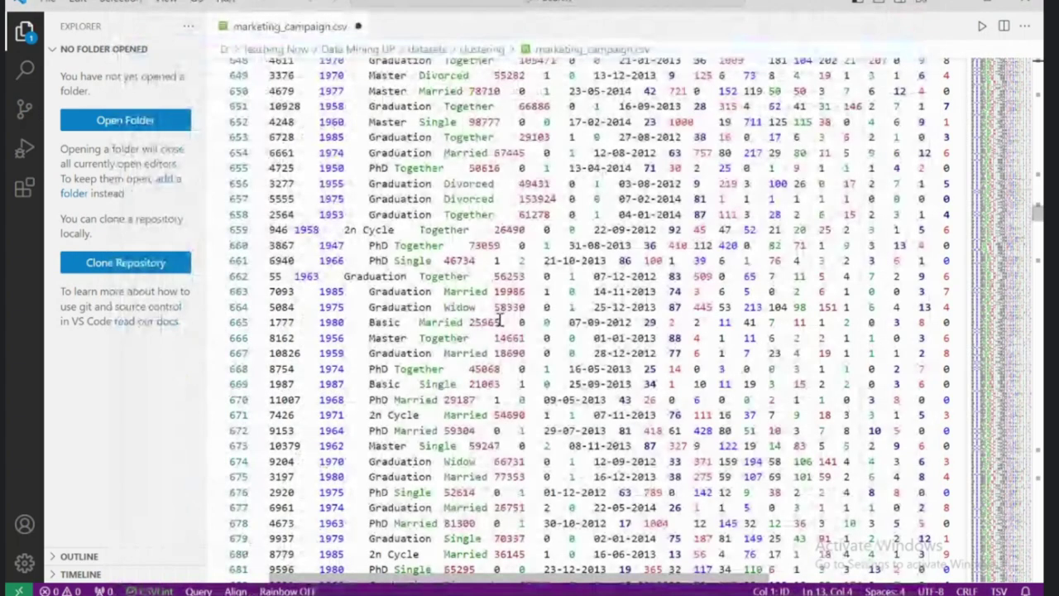
click(1033, 5)
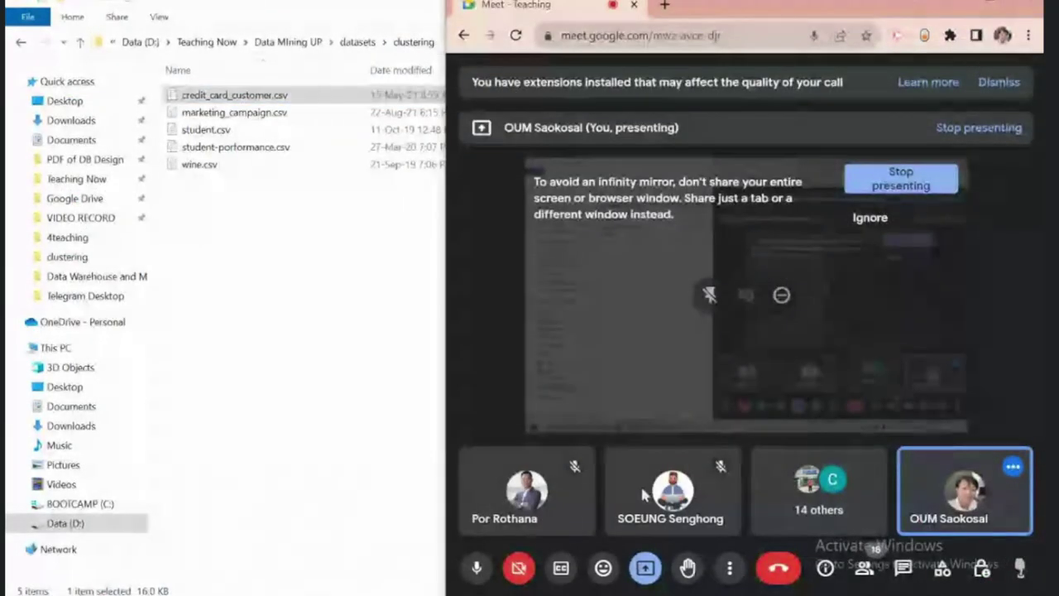
Step: Mute and unmute the Meet microphone, then switch to Telegram
click(478, 568)
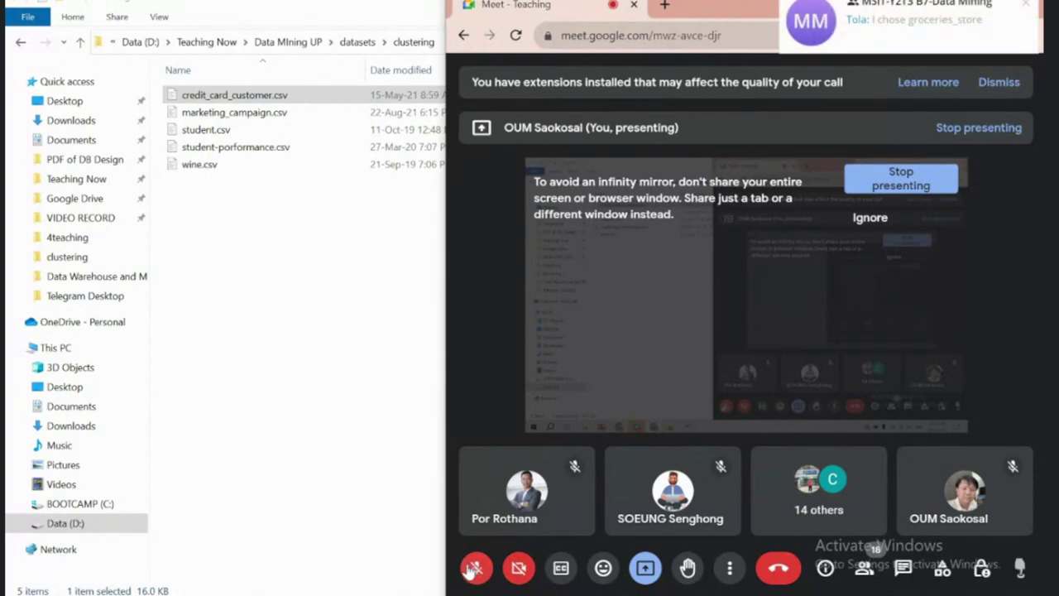
click(475, 568)
key(alt+Tab)
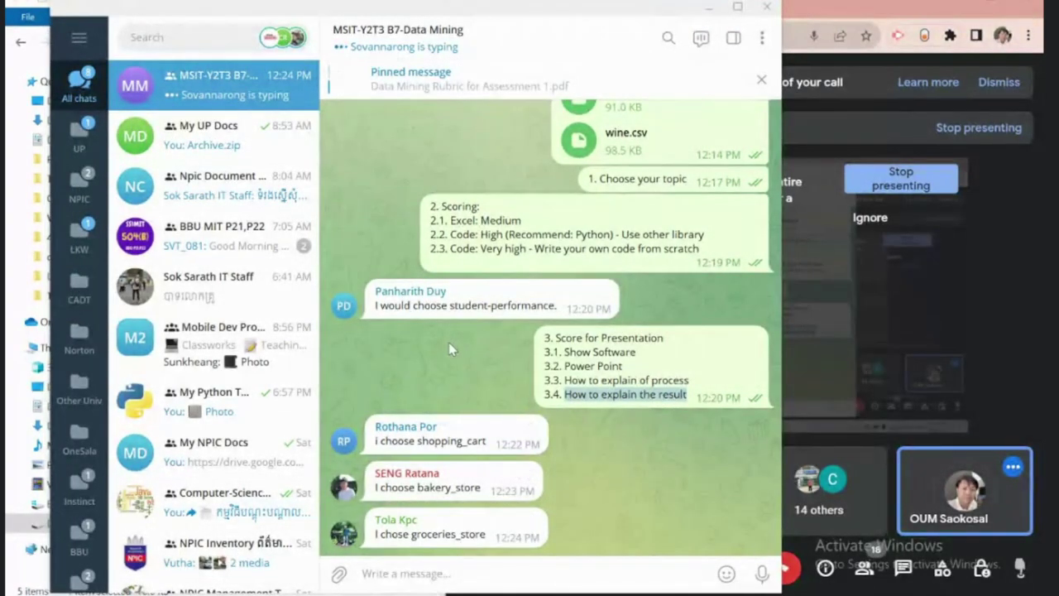
Step: React with a heart to the Score for Presentation message and scroll through students' dataset picks
click(610, 367)
double_click(702, 352)
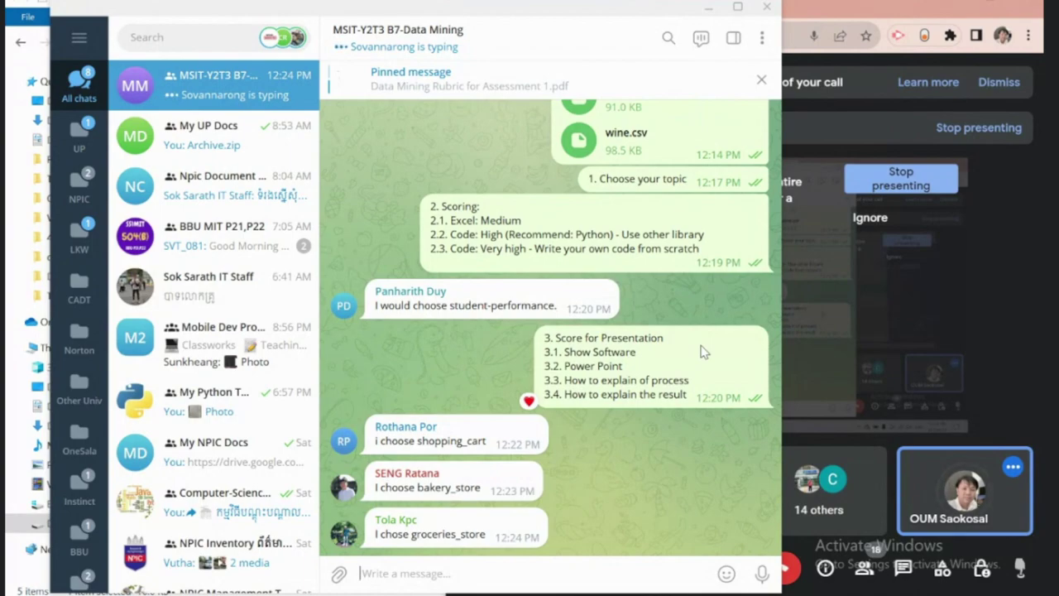
click(813, 10)
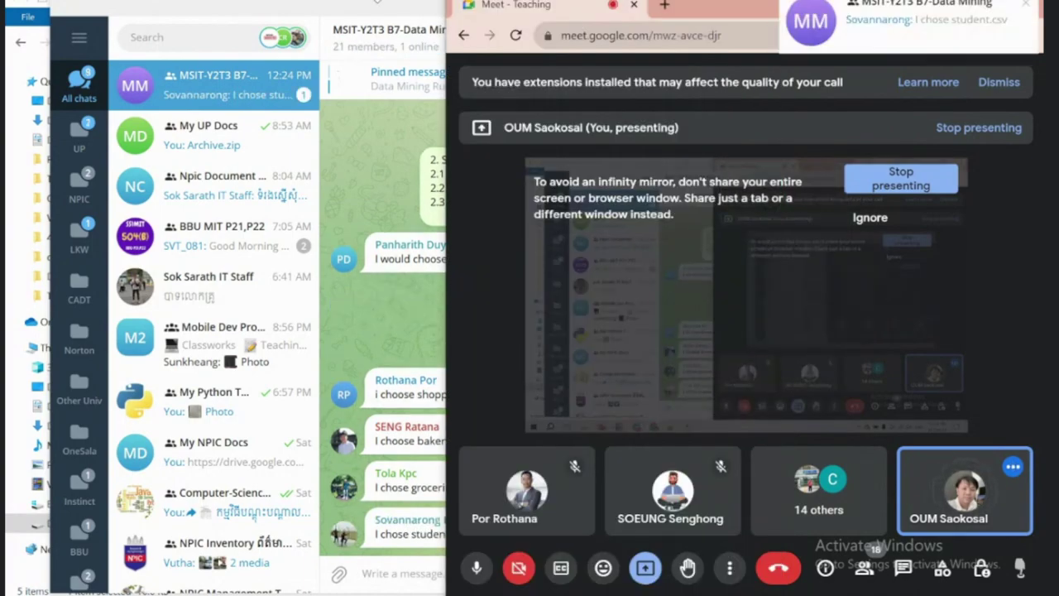
click(1026, 8)
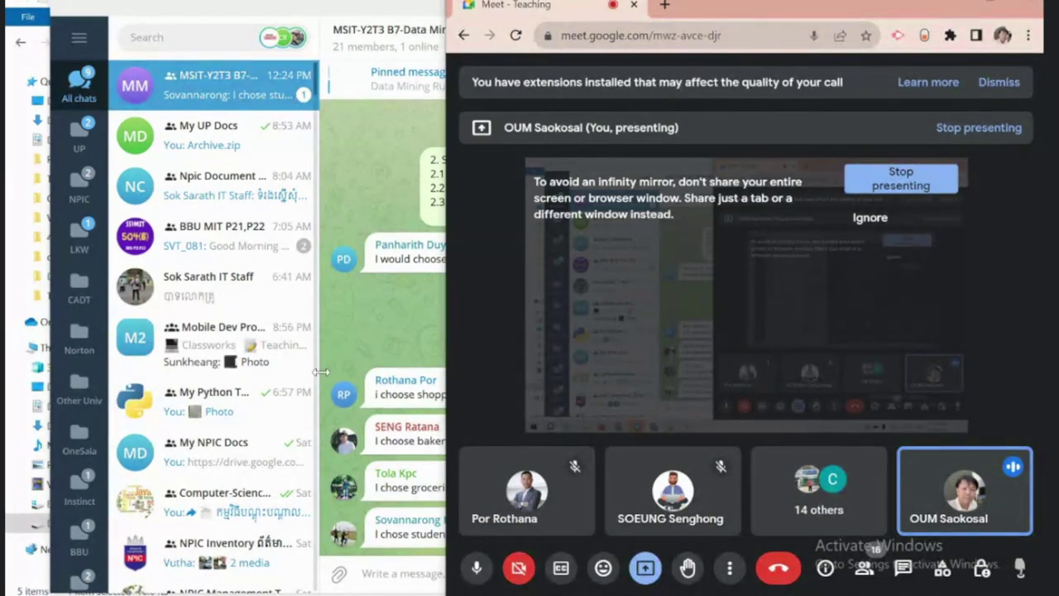
click(383, 308)
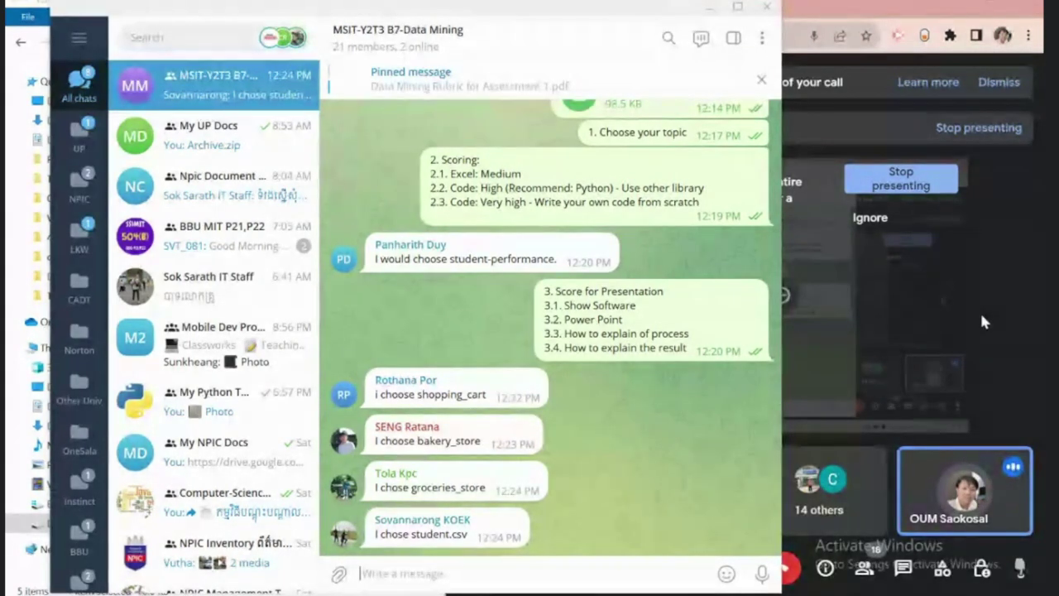
click(727, 573)
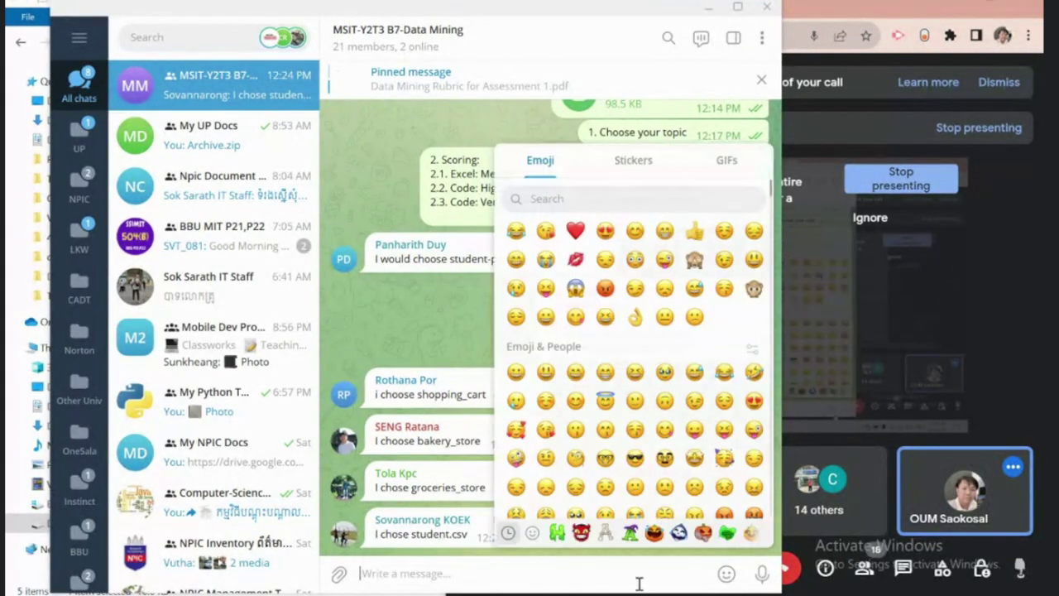
scroll(514, 385, up, 3)
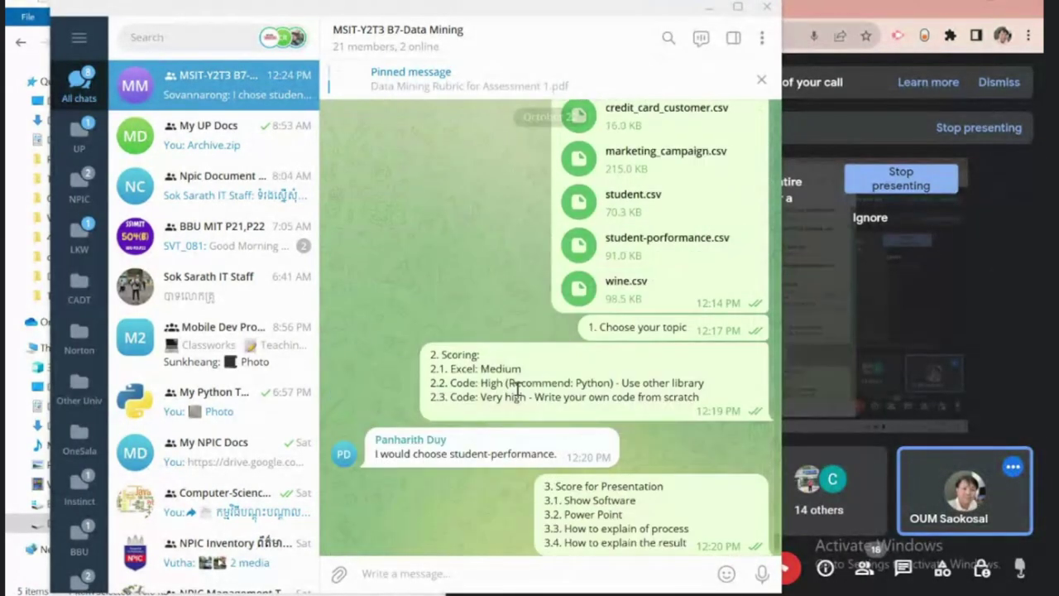
scroll(516, 388, up, 3)
scroll(517, 388, down, 5)
Step: Mute the microphone in the Meet call and stop presenting the screen
click(910, 319)
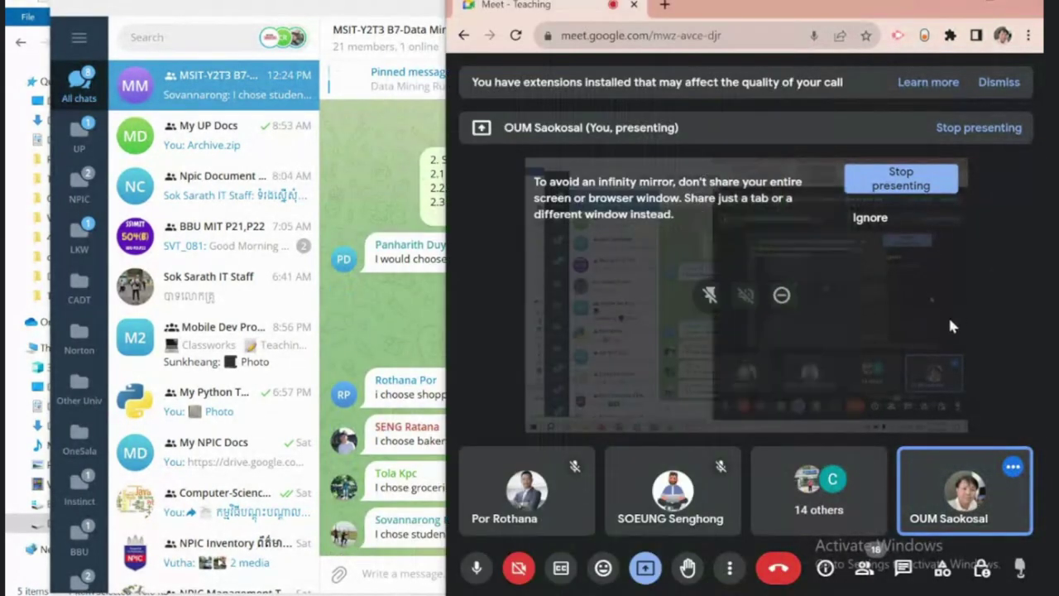
click(477, 569)
click(647, 568)
click(715, 517)
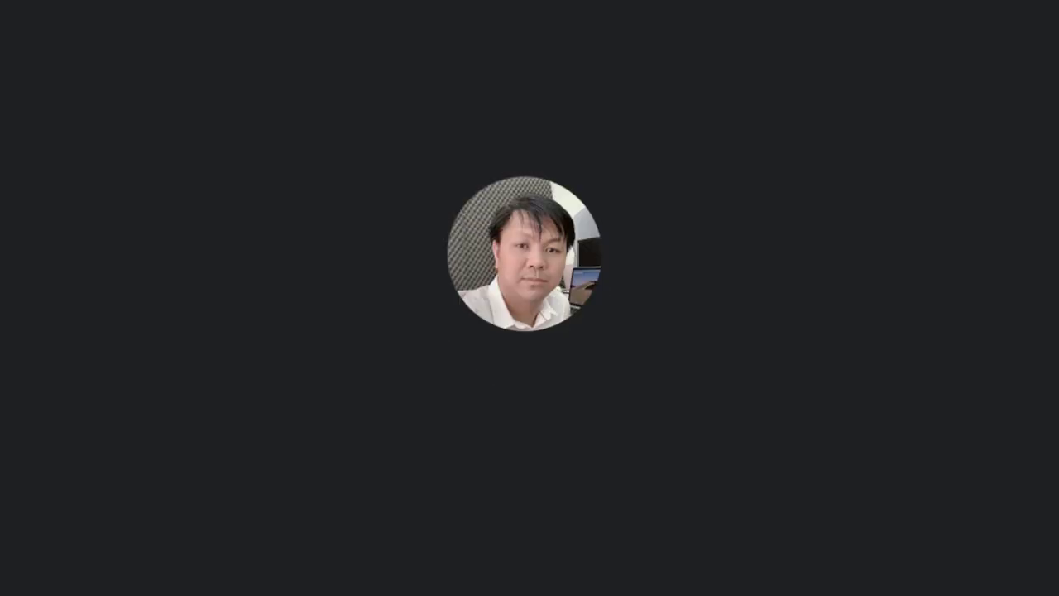